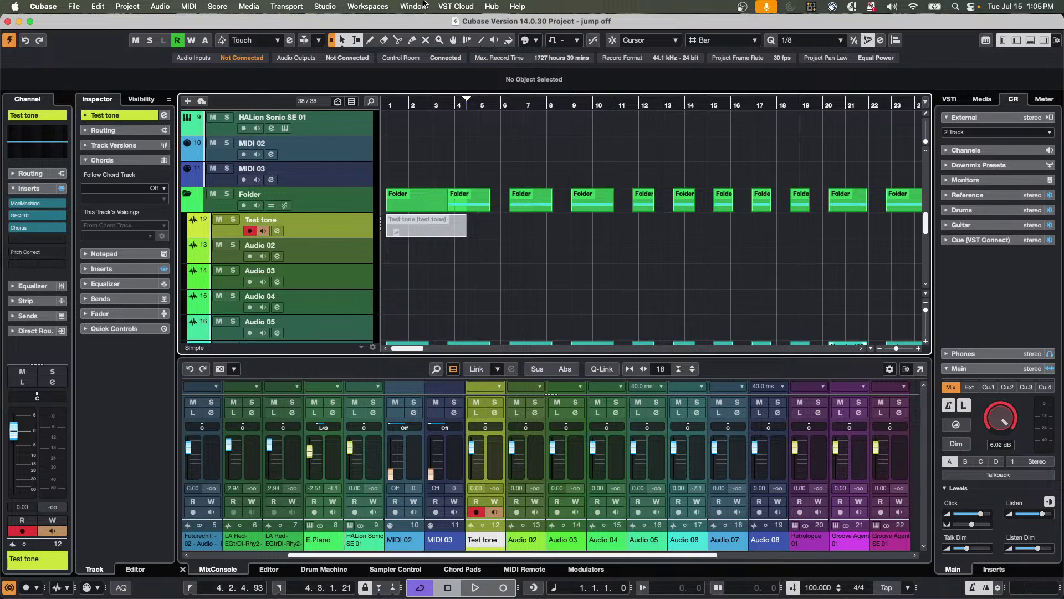
# Open Audio Quantize XII.cpr from the Audio Quantize folder via File > Open.
pyautogui.click(79, 8)
pyautogui.moveTo(104, 192)
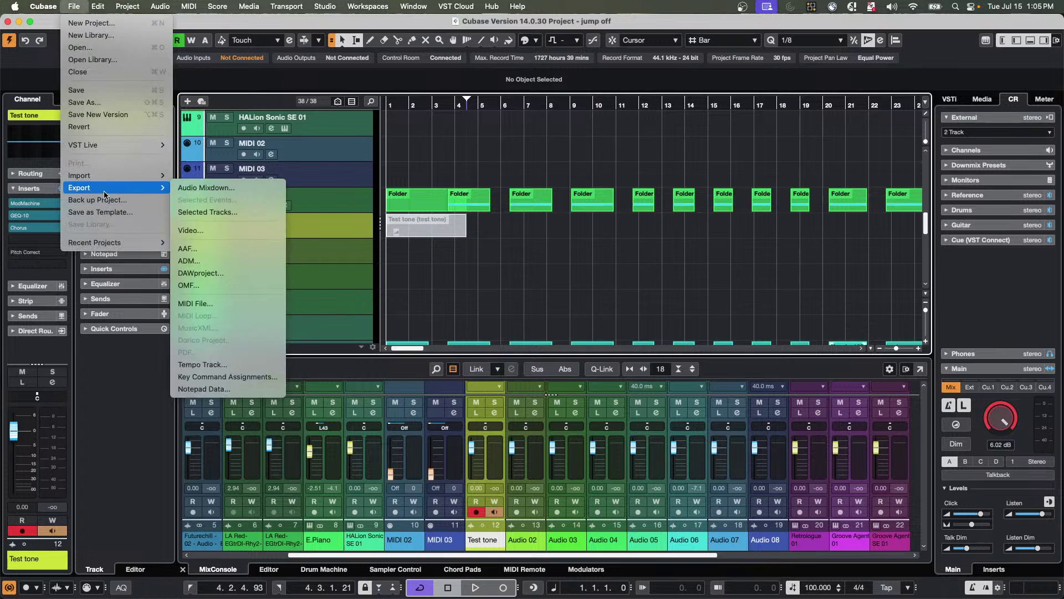
pyautogui.click(103, 48)
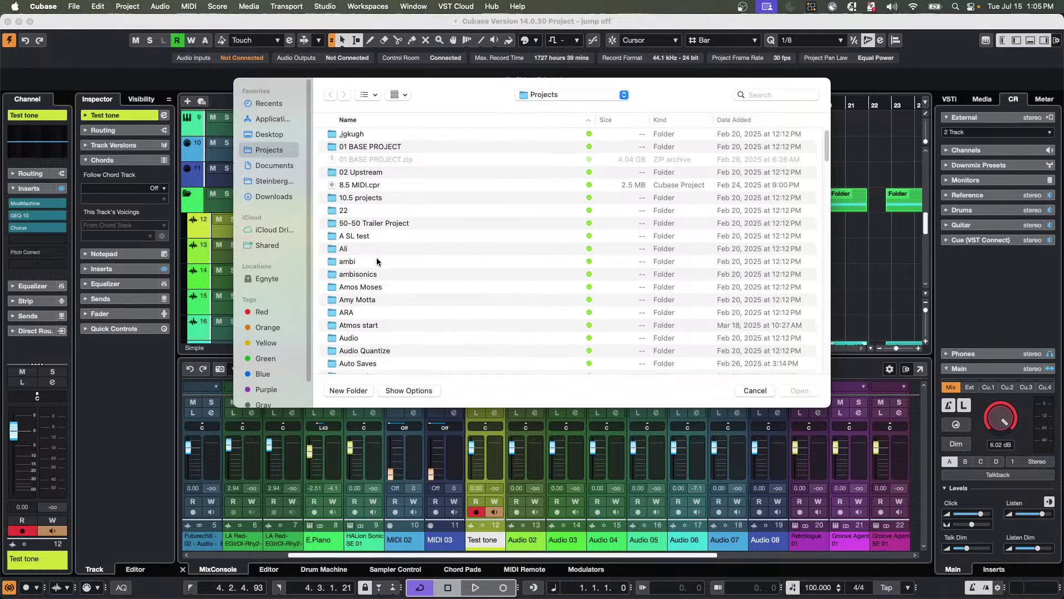
pyautogui.scroll(-2, 377, 261)
pyautogui.scroll(-7, 377, 261)
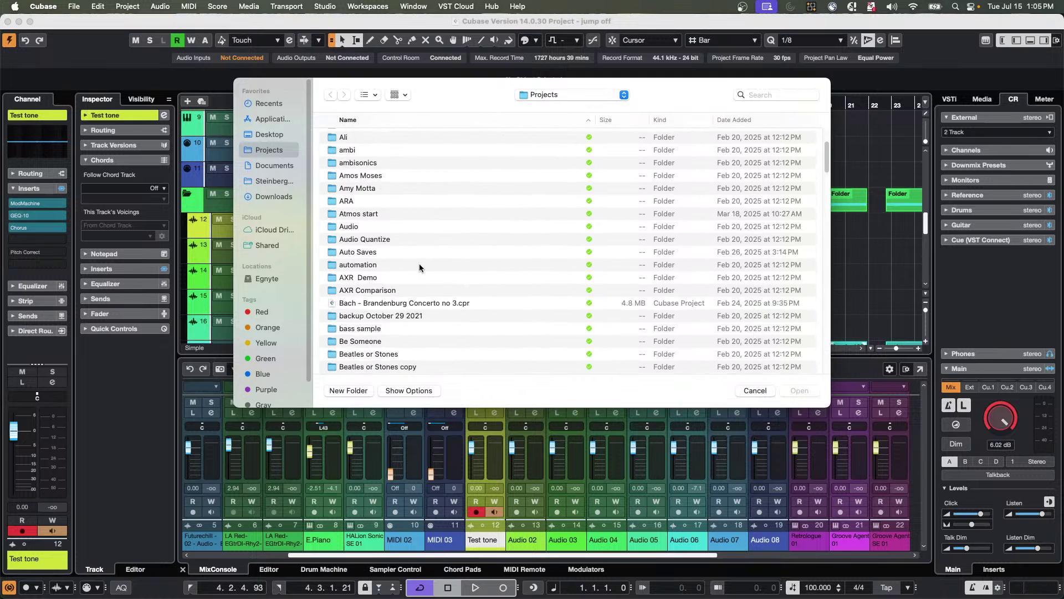
pyautogui.doubleClick(383, 239)
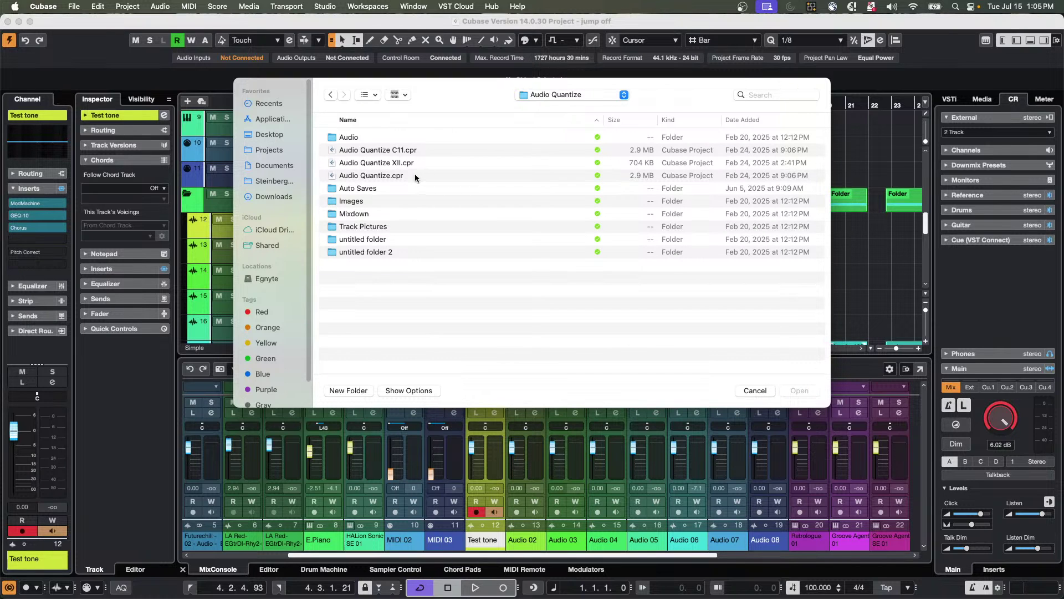
pyautogui.doubleClick(387, 164)
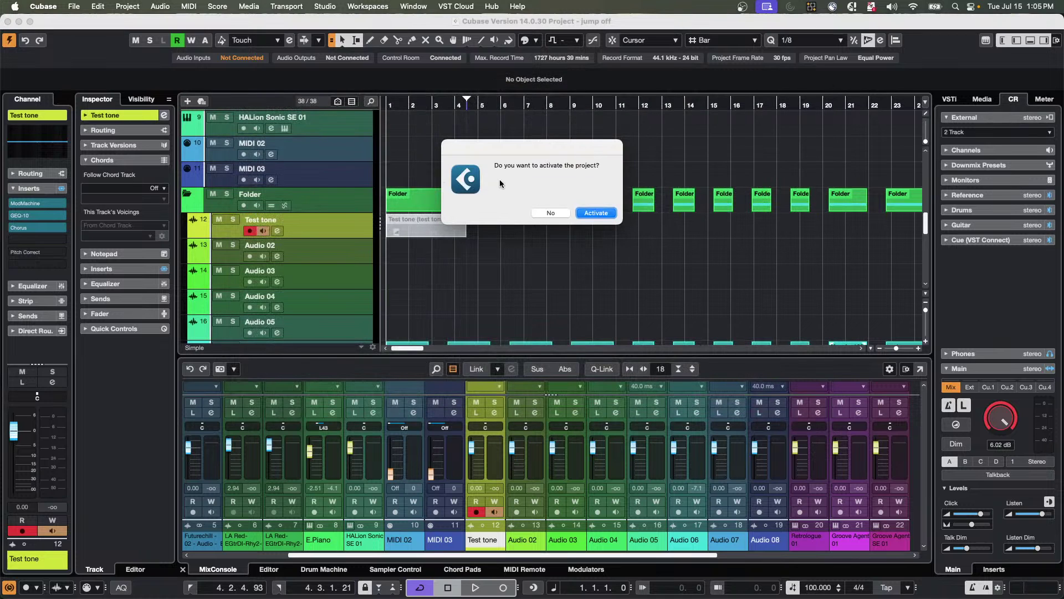
# Activate Audio Quantize XII, accept the Missing Ports warning, and shift its window down-right.
pyautogui.click(601, 212)
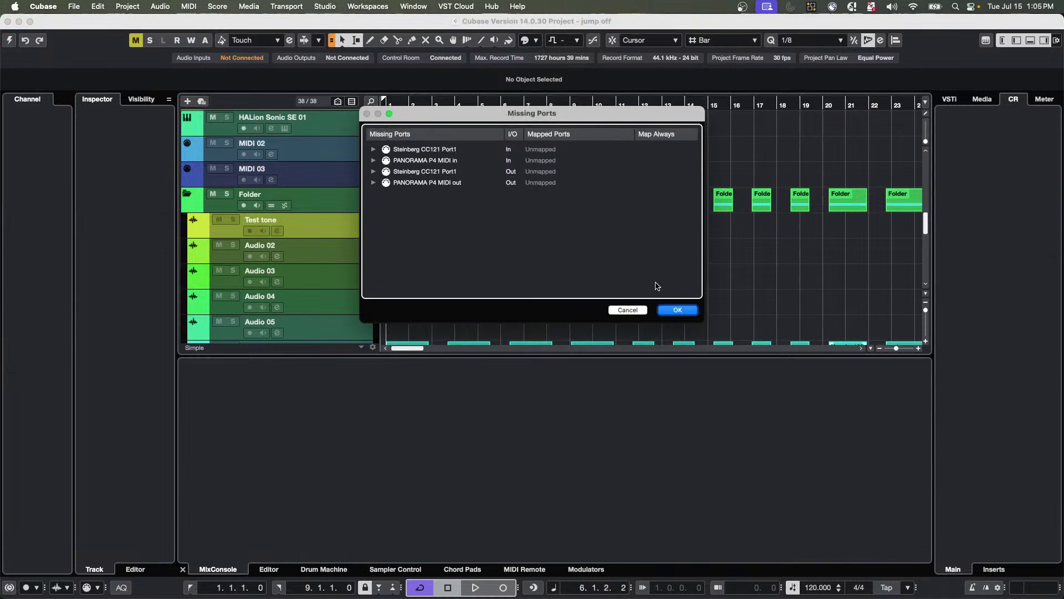
pyautogui.click(677, 310)
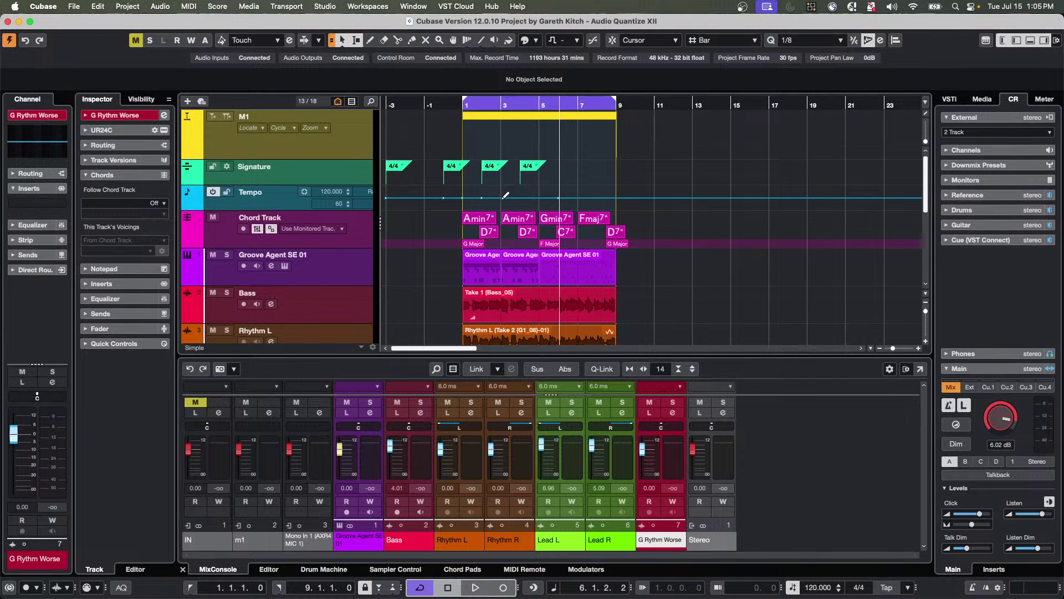
pyautogui.moveTo(49, 27); pyautogui.dragTo(152, 62)
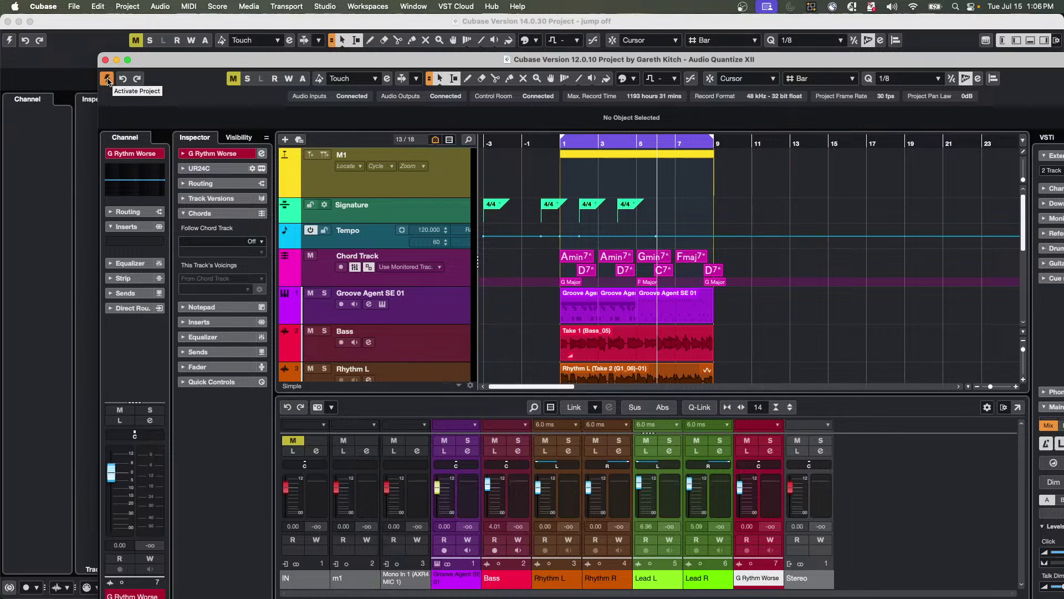
pyautogui.moveTo(161, 72); pyautogui.dragTo(166, 73)
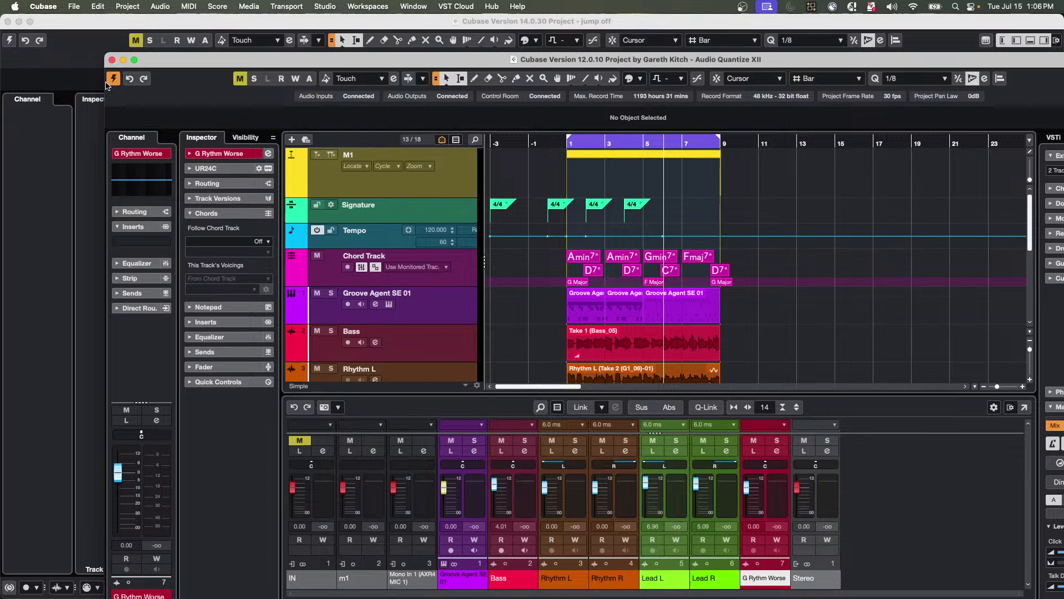
pyautogui.click(72, 7)
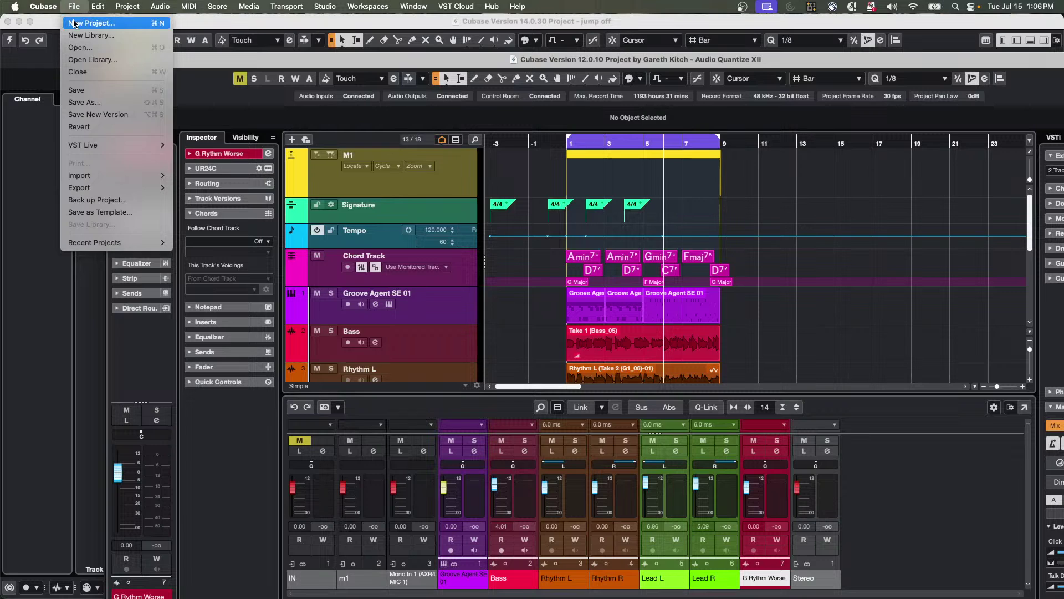
pyautogui.click(75, 24)
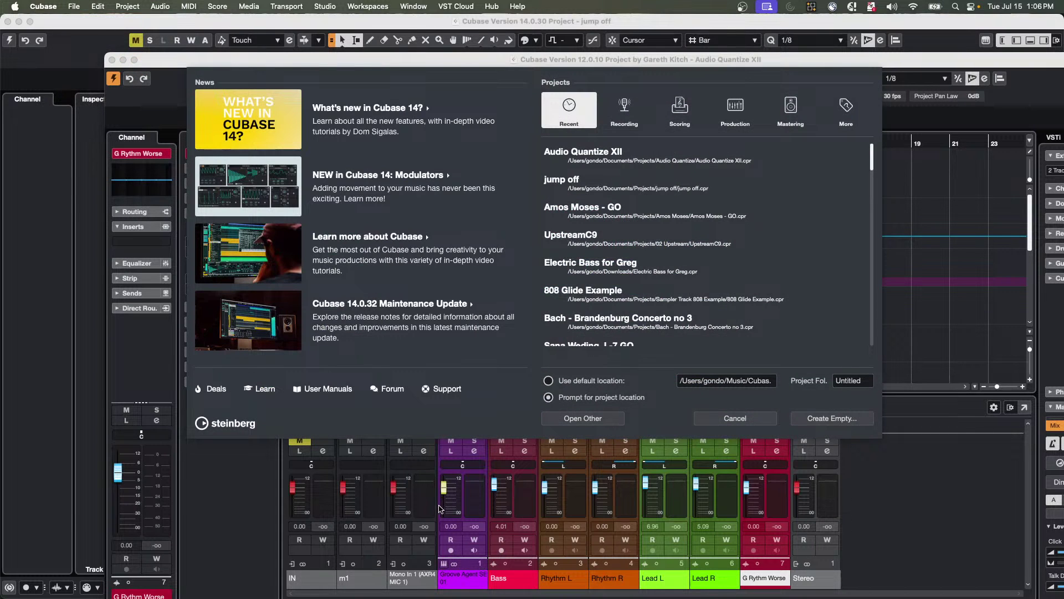
pyautogui.click(549, 382)
pyautogui.click(717, 384)
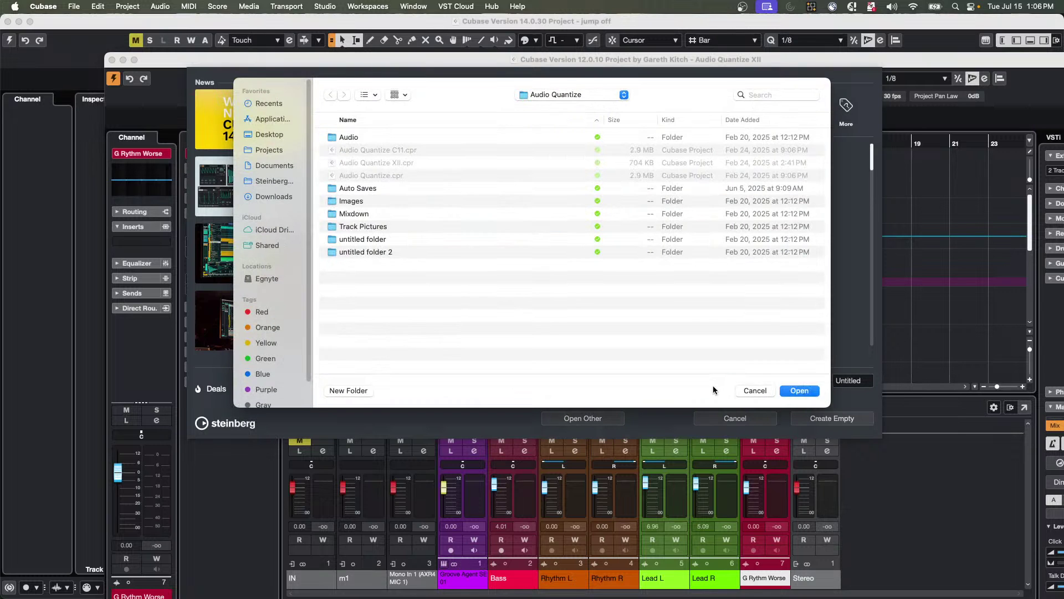
pyautogui.click(751, 391)
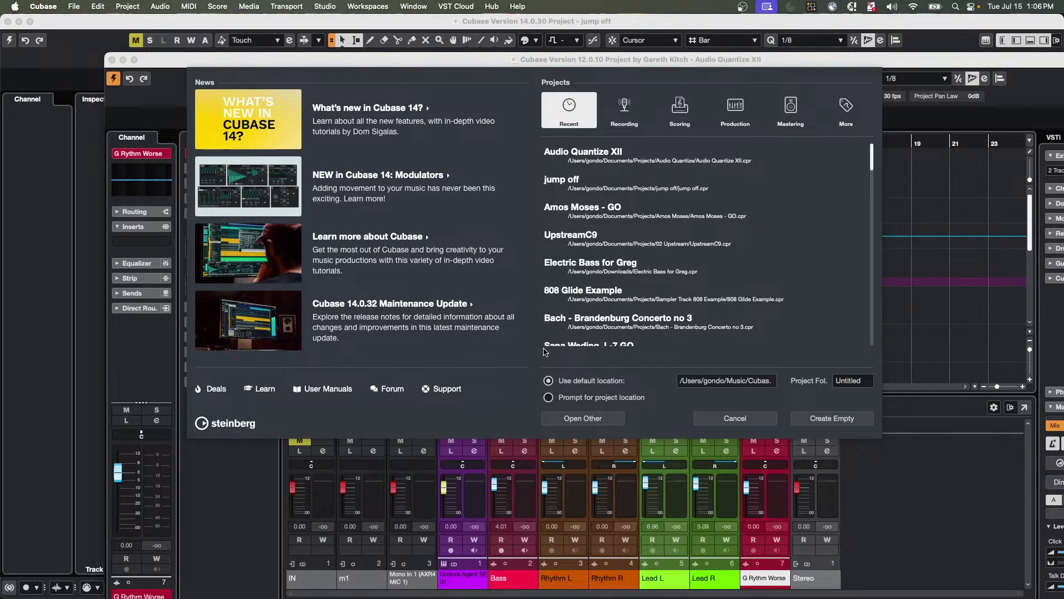
pyautogui.click(549, 397)
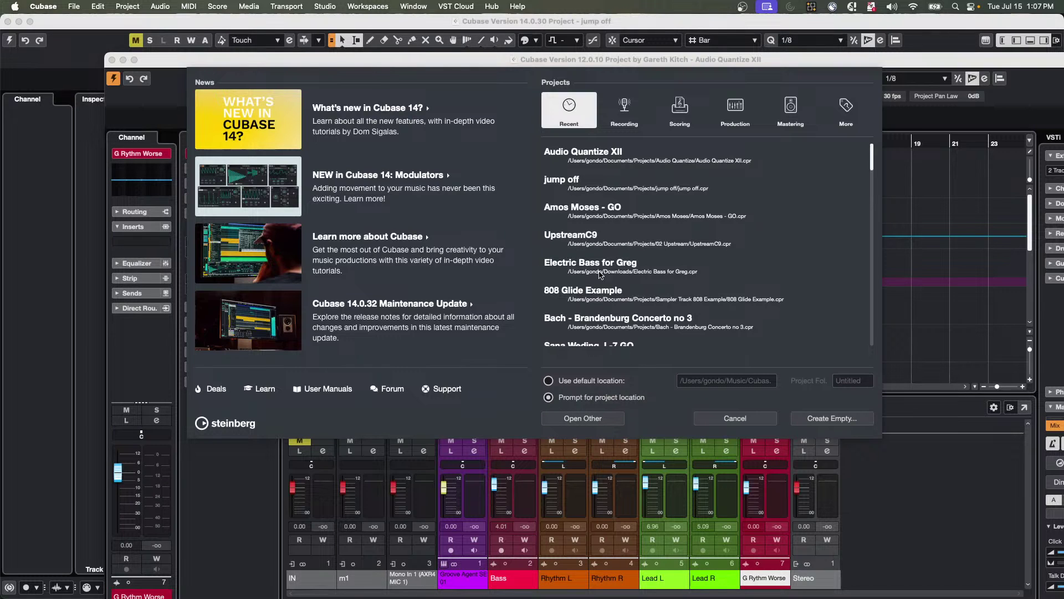
pyautogui.click(594, 418)
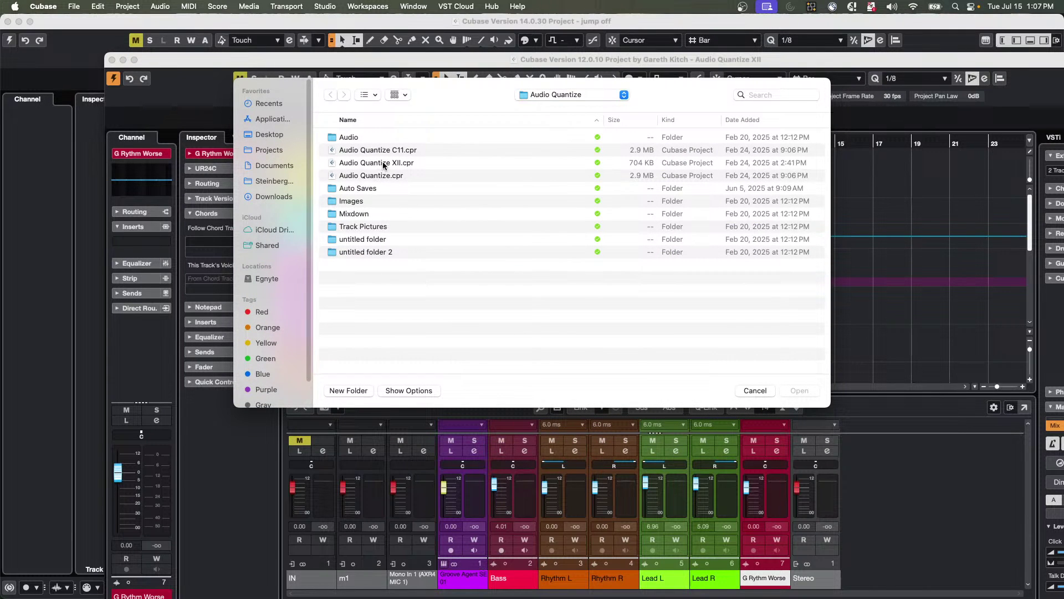
pyautogui.click(765, 391)
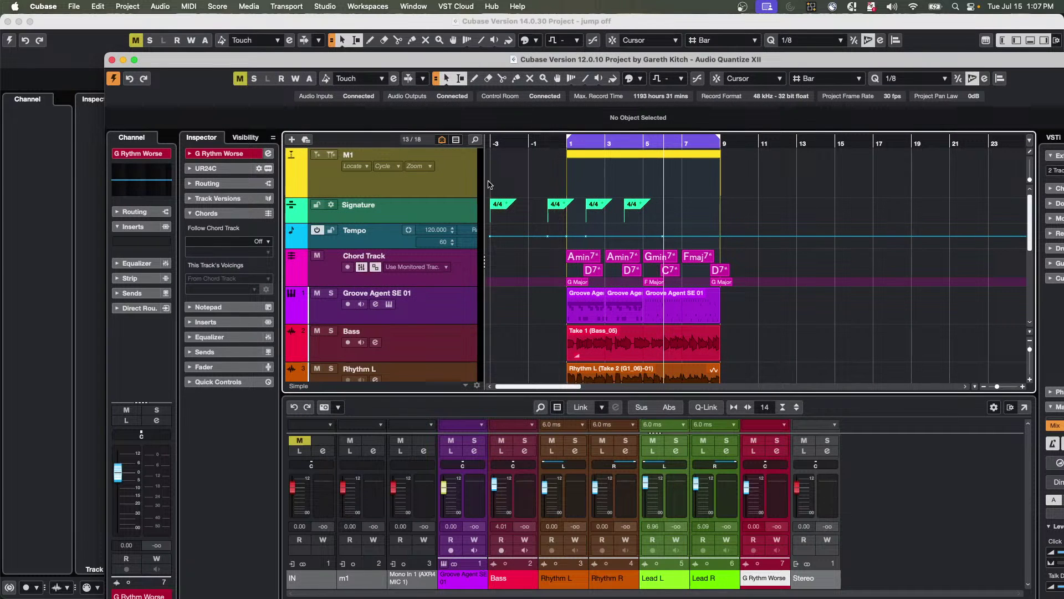
# Open the Steinberg Hub from the Hub menu.
pyautogui.rightClick(481, 39)
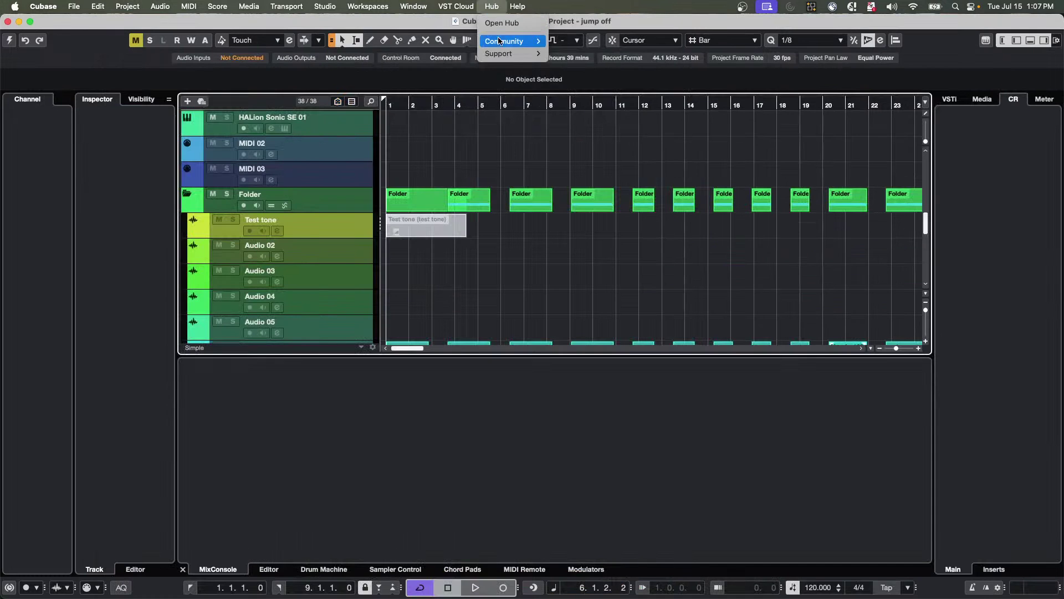
pyautogui.click(499, 23)
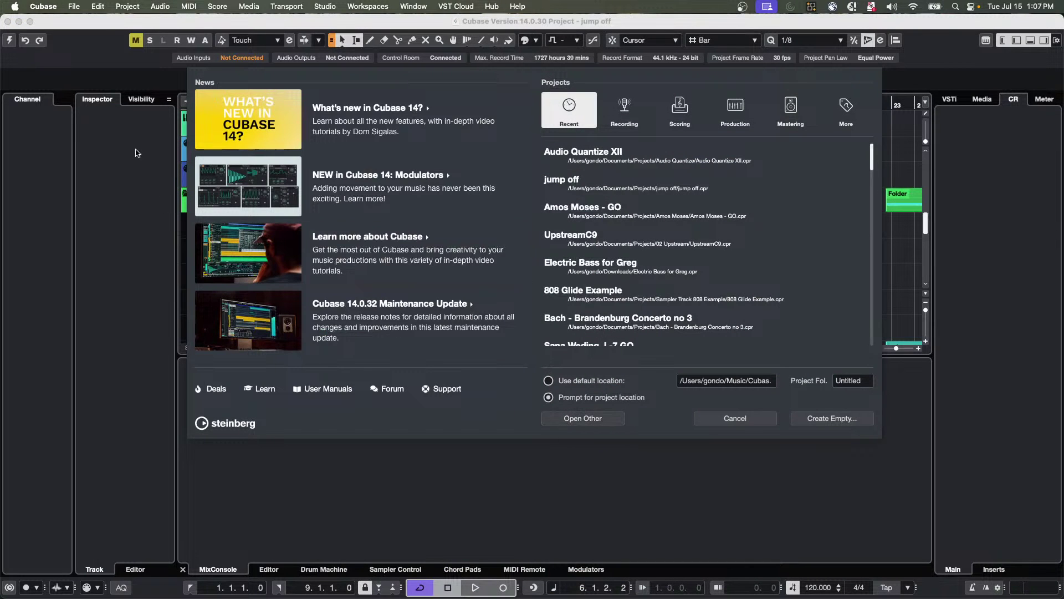
pyautogui.click(98, 6)
pyautogui.moveTo(89, 7)
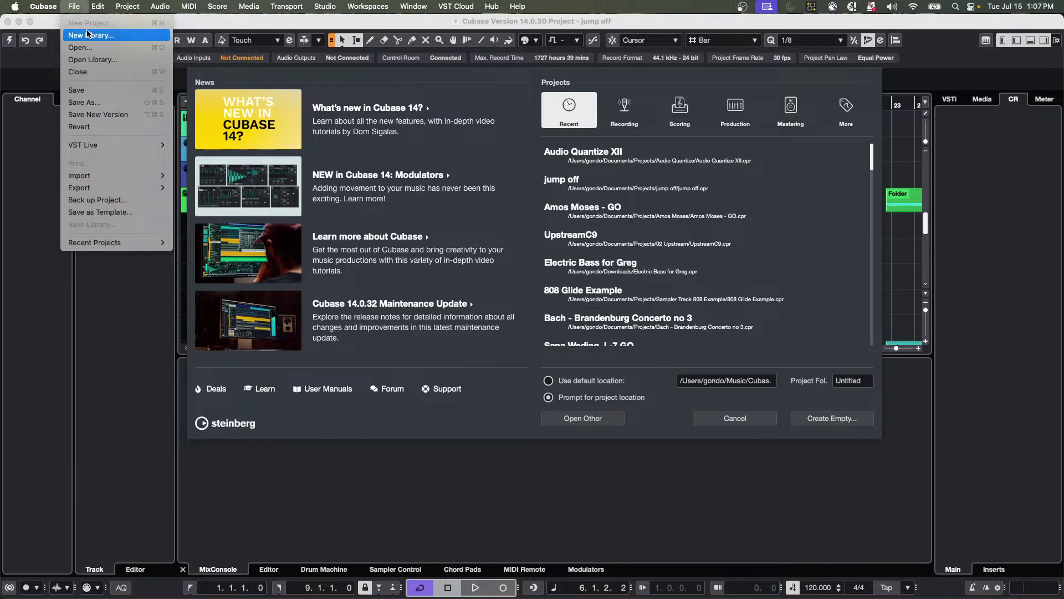
pyautogui.click(668, 316)
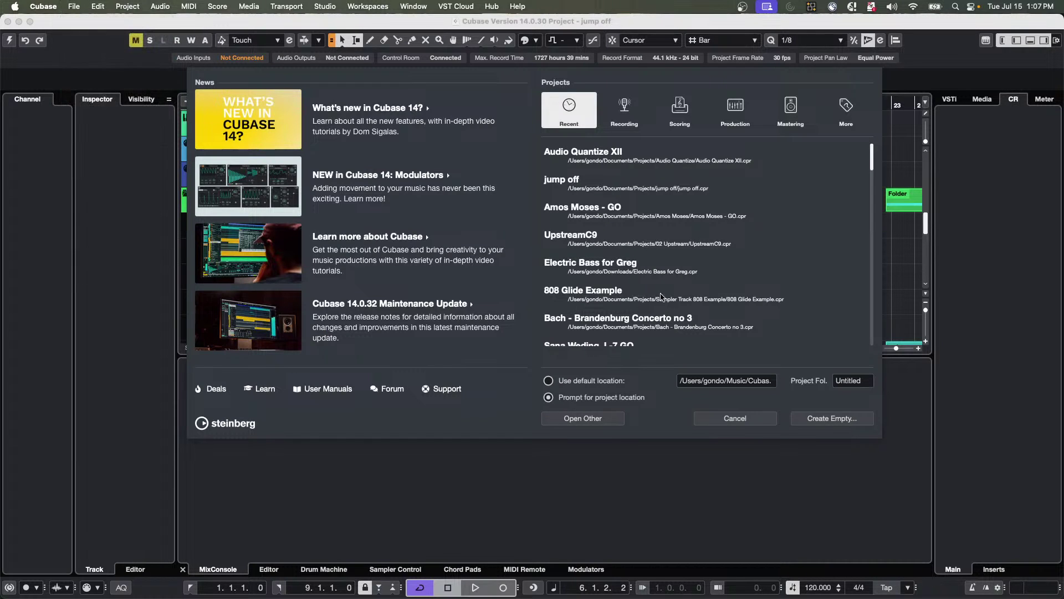
# Scroll the Hub's Recent projects list, headed by Audio Quantize XII and jump off.
pyautogui.scroll(-5, 617, 250)
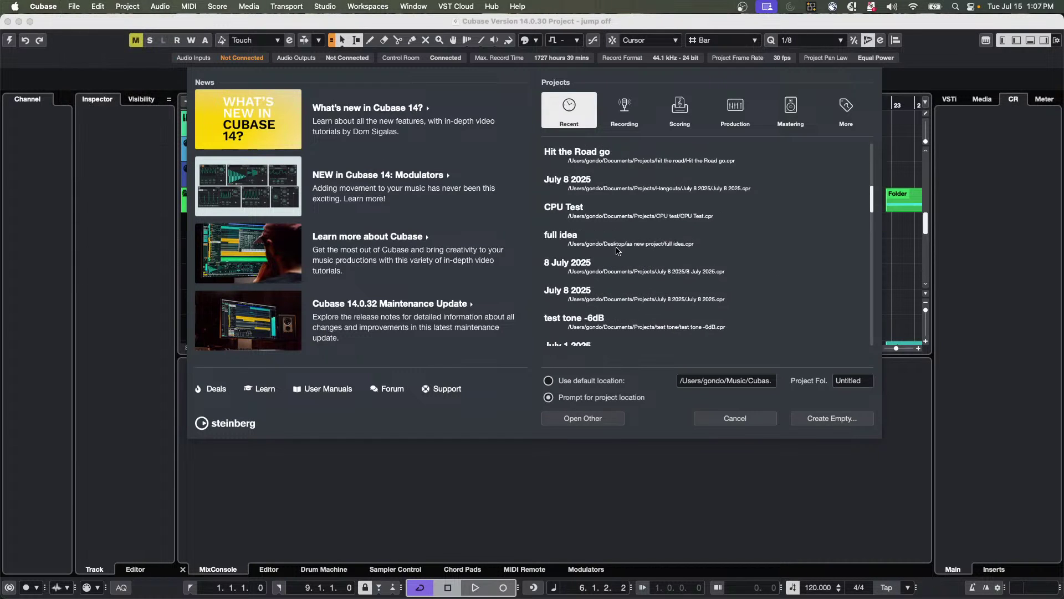
pyautogui.scroll(5, 617, 250)
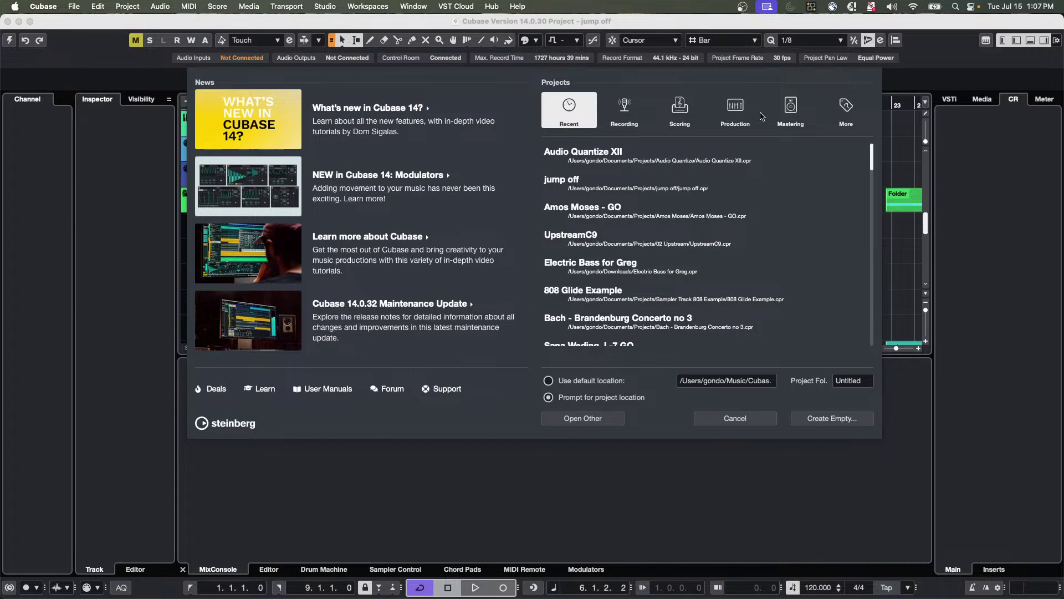
pyautogui.scroll(-1, 579, 192)
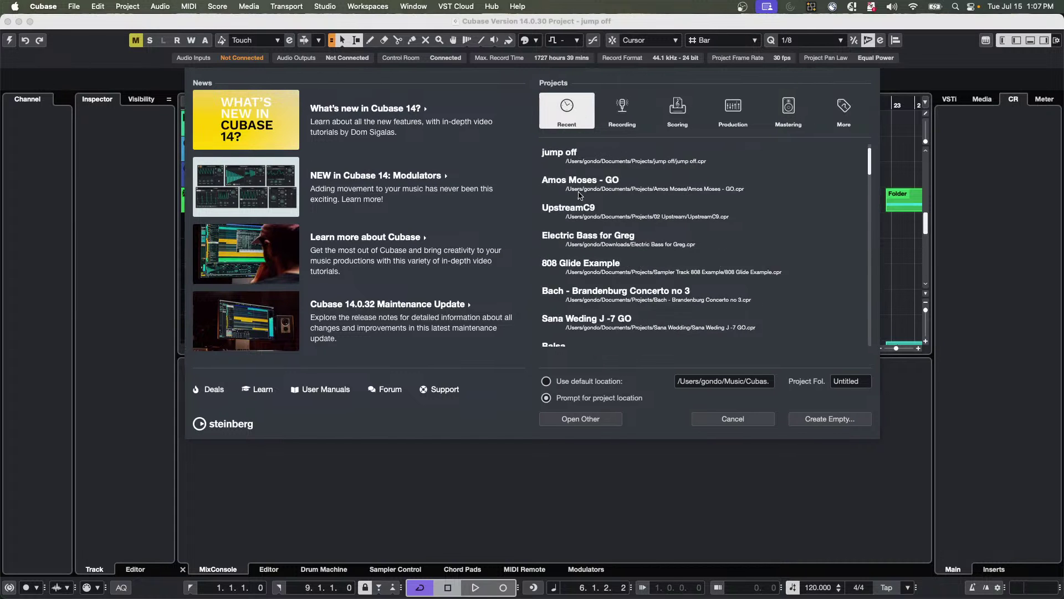
pyautogui.scroll(-8, 579, 195)
pyautogui.scroll(7, 581, 236)
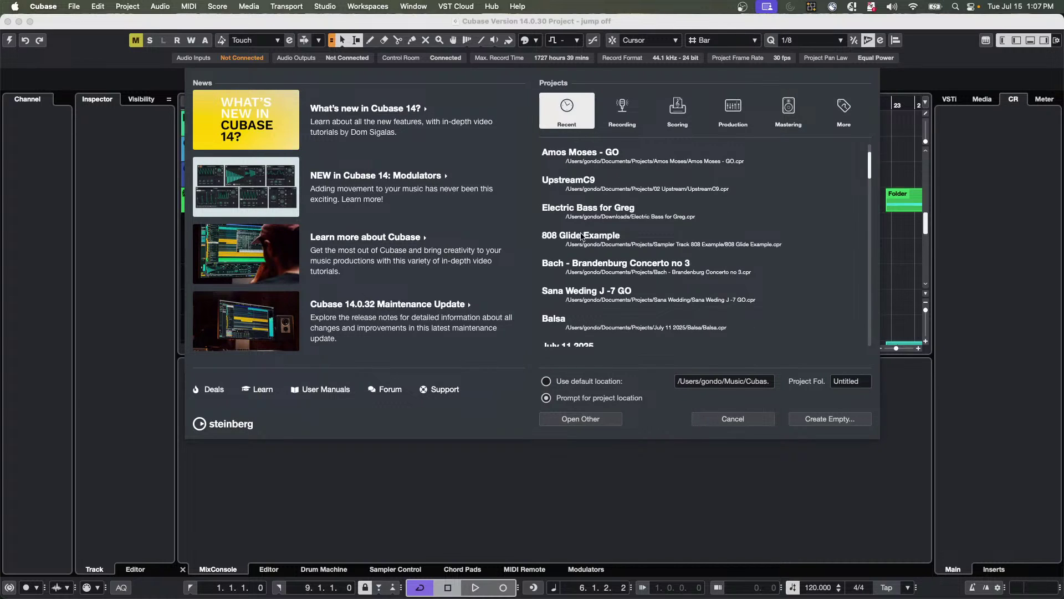
pyautogui.scroll(2, 581, 237)
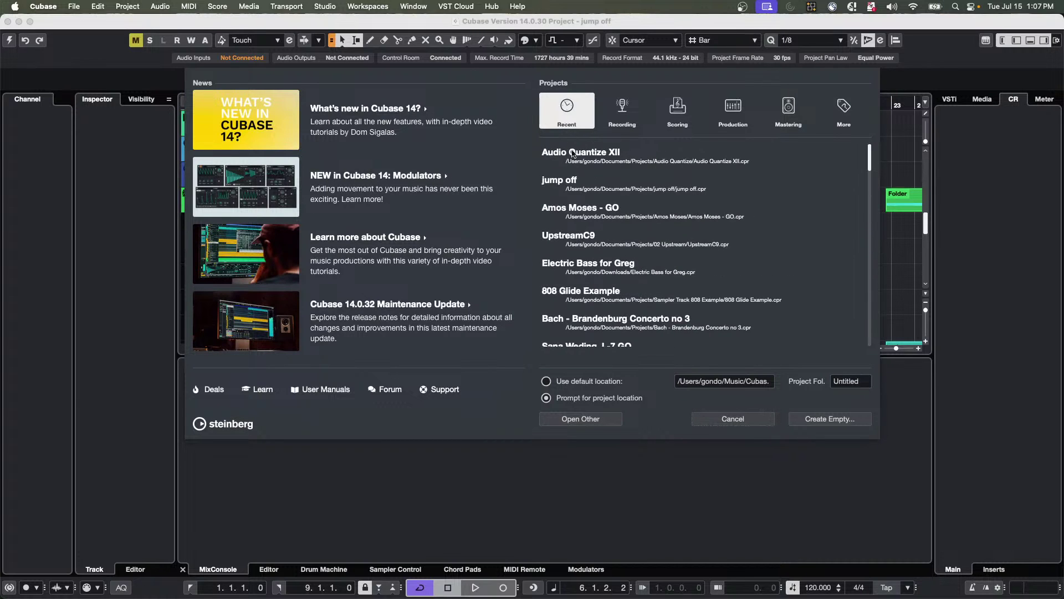
pyautogui.scroll(-8, 574, 160)
pyautogui.scroll(8, 577, 183)
pyautogui.scroll(-1, 582, 232)
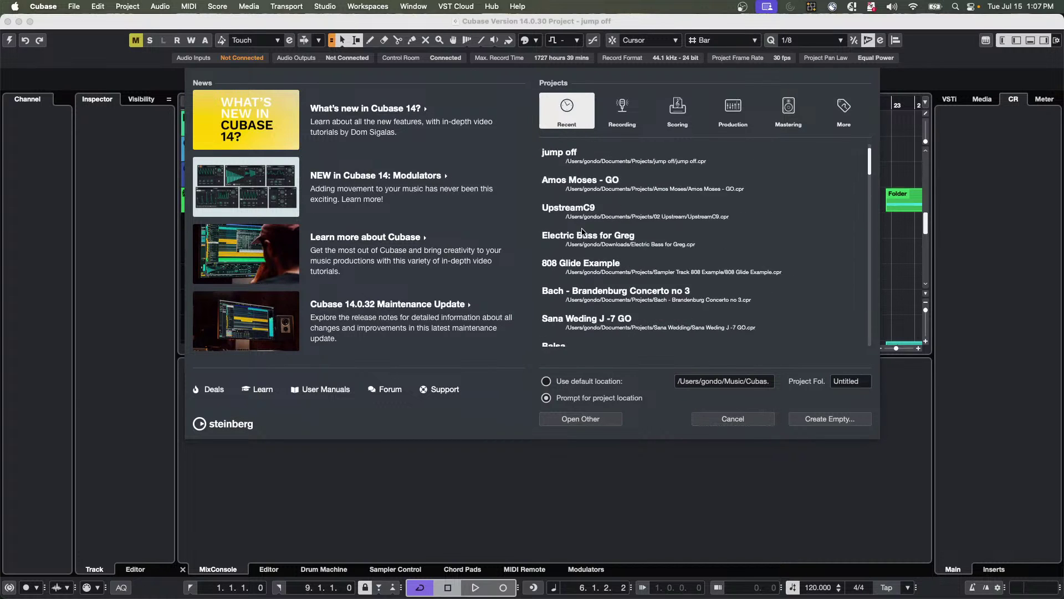
pyautogui.scroll(-12, 582, 232)
pyautogui.scroll(5, 615, 230)
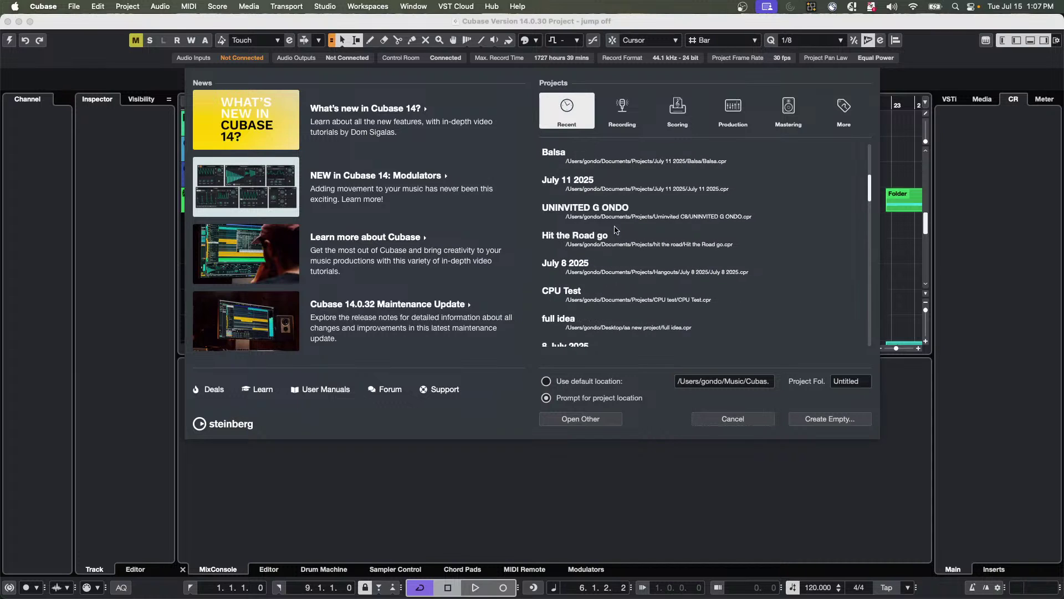
pyautogui.scroll(8, 590, 232)
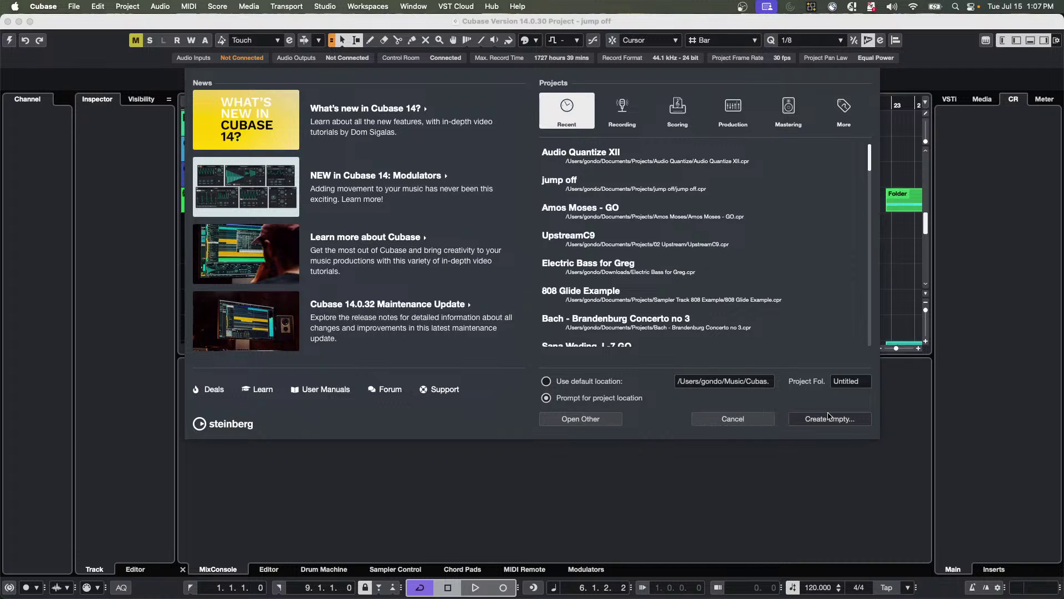
# Reopen the Hub, keep it asking for a project location, and start an empty project.
pyautogui.click(830, 415)
pyautogui.click(845, 424)
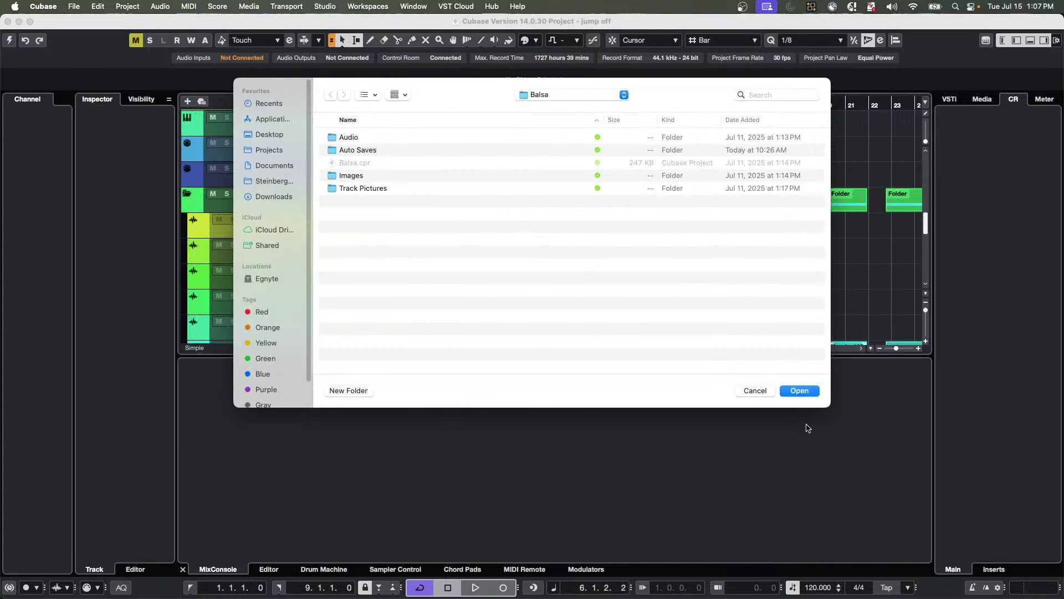
pyautogui.click(756, 392)
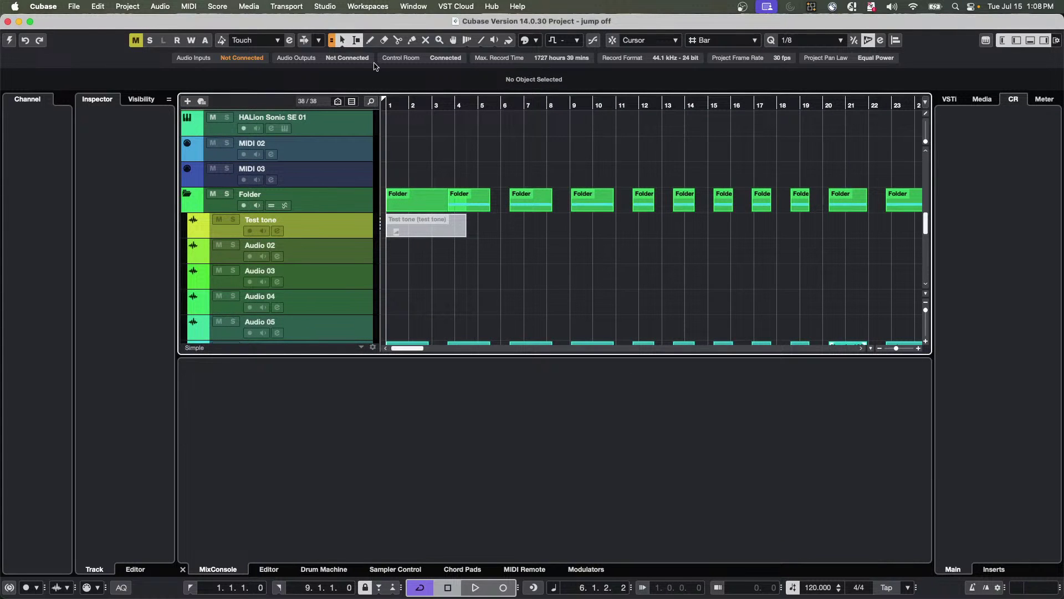
pyautogui.click(492, 7)
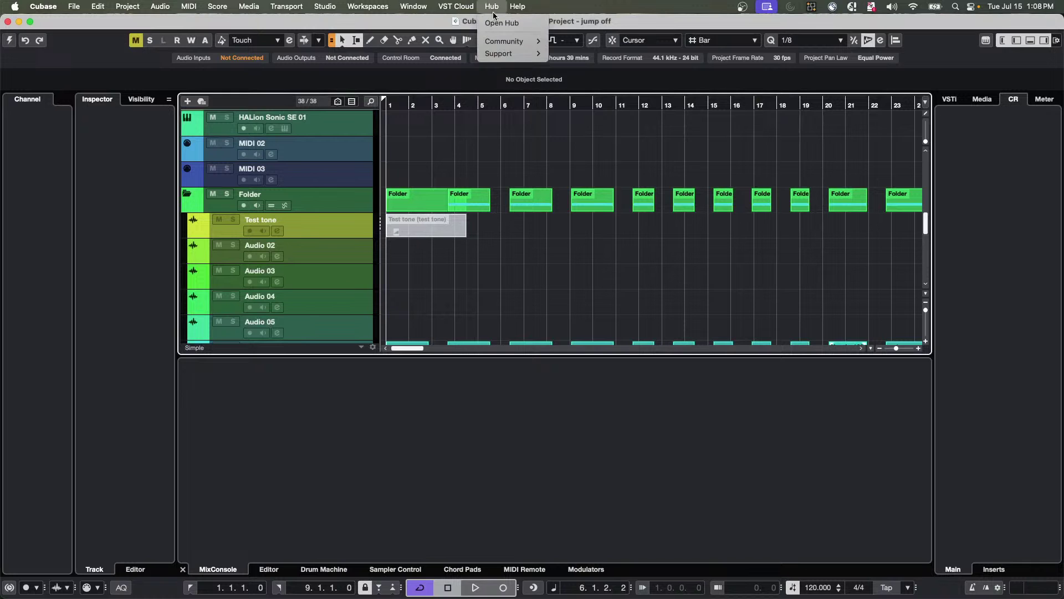
pyautogui.click(500, 23)
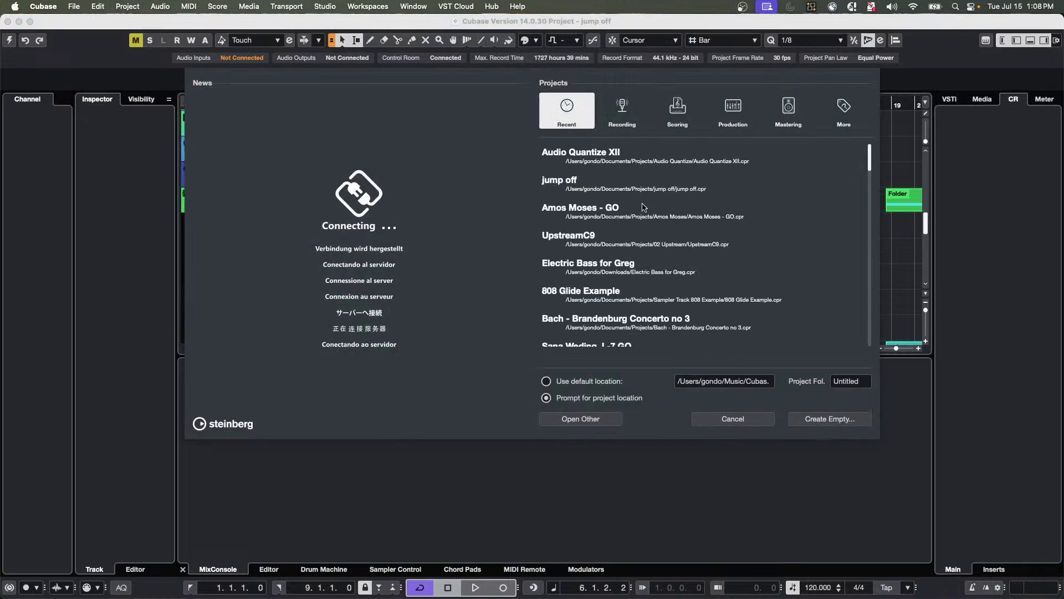
pyautogui.click(546, 382)
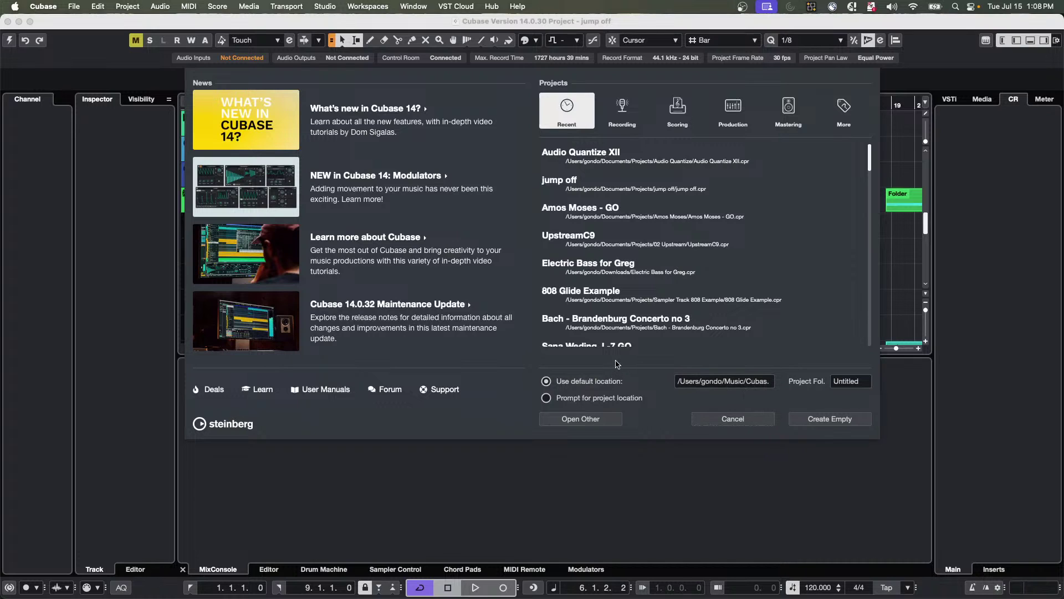
pyautogui.click(545, 400)
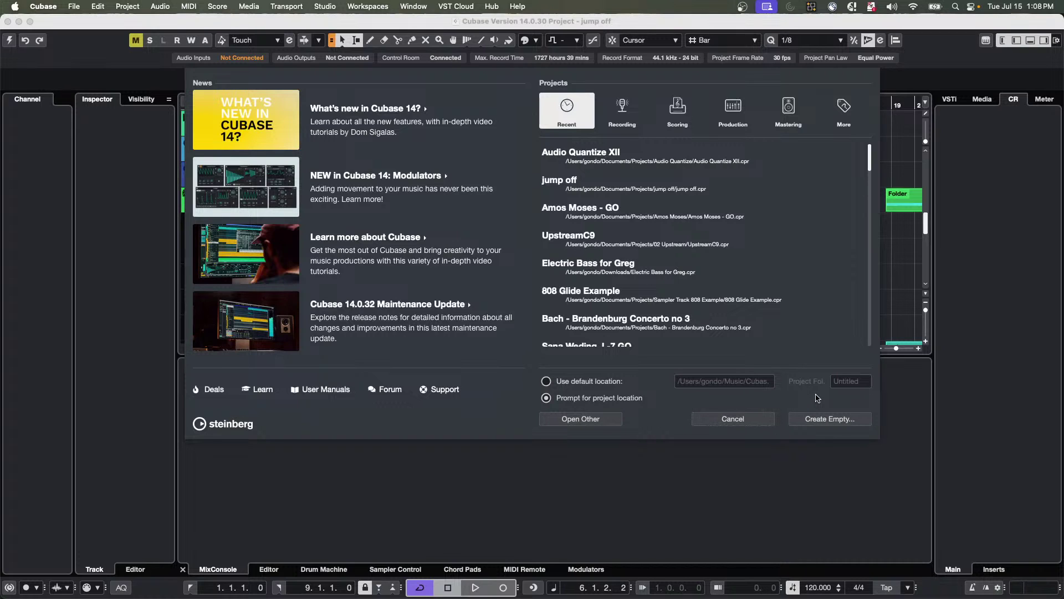
pyautogui.click(832, 419)
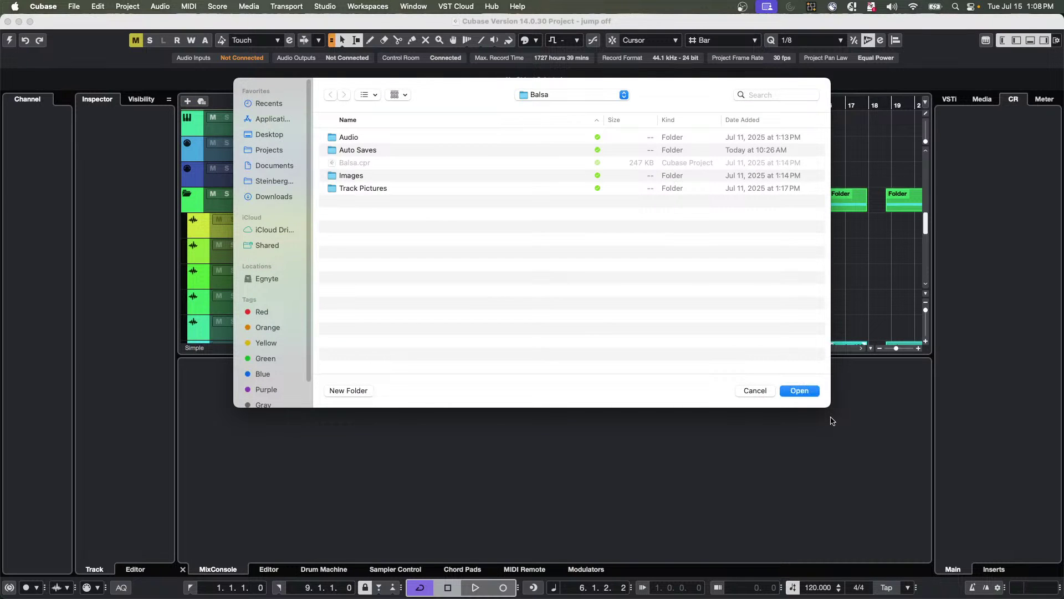
# Create a new named folder inside Projects and choose it as the project location.
pyautogui.click(574, 96)
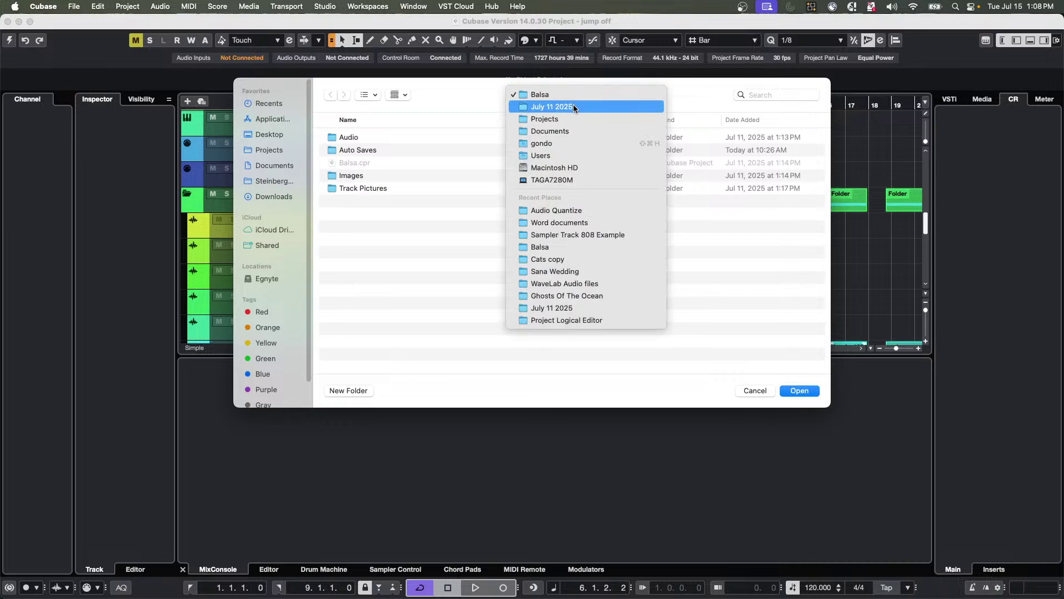
pyautogui.click(571, 121)
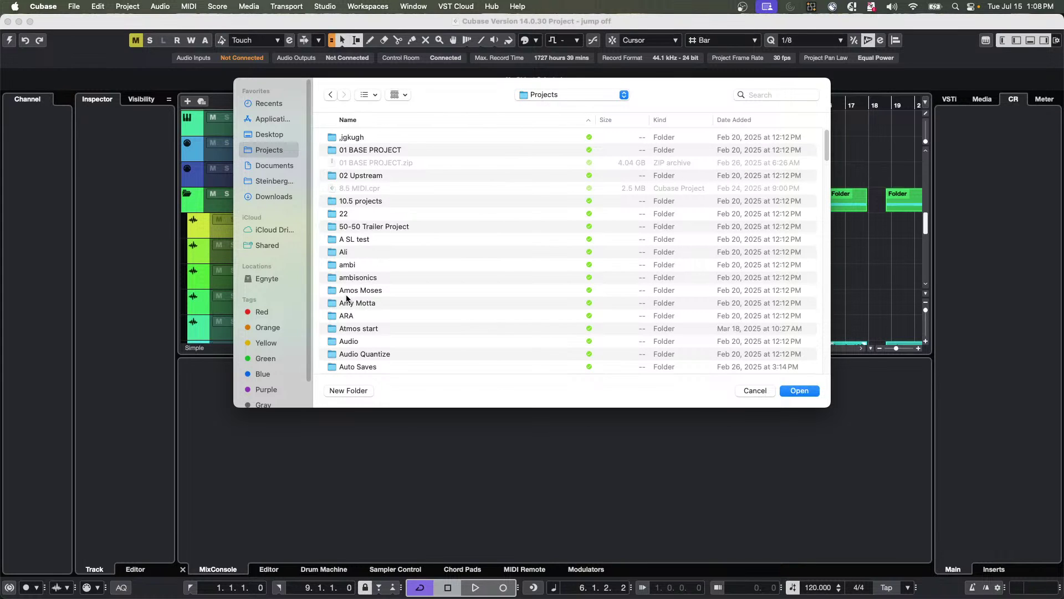
pyautogui.click(351, 391)
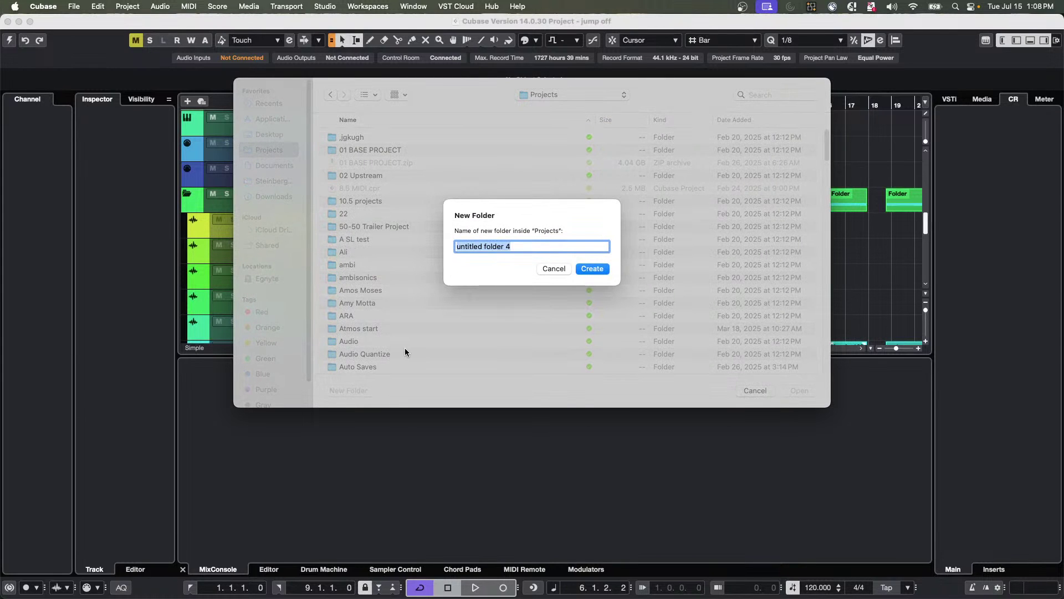
pyautogui.press('Return')
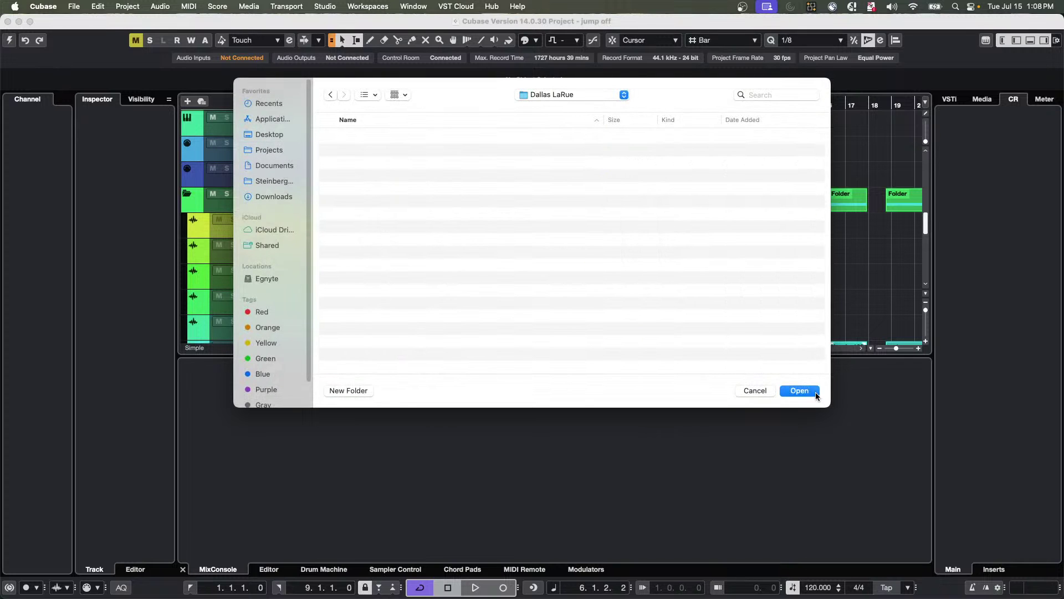
pyautogui.click(802, 391)
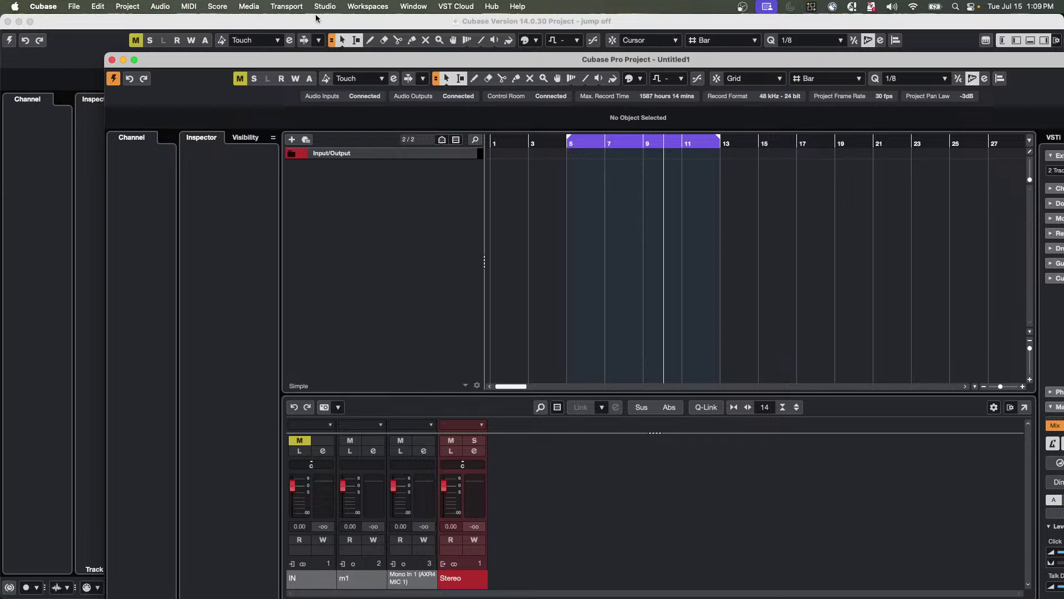
# Reopen the Steinberg Hub from the Hub menu.
pyautogui.click(498, 8)
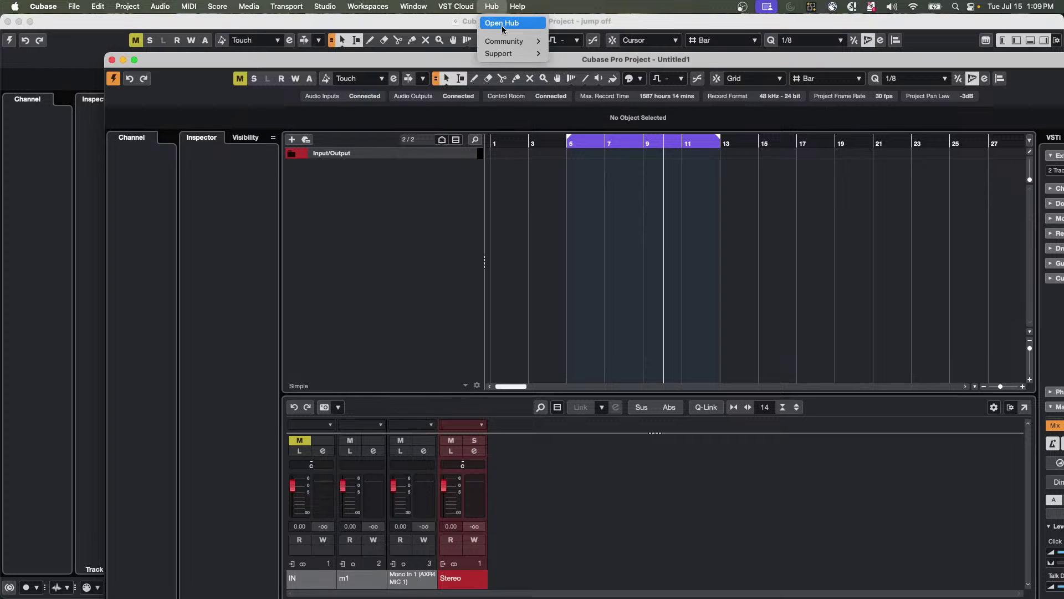
pyautogui.click(501, 23)
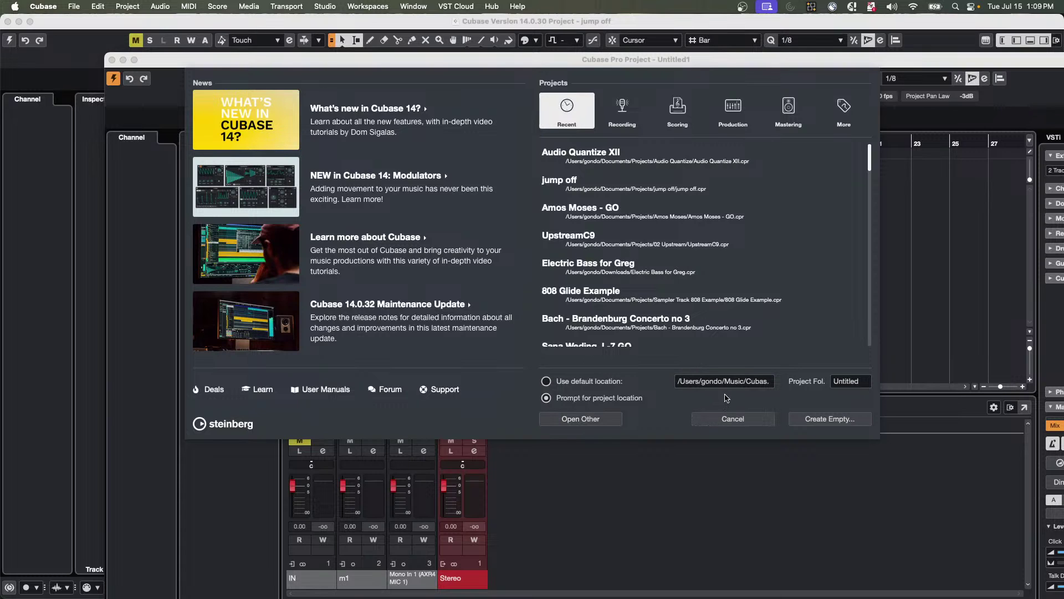
# Create empty project Untitled2 in the same new folder and maximize its window.
pyautogui.click(733, 416)
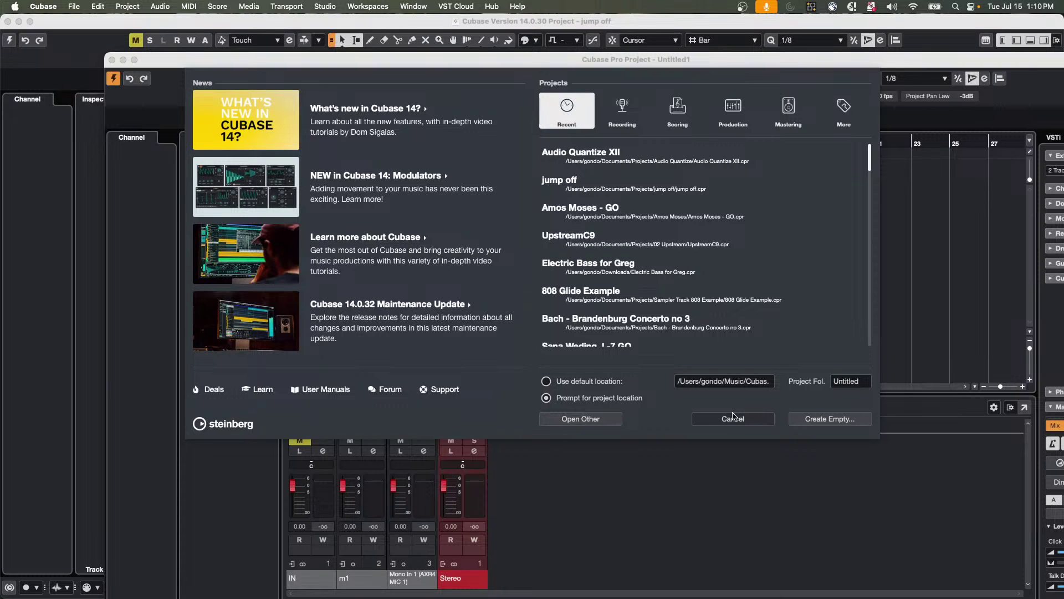
pyautogui.click(834, 420)
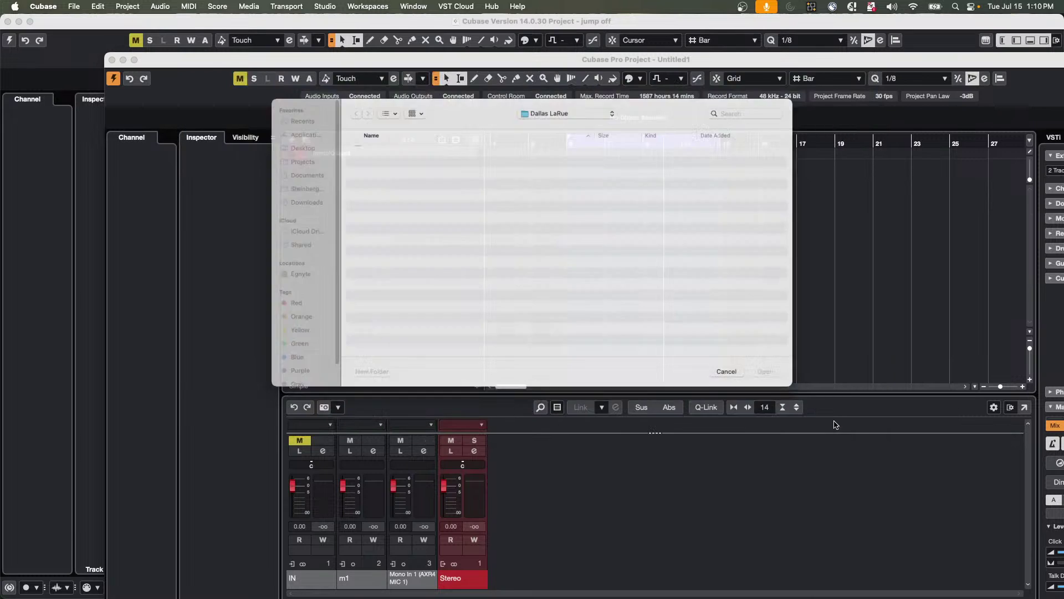
pyautogui.click(801, 391)
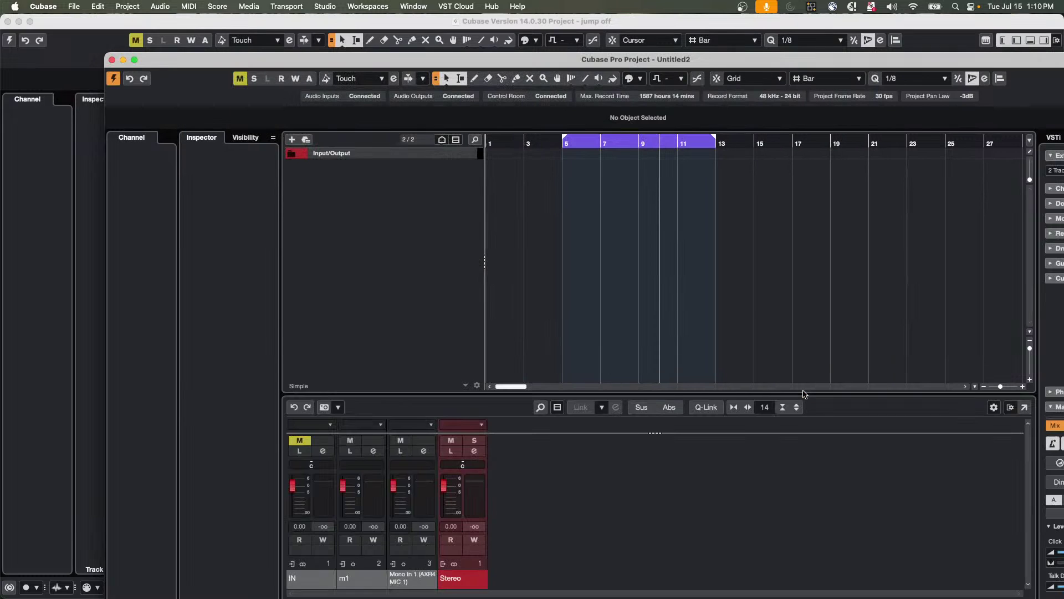
pyautogui.click(134, 59)
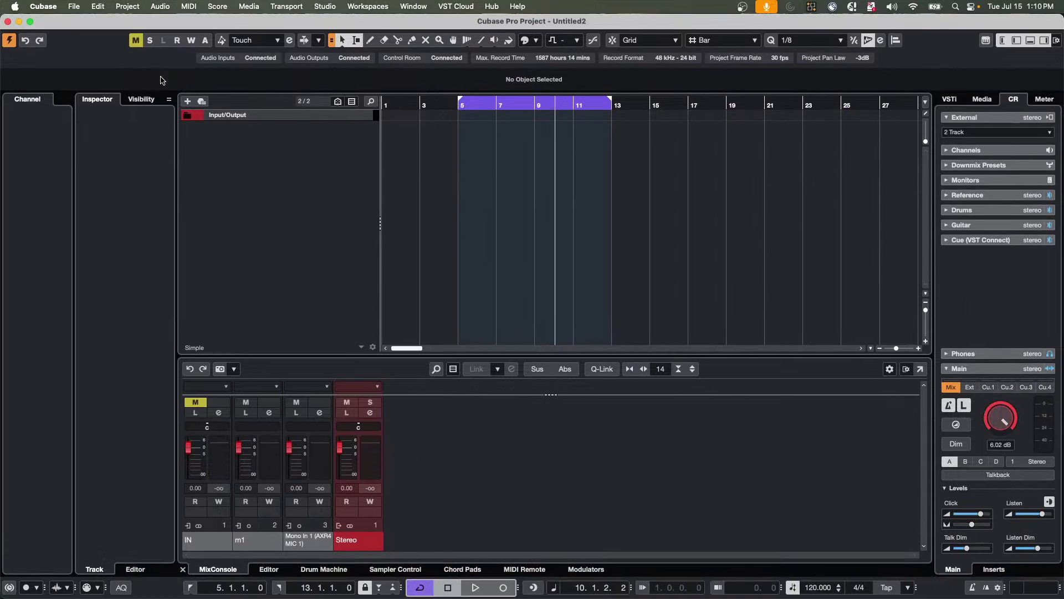
# Add four audio tracks, Audio 01 to Audio 04, with the Count set to 4.
pyautogui.click(249, 140)
pyautogui.rightClick(249, 140)
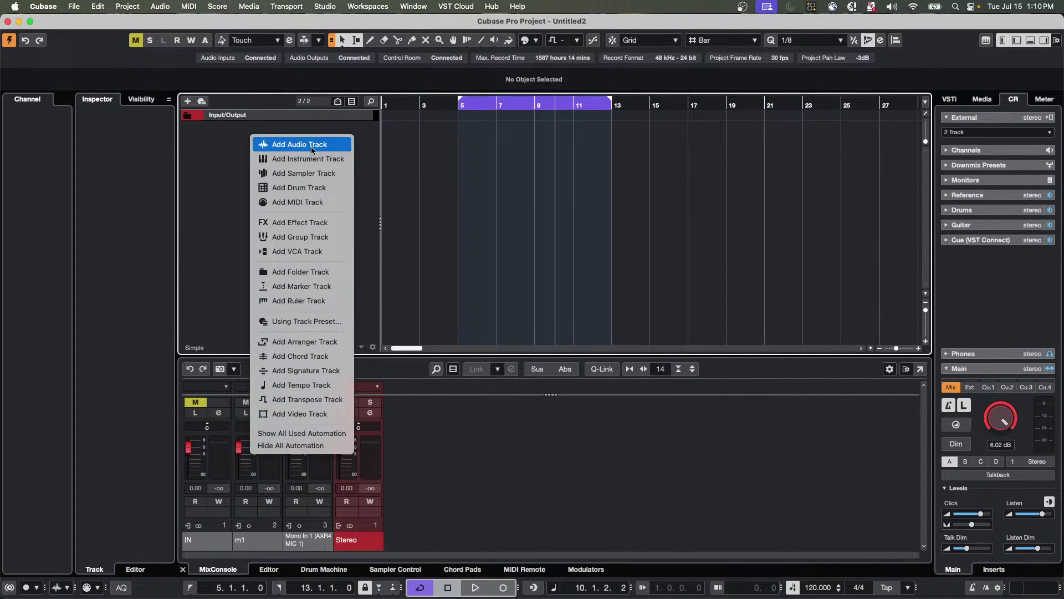
pyautogui.click(307, 145)
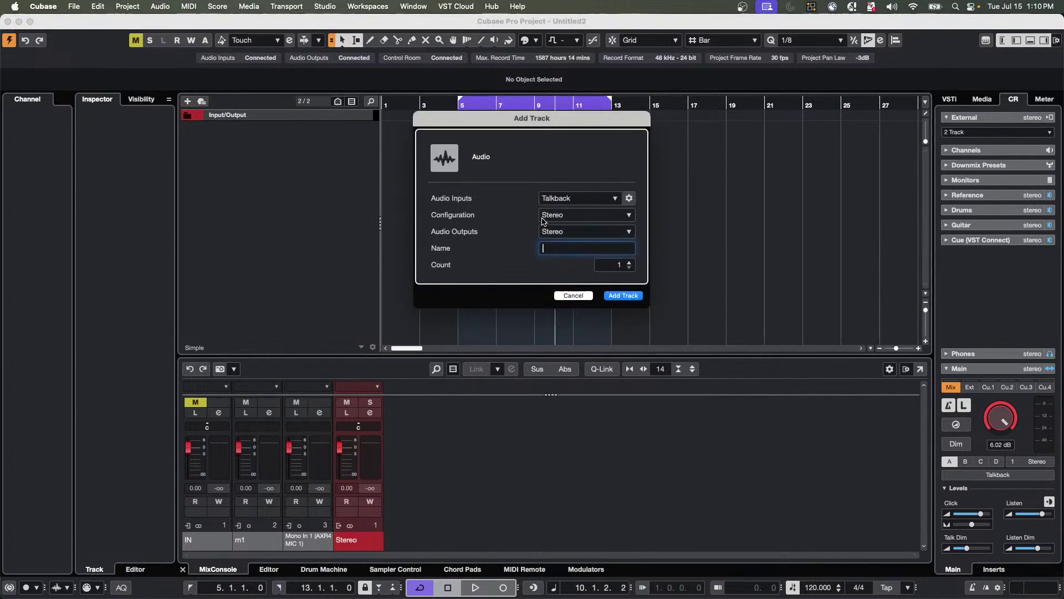
pyautogui.click(631, 268)
pyautogui.click(631, 263)
pyautogui.click(630, 264)
pyautogui.click(623, 295)
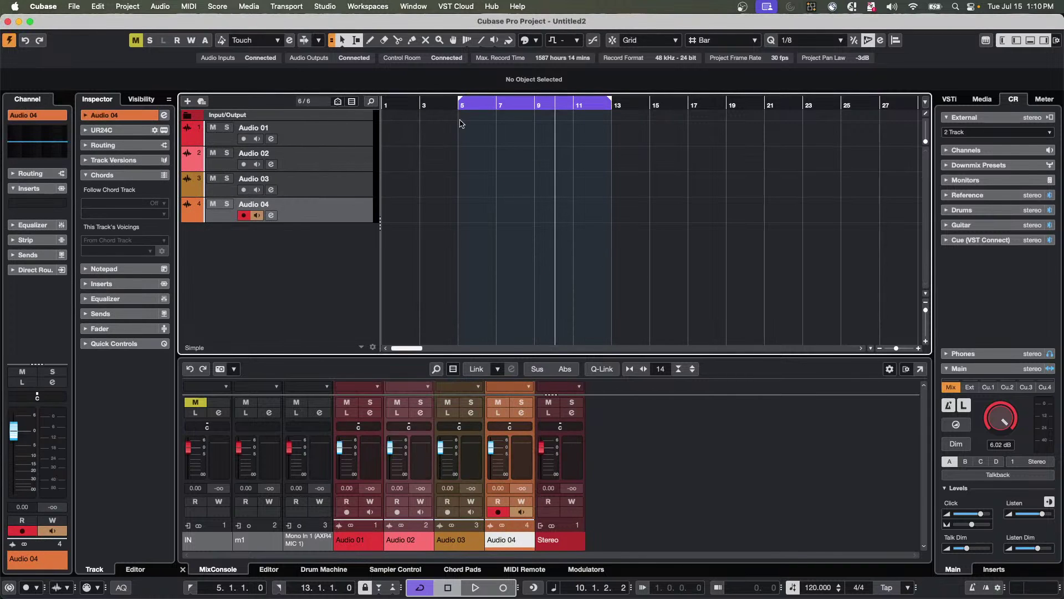
# Arm the tracks and record from the project start to about bar 5.
pyautogui.press('Home')
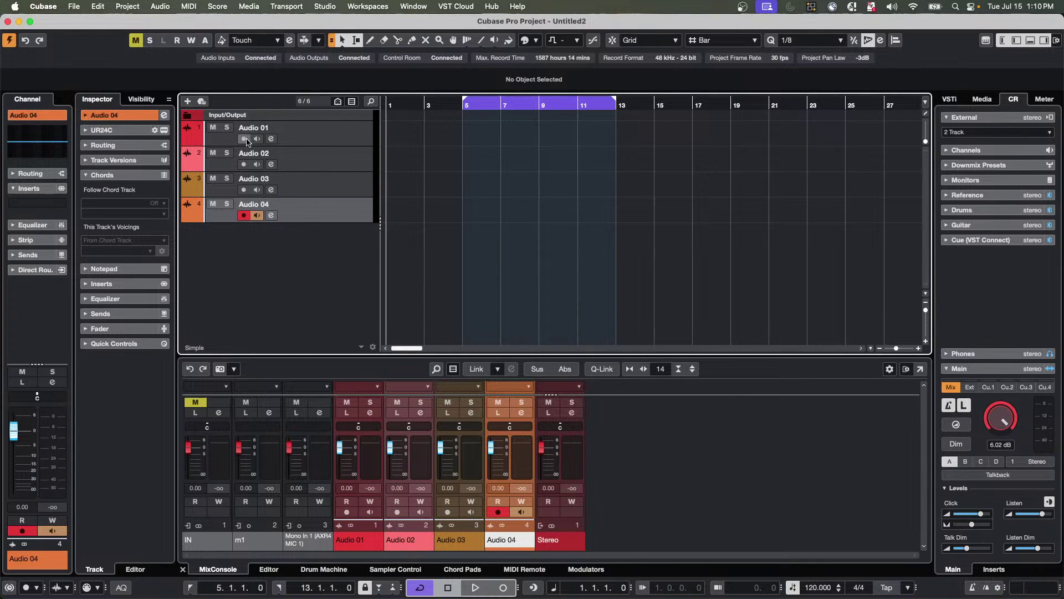
pyautogui.click(244, 139)
pyautogui.click(244, 164)
pyautogui.click(244, 190)
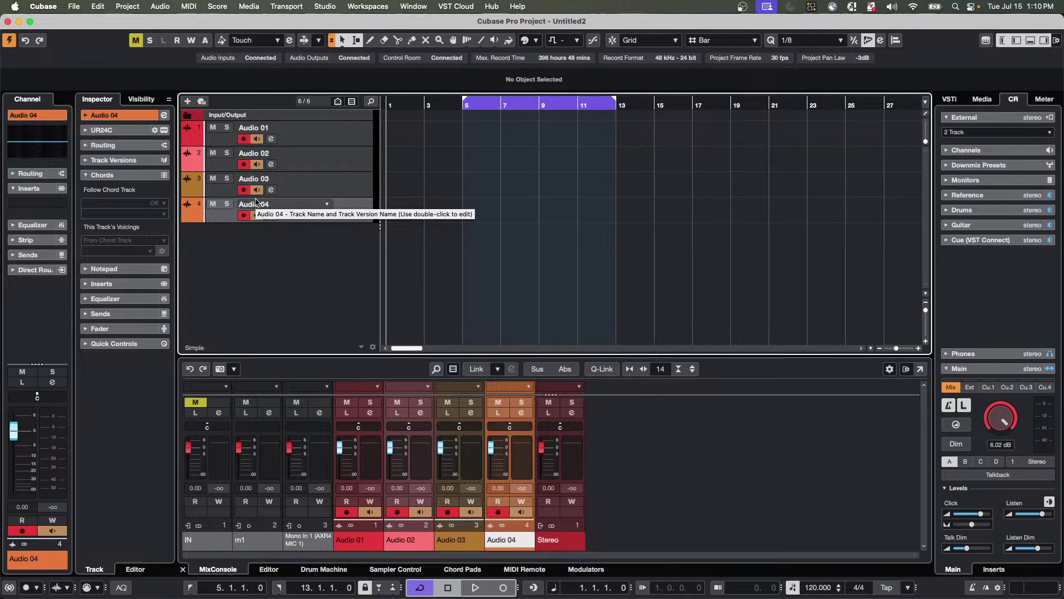
pyautogui.press('KP_Multiply')
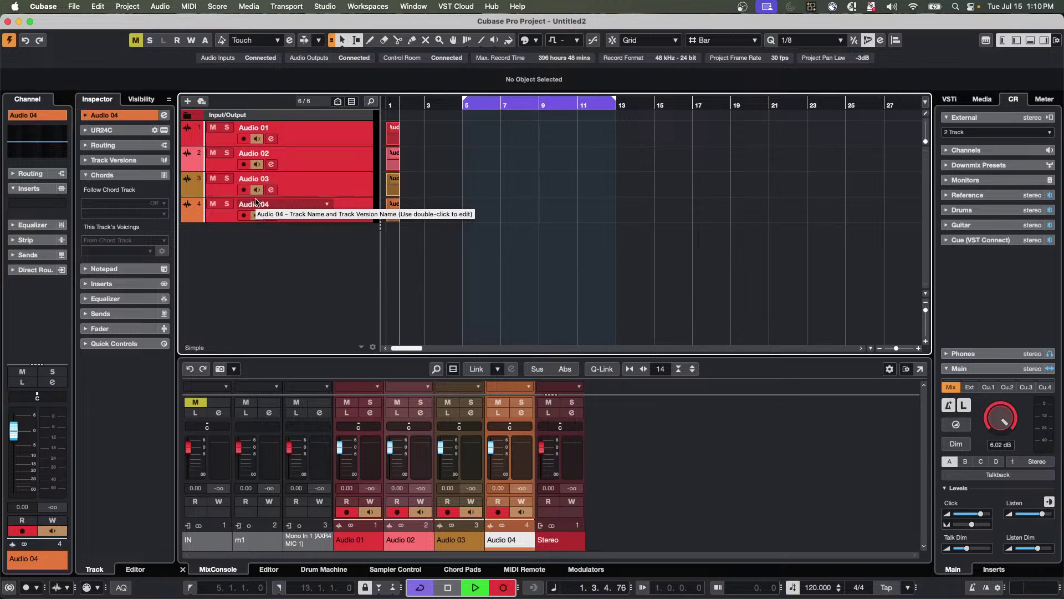
pyautogui.press('h')
pyautogui.press('h')
pyautogui.press('h')
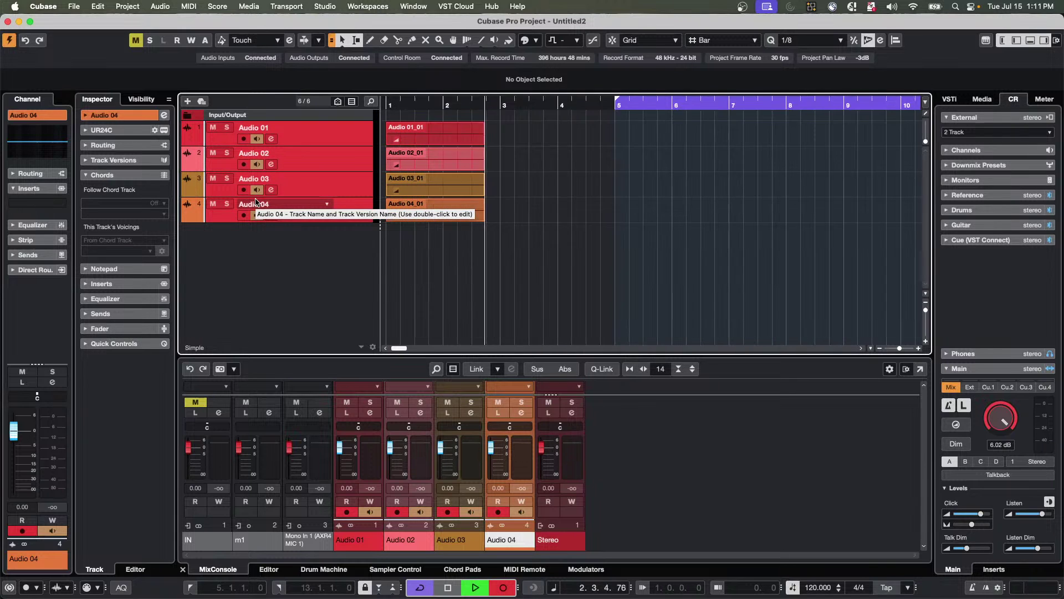
pyautogui.press('h')
pyautogui.press('h')
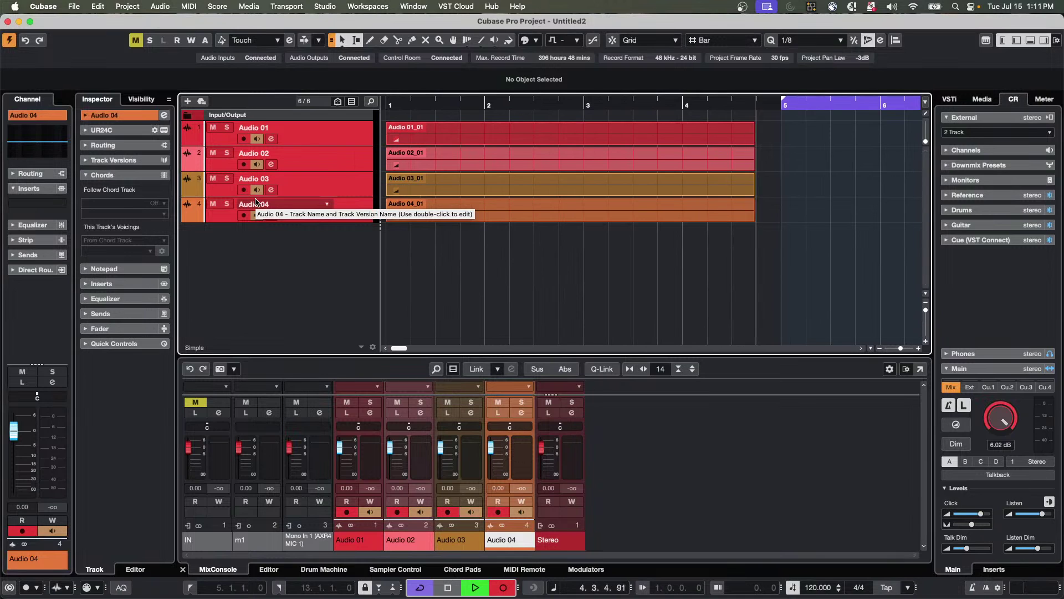
pyautogui.press('space')
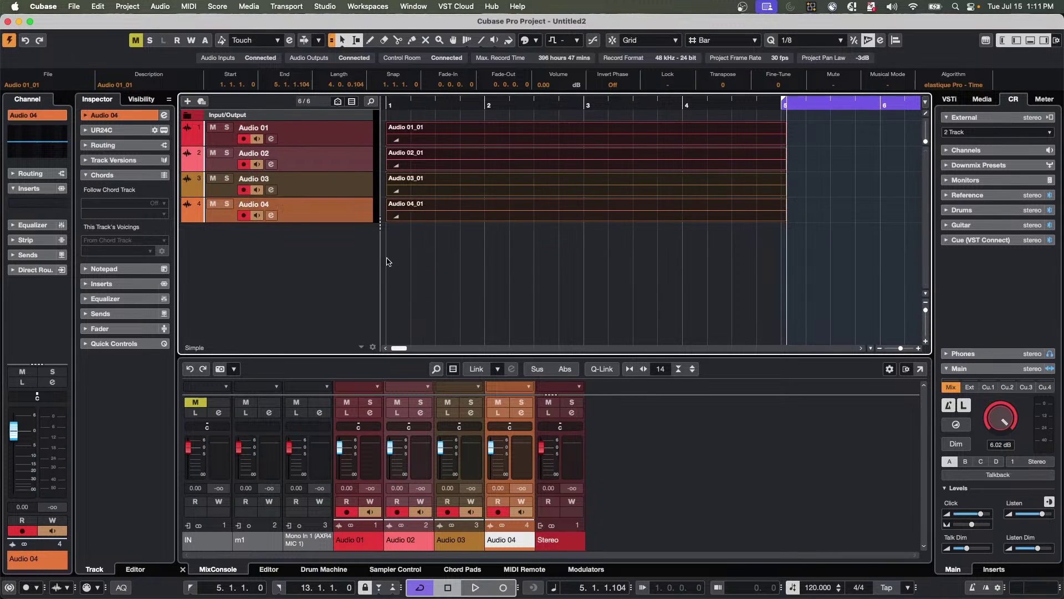
# Open the Pool from the Media menu and move it down and right.
pyautogui.click(390, 261)
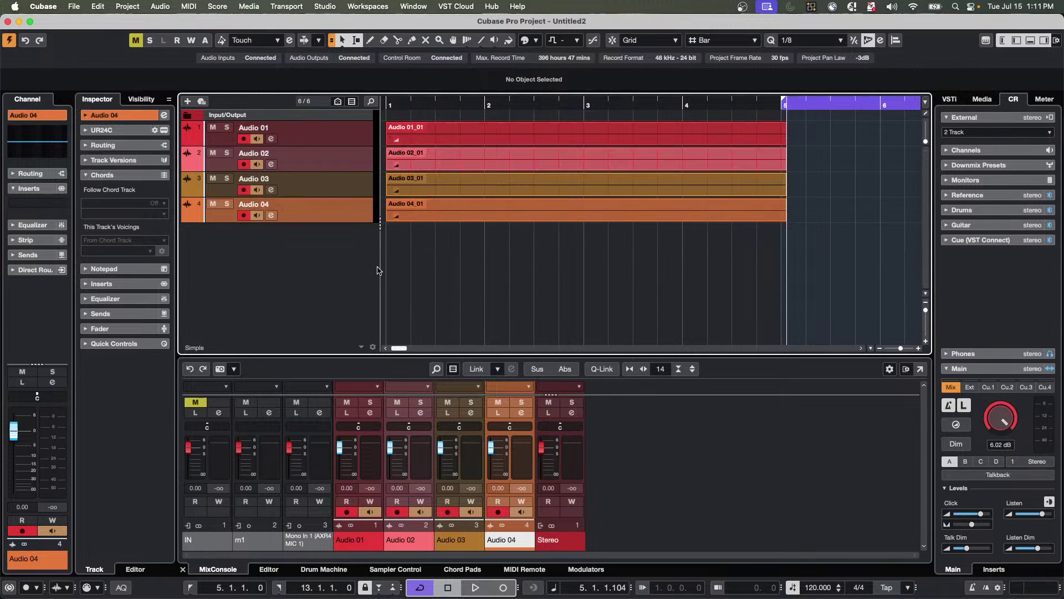
pyautogui.click(247, 6)
pyautogui.click(254, 23)
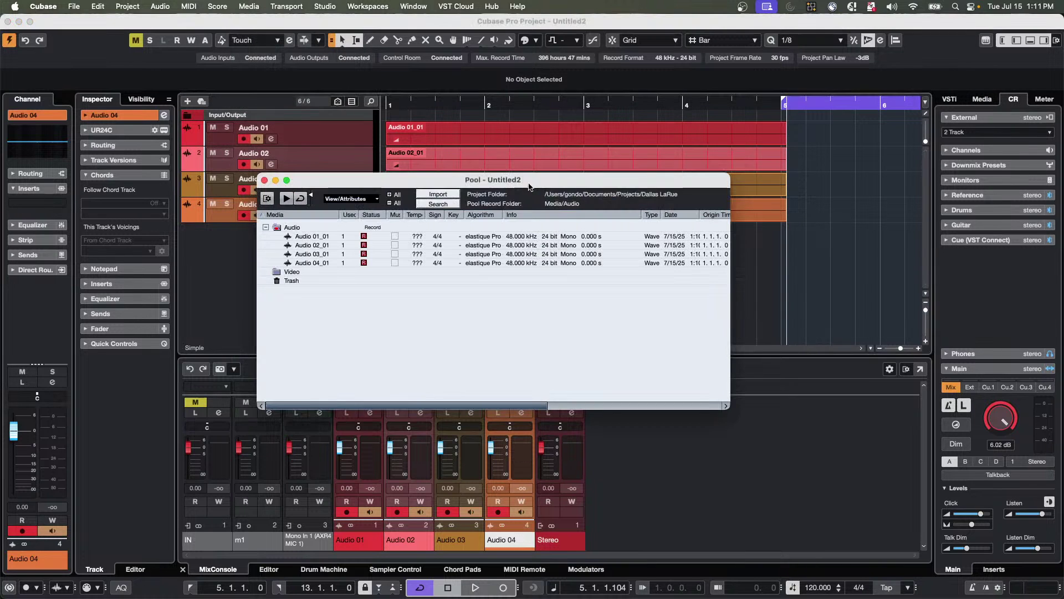
pyautogui.moveTo(554, 184); pyautogui.dragTo(754, 282)
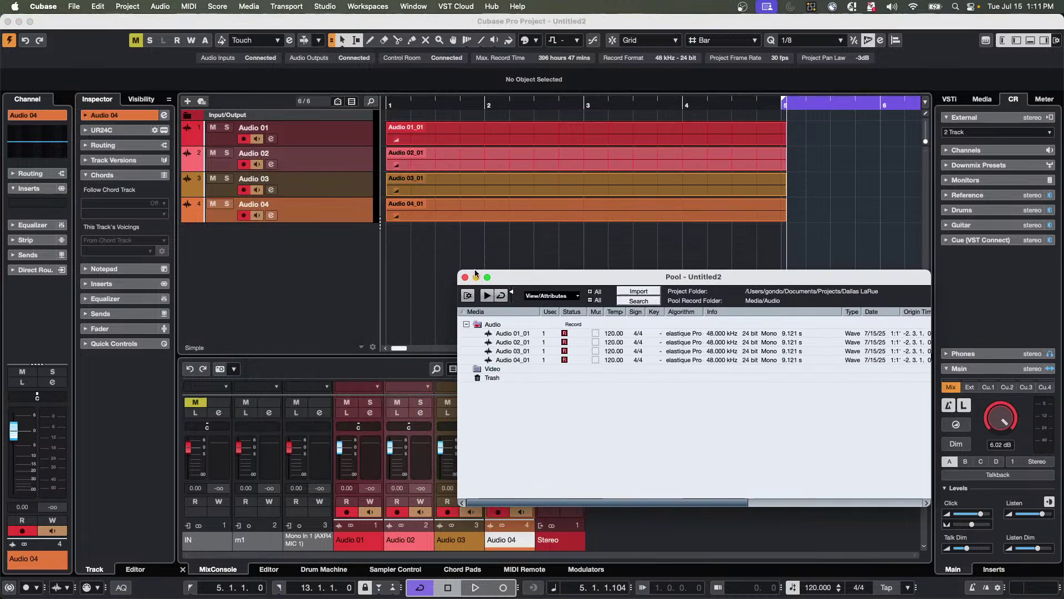
pyautogui.click(492, 233)
# Erase Audio 04_01 with the Erase tool, undoing and redoing while checking the Pool's Trash.
pyautogui.press('5')
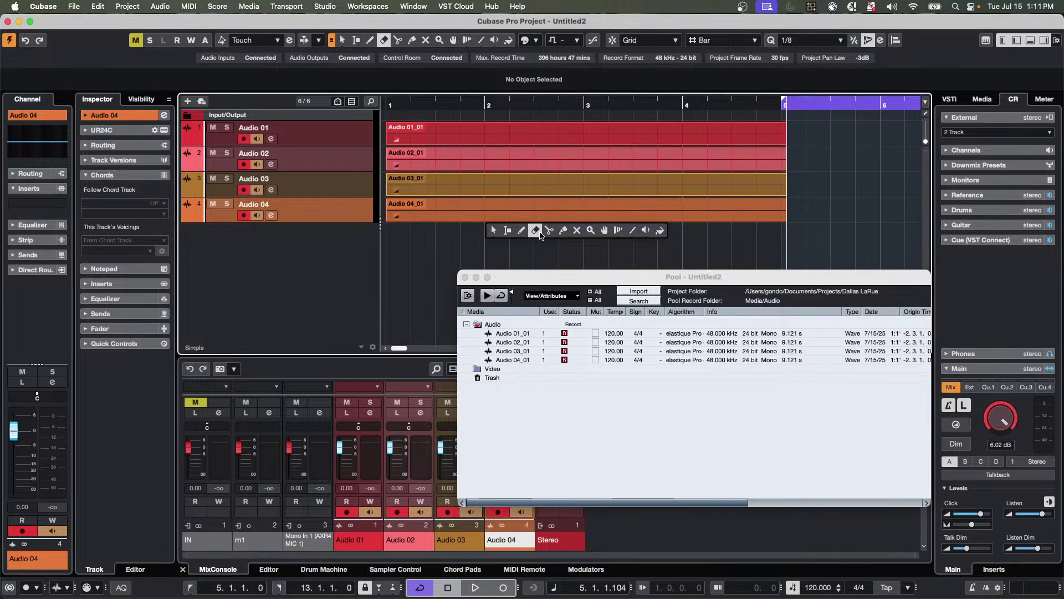
pyautogui.click(523, 216)
pyautogui.press('super+z')
pyautogui.press('super+p')
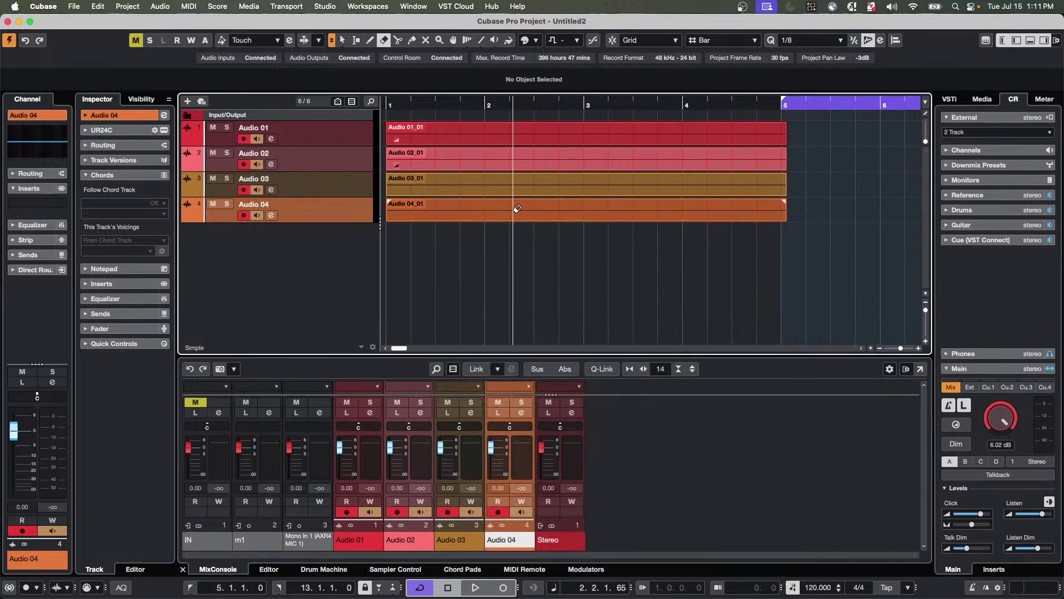
pyautogui.click(518, 209)
pyautogui.press('super+p')
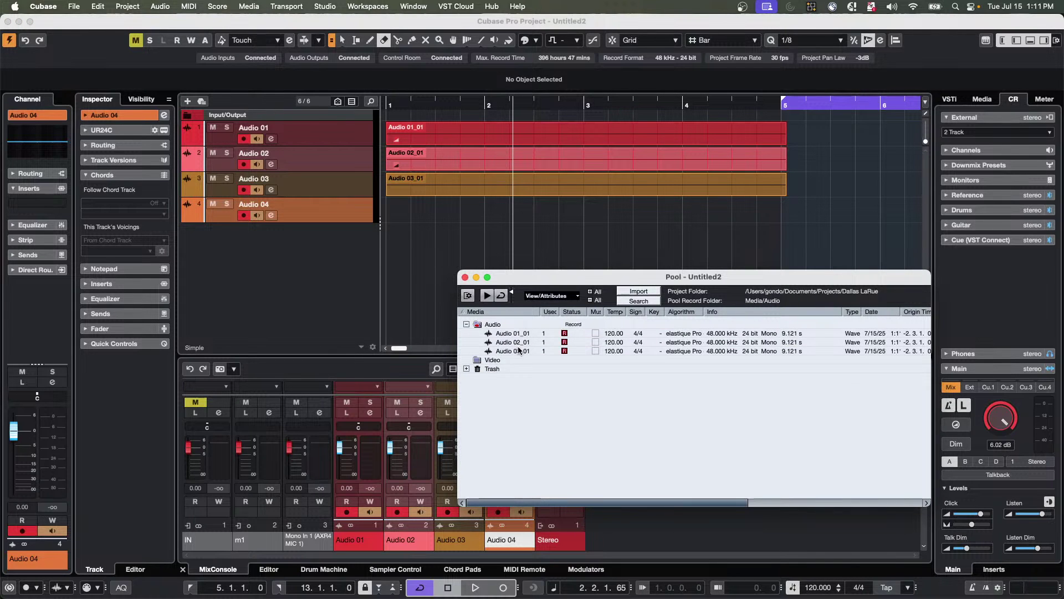
pyautogui.click(466, 368)
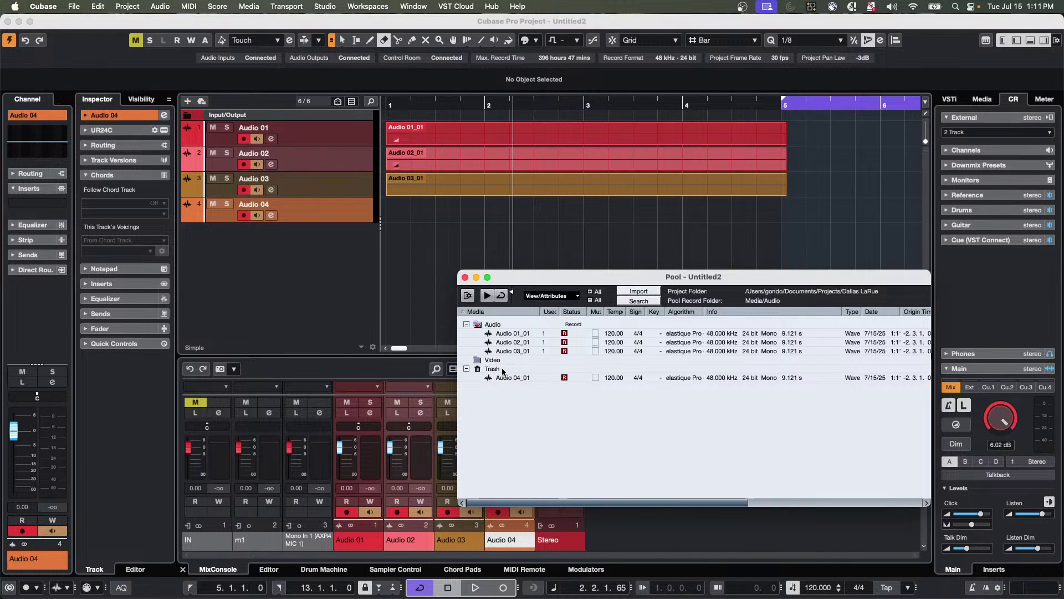
pyautogui.click(464, 221)
pyautogui.press('super+z')
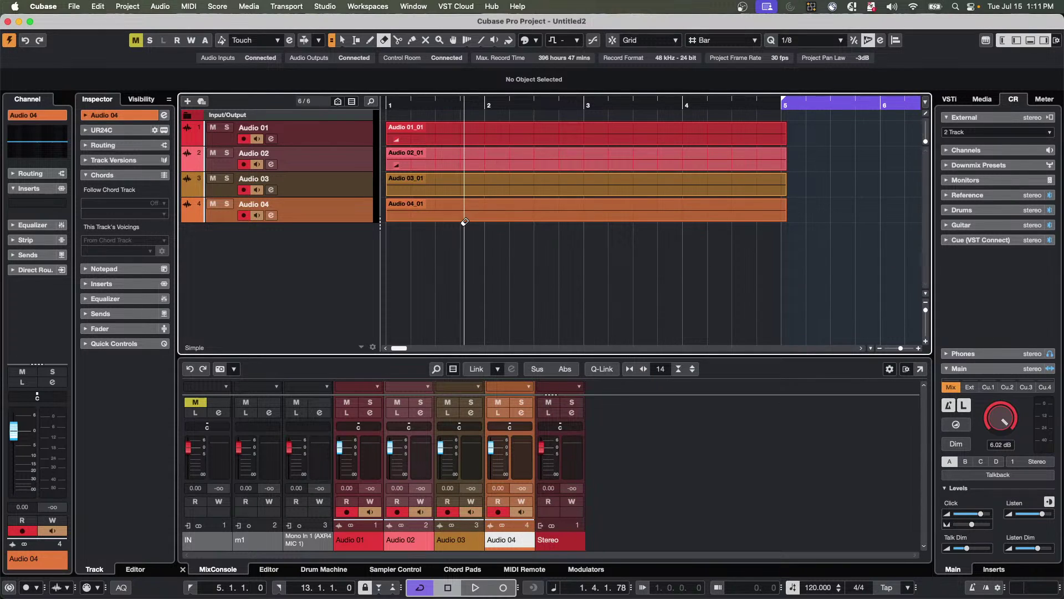
pyautogui.press('super+p')
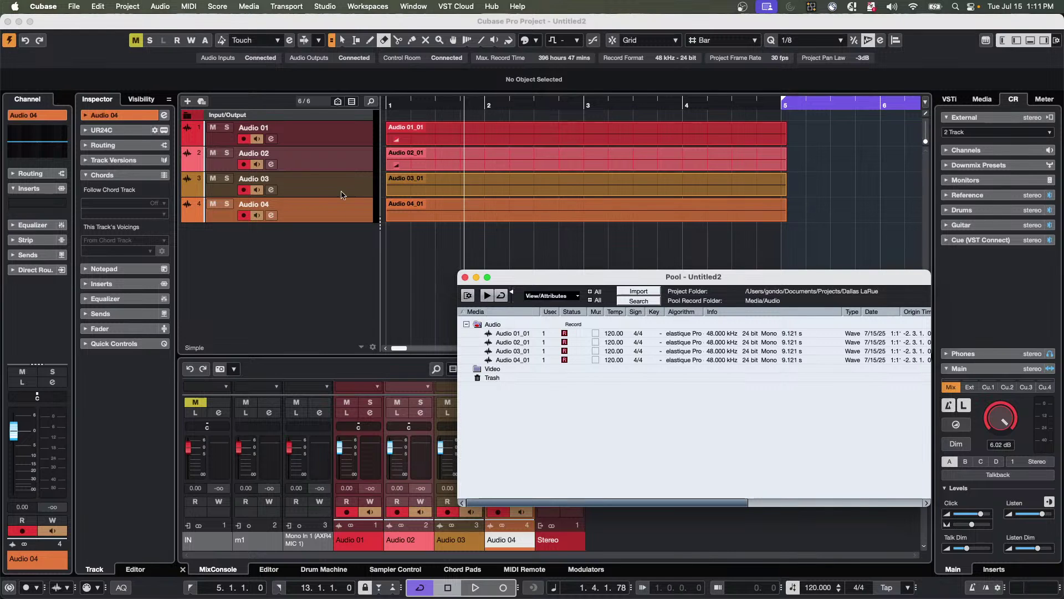
pyautogui.click(489, 207)
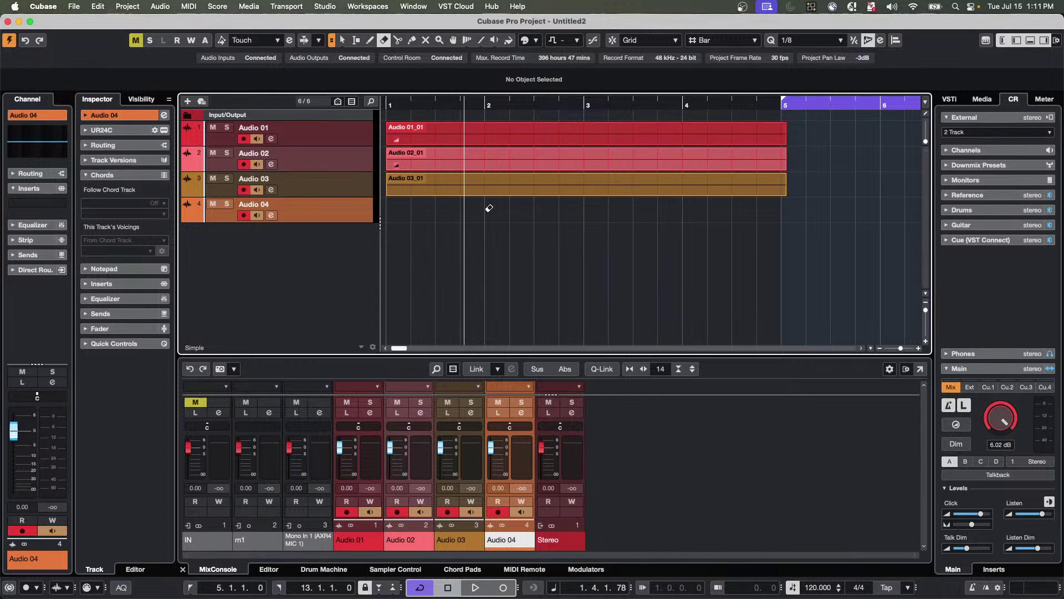
# Disable the Audio 03 track and uncheck it in the Visibility list.
pyautogui.click(349, 188)
pyautogui.rightClick(349, 187)
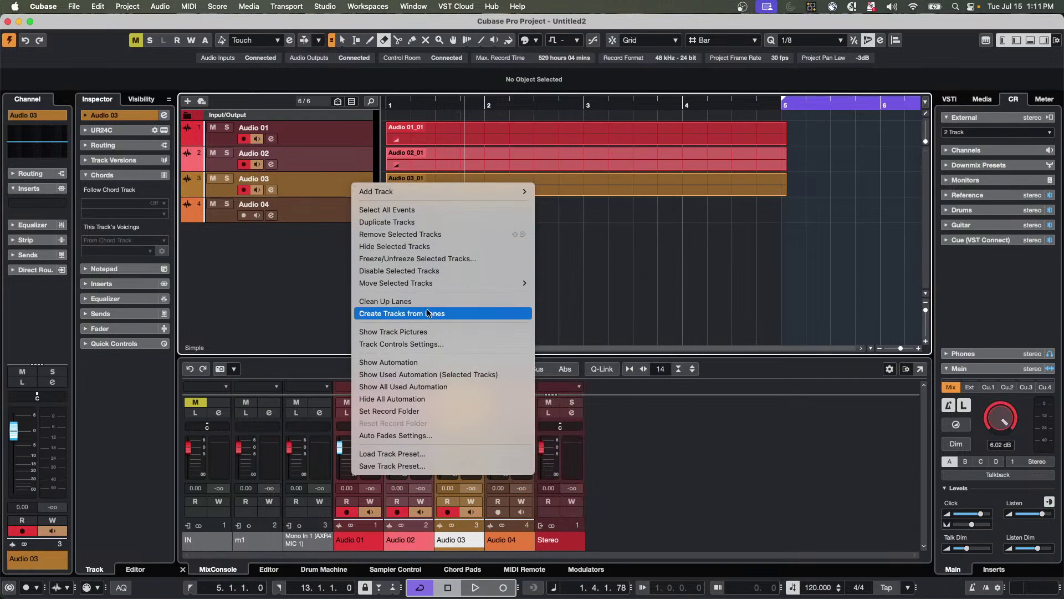
pyautogui.click(434, 272)
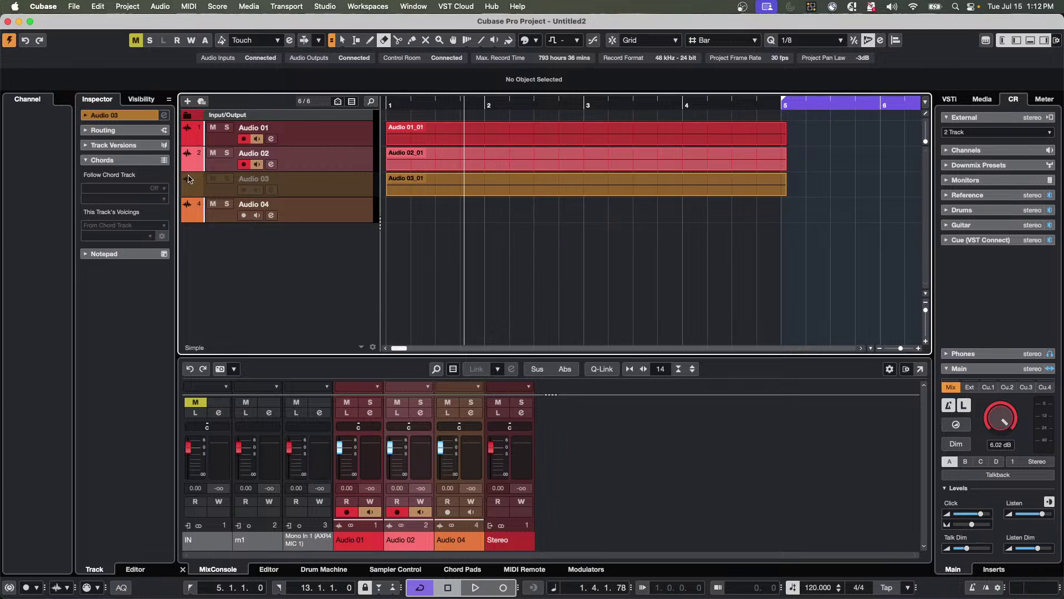
pyautogui.click(141, 98)
pyautogui.click(84, 148)
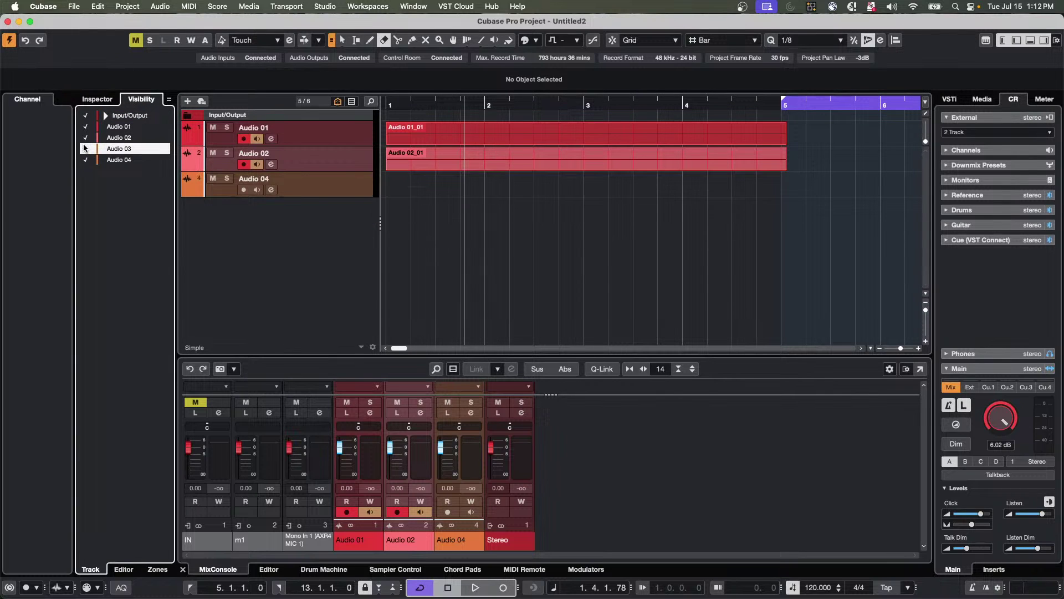
# Pick the Range tool and reopen the Pool showing Audio 04_01 in Trash.
pyautogui.rightClick(397, 206)
pyautogui.click(414, 203)
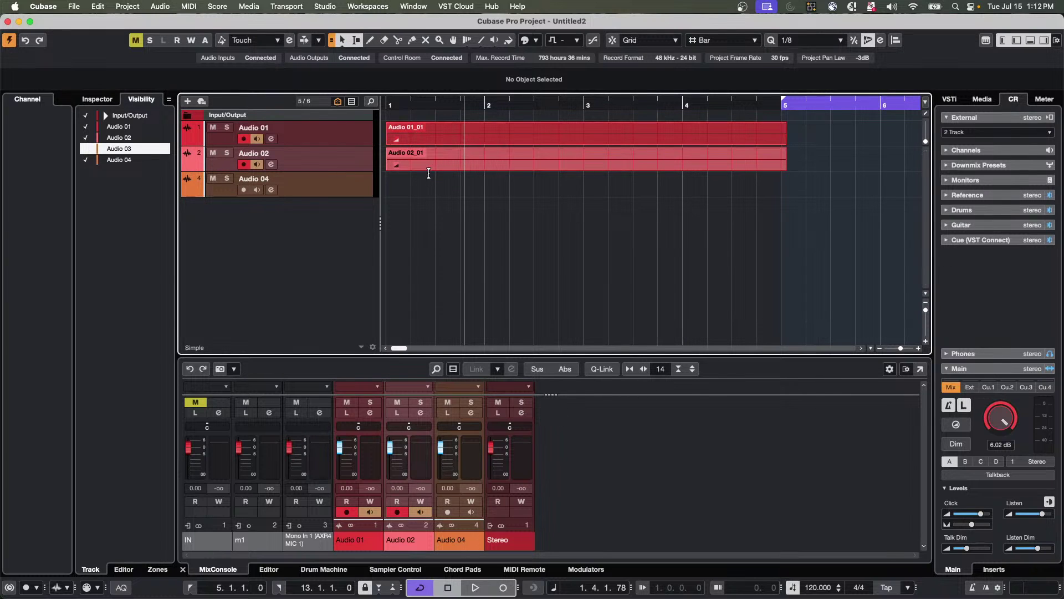
pyautogui.press('super+p')
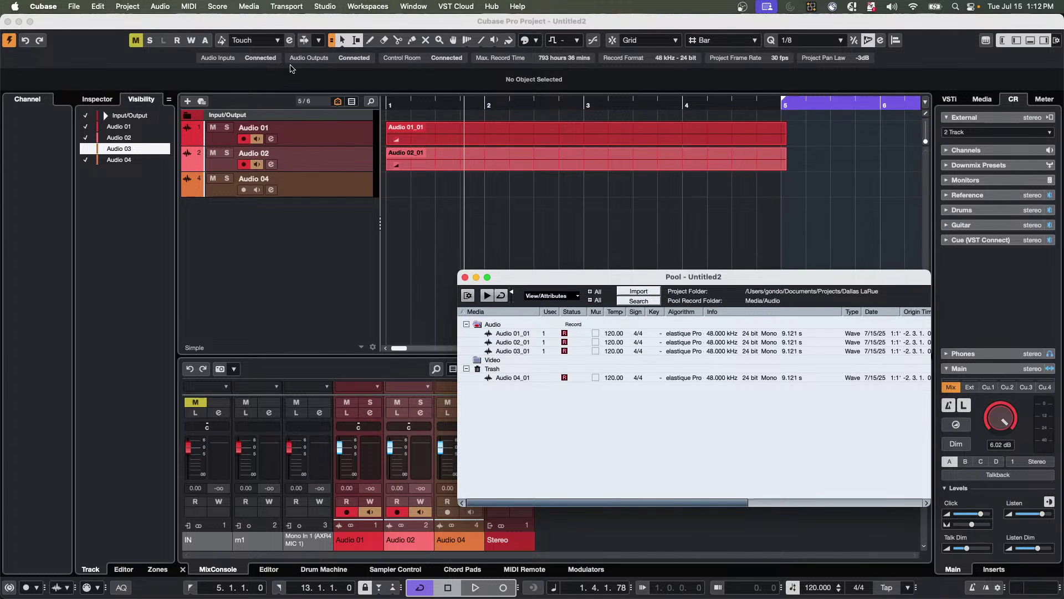
# Run Media > Prepare Archive, confirm it, and move the Pool window higher.
pyautogui.click(257, 10)
pyautogui.click(264, 279)
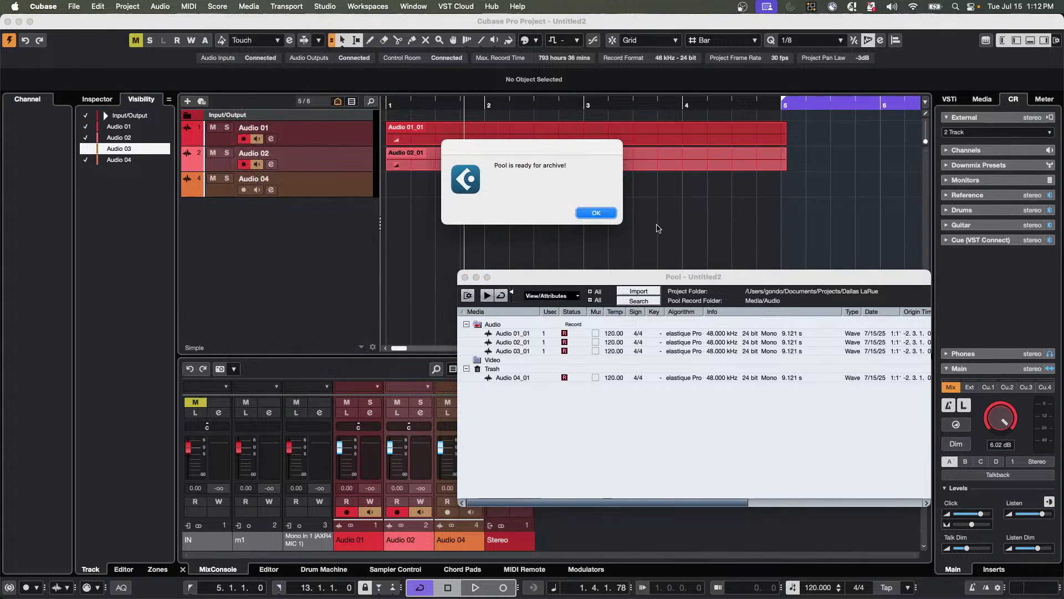
pyautogui.click(605, 213)
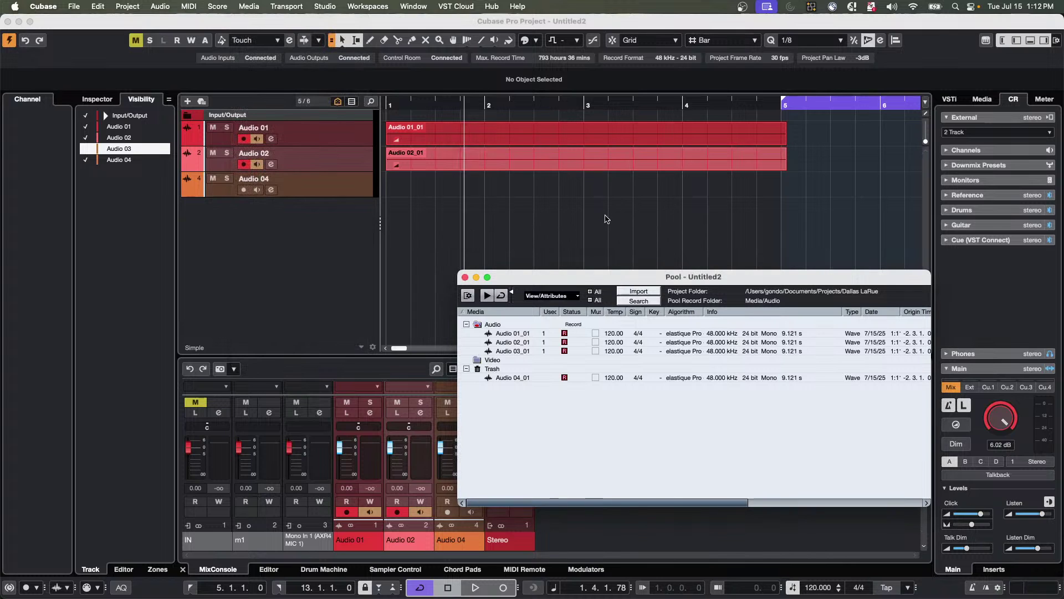
pyautogui.moveTo(536, 280); pyautogui.dragTo(530, 199)
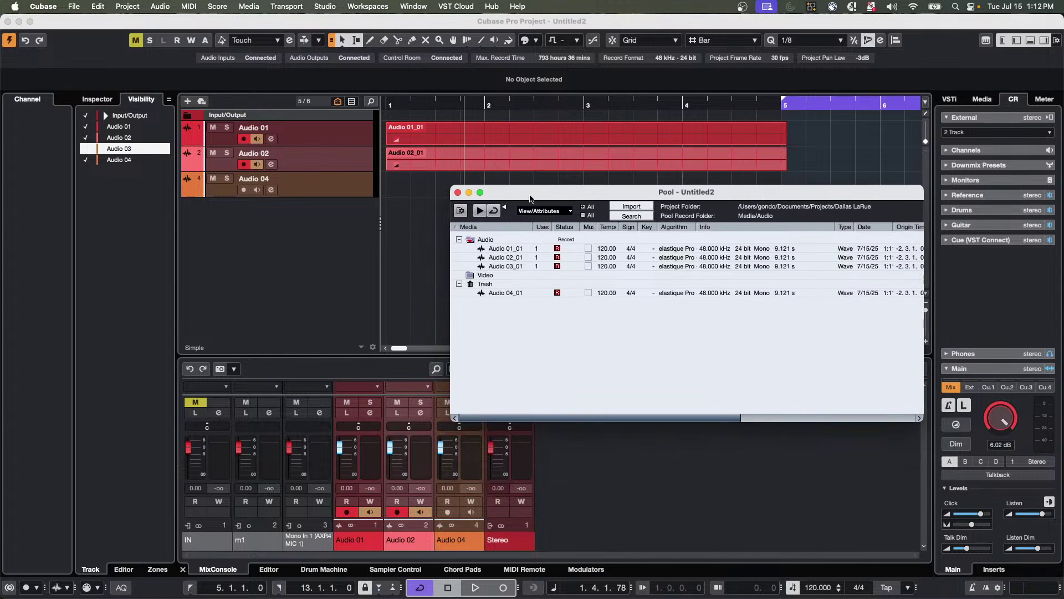
# Send unused media to the Pool Trash and return to the Untitled2 arrangement.
pyautogui.click(216, 7)
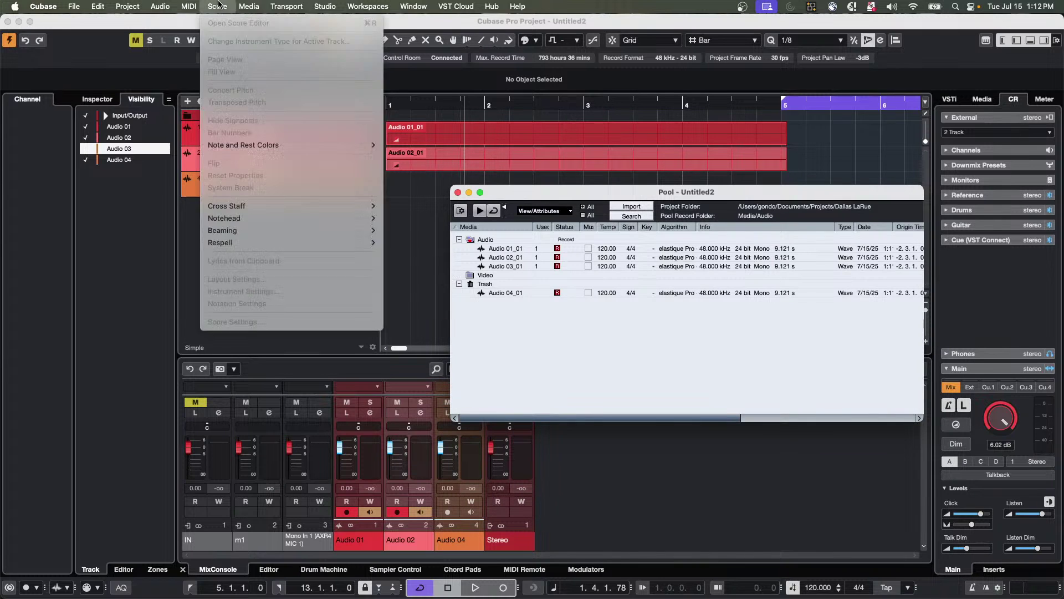
pyautogui.moveTo(249, 7)
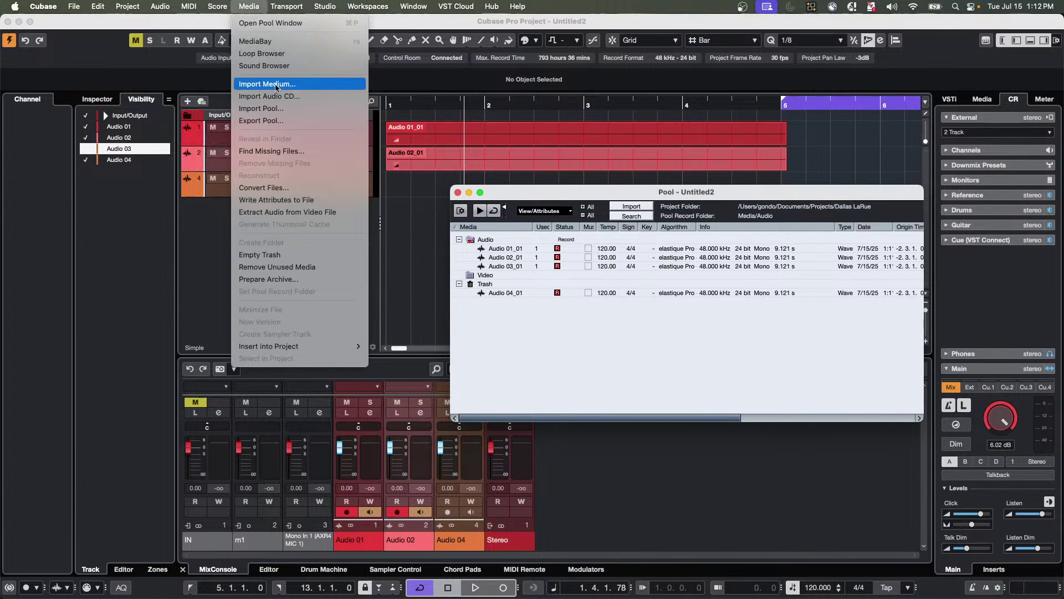
pyautogui.click(288, 268)
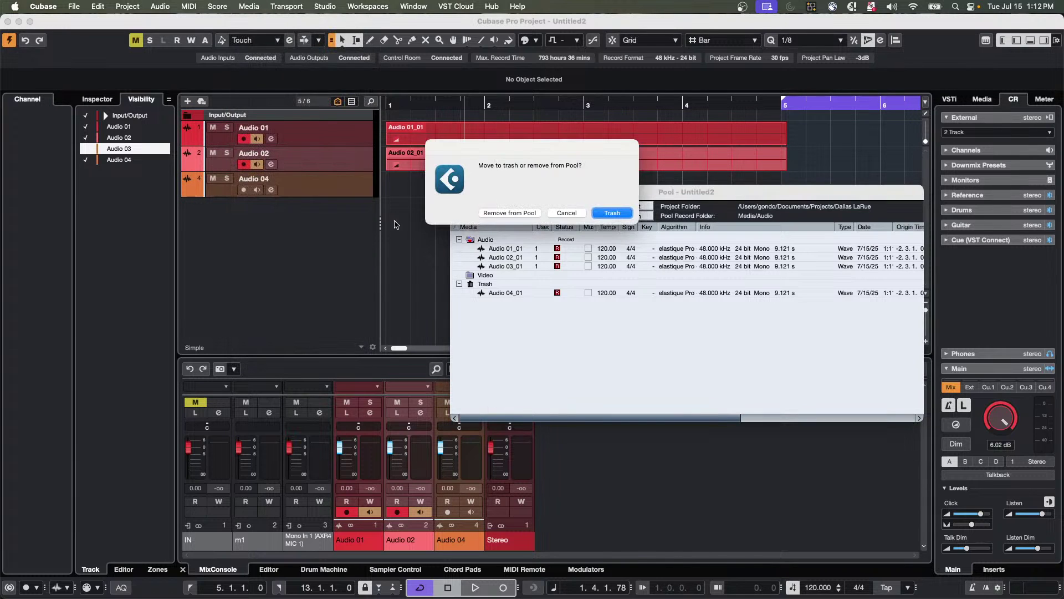
pyautogui.click(613, 213)
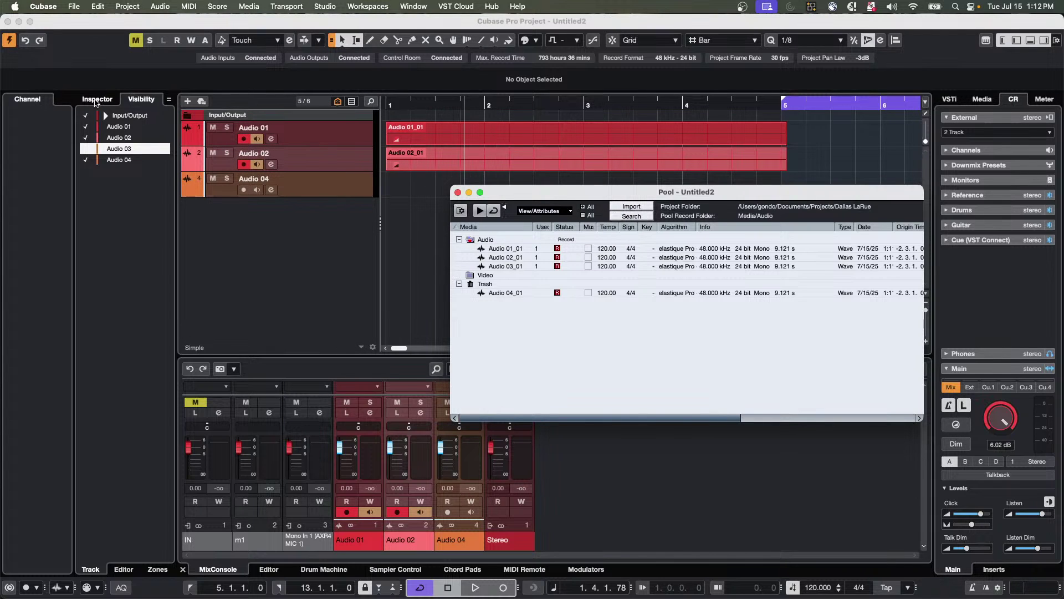
pyautogui.click(98, 100)
pyautogui.click(143, 99)
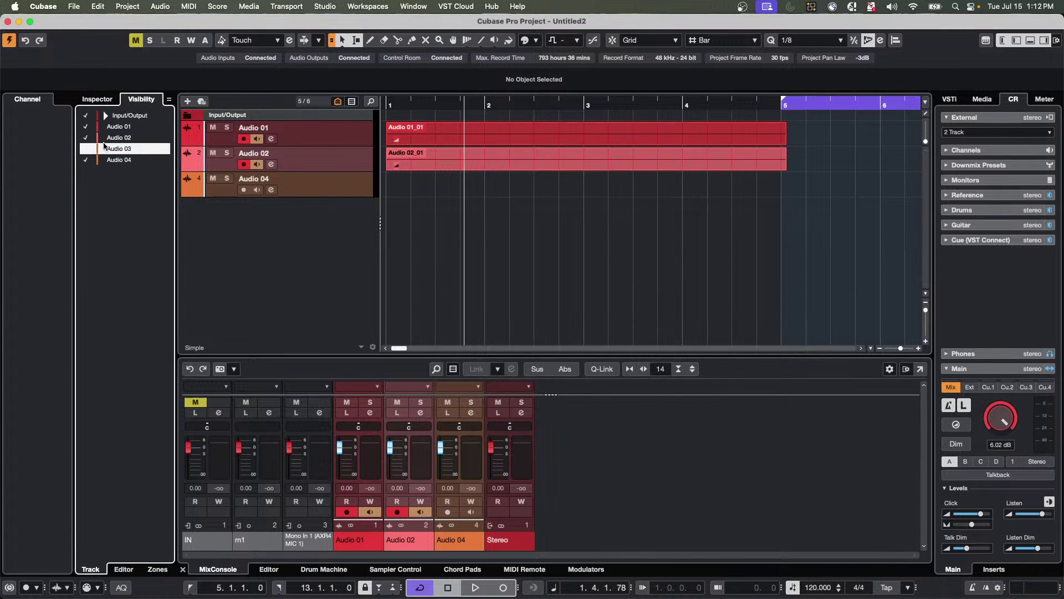
# Make the disabled Audio 03 track visible again and reopen the Pool window.
pyautogui.click(86, 149)
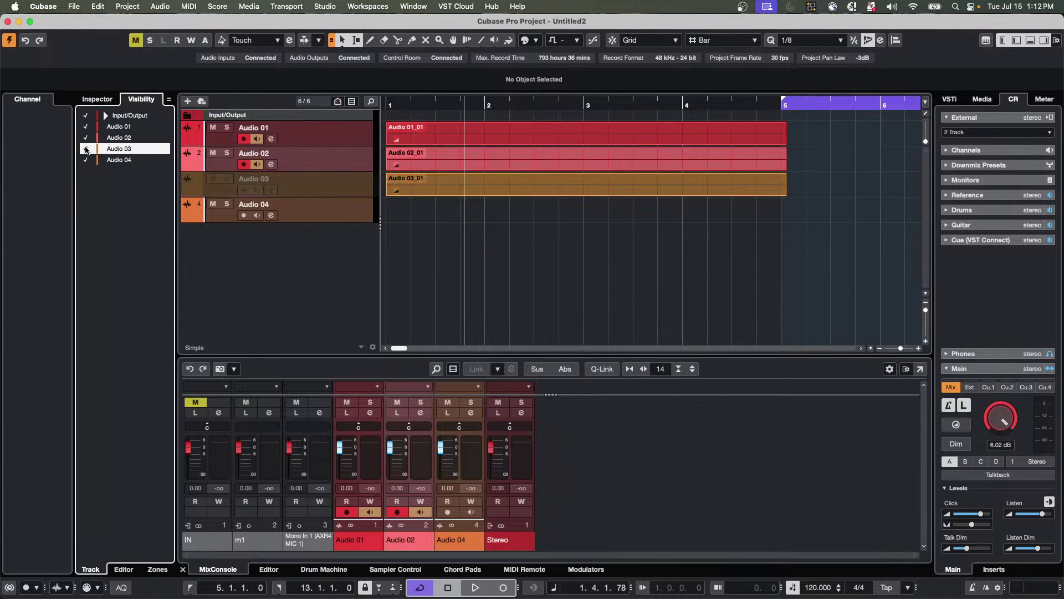
pyautogui.click(86, 149)
pyautogui.click(86, 148)
pyautogui.press('super+p')
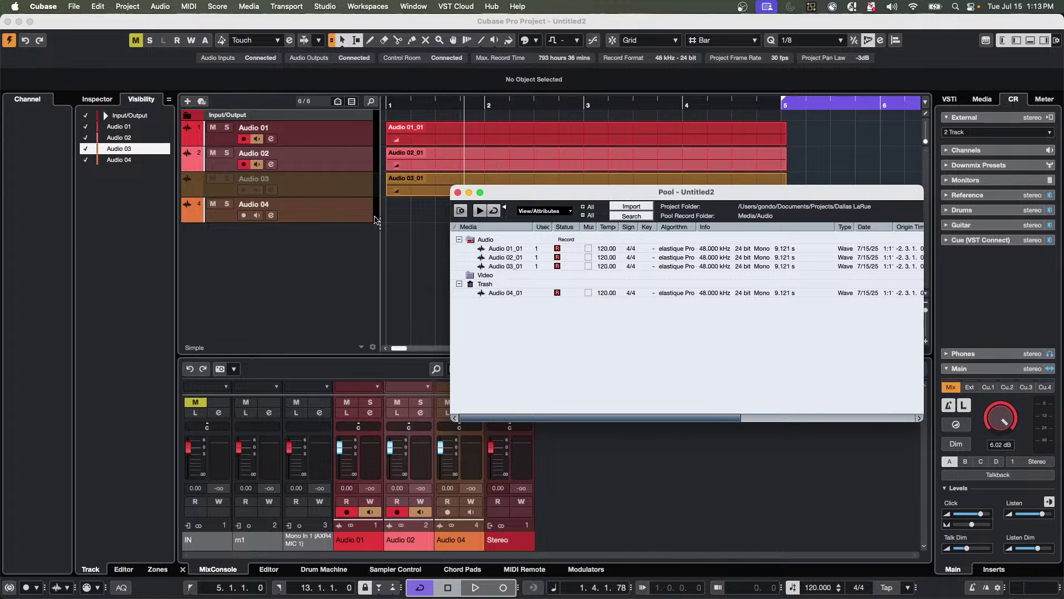
# Erase the Audio 03_01 event from the arrangement with the erase tool.
pyautogui.click(439, 204)
pyautogui.rightClick(439, 204)
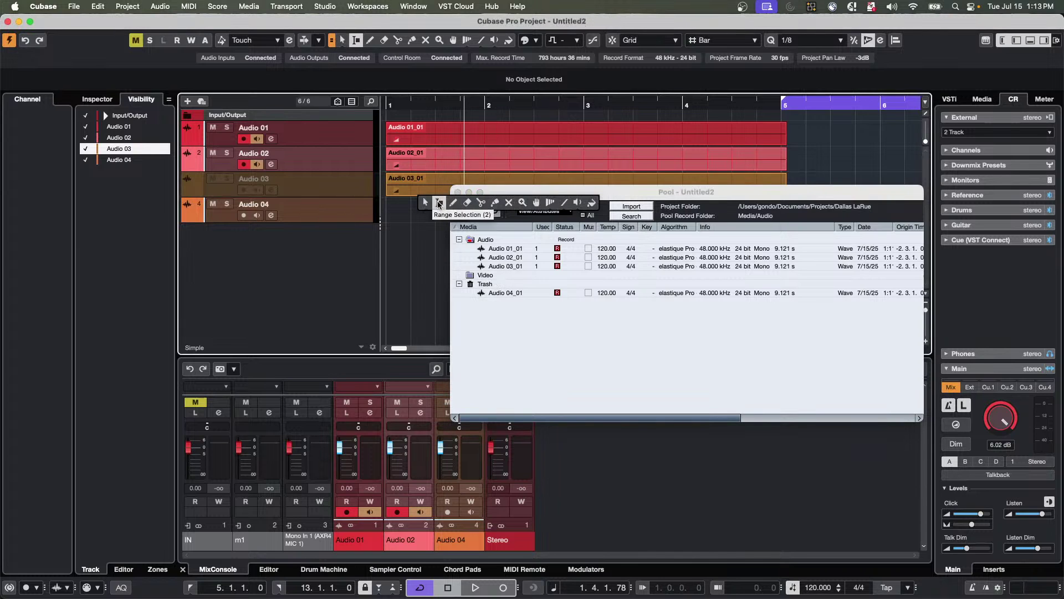
pyautogui.click(467, 202)
pyautogui.click(423, 185)
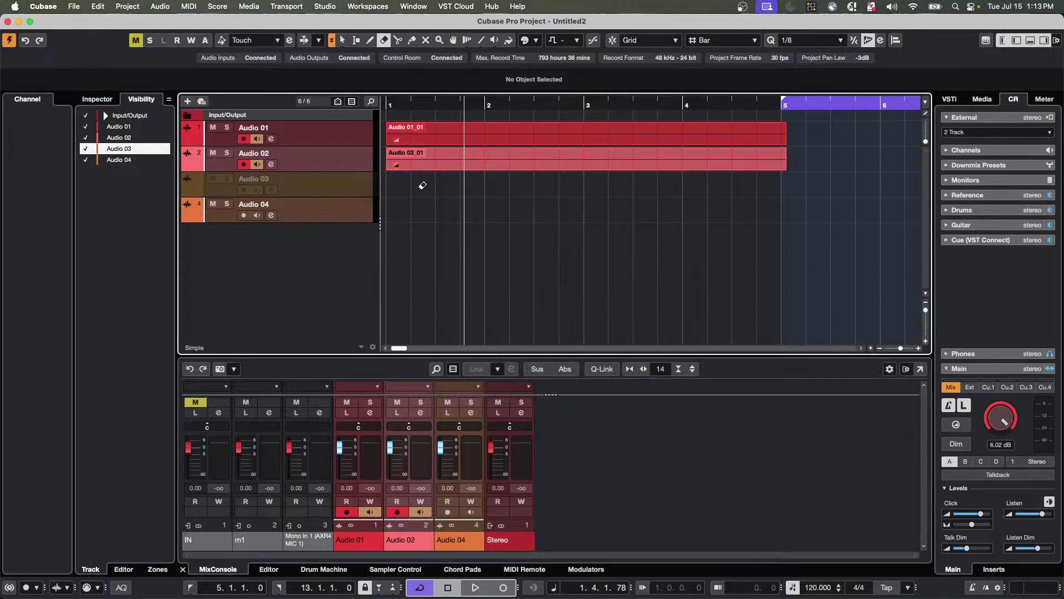
# In the Pool, run Media > Remove Unused Media, sending unused clips to the Trash.
pyautogui.press('super+p')
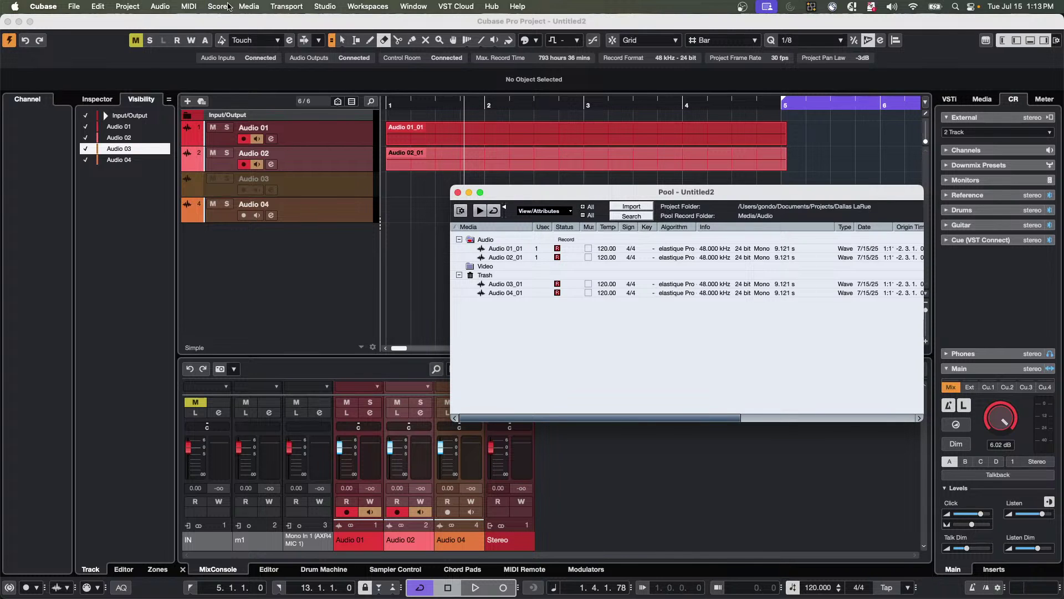
pyautogui.click(257, 8)
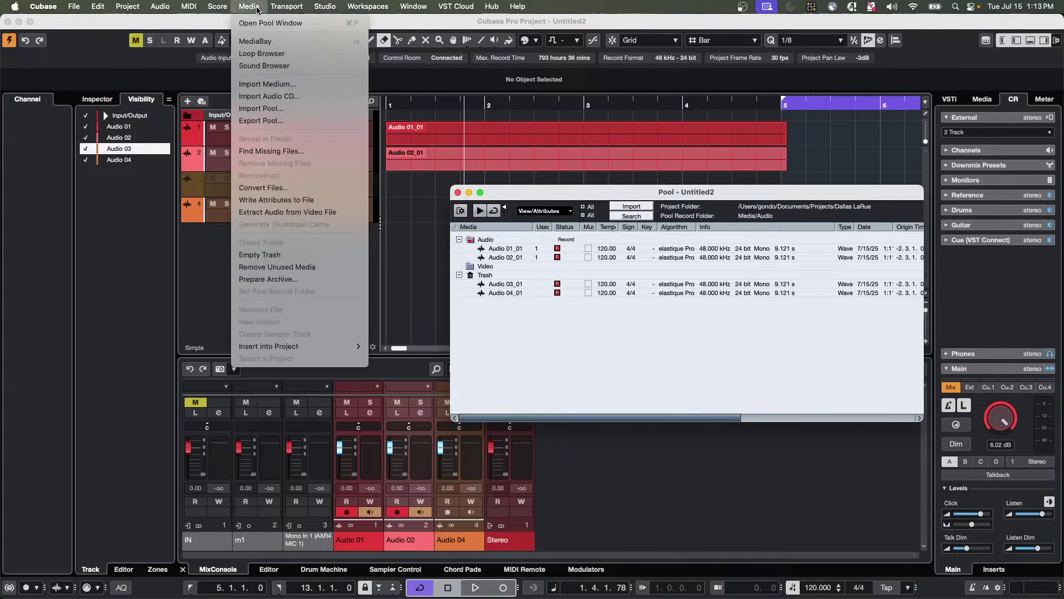
pyautogui.click(297, 268)
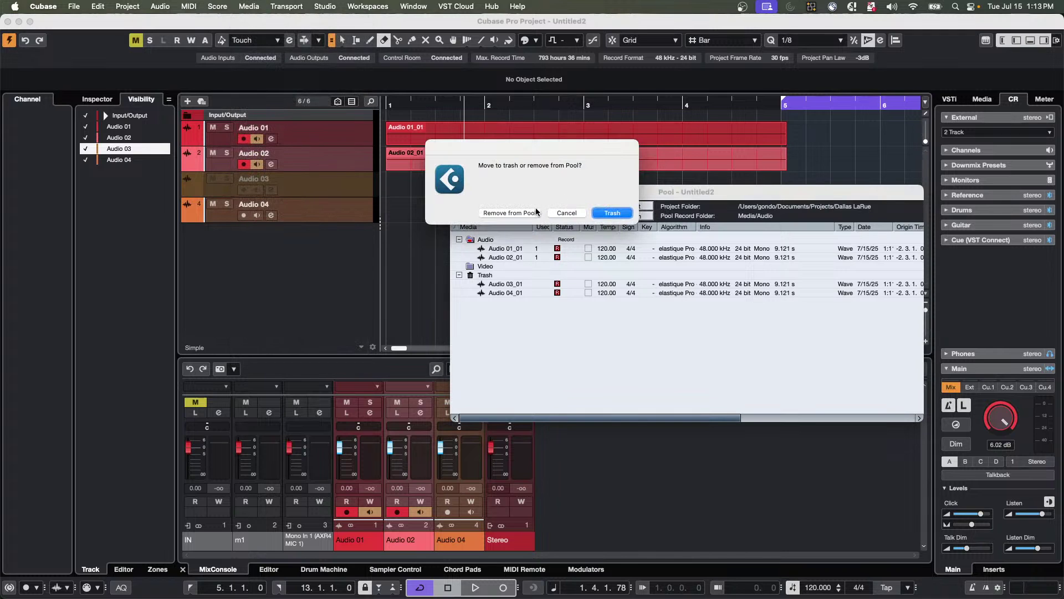
pyautogui.click(612, 214)
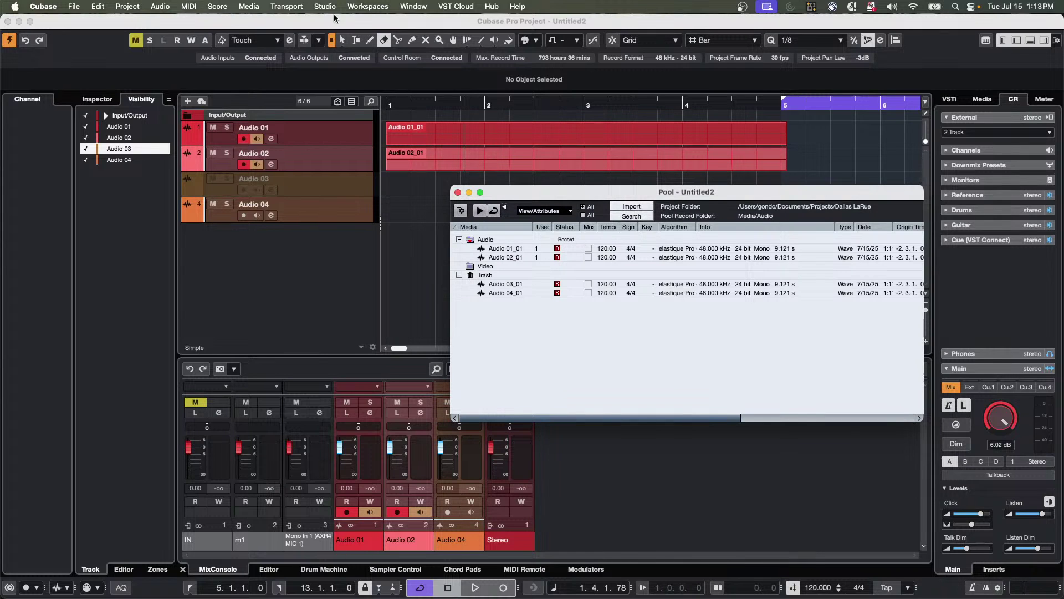
pyautogui.click(217, 6)
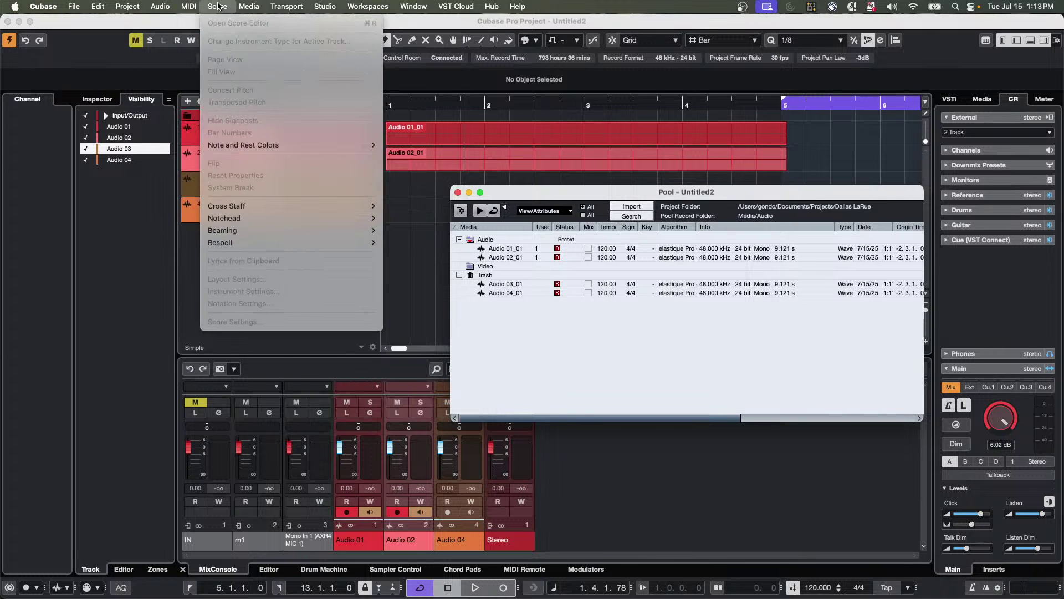
pyautogui.moveTo(247, 7)
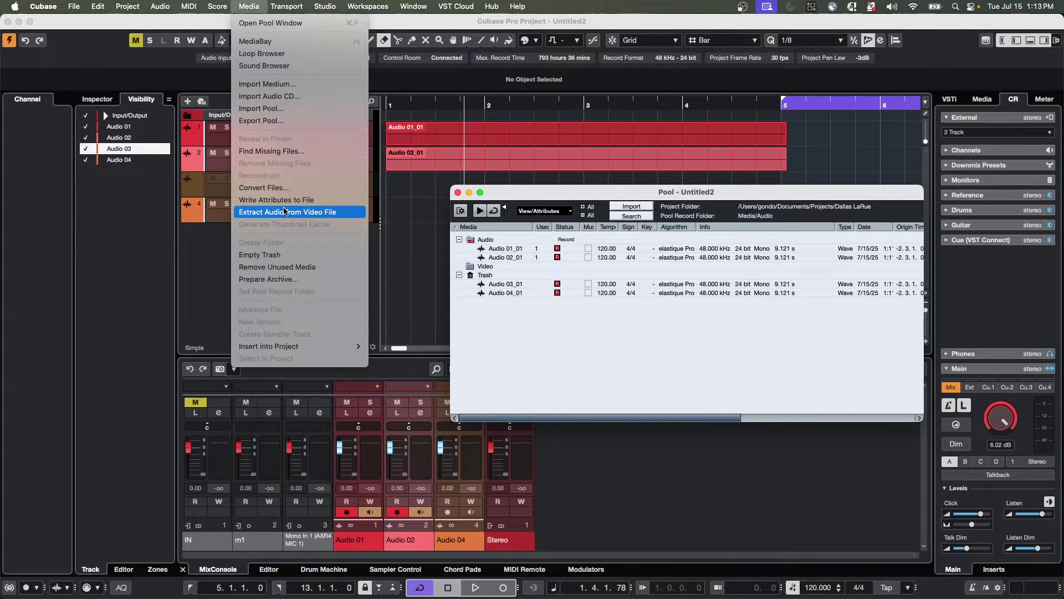
pyautogui.click(285, 267)
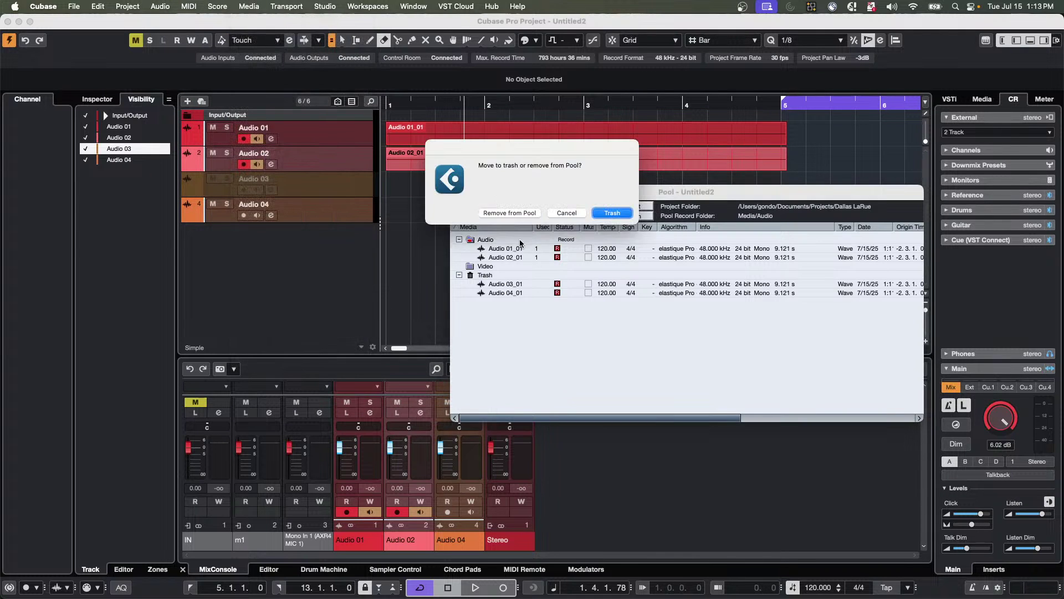
# Empty the Pool Trash of Audio 03_01 and Audio 04_01, keeping files, then close the Pool.
pyautogui.click(508, 213)
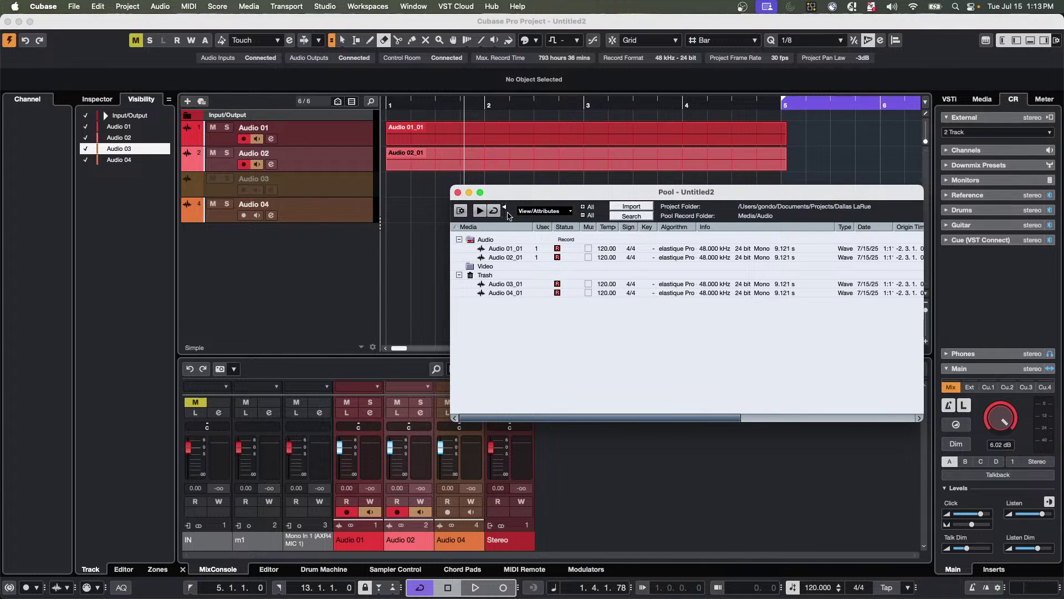
pyautogui.rightClick(491, 281)
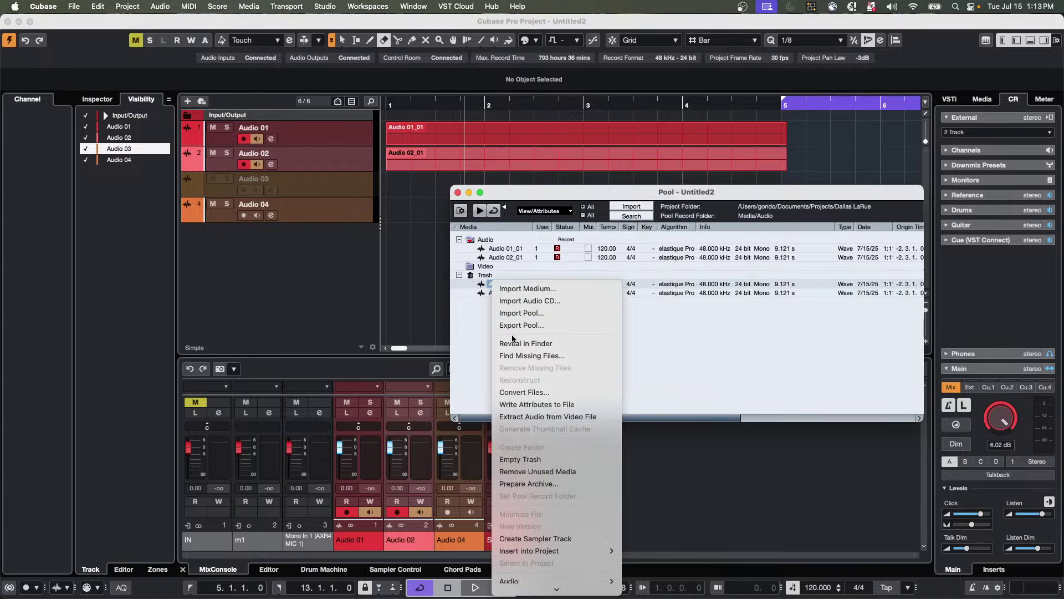
pyautogui.click(560, 460)
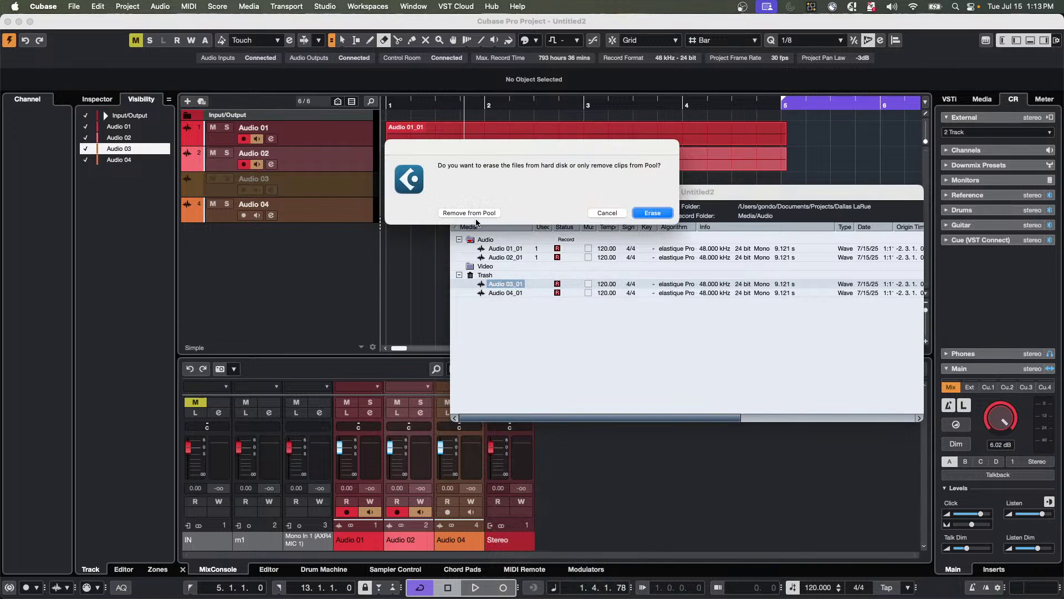
pyautogui.click(476, 214)
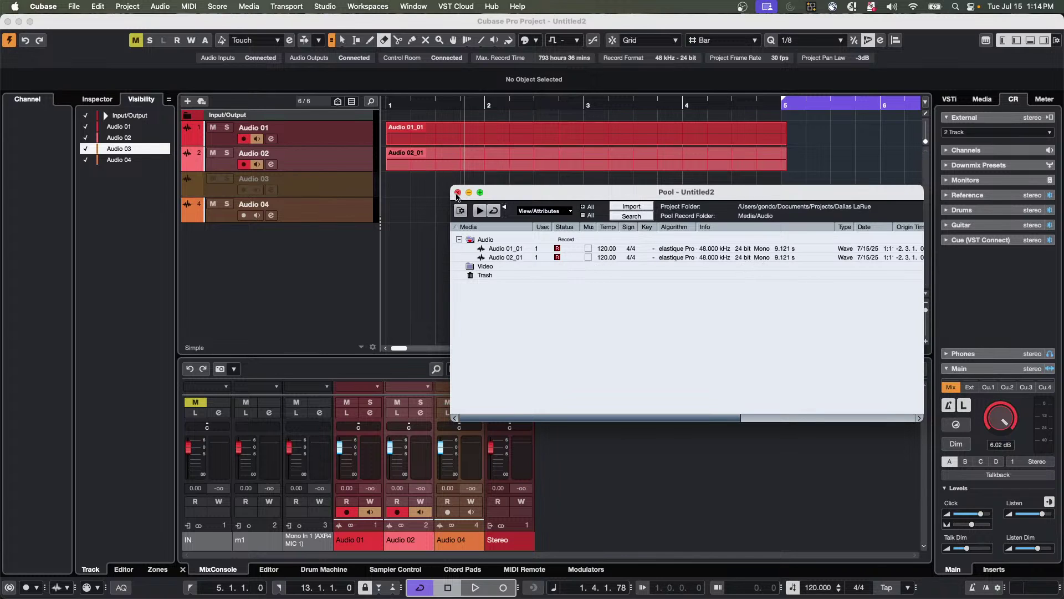
pyautogui.click(458, 192)
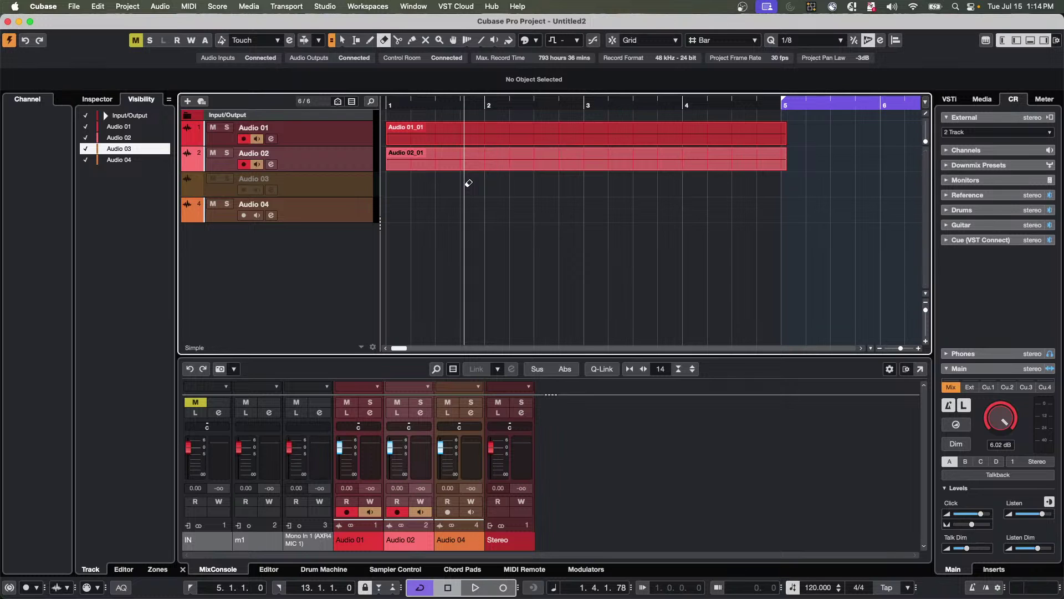
# Delete the Audio 01_01 and Audio 02_01 events, then all four audio tracks.
pyautogui.press('super+a')
pyautogui.press('Delete')
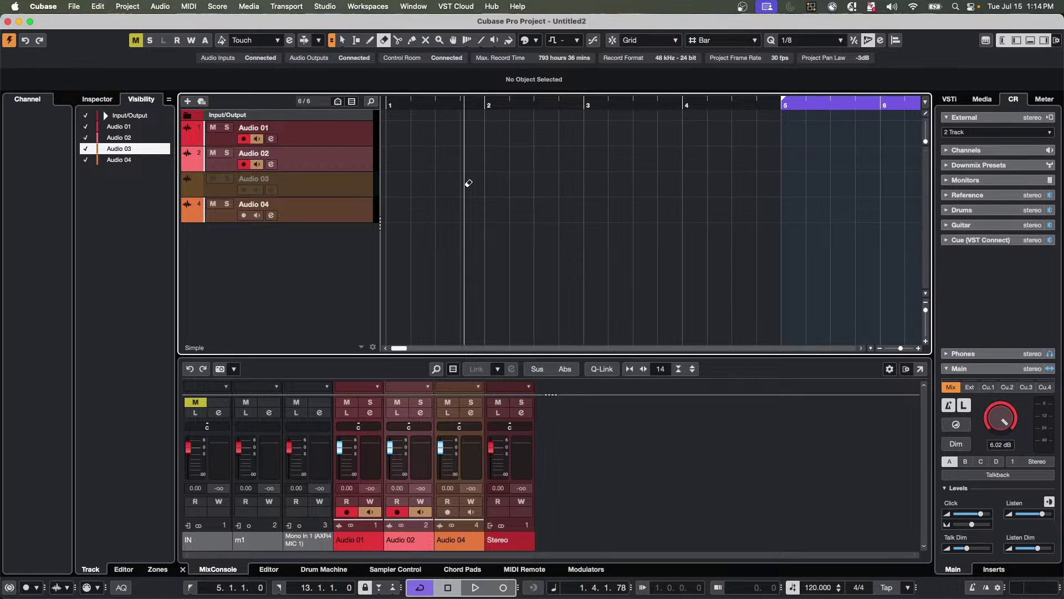
pyautogui.press('super+a')
pyautogui.press('Delete')
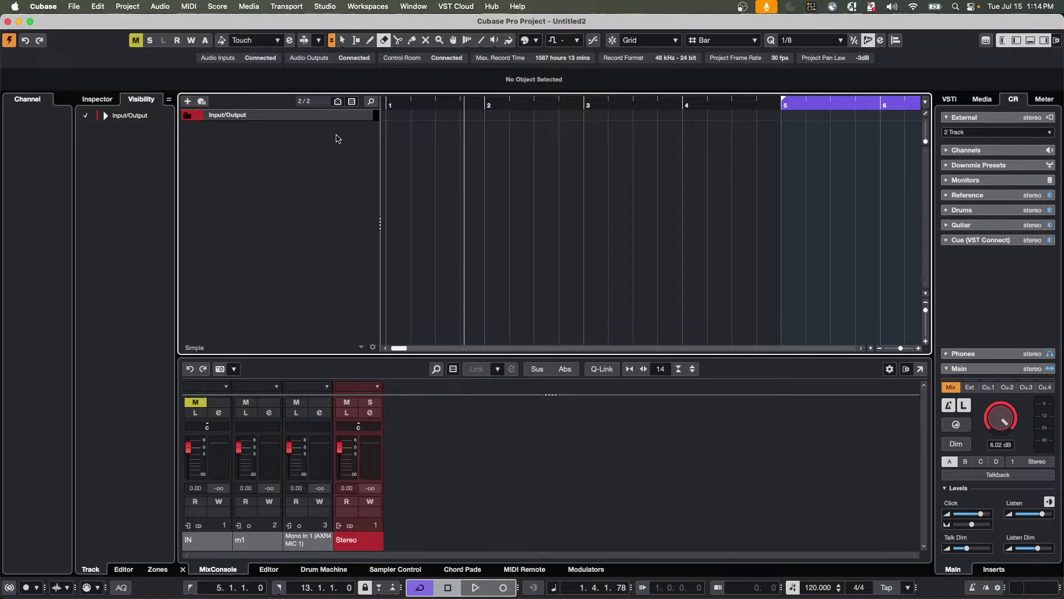
# Open be someone.cpr from Recent Projects, activate it, and accept the Missing Ports dialog.
pyautogui.click(72, 7)
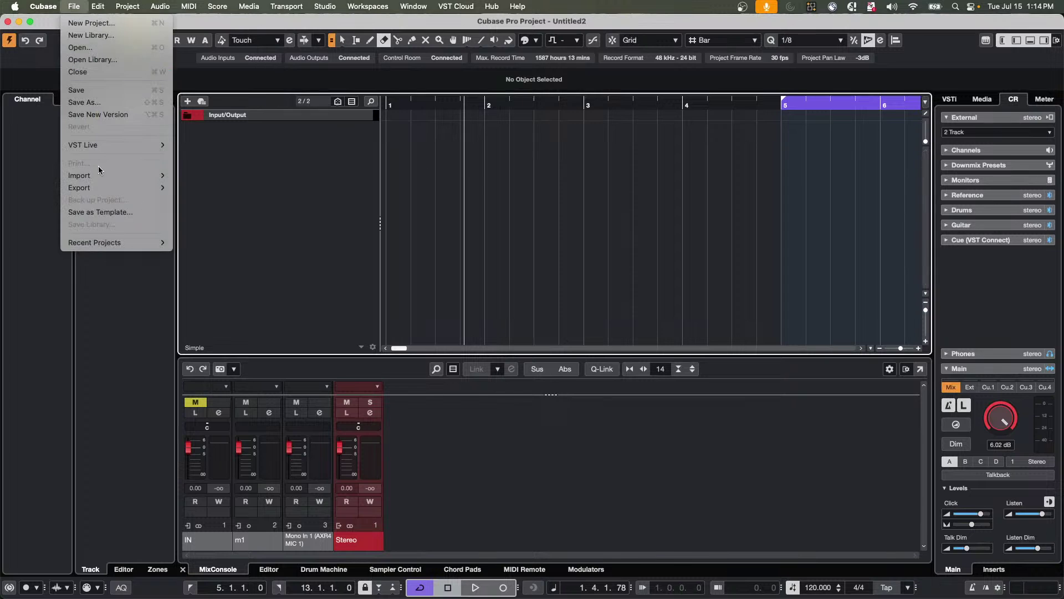
pyautogui.moveTo(106, 244)
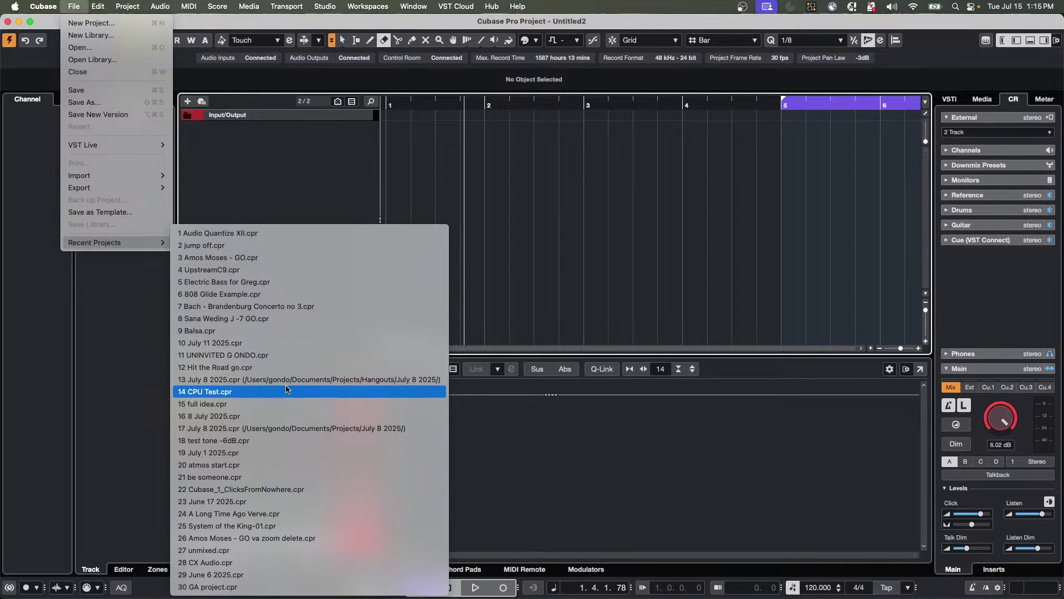
pyautogui.click(273, 477)
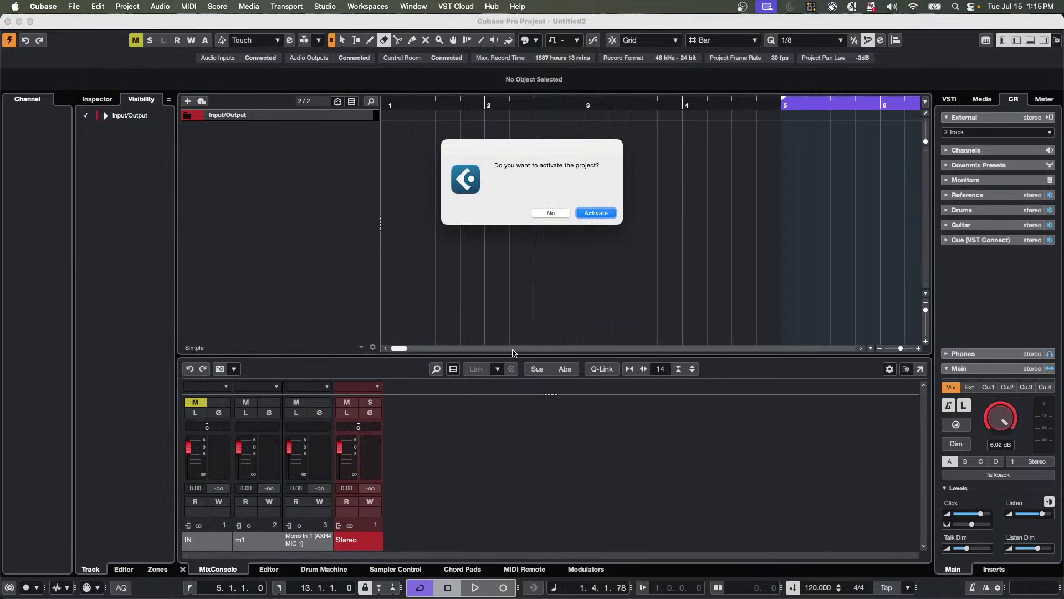
pyautogui.click(596, 213)
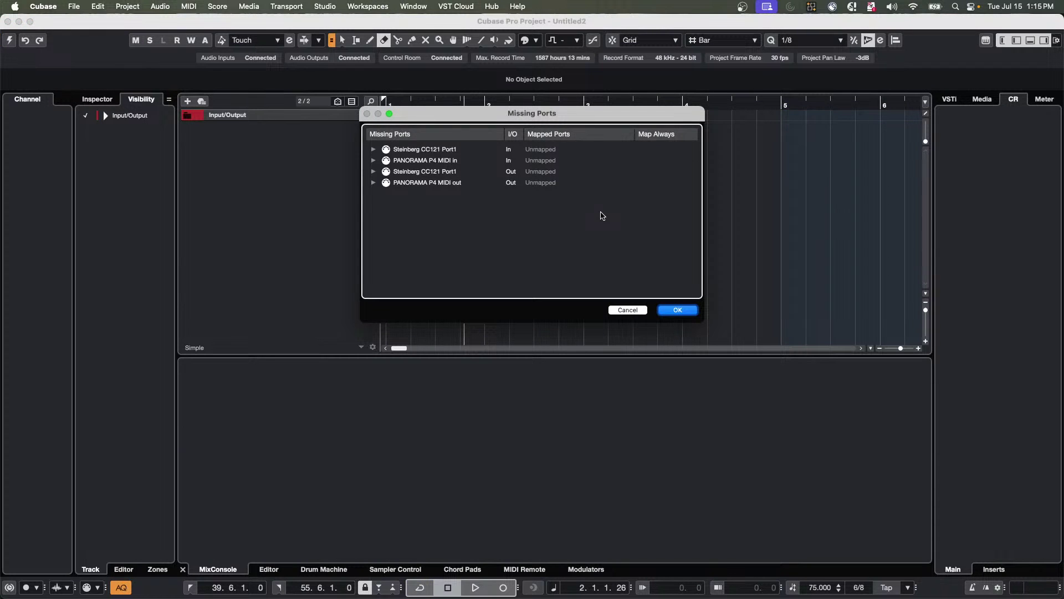
pyautogui.click(677, 310)
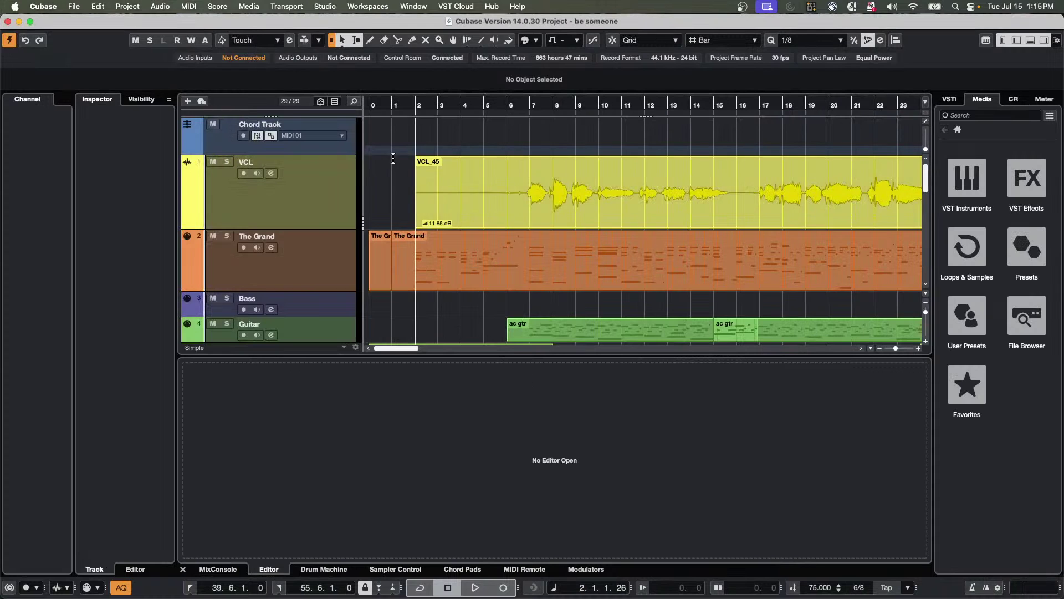
# Play The Grand soloed from bar 2, then drag its part onto the Chord Track.
pyautogui.moveTo(390, 103); pyautogui.dragTo(389, 78)
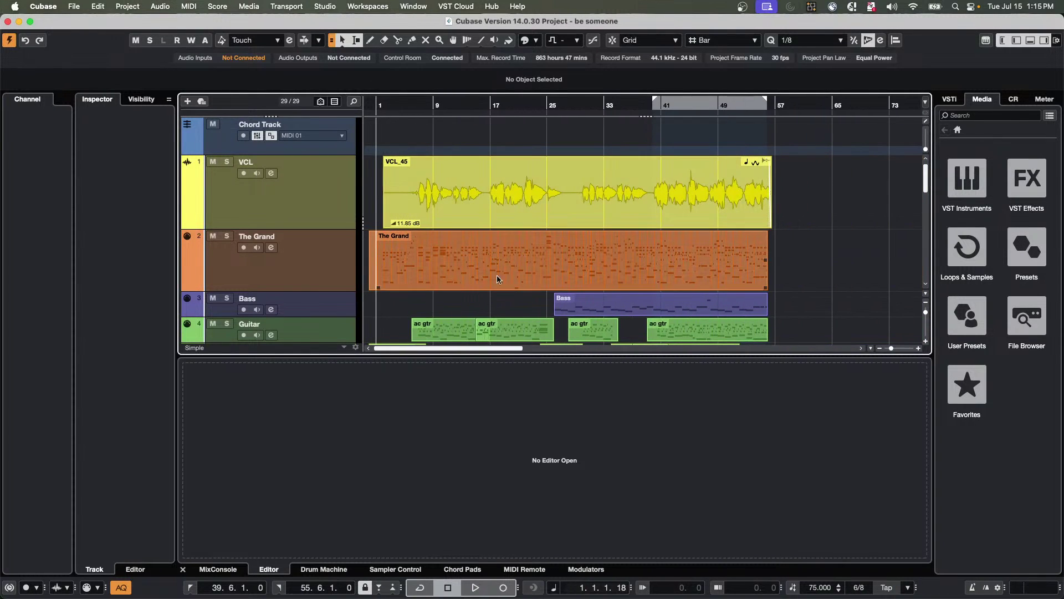
pyautogui.click(464, 273)
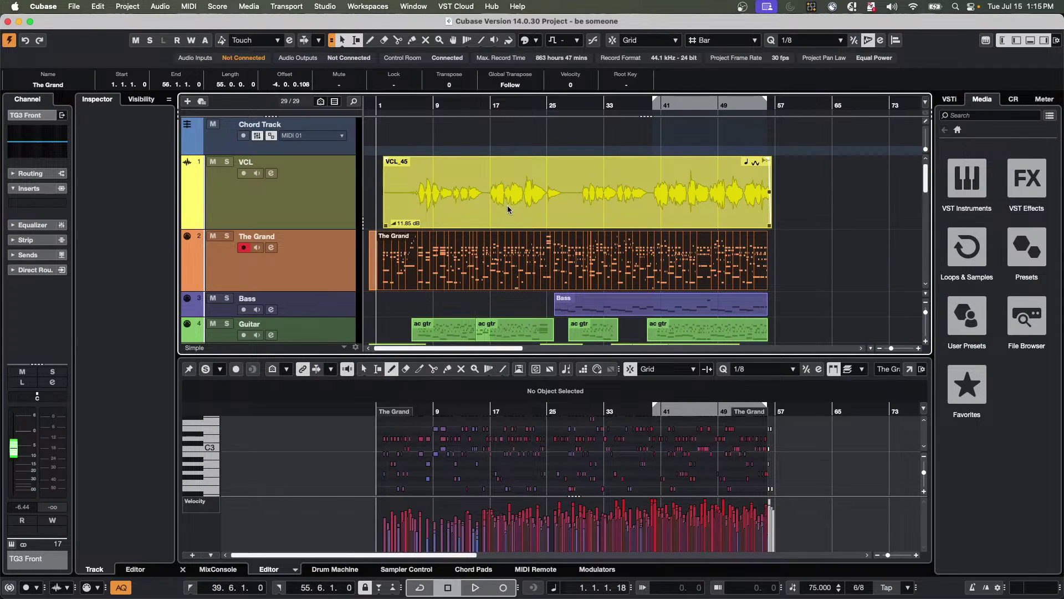
pyautogui.press('End')
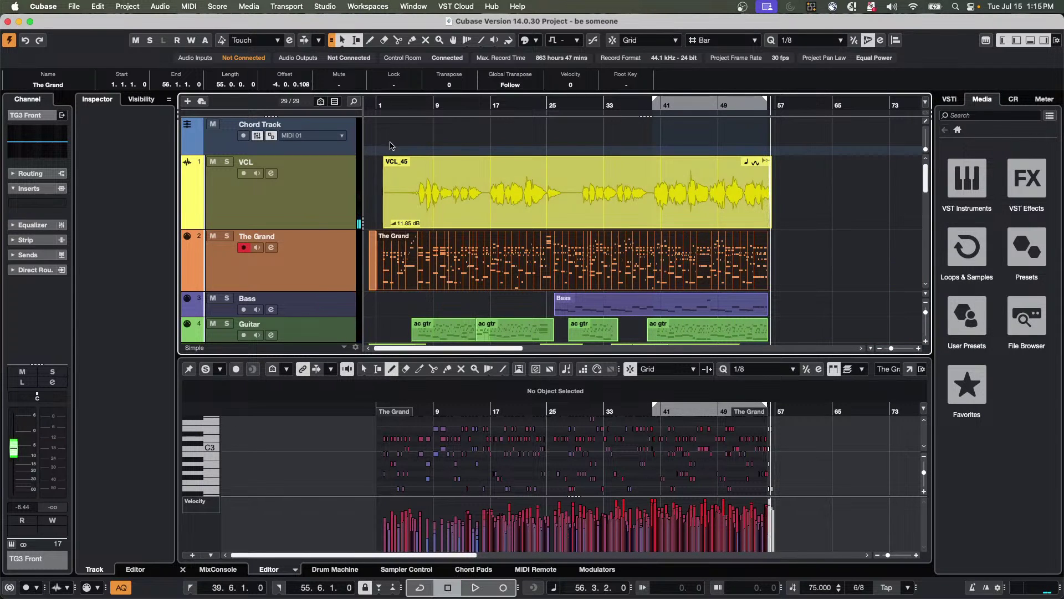
pyautogui.click(385, 105)
pyautogui.press('space')
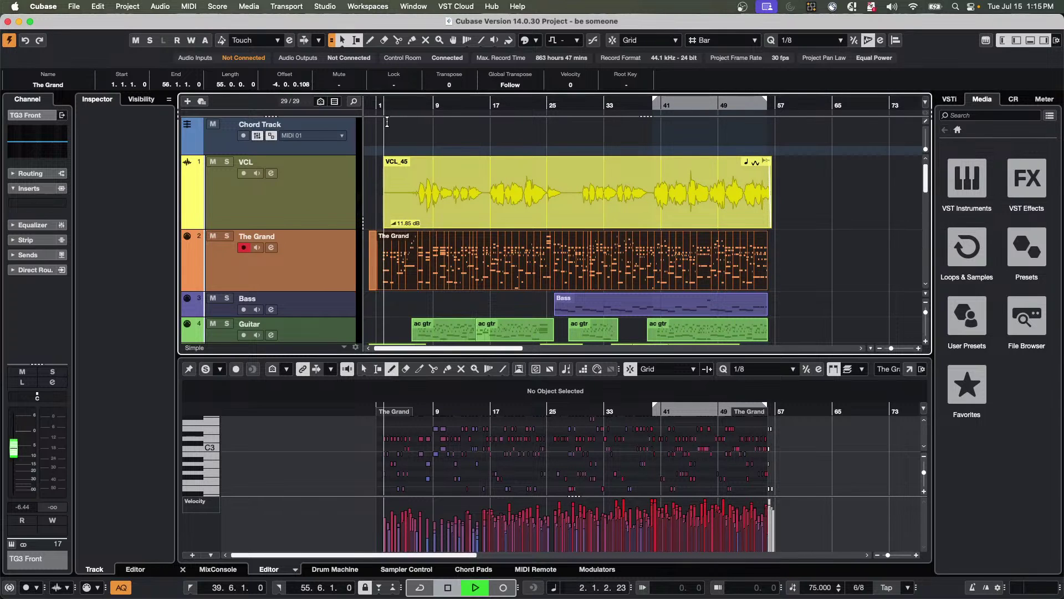
pyautogui.click(226, 236)
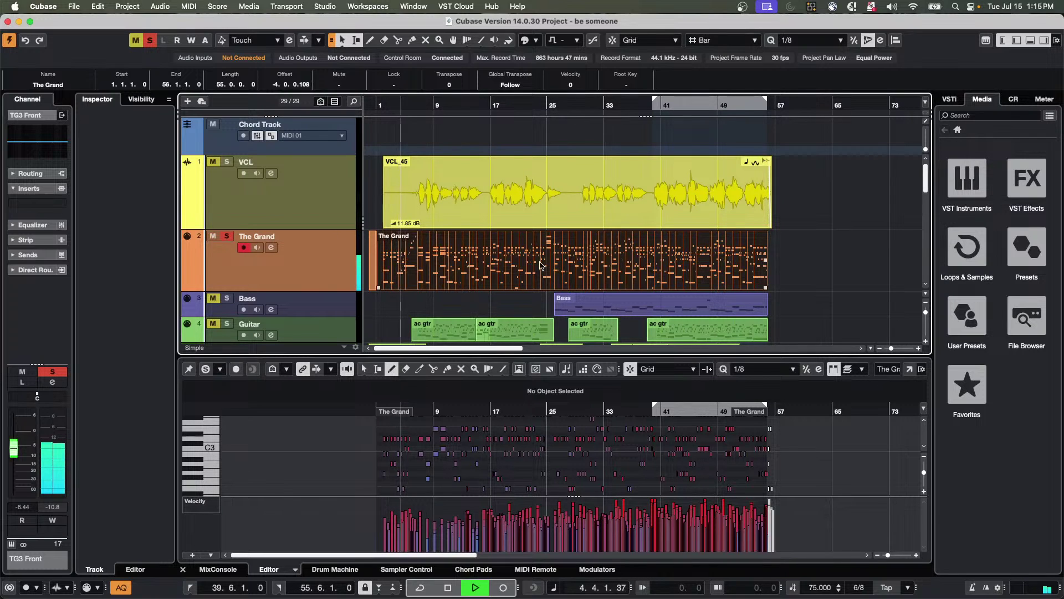
pyautogui.press('space')
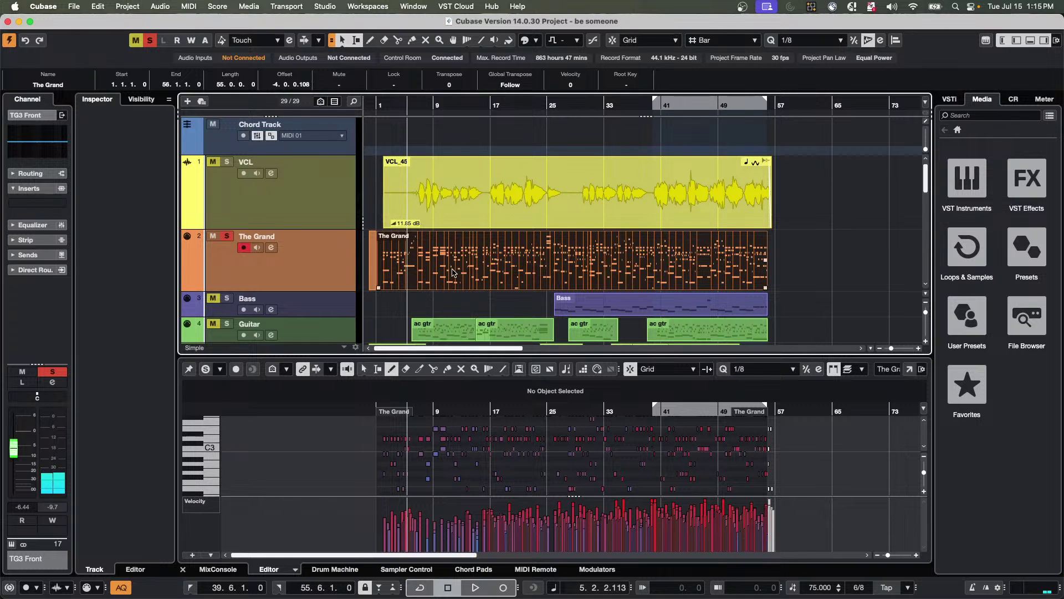
pyautogui.moveTo(434, 269); pyautogui.dragTo(442, 139)
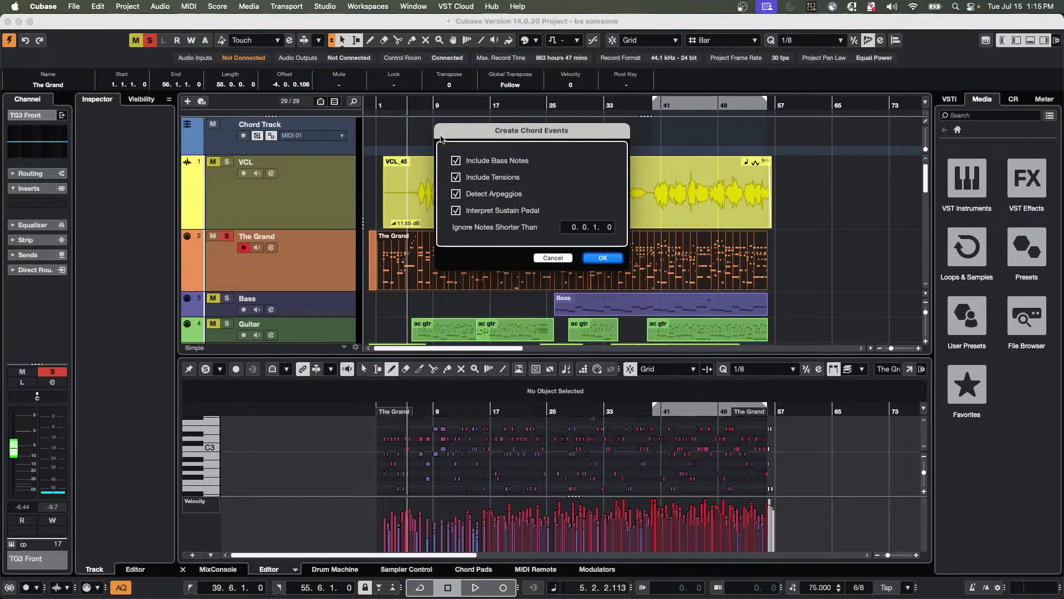
# Create the chord events from The Grand and zoom into bars 5–13 with a taller Chord Track.
pyautogui.click(601, 256)
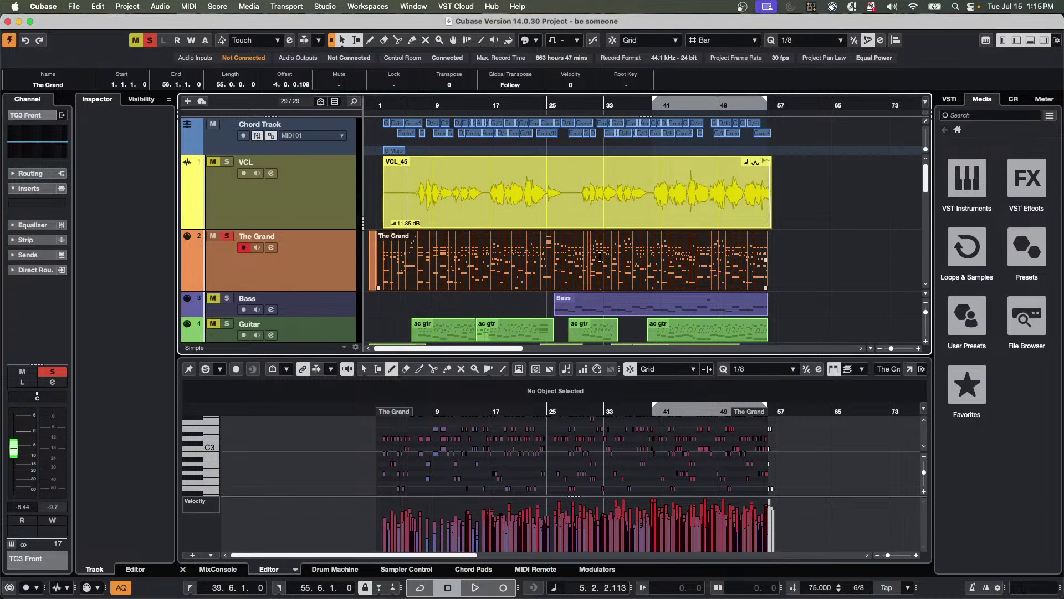
pyautogui.moveTo(392, 105); pyautogui.dragTo(391, 123)
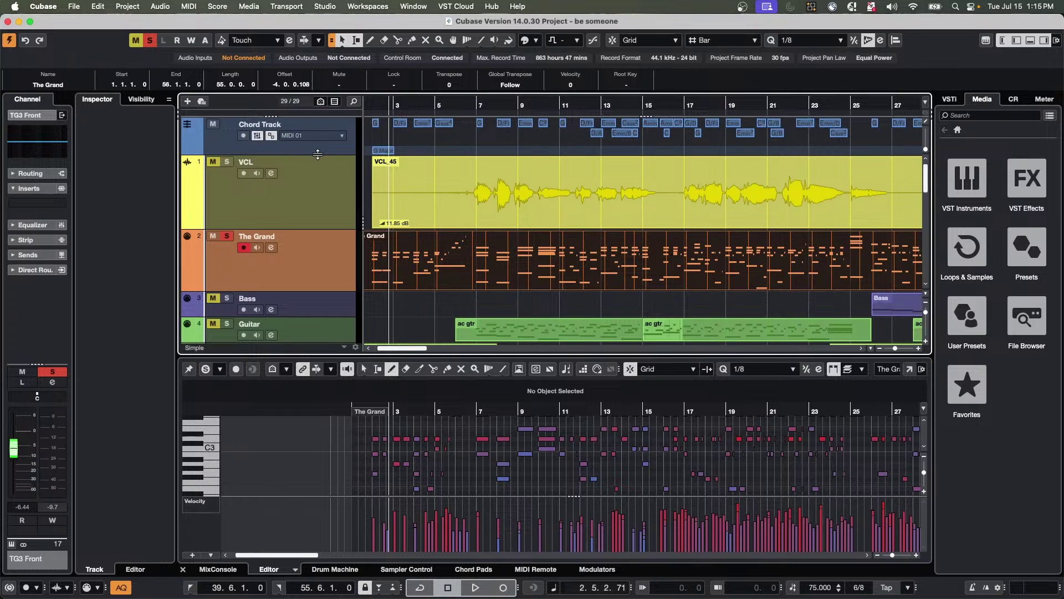
pyautogui.moveTo(317, 154); pyautogui.dragTo(317, 178)
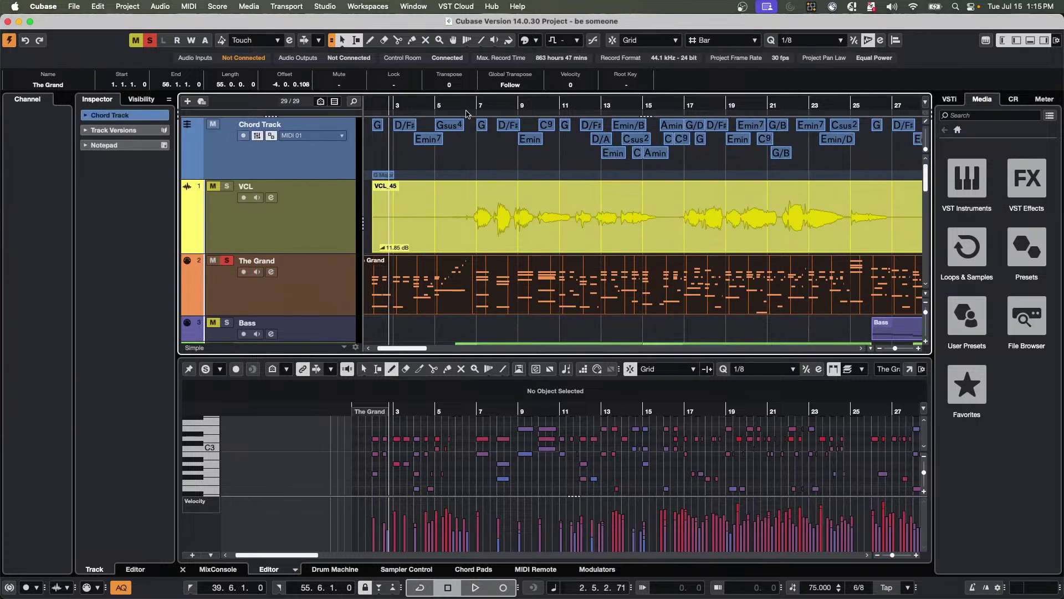
pyautogui.moveTo(465, 113); pyautogui.dragTo(466, 133)
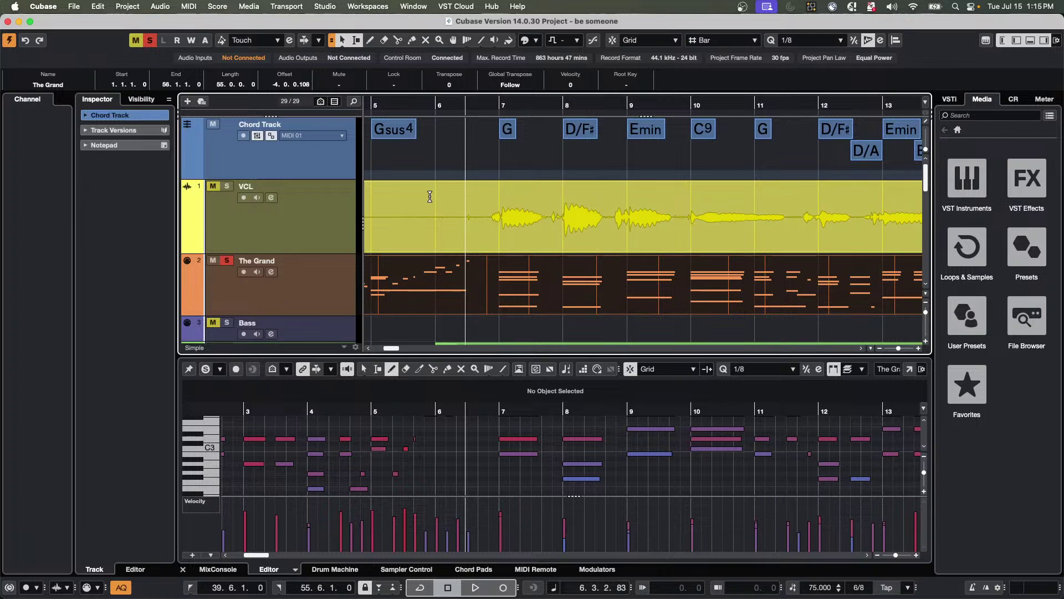
# Play the song with VCL and Bass unmuted and The Grand's solo released.
pyautogui.press('space')
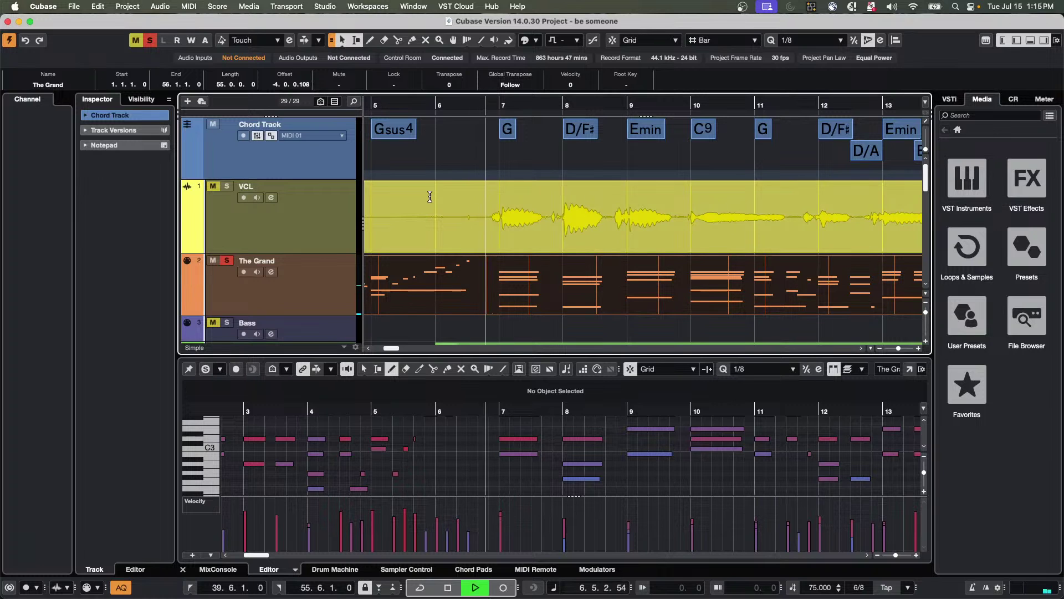
pyautogui.click(212, 322)
pyautogui.click(226, 260)
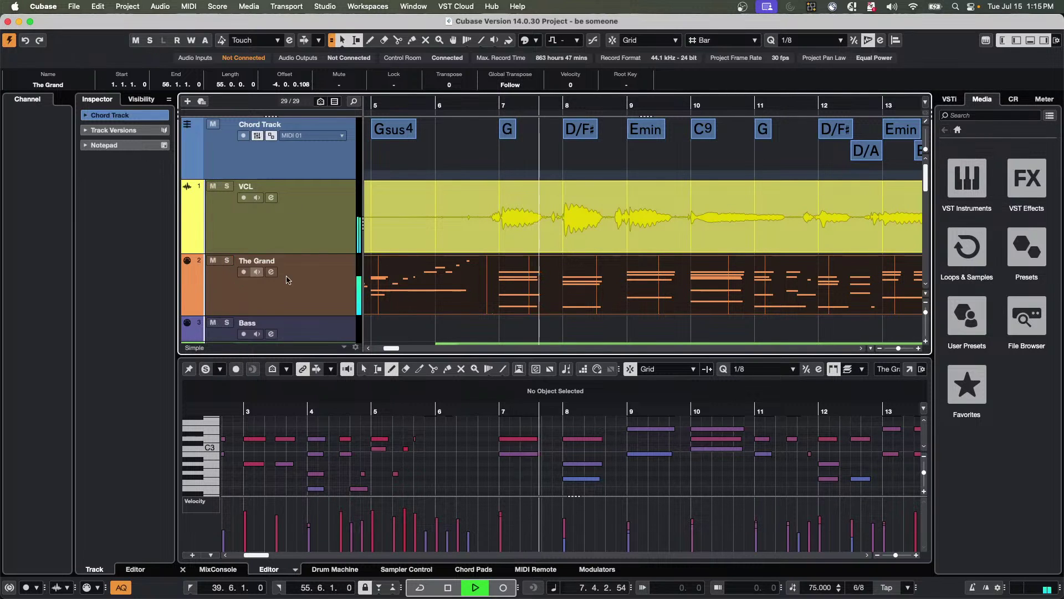
pyautogui.click(213, 185)
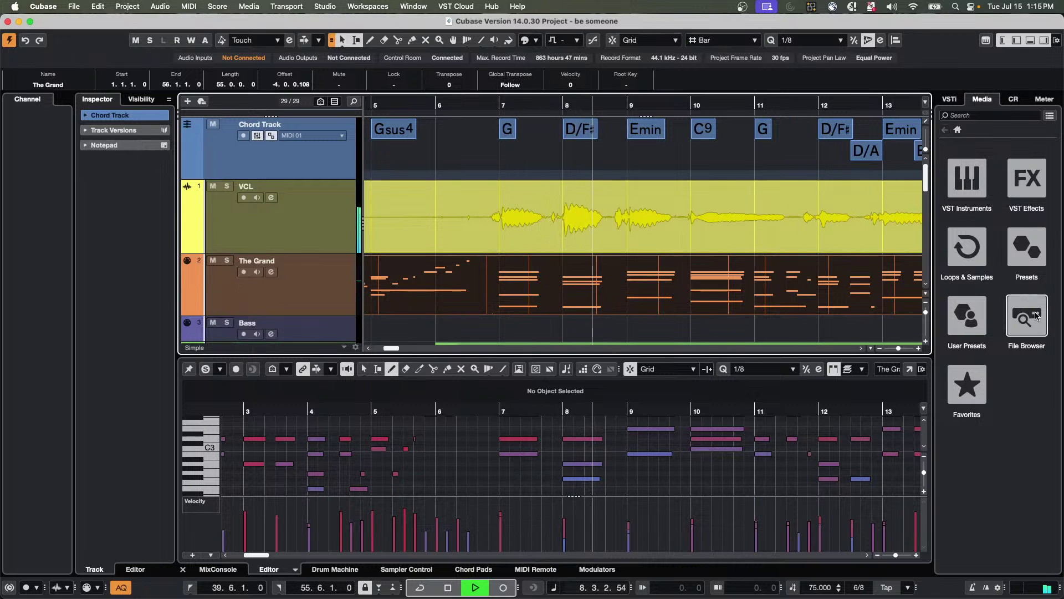
# Raise the Control Room main level to 1.54 dB, stop playback, and nudge VCL_45 later.
pyautogui.click(1014, 99)
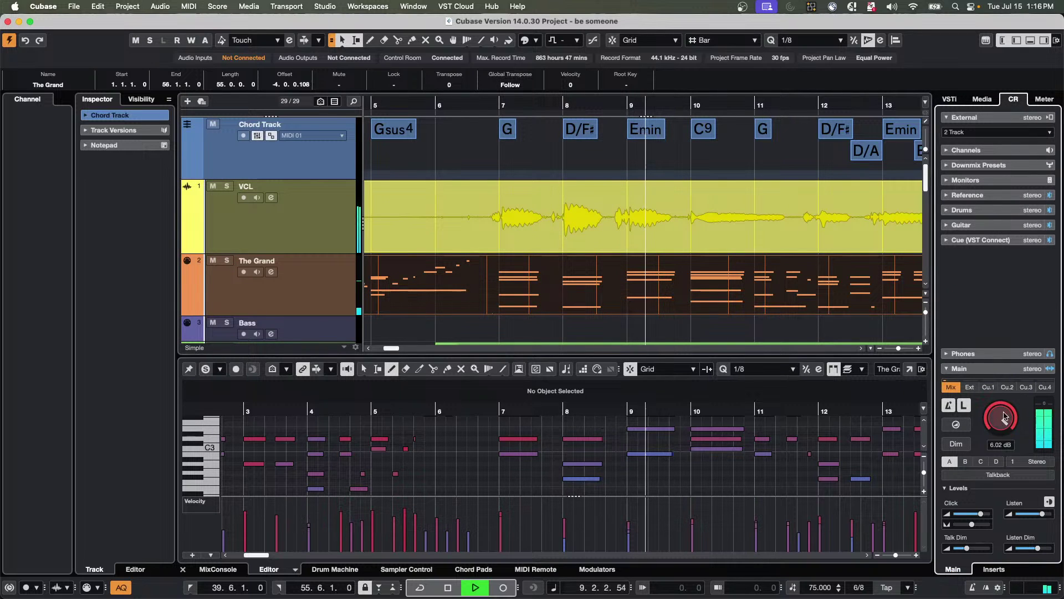
pyautogui.moveTo(1005, 431); pyautogui.dragTo(1006, 428)
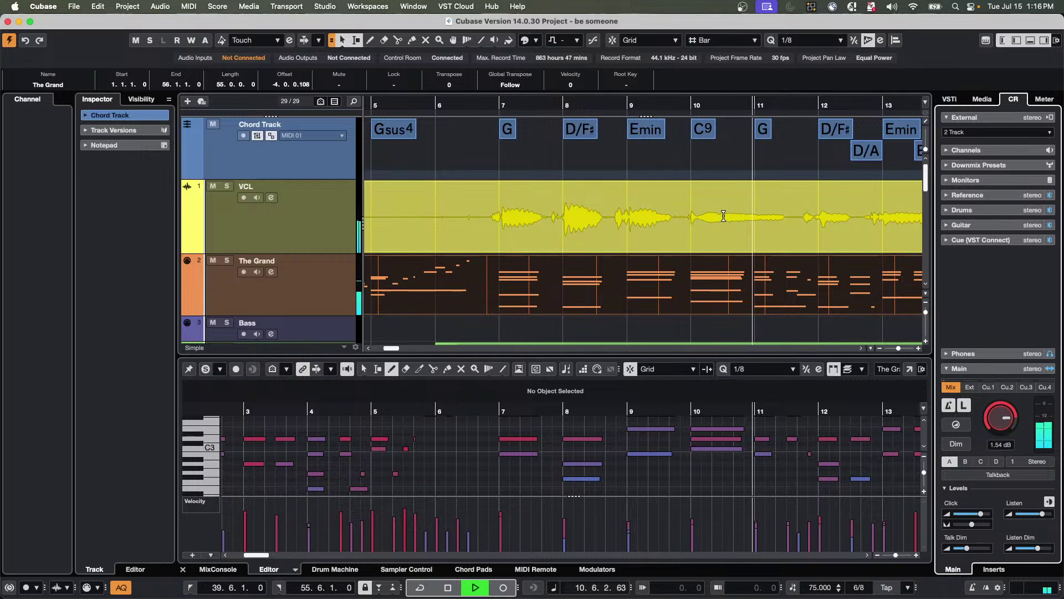
pyautogui.press('space')
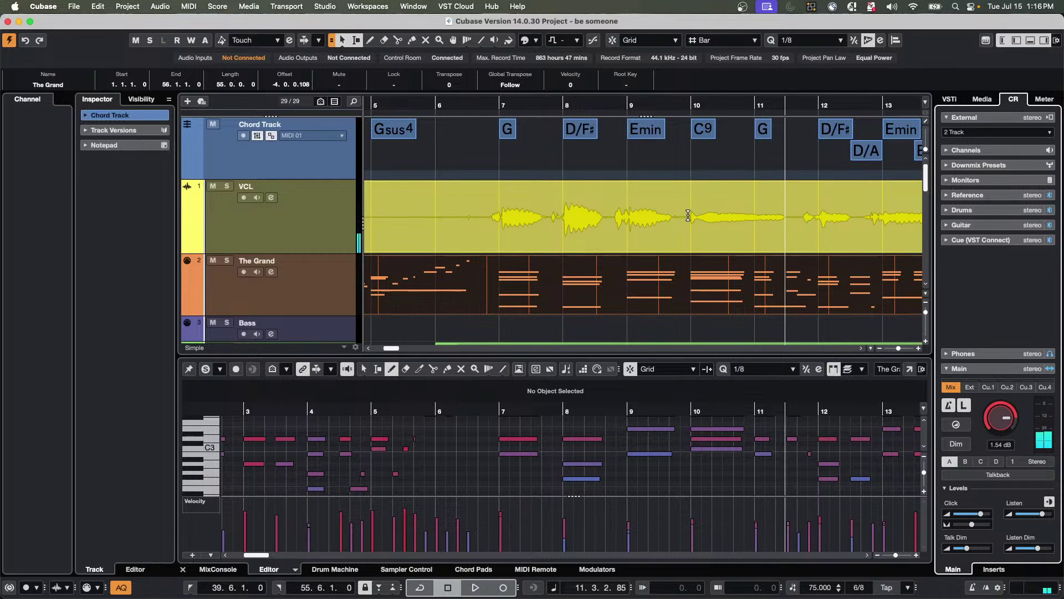
pyautogui.moveTo(691, 218); pyautogui.dragTo(702, 224)
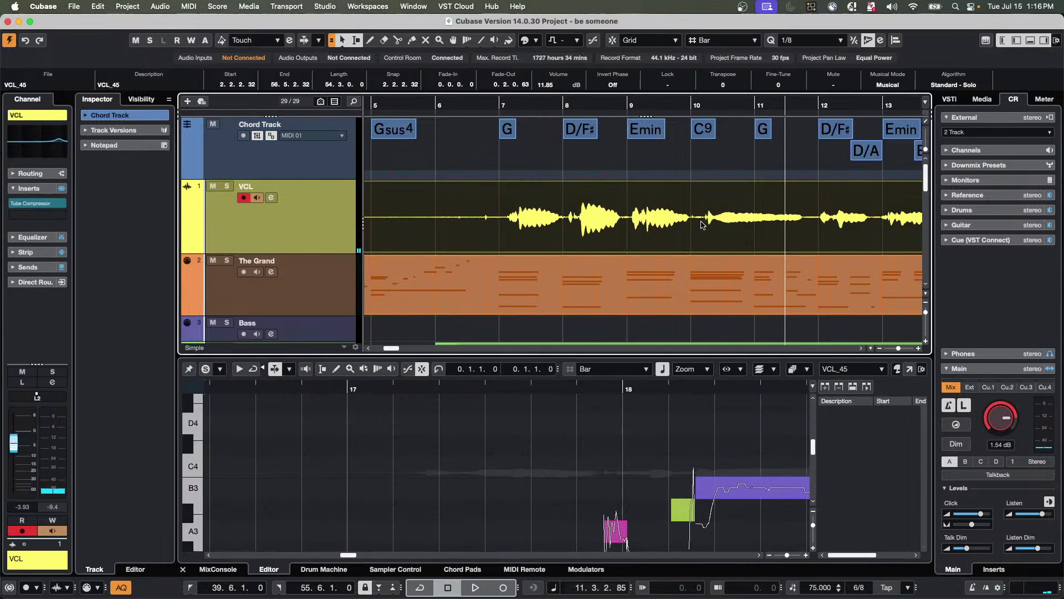
# Undo the VCL_45 move and mark the VCL range from 9.6.2.10 to 11.4.2.21.
pyautogui.hotkey('ctrl', 'z')
pyautogui.click(703, 167)
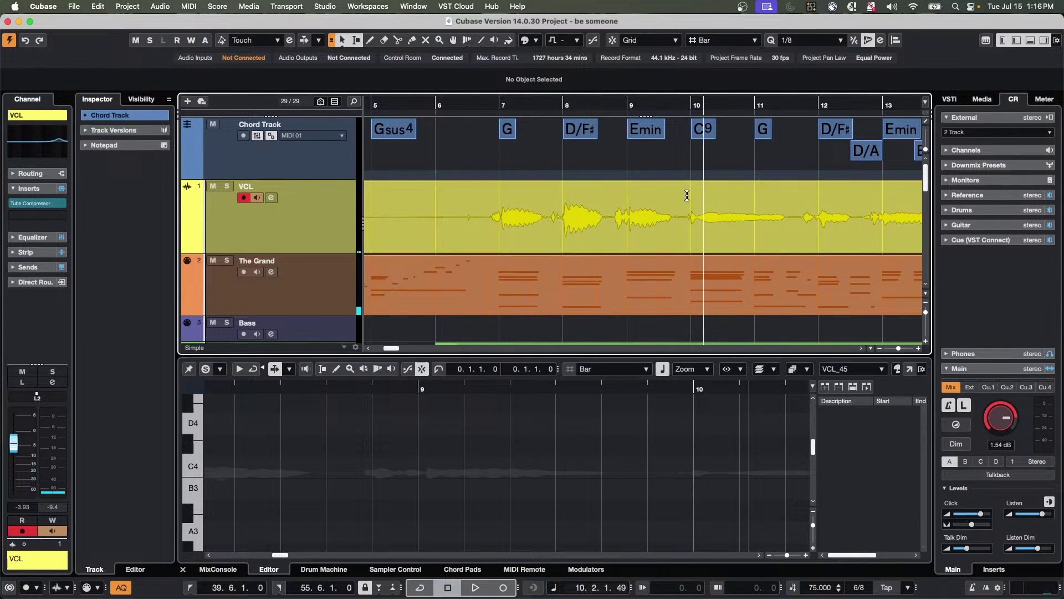
pyautogui.moveTo(686, 215); pyautogui.dragTo(792, 219)
# Play back the marked vocal phrase from just before it.
pyautogui.click(669, 99)
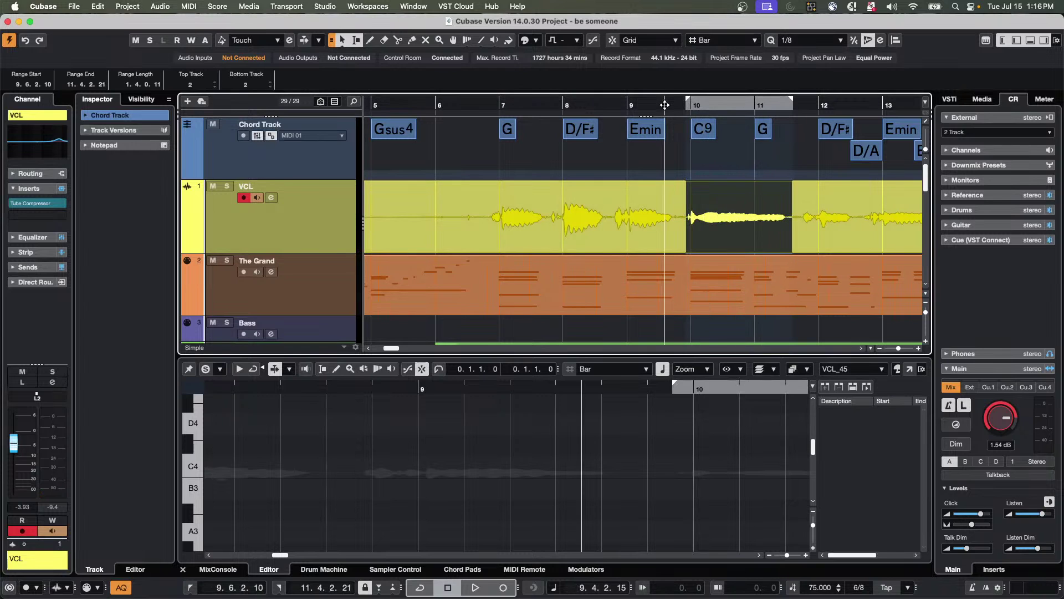
pyautogui.press('space')
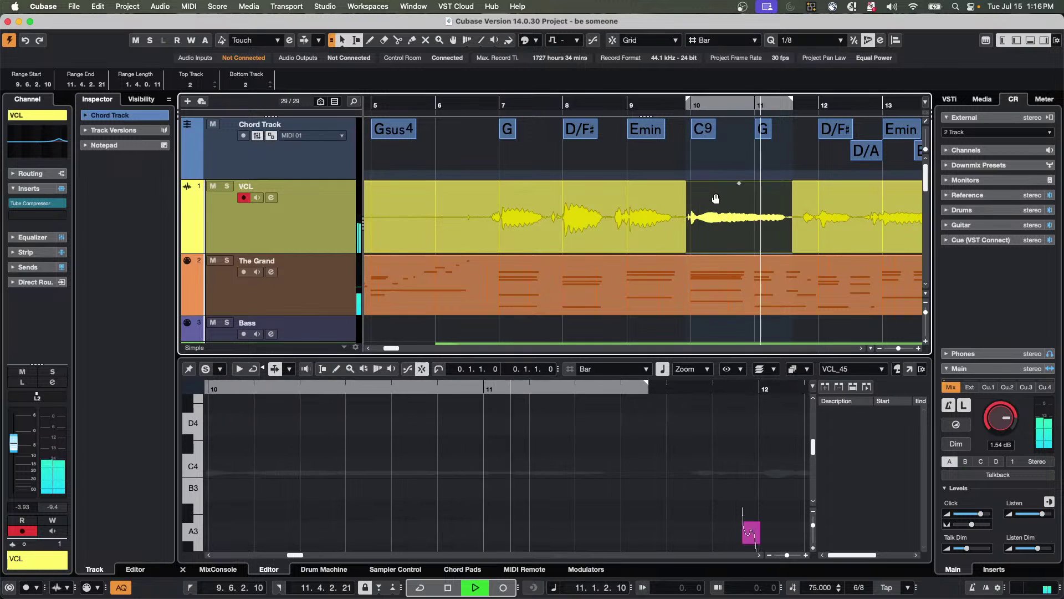
pyautogui.press('space')
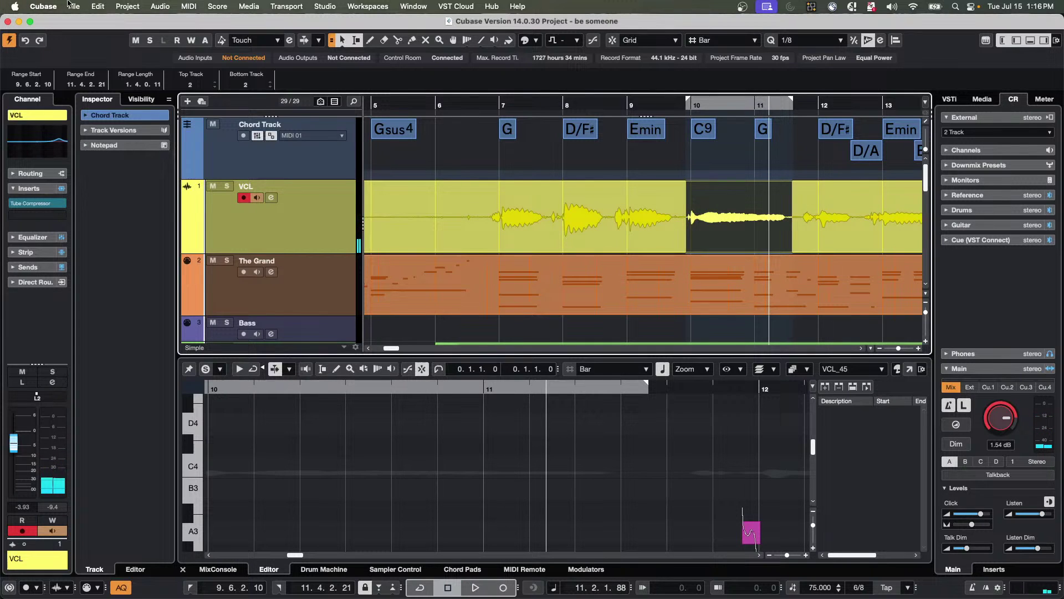
pyautogui.click(157, 6)
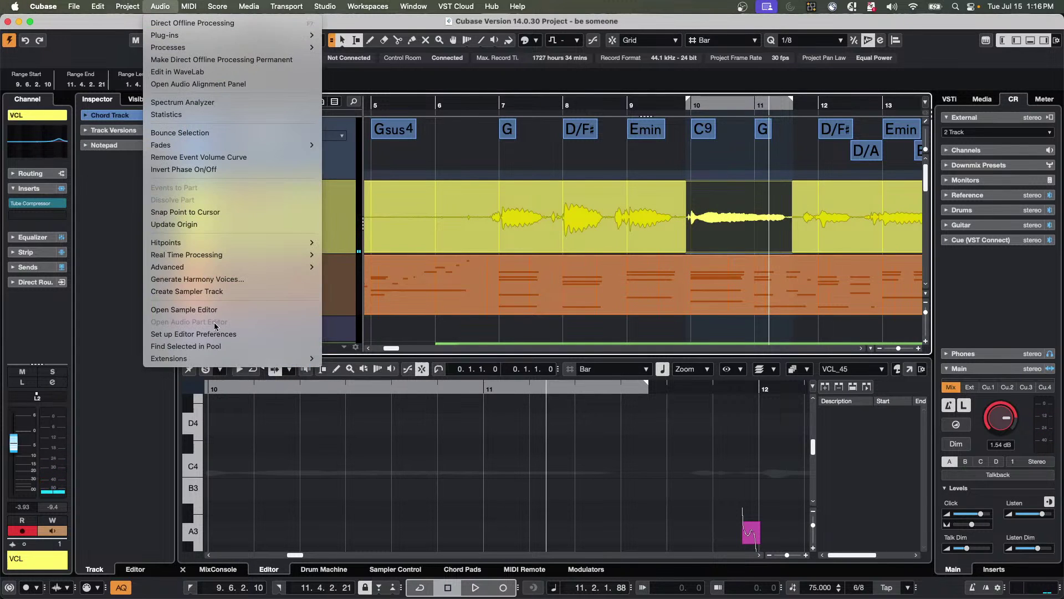
# Generate three harmony voices with 80% vibrato reduction and play them back from bar 9.
pyautogui.click(229, 280)
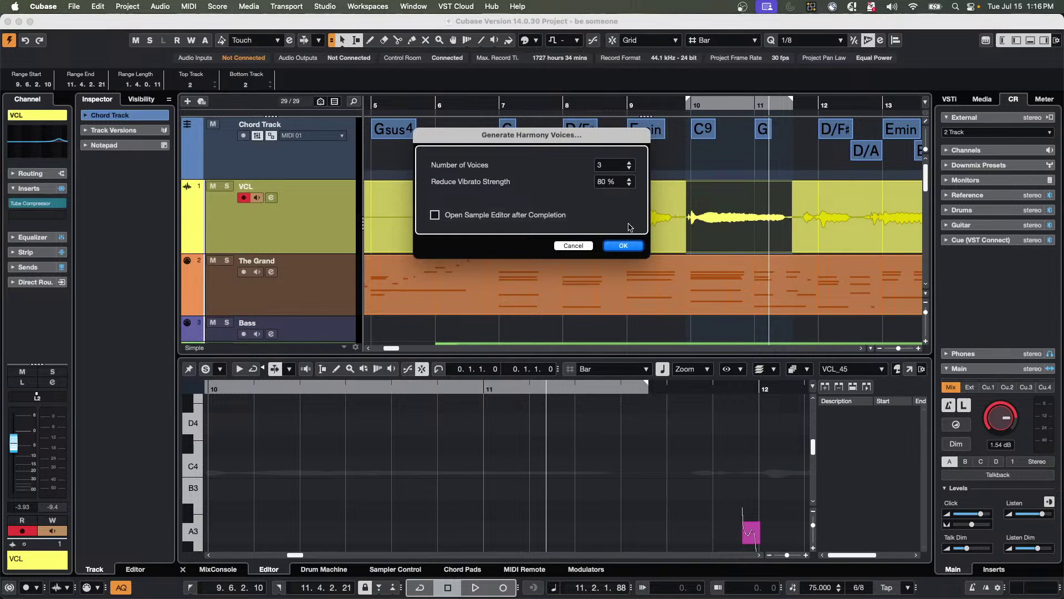
pyautogui.click(624, 249)
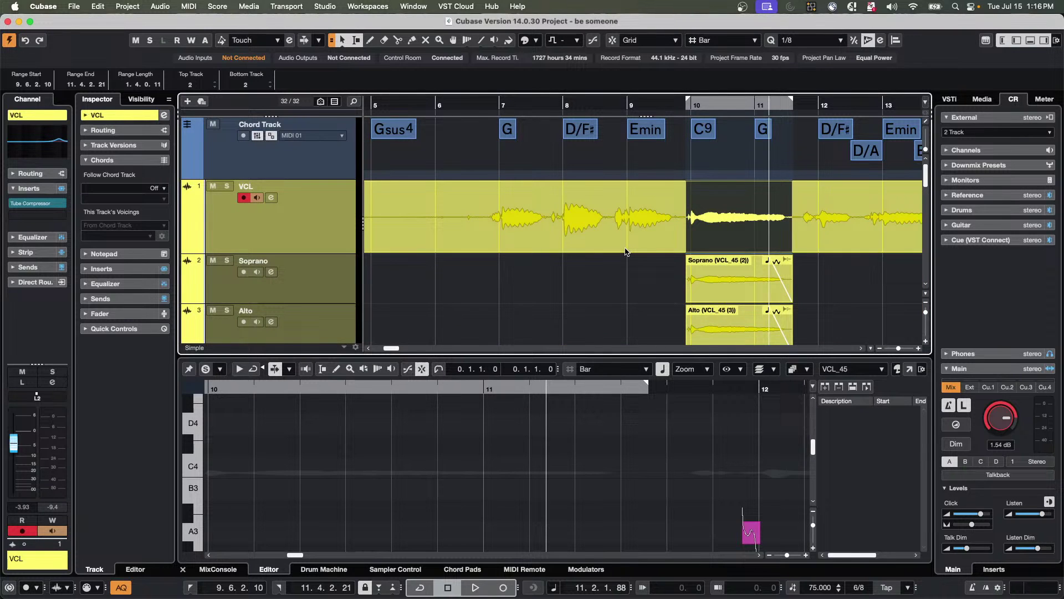
pyautogui.click(625, 104)
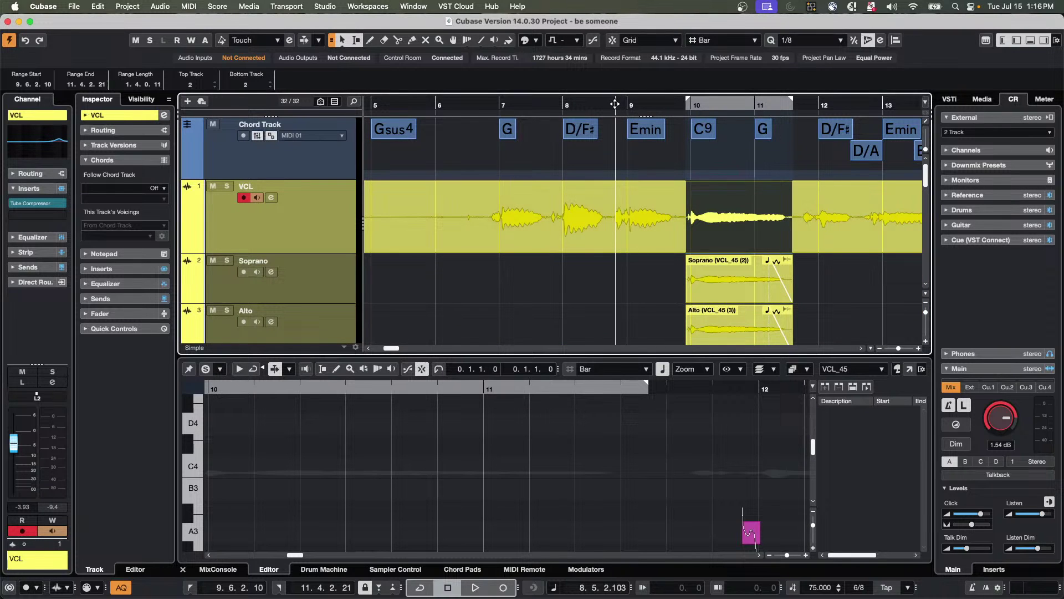
pyautogui.press('space')
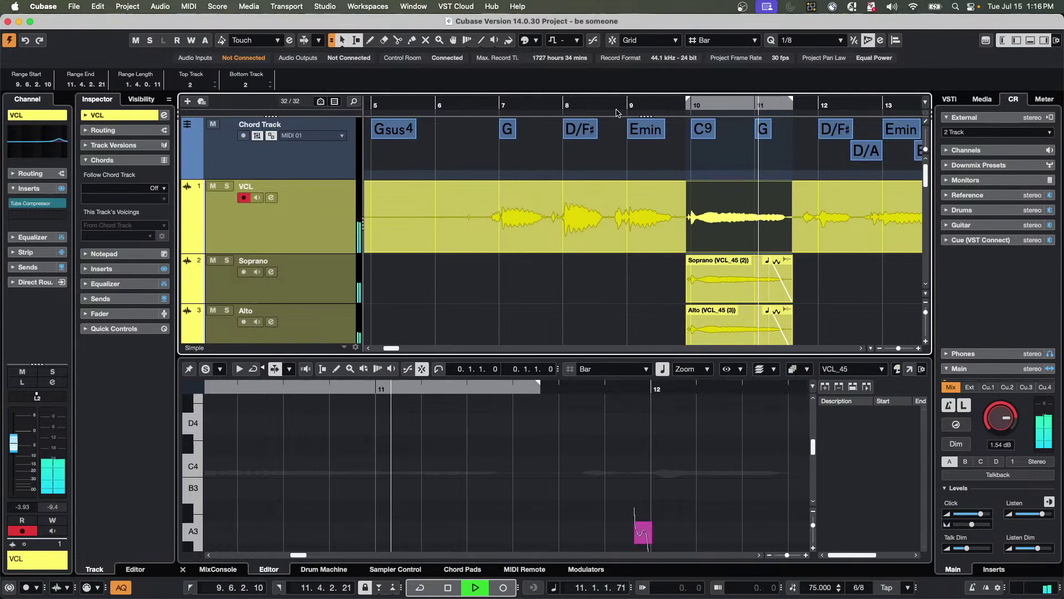
pyautogui.press('space')
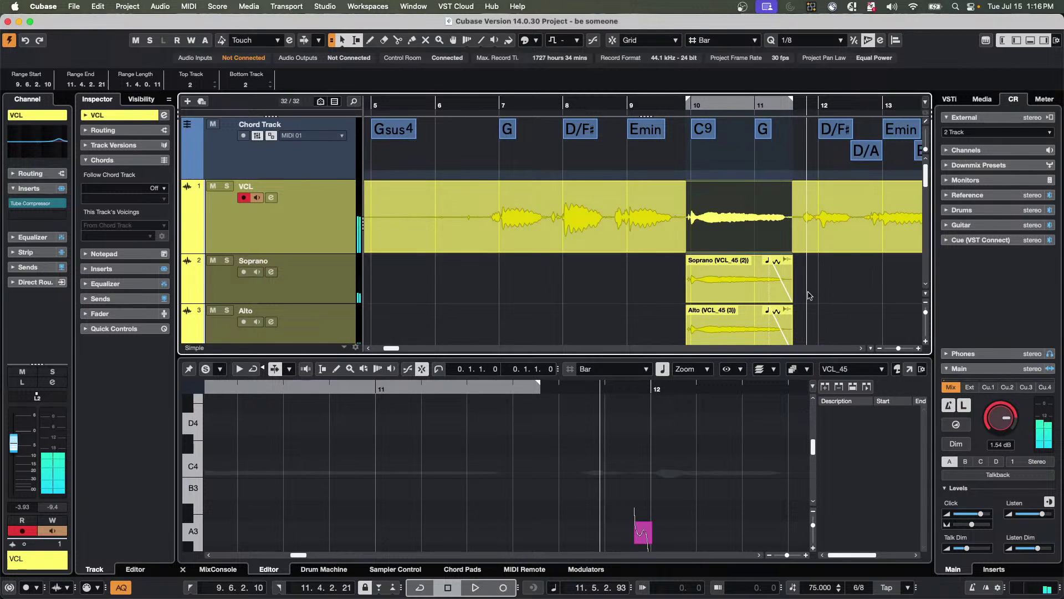
pyautogui.scroll(-1, 825, 287)
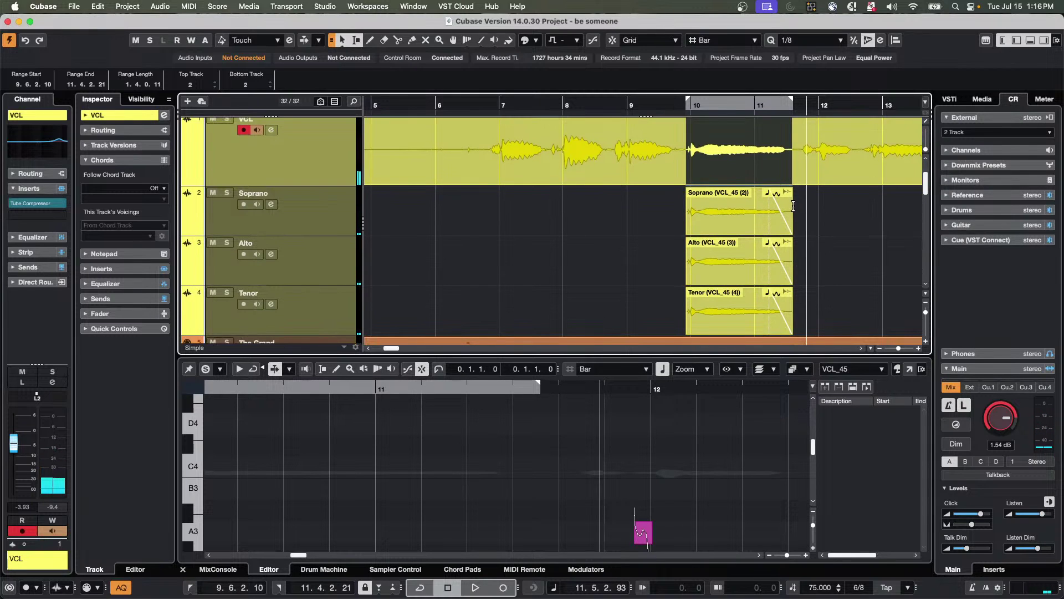
# Lower the Soprano, Alto and Tenor events to 4.12 dB and play from bar 9.
pyautogui.click(812, 222)
pyautogui.moveTo(783, 244); pyautogui.dragTo(720, 319)
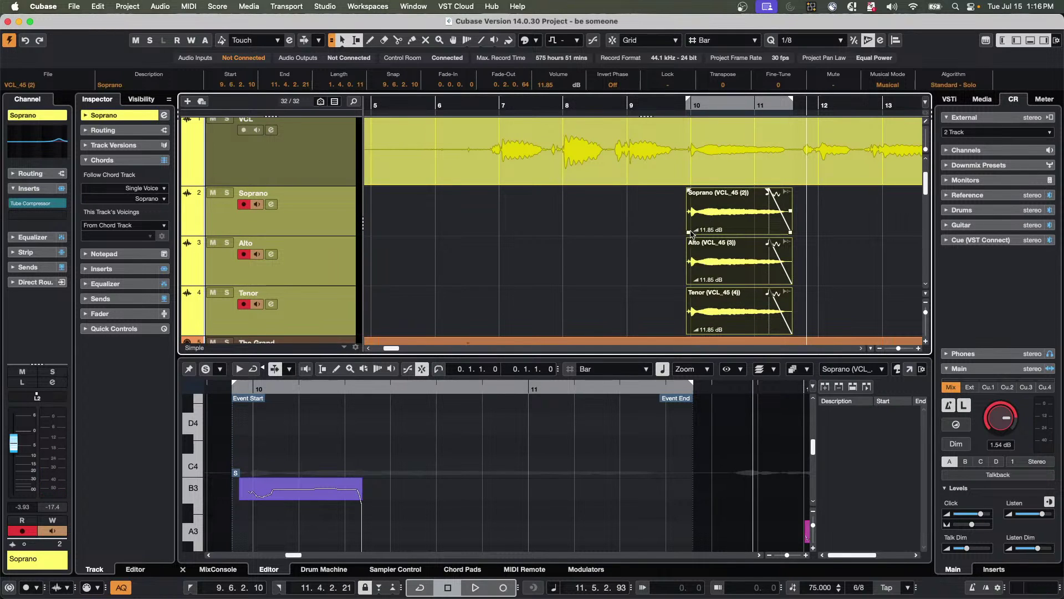
pyautogui.moveTo(698, 231); pyautogui.dragTo(698, 252)
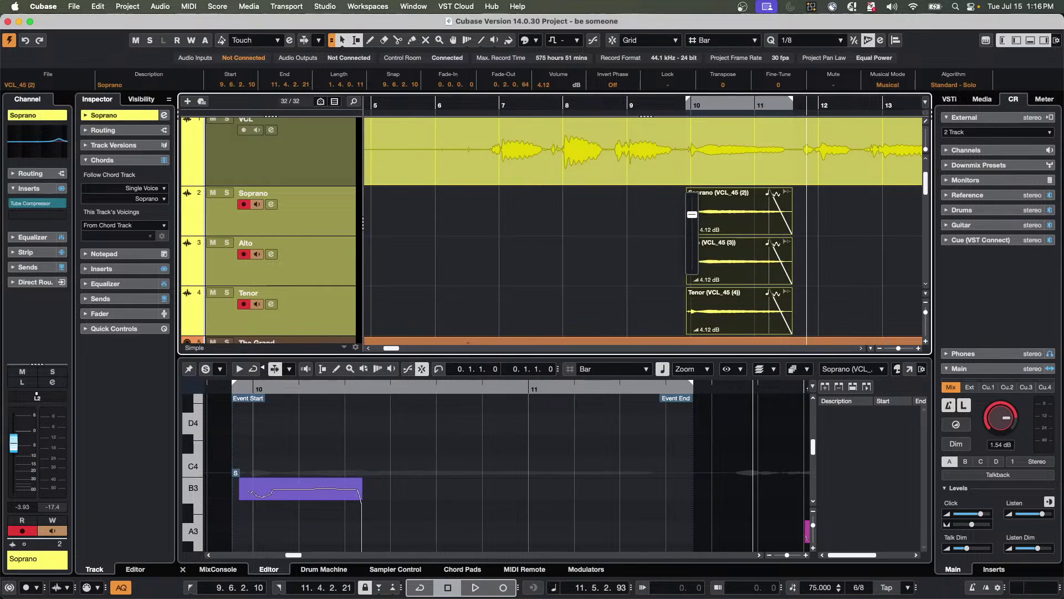
pyautogui.click(649, 103)
pyautogui.scroll(3, 800, 232)
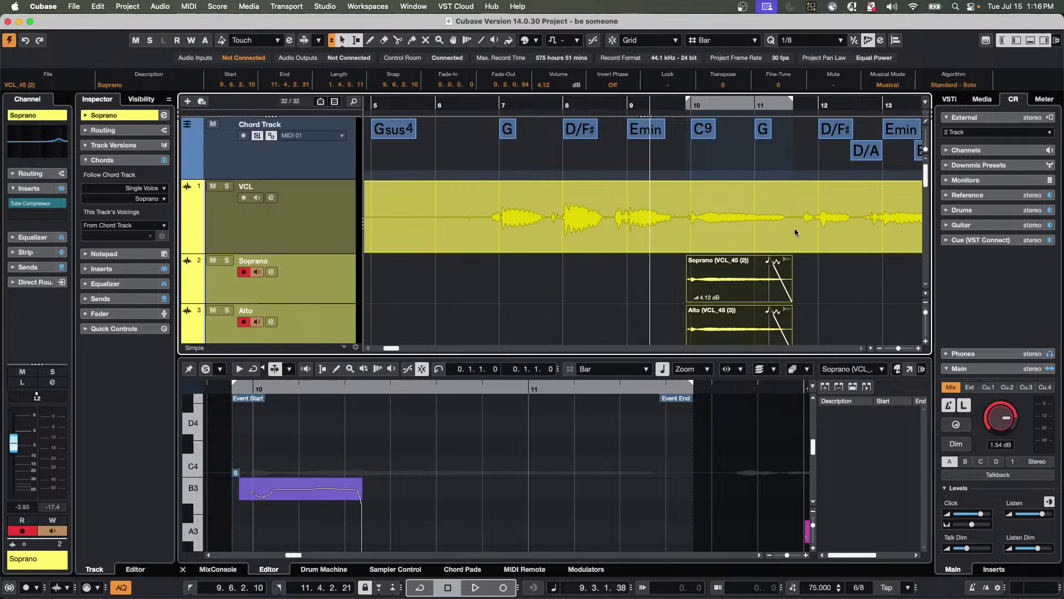
pyautogui.press('space')
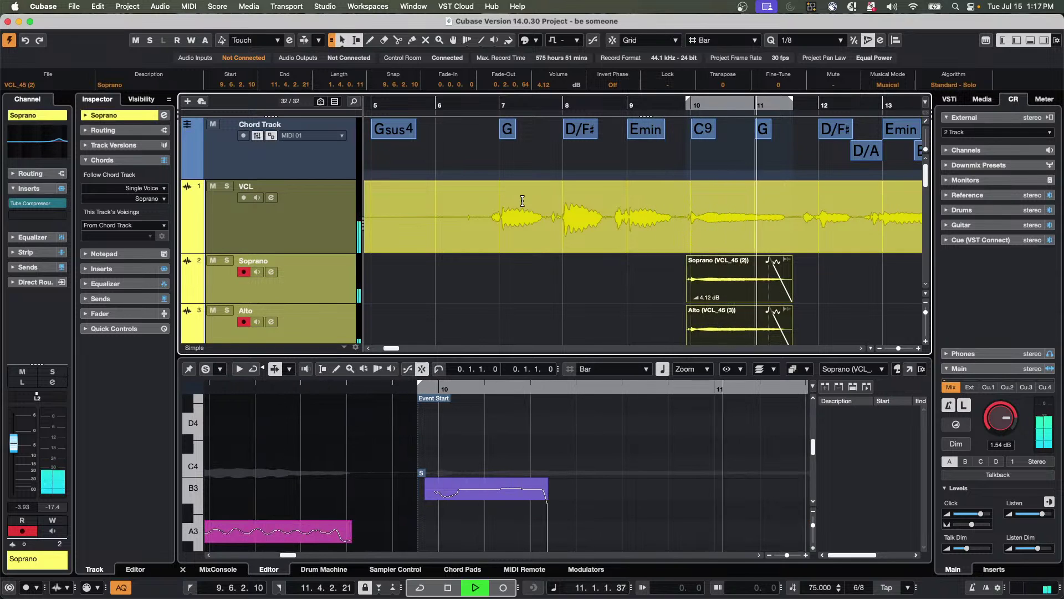
# Stop playback, duplicate the current chord track version, and undo the generated harmony tracks.
pyautogui.press('space')
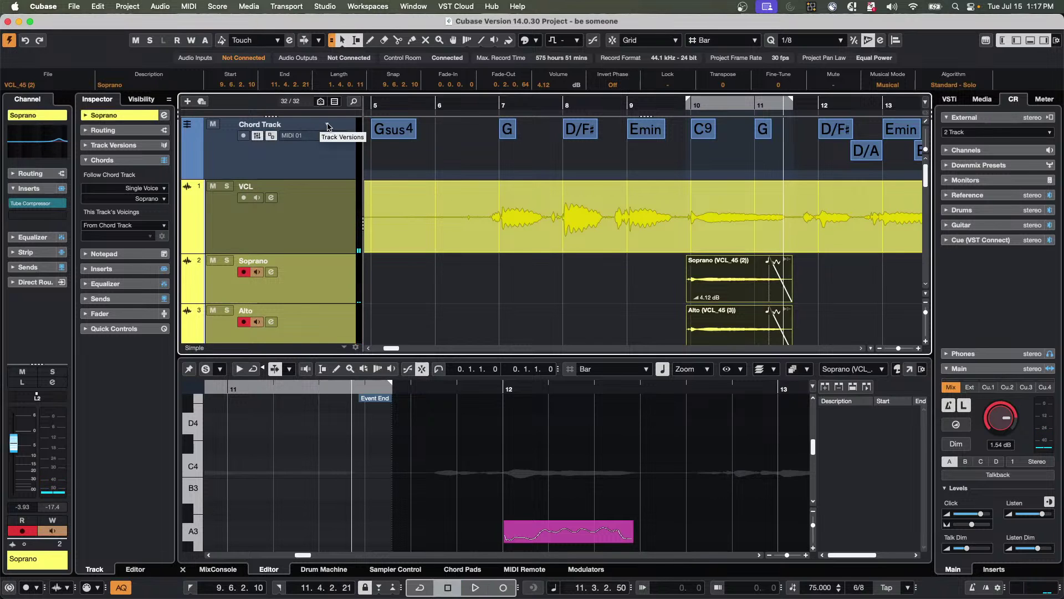
pyautogui.click(327, 125)
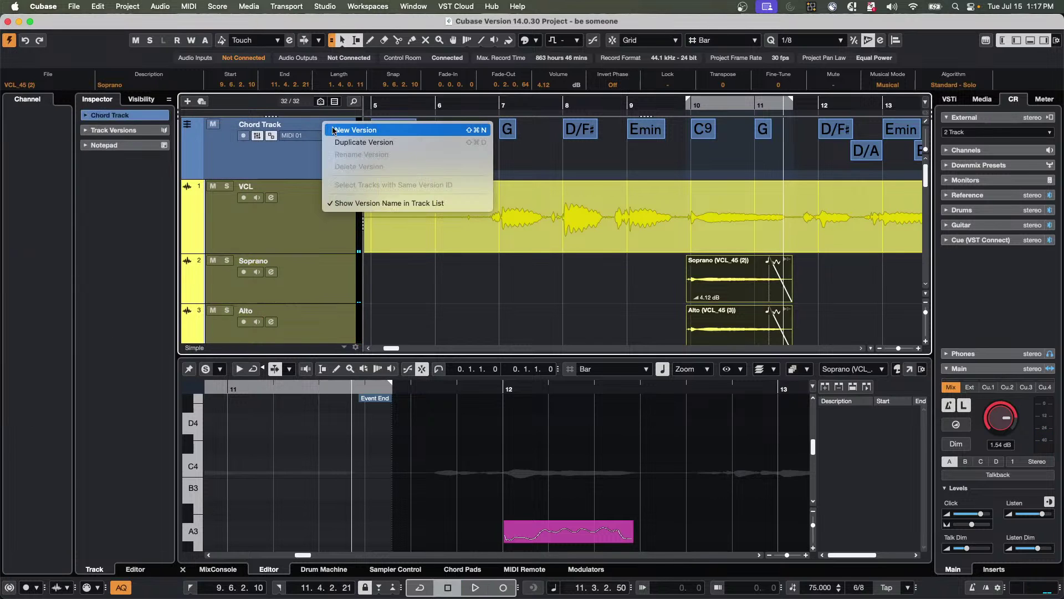
pyautogui.click(390, 145)
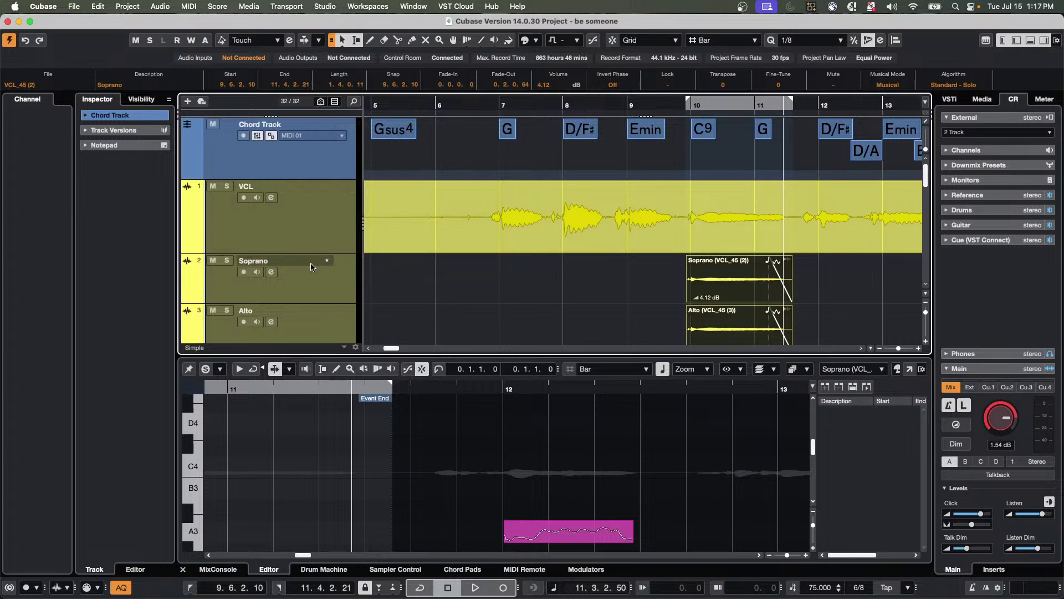
pyautogui.press('super+z')
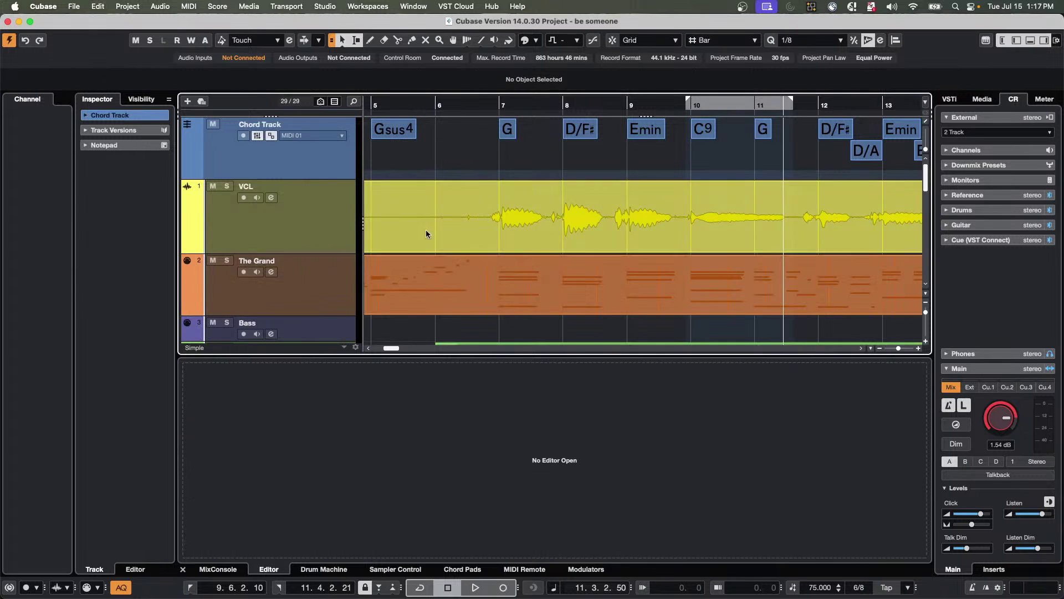
# Create a new empty chord track version and regenerate harmony voices from VCL bars 9.6–11.4.
pyautogui.click(326, 125)
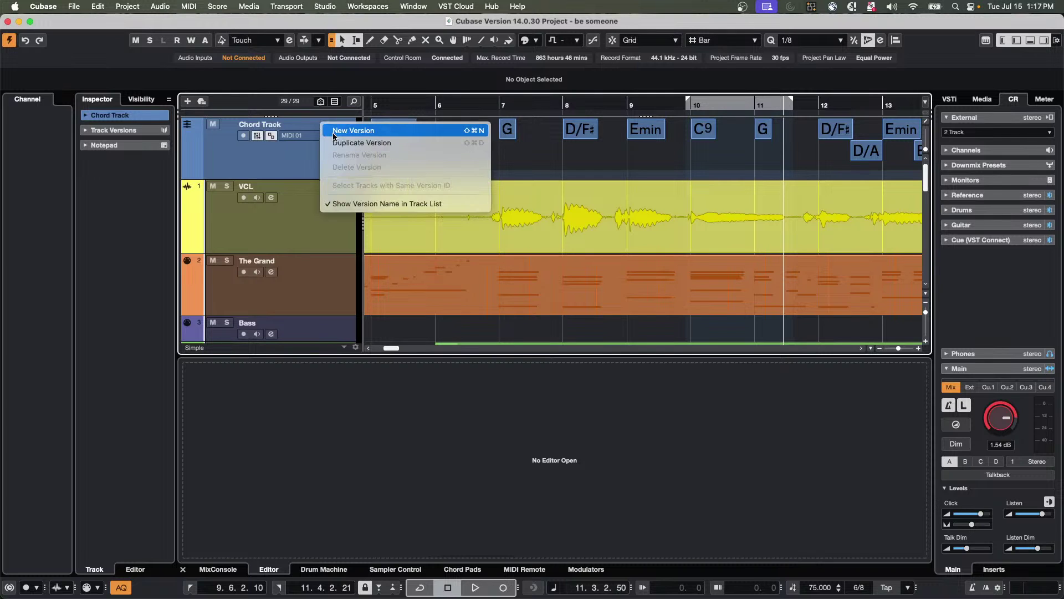
pyautogui.click(333, 131)
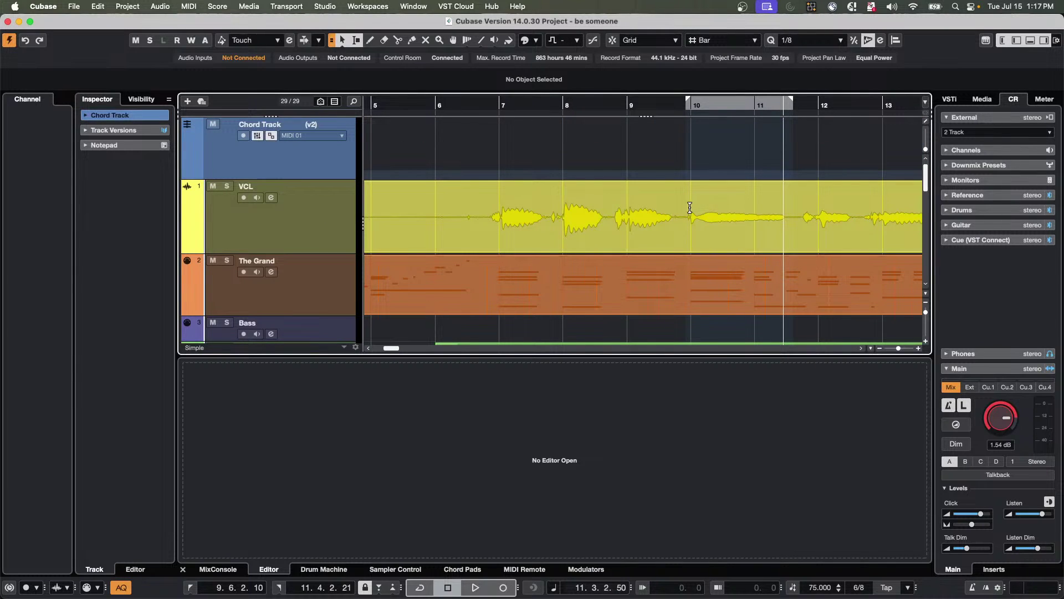
pyautogui.moveTo(683, 209); pyautogui.dragTo(792, 217)
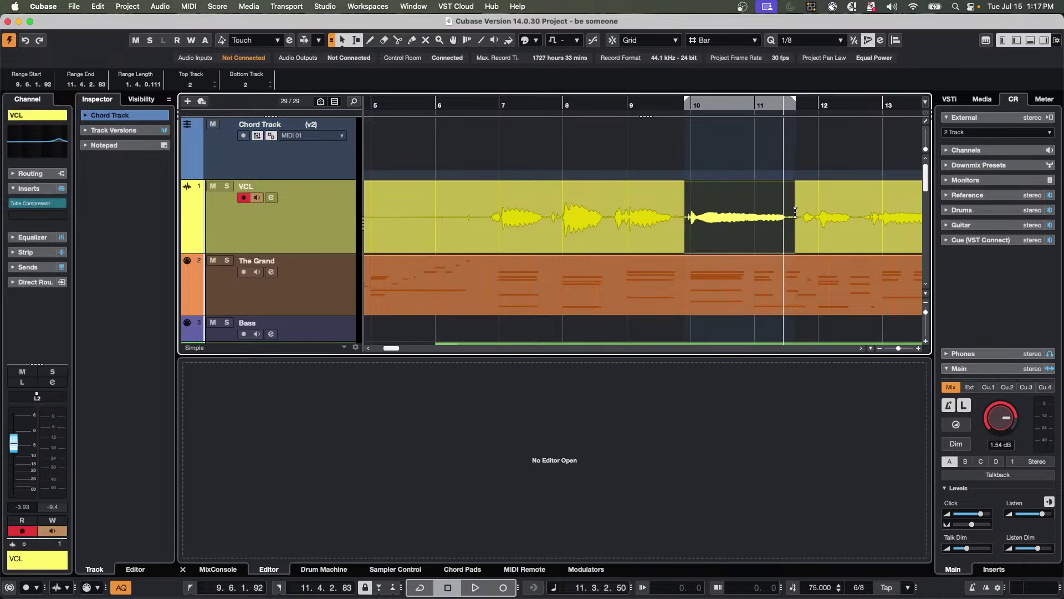
pyautogui.click(167, 6)
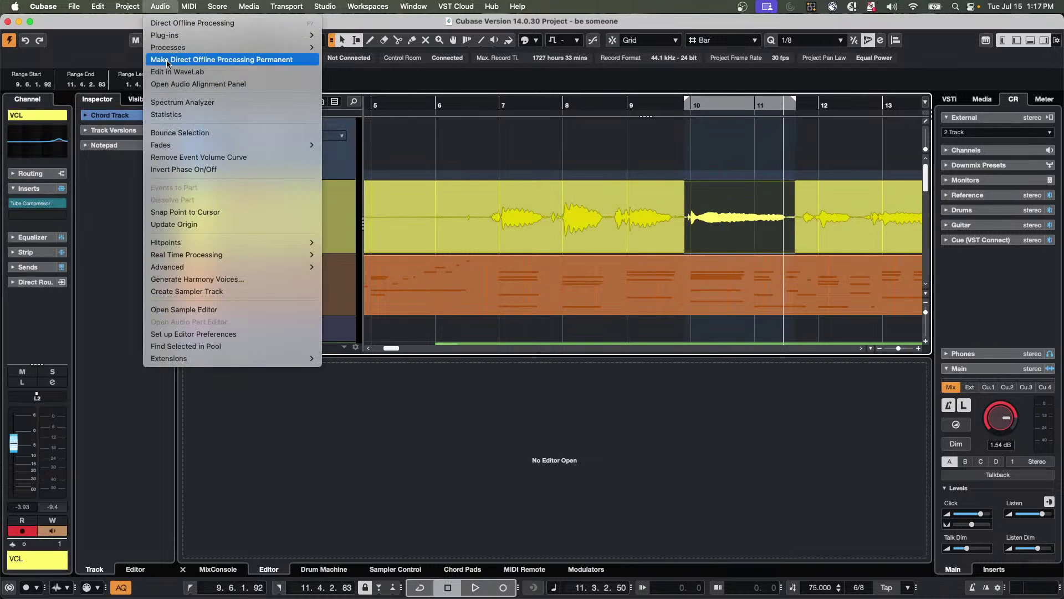
pyautogui.click(217, 280)
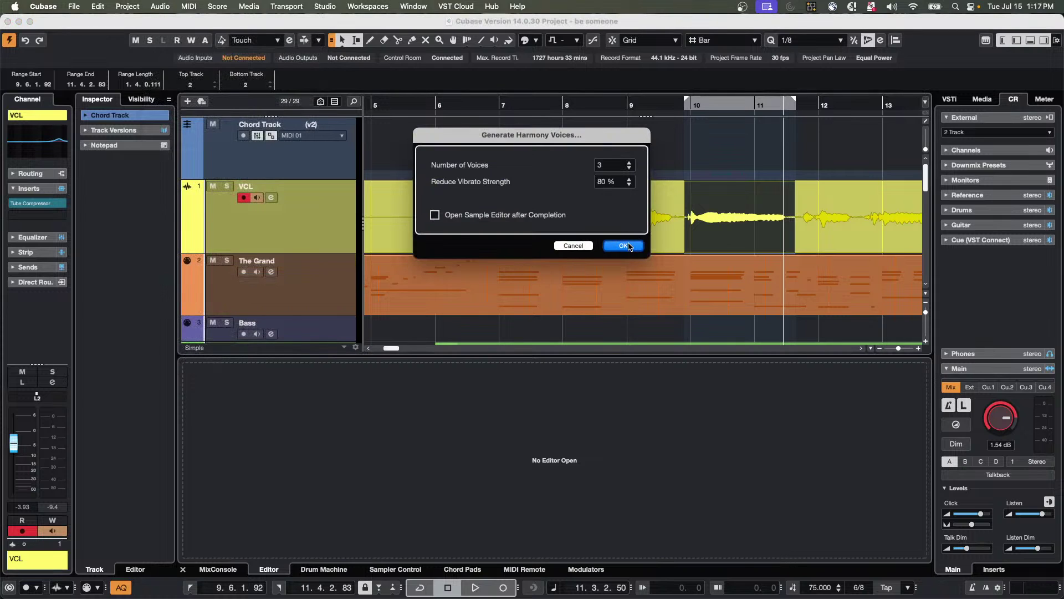
pyautogui.click(624, 245)
pyautogui.click(640, 103)
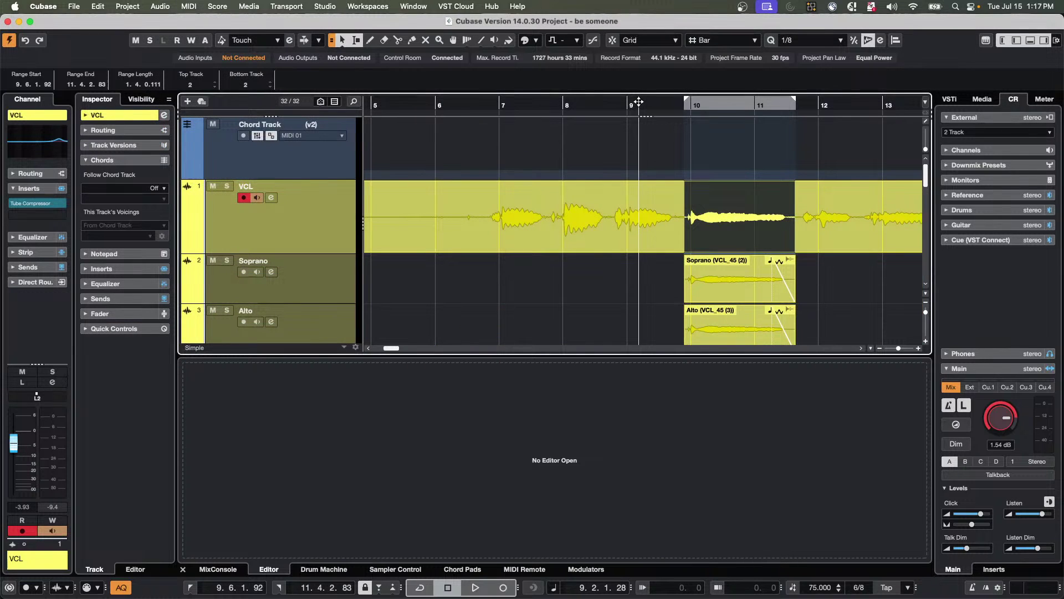
pyautogui.press('space')
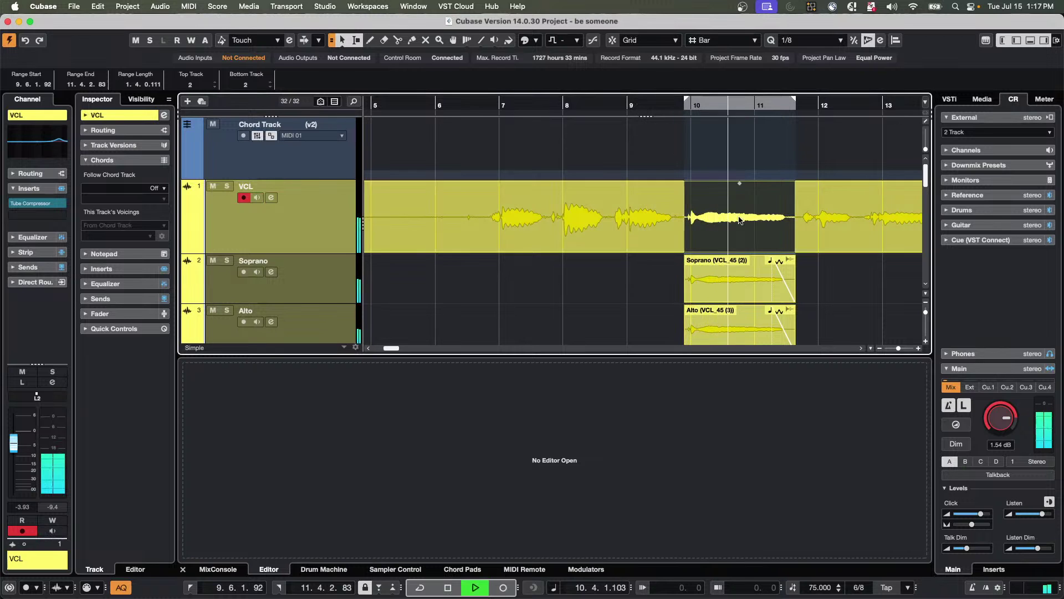
# Stop playback, undo the Soprano, Alto and Tenor tracks, and return to the top of the track list.
pyautogui.scroll(-5, 807, 269)
pyautogui.scroll(5, 807, 268)
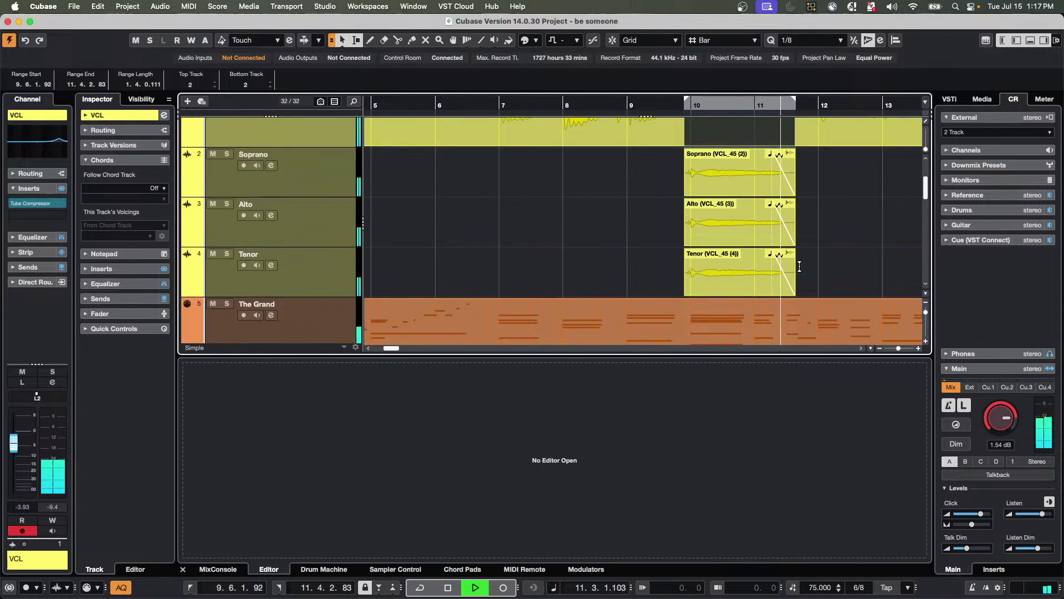
pyautogui.press('space')
pyautogui.hotkey('ctrl', 'z')
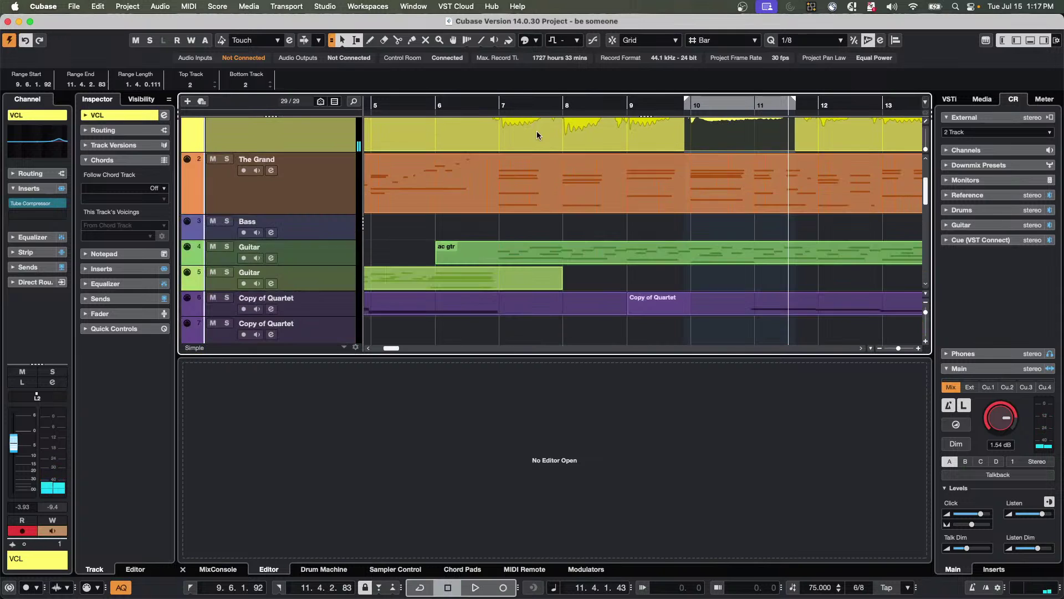
pyautogui.scroll(3, 335, 154)
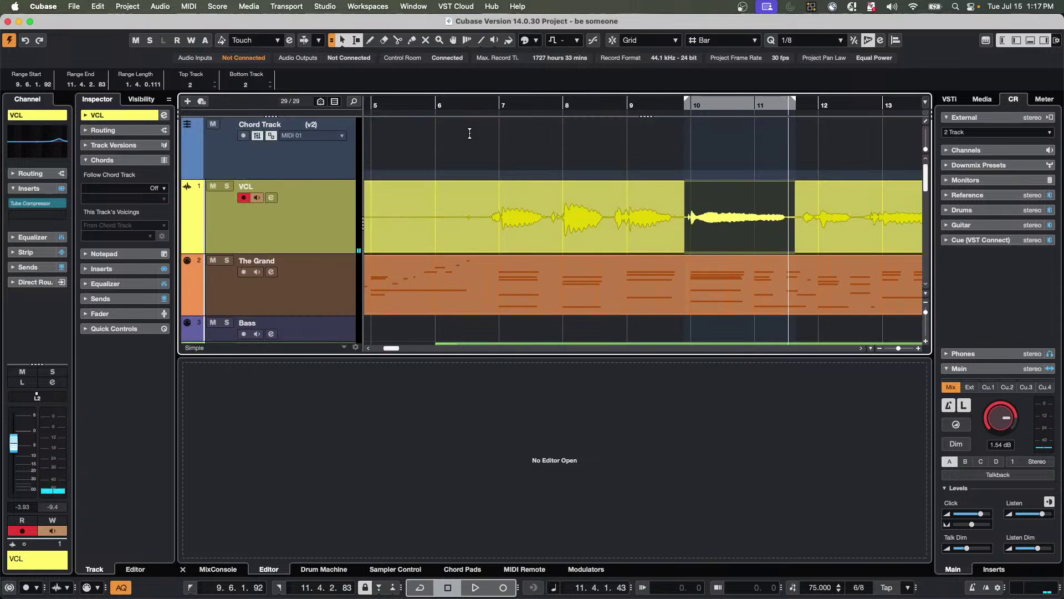
# Switch the chord track to version v1 and clear the range, placing the playhead at bar 7.
pyautogui.click(325, 126)
pyautogui.click(338, 115)
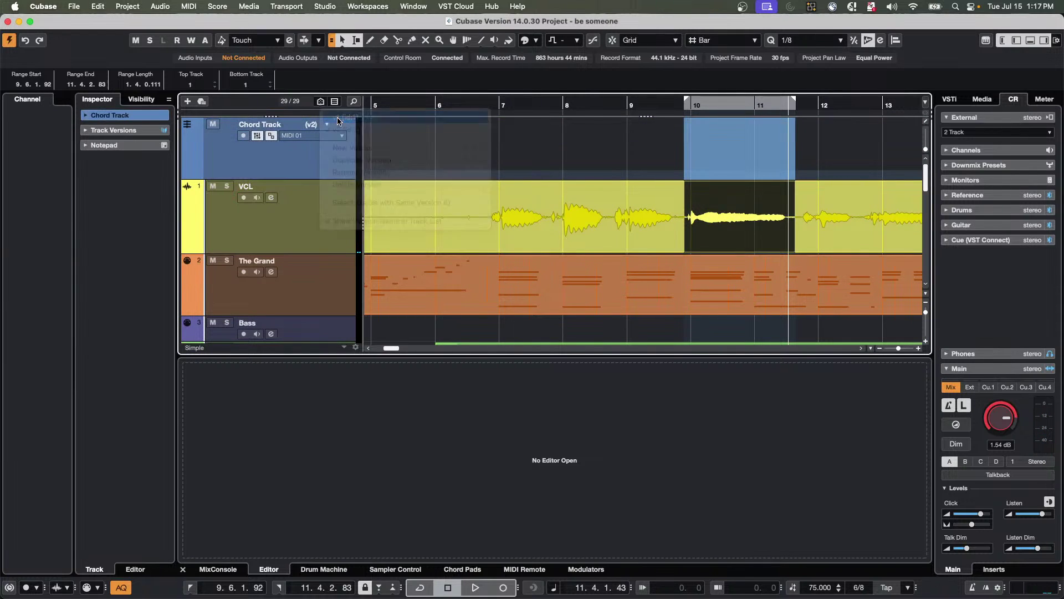
pyautogui.click(157, 7)
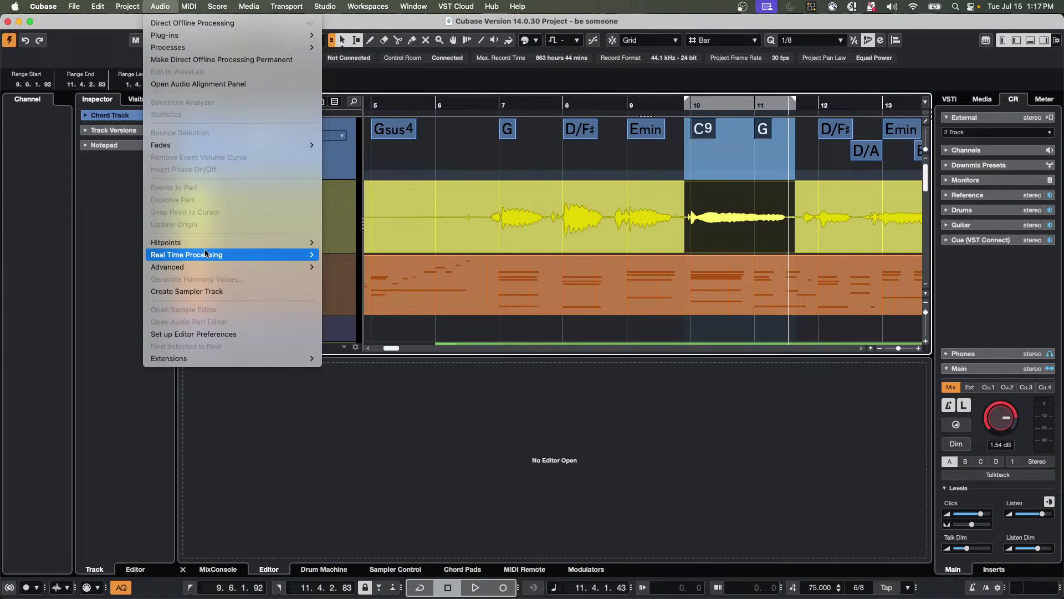
pyautogui.moveTo(205, 253)
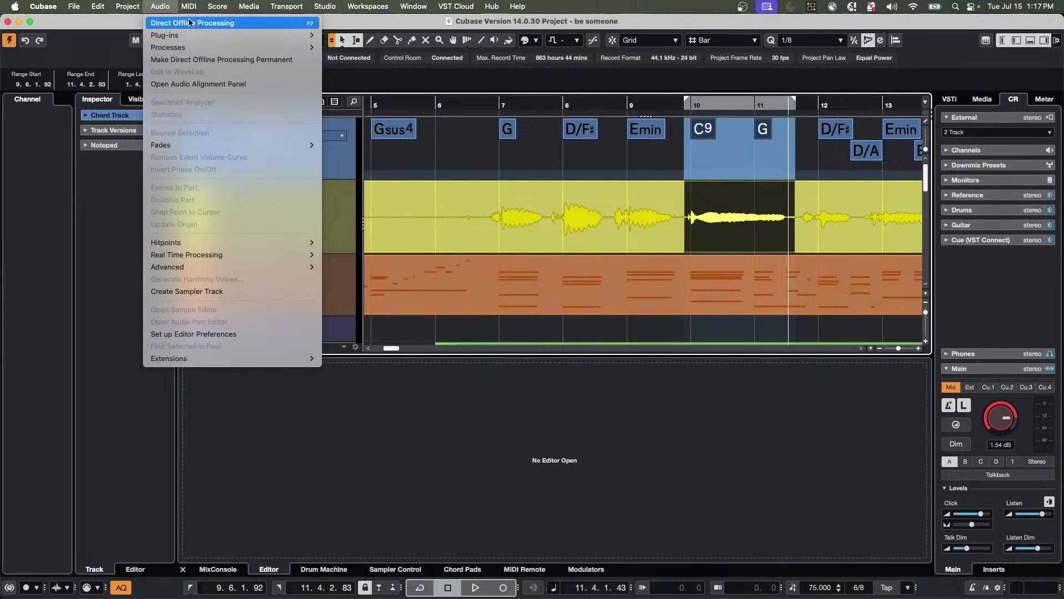
pyautogui.click(442, 140)
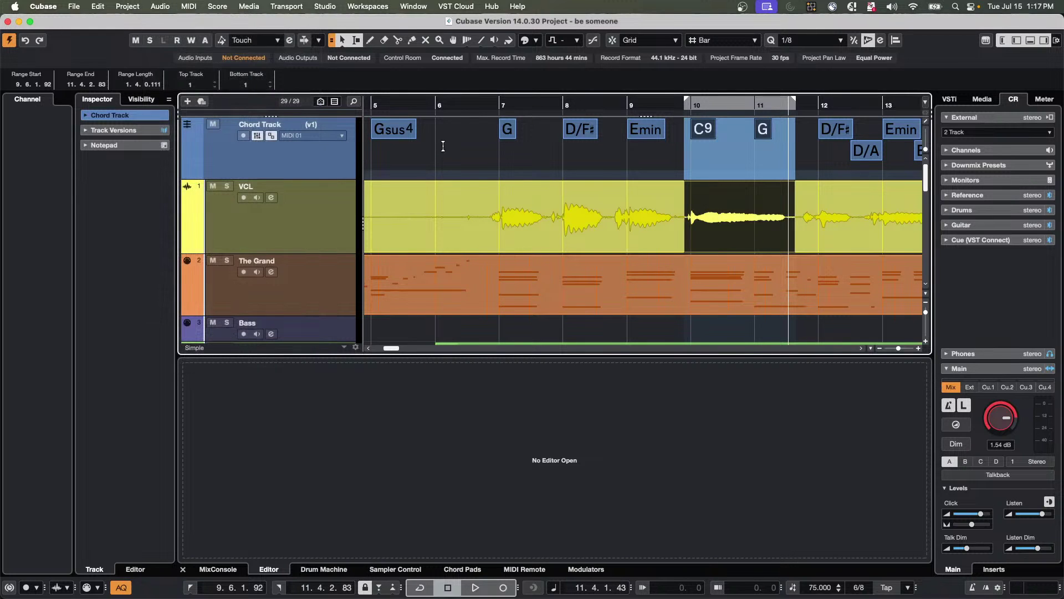
pyautogui.click(536, 163)
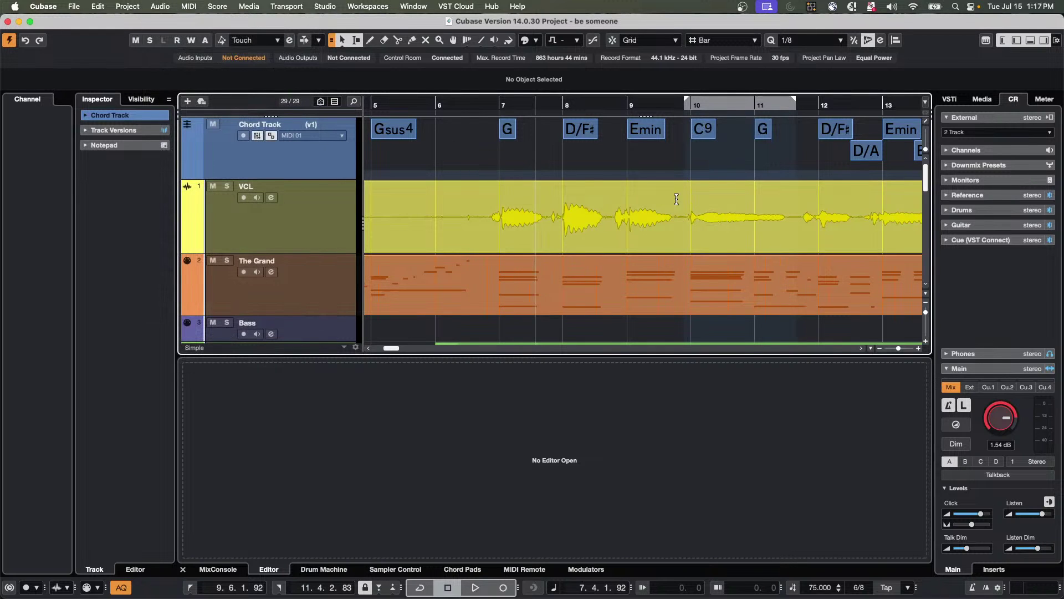
# Generate three harmony voices with 80% vibrato reduction from the VCL phrase at bars 10–11.
pyautogui.moveTo(686, 204); pyautogui.dragTo(794, 214)
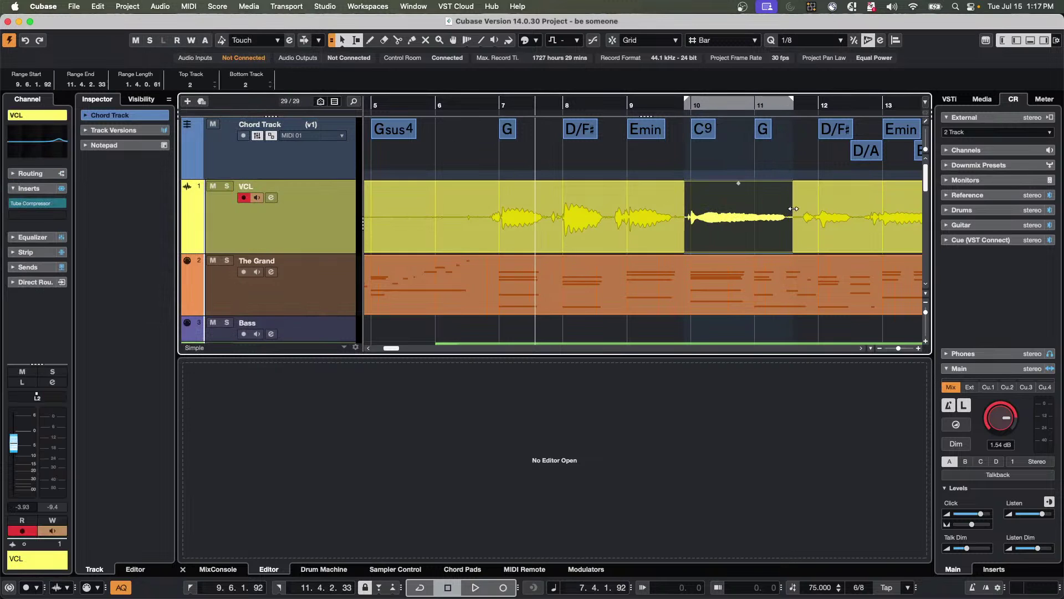
pyautogui.click(162, 7)
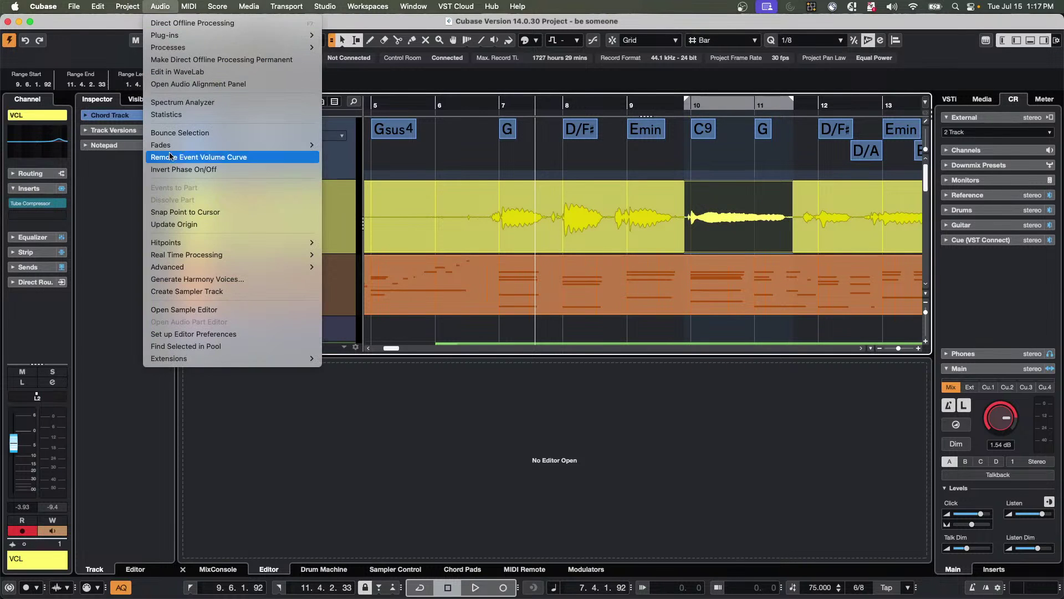
pyautogui.moveTo(203, 271)
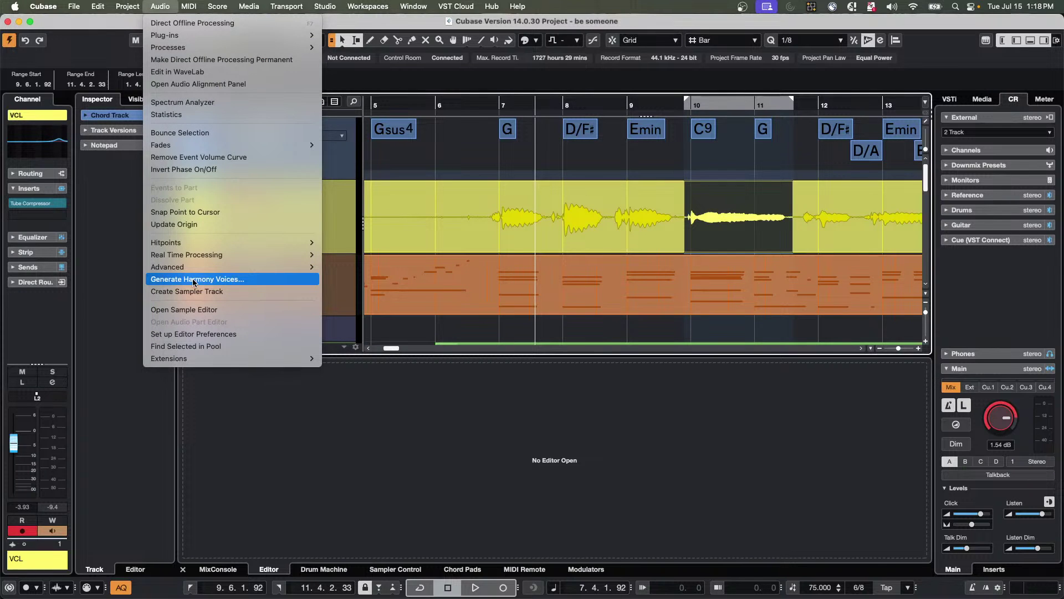
pyautogui.click(193, 280)
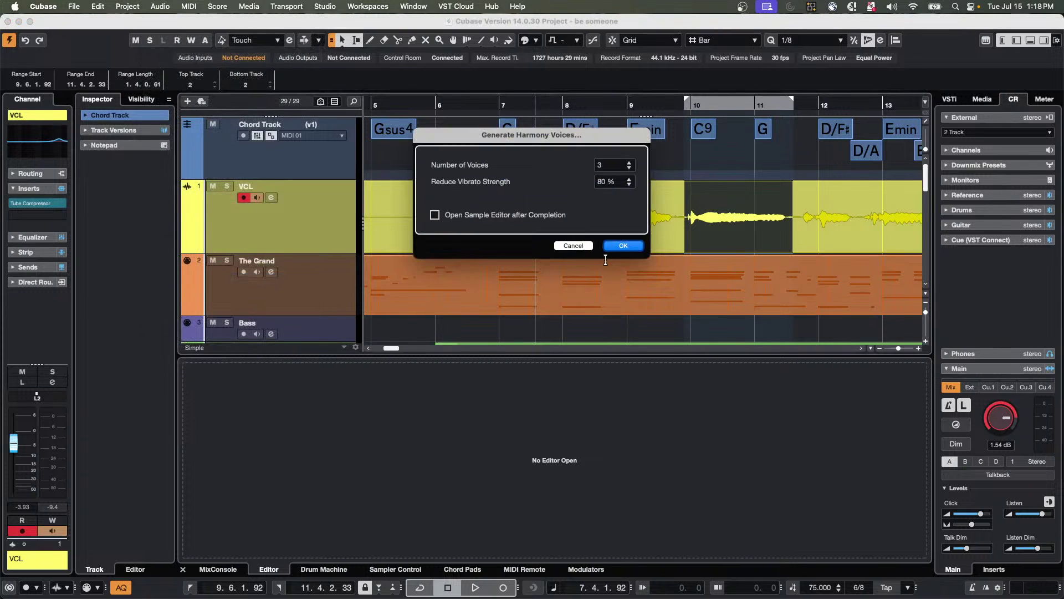
pyautogui.click(625, 245)
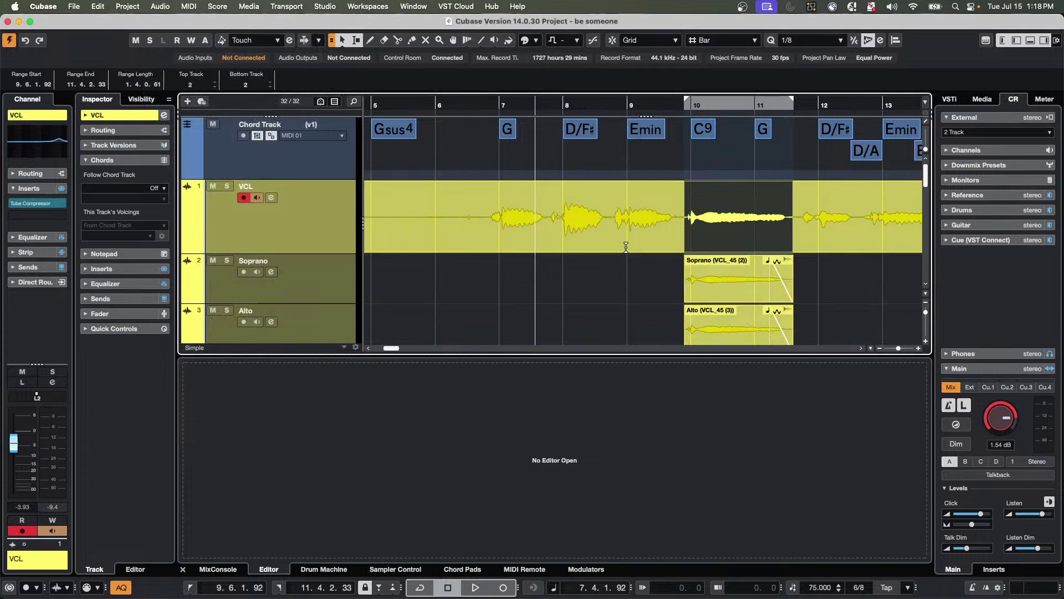
# Play from just before bar 9 to audition the harmonies, then select the Soprano track.
pyautogui.click(626, 103)
pyautogui.press('space')
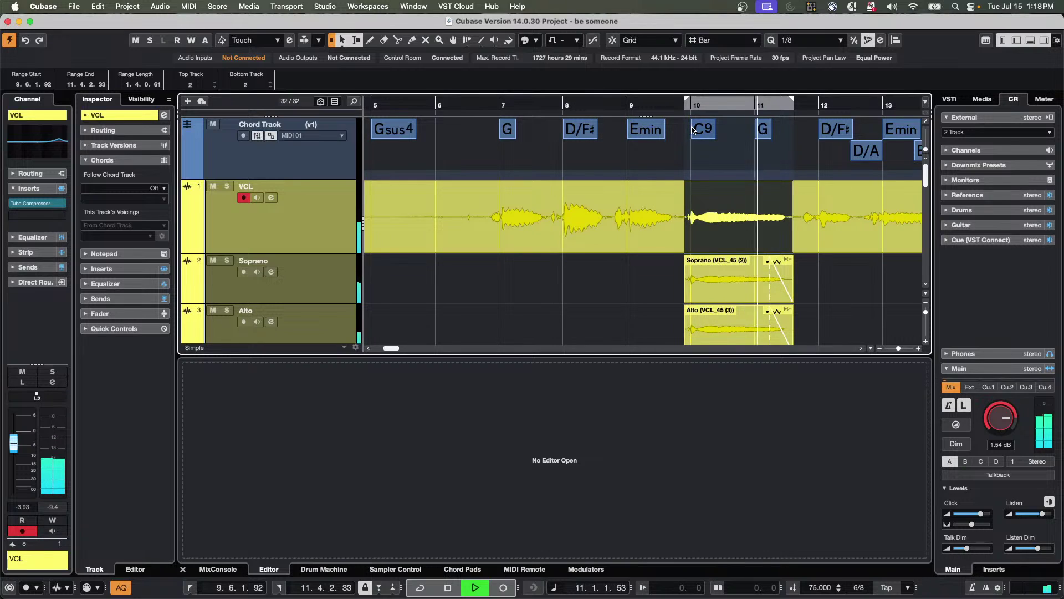
pyautogui.press('space')
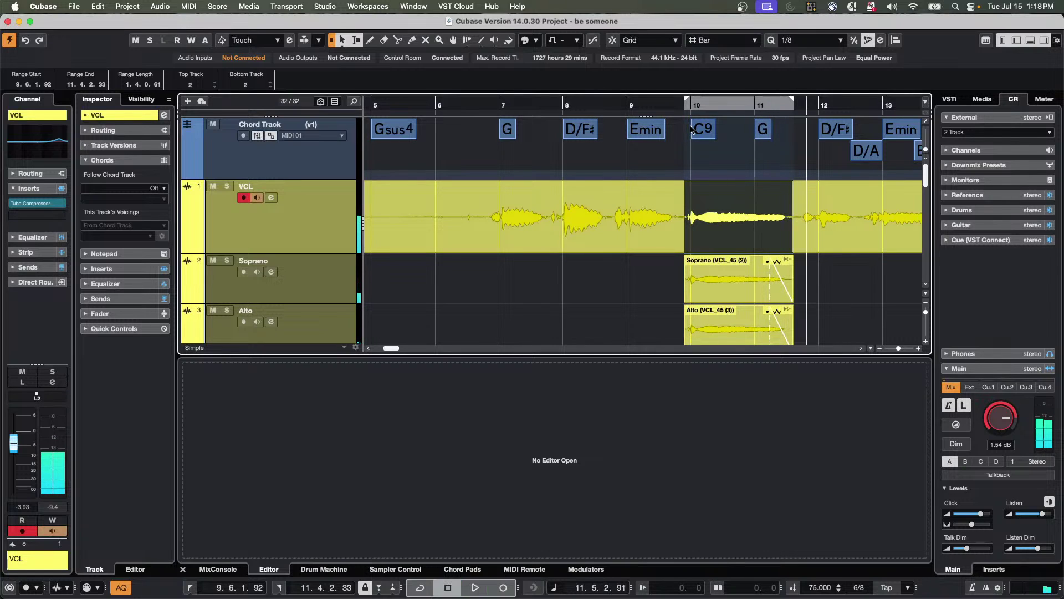
pyautogui.click(284, 291)
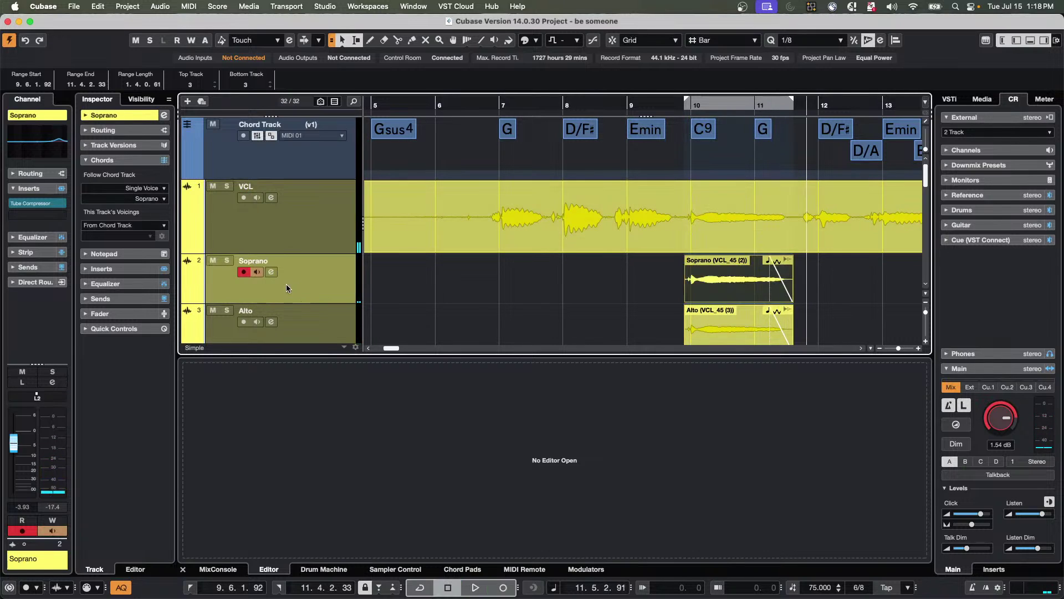
# Keep Single Voice follow mode, set the Soprano track's voice to Alto 2, and play from bar 9.
pyautogui.click(161, 190)
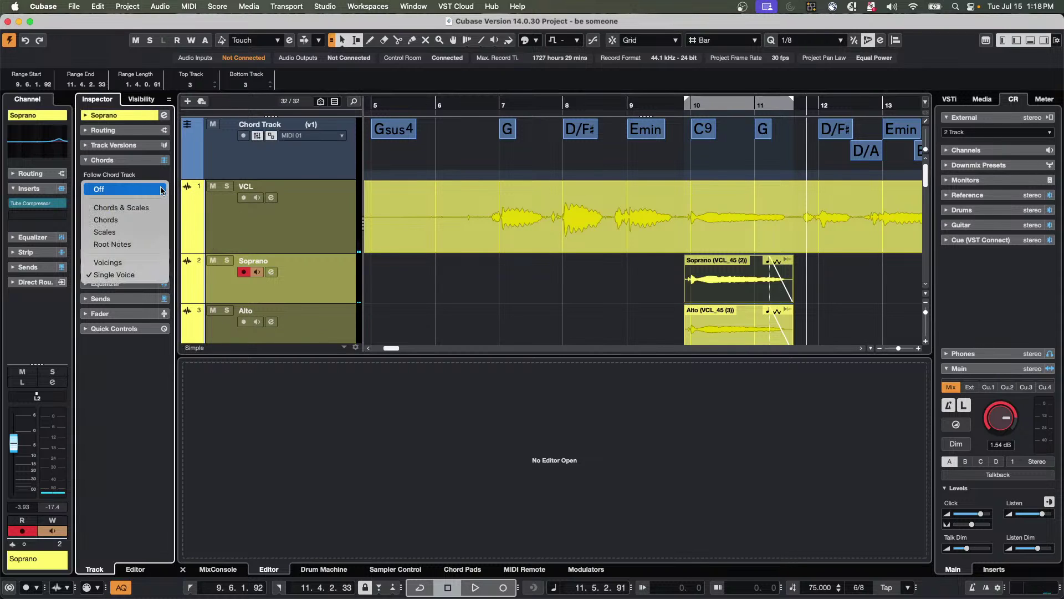
pyautogui.click(310, 268)
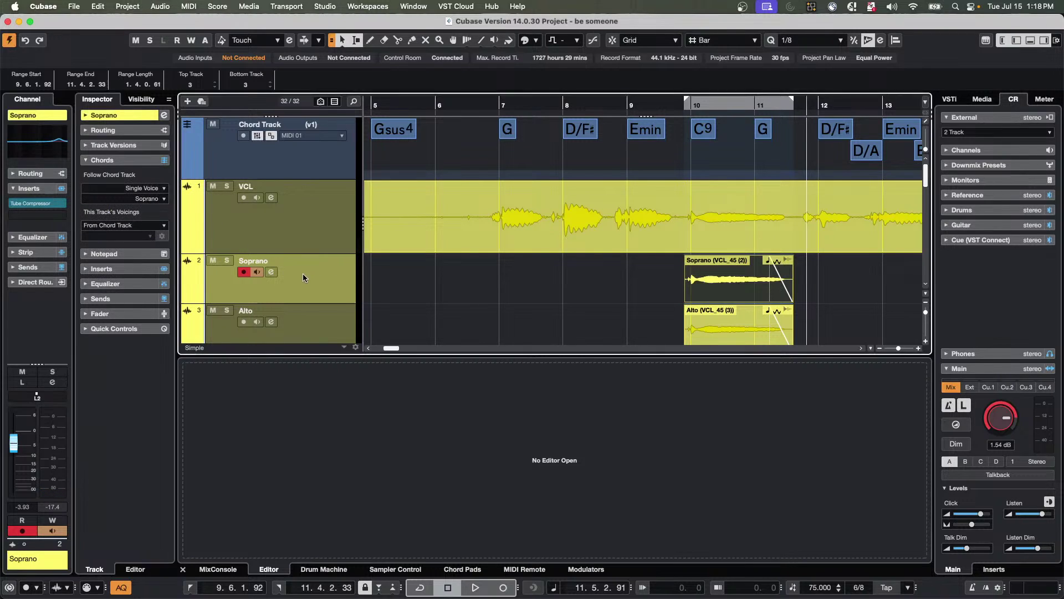
pyautogui.click(384, 277)
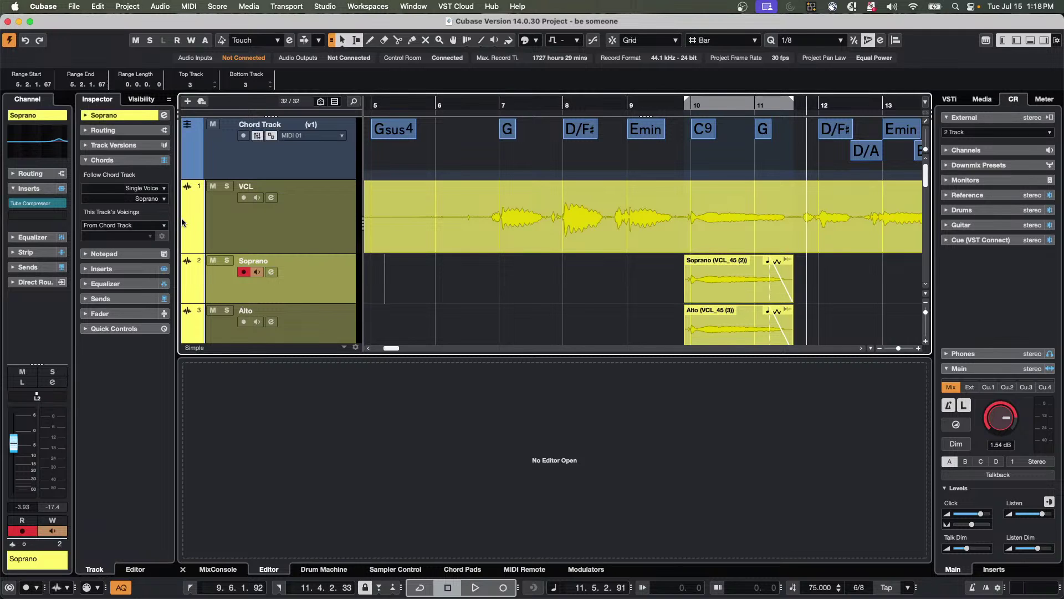
pyautogui.click(165, 199)
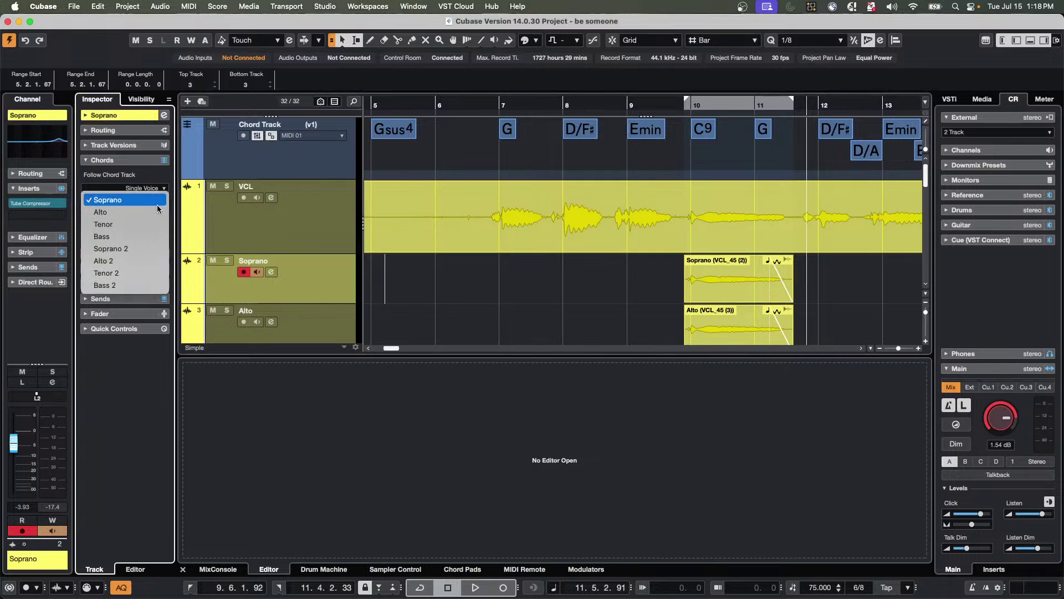
pyautogui.click(123, 268)
pyautogui.click(664, 106)
pyautogui.press('space')
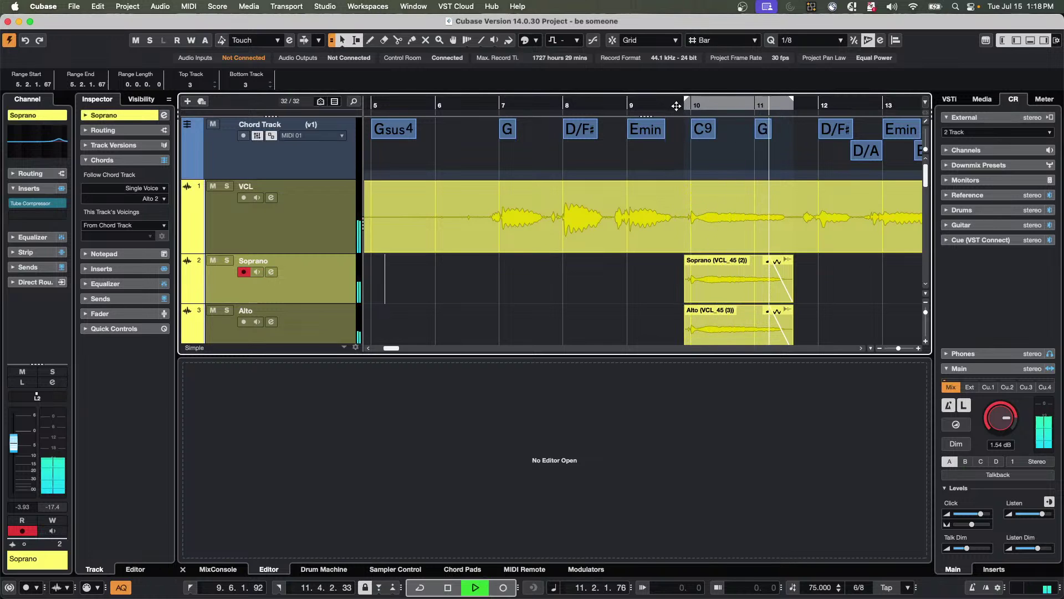
pyautogui.press('space')
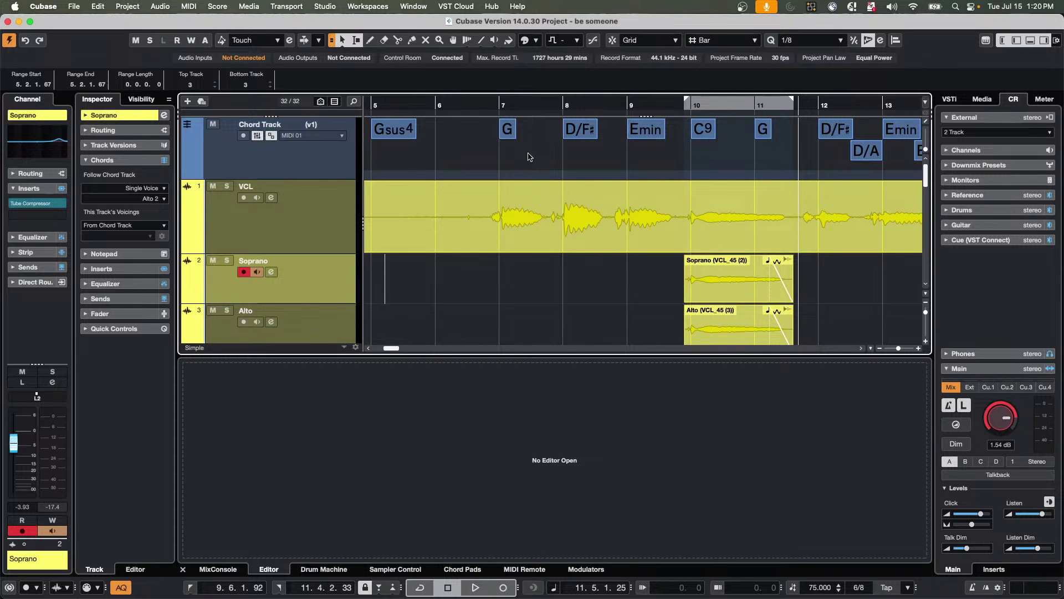
# Zoom the timeline out to show bars 1–49, then choose File > New Project.
pyautogui.click(482, 103)
pyautogui.moveTo(482, 102); pyautogui.dragTo(480, 66)
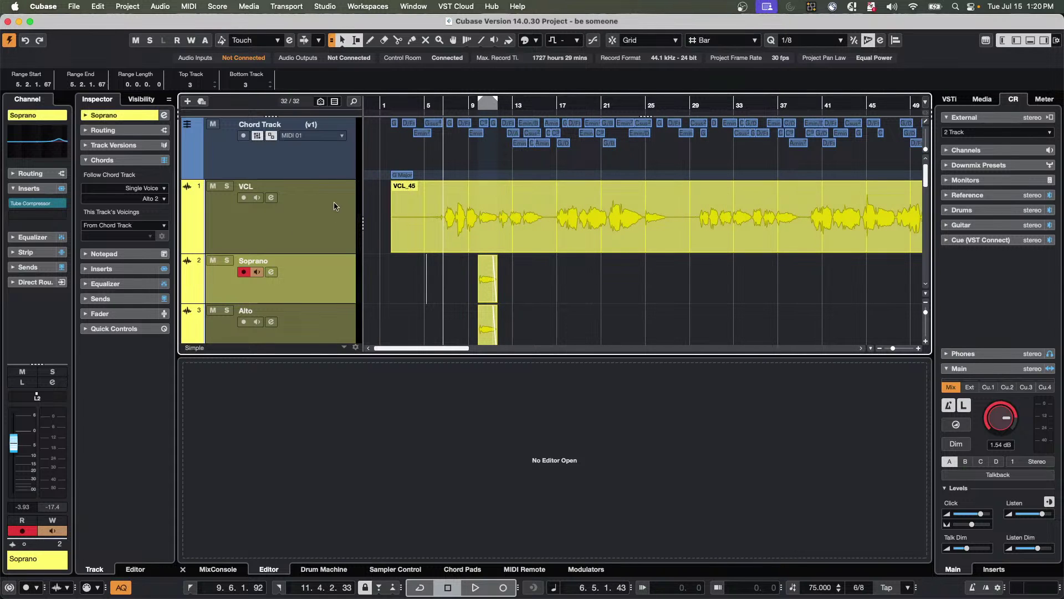
pyautogui.click(74, 6)
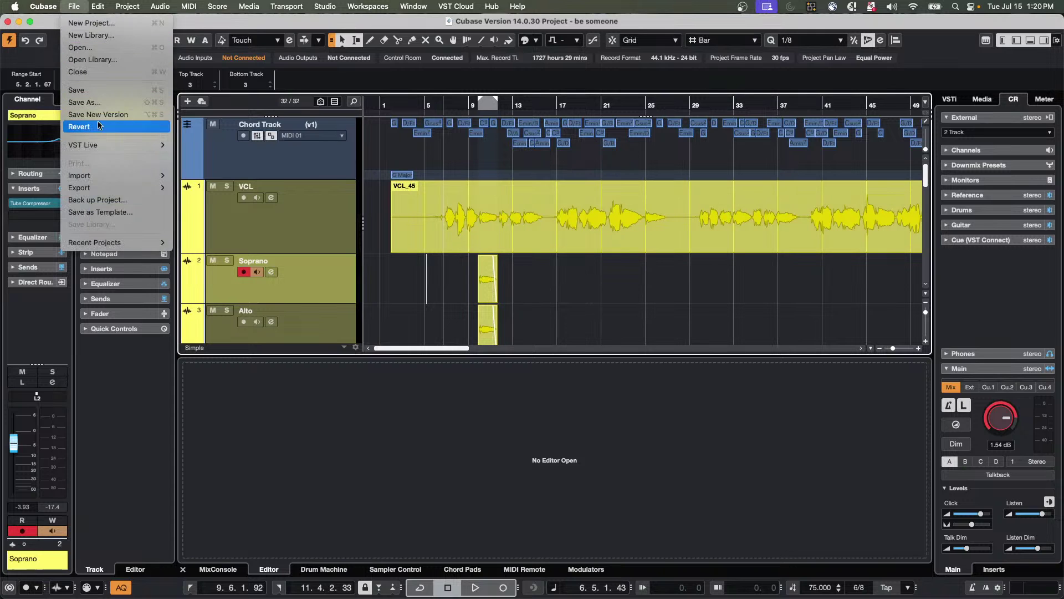
pyautogui.moveTo(109, 247)
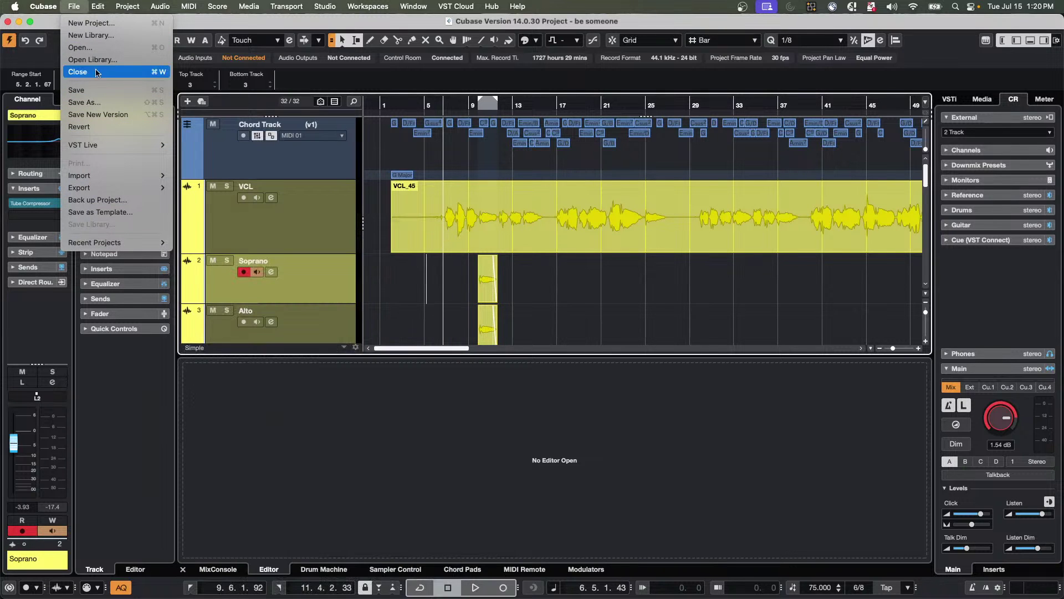
pyautogui.click(90, 23)
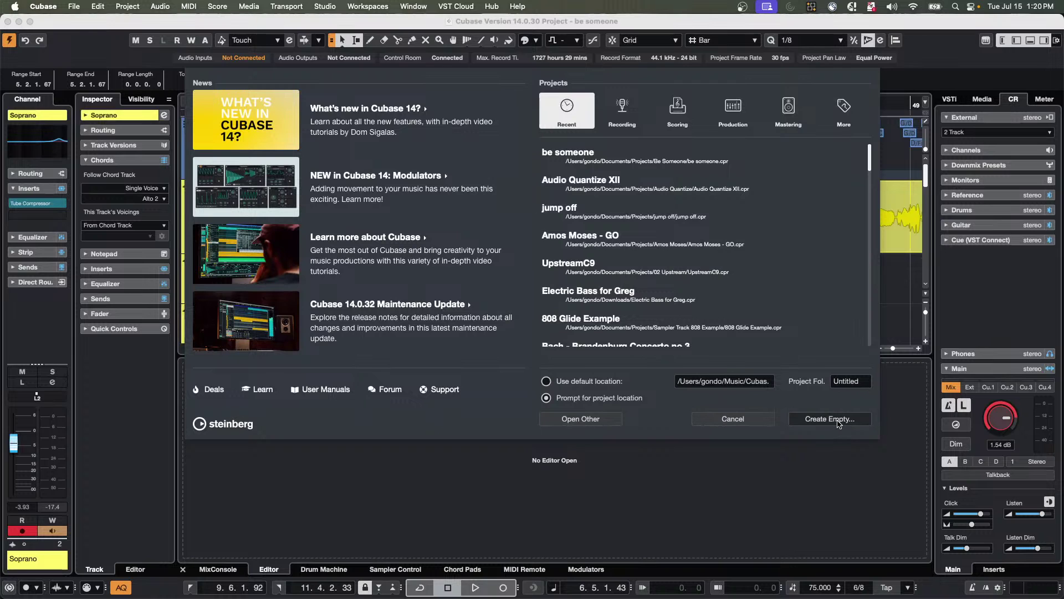
# Choose an empty project and set its location to the Projects folder.
pyautogui.click(831, 422)
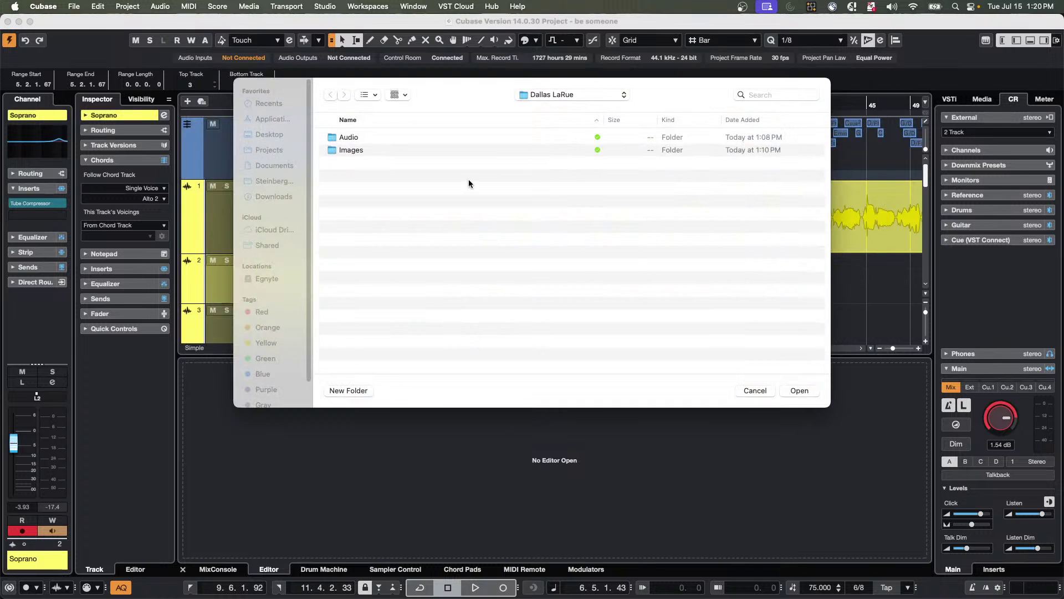
pyautogui.click(561, 94)
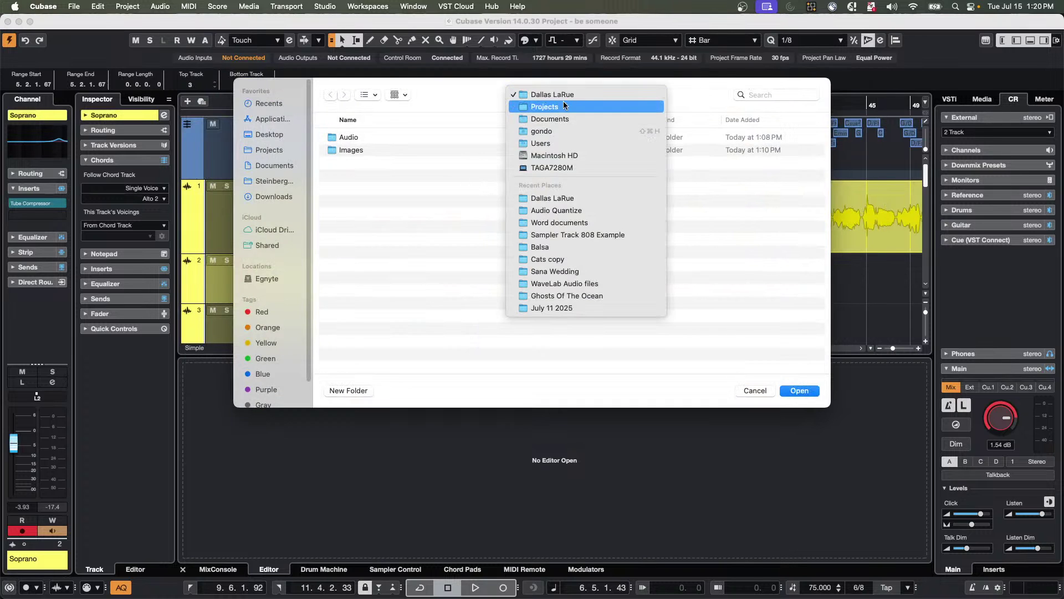
pyautogui.click(563, 105)
pyautogui.scroll(-10, 367, 295)
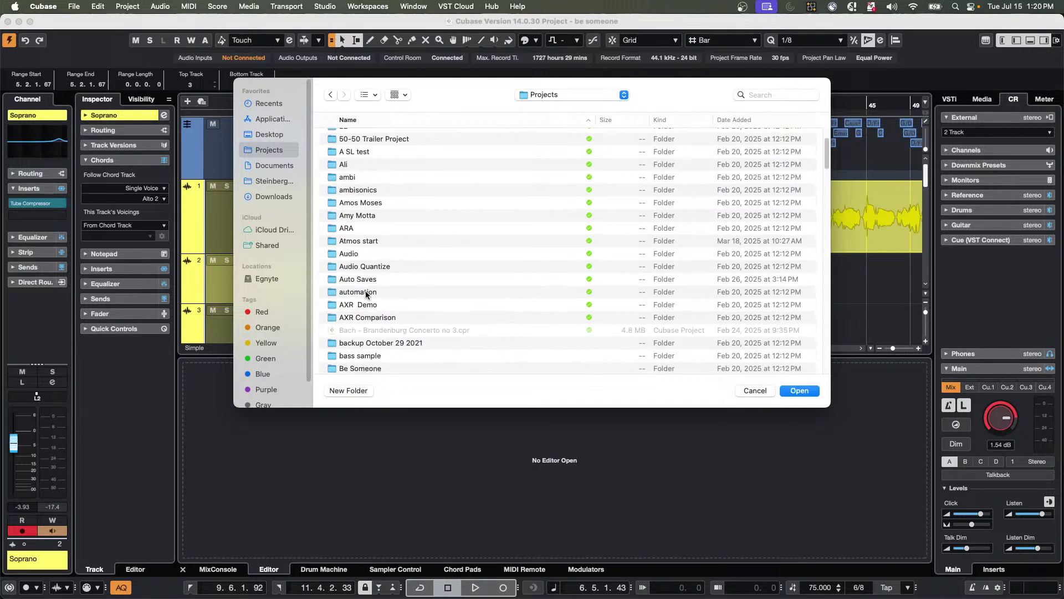
pyautogui.scroll(-15, 366, 294)
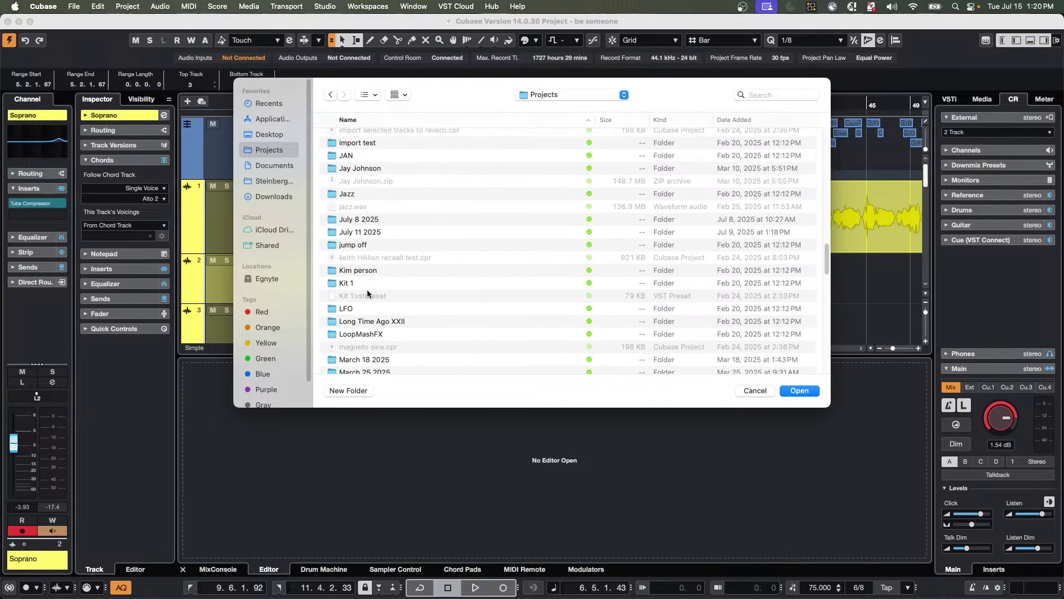
pyautogui.scroll(5, 374, 230)
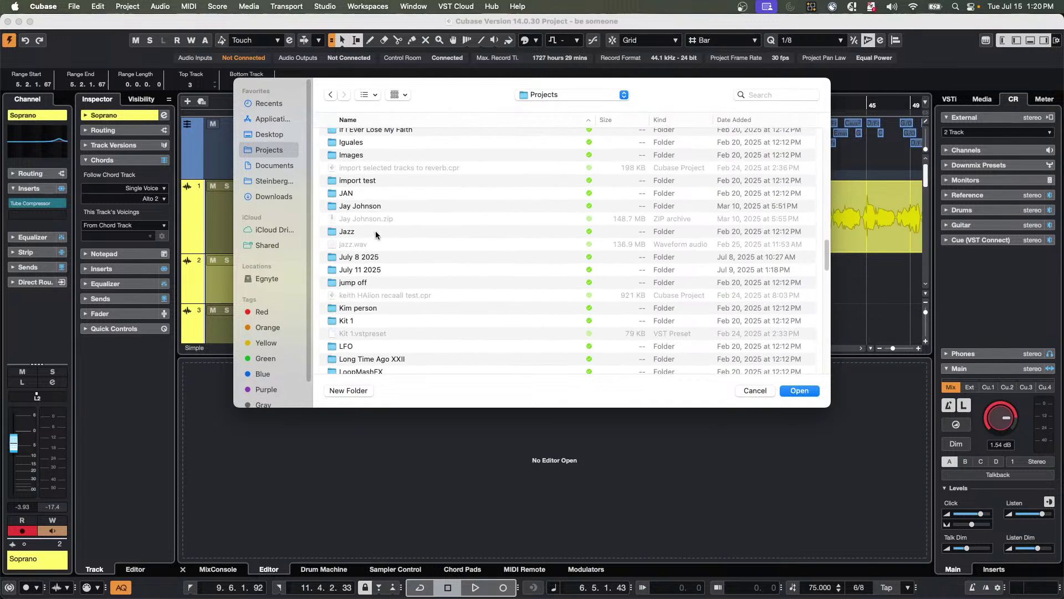
# Open Hangouts and create a new folder named 'July 15 2025' there.
pyautogui.doubleClick(359, 153)
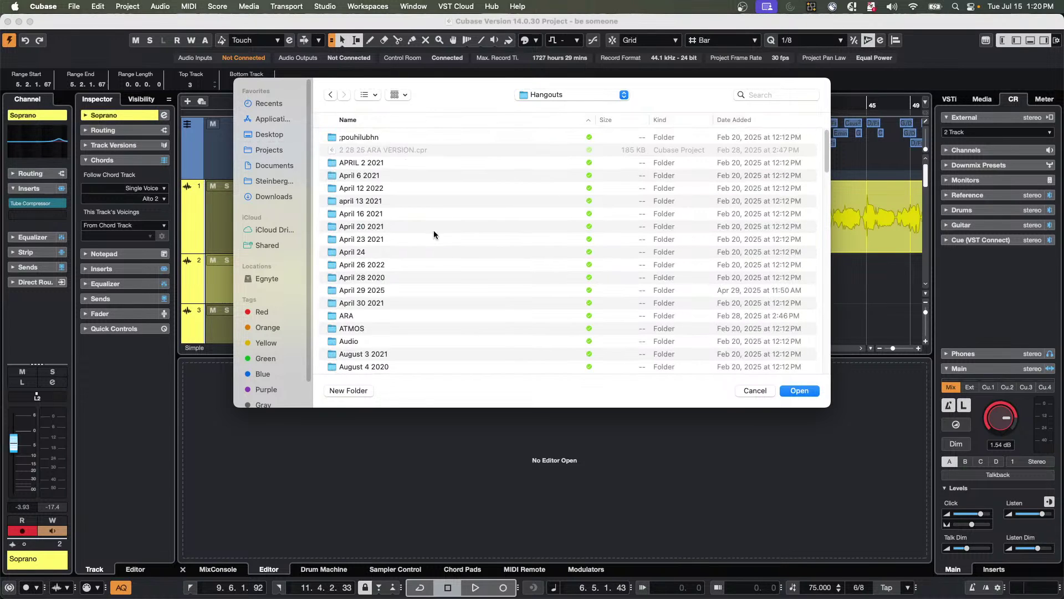
pyautogui.click(357, 391)
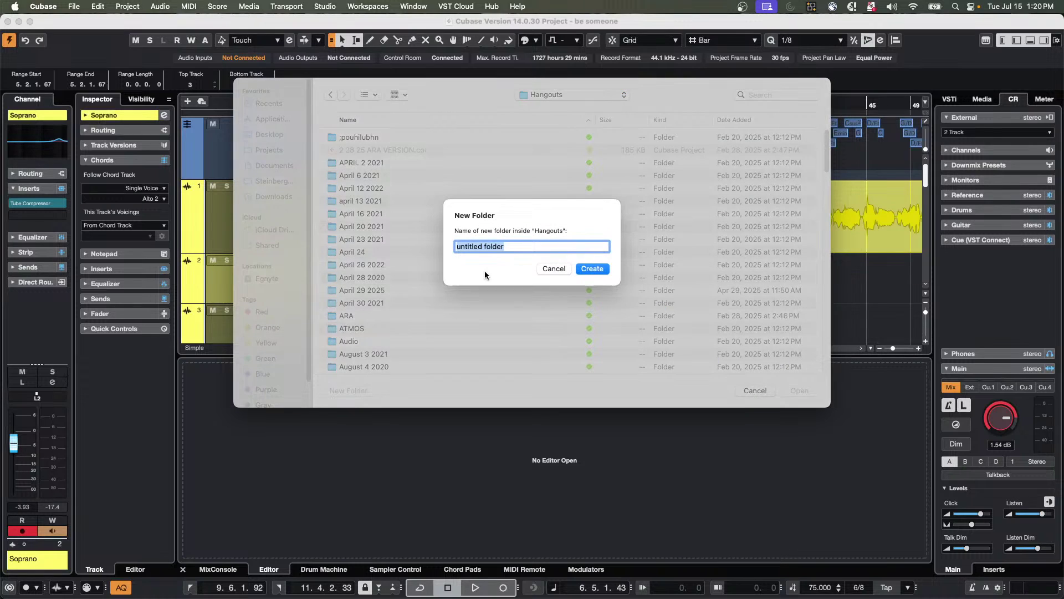
pyautogui.write('July 15 2025')
pyautogui.press('Return')
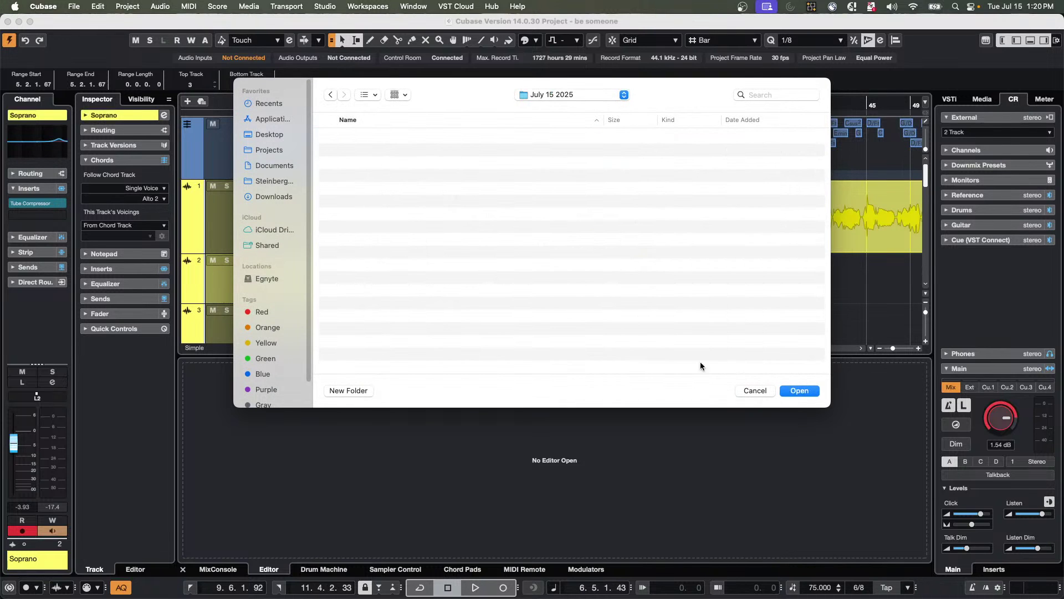
# Create the empty project in July 15 2025 and import 2 Rude Judy.wav from Cats copy.
pyautogui.click(799, 391)
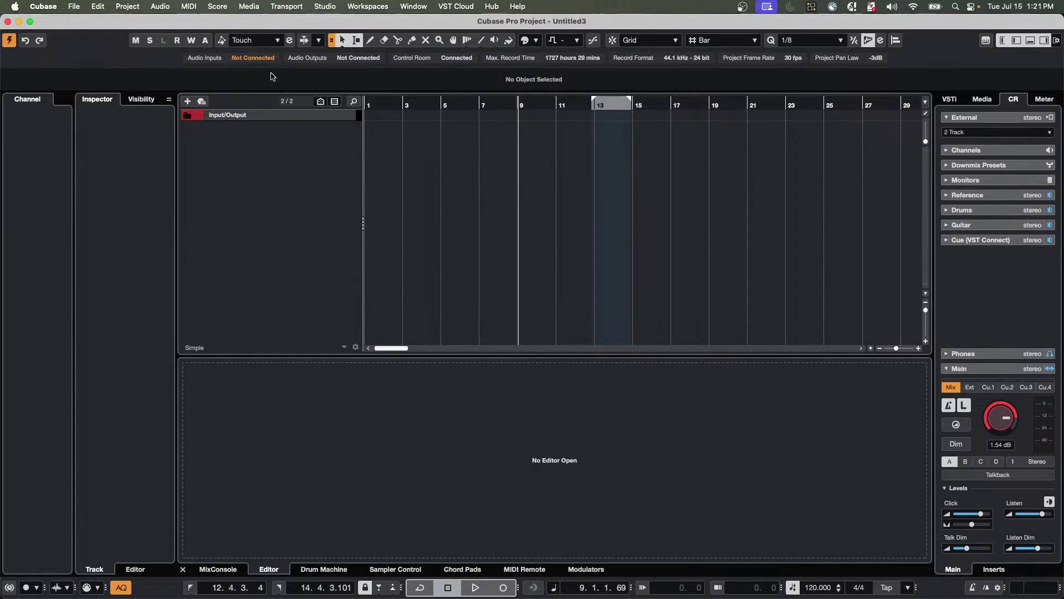
pyautogui.click(71, 6)
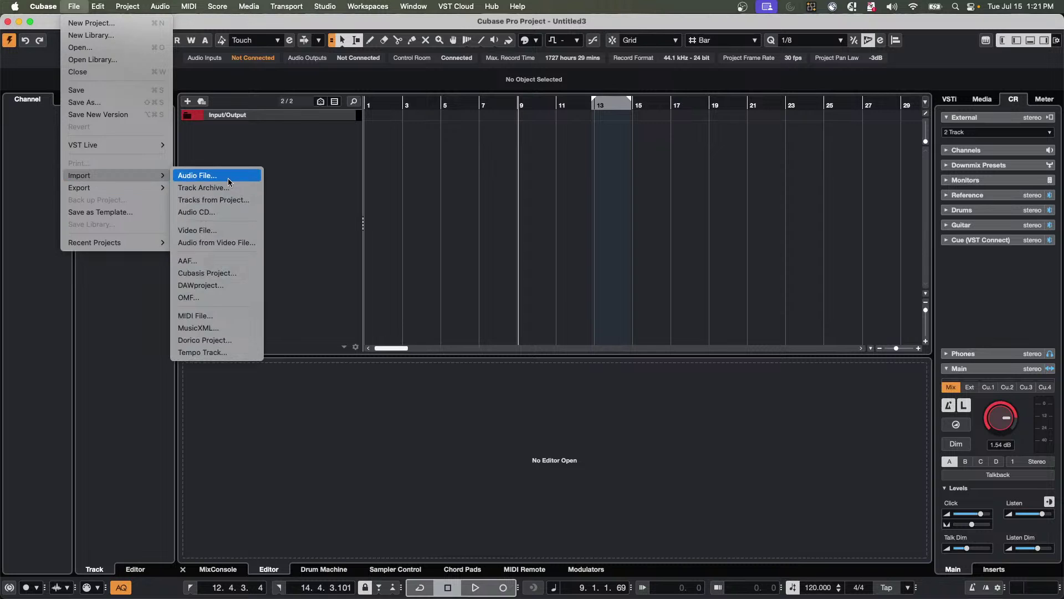
pyautogui.click(228, 177)
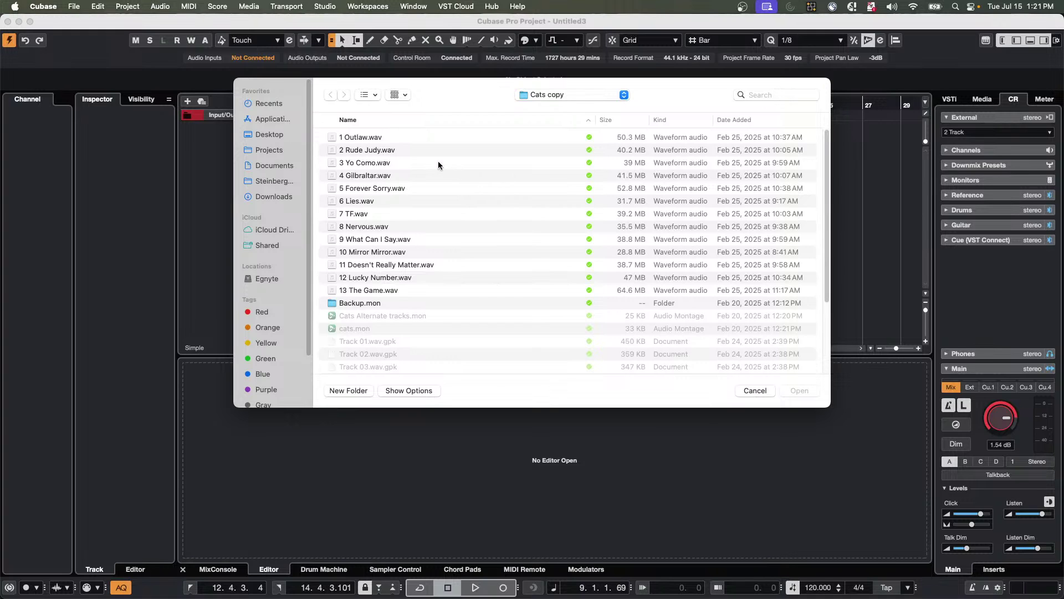
pyautogui.doubleClick(381, 151)
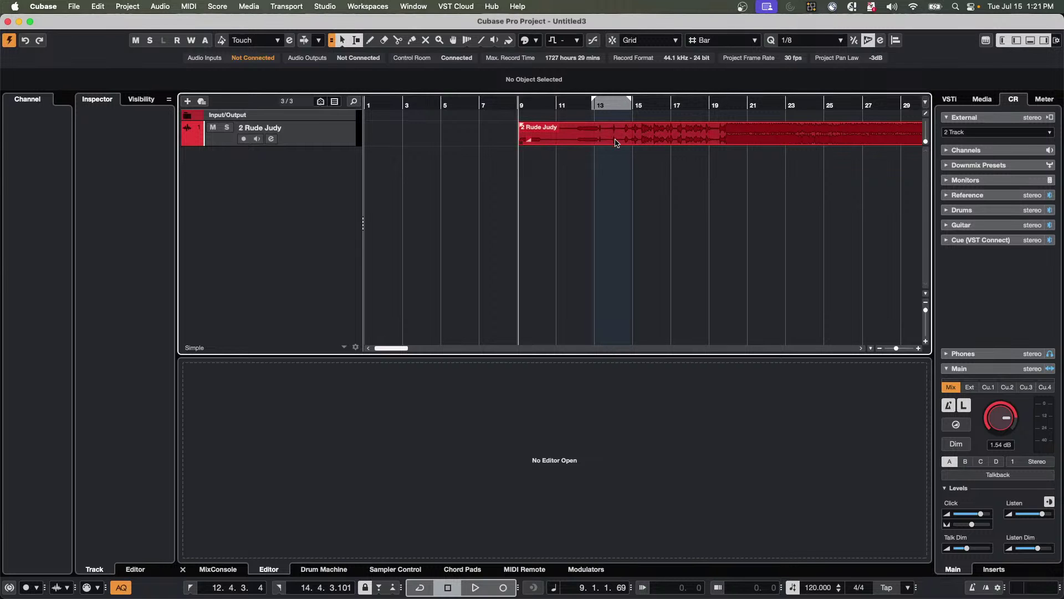
# Move the Rude Judy event to bar 1, trim its opening, and Bounce Selection to 2 Rude Judy-01.
pyautogui.moveTo(615, 143); pyautogui.dragTo(460, 142)
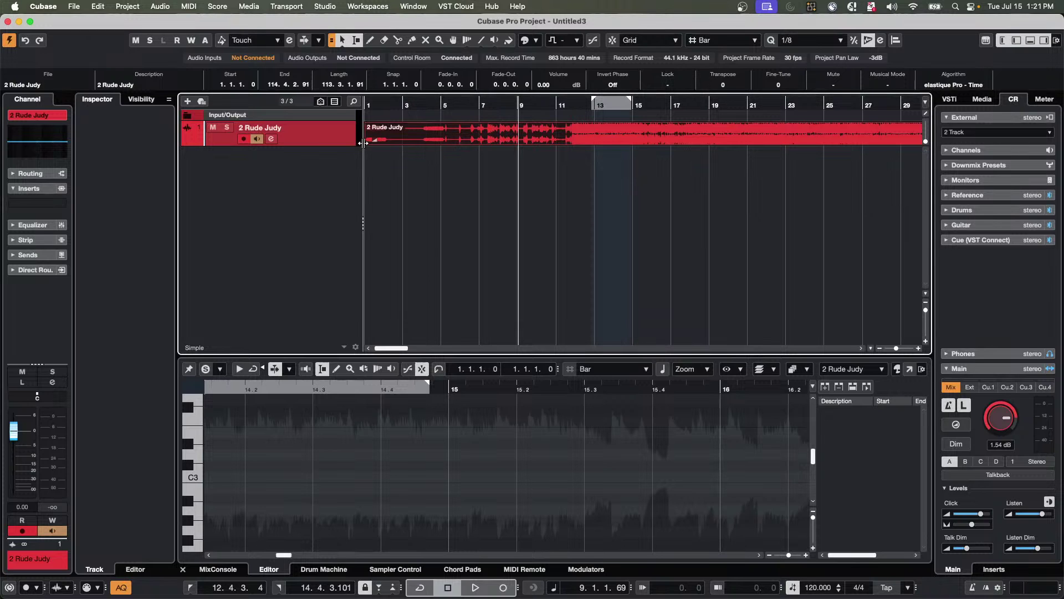
pyautogui.moveTo(367, 142)
pyautogui.mouseDown()
pyautogui.moveTo(574, 143)
pyautogui.moveTo(370, 142)
pyautogui.mouseUp()
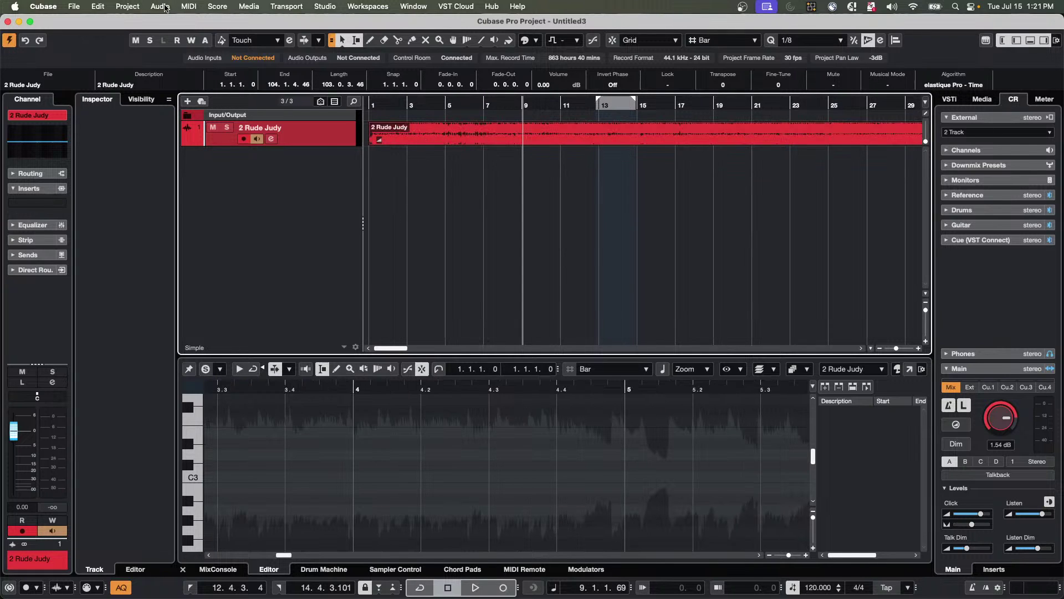
pyautogui.click(160, 6)
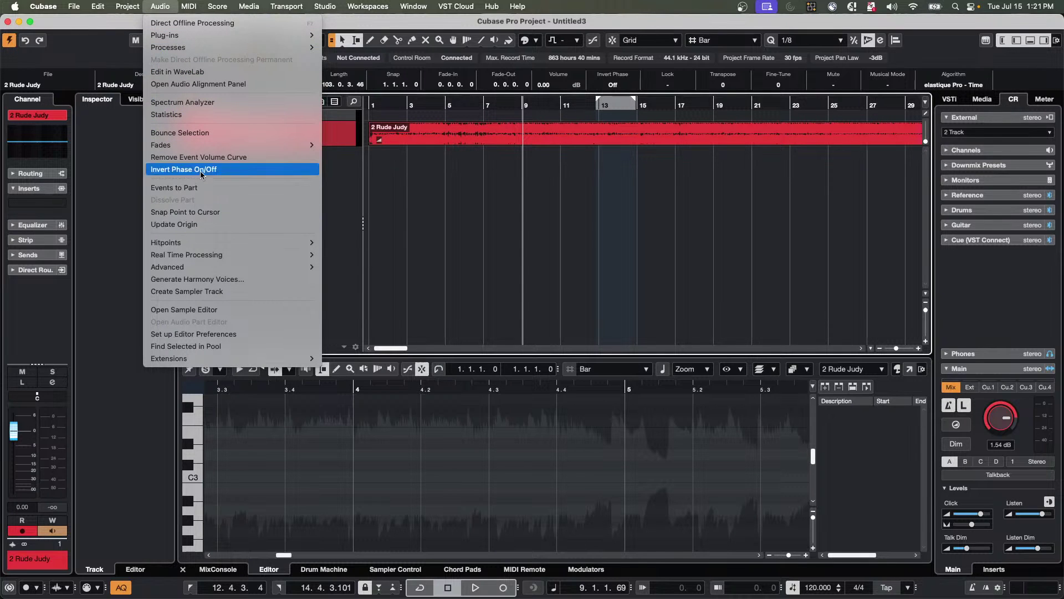
pyautogui.moveTo(208, 147)
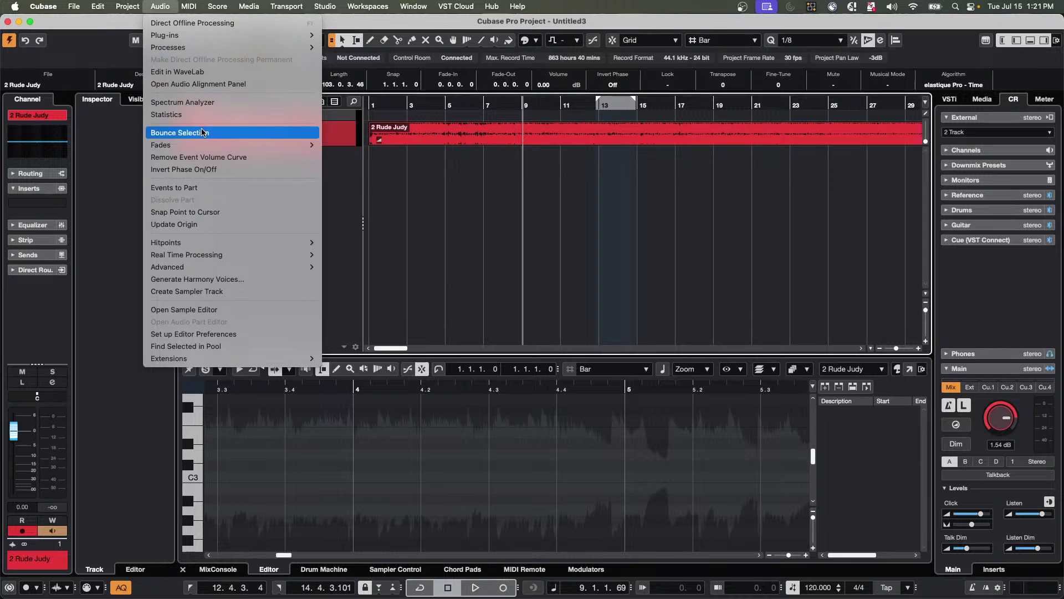
pyautogui.click(205, 133)
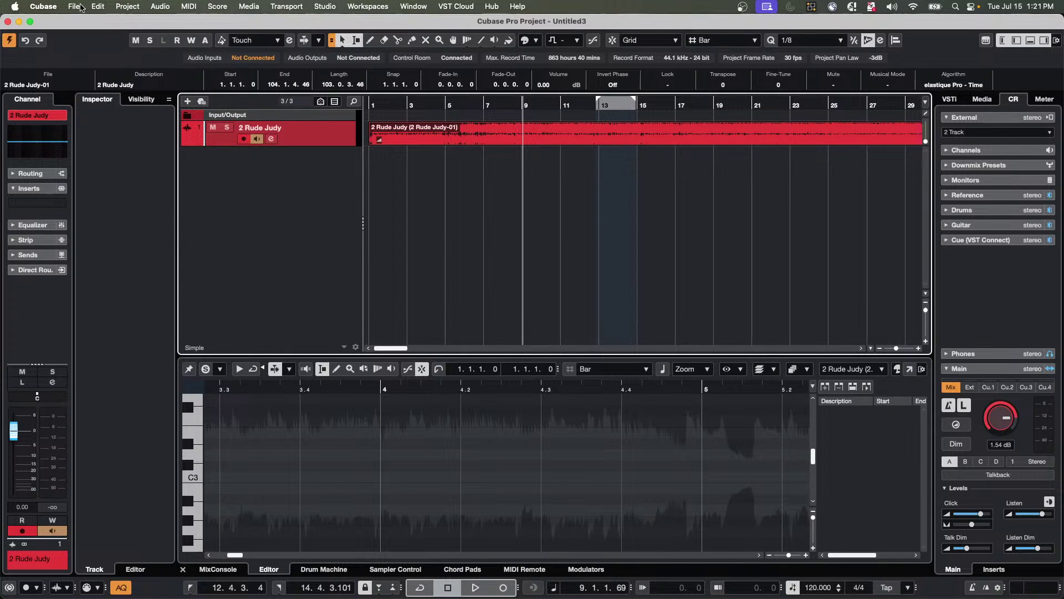
pyautogui.click(78, 7)
pyautogui.moveTo(113, 192)
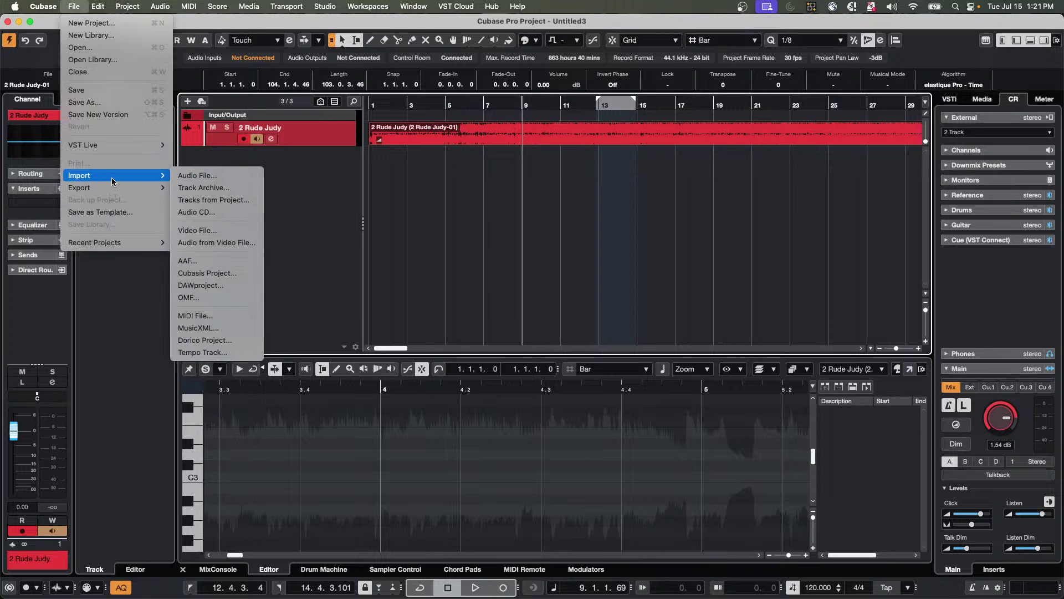
# Use Save As to name the project 'file size test' in the July 15 2025 folder.
pyautogui.click(95, 103)
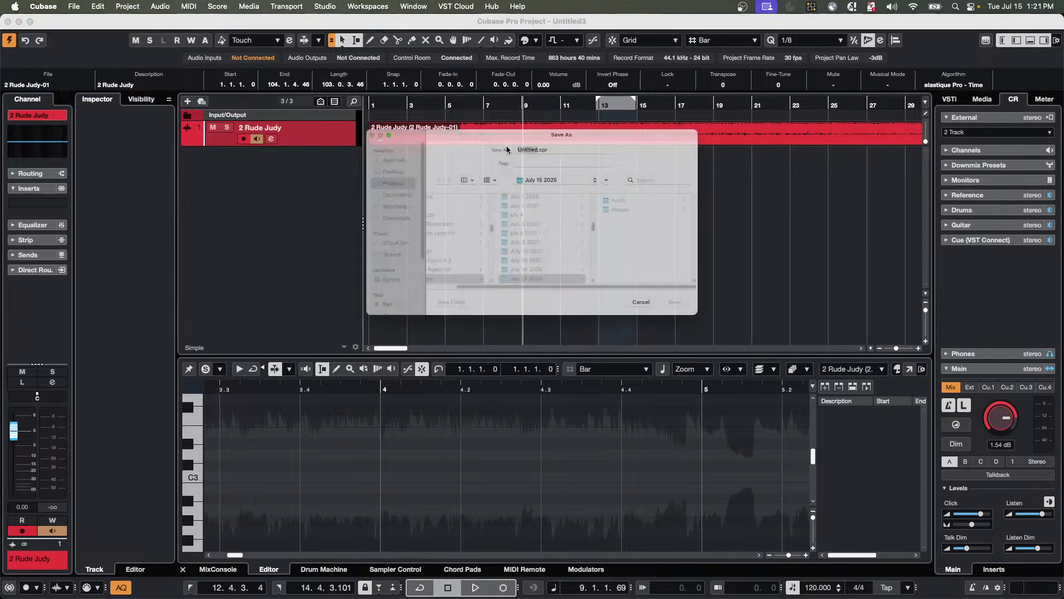
pyautogui.write('file si')
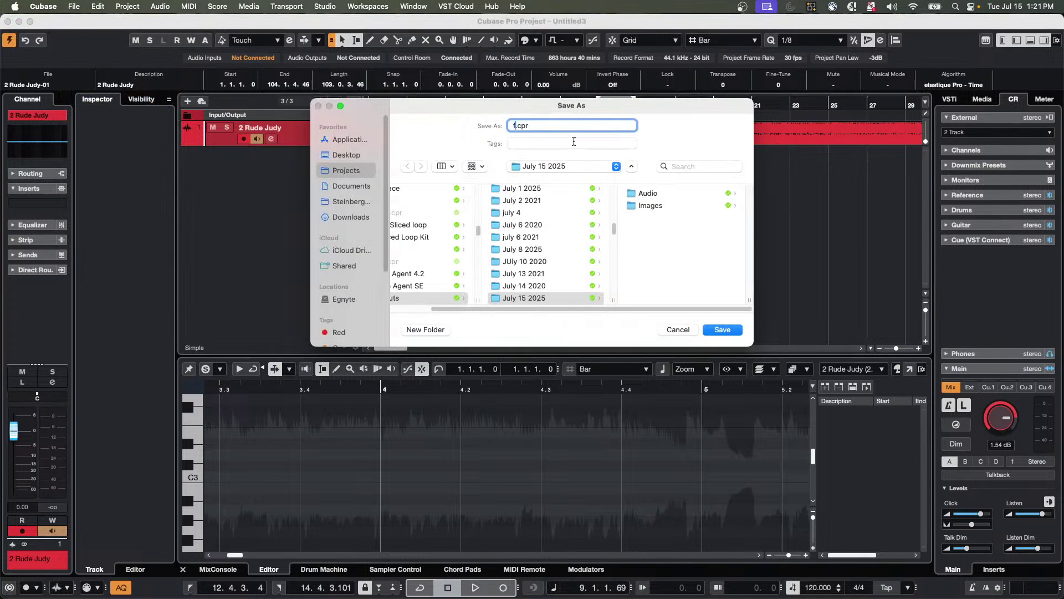
pyautogui.write('ngle')
pyautogui.press('Return')
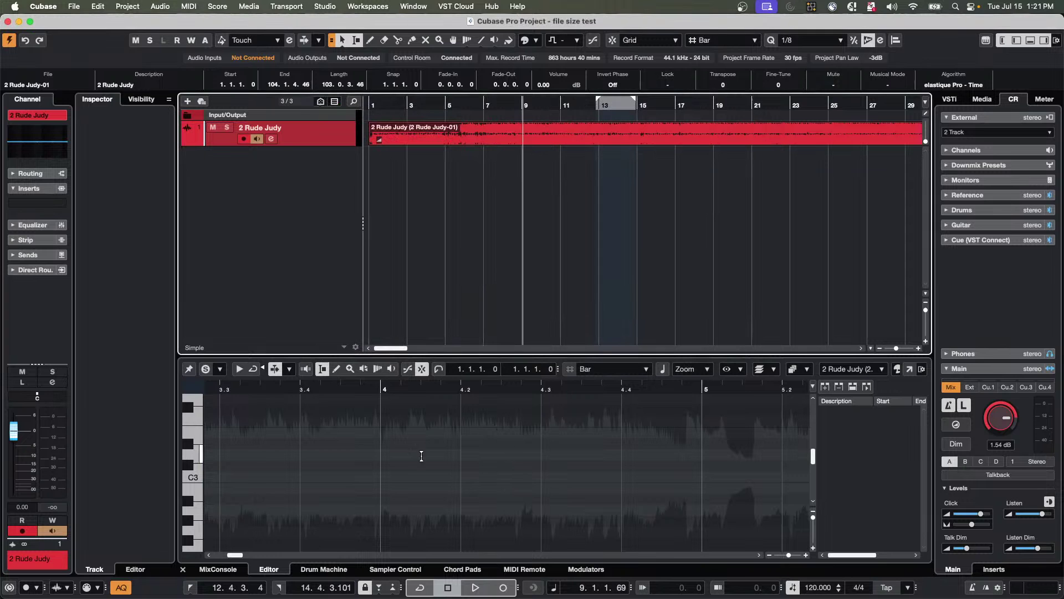
pyautogui.moveTo(396, 597)
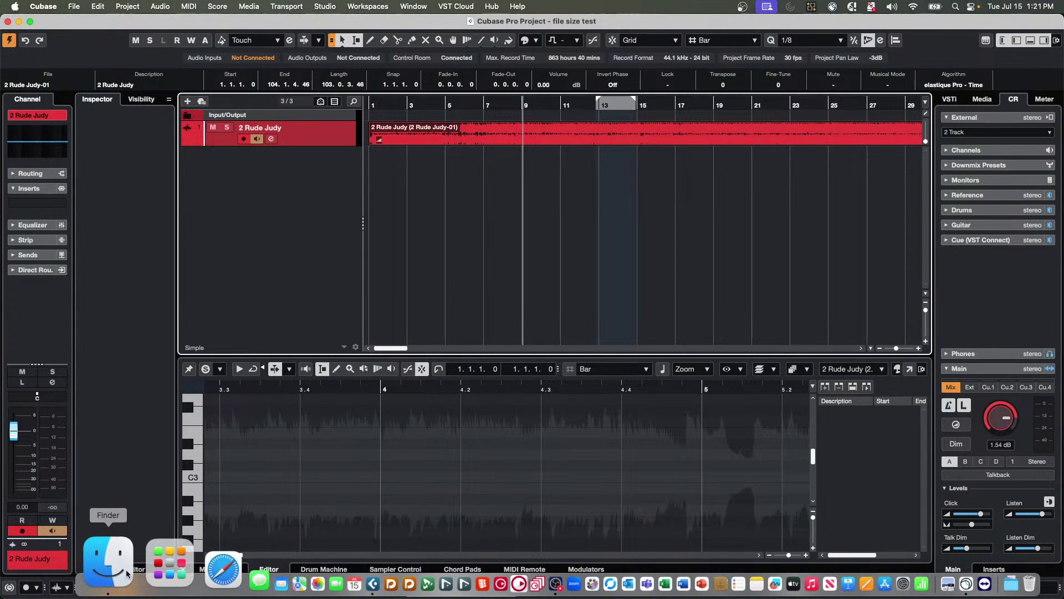
# Open a Finder window and browse through Recents to the Projects folder contents.
pyautogui.click(123, 570)
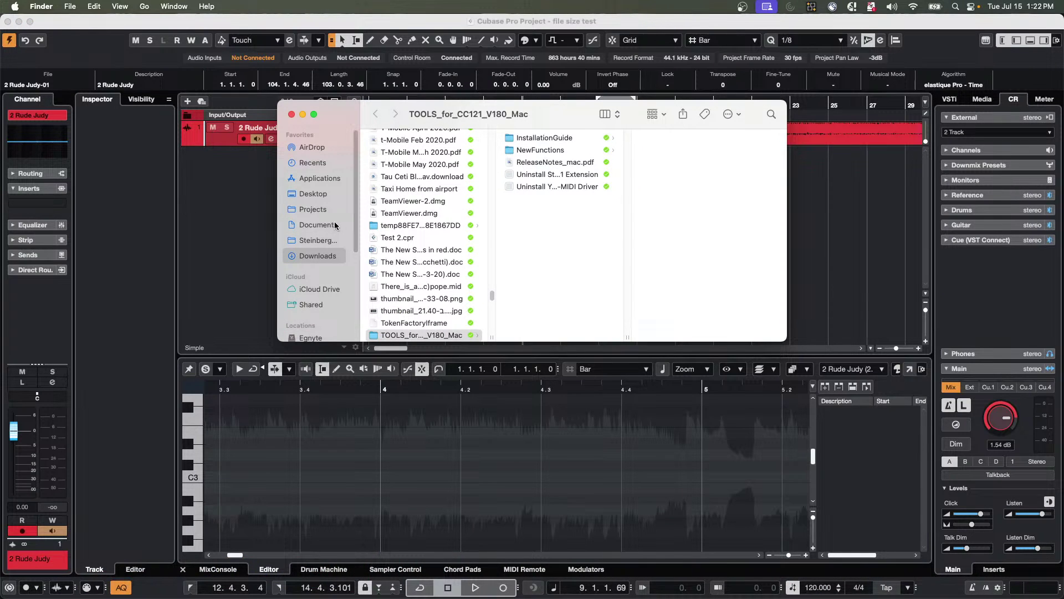
pyautogui.click(322, 163)
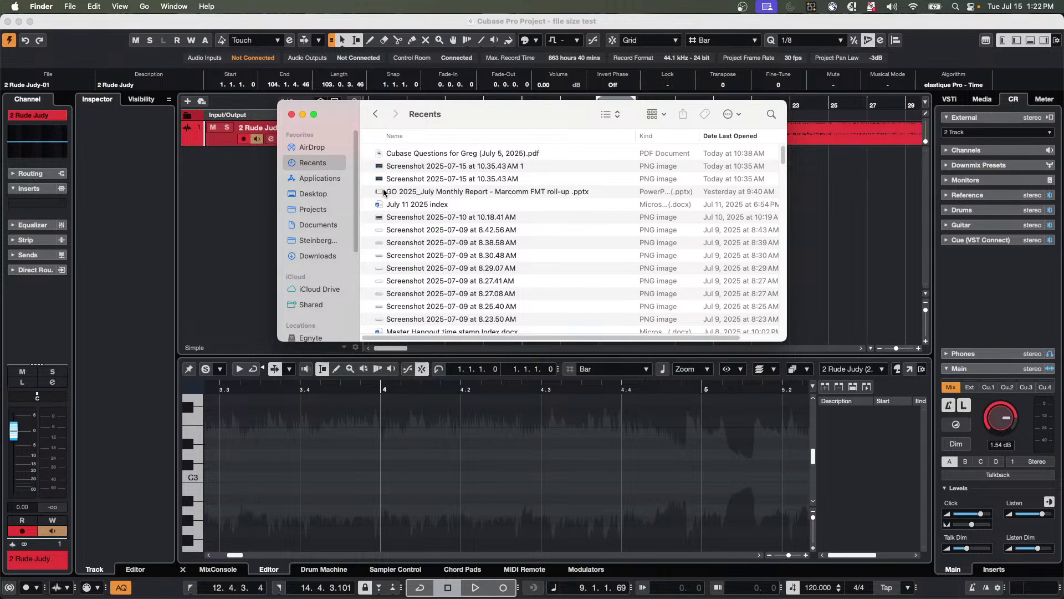
pyautogui.click(319, 211)
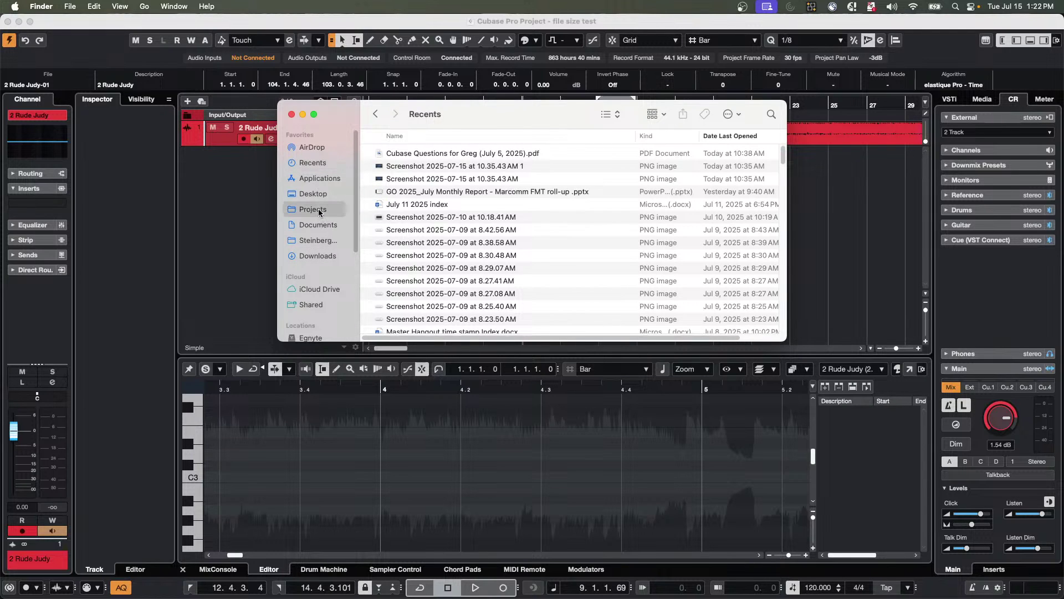
pyautogui.scroll(-5, 404, 221)
pyautogui.scroll(5, 404, 261)
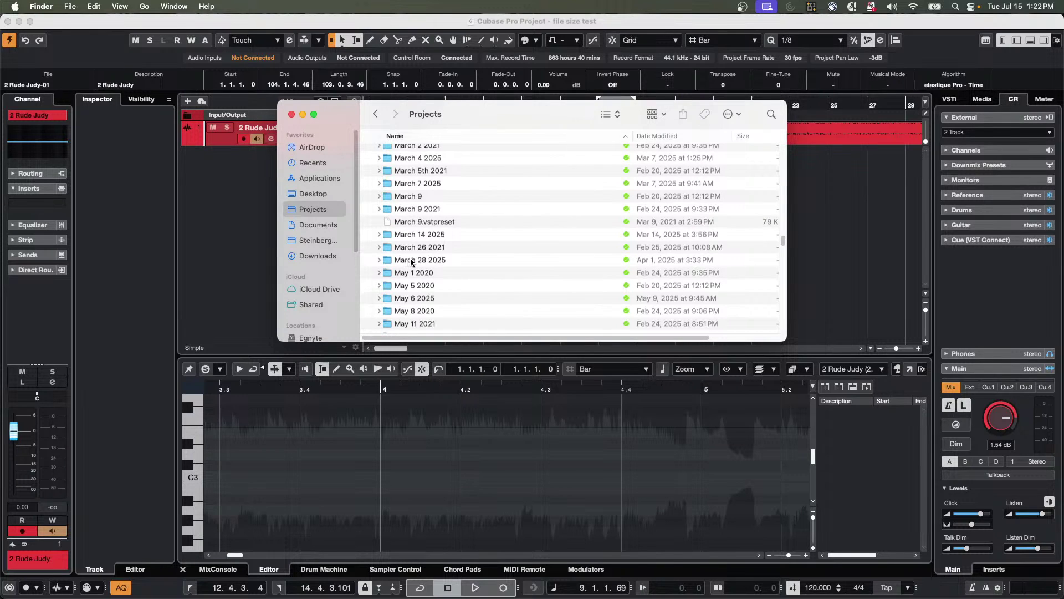
pyautogui.scroll(6, 411, 262)
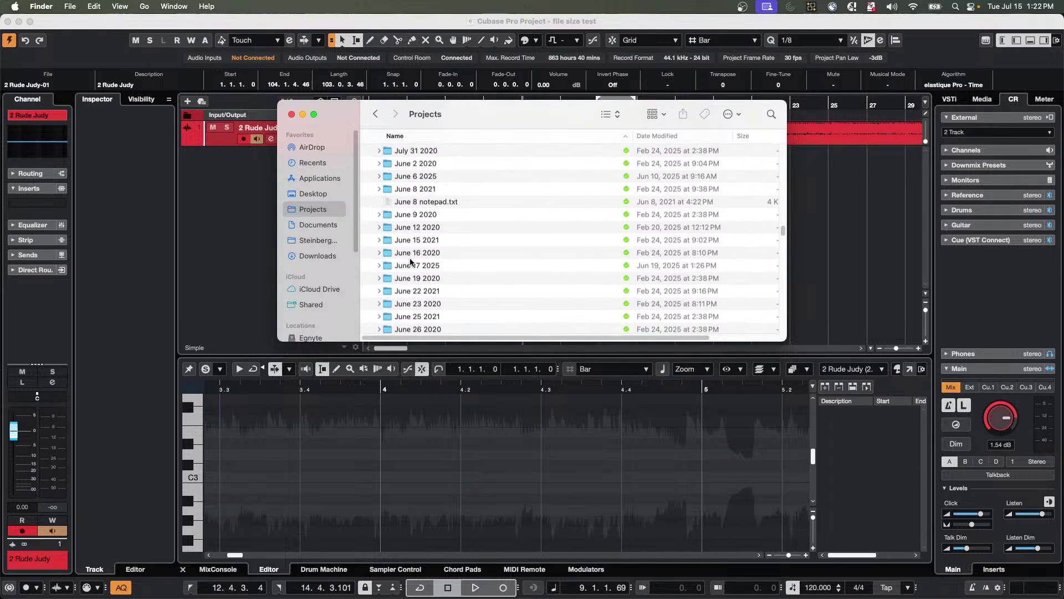
pyautogui.scroll(1, 411, 262)
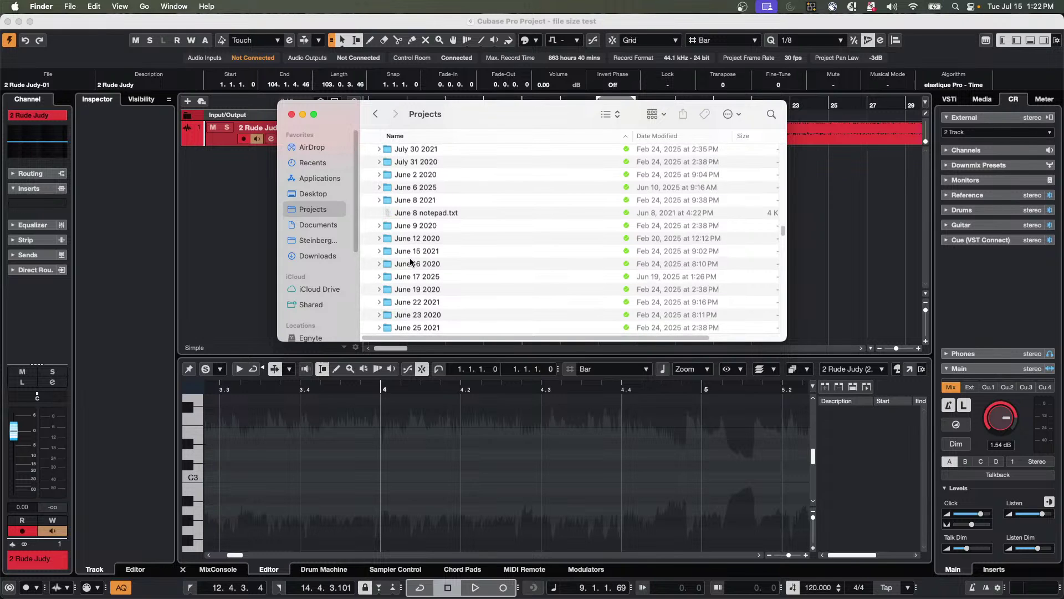
pyautogui.scroll(5, 476, 215)
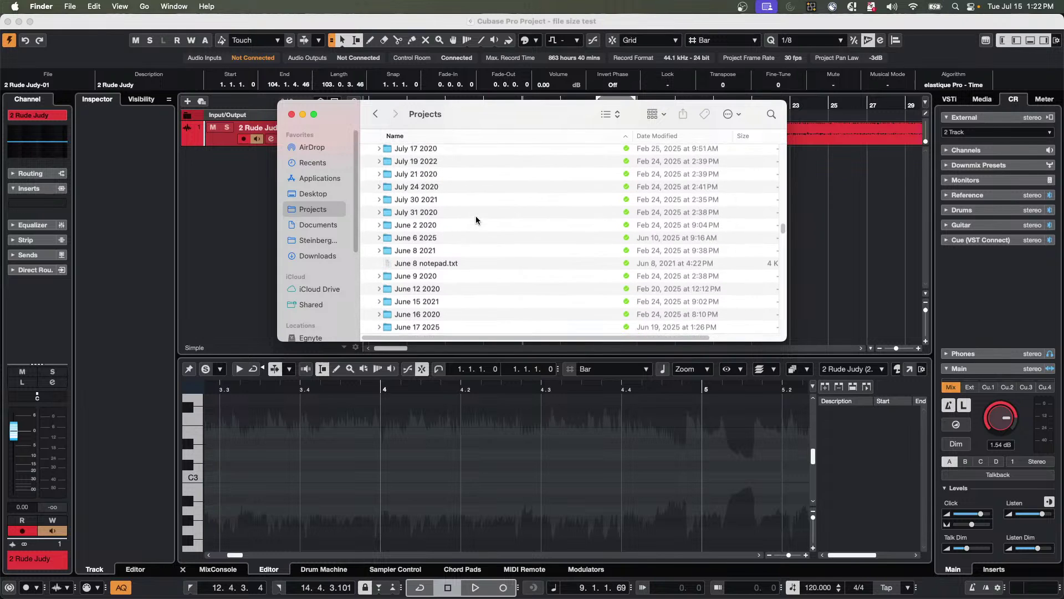
pyautogui.scroll(3, 476, 217)
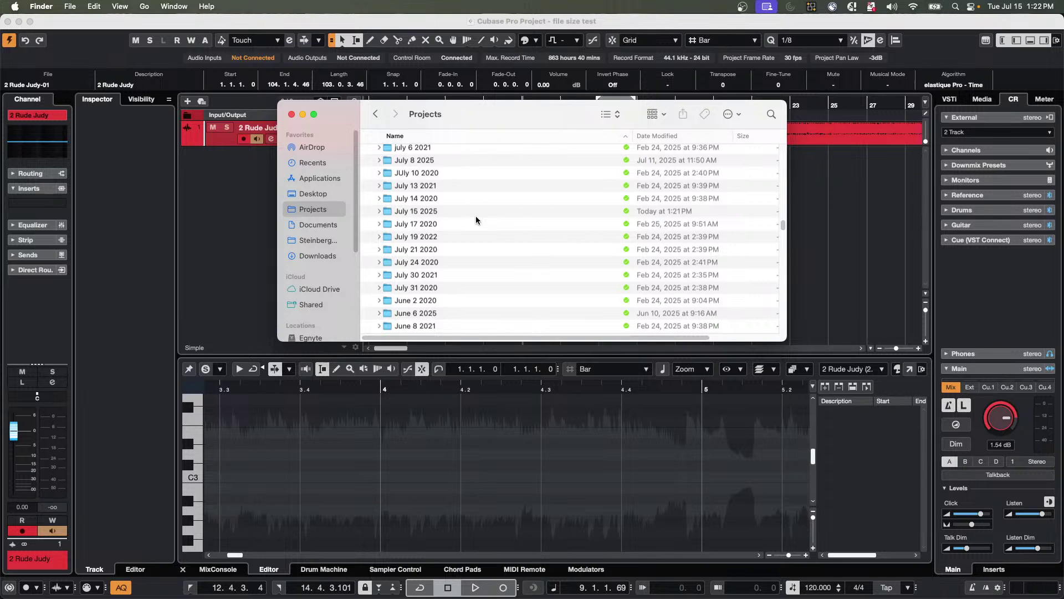
pyautogui.scroll(10, 475, 215)
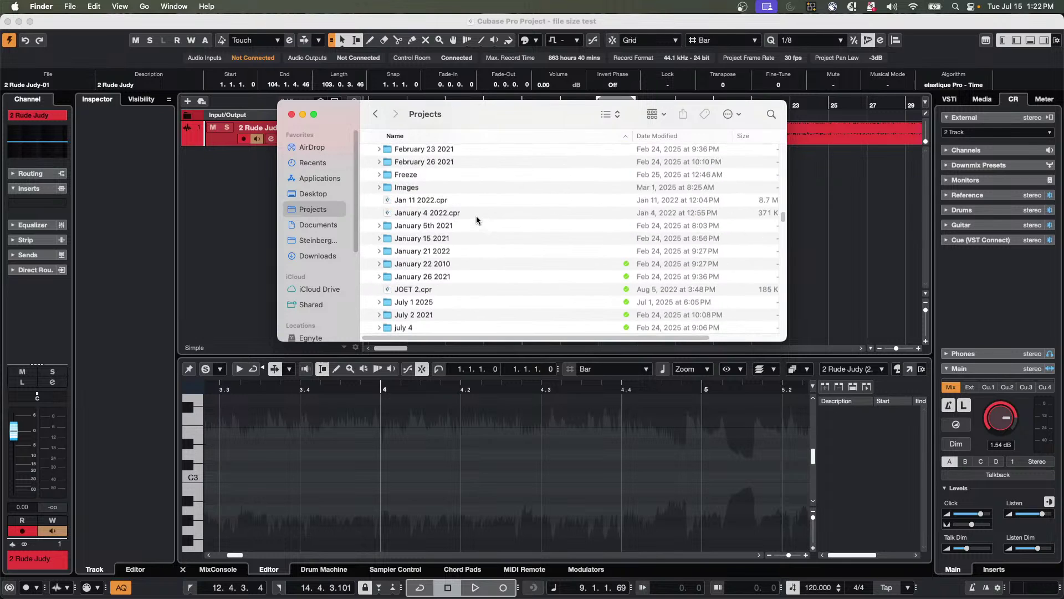
pyautogui.scroll(15, 477, 215)
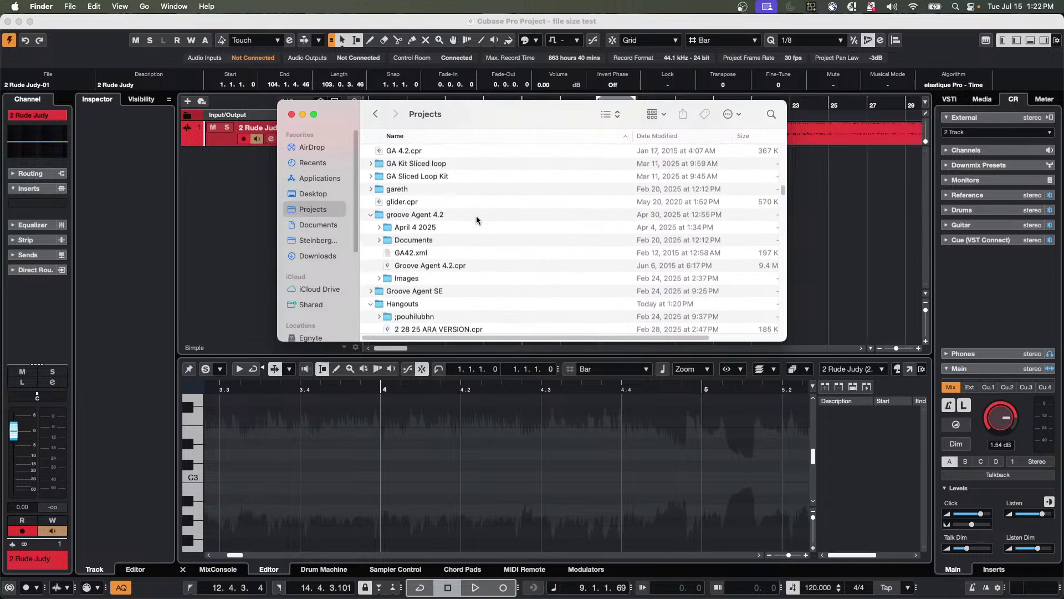
pyautogui.scroll(-8, 477, 219)
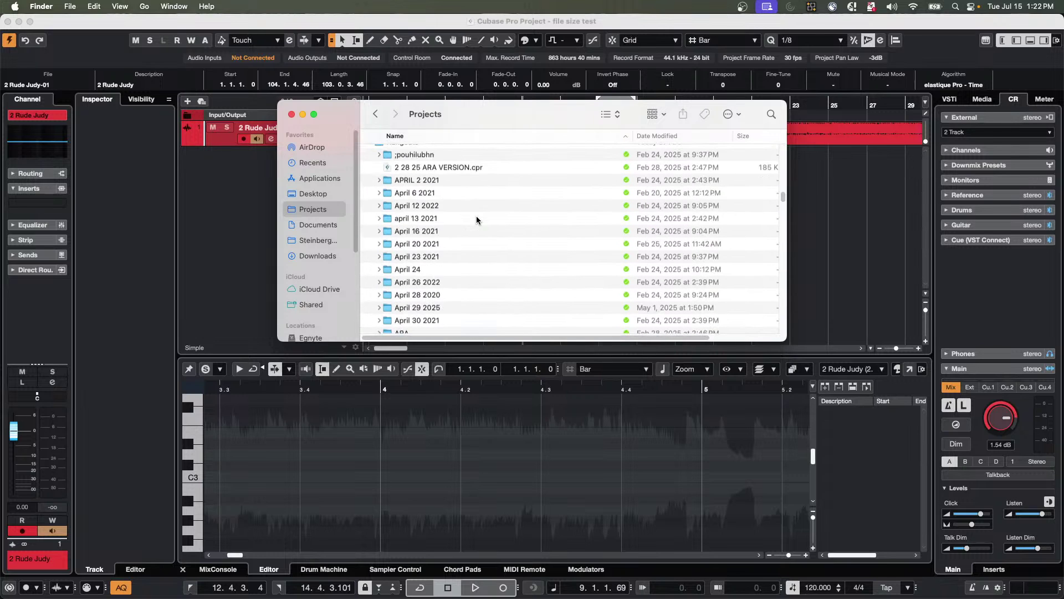
pyautogui.scroll(1, 476, 216)
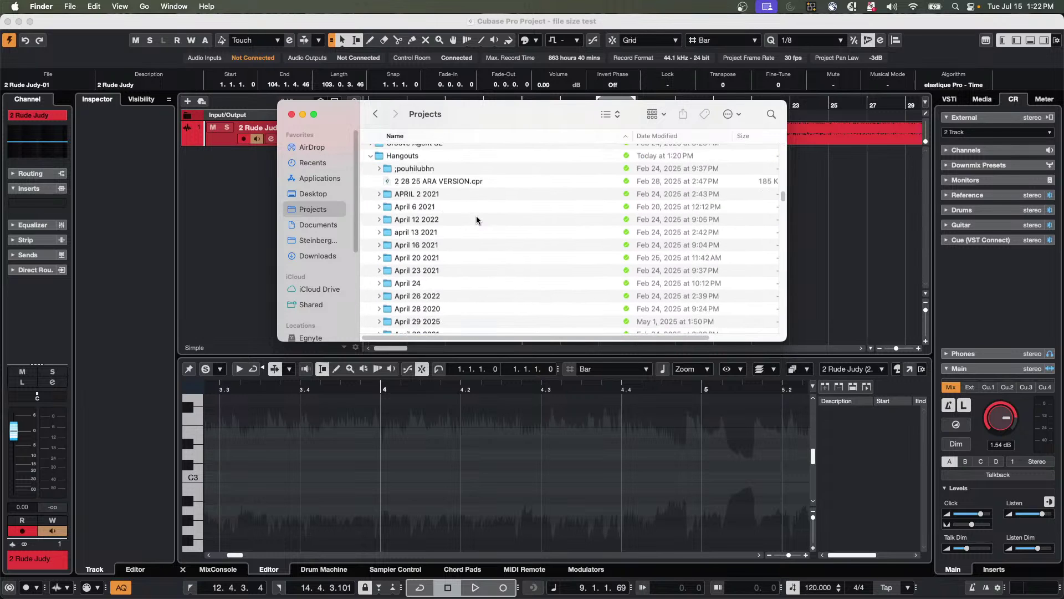
# Open Hangouts > July 15 2025, select file size test.cpr to read its 330 KB size, then close Finder.
pyautogui.click(416, 158)
pyautogui.scroll(-20, 446, 209)
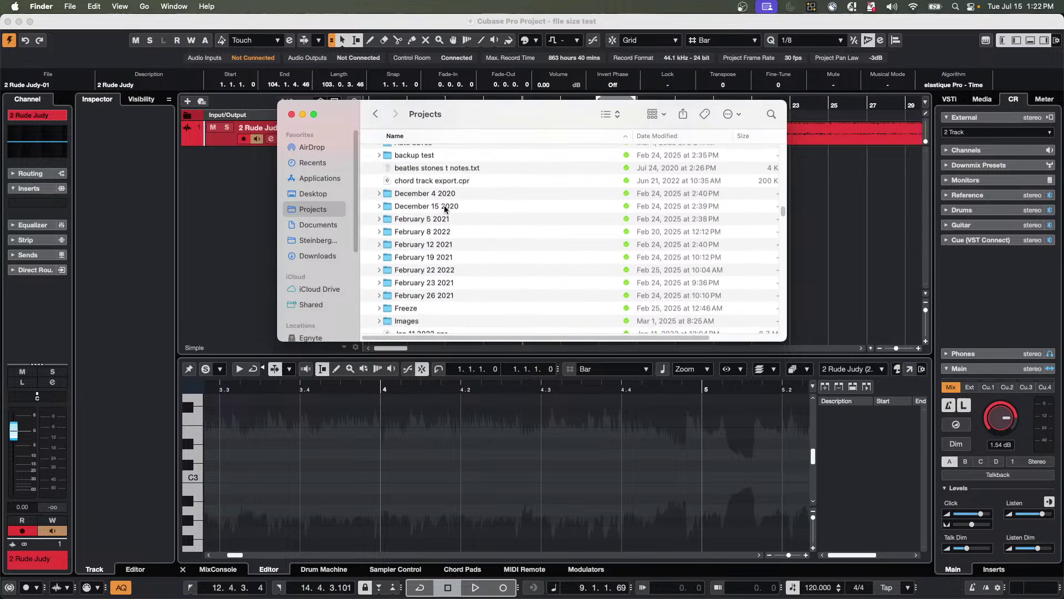
pyautogui.scroll(-4, 445, 209)
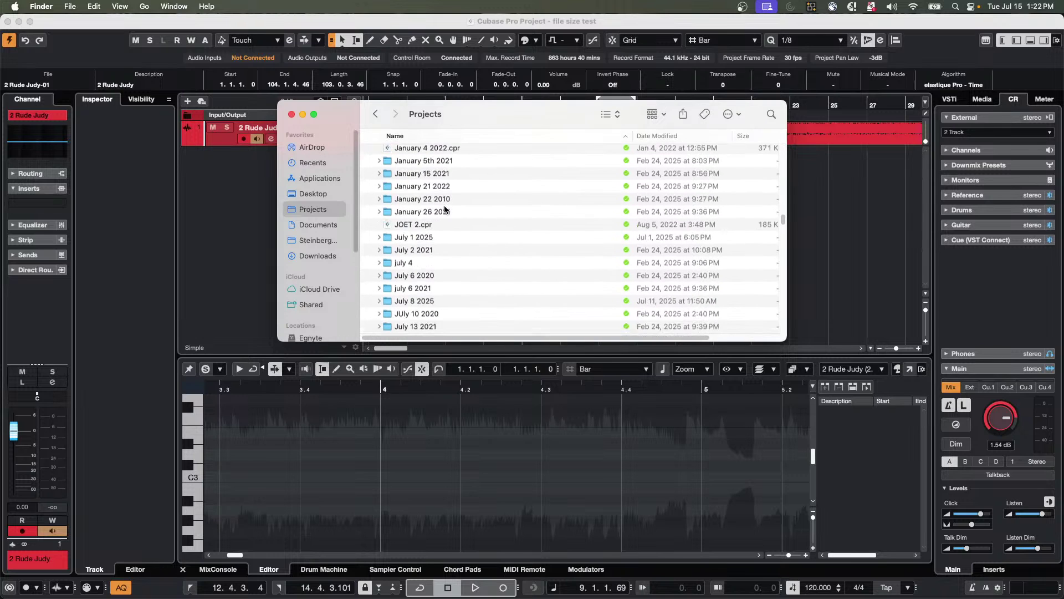
pyautogui.scroll(-2, 445, 208)
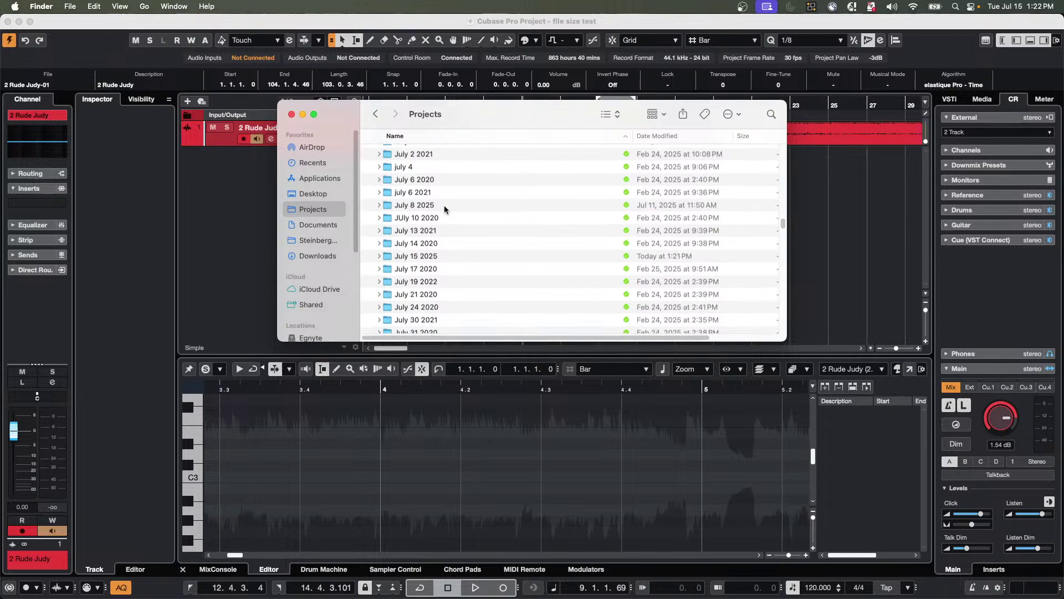
pyautogui.doubleClick(427, 256)
pyautogui.click(413, 167)
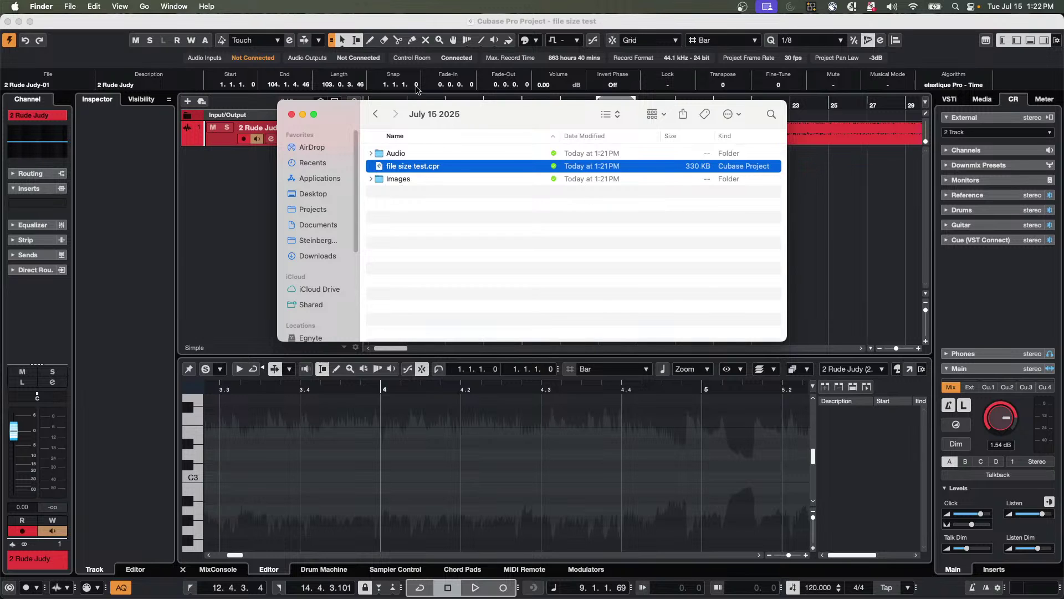
pyautogui.click(291, 114)
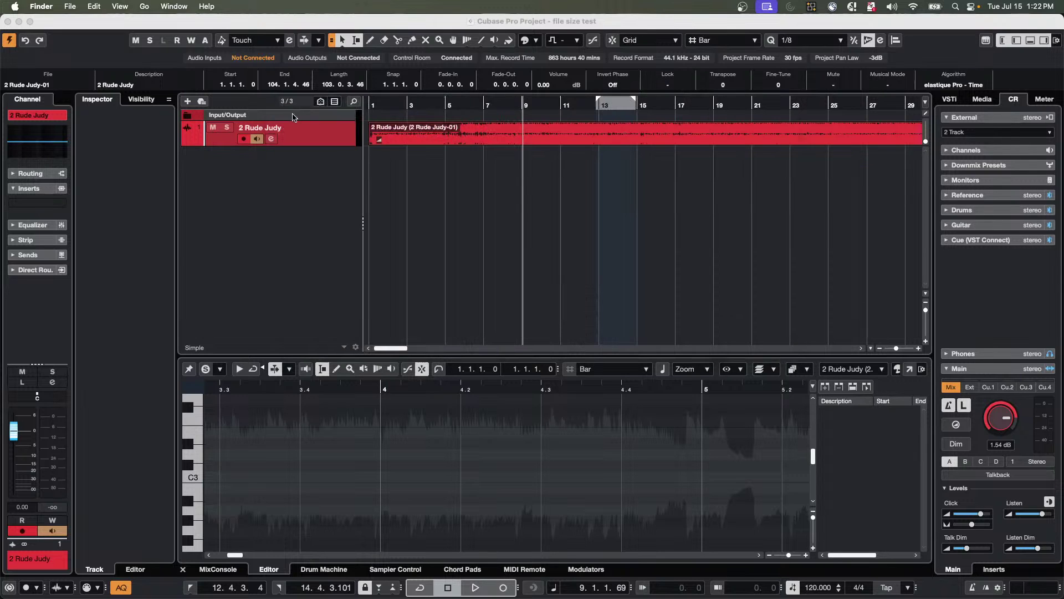
# Bring Cubase to the front, view the Visibility tab, then return to the Inspector.
pyautogui.click(506, 145)
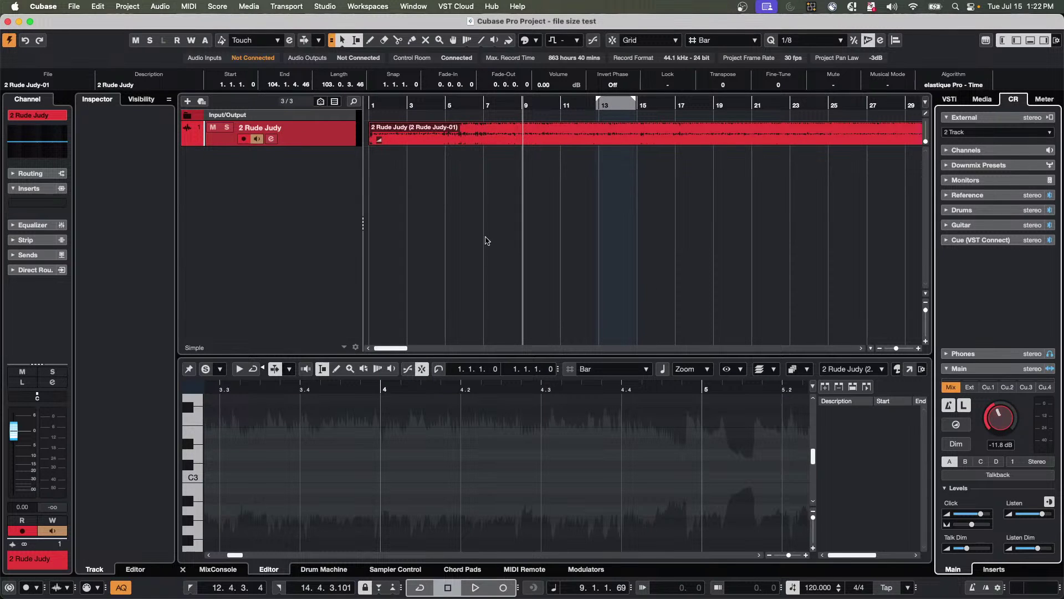
pyautogui.click(332, 149)
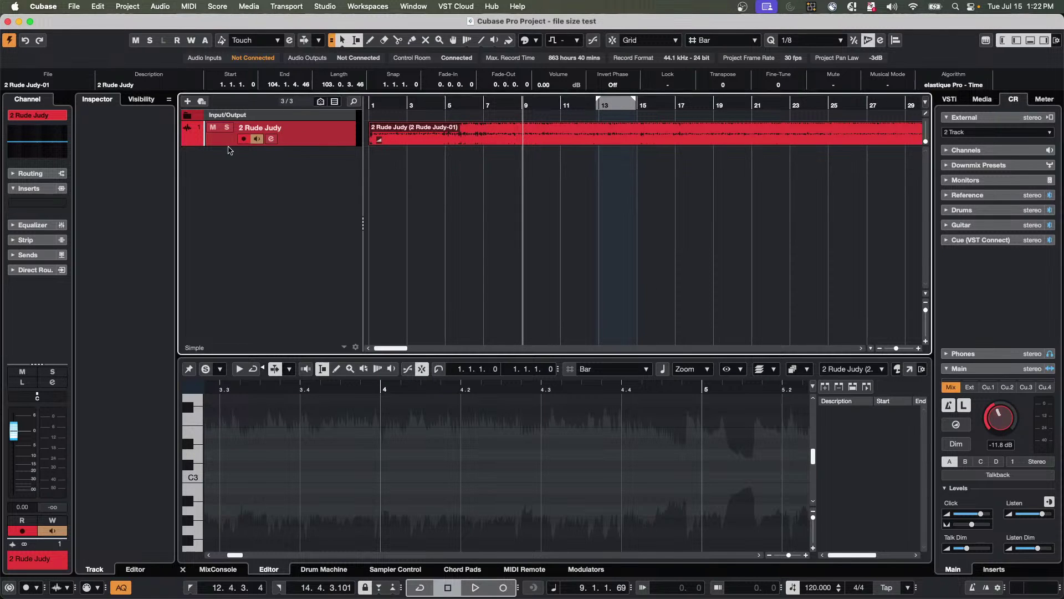
pyautogui.click(142, 100)
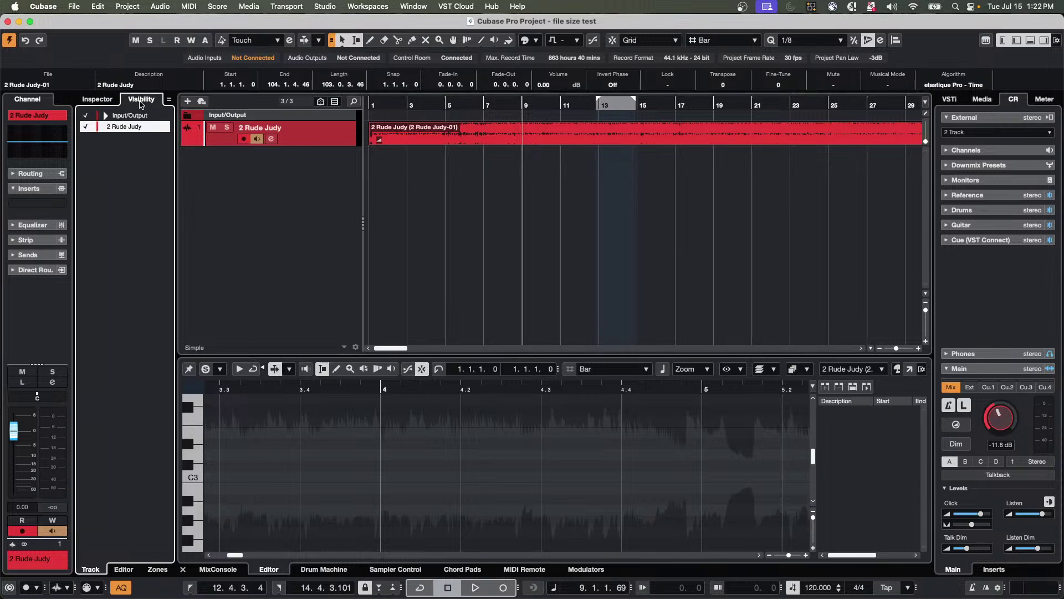
pyautogui.click(438, 138)
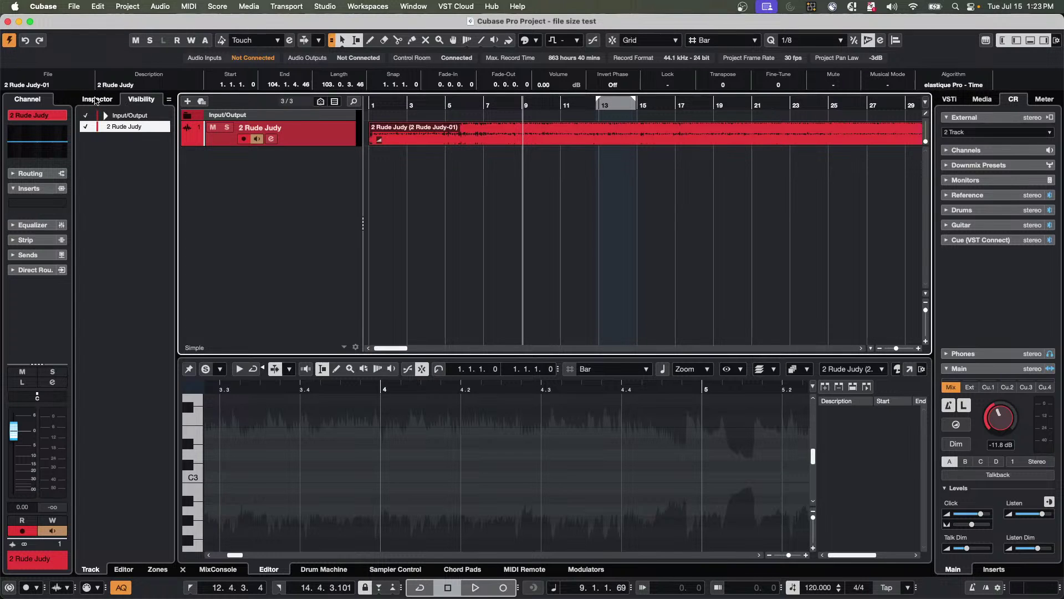
pyautogui.click(96, 100)
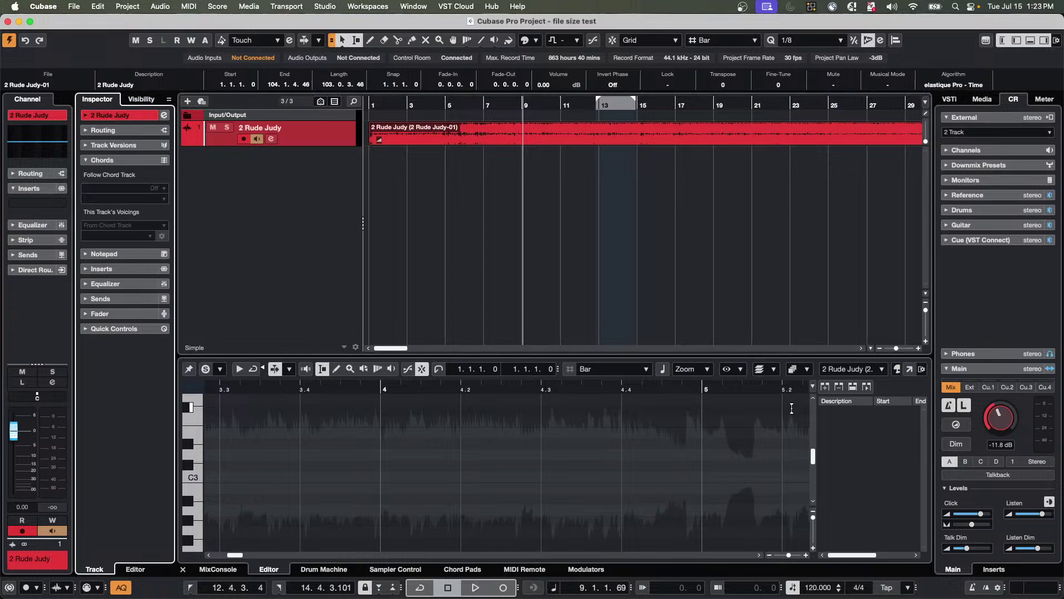
# Lower Control Room Main to -17.8 dB, play and stop, then open the 2 Rude Judy Extension list.
pyautogui.scroll(-6, 989, 424)
pyautogui.press('space')
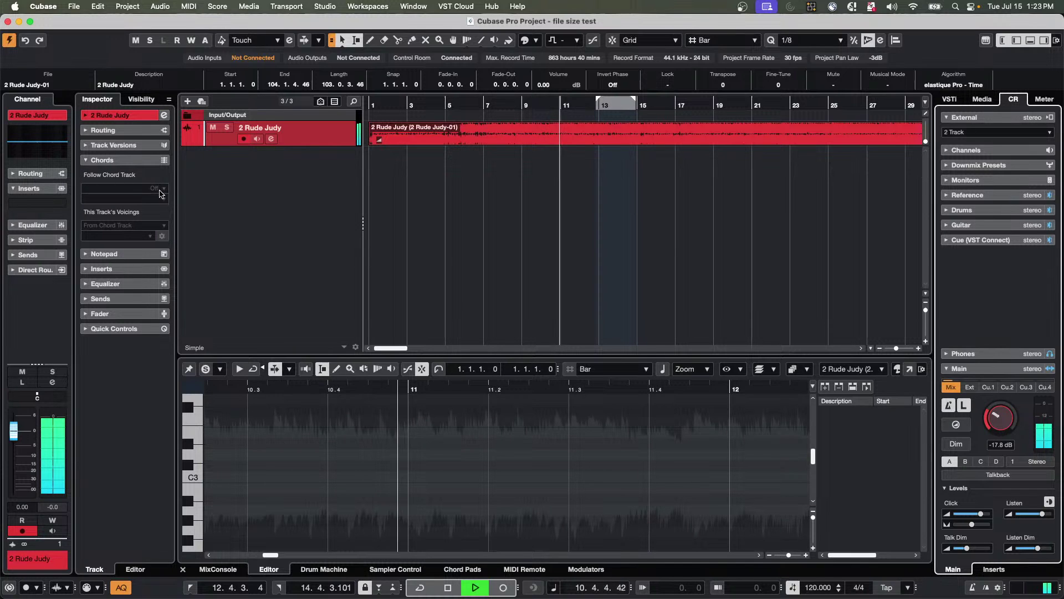
pyautogui.click(123, 115)
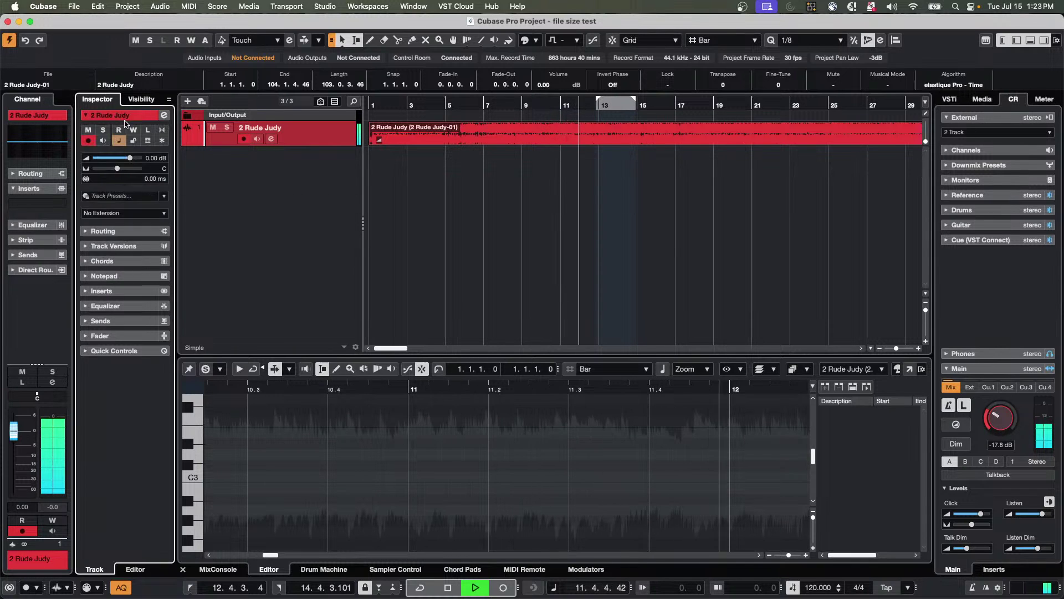
pyautogui.press('space')
pyautogui.click(128, 213)
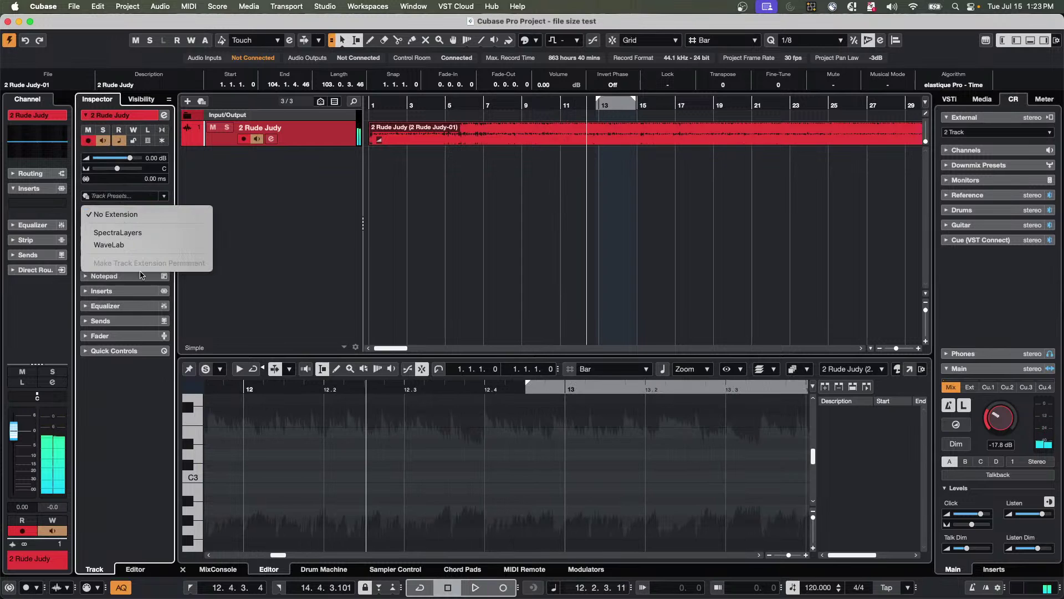
# Attach SpectraLayers to 2 Rude Judy and run Unmix Song for Vocals, Drums, Bass and Guitar.
pyautogui.click(148, 232)
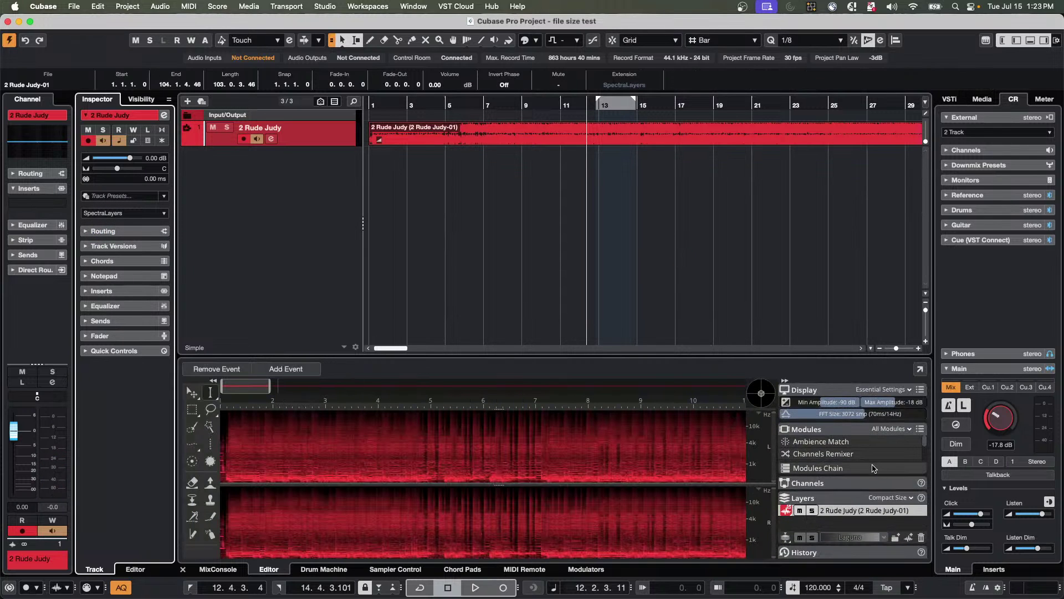
pyautogui.scroll(-5, 852, 453)
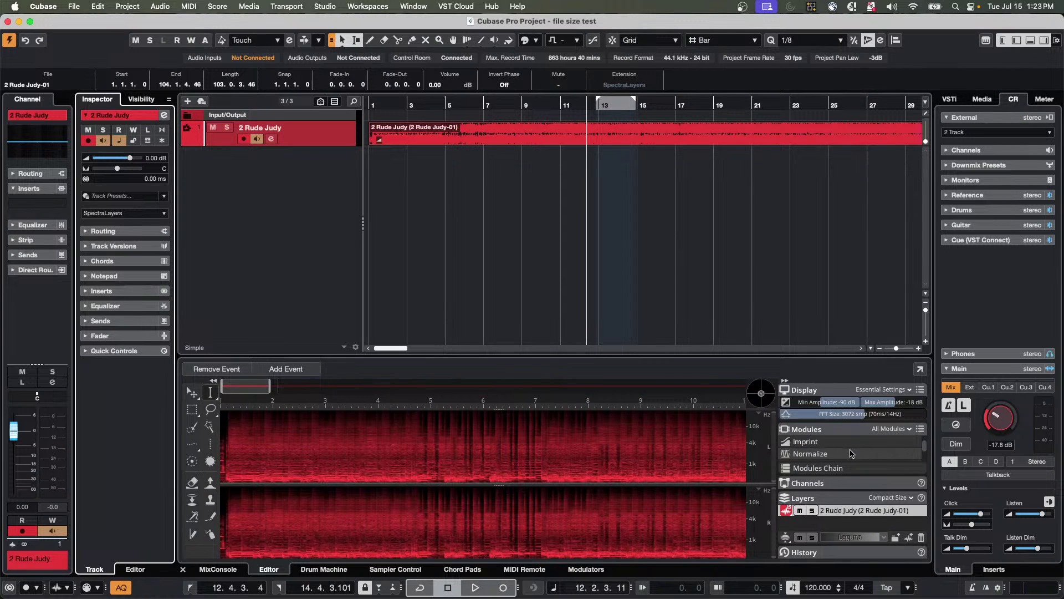
pyautogui.scroll(-2, 852, 453)
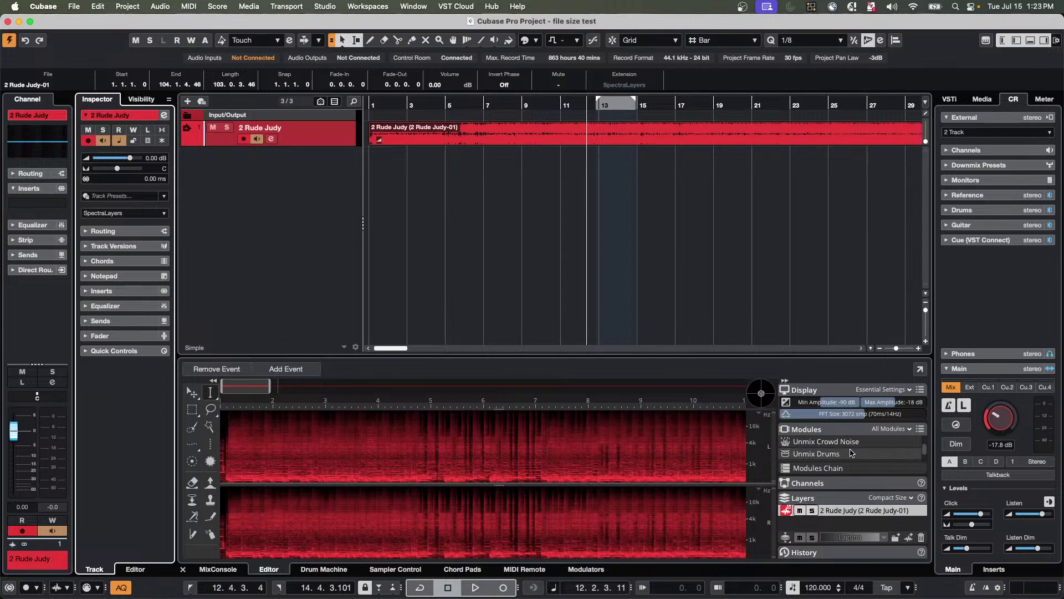
pyautogui.scroll(-2, 852, 453)
pyautogui.scroll(-2, 852, 454)
pyautogui.scroll(2, 852, 454)
pyautogui.doubleClick(850, 444)
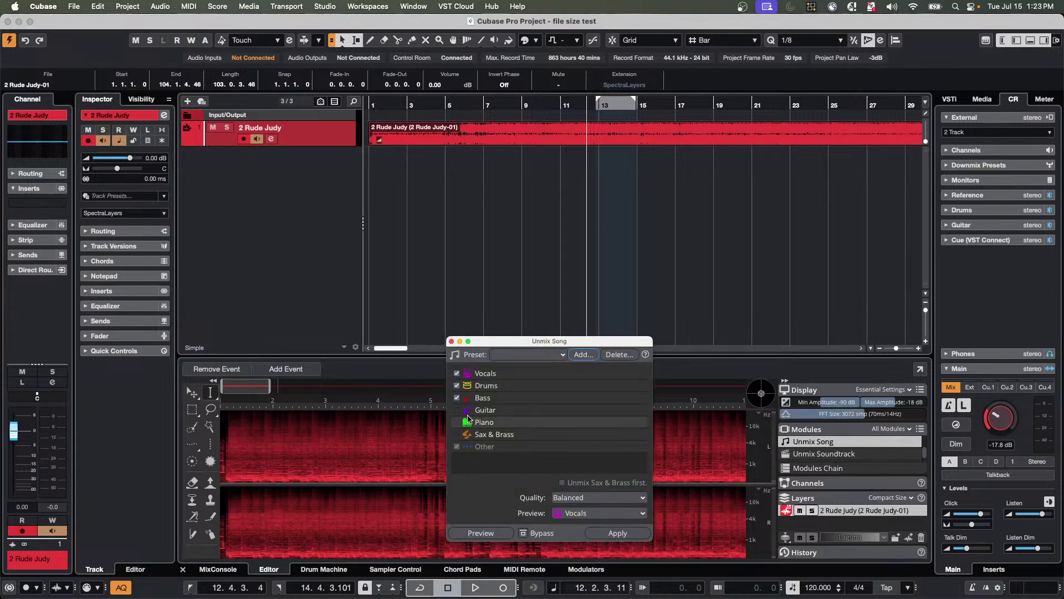
pyautogui.click(456, 409)
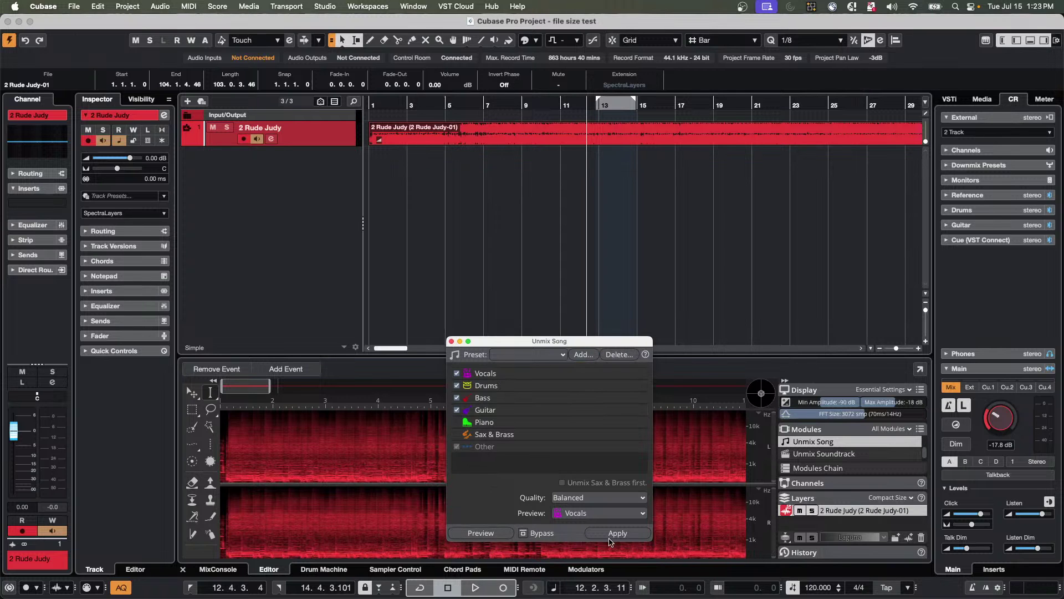
pyautogui.click(618, 533)
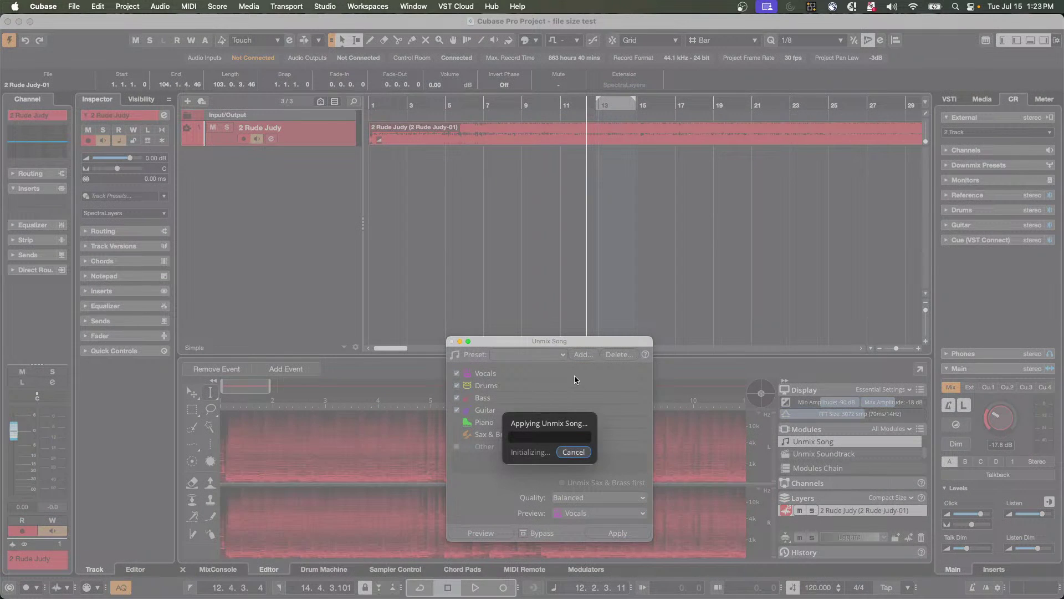
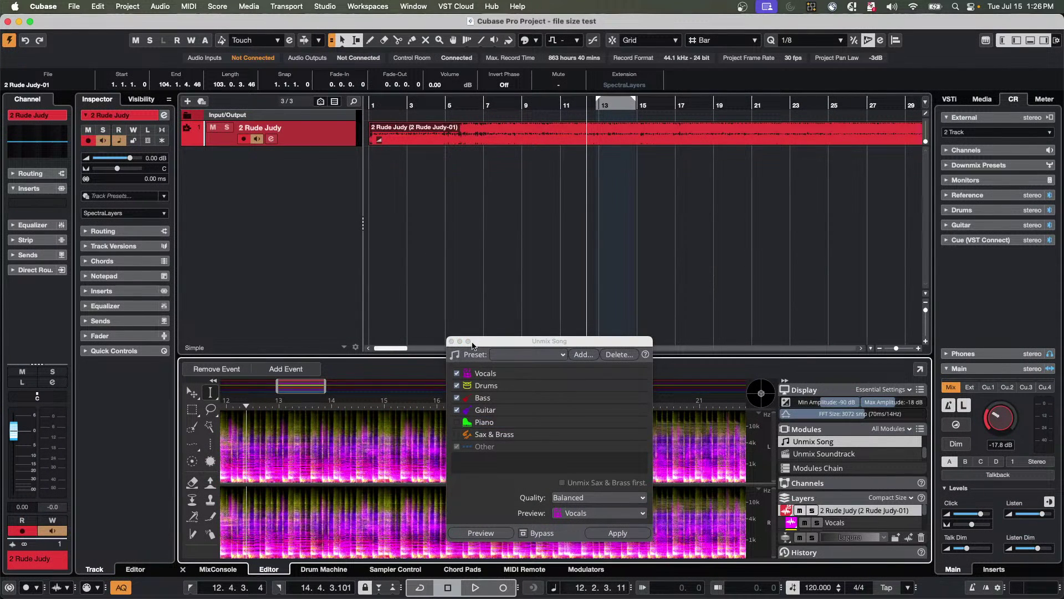
# Close Unmix Song, enlarge the SpectraLayers editor, and compare the soloed Vocals layer with the full mix.
pyautogui.click(452, 342)
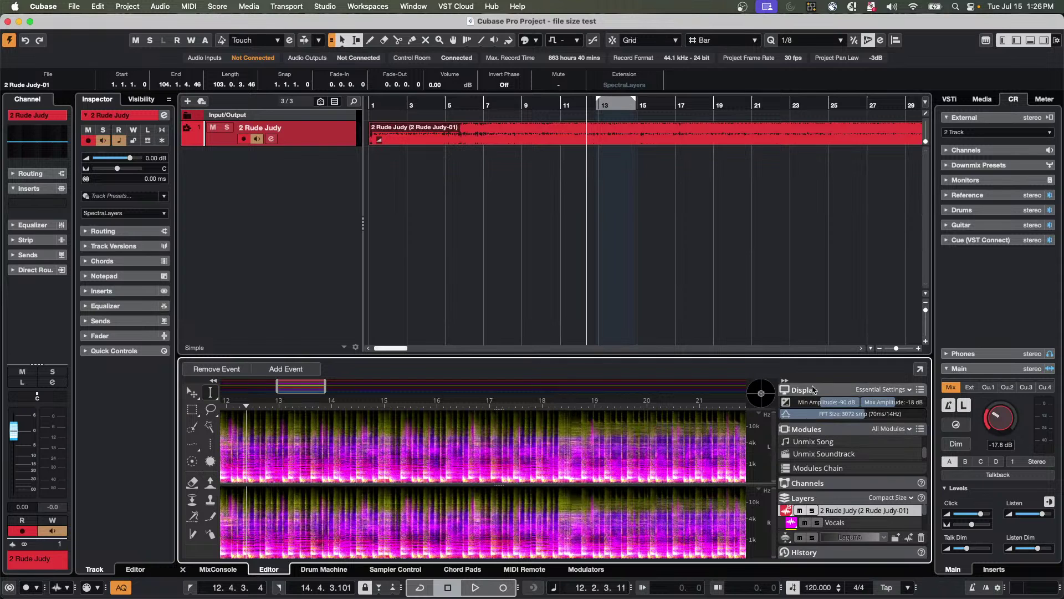
pyautogui.moveTo(798, 356); pyautogui.dragTo(797, 268)
pyautogui.press('space')
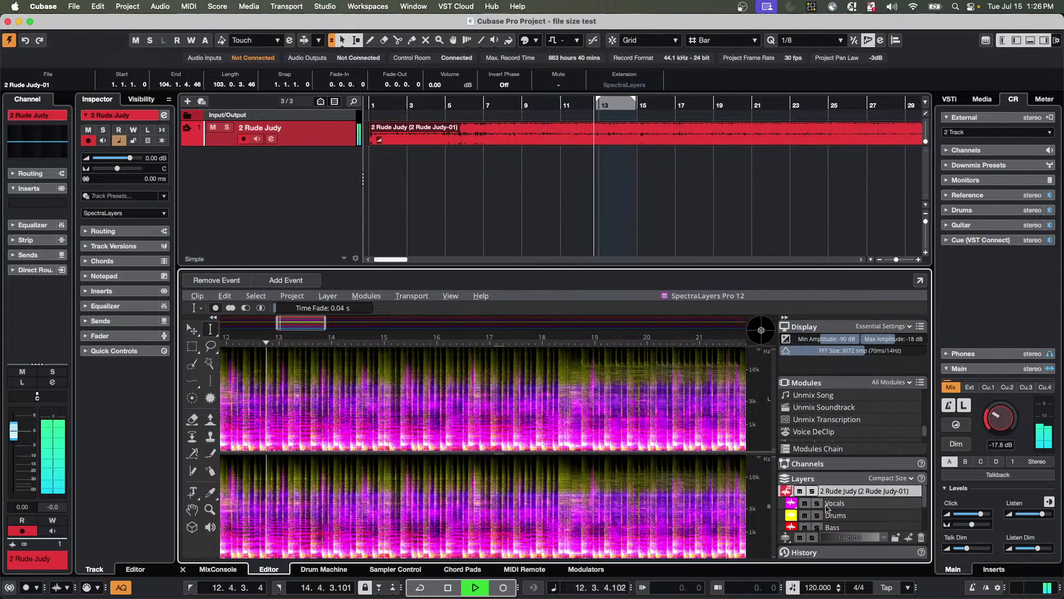
pyautogui.click(817, 502)
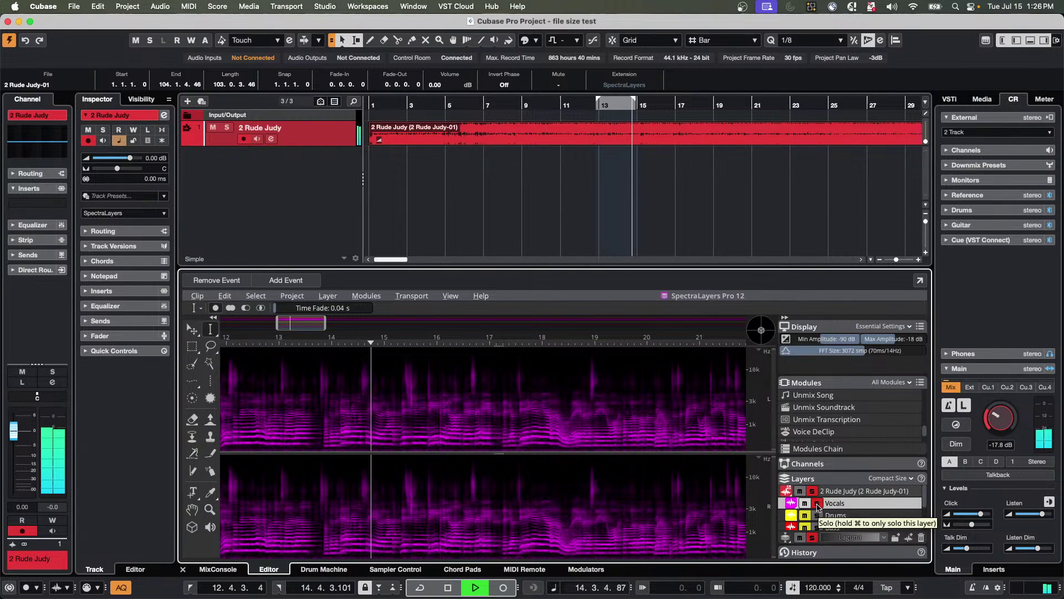
pyautogui.click(817, 503)
pyautogui.press('space')
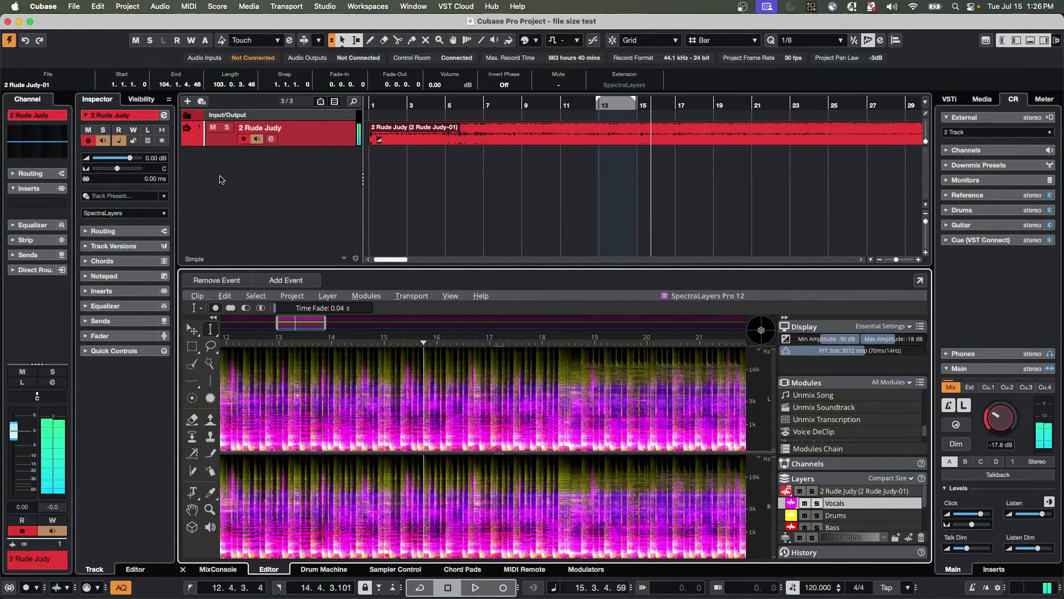
pyautogui.click(66, 7)
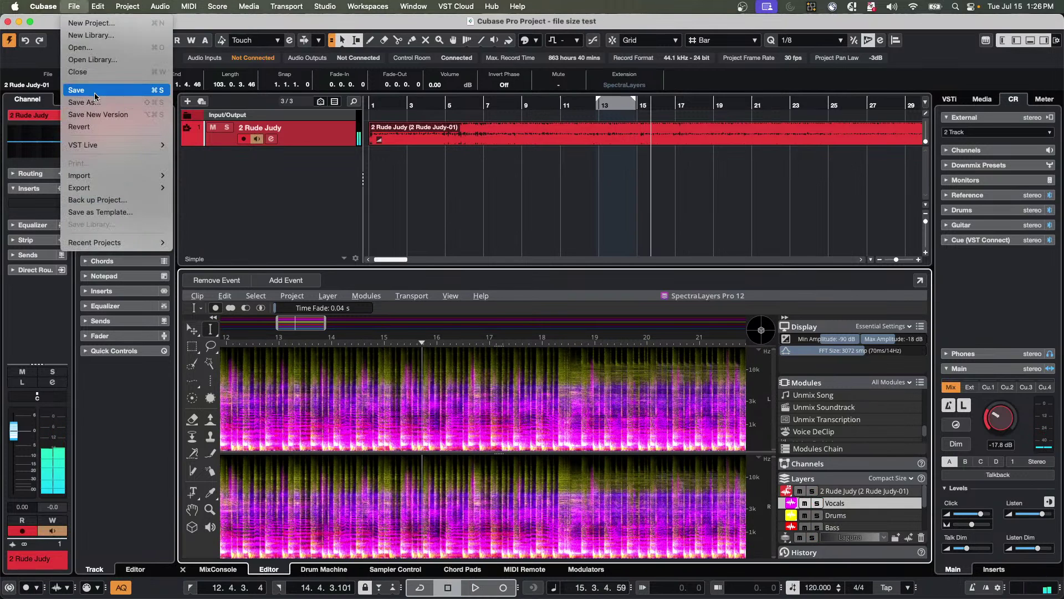
# Save the project as 'file size test post SL', correcting a typo in the name.
pyautogui.click(80, 100)
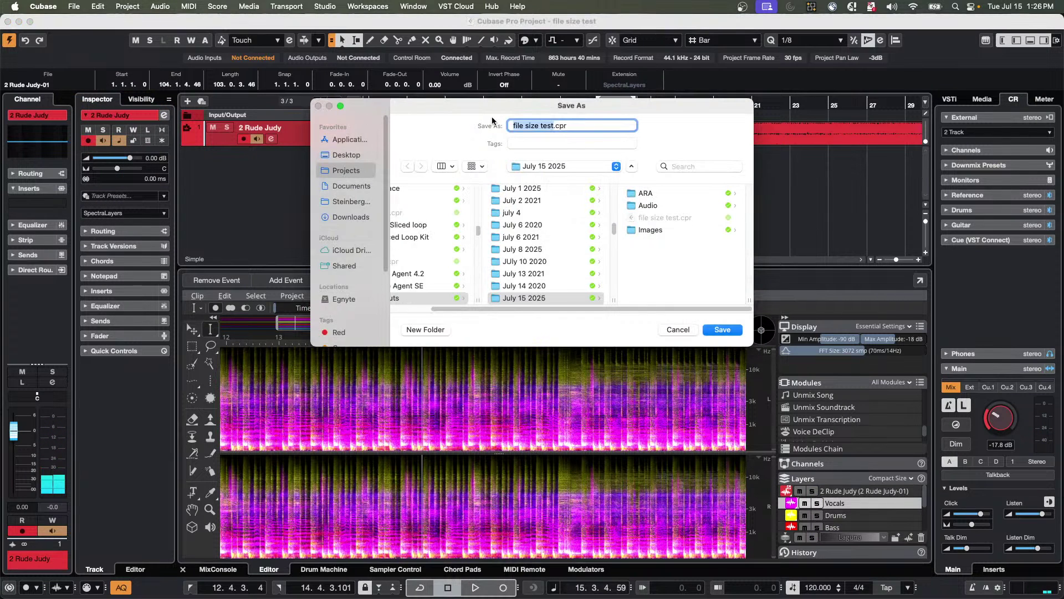
pyautogui.click(552, 126)
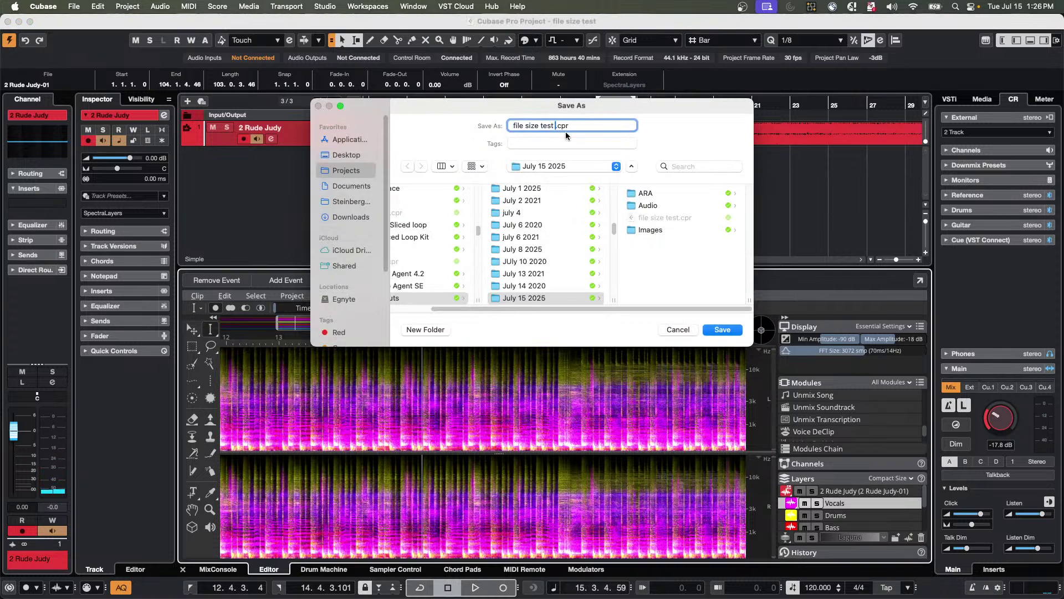
pyautogui.write('post SL')
pyautogui.click(571, 125)
pyautogui.press('BackSpace')
pyautogui.press('Return')
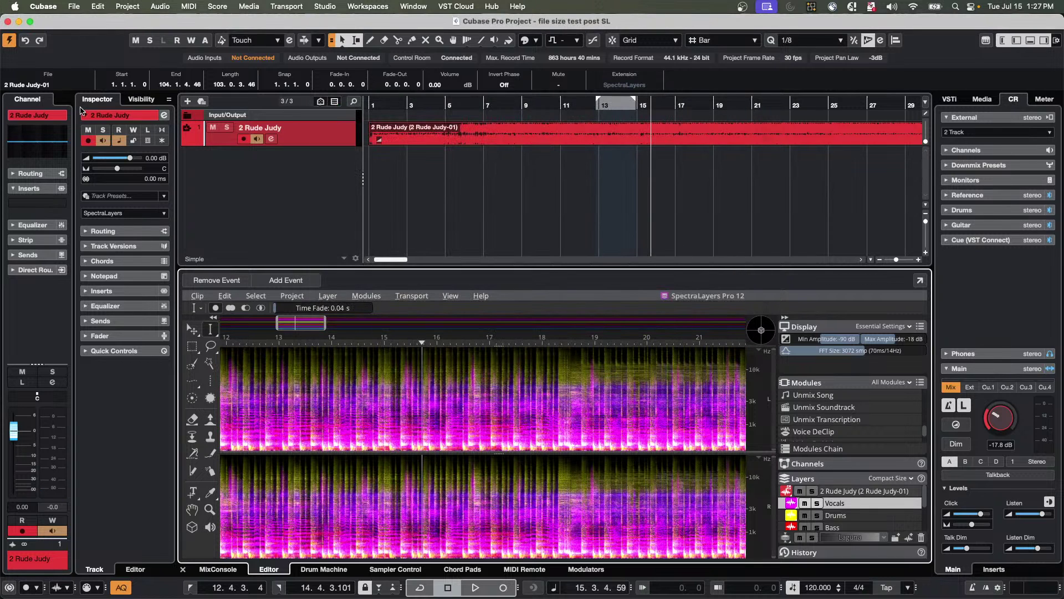
pyautogui.press('super+Tab')
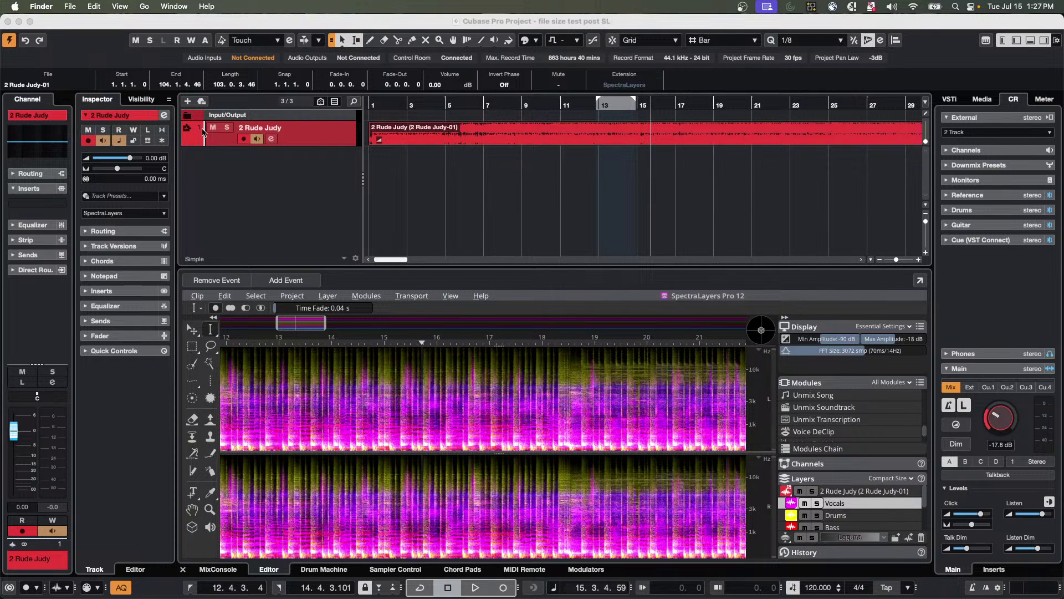
# Open Projects > July 15 2025 in a new Finder window to compare the 437.3 MB and 330 KB project files.
pyautogui.click(70, 8)
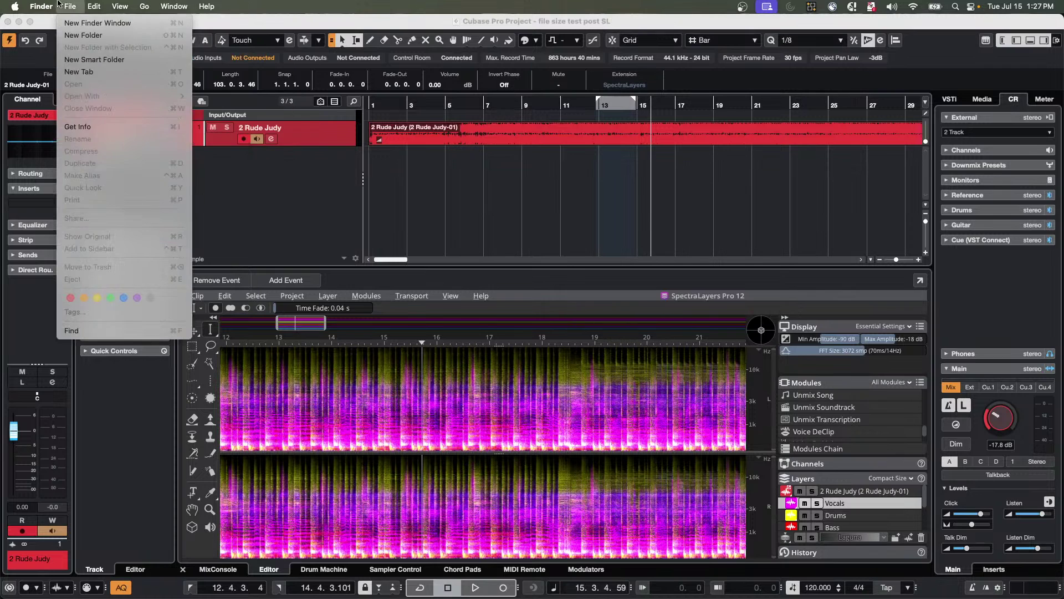
pyautogui.click(72, 21)
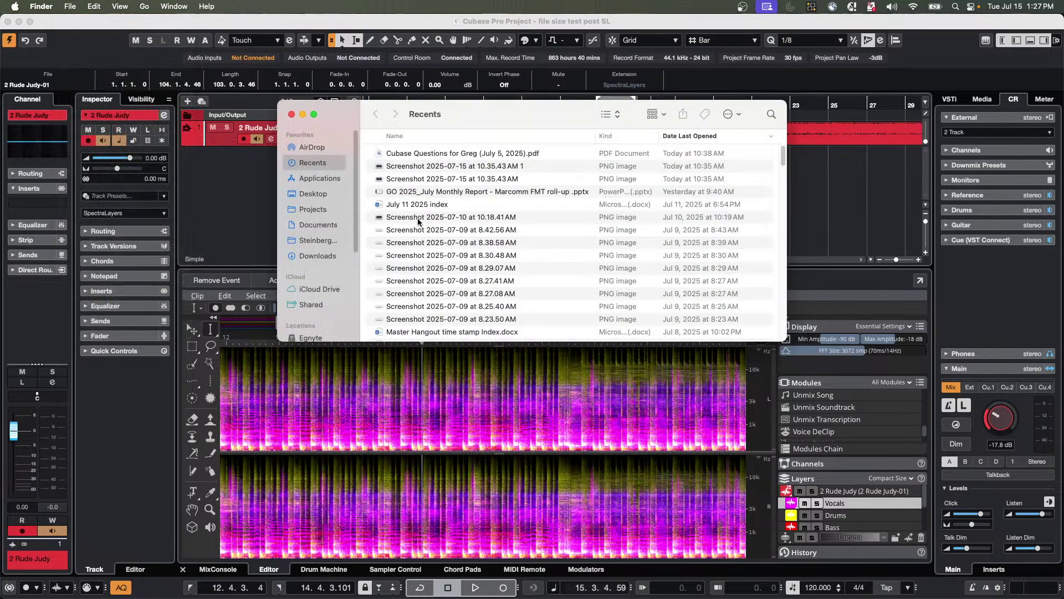
pyautogui.click(325, 209)
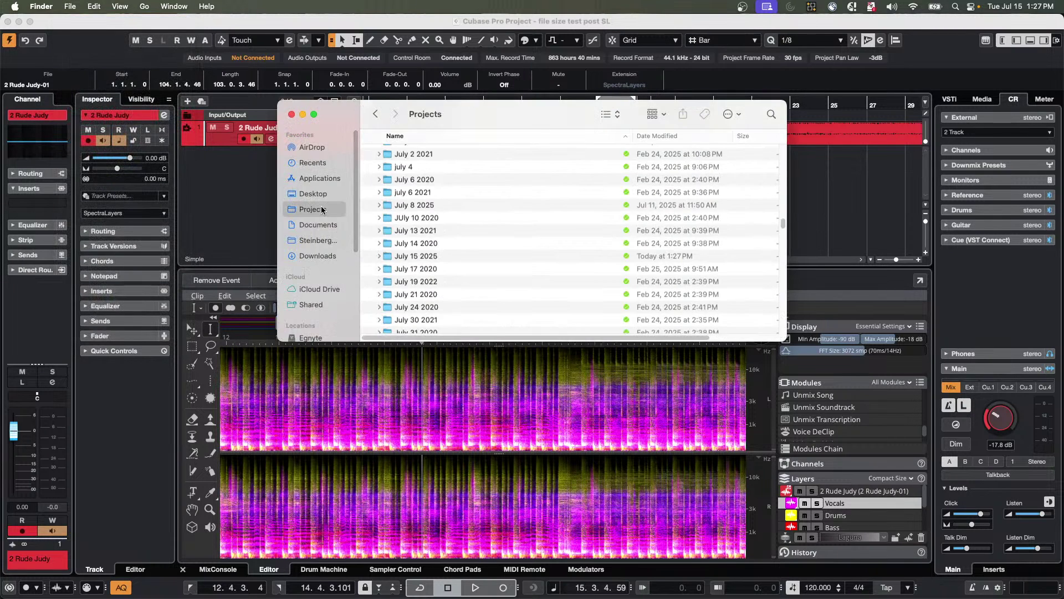
pyautogui.doubleClick(434, 256)
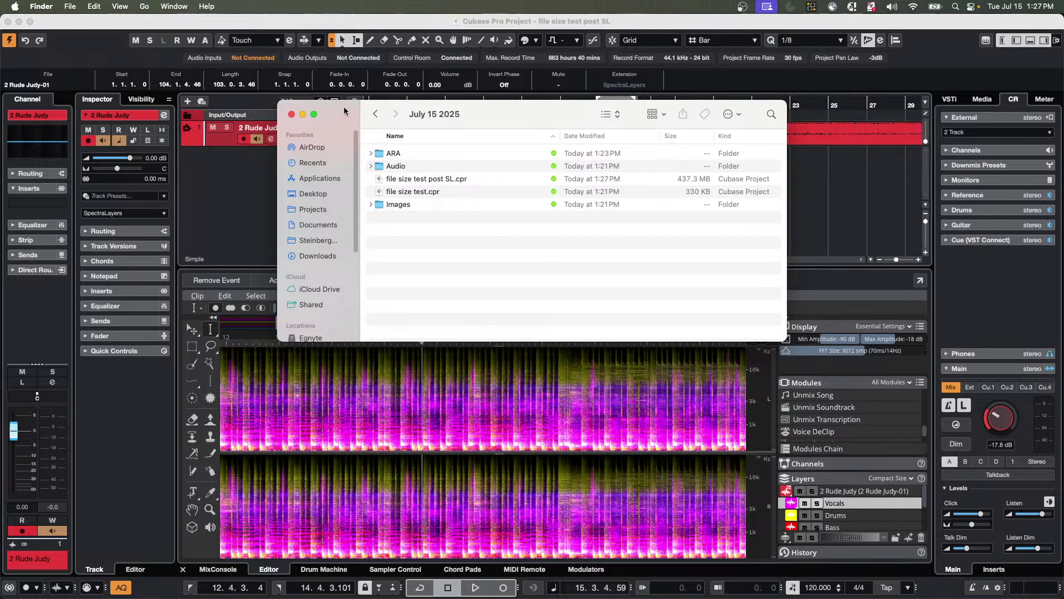
pyautogui.moveTo(344, 110); pyautogui.dragTo(520, 170)
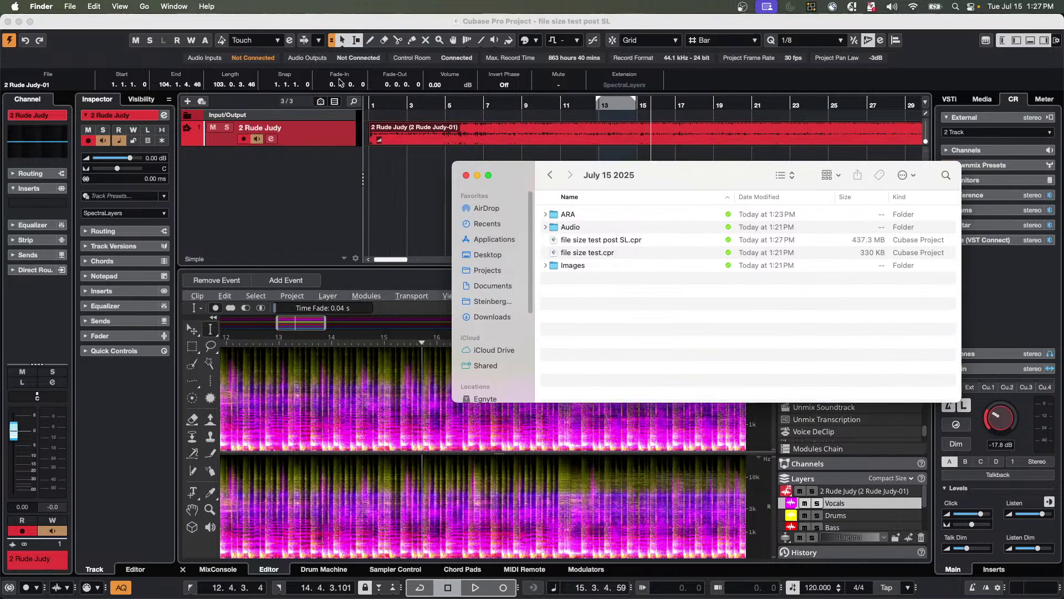
pyautogui.click(322, 138)
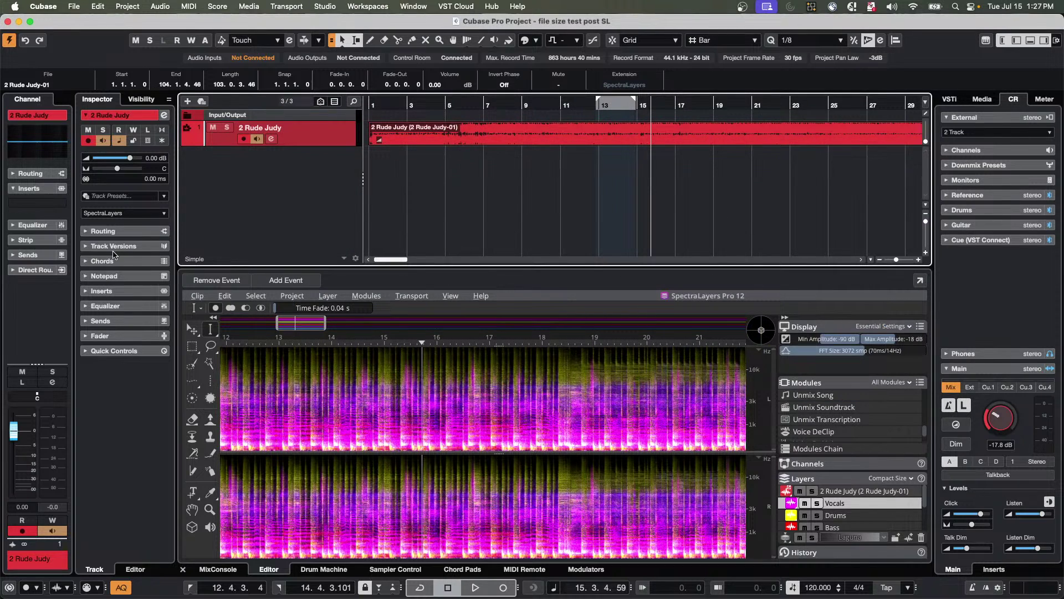
# Make the SpectraLayers track extension permanent and save as 'file size test post SL permanent'.
pyautogui.click(117, 214)
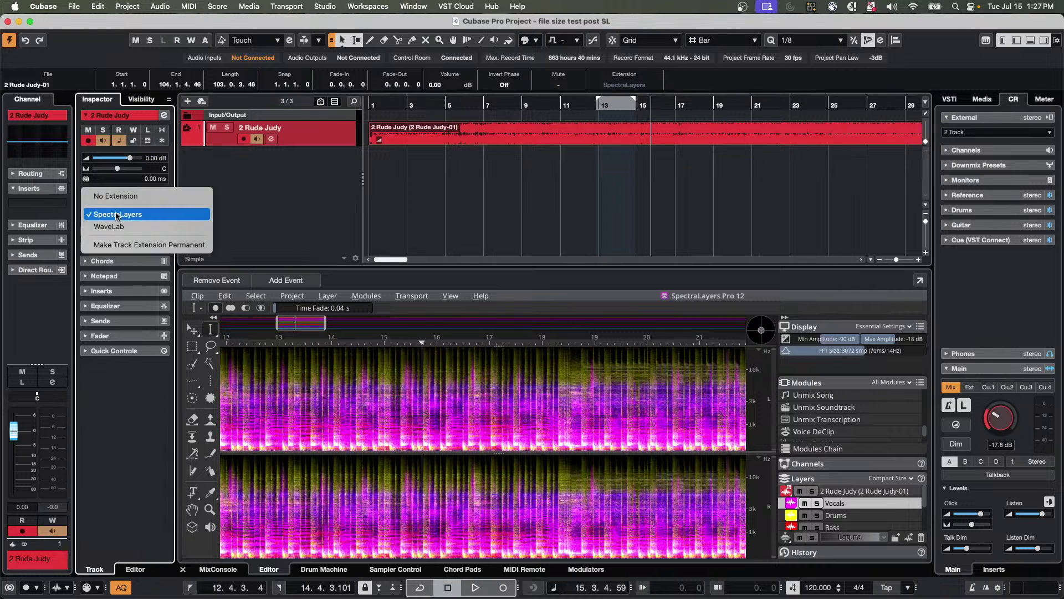
pyautogui.click(118, 245)
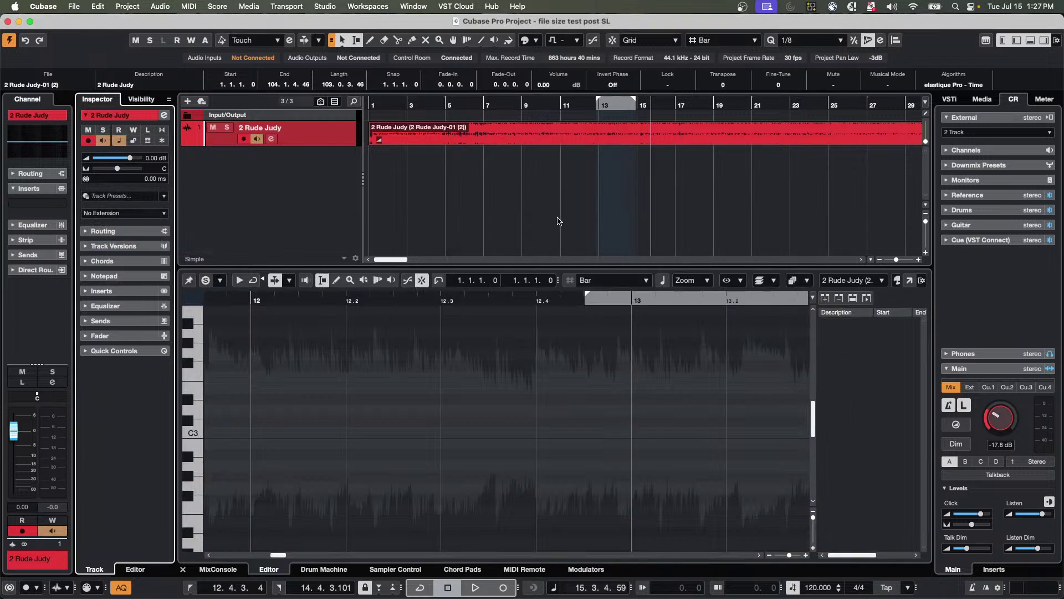
pyautogui.click(74, 6)
pyautogui.click(604, 140)
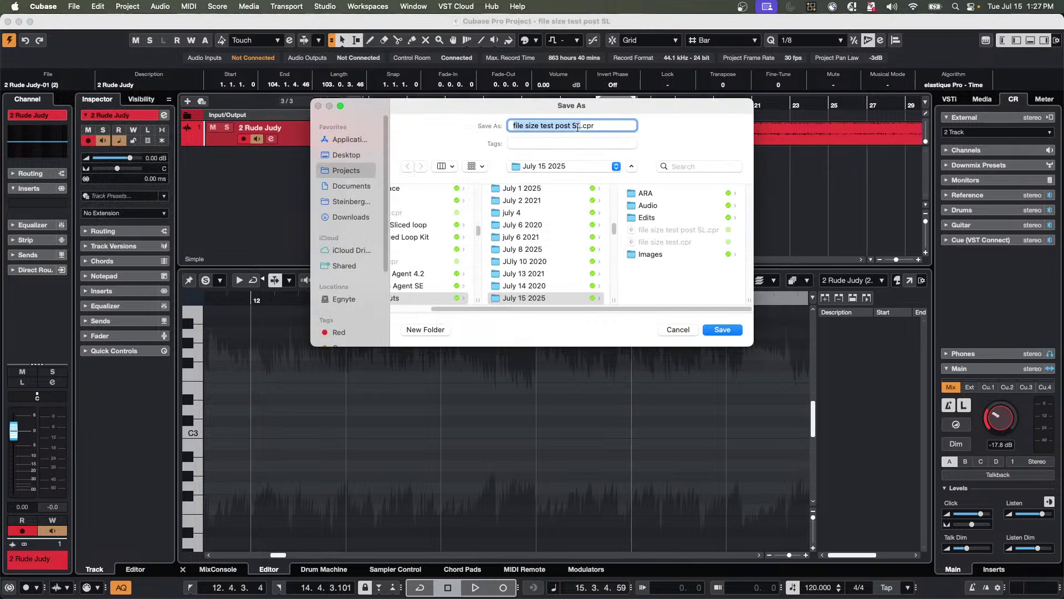
pyautogui.click(580, 125)
pyautogui.write('per')
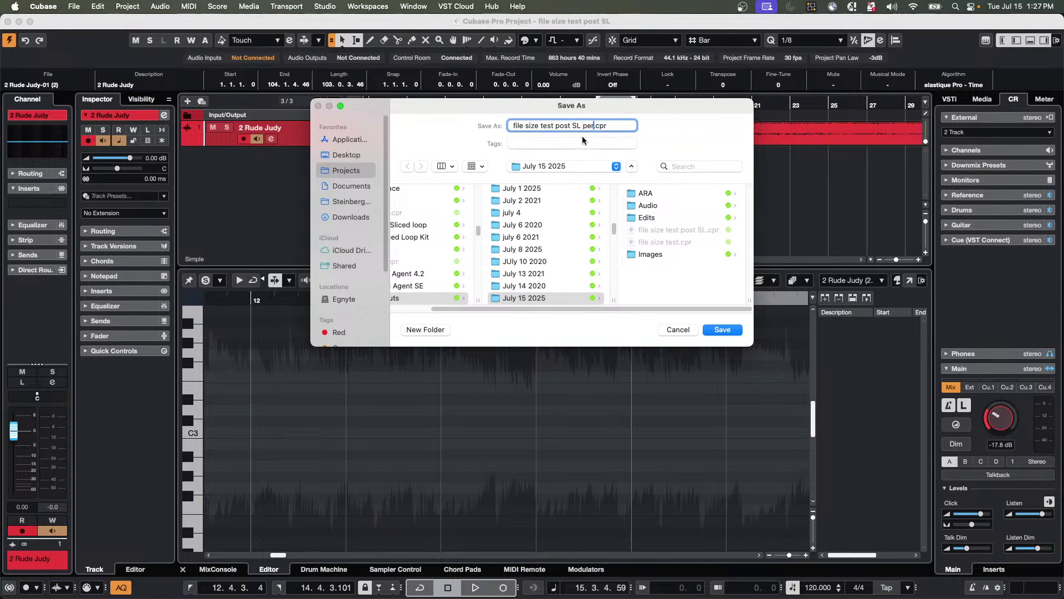
pyautogui.write('manent')
pyautogui.press('Return')
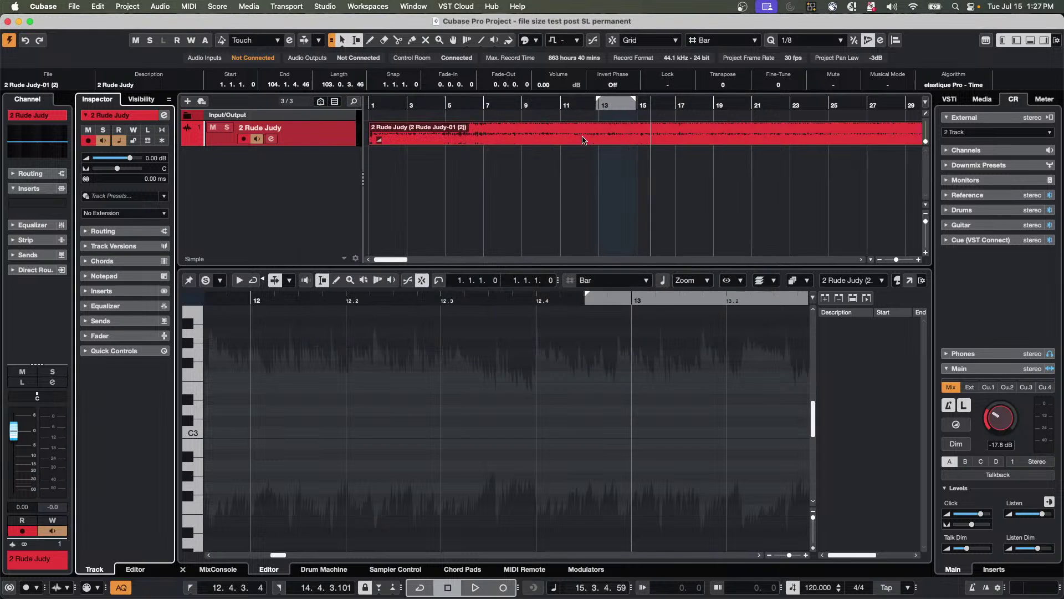
# Check in Finder that the permanent project file is only 370 KB, then close the folder window.
pyautogui.press('super+Tab')
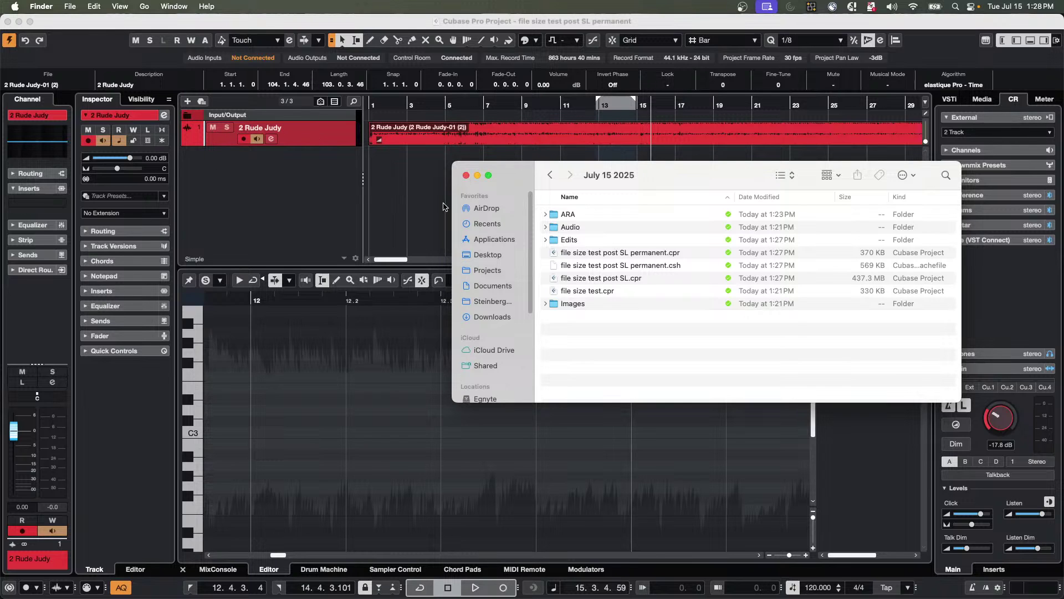
pyautogui.click(466, 176)
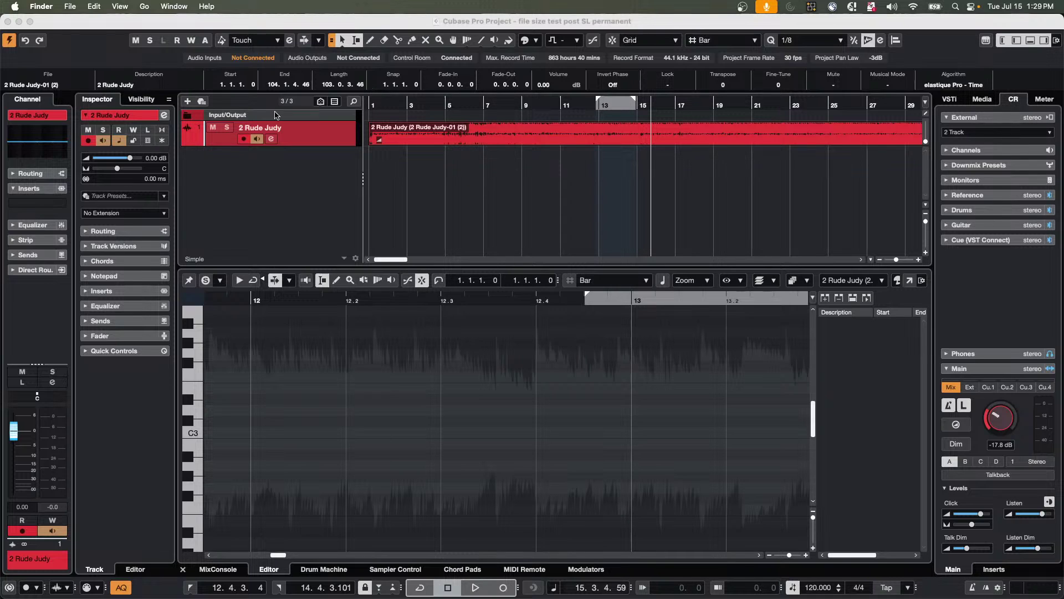
# Add a Retrologue 01 instrument track, loading Retrologue 2 with the A Girl Needs Brass sound.
pyautogui.rightClick(289, 156)
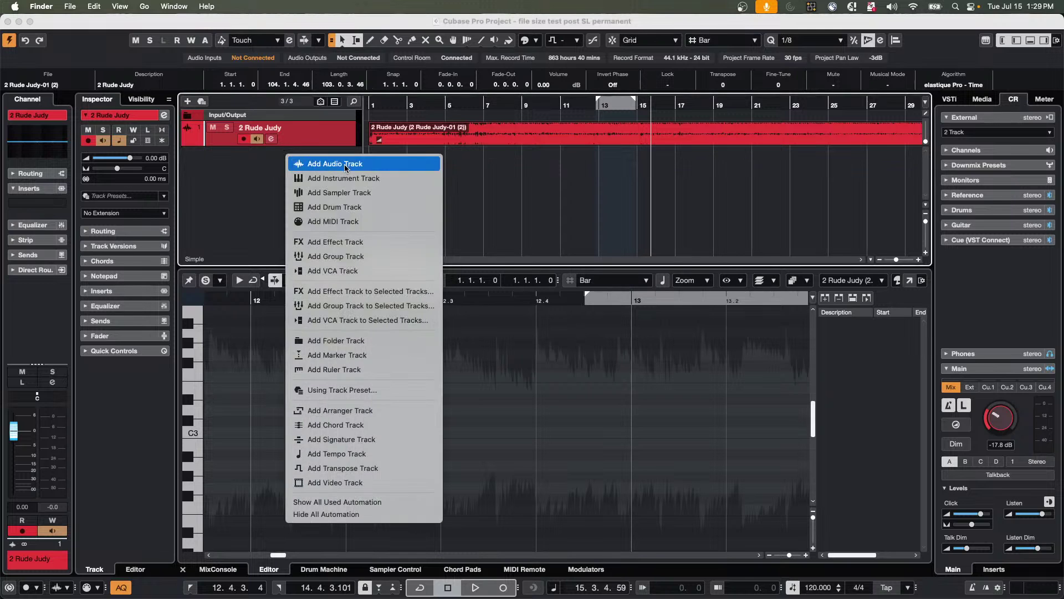
pyautogui.click(353, 179)
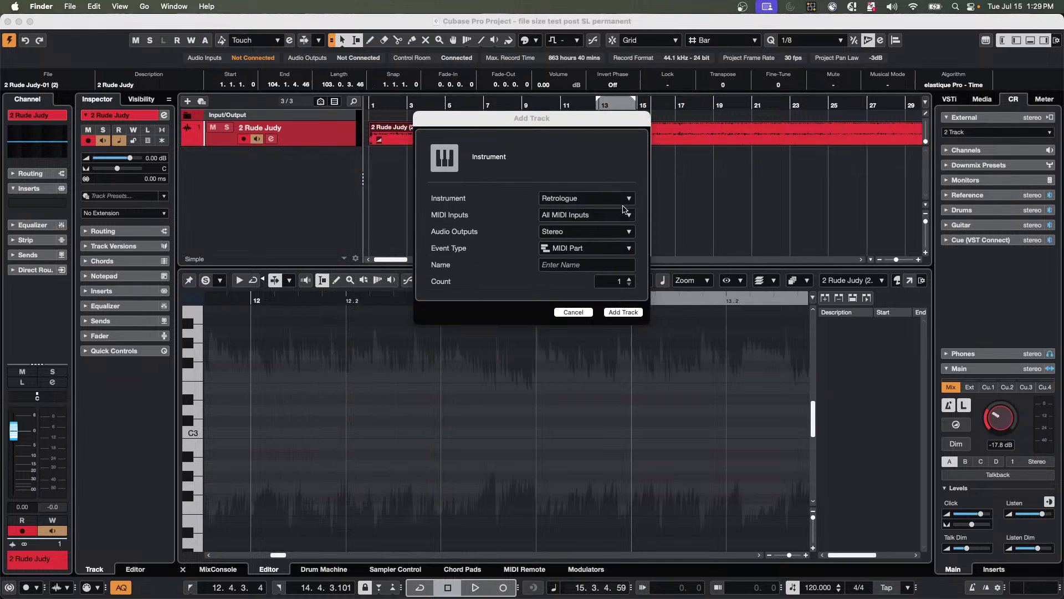
pyautogui.click(618, 311)
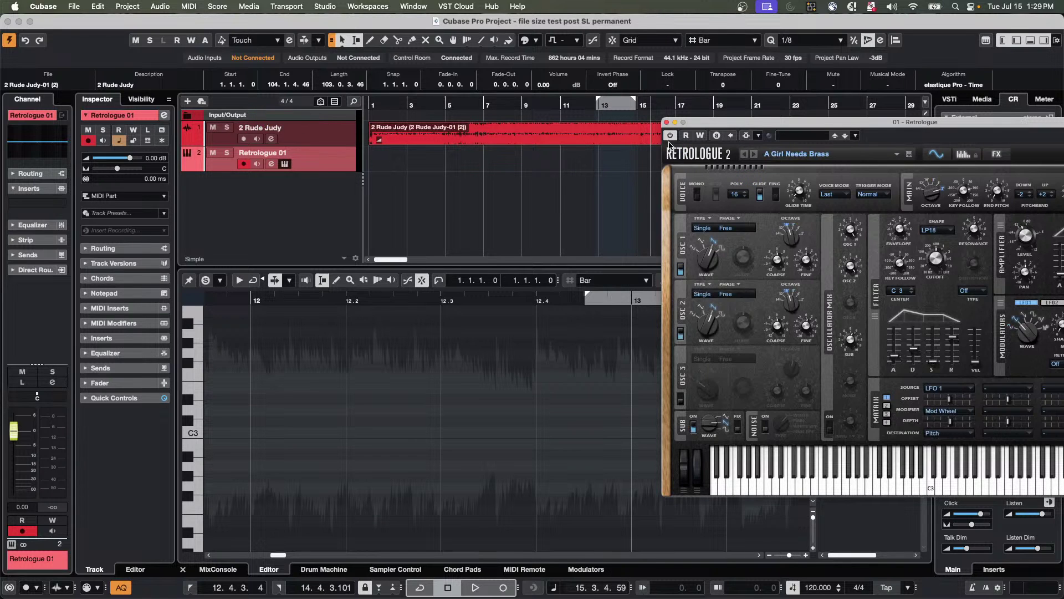
# Mute 2 Rude Judy and record a Retrologue 01 MIDI part with monitoring enabled.
pyautogui.click(213, 127)
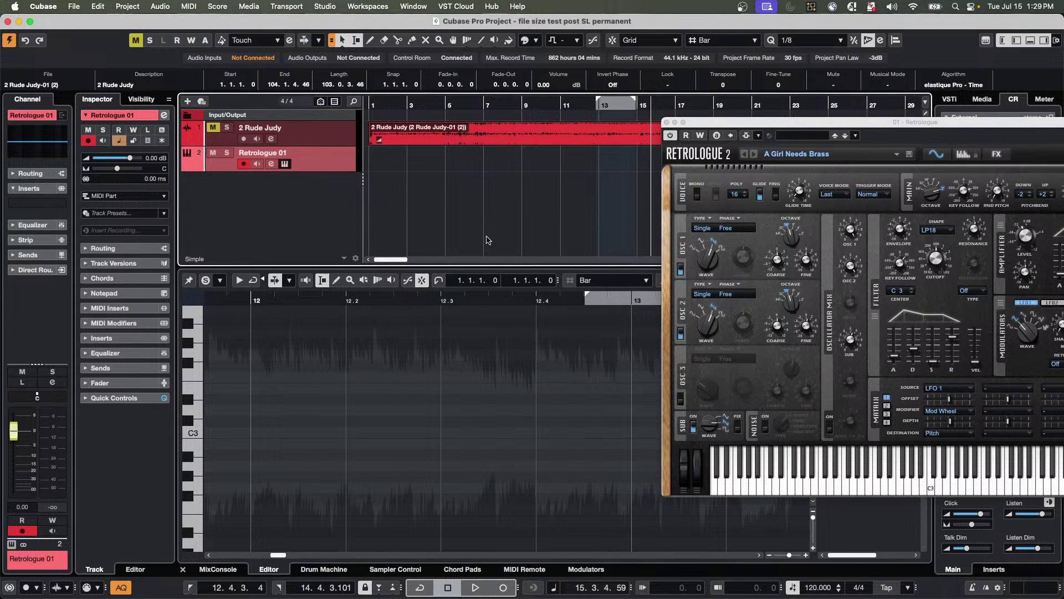
pyautogui.press('space')
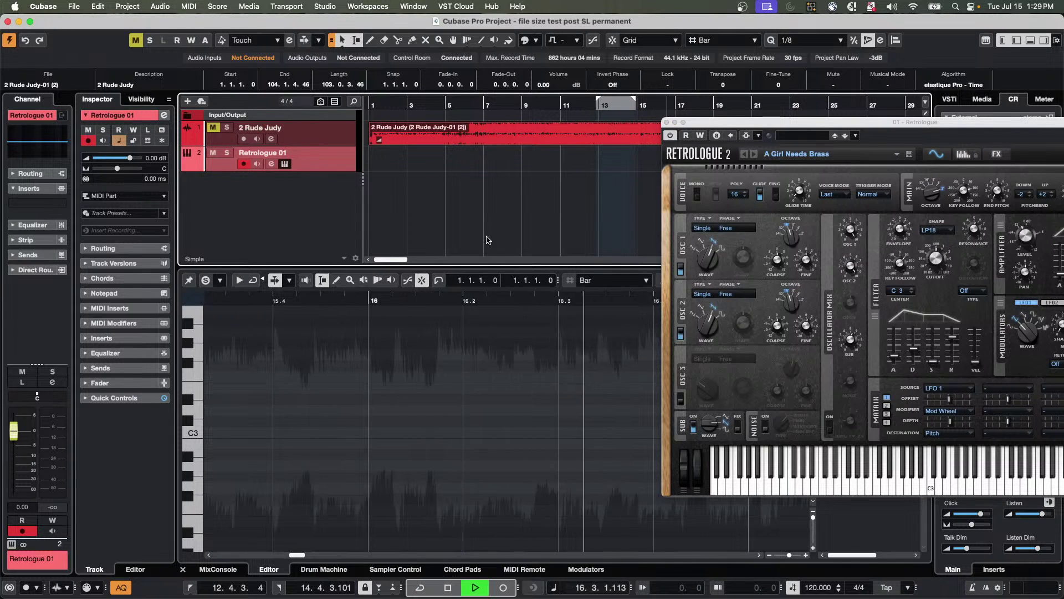
pyautogui.press('KP_Multiply')
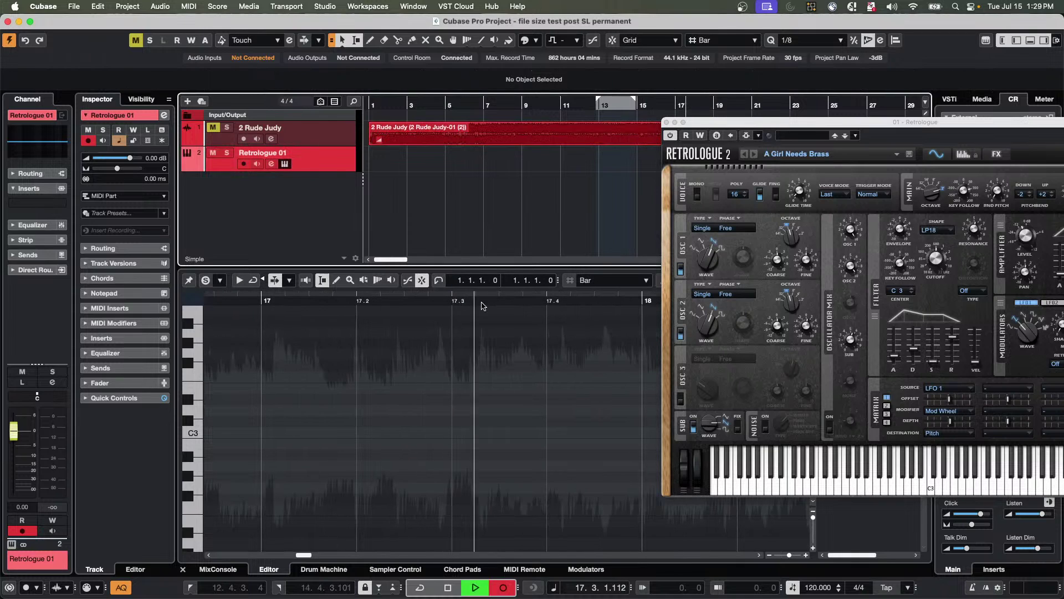
pyautogui.click(257, 164)
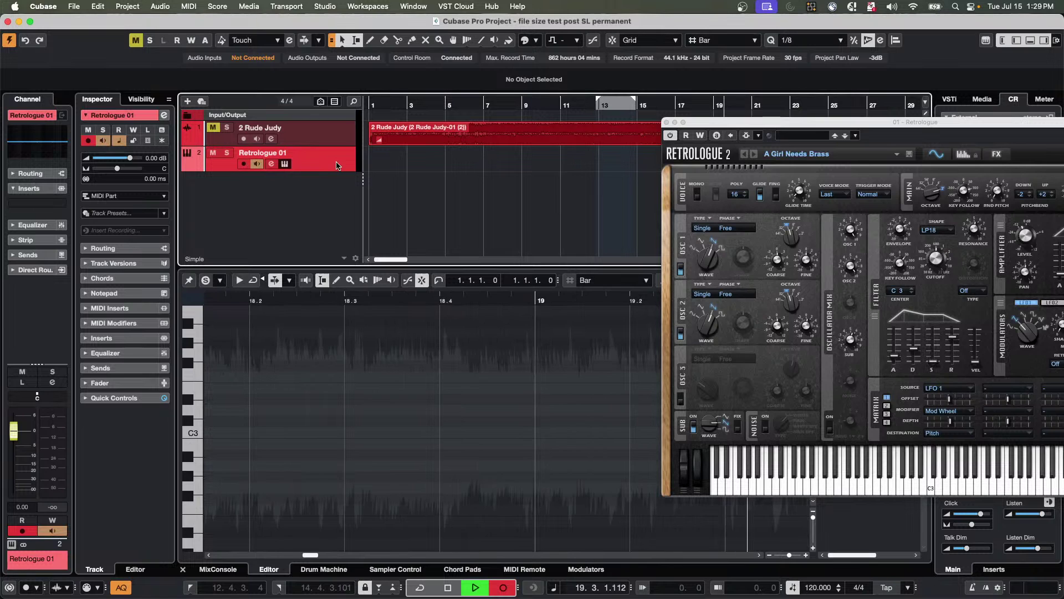
pyautogui.click(123, 248)
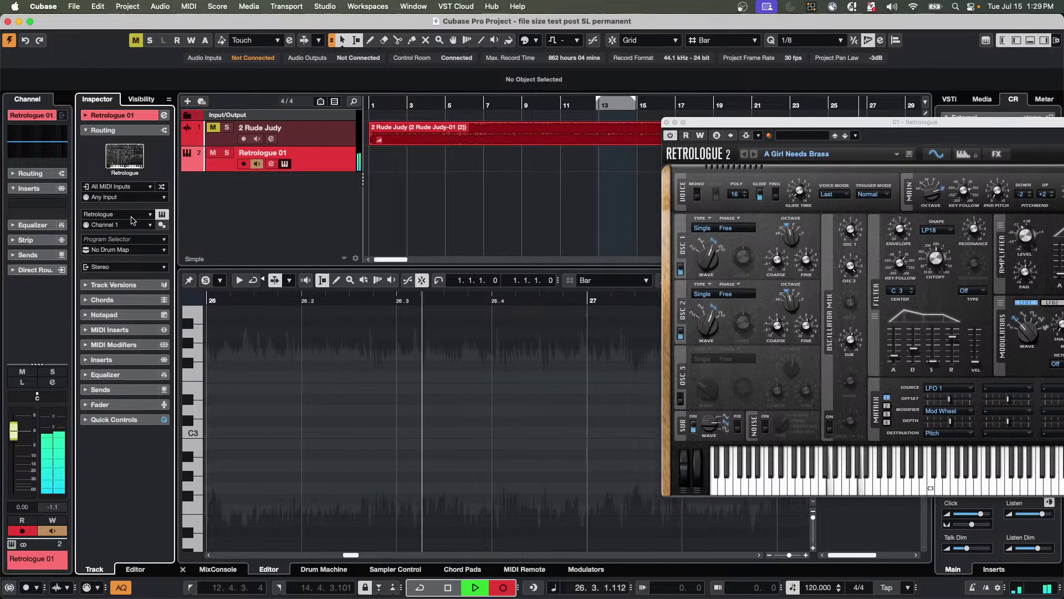
pyautogui.moveTo(761, 118); pyautogui.dragTo(794, 239)
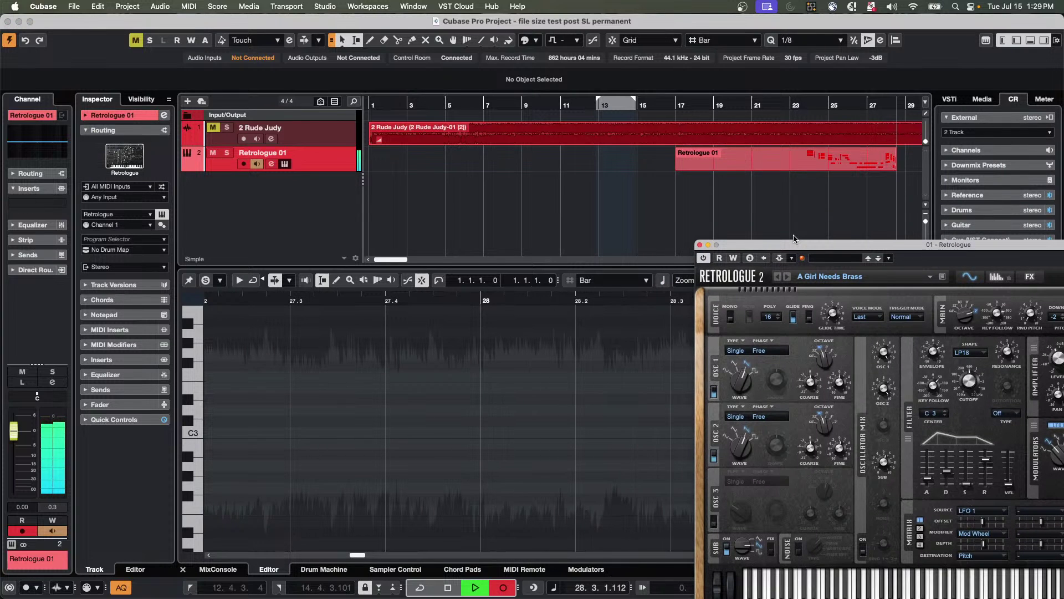
pyautogui.press('space')
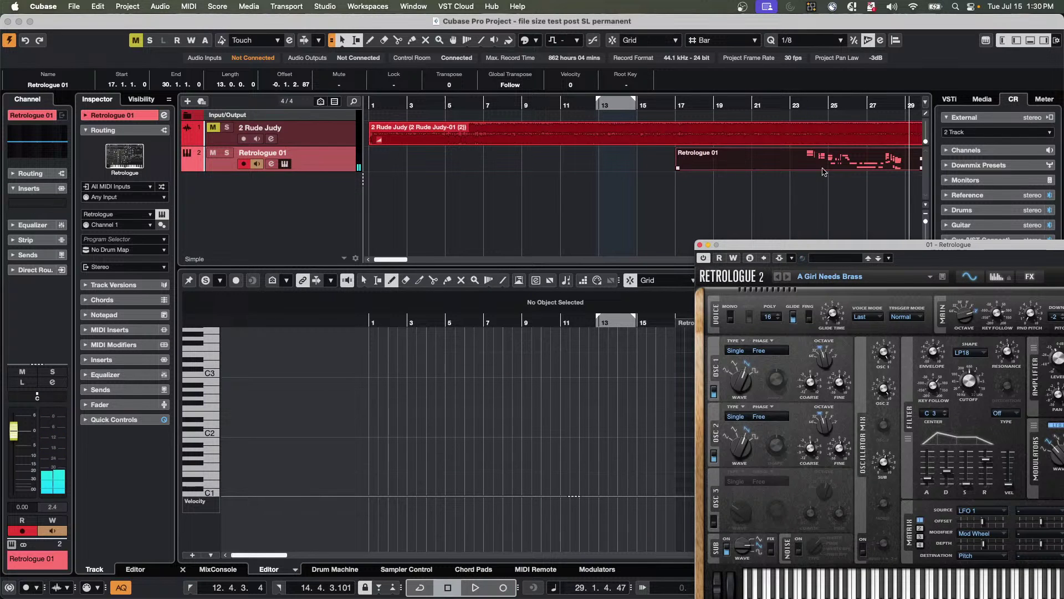
# Zoom out to view the recorded part across bars 17–30 and unmute 2 Rude Judy.
pyautogui.click(652, 107)
pyautogui.press('g')
pyautogui.press('g')
pyautogui.press('g')
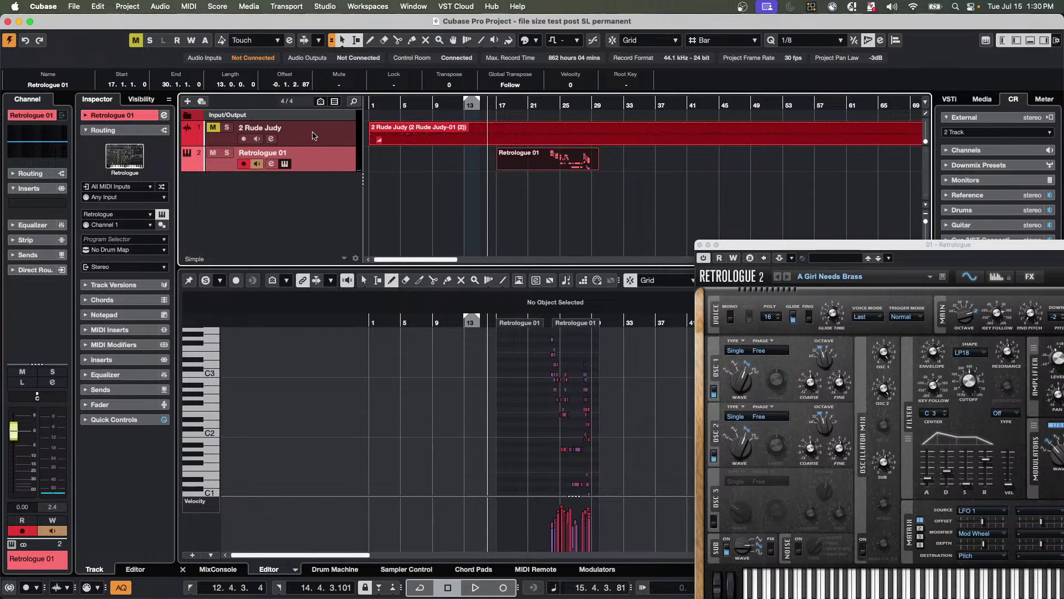
pyautogui.click(213, 128)
pyautogui.press('h')
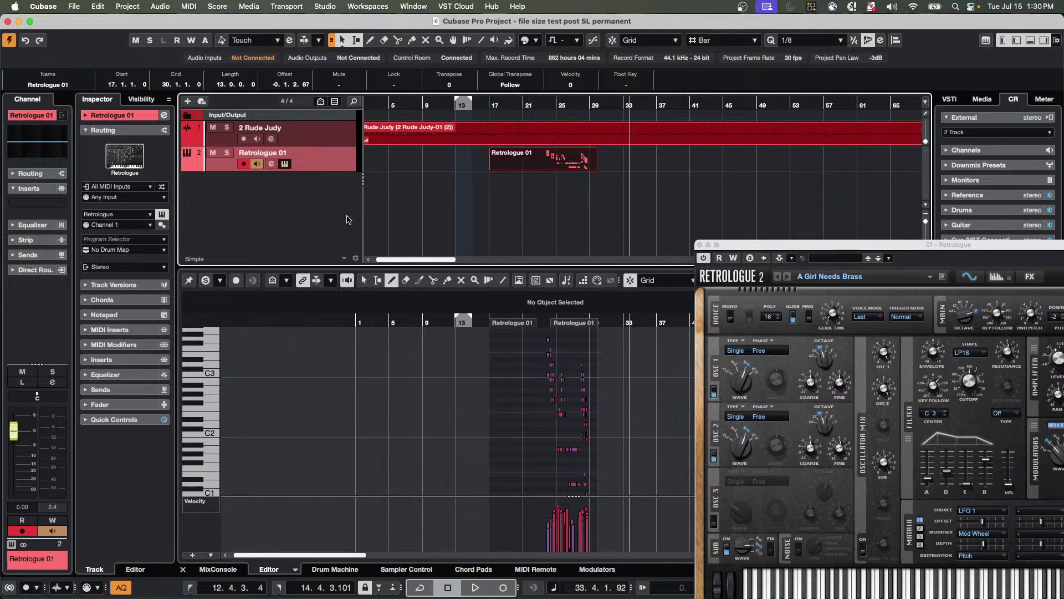
pyautogui.click(57, 204)
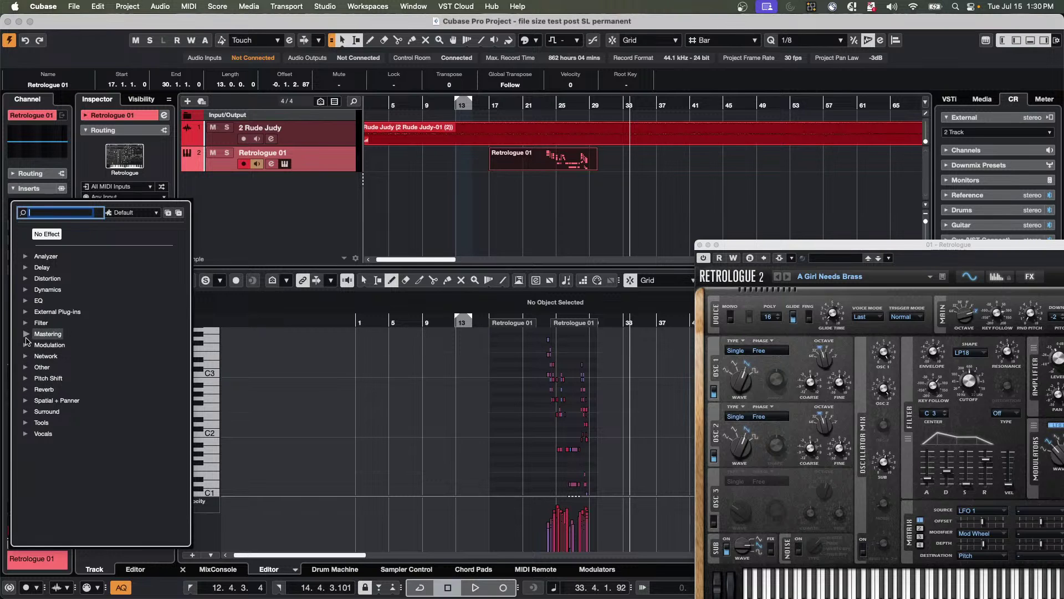
# Insert a Modulation > Flanger effect on the Retrologue 01 track during playback.
pyautogui.click(26, 345)
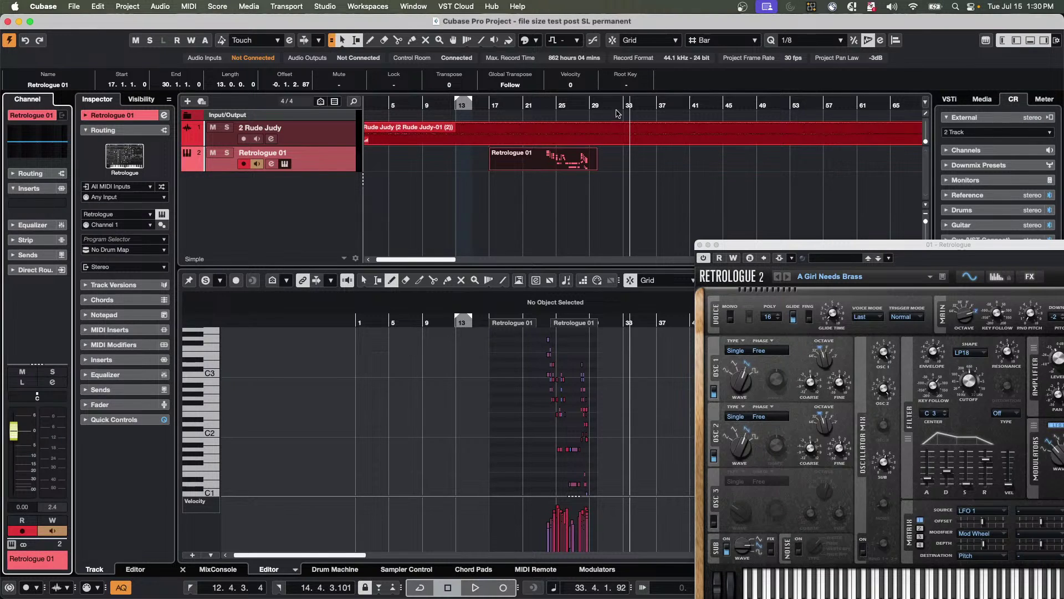
pyautogui.click(615, 101)
pyautogui.press('space')
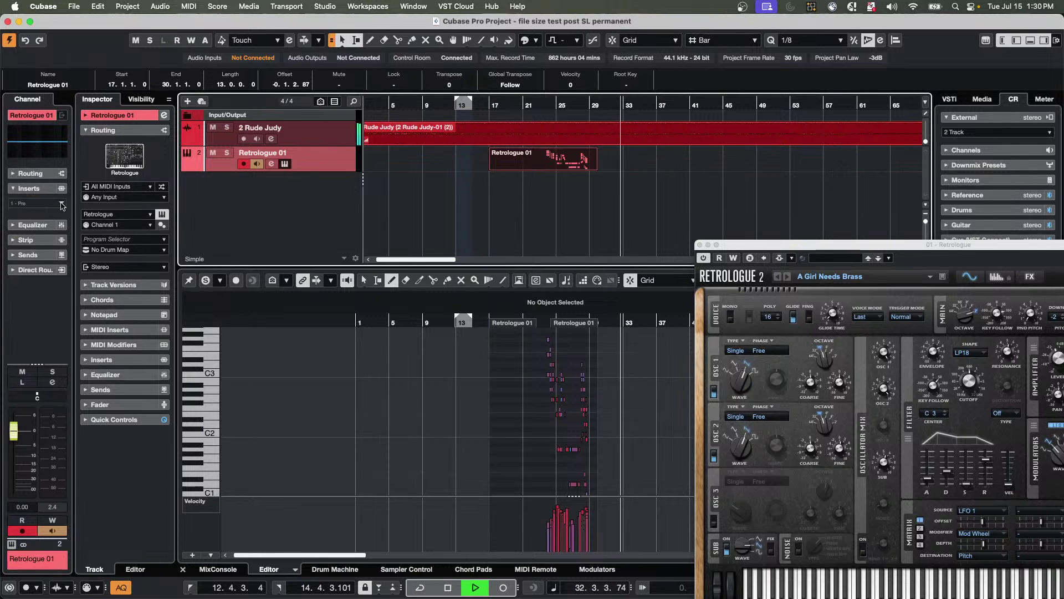
pyautogui.click(37, 202)
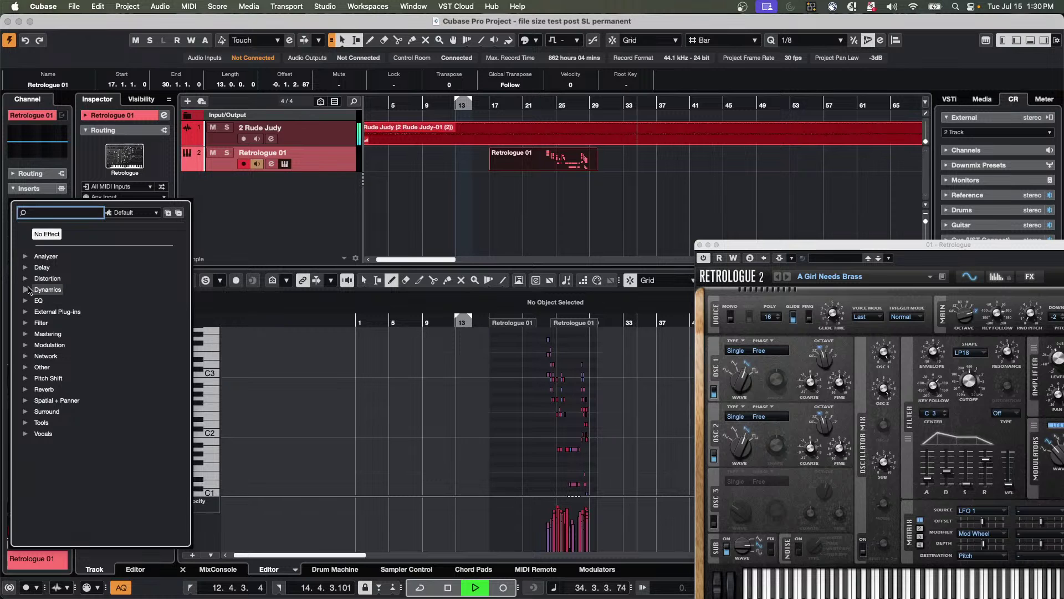
pyautogui.click(25, 346)
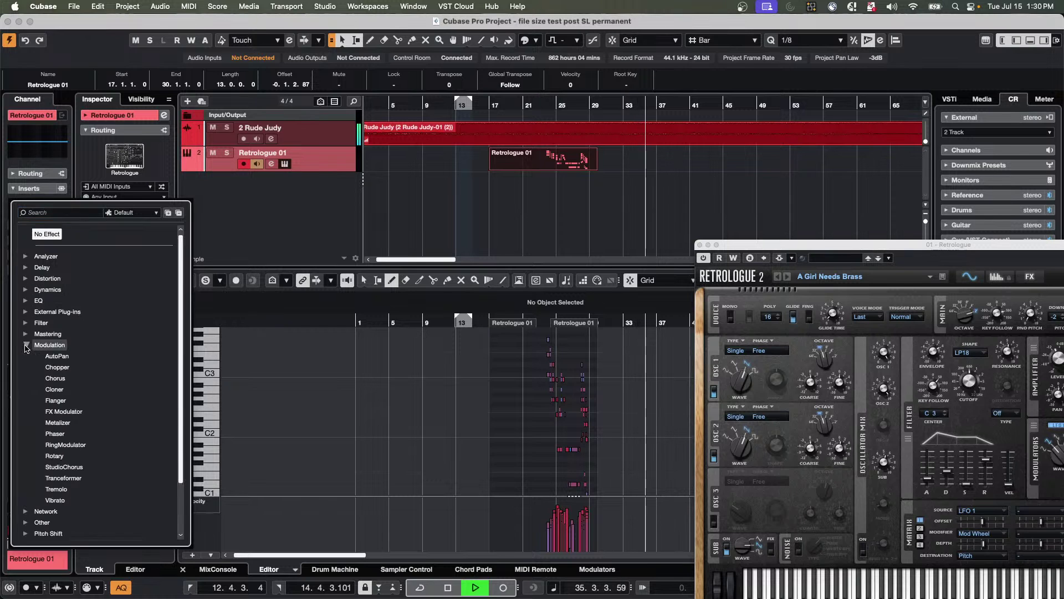
pyautogui.click(56, 400)
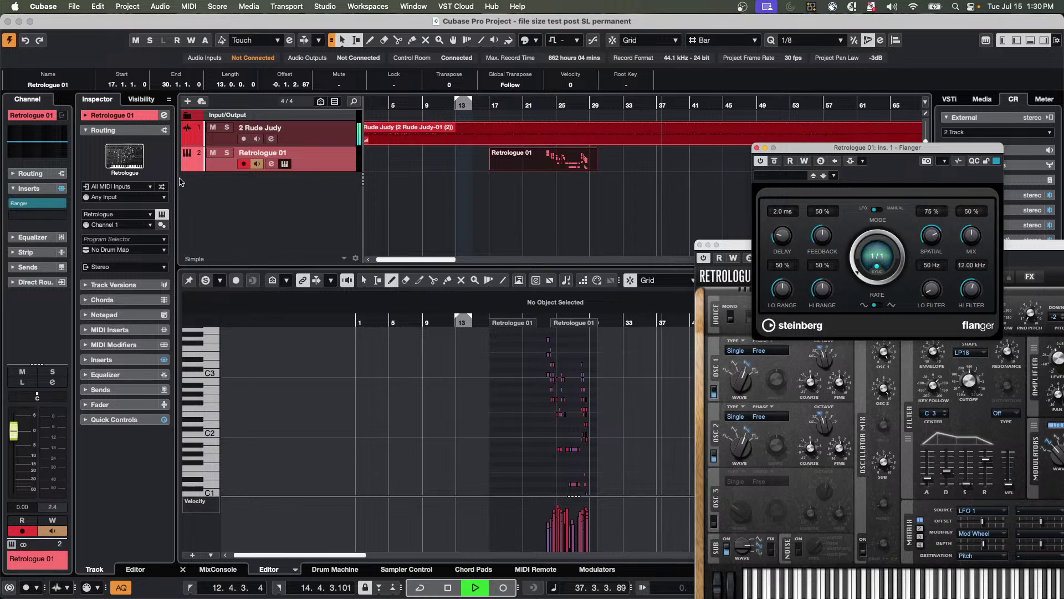
# Insert a Flanger on the 2 Rude Judy track and stop playback.
pyautogui.click(303, 134)
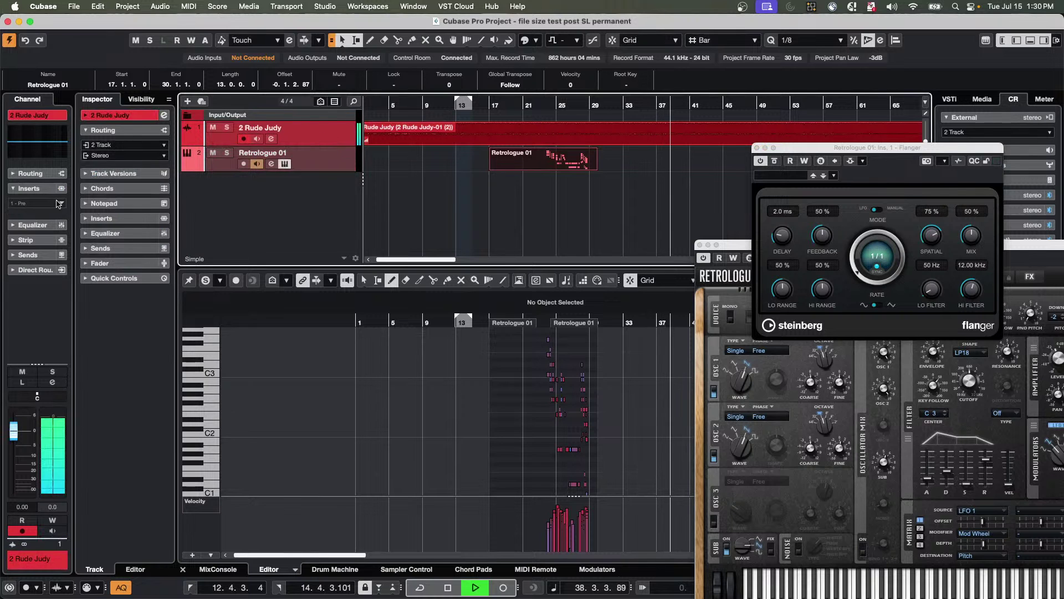
pyautogui.click(19, 207)
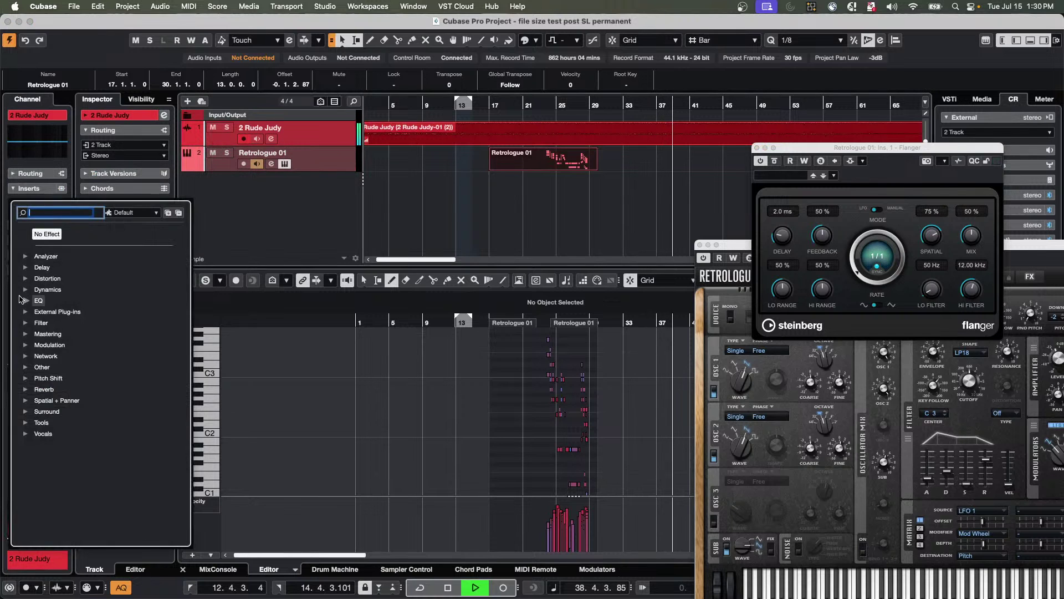
pyautogui.click(26, 344)
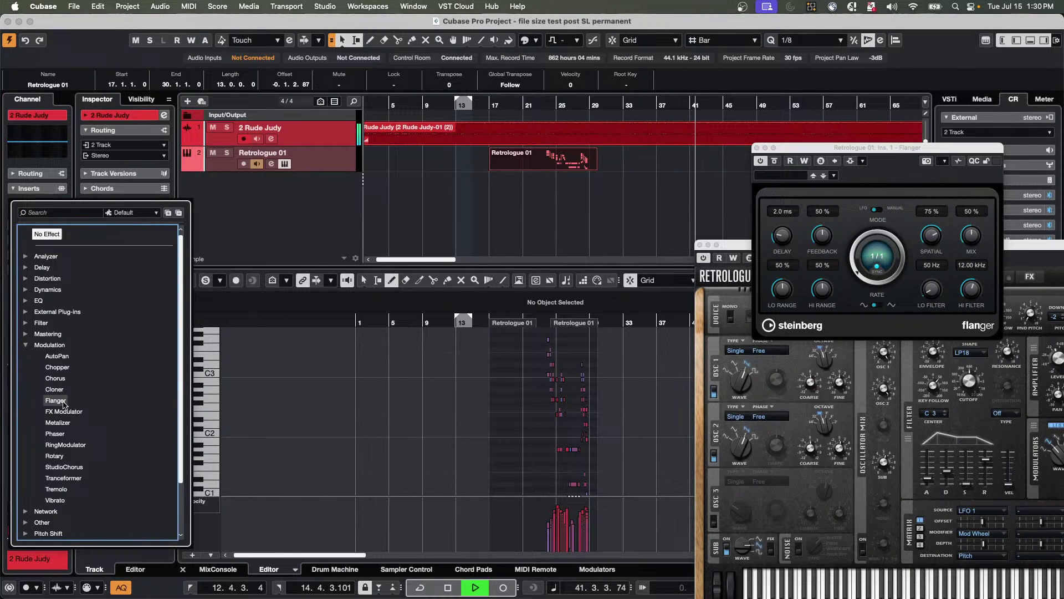
pyautogui.click(55, 401)
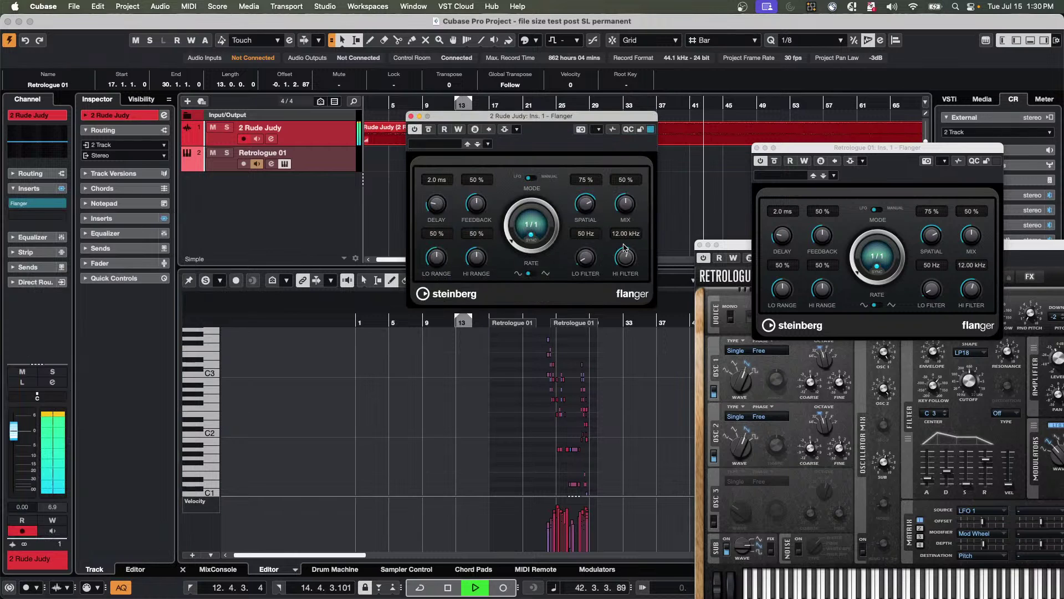
pyautogui.moveTo(458, 115); pyautogui.dragTo(499, 242)
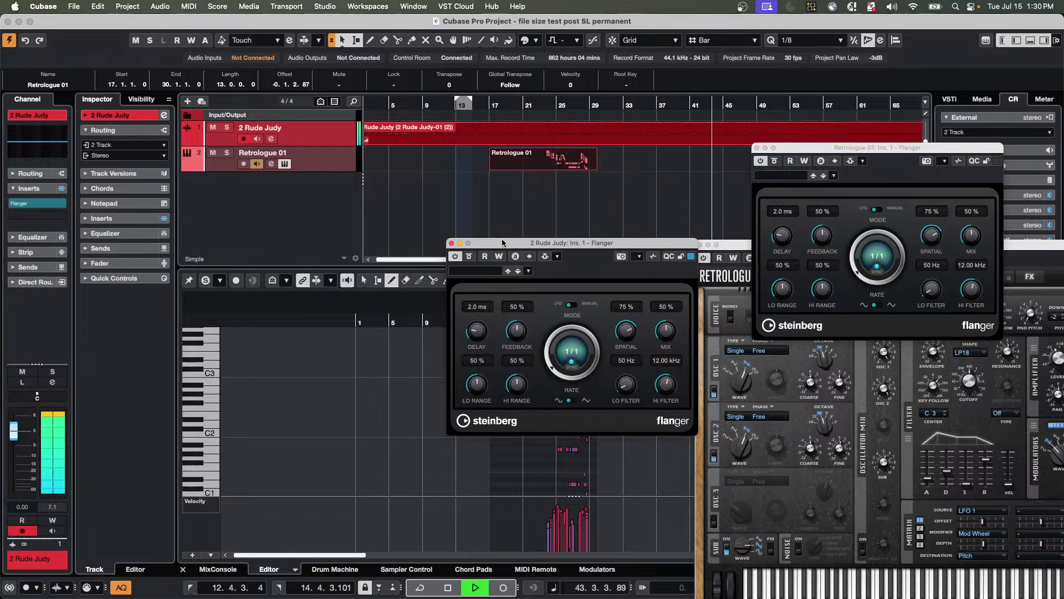
pyautogui.press('space')
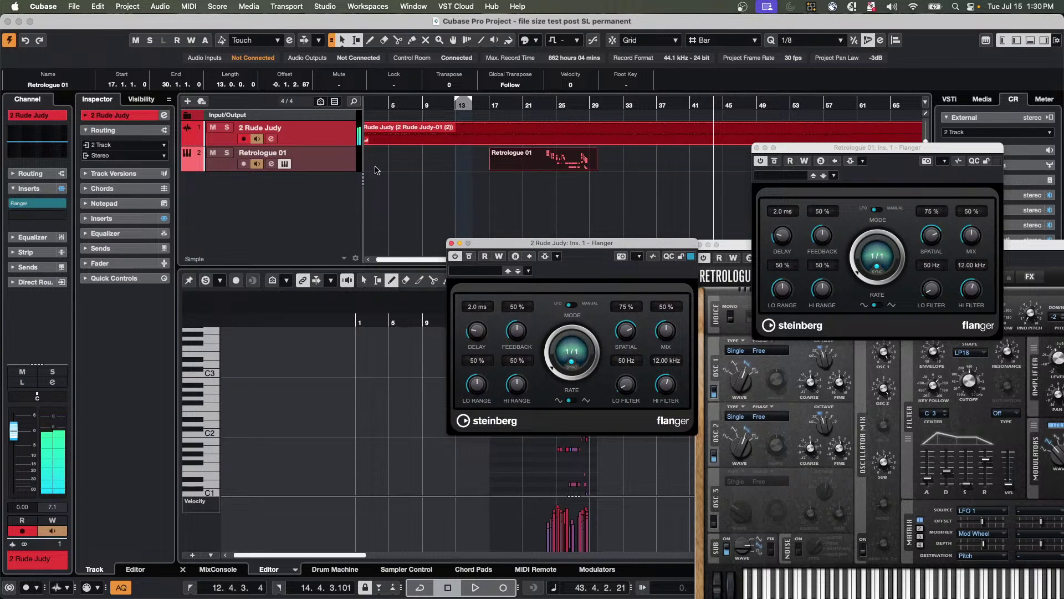
pyautogui.click(133, 118)
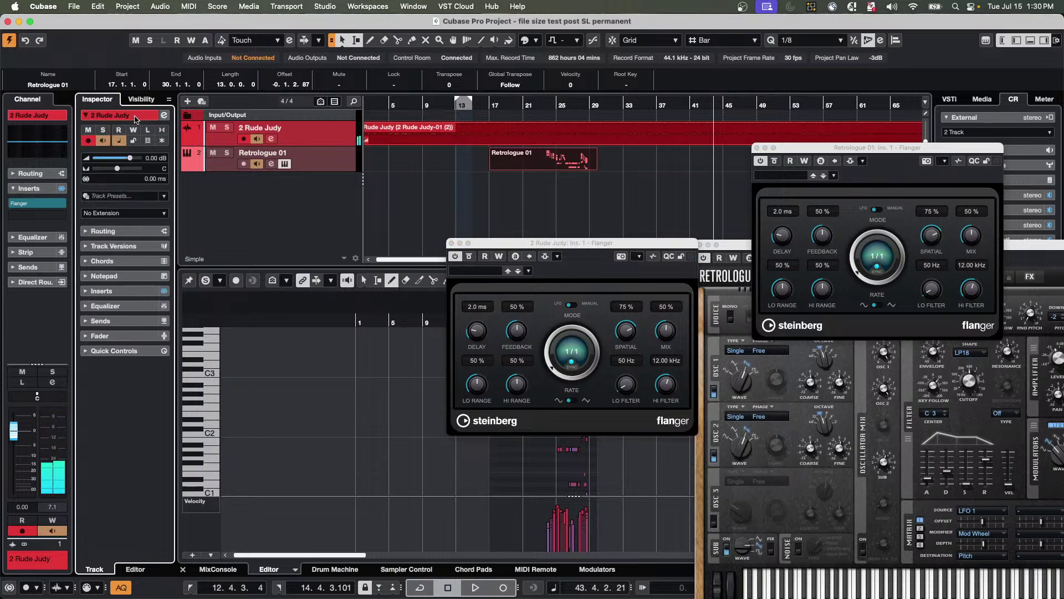
# Freeze the selected 2 Rude Judy and Retrologue 01 tracks with current settings.
pyautogui.click(162, 142)
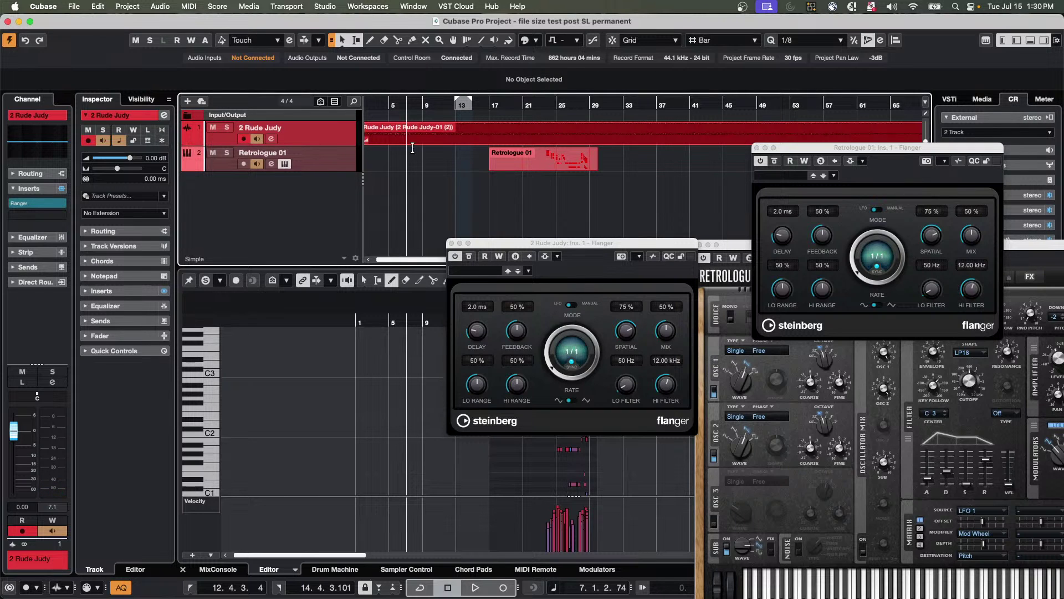
pyautogui.click(562, 161)
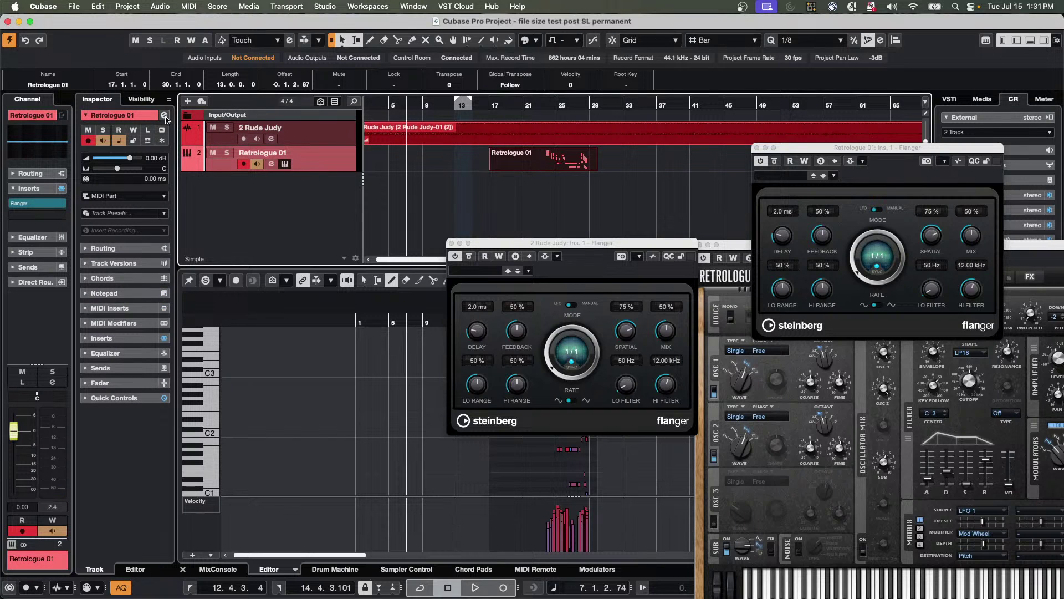
pyautogui.click(333, 138)
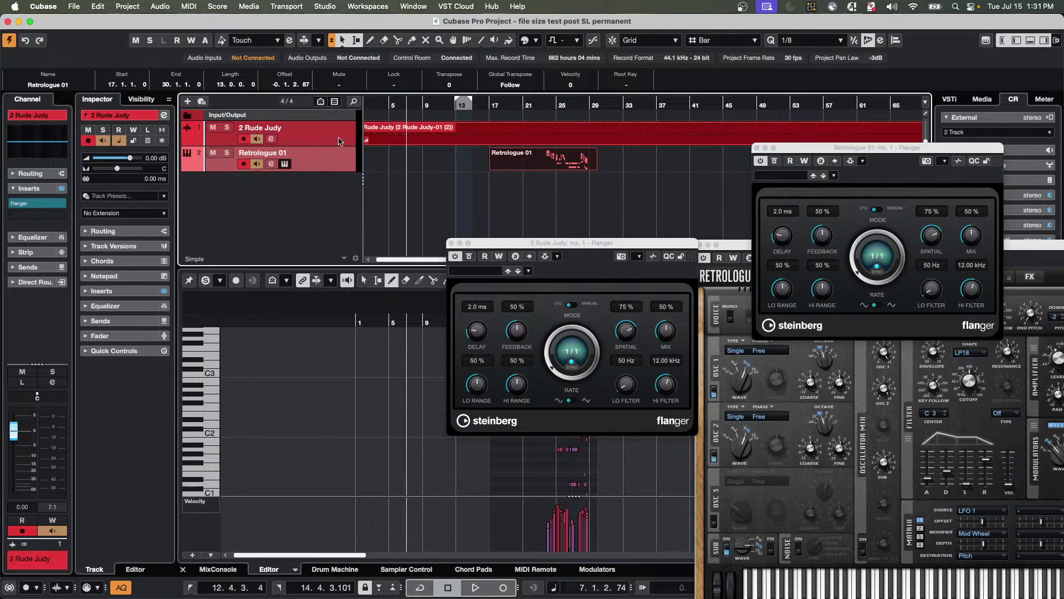
pyautogui.click(160, 5)
pyautogui.moveTo(141, 5)
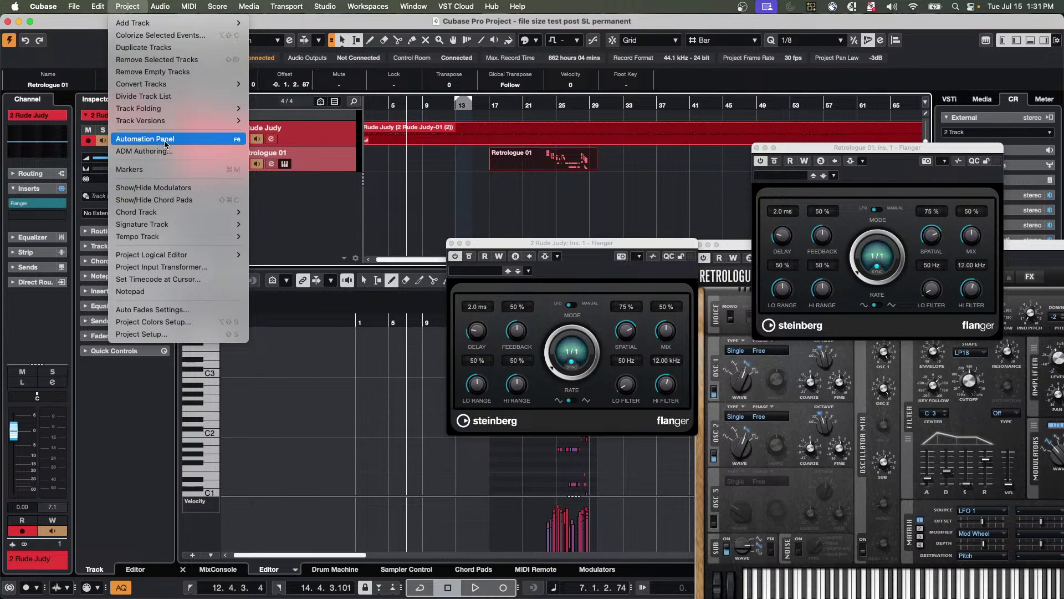
pyautogui.moveTo(98, 6)
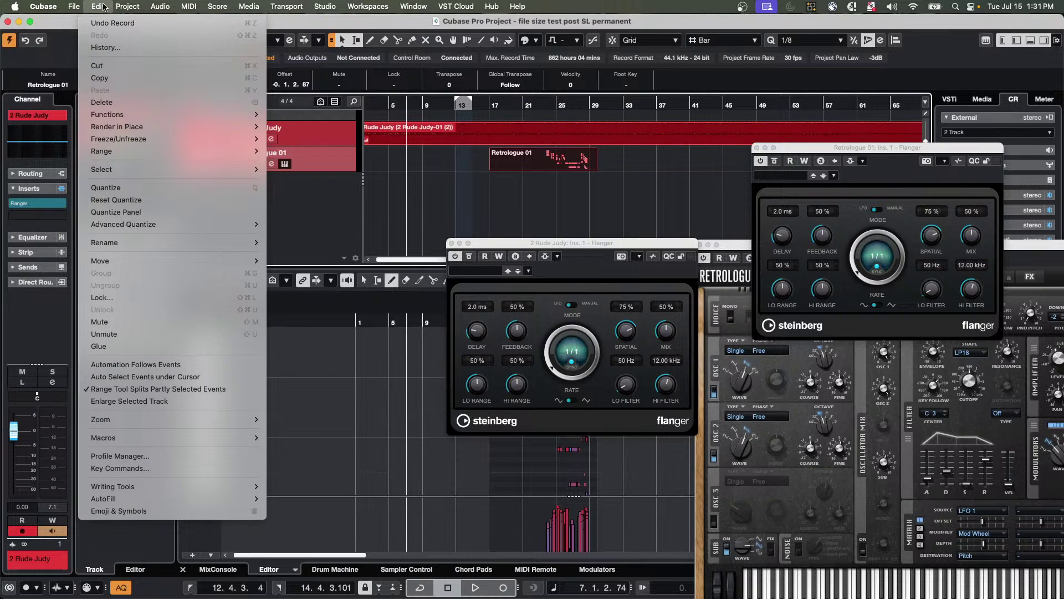
pyautogui.moveTo(137, 141)
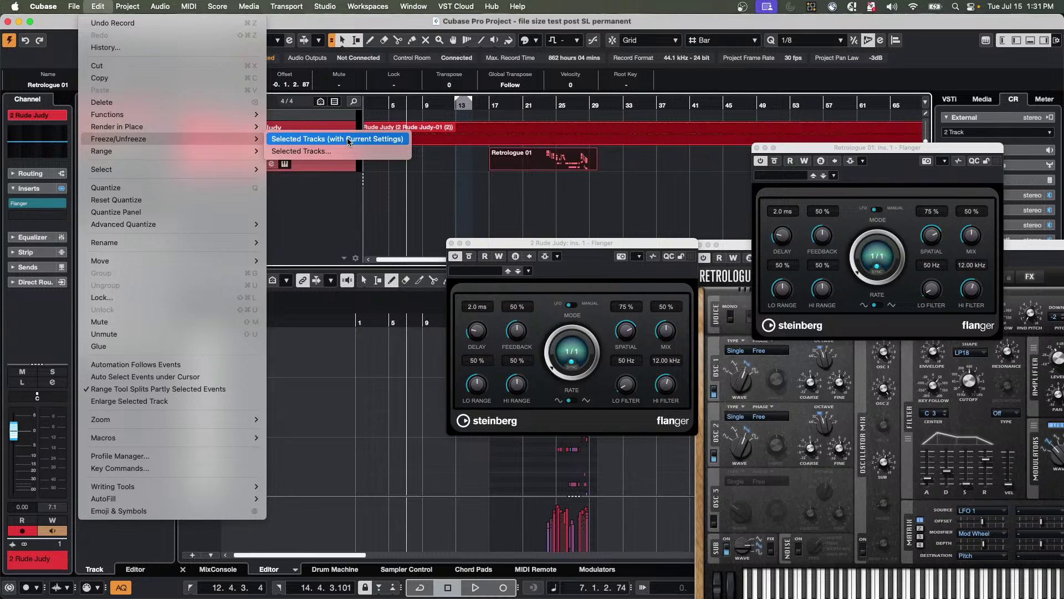
pyautogui.click(349, 142)
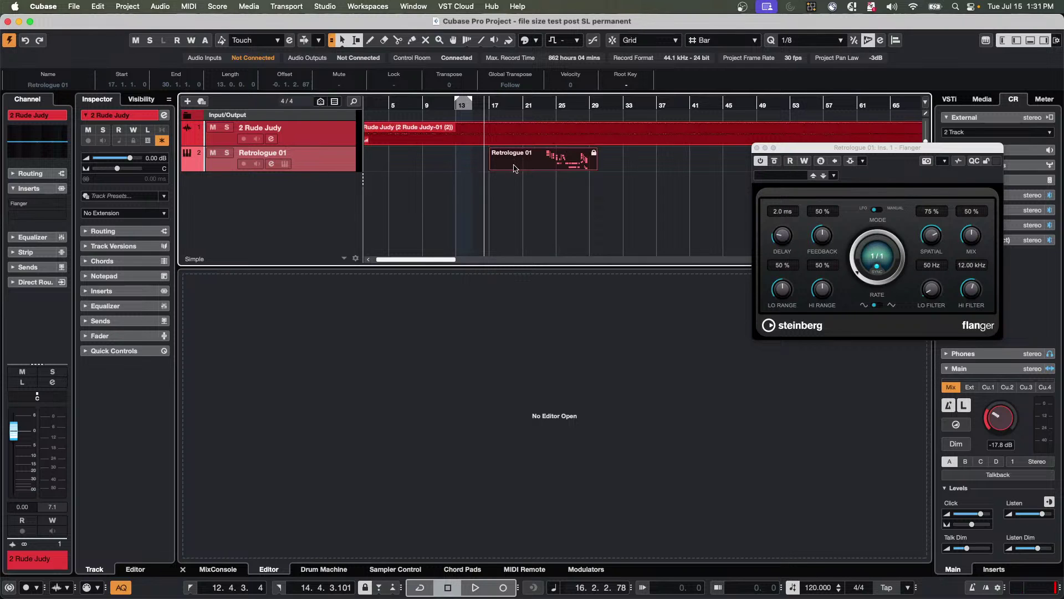
# Verify the frozen Retrologue 01 part stays locked when dragged or edited, then select 2 Rude Judy.
pyautogui.moveTo(516, 163)
pyautogui.mouseDown()
pyautogui.moveTo(613, 170)
pyautogui.moveTo(537, 162)
pyautogui.mouseUp()
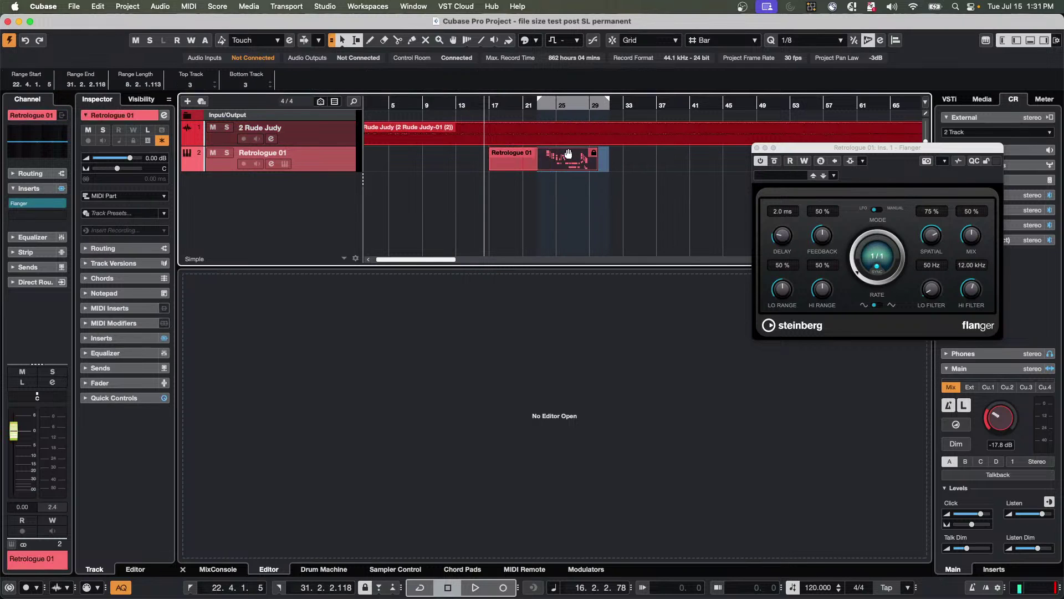
pyautogui.press('super+z')
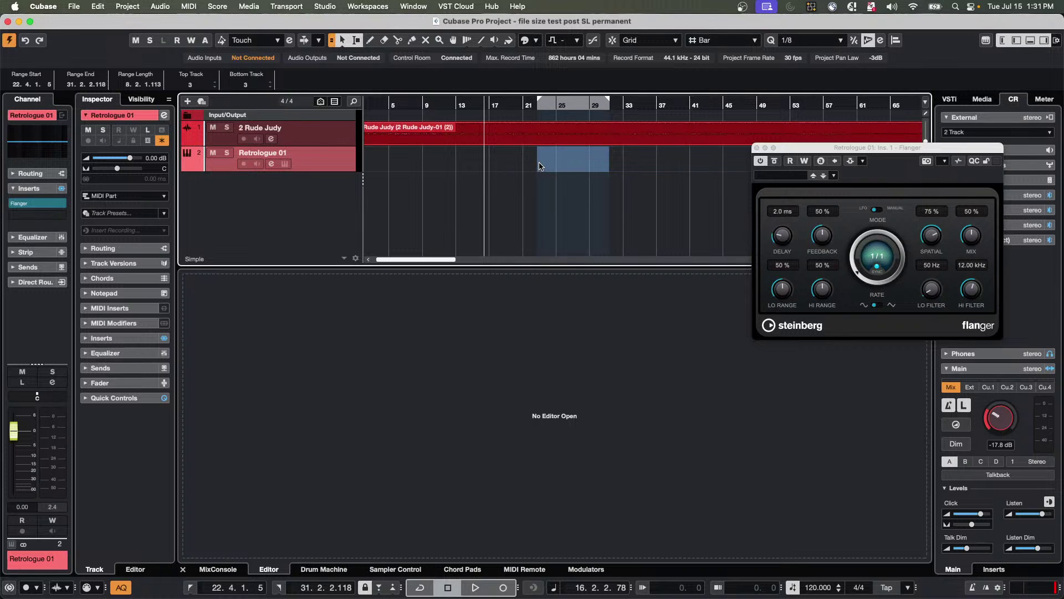
pyautogui.press('super+shift+z')
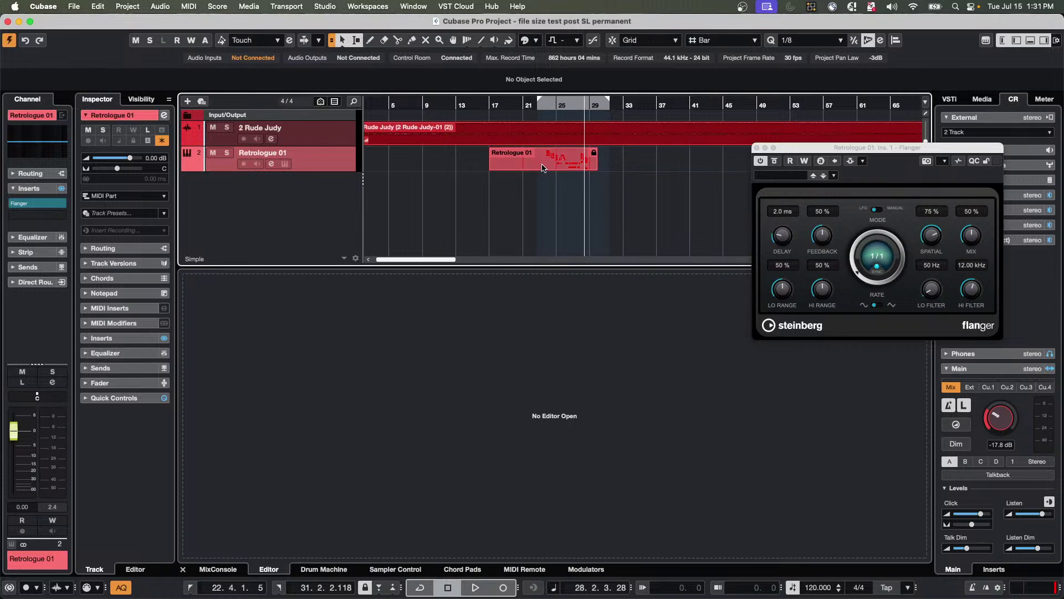
pyautogui.click(542, 167)
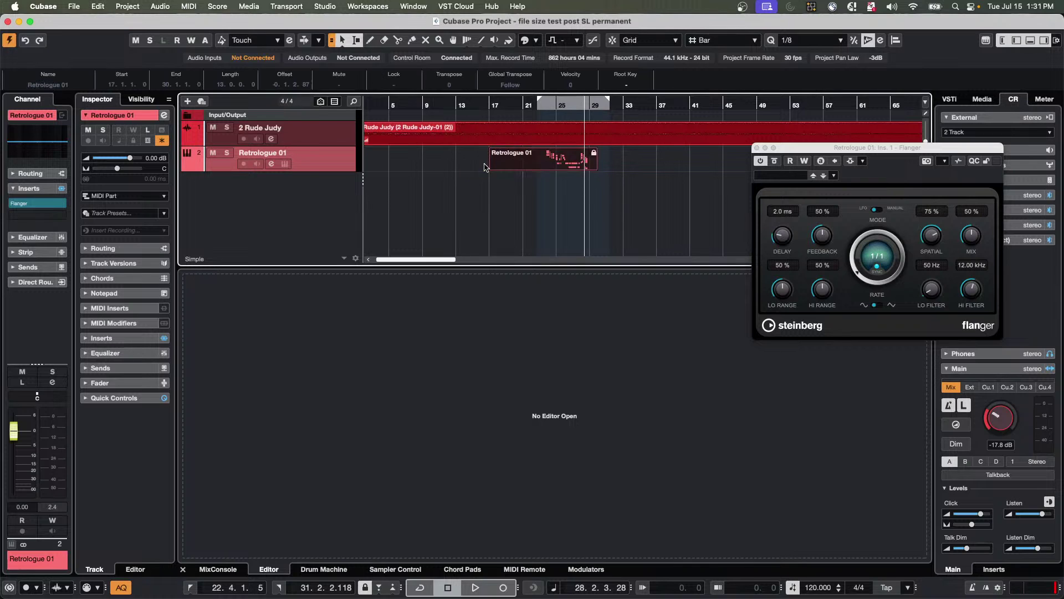
pyautogui.click(534, 139)
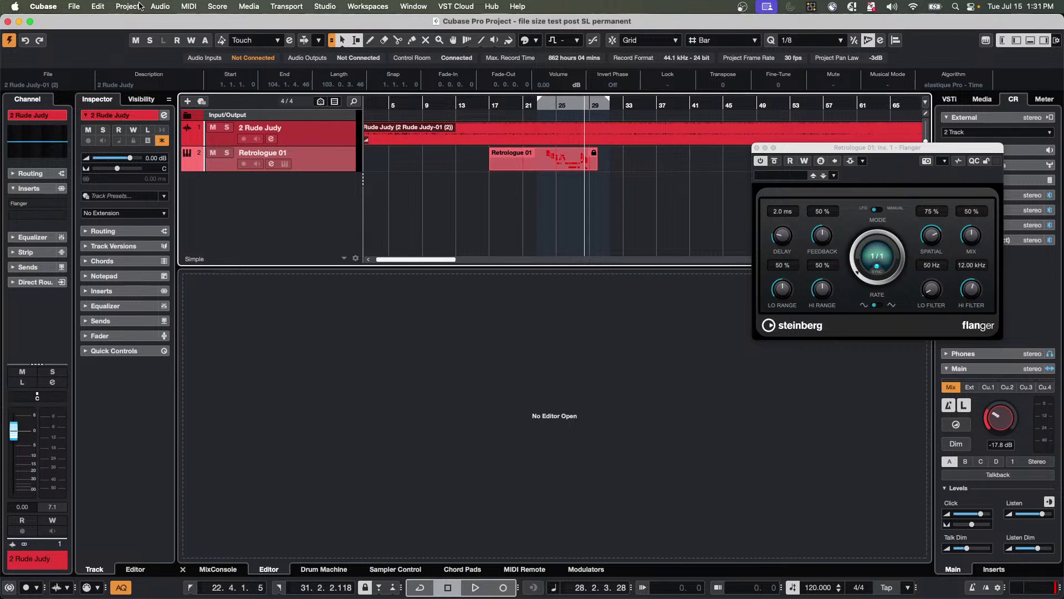
pyautogui.click(102, 6)
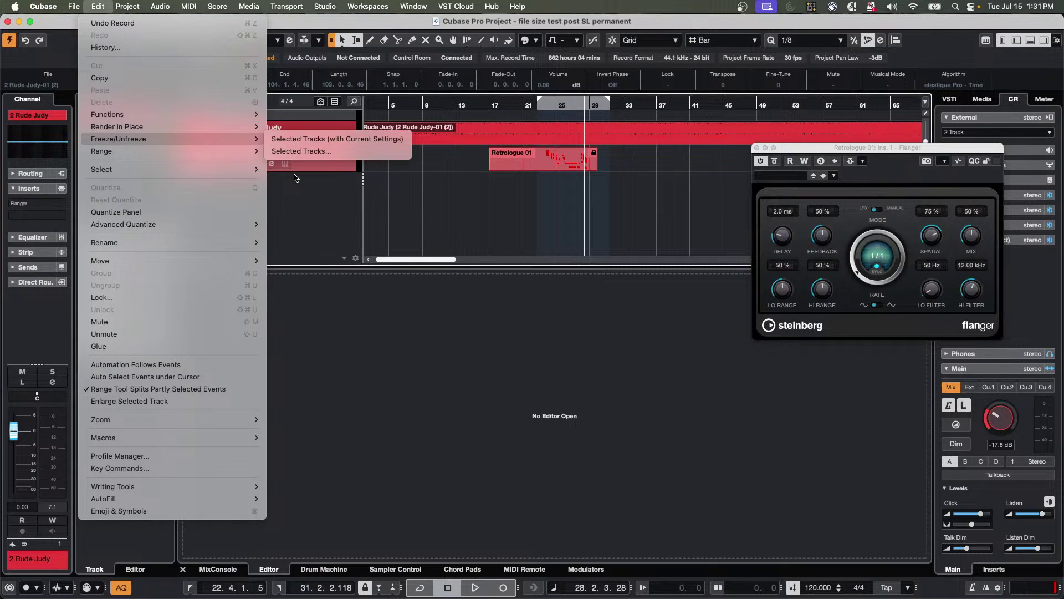
# Unfreeze the selected track, choosing Delete Freeze Files.
pyautogui.click(304, 151)
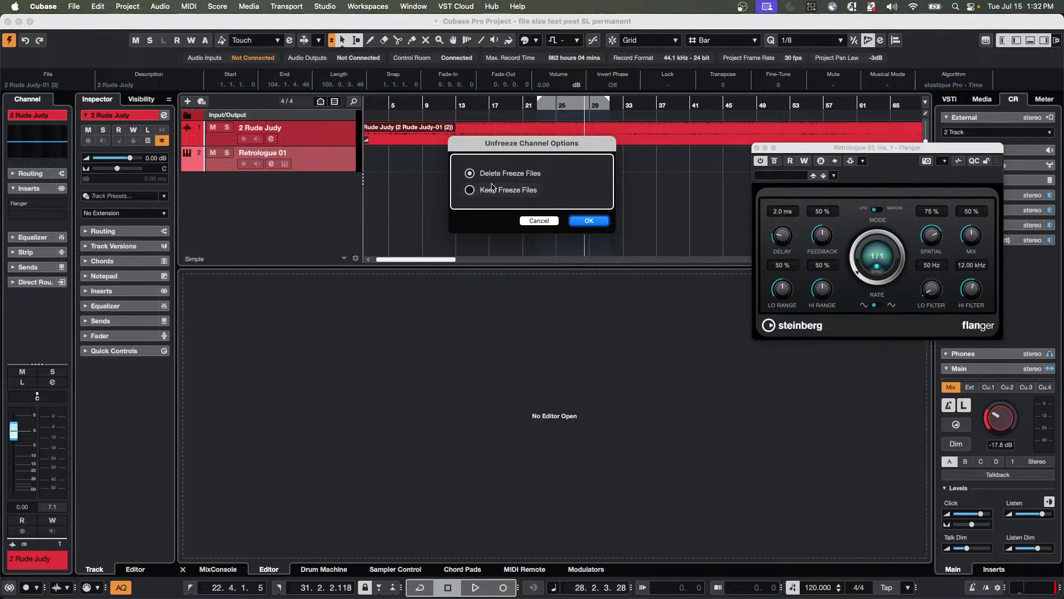
pyautogui.moveTo(507, 145); pyautogui.dragTo(518, 213)
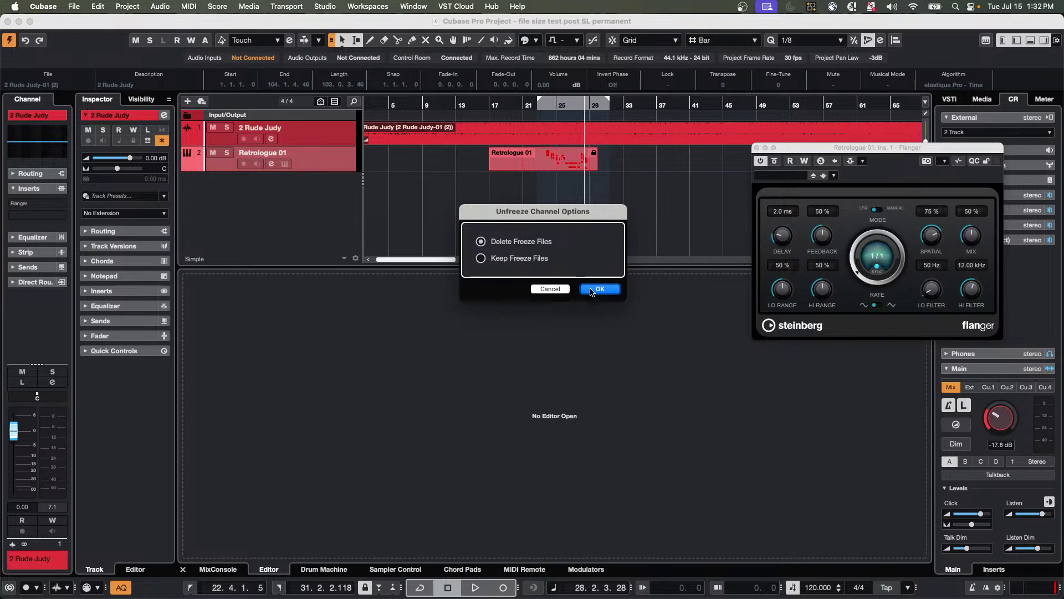
pyautogui.click(592, 289)
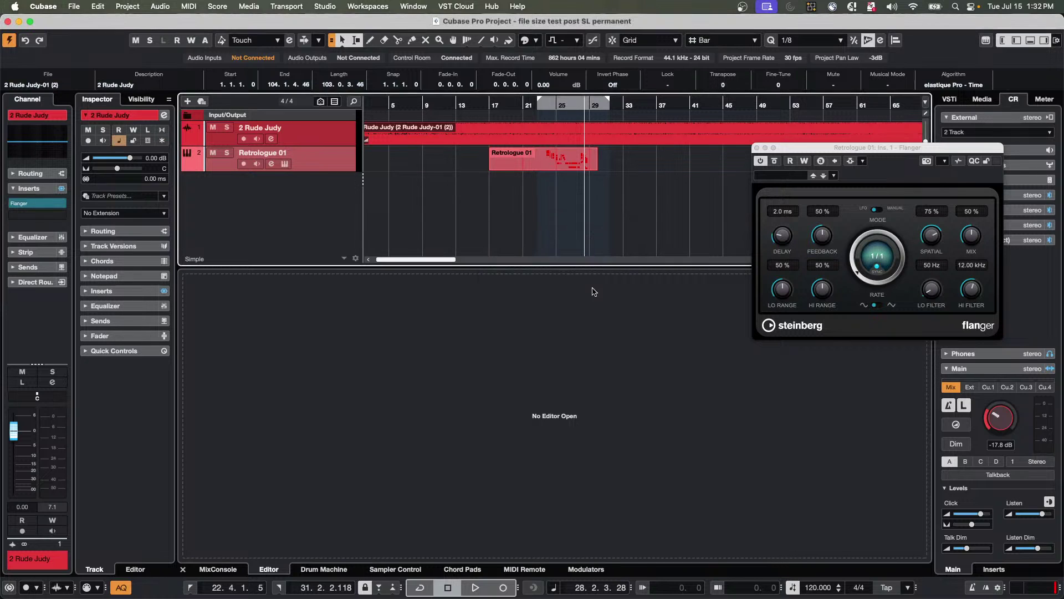
# Check the Edit menu without choosing anything, then select the 2 Rude Judy track.
pyautogui.click(110, 8)
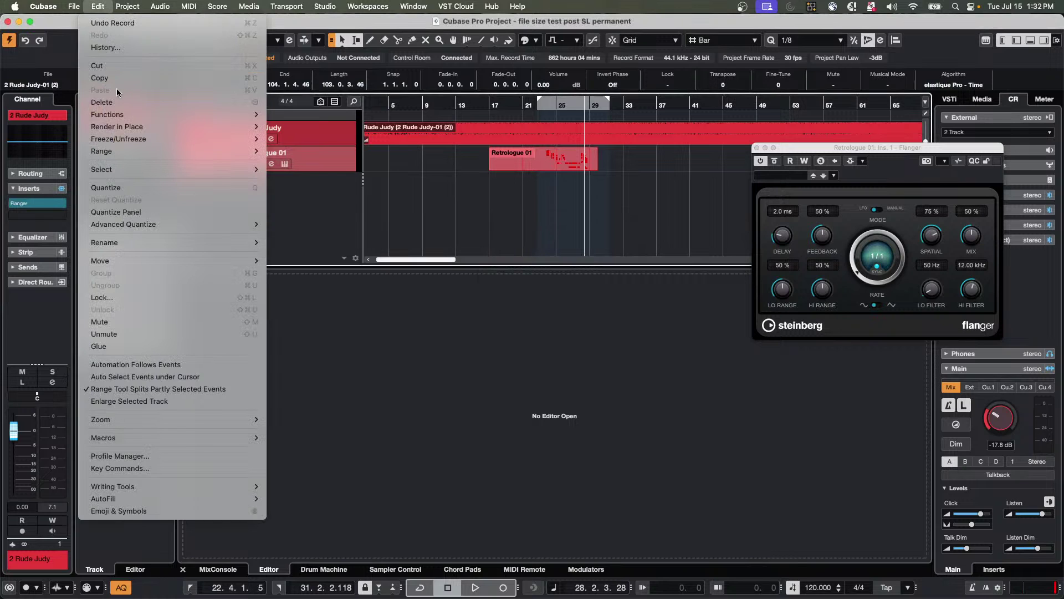
pyautogui.moveTo(148, 138)
pyautogui.click(258, 187)
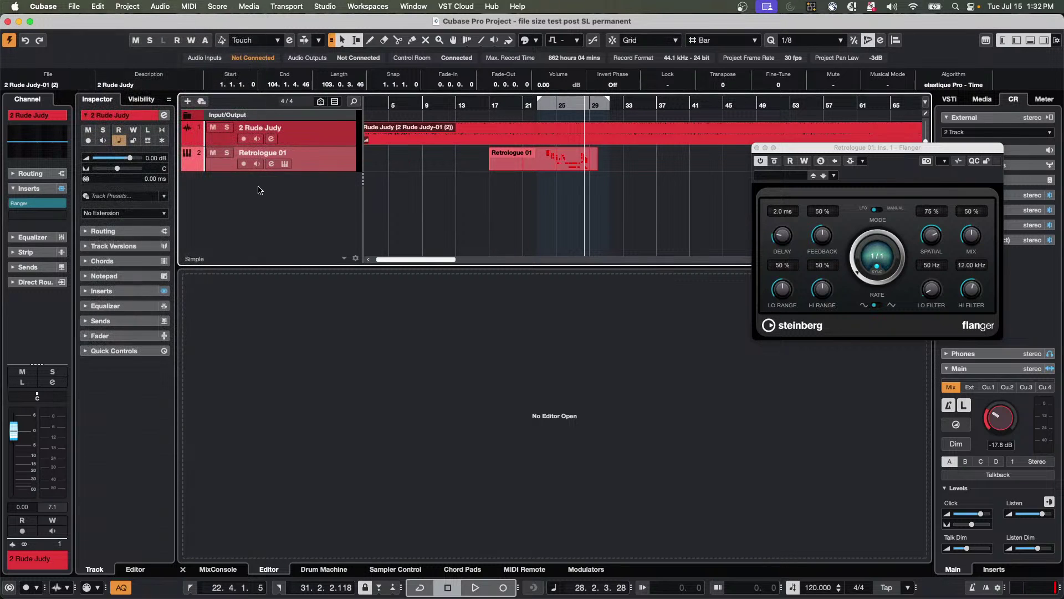
pyautogui.click(322, 139)
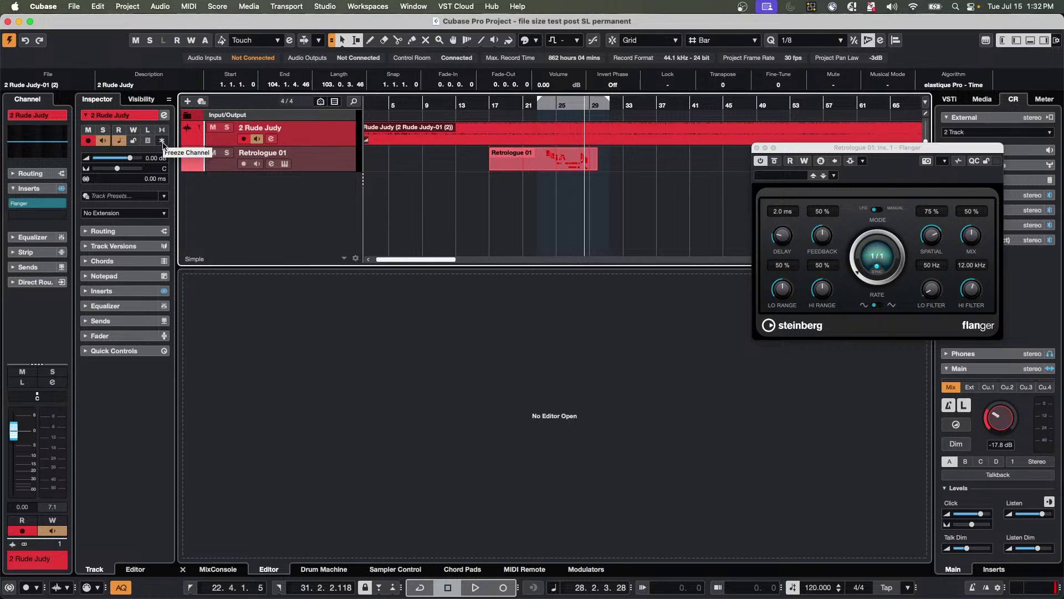
# Select the Retrologue 01 track to show its Flanger insert and channel settings.
pyautogui.click(326, 163)
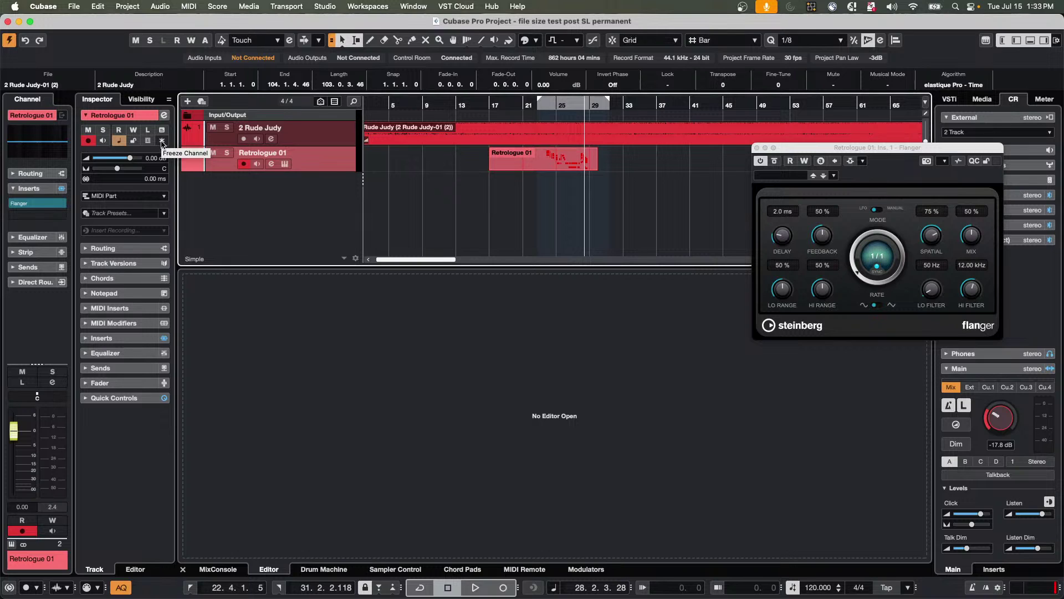
# Add a new HALion Sonic instrument track.
pyautogui.rightClick(255, 187)
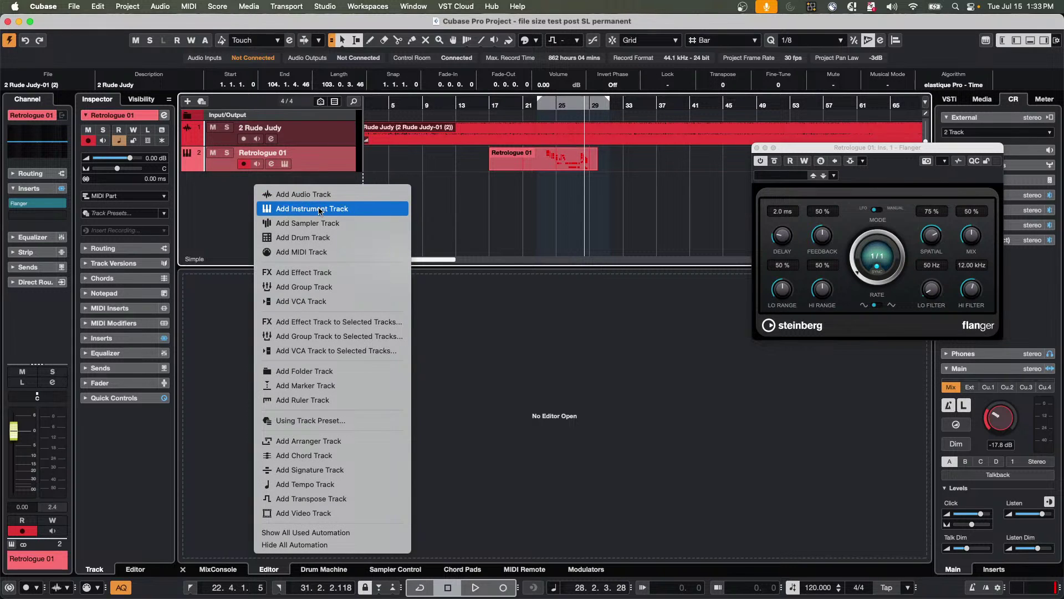
pyautogui.click(320, 209)
pyautogui.click(567, 200)
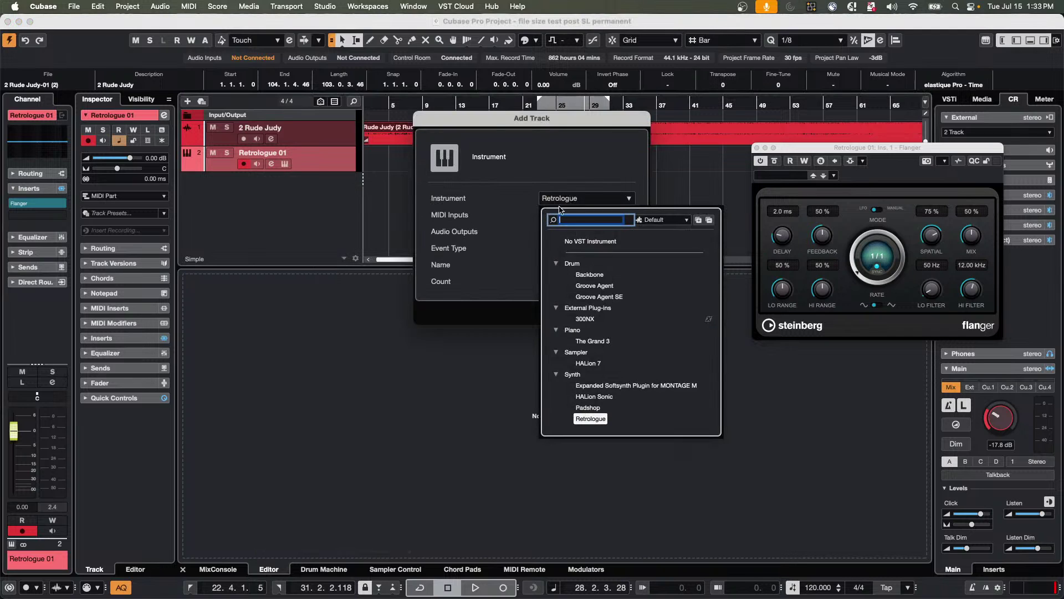
pyautogui.click(593, 397)
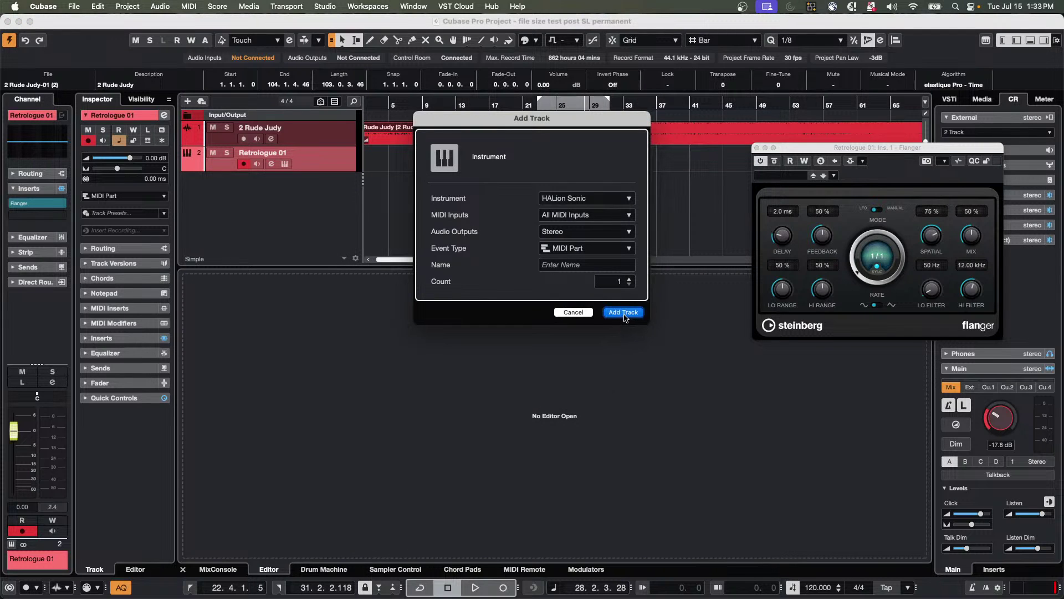
pyautogui.click(623, 312)
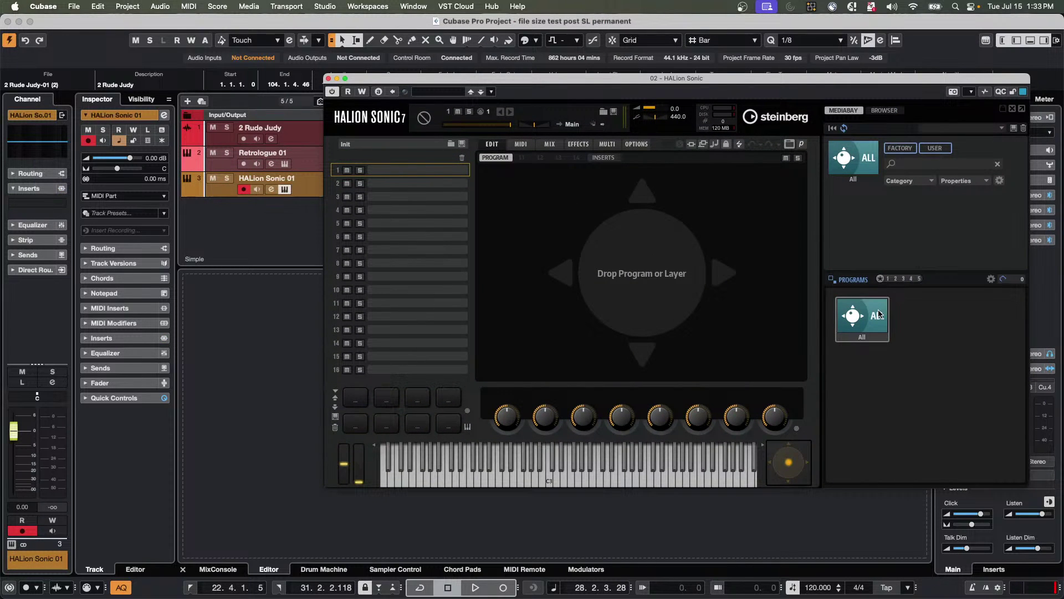
# Load the Amped Elektra program Ballad Times into HALion Sonic's slot 1.
pyautogui.click(878, 314)
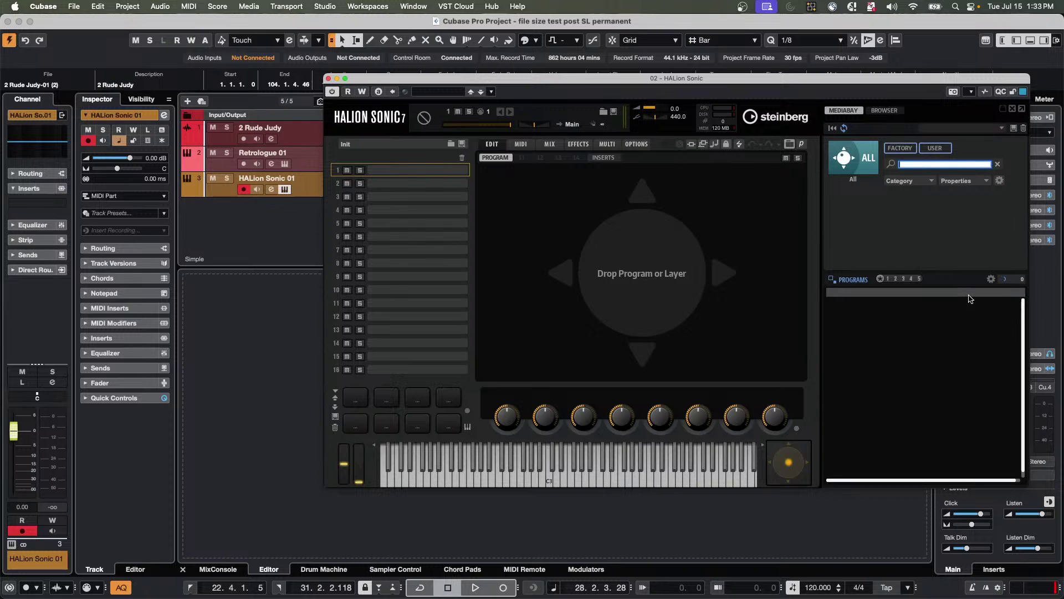
pyautogui.click(861, 160)
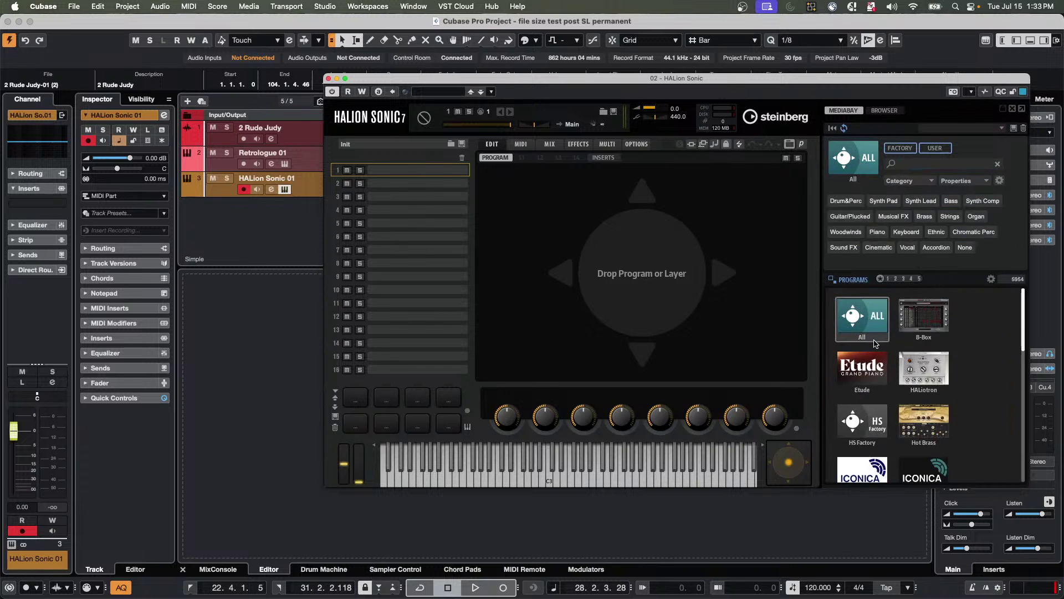
pyautogui.click(921, 319)
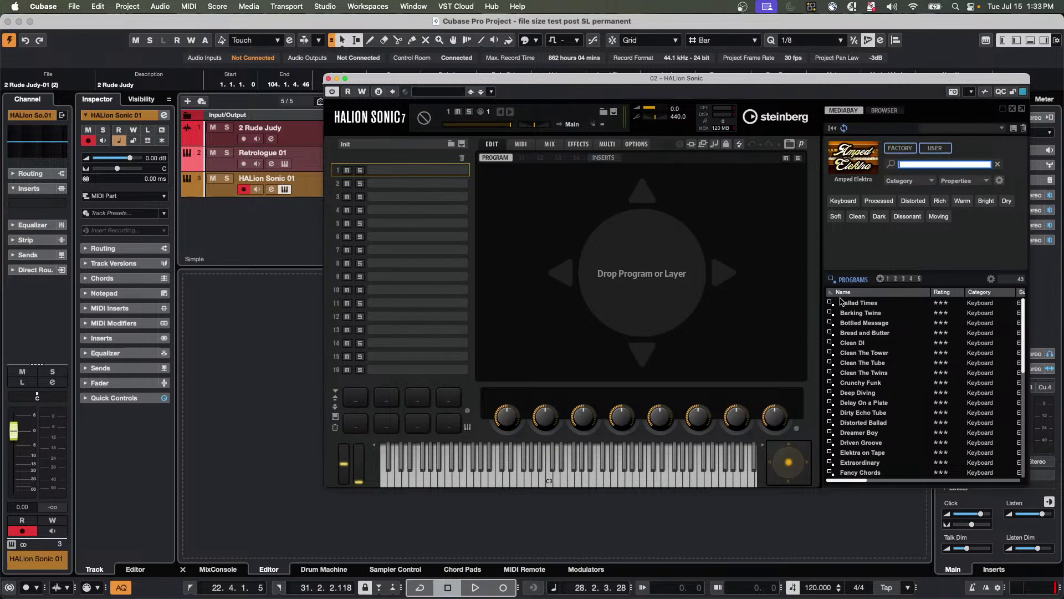
pyautogui.doubleClick(846, 303)
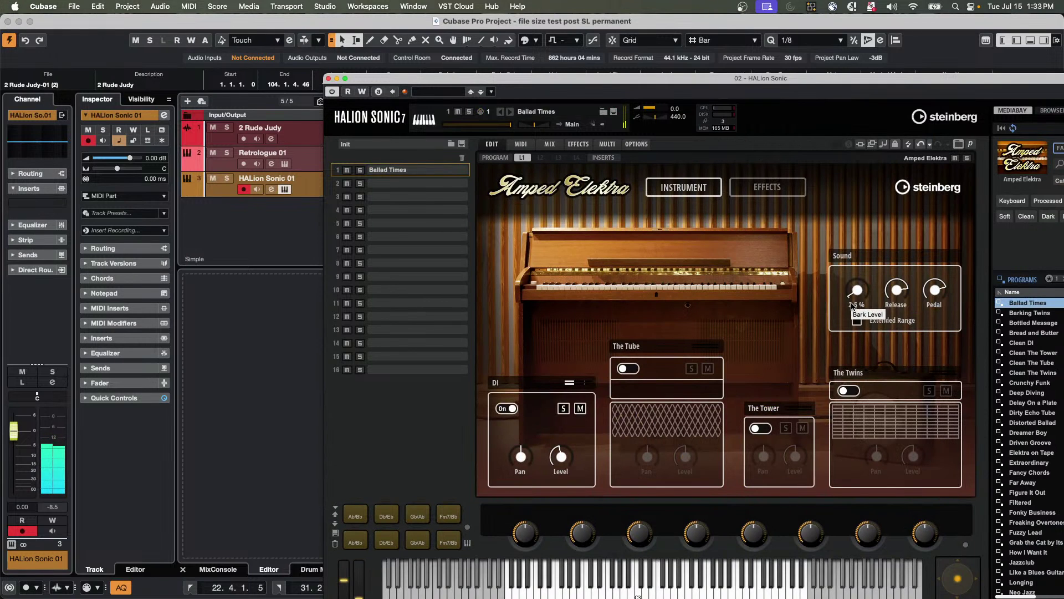
# Raise the Control Room monitor volume to 1.19 dB and close the HALion Sonic window.
pyautogui.moveTo(839, 83); pyautogui.dragTo(603, 68)
pyautogui.moveTo(1007, 418); pyautogui.dragTo(1007, 384)
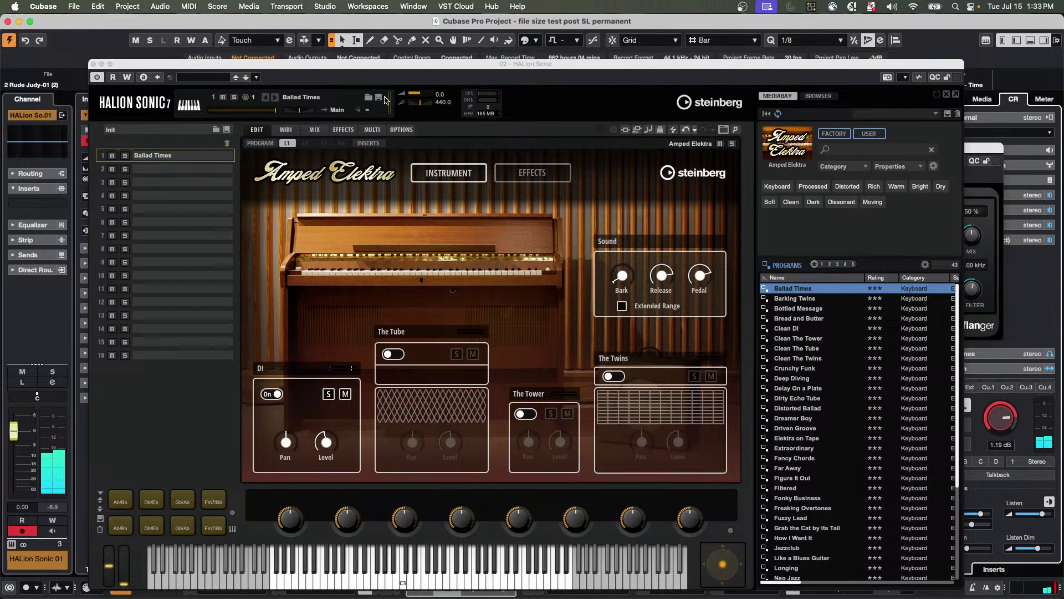
pyautogui.click(93, 64)
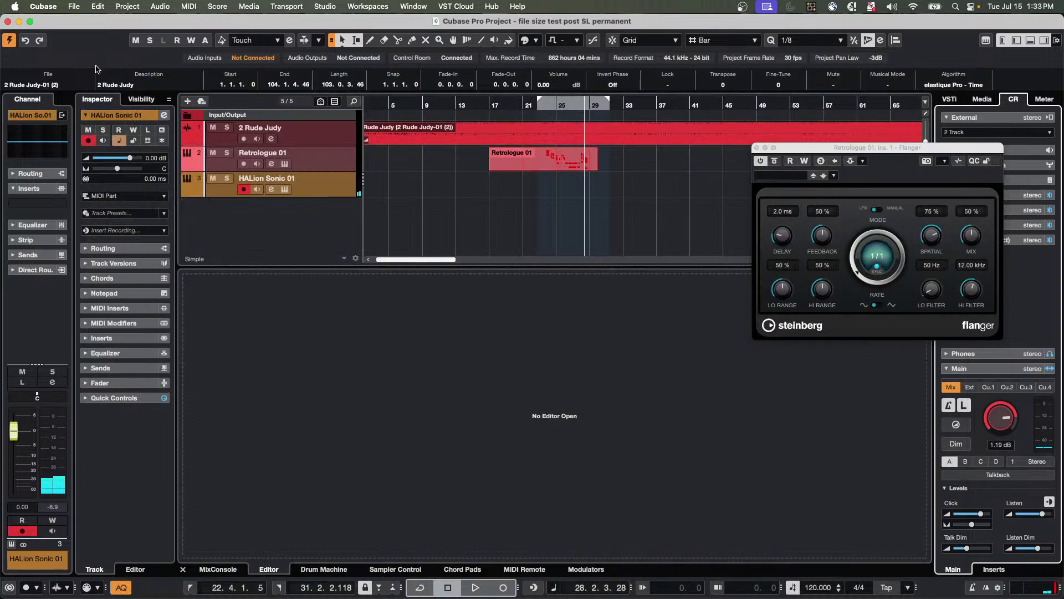
# Add a new Padshop instrument track.
pyautogui.rightClick(265, 198)
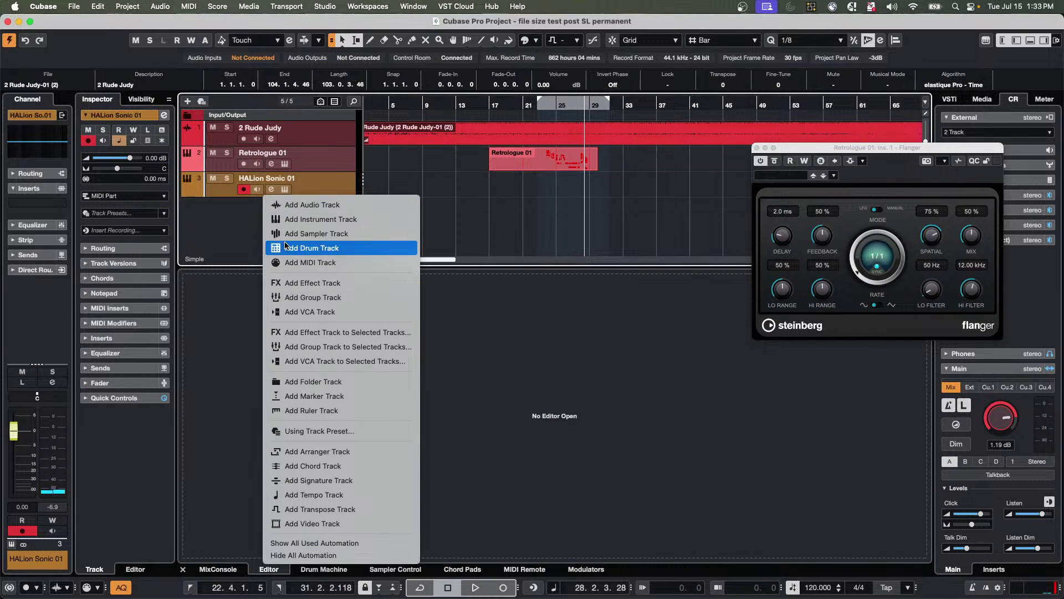
pyautogui.click(300, 220)
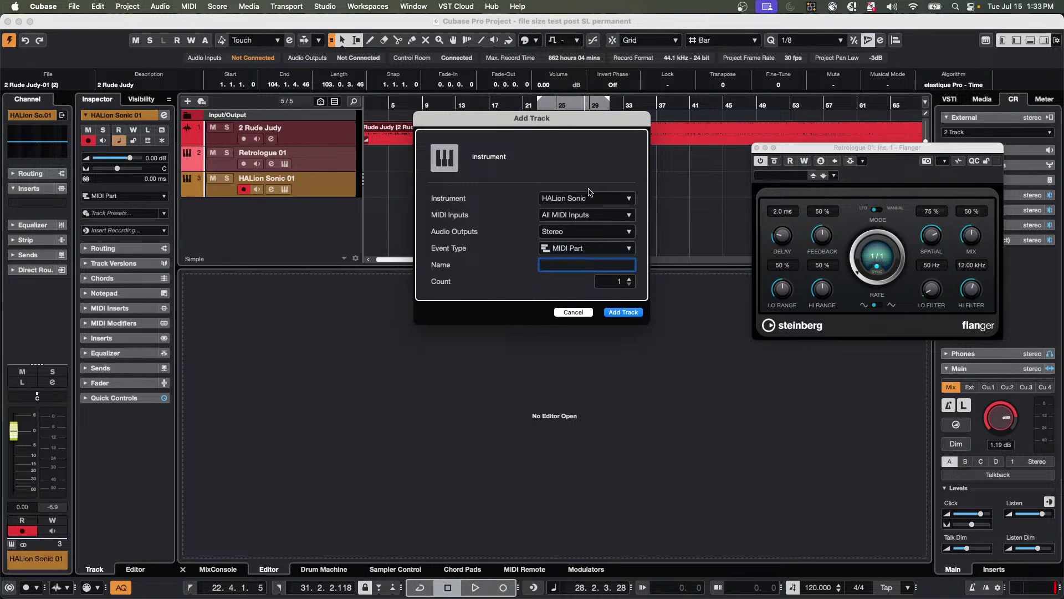
pyautogui.click(590, 200)
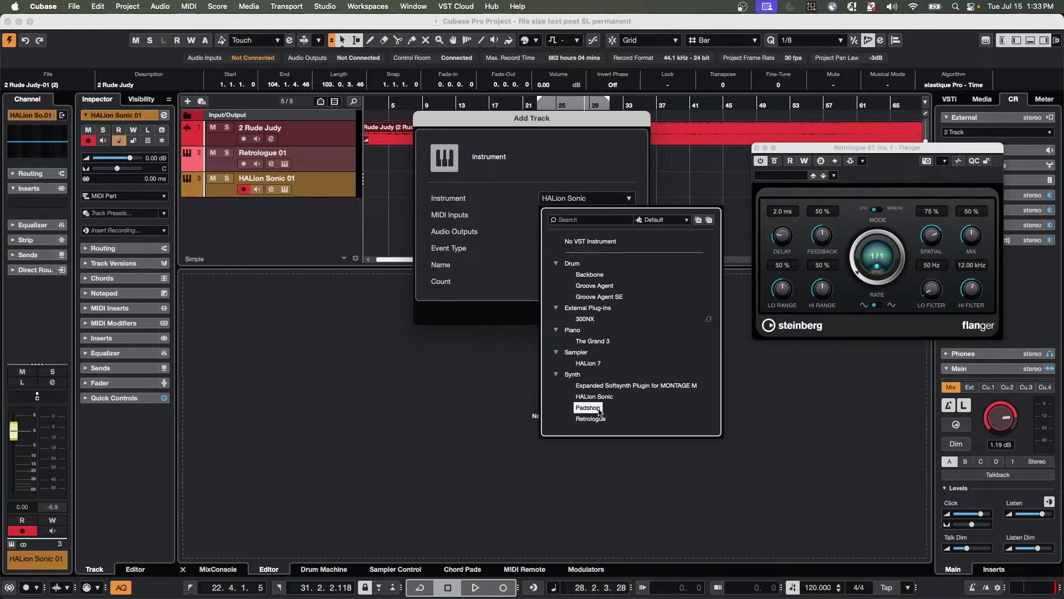
pyautogui.click(588, 407)
pyautogui.click(631, 315)
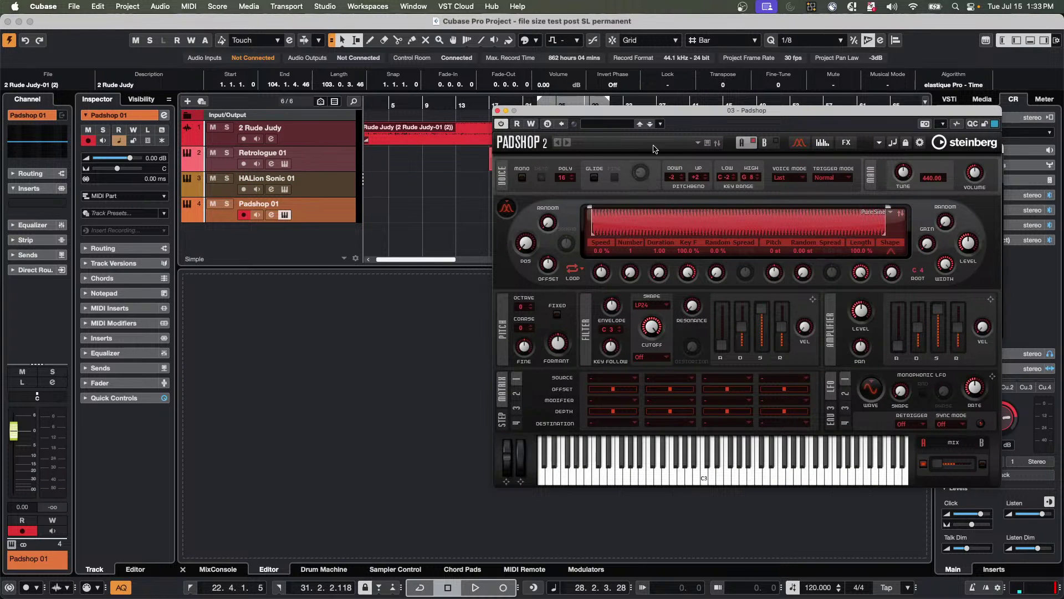
# Load Bat Cave, then the Granular Guitars preset Alien Allen Wrench into Padshop.
pyautogui.click(616, 127)
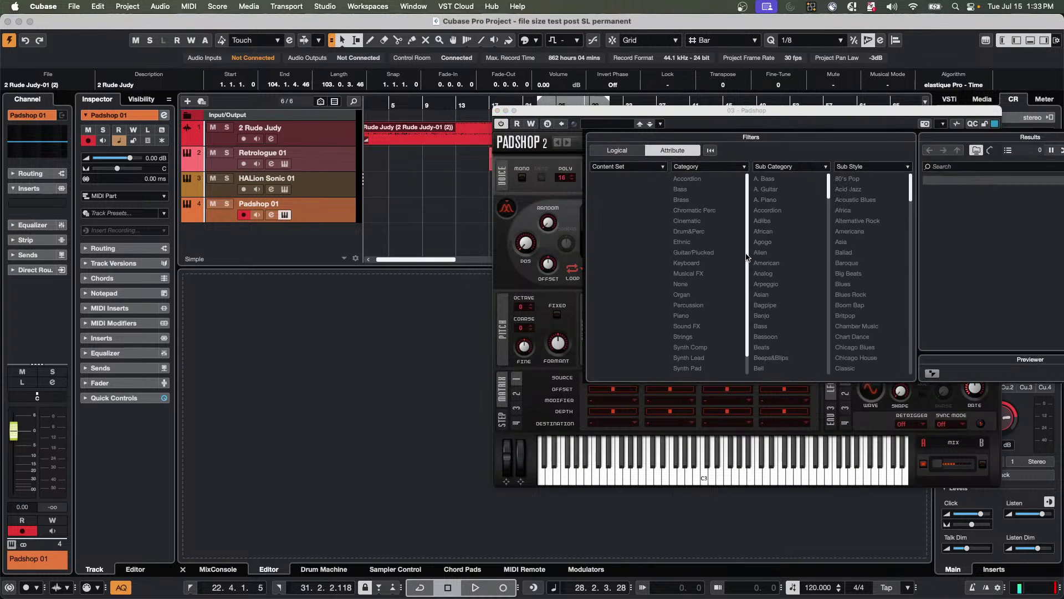
pyautogui.click(945, 275)
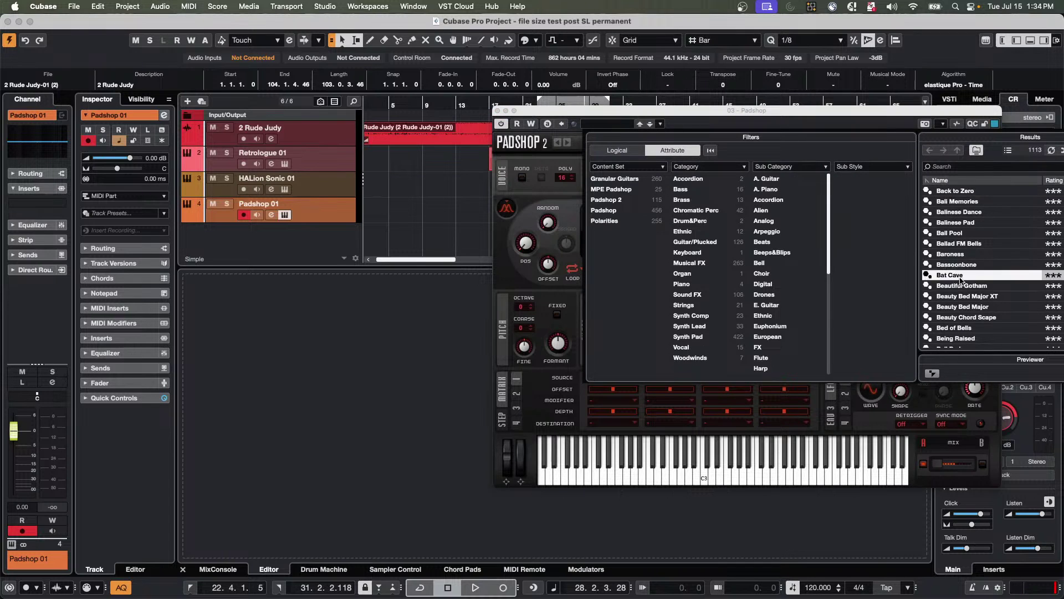
pyautogui.doubleClick(945, 280)
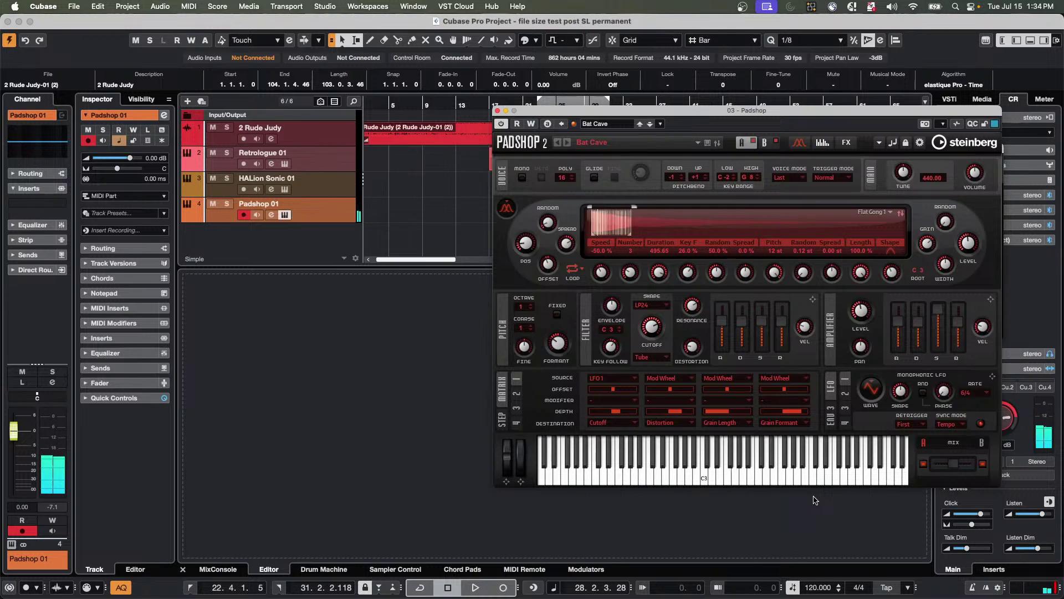
pyautogui.click(698, 145)
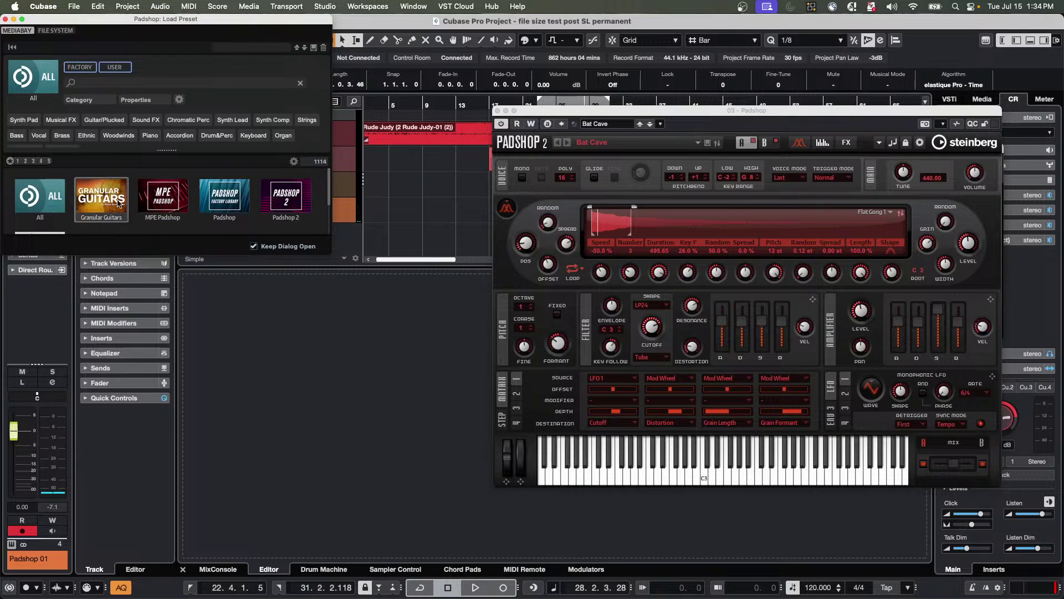
pyautogui.click(118, 203)
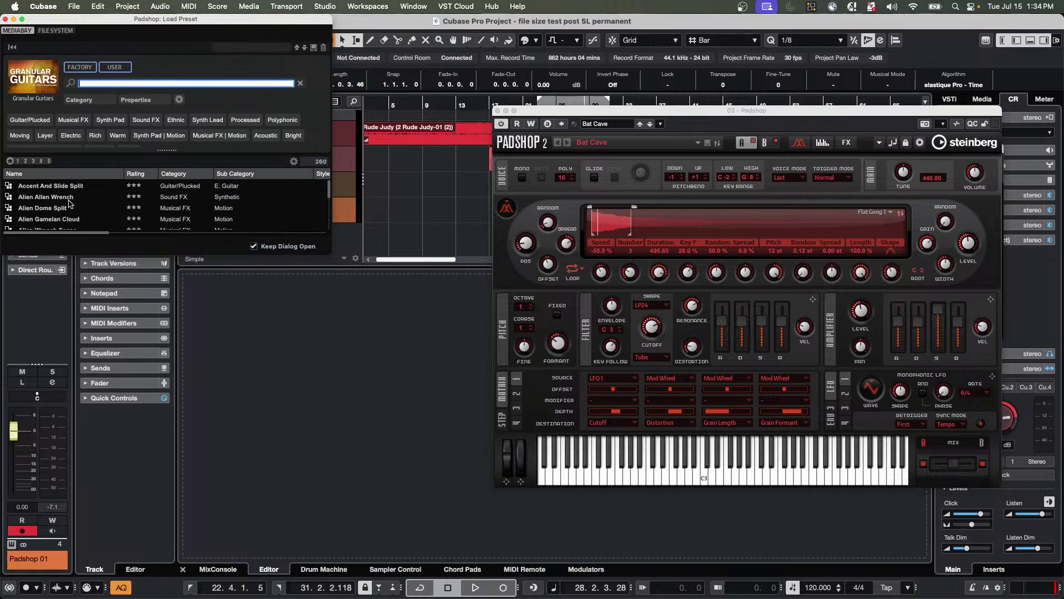
pyautogui.click(70, 197)
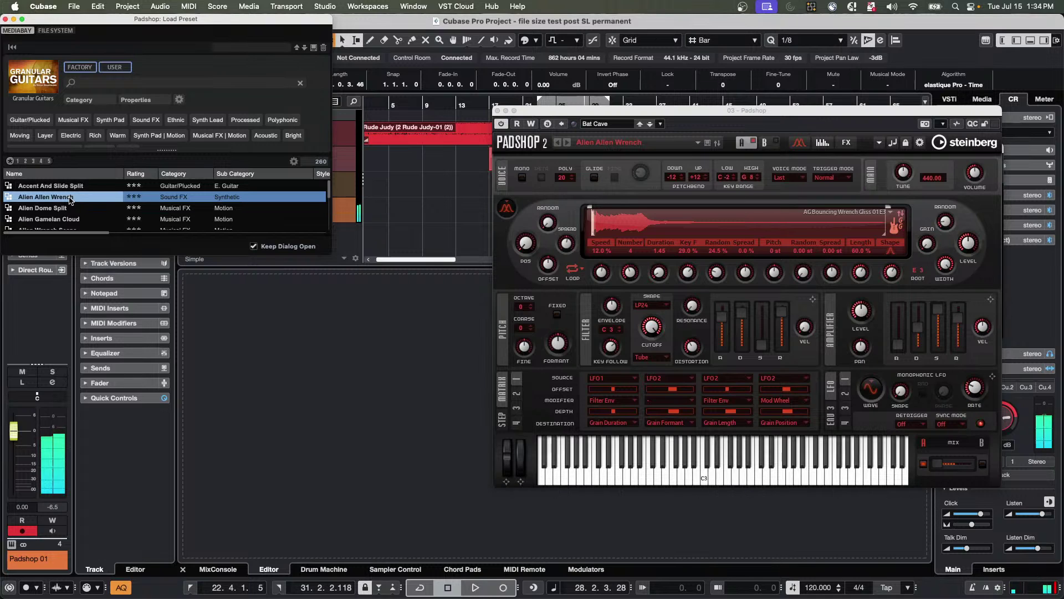
pyautogui.click(5, 19)
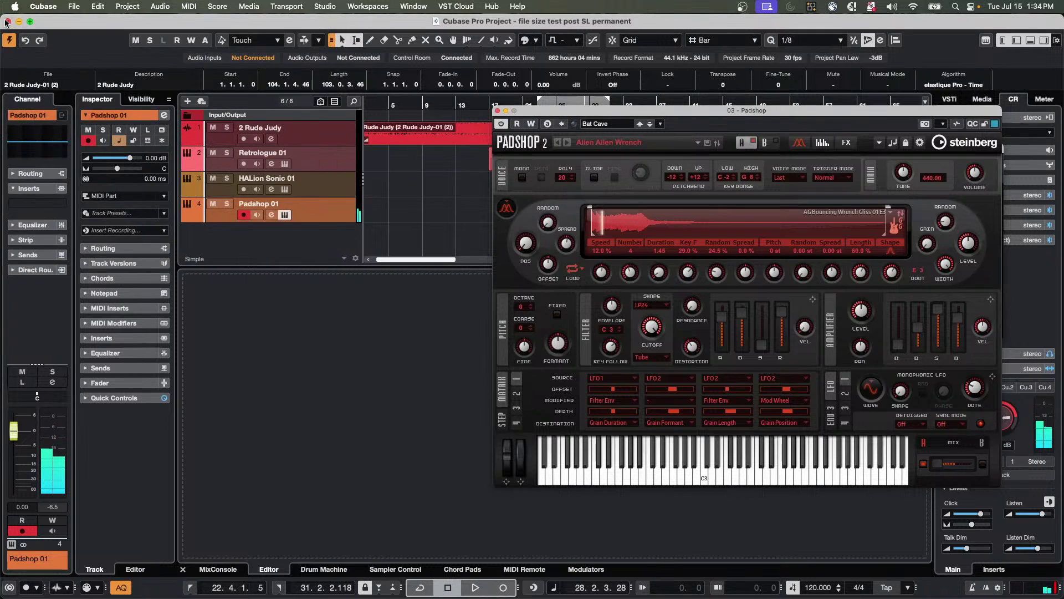
# Set HALion Sonic 01's Input Transformer to Track mode and open its panel.
pyautogui.click(339, 192)
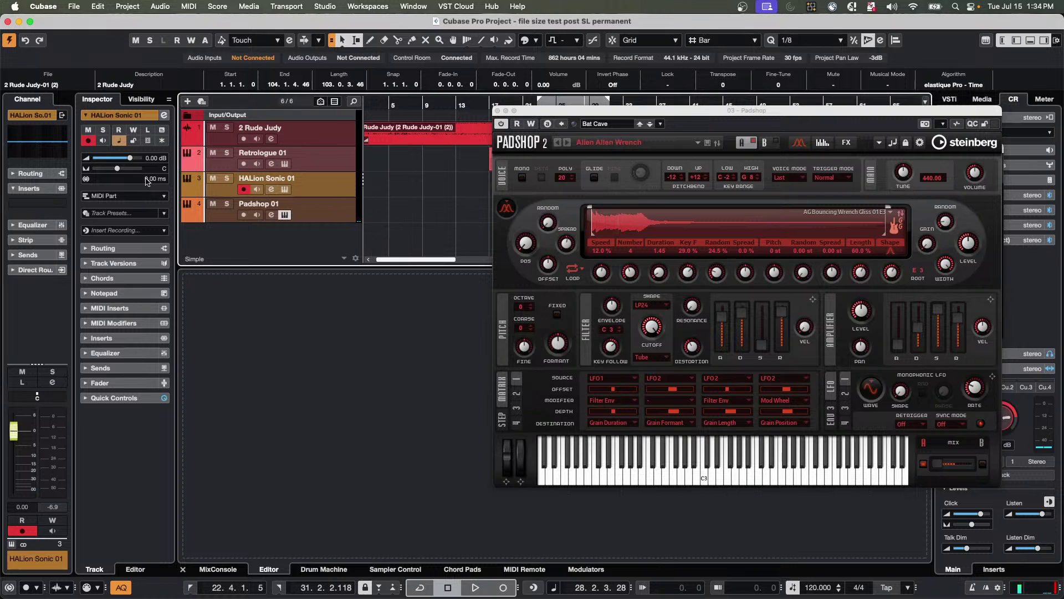
pyautogui.click(123, 249)
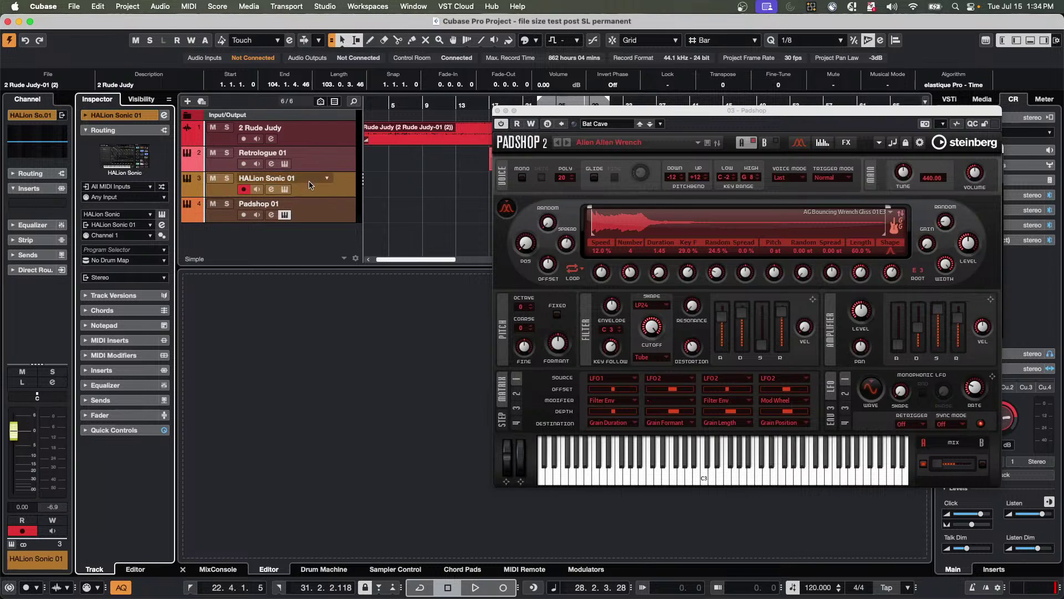
pyautogui.click(162, 186)
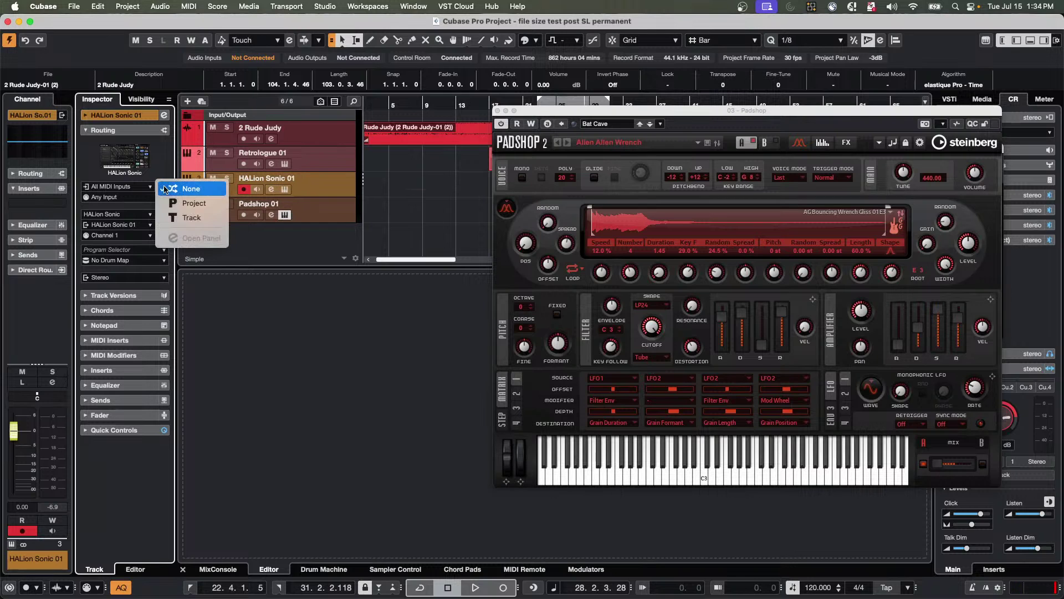
pyautogui.click(175, 217)
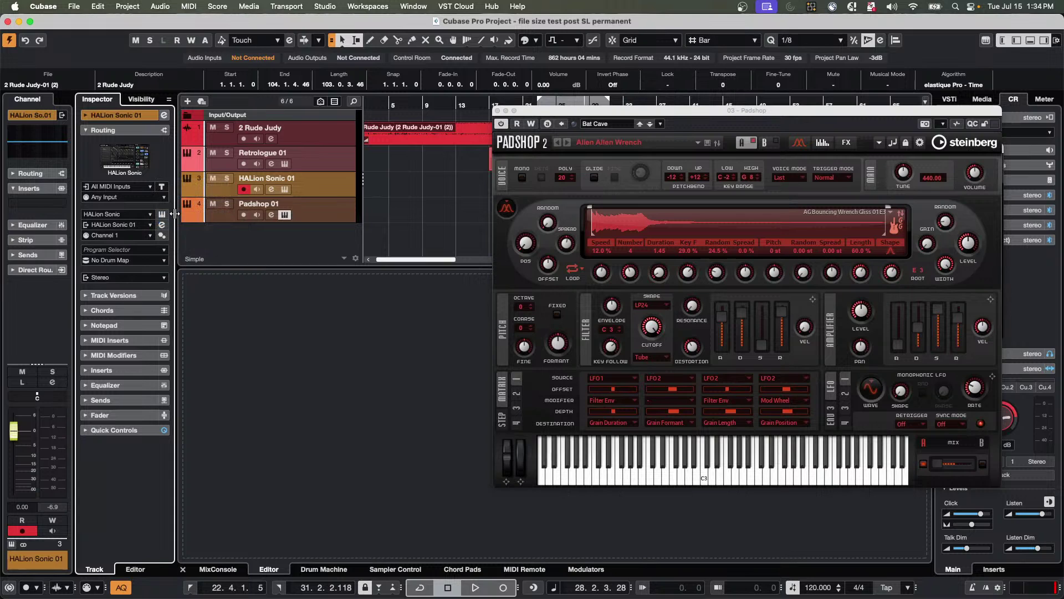
pyautogui.click(162, 187)
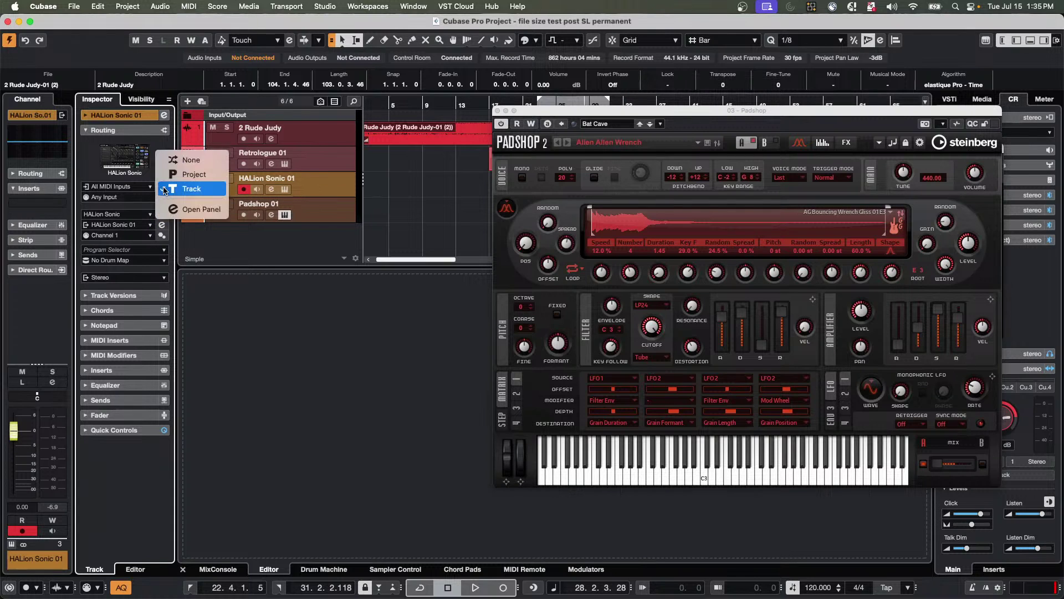
pyautogui.click(201, 209)
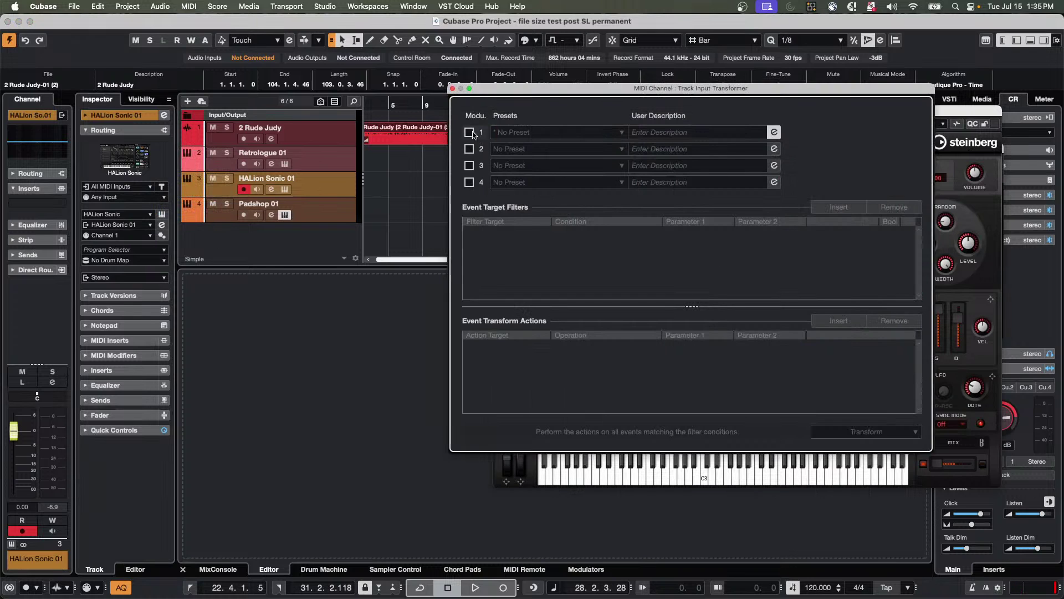
# Enable module 1 in Filter mode and add two conditions, the first Type Is Note.
pyautogui.click(469, 133)
pyautogui.click(870, 432)
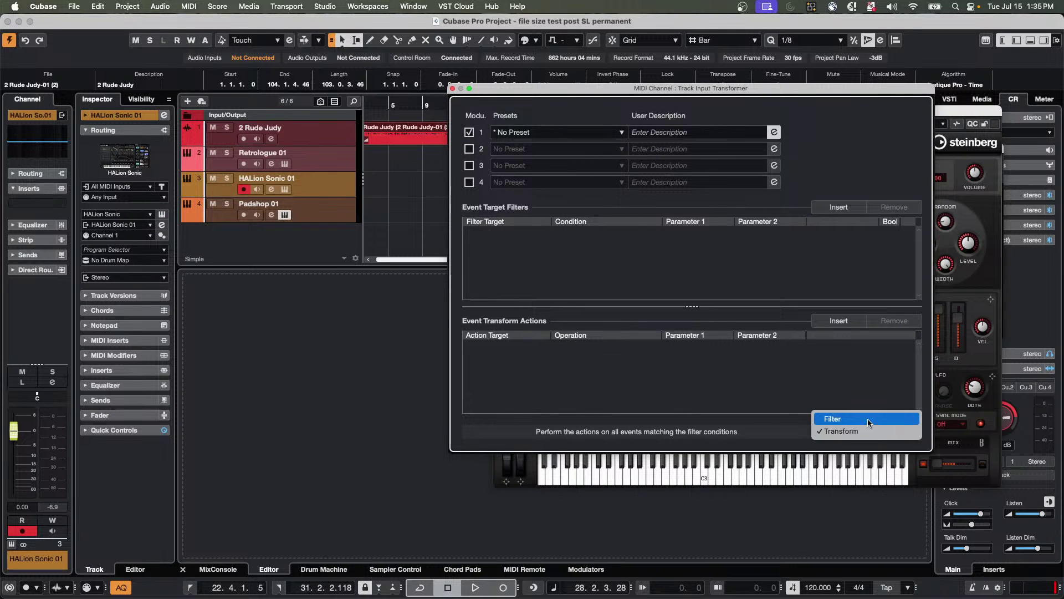
pyautogui.click(868, 430)
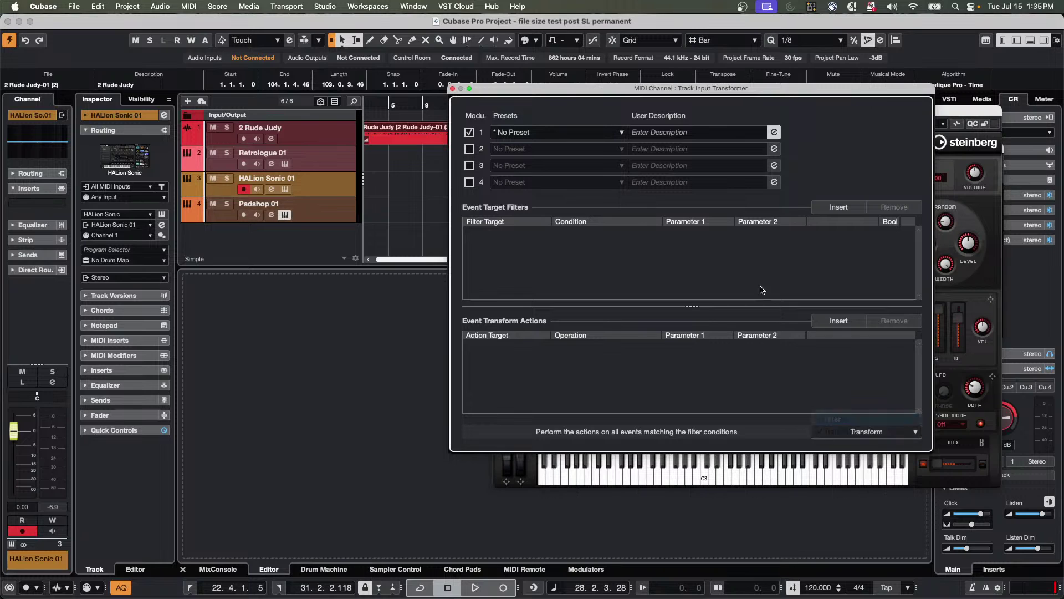
pyautogui.click(839, 207)
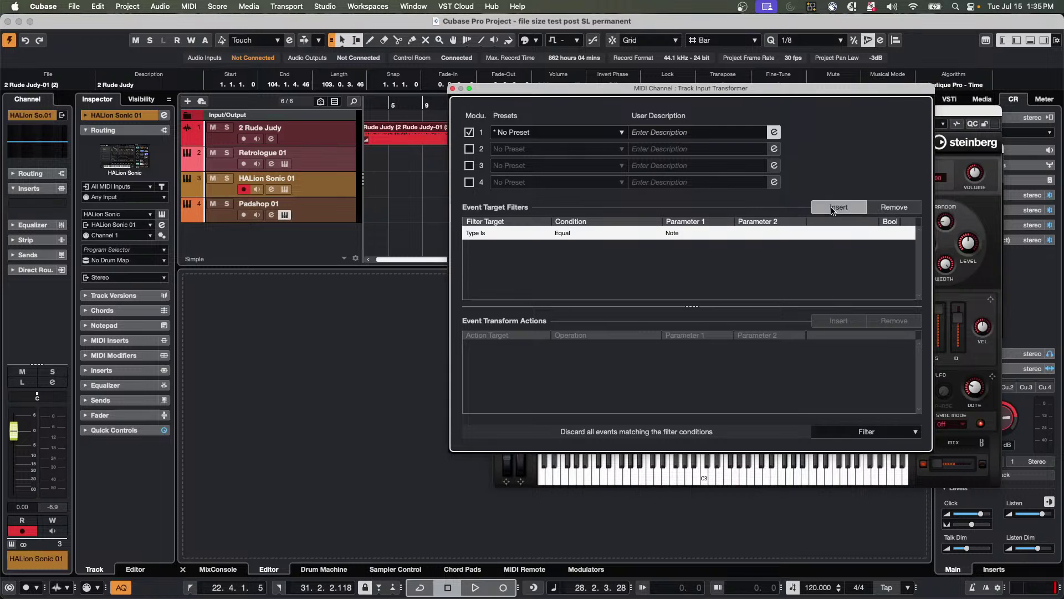
pyautogui.click(839, 207)
# Set the second condition to Pitch Bigger or Equal C3, then reopen the HALion Sonic window.
pyautogui.click(484, 247)
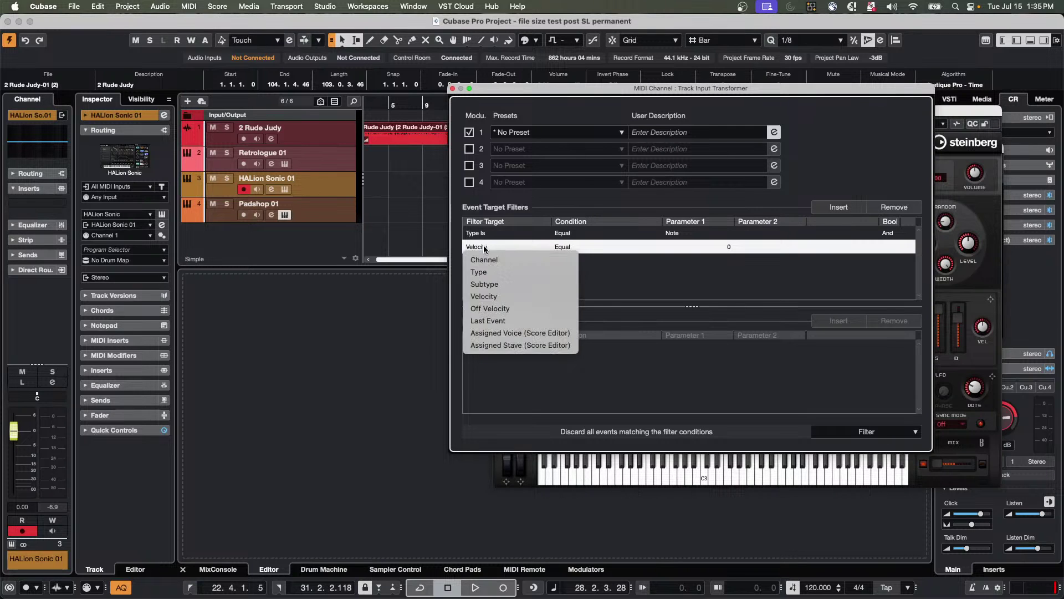
pyautogui.click(484, 284)
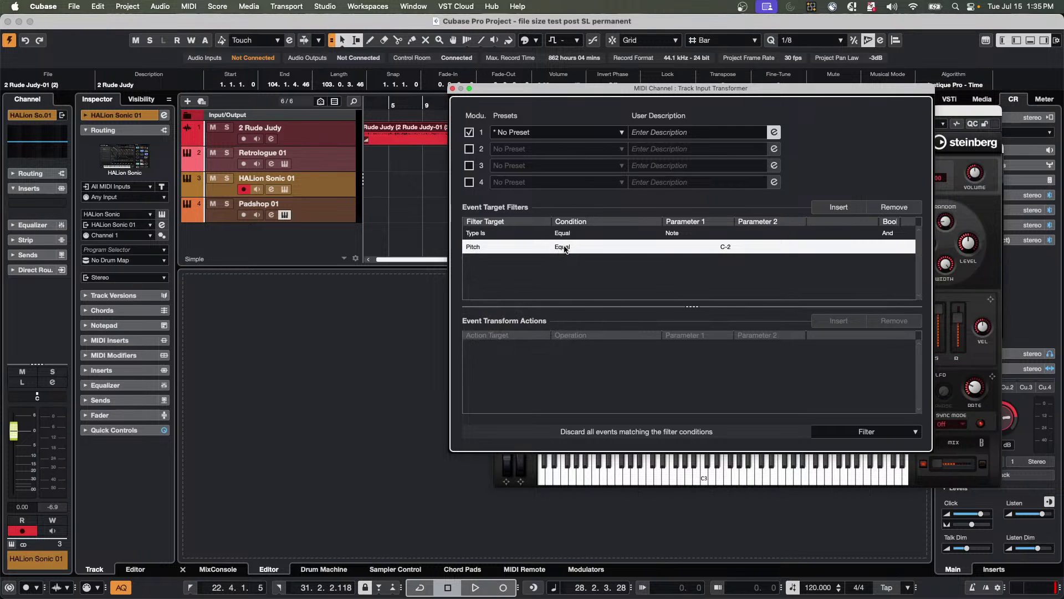
pyautogui.click(565, 249)
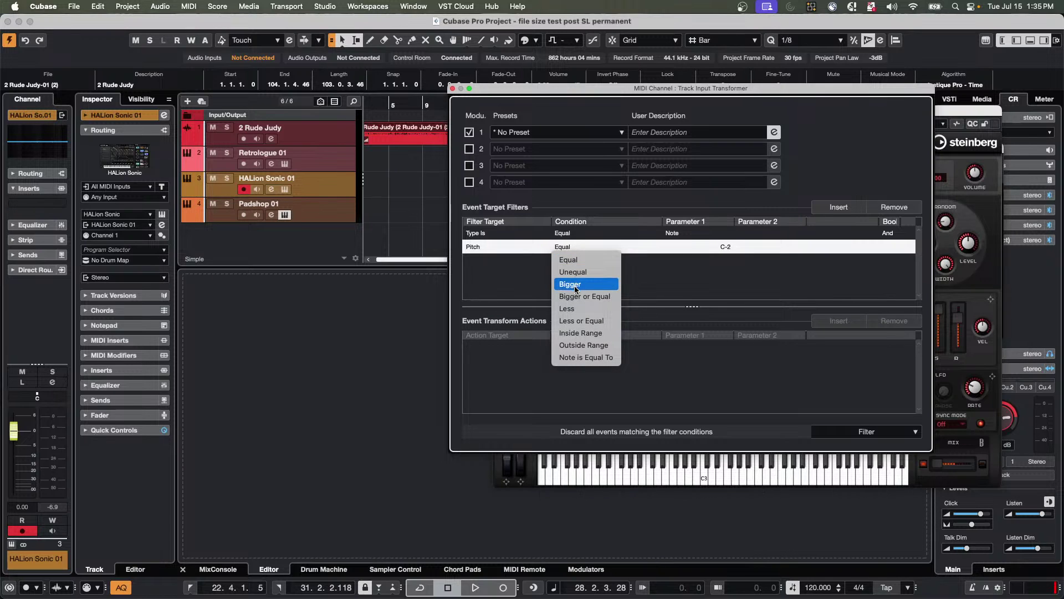
pyautogui.click(587, 320)
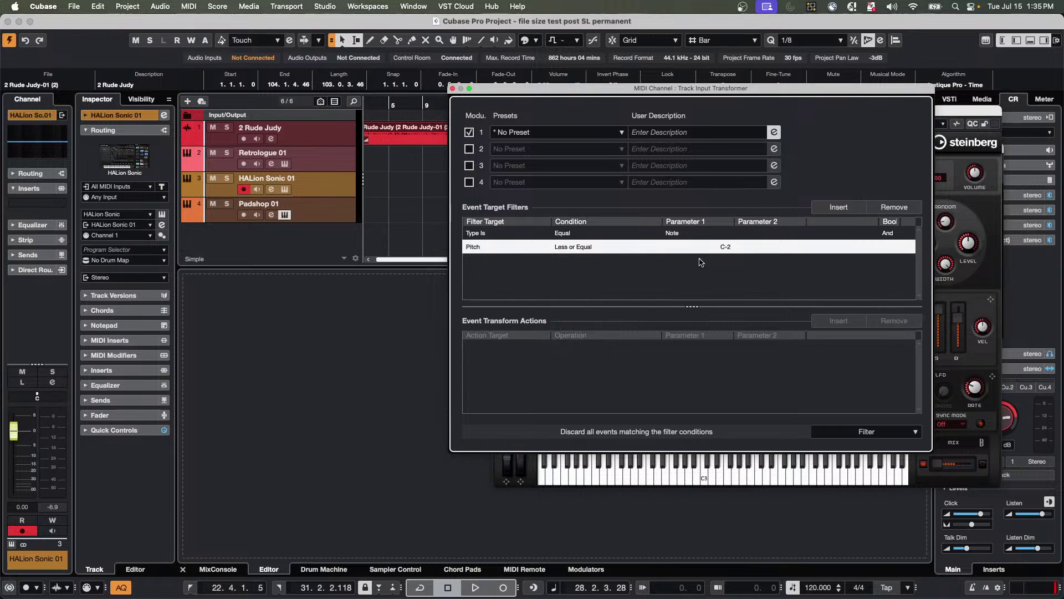
pyautogui.click(723, 253)
pyautogui.click(725, 253)
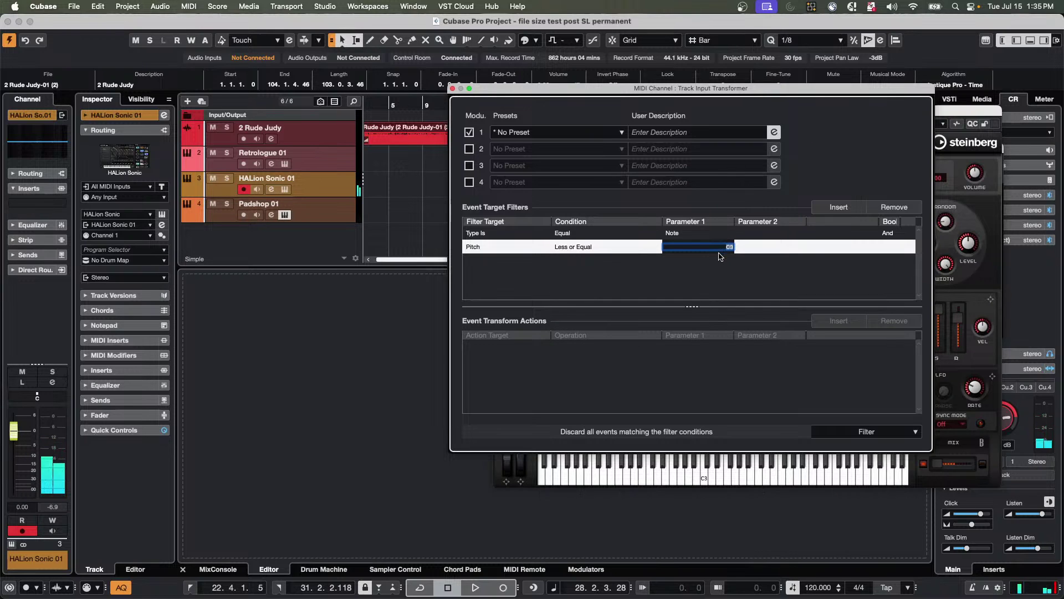
pyautogui.press('Return')
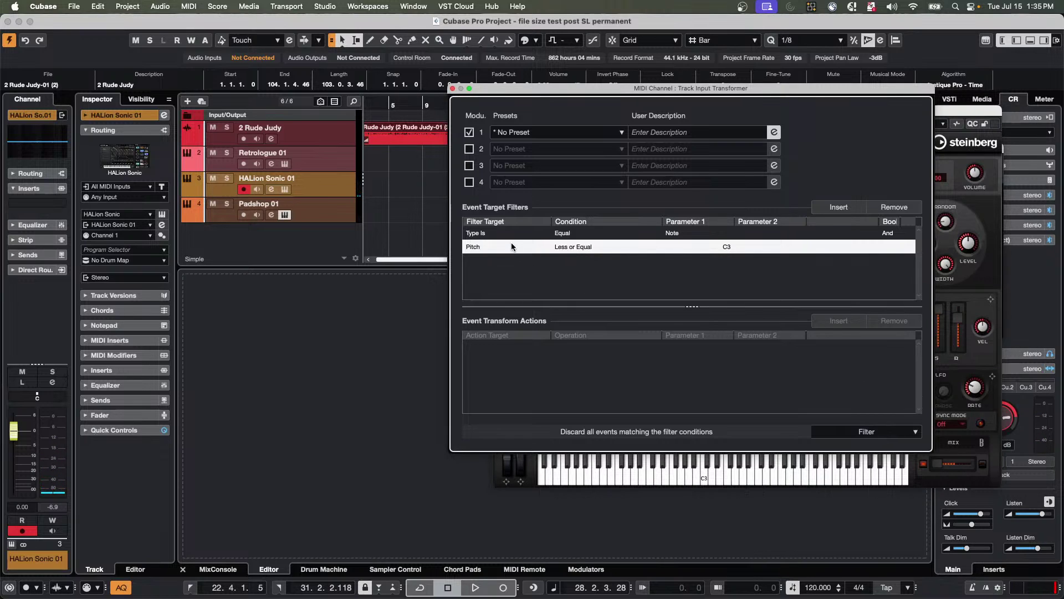
pyautogui.click(571, 247)
pyautogui.click(707, 242)
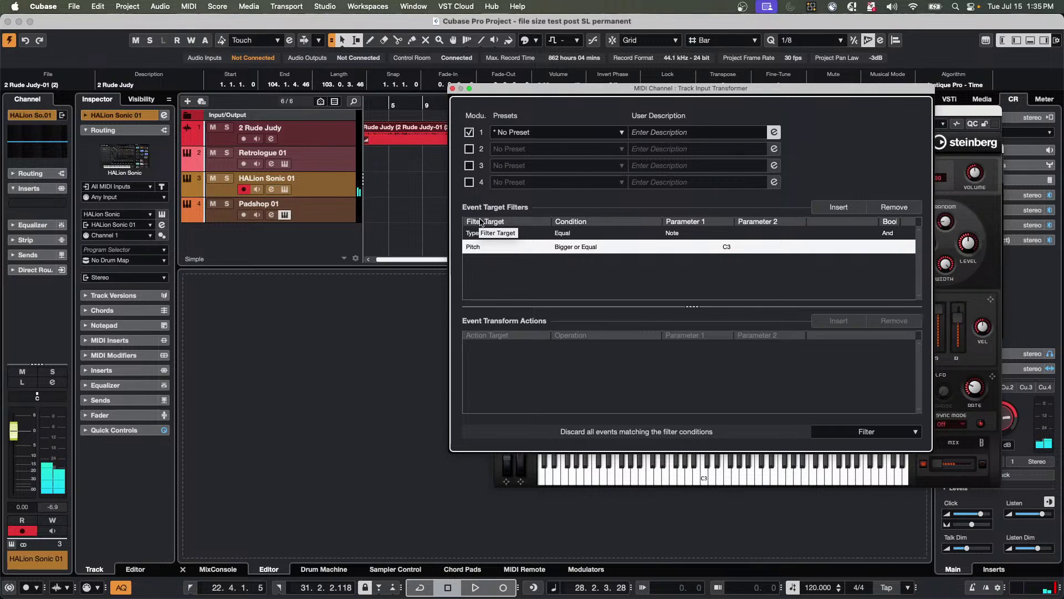
pyautogui.click(284, 189)
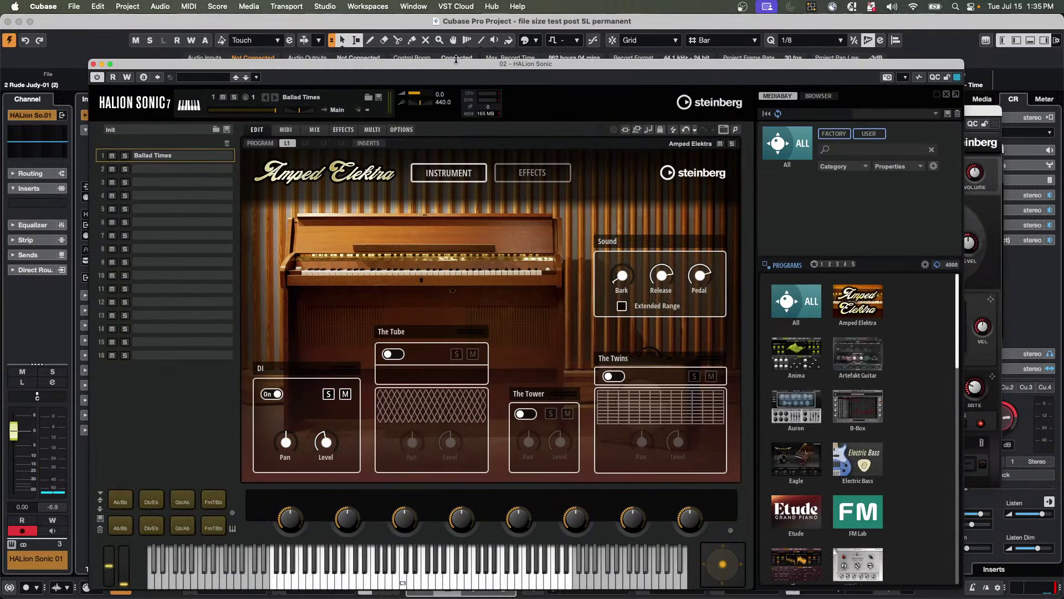
# Move and close the HALion Sonic window, then select the Padshop 01 track.
pyautogui.moveTo(453, 63); pyautogui.dragTo(501, 18)
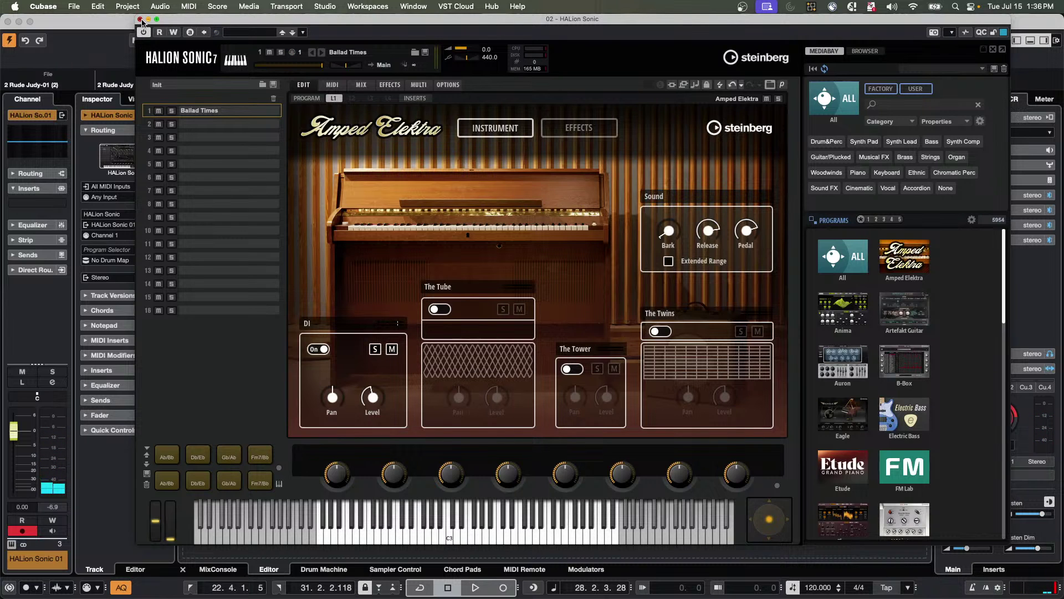
pyautogui.click(140, 20)
pyautogui.click(333, 209)
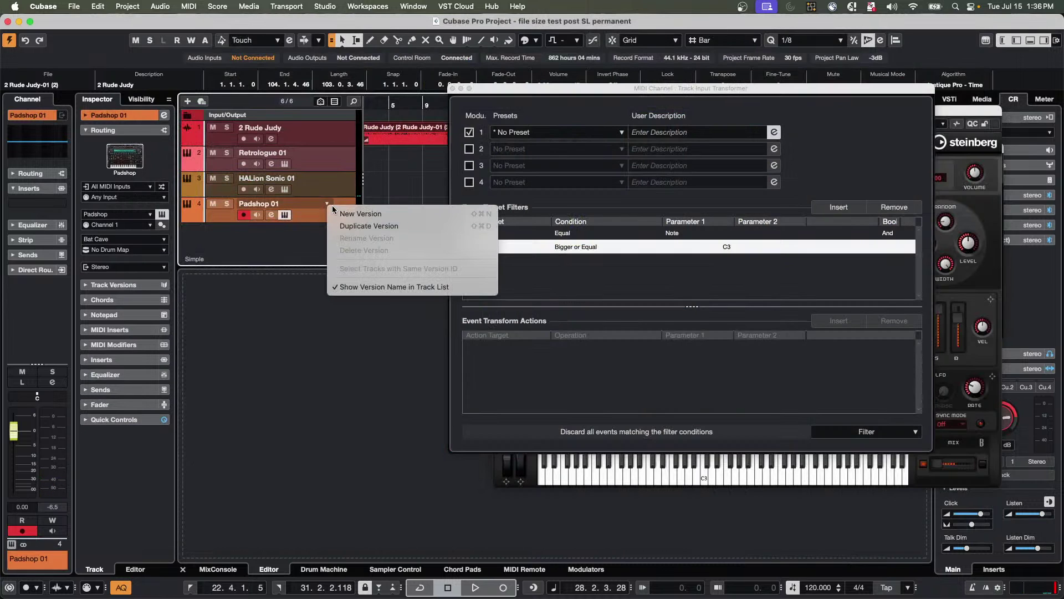
# Open the Input Transformer panel for Padshop 01.
pyautogui.click(163, 188)
pyautogui.click(165, 197)
pyautogui.click(162, 188)
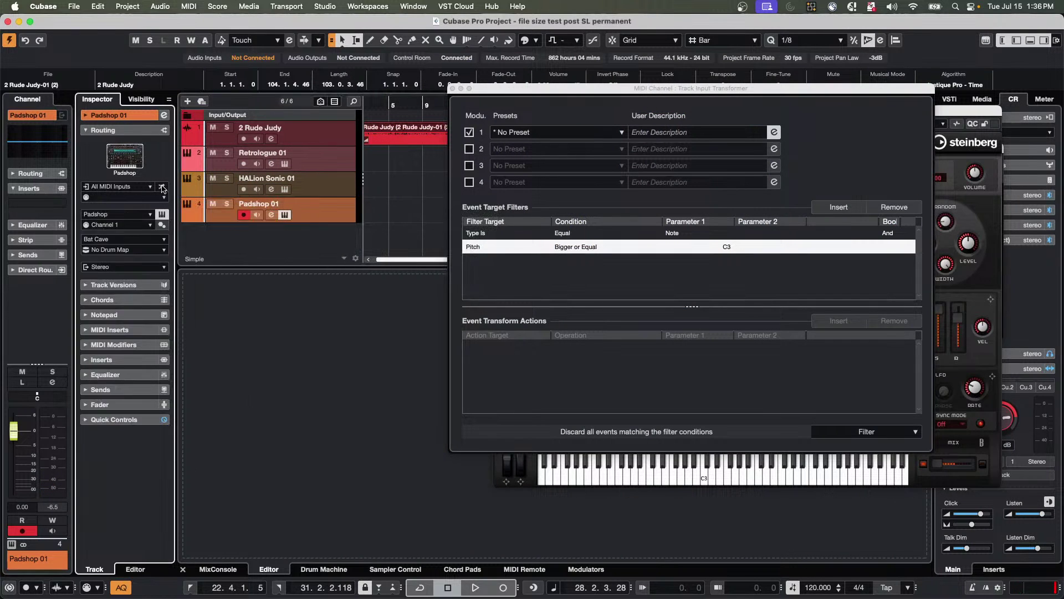
pyautogui.click(162, 188)
pyautogui.click(180, 216)
pyautogui.click(162, 188)
pyautogui.click(170, 206)
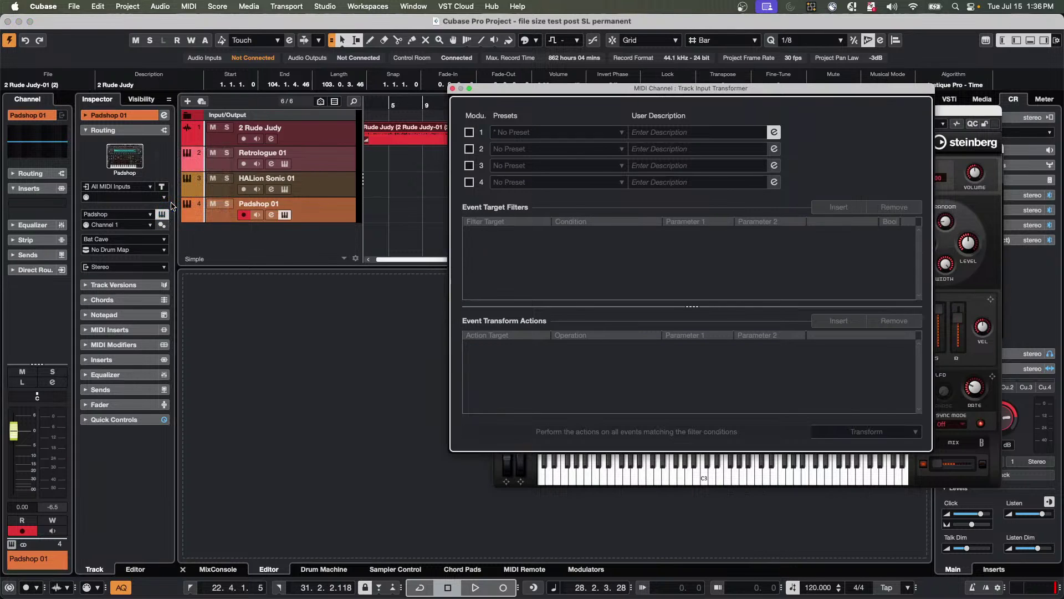
# Enable module 1 in Filter mode and add two conditions, the first Type Is Note.
pyautogui.click(469, 132)
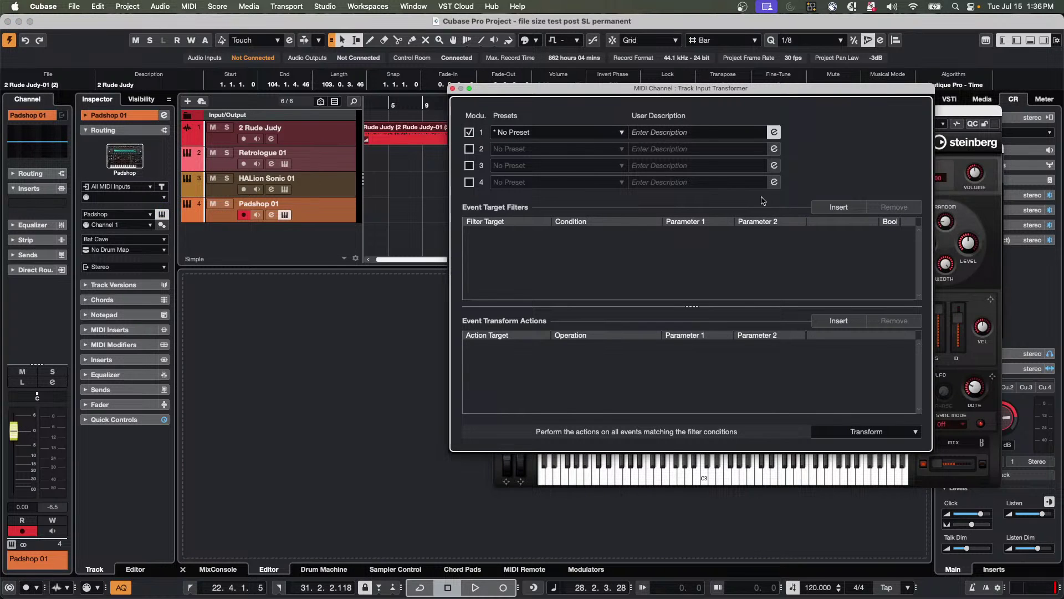
pyautogui.click(867, 432)
pyautogui.click(863, 421)
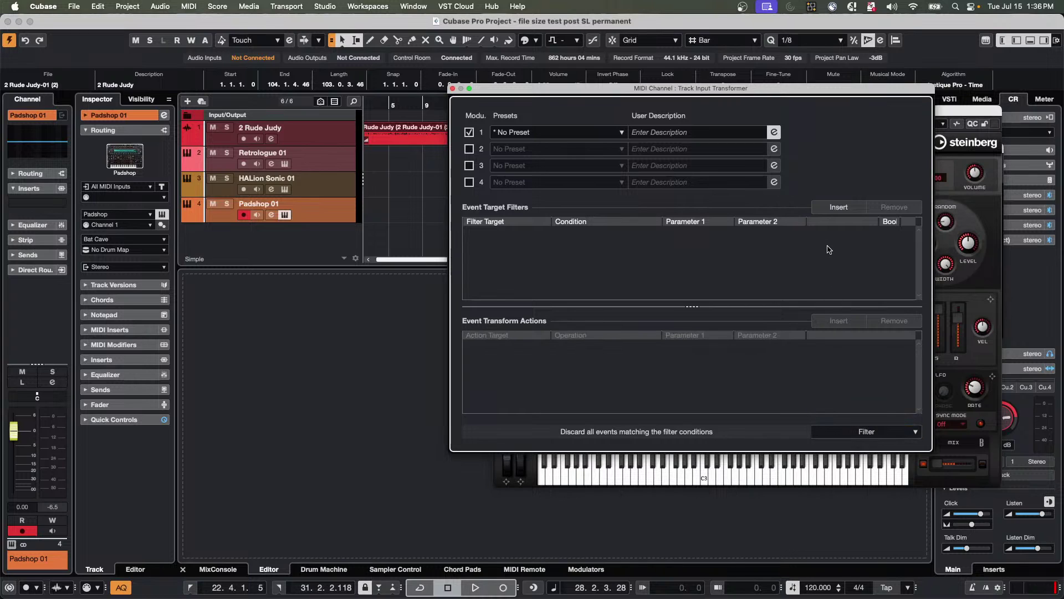
pyautogui.click(838, 206)
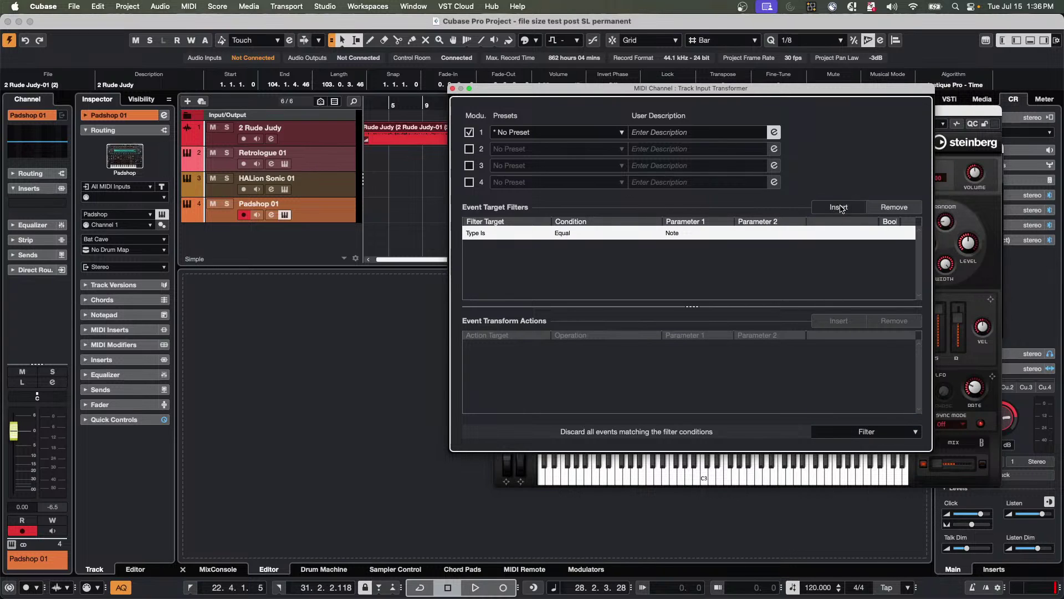
pyautogui.click(838, 207)
# Set the second condition to Velocity Less or Equal 118.
pyautogui.click(562, 248)
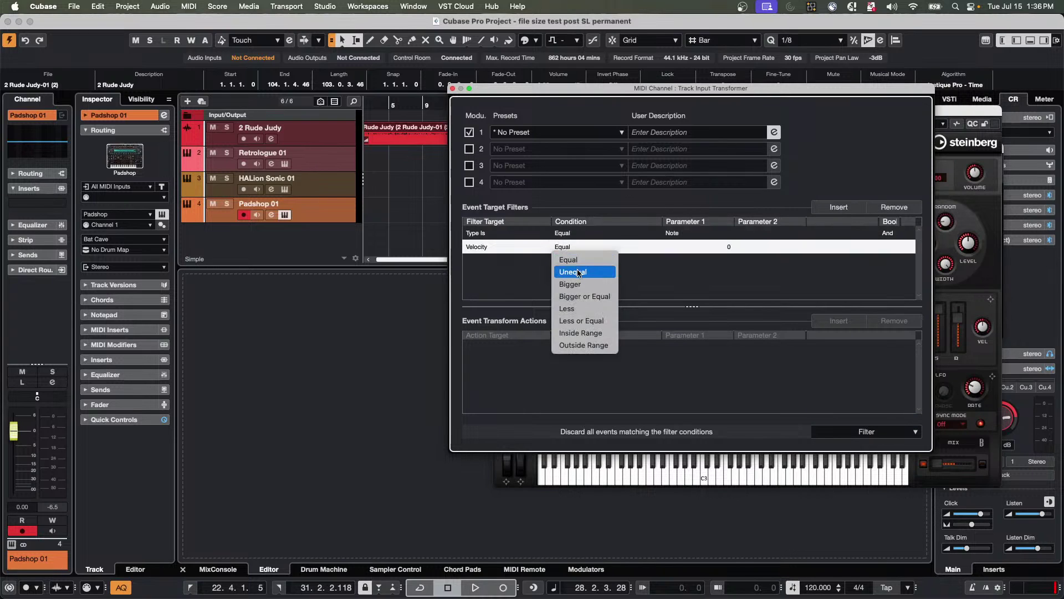
pyautogui.click(584, 320)
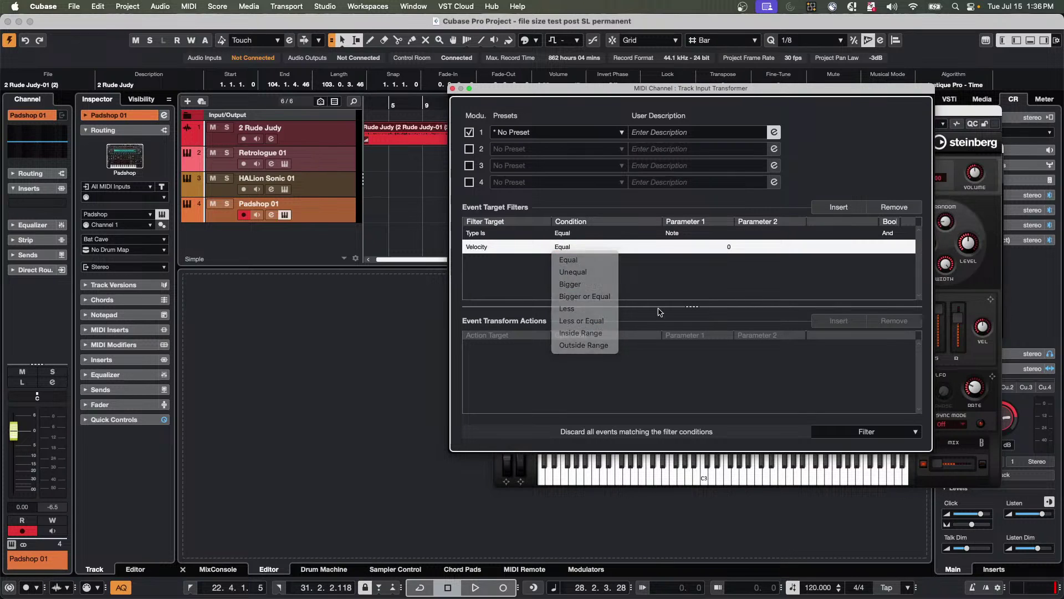
pyautogui.click(727, 249)
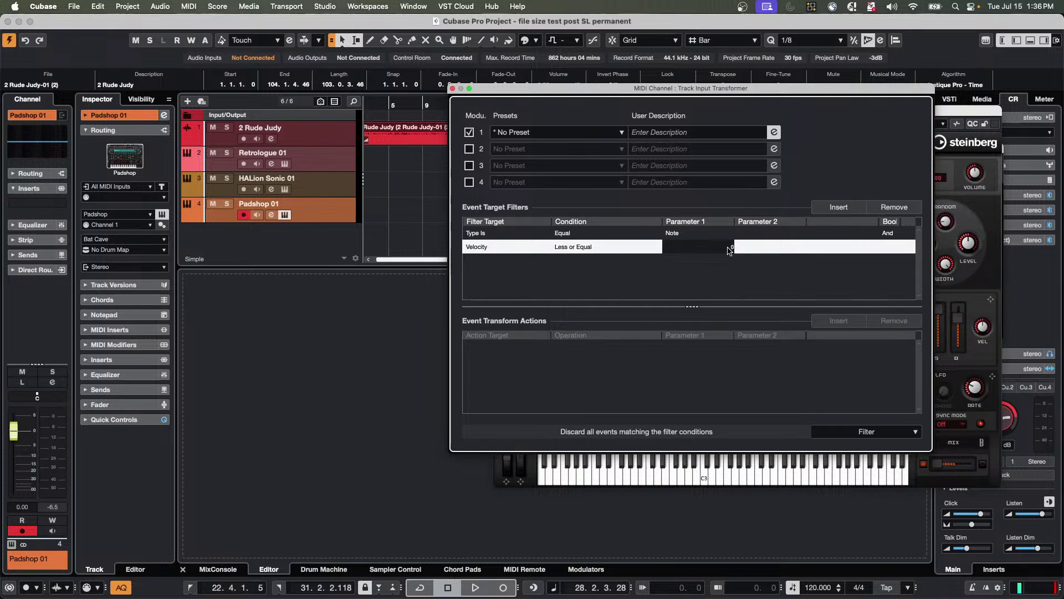
pyautogui.doubleClick(727, 248)
pyautogui.write('118')
pyautogui.press('Return')
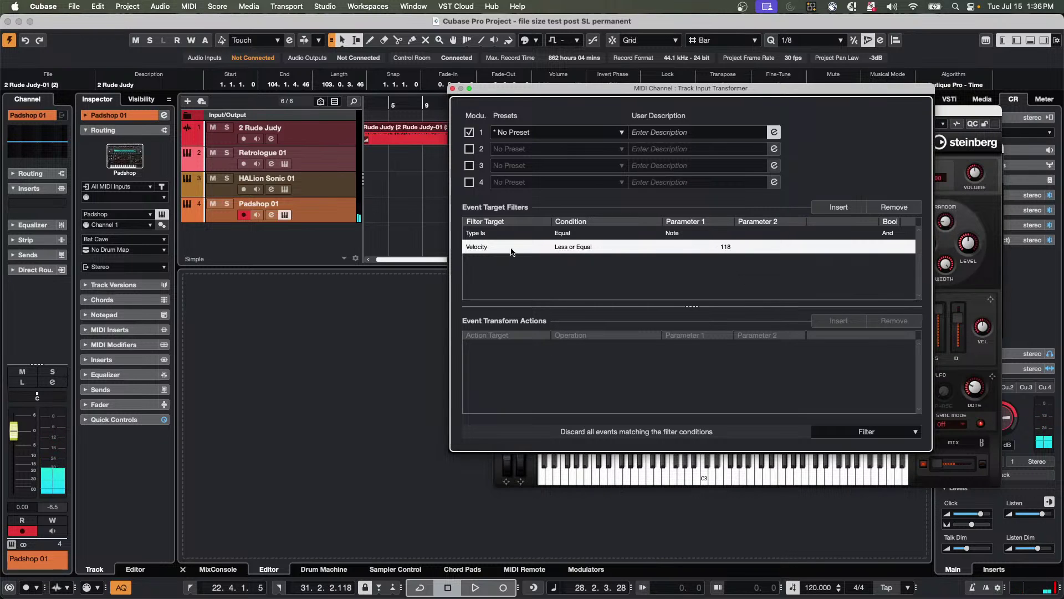
# Change the second condition to Pitch Less or Equal C3 and record-enable HALion Sonic 01.
pyautogui.click(473, 248)
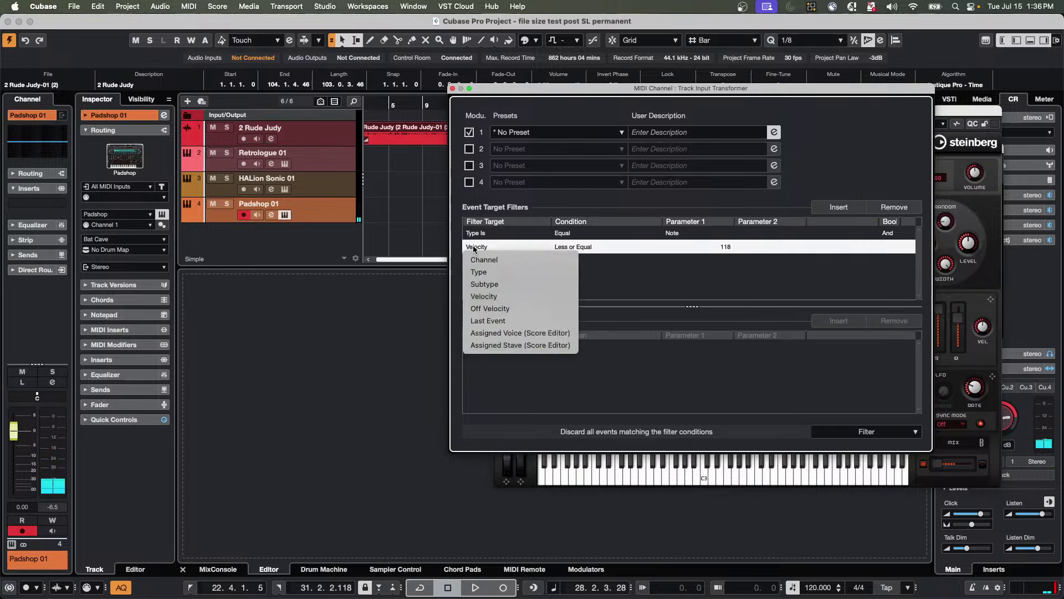
pyautogui.click(484, 283)
pyautogui.click(573, 248)
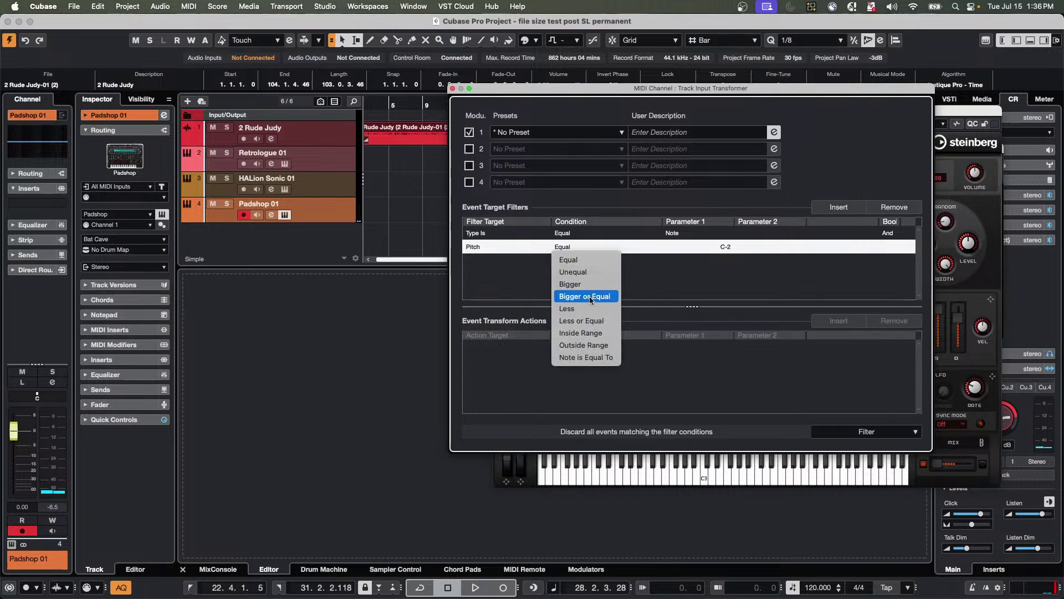
pyautogui.click(581, 321)
pyautogui.click(722, 250)
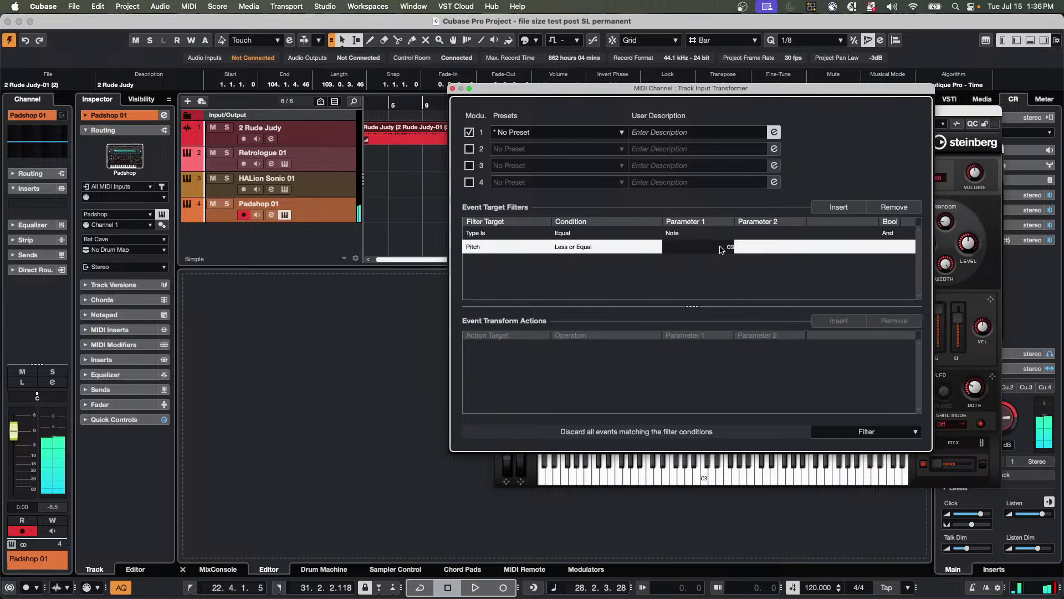
pyautogui.click(727, 279)
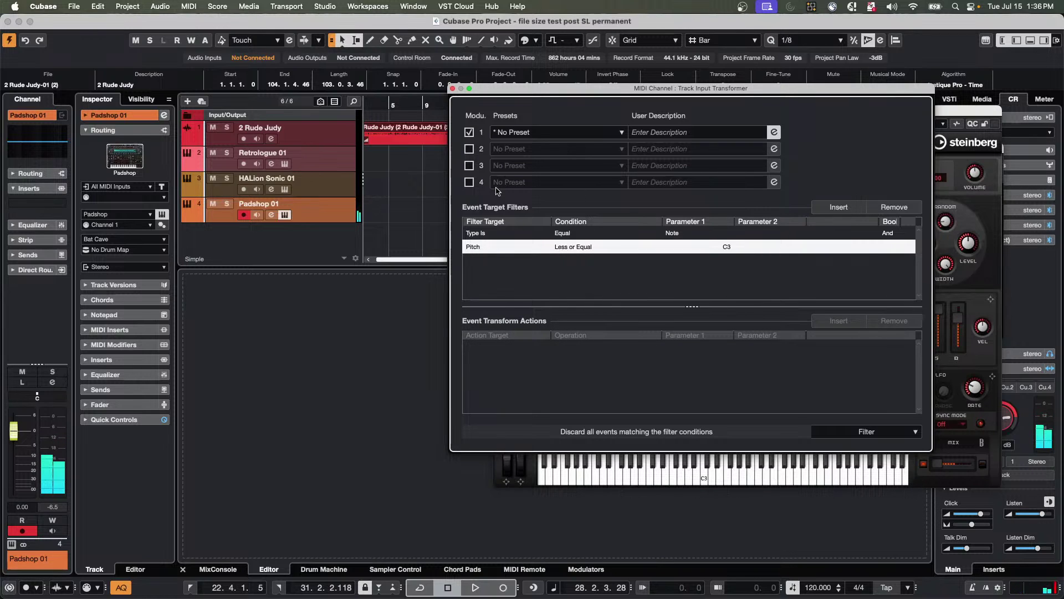
pyautogui.click(245, 190)
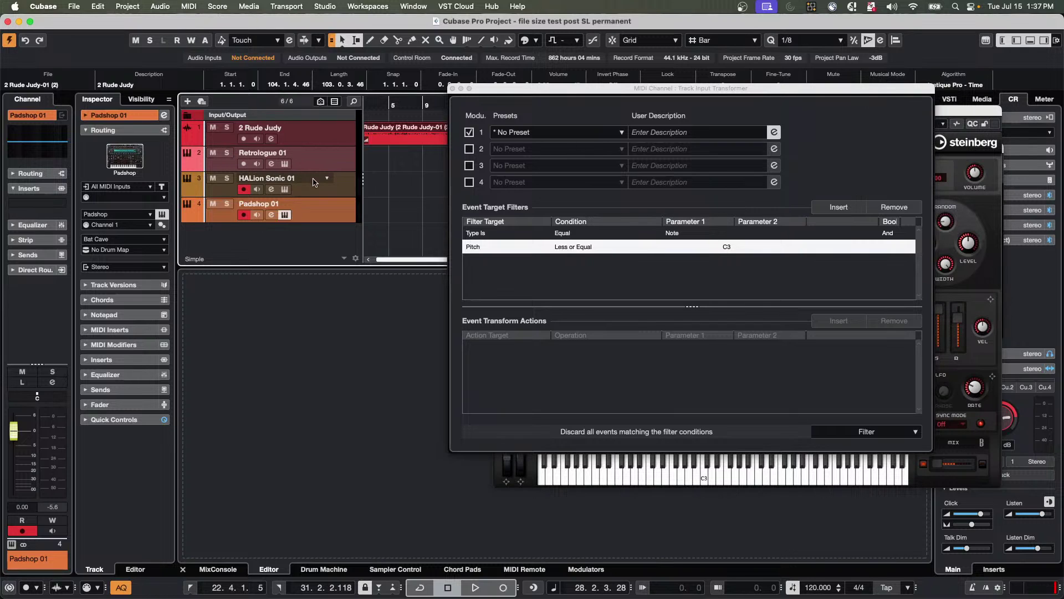
# Open HALion Sonic 01's Input Transformer panel.
pyautogui.click(344, 191)
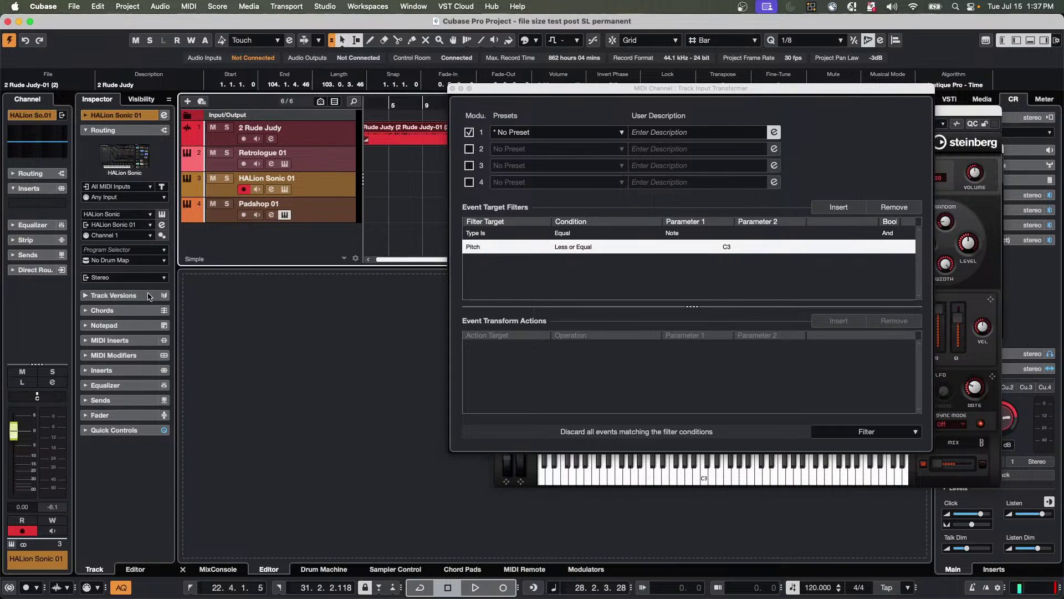
pyautogui.click(162, 188)
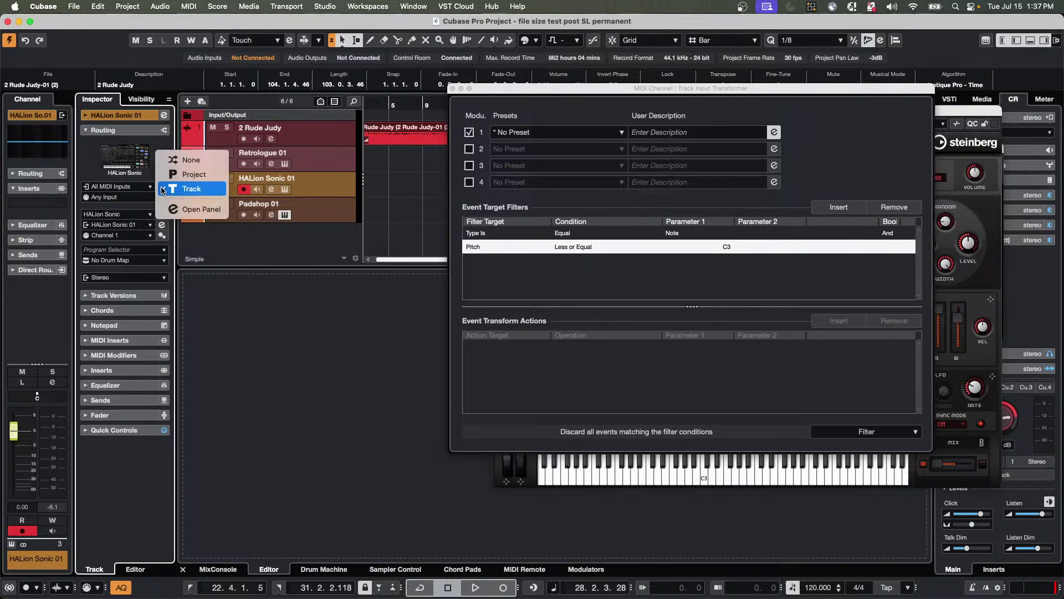
pyautogui.click(197, 209)
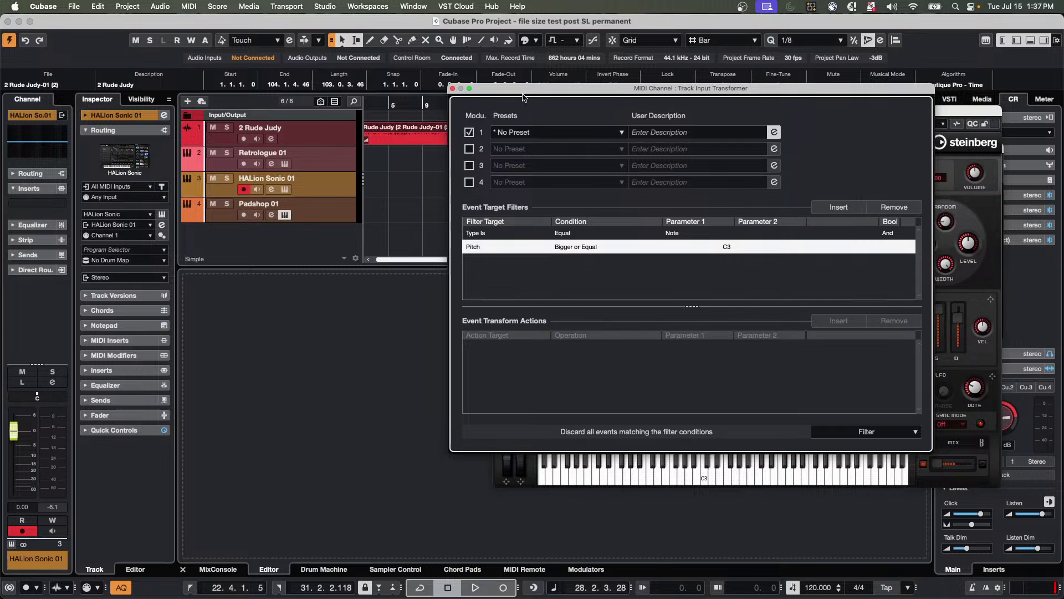
# Separate the two transformer windows and close the Pitch Less or Equal C3 one.
pyautogui.moveTo(523, 98); pyautogui.dragTo(53, 114)
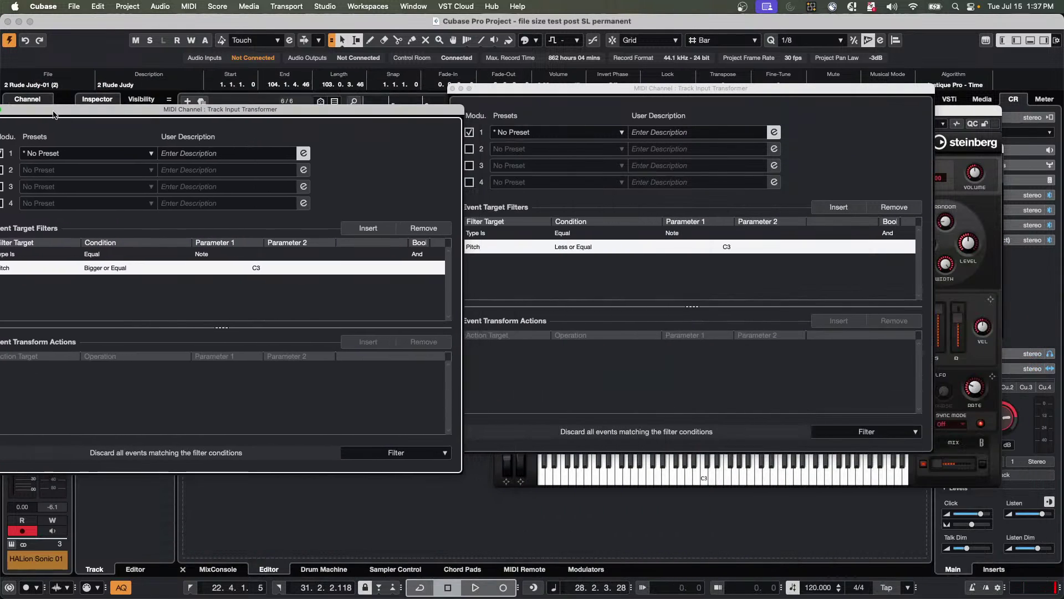
pyautogui.moveTo(537, 92); pyautogui.dragTo(589, 92)
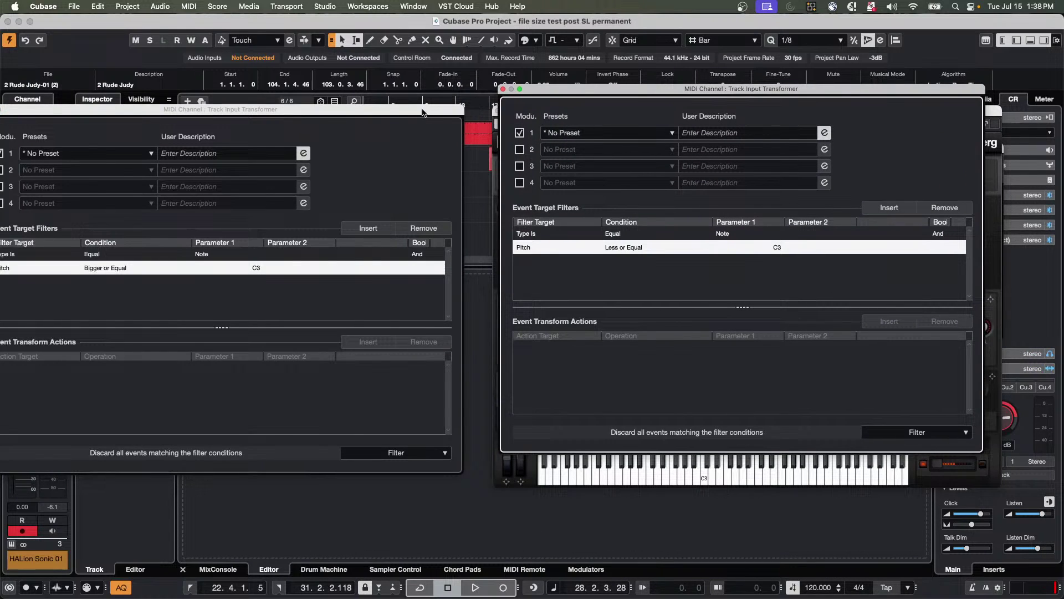
pyautogui.moveTo(426, 113); pyautogui.dragTo(454, 94)
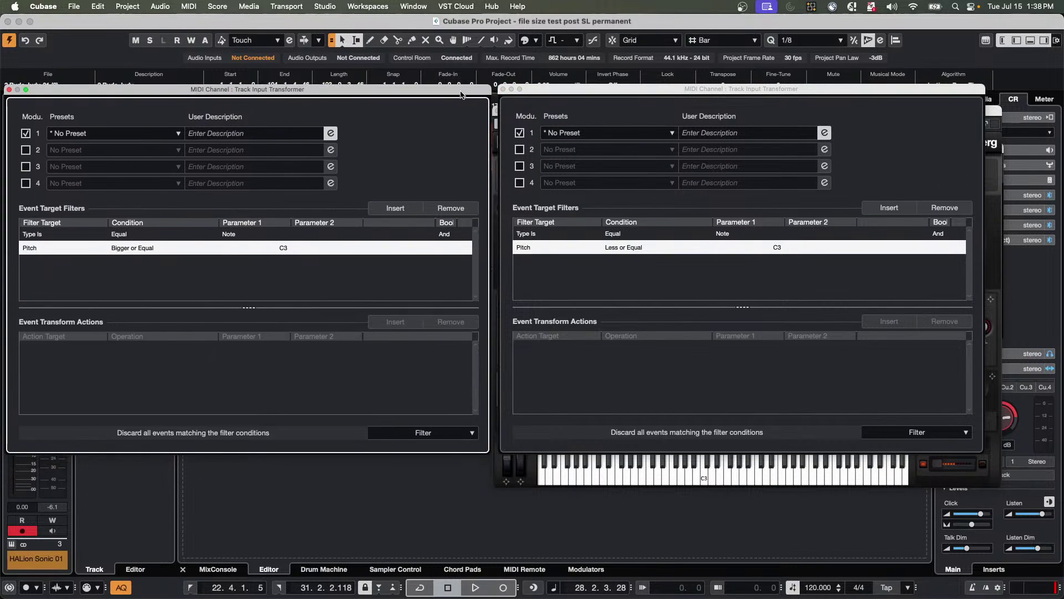
pyautogui.click(503, 90)
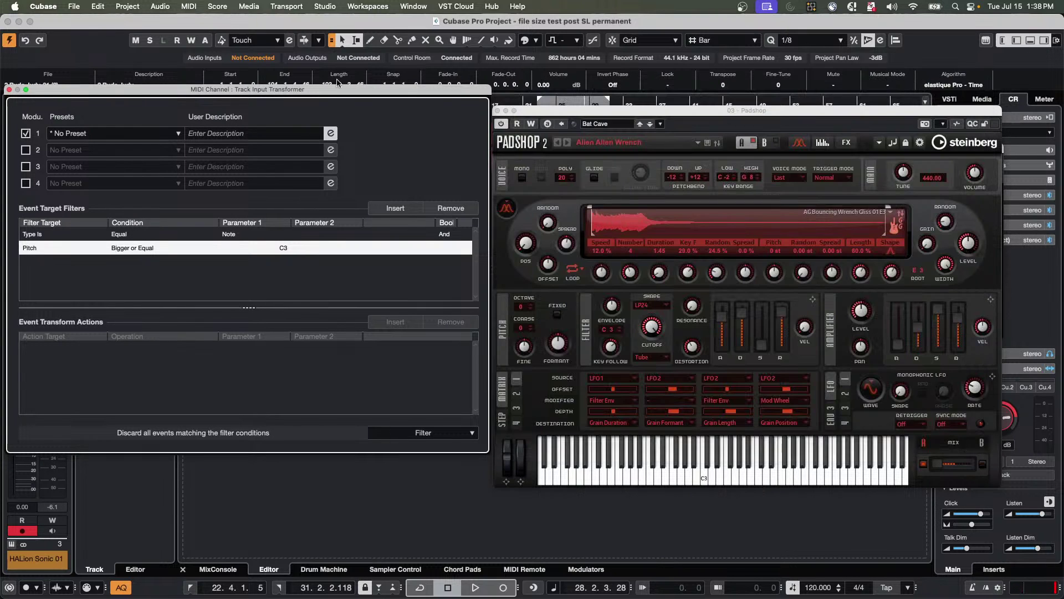
# Close the remaining Input Transformer and the Padshop instrument window.
pyautogui.click(10, 90)
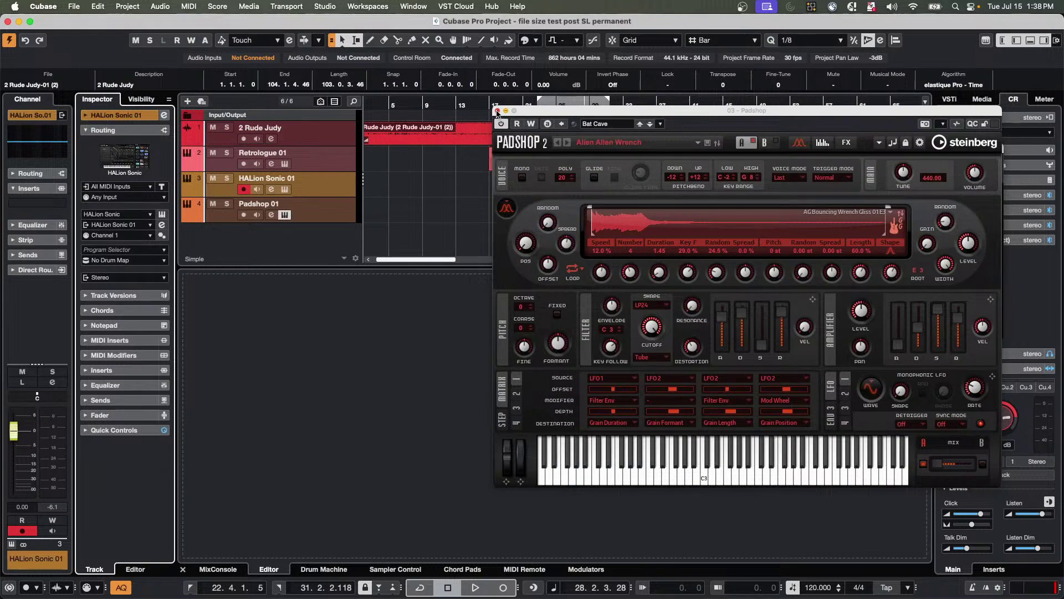
pyautogui.click(497, 111)
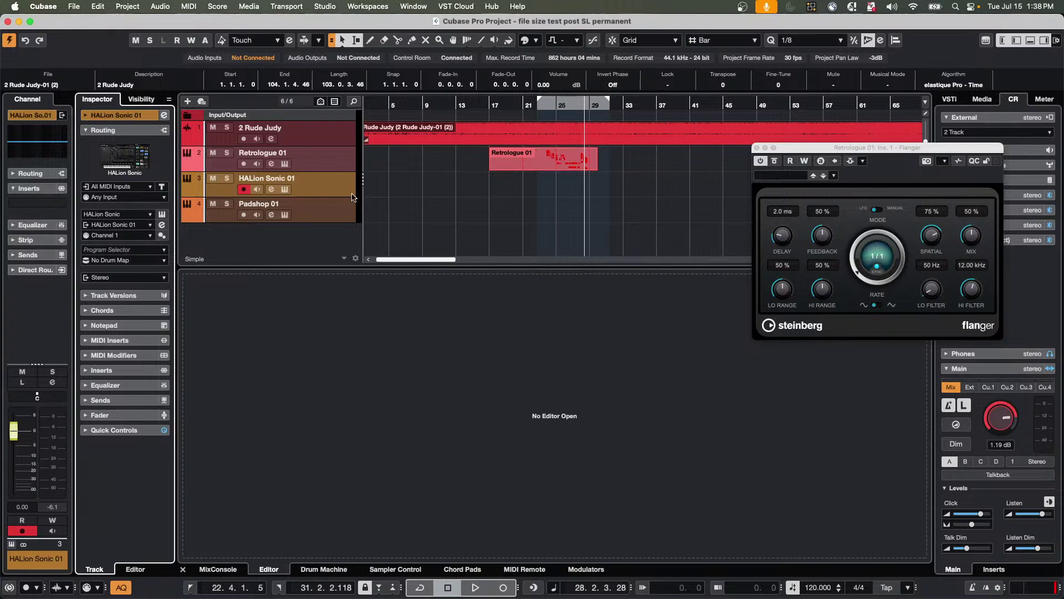
pyautogui.rightClick(331, 211)
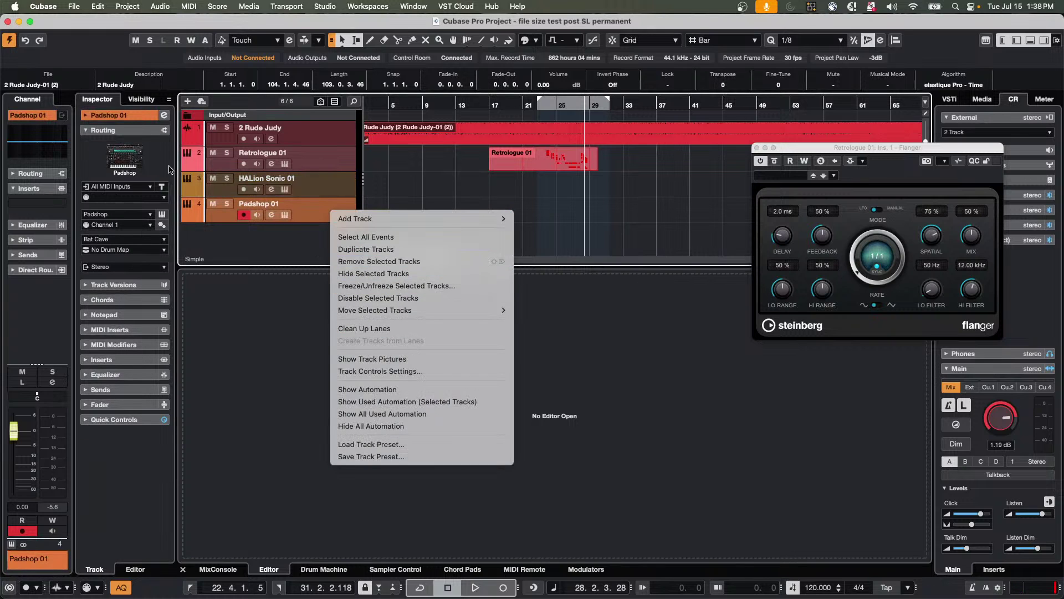
pyautogui.click(304, 203)
# Move Padshop 01 above HALion Sonic 01, then open the Padshop and HALion Sonic editors.
pyautogui.moveTo(341, 217); pyautogui.dragTo(332, 180)
pyautogui.click(284, 190)
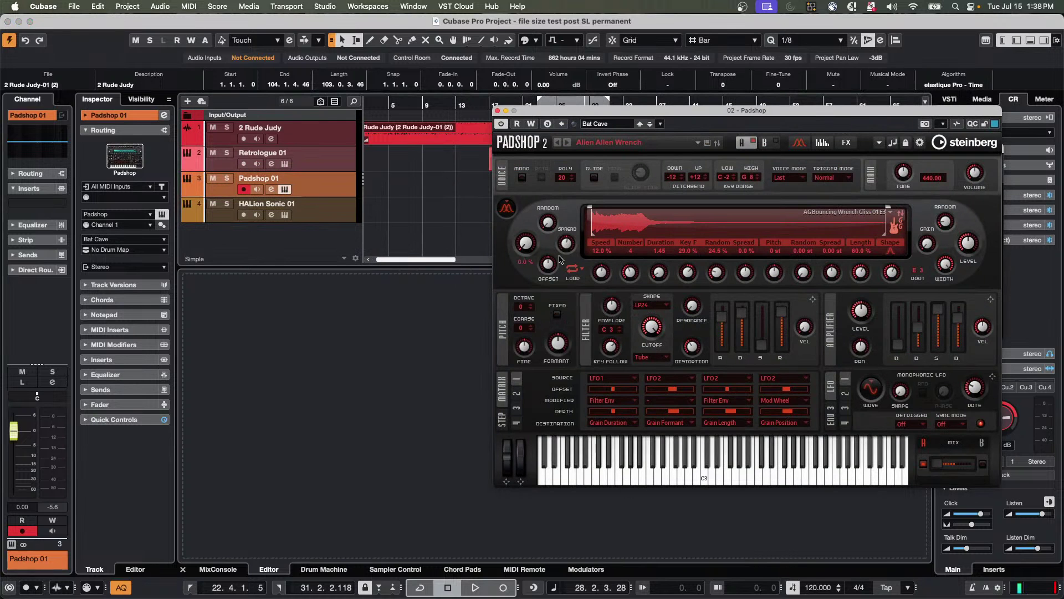
pyautogui.click(284, 215)
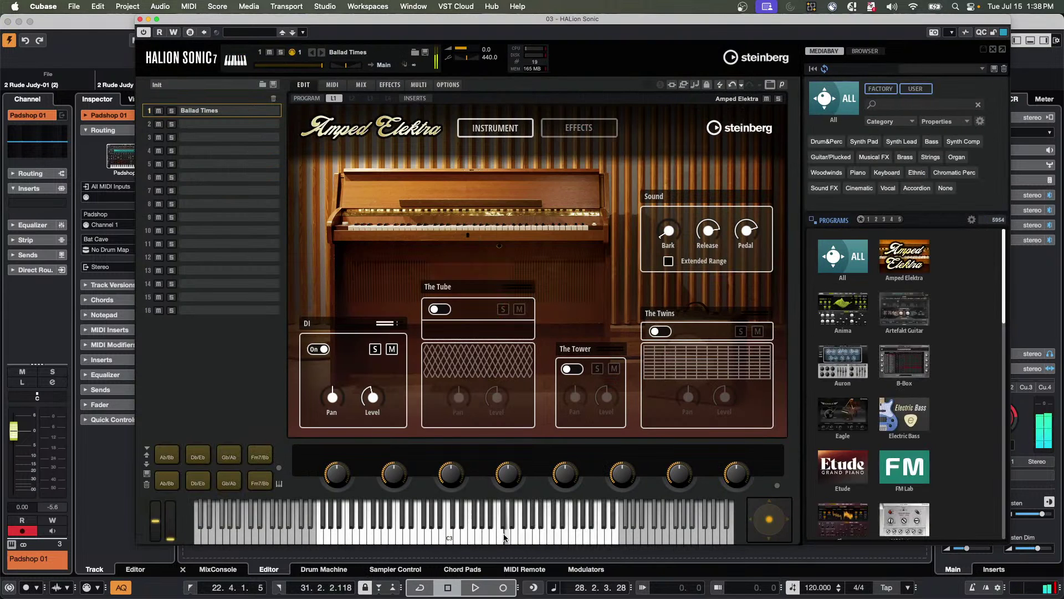
# Load the Anima program Arctic Circle into slot 2 and audition it on the keyboard.
pyautogui.click(856, 313)
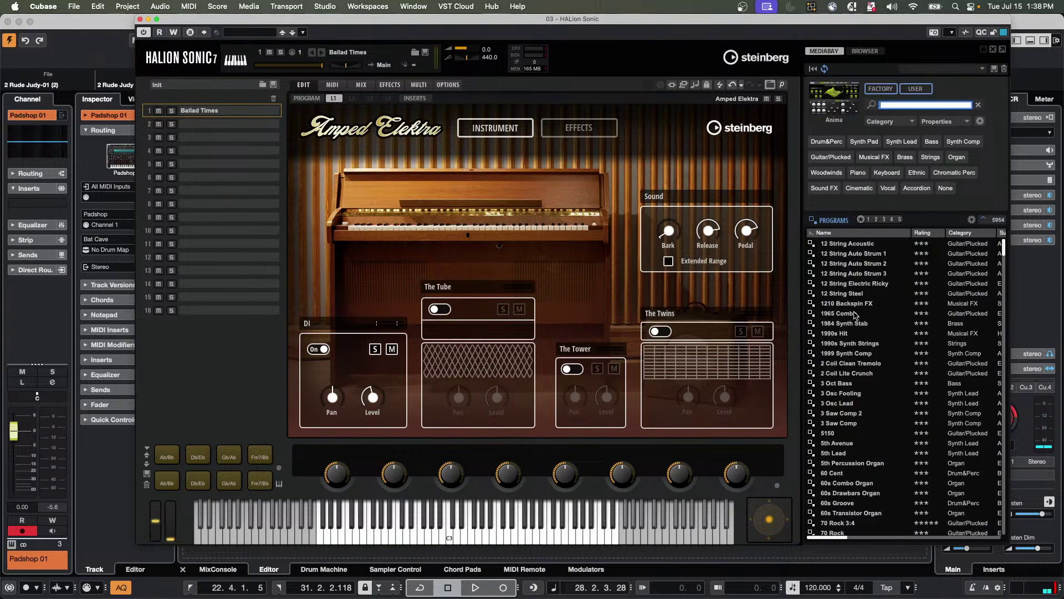
pyautogui.click(217, 126)
pyautogui.click(675, 314)
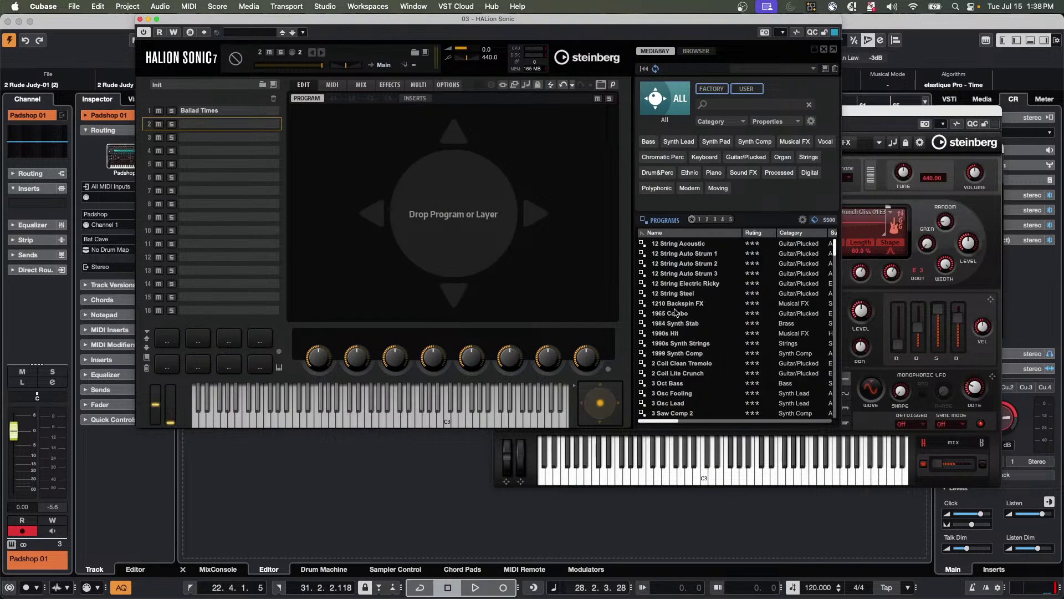
pyautogui.click(683, 325)
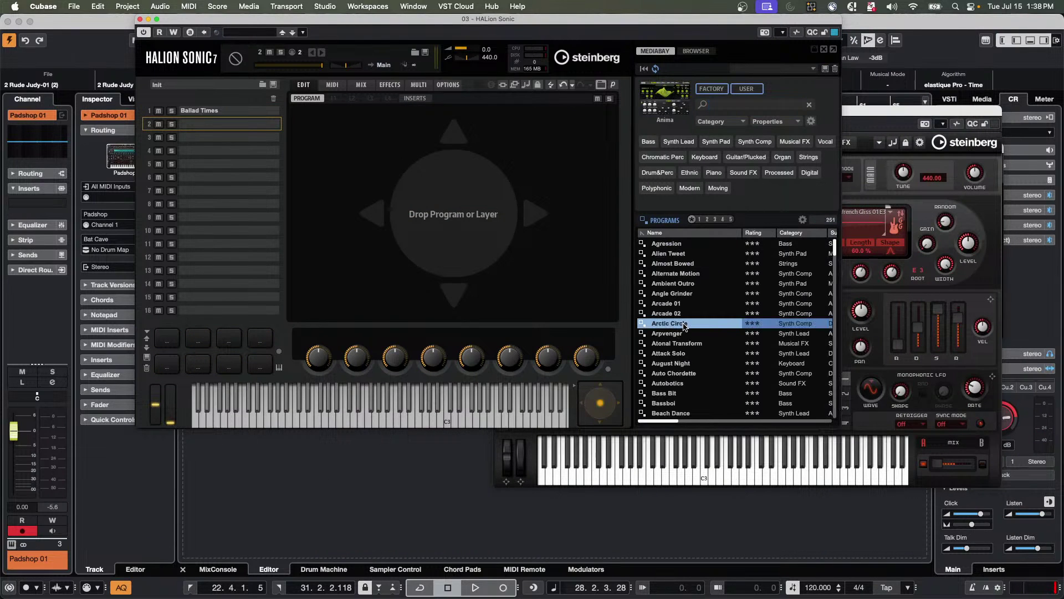
pyautogui.moveTo(643, 317); pyautogui.dragTo(211, 126)
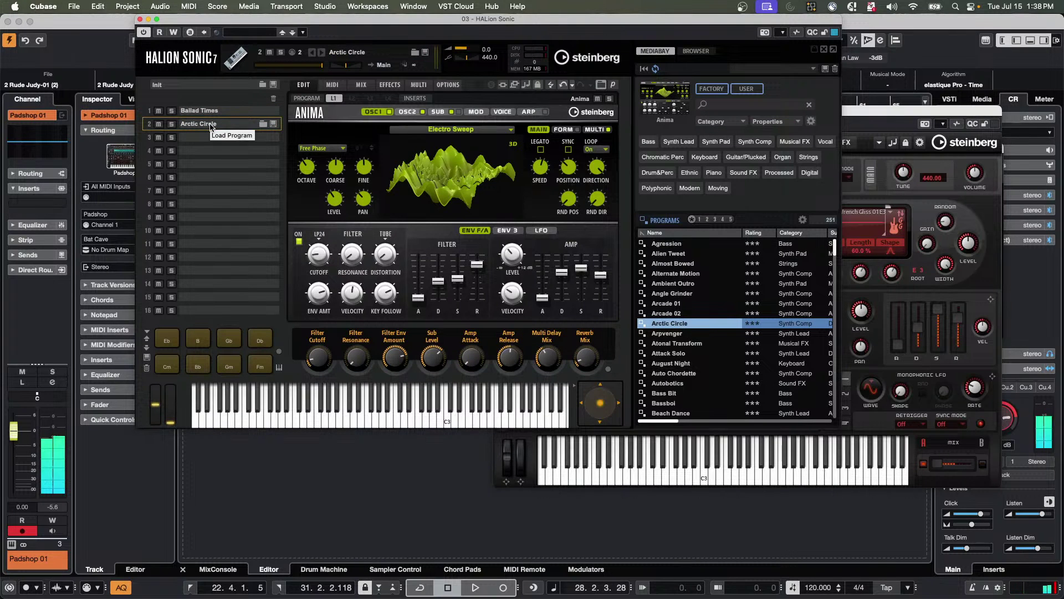
pyautogui.moveTo(202, 31); pyautogui.dragTo(497, 84)
pyautogui.click(320, 212)
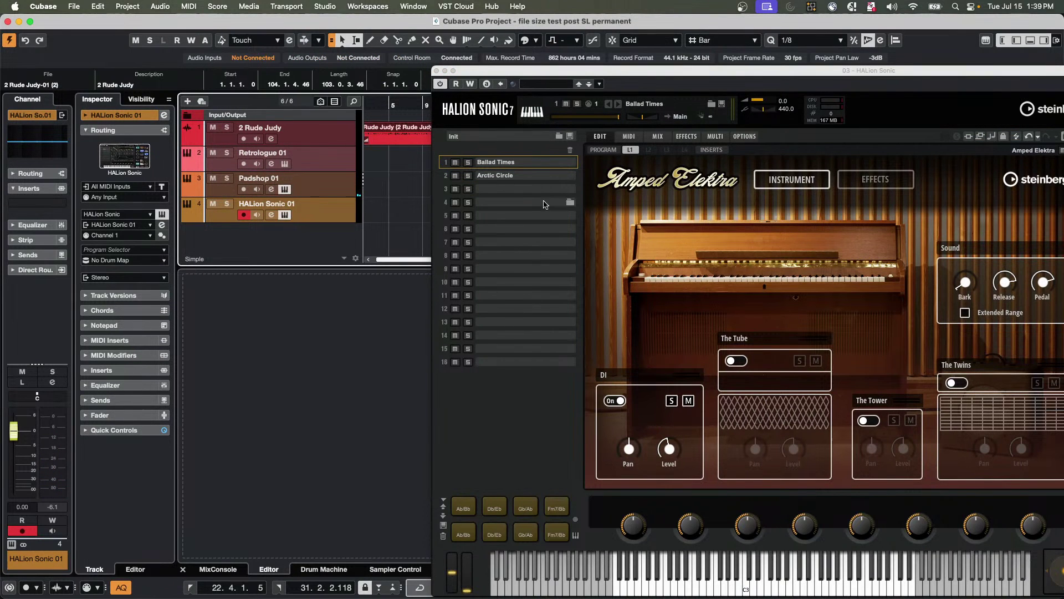
pyautogui.click(541, 176)
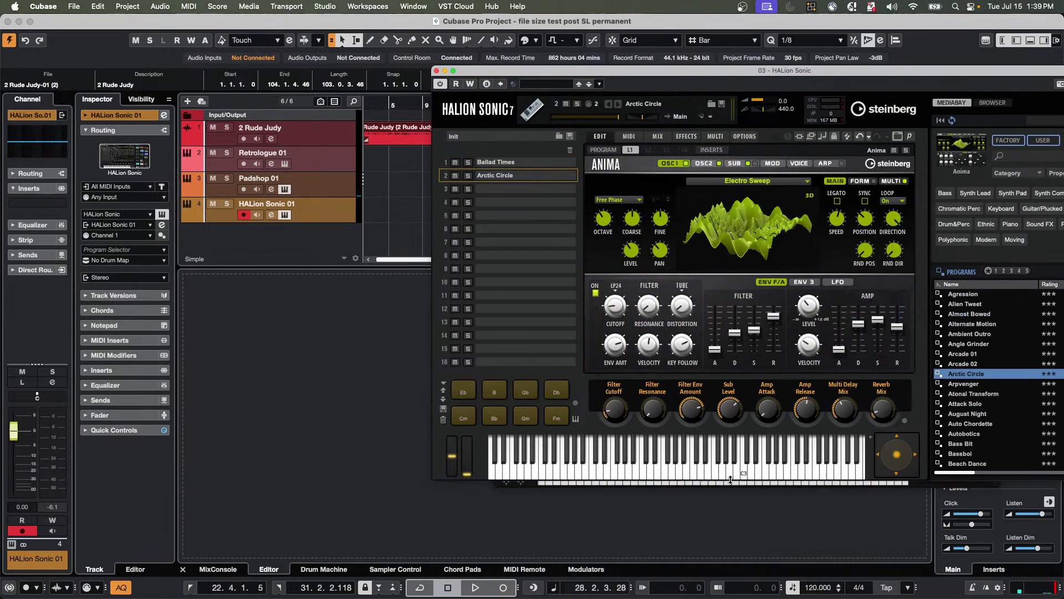
pyautogui.click(724, 471)
pyautogui.click(695, 471)
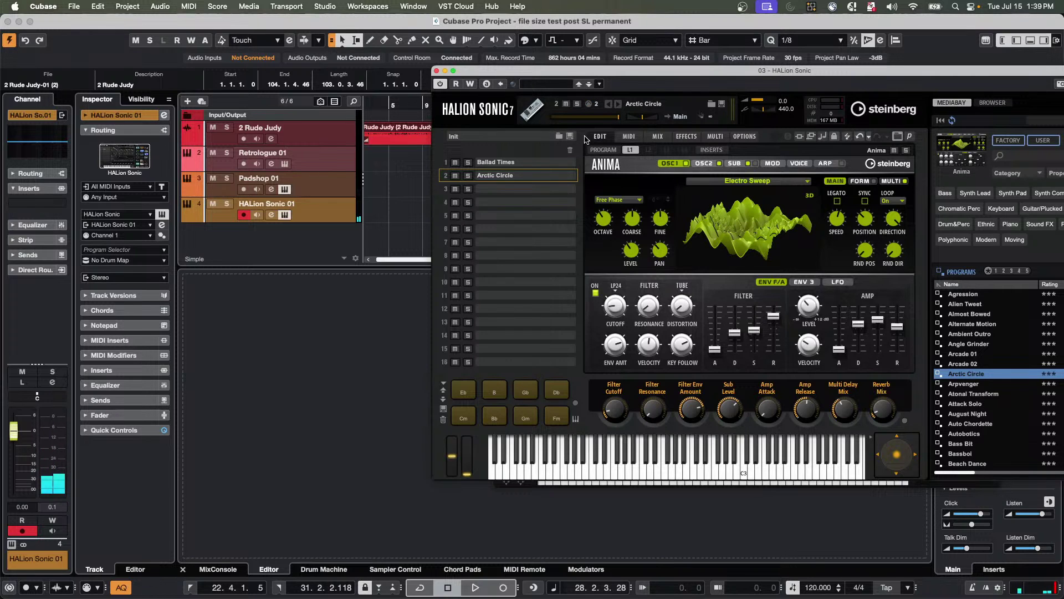
# Load the Etude piano Gospel Grand into slot 3 and audition it with a run of notes.
pyautogui.click(565, 189)
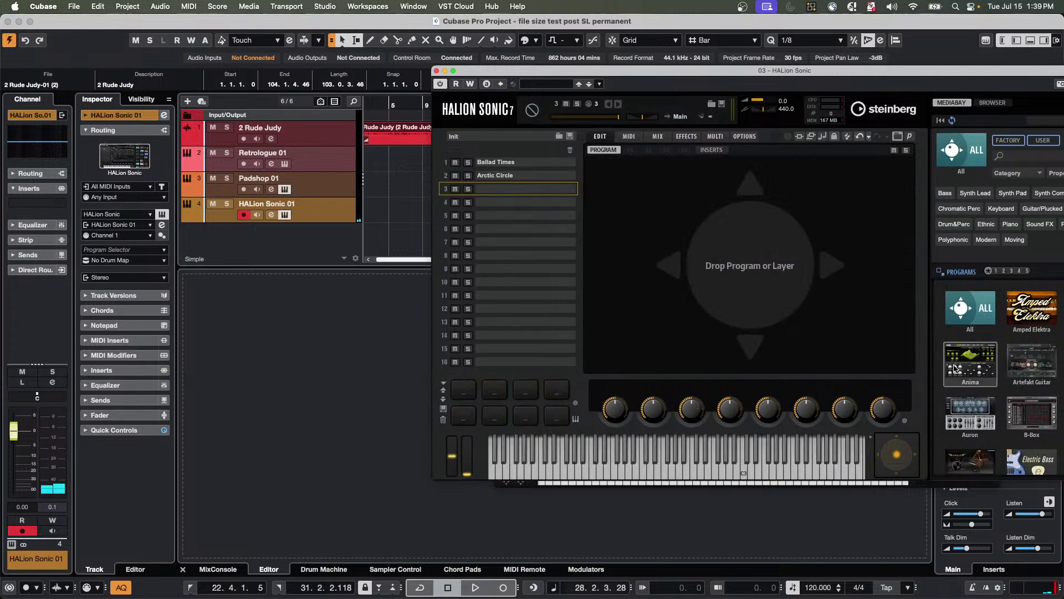
pyautogui.scroll(-3, 975, 377)
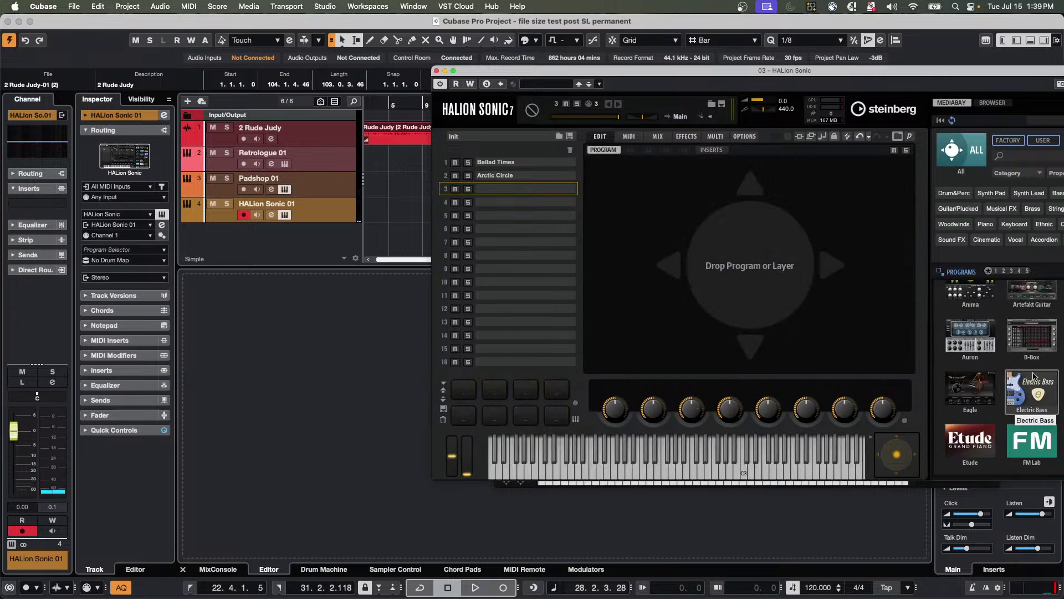
pyautogui.click(978, 438)
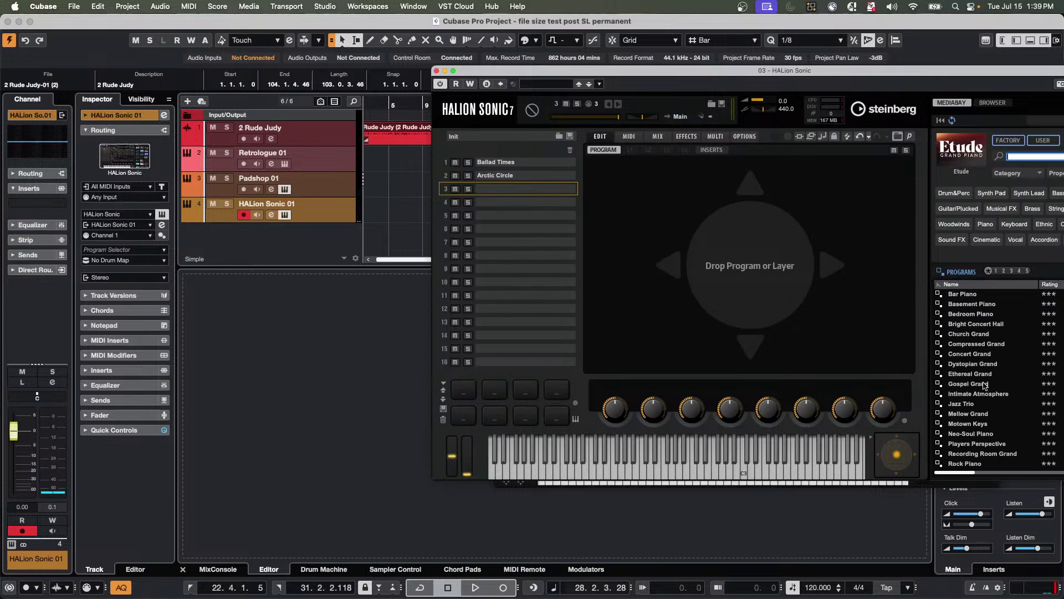
pyautogui.moveTo(979, 387); pyautogui.dragTo(530, 192)
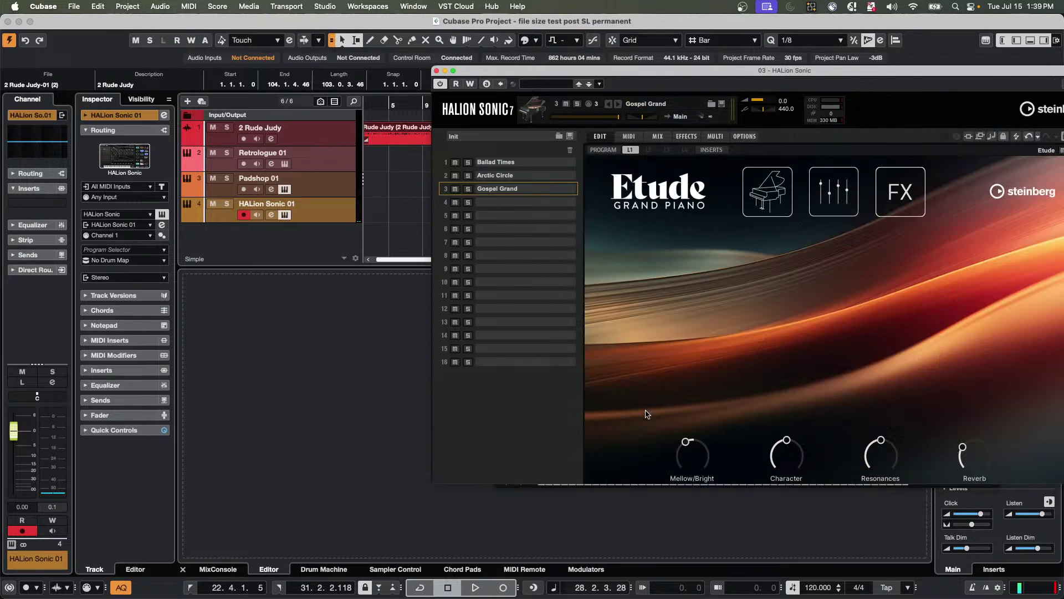
pyautogui.moveTo(838, 586); pyautogui.dragTo(670, 589)
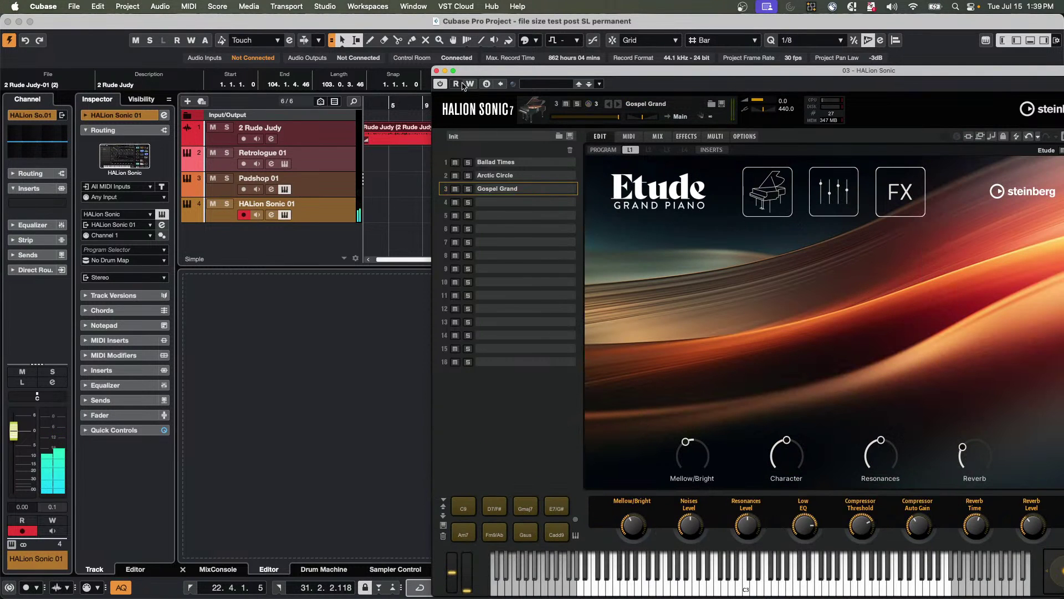
# Load the FM Lab Chiffy Flute into slot 4 and audition it.
pyautogui.moveTo(472, 74); pyautogui.dragTo(454, 49)
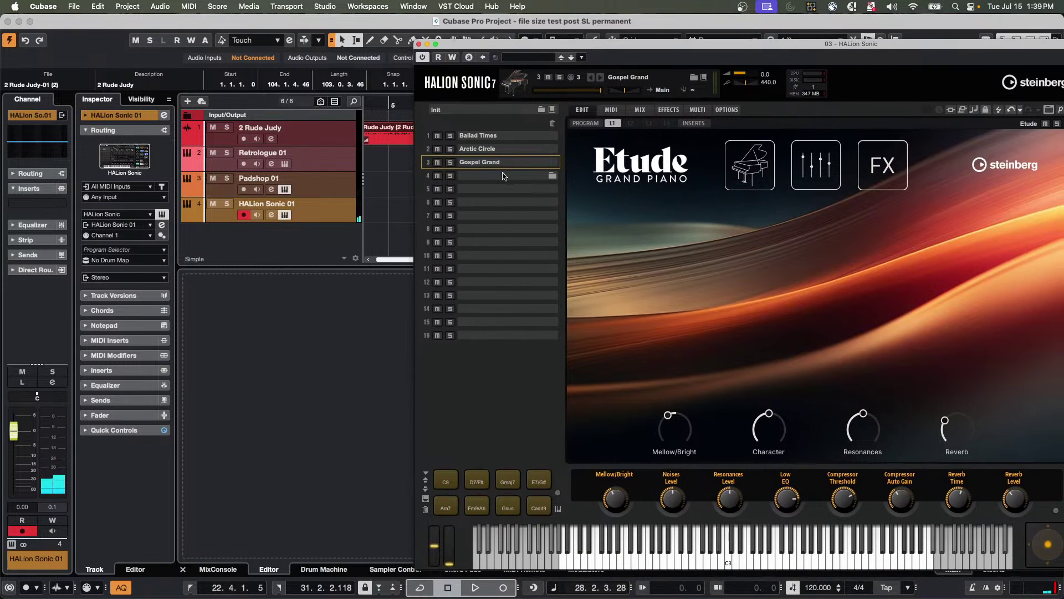
pyautogui.click(504, 176)
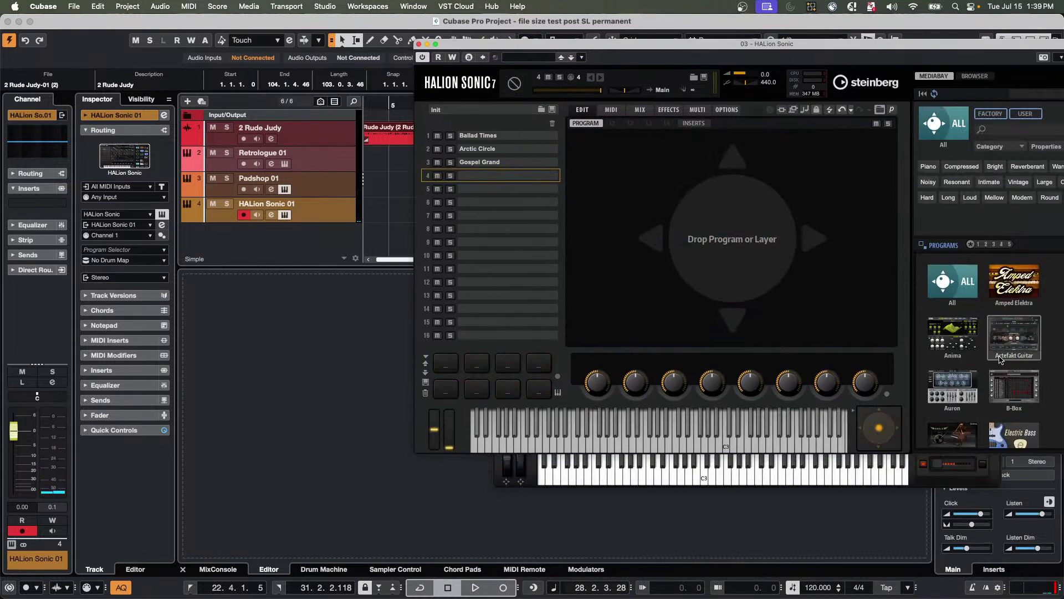
pyautogui.scroll(-5, 998, 361)
pyautogui.click(1023, 353)
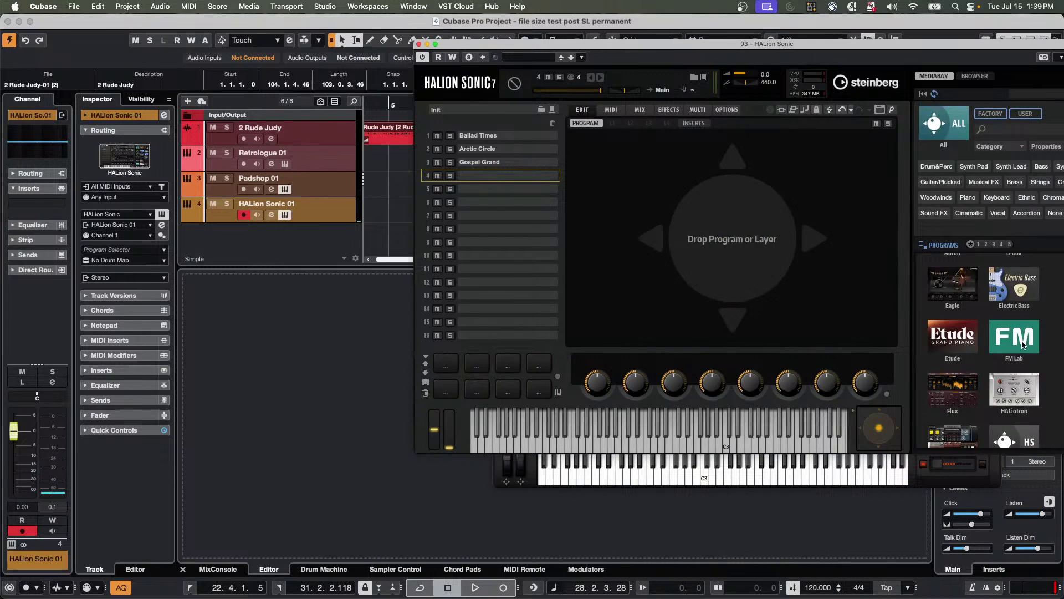
pyautogui.scroll(-8, 997, 388)
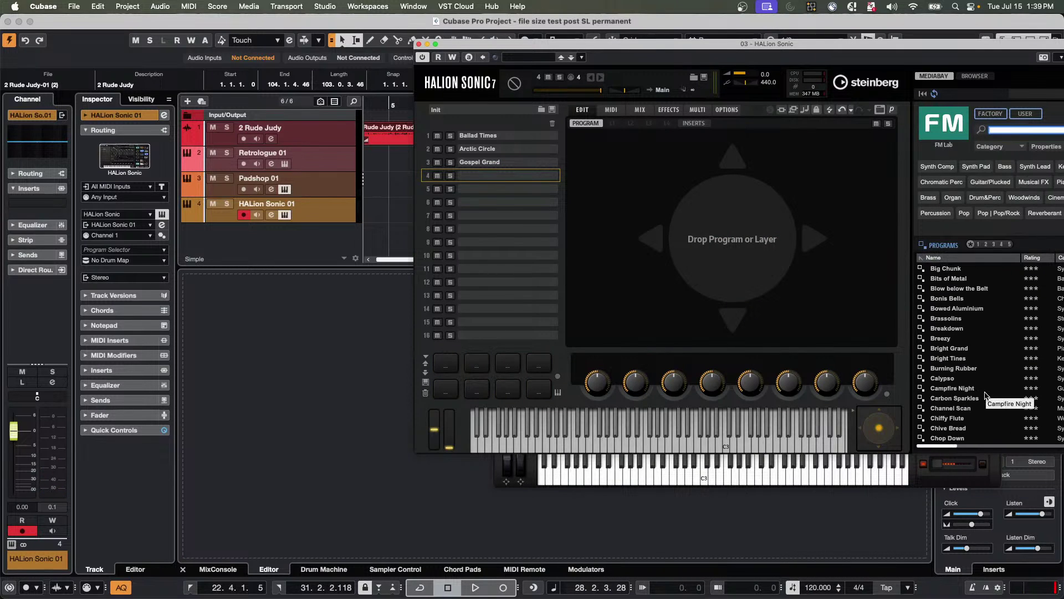
pyautogui.moveTo(959, 418); pyautogui.dragTo(478, 175)
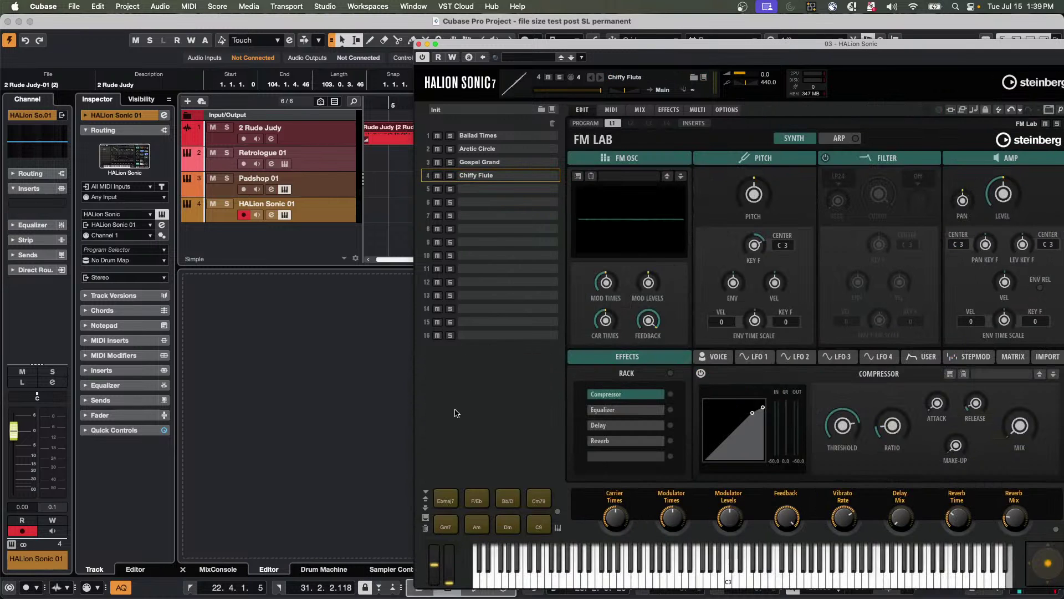
pyautogui.click(807, 576)
pyautogui.click(783, 577)
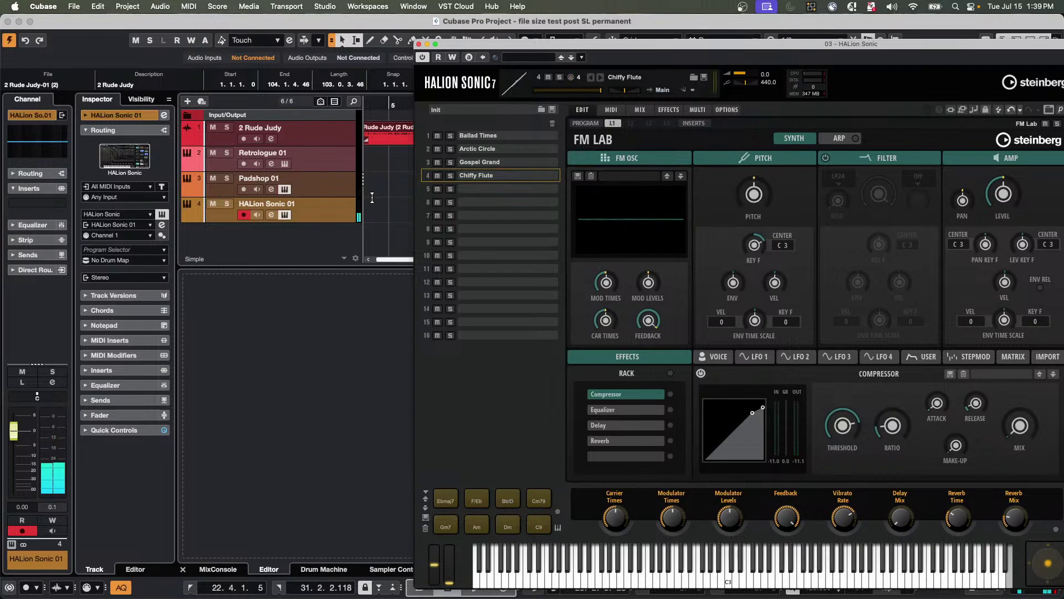
pyautogui.moveTo(465, 45); pyautogui.dragTo(572, 63)
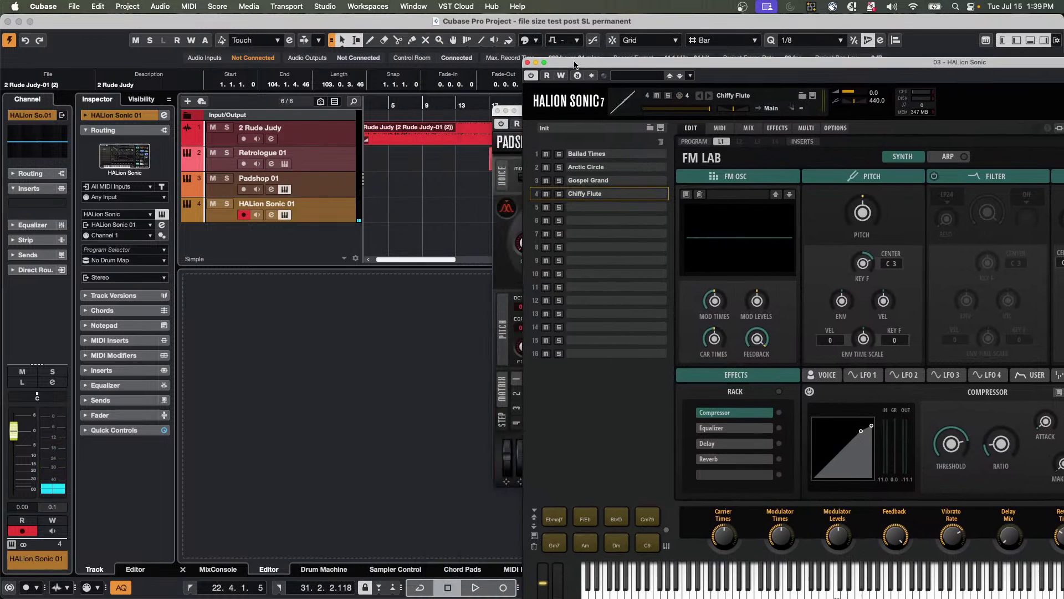
# Add three new MIDI tracks to the project.
pyautogui.rightClick(279, 236)
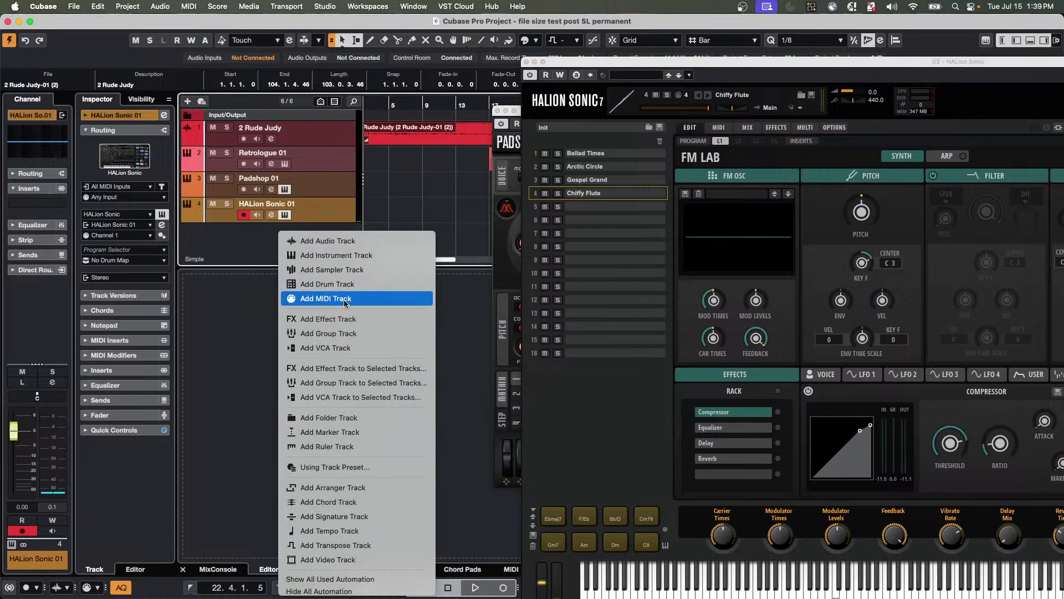
pyautogui.click(345, 300)
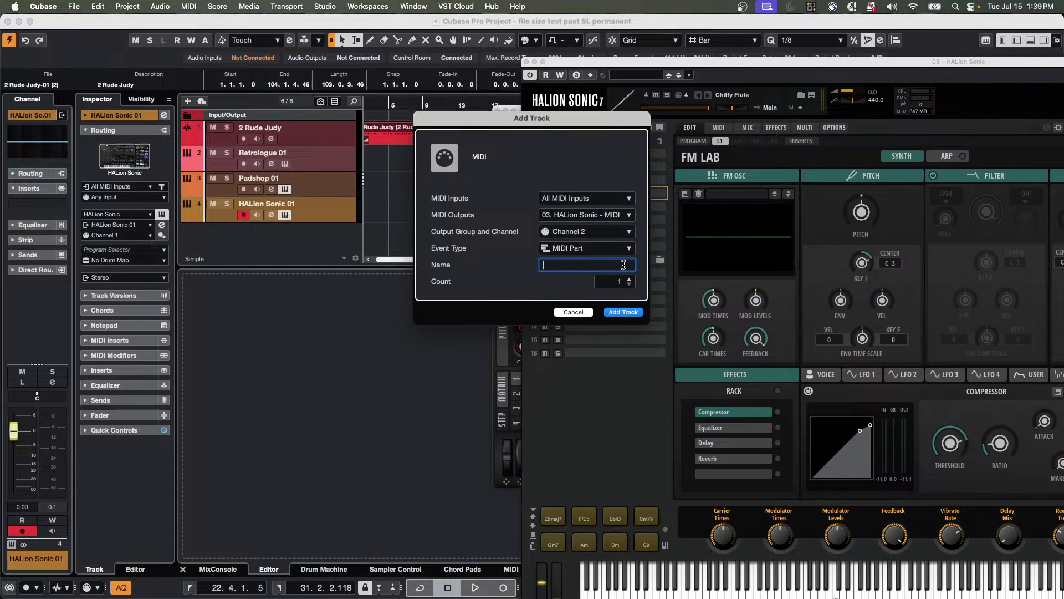
pyautogui.click(631, 280)
pyautogui.click(631, 280)
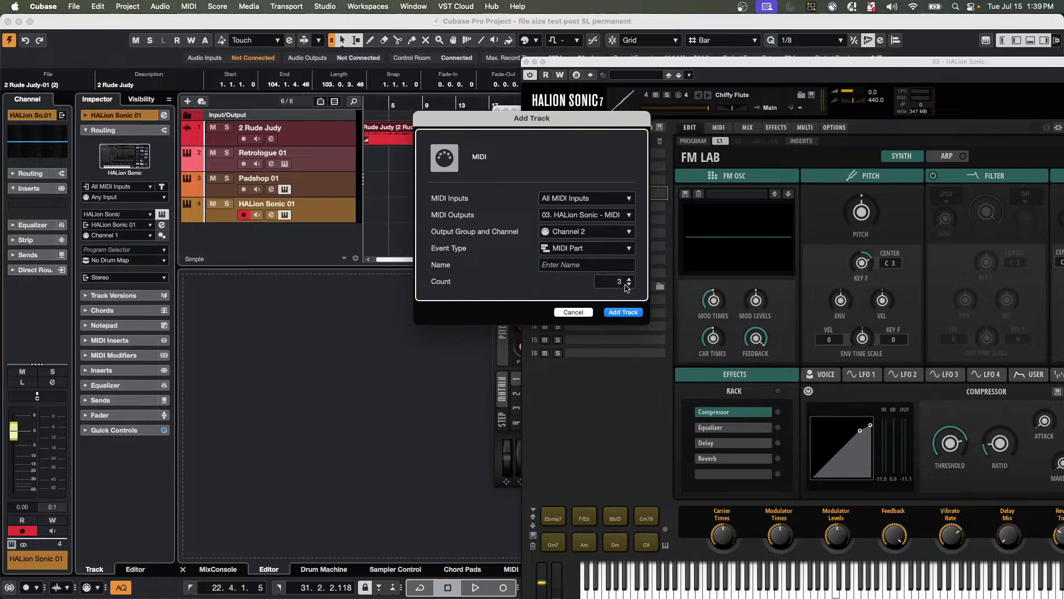
pyautogui.click(624, 313)
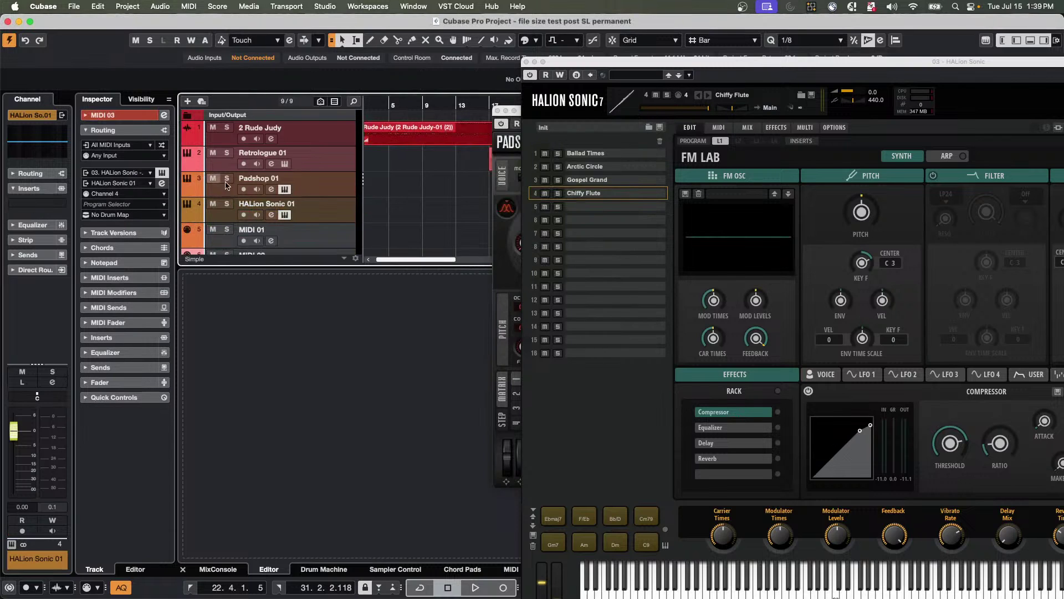
# With the Object Selection tool, create an empty MIDI part on HALion Sonic 01.
pyautogui.rightClick(375, 189)
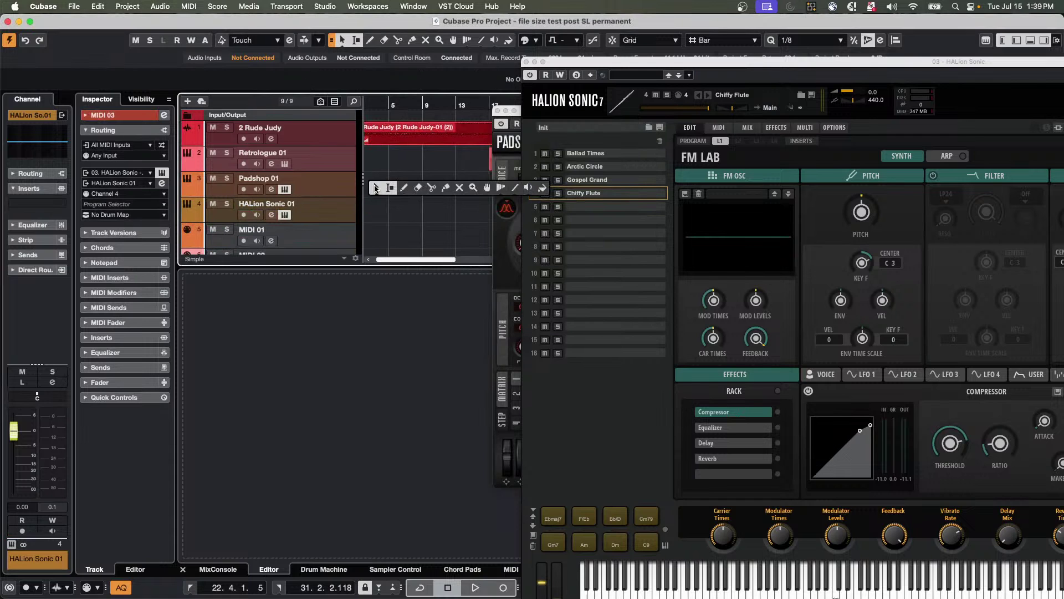
pyautogui.click(374, 189)
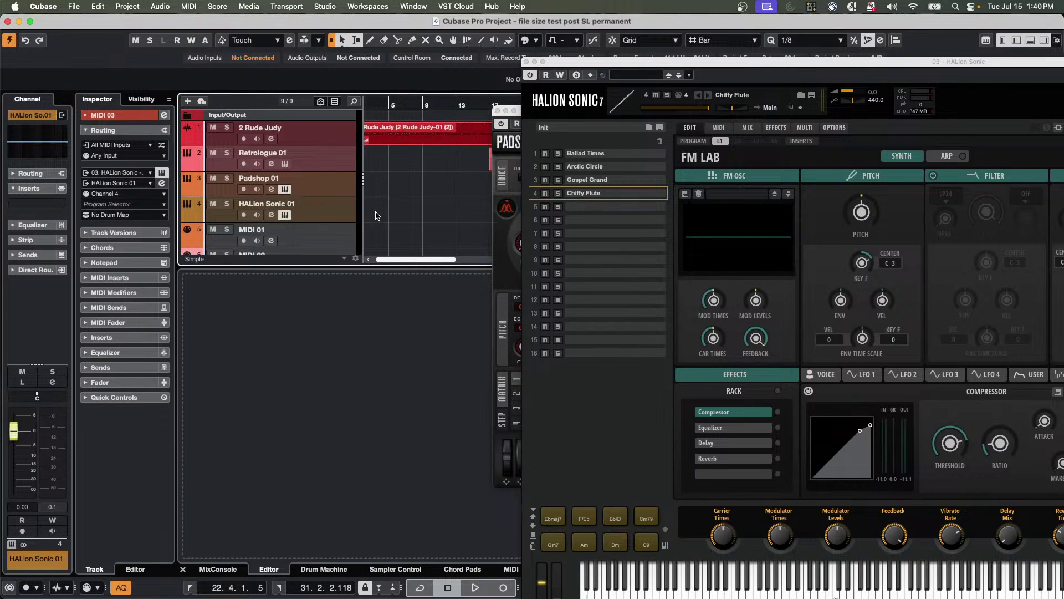
pyautogui.doubleClick(376, 216)
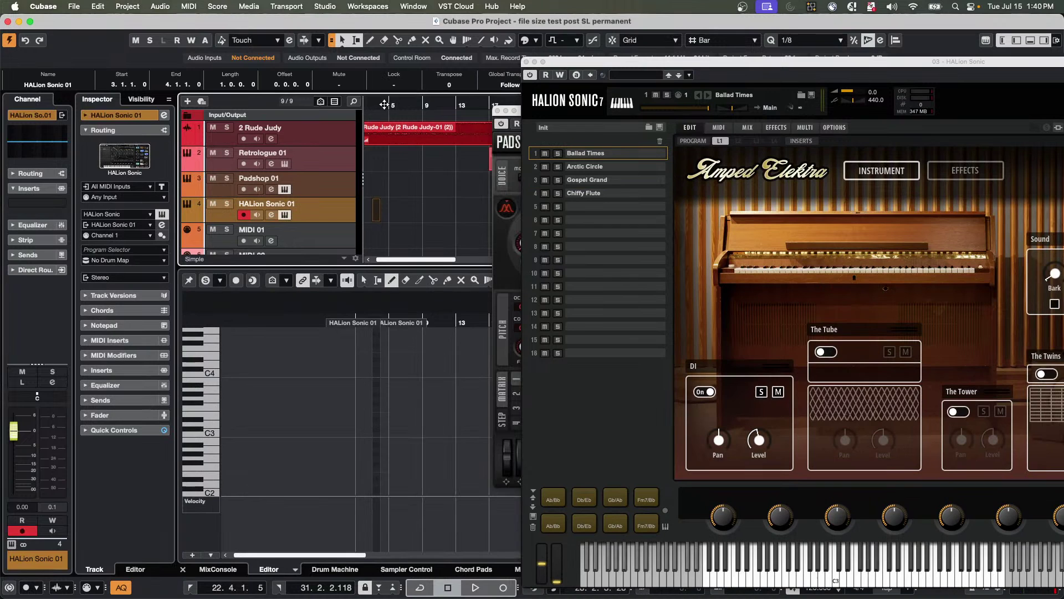
# Move the part to bar 1, zoom in, and record a short melody into it.
pyautogui.moveTo(384, 105); pyautogui.dragTo(338, 129)
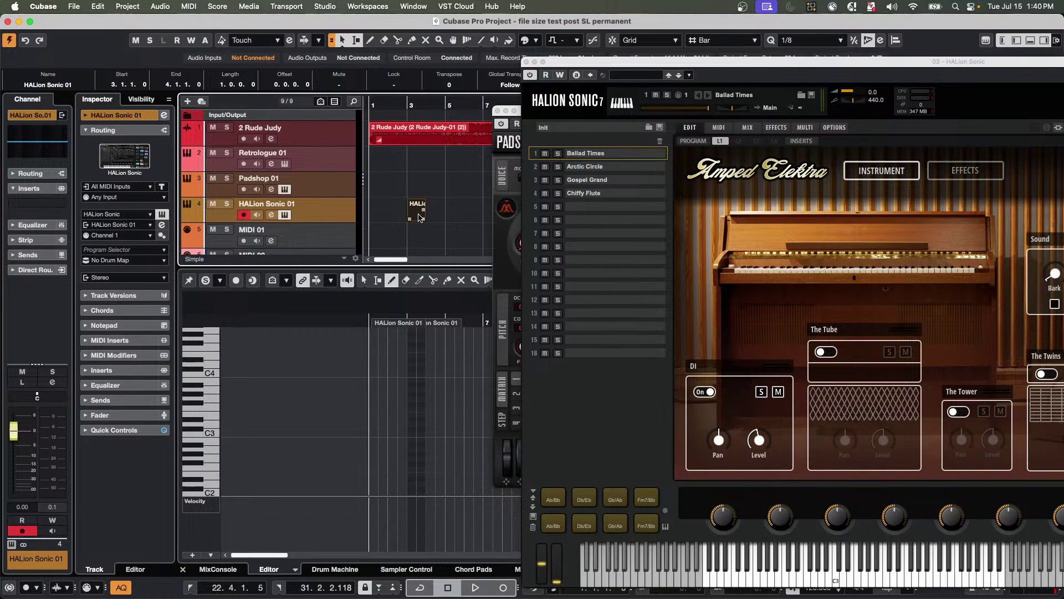
pyautogui.moveTo(420, 217)
pyautogui.mouseDown()
pyautogui.moveTo(377, 210)
pyautogui.moveTo(403, 219)
pyautogui.mouseUp()
pyautogui.click(364, 311)
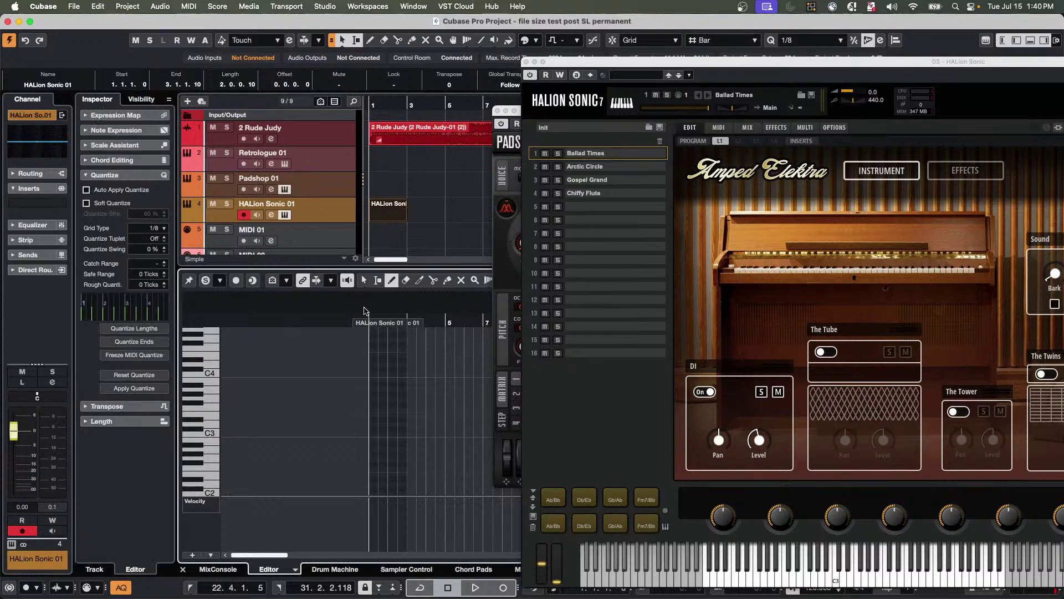
pyautogui.press('h')
pyautogui.press('h')
pyautogui.press('h')
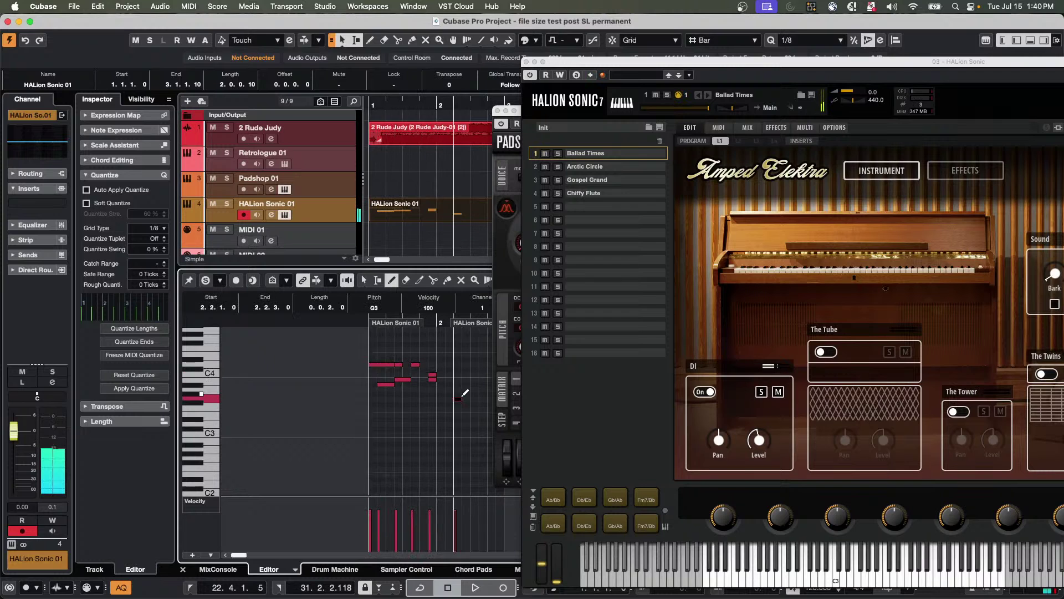
pyautogui.press('space')
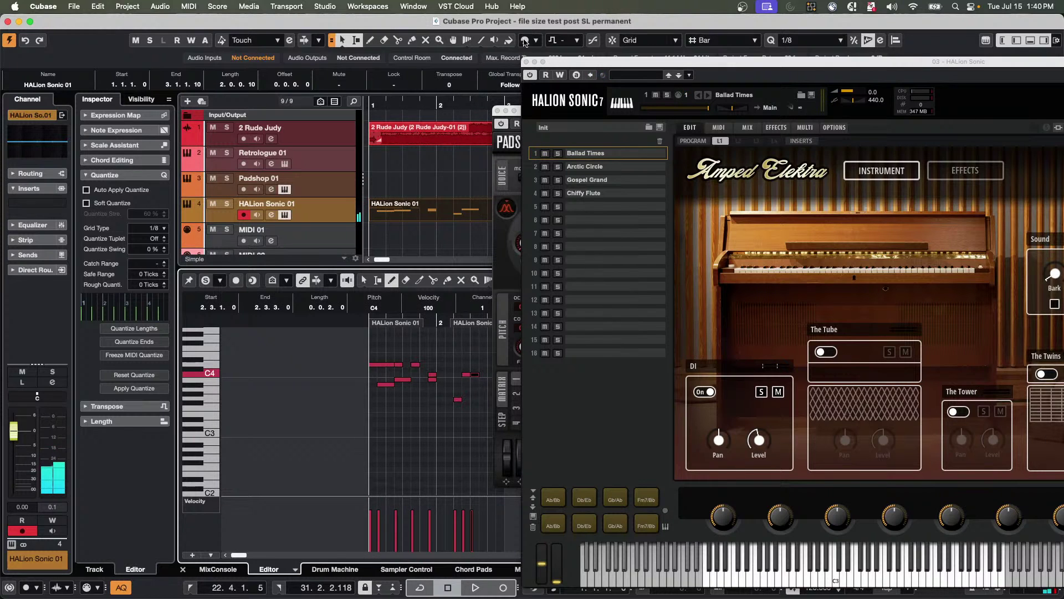
pyautogui.moveTo(571, 57); pyautogui.dragTo(697, 92)
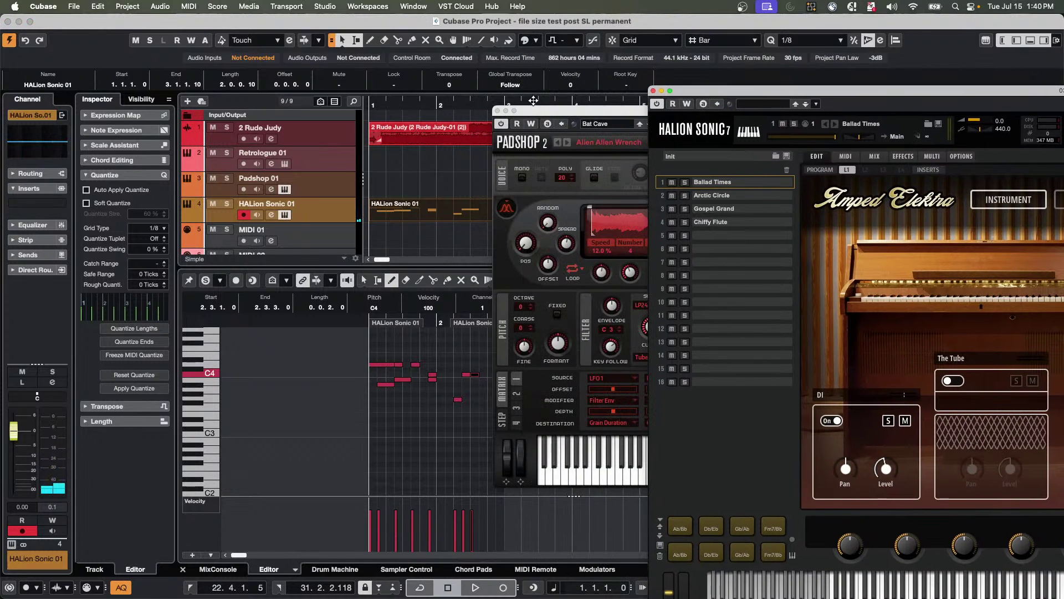
pyautogui.moveTo(535, 115); pyautogui.dragTo(636, 112)
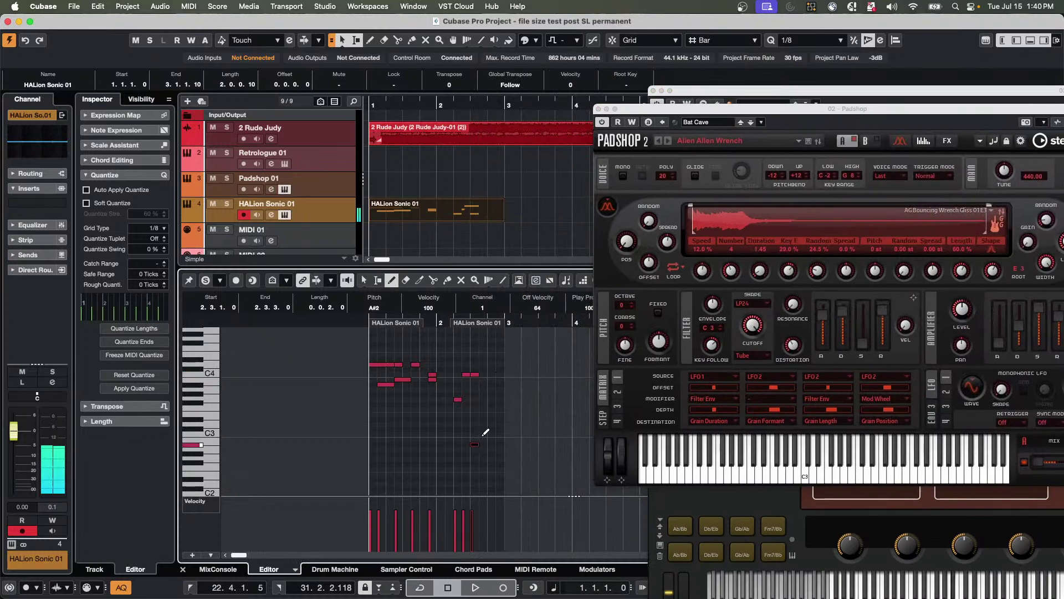
pyautogui.press('space')
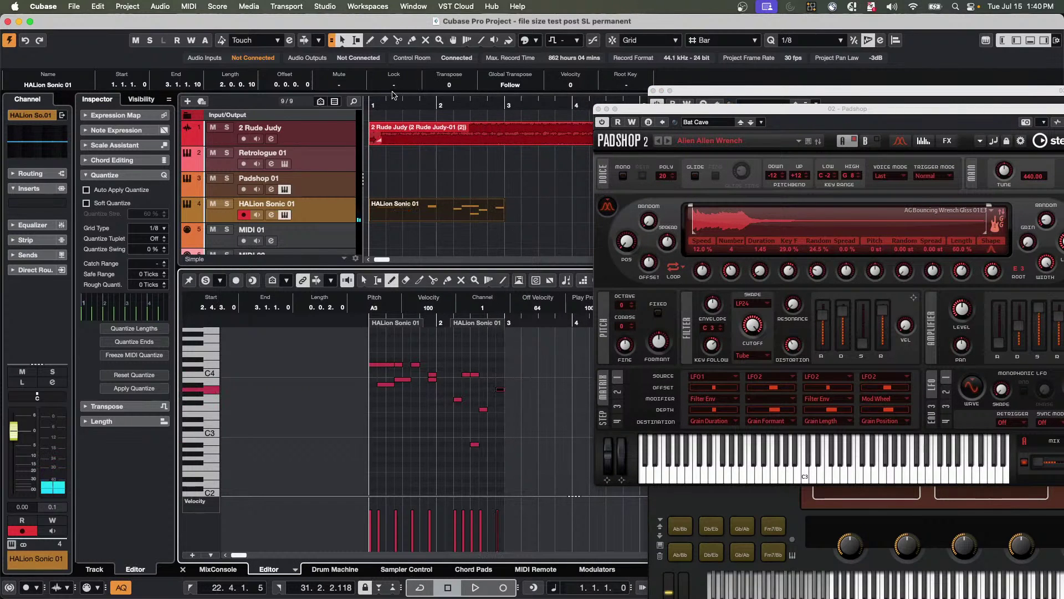
# Zoom out and copy the recorded part onto MIDI 01 at bar 3.
pyautogui.click(453, 179)
pyautogui.press('g')
pyautogui.press('g')
pyautogui.press('g')
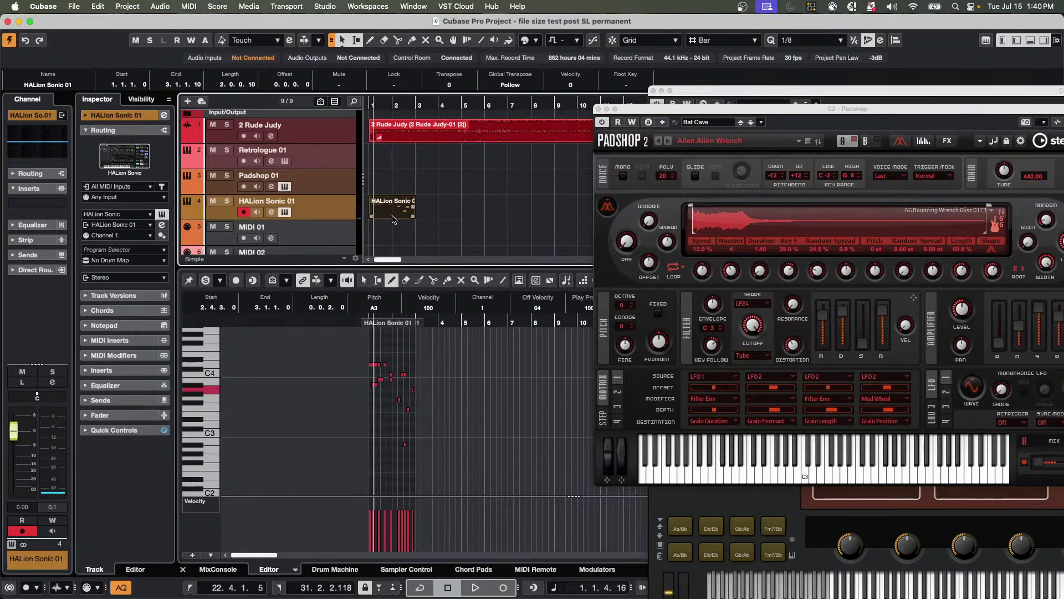
pyautogui.moveTo(392, 219); pyautogui.dragTo(441, 240)
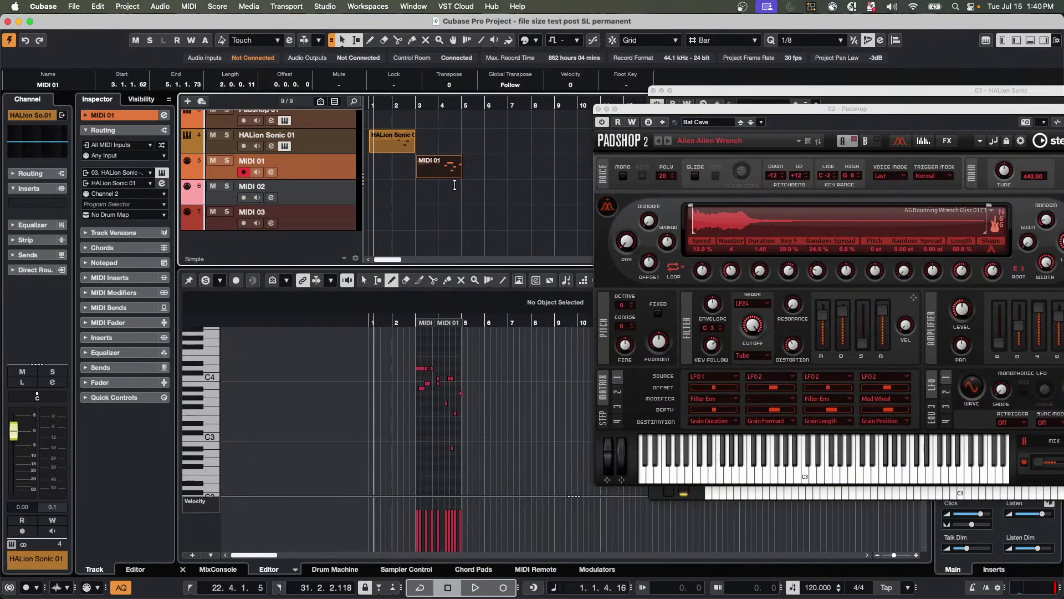
# Copy the melody part onto MIDI 02 at bar 5 and MIDI 03 at bar 7.
pyautogui.moveTo(452, 178); pyautogui.dragTo(534, 223)
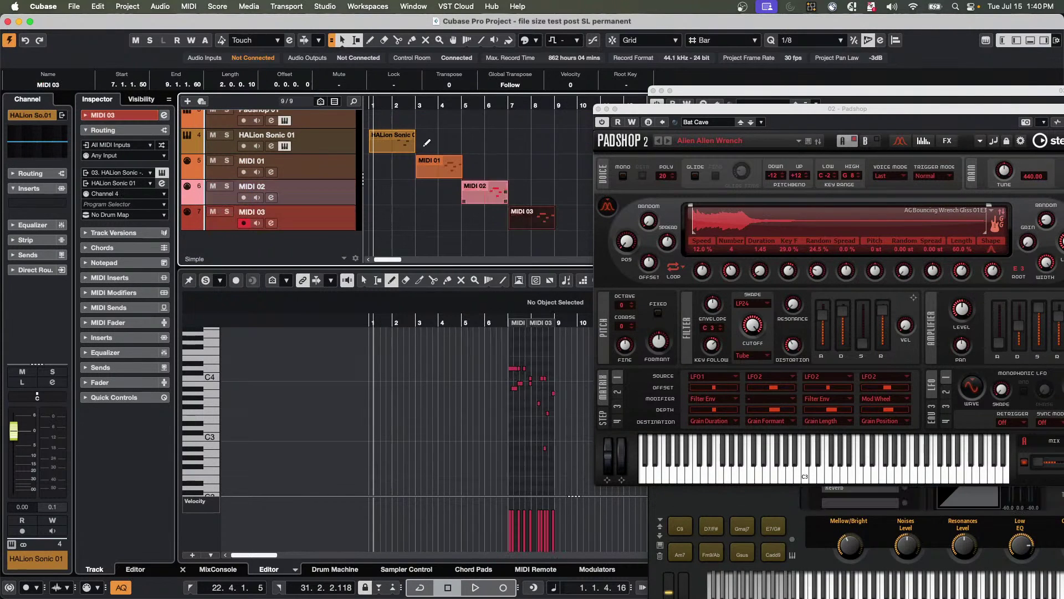
pyautogui.click(390, 105)
pyautogui.press('space')
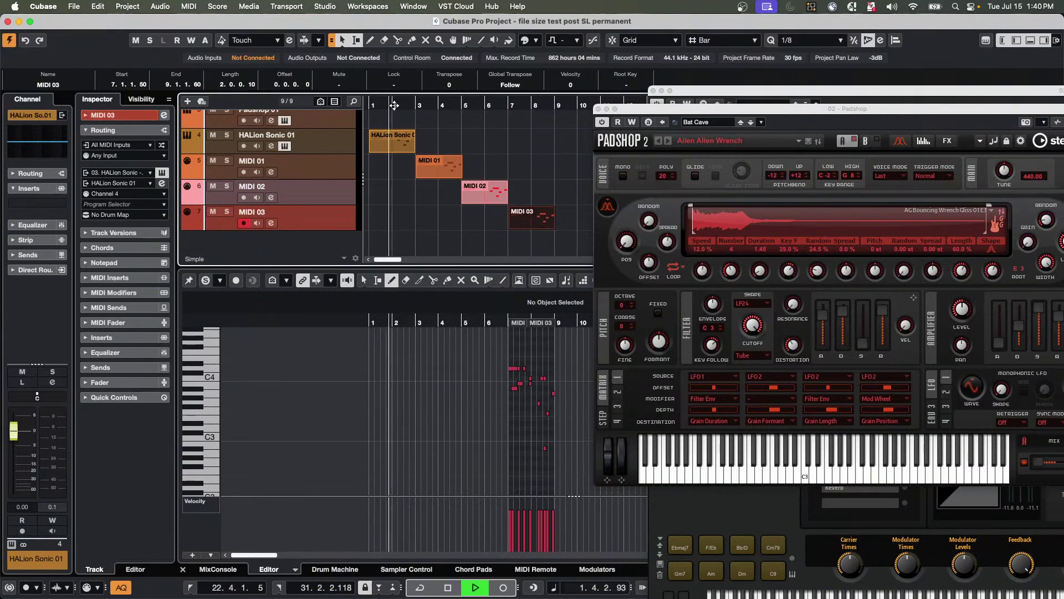
pyautogui.press('space')
# Mute 2 Rude Judy, close Padshop, and audition MIDI 02 and MIDI 03 during playback.
pyautogui.scroll(3, 234, 139)
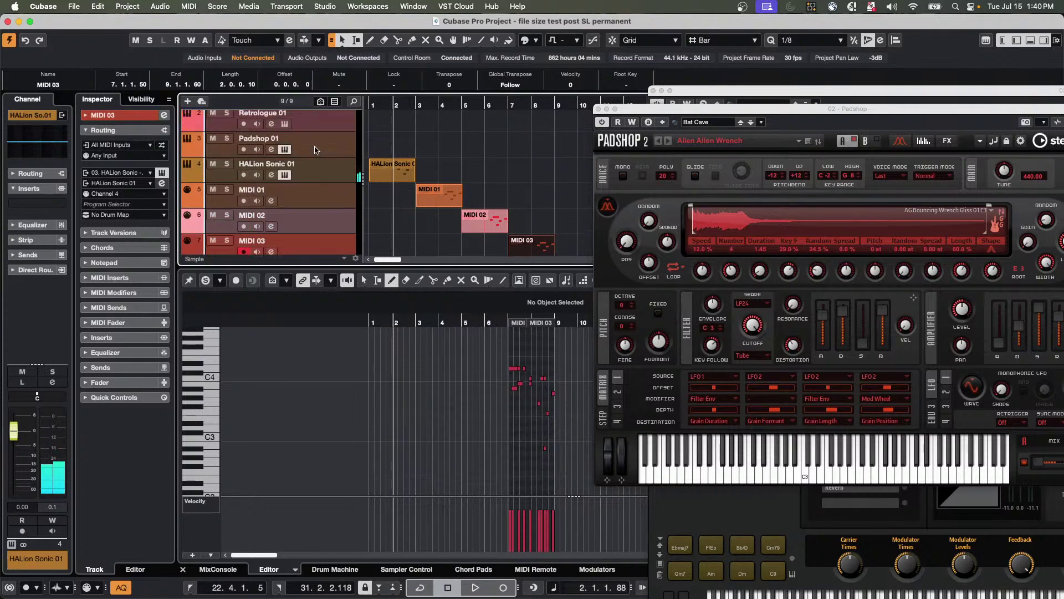
pyautogui.click(213, 127)
pyautogui.scroll(-3, 249, 145)
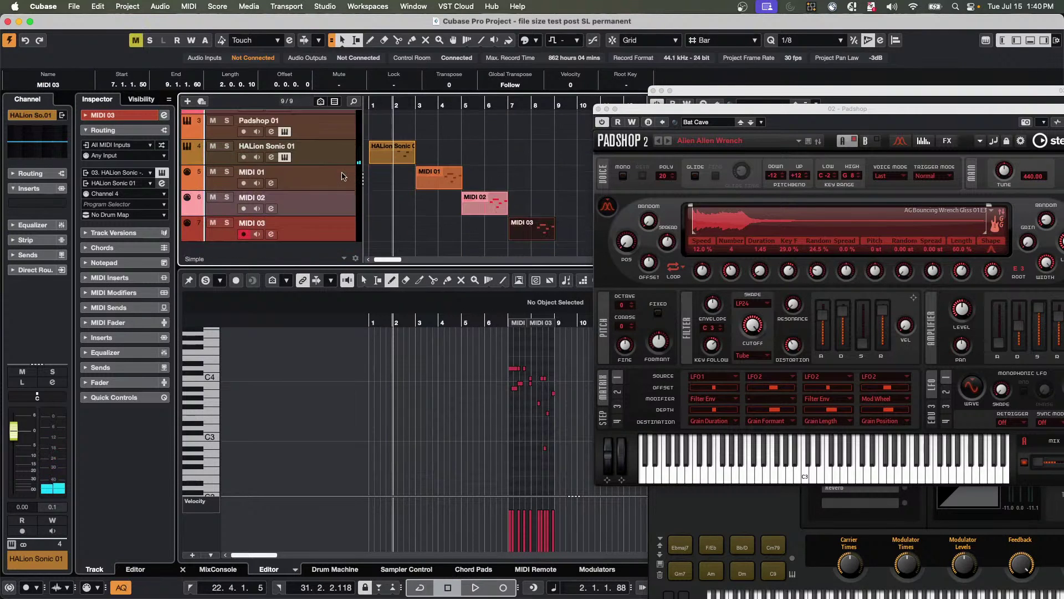
pyautogui.press('space')
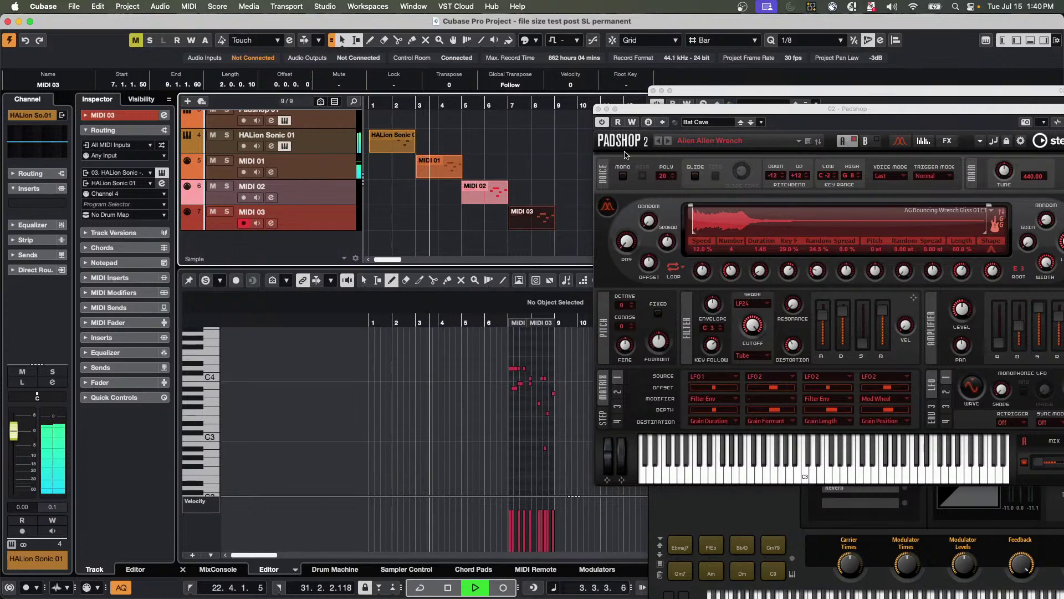
pyautogui.click(601, 108)
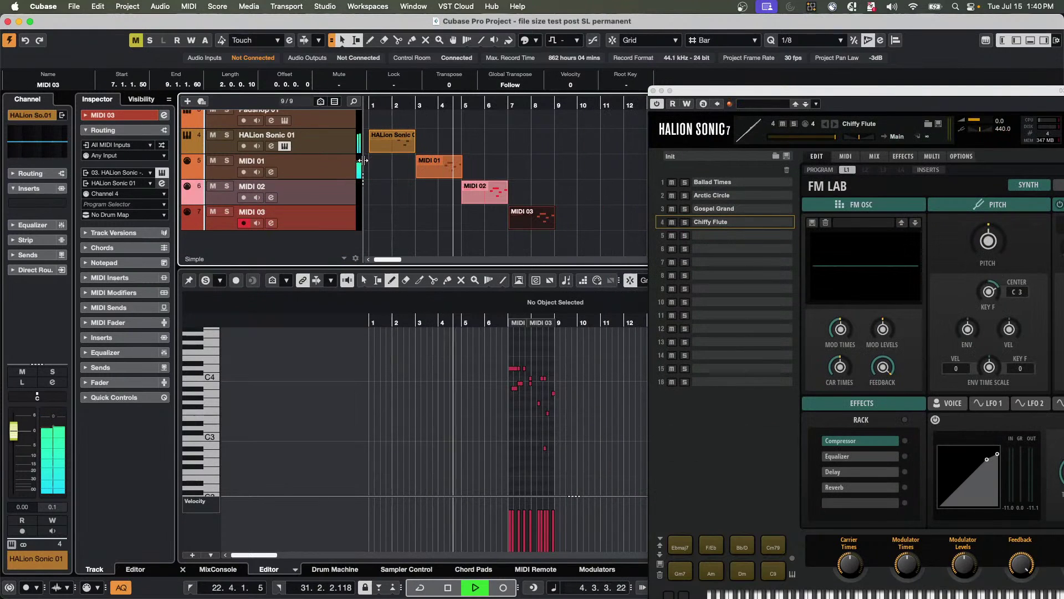
pyautogui.click(345, 195)
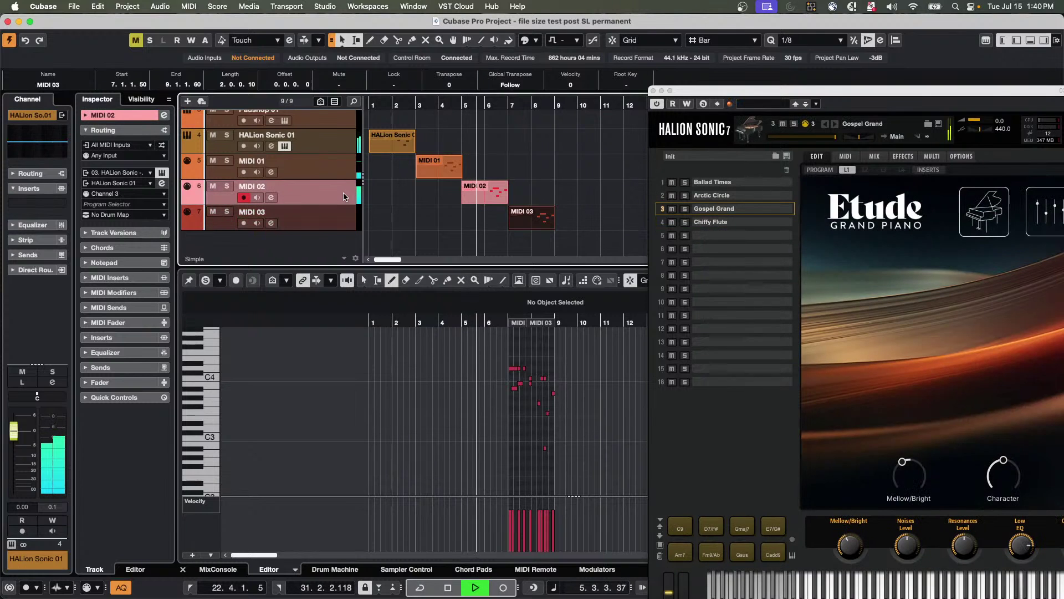
pyautogui.click(340, 222)
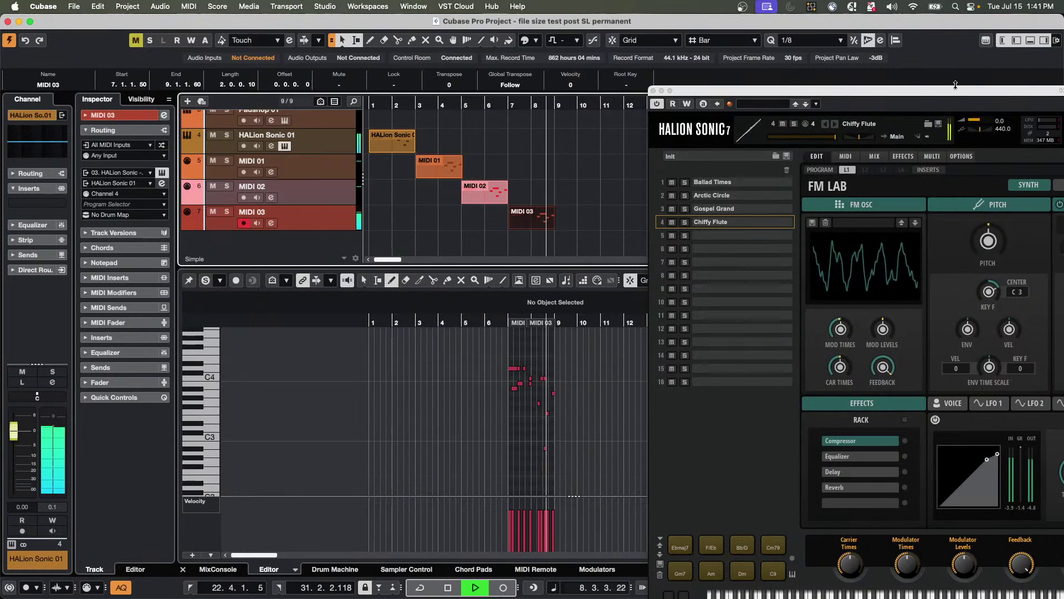
pyautogui.press('space')
pyautogui.moveTo(811, 95); pyautogui.dragTo(612, 84)
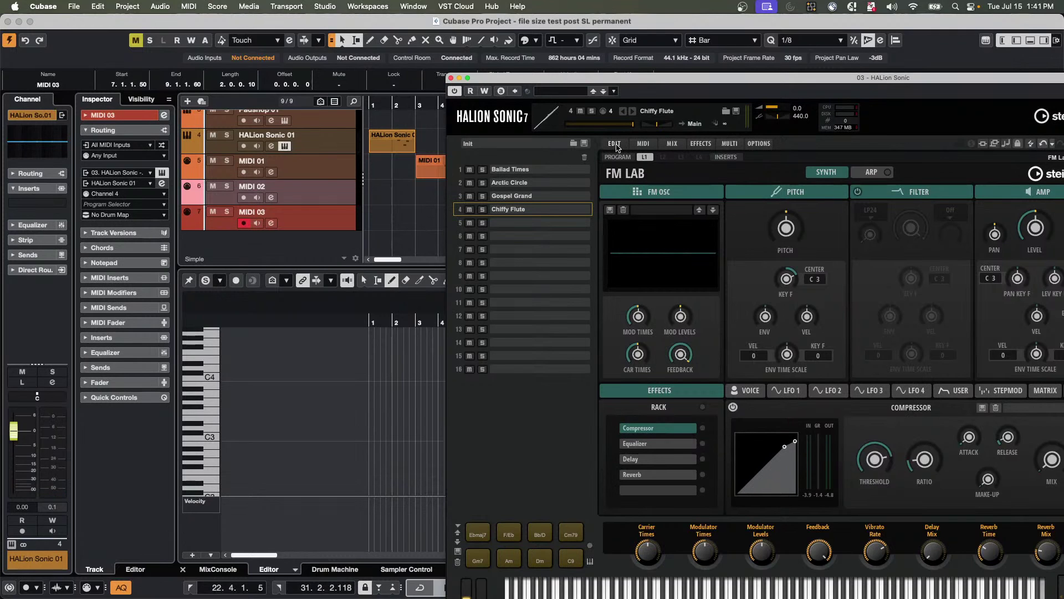
# On HALion Sonic's MIX page, route slots 2, 3 and 4 to Out 2, Out 3 and Out 4.
pyautogui.click(672, 143)
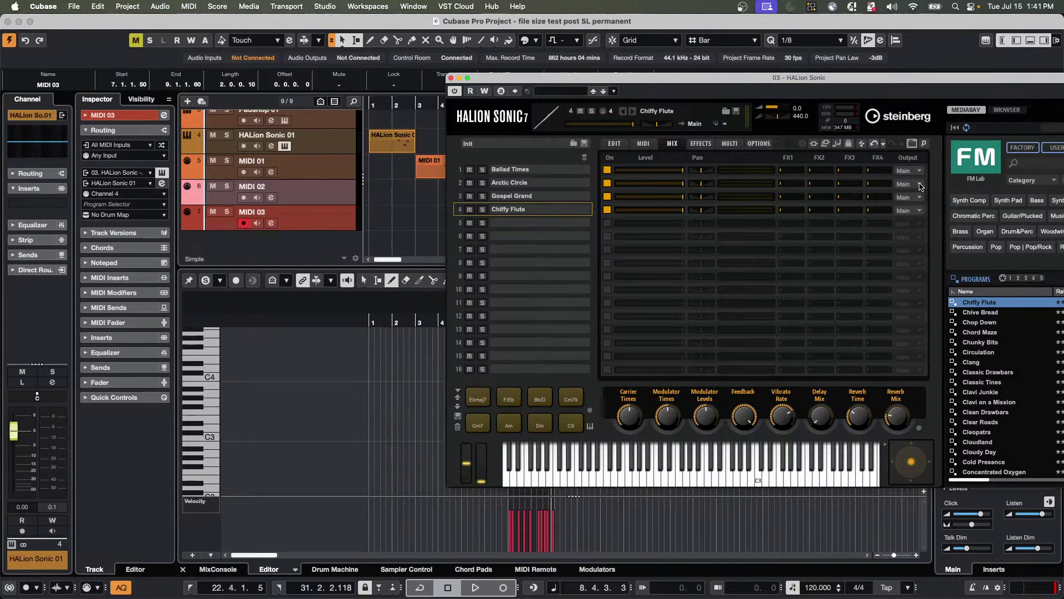
pyautogui.click(920, 186)
pyautogui.click(923, 204)
pyautogui.click(919, 200)
pyautogui.click(923, 229)
pyautogui.click(922, 214)
pyautogui.click(931, 257)
# Show the MixConsole, play all four melody copies from bar 1, then select all four parts.
pyautogui.click(218, 568)
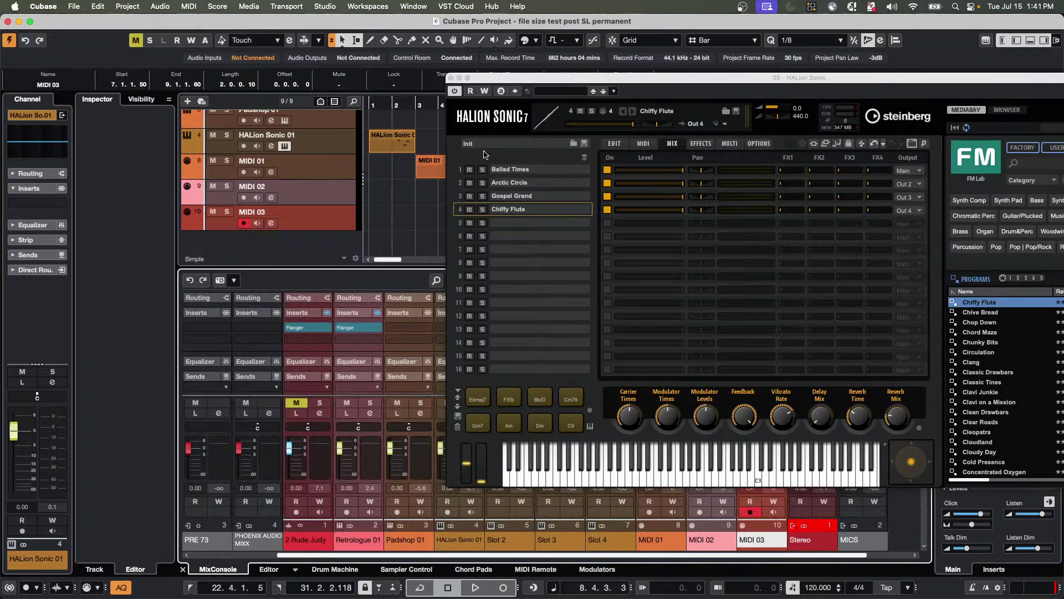
pyautogui.moveTo(519, 80); pyautogui.dragTo(736, 49)
pyautogui.press('space')
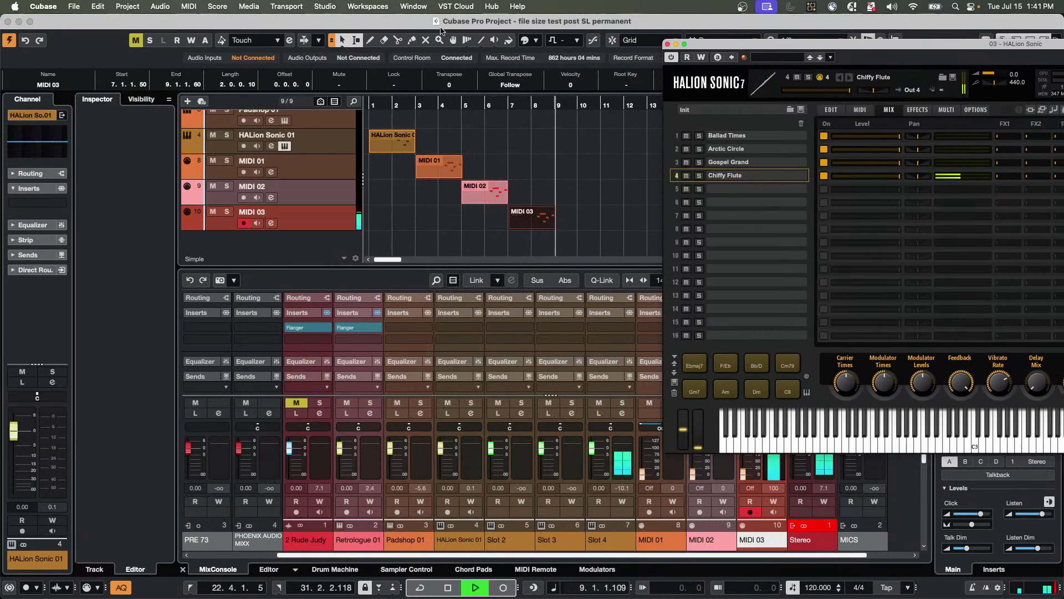
pyautogui.click(381, 104)
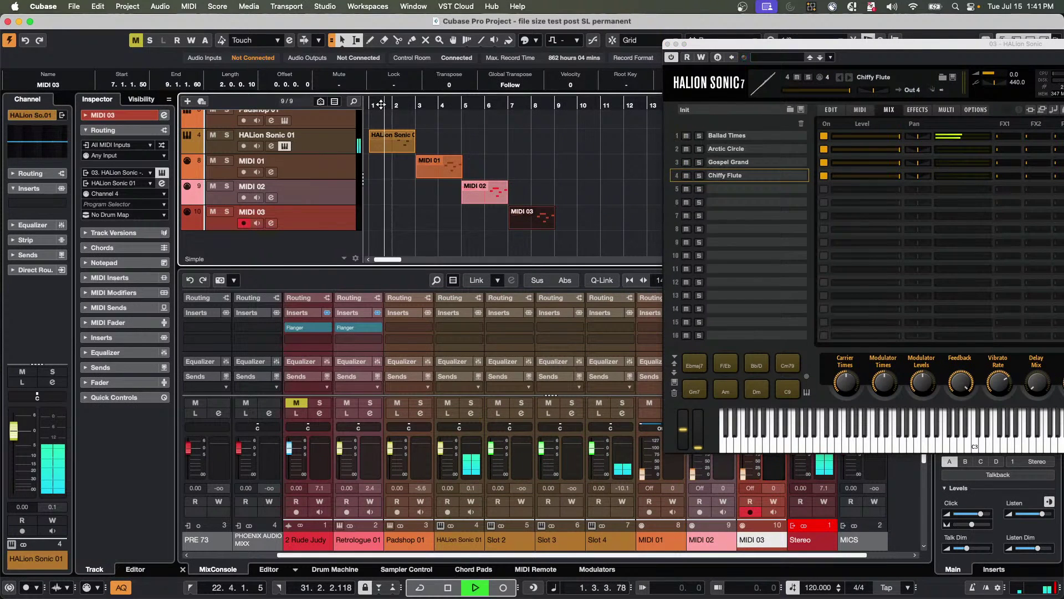
pyautogui.click(390, 150)
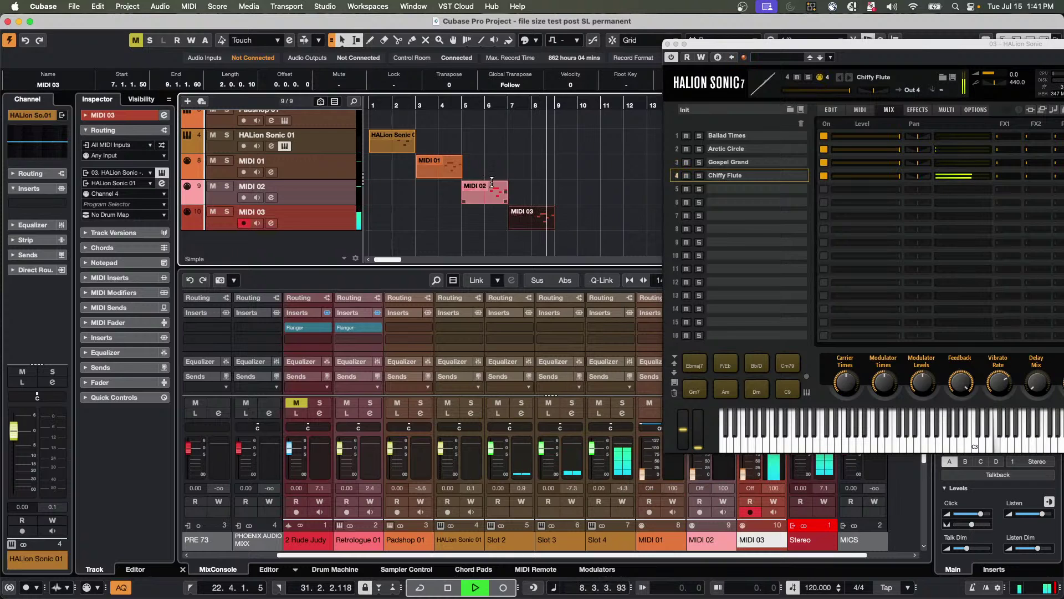
pyautogui.press('space')
pyautogui.moveTo(562, 220); pyautogui.dragTo(389, 142)
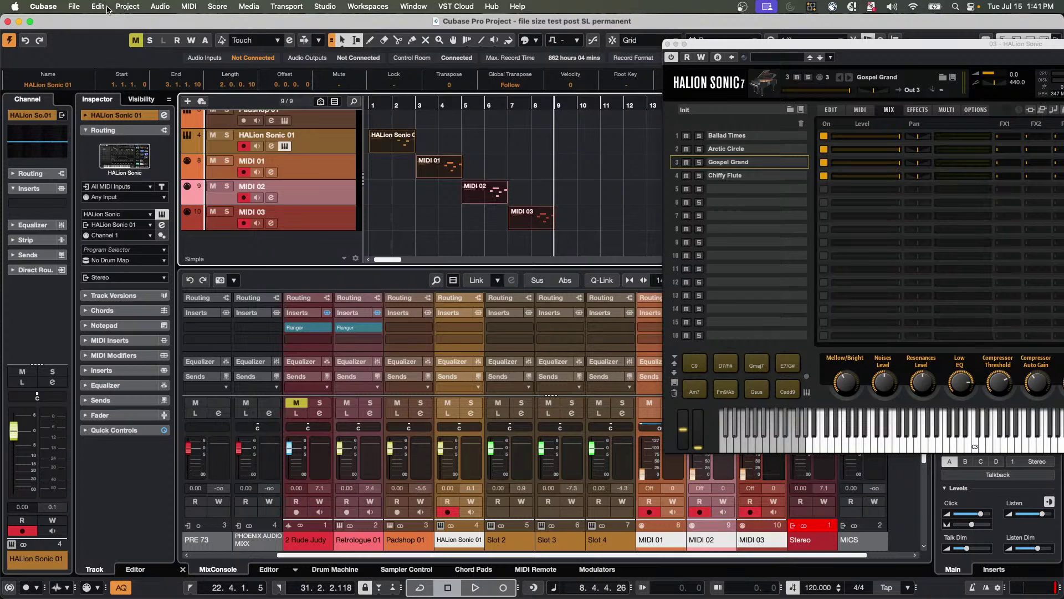
# Render the selected parts in place as one event with channel settings, without mixing down to one file.
pyautogui.click(102, 6)
pyautogui.moveTo(159, 128)
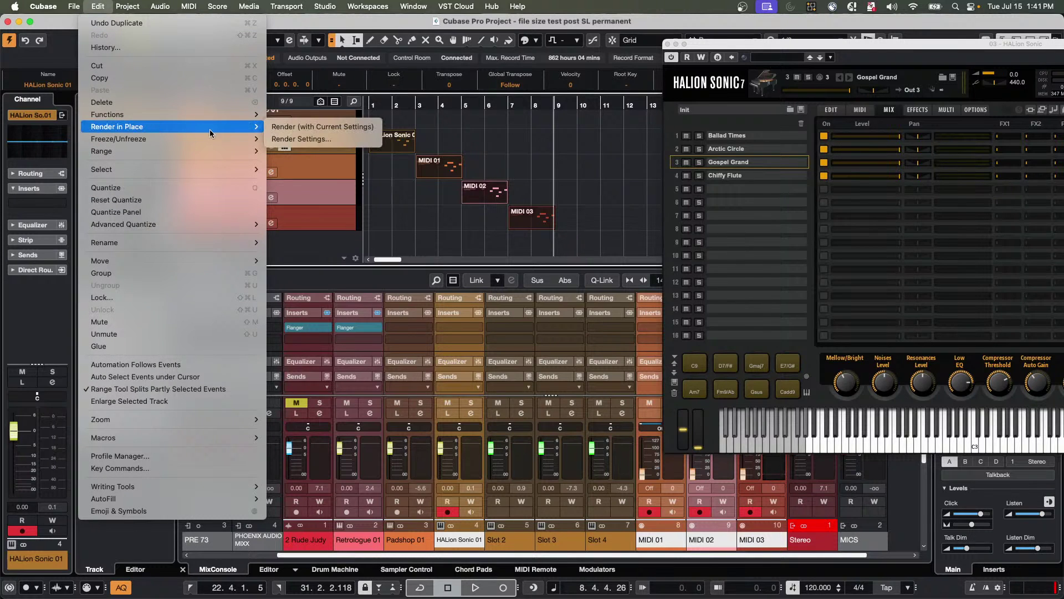
pyautogui.click(311, 140)
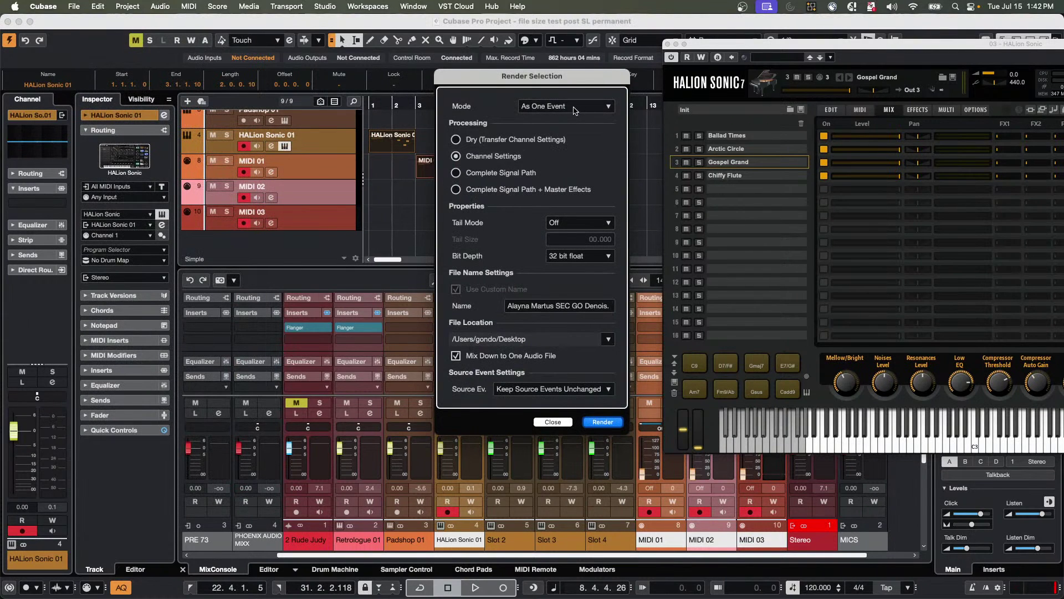
pyautogui.click(456, 355)
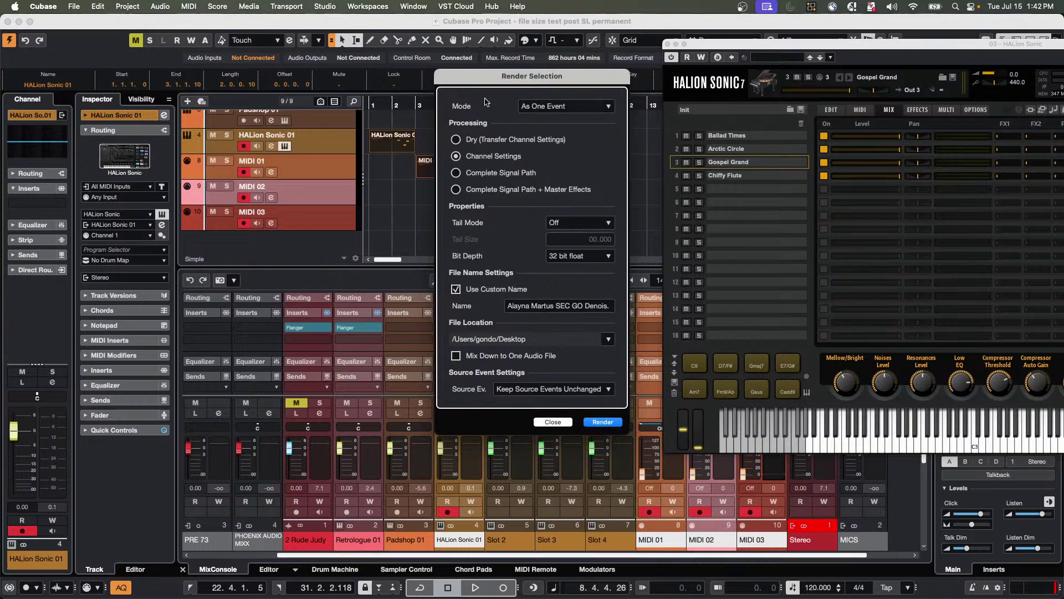
pyautogui.moveTo(485, 76); pyautogui.dragTo(733, 95)
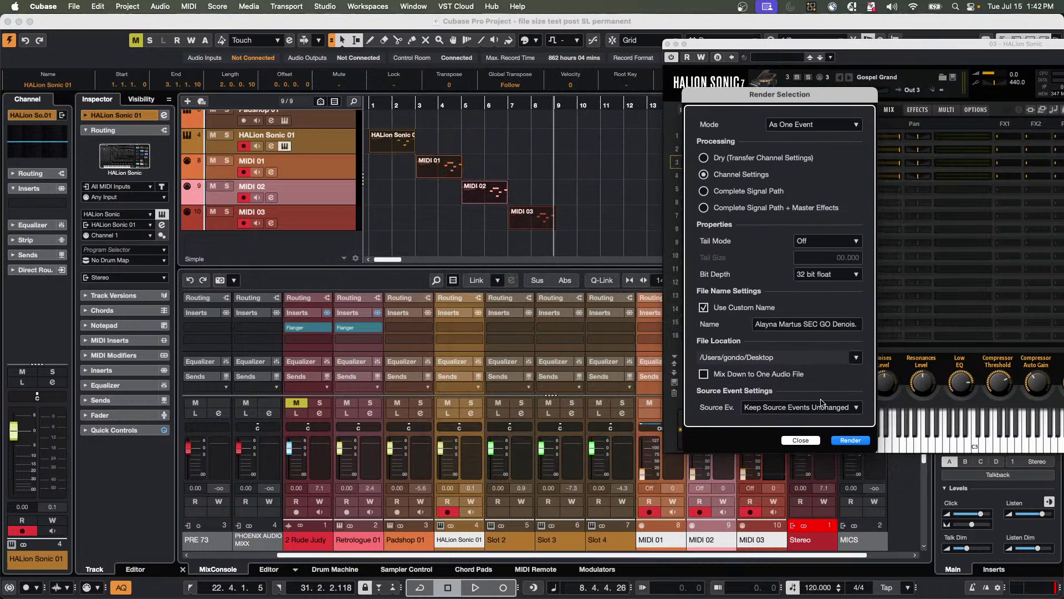
pyautogui.click(849, 441)
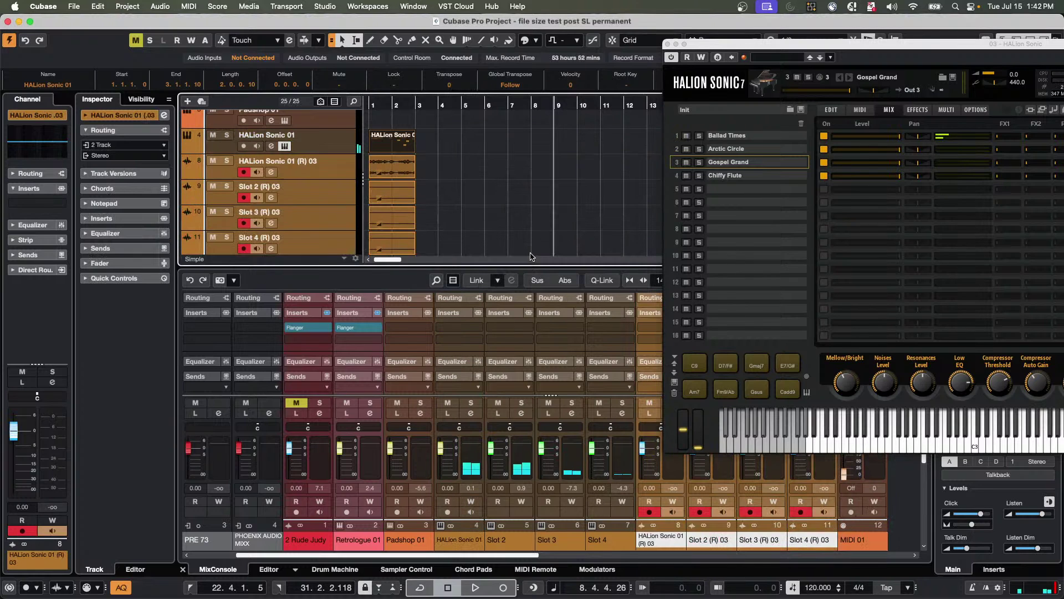
# Scroll through the track list to inspect the new rendered (R) audio tracks.
pyautogui.scroll(-5, 456, 173)
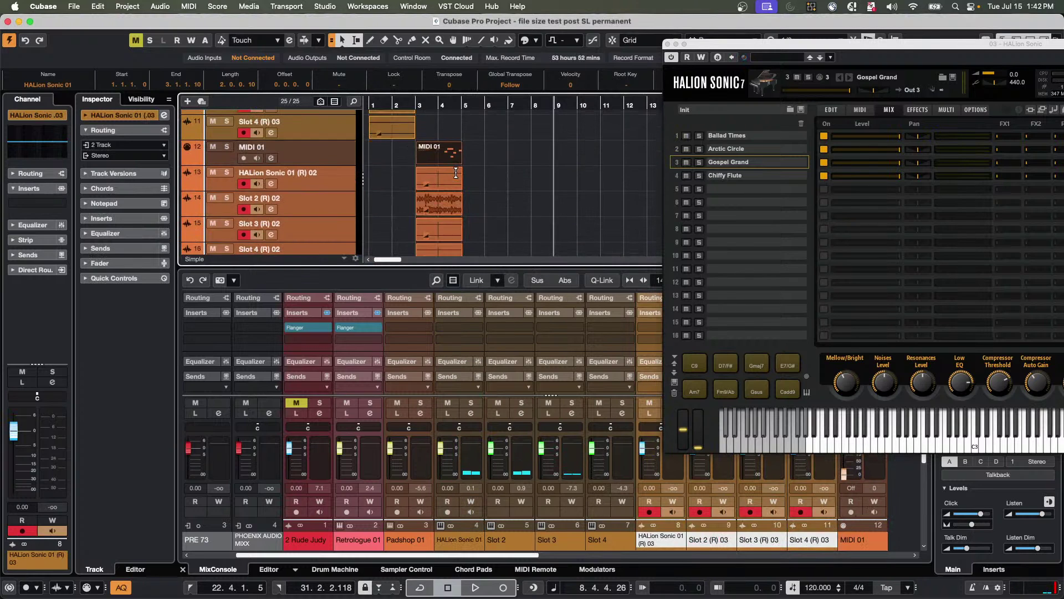
pyautogui.scroll(-3, 455, 176)
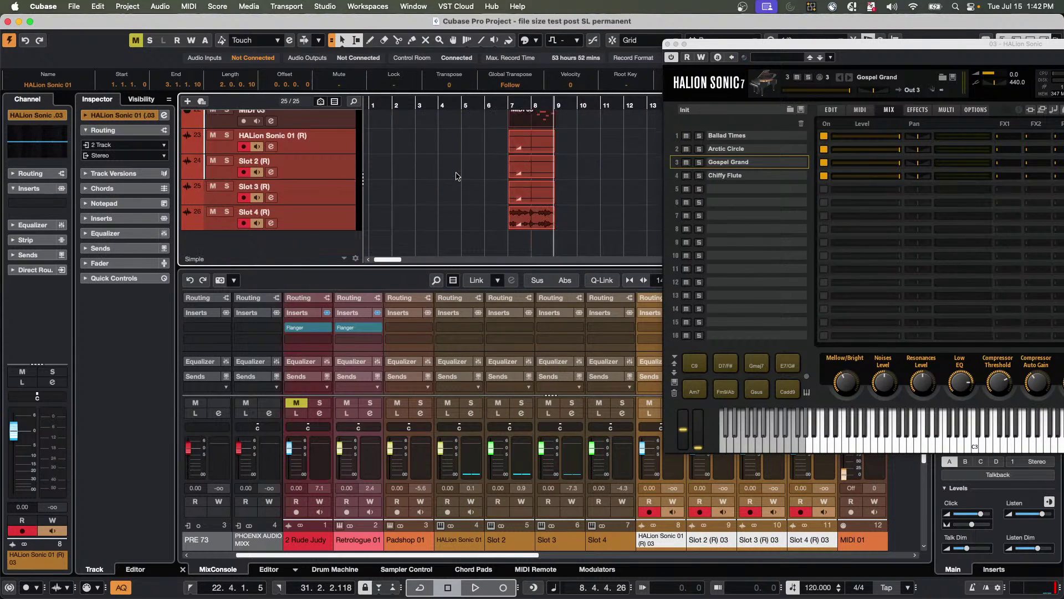
pyautogui.scroll(5, 455, 176)
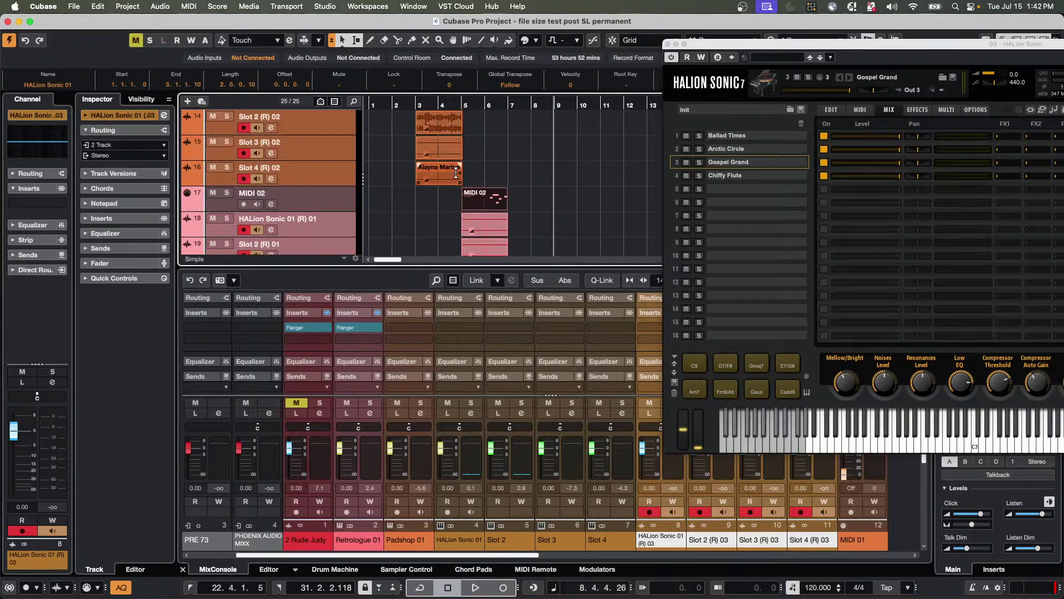
pyautogui.scroll(1, 455, 173)
pyautogui.scroll(4, 456, 173)
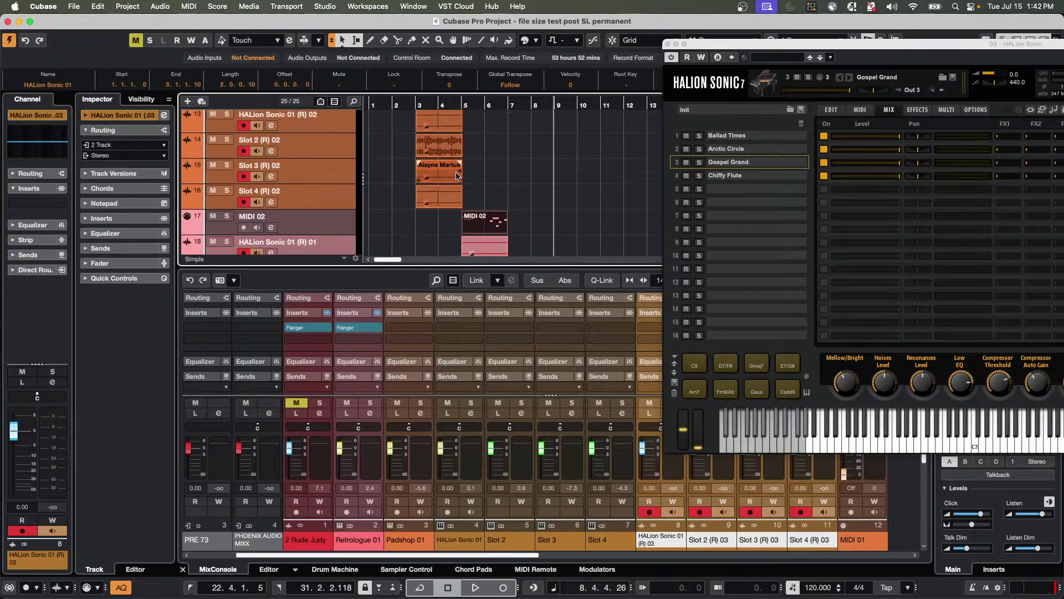
pyautogui.scroll(5, 456, 173)
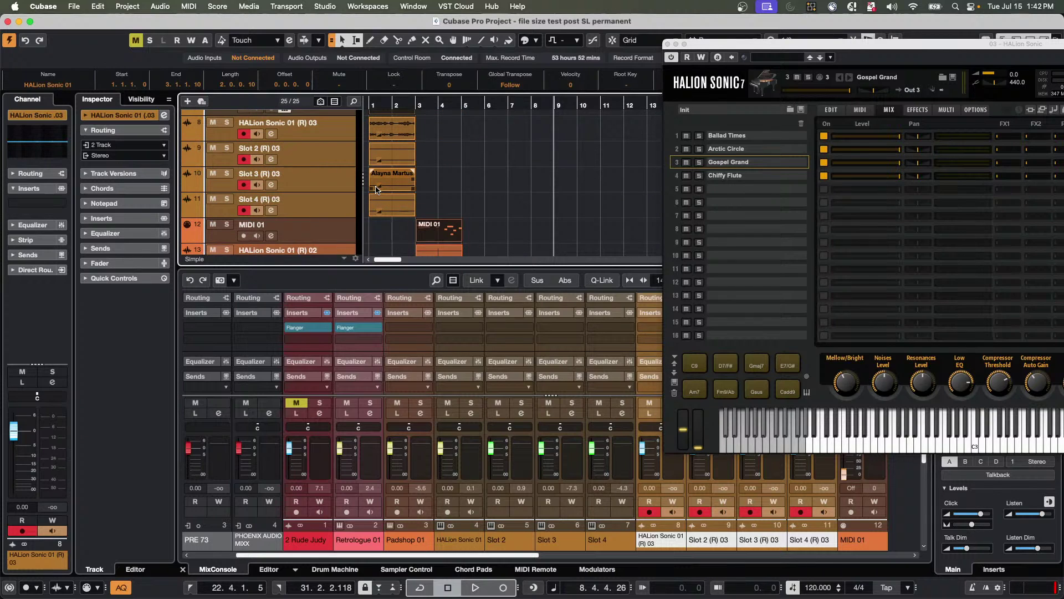
pyautogui.scroll(5, 376, 190)
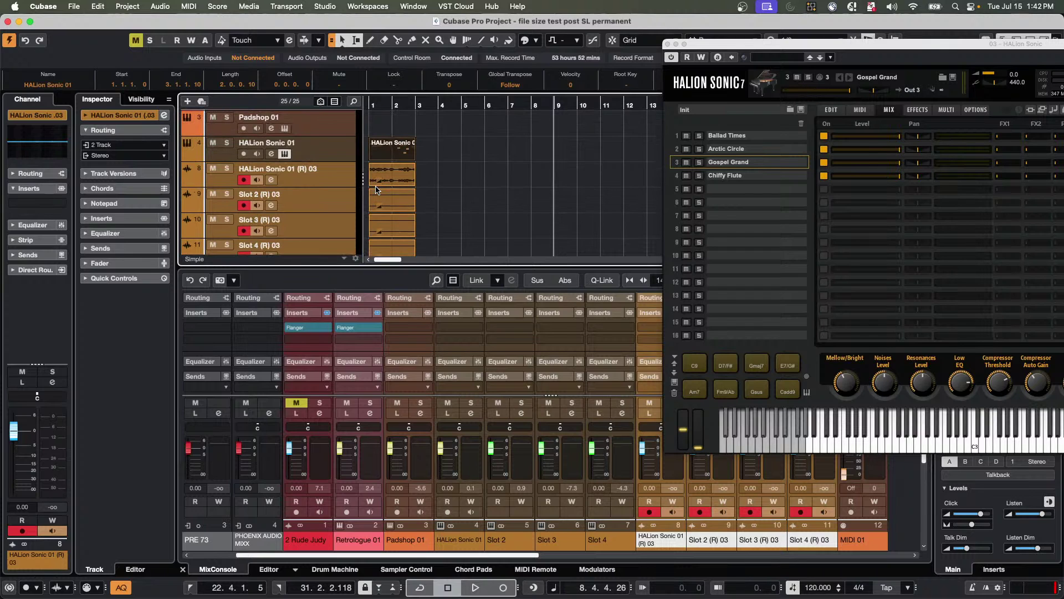
pyautogui.scroll(-10, 376, 189)
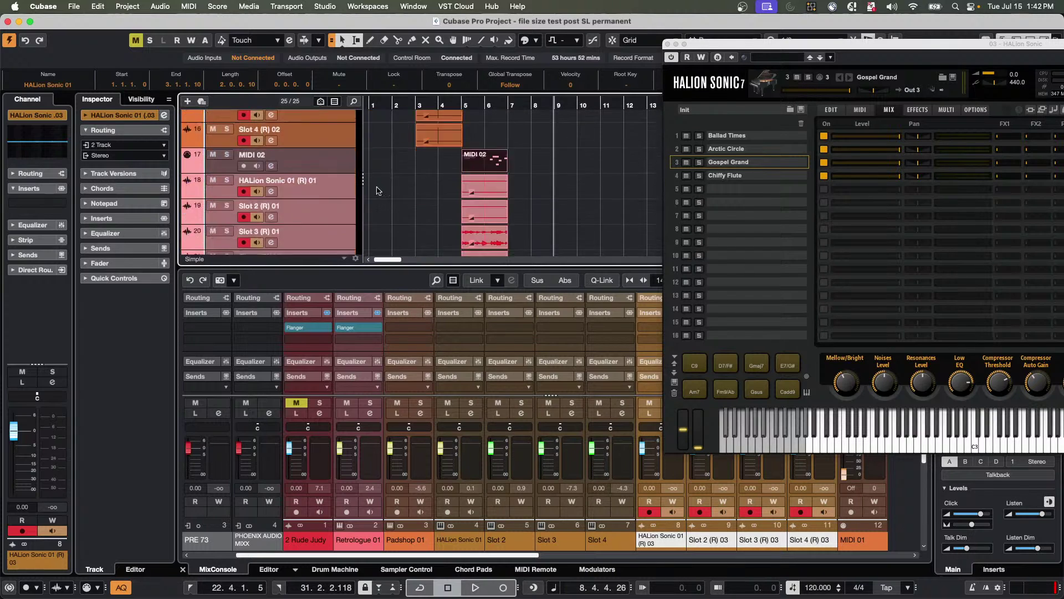
pyautogui.scroll(-6, 377, 191)
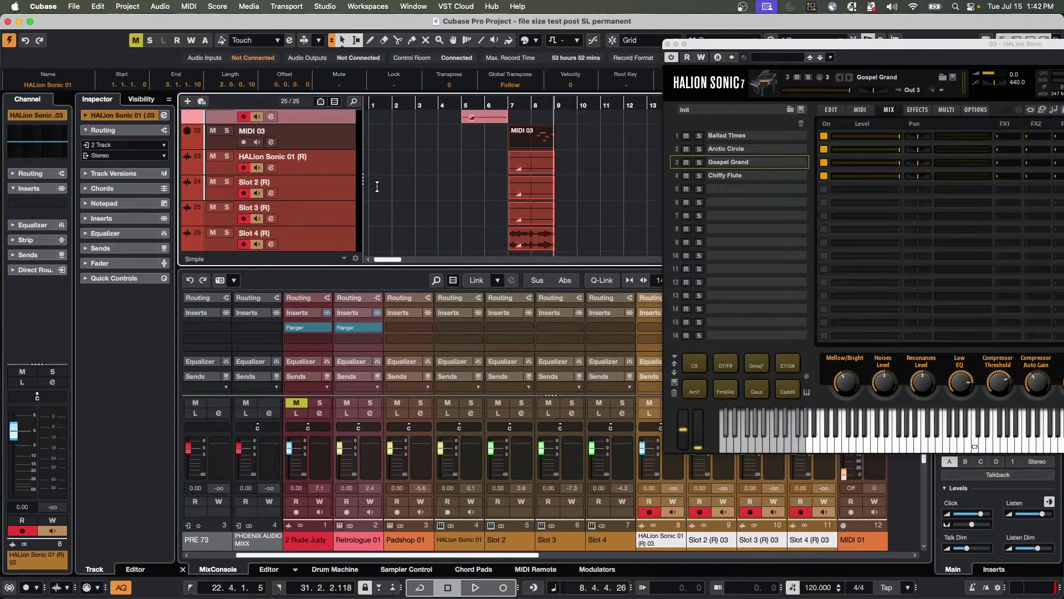
pyautogui.scroll(20, 377, 187)
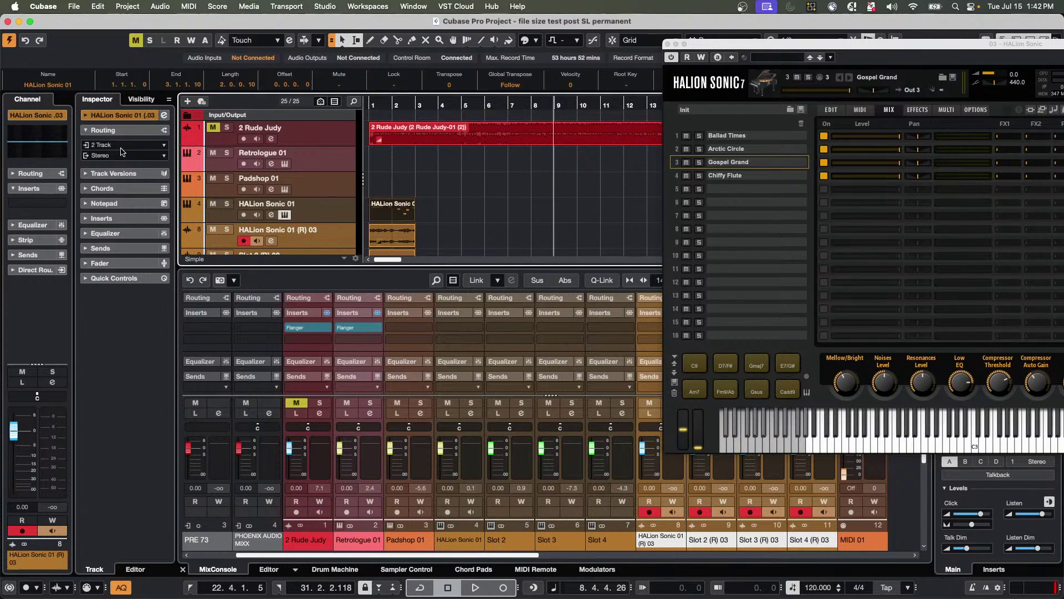
# Drag the HALion Sonic window fully into view and close it.
pyautogui.moveTo(706, 45); pyautogui.dragTo(299, 59)
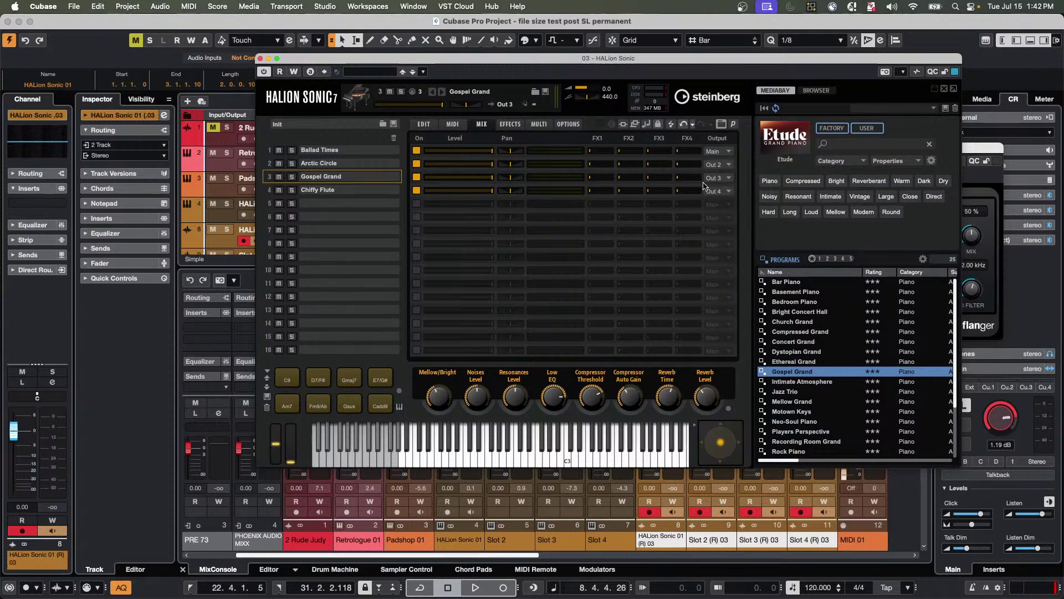
pyautogui.click(268, 58)
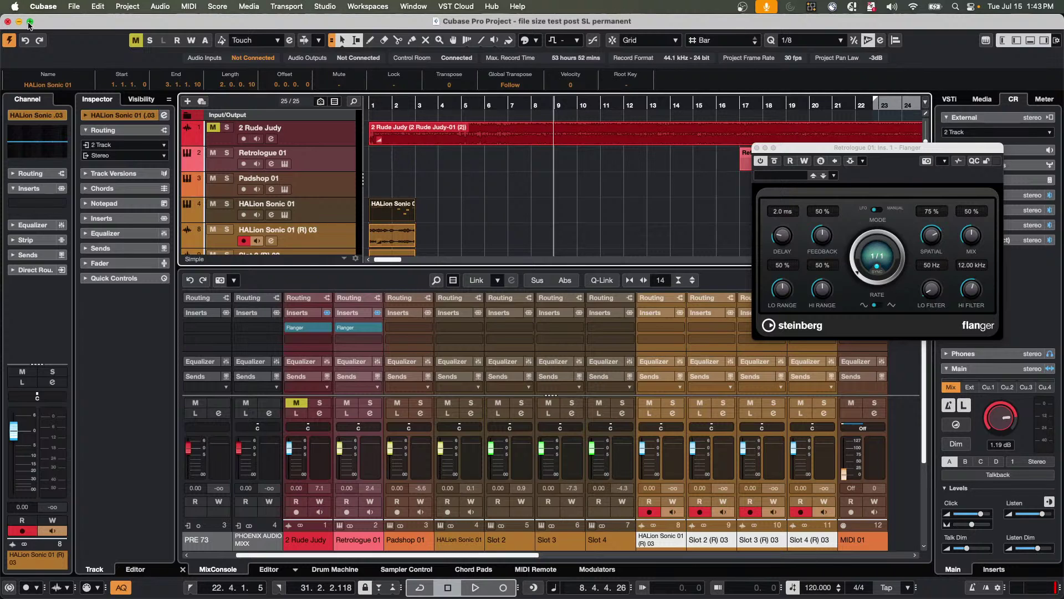
pyautogui.click(74, 7)
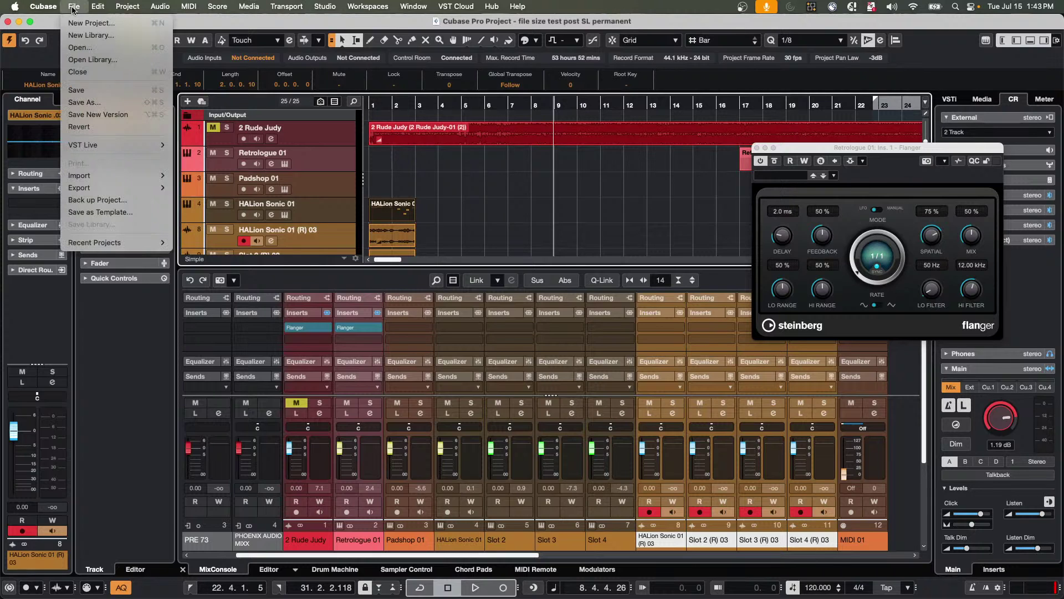
pyautogui.moveTo(92, 12)
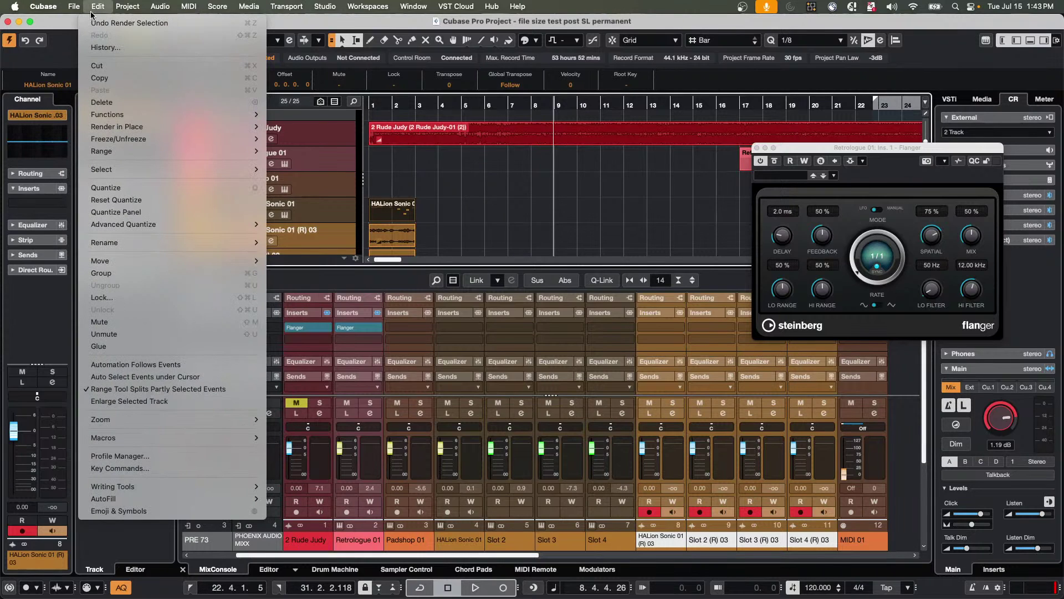
pyautogui.press('super+Tab')
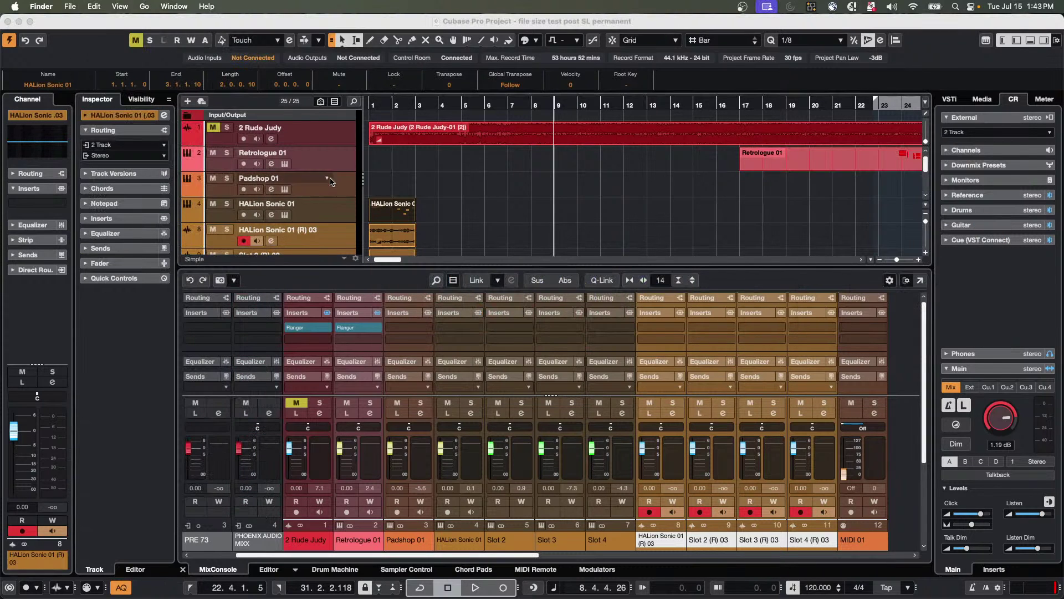
pyautogui.click(69, 6)
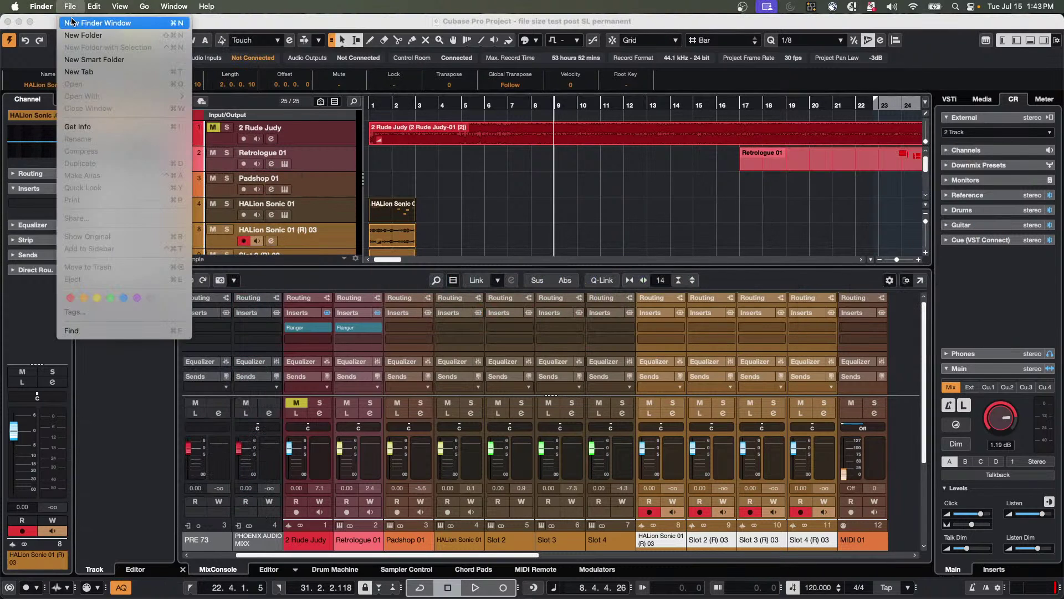
pyautogui.click(306, 111)
pyautogui.press('super+n')
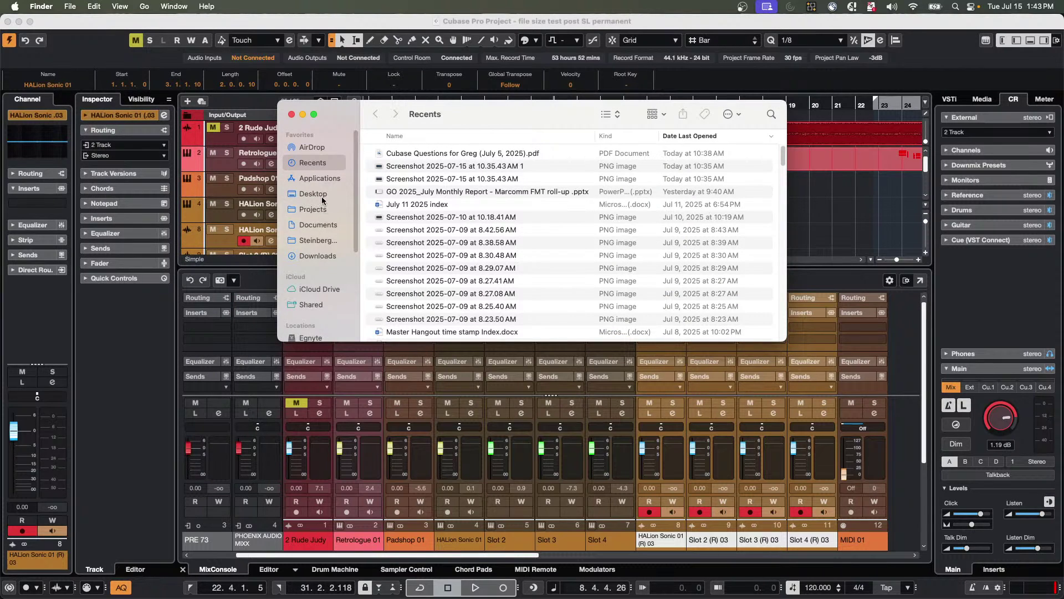
pyautogui.click(322, 198)
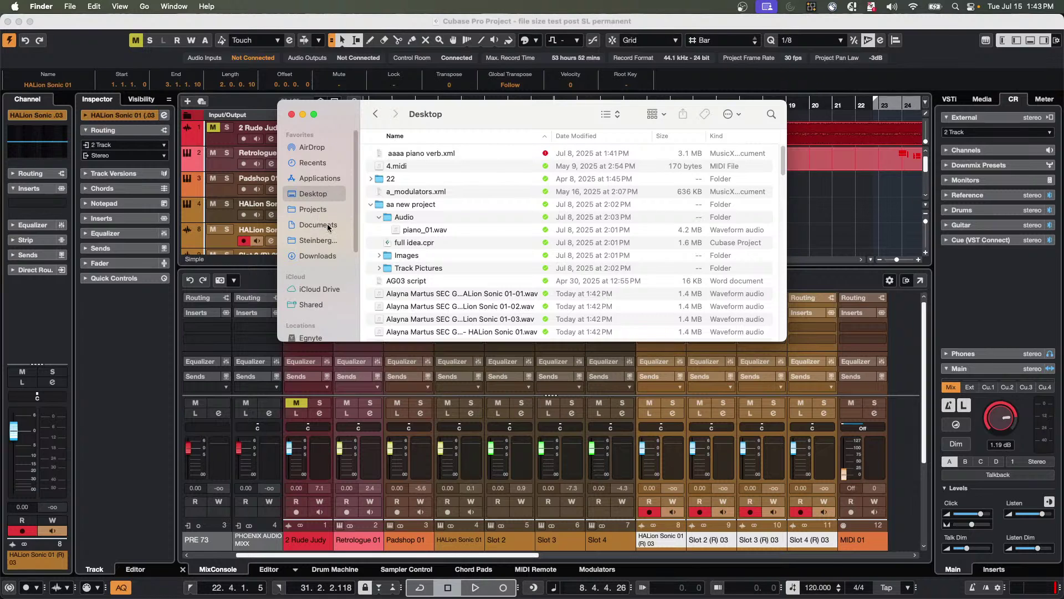
pyautogui.click(316, 210)
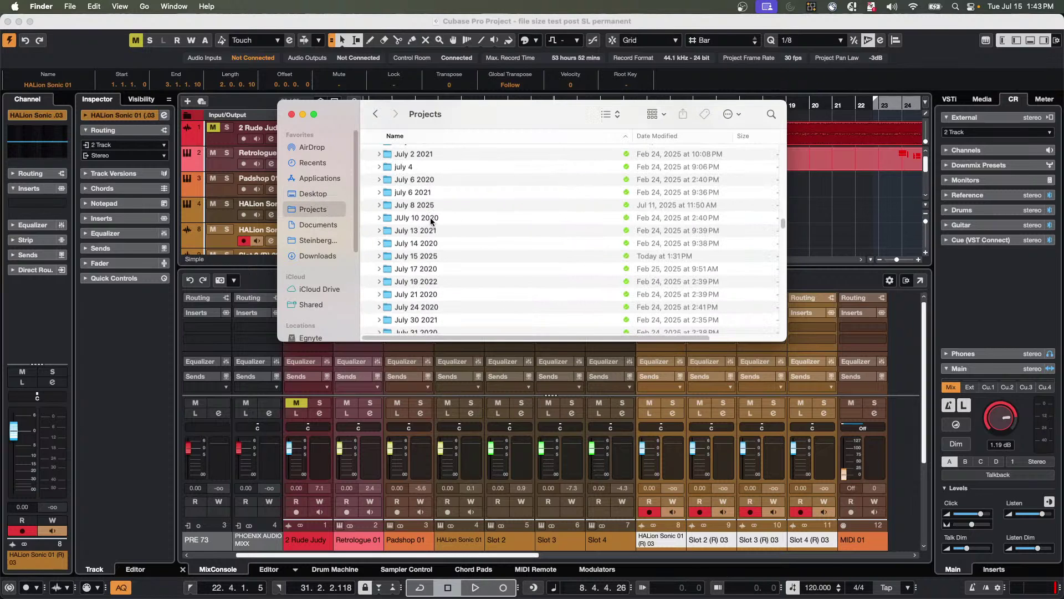
pyautogui.doubleClick(428, 256)
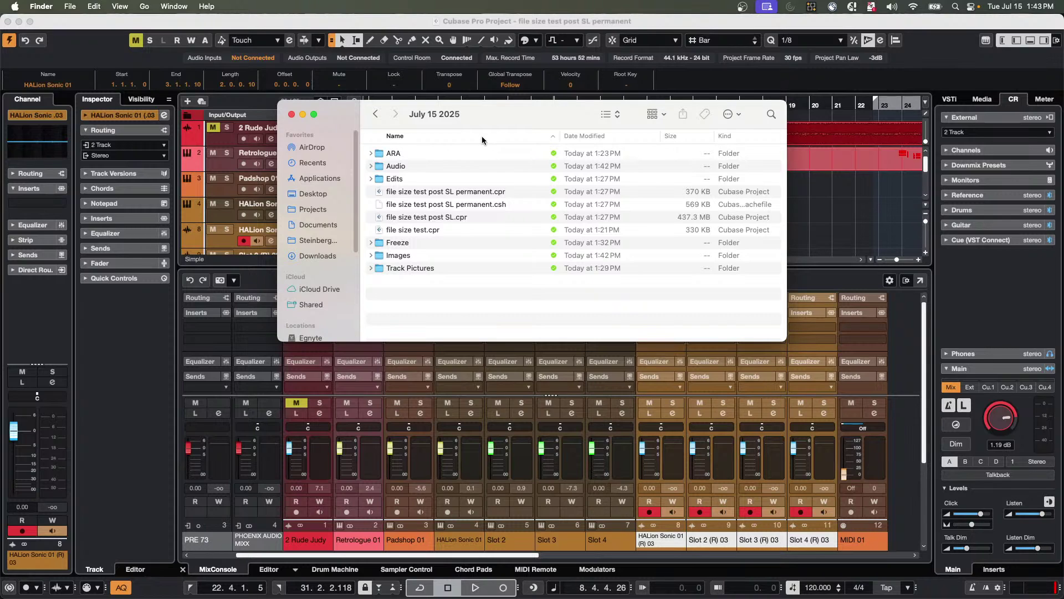
pyautogui.click(290, 115)
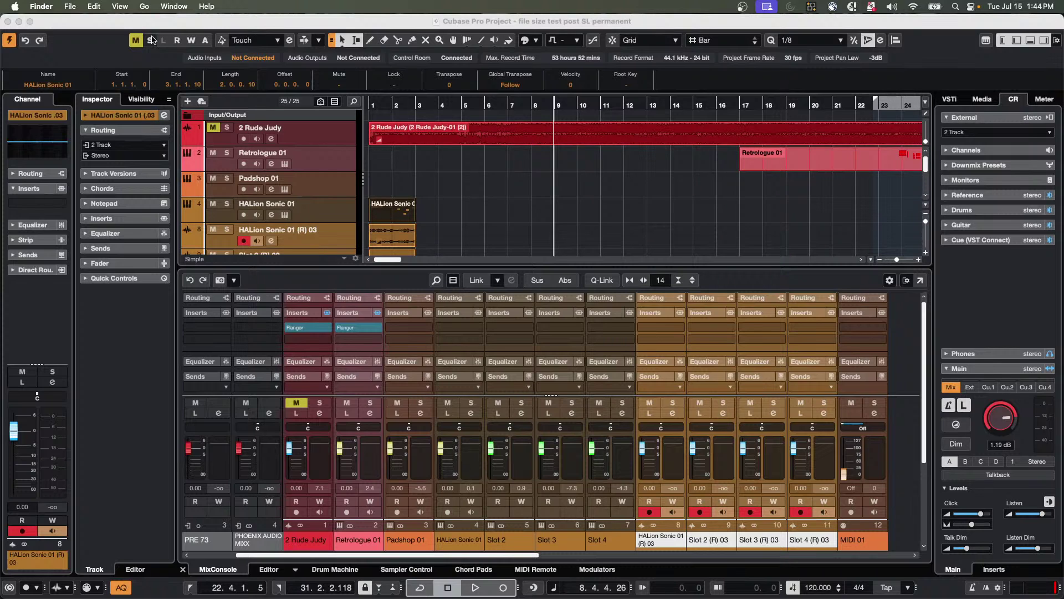
# Start File > Back up Project and browse the destination folder list, leaving the location unchanged.
pyautogui.click(442, 171)
pyautogui.click(442, 172)
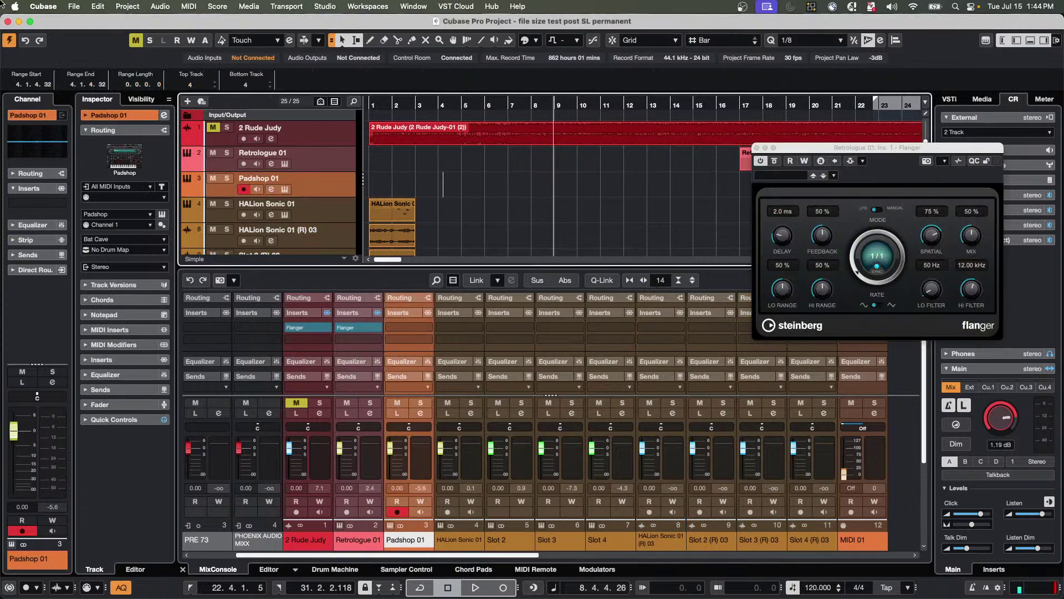
pyautogui.click(74, 7)
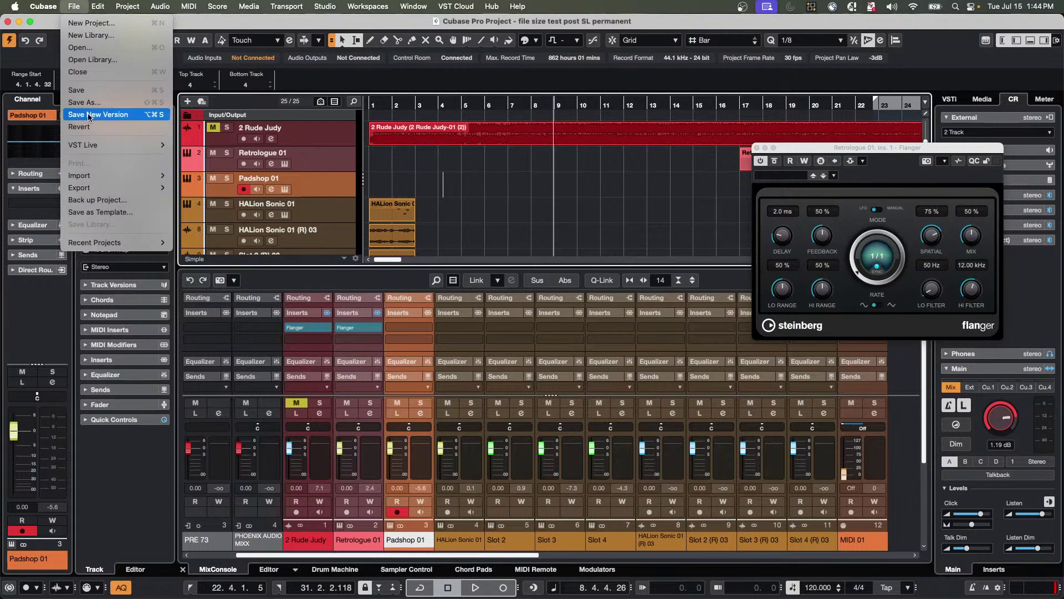
pyautogui.click(107, 202)
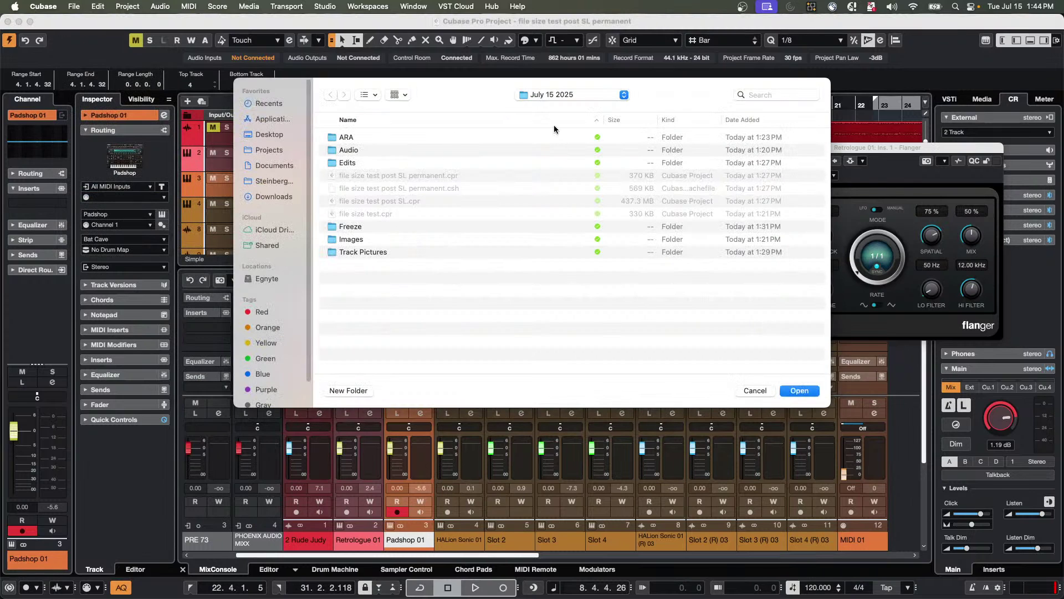
pyautogui.click(554, 95)
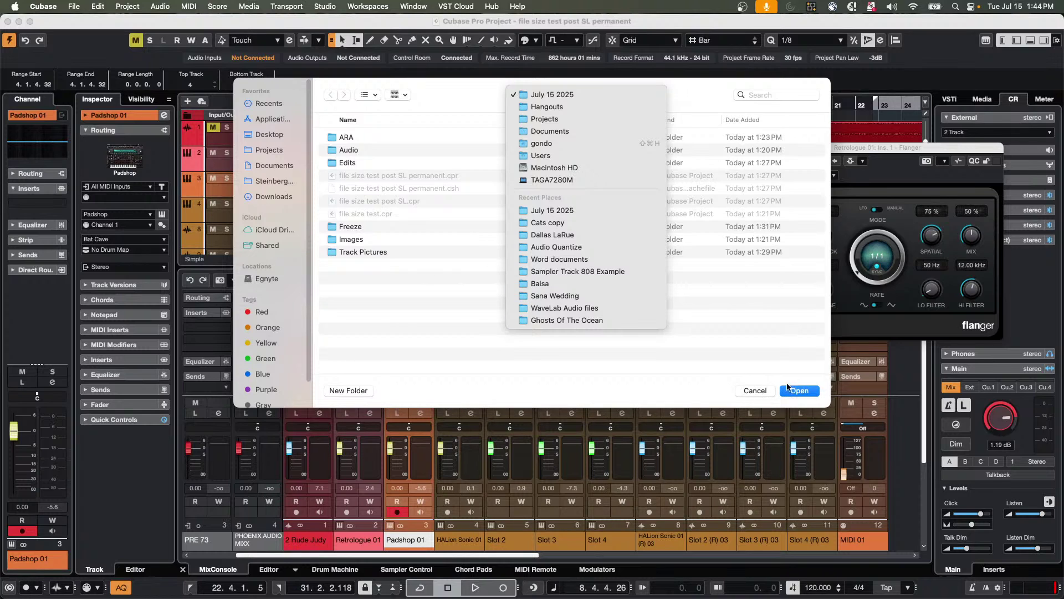
pyautogui.click(759, 388)
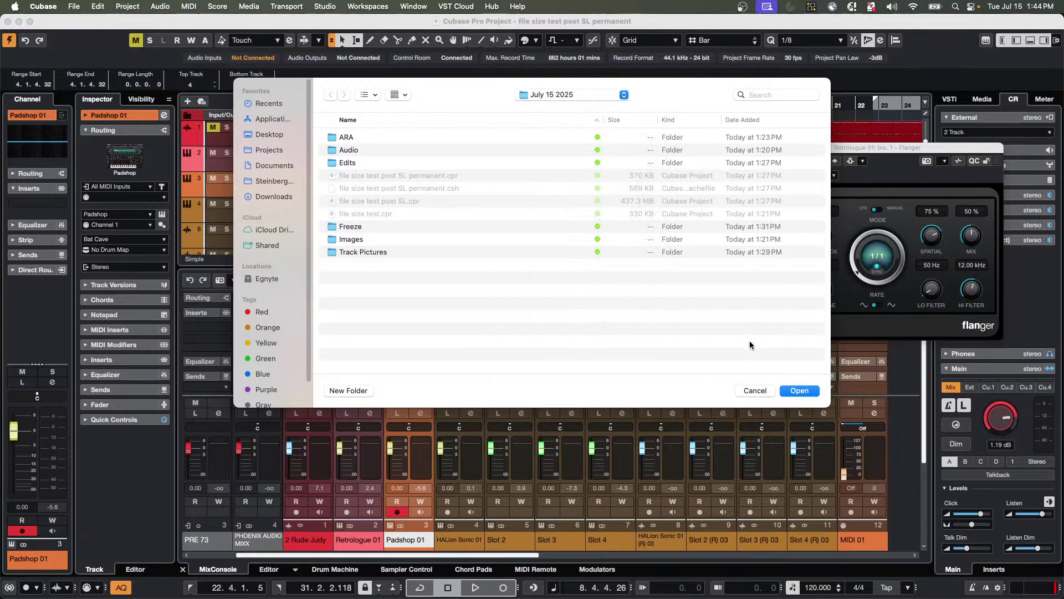
# Cancel the Back up Project folder dialog.
pyautogui.click(754, 390)
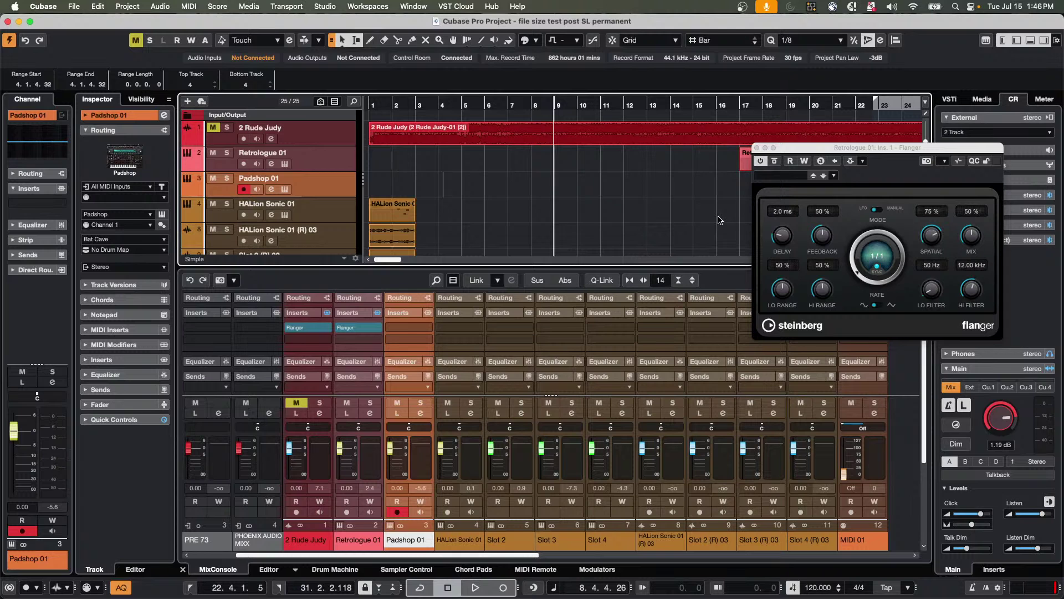
# Bring the 'be someone' project to the front and set the playback position to bar 15.
pyautogui.click(78, 7)
pyautogui.moveTo(435, 11)
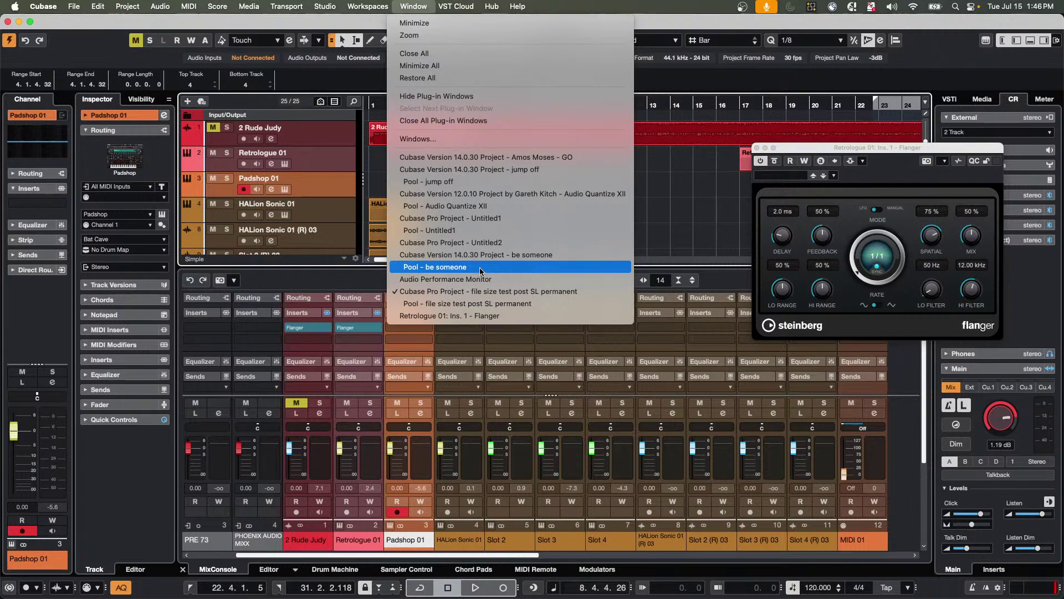
pyautogui.click(465, 255)
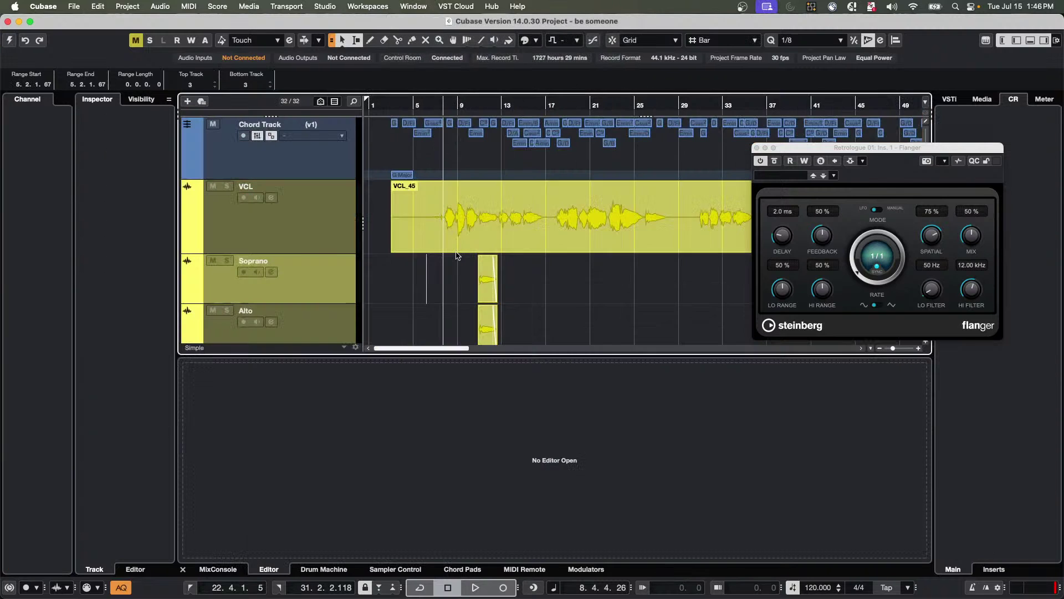
pyautogui.click(8, 41)
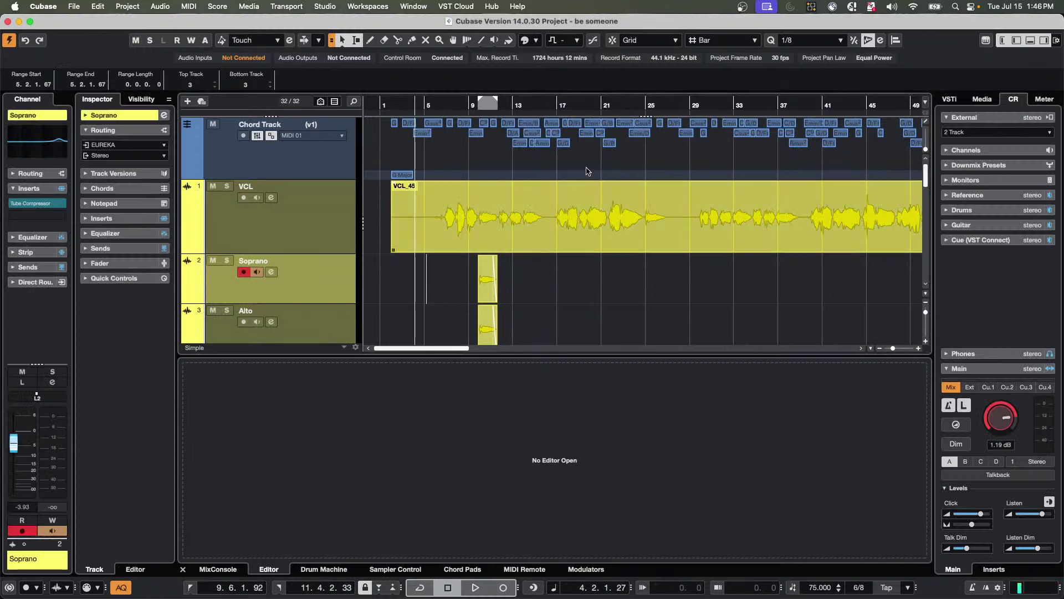
pyautogui.click(542, 105)
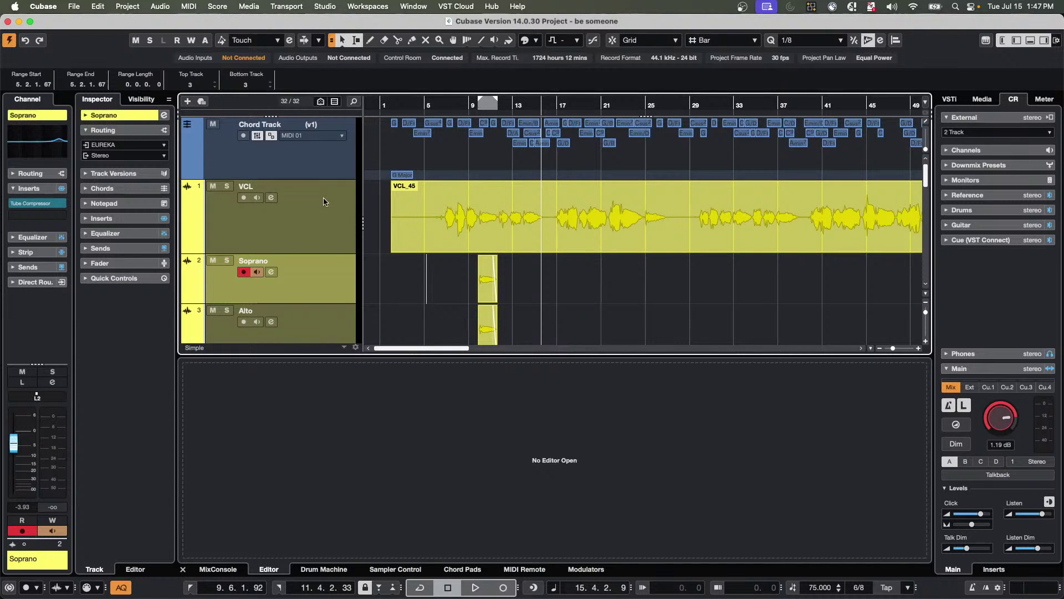
# Add a mono audio track named 'Vocal FX' below VCL, then select the vocal over bars 25–29.
pyautogui.rightClick(281, 226)
pyautogui.moveTo(355, 232)
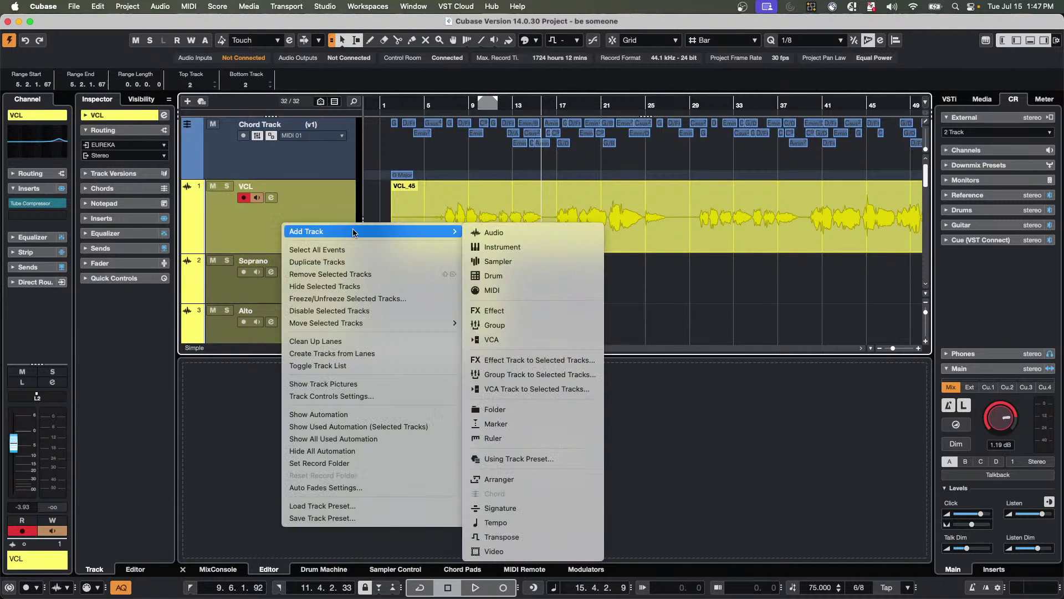
pyautogui.click(538, 235)
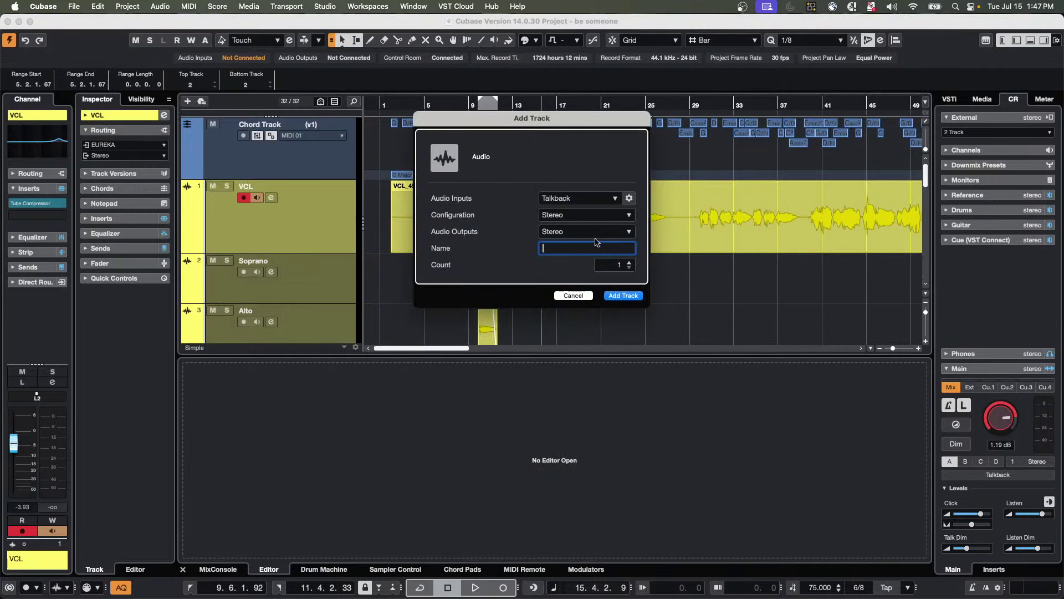
pyautogui.click(597, 215)
pyautogui.click(584, 263)
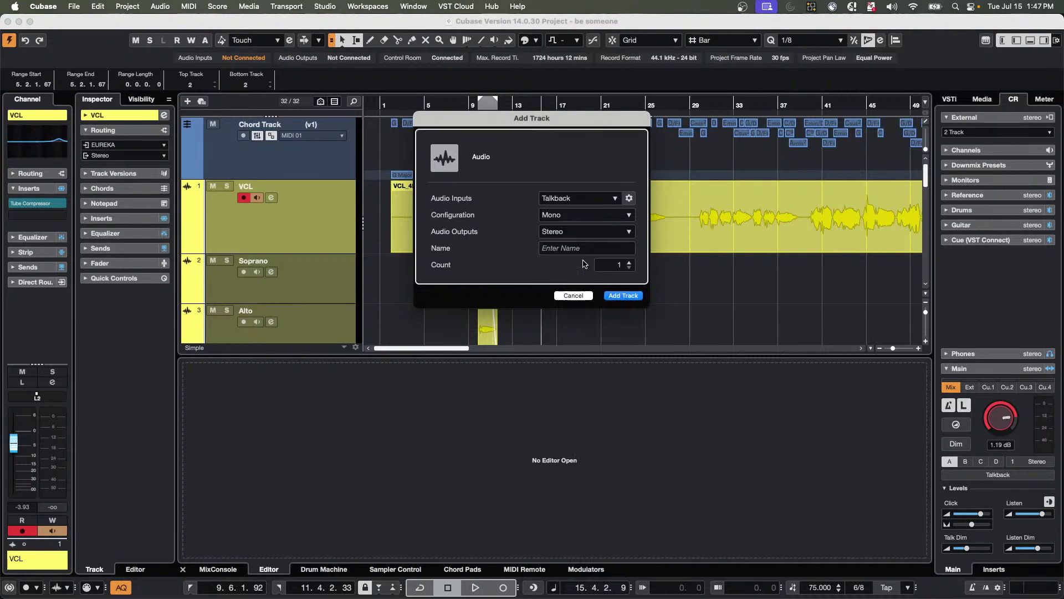
pyautogui.click(574, 248)
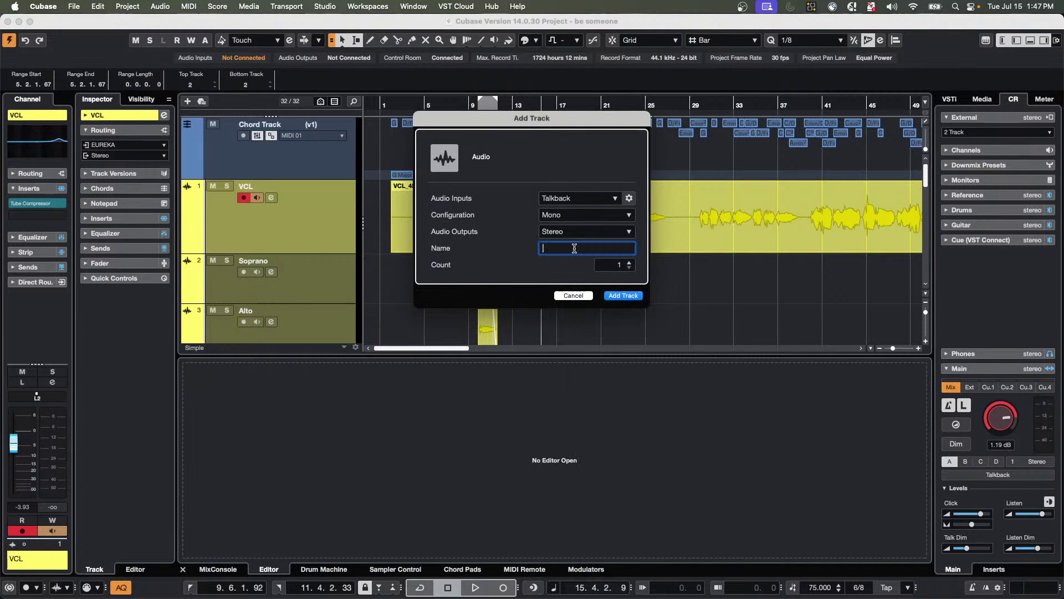
pyautogui.write('Vocal FX')
pyautogui.press('Return')
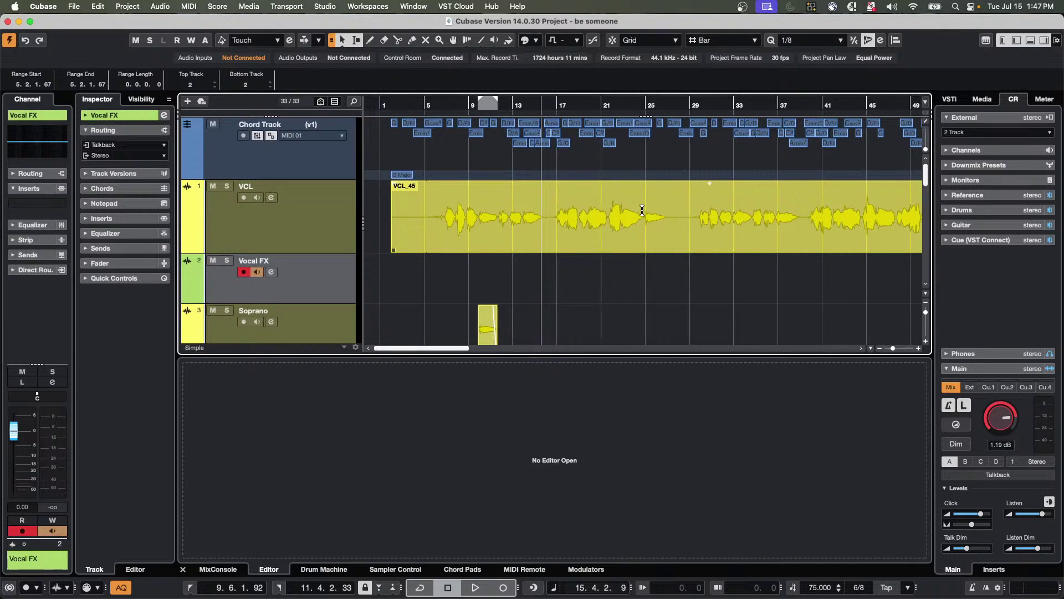
pyautogui.moveTo(642, 210); pyautogui.dragTo(695, 217)
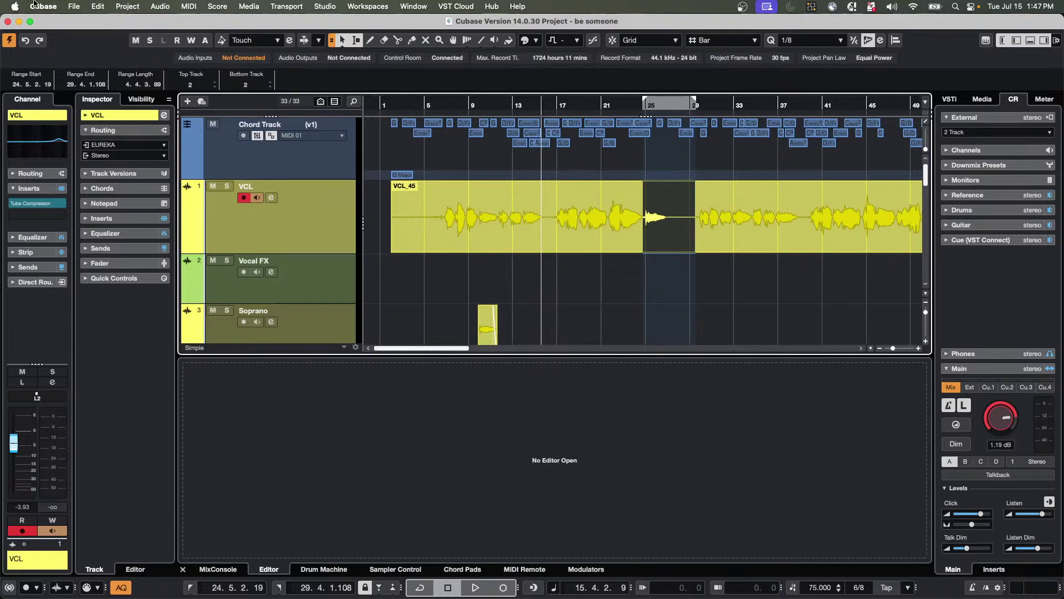
# Open Key Commands, show the Macros section and select the empty New Macro.
pyautogui.click(99, 6)
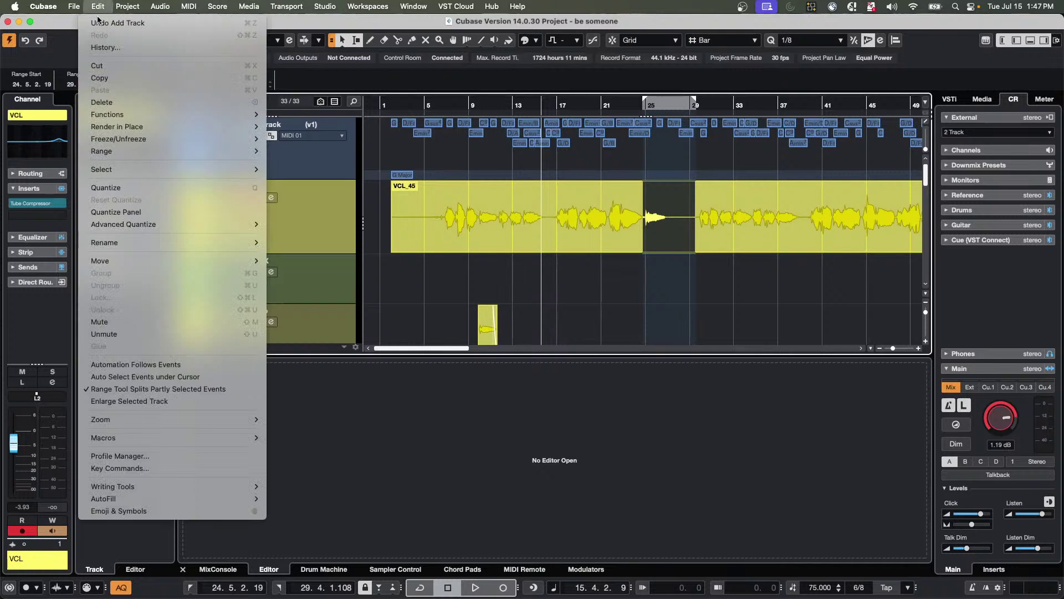
pyautogui.click(146, 467)
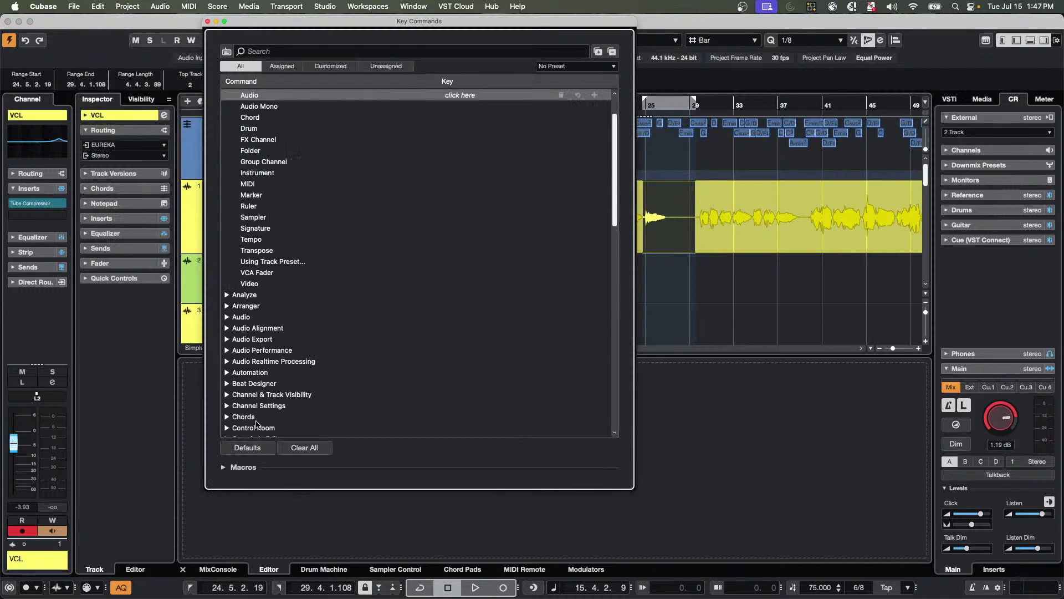
pyautogui.click(98, 7)
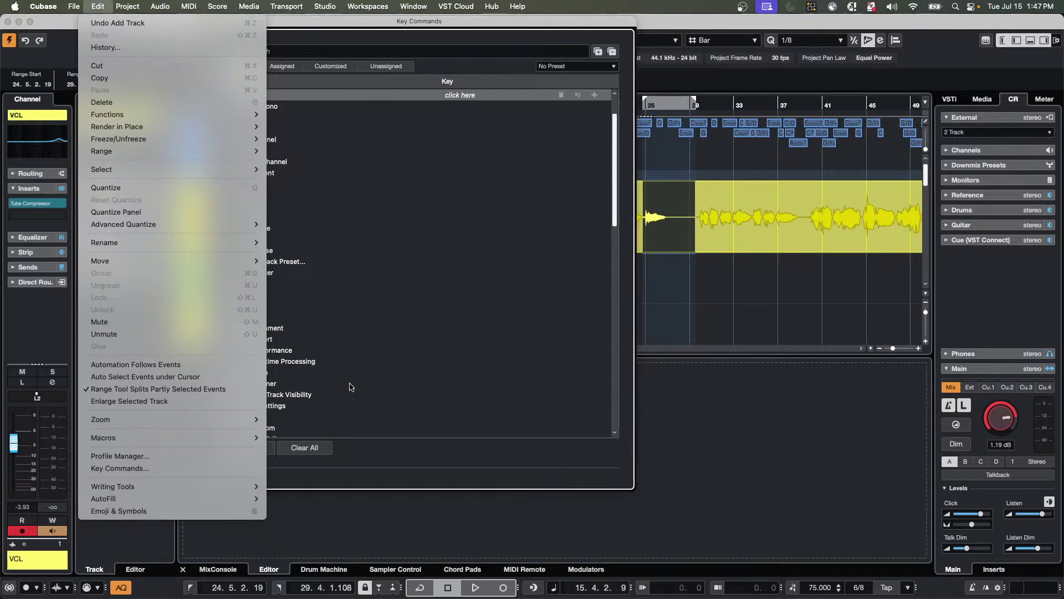
pyautogui.click(388, 360)
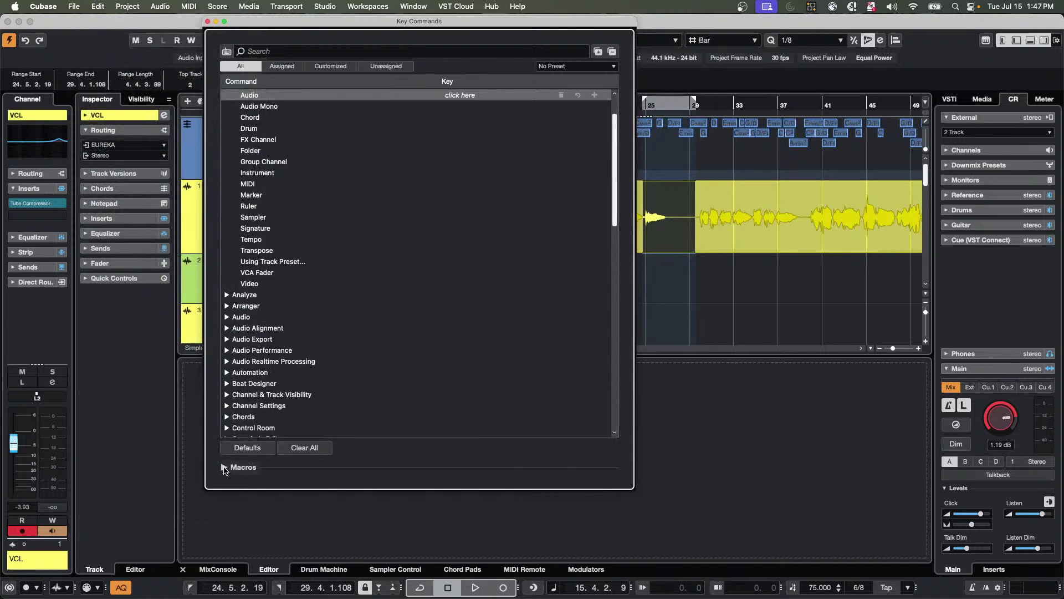
pyautogui.click(234, 469)
pyautogui.click(227, 318)
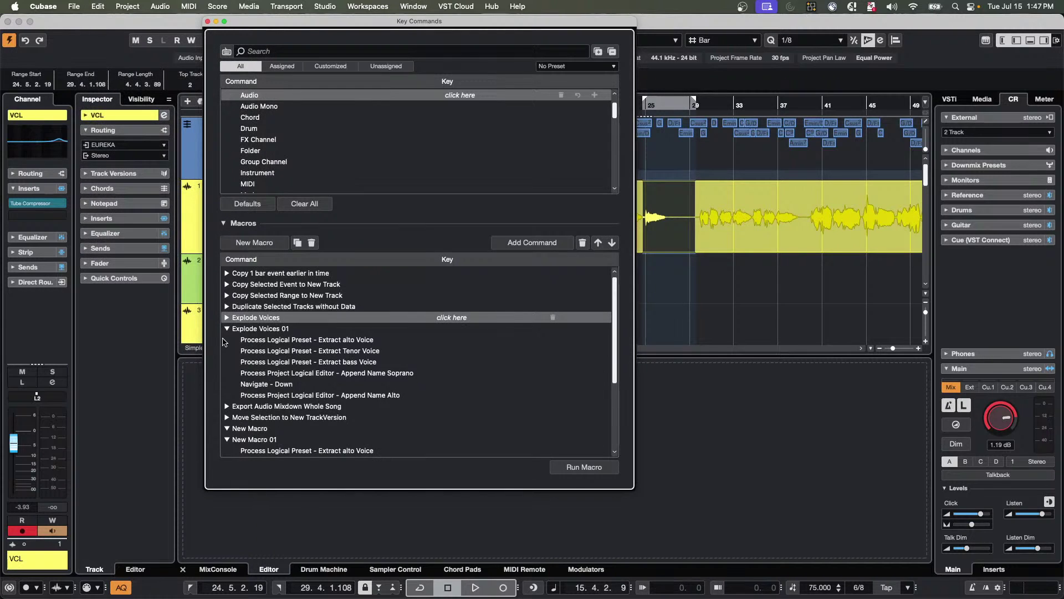
pyautogui.click(227, 329)
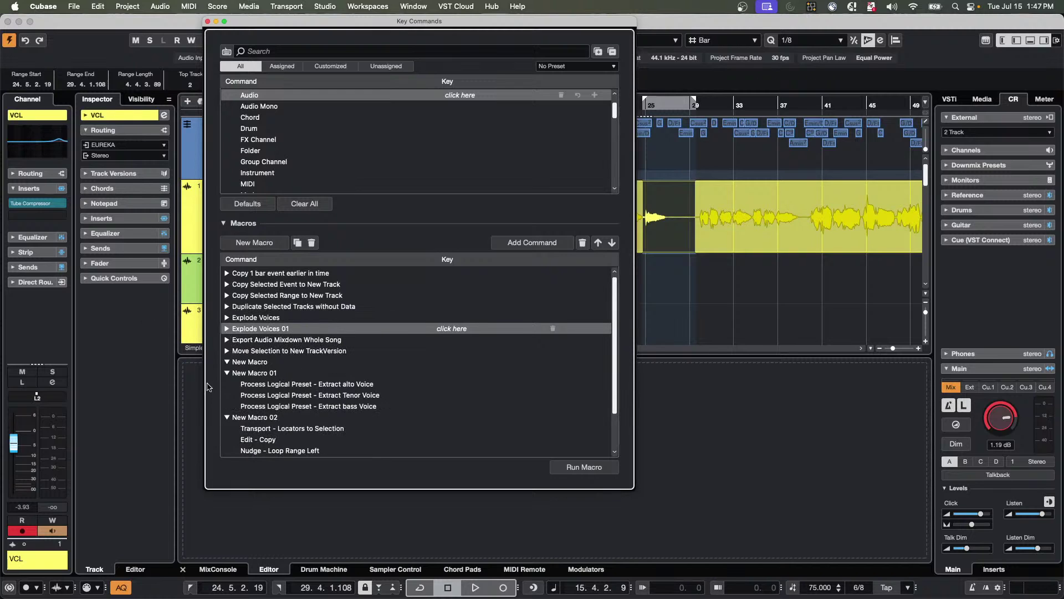
pyautogui.click(227, 373)
pyautogui.click(227, 363)
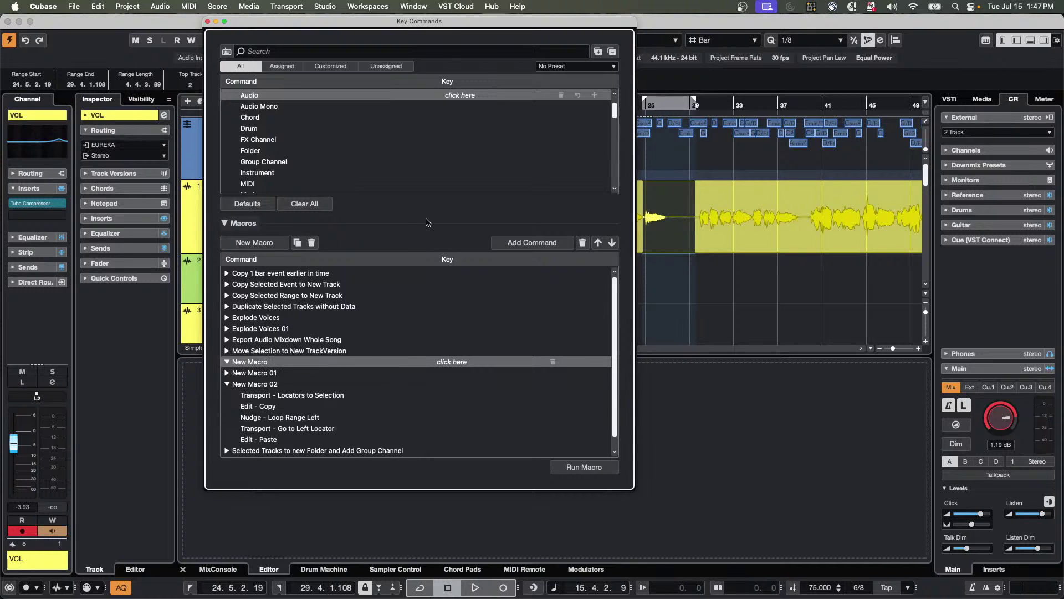
# Add Edit > Split Range and the Object Selection Tool (found by shortcut 1) to New Macro.
pyautogui.click(285, 51)
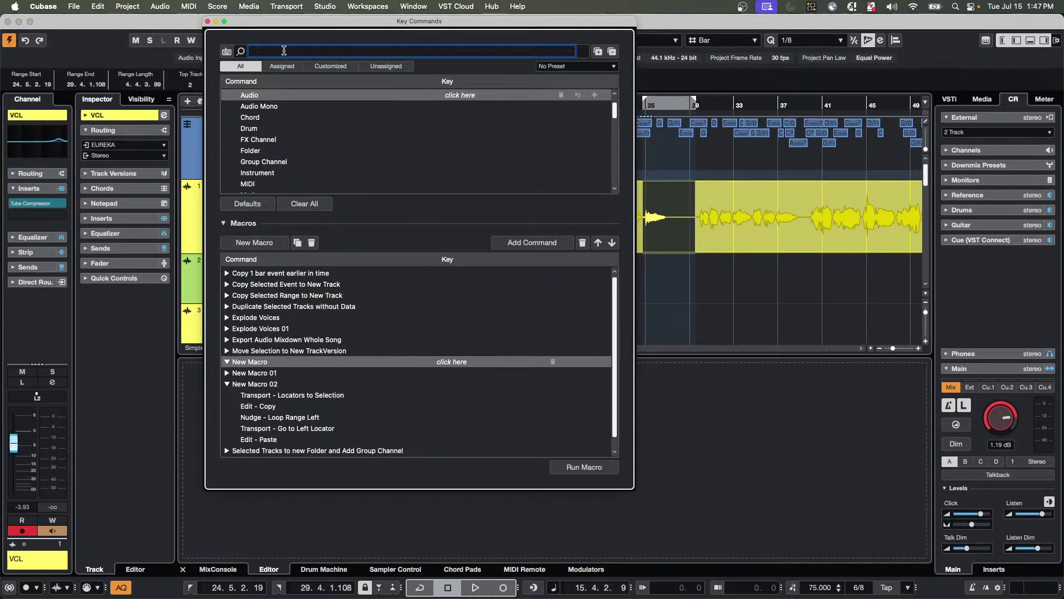
pyautogui.write('sp')
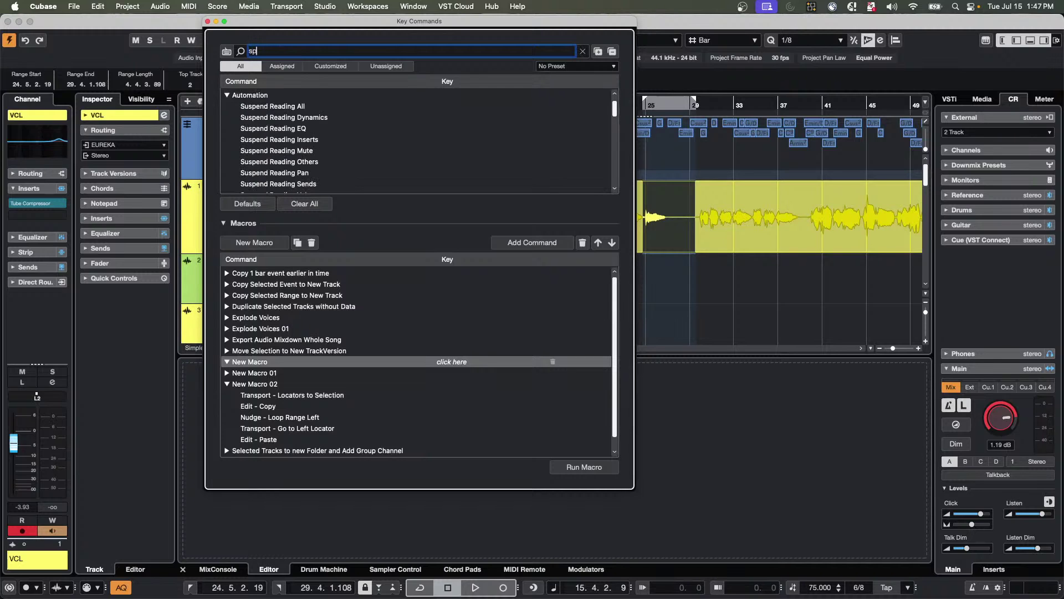
pyautogui.write('lit ra')
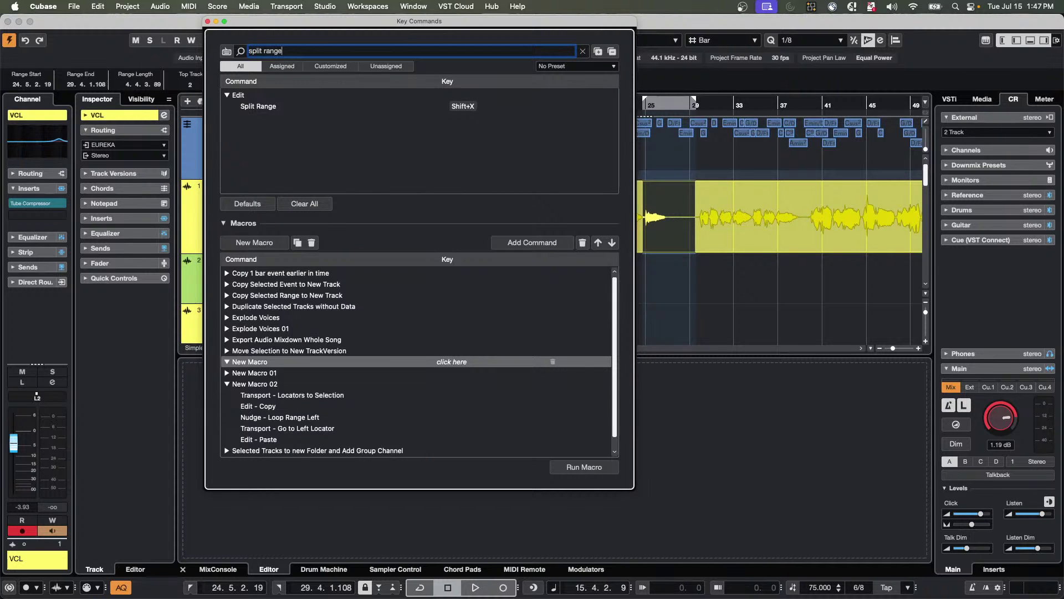
pyautogui.write('nge')
pyautogui.click(252, 108)
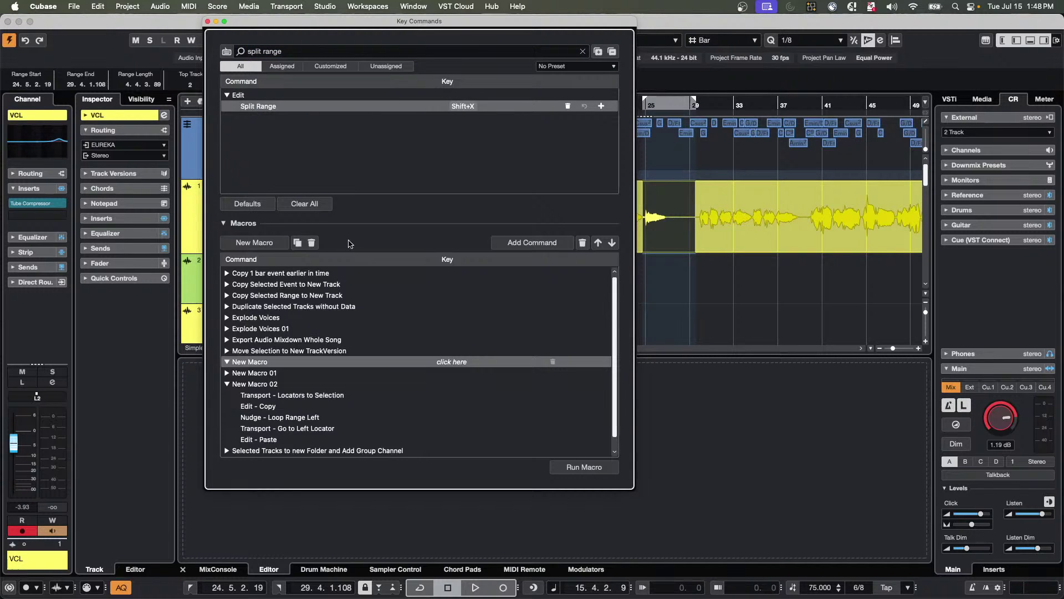
pyautogui.click(534, 243)
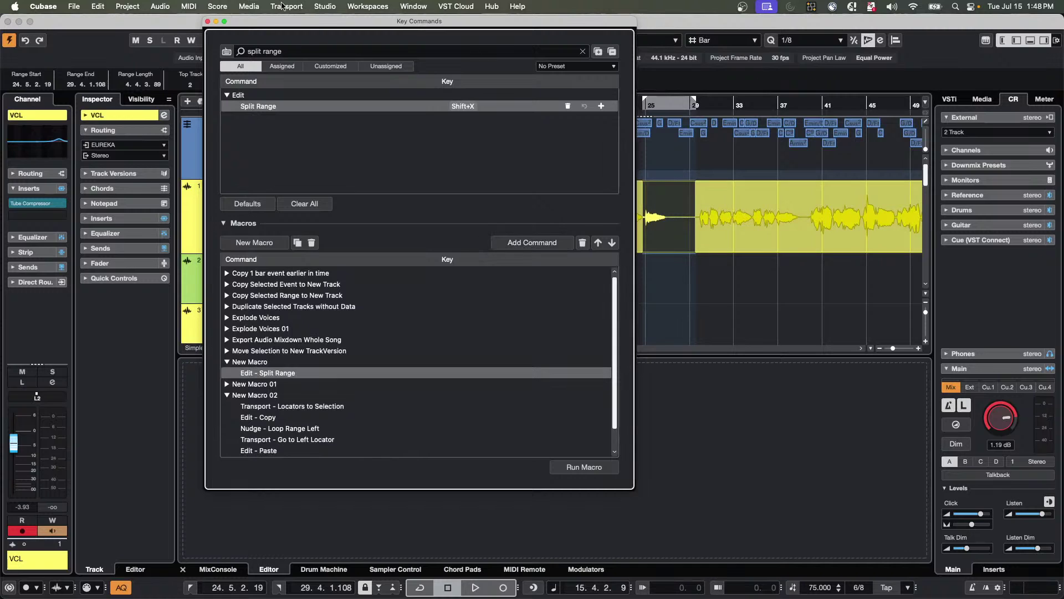
pyautogui.click(305, 50)
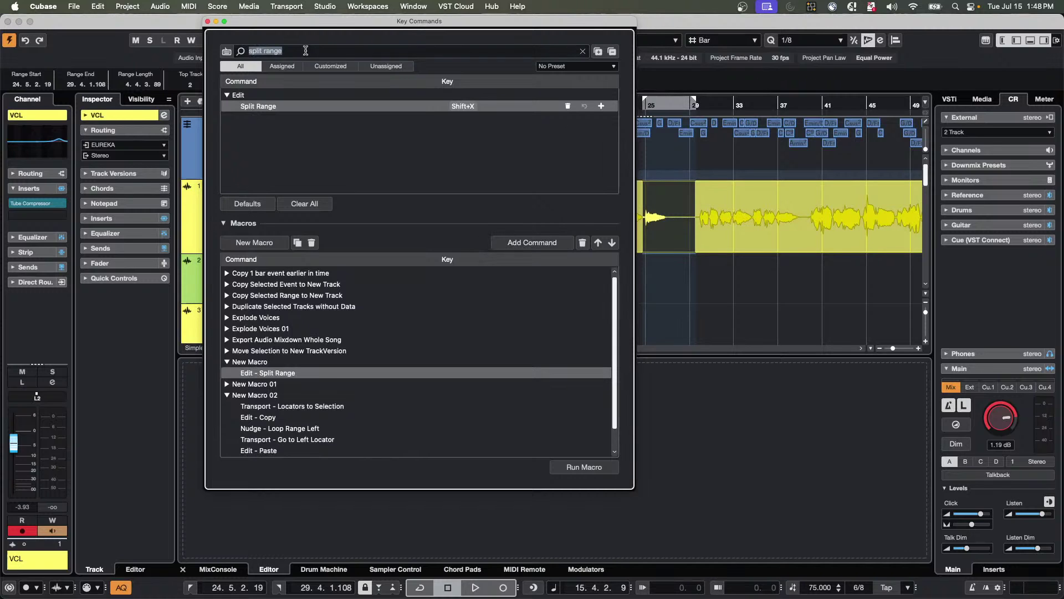
pyautogui.click(227, 51)
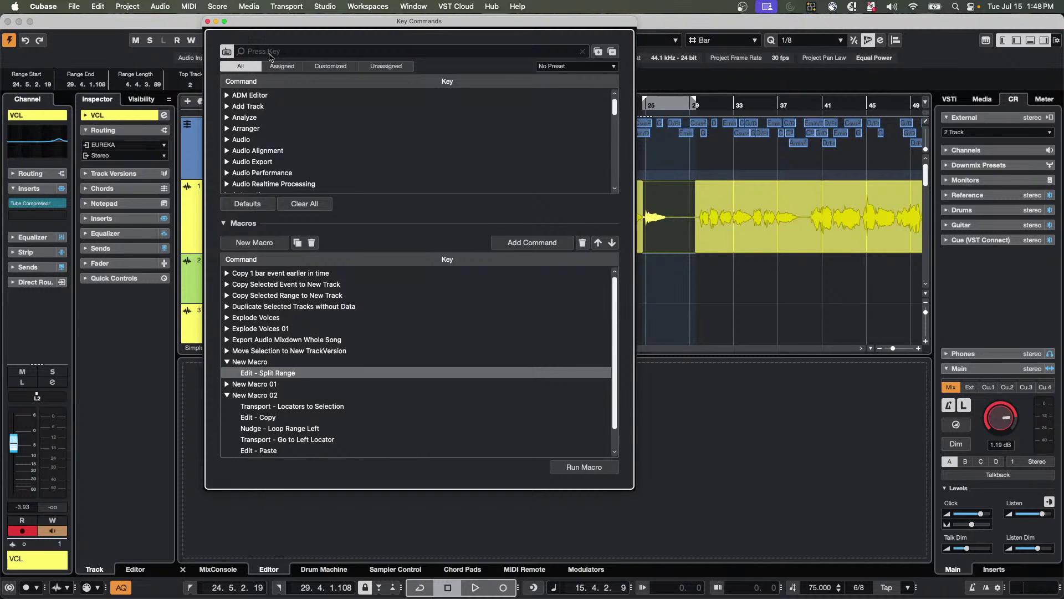
pyautogui.press('1')
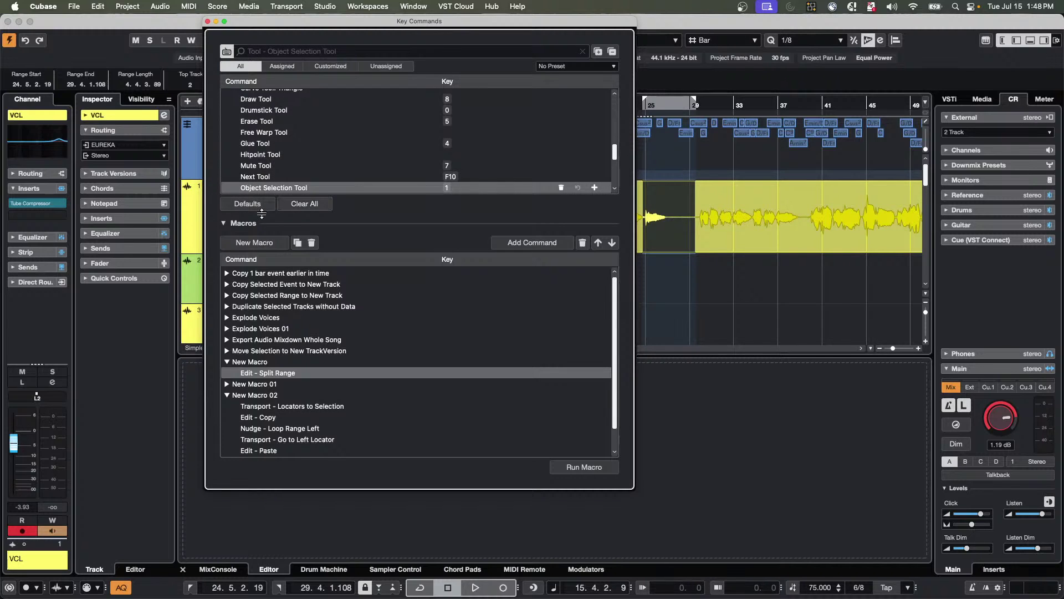
pyautogui.click(527, 244)
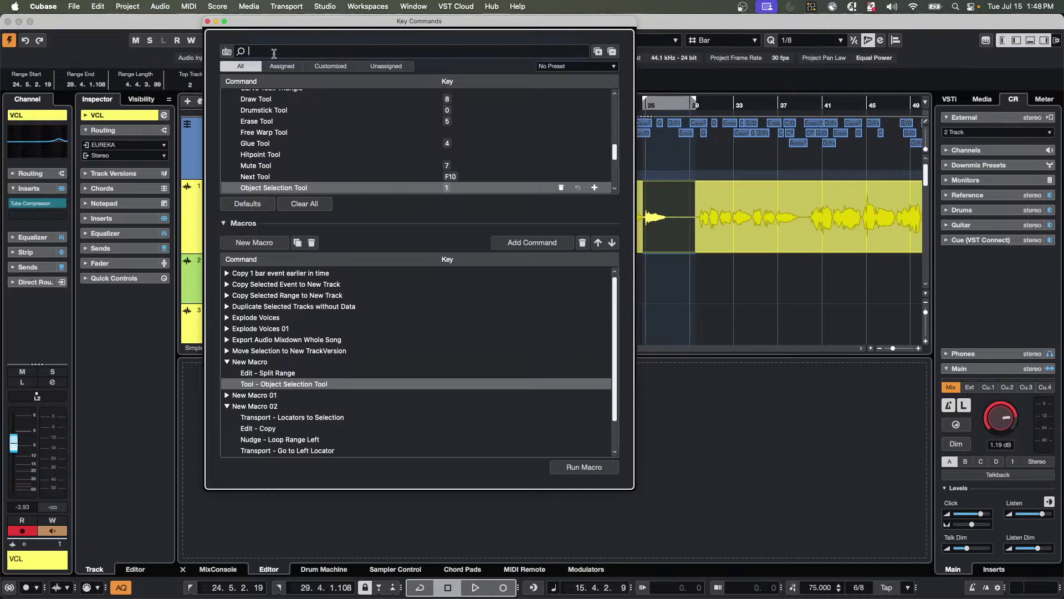
# Search 'nudge' and add Nudge Top Down to New Macro.
pyautogui.click(273, 53)
pyautogui.write('nudge d')
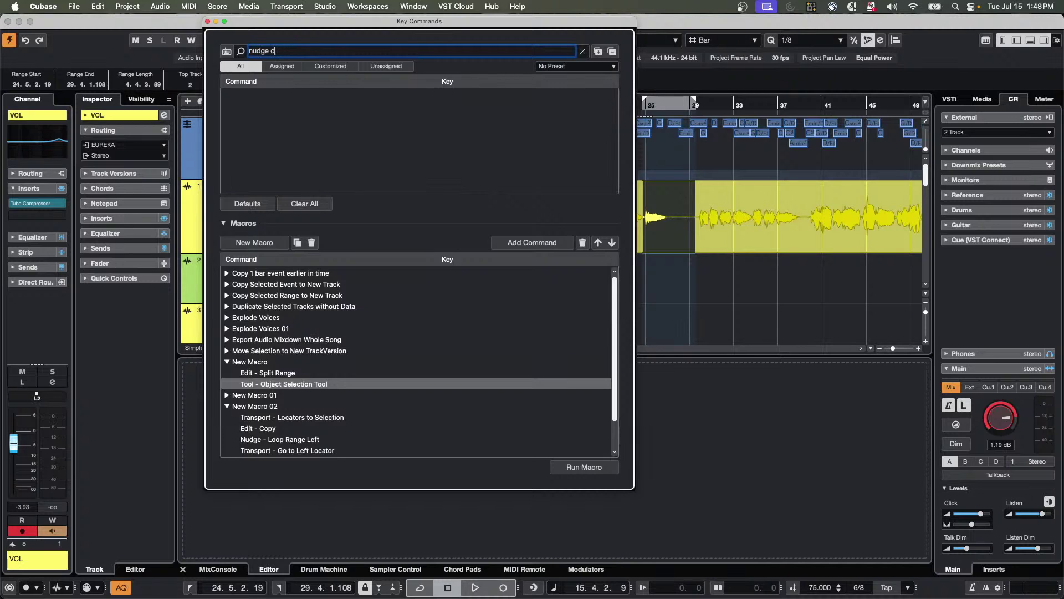
pyautogui.press('BackSpace')
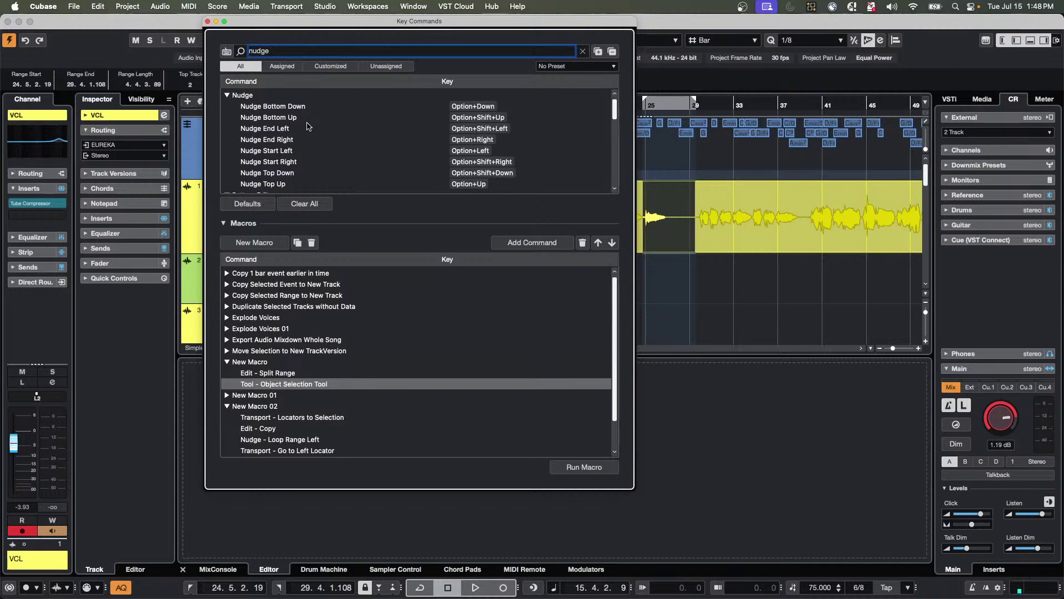
pyautogui.scroll(-3, 308, 125)
pyautogui.scroll(-1, 308, 126)
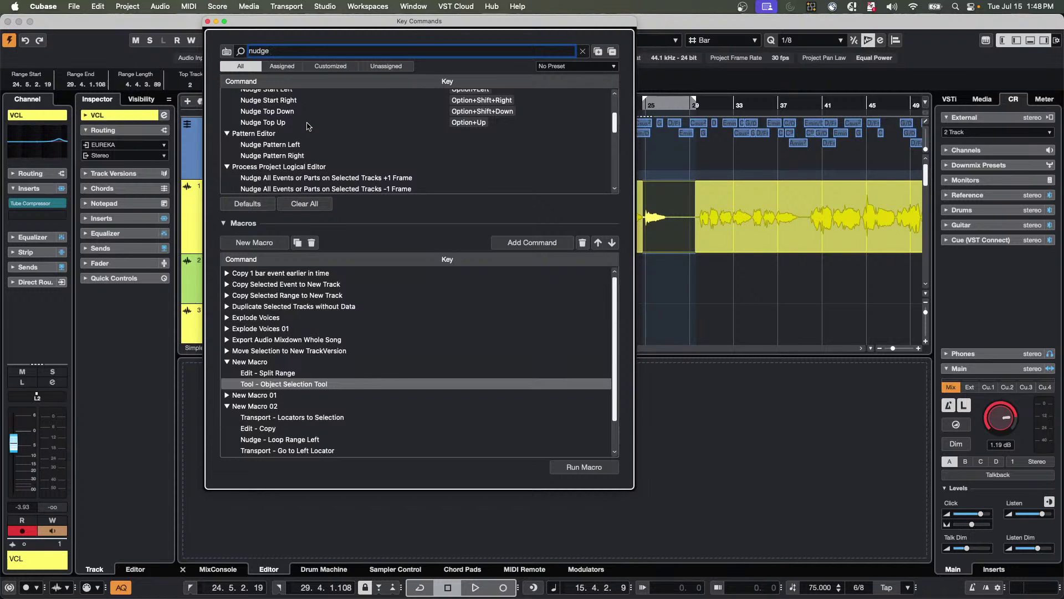
pyautogui.scroll(3, 308, 125)
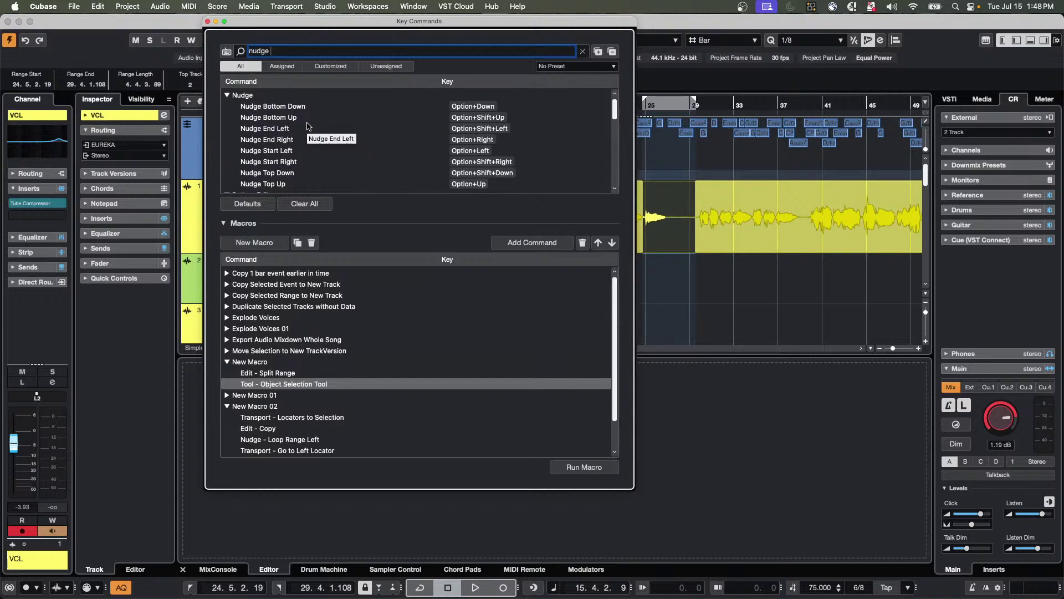
pyautogui.click(283, 174)
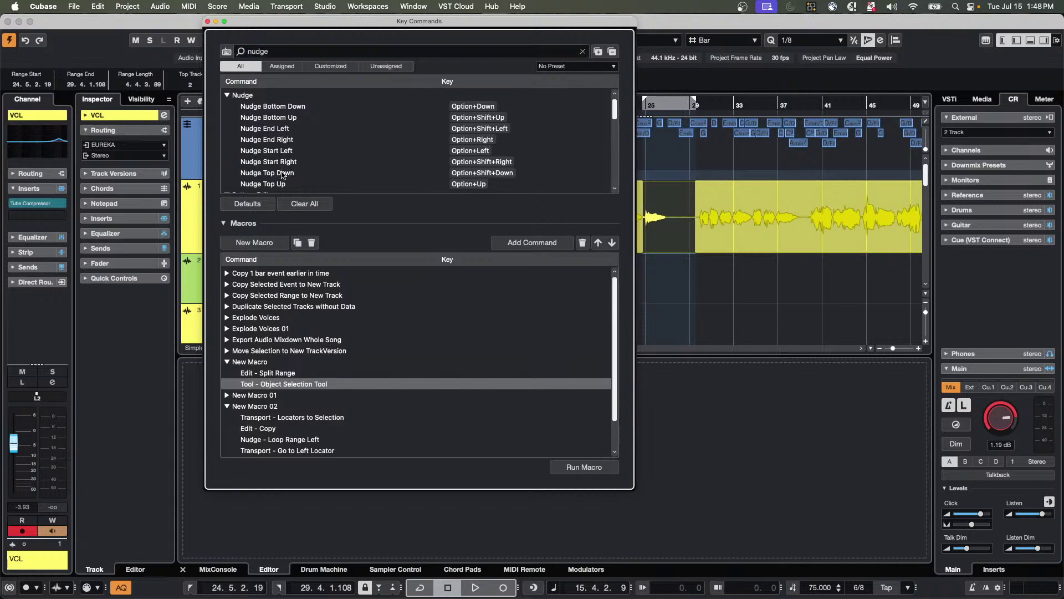
pyautogui.click(533, 244)
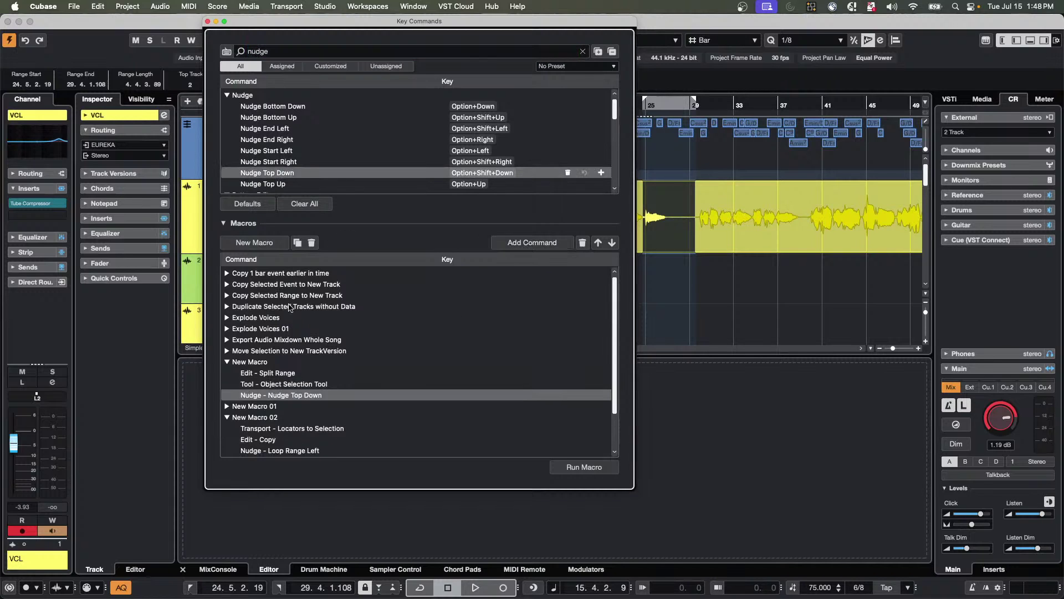
# Run New Macro on the vocal range and move the Key Commands dialog aside.
pyautogui.click(255, 363)
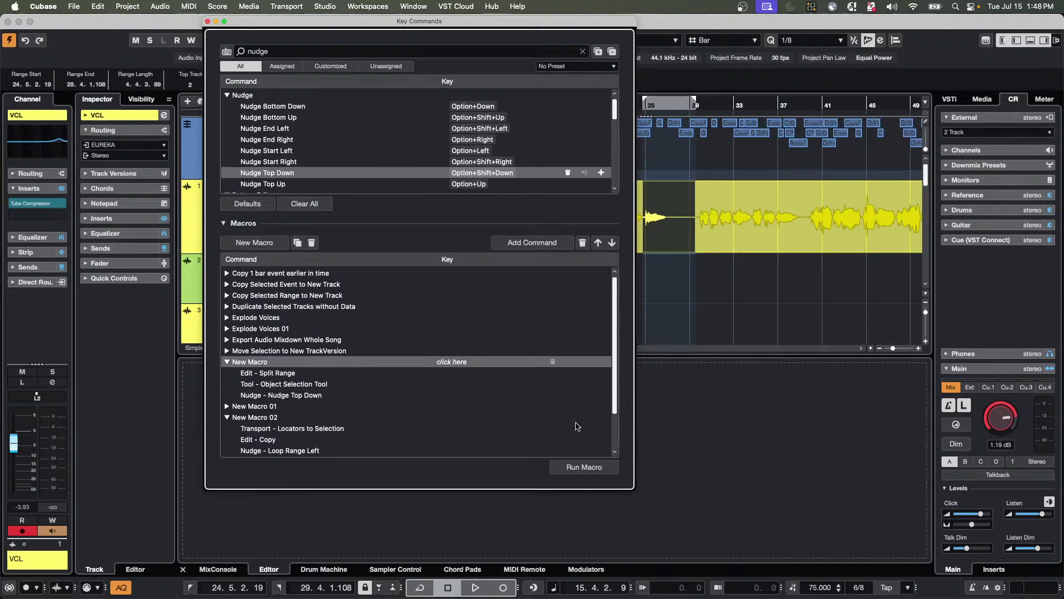
pyautogui.click(577, 468)
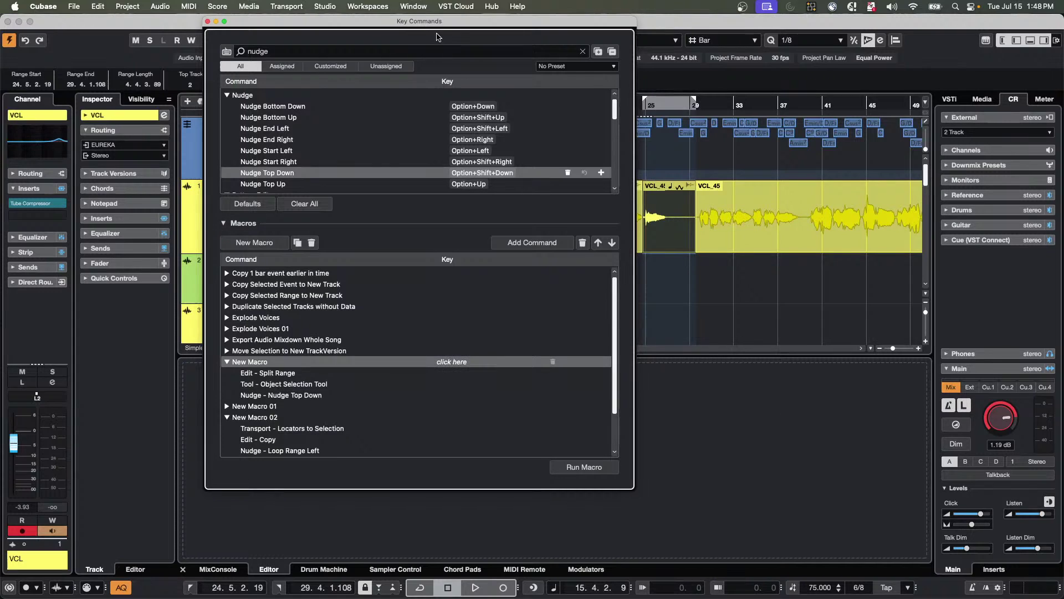
pyautogui.moveTo(455, 26); pyautogui.dragTo(369, 62)
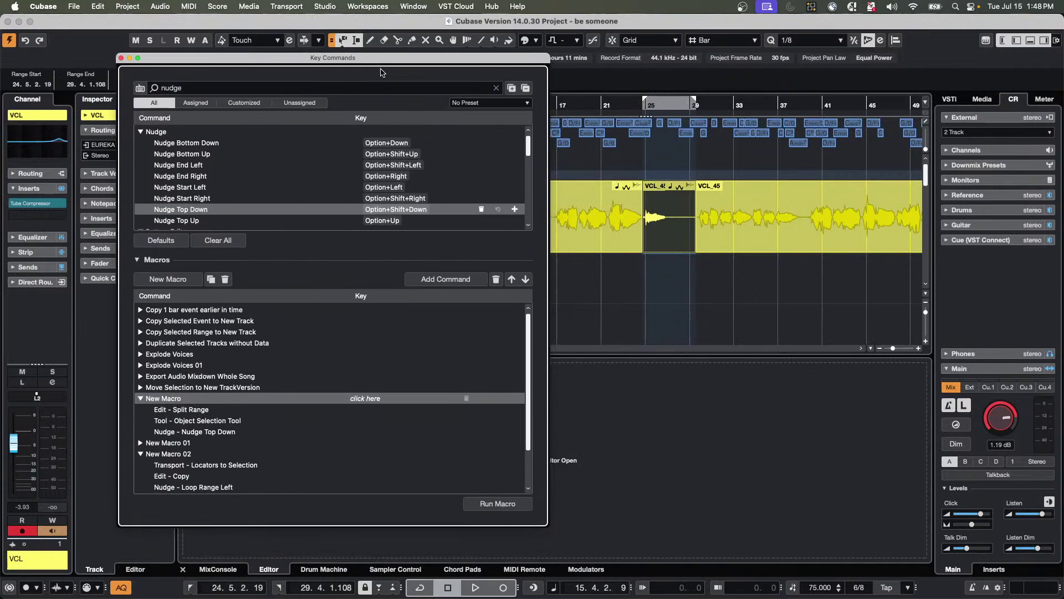
pyautogui.moveTo(668, 239); pyautogui.dragTo(668, 273)
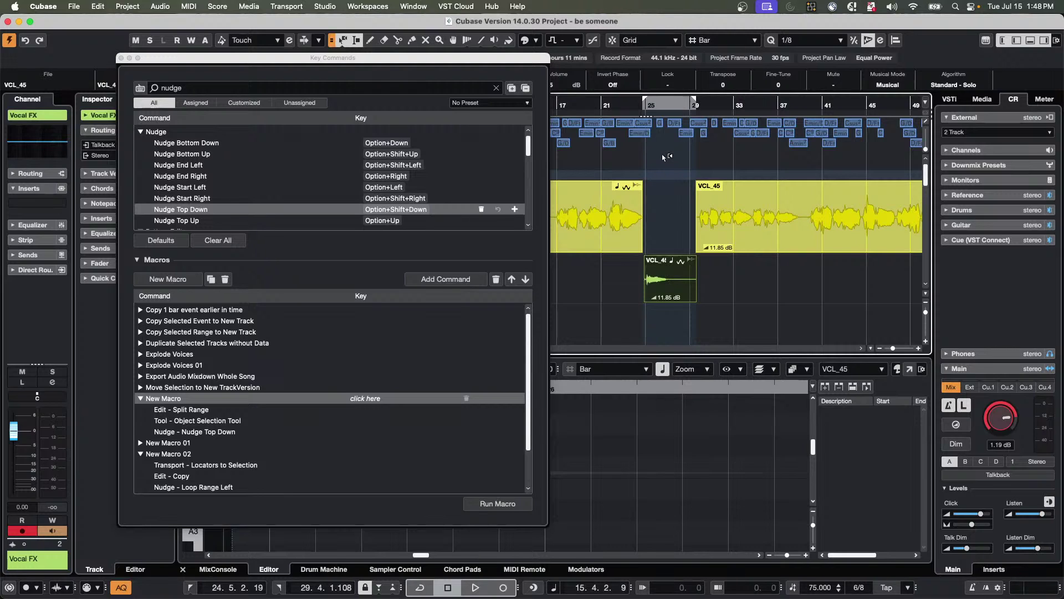
pyautogui.press('super+z')
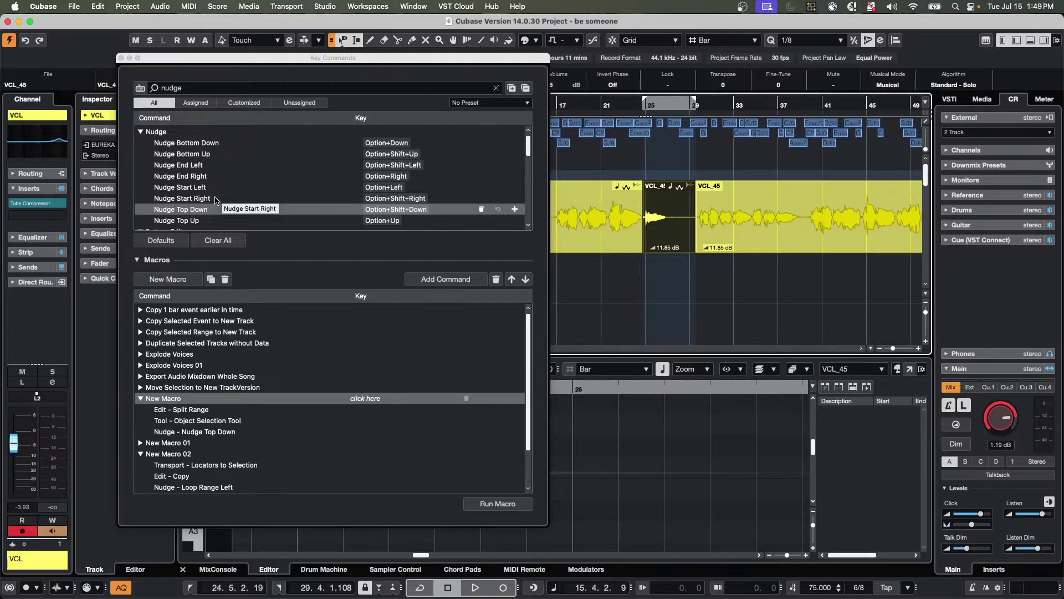
pyautogui.scroll(-5, 216, 200)
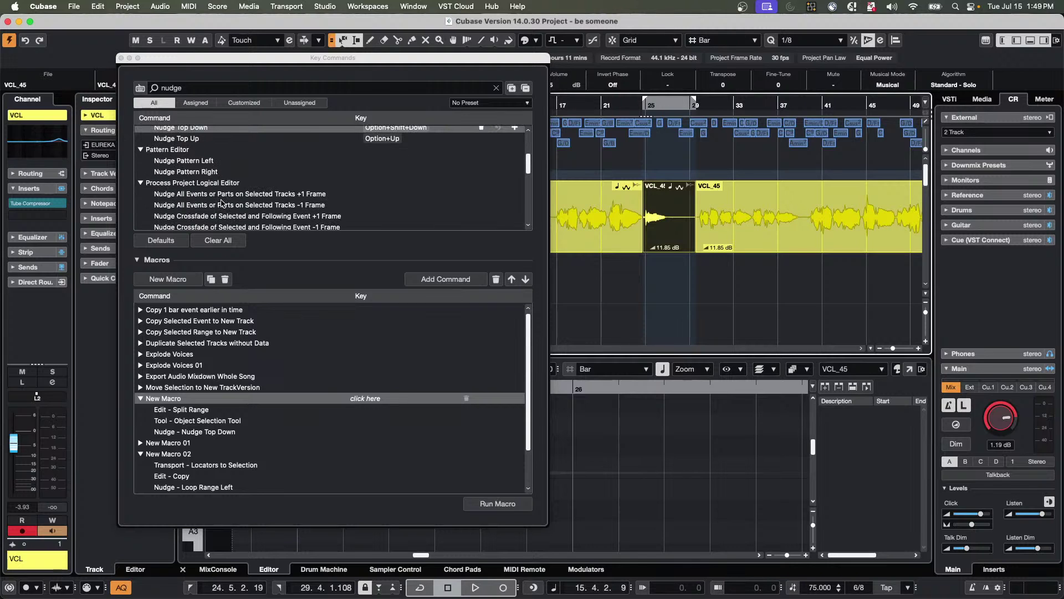
pyautogui.scroll(-5, 221, 203)
pyautogui.scroll(-2, 227, 200)
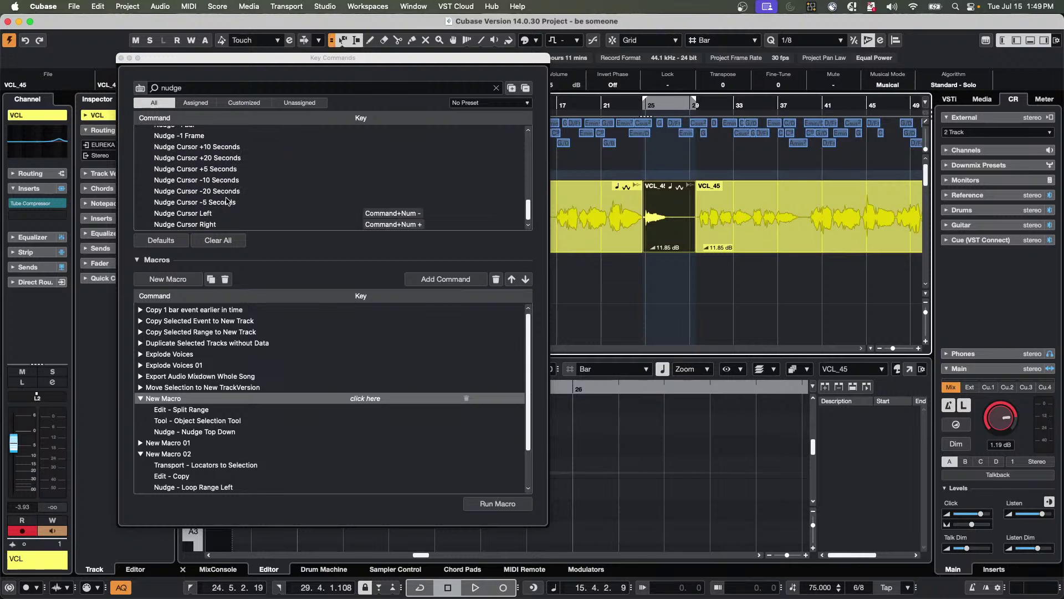
pyautogui.scroll(10, 226, 201)
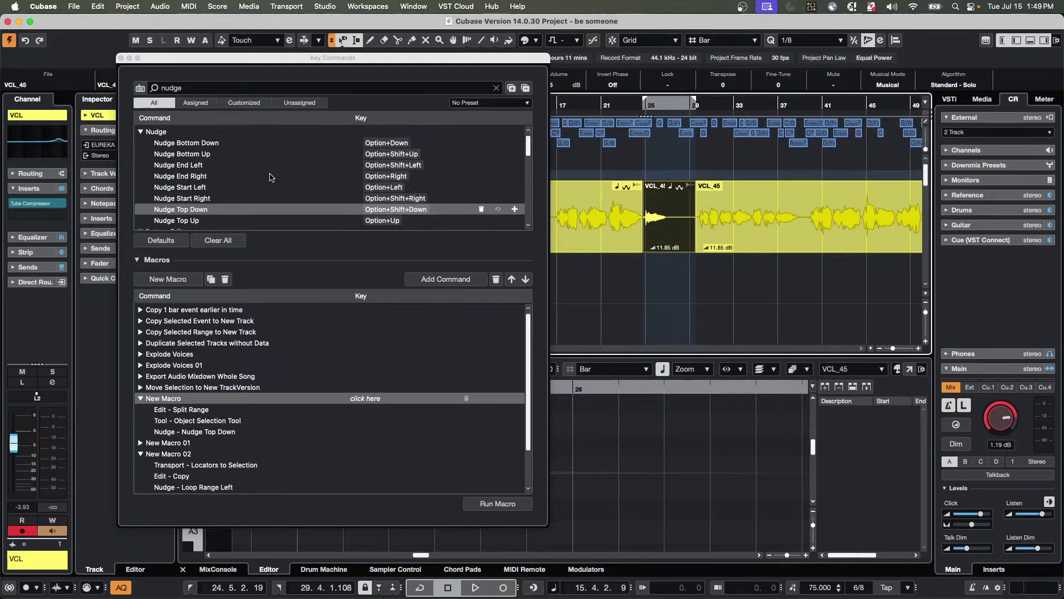
pyautogui.click(203, 88)
# Search the key commands for 'dow' and select the VCL_45 event between bars 25 and 29.
pyautogui.press('BackSpace')
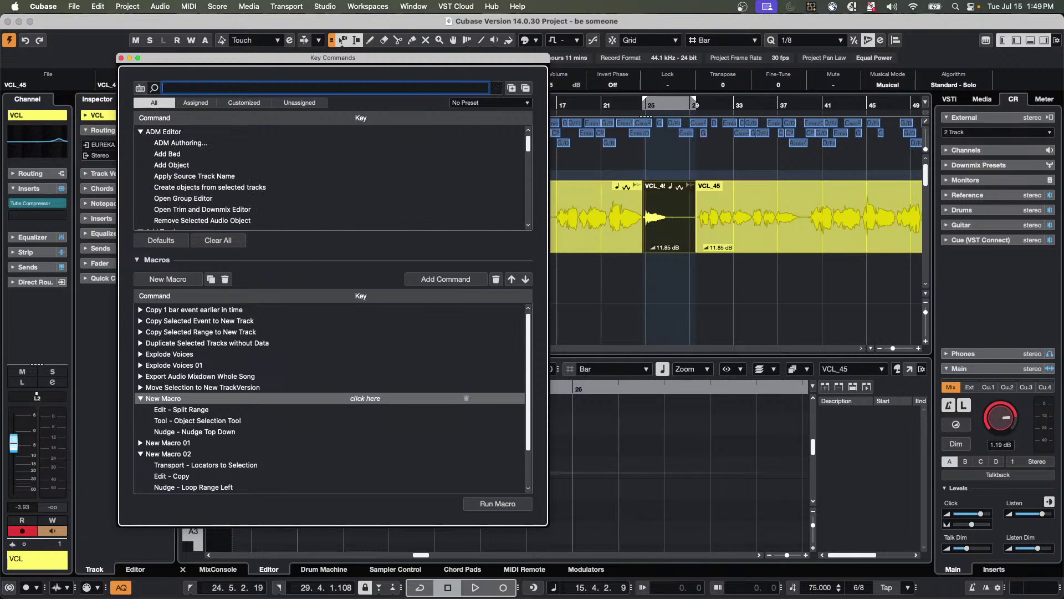
pyautogui.write('down')
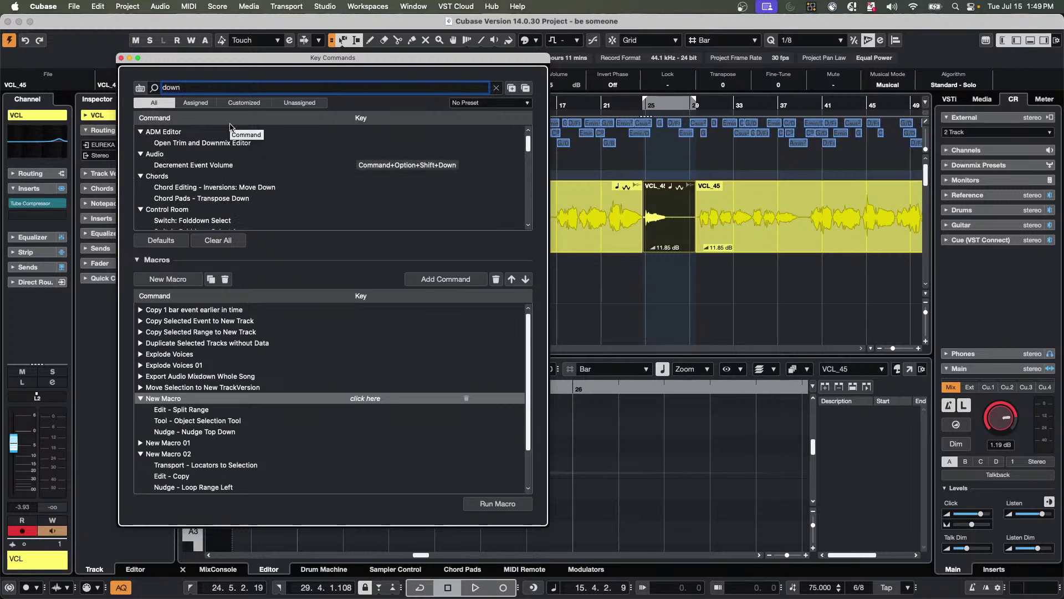
pyautogui.scroll(-4, 239, 133)
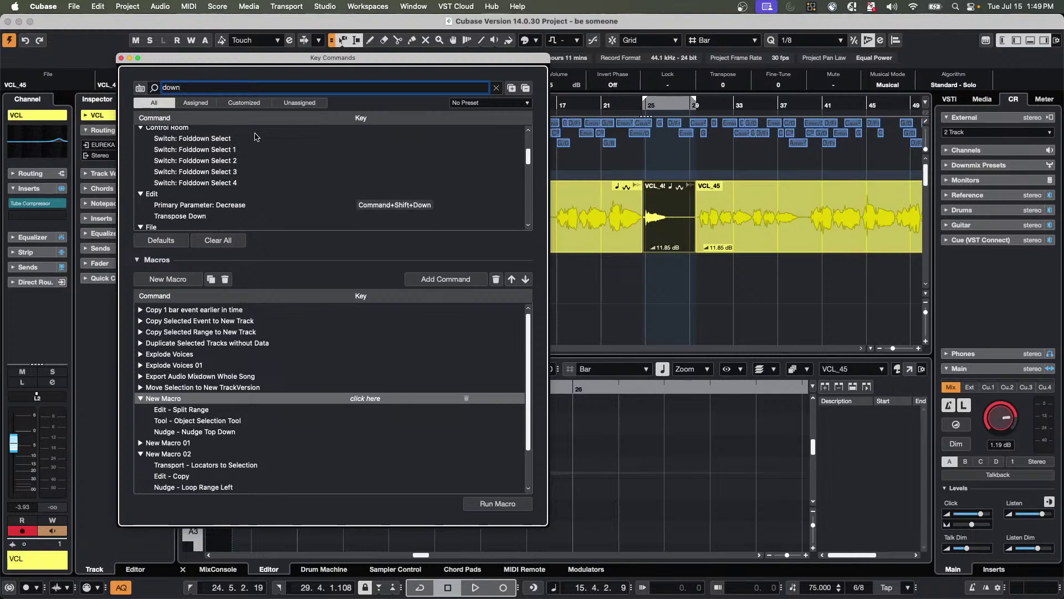
pyautogui.scroll(-2, 256, 136)
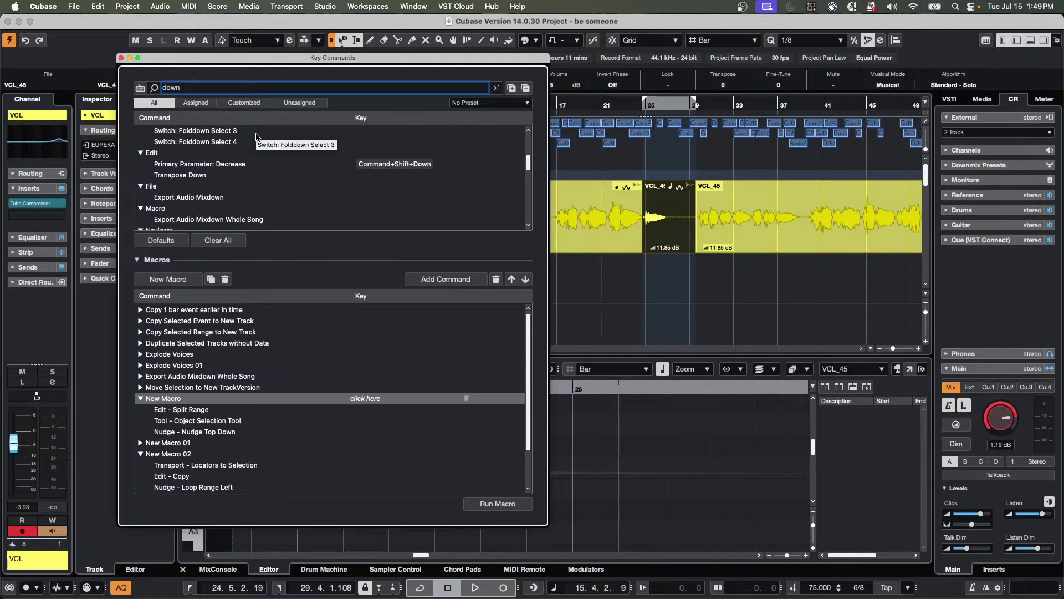
pyautogui.scroll(-4, 256, 137)
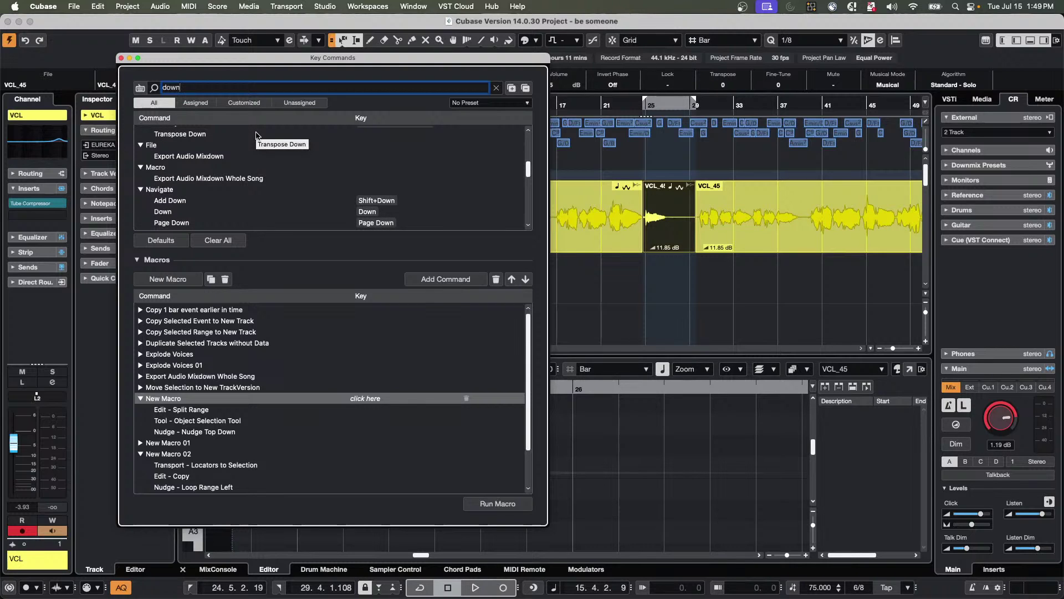
pyautogui.scroll(-2, 256, 137)
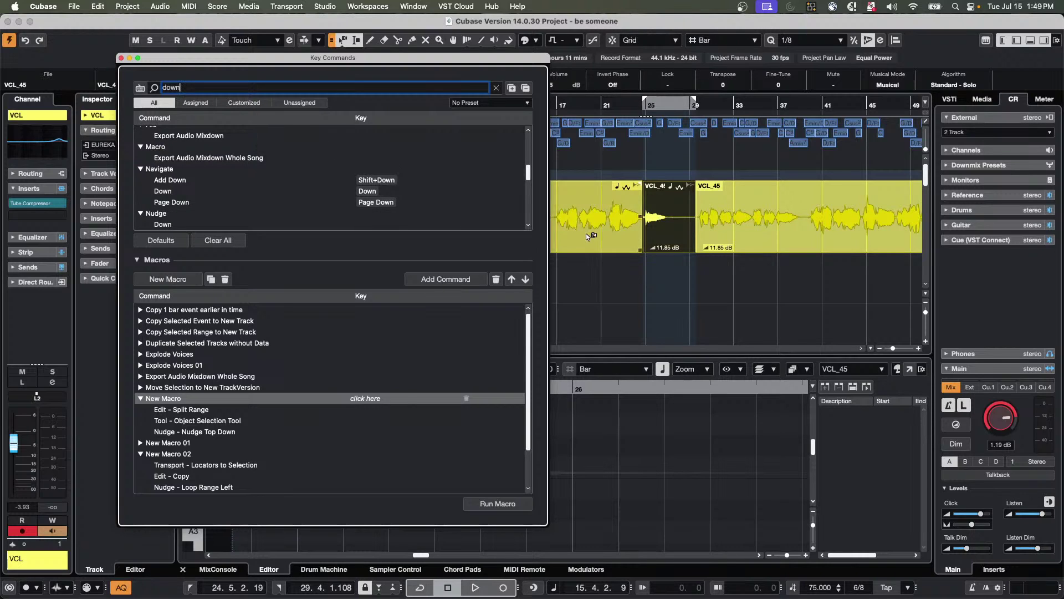
pyautogui.click(673, 264)
pyautogui.click(667, 242)
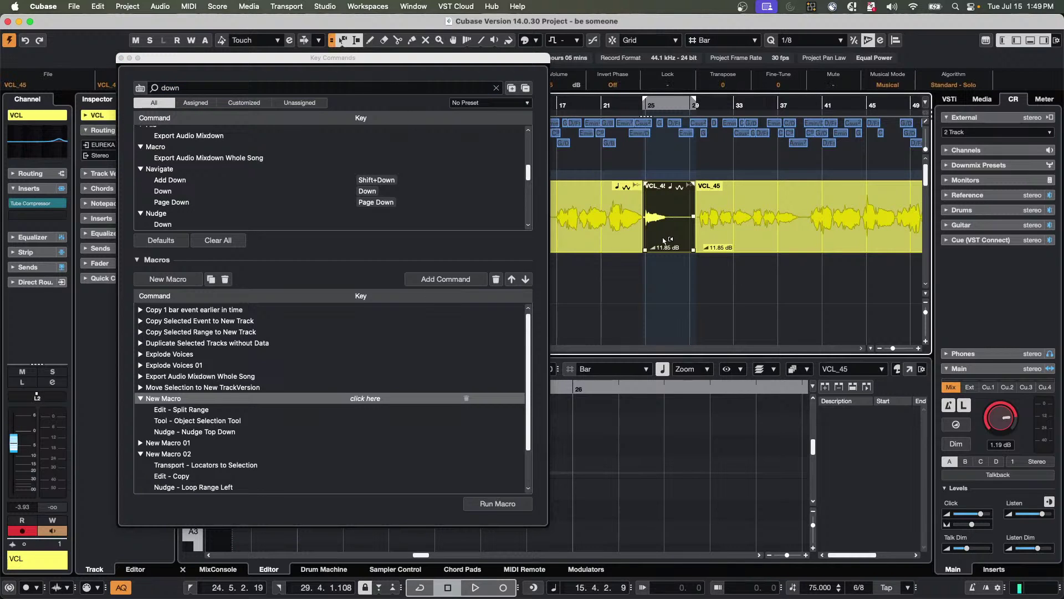
# Select the Nudge > Down command and the macro's Nudge Top Down step.
pyautogui.scroll(-3, 664, 239)
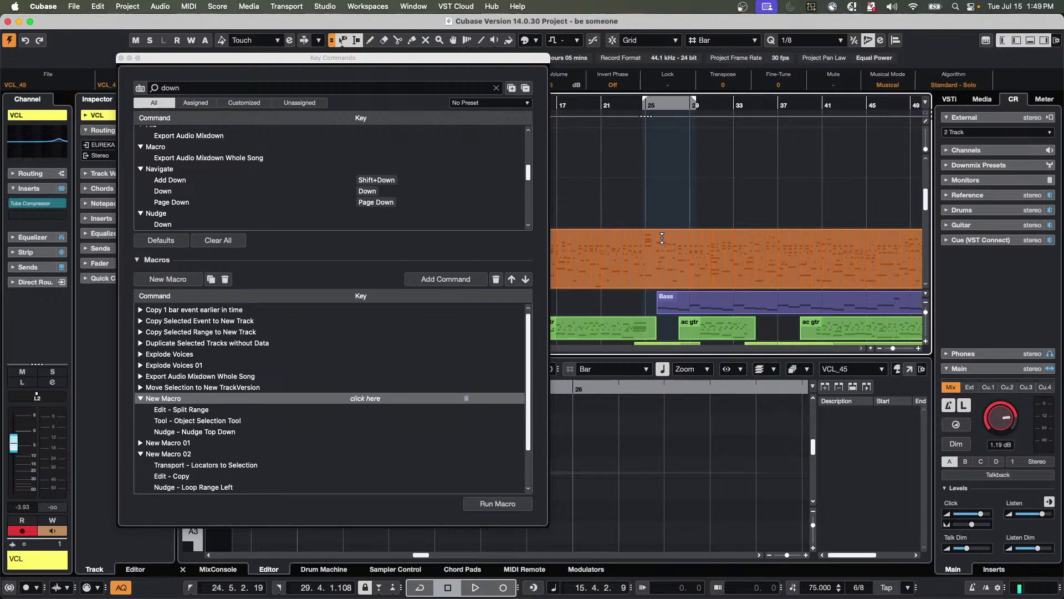
pyautogui.scroll(2, 329, 218)
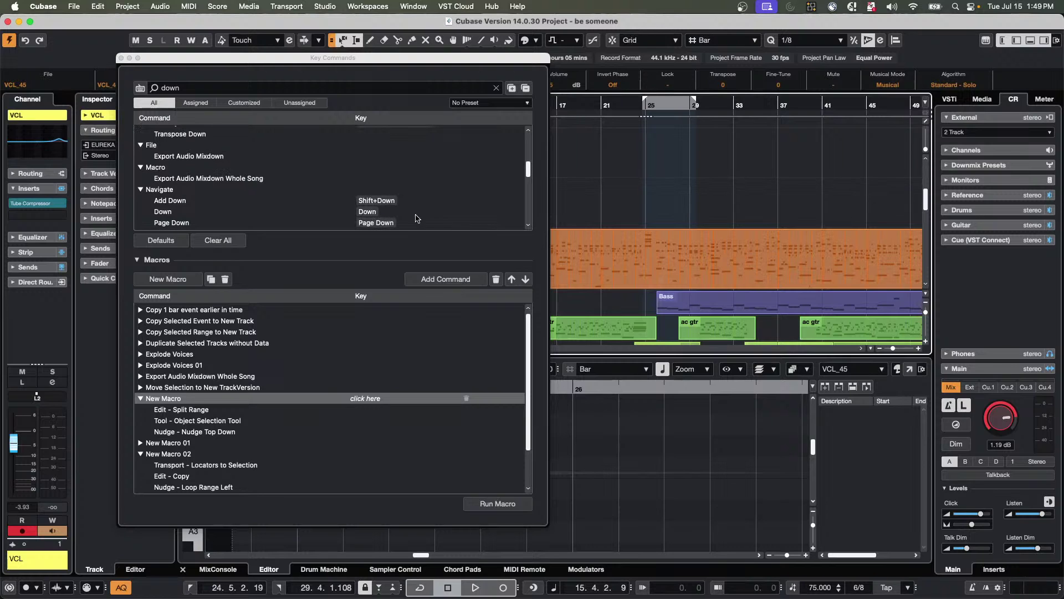
pyautogui.scroll(3, 595, 219)
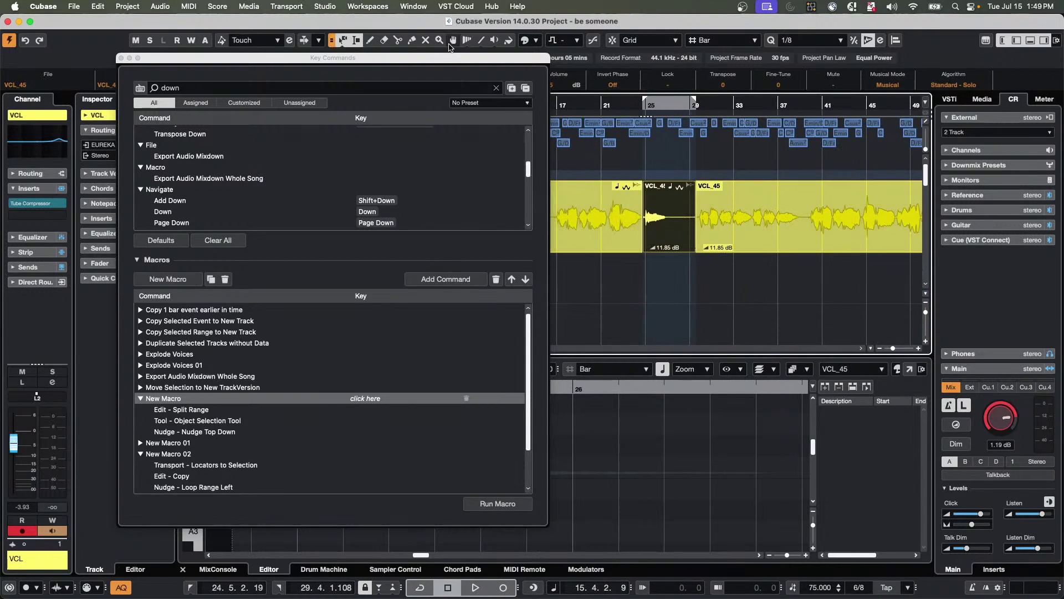
pyautogui.moveTo(451, 61); pyautogui.dragTo(428, 108)
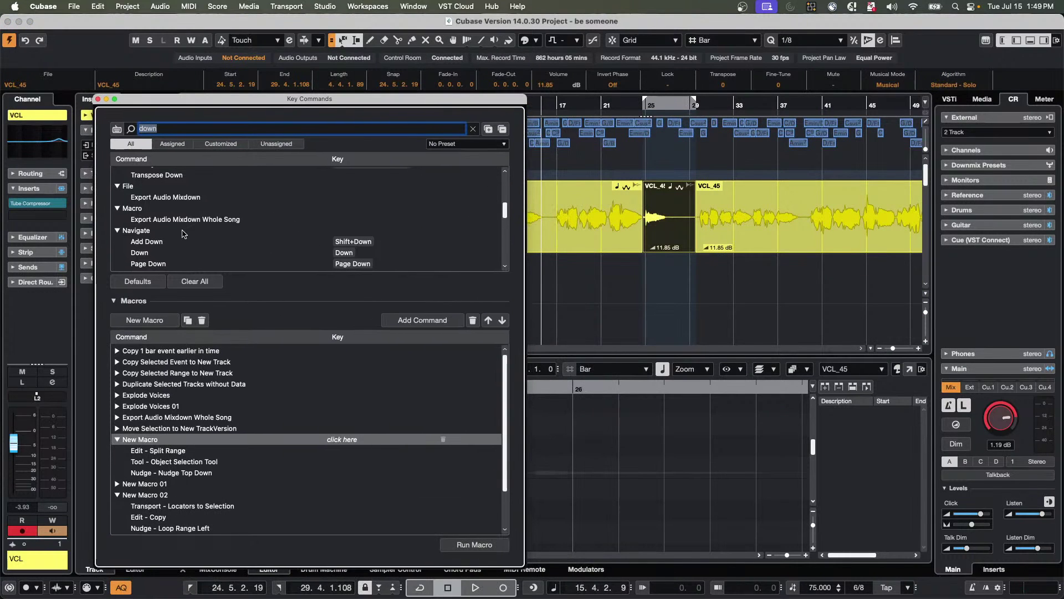
pyautogui.scroll(-2, 184, 256)
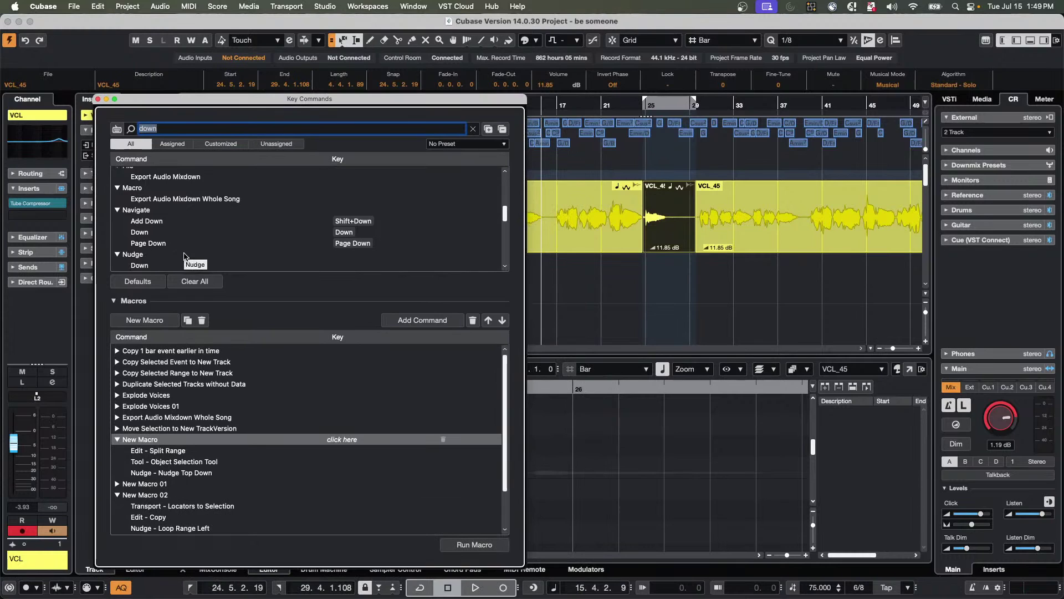
pyautogui.scroll(-4, 184, 255)
pyautogui.click(185, 257)
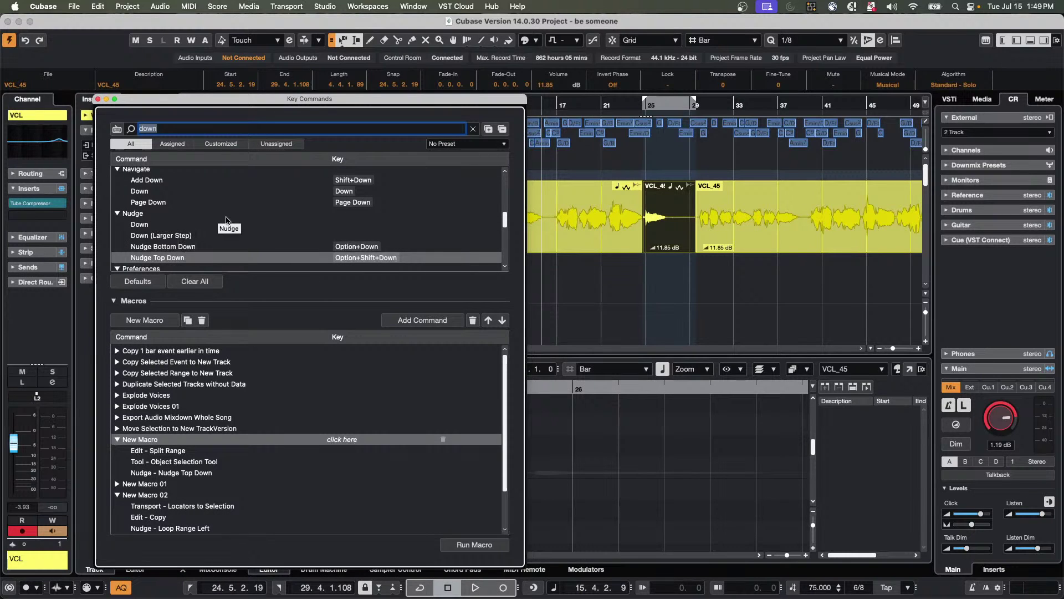
pyautogui.click(140, 225)
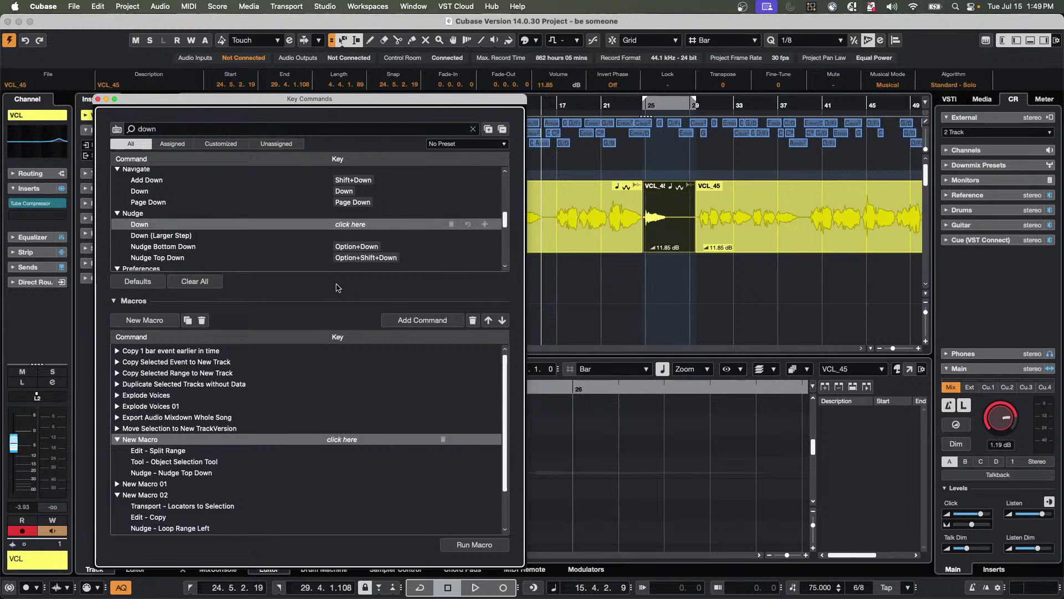
pyautogui.click(202, 474)
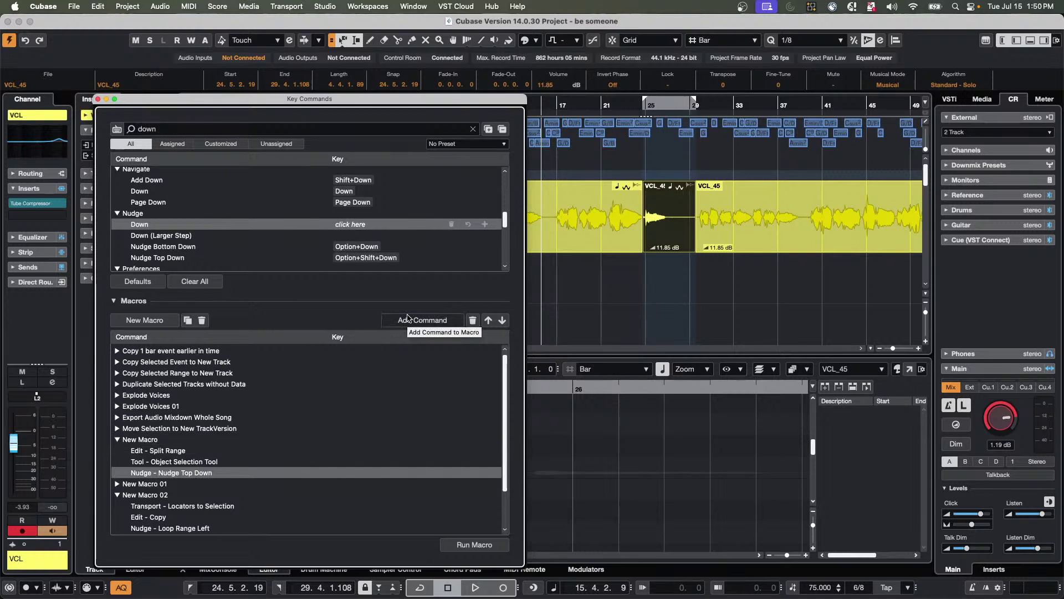
# Replace New Macro's Nudge Top Down step with Nudge Down after Object Selection Tool.
pyautogui.click(474, 322)
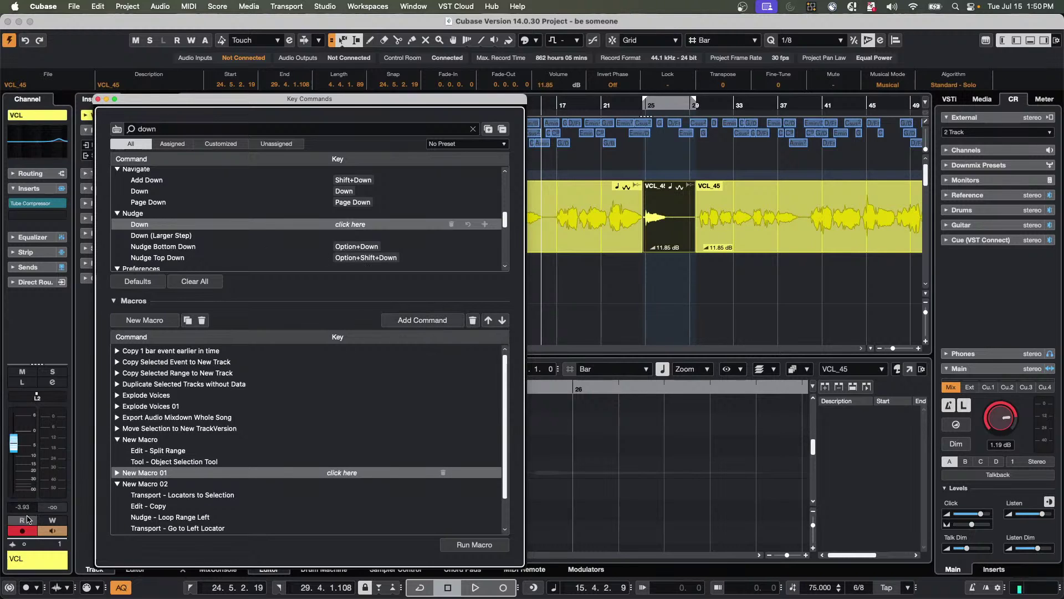
pyautogui.press('Up')
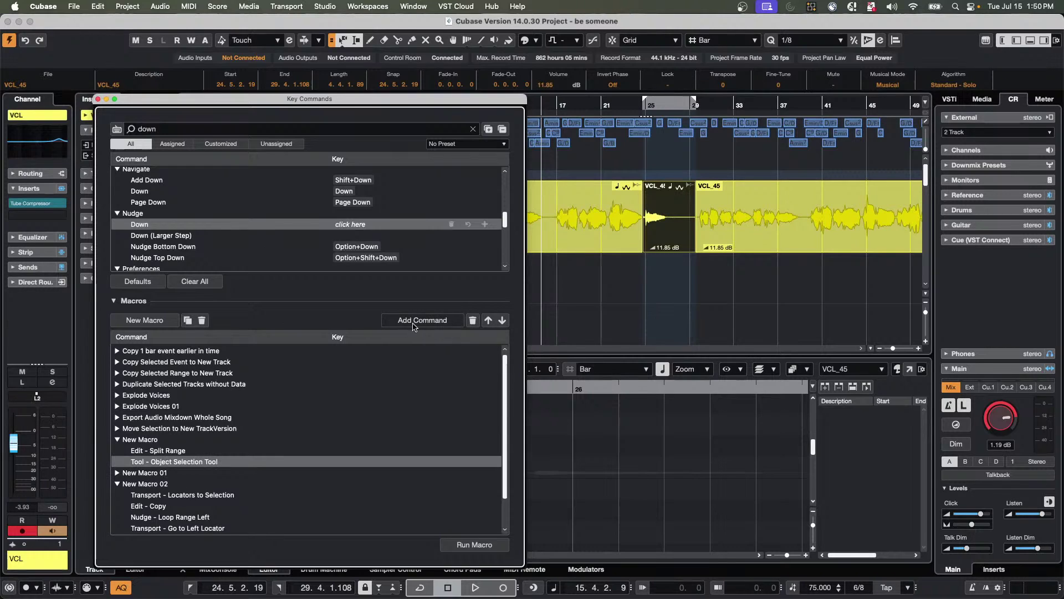
pyautogui.click(422, 320)
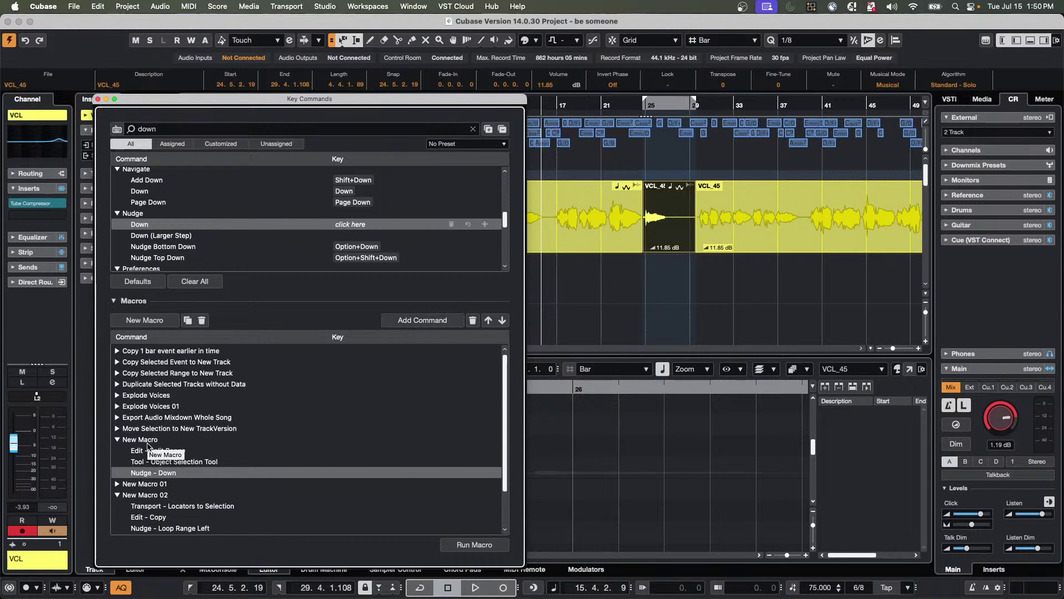
pyautogui.click(149, 442)
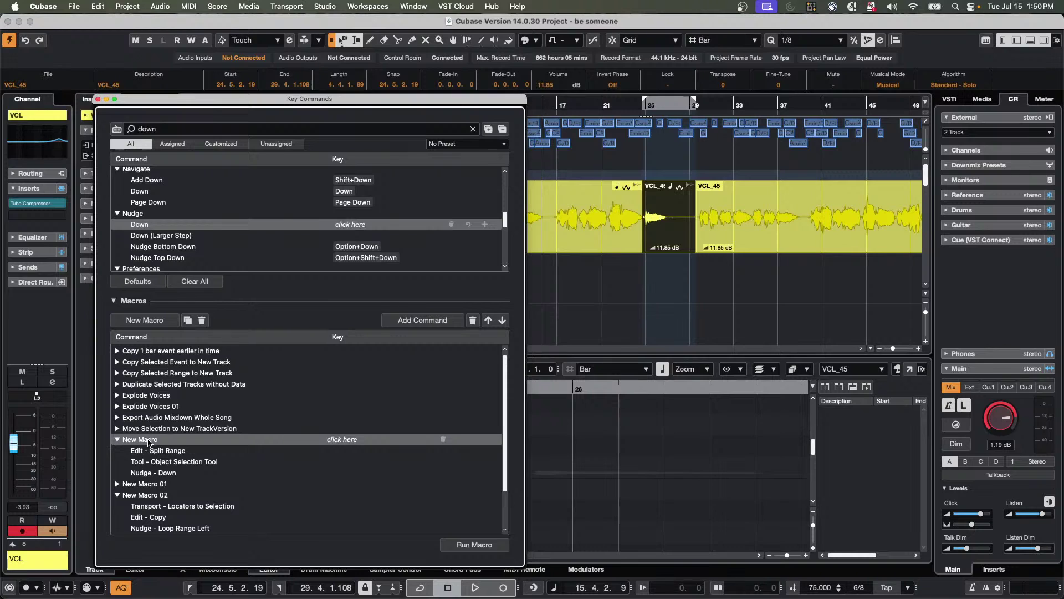
# With the Range tool, select bars 35–37 on the vocal and run New Macro.
pyautogui.click(768, 232)
pyautogui.rightClick(768, 232)
pyautogui.click(721, 230)
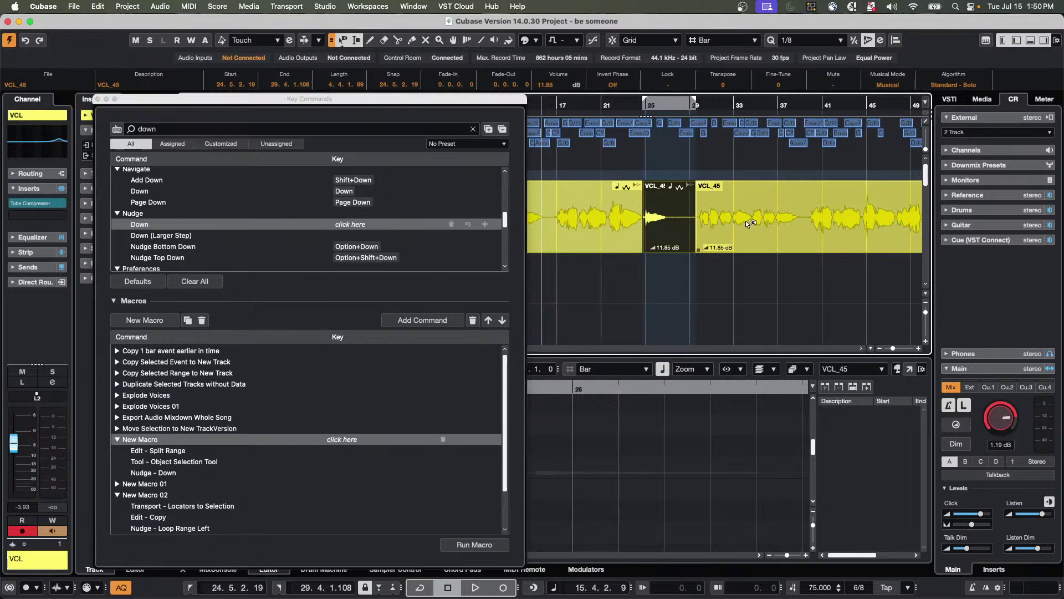
pyautogui.rightClick(740, 219)
pyautogui.click(749, 220)
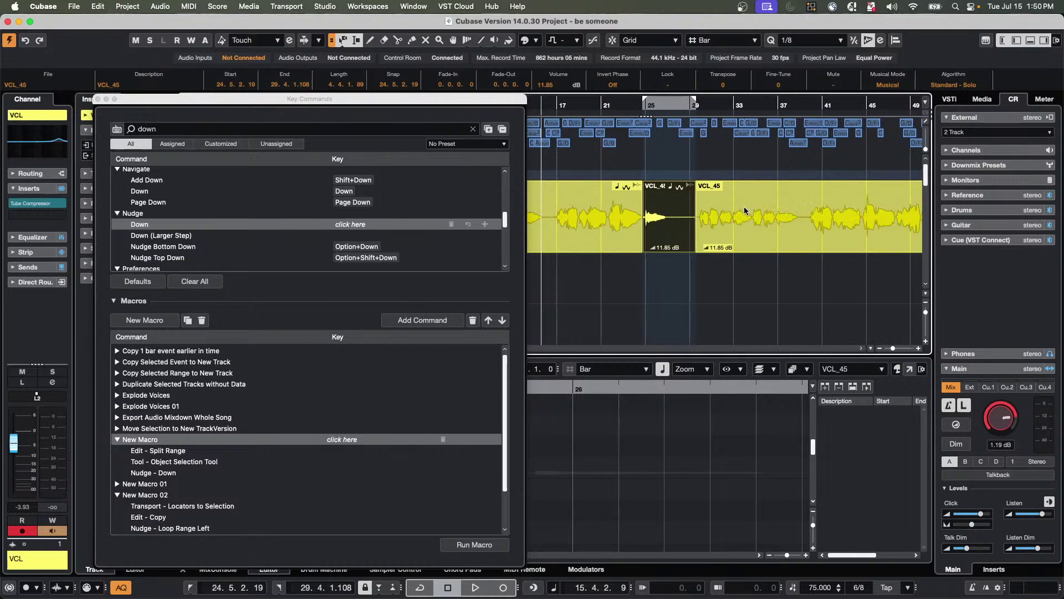
pyautogui.moveTo(751, 200); pyautogui.dragTo(799, 202)
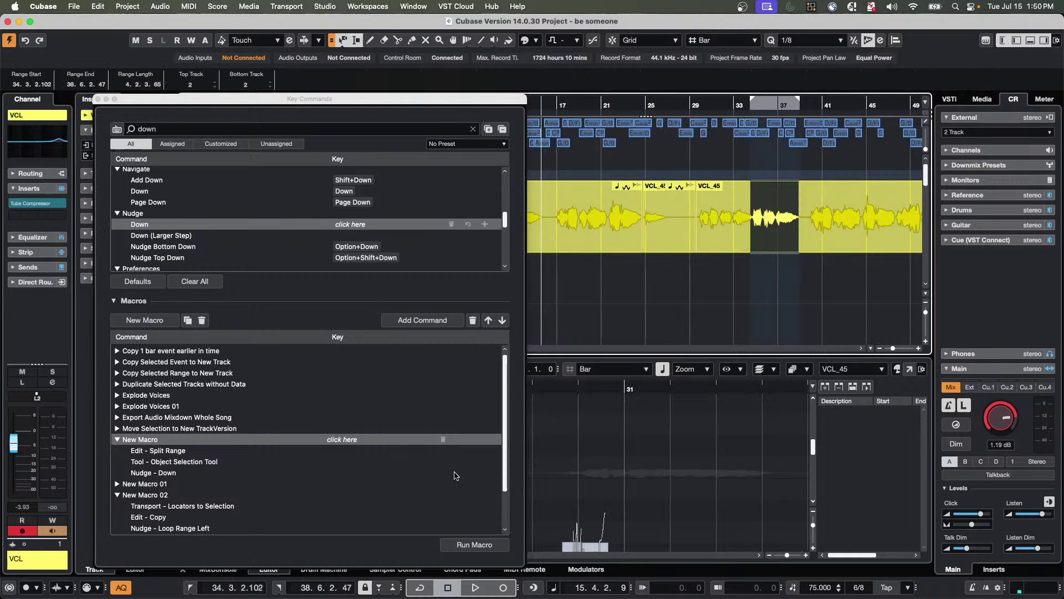
pyautogui.click(460, 544)
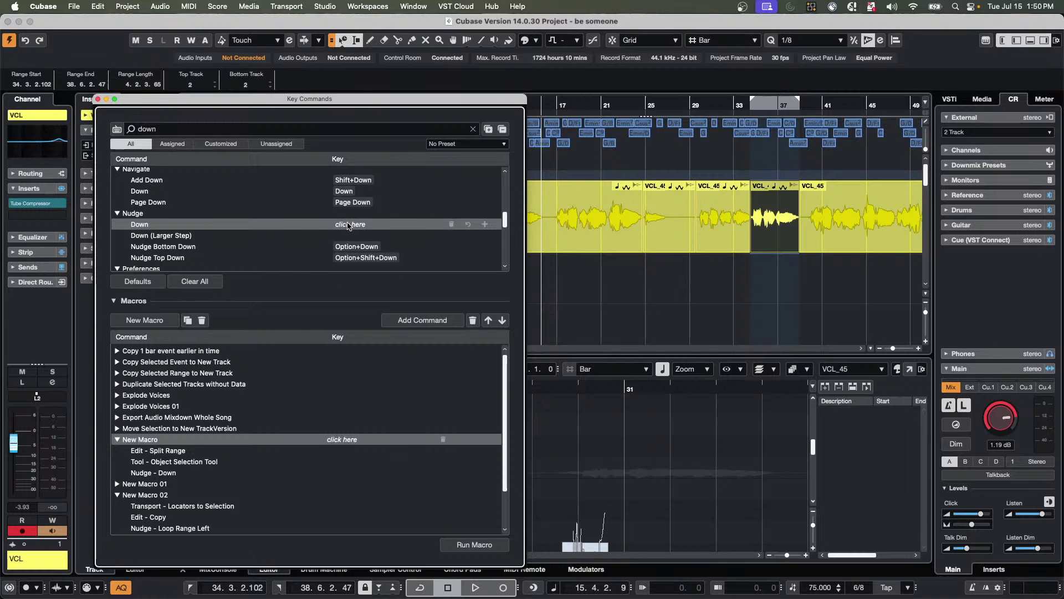
# Assign Cmd+Opt+Shift+Down to Nudge > Down, taking it from Decrement Event Volume.
pyautogui.click(350, 224)
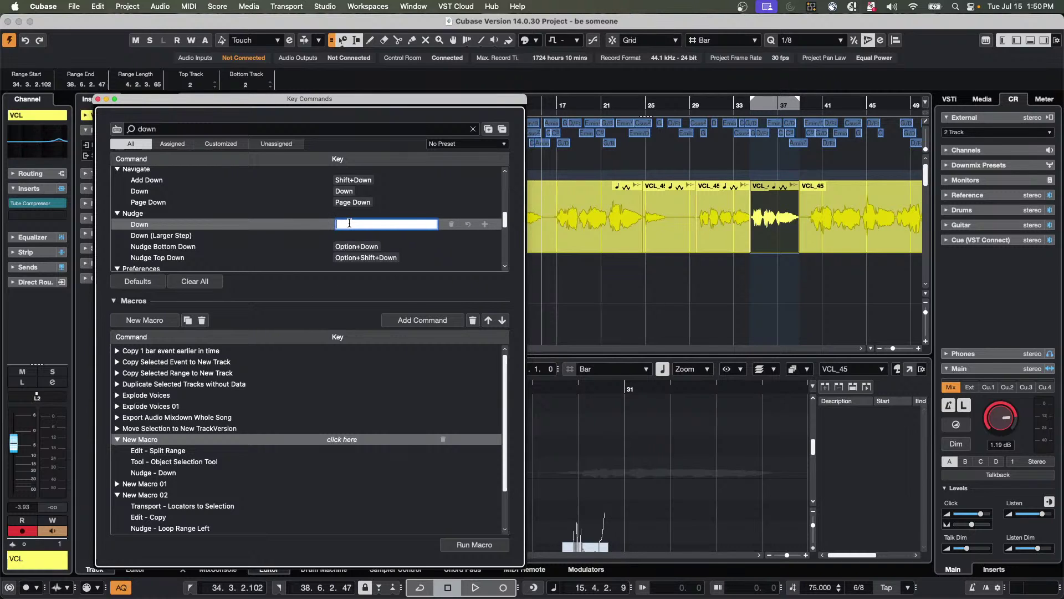
pyautogui.press('super+alt+shift+Down')
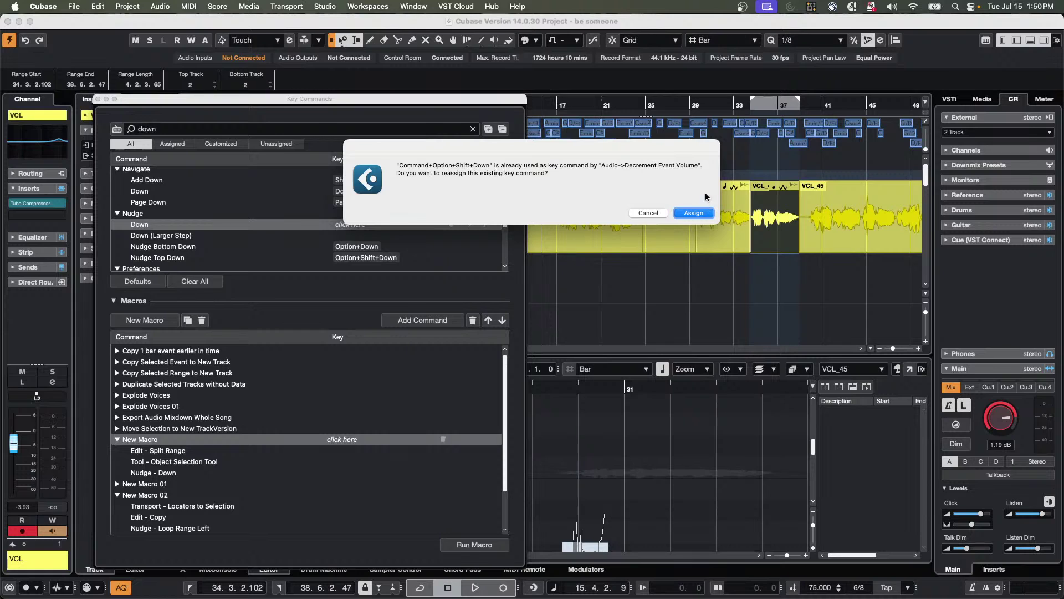
pyautogui.click(694, 214)
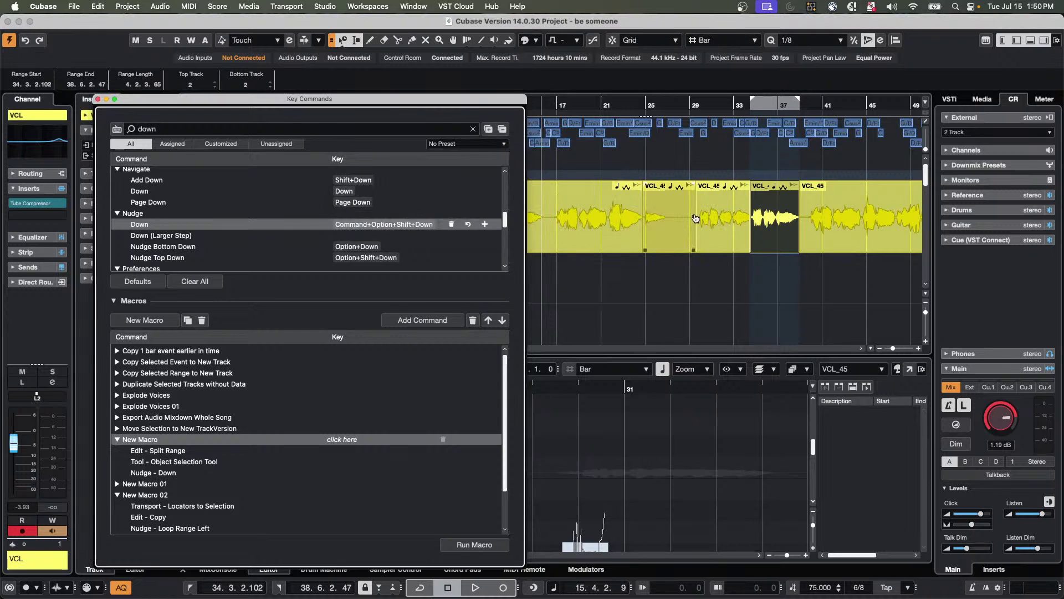
# Test the new shortcut on the VCL_45 vocal piece, then undo to rejoin the event.
pyautogui.click(761, 234)
pyautogui.press('super+alt+shift+Down')
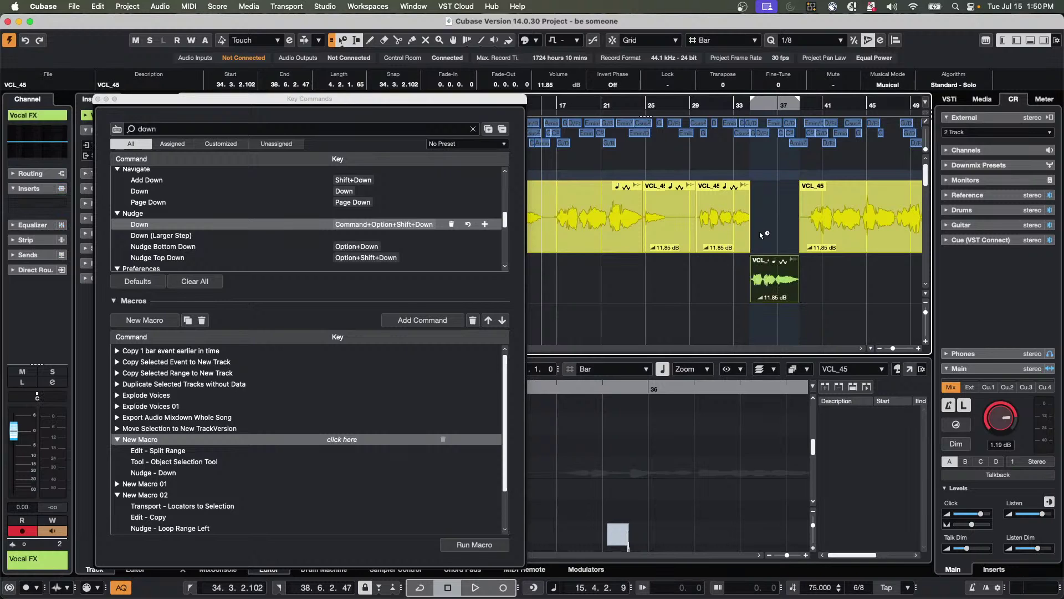
pyautogui.press('super+Up')
pyautogui.press('super+z')
pyautogui.press('super+z')
pyautogui.press('super+z')
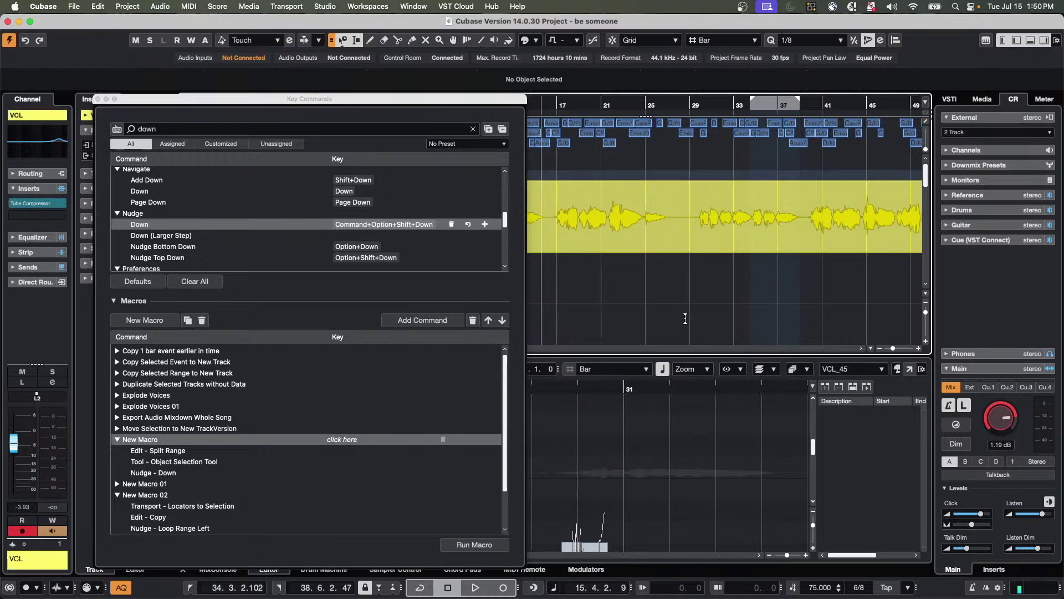
# Select bars 21–24 of the vocal with the Range tool and try a split, then undo.
pyautogui.rightClick(614, 224)
pyautogui.click(624, 225)
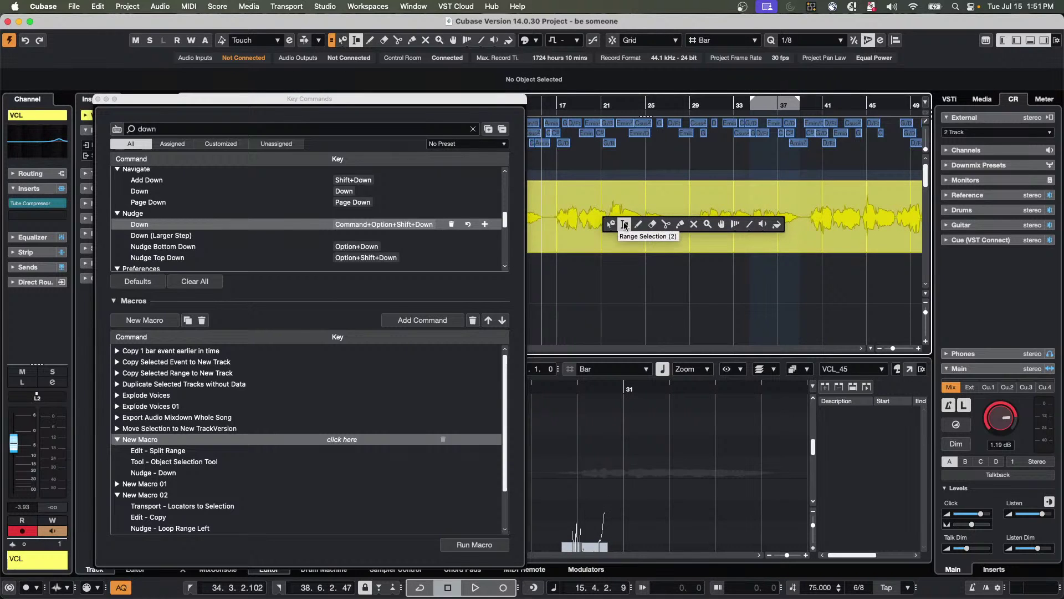
pyautogui.moveTo(606, 199); pyautogui.dragTo(674, 204)
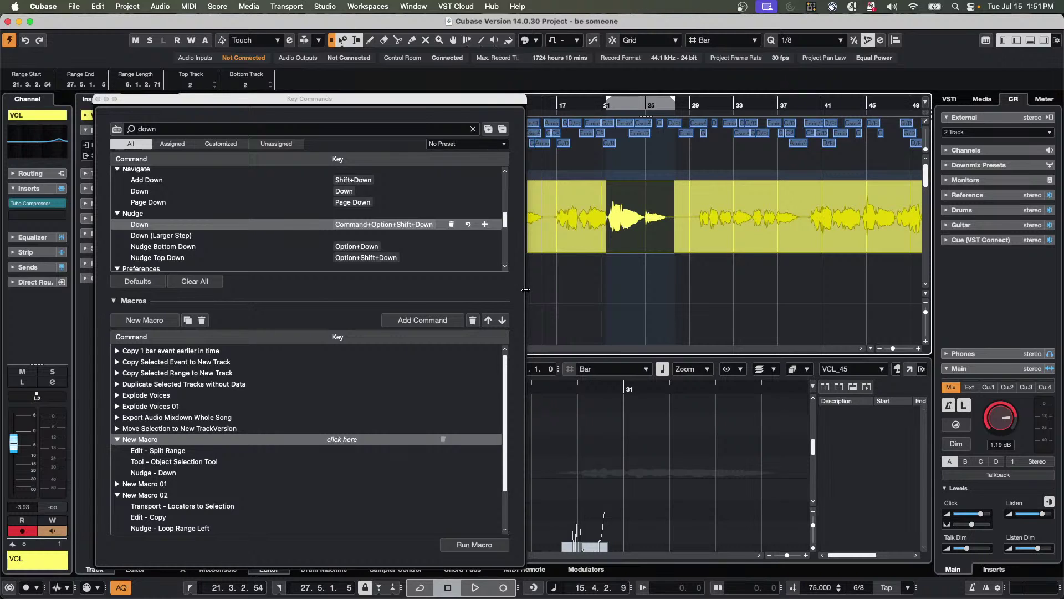
pyautogui.press('super+z')
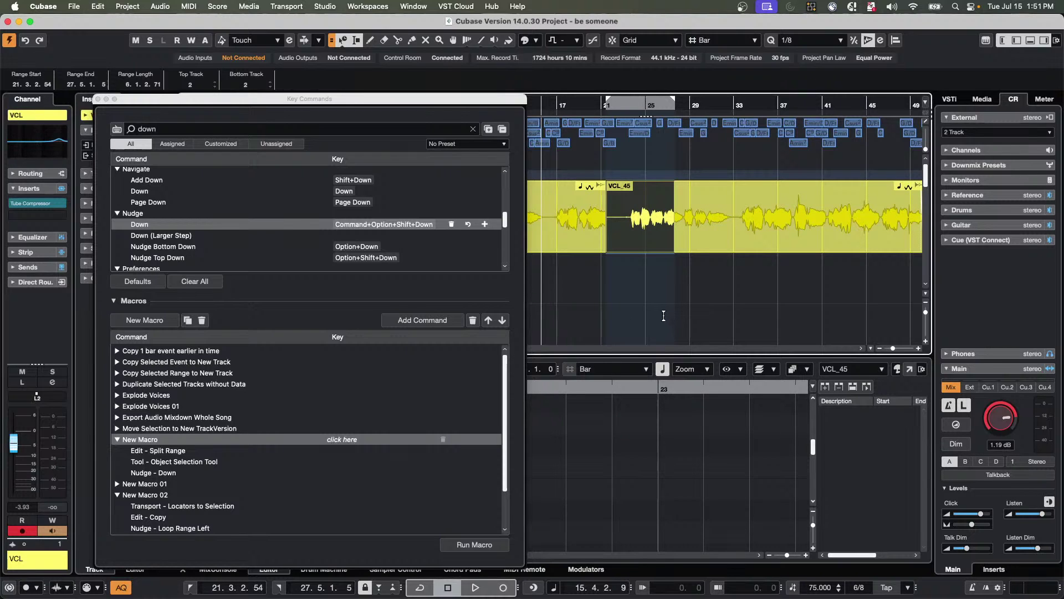
pyautogui.press('super+z')
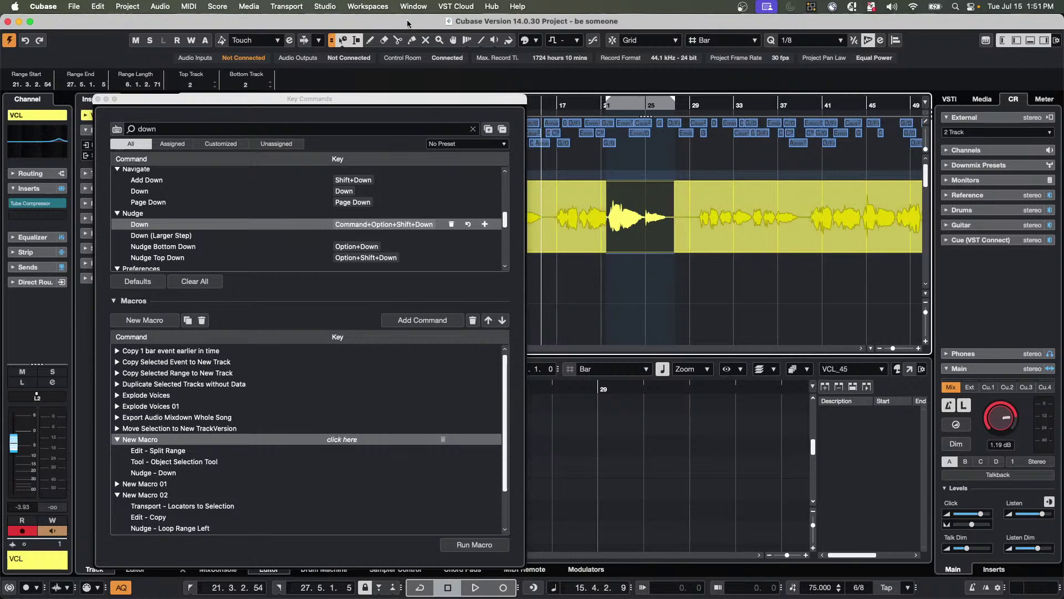
# Split the vocal at the range, nudge the piece onto Soprano, then undo both.
pyautogui.click(108, 6)
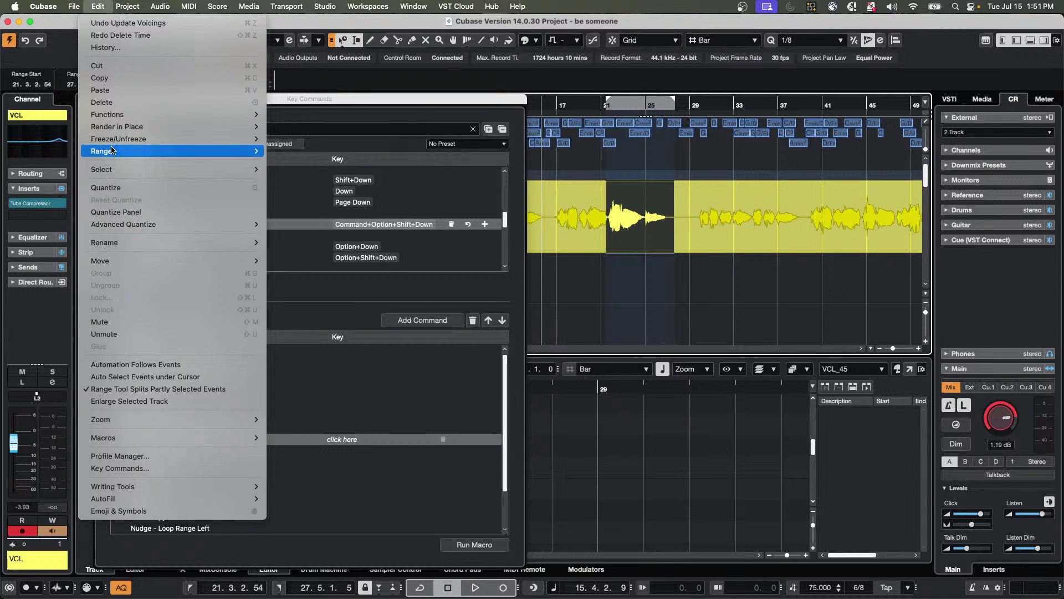
pyautogui.moveTo(111, 150)
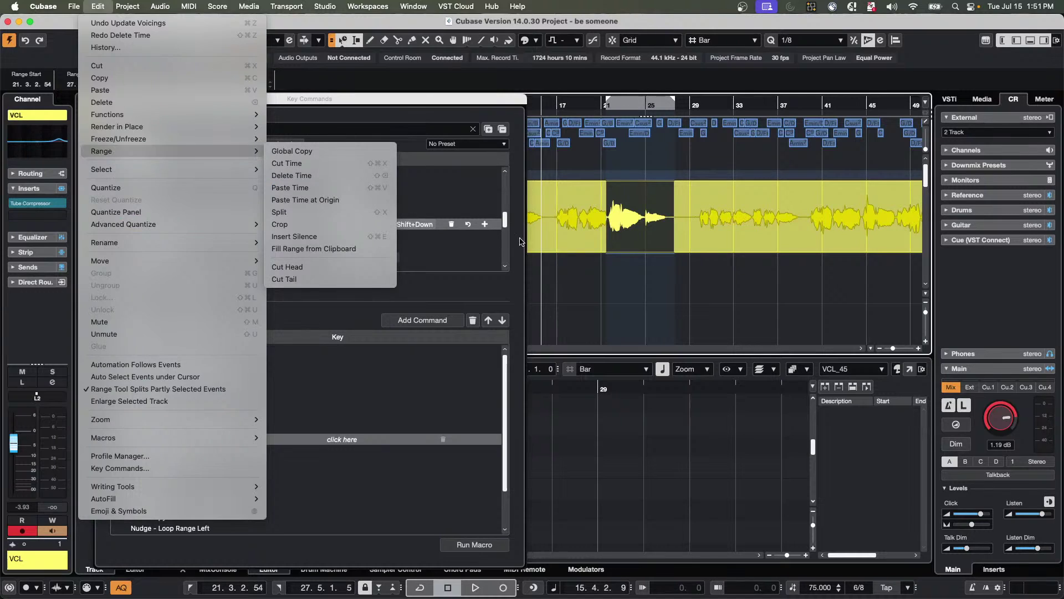
pyautogui.click(634, 304)
pyautogui.press('super+shift+x')
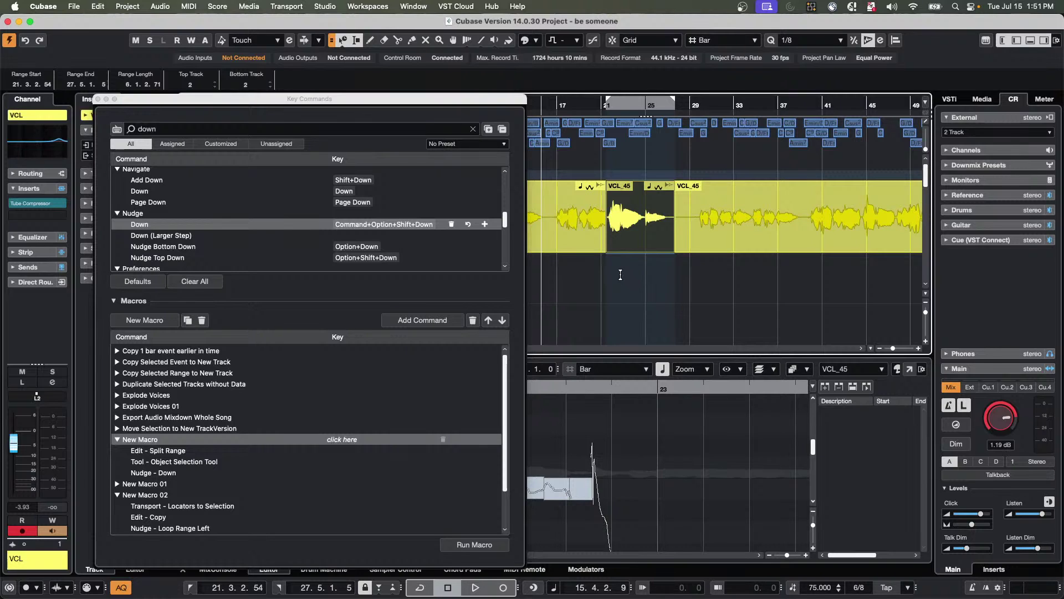
pyautogui.click(623, 232)
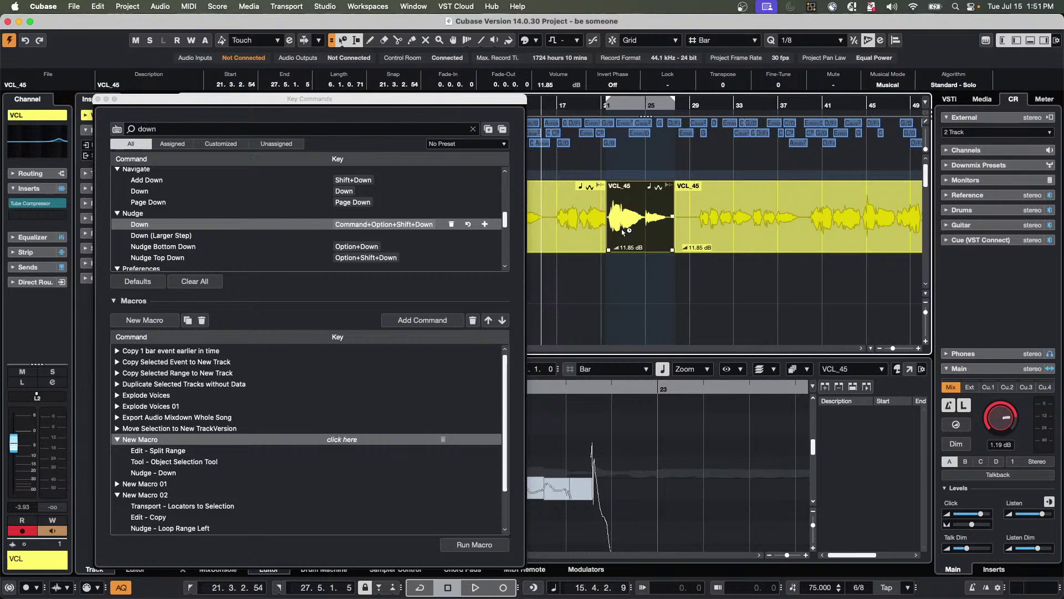
pyautogui.press('super+alt+shift+Down')
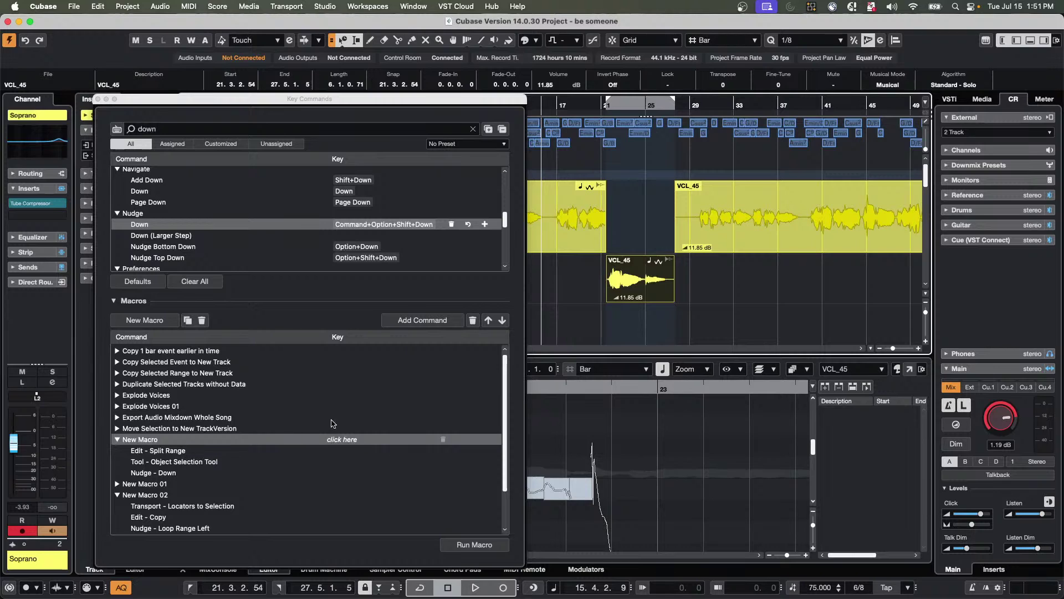
pyautogui.press('super+z')
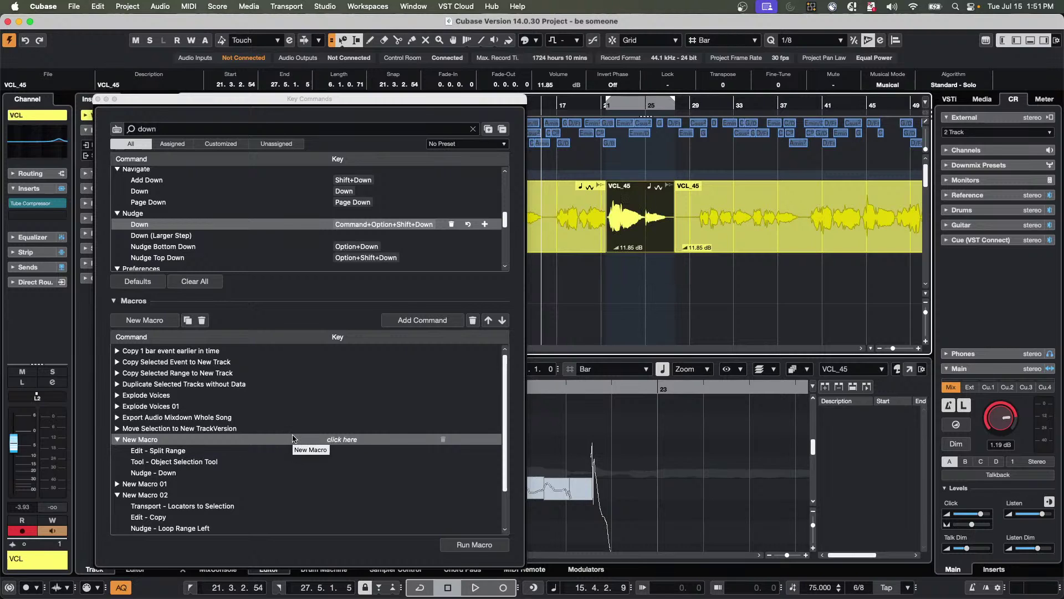
pyautogui.press('super+z')
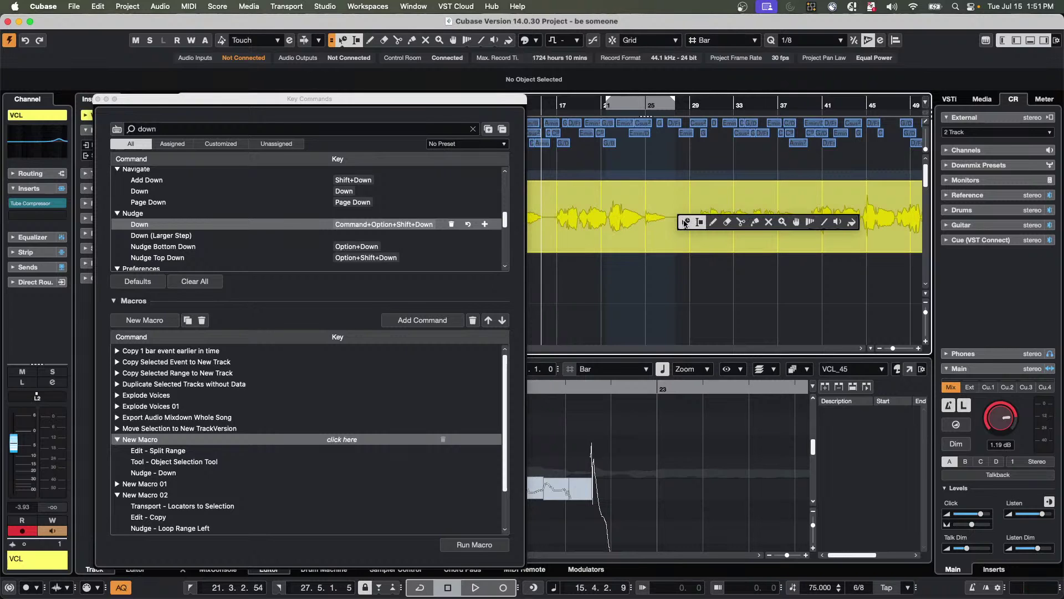
# Set the Object Selection tool to Normal Sizing and select bars 29–39 of the vocal.
pyautogui.click(343, 40)
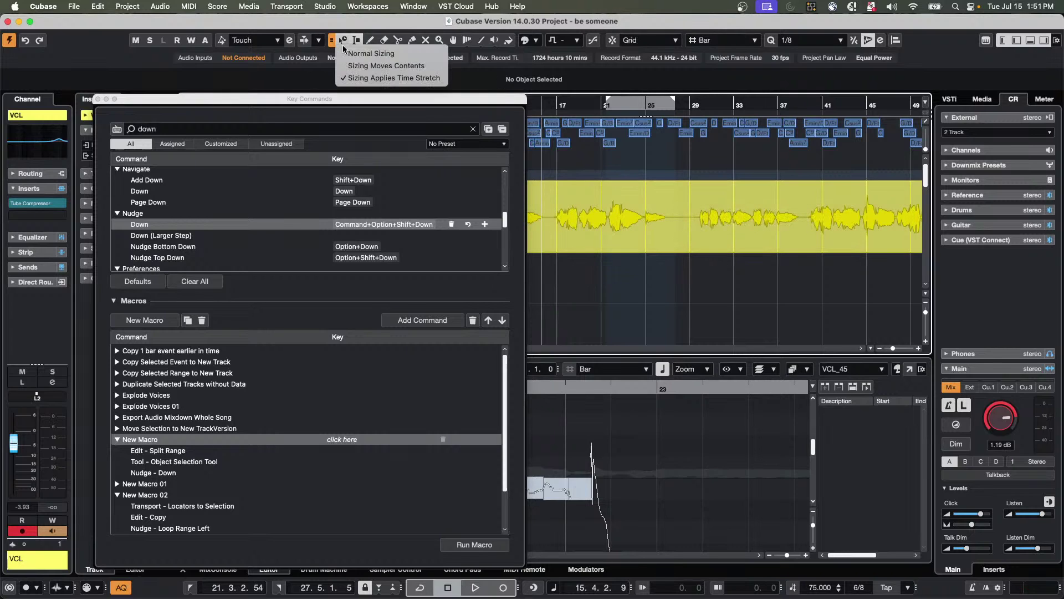
pyautogui.click(366, 48)
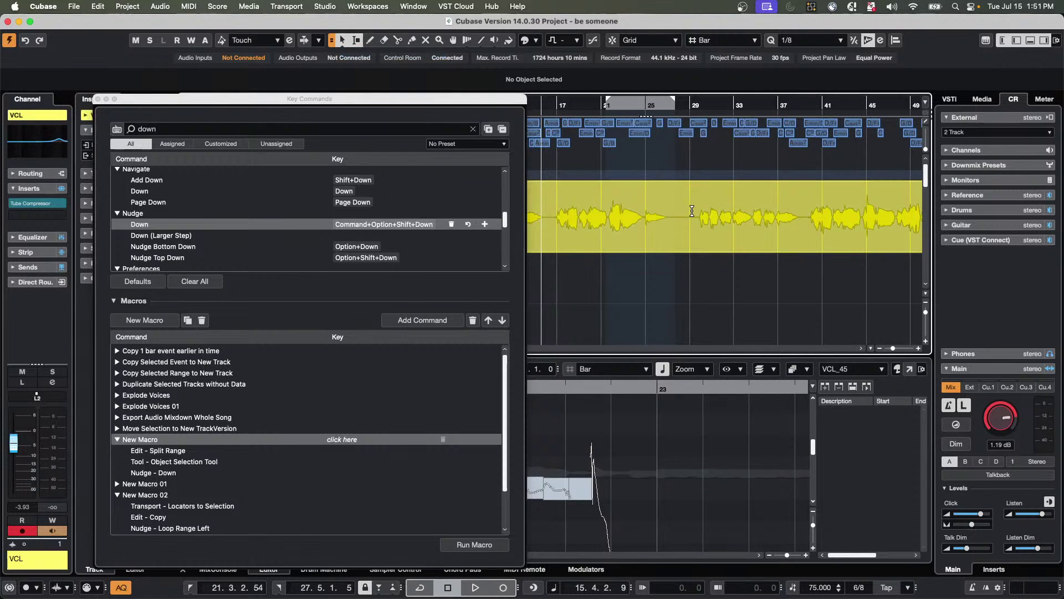
pyautogui.moveTo(692, 211); pyautogui.dragTo(806, 216)
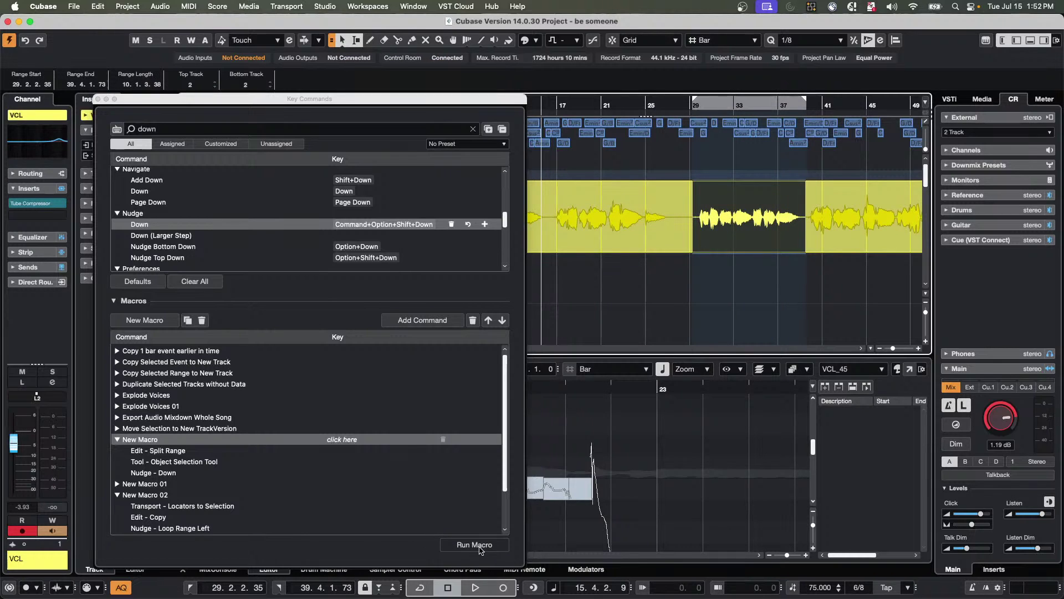
# Run New Macro, then add a second Nudge - Down step to it.
pyautogui.click(479, 547)
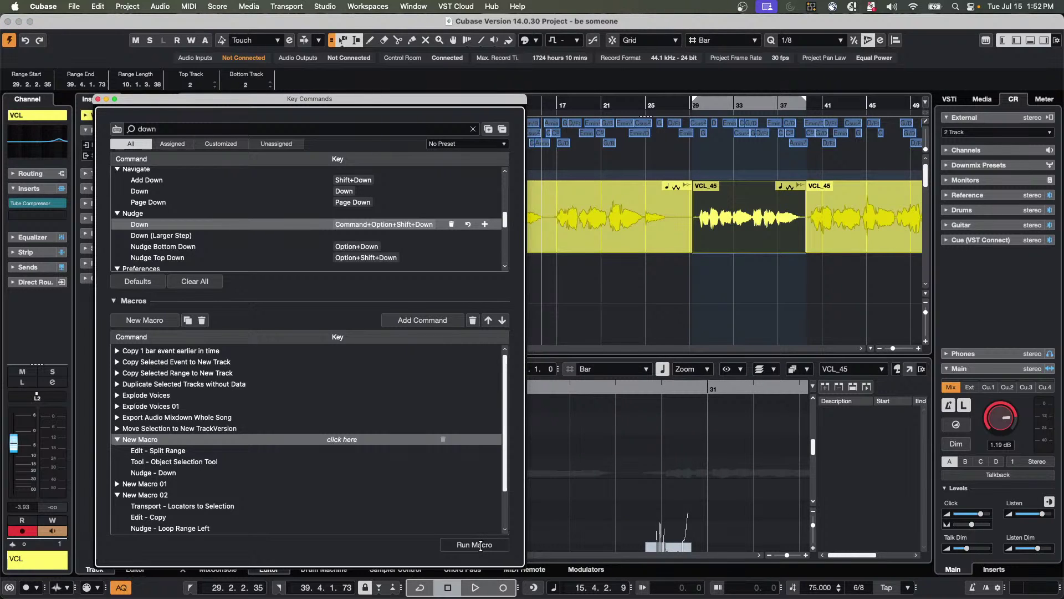
pyautogui.click(175, 474)
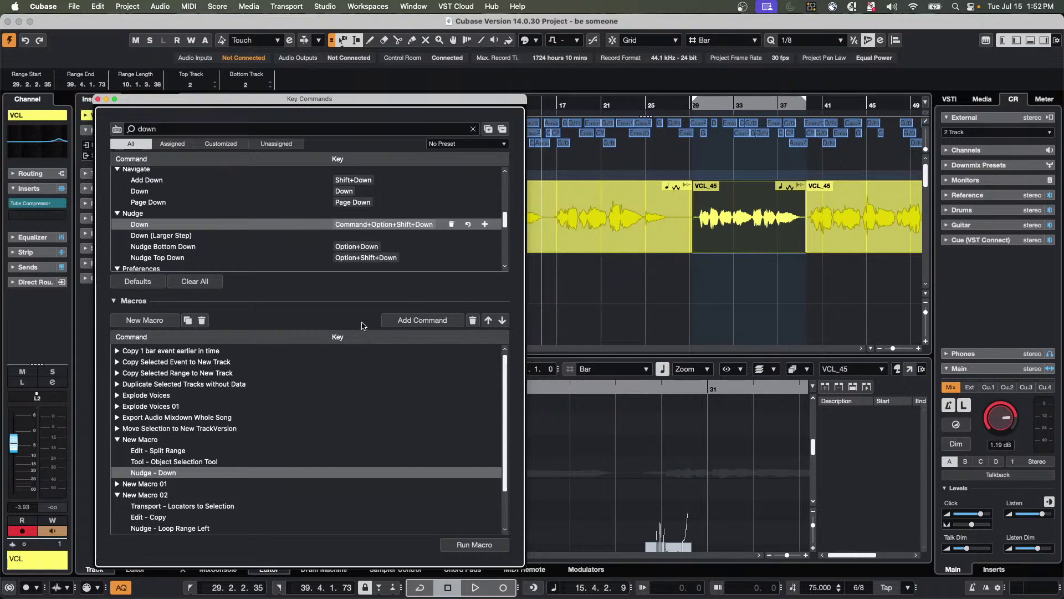
pyautogui.click(417, 321)
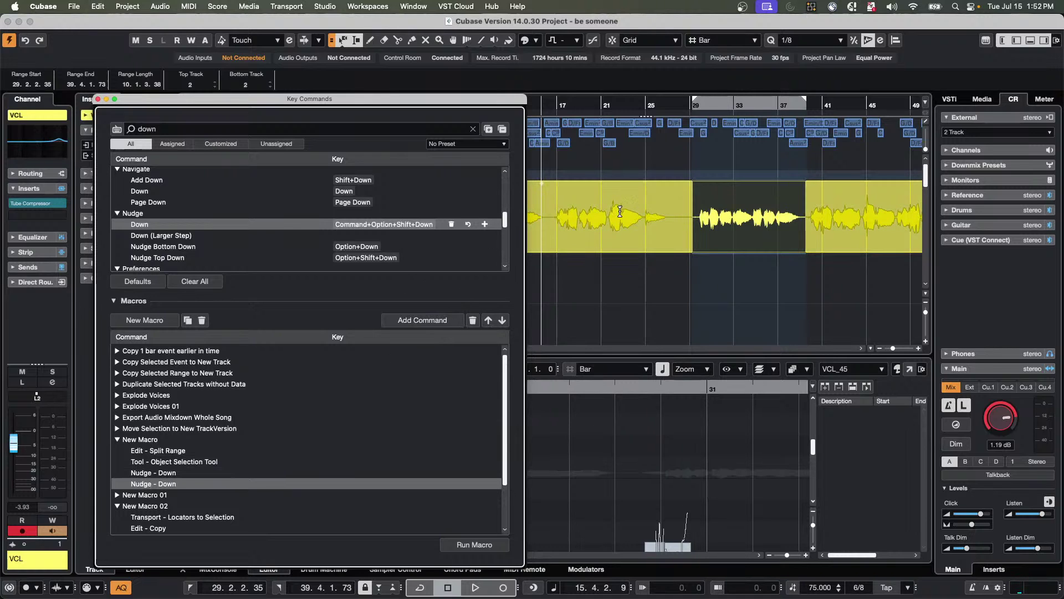
# Test New Macro on bars 21–27 and undo, rejoining the vocal event.
pyautogui.moveTo(602, 210); pyautogui.dragTo(671, 215)
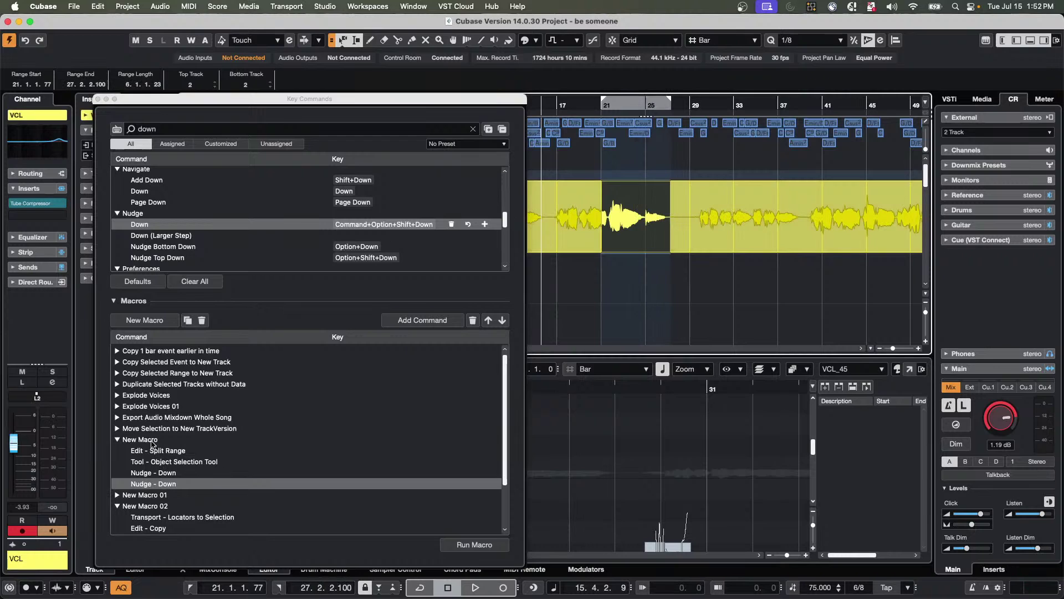
pyautogui.click(150, 441)
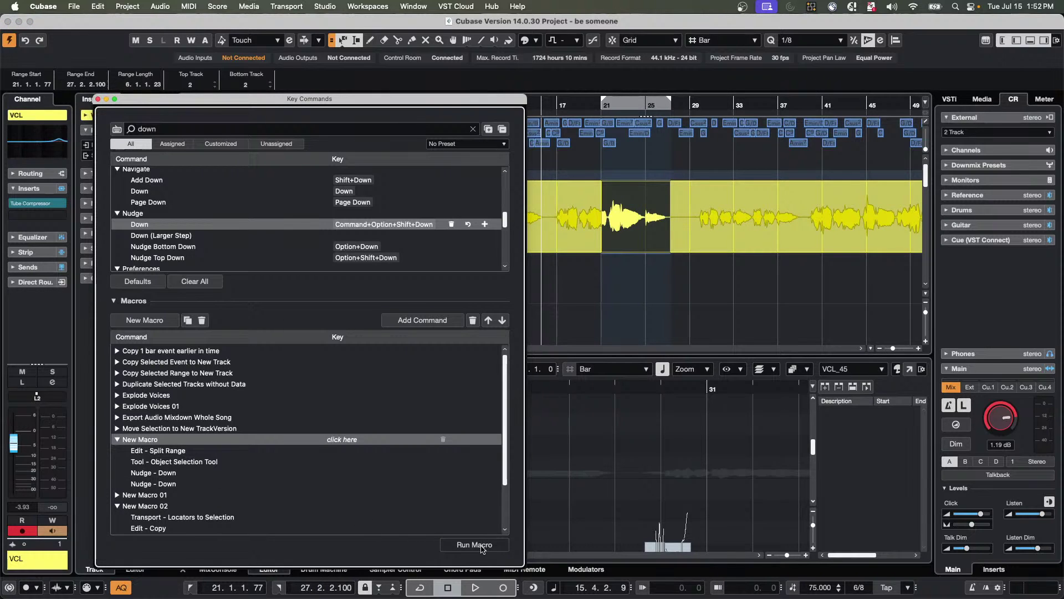
pyautogui.click(481, 546)
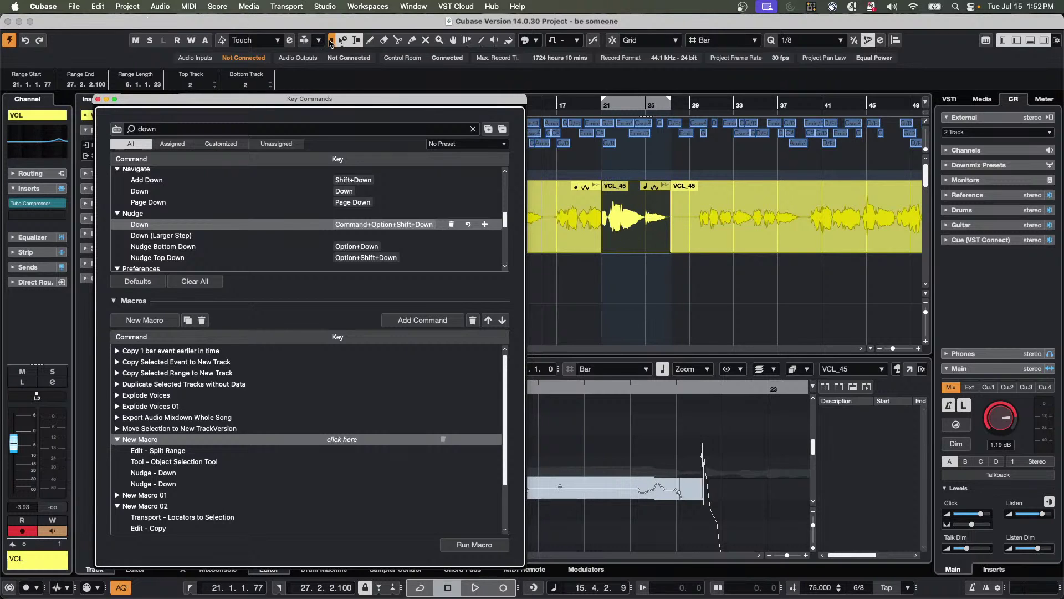
pyautogui.click(331, 44)
pyautogui.click(634, 189)
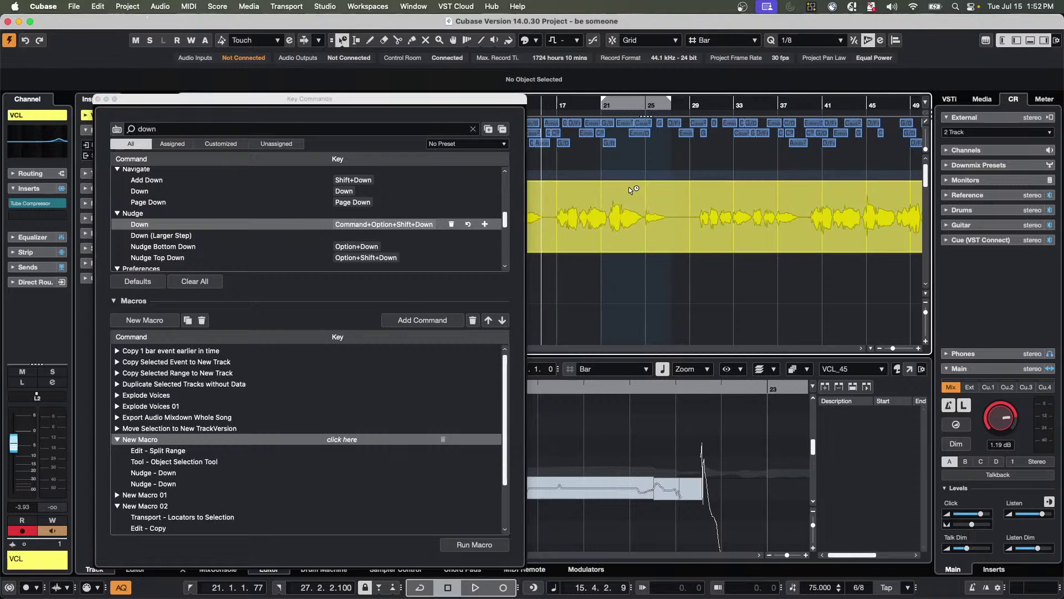
# Set the selection tool to Normal Sizing and select the macro's Object Selection Tool step.
pyautogui.click(342, 41)
pyautogui.click(359, 51)
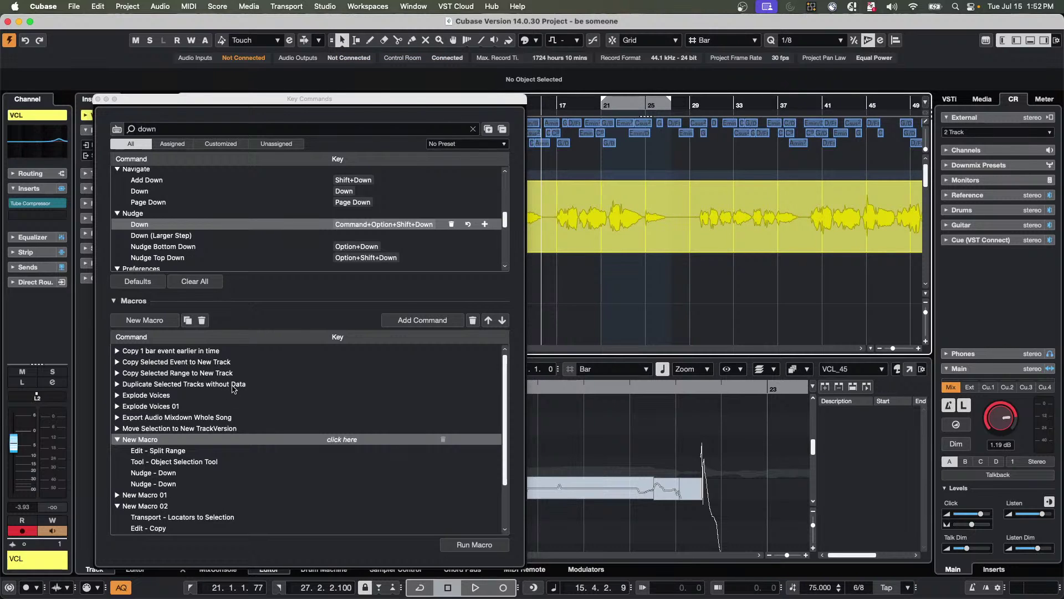
pyautogui.click(175, 461)
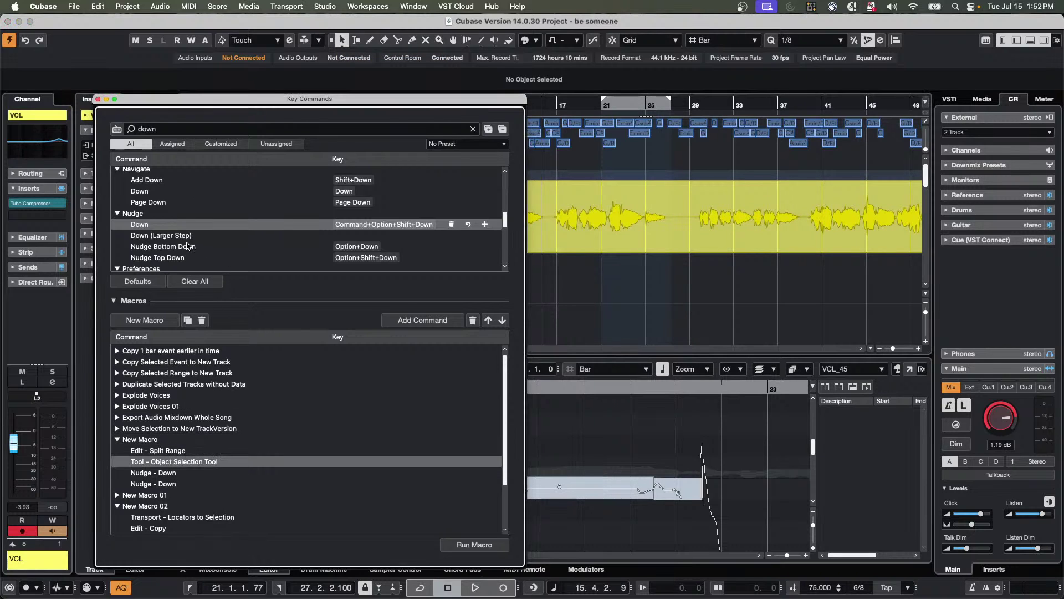
# Select bars 16–27 of the vocal with the Range tool and run New Macro.
pyautogui.scroll(3, 188, 246)
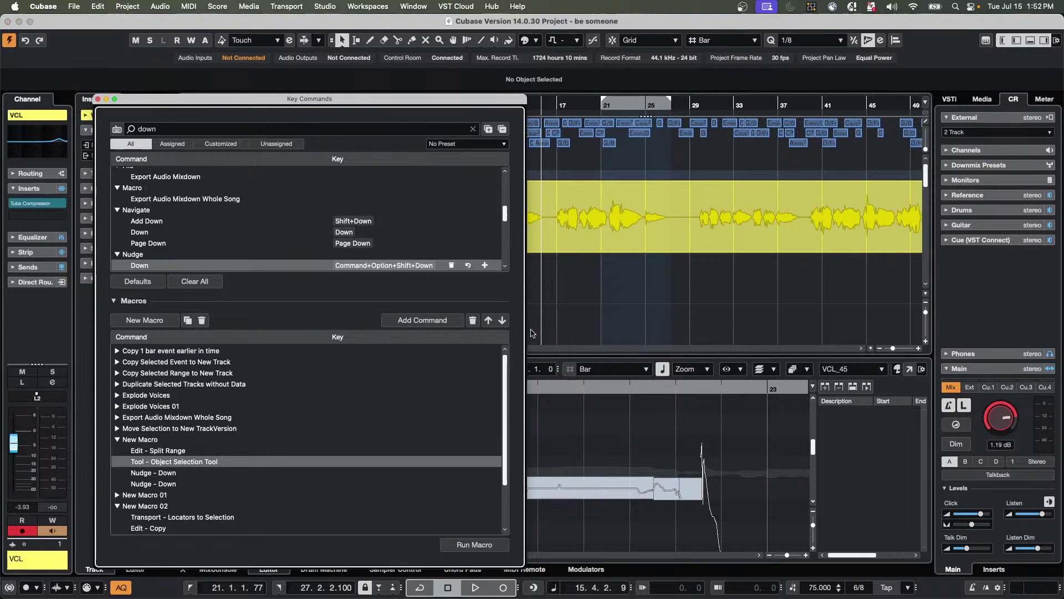
pyautogui.rightClick(604, 209)
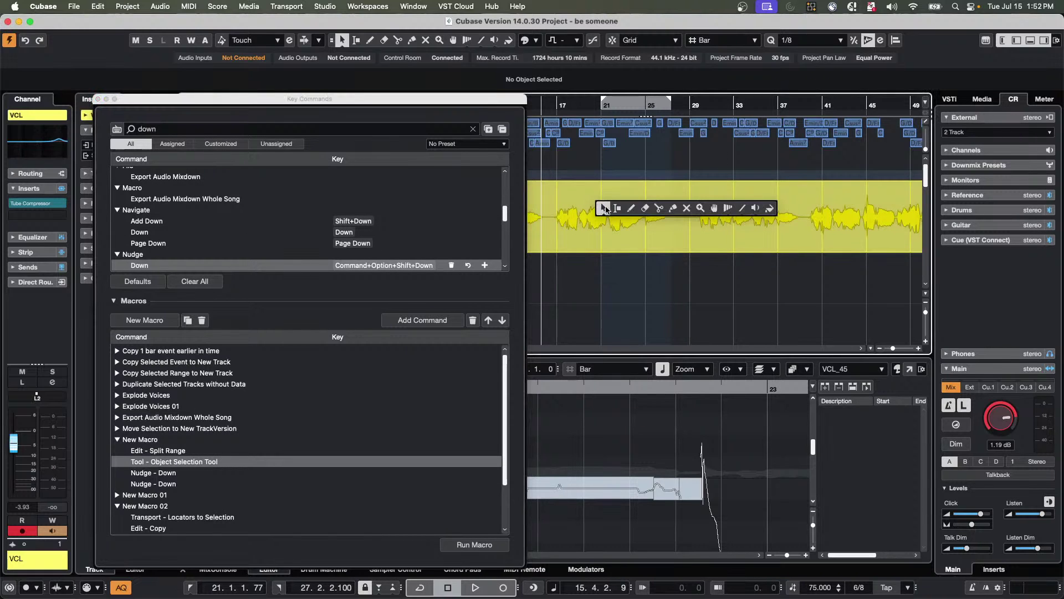
pyautogui.click(617, 208)
pyautogui.moveTo(552, 217); pyautogui.dragTo(677, 218)
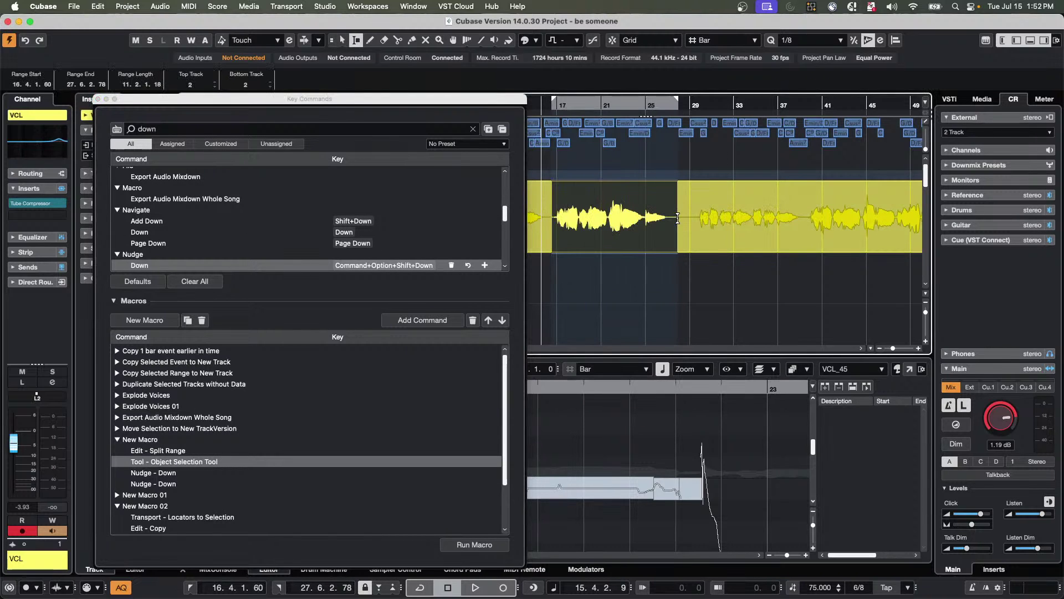
pyautogui.click(143, 440)
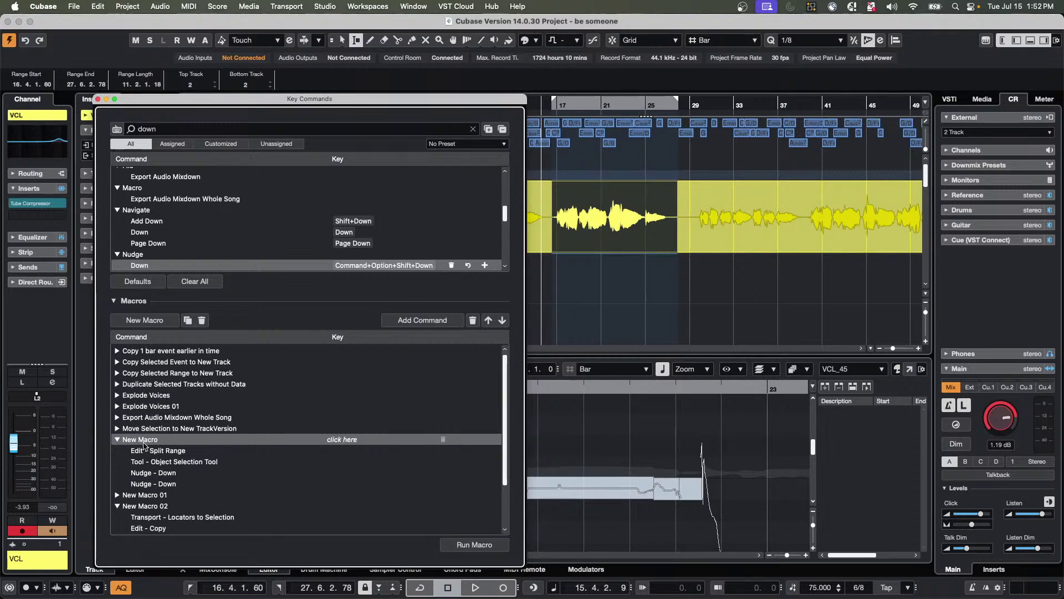
pyautogui.click(474, 544)
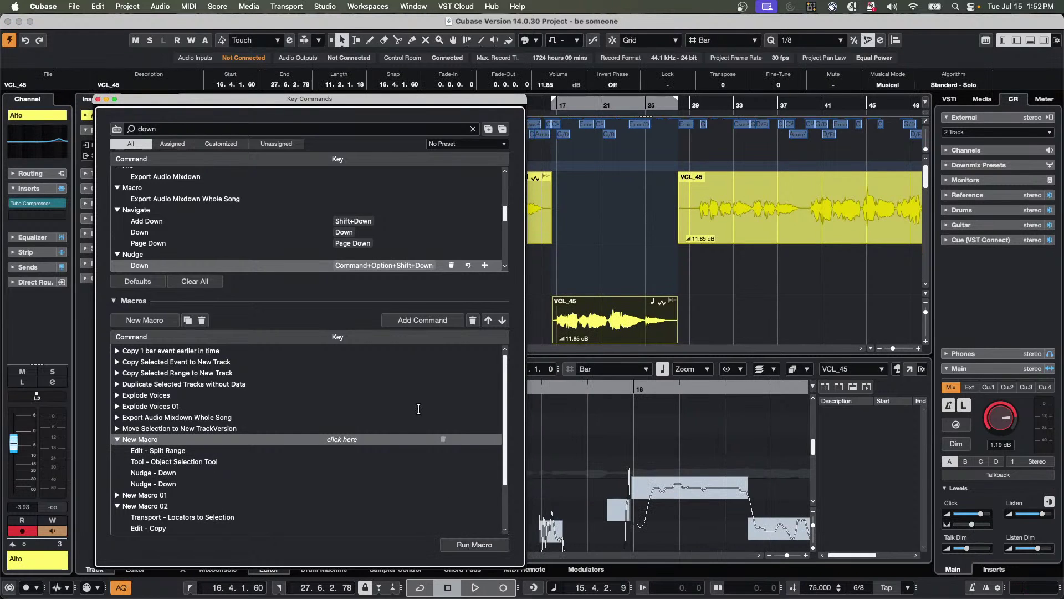
# Undo the test and delete the duplicate Nudge - Down step from New Macro.
pyautogui.press('super+z')
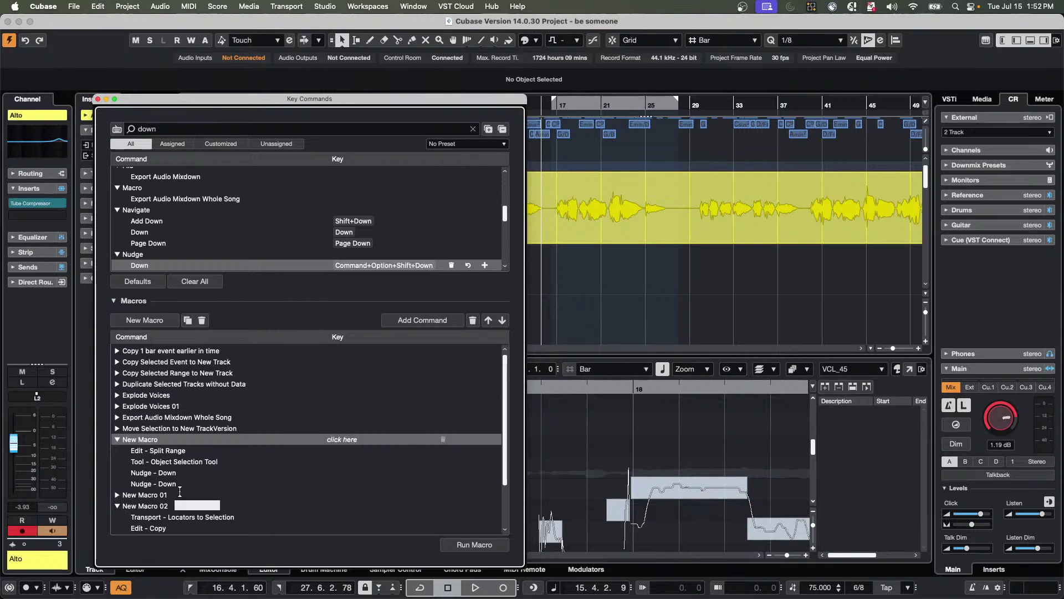
pyautogui.click(169, 484)
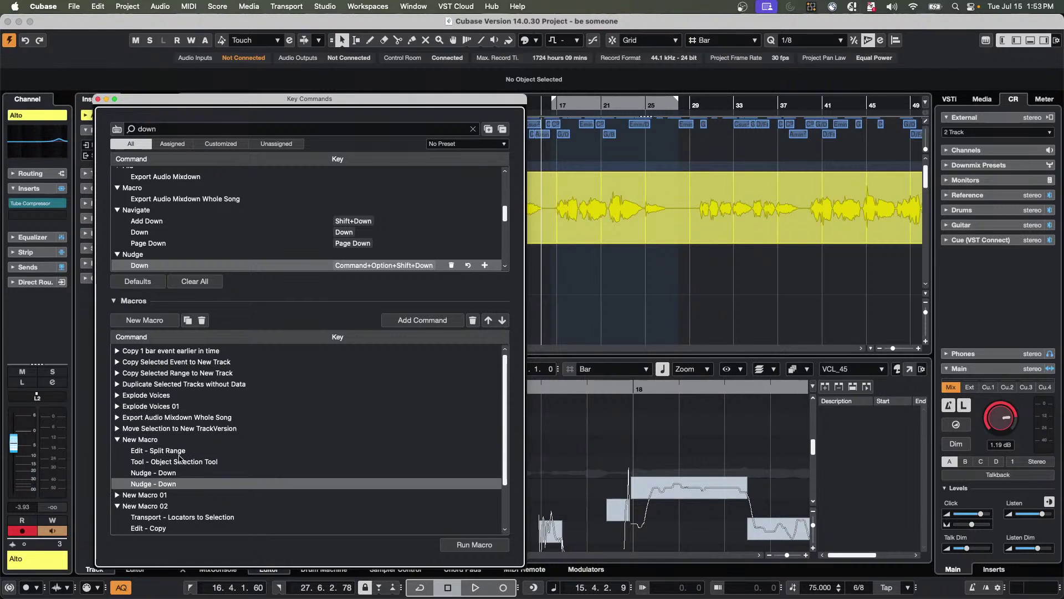
pyautogui.click(472, 320)
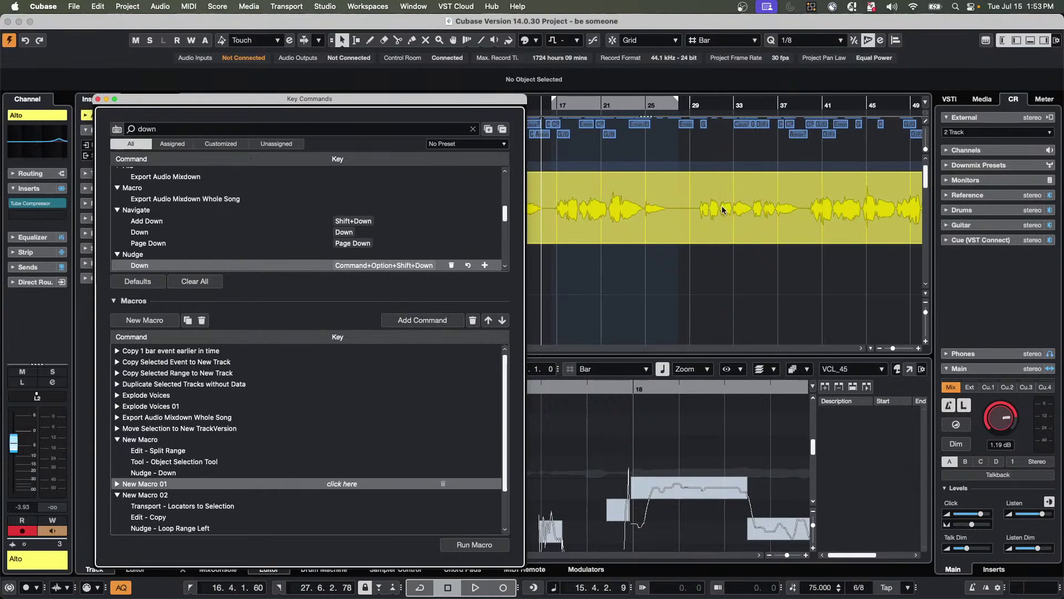
# Run New Macro on bars 29–38 of VCL, then undo to rejoin the vocal.
pyautogui.rightClick(693, 210)
pyautogui.click(708, 208)
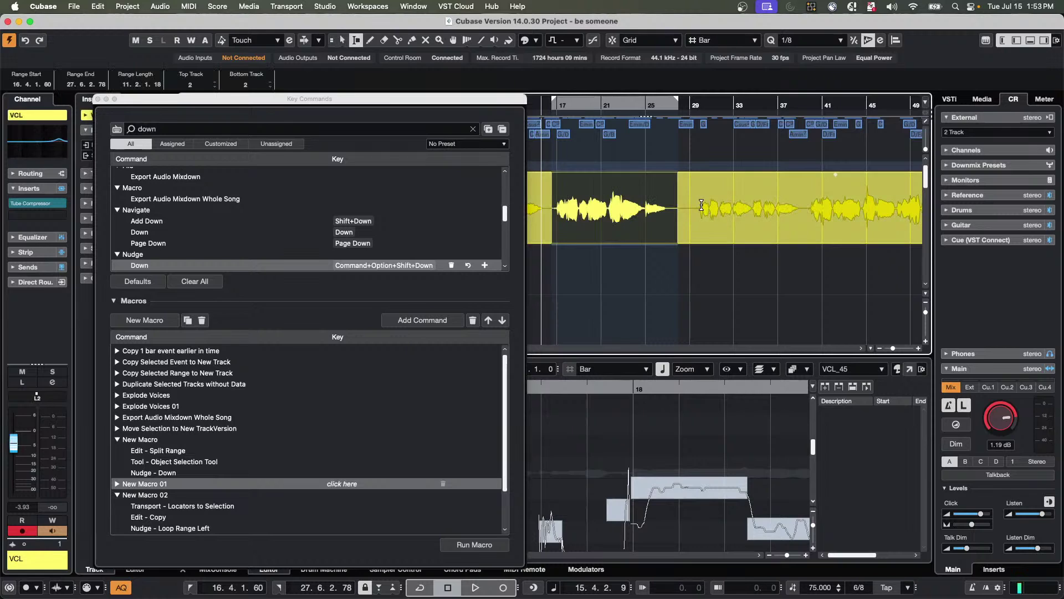
pyautogui.moveTo(694, 209); pyautogui.dragTo(805, 211)
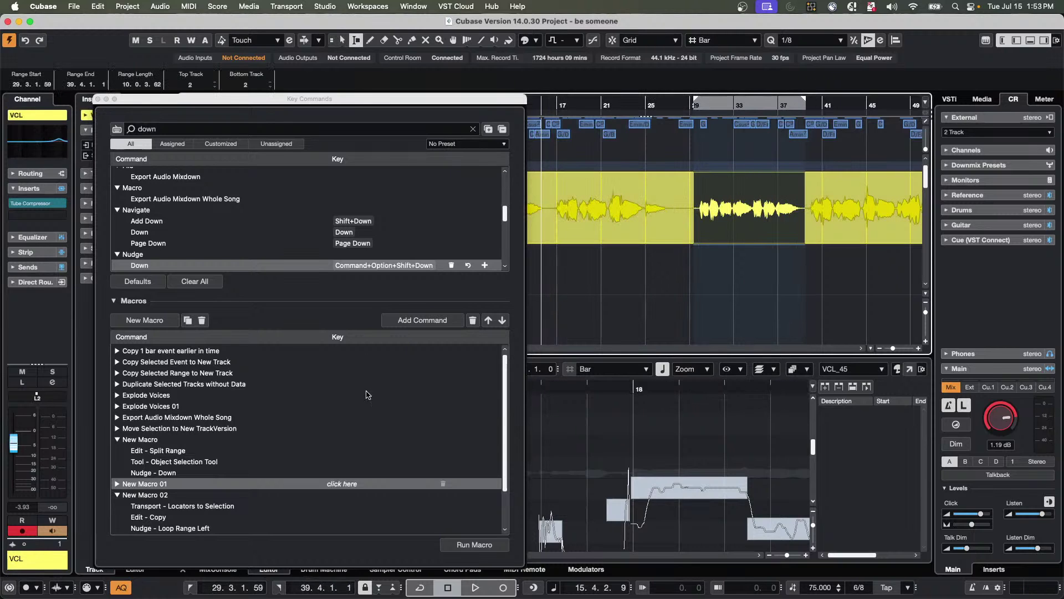
pyautogui.click(132, 439)
pyautogui.click(132, 439)
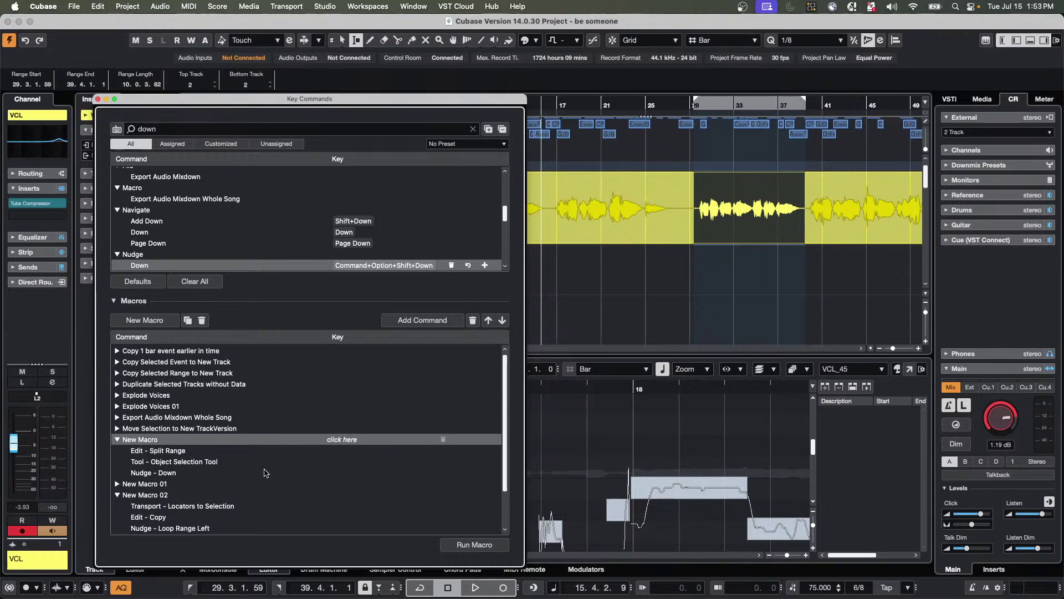
pyautogui.click(465, 546)
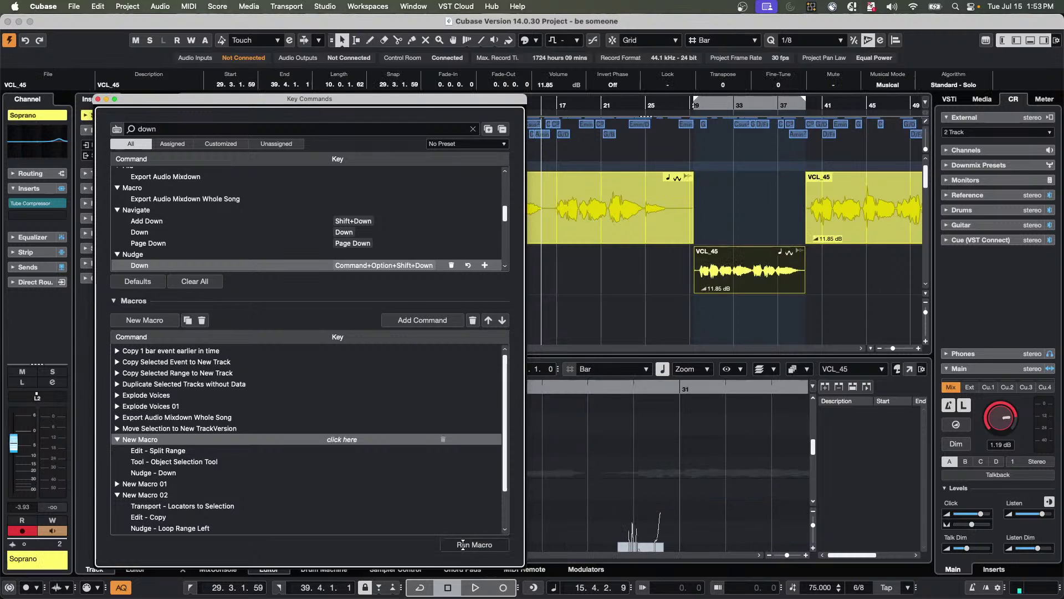
pyautogui.click(688, 179)
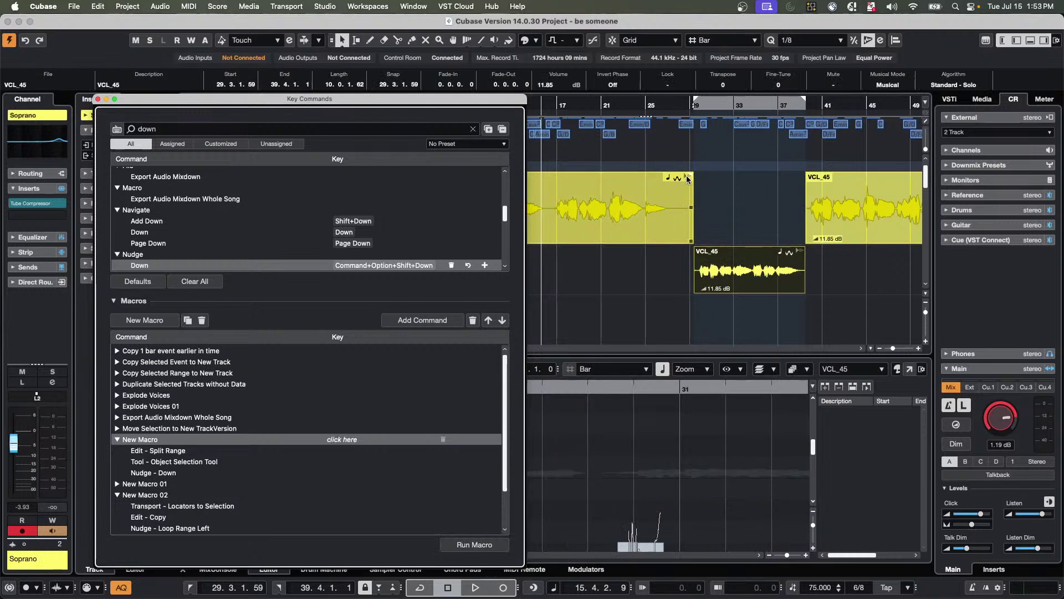
pyautogui.press('super+z')
pyautogui.press('super+z')
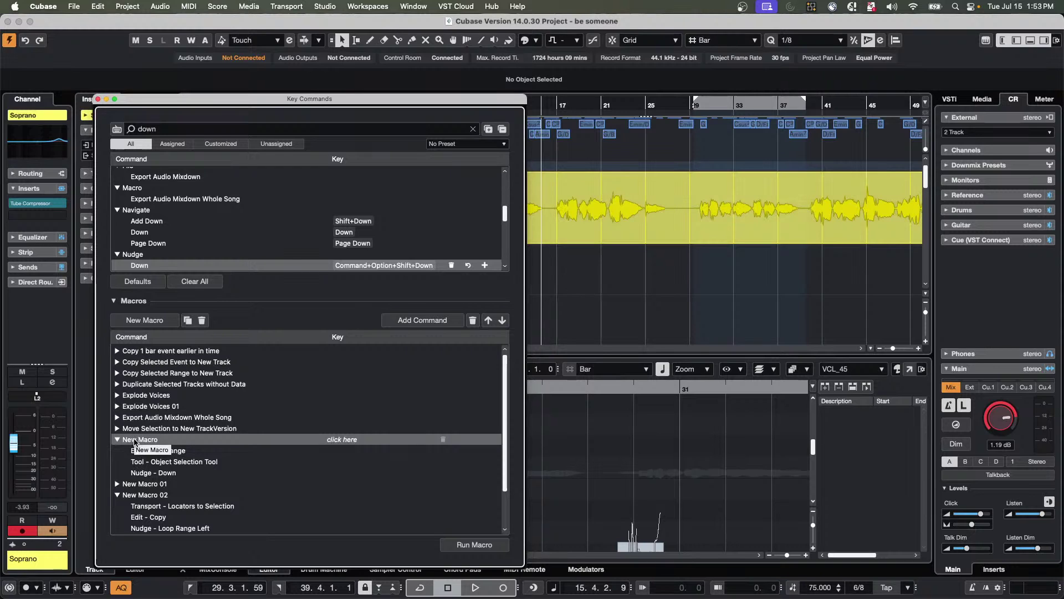
# Rename New Macro to 'Move Range Down 1 track' and switch to range selection on VCL.
pyautogui.doubleClick(134, 440)
pyautogui.write('M')
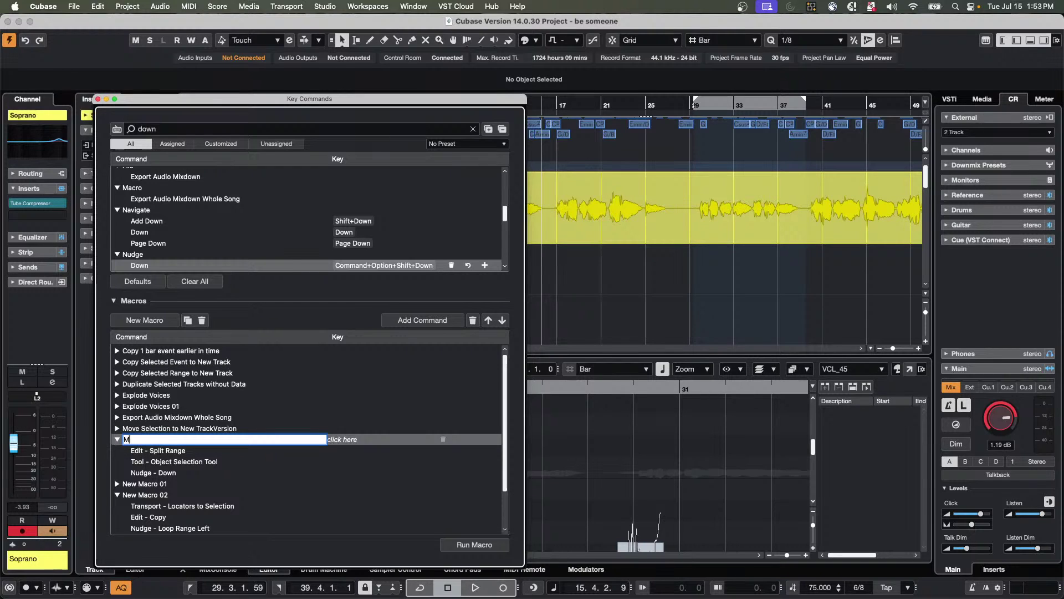
pyautogui.write('ove Range Down 1 track')
pyautogui.press('Return')
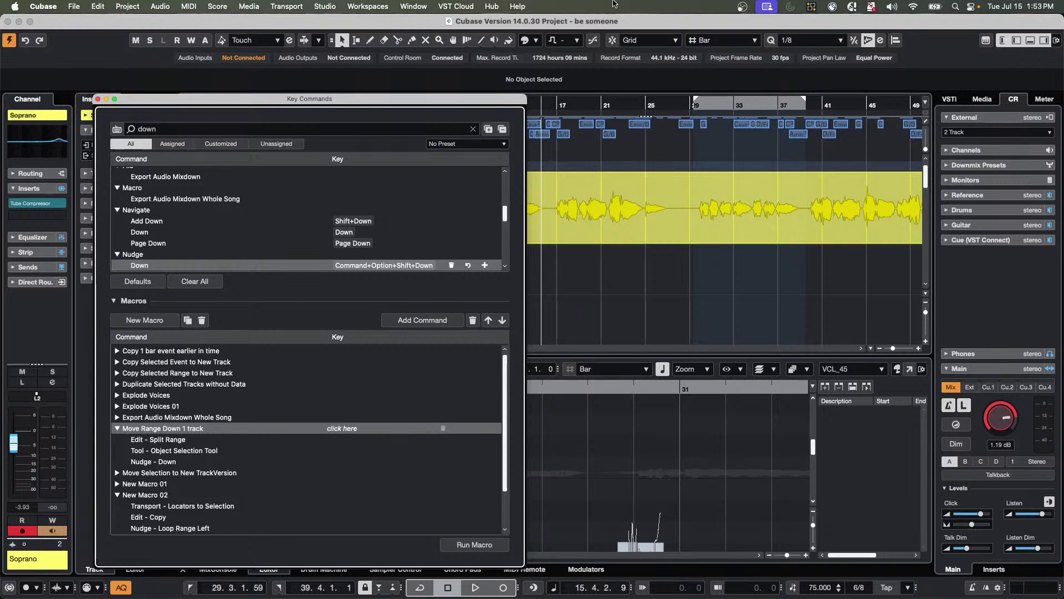
pyautogui.click(637, 190)
pyautogui.press('2')
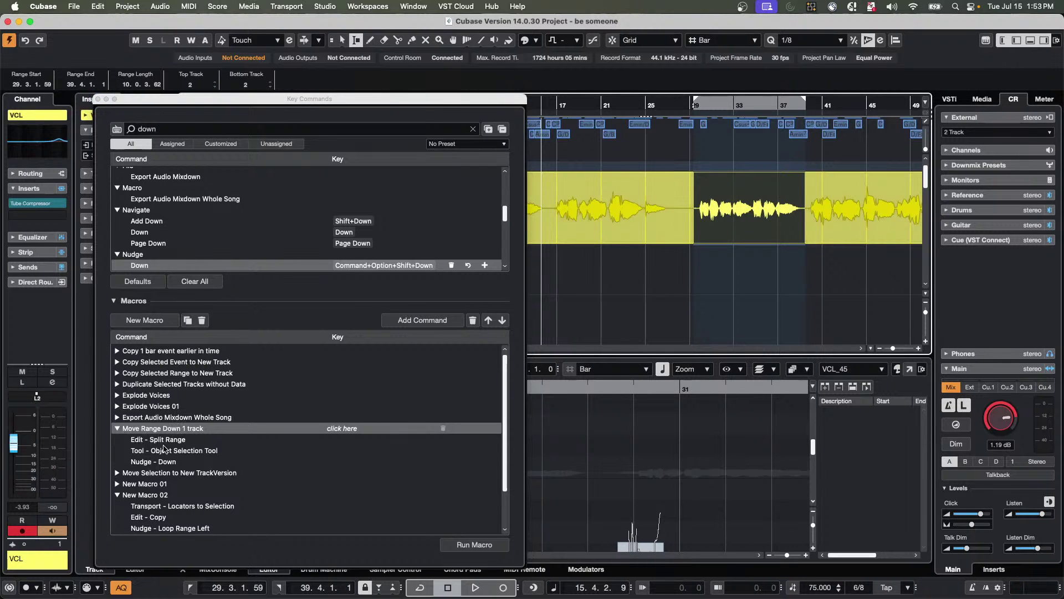
# Test Move Range Down 1 track on bars 16–27, then undo it.
pyautogui.click(645, 272)
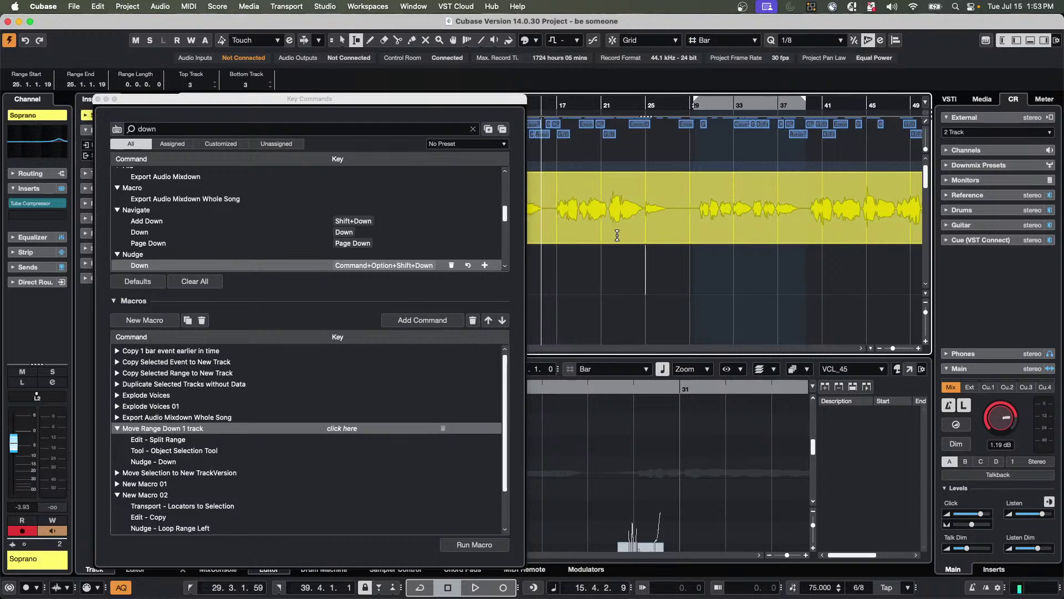
pyautogui.moveTo(550, 203); pyautogui.dragTo(674, 207)
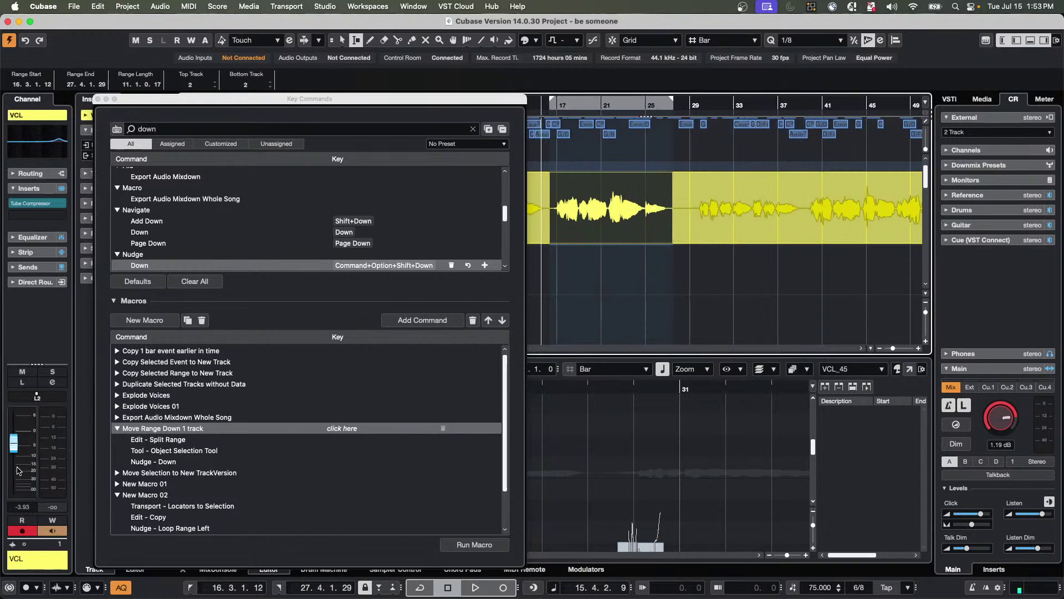
pyautogui.click(468, 542)
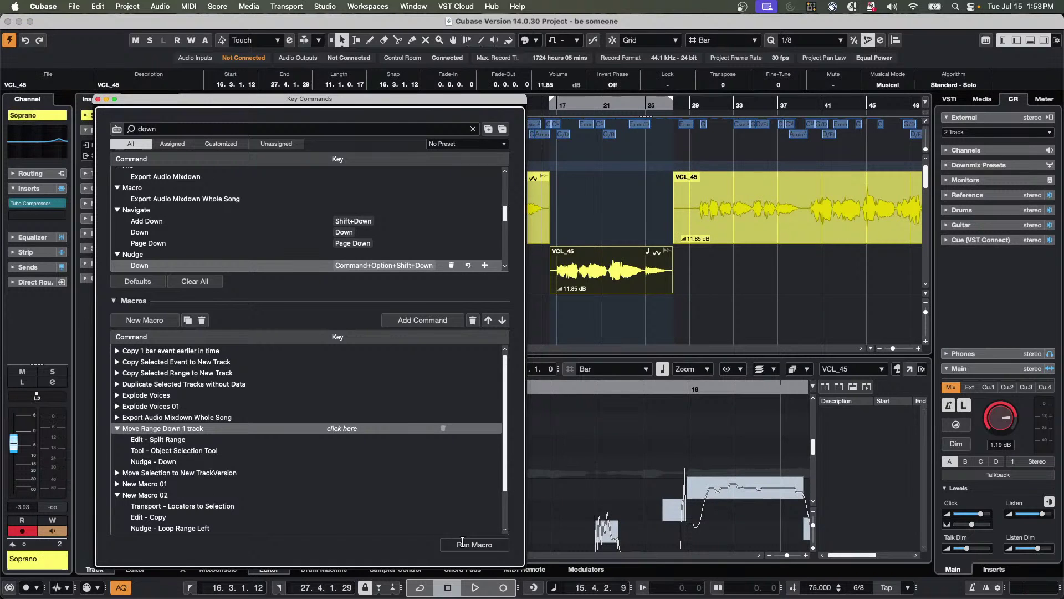
pyautogui.press('super+z')
# Run Move Range Down 1 track on bars 28–46 of the VCL_45 event.
pyautogui.click(879, 218)
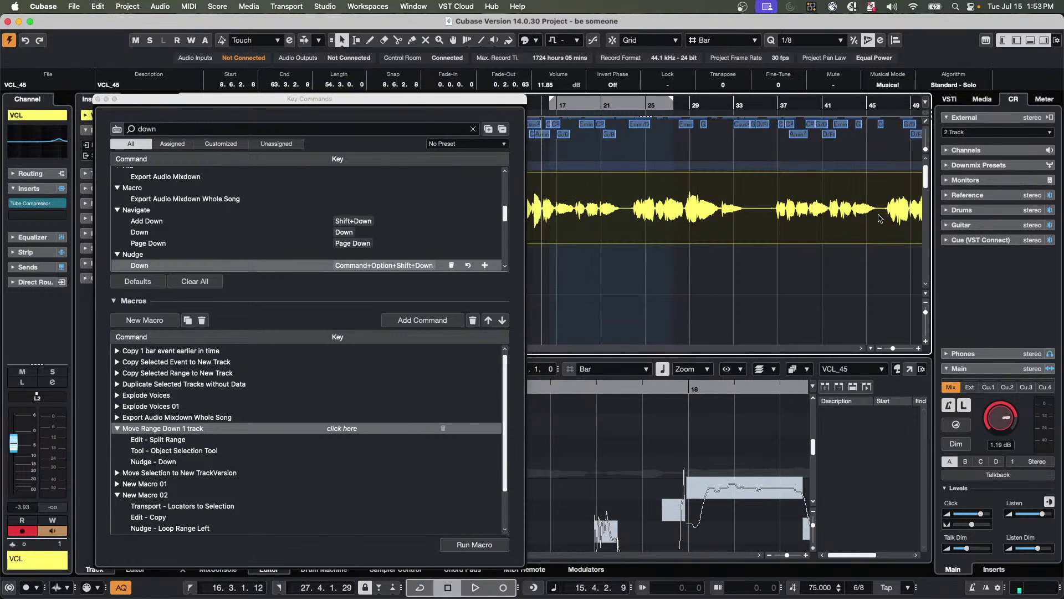
pyautogui.moveTo(858, 224); pyautogui.dragTo(757, 239)
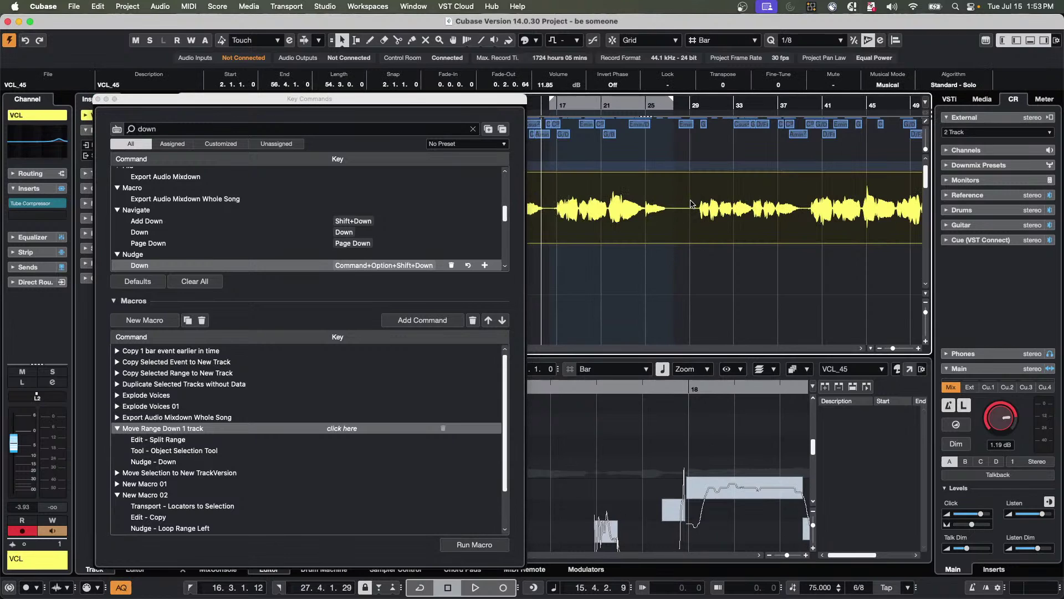
pyautogui.press('2')
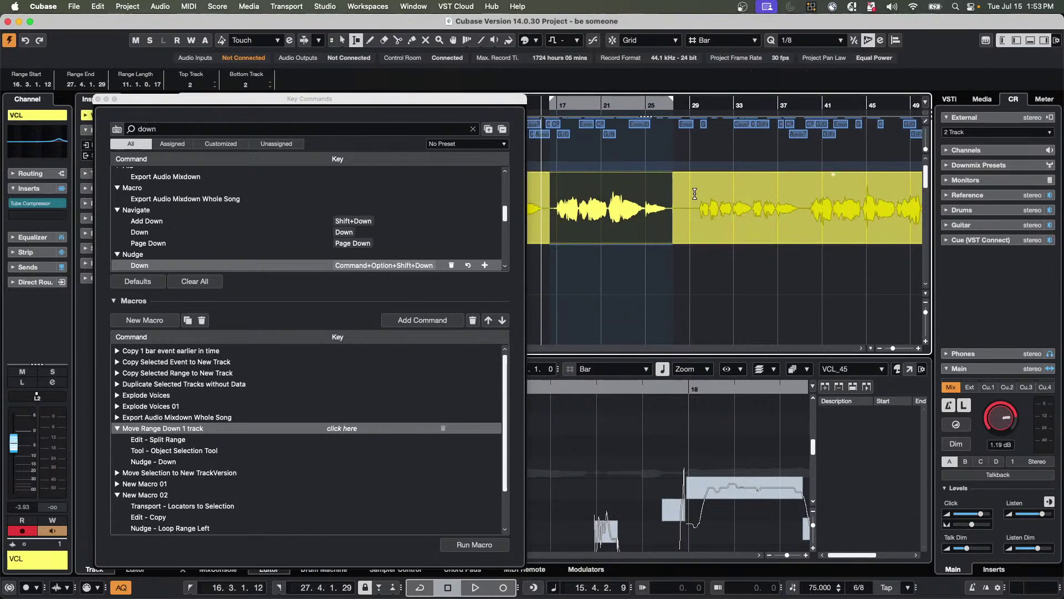
pyautogui.moveTo(690, 194); pyautogui.dragTo(884, 195)
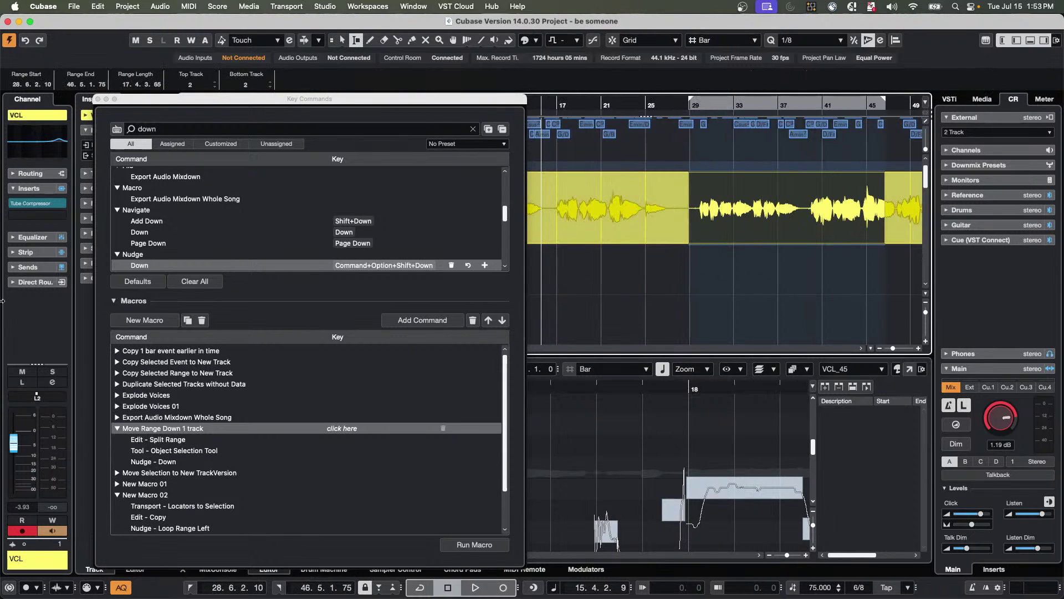
pyautogui.click(475, 545)
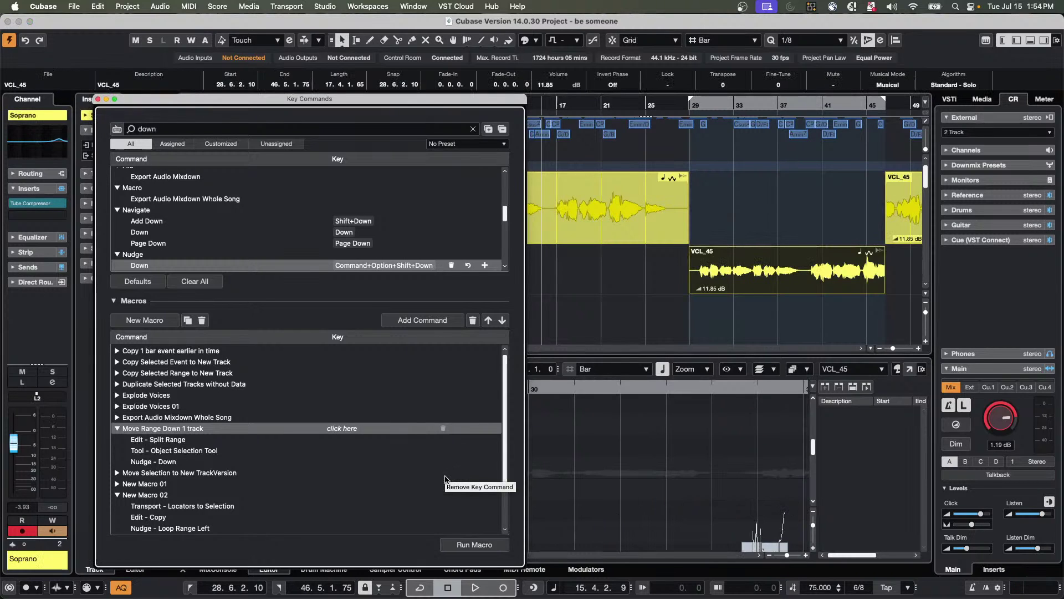
# Undo the macro run to return bars 28–46 to the VCL track.
pyautogui.press('super+z')
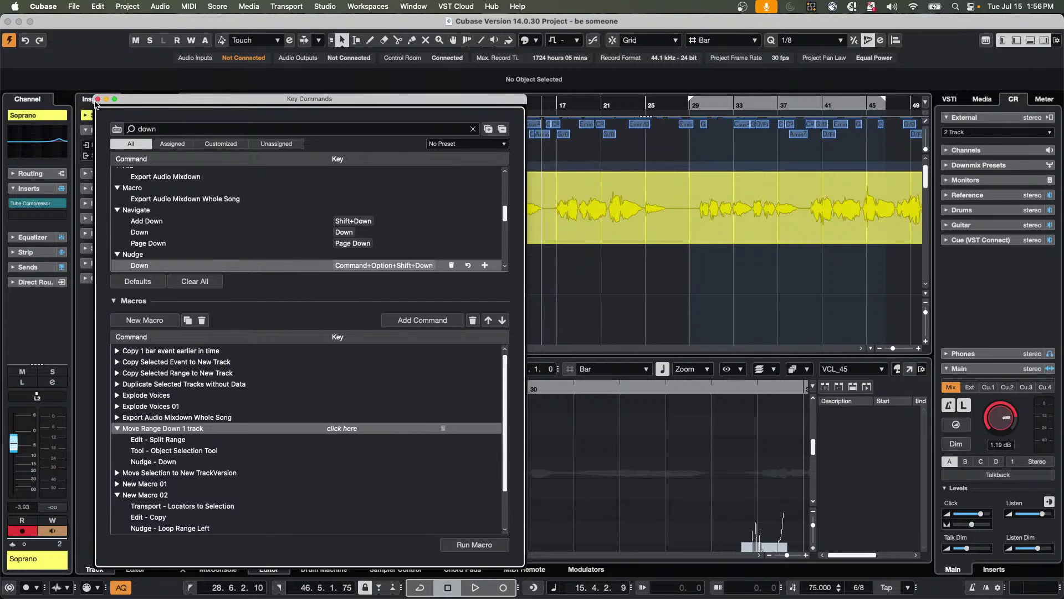
# Close Key Commands and mute the VCL, Soprano and Alto tracks.
pyautogui.click(97, 99)
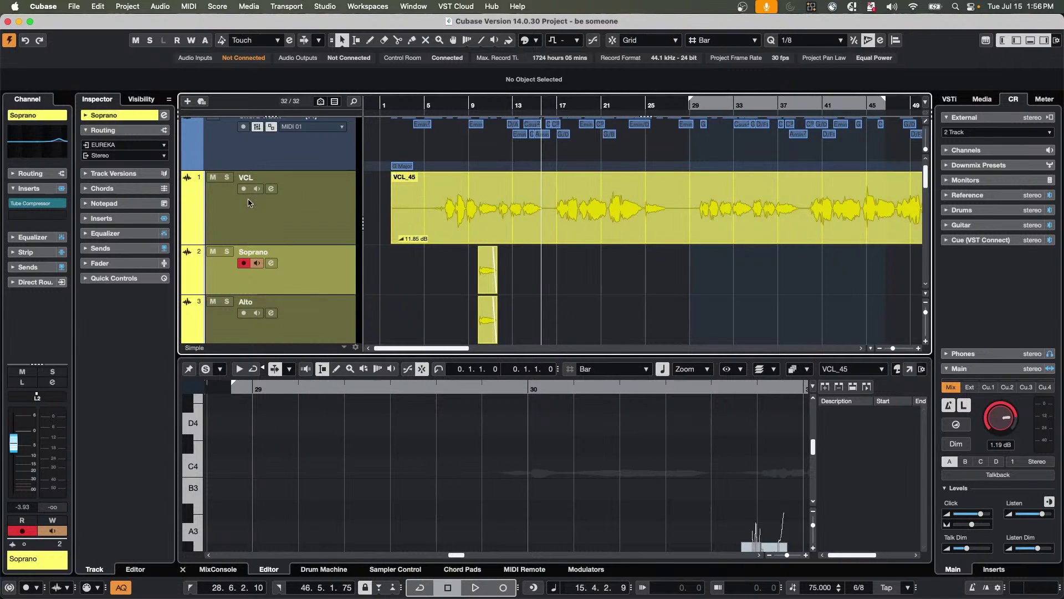
pyautogui.click(213, 177)
pyautogui.click(213, 252)
pyautogui.click(213, 301)
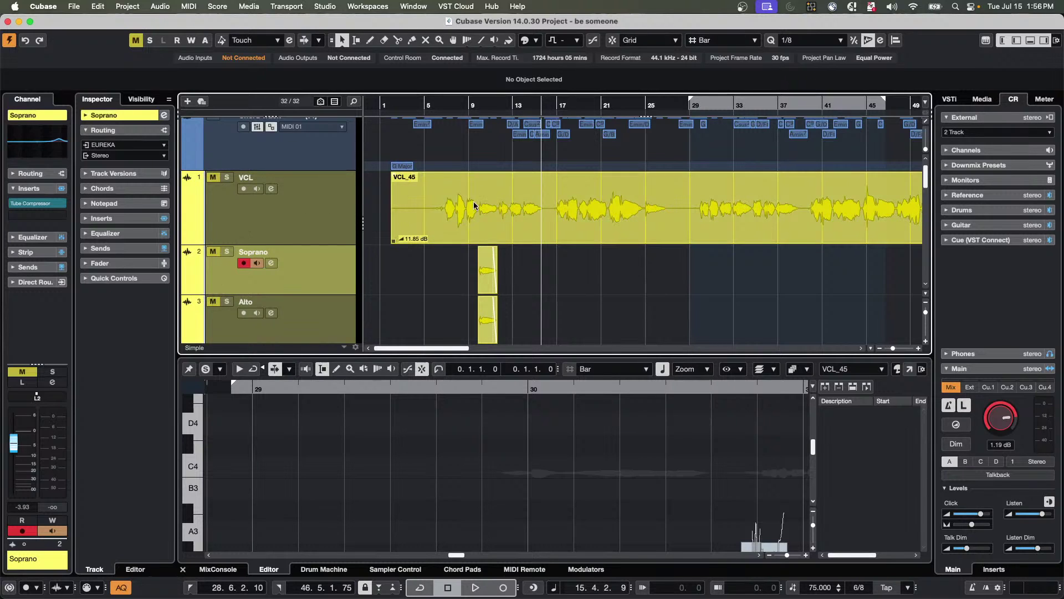
pyautogui.scroll(-5, 471, 222)
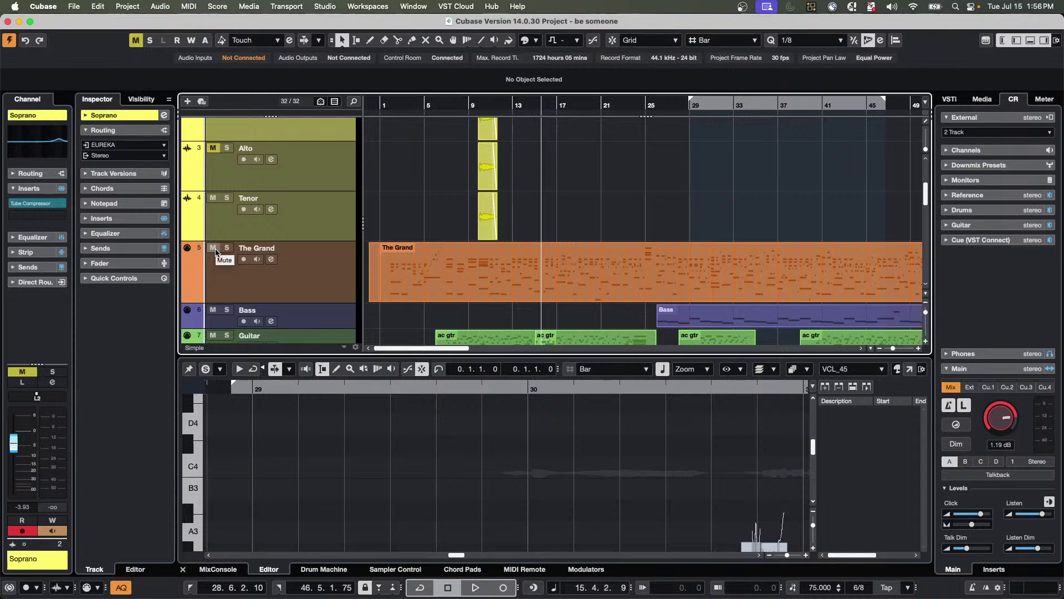
pyautogui.click(399, 280)
pyautogui.click(409, 230)
pyautogui.scroll(5, 409, 232)
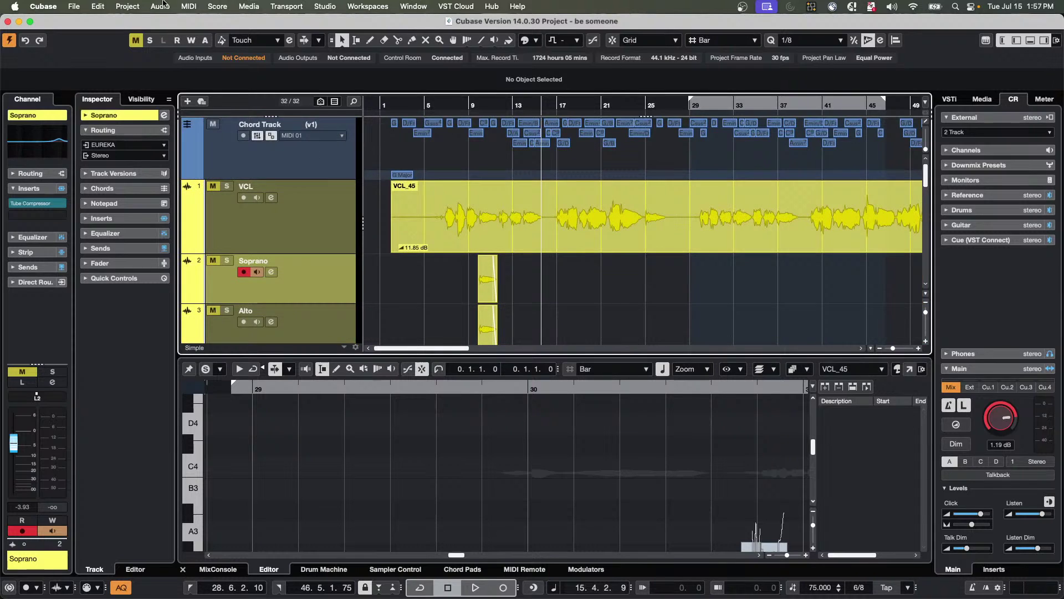
# Select the Chord Track and make its row slightly taller.
pyautogui.click(98, 6)
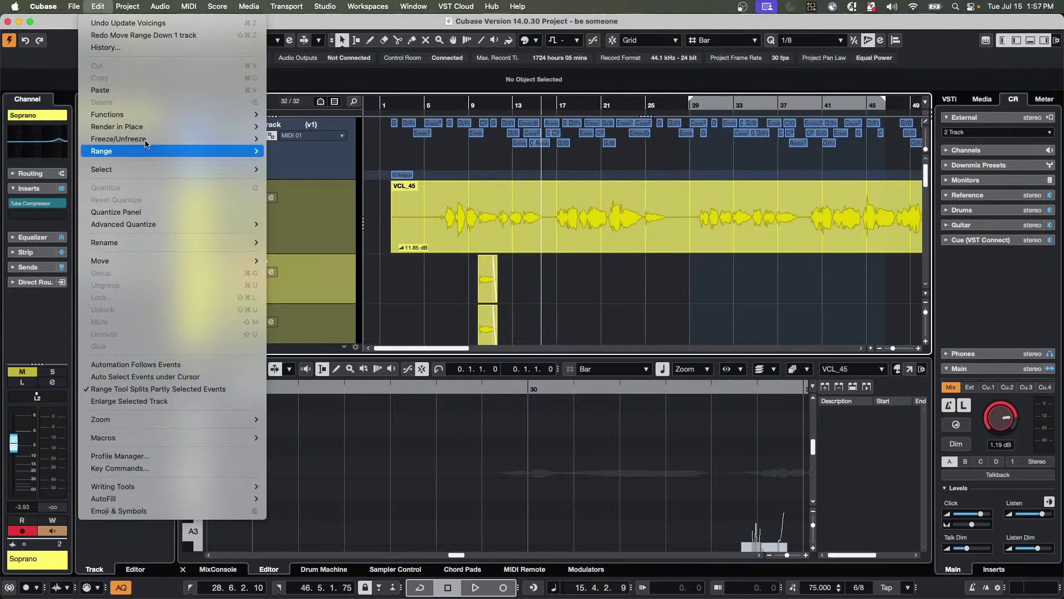
pyautogui.moveTo(156, 125)
pyautogui.moveTo(143, 5)
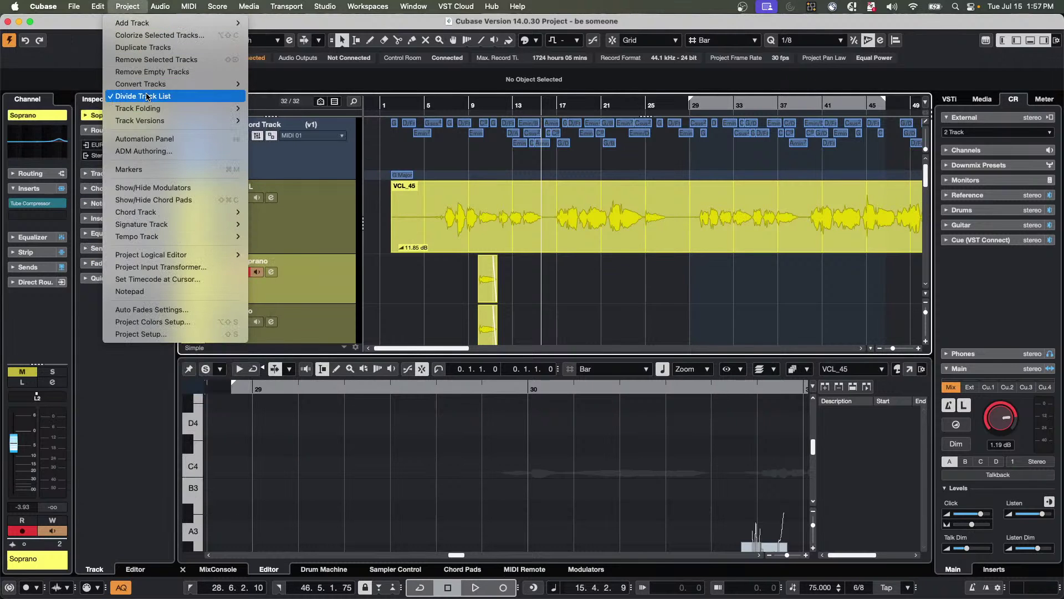
pyautogui.click(303, 155)
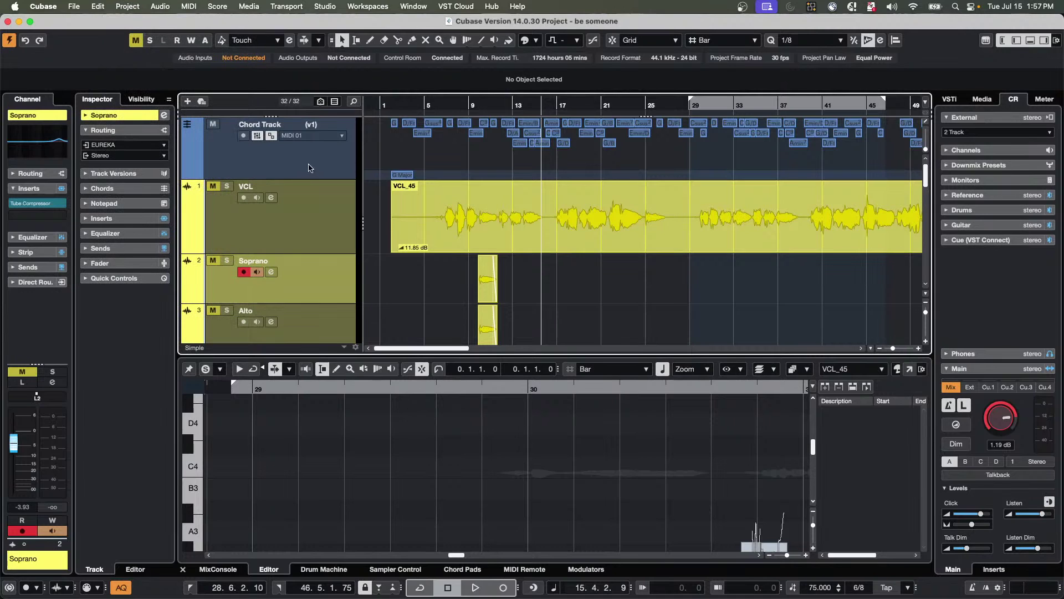
pyautogui.scroll(3, 282, 119)
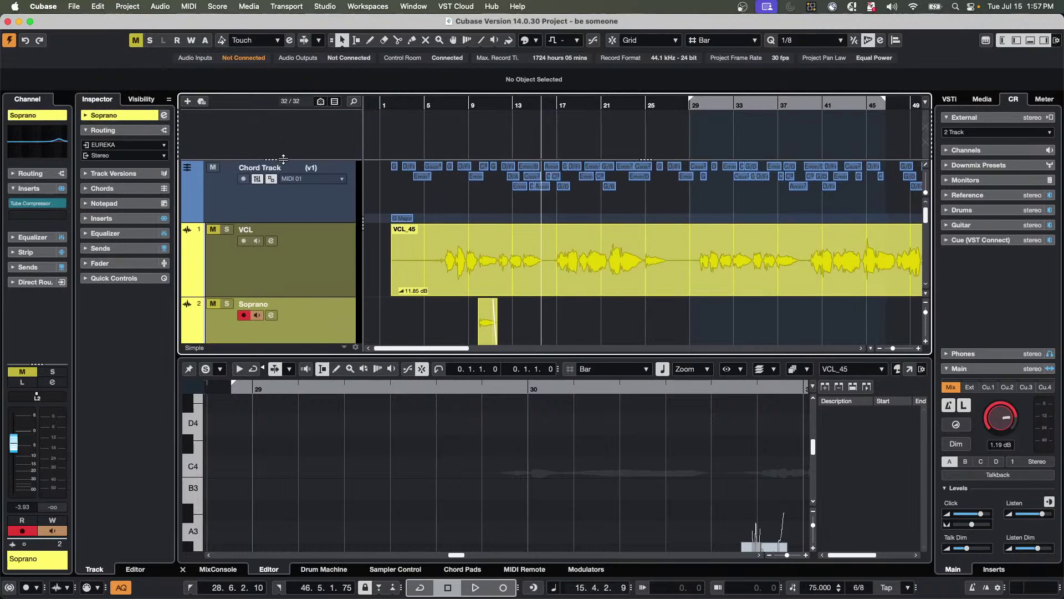
pyautogui.click(322, 207)
pyautogui.scroll(-3, 319, 135)
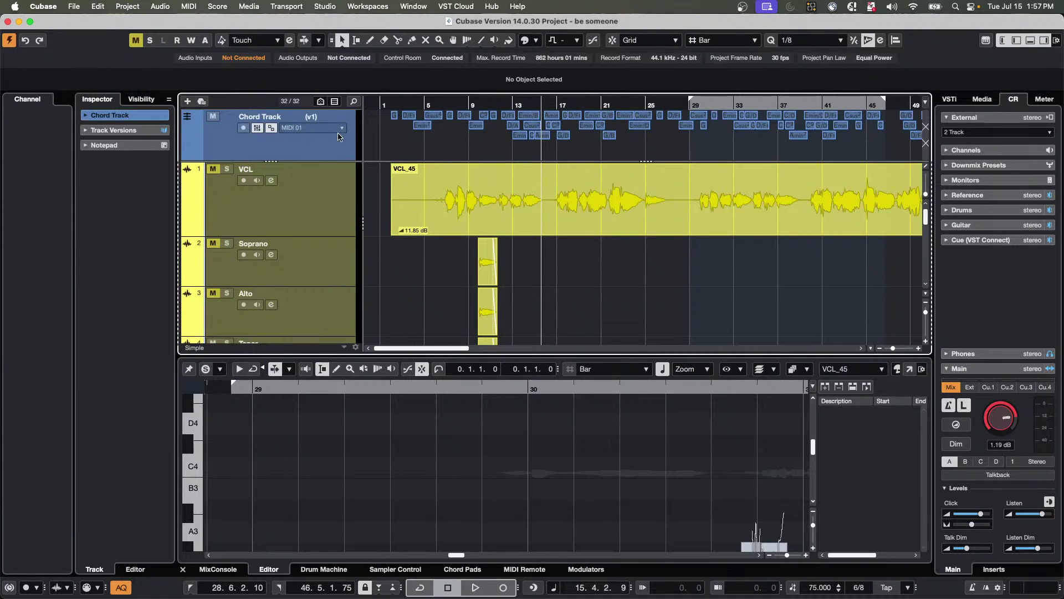
pyautogui.moveTo(319, 161); pyautogui.dragTo(319, 166)
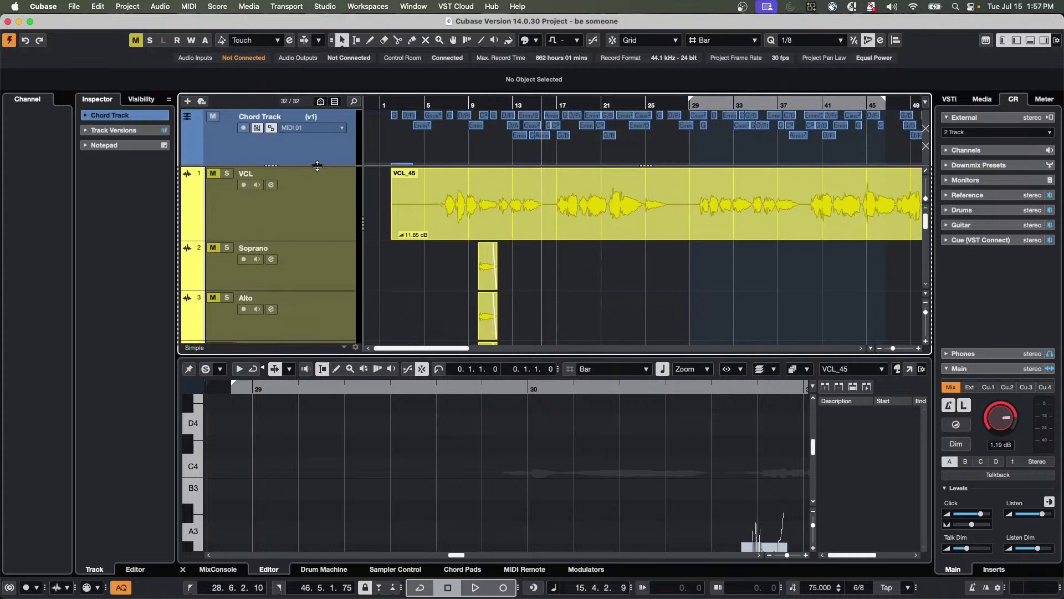
pyautogui.scroll(-5, 427, 235)
pyautogui.scroll(2, 427, 235)
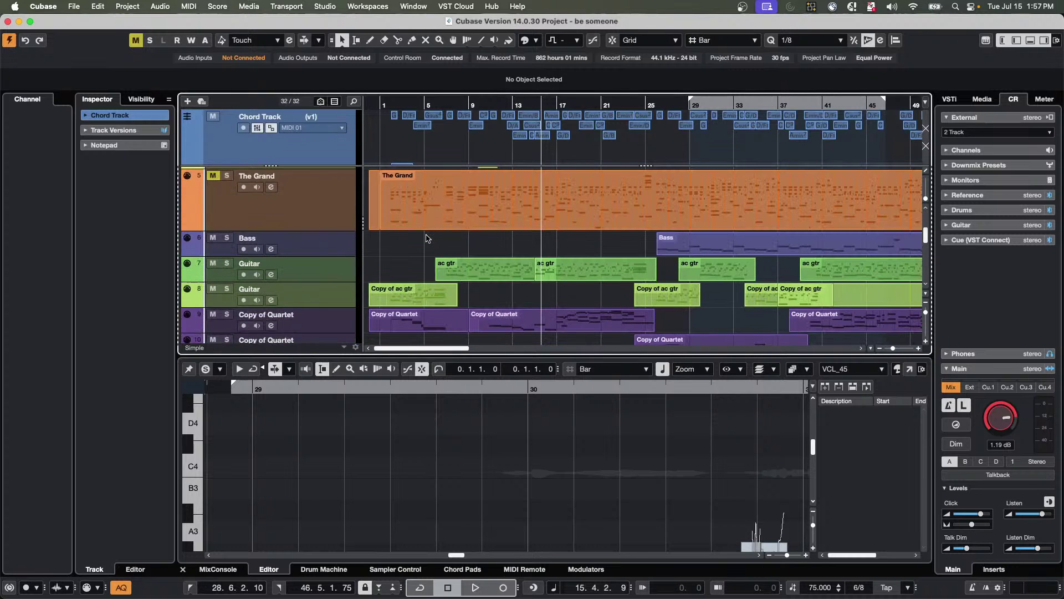
# Unmute and record-arm The Grand, then bring up its track version options.
pyautogui.click(213, 176)
pyautogui.click(244, 188)
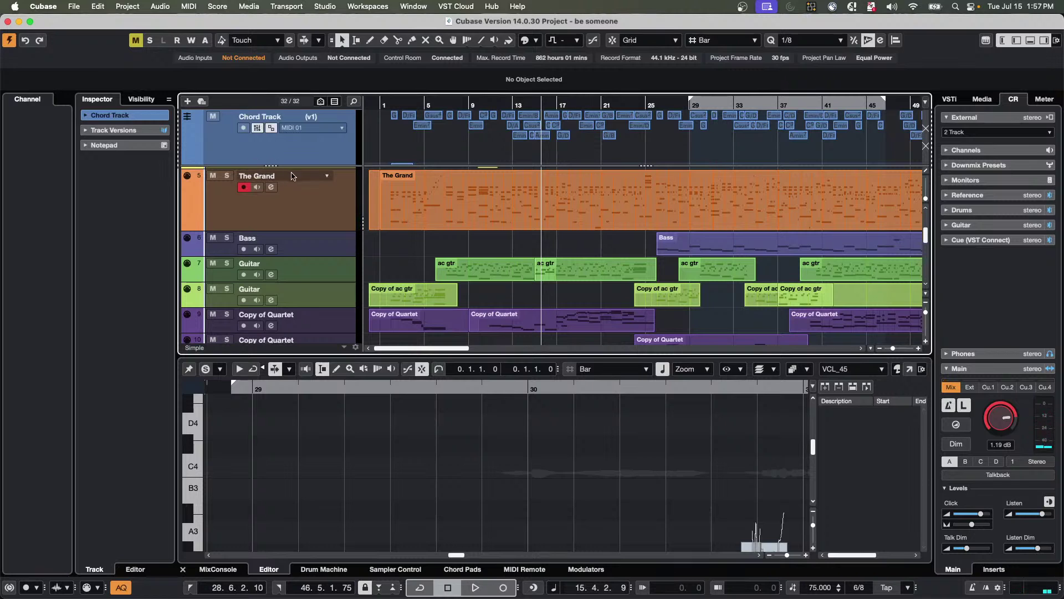
pyautogui.click(330, 178)
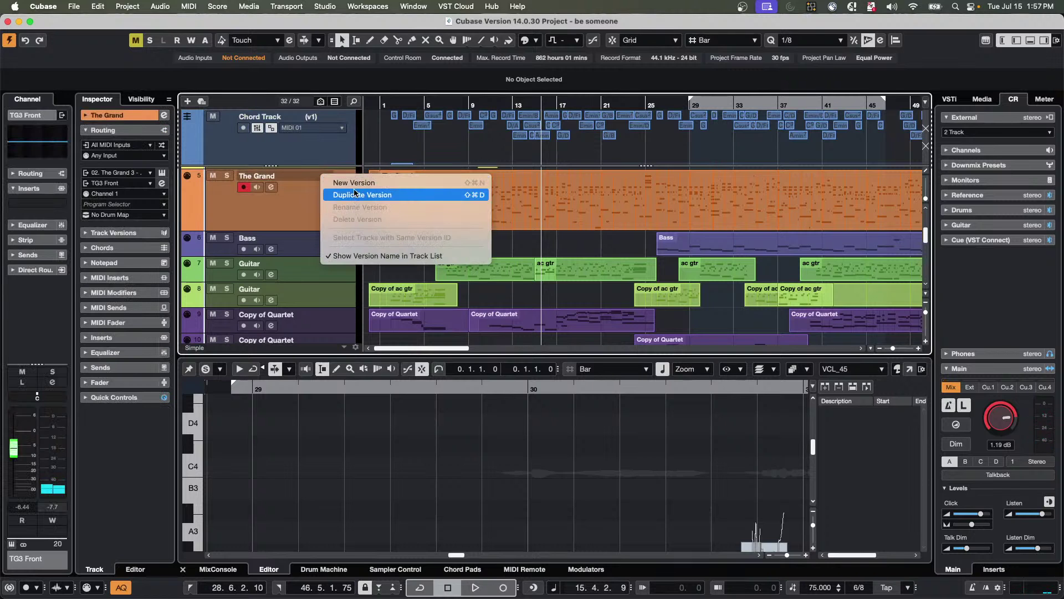
# Create version v2 of The Grand with an empty part moved near bar 1, then zoom in.
pyautogui.click(353, 184)
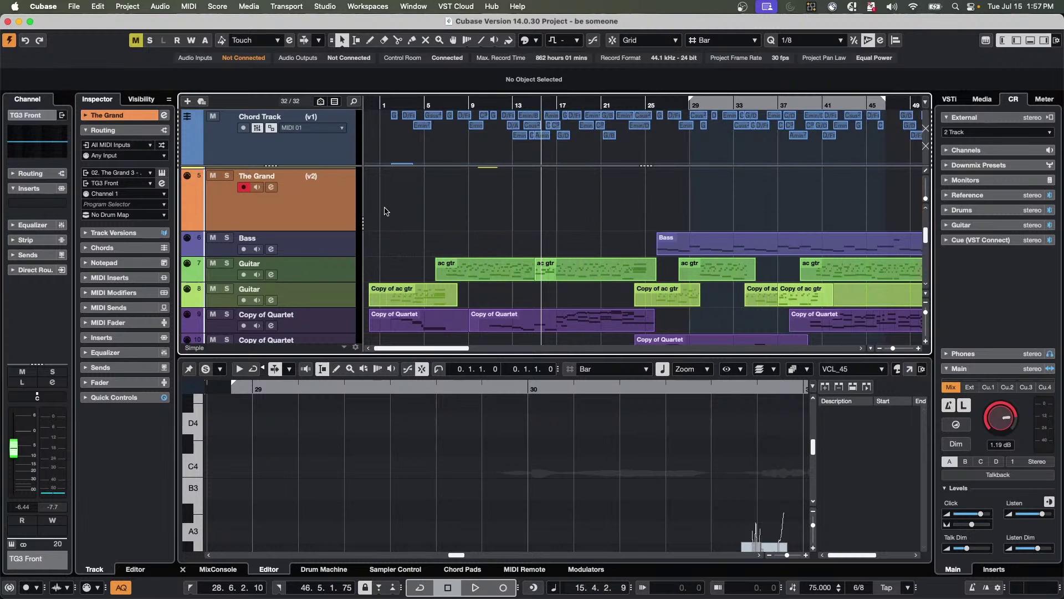
pyautogui.doubleClick(719, 202)
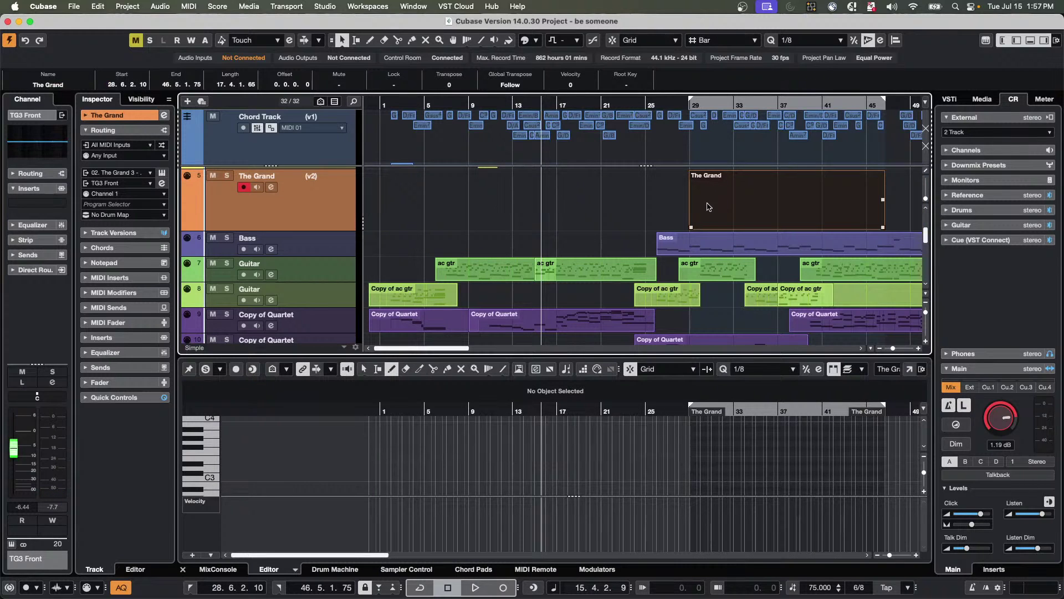
pyautogui.moveTo(692, 227); pyautogui.dragTo(442, 212)
pyautogui.click(386, 104)
pyautogui.press('h')
pyautogui.press('h')
pyautogui.press('h')
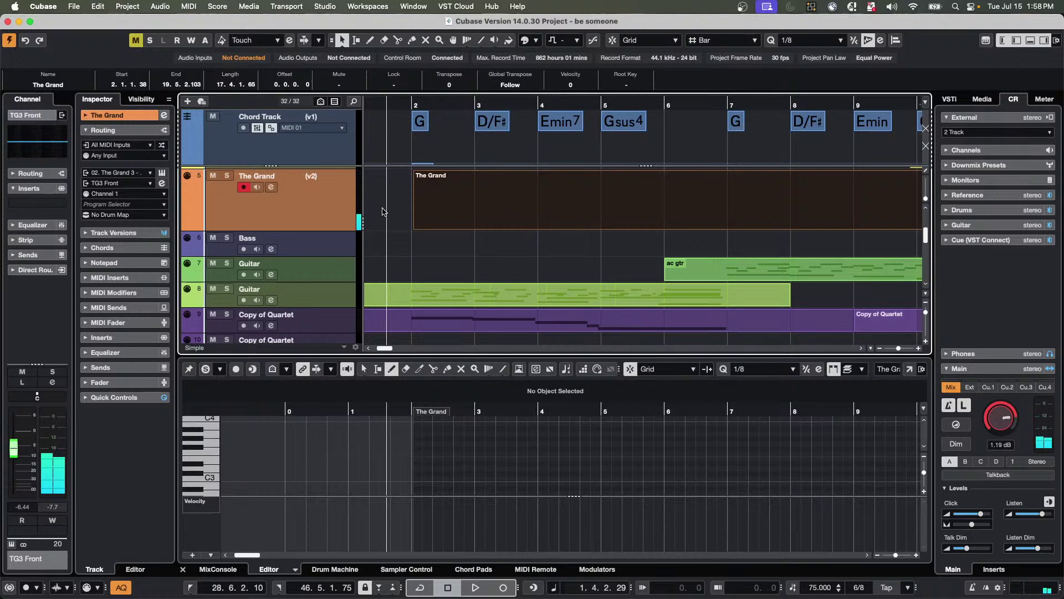
# Set The Grand's Key Editor Scale Assistant to Use Chord Track in Chords mode.
pyautogui.click(453, 214)
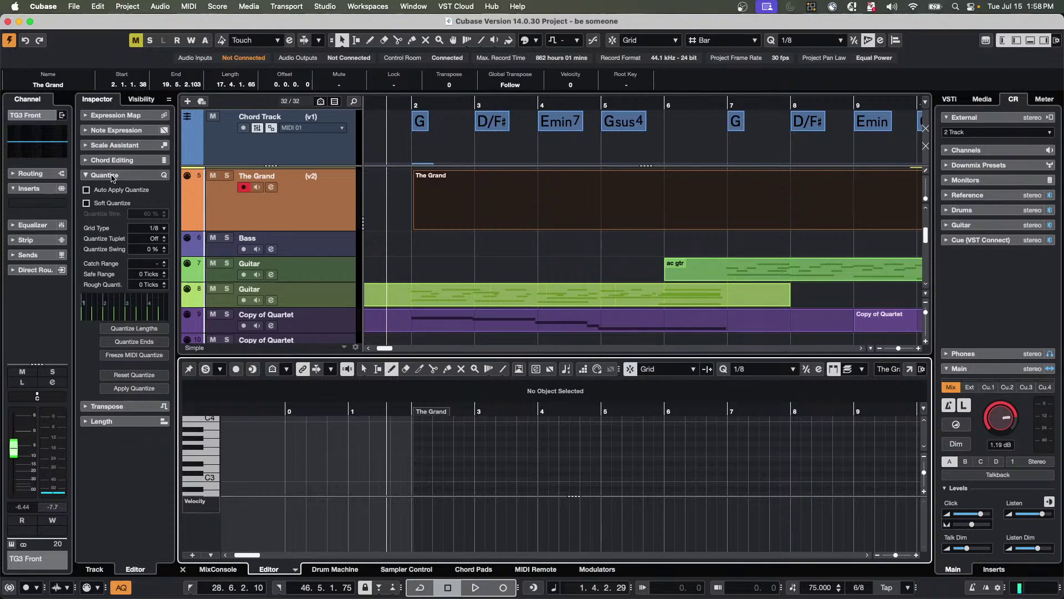
pyautogui.click(114, 147)
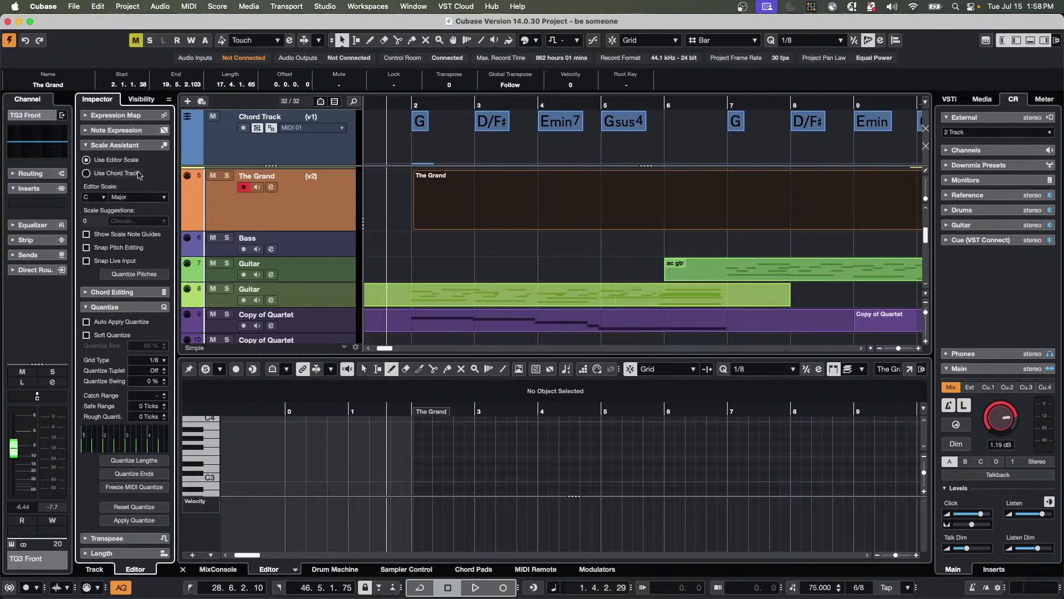
pyautogui.click(87, 173)
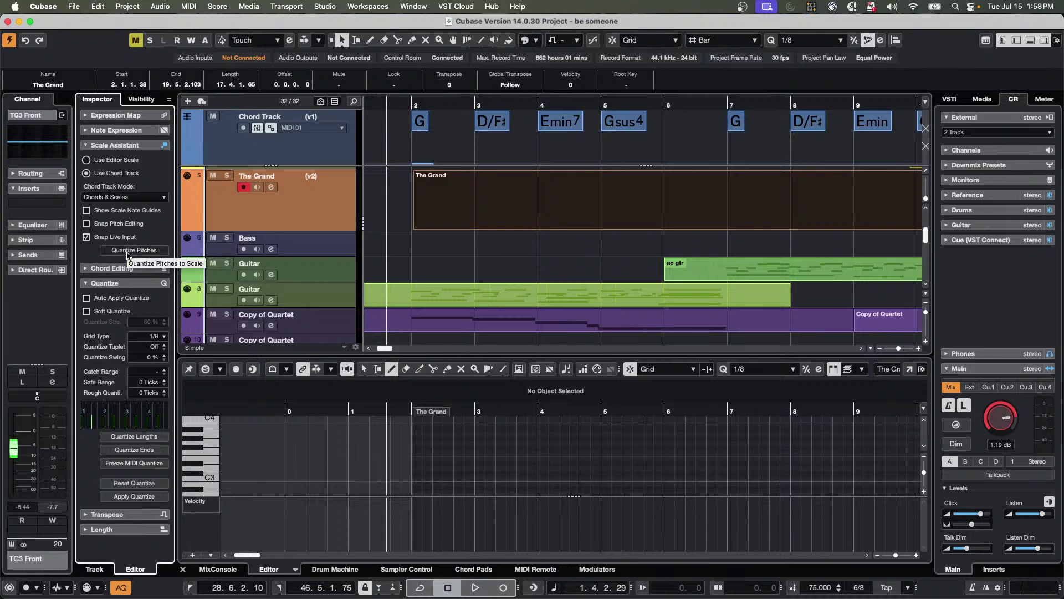
pyautogui.click(154, 197)
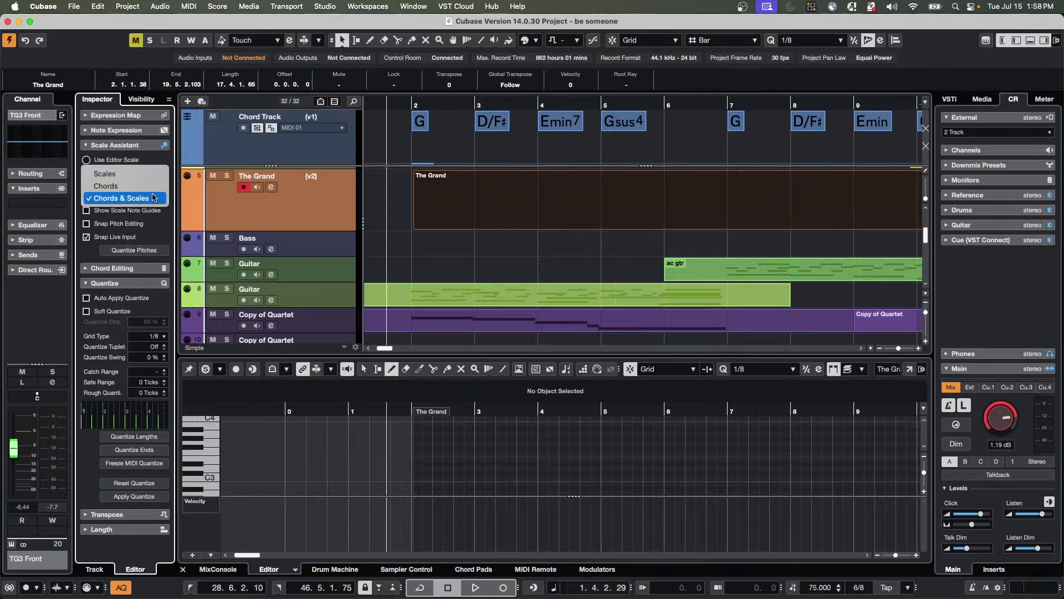
pyautogui.click(149, 187)
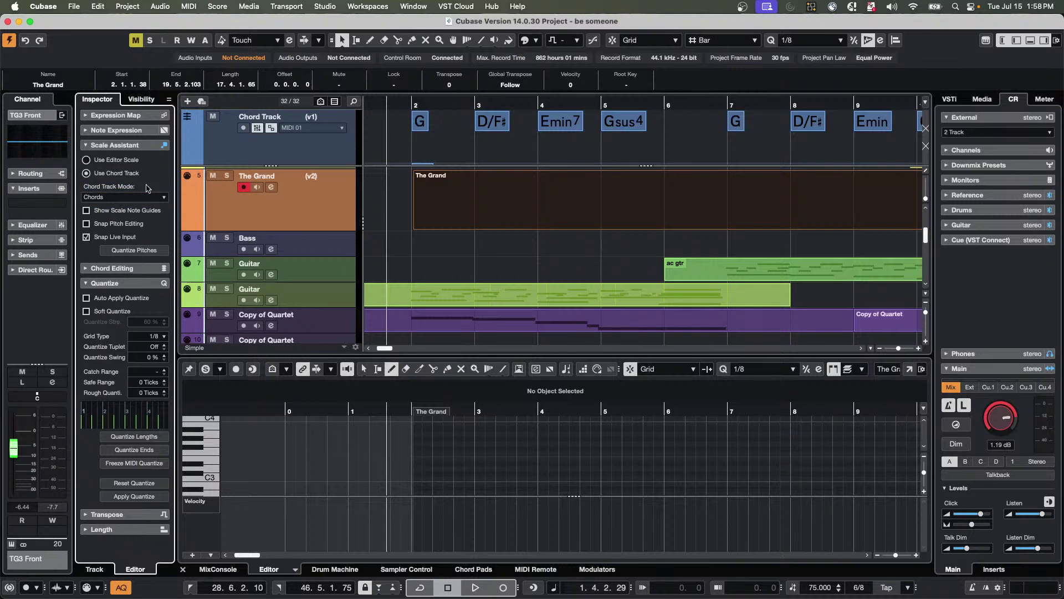
# Play the song briefly, then make the note editor area taller.
pyautogui.press('space')
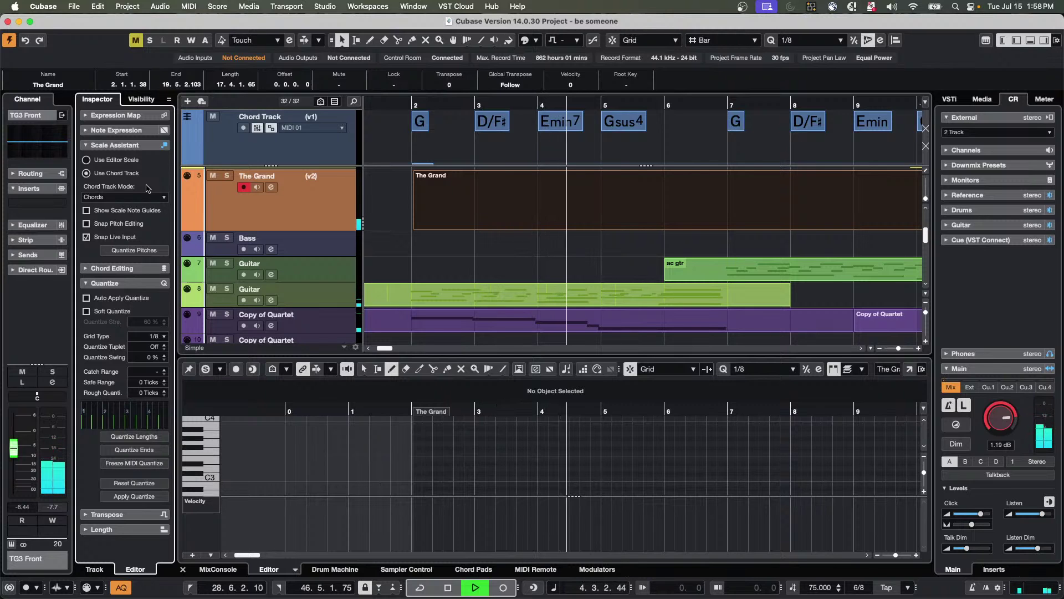
pyautogui.press('space')
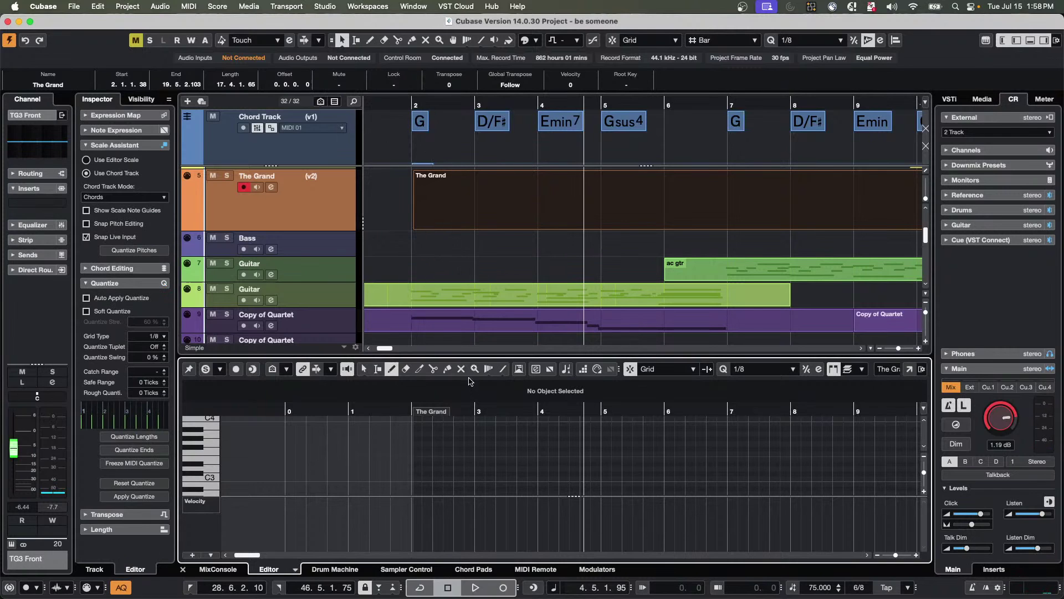
pyautogui.moveTo(466, 357); pyautogui.dragTo(471, 271)
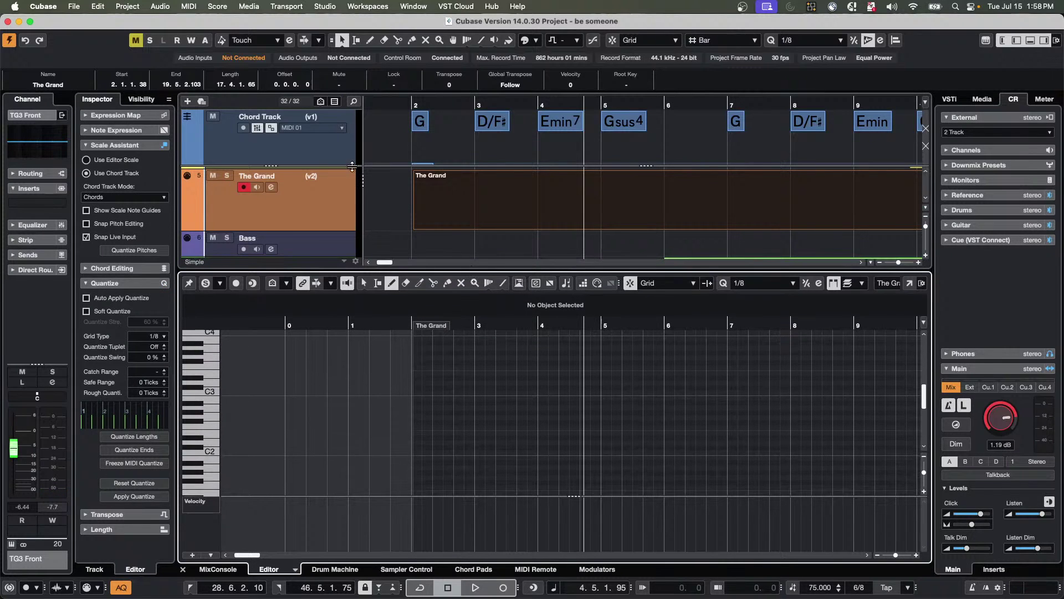
# Record a take into The Grand from near bar 1 with editor record on, then undo it.
pyautogui.click(405, 105)
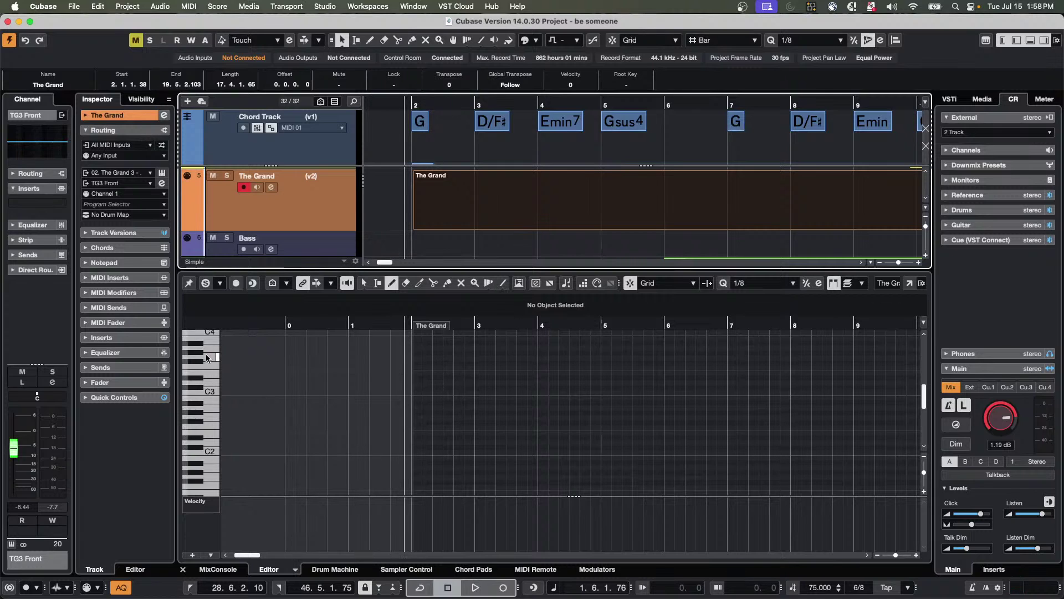
pyautogui.click(236, 283)
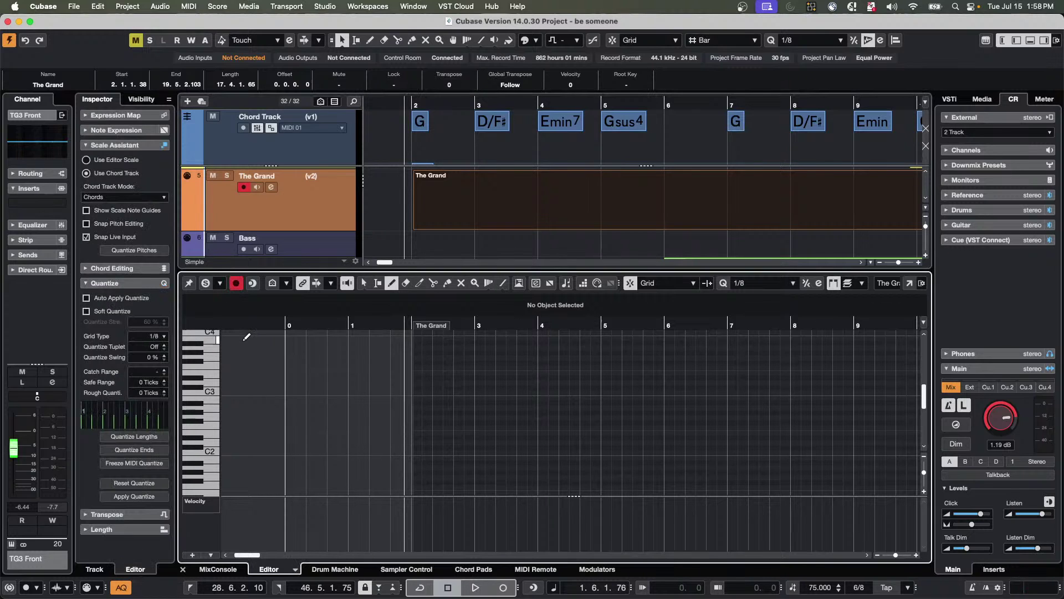
pyautogui.press('KP_Multiply')
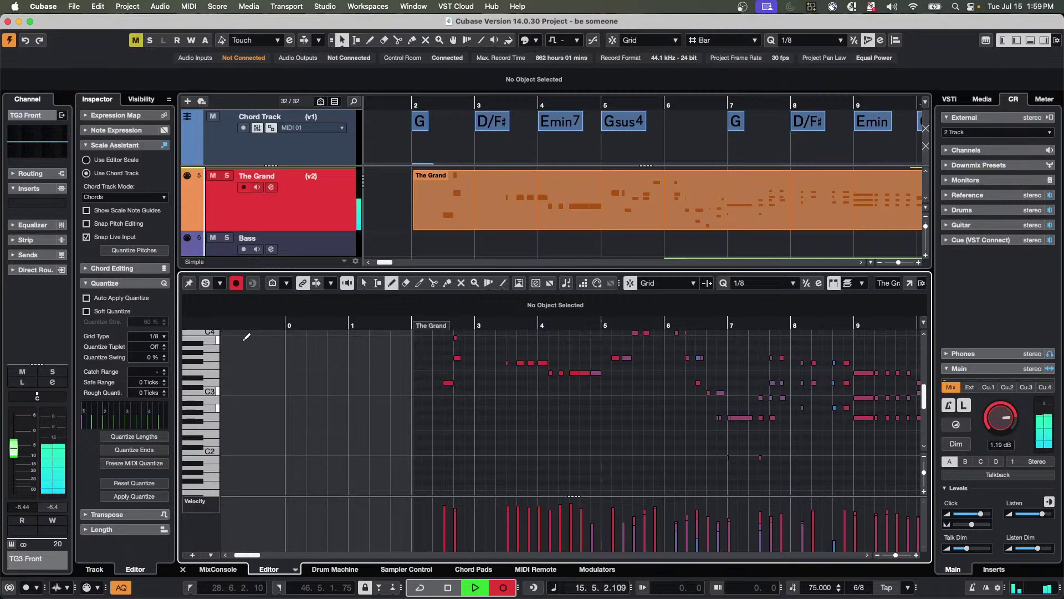
pyautogui.press('space')
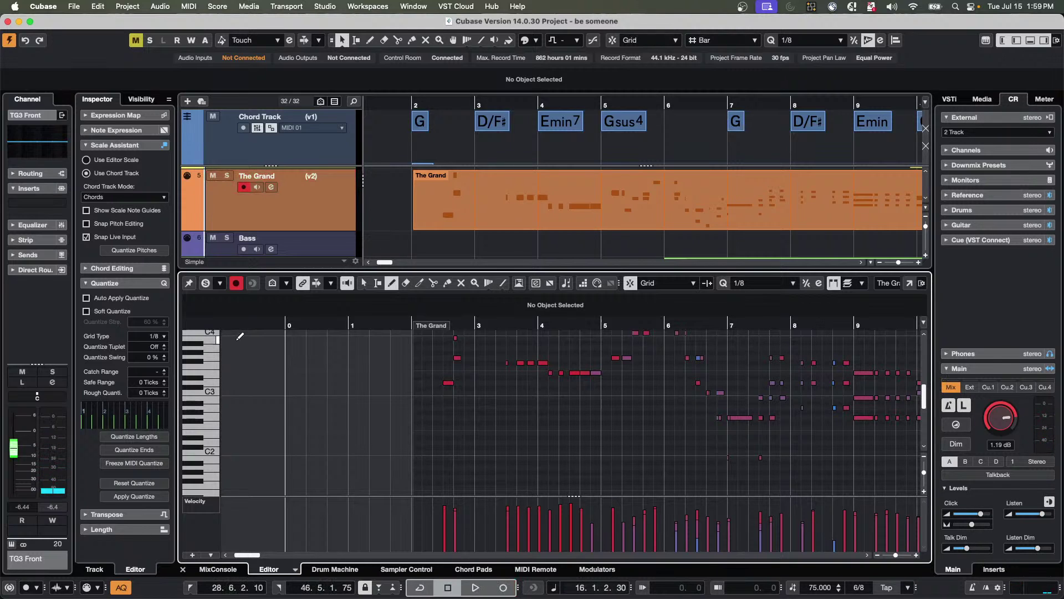
pyautogui.press('super+z')
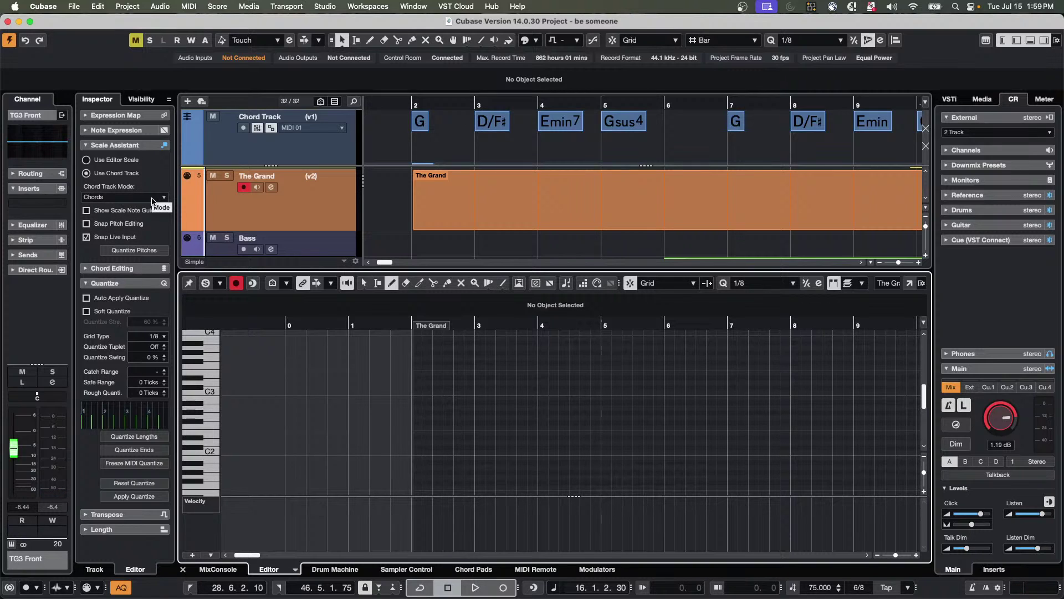
# Play from near bar 1 and start recording a new take on The Grand.
pyautogui.press('space')
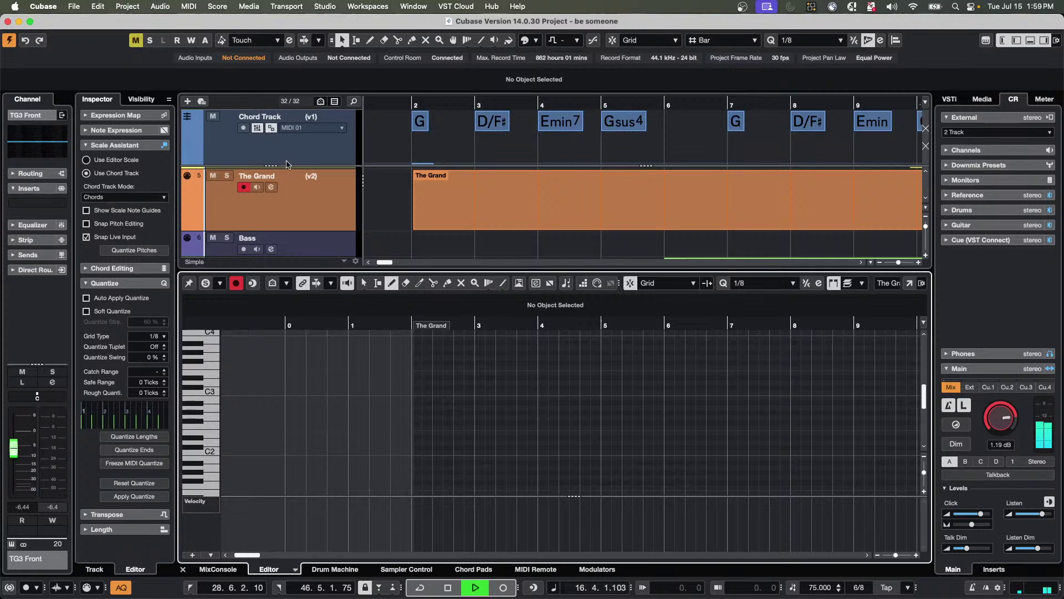
pyautogui.click(409, 103)
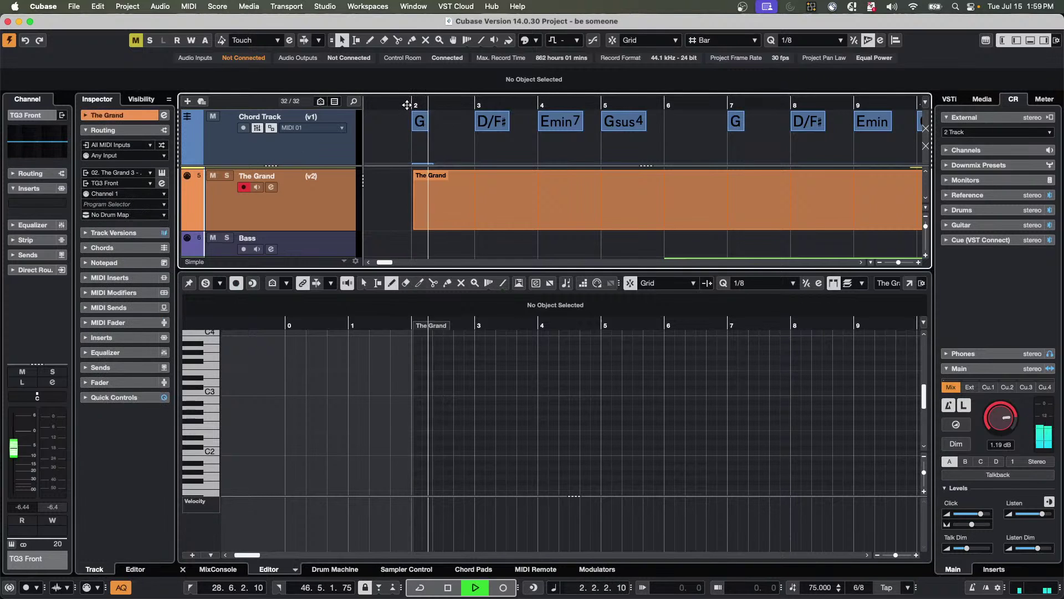
pyautogui.press('KP_Multiply')
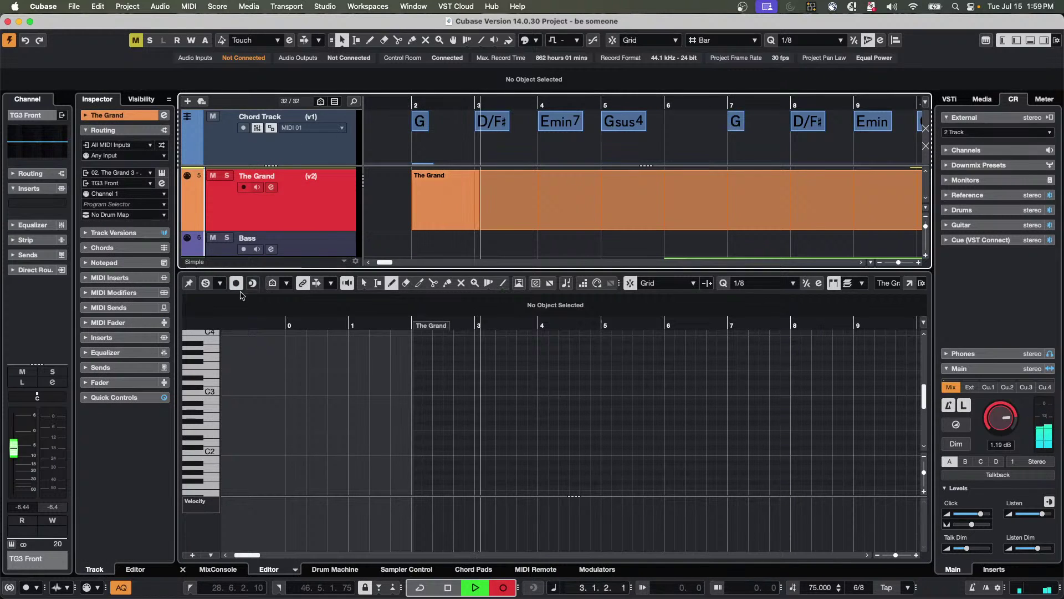
# Record chords around bars 5–7 into The Grand, keep Snap Live Input on, and marquee-select the new notes.
pyautogui.click(237, 284)
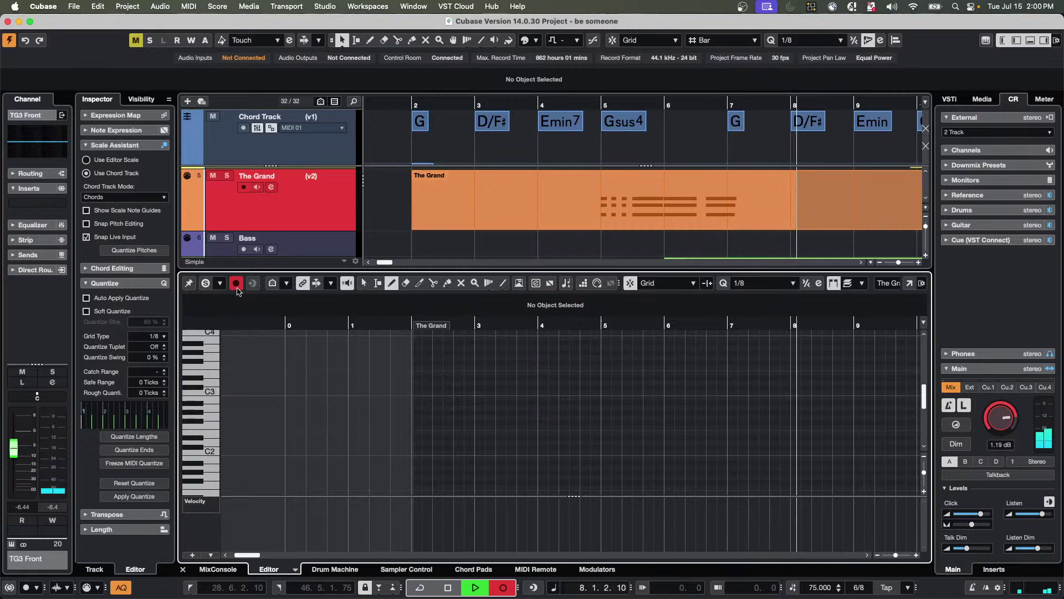
pyautogui.press('space')
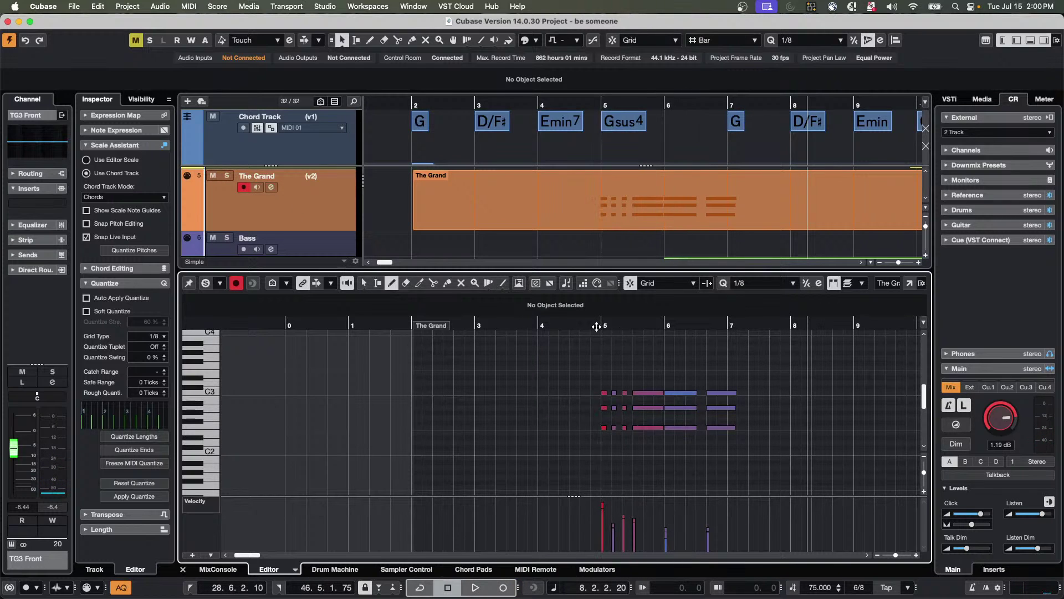
pyautogui.press('1')
pyautogui.click(605, 428)
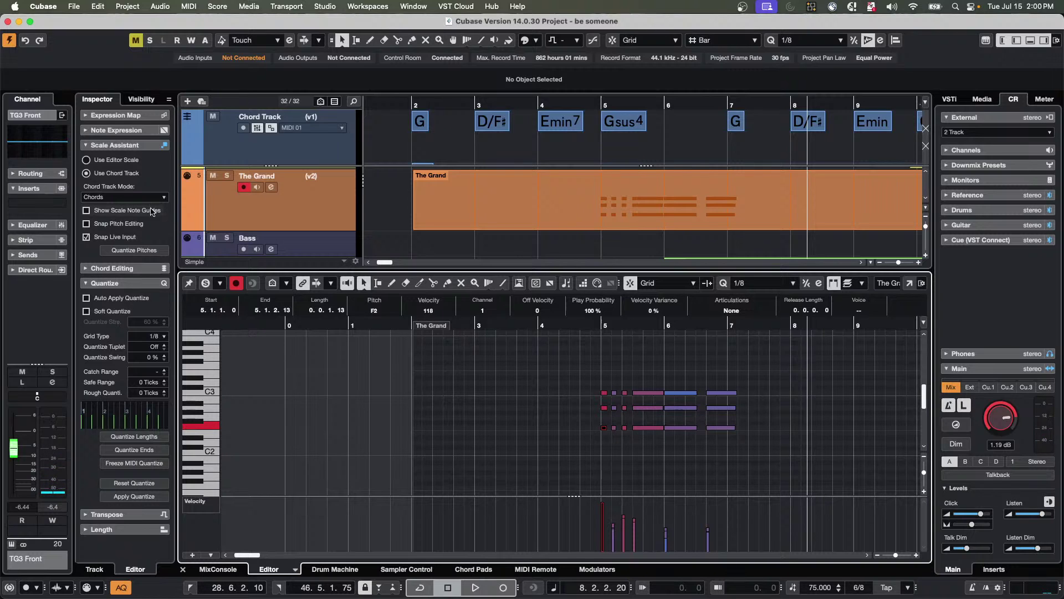
pyautogui.click(86, 237)
pyautogui.click(503, 418)
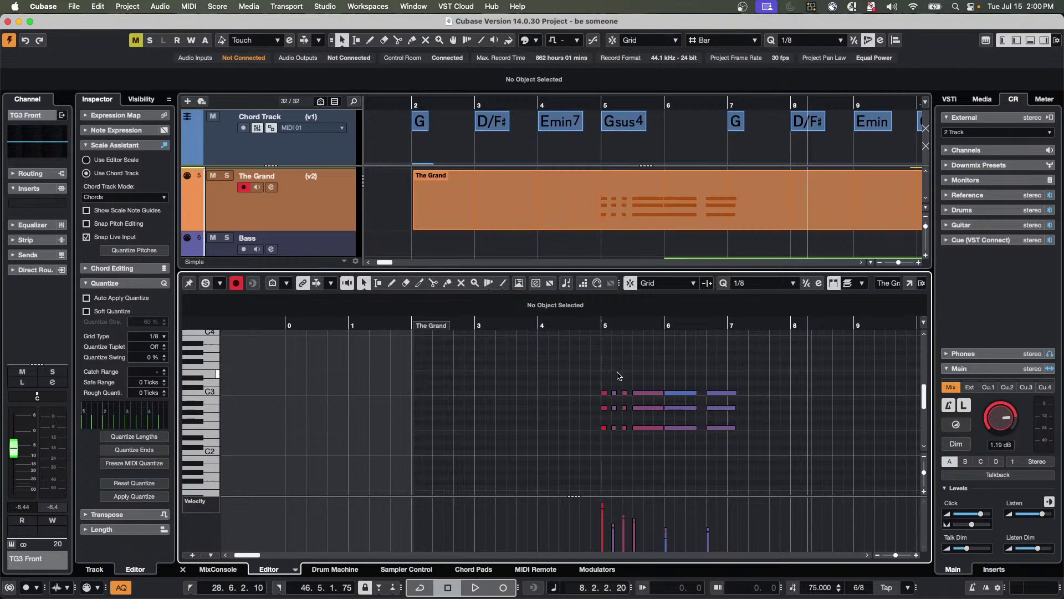
pyautogui.moveTo(595, 375); pyautogui.dragTo(754, 449)
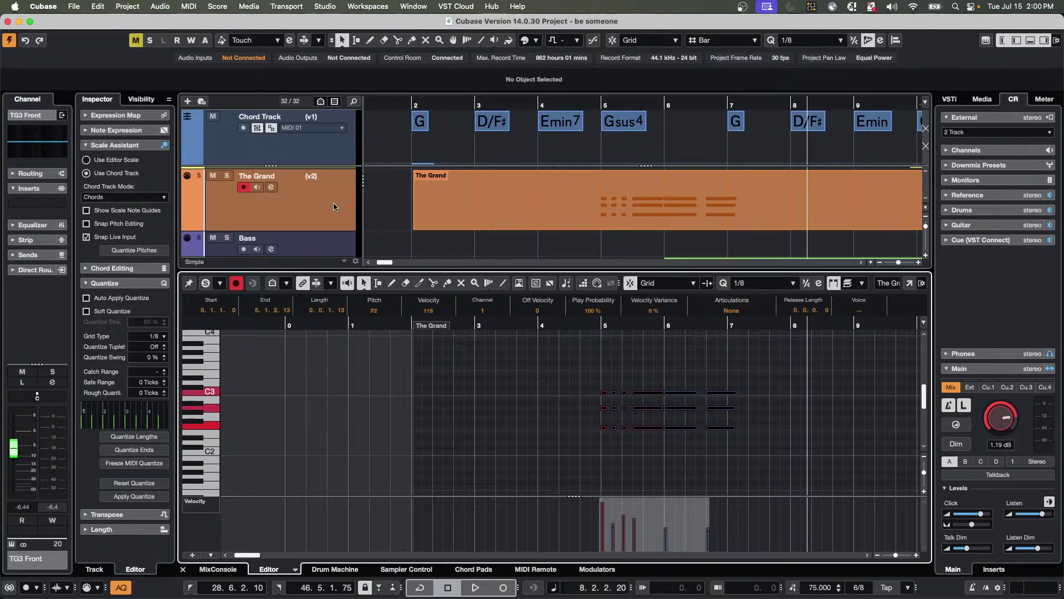
# Return to The Grand part in the arrangement and switch back to the Object Selection tool.
pyautogui.click(464, 205)
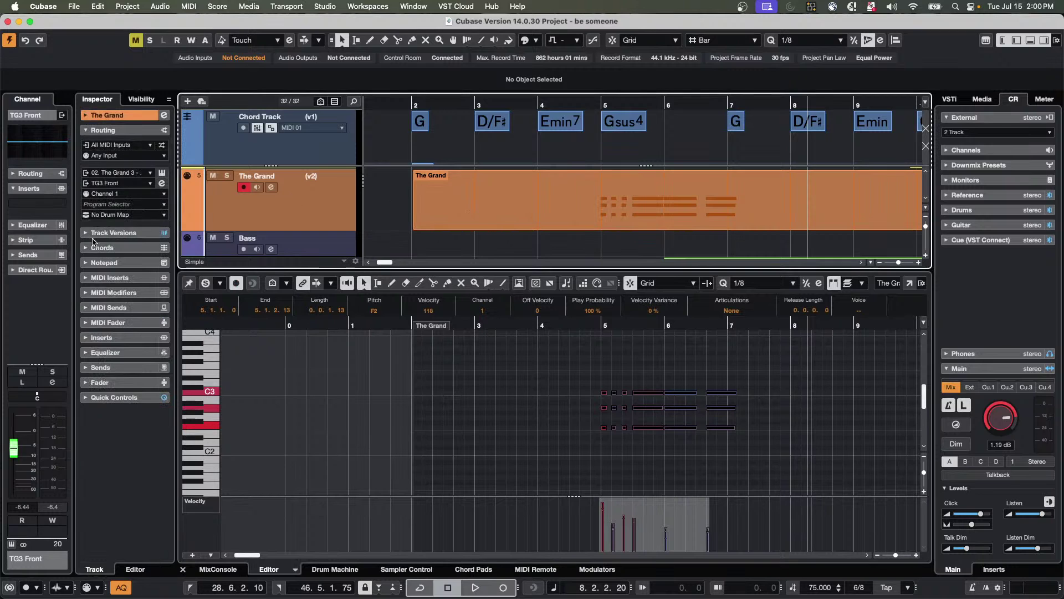
pyautogui.rightClick(465, 215)
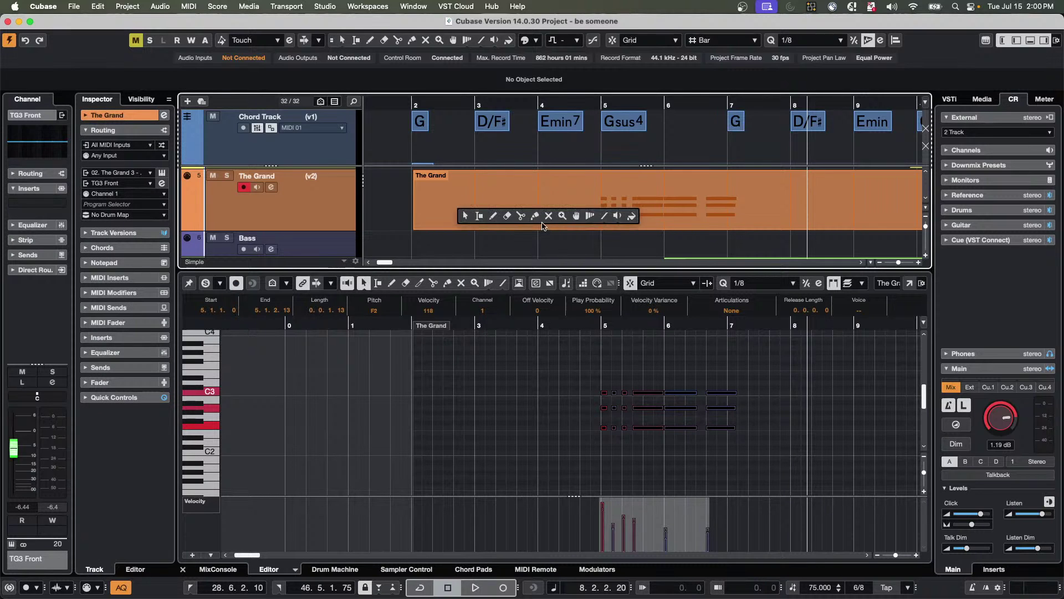
pyautogui.press('1')
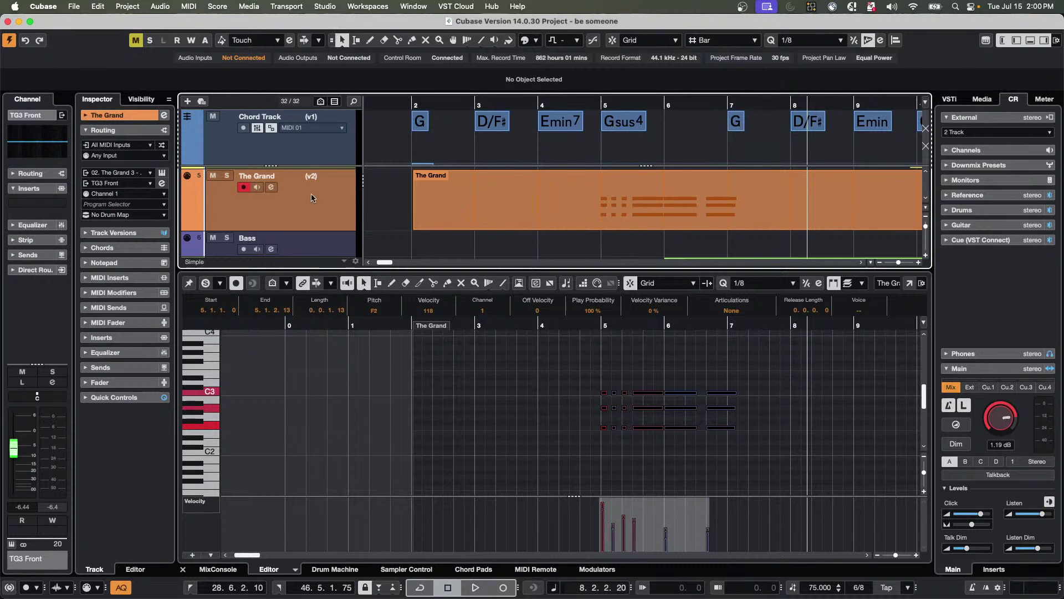
pyautogui.scroll(-2, 309, 201)
pyautogui.scroll(-4, 308, 201)
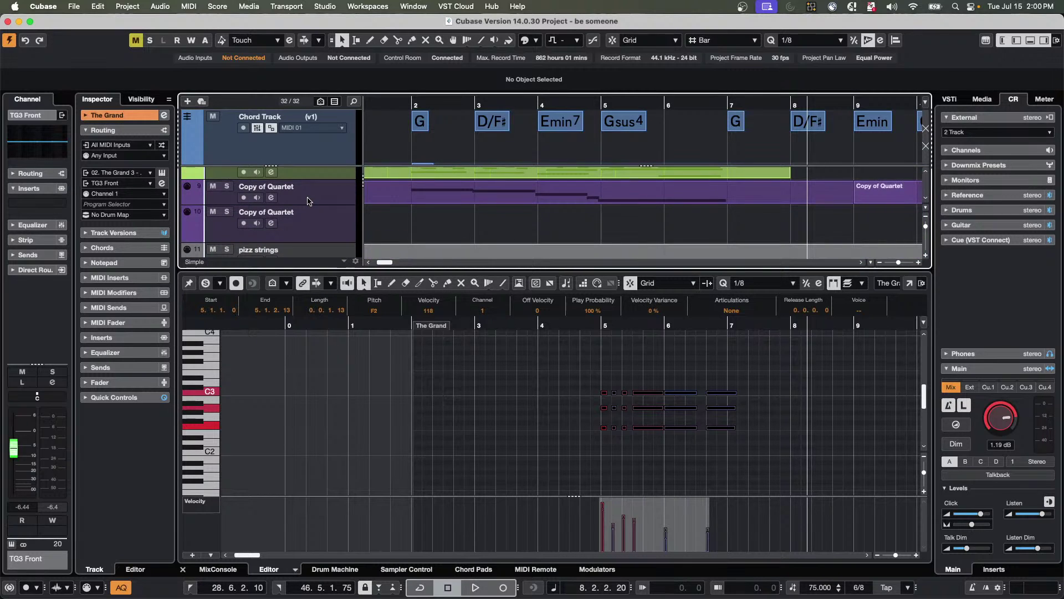
pyautogui.scroll(-1, 309, 206)
pyautogui.scroll(1, 309, 205)
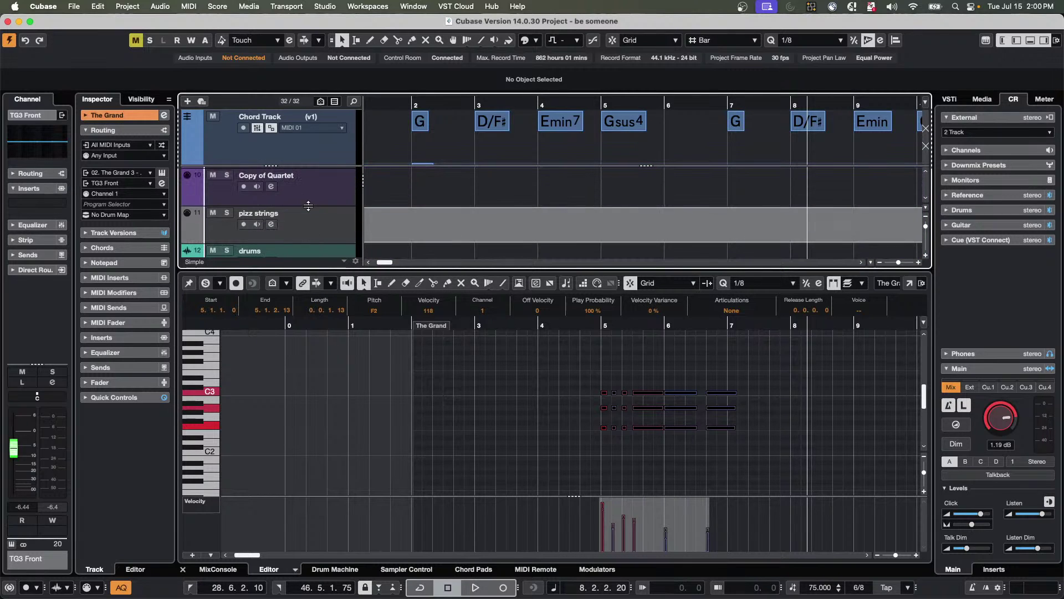
pyautogui.scroll(-2, 311, 205)
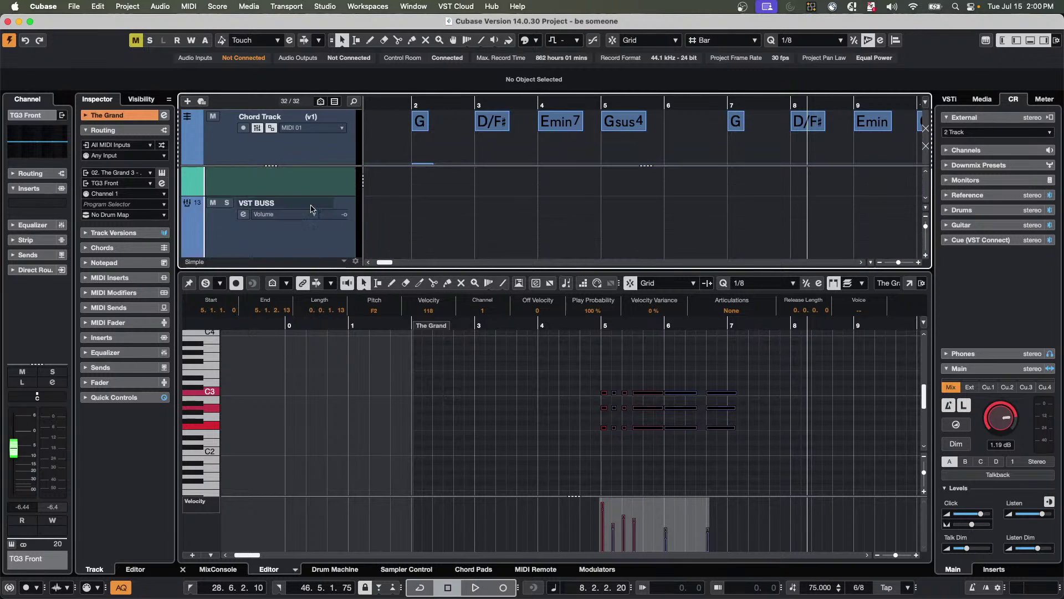
pyautogui.scroll(8, 311, 206)
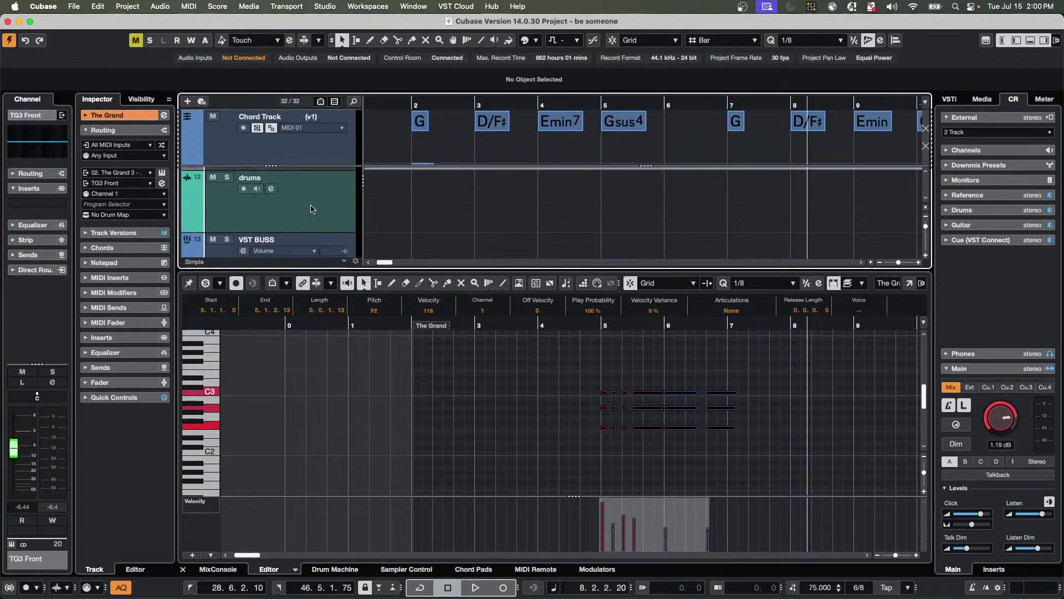
# Zoom the arrangement out to show bars 1 to 45, starting near bar 3.
pyautogui.click(467, 104)
pyautogui.moveTo(460, 105); pyautogui.dragTo(626, 165)
pyautogui.scroll(-5, 615, 189)
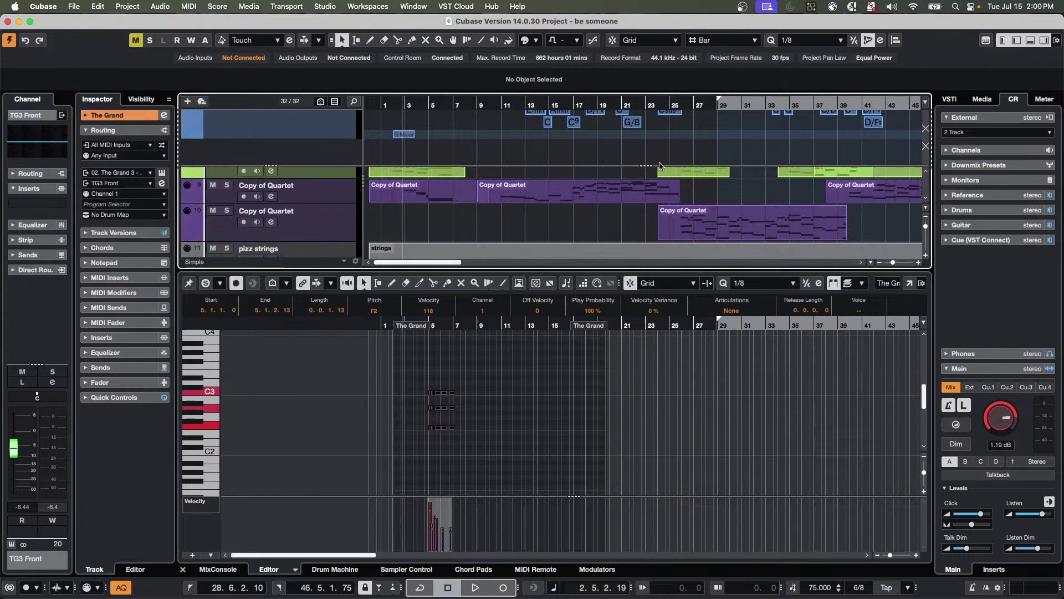
# Select track 10 Copy of Quartet and set its Chords Live Input from Off to Chords.
pyautogui.click(323, 224)
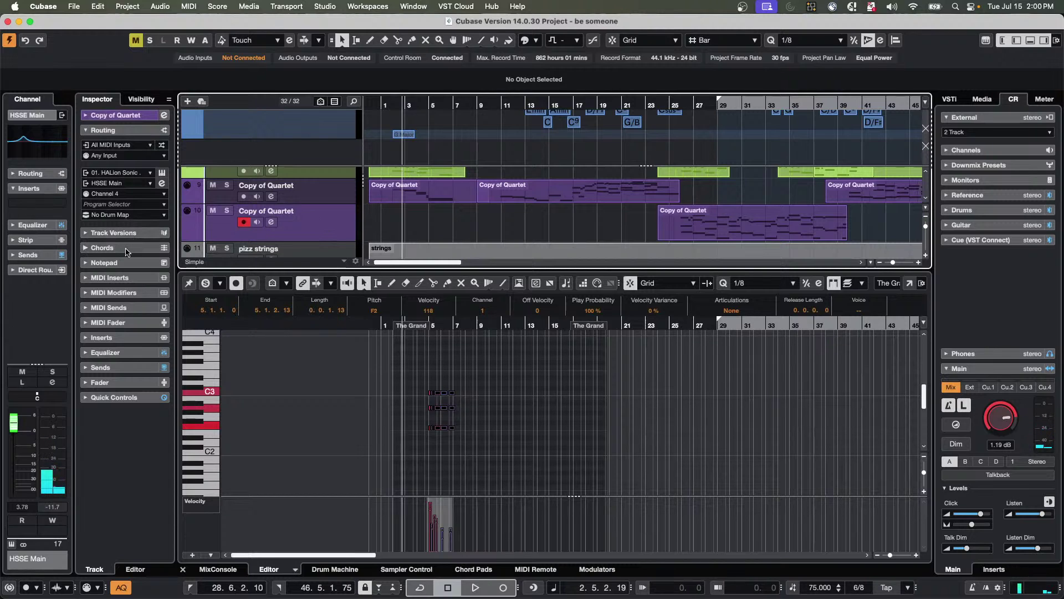
pyautogui.click(126, 248)
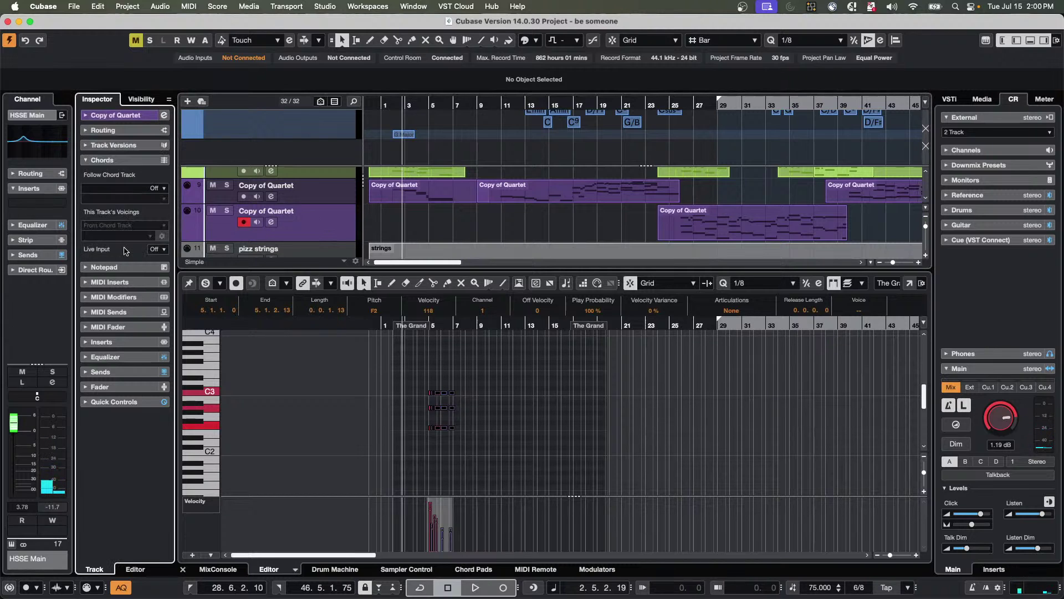
pyautogui.click(166, 251)
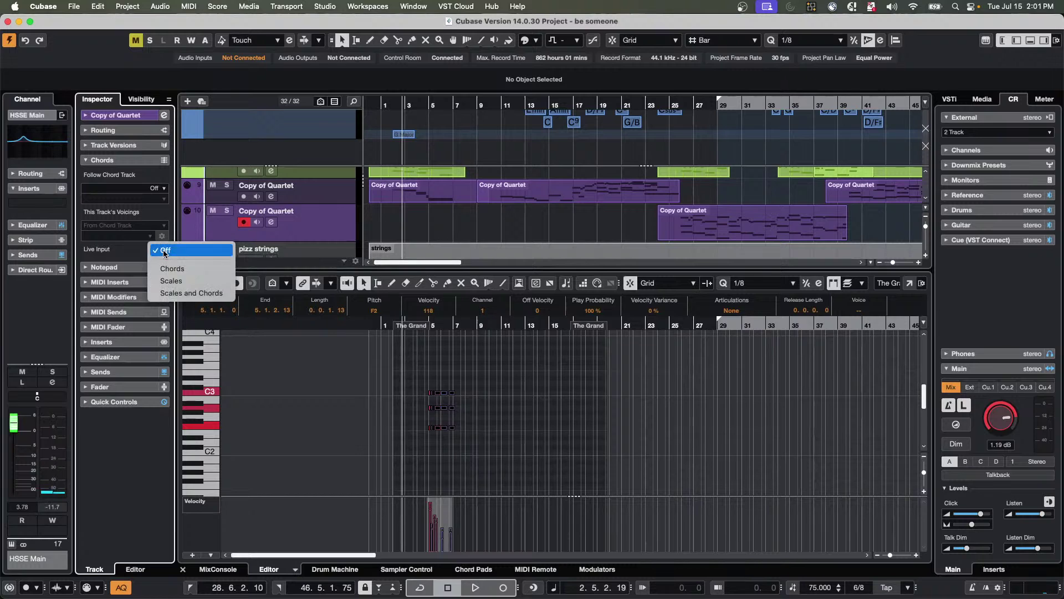
pyautogui.click(179, 273)
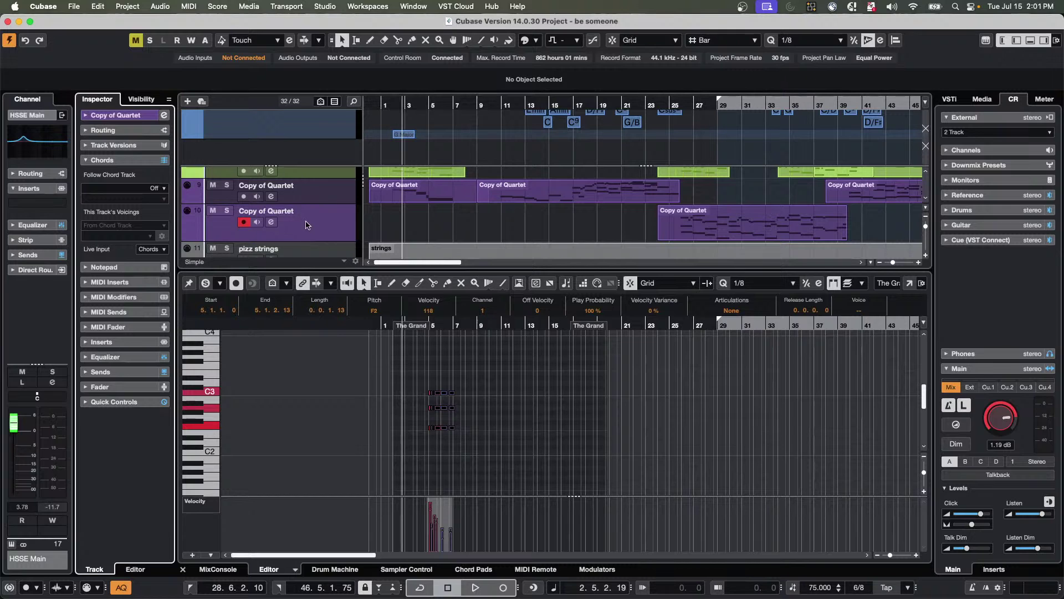
pyautogui.scroll(4, 306, 224)
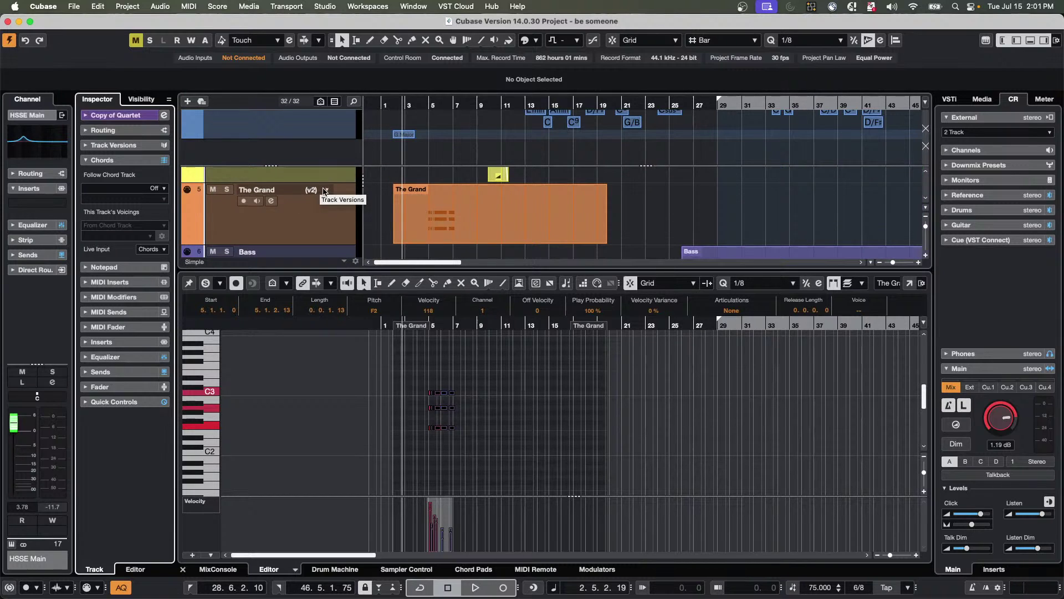
# Switch The Grand to track version v1 and start playback.
pyautogui.click(324, 190)
pyautogui.click(337, 183)
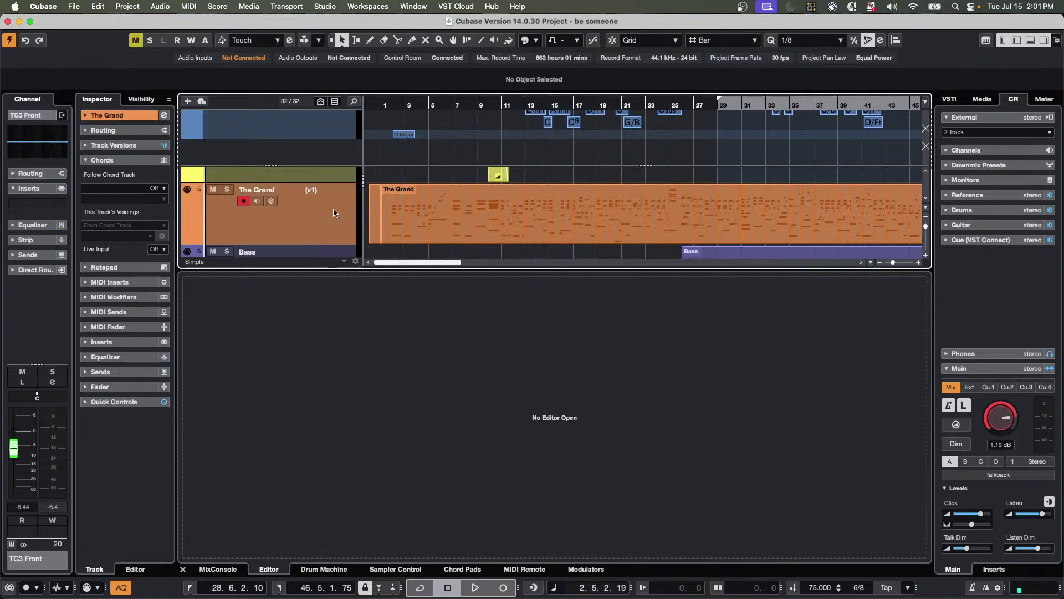
pyautogui.press('space')
# Select and arm the Copy of Quartet track while the song plays.
pyautogui.scroll(-8, 424, 225)
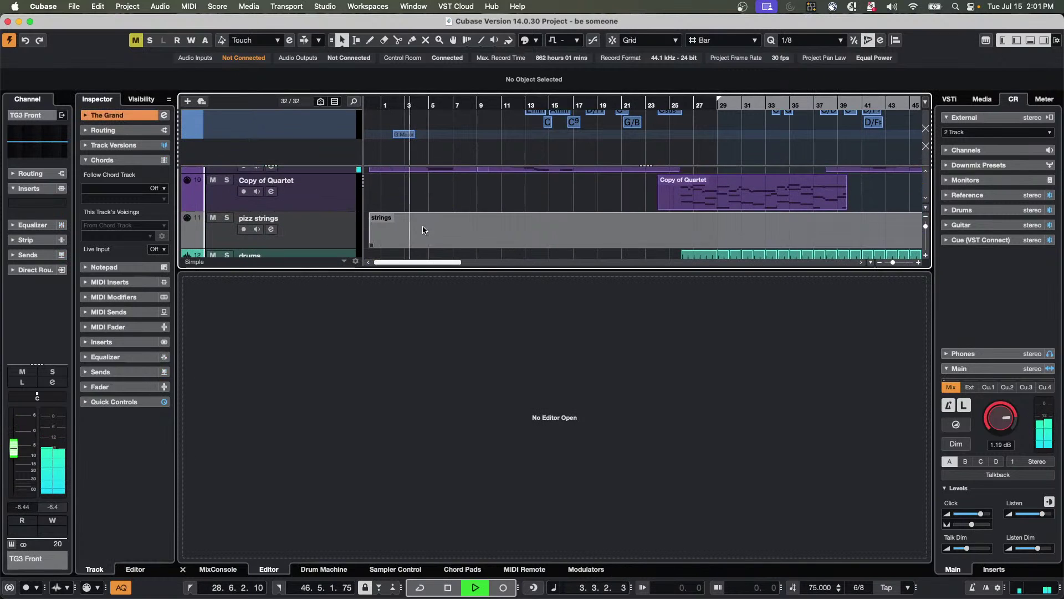
pyautogui.scroll(-5, 421, 230)
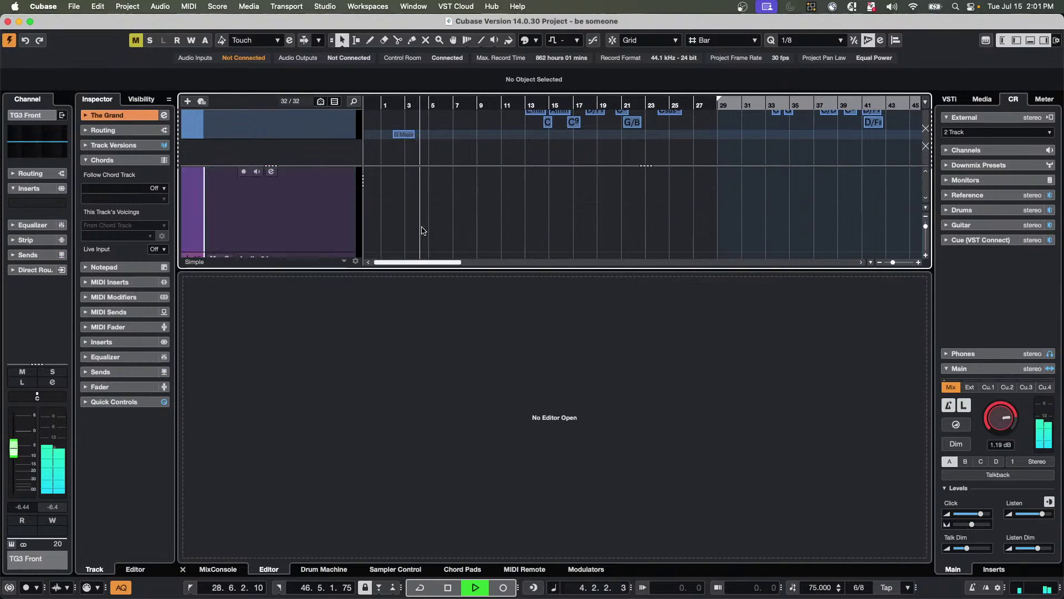
pyautogui.scroll(2, 421, 230)
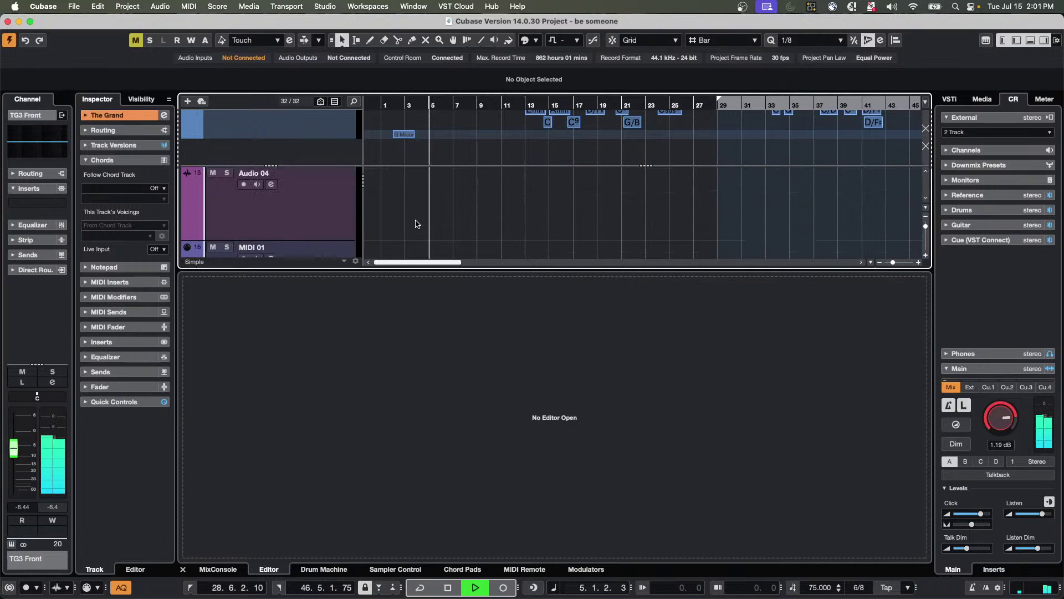
pyautogui.scroll(4, 418, 224)
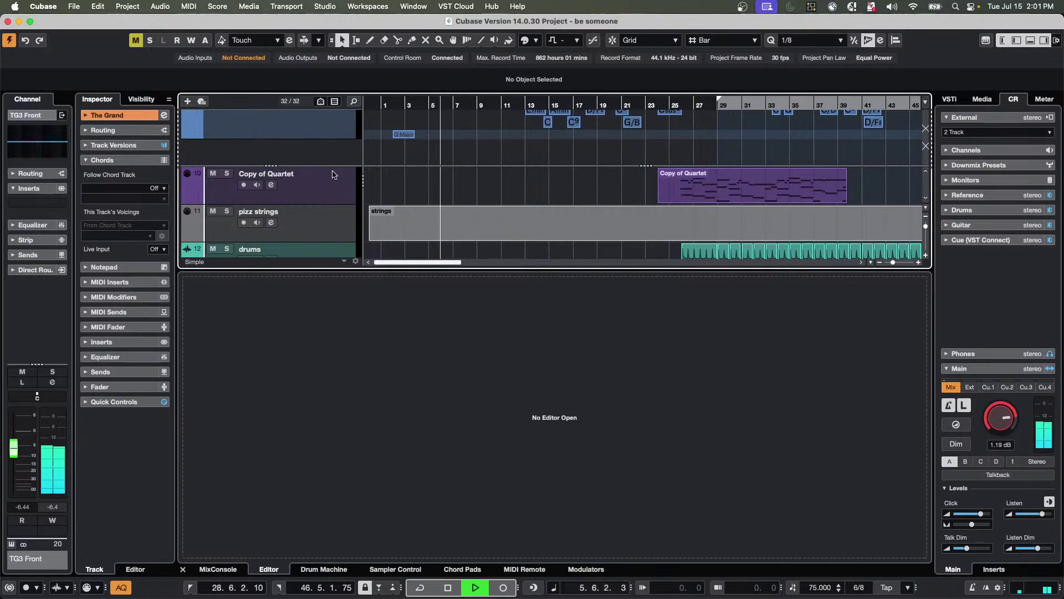
pyautogui.click(326, 191)
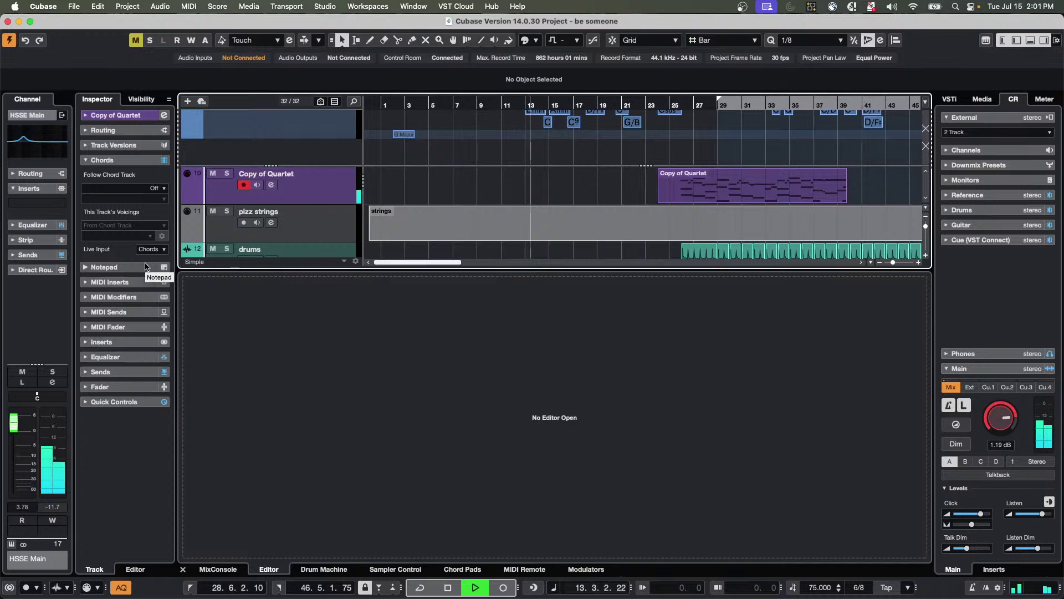
pyautogui.press('space')
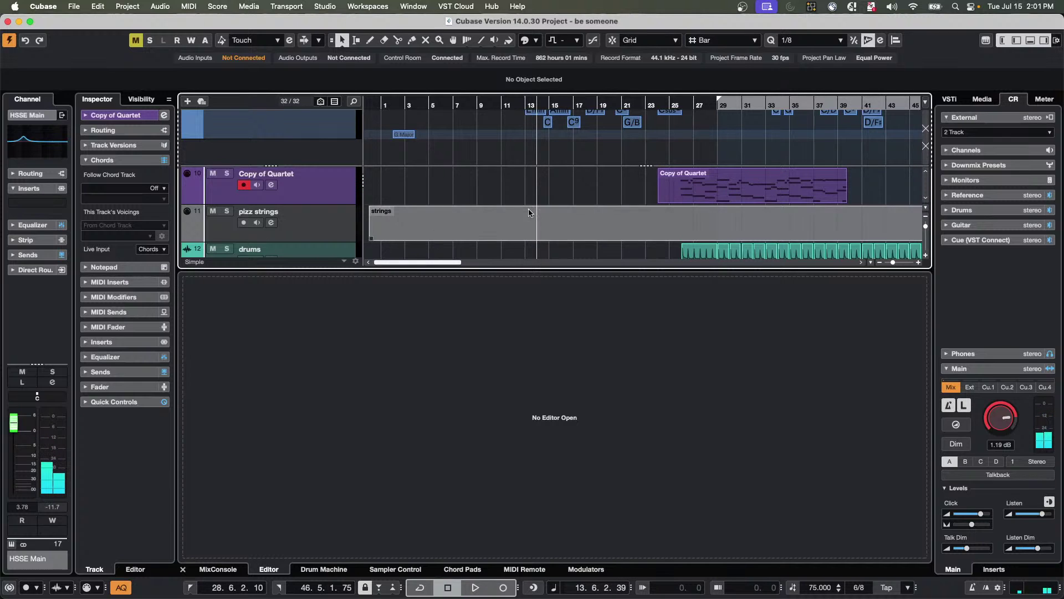
pyautogui.scroll(1, 527, 205)
pyautogui.scroll(1, 515, 146)
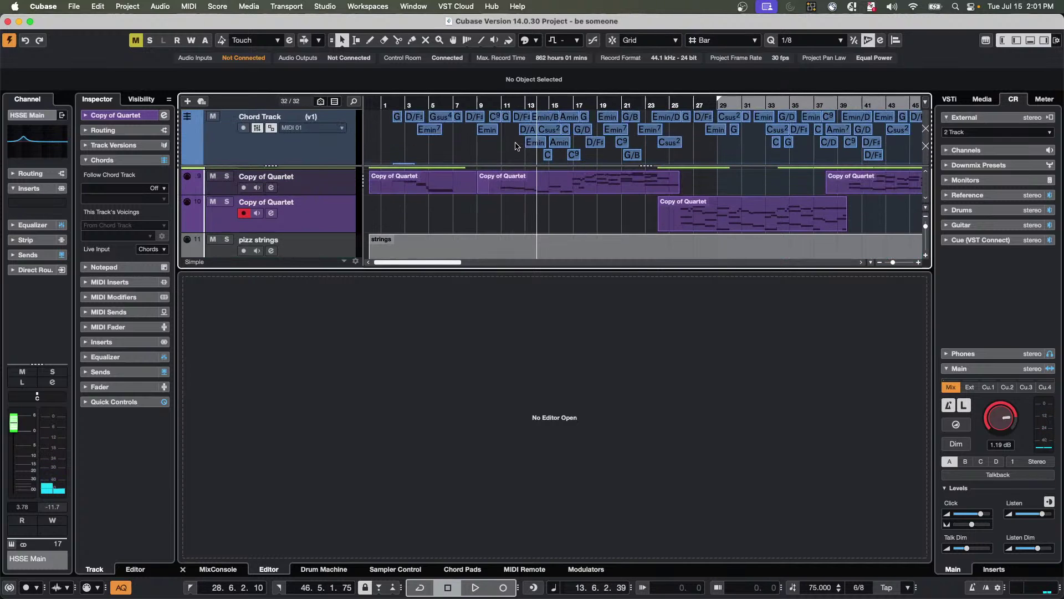
pyautogui.press('space')
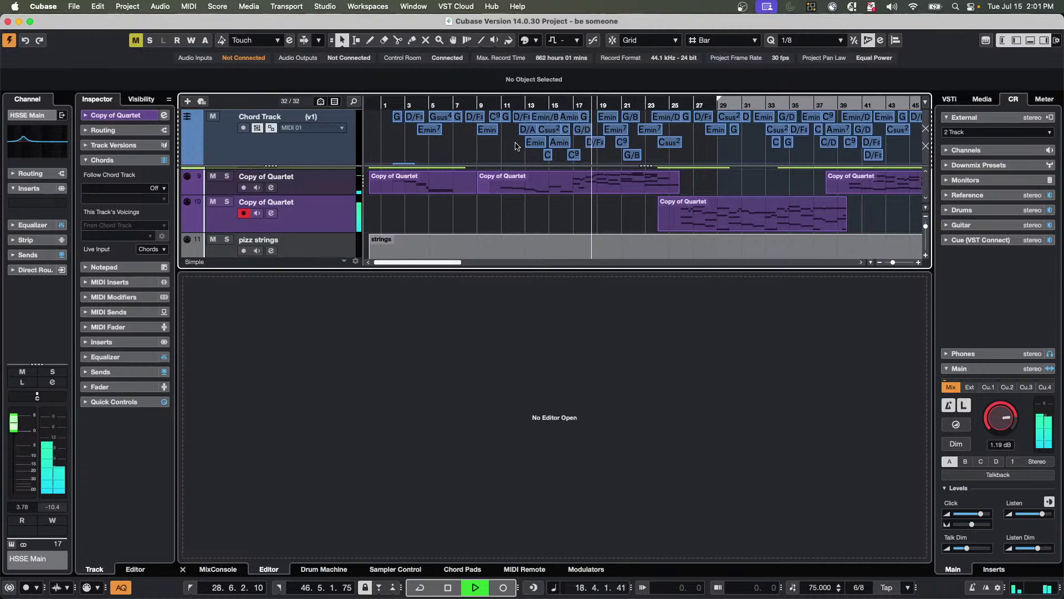
pyautogui.press('space')
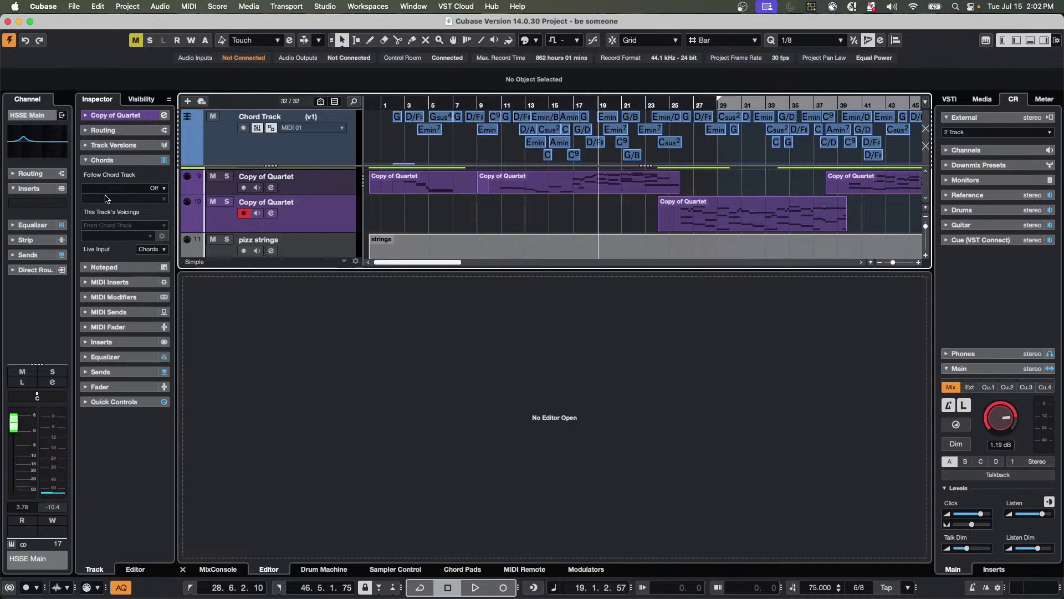
pyautogui.click(120, 184)
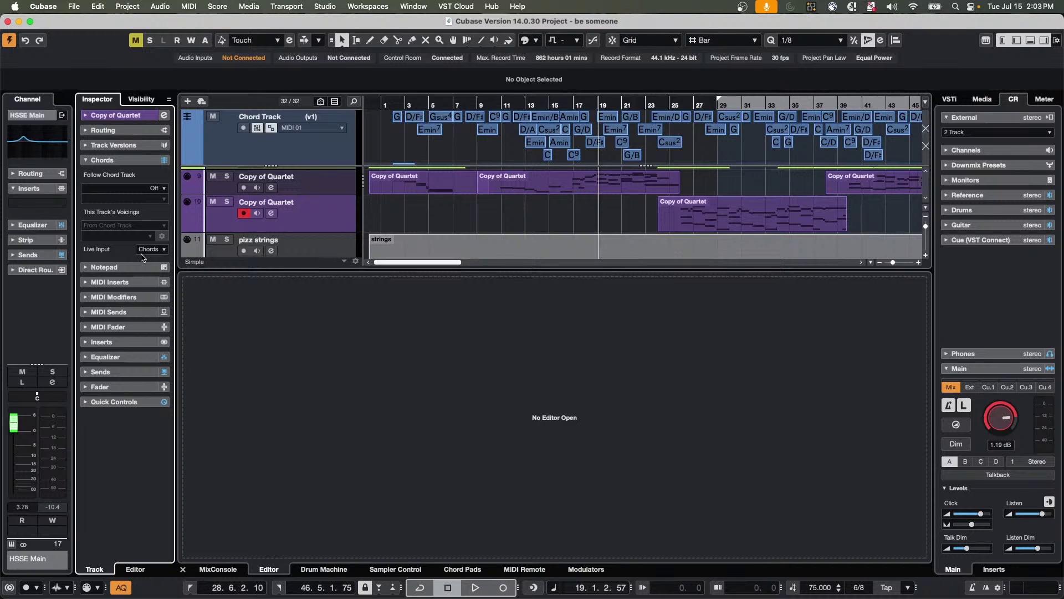
# Pick the Mute tool, play the song, jump to bars 25 and 33, then open the Studio menu.
pyautogui.scroll(4, 420, 242)
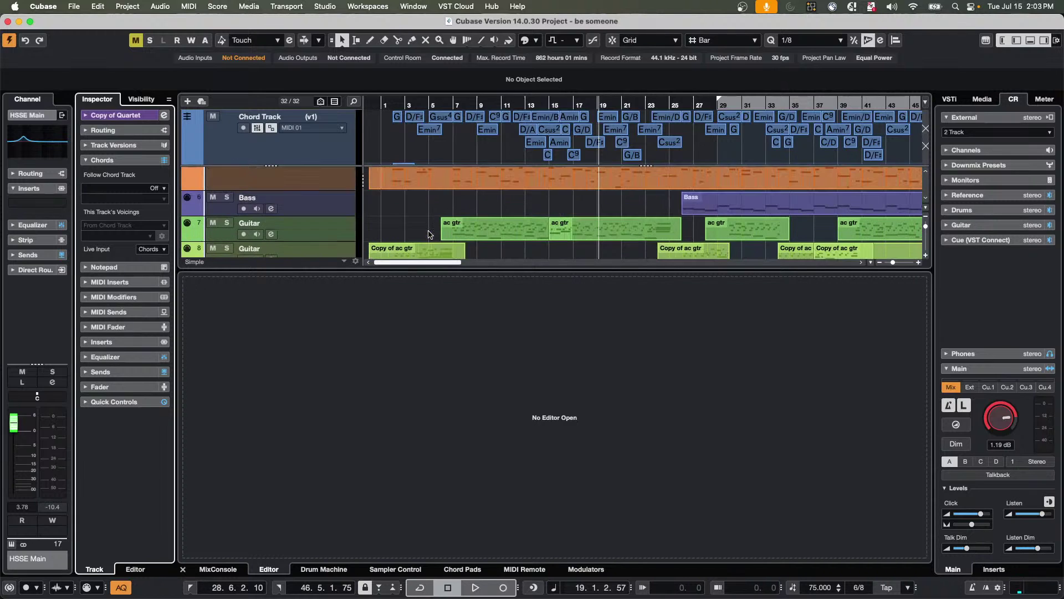
pyautogui.scroll(5, 431, 224)
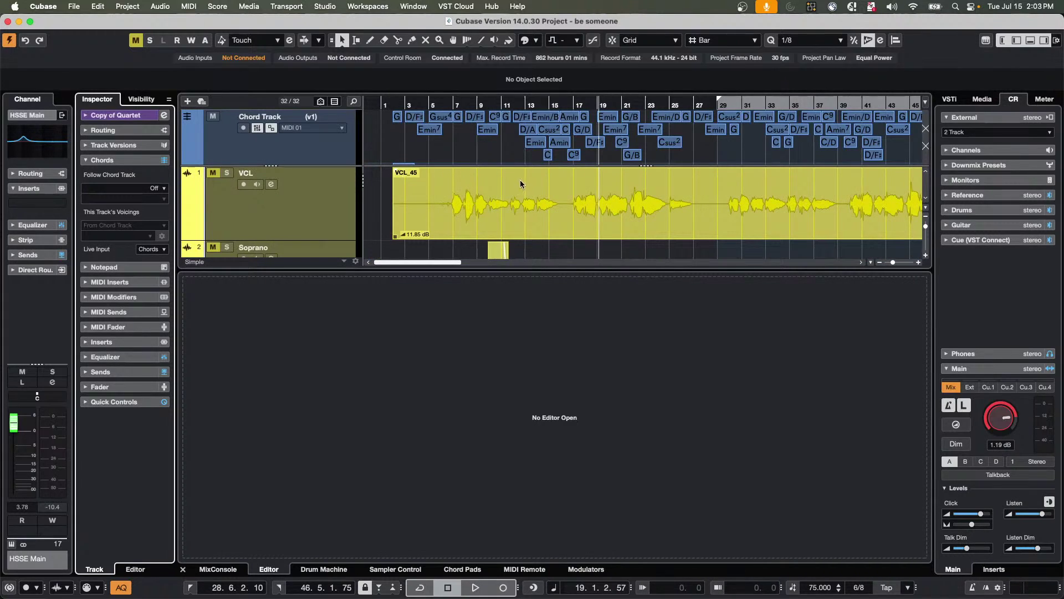
pyautogui.click(494, 40)
pyautogui.click(602, 217)
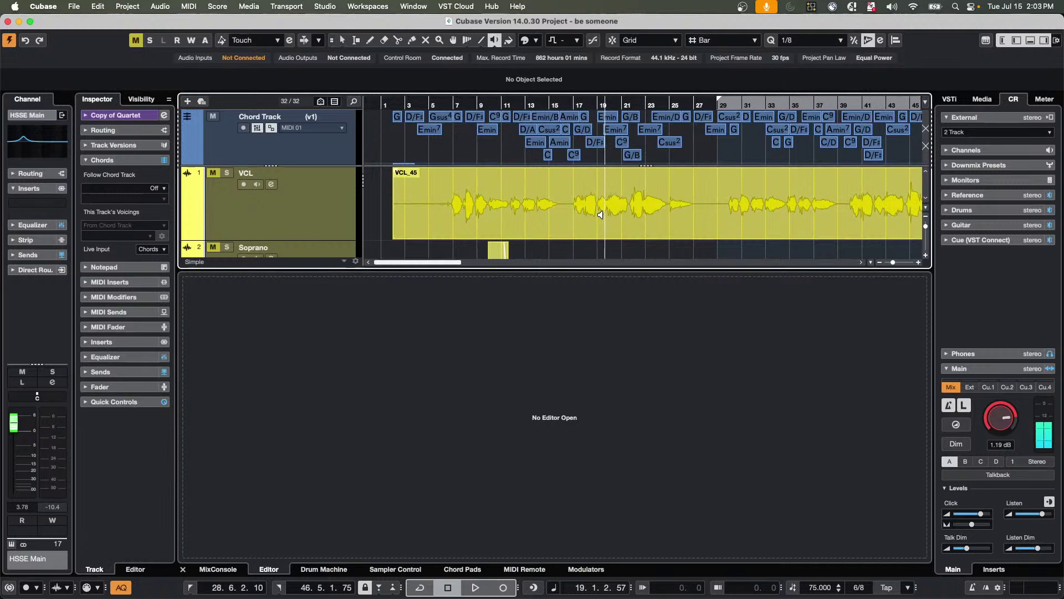
pyautogui.click(678, 201)
pyautogui.click(766, 195)
pyautogui.click(324, 7)
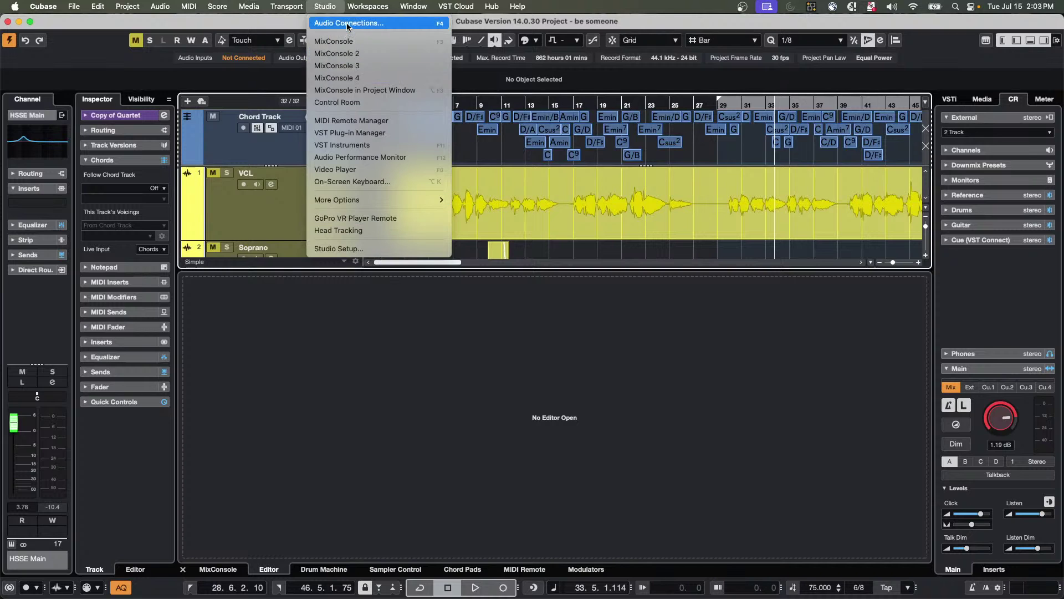
# Disable the Control Room from the Audio Connections Control Room tab.
pyautogui.click(348, 25)
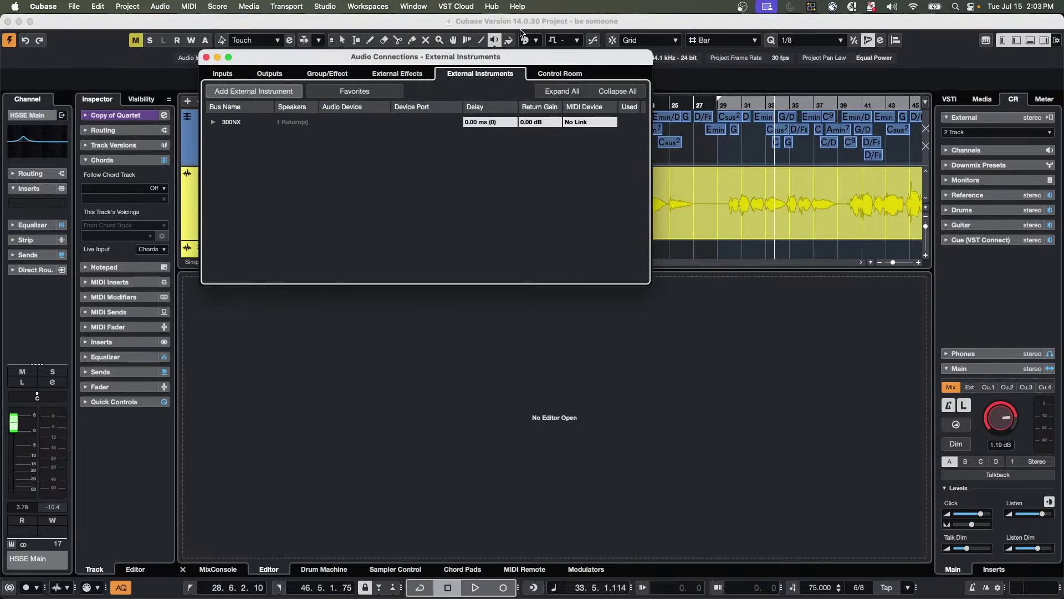
pyautogui.click(548, 77)
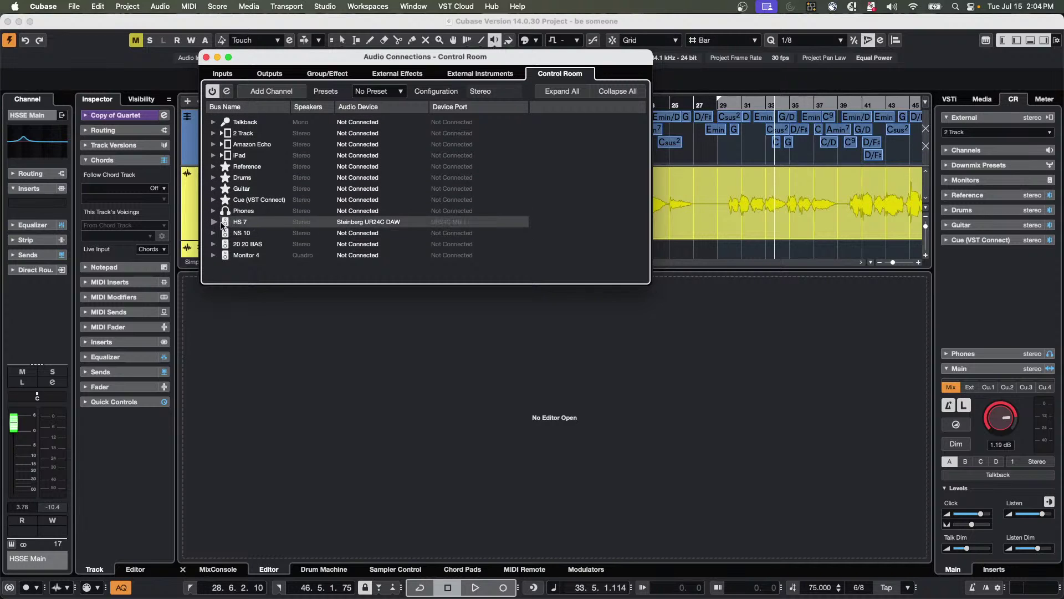
pyautogui.click(212, 91)
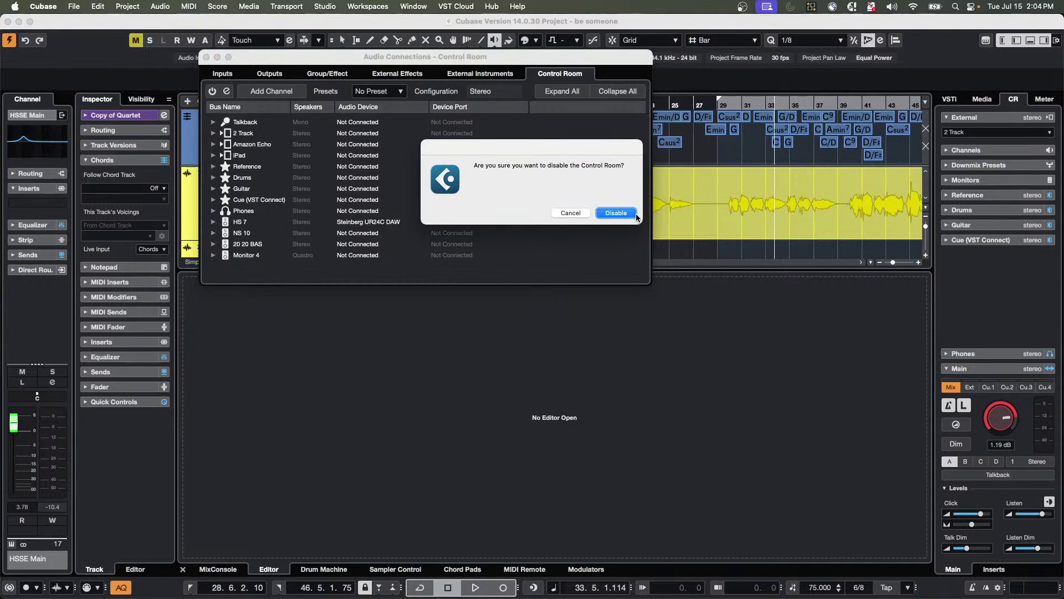
pyautogui.click(615, 213)
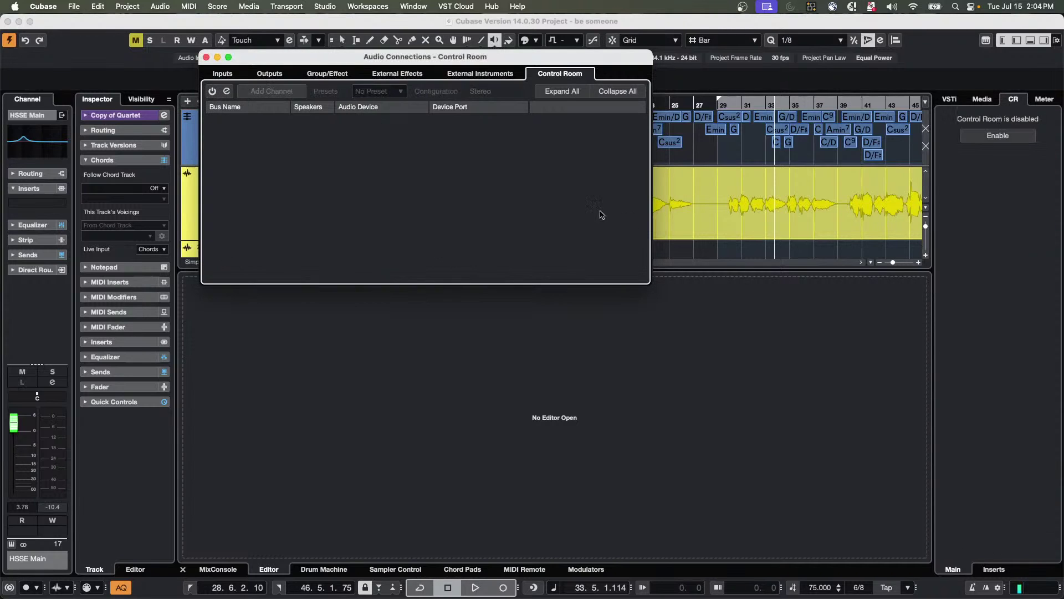
# Route the Stereo output's Left to UR24C Mix L and Right to UR24C Mix R.
pyautogui.click(269, 74)
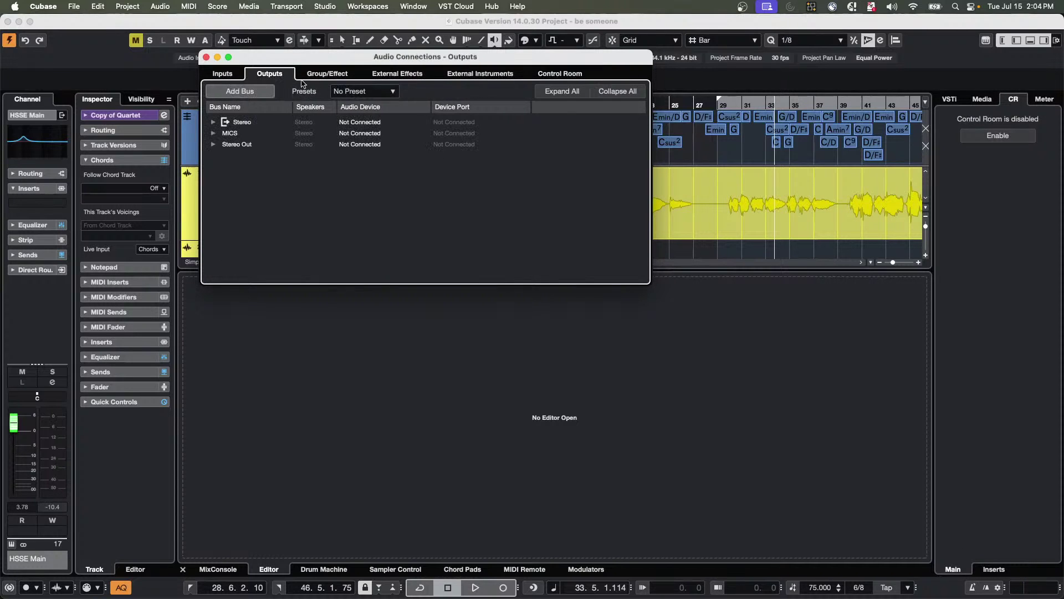
pyautogui.click(214, 122)
pyautogui.click(468, 133)
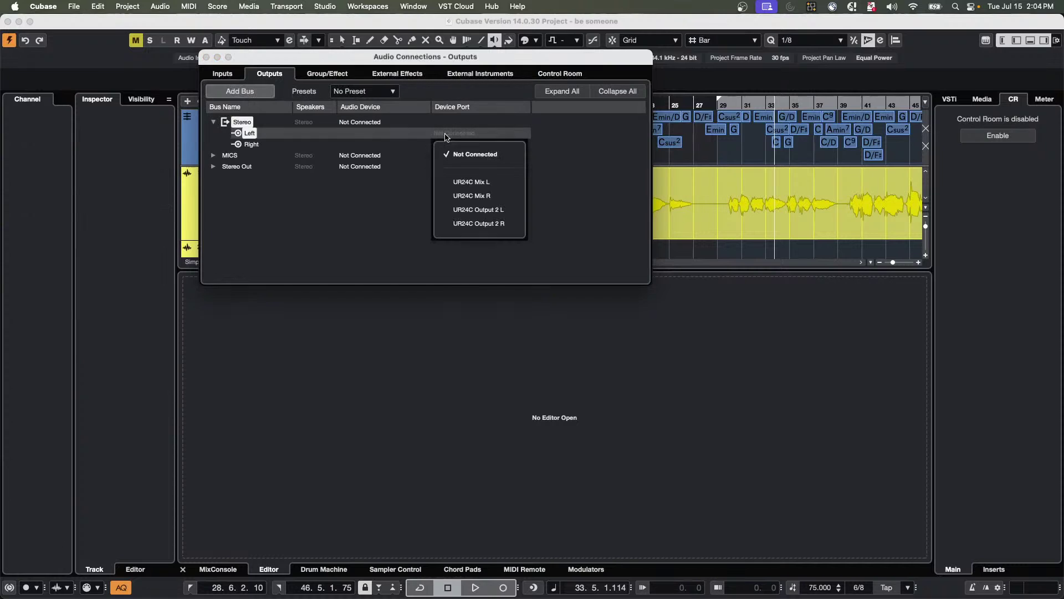
pyautogui.click(474, 182)
pyautogui.click(468, 144)
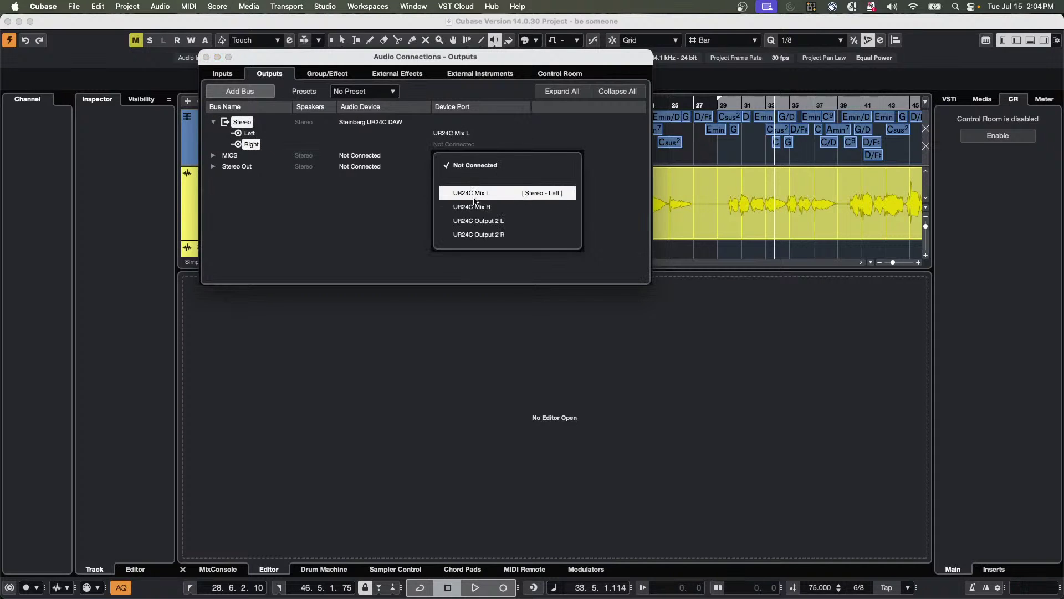
pyautogui.click(475, 206)
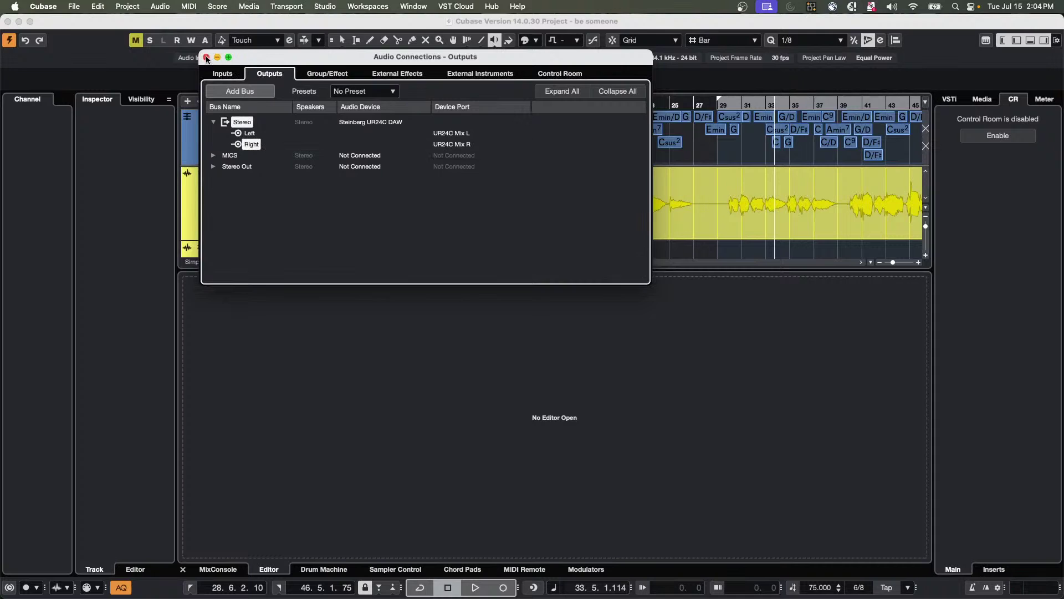
pyautogui.click(206, 57)
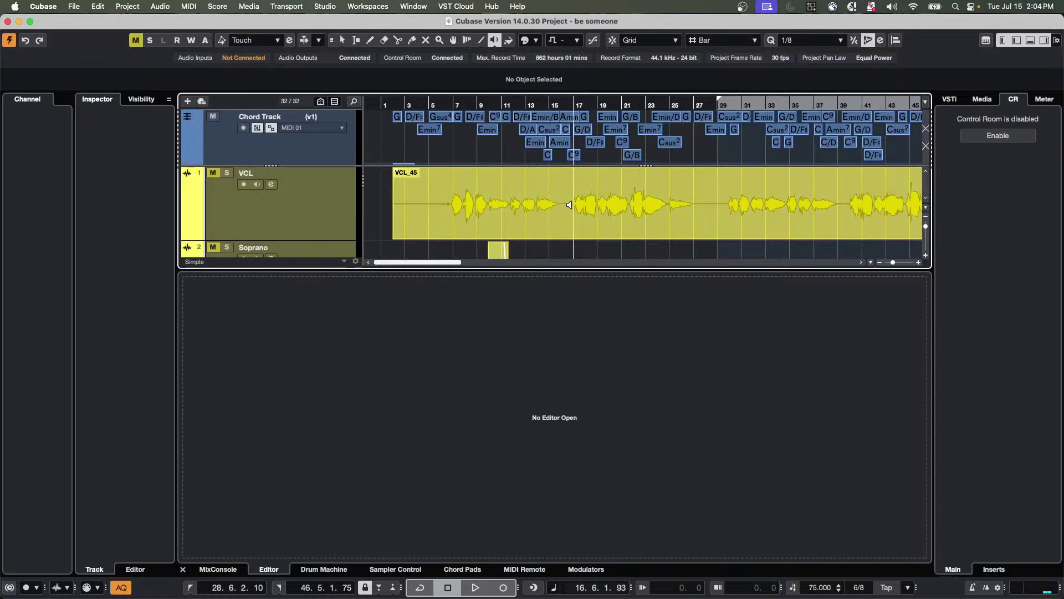
# Confirm Stereo as the main mix bus in Audio Connections, then audition the vocal near bar 29.
pyautogui.click(279, 5)
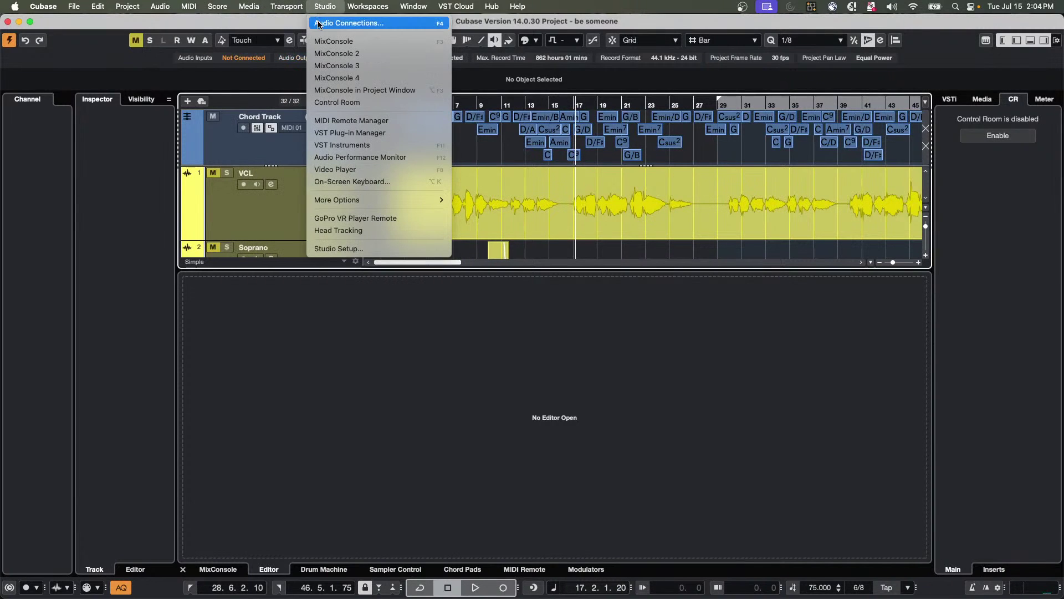
pyautogui.click(319, 23)
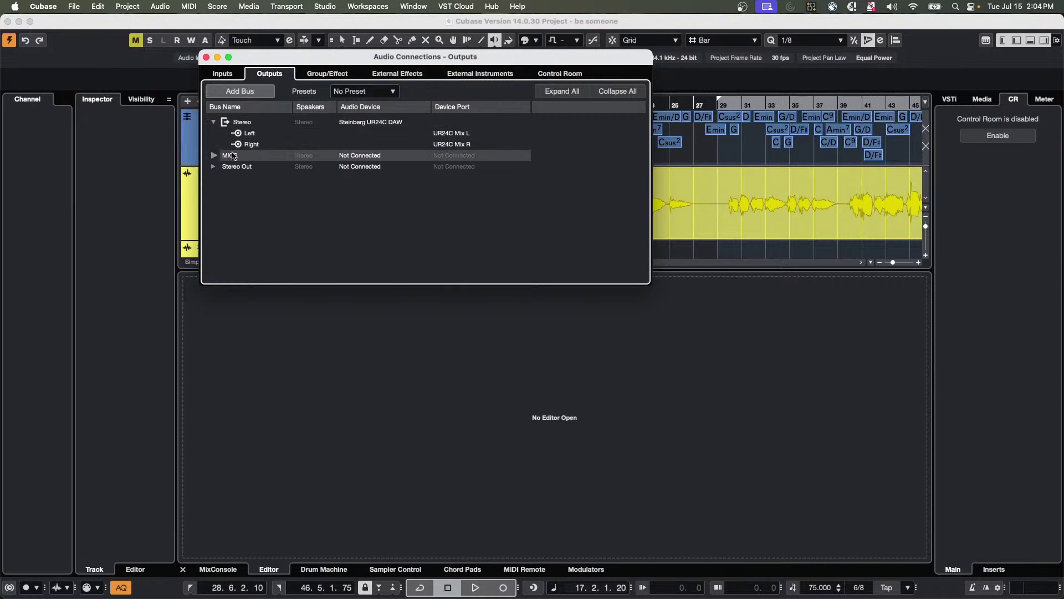
pyautogui.rightClick(244, 123)
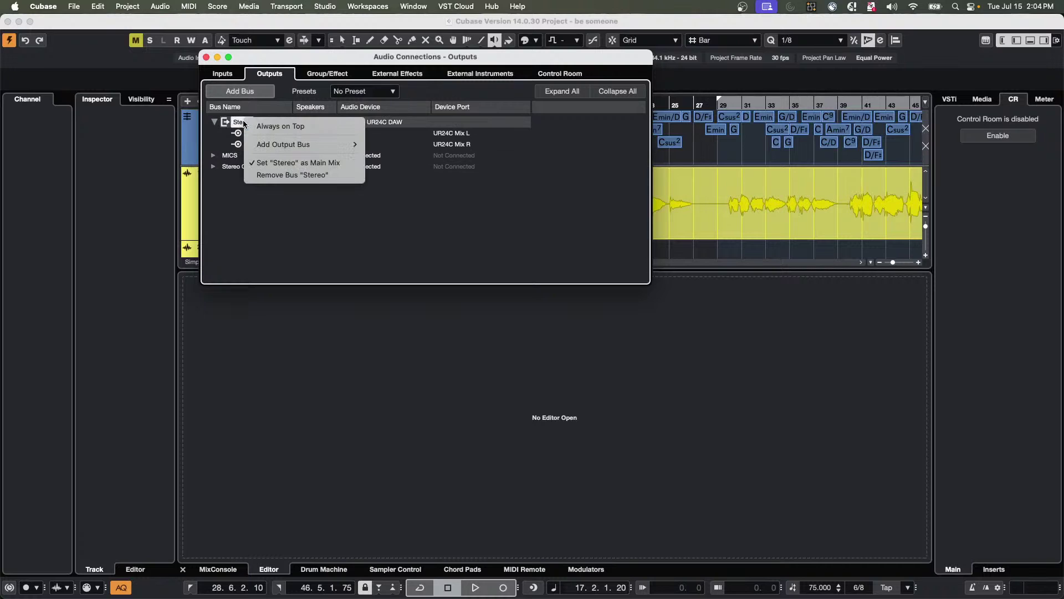
pyautogui.click(319, 163)
pyautogui.click(719, 206)
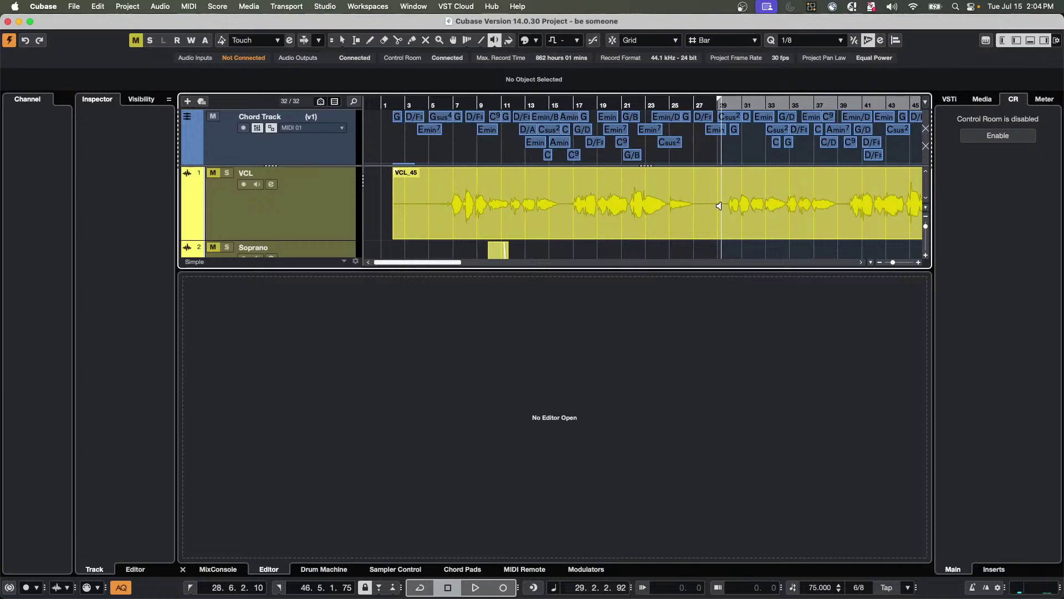
pyautogui.moveTo(719, 206); pyautogui.dragTo(719, 206)
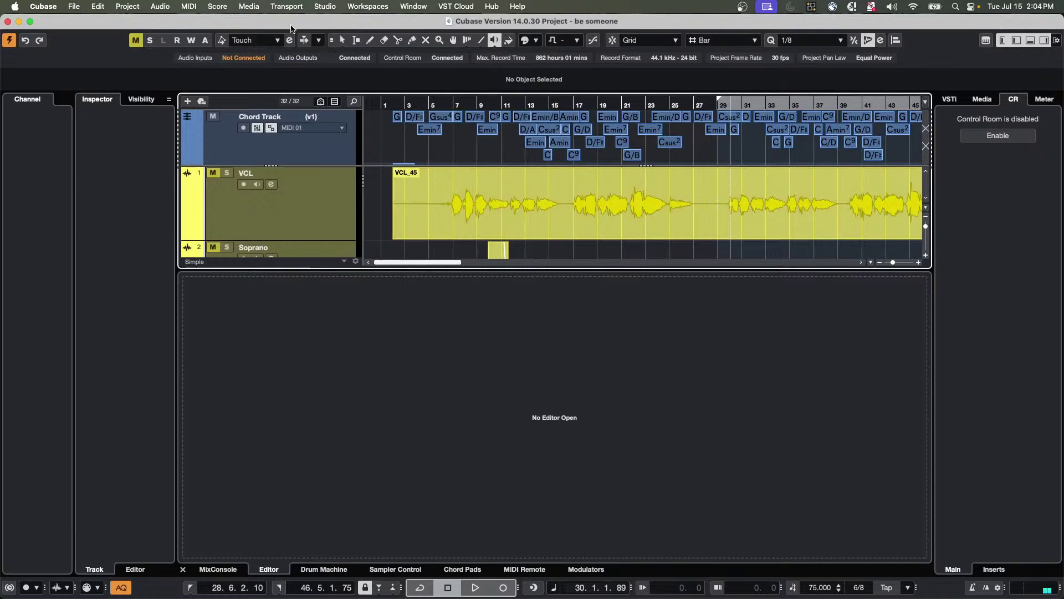
# Set the Stereo output bus device to Not Connected and show the Control Room connections.
pyautogui.click(333, 7)
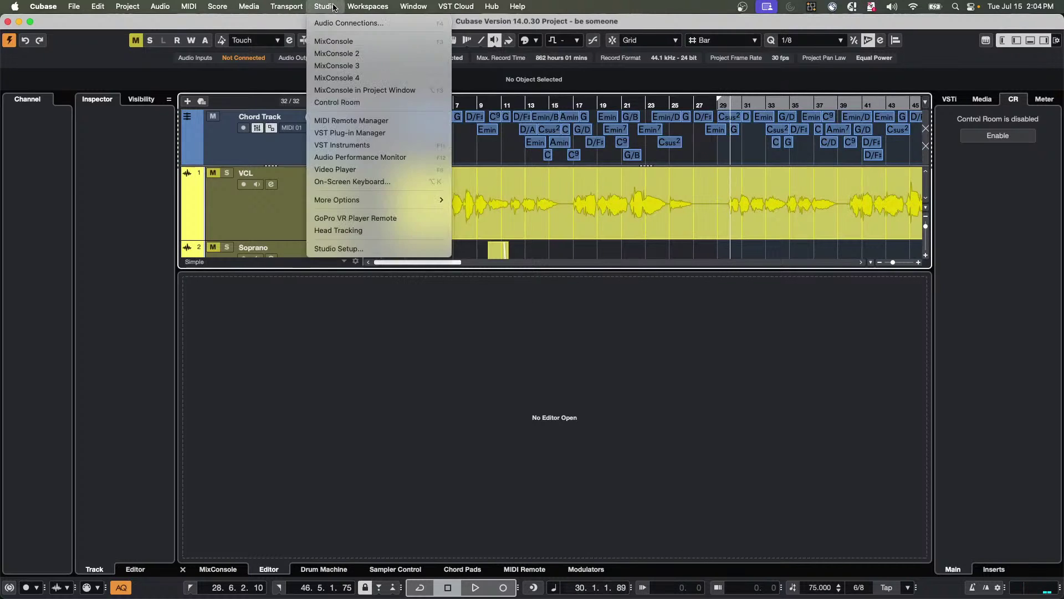
pyautogui.click(332, 23)
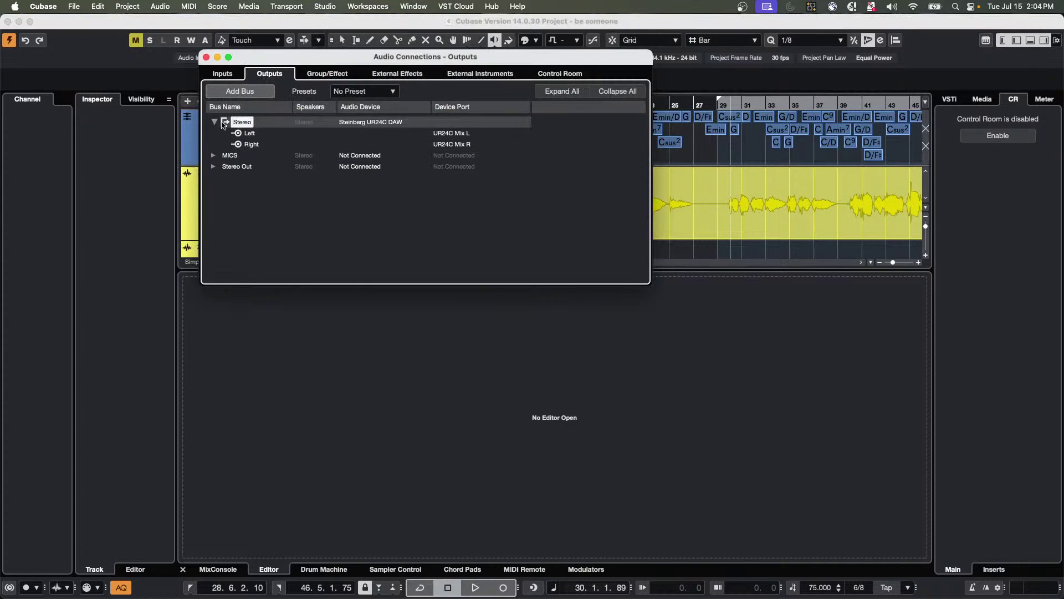
pyautogui.click(356, 123)
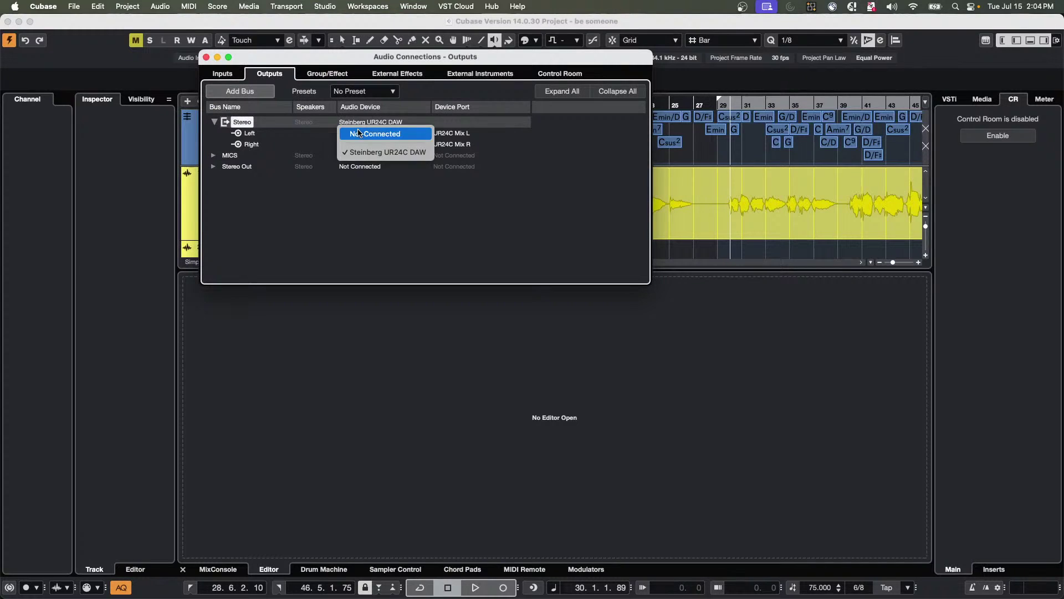
pyautogui.click(368, 133)
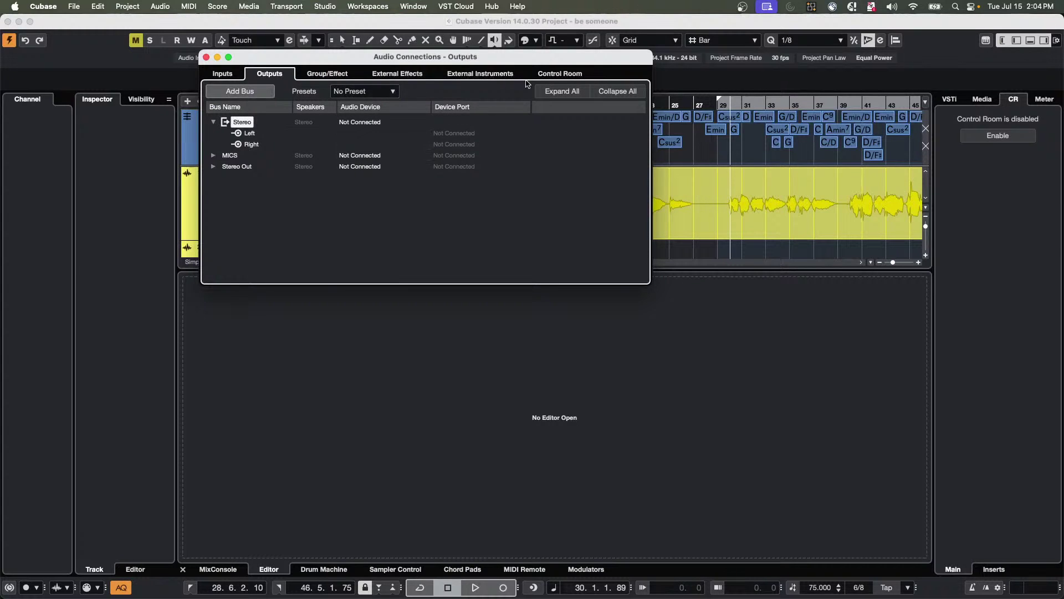
pyautogui.click(573, 75)
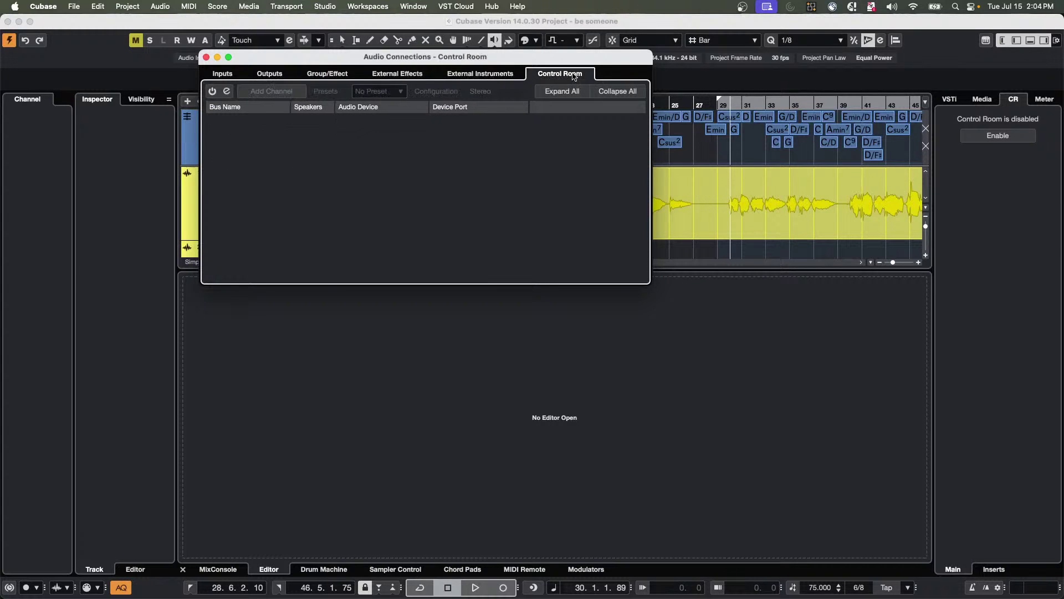
# Power on the Control Room, dismiss NS 10's options, and expand HS 7 to see its UR24C Mix L/R ports.
pyautogui.click(212, 91)
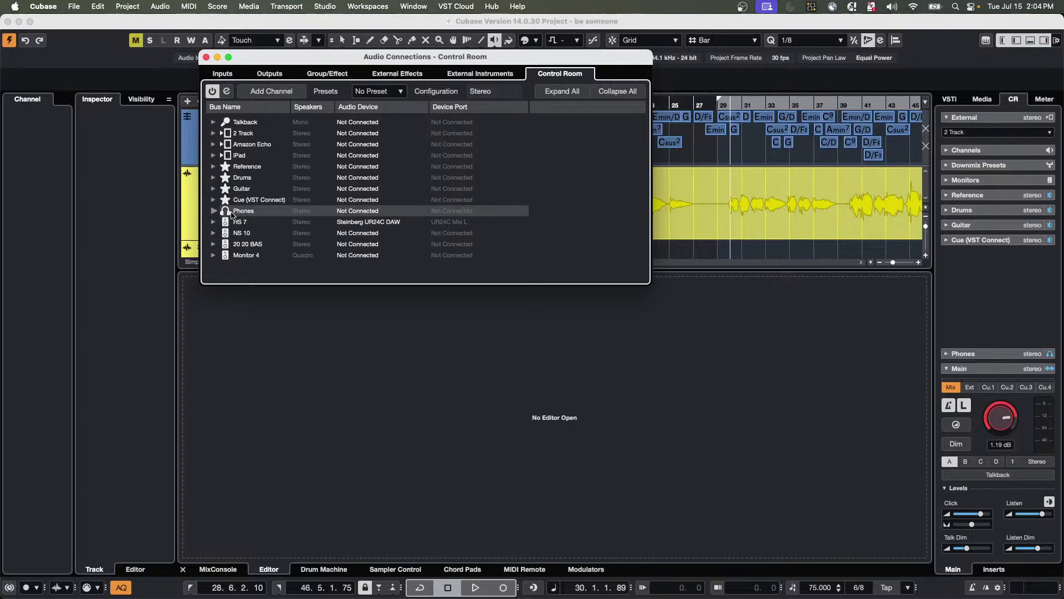
pyautogui.rightClick(246, 233)
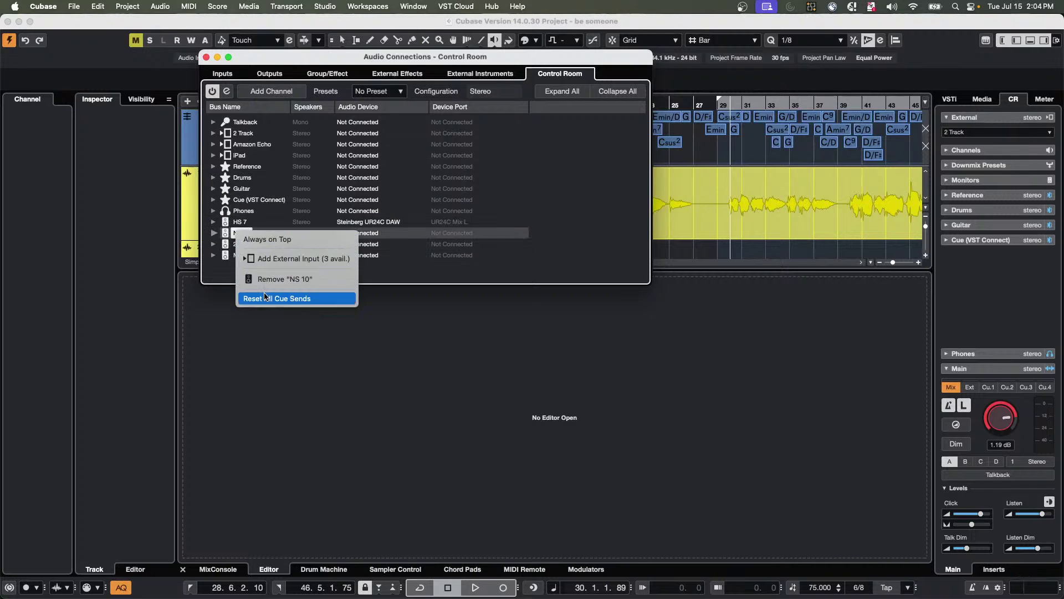
pyautogui.click(220, 225)
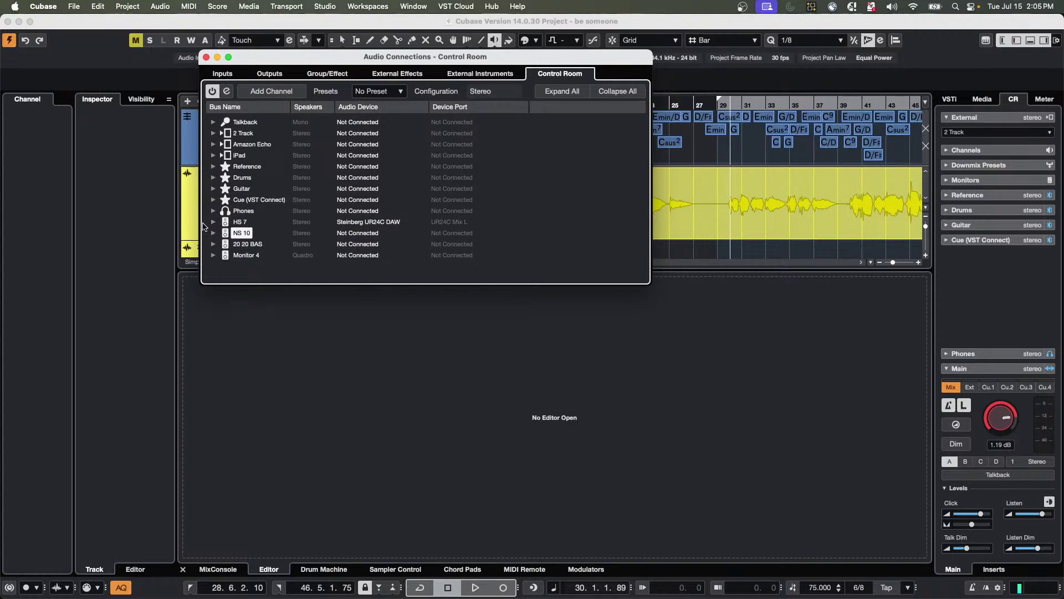
pyautogui.click(213, 222)
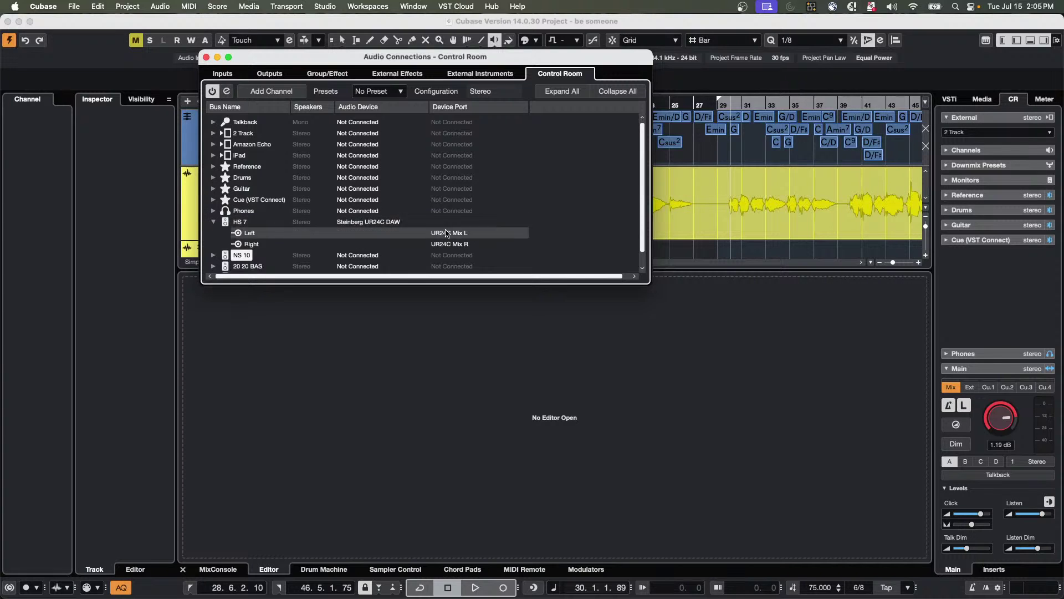
# Move the playhead to bar 9 and recheck the Stereo bus channels on the Outputs tab.
pyautogui.click(206, 57)
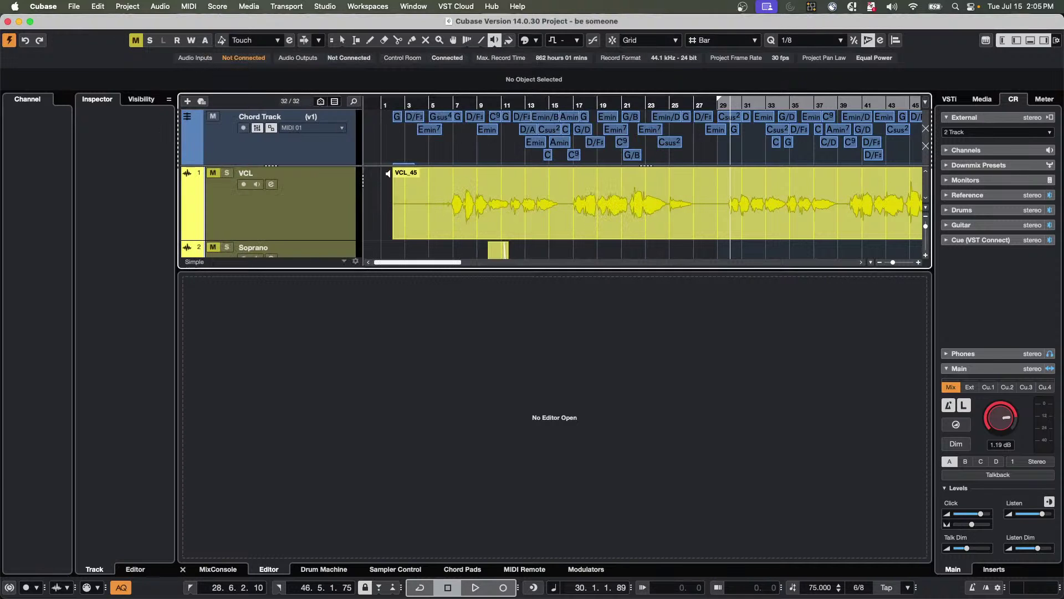
pyautogui.click(477, 200)
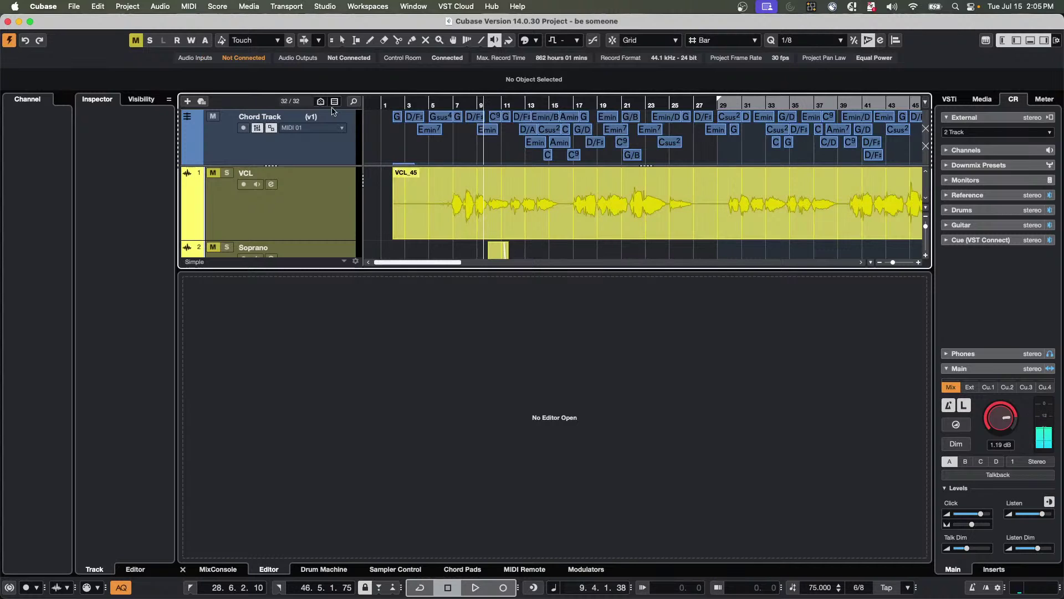
pyautogui.click(321, 6)
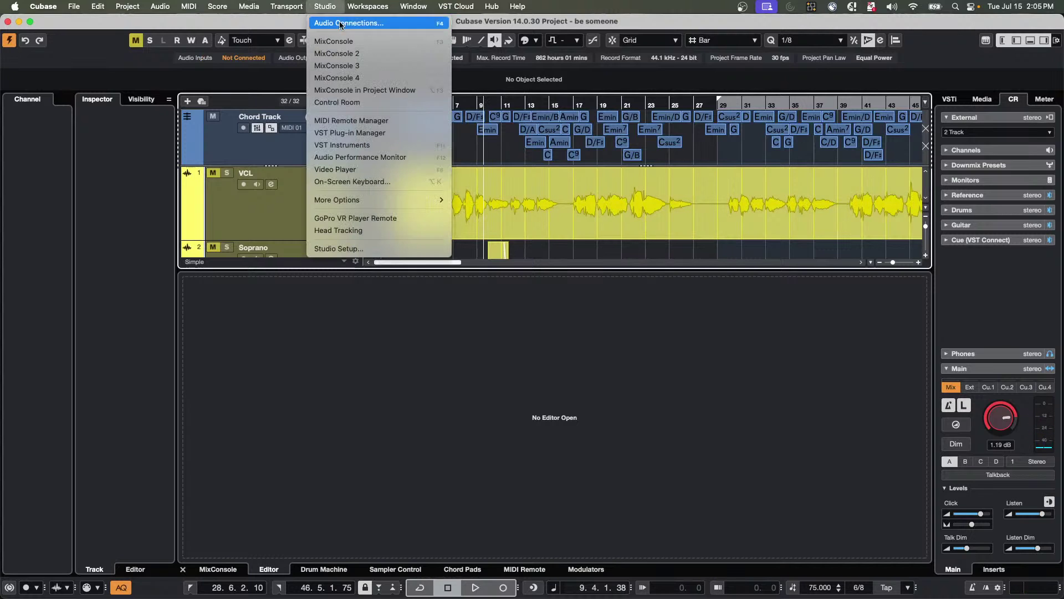
pyautogui.click(341, 25)
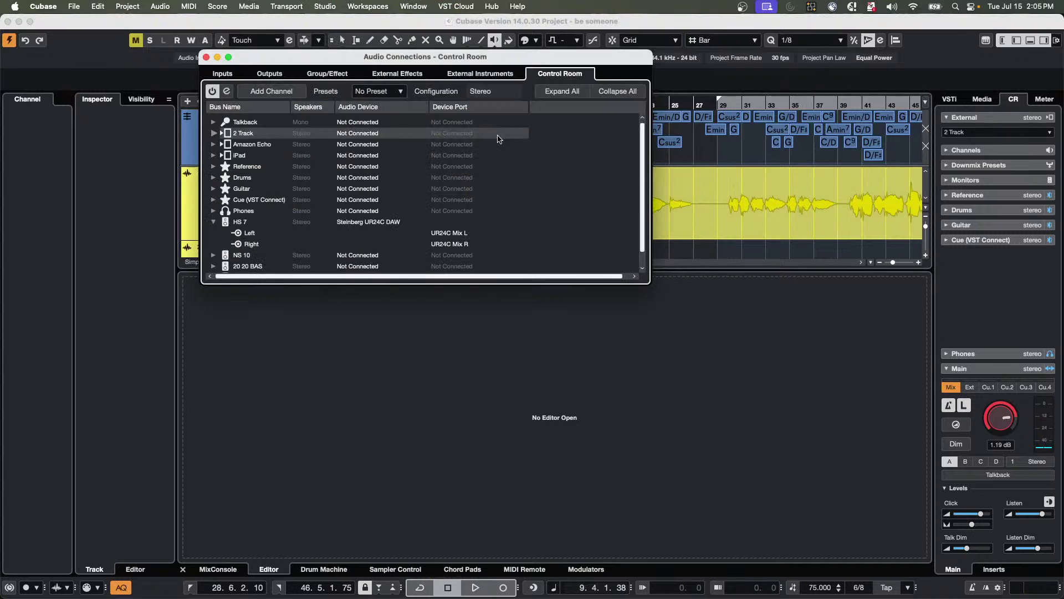
pyautogui.click(266, 76)
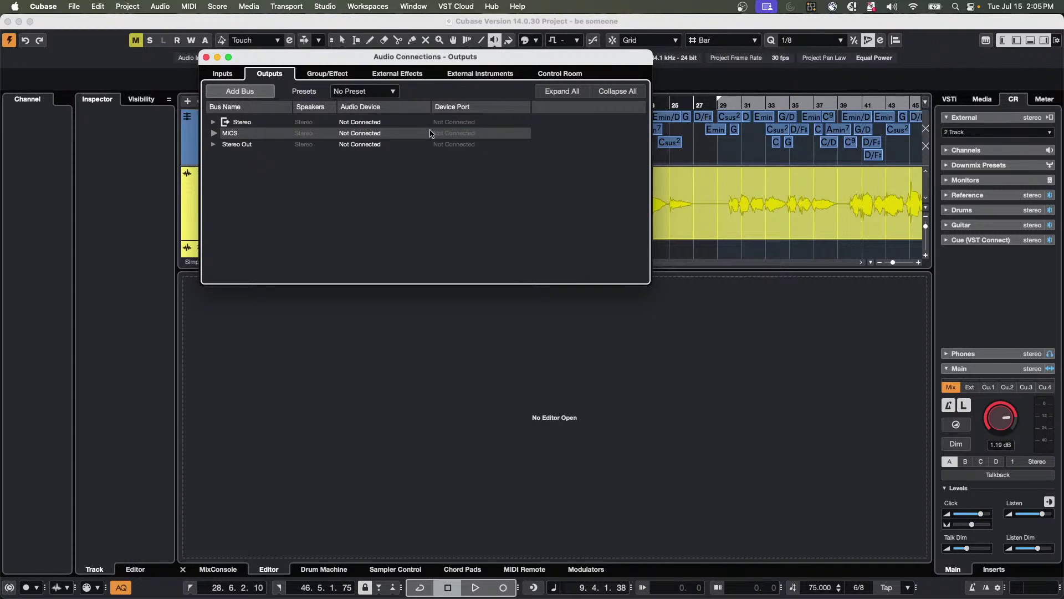
pyautogui.click(213, 122)
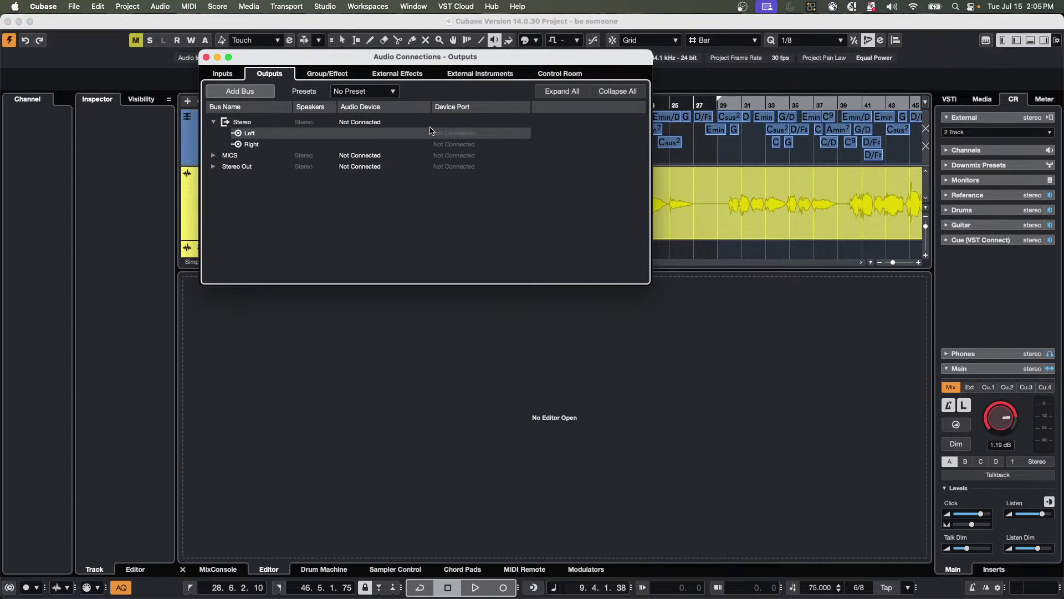
# Play from bar 9, recheck HS 7's interface ports on the Control Room tab, and show the Media browser.
pyautogui.click(206, 56)
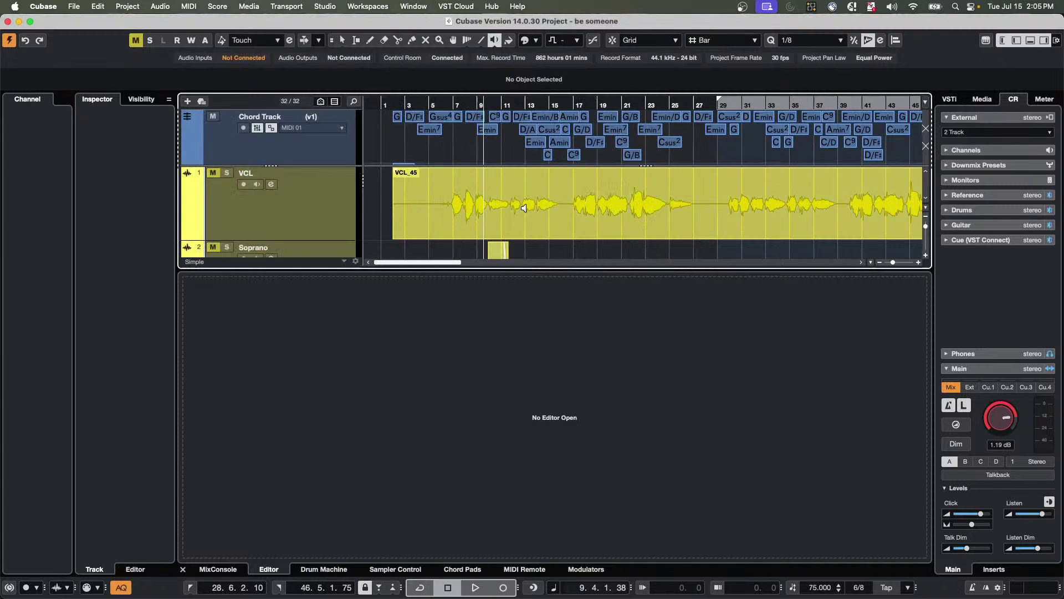
pyautogui.press('space')
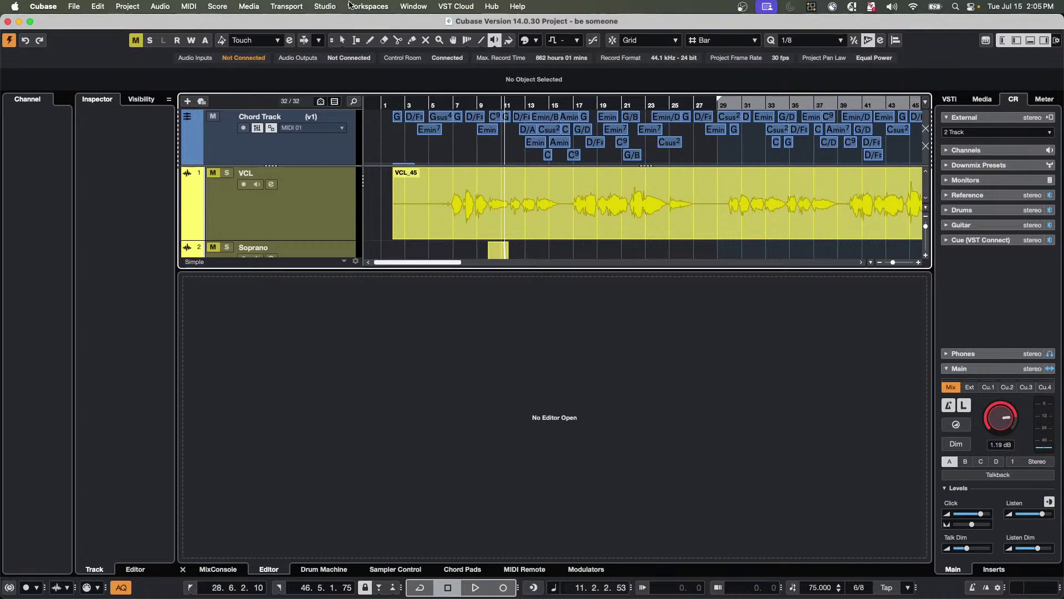
pyautogui.click(328, 6)
pyautogui.click(334, 25)
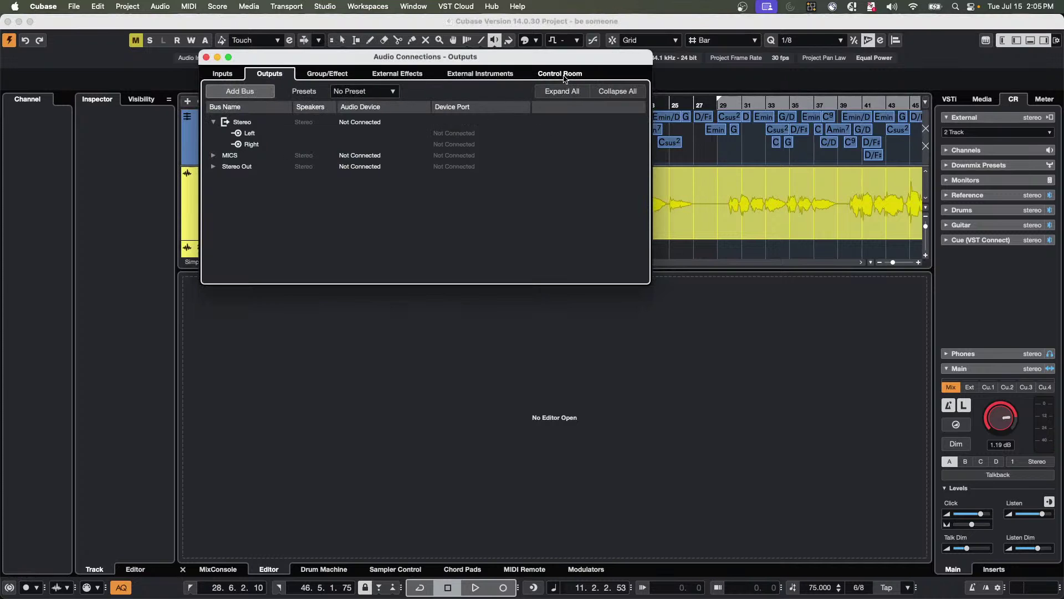
pyautogui.click(564, 74)
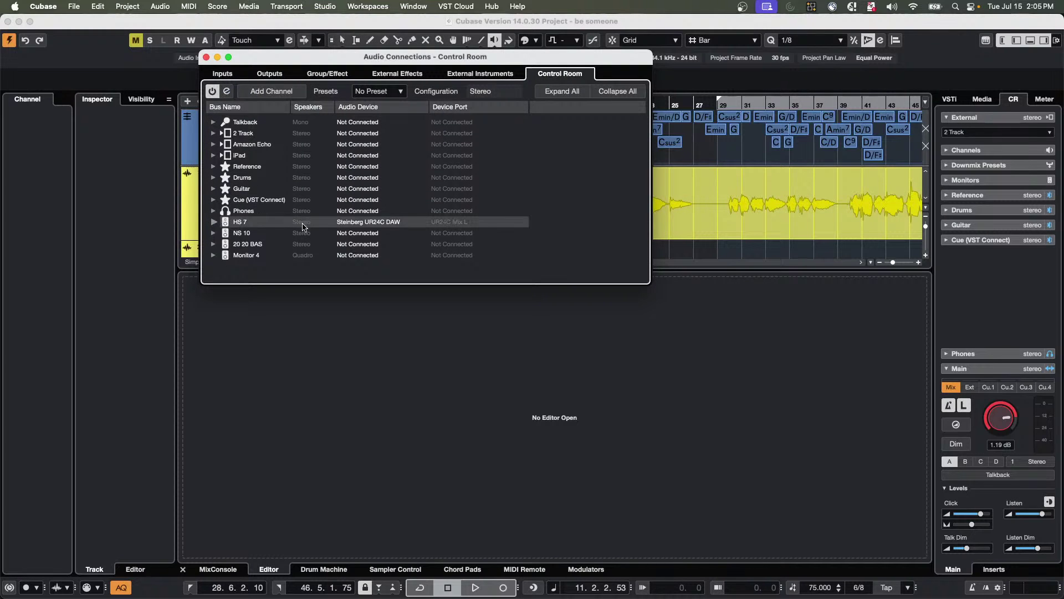
pyautogui.click(213, 222)
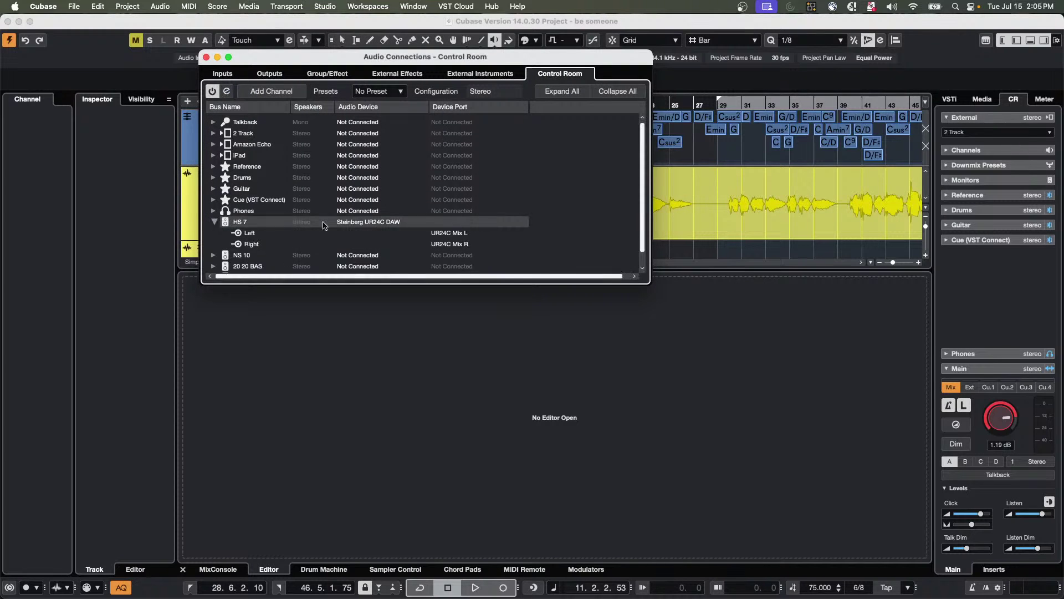
pyautogui.click(984, 100)
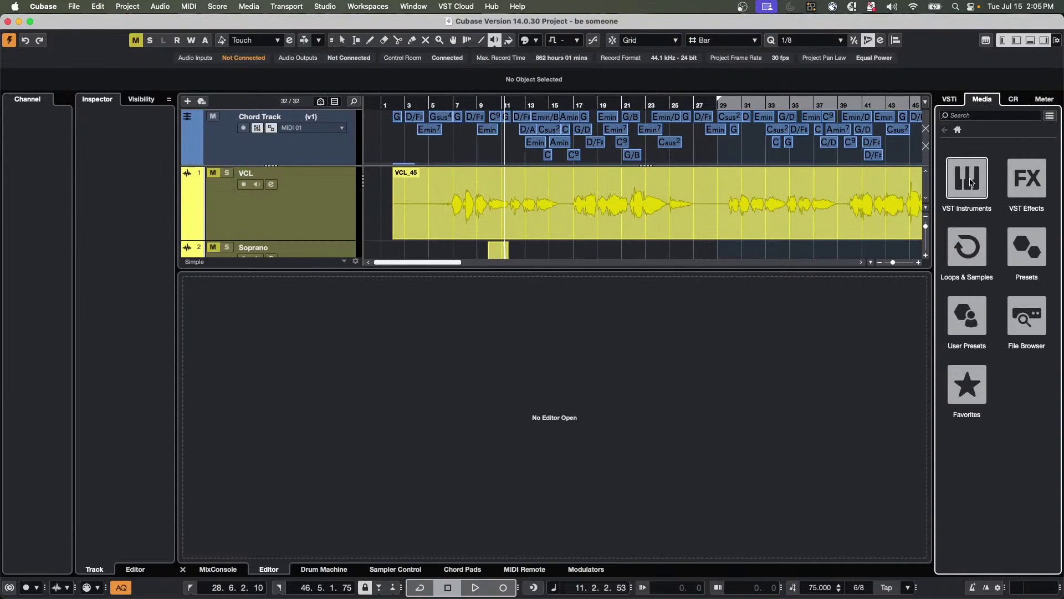
# Open Loops & Samples > Bloom and preview the Adlibs_09_AKB and Adlibs_07_AKB vocal samples.
pyautogui.click(980, 232)
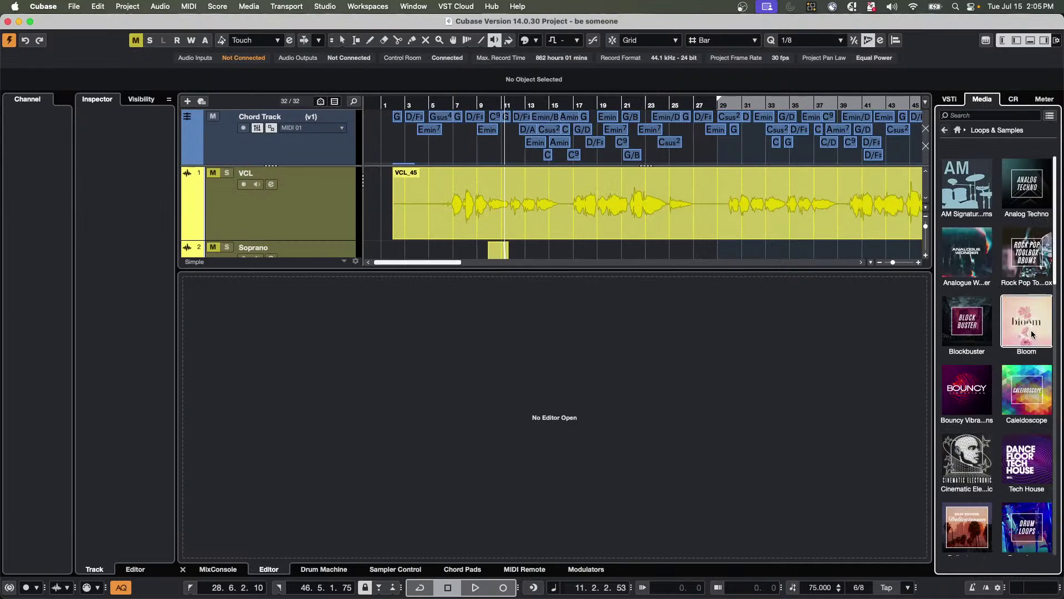
pyautogui.click(1030, 327)
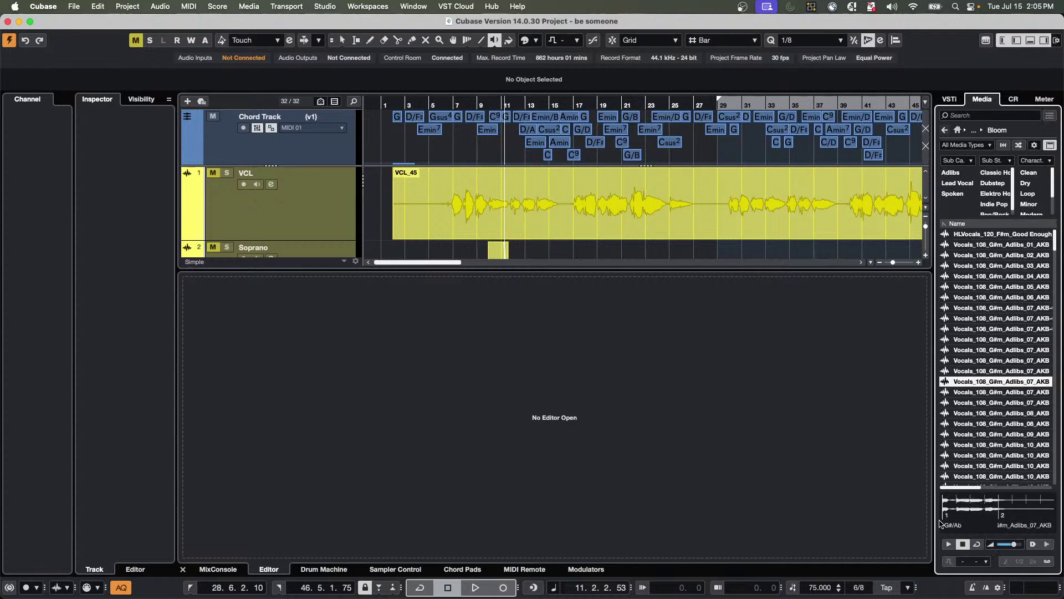
pyautogui.click(949, 544)
pyautogui.click(968, 435)
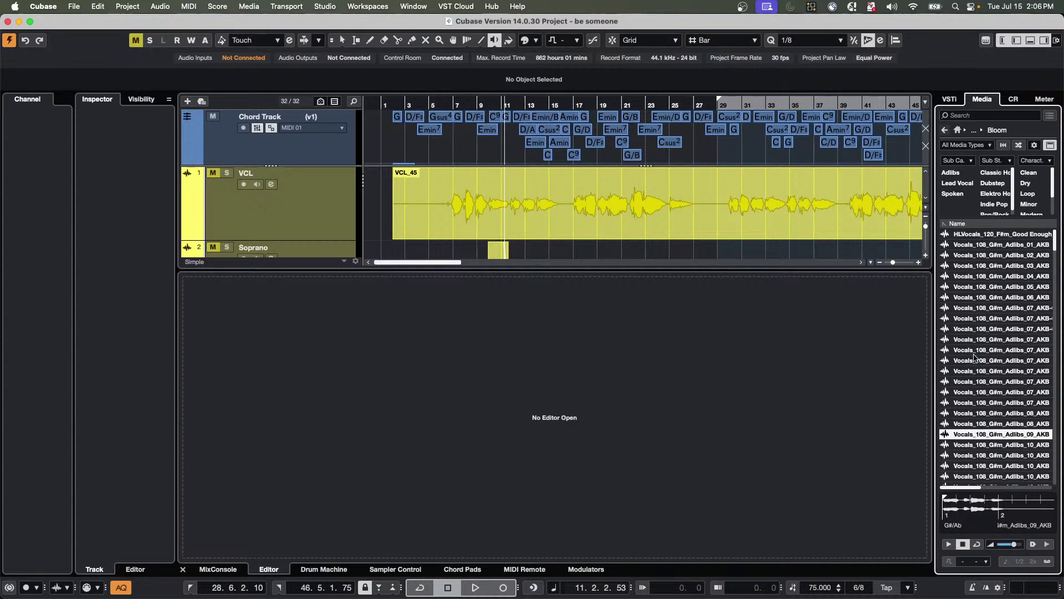
pyautogui.click(980, 320)
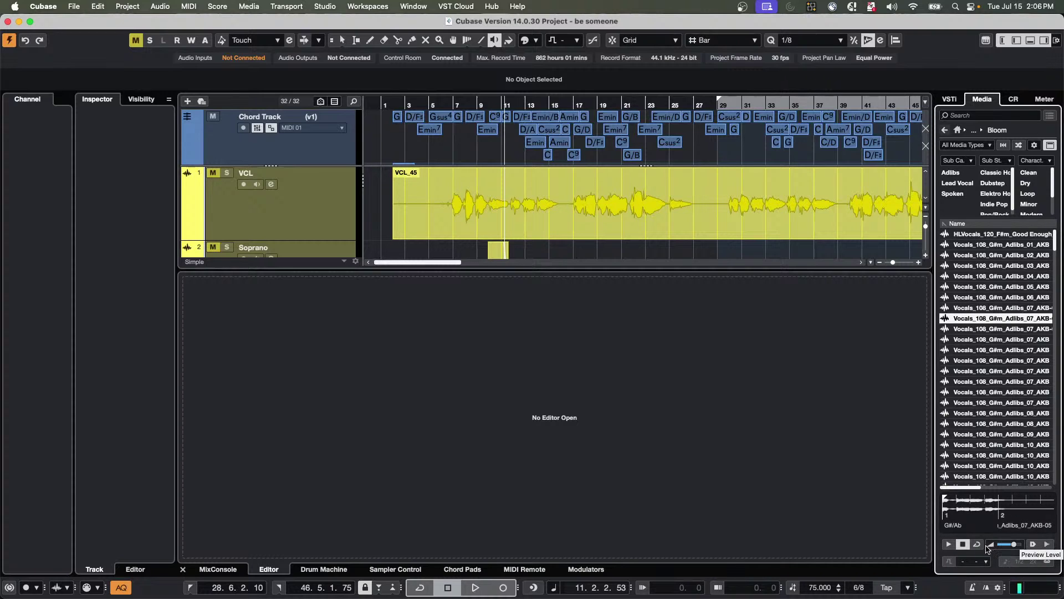
pyautogui.click(948, 545)
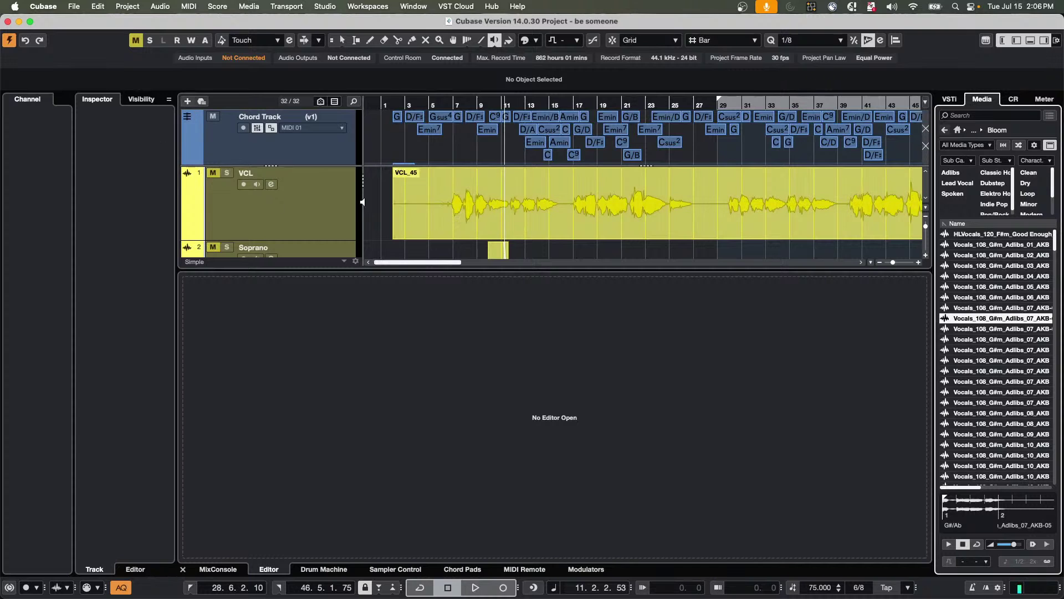
# Select the VCL track, show the MixConsole below the project, and view Audio Connections' External Effects.
pyautogui.click(334, 204)
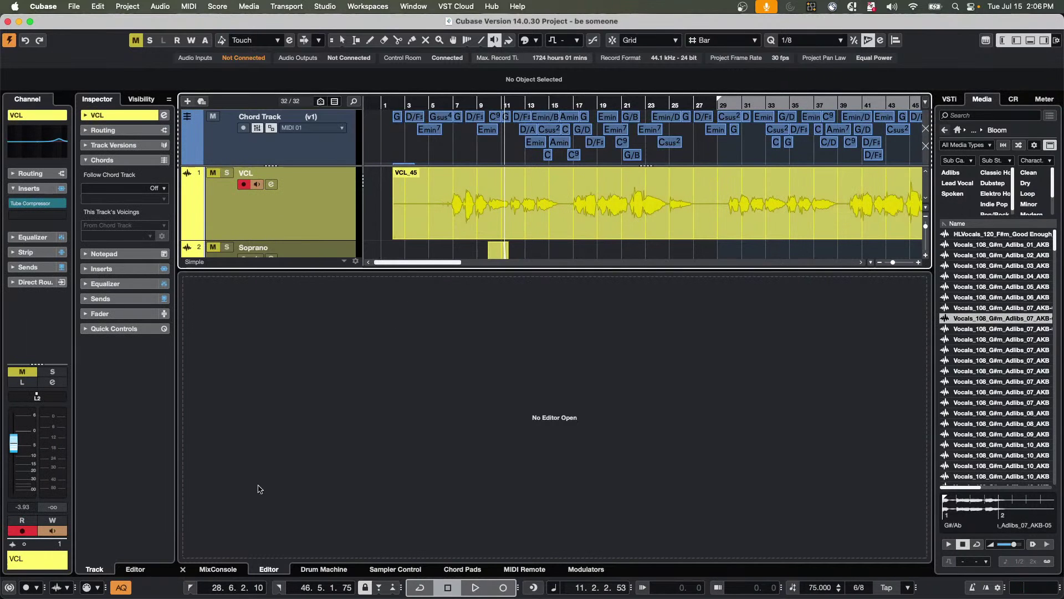
pyautogui.click(217, 569)
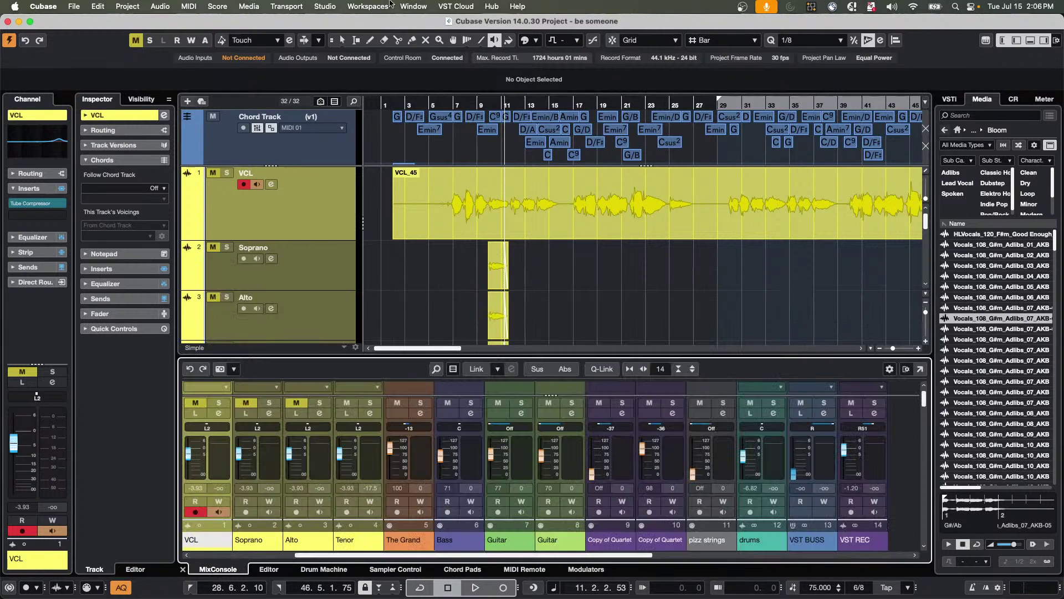
pyautogui.click(351, 4)
pyautogui.moveTo(316, 6)
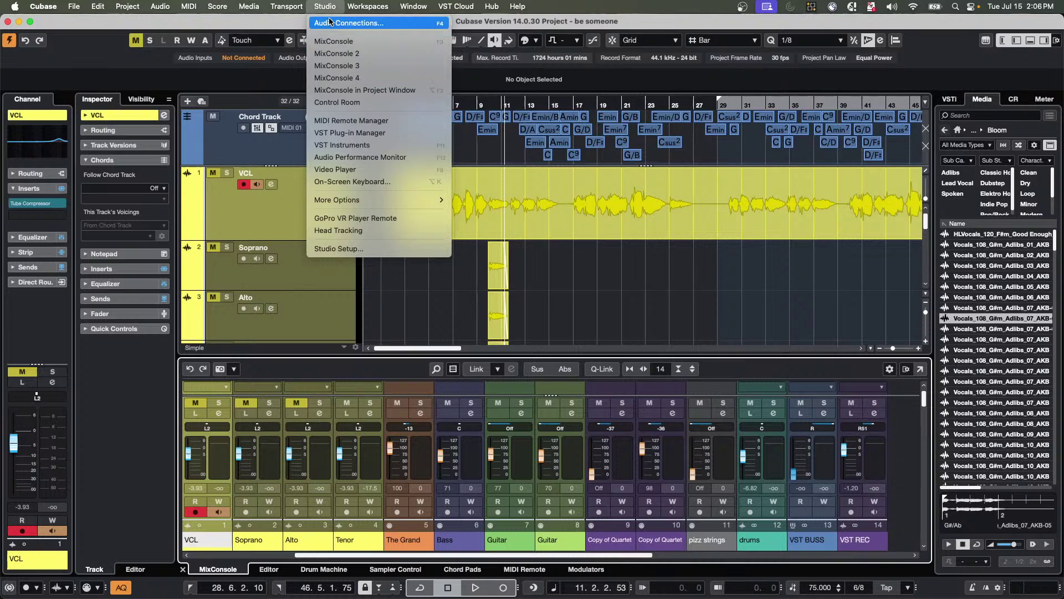
pyautogui.click(329, 22)
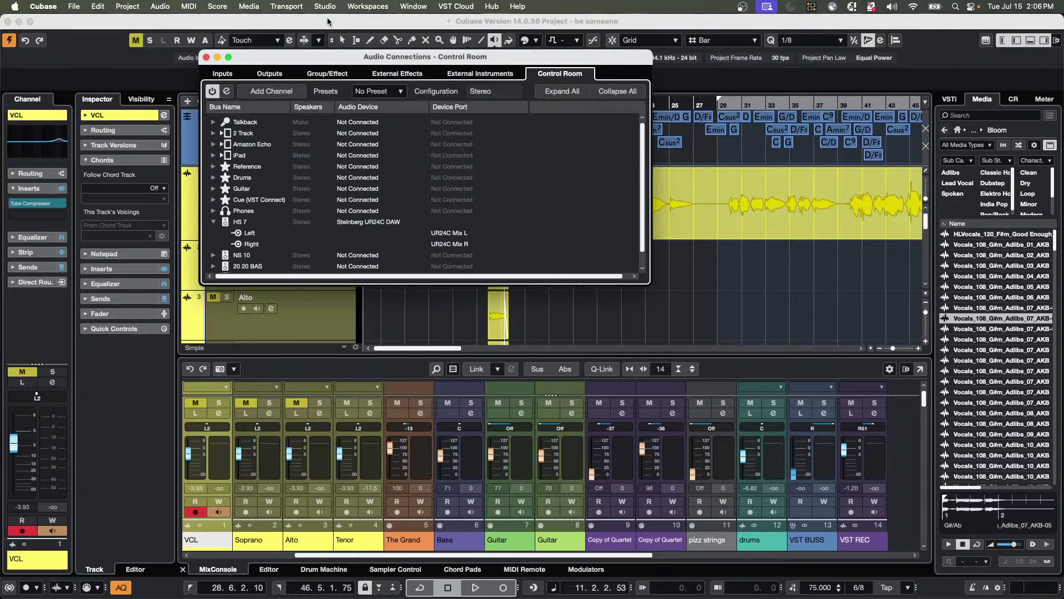
pyautogui.click(393, 74)
# Add the Lexicon external effect to favorites and inspect its send and return buses.
pyautogui.click(233, 156)
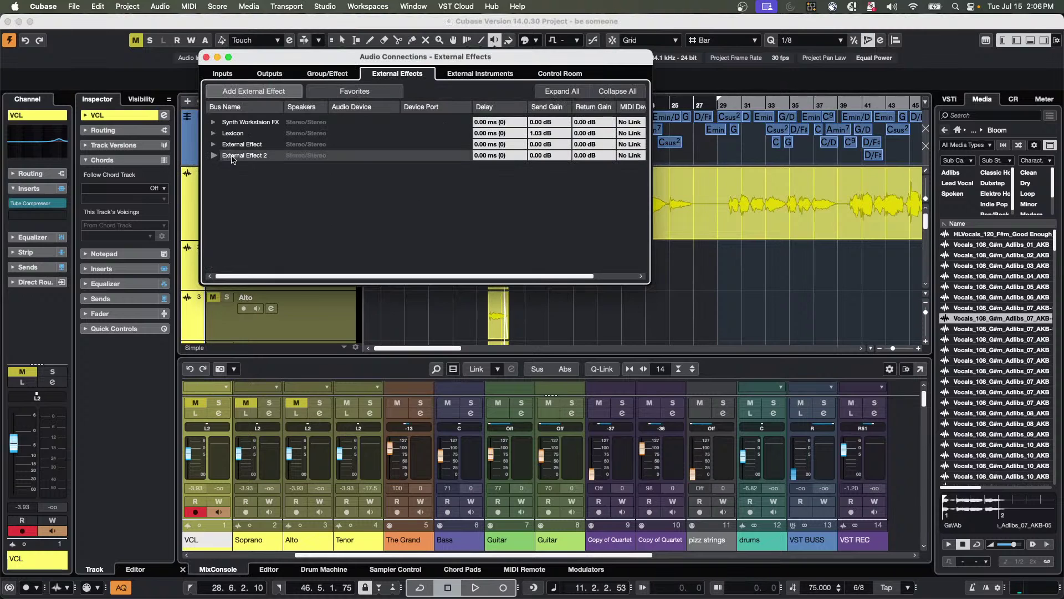
pyautogui.rightClick(232, 156)
pyautogui.click(228, 135)
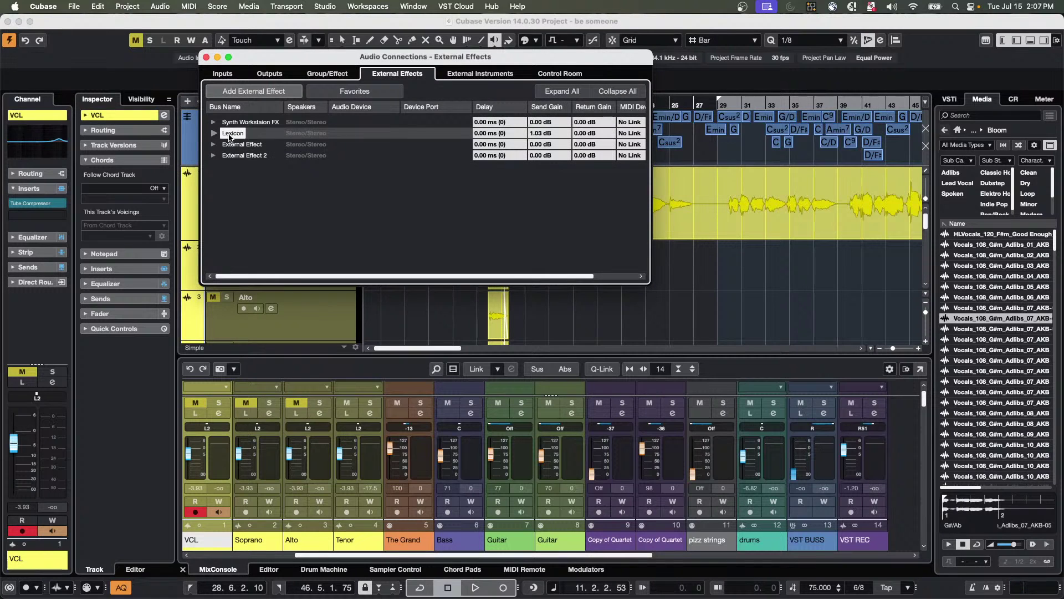
pyautogui.rightClick(230, 136)
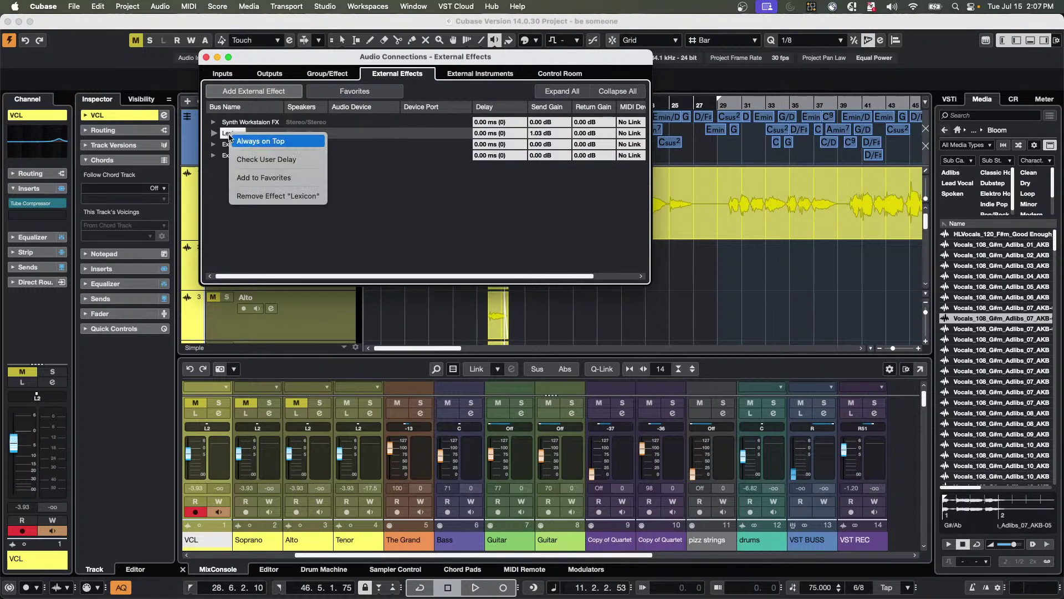
pyautogui.click(288, 183)
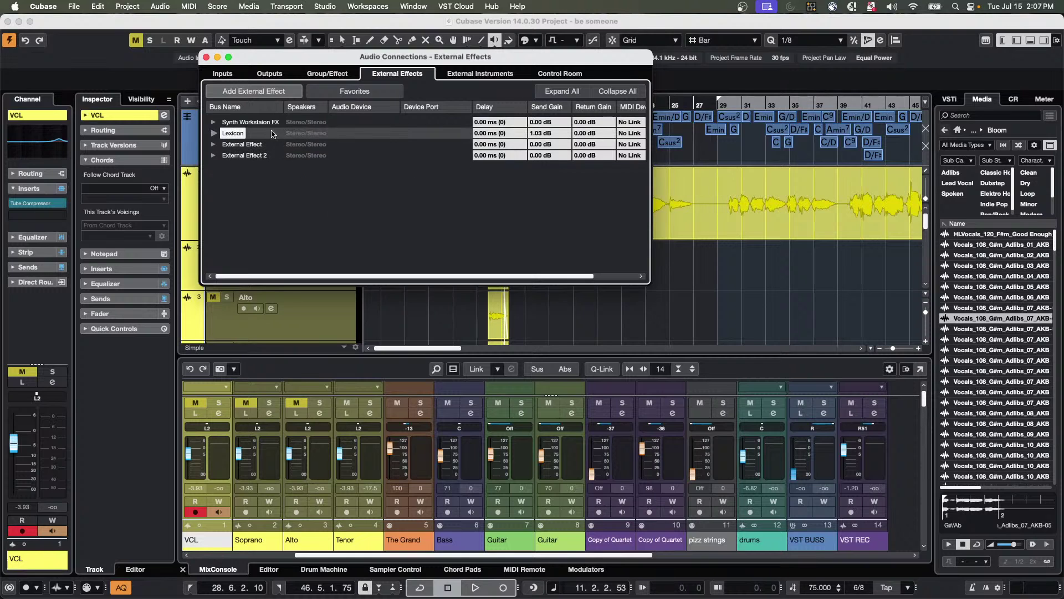
pyautogui.click(214, 133)
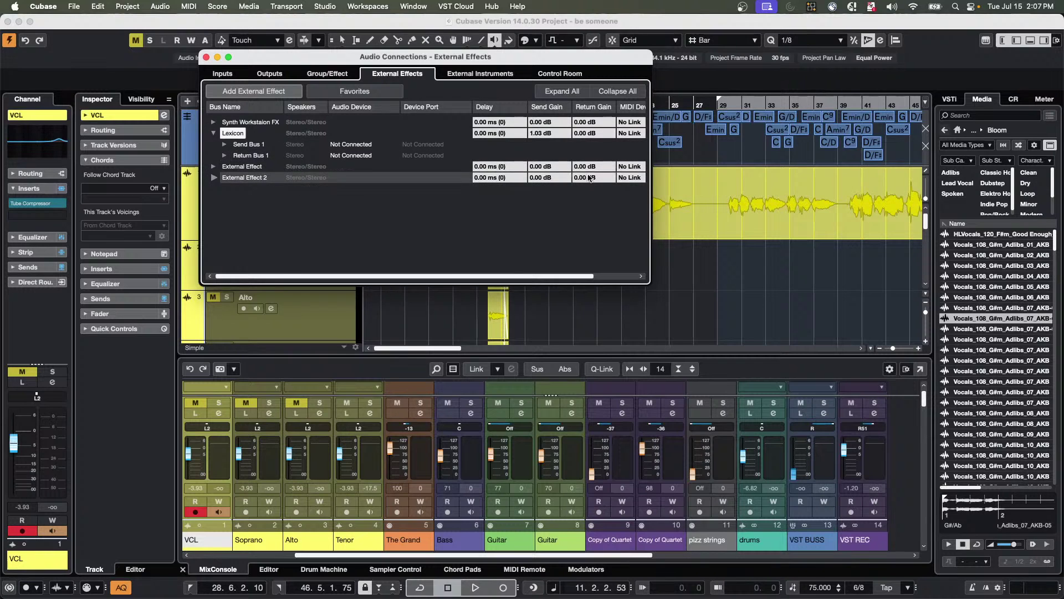
pyautogui.click(215, 134)
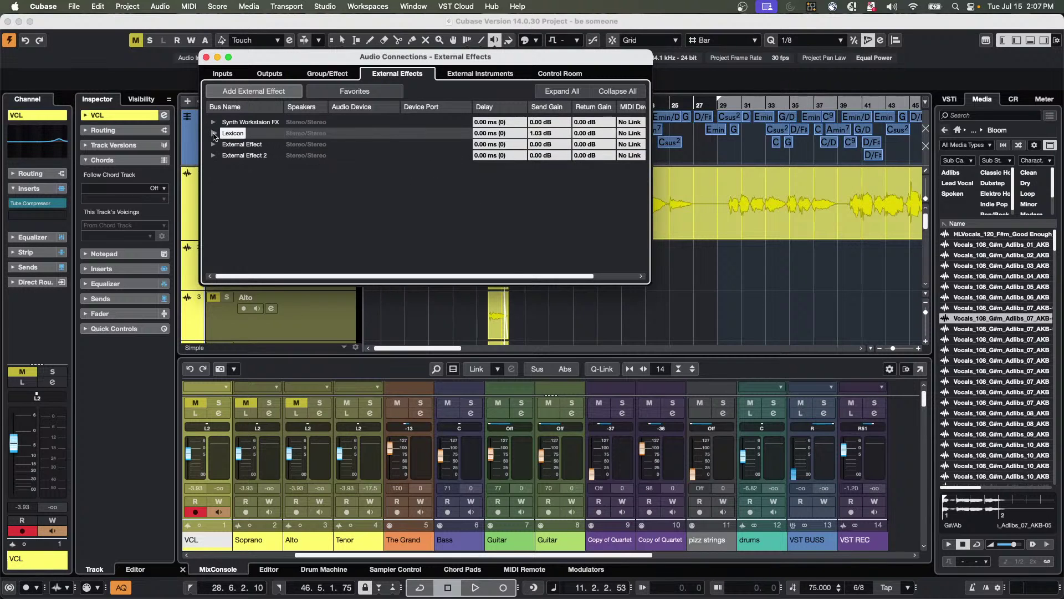
# Verify Lexicon in the external effect favorites, re-add it to favorites, and close Audio Connections.
pyautogui.click(355, 92)
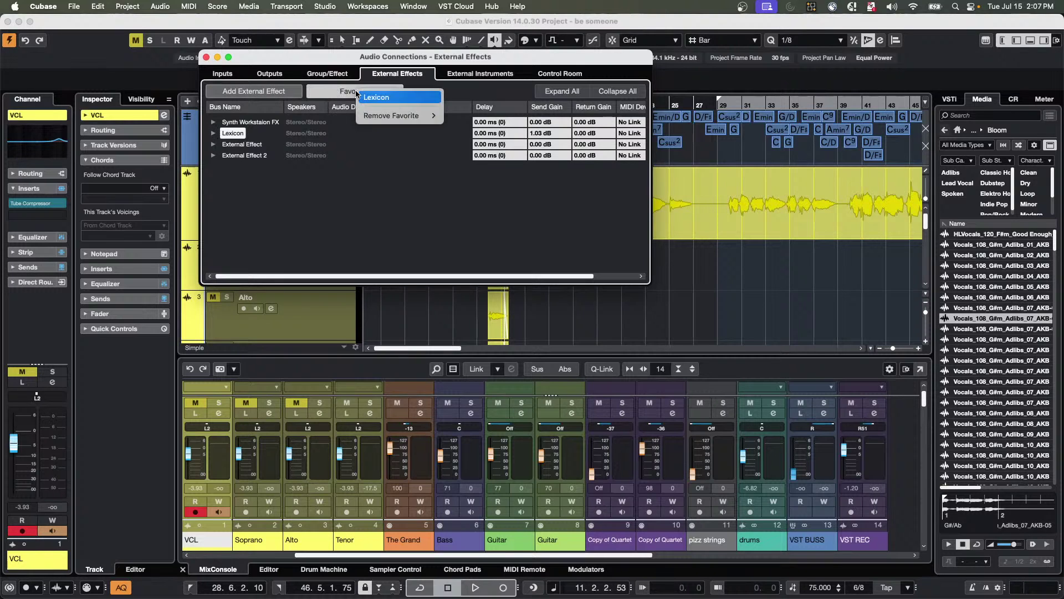
pyautogui.click(386, 98)
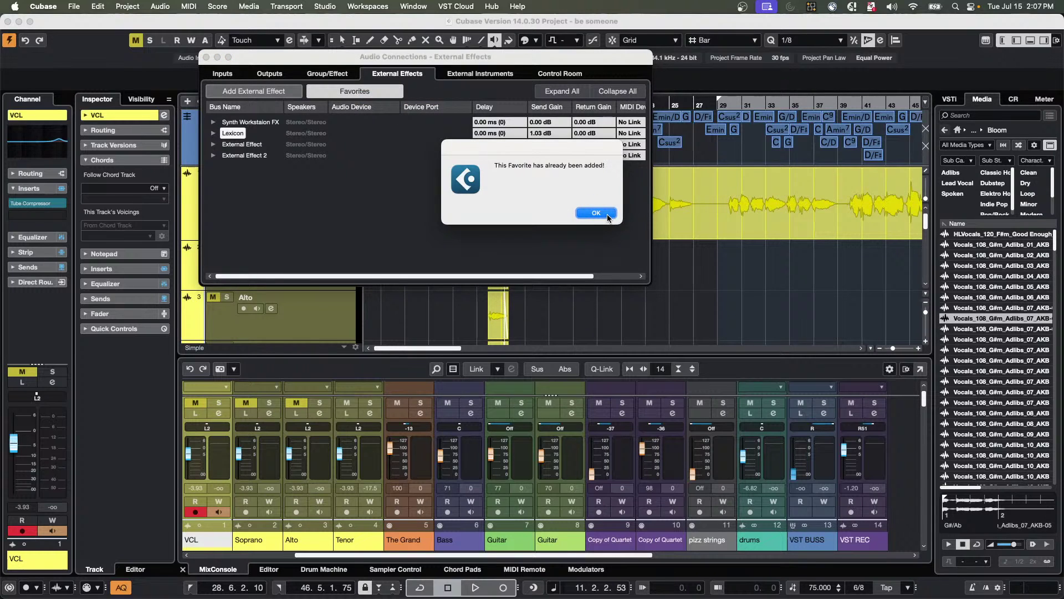
pyautogui.click(607, 216)
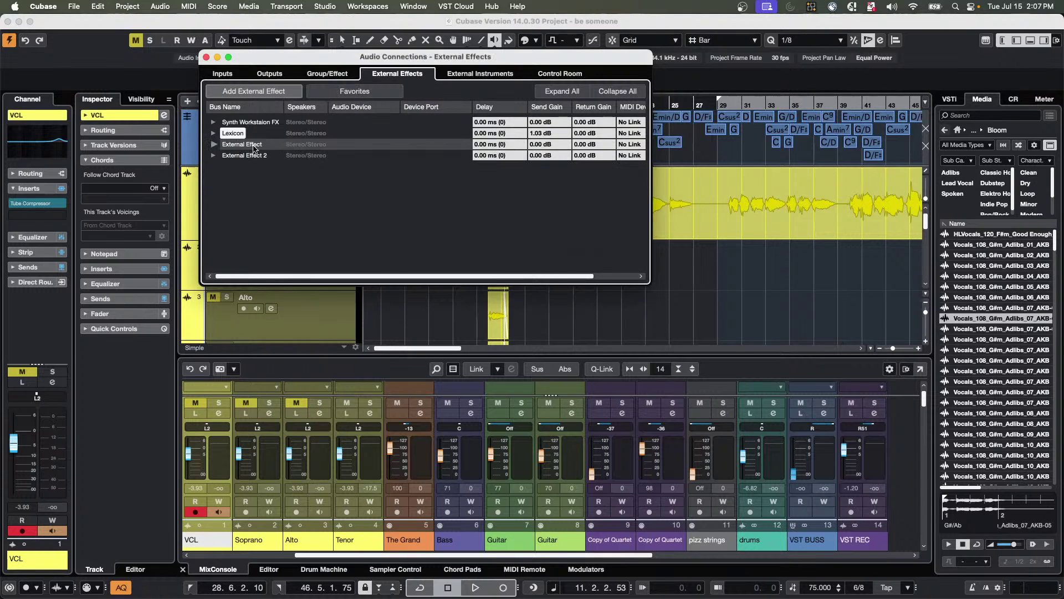
pyautogui.click(214, 134)
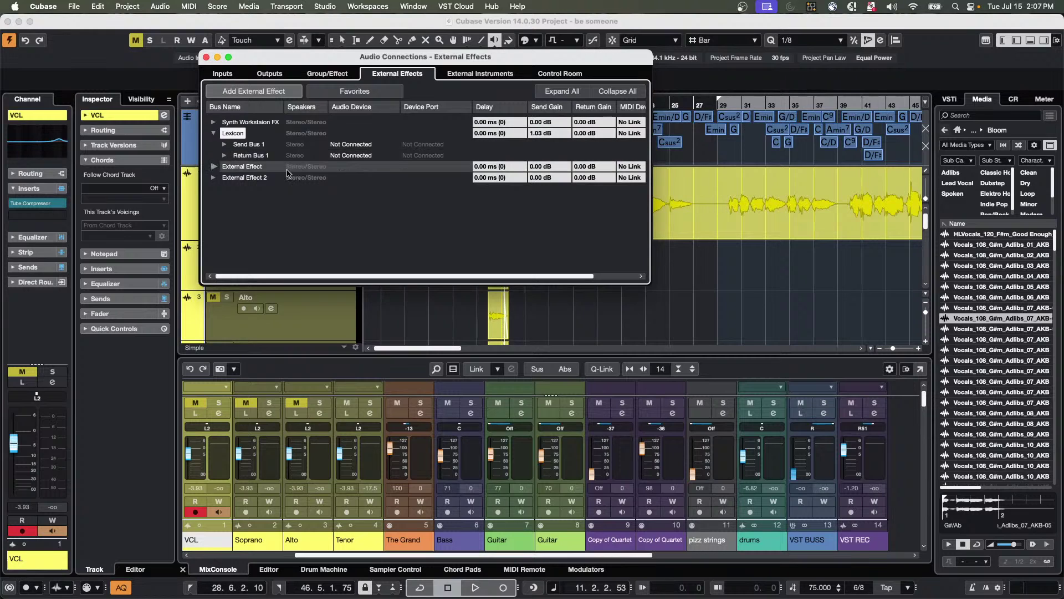
pyautogui.rightClick(233, 134)
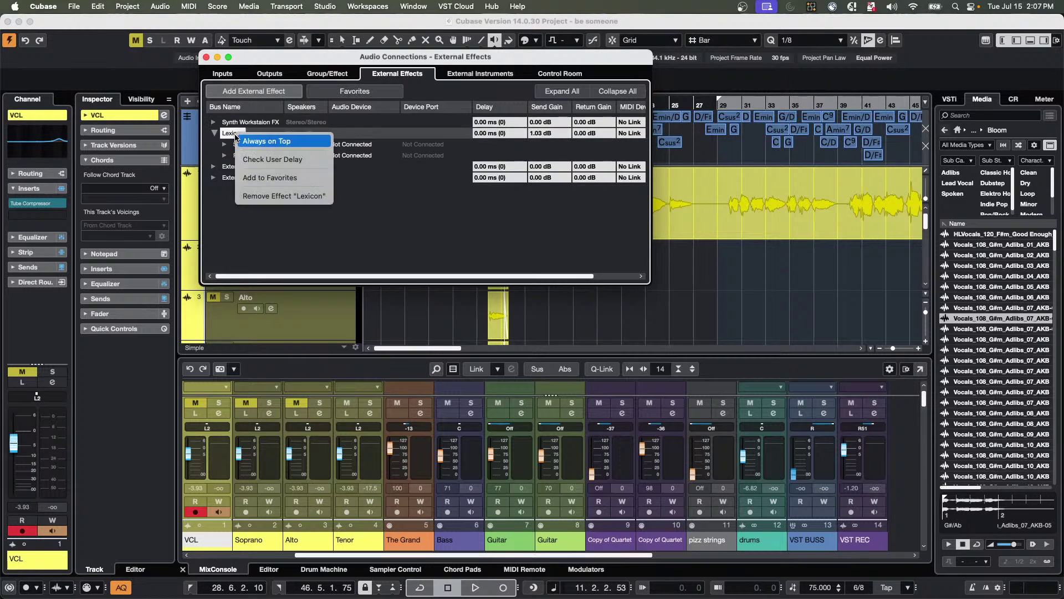
pyautogui.click(263, 178)
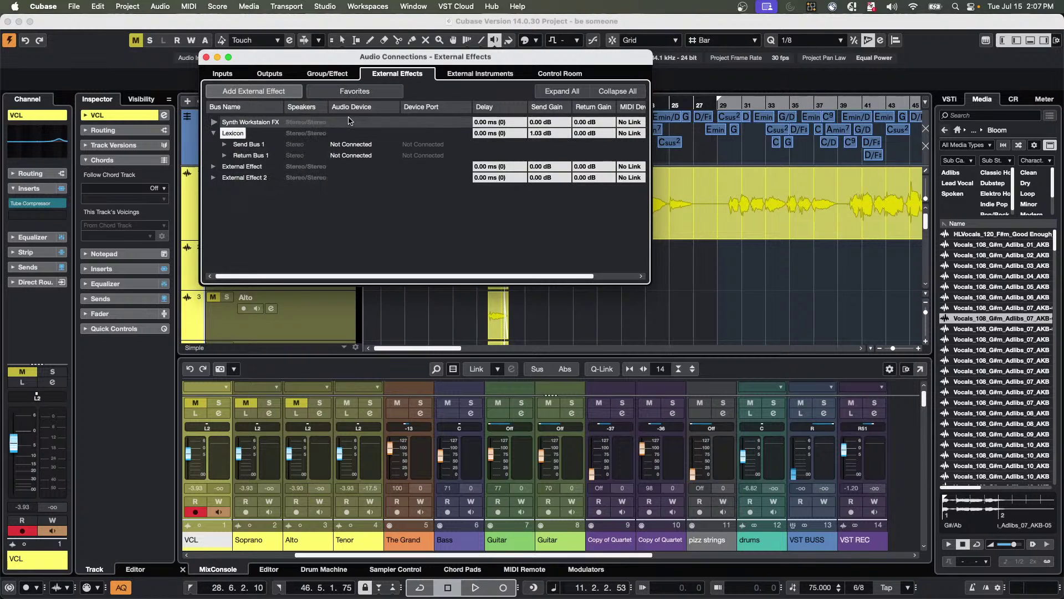
pyautogui.click(206, 58)
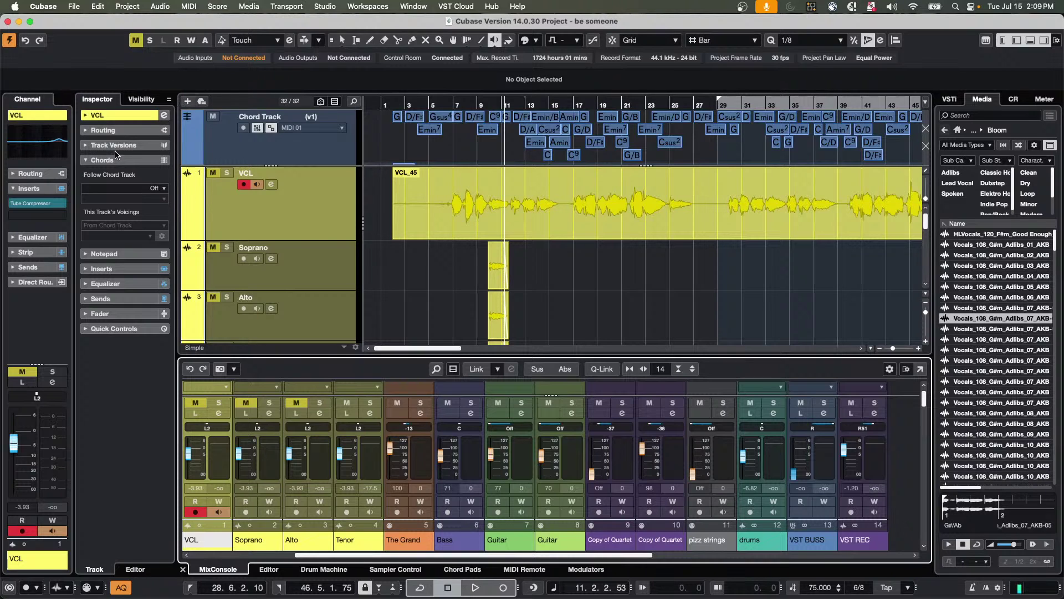
# Zoom in at bar 18, switch to Range Selection, mark the VCL vocal from 18.6 to 21.5, and undo a trial move.
pyautogui.click(593, 104)
pyautogui.moveTo(593, 105); pyautogui.dragTo(601, 194)
pyautogui.rightClick(602, 202)
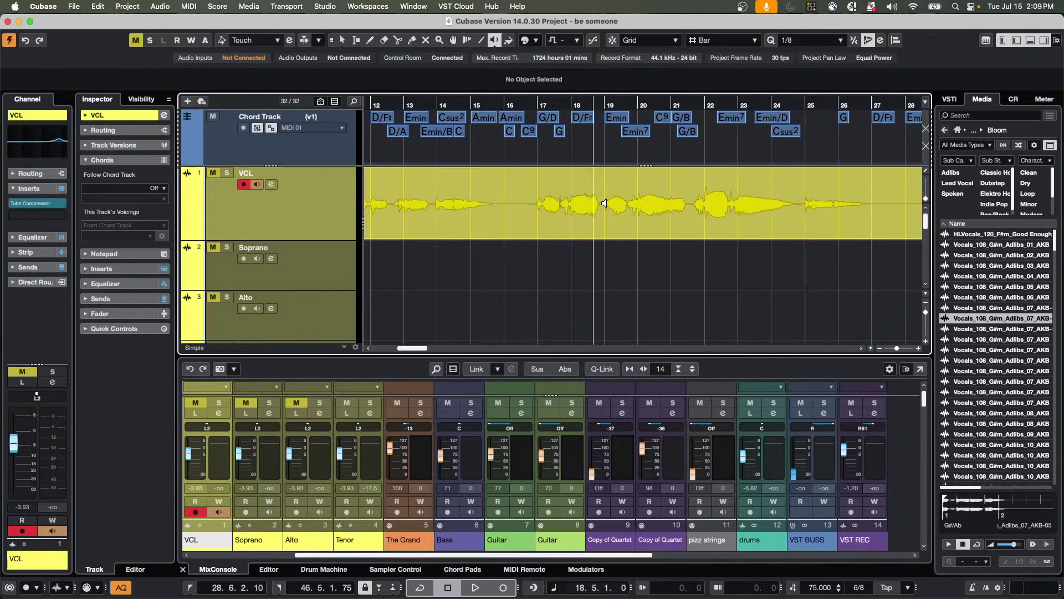
pyautogui.rightClick(601, 191)
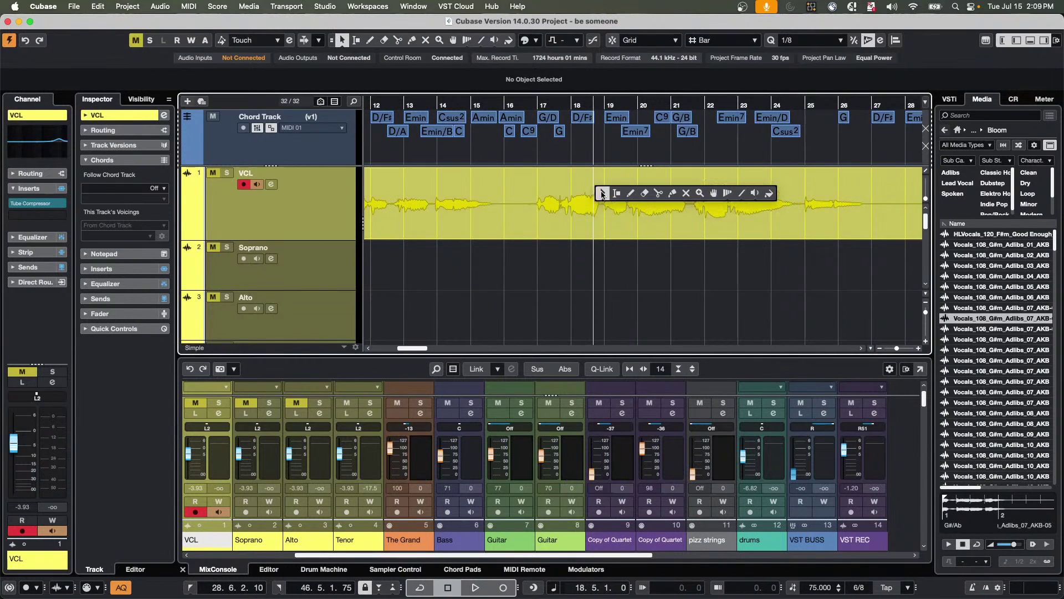
pyautogui.click(615, 194)
pyautogui.moveTo(603, 200); pyautogui.dragTo(696, 201)
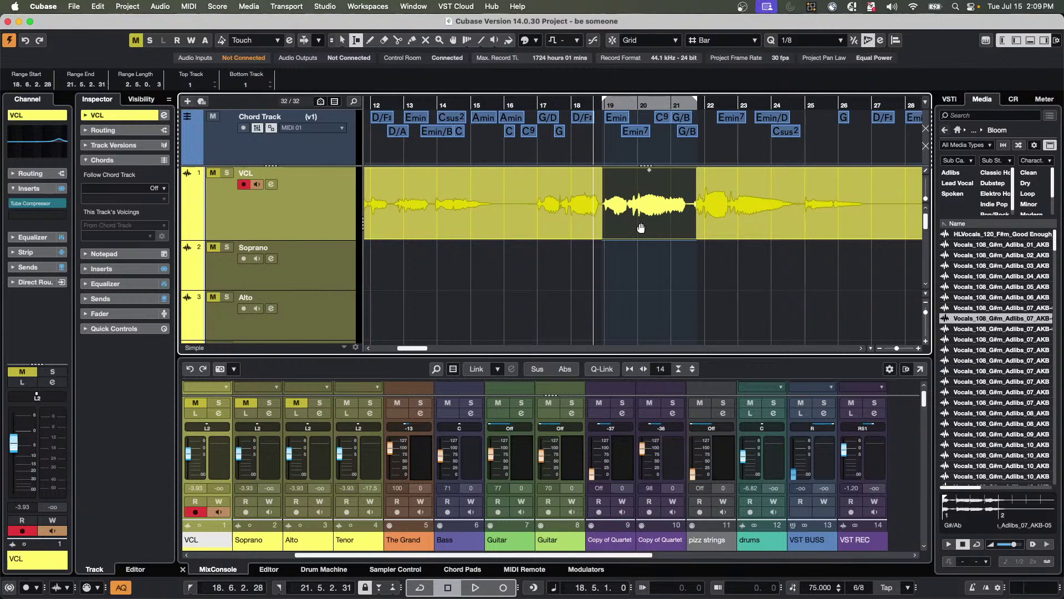
pyautogui.moveTo(642, 228); pyautogui.dragTo(658, 258)
pyautogui.press('super+z')
# After two undone copy attempts, drag the bars 18.6–21.5 vocal range onto Soprano at bar 19.
pyautogui.moveTo(639, 236); pyautogui.dragTo(708, 271)
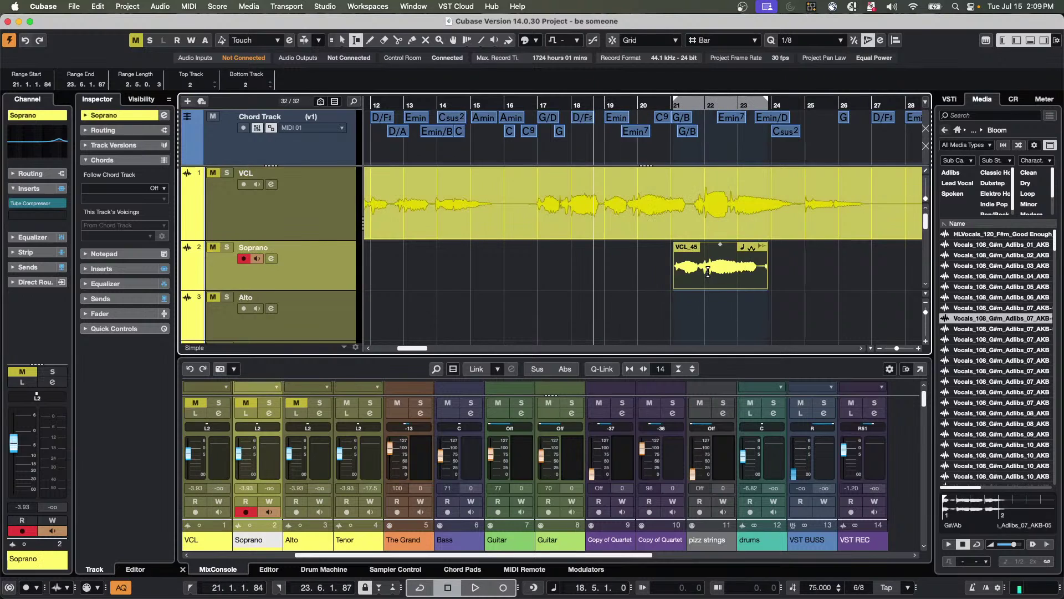
pyautogui.press('super+z')
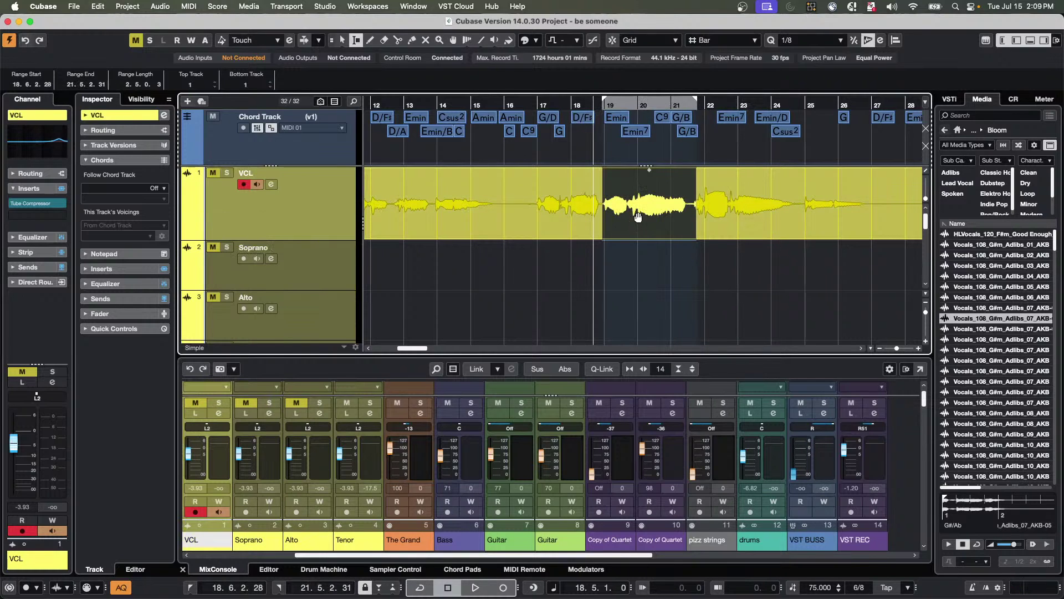
pyautogui.moveTo(638, 217); pyautogui.dragTo(618, 285)
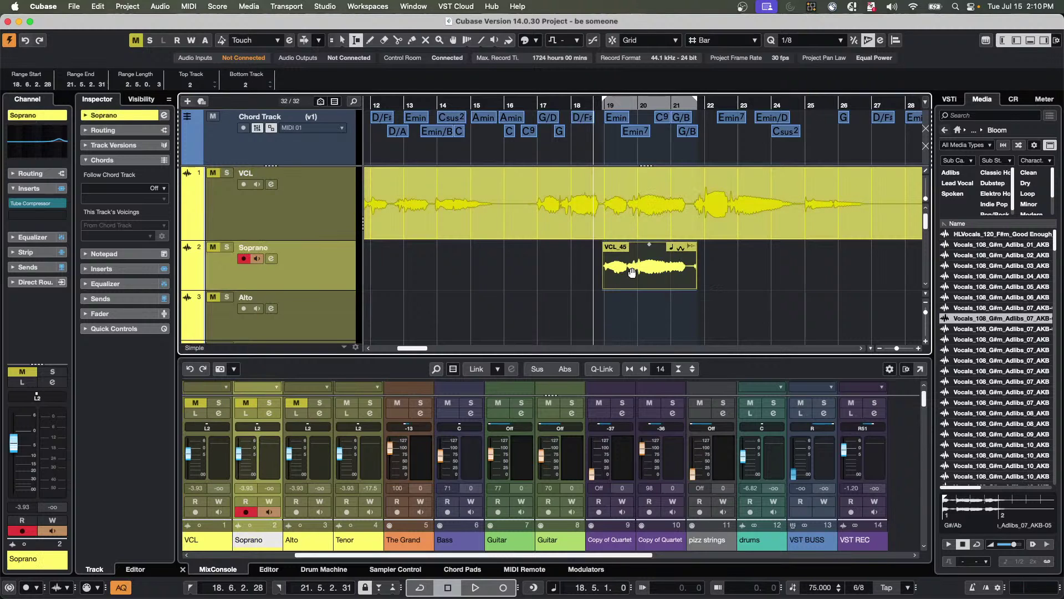
pyautogui.press('super+z')
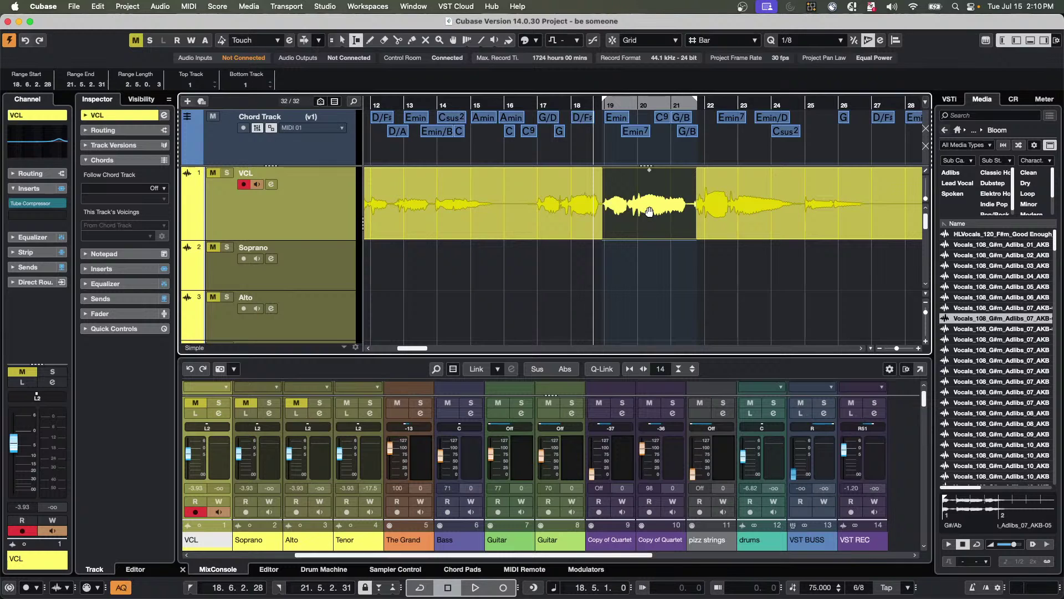
pyautogui.moveTo(649, 212); pyautogui.dragTo(659, 268)
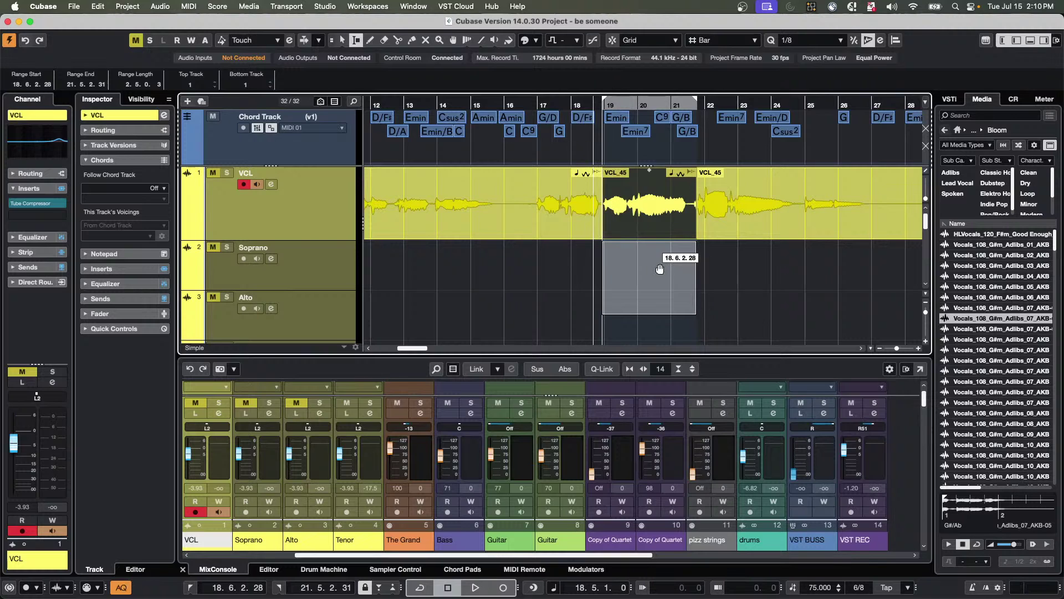
pyautogui.moveTo(660, 269); pyautogui.dragTo(826, 280)
# Undo twice with Cmd+Z so the vocal phrase leaves Soprano and returns to VCL.
pyautogui.press('super+z')
pyautogui.press('super+z')
pyautogui.press('super+z')
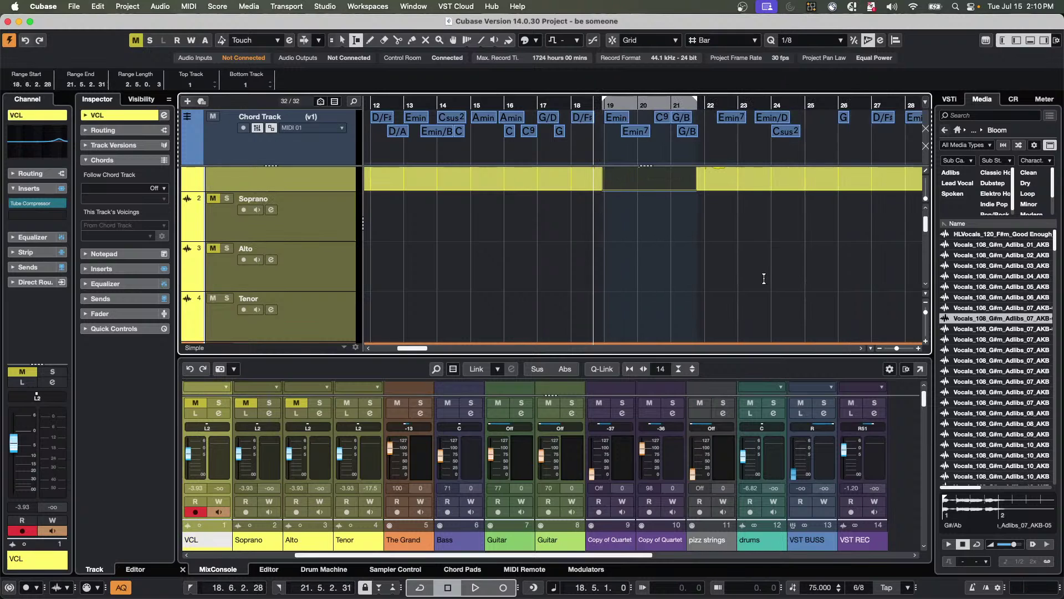
pyautogui.press('super+z')
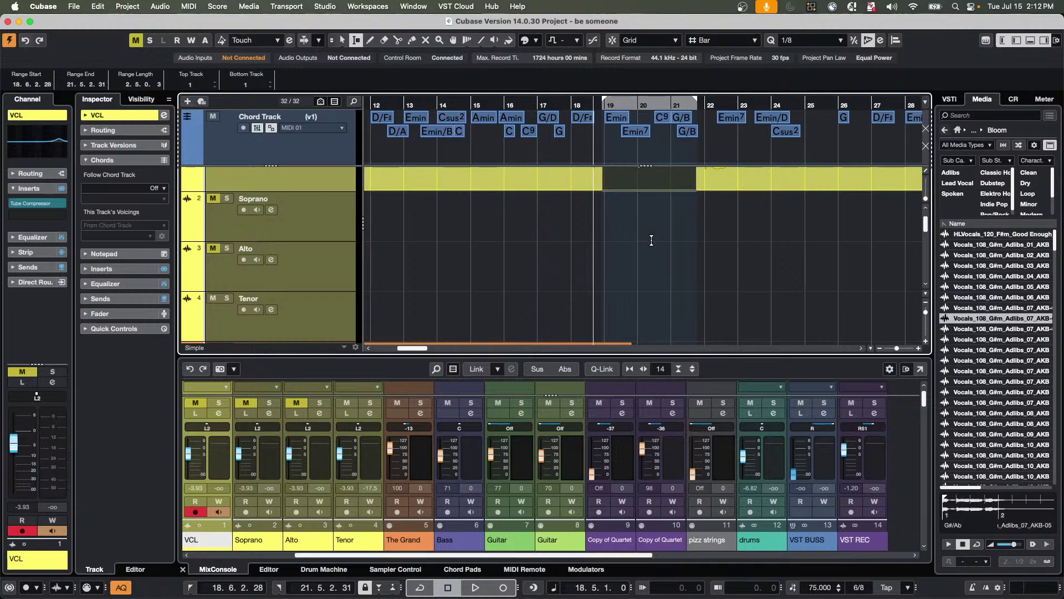
# Zoom out to the whole arrangement and switch to the 'file size test post SL permanent' project from the Window menu.
pyautogui.click(468, 104)
pyautogui.moveTo(468, 104); pyautogui.dragTo(310, 11)
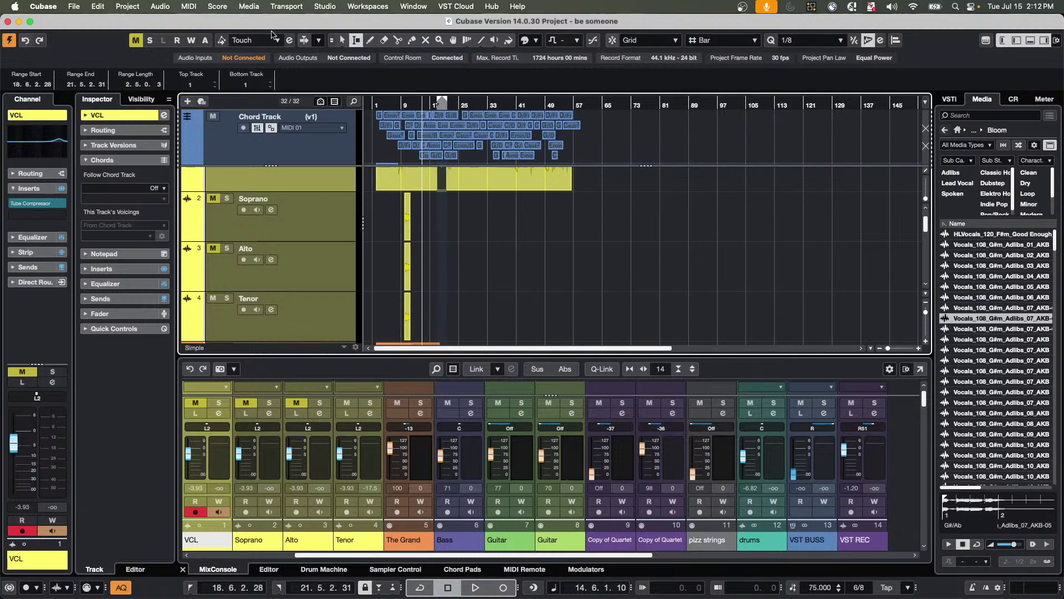
pyautogui.click(421, 6)
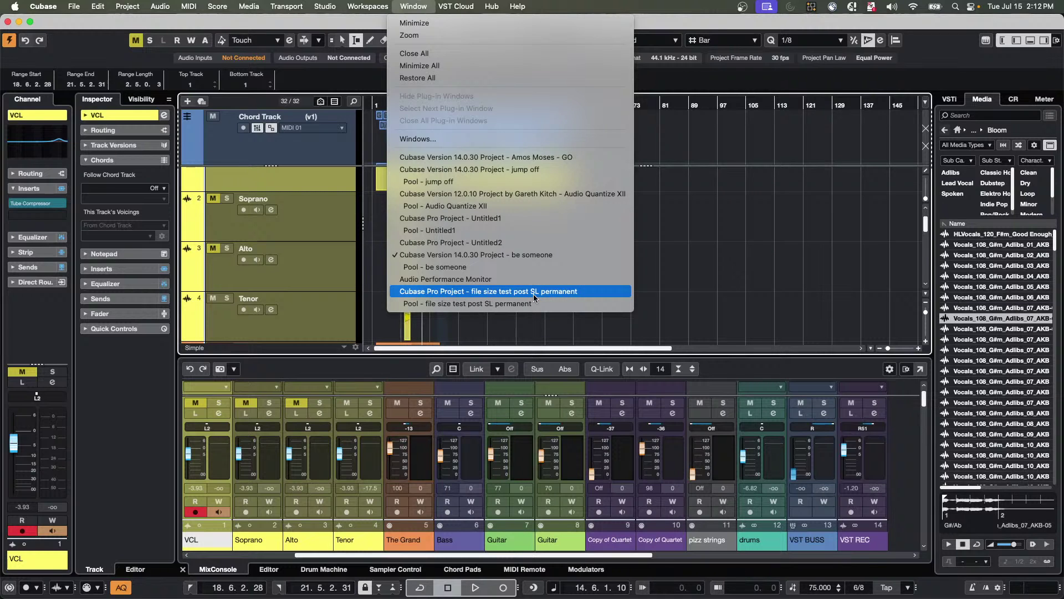
pyautogui.click(533, 294)
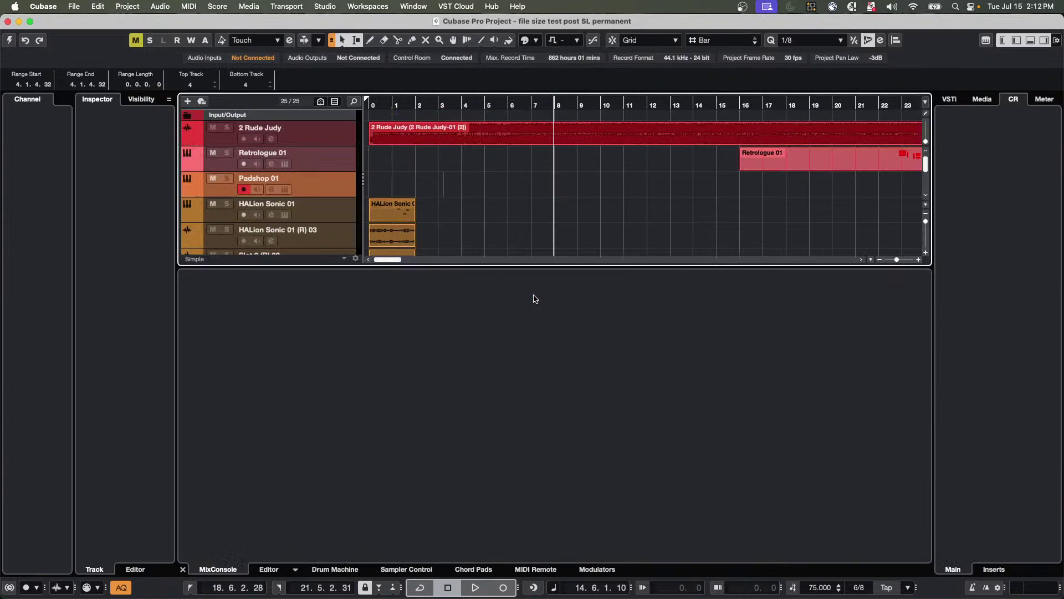
# Open the 2 Rude Judy audio event in the editor, then leave pitch editing for the plain waveform.
pyautogui.click(468, 144)
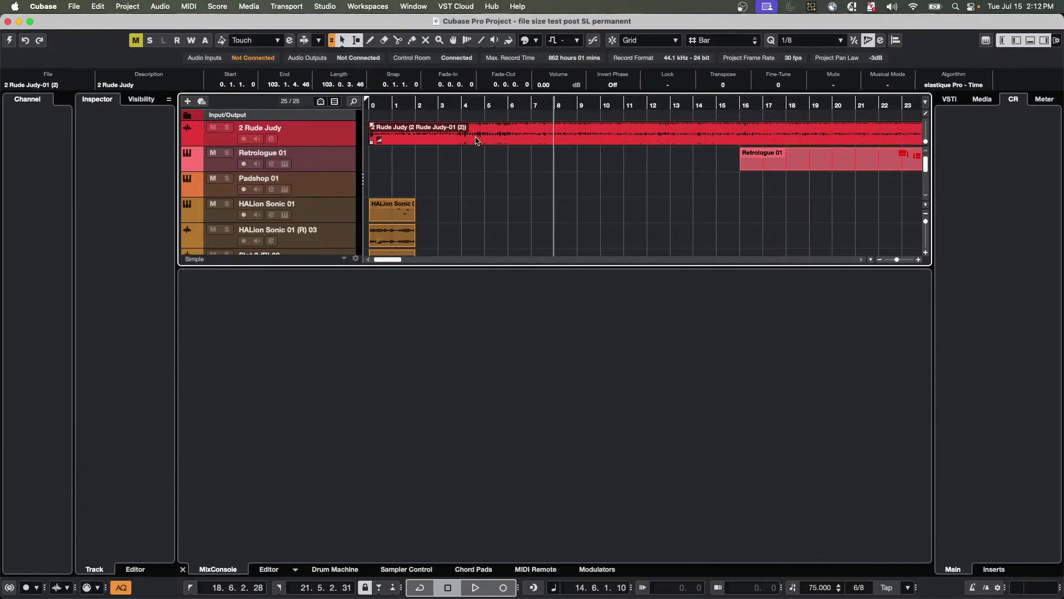
pyautogui.doubleClick(476, 141)
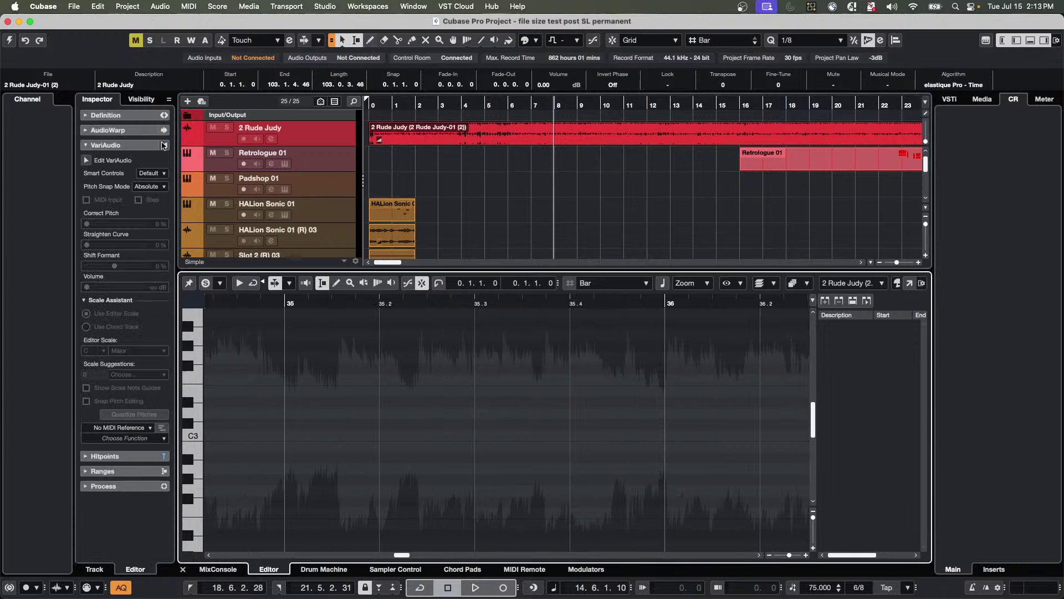
pyautogui.click(131, 117)
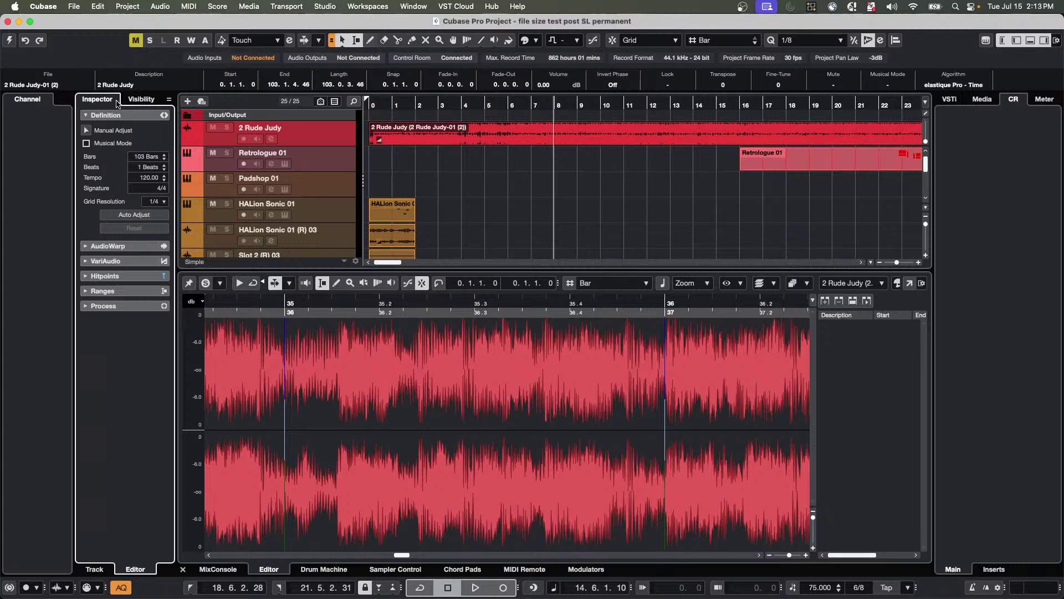
# Deselect the Rude Judy event and bring the full project view back with the mixer.
pyautogui.click(315, 133)
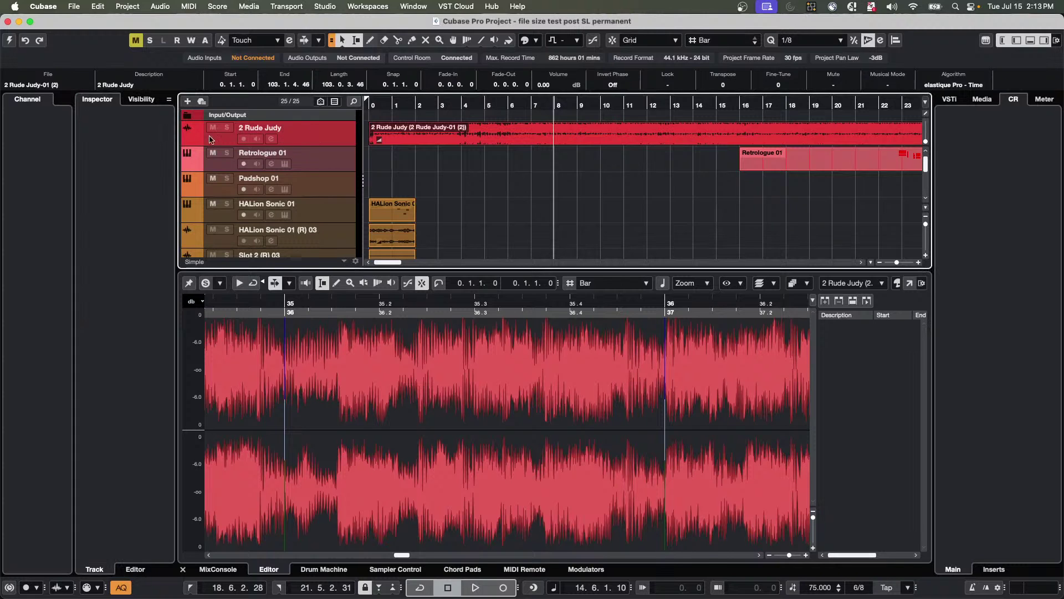
pyautogui.click(399, 144)
pyautogui.click(355, 143)
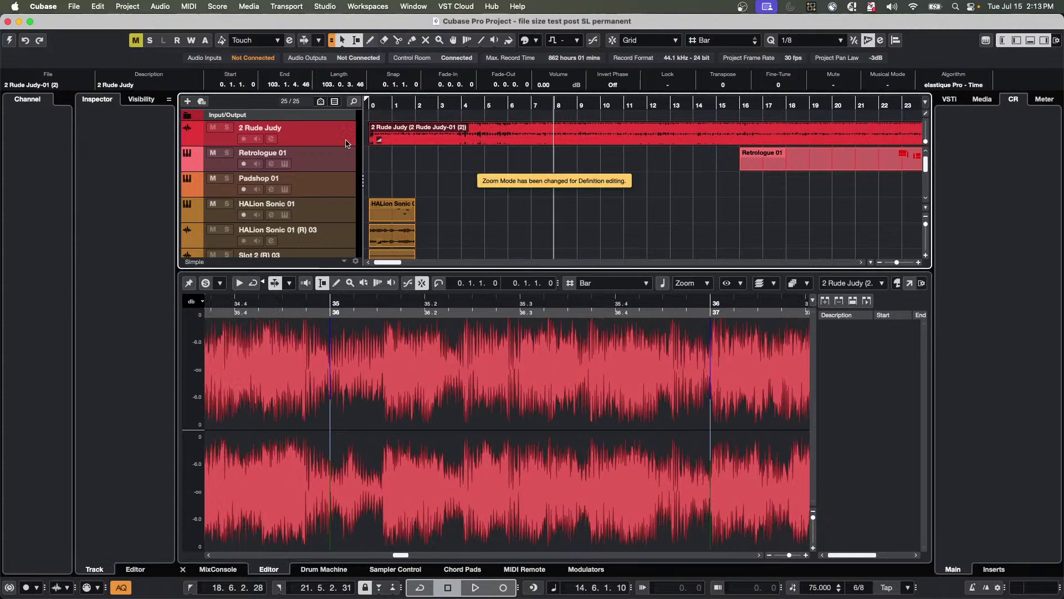
pyautogui.click(447, 219)
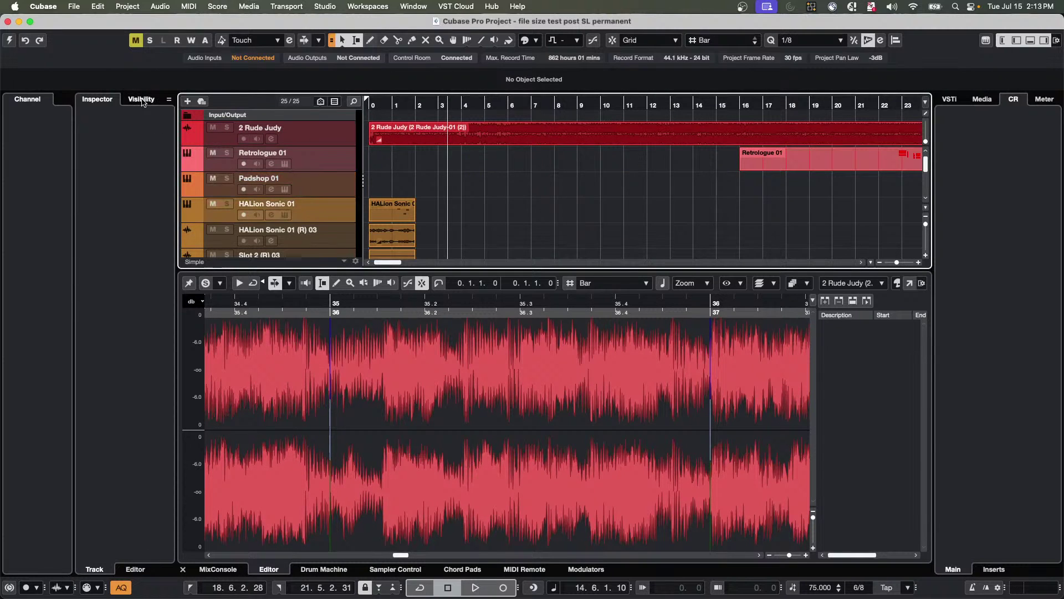
pyautogui.click(9, 41)
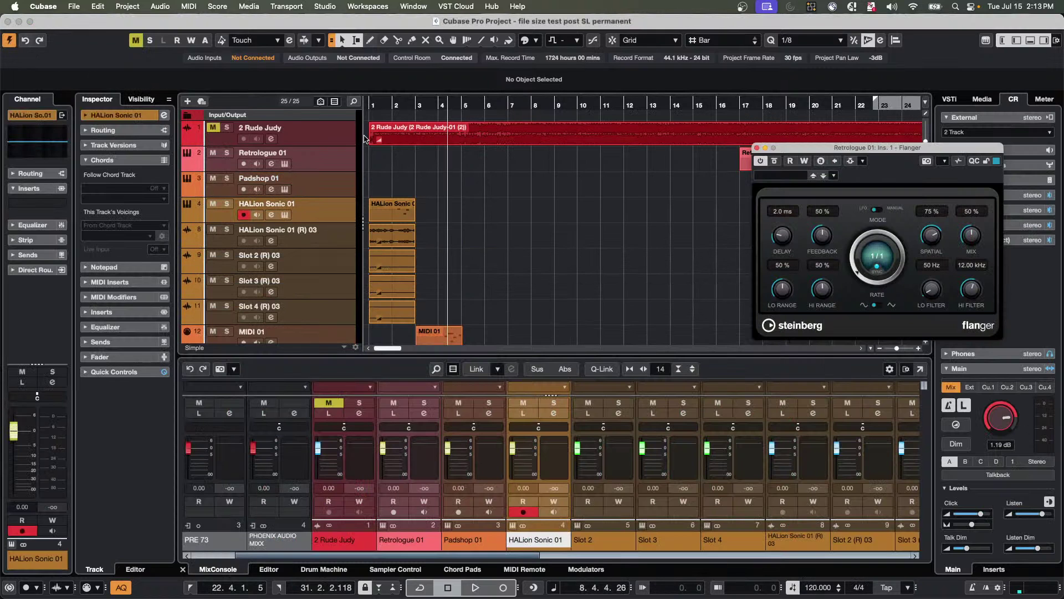
# Set the 2 Rude Judy track's Inspector extension to SpectraLayers and open its audio event there.
pyautogui.click(347, 141)
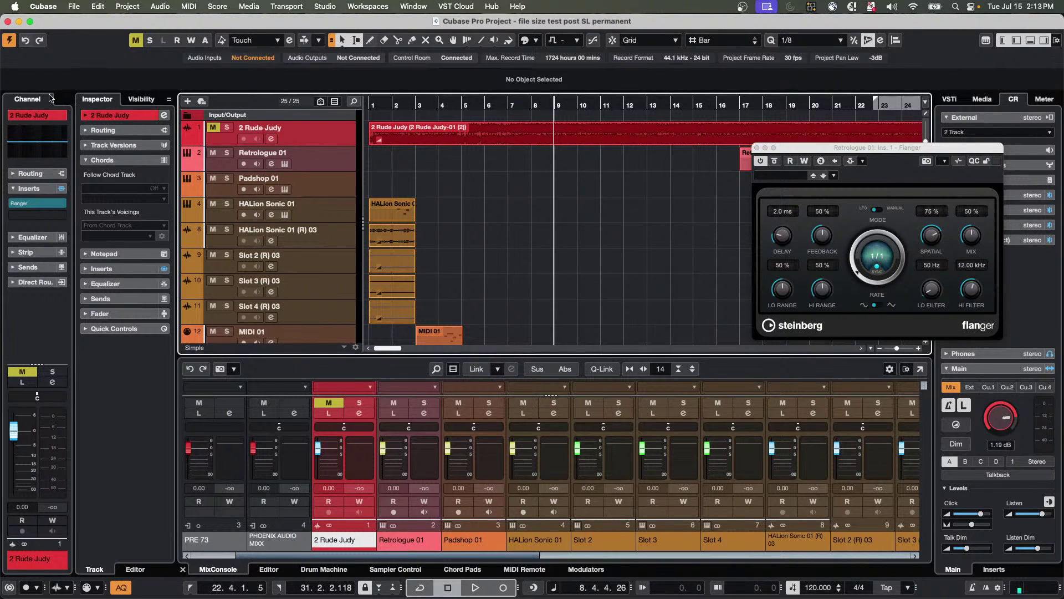
pyautogui.click(137, 117)
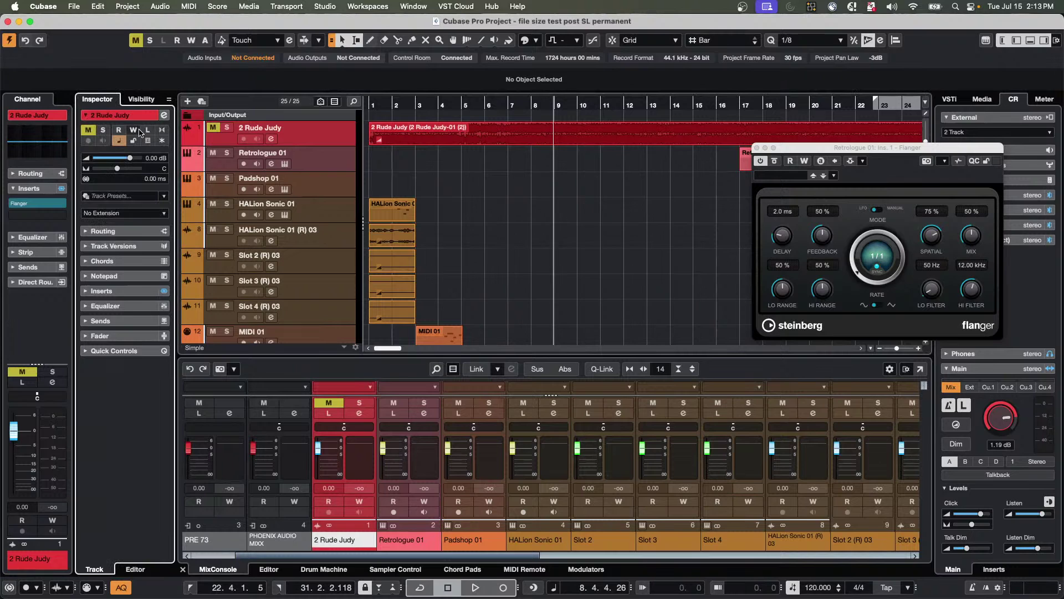
pyautogui.click(128, 213)
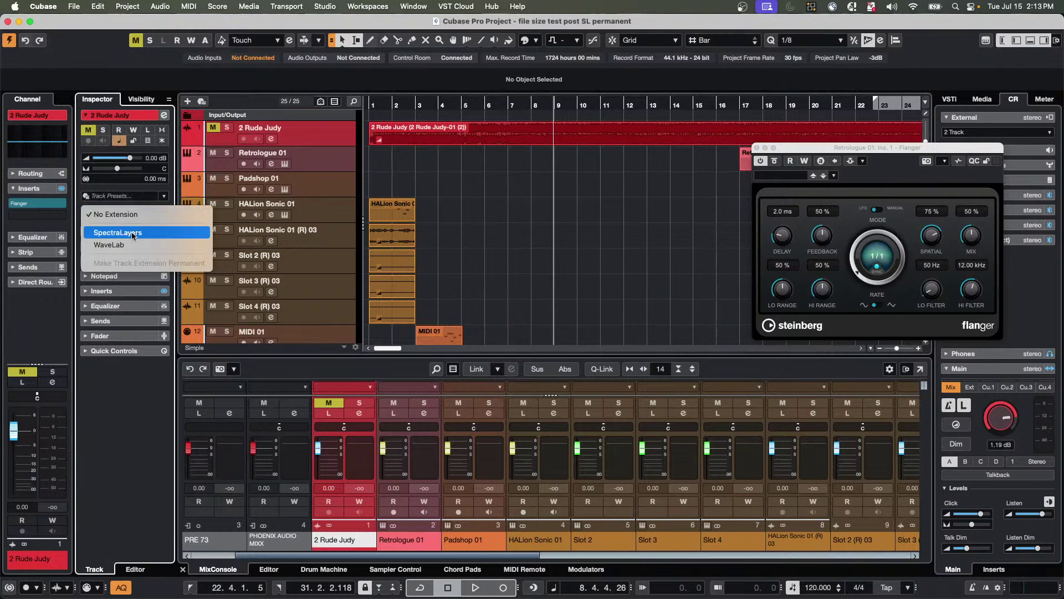
pyautogui.click(132, 235)
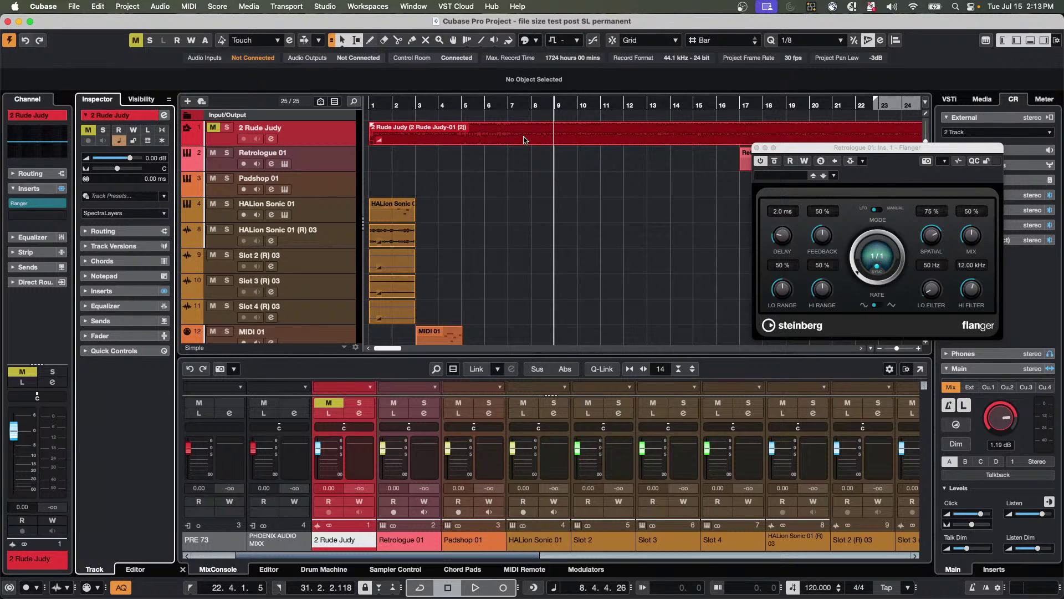
pyautogui.doubleClick(525, 140)
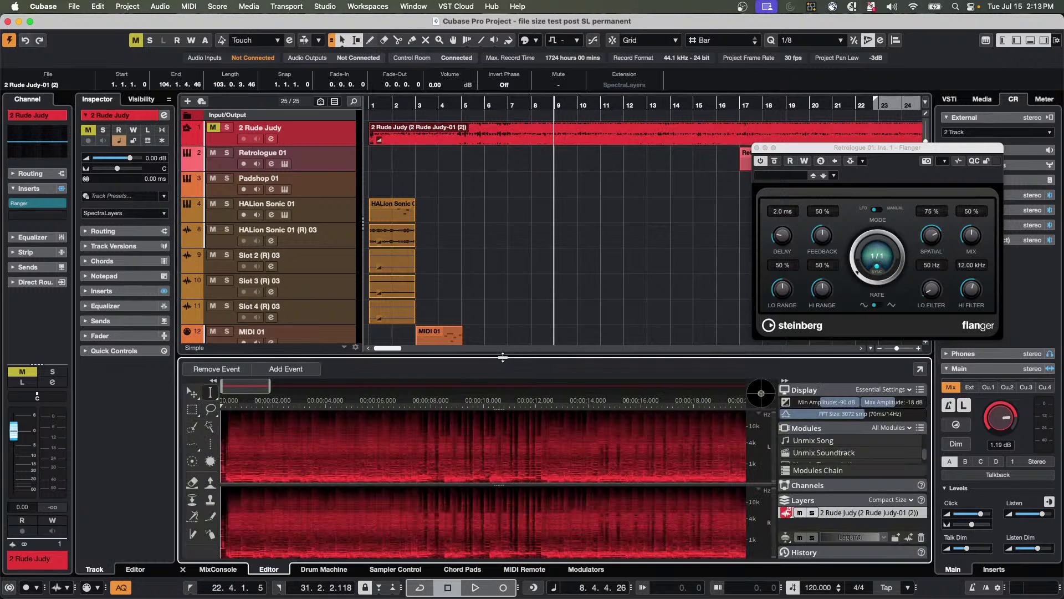
# Enlarge the SpectraLayers editor, then open the Unmix Song module and move and enlarge its dialog.
pyautogui.moveTo(504, 357); pyautogui.dragTo(508, 294)
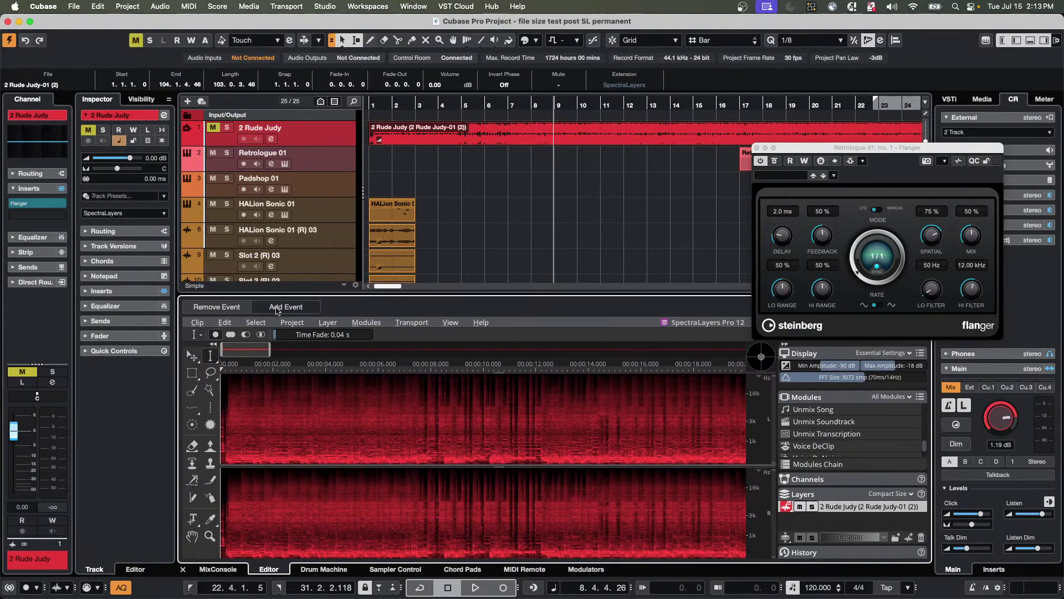
pyautogui.click(367, 323)
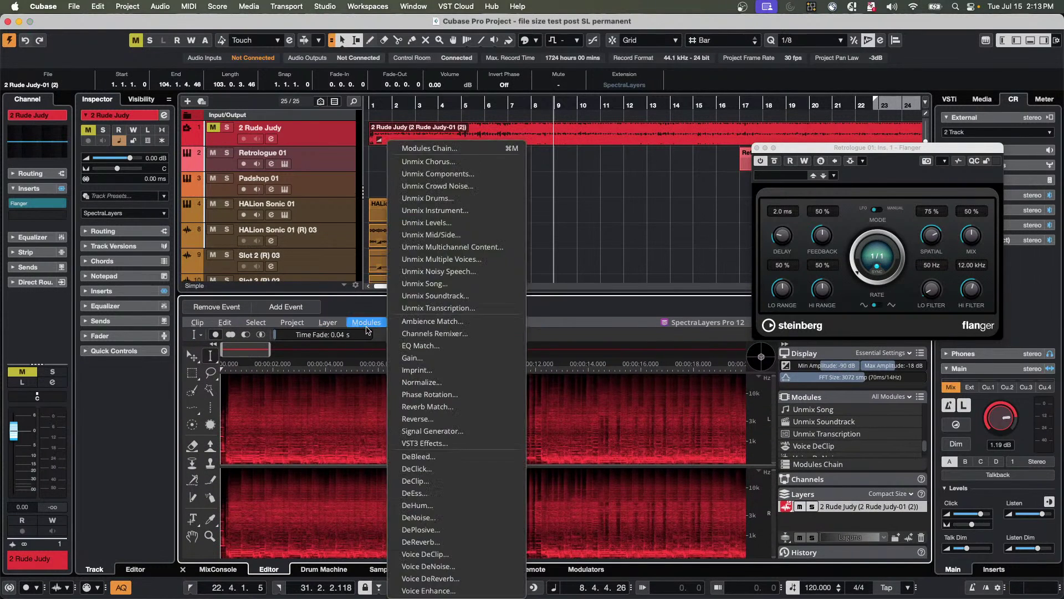
pyautogui.click(446, 285)
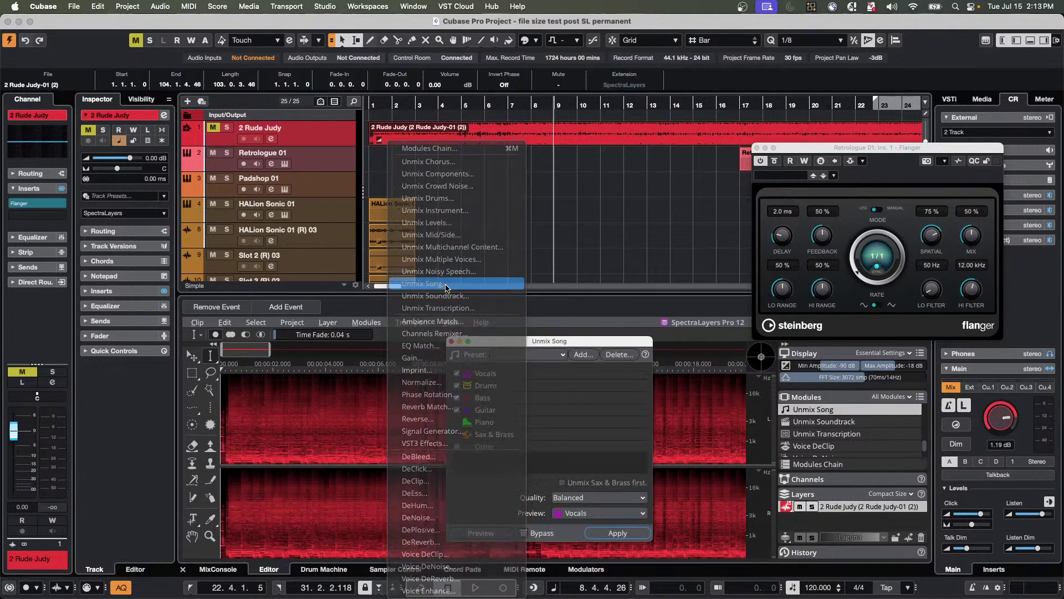
pyautogui.moveTo(518, 346); pyautogui.dragTo(508, 276)
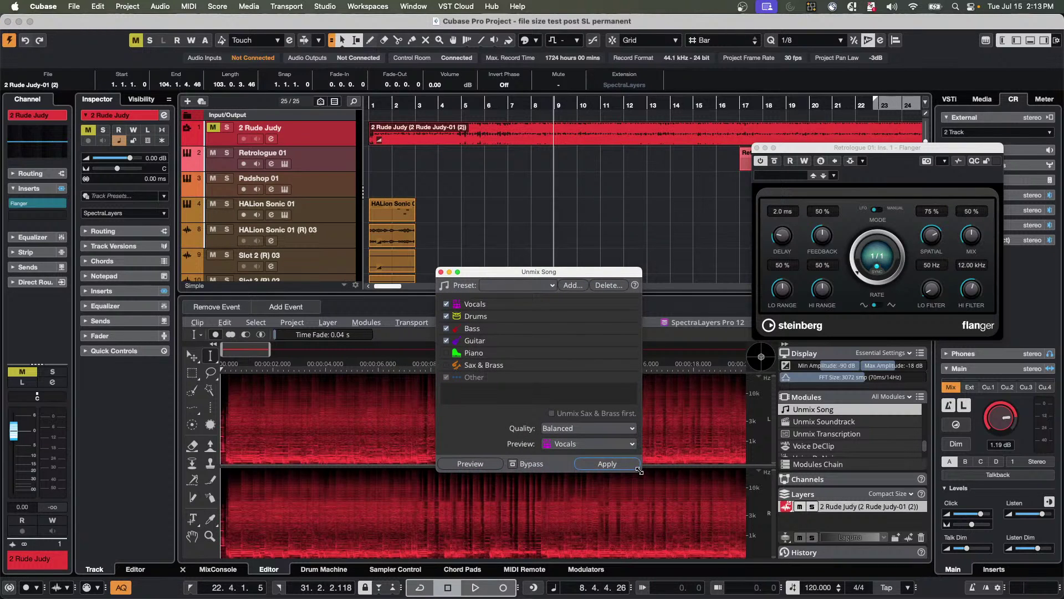
pyautogui.moveTo(641, 470); pyautogui.dragTo(665, 516)
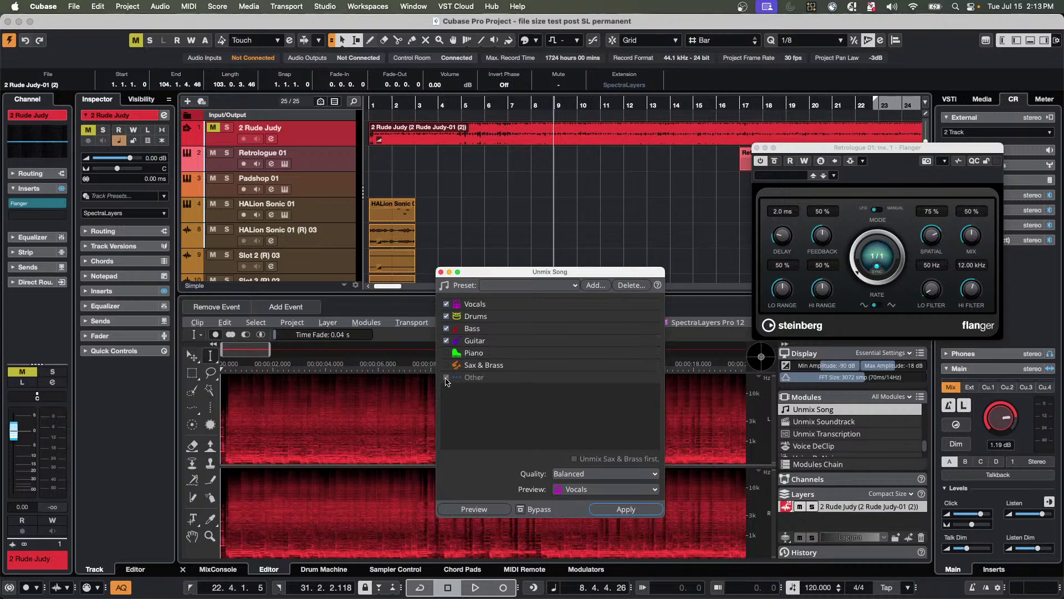
# Tick the Piano and Sax & Brass stems, close Unmix Song without applying, and reopen Modules.
pyautogui.click(446, 352)
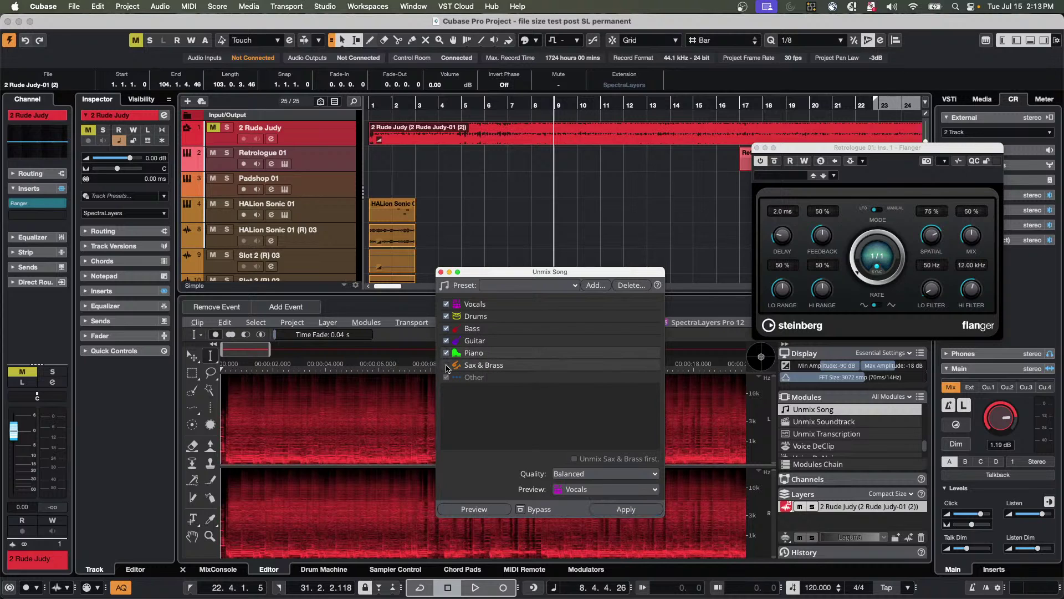
pyautogui.click(446, 365)
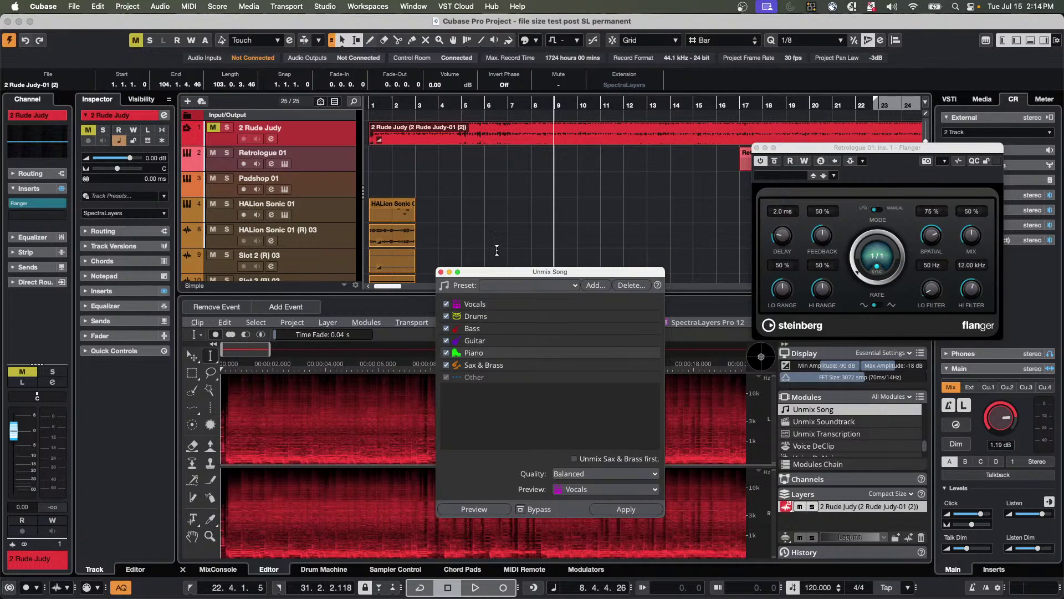
pyautogui.click(439, 272)
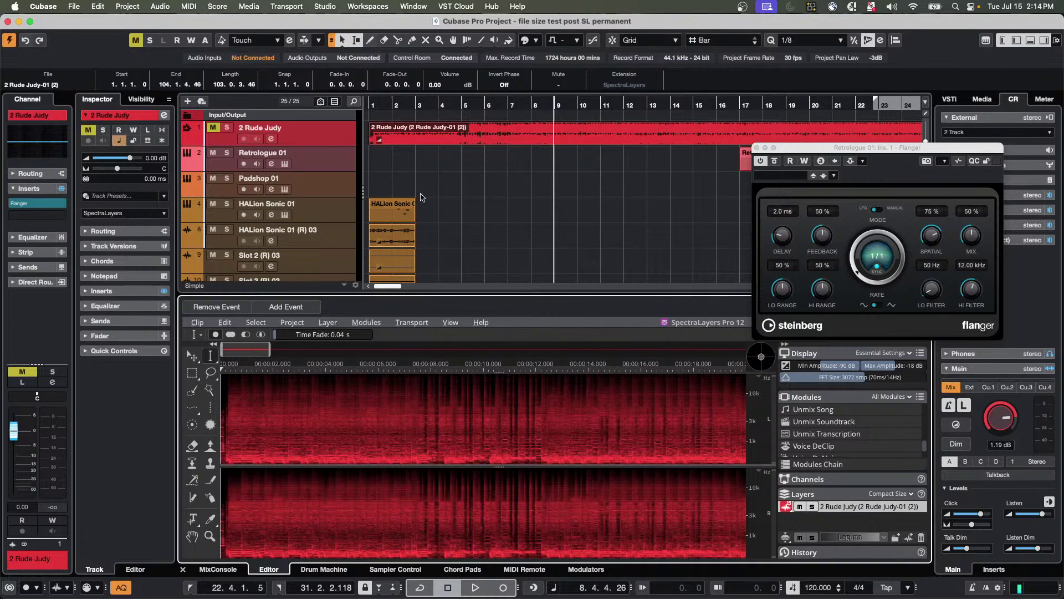
pyautogui.click(366, 323)
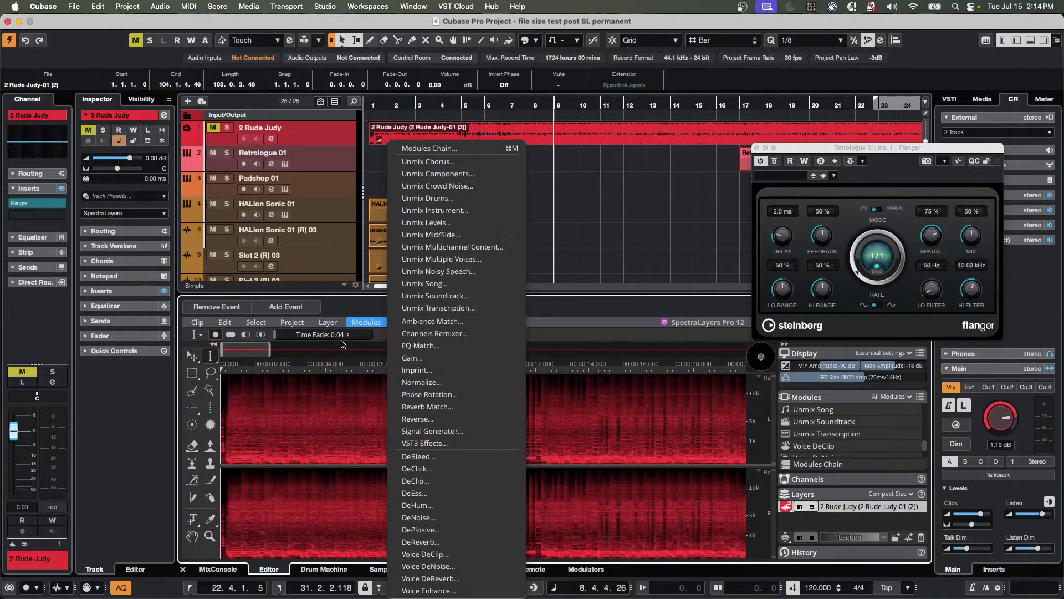
# Browse the SpectraLayers clip commands and modules list, then dismiss them.
pyautogui.click(199, 323)
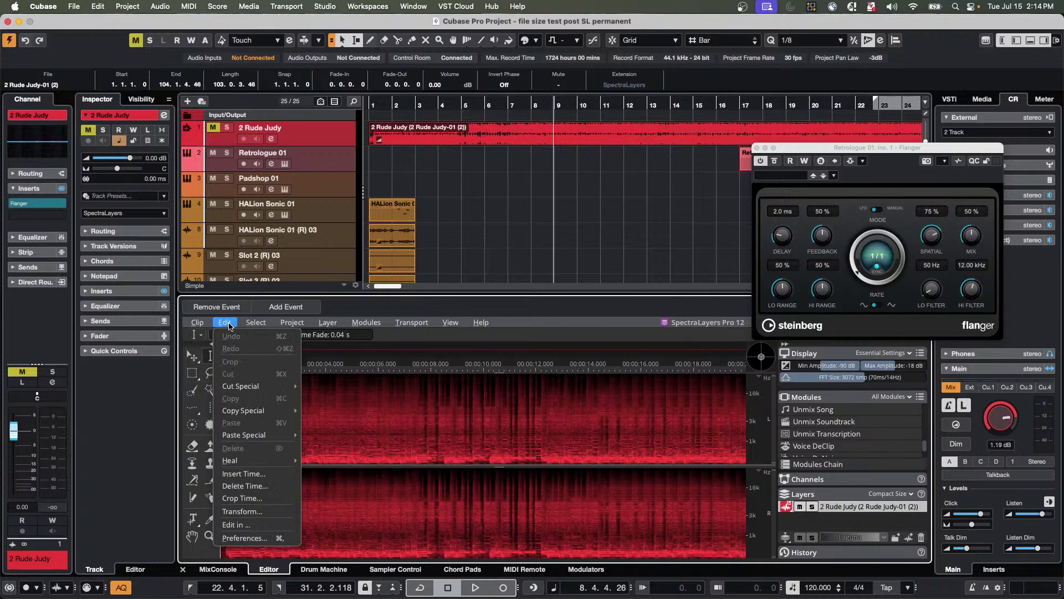
pyautogui.moveTo(366, 322)
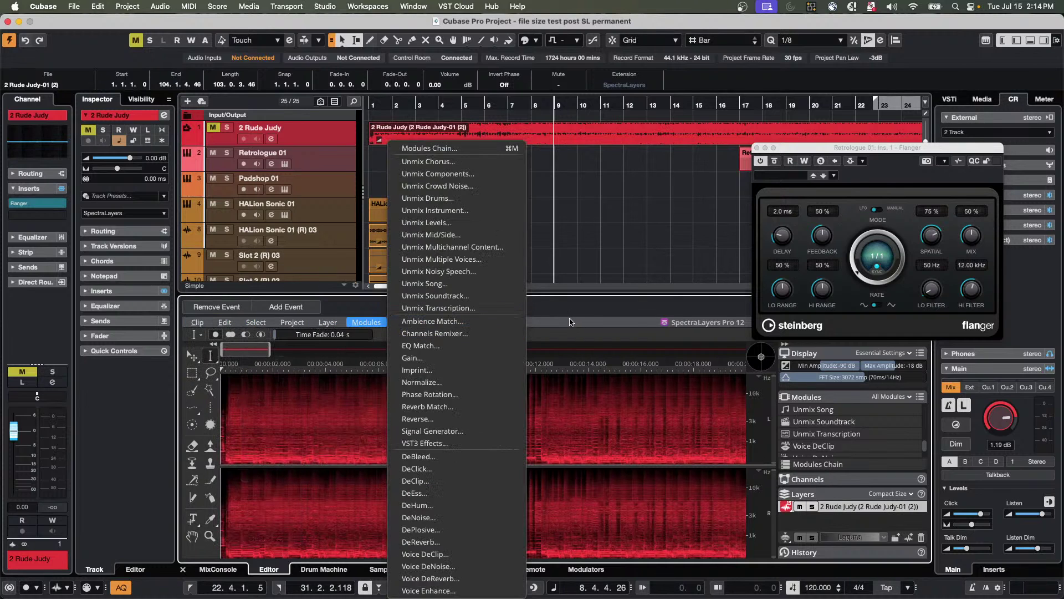
pyautogui.click(557, 250)
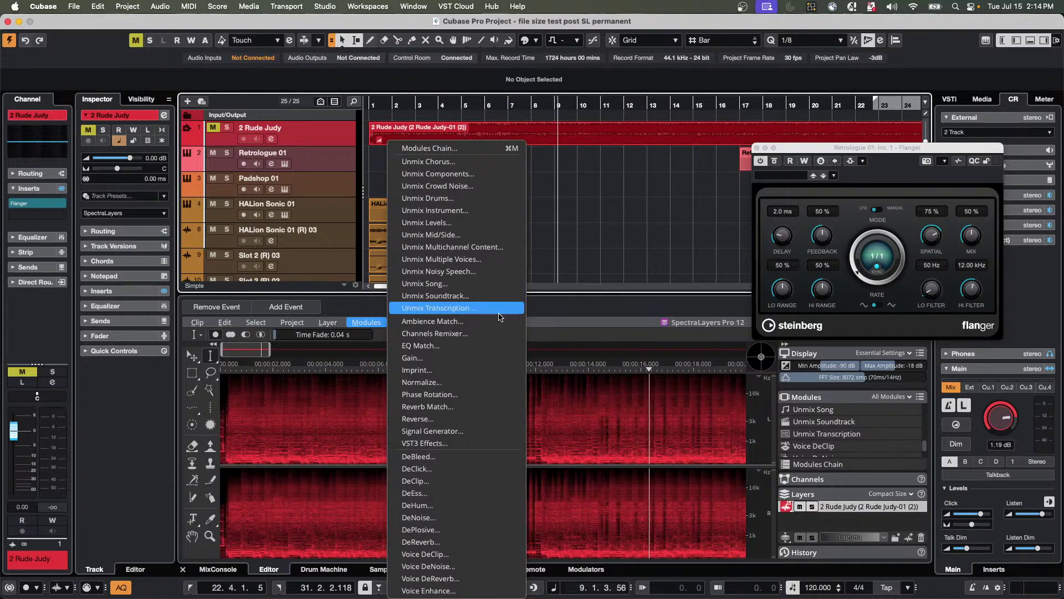
# Show the SpectraLayers Pro 12 About box from the Help menu, then close it.
pyautogui.click(486, 327)
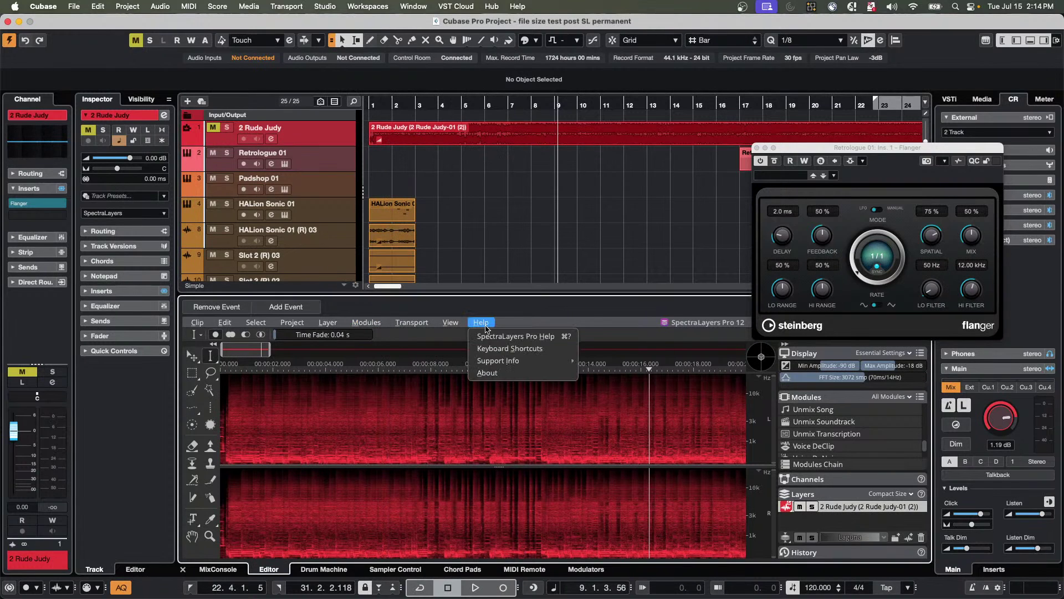
pyautogui.moveTo(525, 362)
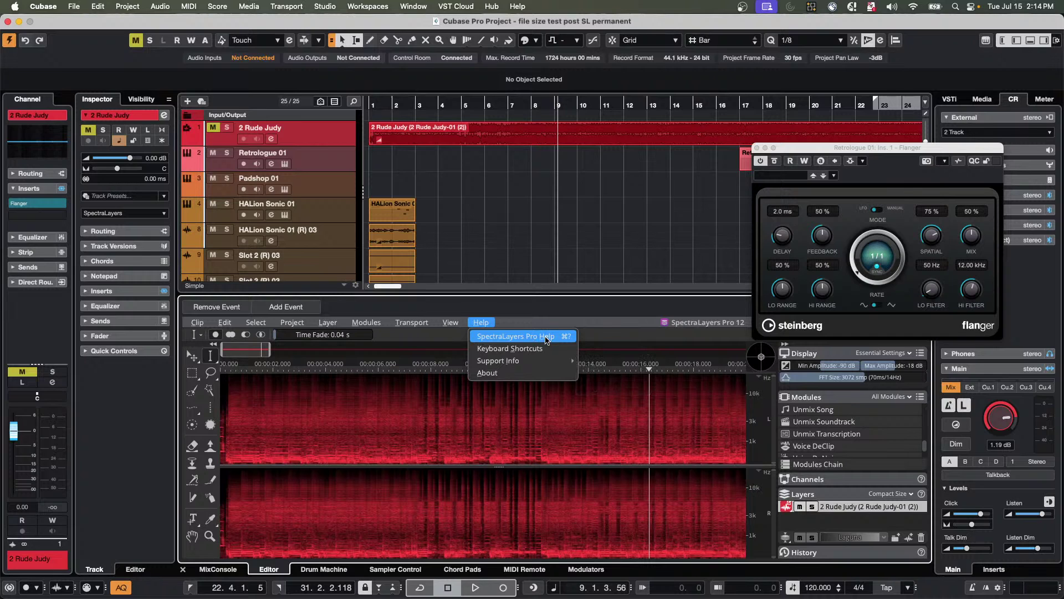
pyautogui.click(521, 373)
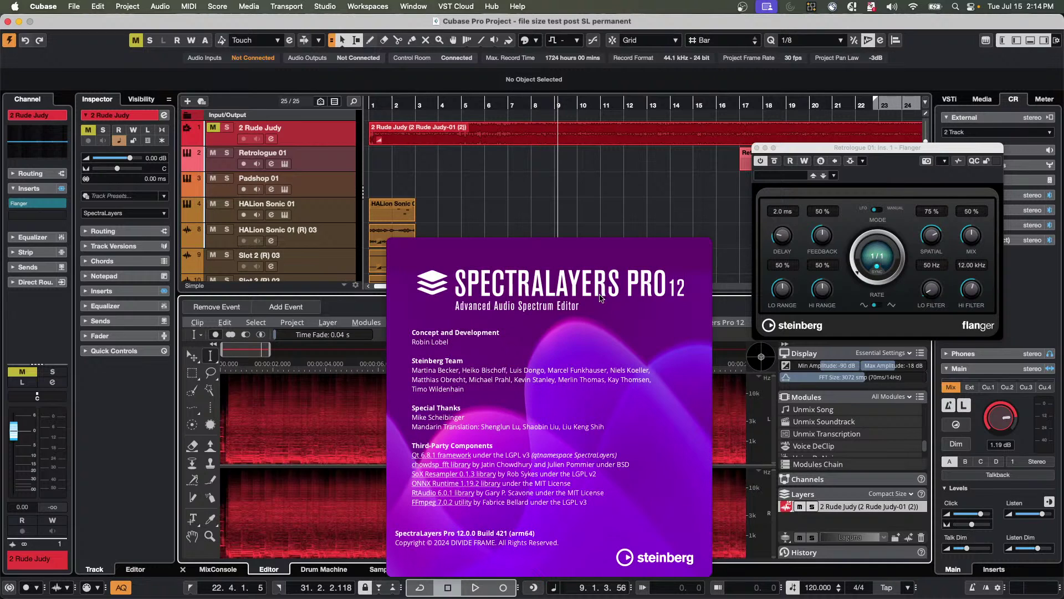
pyautogui.click(561, 209)
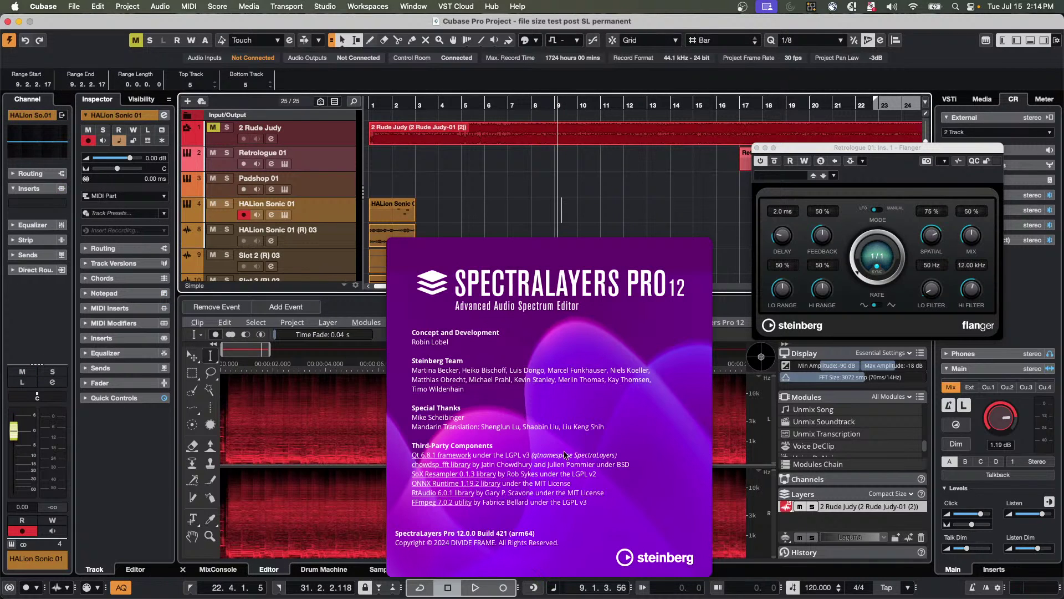
pyautogui.click(382, 384)
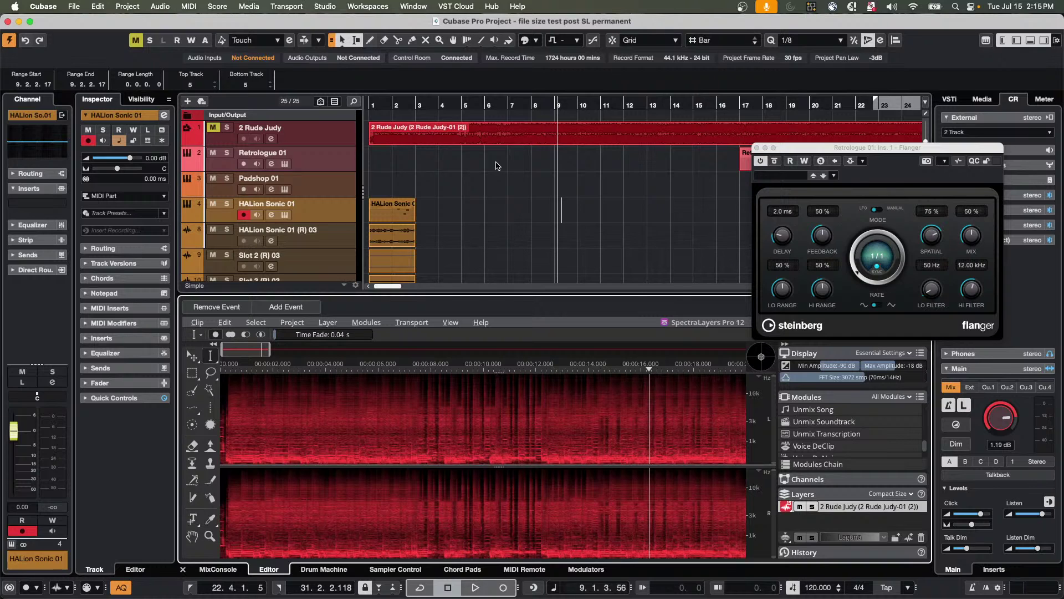
# Show the HALion Sonic 01 (R) 03 event's waveform, then cancel the Freeze Channel Options dialog.
pyautogui.click(388, 237)
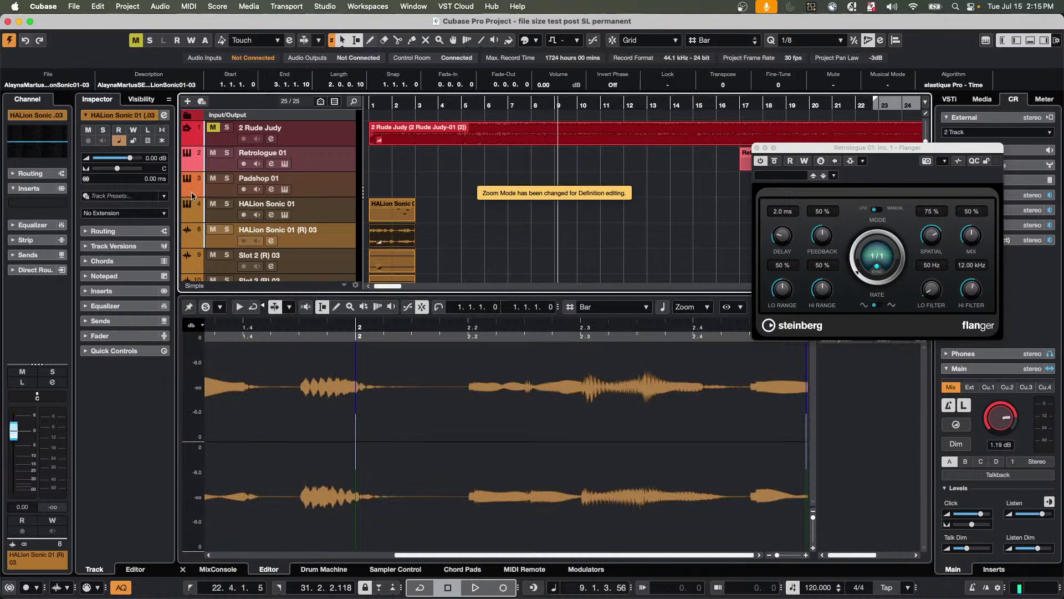
pyautogui.click(162, 141)
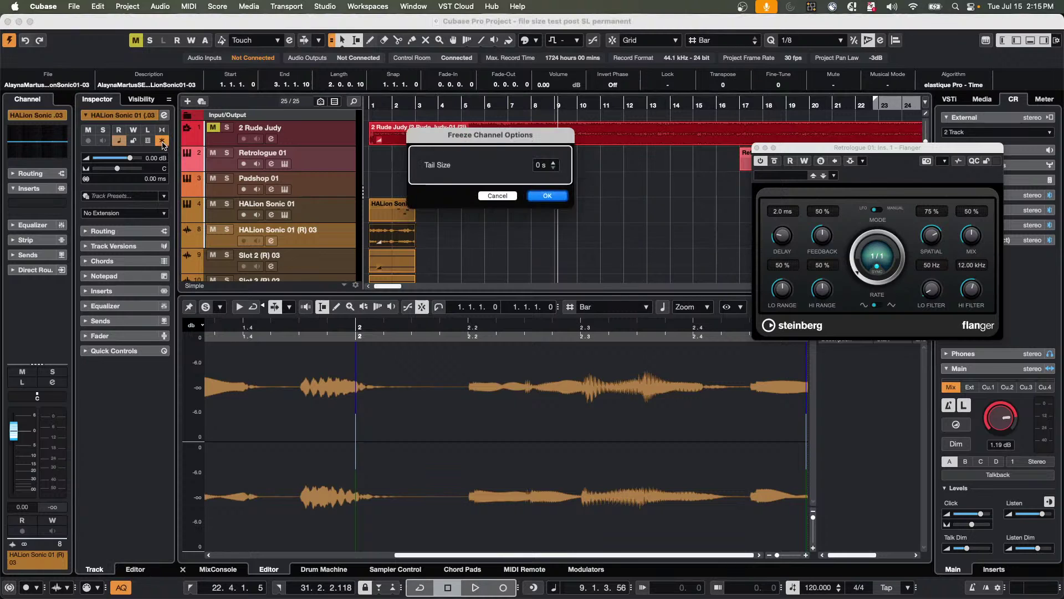
pyautogui.click(506, 196)
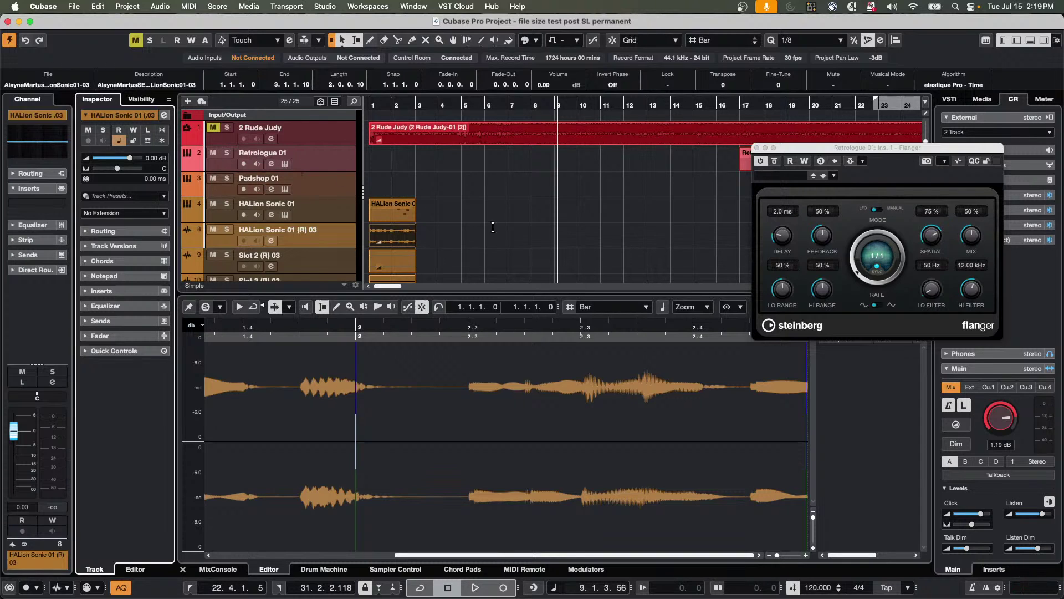
# Add a new Instrument track with HALion Sonic chosen as its instrument.
pyautogui.rightClick(338, 161)
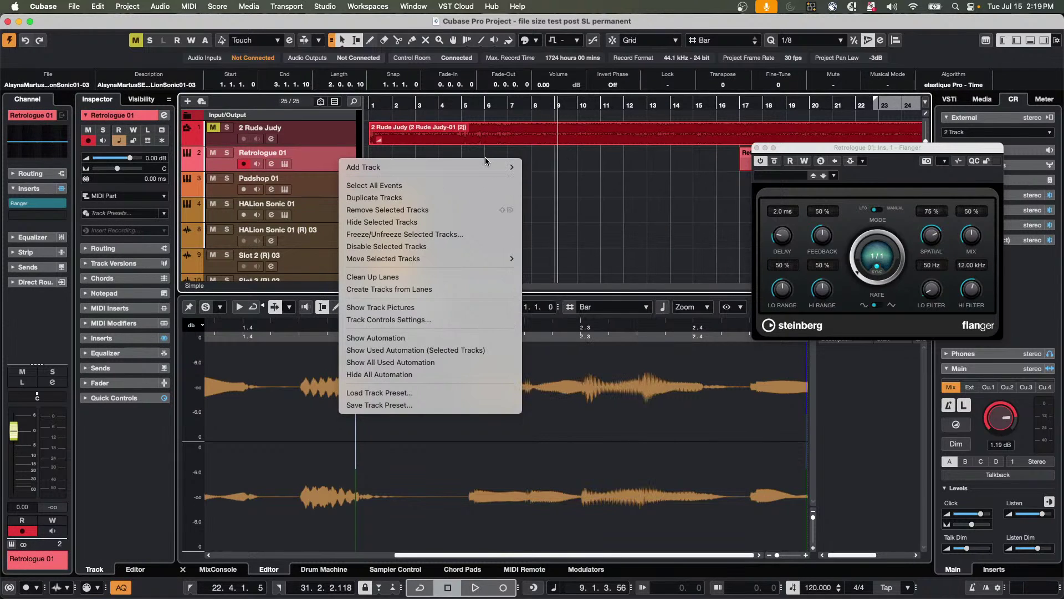
pyautogui.moveTo(487, 167)
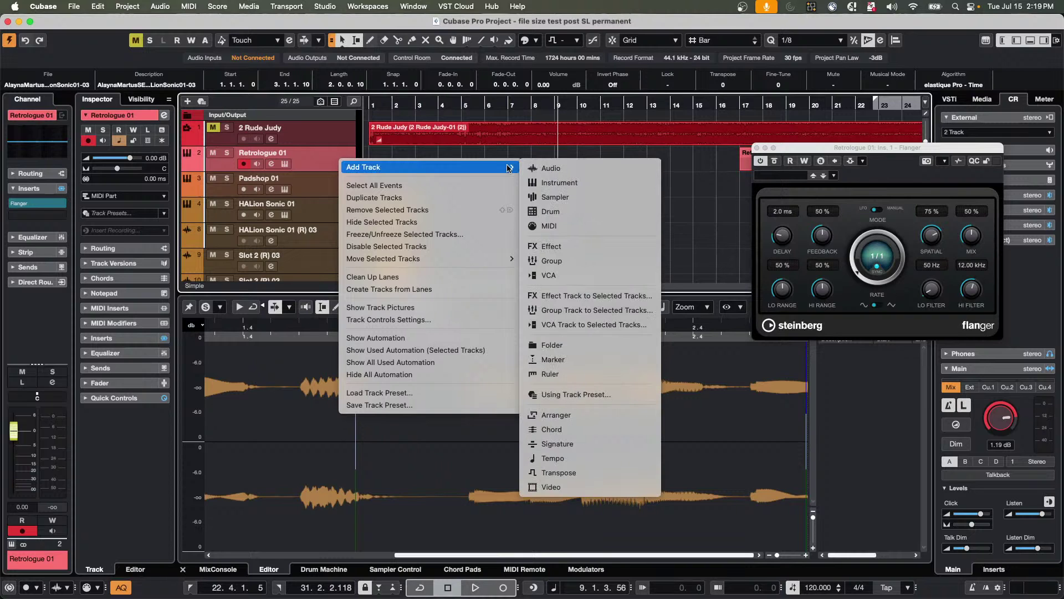
pyautogui.click(563, 181)
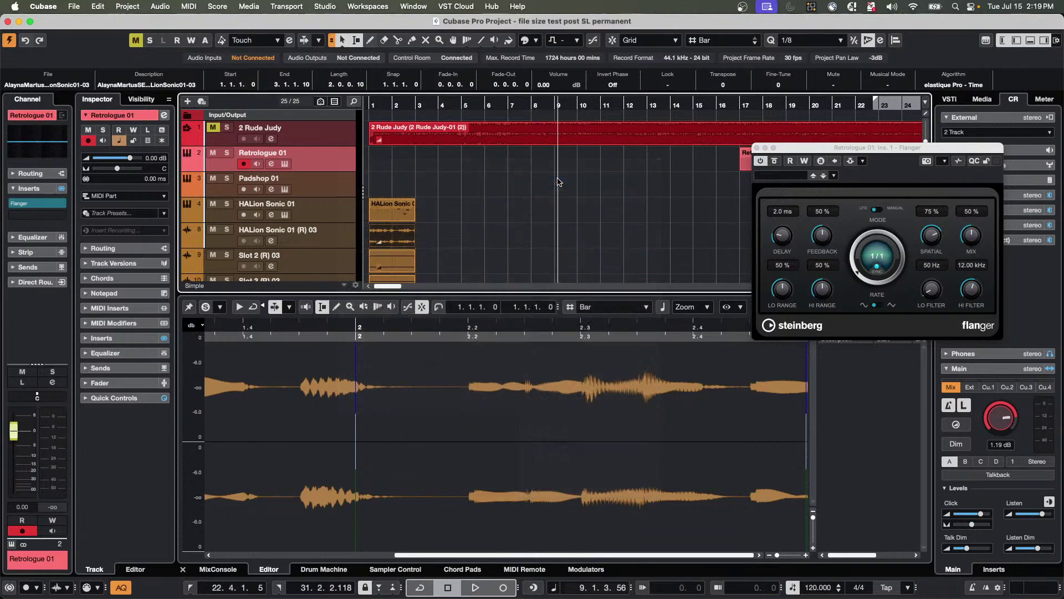
pyautogui.click(577, 198)
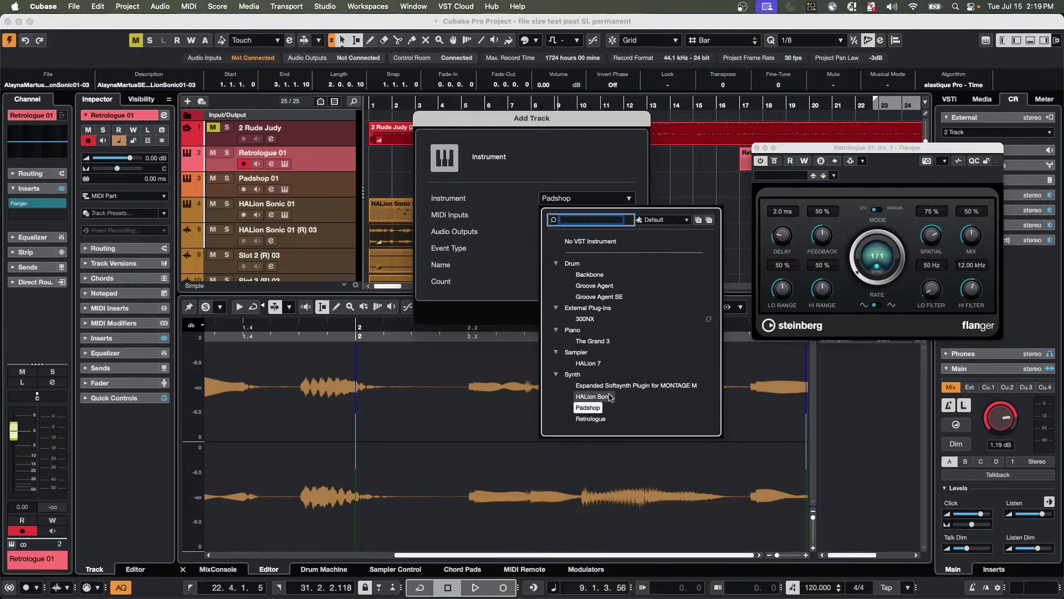
pyautogui.click(594, 397)
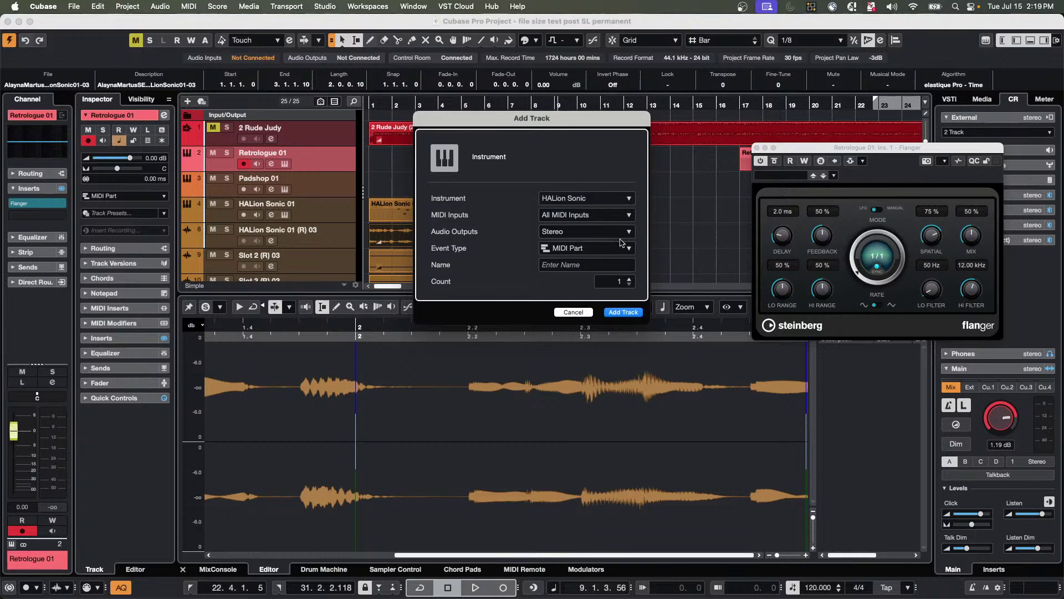
pyautogui.click(632, 313)
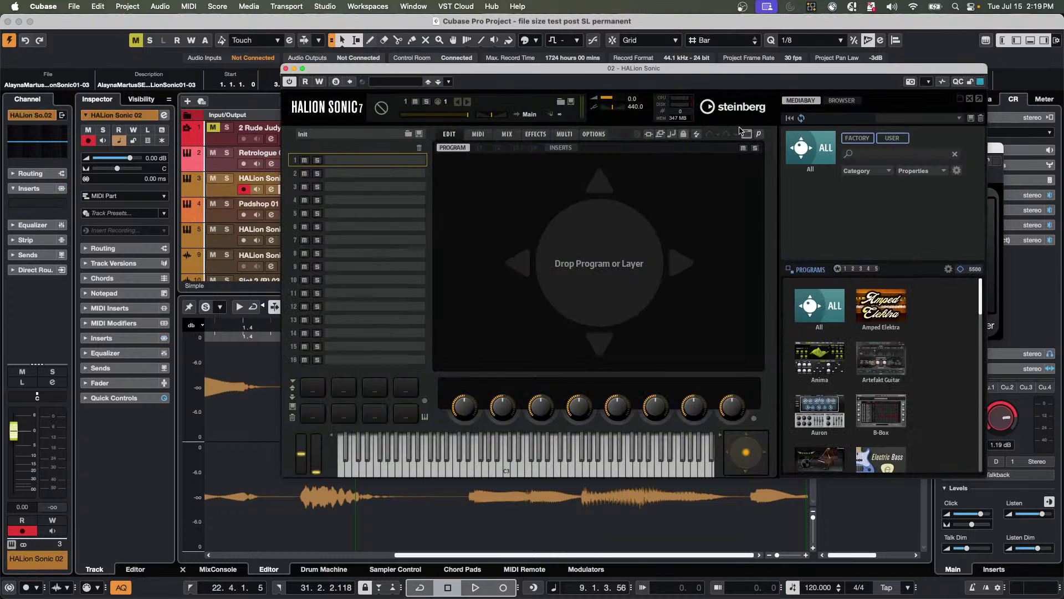
# Move the HALion Sonic window aside and filter its MediaBay programs to the Iconica Sketch library.
pyautogui.moveTo(737, 74); pyautogui.dragTo(629, 54)
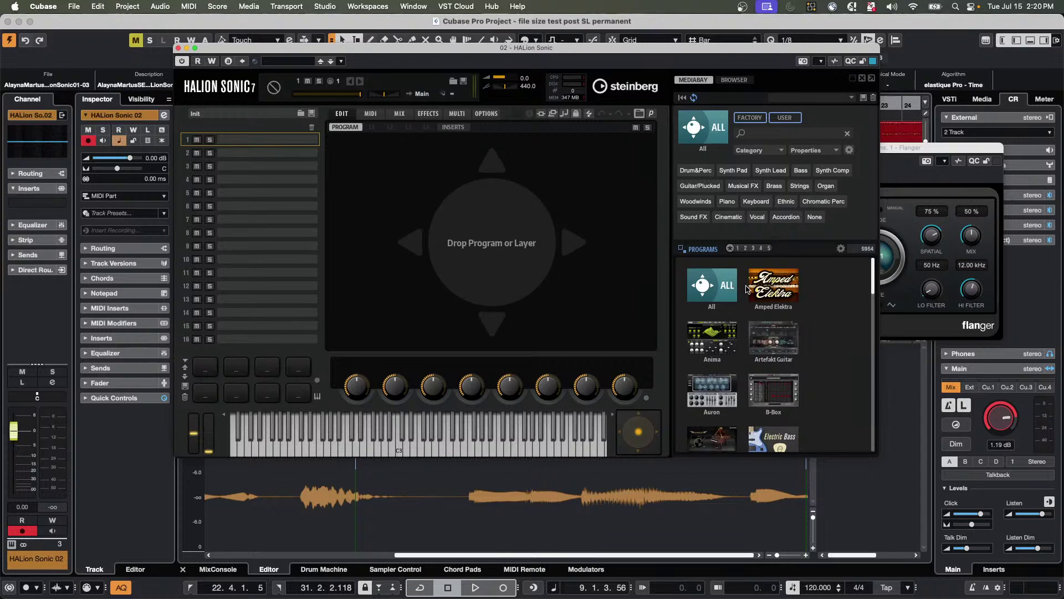
pyautogui.scroll(-4, 776, 310)
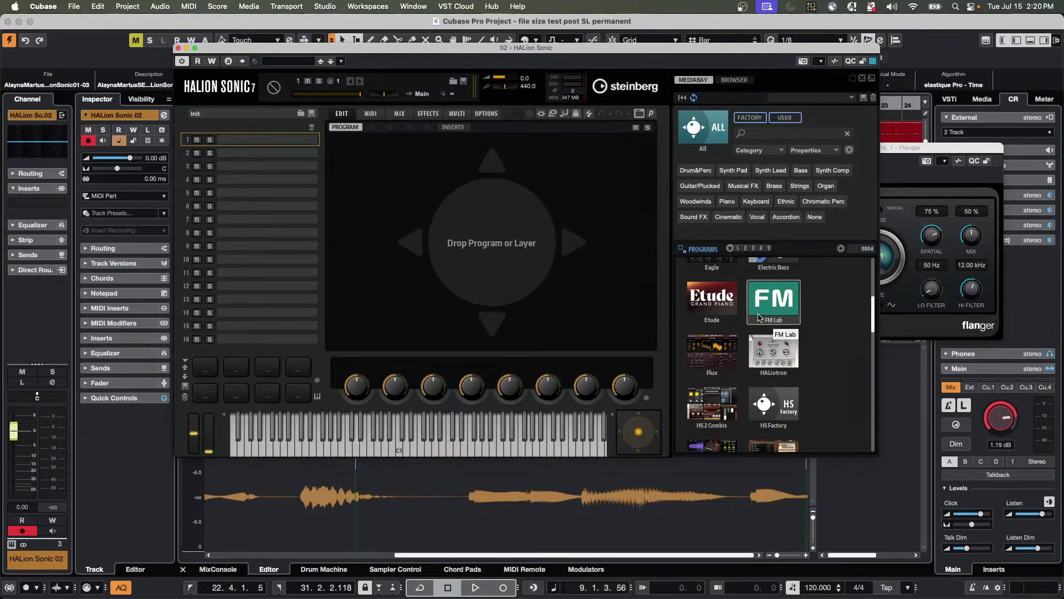
pyautogui.scroll(-3, 758, 319)
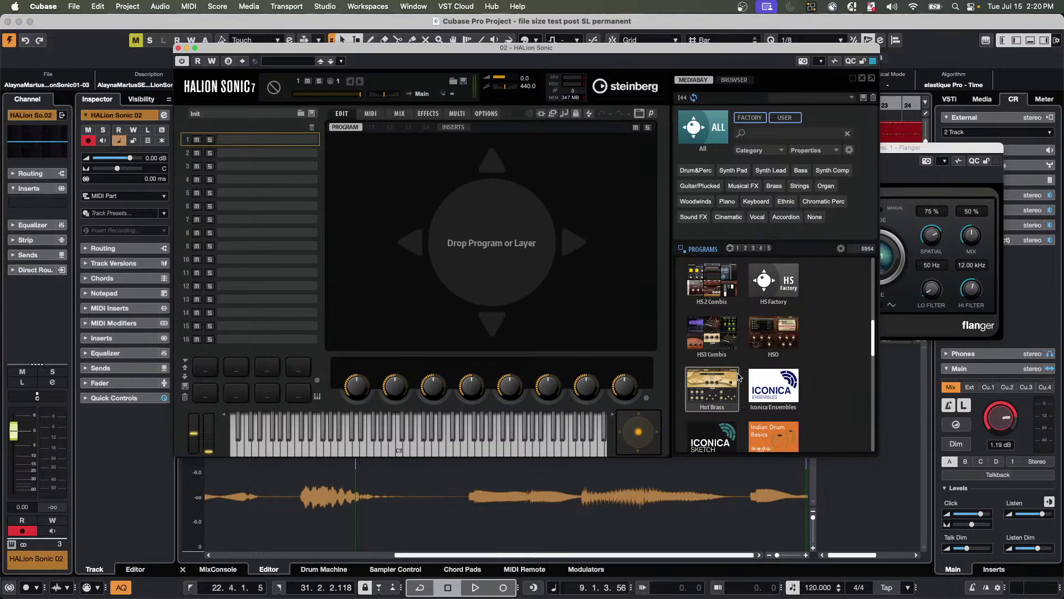
pyautogui.scroll(-2, 721, 377)
pyautogui.click(712, 363)
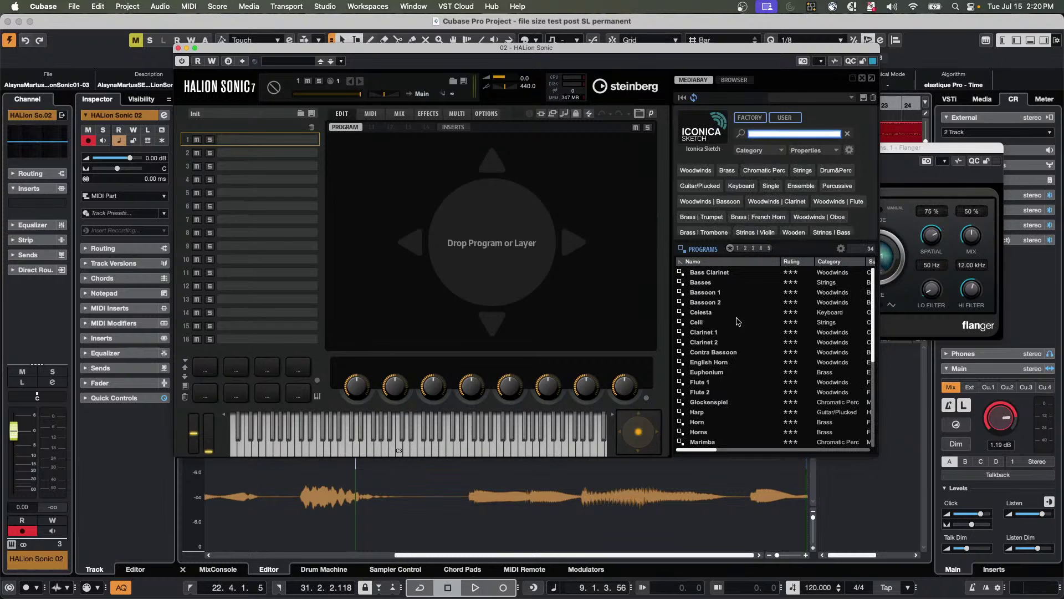
# Load the Iconica Sketch Celli program into slot 1, switching its articulation between Legato and Staccato.
pyautogui.doubleClick(700, 323)
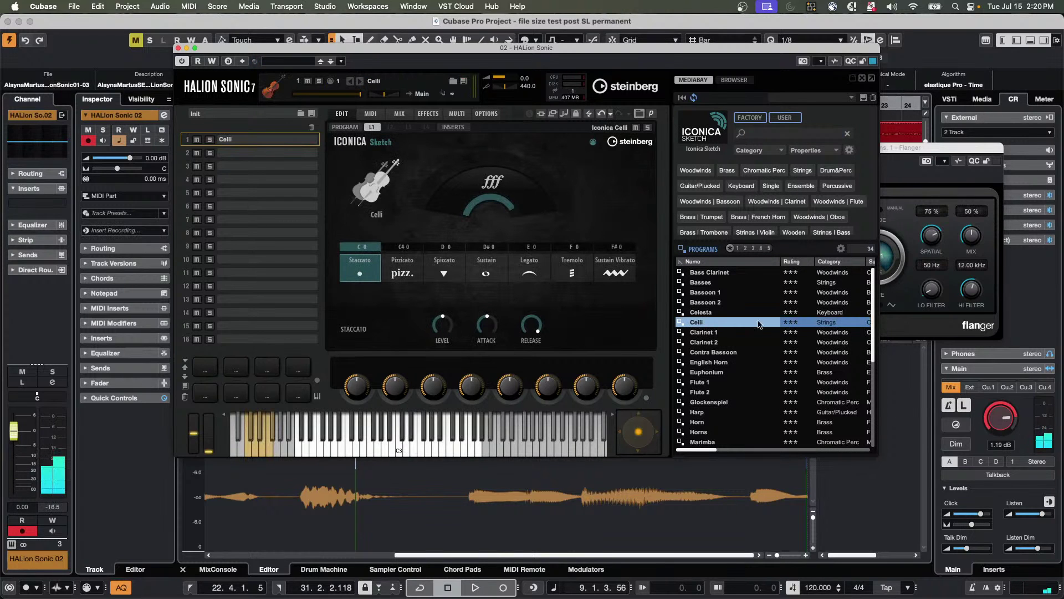
pyautogui.click(536, 249)
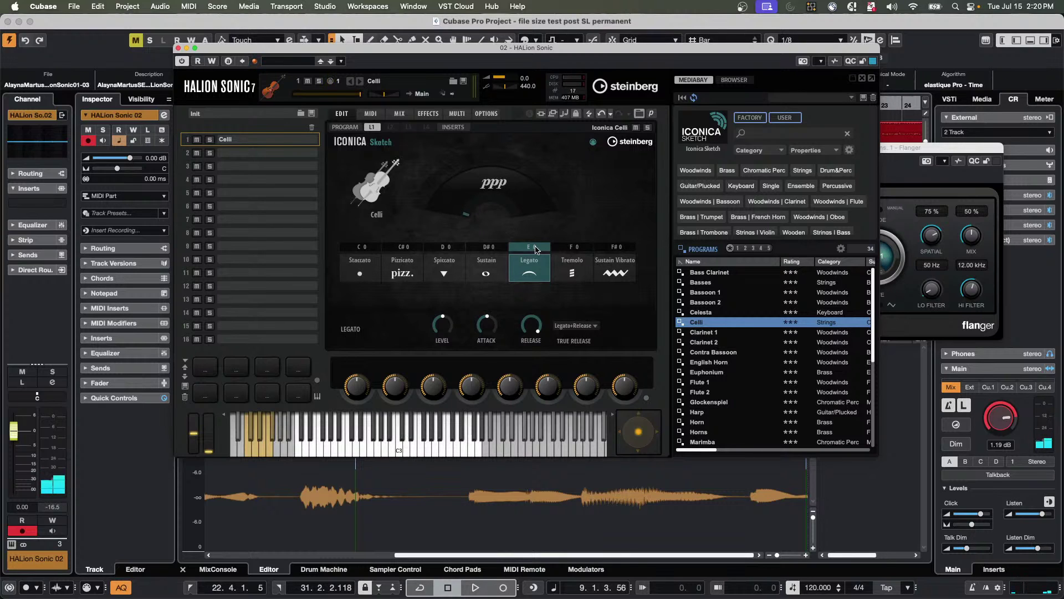
pyautogui.click(366, 252)
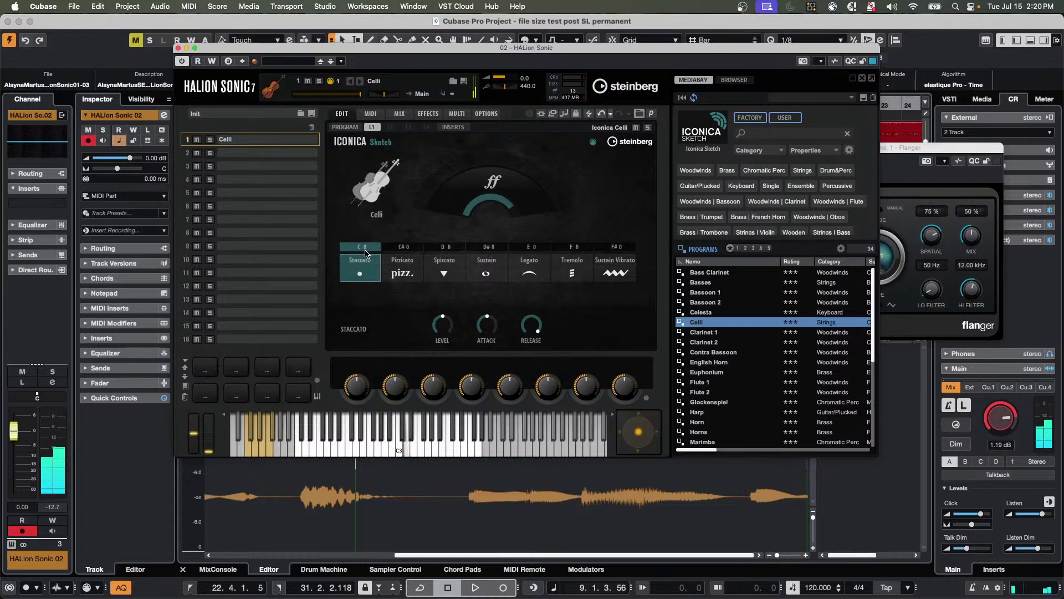
pyautogui.click(536, 261)
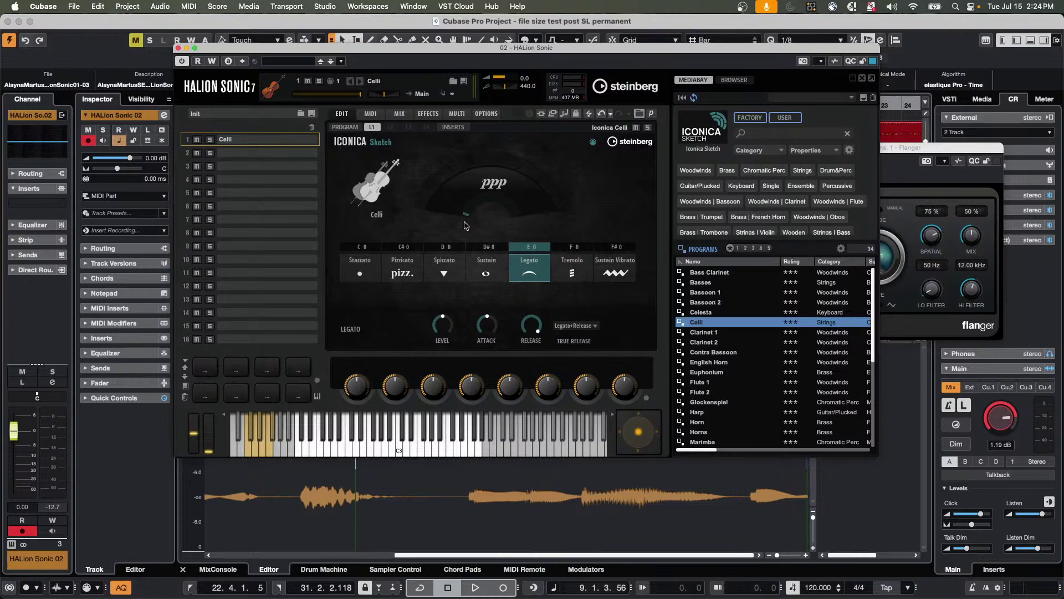
# Open the Profile Manager from the Edit menu, then launch Nuendo 14 from the Dock.
pyautogui.click(97, 7)
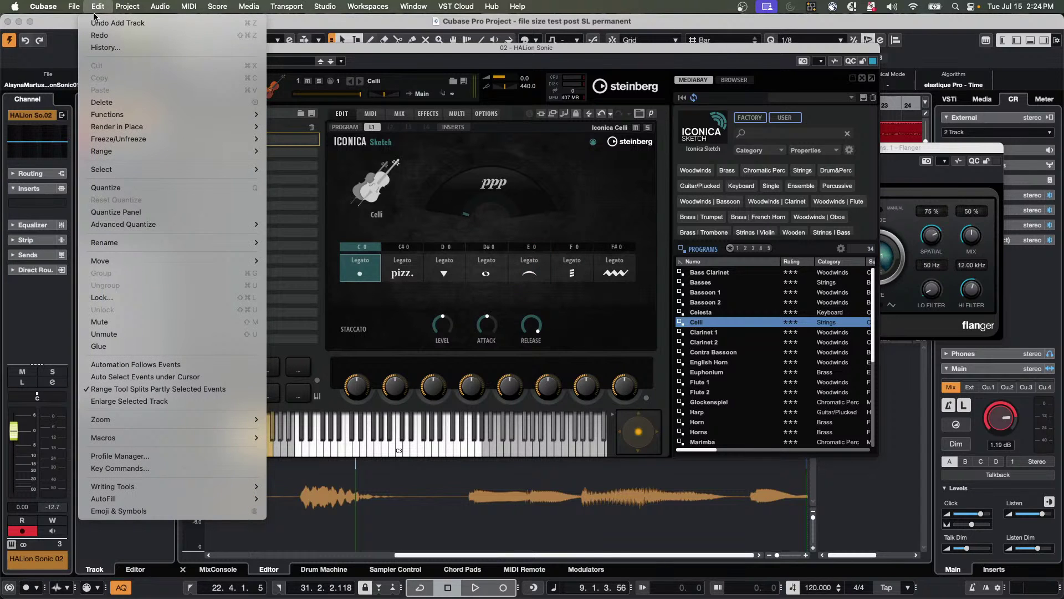
pyautogui.click(181, 456)
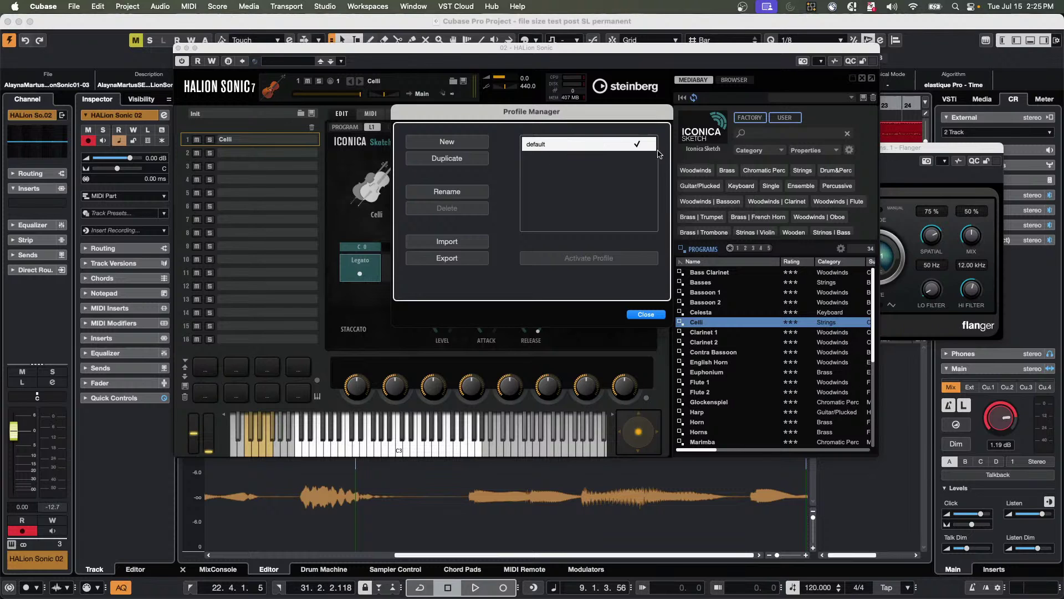
pyautogui.moveTo(302, 587)
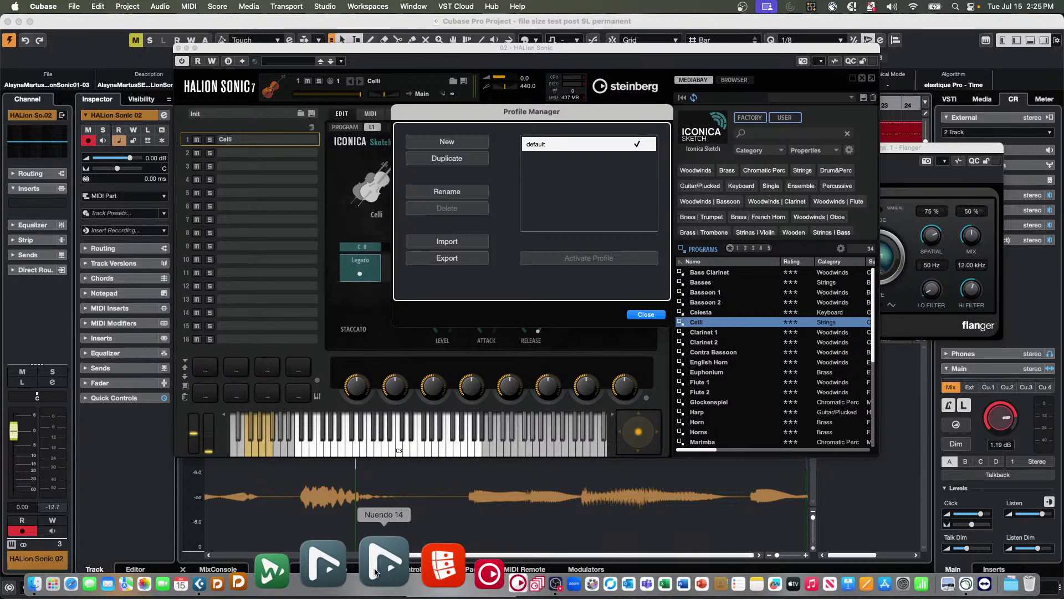
pyautogui.click(374, 571)
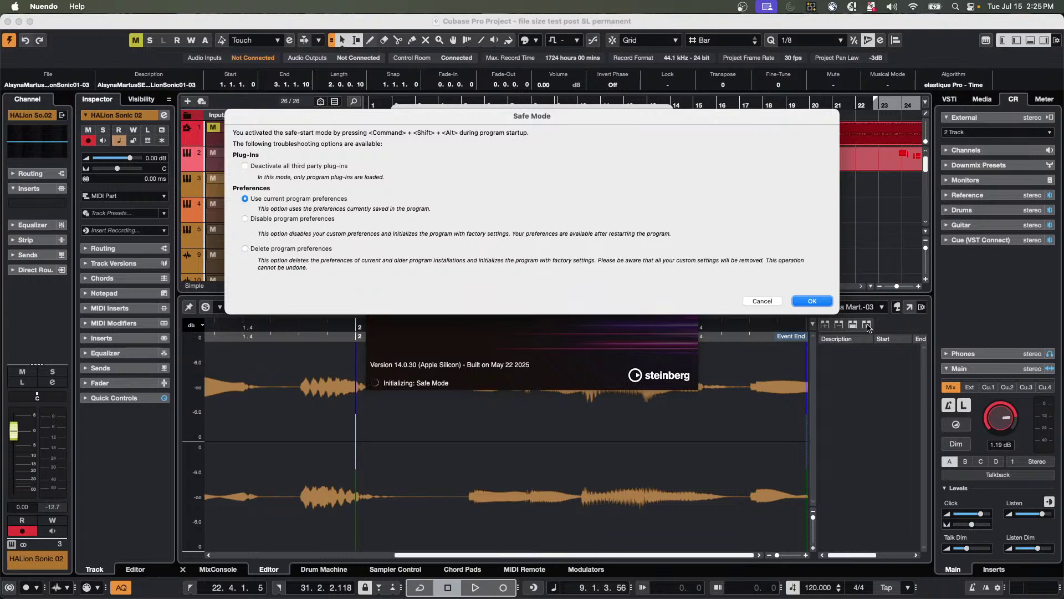
# Cancel Nuendo 14's Safe Mode dialog so startup continues without changing preferences.
pyautogui.click(776, 302)
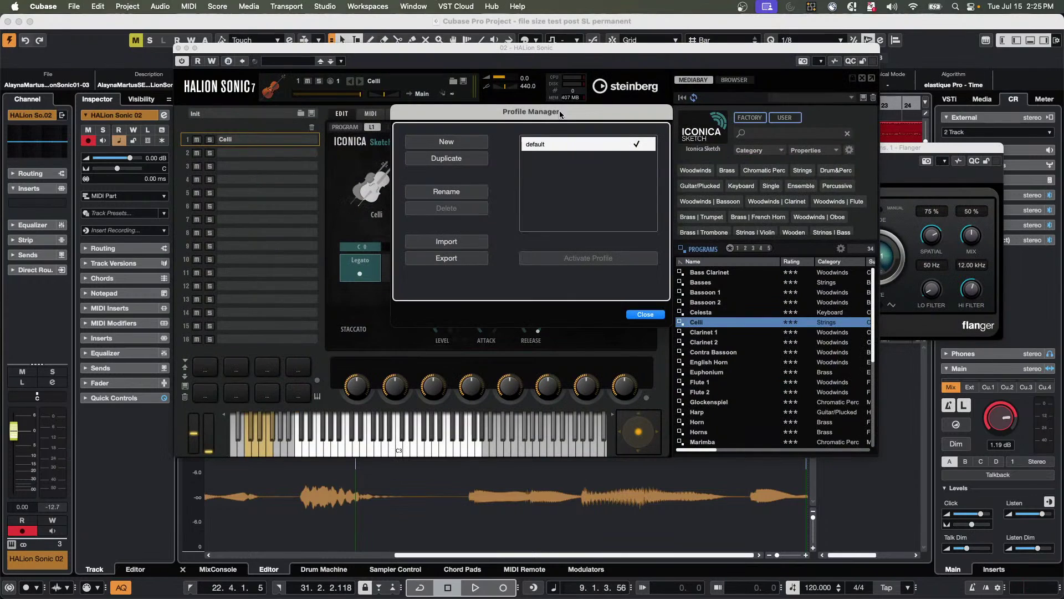
# Close the Profile Manager, reopen it from the Edit menu, then close it again.
pyautogui.click(98, 6)
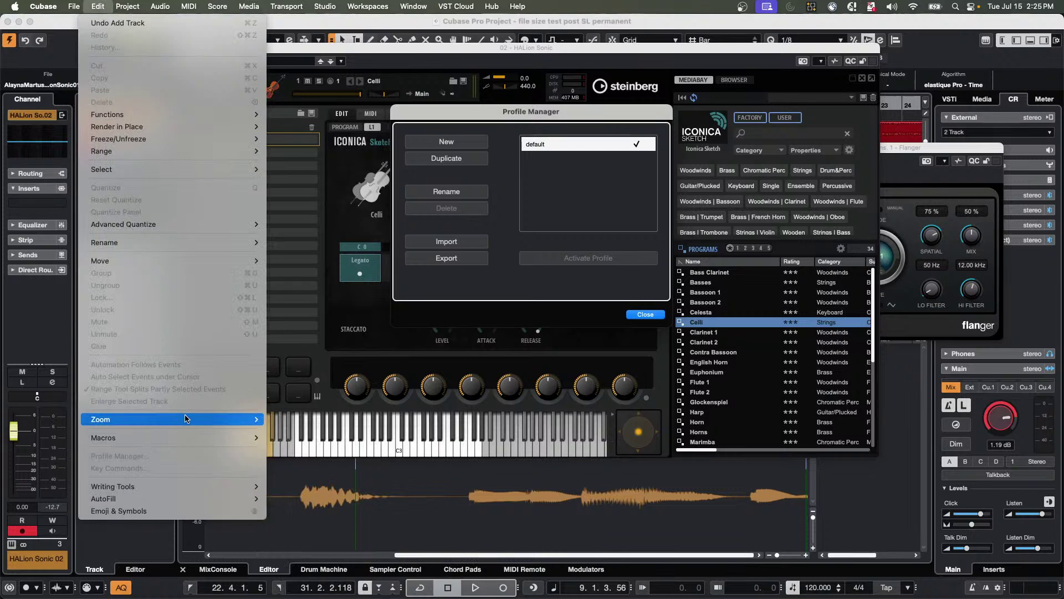
pyautogui.moveTo(189, 420)
pyautogui.click(422, 292)
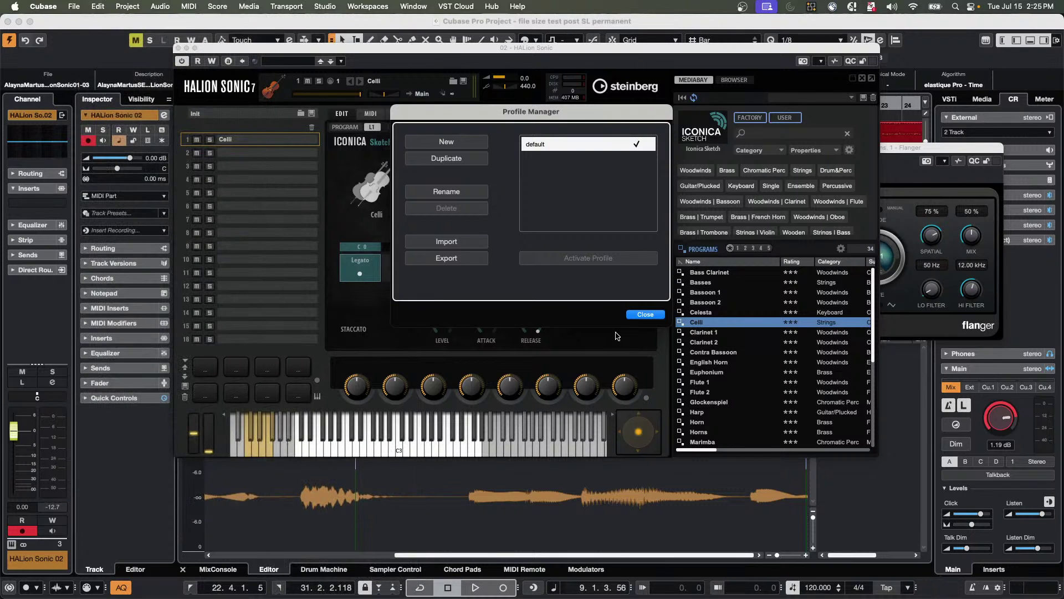
pyautogui.click(645, 314)
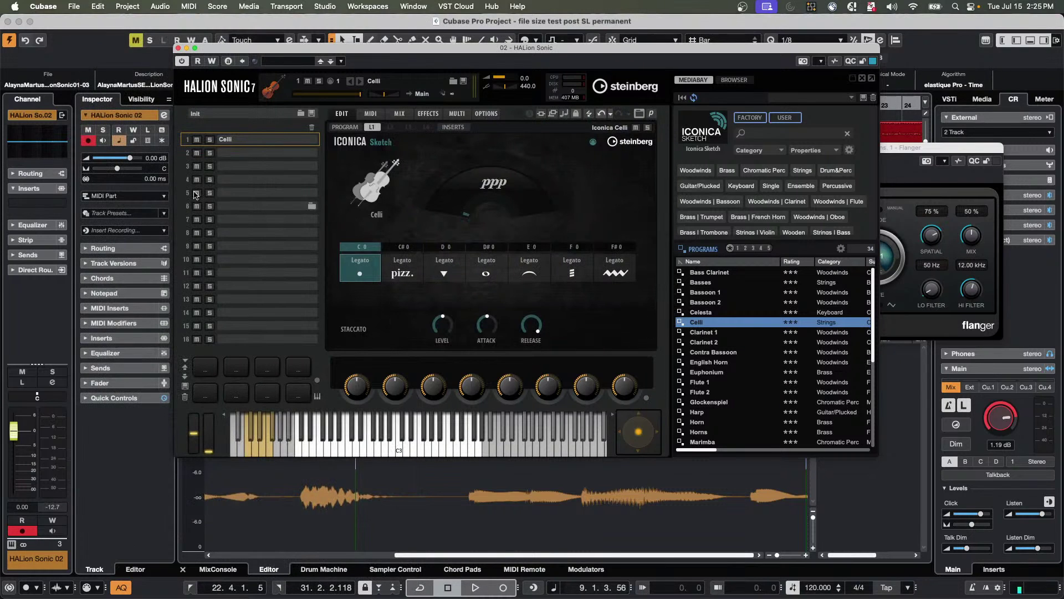
pyautogui.click(100, 6)
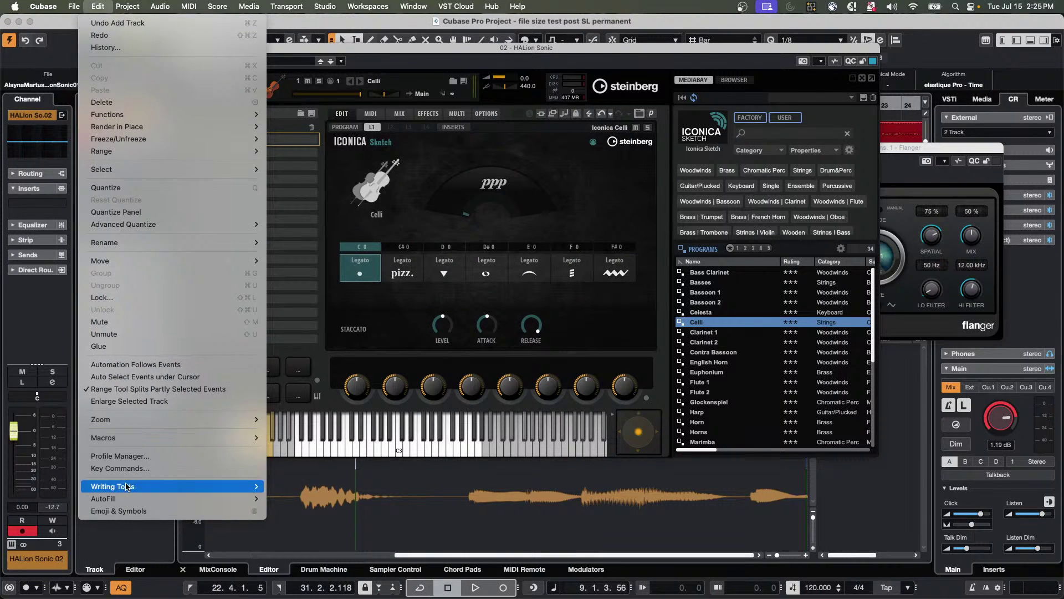
pyautogui.moveTo(122, 499)
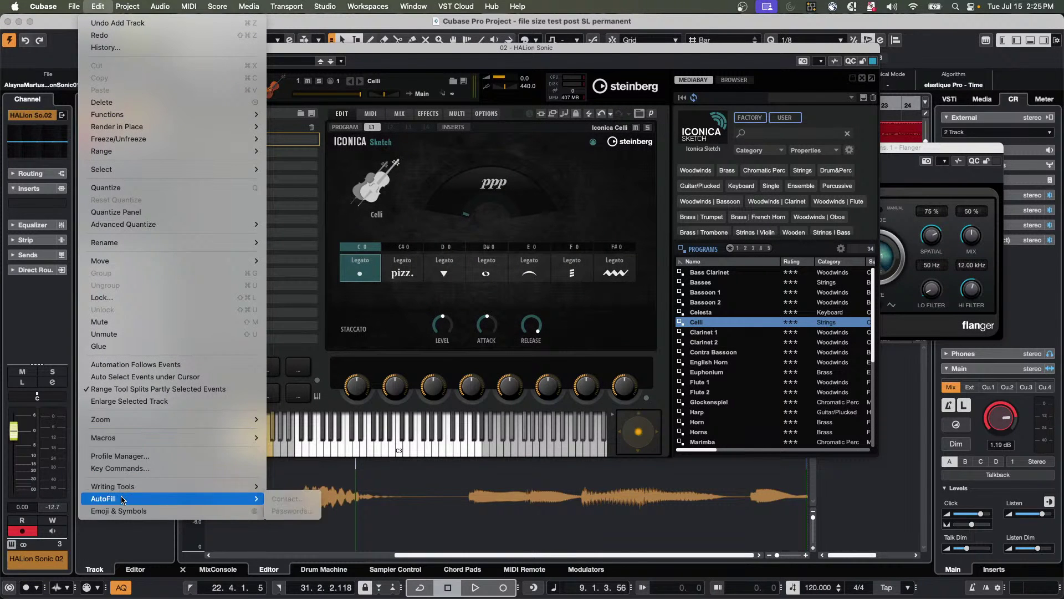
pyautogui.click(131, 456)
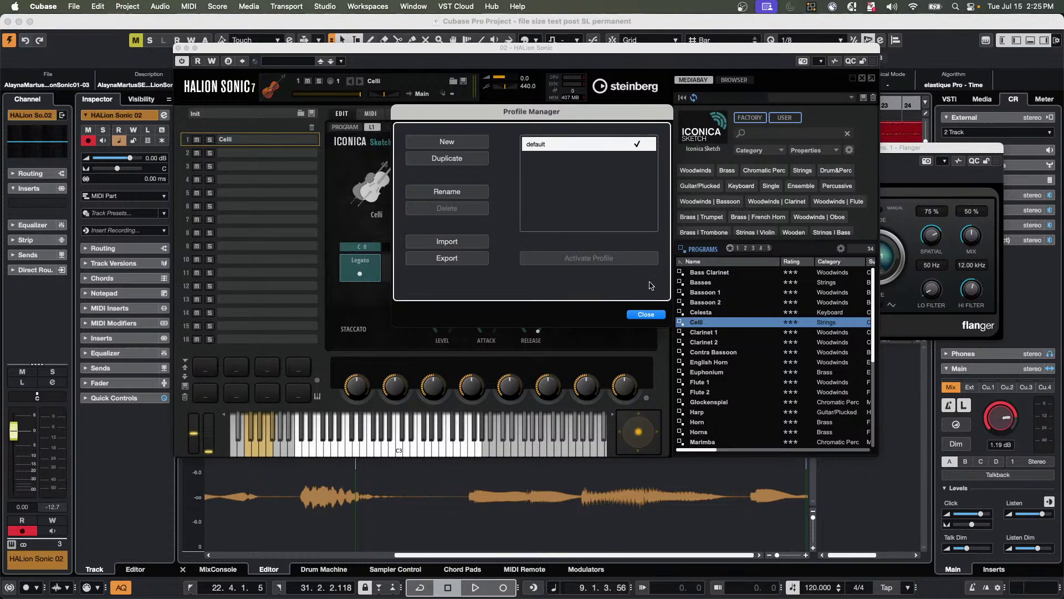
pyautogui.click(651, 314)
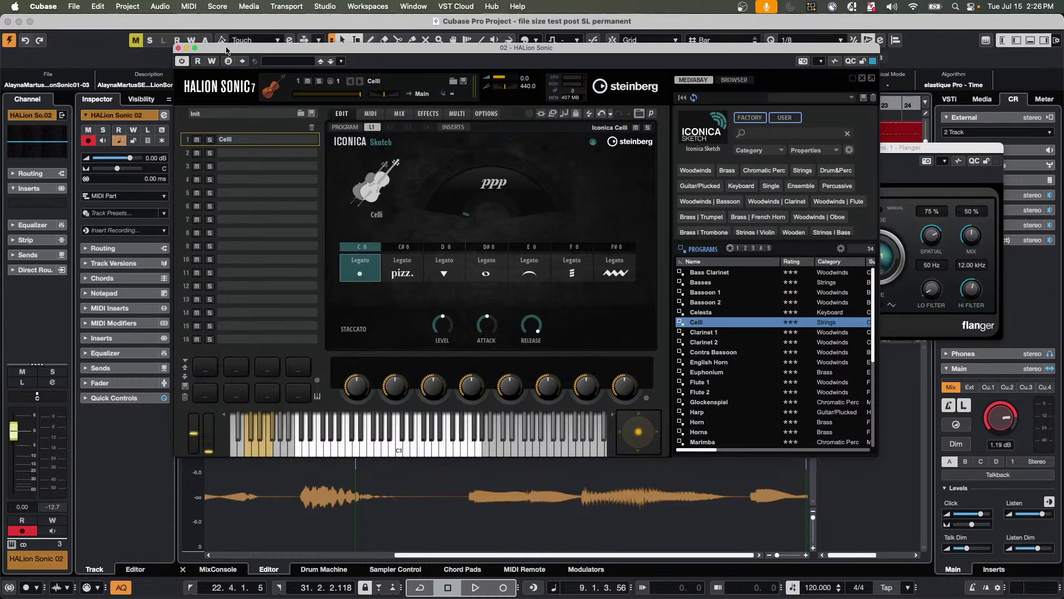
# Close the HALion Sonic editor and accept Nuendo's Network Interface Setup and new audio driver dialogs.
pyautogui.moveTo(226, 50); pyautogui.dragTo(456, 58)
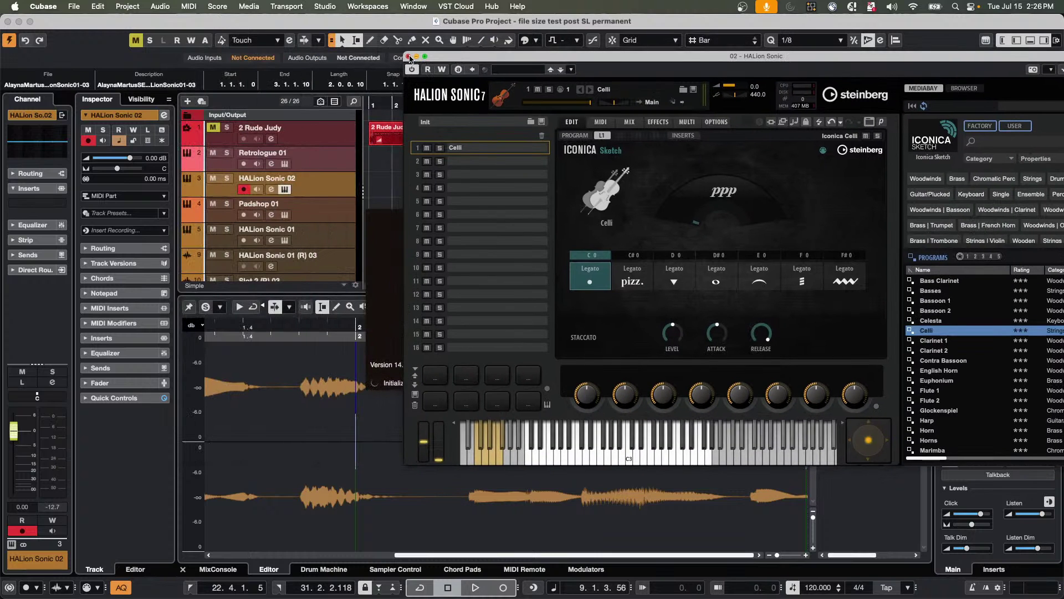
pyautogui.click(409, 56)
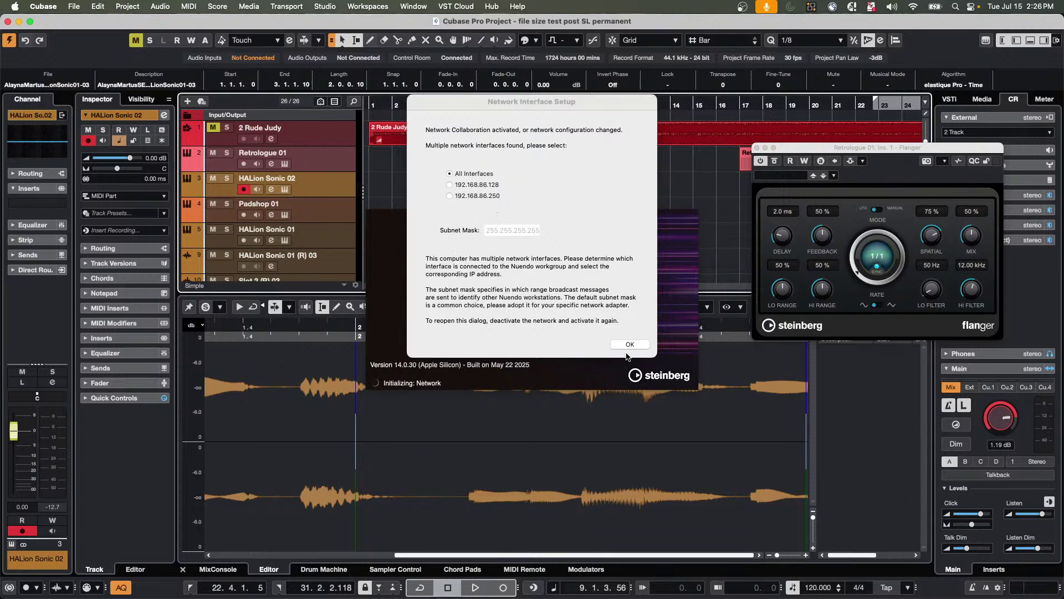
pyautogui.click(629, 343)
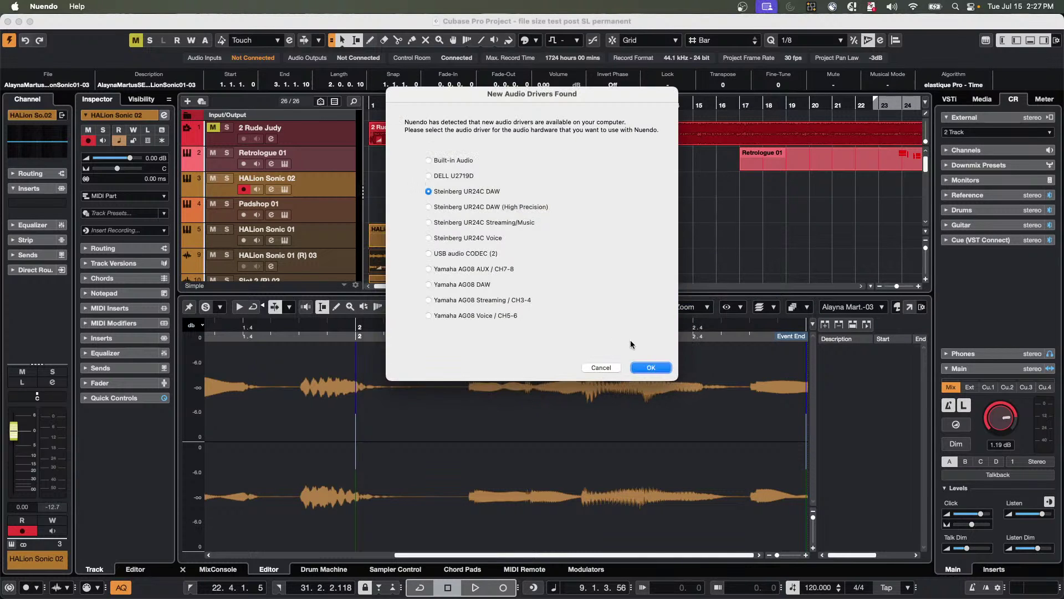
pyautogui.click(654, 367)
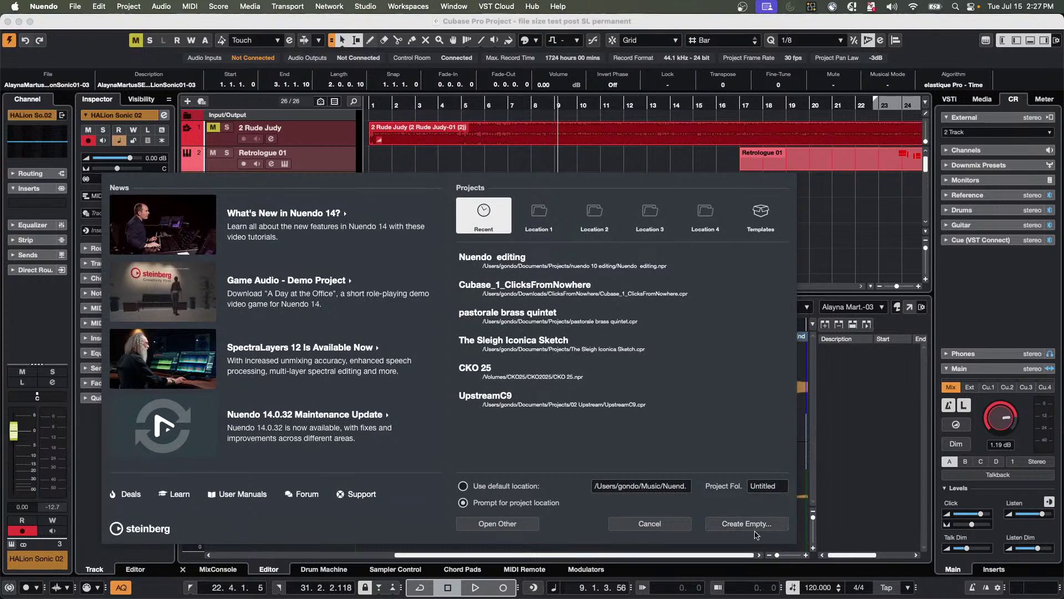
# Quit Nuendo 14 from its application menu.
pyautogui.click(75, 6)
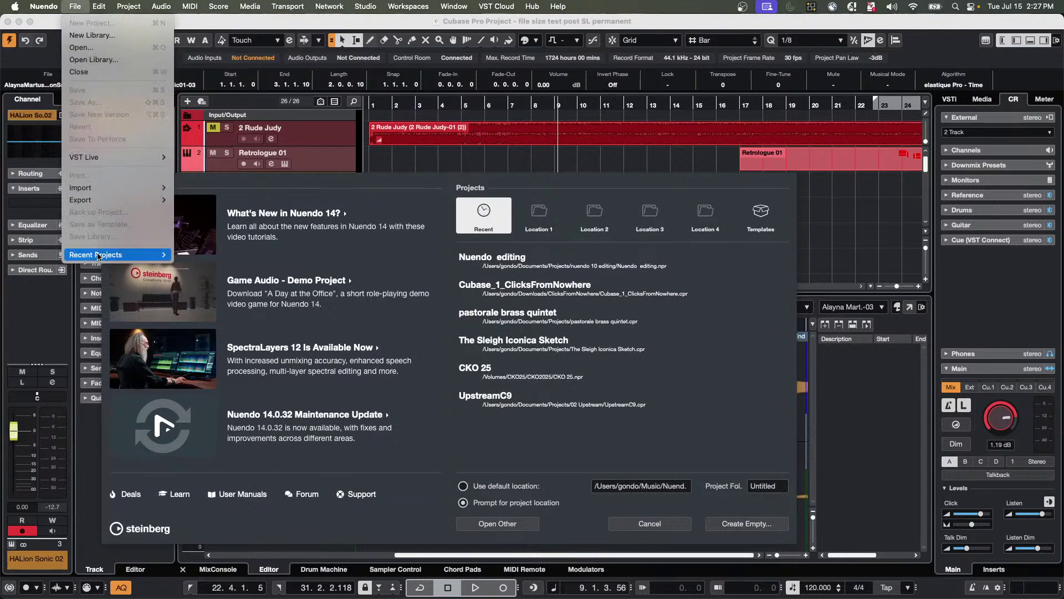
pyautogui.click(44, 6)
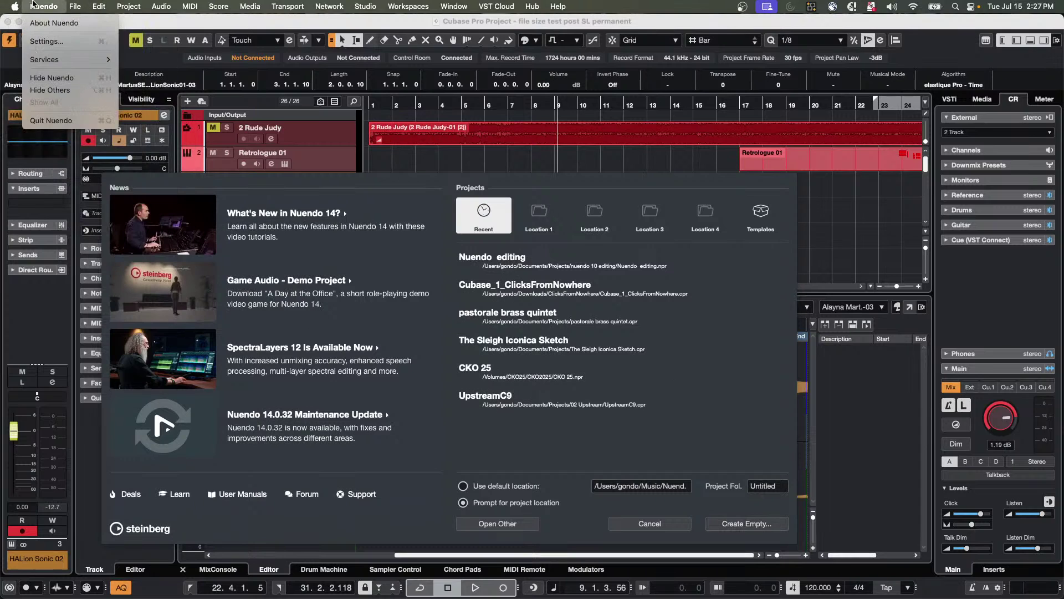
pyautogui.click(51, 121)
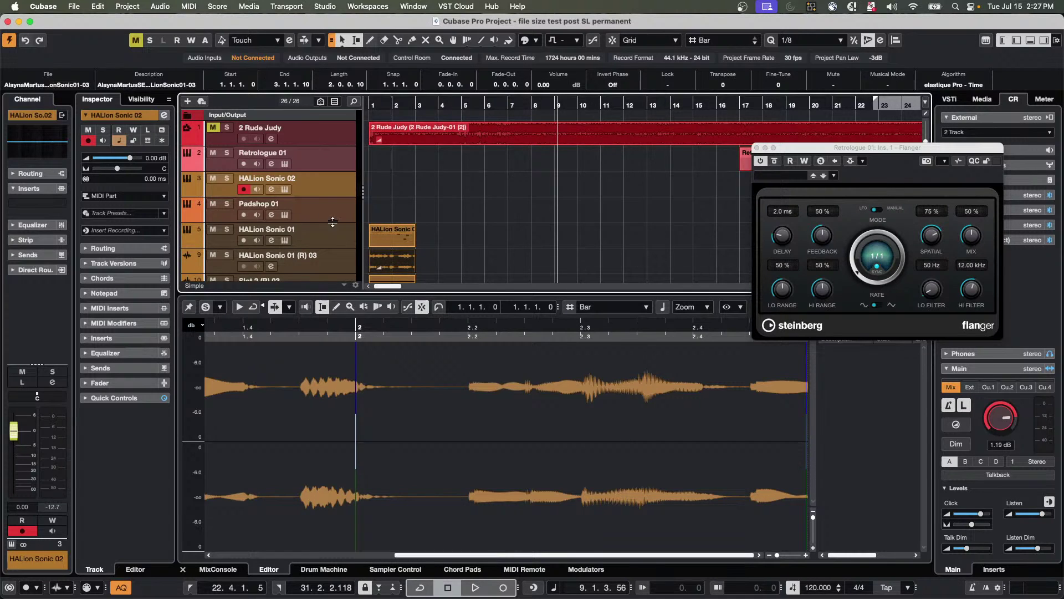
# Select the 2 Rude Judy track and load Compressor into its first insert slot.
pyautogui.scroll(-5, 339, 216)
pyautogui.scroll(5, 342, 212)
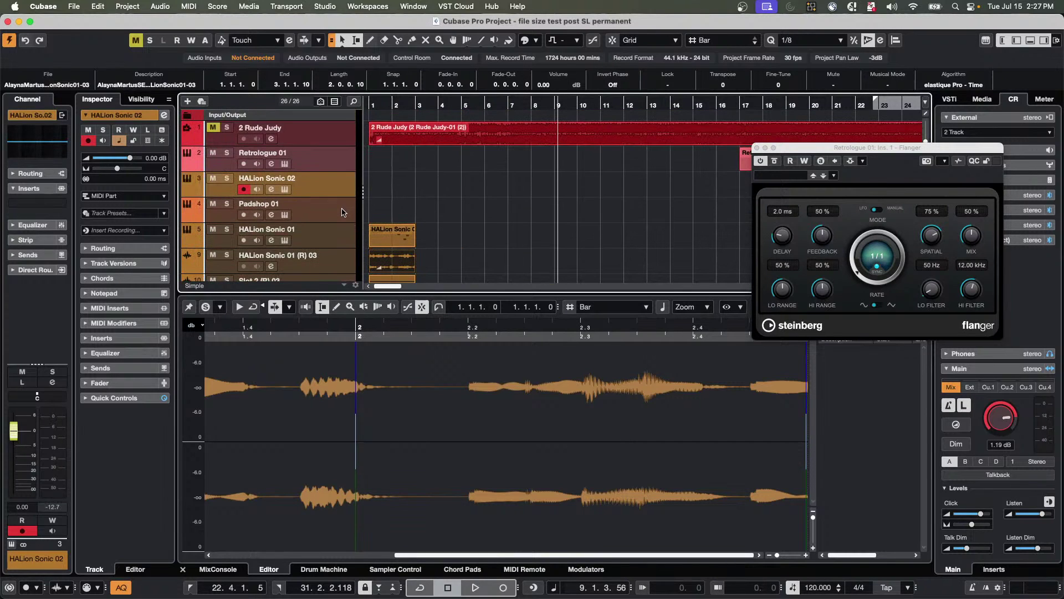
pyautogui.click(327, 136)
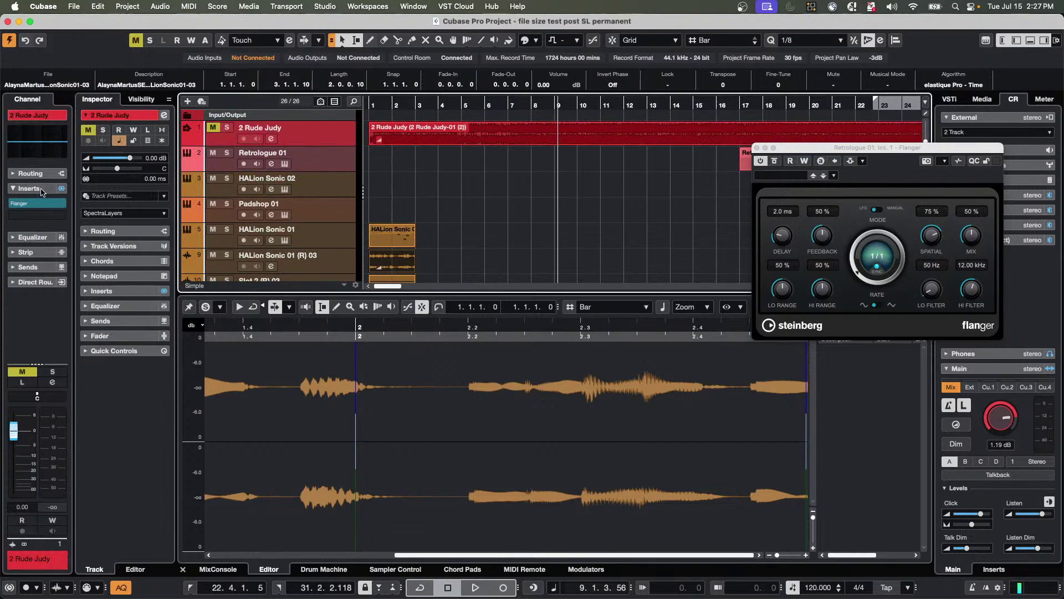
pyautogui.moveTo(41, 203)
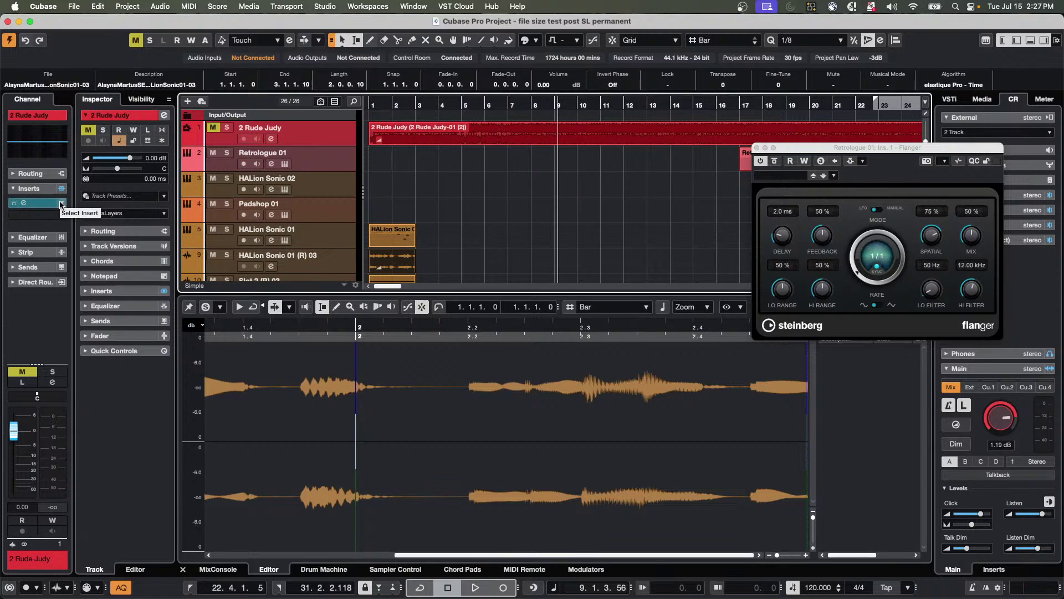
pyautogui.click(61, 204)
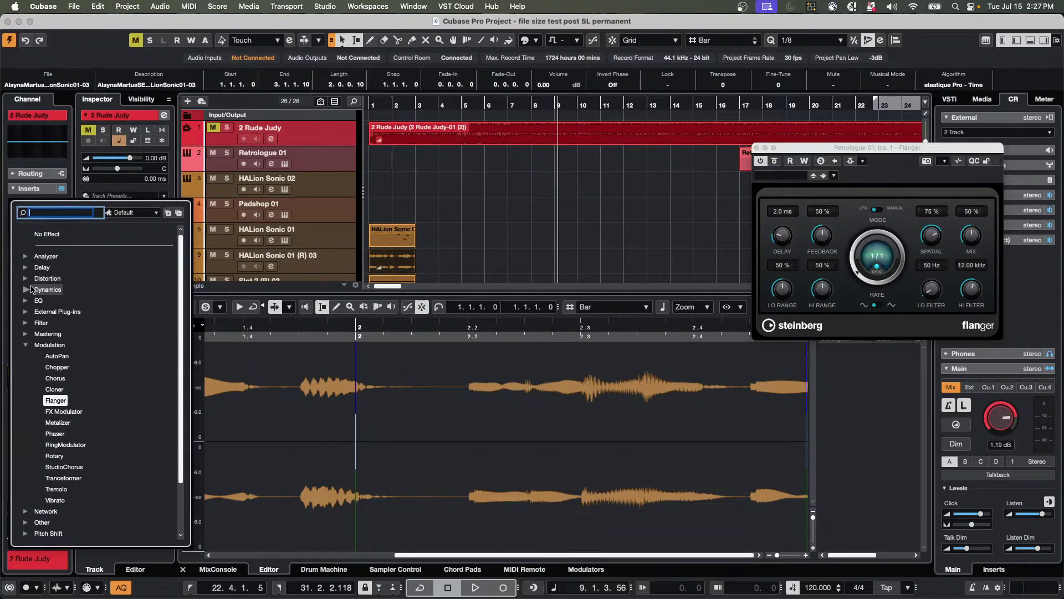
pyautogui.click(26, 290)
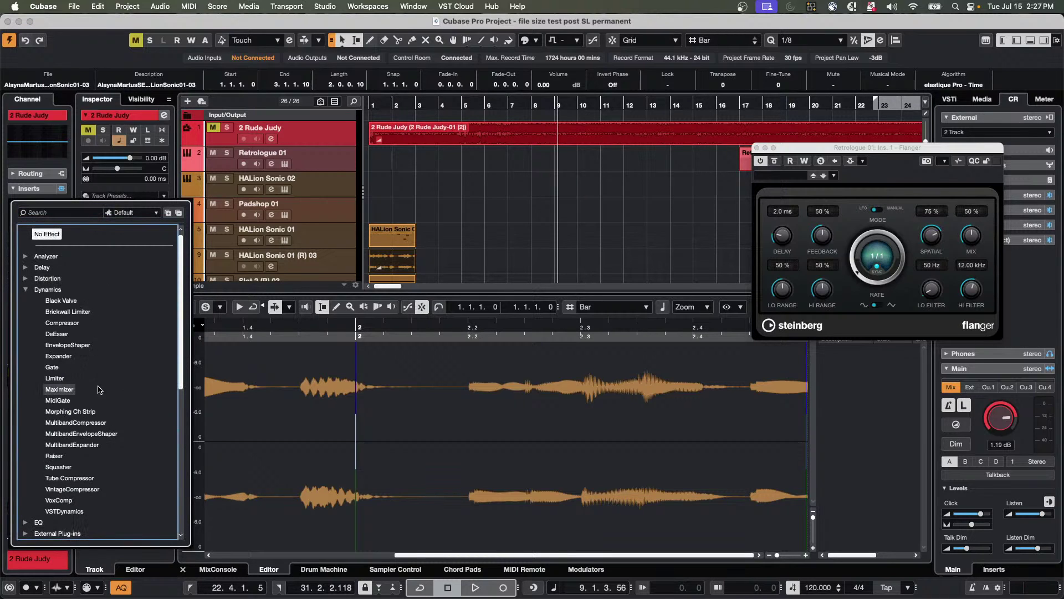
pyautogui.click(27, 289)
pyautogui.click(26, 345)
pyautogui.scroll(-3, 78, 454)
pyautogui.scroll(3, 78, 458)
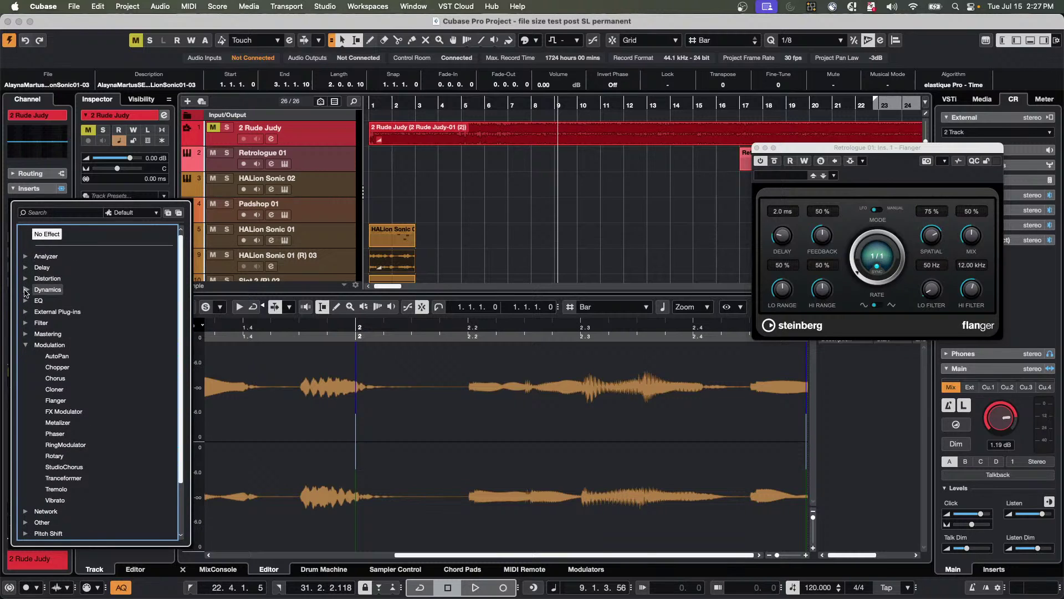
pyautogui.click(26, 289)
pyautogui.click(62, 322)
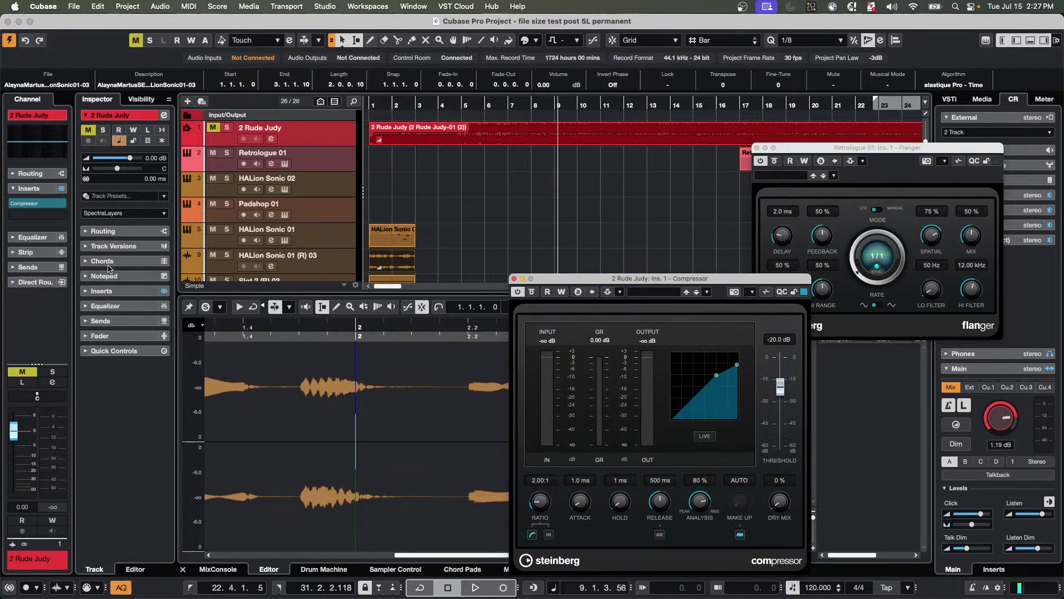
# Load EQ-P1A into insert slot 2 and Magneto II into insert slot 3.
pyautogui.click(56, 214)
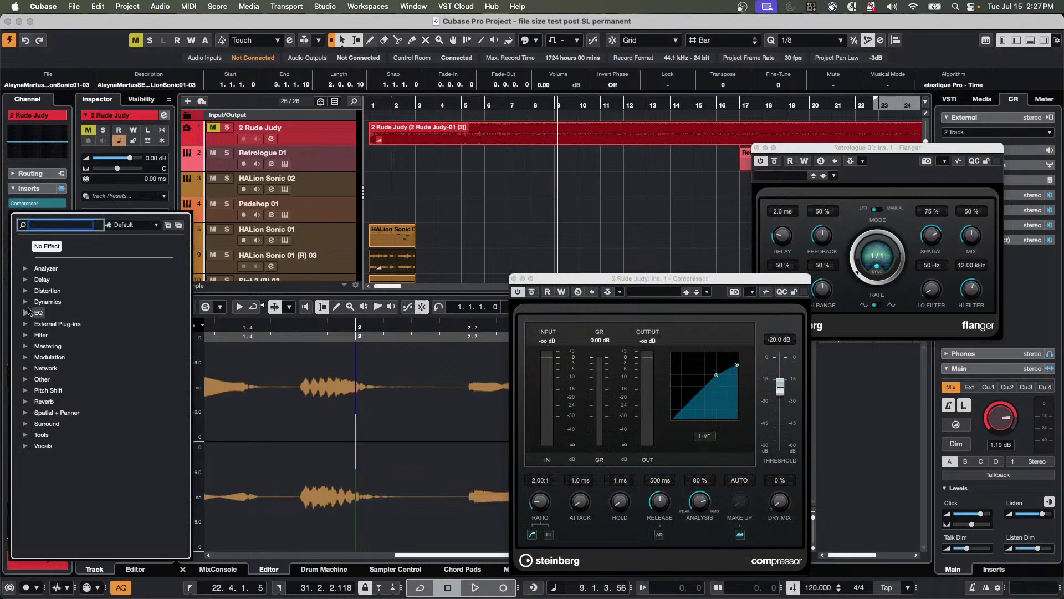
pyautogui.click(26, 313)
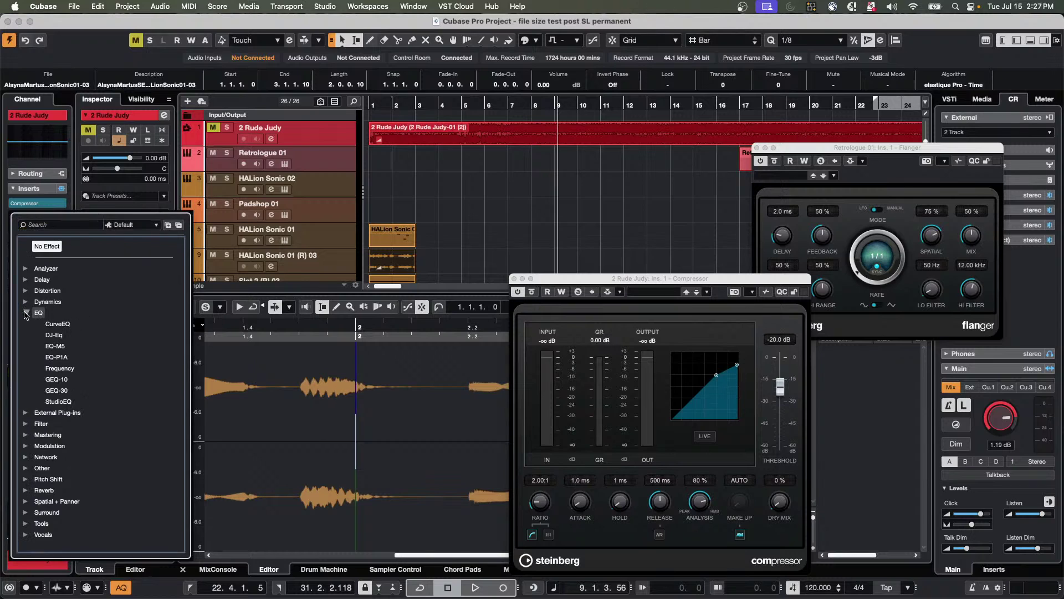
pyautogui.click(58, 357)
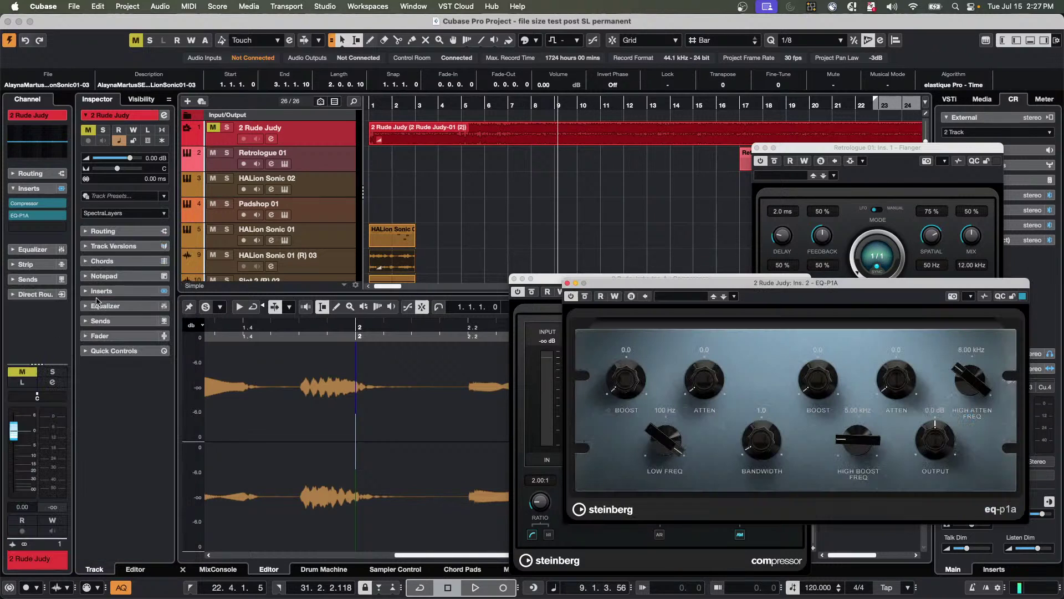
pyautogui.click(62, 228)
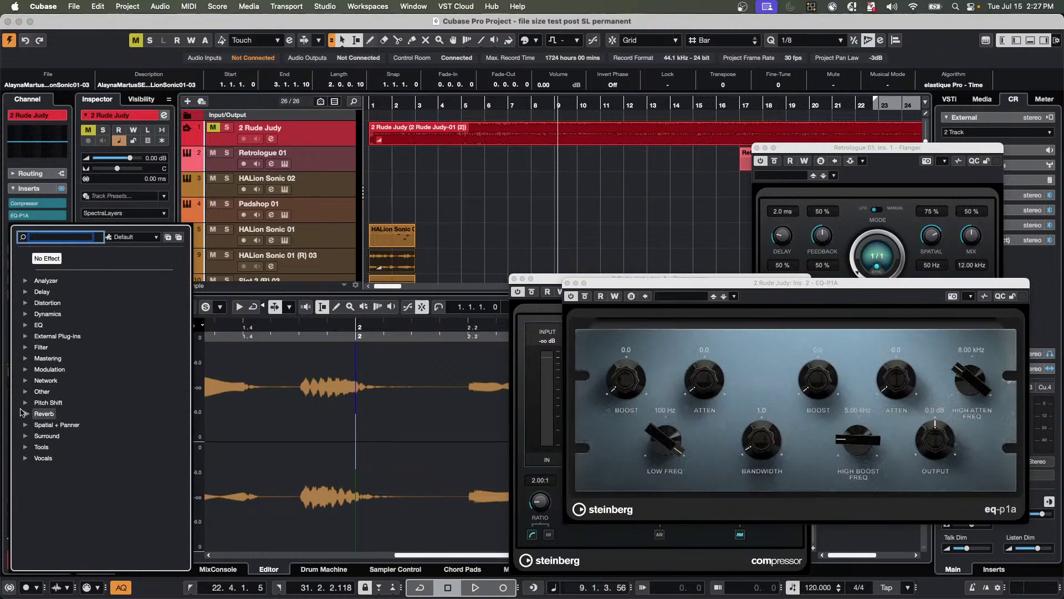
pyautogui.click(26, 303)
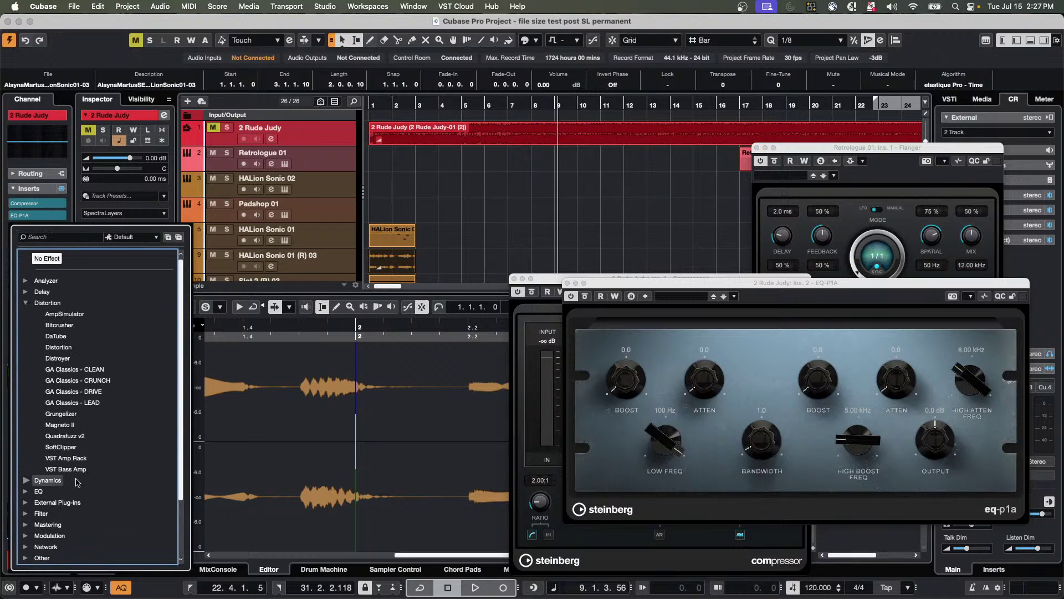
pyautogui.click(59, 425)
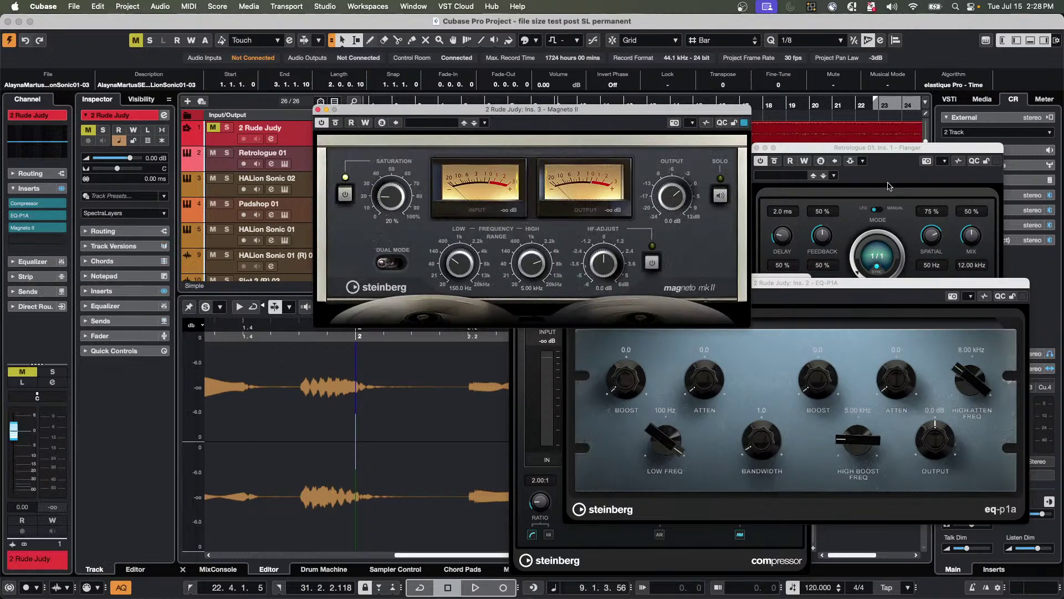
# Load Limiter into the fourth insert slot and move its window down-right.
pyautogui.moveTo(870, 148); pyautogui.dragTo(895, 97)
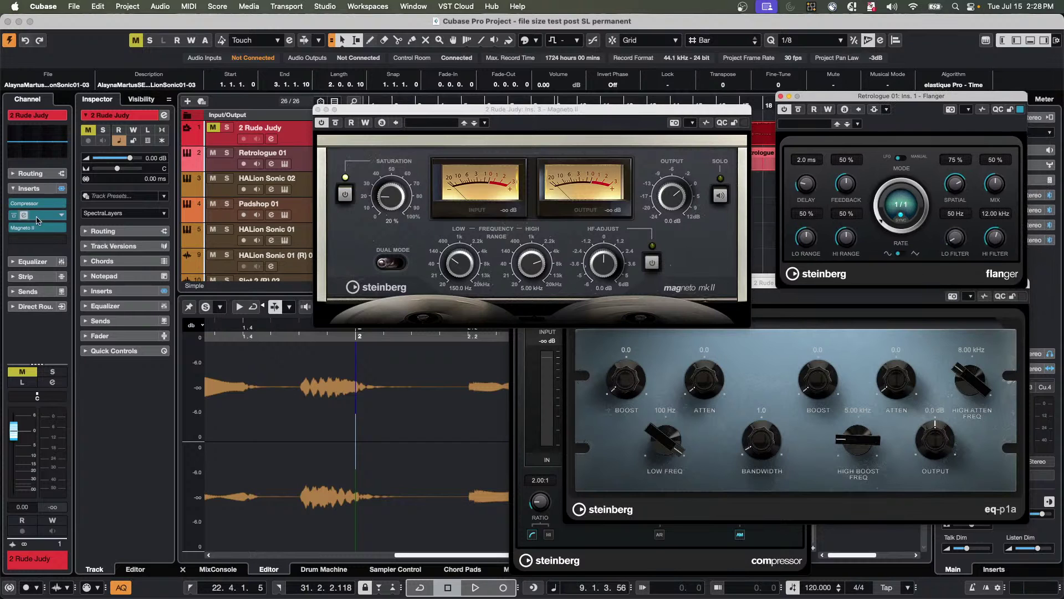
pyautogui.click(59, 241)
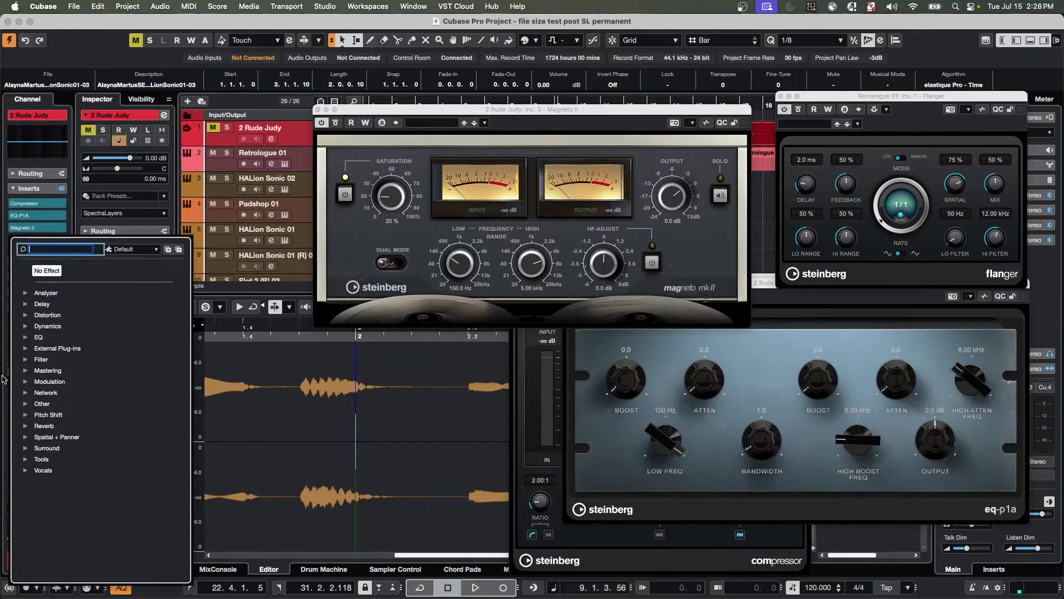
pyautogui.click(25, 327)
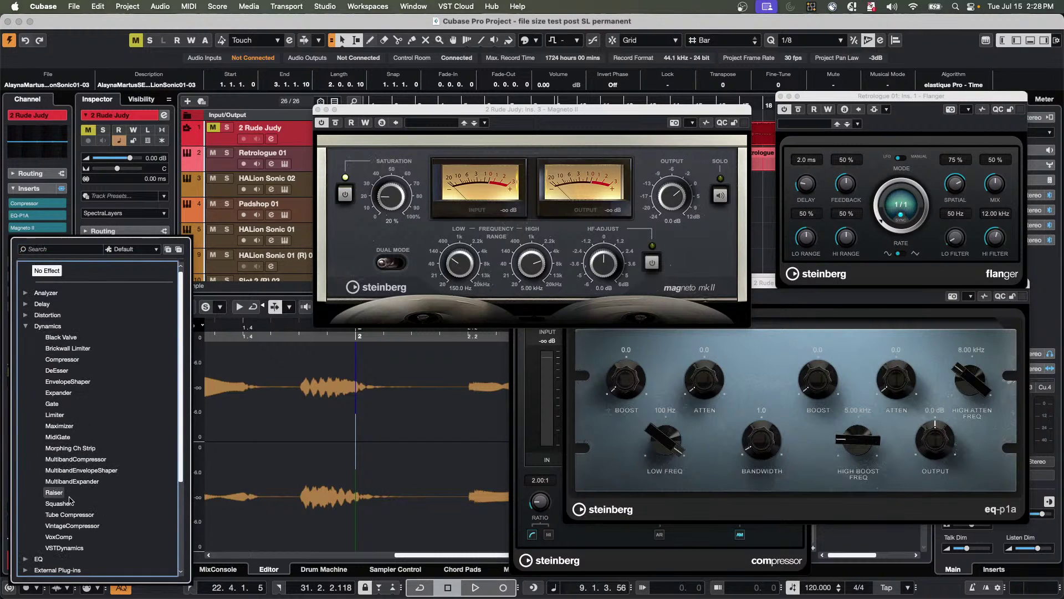
pyautogui.click(54, 415)
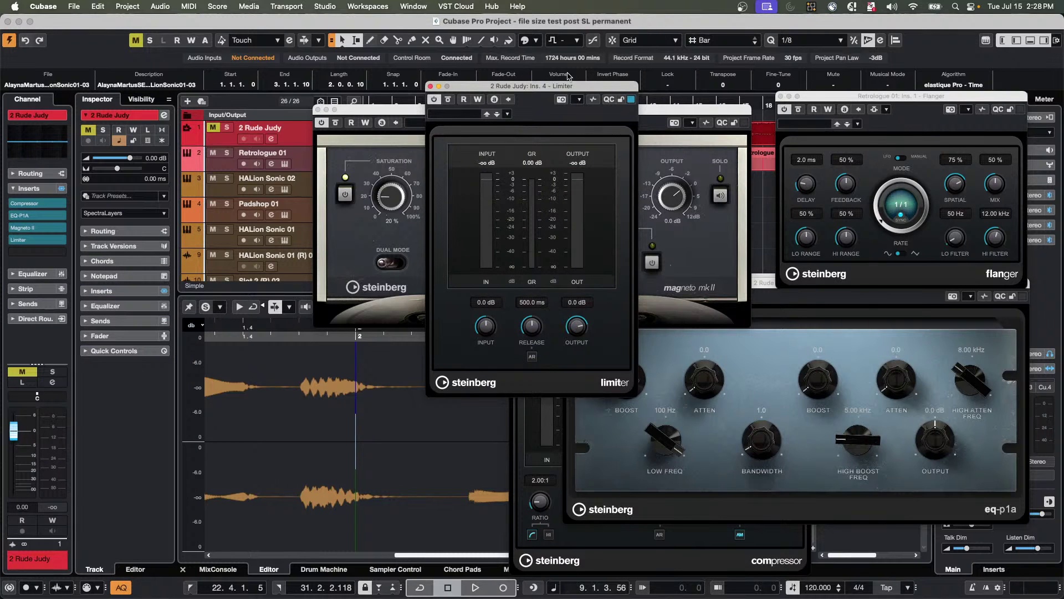
pyautogui.moveTo(591, 89); pyautogui.dragTo(768, 255)
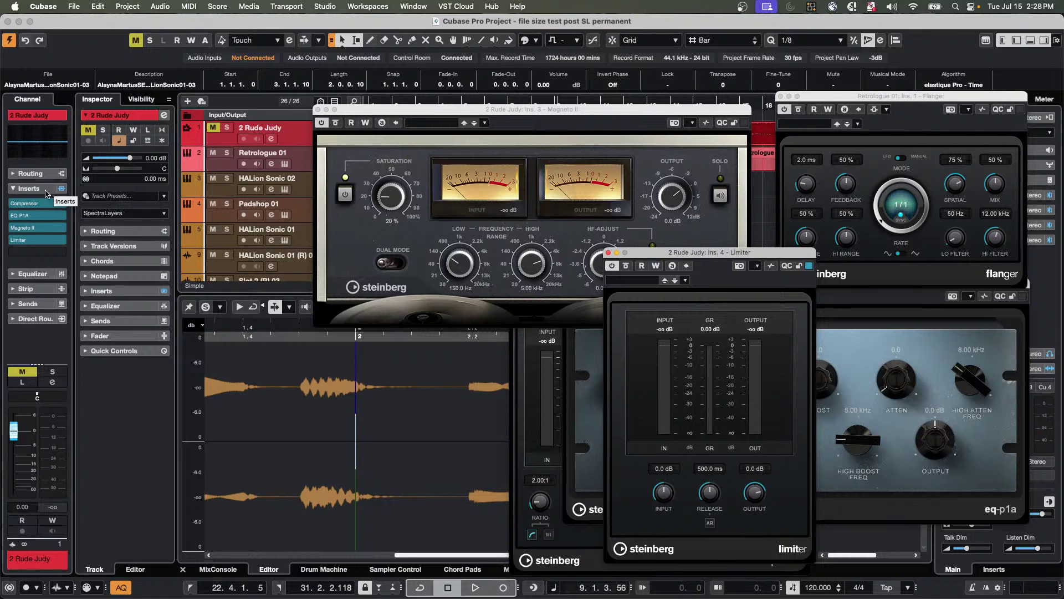
# From the insert chain's context menu, save it as FX chain preset 'July 15 2025'.
pyautogui.rightClick(48, 191)
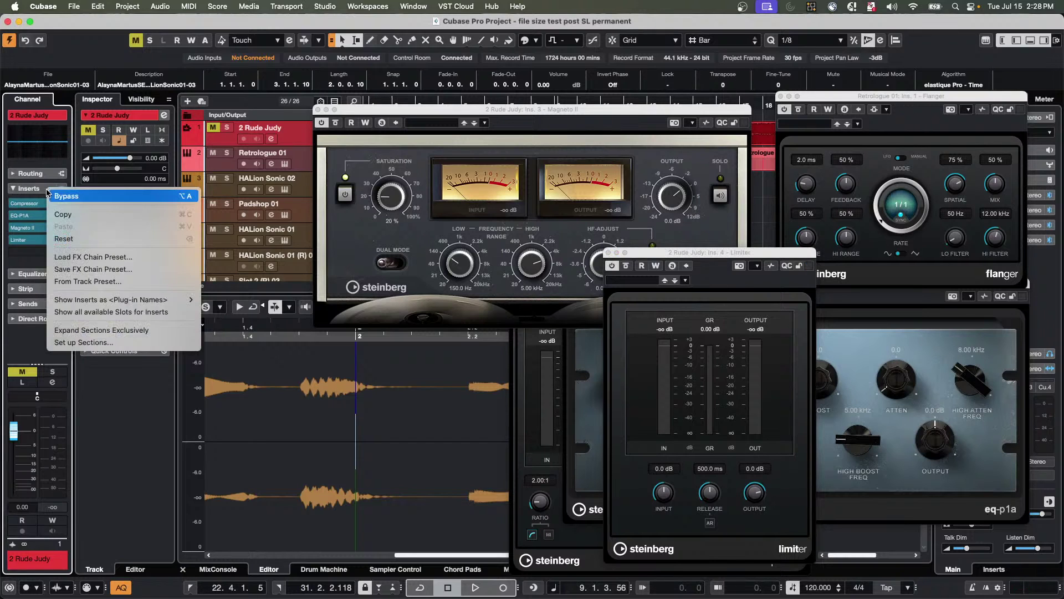
pyautogui.click(86, 270)
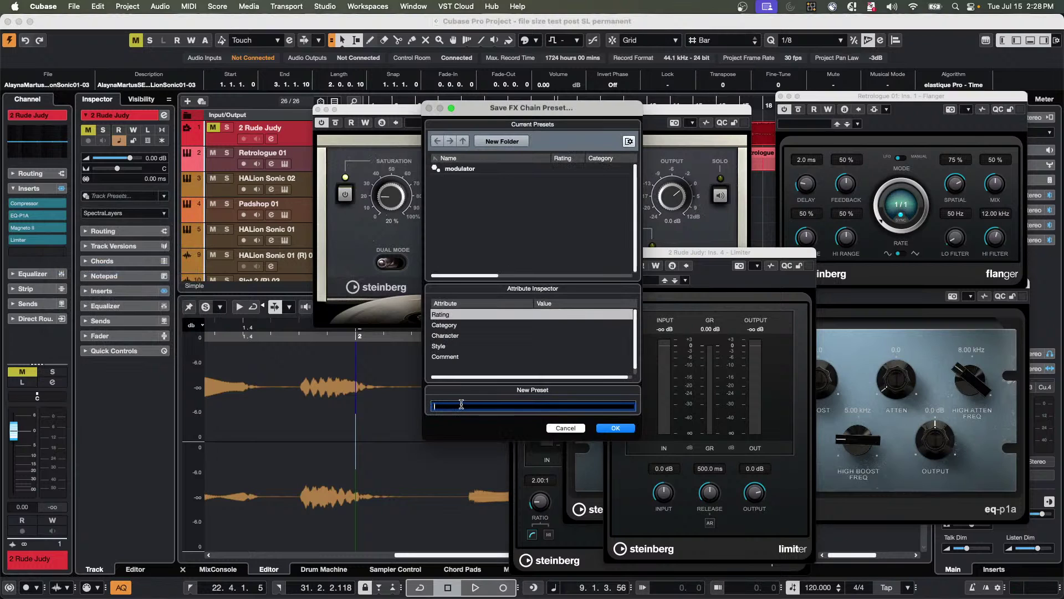
pyautogui.write('July 15')
pyautogui.press('Tab')
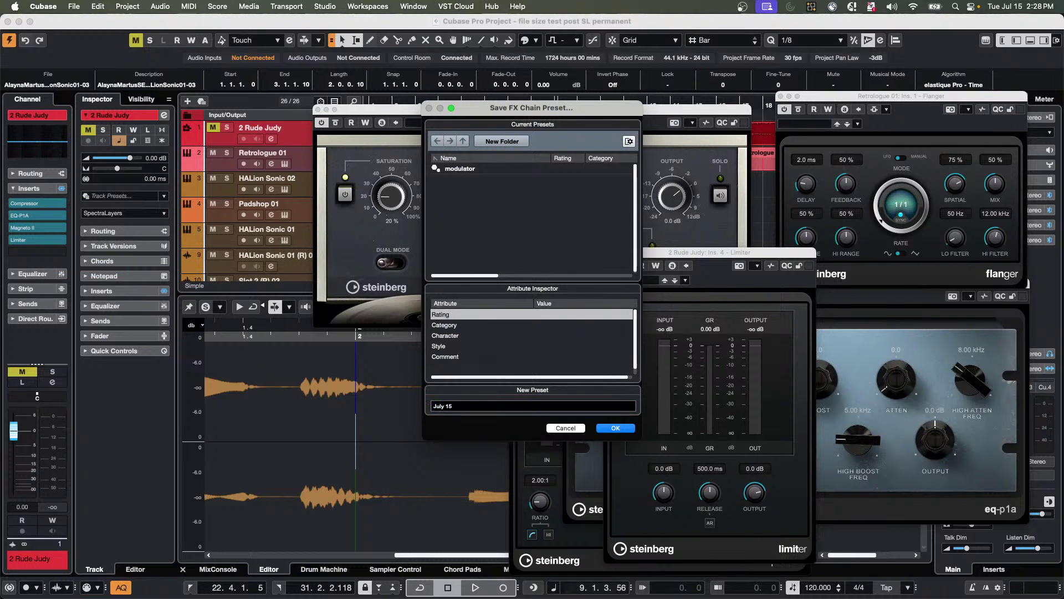
pyautogui.click(465, 406)
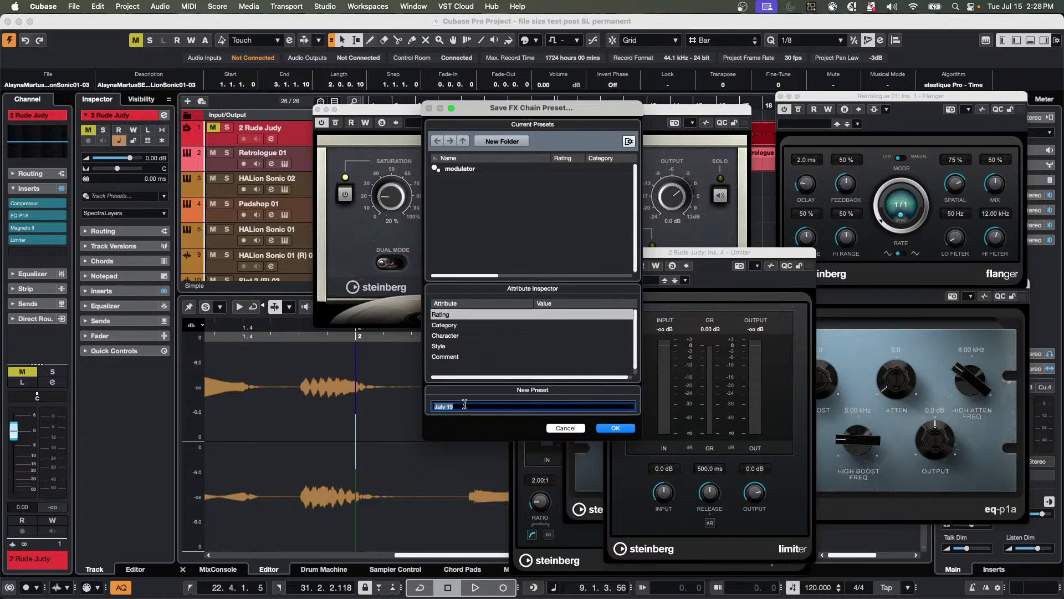
pyautogui.press('Right')
pyautogui.write('2025')
pyautogui.press('Tab')
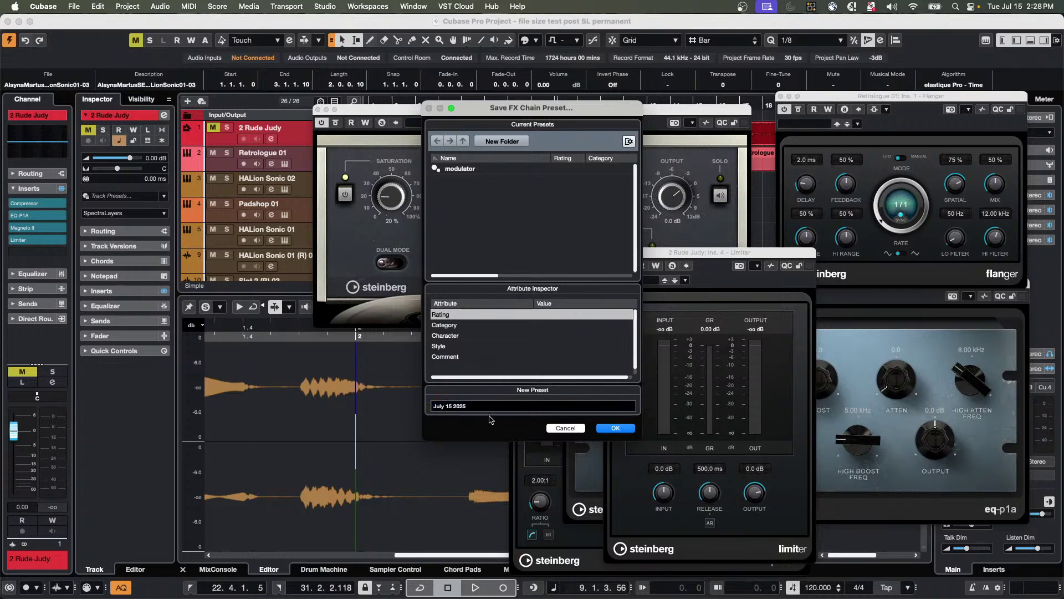
pyautogui.click(625, 427)
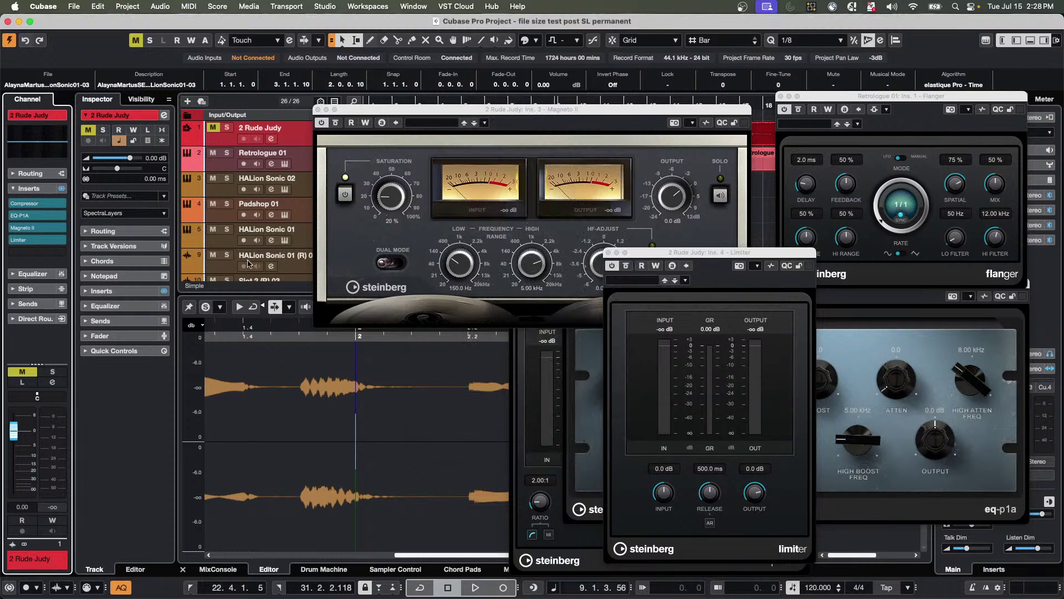
# Add a new empty audio track from the track list's context menu.
pyautogui.scroll(-10, 266, 232)
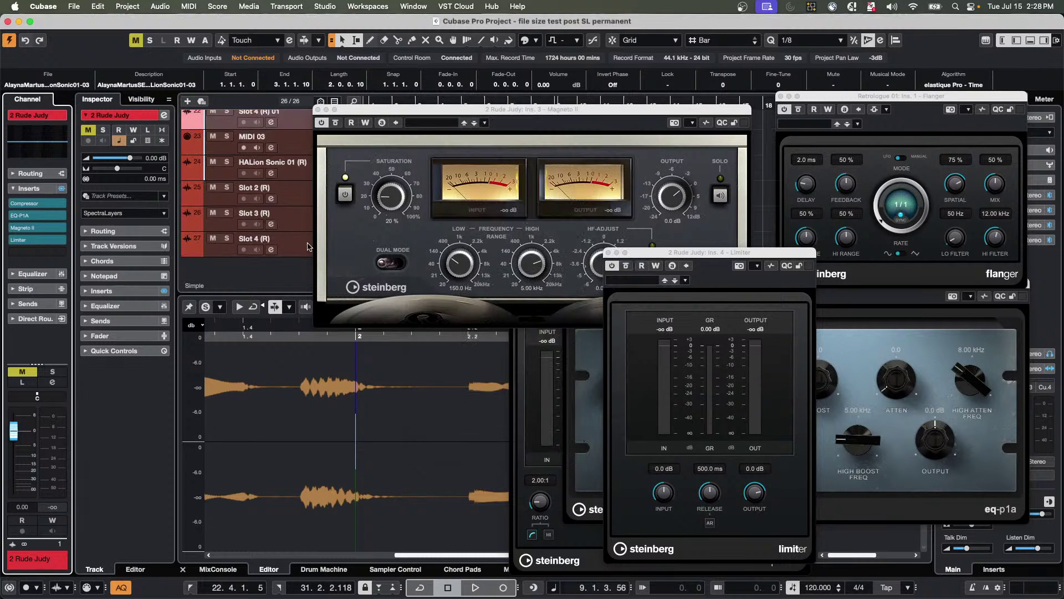
pyautogui.rightClick(272, 267)
pyautogui.click(341, 273)
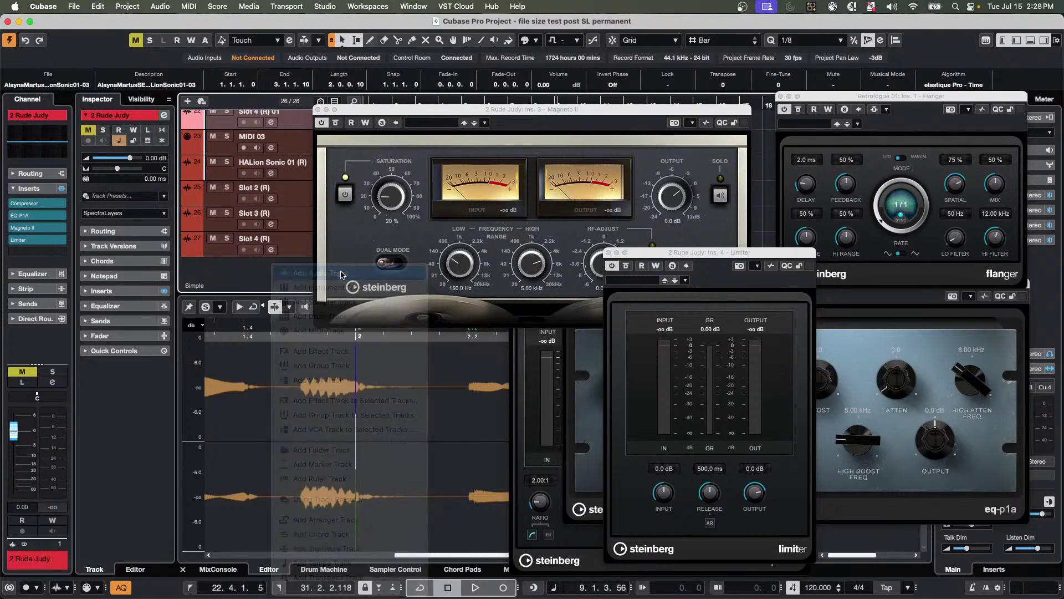
pyautogui.click(625, 296)
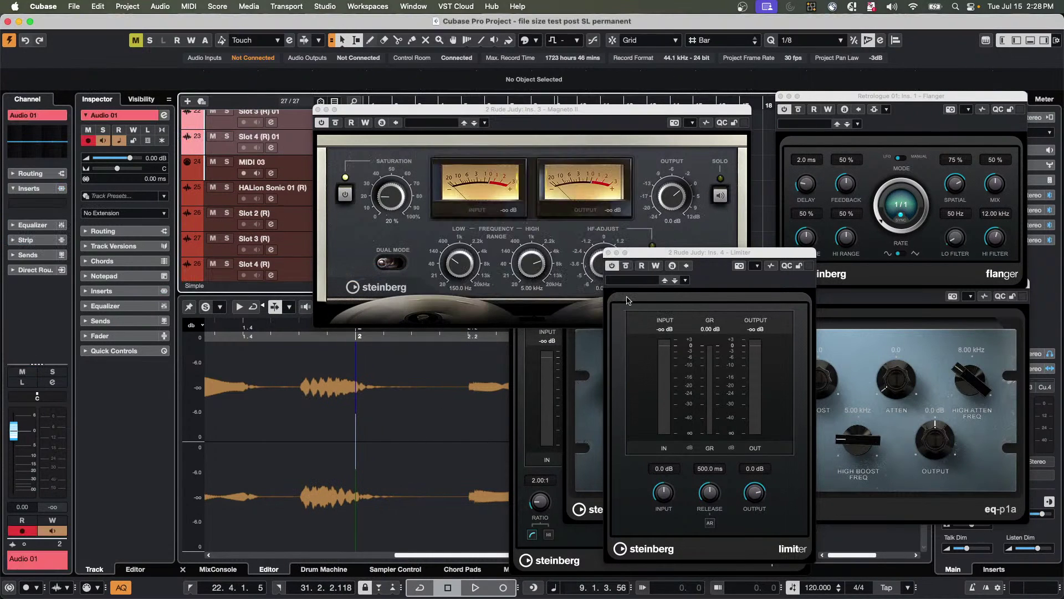
# Close the Magneto II, Limiter, Compressor, EQ-P1A and Flanger plug-in windows.
pyautogui.click(317, 111)
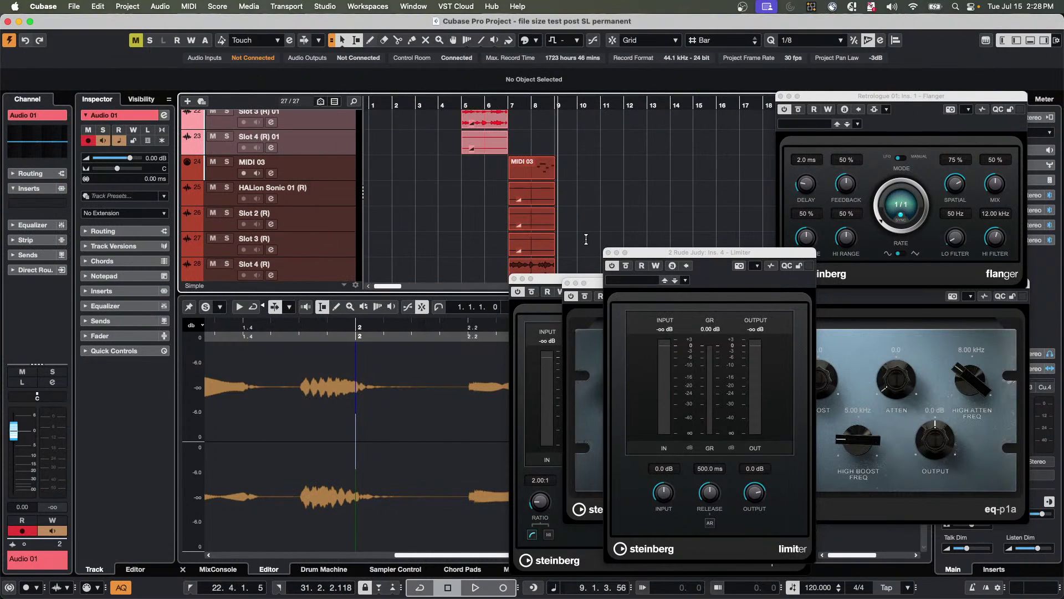
pyautogui.click(608, 253)
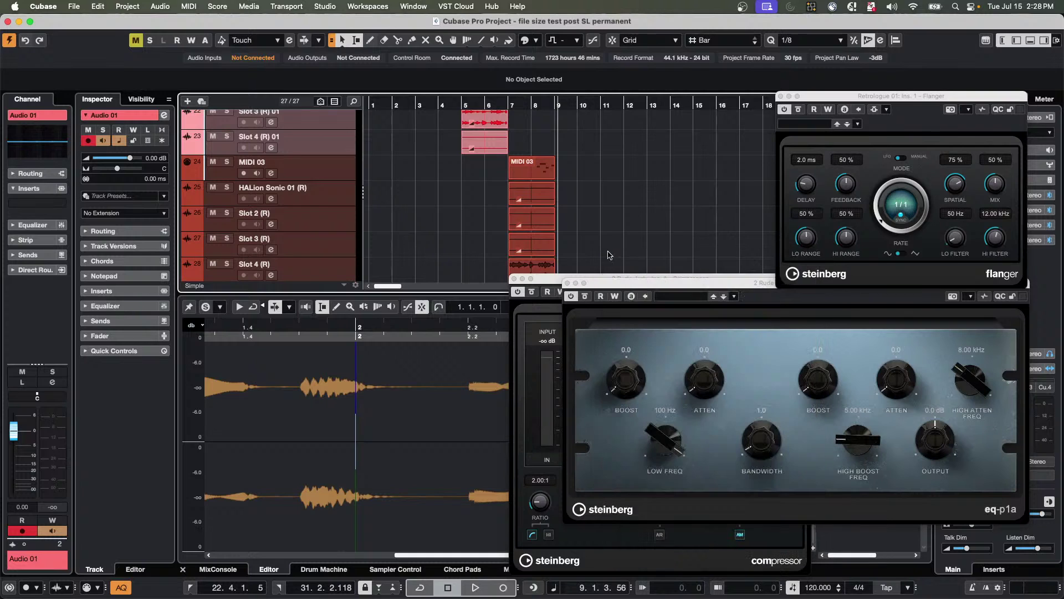
pyautogui.click(514, 279)
pyautogui.click(568, 283)
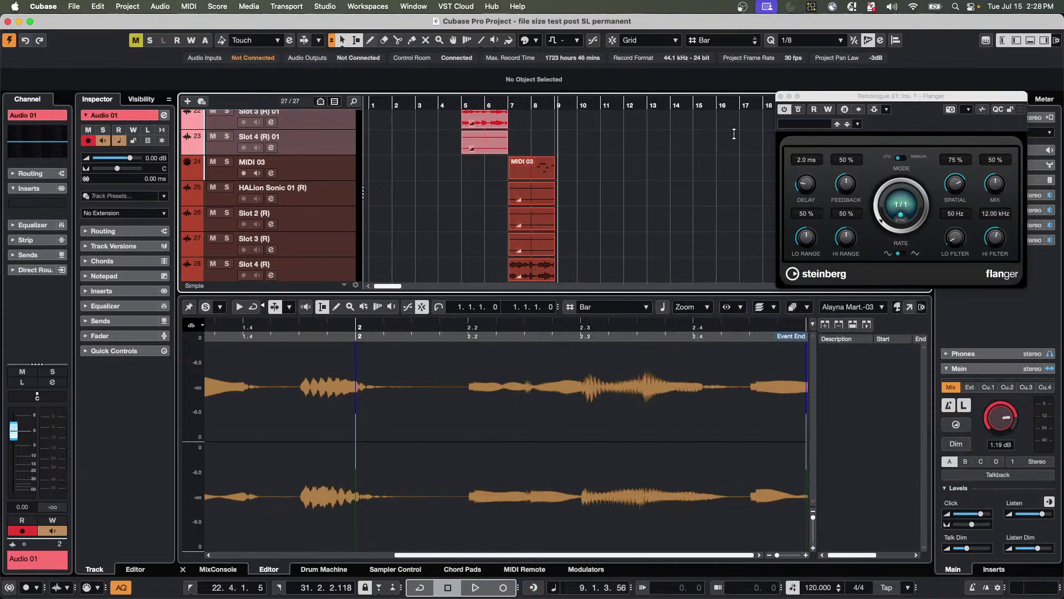
pyautogui.click(781, 96)
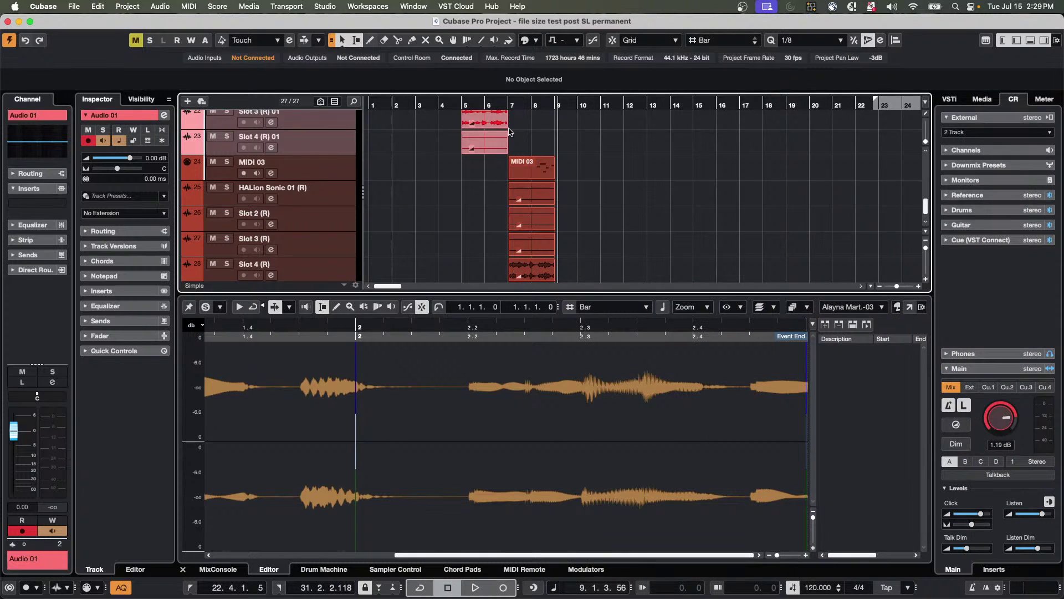
# Set the track controls view to Standard so every track shows full controls.
pyautogui.click(231, 287)
pyautogui.click(302, 262)
pyautogui.scroll(5, 302, 262)
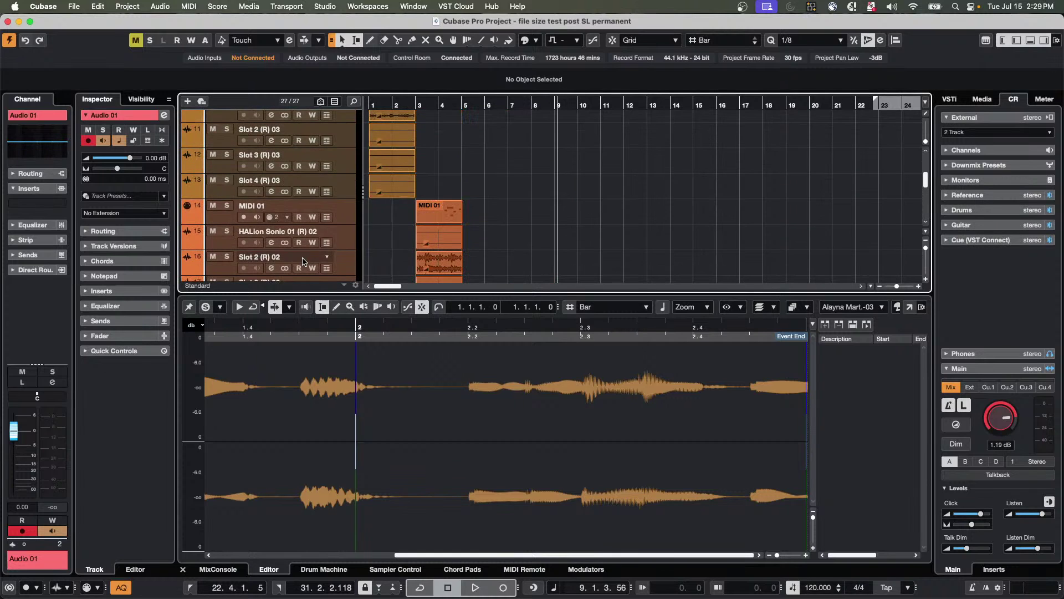
pyautogui.scroll(-3, 322, 206)
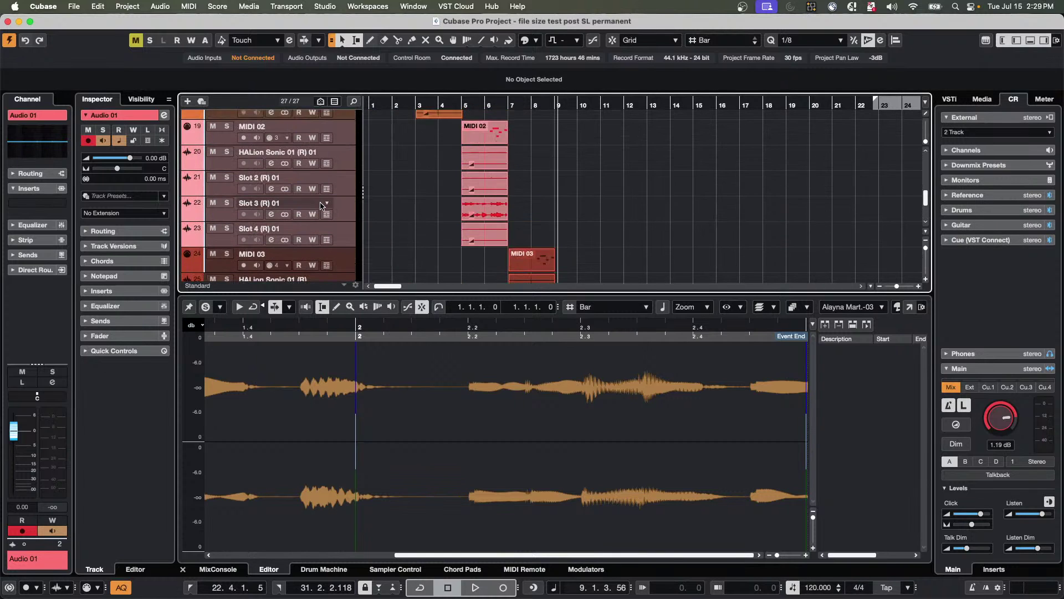
# Start adding an audio track below Slot 4 (R), then cancel it.
pyautogui.rightClick(342, 244)
pyautogui.moveTo(415, 255)
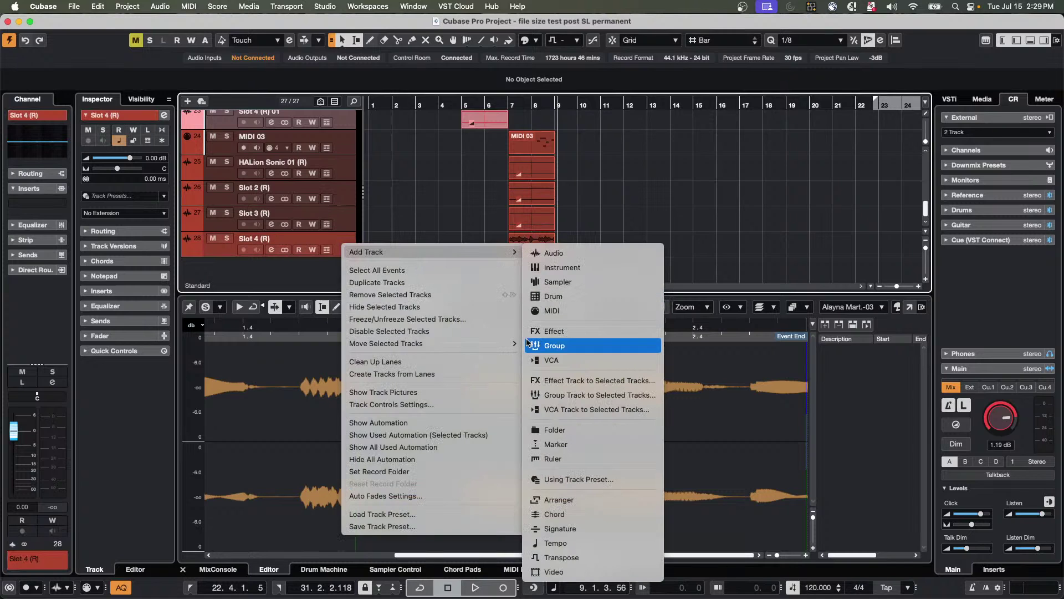
pyautogui.click(539, 254)
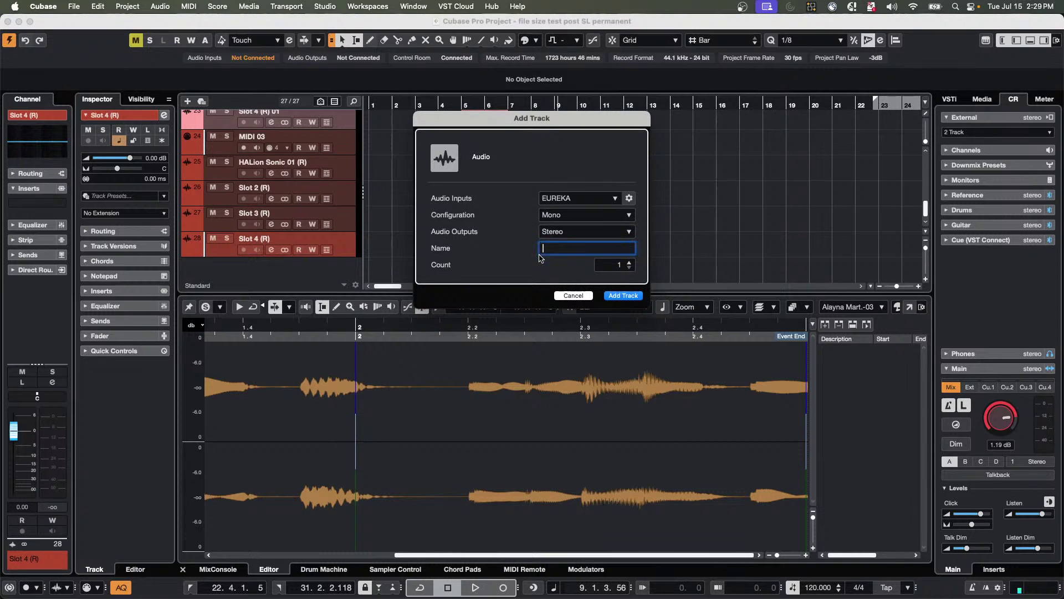
pyautogui.click(570, 296)
# Add a track from the July 8 2025 track preset, found by searching 'july'.
pyautogui.rightClick(344, 249)
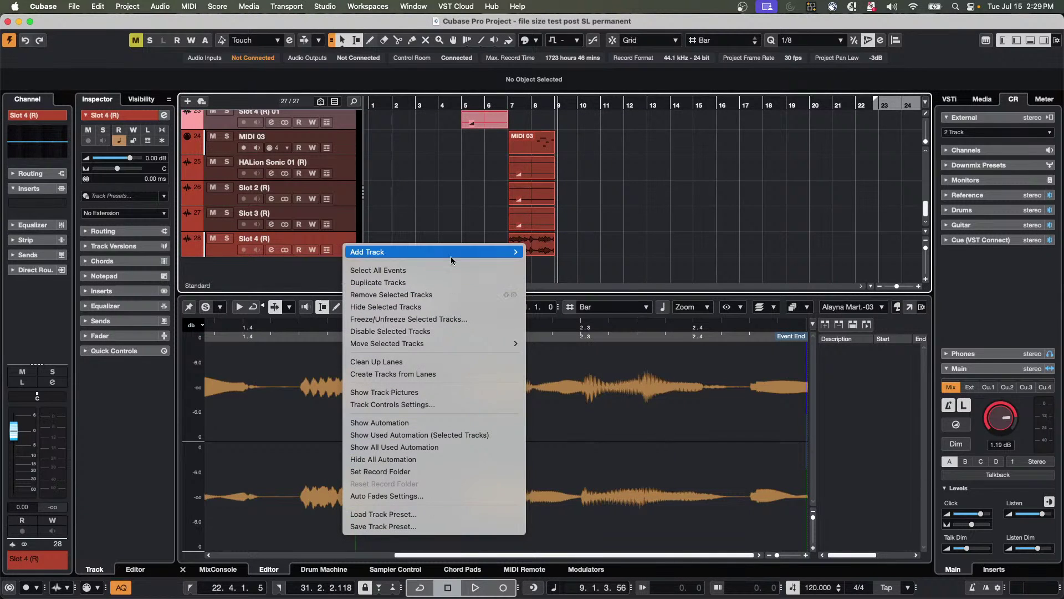
pyautogui.moveTo(505, 252)
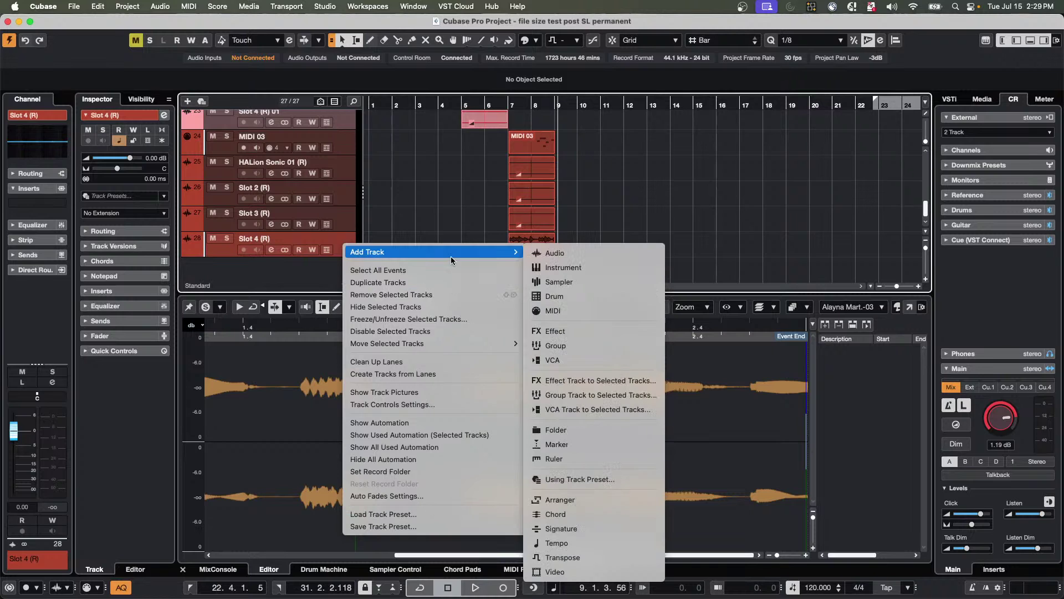
pyautogui.click(585, 480)
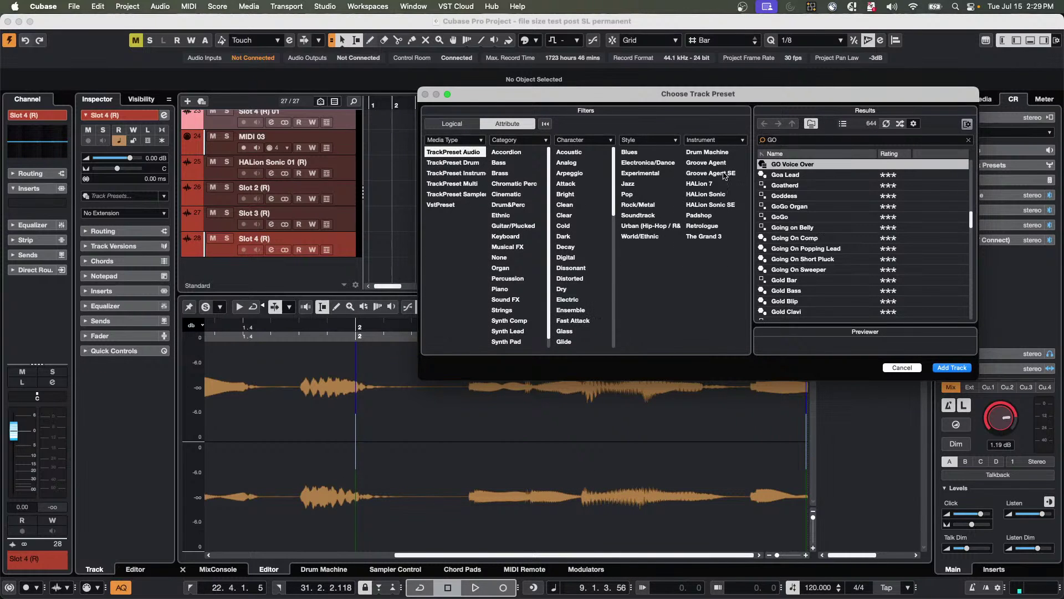
pyautogui.doubleClick(788, 139)
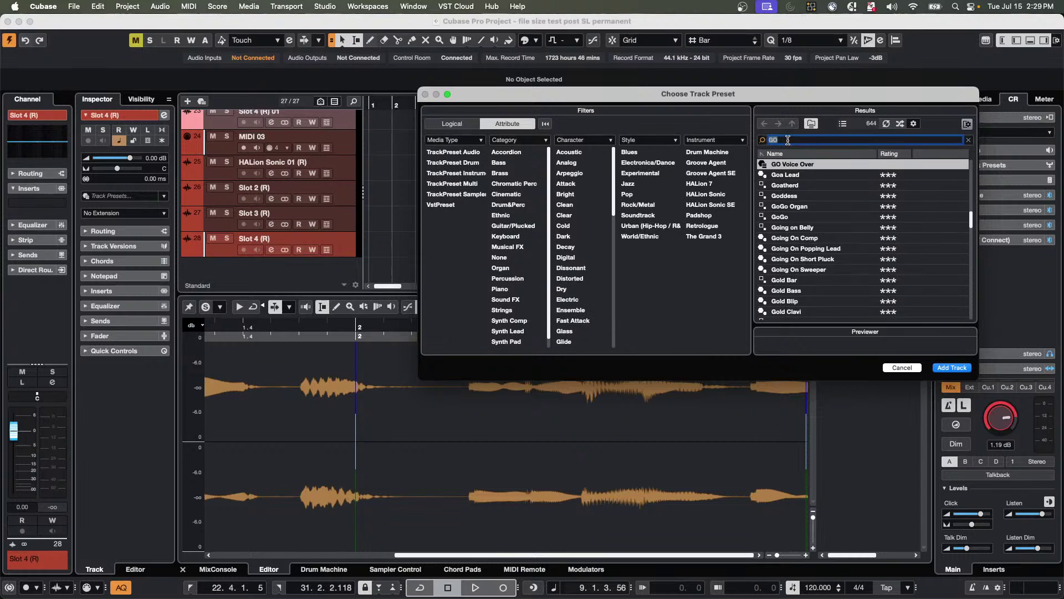
pyautogui.write('july')
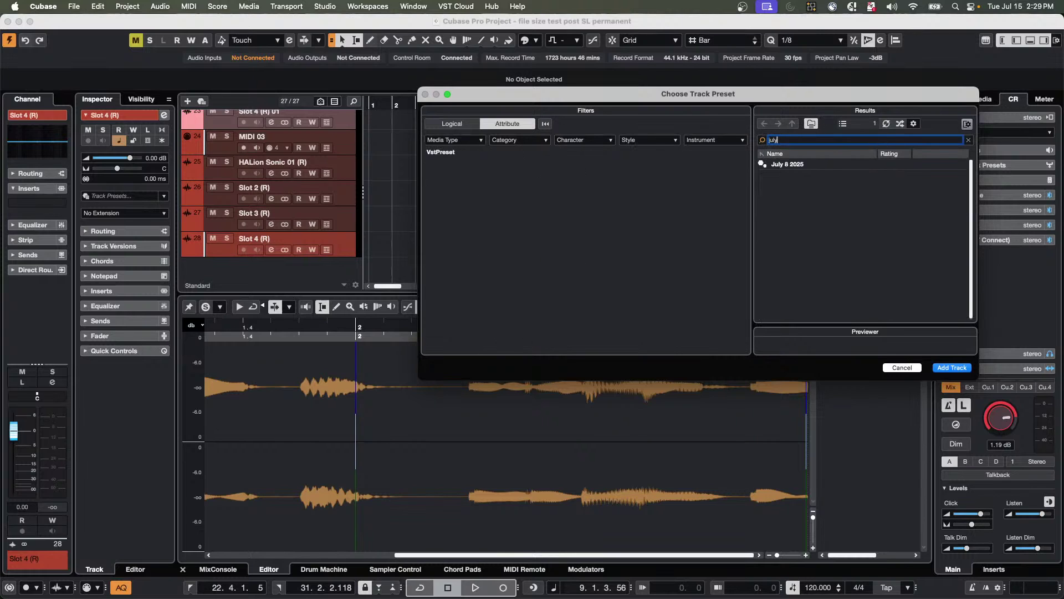
pyautogui.doubleClick(810, 165)
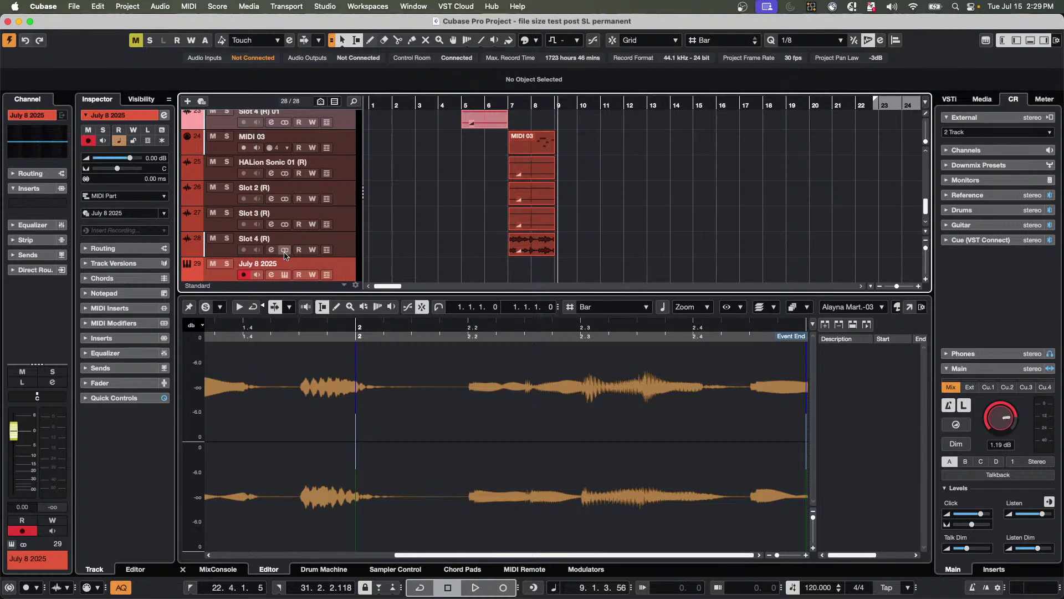
pyautogui.press('Delete')
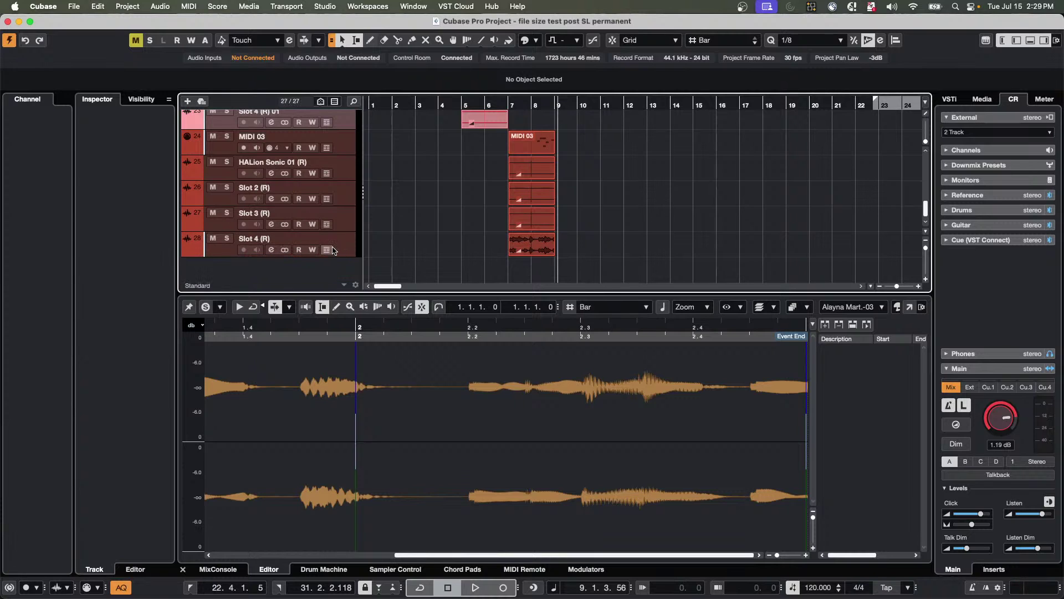
pyautogui.press('super+z')
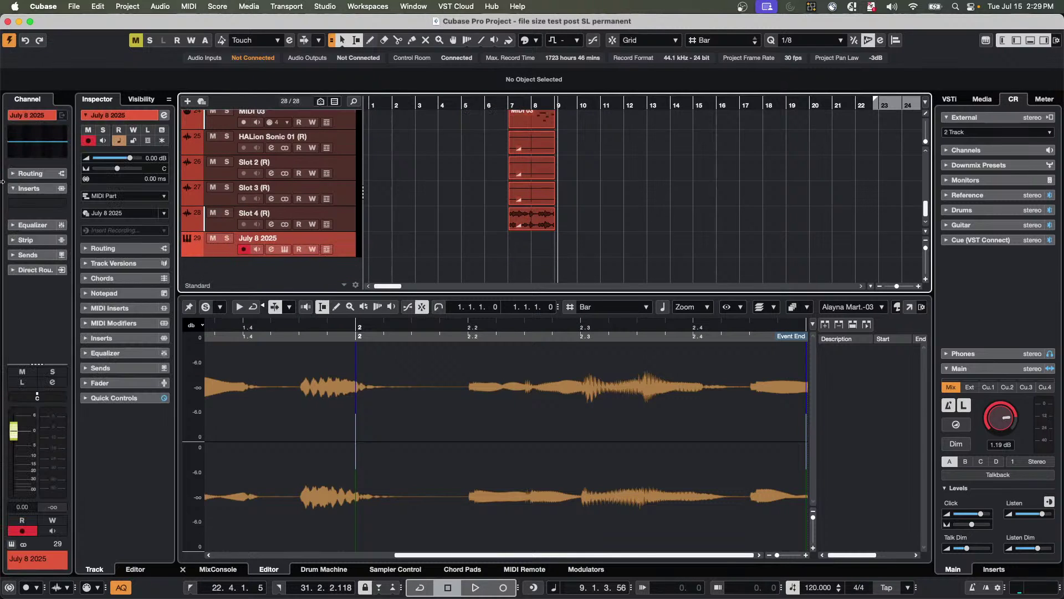
pyautogui.rightClick(40, 193)
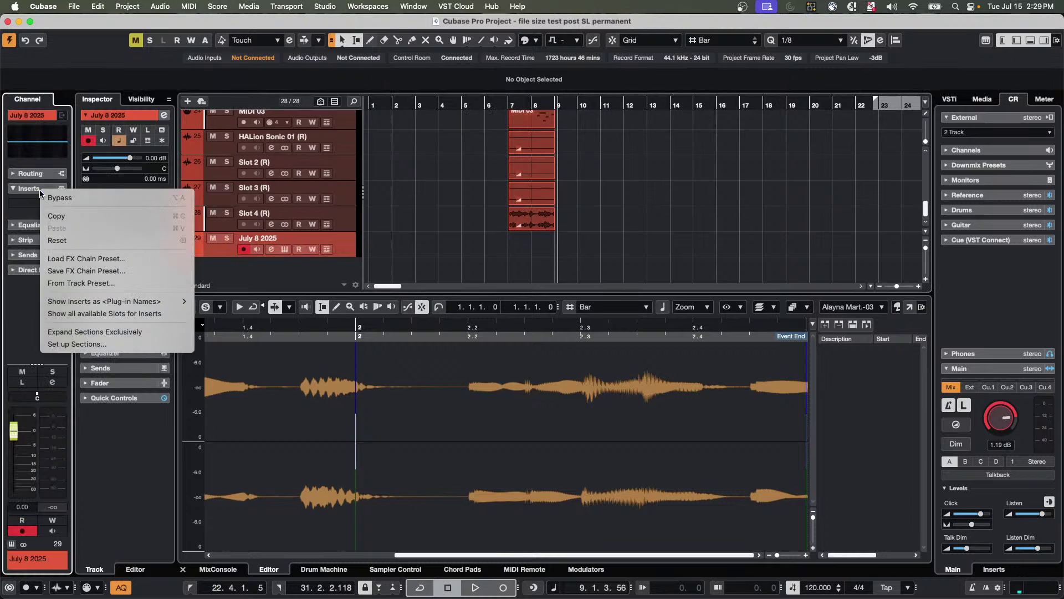
pyautogui.click(89, 259)
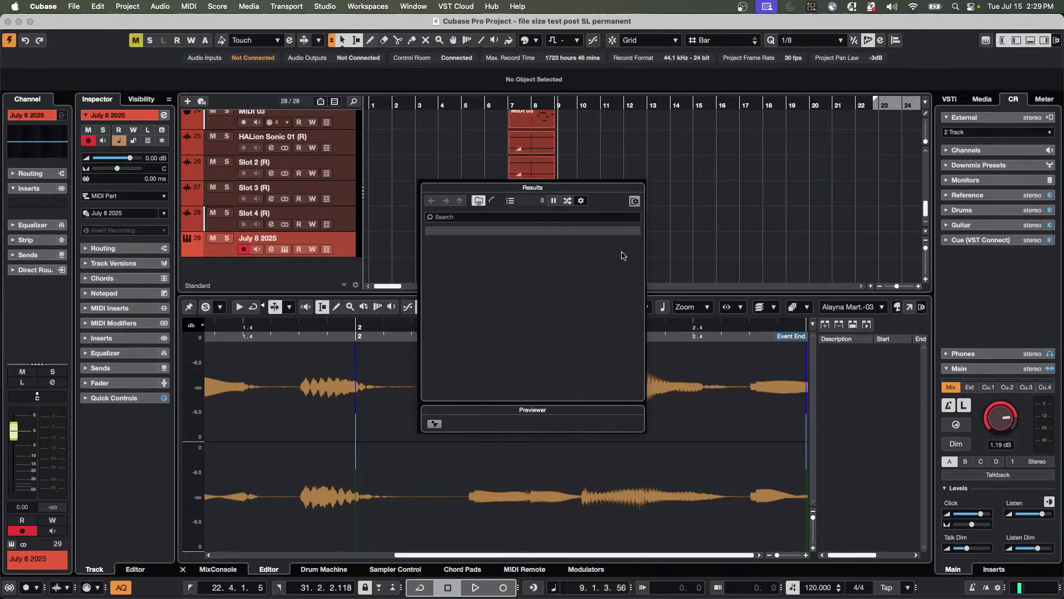
pyautogui.click(482, 218)
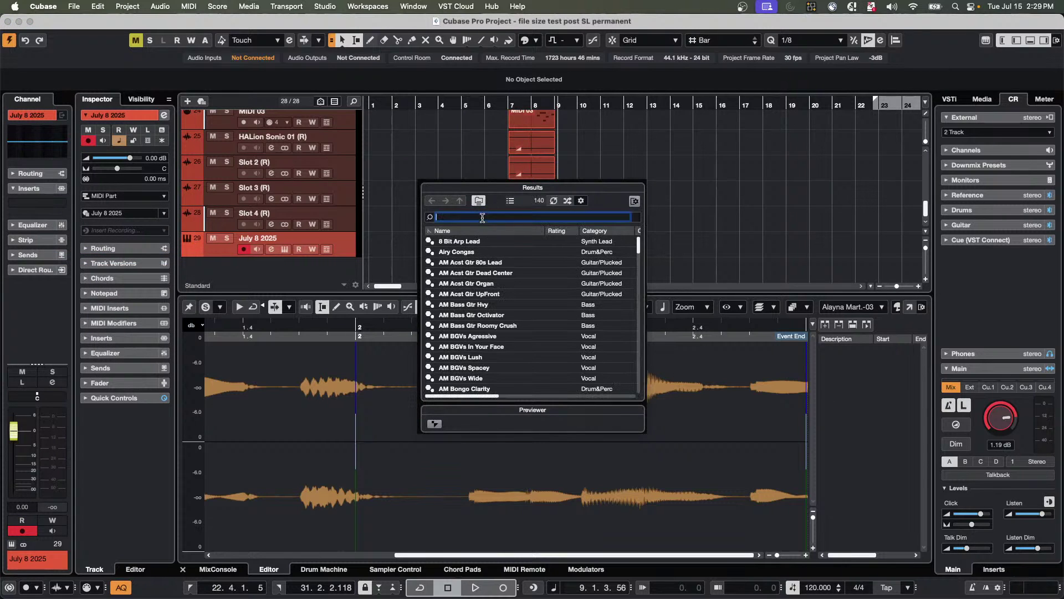
pyautogui.write('july')
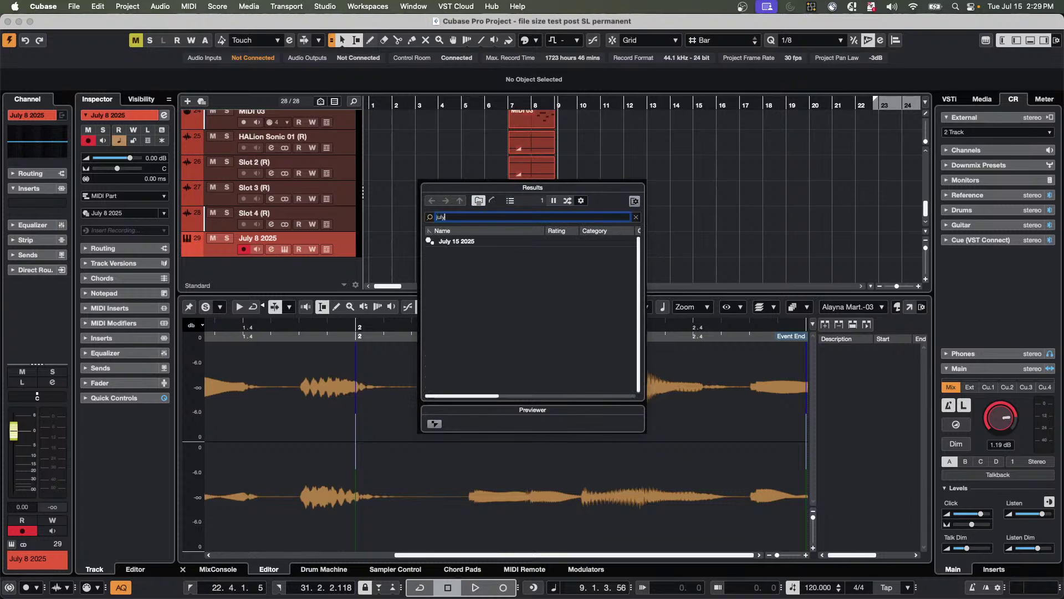
pyautogui.doubleClick(491, 242)
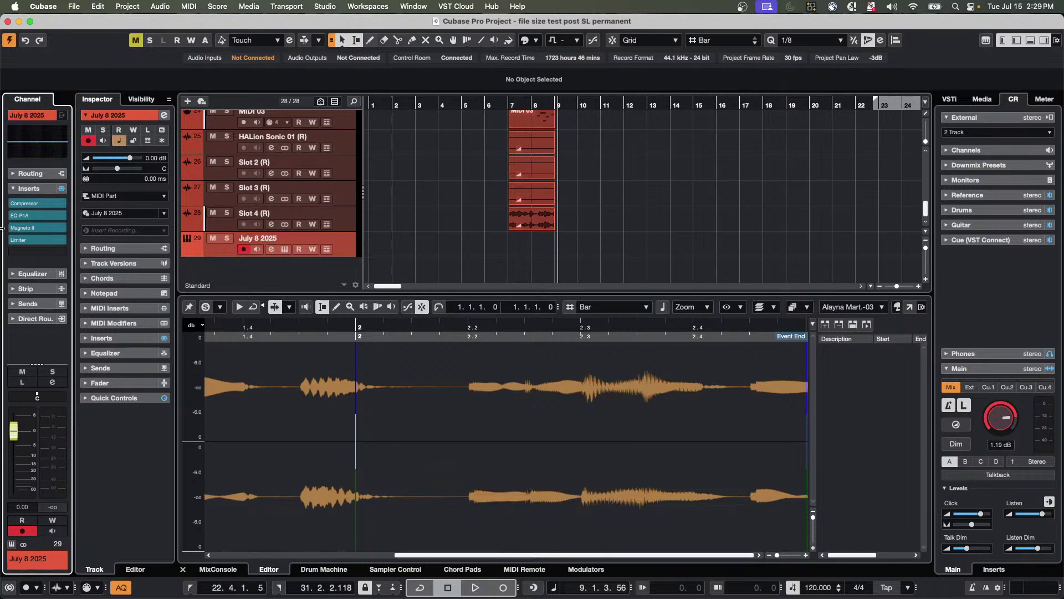
pyautogui.moveTo(44, 242); pyautogui.dragTo(105, 237)
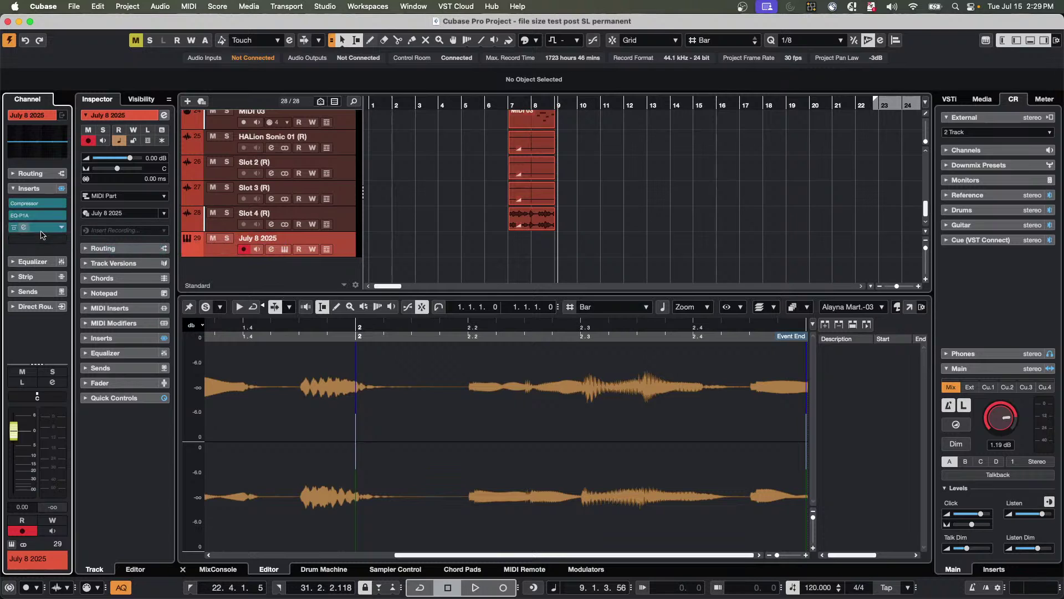
pyautogui.moveTo(34, 215); pyautogui.dragTo(110, 232)
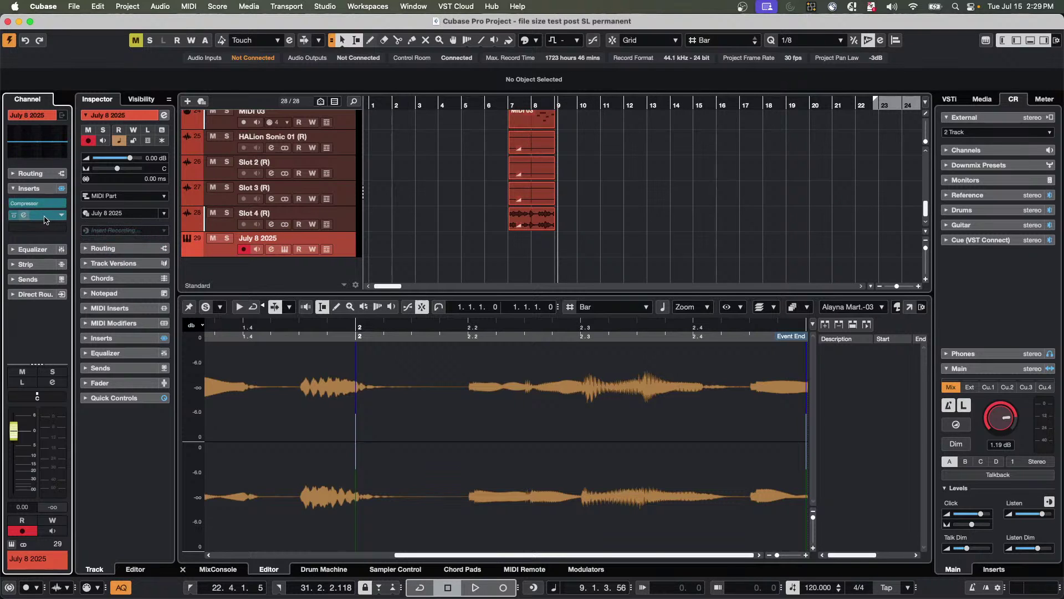
pyautogui.moveTo(44, 216); pyautogui.dragTo(132, 216)
pyautogui.moveTo(42, 203); pyautogui.dragTo(131, 213)
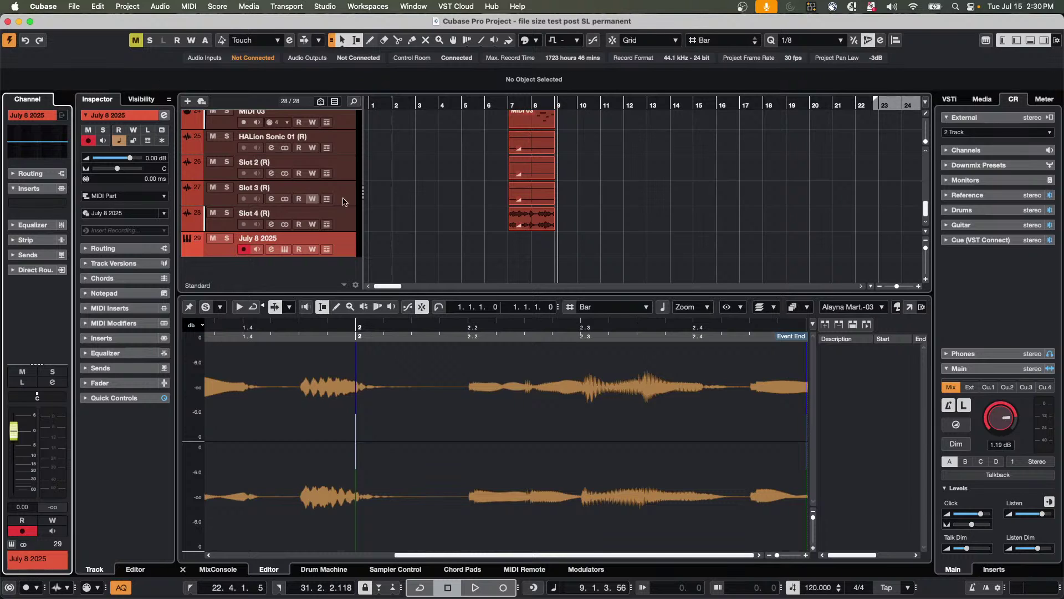
# Add a new drum track to the track list with Pattern Event as its event type.
pyautogui.rightClick(344, 242)
pyautogui.moveTo(388, 244)
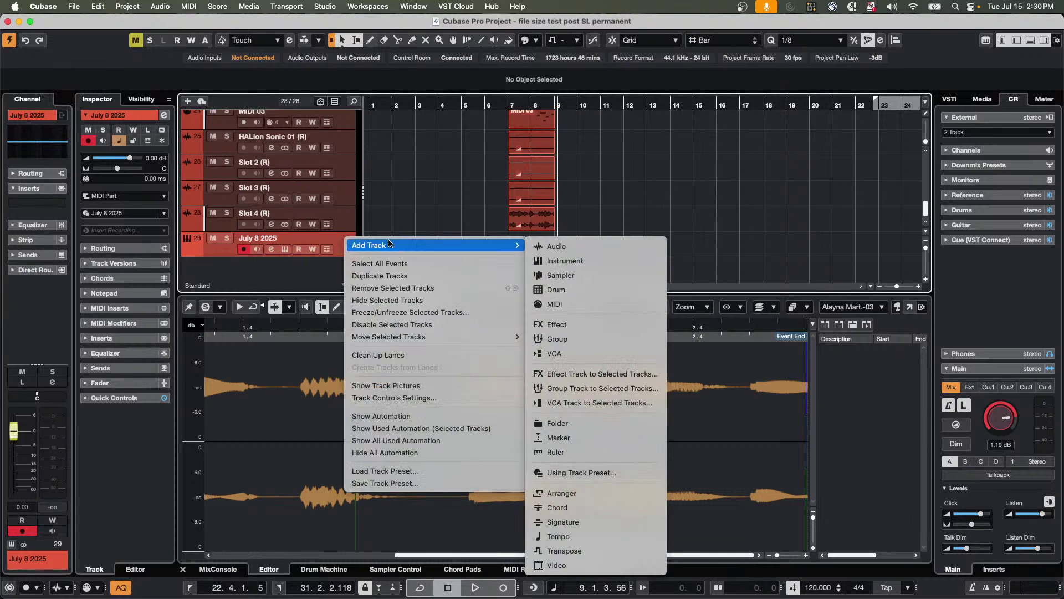
pyautogui.moveTo(499, 247)
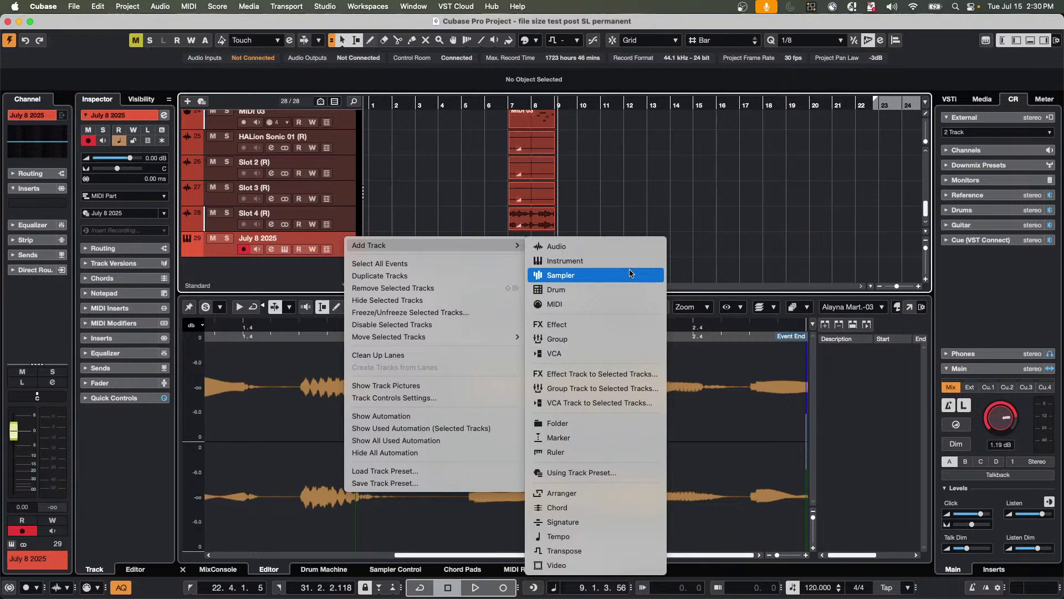
pyautogui.click(606, 289)
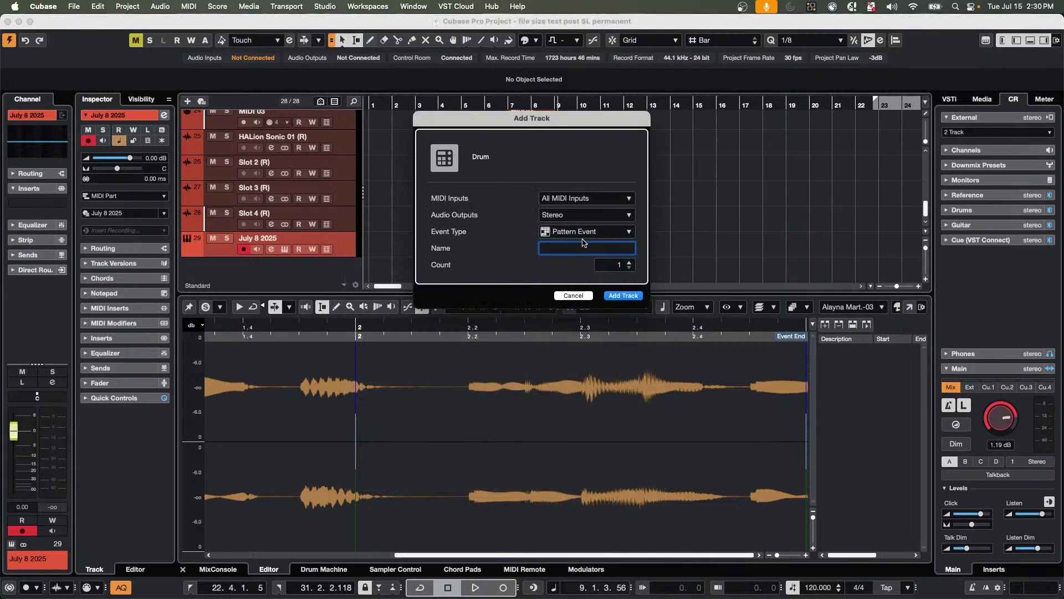
pyautogui.click(576, 234)
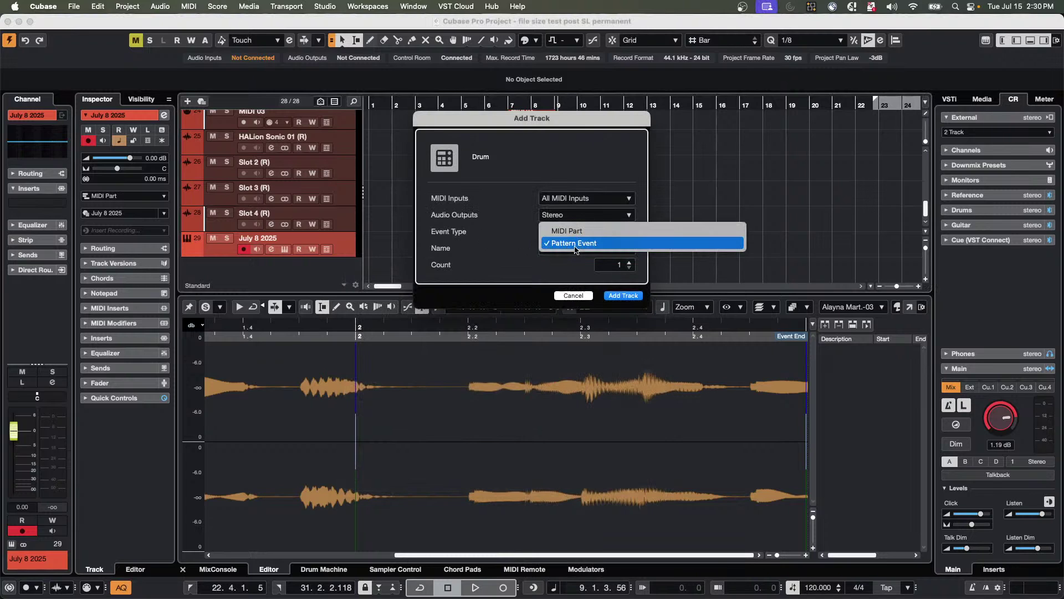
pyautogui.click(576, 245)
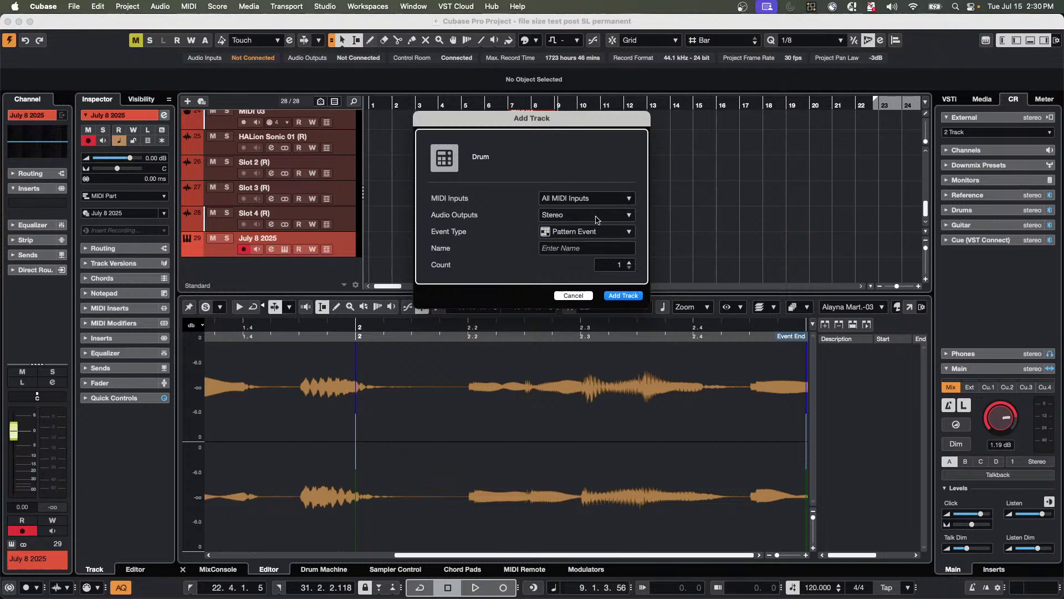
pyautogui.click(622, 296)
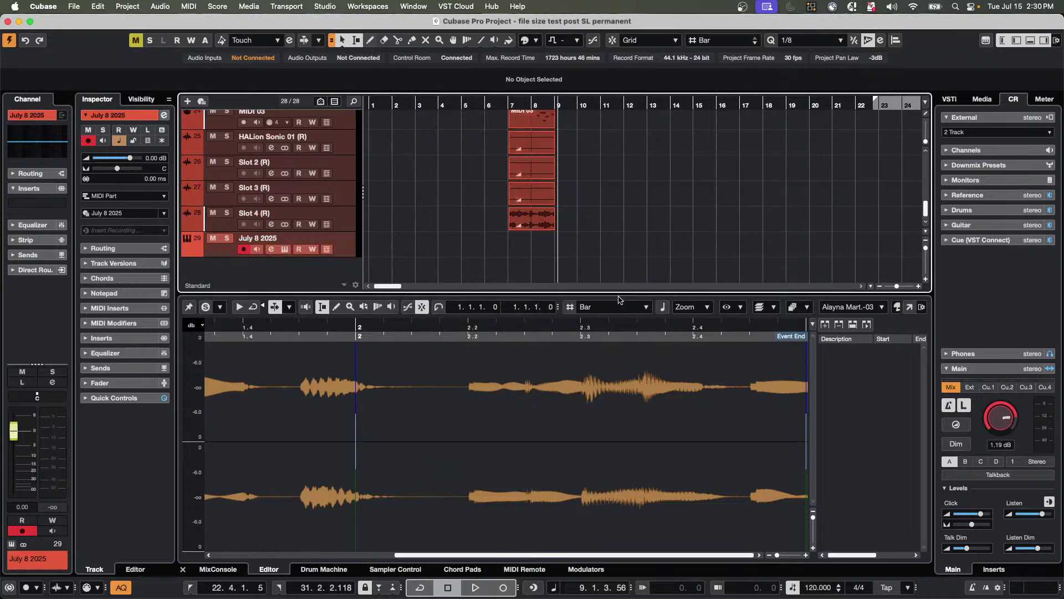
# Load the Summer kit preset, audition the Kick 1, Kick 2, Clap and Snare 2 pads, and show the step sequencer.
pyautogui.click(269, 370)
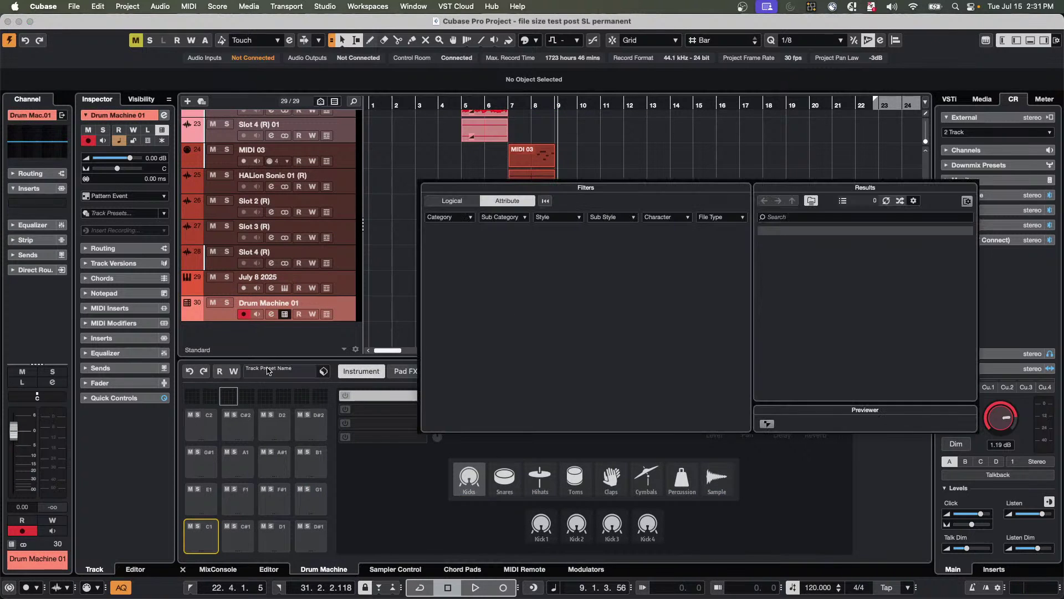
pyautogui.doubleClick(806, 336)
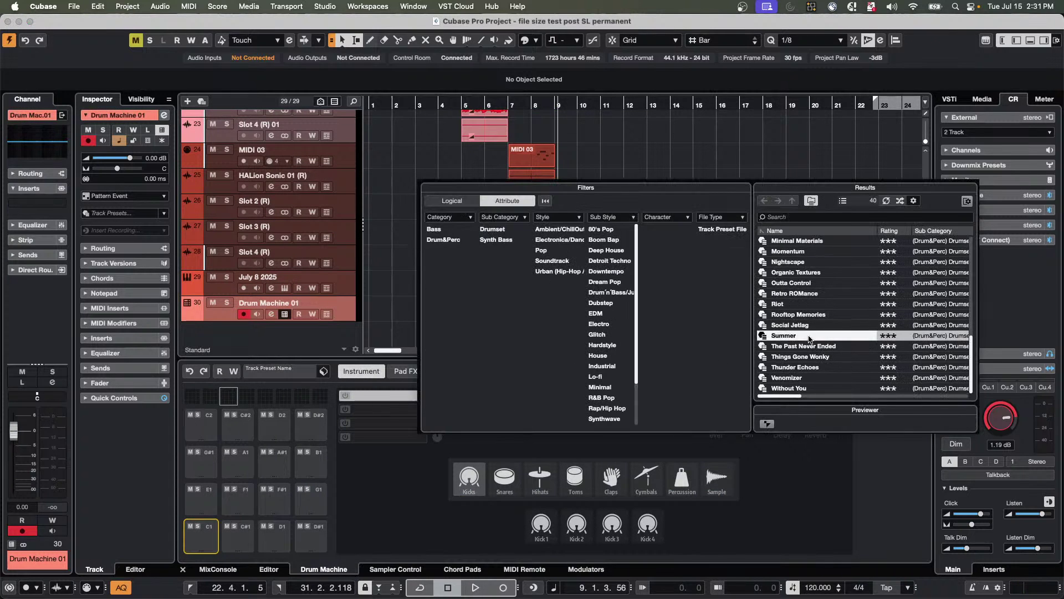
pyautogui.click(200, 540)
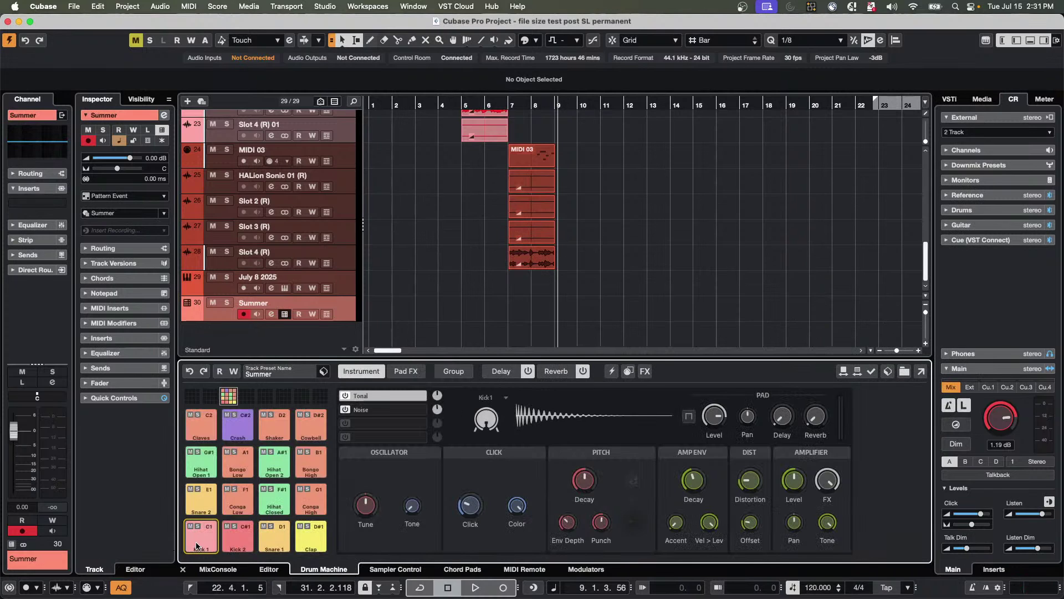
pyautogui.click(250, 542)
pyautogui.click(324, 544)
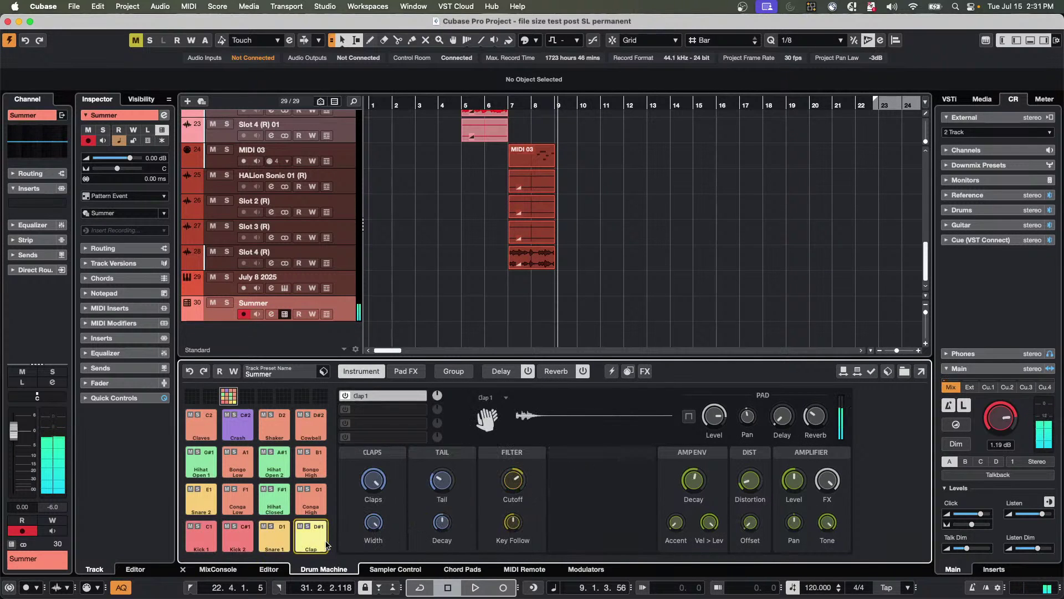
pyautogui.click(208, 500)
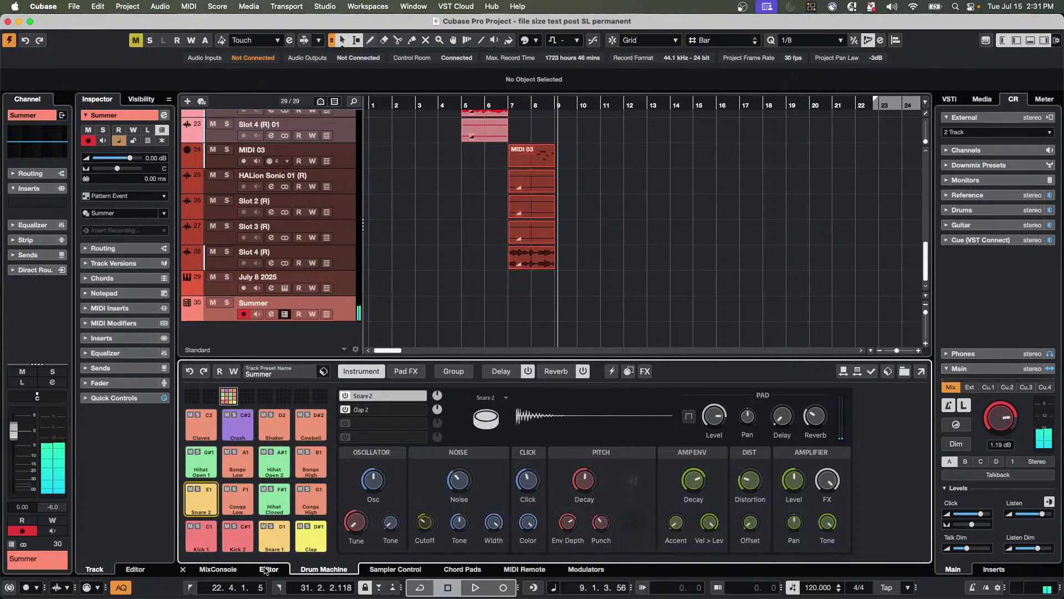
pyautogui.click(268, 569)
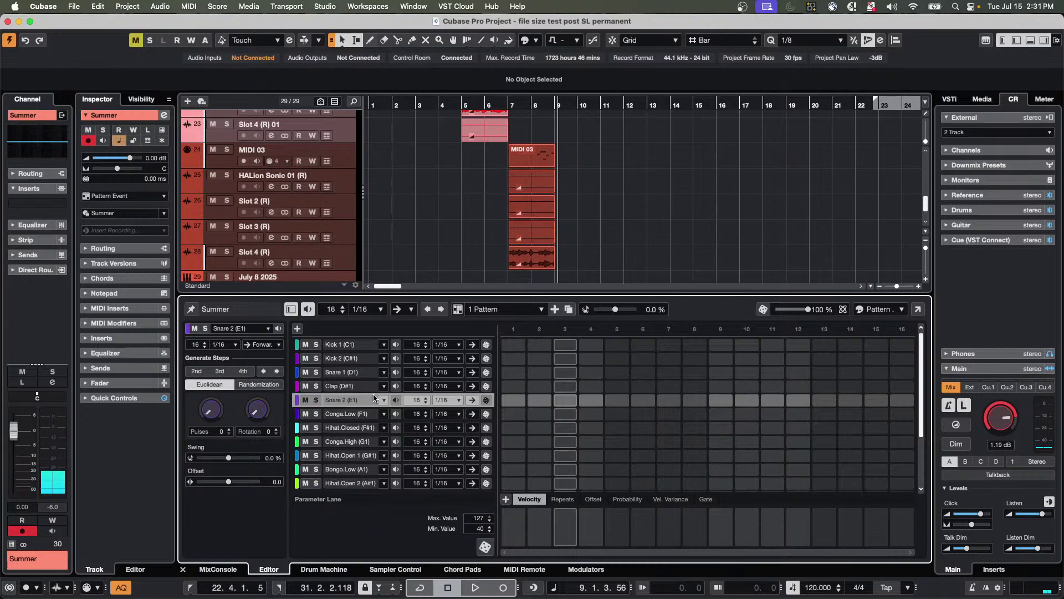
pyautogui.scroll(-5, 338, 377)
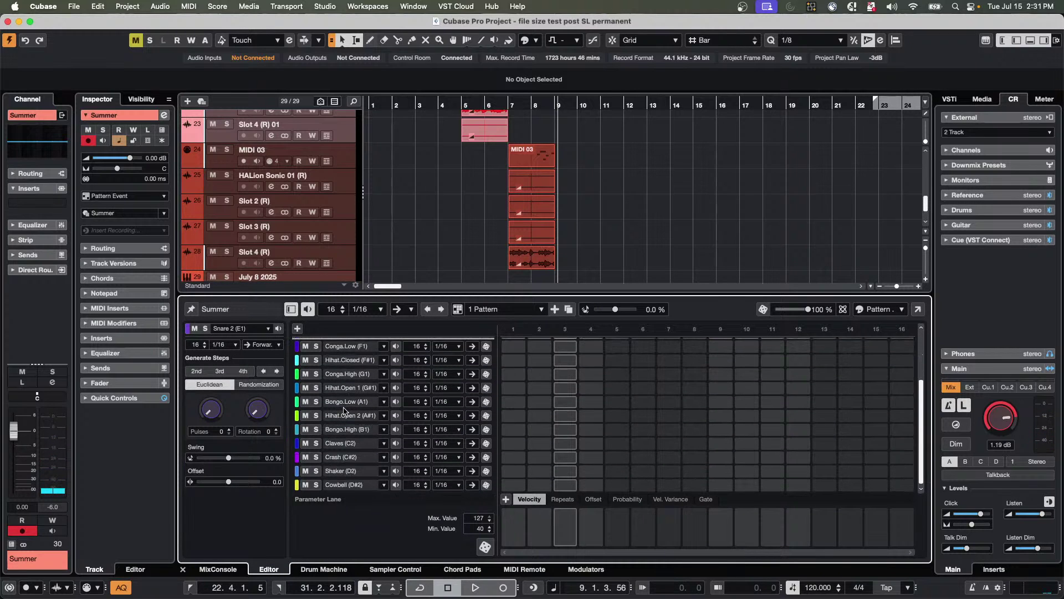
pyautogui.scroll(5, 344, 411)
pyautogui.scroll(-5, 344, 361)
pyautogui.scroll(5, 343, 372)
pyautogui.scroll(-5, 343, 379)
pyautogui.scroll(5, 342, 386)
pyautogui.scroll(-5, 342, 386)
pyautogui.scroll(5, 342, 385)
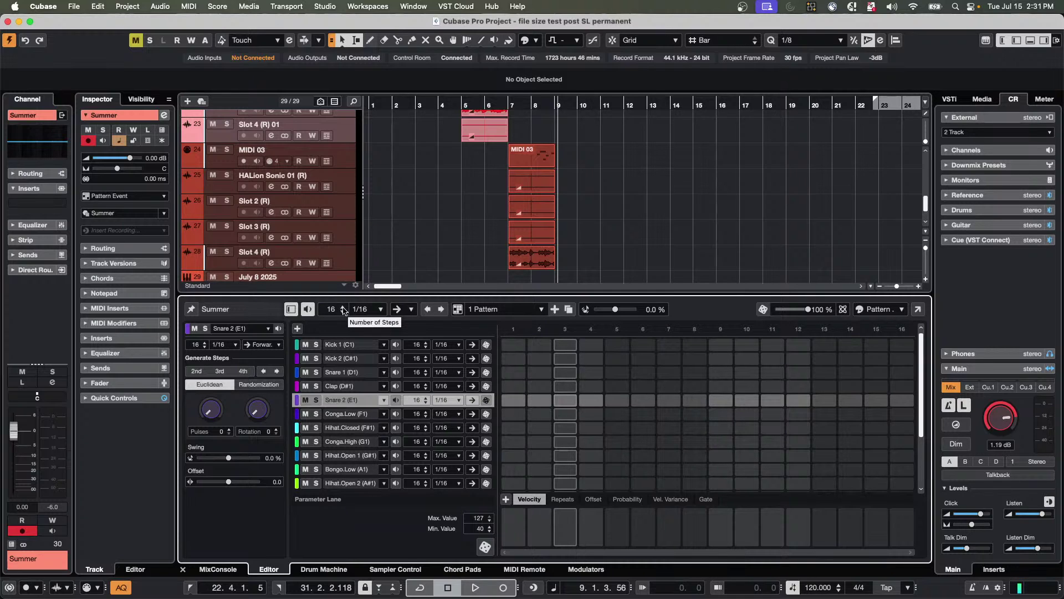
pyautogui.click(344, 307)
pyautogui.click(343, 307)
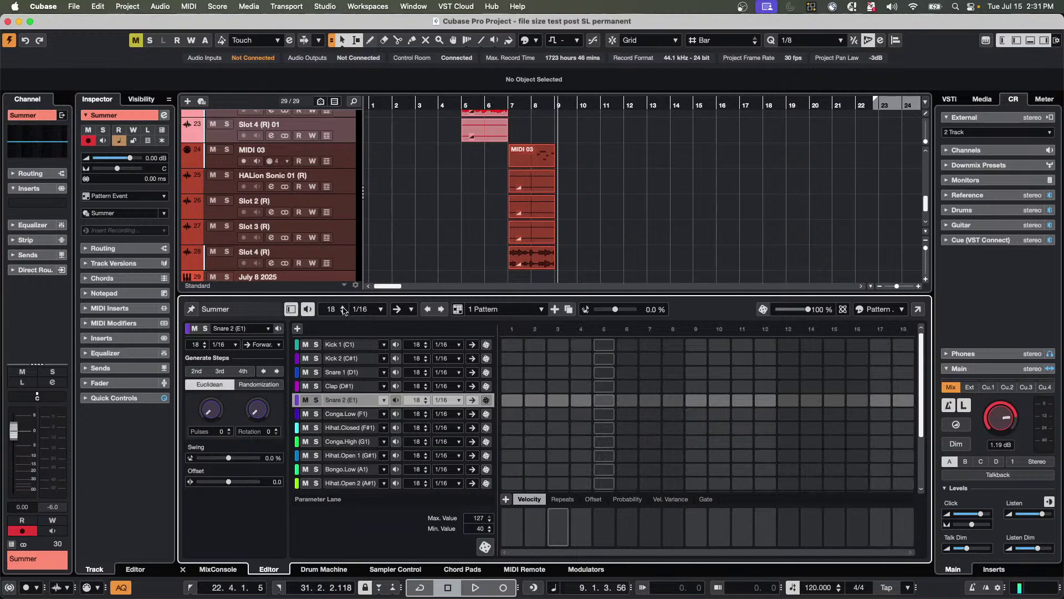
pyautogui.click(343, 307)
pyautogui.click(344, 307)
pyautogui.click(343, 307)
pyautogui.click(344, 307)
pyautogui.click(344, 307)
pyautogui.click(344, 307)
pyautogui.click(344, 307)
pyautogui.click(343, 307)
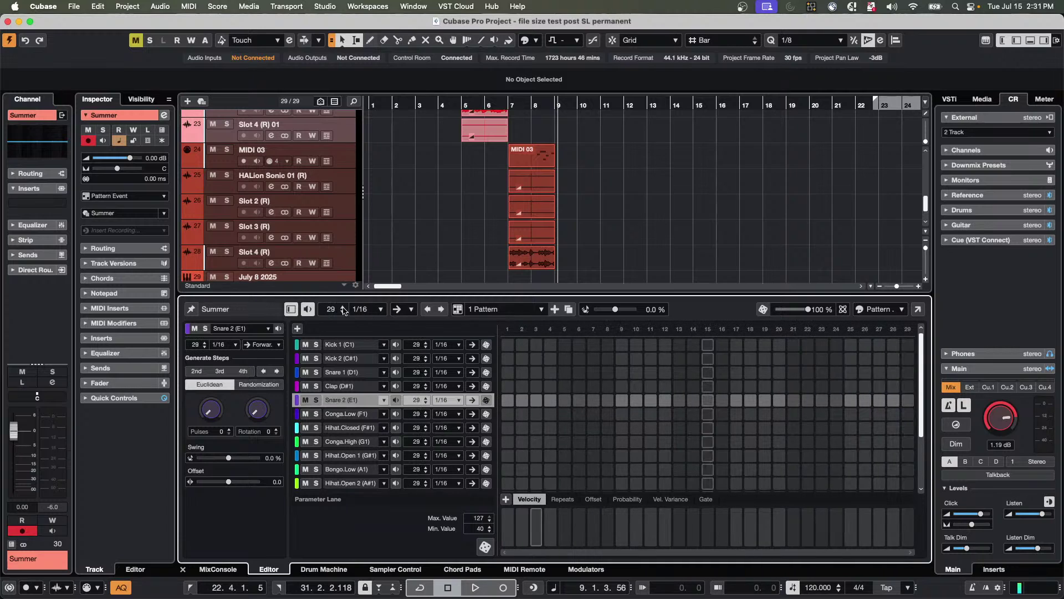
pyautogui.click(343, 308)
pyautogui.click(343, 308)
pyautogui.click(343, 308)
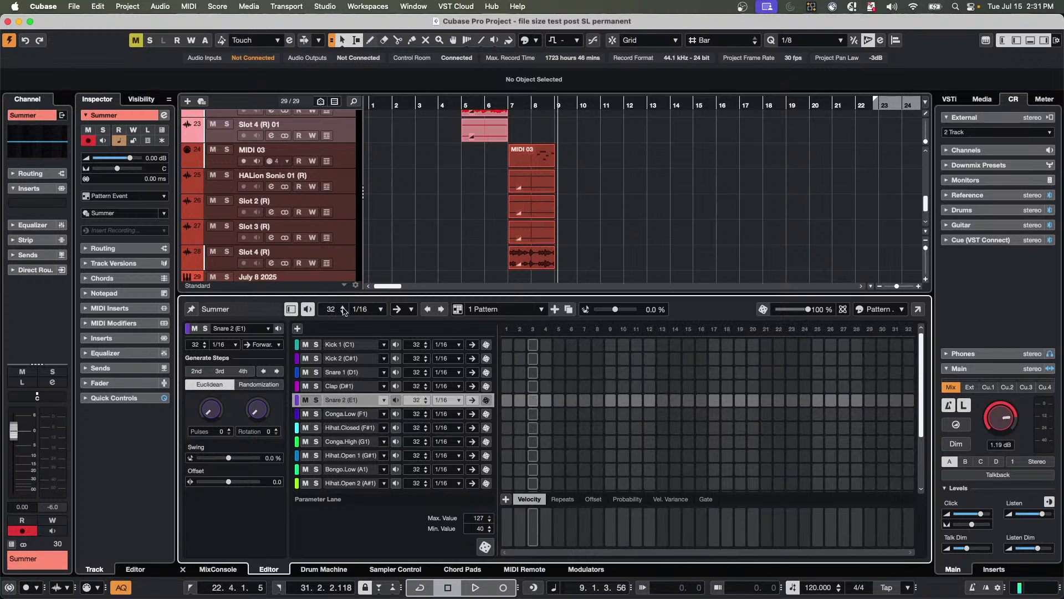
pyautogui.click(344, 313)
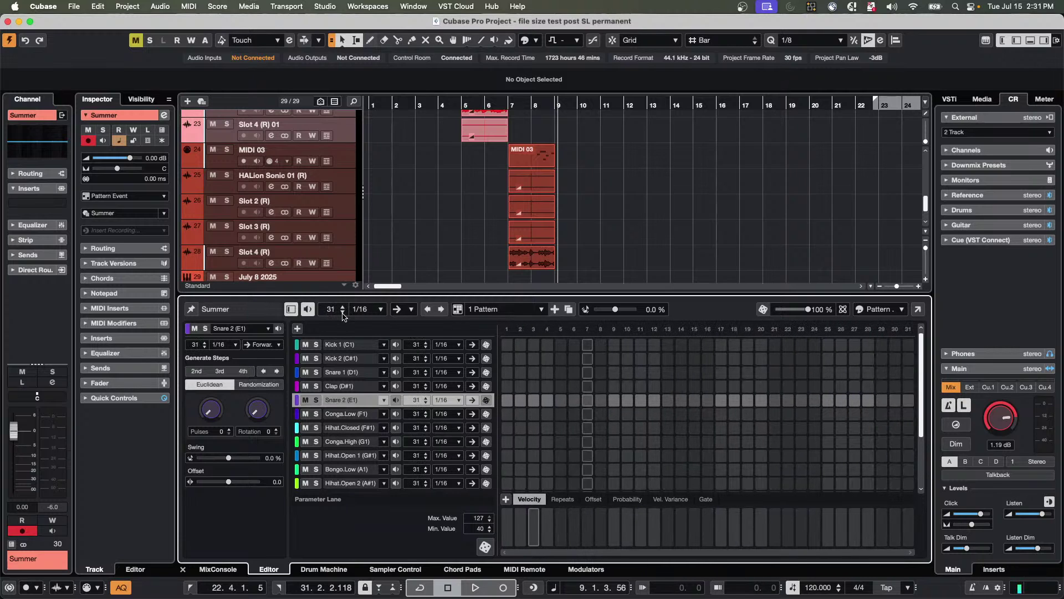
pyautogui.click(343, 314)
pyautogui.click(343, 313)
pyautogui.click(343, 313)
pyautogui.click(342, 313)
pyautogui.click(342, 313)
pyautogui.click(342, 314)
pyautogui.click(343, 313)
pyautogui.click(343, 313)
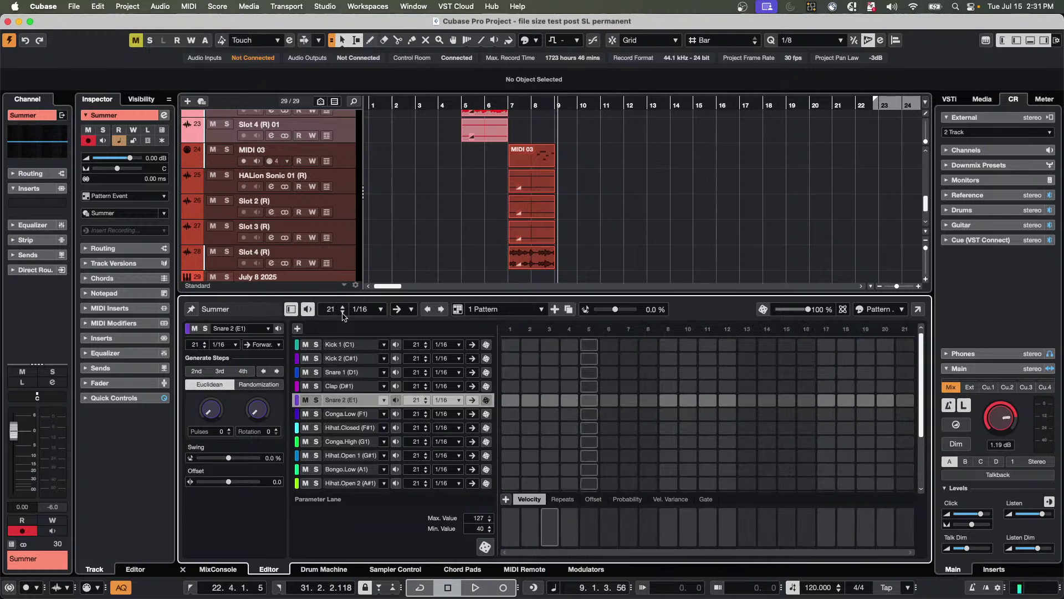
pyautogui.click(343, 313)
pyautogui.click(343, 313)
pyautogui.click(343, 313)
pyautogui.click(343, 313)
pyautogui.click(342, 314)
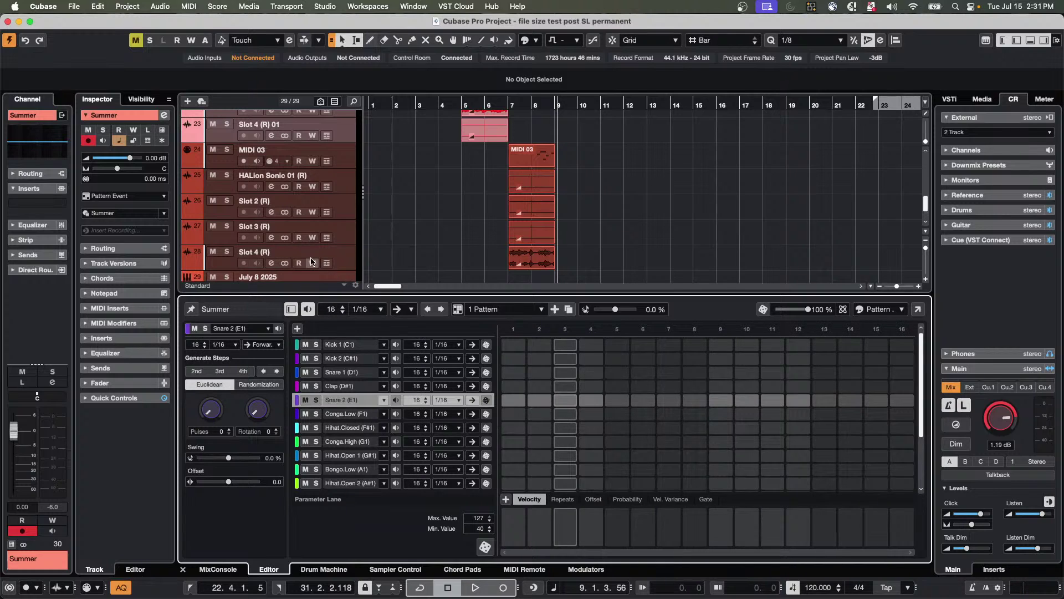
# Solo the Summer track and program Kick 1 on steps 1, 5, 9, 13 and Clap on 5, 13, 15.
pyautogui.scroll(-3, 293, 239)
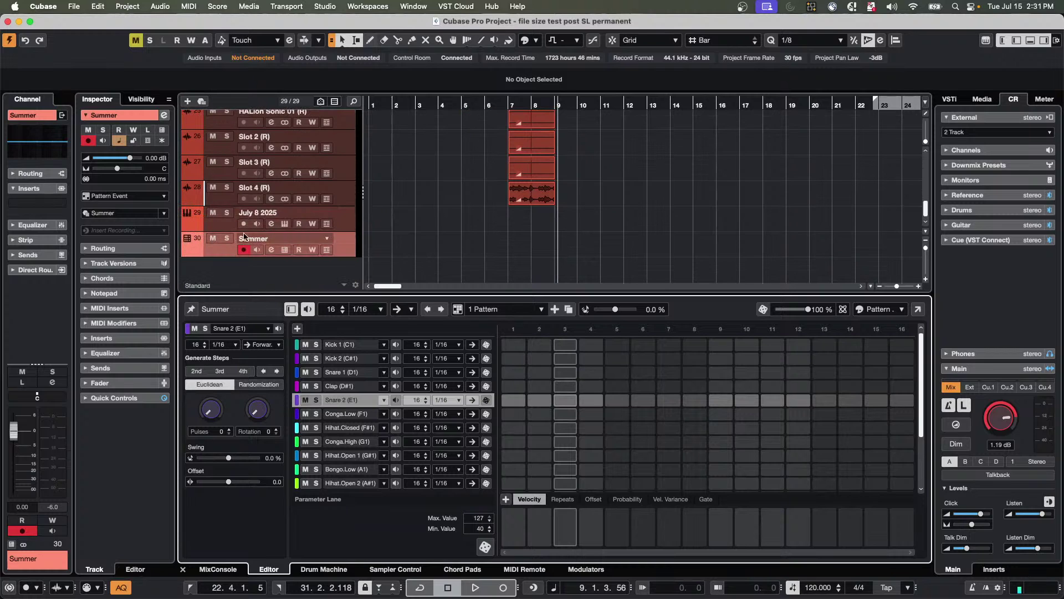
pyautogui.click(228, 240)
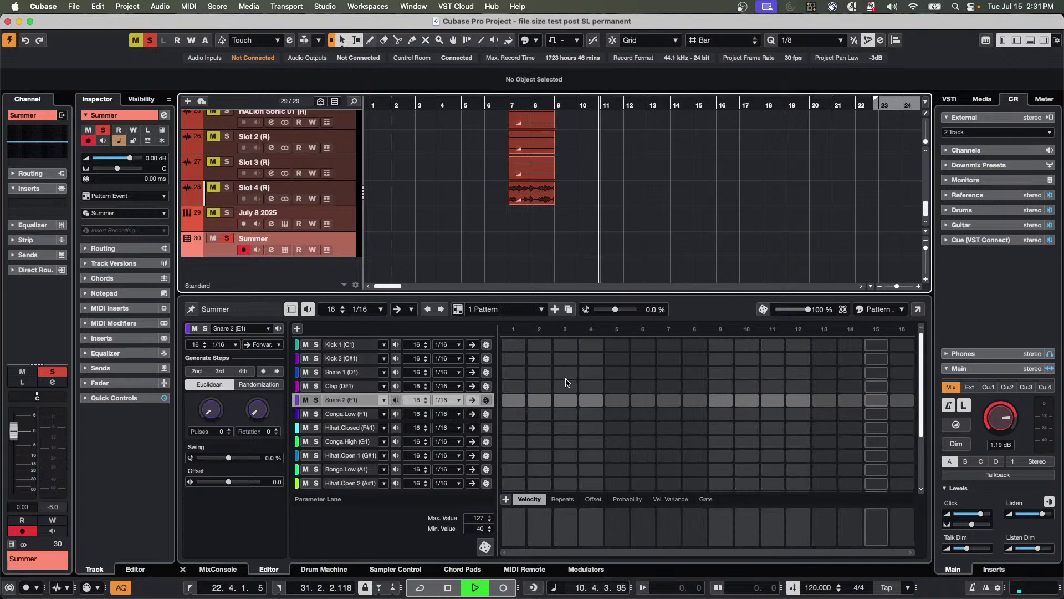
pyautogui.click(521, 347)
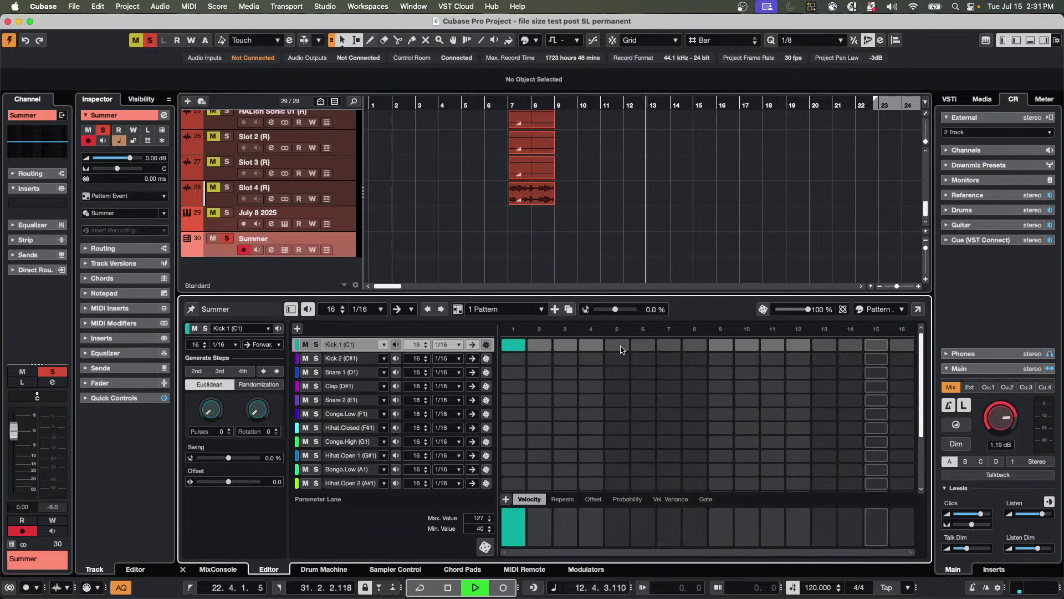
pyautogui.click(619, 346)
pyautogui.click(721, 344)
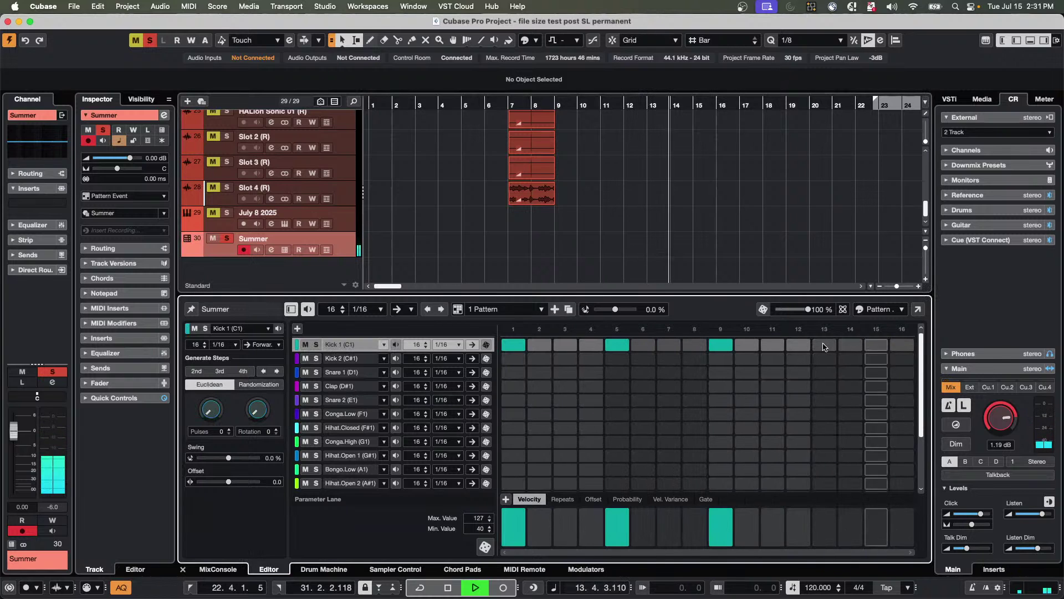
pyautogui.click(825, 344)
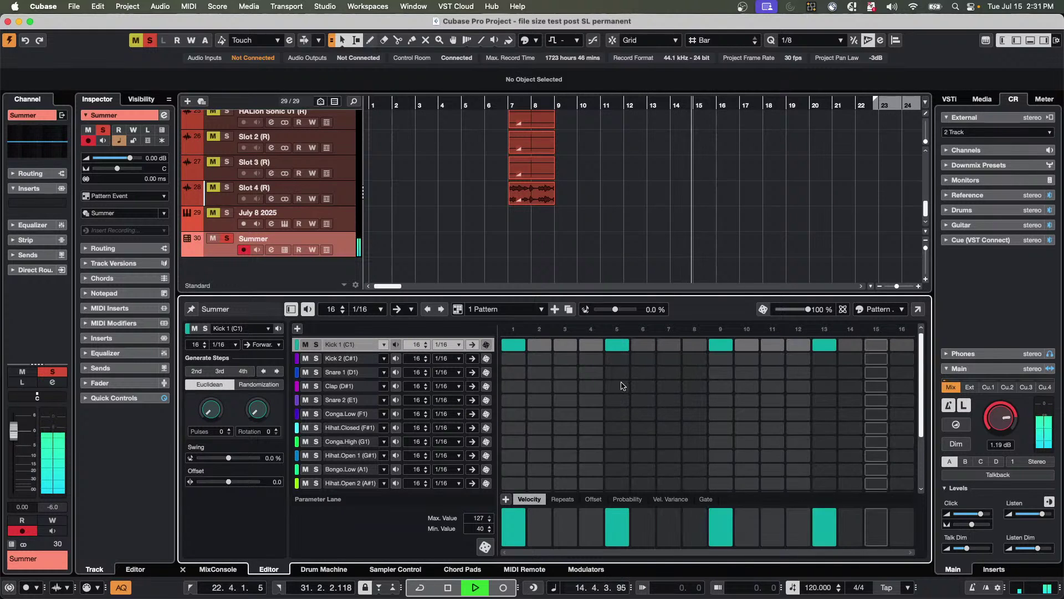
pyautogui.click(619, 387)
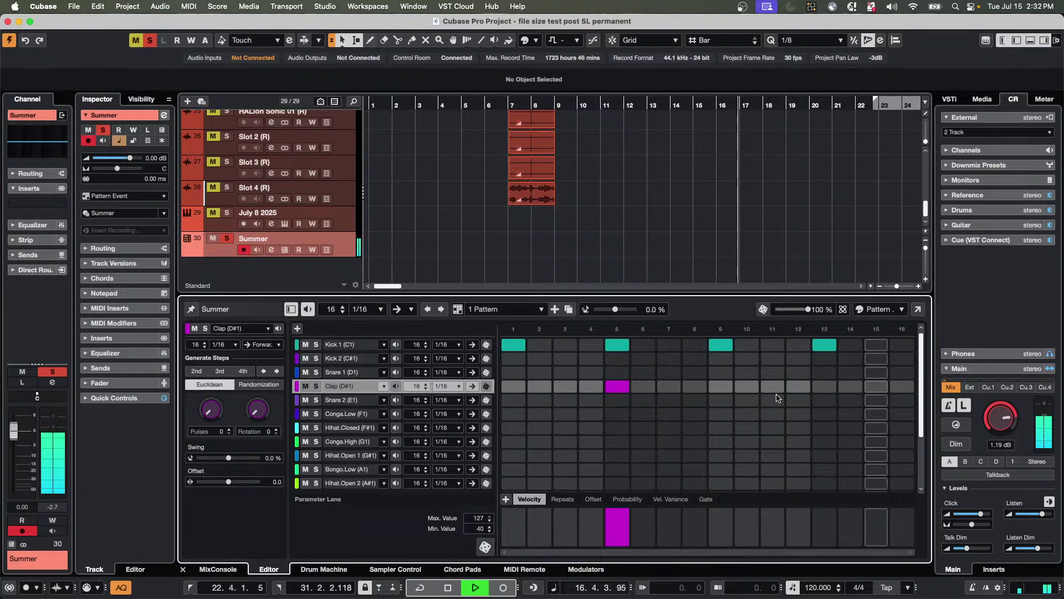
pyautogui.click(823, 388)
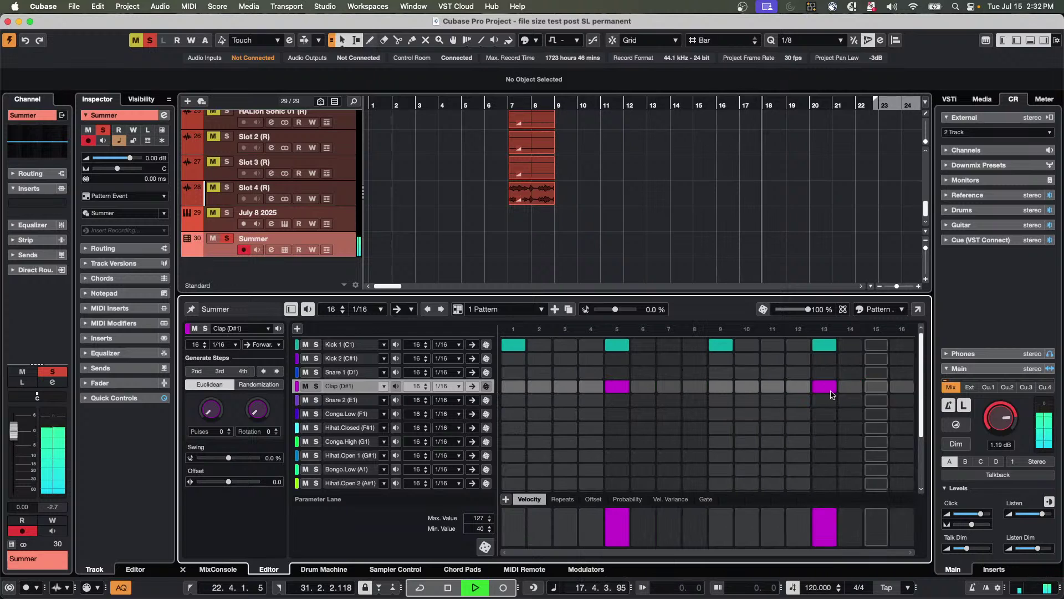
pyautogui.click(876, 387)
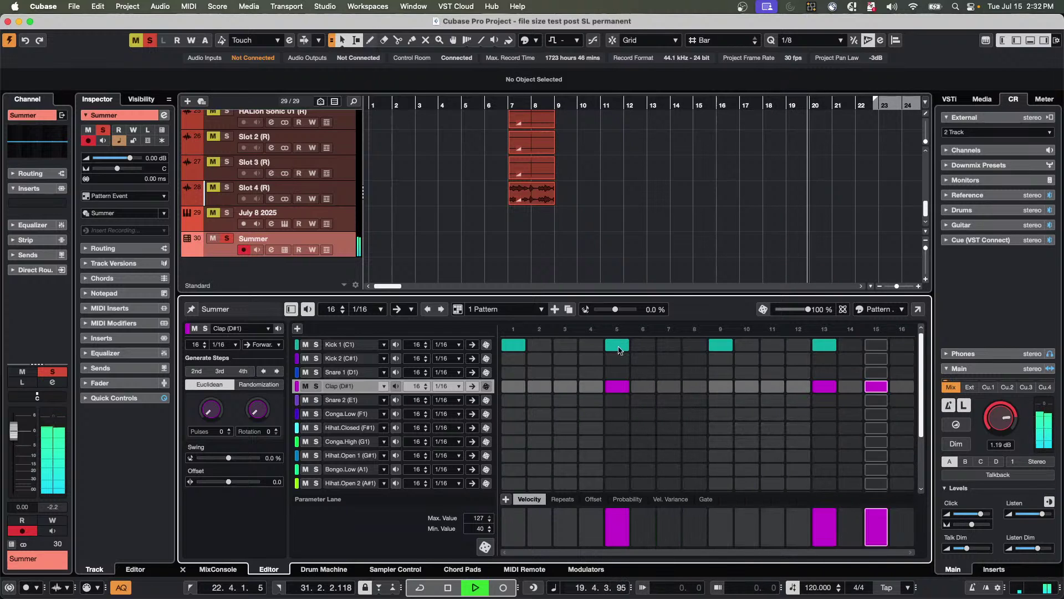
# Lower the Clap velocities on step 15 (to 53), step 5 and step 13 (to 78).
pyautogui.moveTo(876, 528)
pyautogui.moveTo(875, 525); pyautogui.dragTo(878, 530)
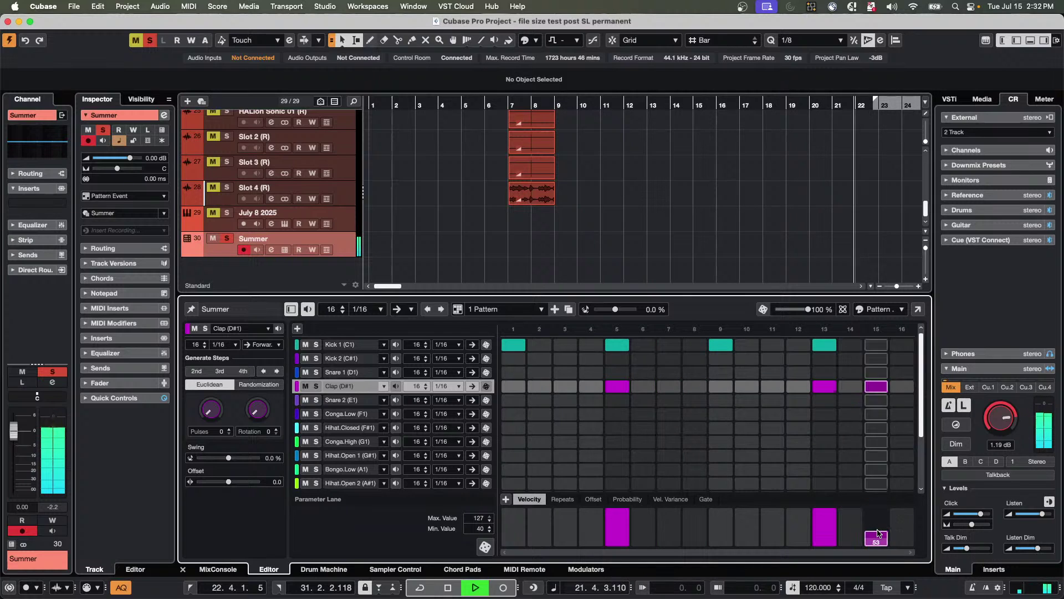
pyautogui.click(616, 373)
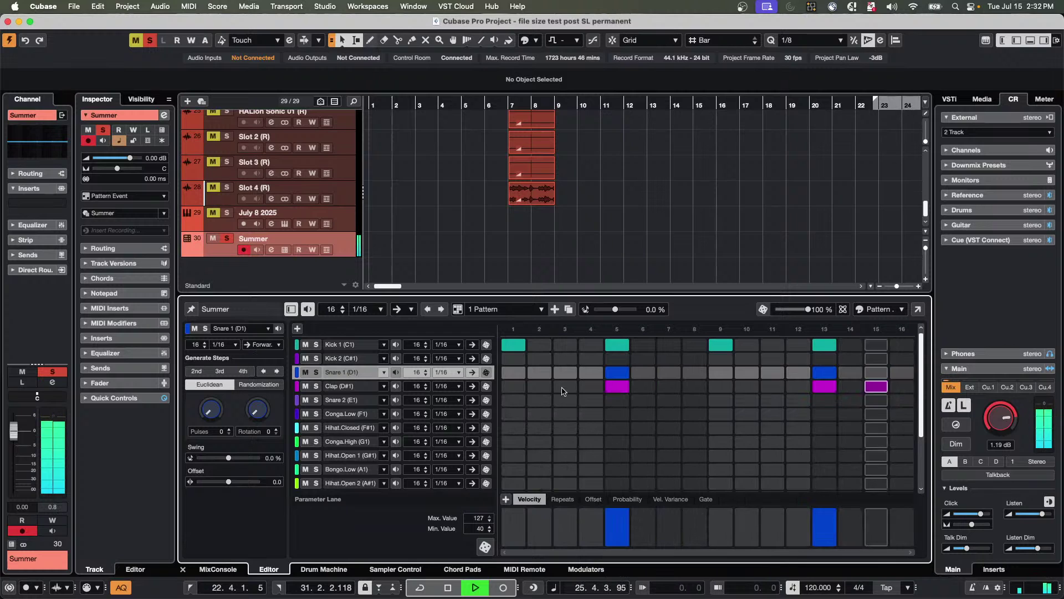
pyautogui.click(613, 388)
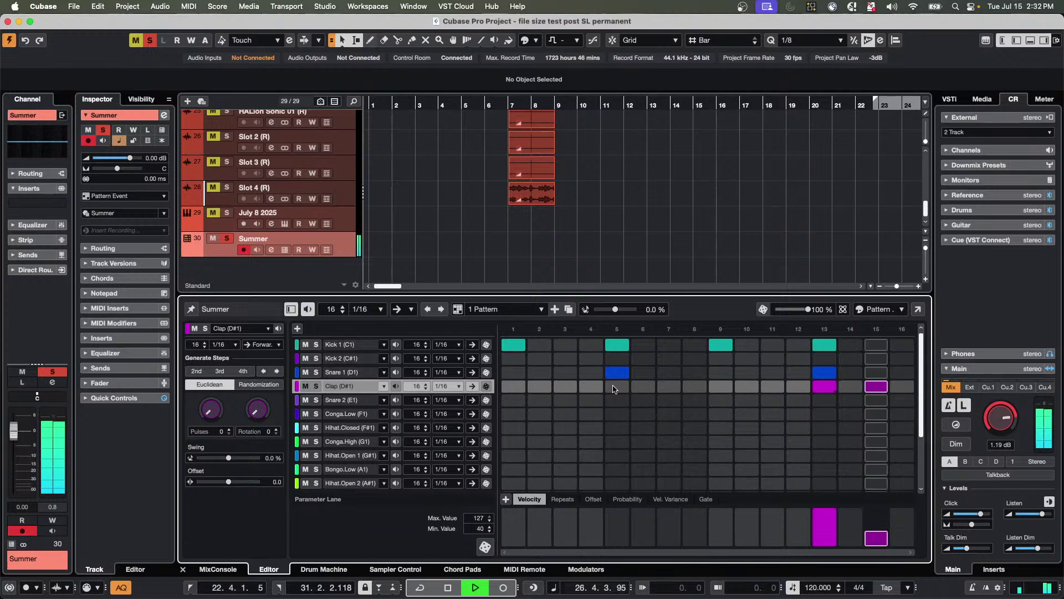
pyautogui.click(610, 535)
pyautogui.click(609, 538)
pyautogui.click(824, 524)
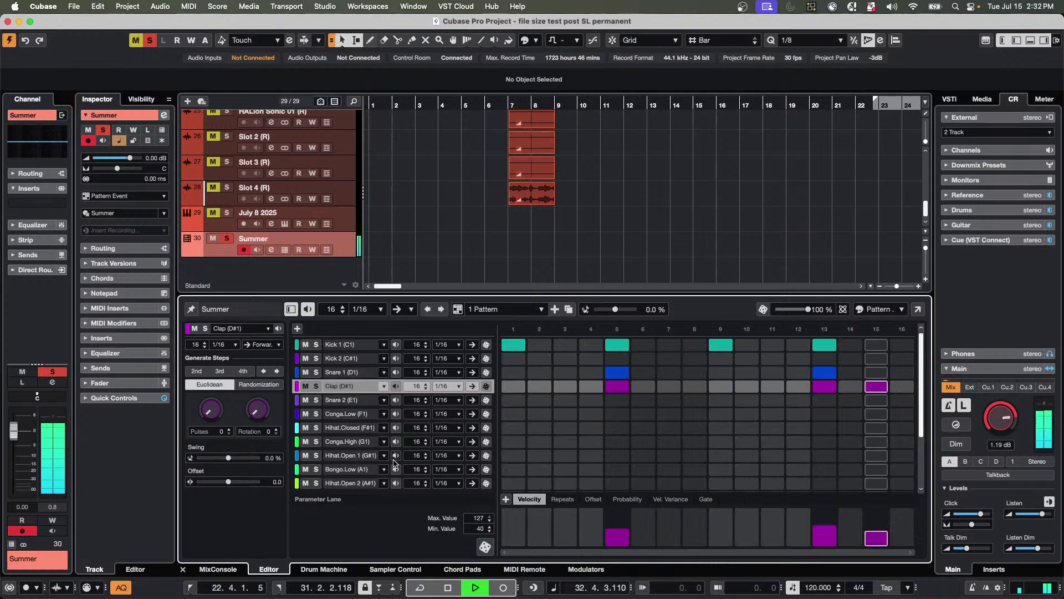
# Generate Hihat.Open 1 hits, trying every 4th and 3rd step before settling on every 2nd.
pyautogui.click(349, 459)
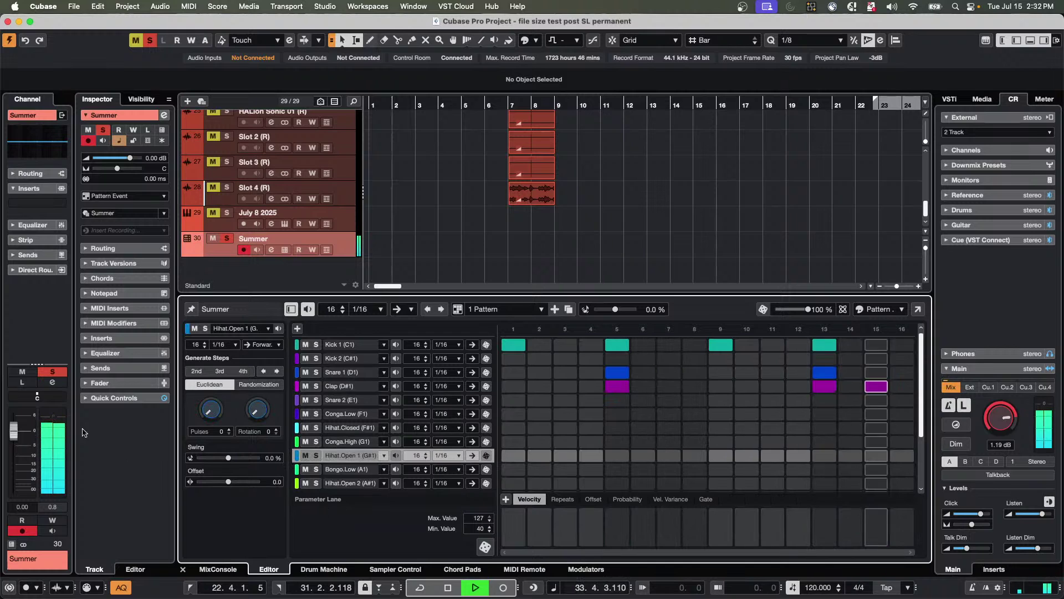
pyautogui.click(242, 371)
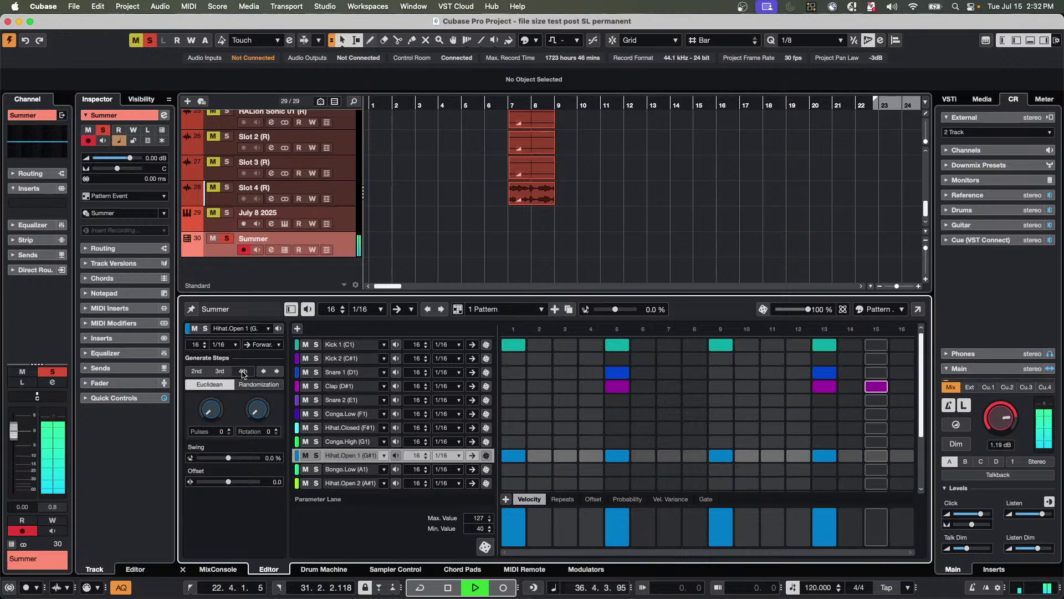
pyautogui.click(218, 373)
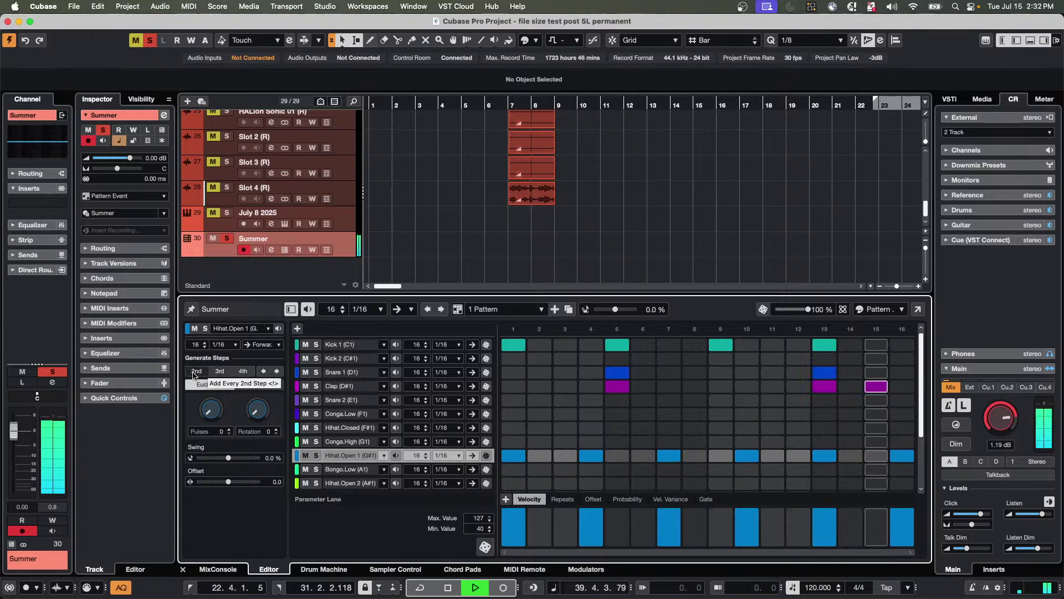
pyautogui.click(195, 371)
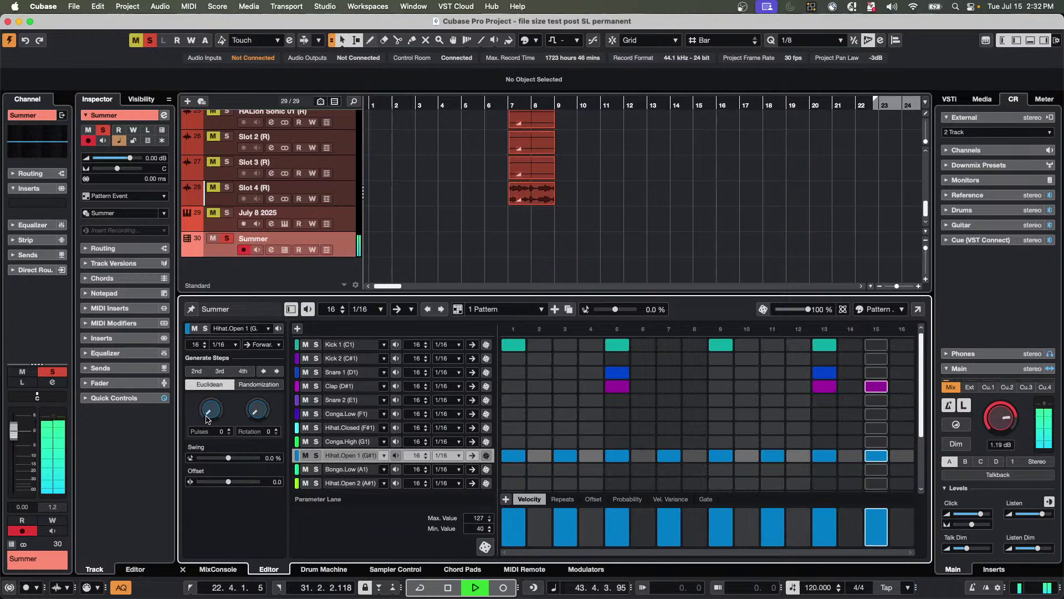
# Set Hihat.Open 1 to 12 Euclidean pulses and soften hits on steps 3, 5, 7, 9, 11, 13, 15.
pyautogui.moveTo(210, 413); pyautogui.dragTo(207, 349)
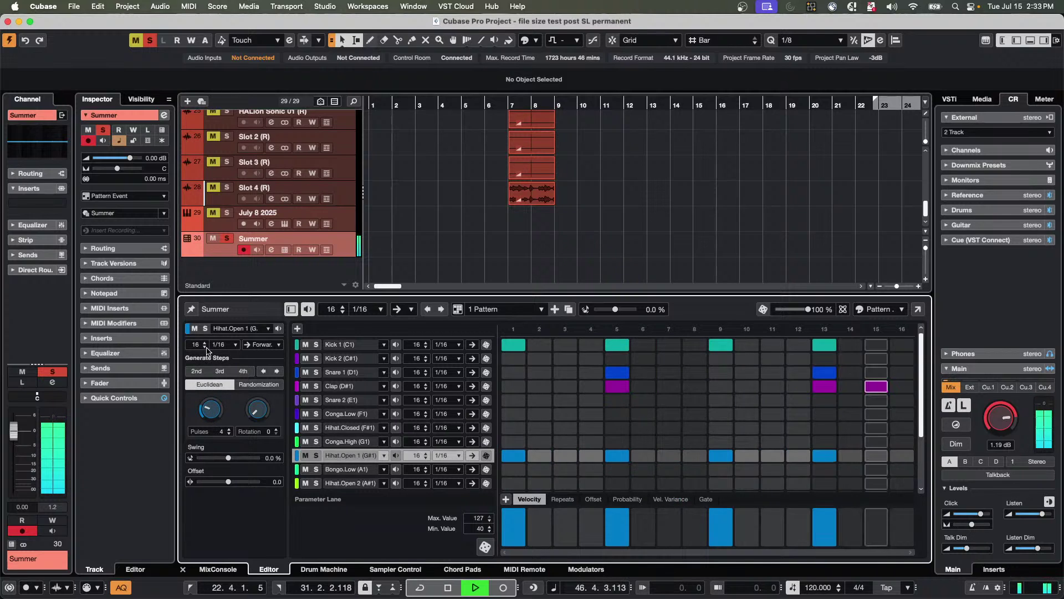
pyautogui.moveTo(214, 415); pyautogui.dragTo(254, 310)
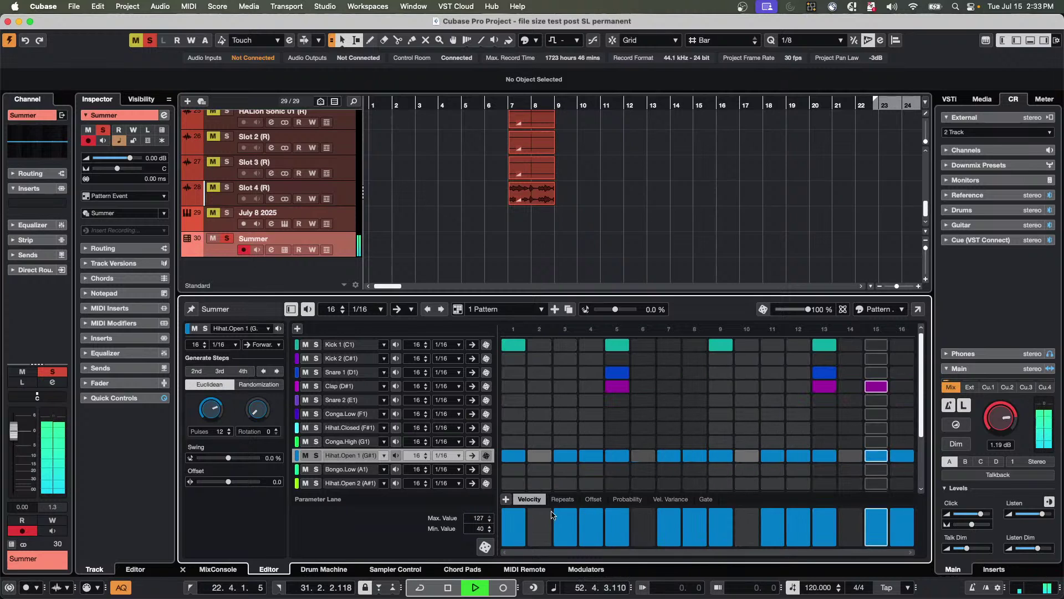
pyautogui.click(575, 529)
pyautogui.click(618, 527)
pyautogui.click(669, 526)
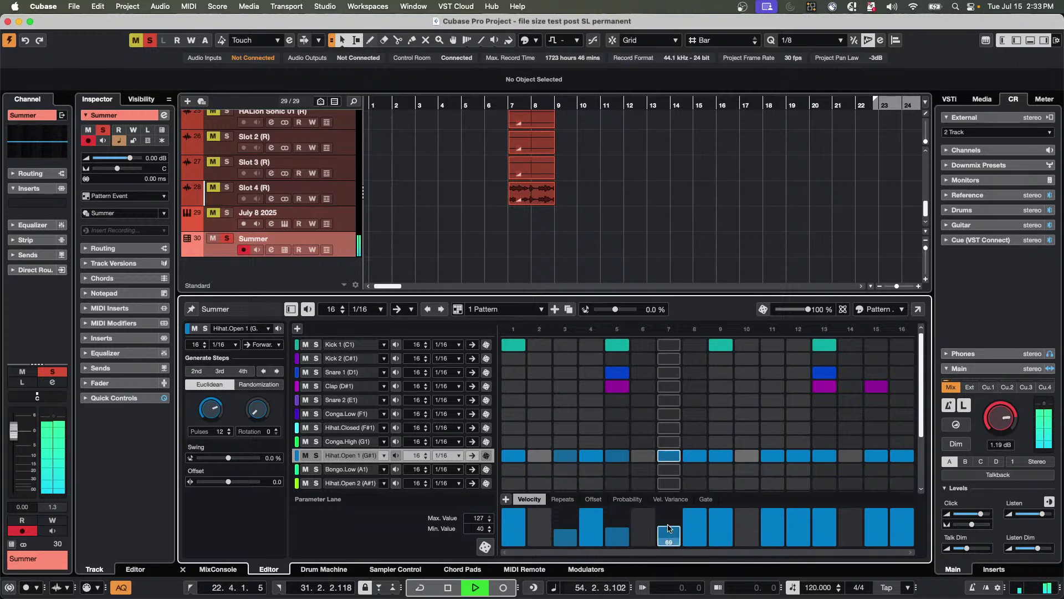
pyautogui.click(720, 527)
pyautogui.click(772, 529)
pyautogui.click(833, 523)
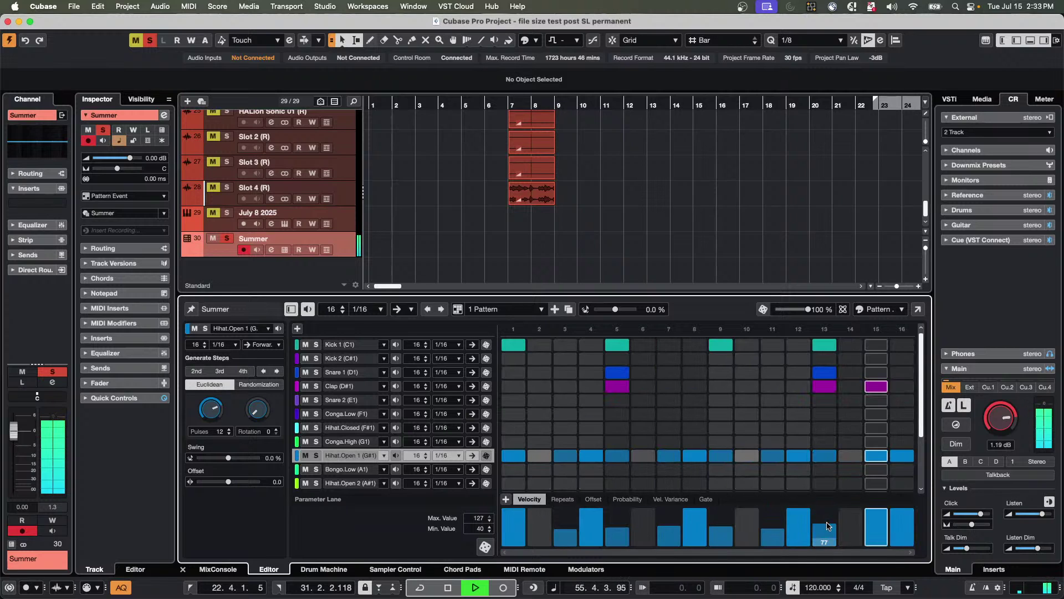
pyautogui.click(877, 523)
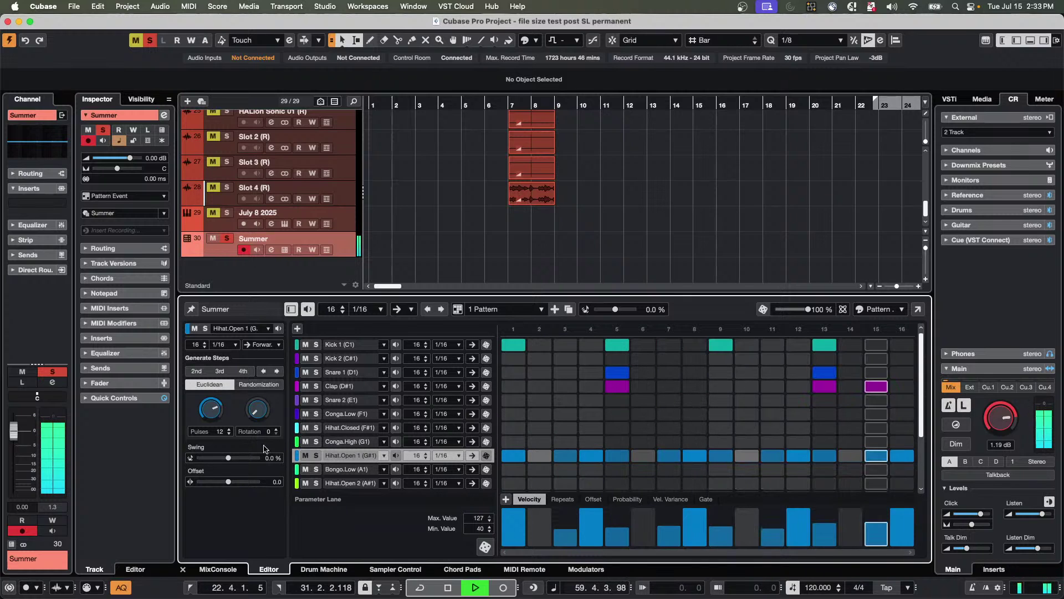
# Set Bongo.Low to 1/8T resolution and add hits on steps 5, 7 and 10.
pyautogui.scroll(-2, 378, 430)
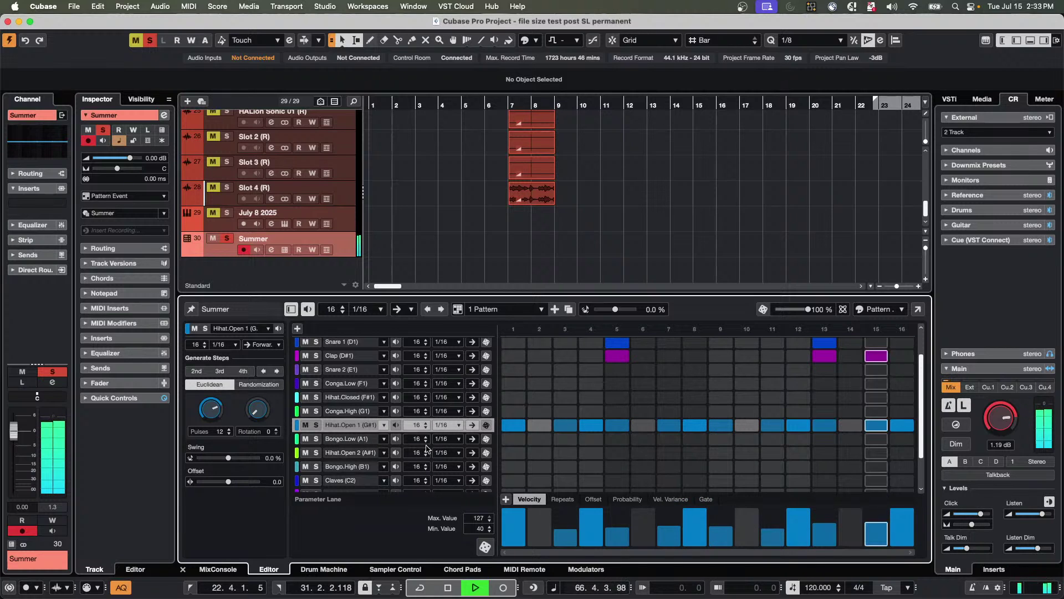
pyautogui.click(457, 439)
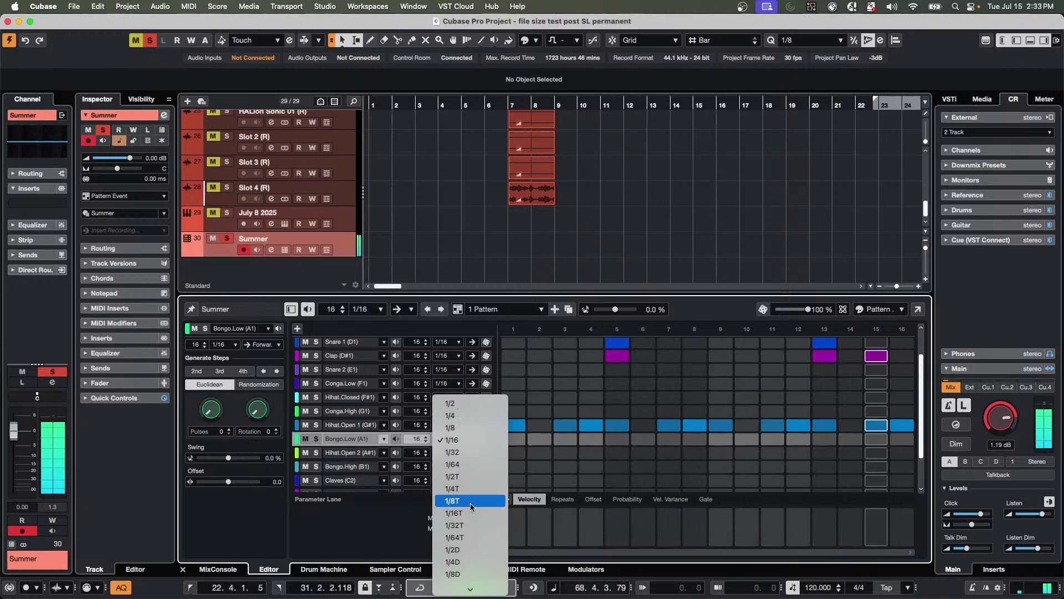
pyautogui.press('Escape')
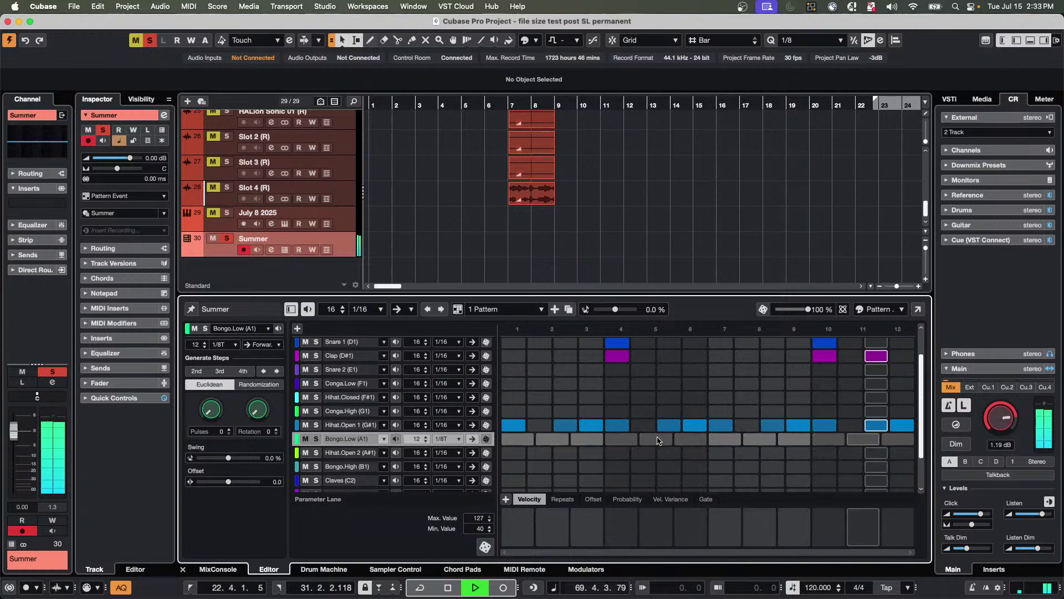
pyautogui.click(656, 439)
pyautogui.click(726, 439)
pyautogui.click(828, 439)
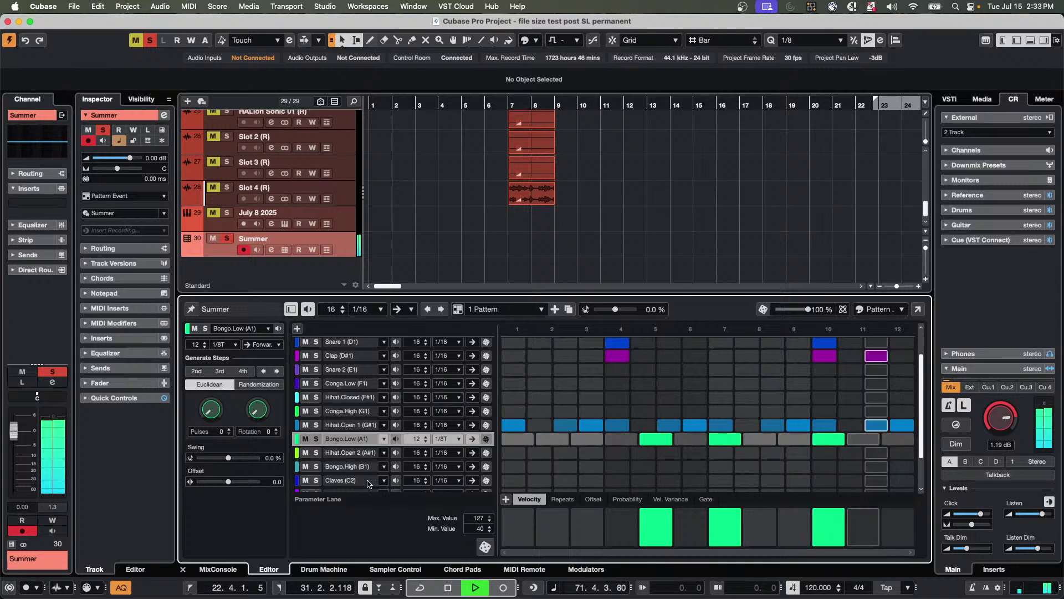
# Set Bongo.High to 1/8T resolution and add hits on steps 2, 6, 9 and 11.
pyautogui.click(459, 466)
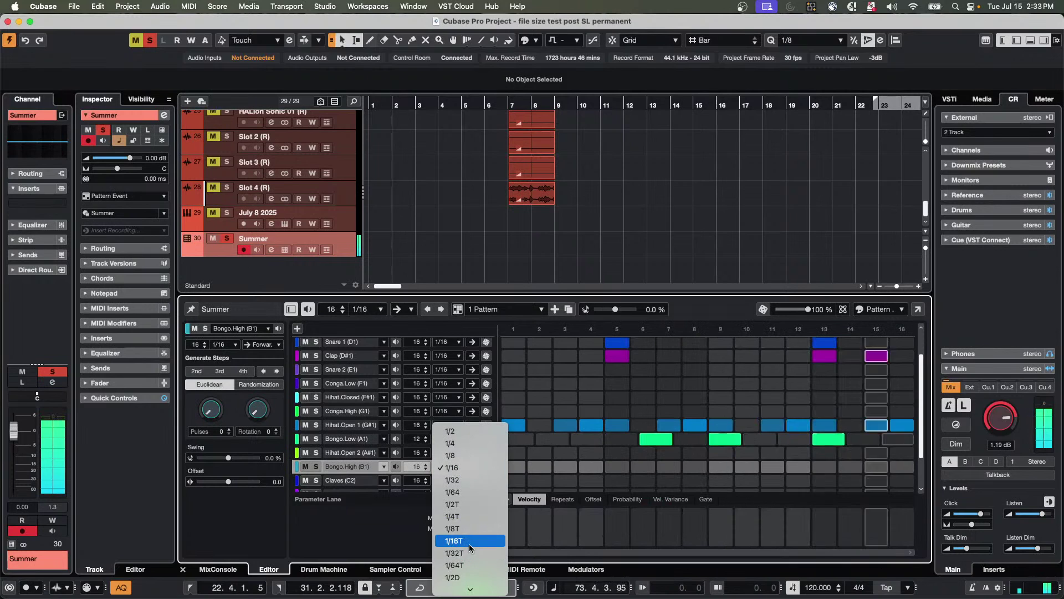
pyautogui.click(470, 529)
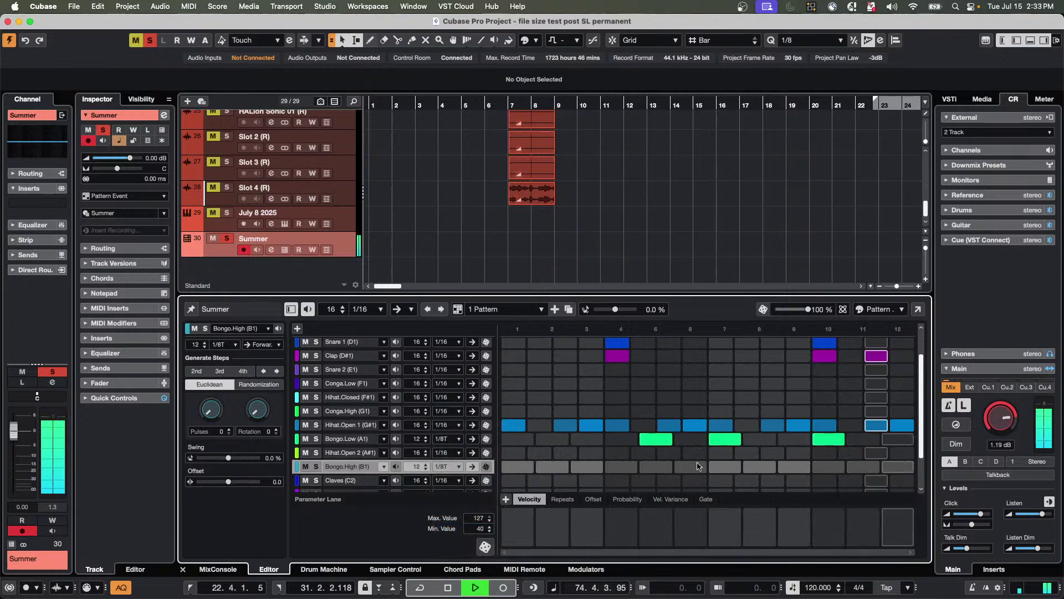
pyautogui.click(690, 466)
pyautogui.click(552, 467)
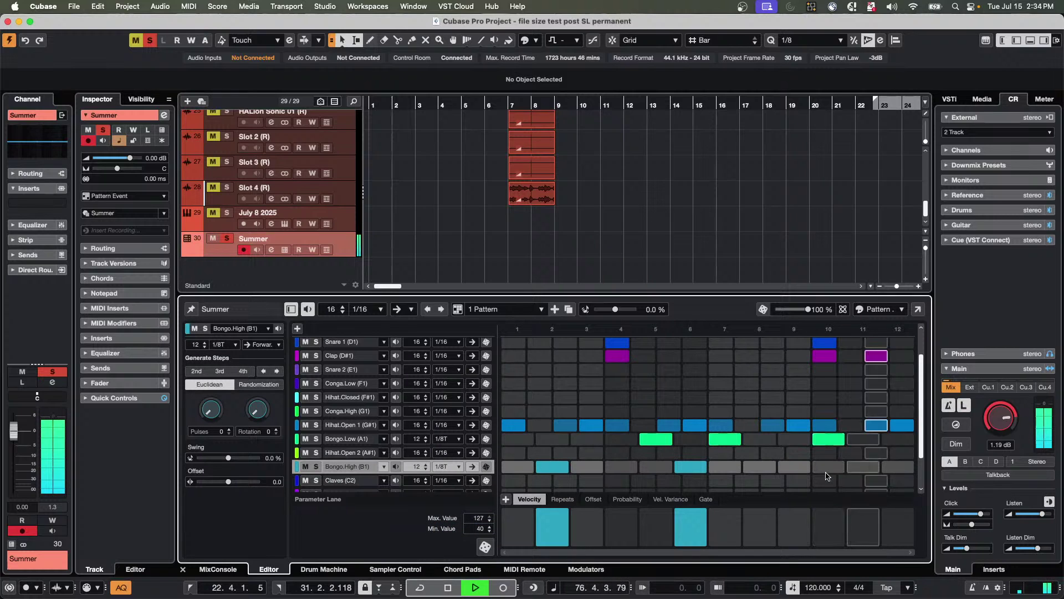
pyautogui.click(863, 467)
pyautogui.click(795, 468)
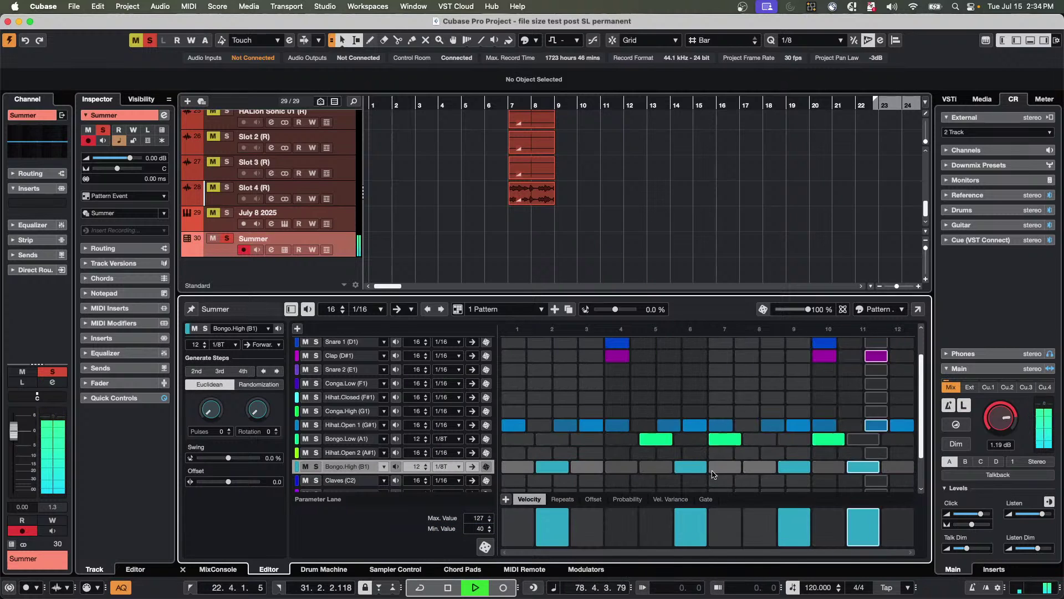
# Lengthen the Bongo.High lane to 16 steps, then shorten it back to 12.
pyautogui.click(426, 465)
pyautogui.click(426, 465)
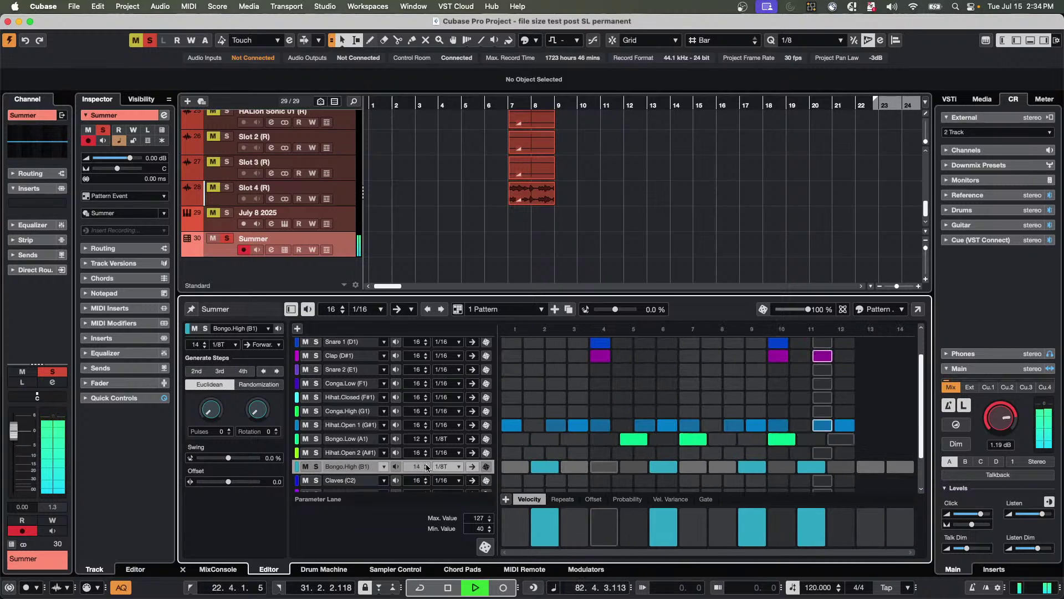
pyautogui.click(426, 464)
pyautogui.click(426, 464)
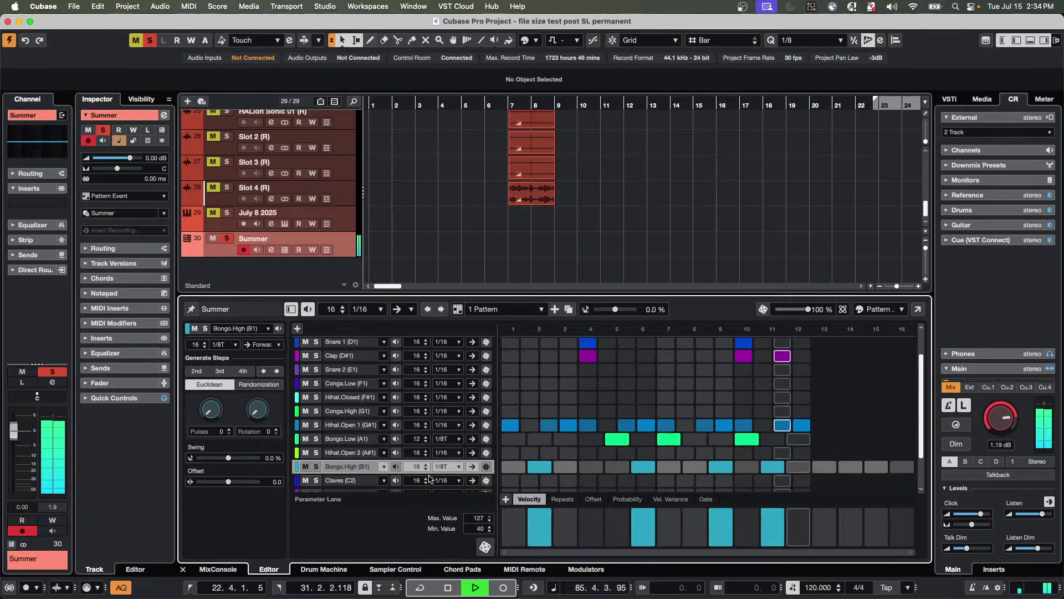
pyautogui.click(426, 469)
pyautogui.click(426, 469)
pyautogui.click(426, 469)
pyautogui.click(427, 469)
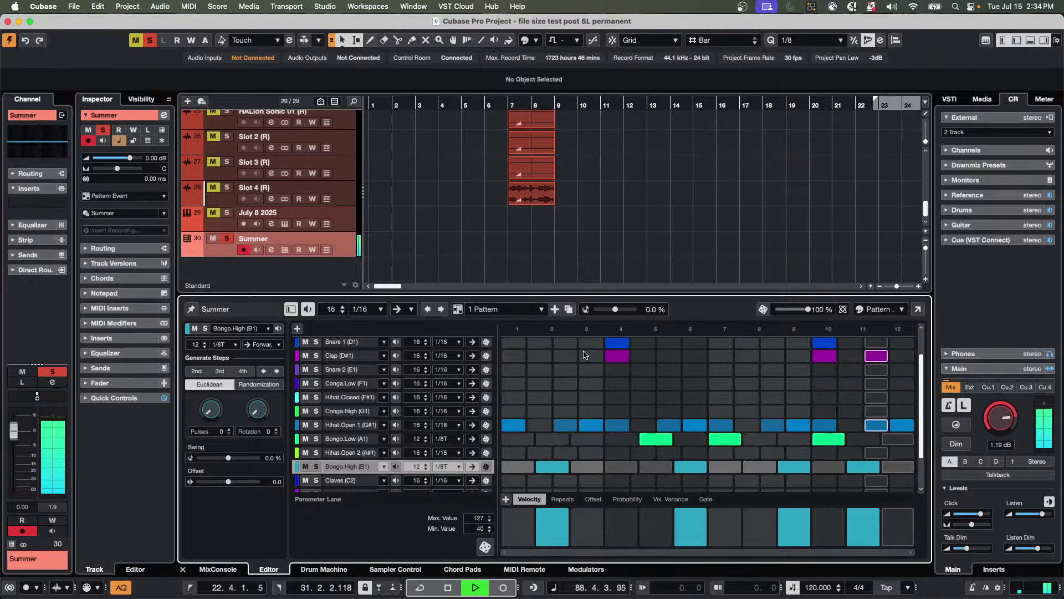
# Erase the bongo hits, double Hihat.Open 1 to 32 steps at 1/32, and activate steps 26–28.
pyautogui.scroll(-5, 986, 426)
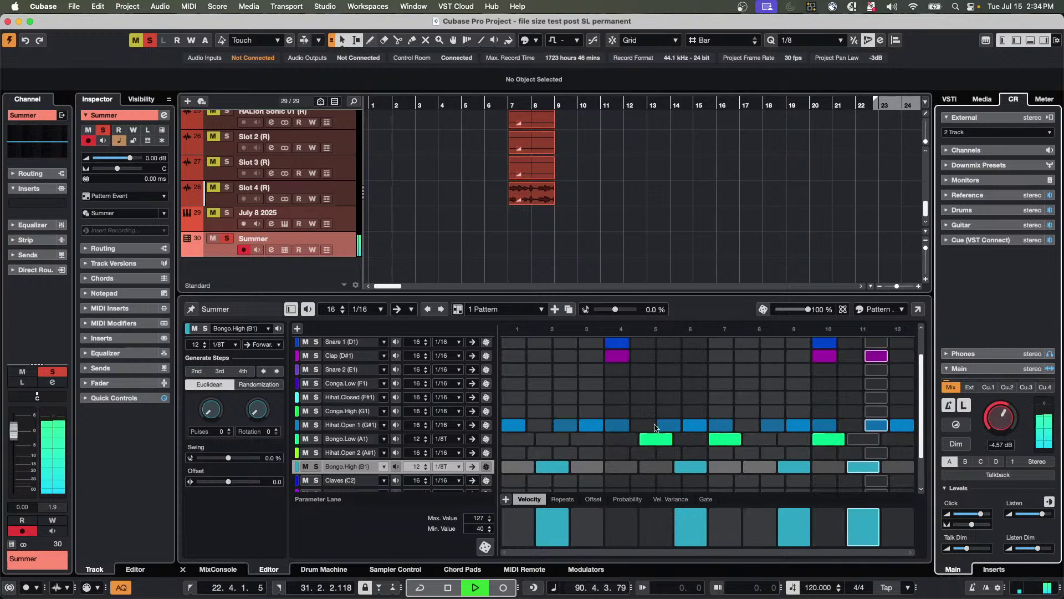
pyautogui.moveTo(640, 442)
pyautogui.mouseDown()
pyautogui.moveTo(848, 443)
pyautogui.moveTo(867, 461)
pyautogui.moveTo(549, 463)
pyautogui.mouseUp()
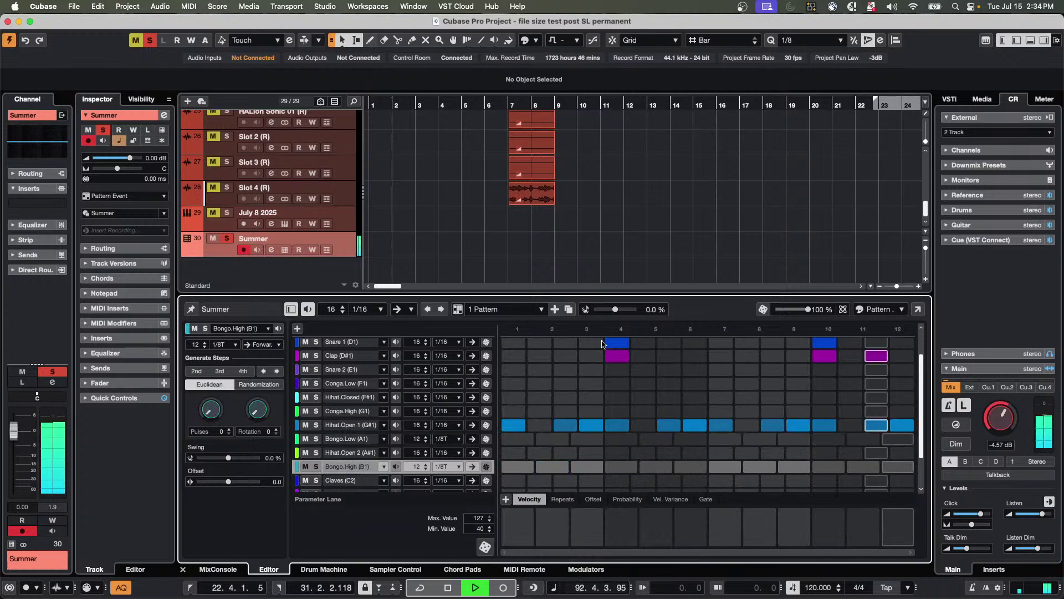
pyautogui.click(457, 425)
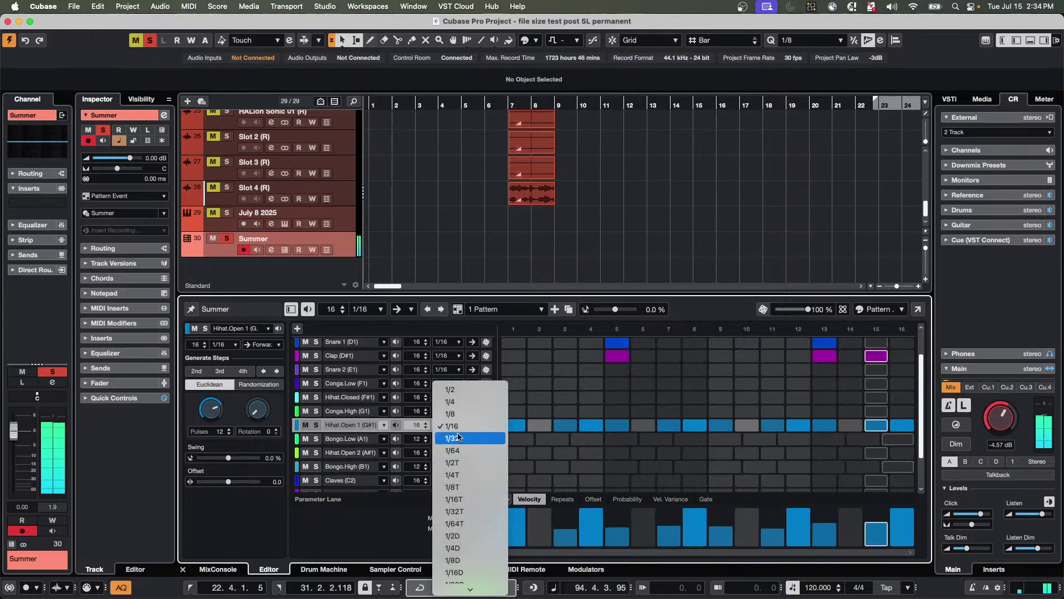
pyautogui.click(381, 431)
pyautogui.rightClick(353, 426)
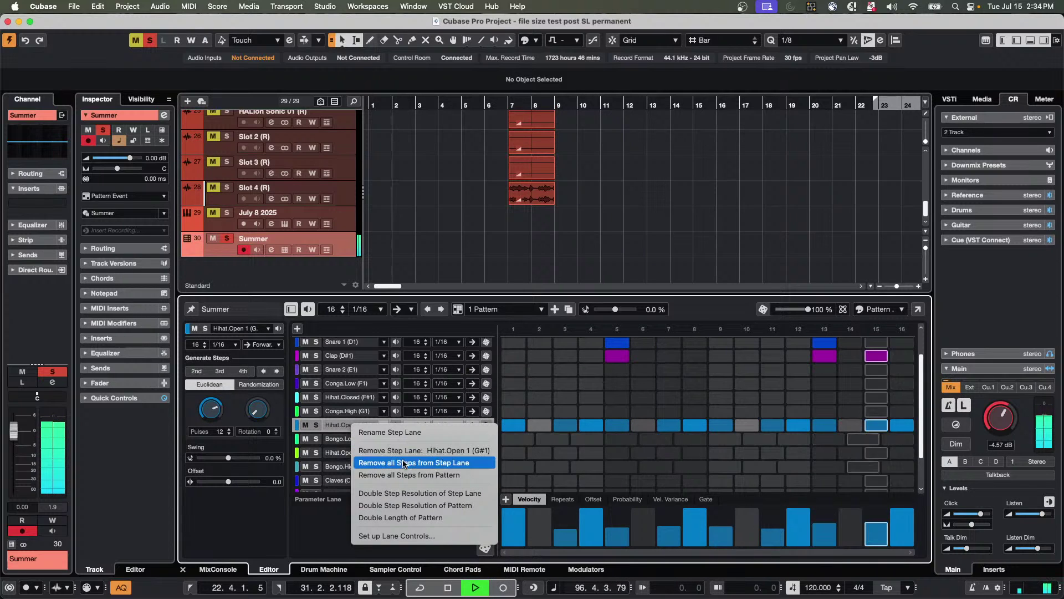
pyautogui.click(413, 493)
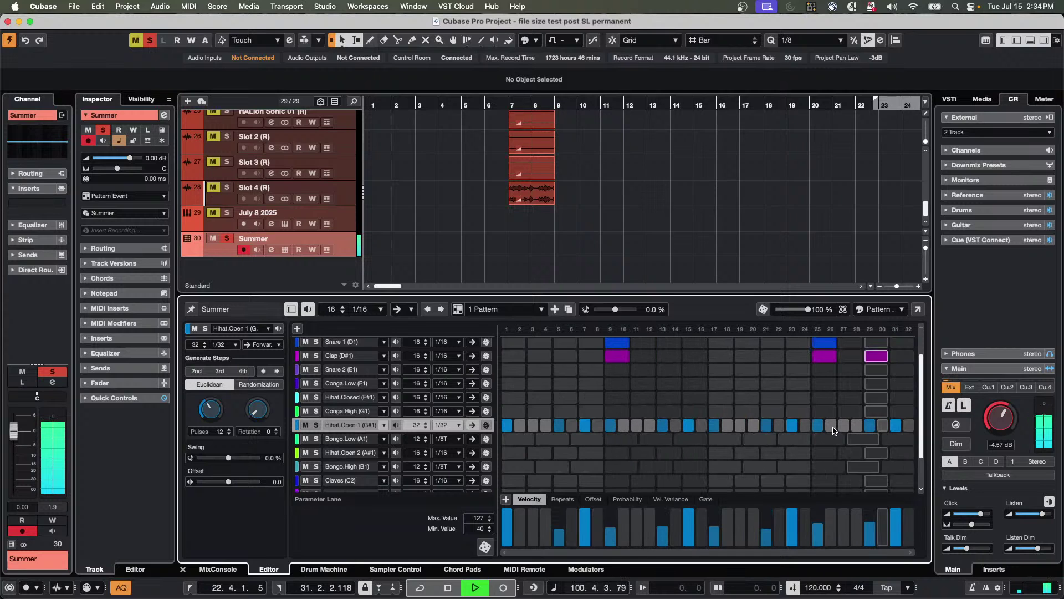
pyautogui.moveTo(831, 425); pyautogui.dragTo(865, 432)
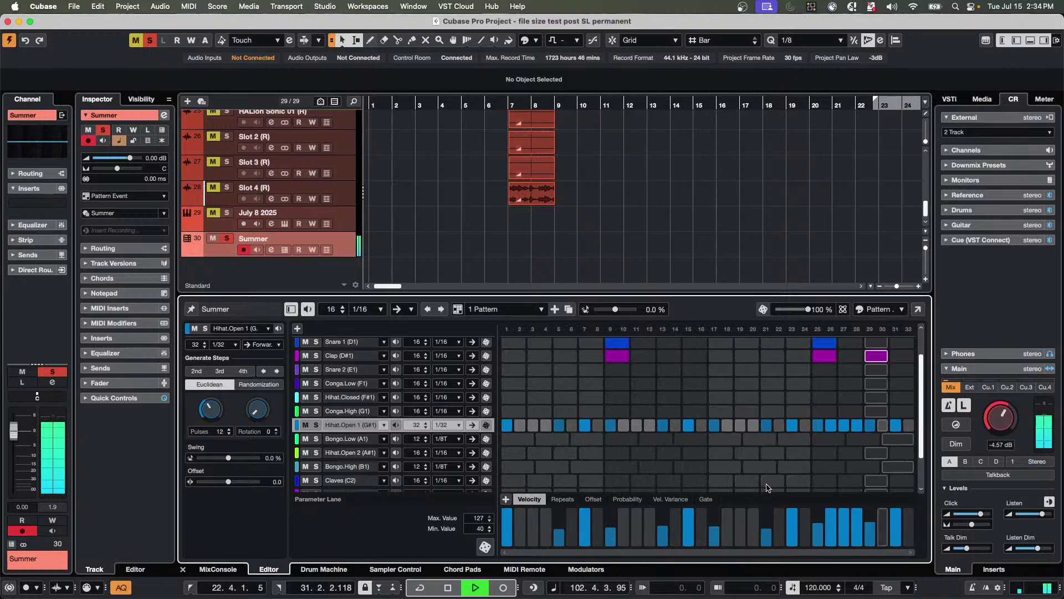
# Add Conga.High hits on steps 4, 8, 11 and 14, softening the velocities of steps 4, 8 and 11.
pyautogui.click(591, 411)
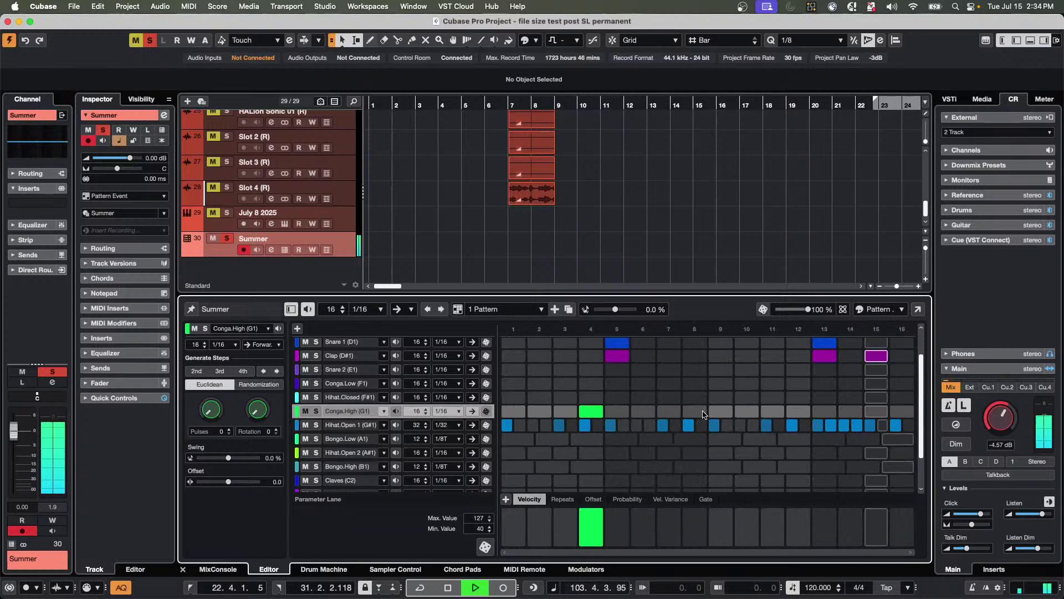
pyautogui.click(695, 411)
pyautogui.click(772, 411)
pyautogui.click(851, 410)
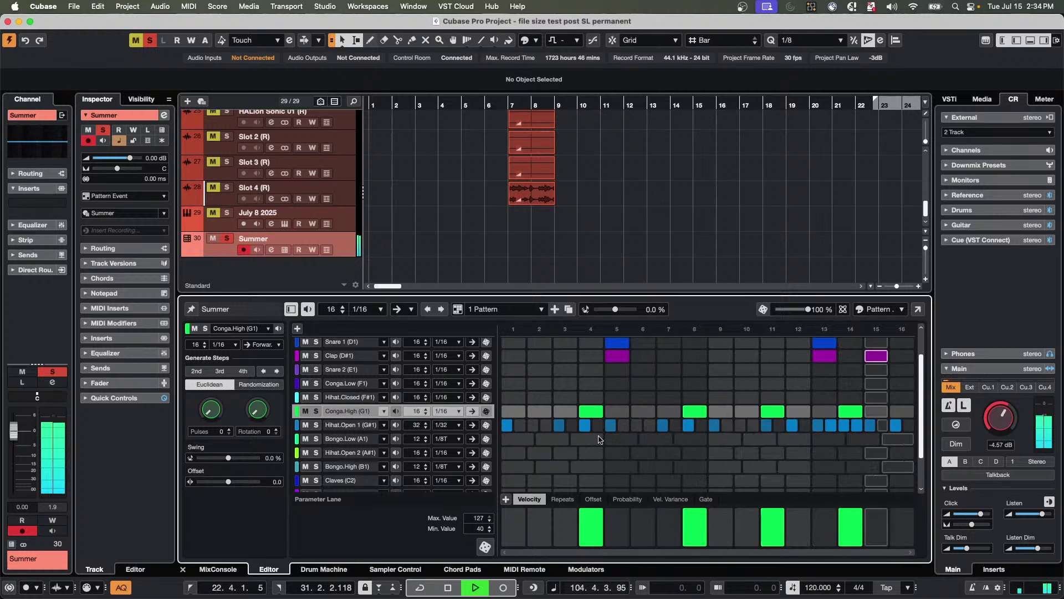
pyautogui.click(592, 524)
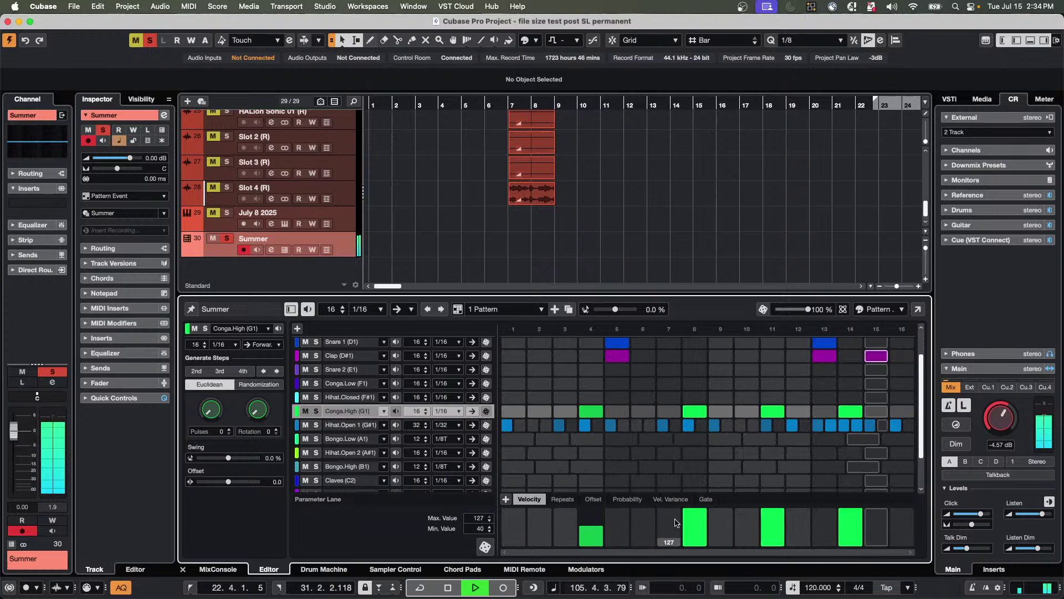
pyautogui.click(698, 522)
pyautogui.click(772, 522)
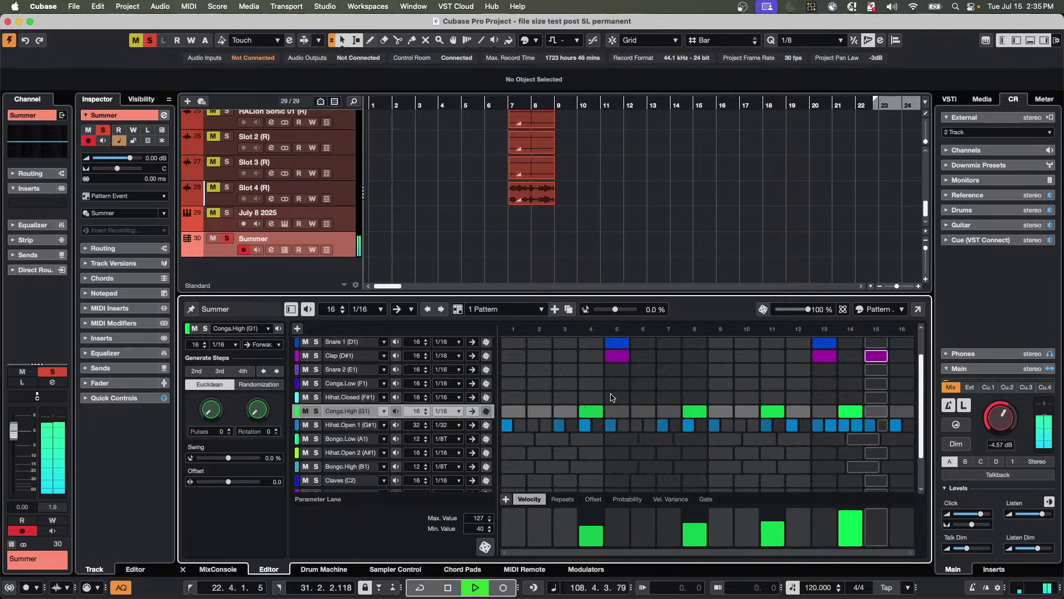
# Add Conga.Low hits on steps 3 and 7, leaving Hihat.Closed steps 11 and 12 empty.
pyautogui.click(566, 384)
pyautogui.click(669, 383)
pyautogui.click(772, 397)
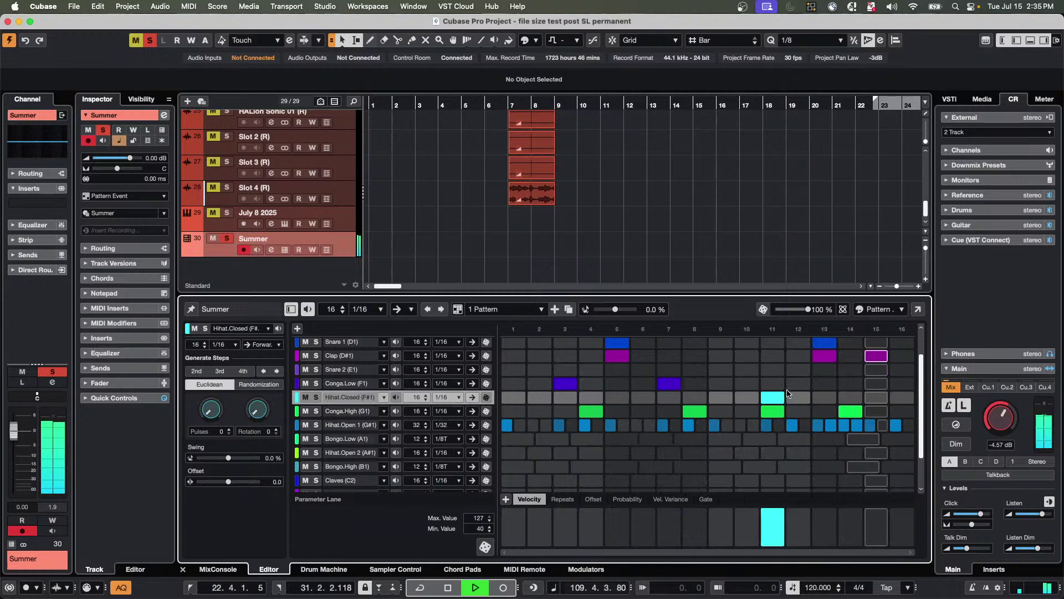
pyautogui.click(799, 397)
pyautogui.click(799, 398)
pyautogui.click(773, 396)
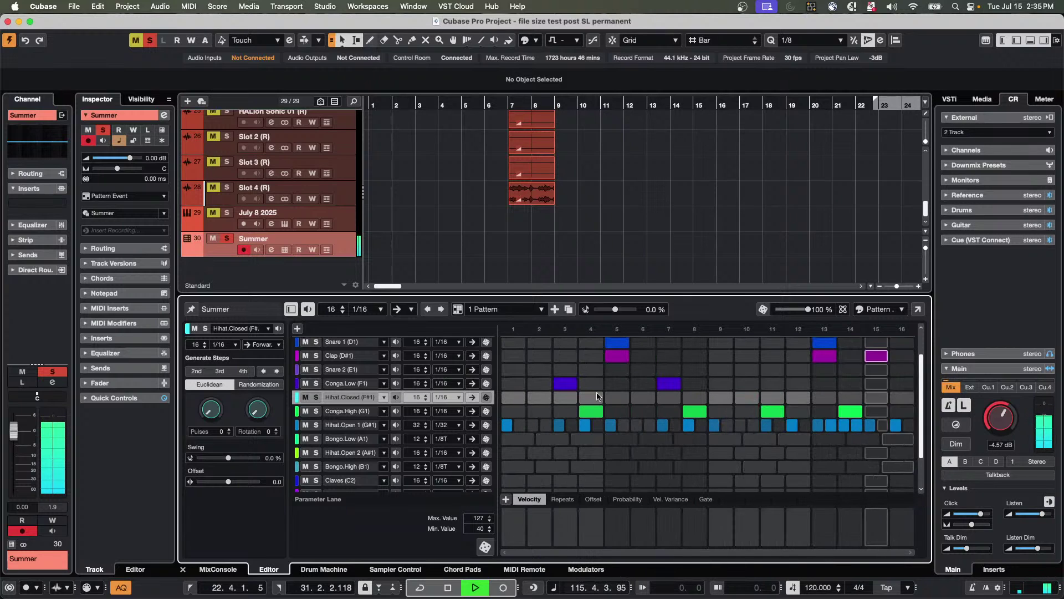
pyautogui.click(564, 383)
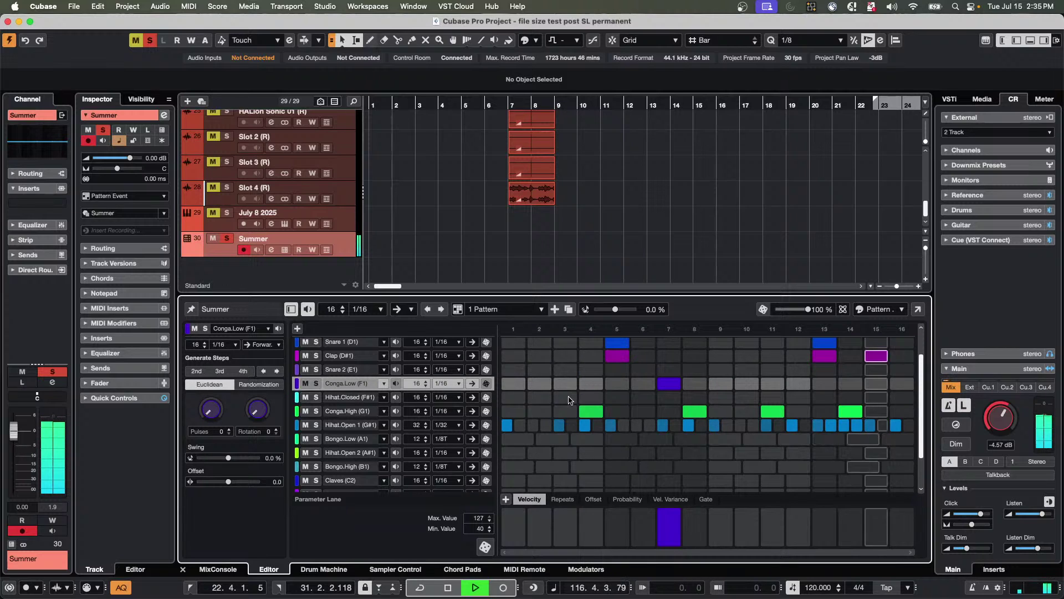
pyautogui.click(565, 383)
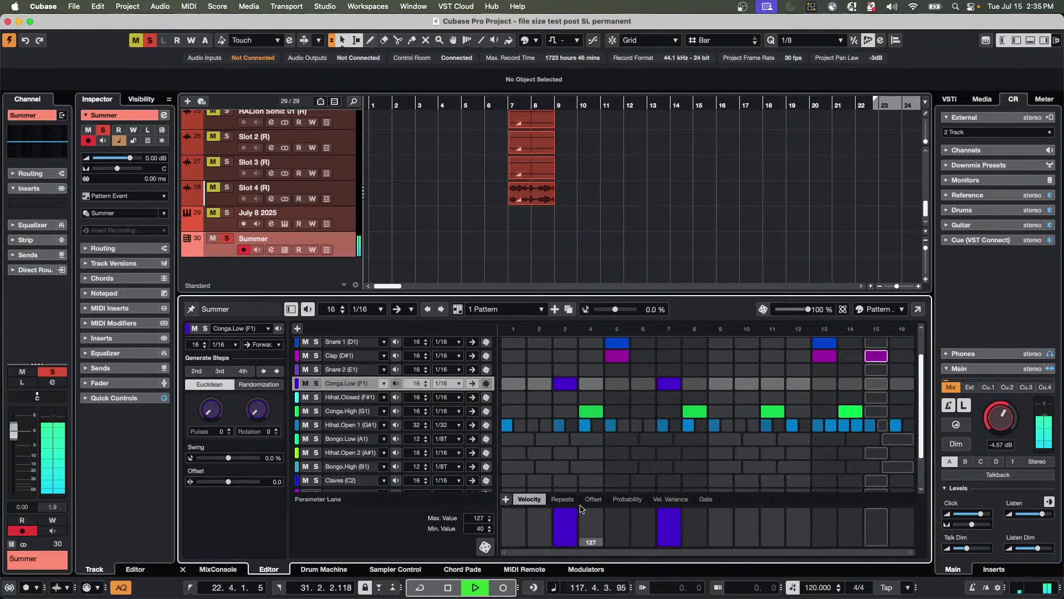
# Lower Conga.Low play probability to about 49% on step 3 and 79% on step 7.
pyautogui.click(627, 499)
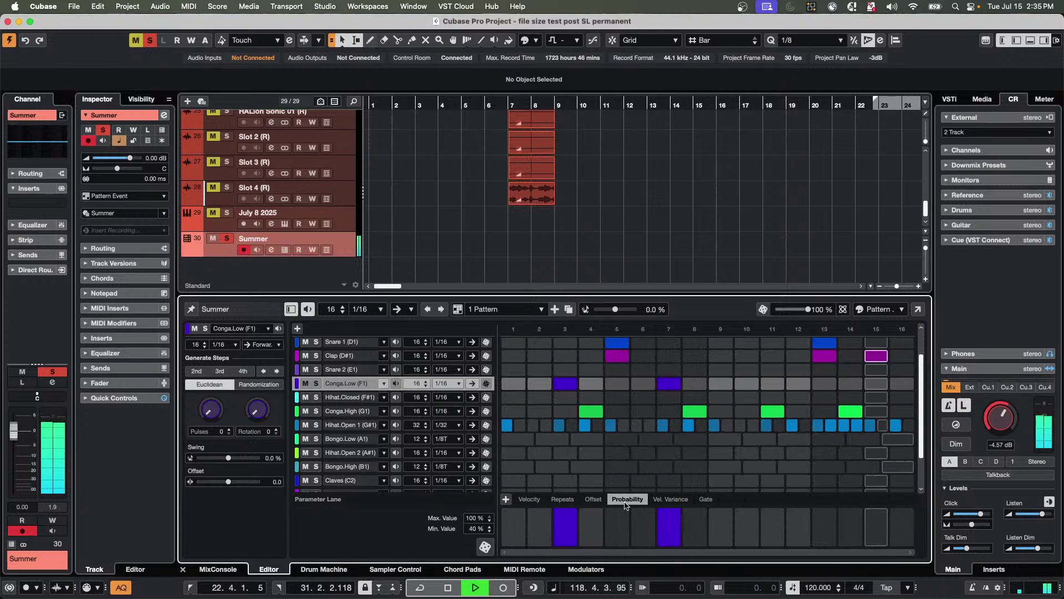
pyautogui.moveTo(565, 513); pyautogui.dragTo(561, 530)
pyautogui.moveTo(669, 513); pyautogui.dragTo(669, 526)
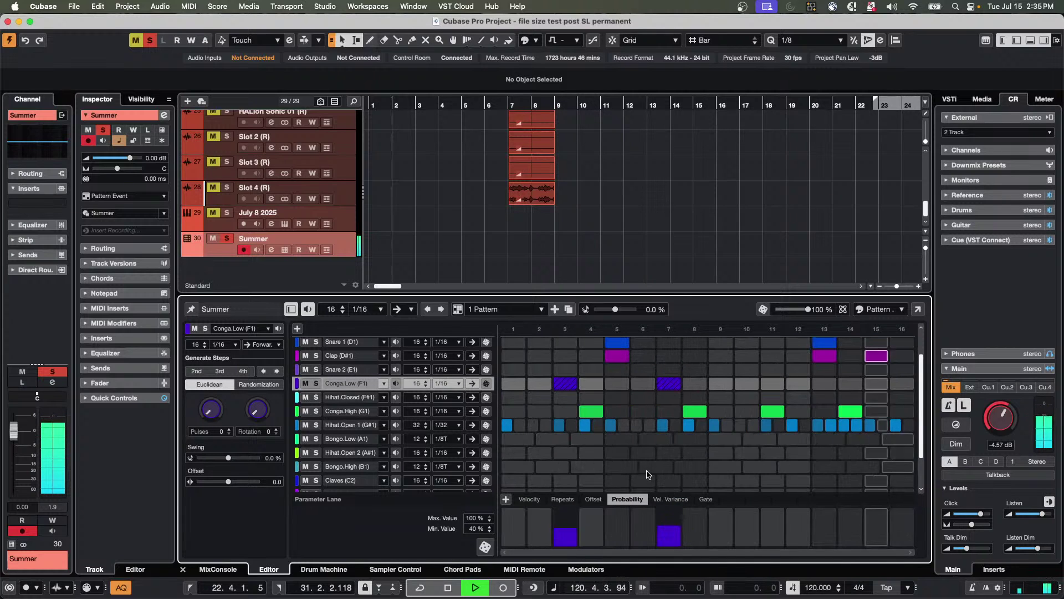
pyautogui.click(669, 519)
# Reduce Conga.High probability on steps 4, 8, 11 and 14, and switch off a late Hihat.Open 1 step.
pyautogui.click(331, 412)
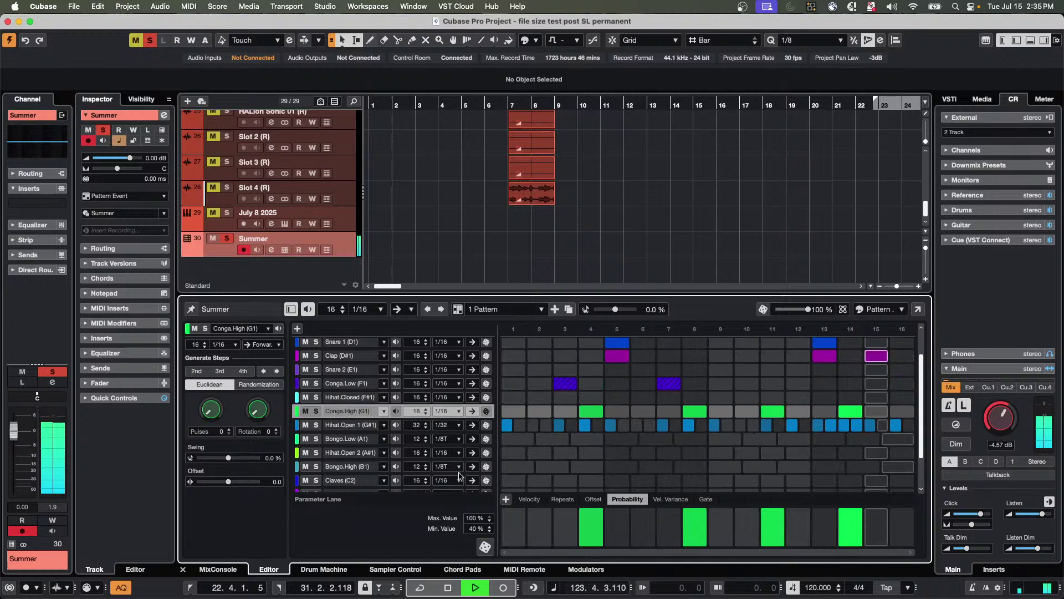
pyautogui.click(597, 525)
pyautogui.click(694, 531)
pyautogui.click(775, 530)
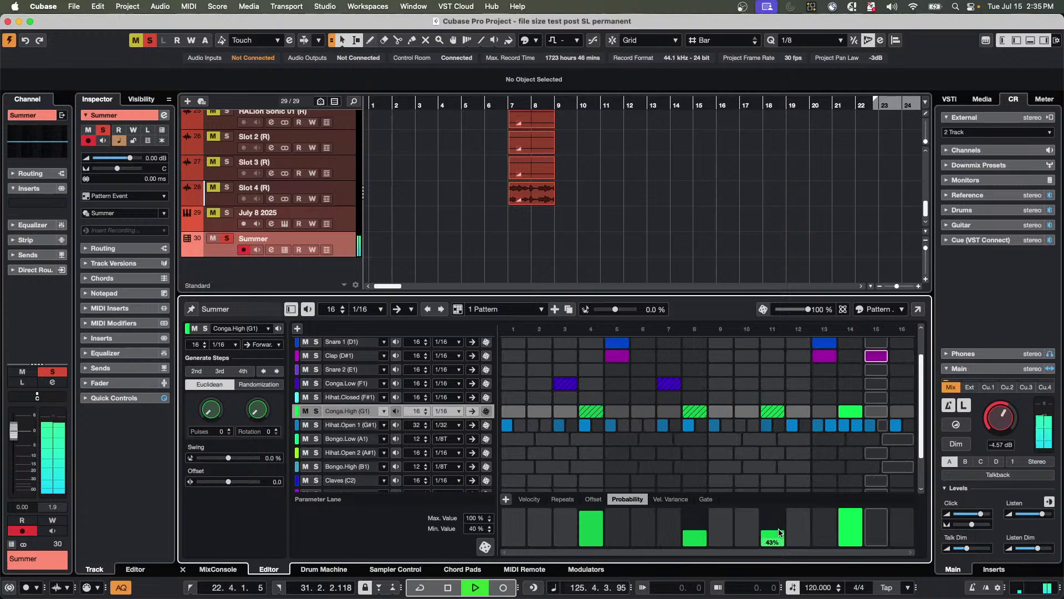
pyautogui.click(846, 530)
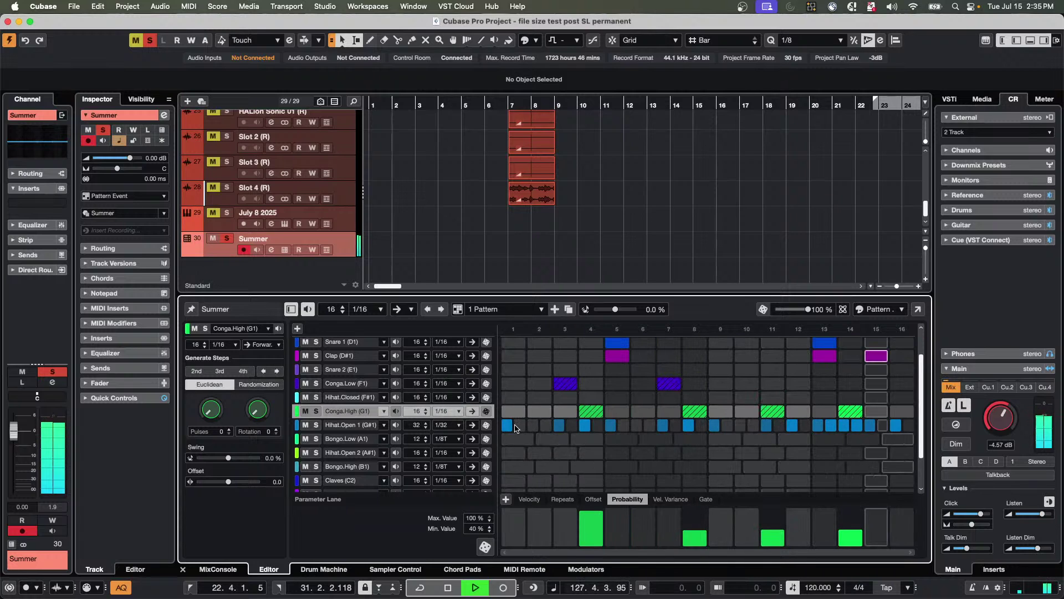
pyautogui.click(562, 431)
pyautogui.click(896, 425)
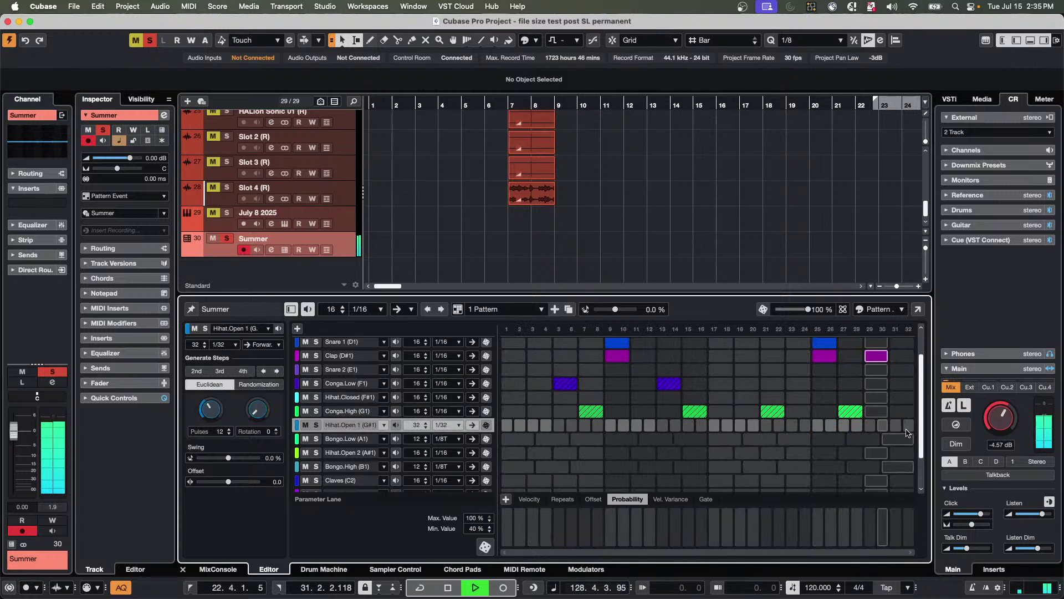
# Double the Hihat.Closed lane to 32 steps at 1/32 resolution.
pyautogui.click(356, 399)
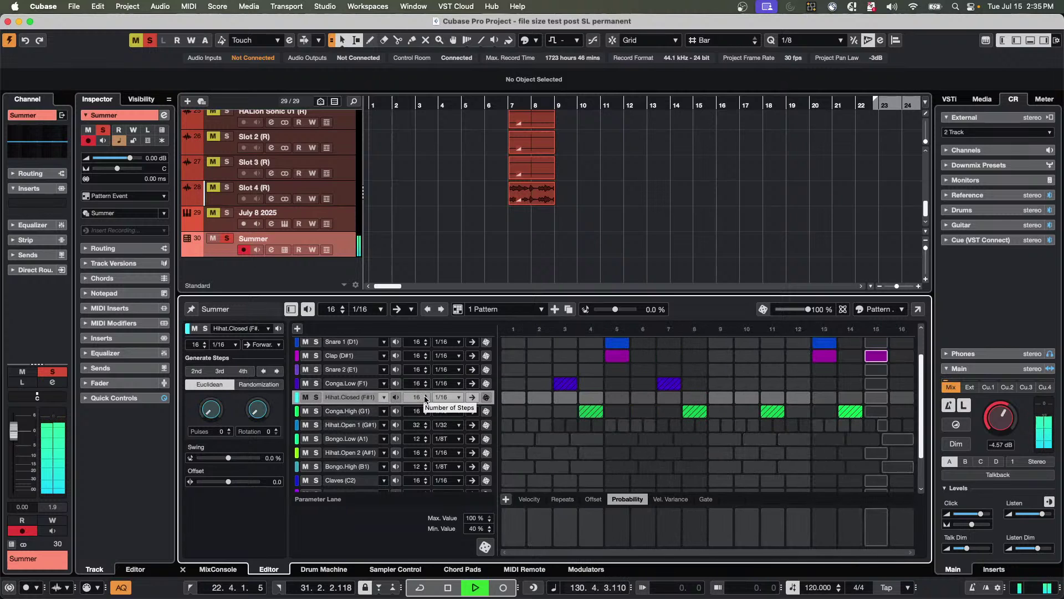
pyautogui.rightClick(353, 403)
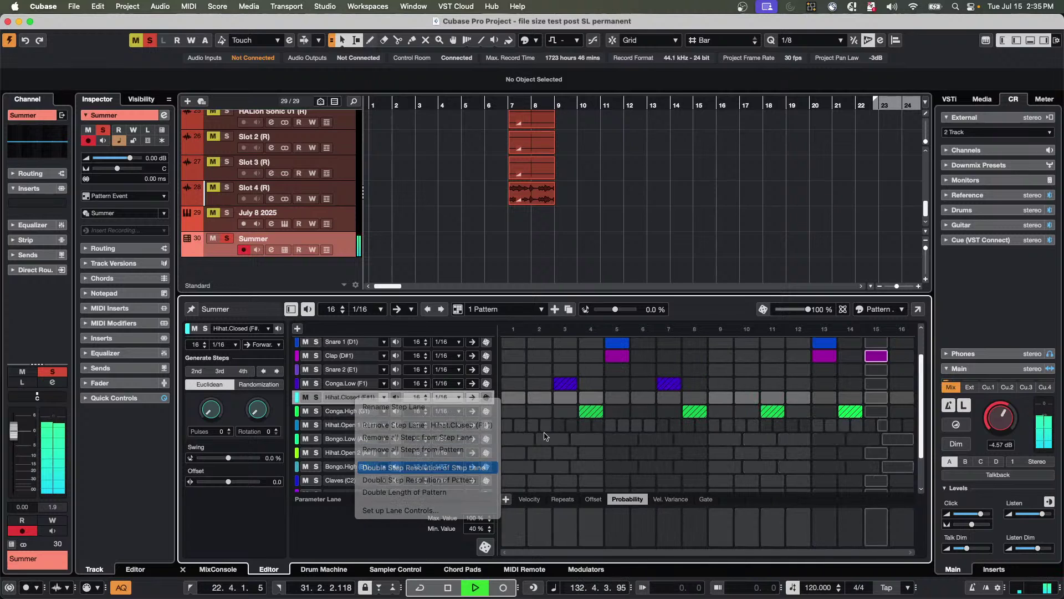
pyautogui.click(394, 469)
# Try Hihat.Closed hits on steps 3–4, 10, 15–18, 21, 25, 28, 31 and 32, then erase them all.
pyautogui.moveTo(531, 399); pyautogui.dragTo(546, 398)
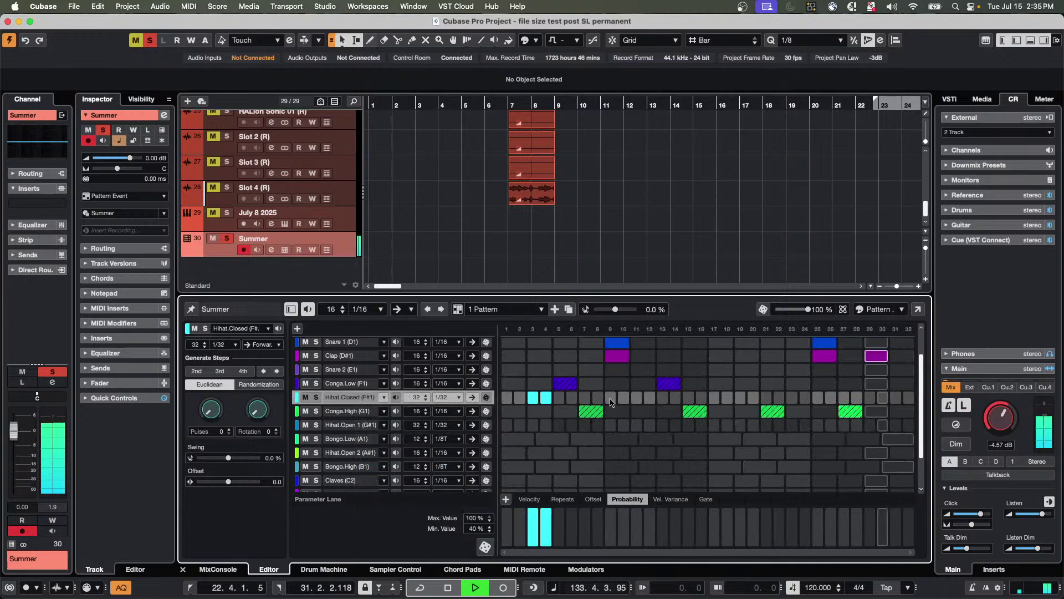
pyautogui.click(623, 397)
pyautogui.moveTo(688, 397); pyautogui.dragTo(727, 397)
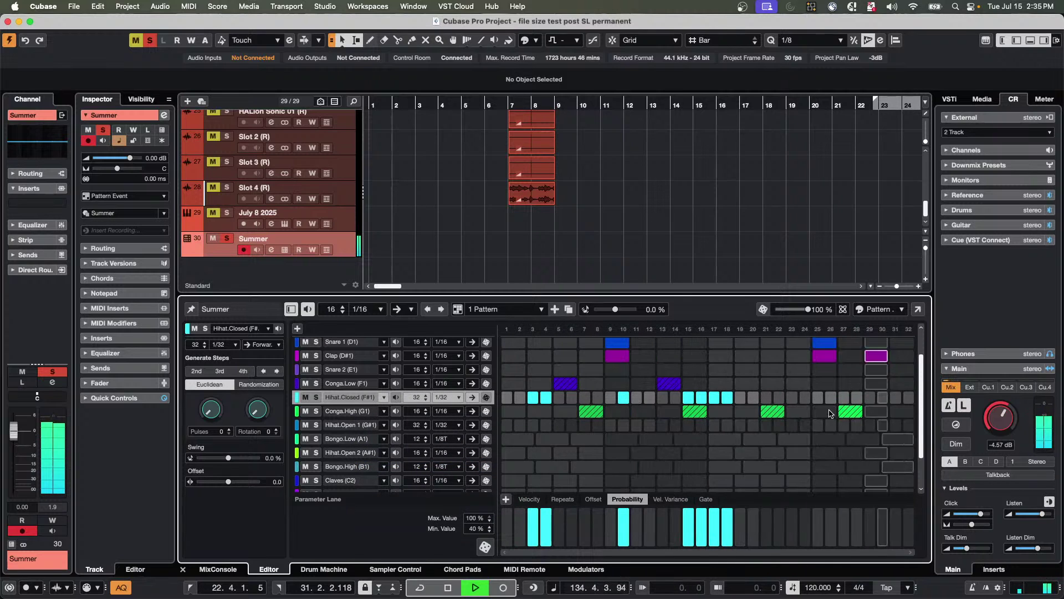
pyautogui.click(819, 397)
pyautogui.click(857, 398)
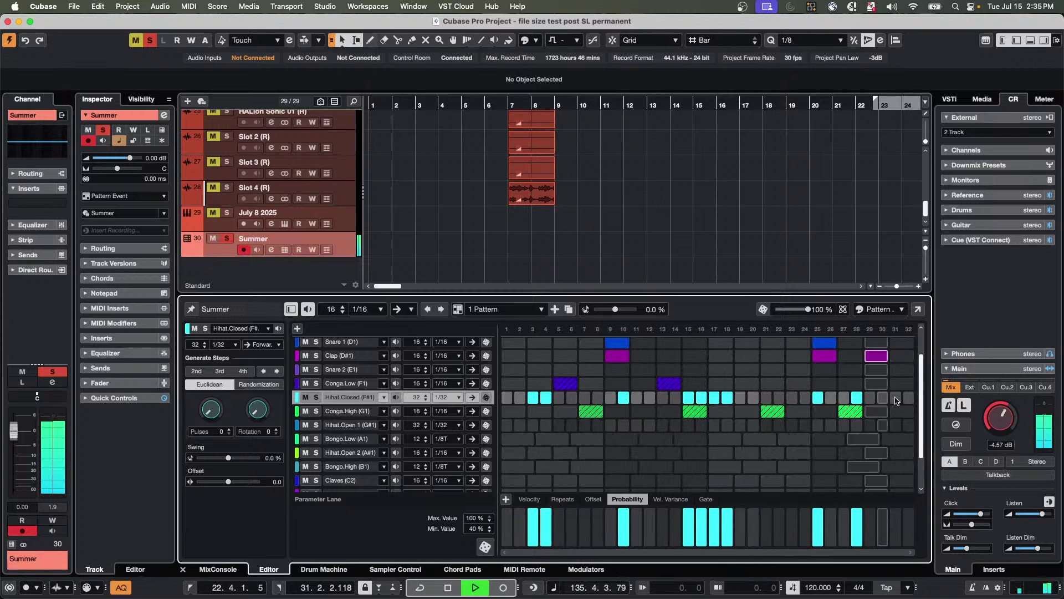
pyautogui.click(896, 397)
pyautogui.click(908, 397)
pyautogui.click(766, 398)
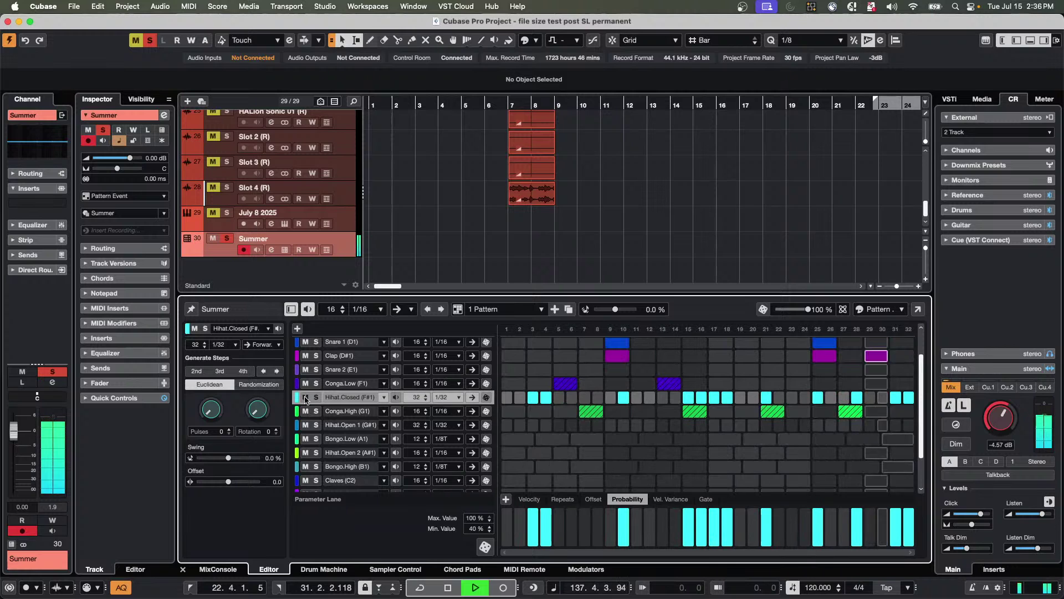
pyautogui.moveTo(529, 402); pyautogui.dragTo(922, 405)
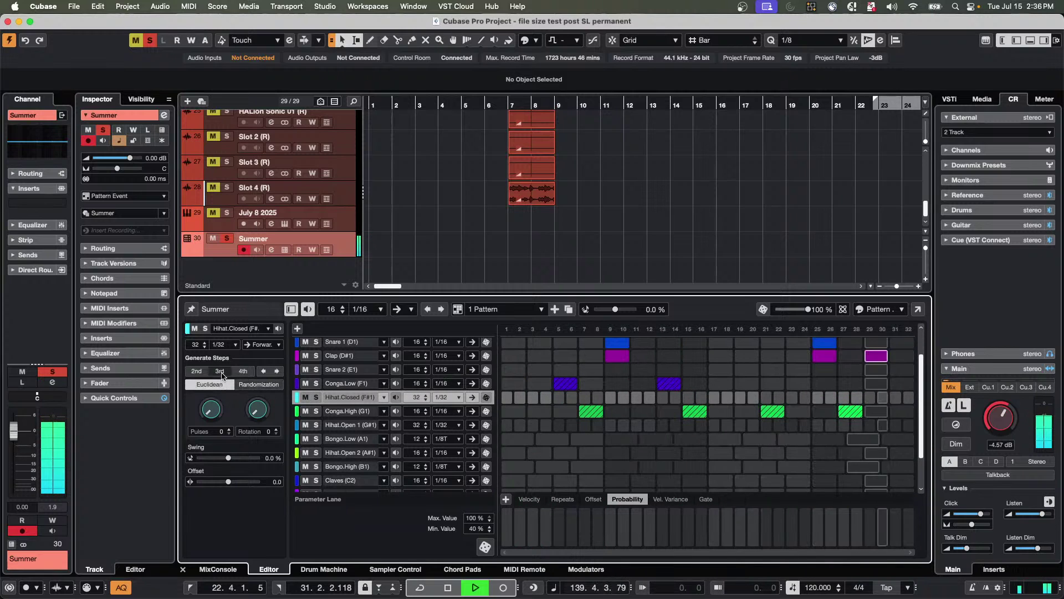
# Generate a 13-pulse Euclidean Hihat.Closed pattern and switch on steps 22, 23 and 25.
pyautogui.moveTo(211, 410); pyautogui.dragTo(224, 327)
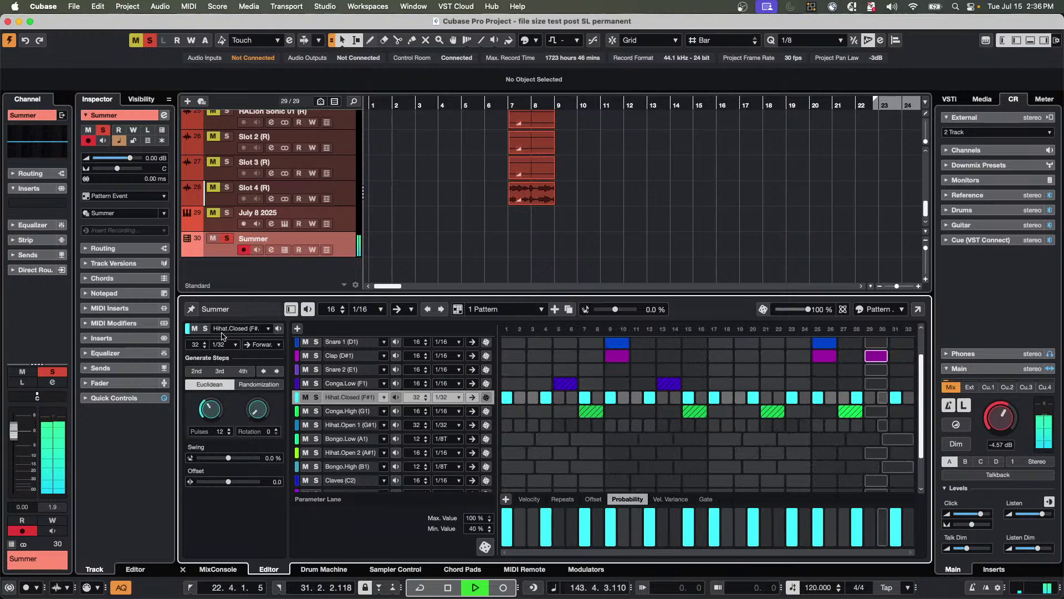
pyautogui.scroll(1, 210, 404)
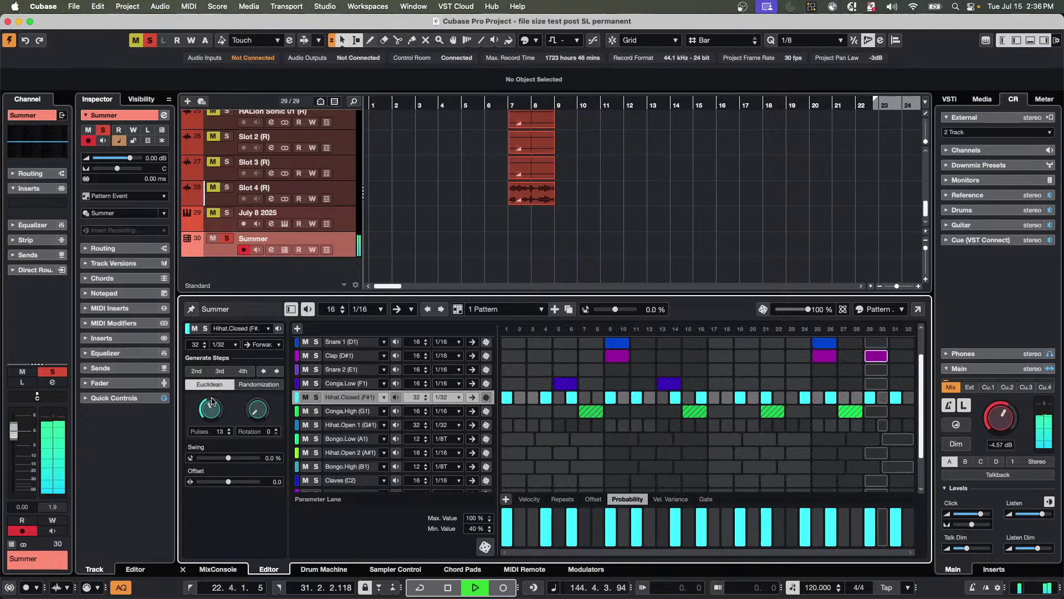
pyautogui.moveTo(783, 398); pyautogui.dragTo(818, 398)
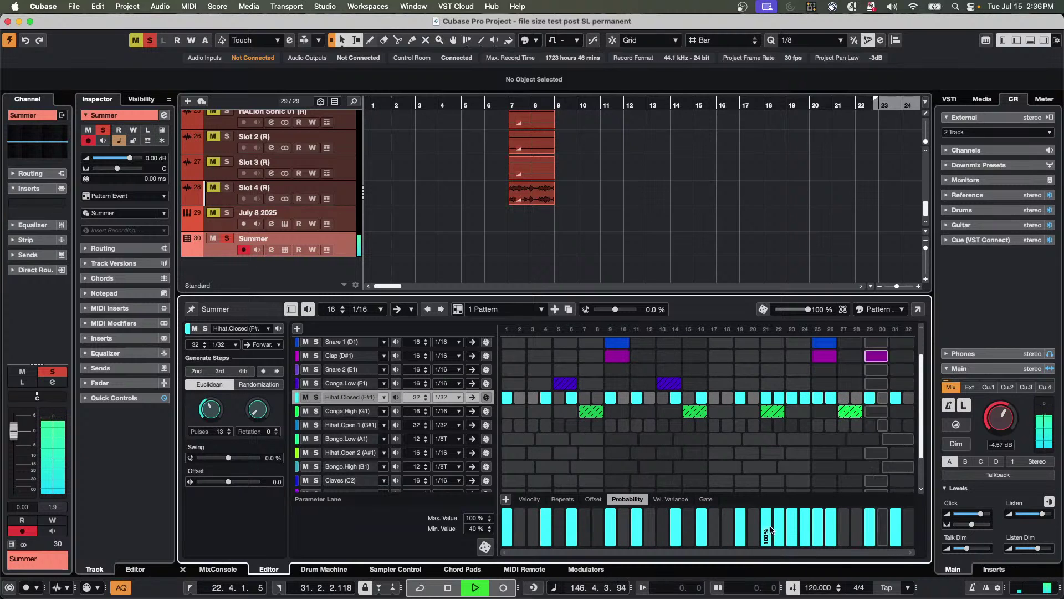
# Set Hihat.Closed steps 22–26 to full probability and select the Conga.Low lane.
pyautogui.moveTo(770, 532); pyautogui.dragTo(826, 503)
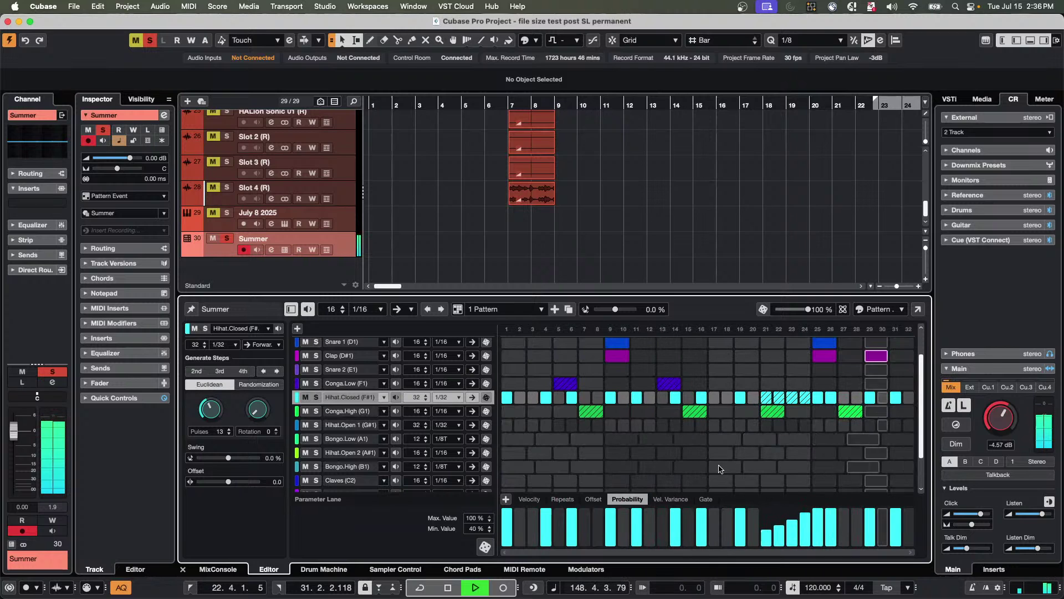
pyautogui.moveTo(776, 507); pyautogui.dragTo(835, 509)
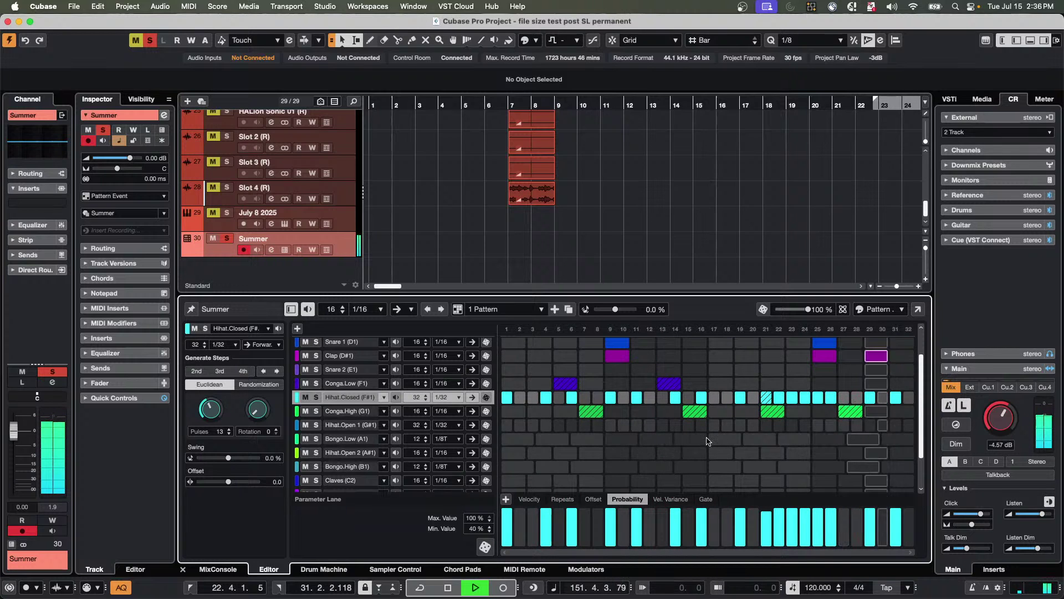
pyautogui.click(355, 383)
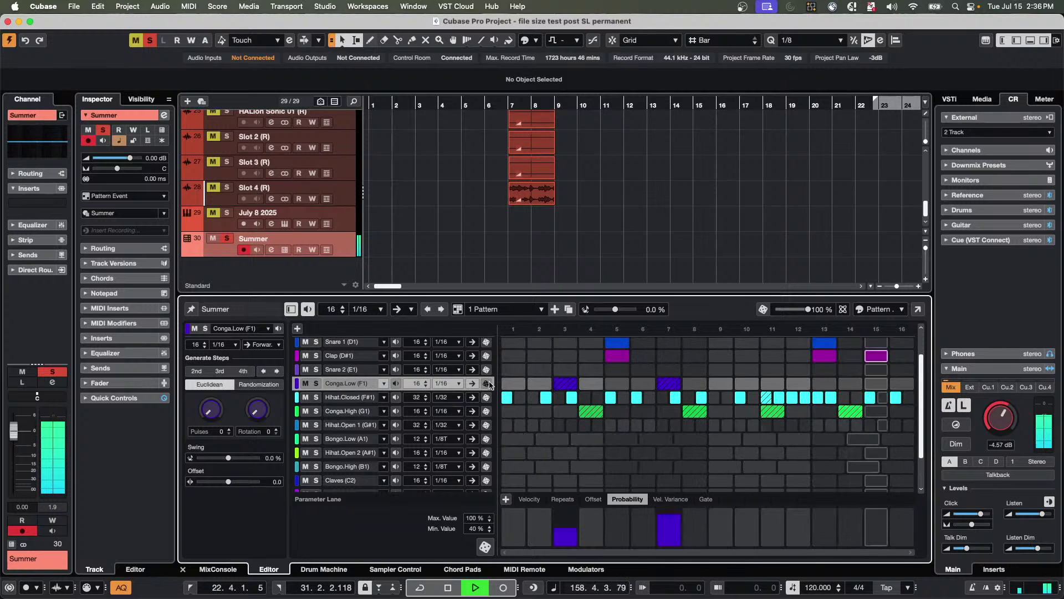
# Make Conga.Low play Backward and Conga.High play Alternating.
pyautogui.click(471, 383)
pyautogui.click(490, 397)
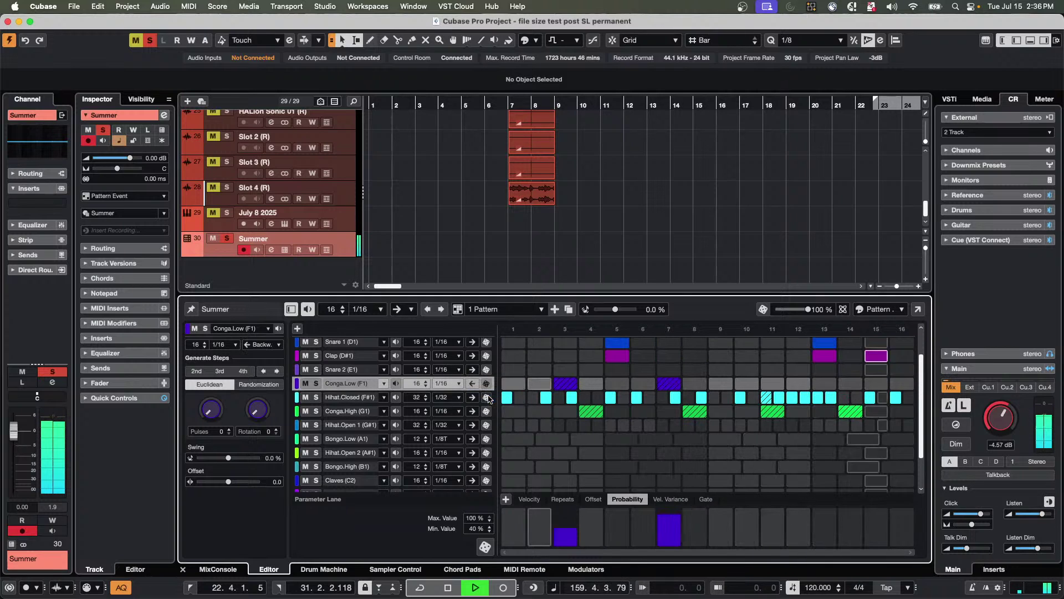
pyautogui.click(472, 411)
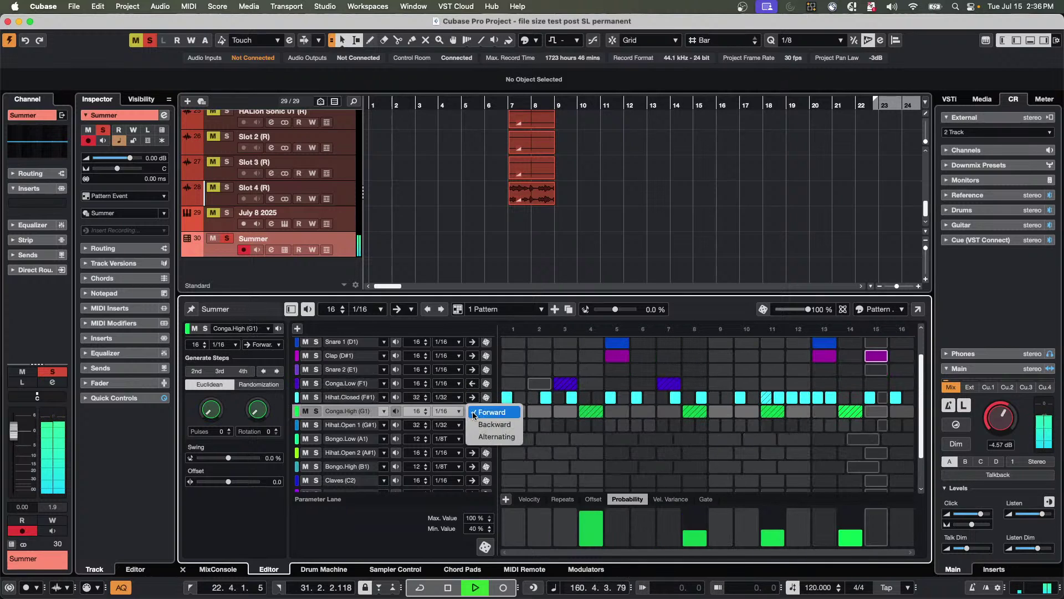
pyautogui.click(487, 438)
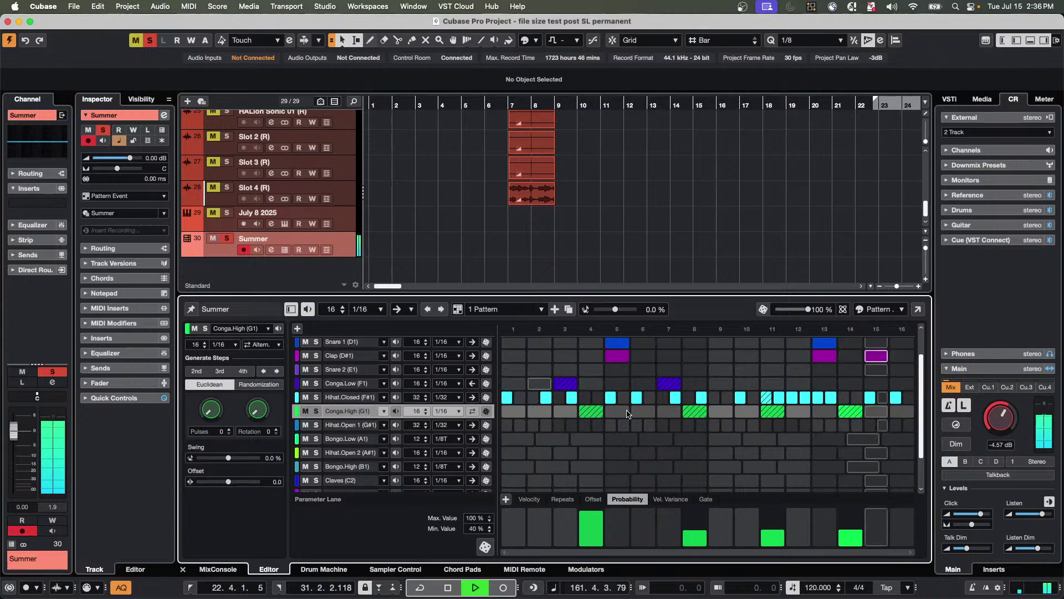
# Keep the Hihat.Open 1 lane name, add a Conga.Low hit at step 11, and select Bongo.High.
pyautogui.rightClick(749, 424)
pyautogui.click(762, 423)
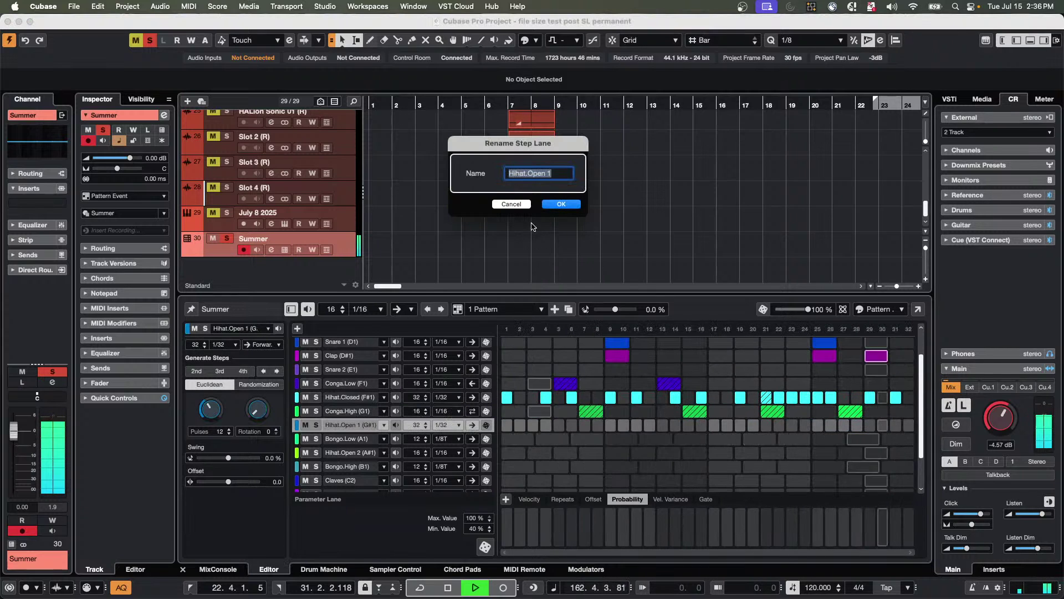
pyautogui.click(515, 204)
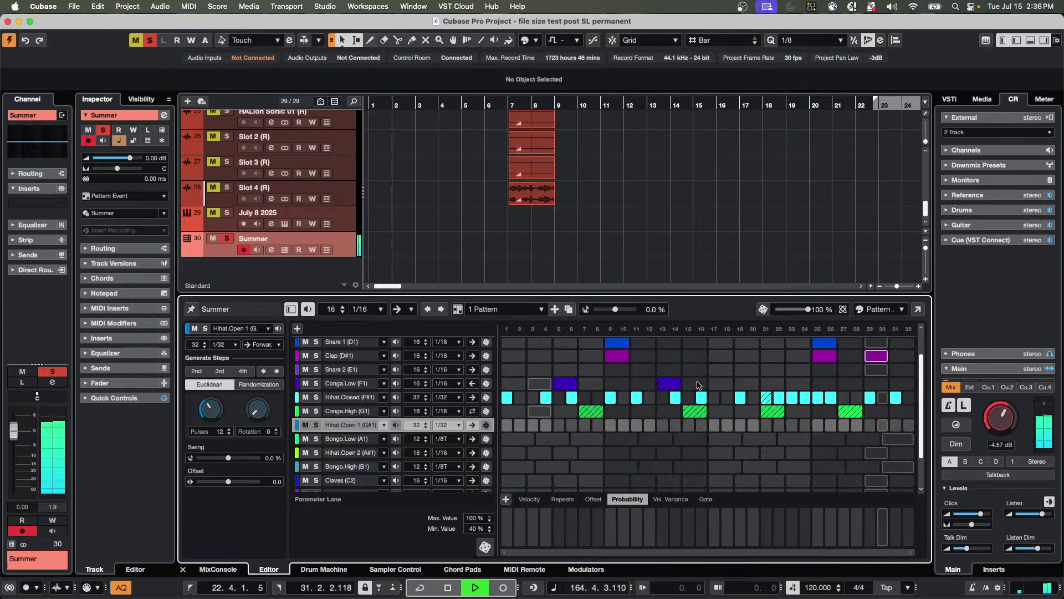
pyautogui.click(763, 382)
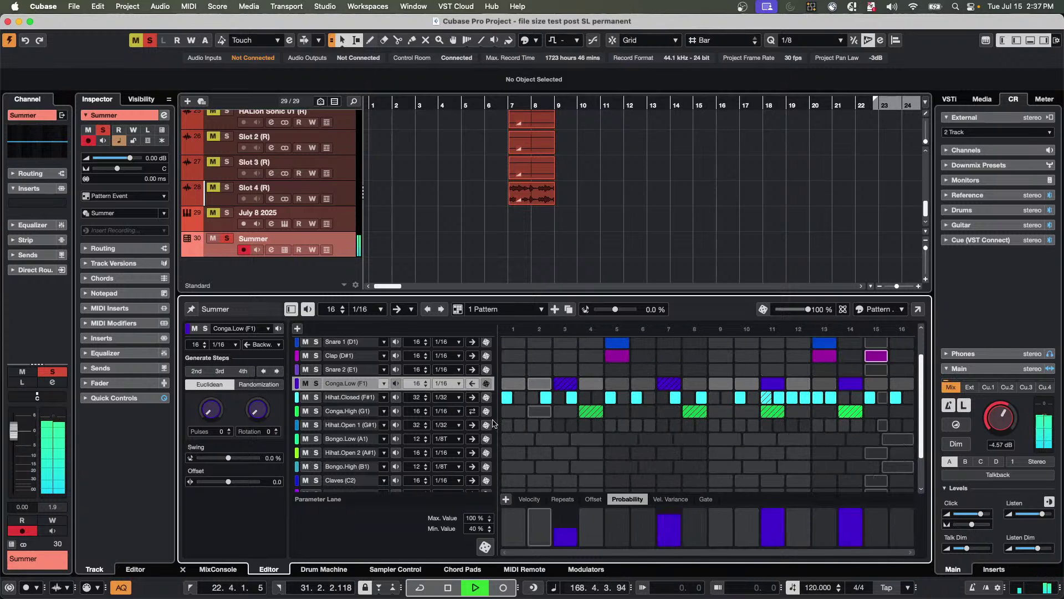
pyautogui.click(370, 467)
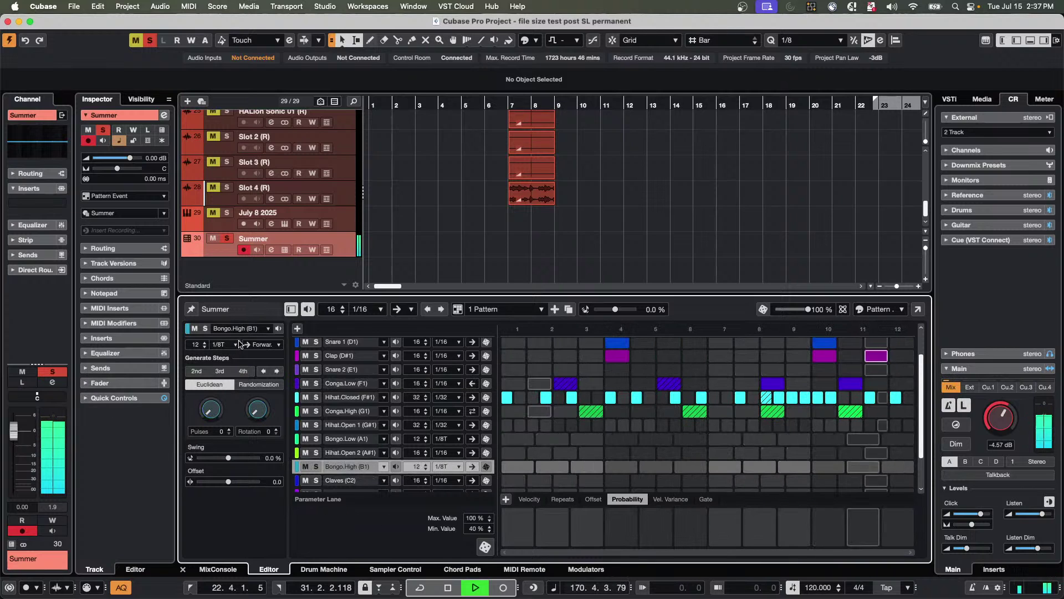
# Randomize the Bongo.High steps several times with a lower density for fewer hits.
pyautogui.click(261, 385)
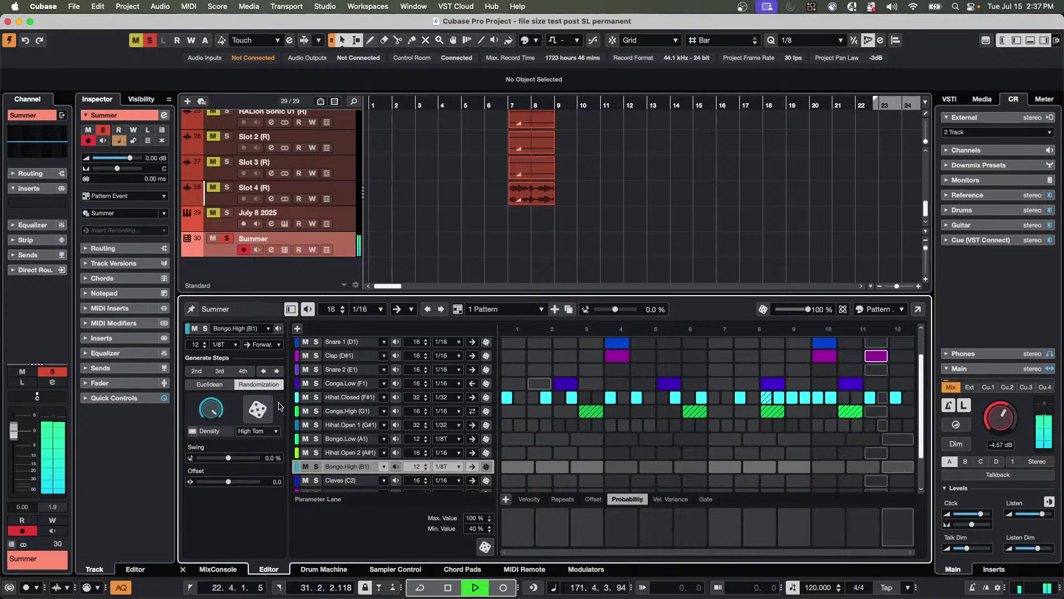
pyautogui.click(257, 411)
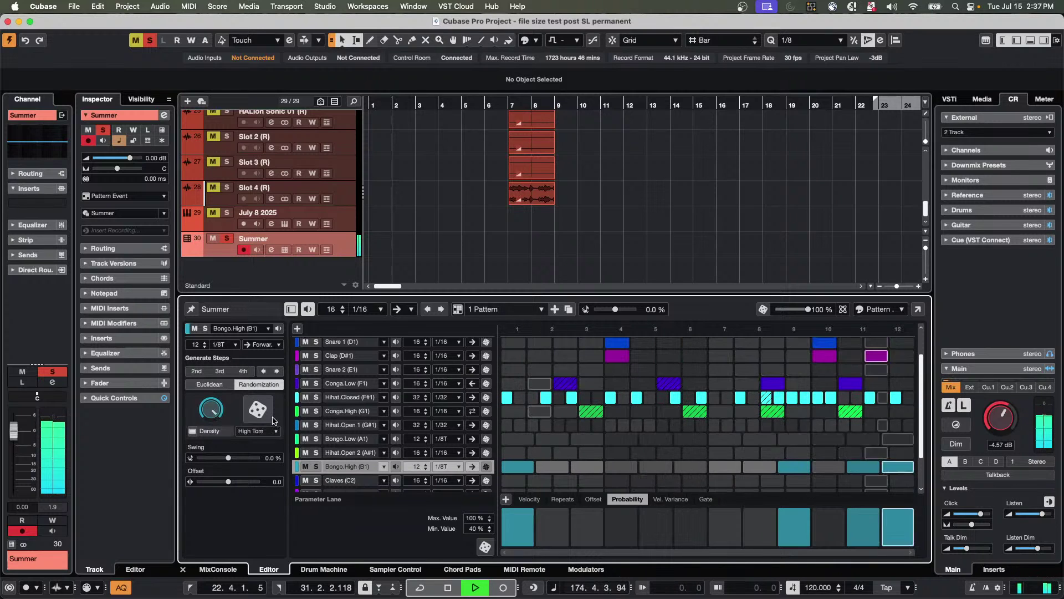
pyautogui.click(262, 417)
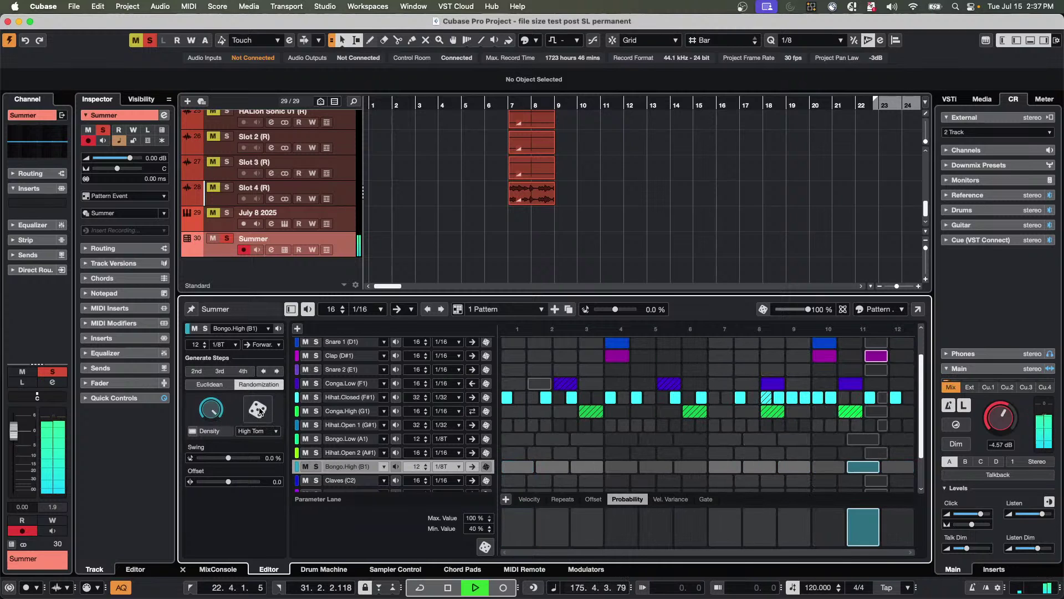
pyautogui.click(257, 413)
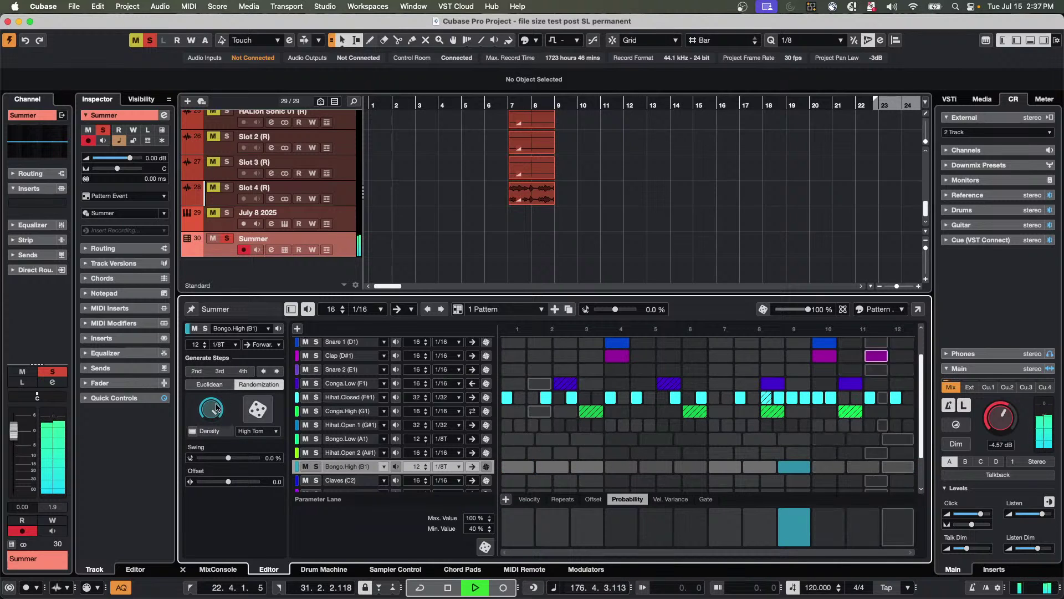
pyautogui.moveTo(215, 410)
pyautogui.mouseDown()
pyautogui.moveTo(212, 438)
pyautogui.moveTo(213, 405)
pyautogui.mouseUp()
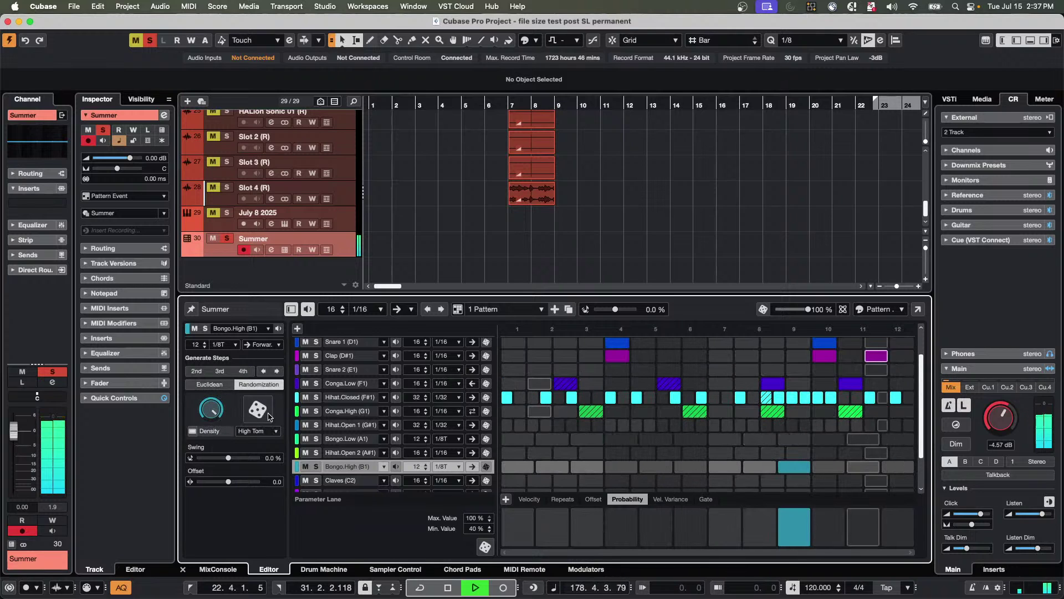
# Re-randomize Bongo.High using the Closed HiHat randomization style.
pyautogui.click(258, 430)
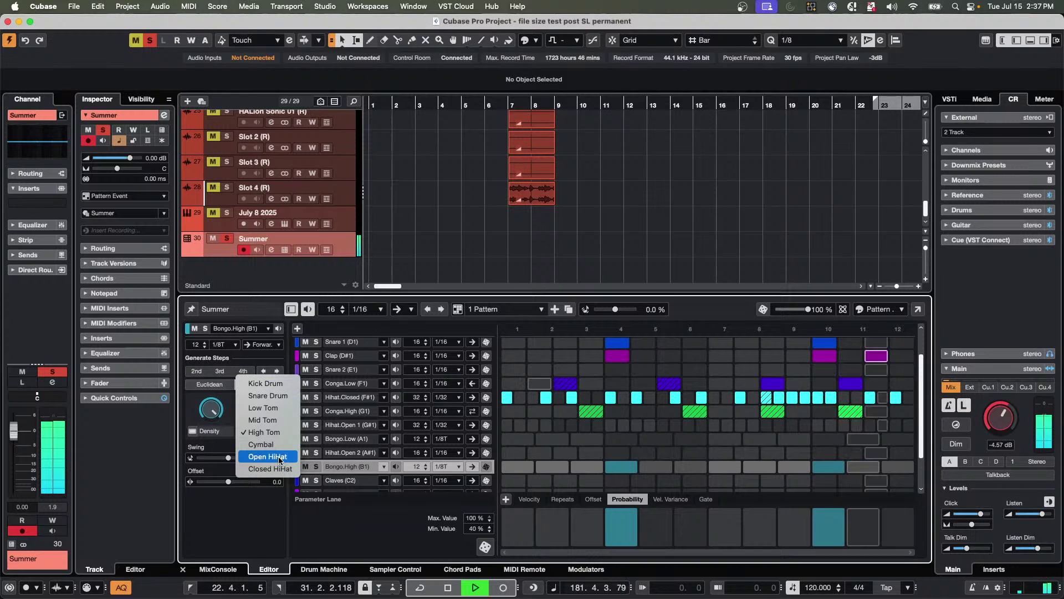
pyautogui.click(271, 468)
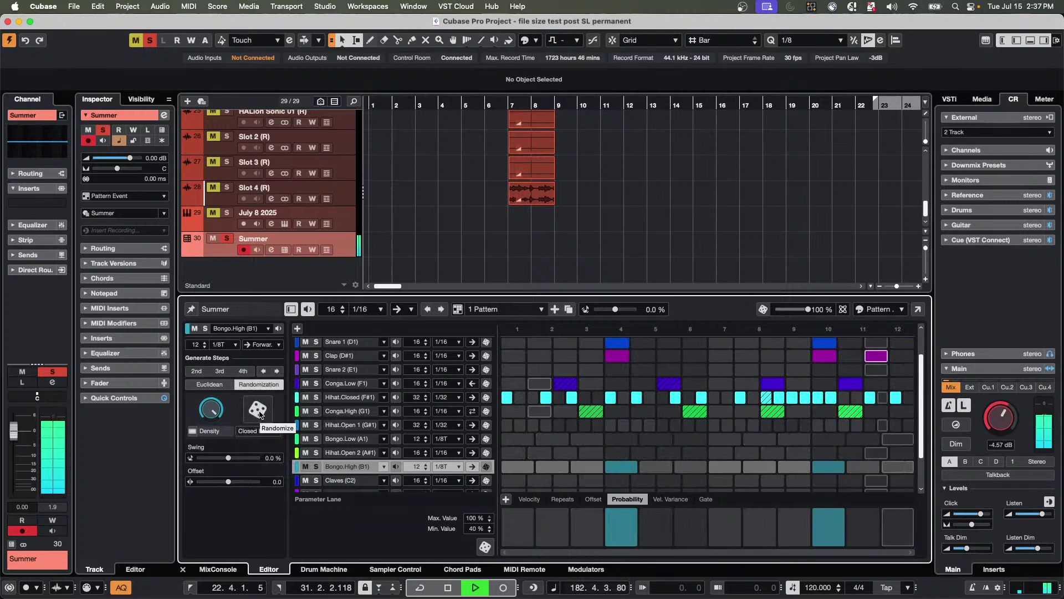
pyautogui.click(259, 414)
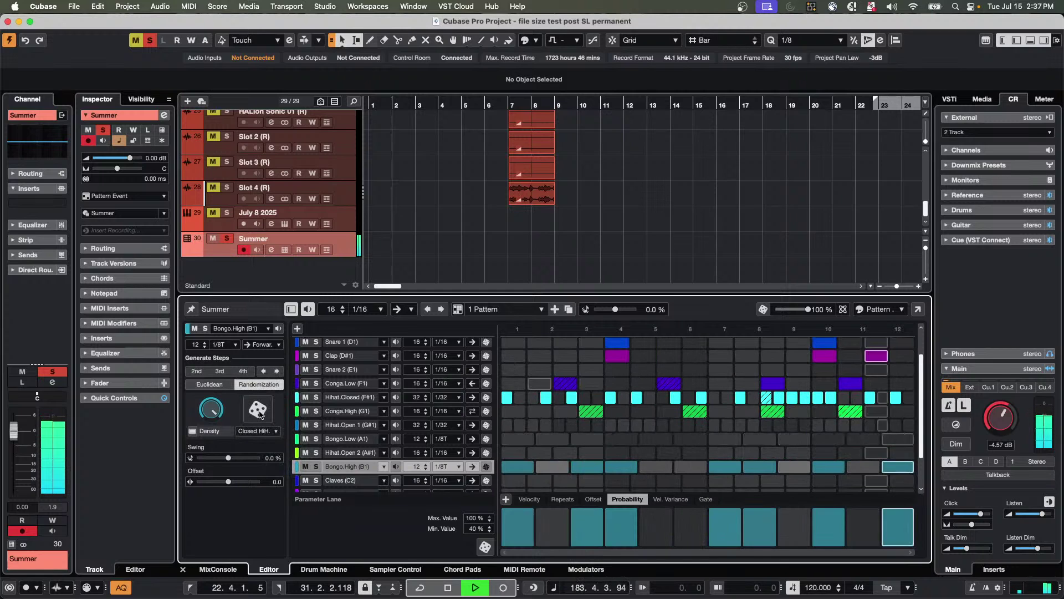
# Lower Bongo.High step probabilities, starting at 50%, and duplicate the pattern as pattern 2.
pyautogui.click(529, 529)
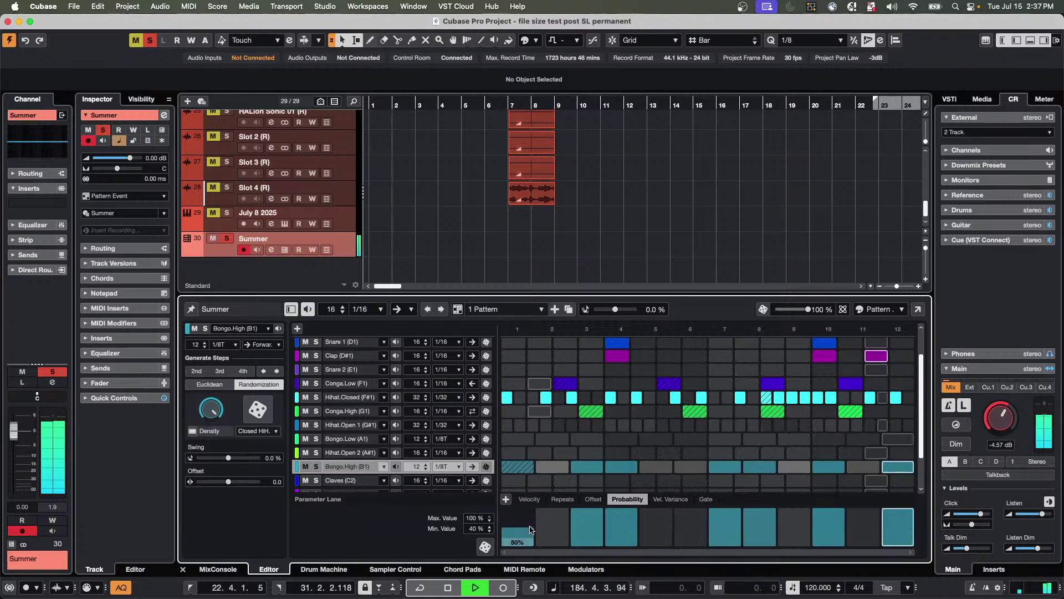
pyautogui.moveTo(529, 529); pyautogui.dragTo(898, 523)
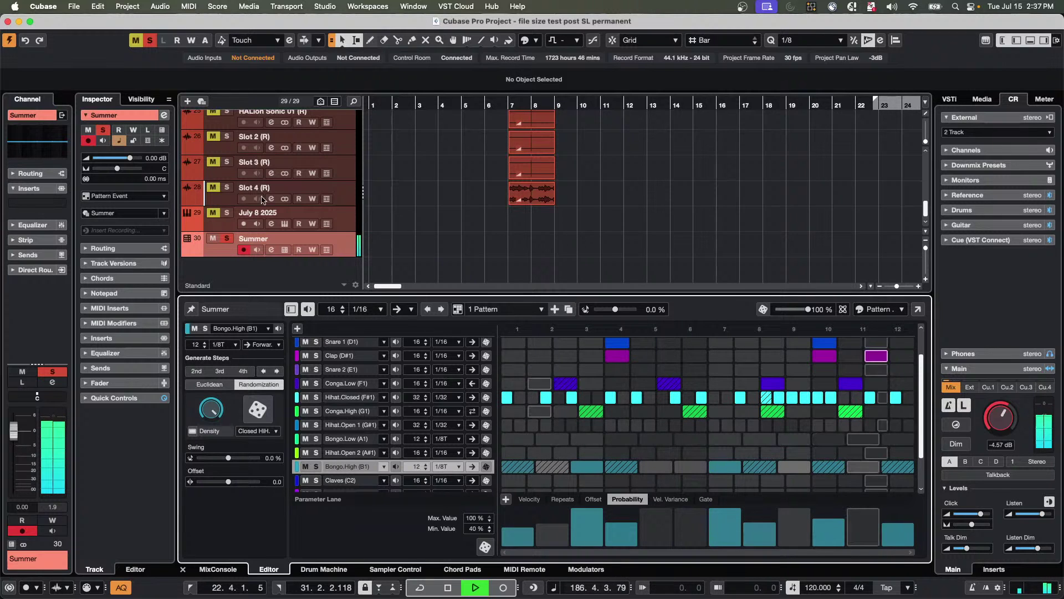
pyautogui.click(570, 311)
# Add Claves hits on steps 3, 6, 8 and 10.
pyautogui.click(567, 482)
pyautogui.click(643, 481)
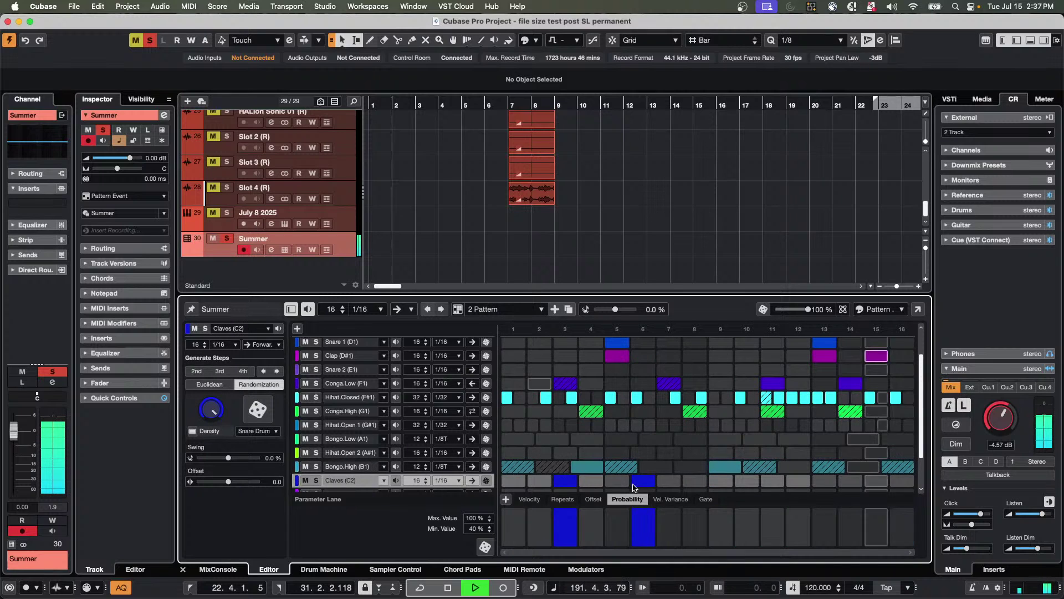
pyautogui.click(669, 480)
pyautogui.click(695, 480)
pyautogui.click(746, 483)
pyautogui.click(669, 481)
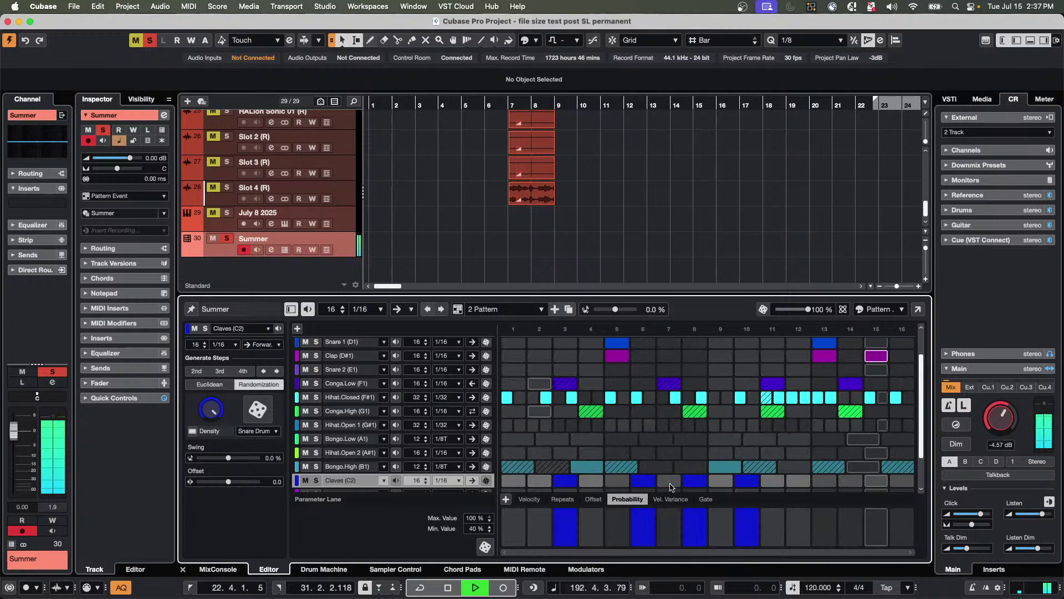
# Add Claves steps 14 and 15, ramp probability up across steps 3–10, and create empty pattern 3.
pyautogui.click(850, 480)
pyautogui.click(881, 483)
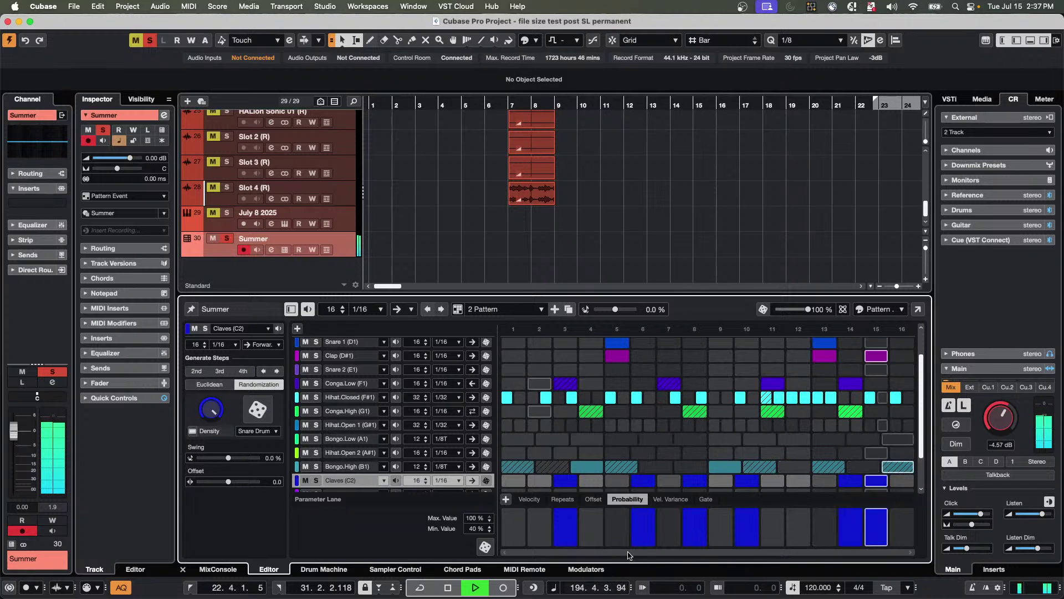
pyautogui.moveTo(565, 526)
pyautogui.mouseDown()
pyautogui.moveTo(879, 526)
pyautogui.moveTo(570, 535)
pyautogui.moveTo(876, 527)
pyautogui.moveTo(649, 530)
pyautogui.mouseUp()
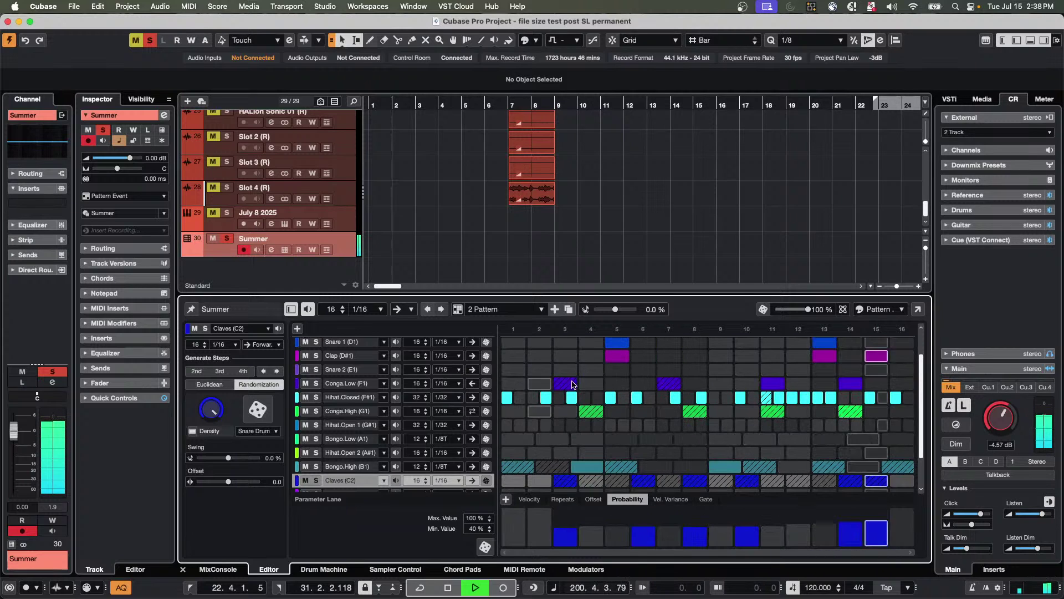
pyautogui.click(555, 310)
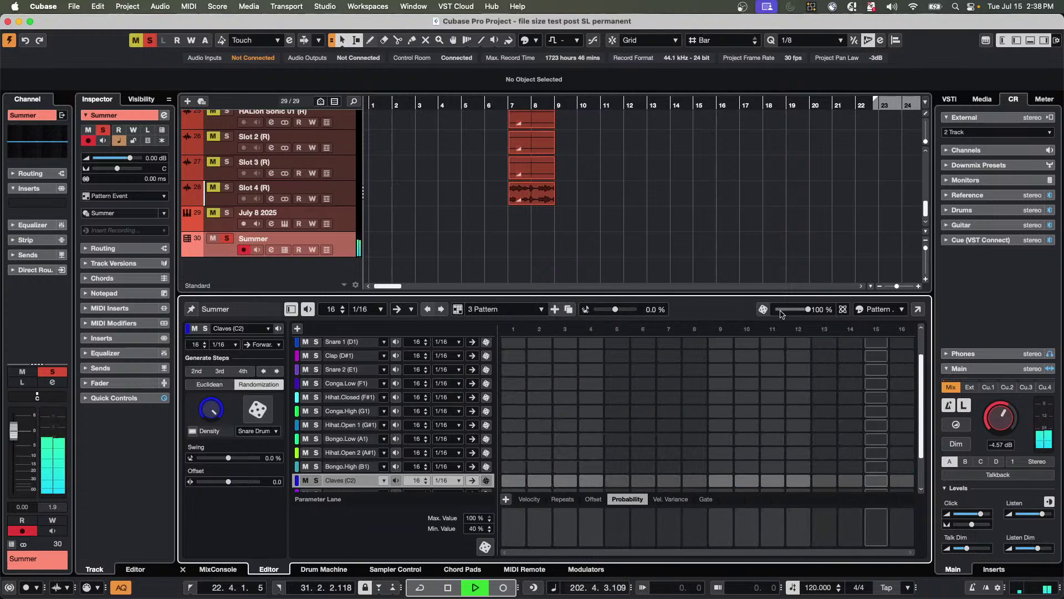
# Randomize every lane of pattern 3 three times, then show the pattern list.
pyautogui.click(763, 309)
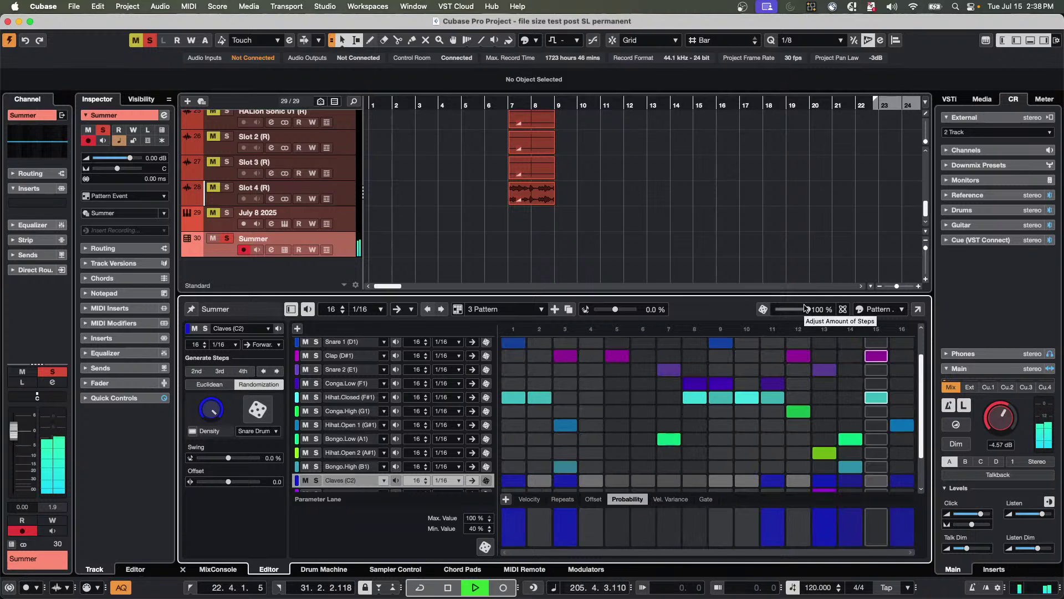
pyautogui.click(761, 312)
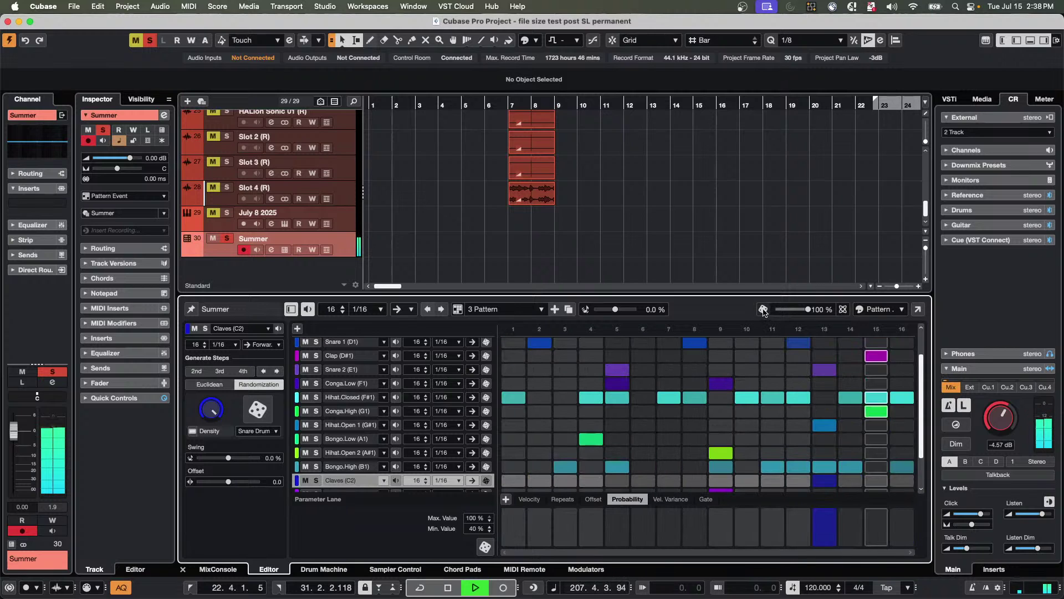
pyautogui.click(763, 310)
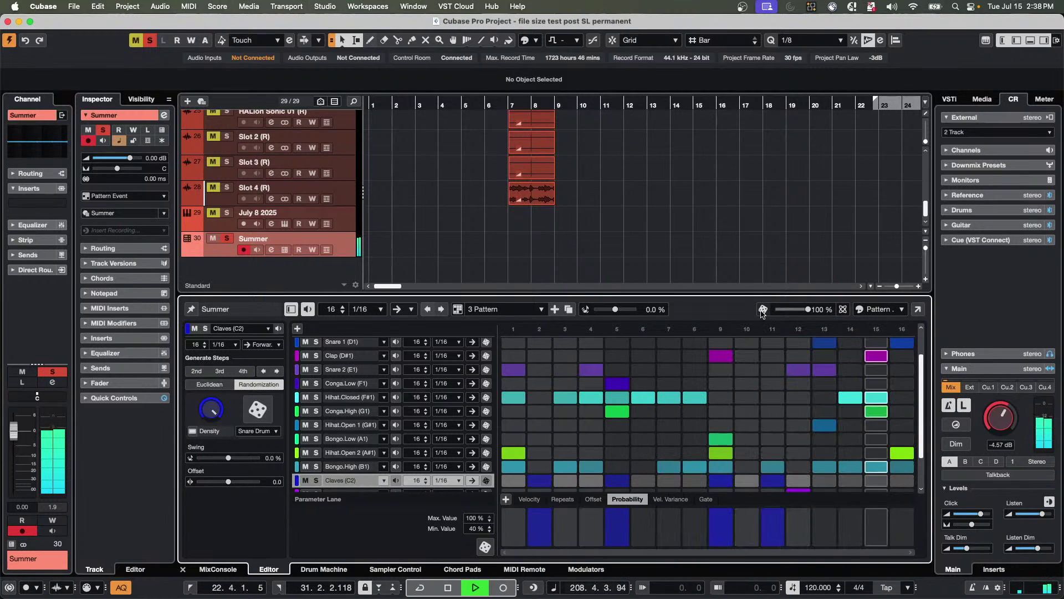
pyautogui.click(538, 311)
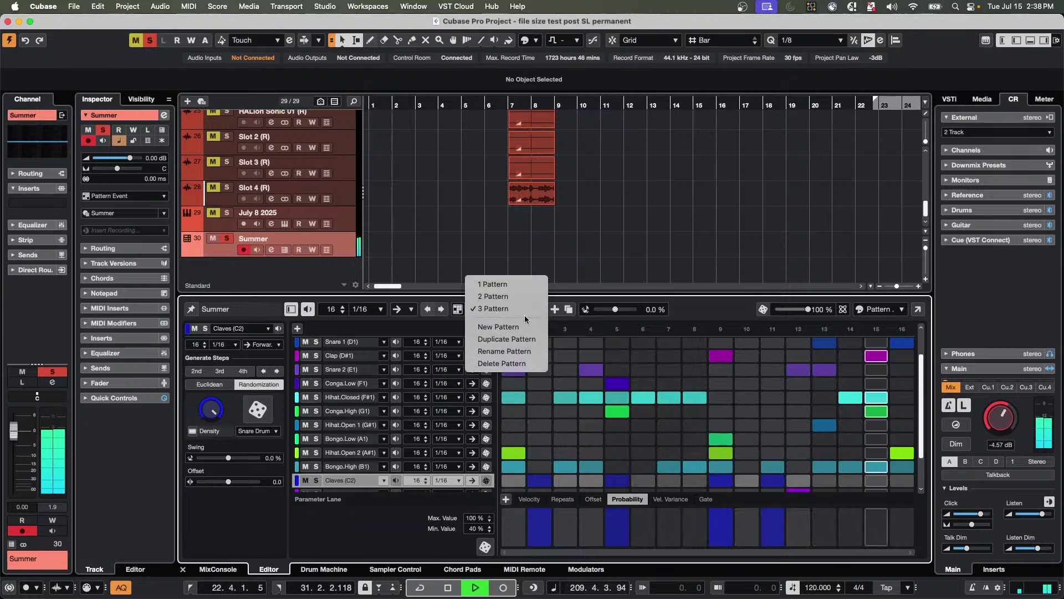
# Return to pattern 1 and check the Summer event's pattern choices without changing them.
pyautogui.click(533, 285)
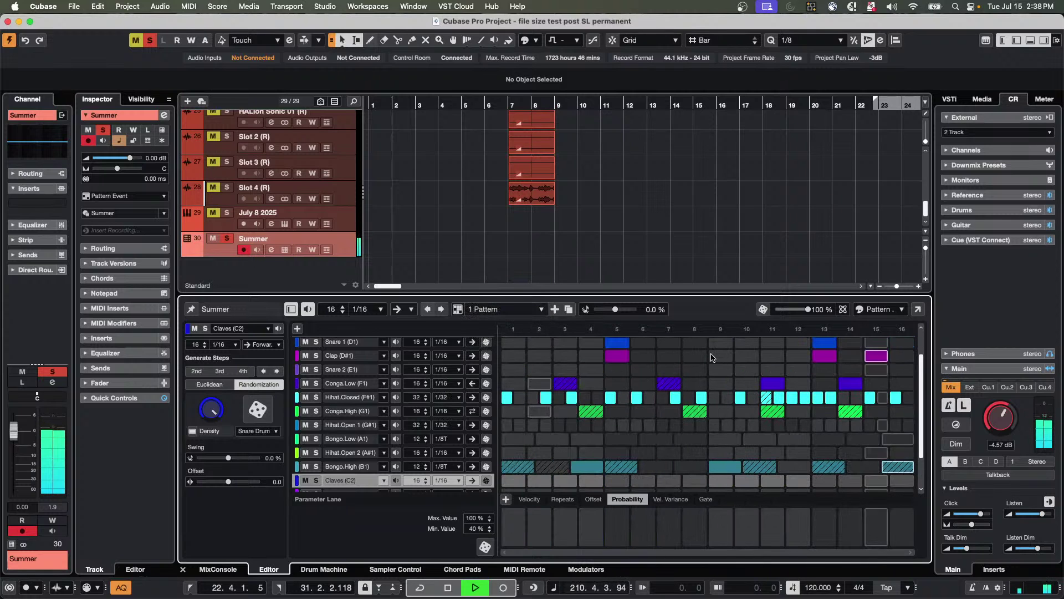
pyautogui.scroll(2, 527, 377)
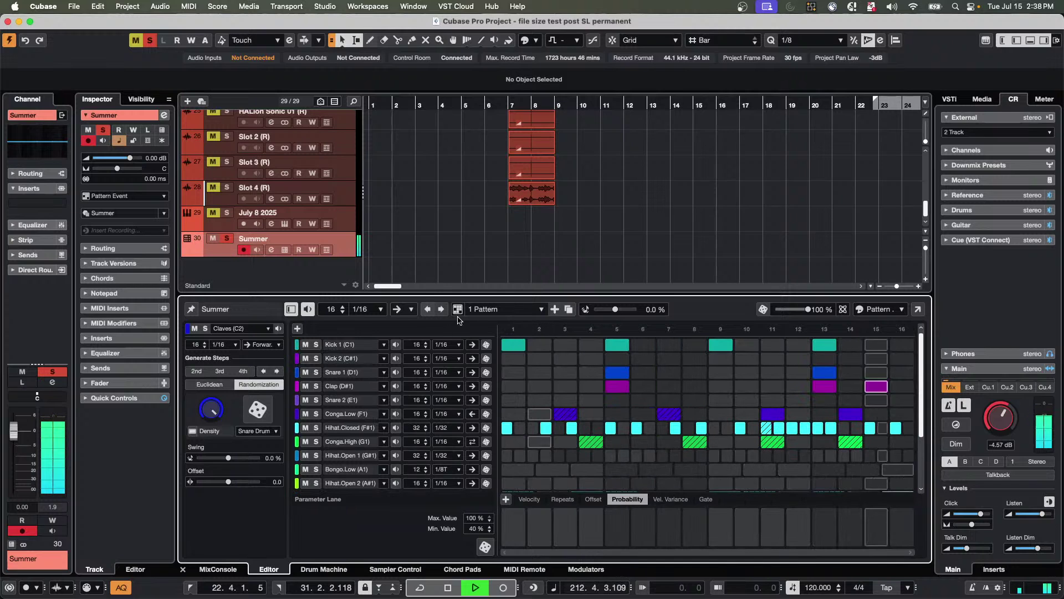
pyautogui.moveTo(458, 309); pyautogui.dragTo(652, 253)
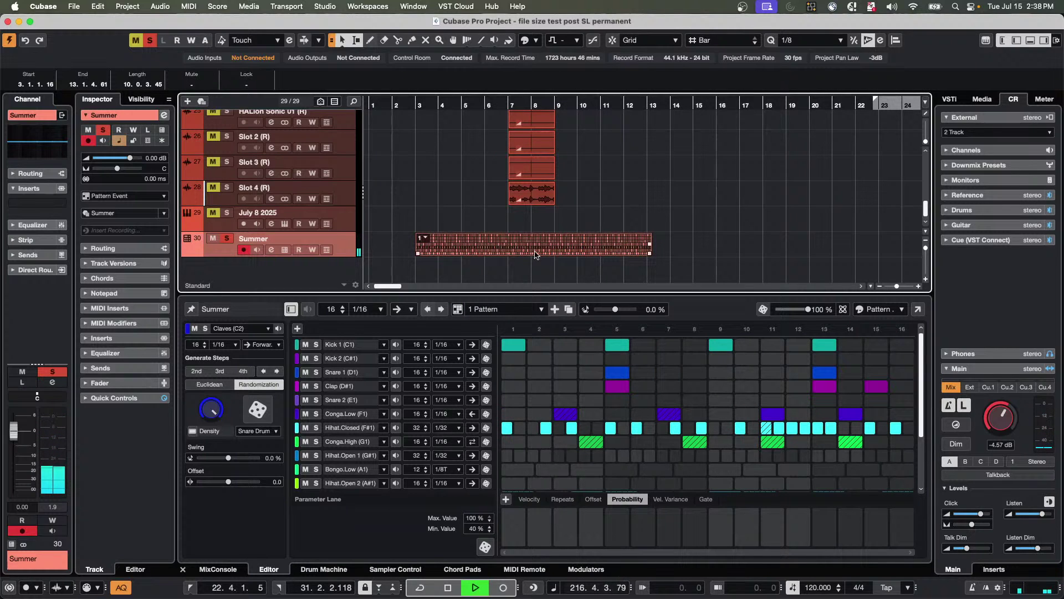
pyautogui.click(427, 239)
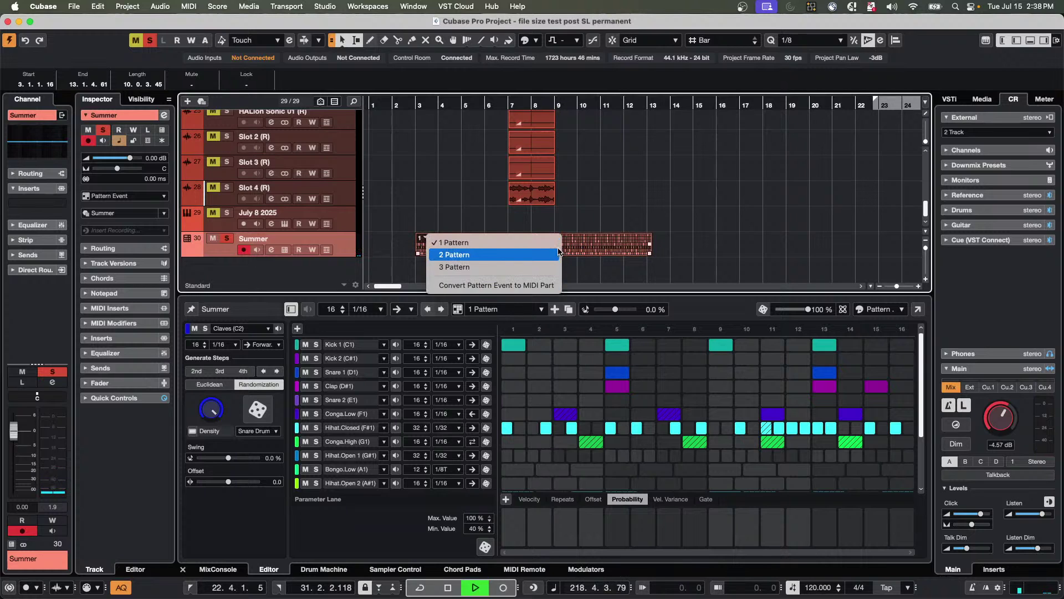
pyautogui.click(586, 256)
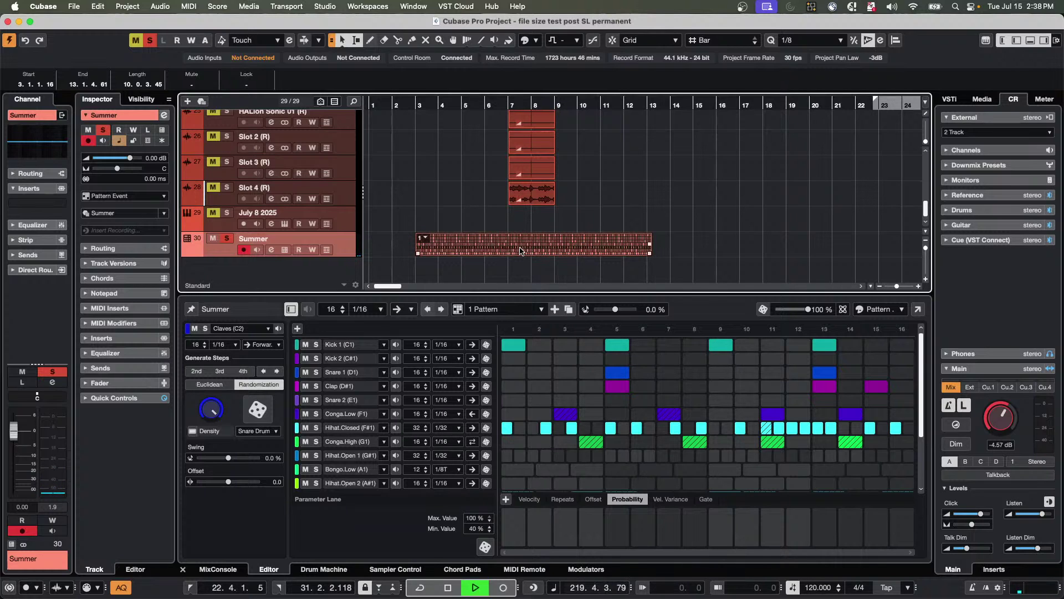
# Split the Summer event at bar 7 and set the right piece to pattern 2.
pyautogui.rightClick(473, 244)
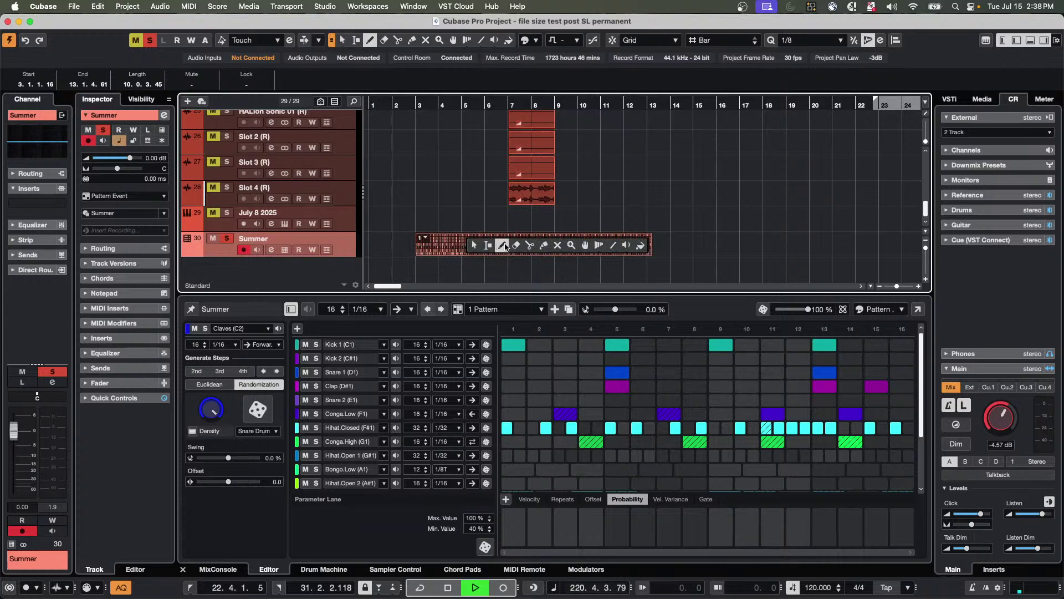
pyautogui.click(529, 245)
pyautogui.click(524, 244)
pyautogui.rightClick(536, 250)
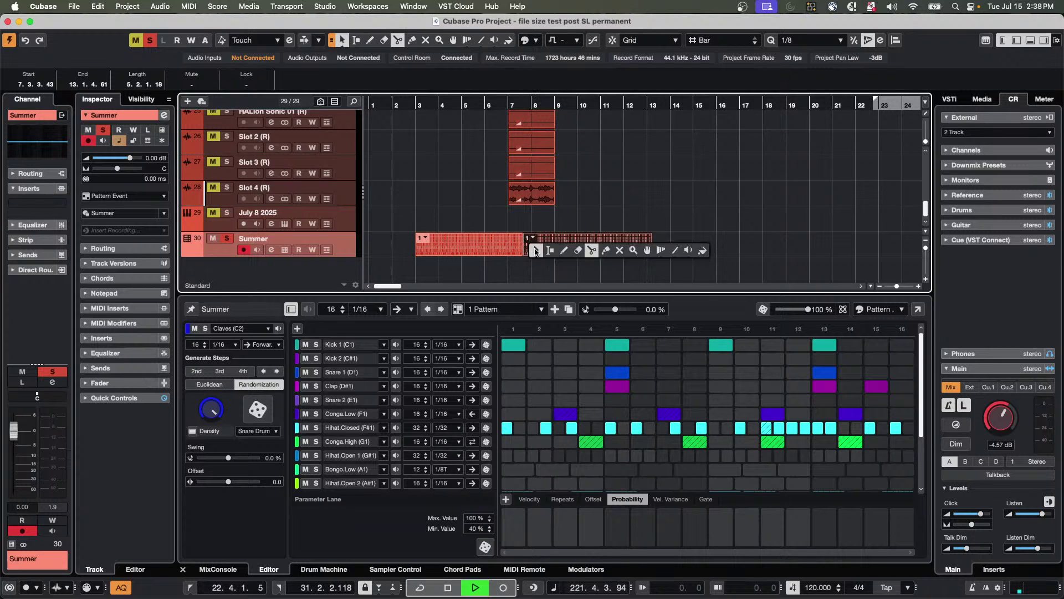
pyautogui.click(536, 251)
pyautogui.click(531, 237)
pyautogui.click(566, 256)
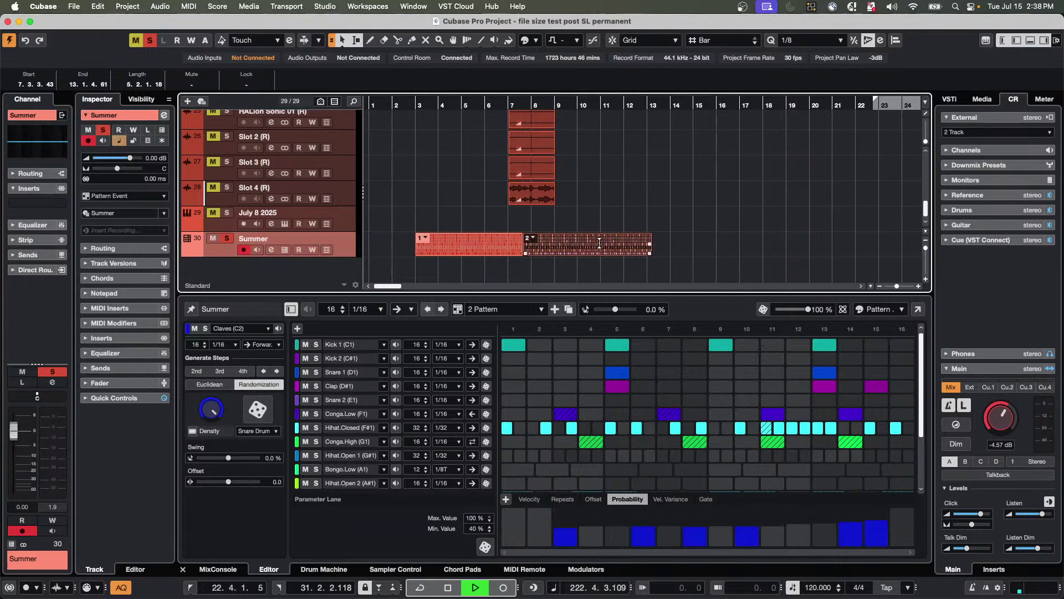
# Split the event at bar 11 and set the new piece to pattern 3.
pyautogui.press('3')
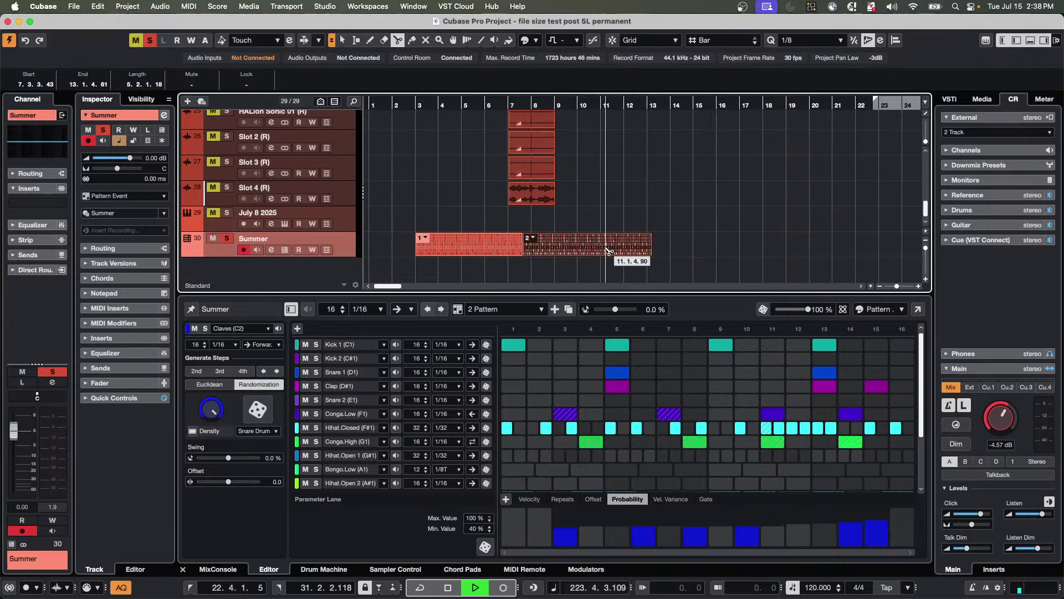
pyautogui.click(608, 251)
pyautogui.press('1')
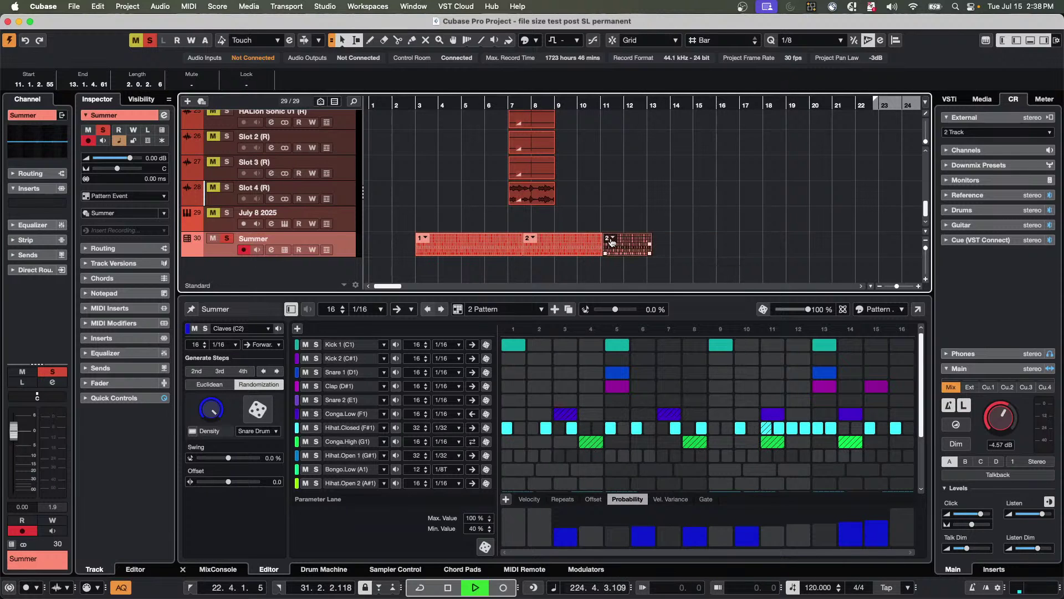
pyautogui.click(612, 239)
pyautogui.click(637, 269)
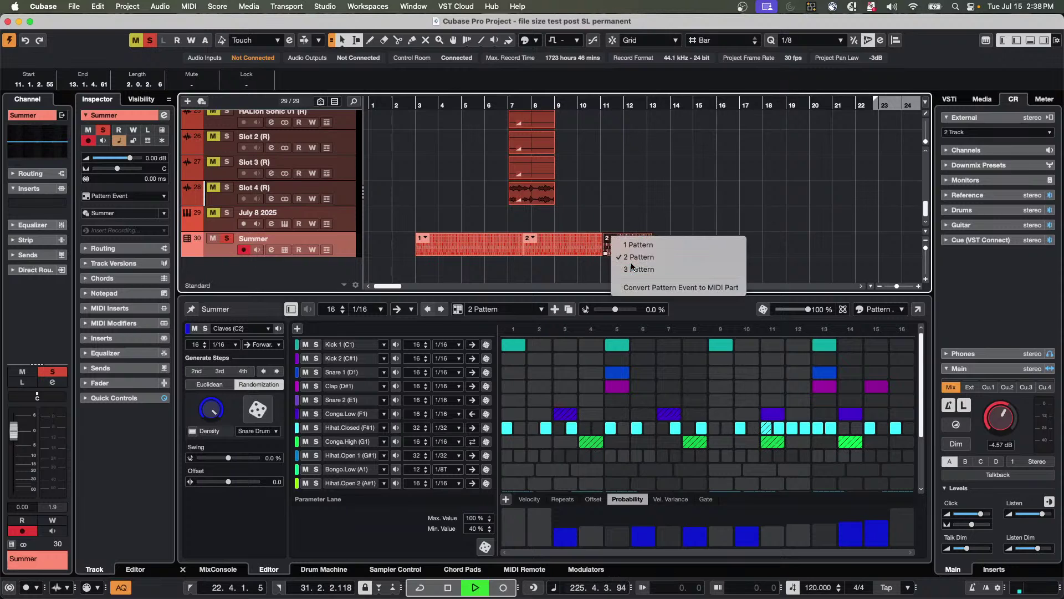
# Cut off the event's end near bar 12 and set that last piece to pattern 1.
pyautogui.rightClick(635, 252)
pyautogui.click(677, 251)
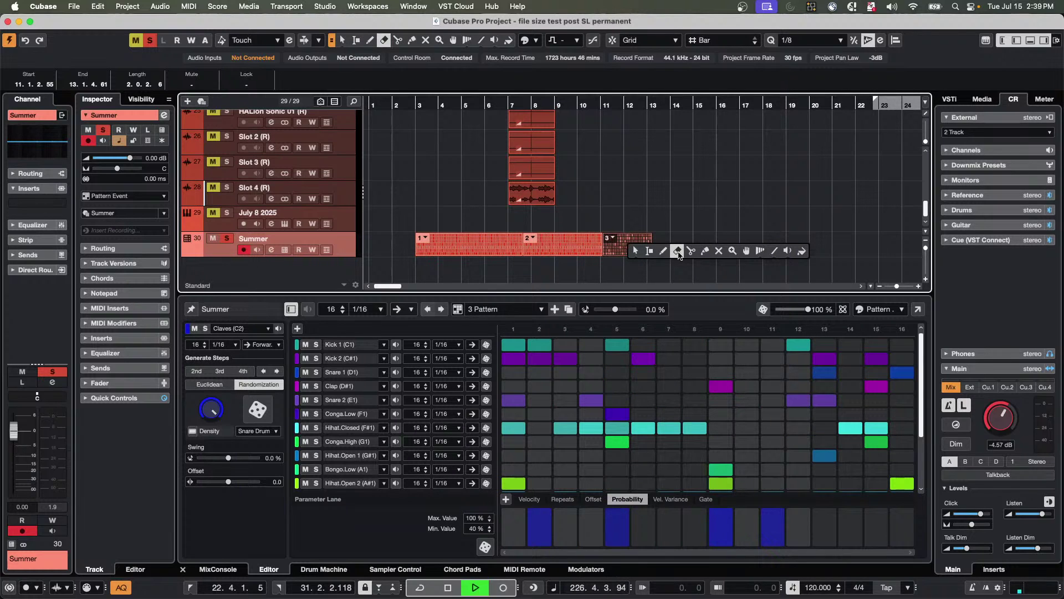
pyautogui.click(663, 251)
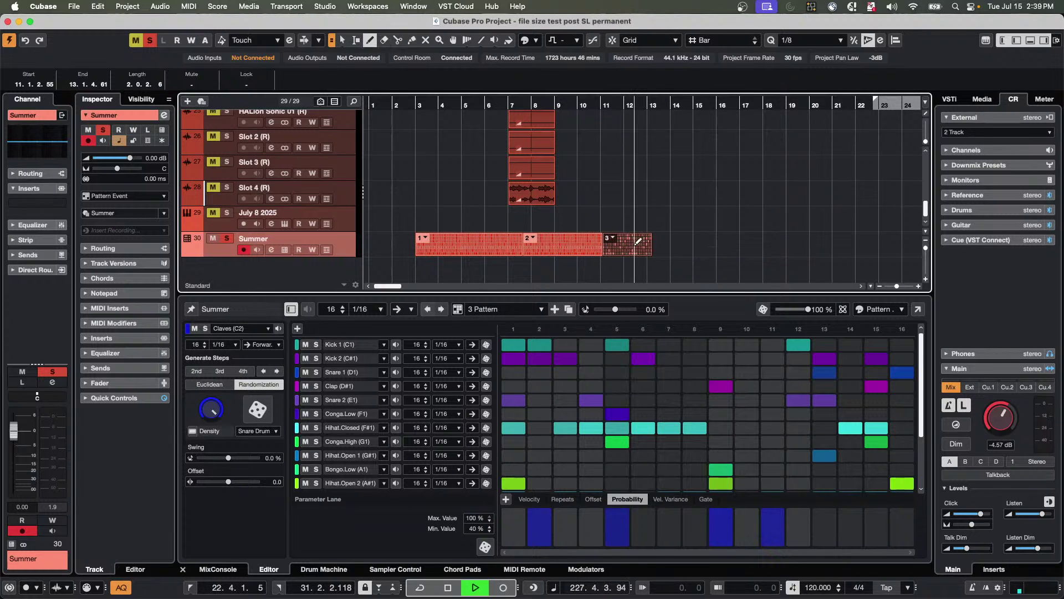
pyautogui.rightClick(637, 247)
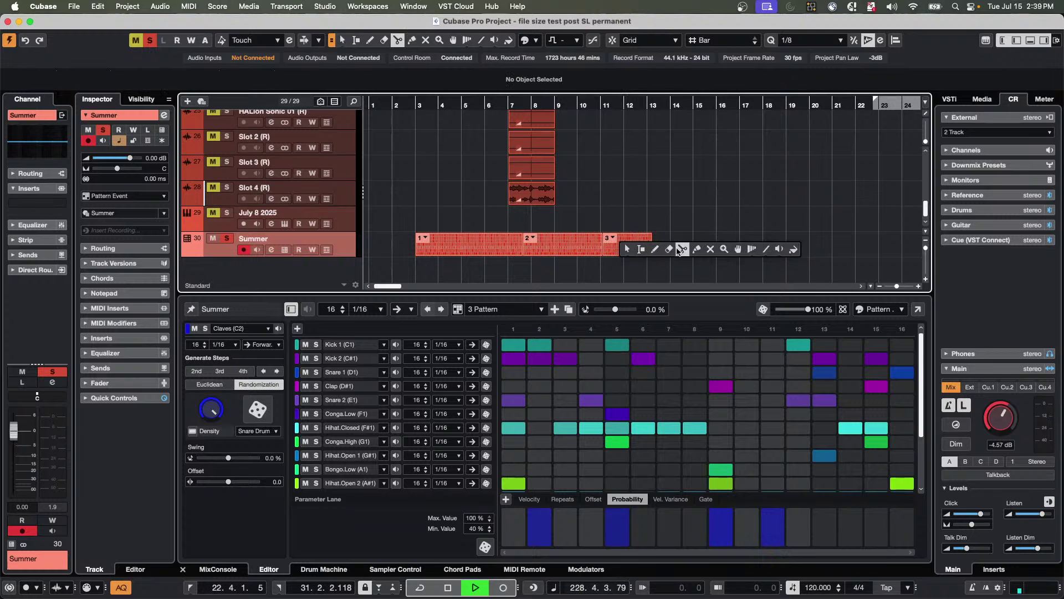
pyautogui.click(679, 250)
pyautogui.press('1')
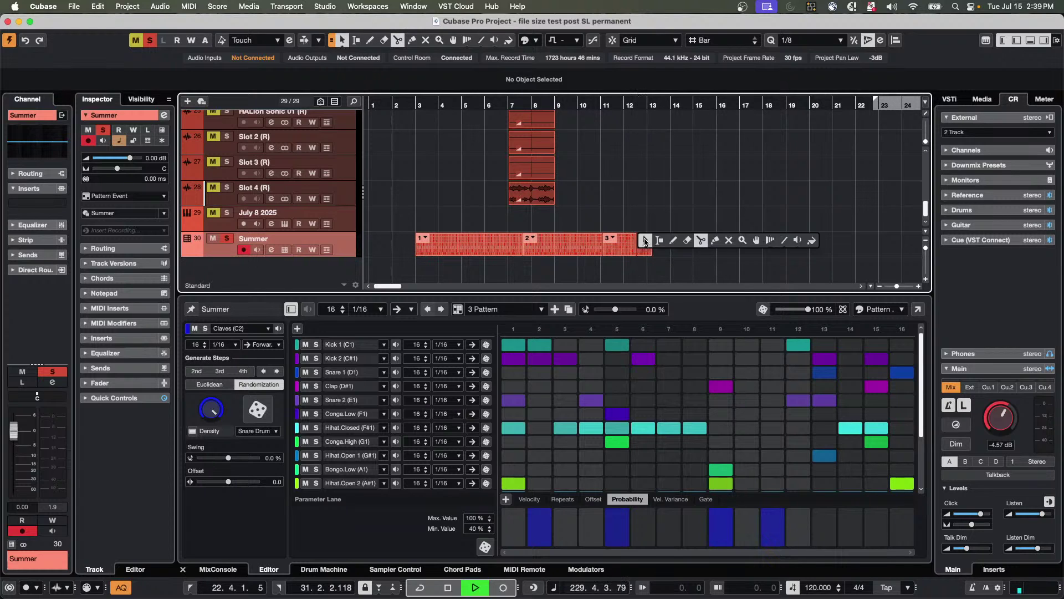
pyautogui.click(646, 237)
pyautogui.click(500, 217)
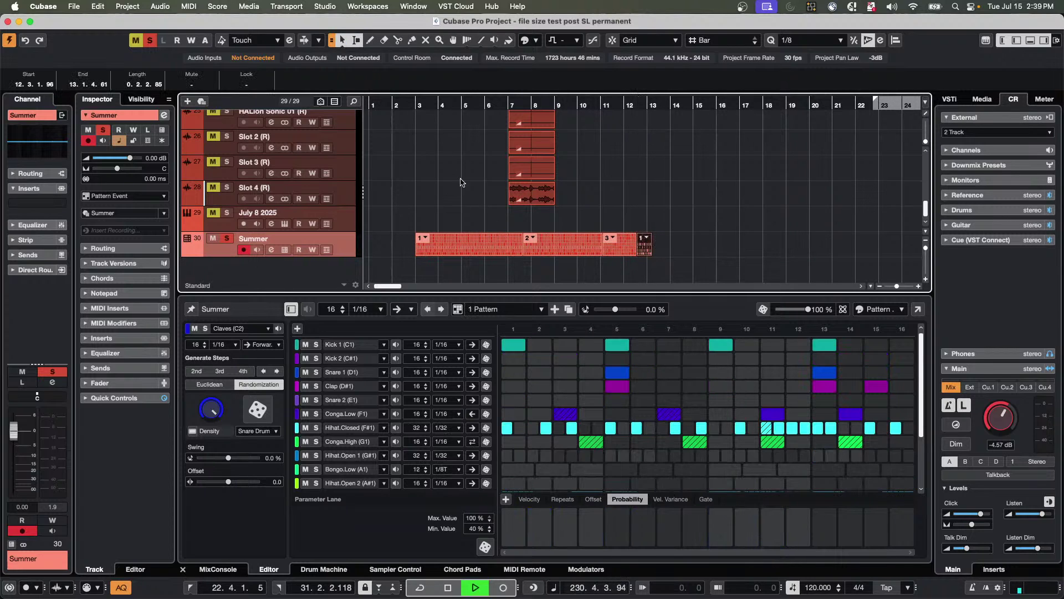
# Stretch the final pattern-1 event to just before bar 15 while the arrangement plays.
pyautogui.click(416, 108)
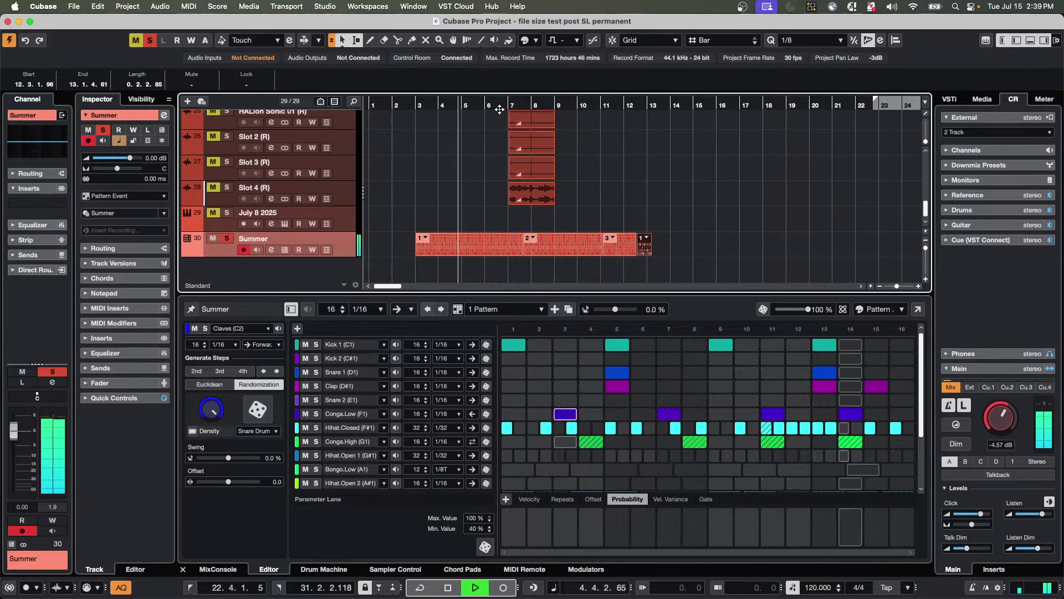
pyautogui.click(571, 252)
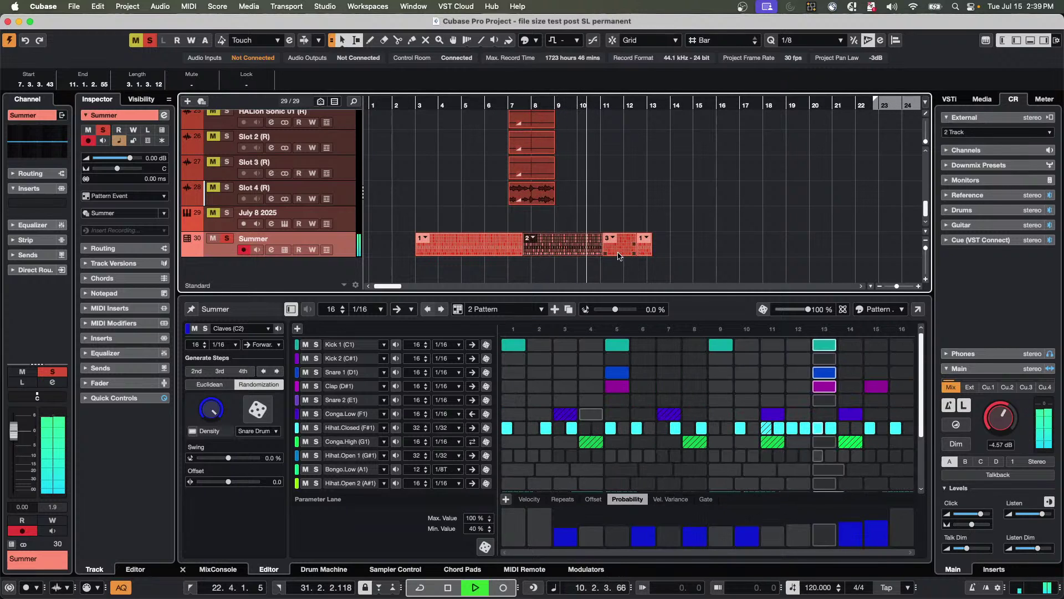
pyautogui.moveTo(651, 253); pyautogui.dragTo(692, 255)
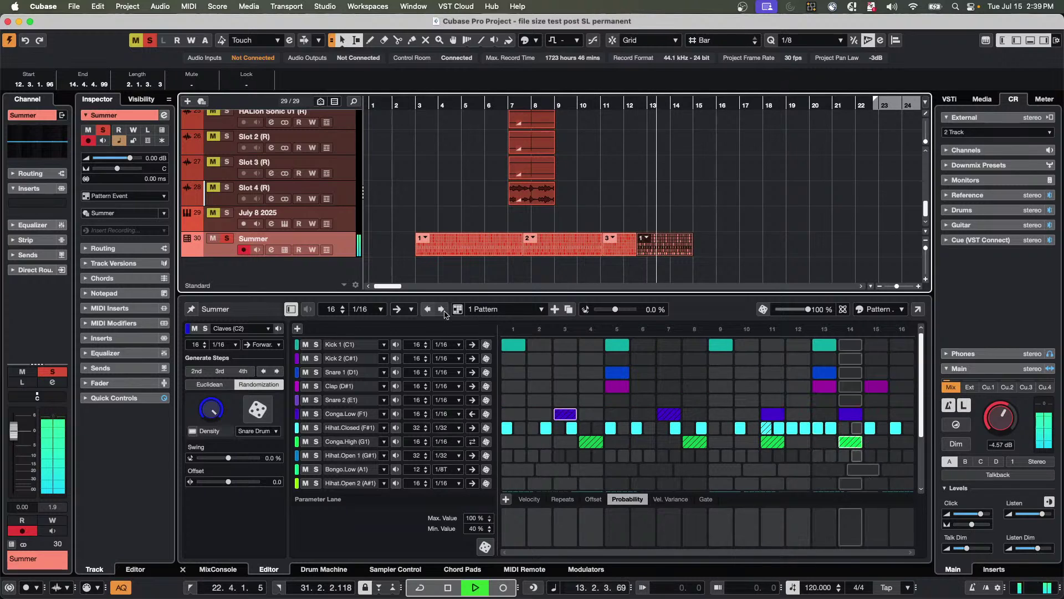
pyautogui.press('space')
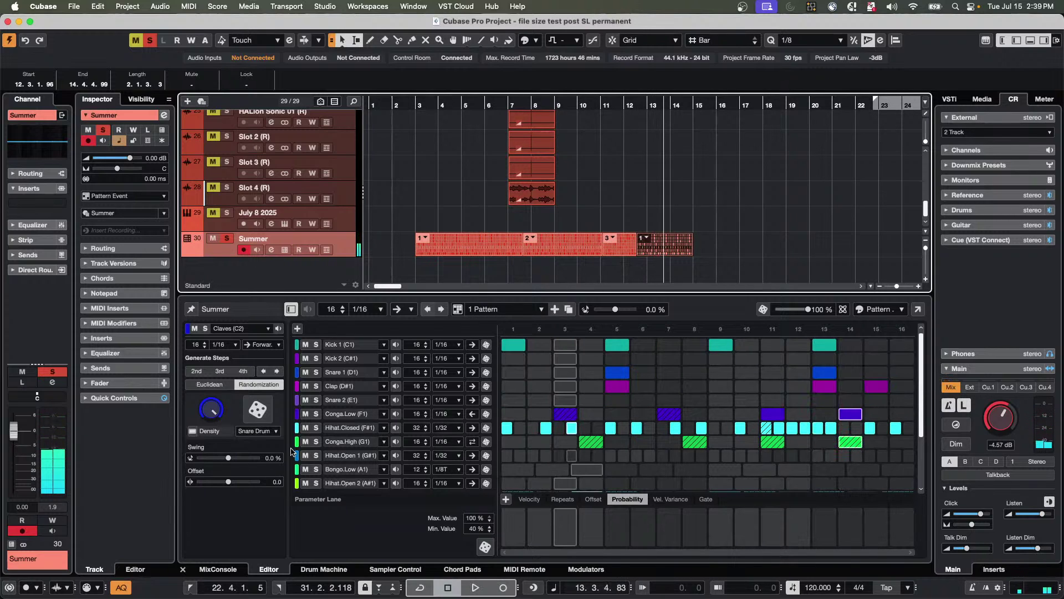
# Give the Hihat.Closed (F#1) lane 51.5% swing and audition it.
pyautogui.click(347, 429)
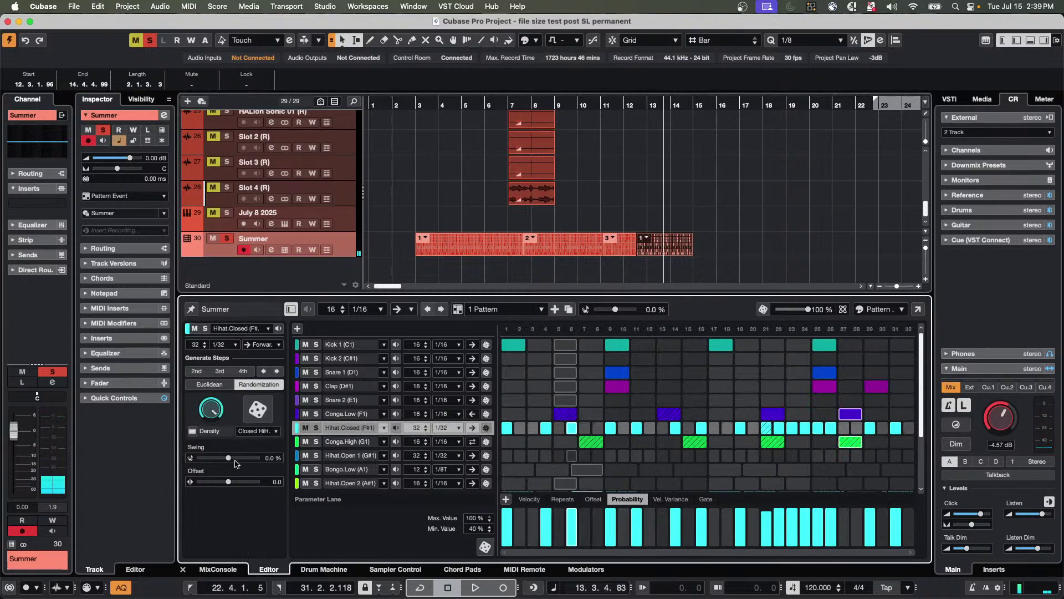
pyautogui.moveTo(233, 459); pyautogui.dragTo(245, 458)
pyautogui.press('space')
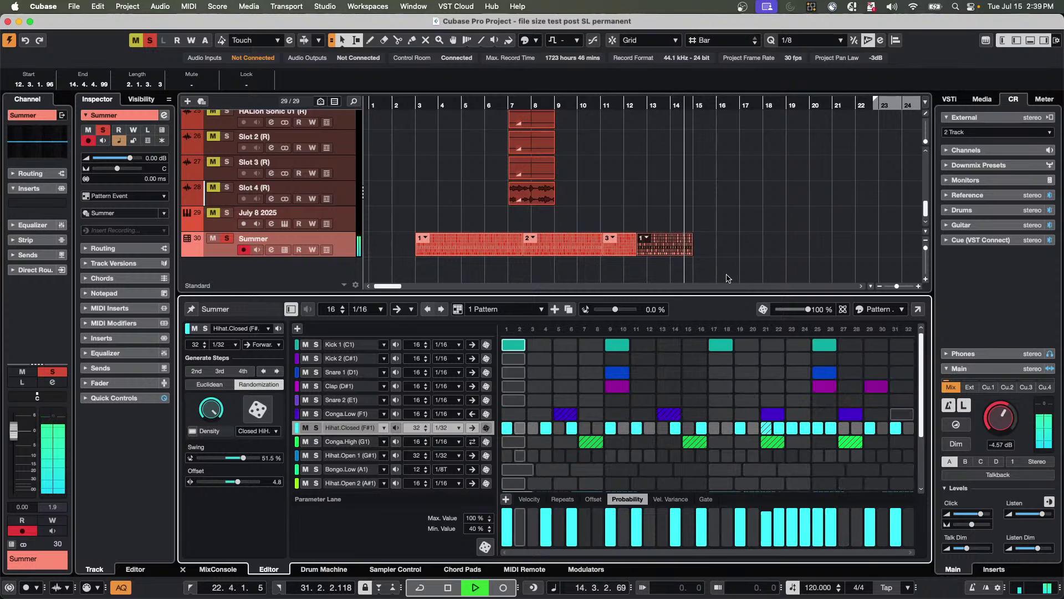
# Select all four Summer pattern events and bring up their pattern menu.
pyautogui.press('space')
pyautogui.moveTo(765, 260); pyautogui.dragTo(489, 253)
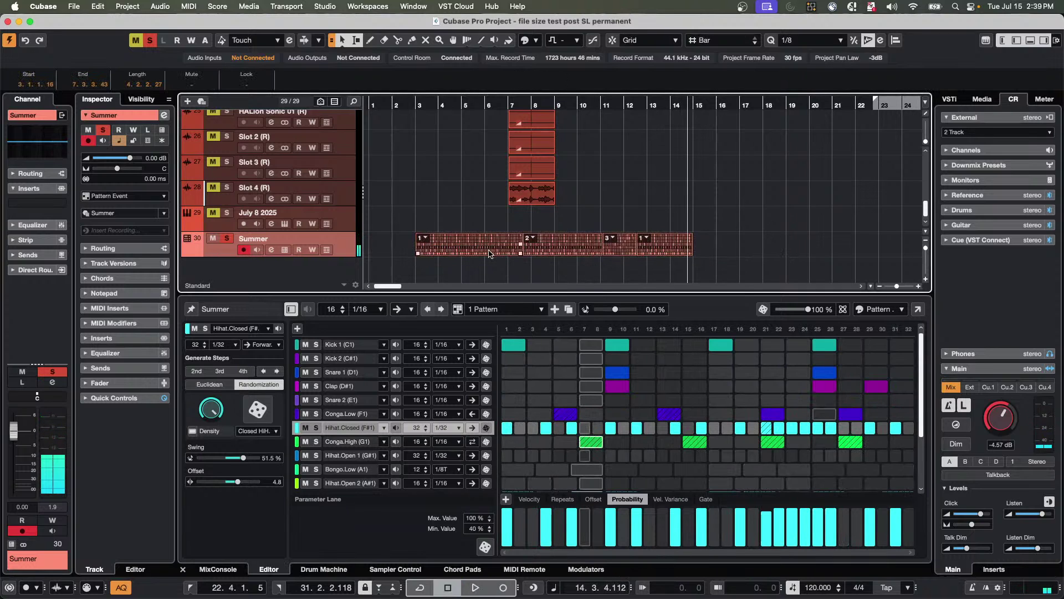
pyautogui.click(425, 238)
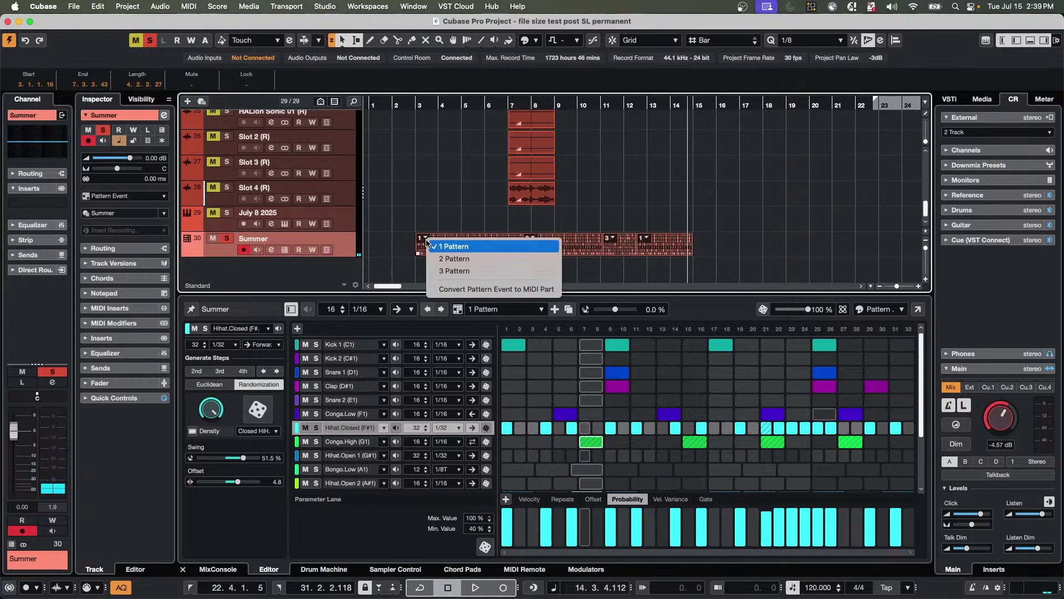
# Convert the pattern events to MIDI parts, undo it, and reopen the first pattern event.
pyautogui.click(444, 289)
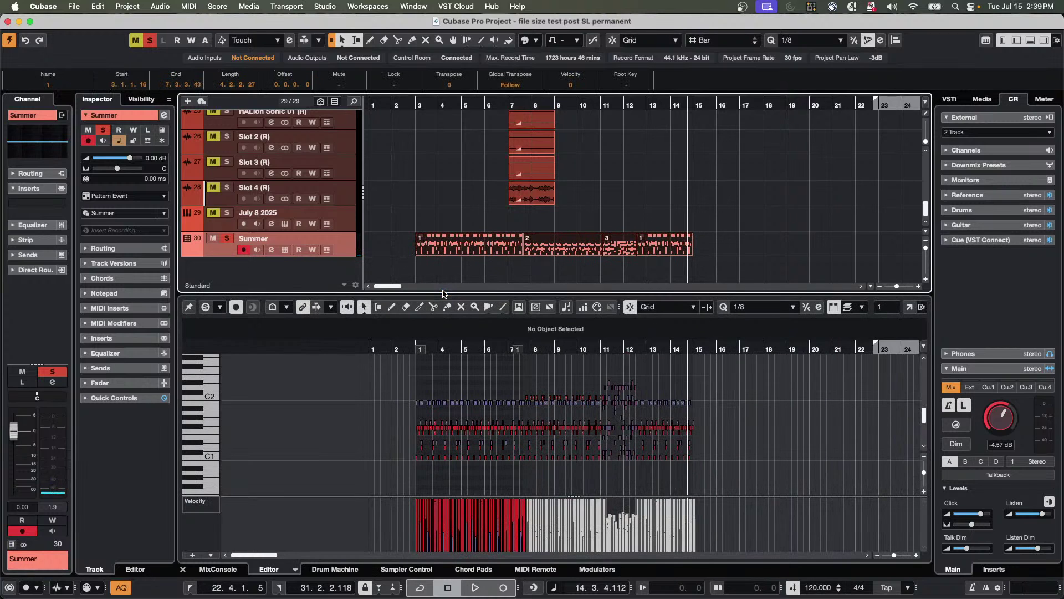
pyautogui.press('super+z')
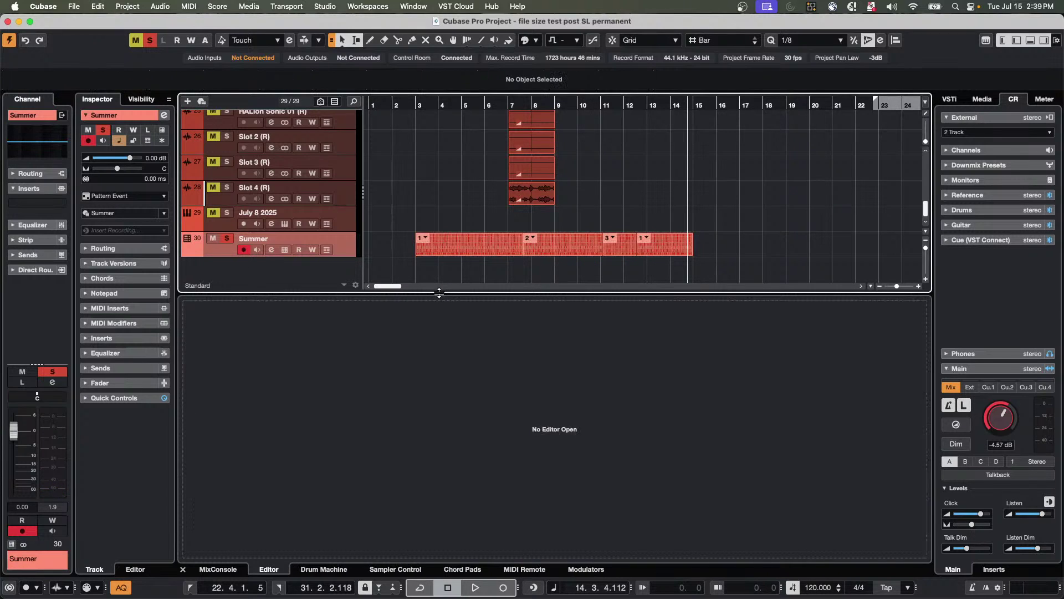
pyautogui.click(450, 248)
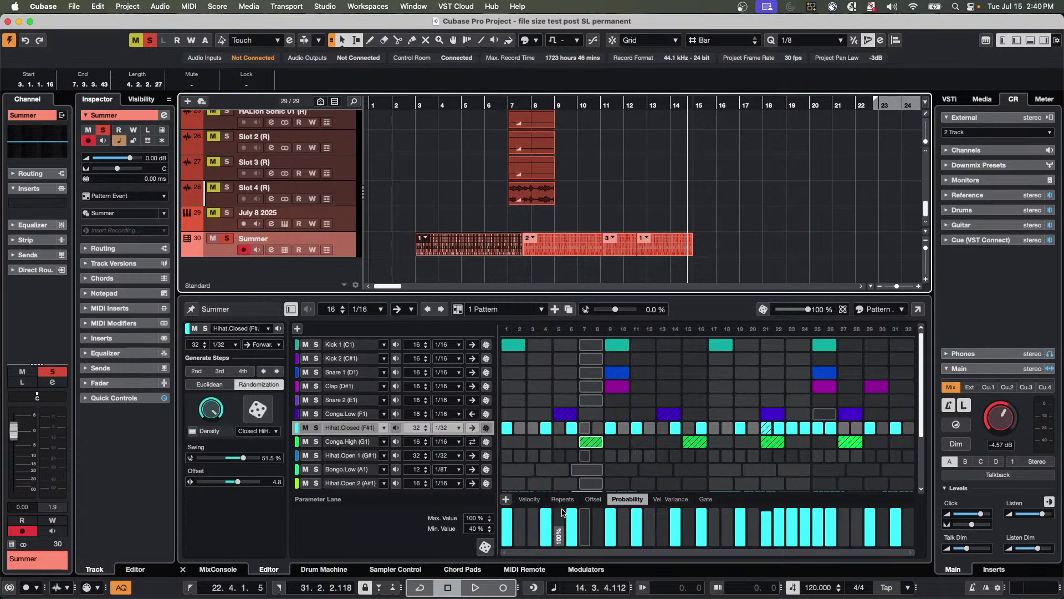
# Randomize the closed hi-hat step velocities in the Velocity lane.
pyautogui.click(593, 499)
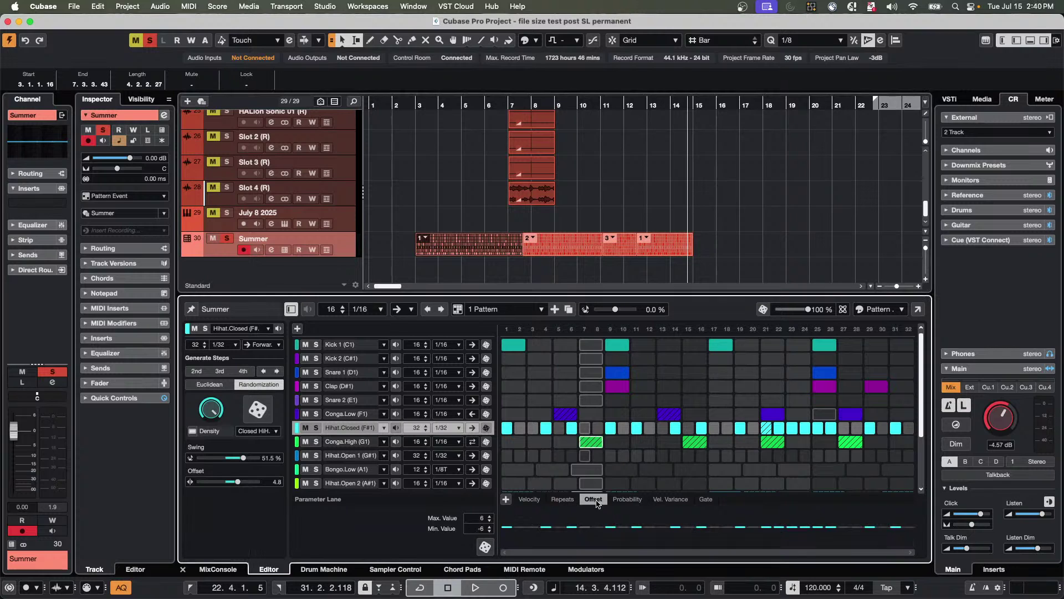
pyautogui.click(671, 499)
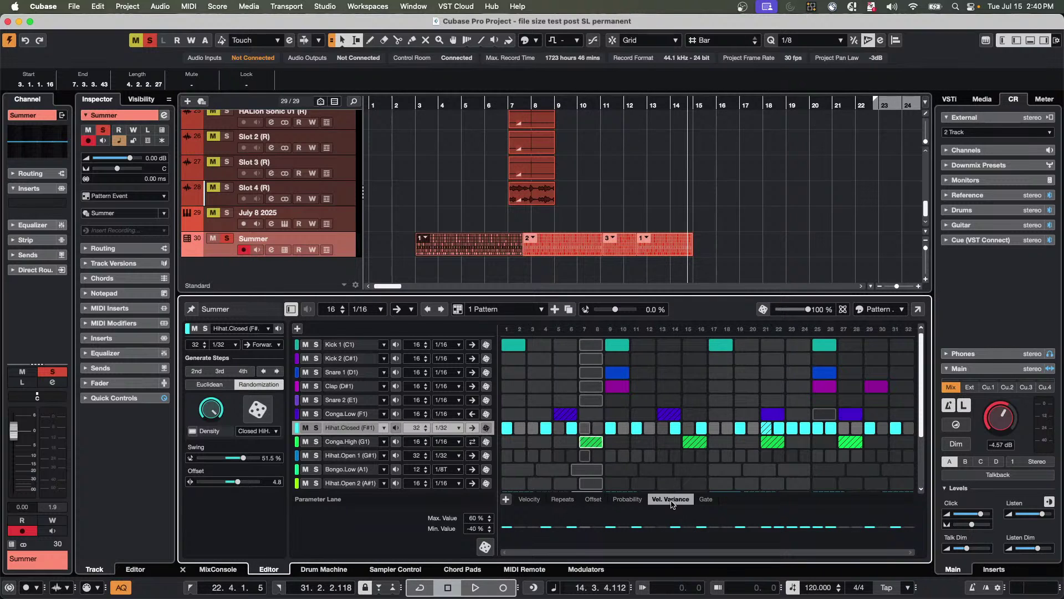
pyautogui.click(705, 500)
pyautogui.click(530, 501)
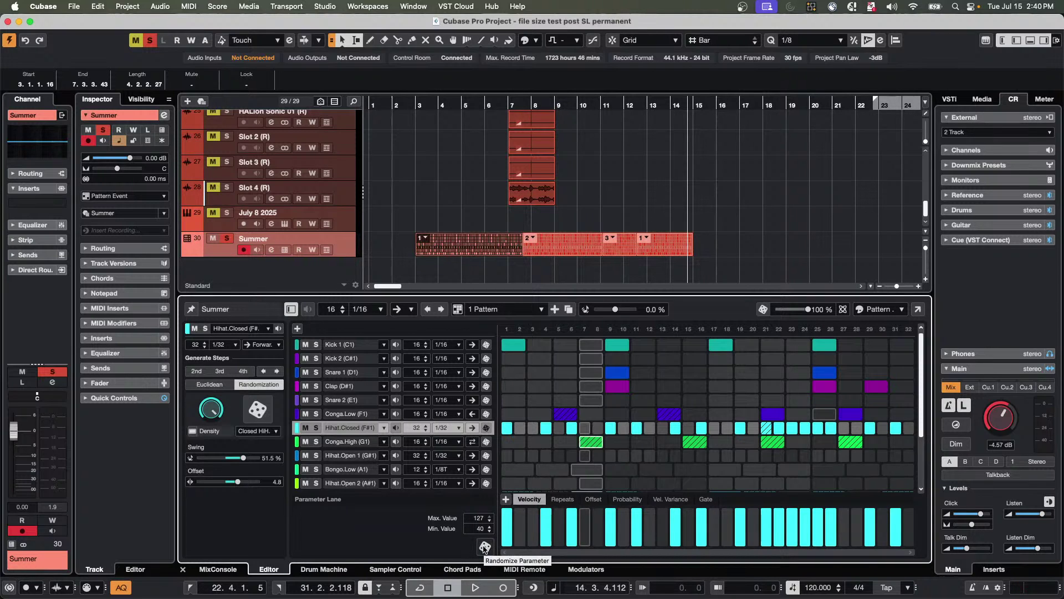
pyautogui.click(484, 548)
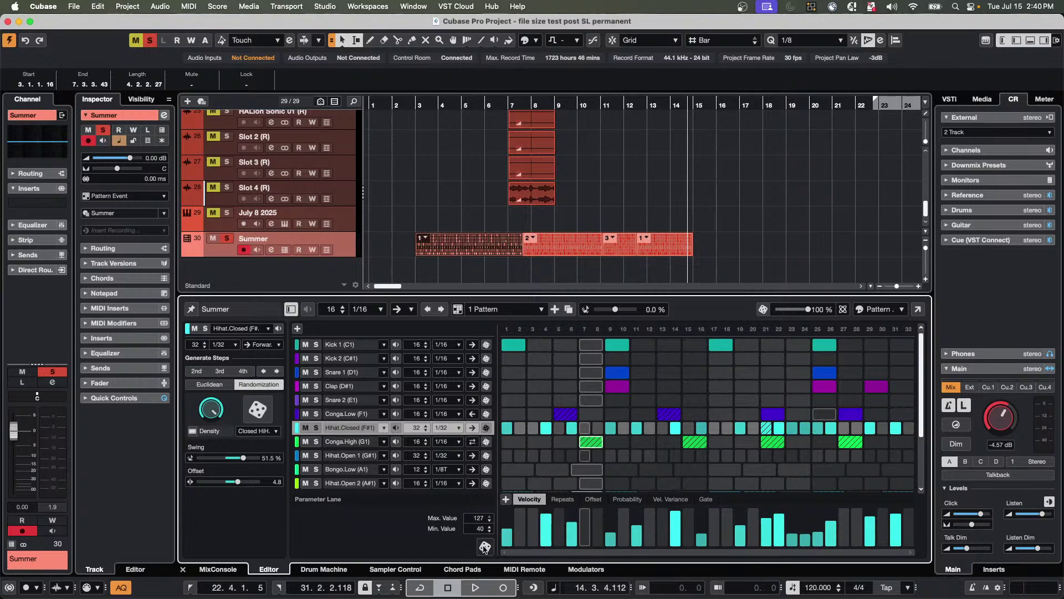
# Play the pattern, then delete the Summer pattern events from the timeline.
pyautogui.press('space')
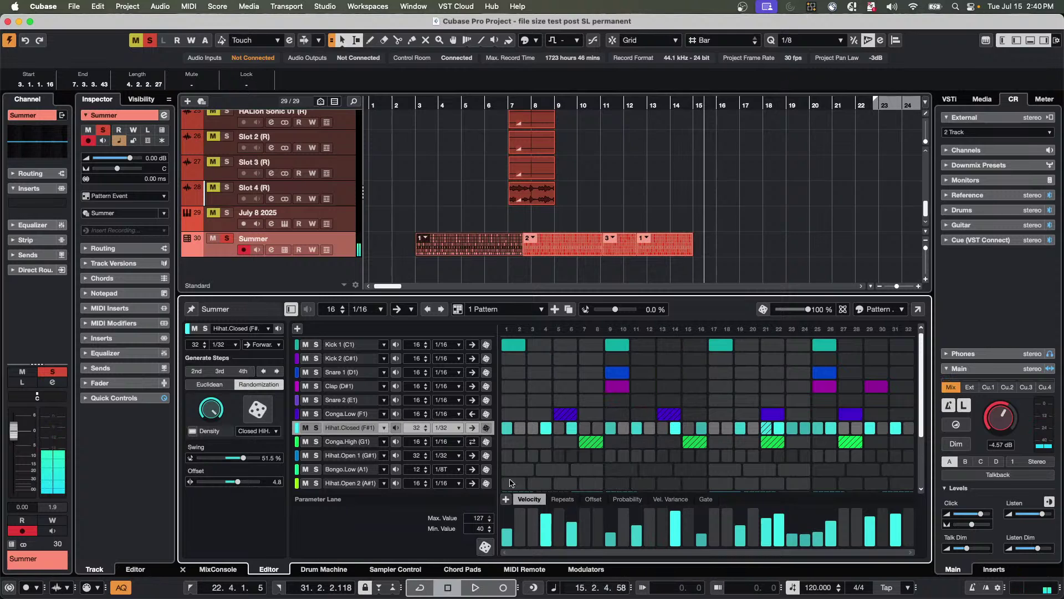
pyautogui.click(720, 253)
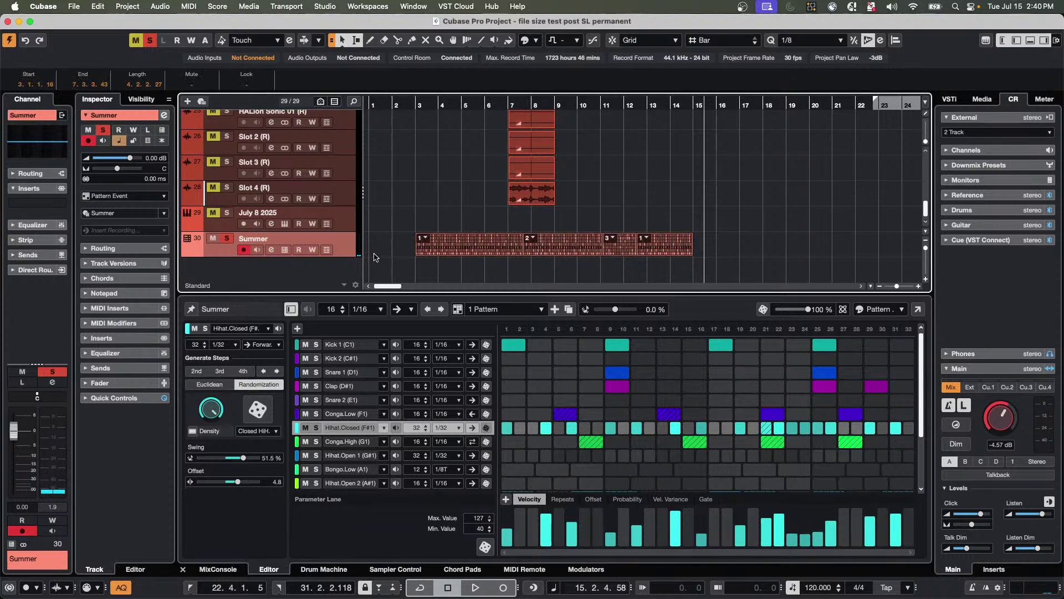
pyautogui.press('Delete')
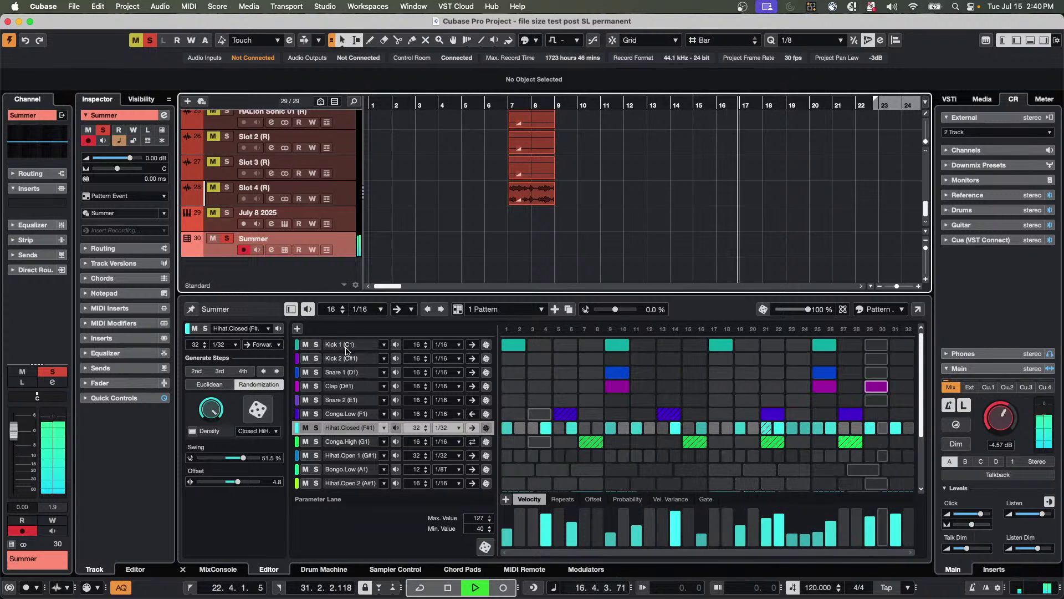
# Add Kick 1 hits on steps 4 and 16 and Snare 1 hits on steps 8, 9 and 11.
pyautogui.click(581, 347)
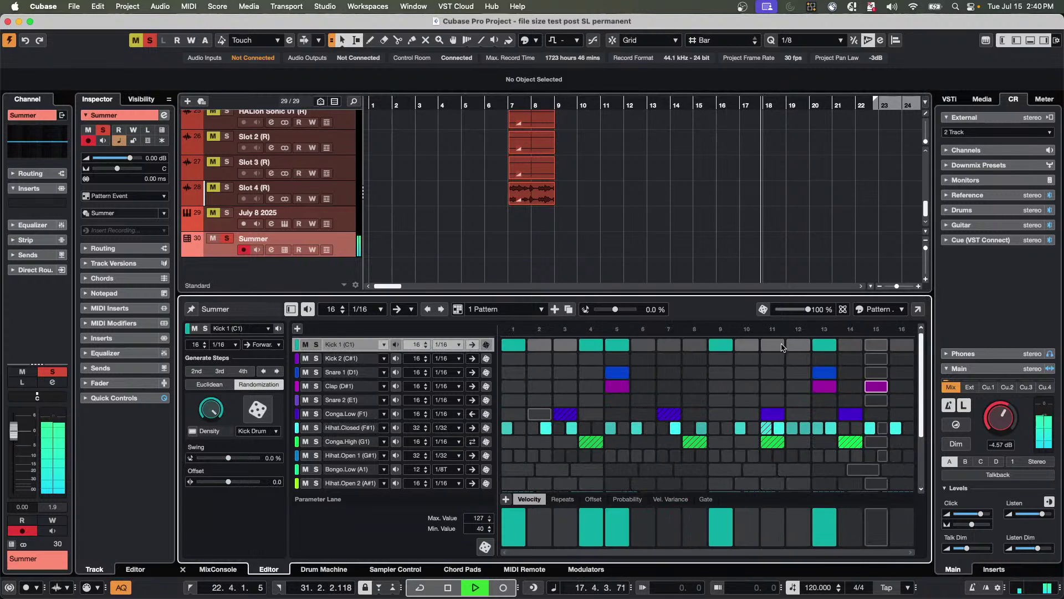
pyautogui.click(901, 345)
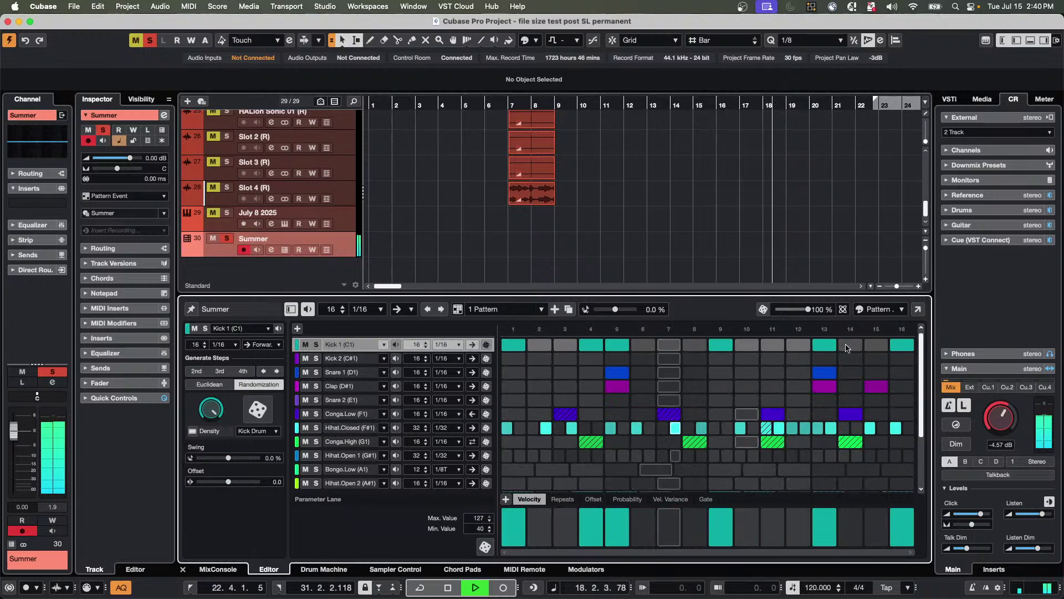
pyautogui.click(694, 372)
pyautogui.click(721, 372)
pyautogui.click(773, 372)
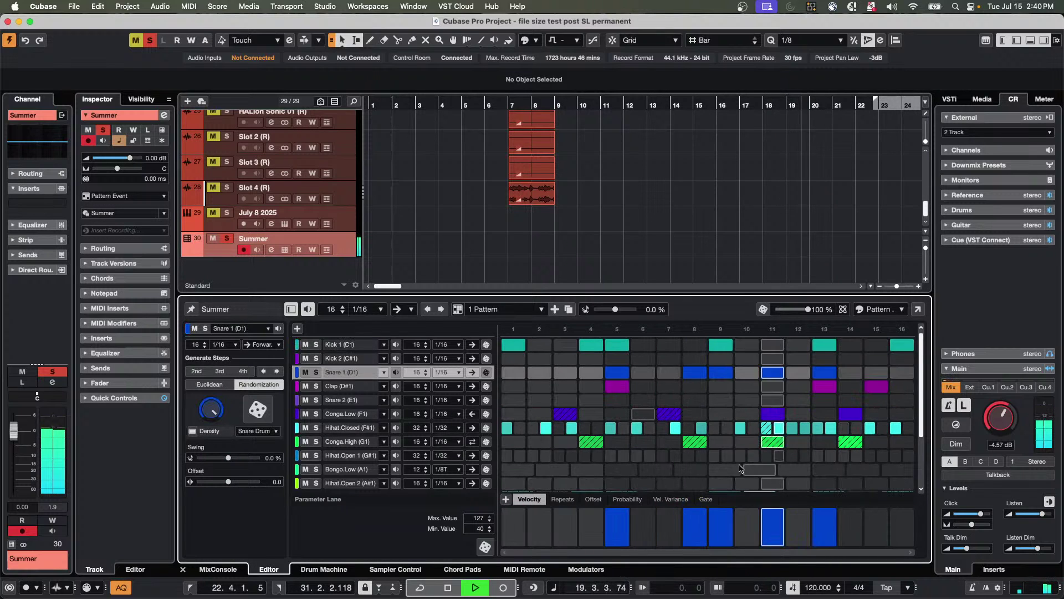
# Lower the velocities of snare steps 8 and 9, then stop playback.
pyautogui.click(694, 523)
pyautogui.click(727, 532)
pyautogui.press('space')
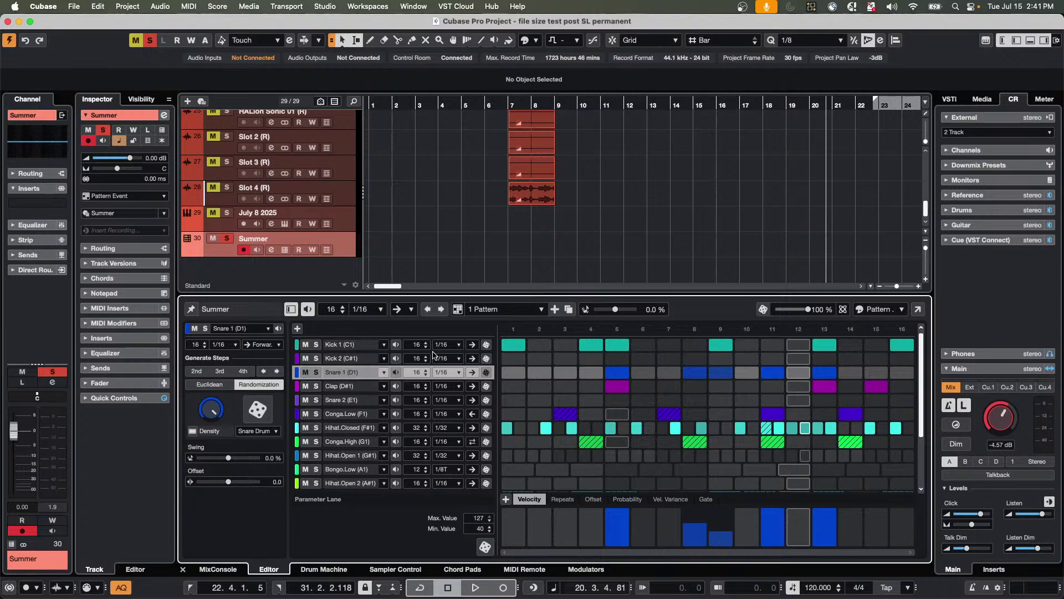
# Add a HALion Sonic instrument track and load Amped Elektra's Ballad Times program.
pyautogui.rightClick(349, 260)
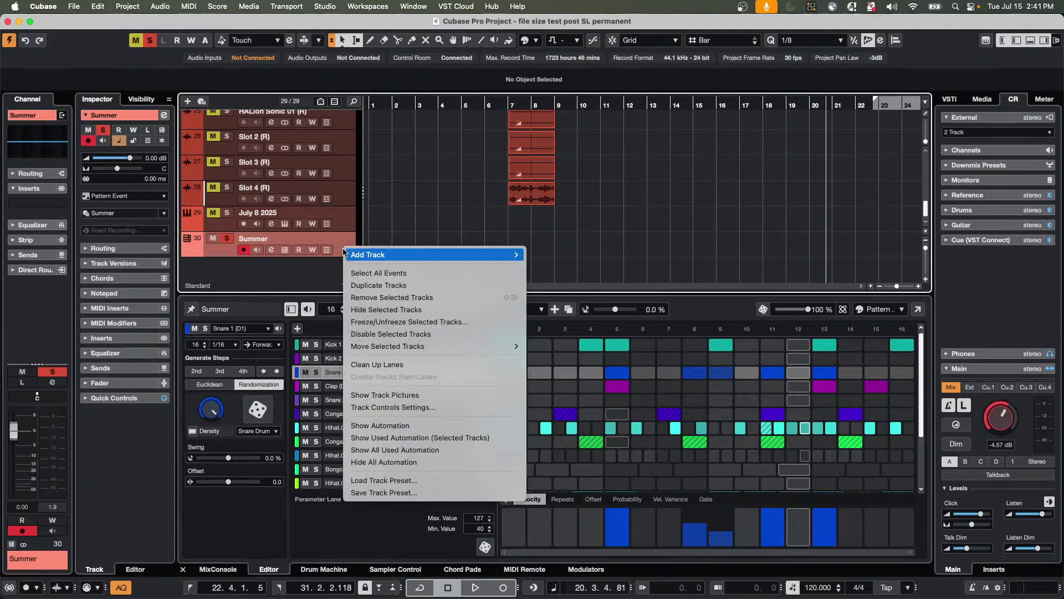
pyautogui.moveTo(410, 254)
pyautogui.click(626, 272)
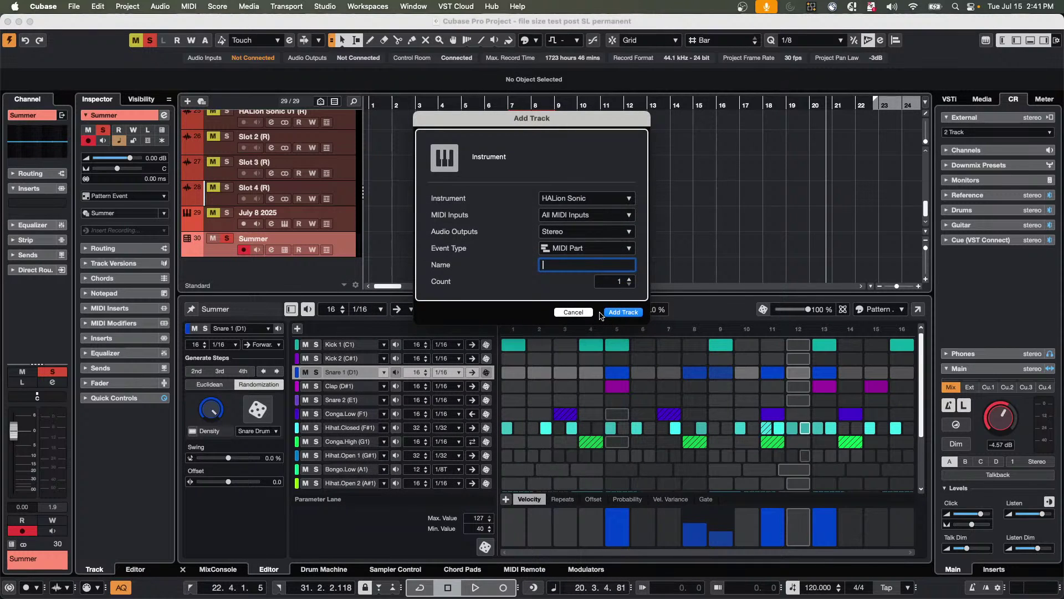
pyautogui.click(607, 312)
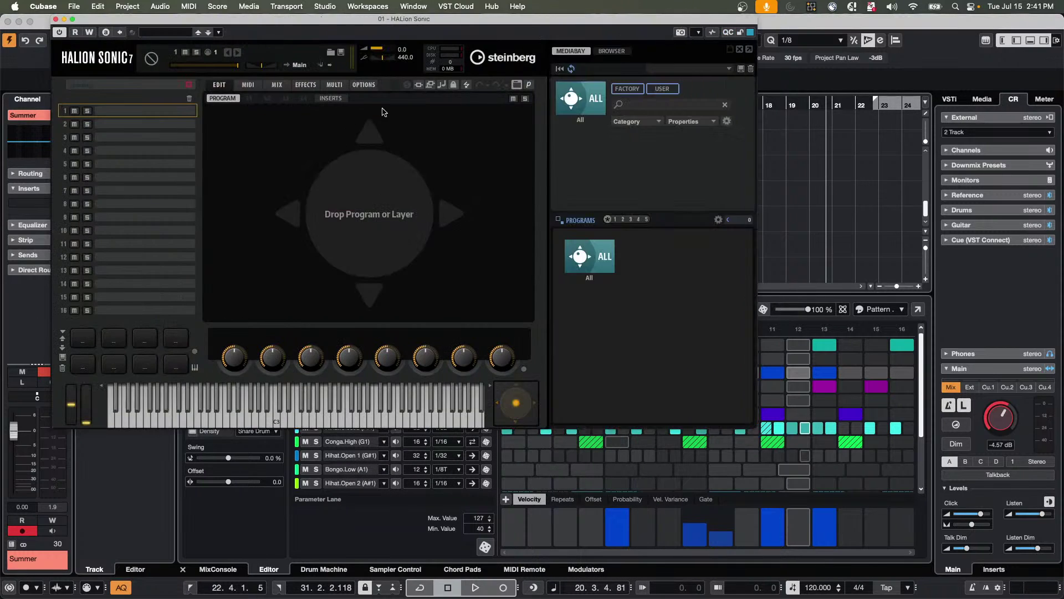
pyautogui.click(652, 256)
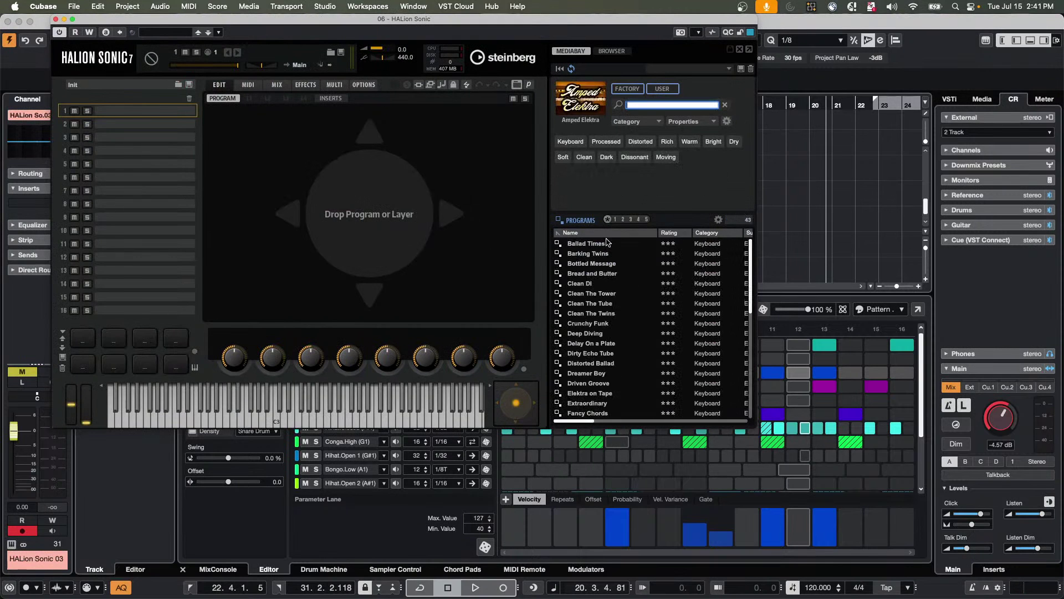
pyautogui.doubleClick(593, 245)
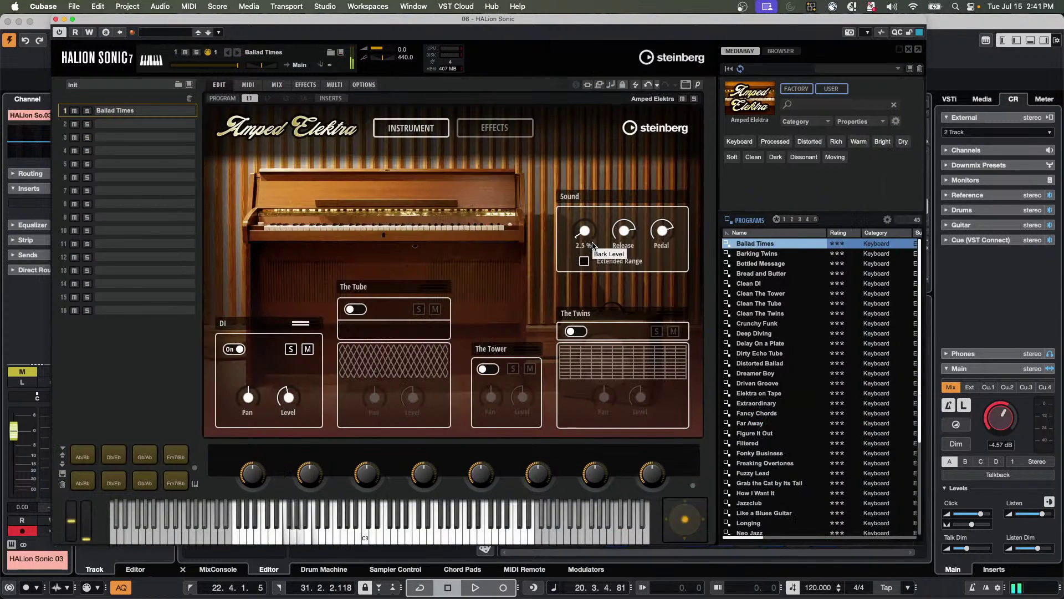
# Unsolo and mute the Summer track, then solo HALion Sonic 03.
pyautogui.moveTo(83, 19); pyautogui.dragTo(470, 19)
pyautogui.click(213, 238)
pyautogui.click(226, 239)
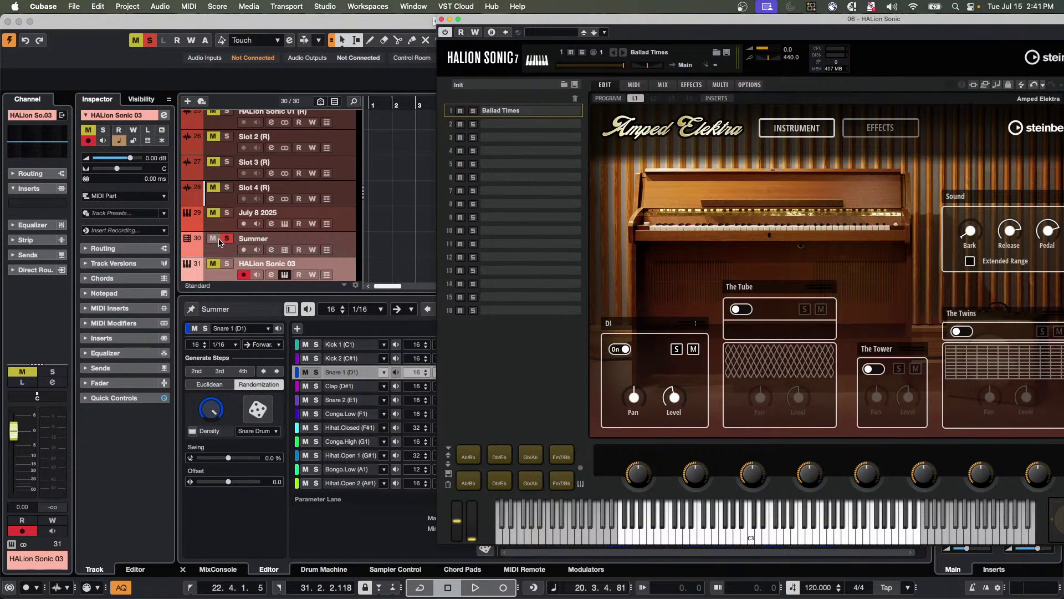
pyautogui.click(226, 263)
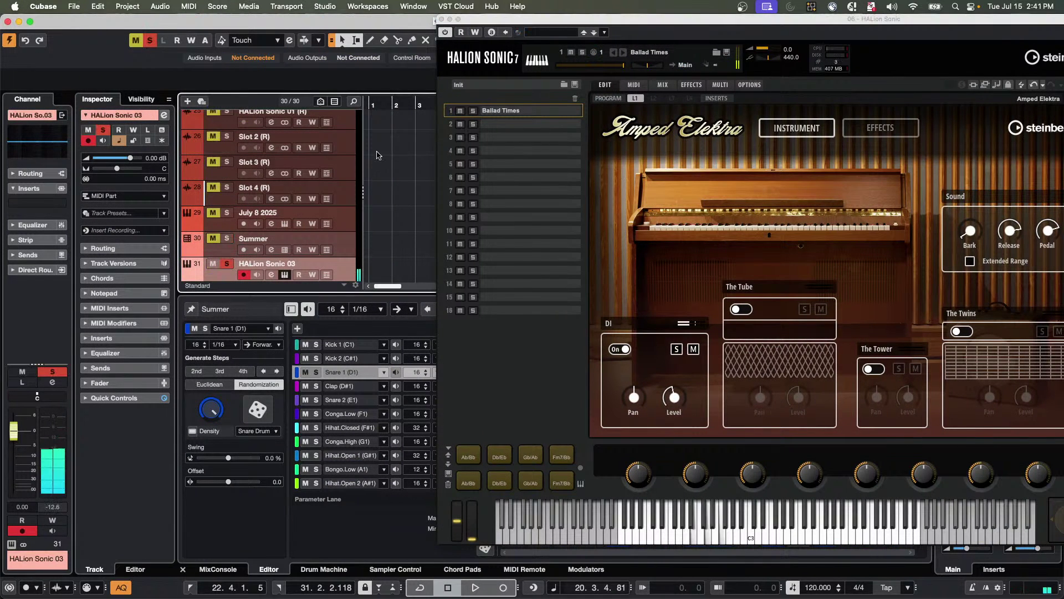
# Play D7, Fmin and F7 from the Chord Pads and retrospectively record them as a MIDI part.
pyautogui.click(464, 571)
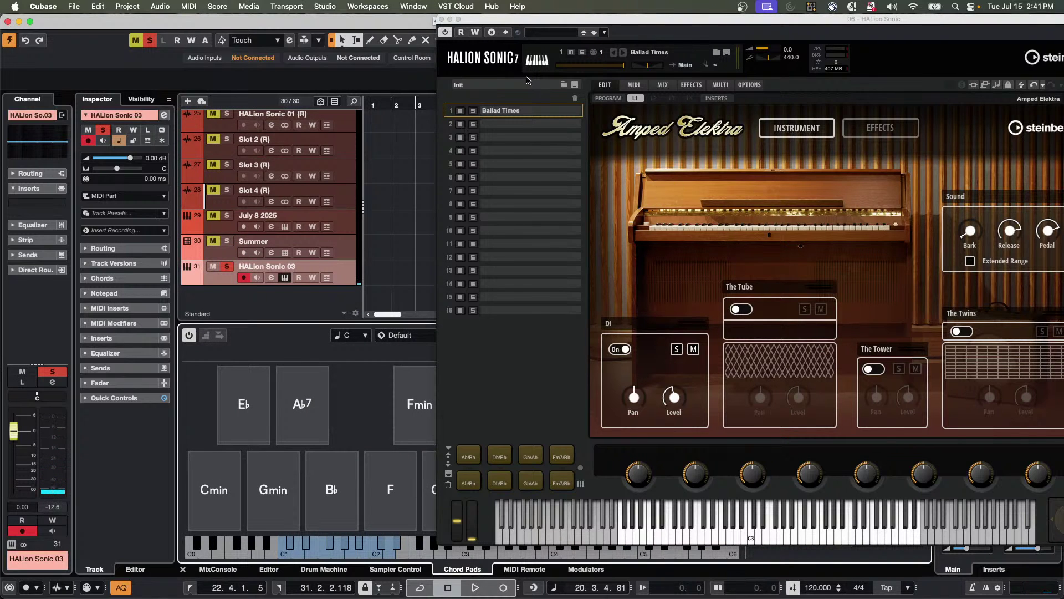
pyautogui.moveTo(566, 22); pyautogui.dragTo(799, 24)
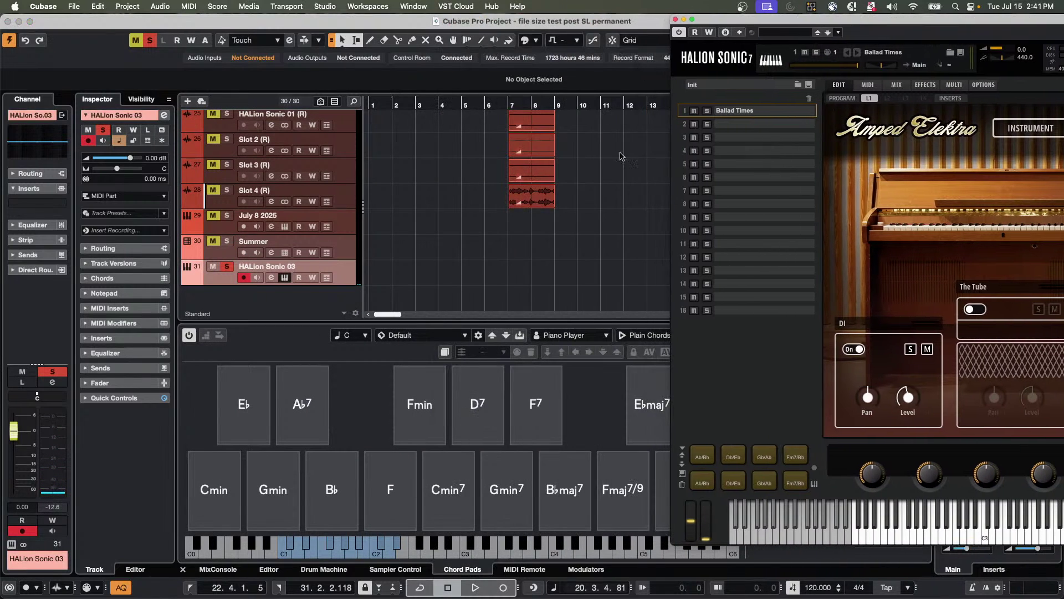
pyautogui.click(491, 424)
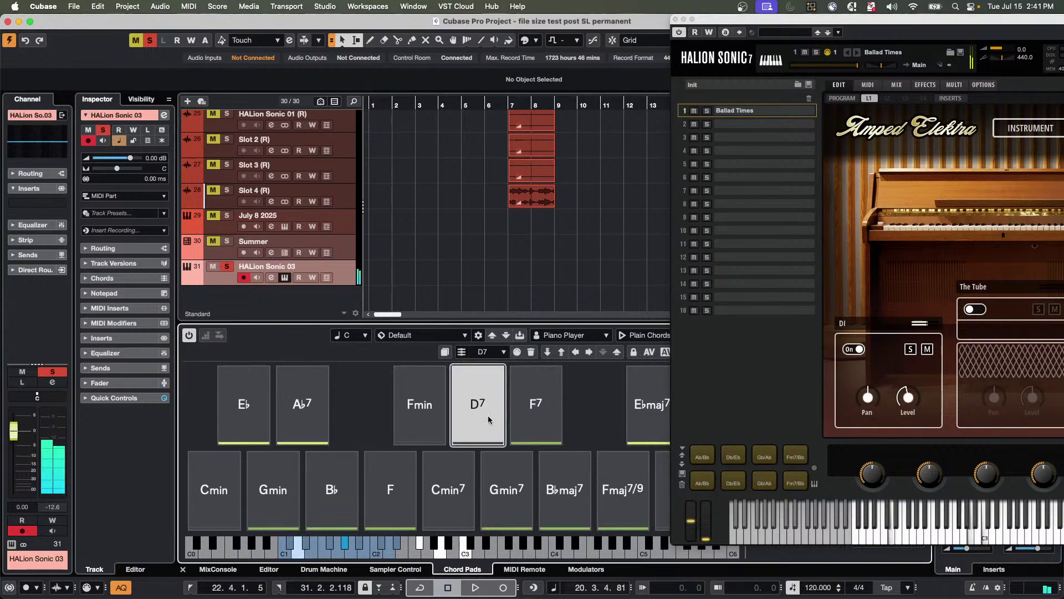
pyautogui.click(442, 409)
pyautogui.click(517, 408)
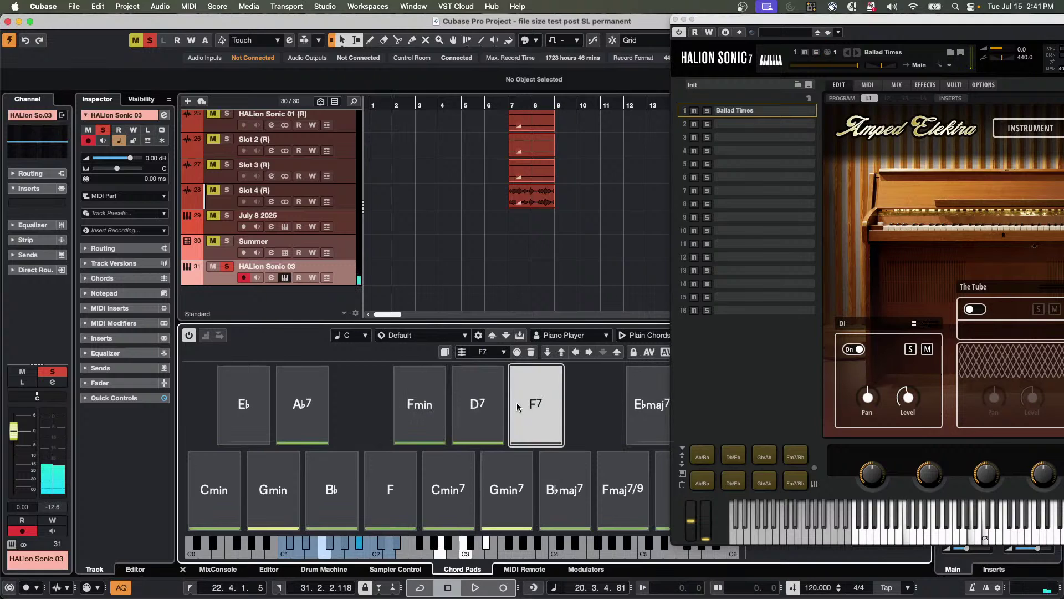
pyautogui.click(474, 406)
pyautogui.click(420, 407)
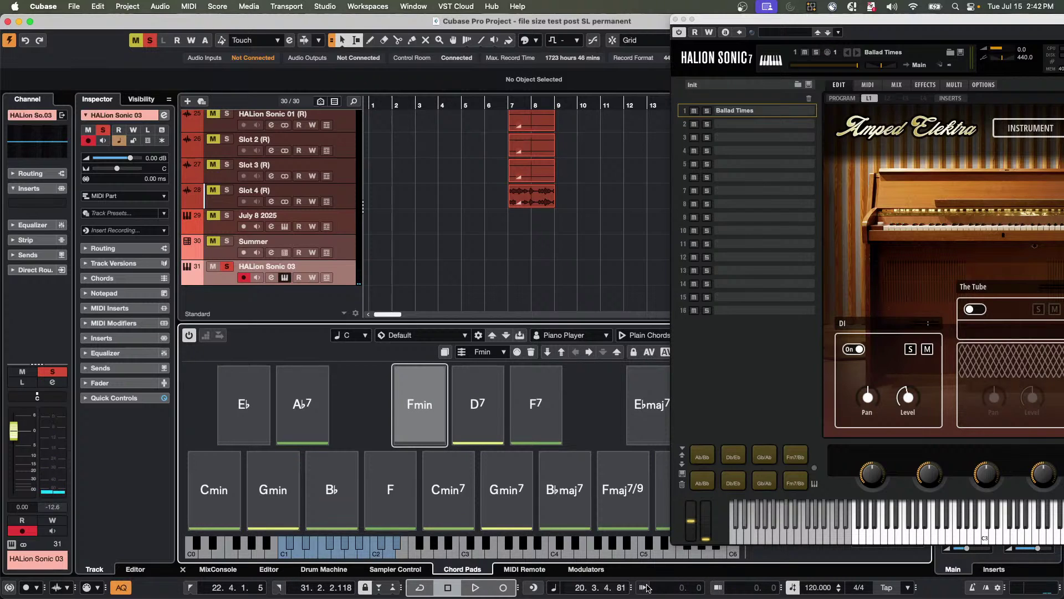
pyautogui.click(534, 587)
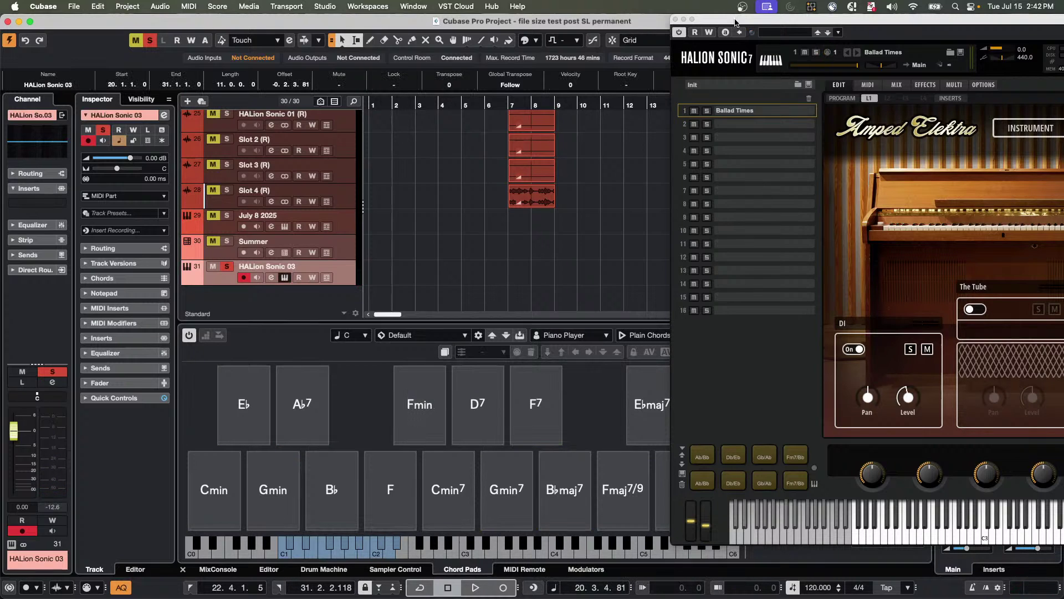
# Set the position to bar 3 and audition Gmin7, E♭maj7, F7 and B♭maj7 chords.
pyautogui.moveTo(735, 18); pyautogui.dragTo(1020, 169)
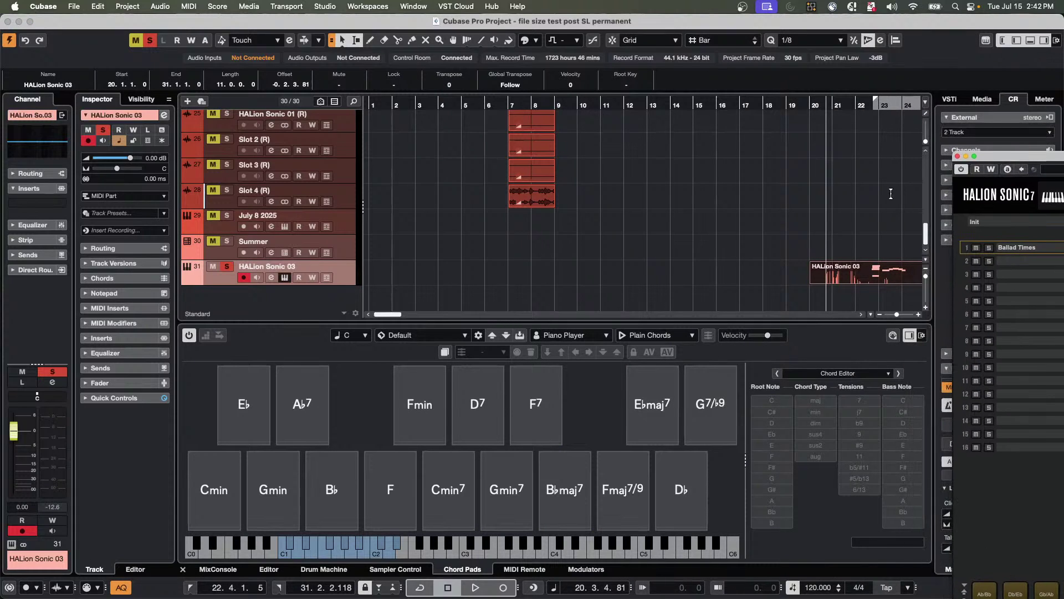
pyautogui.click(425, 106)
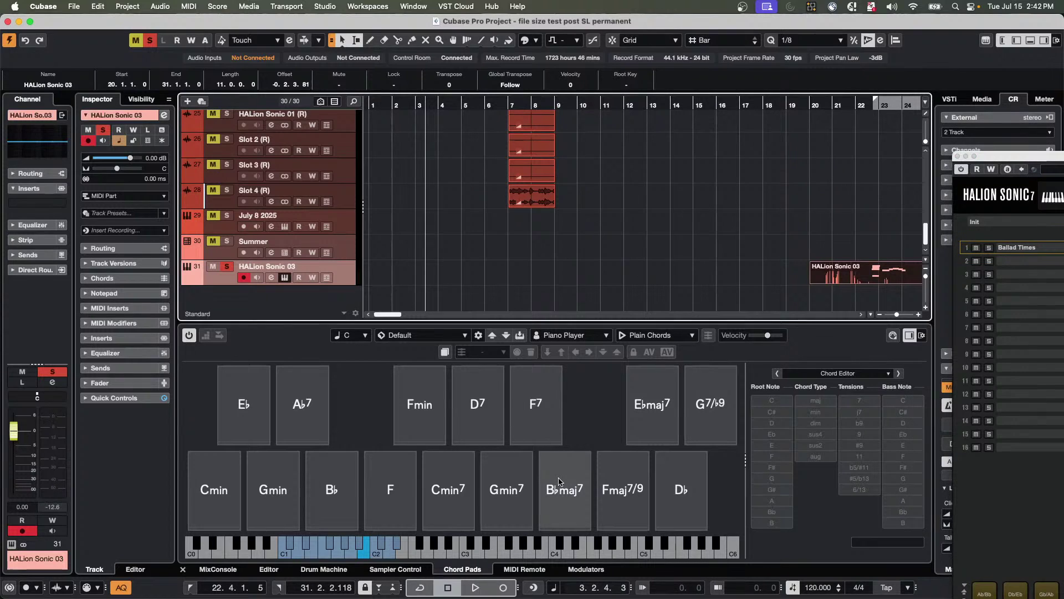
pyautogui.click(520, 482)
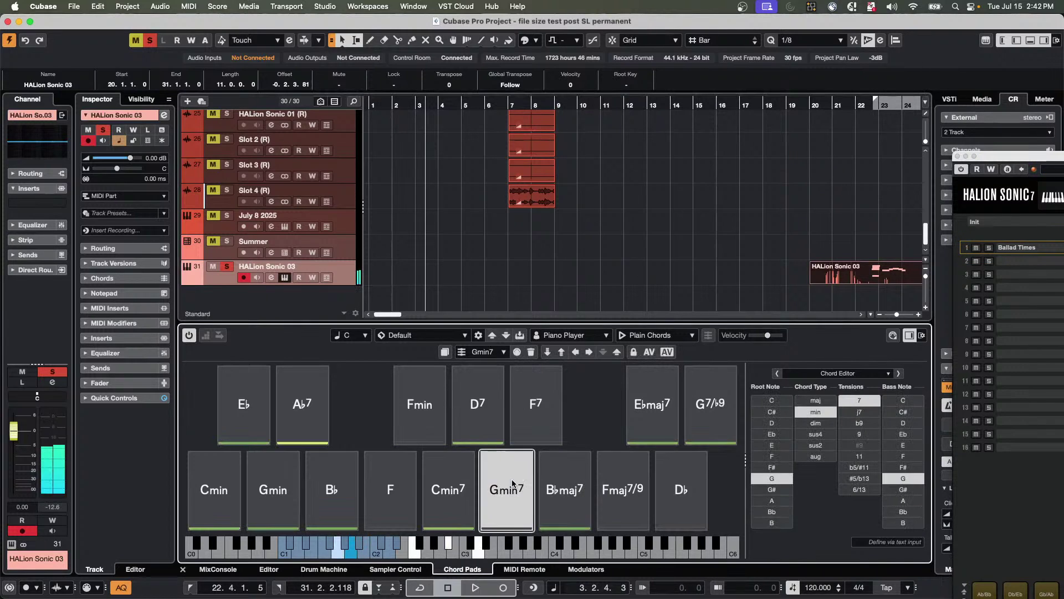
pyautogui.click(660, 417)
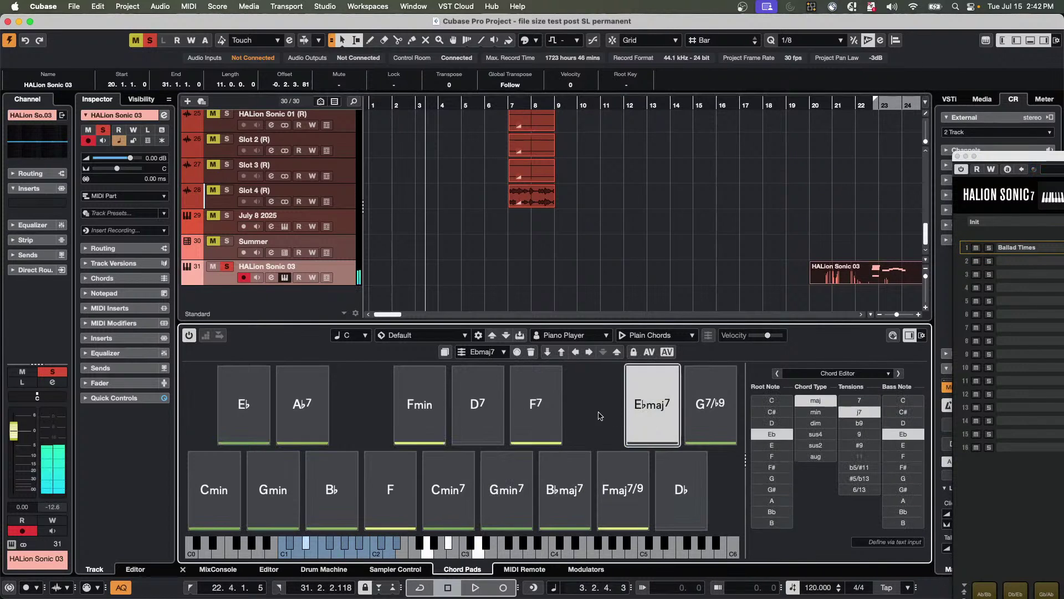
pyautogui.click(527, 405)
pyautogui.click(499, 479)
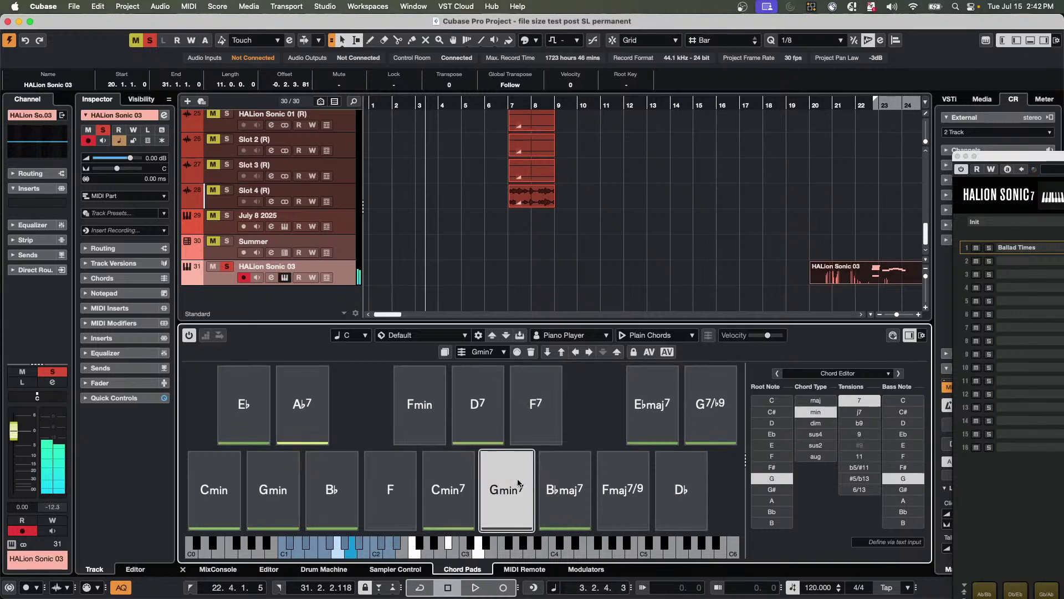
pyautogui.click(562, 484)
# Audition Ebmaj7 and F7 again, then undo to restore the deleted chord part.
pyautogui.click(657, 421)
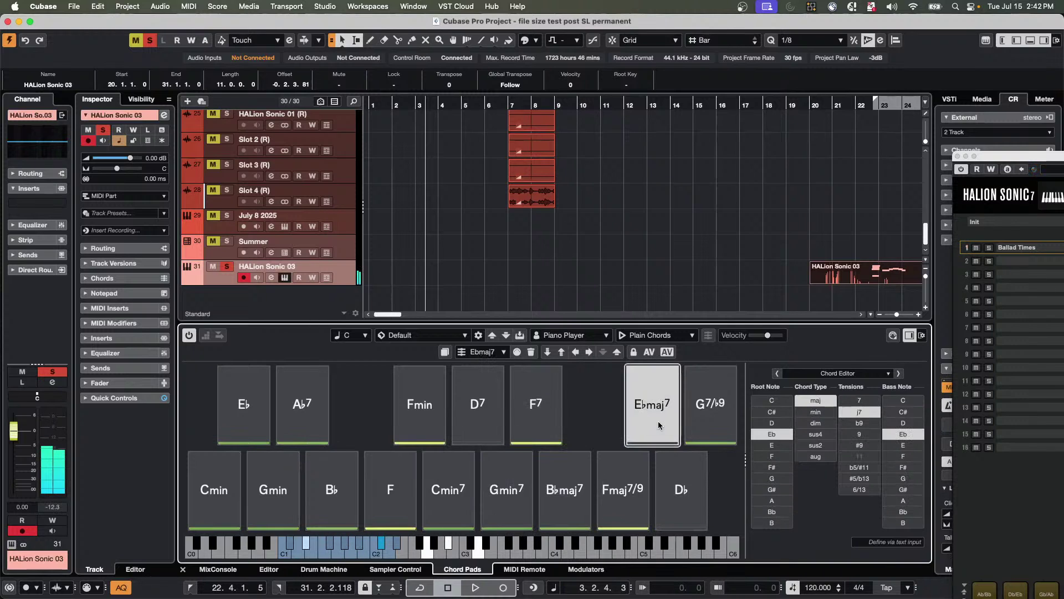
pyautogui.click(538, 415)
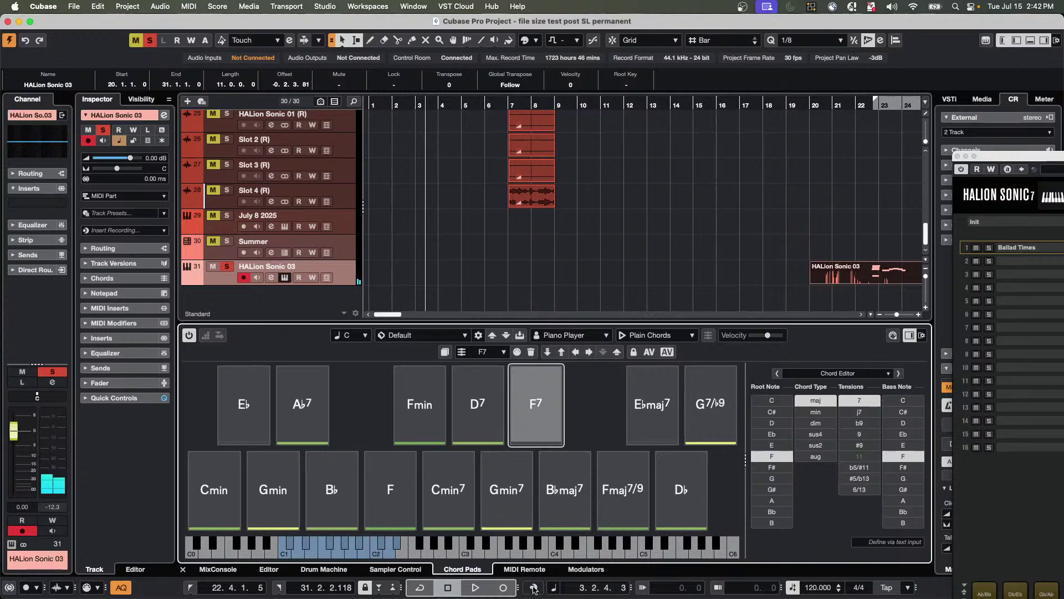
pyautogui.press('super+z')
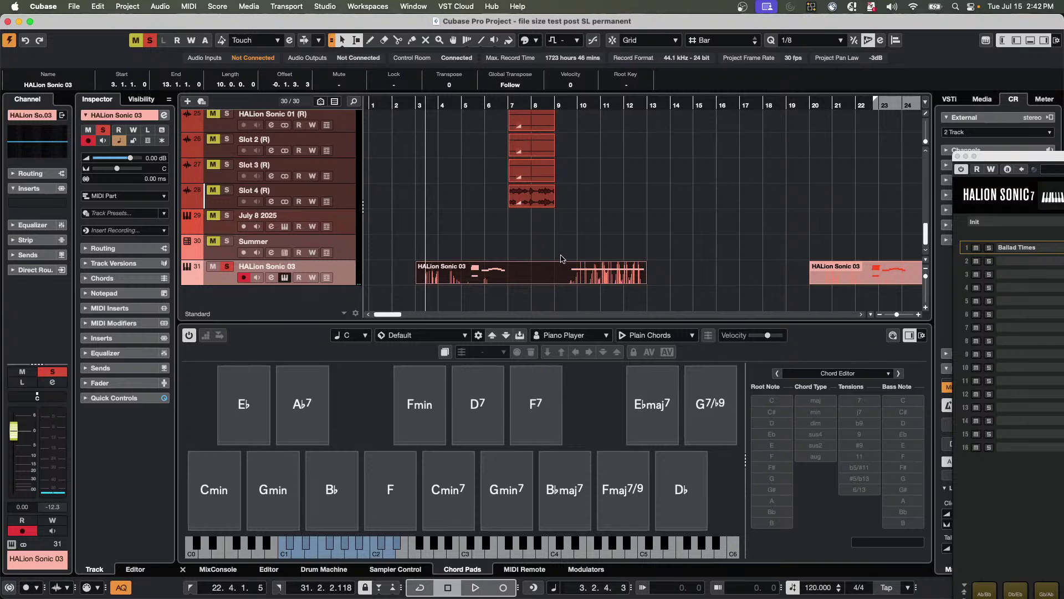
# Play the project back, disable auto quantize (AQ), and delete the chord part on track 31.
pyautogui.press('space')
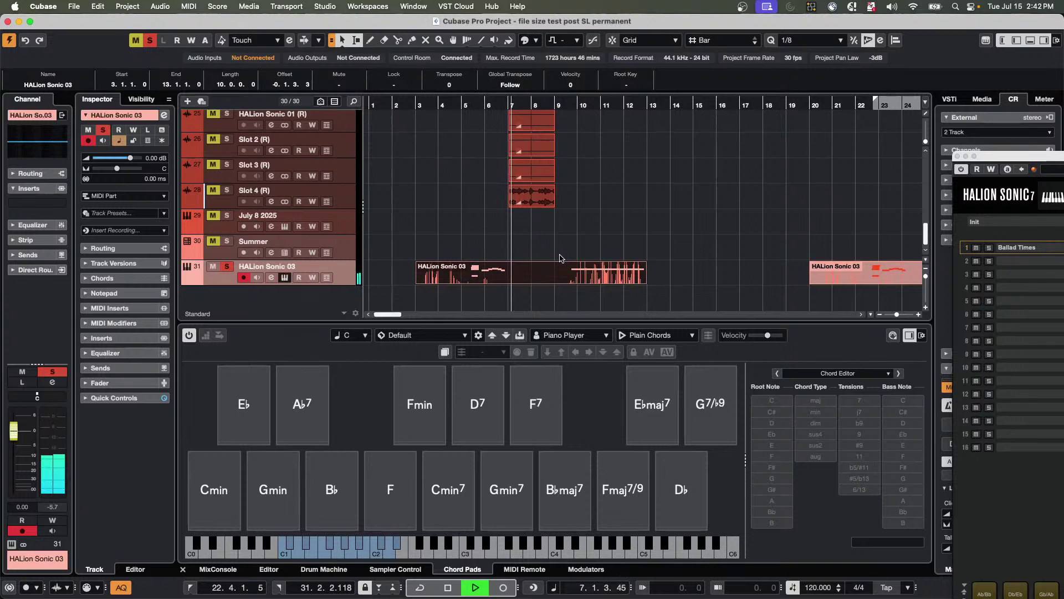
pyautogui.press('space')
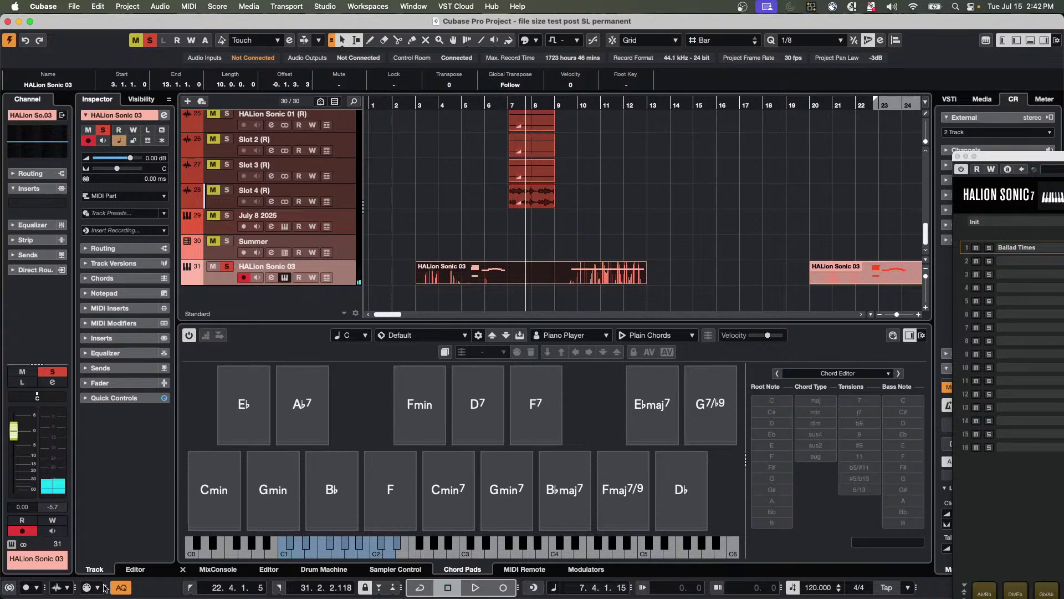
pyautogui.click(121, 587)
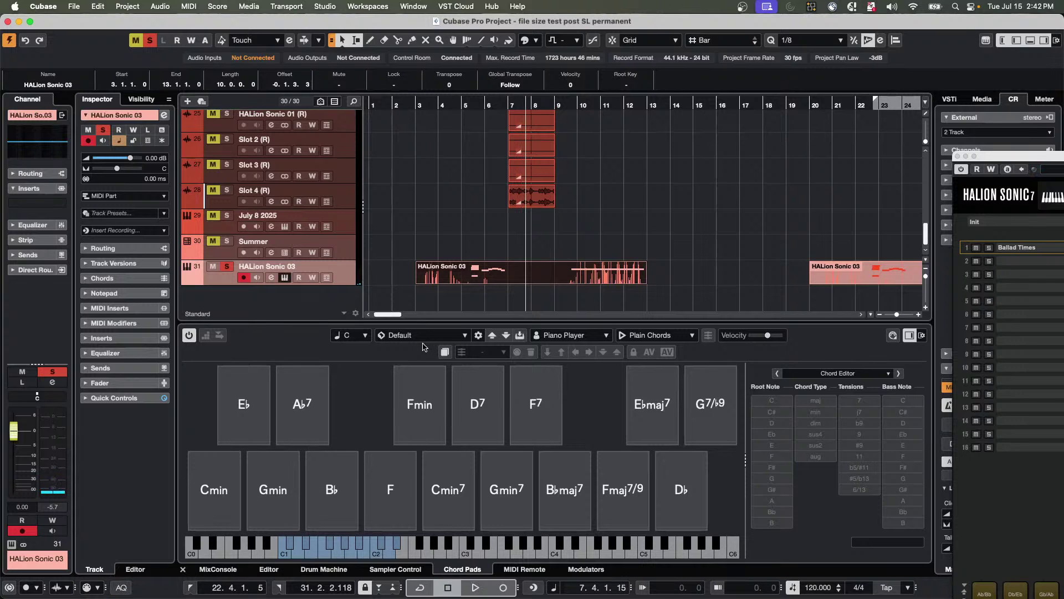
pyautogui.press('Delete')
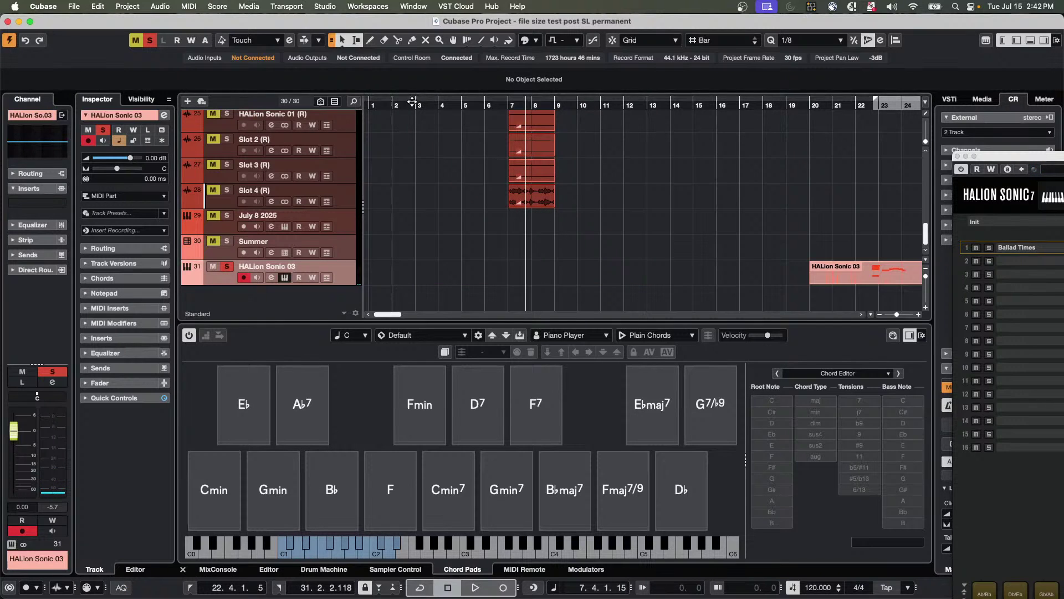
# From near bar 3, play Gmin7, Bbmaj7, Ebmaj7 and F7 pads and retrospectively record them.
pyautogui.click(413, 101)
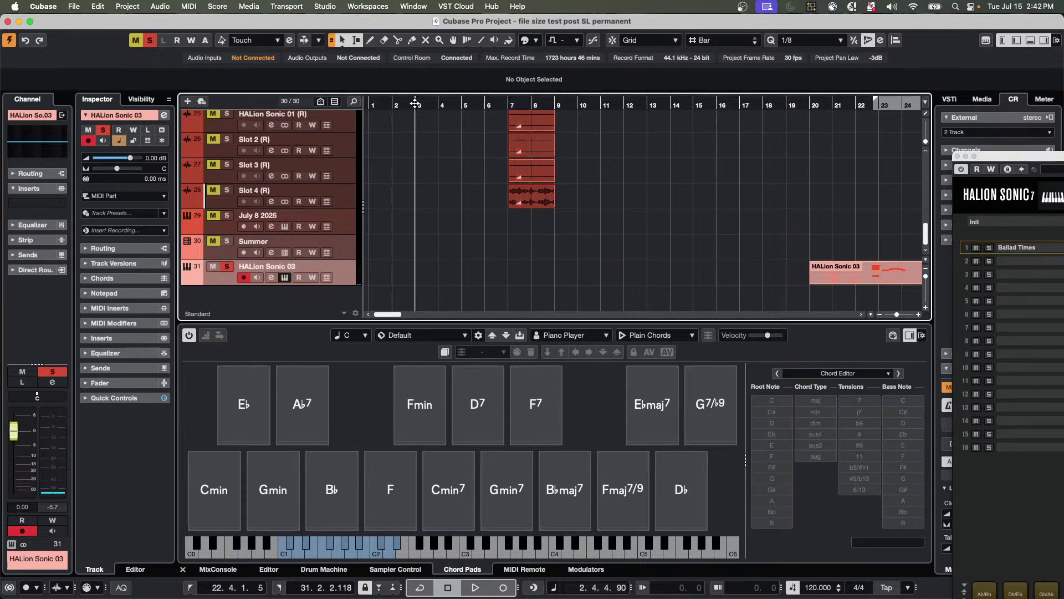
pyautogui.click(510, 494)
pyautogui.click(560, 492)
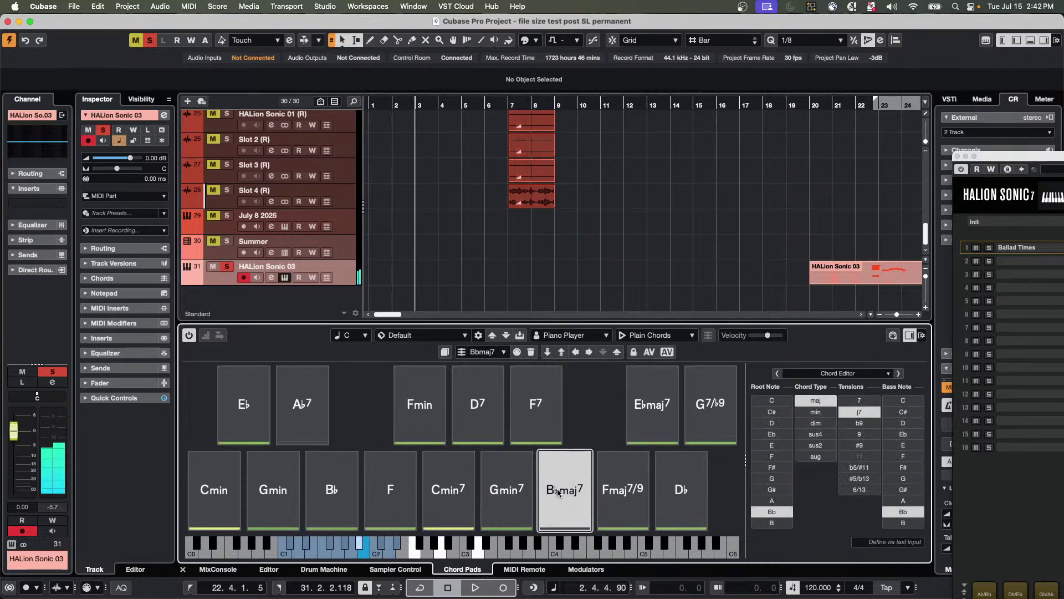
pyautogui.click(507, 491)
pyautogui.click(662, 405)
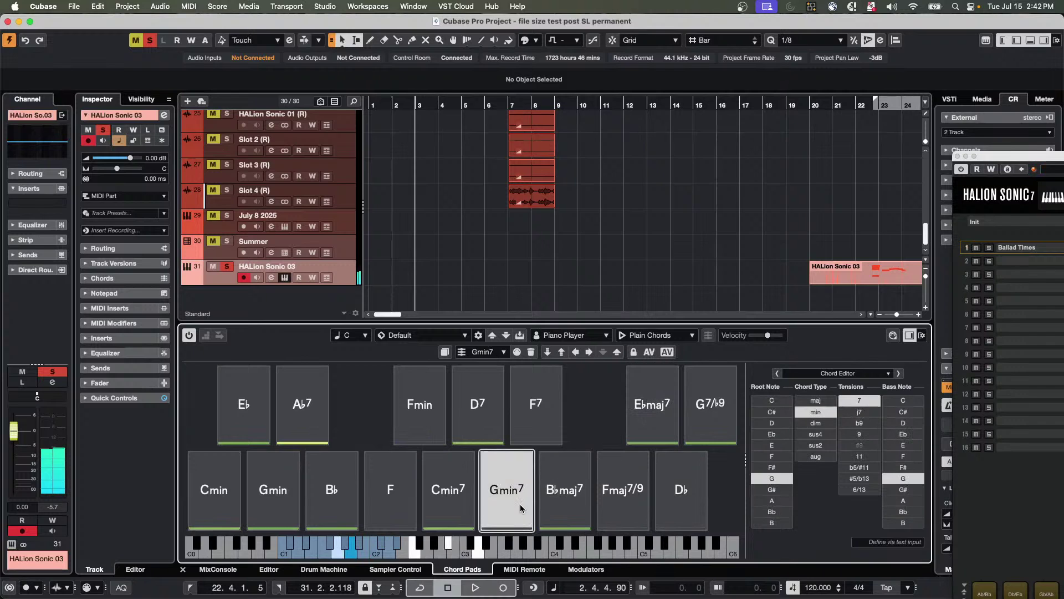
pyautogui.click(549, 499)
pyautogui.click(502, 496)
pyautogui.click(520, 422)
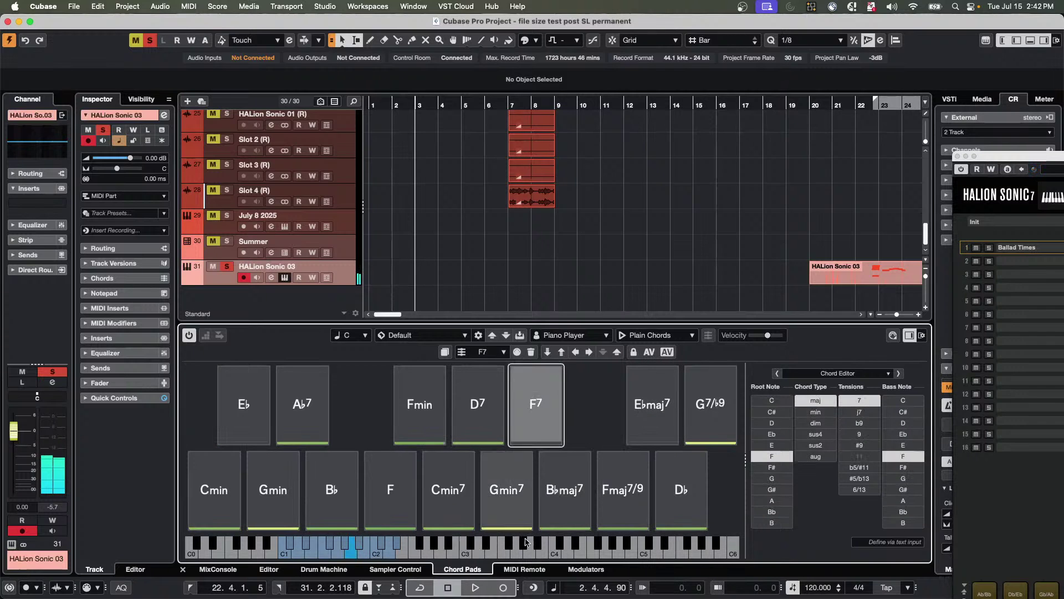
pyautogui.click(533, 588)
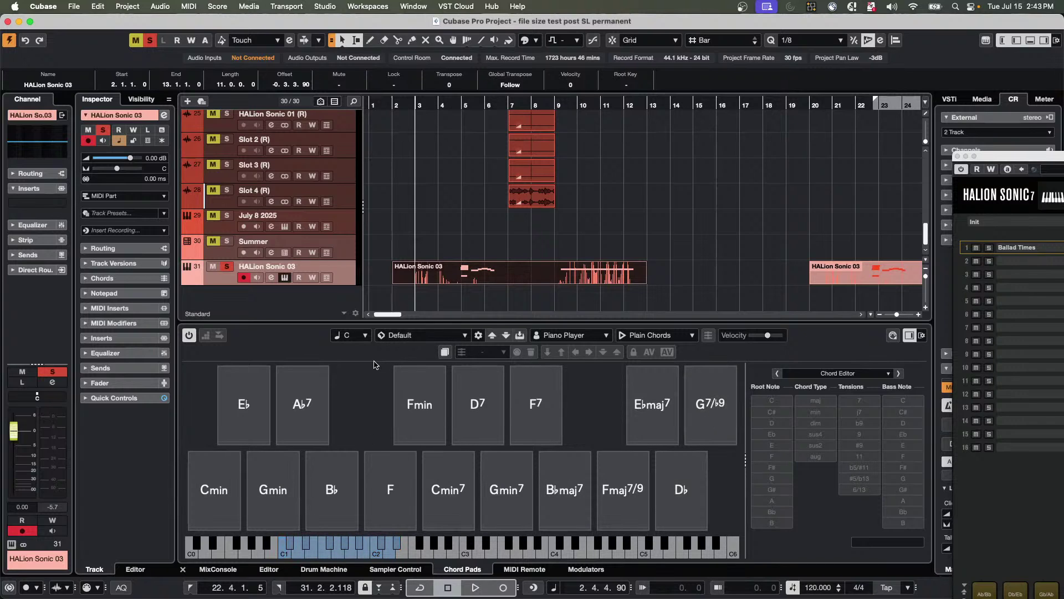
# Delete the previous take, play Cmin and F pads during playback, and retrospectively record them.
pyautogui.press('Delete')
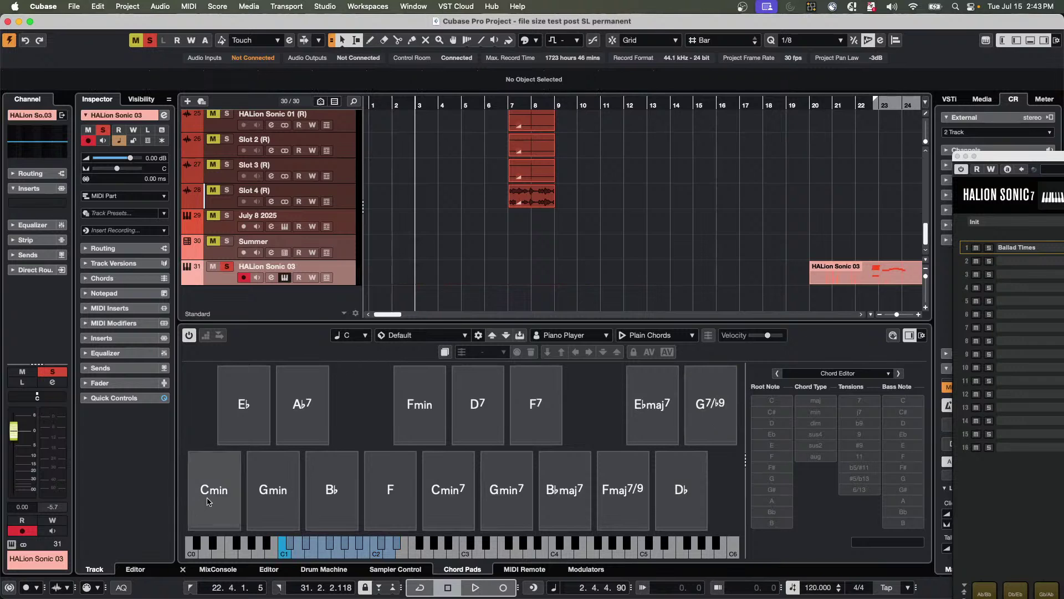
pyautogui.press('space')
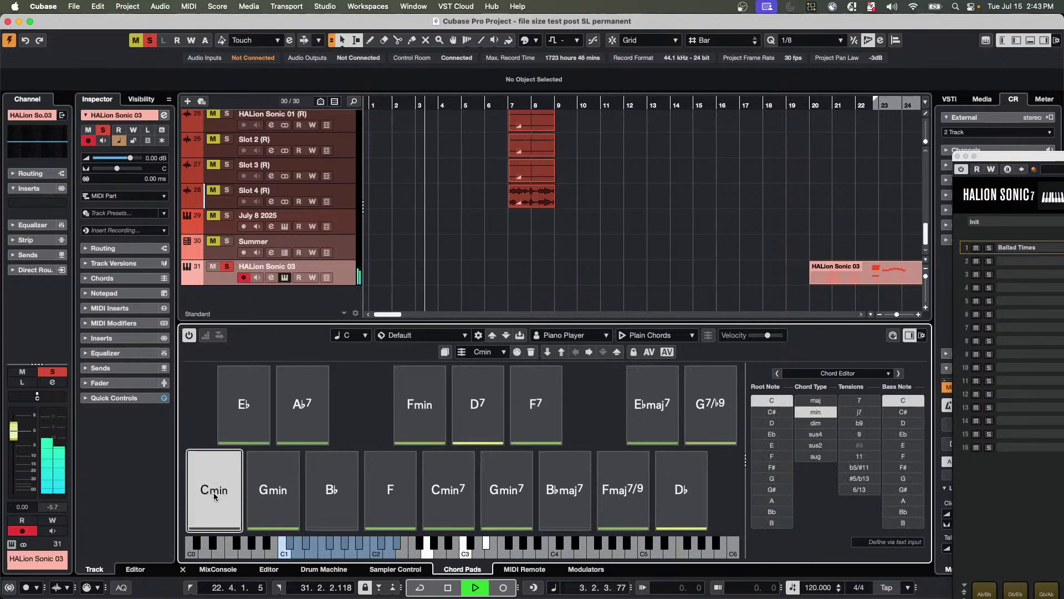
pyautogui.click(214, 493)
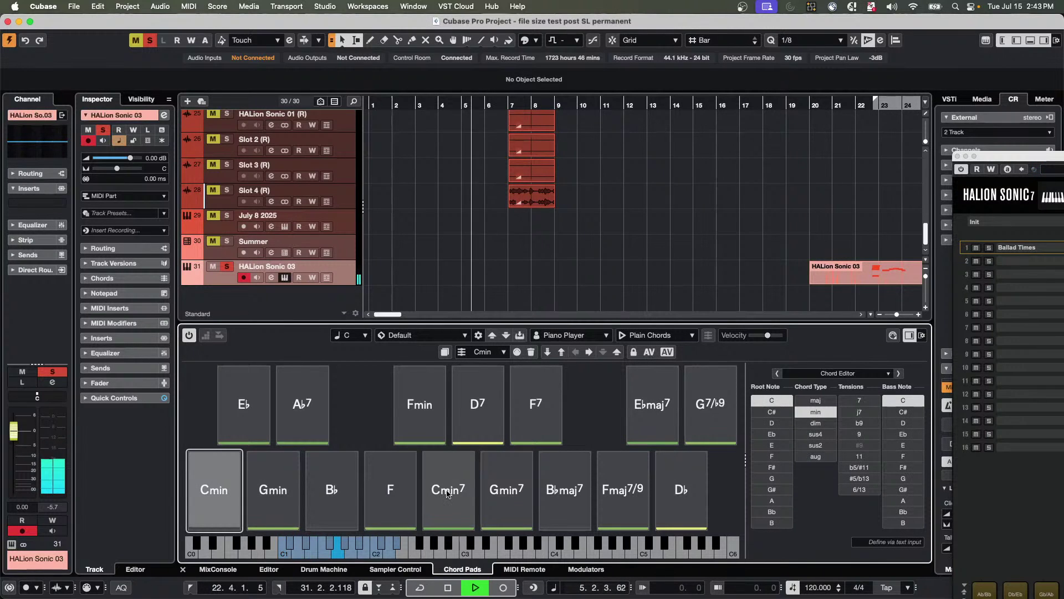
pyautogui.click(392, 491)
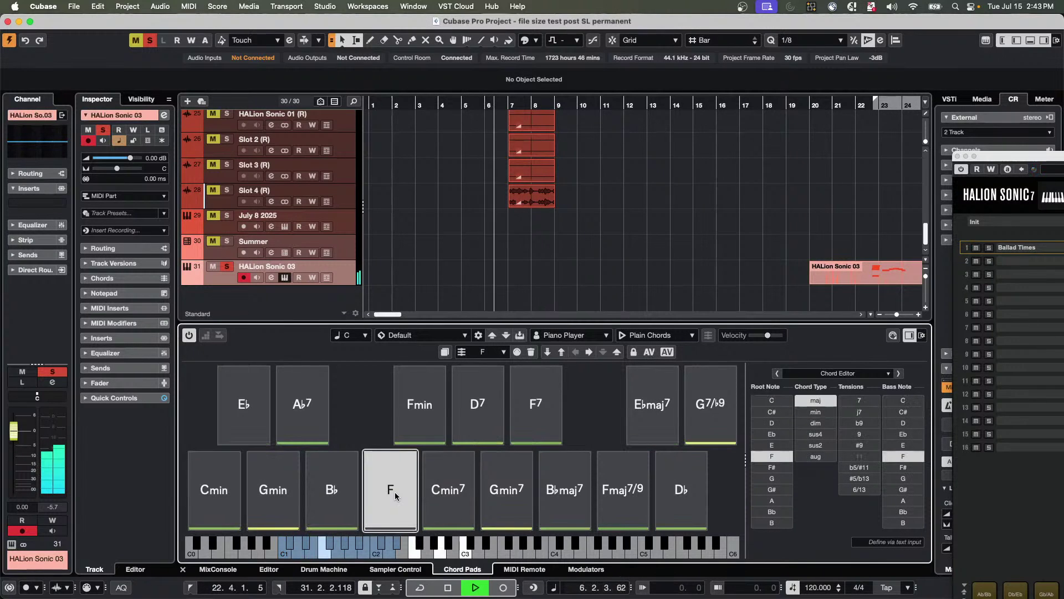
pyautogui.click(395, 494)
pyautogui.press('space')
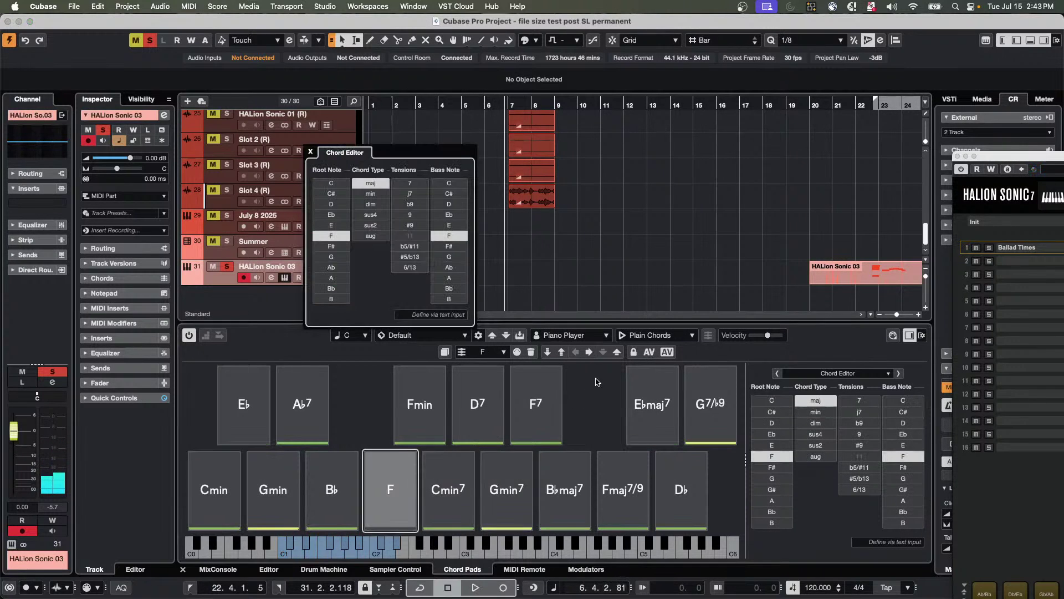
pyautogui.click(563, 297)
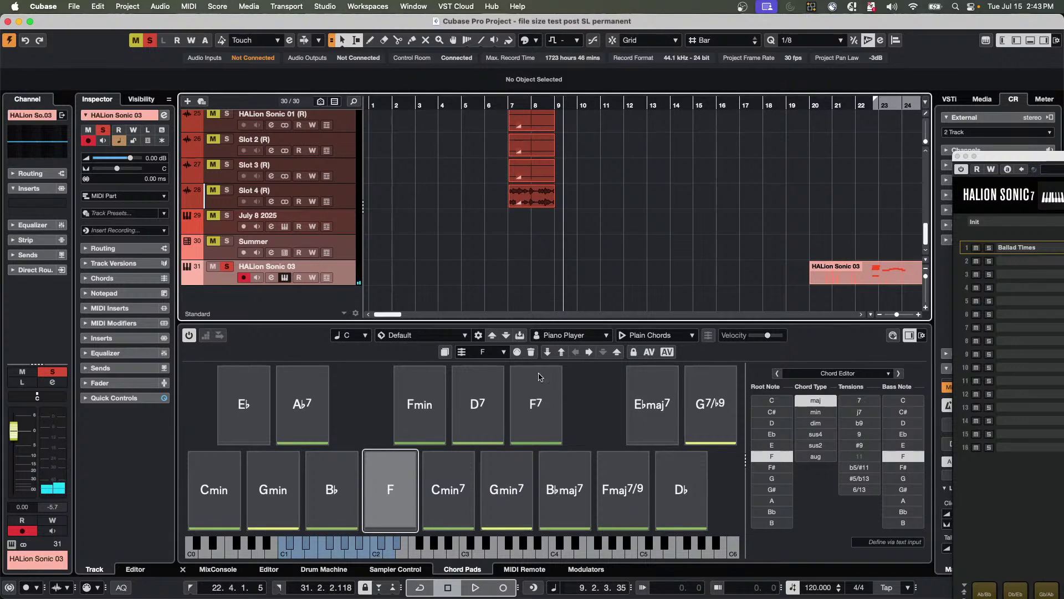
pyautogui.click(533, 588)
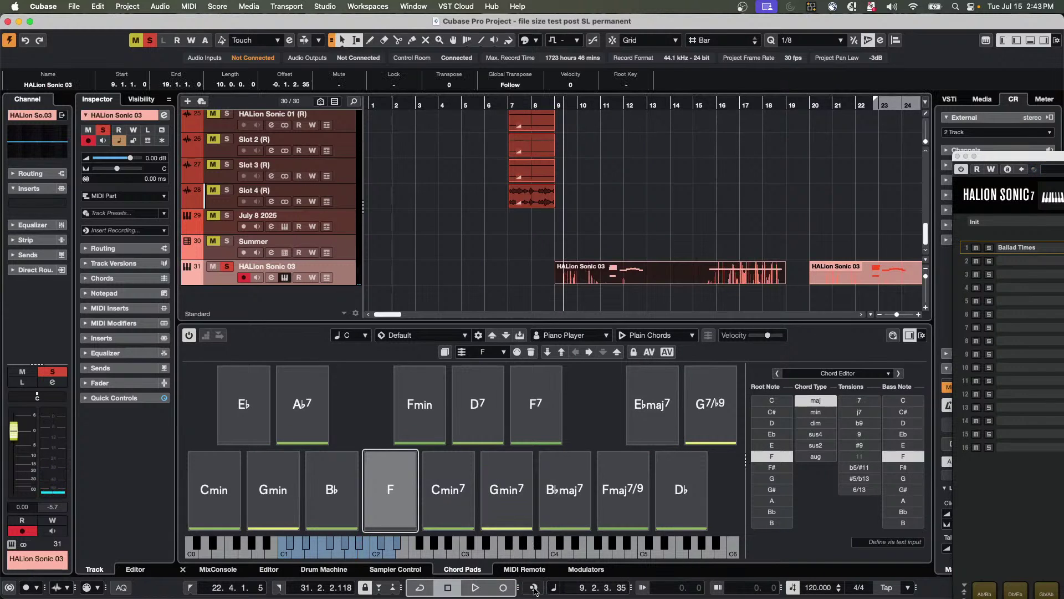
# Inspect the bar 9 part's notes in the Key Editor, then erase the part with the Eraser.
pyautogui.doubleClick(592, 283)
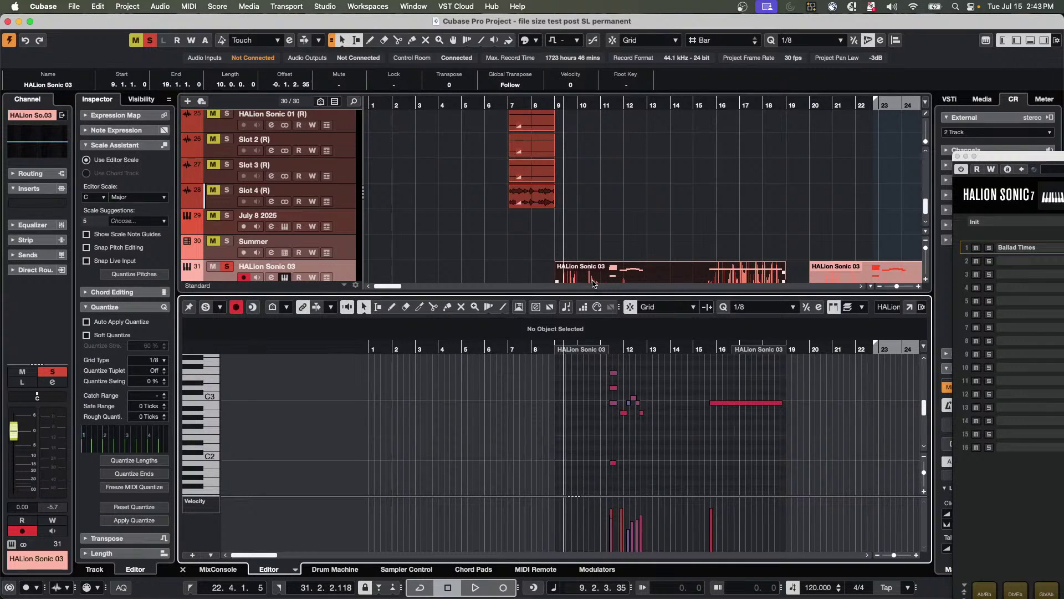
pyautogui.moveTo(610, 352); pyautogui.dragTo(574, 370)
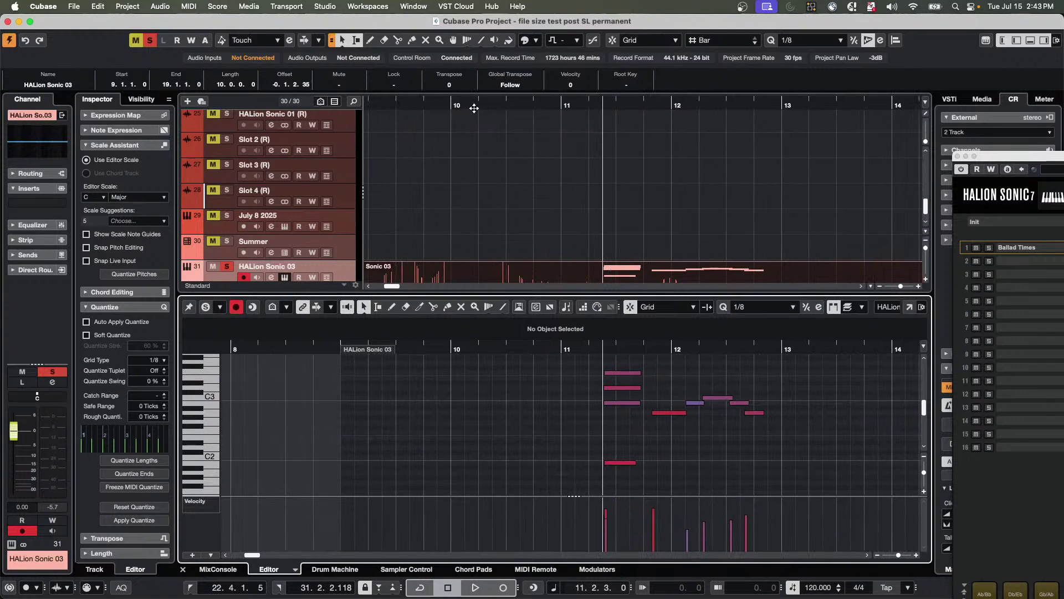
pyautogui.moveTo(474, 108); pyautogui.dragTo(475, 97)
pyautogui.rightClick(509, 269)
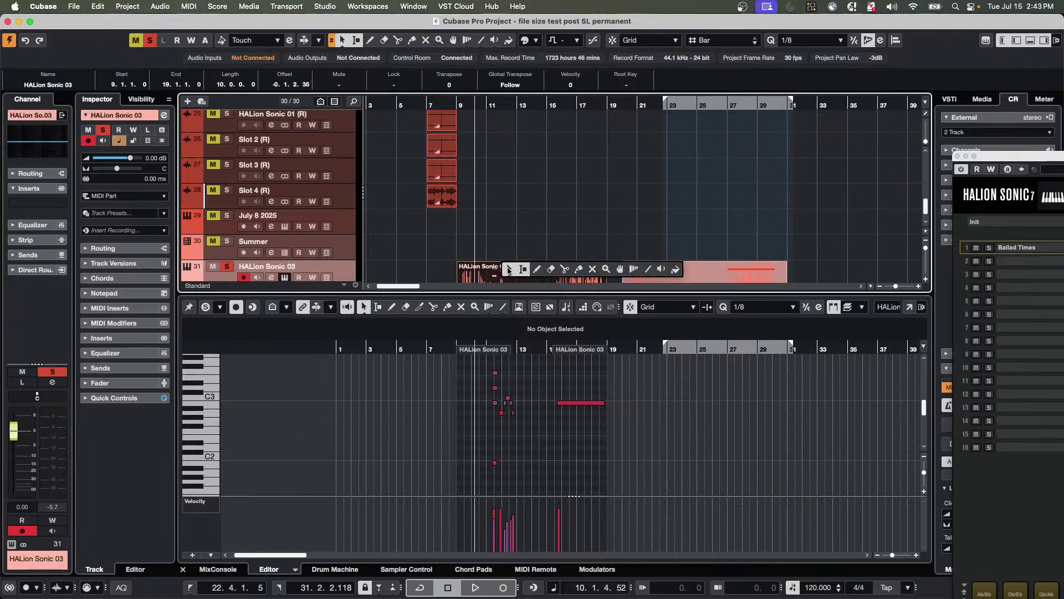
pyautogui.click(550, 269)
pyautogui.click(537, 271)
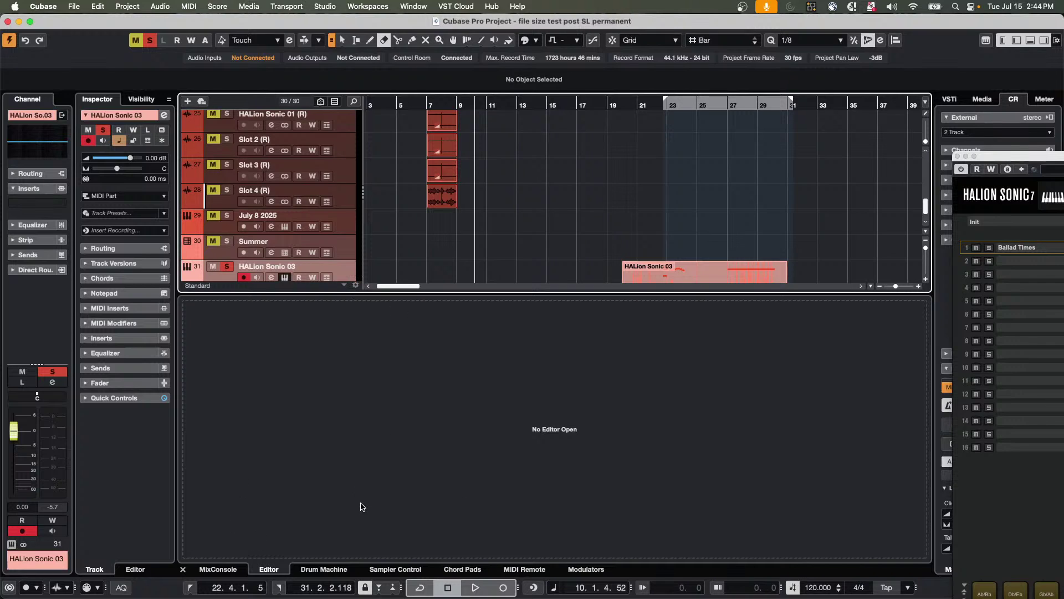
# Bring Safari in front of Cubase and go to steinberg.help.
pyautogui.moveTo(354, 592)
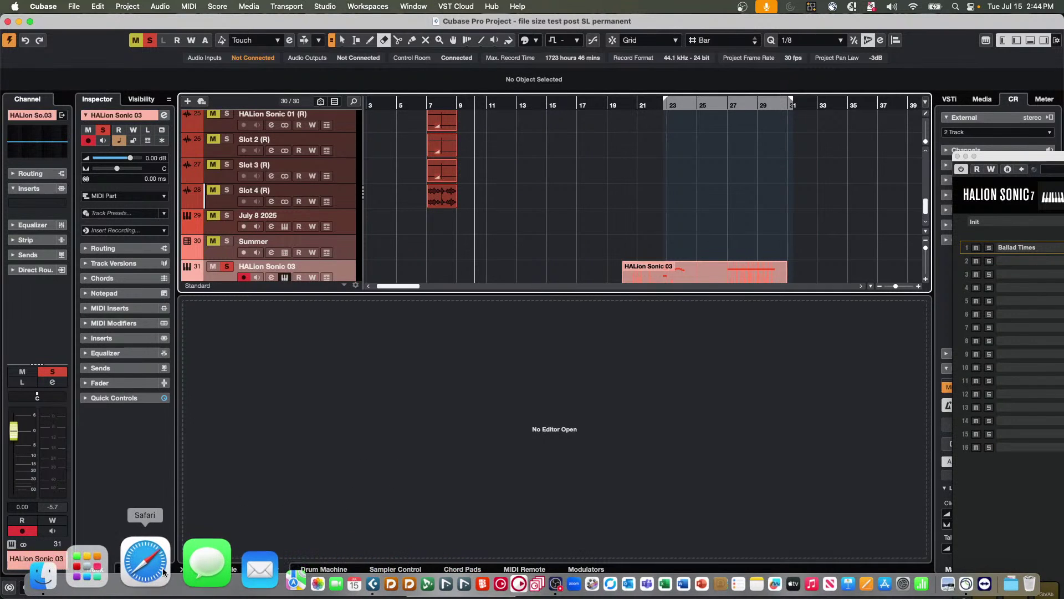
pyautogui.click(162, 569)
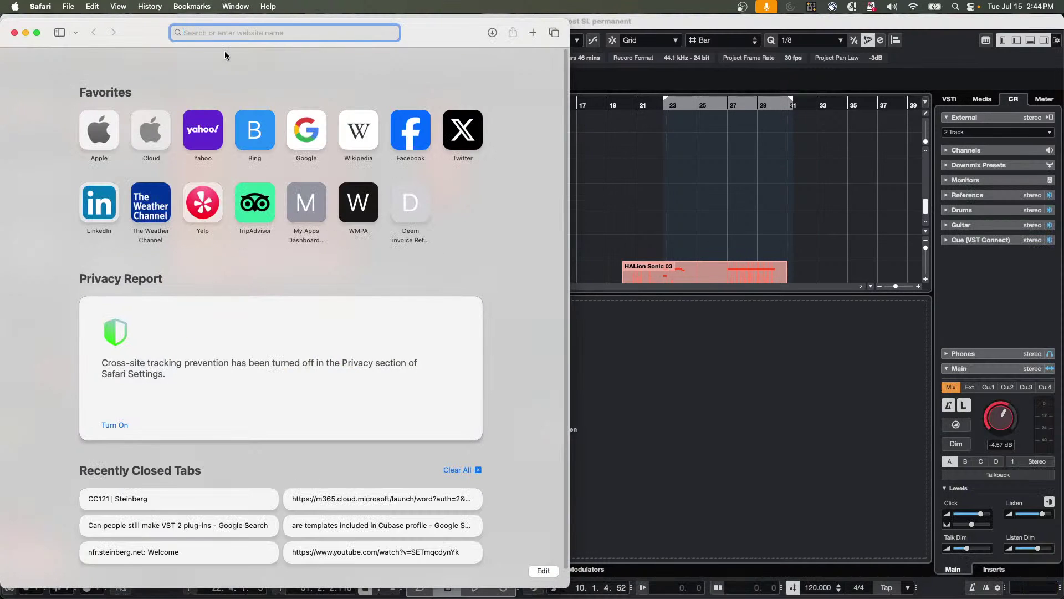
pyautogui.write('steinbe')
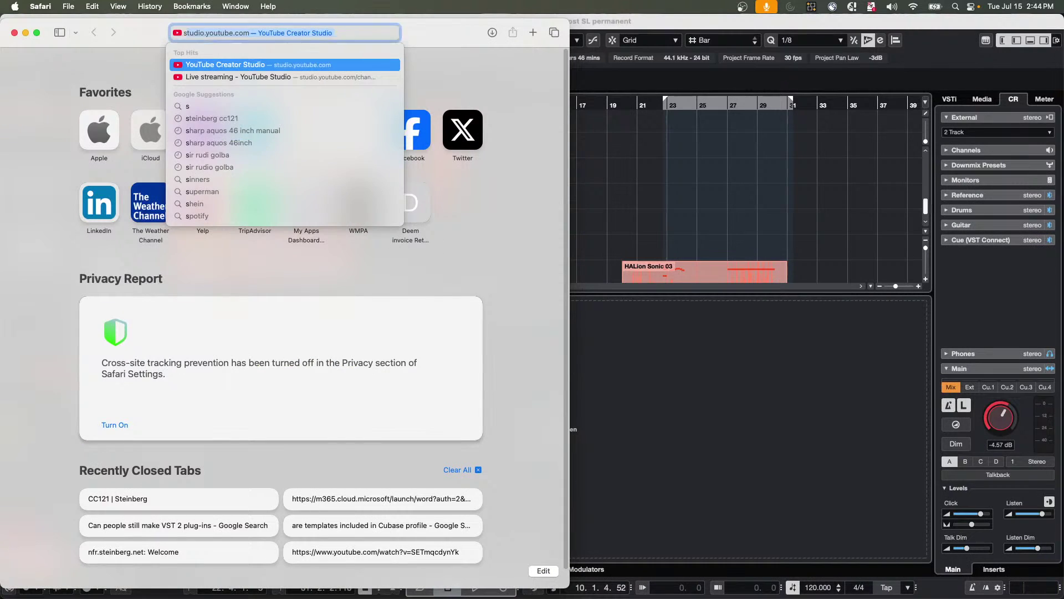
pyautogui.write('rg')
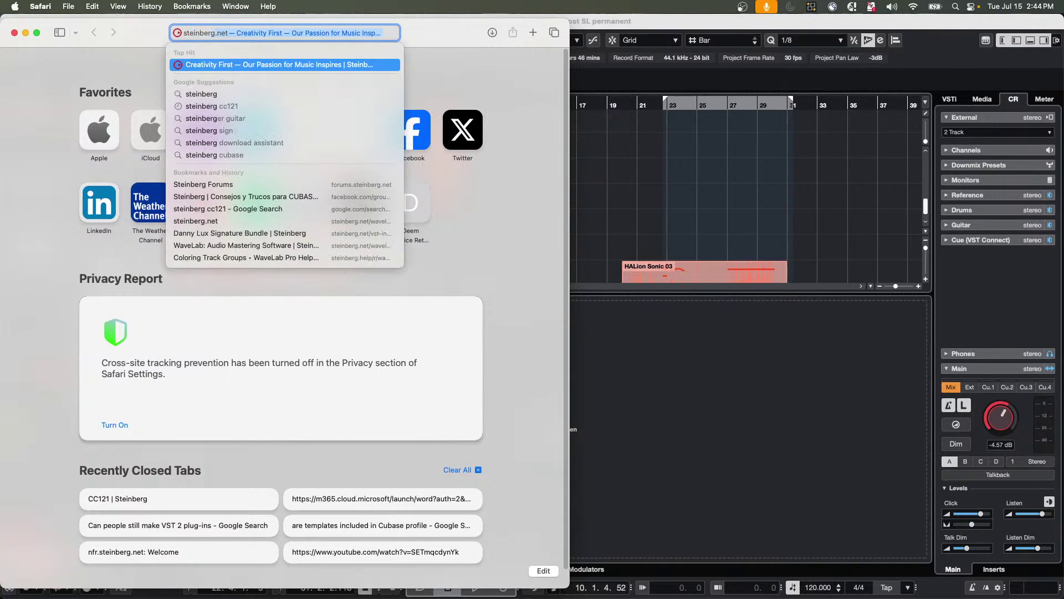
pyautogui.write('.help')
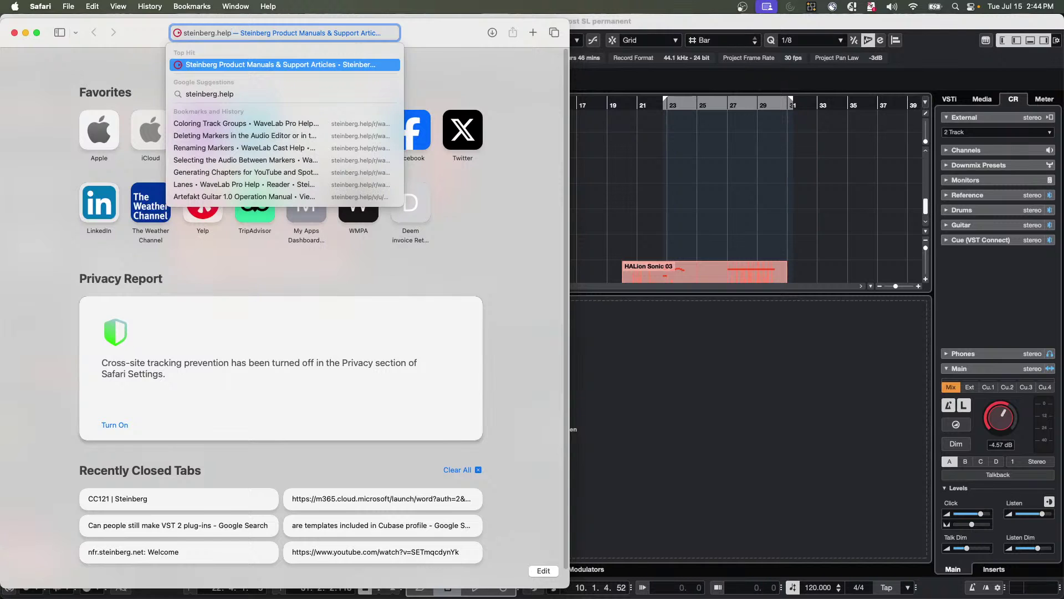
pyautogui.press('Return')
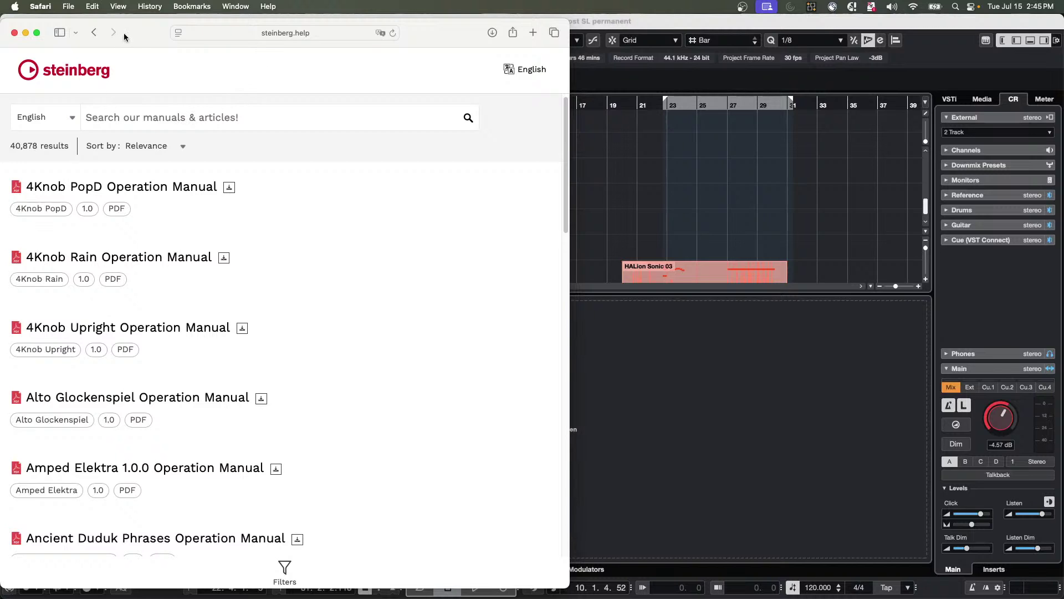
# Search for 'Nuendo 14' and download the Nuendo 14.0.30 Operation Manual PDF, allowing the download.
pyautogui.click(323, 118)
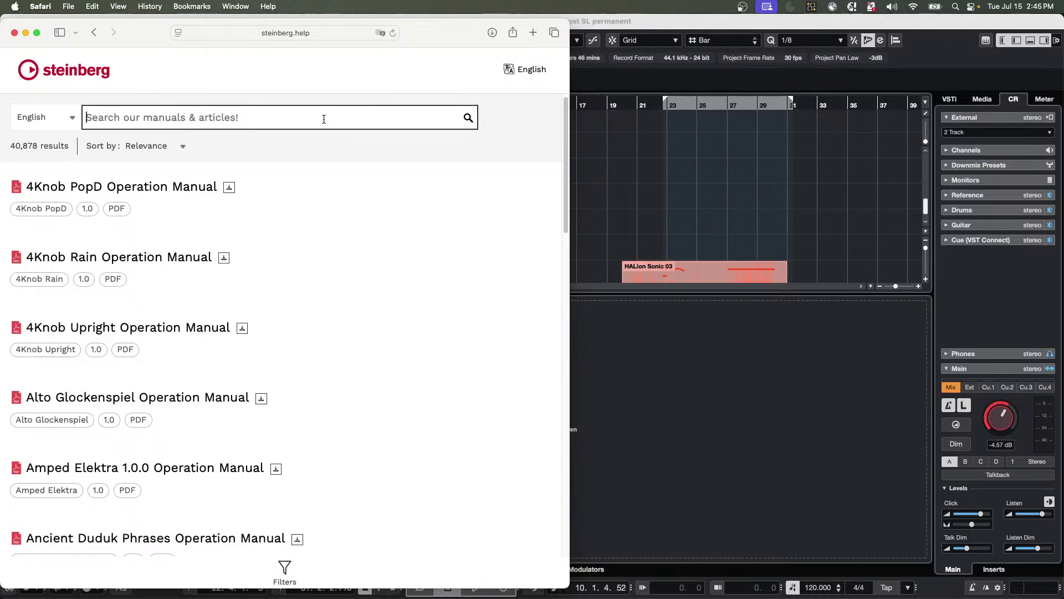
pyautogui.write('Nu')
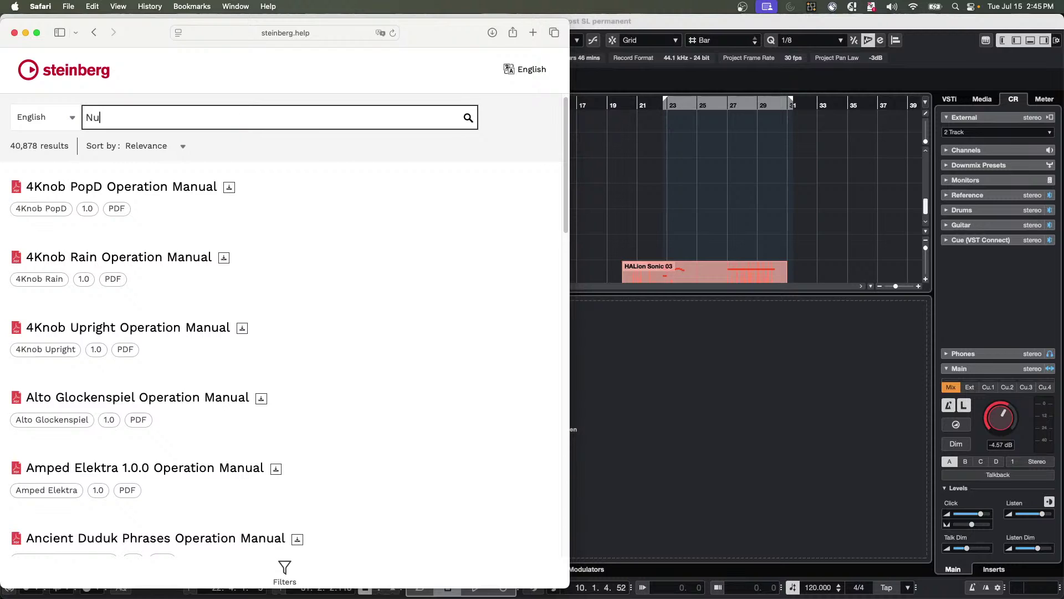
pyautogui.write('endo 14')
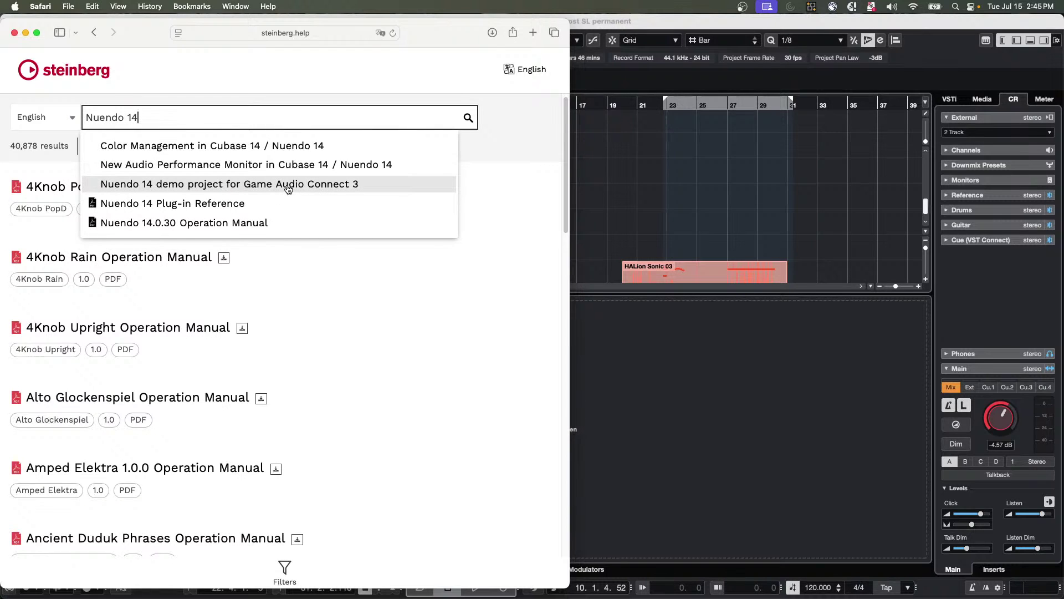
pyautogui.click(217, 224)
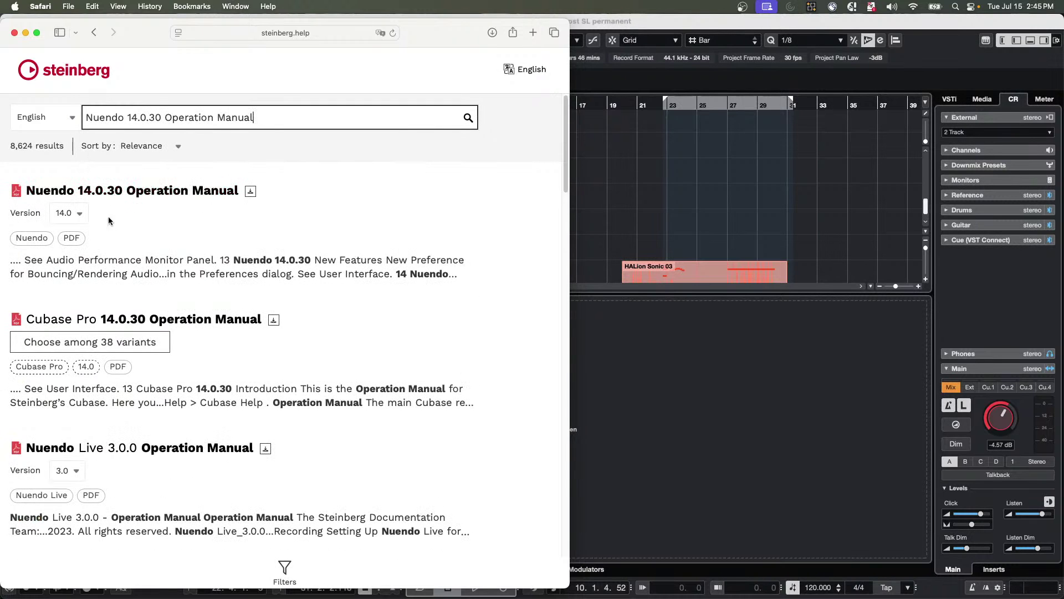
pyautogui.click(76, 238)
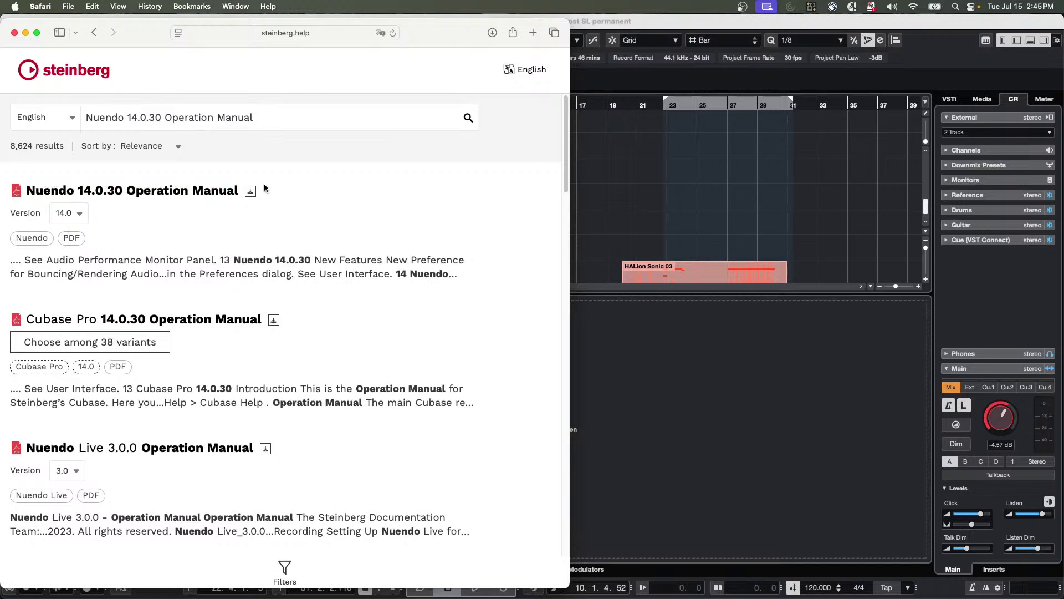
pyautogui.click(251, 195)
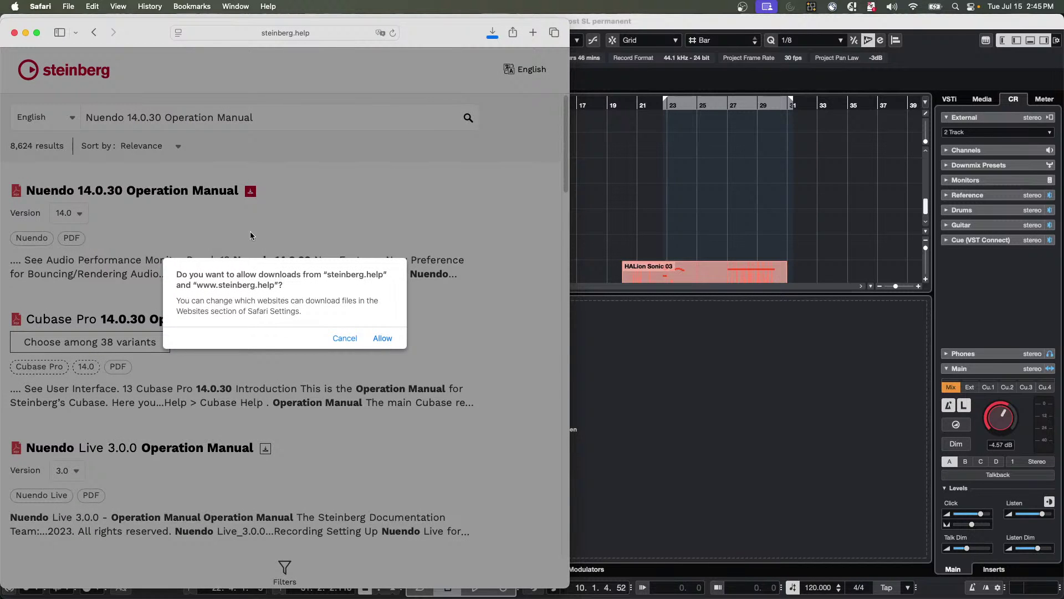
pyautogui.click(383, 338)
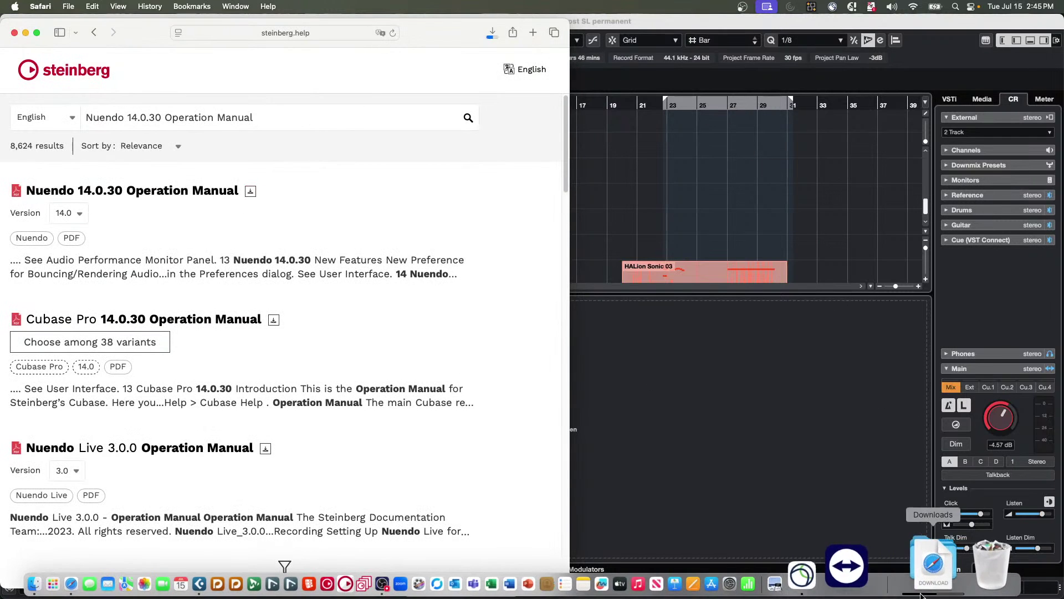
pyautogui.click(930, 580)
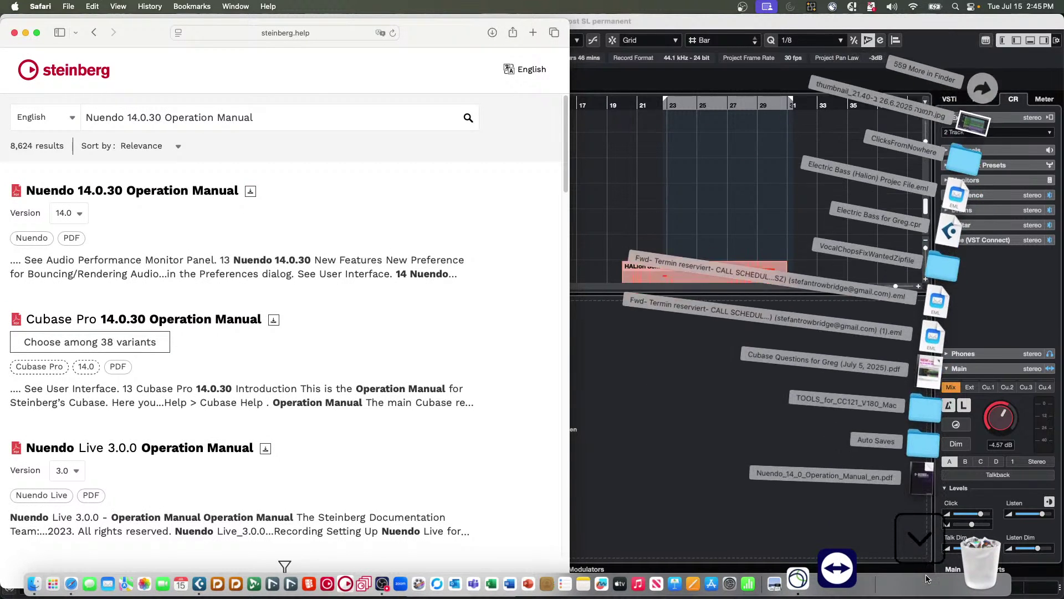
# Open the downloaded Nuendo 14 manual PDF at its Table of Contents pages.
pyautogui.click(905, 485)
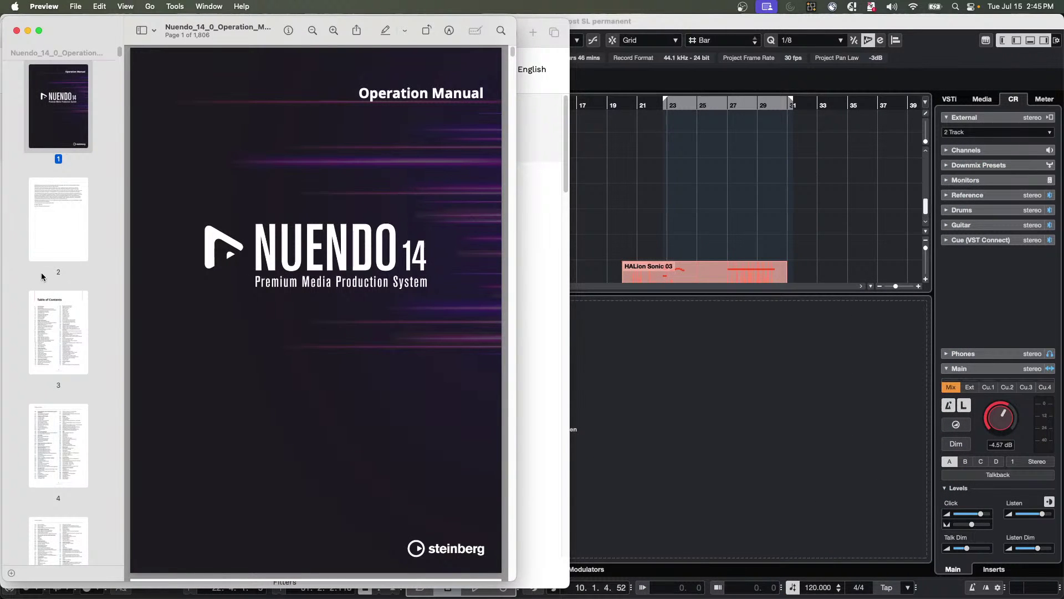
pyautogui.scroll(-2, 52, 307)
pyautogui.click(52, 309)
pyautogui.scroll(-3, 56, 309)
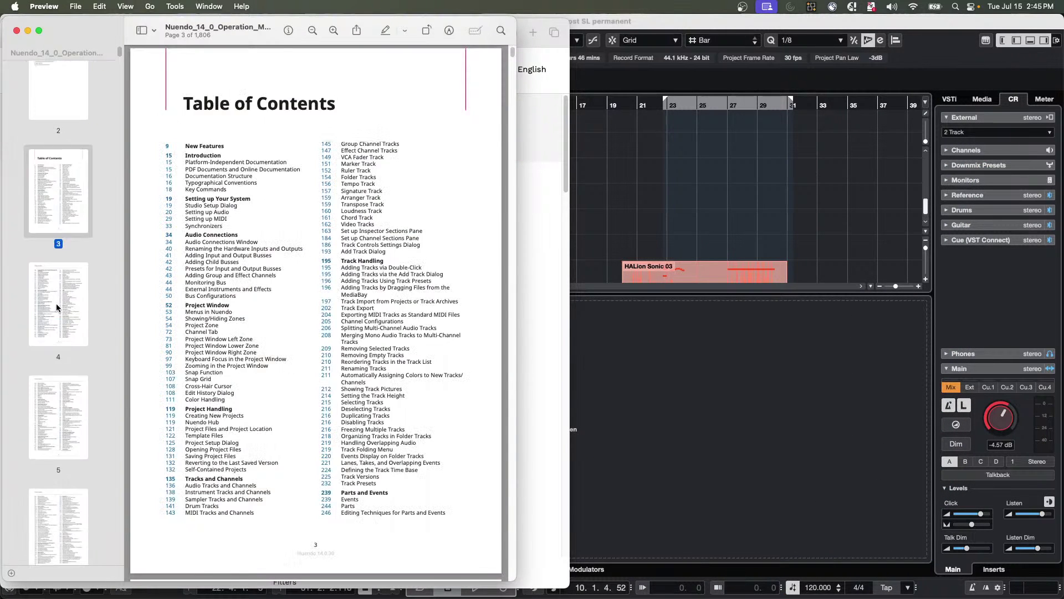
pyautogui.click(58, 309)
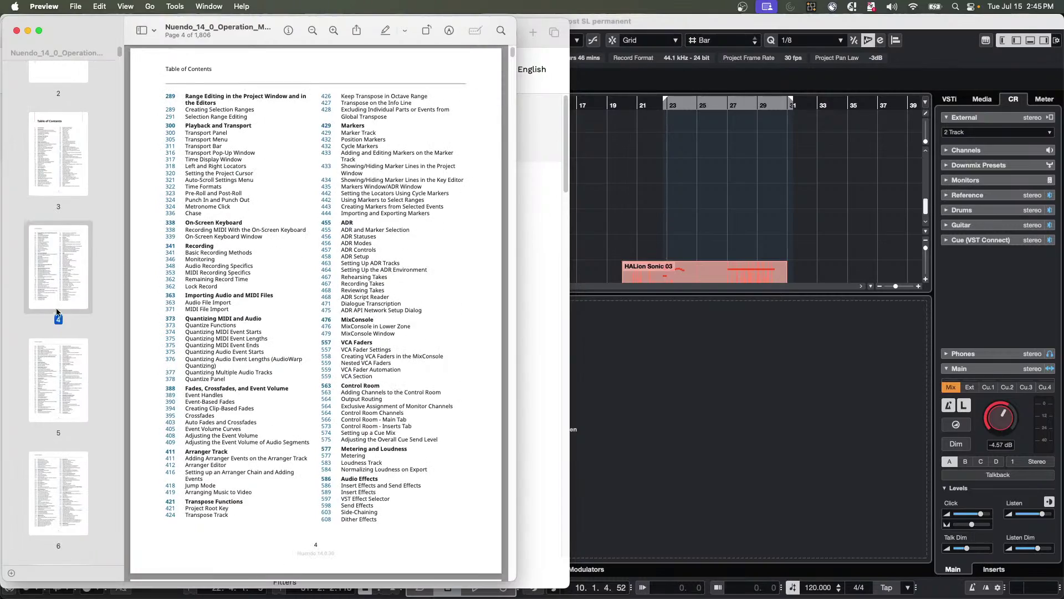
# Read through the manual's pages in full-screen view.
pyautogui.click(38, 31)
pyautogui.scroll(-15, 336, 172)
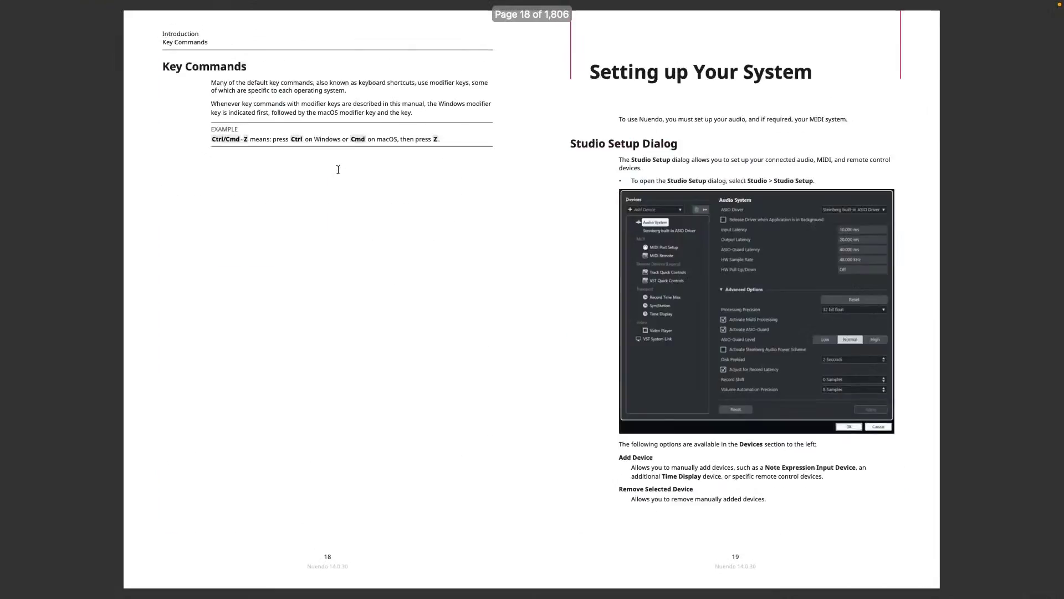
pyautogui.scroll(-20, 335, 171)
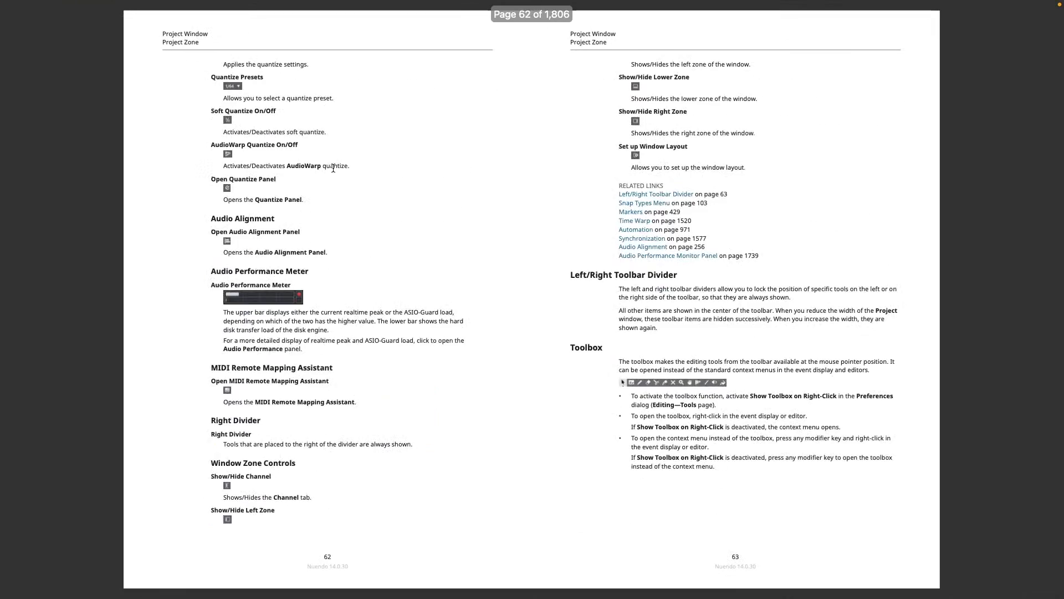
pyautogui.scroll(-10, 333, 168)
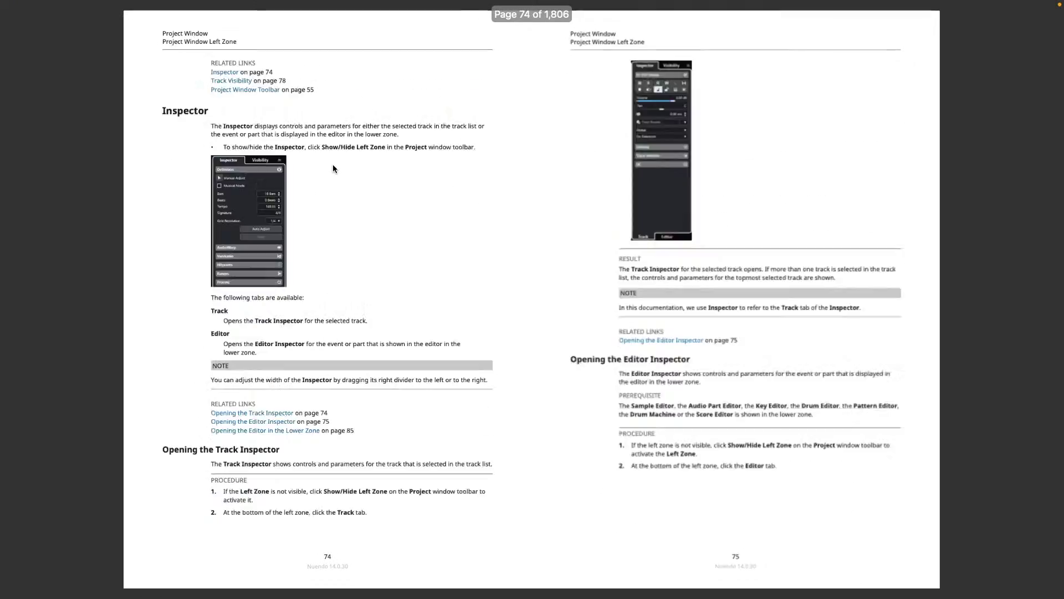
pyautogui.scroll(-15, 332, 168)
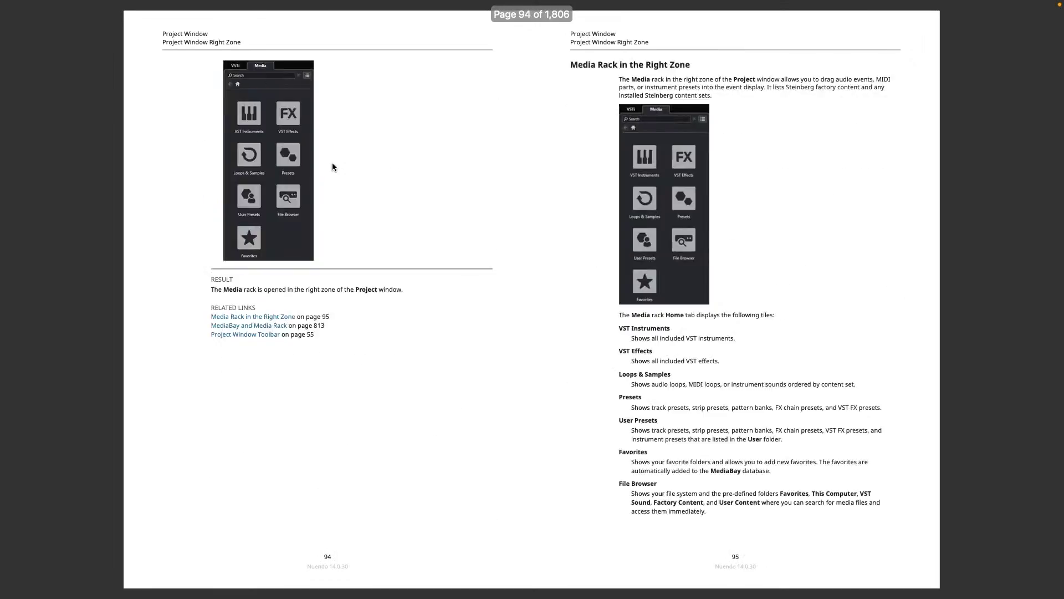
pyautogui.scroll(-8, 332, 167)
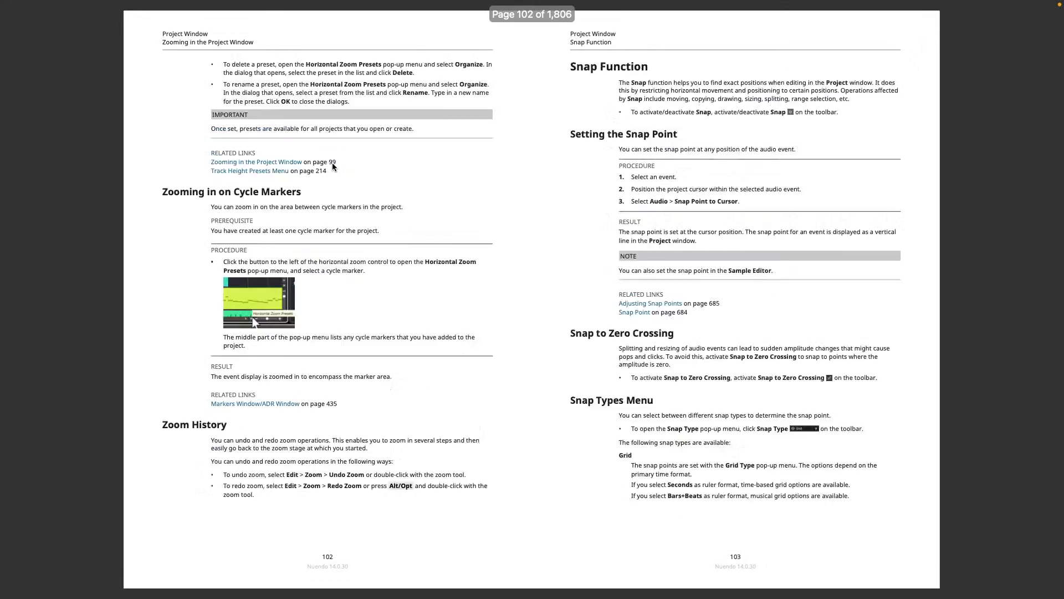
pyautogui.scroll(-7, 332, 172)
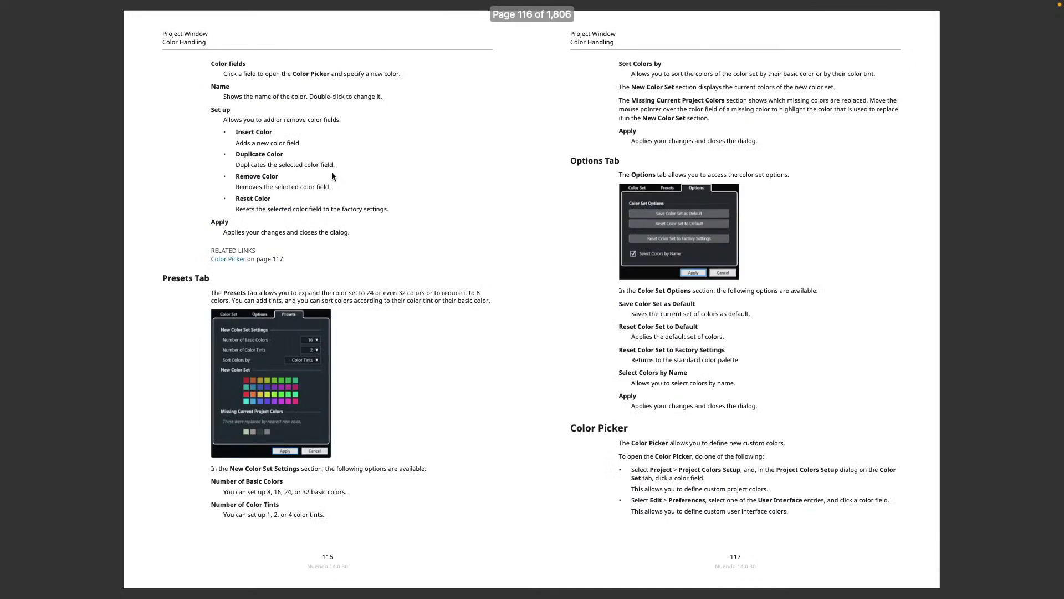
pyautogui.scroll(2, 331, 173)
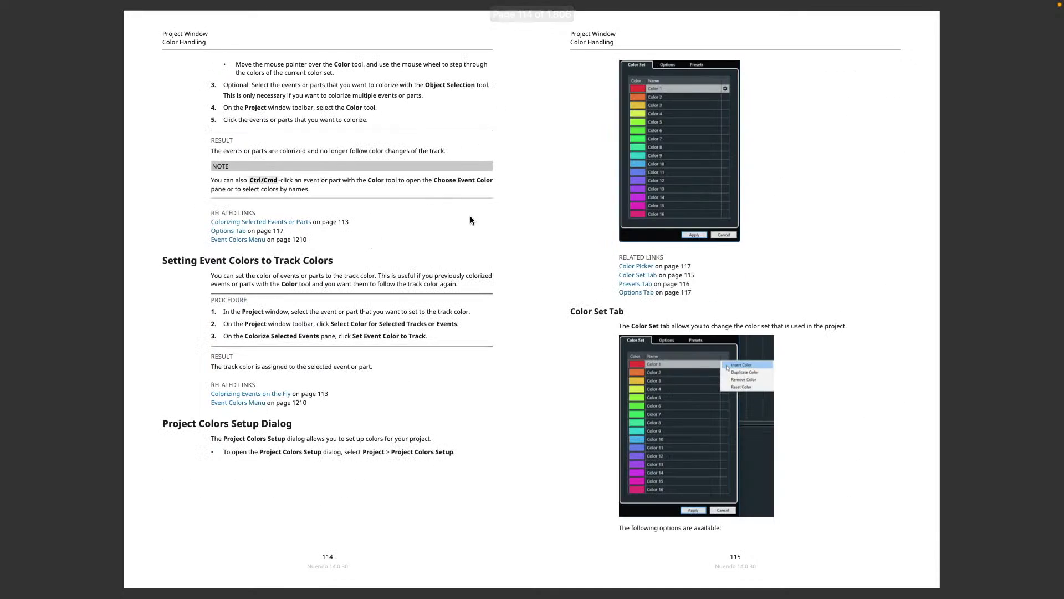
pyautogui.scroll(-10, 470, 215)
pyautogui.scroll(-2, 427, 201)
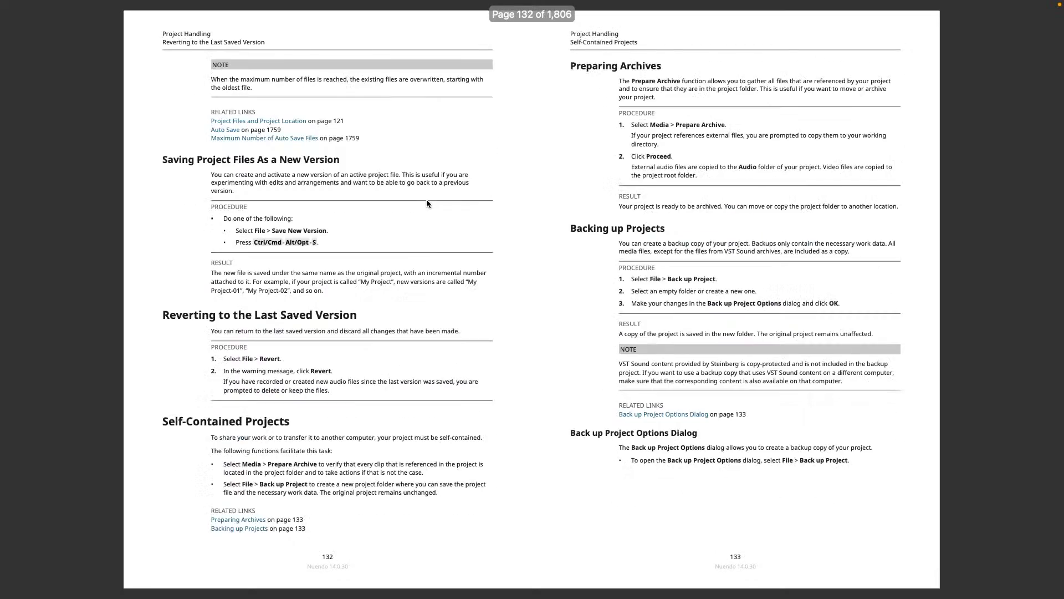
pyautogui.scroll(-2, 427, 200)
pyautogui.scroll(2, 428, 201)
pyautogui.scroll(1, 428, 198)
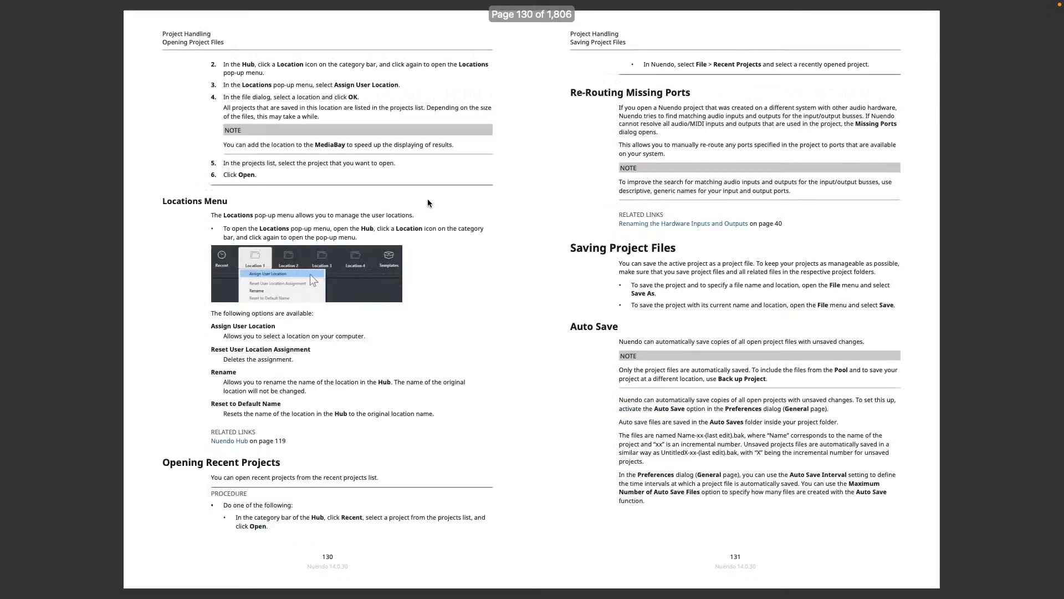
pyautogui.scroll(-5, 428, 198)
pyautogui.scroll(4, 427, 198)
pyautogui.scroll(-2, 427, 197)
pyautogui.scroll(-1, 428, 199)
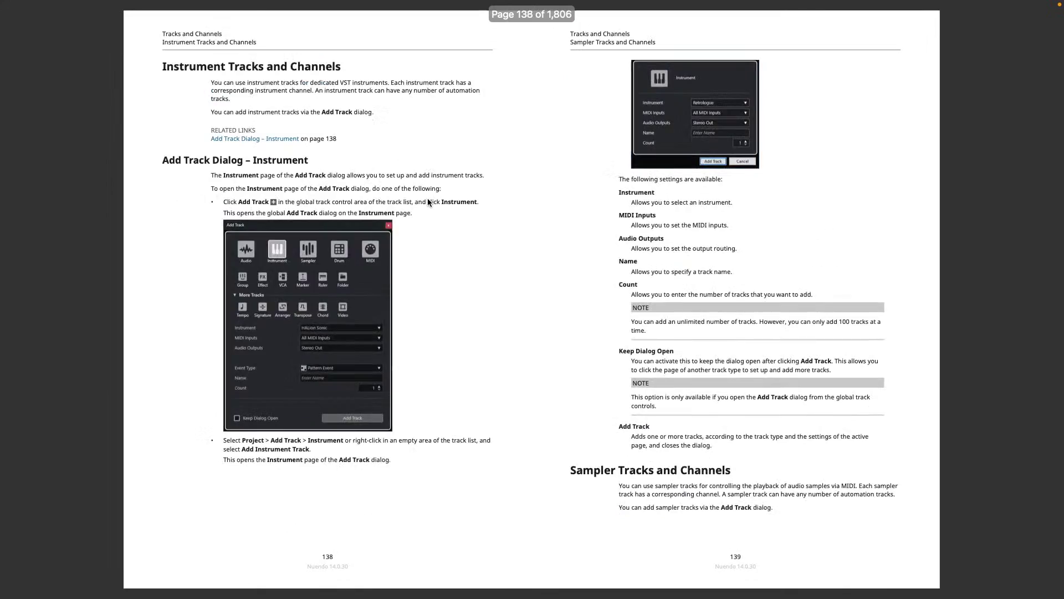
pyautogui.scroll(4, 427, 199)
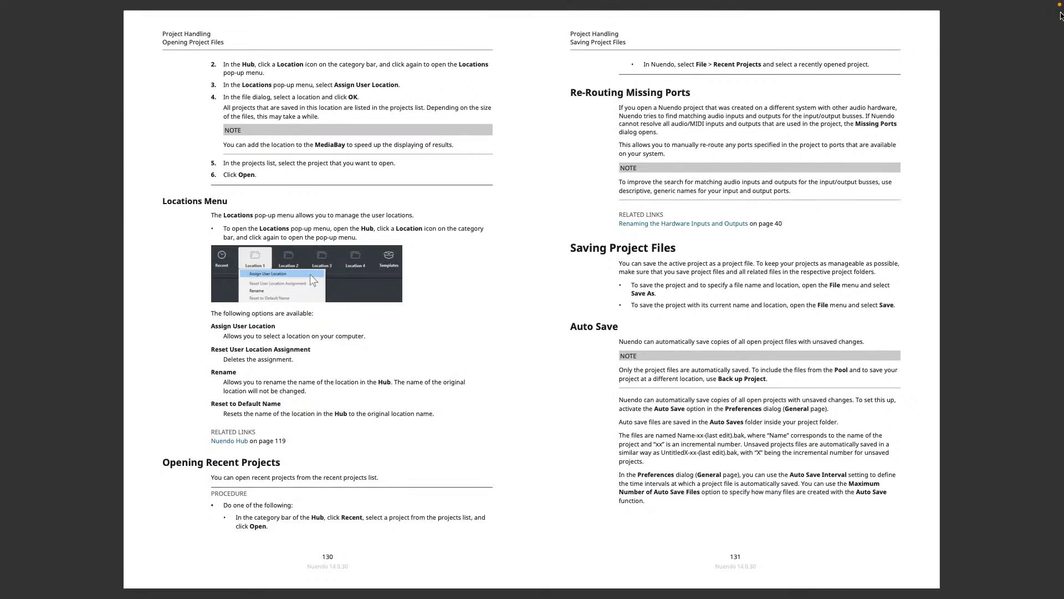
pyautogui.scroll(-15, 736, 173)
pyautogui.scroll(3, 736, 178)
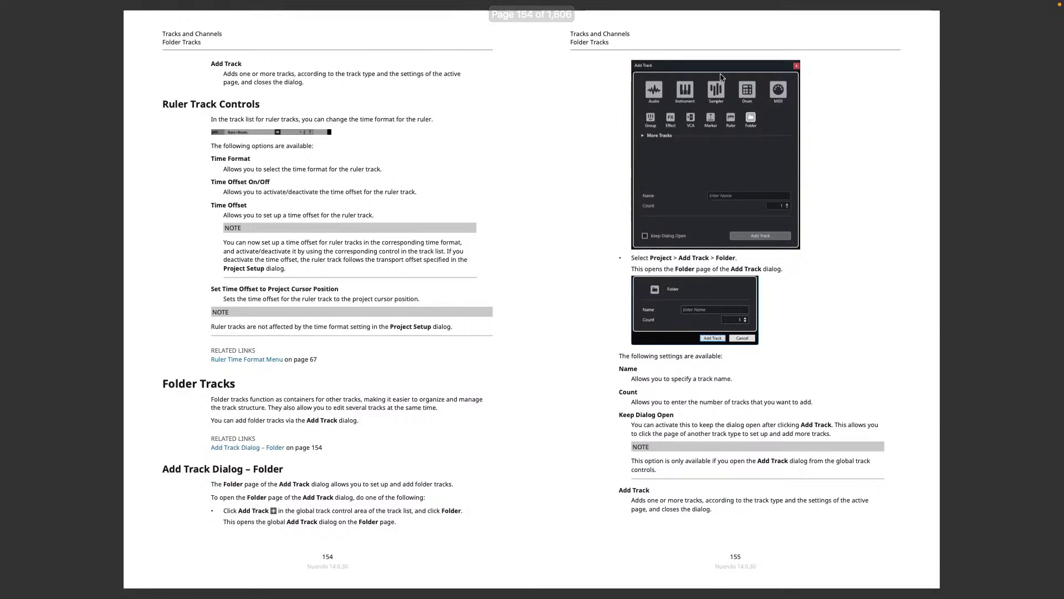
# Scroll back to the manual's cover page and exit full screen.
pyautogui.moveTo(197, 3)
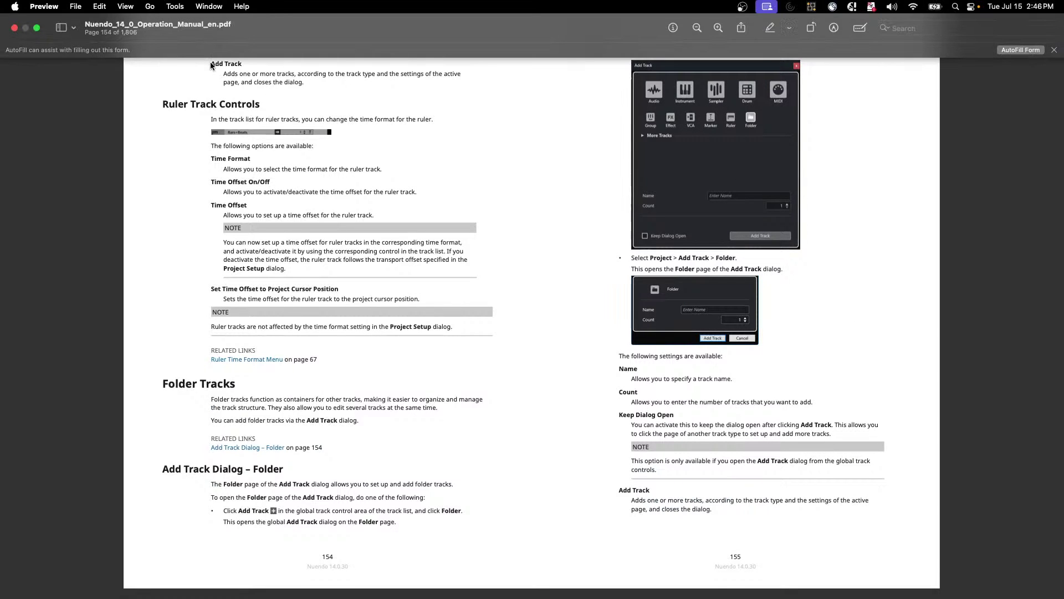
pyautogui.scroll(20, 490, 226)
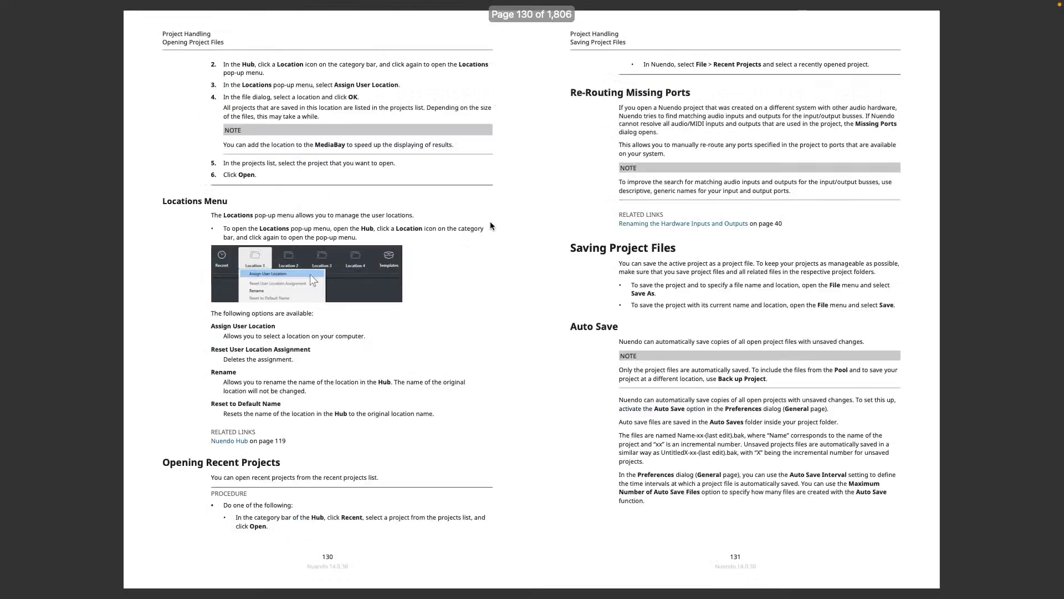
pyautogui.scroll(20, 486, 226)
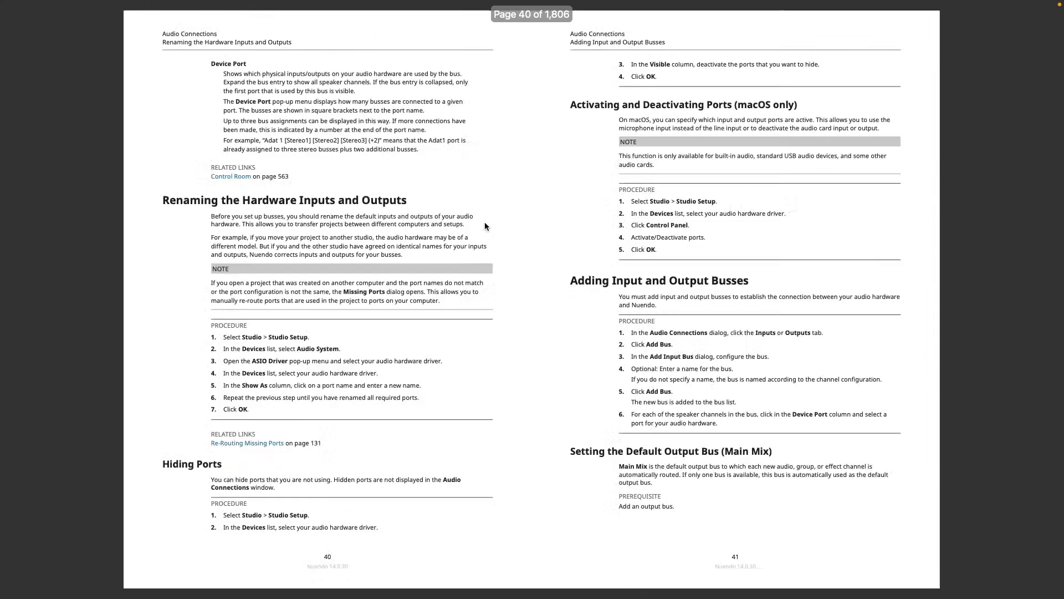
pyautogui.scroll(3, 485, 225)
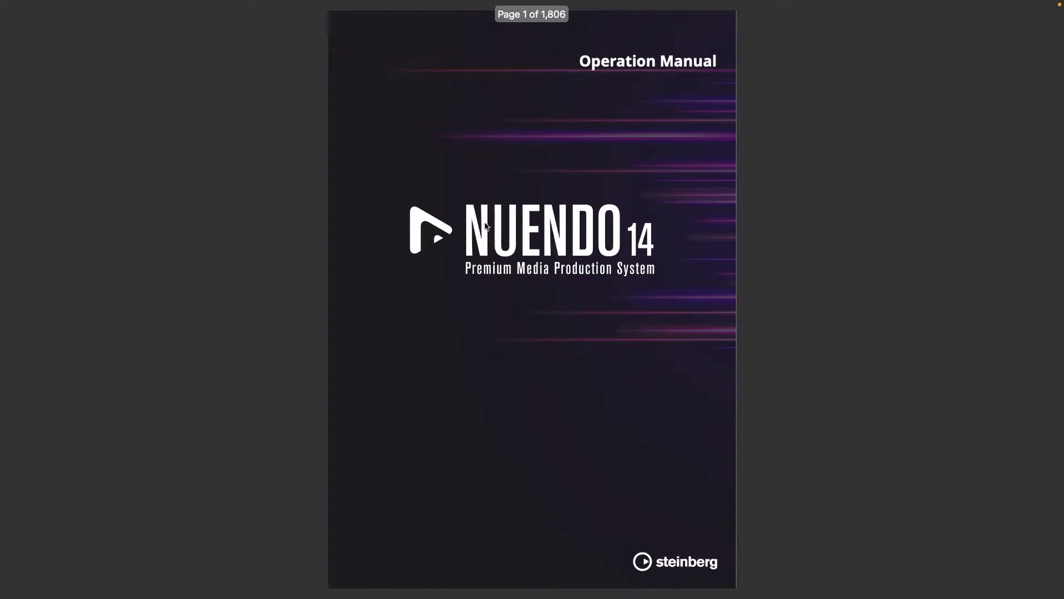
pyautogui.scroll(-2, 485, 225)
pyautogui.scroll(2, 485, 225)
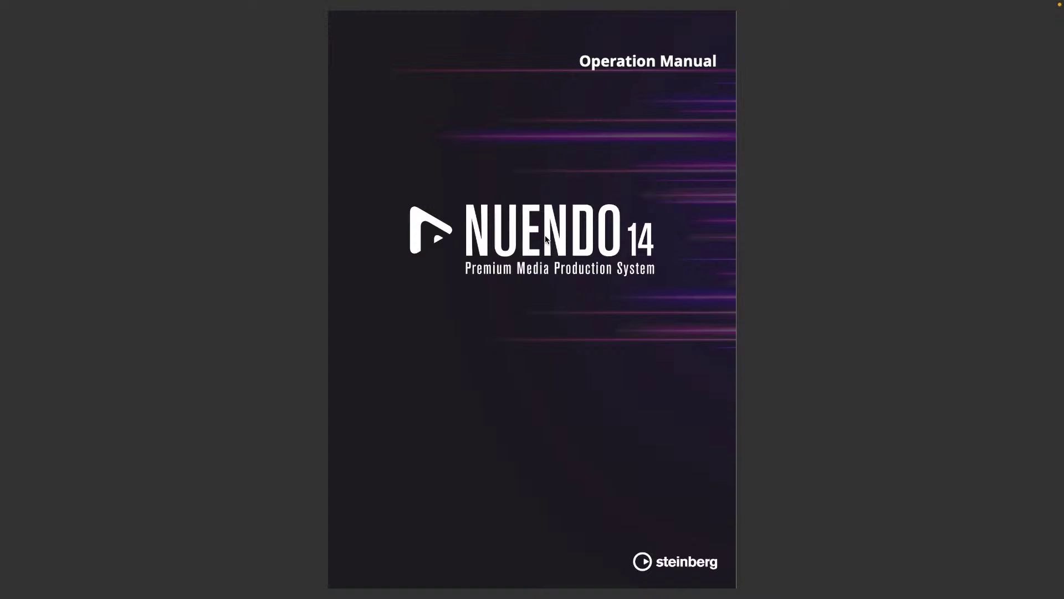
pyautogui.press('Escape')
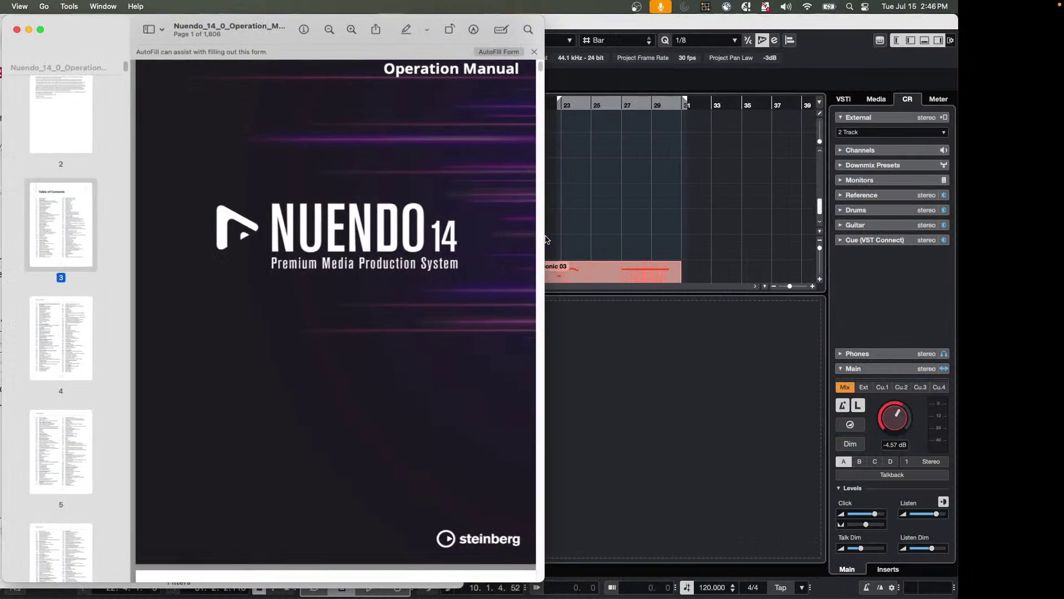
# Switch to Safari, look over the Nuendo manual search results, and close that window.
pyautogui.press('super+Tab')
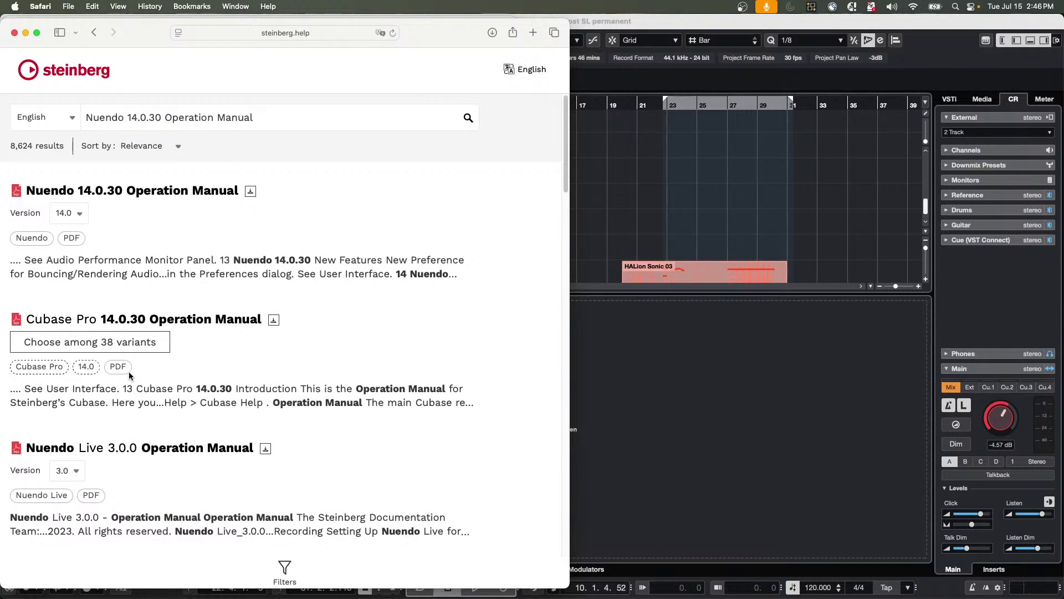
pyautogui.scroll(-8, 133, 305)
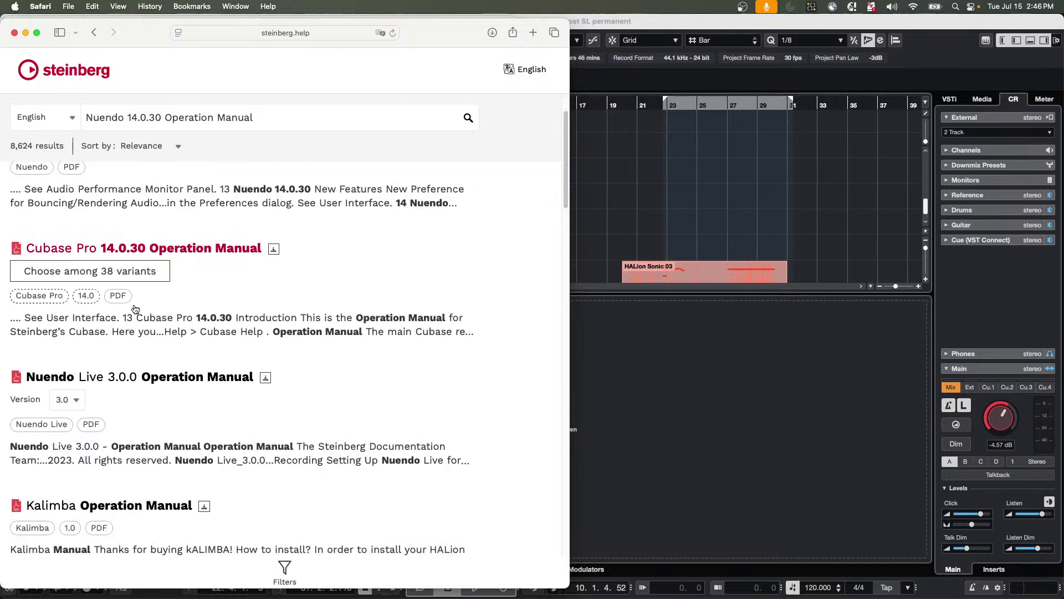
pyautogui.scroll(-4, 135, 308)
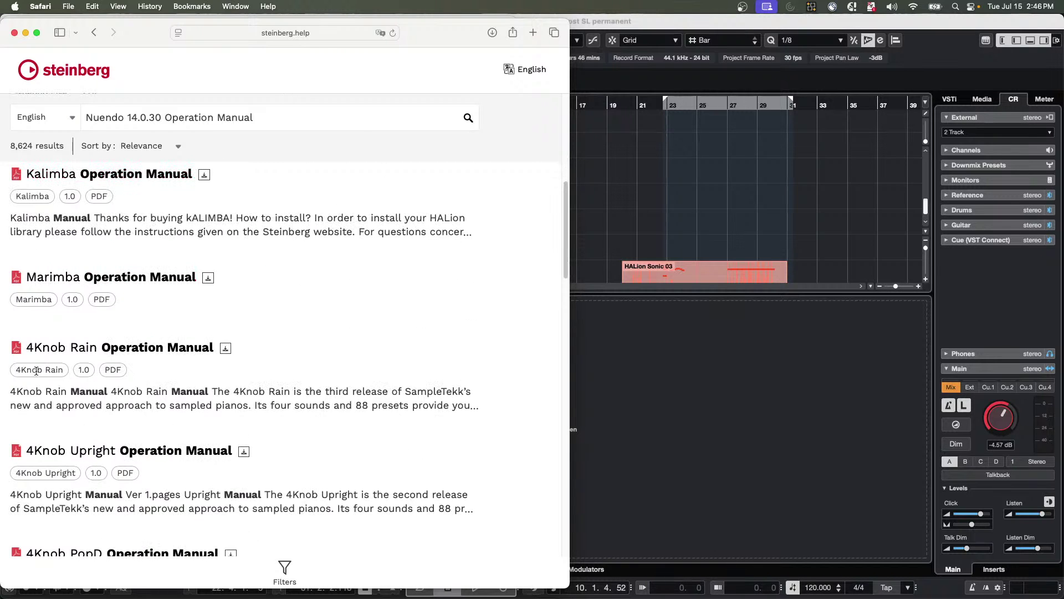
pyautogui.scroll(-14, 119, 369)
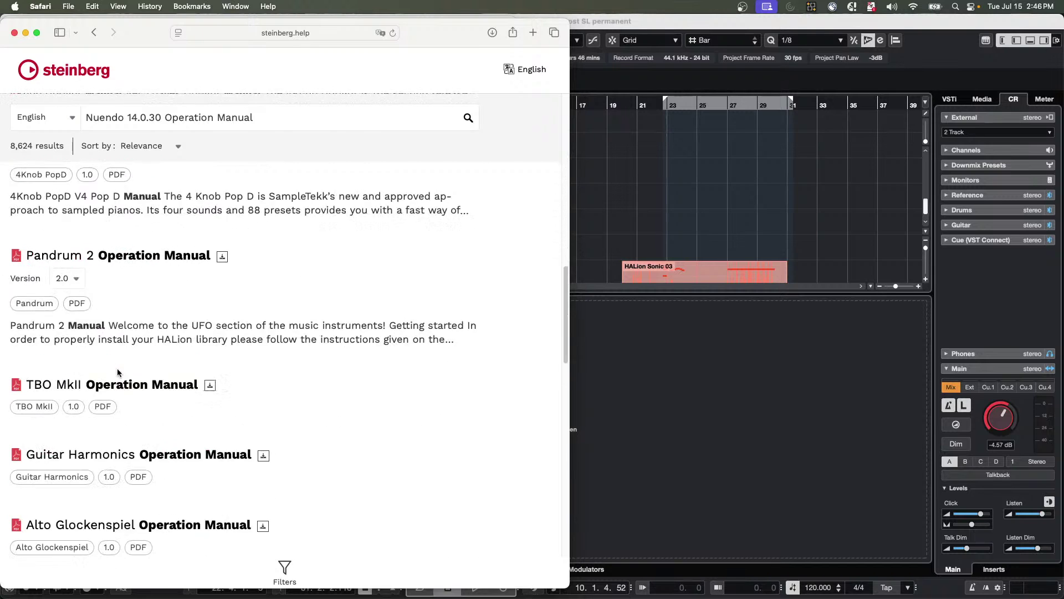
pyautogui.scroll(-2, 118, 369)
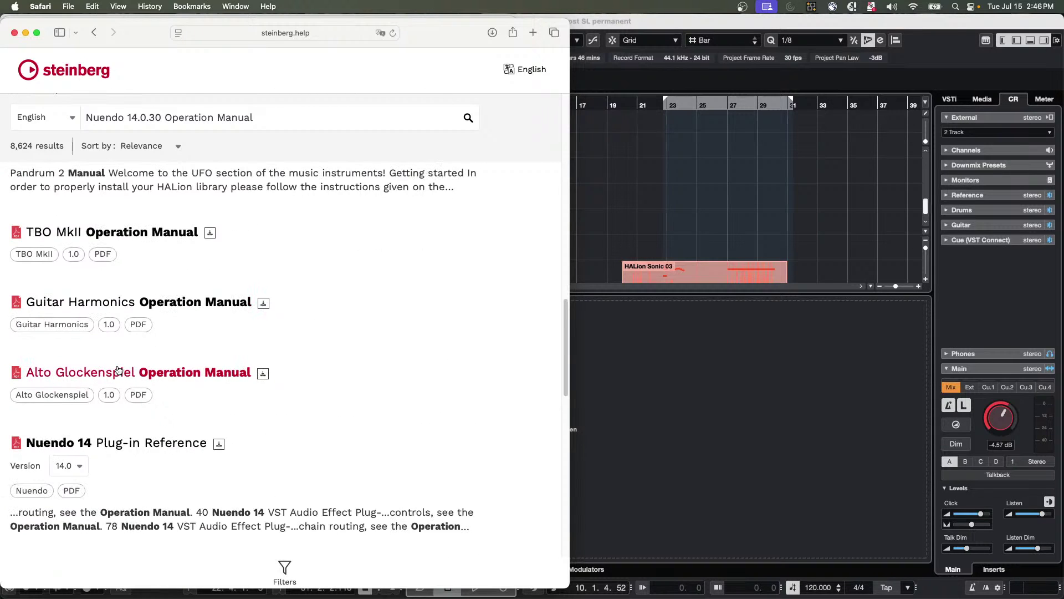
pyautogui.scroll(15, 118, 370)
pyautogui.scroll(3, 118, 370)
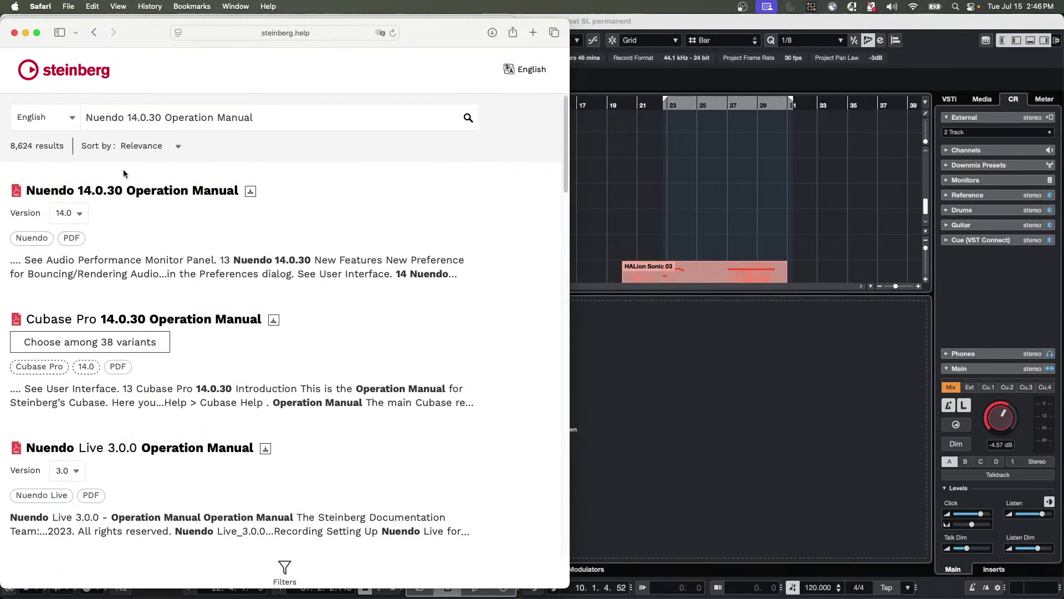
pyautogui.click(14, 33)
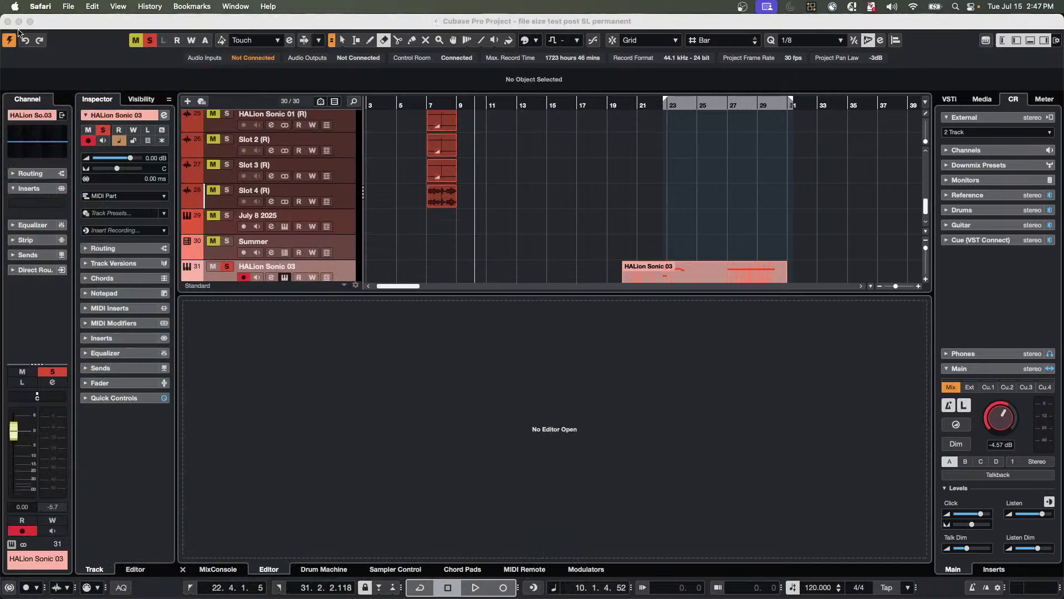
# Close the Nuendo 14 manual window in Preview to return to Cubase.
pyautogui.click(17, 29)
# Add an instrument track with HALion Sonic, creating HALion Sonic 04.
pyautogui.scroll(-1, 329, 227)
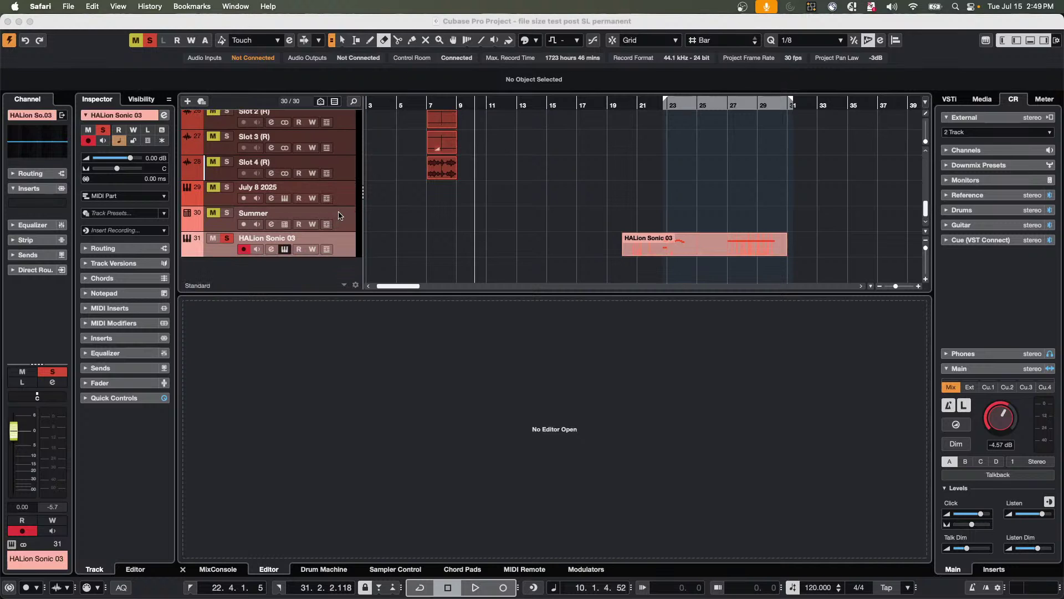
pyautogui.rightClick(350, 245)
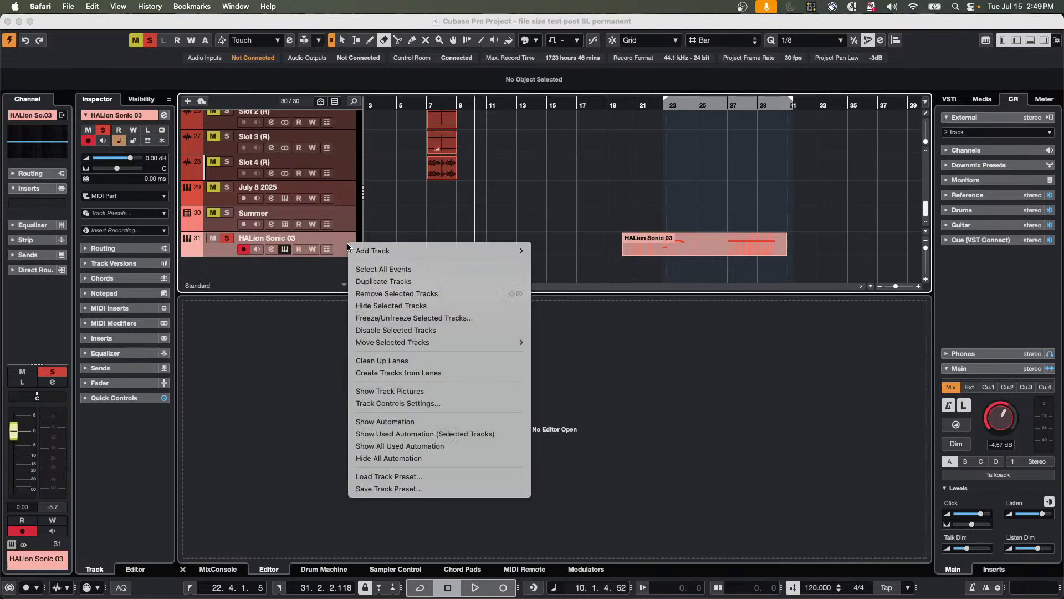
pyautogui.moveTo(449, 250)
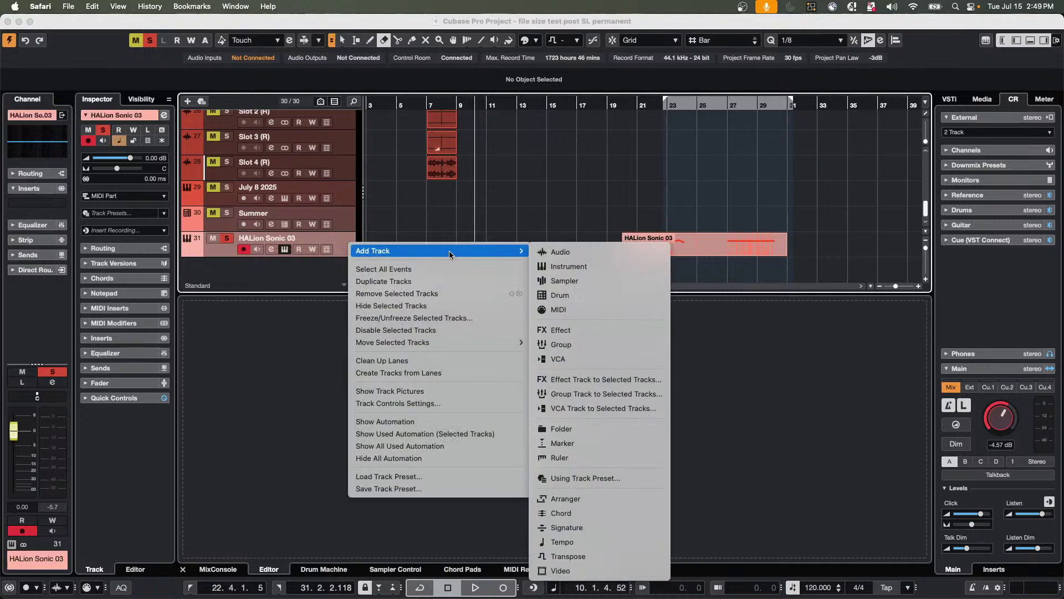
pyautogui.click(569, 268)
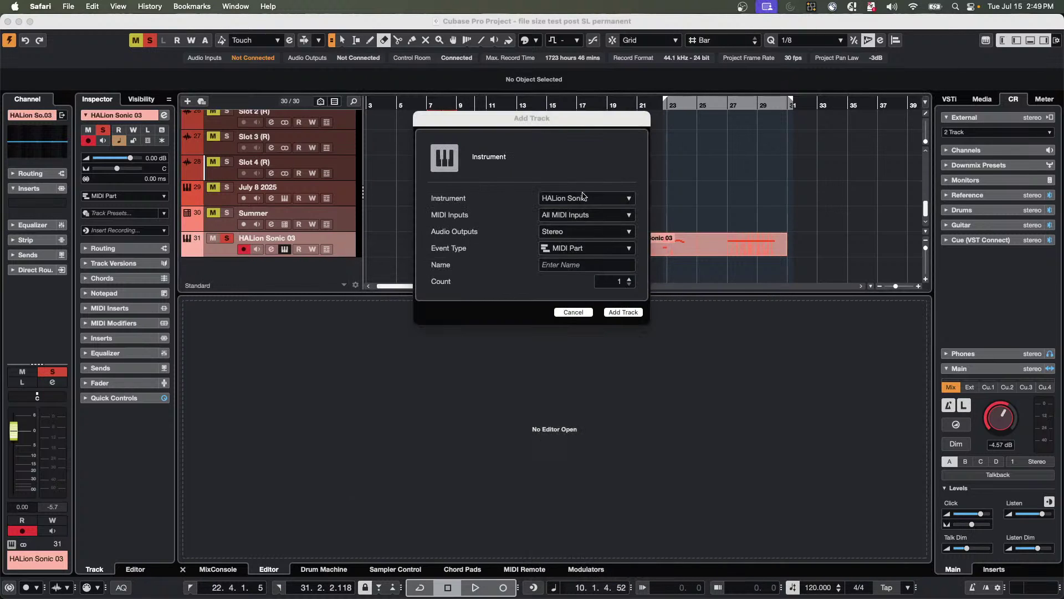
pyautogui.click(596, 201)
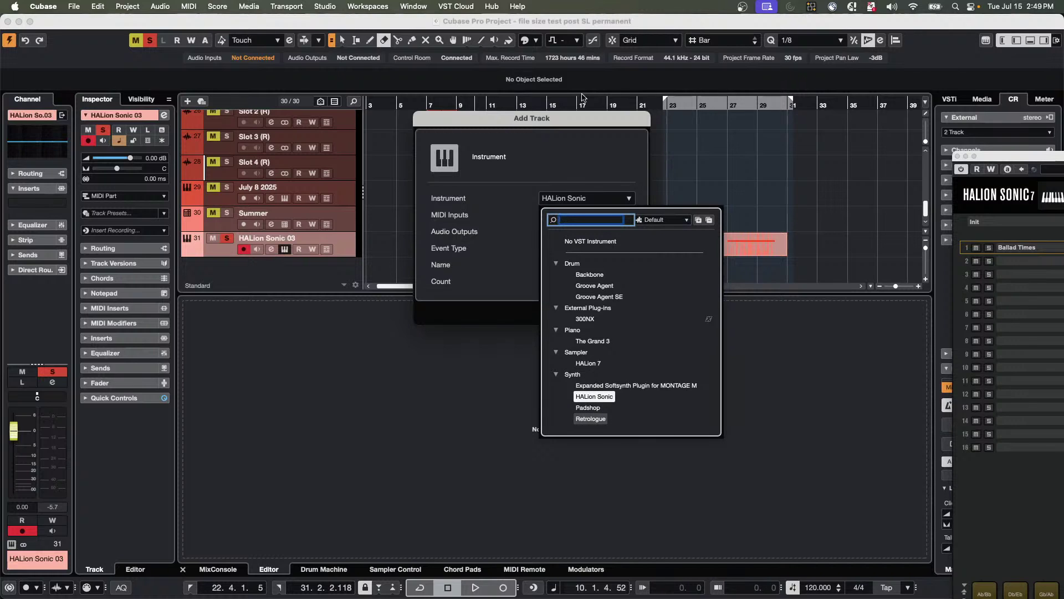
pyautogui.click(607, 398)
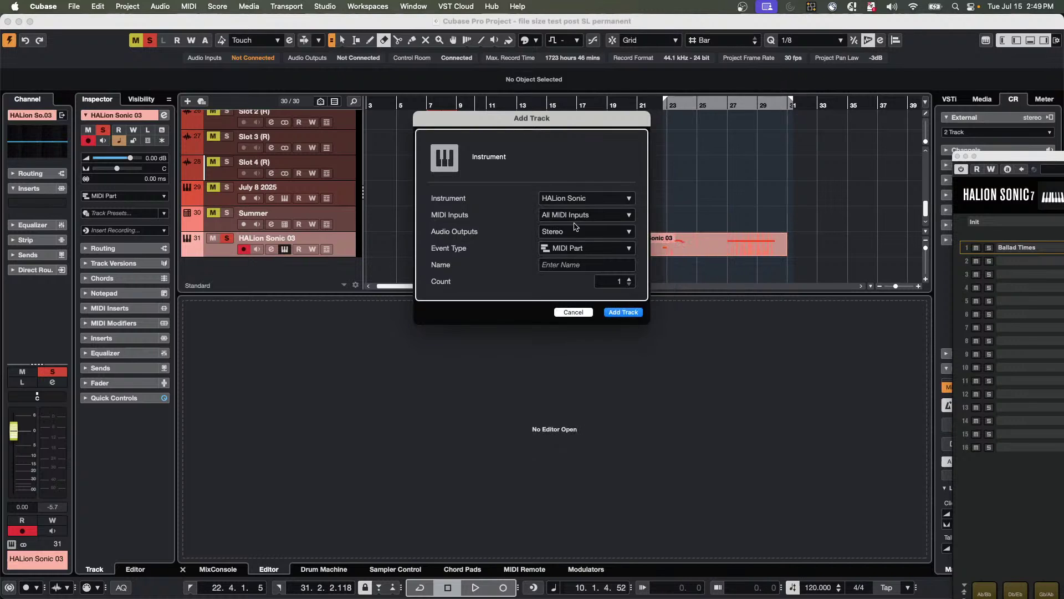
pyautogui.click(623, 312)
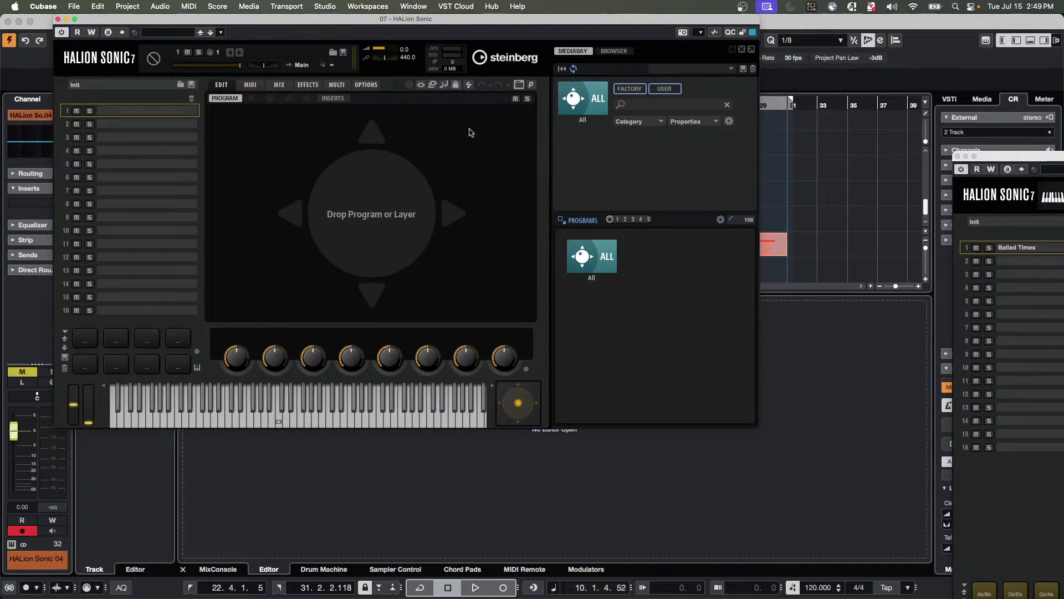
# Load the FM Lab Synth Pad 'Deep Sea' into slot 1 and move the window aside.
pyautogui.scroll(-5, 643, 321)
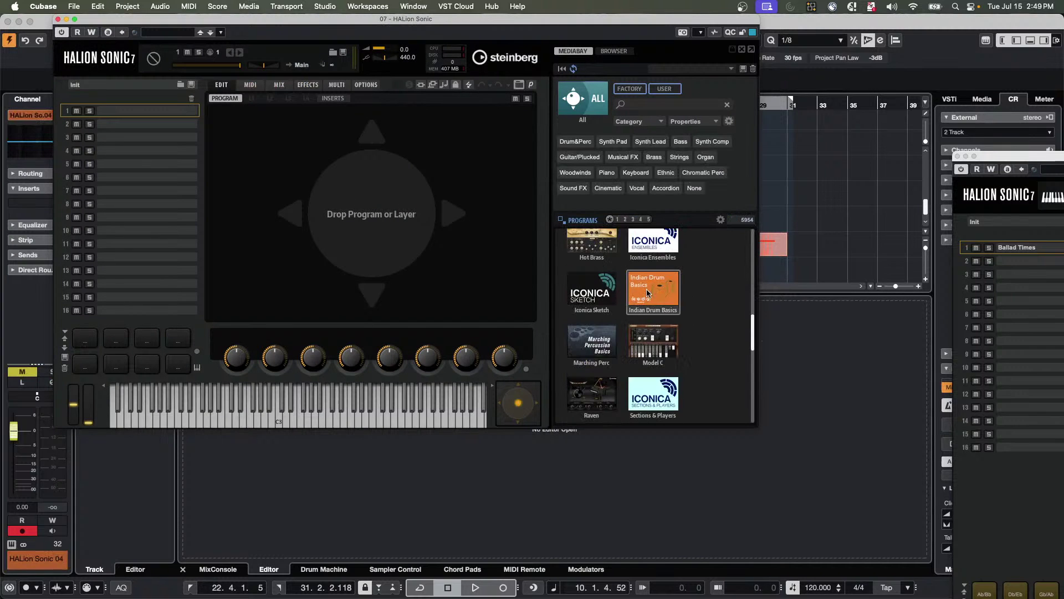
pyautogui.scroll(-5, 649, 320)
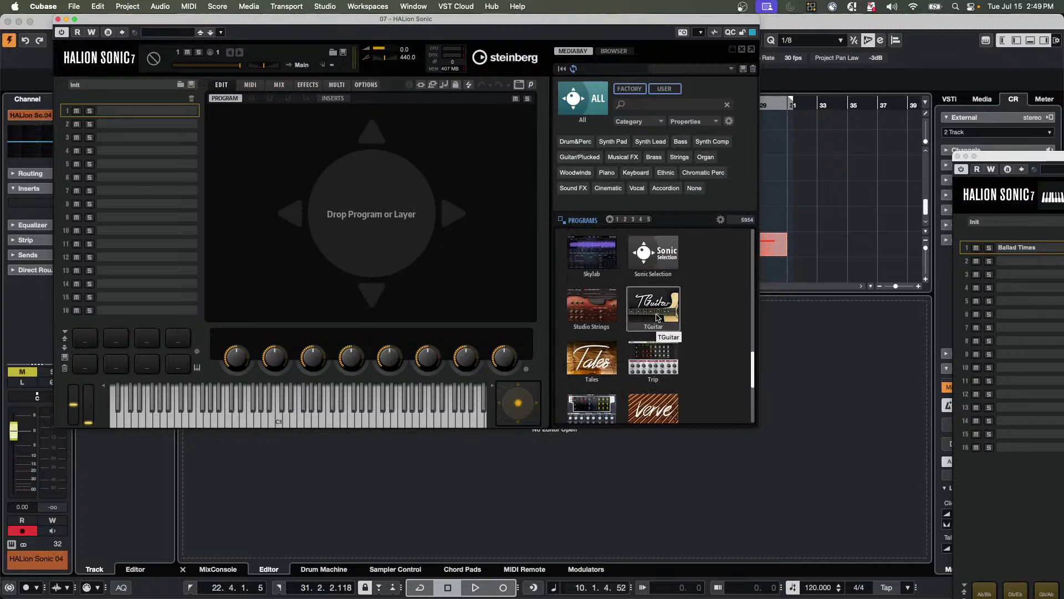
pyautogui.scroll(-4, 657, 317)
pyautogui.scroll(3, 657, 317)
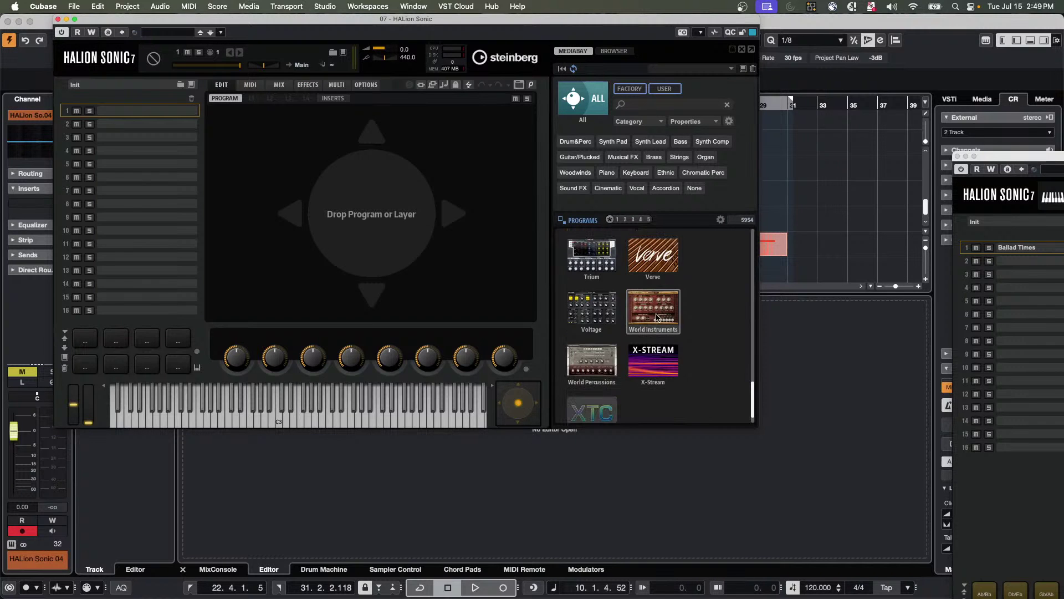
pyautogui.scroll(5, 657, 316)
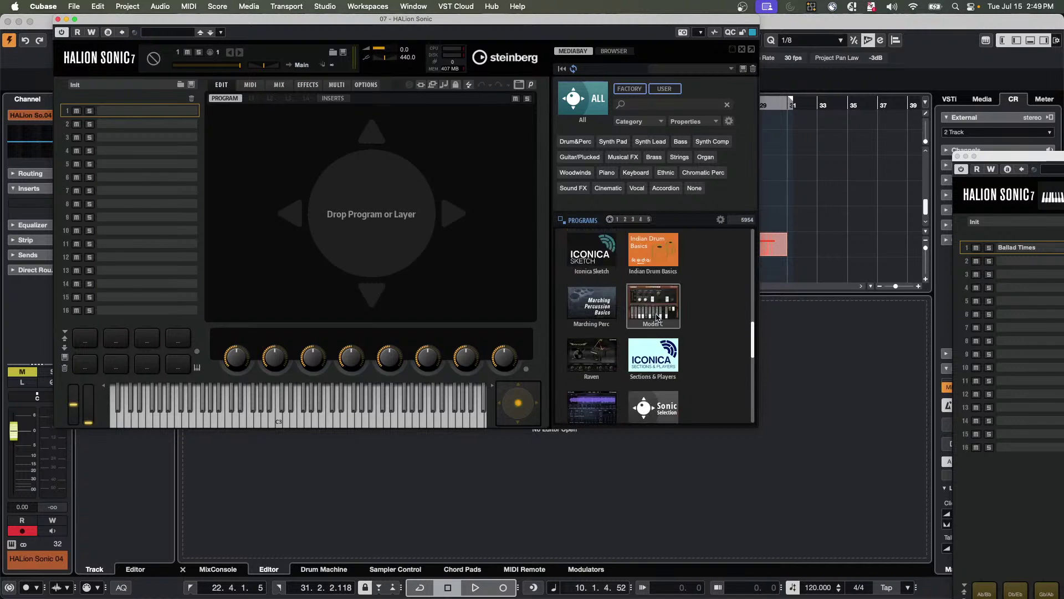
pyautogui.click(657, 283)
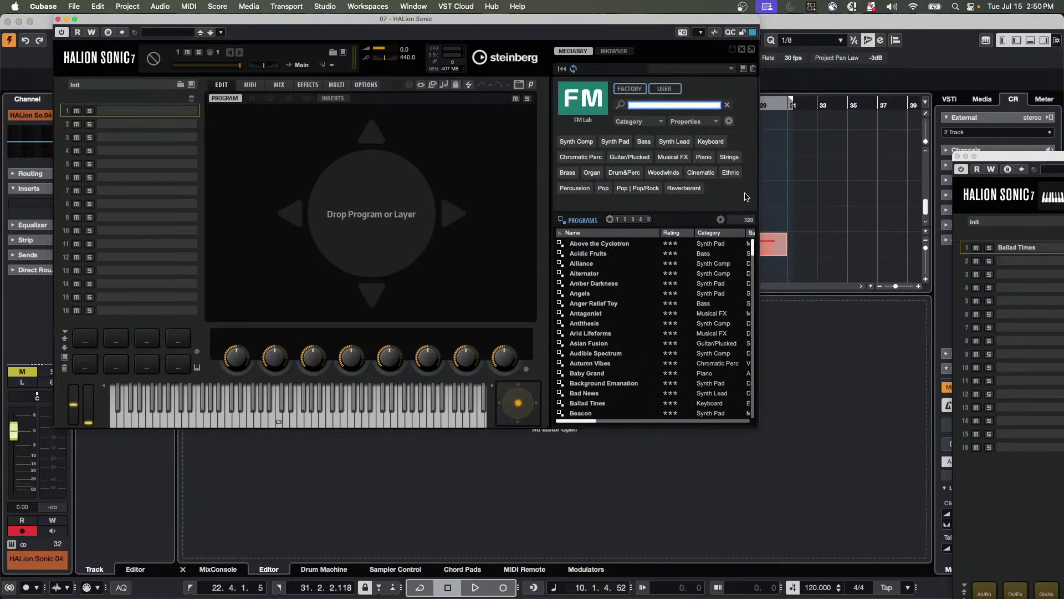
pyautogui.click(615, 142)
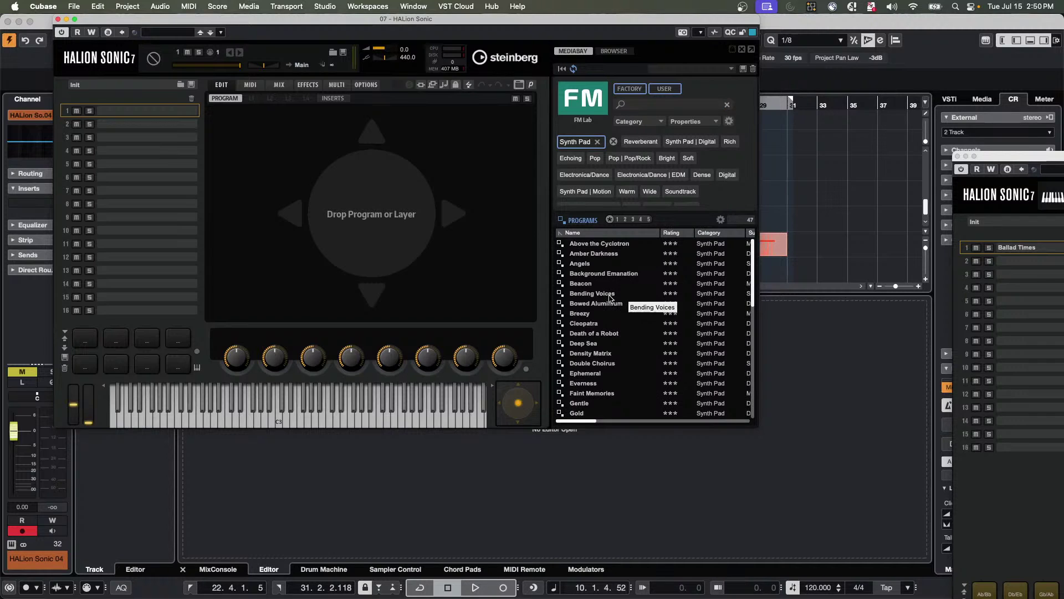
pyautogui.click(599, 347)
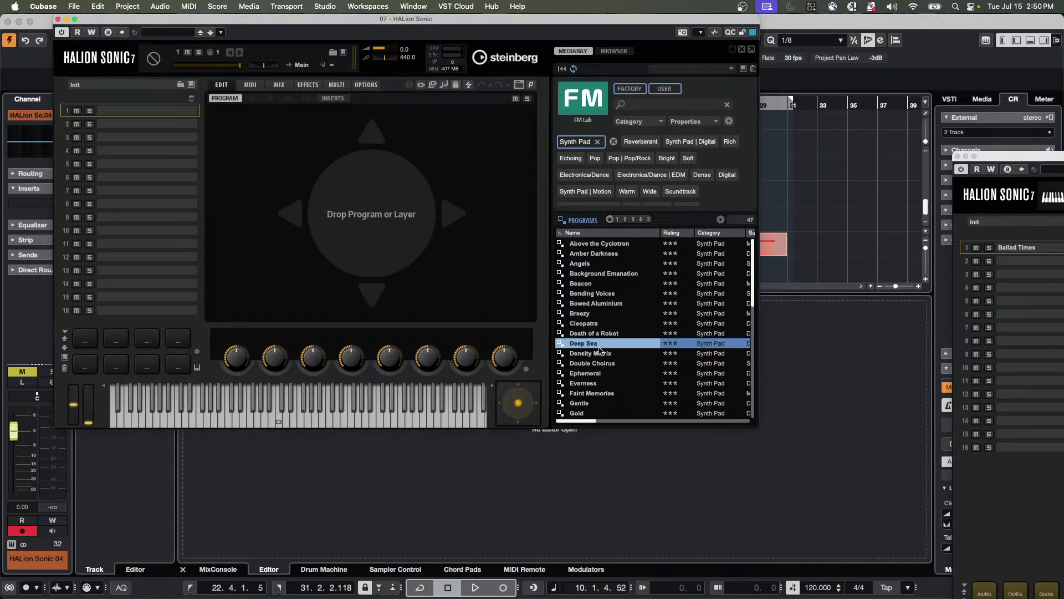
pyautogui.doubleClick(599, 346)
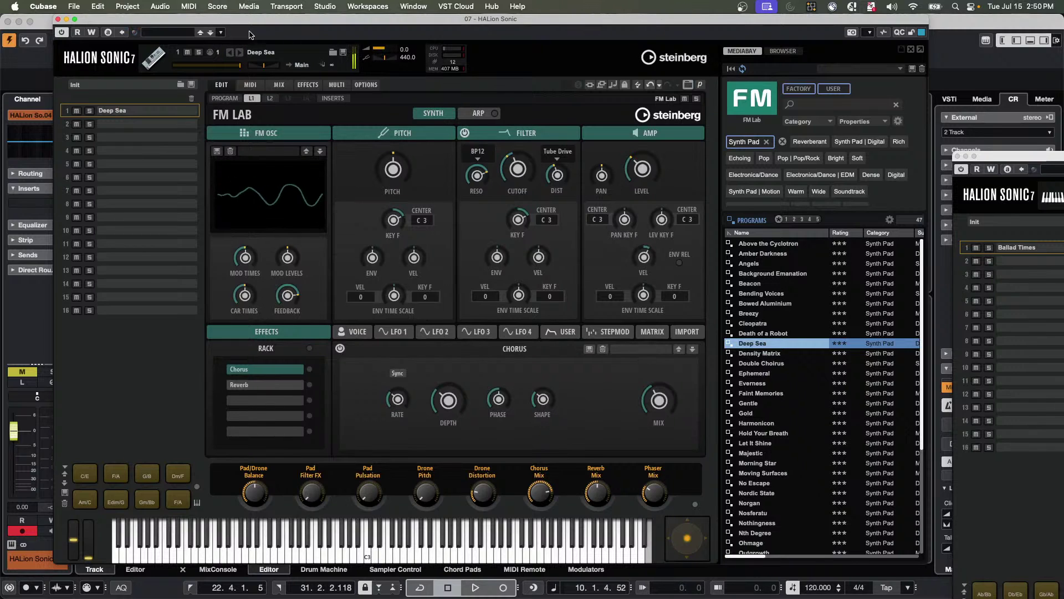
pyautogui.moveTo(265, 21); pyautogui.dragTo(314, 40)
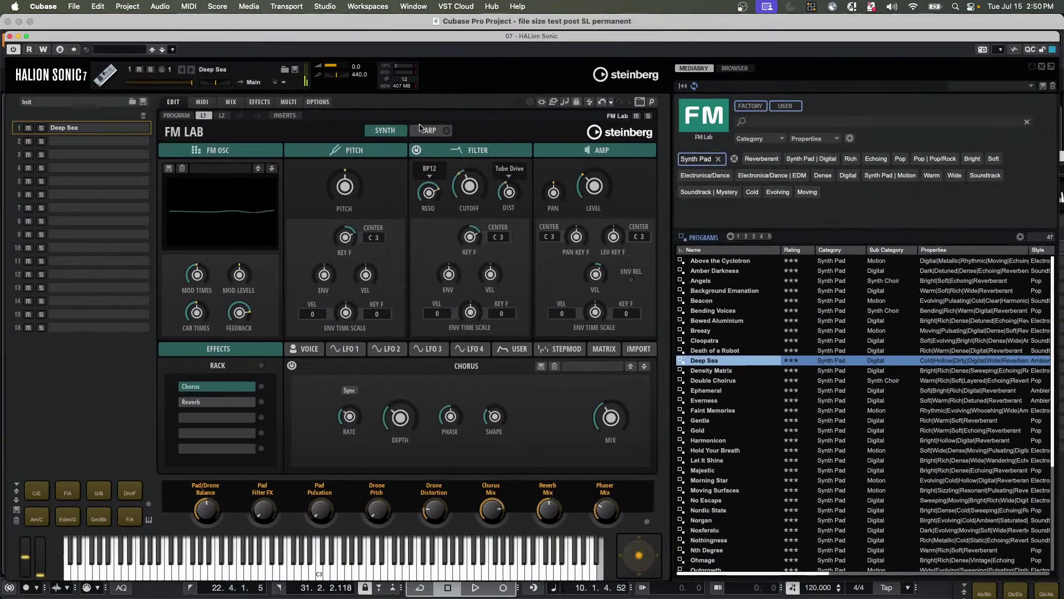
pyautogui.moveTo(230, 38); pyautogui.dragTo(705, 72)
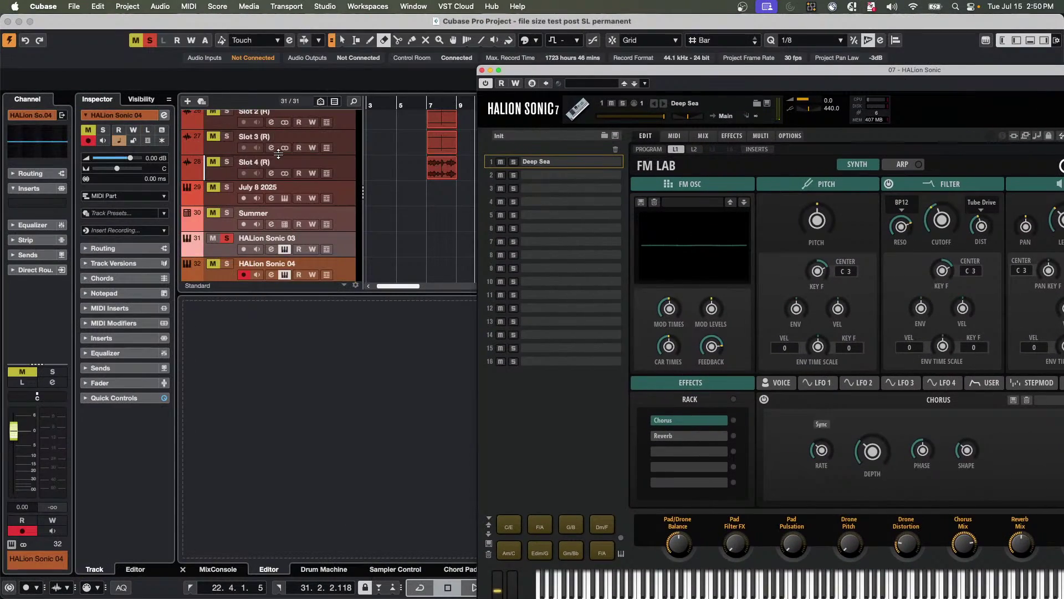
# Unsolo HALion Sonic 03, solo HALion Sonic 04, and create an empty MIDI part from bar 1.
pyautogui.scroll(-1, 313, 224)
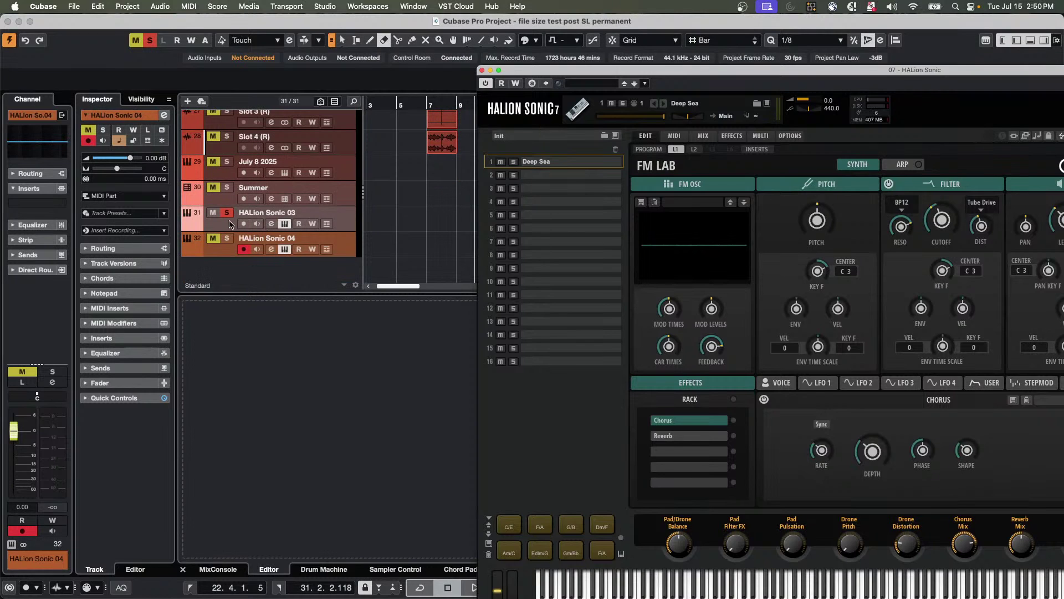
pyautogui.click(213, 212)
pyautogui.click(226, 237)
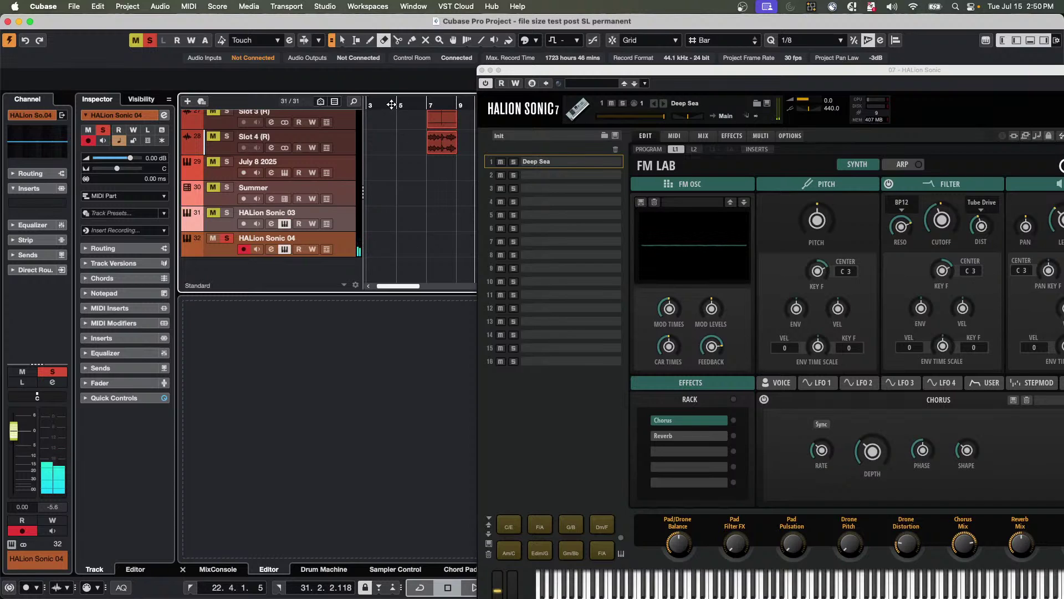
pyautogui.hscroll(-2, 382, 236)
pyautogui.press('1')
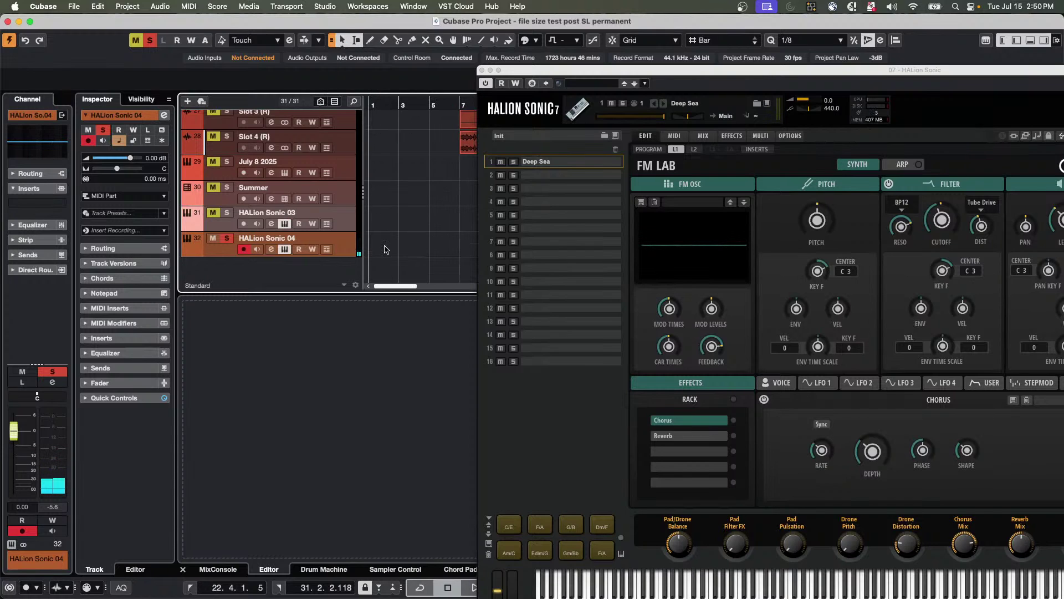
pyautogui.doubleClick(390, 244)
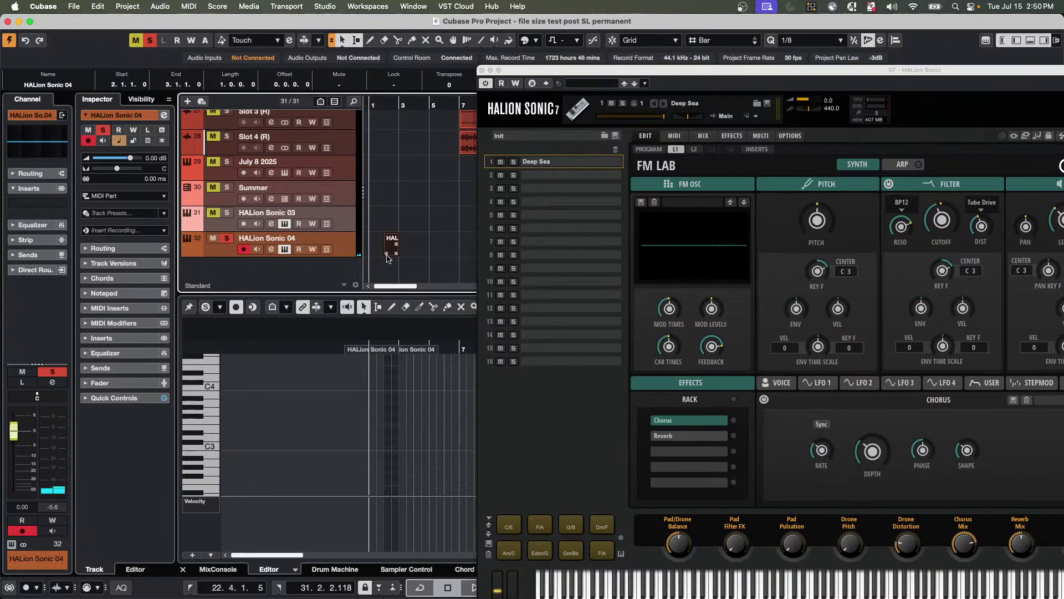
pyautogui.moveTo(385, 254); pyautogui.dragTo(366, 252)
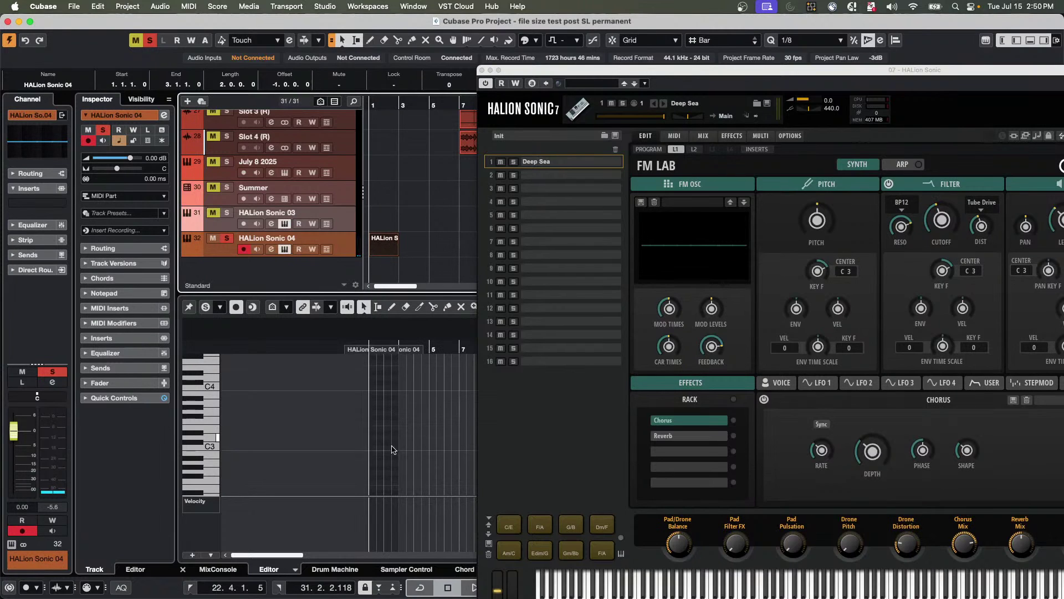
# Draw C3, E3 and A3 notes all starting at bar 1.
pyautogui.click(381, 461)
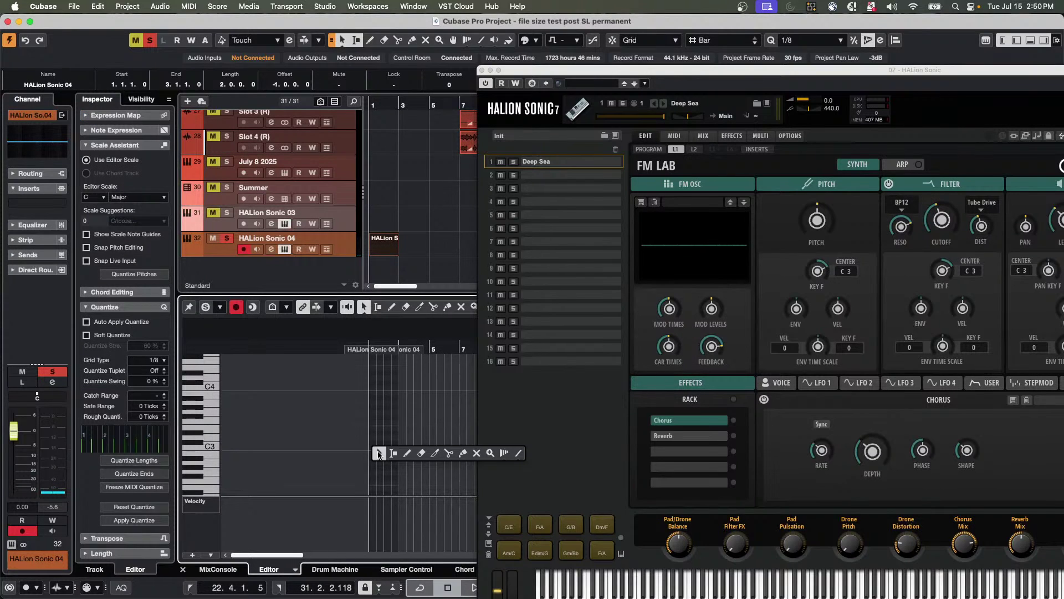
pyautogui.press('8')
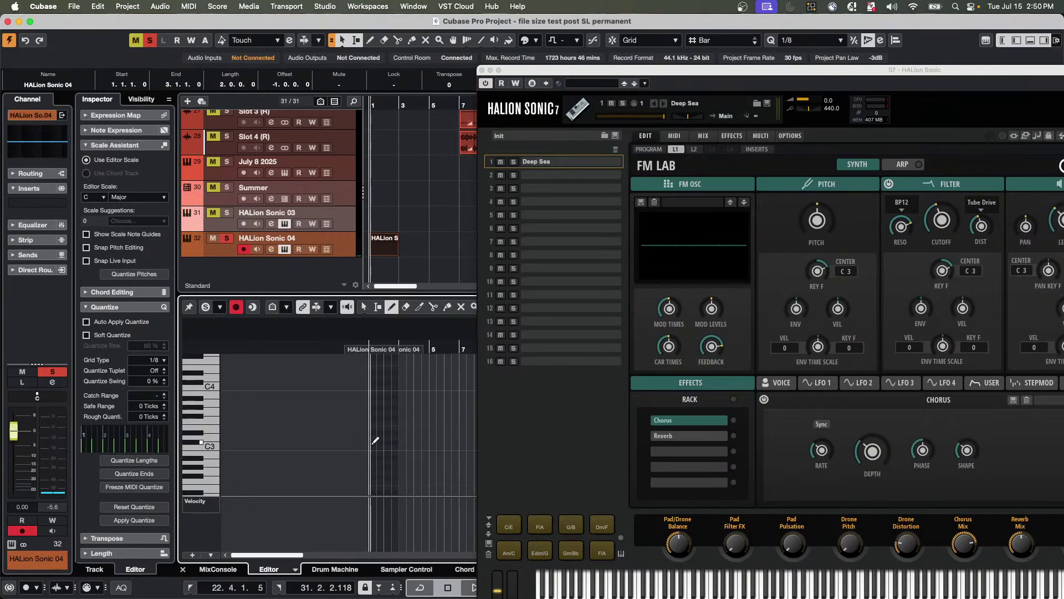
pyautogui.moveTo(374, 444)
pyautogui.mouseDown()
pyautogui.moveTo(399, 442)
pyautogui.moveTo(387, 427)
pyautogui.moveTo(400, 426)
pyautogui.mouseUp()
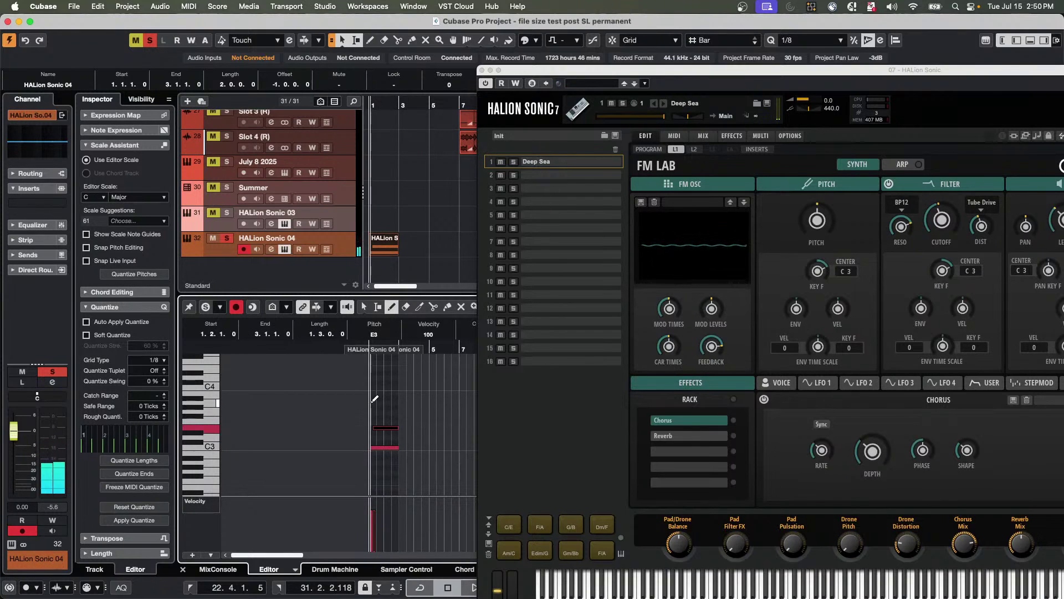
pyautogui.moveTo(373, 399); pyautogui.dragTo(400, 400)
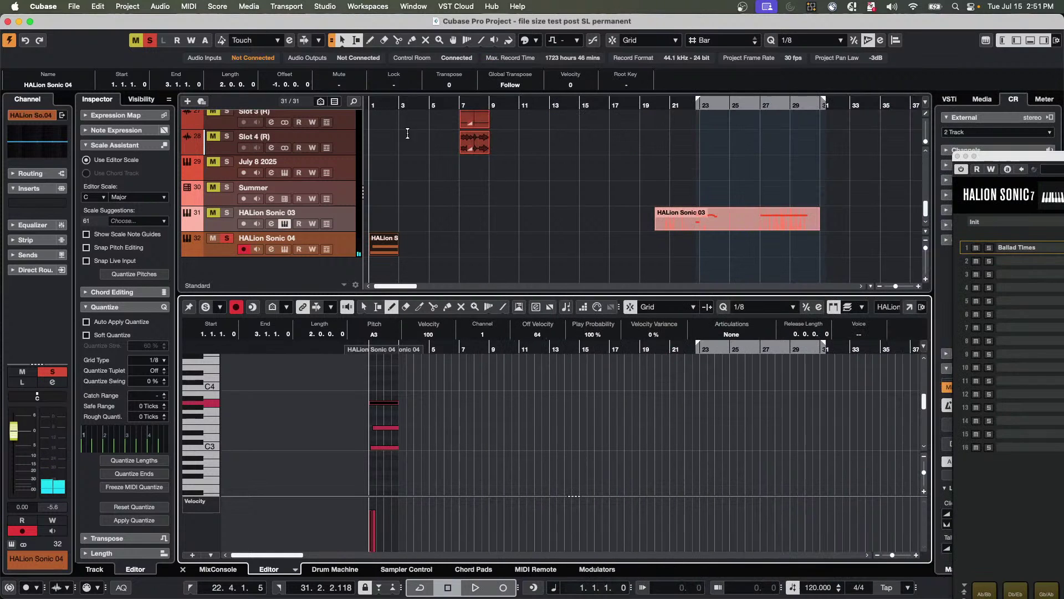
pyautogui.click(481, 70)
pyautogui.press('h')
pyautogui.press('h')
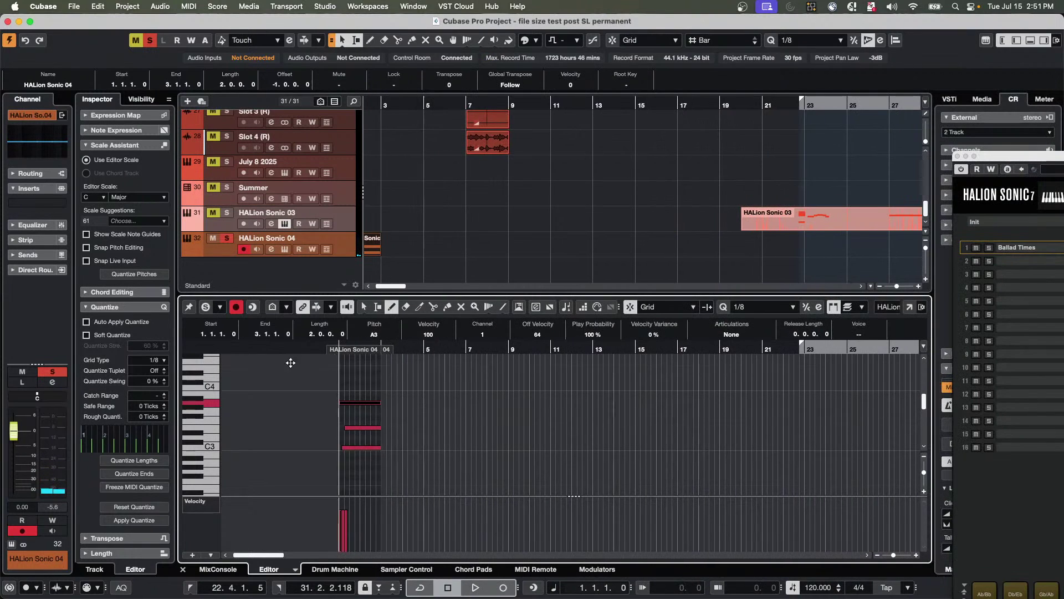
pyautogui.rightClick(361, 462)
pyautogui.click(325, 461)
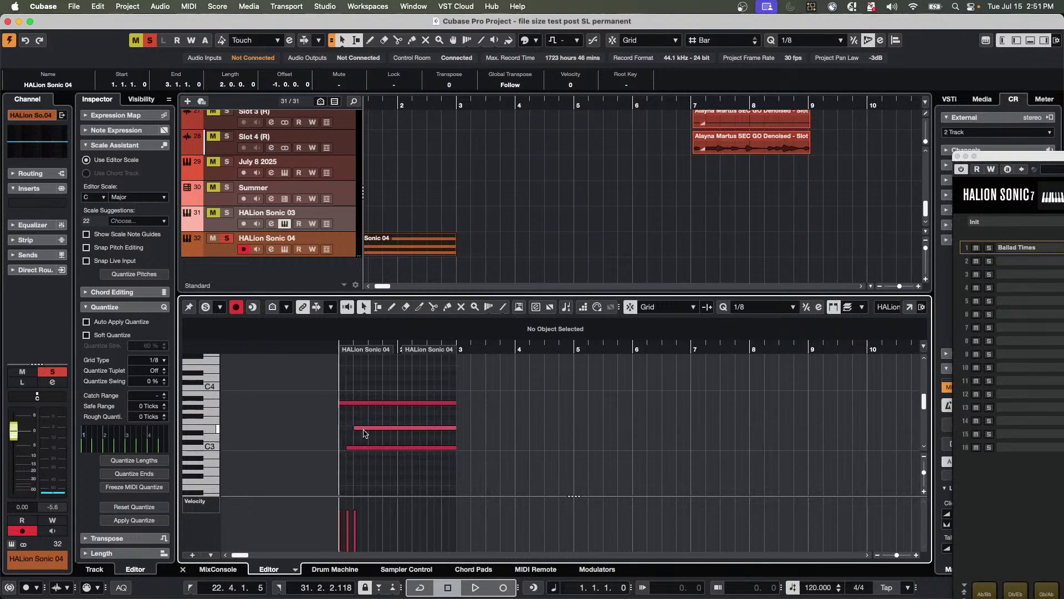
pyautogui.moveTo(355, 428); pyautogui.dragTo(343, 449)
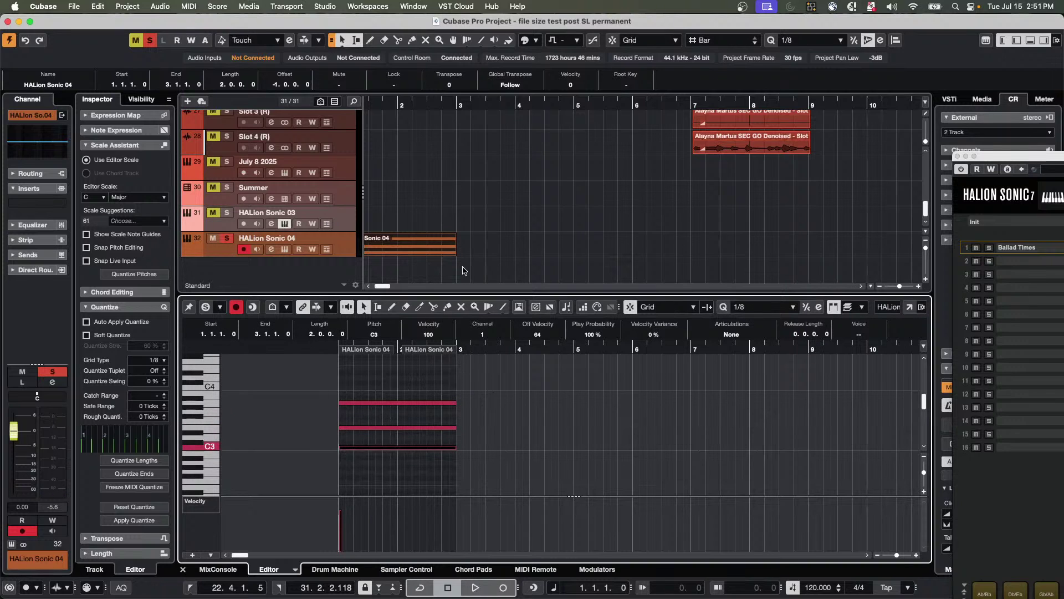
# Extend the part and its three notes to about bar 9, audition the chord, and open the Key Editor window.
pyautogui.moveTo(451, 254); pyautogui.dragTo(810, 244)
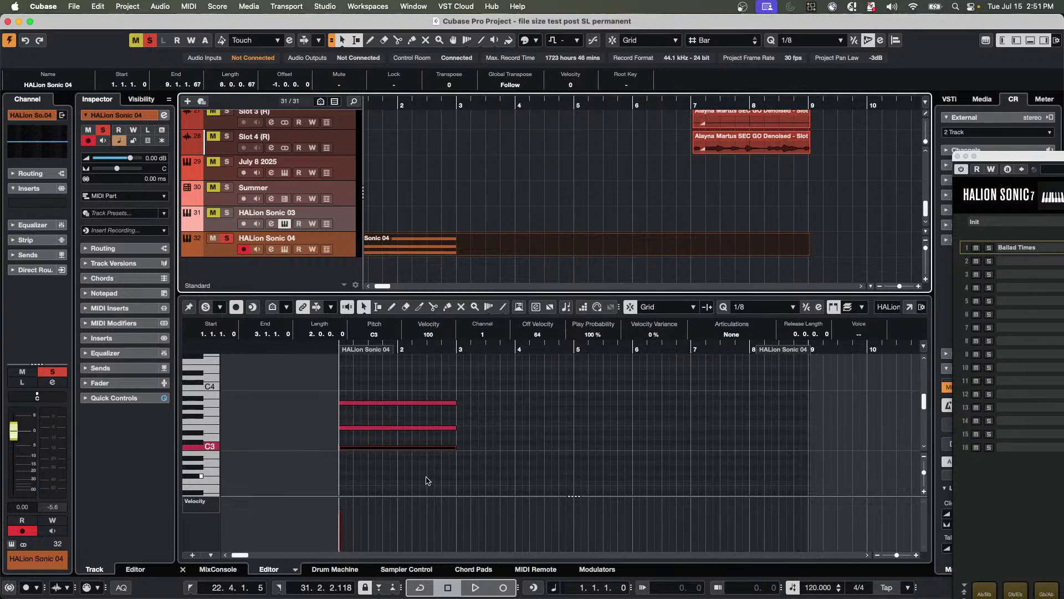
pyautogui.moveTo(426, 480); pyautogui.dragTo(810, 402)
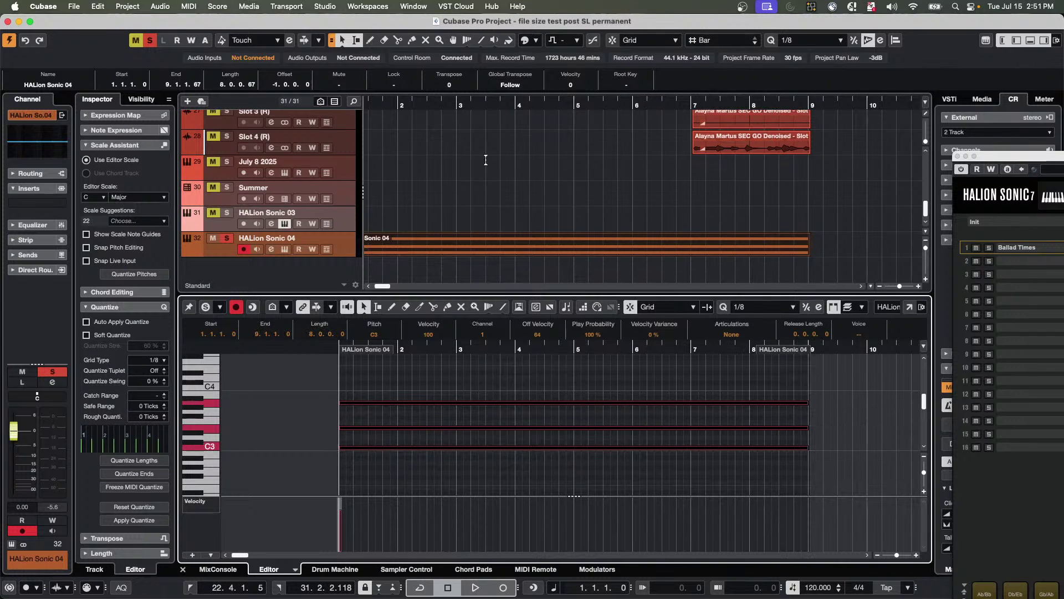
pyautogui.moveTo(392, 107); pyautogui.dragTo(348, 106)
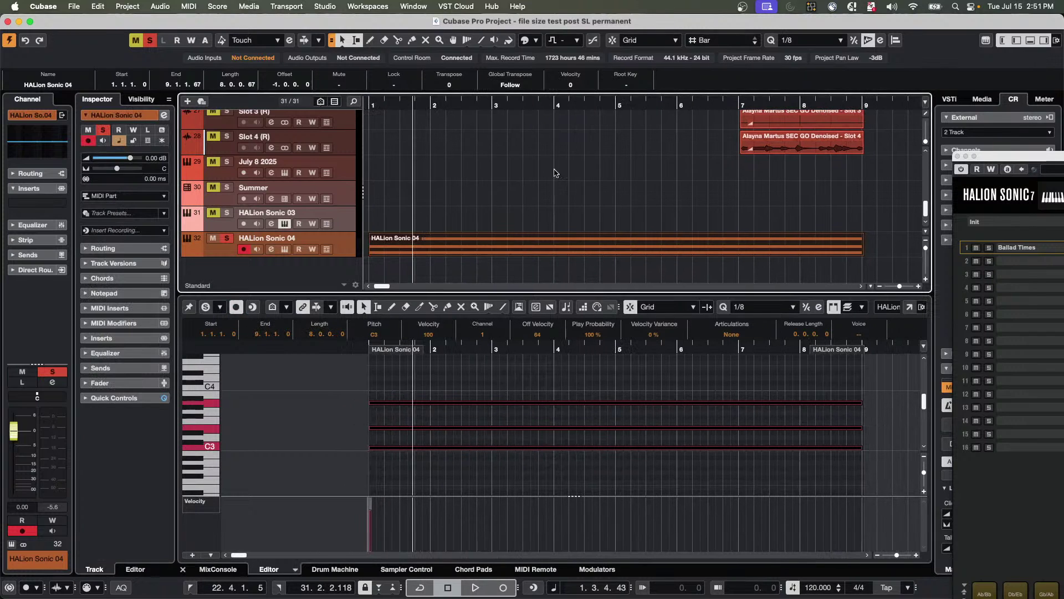
pyautogui.press('space')
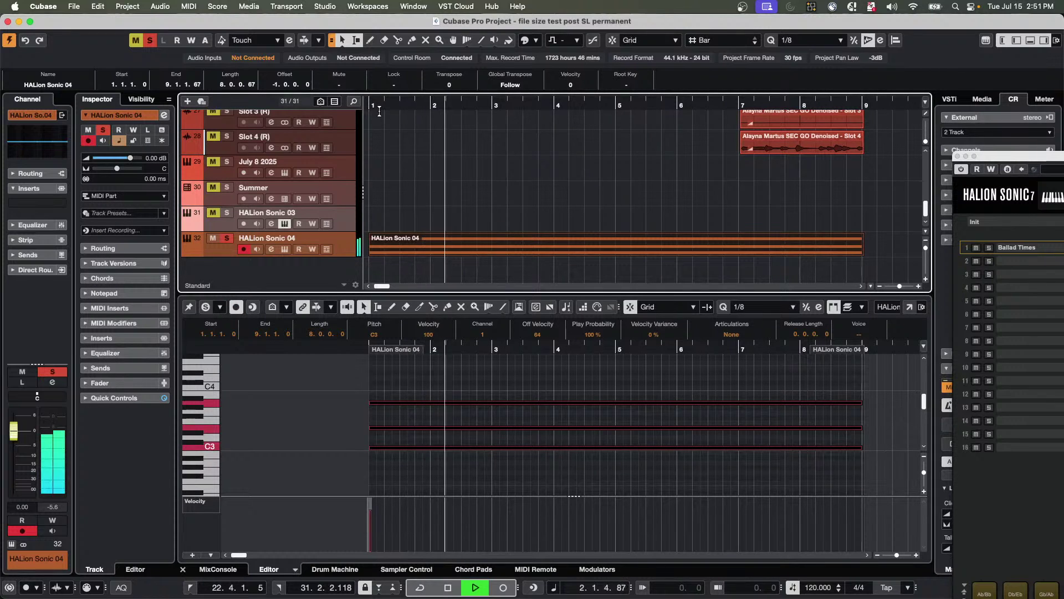
pyautogui.click(384, 105)
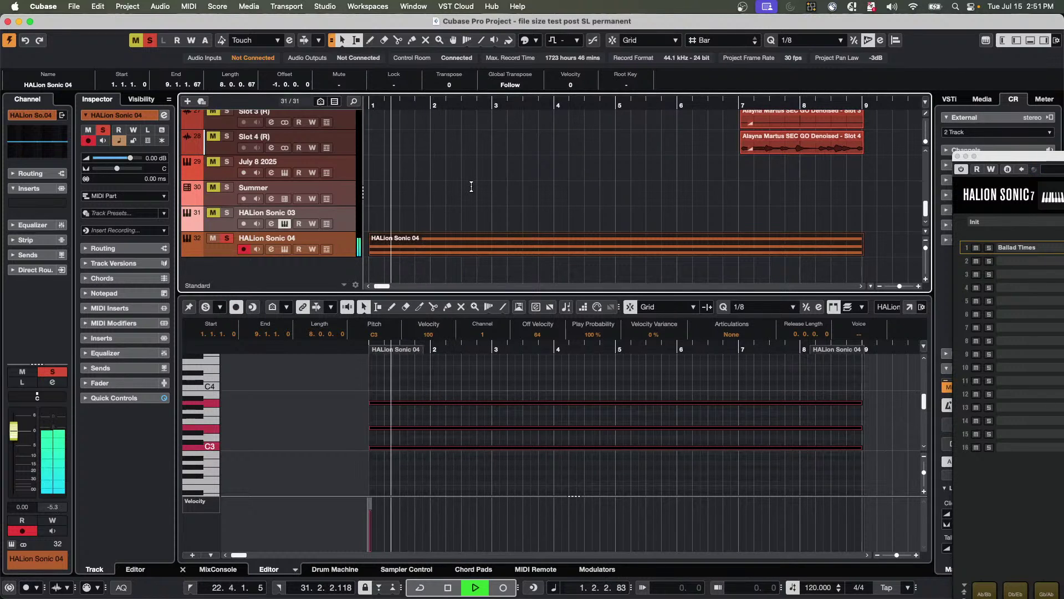
pyautogui.press('space')
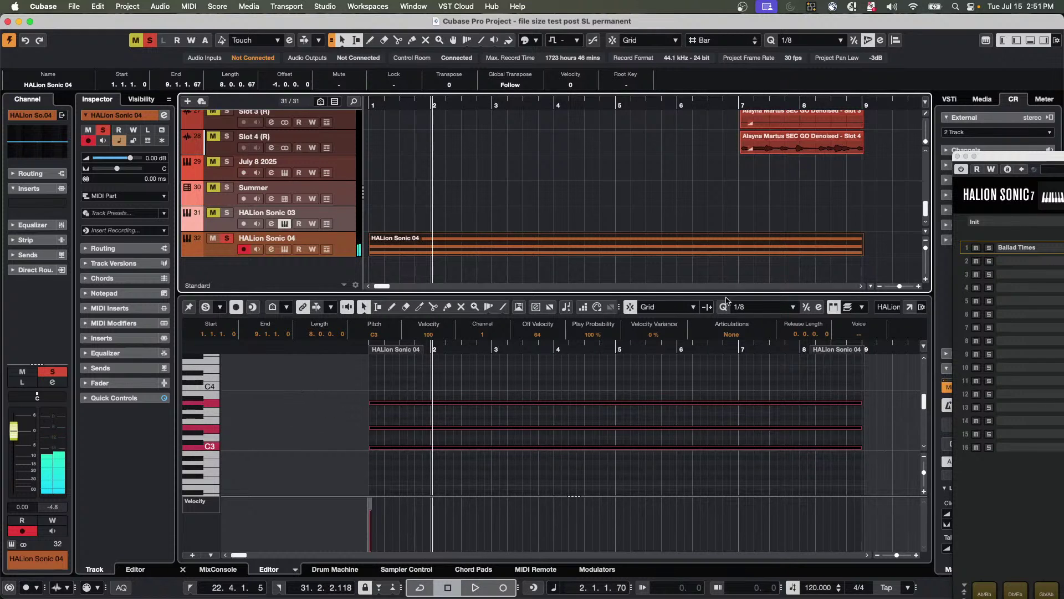
pyautogui.click(909, 307)
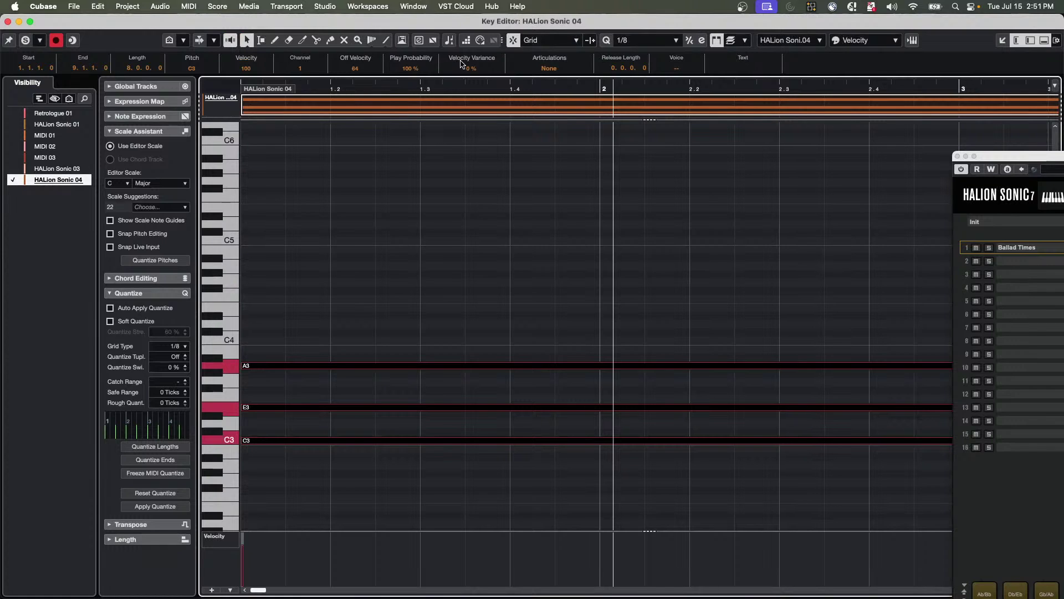
# Check the toolbar setup options, delete and restore the A3 note, and expand Note Expression.
pyautogui.rightClick(420, 46)
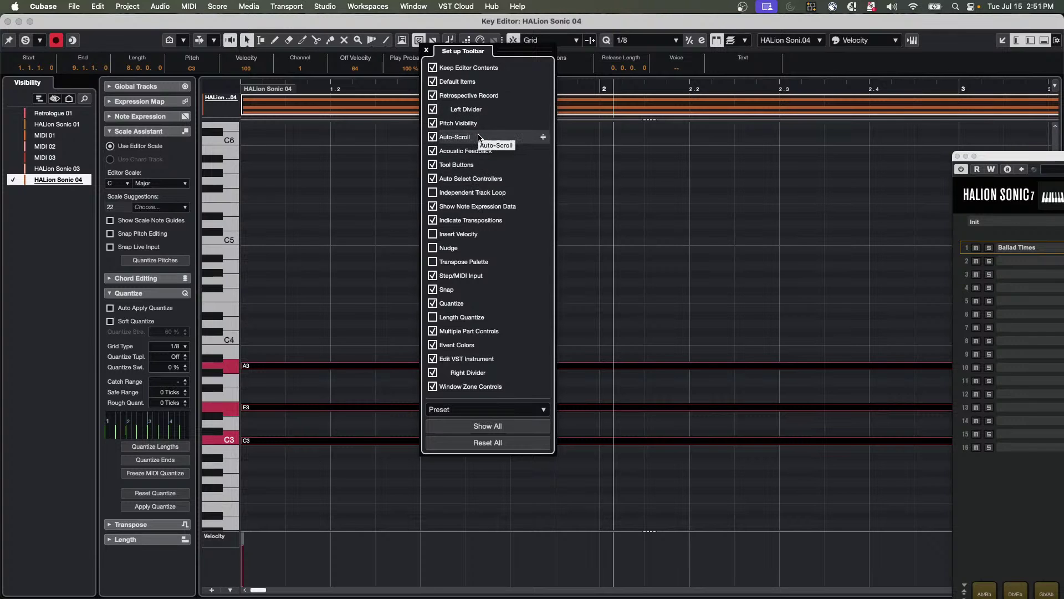
pyautogui.click(398, 142)
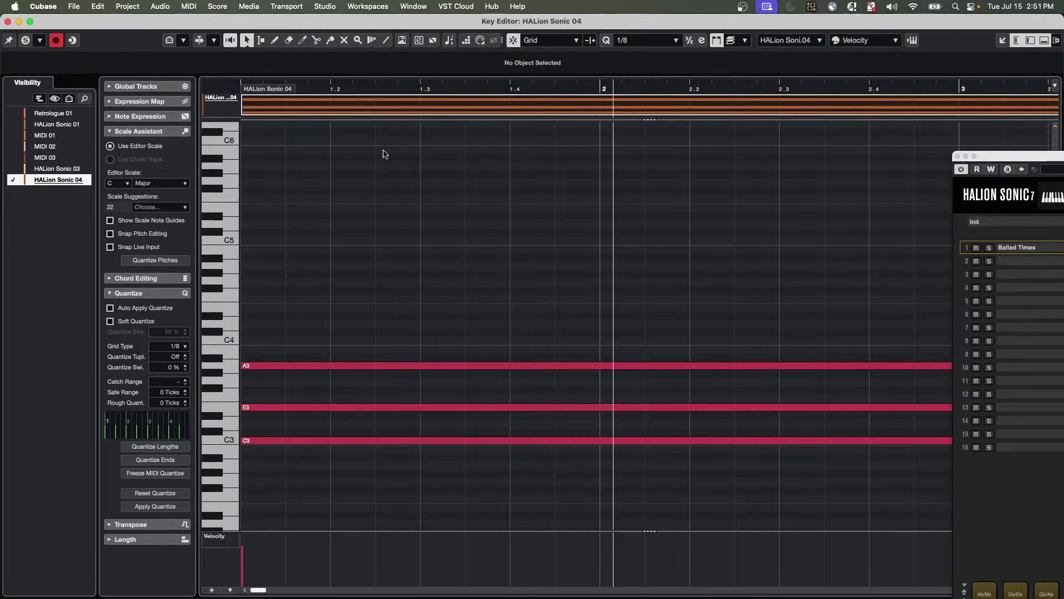
pyautogui.doubleClick(418, 367)
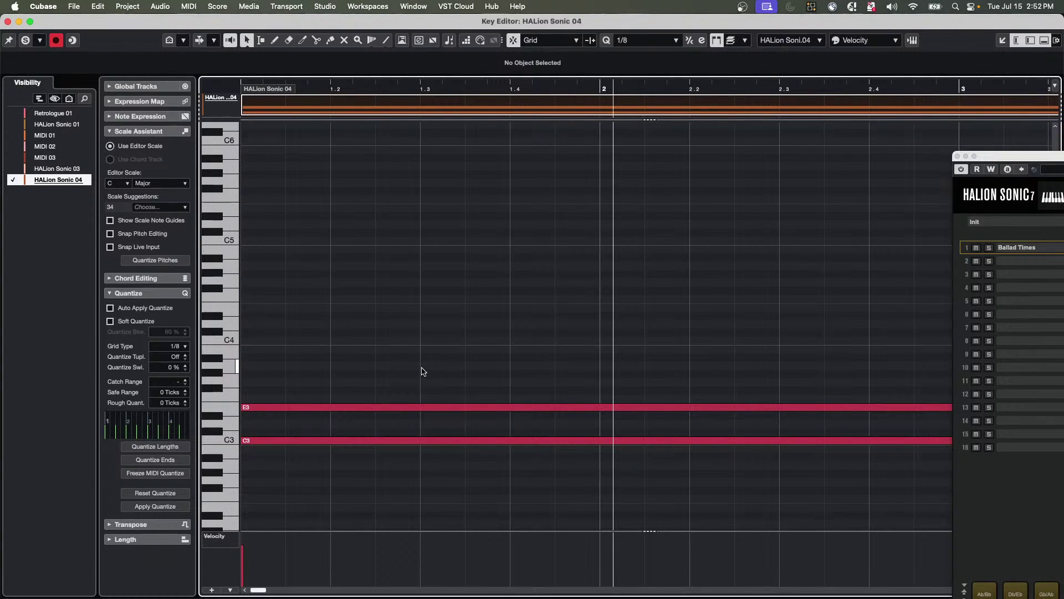
pyautogui.press('super+z')
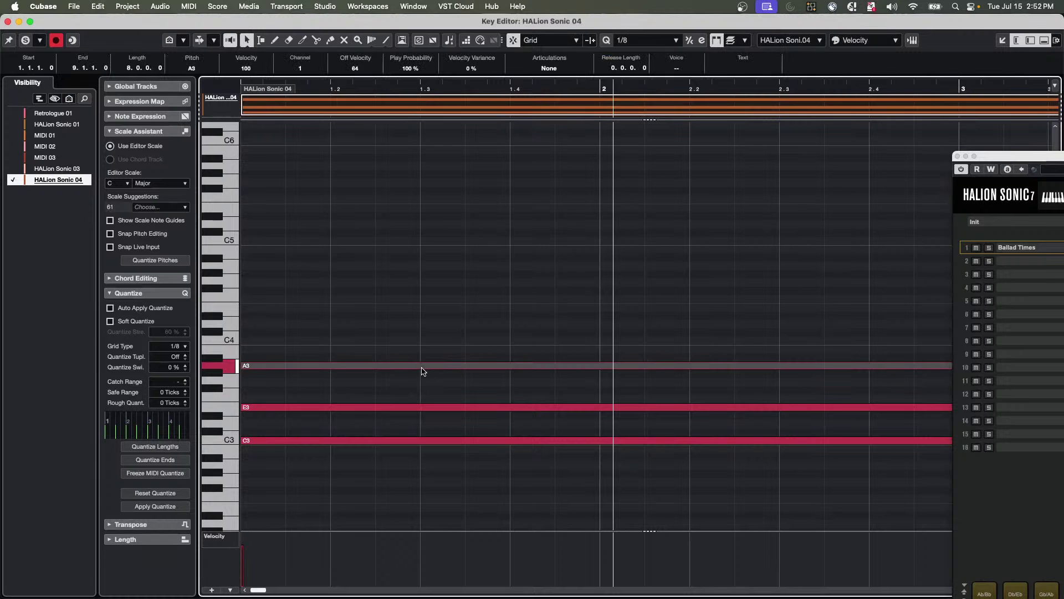
pyautogui.rightClick(421, 46)
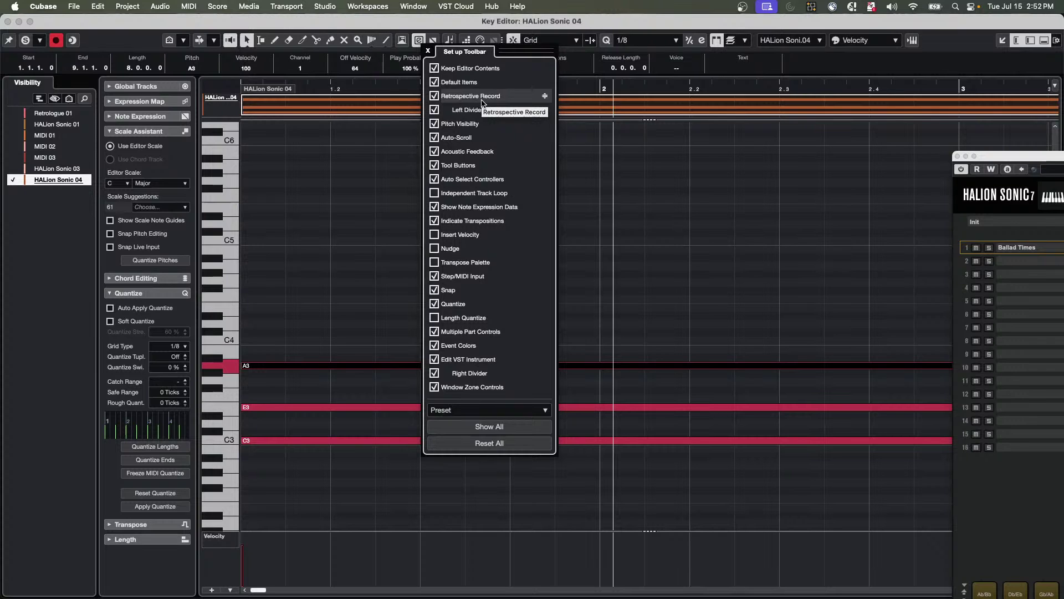
pyautogui.click(414, 99)
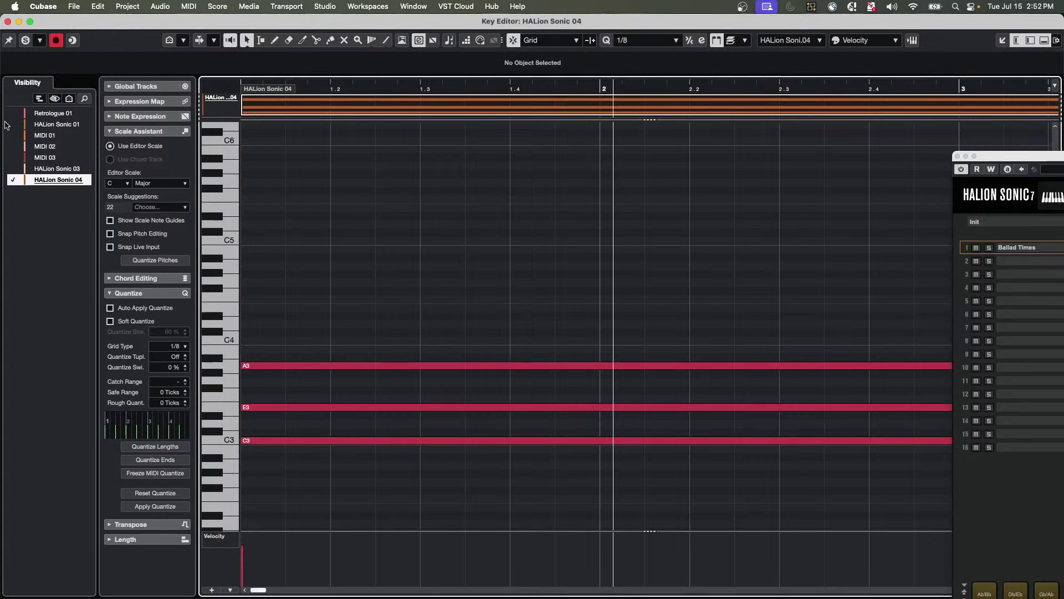
pyautogui.click(134, 117)
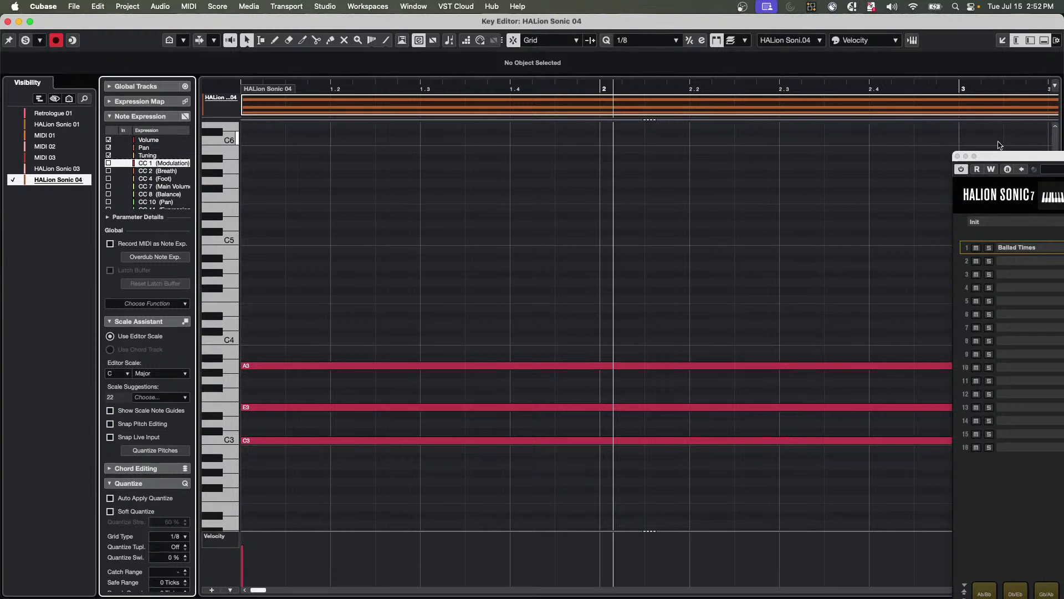
# Close the HALion window, zoom out to more bars, and select the Tuning expression parameter.
pyautogui.click(957, 157)
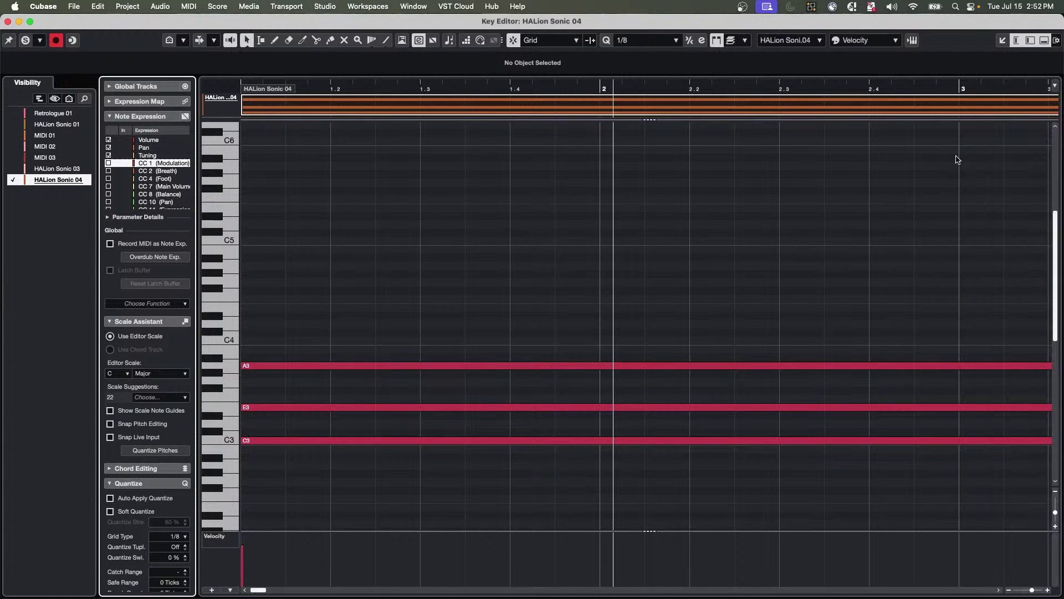
pyautogui.moveTo(455, 86); pyautogui.dragTo(463, 61)
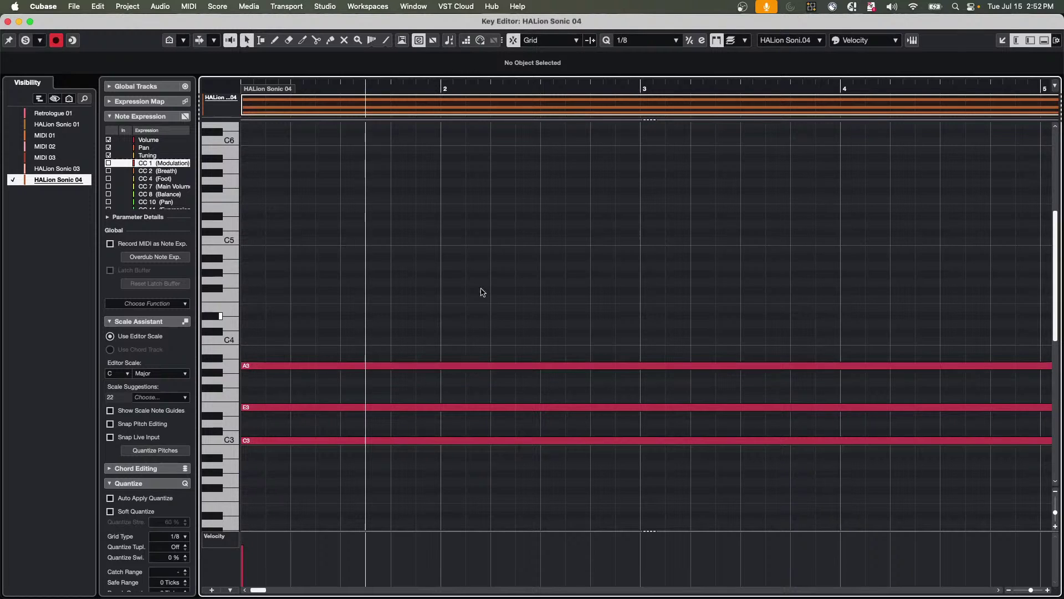
pyautogui.moveTo(424, 85); pyautogui.dragTo(427, 71)
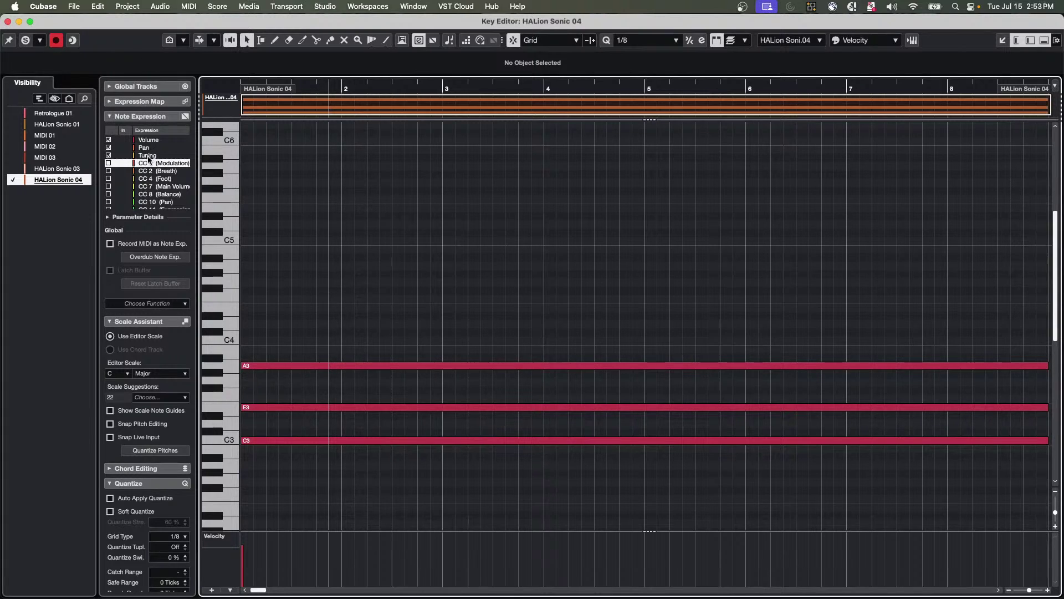
pyautogui.click(149, 157)
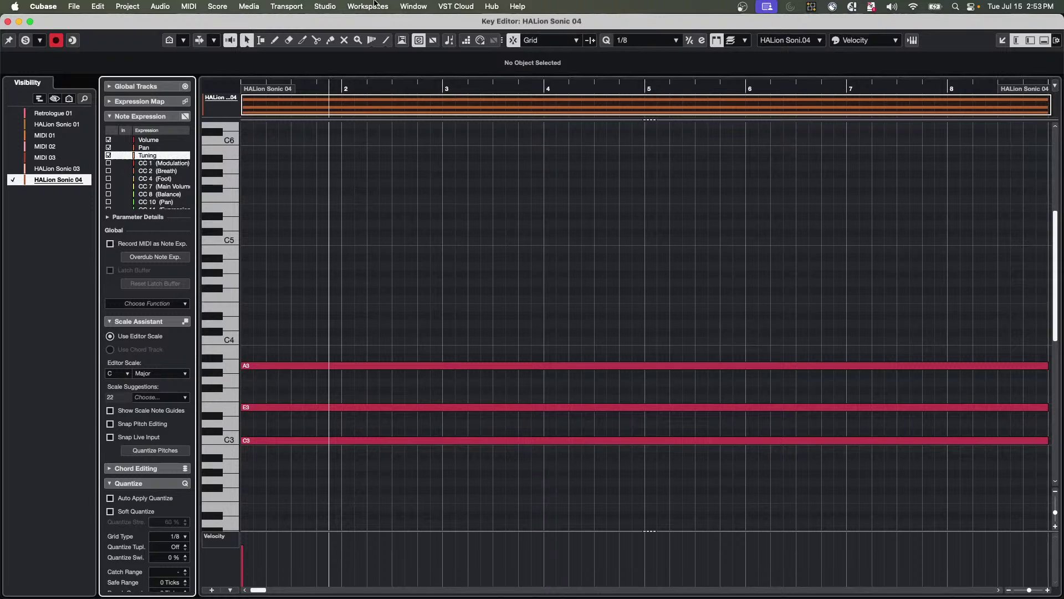
# Draw a rising-then-falling Tuning curve on the A3 note.
pyautogui.doubleClick(503, 366)
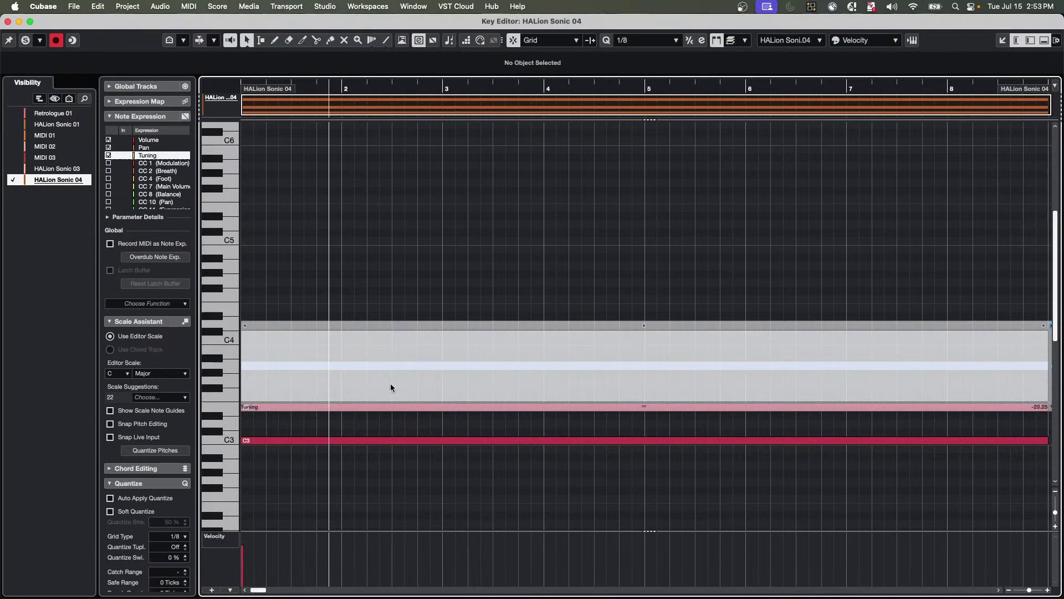
pyautogui.rightClick(274, 389)
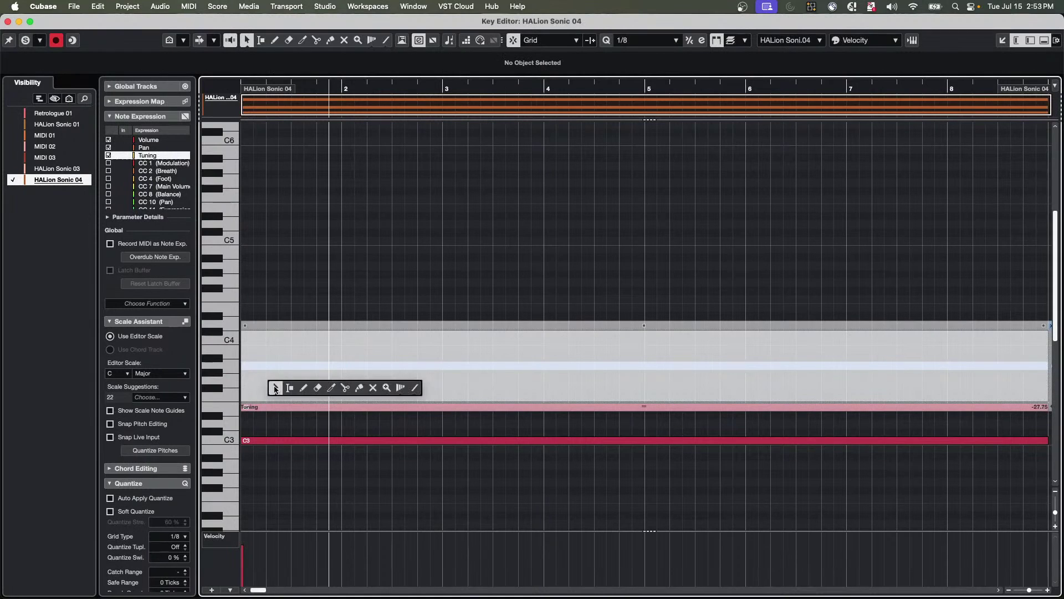
pyautogui.click(290, 388)
pyautogui.click(304, 387)
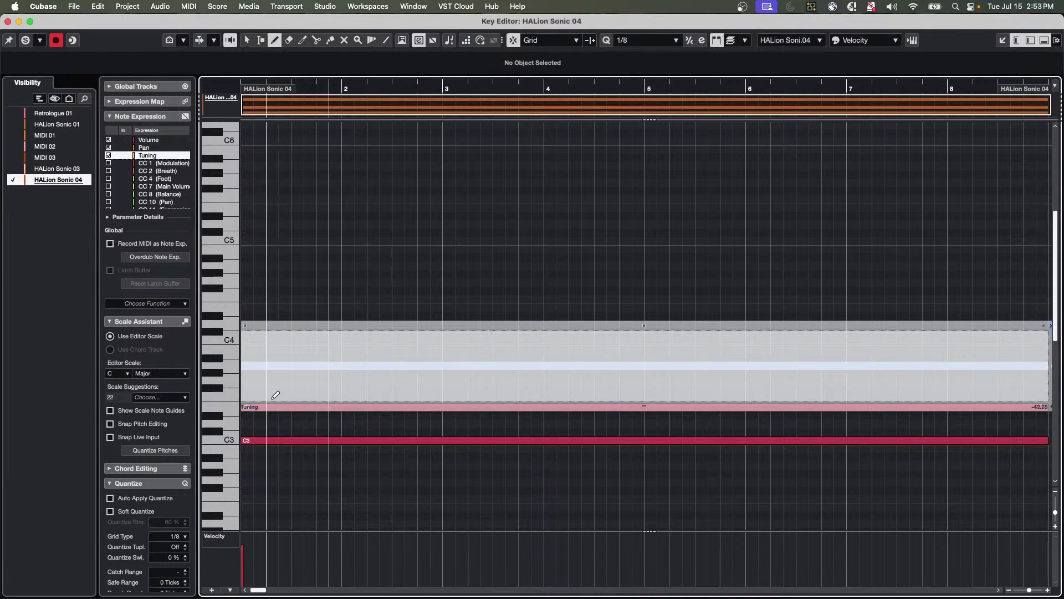
pyautogui.moveTo(275, 397)
pyautogui.mouseDown()
pyautogui.moveTo(433, 350)
pyautogui.moveTo(521, 343)
pyautogui.moveTo(772, 385)
pyautogui.mouseUp()
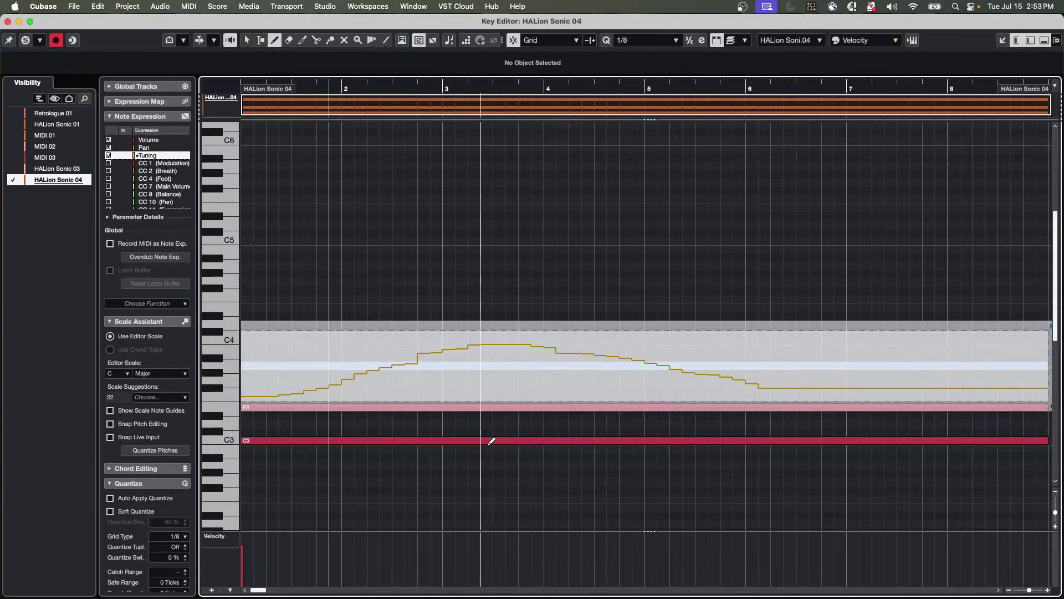
pyautogui.press('1')
pyautogui.click(476, 432)
# Draw a small Tuning bump on E3 near bar 4, then select C3 and Volume.
pyautogui.click(470, 409)
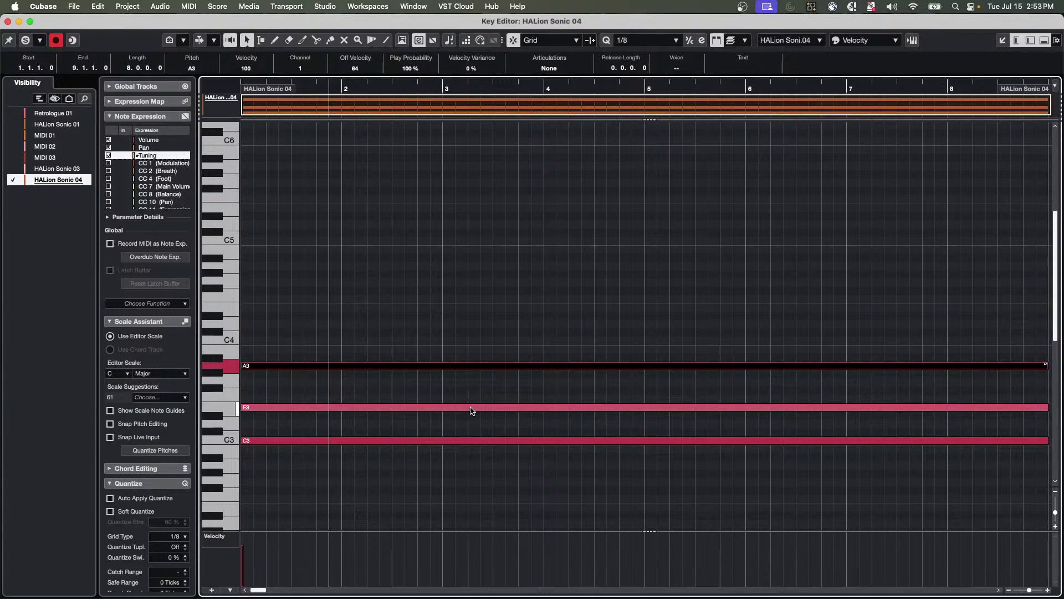
pyautogui.doubleClick(470, 409)
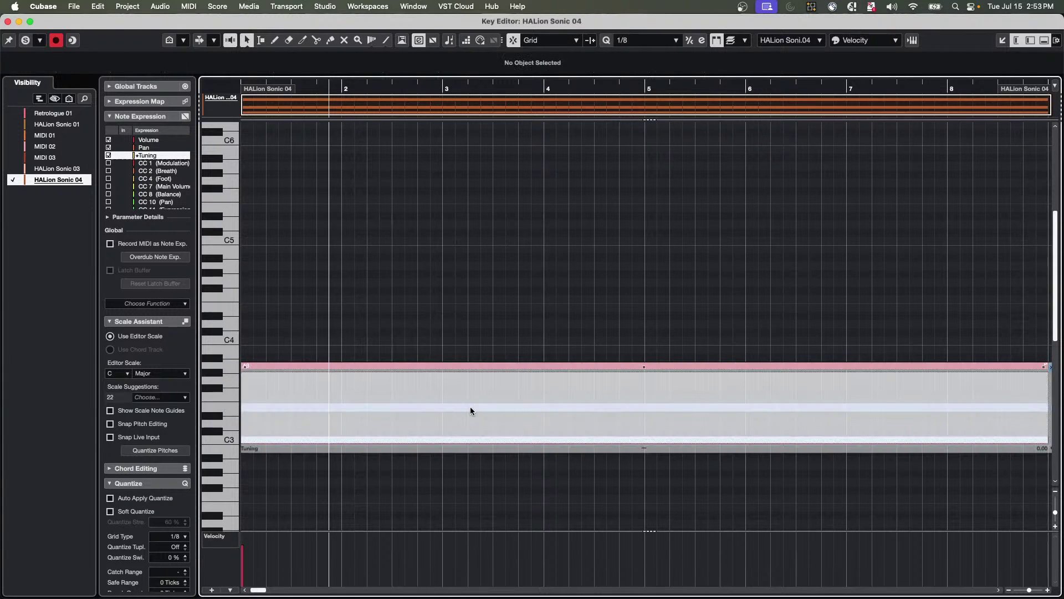
pyautogui.rightClick(533, 396)
pyautogui.click(563, 409)
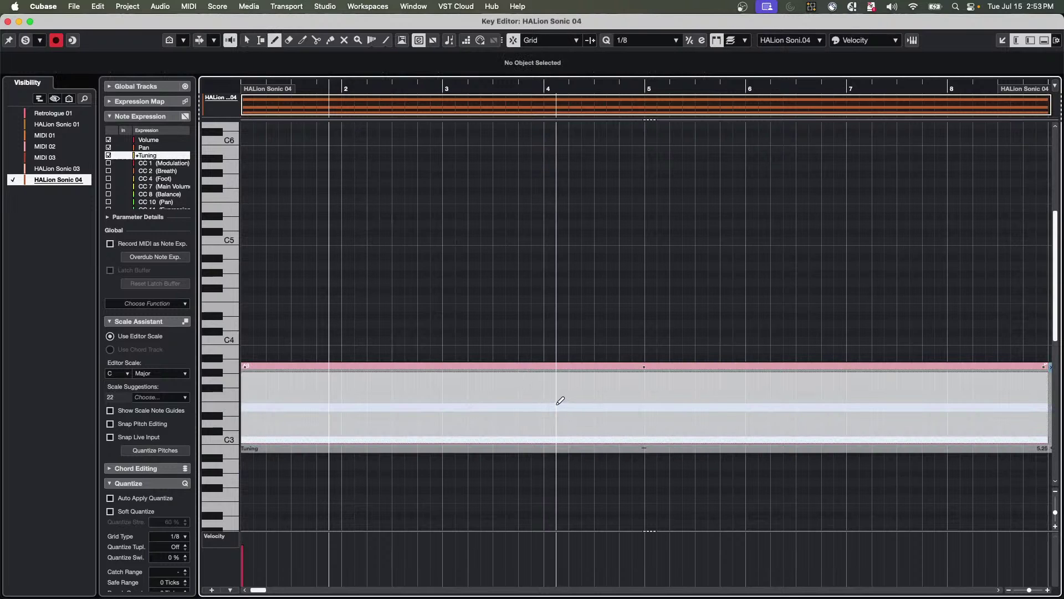
pyautogui.moveTo(559, 400)
pyautogui.mouseDown()
pyautogui.moveTo(620, 382)
pyautogui.moveTo(698, 416)
pyautogui.mouseUp()
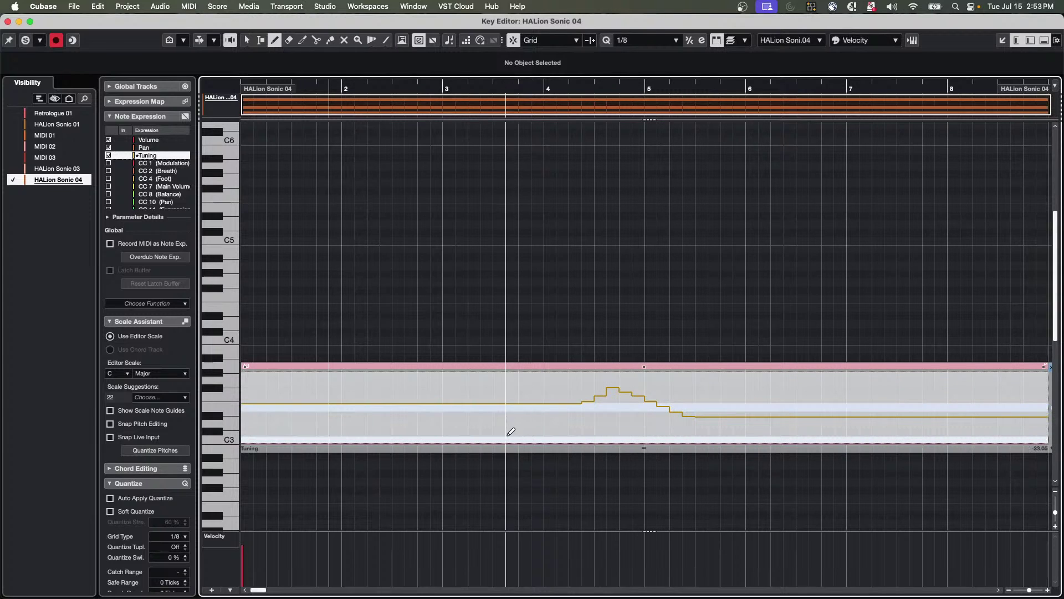
pyautogui.click(482, 467)
pyautogui.click(483, 442)
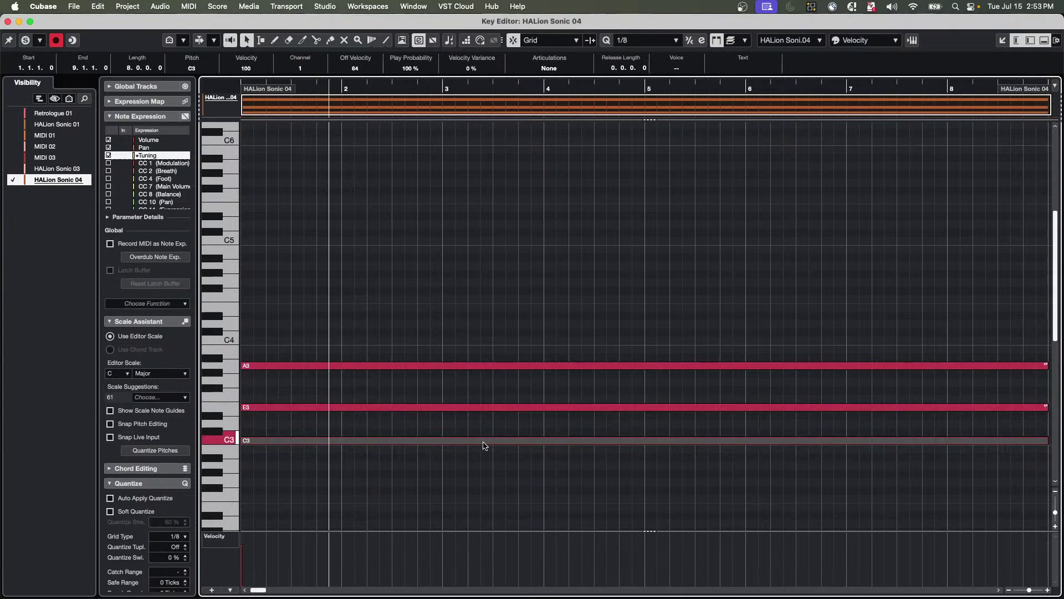
pyautogui.click(148, 141)
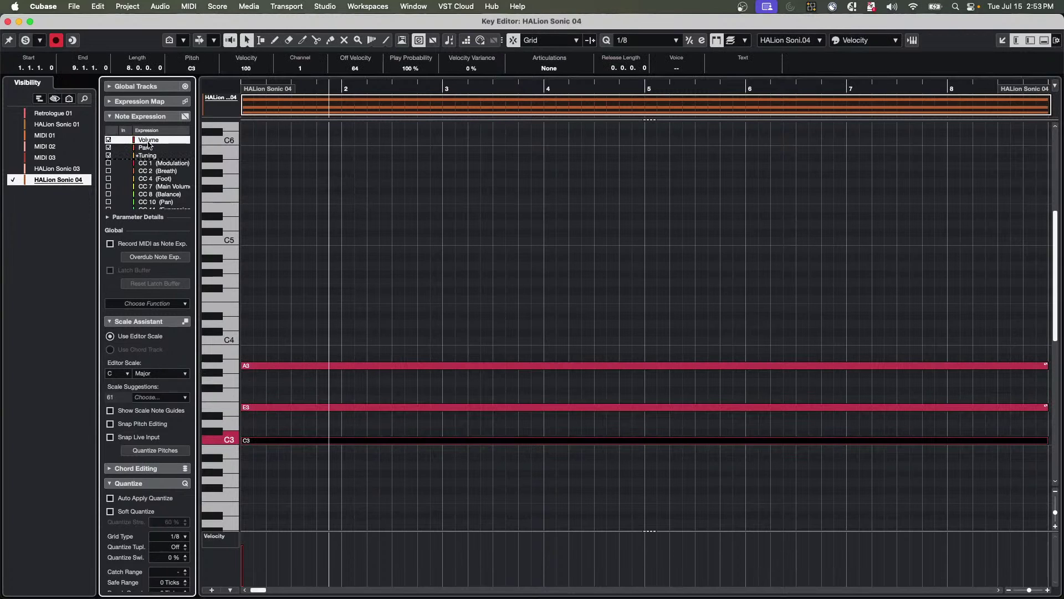
# Draw a stepped rising-and-falling Volume curve on the C3 note, starting near bar 2.
pyautogui.doubleClick(347, 442)
pyautogui.rightClick(354, 466)
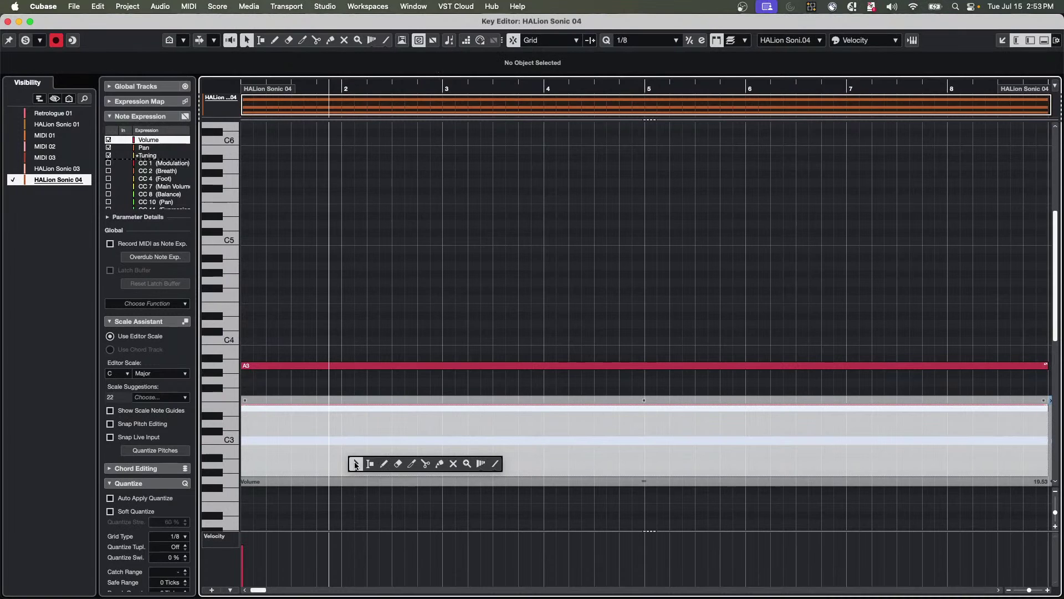
pyautogui.click(382, 463)
pyautogui.click(392, 462)
pyautogui.moveTo(406, 460)
pyautogui.mouseDown()
pyautogui.moveTo(456, 424)
pyautogui.moveTo(503, 466)
pyautogui.moveTo(543, 462)
pyautogui.moveTo(579, 432)
pyautogui.moveTo(613, 457)
pyautogui.moveTo(674, 456)
pyautogui.moveTo(713, 431)
pyautogui.moveTo(751, 458)
pyautogui.moveTo(793, 450)
pyautogui.moveTo(809, 426)
pyautogui.moveTo(838, 433)
pyautogui.mouseUp()
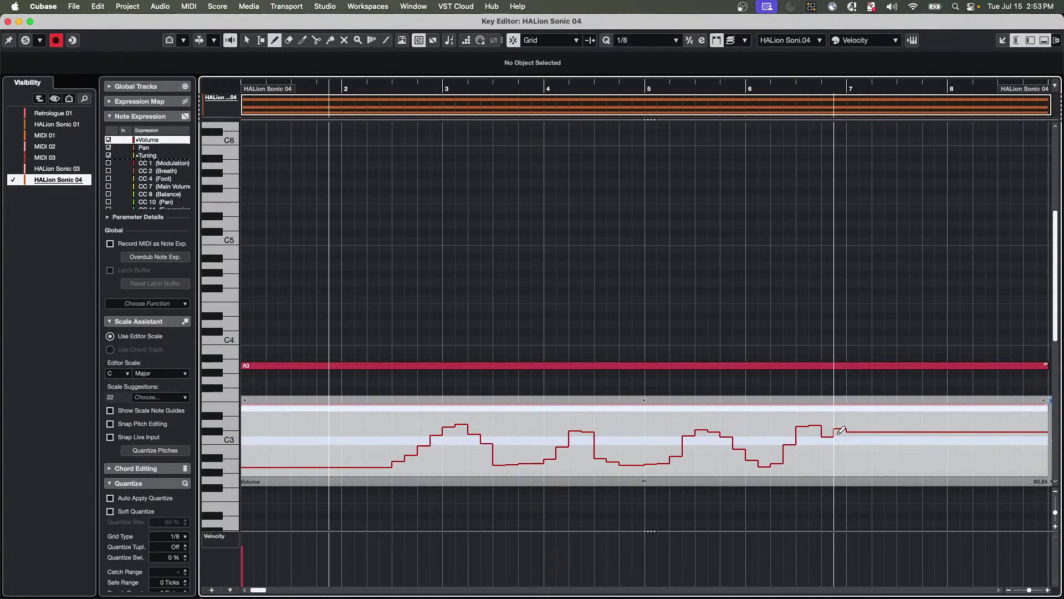
# Return to Object Selection and show note expression curves on all notes.
pyautogui.rightClick(430, 246)
pyautogui.click(433, 254)
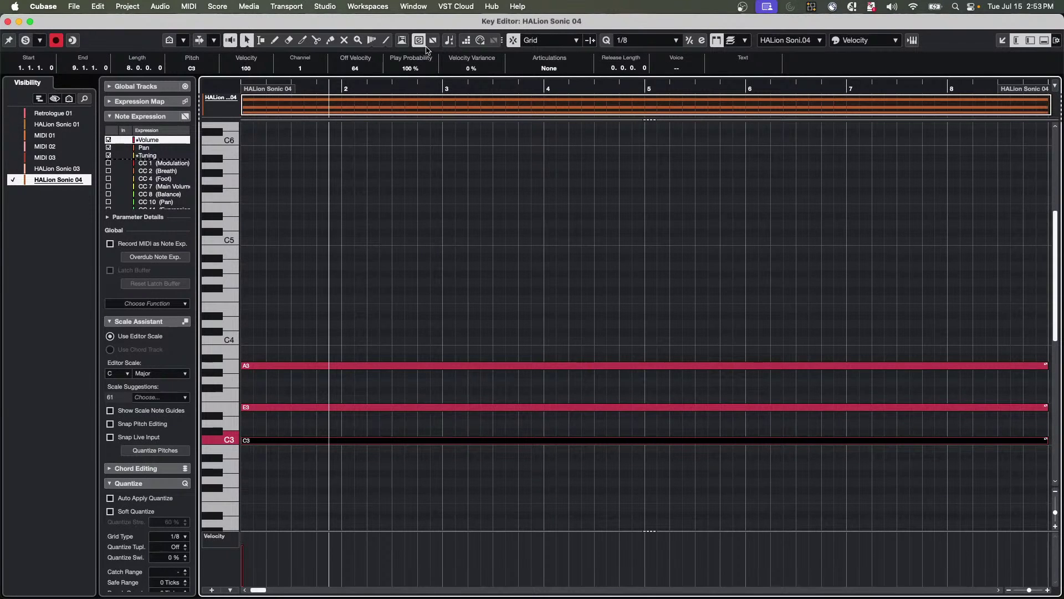
pyautogui.click(430, 41)
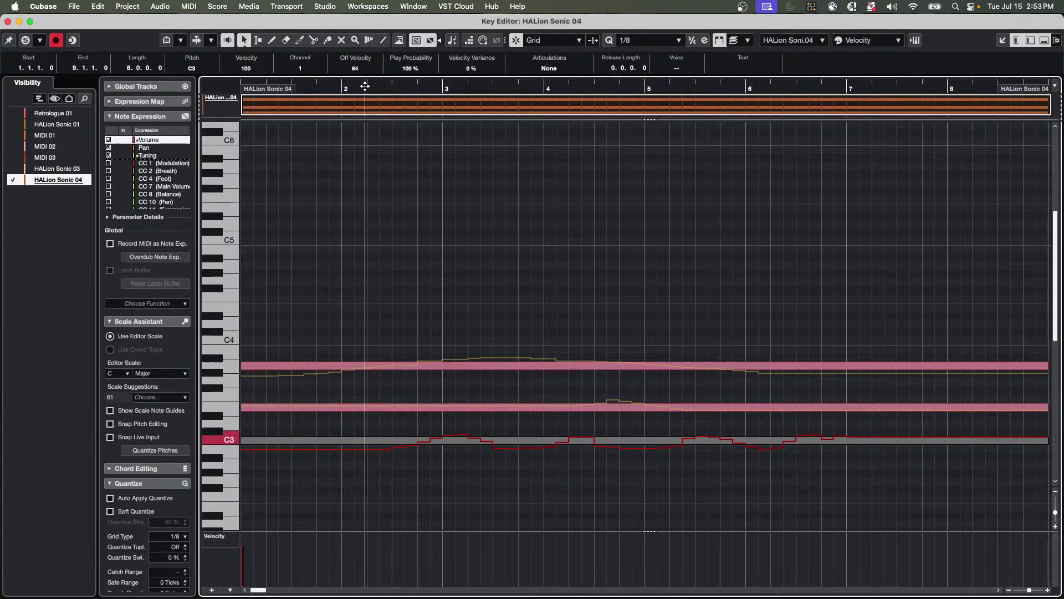
# Zoom out to about 22 bars and play the part from its start.
pyautogui.moveTo(364, 85); pyautogui.dragTo(352, 67)
pyautogui.press('Home')
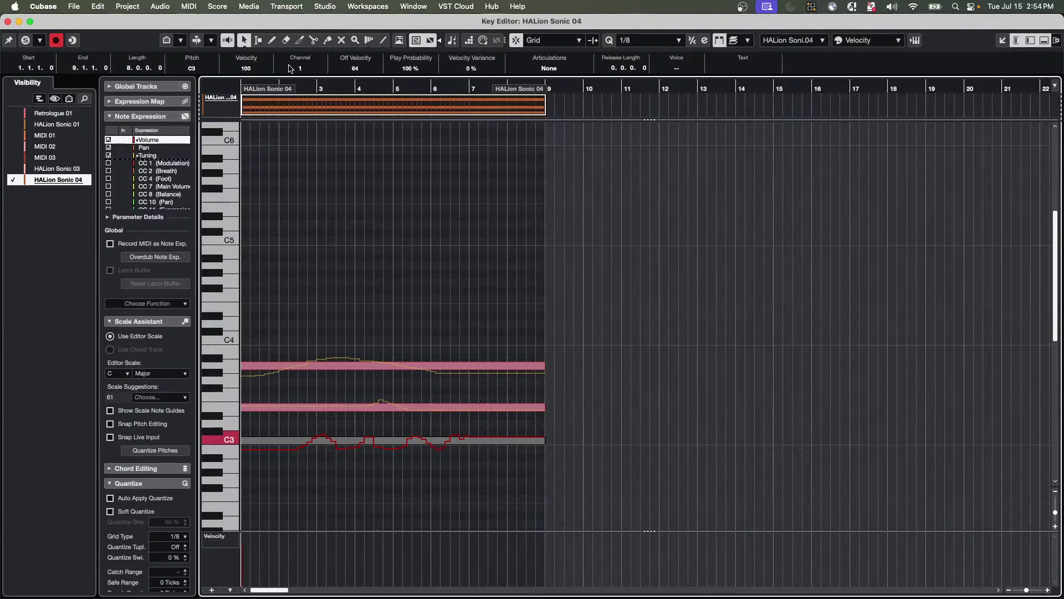
pyautogui.press('space')
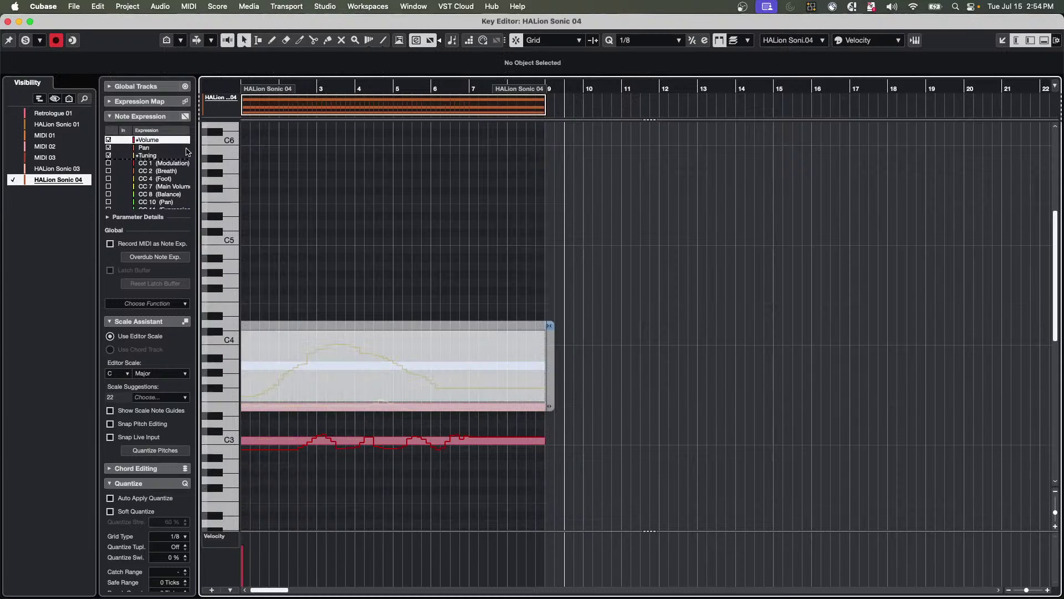
# Select Pitchbend in the Note Expression inspector and draw a wavy pitchbend curve on A3.
pyautogui.click(129, 117)
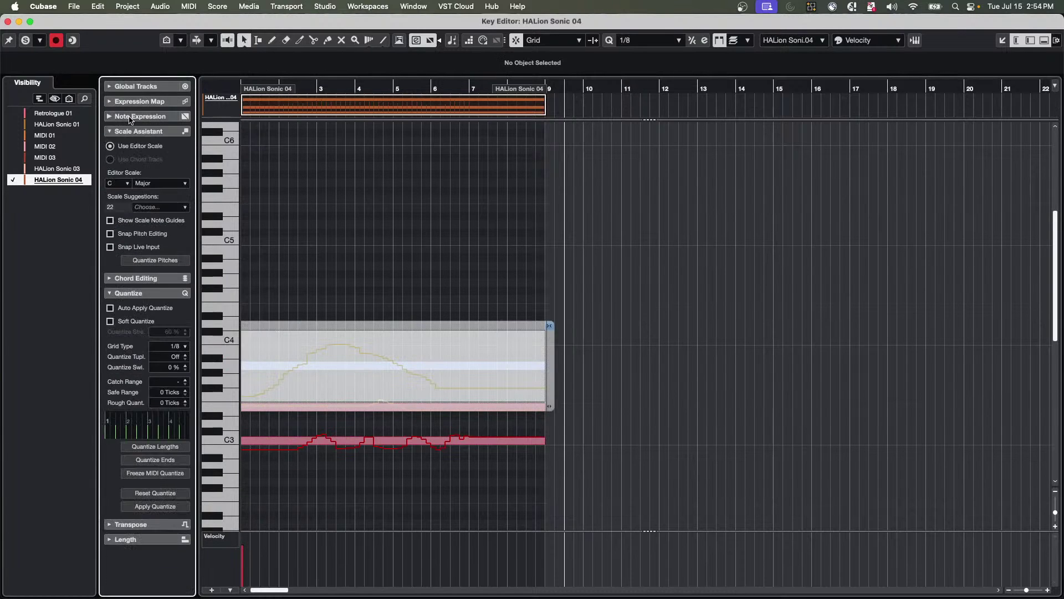
pyautogui.click(129, 117)
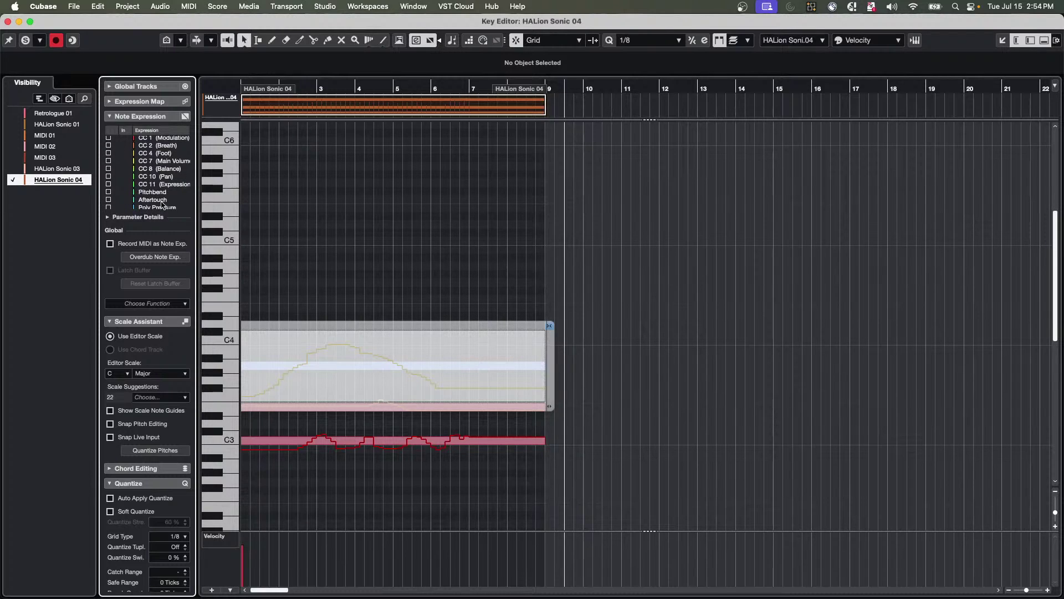
pyautogui.scroll(-3, 160, 202)
pyautogui.click(159, 193)
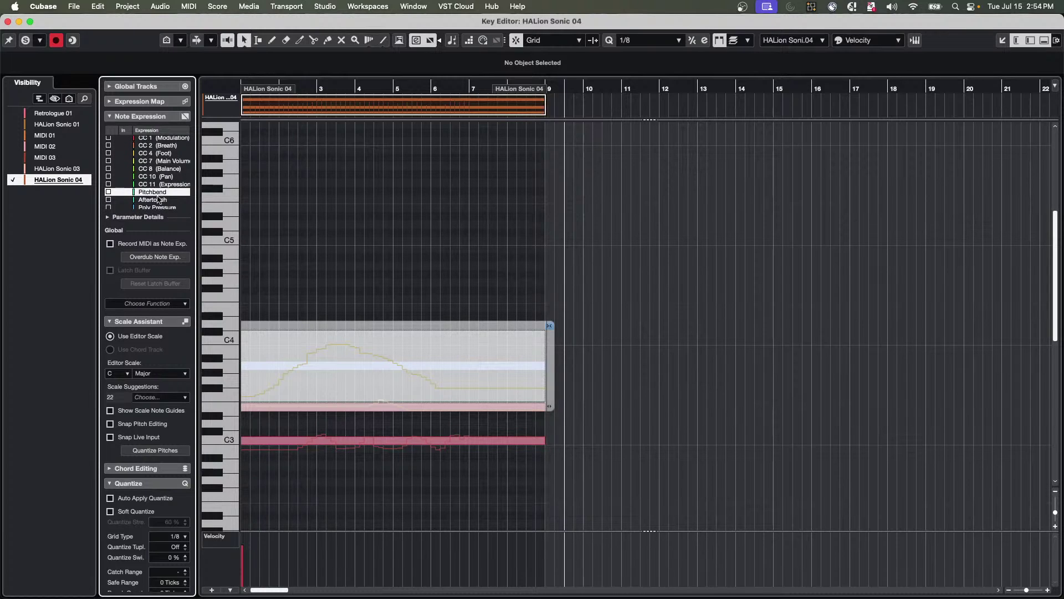
pyautogui.rightClick(309, 370)
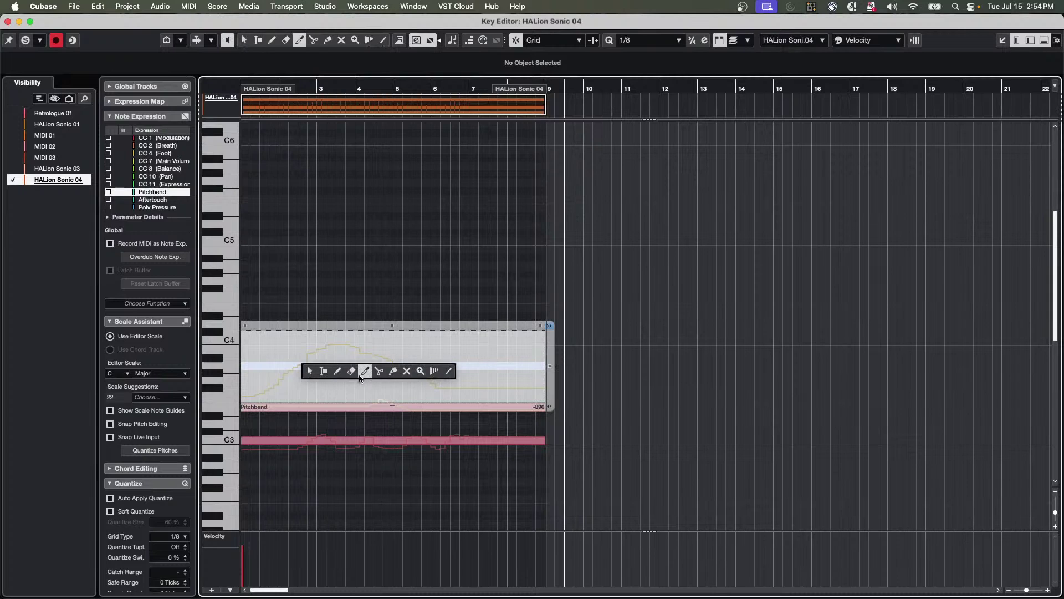
pyautogui.click(337, 371)
pyautogui.moveTo(341, 365)
pyautogui.mouseDown()
pyautogui.moveTo(369, 352)
pyautogui.moveTo(408, 377)
pyautogui.moveTo(457, 356)
pyautogui.moveTo(486, 364)
pyautogui.mouseUp()
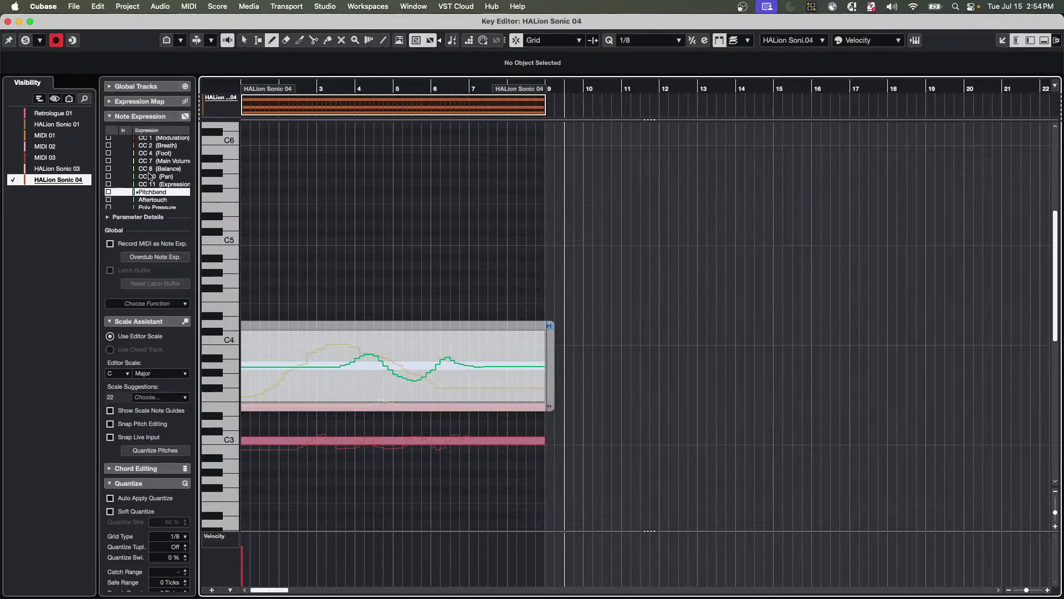
# Switch back to Object Selection to close the expression editor, then close the Key Editor.
pyautogui.rightClick(340, 297)
pyautogui.click(340, 298)
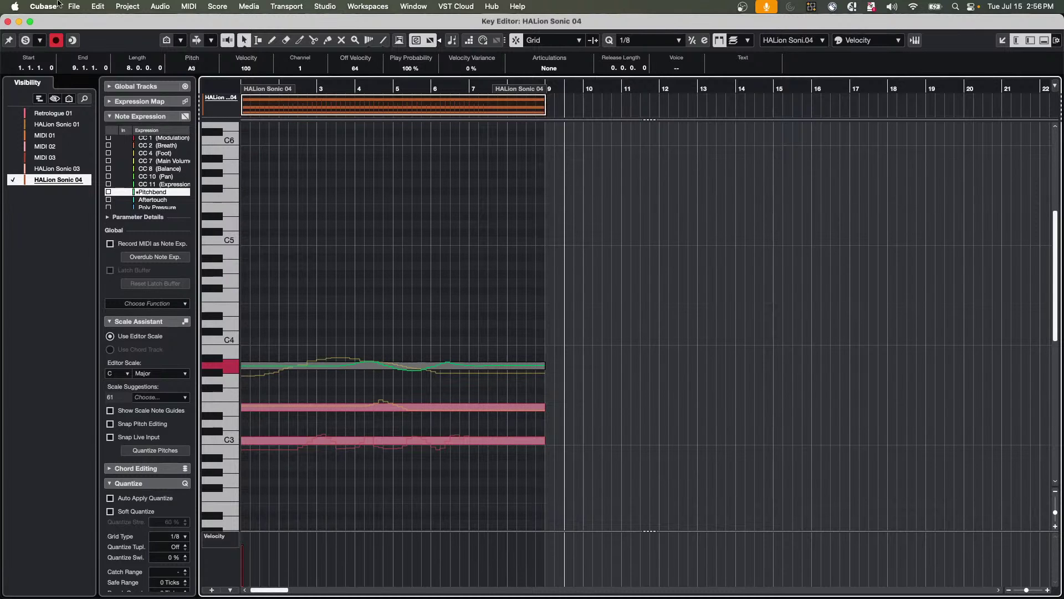
pyautogui.click(7, 21)
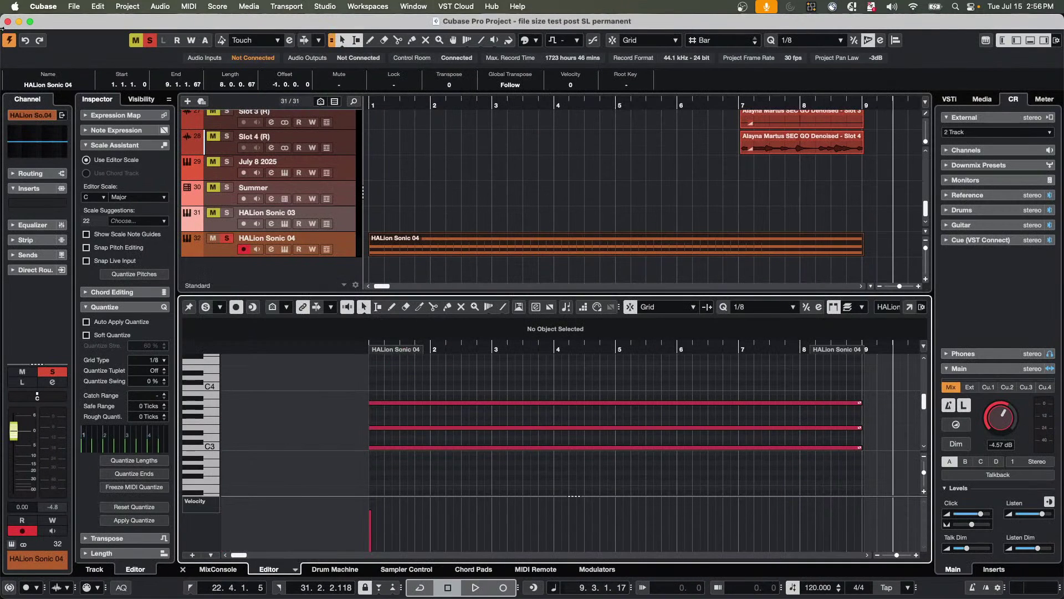
# Create a new empty project in the default project folder.
pyautogui.click(79, 7)
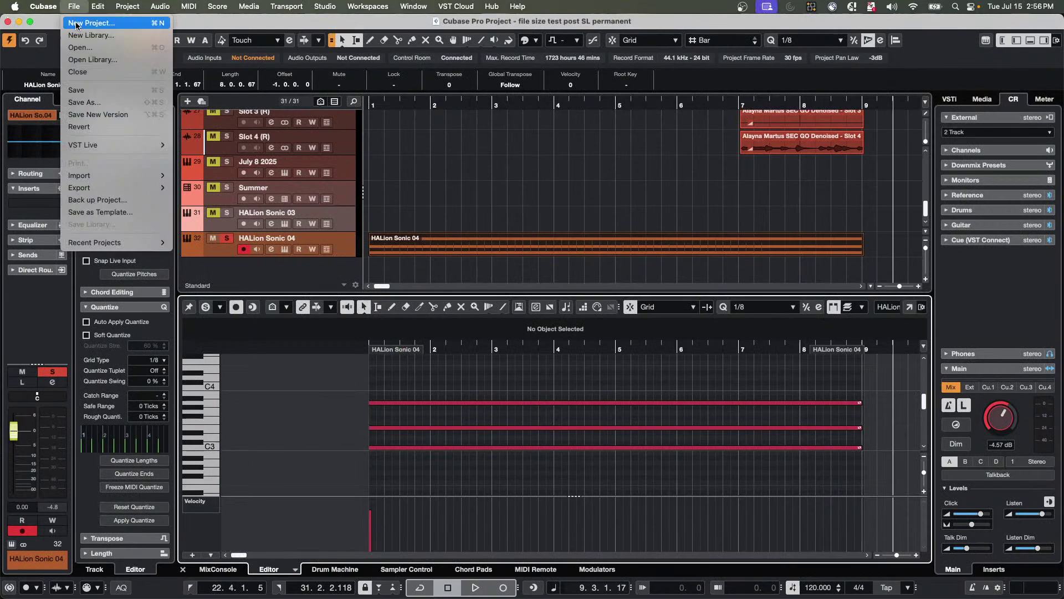
pyautogui.click(77, 27)
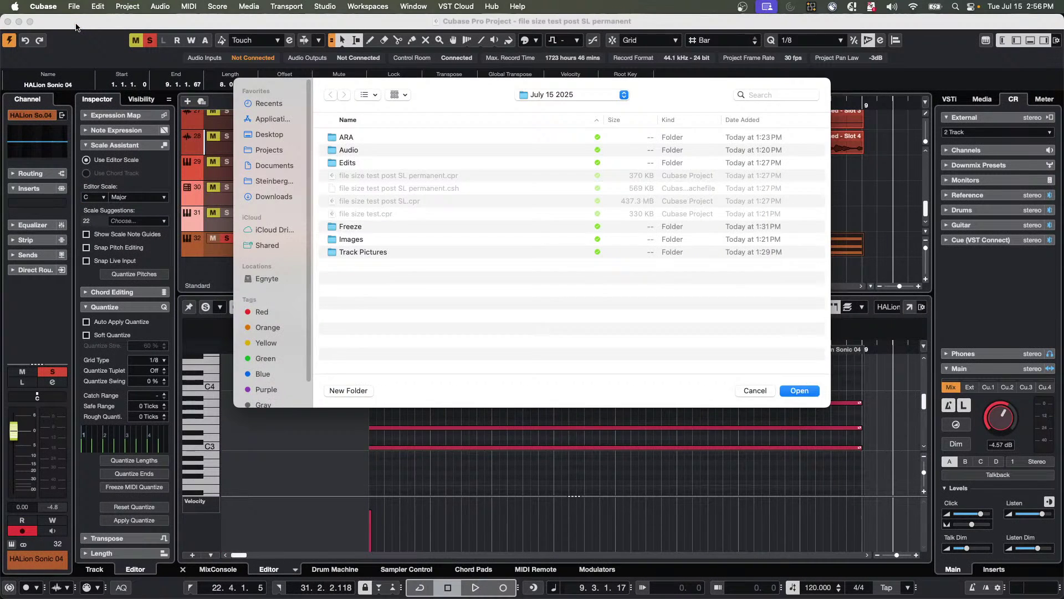
pyautogui.press('Return')
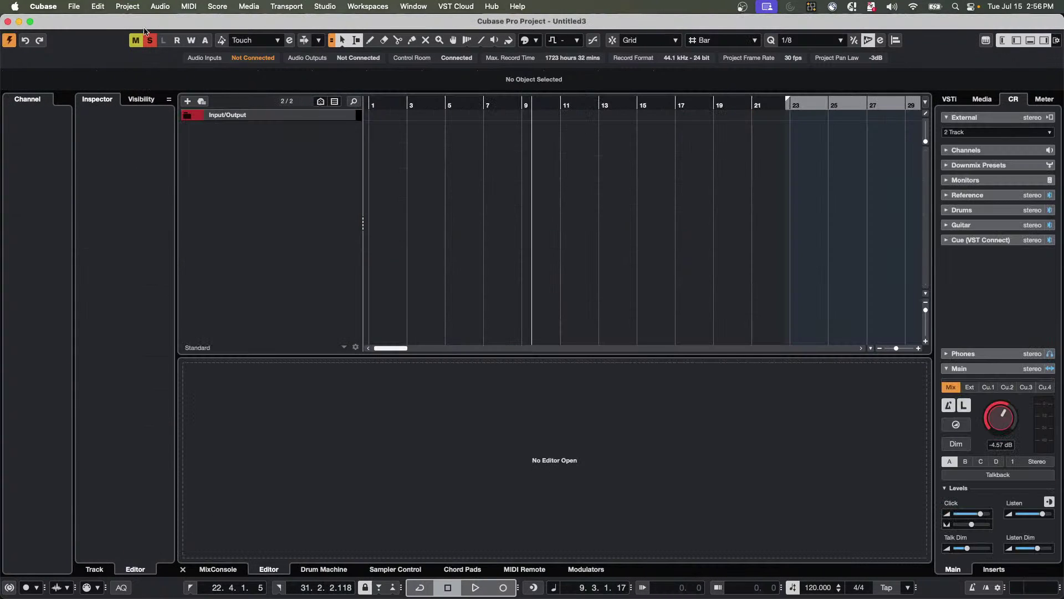
# Add 4 audio tracks, Audio 01 to Audio 04, and select them together.
pyautogui.rightClick(255, 133)
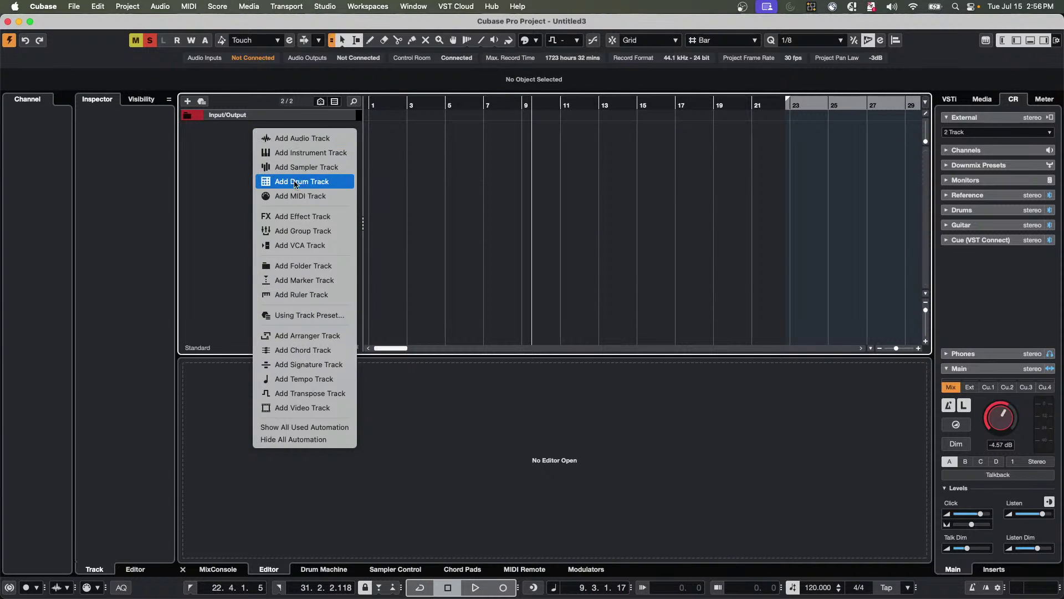
pyautogui.click(342, 138)
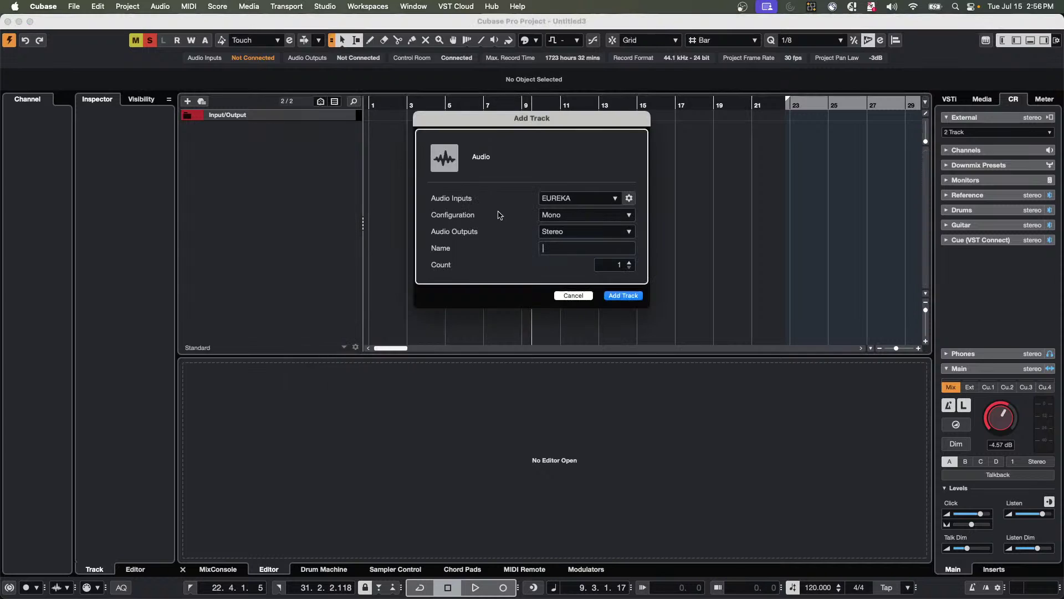
pyautogui.click(629, 264)
pyautogui.click(629, 264)
pyautogui.click(627, 295)
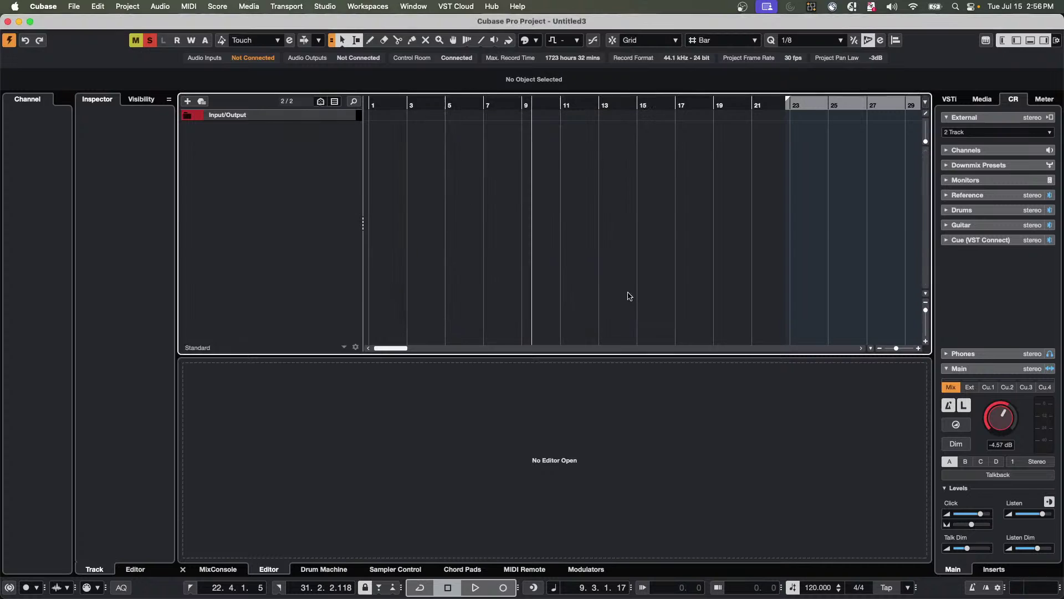
pyautogui.keyDown('shift'); pyautogui.click(340, 137); pyautogui.keyUp('shift')
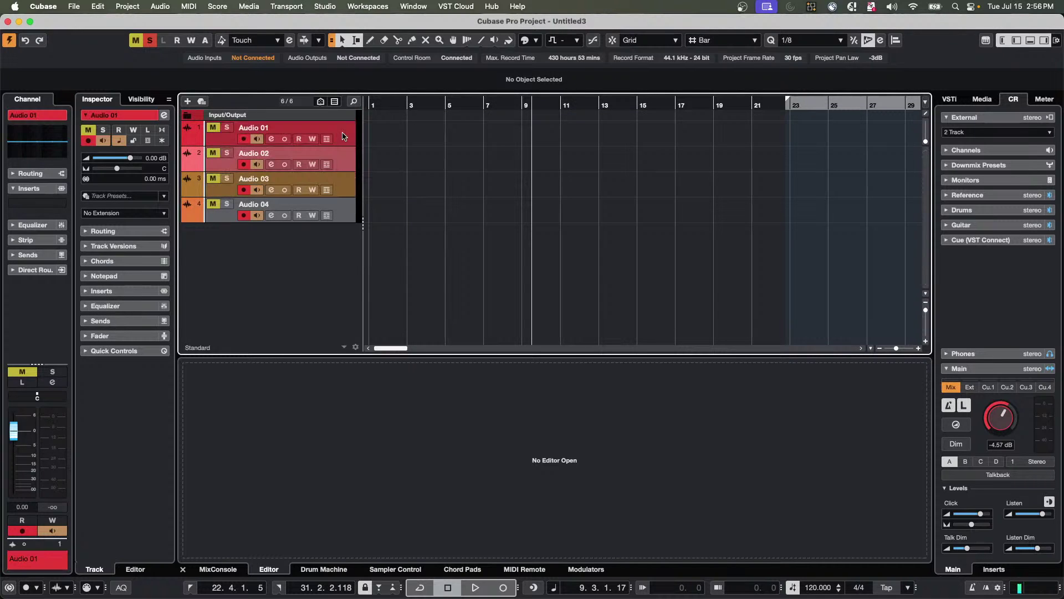
# Unmute Audio 01–04, move them into a new folder with group editing on, and rewind.
pyautogui.click(149, 40)
pyautogui.rightClick(349, 145)
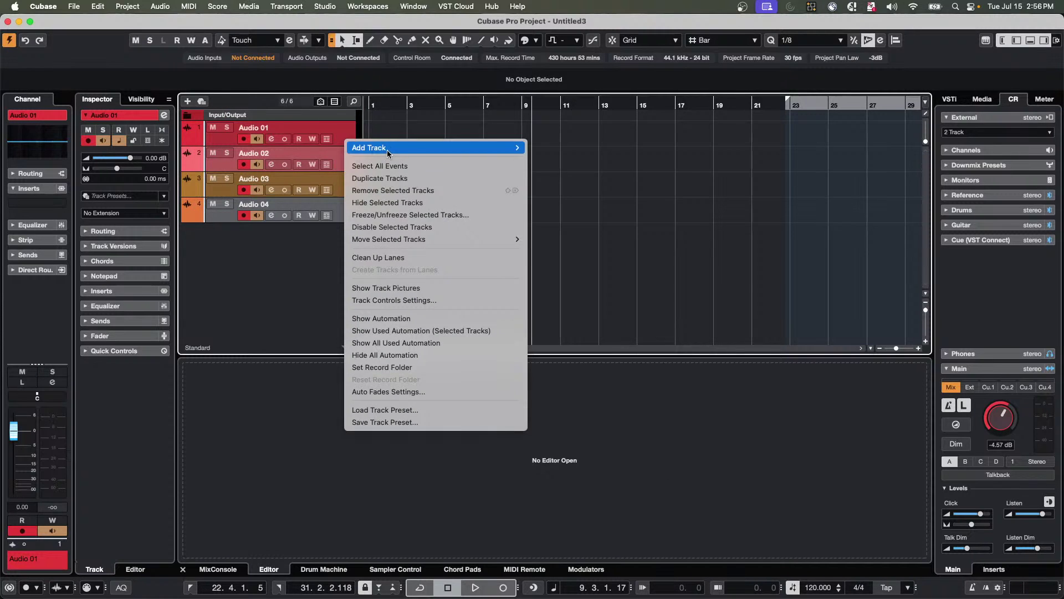
pyautogui.moveTo(413, 239)
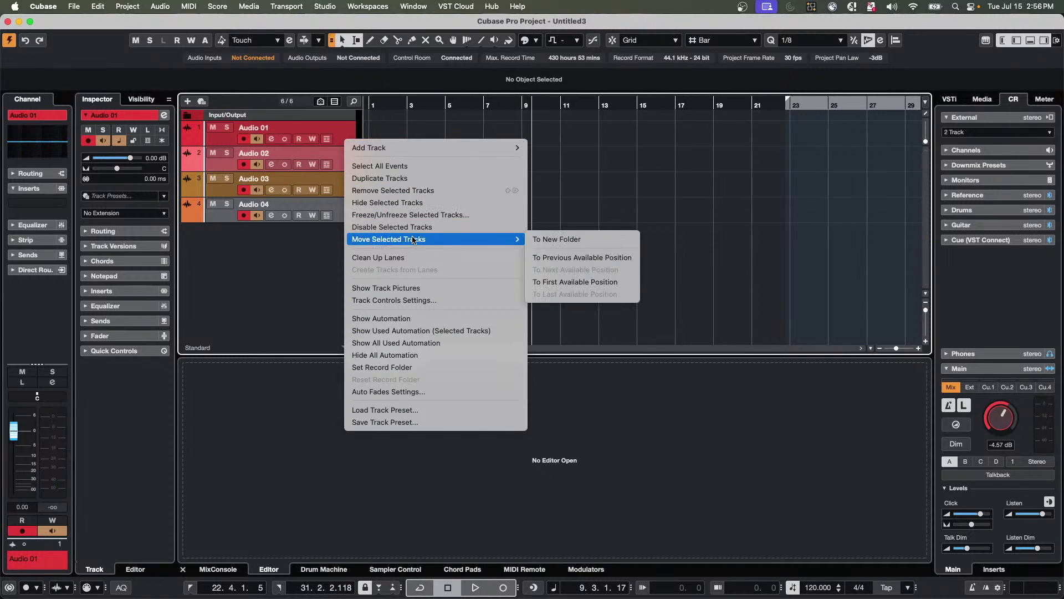
pyautogui.click(576, 242)
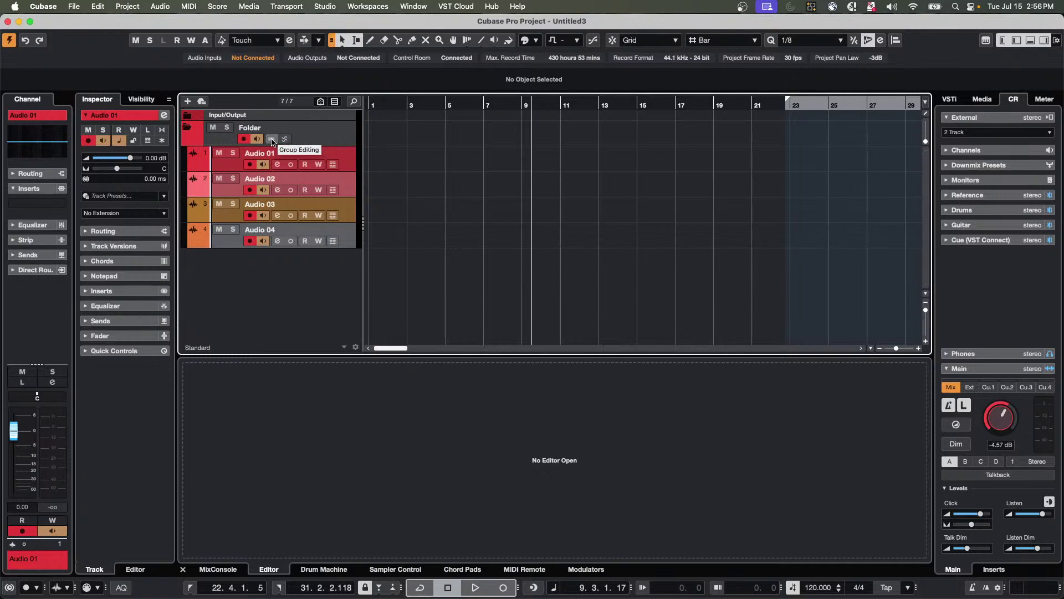
pyautogui.click(272, 140)
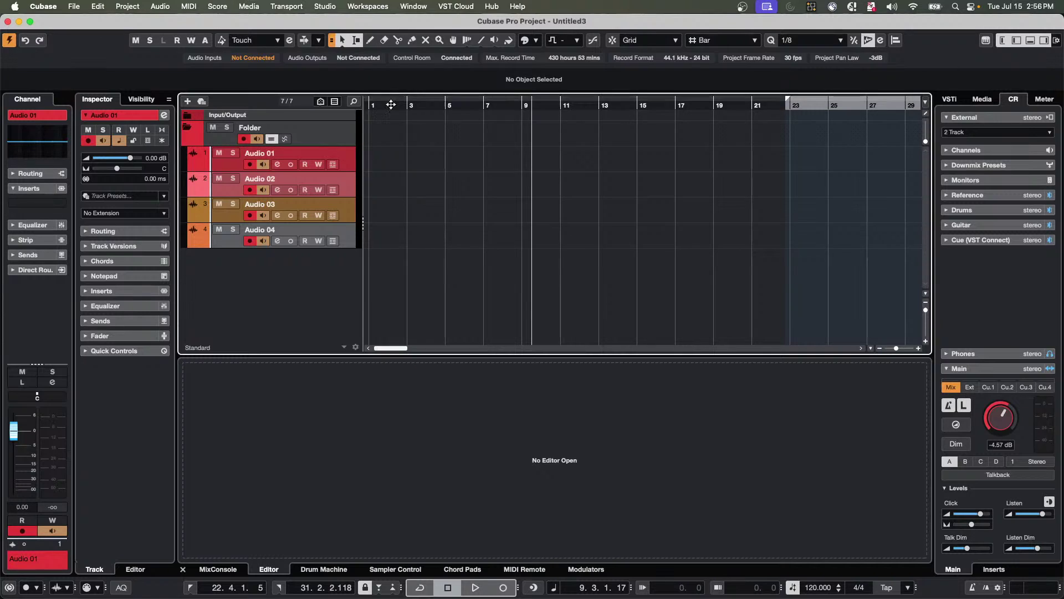
pyautogui.moveTo(391, 104); pyautogui.dragTo(369, 104)
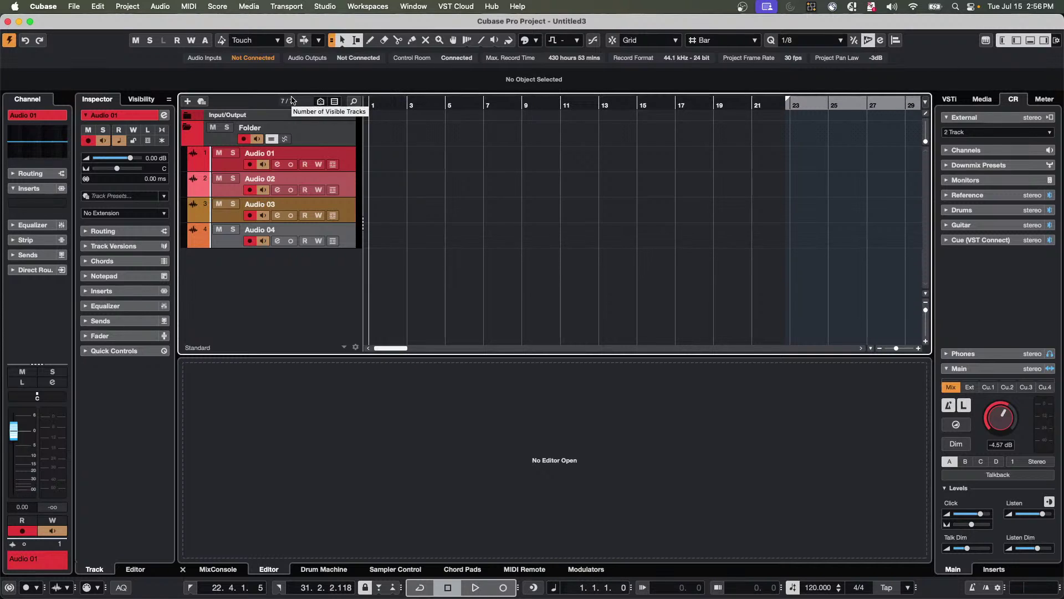
# Record three takes from the project start on all four tracks, rewinding between takes.
pyautogui.press('KP_Multiply')
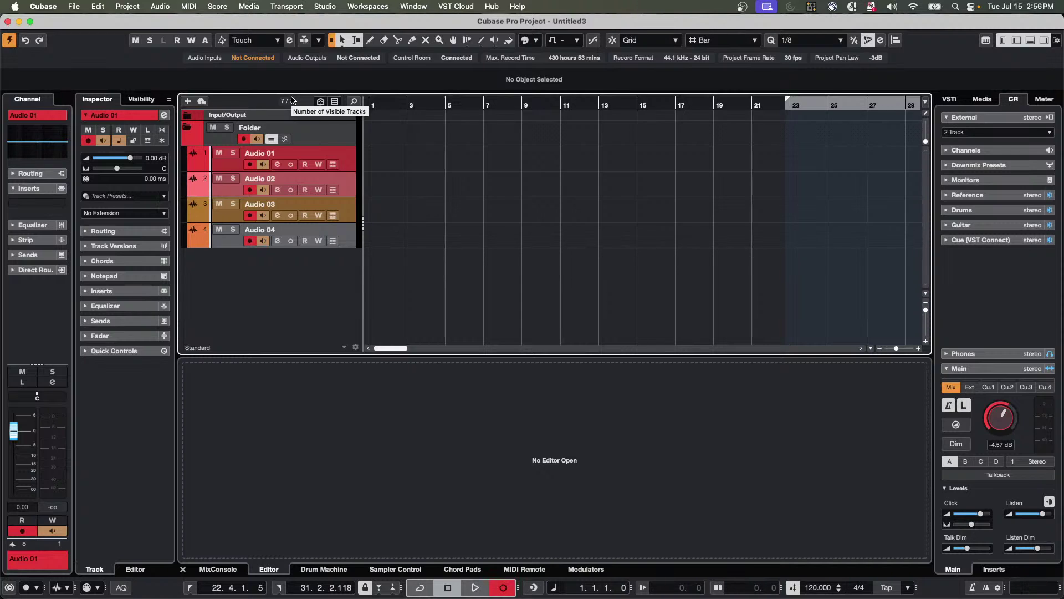
pyautogui.press('KP_Multiply')
pyautogui.press('KP_Multiply')
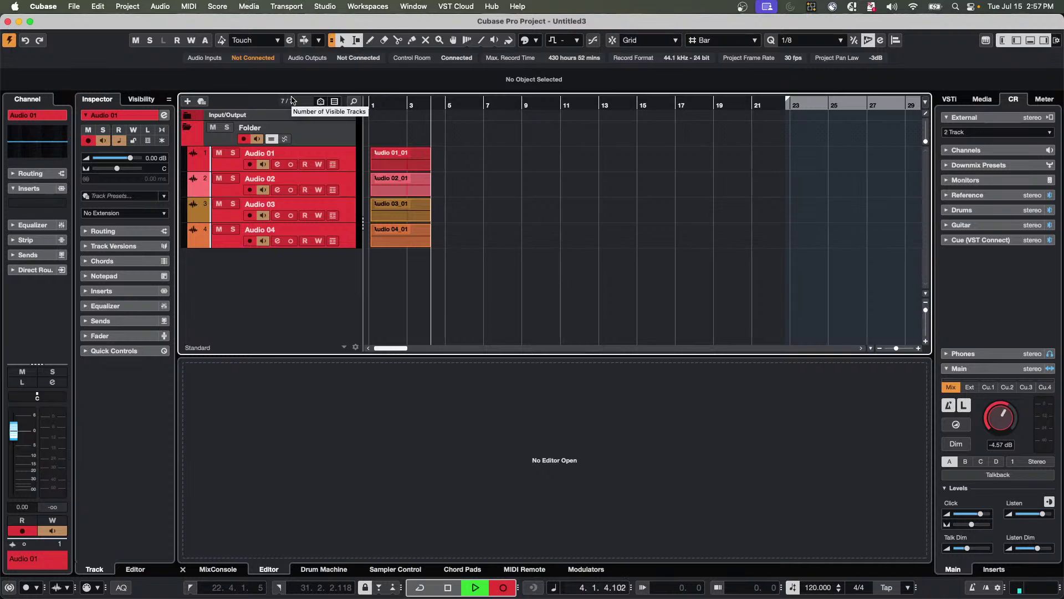
pyautogui.press('space')
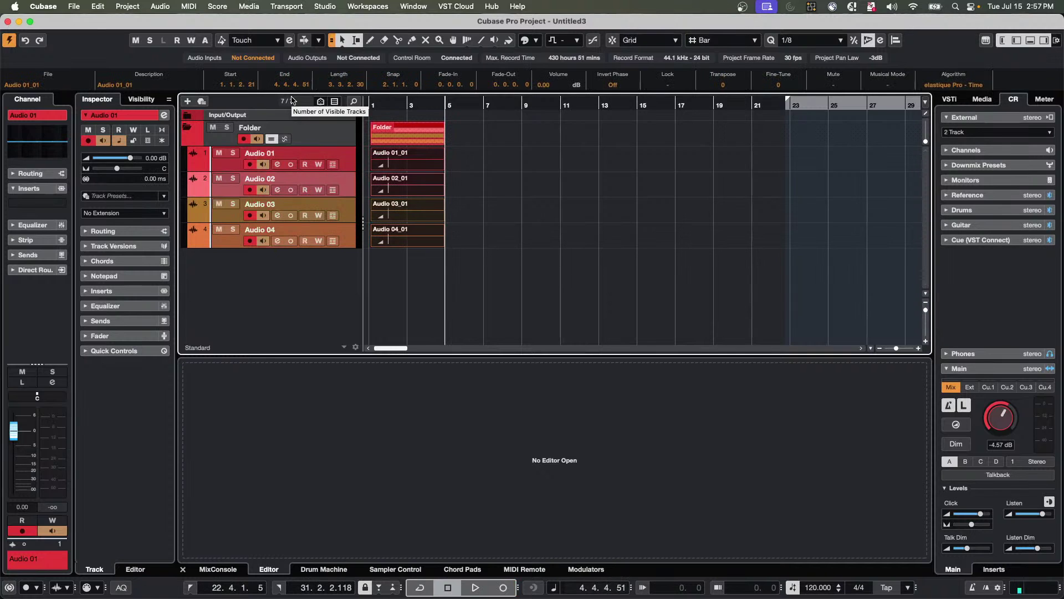
pyautogui.press('Home')
pyautogui.press('KP_Multiply')
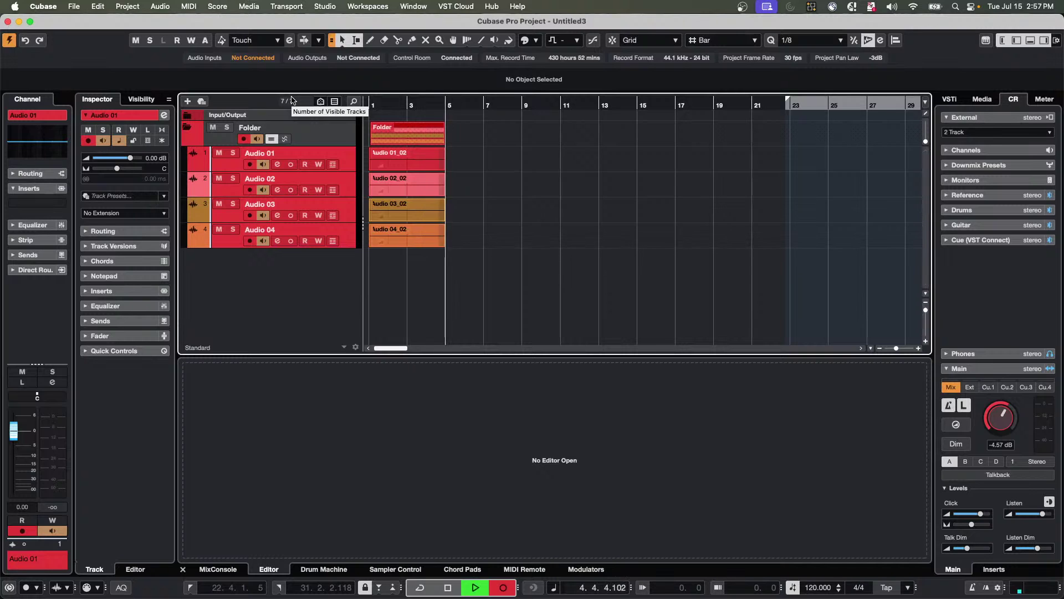
pyautogui.press('space')
pyautogui.press('Home')
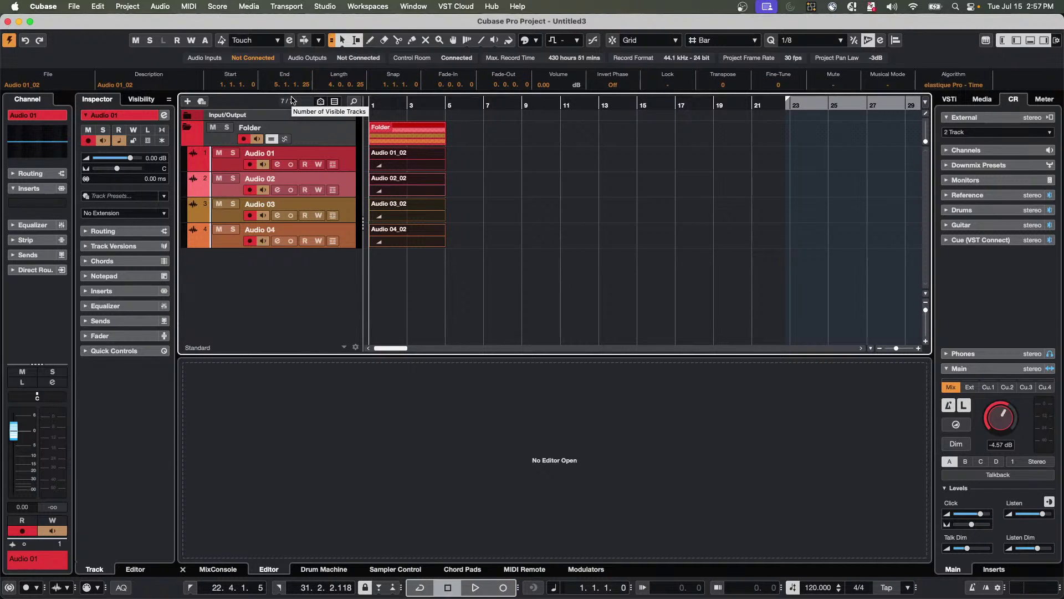
pyautogui.press('KP_Multiply')
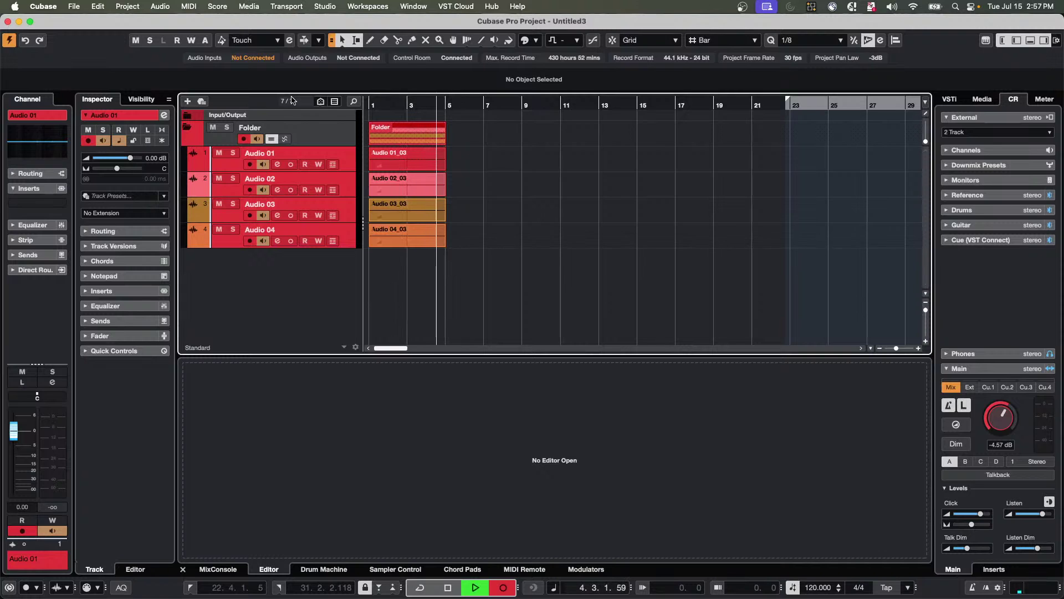
pyautogui.press('space')
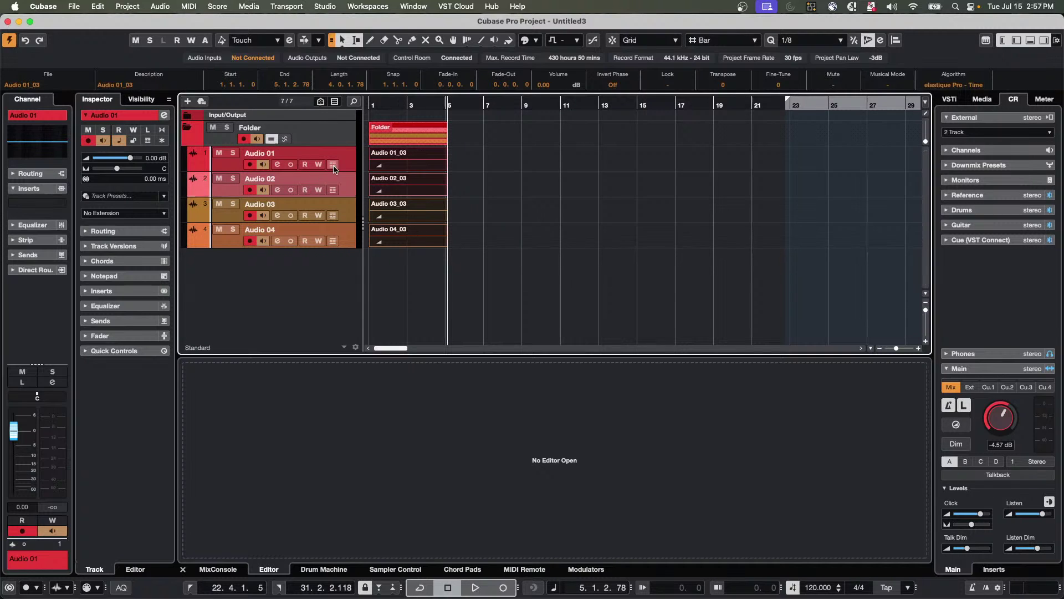
# Show Audio 01's takes on separate lanes, briefly toggling Audio 02's lanes.
pyautogui.click(333, 164)
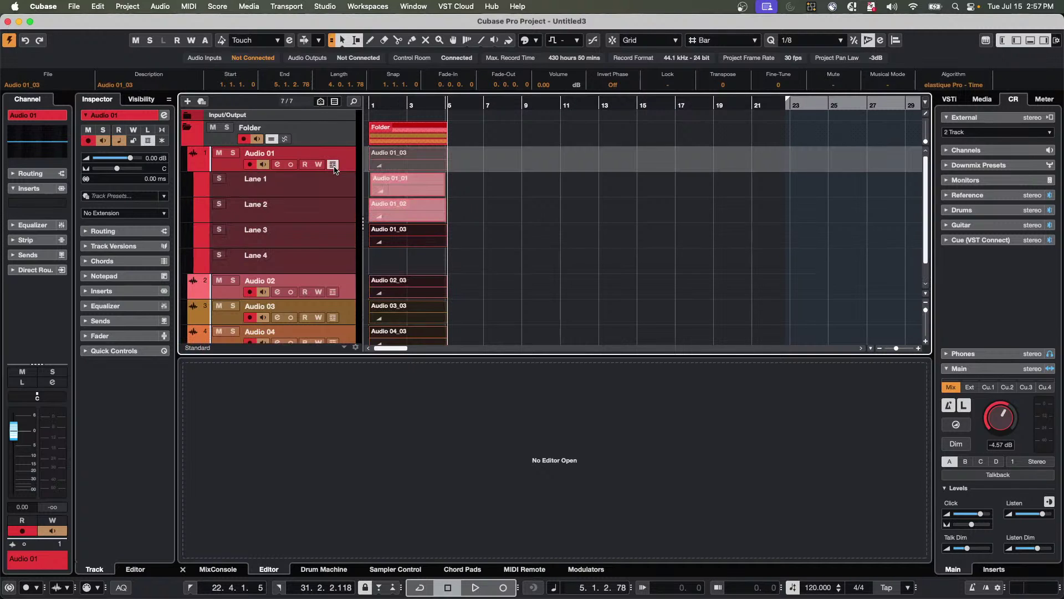
pyautogui.click(333, 292)
pyautogui.scroll(-2, 326, 265)
pyautogui.scroll(2, 324, 258)
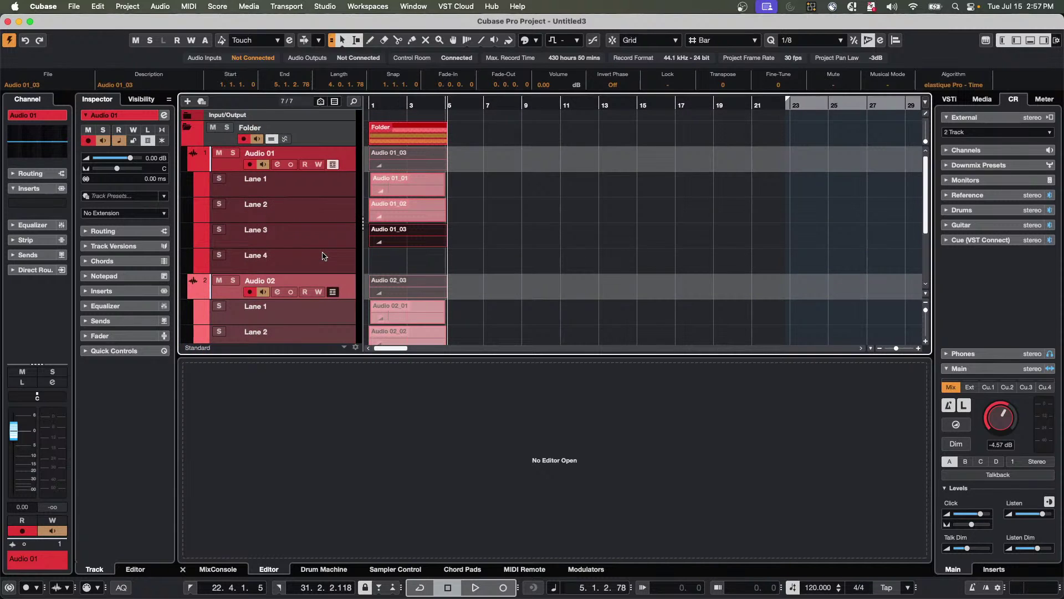
pyautogui.scroll(-2, 324, 256)
pyautogui.scroll(2, 324, 256)
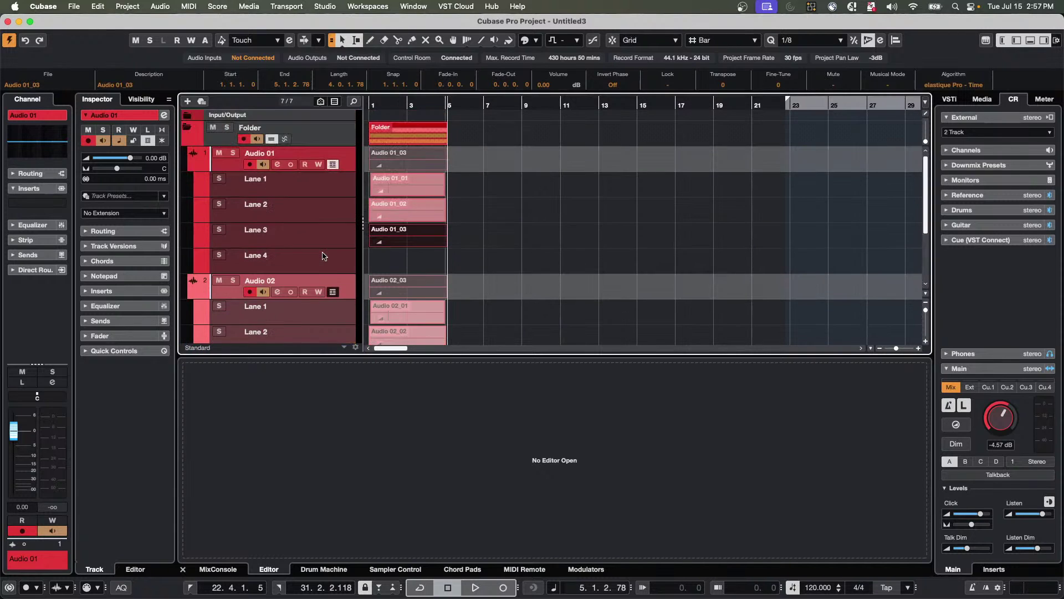
pyautogui.click(333, 292)
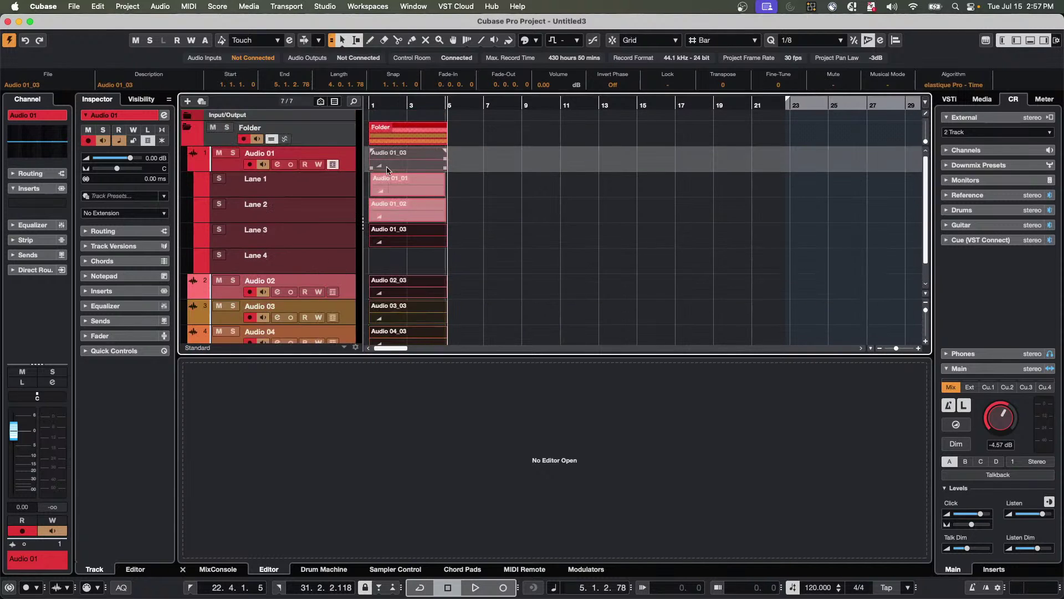
# Change the editing tool and make the Lane 1 and Lane 2 takes active.
pyautogui.rightClick(393, 216)
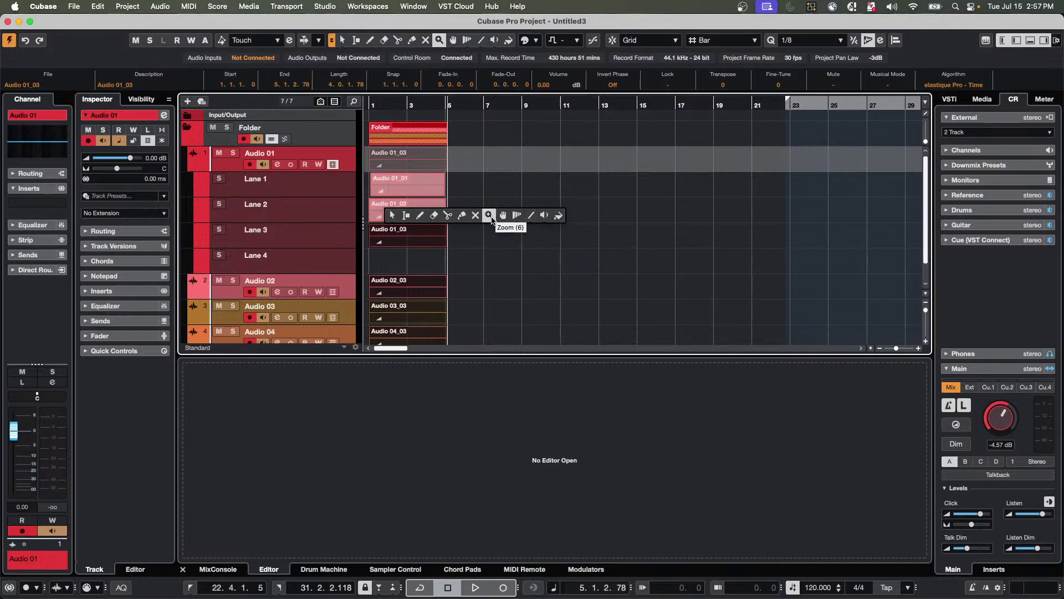
pyautogui.click(489, 216)
pyautogui.moveTo(391, 209)
pyautogui.mouseDown()
pyautogui.moveTo(409, 207)
pyautogui.moveTo(416, 179)
pyautogui.moveTo(419, 189)
pyautogui.mouseUp()
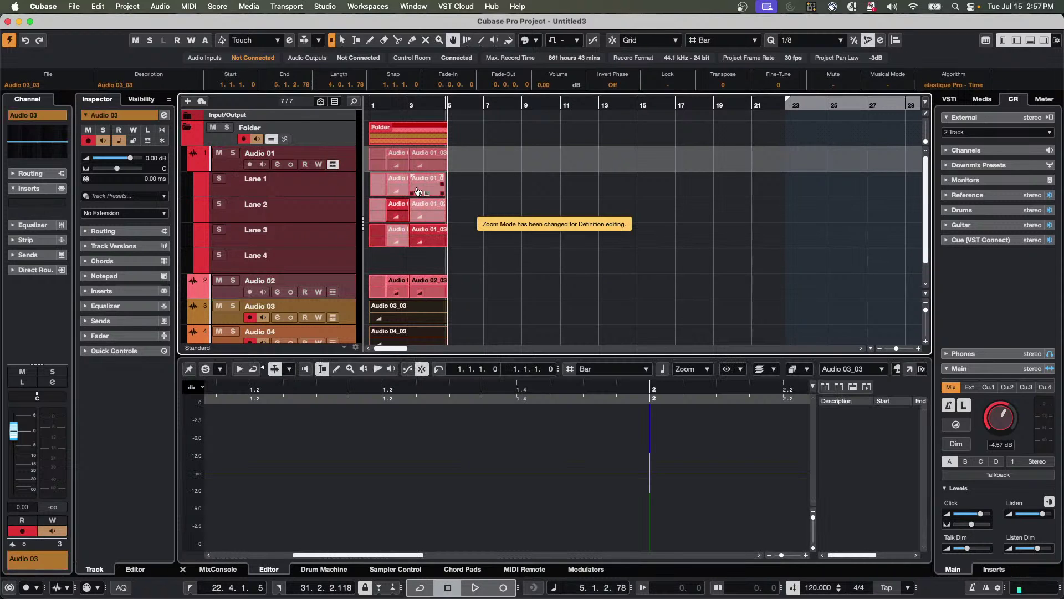
pyautogui.click(424, 190)
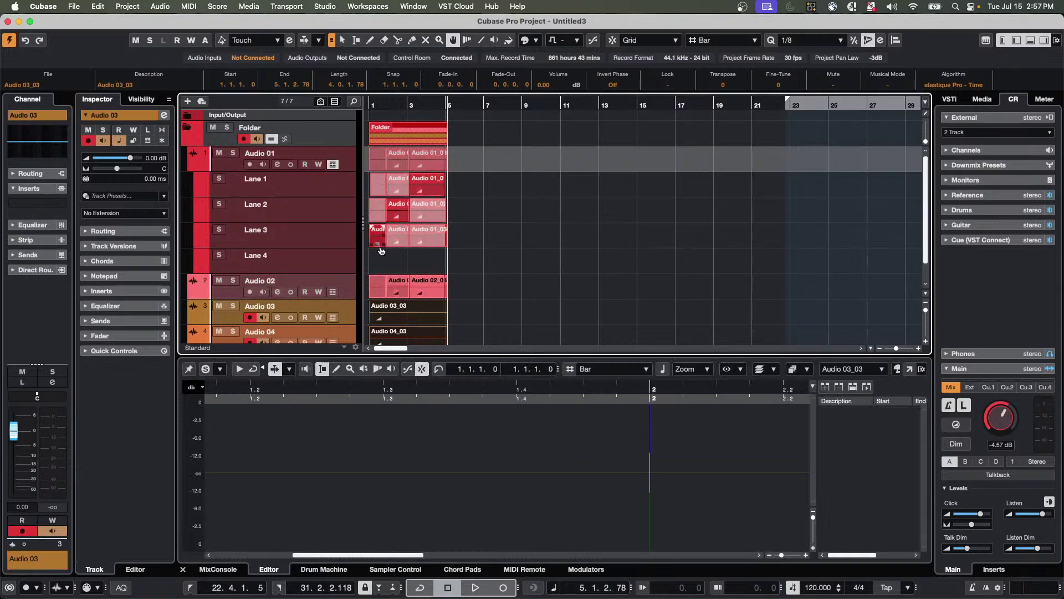
pyautogui.click(397, 213)
# Show the take lanes for Audio 02, Audio 03 and Audio 04.
pyautogui.click(332, 292)
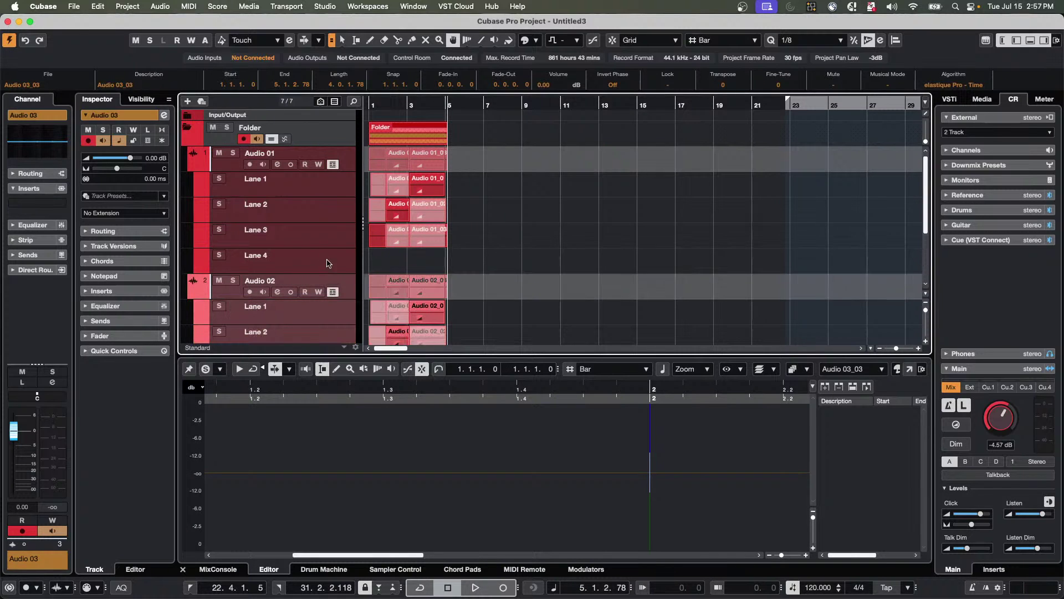
pyautogui.scroll(-3, 328, 261)
pyautogui.scroll(-2, 332, 288)
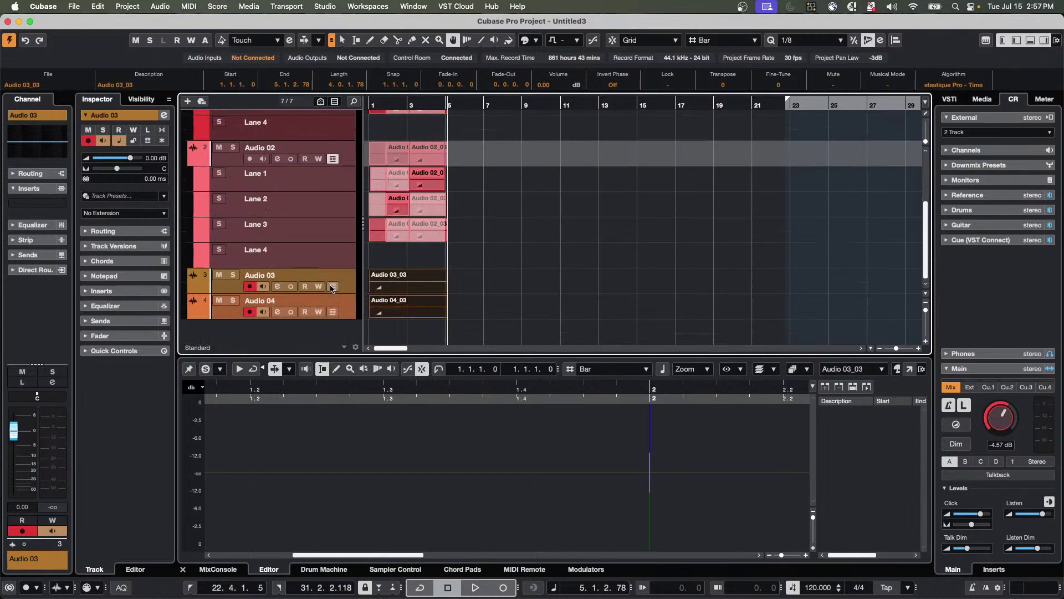
pyautogui.click(333, 287)
pyautogui.scroll(-3, 324, 260)
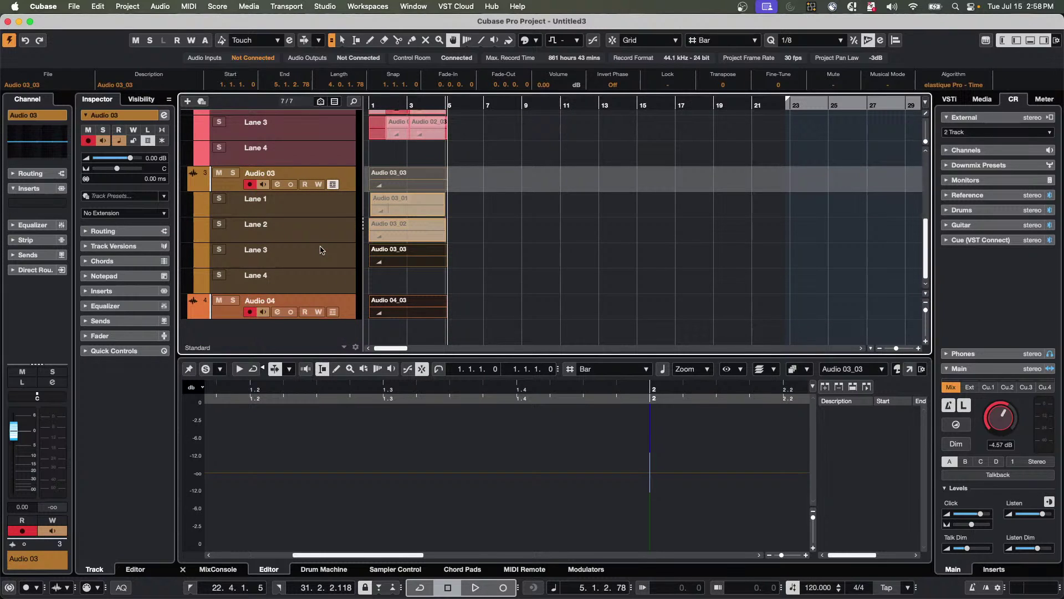
pyautogui.click(333, 311)
pyautogui.scroll(-3, 339, 271)
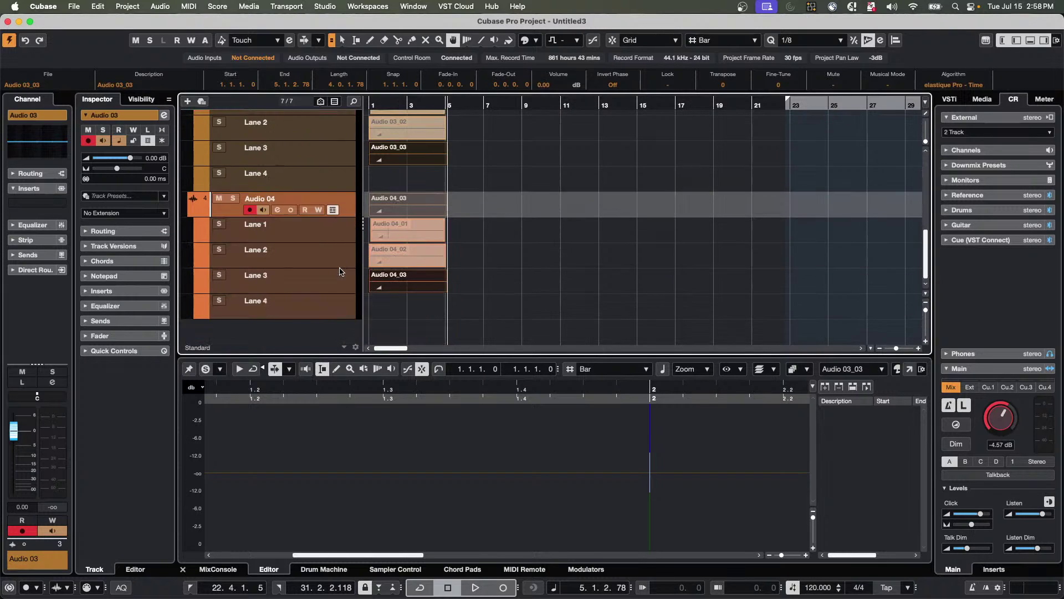
pyautogui.scroll(8, 340, 271)
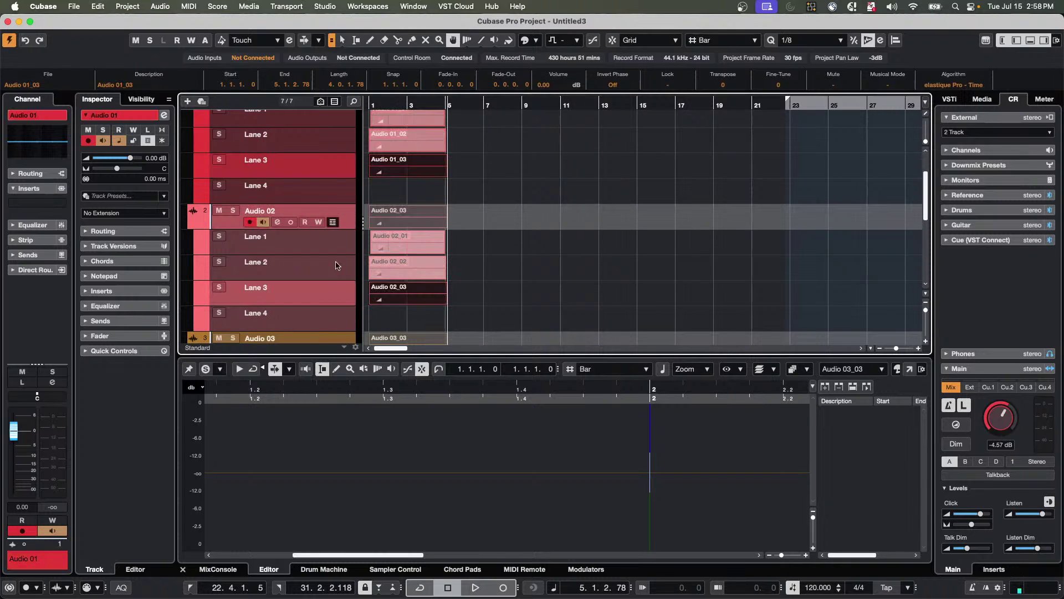
pyautogui.scroll(-4, 484, 269)
pyautogui.scroll(-3, 485, 269)
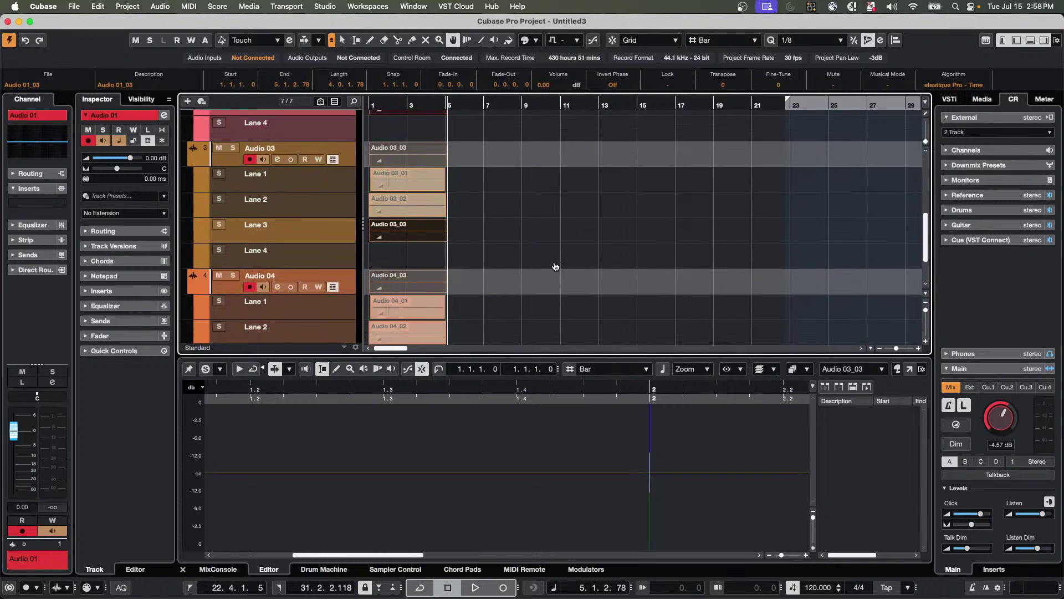
pyautogui.scroll(1, 538, 271)
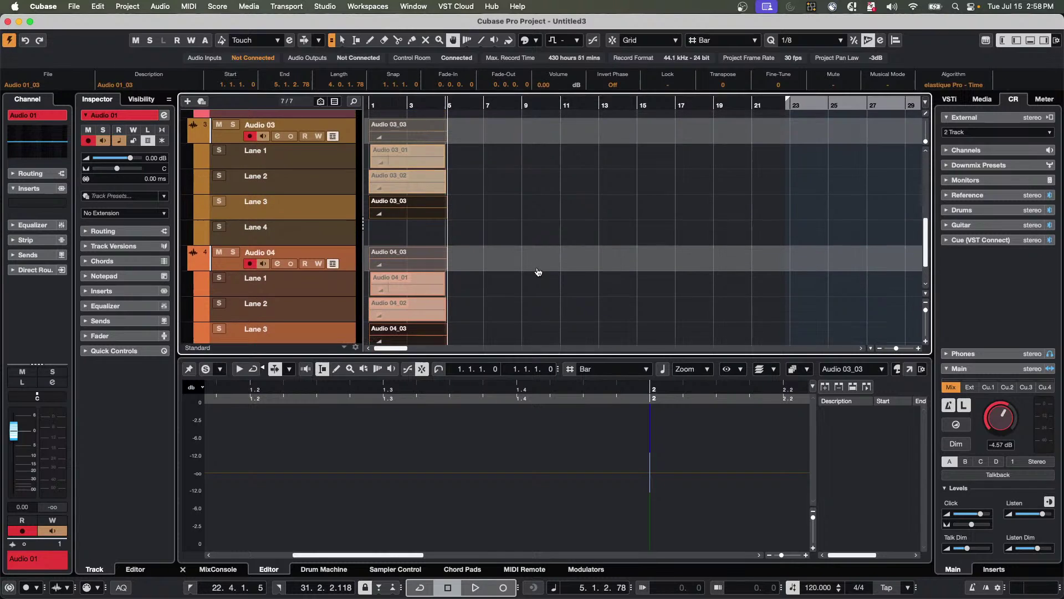
pyautogui.scroll(8, 538, 272)
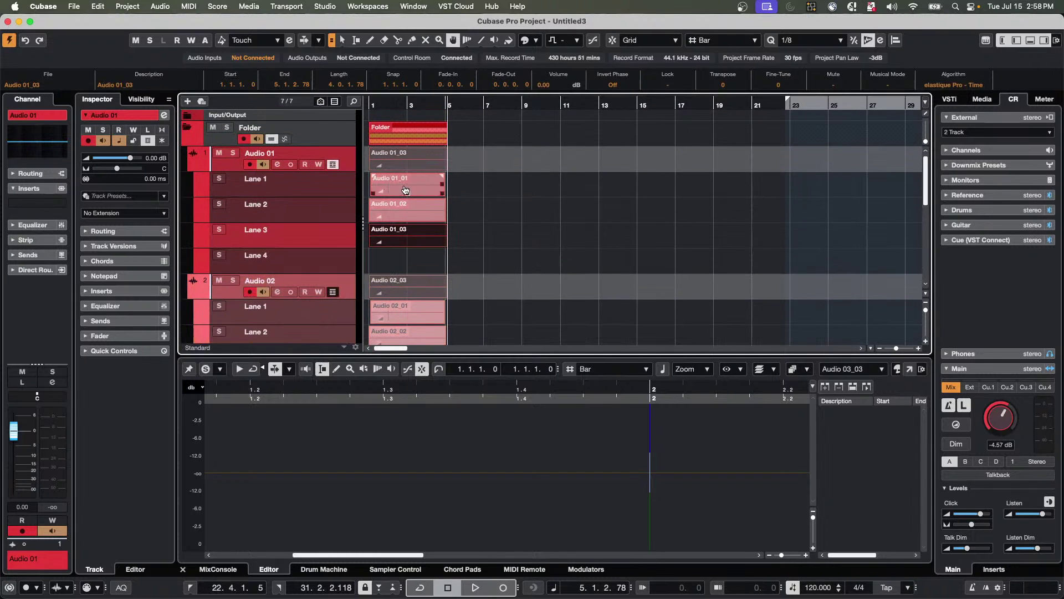
# Split the takes at the edges of a short range marked across the lanes.
pyautogui.moveTo(389, 187); pyautogui.dragTo(411, 187)
pyautogui.hotkey('shift', 'x')
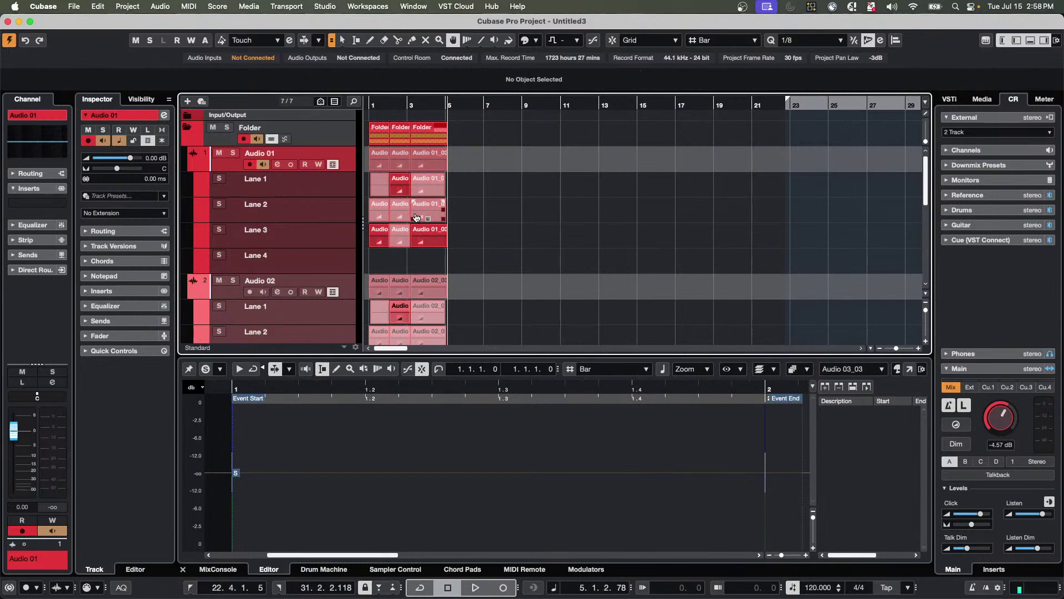
pyautogui.scroll(-3, 503, 248)
pyautogui.scroll(-3, 503, 248)
pyautogui.scroll(2, 503, 248)
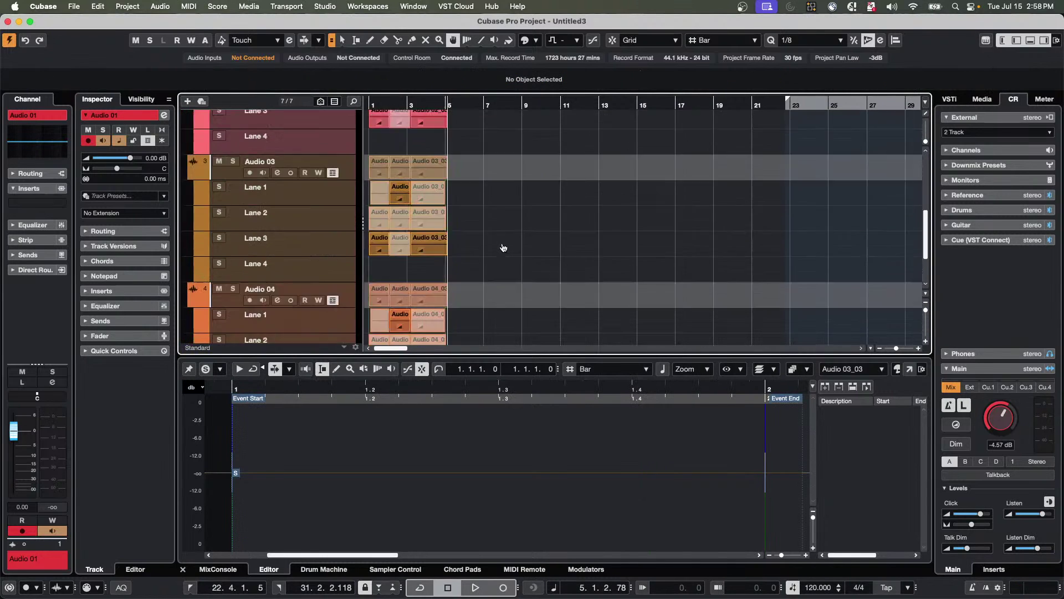
pyautogui.scroll(-2, 503, 246)
pyautogui.scroll(3, 503, 245)
pyautogui.scroll(2, 503, 245)
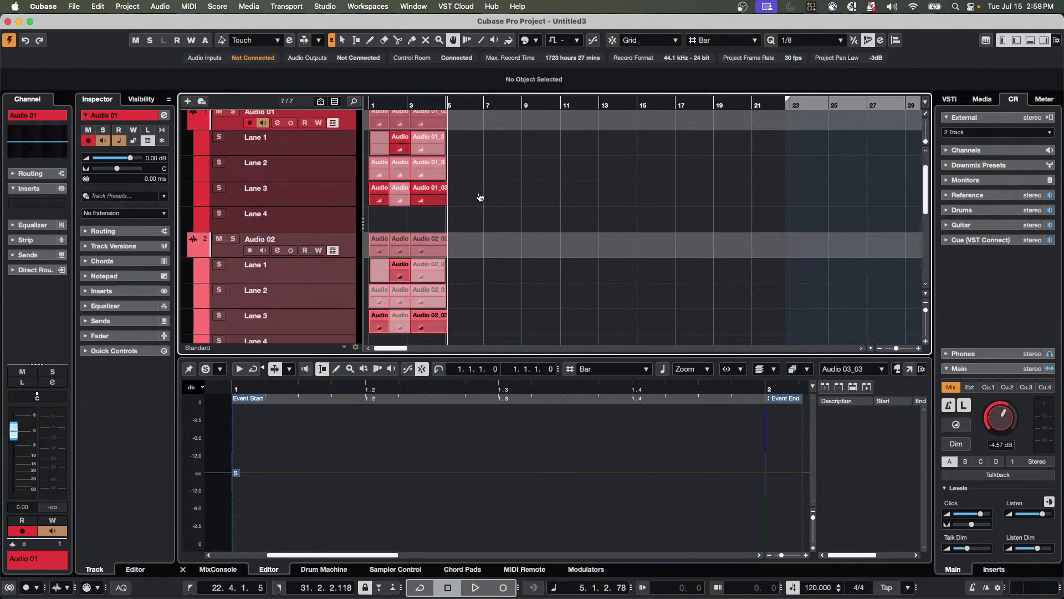
# Activate takes: Lane 2 for bar 1 while keeping the Lane 1 take at bar 2.
pyautogui.click(437, 174)
pyautogui.scroll(-4, 565, 185)
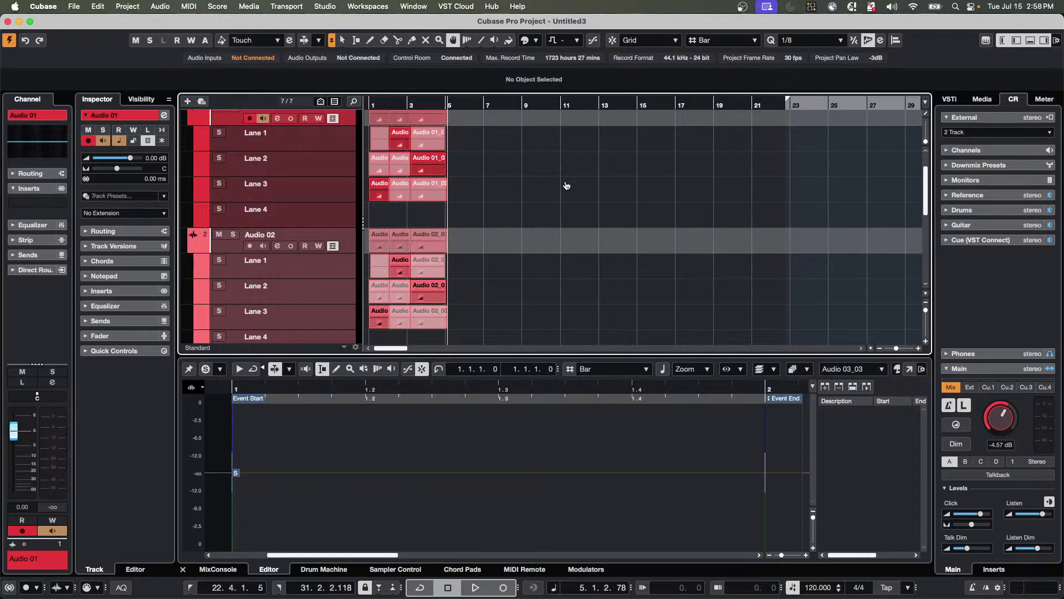
pyautogui.scroll(-8, 567, 193)
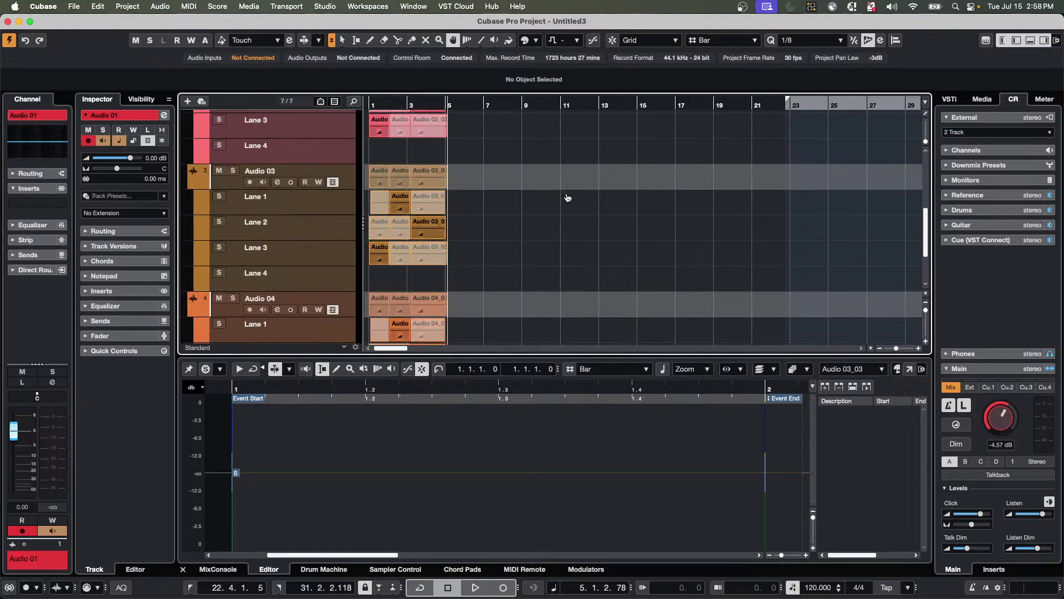
pyautogui.scroll(-5, 567, 198)
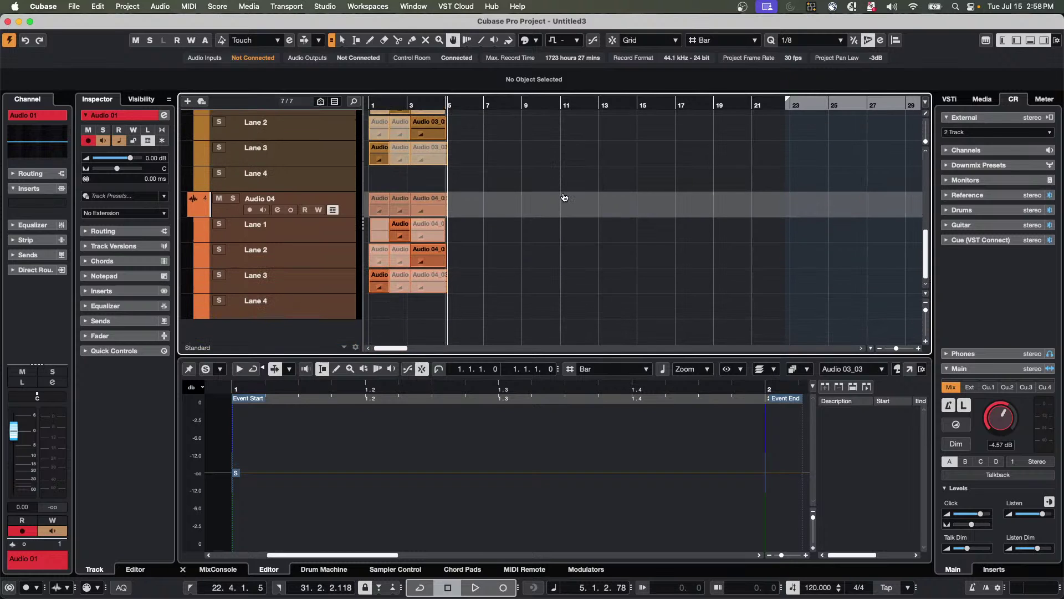
pyautogui.scroll(15, 564, 197)
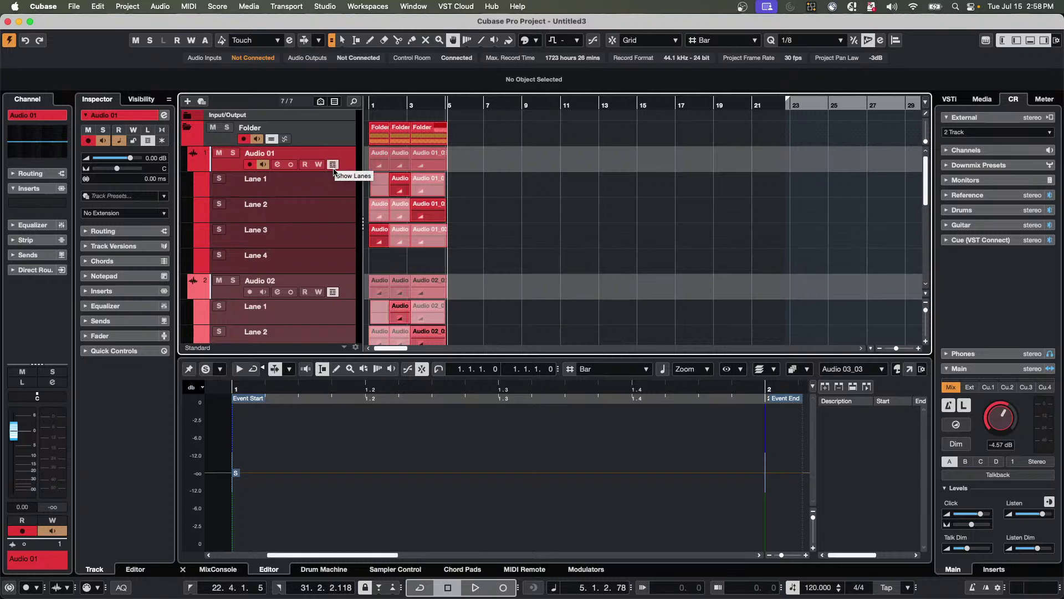
pyautogui.click(399, 215)
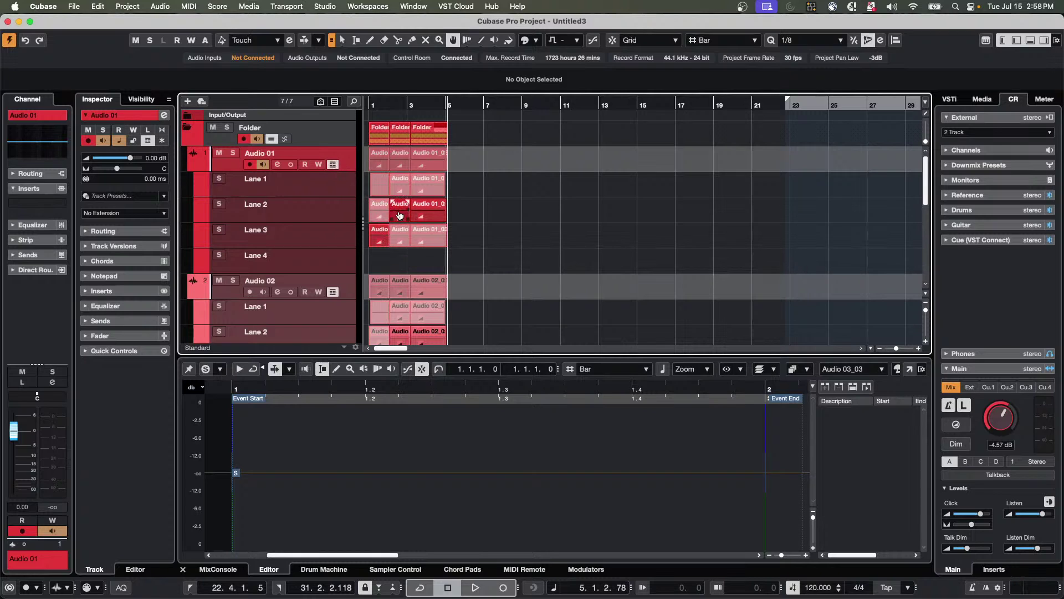
pyautogui.click(401, 185)
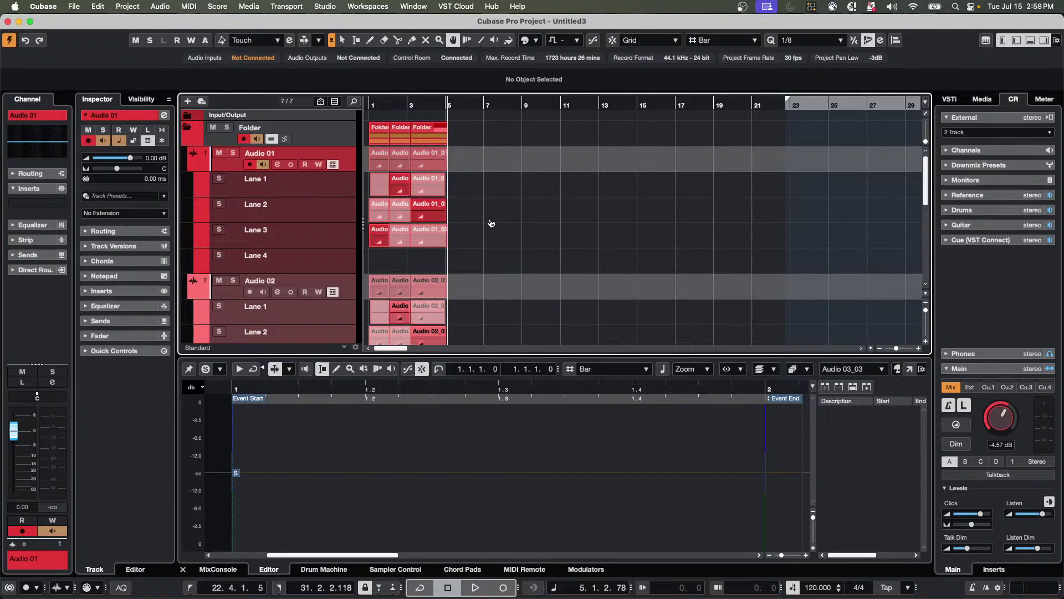
pyautogui.scroll(-5, 490, 223)
pyautogui.click(376, 175)
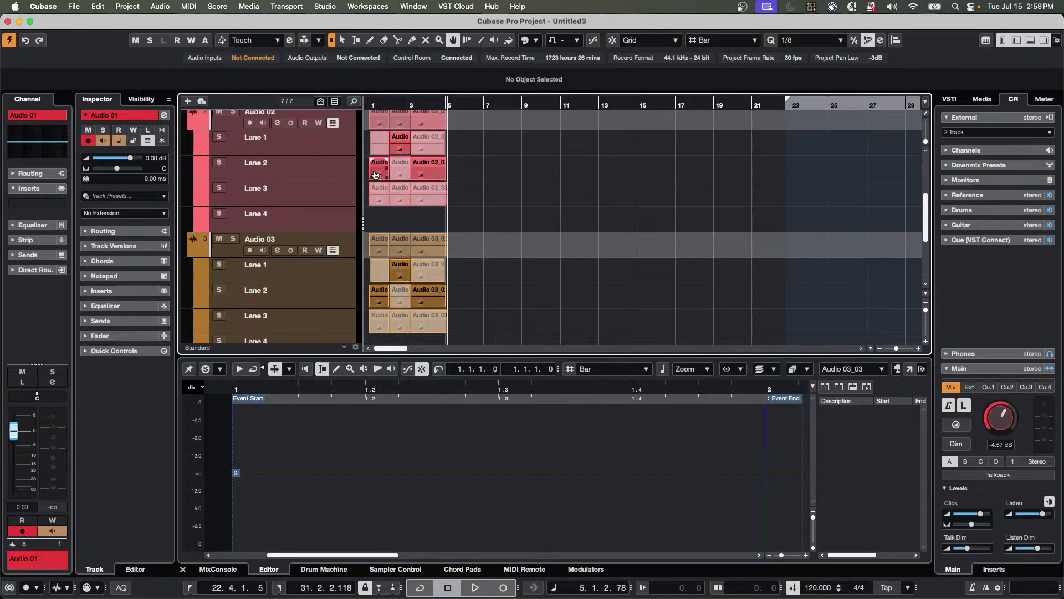
# Use Audio 04's Lane 3 take at bar 2 and comp Audio 01's middle section from Lane 1.
pyautogui.scroll(-5, 546, 230)
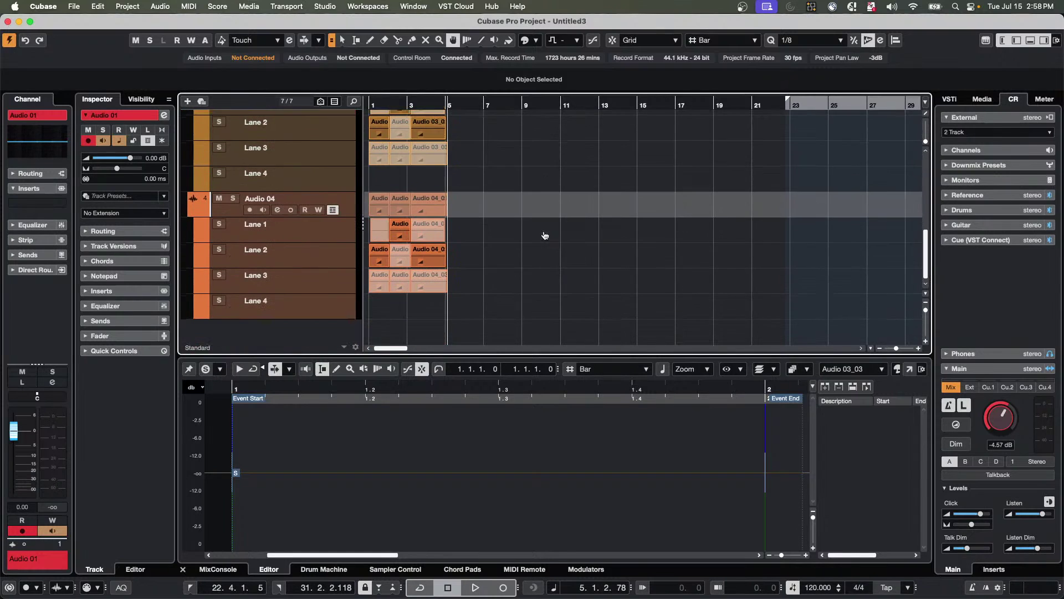
pyautogui.click(400, 286)
pyautogui.scroll(5, 530, 213)
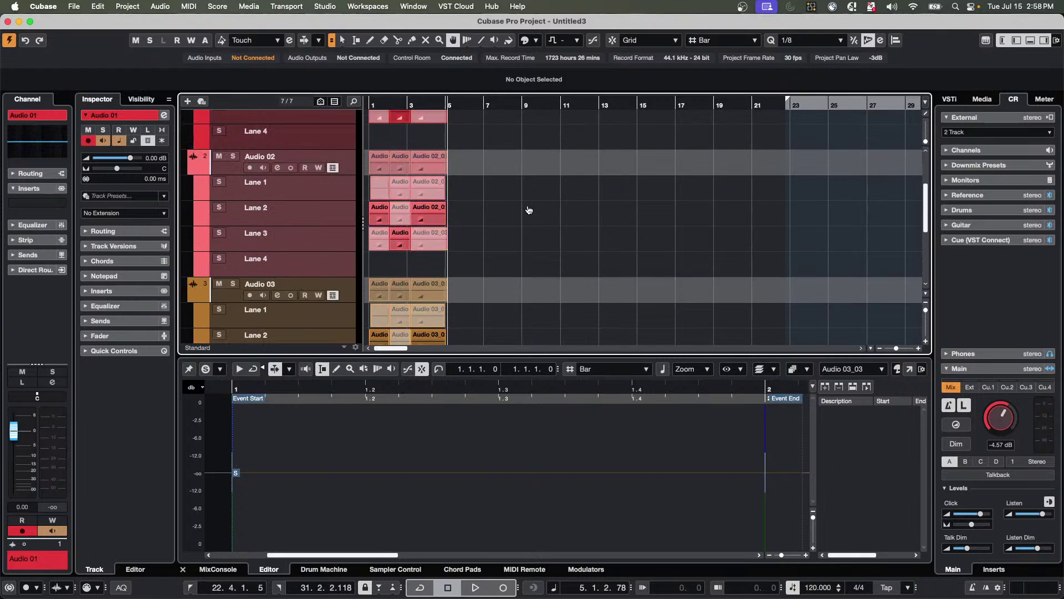
pyautogui.scroll(3, 529, 210)
pyautogui.scroll(-9, 527, 210)
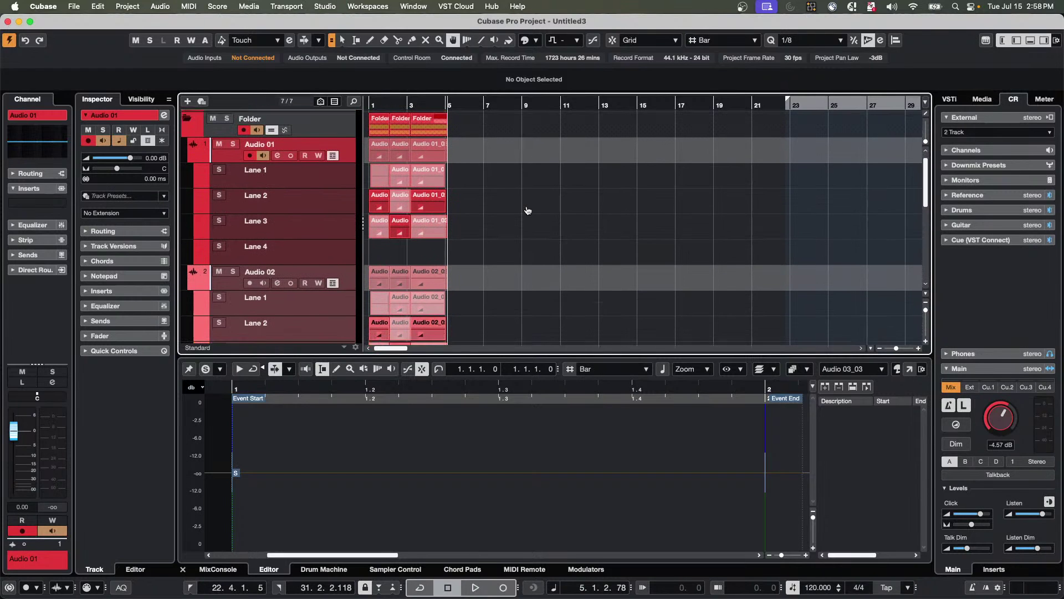
pyautogui.scroll(9, 528, 211)
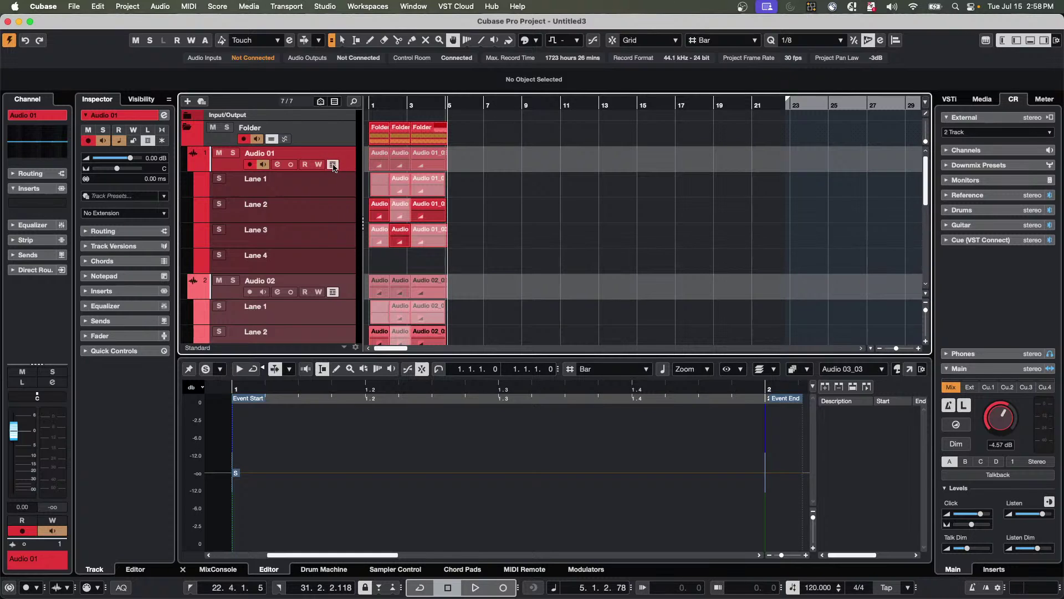
pyautogui.scroll(-6, 405, 232)
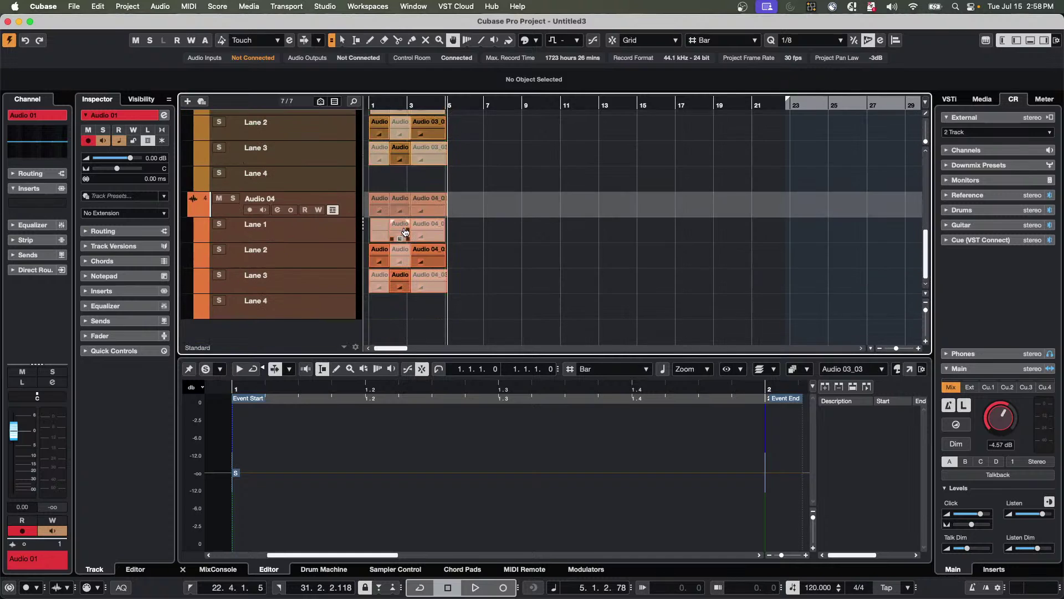
pyautogui.scroll(6, 405, 232)
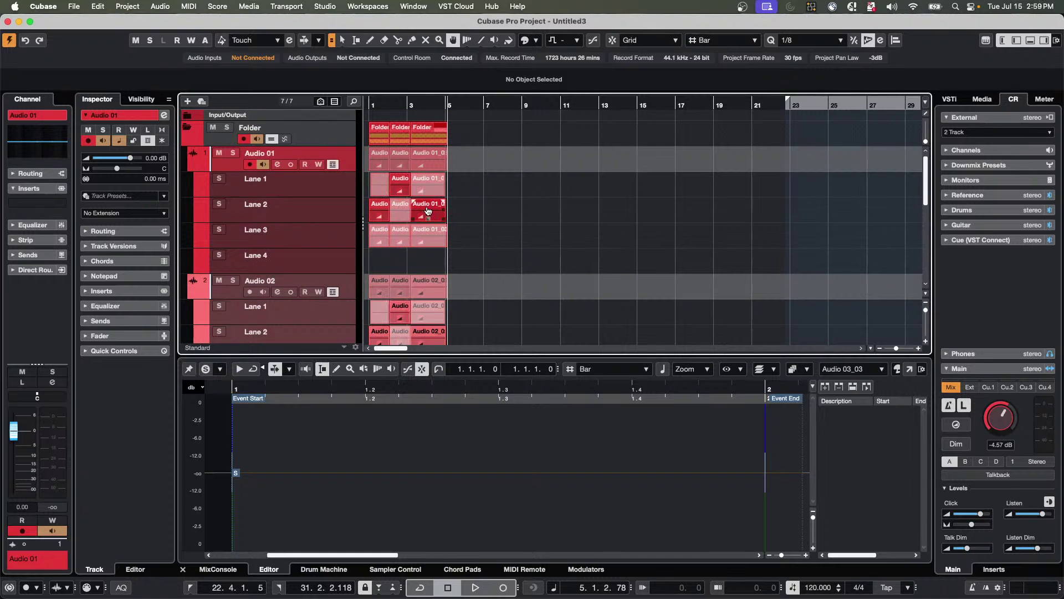
pyautogui.moveTo(425, 184); pyautogui.dragTo(435, 184)
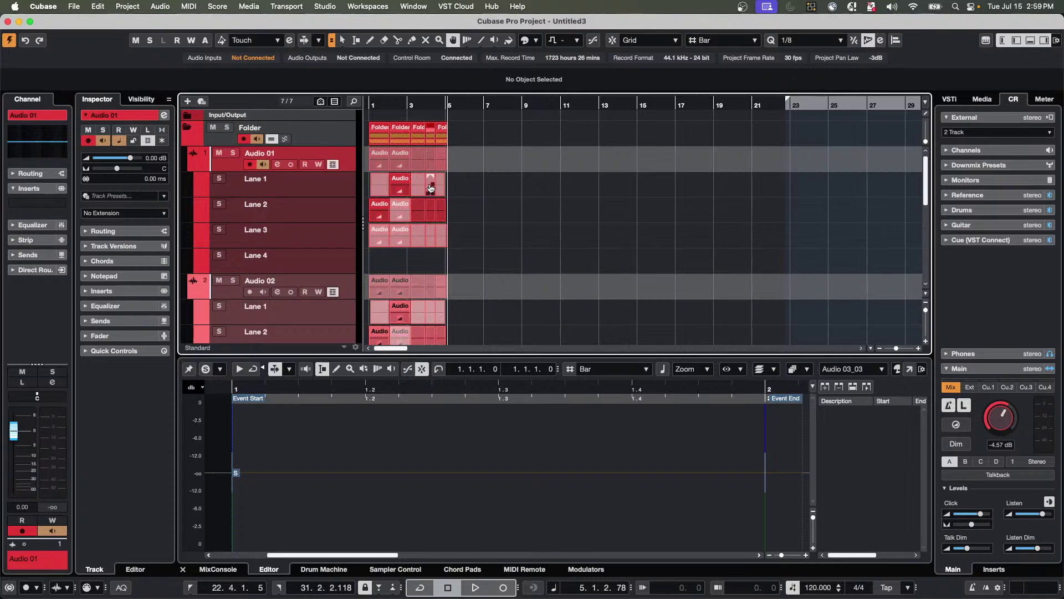
pyautogui.scroll(-10, 494, 280)
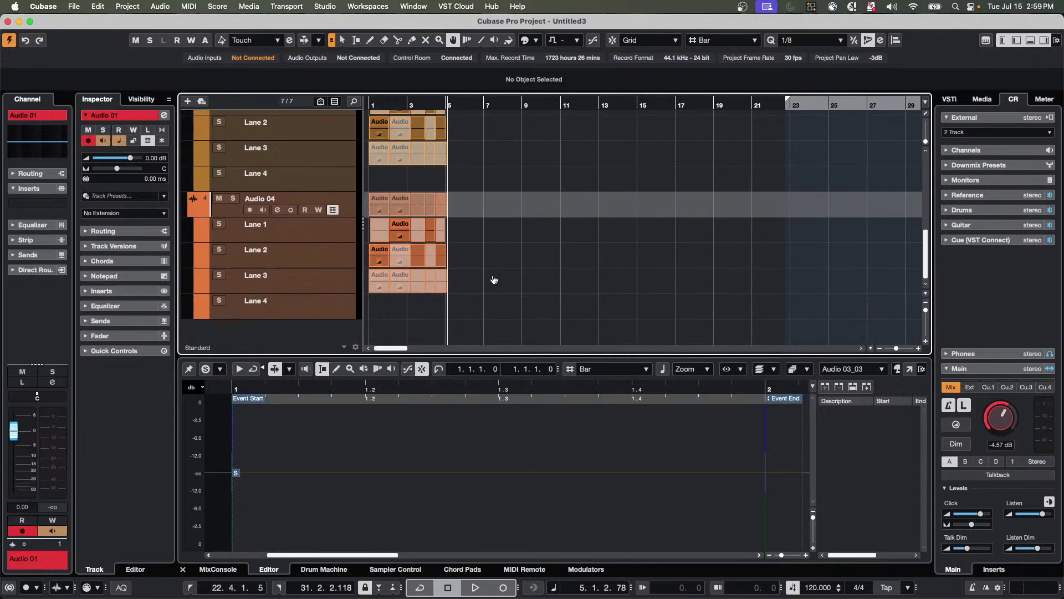
pyautogui.scroll(10, 494, 280)
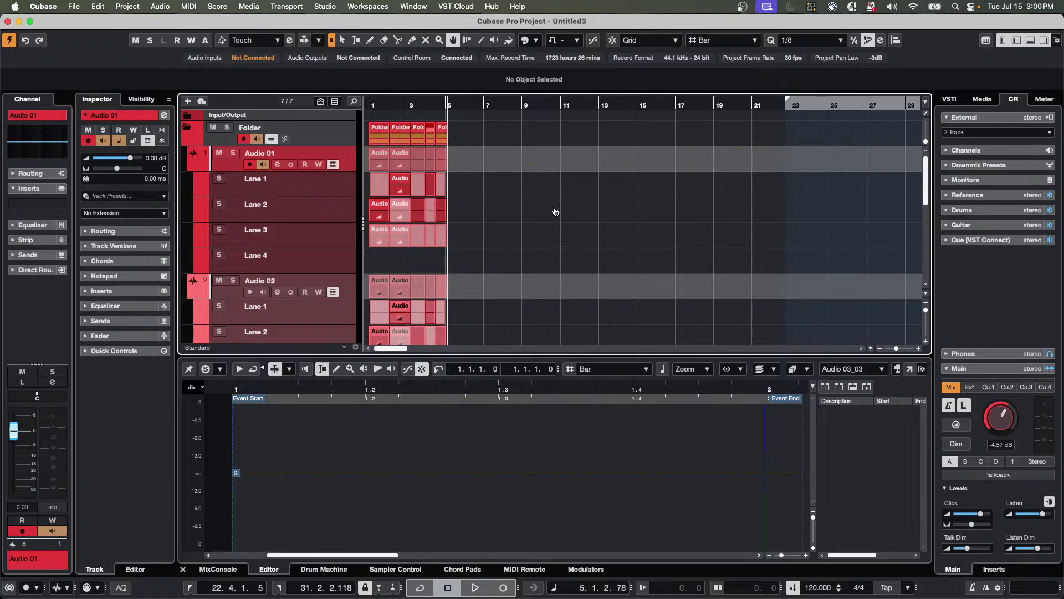
# Insert a Dynamics Compressor into Audio 01's first insert slot.
pyautogui.click(63, 203)
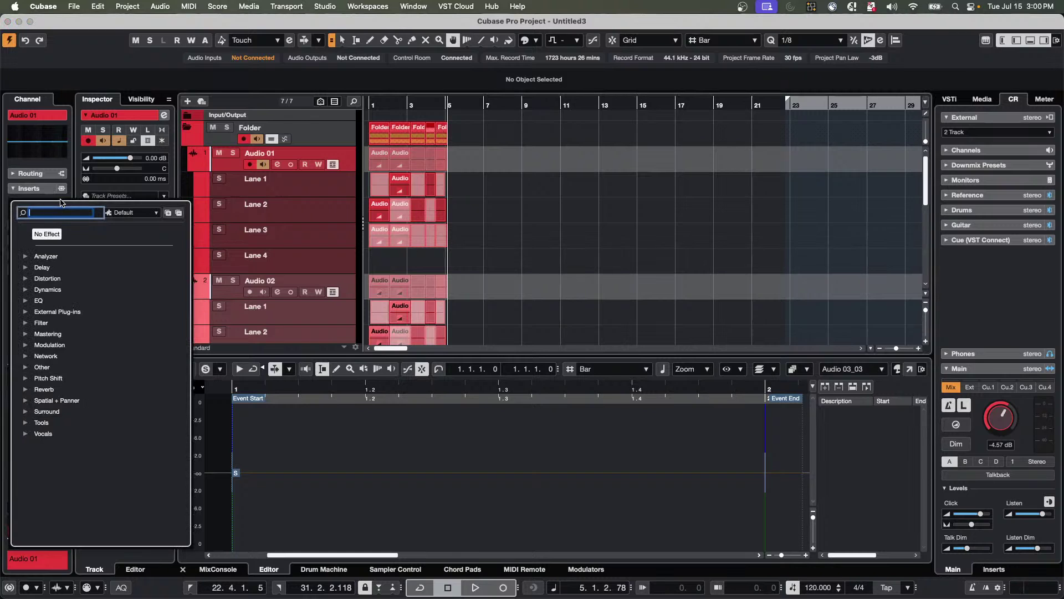
pyautogui.click(25, 289)
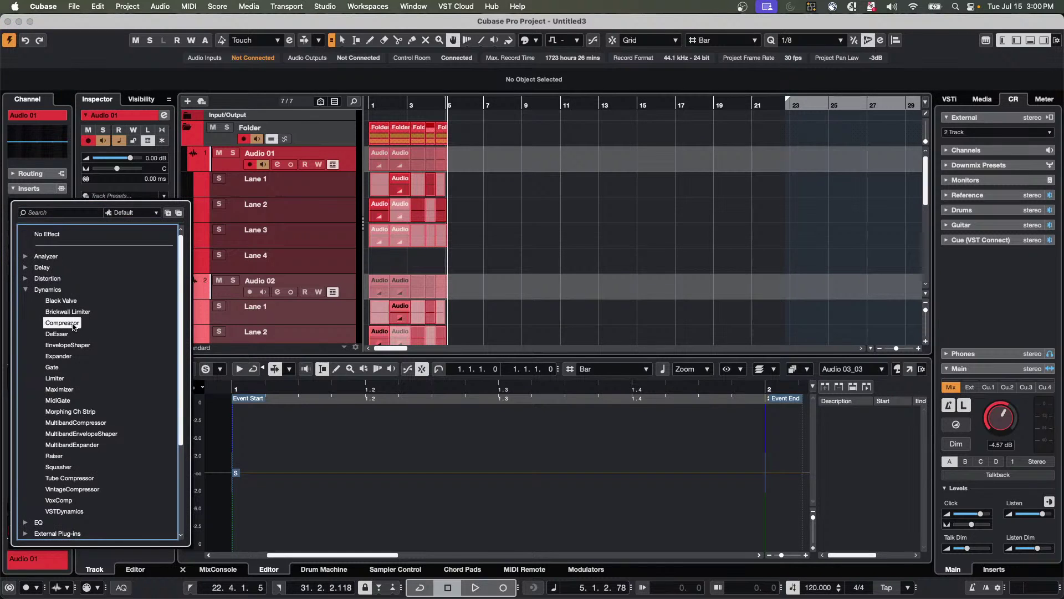
pyautogui.click(61, 324)
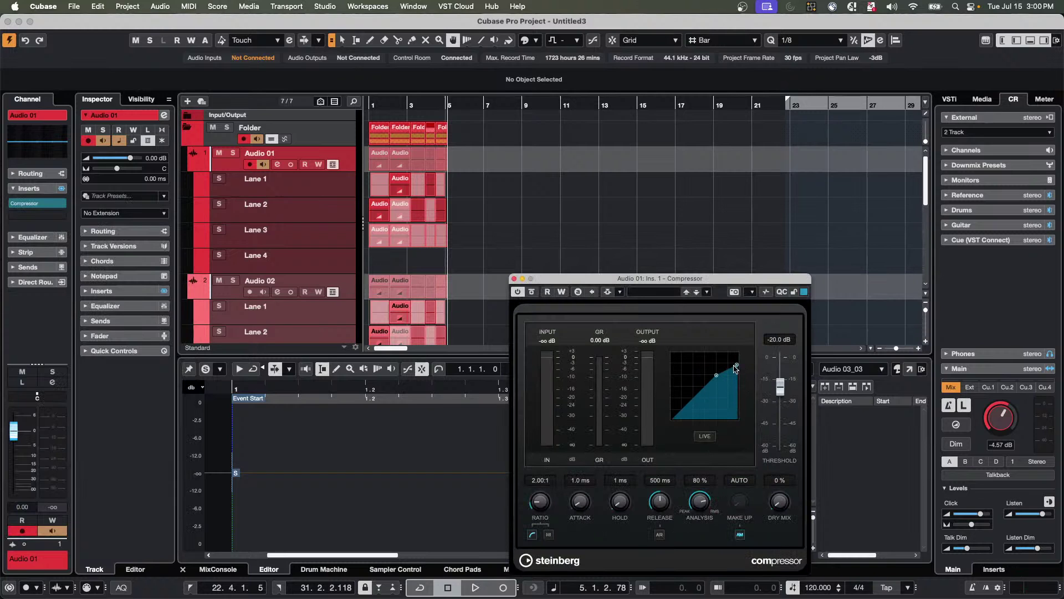
# Bring up the Add Track options from the track list.
pyautogui.click(330, 190)
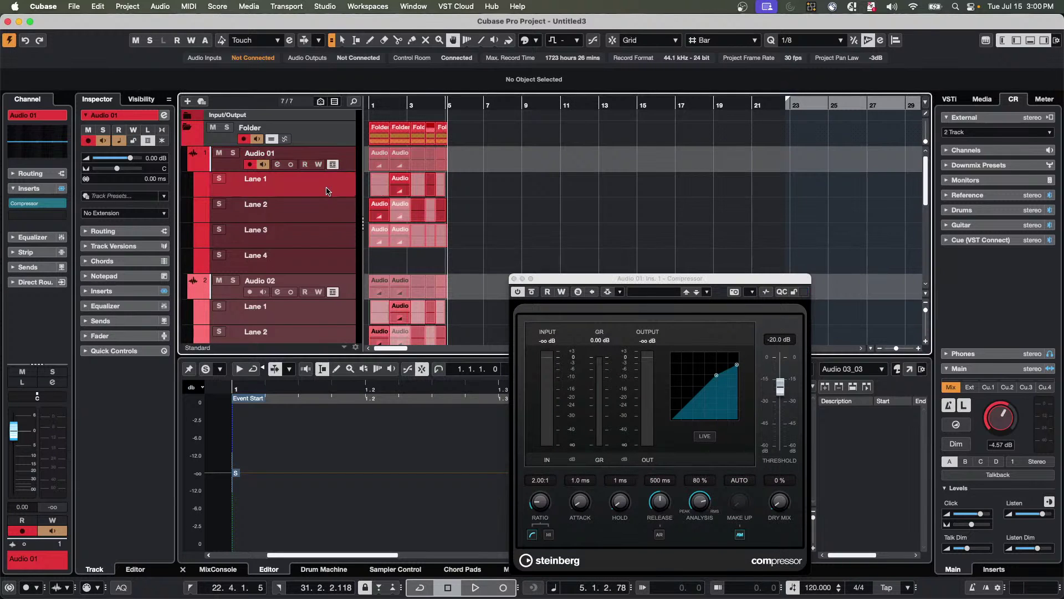
pyautogui.rightClick(347, 164)
pyautogui.moveTo(361, 167)
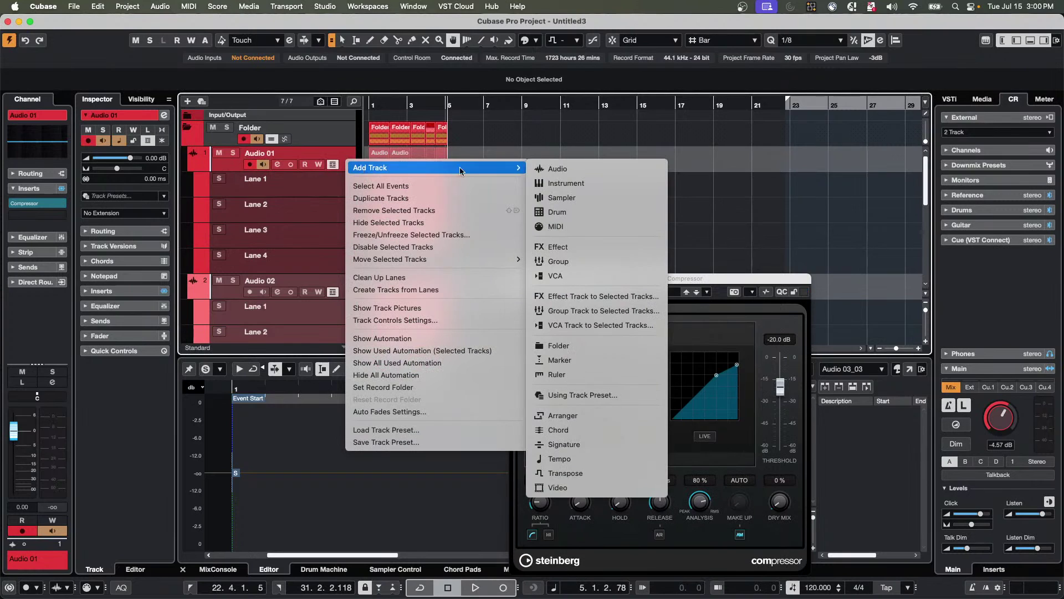
# Add a new instrument track loaded with The Grand 3.
pyautogui.click(577, 184)
pyautogui.click(583, 200)
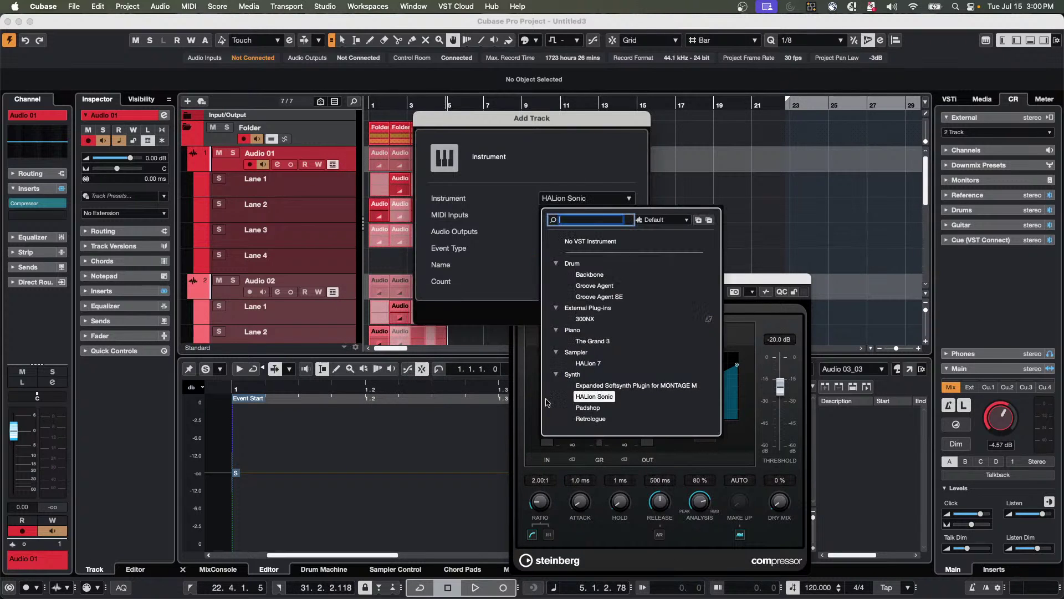
pyautogui.click(591, 341)
pyautogui.click(630, 315)
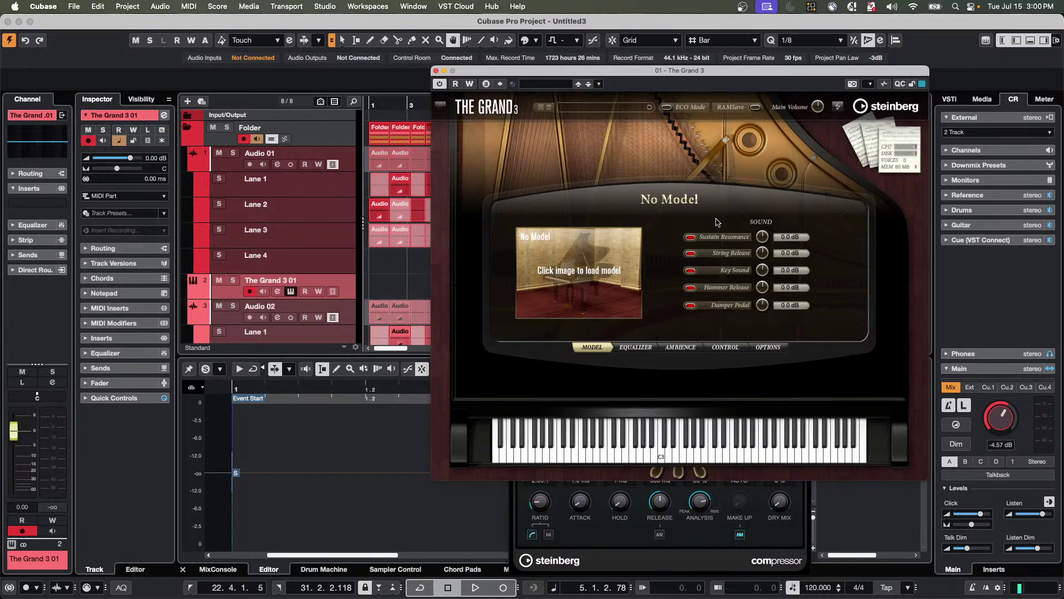
# Try exponential and S-shaped velocity curves on The Grand 3, keep linear, and close its window.
pyautogui.click(730, 348)
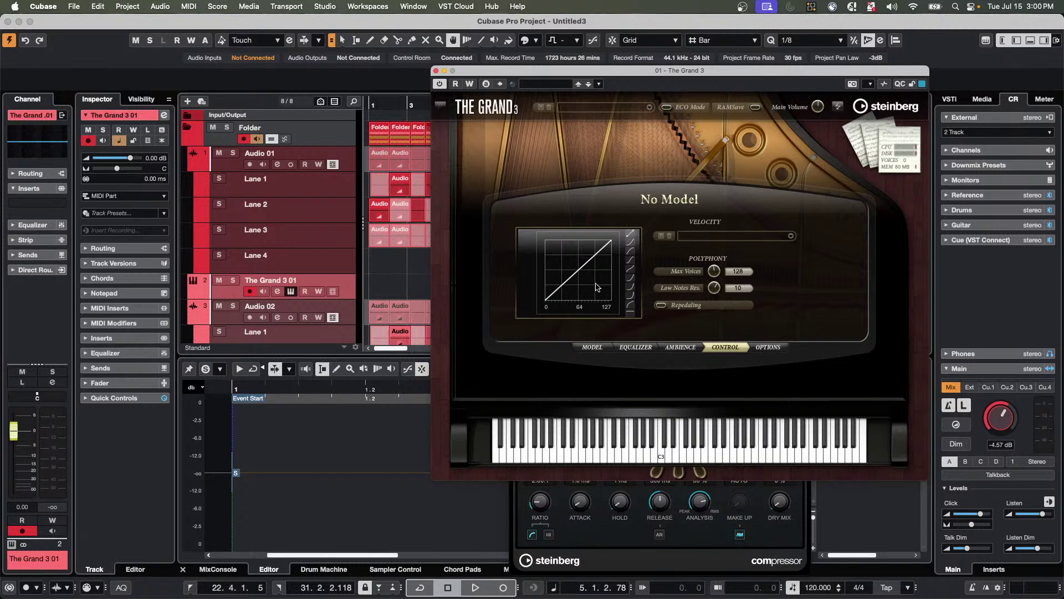
pyautogui.click(630, 295)
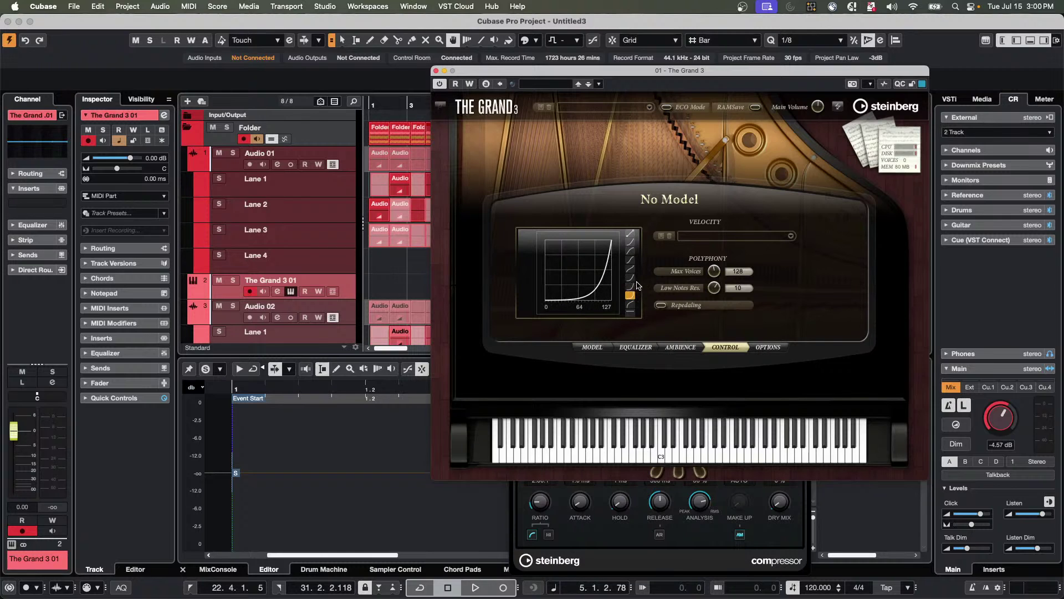
pyautogui.click(630, 233)
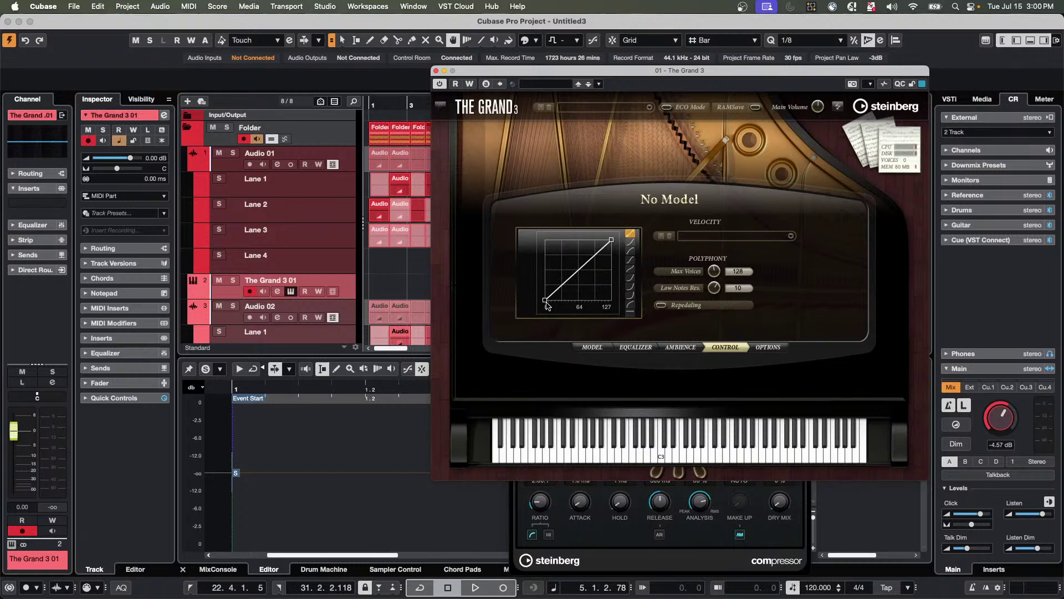
pyautogui.click(631, 261)
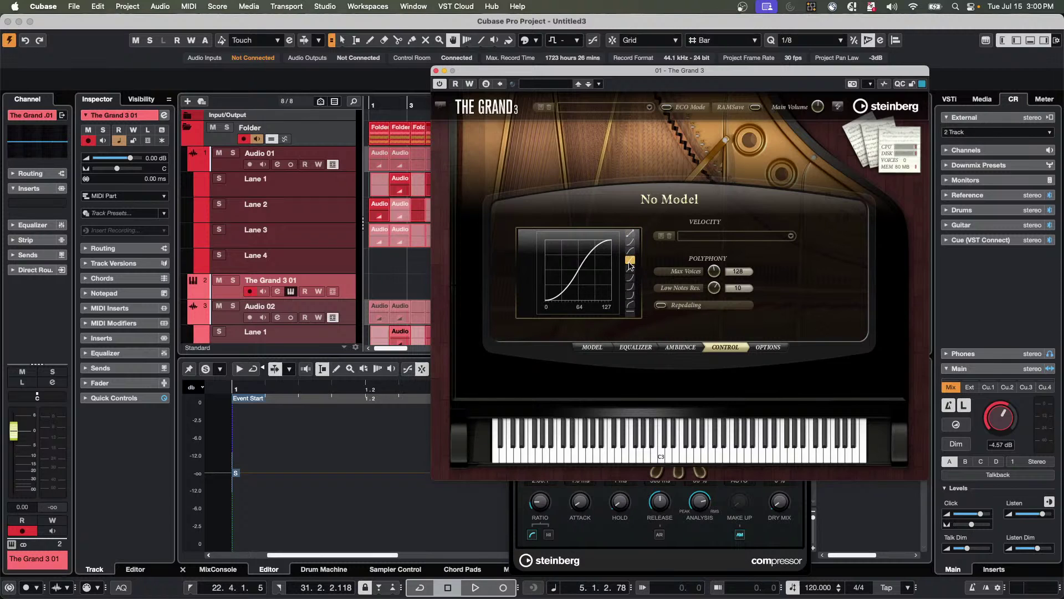
pyautogui.click(630, 234)
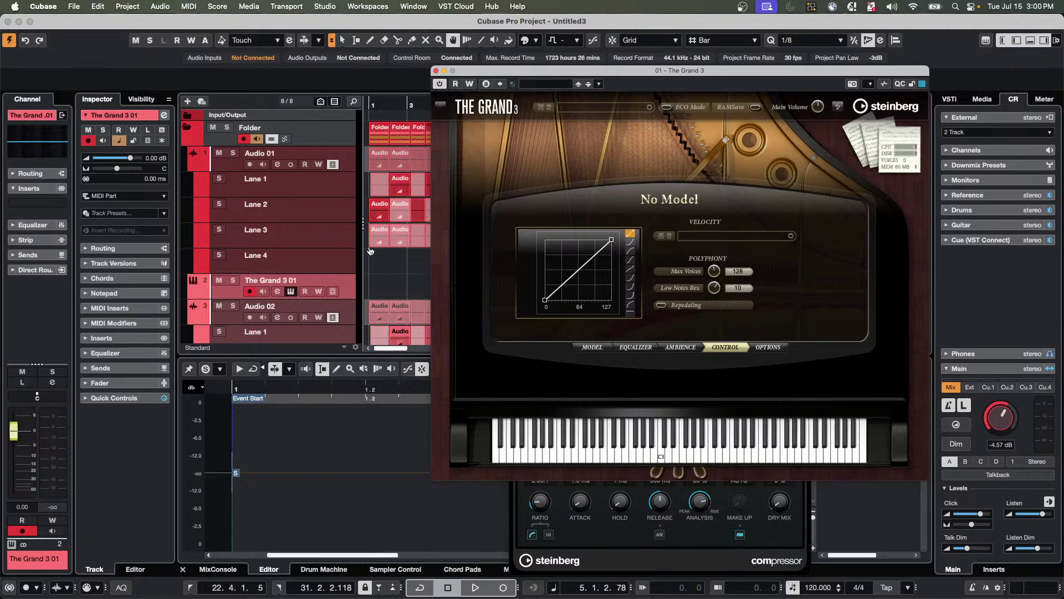
pyautogui.click(436, 71)
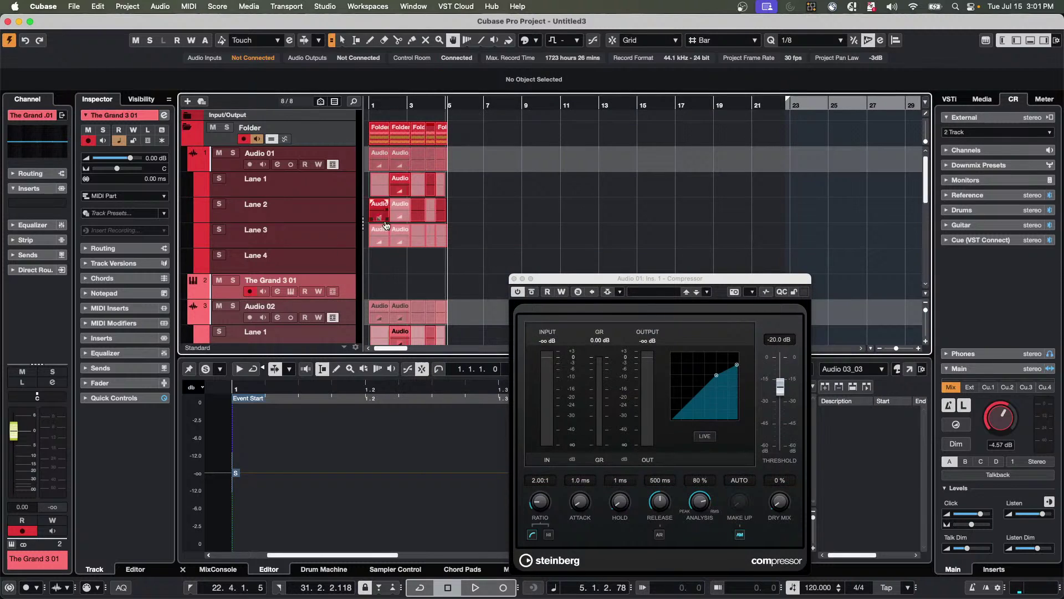
# Add another instrument track with Groove Agent SE as its instrument.
pyautogui.rightClick(348, 286)
pyautogui.moveTo(350, 288)
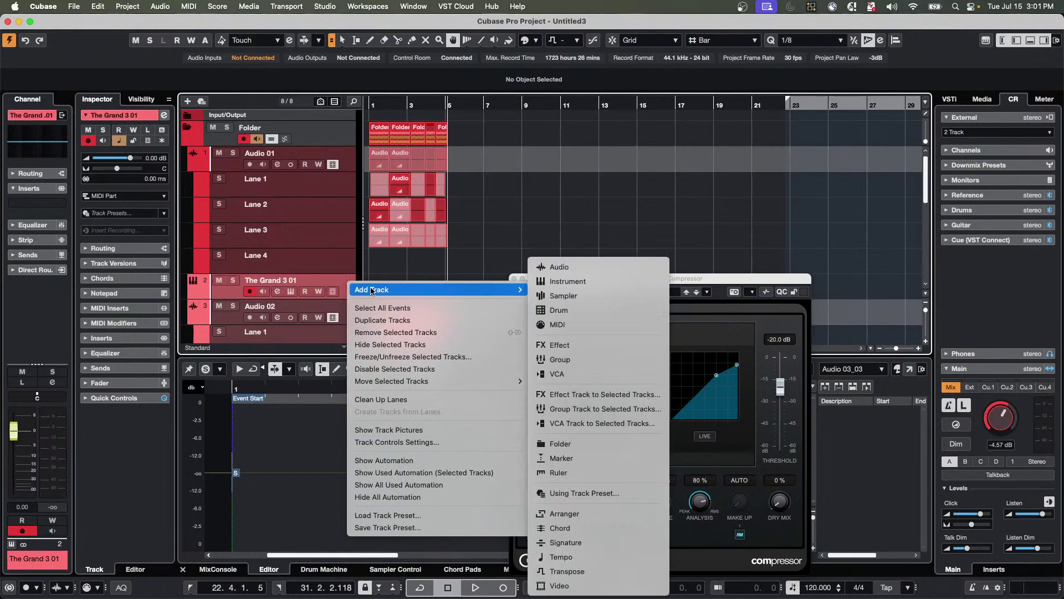
pyautogui.click(576, 284)
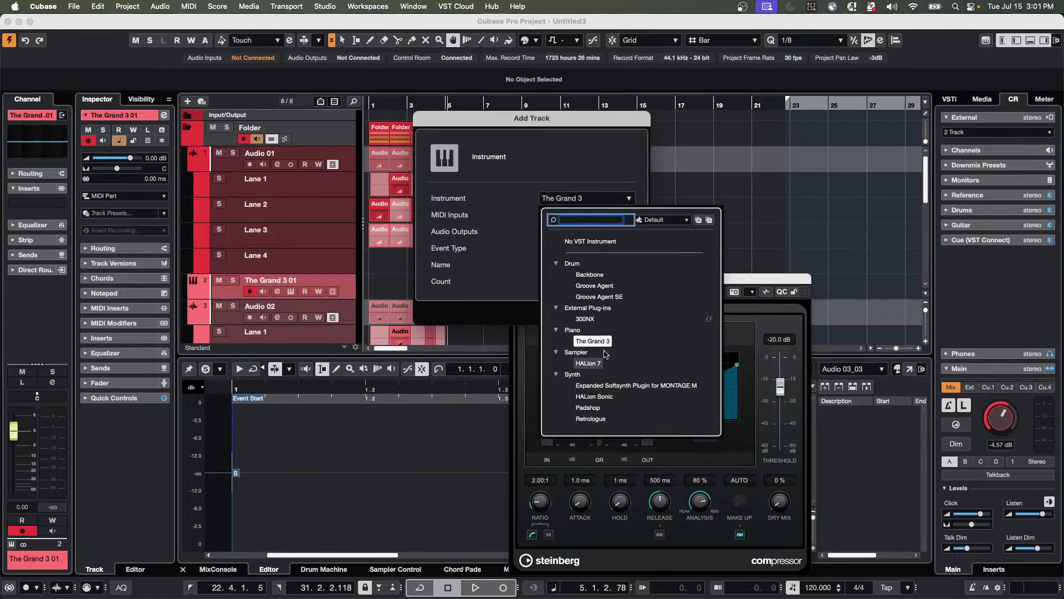
pyautogui.click(599, 297)
pyautogui.click(623, 312)
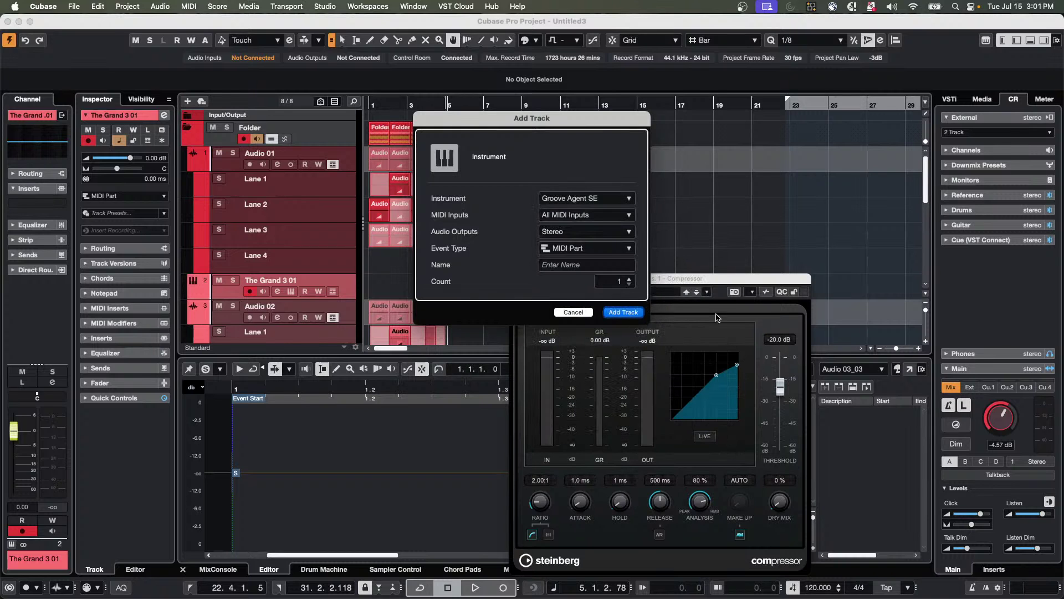
# Load the Hurried Up kit from the SE Studio Kit library into Groove Agent SE.
pyautogui.doubleClick(772, 117)
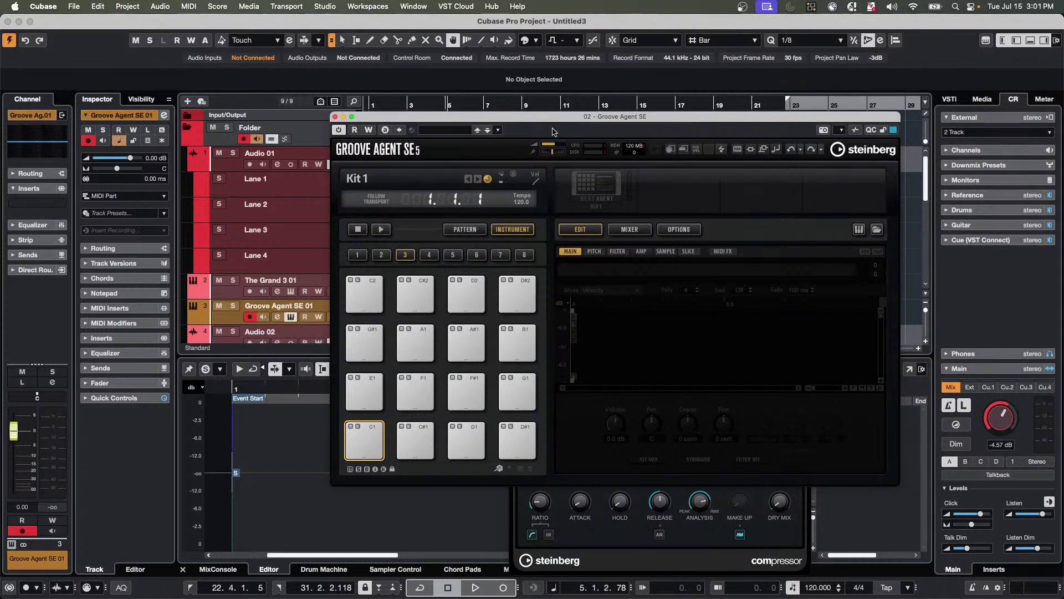
pyautogui.click(598, 186)
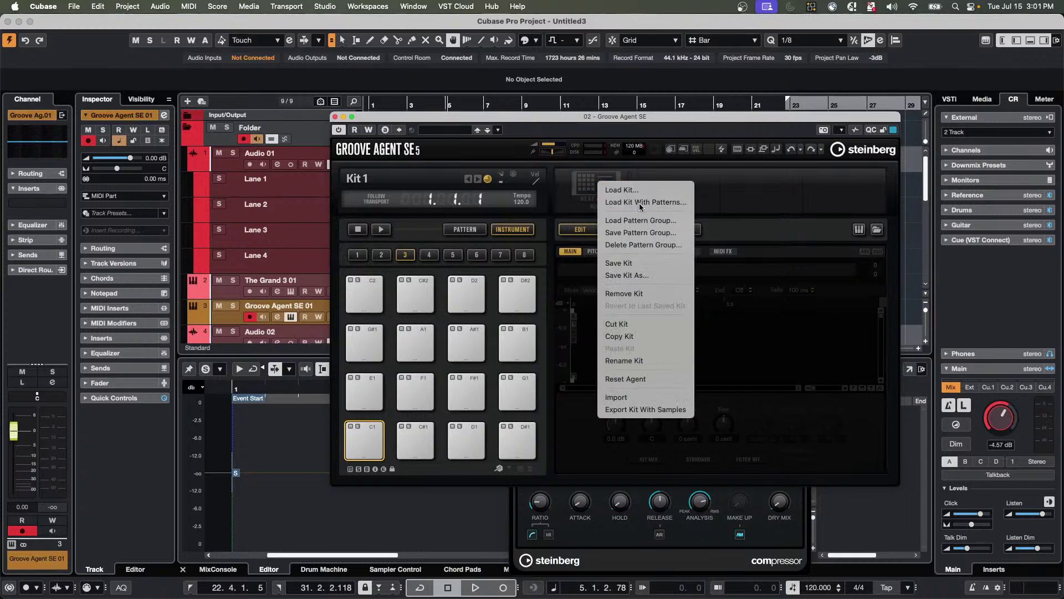
pyautogui.click(615, 191)
pyautogui.click(1013, 389)
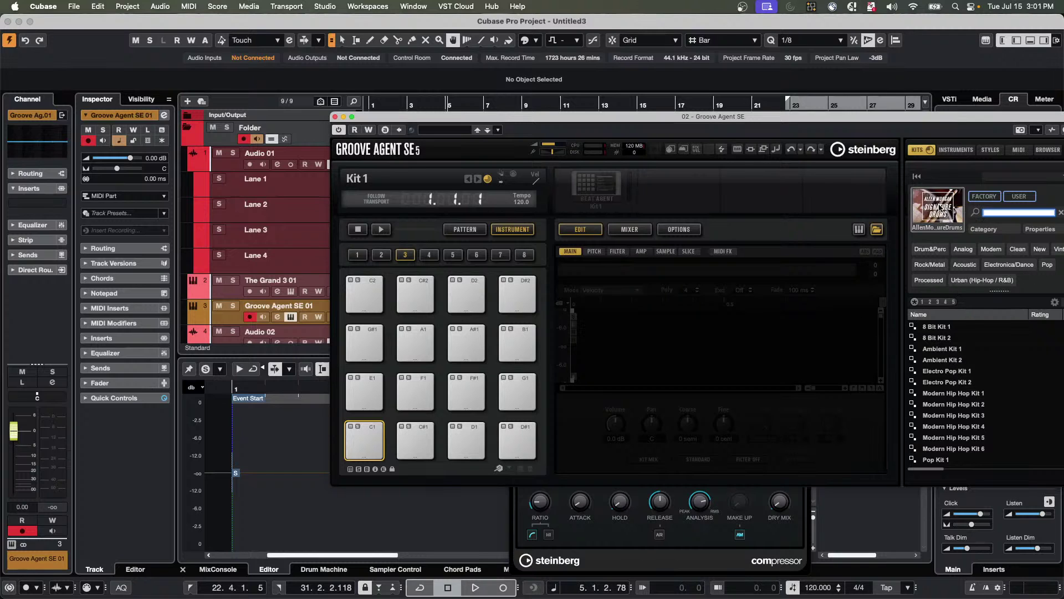
pyautogui.click(940, 208)
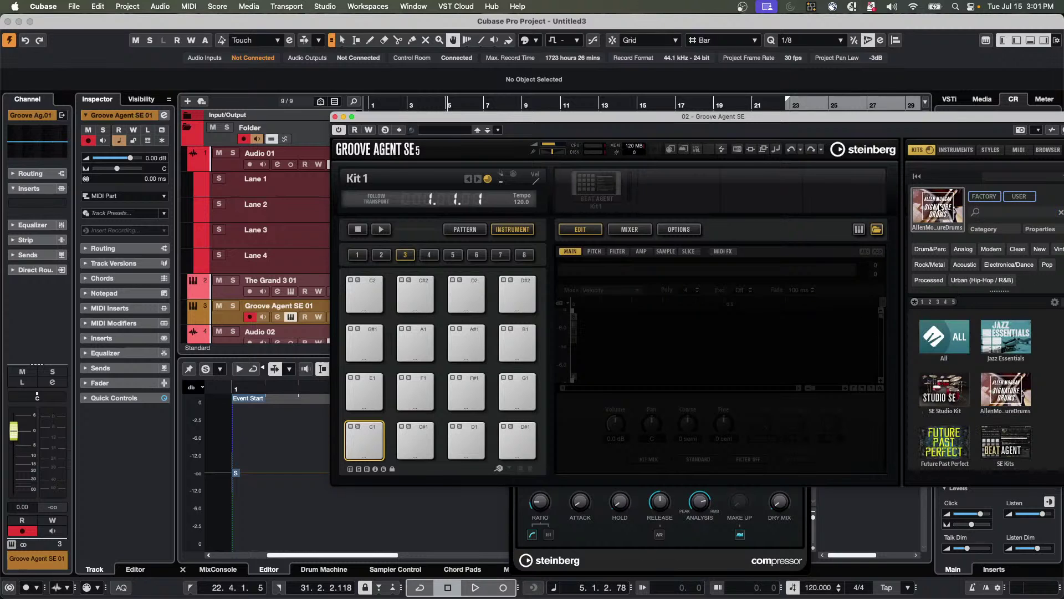
pyautogui.click(957, 397)
pyautogui.doubleClick(942, 426)
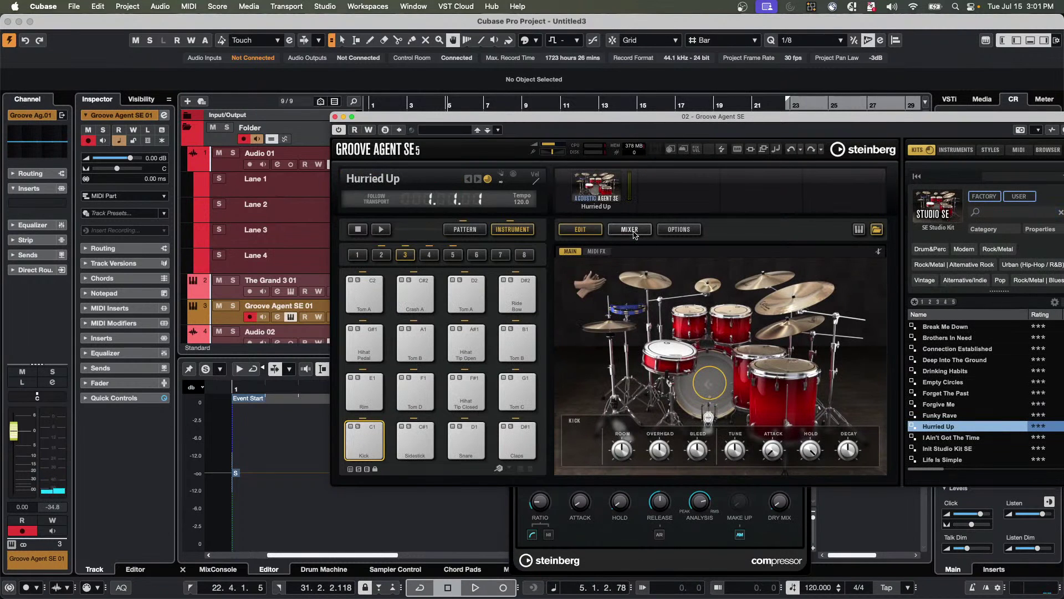
# Audition the Hurried Up kit's Kick pad repeatedly.
pyautogui.click(364, 455)
pyautogui.click(363, 449)
pyautogui.click(363, 444)
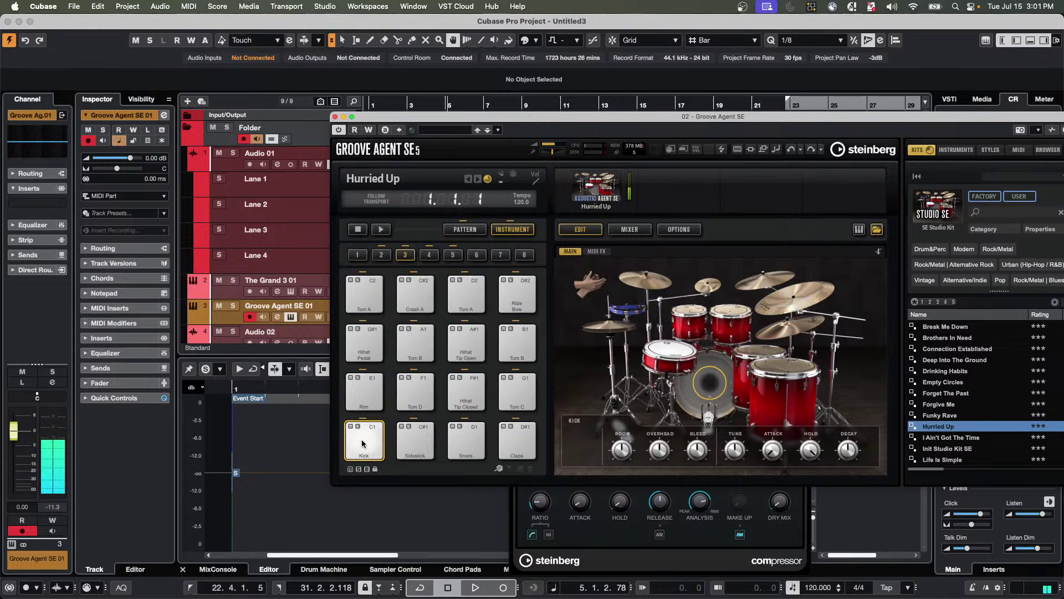
pyautogui.click(362, 444)
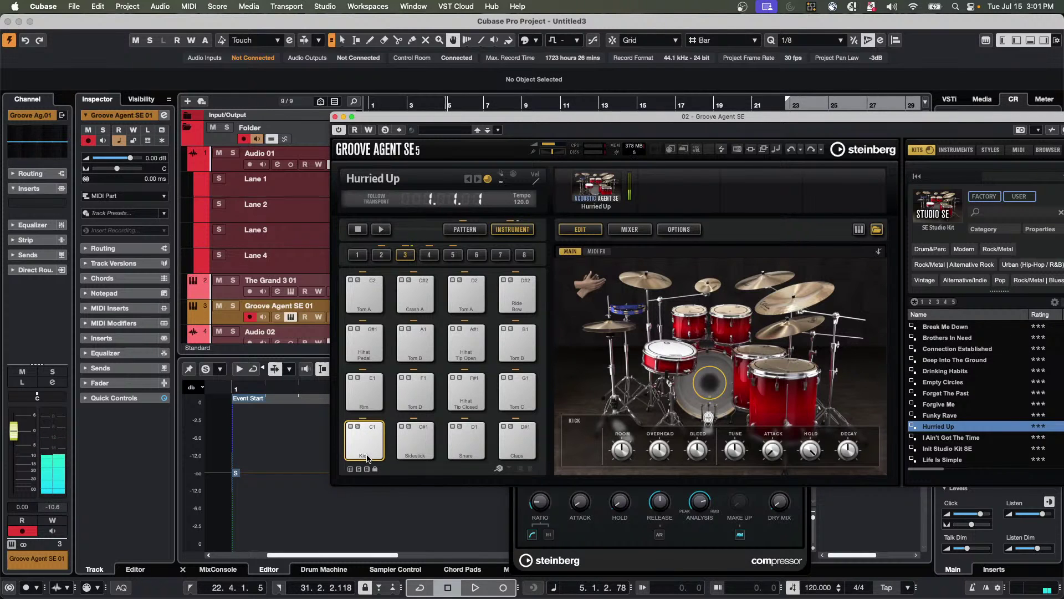
pyautogui.click(367, 456)
pyautogui.click(367, 454)
pyautogui.click(369, 451)
pyautogui.click(370, 451)
pyautogui.click(373, 445)
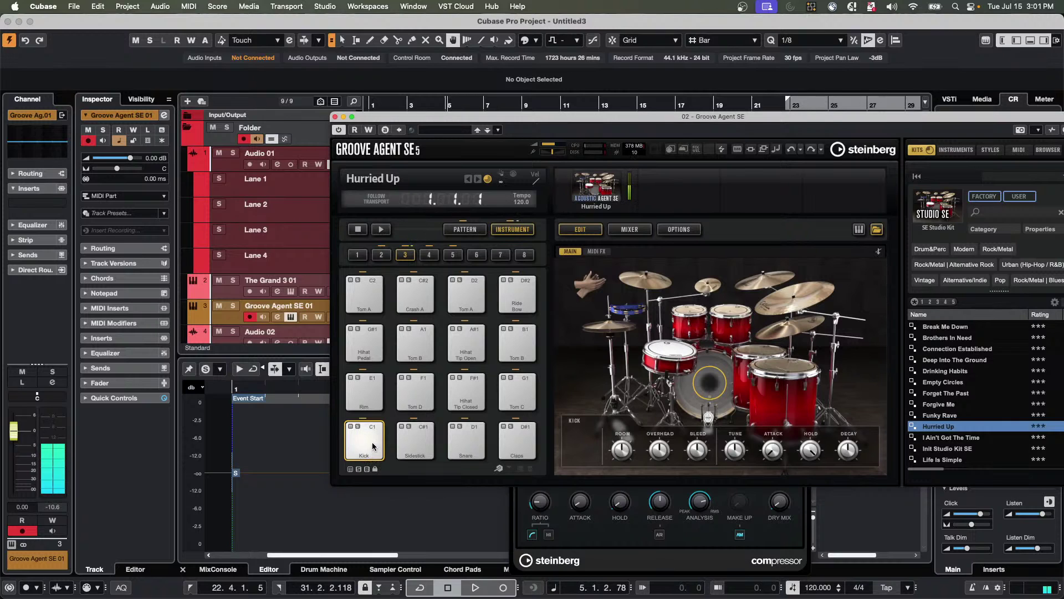
pyautogui.click(373, 443)
pyautogui.click(375, 438)
pyautogui.click(377, 442)
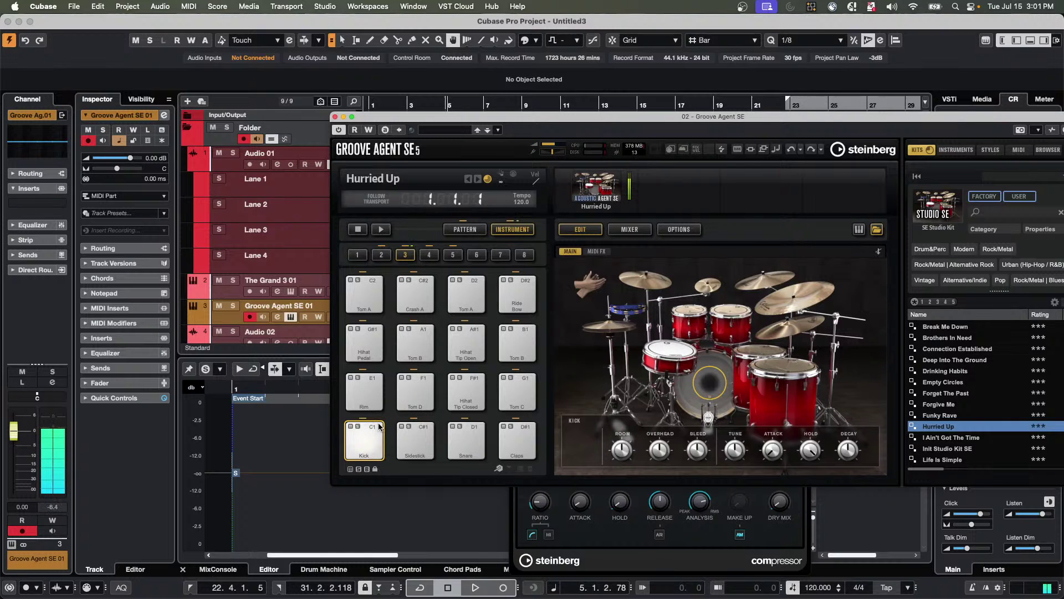
pyautogui.click(378, 450)
pyautogui.click(376, 451)
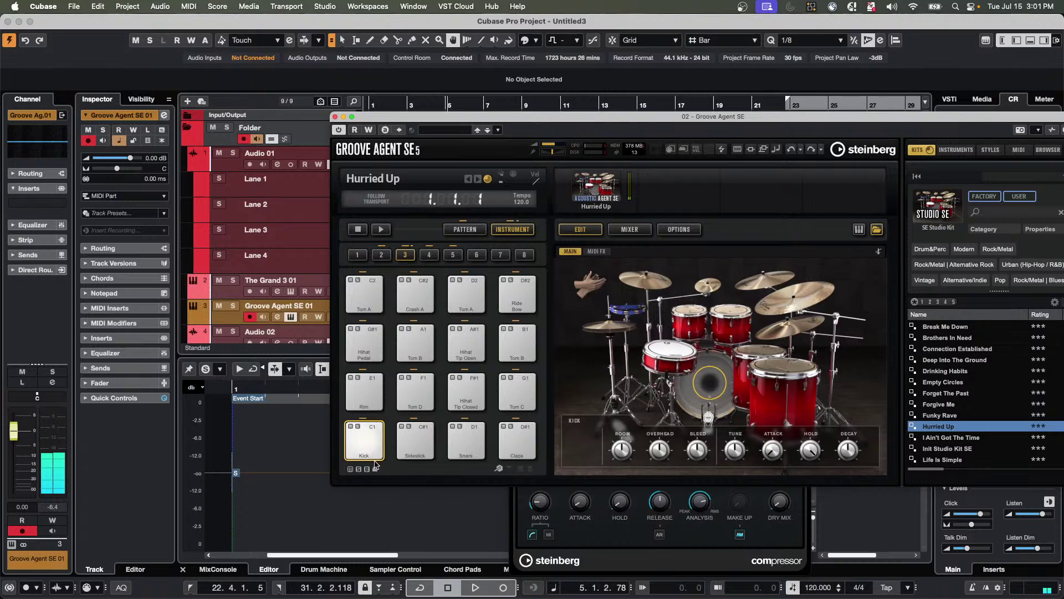
pyautogui.click(374, 455)
pyautogui.click(374, 454)
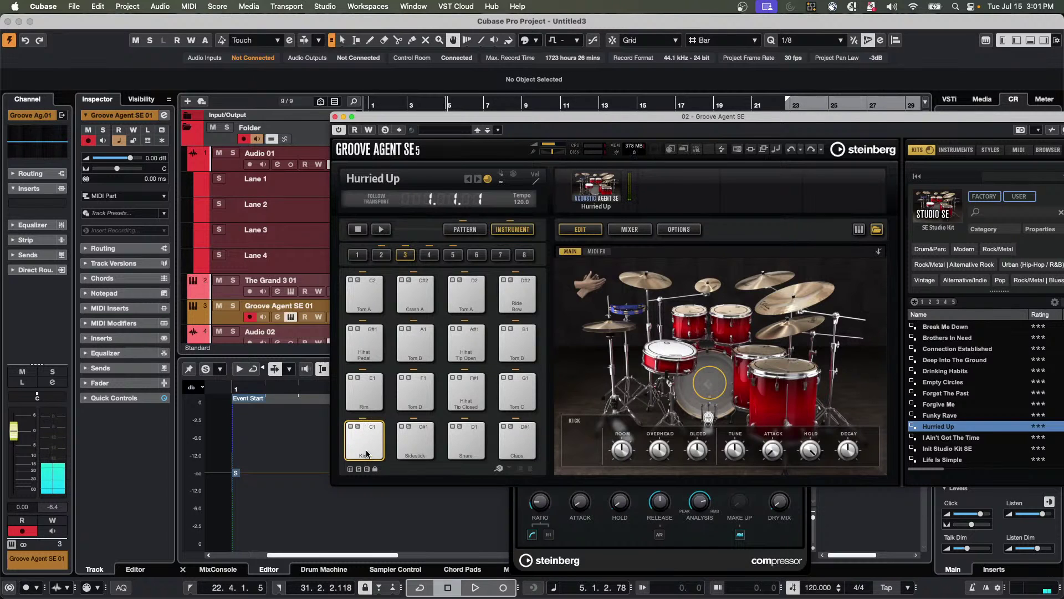
pyautogui.click(367, 450)
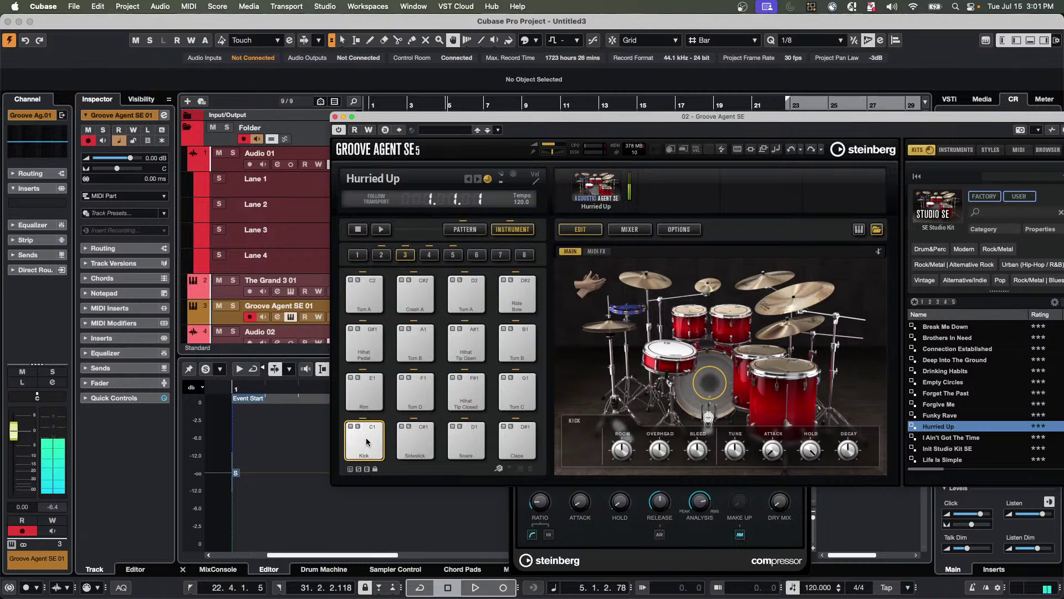
pyautogui.click(366, 435)
pyautogui.click(365, 431)
pyautogui.click(366, 450)
pyautogui.click(365, 458)
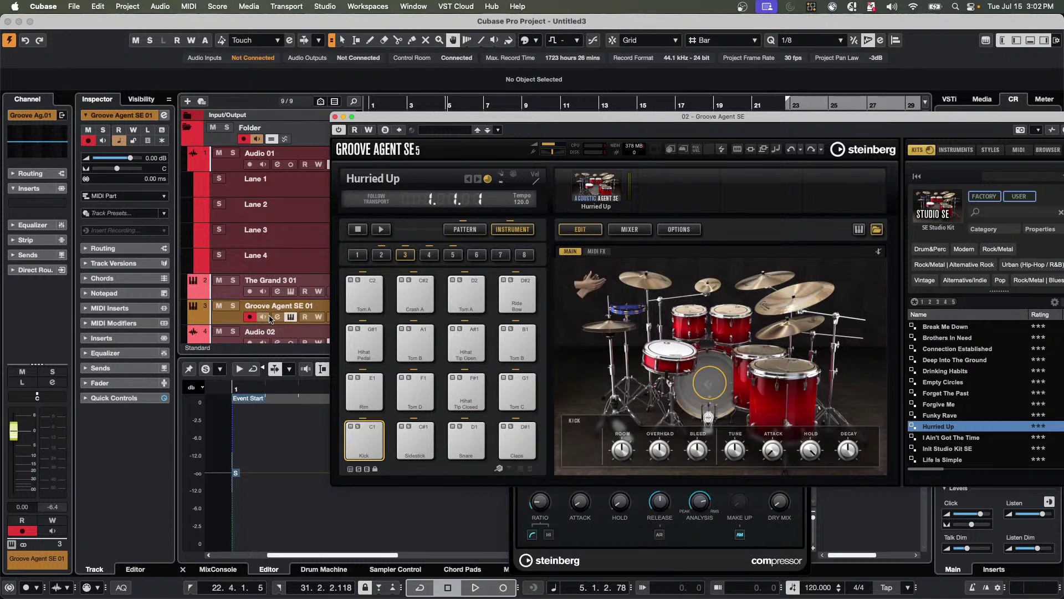
# Insert MIDI Monitor in the Groove Agent track's first MIDI insert slot and reposition its window.
pyautogui.click(146, 308)
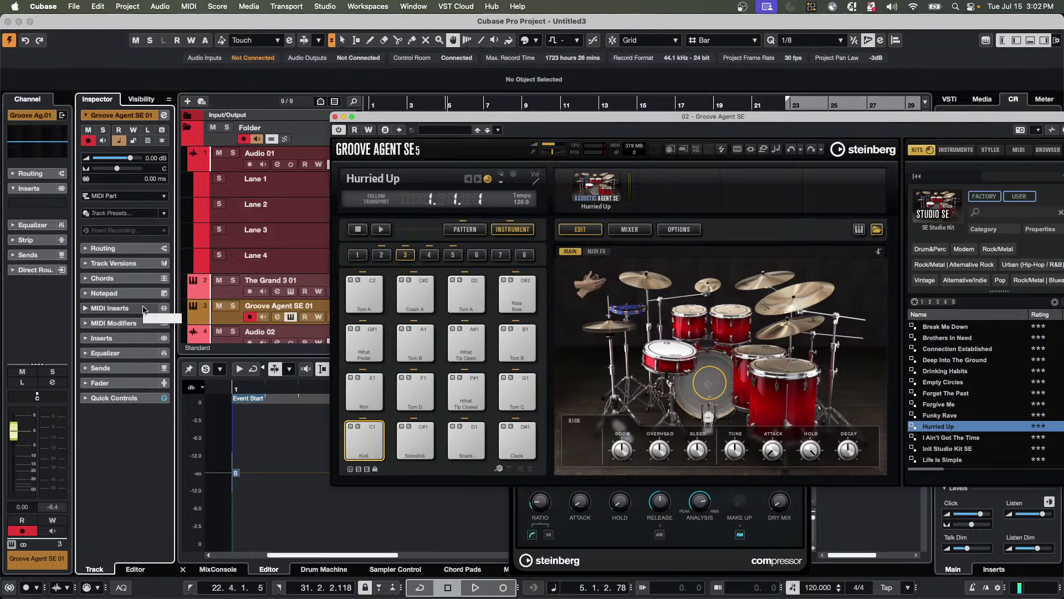
pyautogui.click(143, 212)
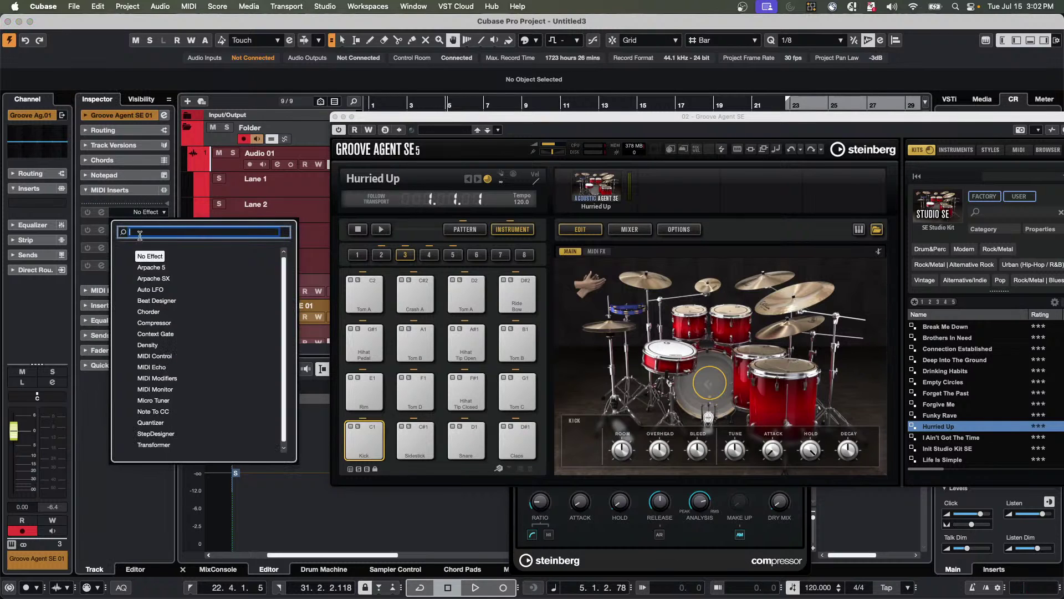
pyautogui.click(148, 389)
pyautogui.moveTo(341, 323); pyautogui.dragTo(383, 201)
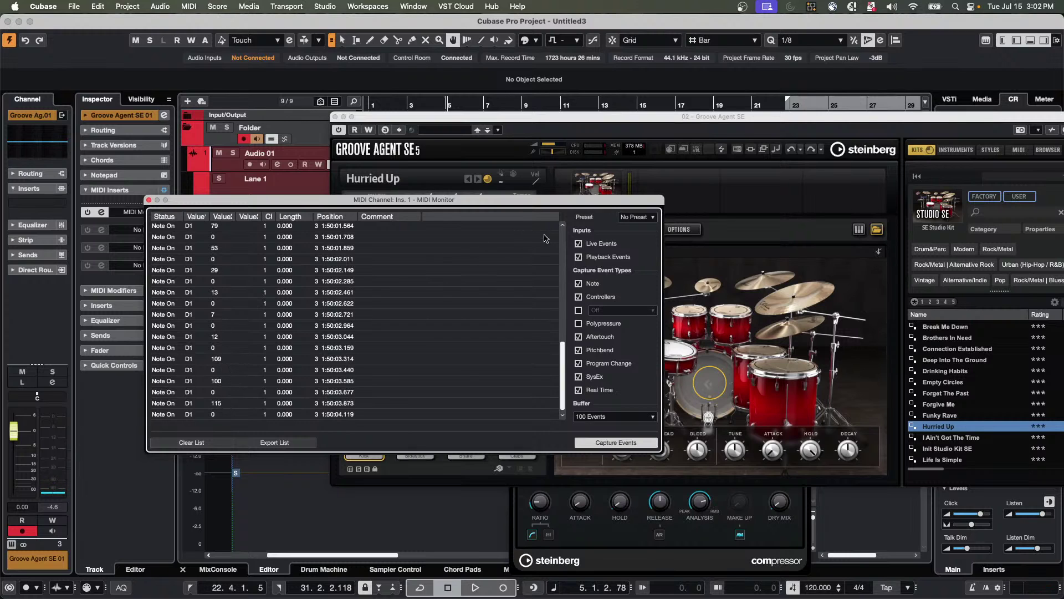
# Play the Snare pad in Groove Agent SE several times so MIDI Monitor logs D1 notes.
pyautogui.click(581, 119)
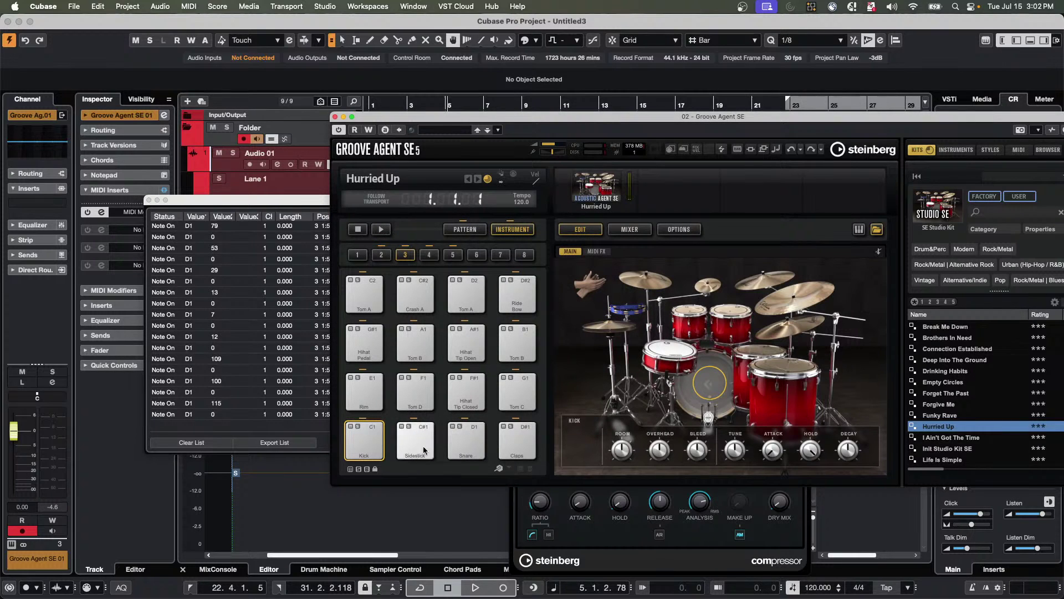
pyautogui.click(469, 444)
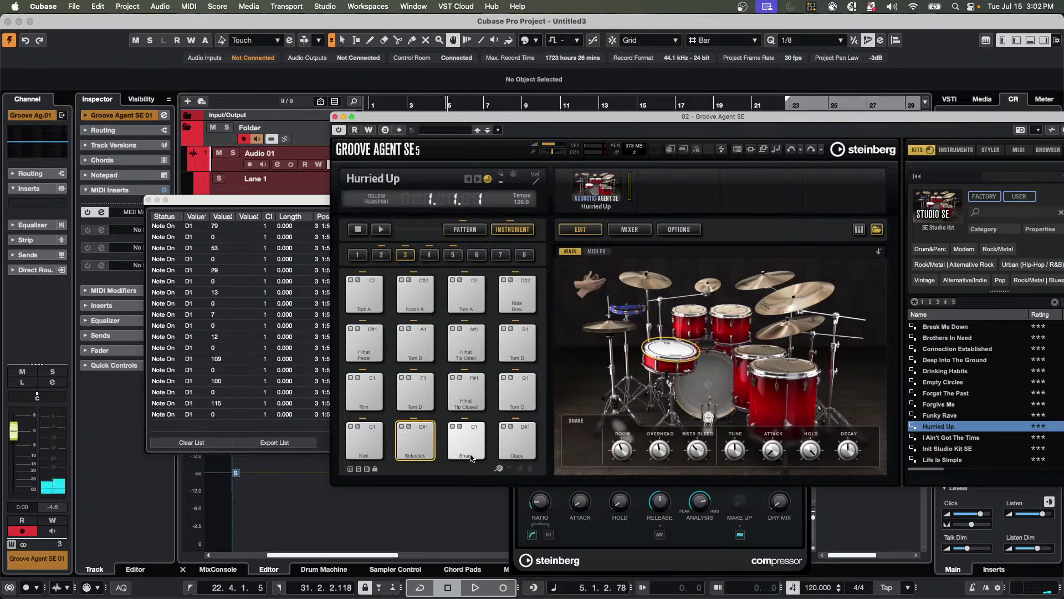
pyautogui.click(471, 447)
pyautogui.click(472, 445)
pyautogui.click(470, 438)
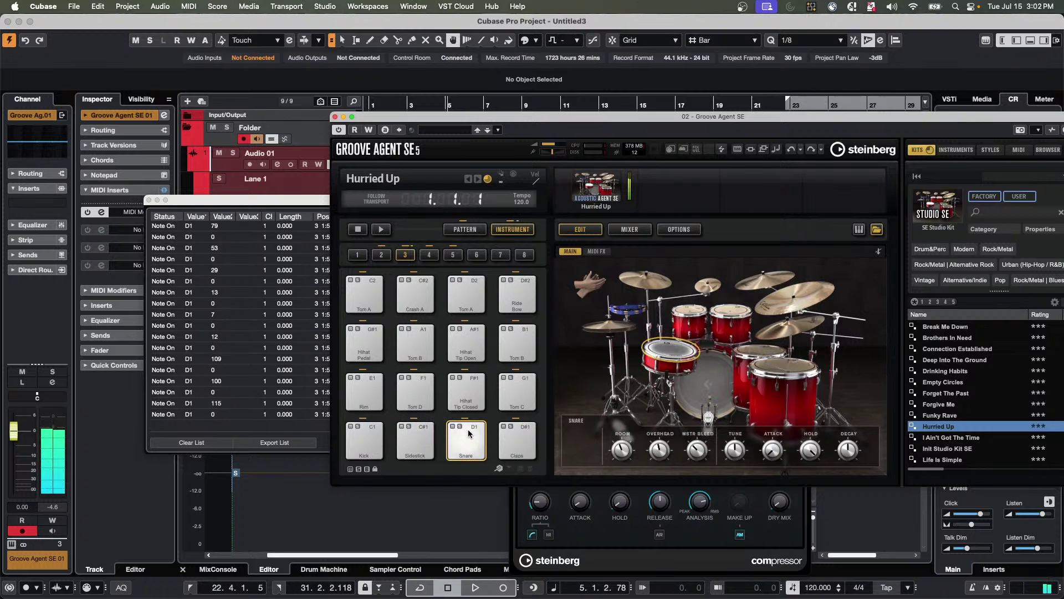
pyautogui.click(467, 427)
pyautogui.click(467, 428)
pyautogui.click(468, 453)
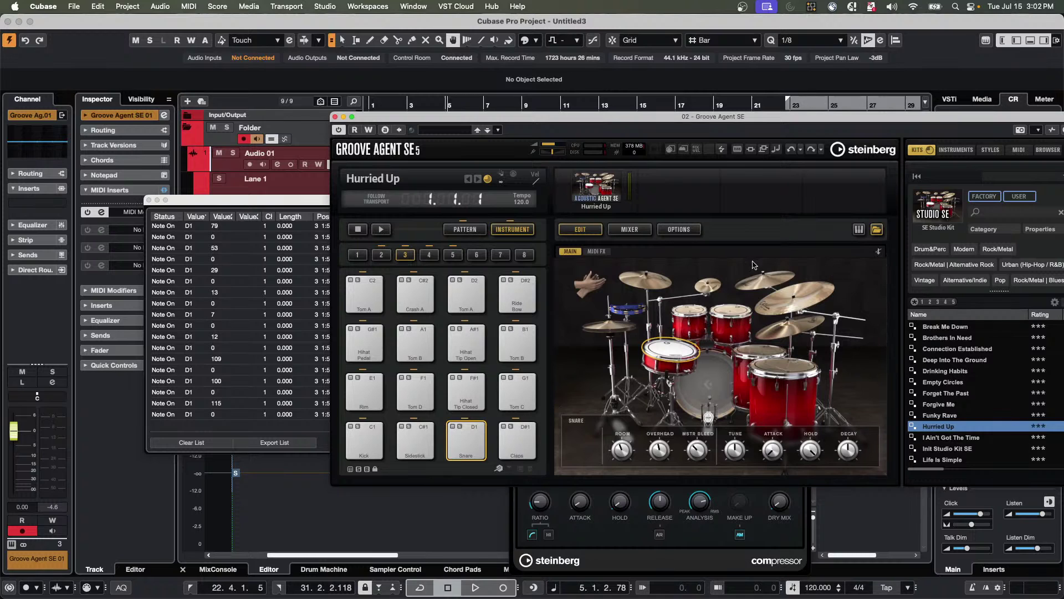
# Load the Dirty By Design kit from Future Past Perfect and audition Kick 2 and Snare 1.
pyautogui.click(942, 210)
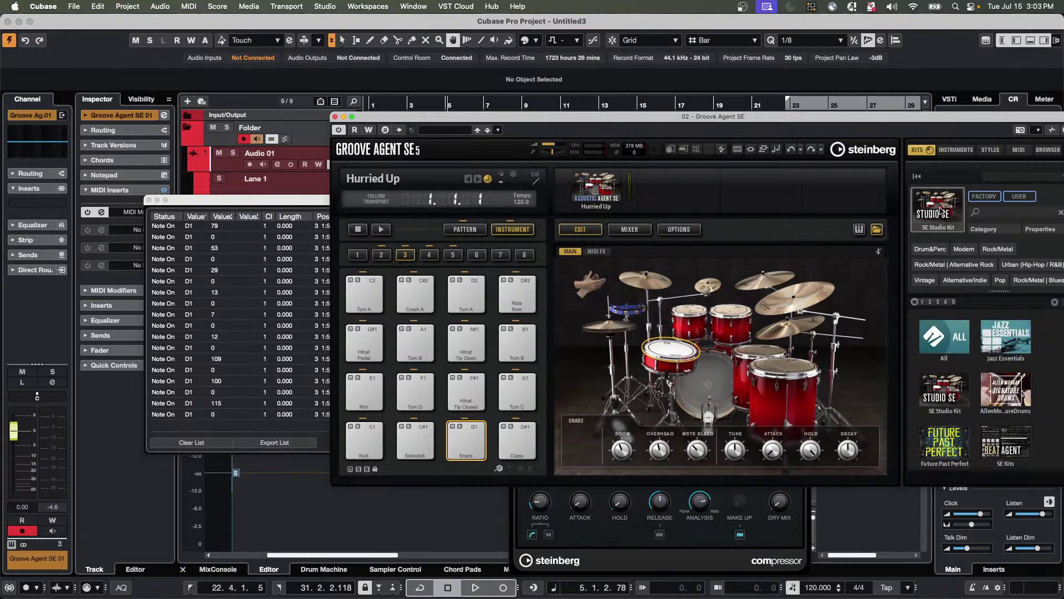
pyautogui.click(947, 443)
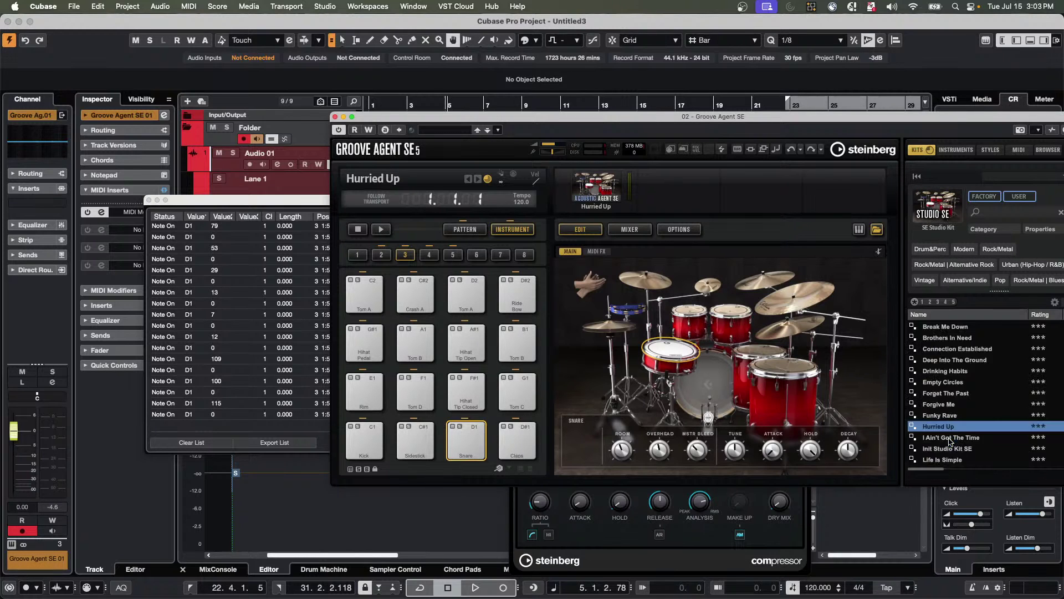
pyautogui.click(951, 393)
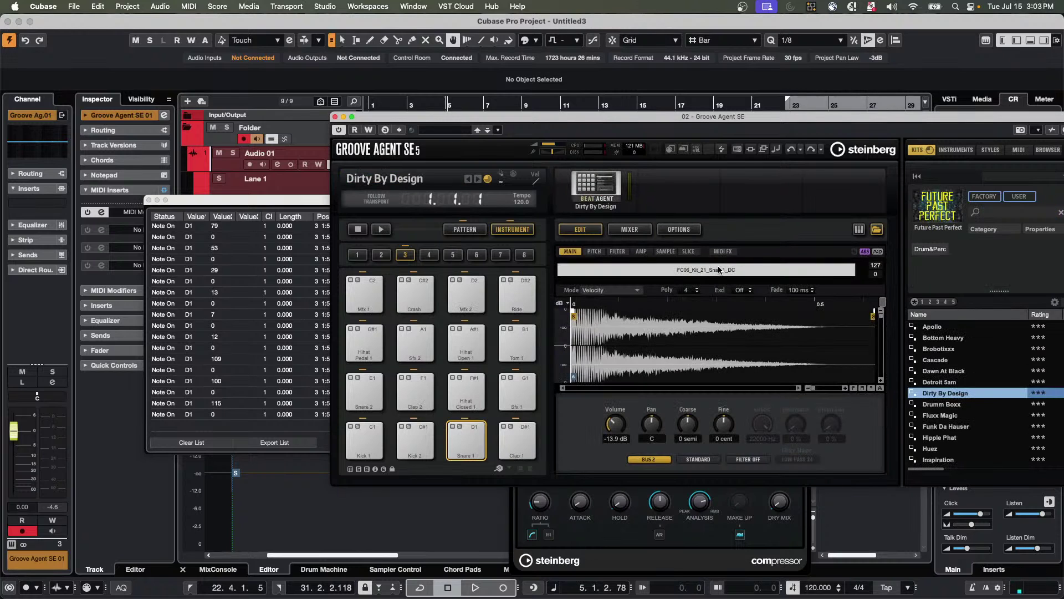
pyautogui.click(417, 449)
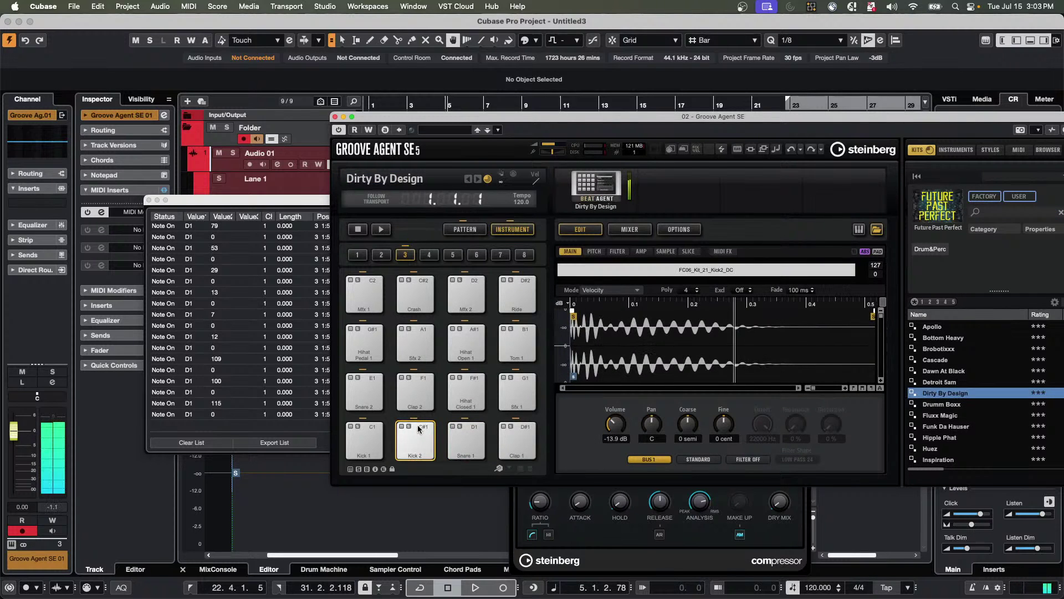
pyautogui.click(470, 452)
pyautogui.click(470, 454)
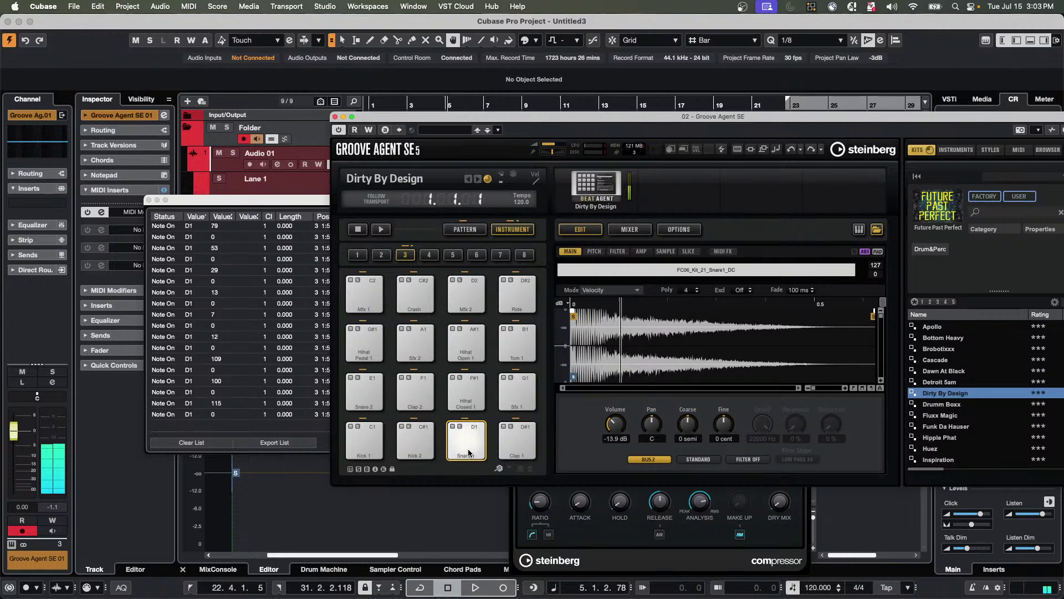
pyautogui.click(466, 431)
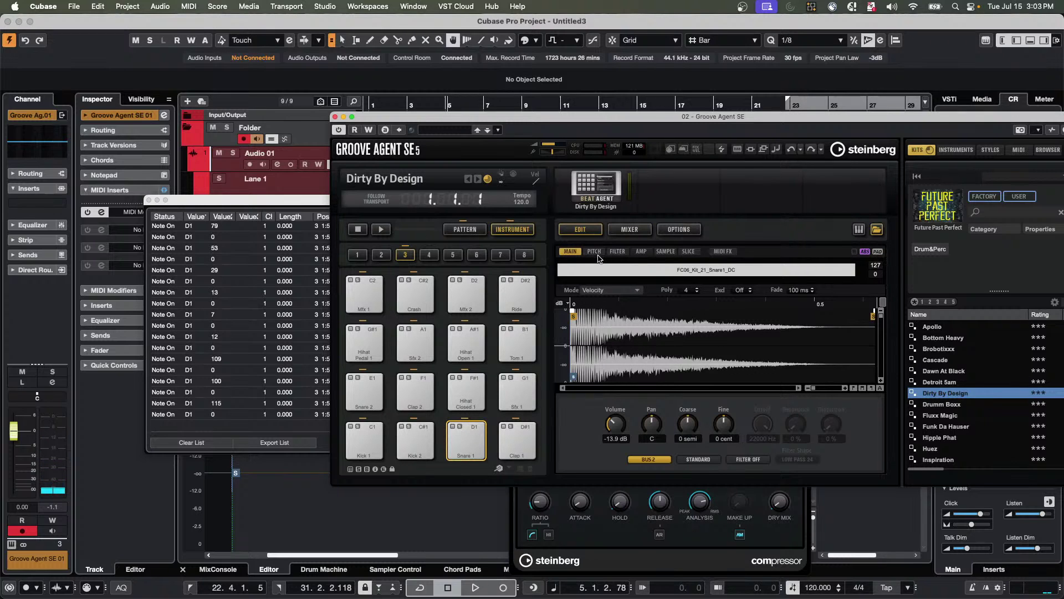
# Inspect Snare 1's amp, pitch, filter and main settings, keep Velocity mode, and play the pad.
pyautogui.click(642, 253)
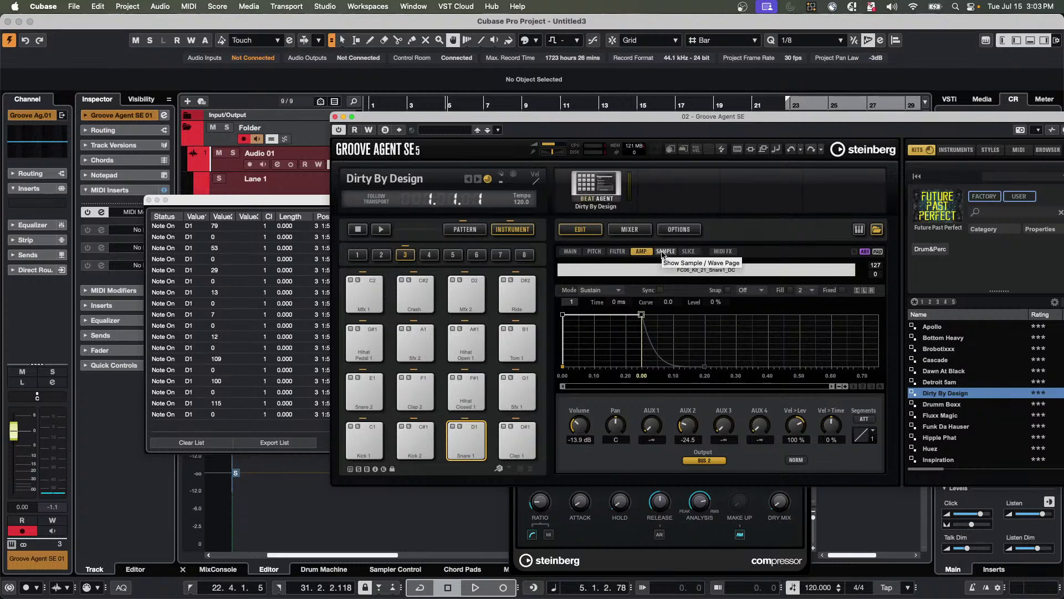
pyautogui.click(593, 255)
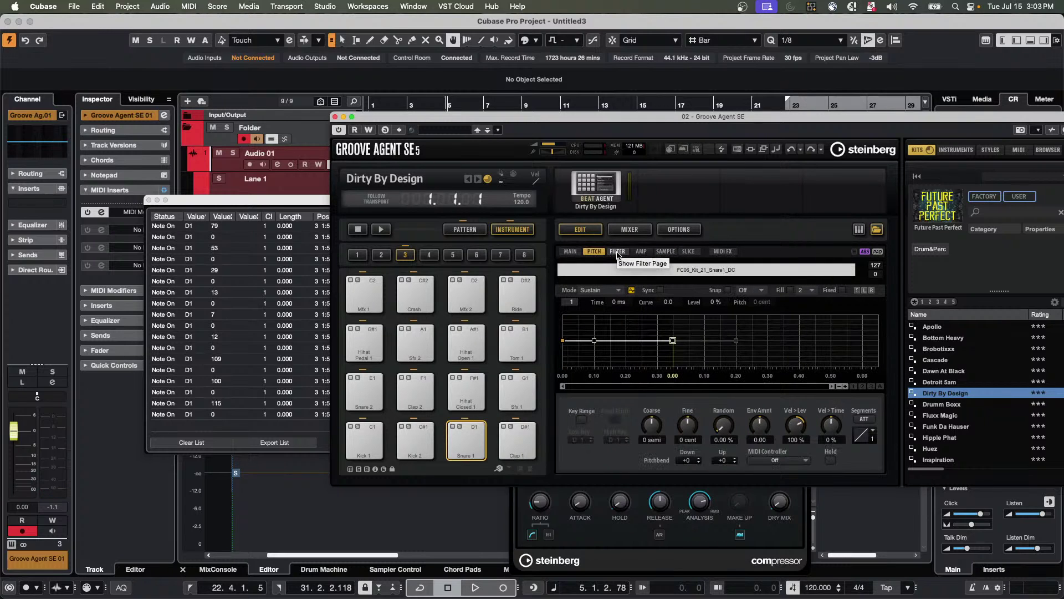
pyautogui.click(617, 252)
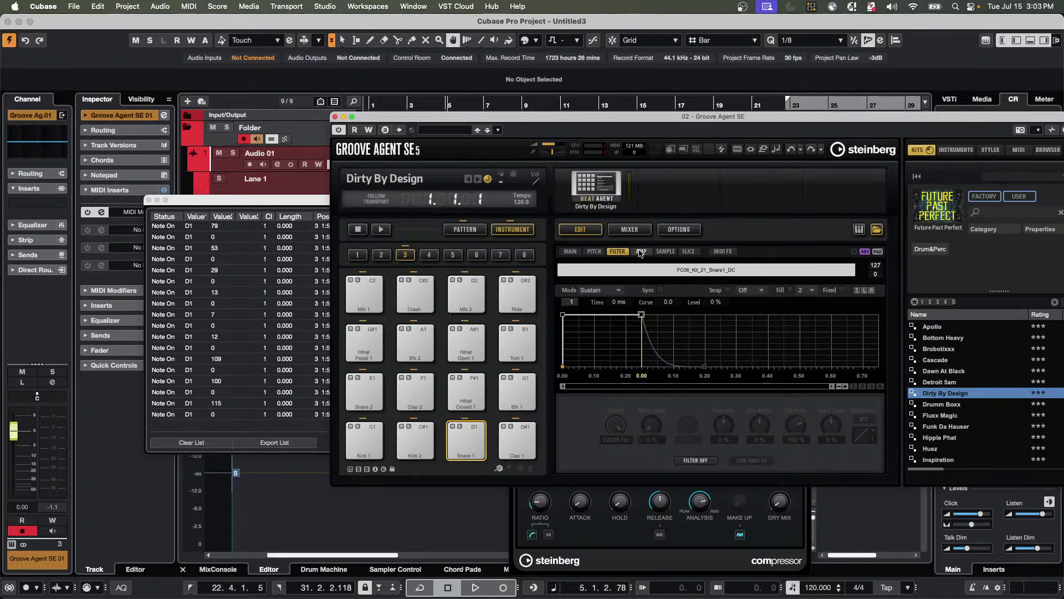
pyautogui.click(640, 253)
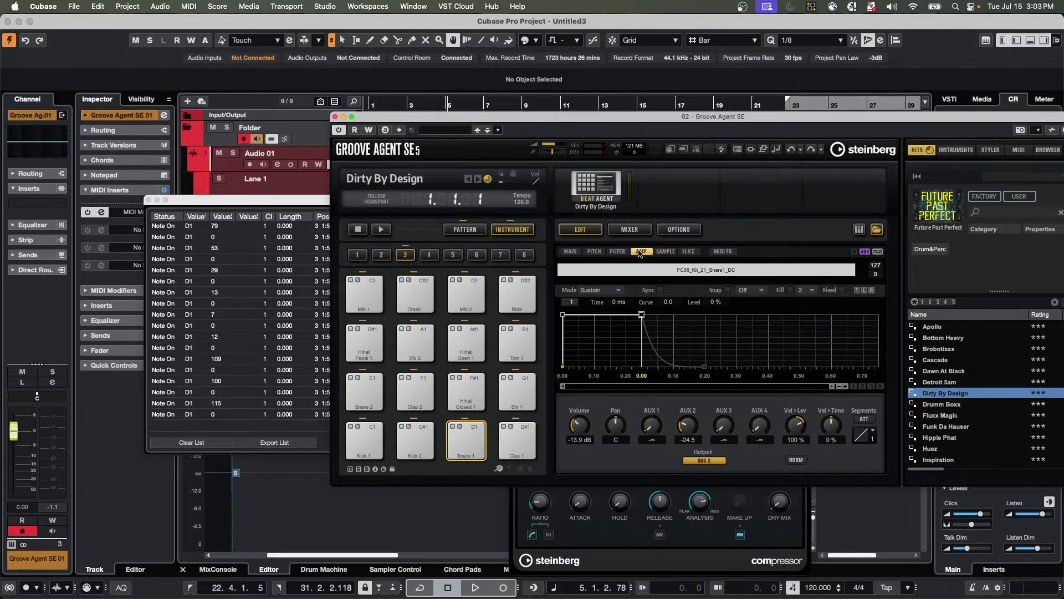
pyautogui.click(571, 252)
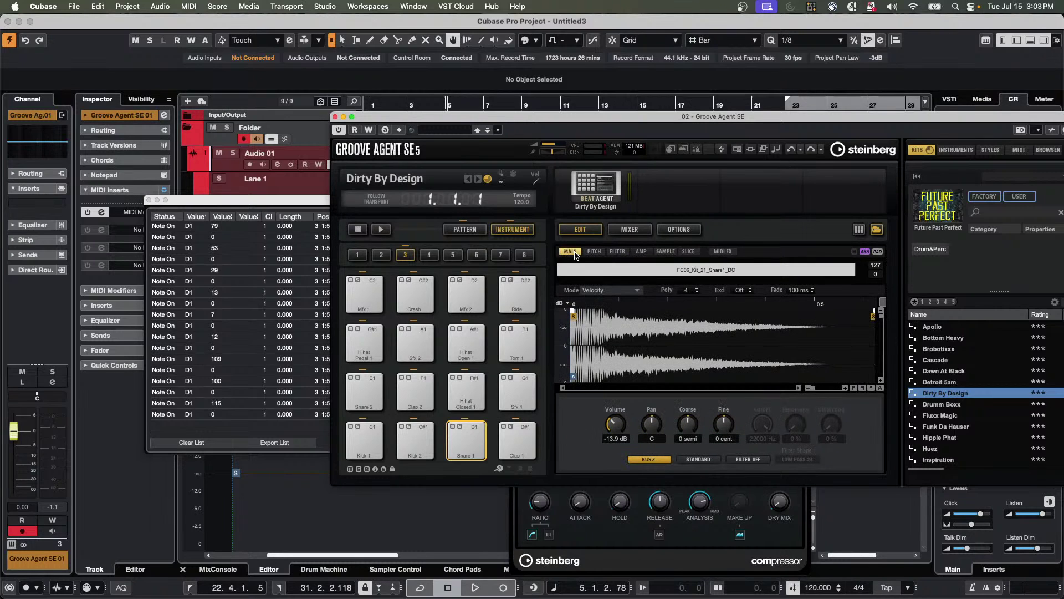
pyautogui.click(623, 292)
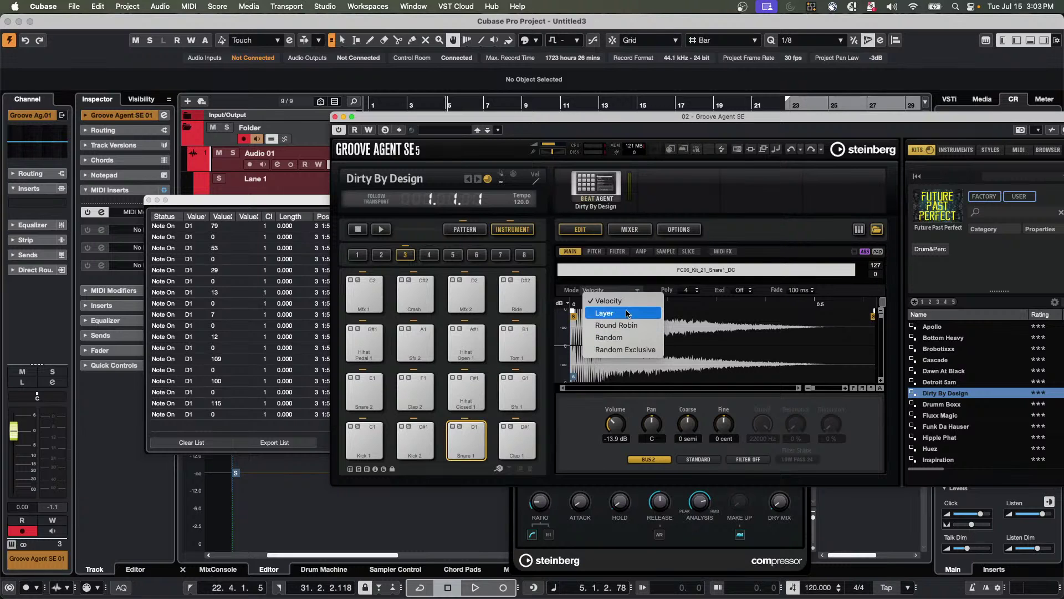
pyautogui.click(454, 391)
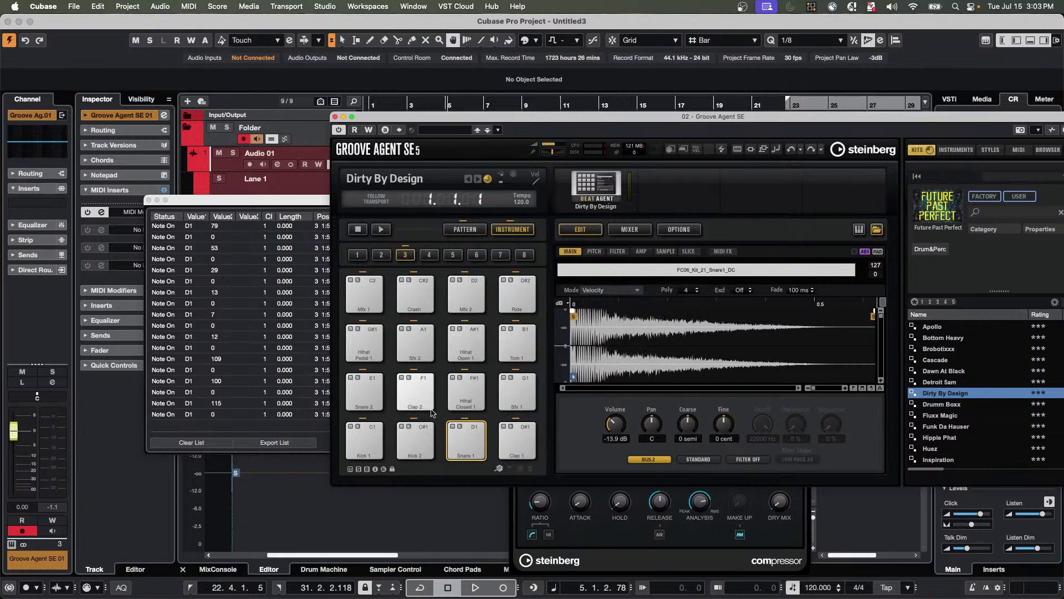
pyautogui.click(471, 455)
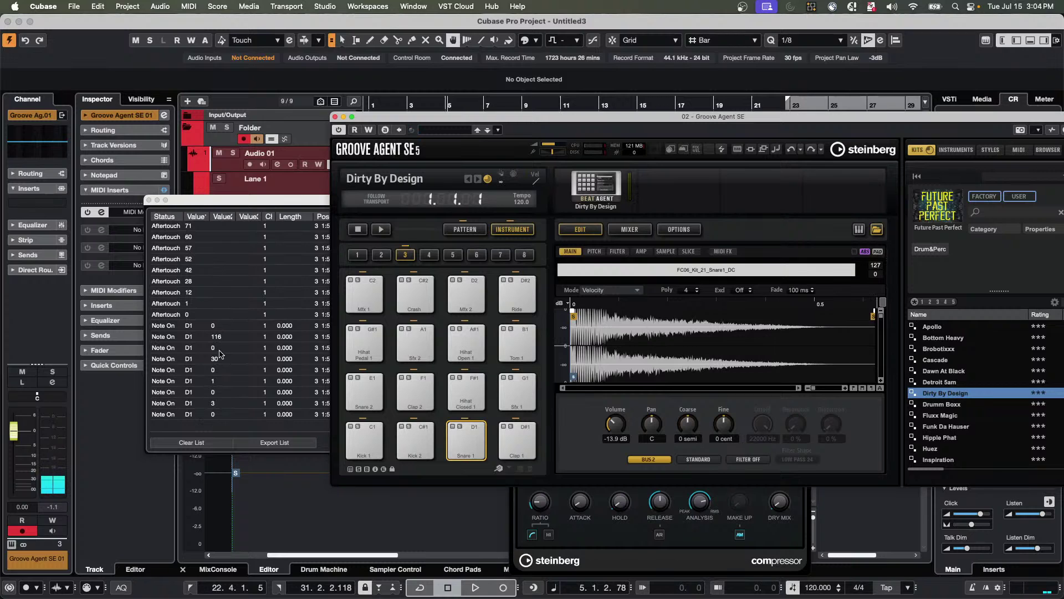
# Close the MIDI Monitor and Groove Agent SE windows.
pyautogui.click(148, 199)
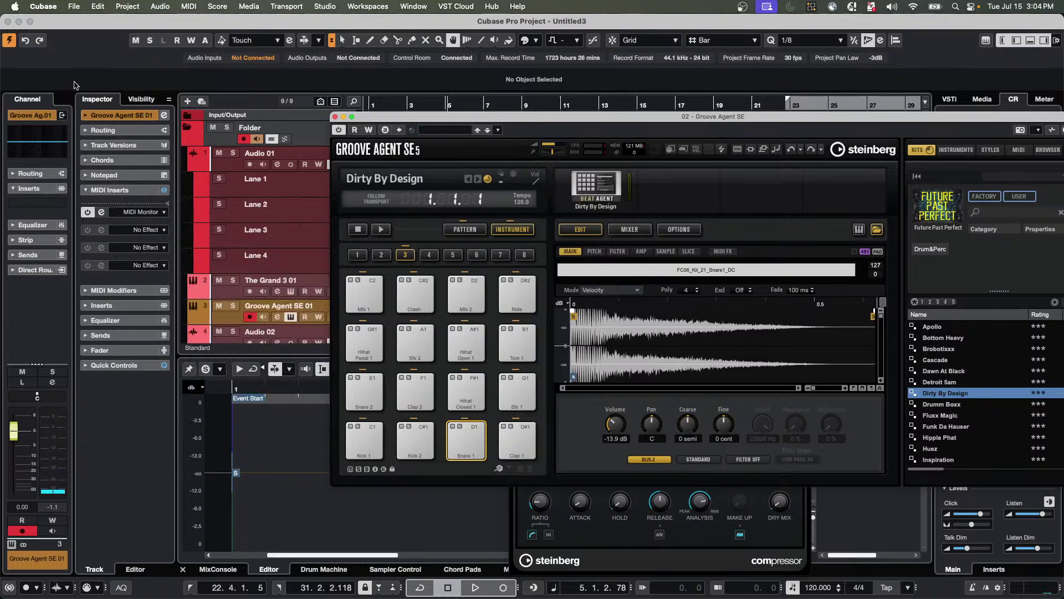
pyautogui.click(103, 130)
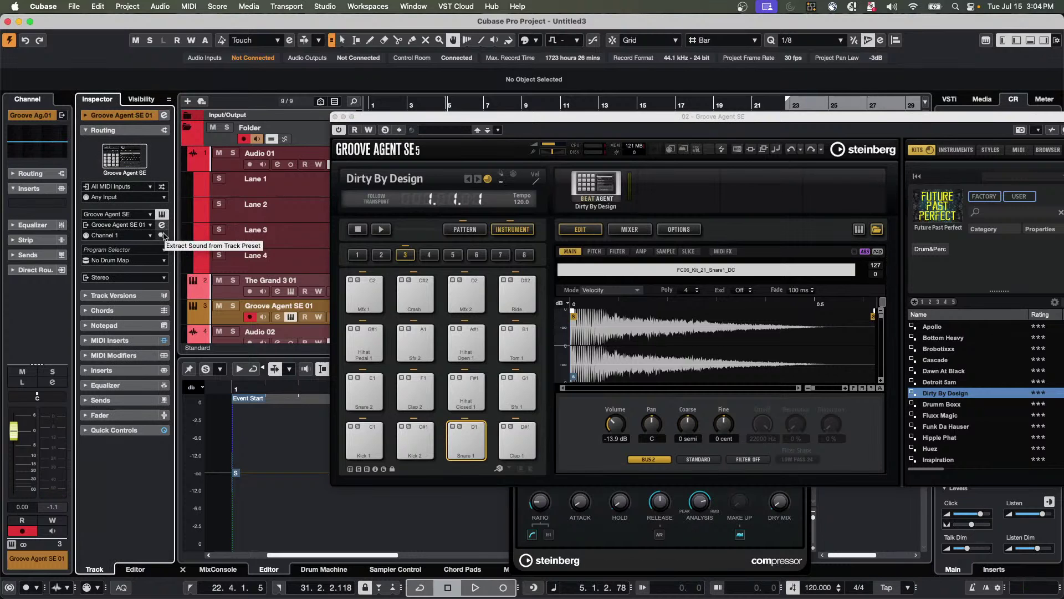
pyautogui.click(162, 224)
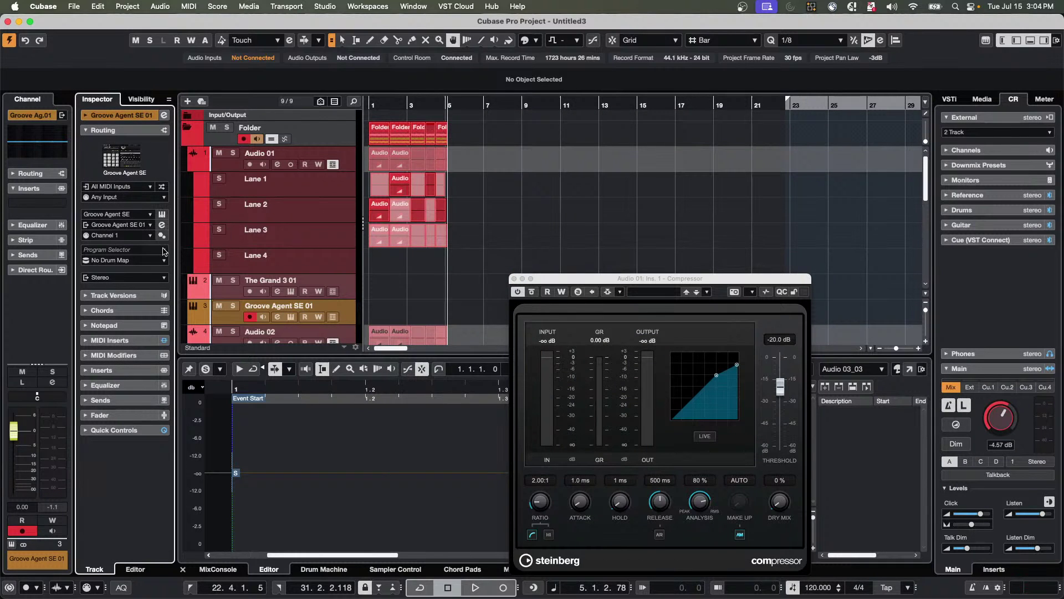
# Set the Input Transformer to Track mode, open its panel, and enable module 1 in Transform mode.
pyautogui.click(161, 189)
pyautogui.click(176, 219)
pyautogui.click(162, 190)
pyautogui.click(204, 209)
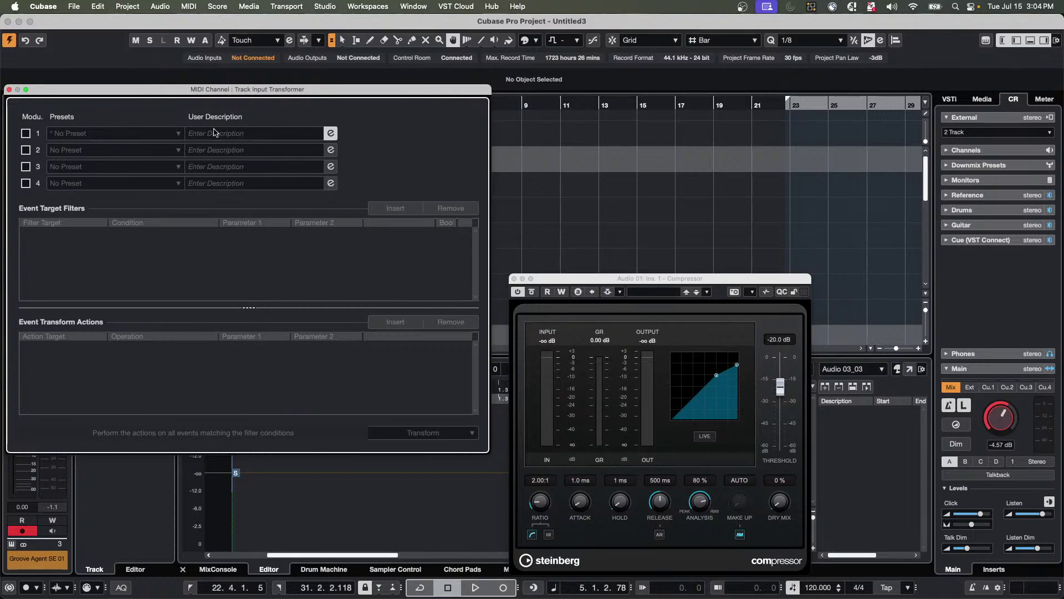
pyautogui.click(25, 133)
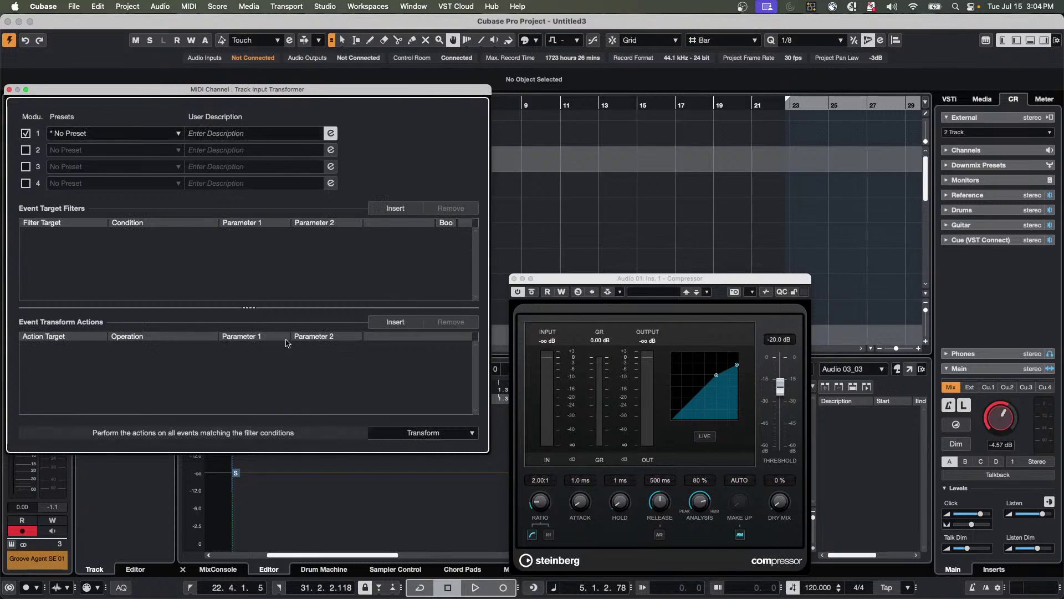
pyautogui.click(430, 436)
pyautogui.click(434, 433)
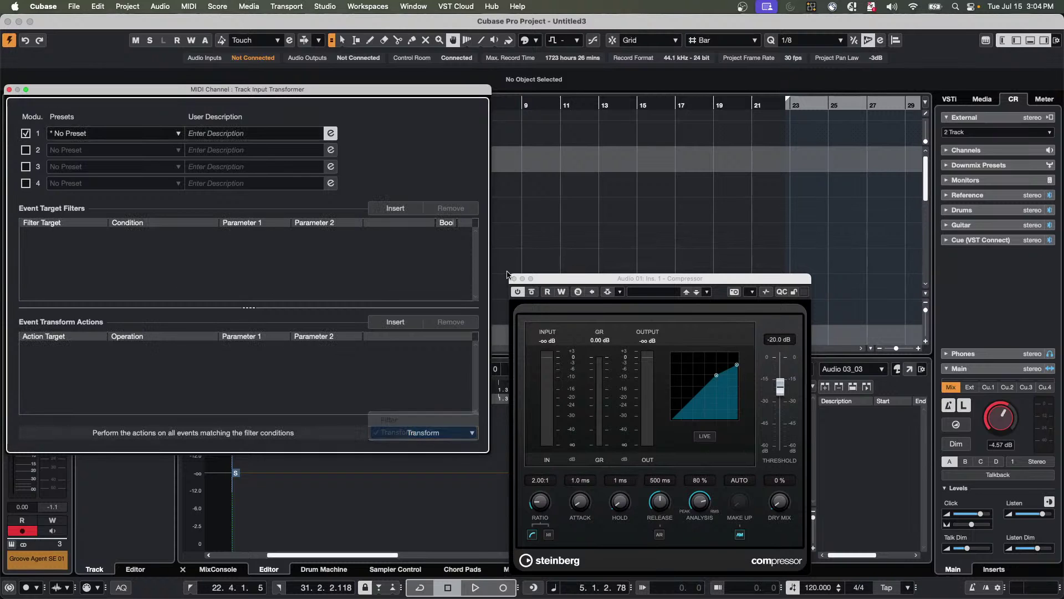
pyautogui.moveTo(233, 94); pyautogui.dragTo(239, 95)
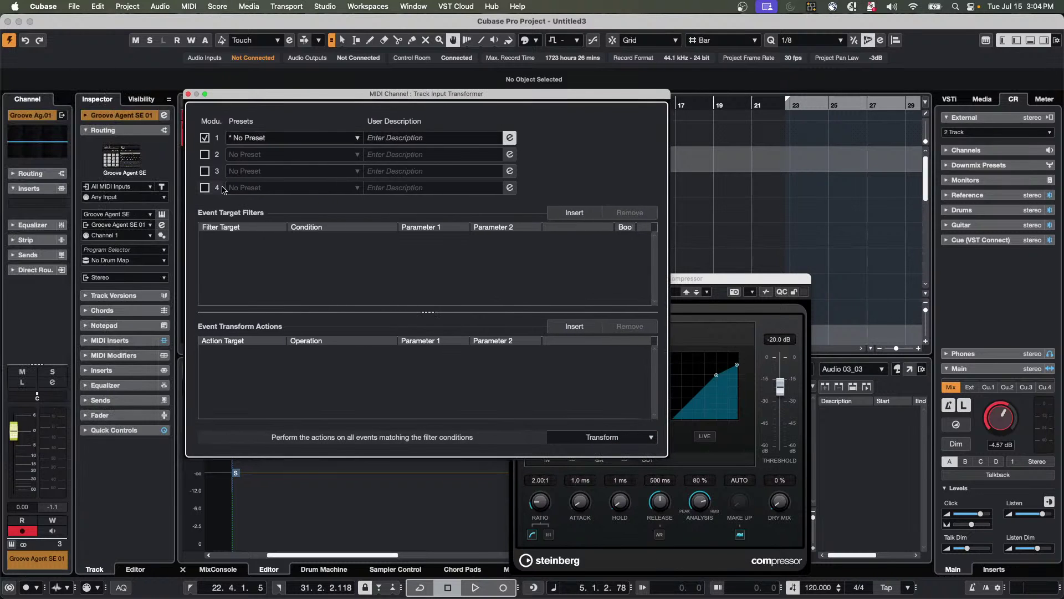
# Add a Velocity filter condition and a second Main Value condition row.
pyautogui.click(568, 213)
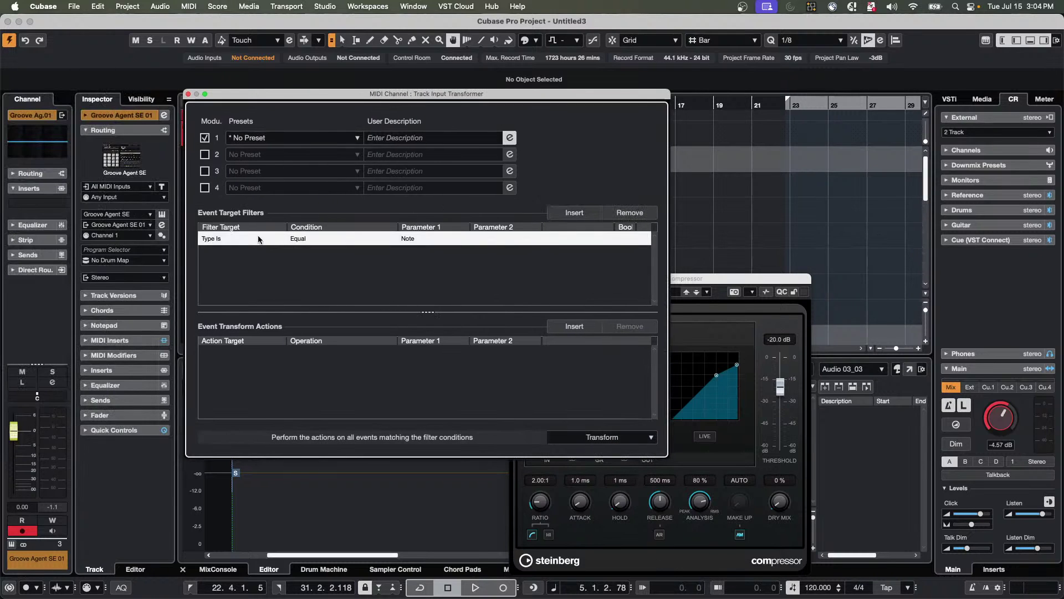
pyautogui.click(221, 239)
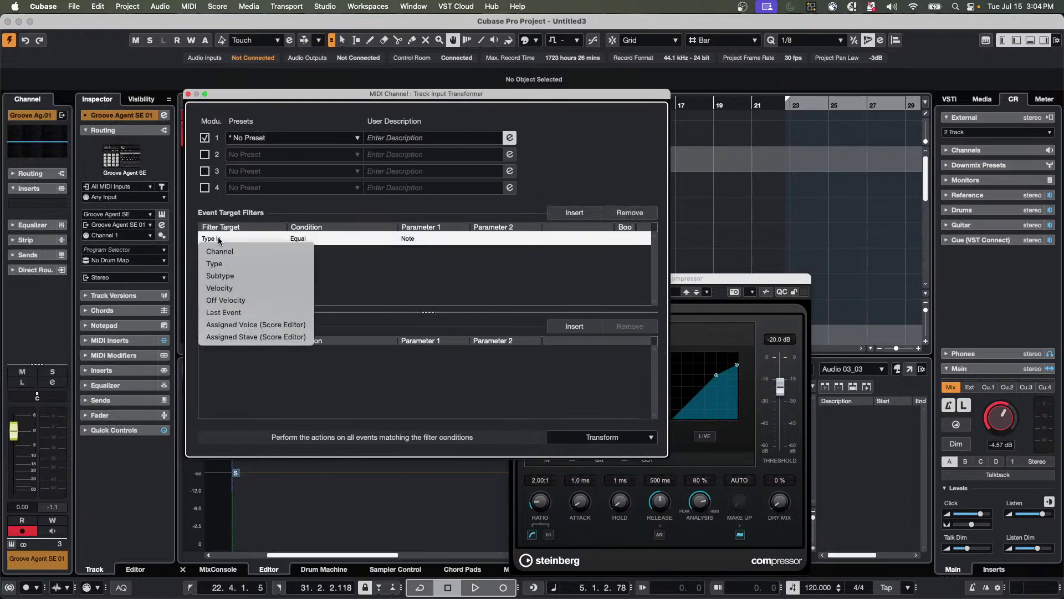
pyautogui.click(230, 288)
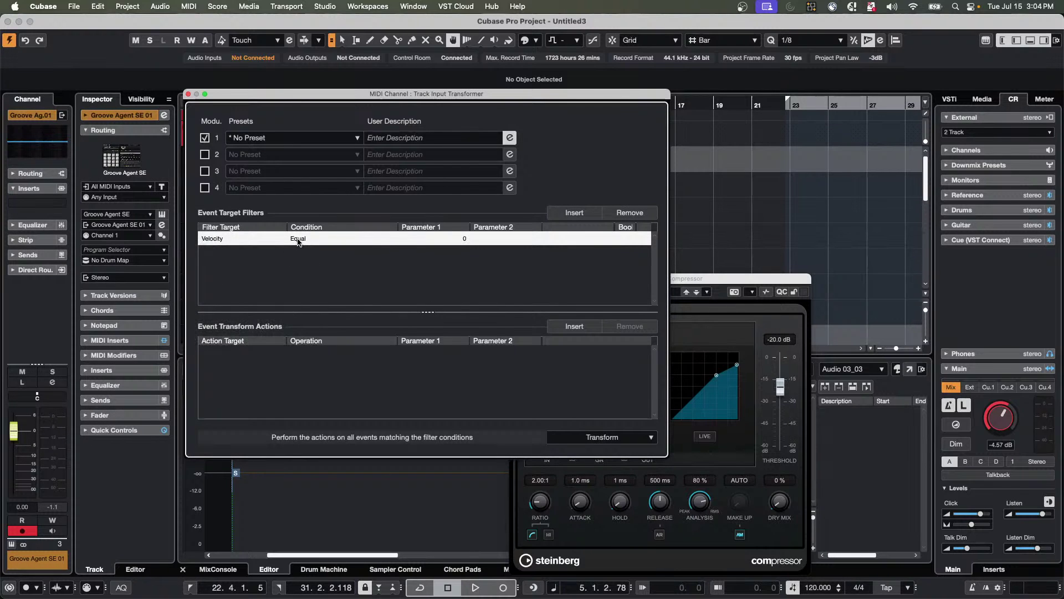
pyautogui.click(574, 213)
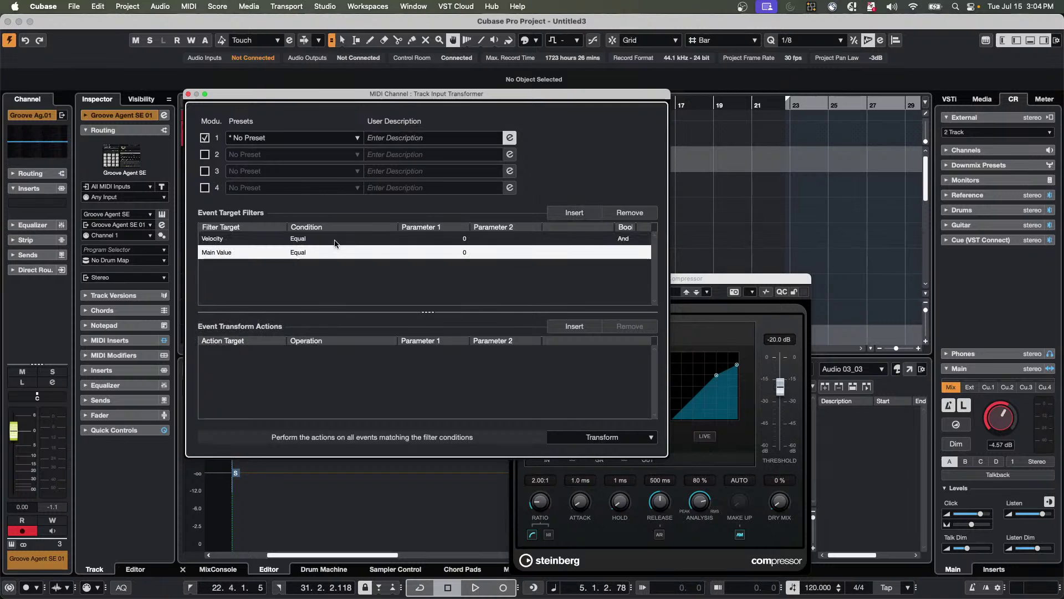
pyautogui.click(215, 253)
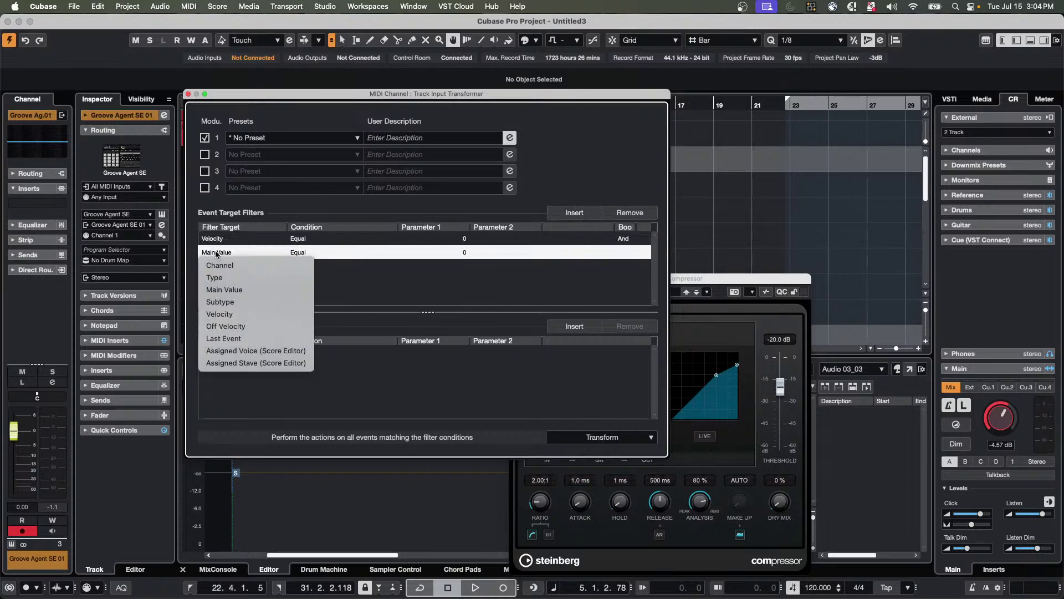
pyautogui.click(255, 289)
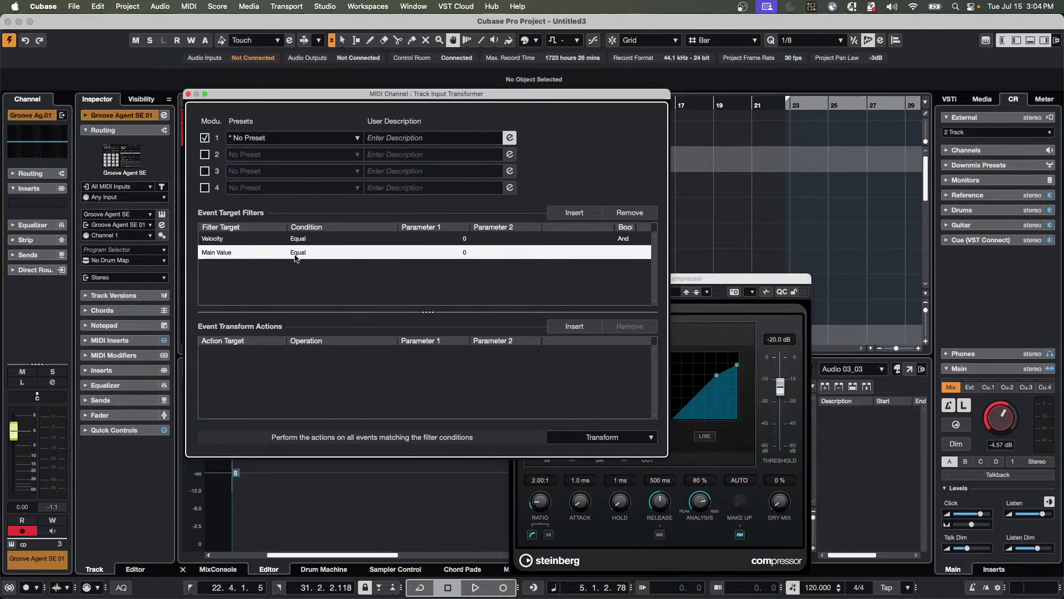
# Keep the conditions as Equal and delete the Main Value row, leaving Velocity Equal 0.
pyautogui.click(296, 256)
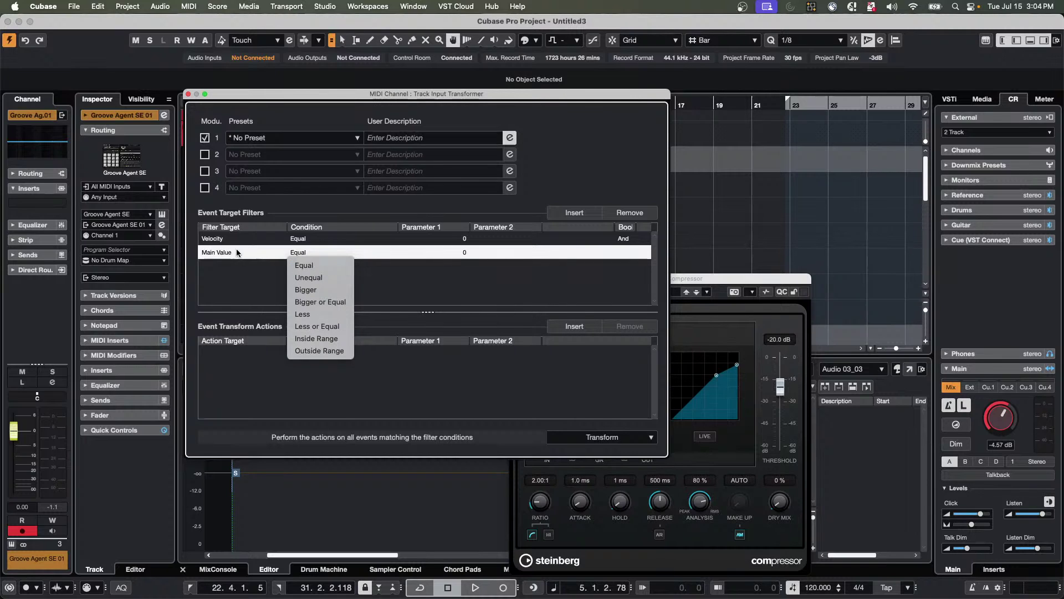
pyautogui.click(226, 253)
pyautogui.click(227, 253)
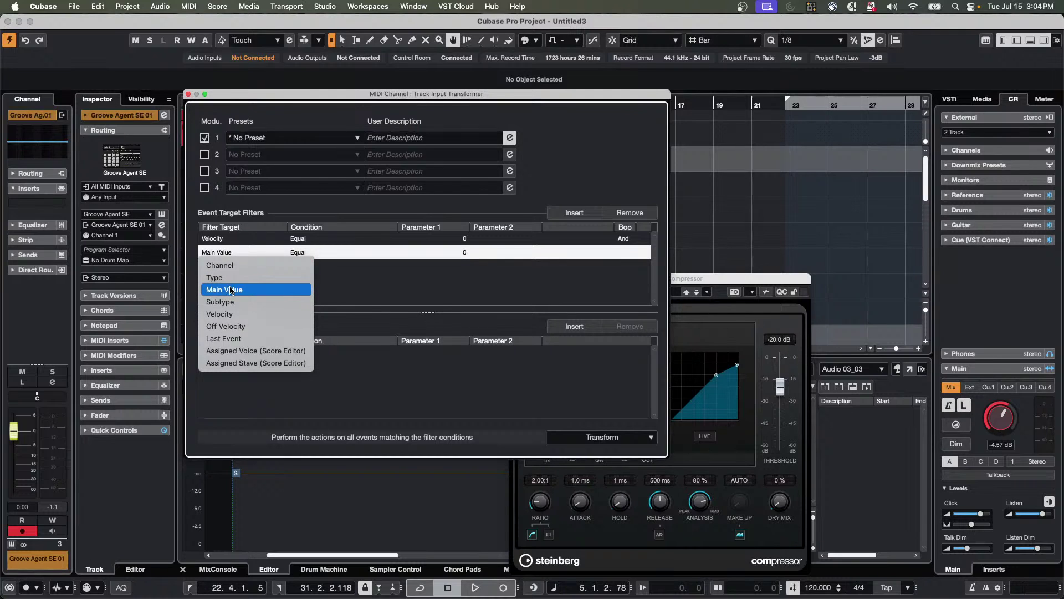
pyautogui.click(342, 275)
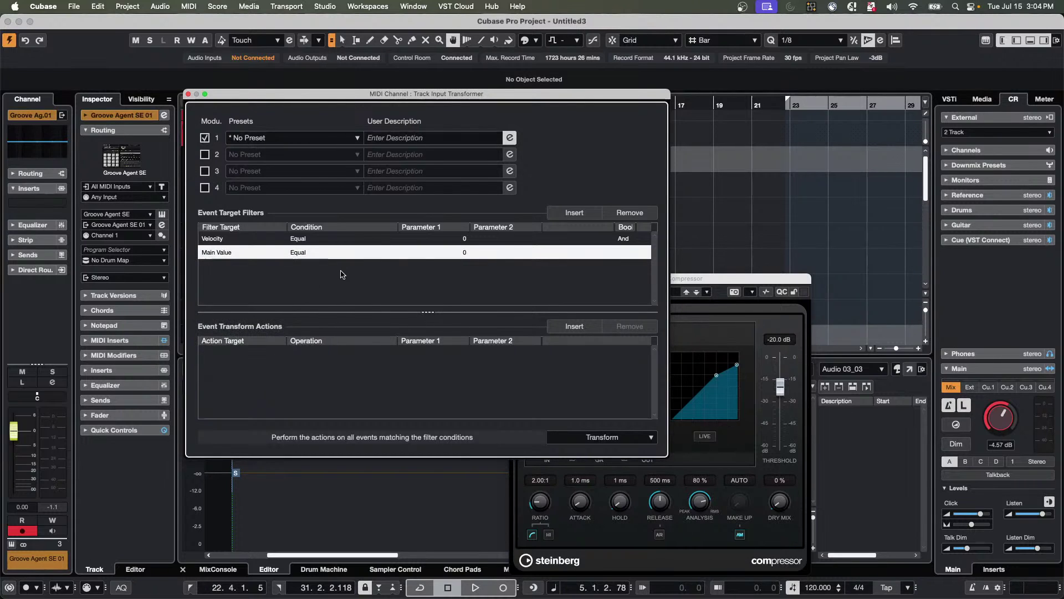
pyautogui.click(293, 239)
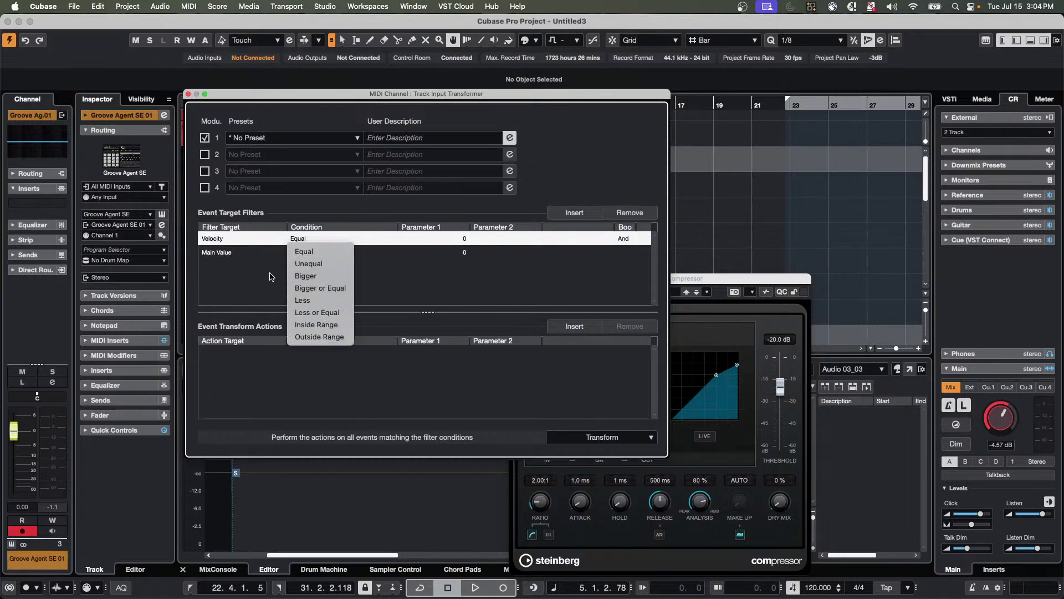
pyautogui.click(299, 252)
pyautogui.click(308, 239)
pyautogui.click(230, 257)
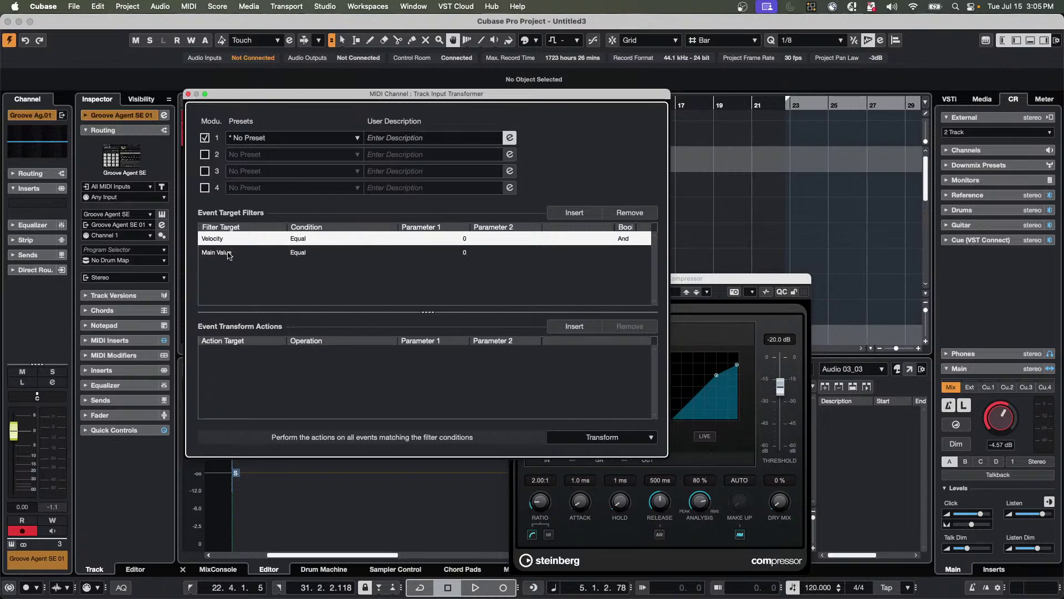
pyautogui.click(626, 213)
# Add a transform action multiplying Main Value by 4, then close the transformer and Compressor windows.
pyautogui.click(565, 327)
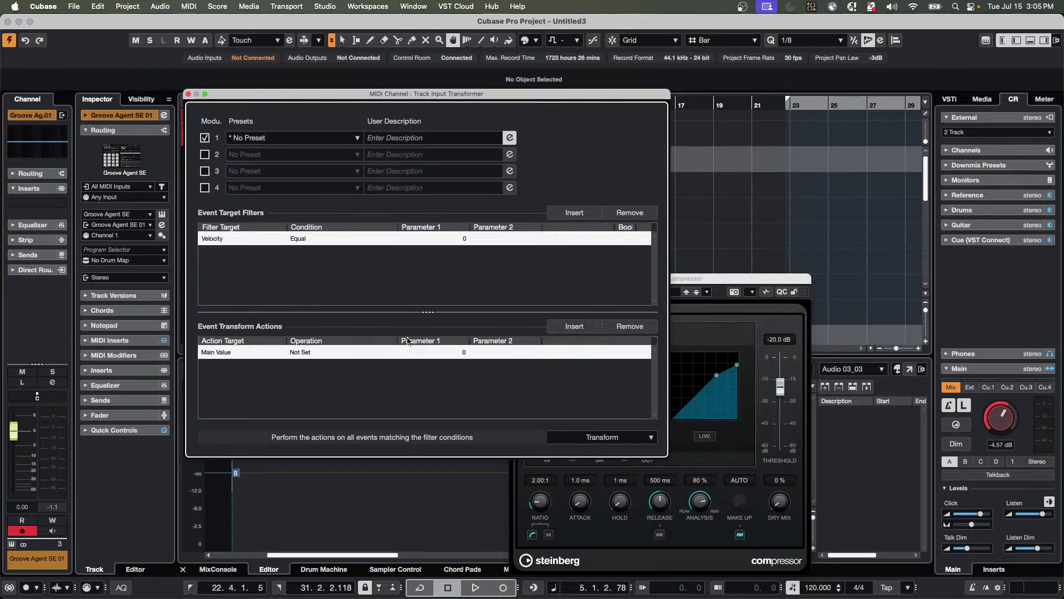
pyautogui.click(231, 353)
pyautogui.click(306, 355)
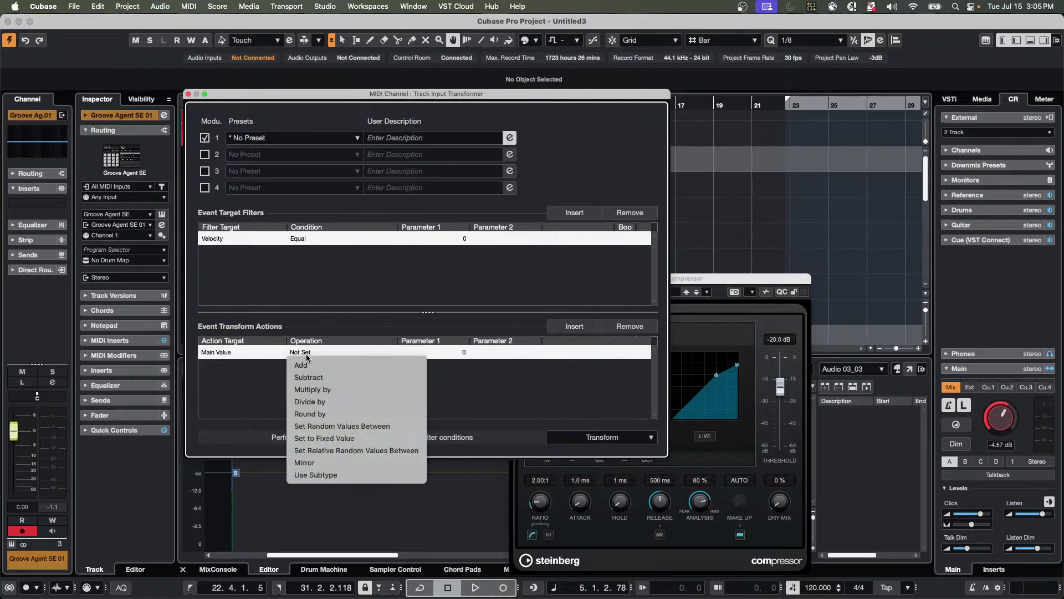
pyautogui.click(497, 379)
pyautogui.click(459, 355)
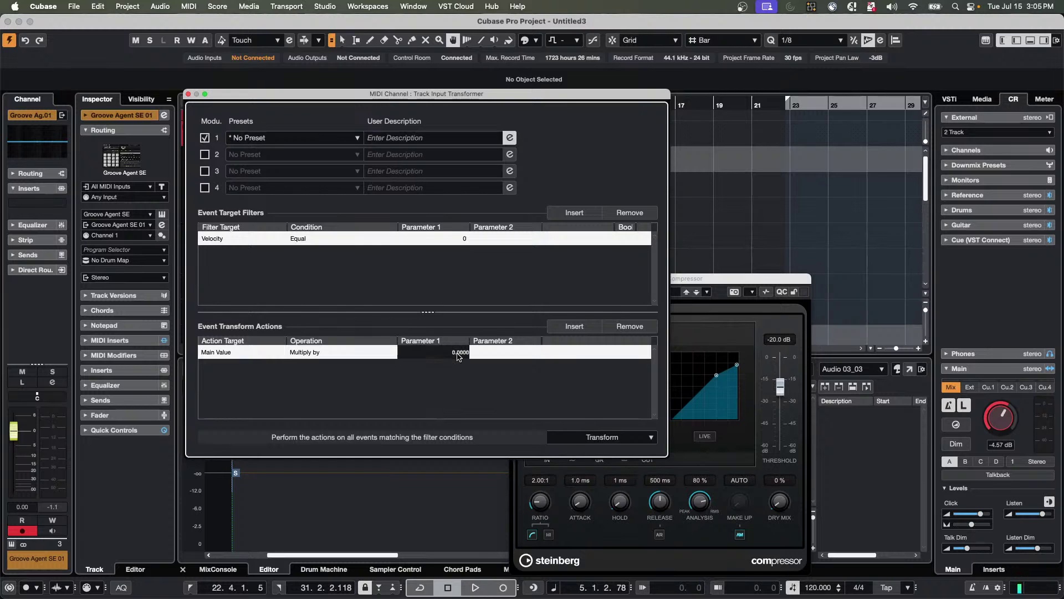
pyautogui.doubleClick(453, 353)
pyautogui.write('4')
pyautogui.press('Return')
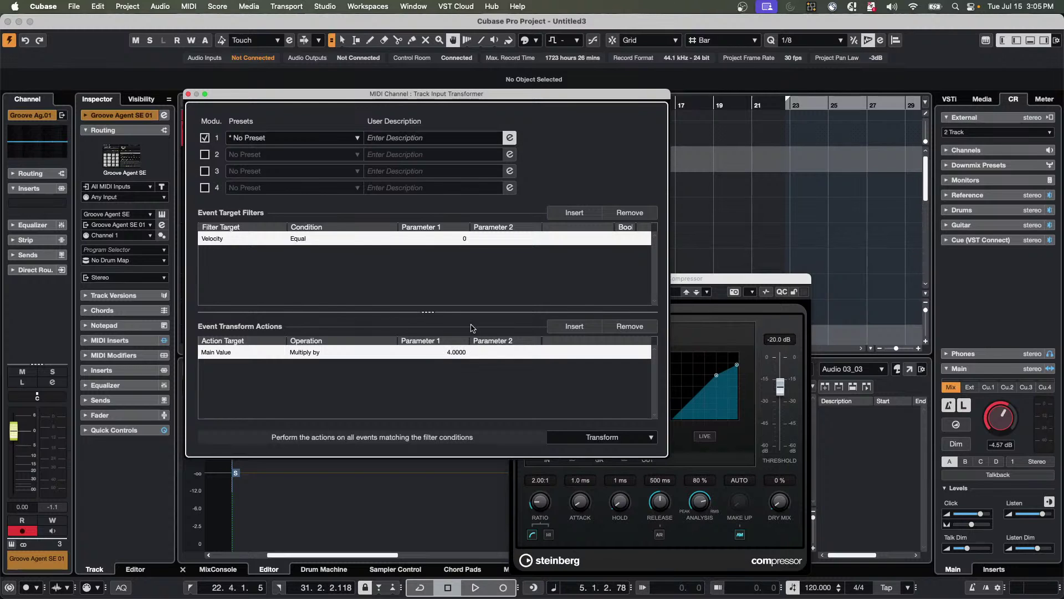
pyautogui.click(188, 95)
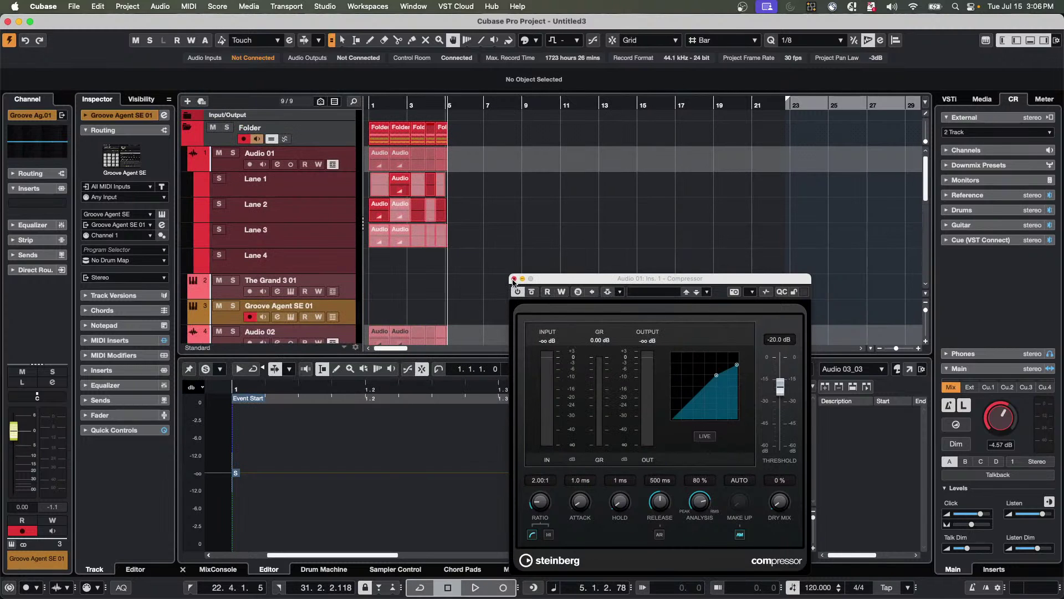
pyautogui.click(514, 280)
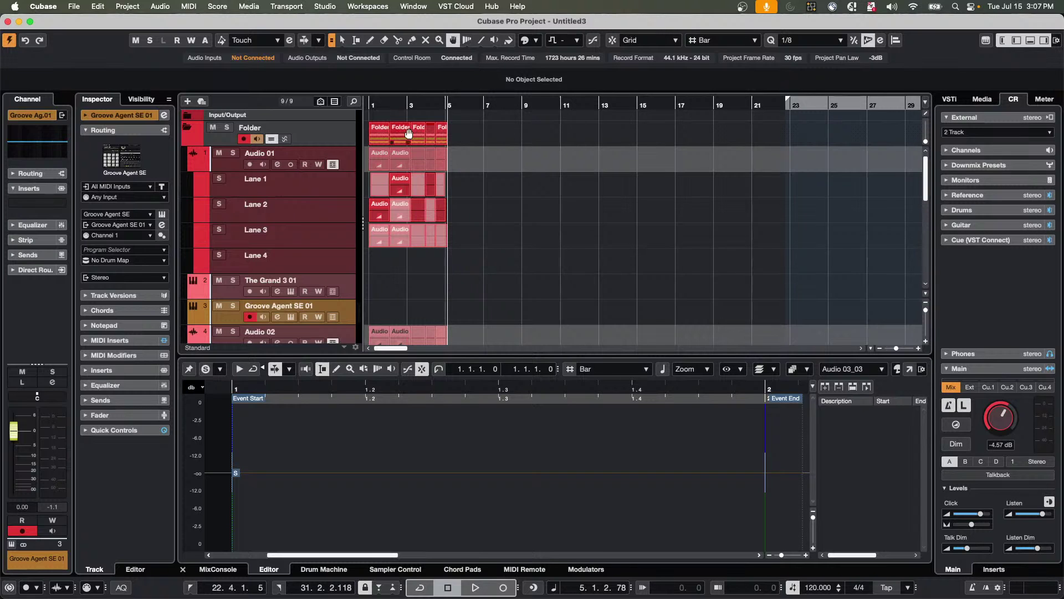
# Zoom the arrangement in horizontally and collapse the lanes of Audio 01, 02 and 03.
pyautogui.moveTo(404, 103); pyautogui.dragTo(459, 160)
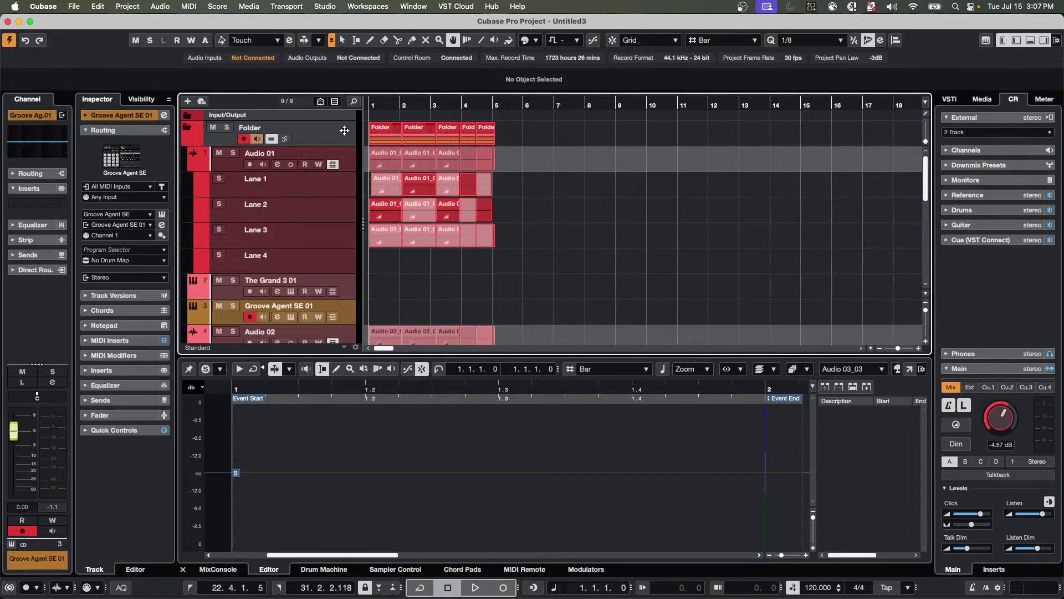
pyautogui.scroll(-10, 484, 303)
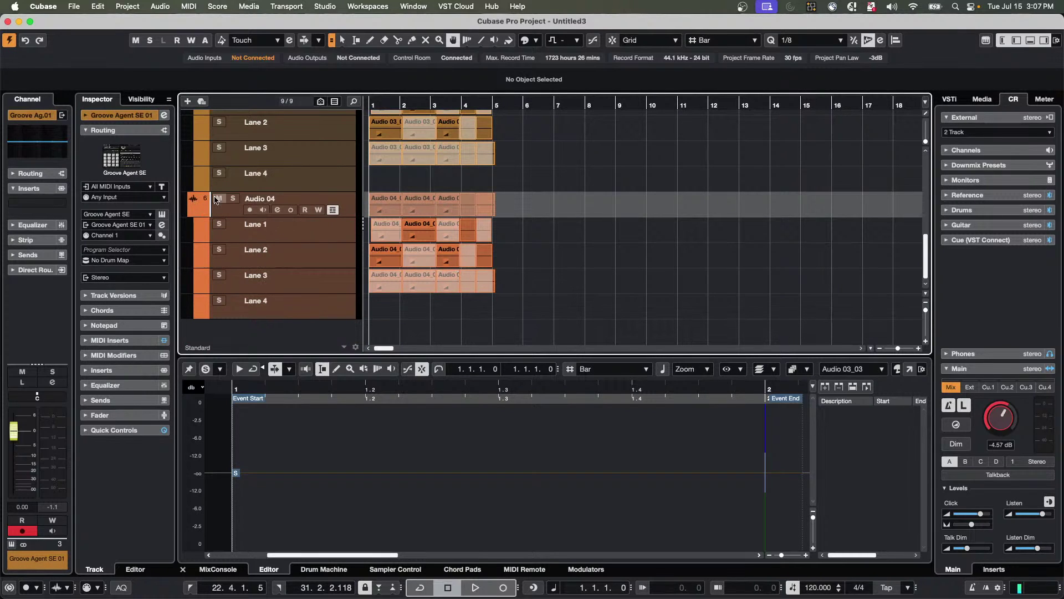
pyautogui.scroll(8, 333, 205)
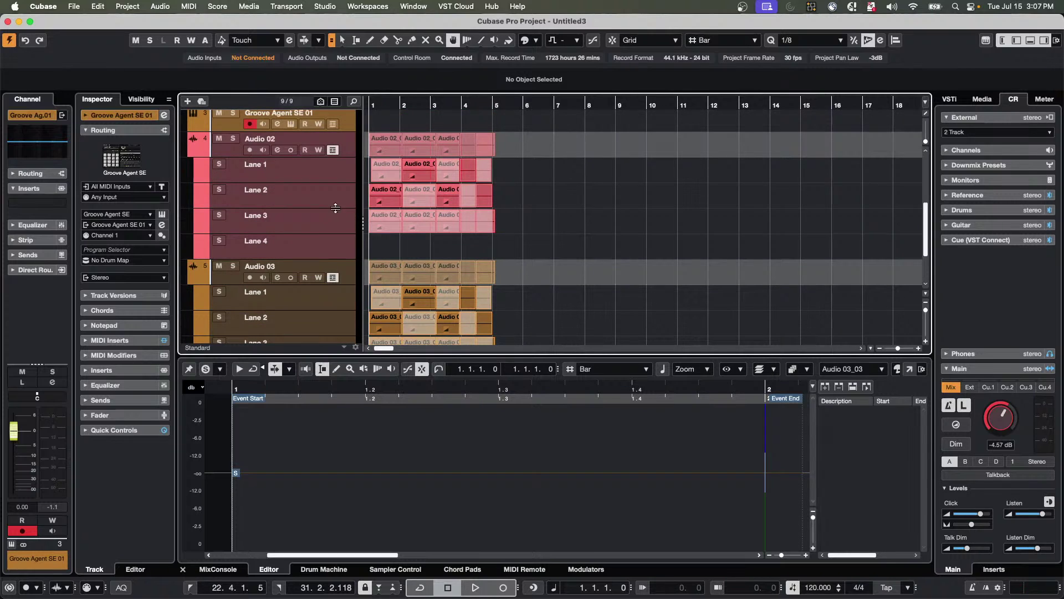
pyautogui.click(332, 150)
pyautogui.click(332, 190)
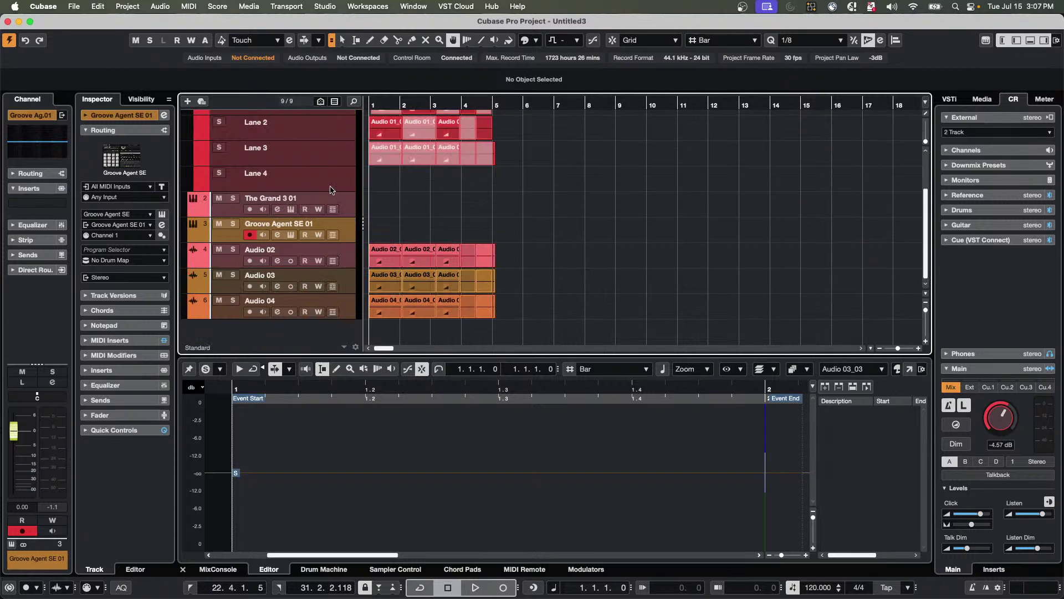
pyautogui.scroll(3, 336, 133)
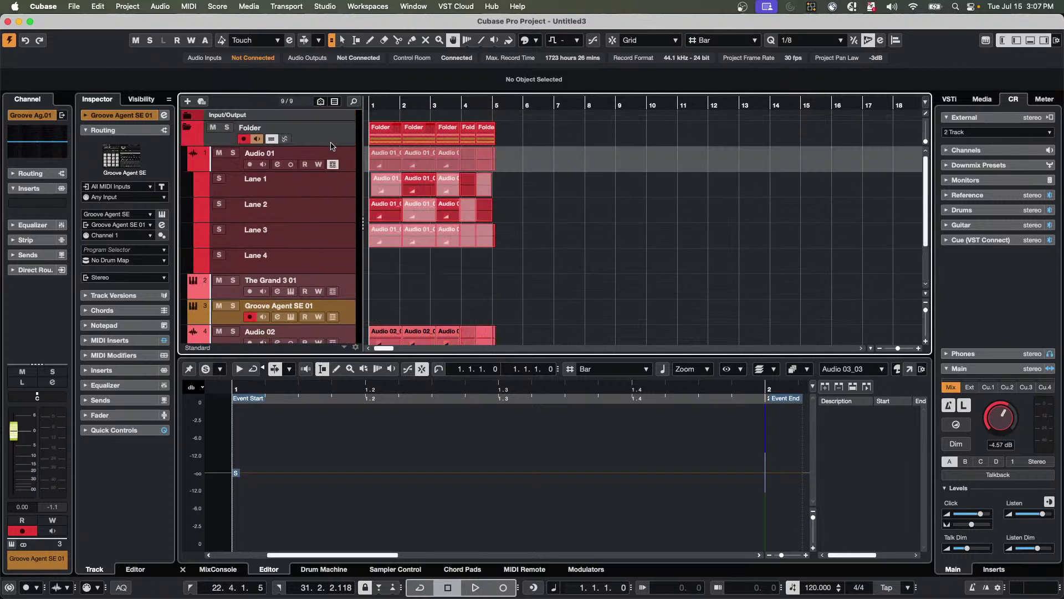
pyautogui.click(332, 158)
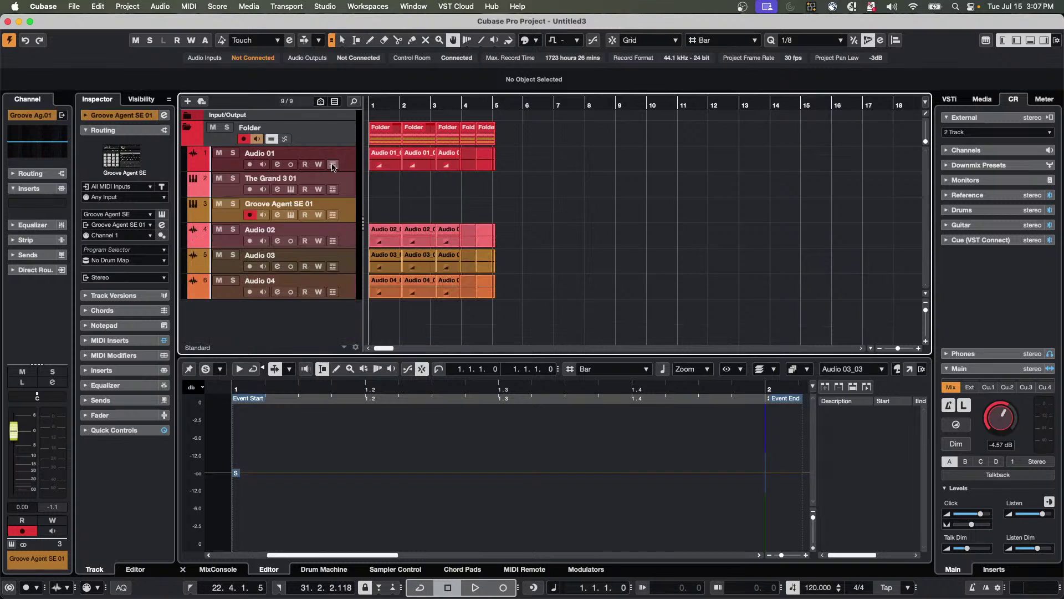
# Add a Retrologue instrument track and move the Retrologue 2 window up and left.
pyautogui.rightClick(319, 317)
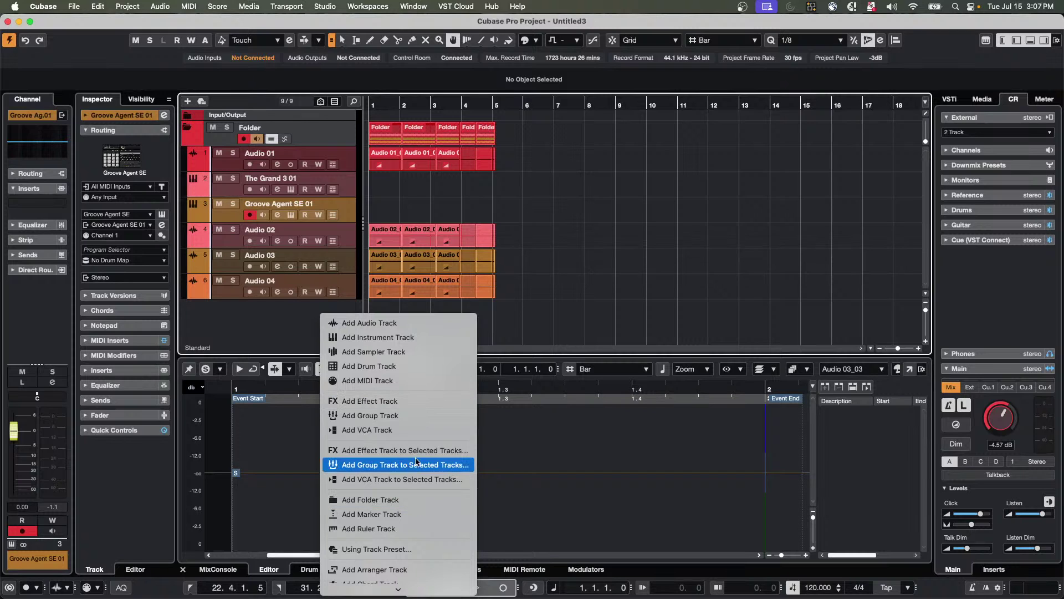
pyautogui.click(411, 338)
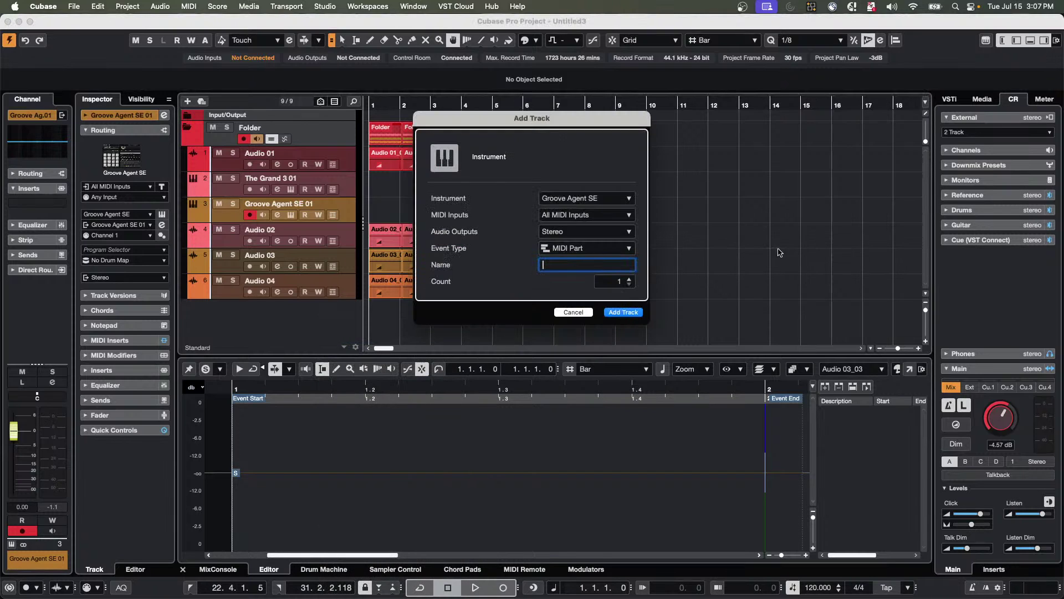
pyautogui.click(598, 200)
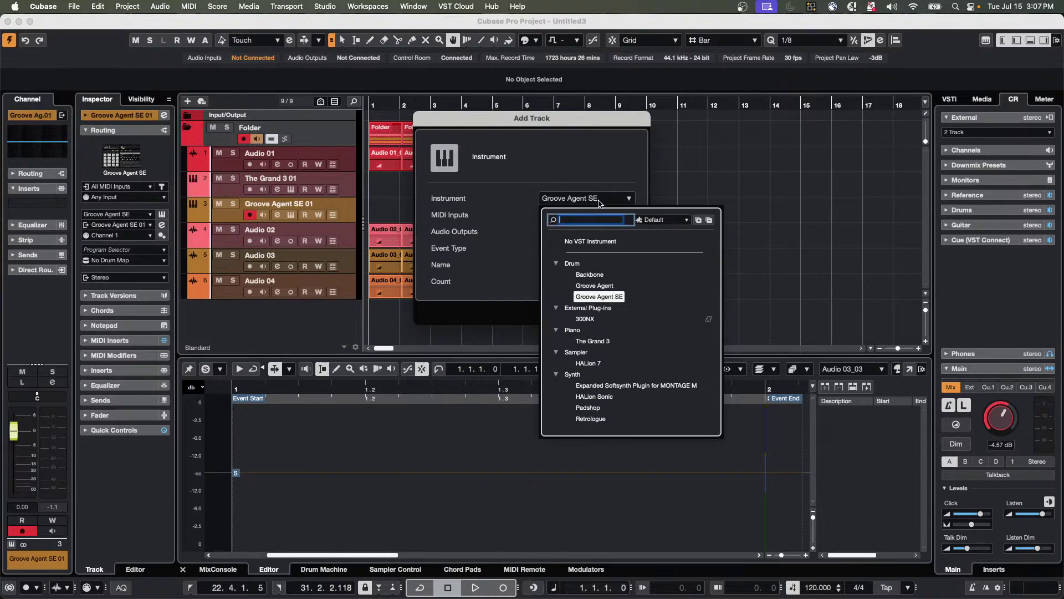
pyautogui.click(603, 420)
pyautogui.click(622, 313)
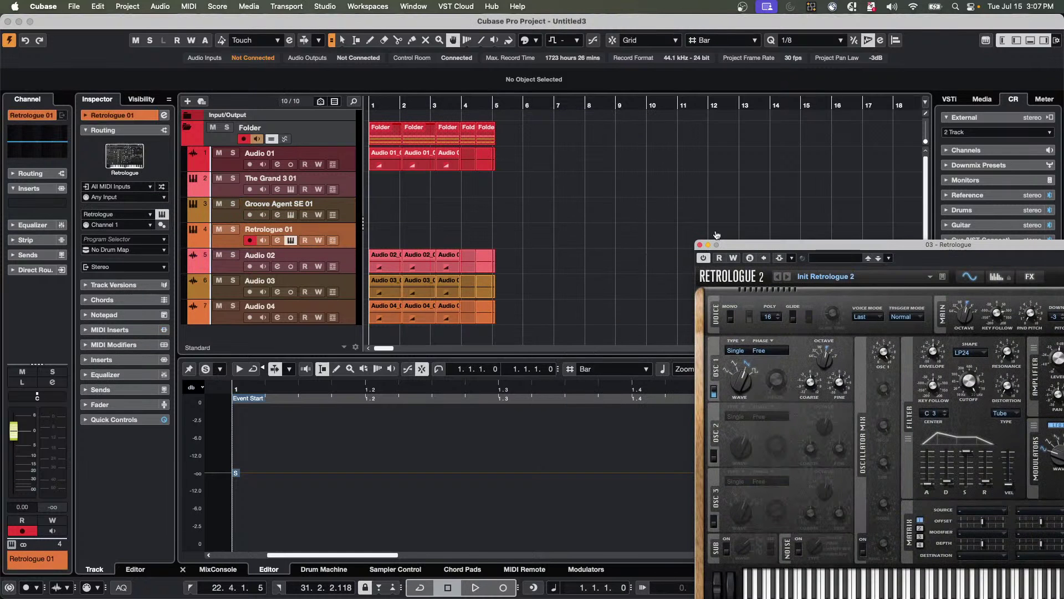
pyautogui.moveTo(742, 244); pyautogui.dragTo(653, 35)
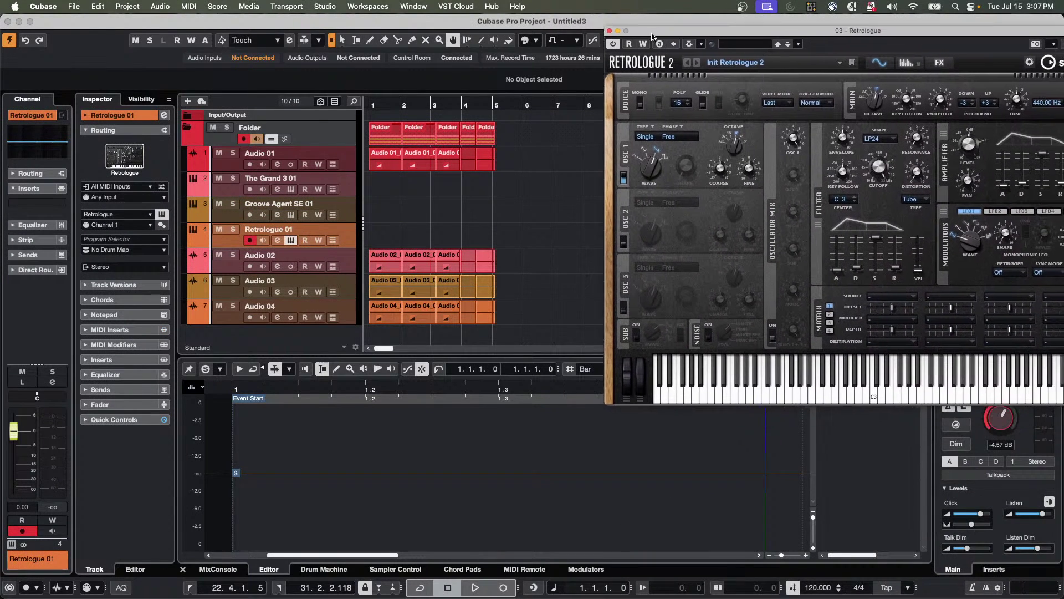
pyautogui.click(524, 568)
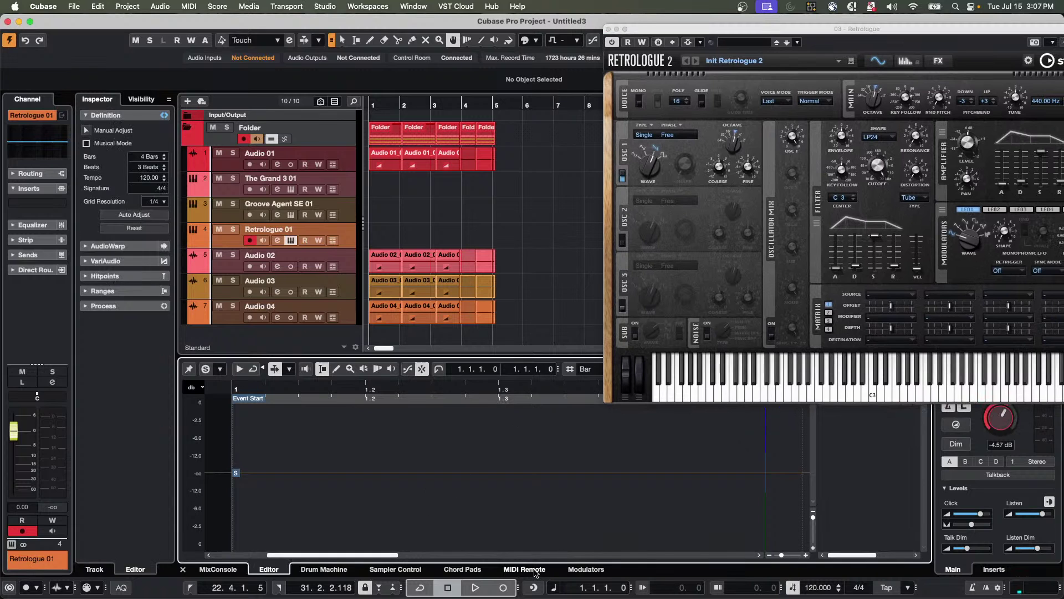
# Open the Korg nanoKONTROL2 surface and keep Focus Quick Controls as its mapping page.
pyautogui.click(761, 450)
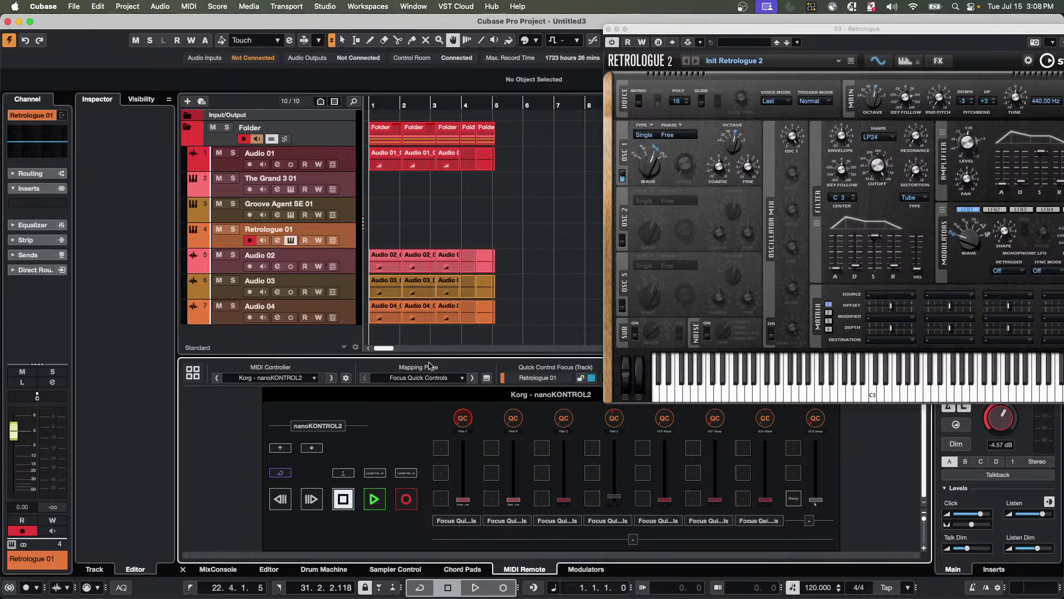
pyautogui.click(432, 379)
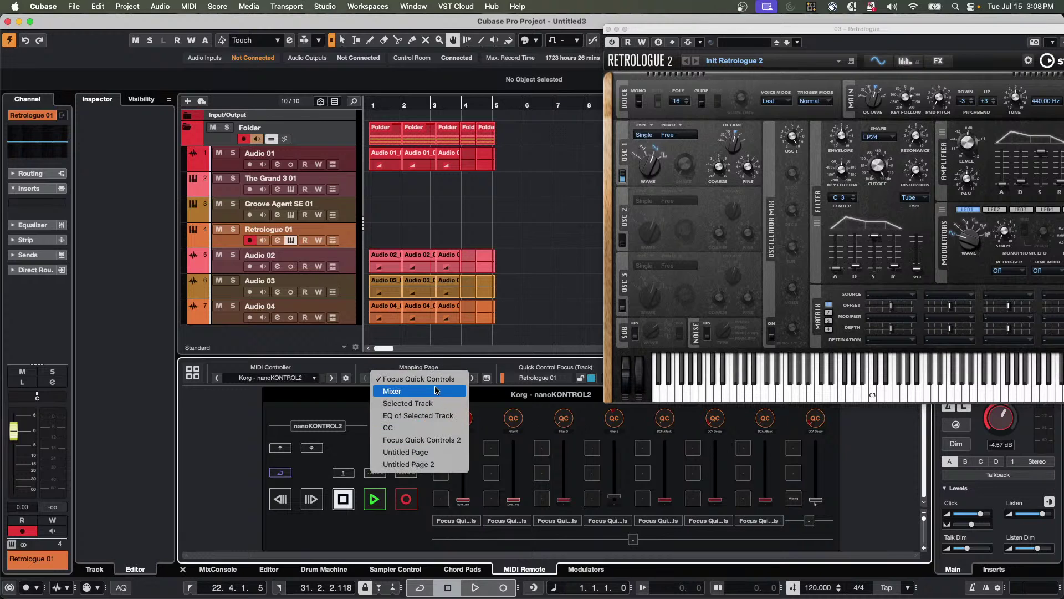
pyautogui.click(437, 382)
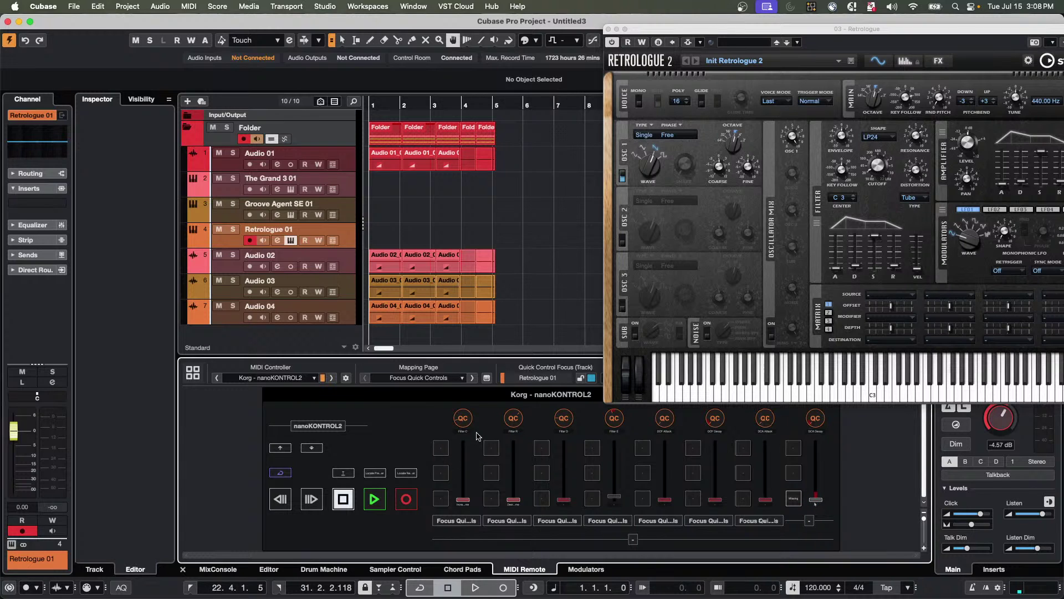
pyautogui.moveTo(872, 182)
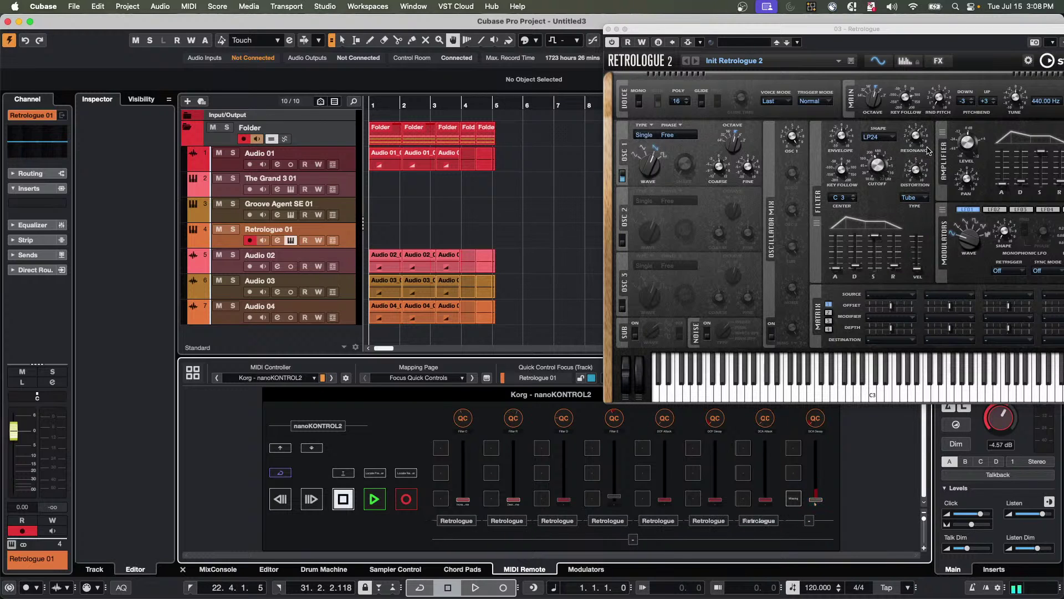
pyautogui.moveTo(921, 138)
pyautogui.moveTo(915, 172)
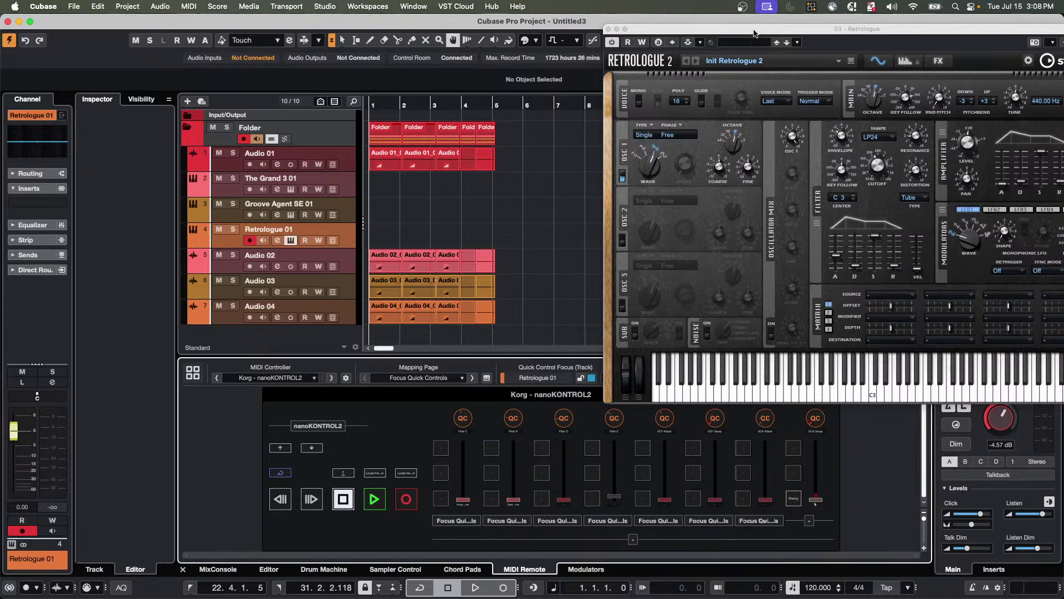
pyautogui.moveTo(754, 32); pyautogui.dragTo(631, 71)
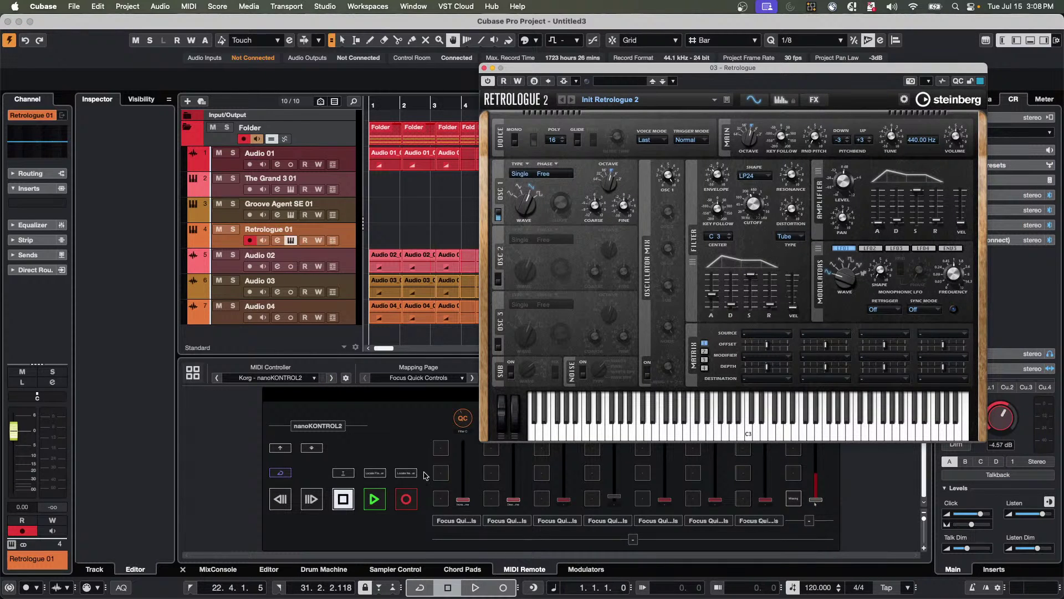
pyautogui.moveTo(548, 67); pyautogui.dragTo(776, 78)
pyautogui.doubleClick(464, 424)
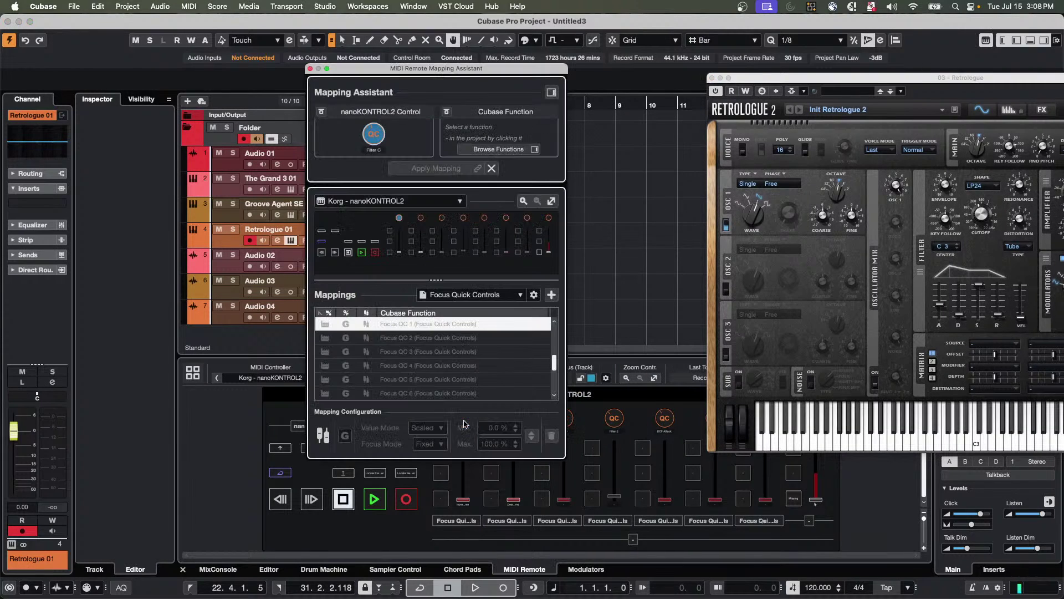
pyautogui.click(552, 92)
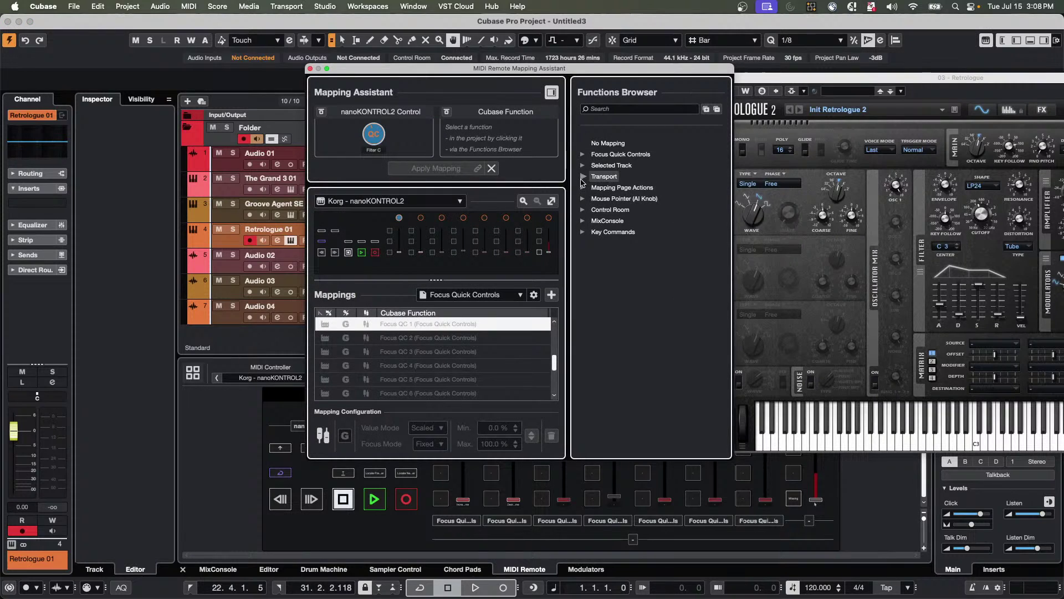
pyautogui.click(583, 156)
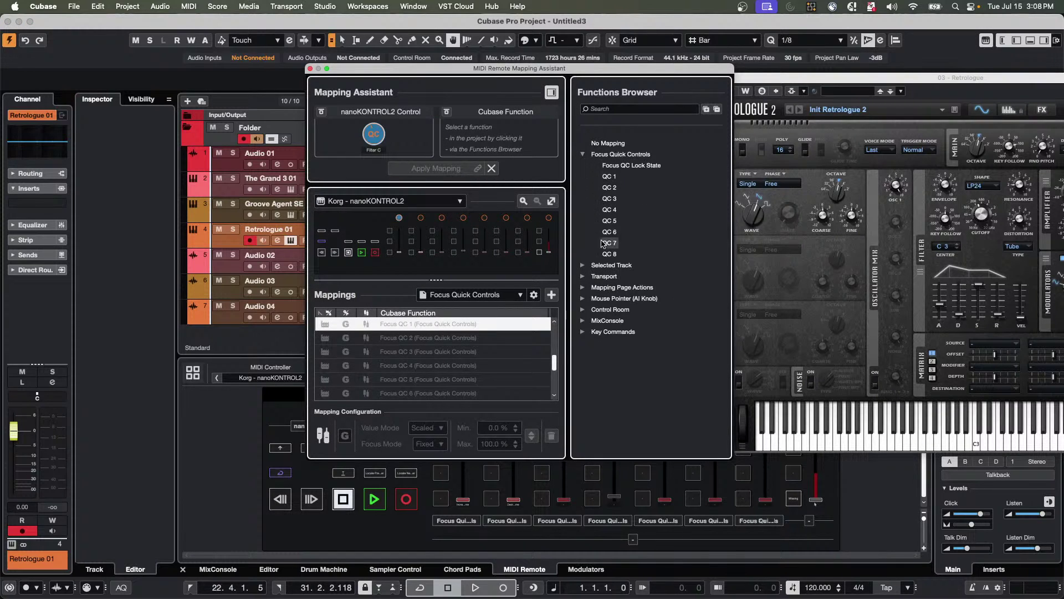
pyautogui.click(310, 68)
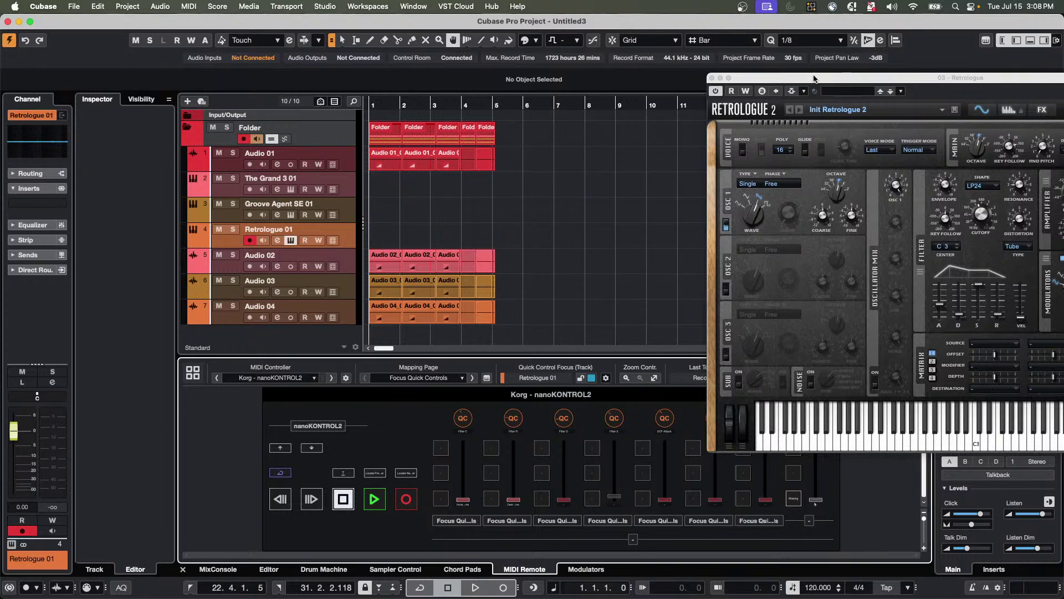
# Move the Retrologue window left and show its row of quick control knobs.
pyautogui.moveTo(814, 78); pyautogui.dragTo(671, 95)
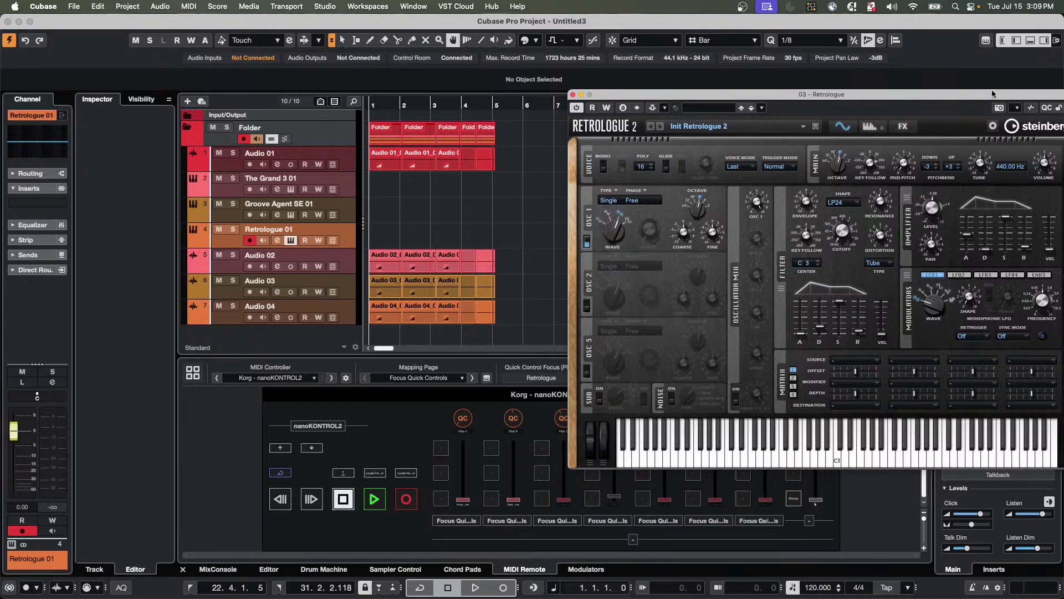
pyautogui.moveTo(996, 95); pyautogui.dragTo(914, 104)
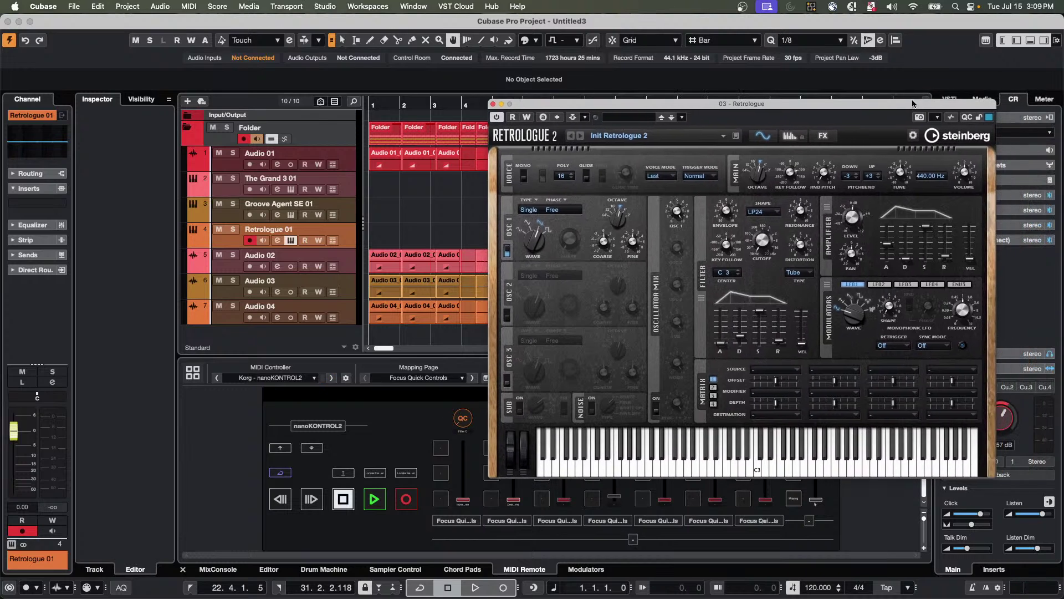
pyautogui.click(966, 118)
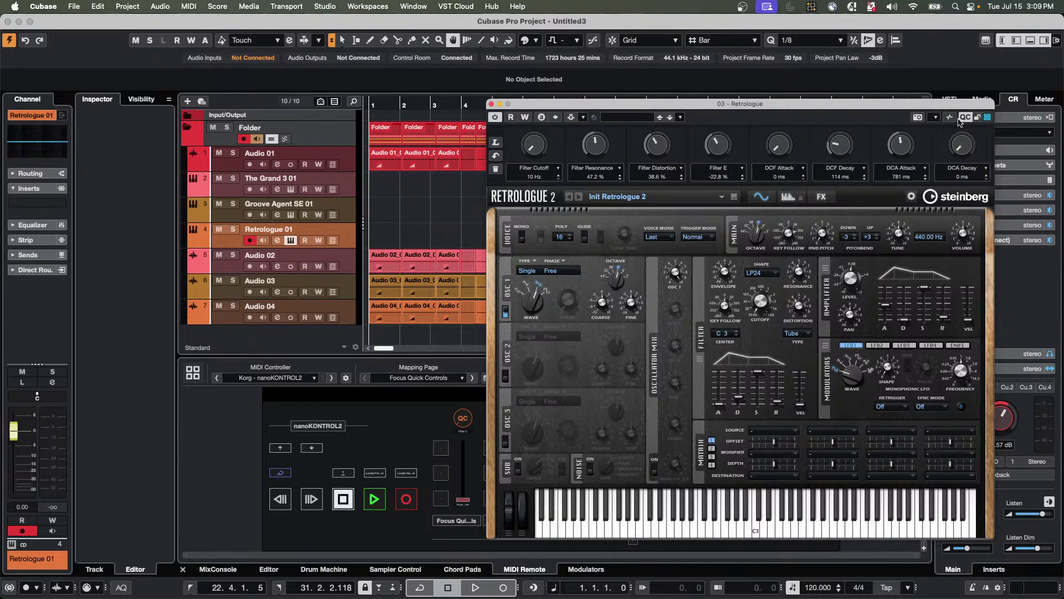
pyautogui.click(965, 117)
pyautogui.click(964, 118)
# Learn Filter Cutoff onto quick control 1, now reading 31 Hz, and hide the knobs.
pyautogui.click(495, 144)
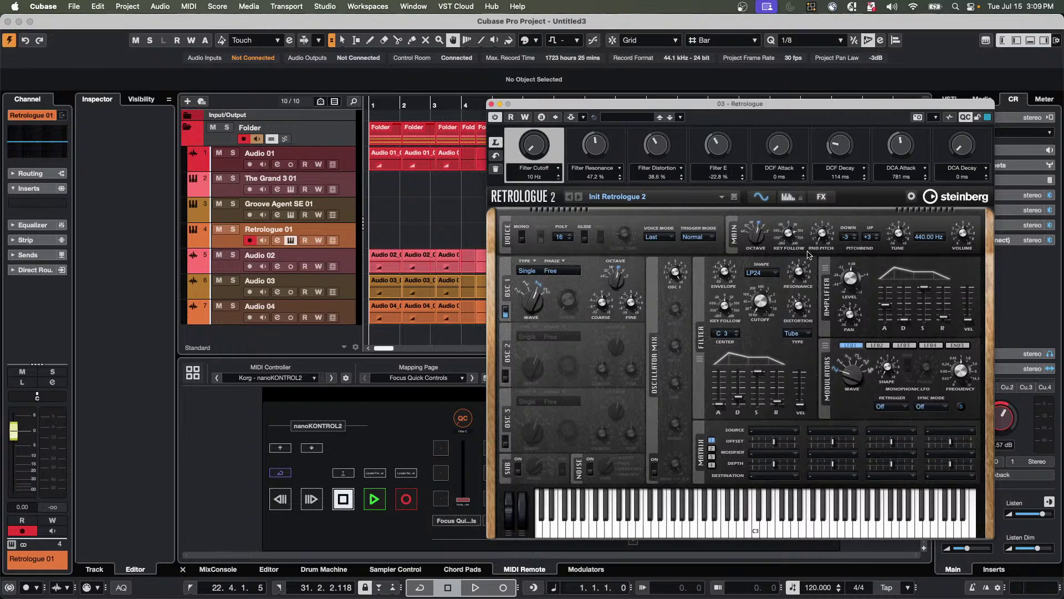
pyautogui.moveTo(767, 298); pyautogui.dragTo(748, 331)
pyautogui.moveTo(675, 273); pyautogui.dragTo(676, 291)
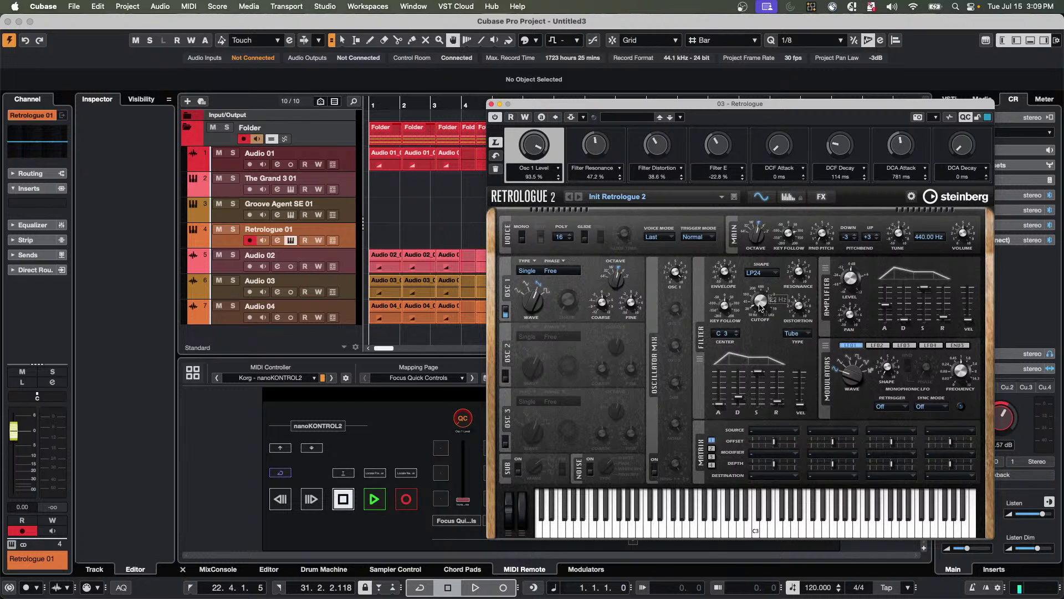
pyautogui.moveTo(760, 299); pyautogui.dragTo(755, 294)
pyautogui.click(966, 122)
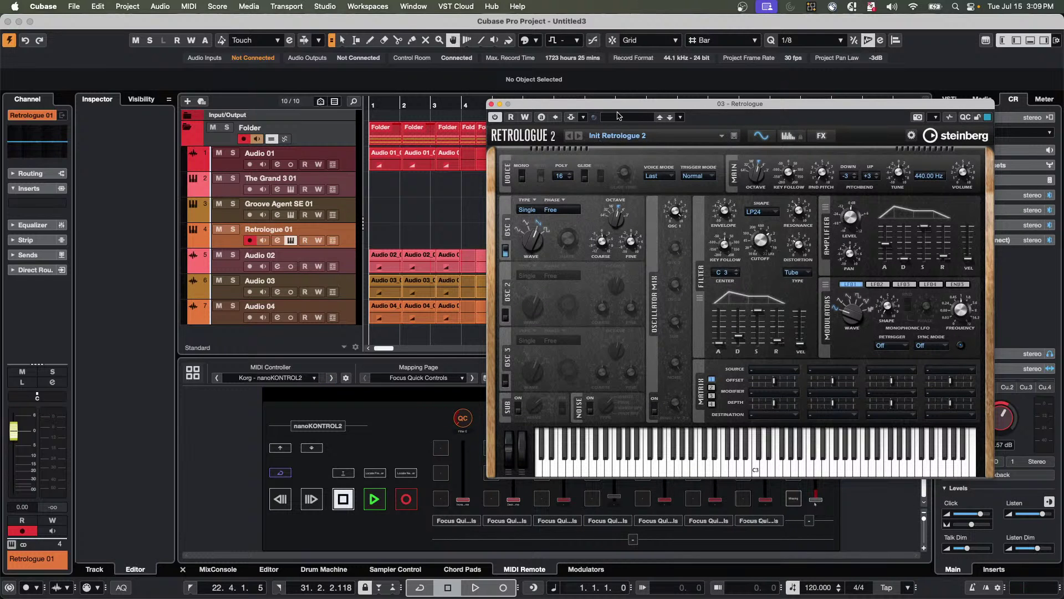
pyautogui.moveTo(622, 104); pyautogui.dragTo(691, 19)
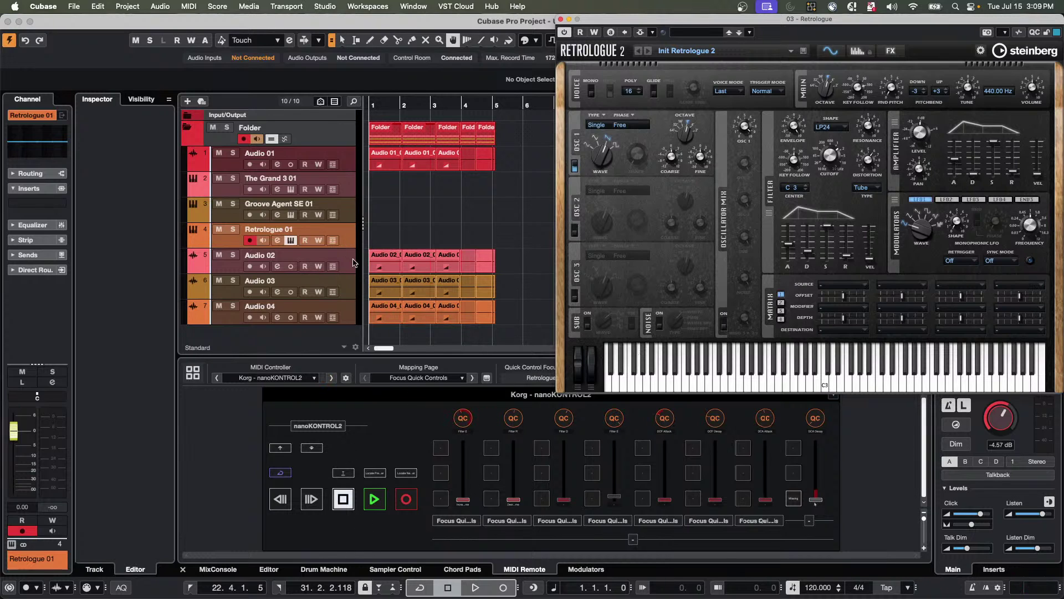
# Open Groove Agent SE 01's panel and adjust its Volume, Pan, Mute and AUX 1 quick controls.
pyautogui.click(350, 218)
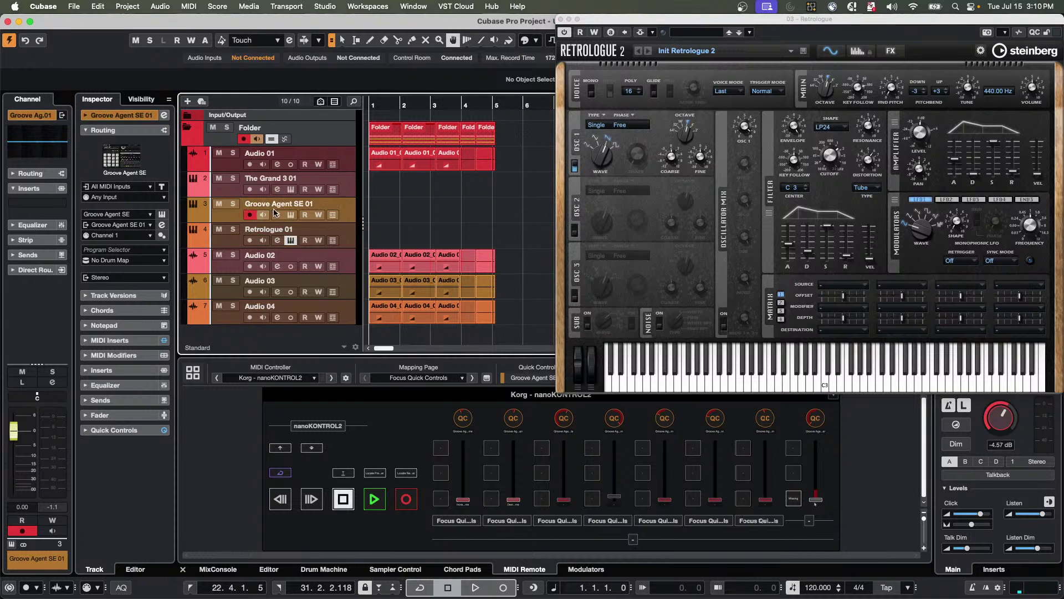
pyautogui.click(290, 216)
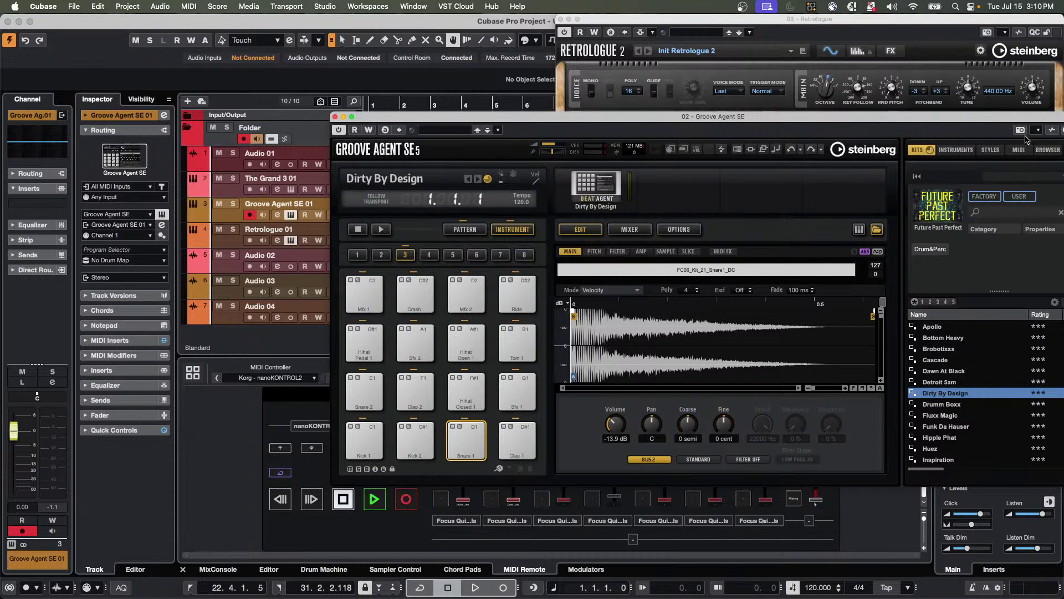
pyautogui.moveTo(999, 120); pyautogui.dragTo(956, 113)
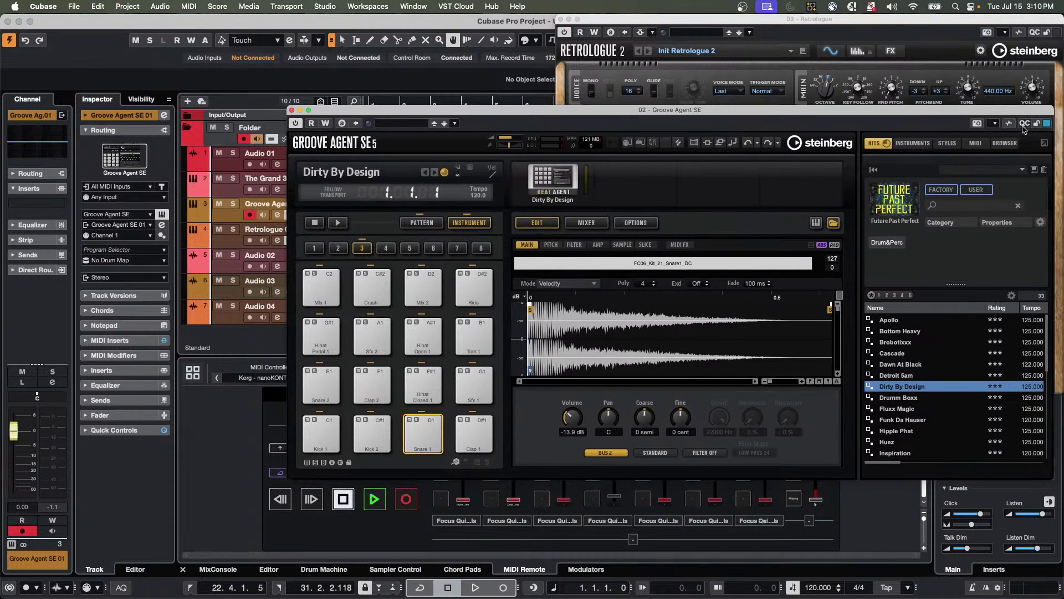
pyautogui.scroll(10, 376, 187)
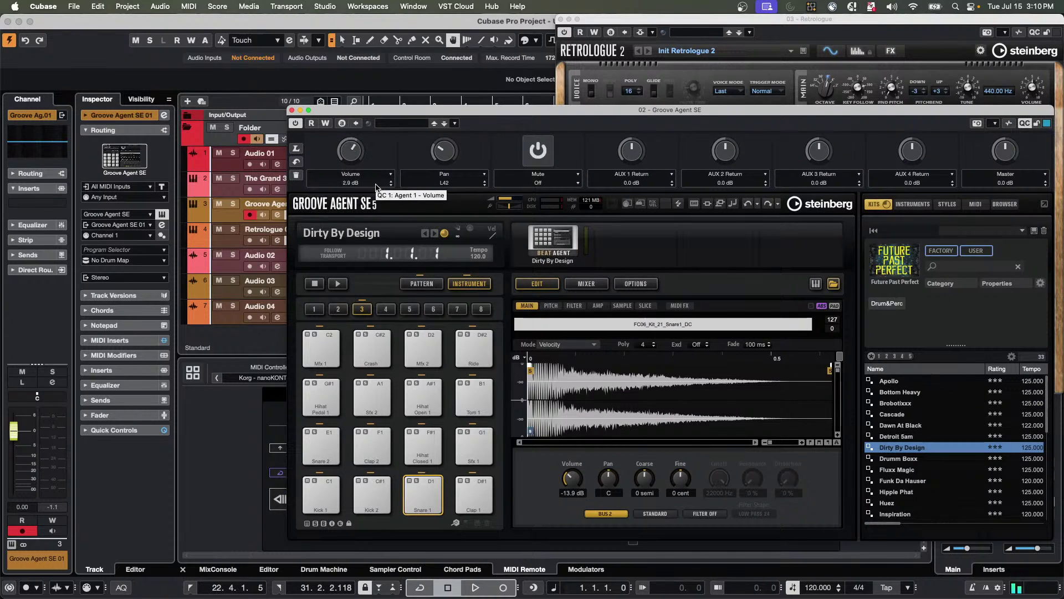
pyautogui.scroll(-10, 376, 187)
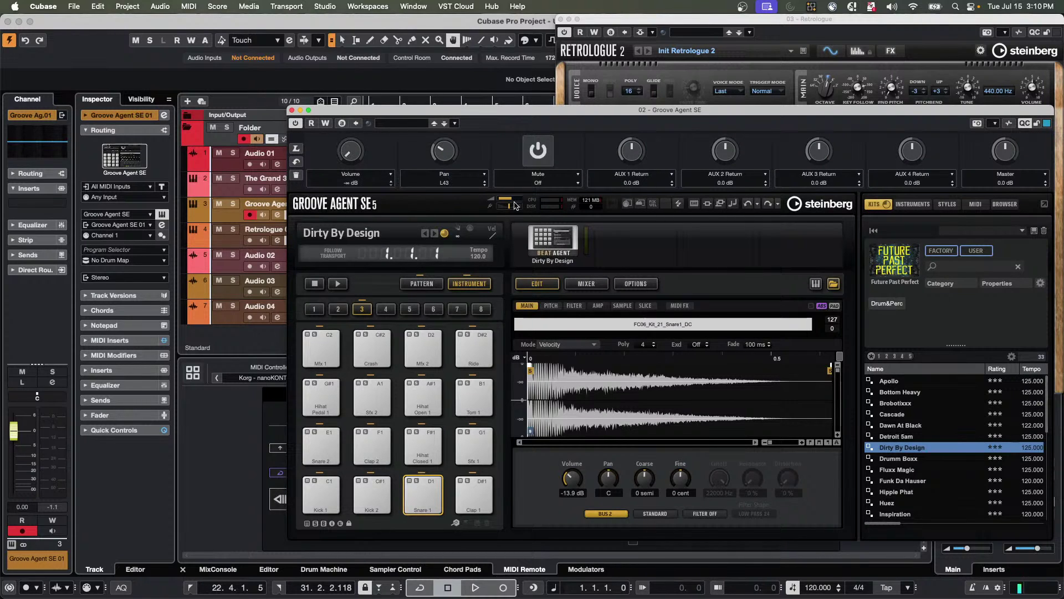
pyautogui.scroll(10, 488, 184)
pyautogui.scroll(2, 584, 178)
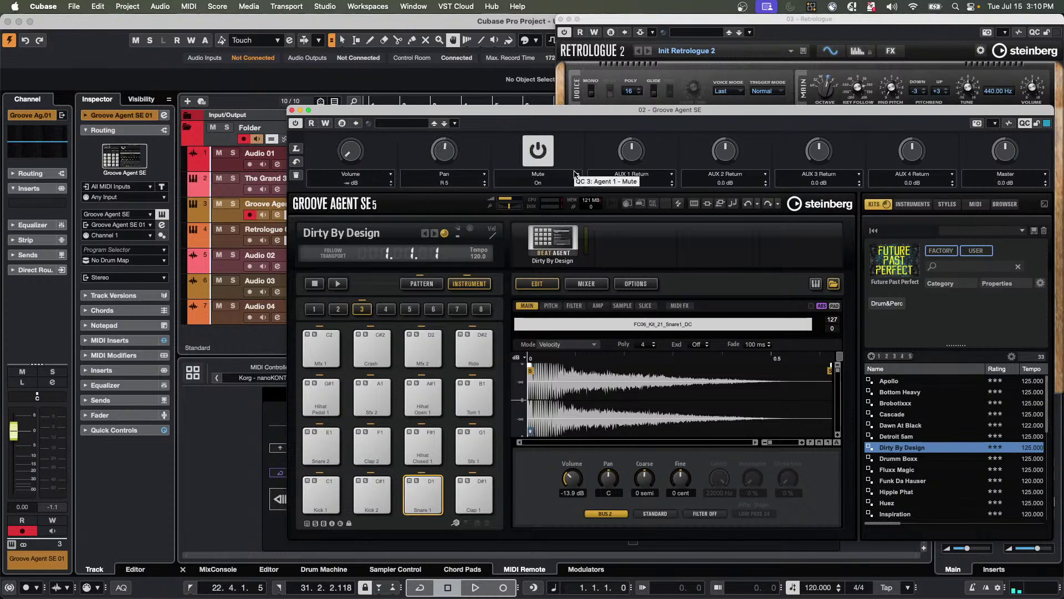
pyautogui.scroll(10, 632, 178)
pyautogui.scroll(-10, 632, 179)
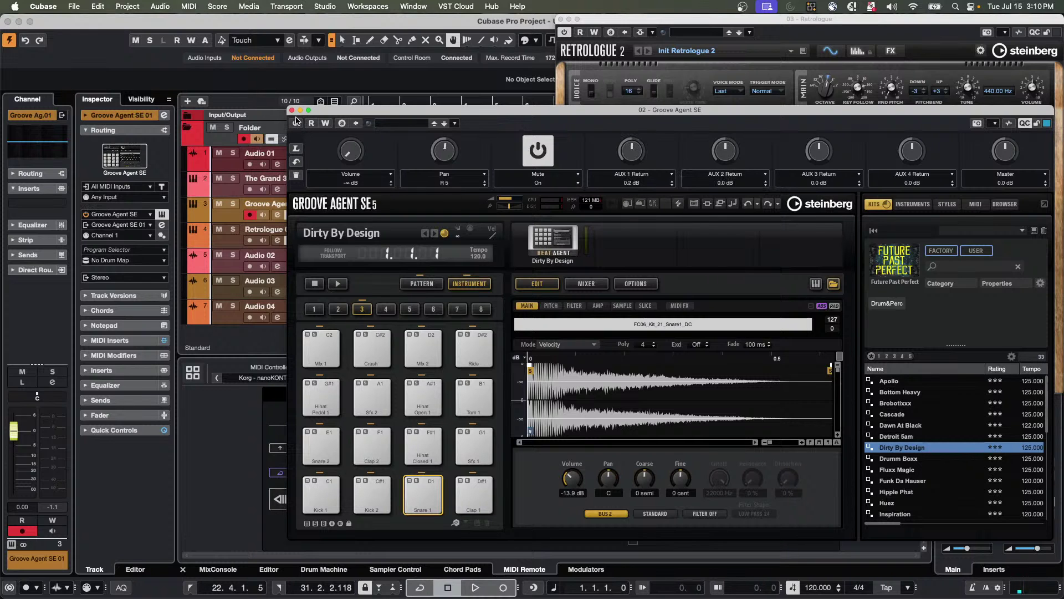
# Arrange the Groove Agent and Retrologue windows so the track list is uncovered.
pyautogui.moveTo(341, 116); pyautogui.dragTo(455, 268)
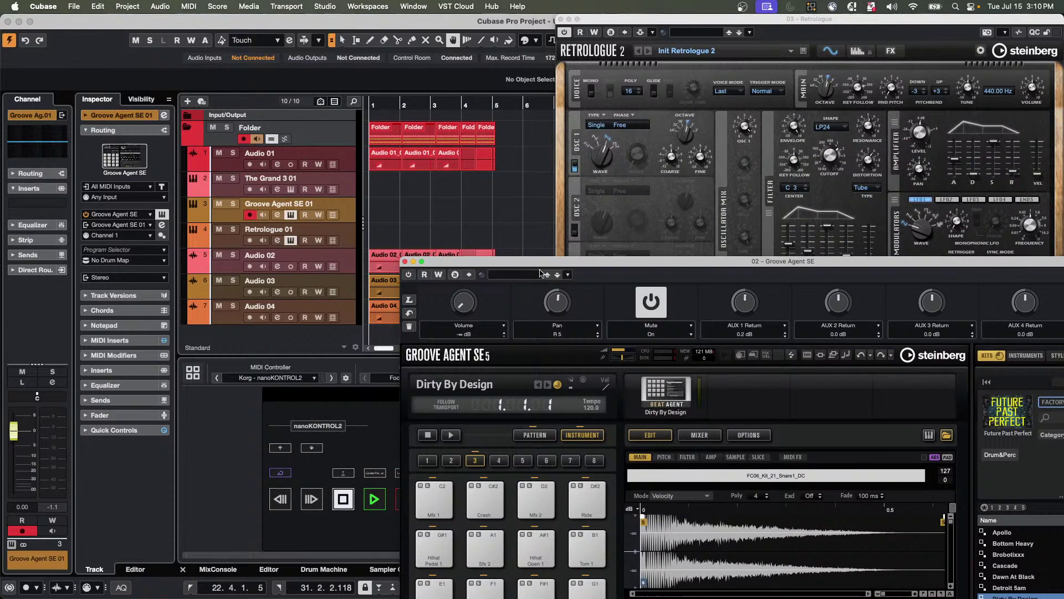
pyautogui.moveTo(542, 262); pyautogui.dragTo(779, 261)
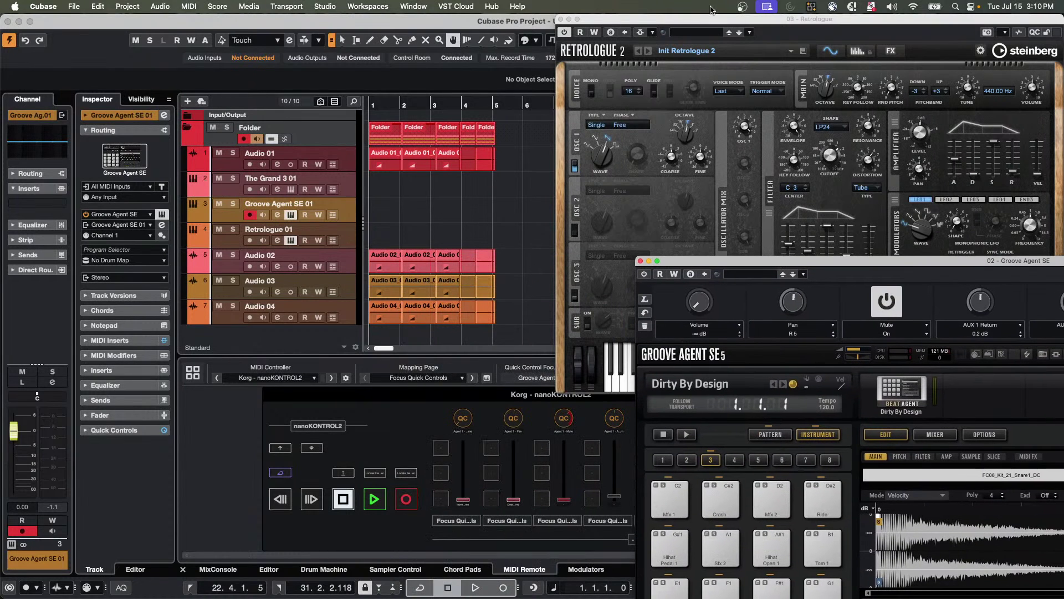
pyautogui.moveTo(687, 19); pyautogui.dragTo(198, 36)
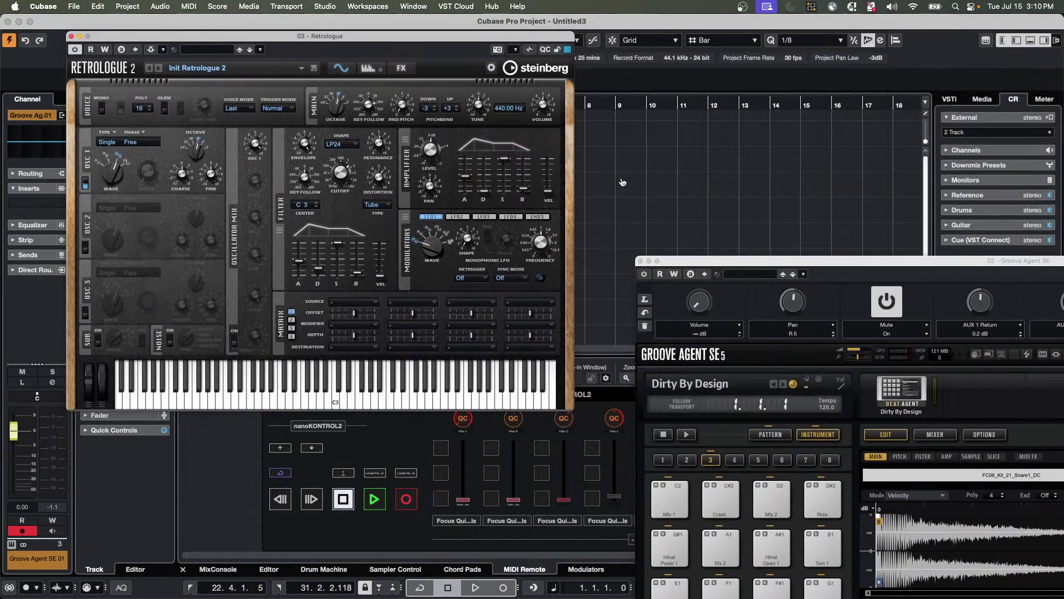
pyautogui.moveTo(682, 264); pyautogui.dragTo(744, 186)
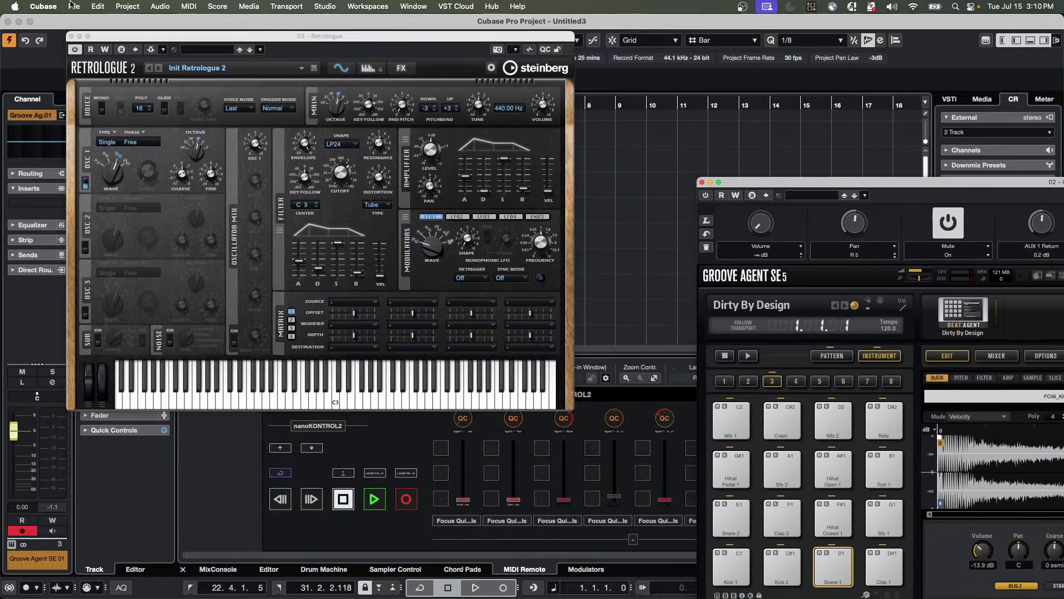
pyautogui.moveTo(247, 37); pyautogui.dragTo(567, 39)
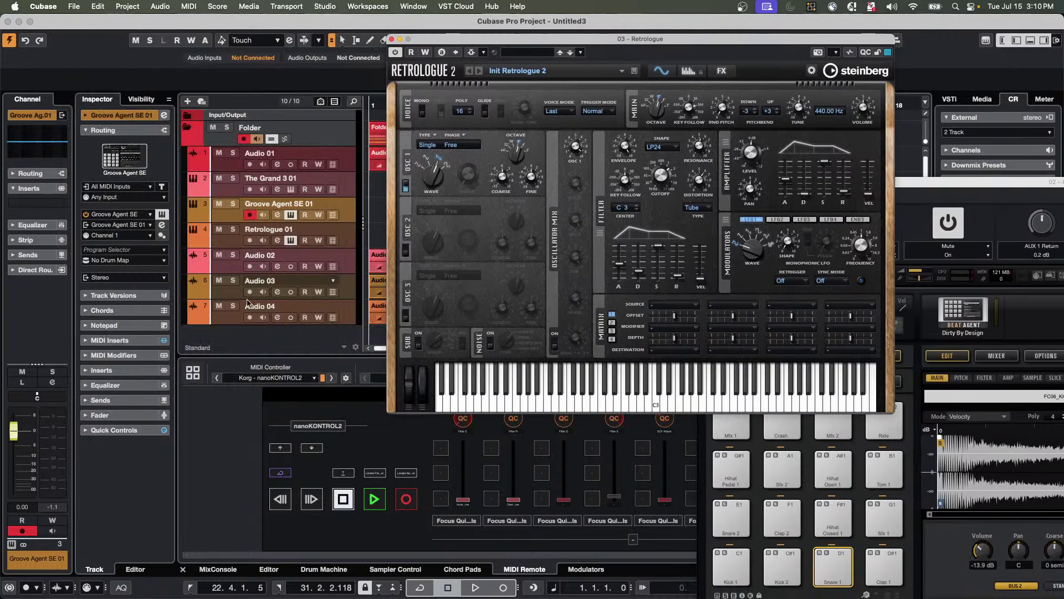
# Add a Padshop instrument track and place its Padshop 2 panel beside Retrologue.
pyautogui.rightClick(342, 216)
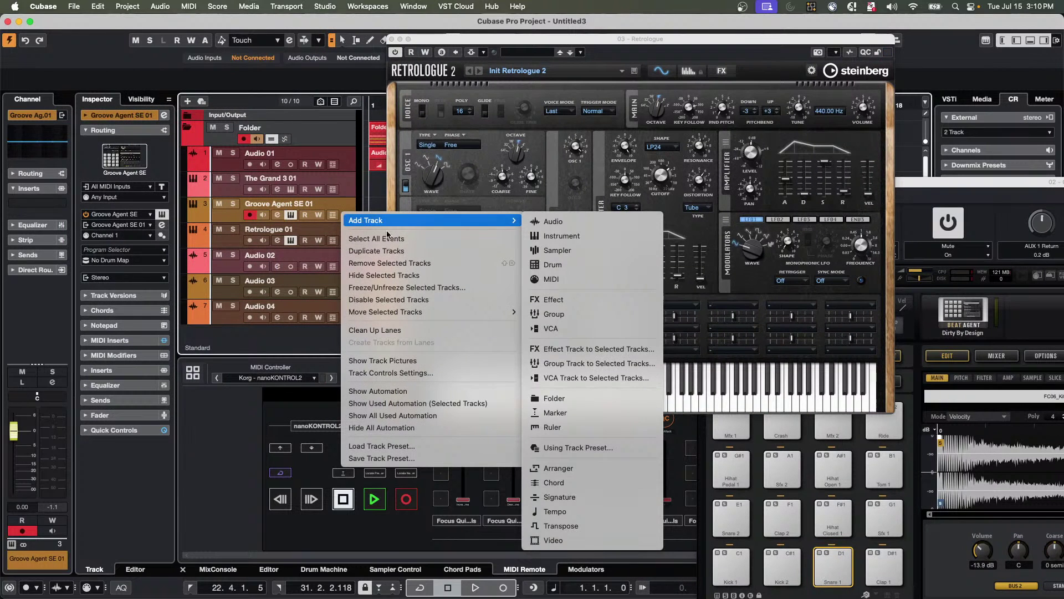
pyautogui.moveTo(419, 219)
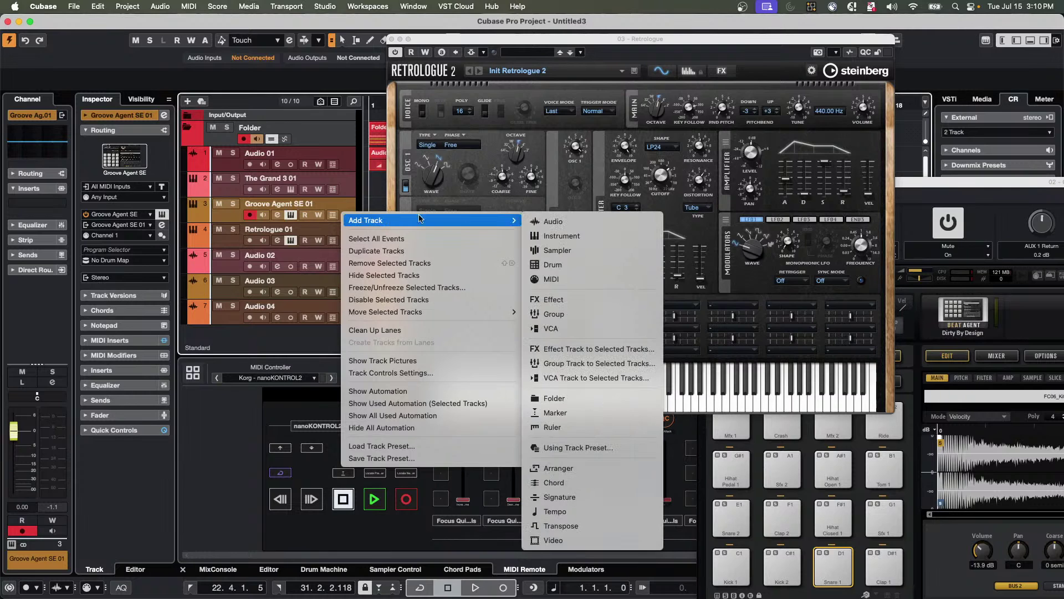
pyautogui.click(577, 243)
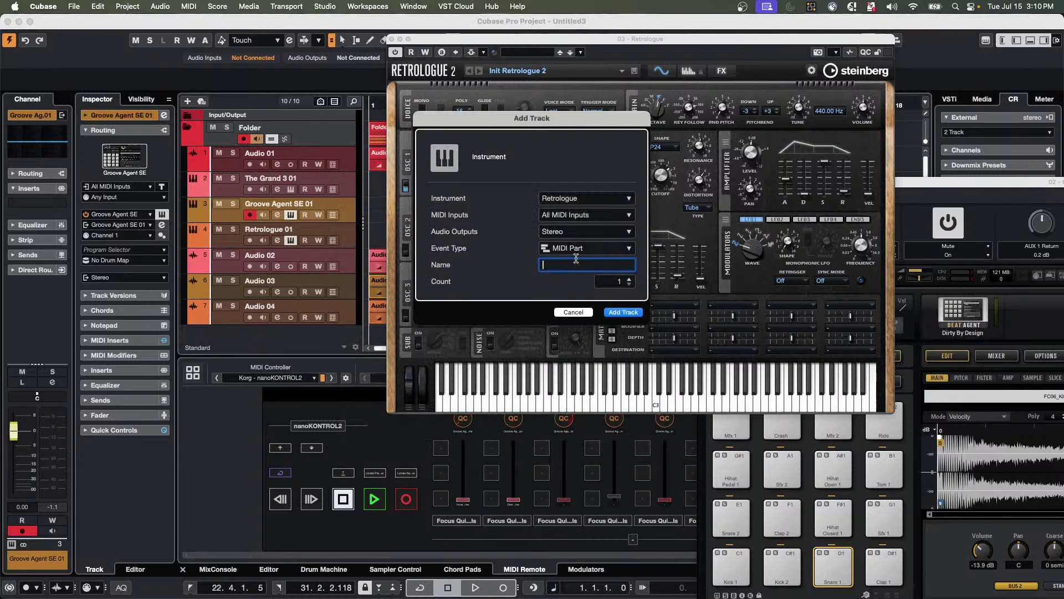
pyautogui.click(582, 202)
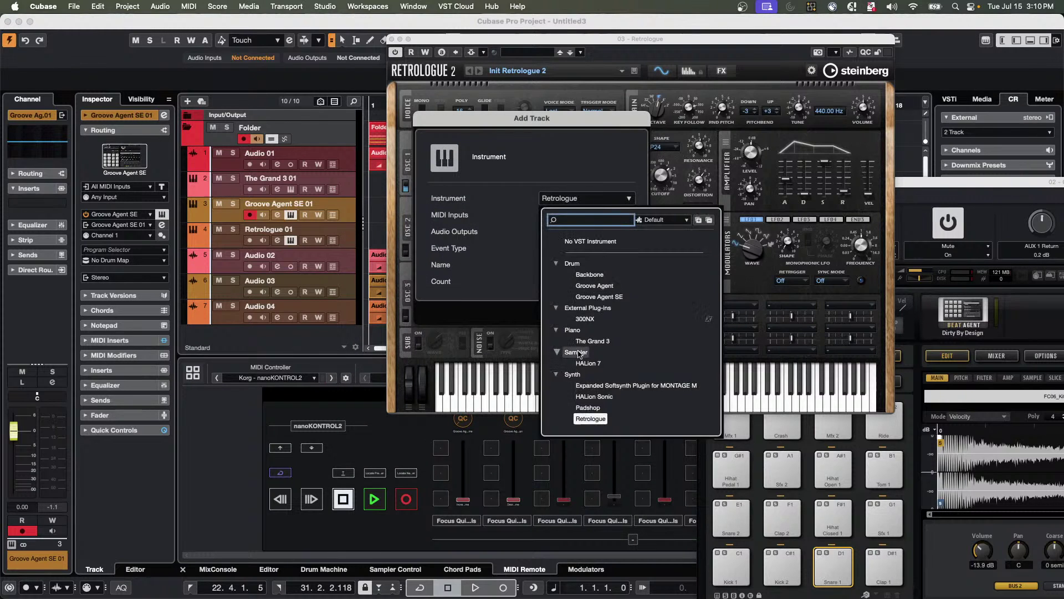
pyautogui.click(587, 408)
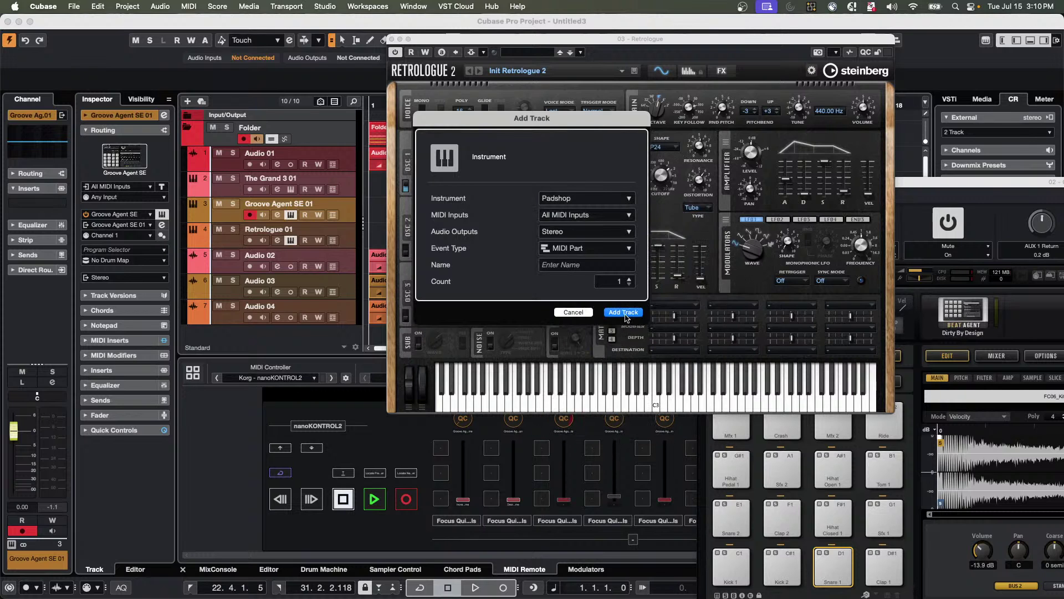
pyautogui.click(625, 312)
pyautogui.moveTo(471, 49); pyautogui.dragTo(96, 84)
pyautogui.moveTo(667, 102); pyautogui.dragTo(616, 66)
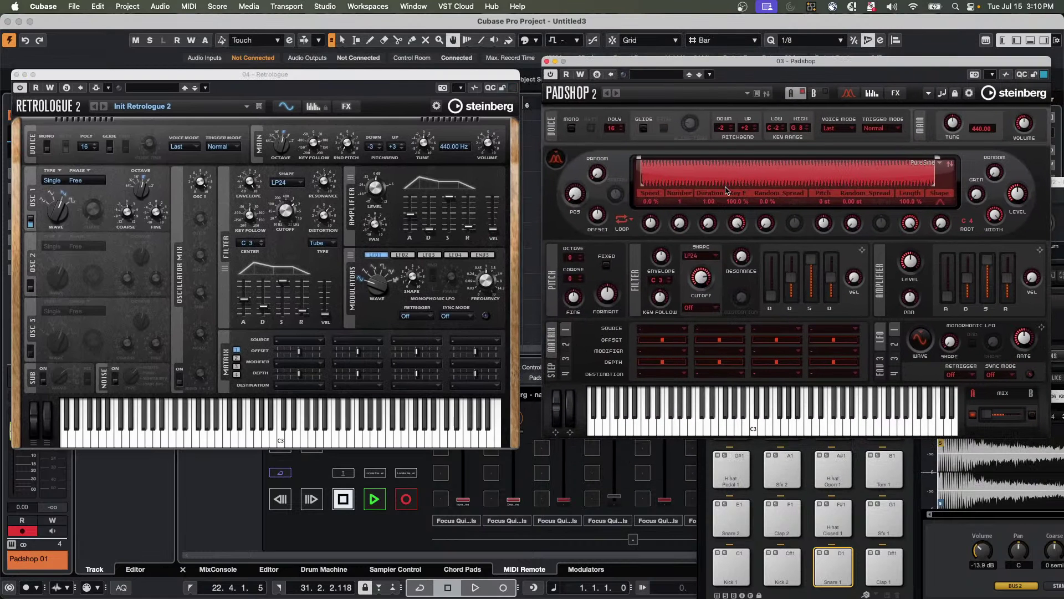
# Turn up Padshop's filter resonance.
pyautogui.moveTo(734, 265)
pyautogui.moveTo(734, 265); pyautogui.dragTo(747, 263)
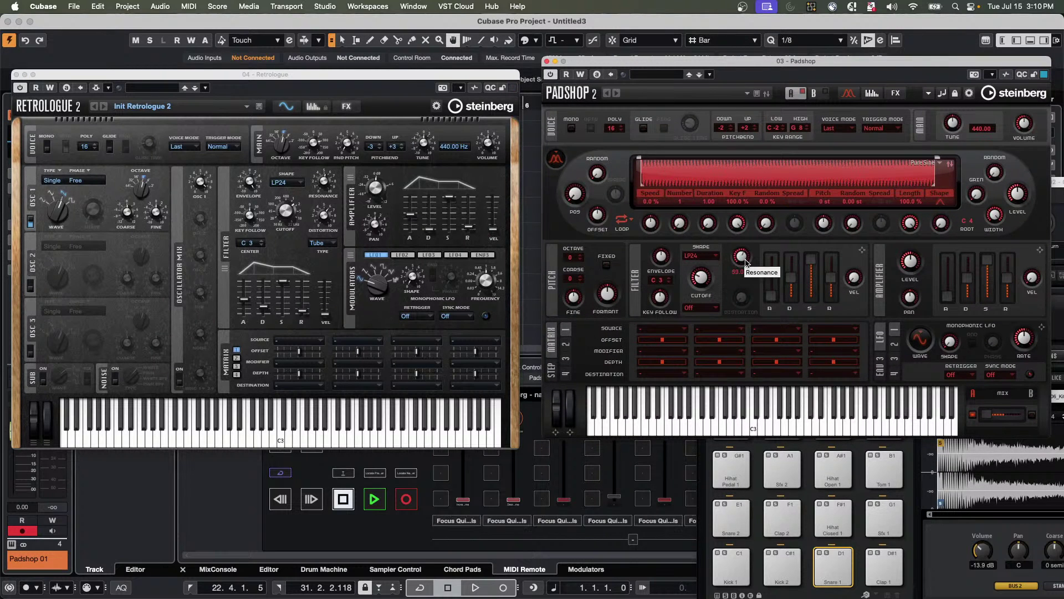
pyautogui.click(388, 110)
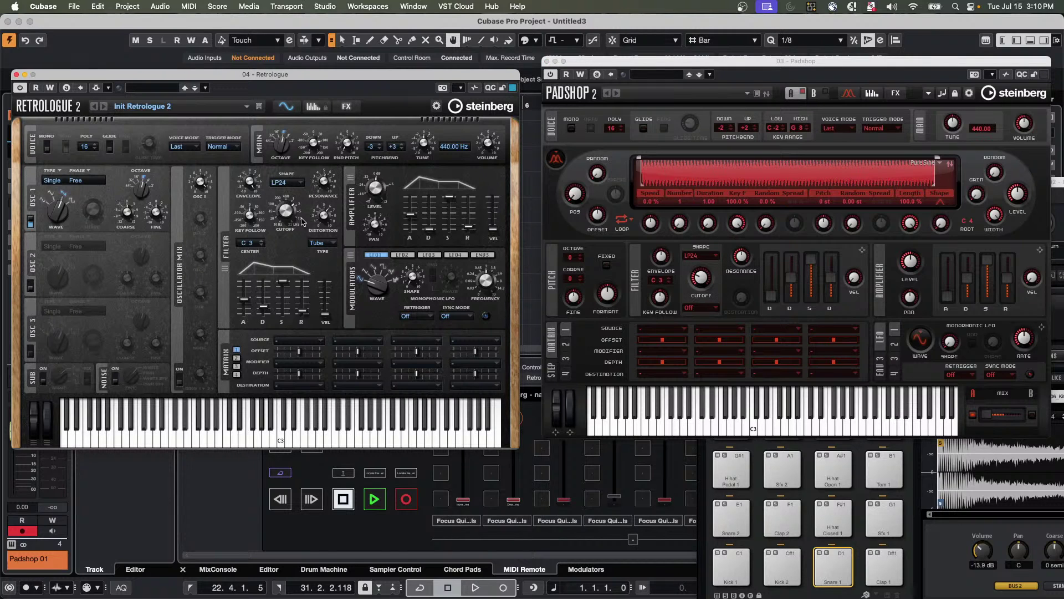
pyautogui.moveTo(282, 220)
# Open and dismiss matrix slot 2's source list, then close the Padshop window.
pyautogui.click(704, 331)
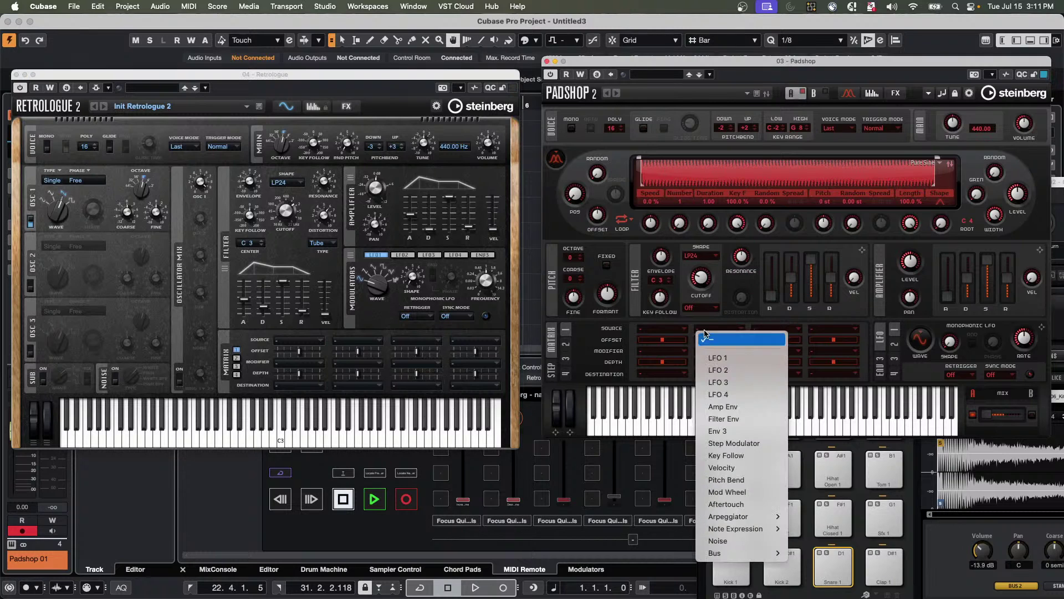
pyautogui.click(729, 77)
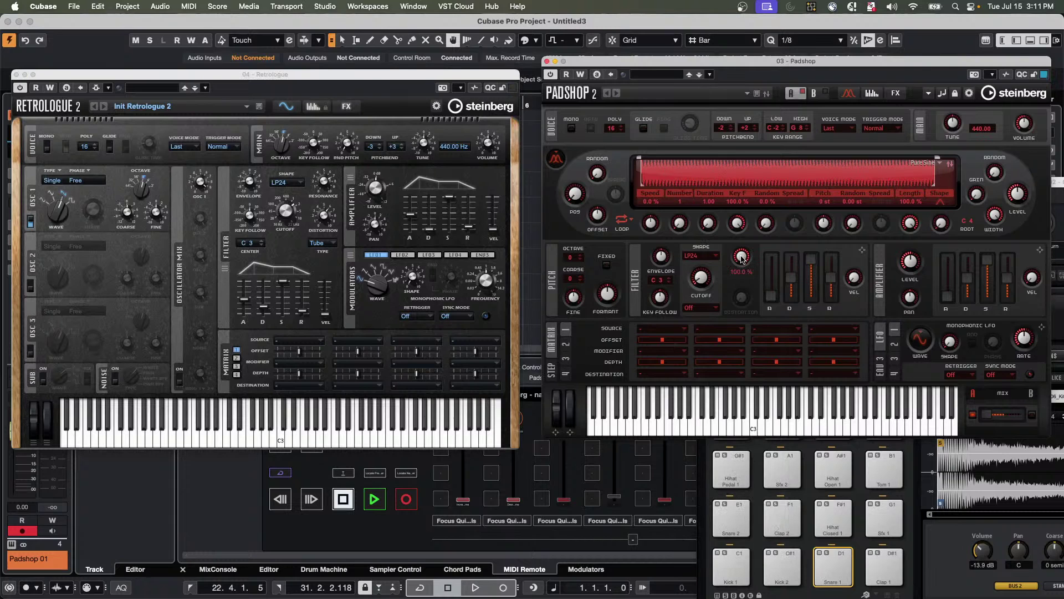
pyautogui.moveTo(731, 255)
pyautogui.moveTo(697, 281)
pyautogui.click(288, 77)
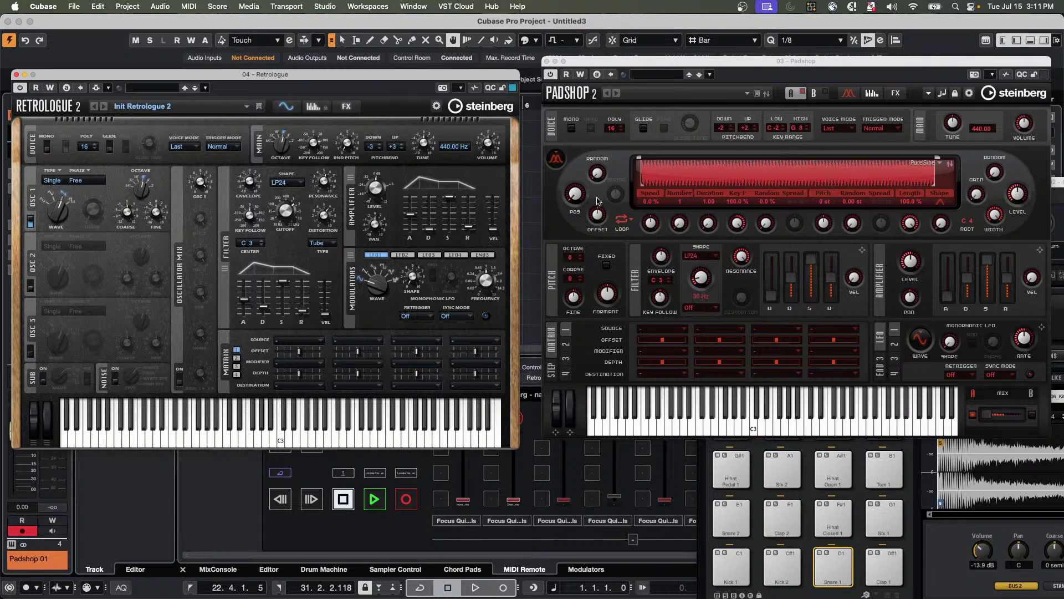
pyautogui.click(546, 61)
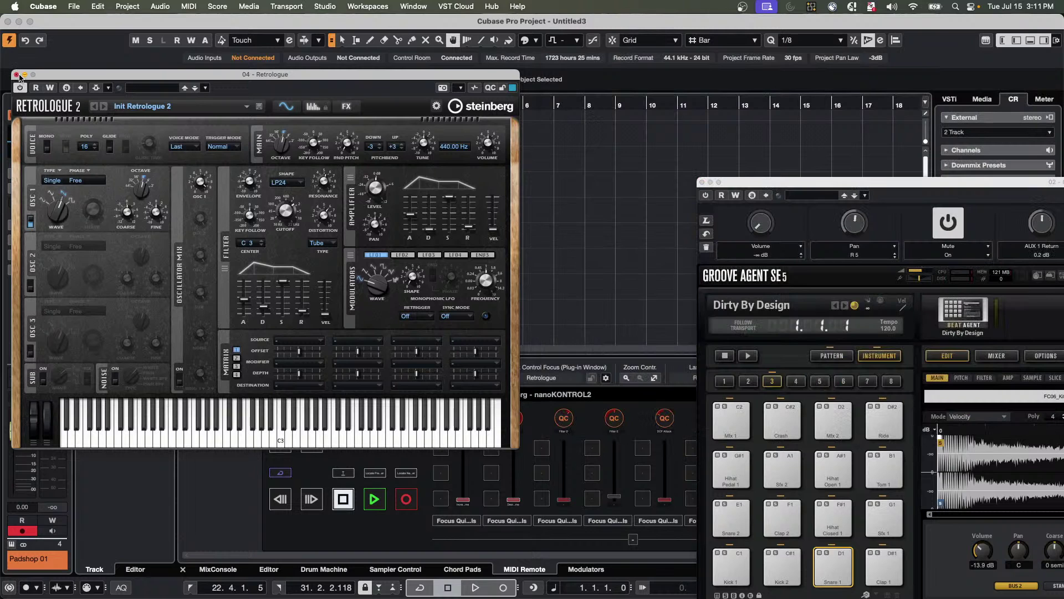
# Close the Retrologue and Groove Agent windows, then reopen Retrologue 01's instrument panel.
pyautogui.click(15, 74)
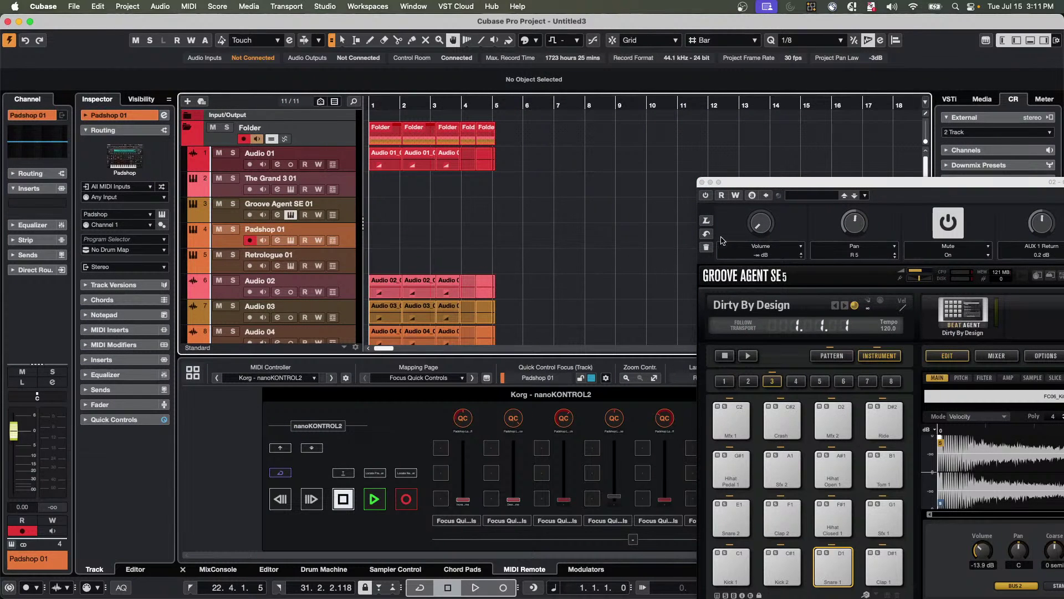
pyautogui.click(702, 183)
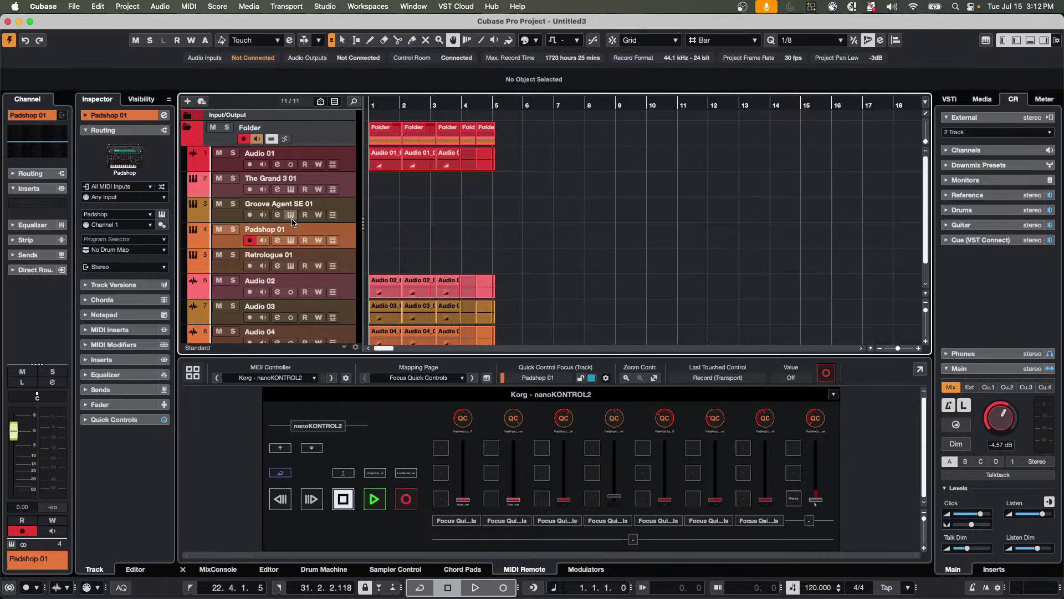
pyautogui.click(290, 240)
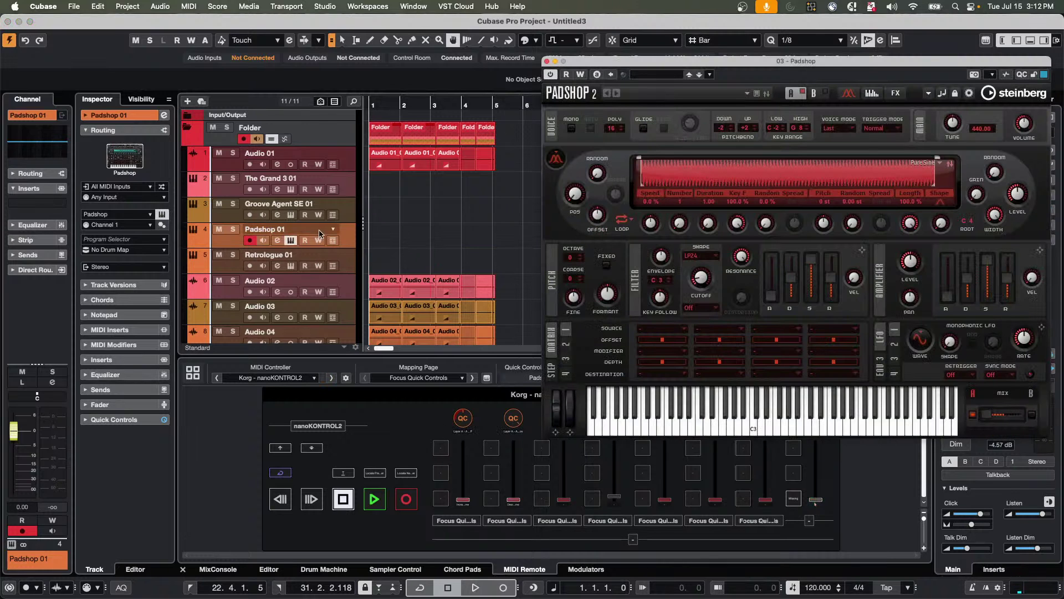
pyautogui.click(342, 265)
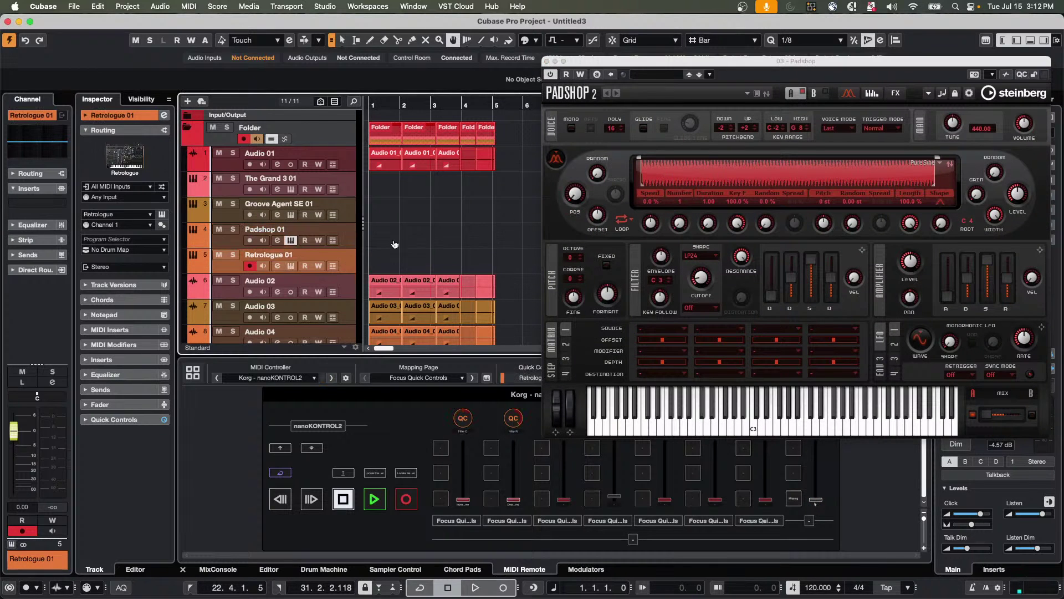
pyautogui.click(290, 265)
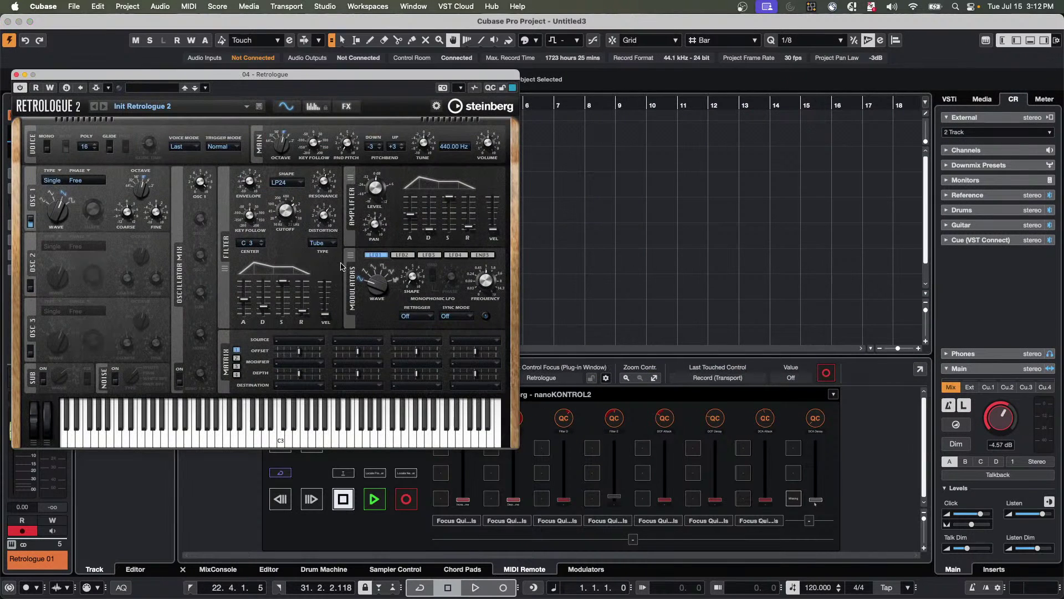
# Switch Retrologue to the A Girl Needs Brass preset and play Cmin7, Gmin7, F and B♭ chord pads.
pyautogui.click(105, 111)
pyautogui.moveTo(175, 78); pyautogui.dragTo(644, 78)
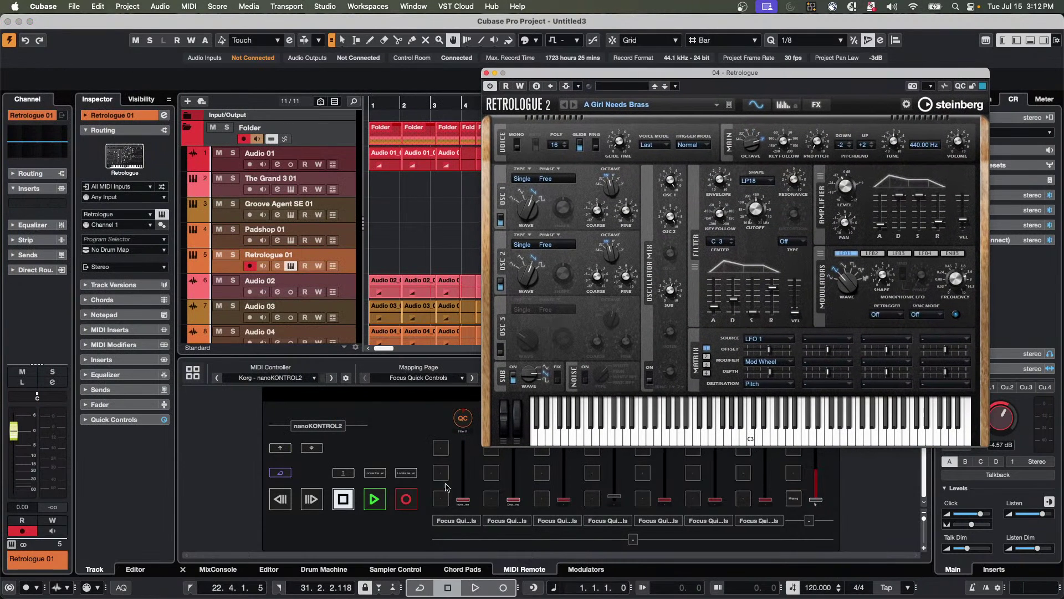
pyautogui.click(471, 568)
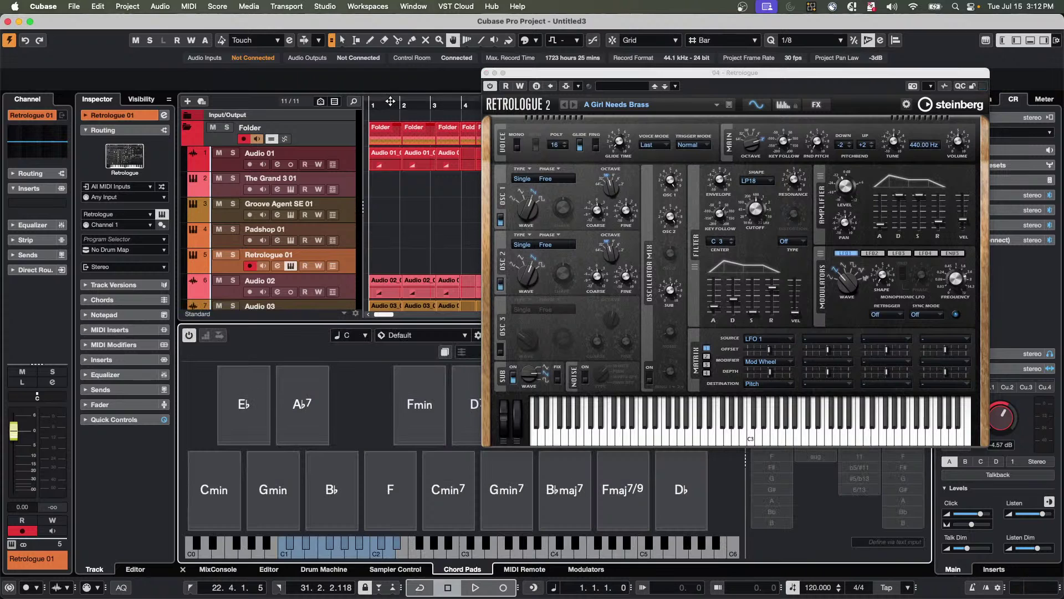
pyautogui.click(453, 490)
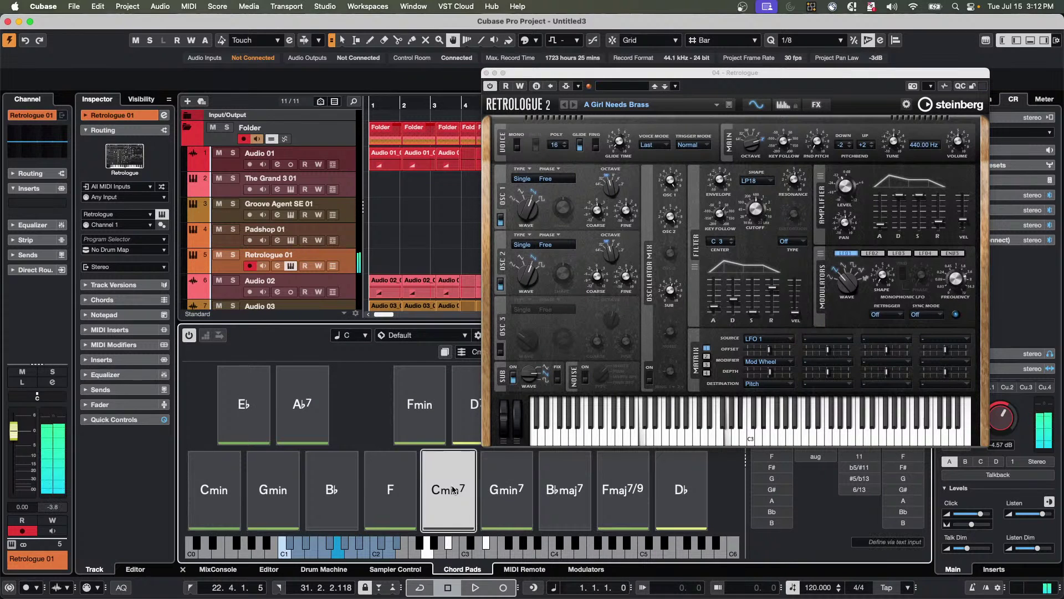
pyautogui.click(507, 489)
pyautogui.click(401, 495)
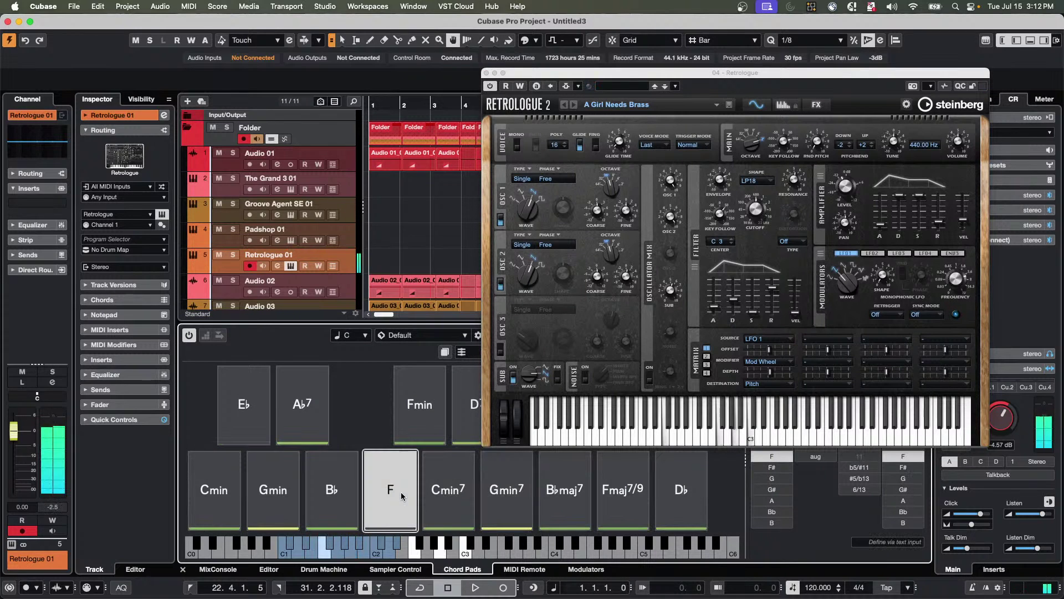
pyautogui.click(352, 487)
# Replay Cmin7, Gmin7, Cmin7 and F, then collapse and re-expand the Retrologue 01 Inspector.
pyautogui.click(448, 492)
pyautogui.click(500, 494)
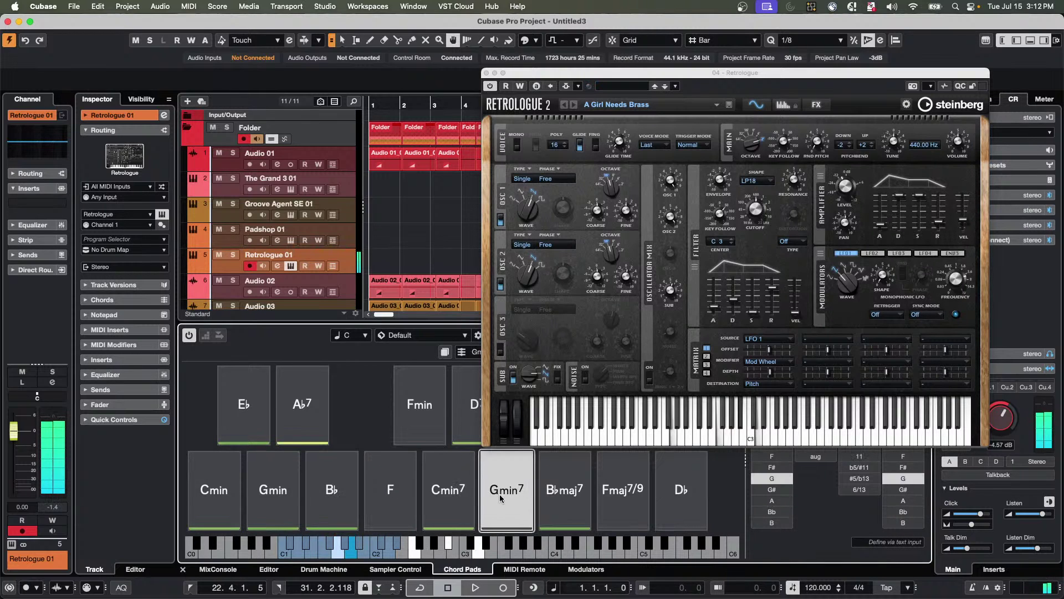
pyautogui.click(443, 492)
pyautogui.click(388, 492)
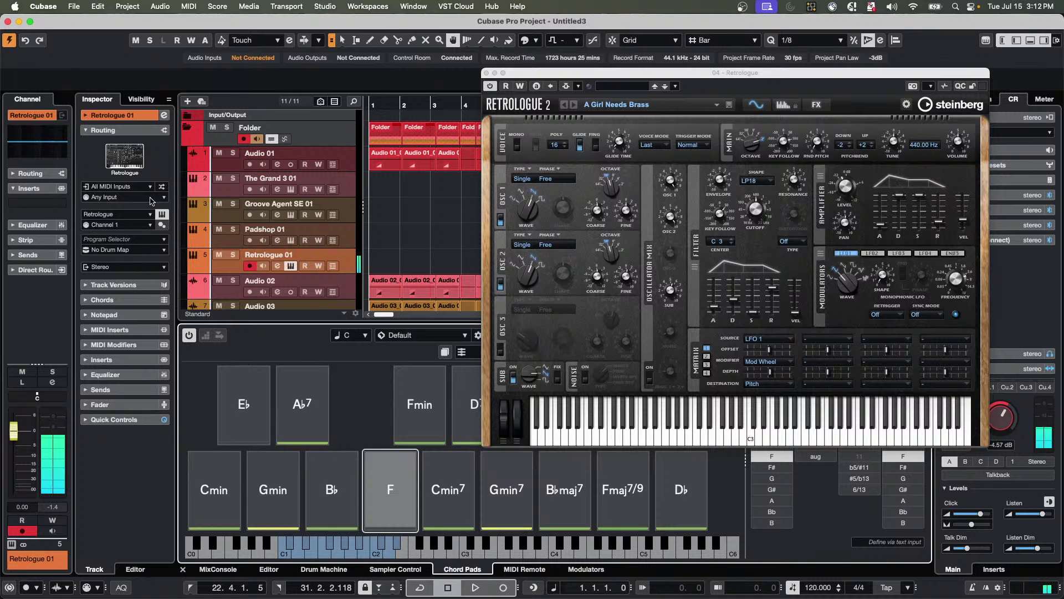
pyautogui.click(143, 116)
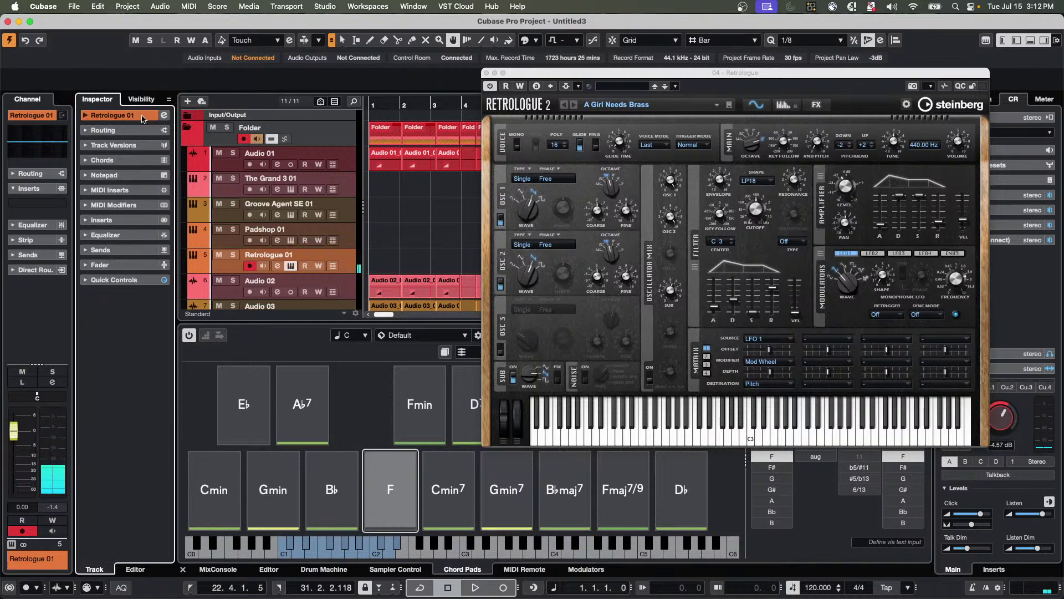
pyautogui.click(143, 116)
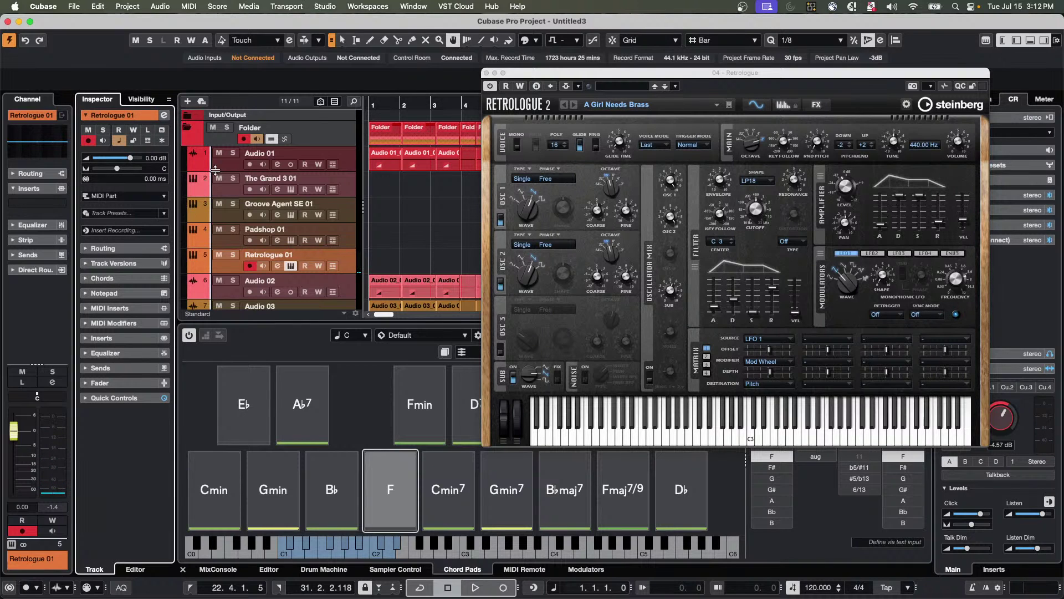
# Insert the played chords as a linear recording, creating a MIDI part over bars 1–6.
pyautogui.click(138, 231)
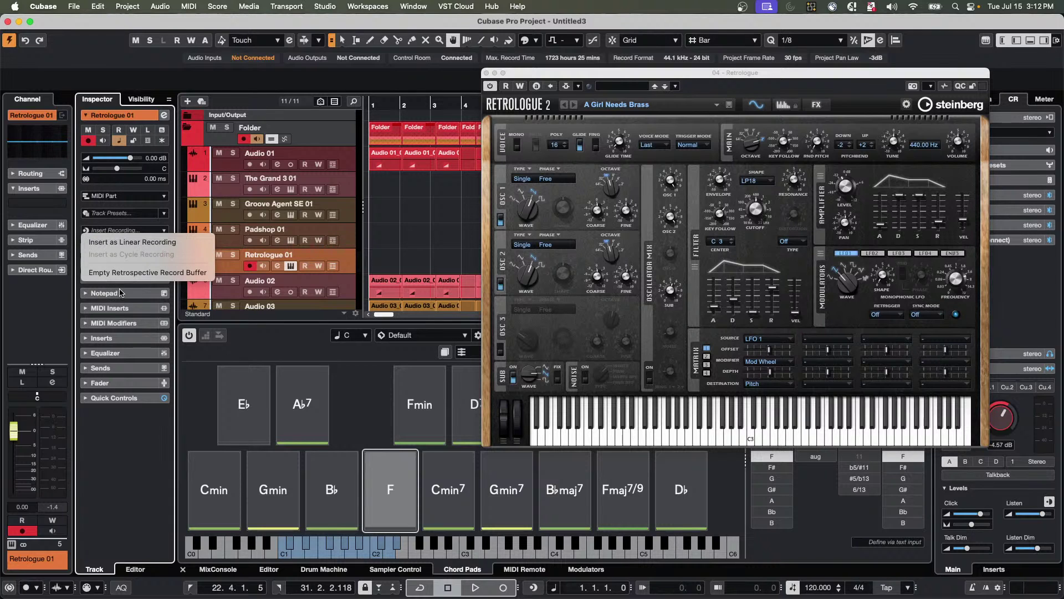
pyautogui.click(164, 244)
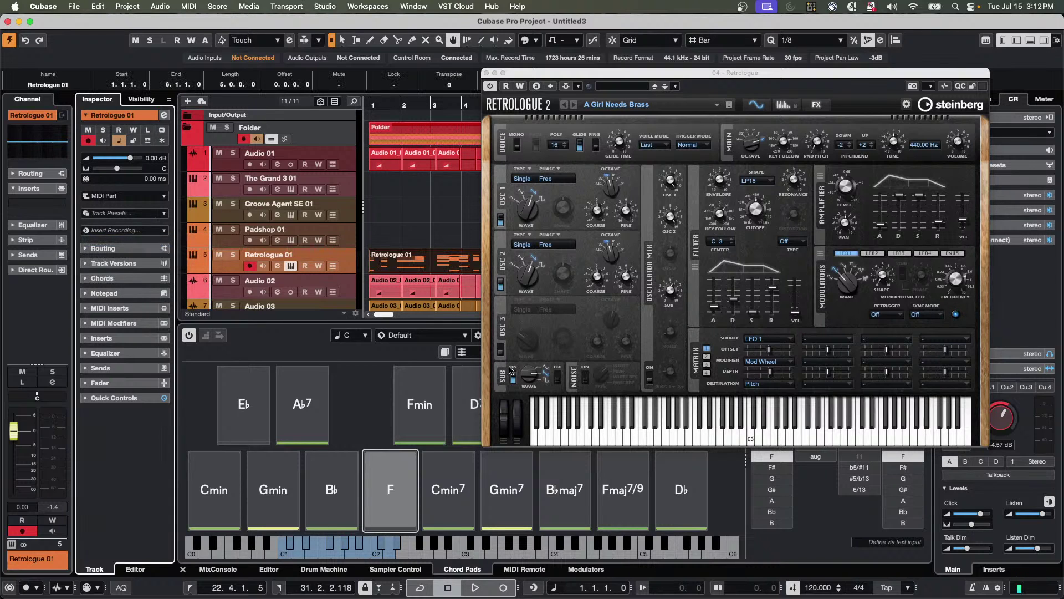
pyautogui.moveTo(540, 77); pyautogui.dragTo(679, 119)
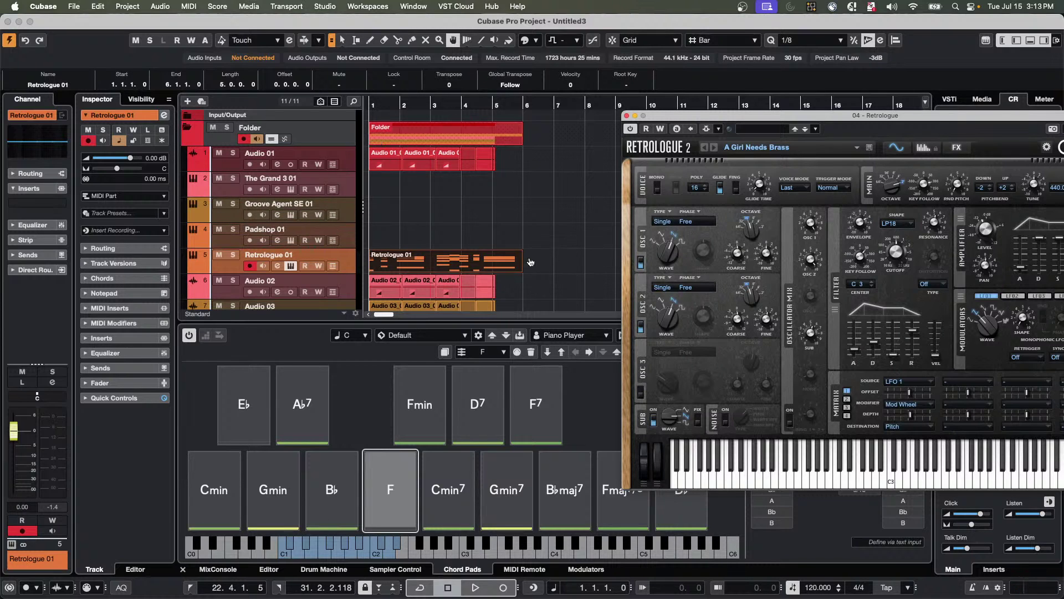
# Open the Retrologue 01 part in the Key Editor, select the A2 note, and show Modulation CC 1 in the controller lane.
pyautogui.doubleClick(427, 267)
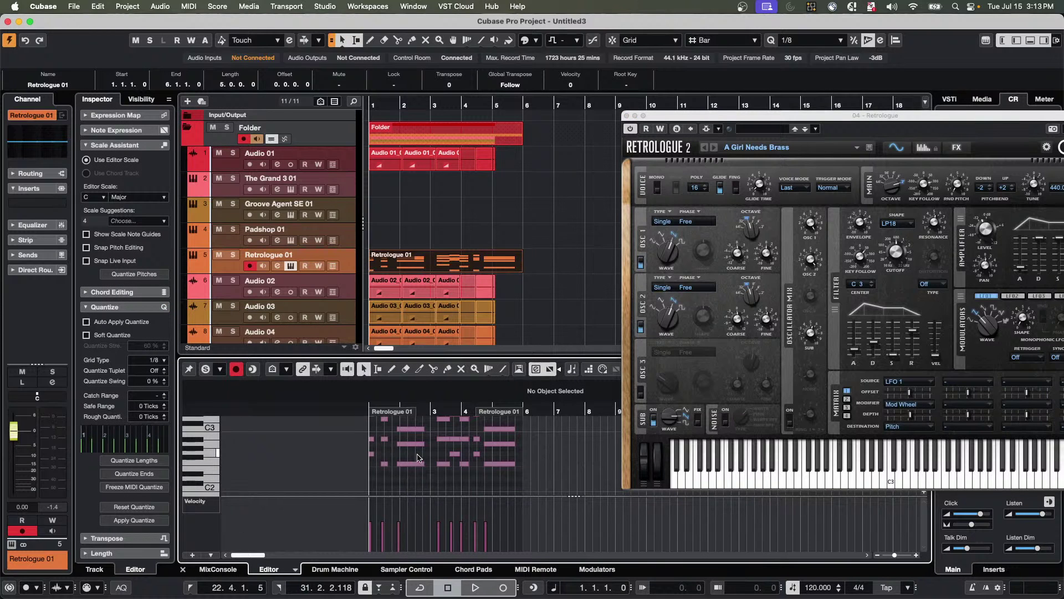
pyautogui.click(412, 444)
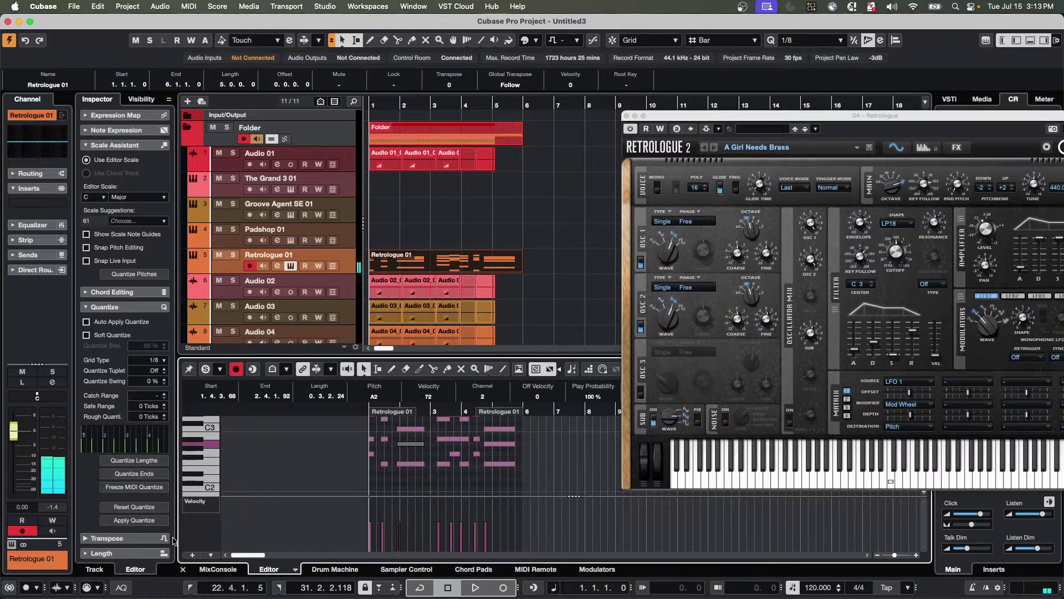
pyautogui.click(202, 502)
pyautogui.moveTo(204, 589)
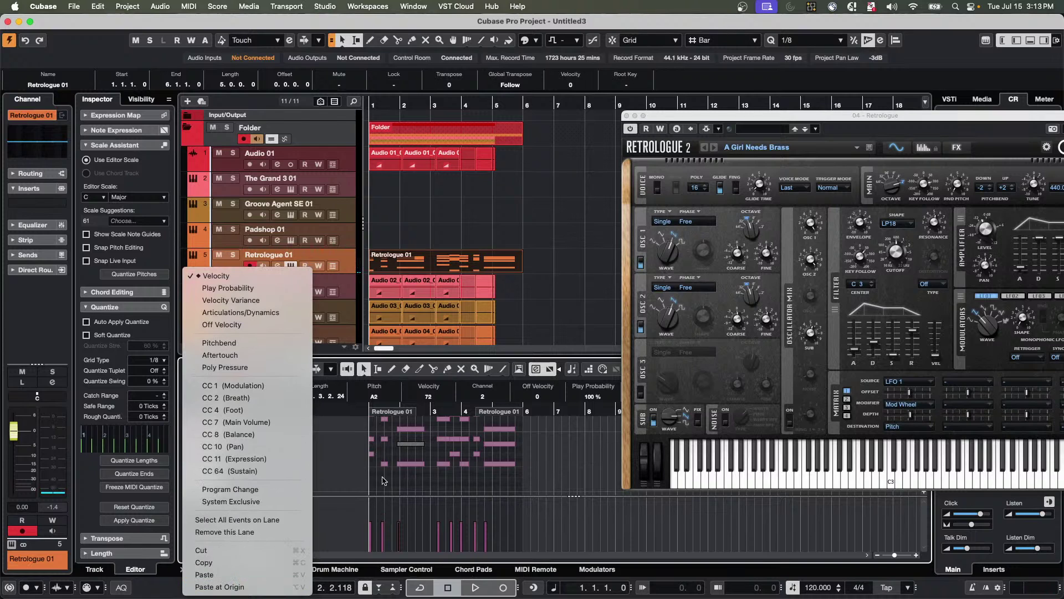
pyautogui.click(468, 516)
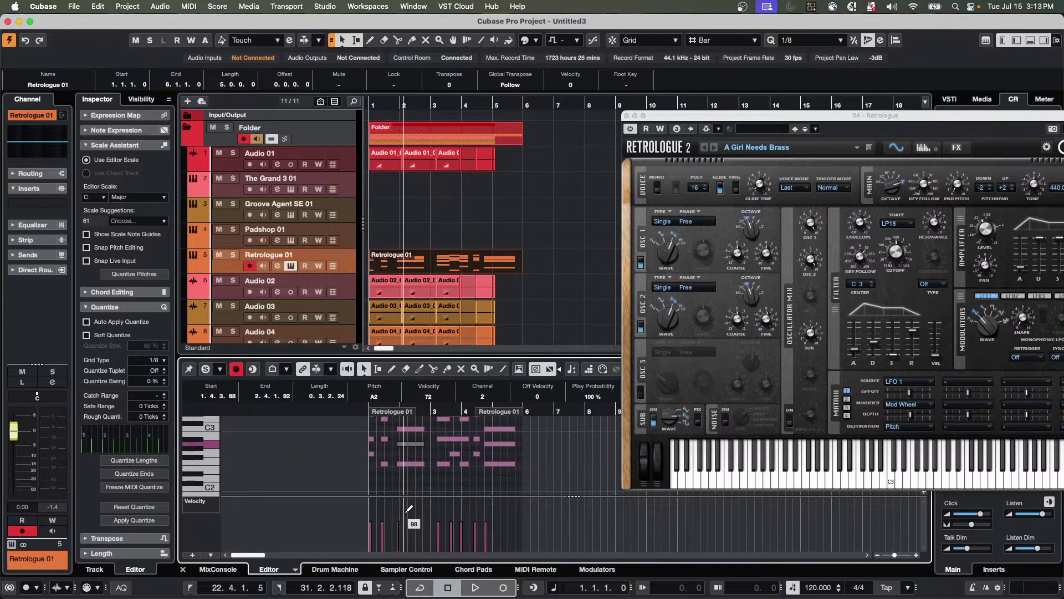
pyautogui.click(211, 509)
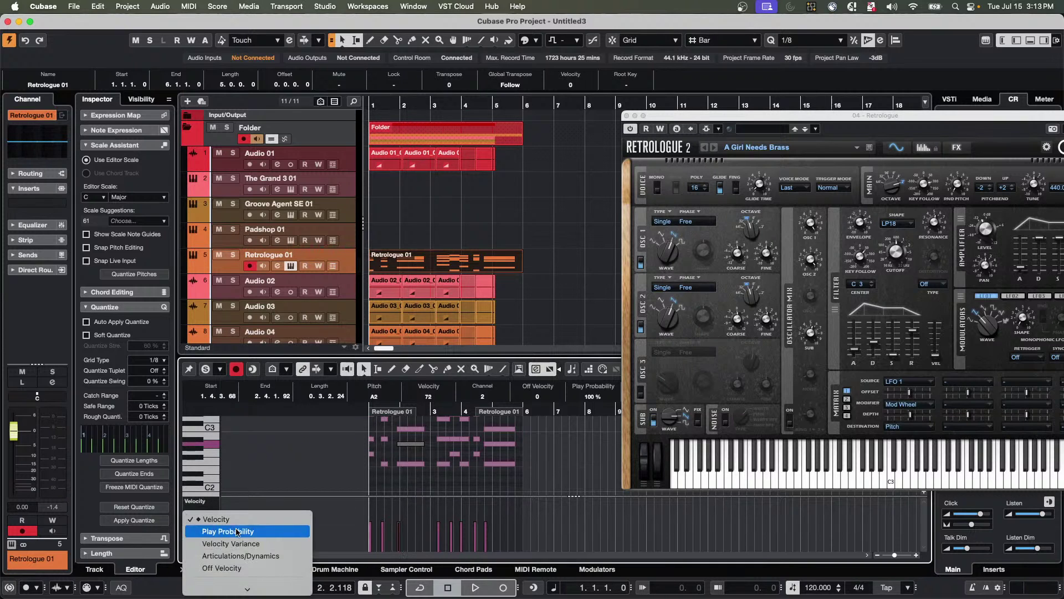
pyautogui.scroll(-5, 244, 557)
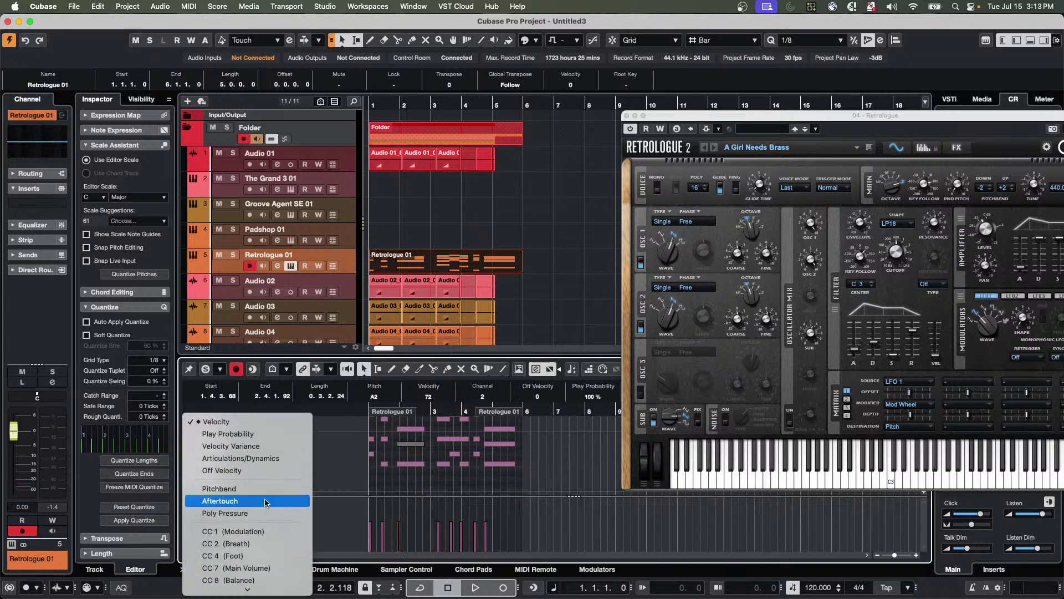
pyautogui.click(255, 531)
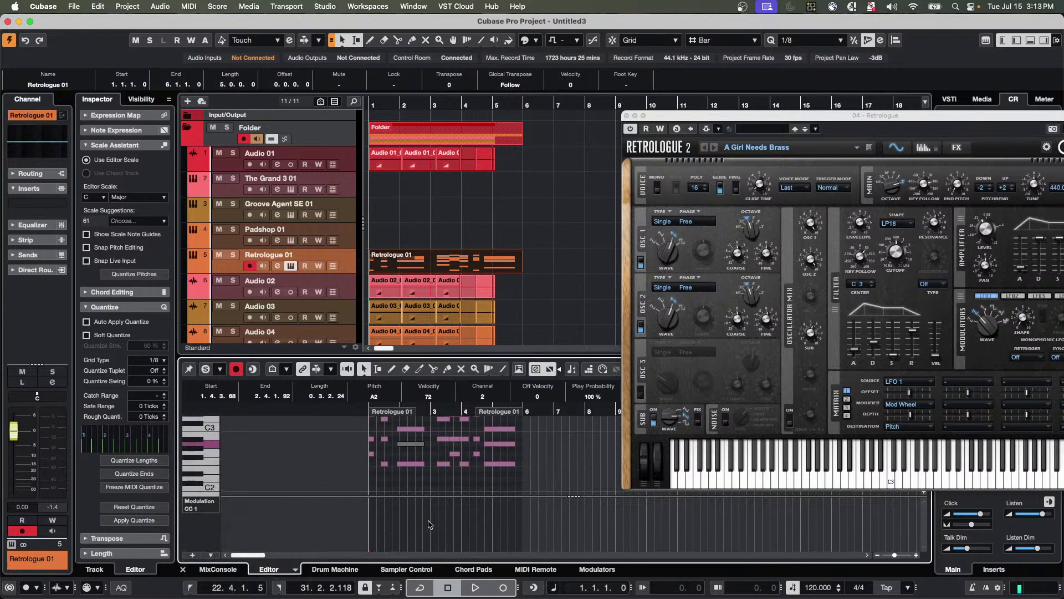
# With the Draw tool, draw a modulation curve across bars 2 to 3.
pyautogui.rightClick(419, 526)
pyautogui.click(448, 524)
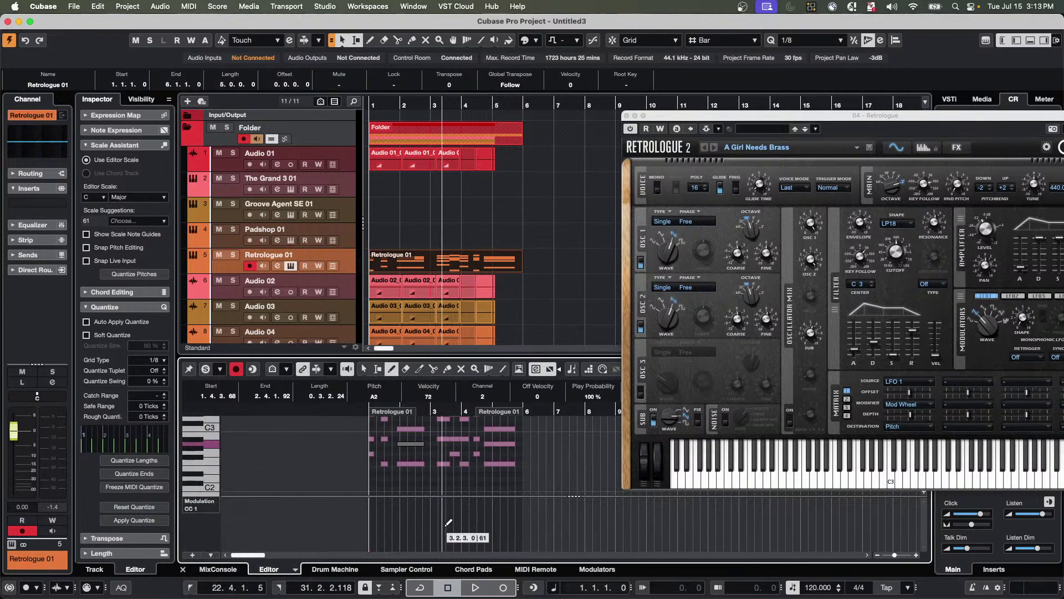
pyautogui.moveTo(425, 522)
pyautogui.mouseDown()
pyautogui.moveTo(504, 521)
pyautogui.moveTo(444, 518)
pyautogui.moveTo(447, 499)
pyautogui.mouseUp()
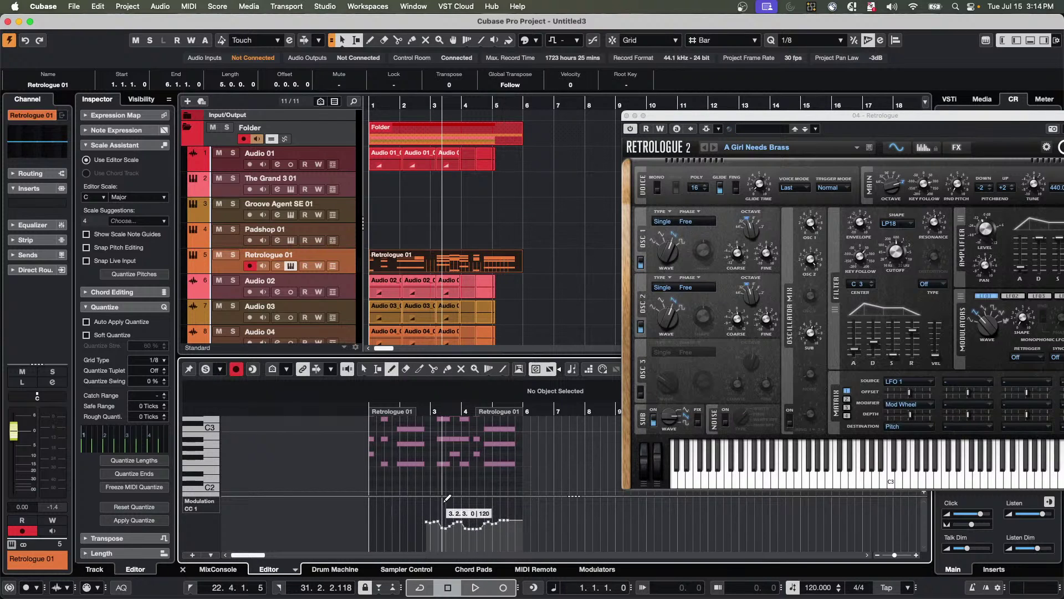
# Return to the Object Selection tool, select the A2 note and scroll the note display upward.
pyautogui.rightClick(435, 456)
pyautogui.click(419, 425)
pyautogui.click(411, 443)
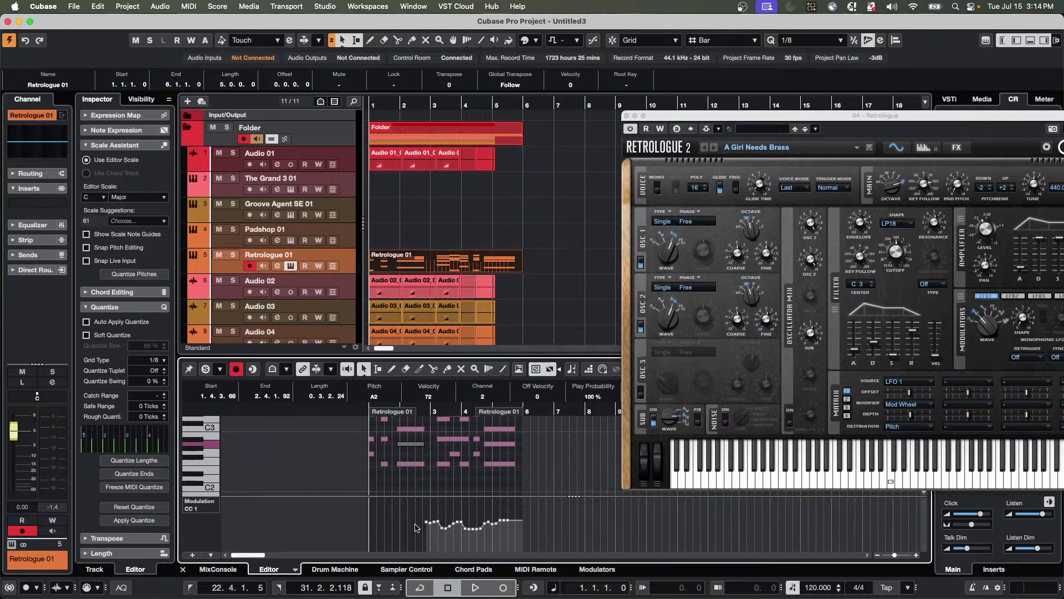
pyautogui.scroll(2, 450, 472)
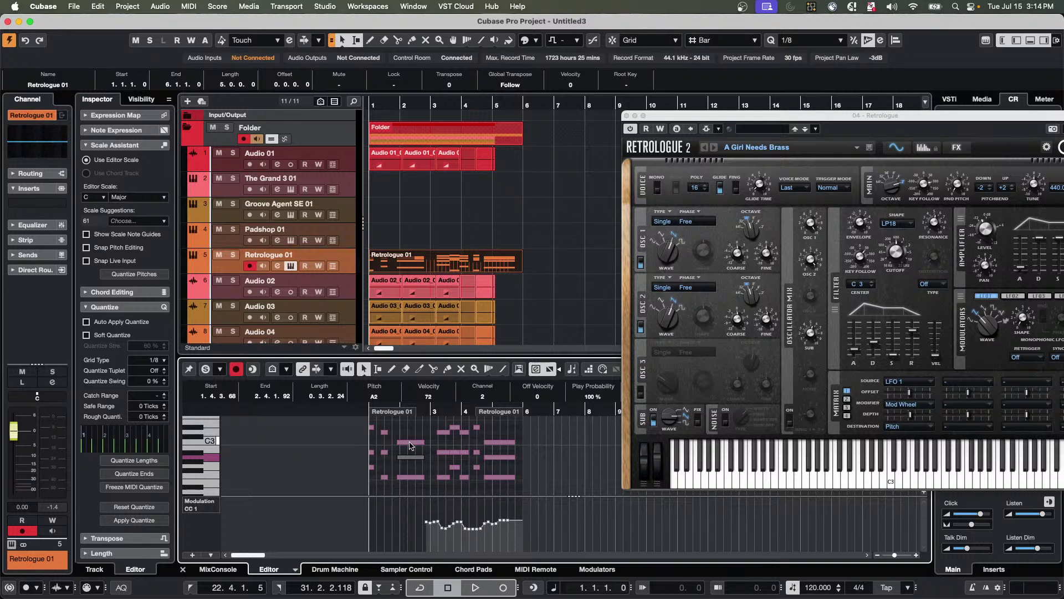
pyautogui.scroll(2, 409, 441)
pyautogui.click(407, 465)
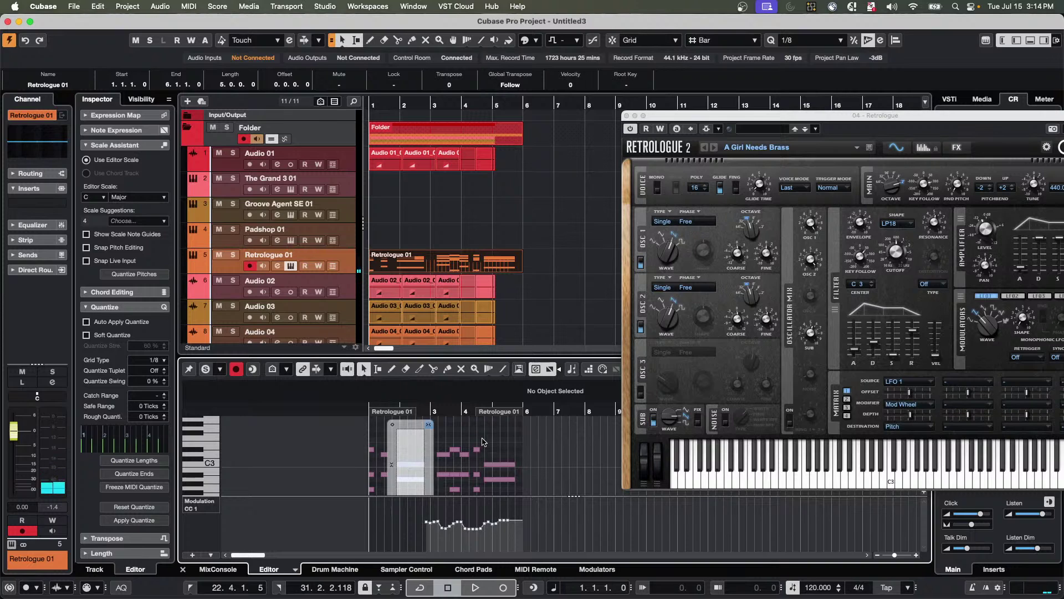
pyautogui.press('Escape')
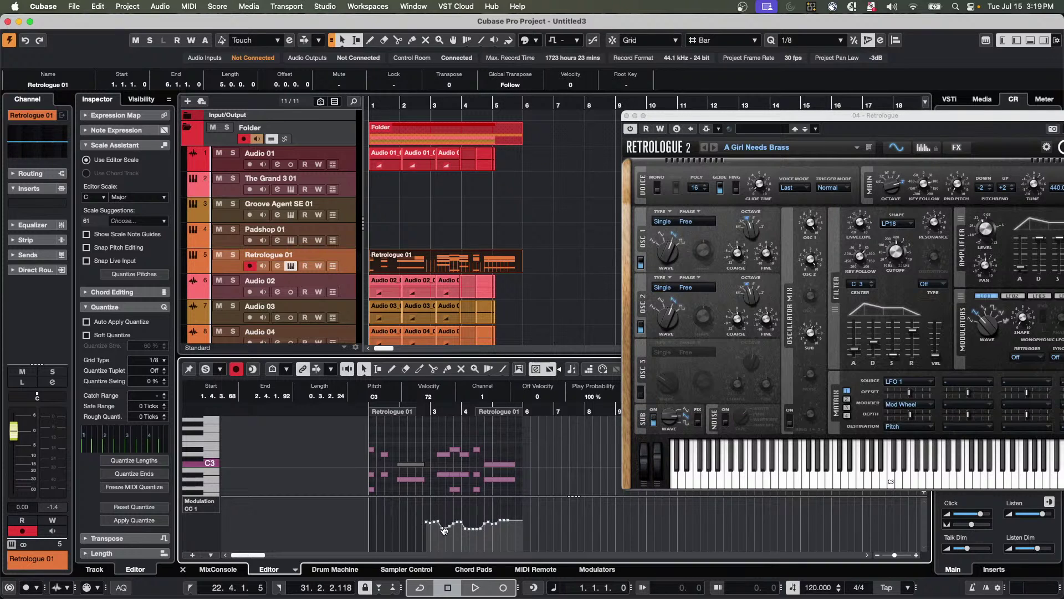
# Close the Retrologue 2 window, erase the Retrologue 01 MIDI part, and set the playhead just before bar 9.
pyautogui.click(627, 115)
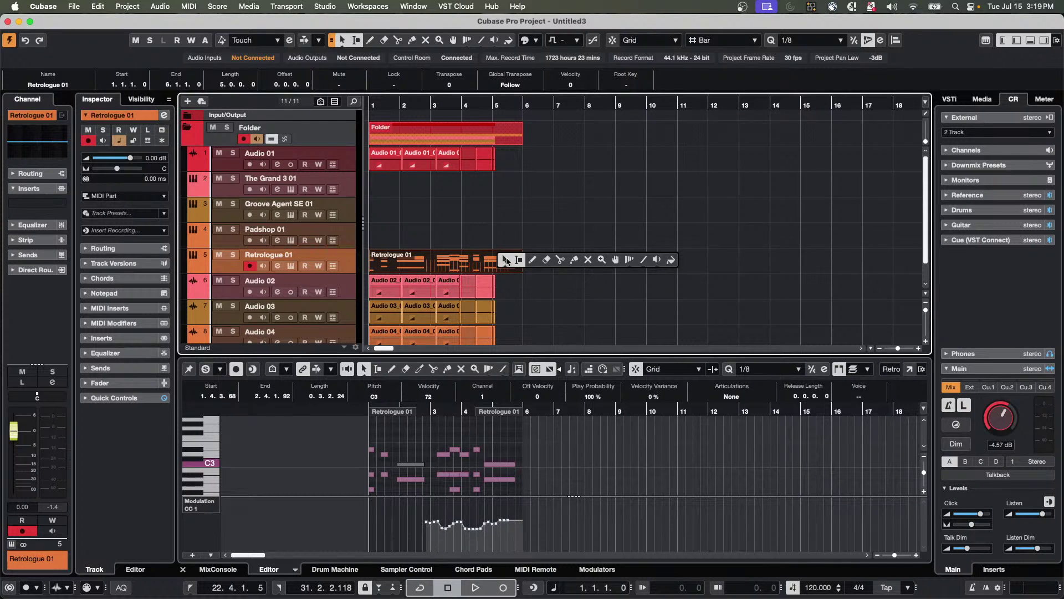
pyautogui.press('5')
pyautogui.click(499, 257)
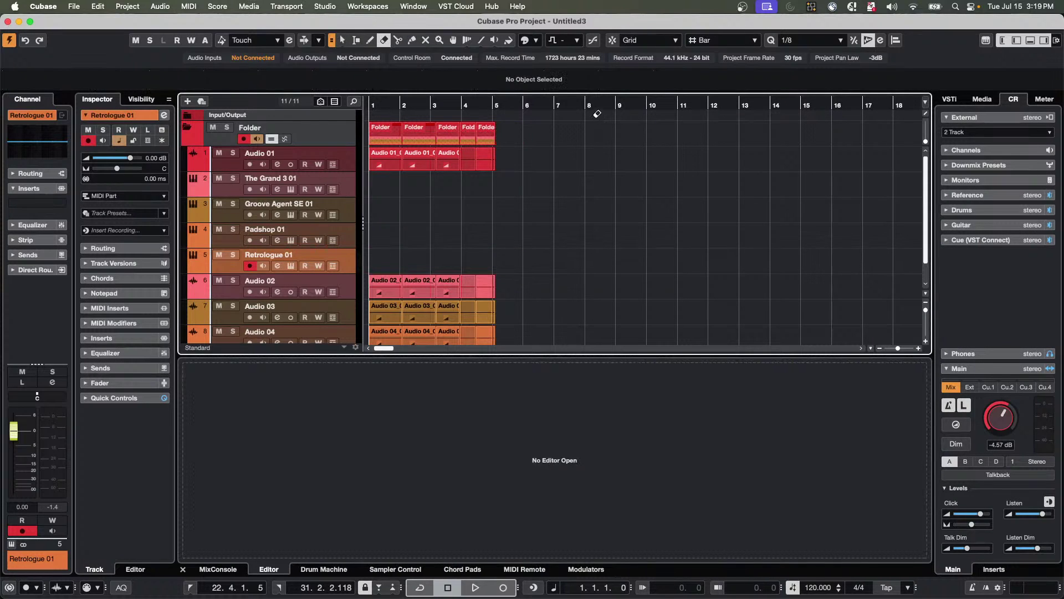
pyautogui.click(615, 103)
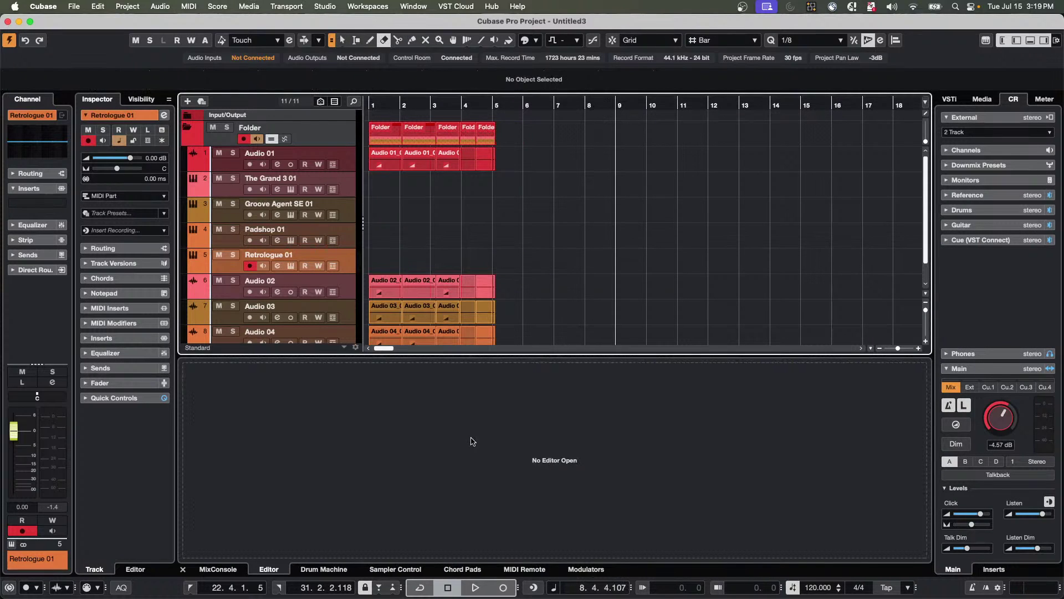
# Show the Chord Pads and play Cmin7, F, Gmin7, B♭maj7, F7 and D7 in turn.
pyautogui.click(466, 569)
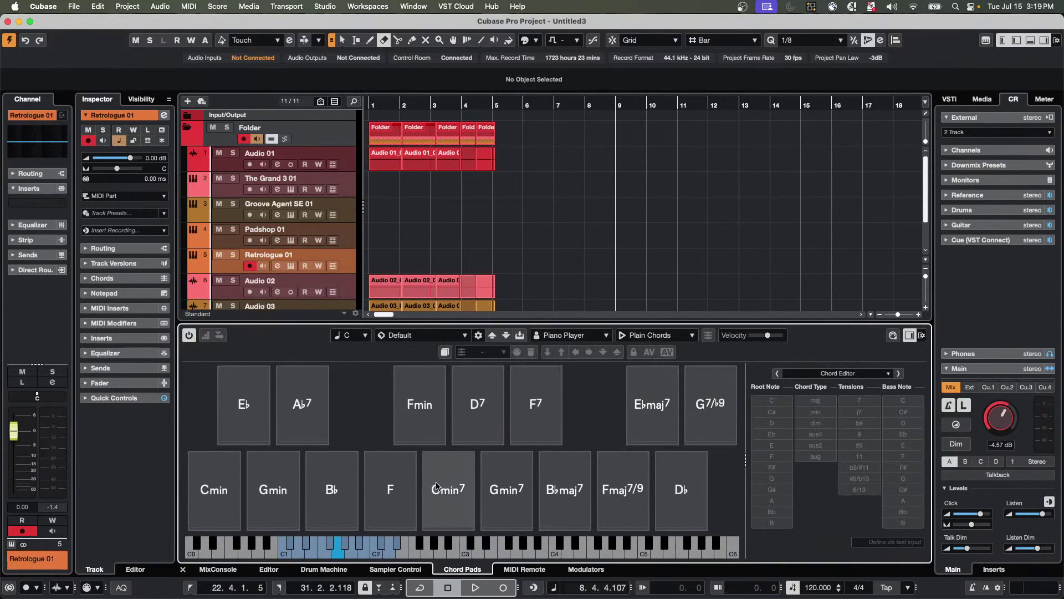
pyautogui.click(454, 491)
pyautogui.click(401, 491)
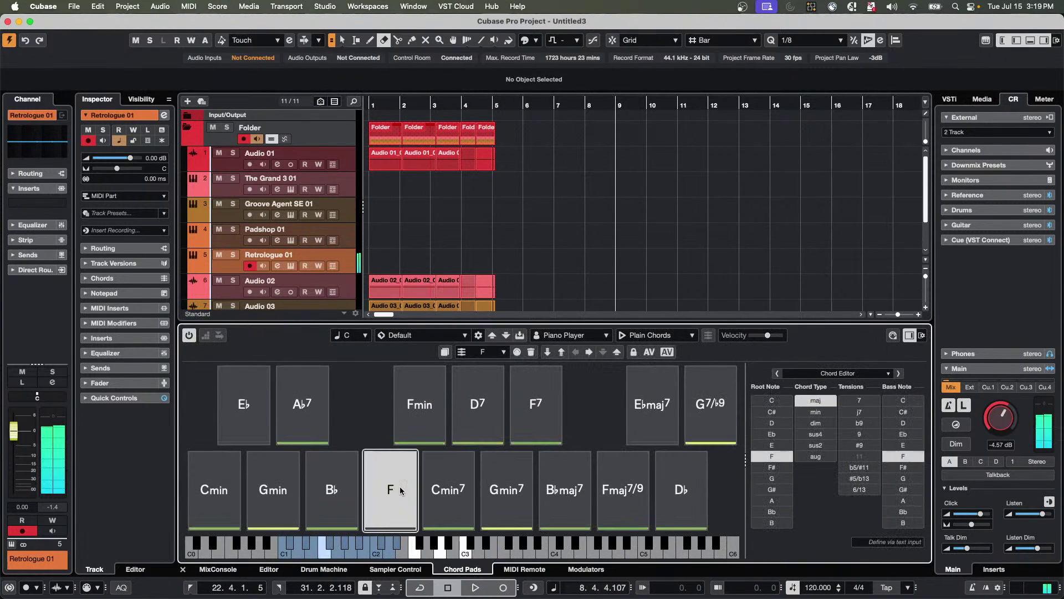
pyautogui.click(501, 476)
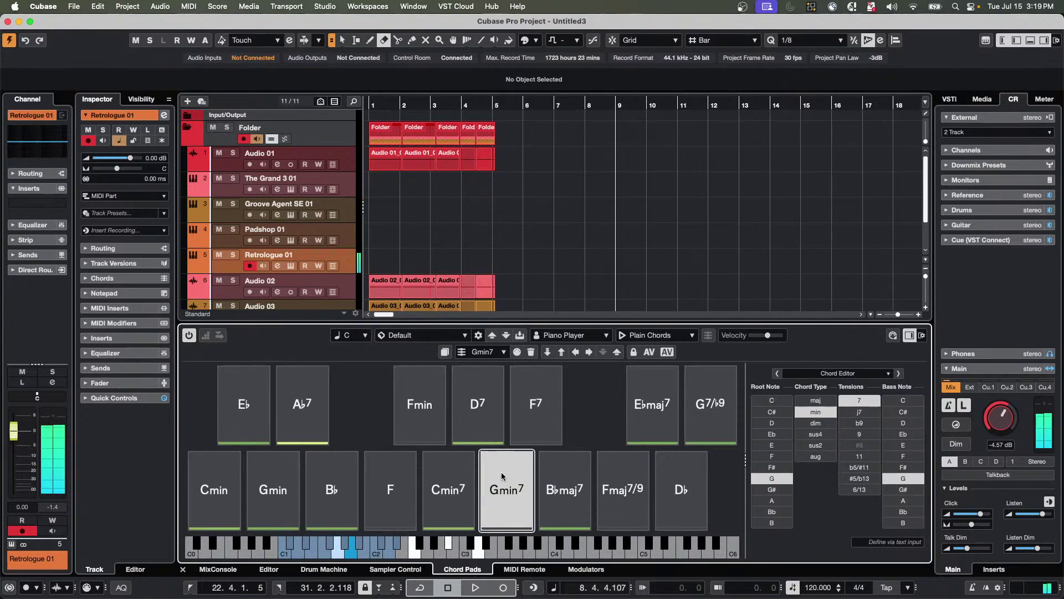
pyautogui.click(579, 491)
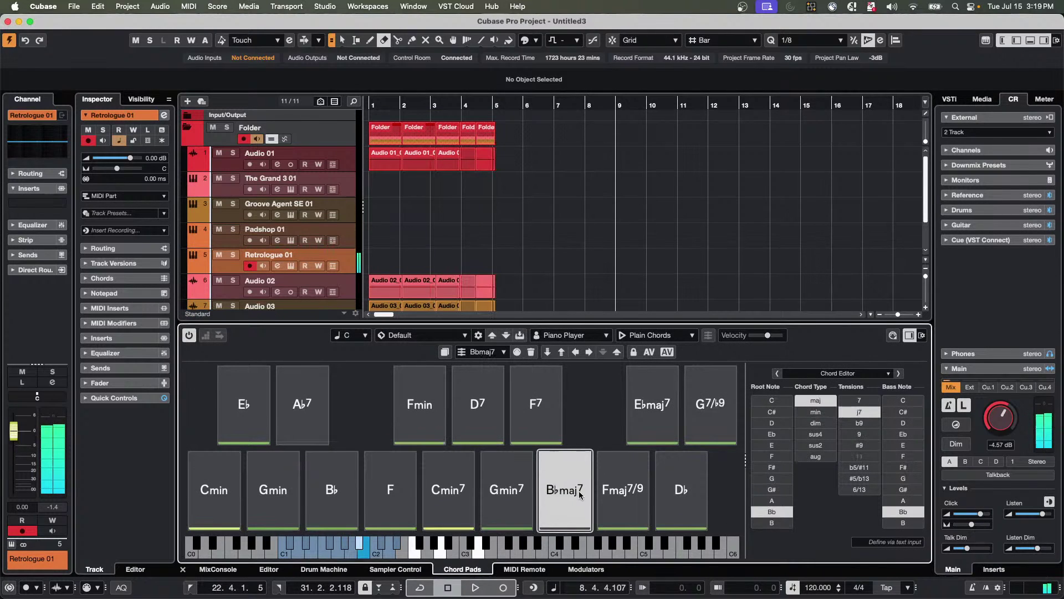
pyautogui.click(541, 418)
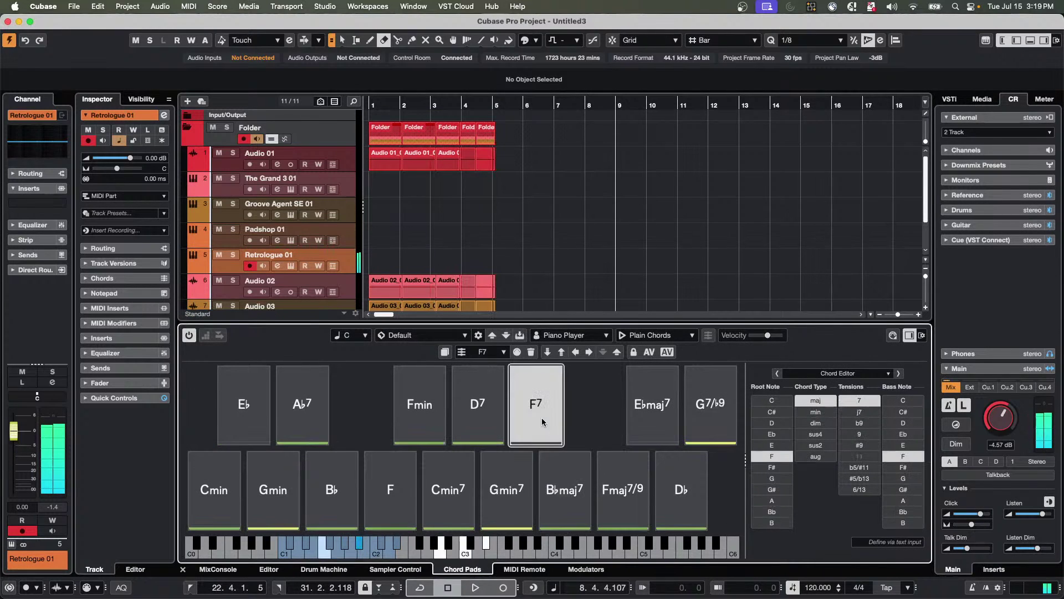
pyautogui.click(478, 413)
pyautogui.click(282, 8)
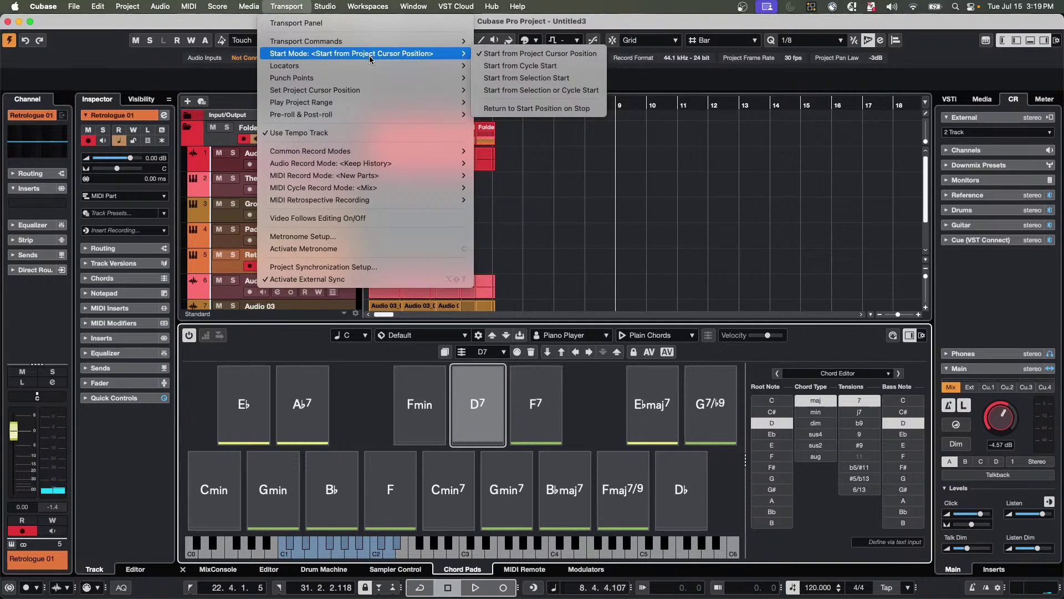
# Use MIDI Retrospective Recording to insert the selected track's recent input as a linear recording.
pyautogui.moveTo(368, 68)
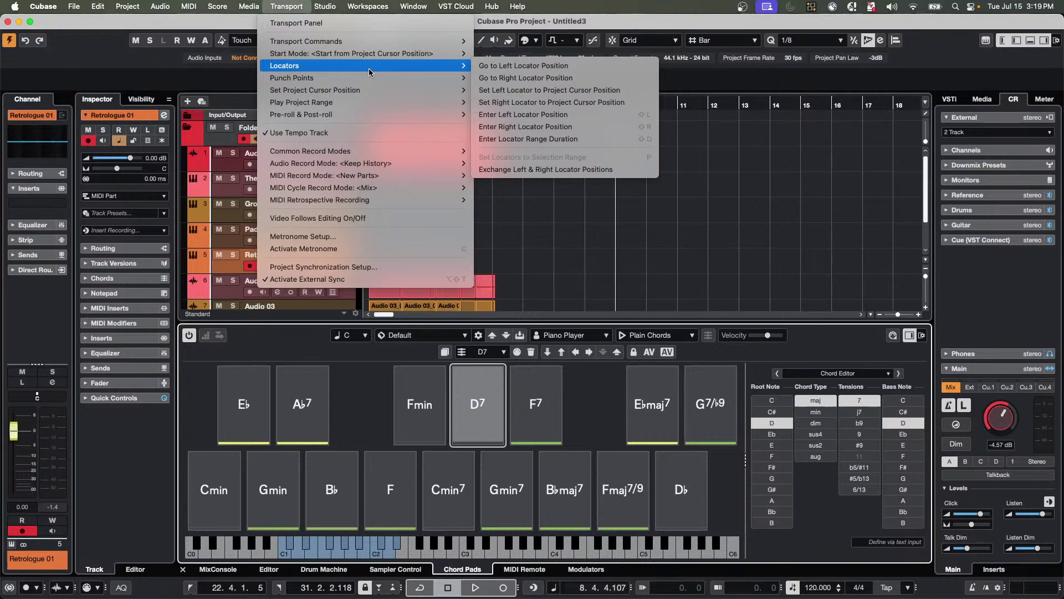
pyautogui.moveTo(334, 200)
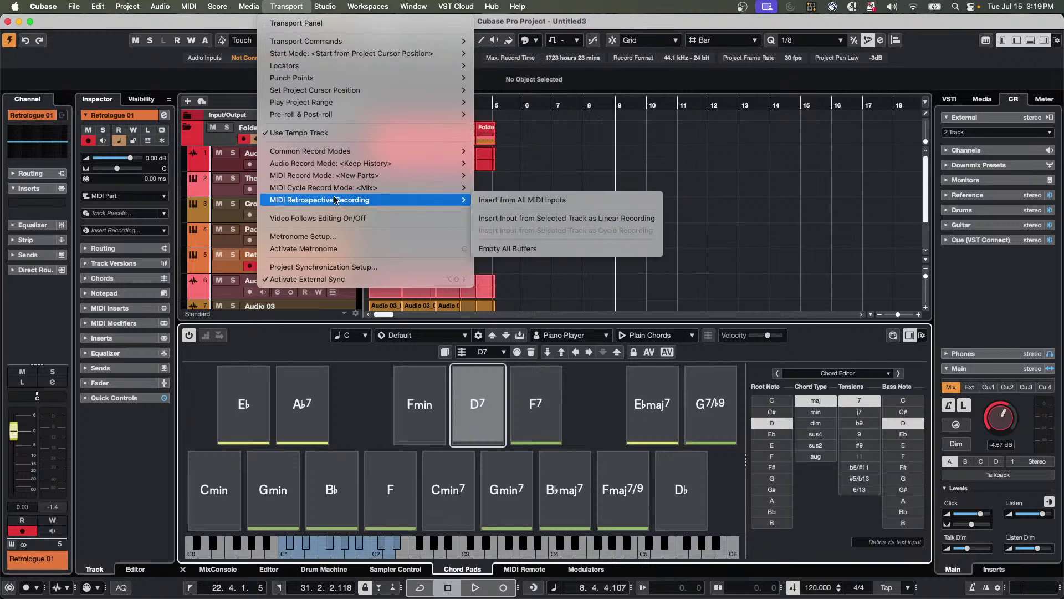
pyautogui.click(521, 216)
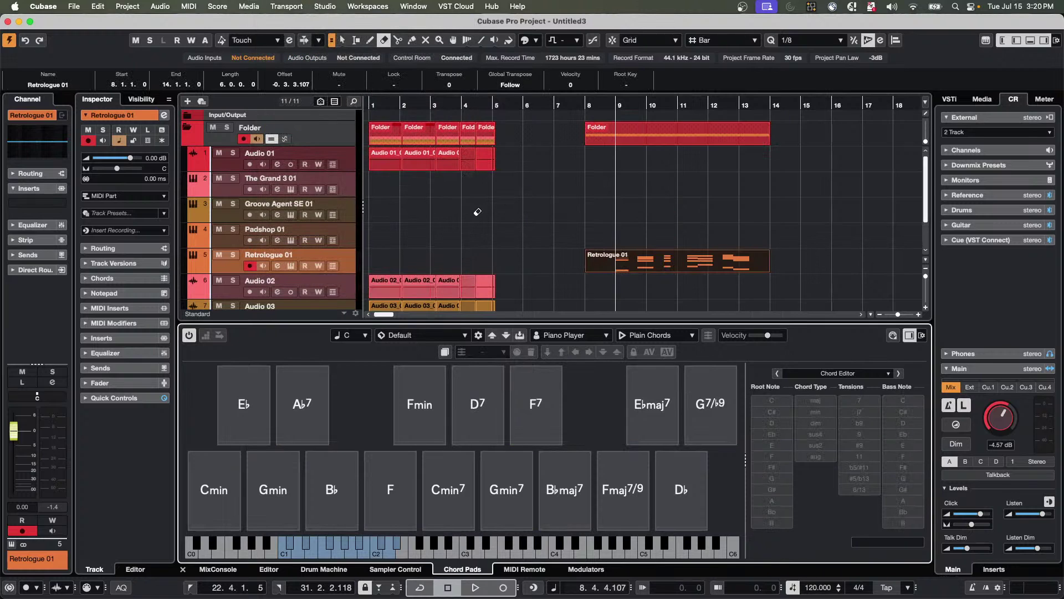
# Erase the captured part, play Gmin7, Cmin7, F, B♭, Gmin, Cmin, E♭maj7, D♭, Fmaj7/9, then retrospectively record them.
pyautogui.click(622, 254)
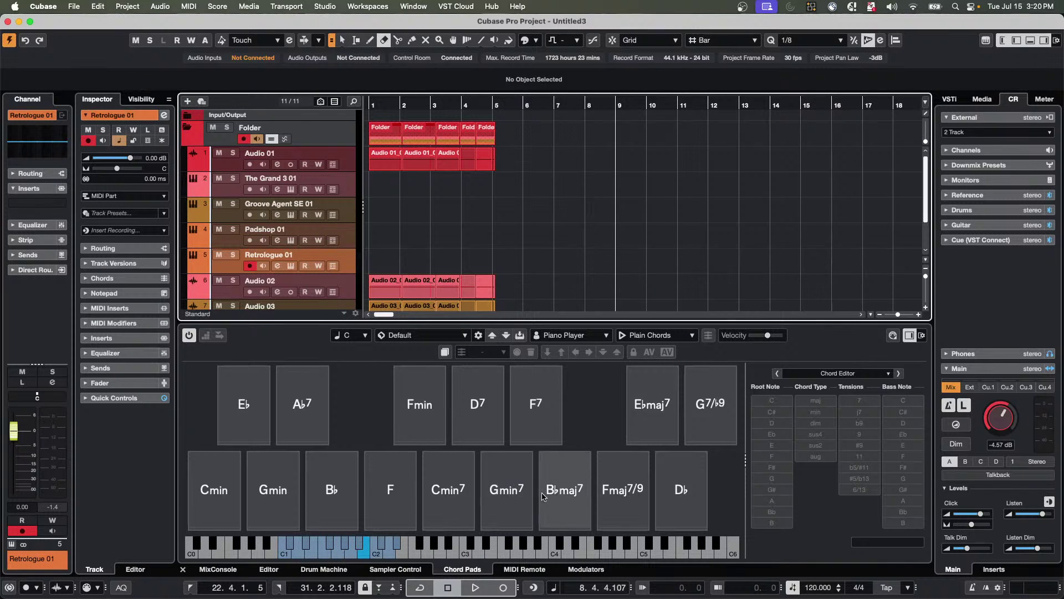
pyautogui.click(514, 478)
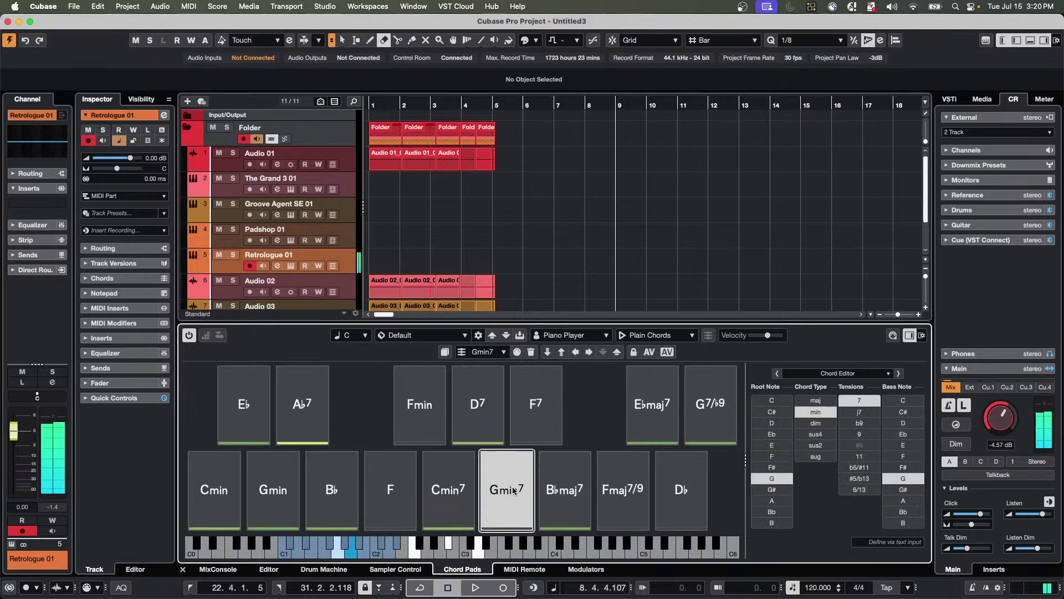
pyautogui.click(452, 490)
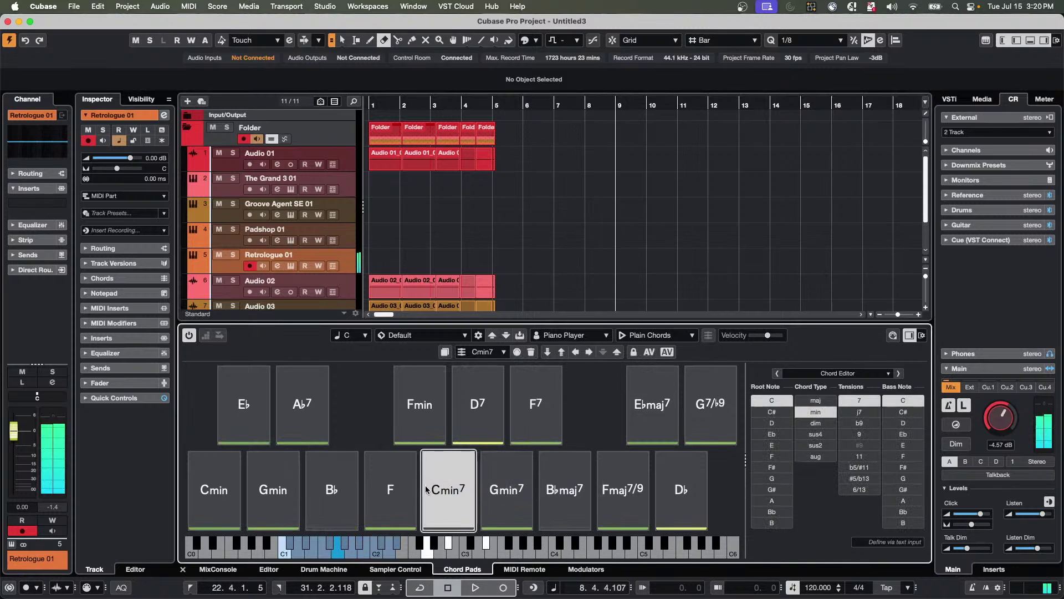
pyautogui.click(389, 489)
pyautogui.click(333, 489)
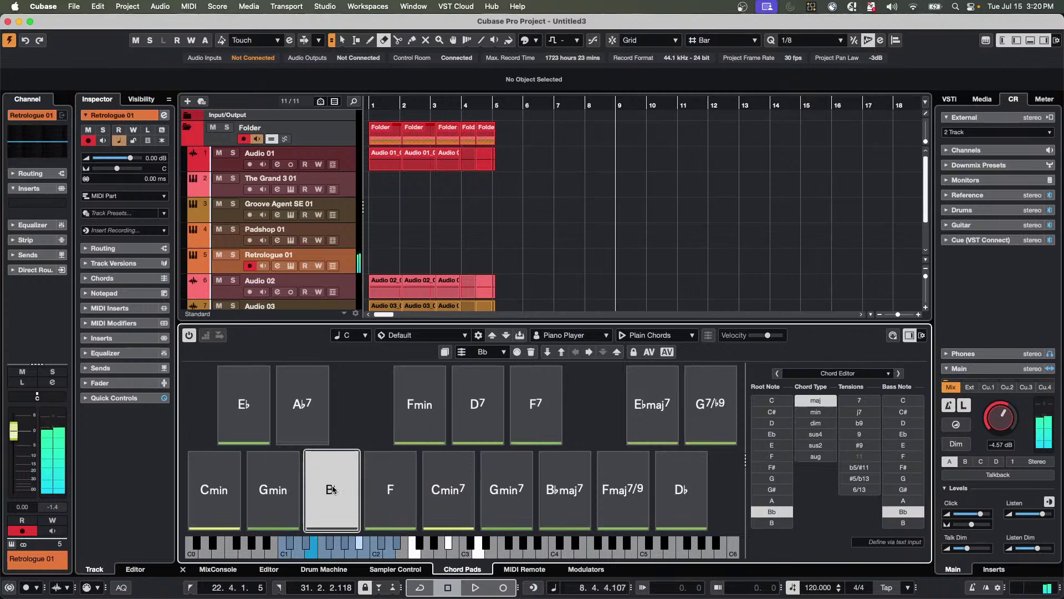
pyautogui.click(259, 493)
pyautogui.click(217, 488)
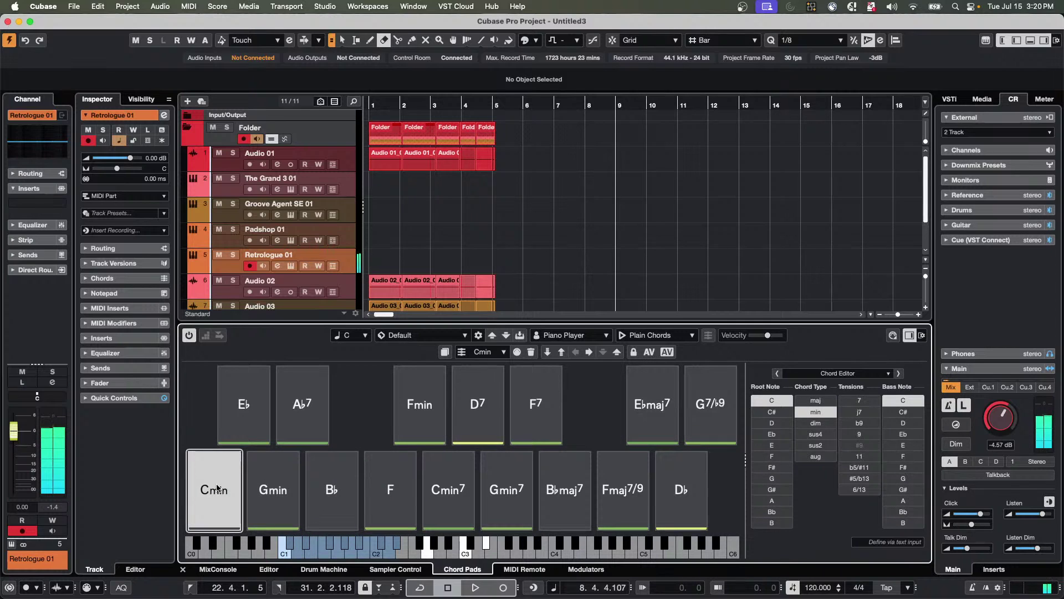
pyautogui.click(675, 408)
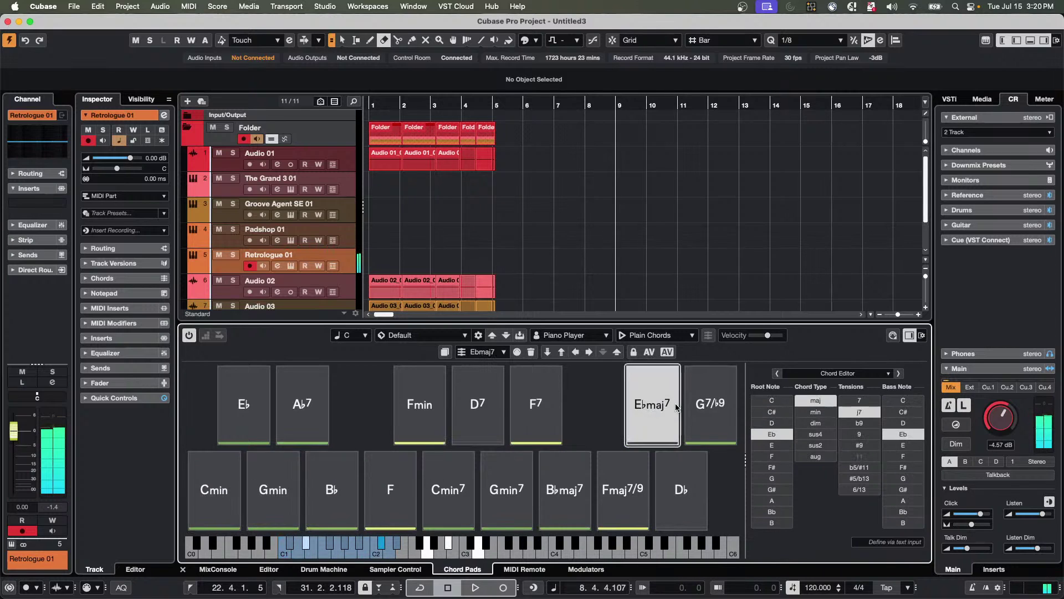
pyautogui.click(683, 478)
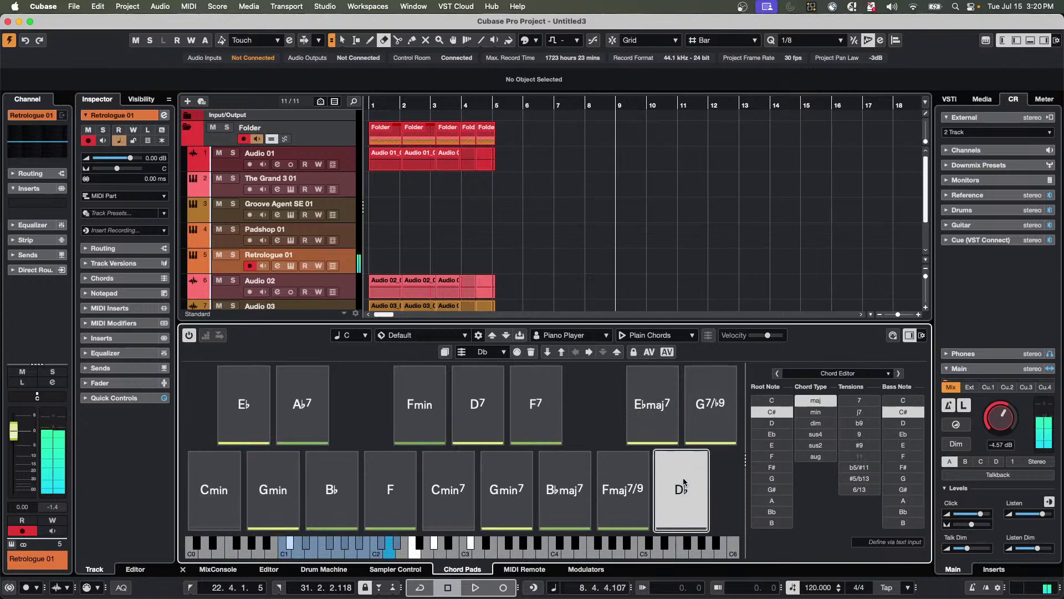
pyautogui.click(618, 471)
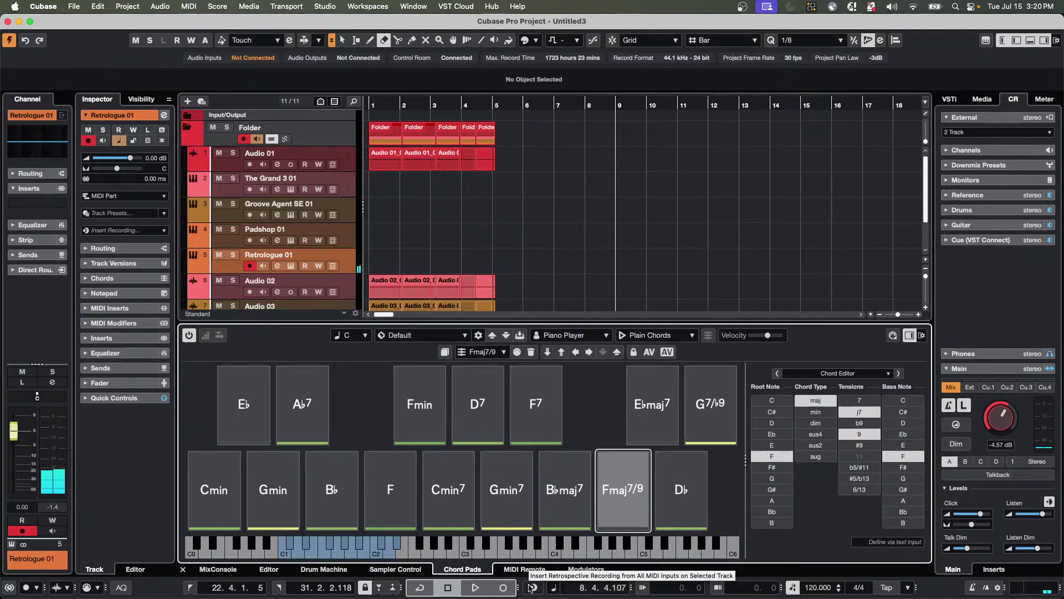
pyautogui.click(531, 588)
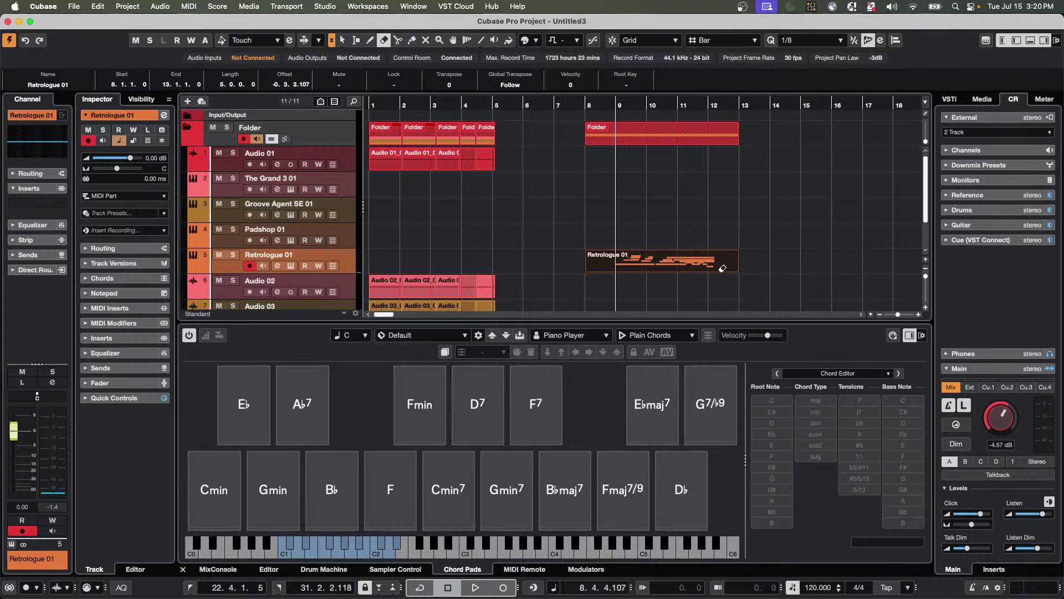
# Erase the bar 8–13 Retrologue 01 part with the Erase tool.
pyautogui.click(684, 263)
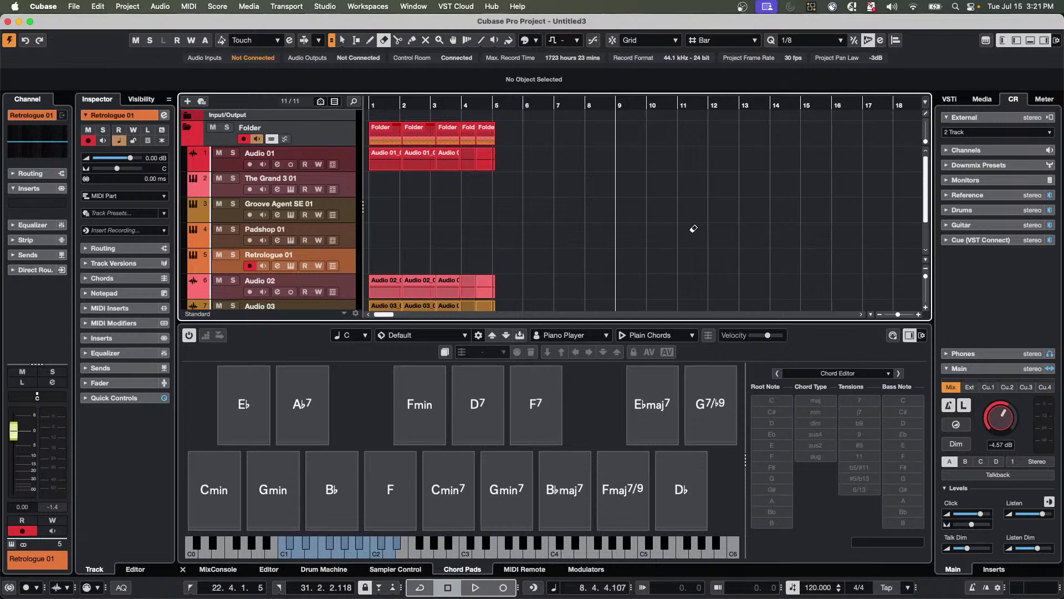
# Show Audio 01's Volume automation lane, make it taller, and zoom the timeline in around bar 2.
pyautogui.scroll(-3, 632, 233)
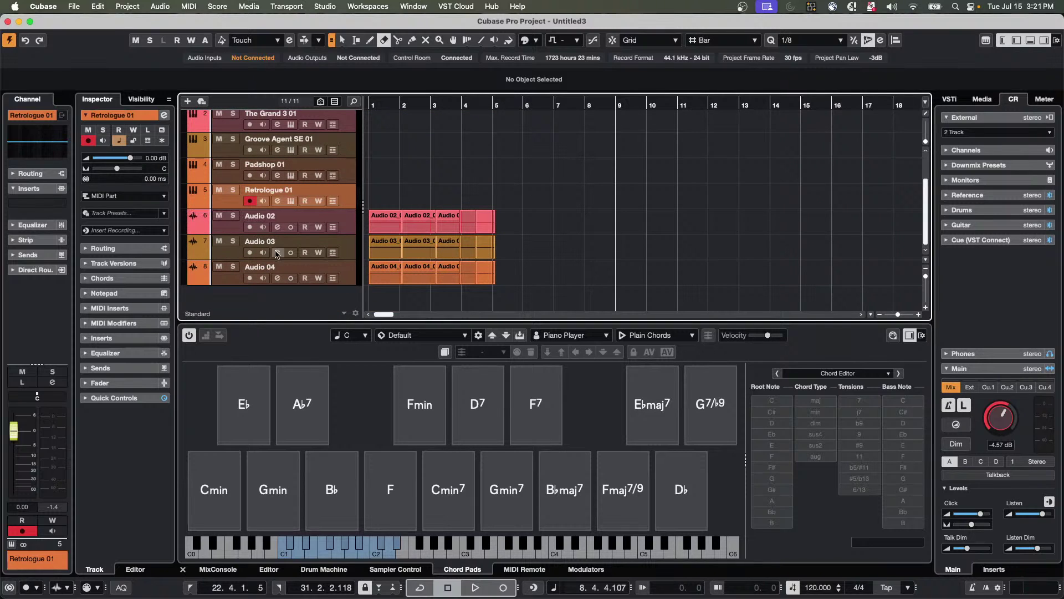
pyautogui.scroll(3, 403, 216)
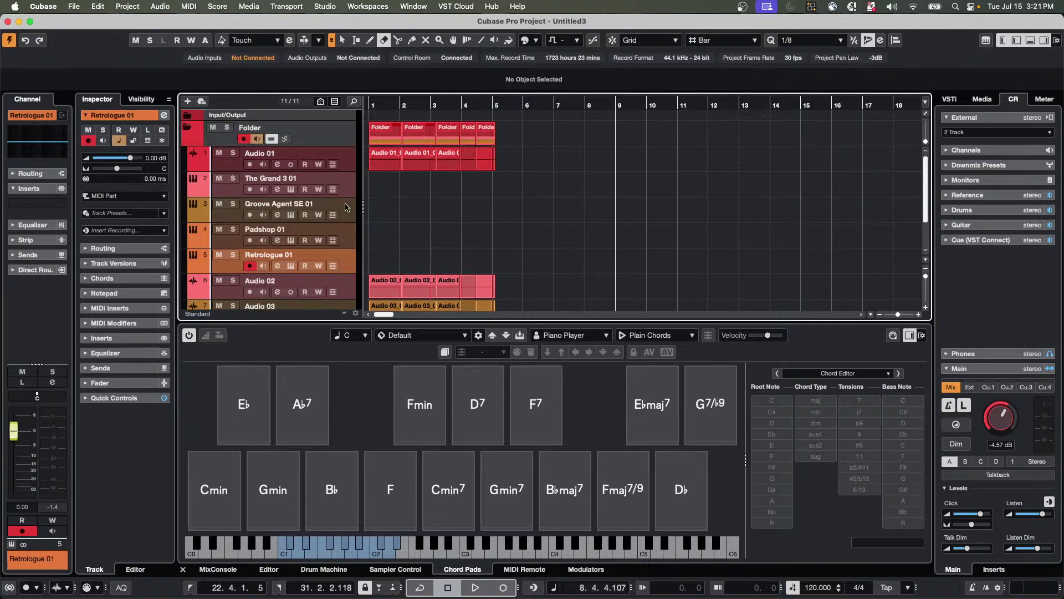
pyautogui.click(193, 168)
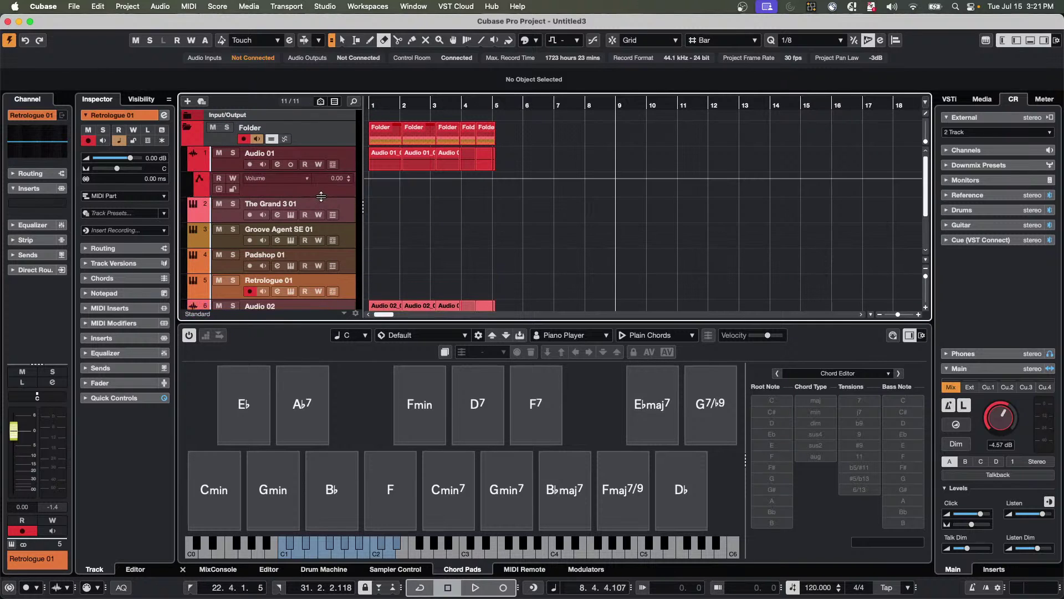
pyautogui.moveTo(322, 198); pyautogui.dragTo(323, 210)
pyautogui.moveTo(394, 101); pyautogui.dragTo(418, 199)
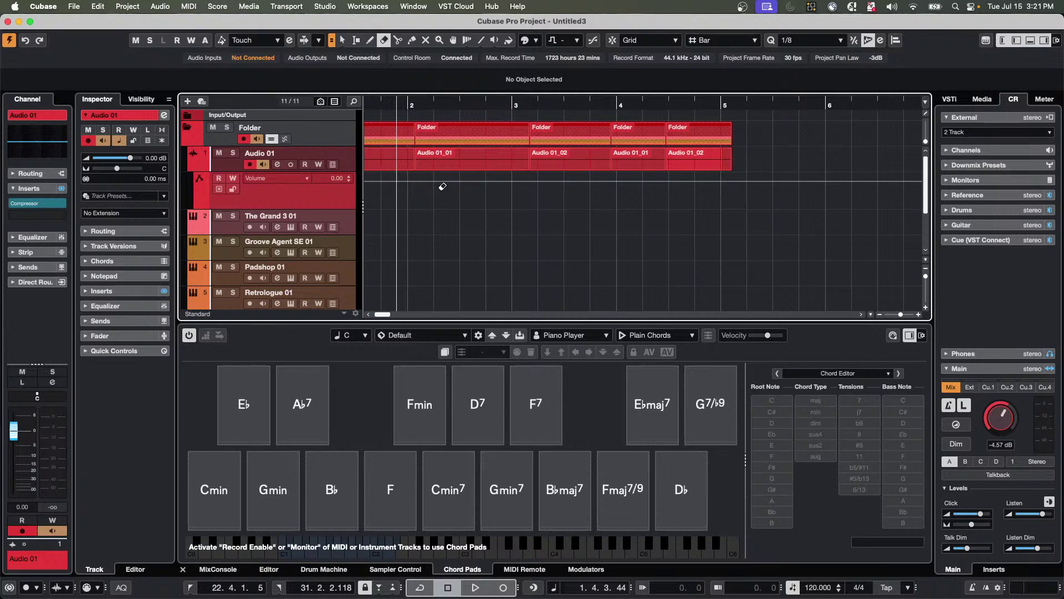
# With the Draw tool, add Volume automation points near bars 2, 3, 4 and 5.
pyautogui.rightClick(427, 184)
pyautogui.click(445, 191)
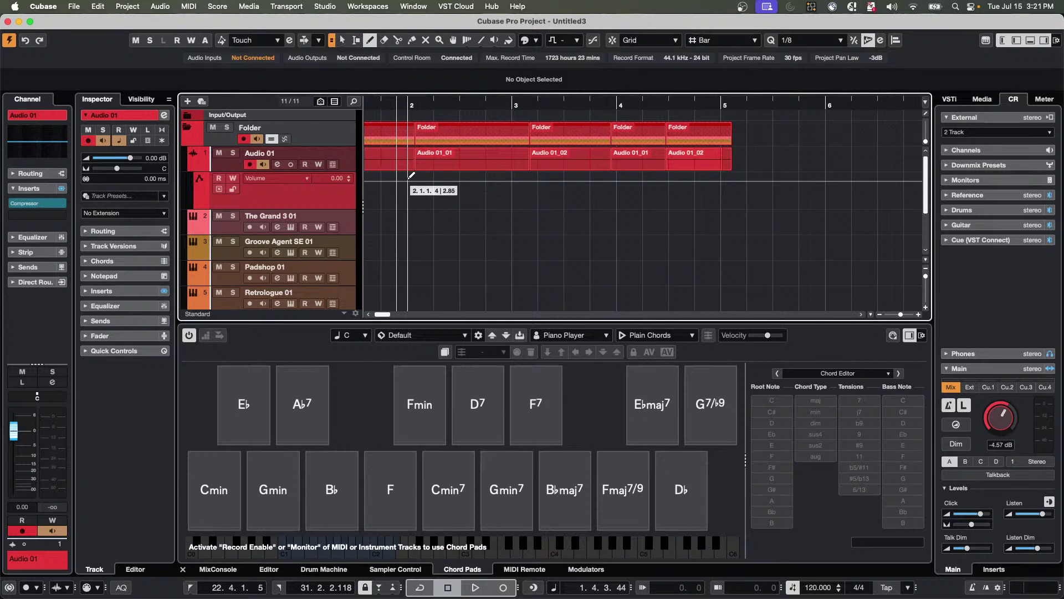
pyautogui.click(406, 181)
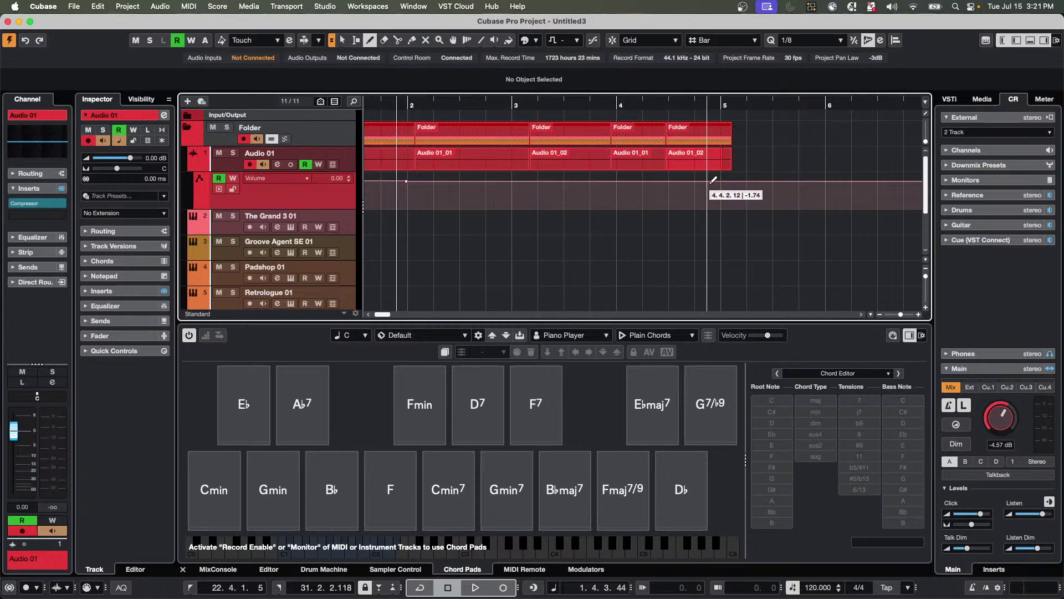
pyautogui.click(731, 182)
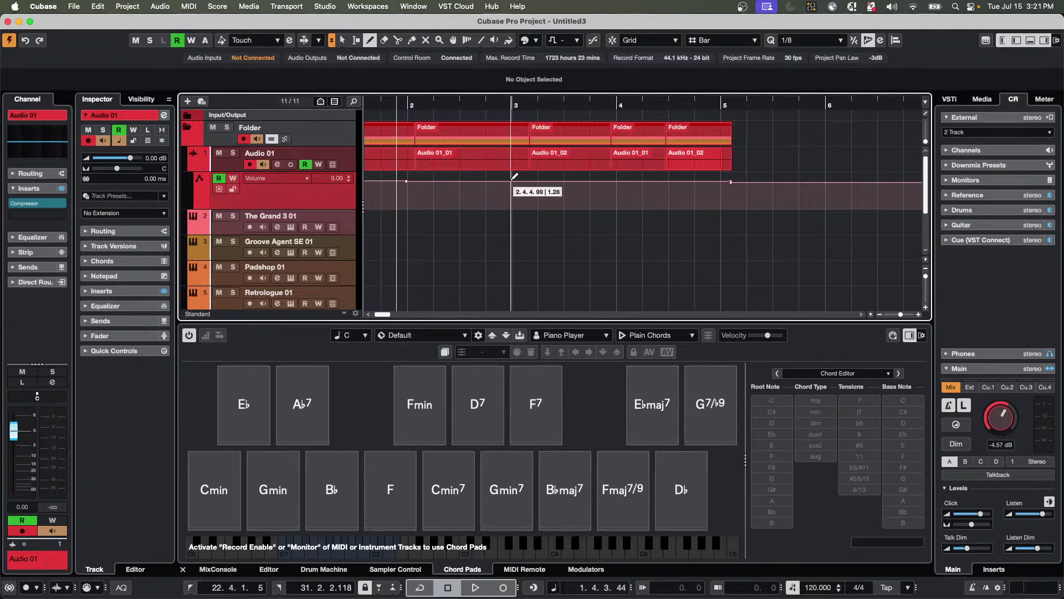
pyautogui.click(510, 181)
pyautogui.click(629, 181)
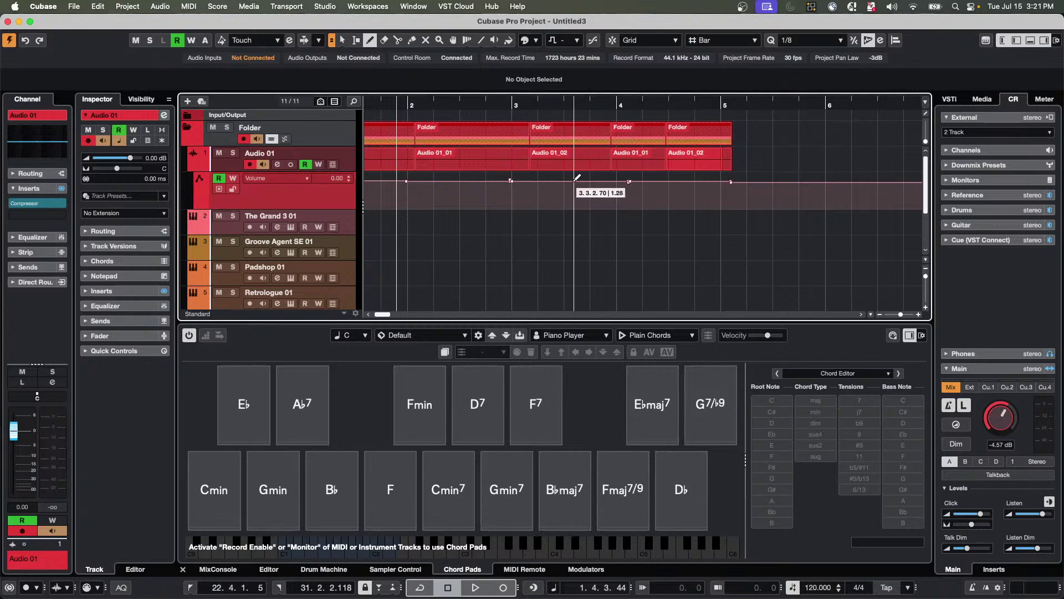
# Undo a trial volume dip and extra point, then add points at bars 3 and 4 and deselect.
pyautogui.press('1')
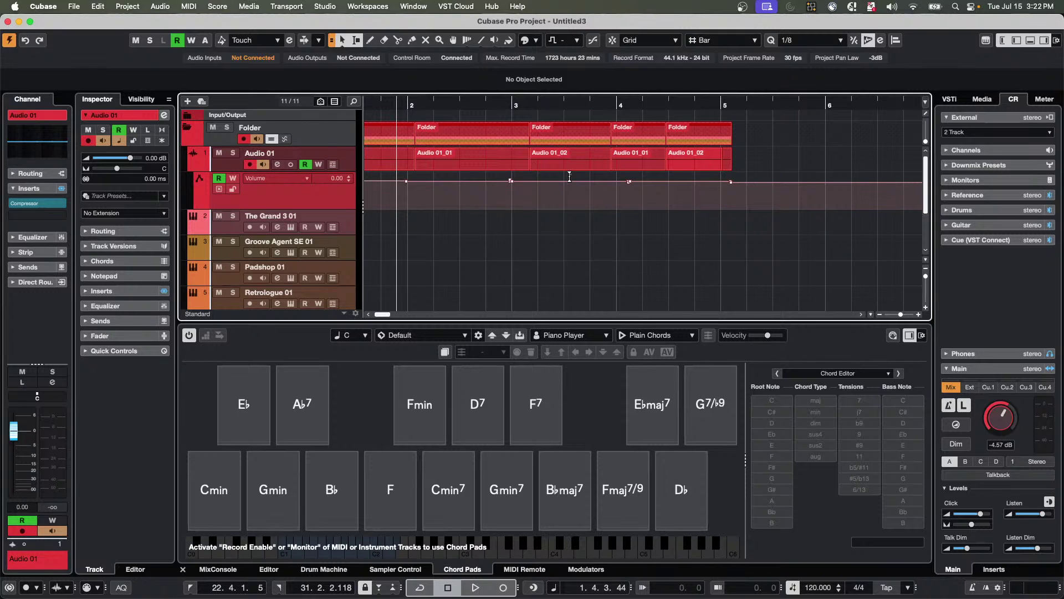
pyautogui.moveTo(569, 180)
pyautogui.mouseDown()
pyautogui.moveTo(572, 200)
pyautogui.moveTo(576, 168)
pyautogui.moveTo(573, 198)
pyautogui.mouseUp()
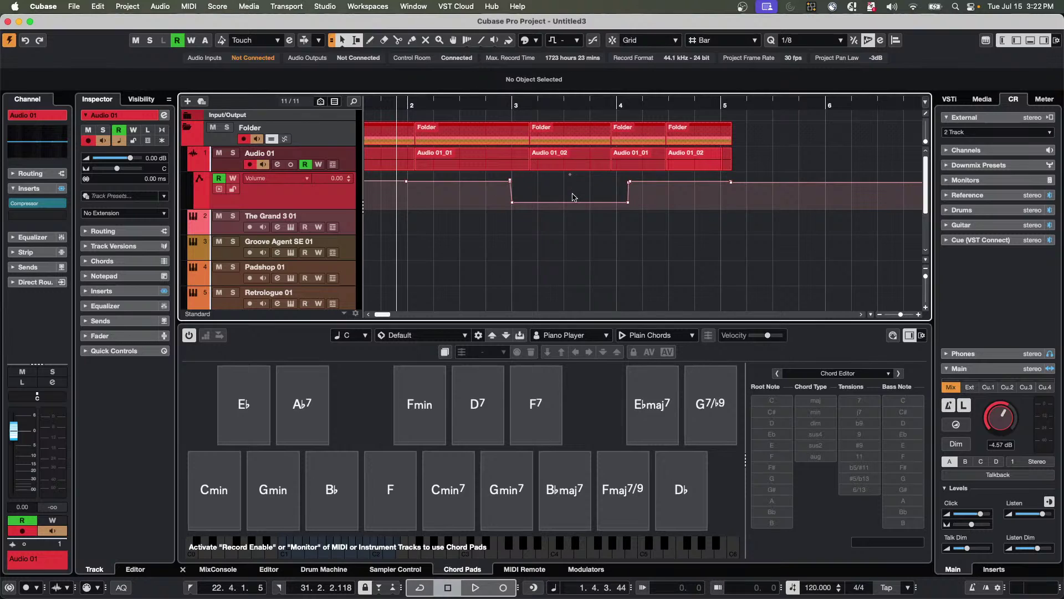
pyautogui.press('super+z')
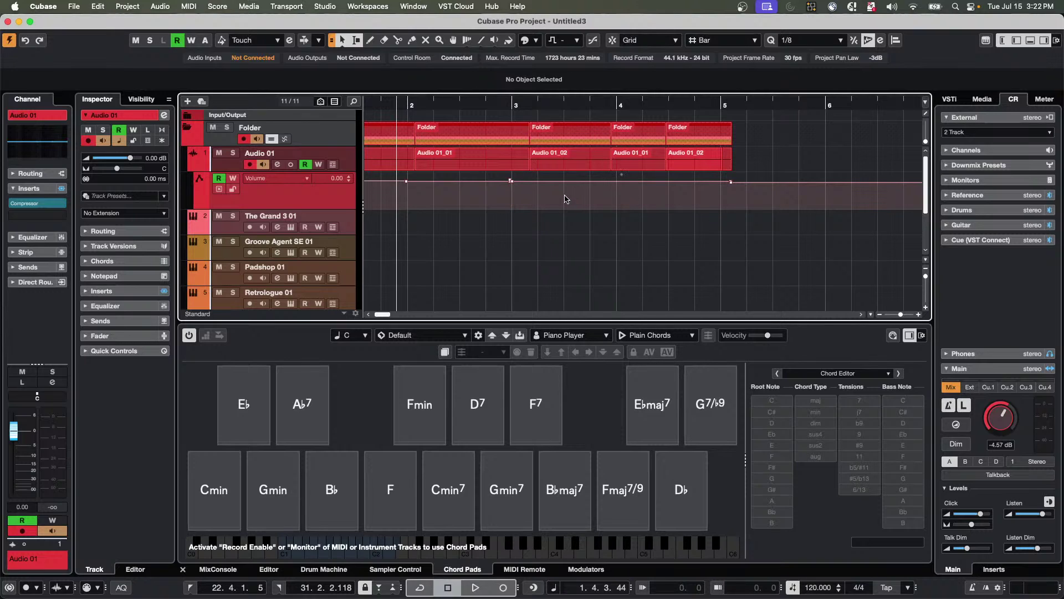
pyautogui.click(627, 181)
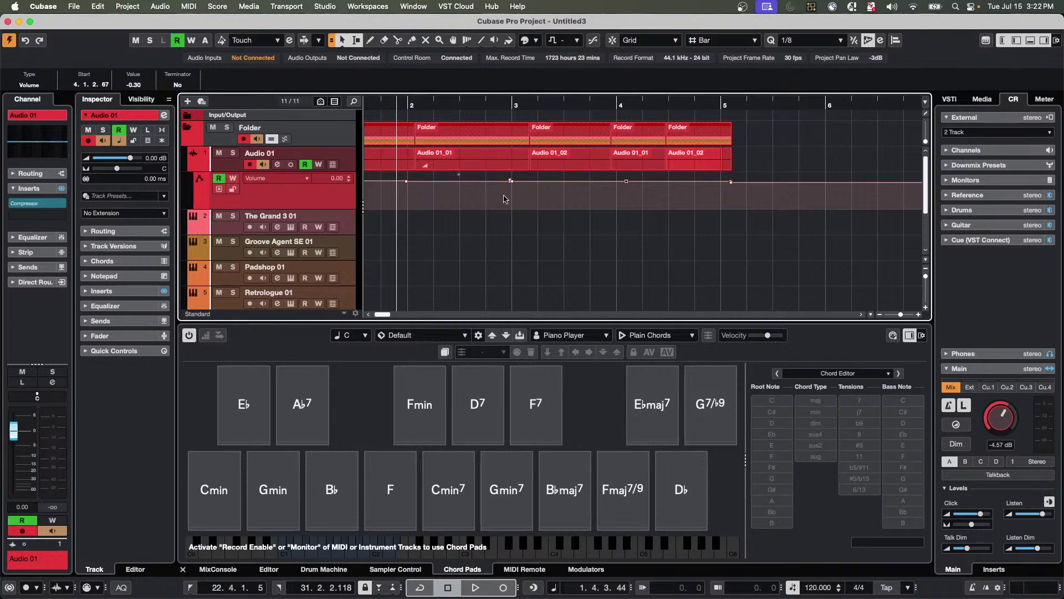
pyautogui.press('super+z')
pyautogui.press('super+z')
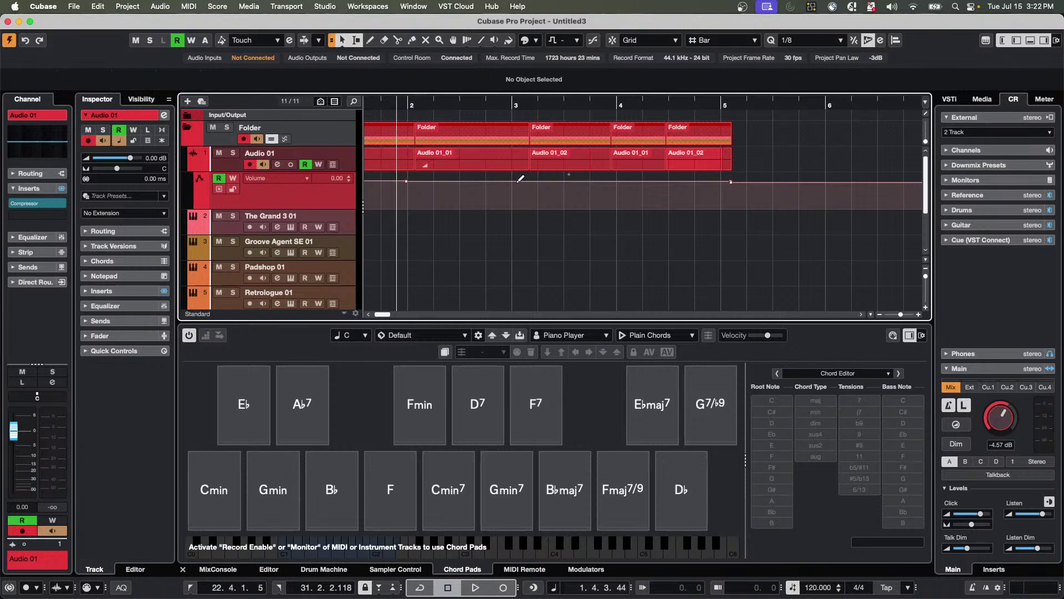
pyautogui.click(514, 180)
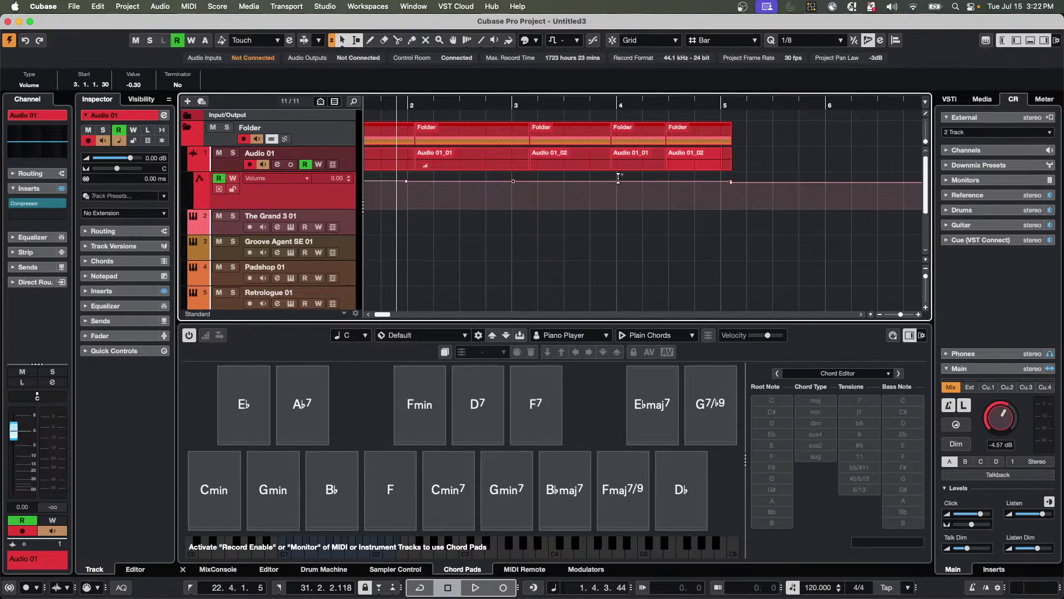
pyautogui.click(618, 181)
pyautogui.click(503, 203)
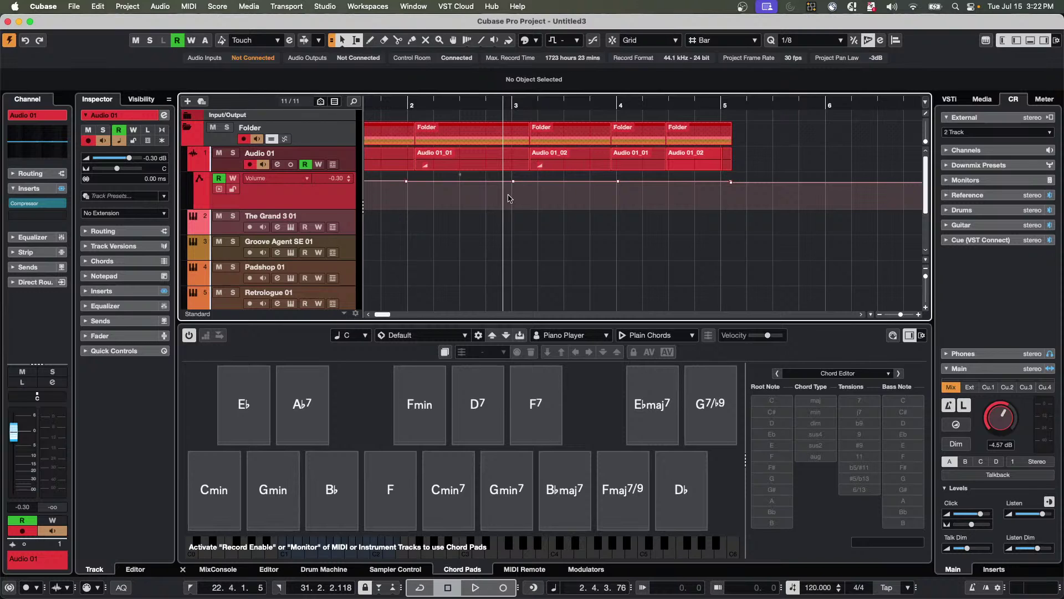
# Range-select bars 3–4 and pull the volume down, then undo the changes back to −0.30 dB.
pyautogui.moveTo(508, 195); pyautogui.dragTo(622, 172)
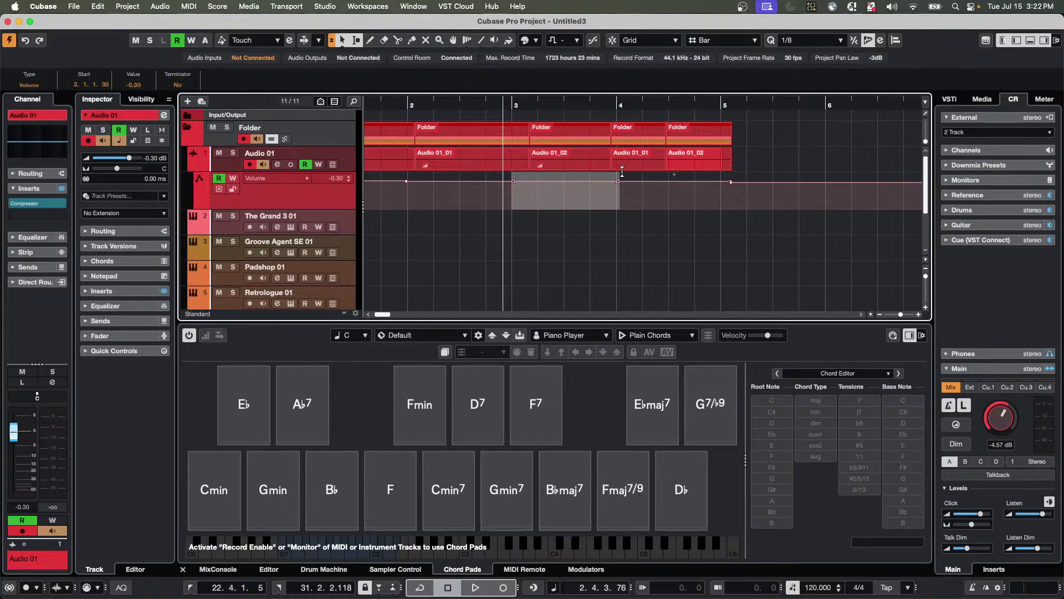
pyautogui.click(555, 224)
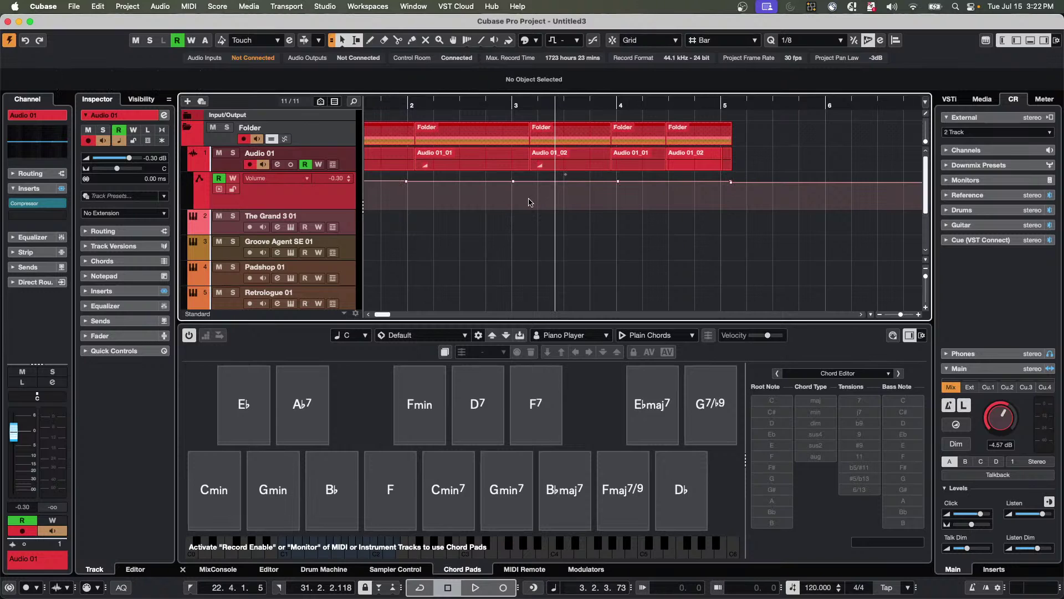
pyautogui.moveTo(510, 200); pyautogui.dragTo(628, 176)
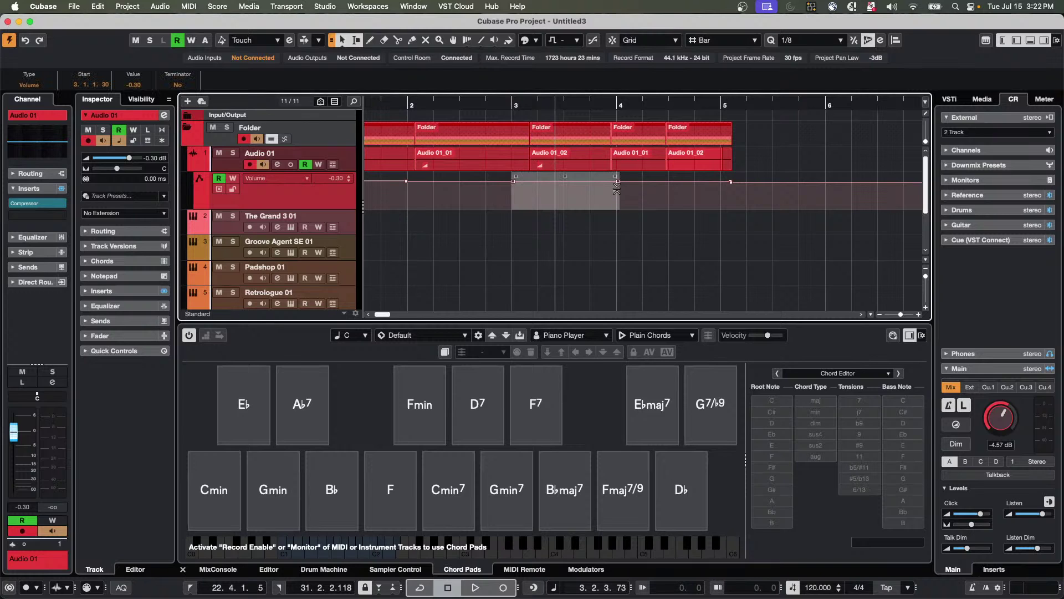
pyautogui.moveTo(616, 188); pyautogui.dragTo(613, 208)
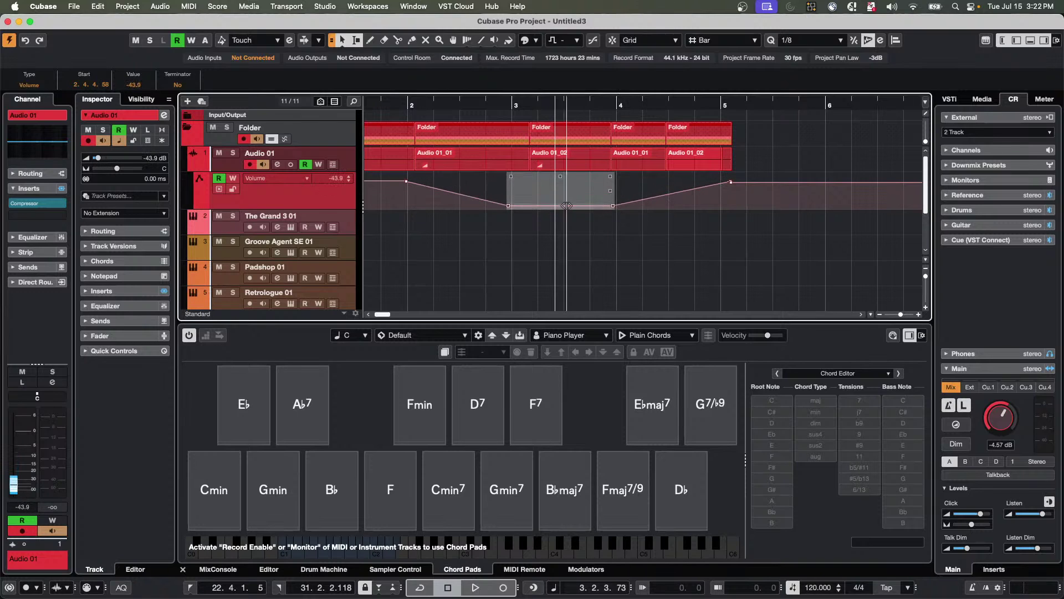
pyautogui.click(458, 193)
pyautogui.press('super+z')
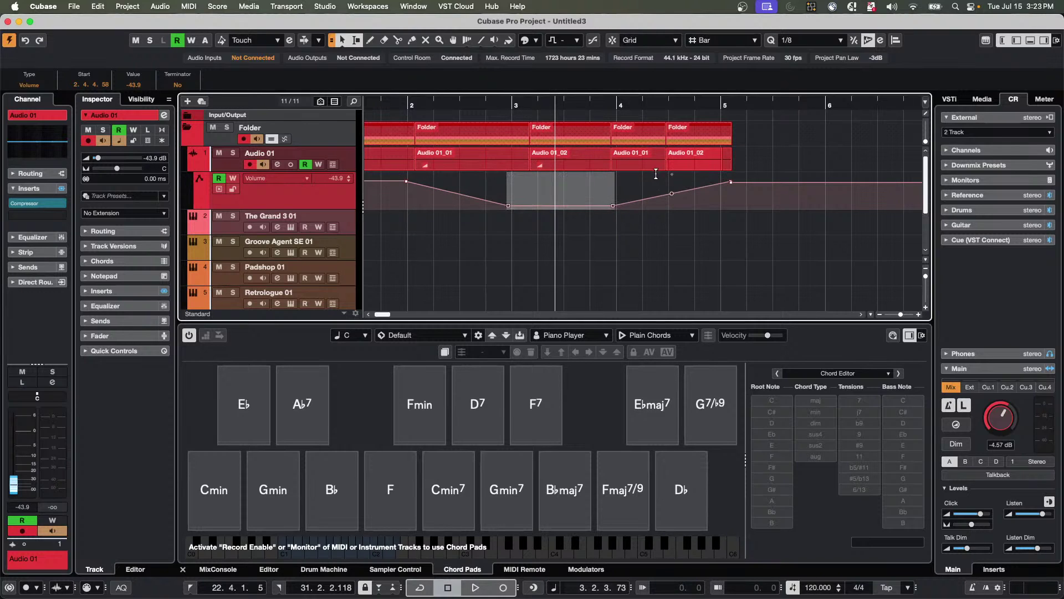
pyautogui.moveTo(564, 208)
pyautogui.mouseDown()
pyautogui.moveTo(563, 183)
pyautogui.moveTo(563, 235)
pyautogui.moveTo(564, 215)
pyautogui.mouseUp()
pyautogui.hotkey('ctrl', 'z')
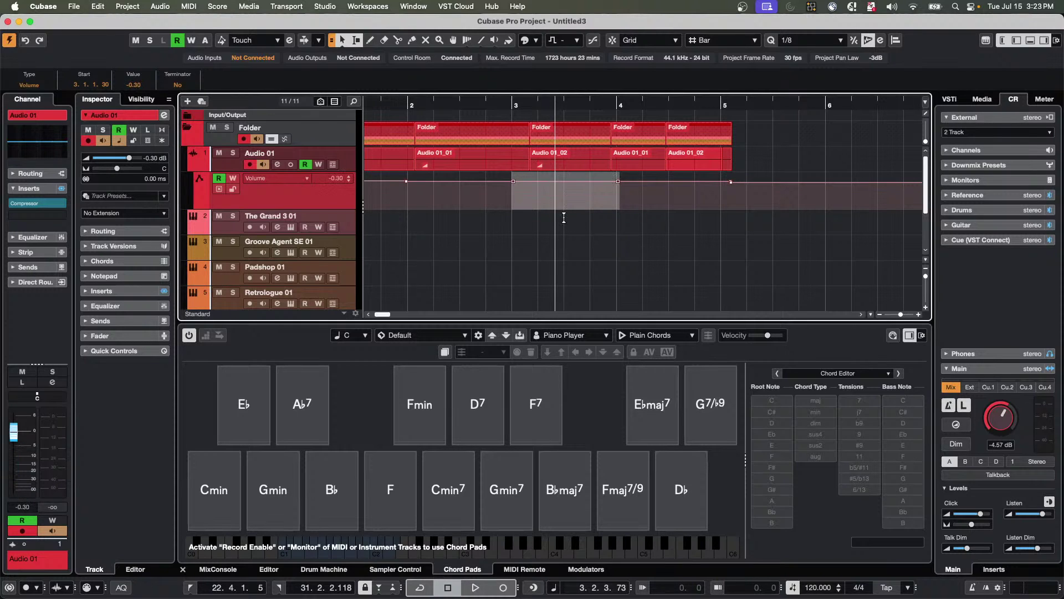
pyautogui.click(564, 215)
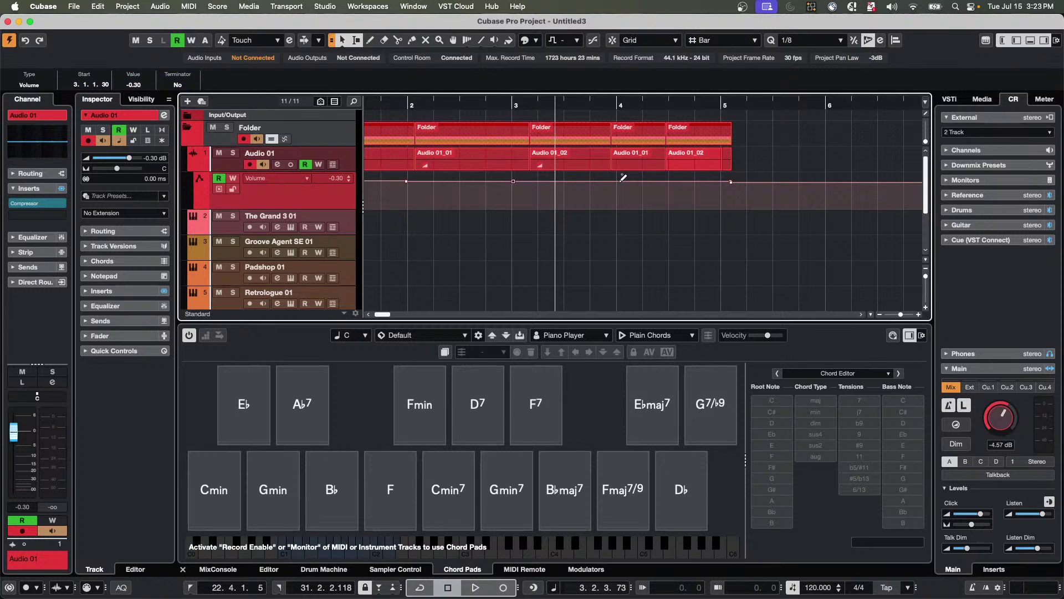
# Place the cursor before bar 3, box-select the automation points, then reselect the bar 3–4 range.
pyautogui.click(507, 198)
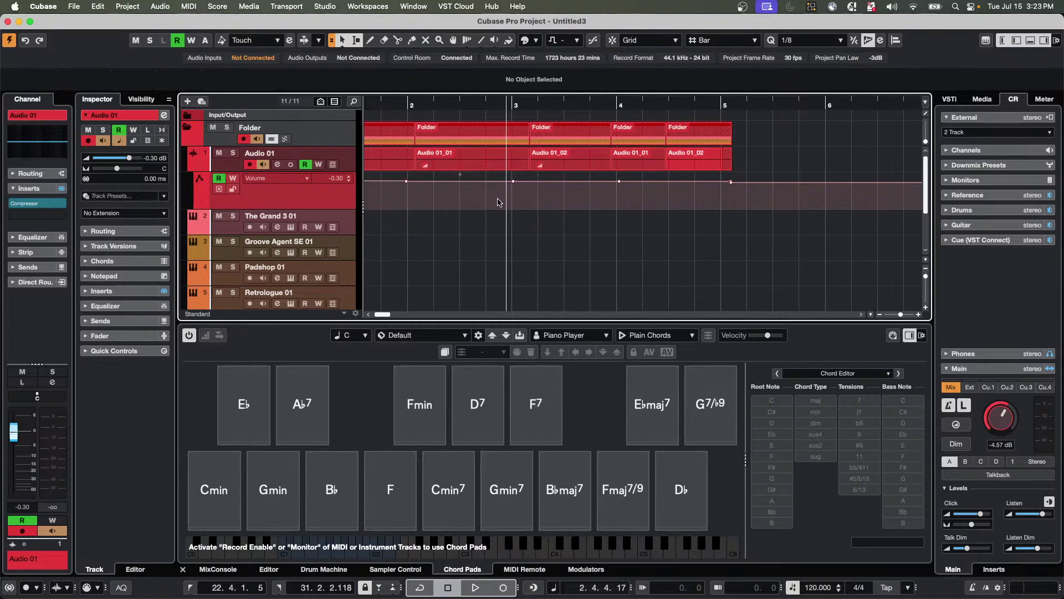
pyautogui.moveTo(498, 198); pyautogui.dragTo(614, 195)
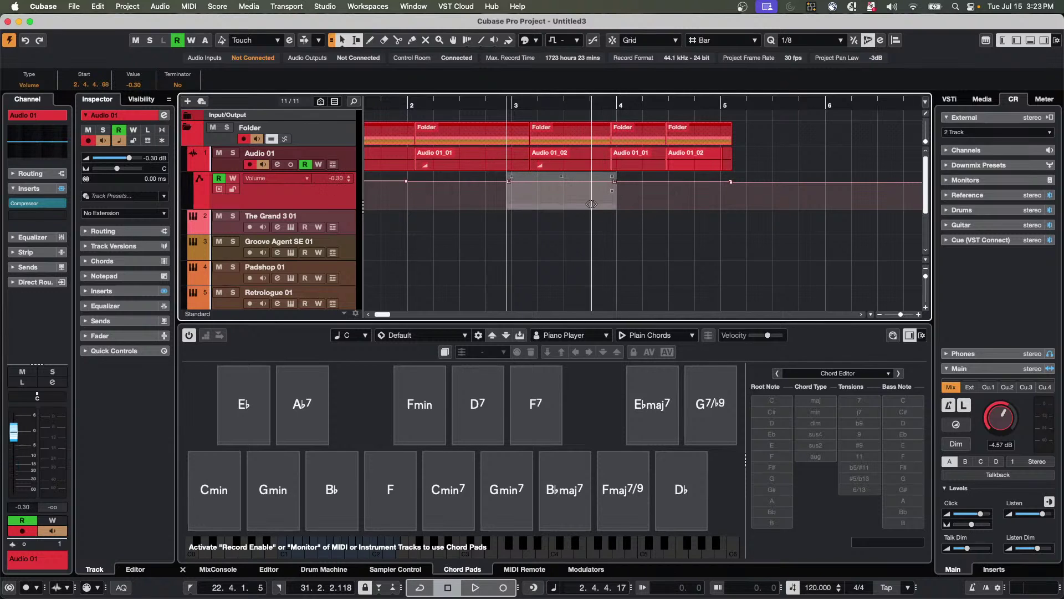
pyautogui.click(571, 218)
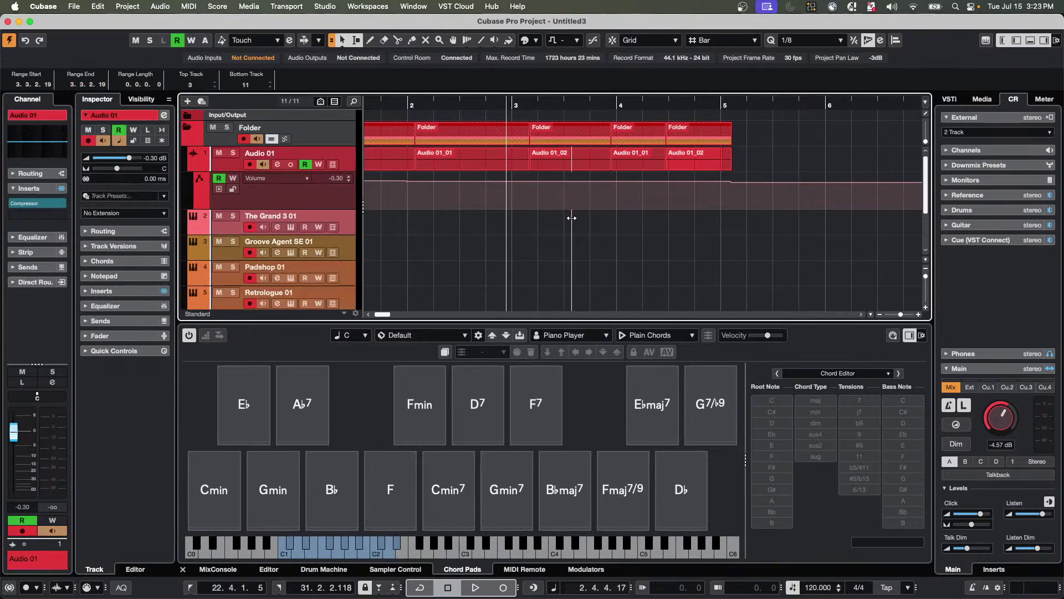
pyautogui.moveTo(491, 197); pyautogui.dragTo(606, 200)
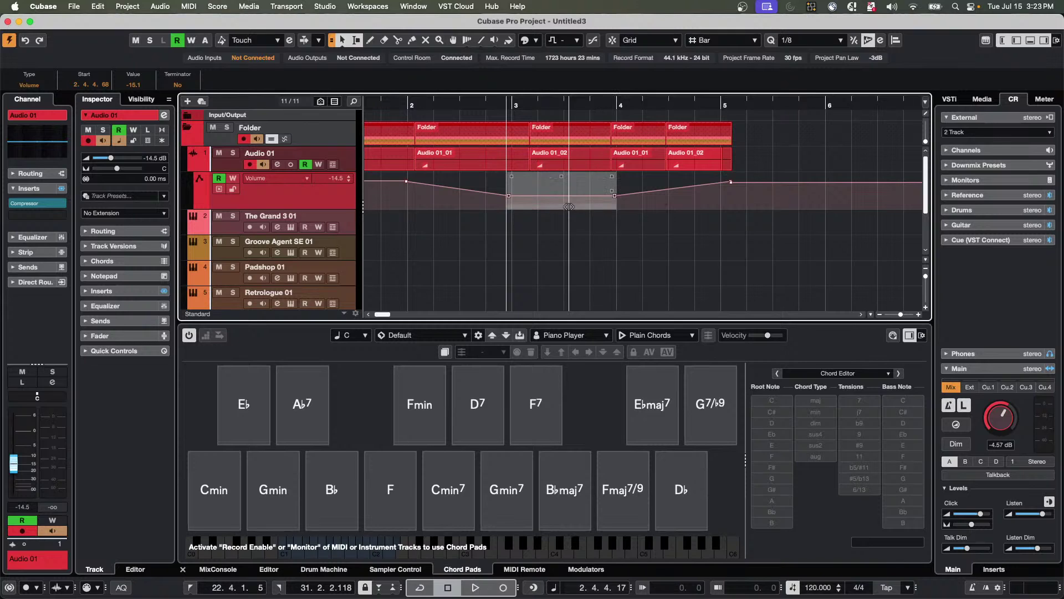
# Select the Audio 01_02 and Audio 01_01 events to check them against the −14.5 dB dip.
pyautogui.click(537, 170)
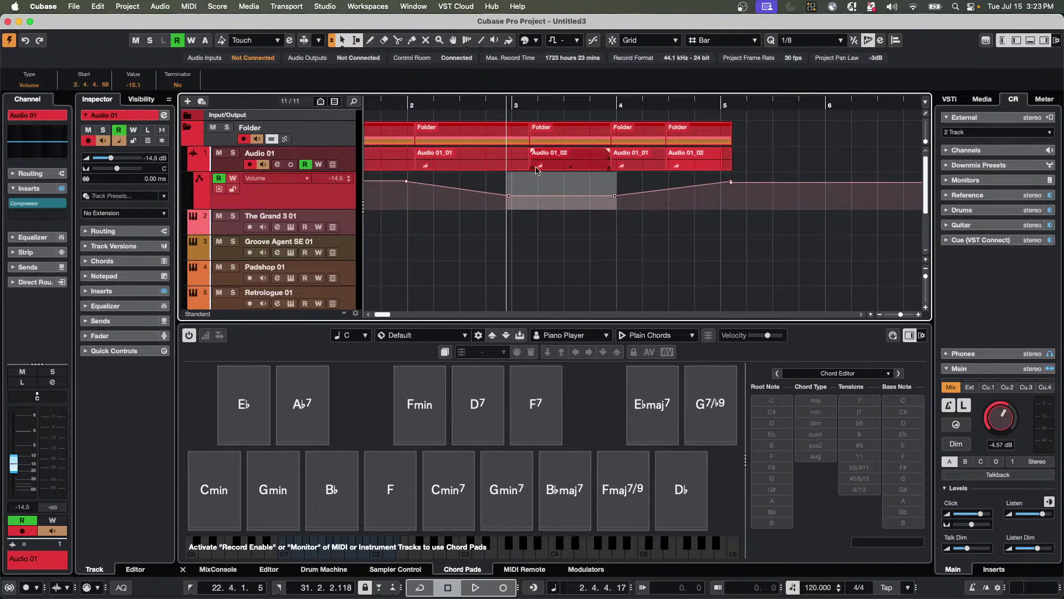
pyautogui.click(524, 167)
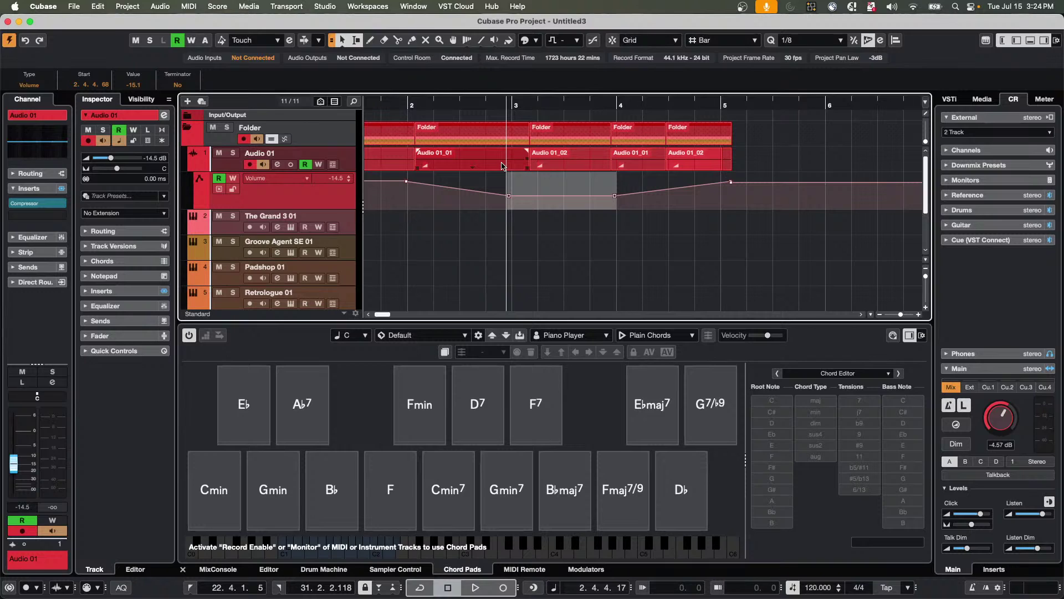
# Bring the jump off project to the front and activate it.
pyautogui.click(71, 7)
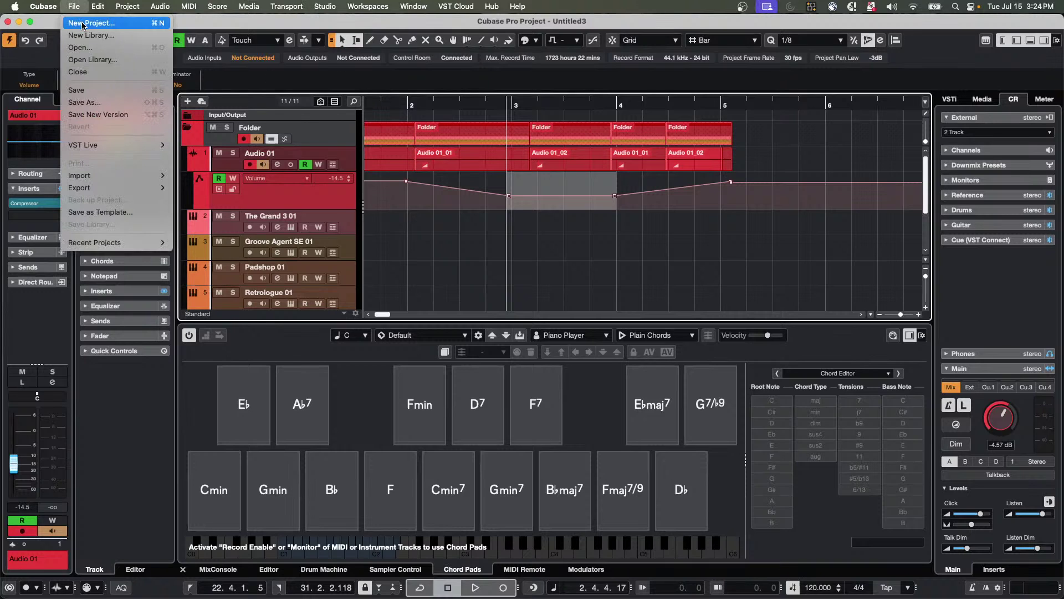
pyautogui.moveTo(413, 6)
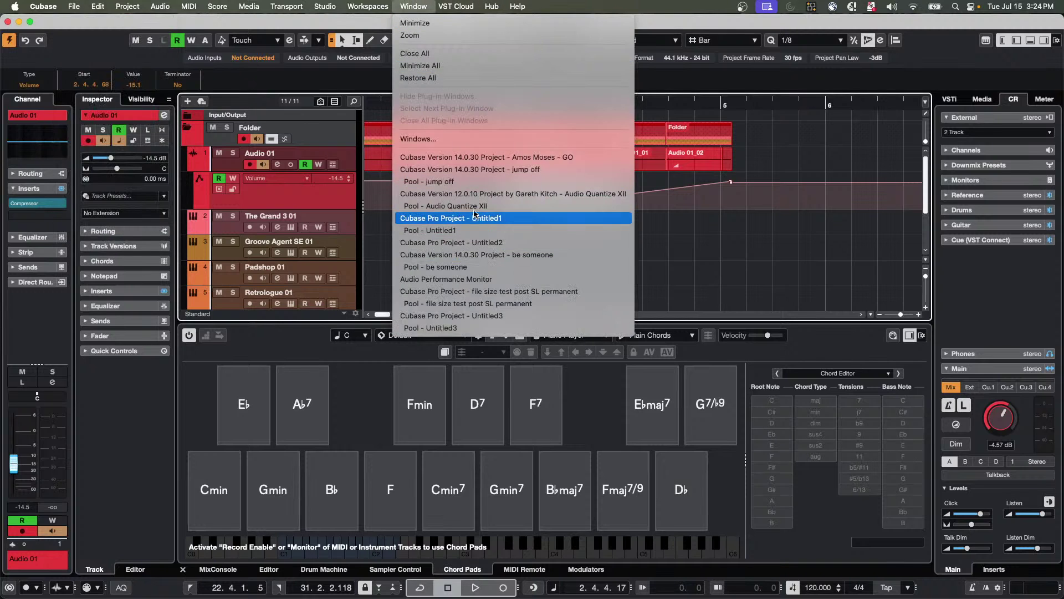
pyautogui.click(487, 172)
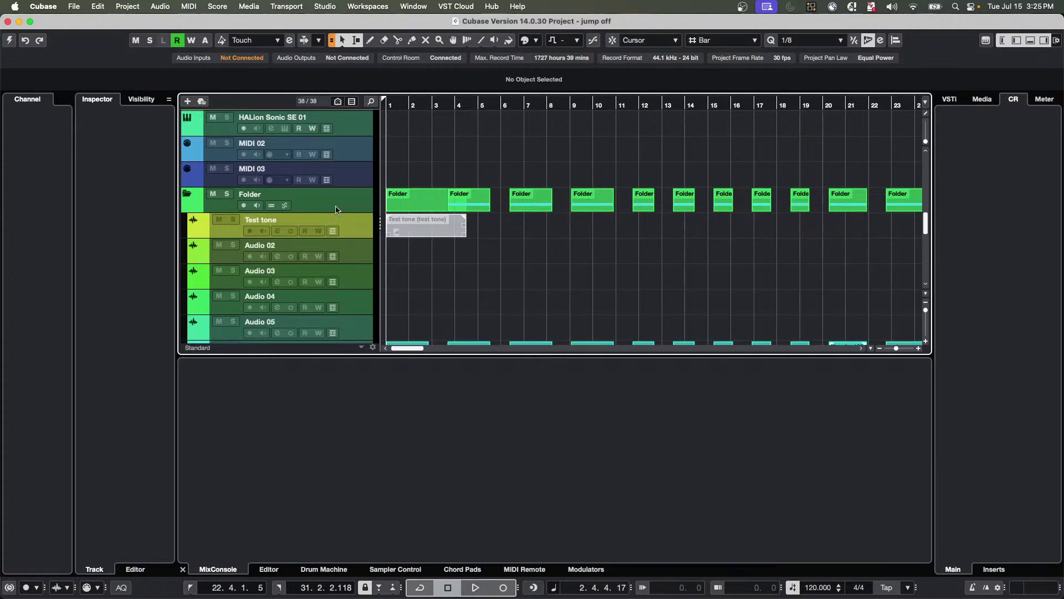
pyautogui.click(8, 44)
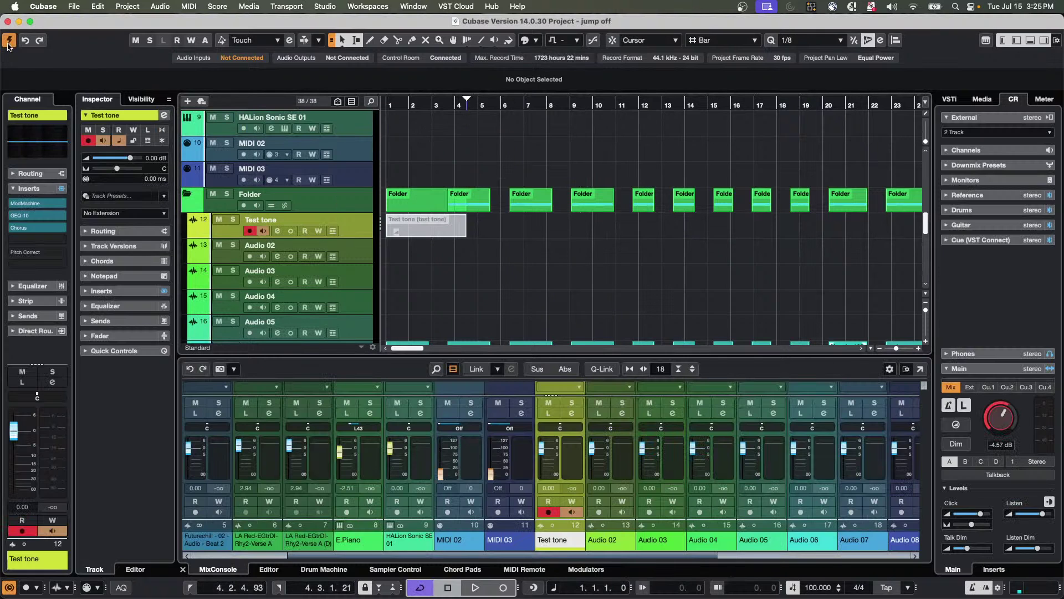
# Solo the Summer Drum Machine track and show its Drum Machine kit in the lower zone.
pyautogui.scroll(-10, 427, 243)
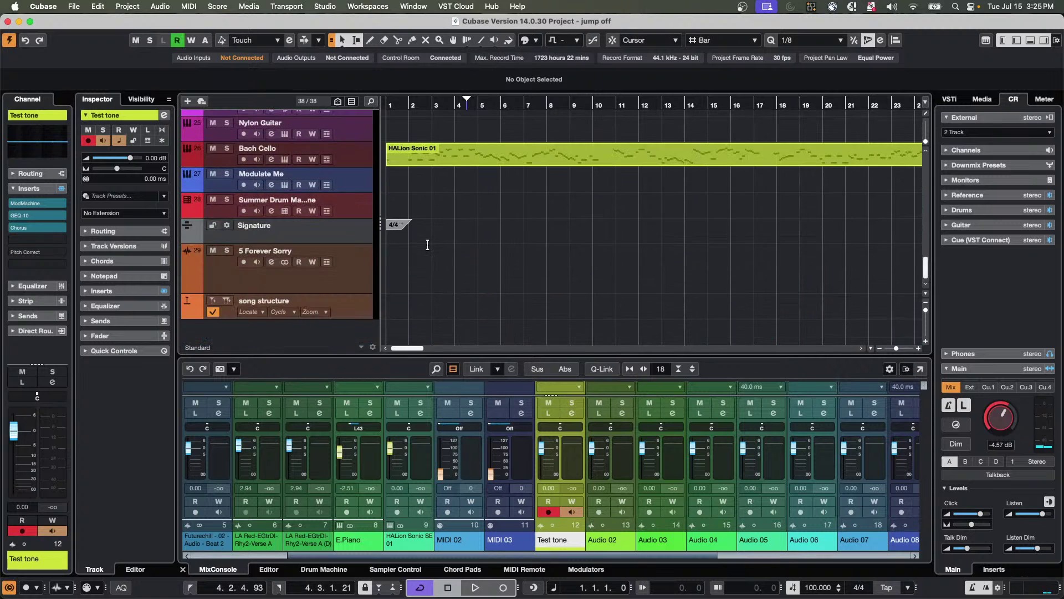
pyautogui.scroll(-3, 516, 167)
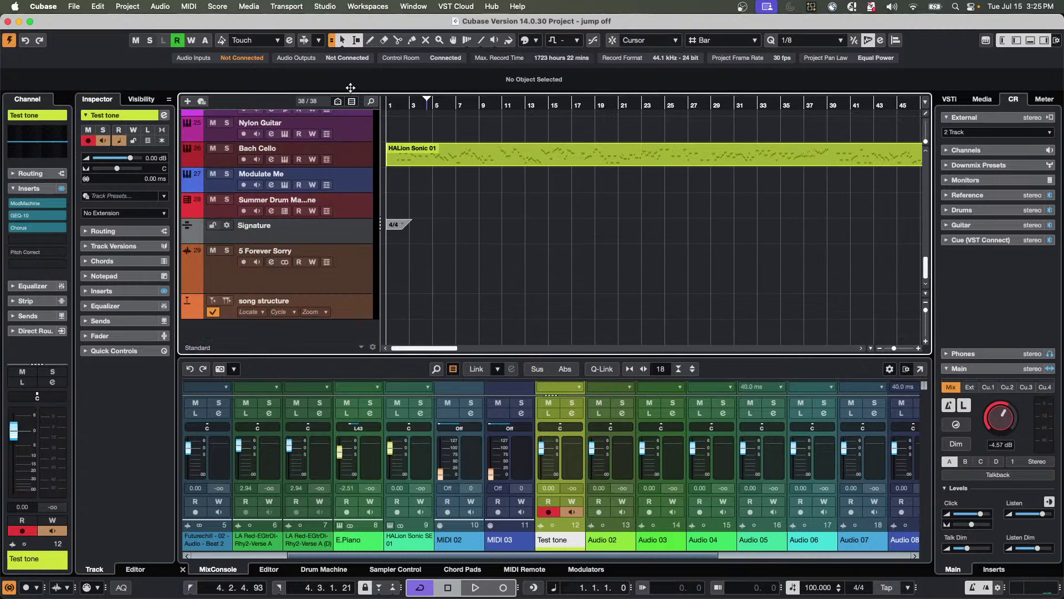
pyautogui.scroll(1, 525, 217)
pyautogui.scroll(4, 525, 217)
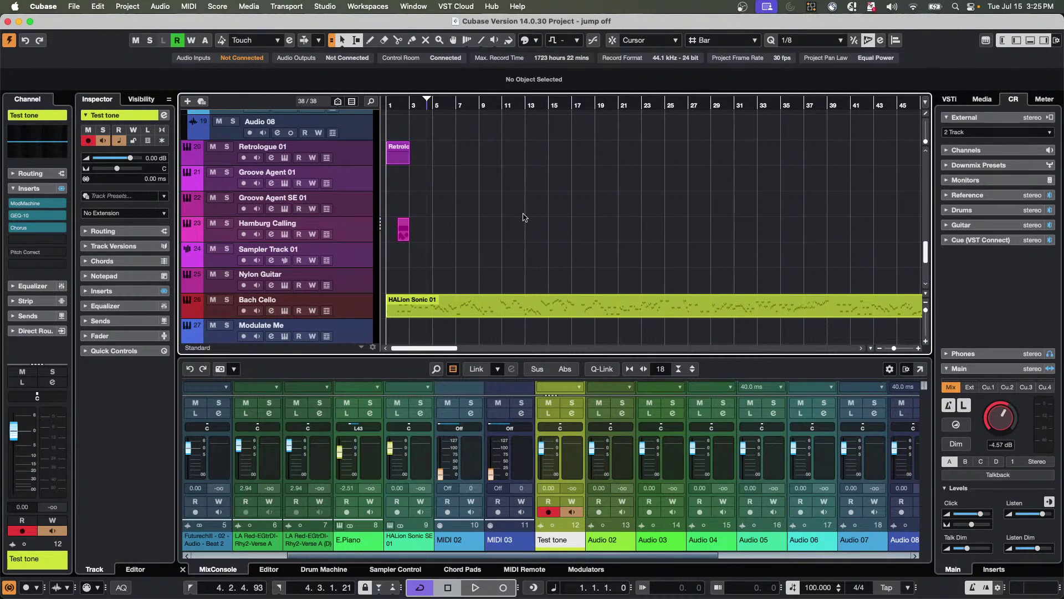
pyautogui.scroll(-4, 446, 217)
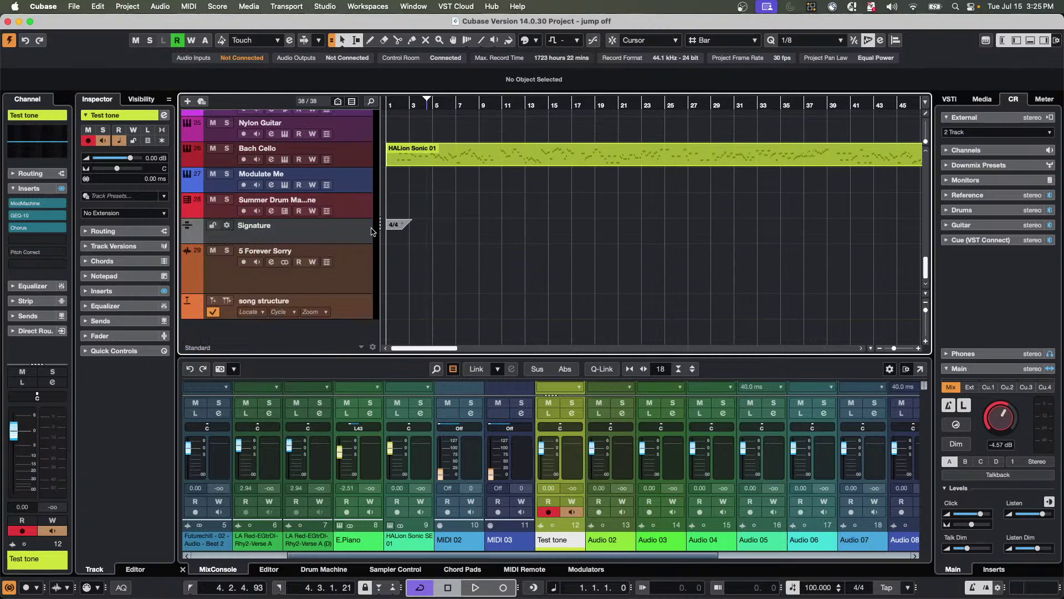
pyautogui.click(201, 211)
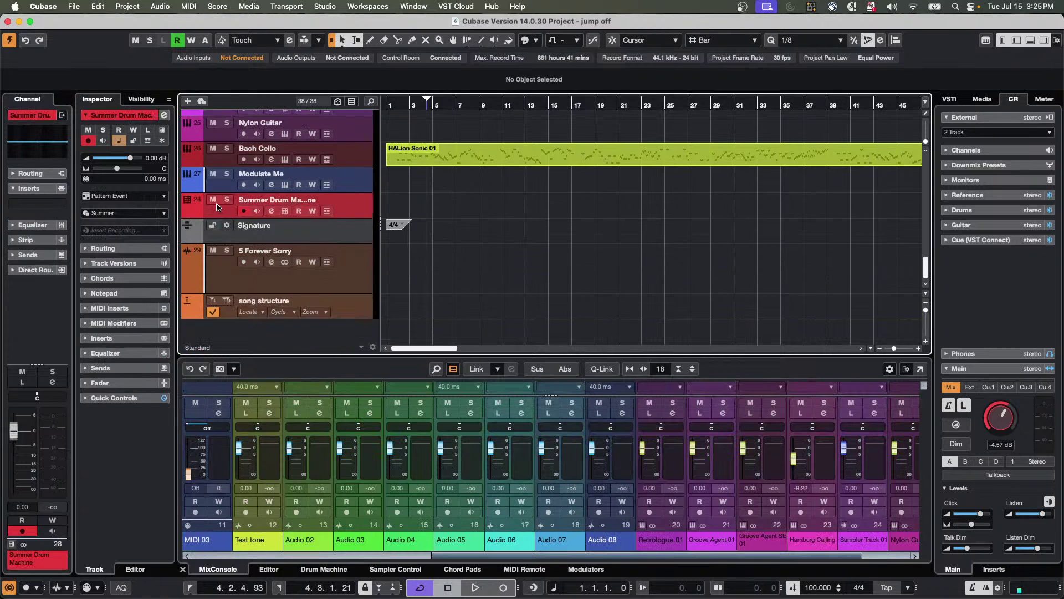
pyautogui.click(226, 200)
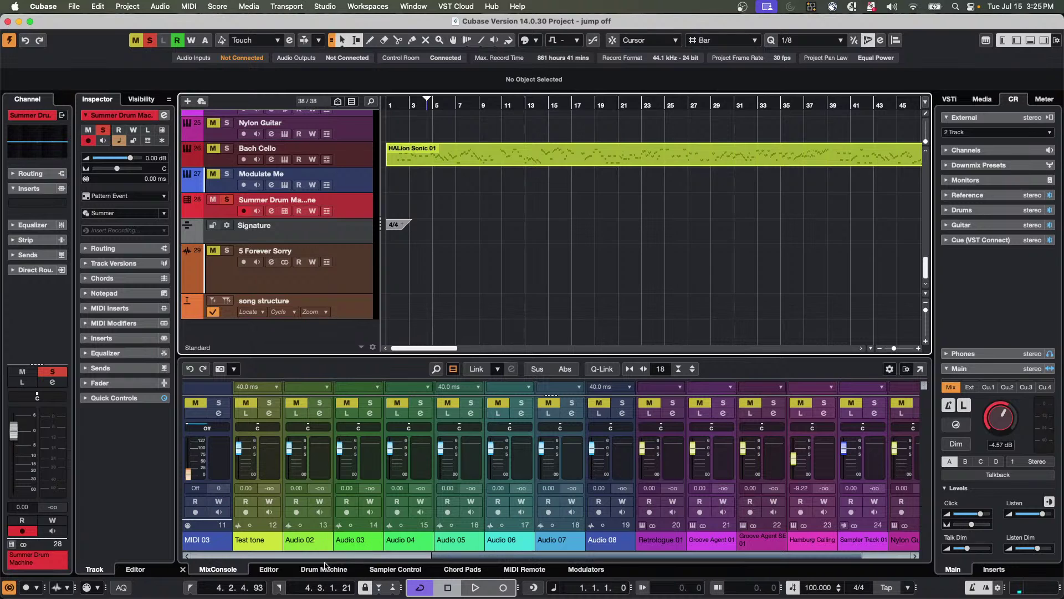
pyautogui.click(326, 570)
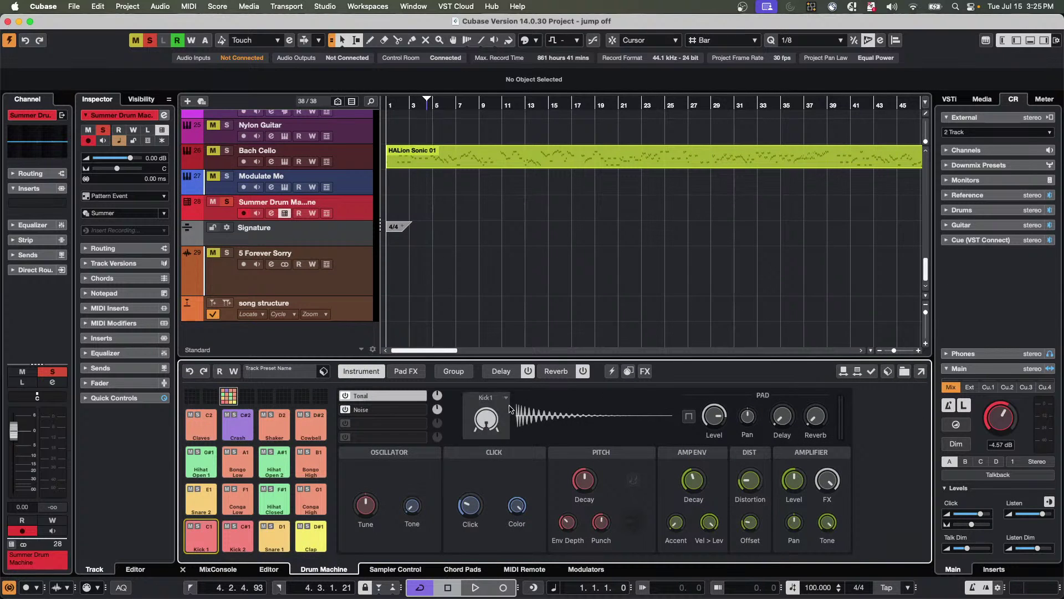
# Turn off cycle looping and lengthen Kick 1's Amp Env Decay while the pattern plays.
pyautogui.press('space')
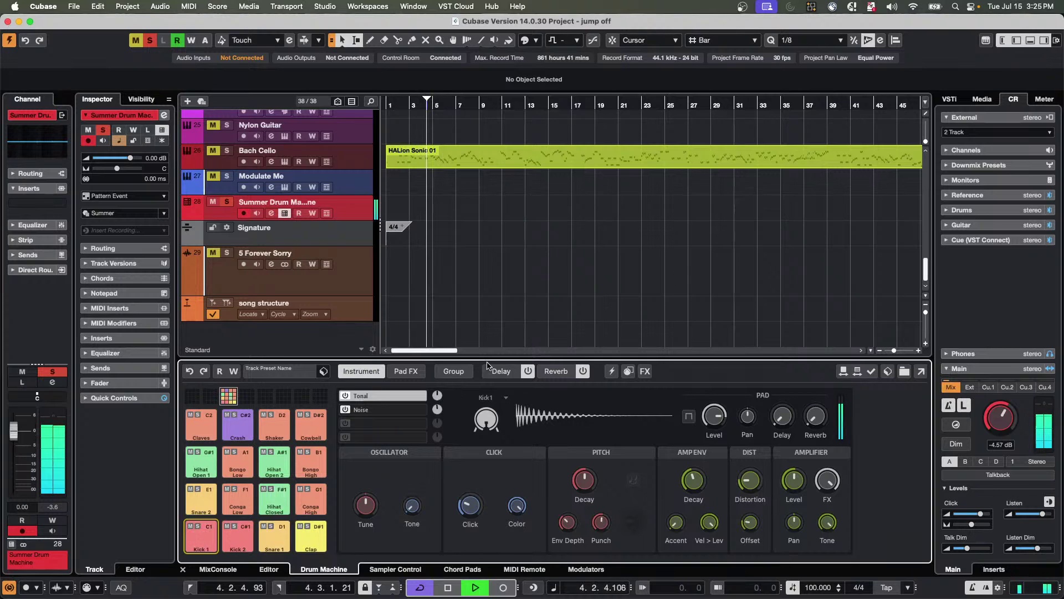
pyautogui.press('space')
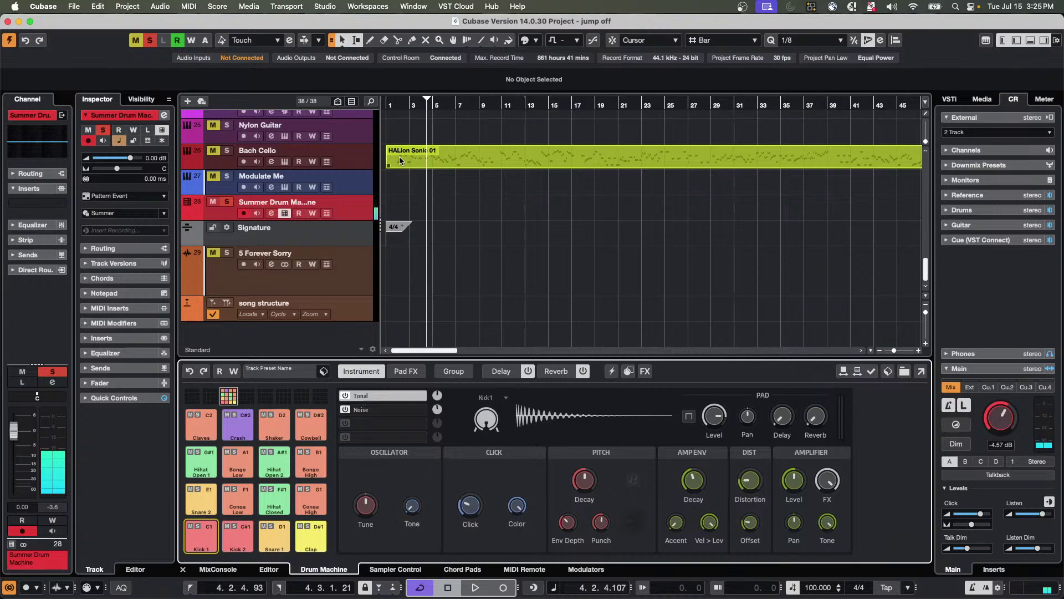
pyautogui.press('KP_Divide')
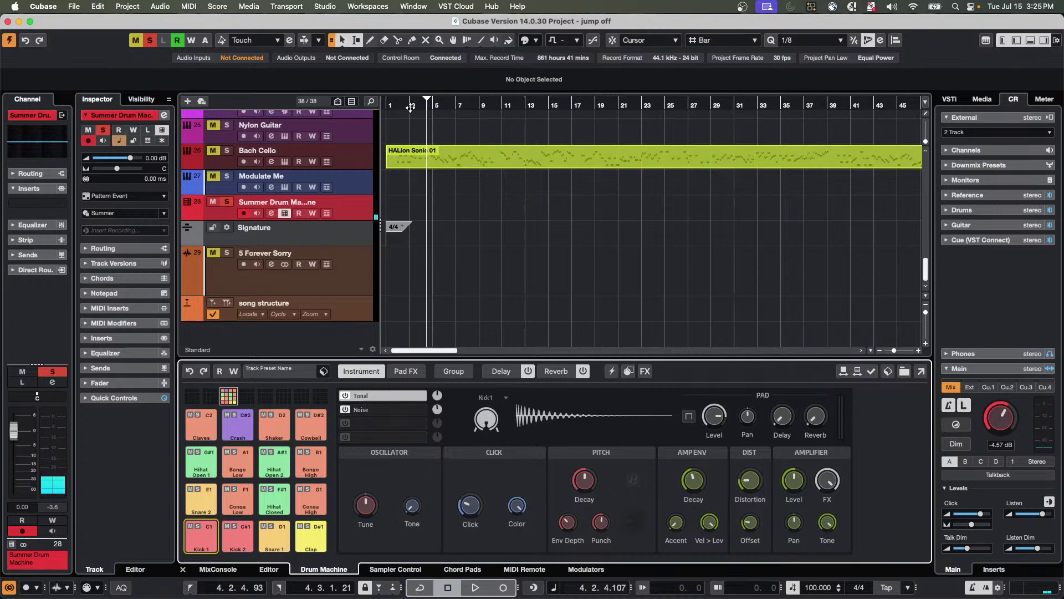
pyautogui.press('space')
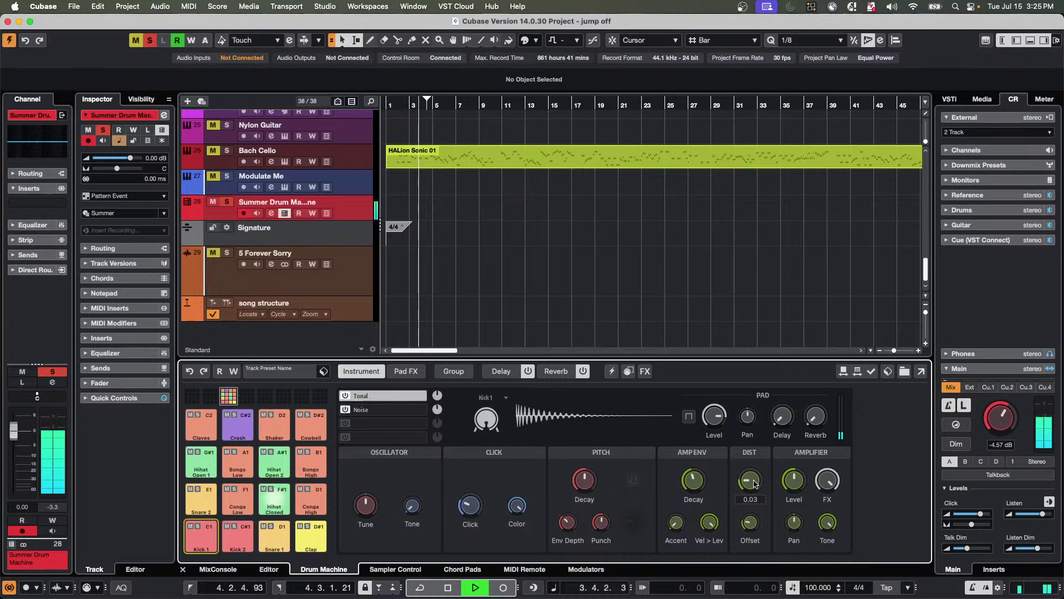
pyautogui.moveTo(693, 480)
pyautogui.mouseDown()
pyautogui.moveTo(701, 423)
pyautogui.moveTo(692, 482)
pyautogui.mouseUp()
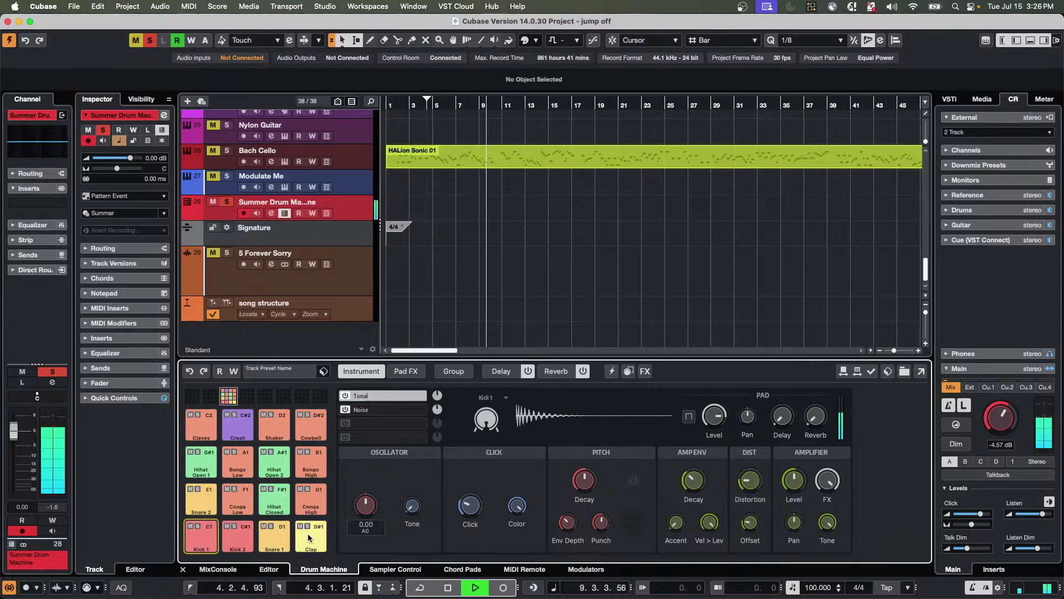
pyautogui.press('space')
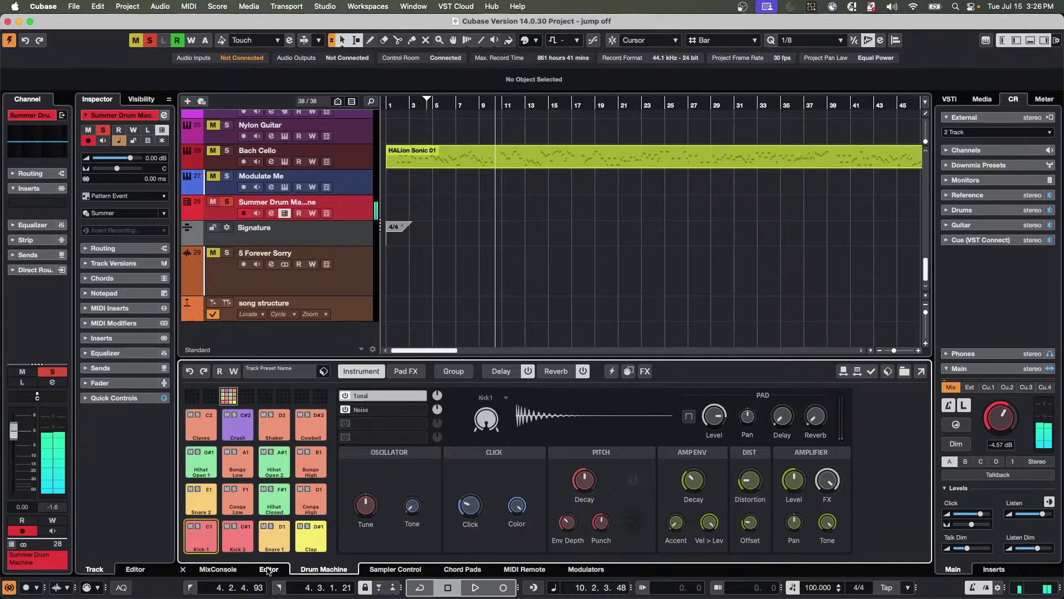
# Drag the splitter to make the drum pattern editor taller, showing more rows.
pyautogui.click(268, 568)
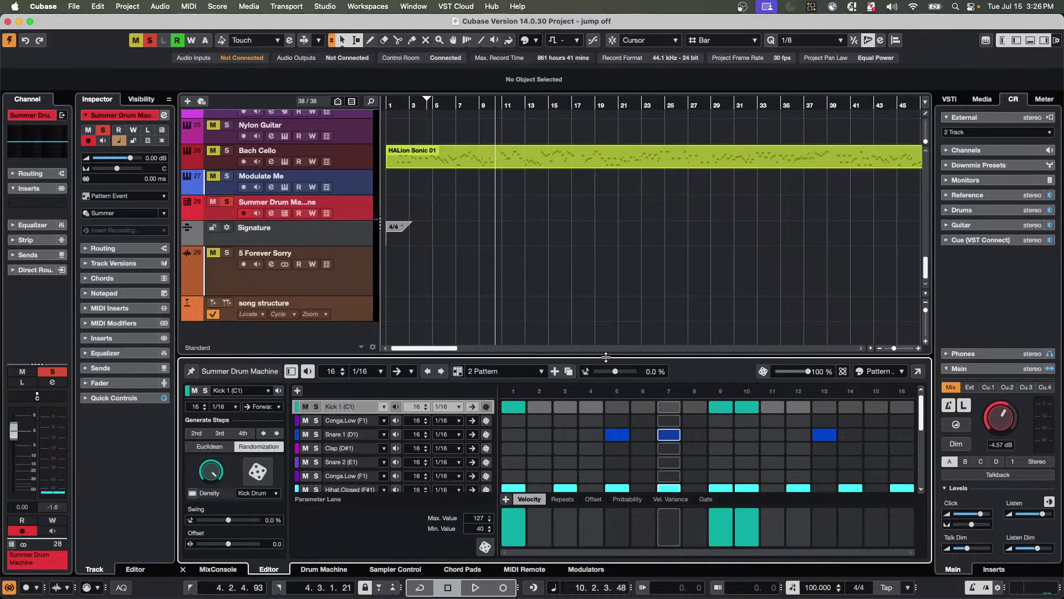
pyautogui.moveTo(606, 357); pyautogui.dragTo(609, 310)
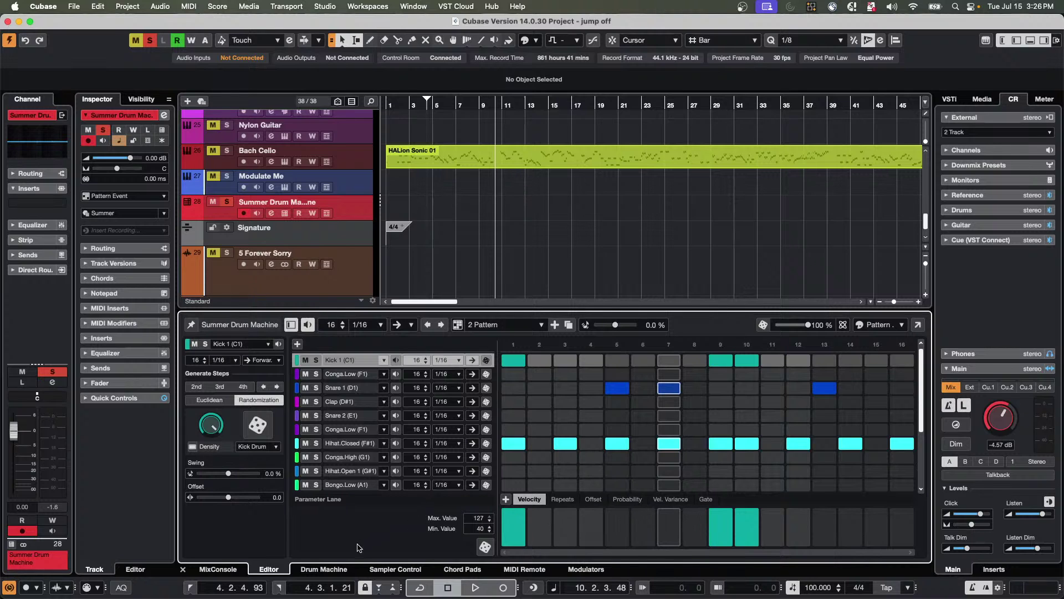
pyautogui.click(326, 571)
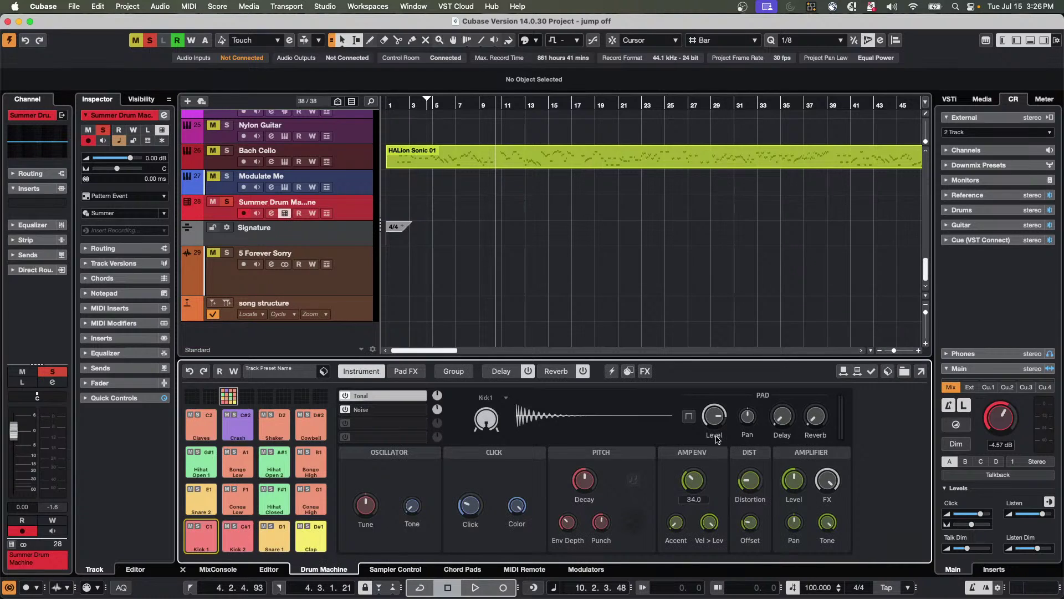
# Assign Kick 1's Amp Decay to step automation; set steps 1, 9, 10 to 92.9, 41.4, 37.1.
pyautogui.rightClick(693, 480)
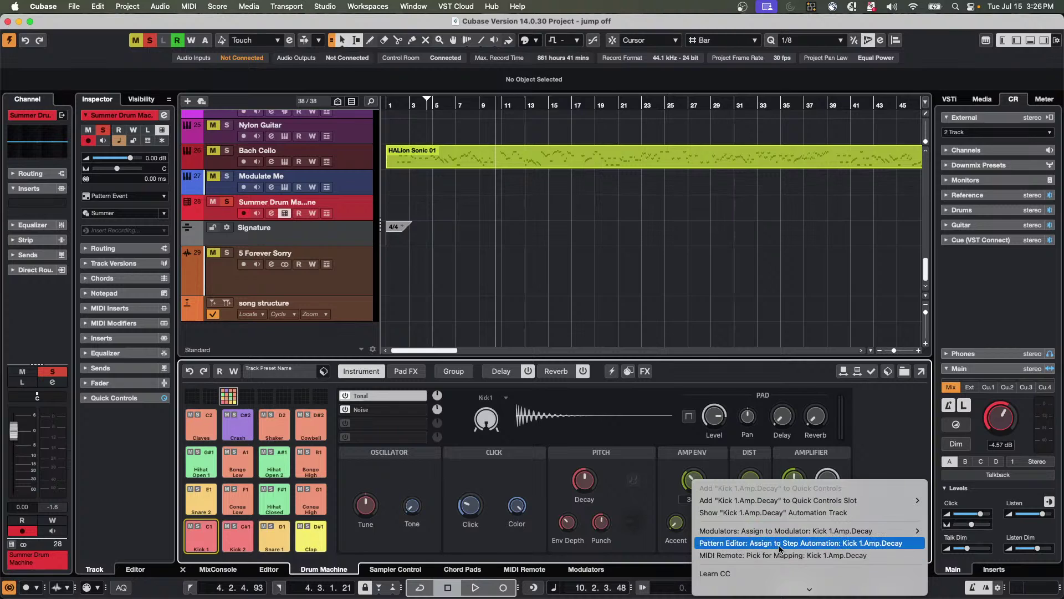
pyautogui.click(809, 548)
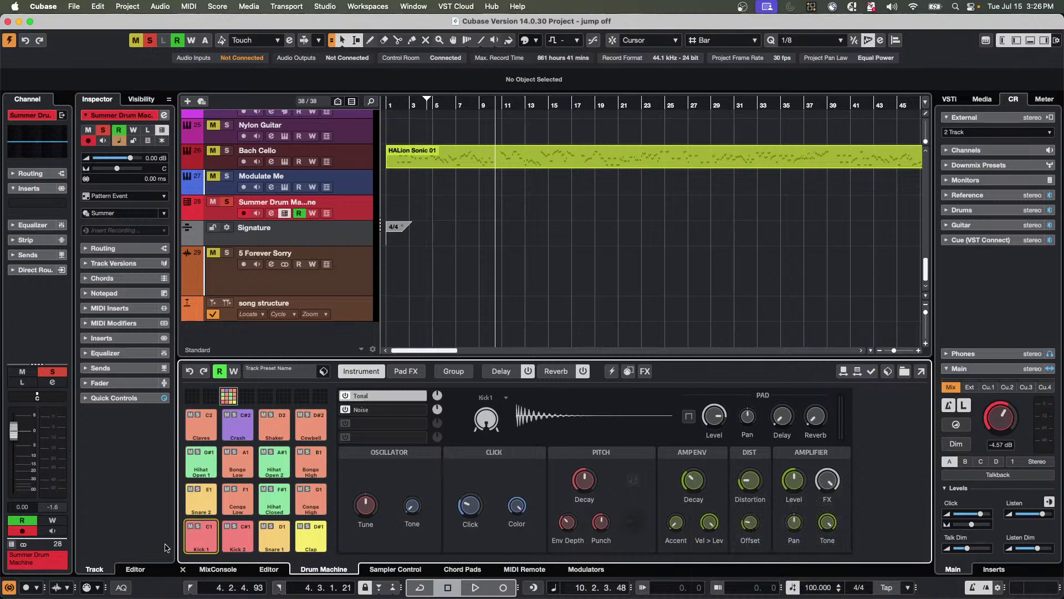
pyautogui.click(270, 569)
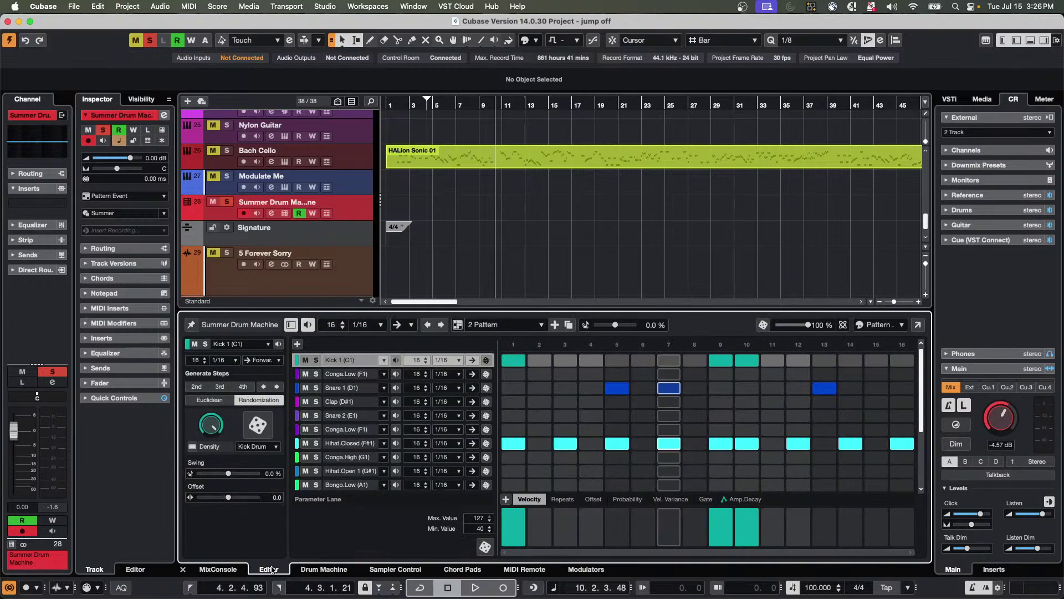
pyautogui.click(746, 499)
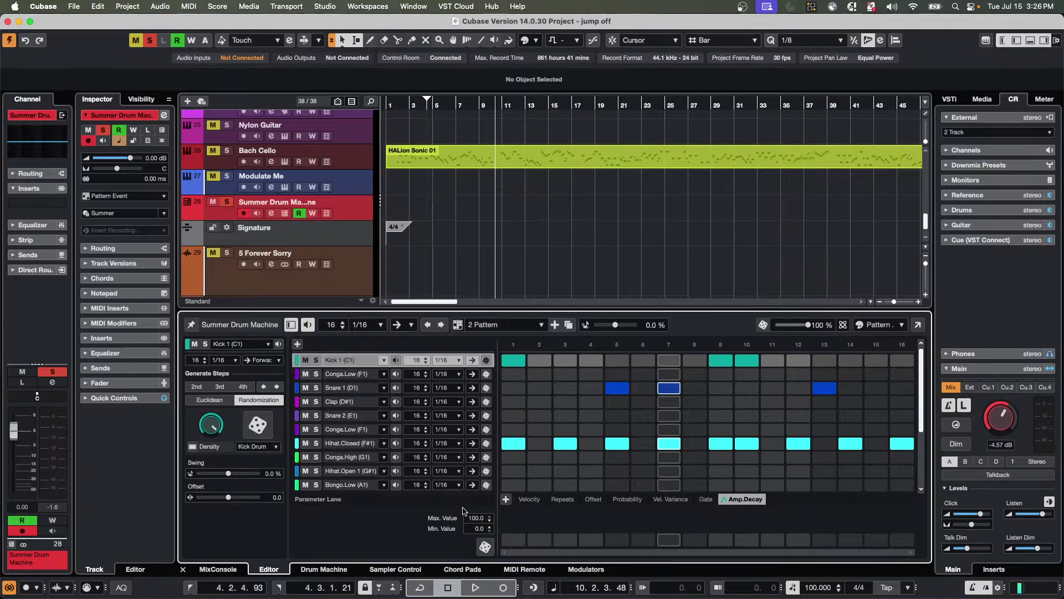
pyautogui.moveTo(513, 522); pyautogui.dragTo(515, 511)
pyautogui.click(723, 531)
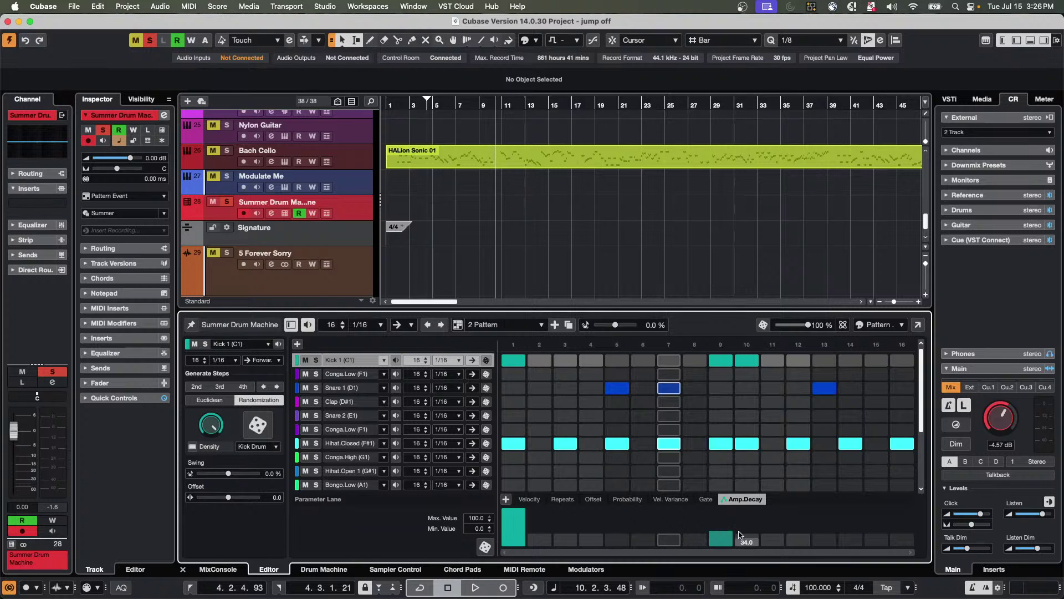
pyautogui.click(744, 534)
# During playback, retune Amp.Decay: step 1 to 61.4, step 10 to 78.6, step 9 about 25.
pyautogui.press('space')
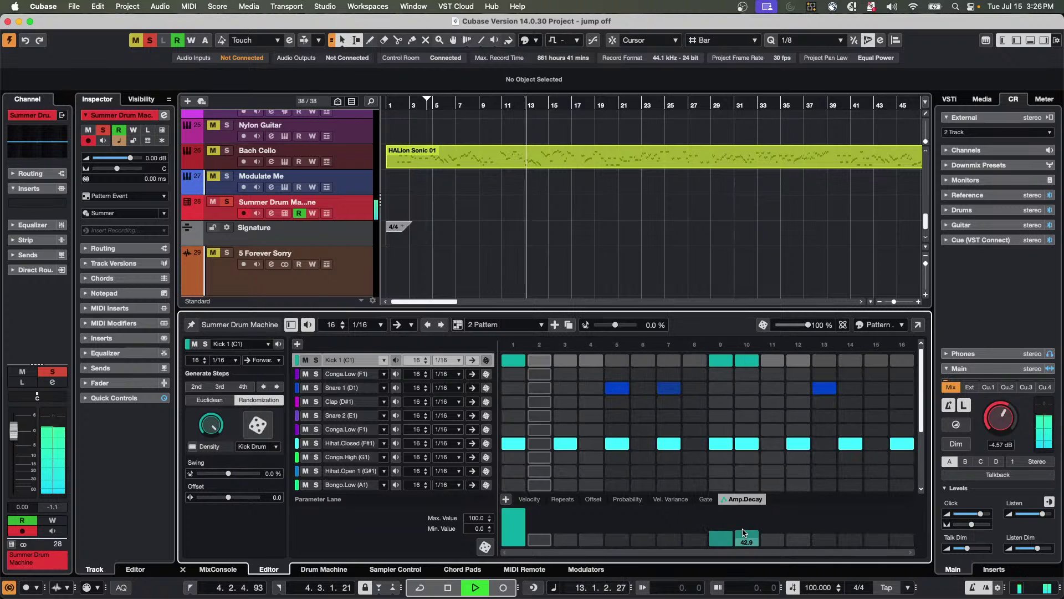
pyautogui.click(514, 521)
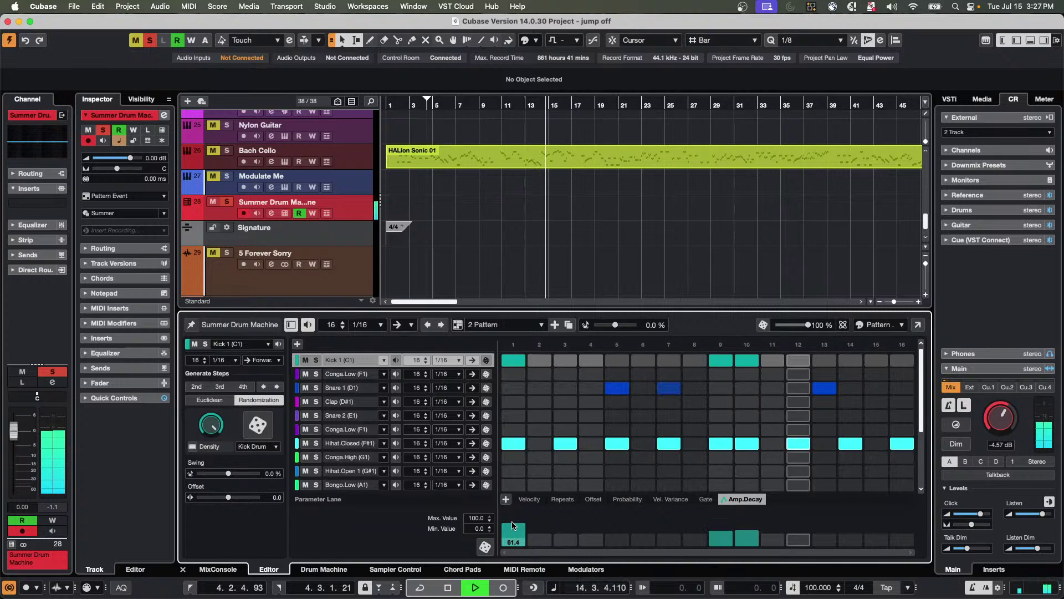
pyautogui.click(514, 525)
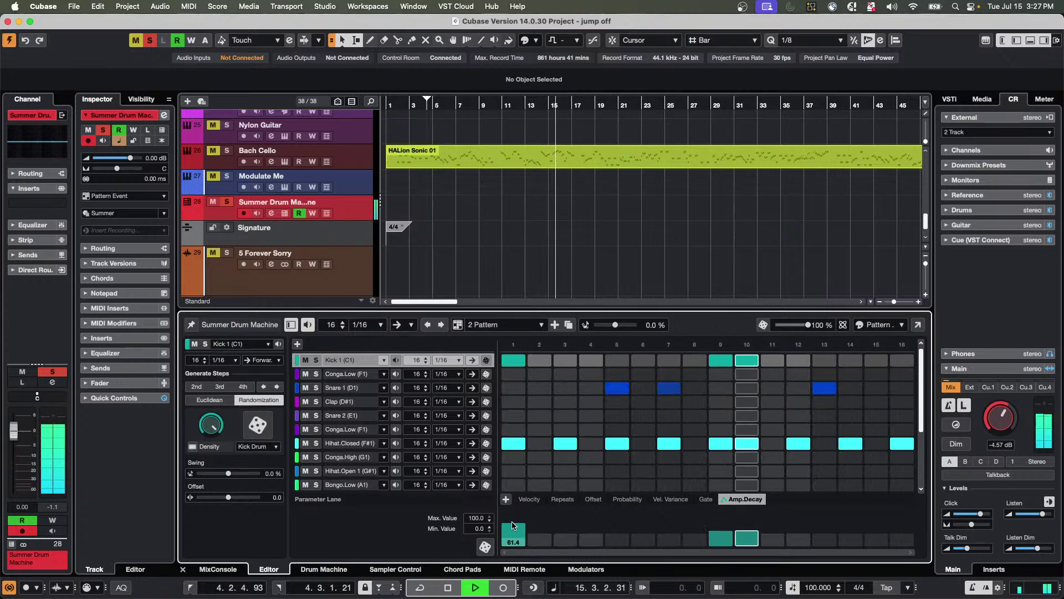
pyautogui.click(748, 519)
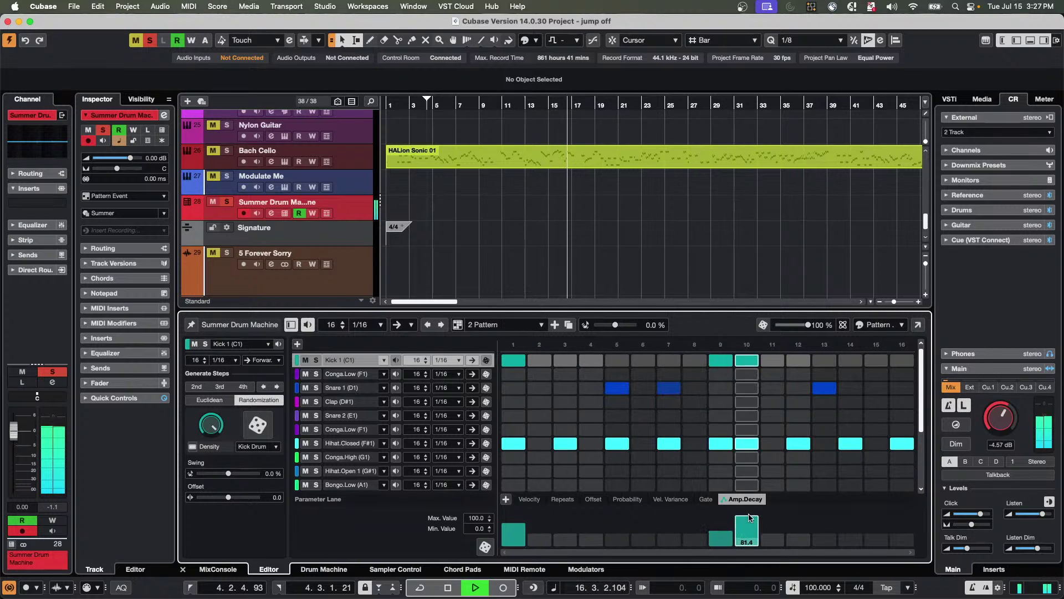
pyautogui.click(721, 538)
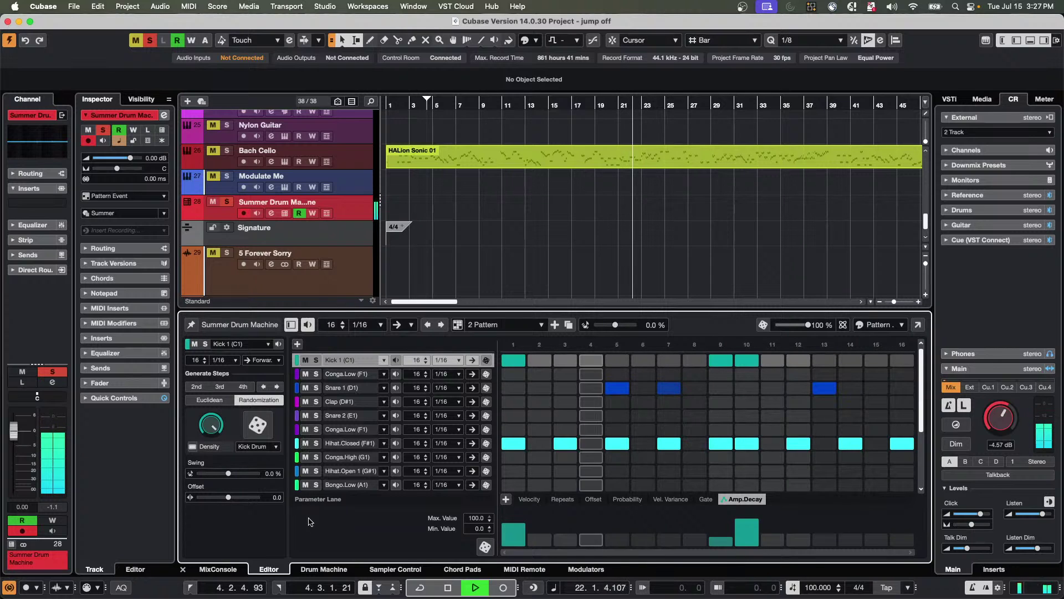
pyautogui.press('space')
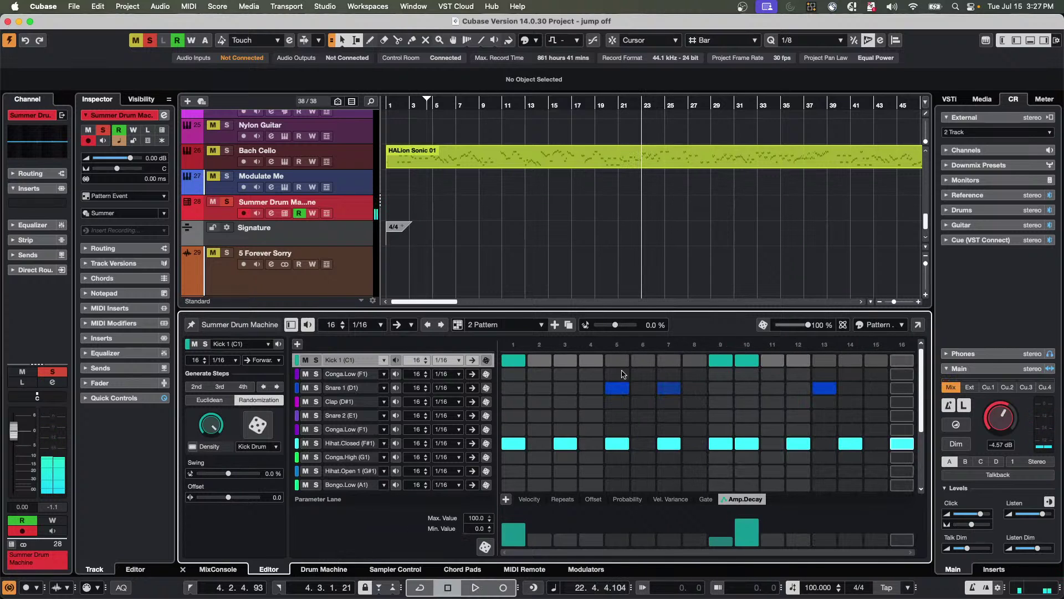
pyautogui.click(346, 570)
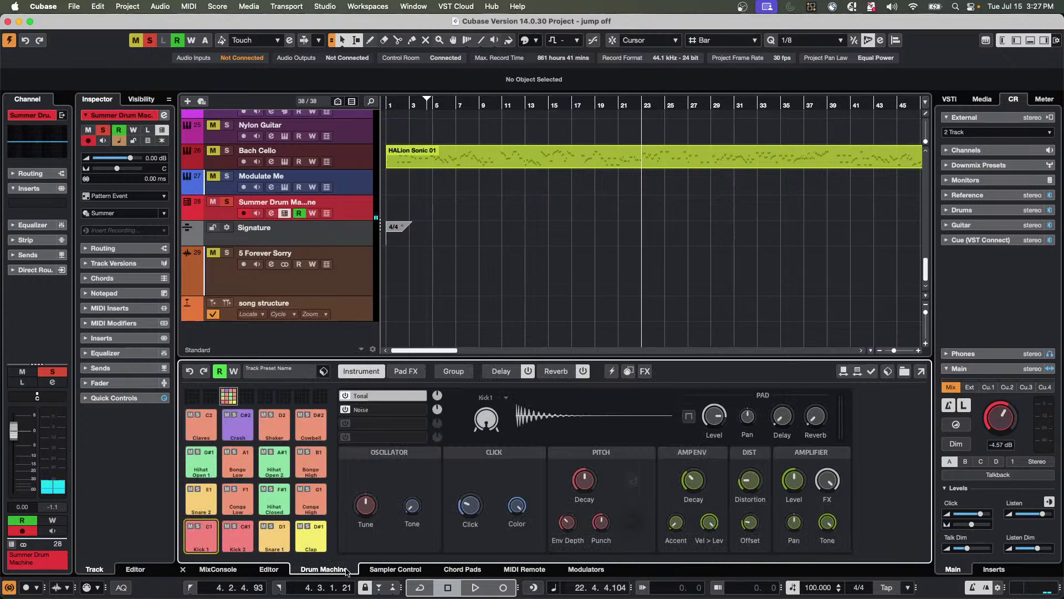
# On Snare 1, set pitch decay to 46.0, oscillator level to 3.5, and raise the noise level.
pyautogui.click(279, 541)
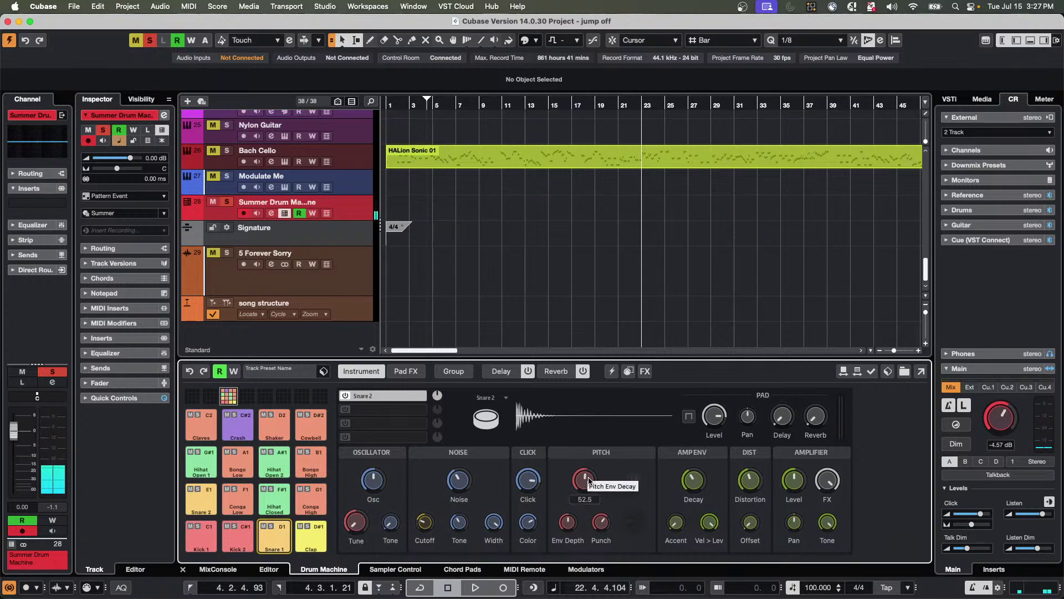
pyautogui.press('space')
pyautogui.moveTo(591, 481); pyautogui.dragTo(593, 464)
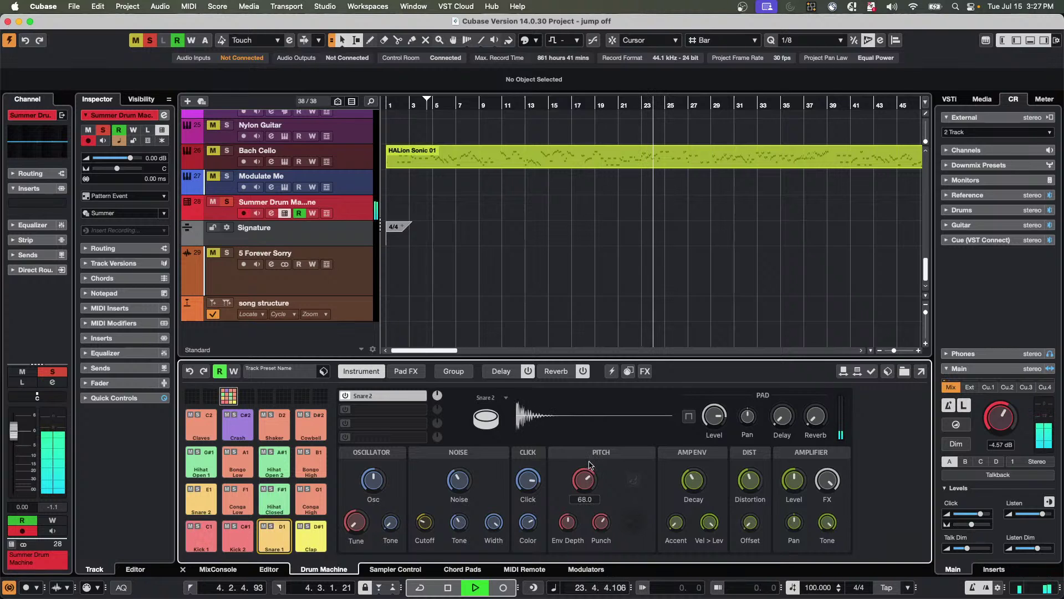
pyautogui.moveTo(593, 465); pyautogui.dragTo(585, 484)
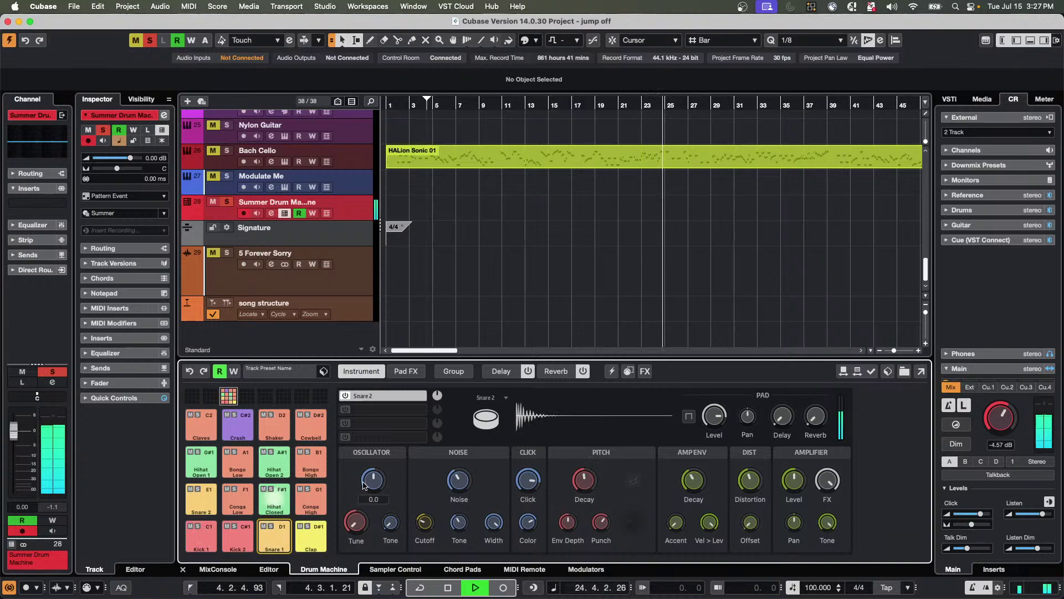
pyautogui.moveTo(380, 463); pyautogui.dragTo(391, 481)
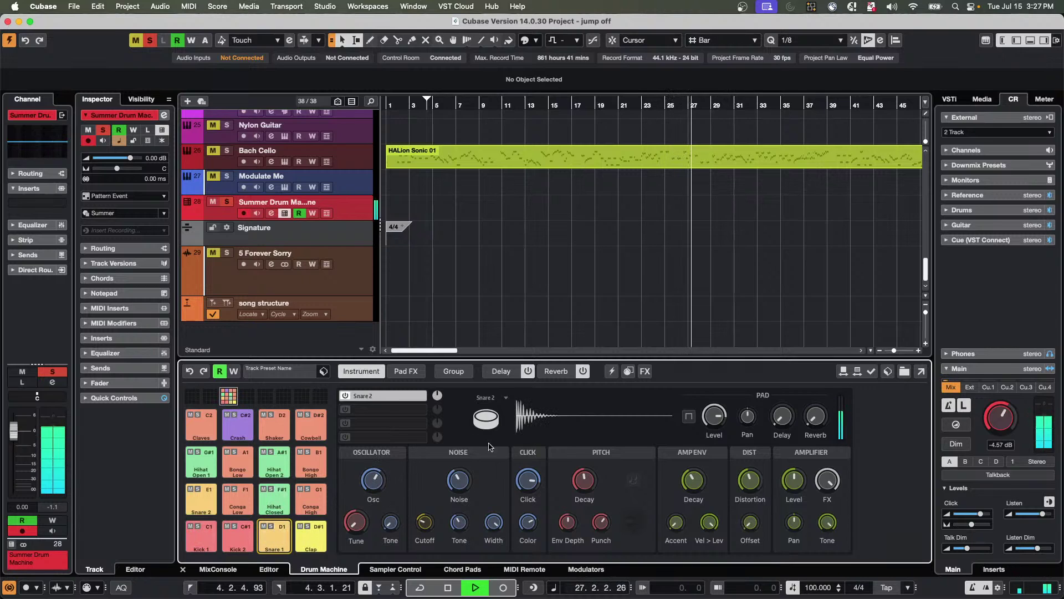
pyautogui.moveTo(461, 483)
pyautogui.mouseDown()
pyautogui.moveTo(465, 444)
pyautogui.moveTo(458, 477)
pyautogui.mouseUp()
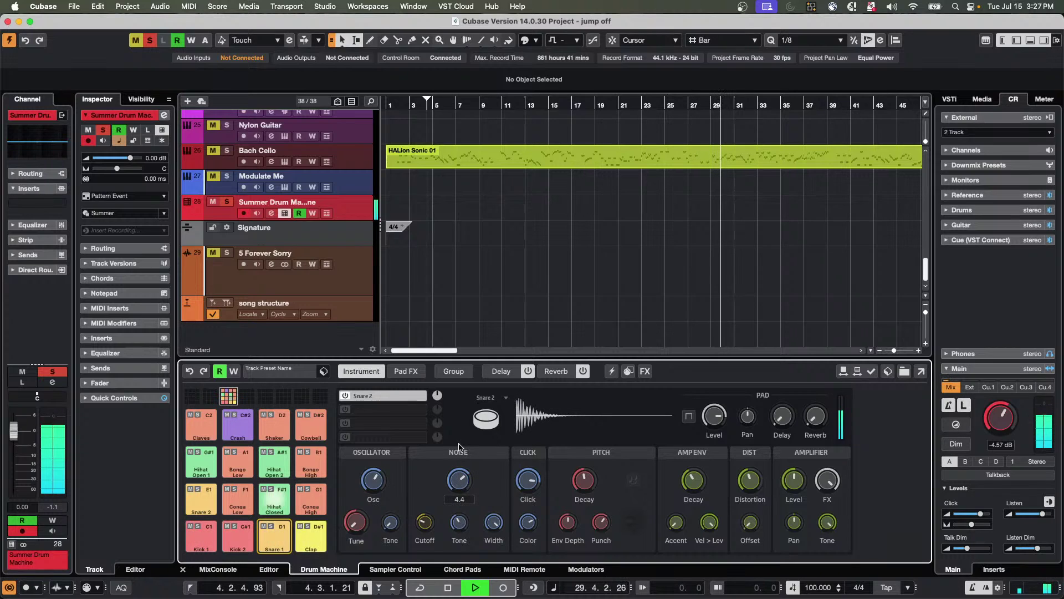
# Show a Snare 1.Noise.Level automation track for the Summer Drum Machine.
pyautogui.rightClick(458, 478)
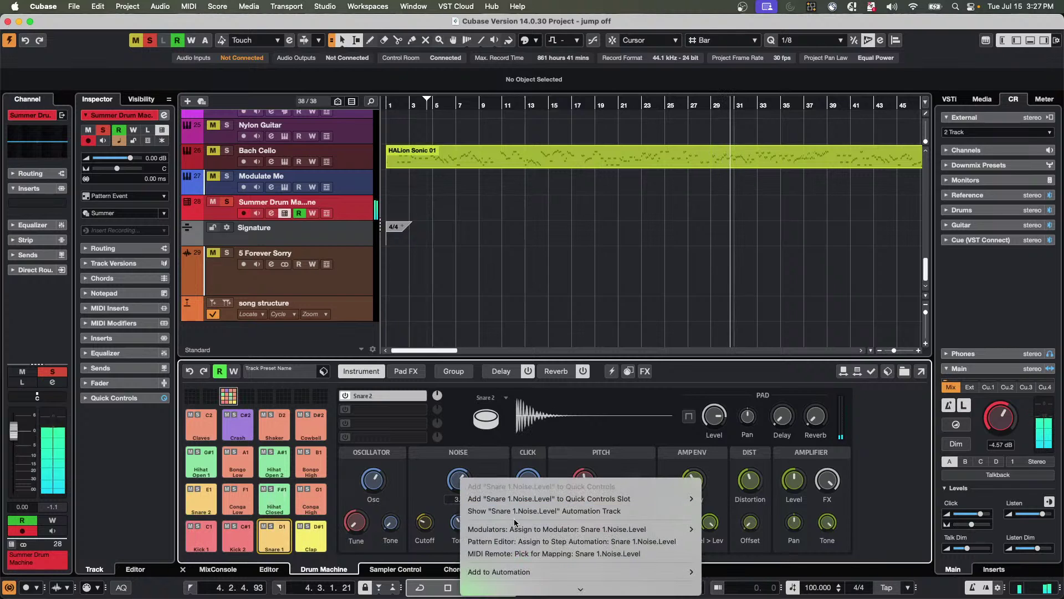
pyautogui.click(543, 510)
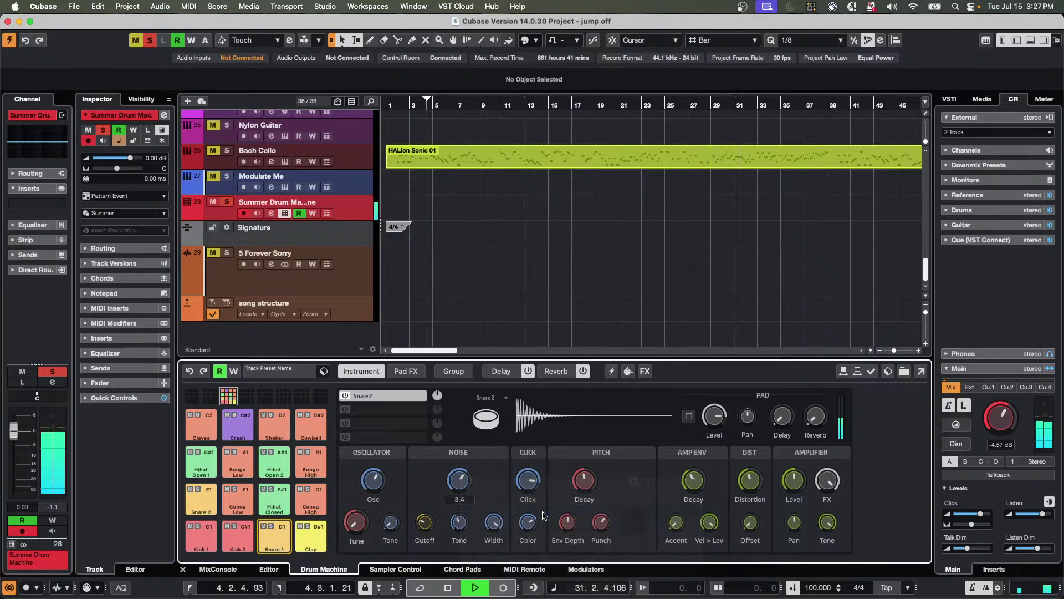
pyautogui.click(267, 569)
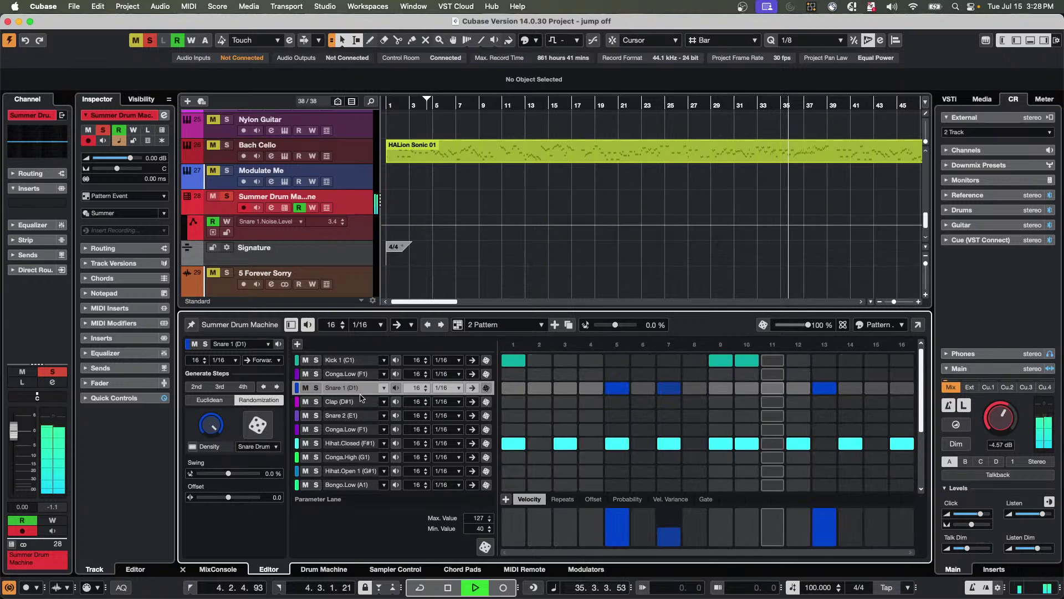
pyautogui.click(344, 568)
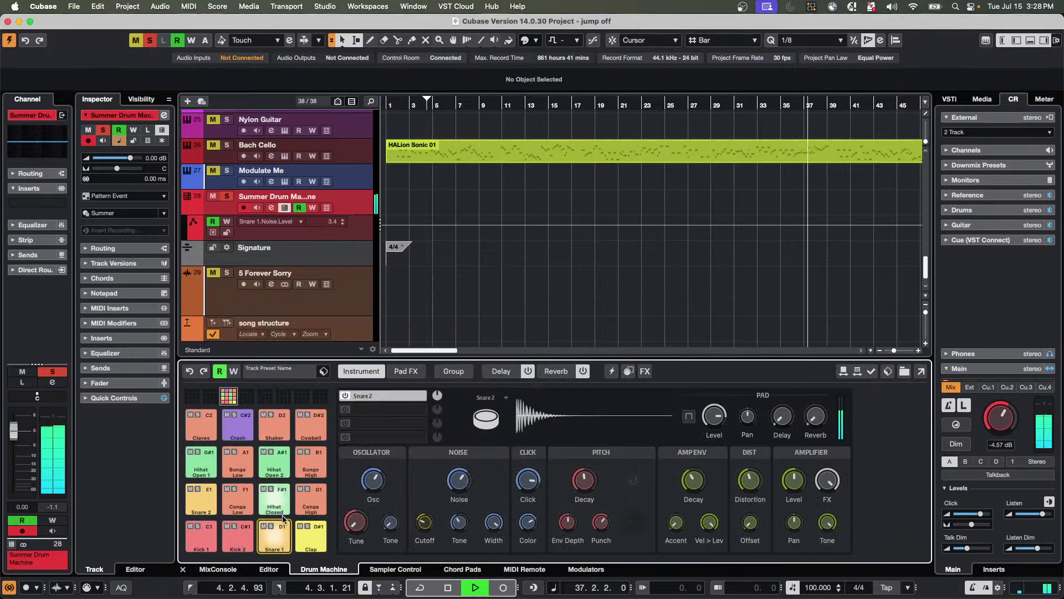
# Assign Snare 1's noise level to step automation and raise it on steps 5 and 13.
pyautogui.rightClick(453, 484)
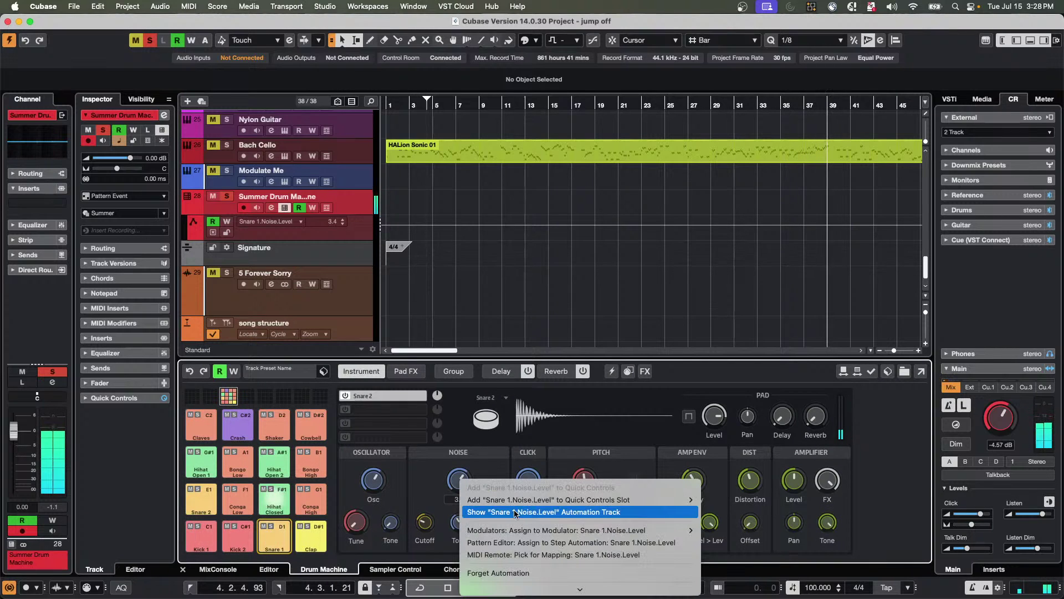
pyautogui.click(525, 542)
pyautogui.press('super+Tab')
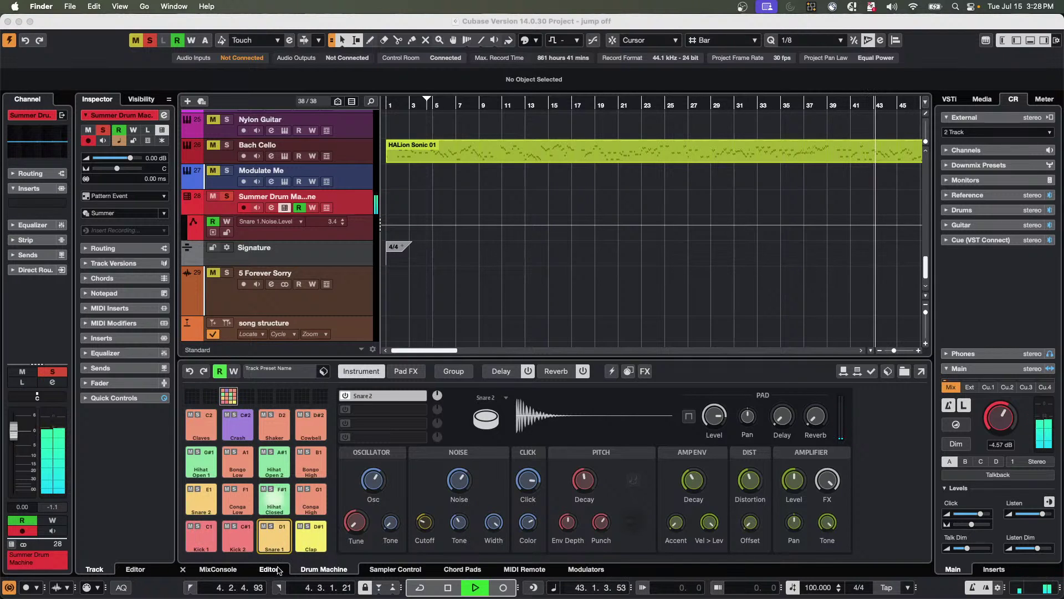
pyautogui.click(269, 569)
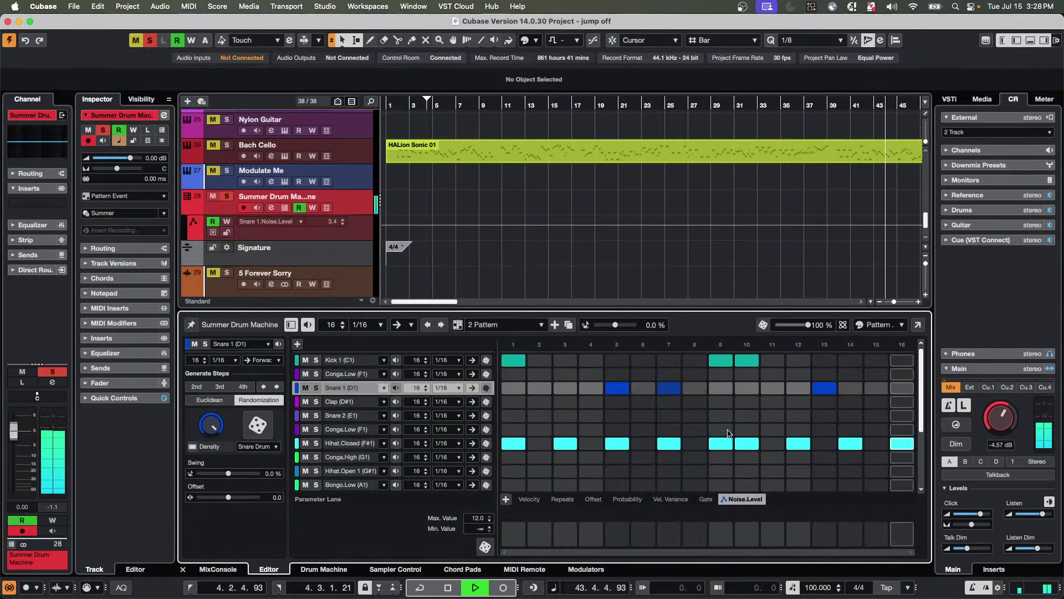
pyautogui.click(617, 526)
pyautogui.scroll(-3, 647, 525)
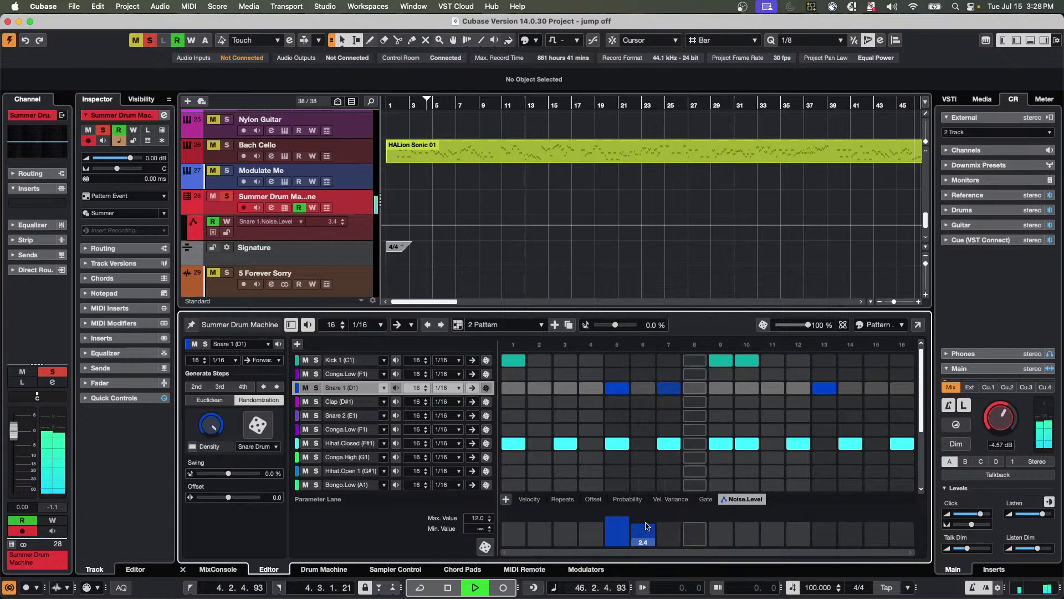
pyautogui.click(825, 511)
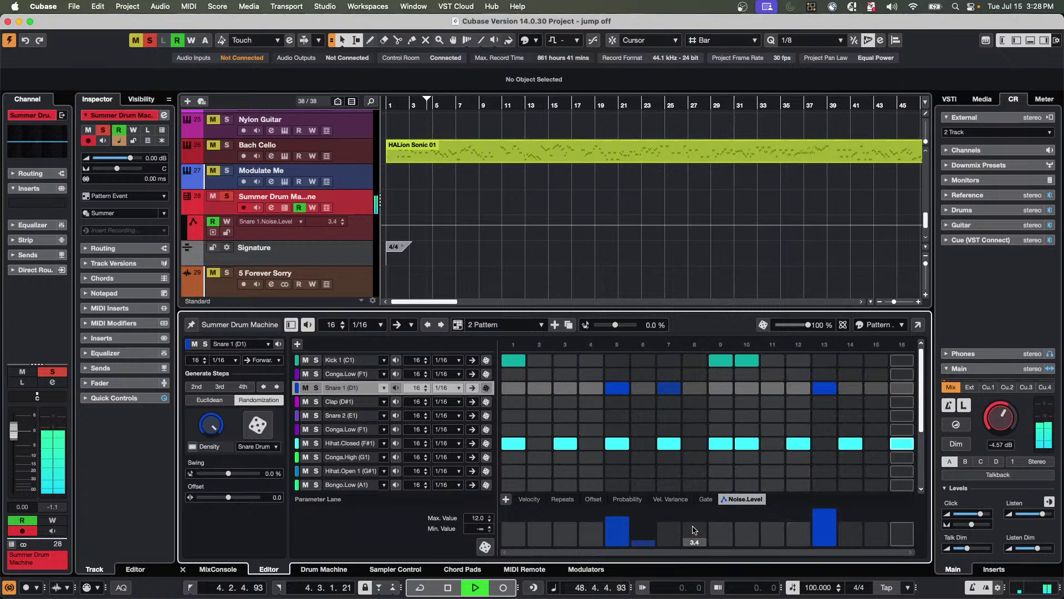
# Add Snare 1 hits on steps 16 and 11 with lowered velocities, step 11 at 43.
pyautogui.click(902, 387)
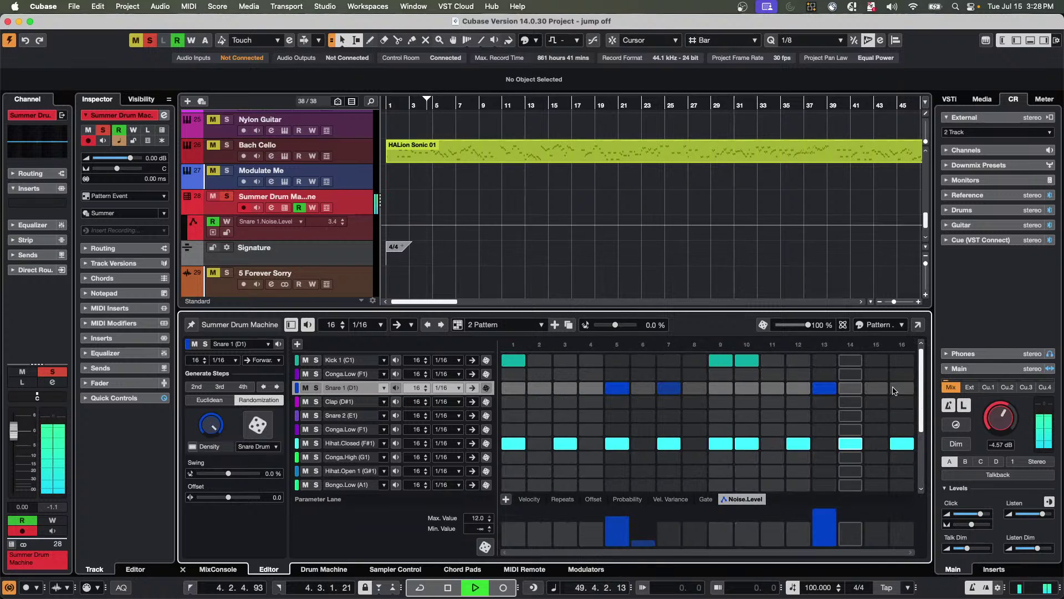
pyautogui.click(772, 387)
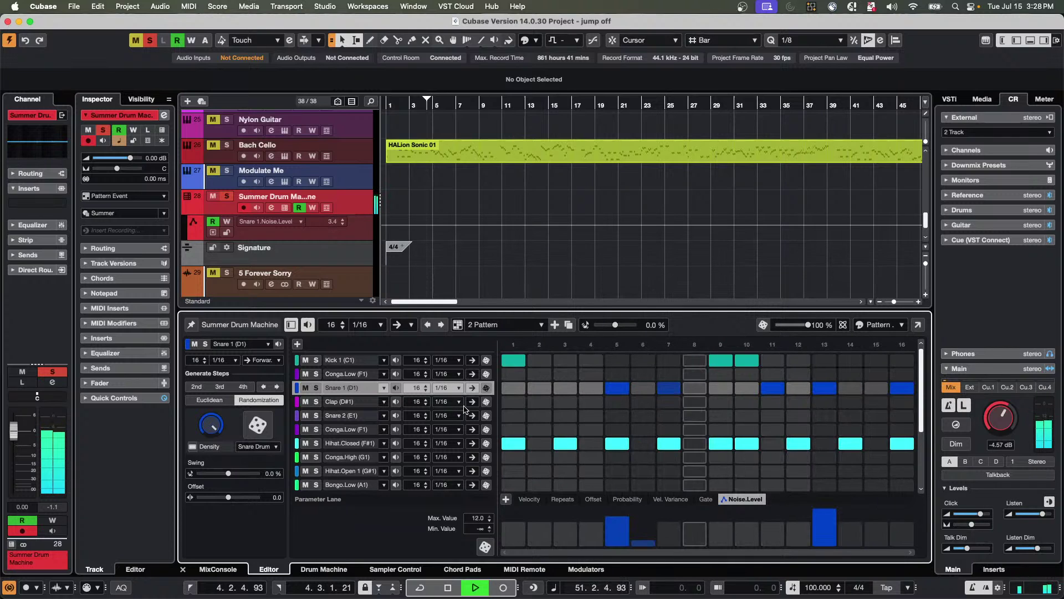
pyautogui.click(530, 499)
pyautogui.click(772, 522)
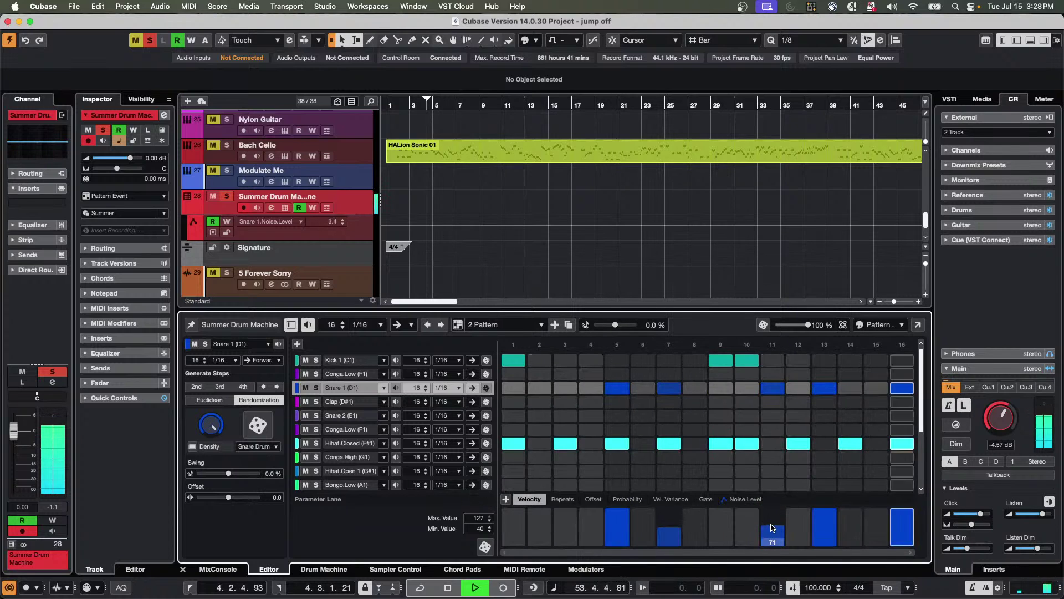
pyautogui.click(907, 528)
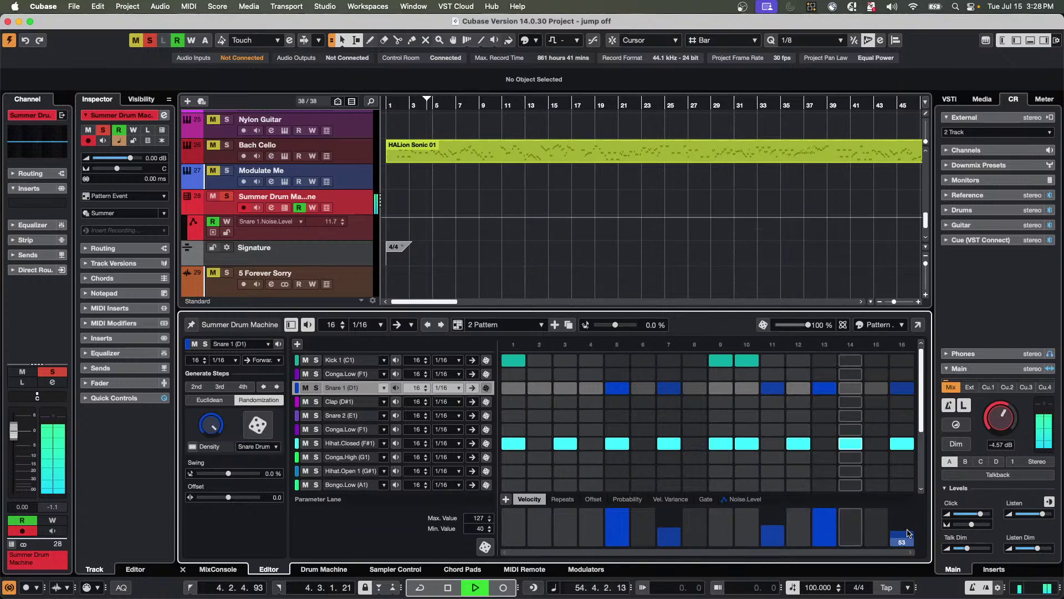
pyautogui.click(772, 536)
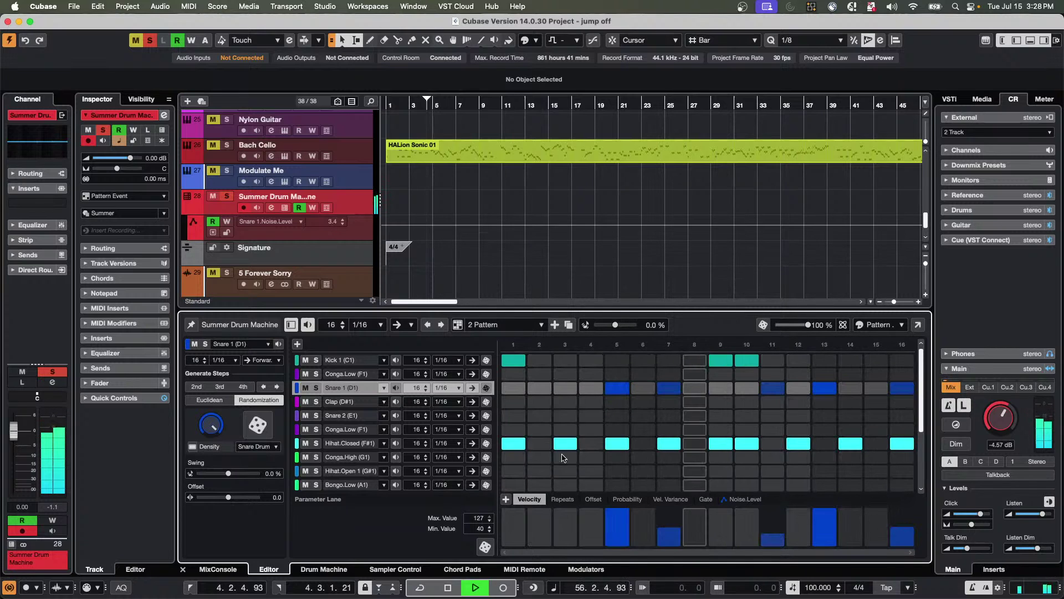
pyautogui.click(330, 361)
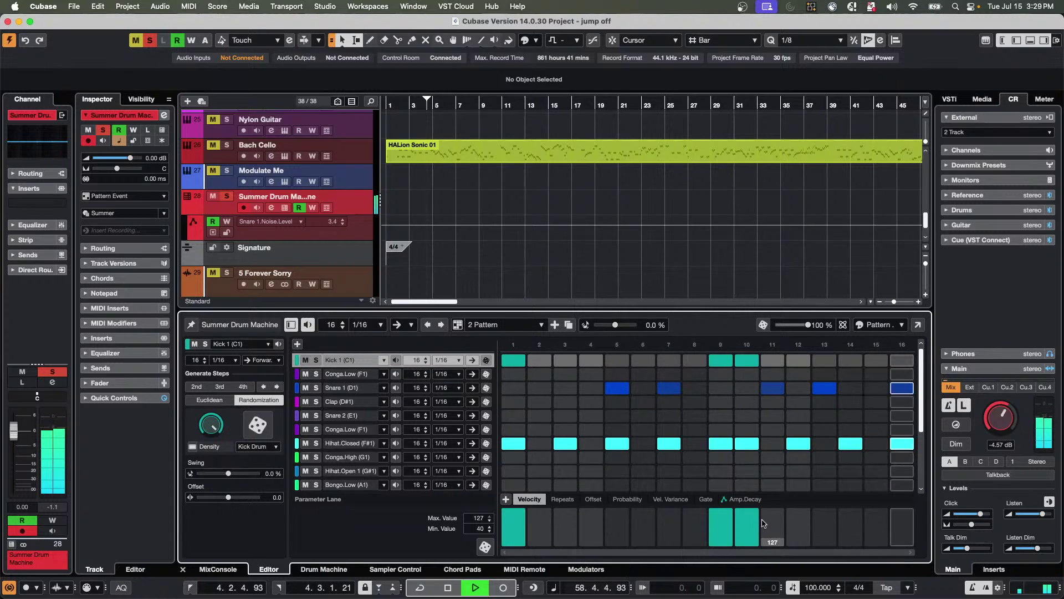
# In the Amp.Decay lane, raise Kick 1's step 1 to about 85.7 and lower step 10 to 54.3.
pyautogui.click(741, 499)
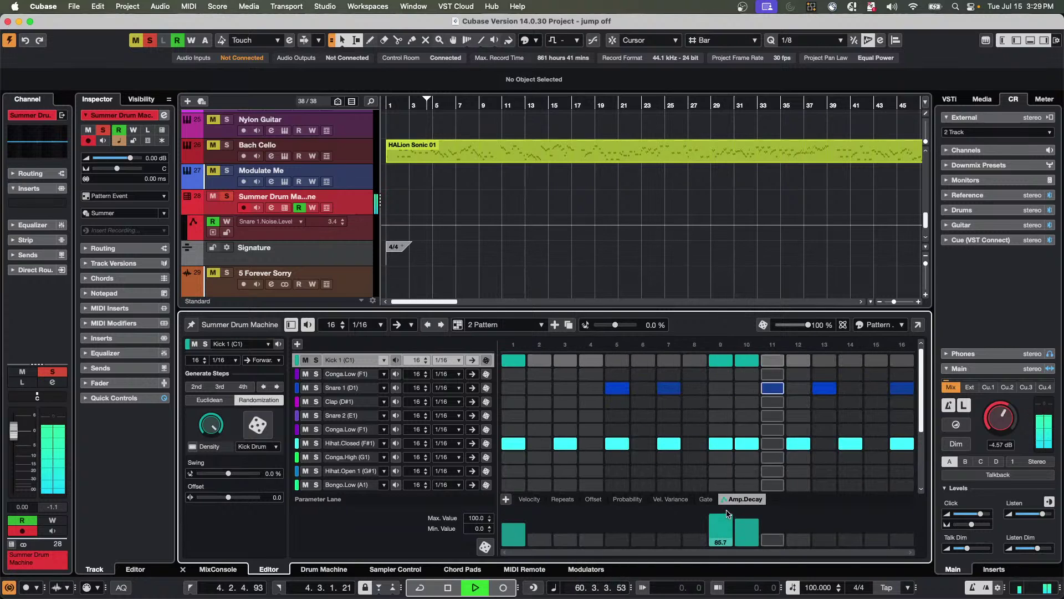
pyautogui.click(512, 515)
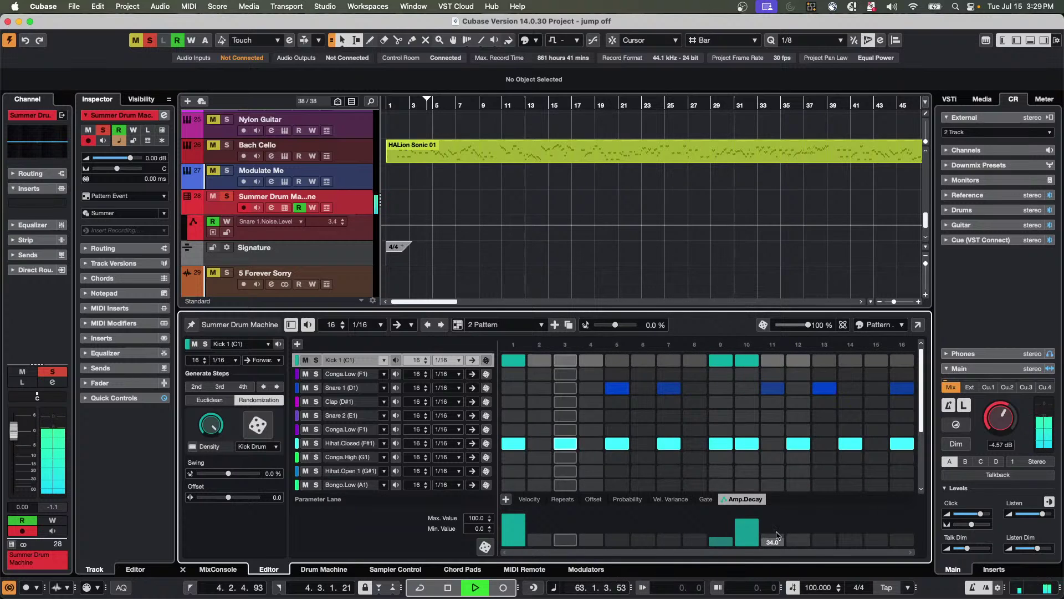
pyautogui.click(749, 531)
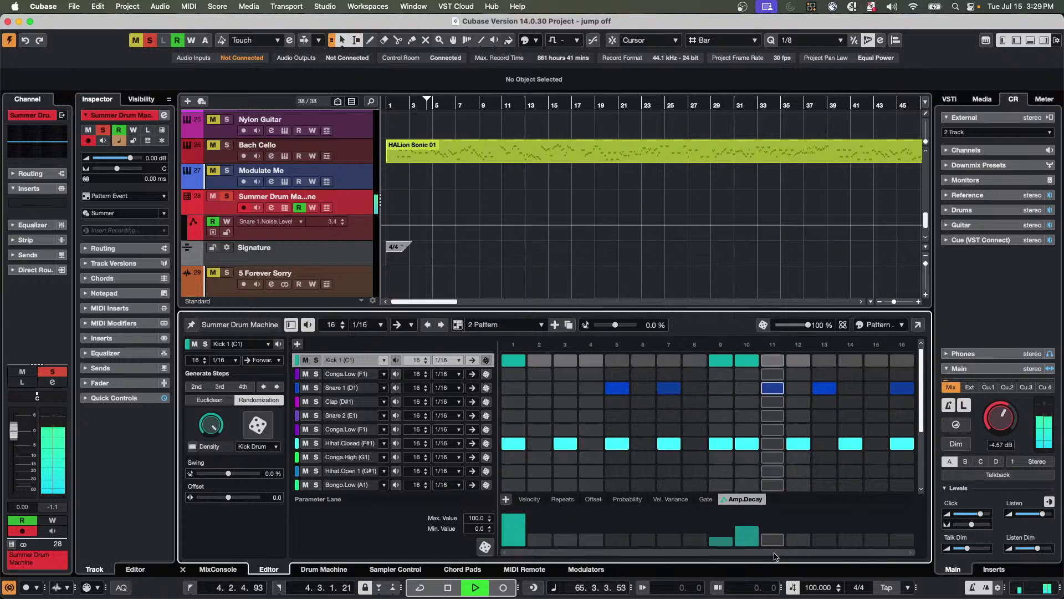
pyautogui.moveTo(697, 549)
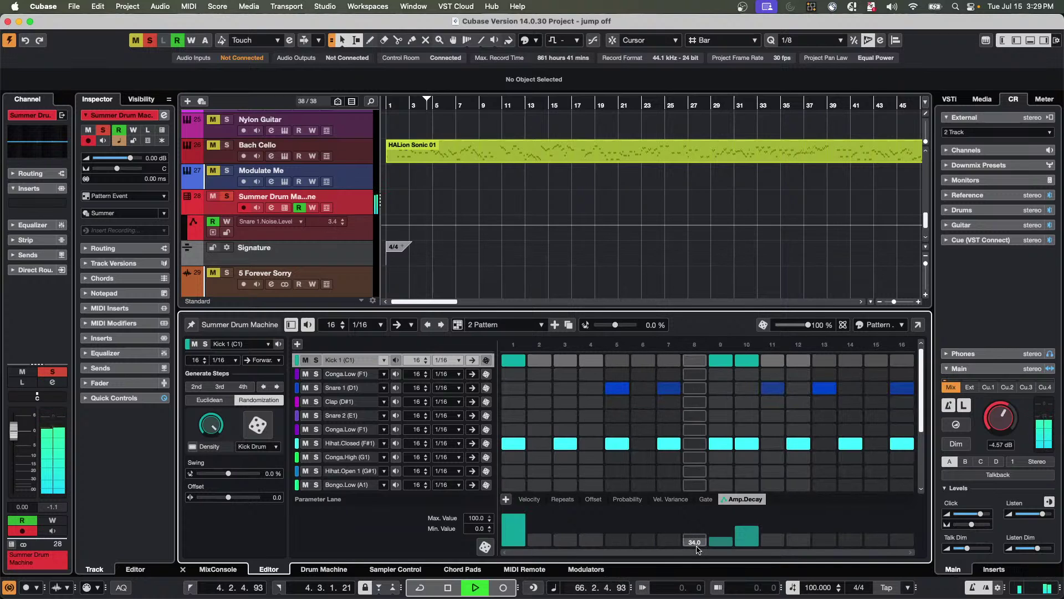
pyautogui.moveTo(747, 538)
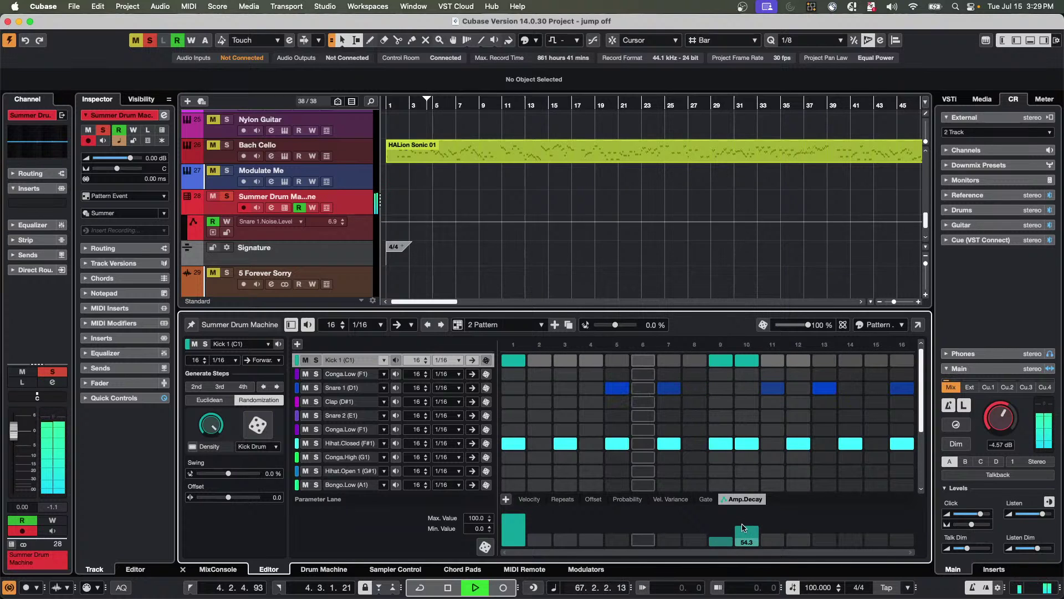
pyautogui.moveTo(723, 518)
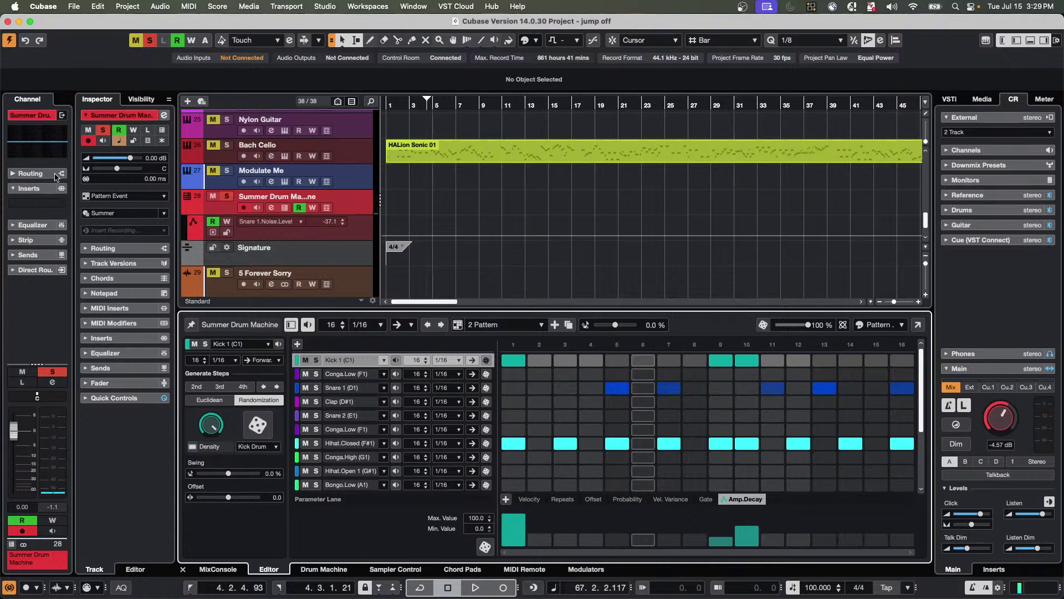
# Insert RoomWorks on the Summer Drum Machine track, set its mix to 50 %, and close it.
pyautogui.click(61, 204)
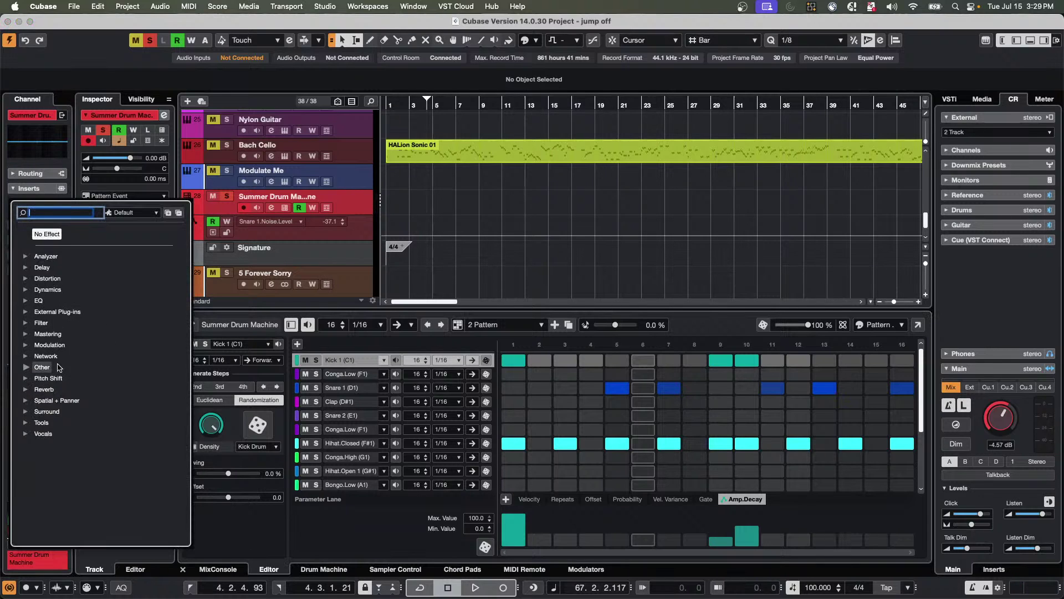
pyautogui.click(364, 206)
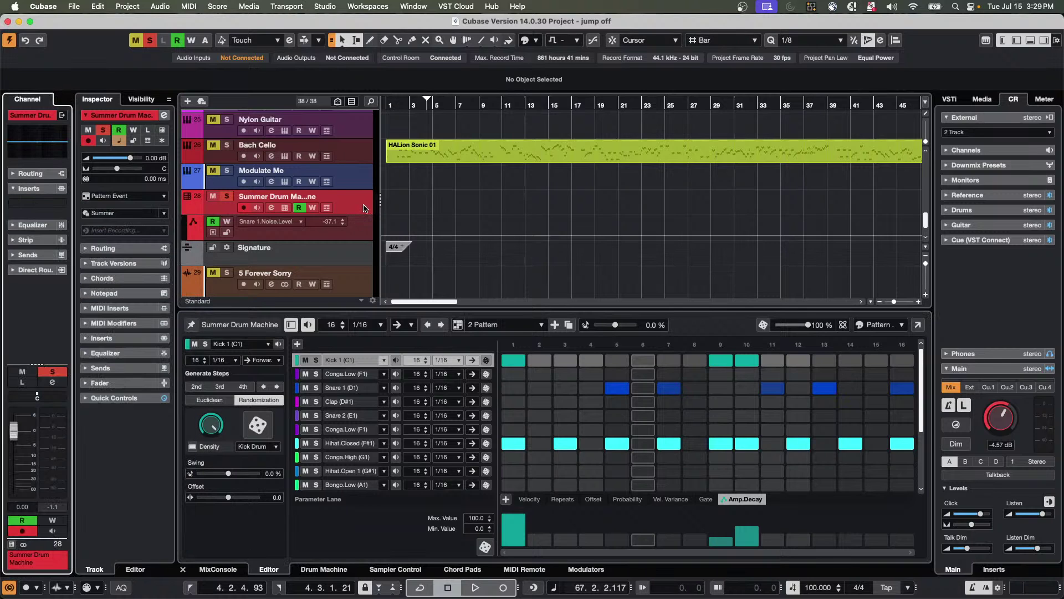
pyautogui.click(58, 203)
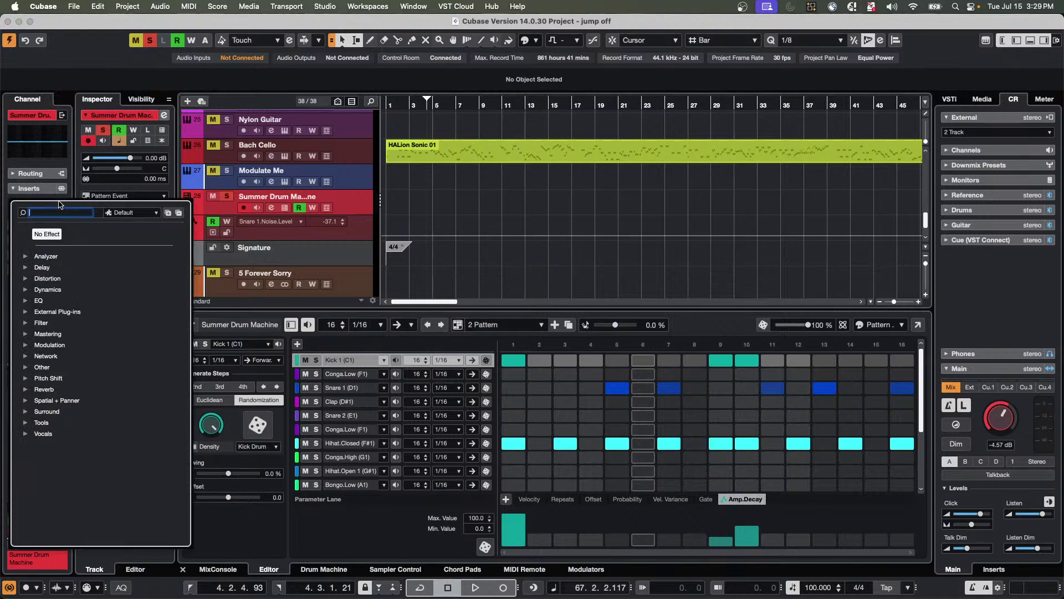
pyautogui.click(25, 389)
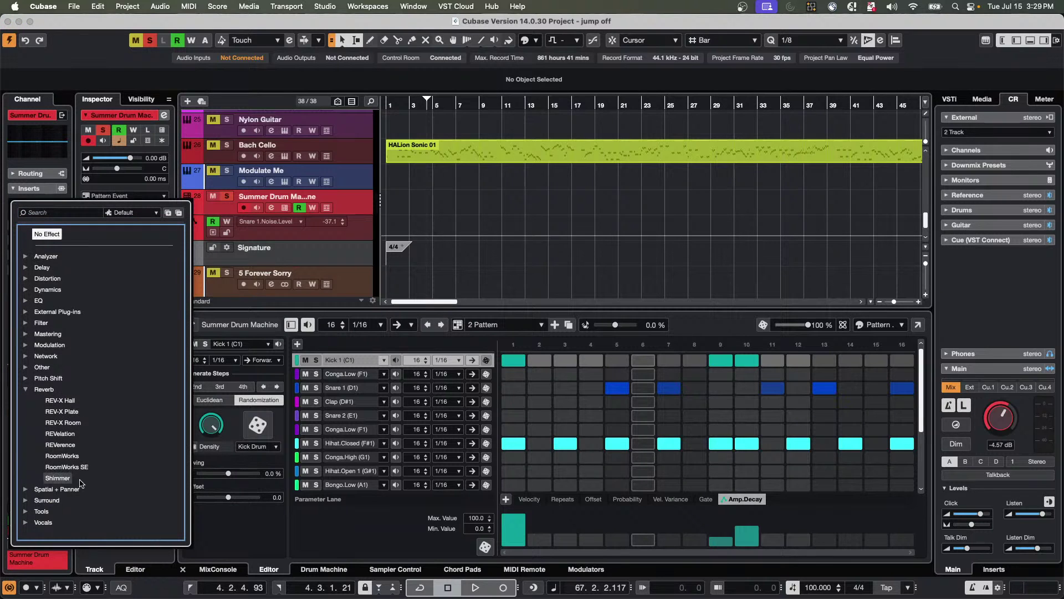
pyautogui.click(62, 456)
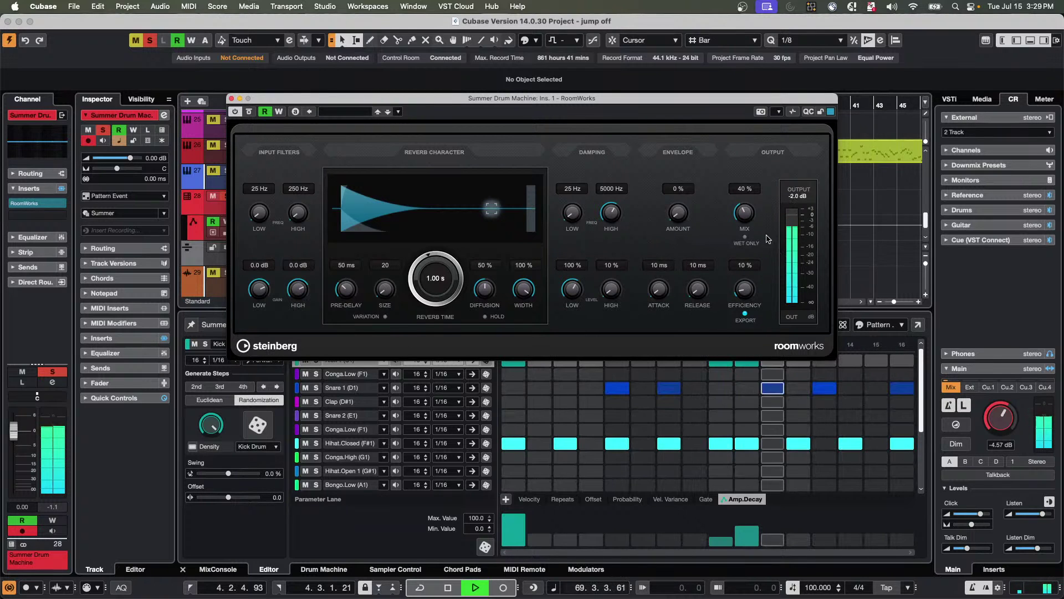
pyautogui.rightClick(745, 213)
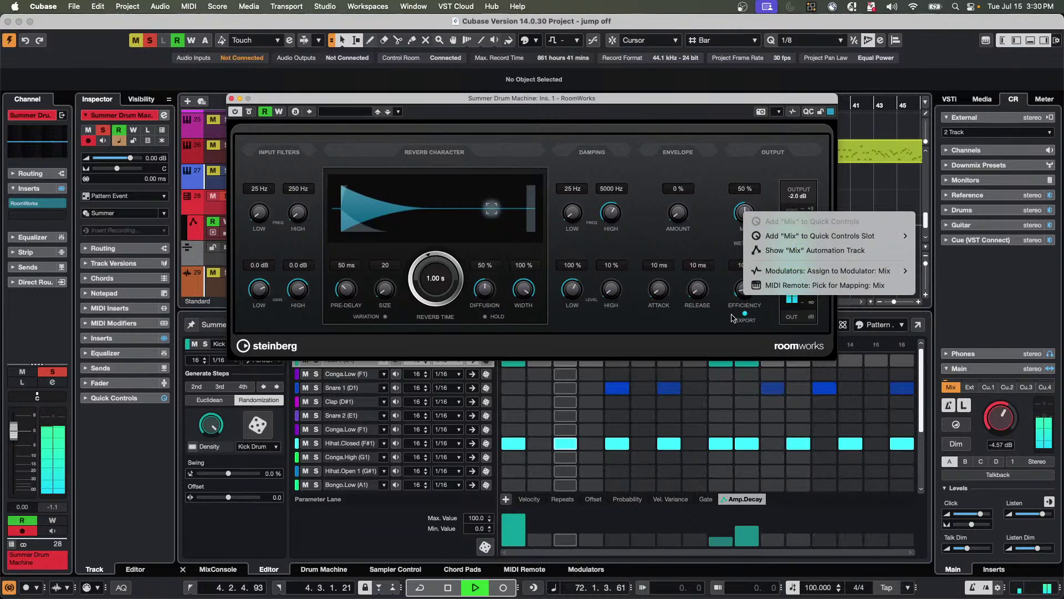
pyautogui.click(761, 317)
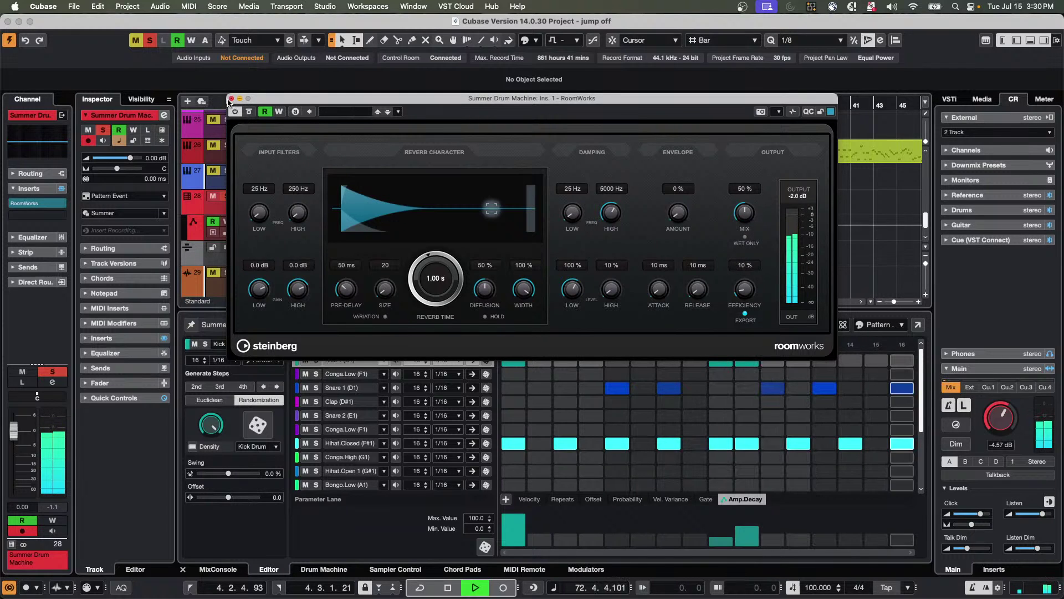
pyautogui.click(232, 99)
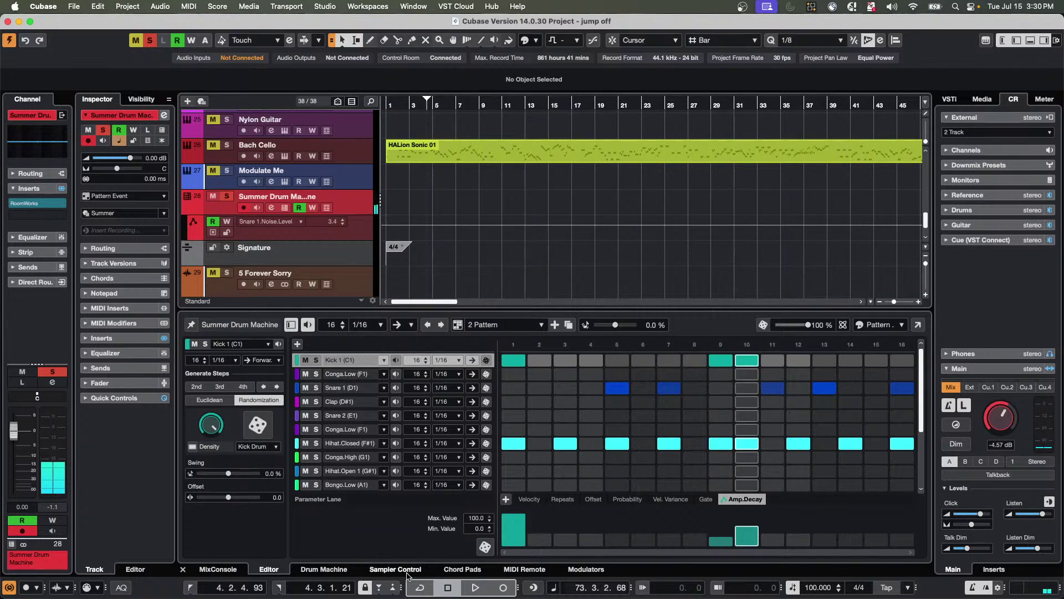
# Assign Kick 1's pad Level knob to step automation in the pattern editor.
pyautogui.click(340, 571)
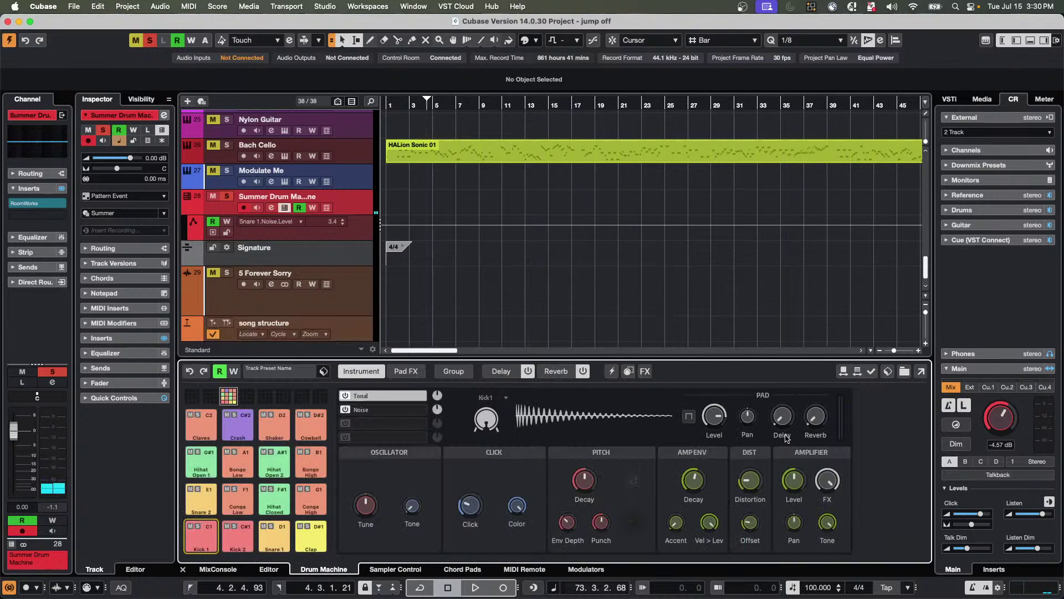
pyautogui.rightClick(719, 417)
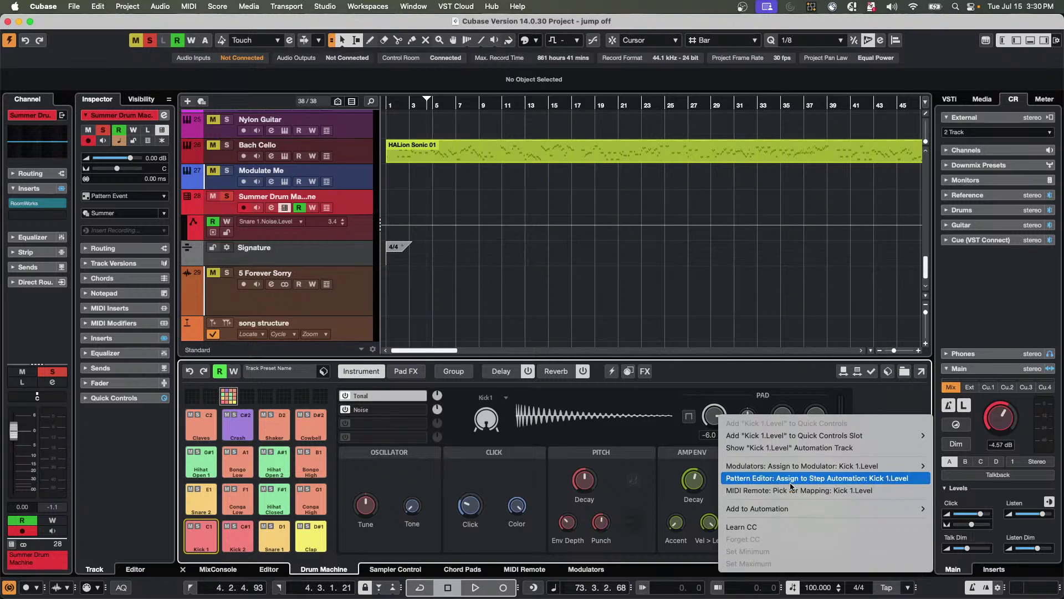
pyautogui.click(830, 479)
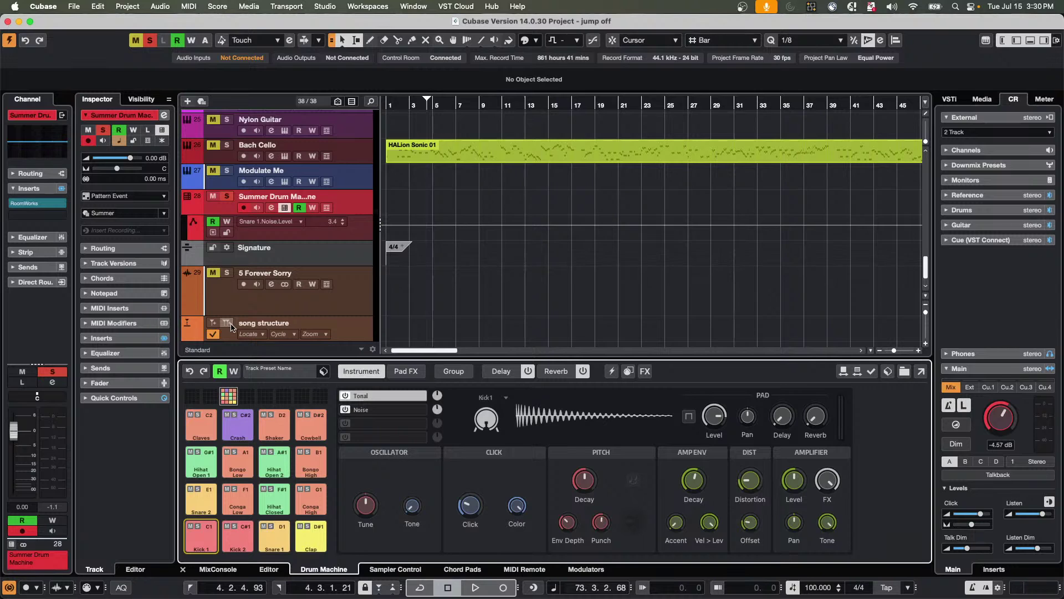
# Switch to the Untitled3 project, then to the empty Untitled2 project, from the Window menu.
pyautogui.click(414, 6)
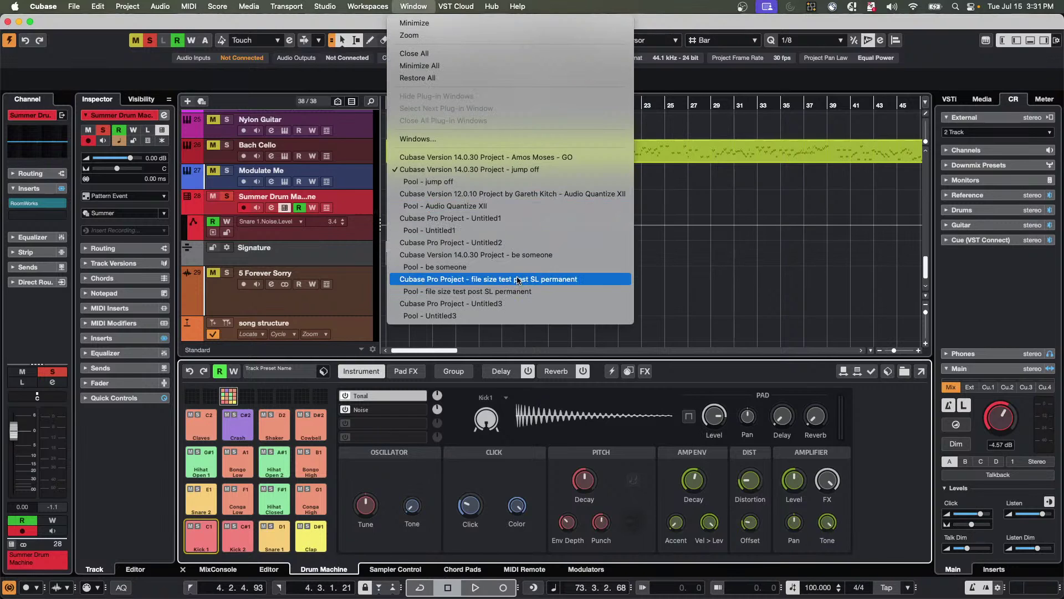
pyautogui.click(518, 306)
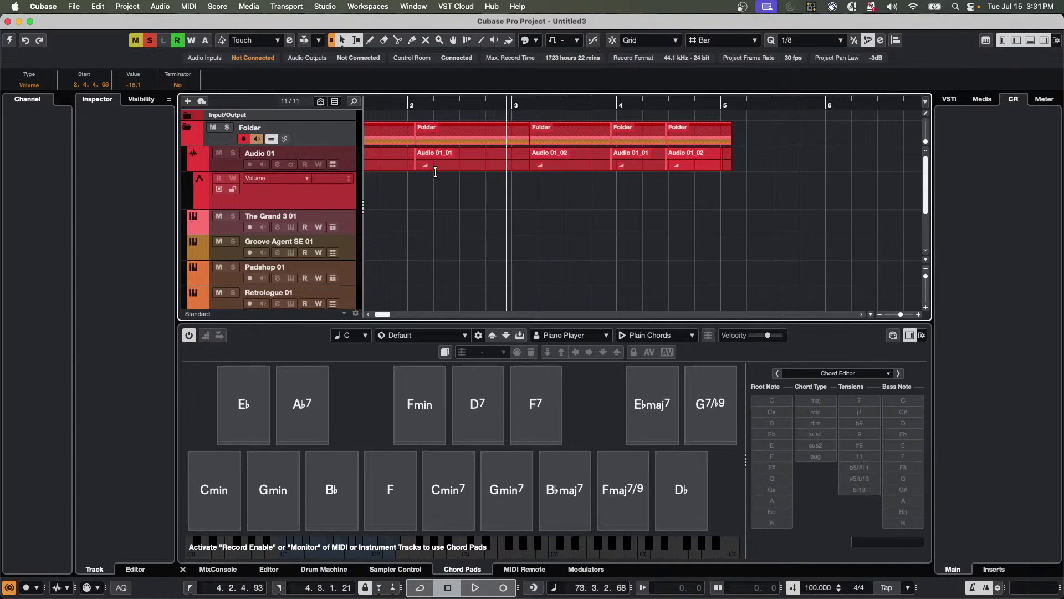
pyautogui.click(422, 6)
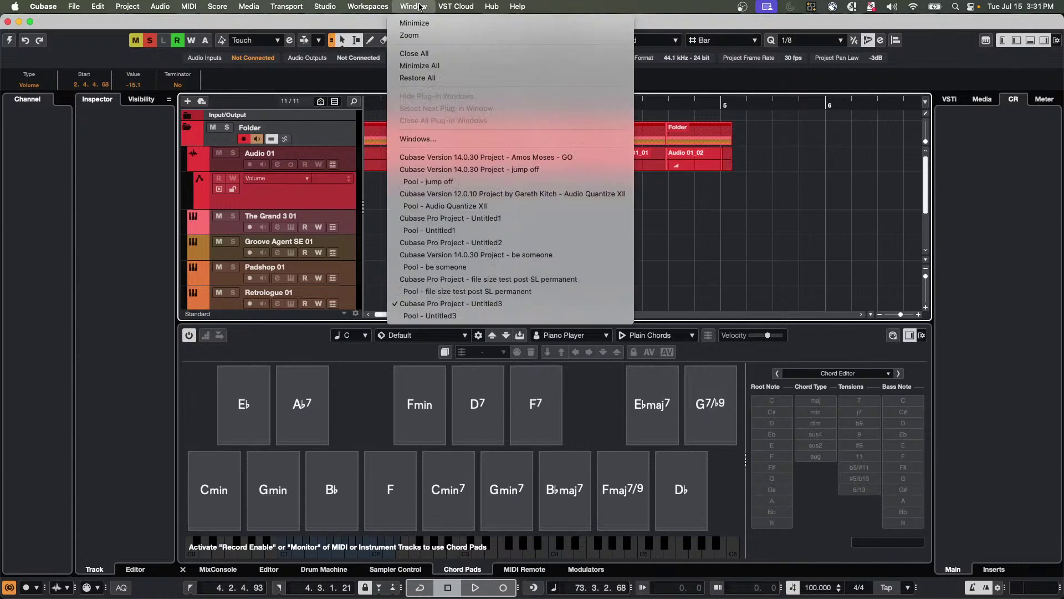
pyautogui.moveTo(438, 6)
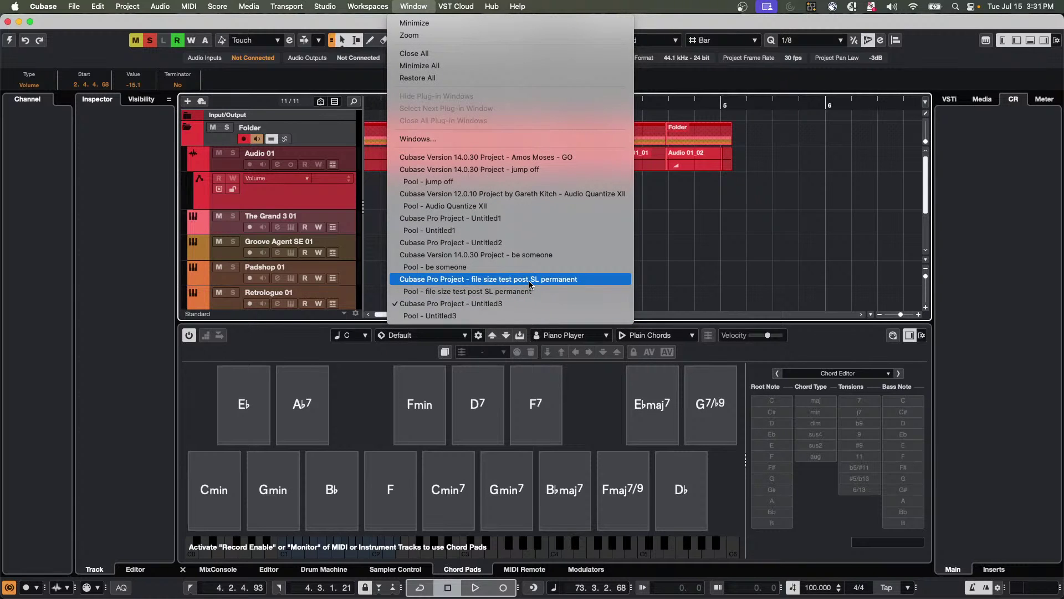
pyautogui.click(524, 242)
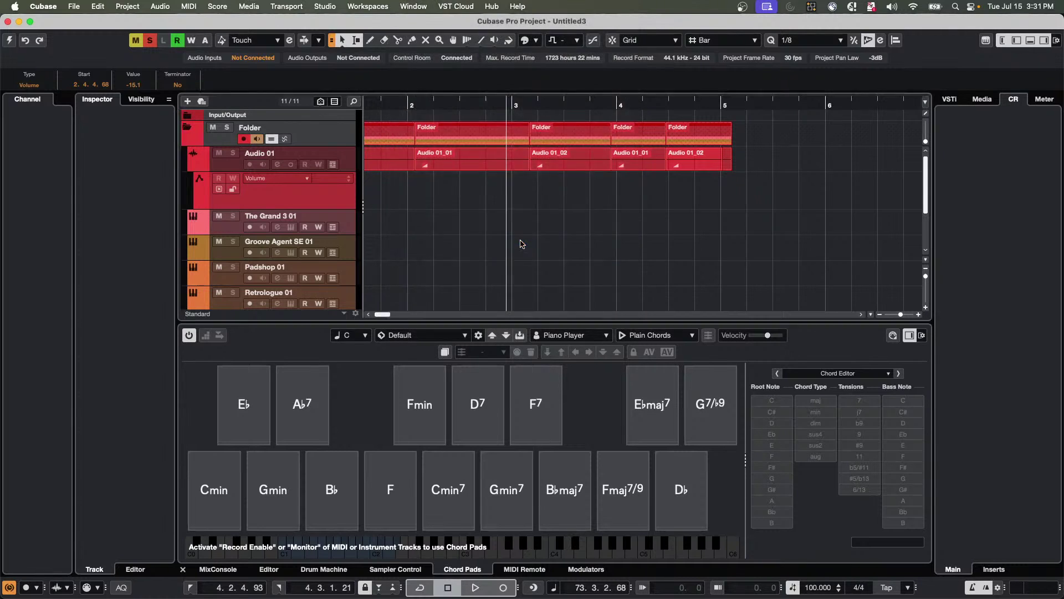
# Bring the Untitled1 project to the front from the Window menu.
pyautogui.click(418, 6)
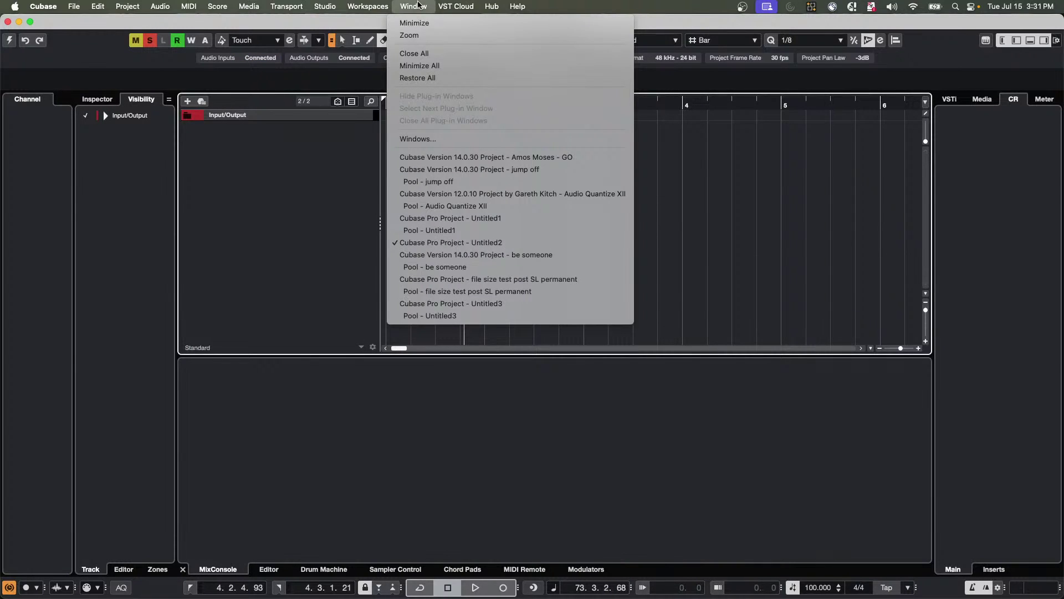
pyautogui.click(348, 156)
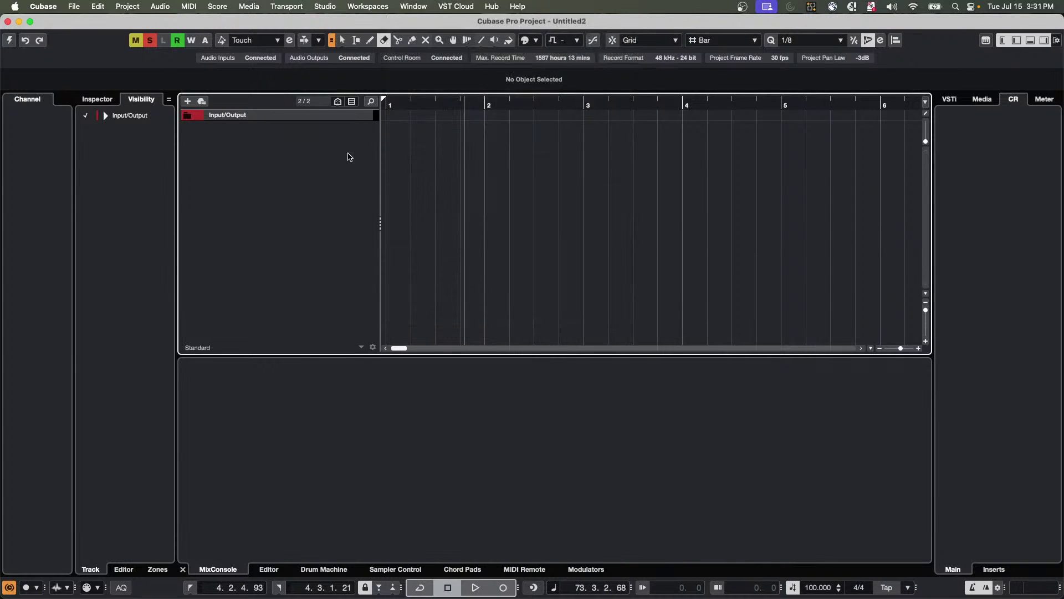
pyautogui.click(431, 6)
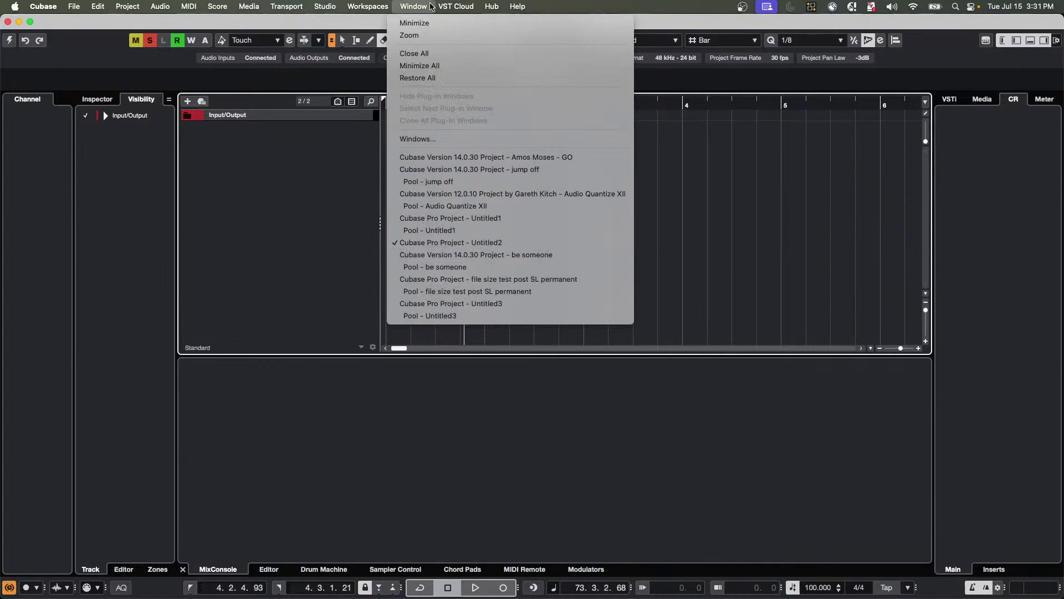
pyautogui.click(504, 219)
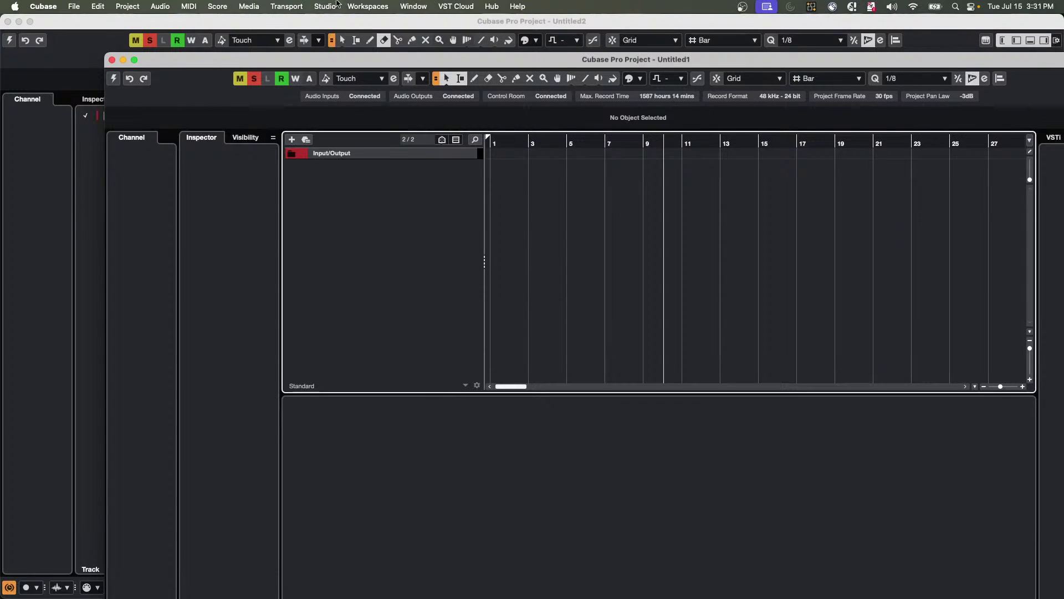
# Activate Untitled1 and add a Padshop instrument track.
pyautogui.rightClick(364, 177)
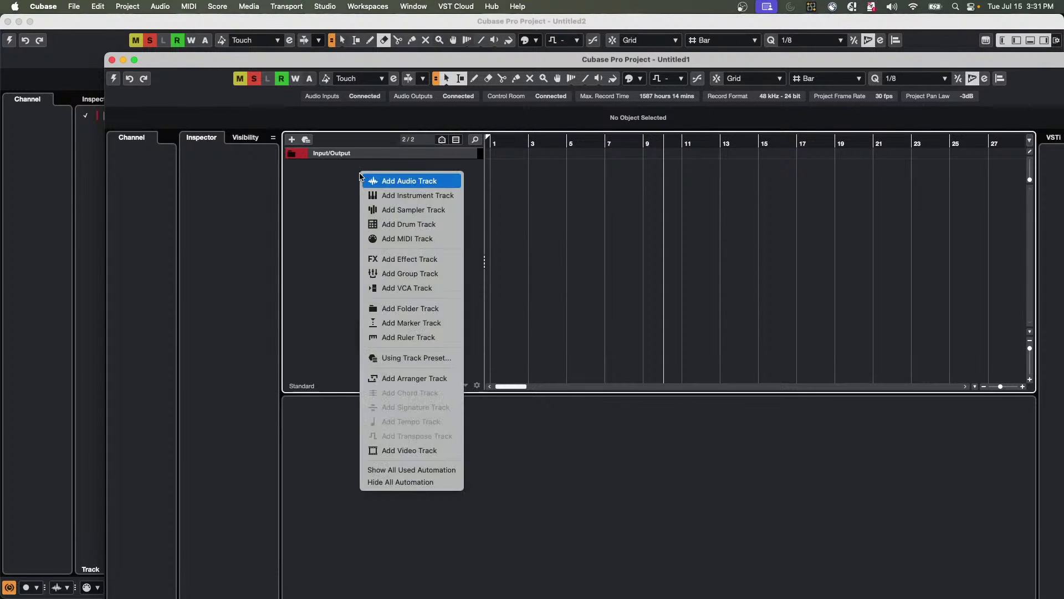
pyautogui.click(423, 195)
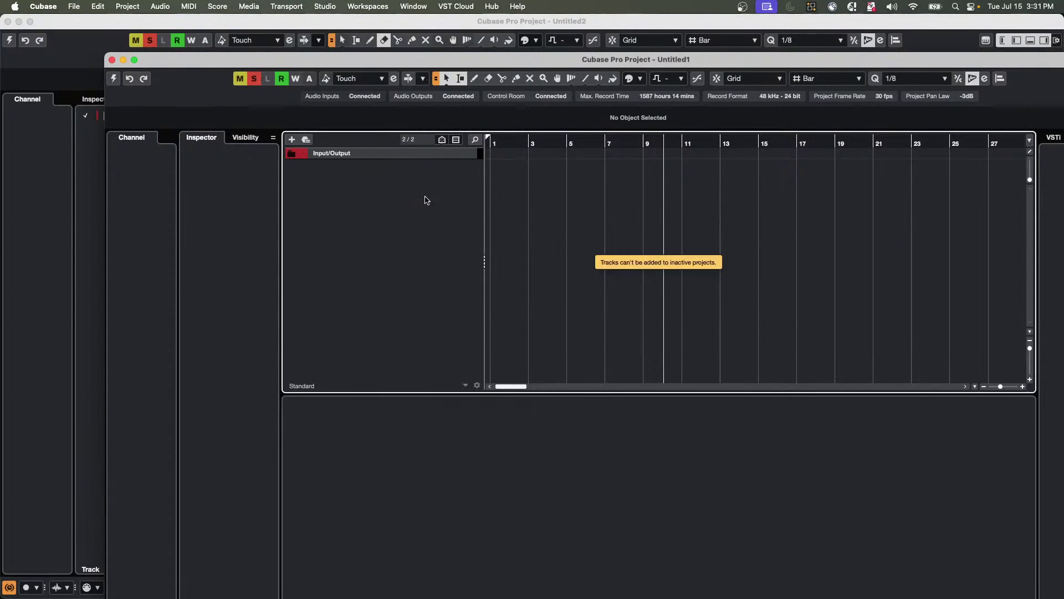
pyautogui.click(112, 81)
pyautogui.rightClick(391, 178)
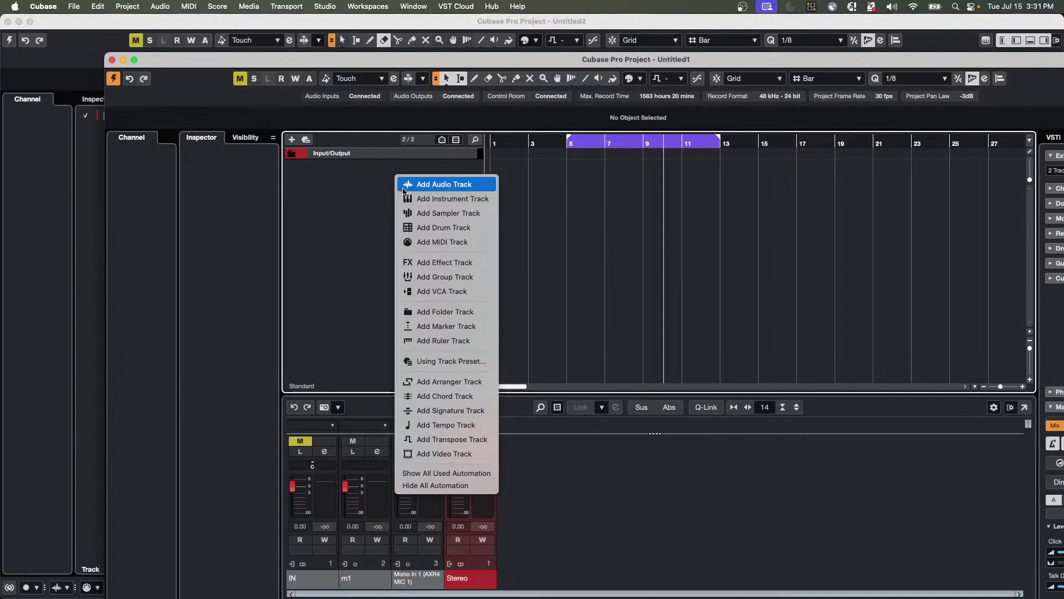
pyautogui.click(566, 230)
pyautogui.click(581, 200)
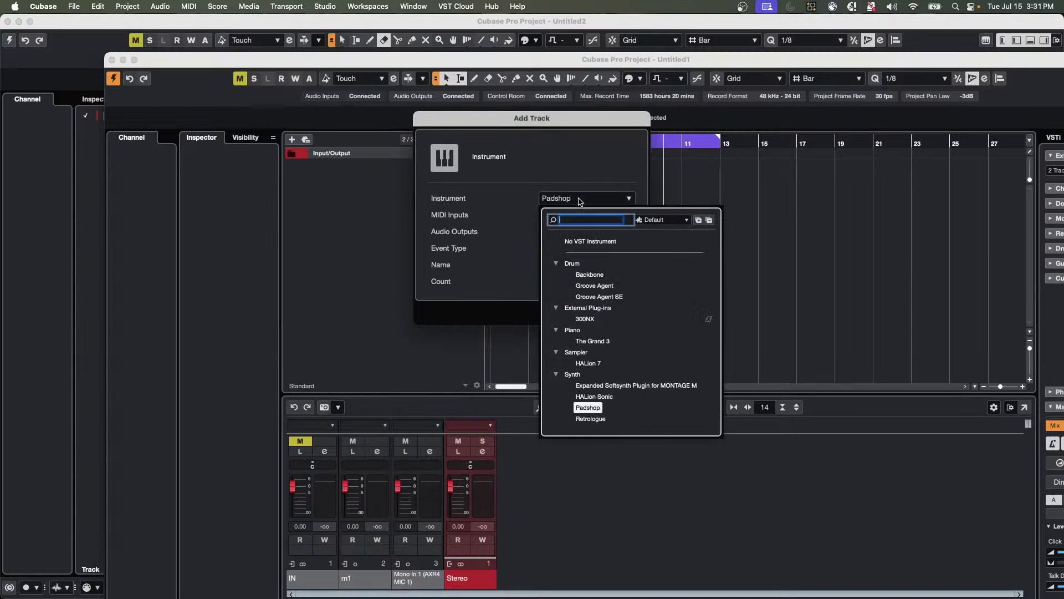
pyautogui.click(521, 267)
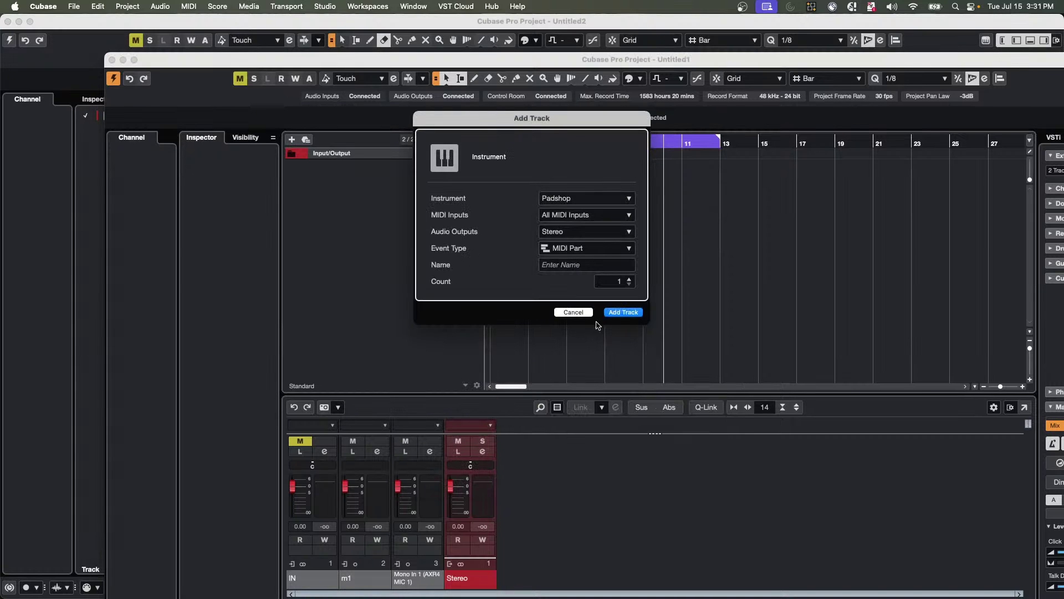
pyautogui.click(623, 314)
# Add a HALion Sonic instrument track and move HALion Sonic 01 above Padshop 01.
pyautogui.rightClick(352, 205)
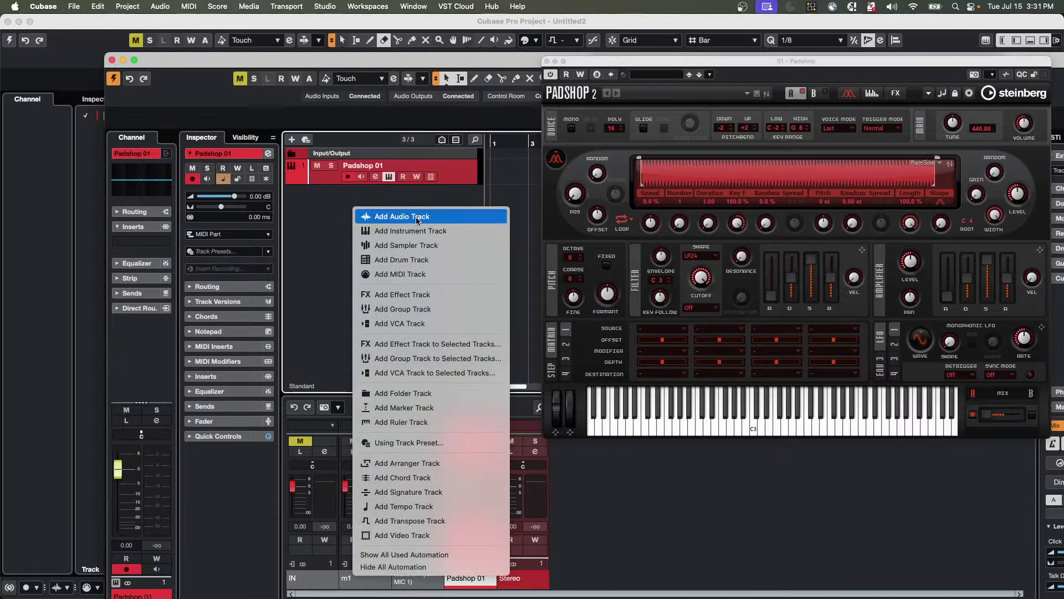
pyautogui.click(417, 232)
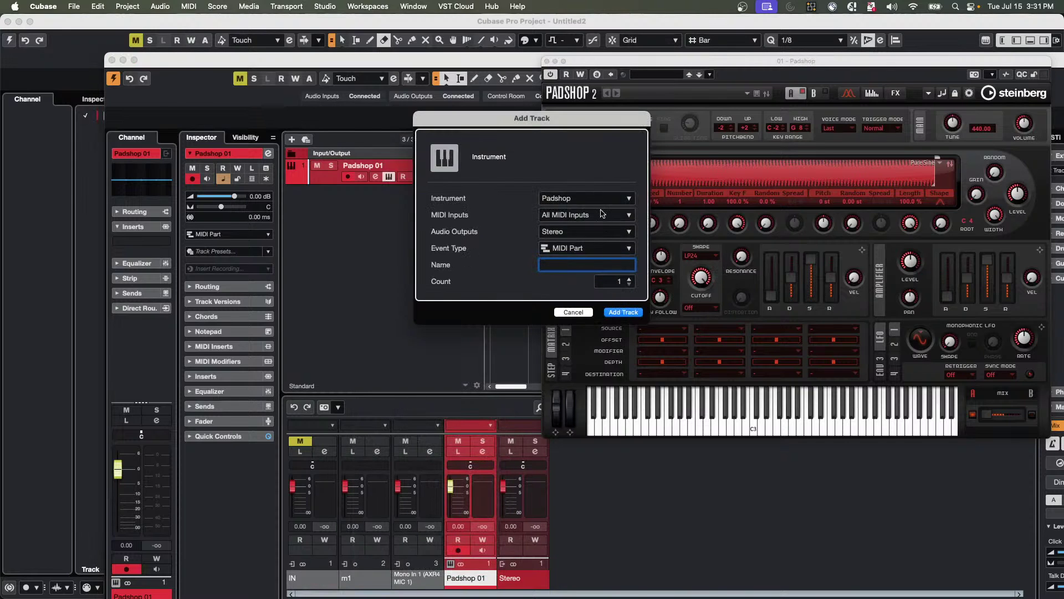
pyautogui.click(591, 199)
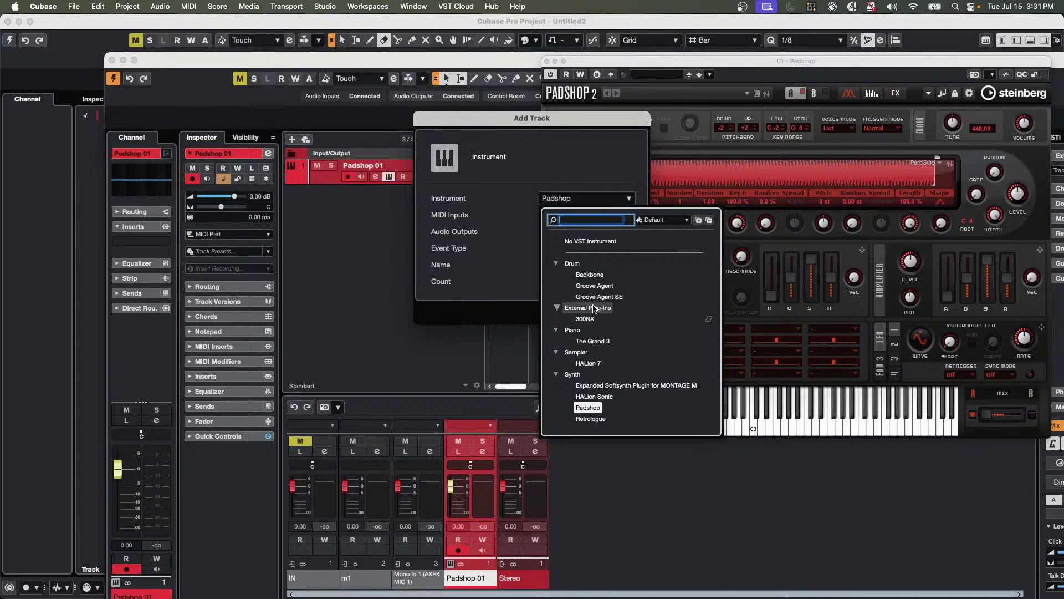
pyautogui.click(602, 397)
pyautogui.click(626, 311)
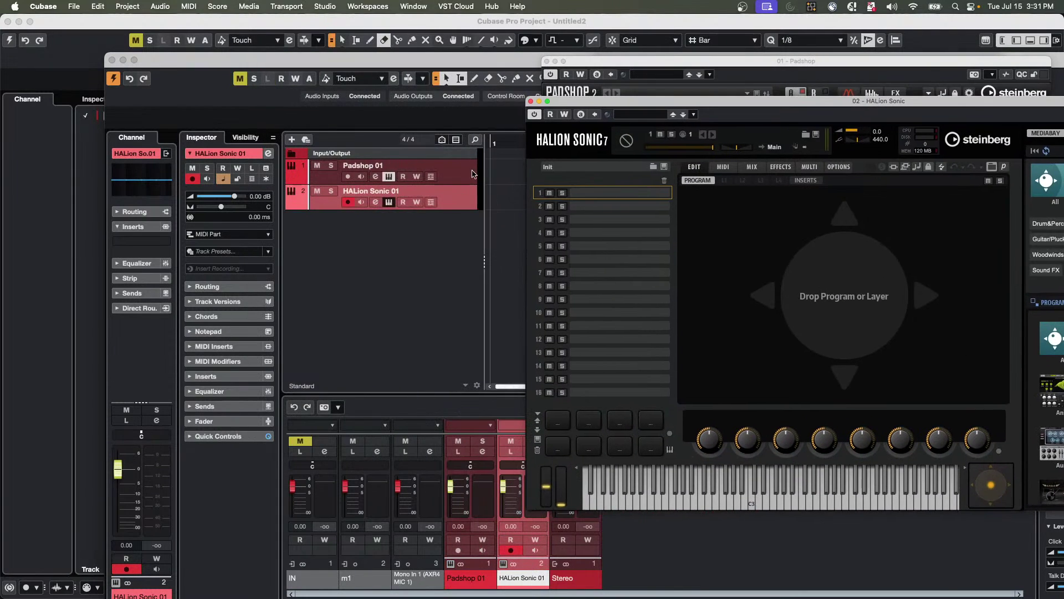
pyautogui.moveTo(456, 199); pyautogui.dragTo(454, 166)
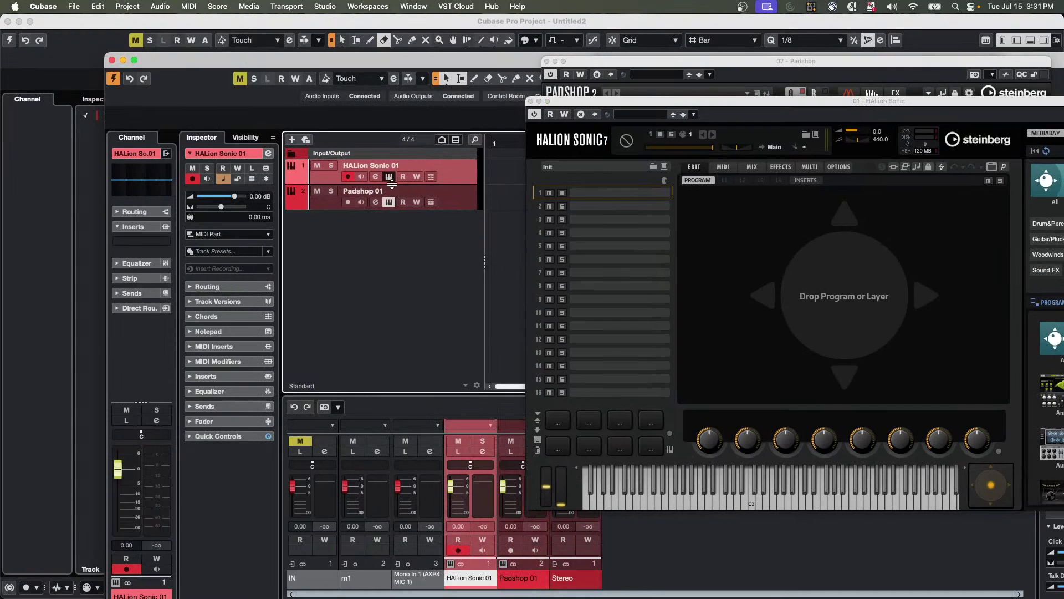
# Set HALion Sonic 01's MIDI input transformer to Track in Routing and open its panel.
pyautogui.click(243, 287)
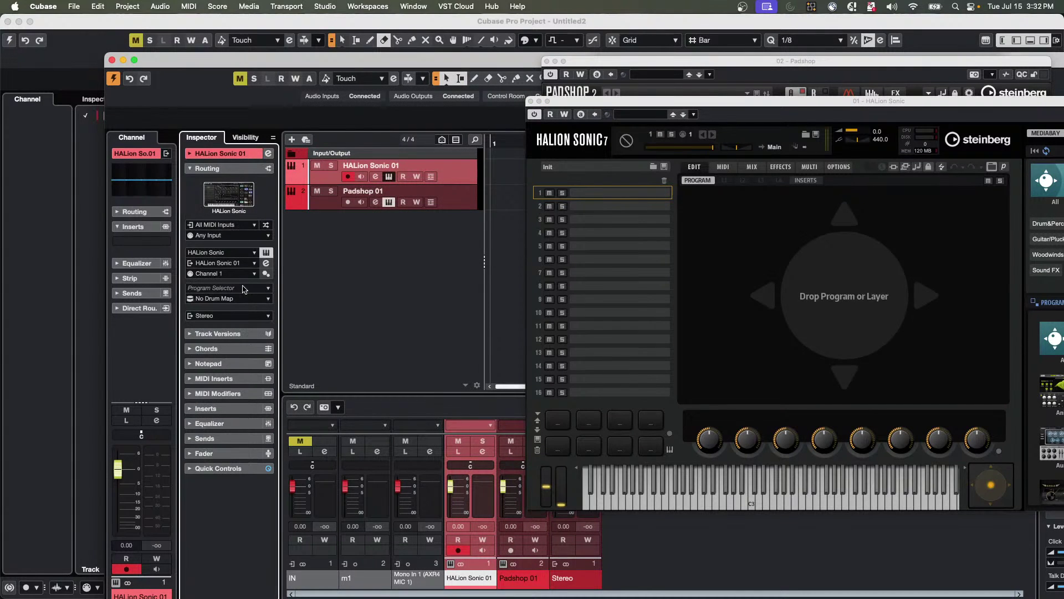
pyautogui.click(269, 224)
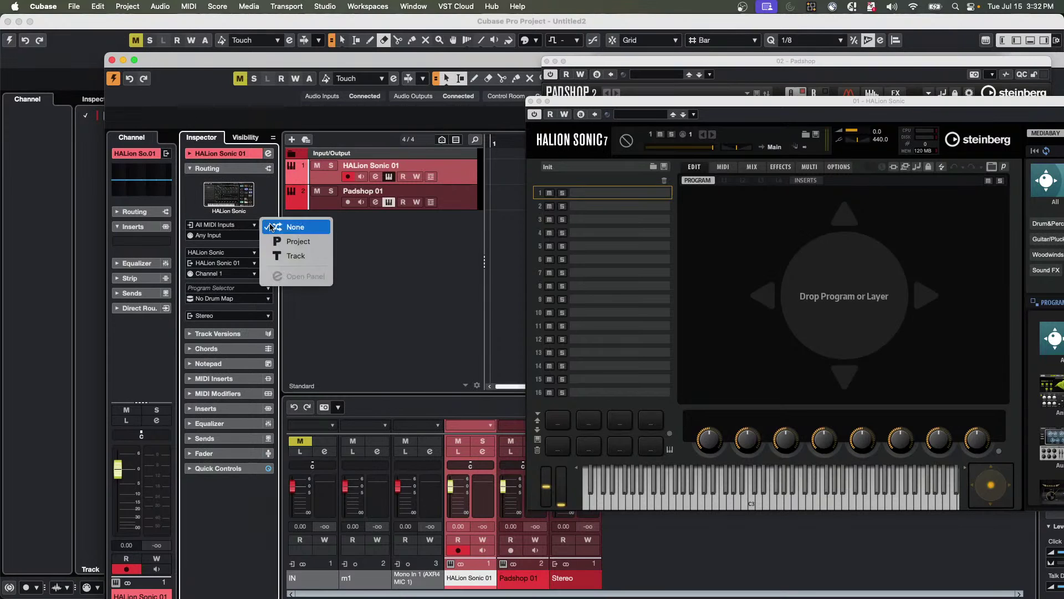
pyautogui.click(298, 257)
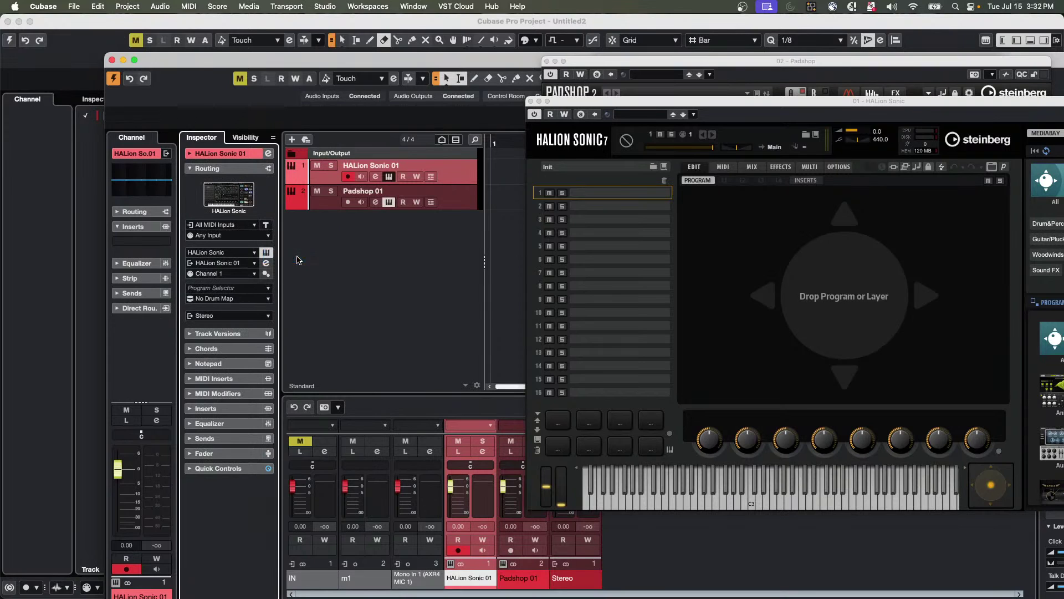
pyautogui.click(266, 226)
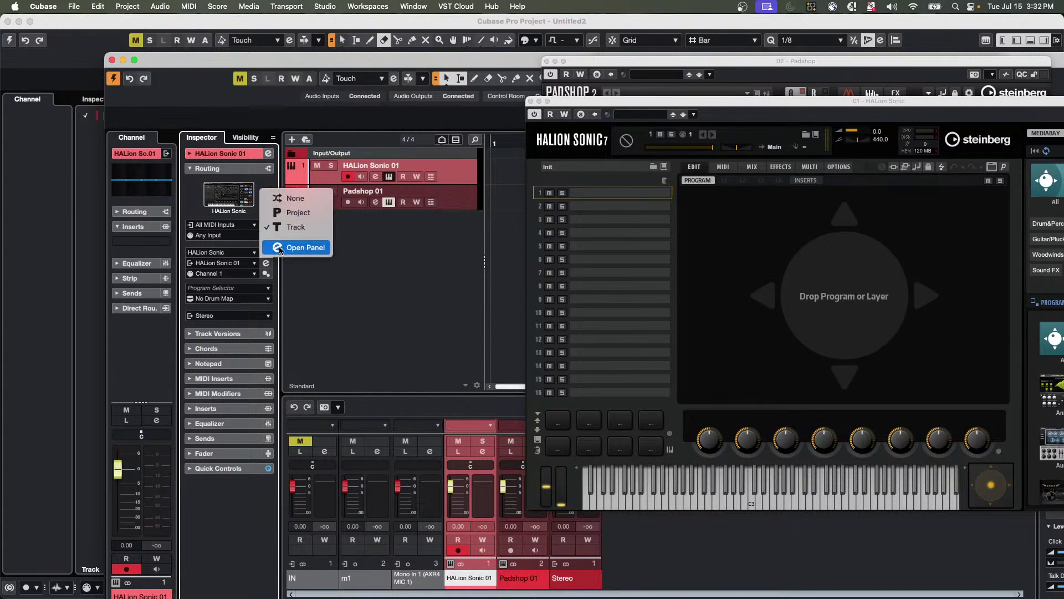
pyautogui.click(280, 248)
# Enable transformer module 1 and switch its mode from Transform to Filter.
pyautogui.click(205, 137)
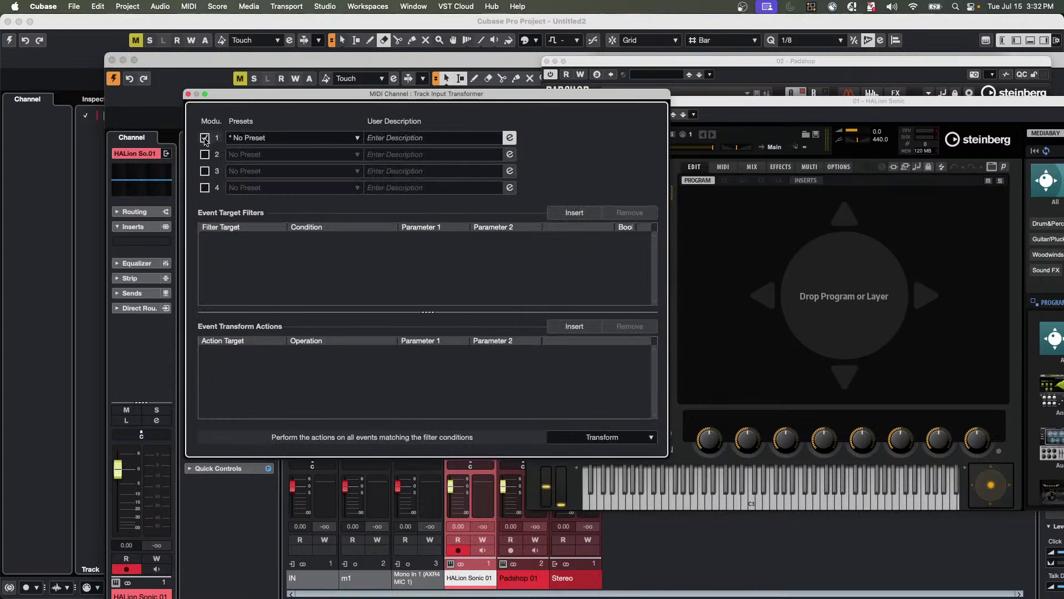
pyautogui.click(628, 439)
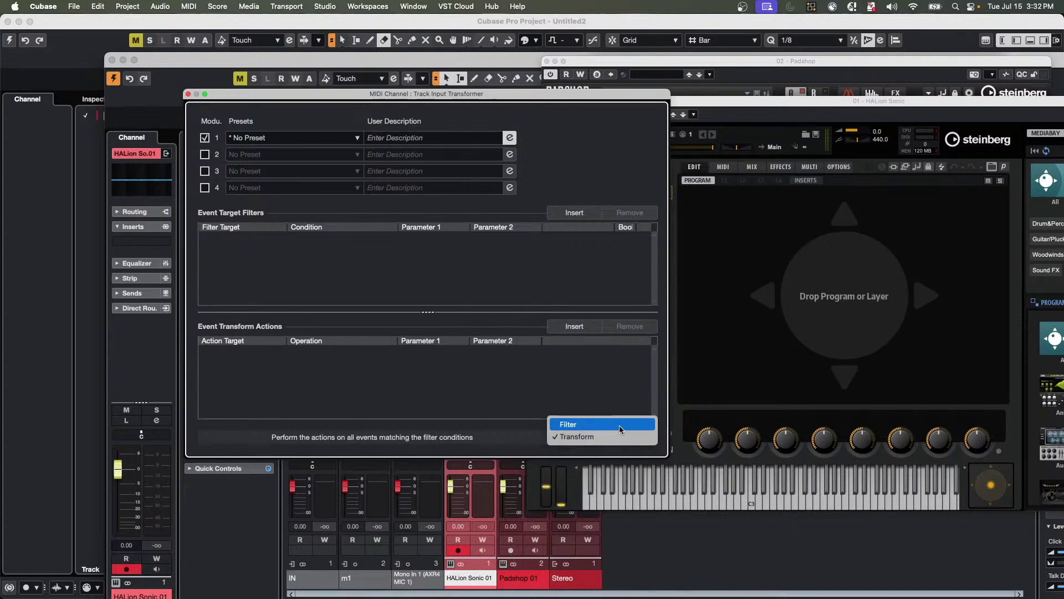
pyautogui.click(621, 425)
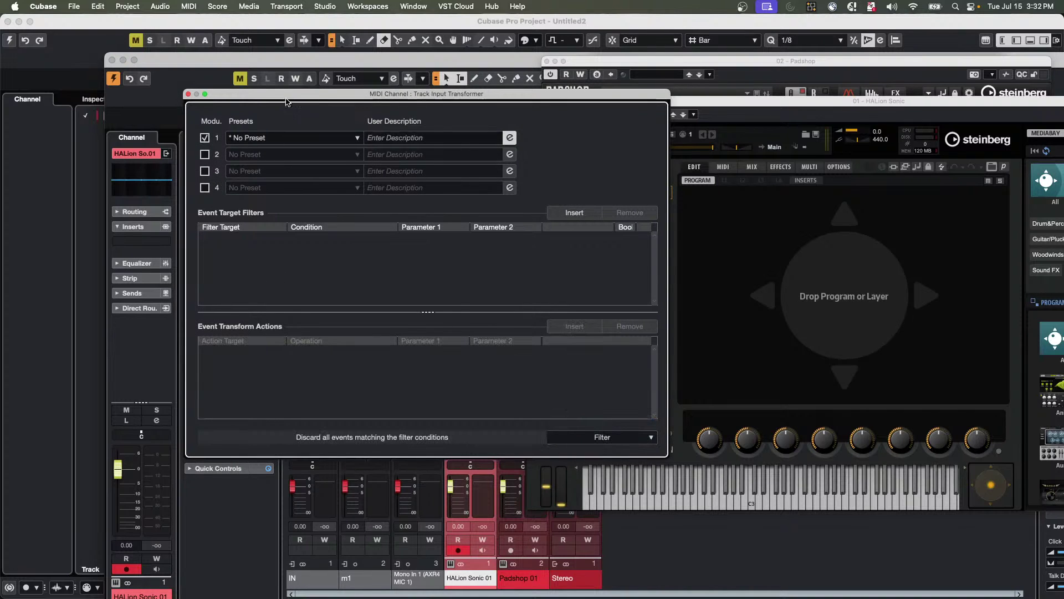
pyautogui.moveTo(289, 96); pyautogui.dragTo(569, 210)
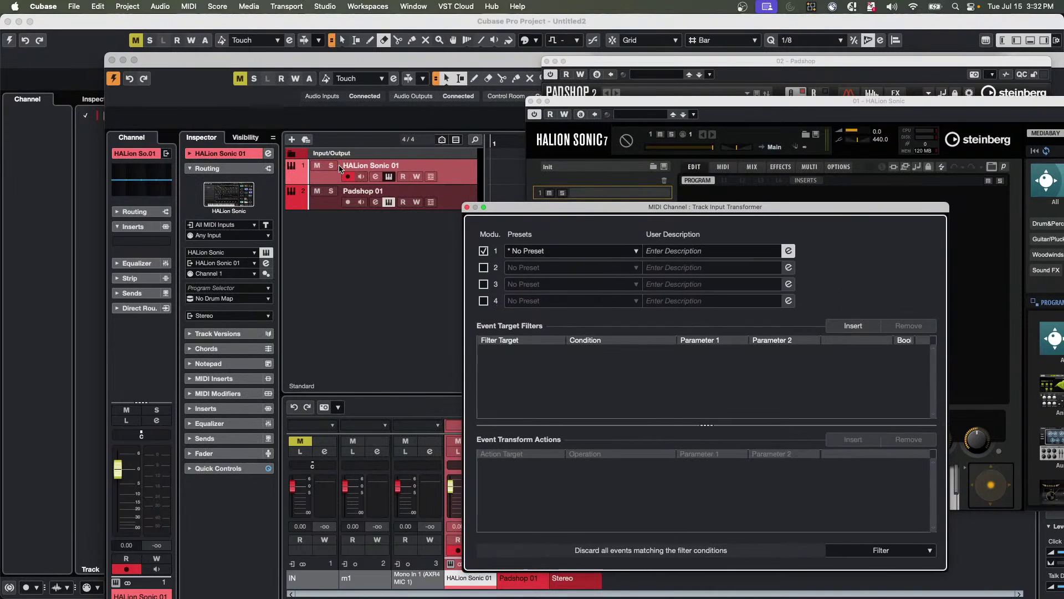
# Add a Type-equals-Note condition and a second condition row testing Pitch.
pyautogui.click(854, 326)
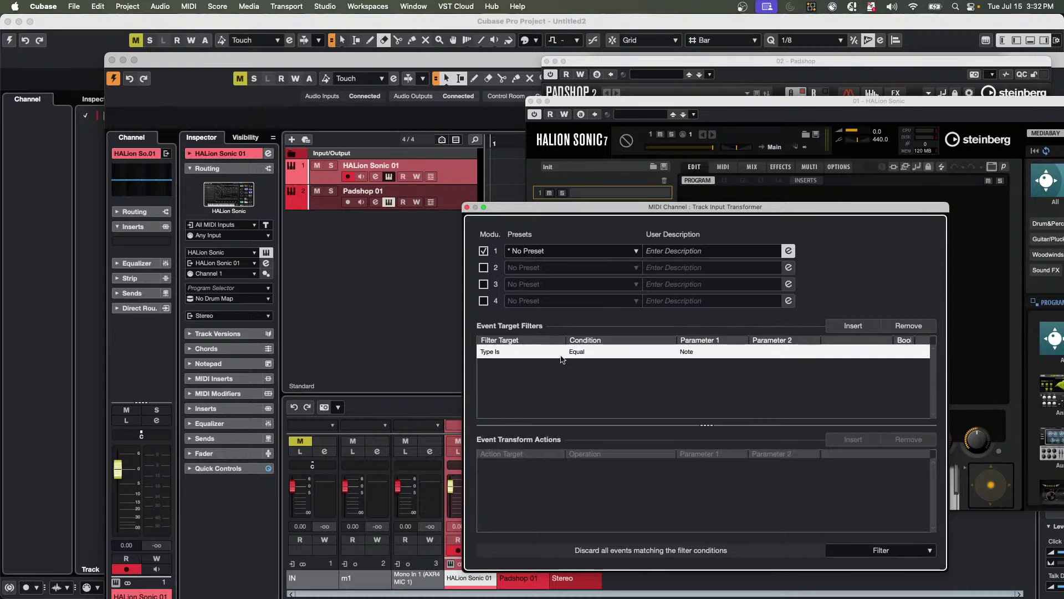
pyautogui.click(842, 332)
pyautogui.click(492, 367)
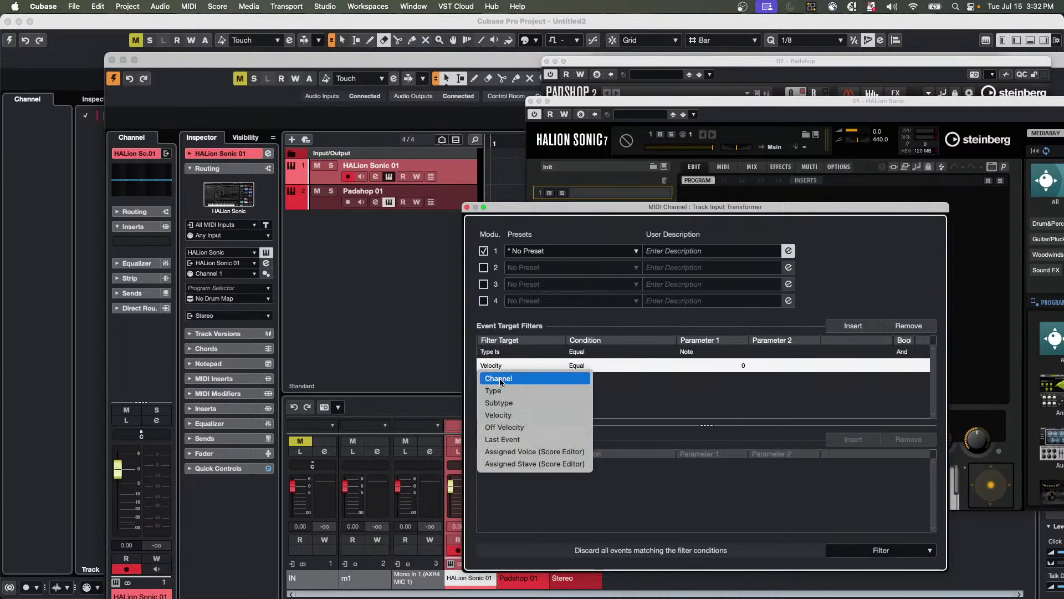
pyautogui.click(507, 406)
pyautogui.click(584, 367)
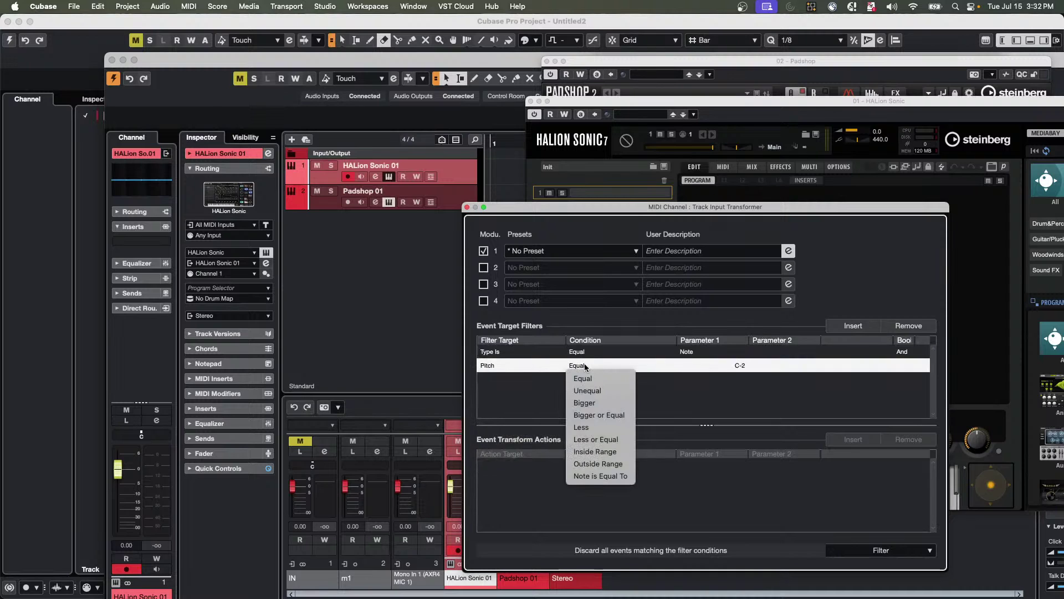
pyautogui.click(603, 428)
pyautogui.click(748, 369)
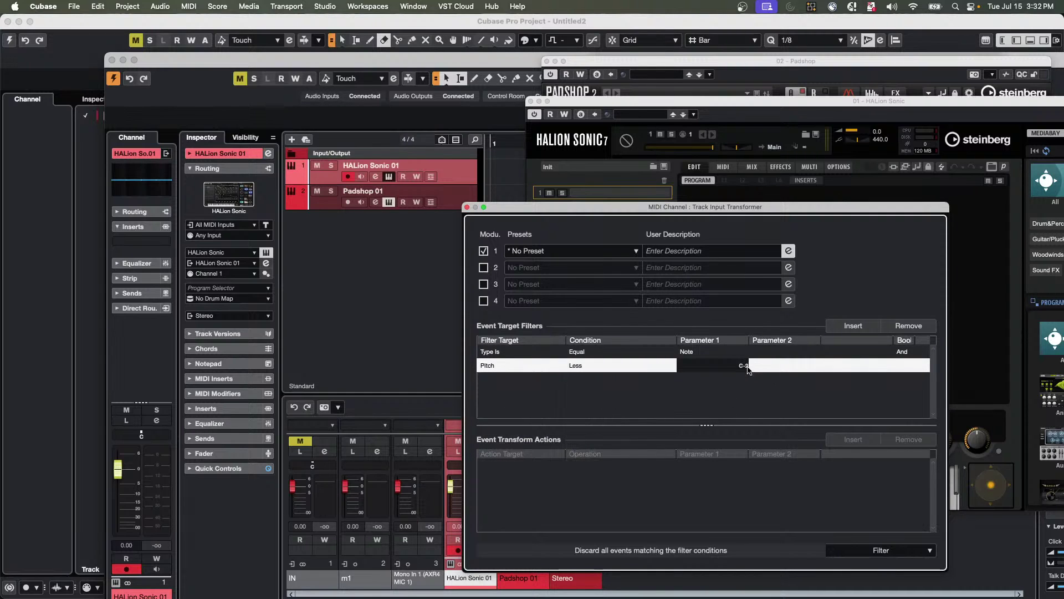
pyautogui.press('3')
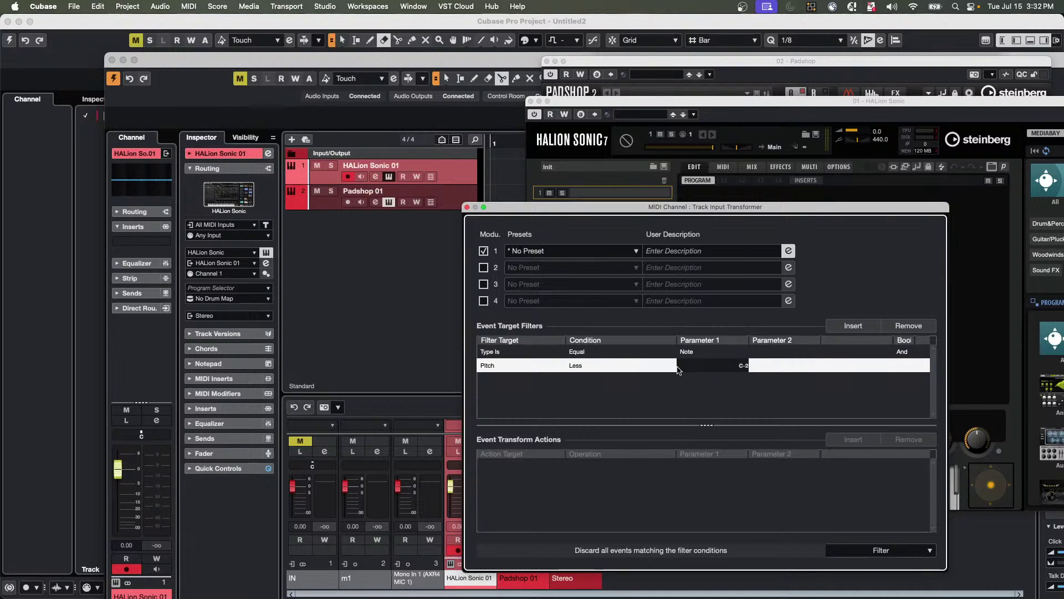
# Set the pitch condition to Bigger with C3 as the threshold value.
pyautogui.click(587, 366)
pyautogui.click(589, 365)
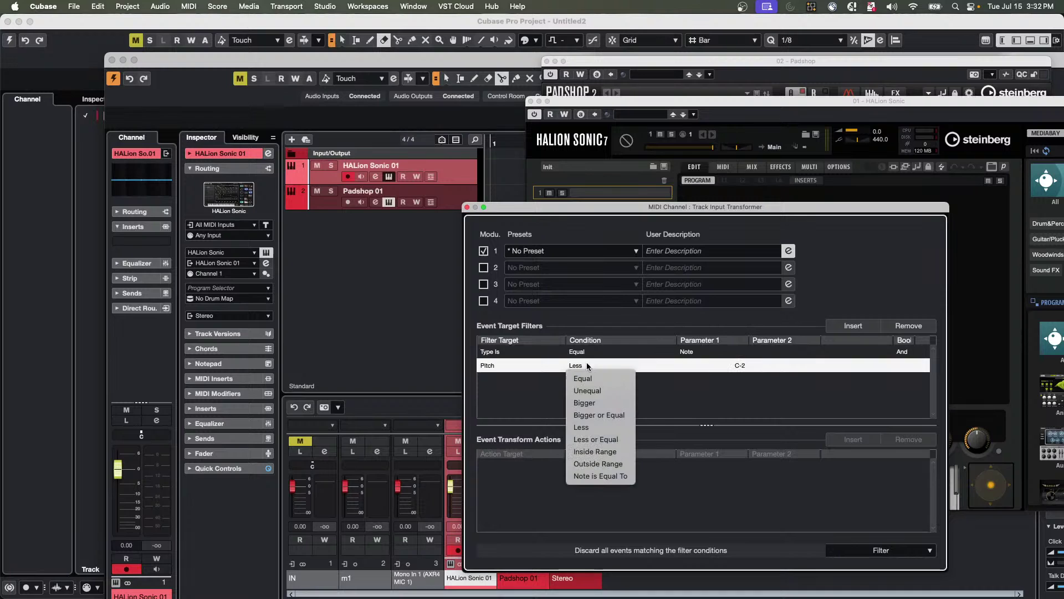
pyautogui.click(588, 403)
pyautogui.click(738, 366)
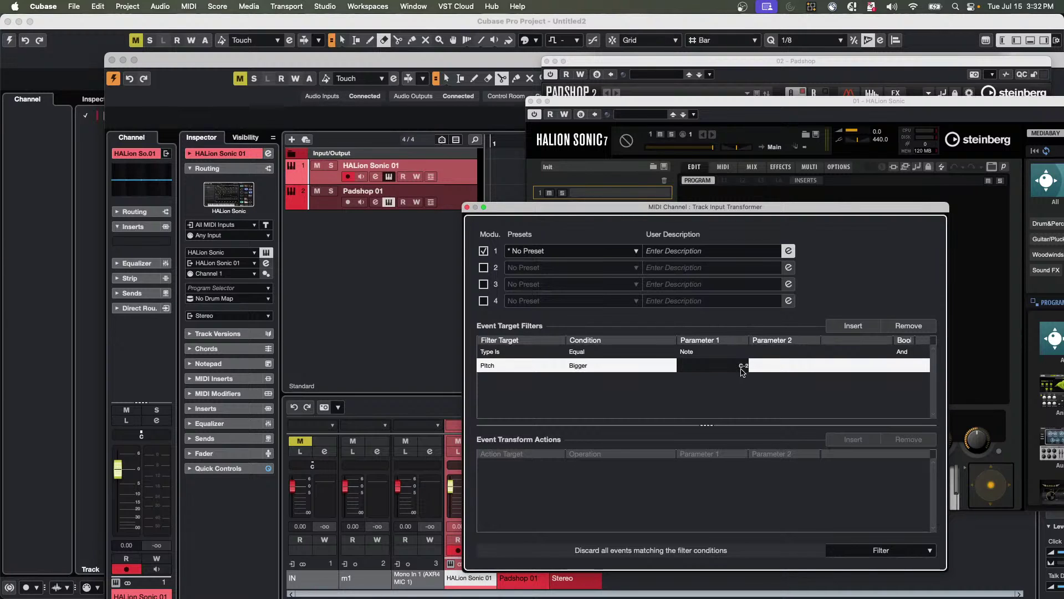
pyautogui.click(743, 367)
pyautogui.write('d')
pyautogui.press('Return')
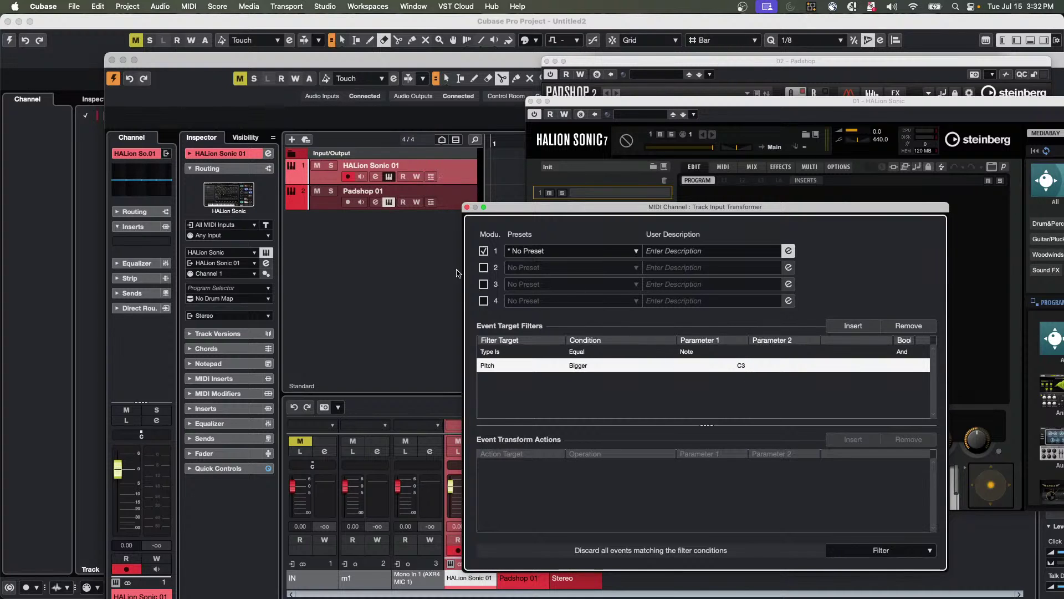
pyautogui.moveTo(574, 207); pyautogui.dragTo(628, 126)
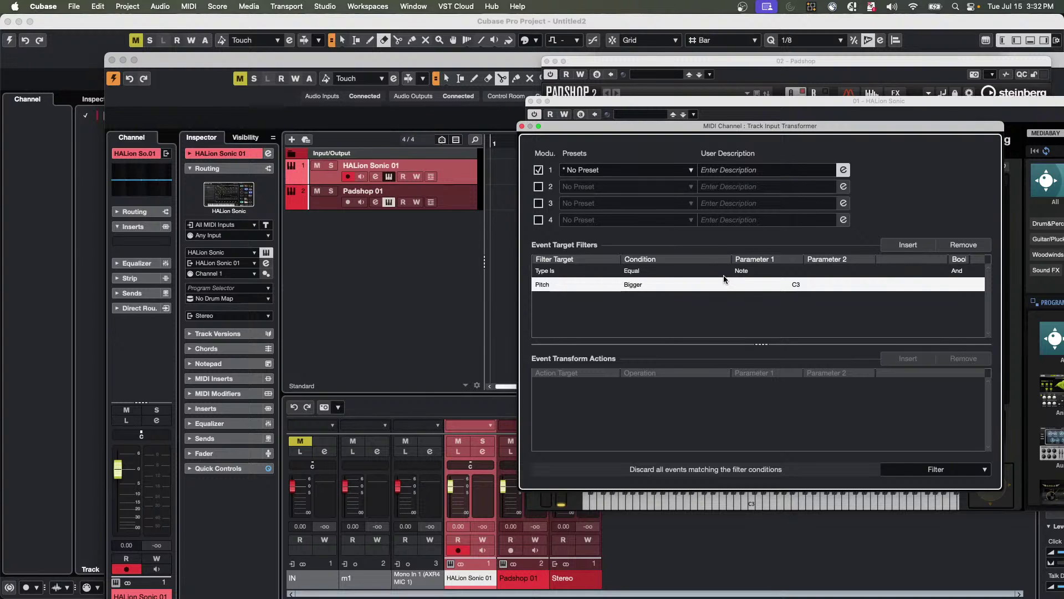
# Select Padshop 01, set its input transformer to Track, and open the transformer panel.
pyautogui.click(461, 202)
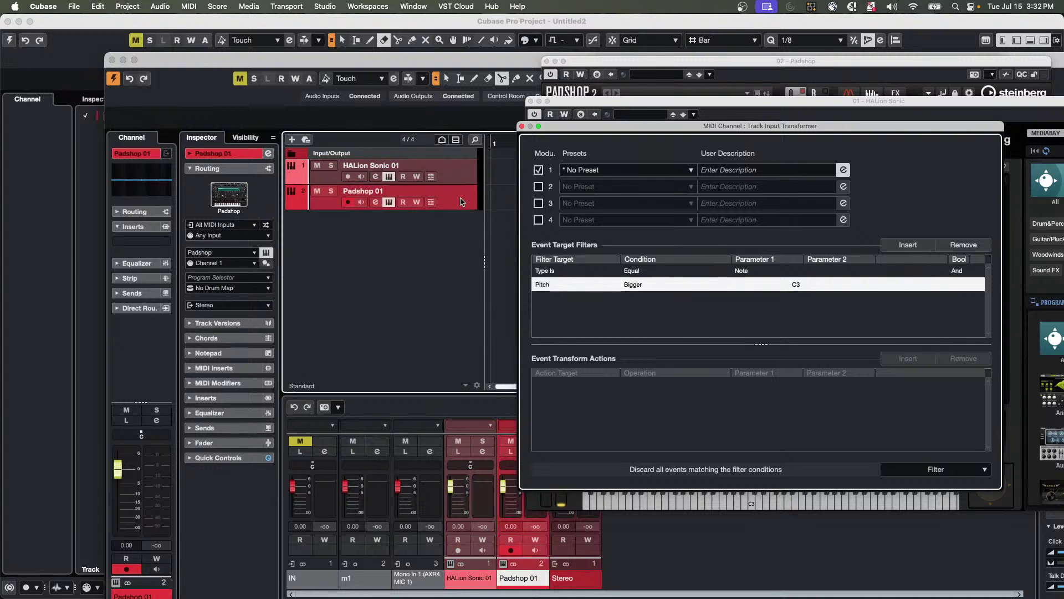
pyautogui.click(266, 224)
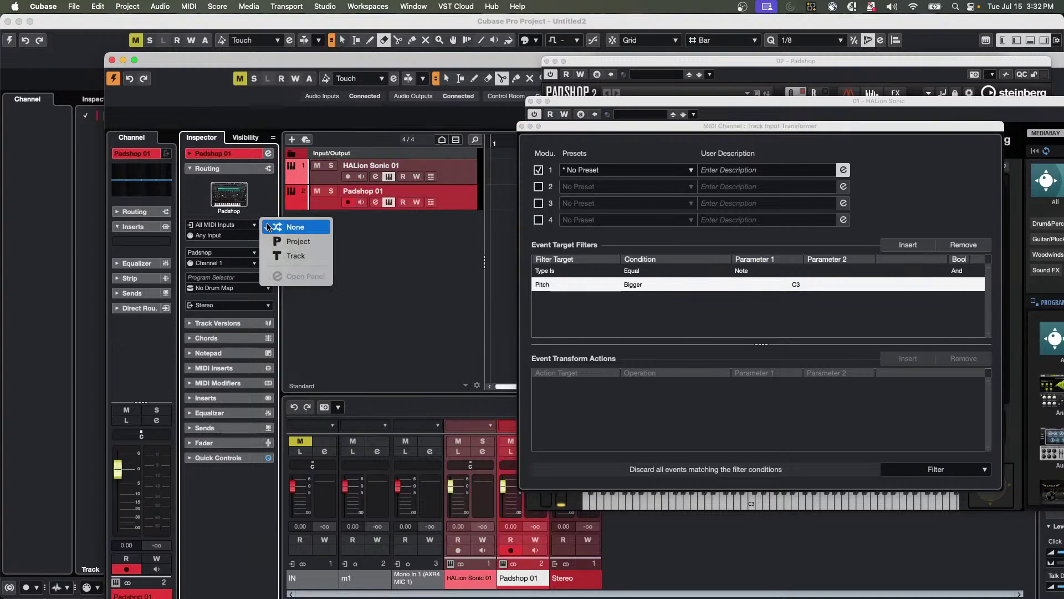
pyautogui.click(294, 256)
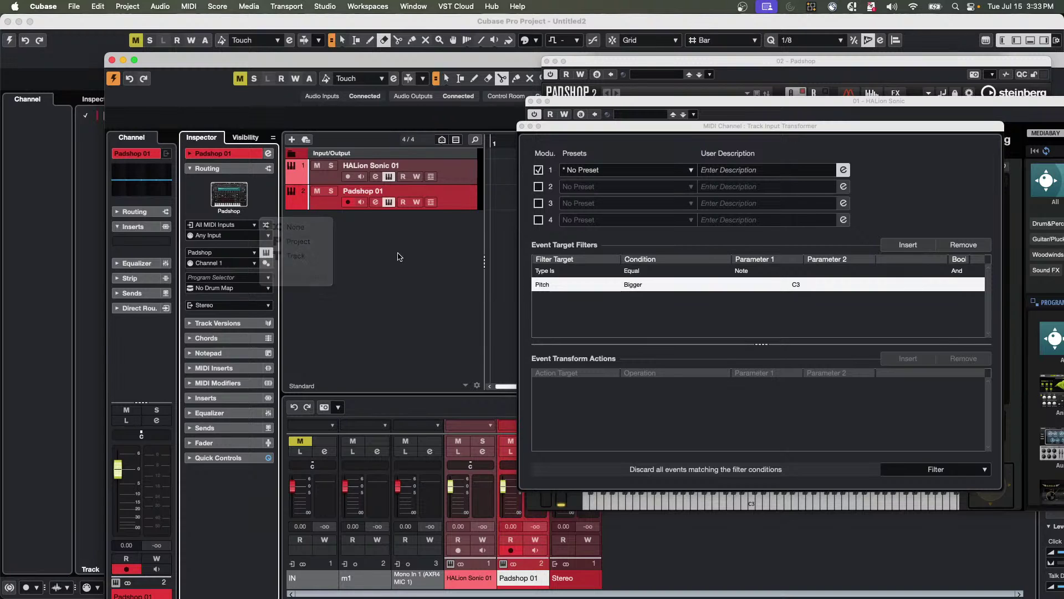
pyautogui.click(267, 226)
pyautogui.click(271, 256)
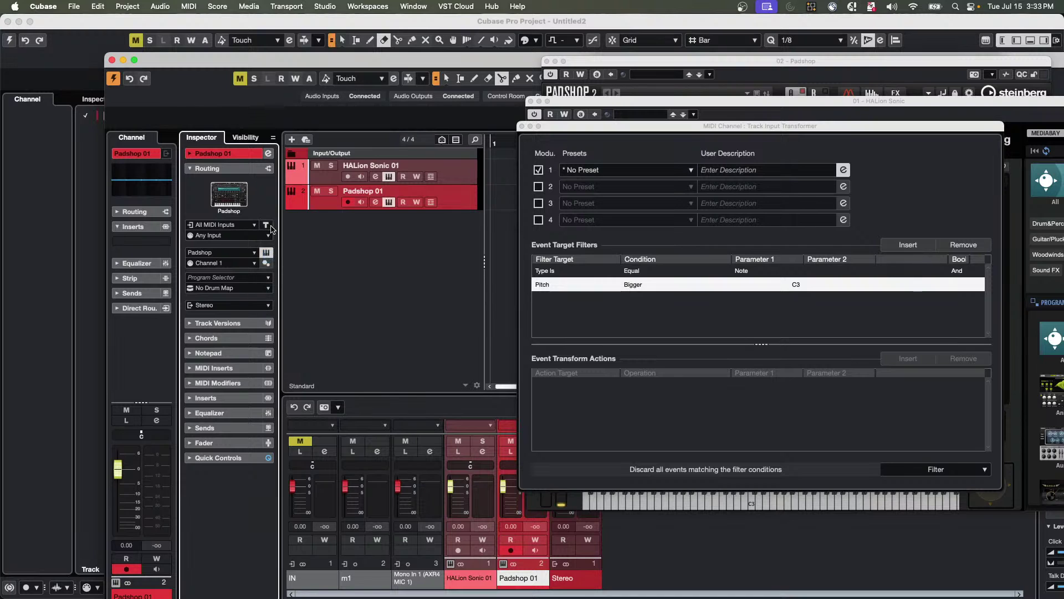
pyautogui.click(267, 227)
pyautogui.click(299, 248)
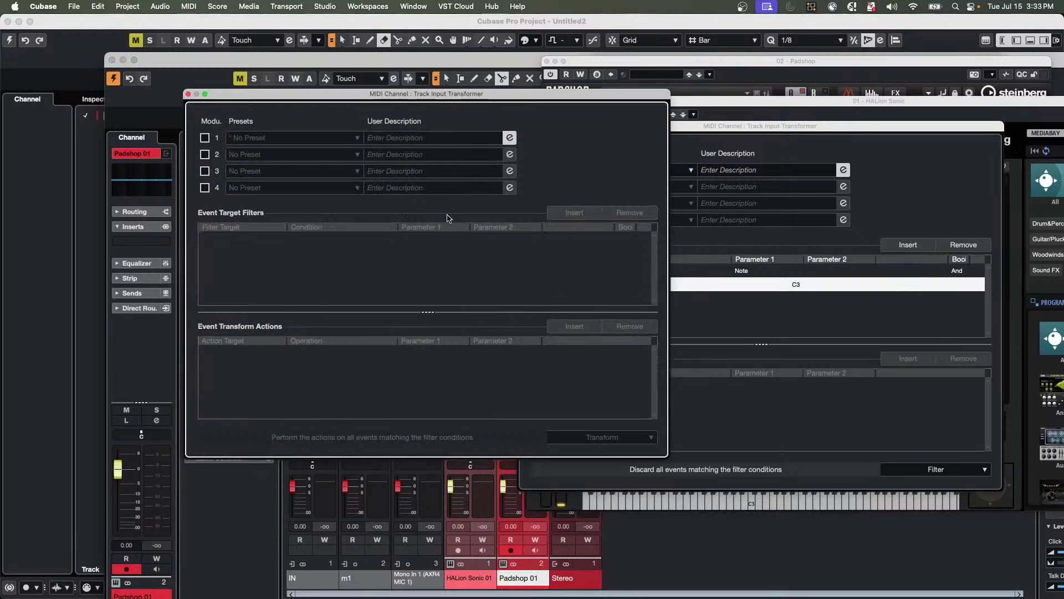
# Enable module 1 in Filter mode and add two filter condition rows.
pyautogui.click(205, 138)
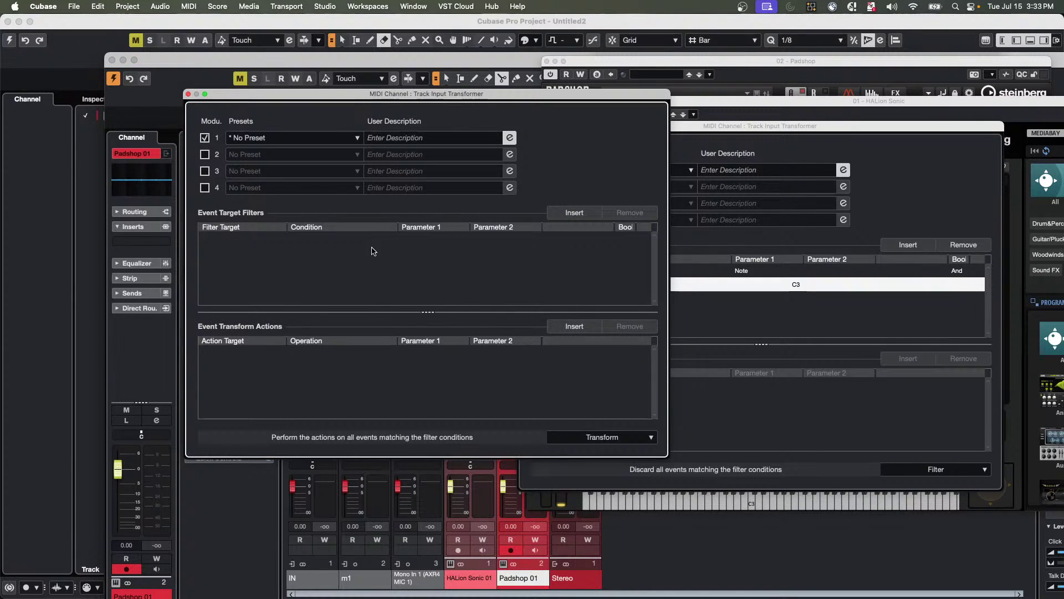
pyautogui.click(605, 441)
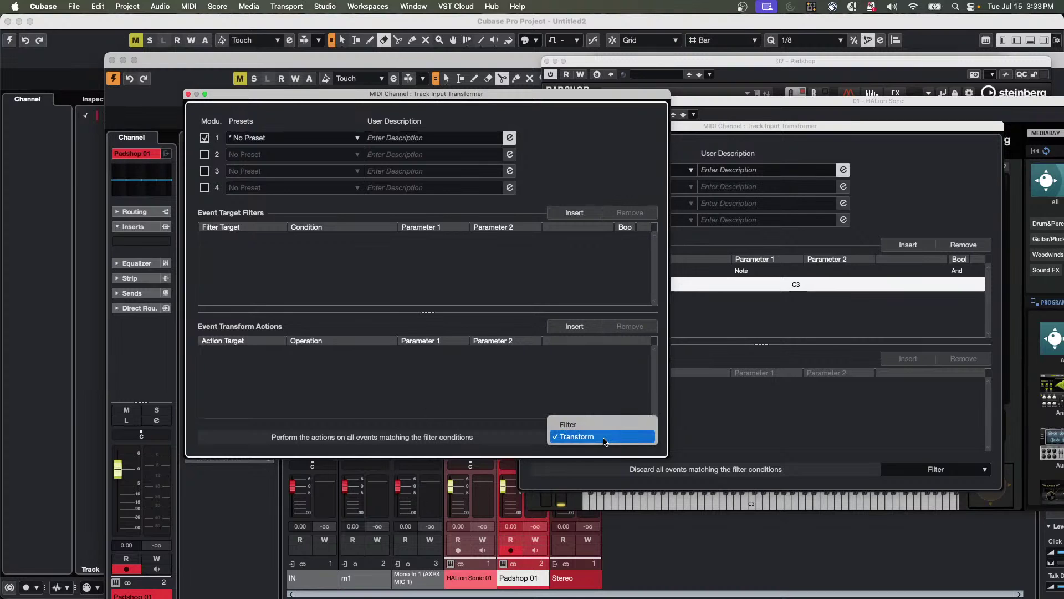
pyautogui.click(574, 424)
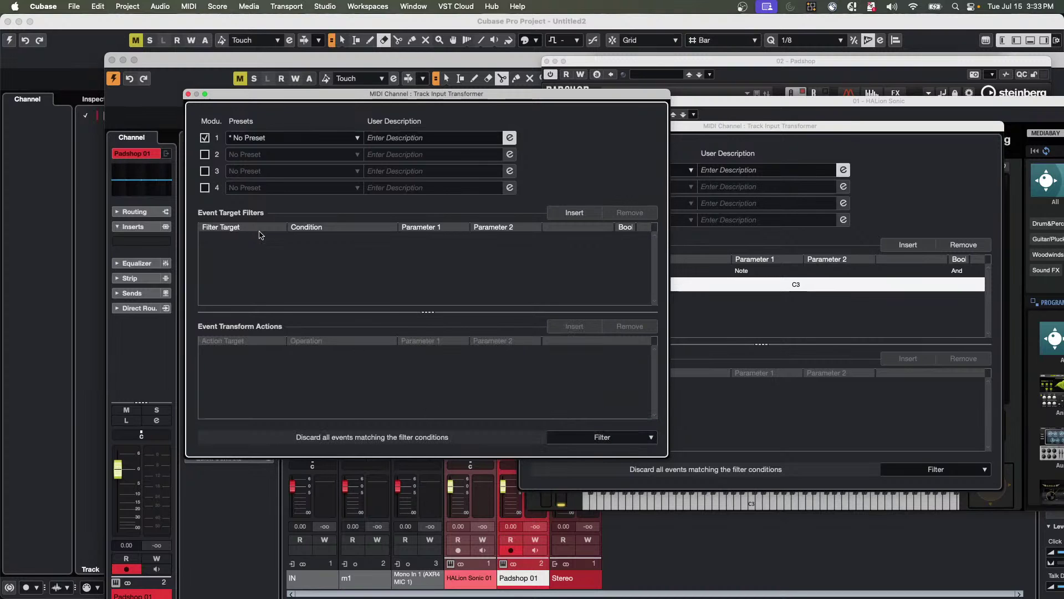
pyautogui.click(565, 210)
pyautogui.click(574, 214)
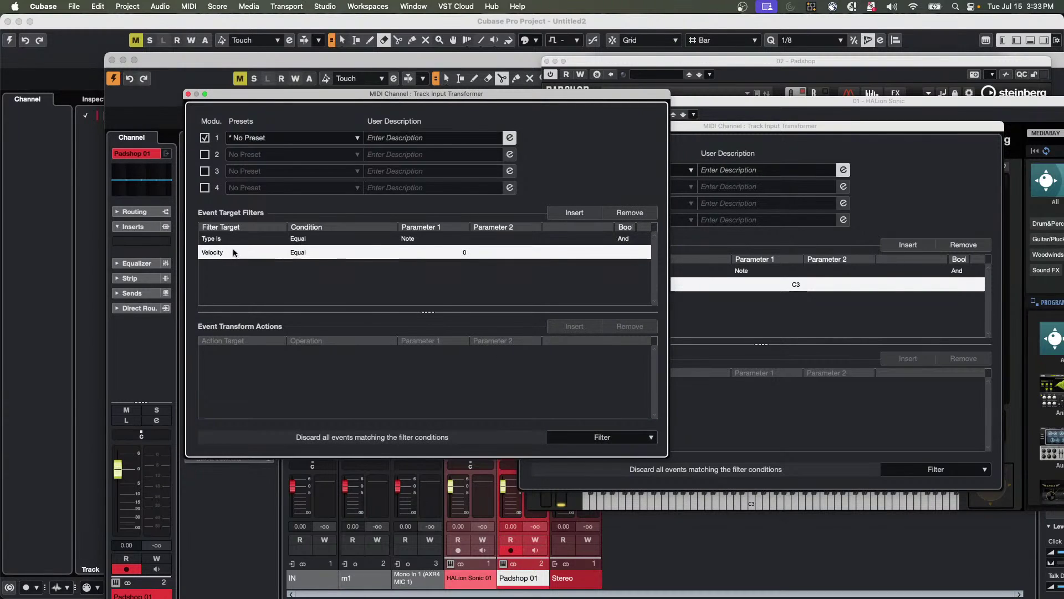
# Make the second condition Pitch Less than C3.
pyautogui.click(233, 253)
pyautogui.click(232, 286)
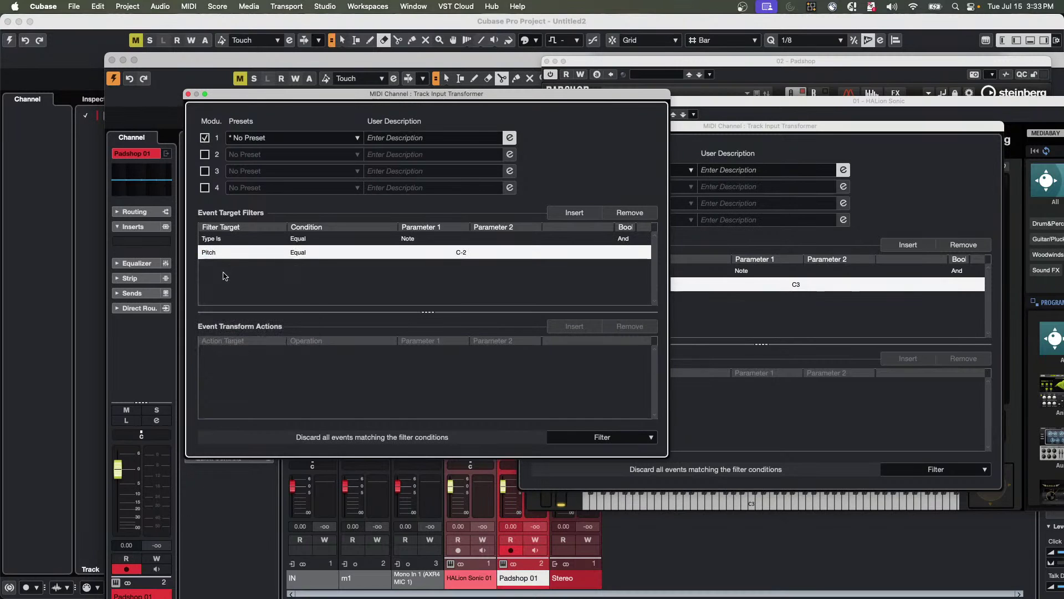
pyautogui.click(299, 252)
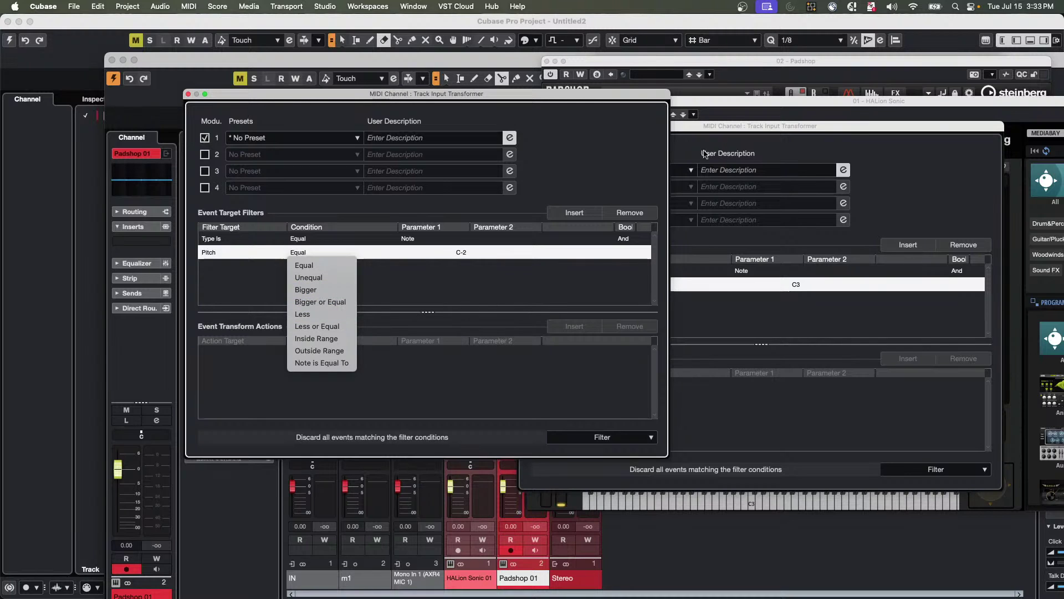
pyautogui.click(564, 97)
pyautogui.moveTo(564, 97); pyautogui.dragTo(710, 116)
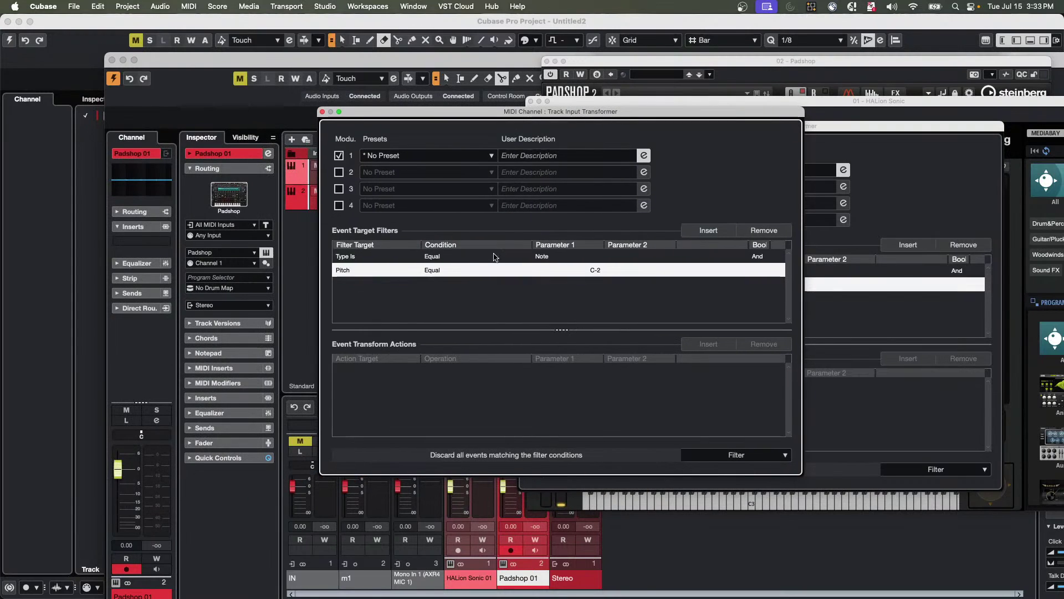
pyautogui.click(432, 271)
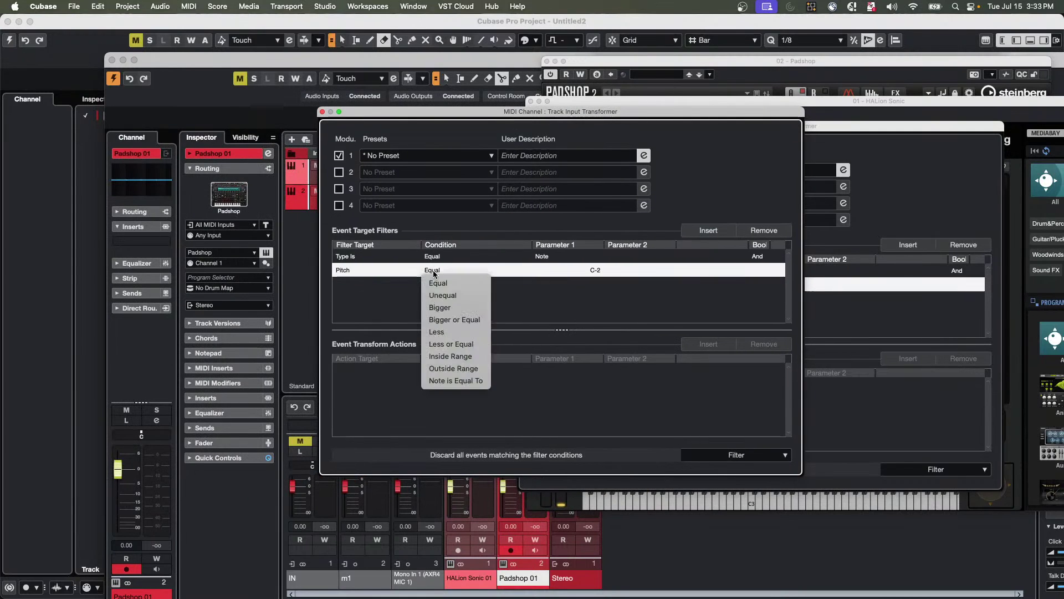
pyautogui.click(470, 332)
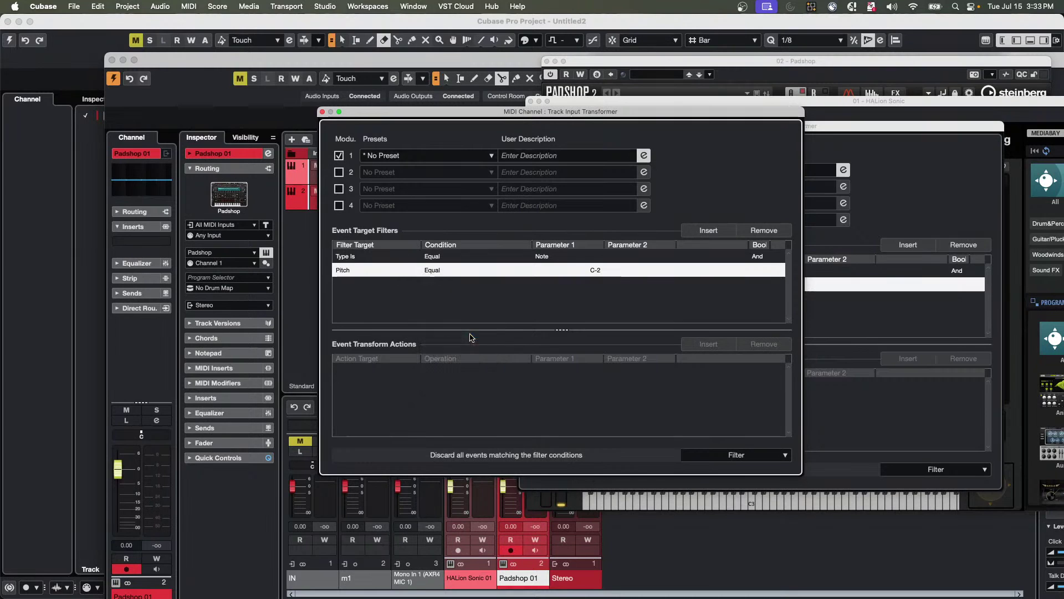
pyautogui.click(597, 271)
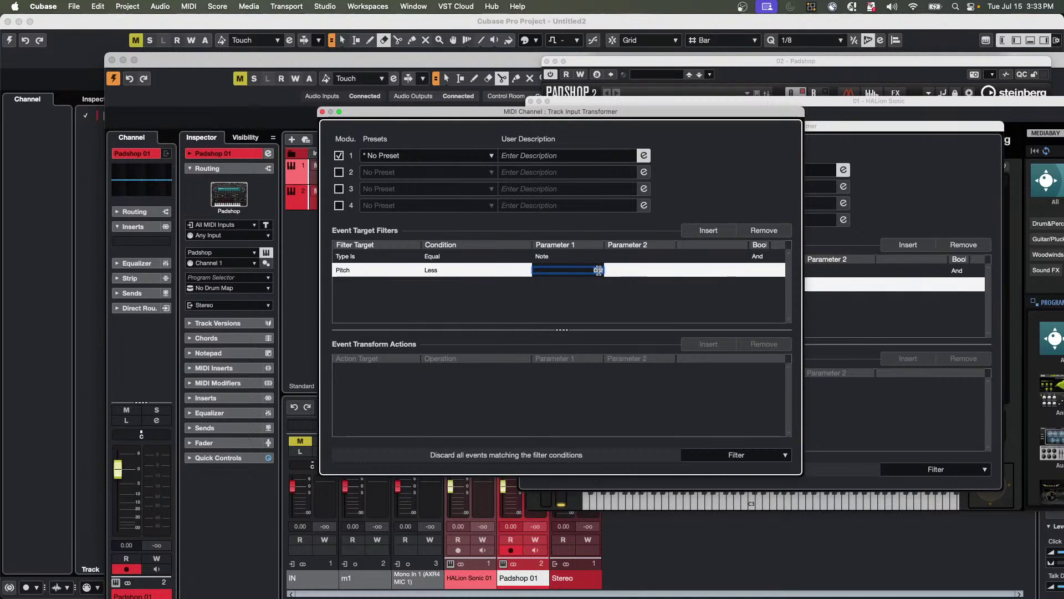
pyautogui.write('c3')
pyautogui.press('Return')
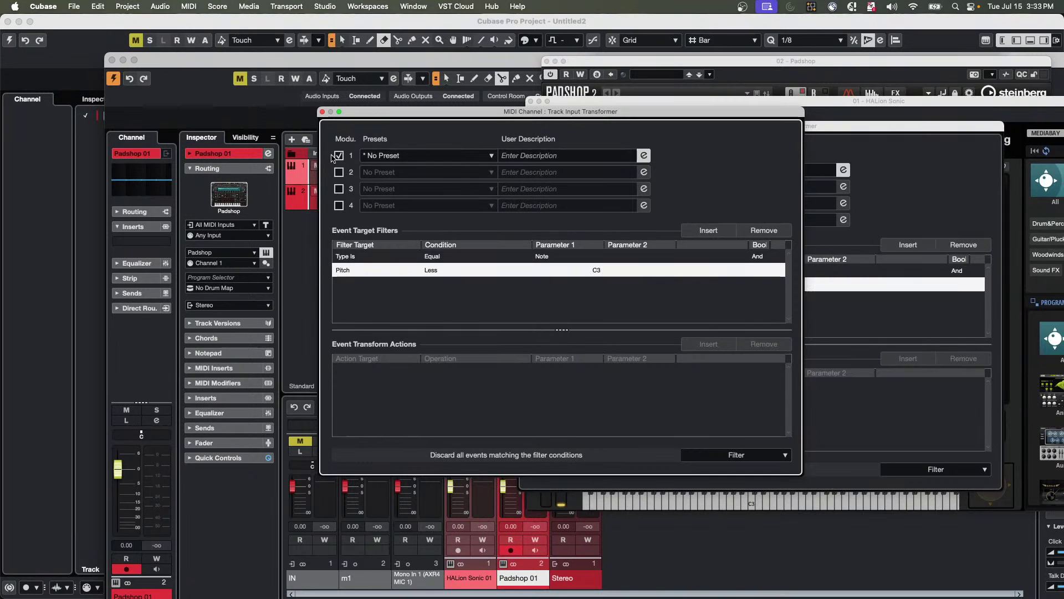
pyautogui.moveTo(388, 113); pyautogui.dragTo(536, 192)
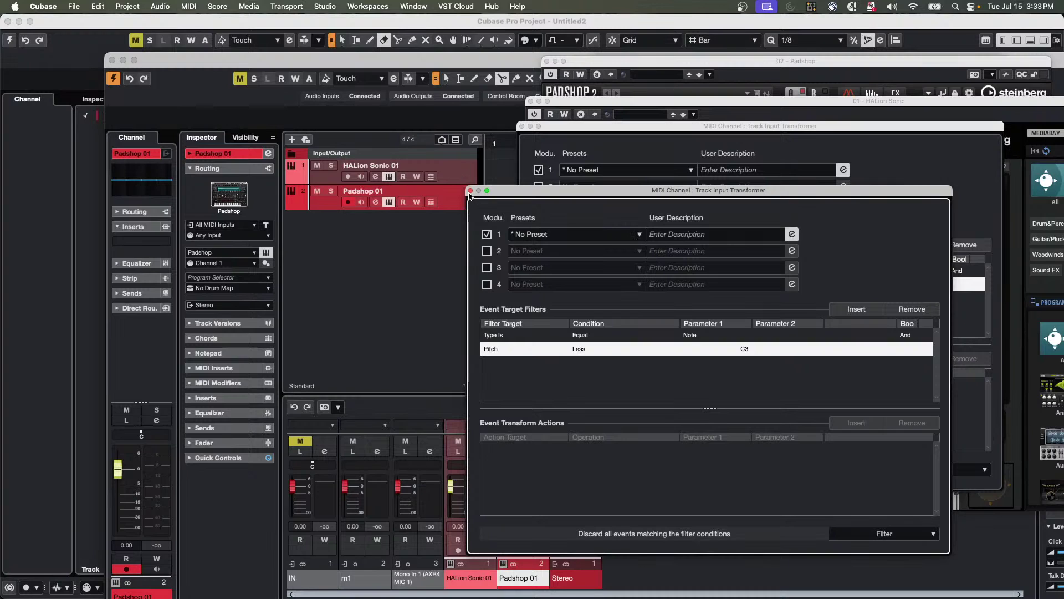
# Close the HALion Sonic and Padshop transformer windows and the HALion Sonic instrument window.
pyautogui.click(522, 126)
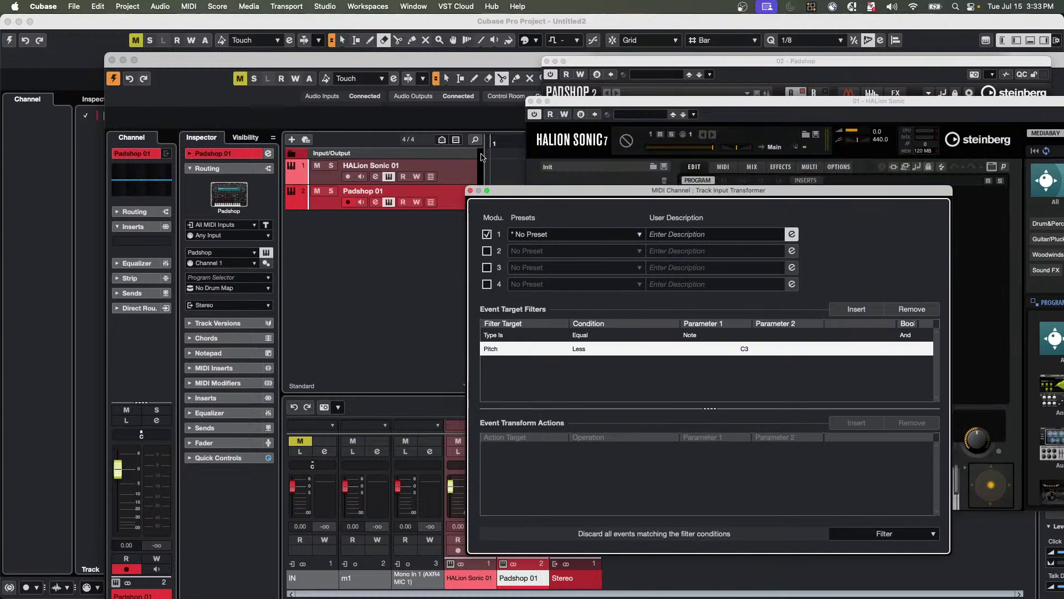
pyautogui.click(471, 191)
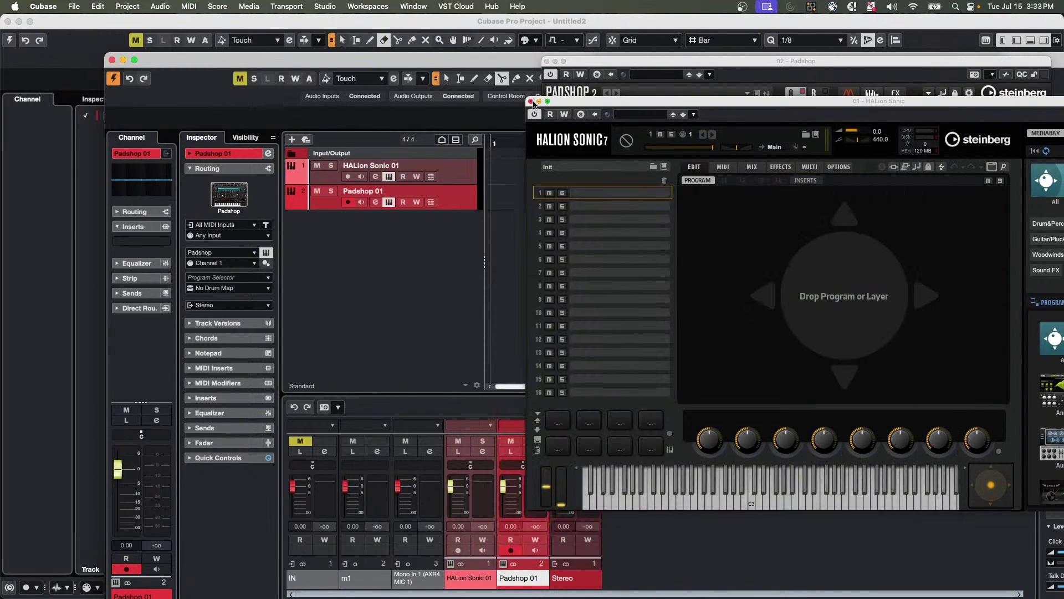
pyautogui.click(530, 101)
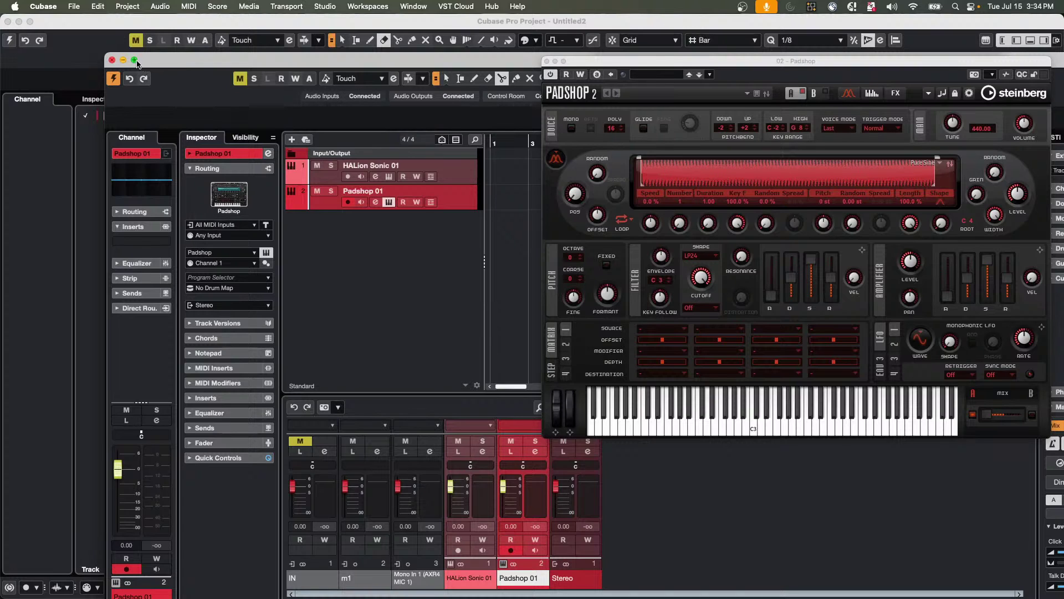
# Close the Padshop editor, maximize the project window, and open the full MixConsole with F3.
pyautogui.click(546, 62)
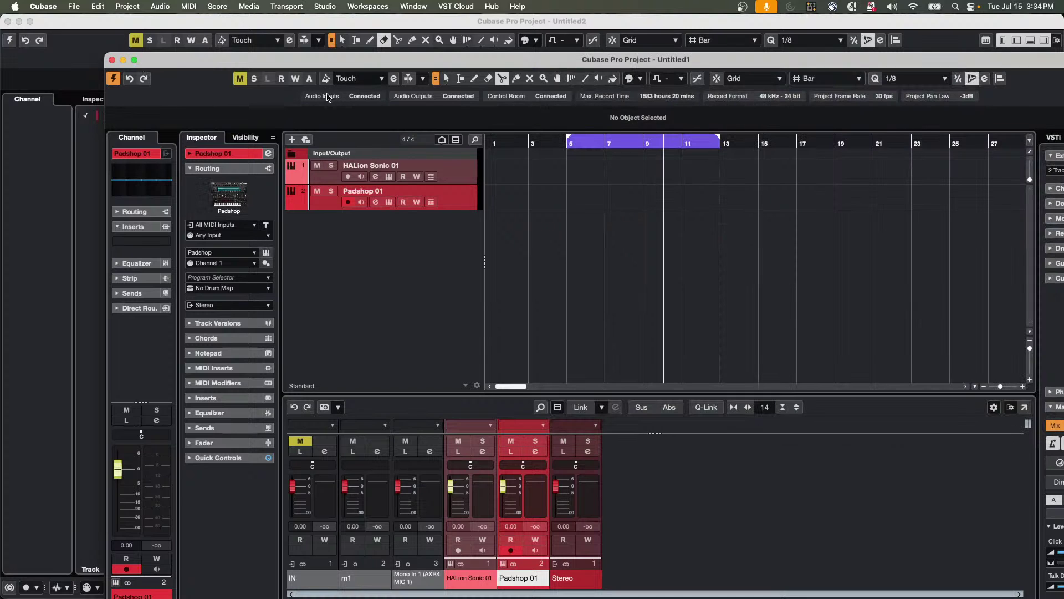
pyautogui.click(134, 59)
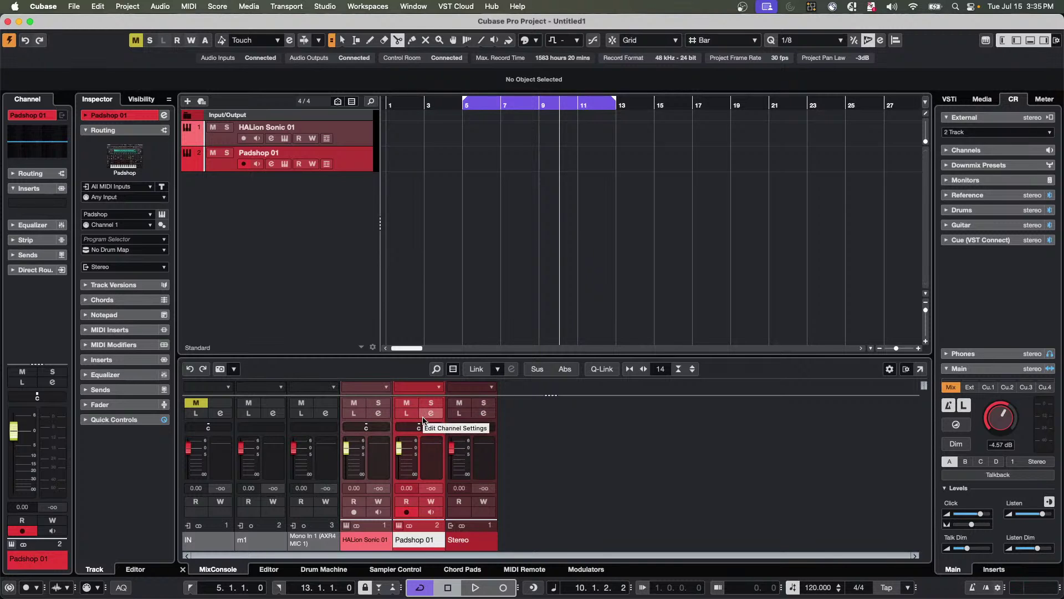
pyautogui.press('F3')
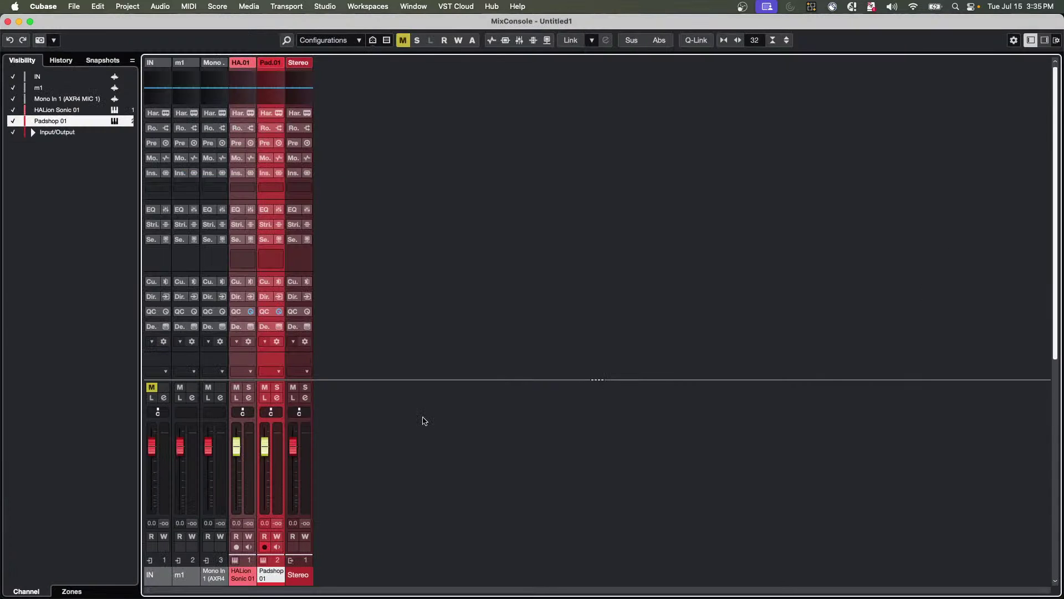
pyautogui.press('g')
pyautogui.press('g')
pyautogui.press('g')
pyautogui.press('g')
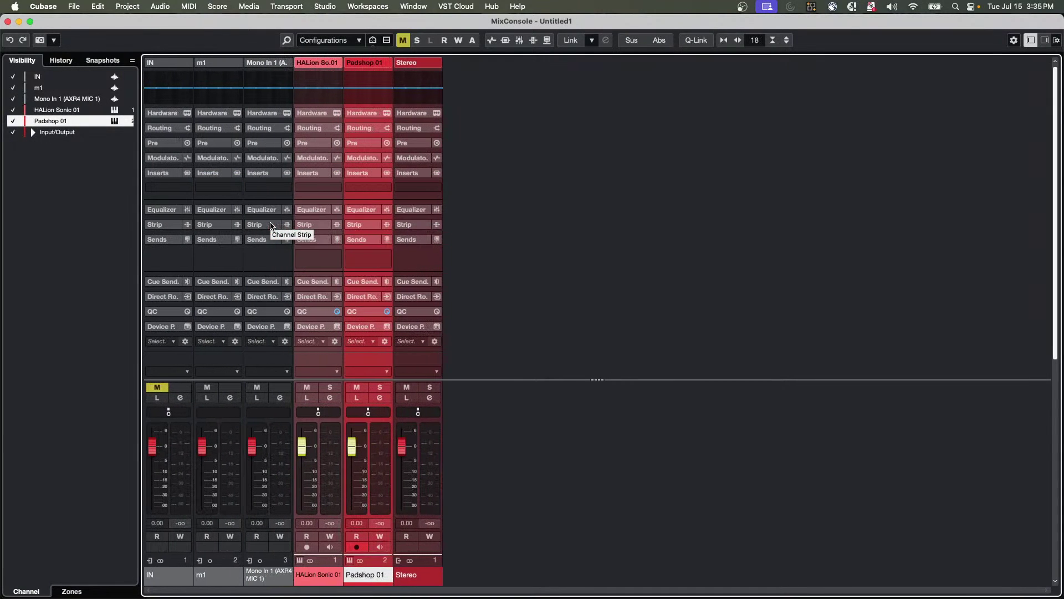
pyautogui.click(365, 113)
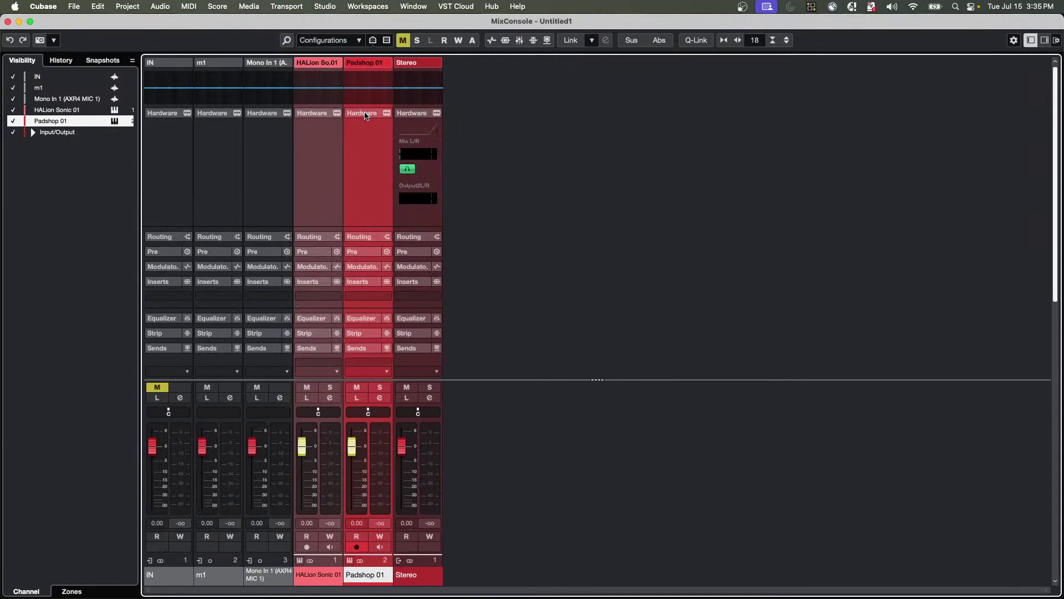
pyautogui.click(361, 237)
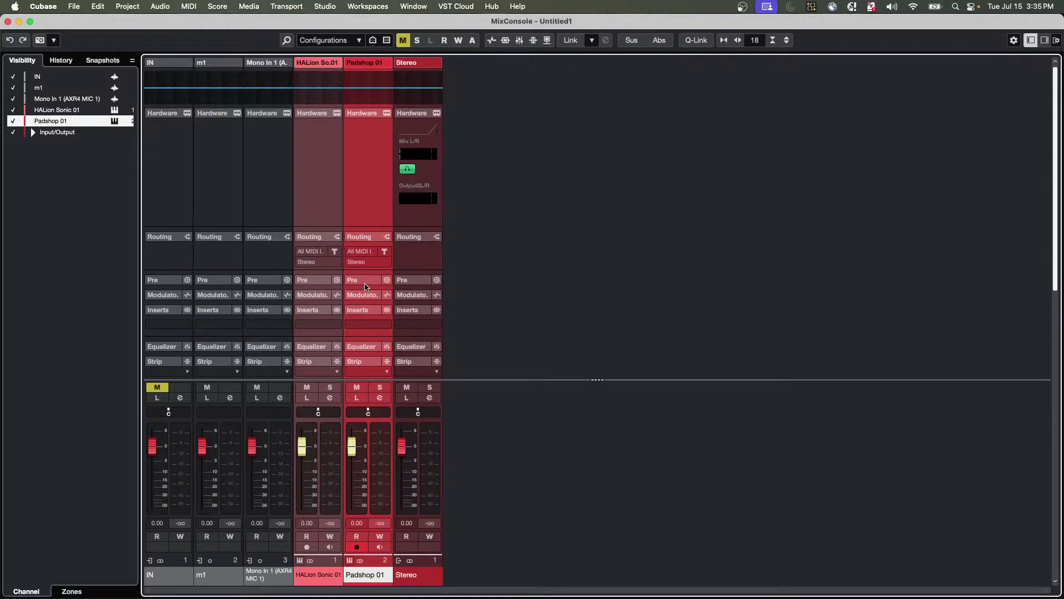
pyautogui.click(364, 277)
pyautogui.scroll(-5, 364, 284)
pyautogui.scroll(5, 364, 283)
pyautogui.scroll(-5, 364, 280)
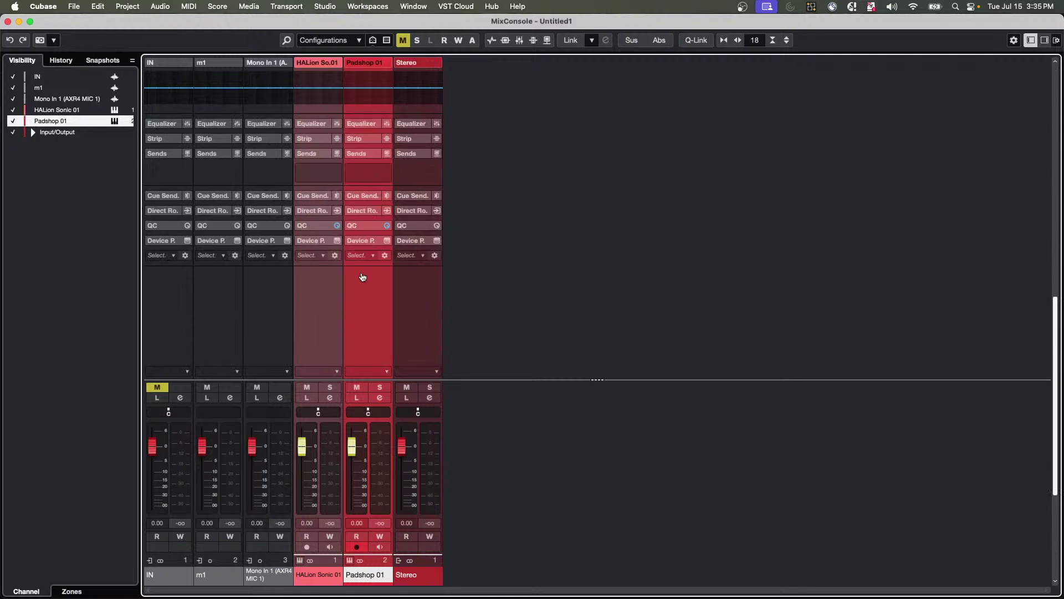
pyautogui.scroll(5, 360, 274)
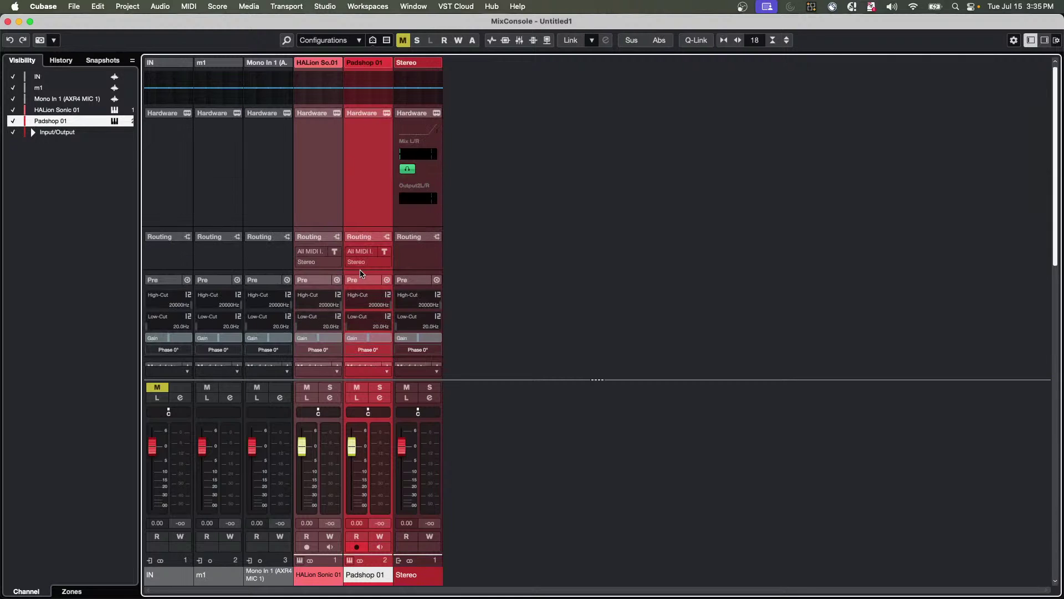
pyautogui.click(9, 22)
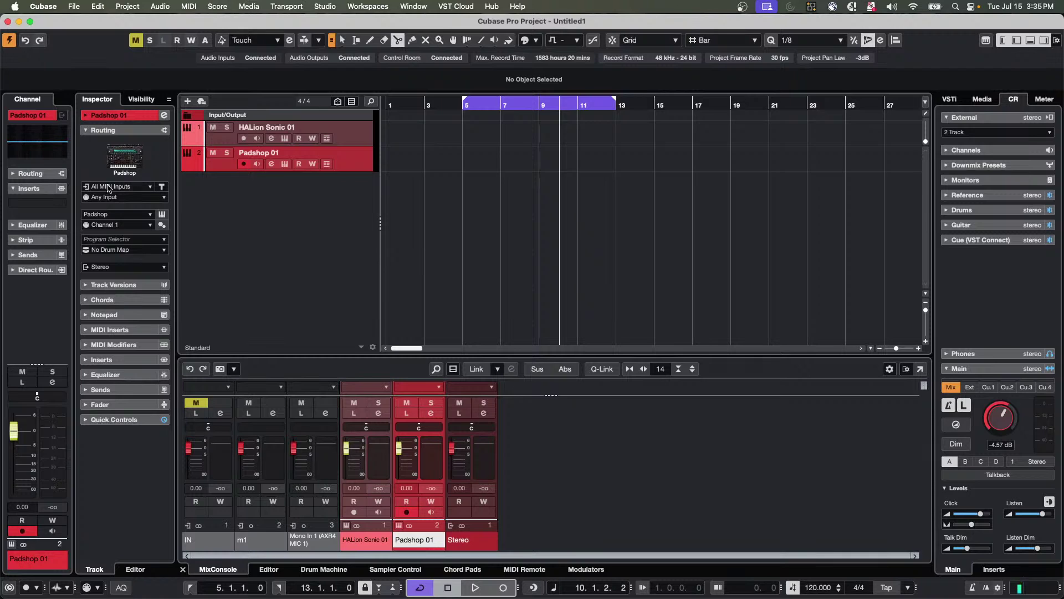
# Allow multiple inspector sections open; expand Chords, Fader, Sends, Equalizer, Inserts, MIDI Modifiers, MIDI Inserts, Notepad.
pyautogui.click(122, 305)
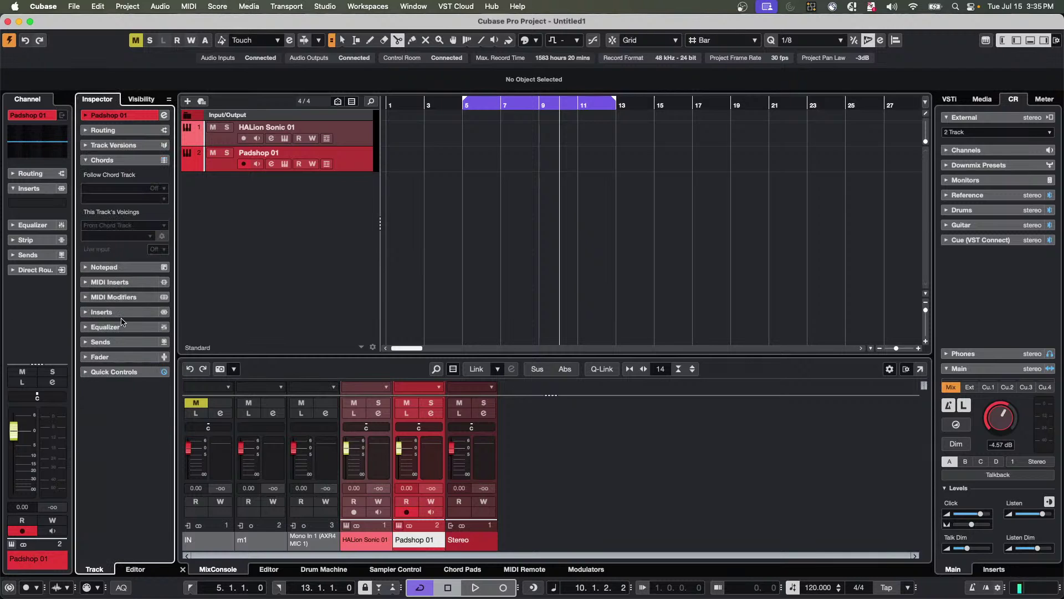
pyautogui.rightClick(122, 327)
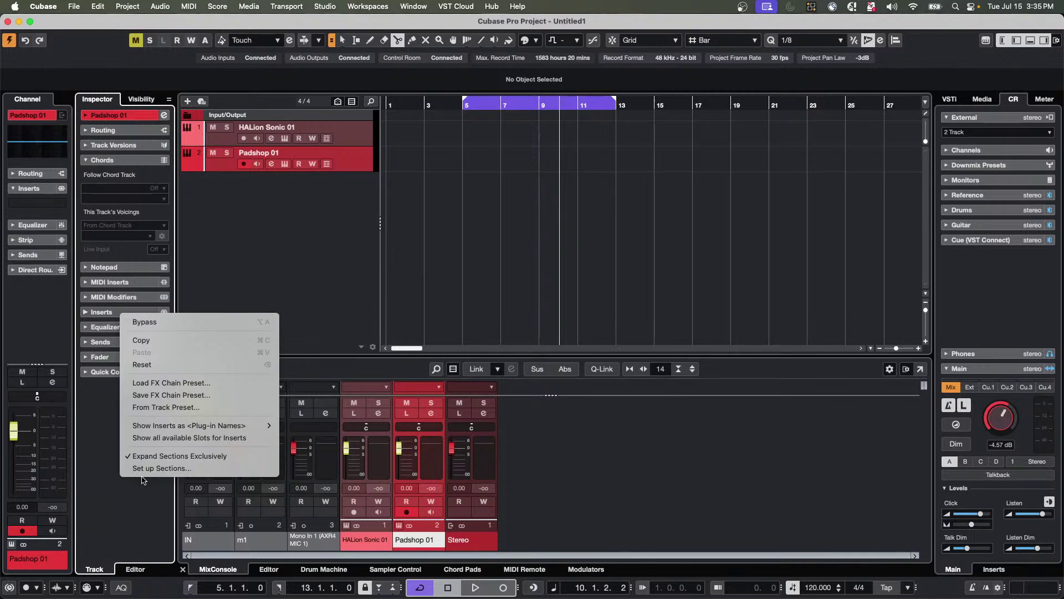
pyautogui.click(167, 455)
pyautogui.click(123, 356)
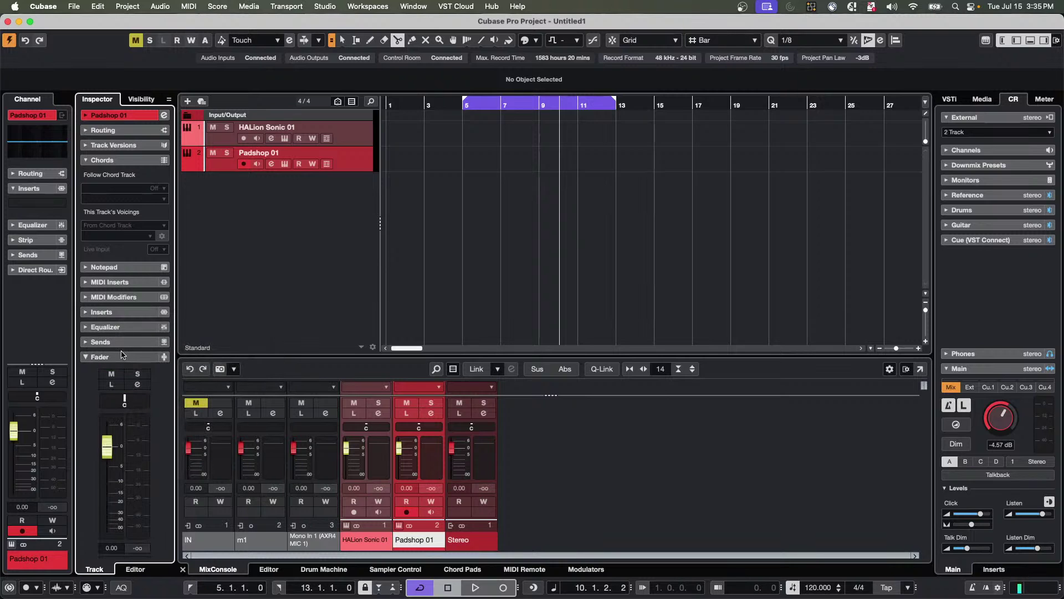
pyautogui.scroll(-1, 123, 355)
pyautogui.click(124, 320)
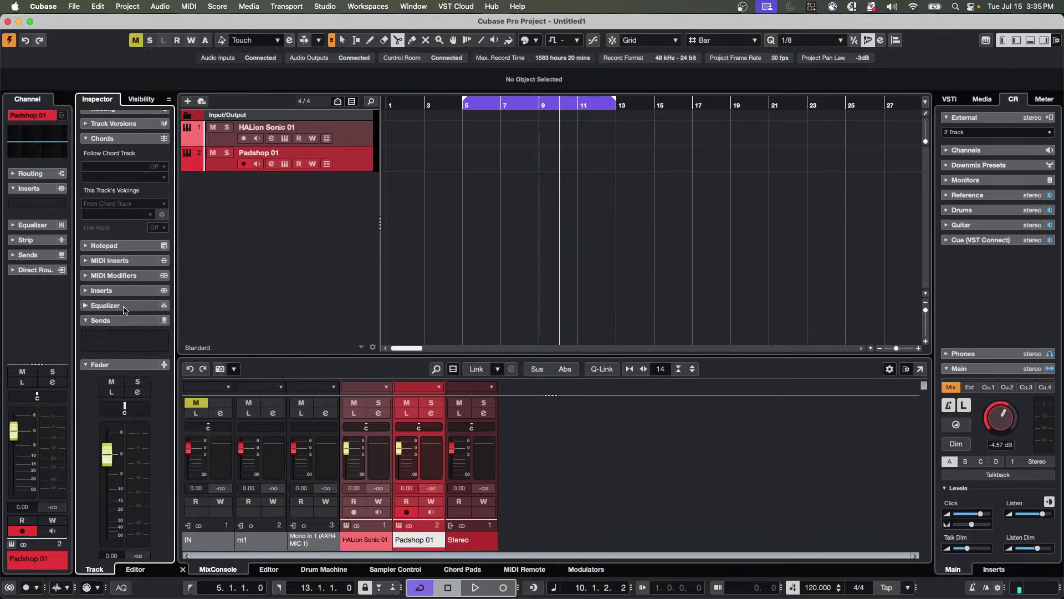
pyautogui.click(125, 307)
pyautogui.click(125, 290)
pyautogui.click(127, 275)
pyautogui.click(126, 261)
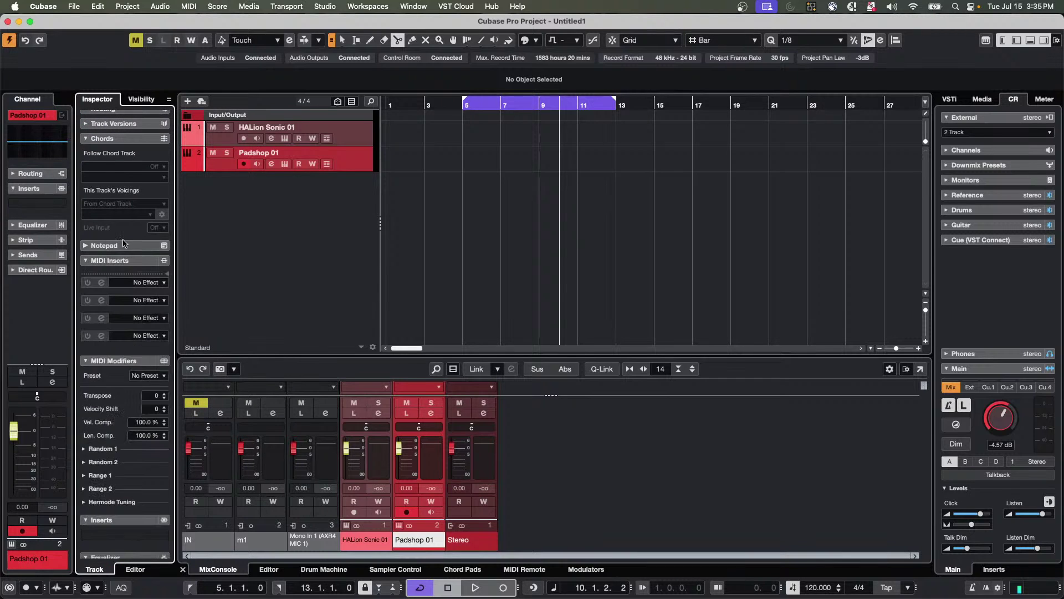
pyautogui.click(123, 245)
# Expand the Track Versions list and the Routing section, scrolling through the inspector.
pyautogui.click(123, 127)
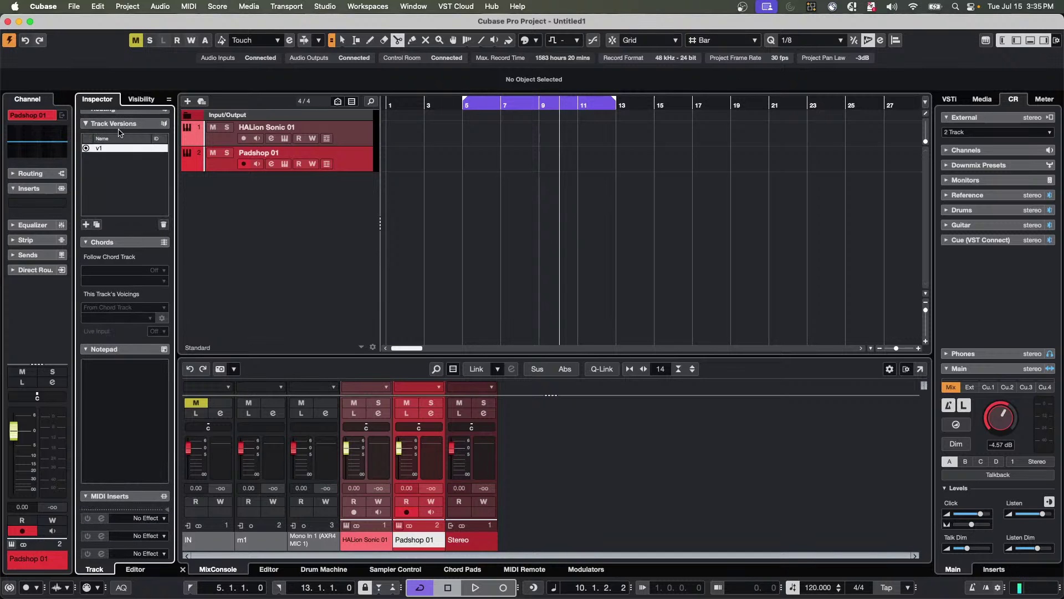
pyautogui.scroll(2, 114, 302)
pyautogui.scroll(-8, 114, 302)
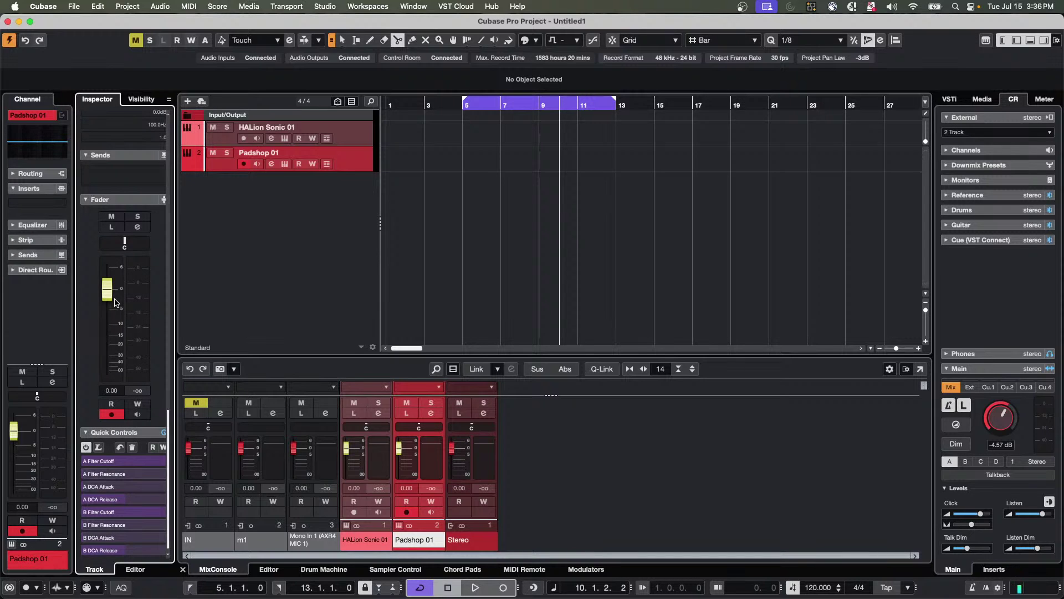
pyautogui.scroll(8, 117, 462)
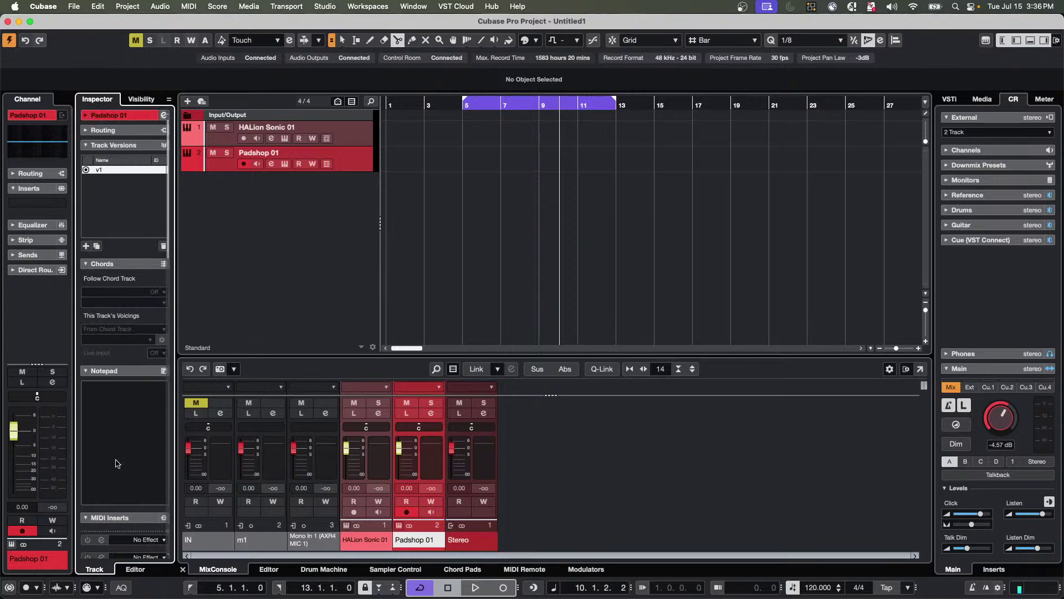
pyautogui.click(125, 146)
pyautogui.click(126, 131)
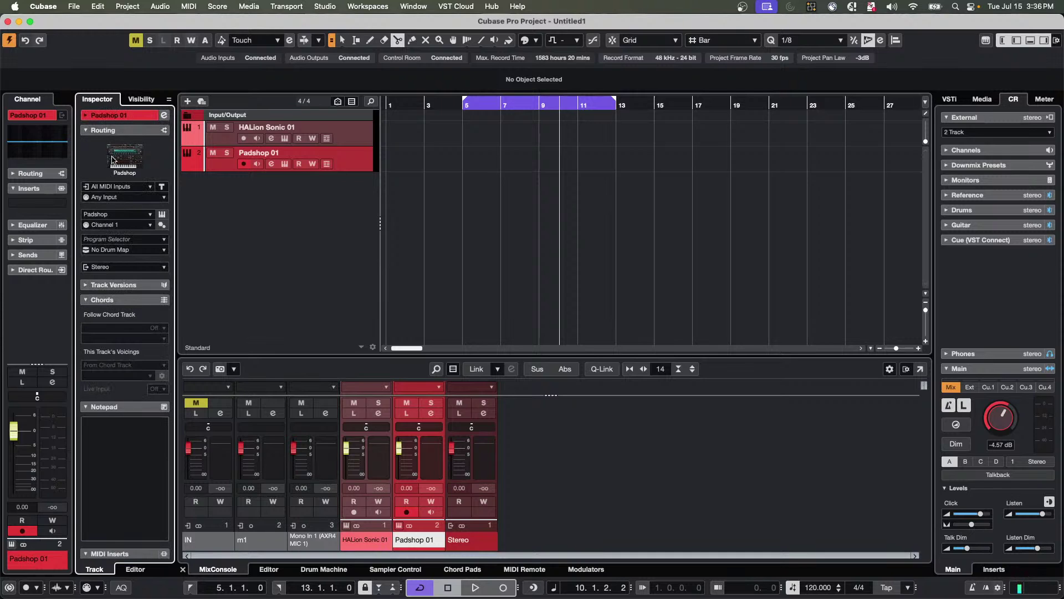
pyautogui.click(128, 285)
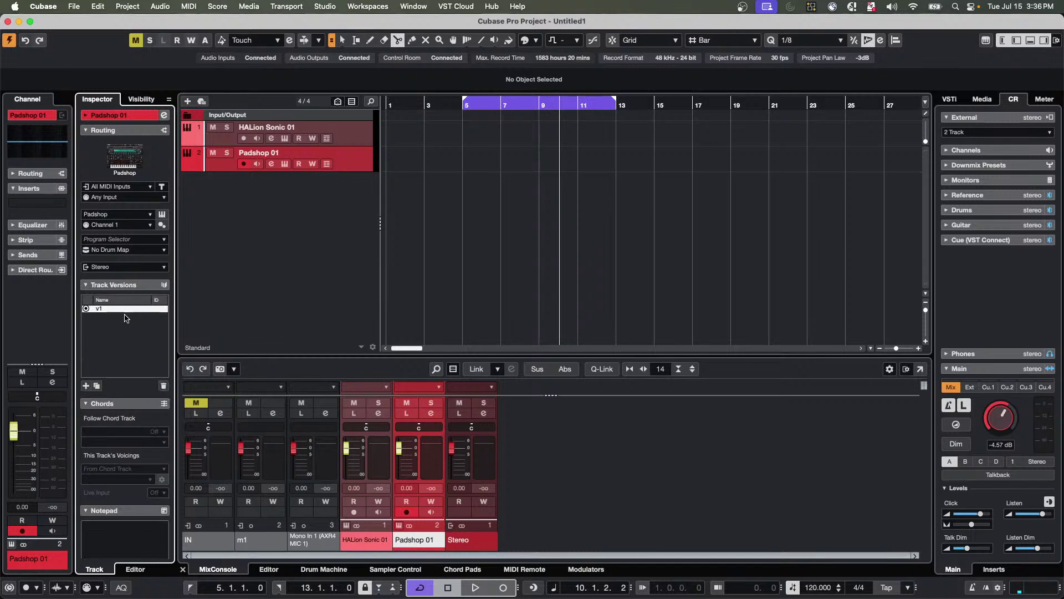
pyautogui.scroll(-8, 121, 410)
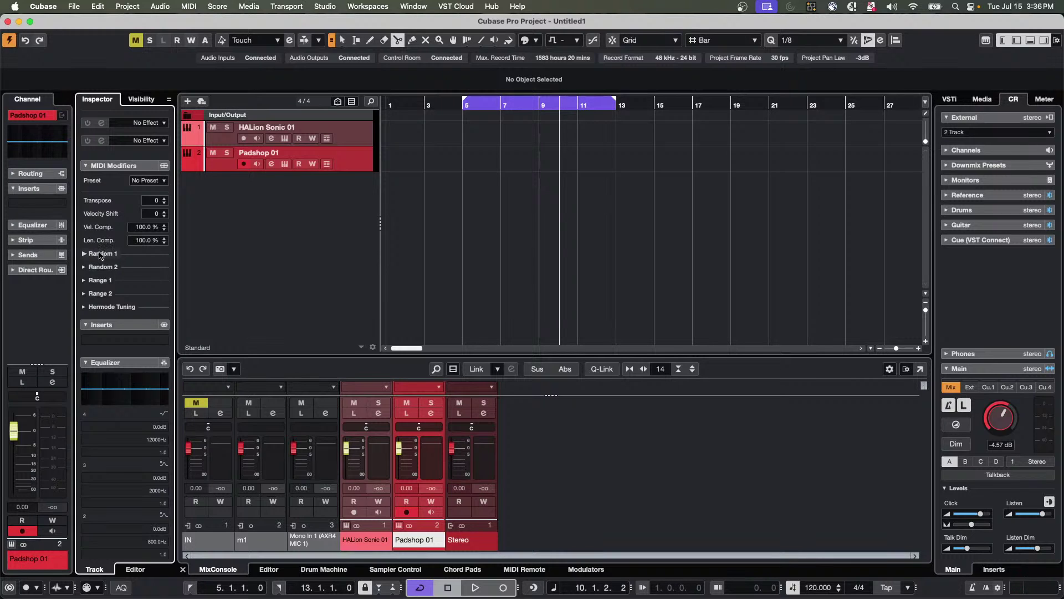
pyautogui.scroll(10, 99, 254)
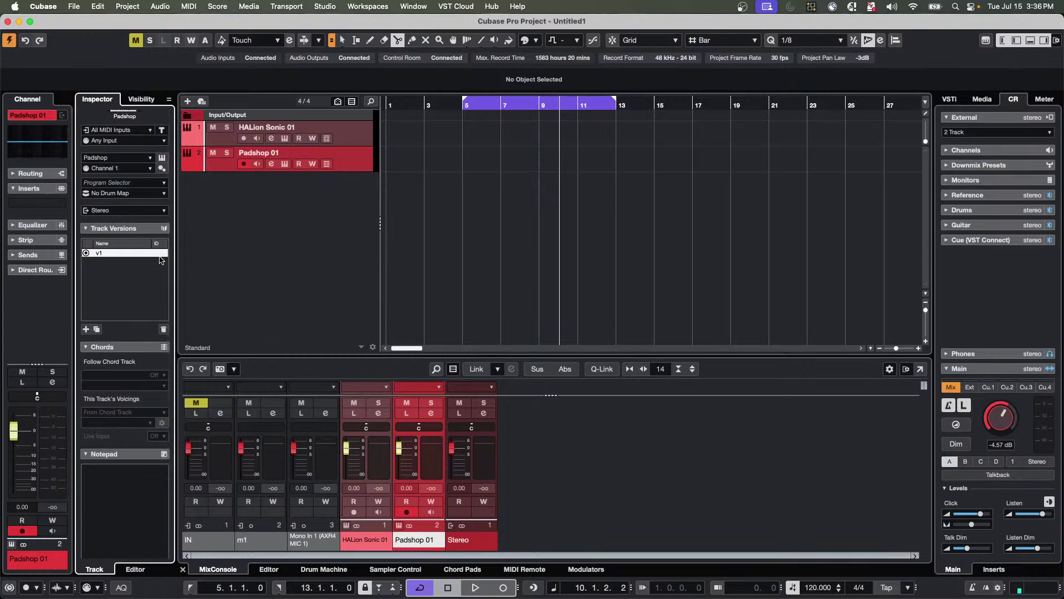
# Collapse Track Versions, Chords, Notepad, MIDI Inserts, MIDI Modifiers, Inserts, Equalizer and Sends sections.
pyautogui.click(124, 228)
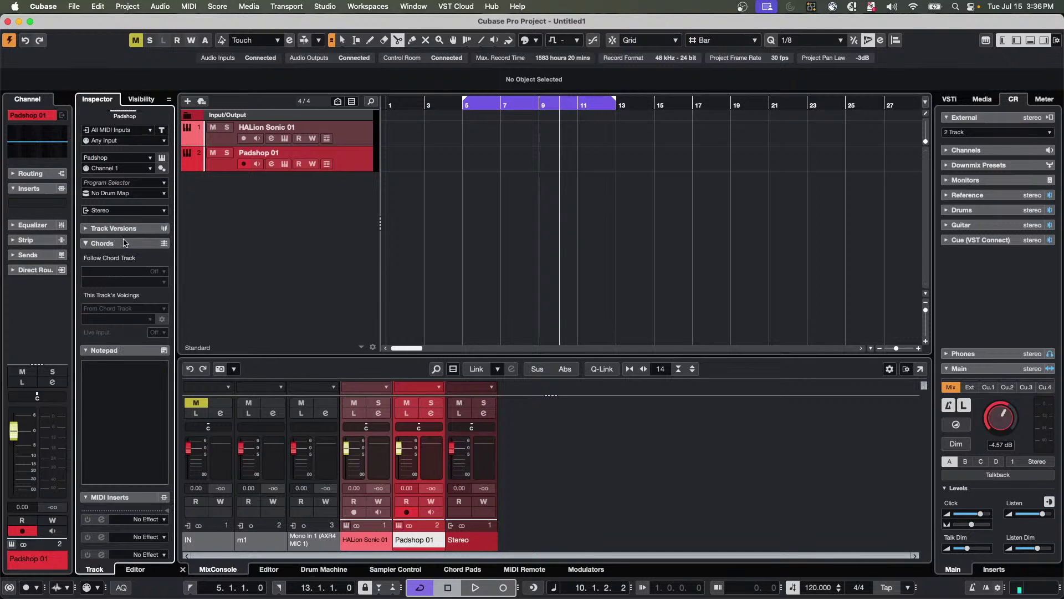
pyautogui.click(123, 244)
pyautogui.click(123, 258)
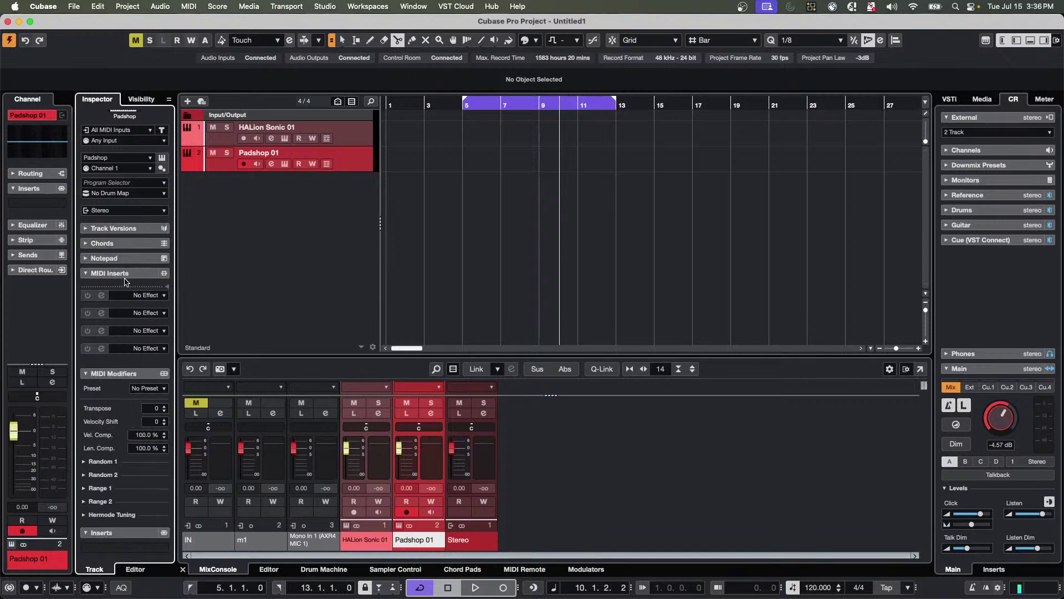
pyautogui.click(125, 273)
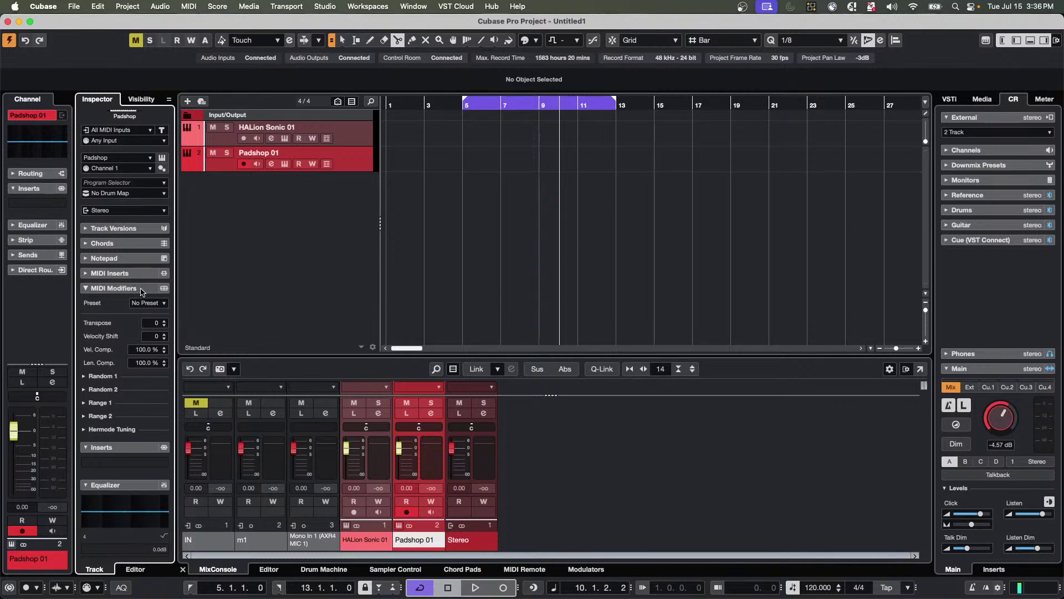
pyautogui.click(143, 289)
pyautogui.click(133, 303)
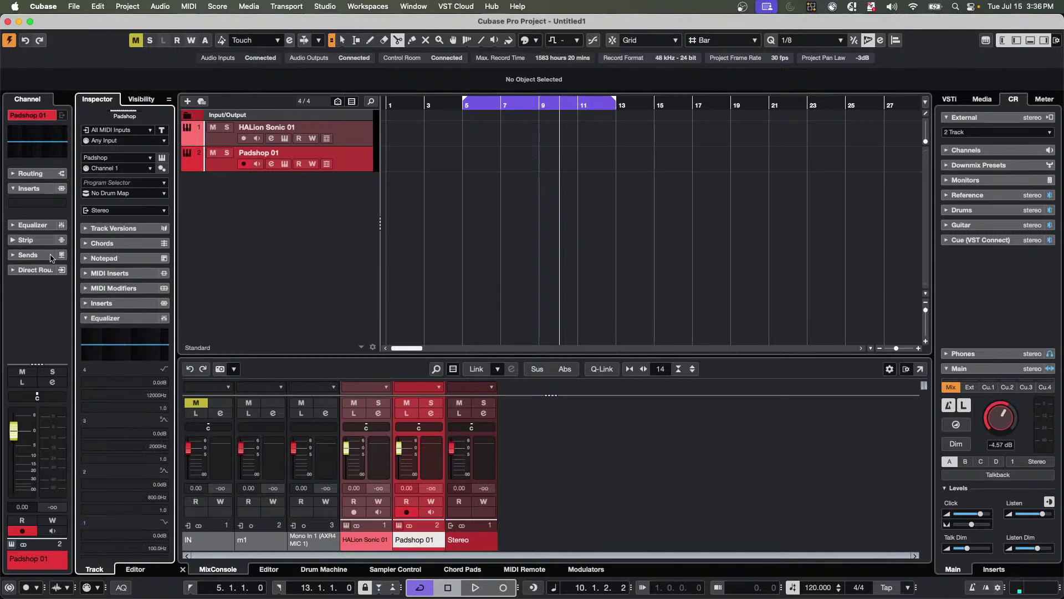
pyautogui.click(113, 320)
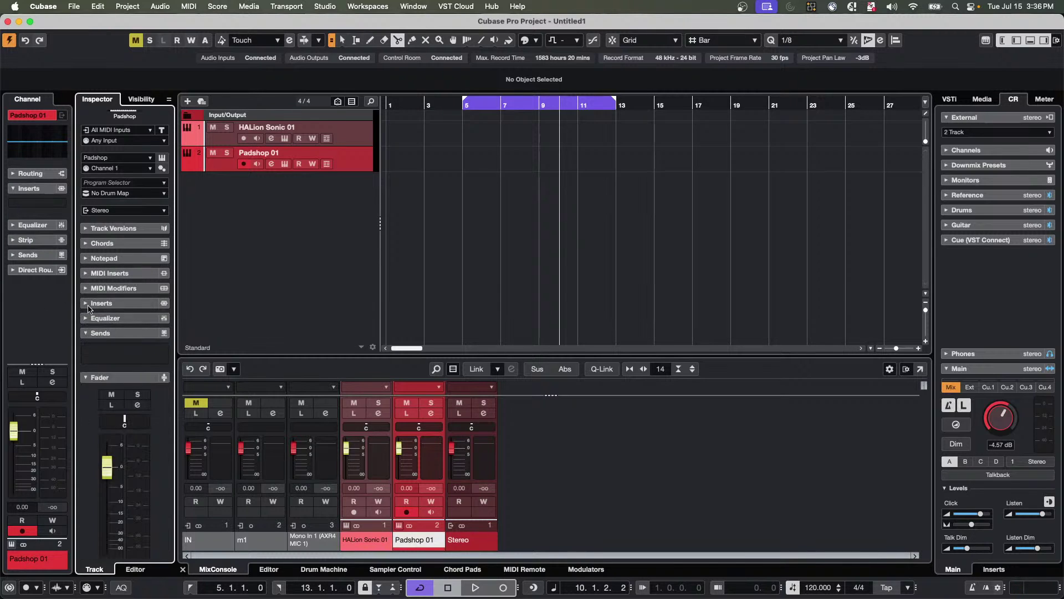
pyautogui.click(114, 333)
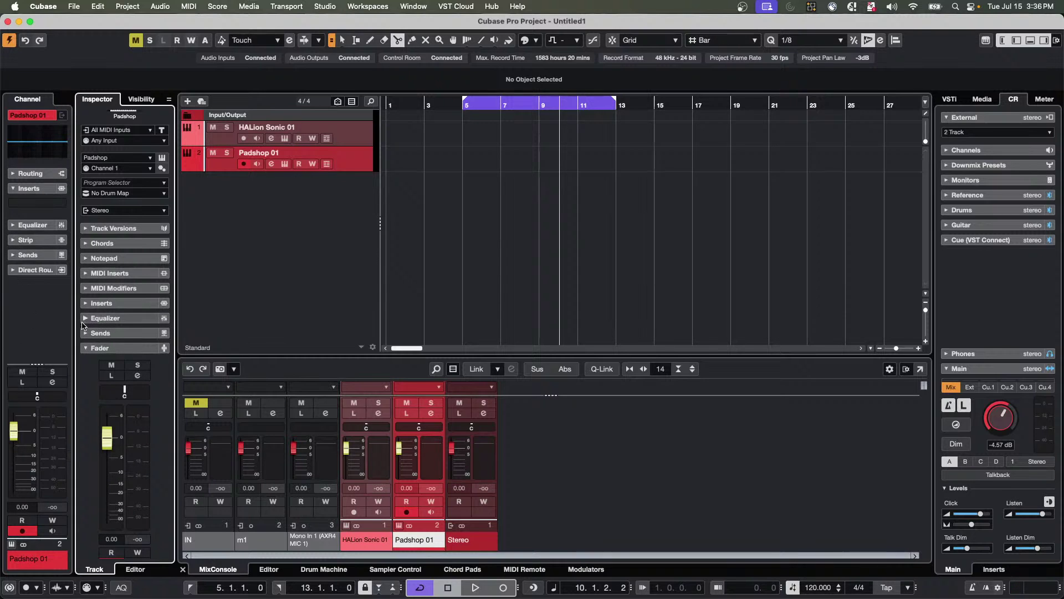
# Widen the channel overview, then show Padshop 01's main controls, MIDI Modifiers and four MIDI insert slots.
pyautogui.moveTo(73, 326); pyautogui.dragTo(91, 326)
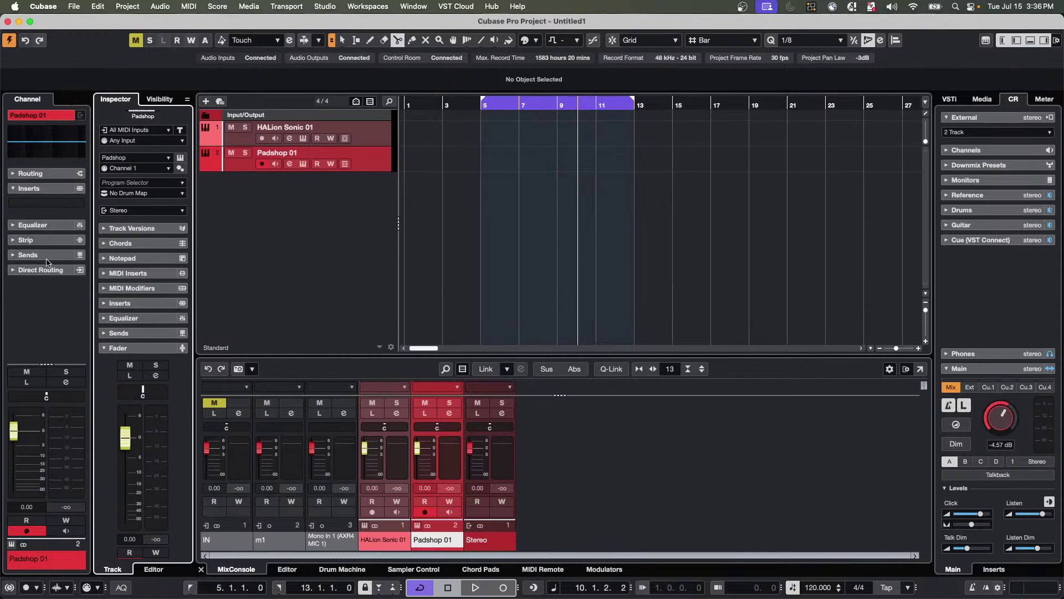
pyautogui.click(138, 333)
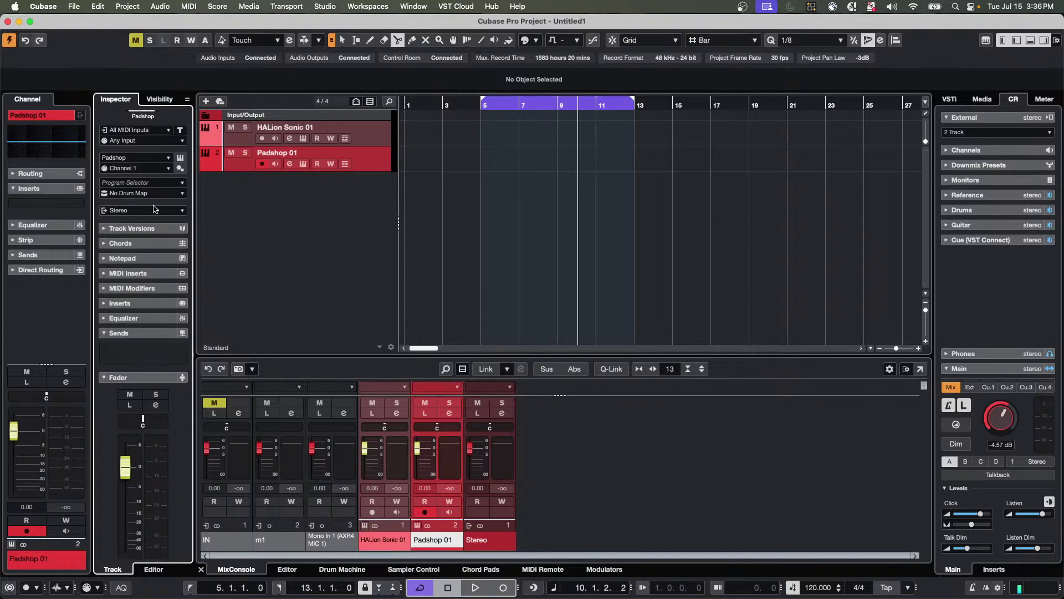
pyautogui.scroll(3, 136, 244)
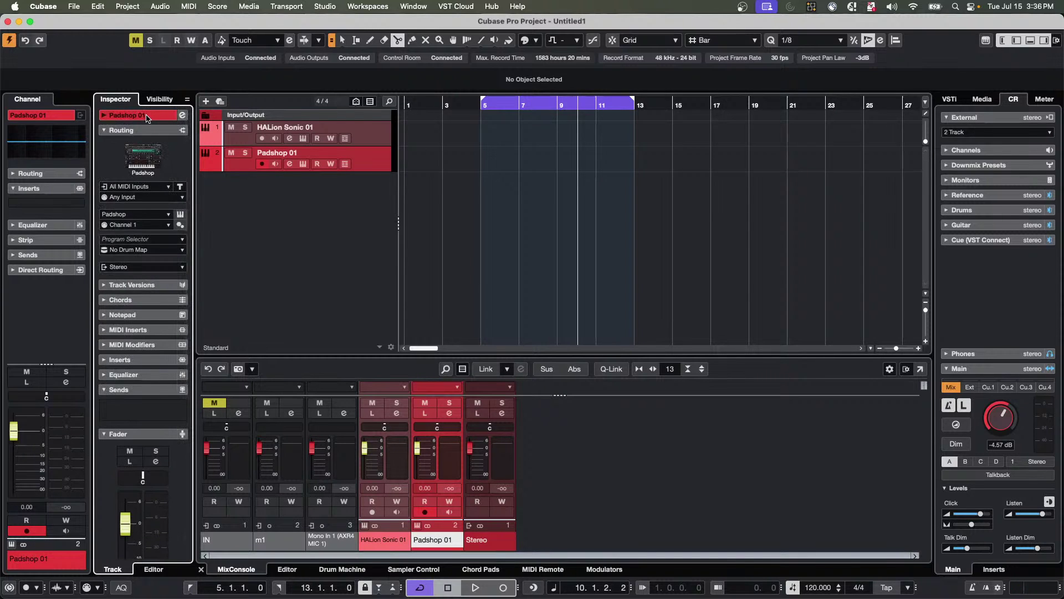
pyautogui.click(158, 116)
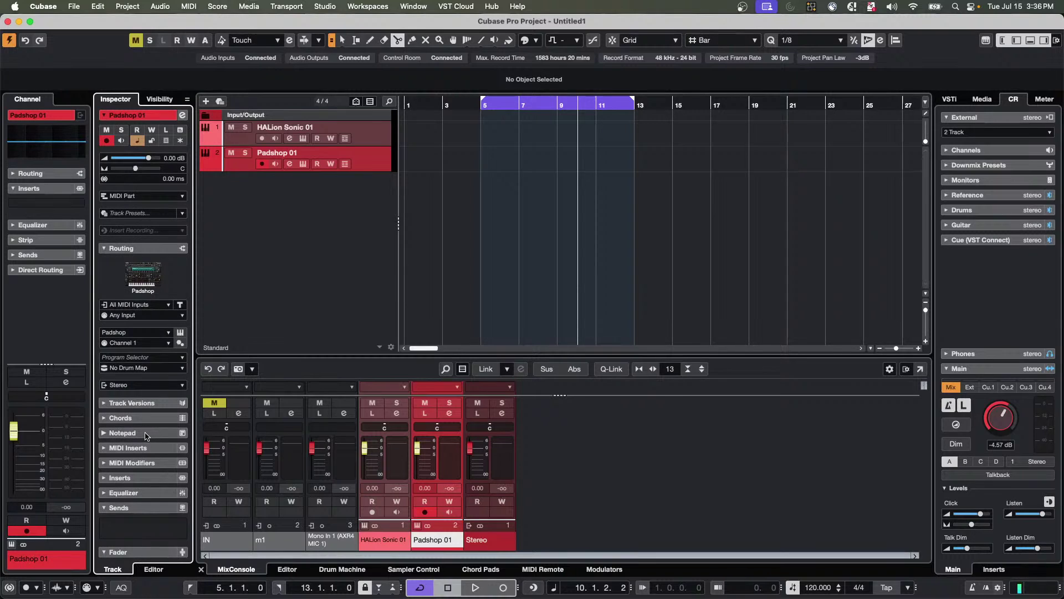
pyautogui.click(149, 464)
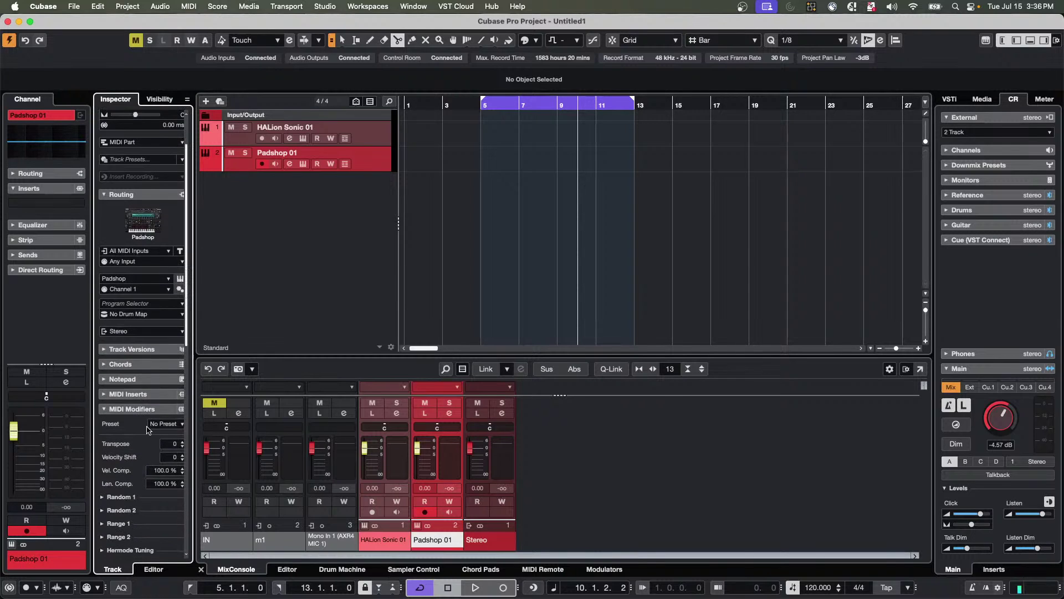
pyautogui.click(156, 394)
pyautogui.scroll(2, 123, 416)
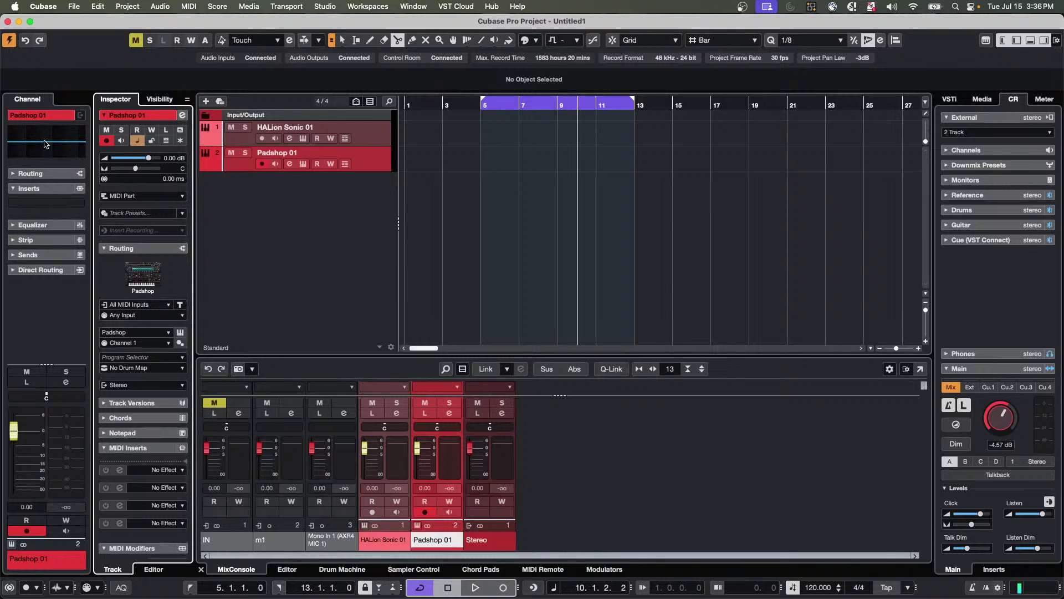
# Expand the channel's sends and adjust which channel strip sections are shown.
pyautogui.click(13, 256)
pyautogui.rightClick(39, 349)
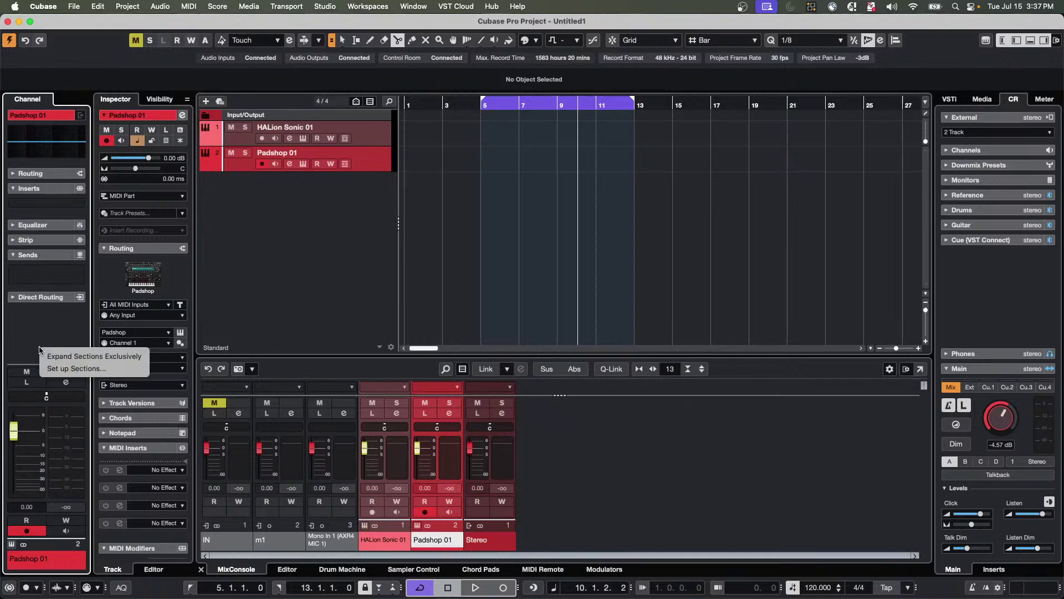
pyautogui.click(63, 368)
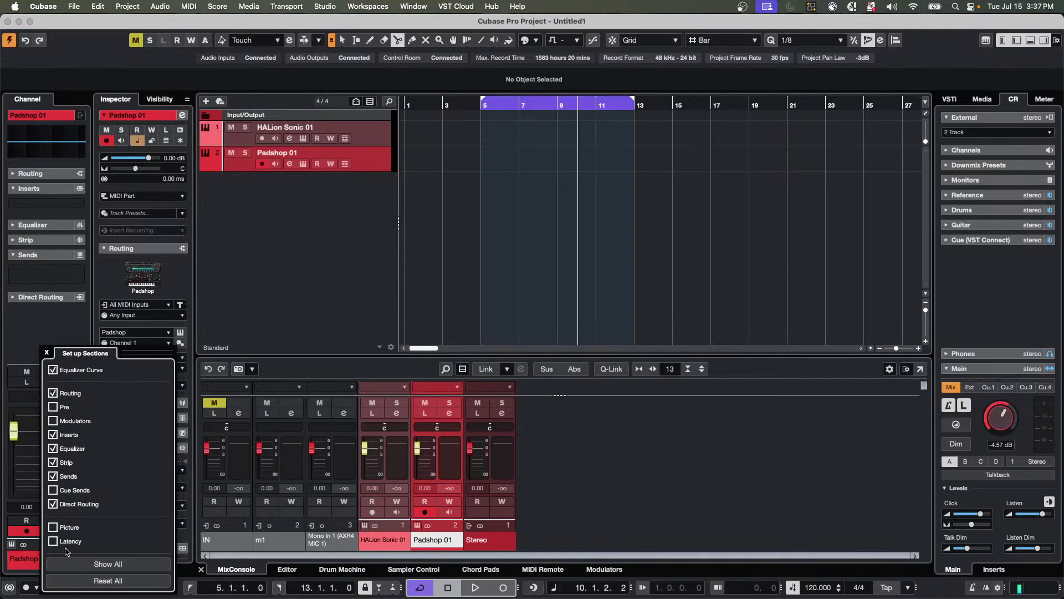
pyautogui.click(44, 330)
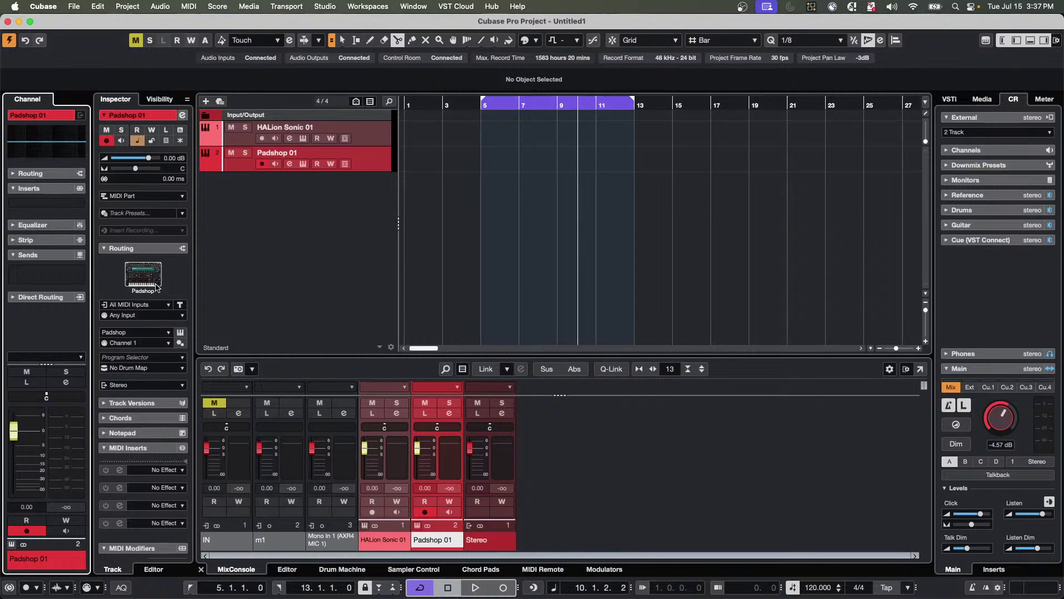
pyautogui.scroll(-8, 156, 287)
pyautogui.scroll(8, 157, 289)
pyautogui.scroll(-5, 156, 289)
pyautogui.scroll(5, 155, 288)
# With the Range tool, create a Padshop 01 MIDI part across bars 5–13 and open it in the Key Editor.
pyautogui.rightClick(504, 155)
pyautogui.click(502, 160)
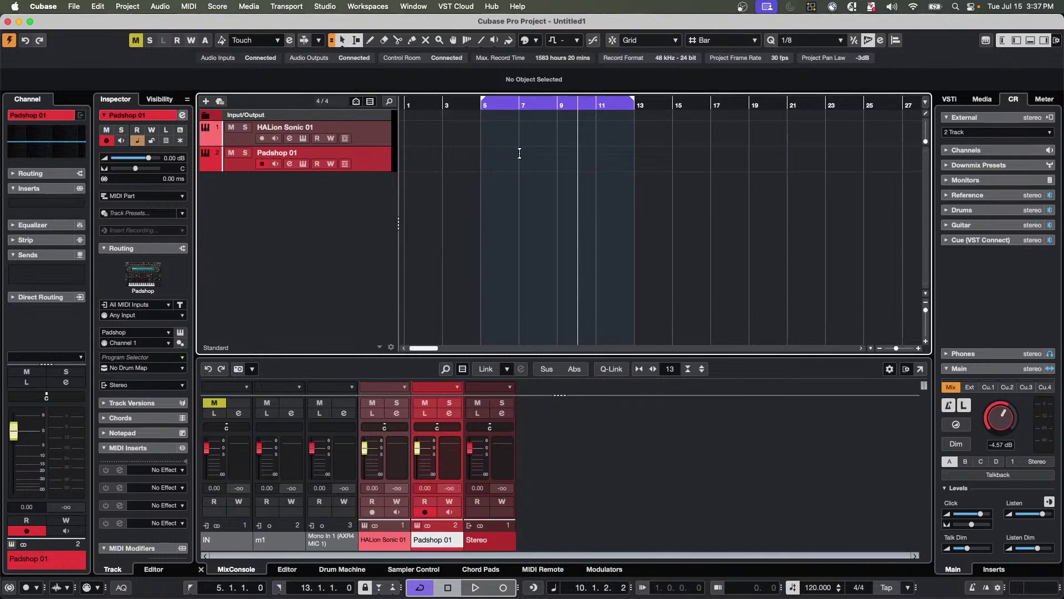
pyautogui.doubleClick(501, 164)
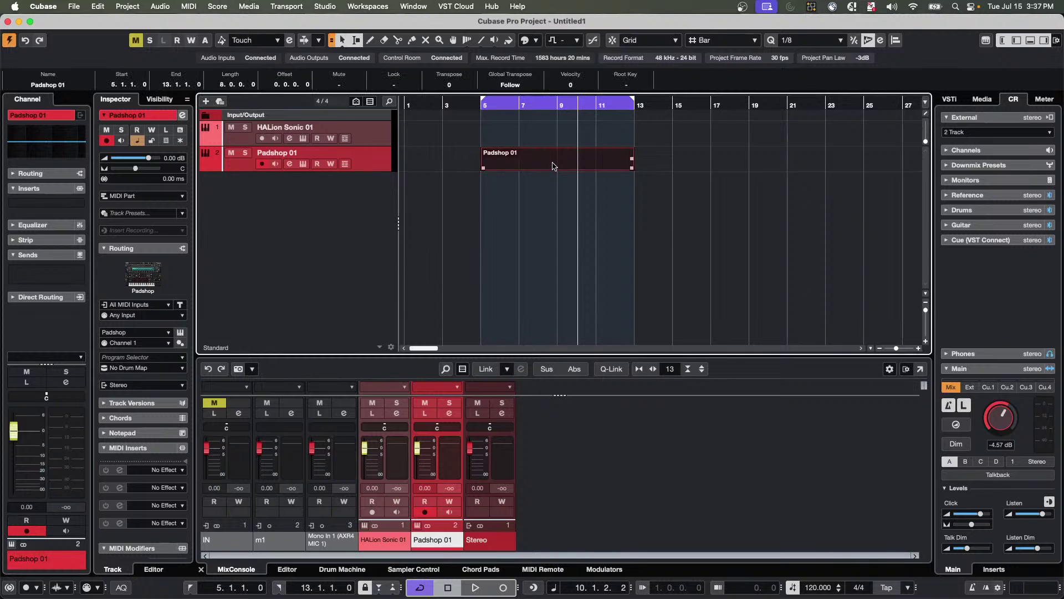
pyautogui.doubleClick(553, 164)
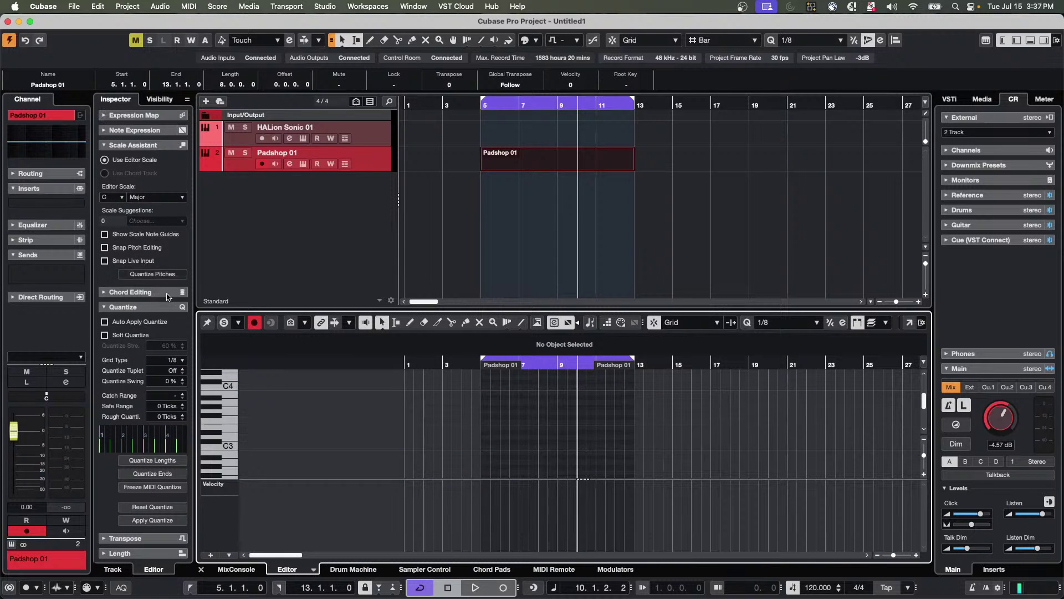
# In the Padshop 01 channel EQ, add a boost near 365 Hz and a cut near 976 Hz.
pyautogui.click(54, 143)
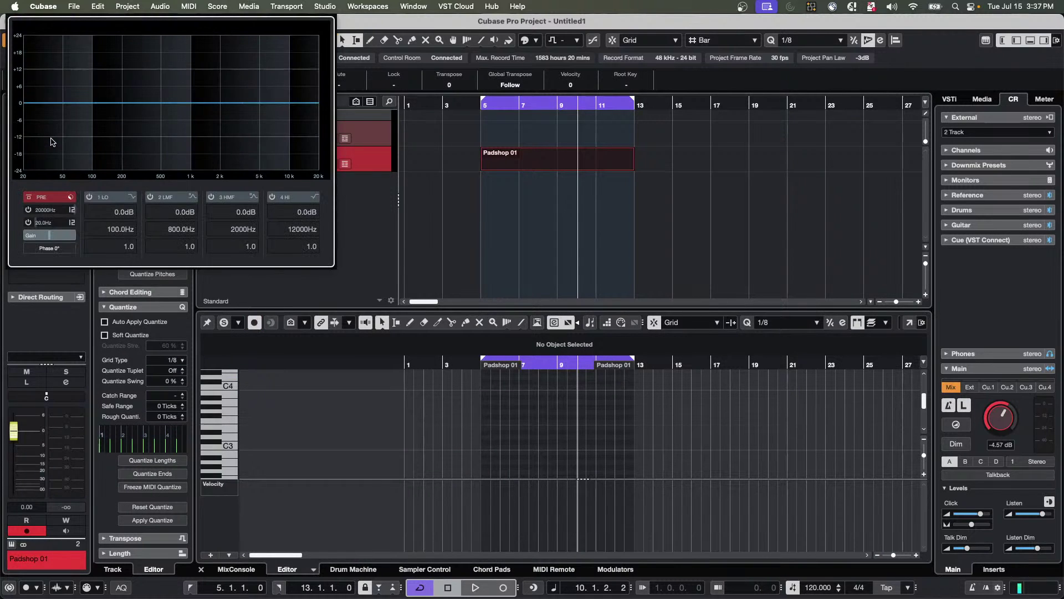
pyautogui.click(145, 90)
pyautogui.moveTo(144, 90); pyautogui.dragTo(127, 84)
pyautogui.click(189, 117)
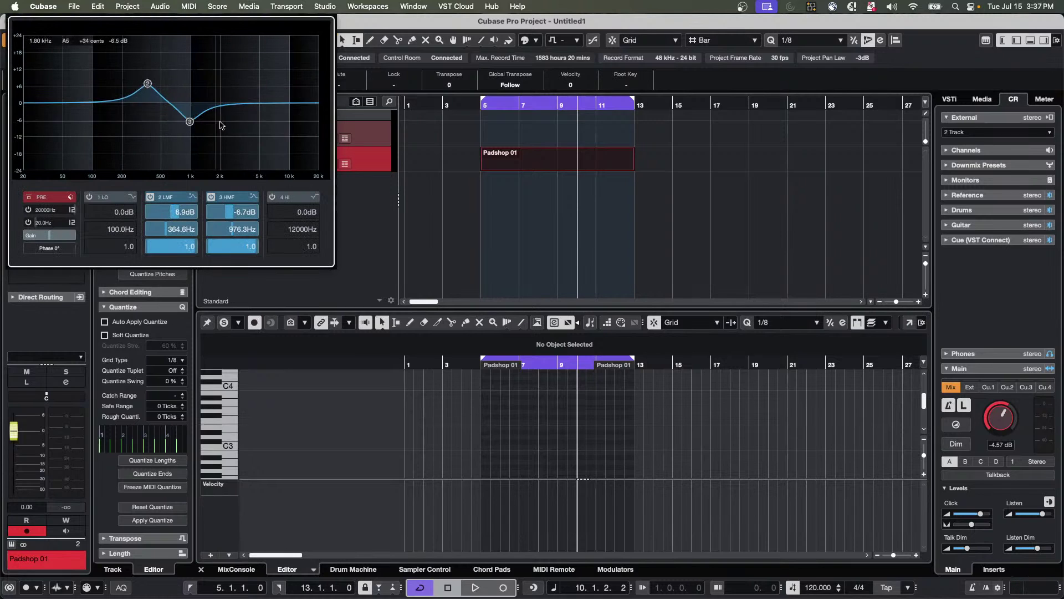
pyautogui.click(2, 186)
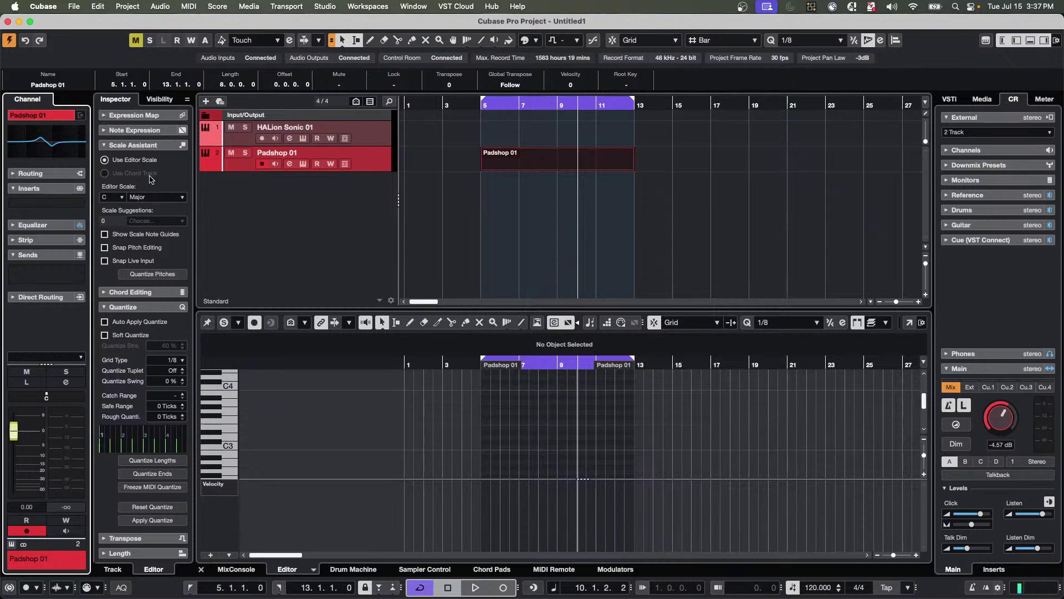
# Cycle the left zone layouts, ending with only the channel strip shown and the inspector hidden.
pyautogui.click(161, 100)
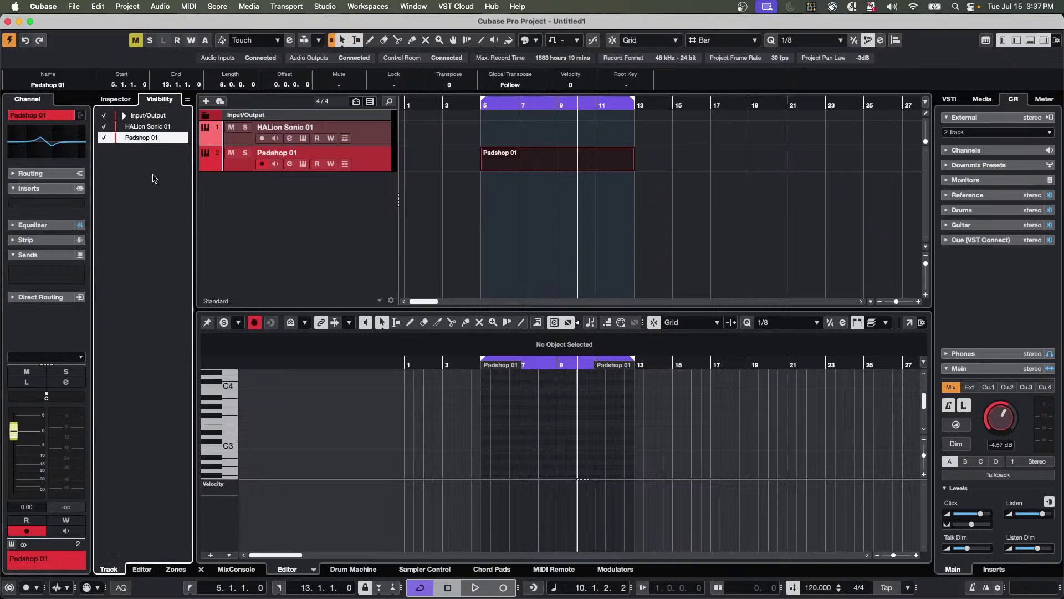
pyautogui.click(125, 105)
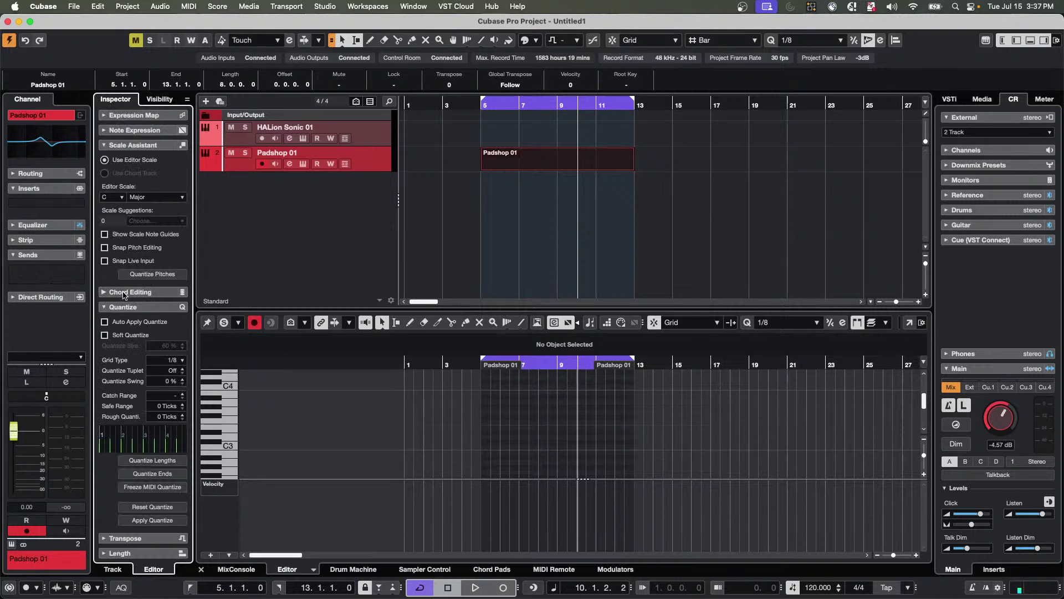
pyautogui.click(1015, 42)
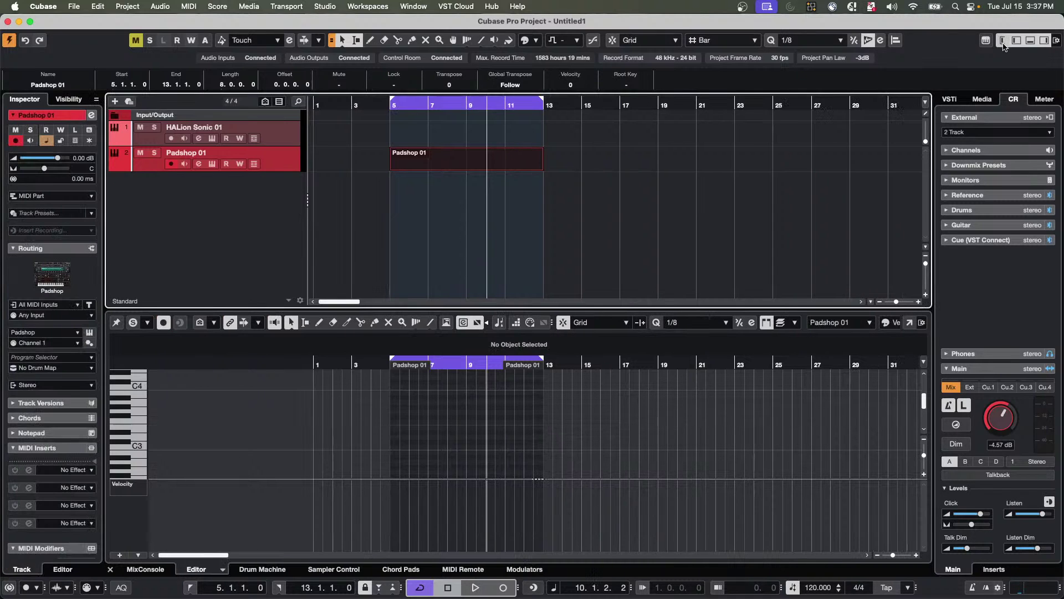
pyautogui.click(1015, 42)
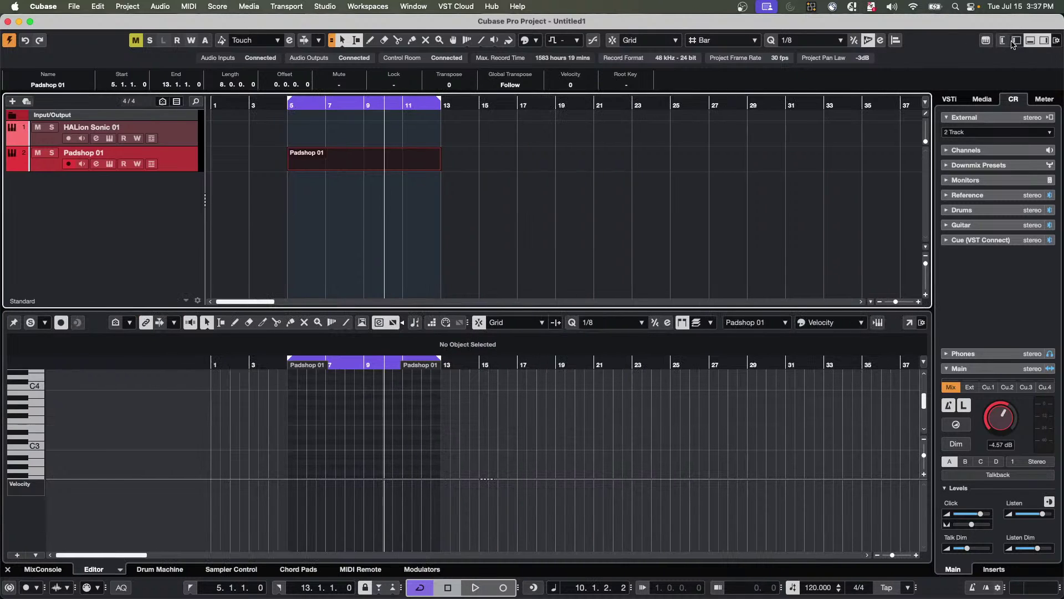
pyautogui.click(1015, 42)
pyautogui.click(1003, 43)
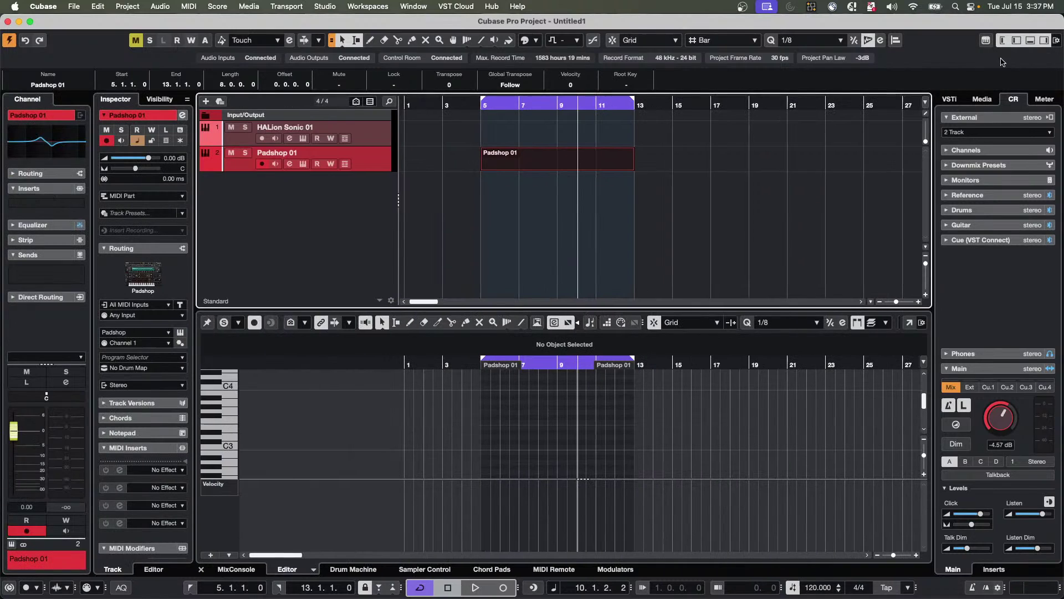
pyautogui.click(1018, 46)
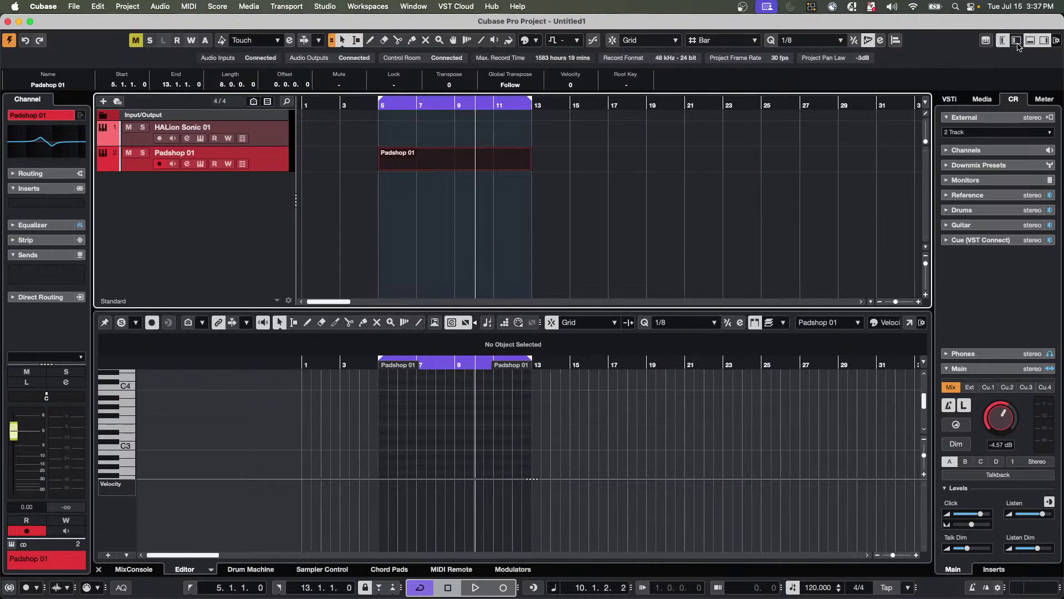
# Restore the inspector beside the channel strip and turn the Control Room Main level down to -oo dB.
pyautogui.click(1017, 44)
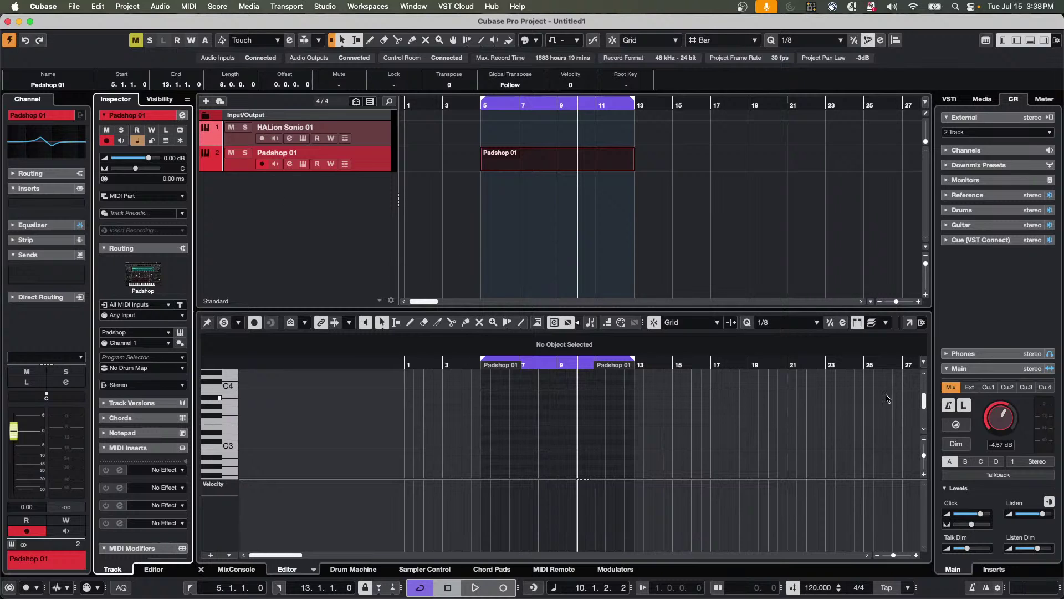
pyautogui.moveTo(1004, 425); pyautogui.dragTo(970, 499)
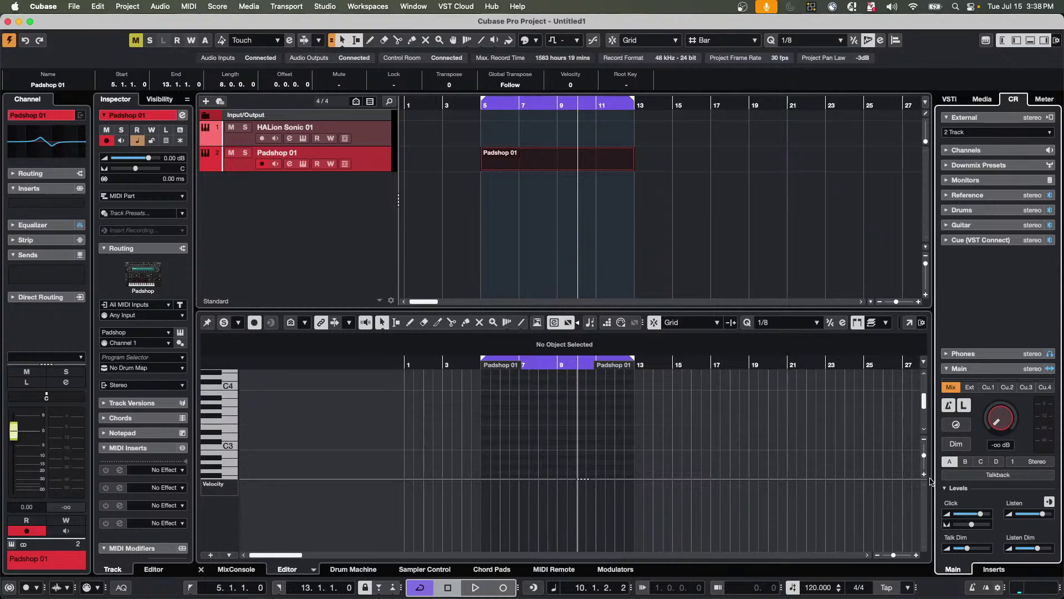
# Insert TestGenerator from Tools on Padshop 01, reposition its window, and switch it to a frequency sweep.
pyautogui.click(42, 201)
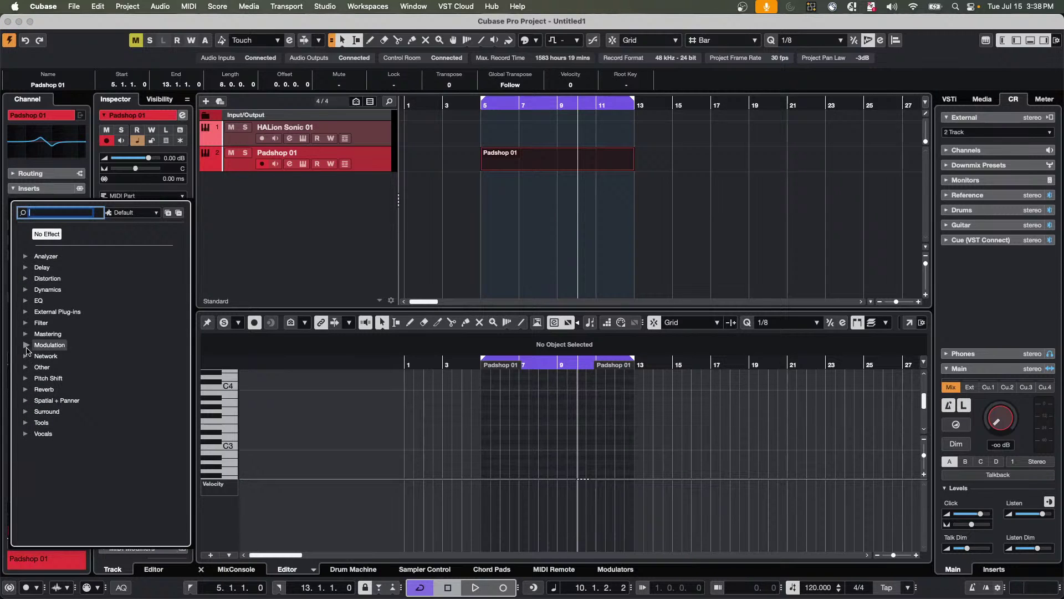
pyautogui.click(26, 423)
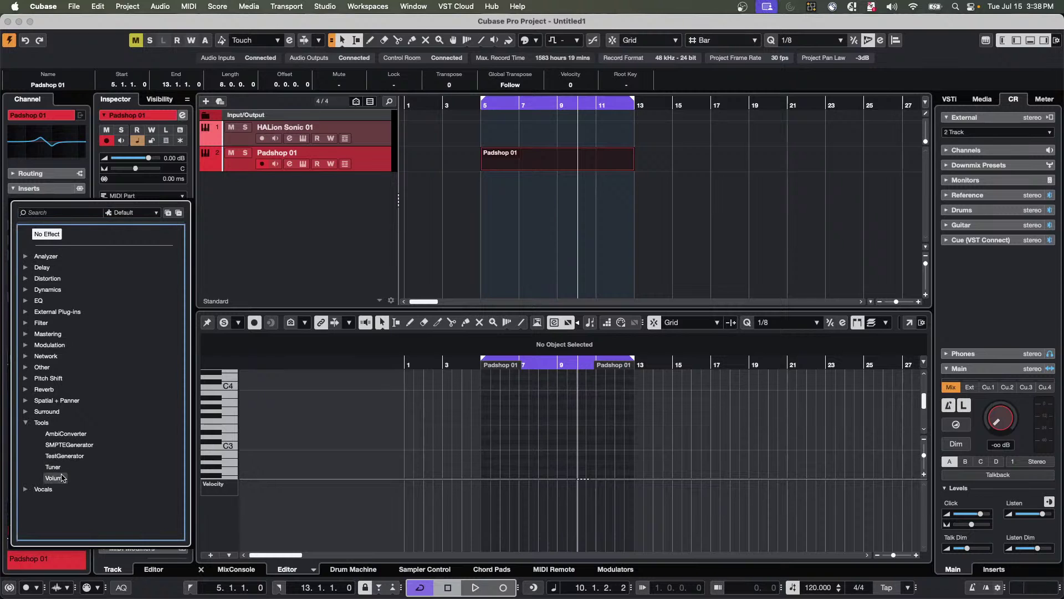
pyautogui.click(65, 456)
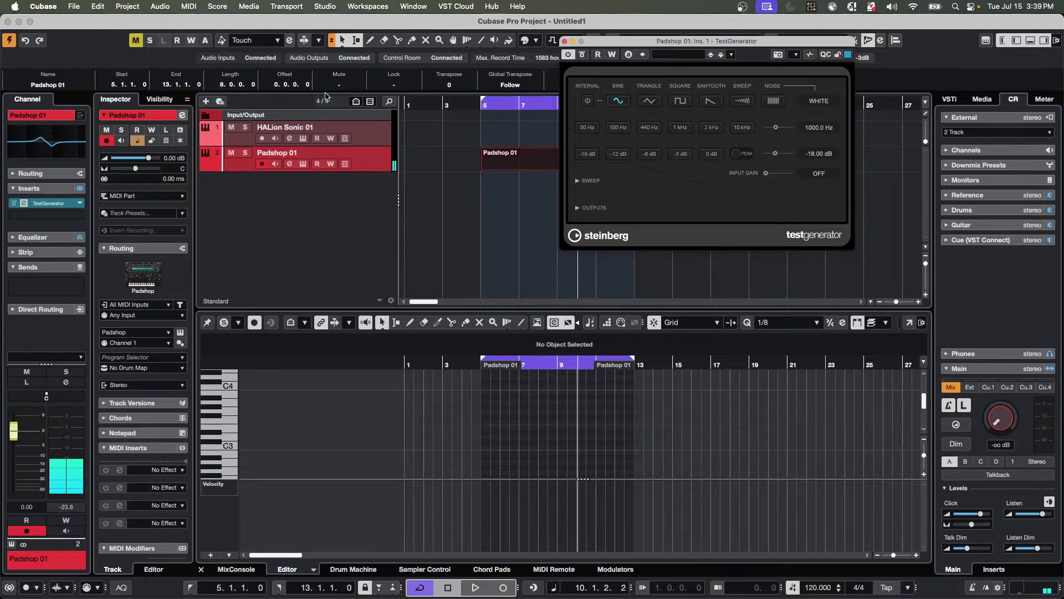
pyautogui.moveTo(610, 44); pyautogui.dragTo(298, 144)
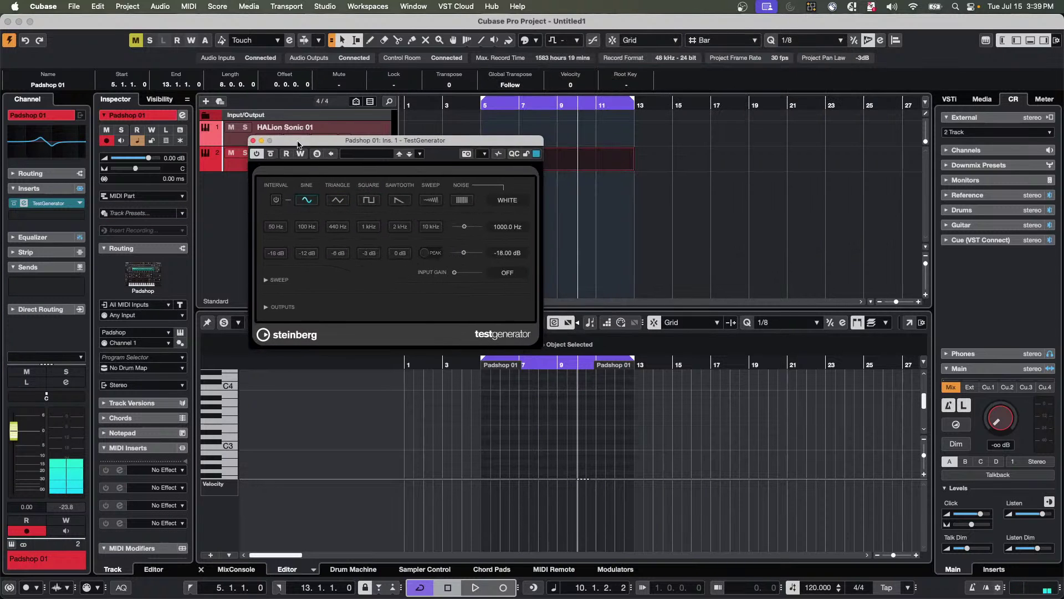
pyautogui.click(431, 199)
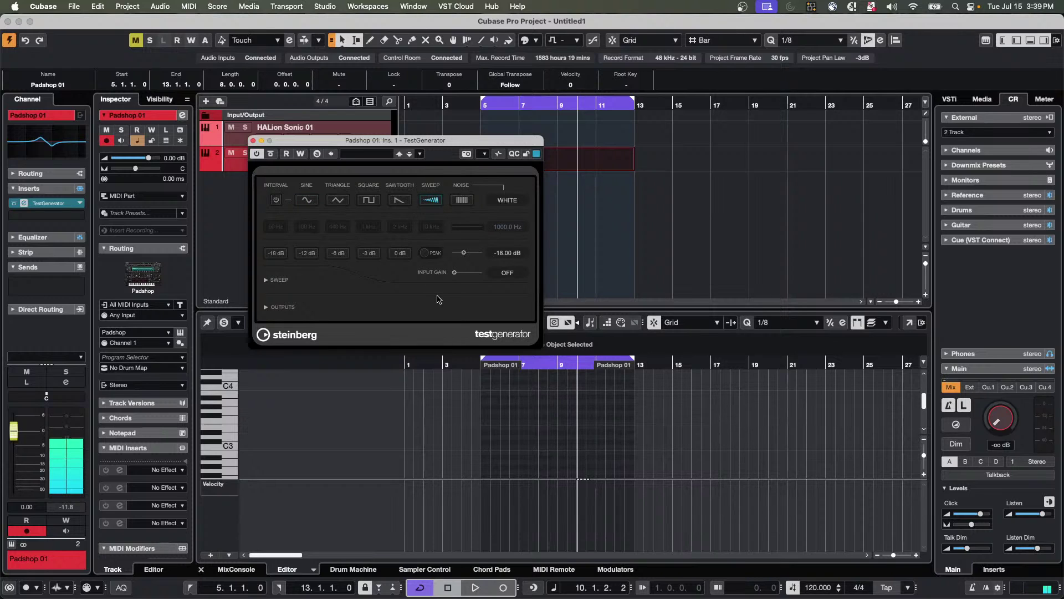
# Adjust the Control Room main level, ending near -31.7 dB, and reveal the sweep settings.
pyautogui.click(997, 423)
pyautogui.moveTo(998, 423); pyautogui.dragTo(956, 424)
pyautogui.click(265, 281)
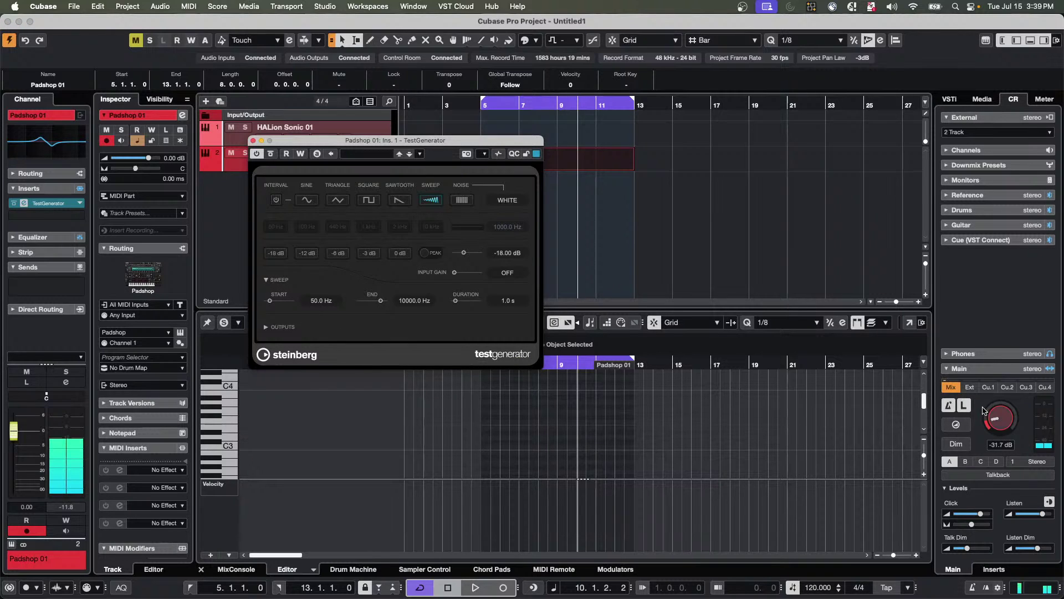
pyautogui.moveTo(984, 410); pyautogui.dragTo(1000, 437)
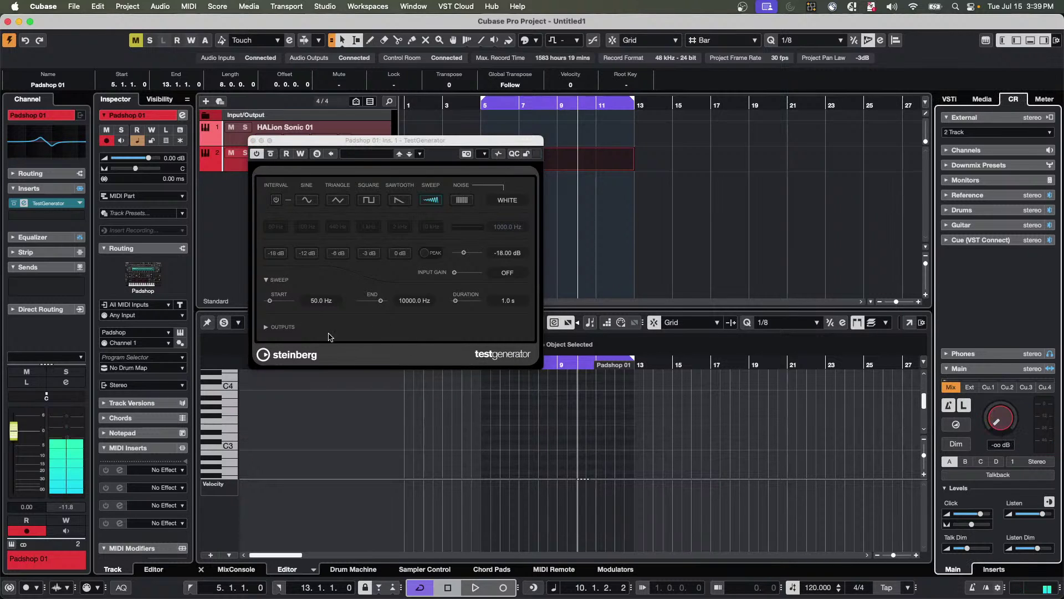
# Enter initial sweep start and end values (19000, 210000) and bring the main monitoring level back up.
pyautogui.doubleClick(322, 300)
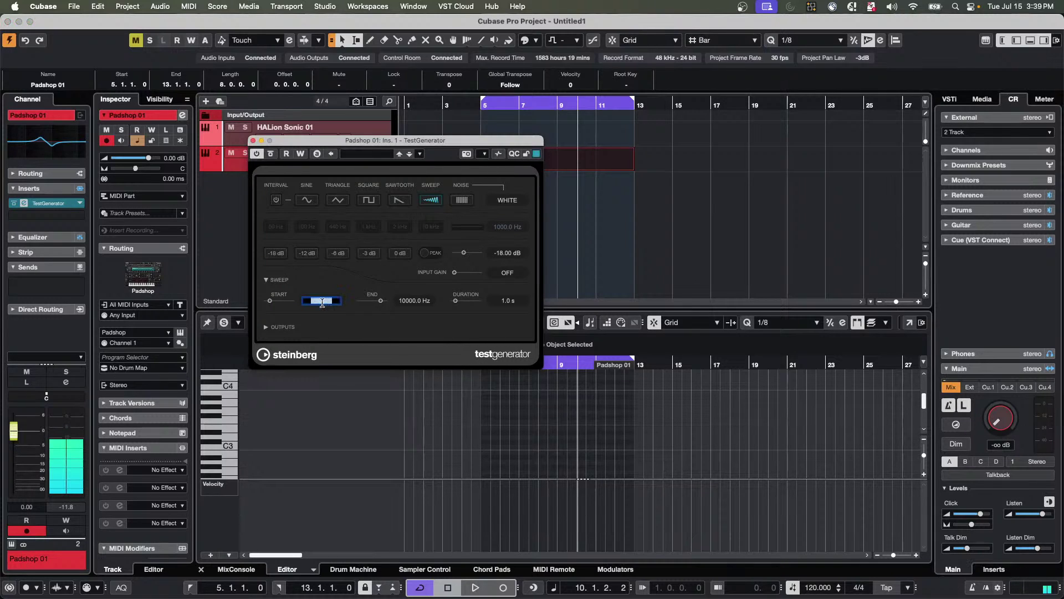
pyautogui.write('19000')
pyautogui.press('Return')
pyautogui.click(406, 302)
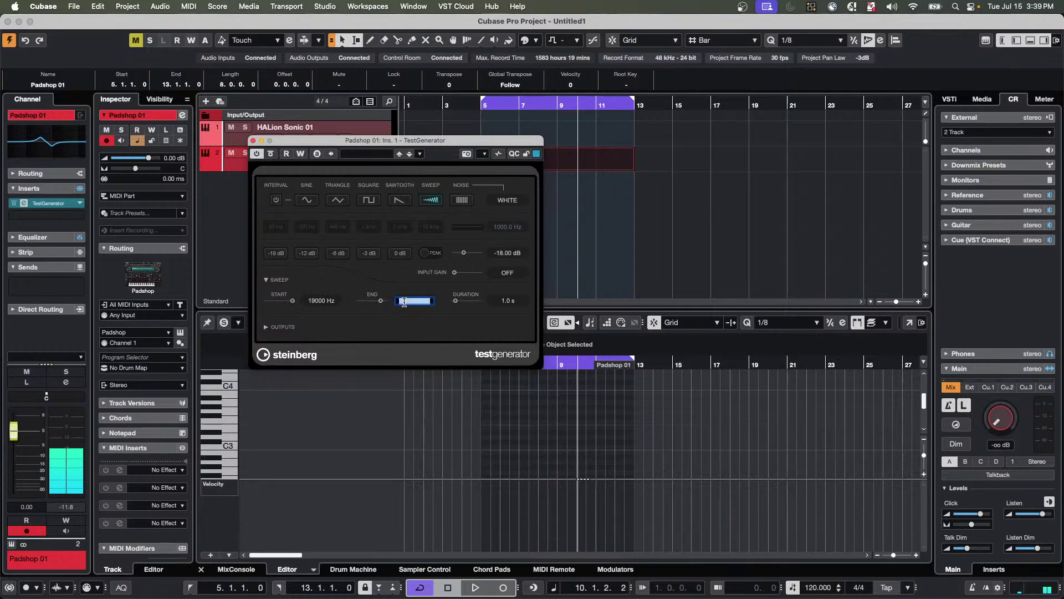
pyautogui.write('210000')
pyautogui.press('Return')
pyautogui.moveTo(1007, 424)
pyautogui.mouseDown()
pyautogui.moveTo(999, 394)
pyautogui.moveTo(996, 419)
pyautogui.mouseUp()
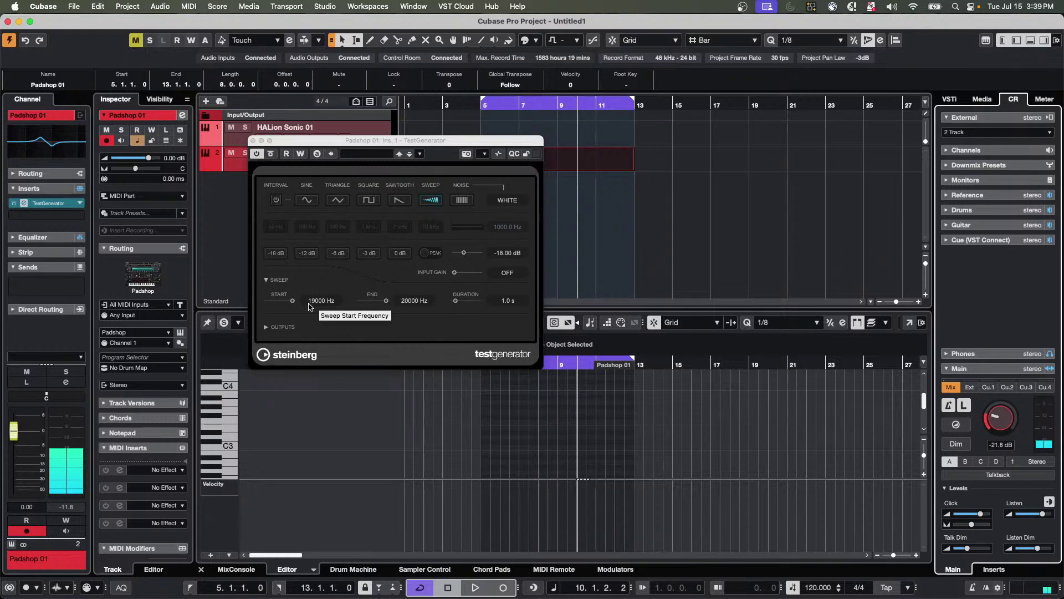
# Toggle the TestGenerator's left output channel off and on, then collapse and reopen the sweep settings.
pyautogui.click(266, 327)
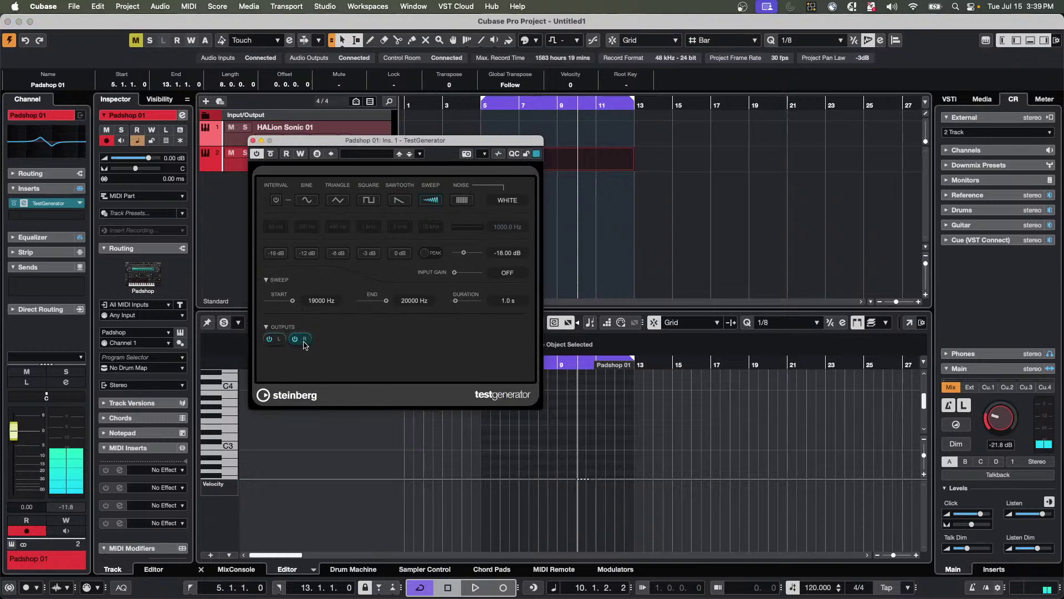
pyautogui.click(277, 342)
pyautogui.click(276, 340)
pyautogui.click(269, 281)
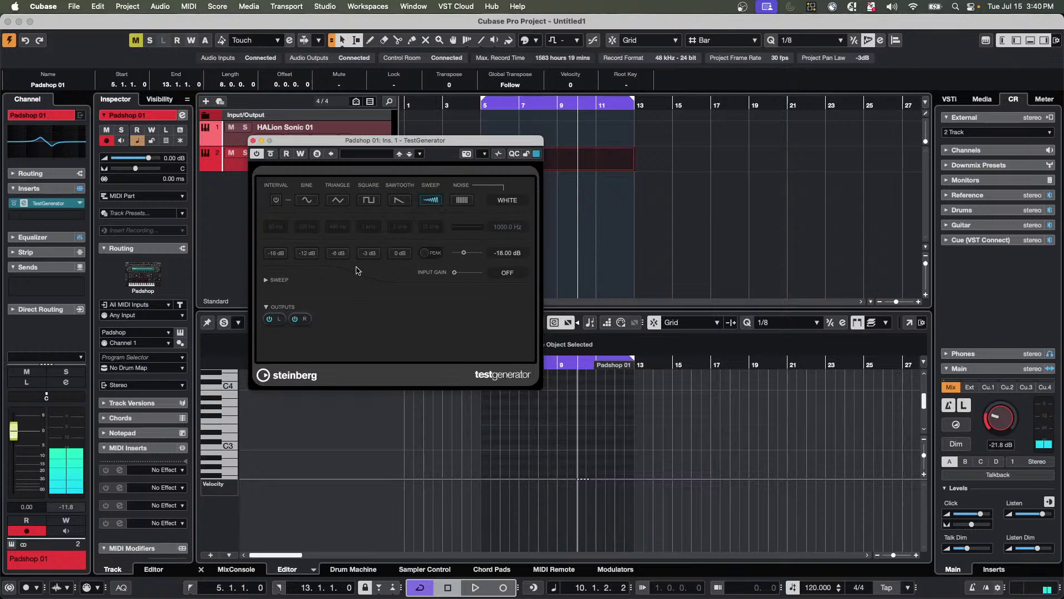
pyautogui.click(269, 280)
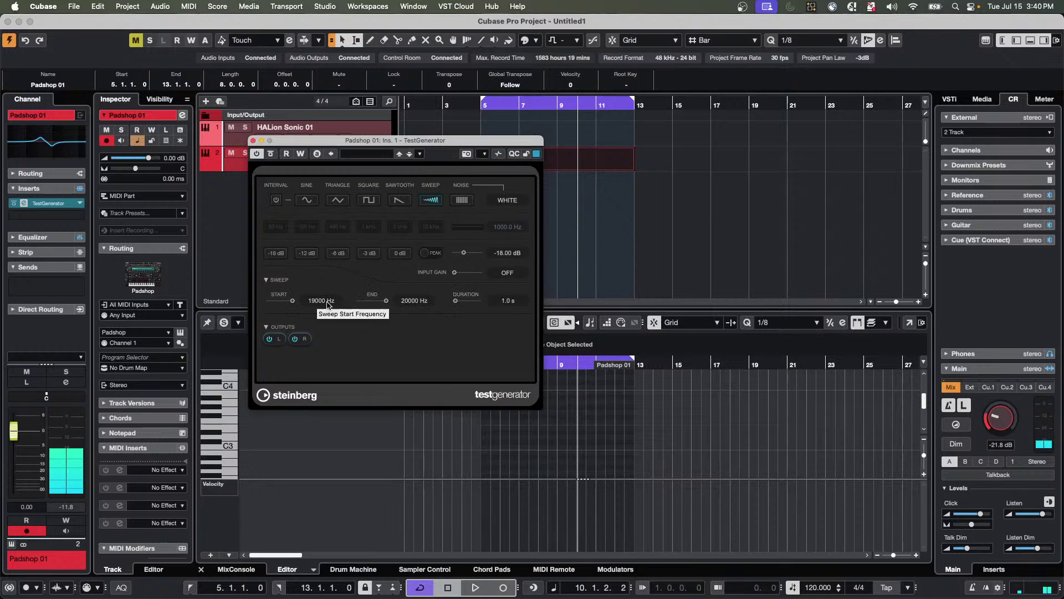
# Set the sweep to start at 19 Hz and end at 20000 Hz.
pyautogui.click(325, 301)
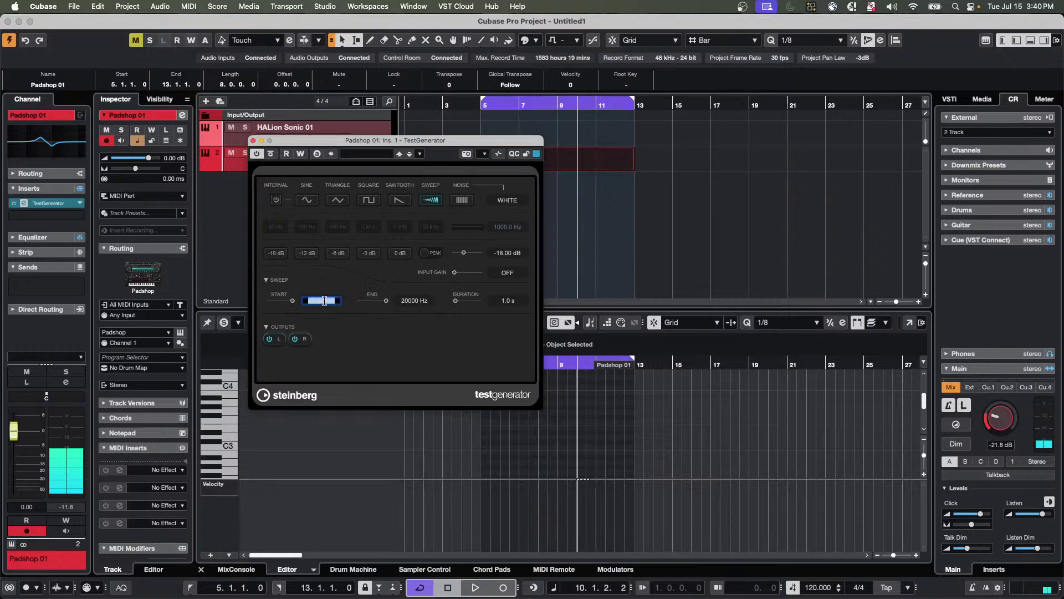
pyautogui.write('19')
pyautogui.press('Return')
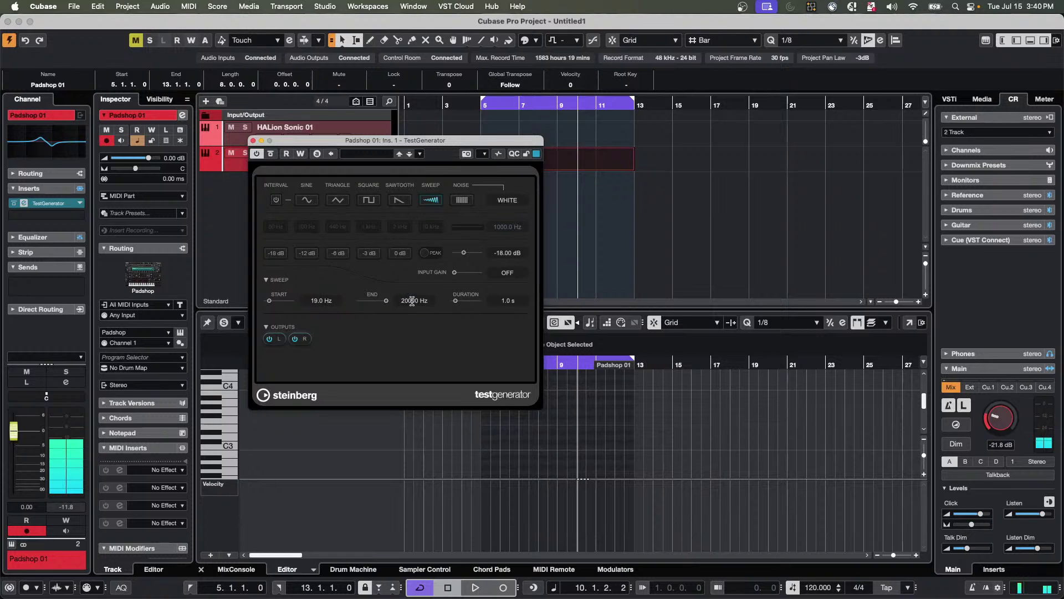
pyautogui.scroll(-3, 412, 301)
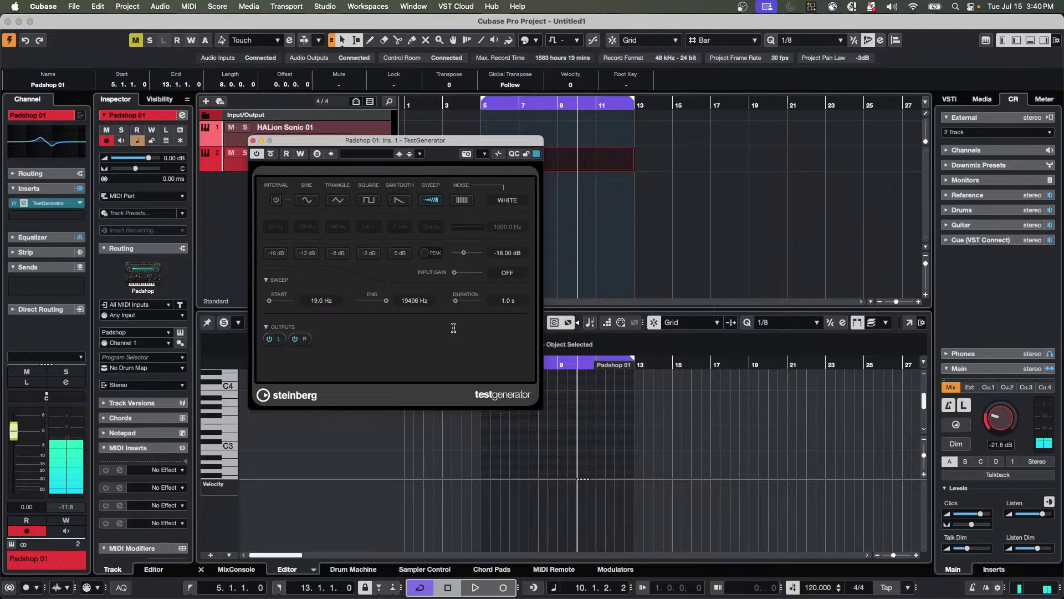
pyautogui.click(412, 301)
pyautogui.write('21000')
pyautogui.press('Return')
# Lower the main level, set the sweep duration to 6.1 s, then switch TestGenerator off and close it.
pyautogui.moveTo(1005, 423); pyautogui.dragTo(933, 410)
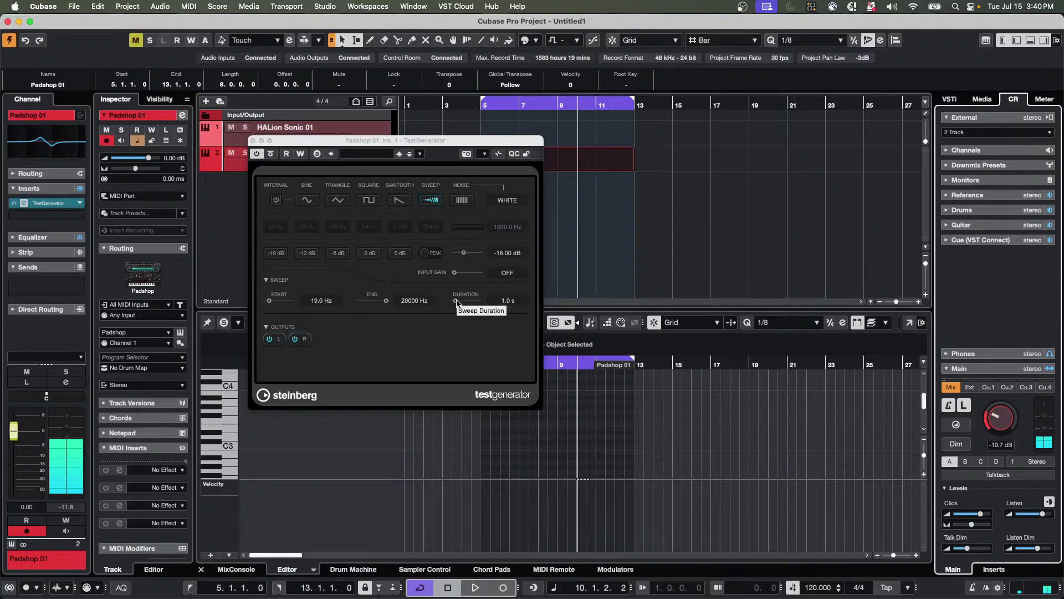
pyautogui.moveTo(457, 302); pyautogui.dragTo(469, 301)
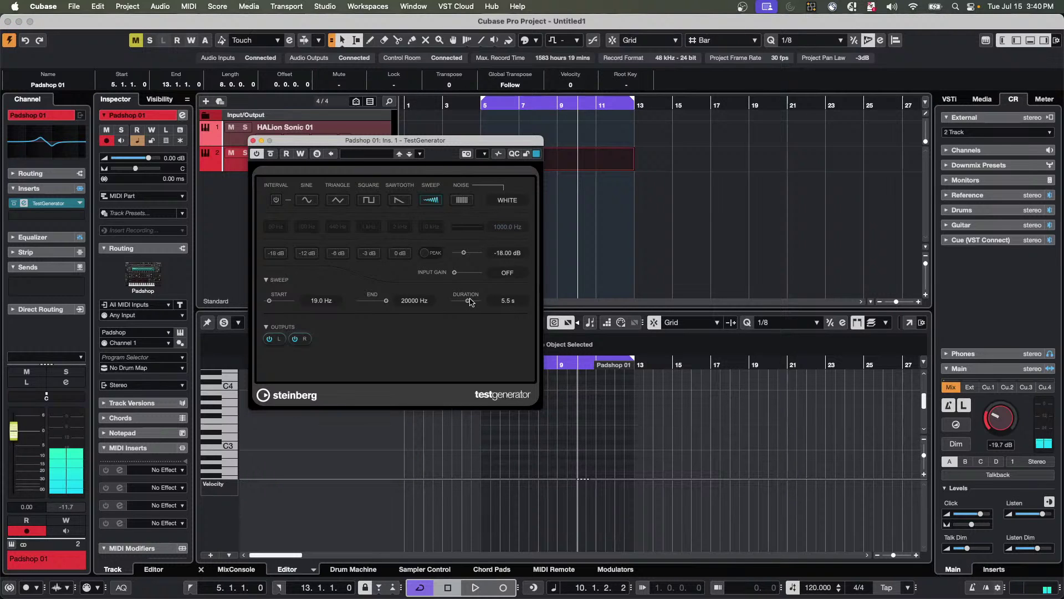
pyautogui.moveTo(470, 302)
pyautogui.mouseDown()
pyautogui.moveTo(455, 302)
pyautogui.moveTo(468, 308)
pyautogui.mouseUp()
pyautogui.click(256, 155)
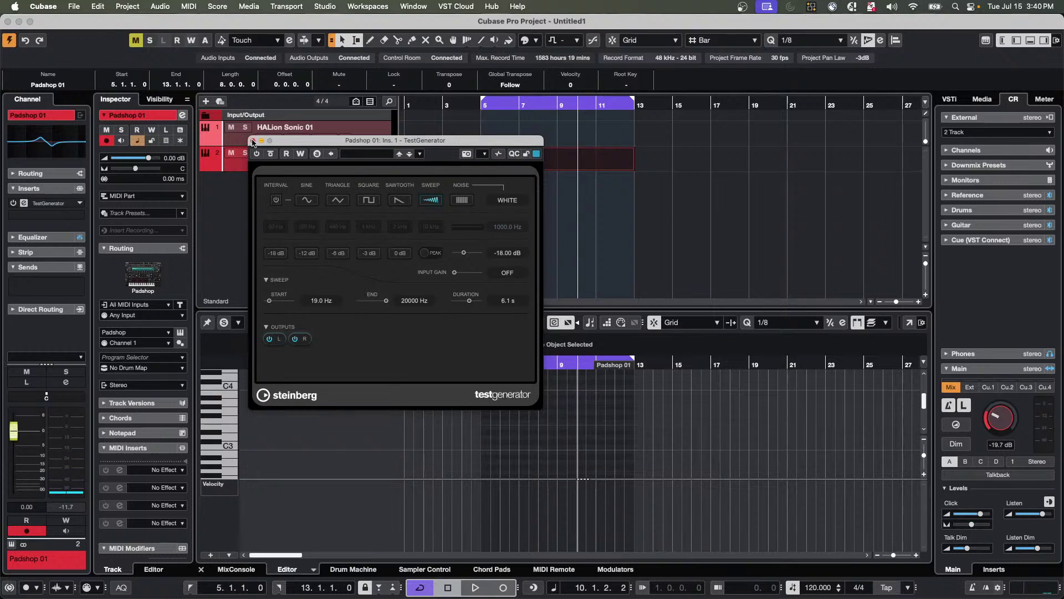
pyautogui.click(254, 141)
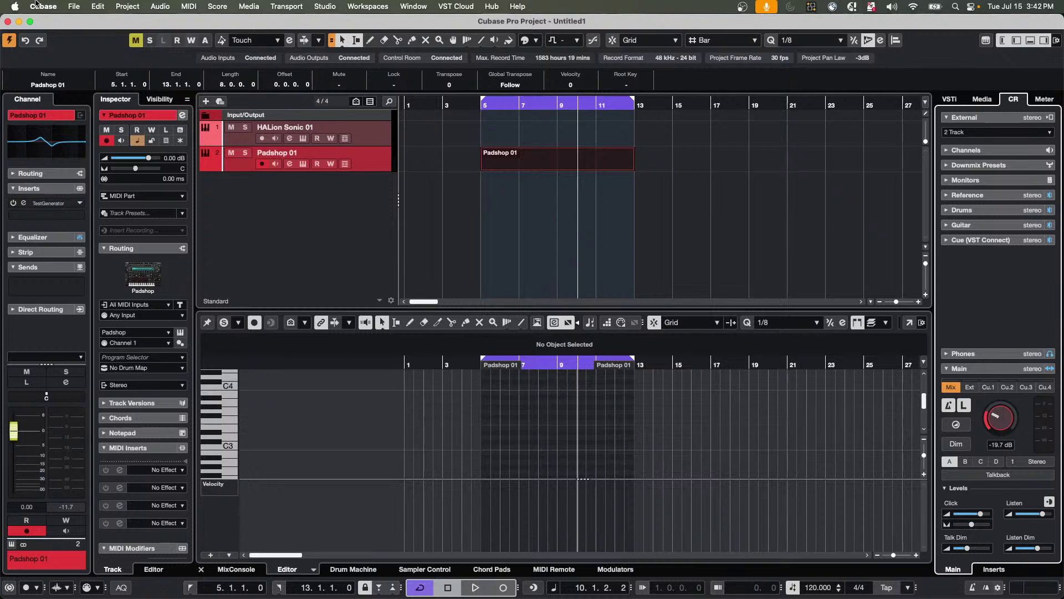
# From File > Recent Projects, bring up the Open dialog and go to the Projects folder.
pyautogui.click(80, 7)
pyautogui.moveTo(95, 244)
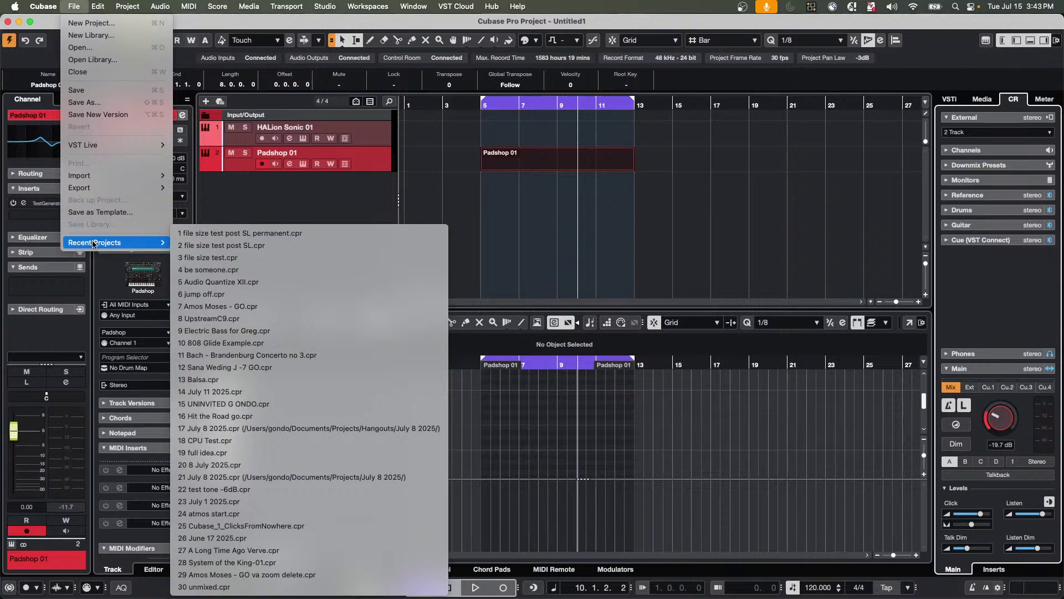
pyautogui.click(95, 46)
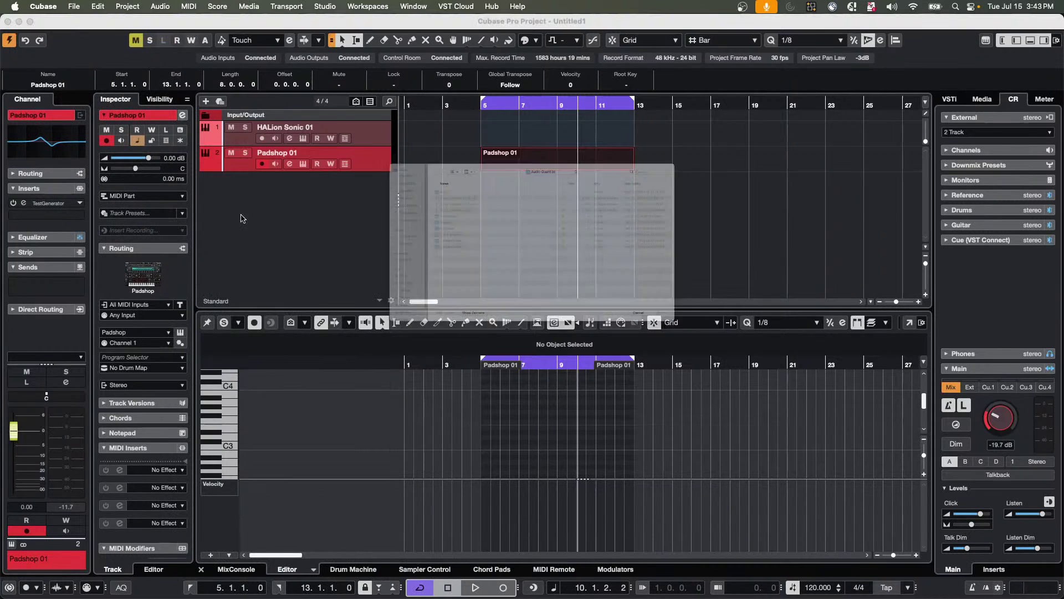
pyautogui.click(551, 94)
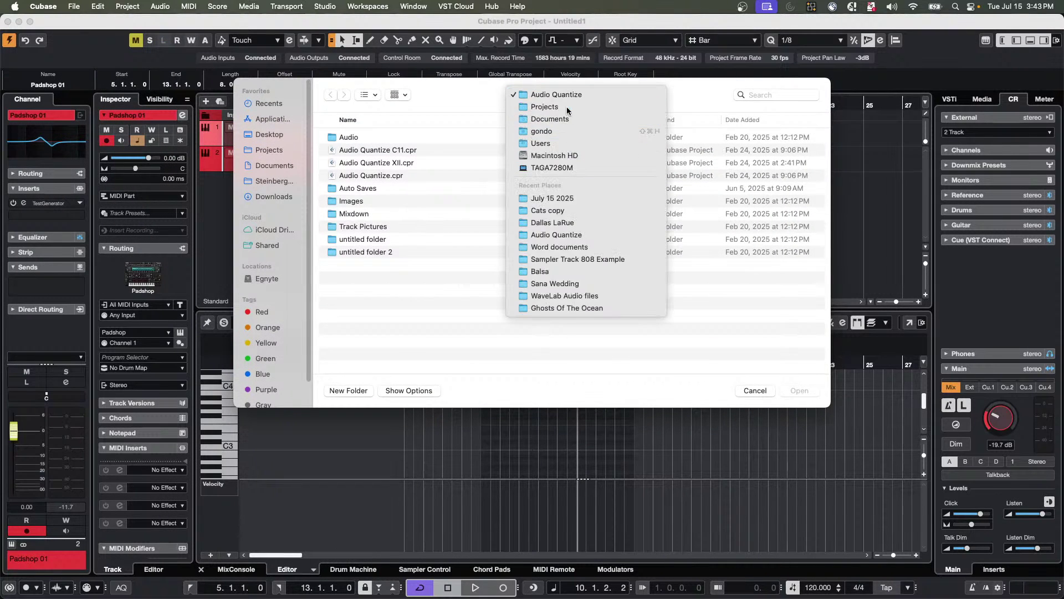
pyautogui.click(566, 106)
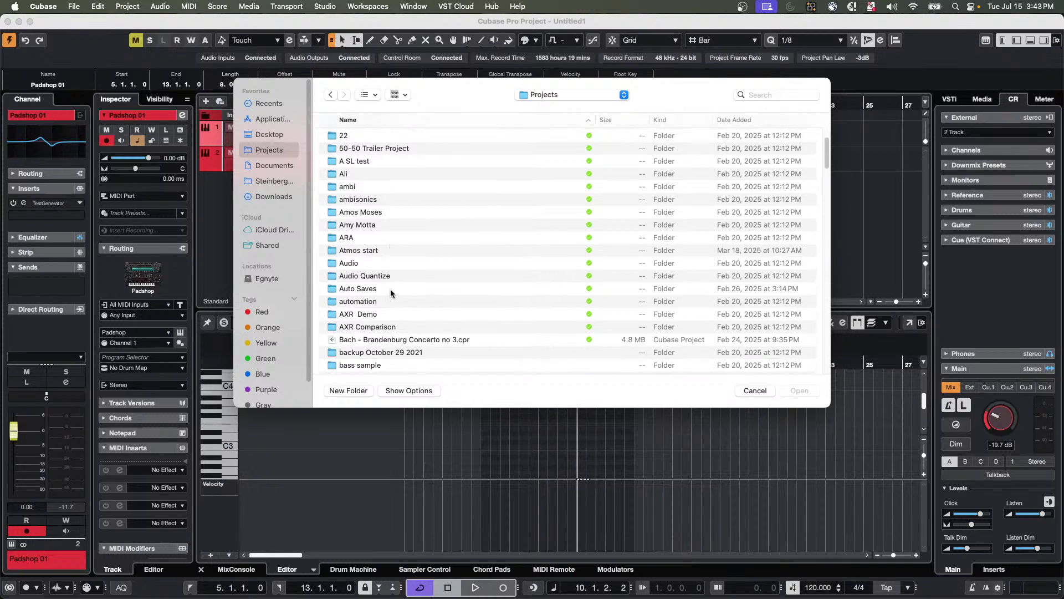
# Open bicycle.cpr from the bicycle folder, activate it, and dismiss the Missing Ports warning.
pyautogui.scroll(-5, 391, 293)
pyautogui.scroll(-5, 391, 291)
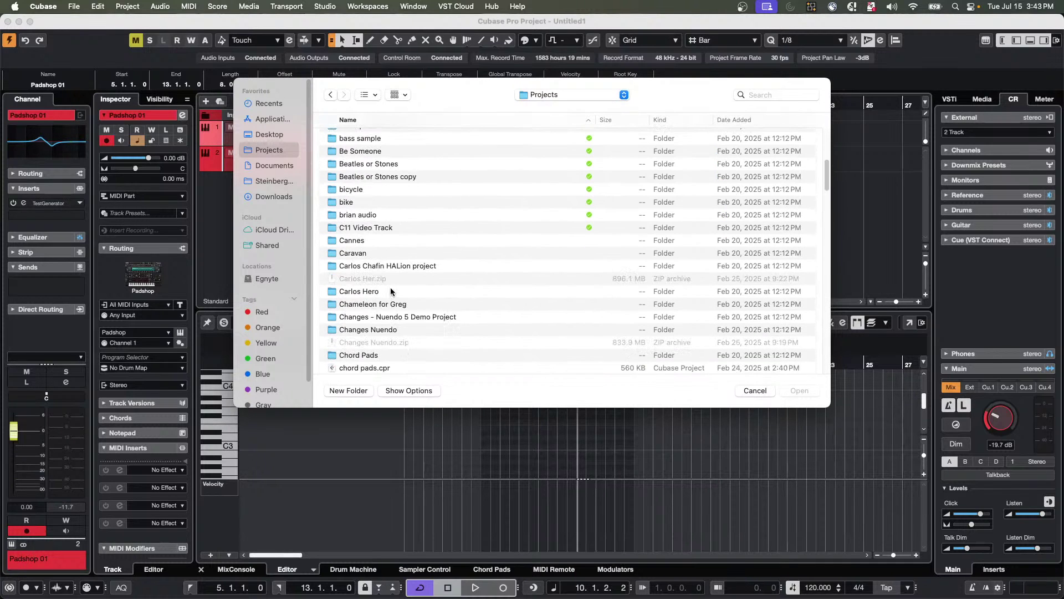
pyautogui.doubleClick(381, 189)
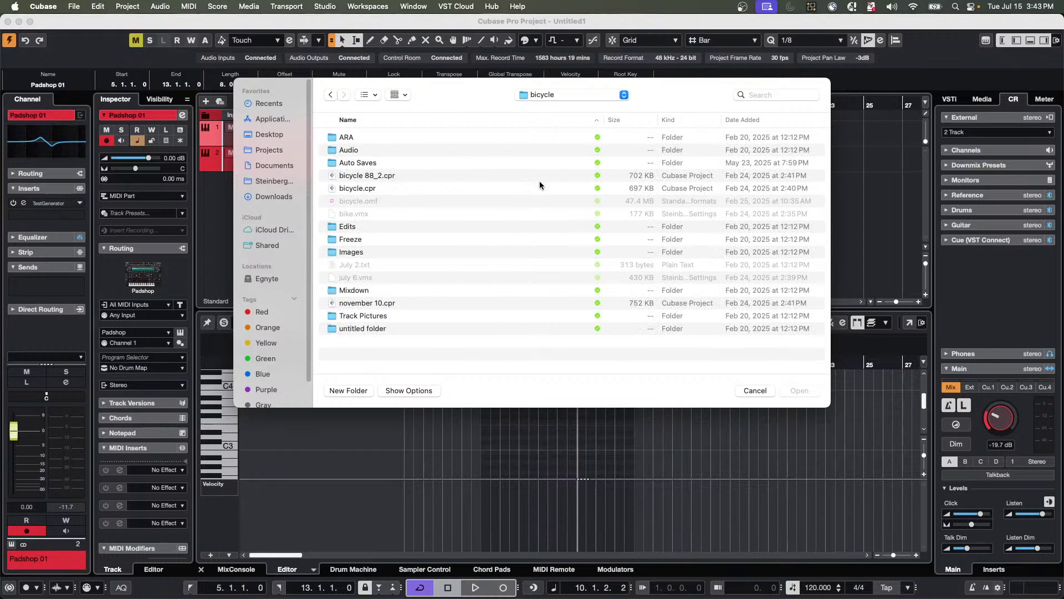
pyautogui.doubleClick(389, 188)
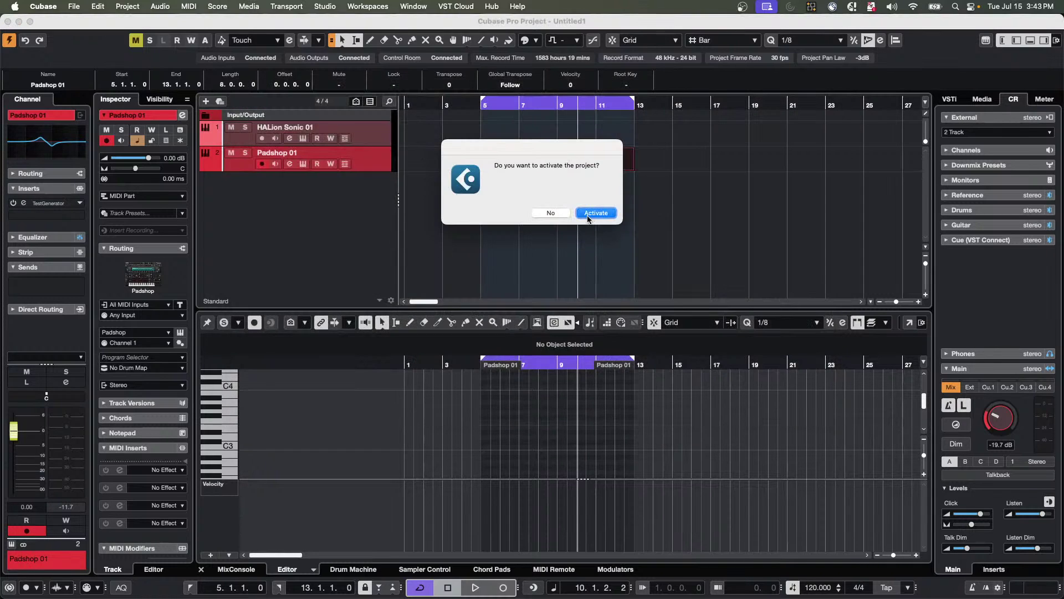
pyautogui.click(602, 214)
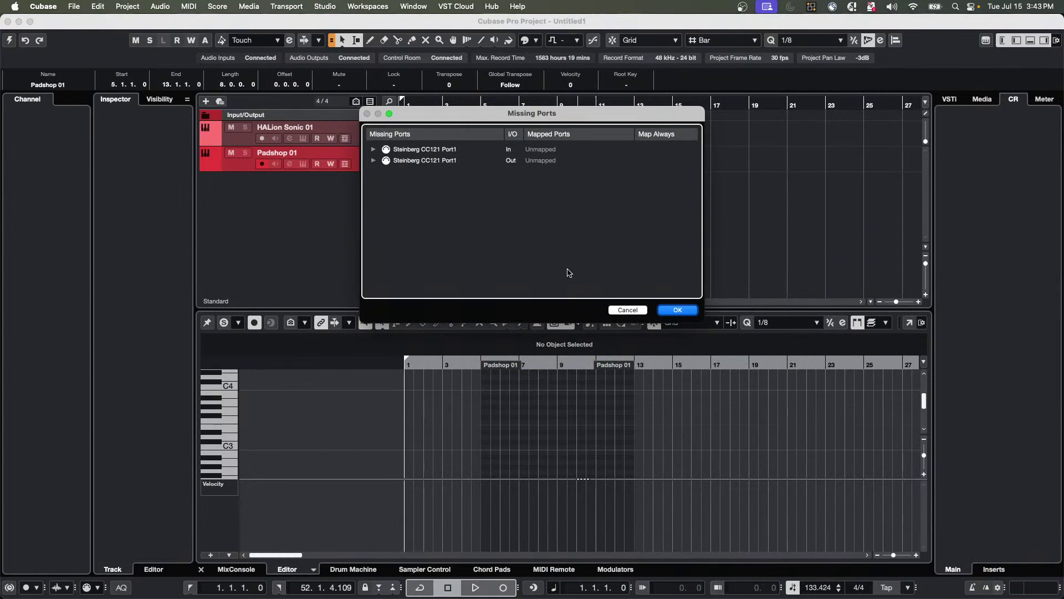
pyautogui.press('Return')
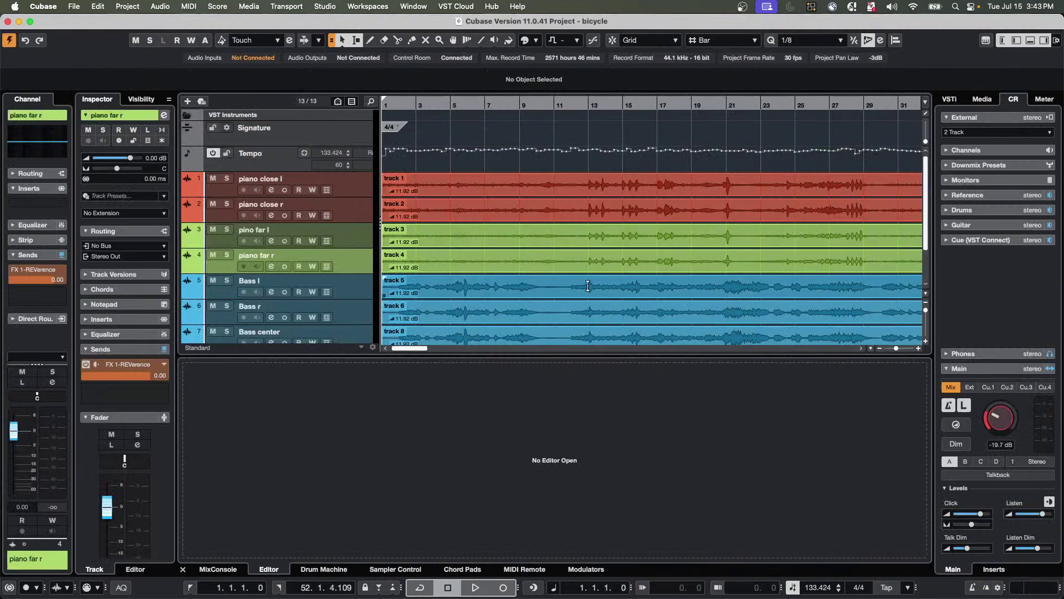
pyautogui.click(570, 214)
pyautogui.rightClick(571, 217)
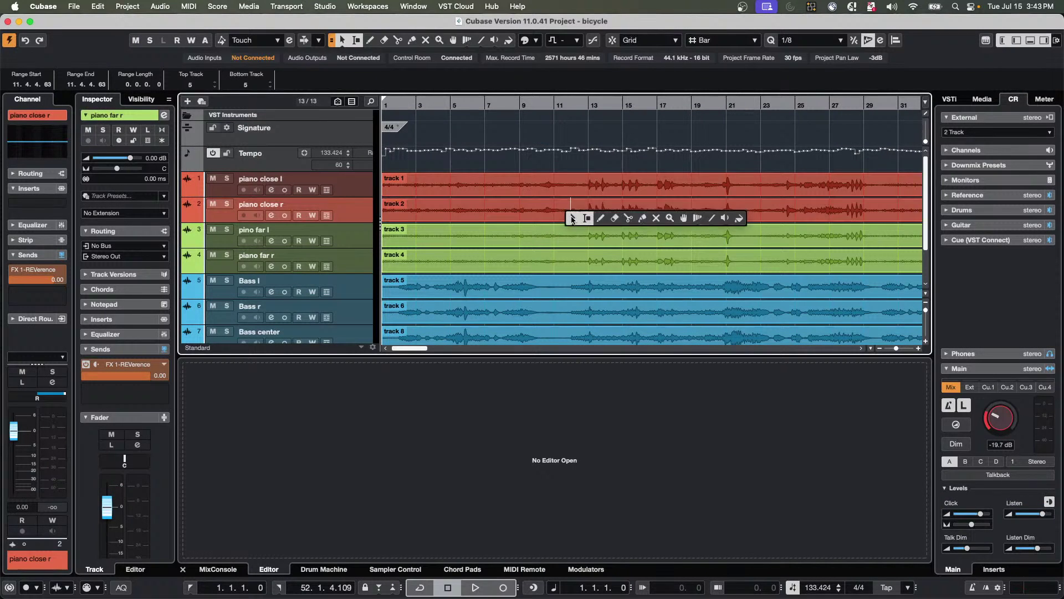
pyautogui.click(589, 218)
pyautogui.doubleClick(589, 217)
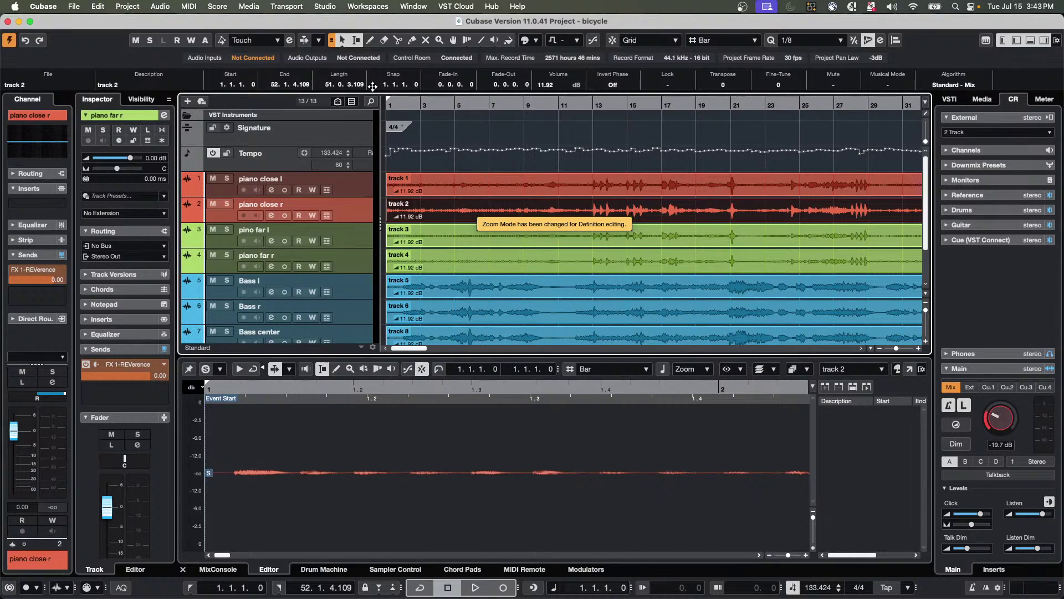
pyautogui.press('space')
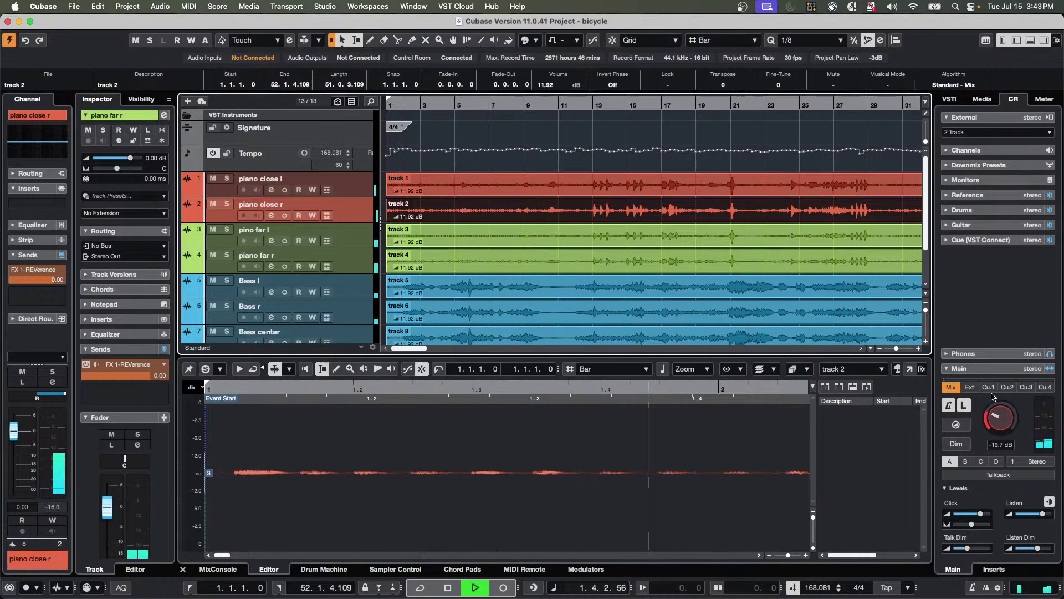
pyautogui.moveTo(992, 397); pyautogui.dragTo(1000, 386)
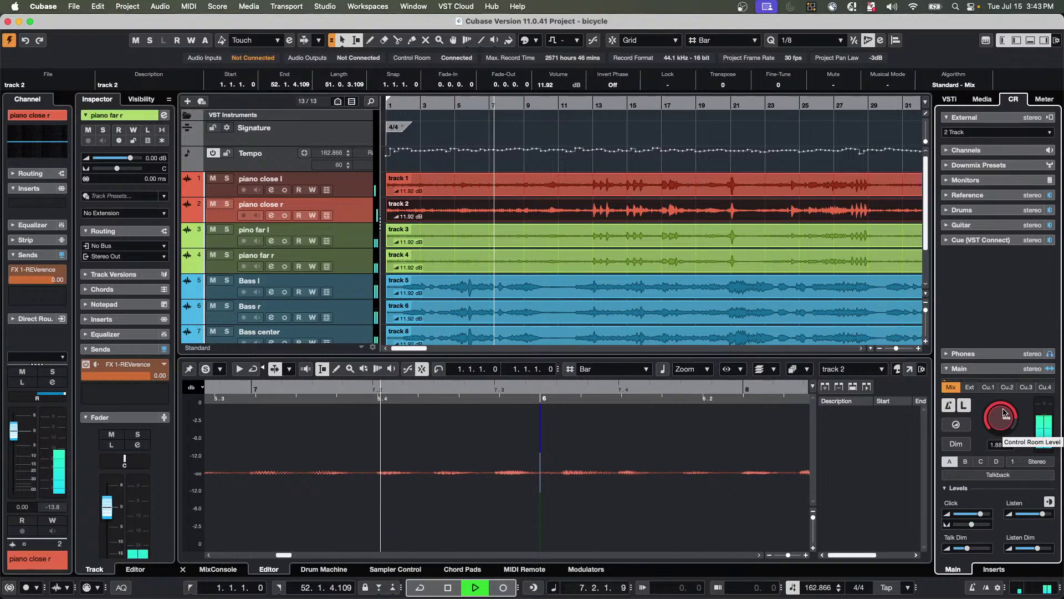
pyautogui.moveTo(1005, 413); pyautogui.dragTo(1003, 419)
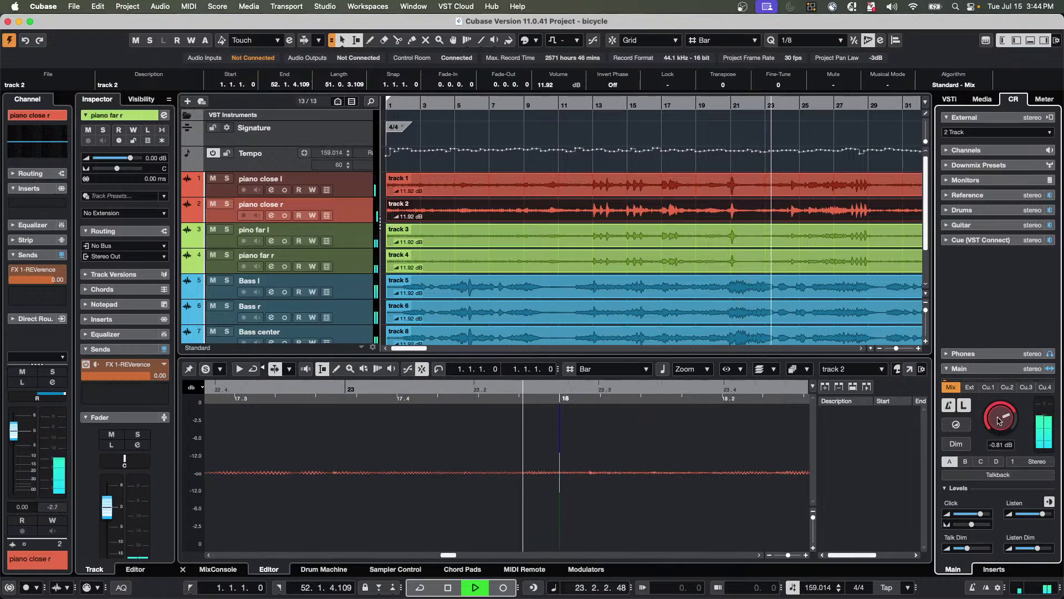
pyautogui.press('space')
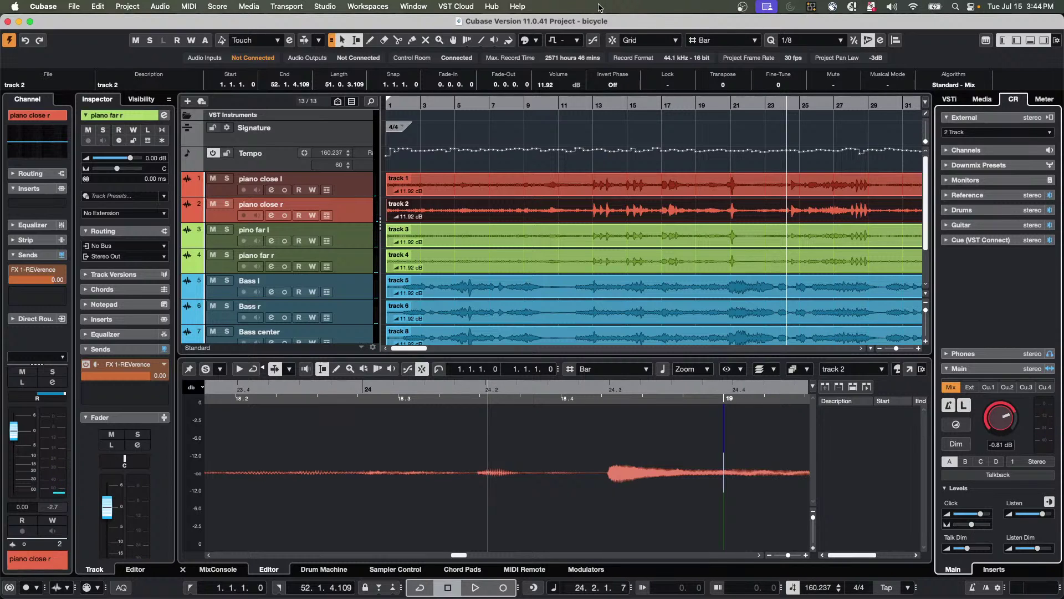
# Set the project sample rate to 48.000 kHz in Project Setup and confirm.
pyautogui.click(122, 7)
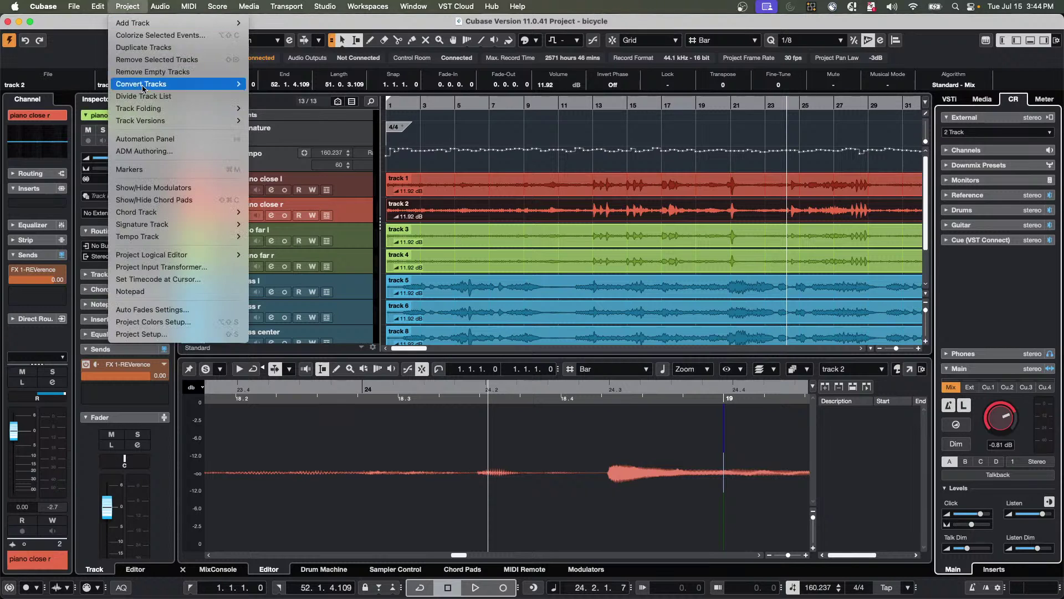
pyautogui.click(160, 334)
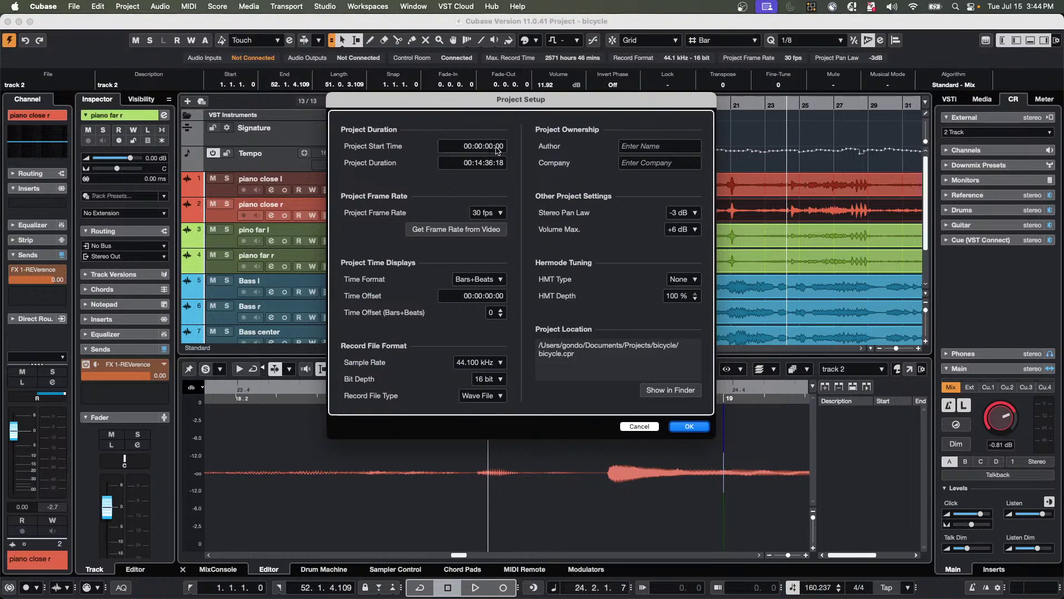
pyautogui.click(689, 427)
pyautogui.click(498, 363)
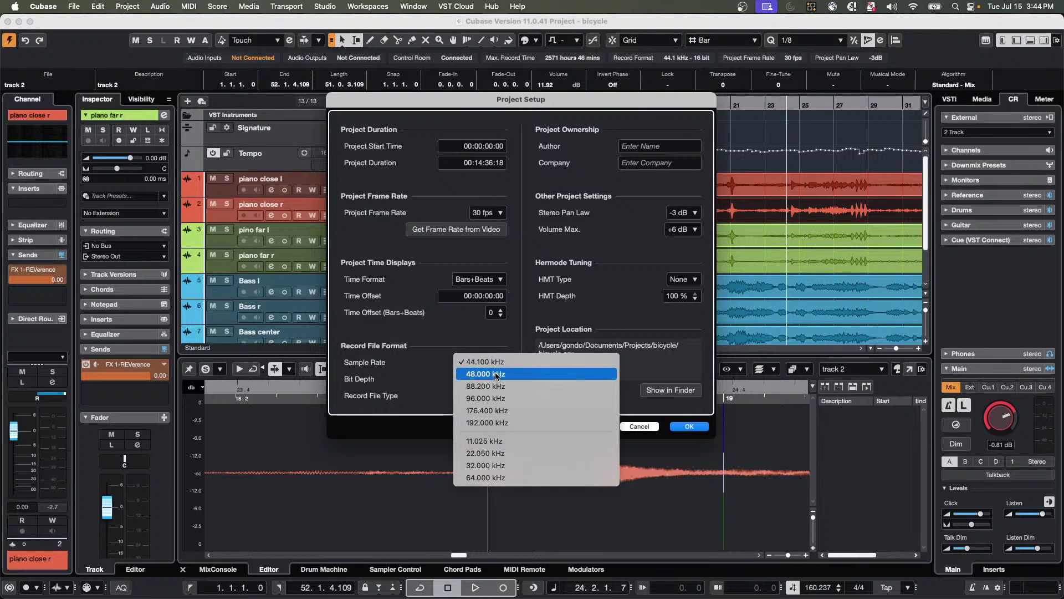
pyautogui.click(496, 373)
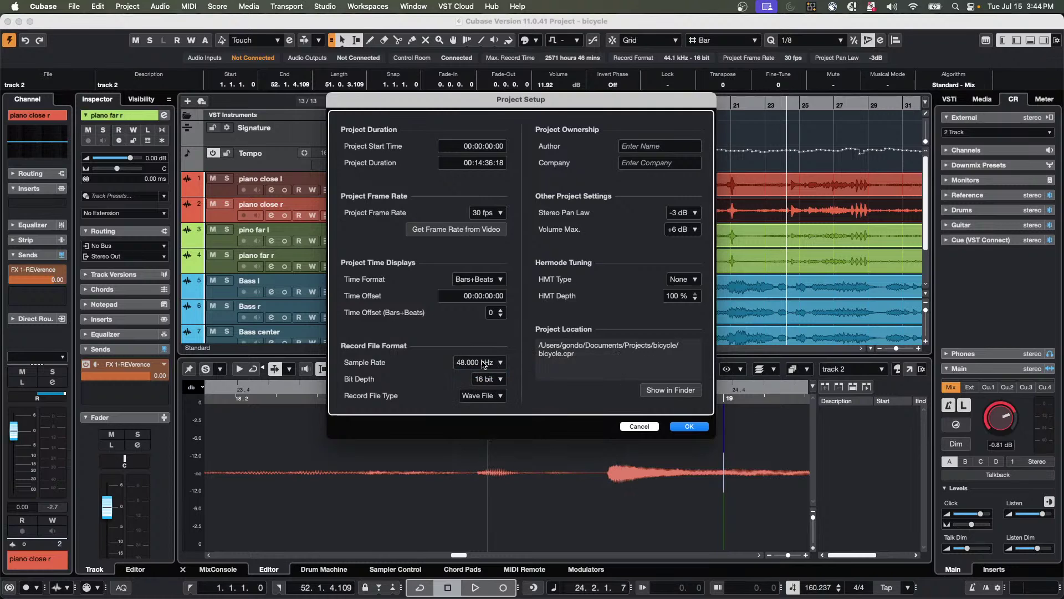
pyautogui.click(681, 430)
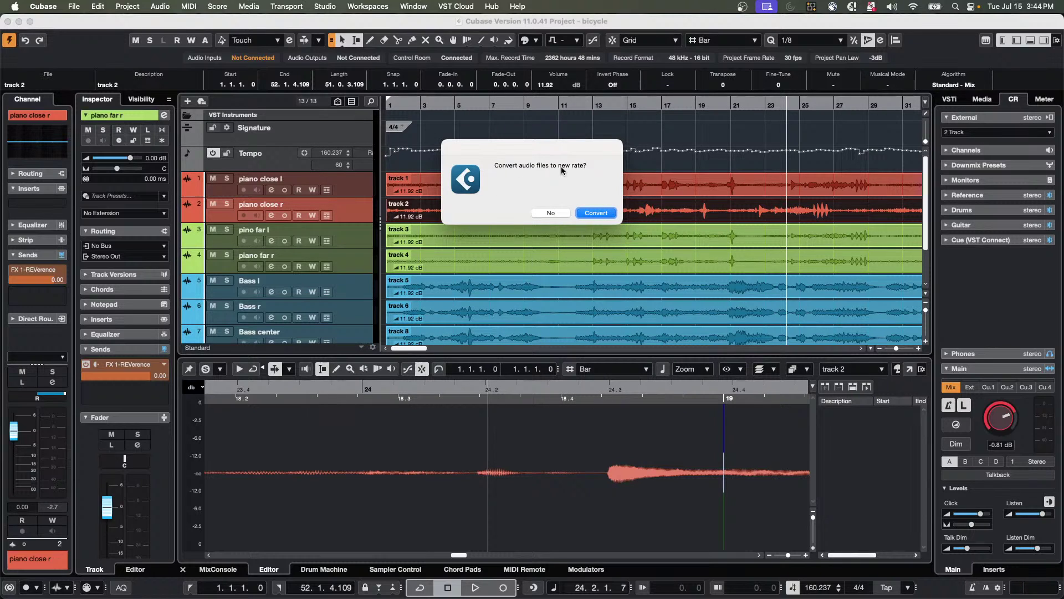
# Convert the audio files to 48 kHz, keep the originals in the Pool, and decline keeping sample positions.
pyautogui.click(604, 215)
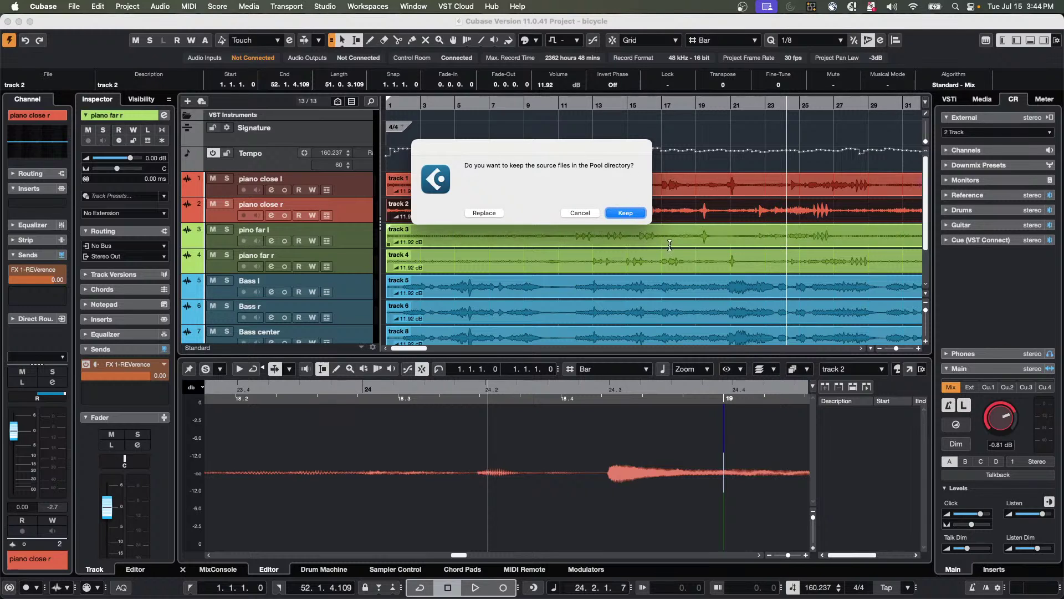
pyautogui.click(625, 213)
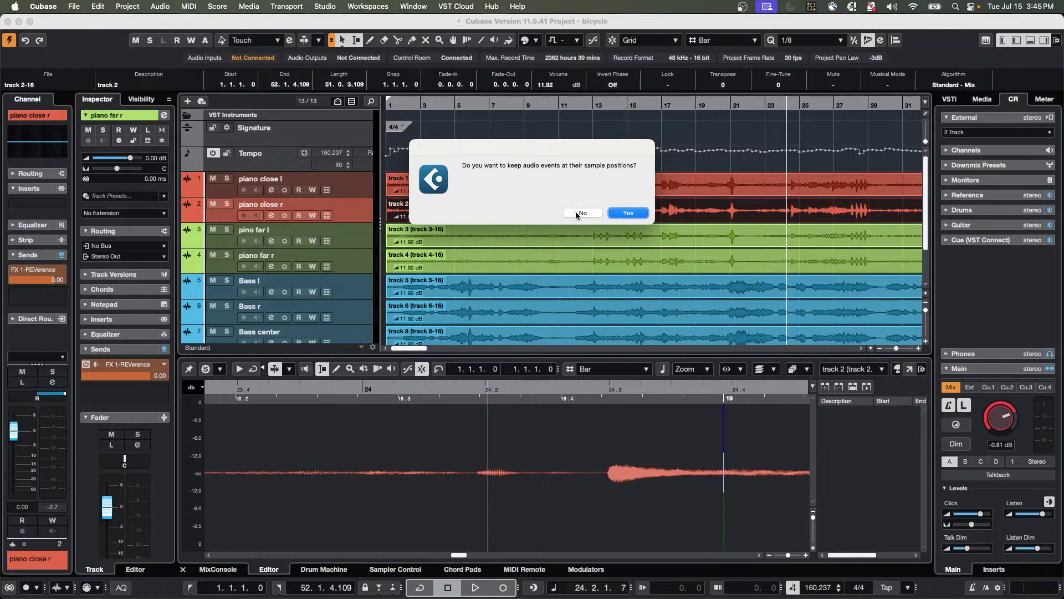
pyautogui.click(579, 218)
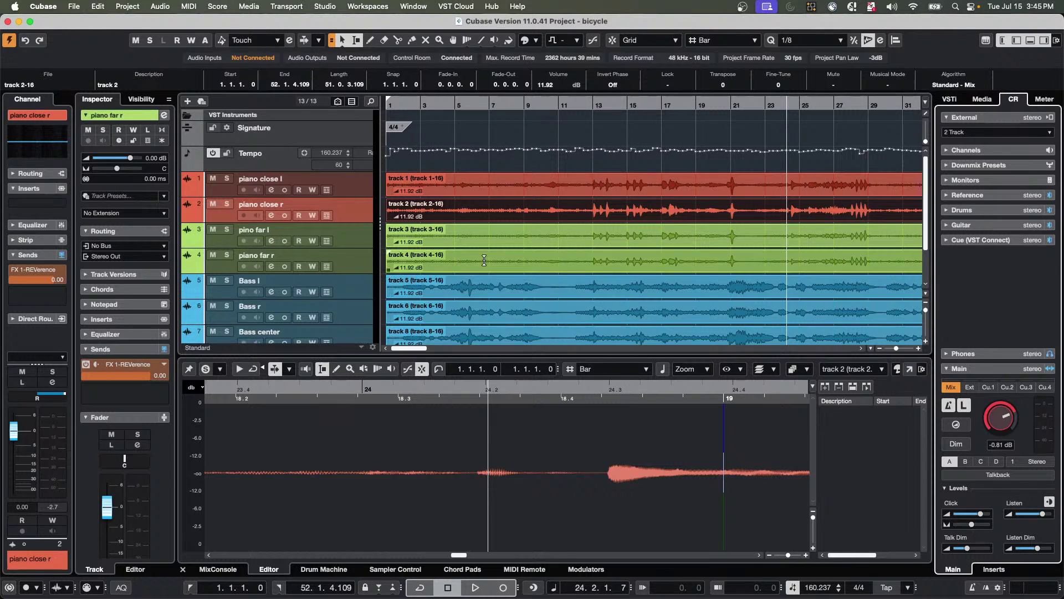
# Select track 3's event and play the converted 48 kHz project from bar 1, stopping near bar 11.
pyautogui.click(490, 244)
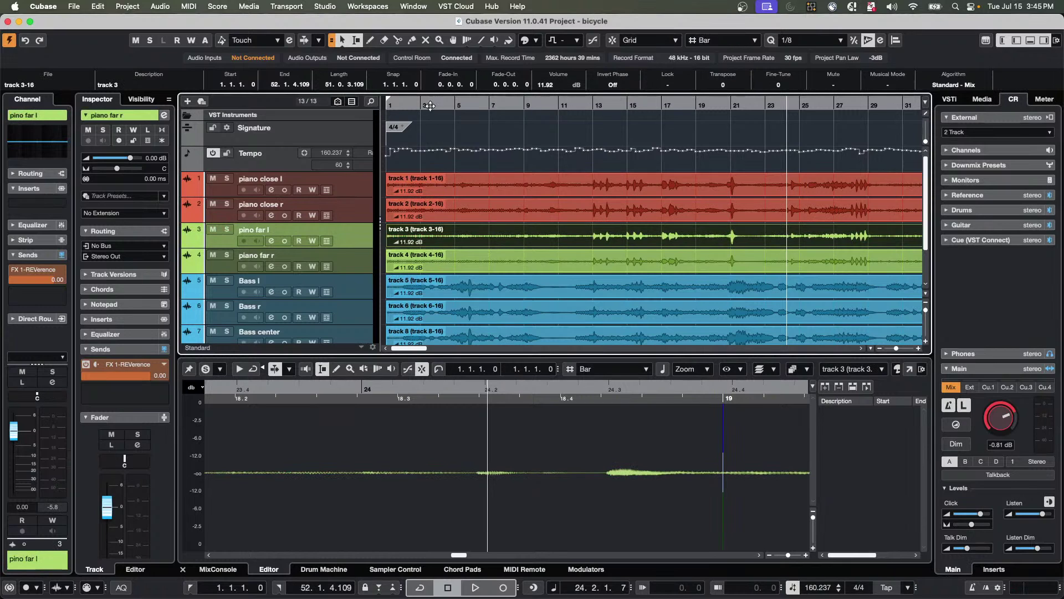
pyautogui.click(390, 103)
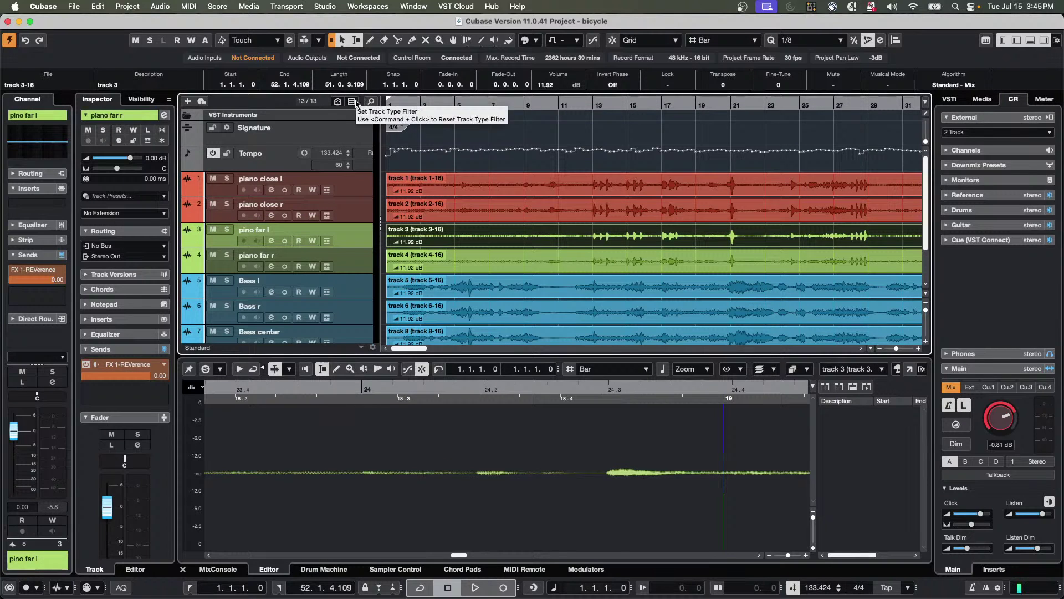
pyautogui.press('space')
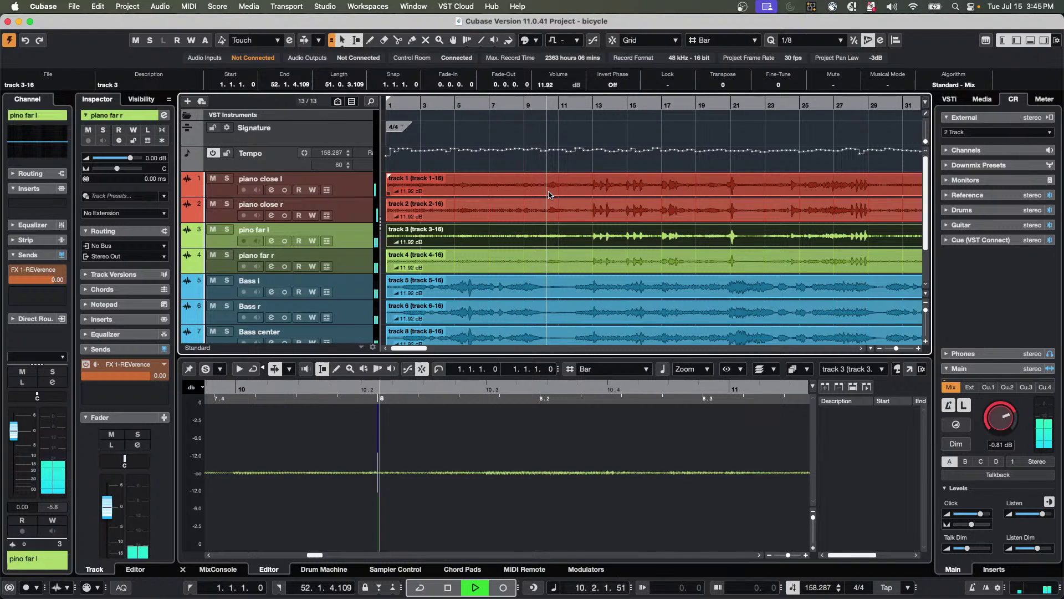
pyautogui.press('space')
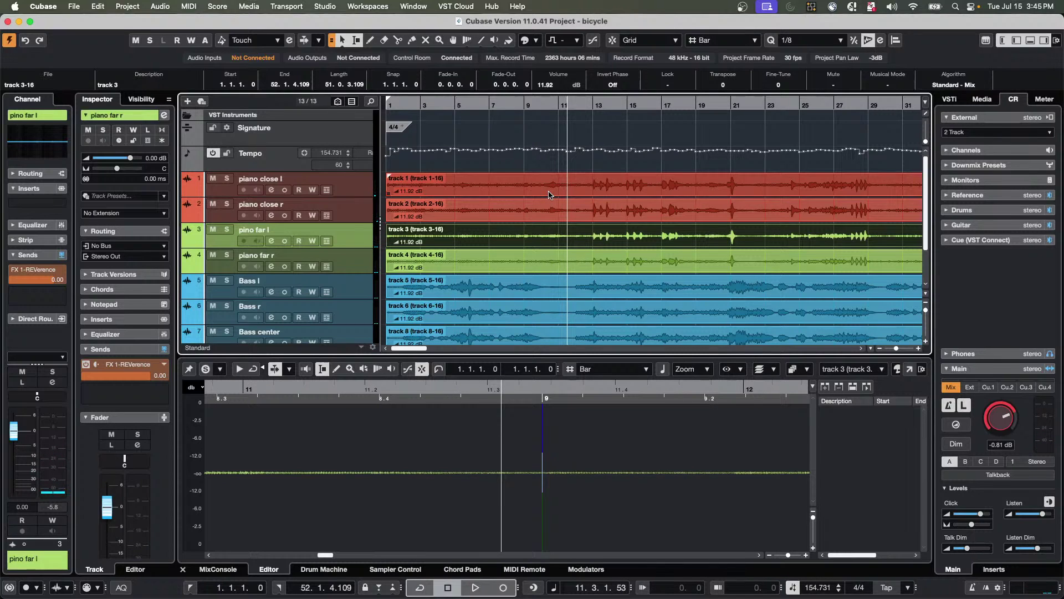
pyautogui.click(98, 6)
pyautogui.moveTo(128, 6)
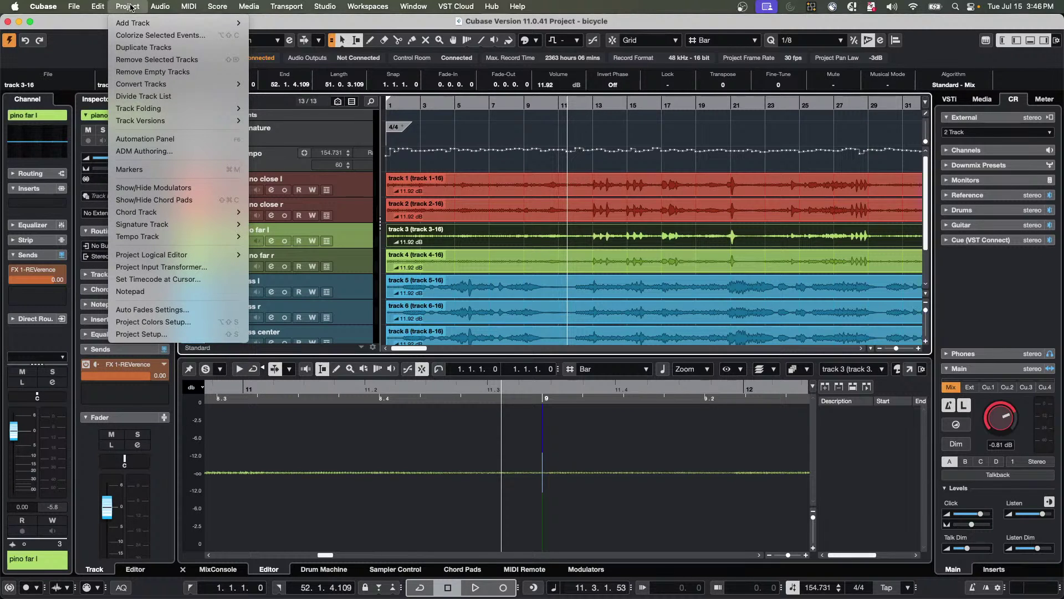
pyautogui.click(160, 335)
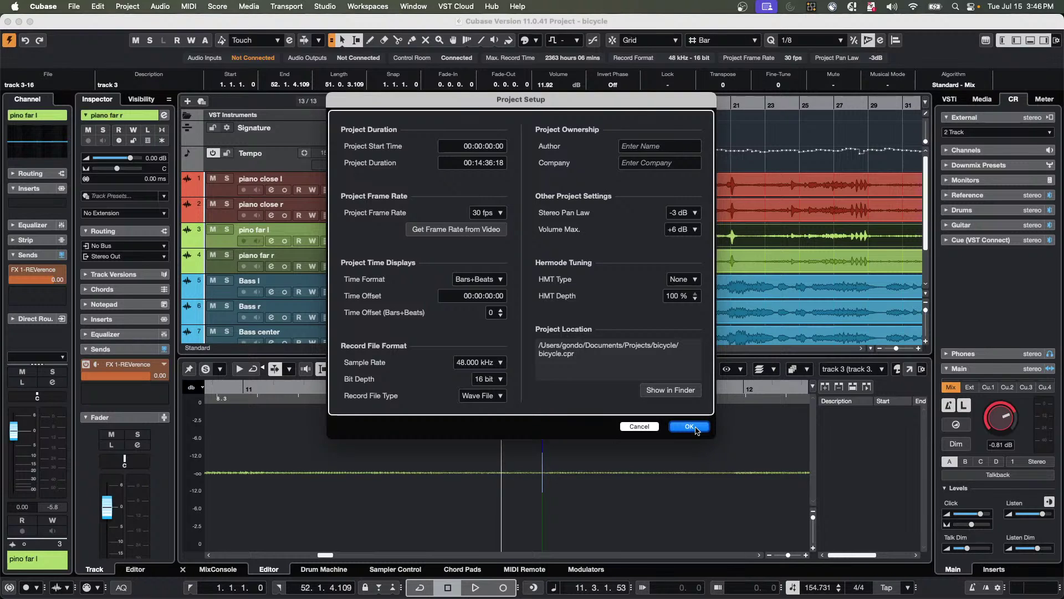
pyautogui.click(647, 426)
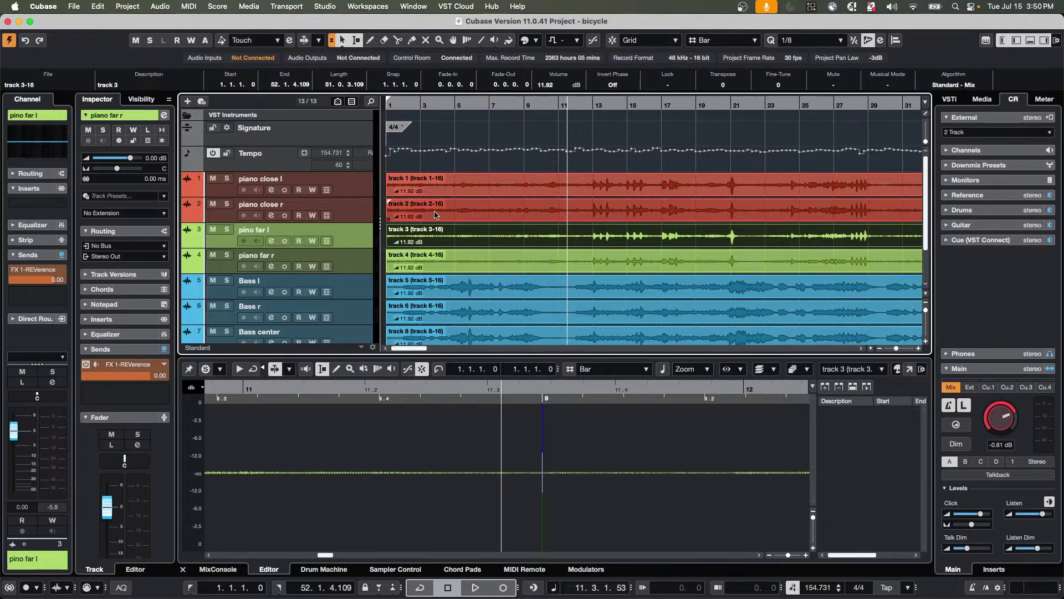
# Solo the Bass l track and play it briefly to hear the bass alone.
pyautogui.click(434, 292)
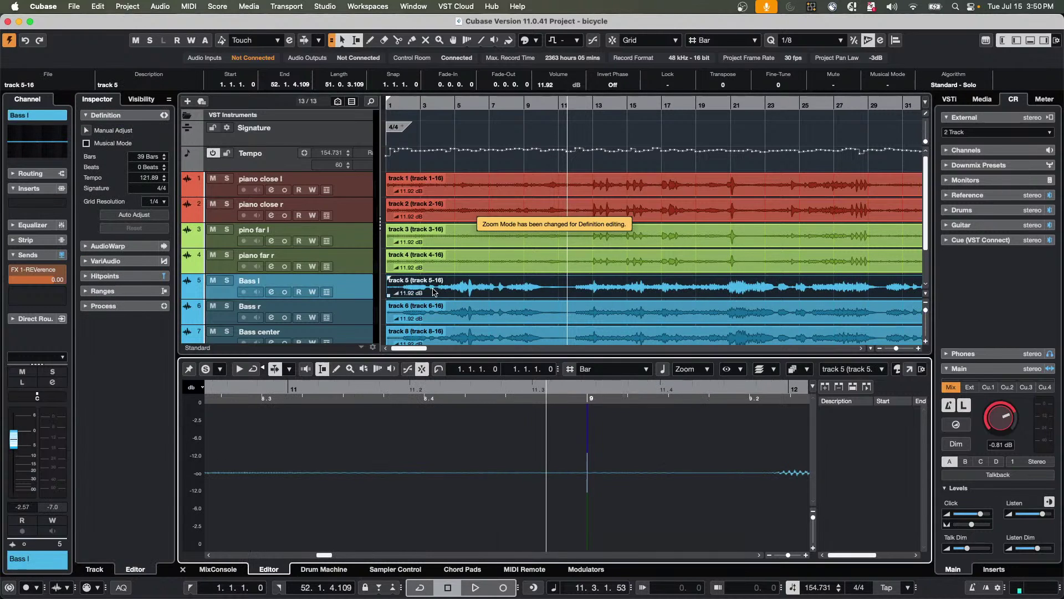
pyautogui.click(227, 280)
pyautogui.press('space')
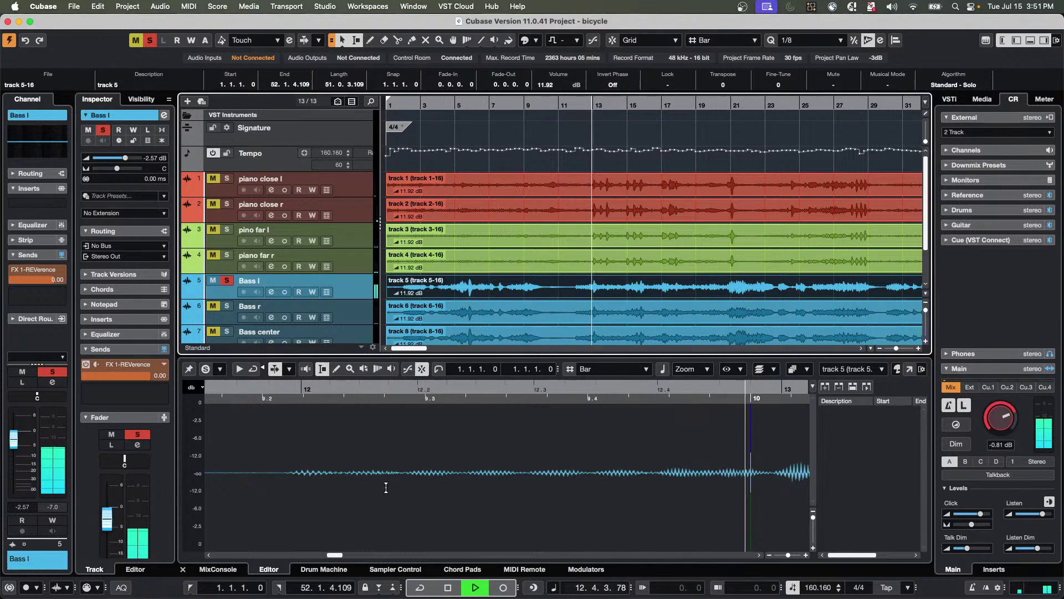
pyautogui.press('space')
# In Bass l's Channel Settings, set the EQ low-cut slope to 48 dB/Oct.
pyautogui.click(164, 115)
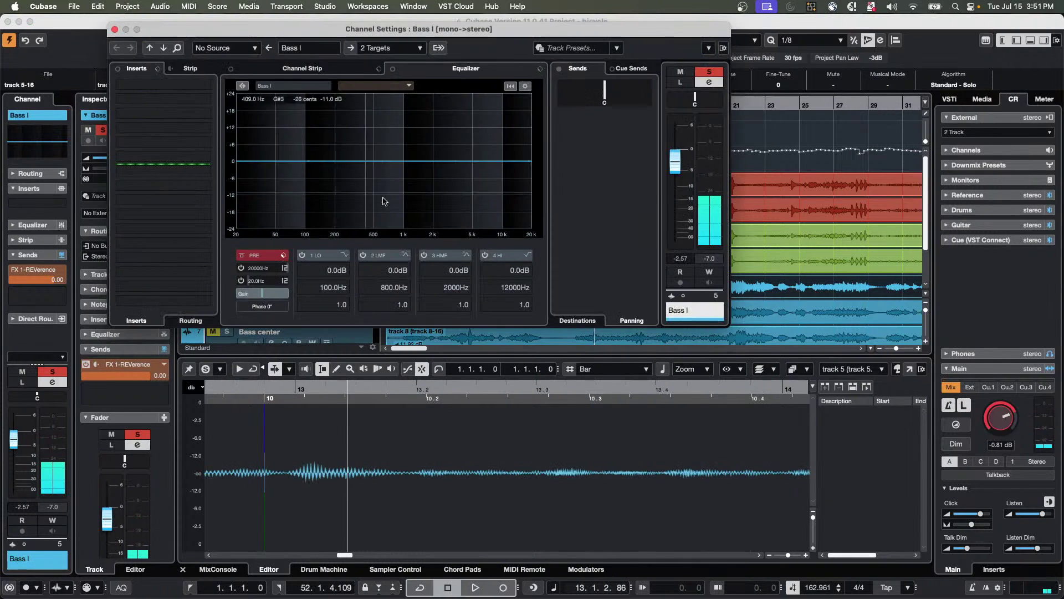
pyautogui.click(247, 257)
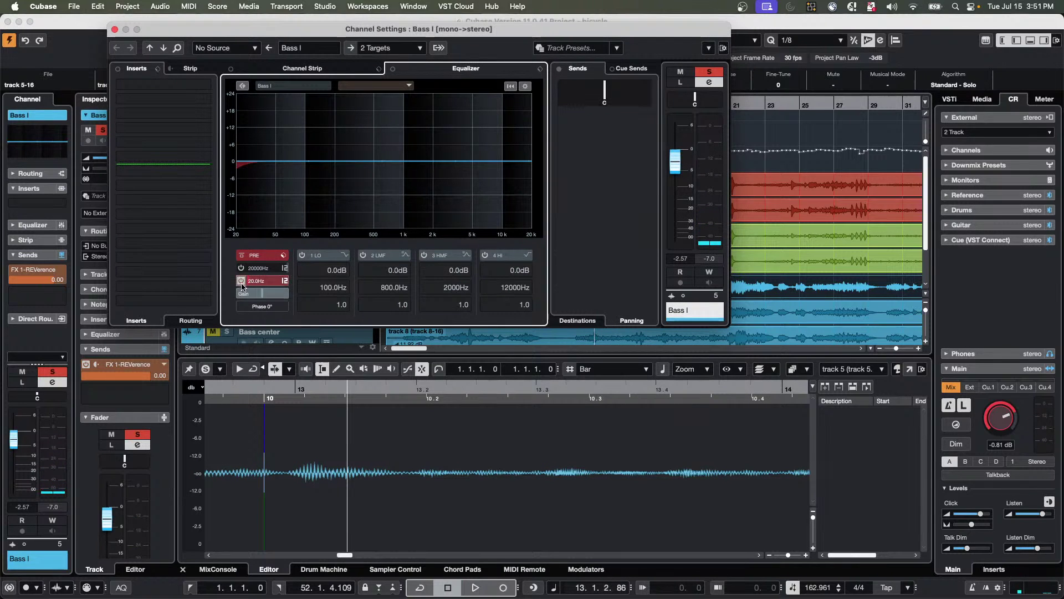
pyautogui.scroll(1, 263, 281)
pyautogui.scroll(10, 267, 281)
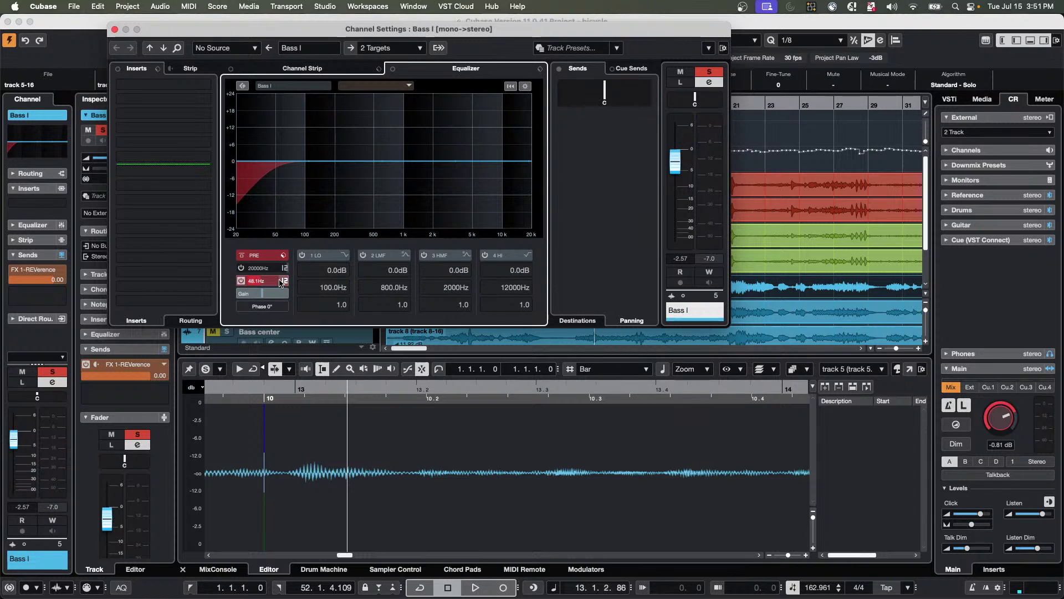
pyautogui.click(284, 281)
pyautogui.click(313, 335)
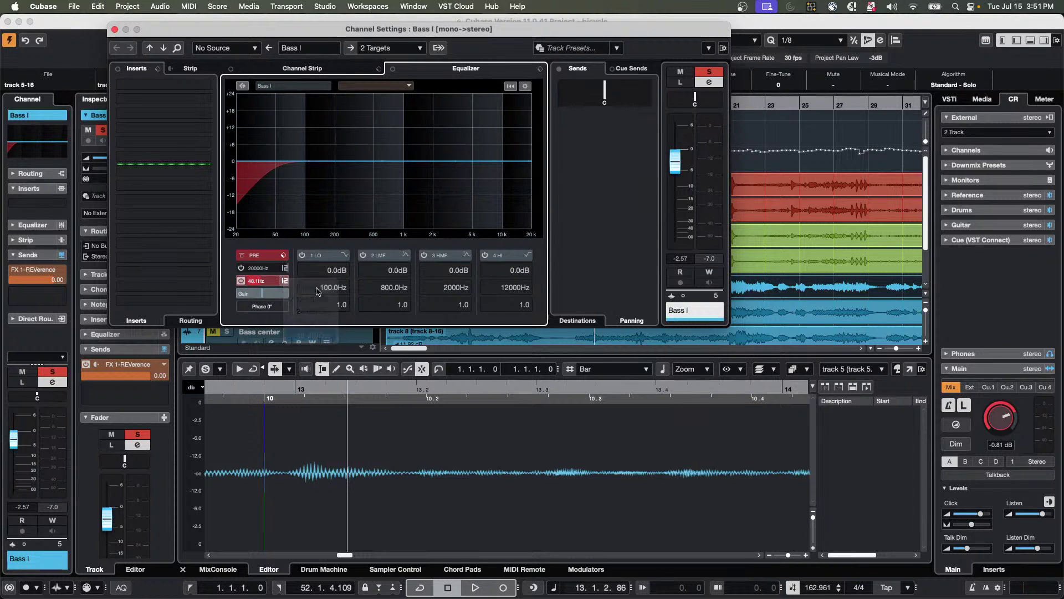
# Set the low-cut frequency to 60, landing at about 61.7 Hz.
pyautogui.scroll(-4, 256, 281)
pyautogui.scroll(4, 255, 281)
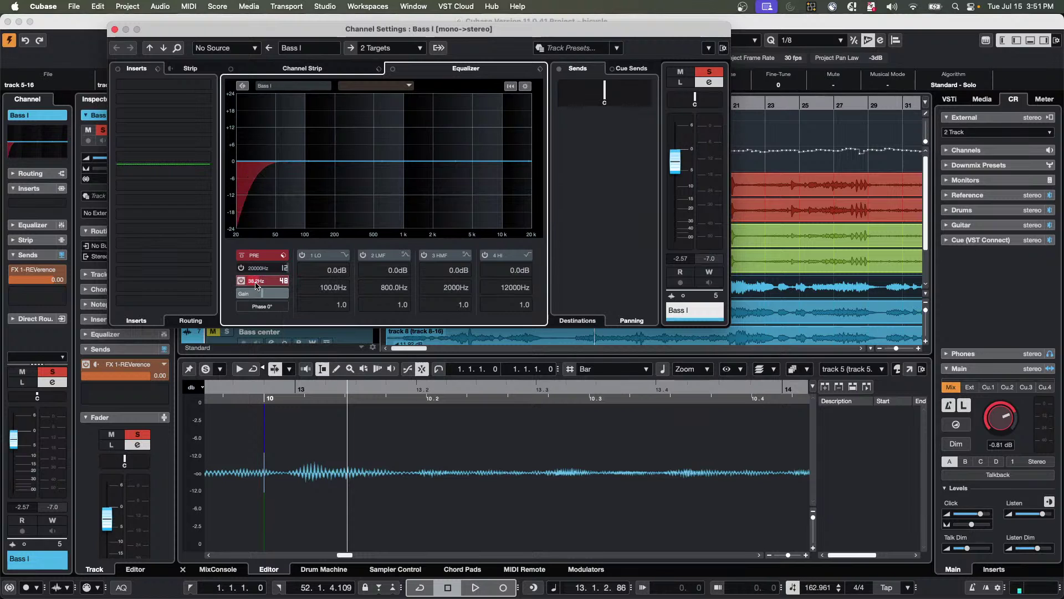
pyautogui.scroll(2, 257, 284)
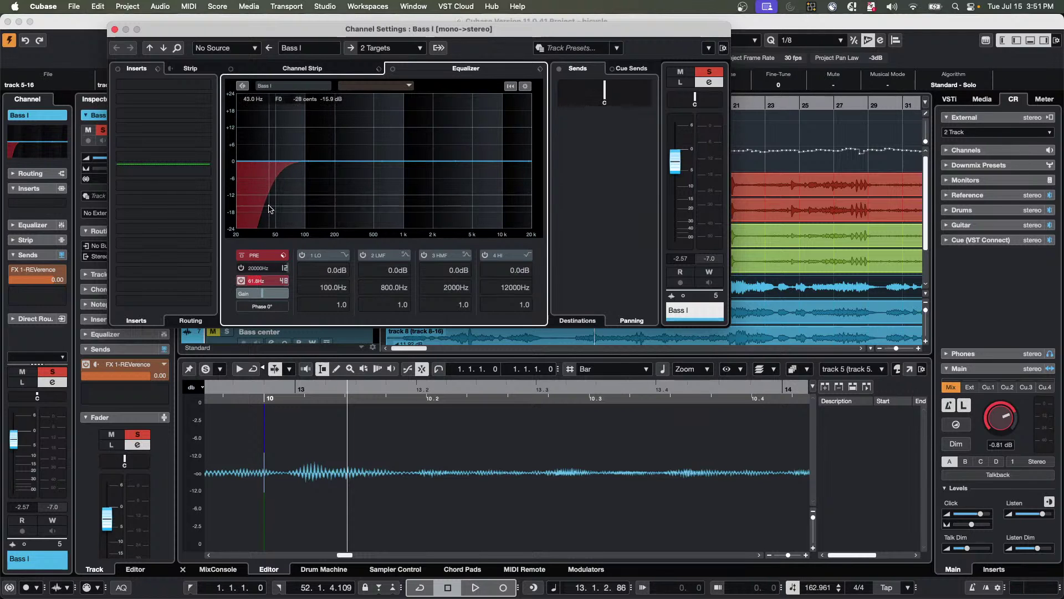
pyautogui.doubleClick(261, 281)
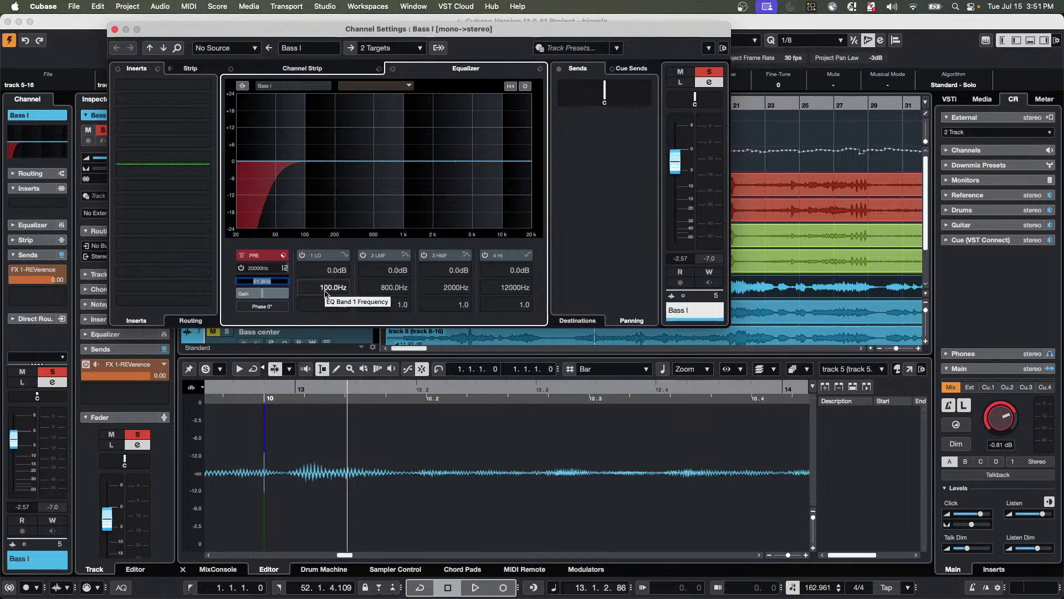
pyautogui.write('60')
pyautogui.press('Return')
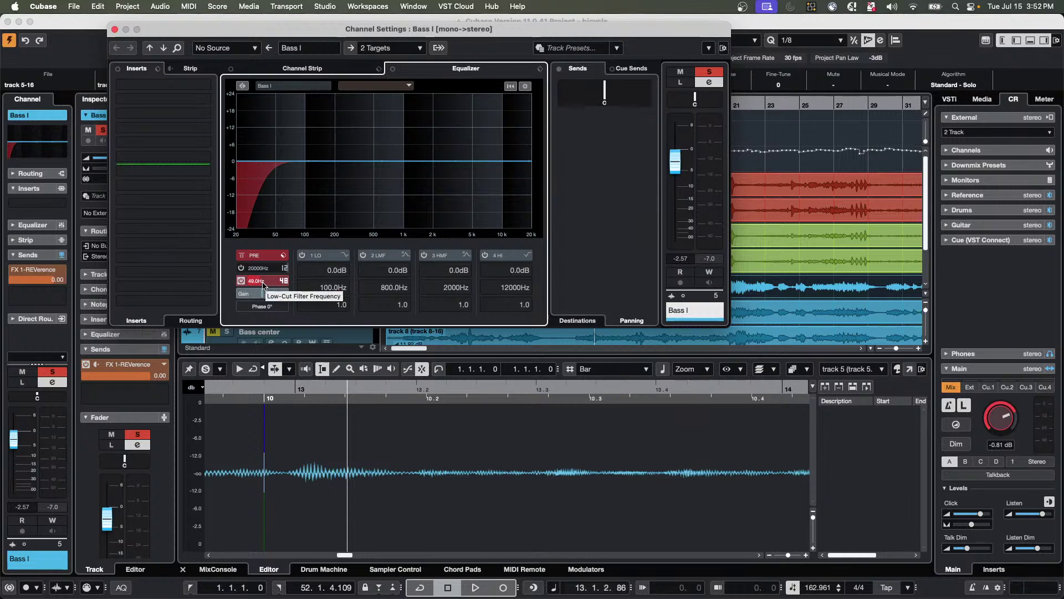
pyautogui.doubleClick(264, 282)
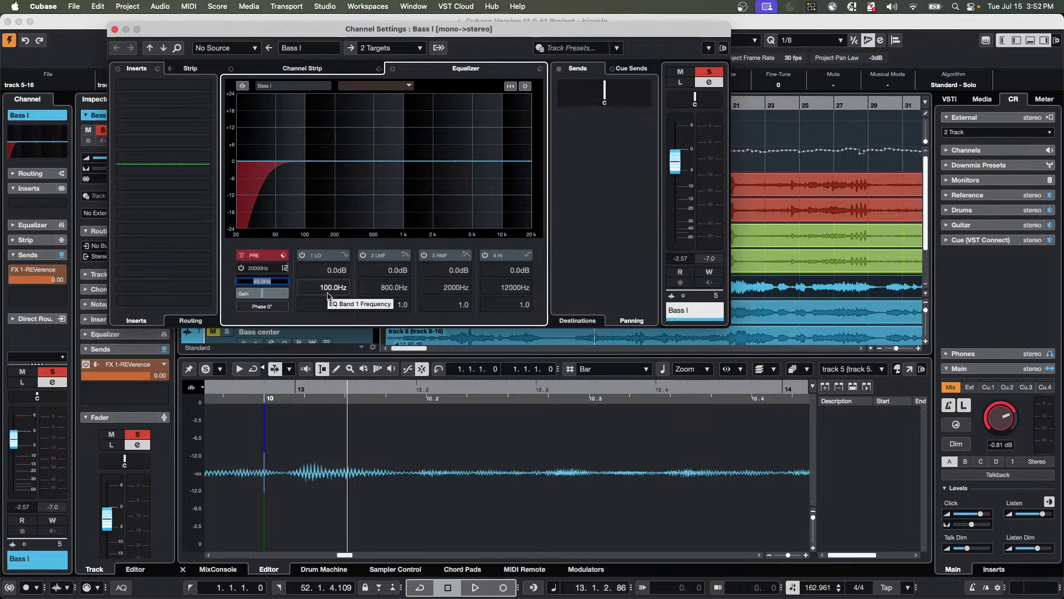
pyautogui.write('60')
pyautogui.press('Return')
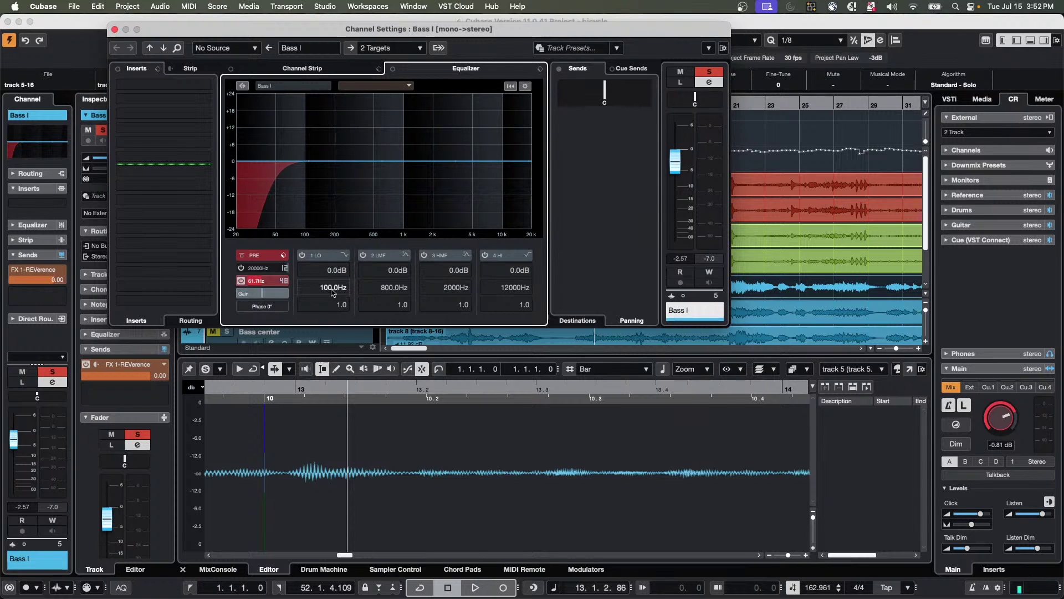
# Set EQ band 1's frequency to note B3 (246.9 Hz).
pyautogui.doubleClick(323, 288)
pyautogui.write('b3')
pyautogui.press('Return')
# Enable band 1 with a 3.5 dB boost, add a 10 dB peak at 987.8 Hz, and close Channel Settings.
pyautogui.click(302, 255)
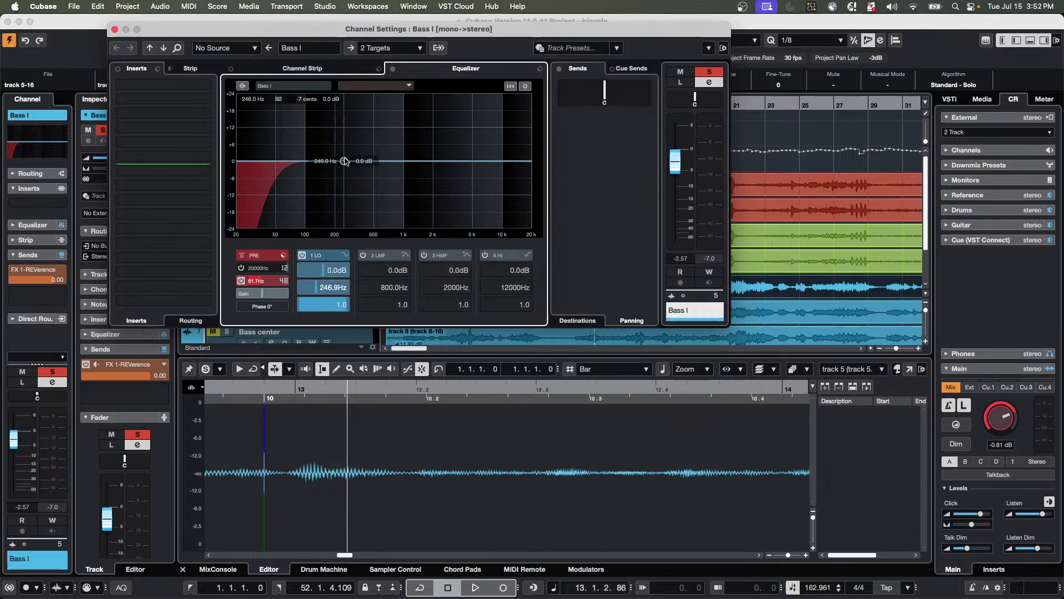
pyautogui.moveTo(343, 159); pyautogui.dragTo(341, 151)
pyautogui.moveTo(444, 164); pyautogui.dragTo(433, 133)
pyautogui.click(450, 288)
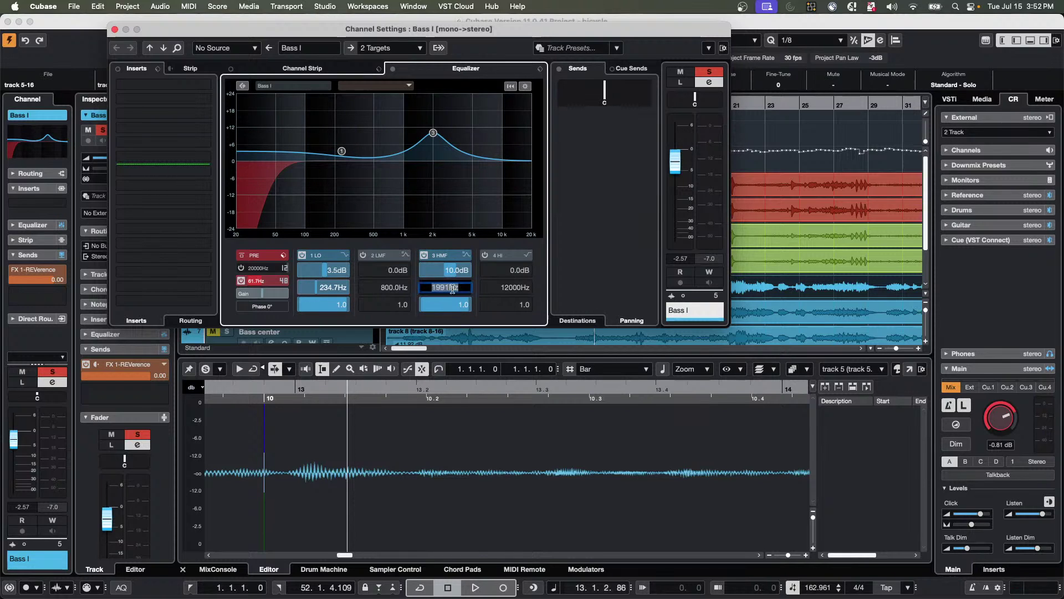
pyautogui.write('987.8')
pyautogui.press('Return')
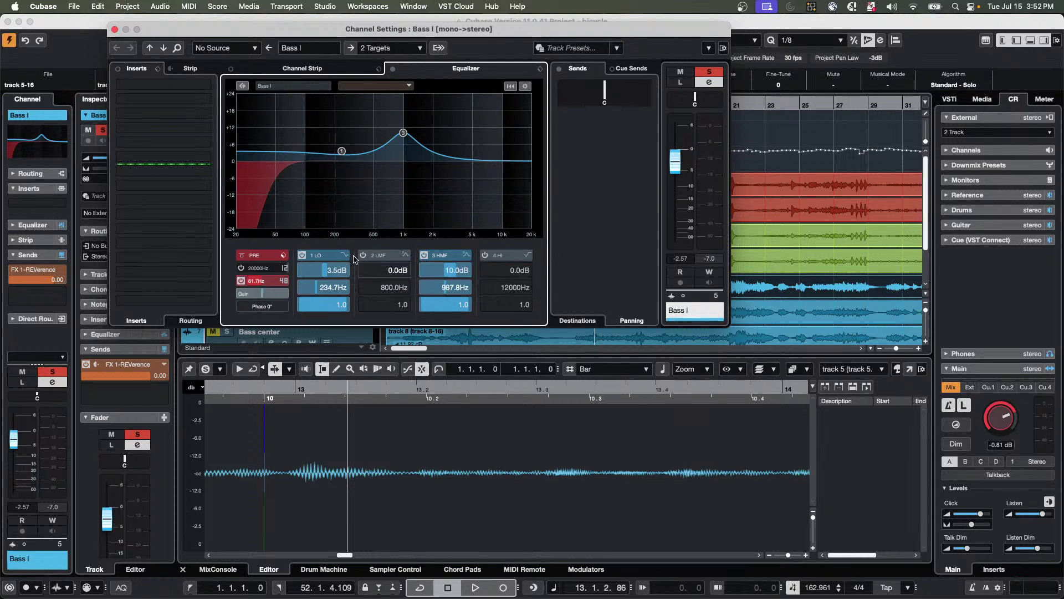
pyautogui.click(116, 30)
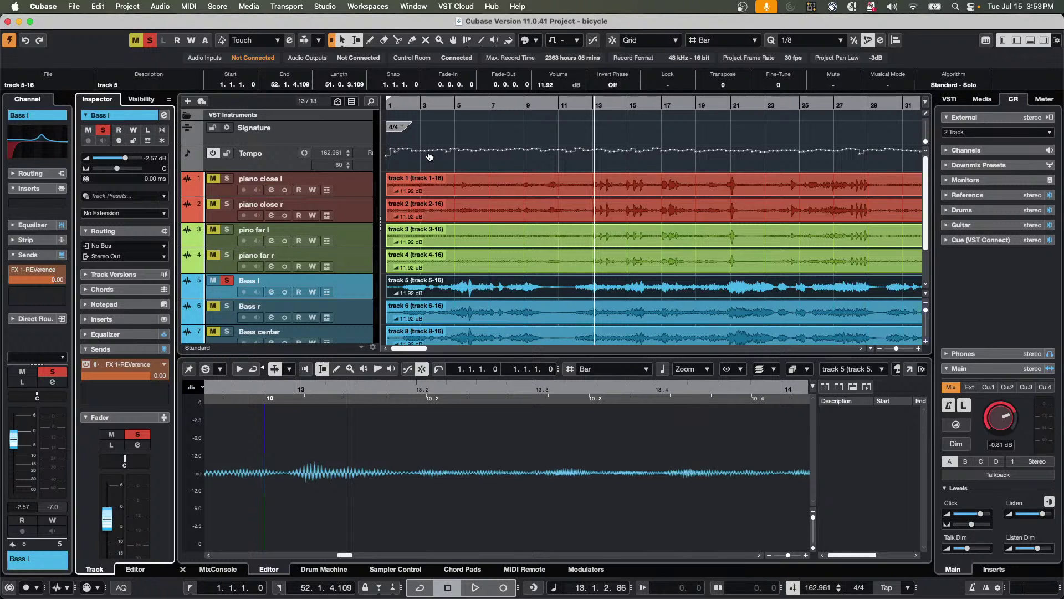
# Create a new empty project, Untitled4, via File > New Project with default settings.
pyautogui.click(69, 7)
pyautogui.click(77, 21)
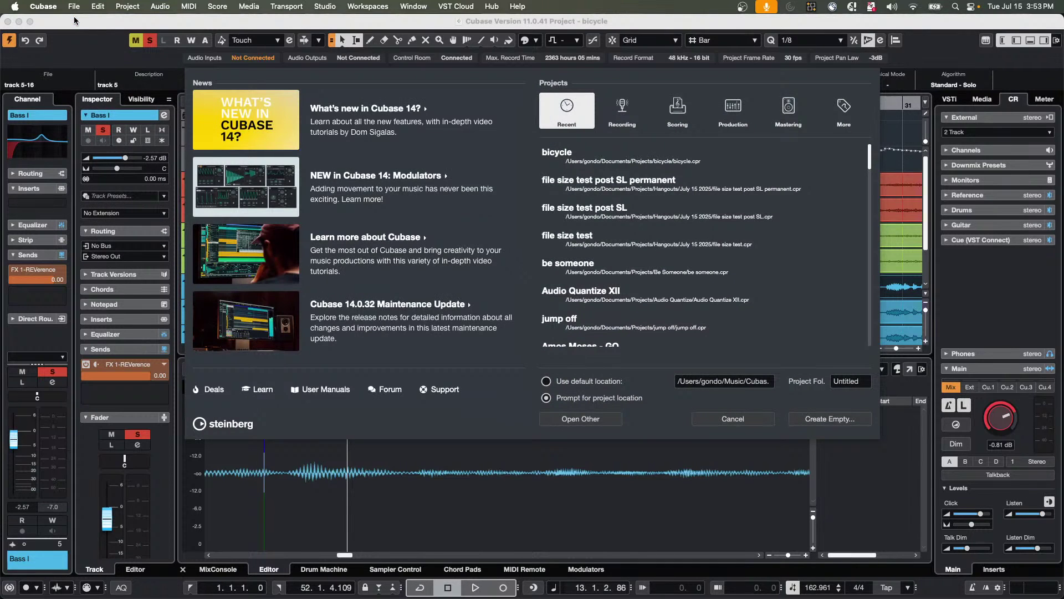
pyautogui.press('Return')
pyautogui.press('Return')
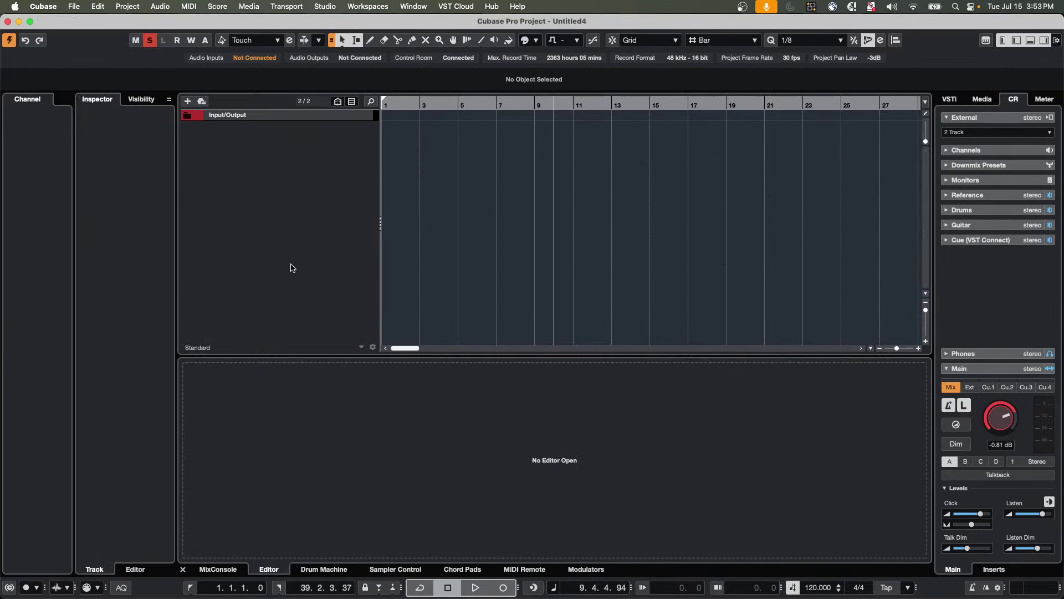
# Add three mono audio tracks to the project at once.
pyautogui.rightClick(266, 140)
pyautogui.click(293, 146)
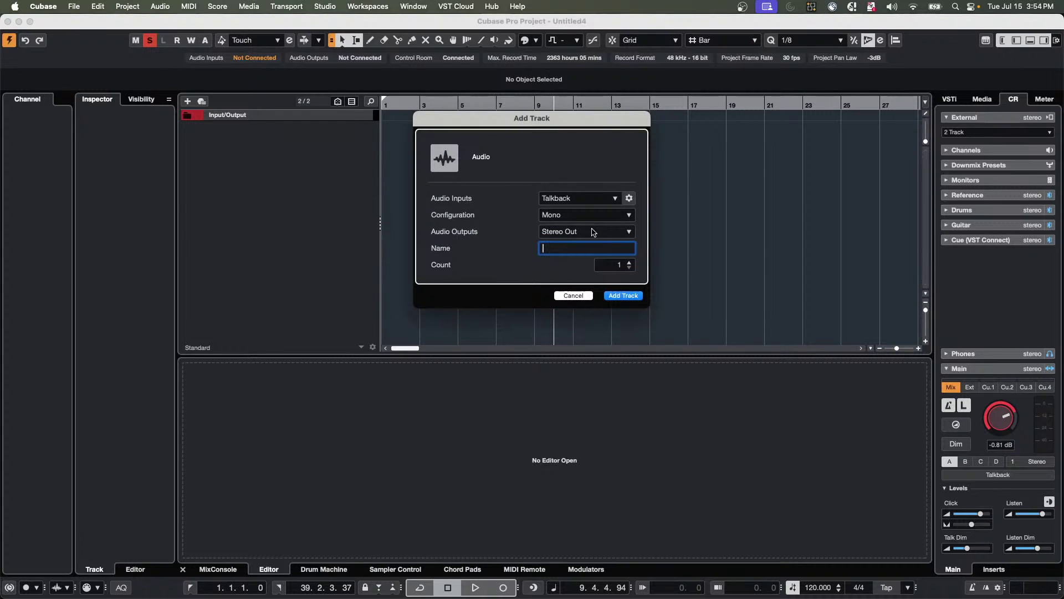
pyautogui.click(629, 262)
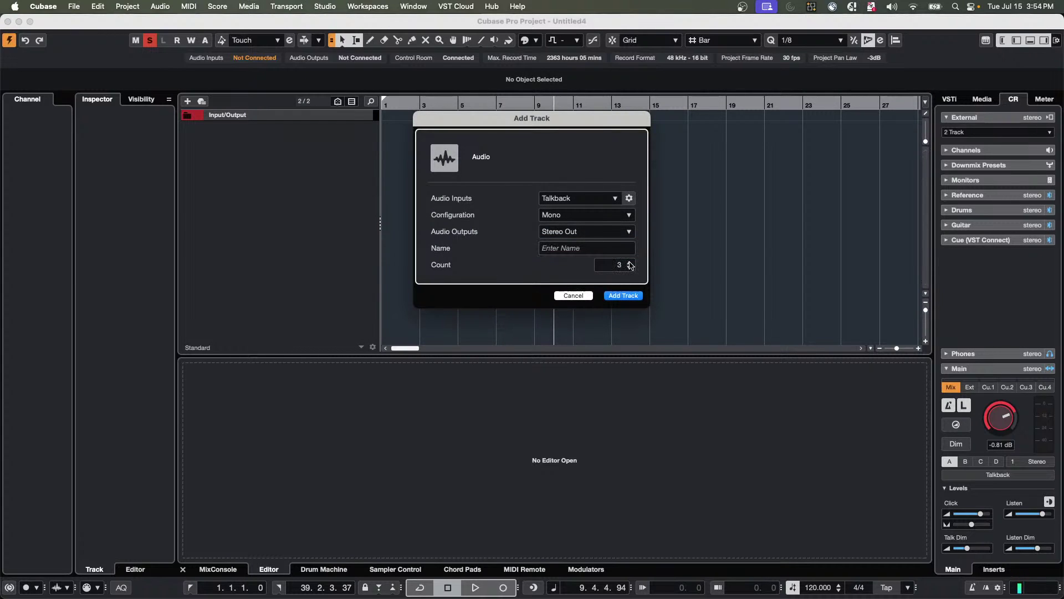
pyautogui.click(623, 295)
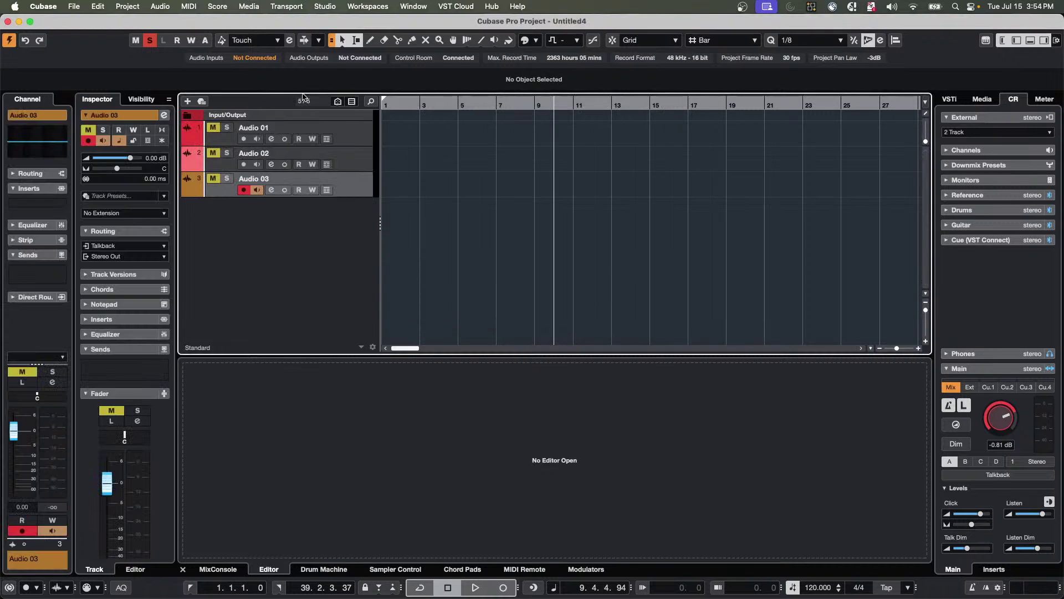
# Rename the three audio tracks to kick, snare and hat.
pyautogui.doubleClick(284, 128)
pyautogui.write('kick')
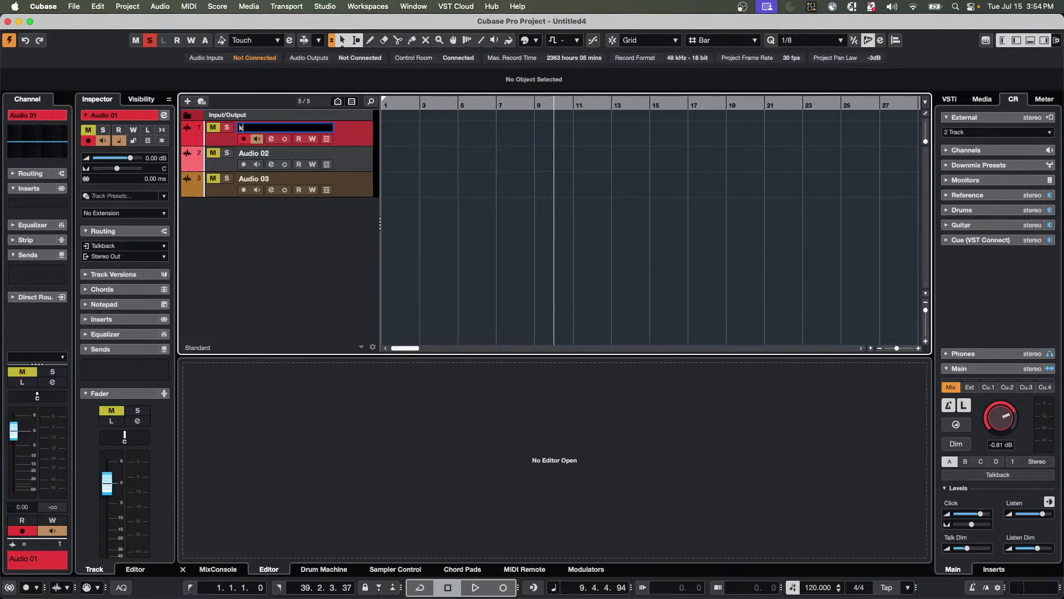
pyautogui.press('Tab')
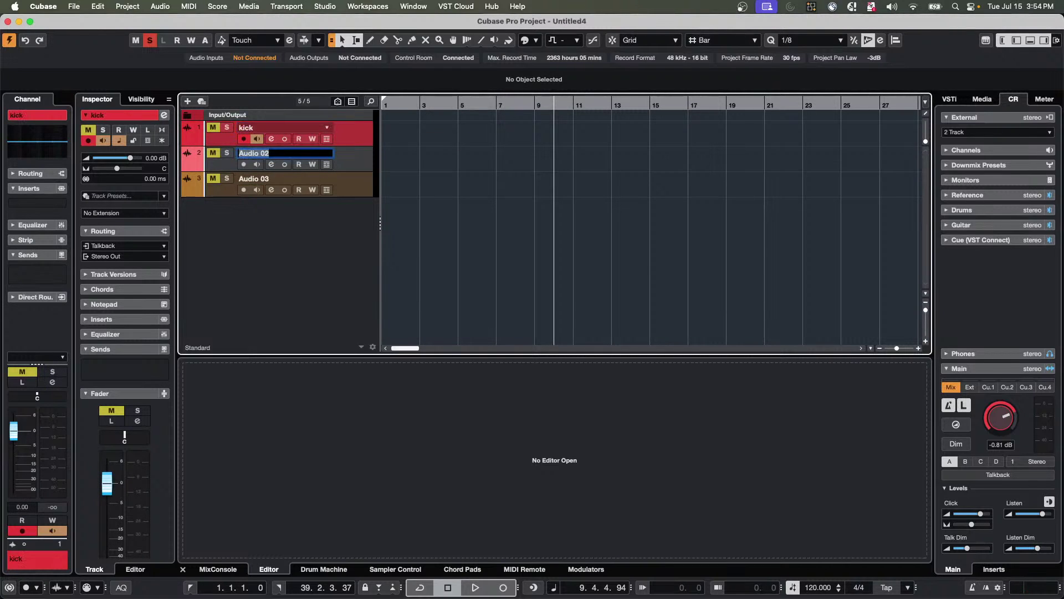
pyautogui.write('snare')
pyautogui.press('Tab')
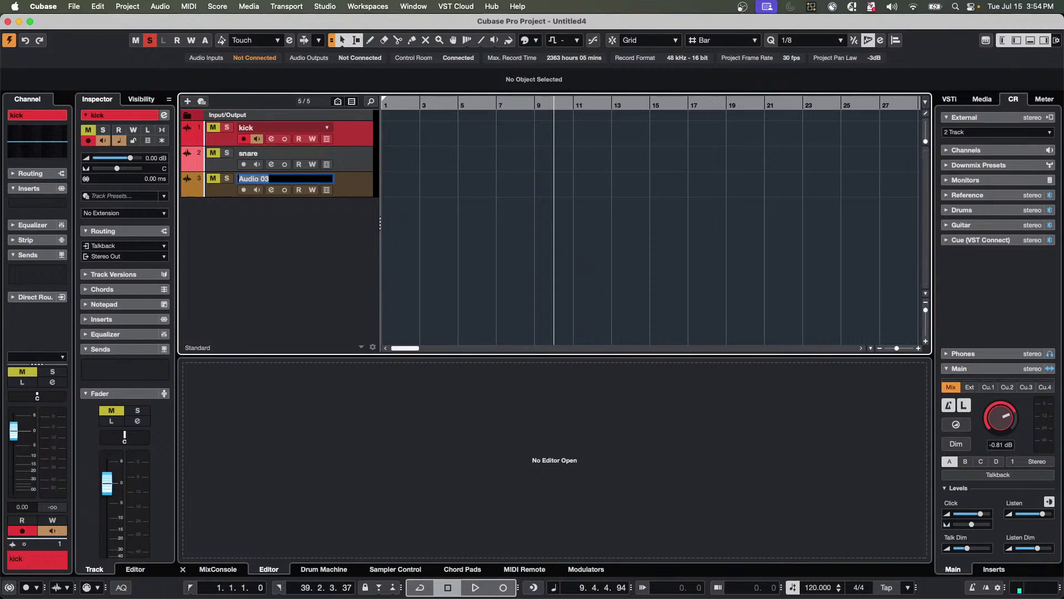
pyautogui.write('hat')
pyautogui.press('Return')
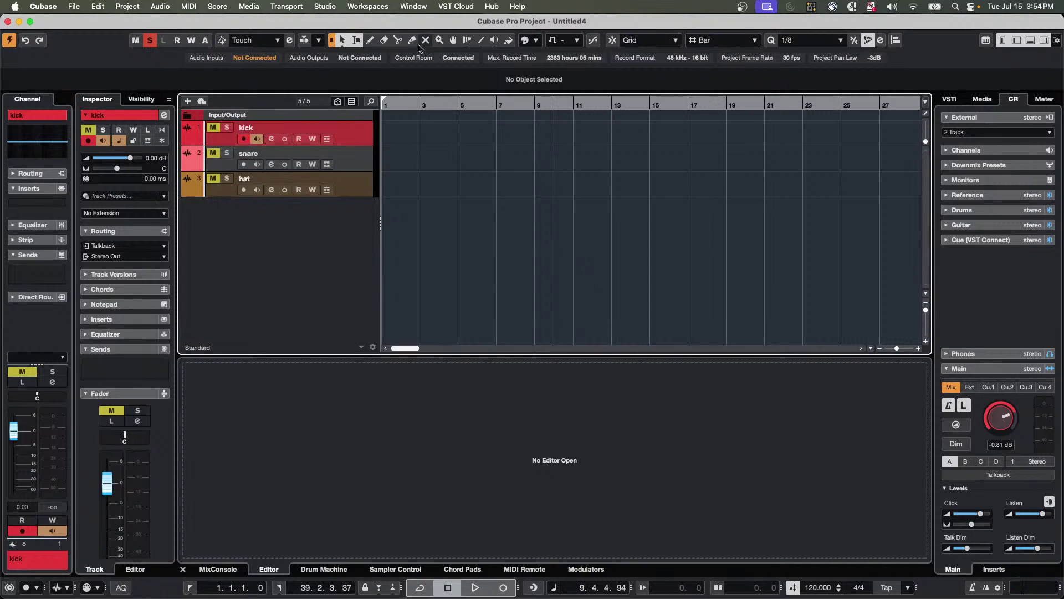
# Arm snare and hat, then record short clips at bar 1 on the kick, snare and hat tracks.
pyautogui.click(391, 103)
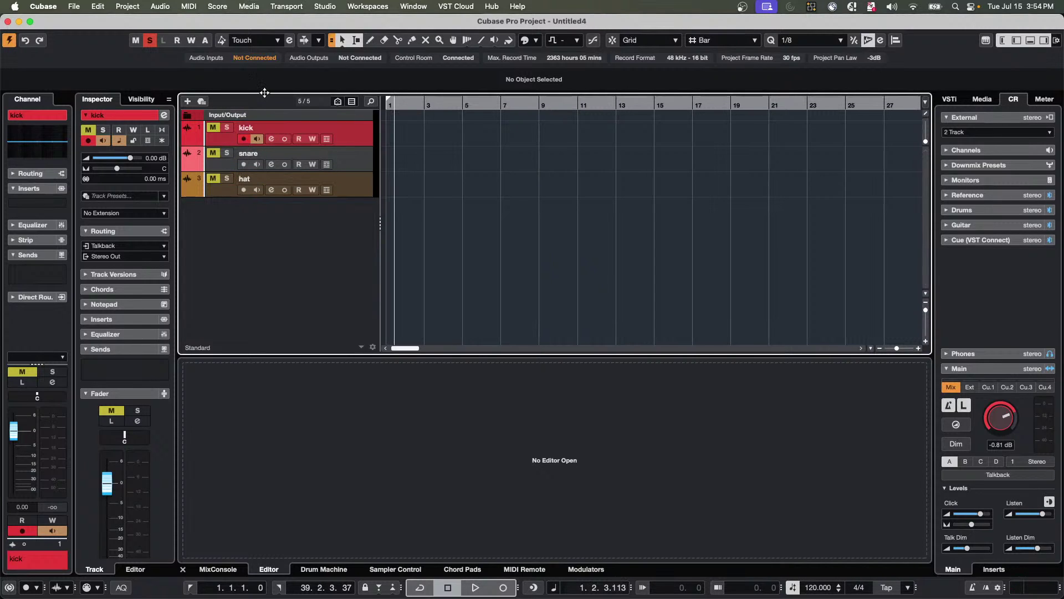
pyautogui.click(243, 164)
pyautogui.click(243, 190)
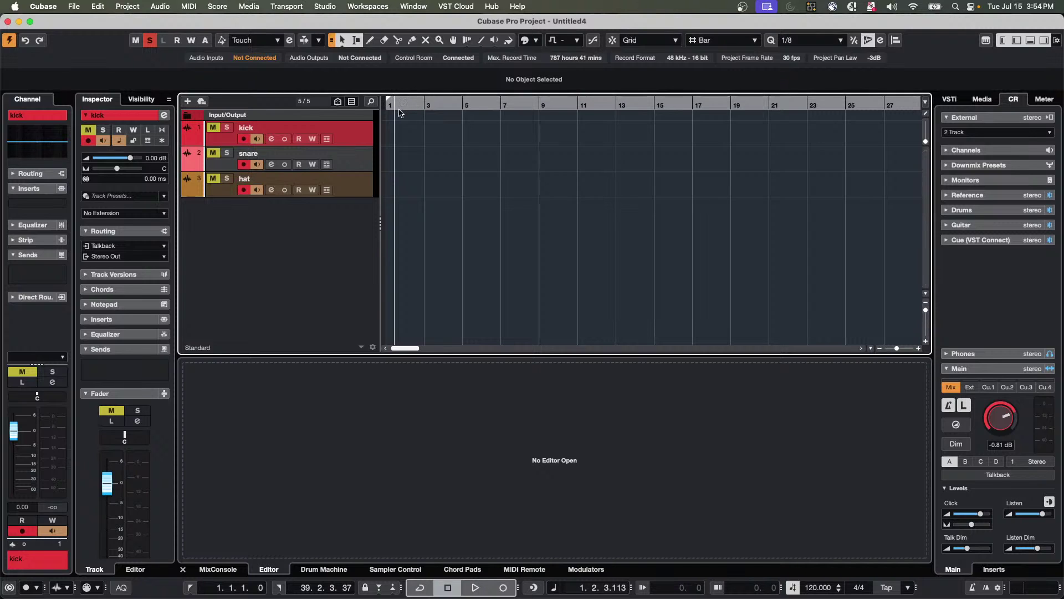
pyautogui.press(',')
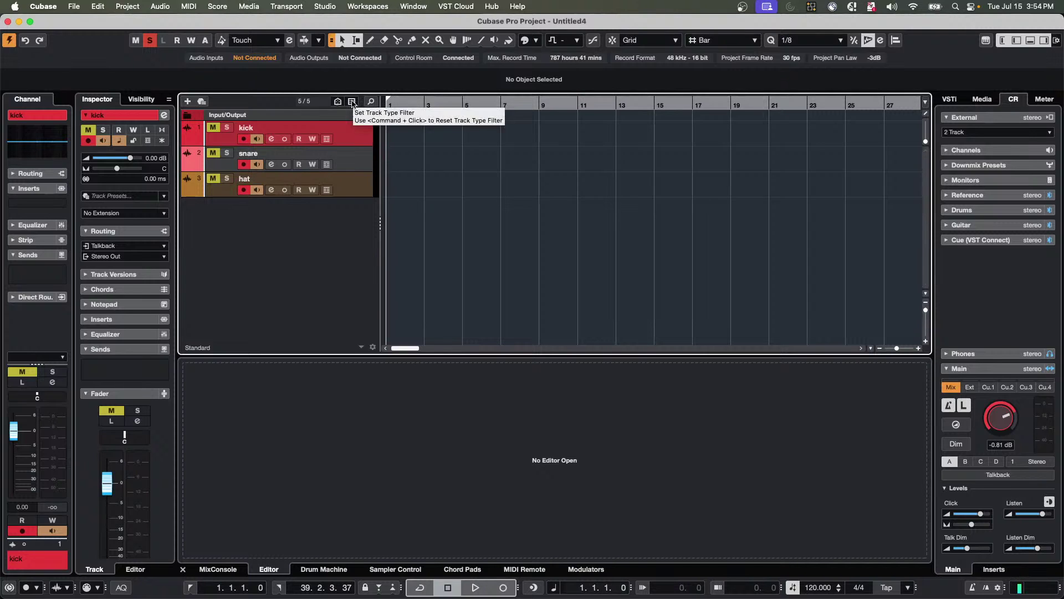
pyautogui.press('KP_Multiply')
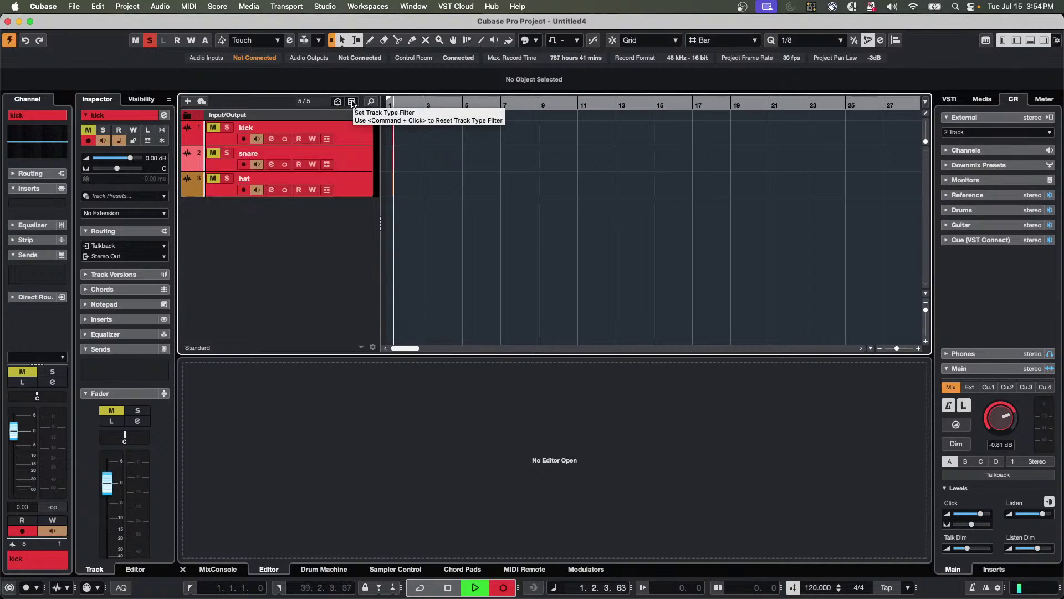
pyautogui.press('space')
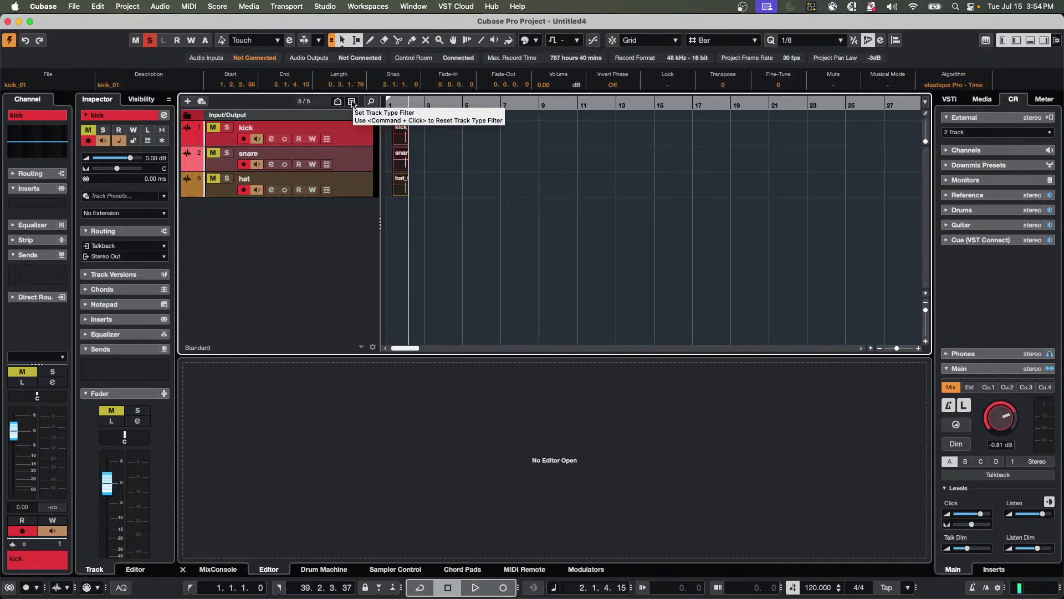
pyautogui.click(497, 166)
pyautogui.click(396, 106)
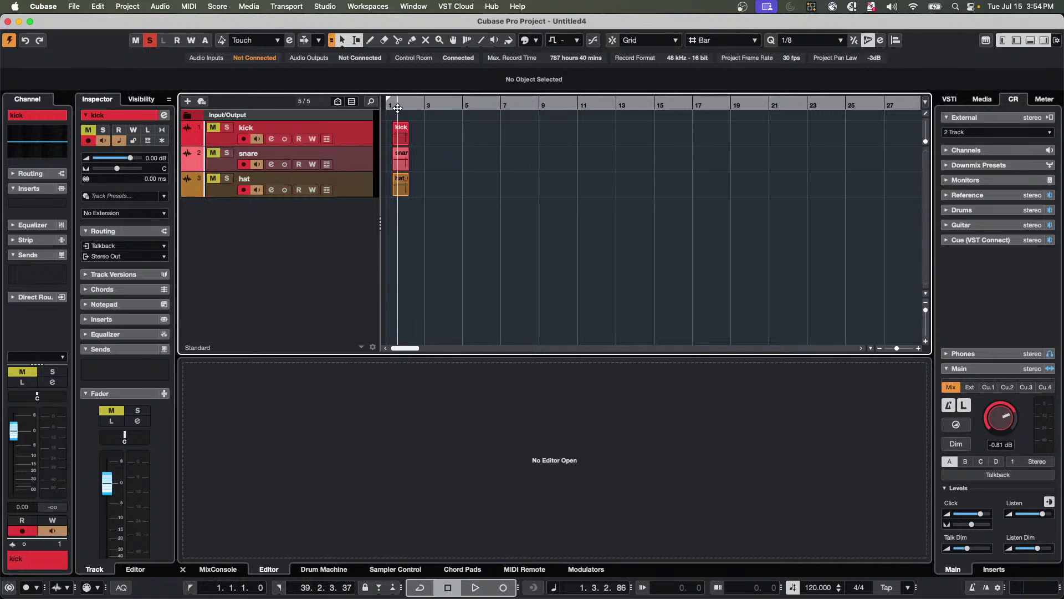
pyautogui.rightClick(294, 236)
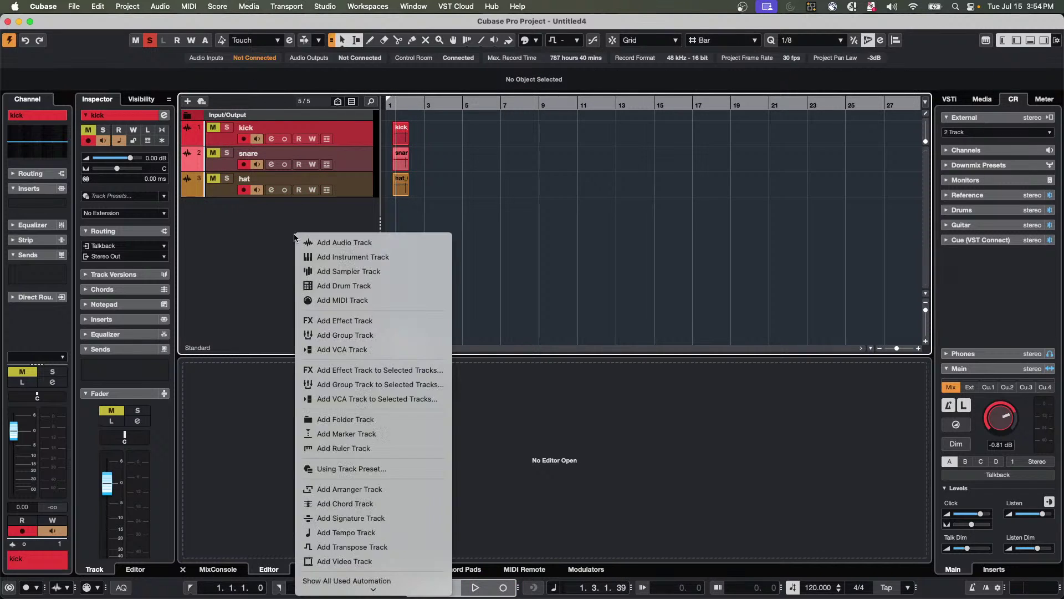
# Add a Drum Machine 01 track and move it below the hat track.
pyautogui.click(391, 286)
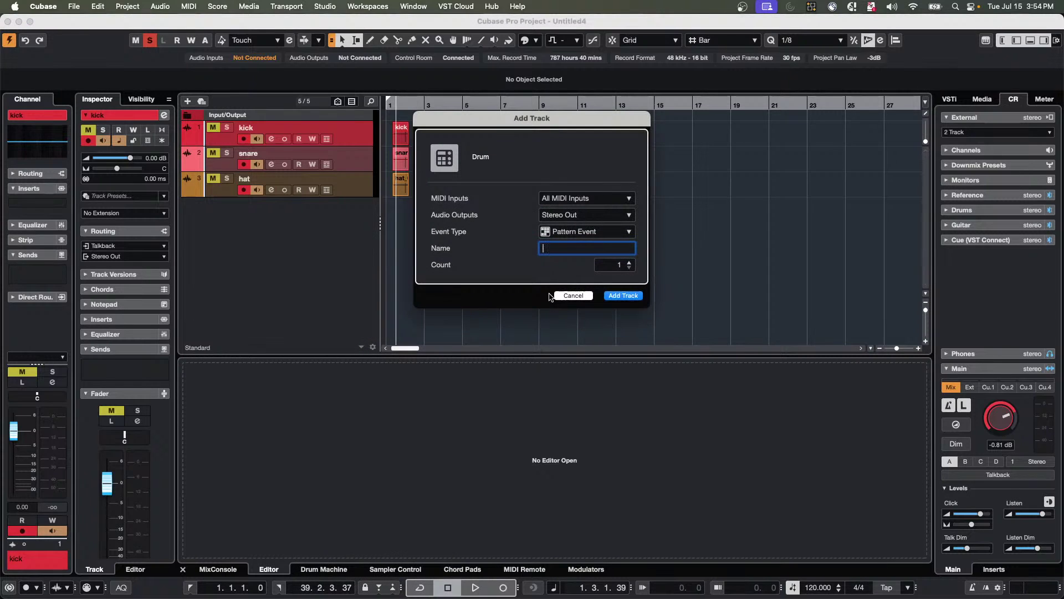
pyautogui.click(637, 295)
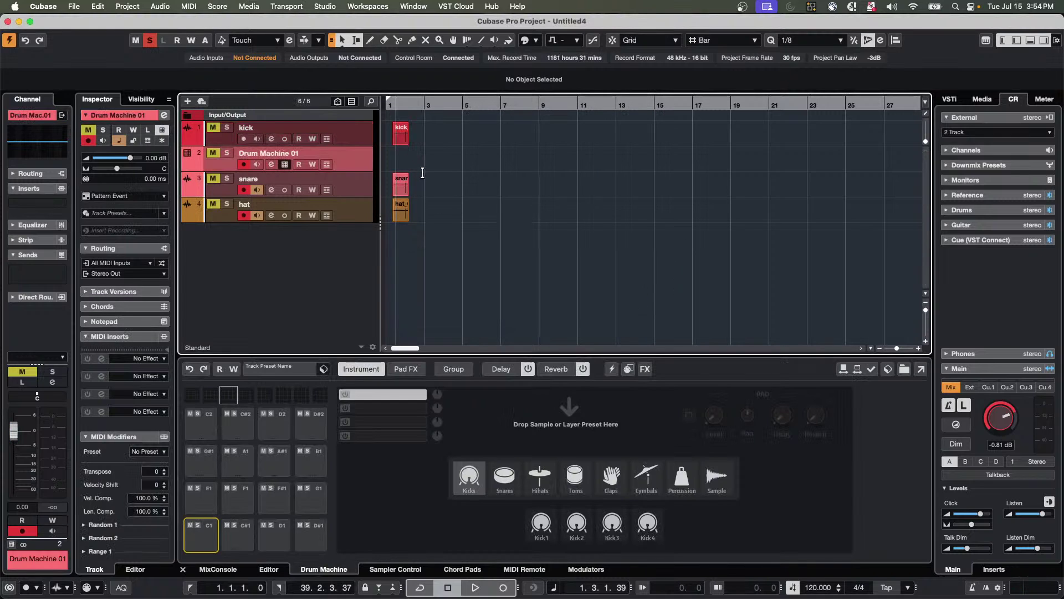
pyautogui.moveTo(337, 152); pyautogui.dragTo(355, 225)
# Load the kick, snare and hat clips onto Drum Machine pads C1, D1 and F#1.
pyautogui.click(398, 144)
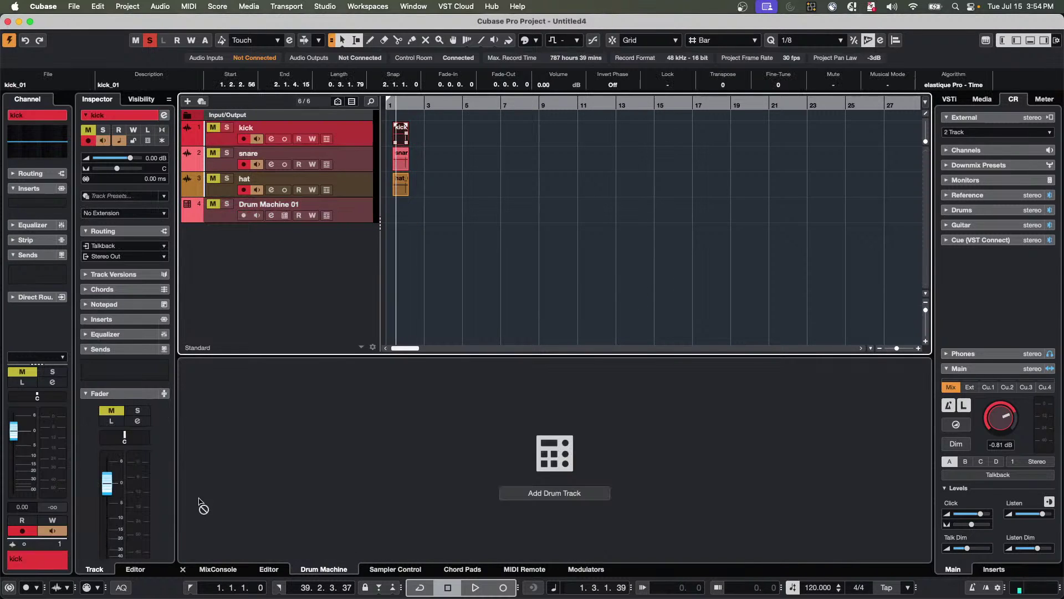
pyautogui.moveTo(400, 142); pyautogui.dragTo(406, 145)
pyautogui.click(360, 215)
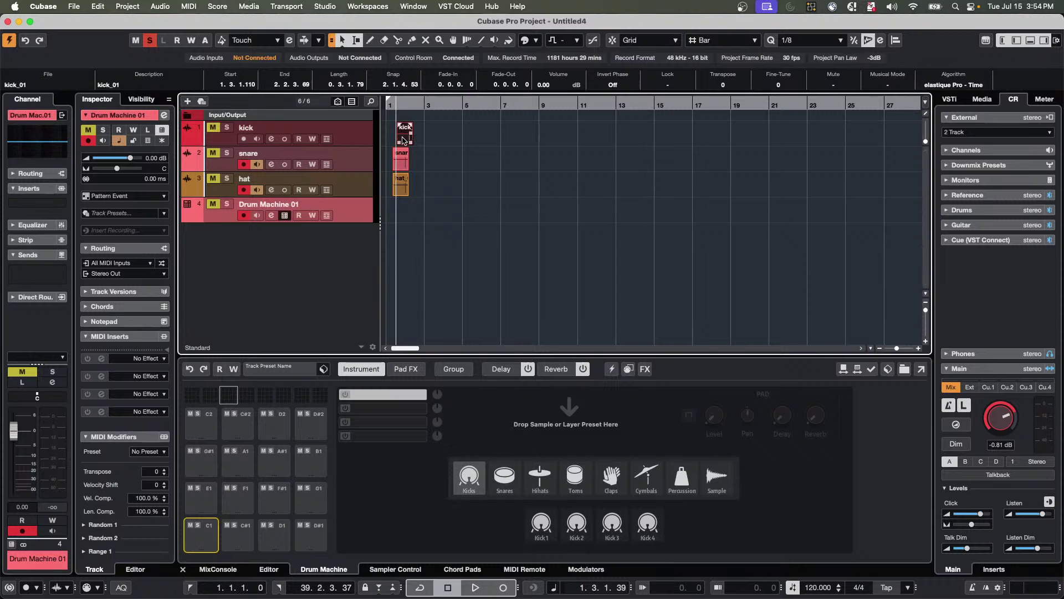
pyautogui.moveTo(403, 140); pyautogui.dragTo(198, 539)
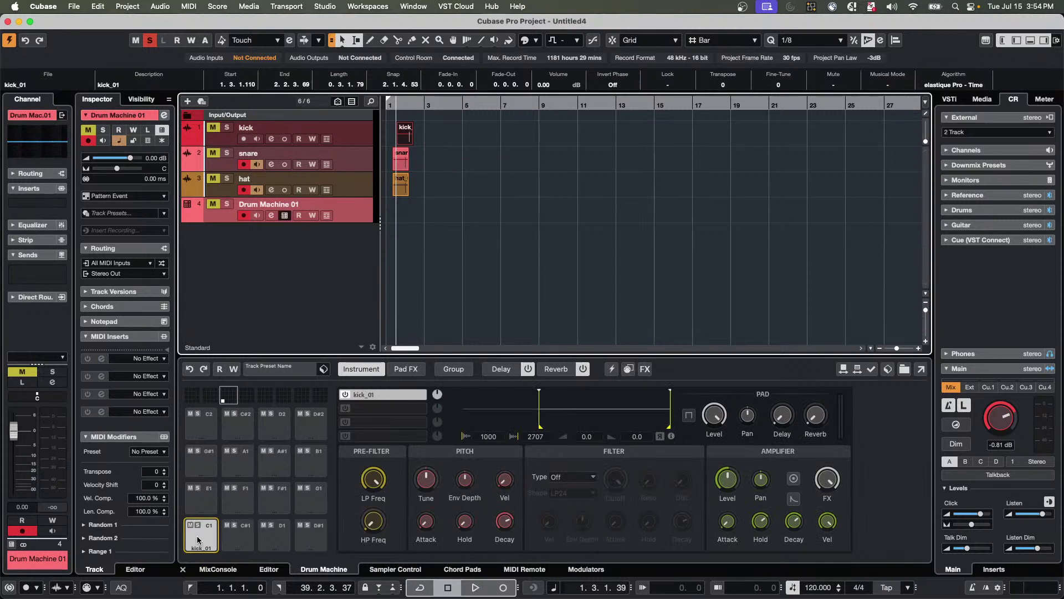
pyautogui.click(399, 161)
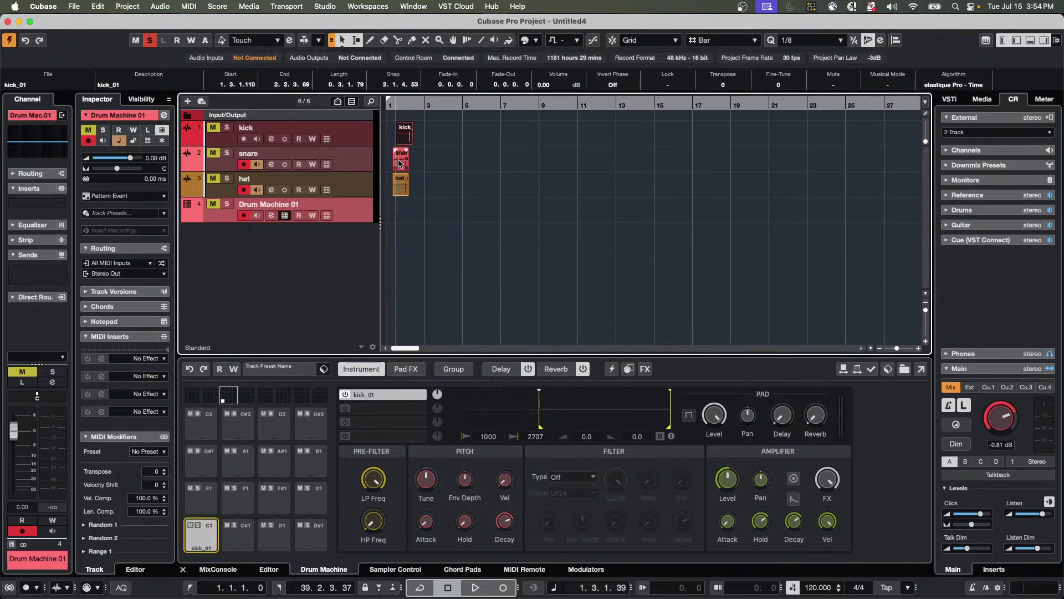
pyautogui.moveTo(399, 161); pyautogui.dragTo(274, 535)
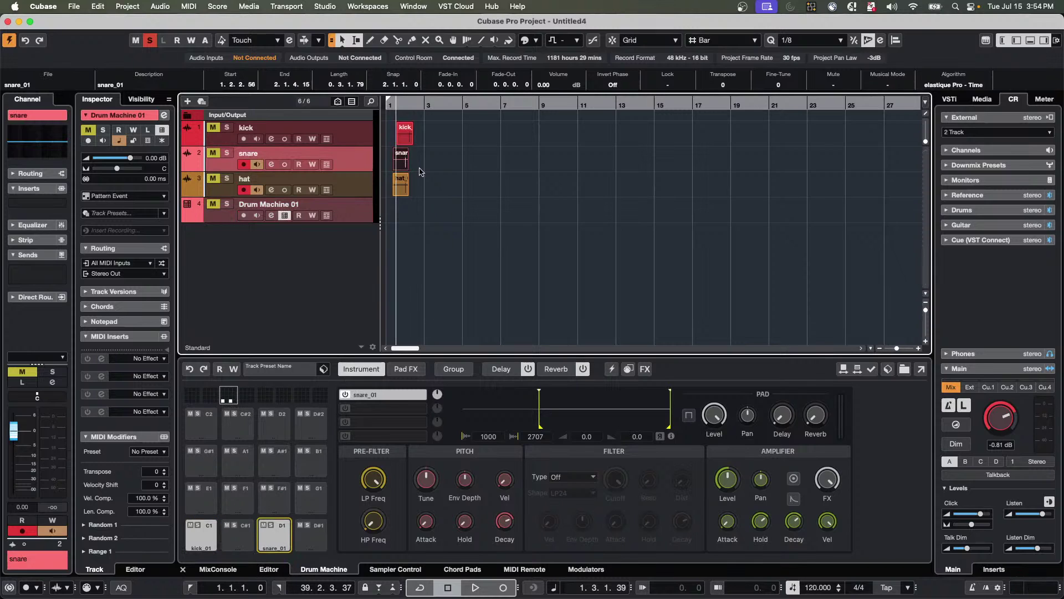
pyautogui.moveTo(401, 189); pyautogui.dragTo(277, 499)
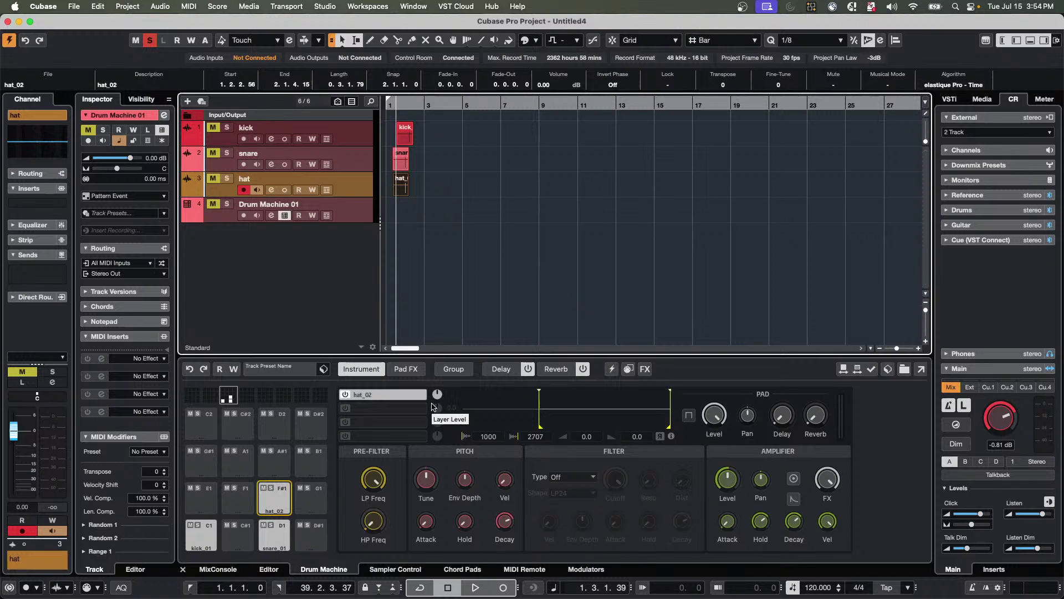
pyautogui.click(288, 376)
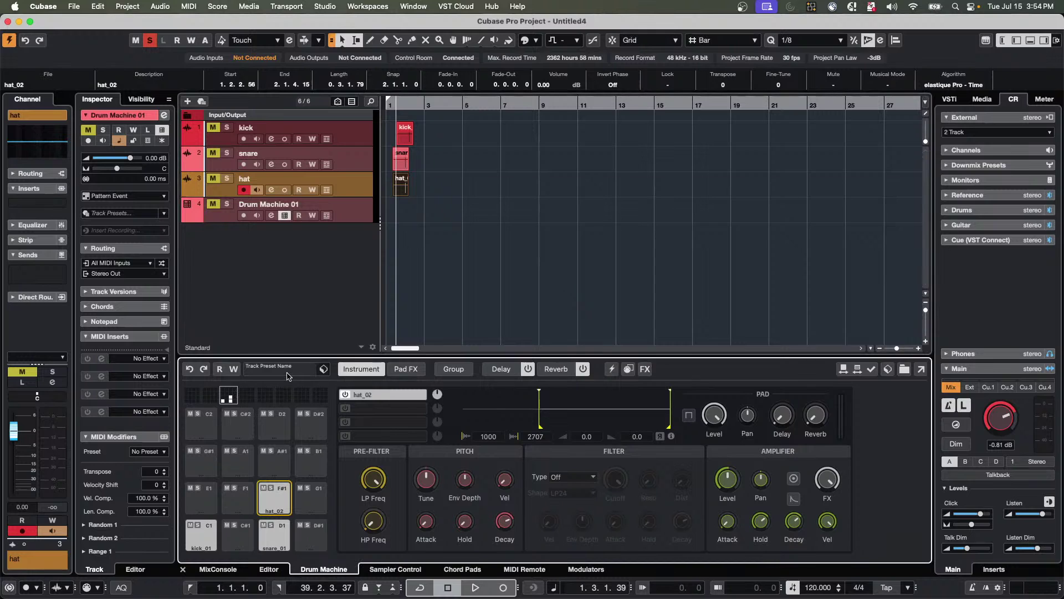
pyautogui.click(288, 376)
# Save Drum Machine 01 as track preset 'July 15 2925' and audition the hat_02 pad.
pyautogui.click(323, 369)
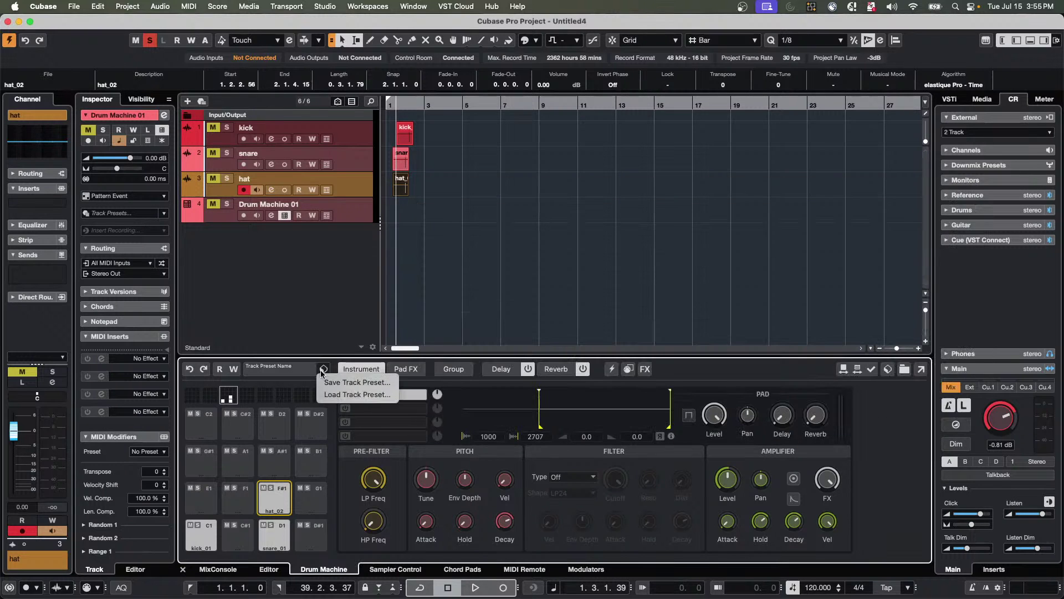
pyautogui.click(358, 386)
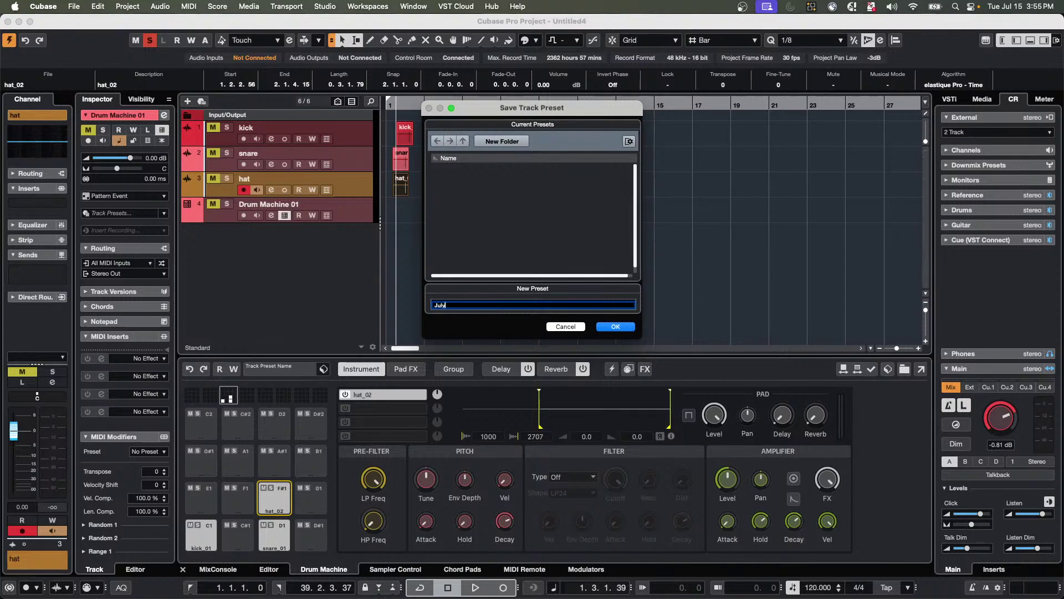
pyautogui.write('July 15 29')
pyautogui.write('25')
pyautogui.press('Return')
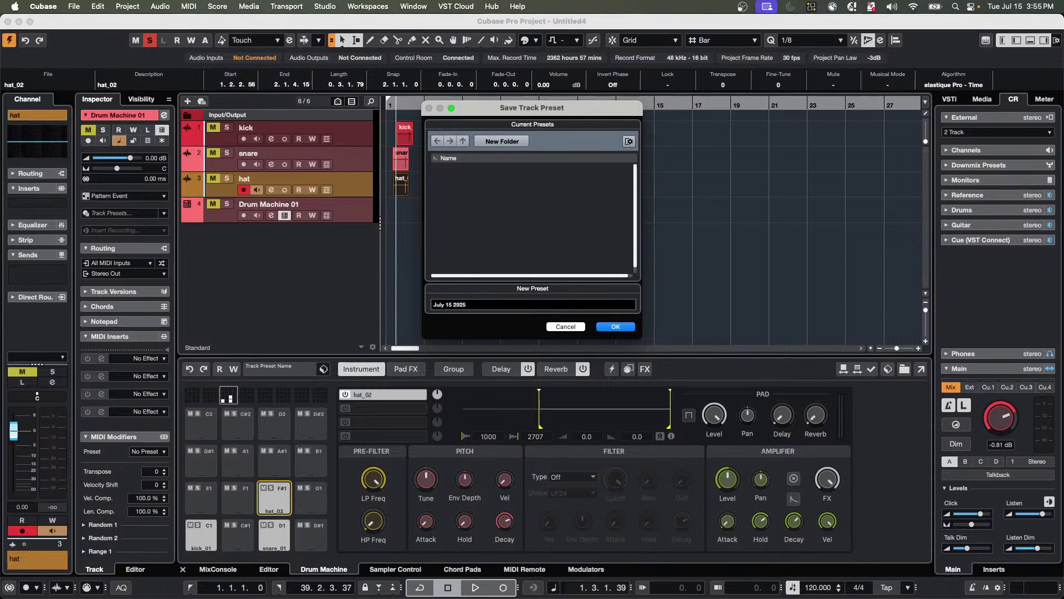
pyautogui.click(615, 326)
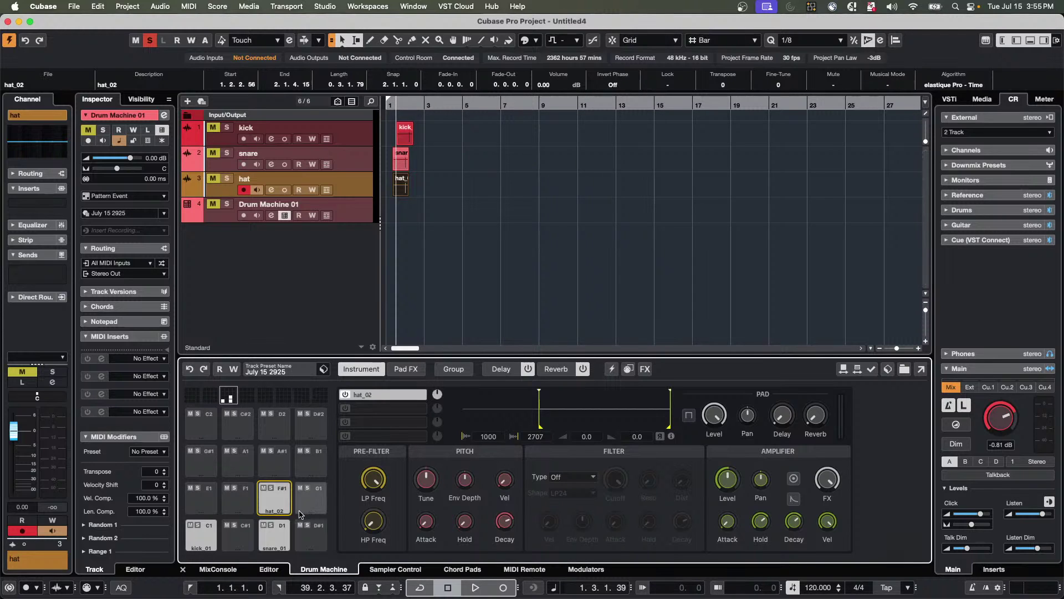
pyautogui.click(279, 515)
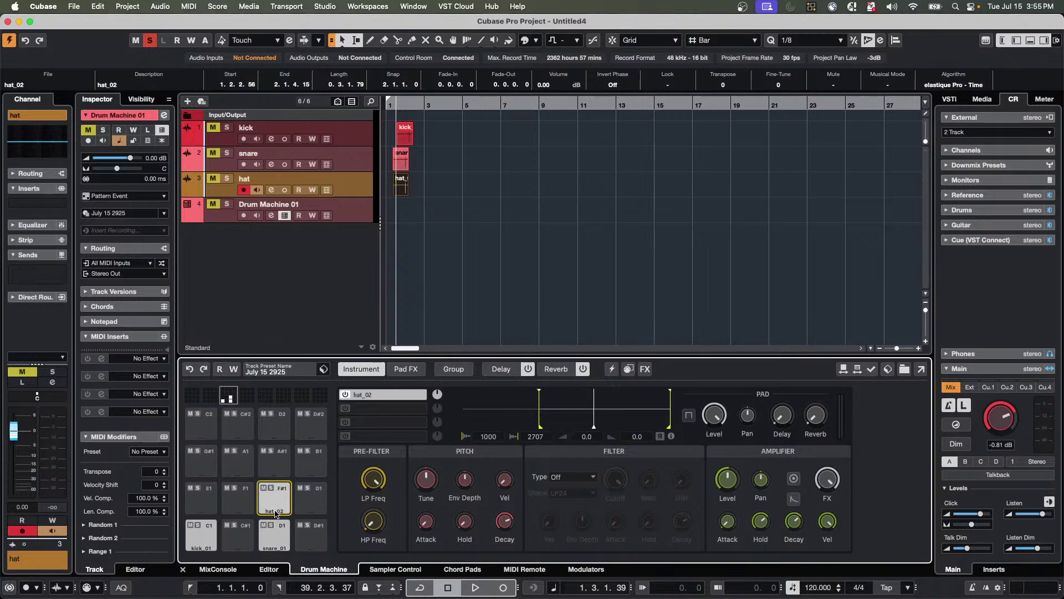
# Rename pad F#1 to 'hi hat 7.15' and pad D1 to 'snare 7 15'.
pyautogui.rightClick(274, 506)
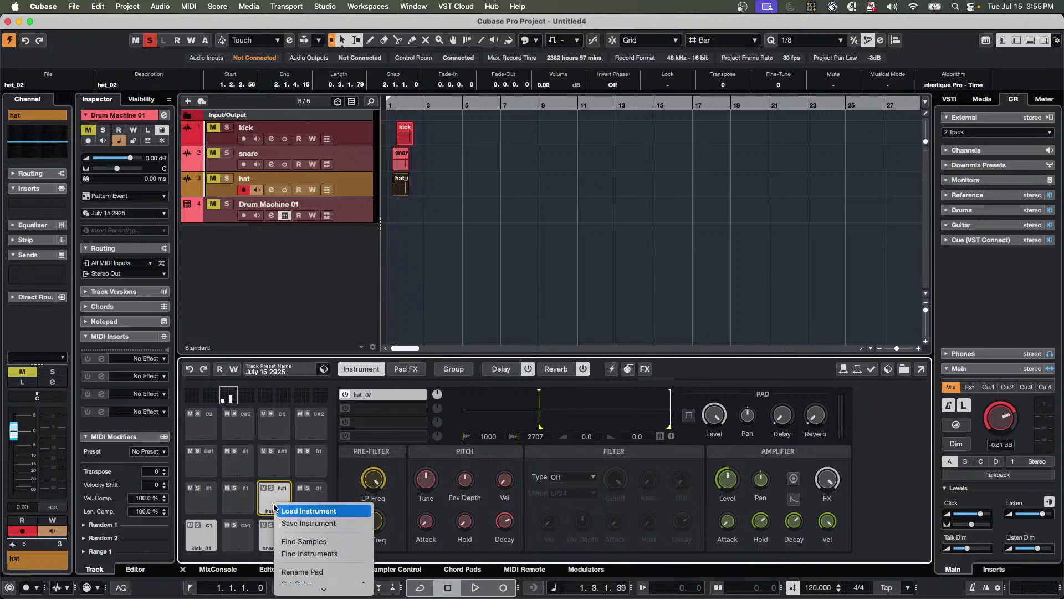
pyautogui.click(312, 573)
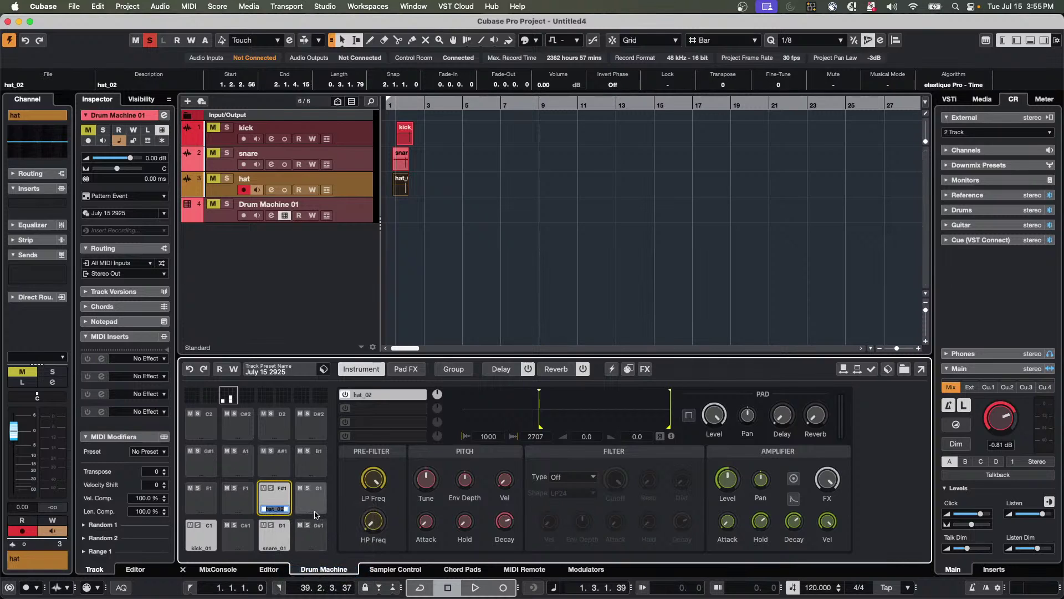
pyautogui.write('hi hat 7.15')
pyautogui.press('Return')
pyautogui.rightClick(275, 535)
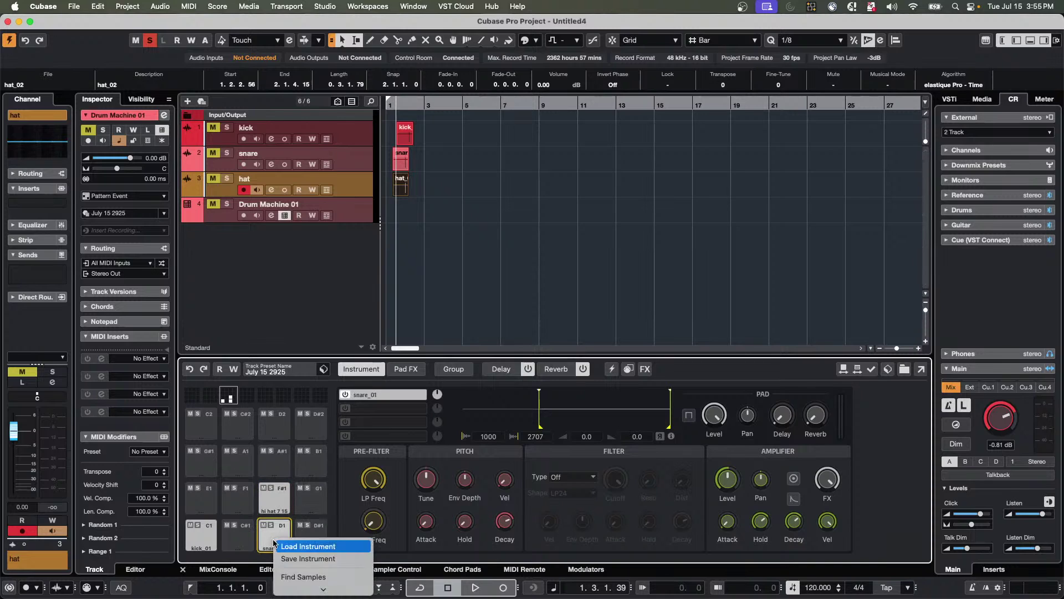
pyautogui.moveTo(302, 592)
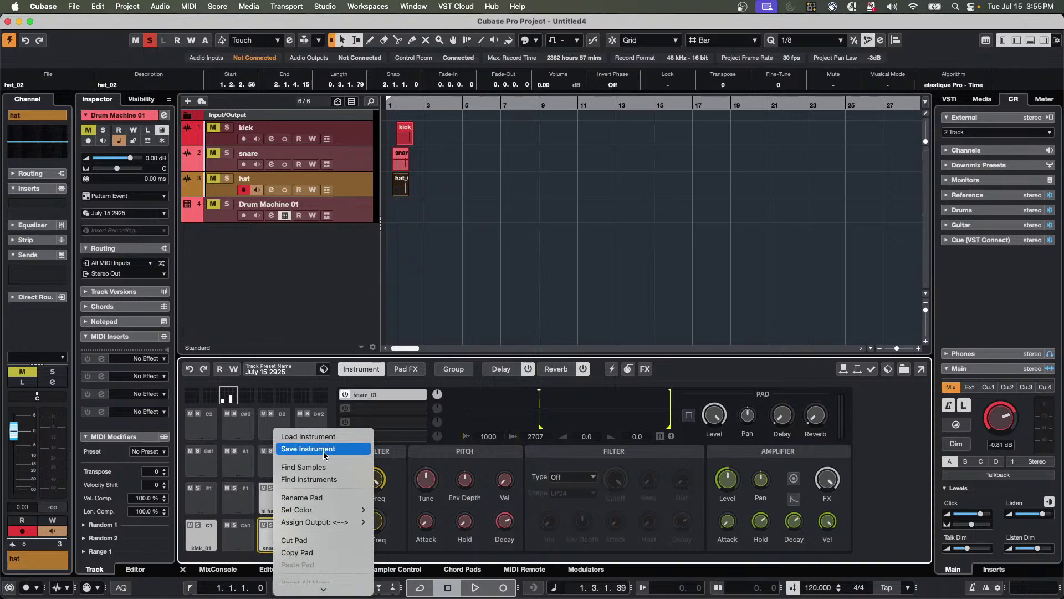
pyautogui.click(325, 497)
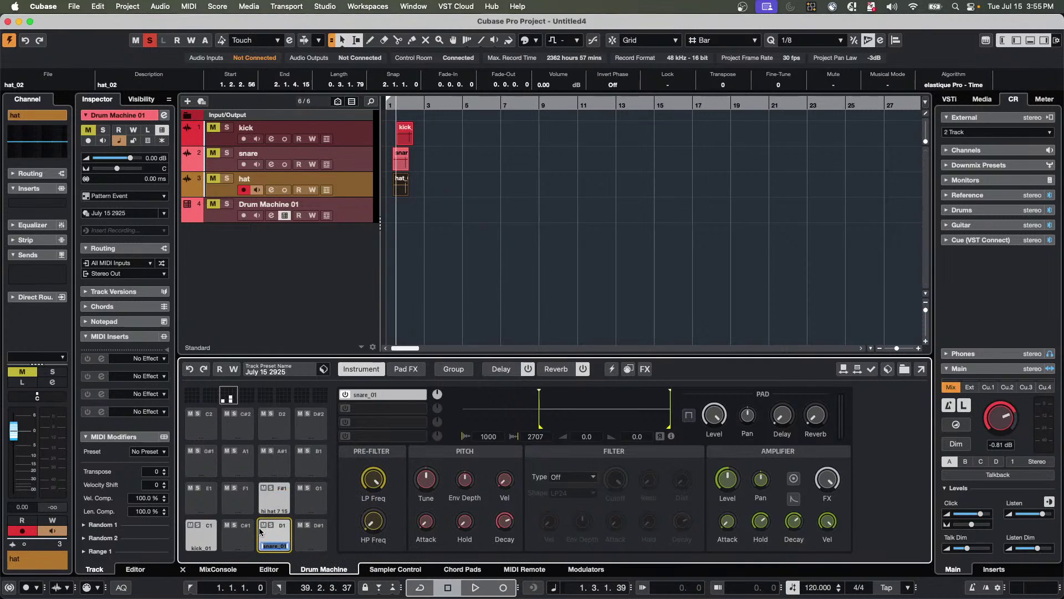
pyautogui.write('snare 7 15')
pyautogui.press('Return')
# Rename the C1 kick pad to 'kick 7 15'.
pyautogui.click(198, 546)
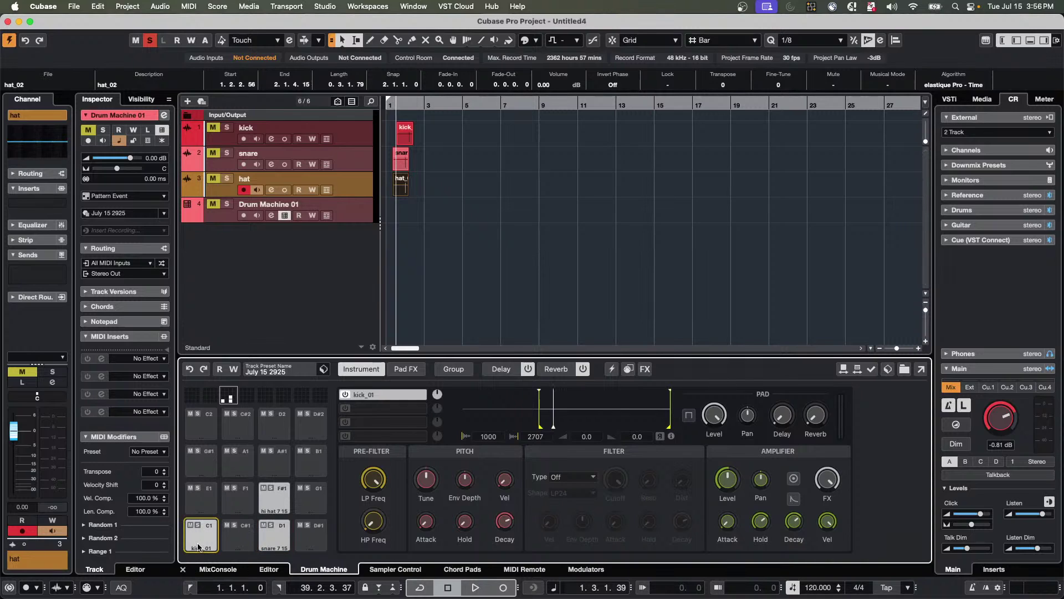
pyautogui.rightClick(198, 546)
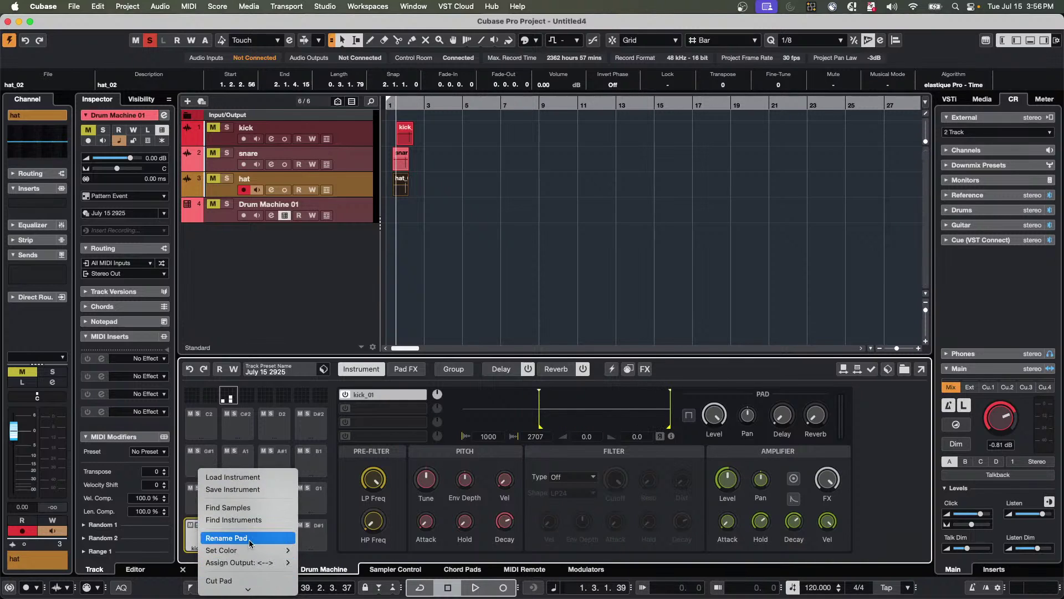
pyautogui.click(252, 539)
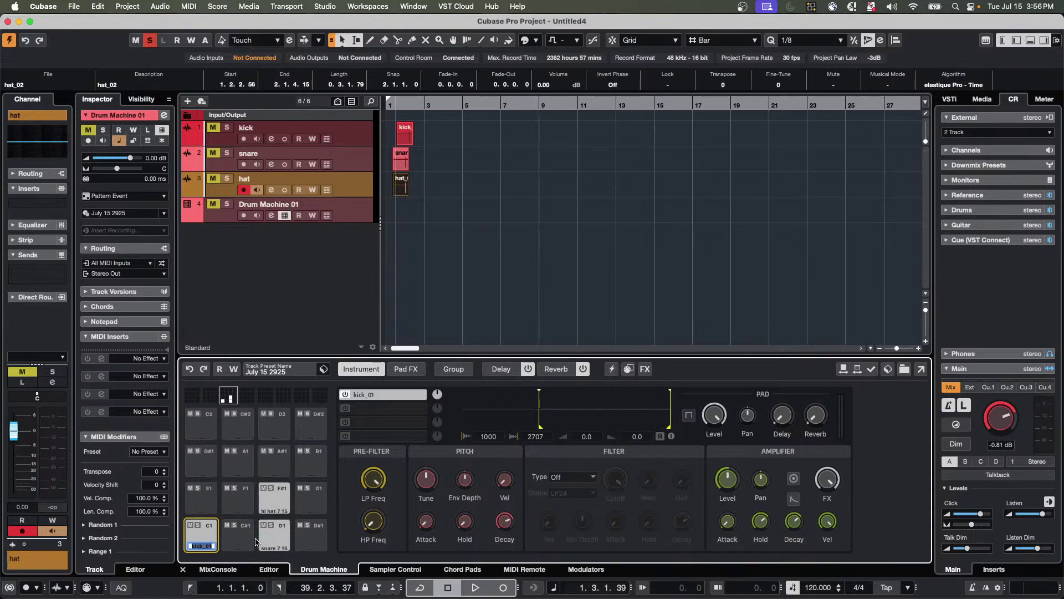
pyautogui.write('kick')
pyautogui.press('Return')
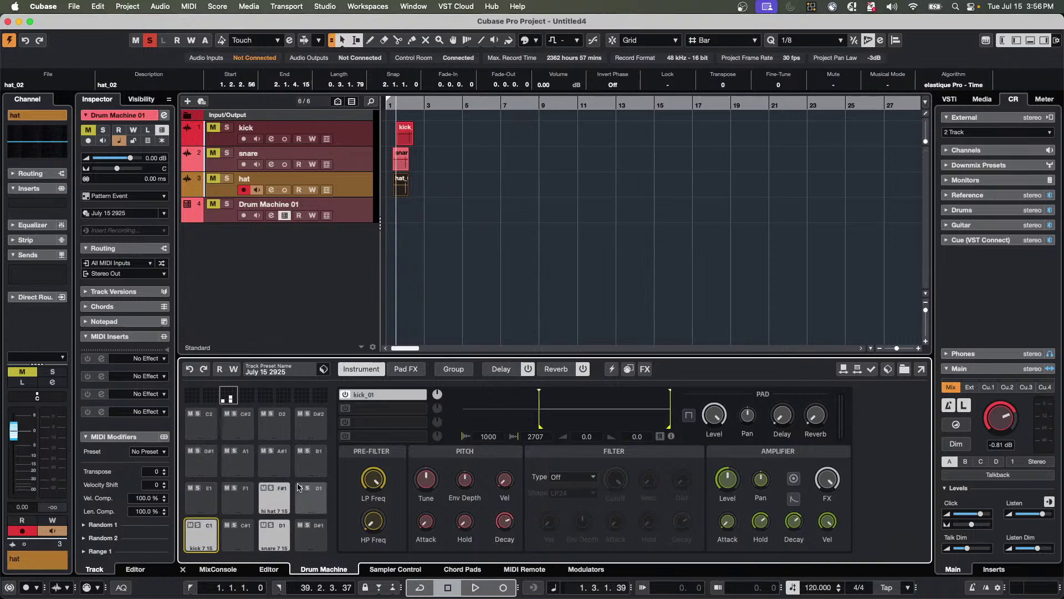
pyautogui.click(302, 374)
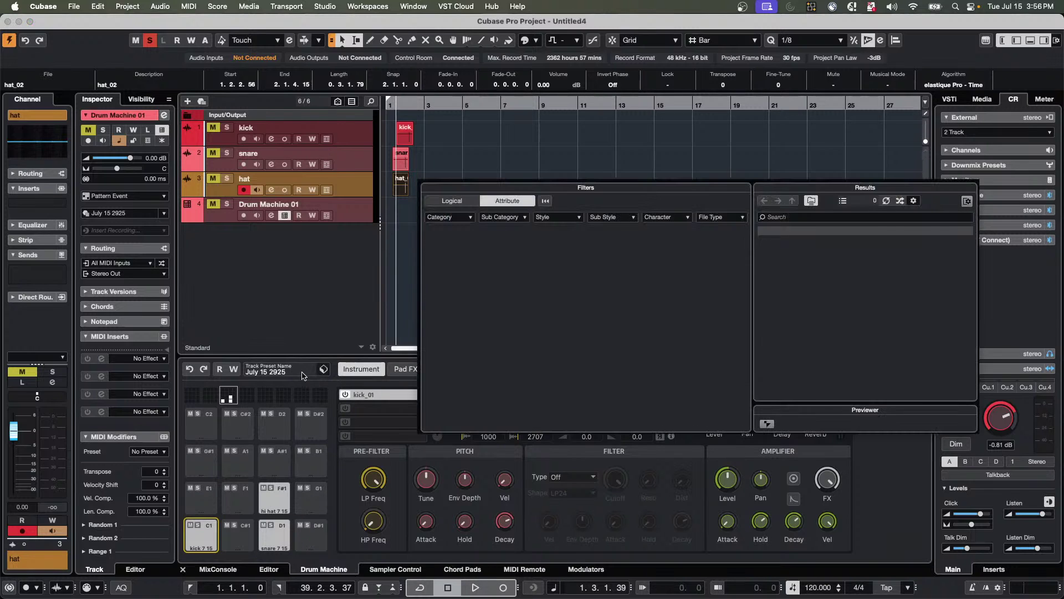
# Save a new track preset by appending 'date added' to the existing July 15 2925 name.
pyautogui.click(324, 369)
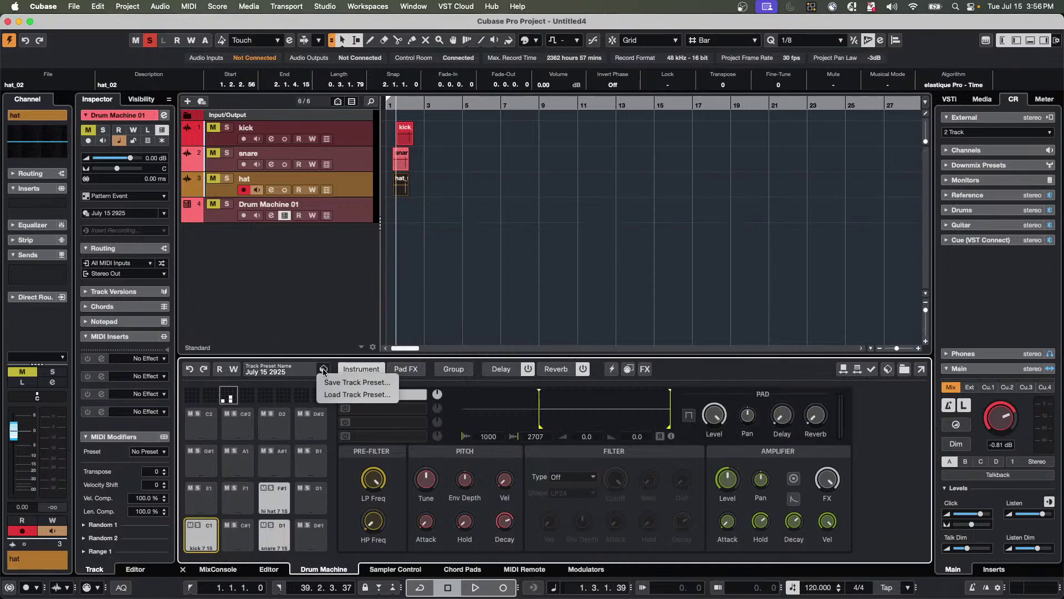
pyautogui.click(326, 381)
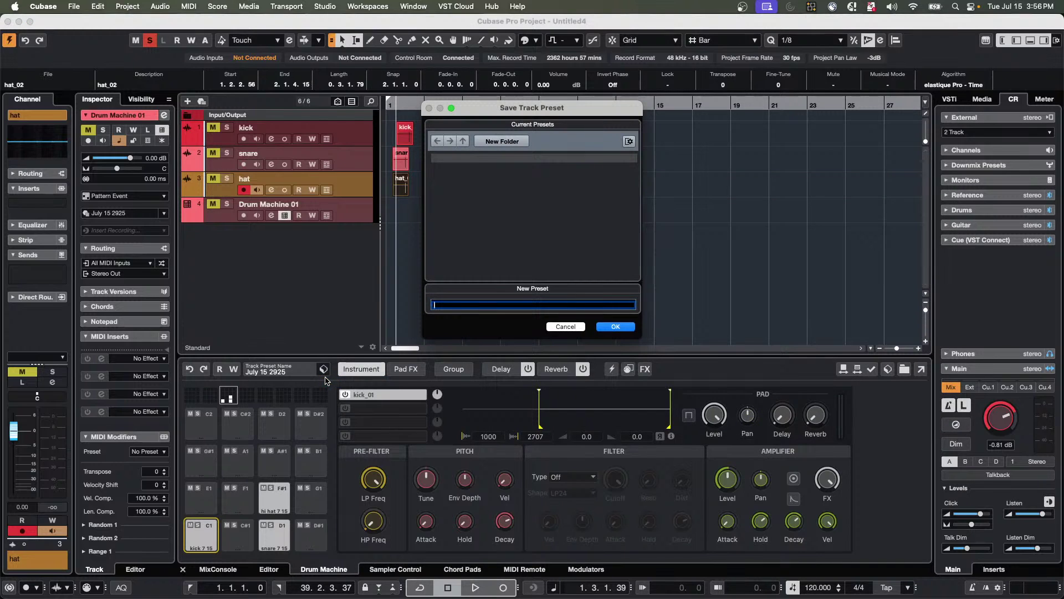
pyautogui.click(450, 170)
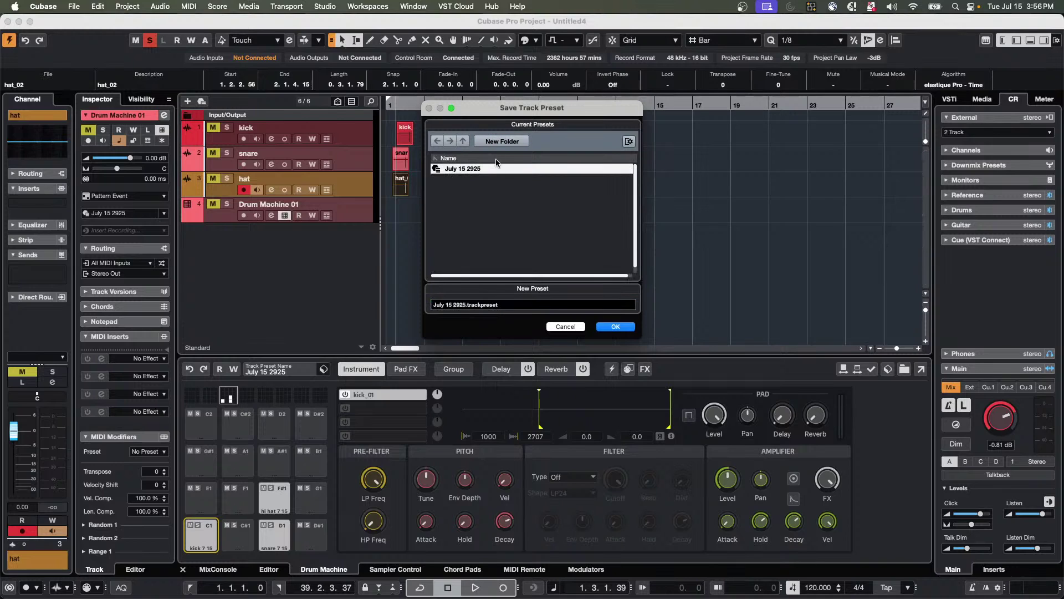
pyautogui.click(464, 306)
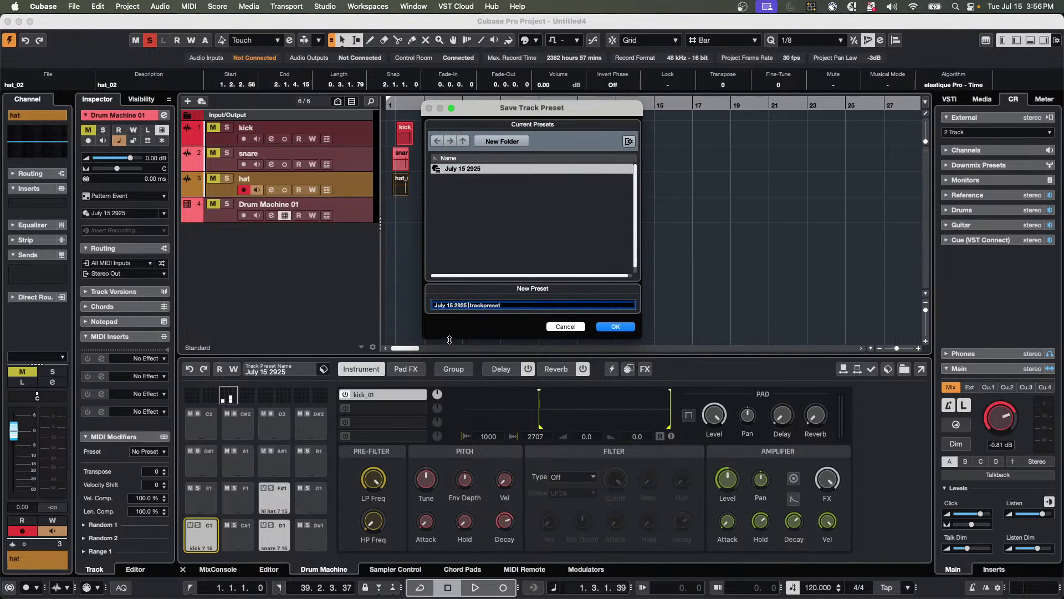
pyautogui.write('date adde')
pyautogui.write('d')
pyautogui.press('Return')
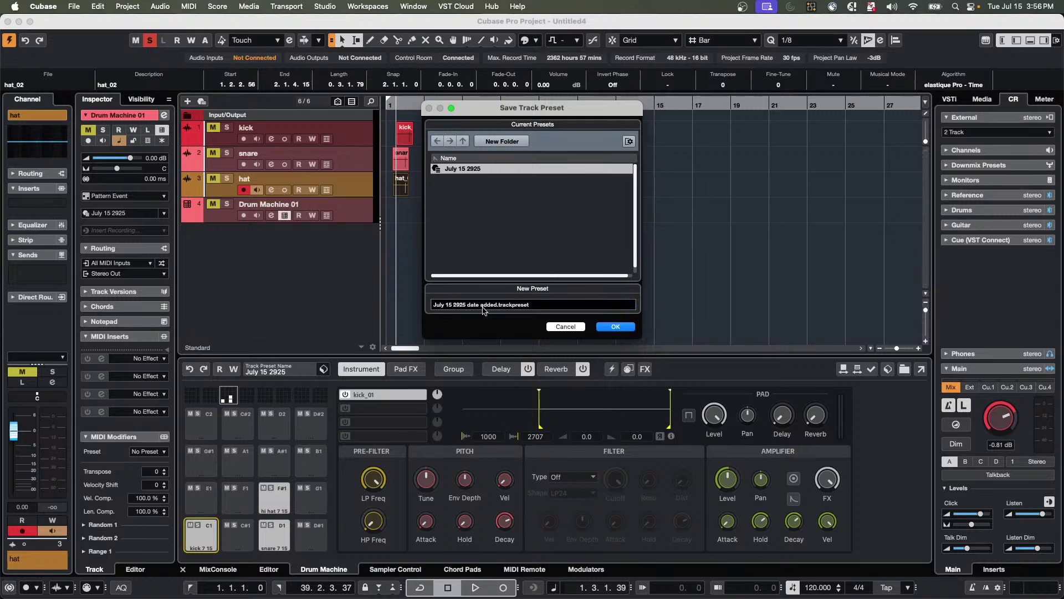
pyautogui.click(616, 327)
# Start adding a new drum track from the track list menu, then cancel it.
pyautogui.rightClick(299, 255)
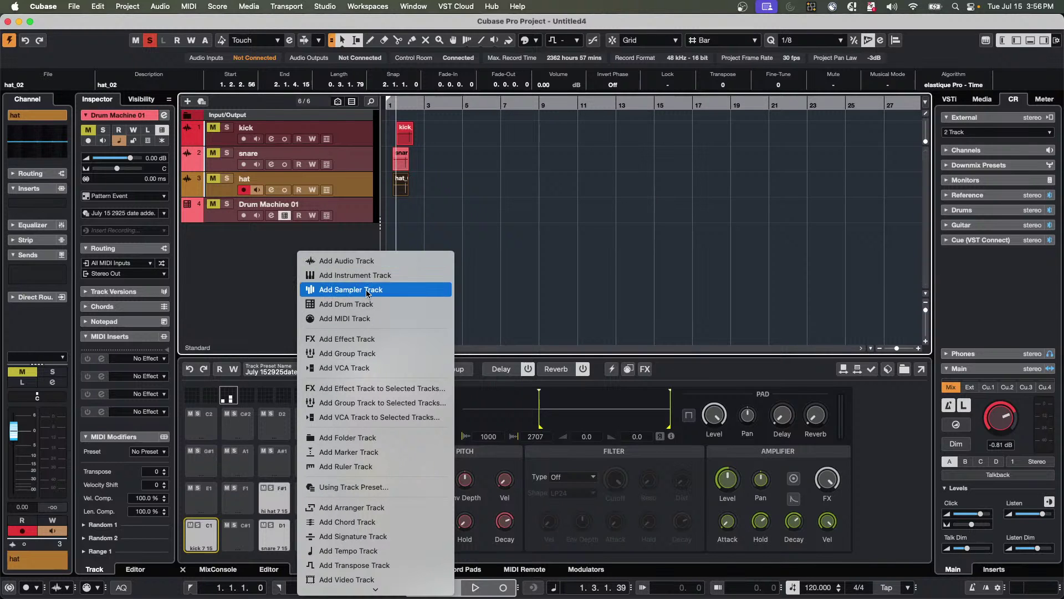
pyautogui.click(369, 305)
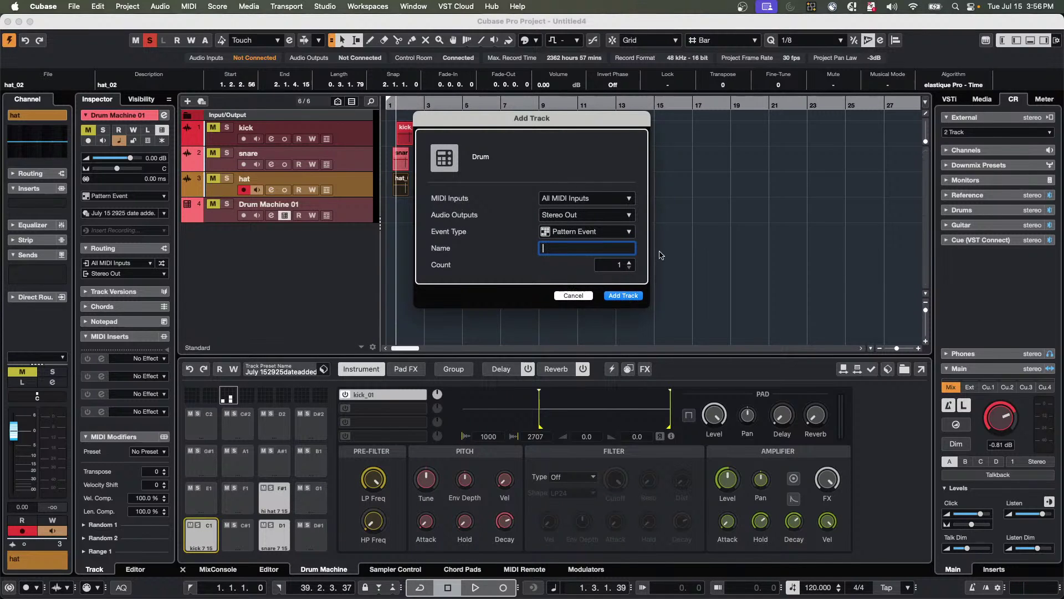
pyautogui.click(573, 295)
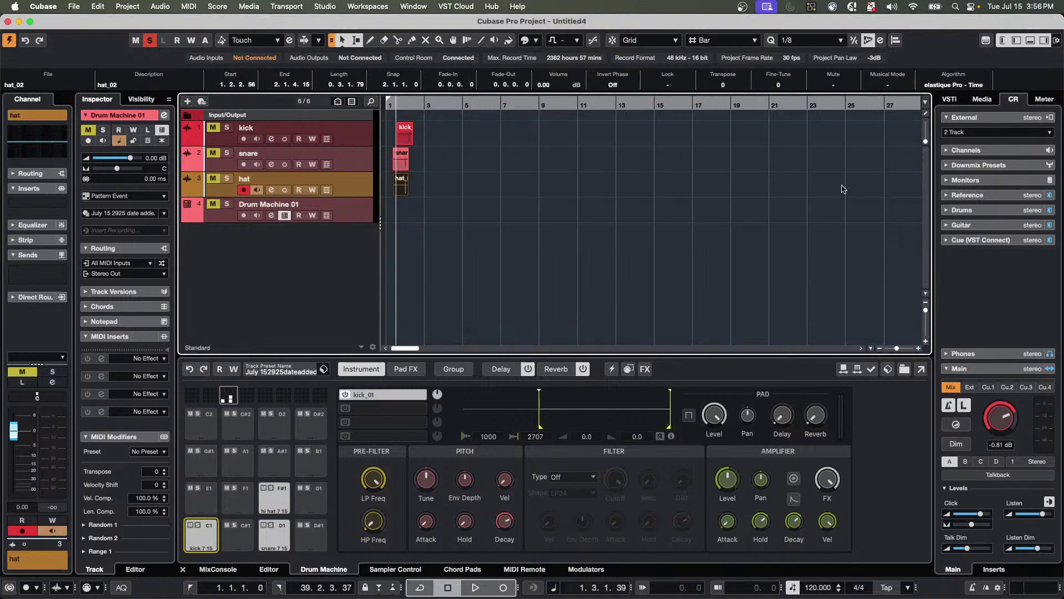
# Drag the July 15 2925 preset from Media > User Presets > Track Presets > Drum into the track list.
pyautogui.click(982, 99)
pyautogui.click(967, 320)
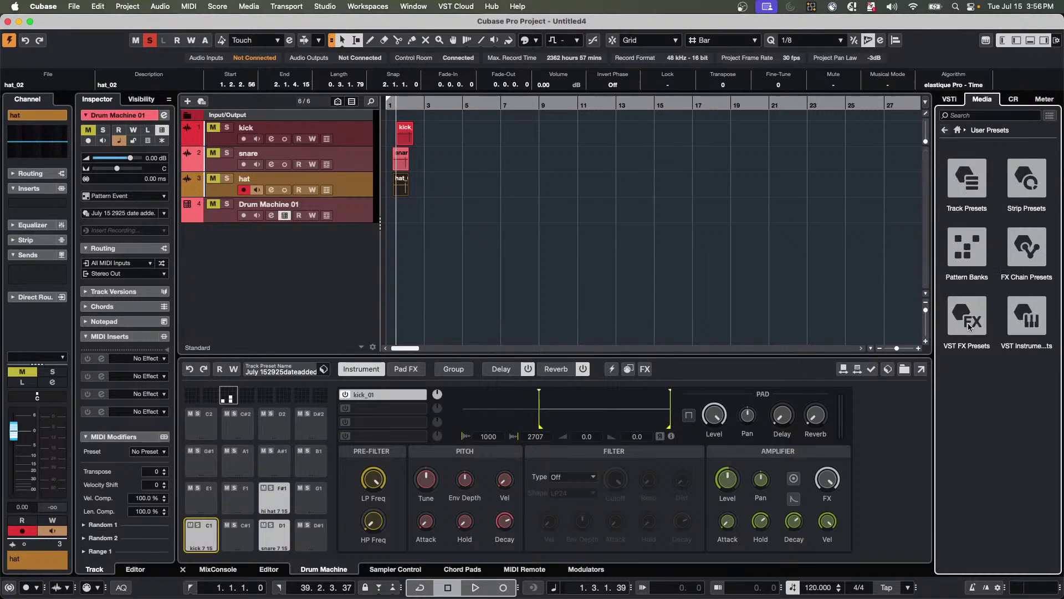
pyautogui.click(975, 185)
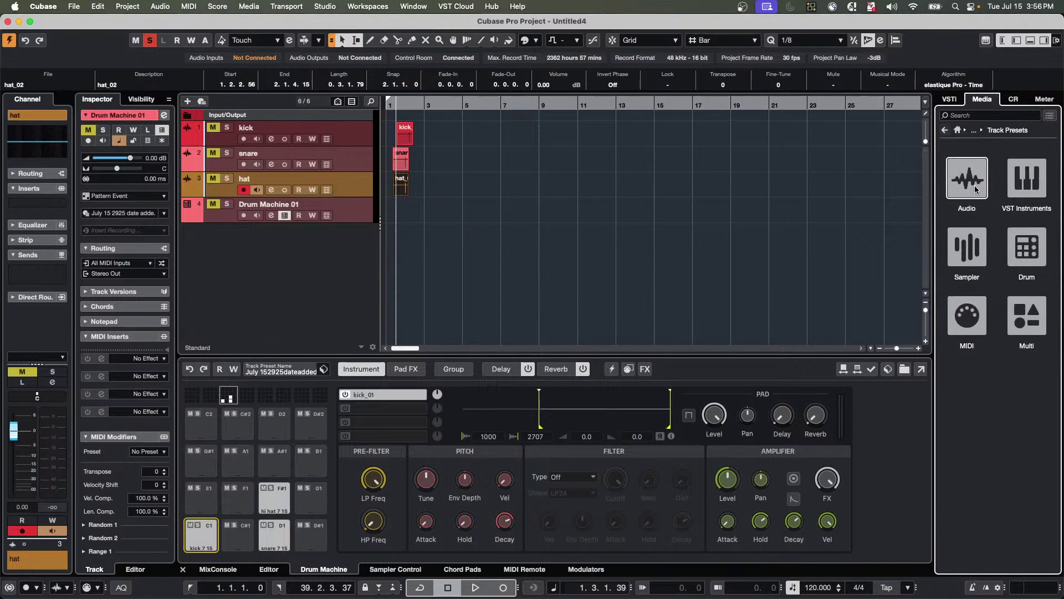
pyautogui.click(1024, 265)
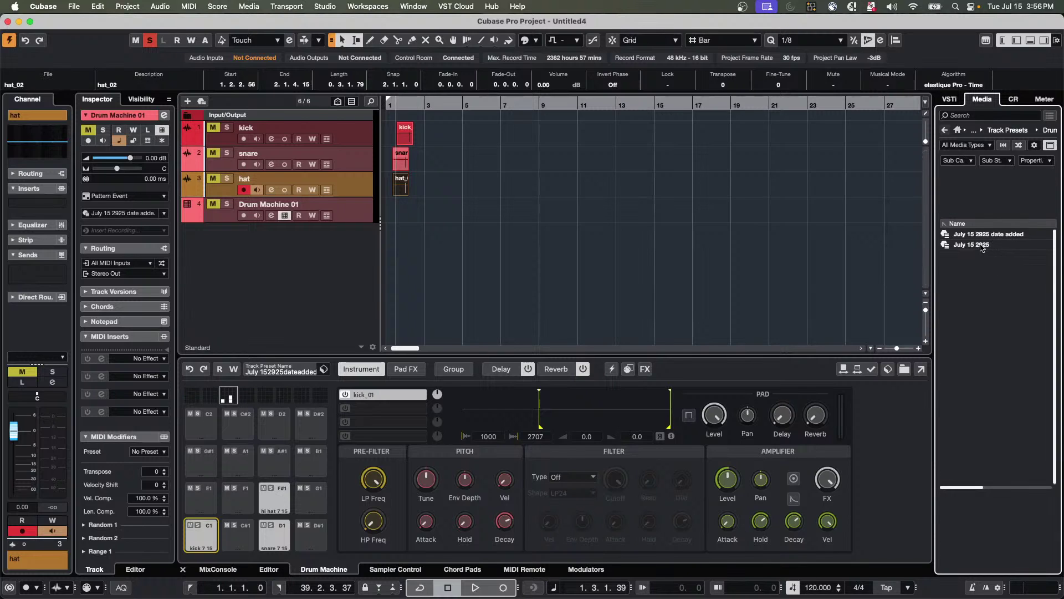
pyautogui.click(983, 245)
pyautogui.moveTo(421, 289); pyautogui.dragTo(314, 254)
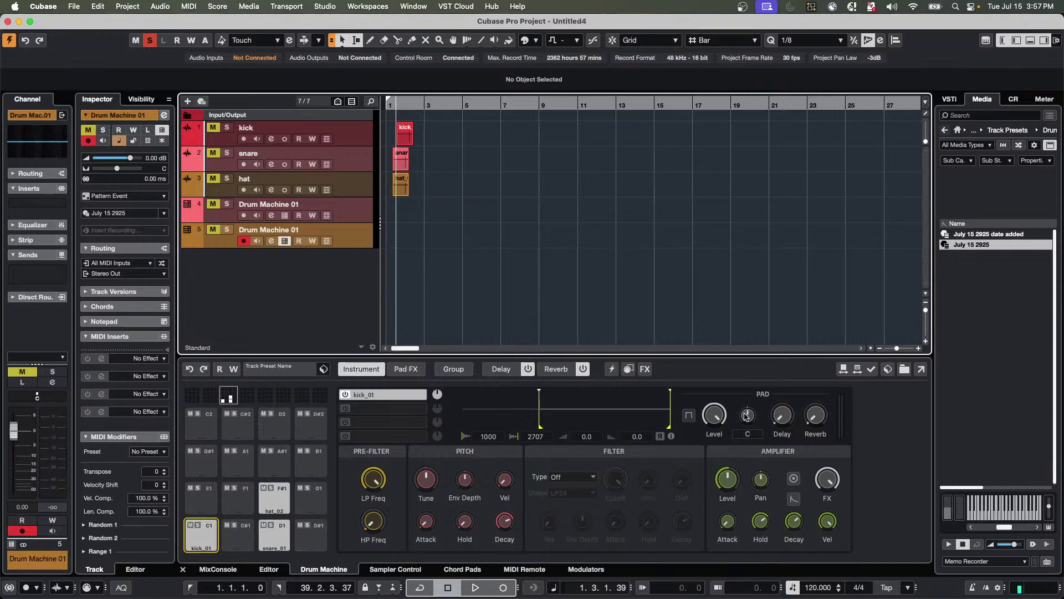
# Add a Drum Machine 01 track from the July 15 2925 preset and audition its C1 and F#1 pads.
pyautogui.click(1001, 233)
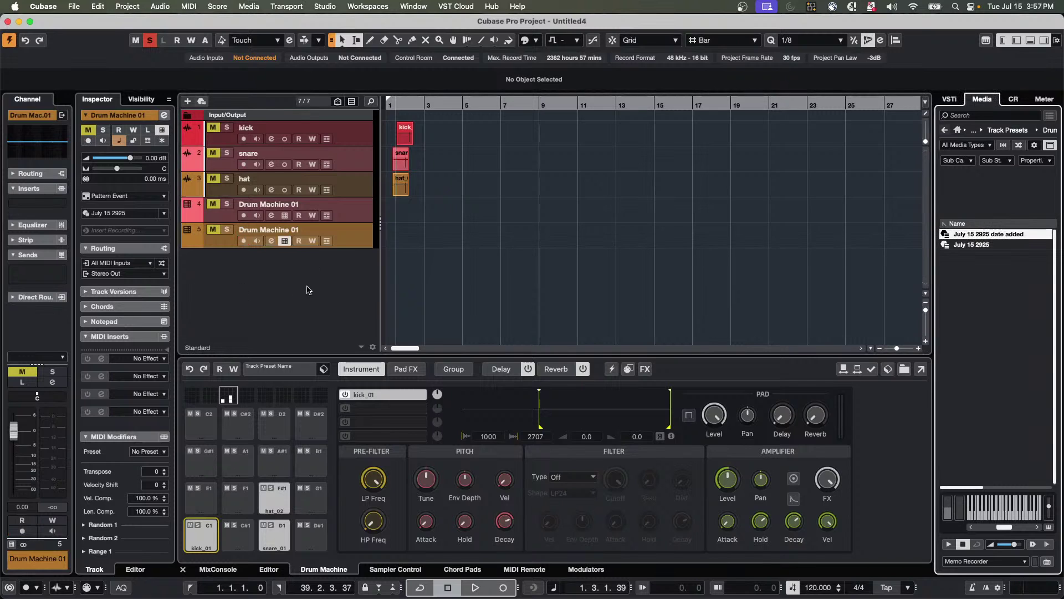
pyautogui.doubleClick(992, 234)
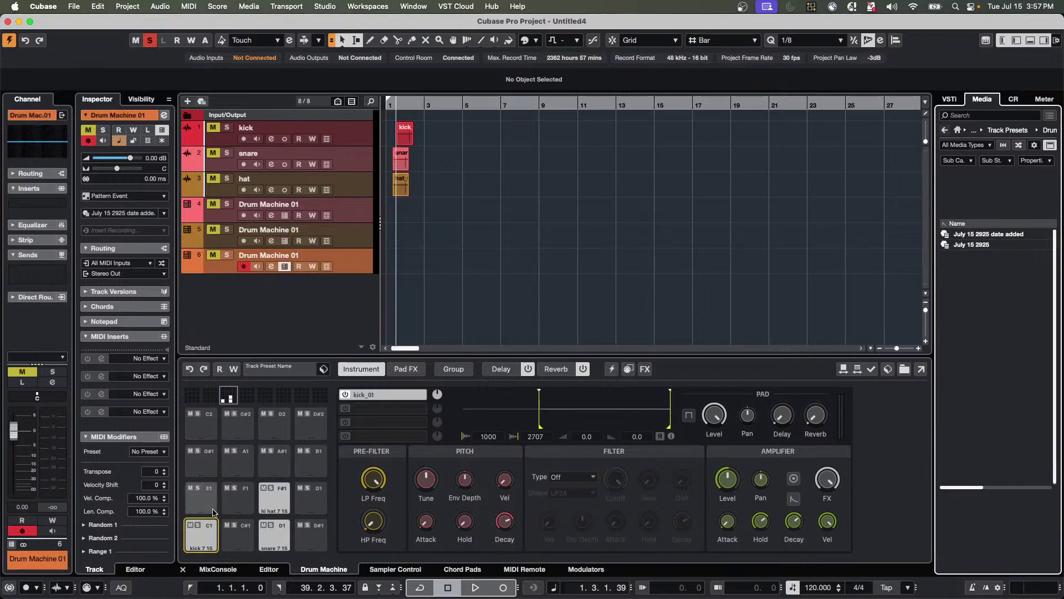
pyautogui.click(201, 549)
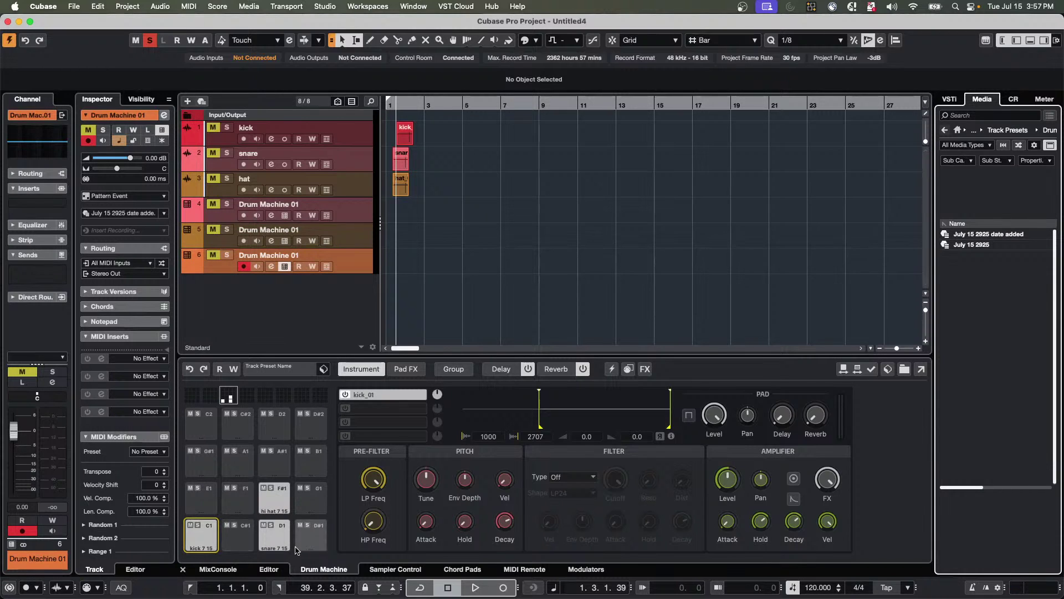
pyautogui.click(281, 505)
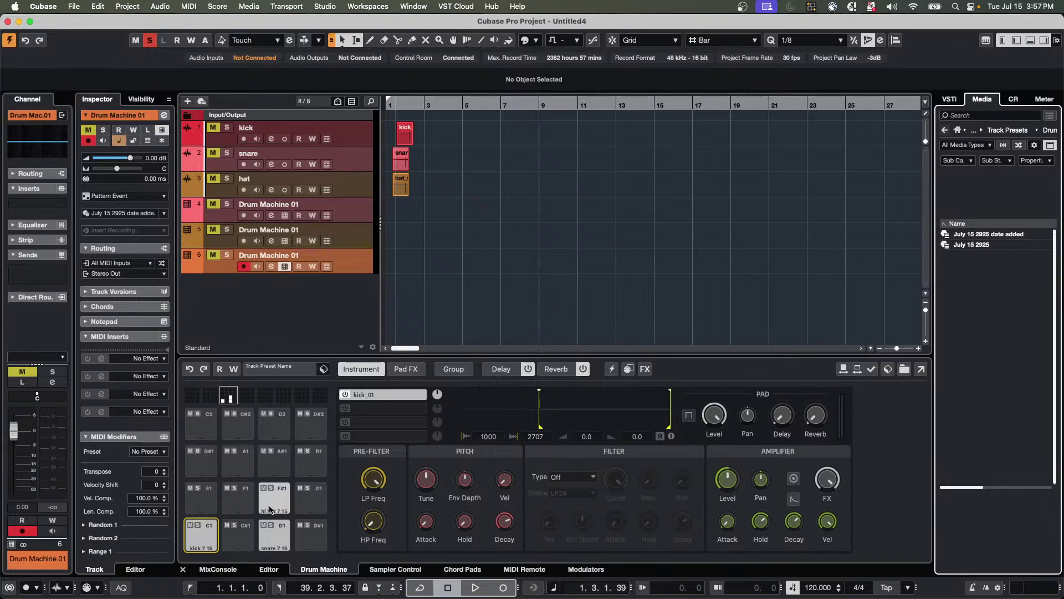
pyautogui.click(275, 500)
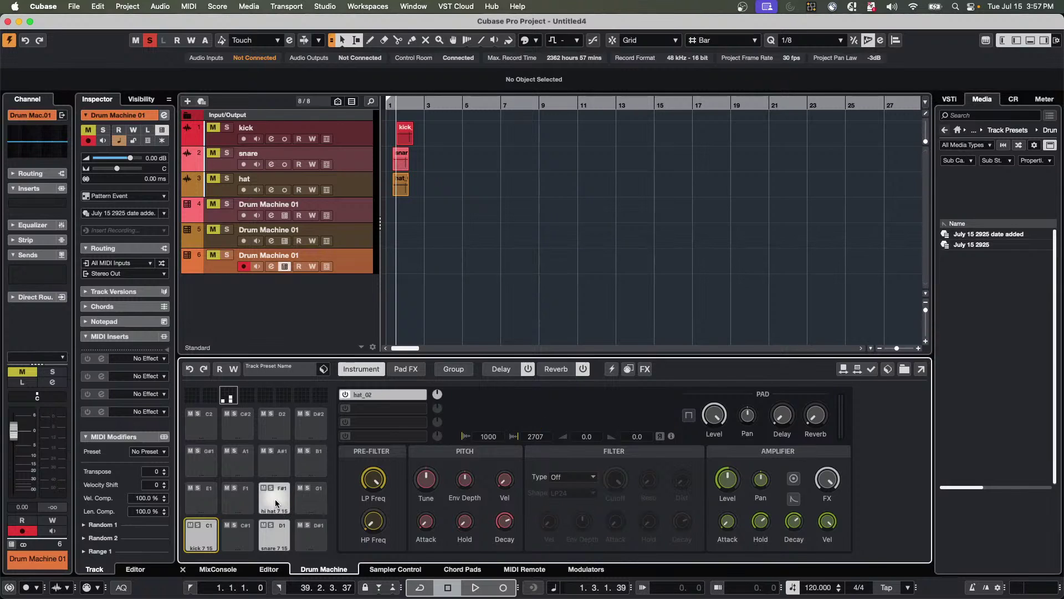
# Rename the Drum Machine's F#1 hi-hat pad to 'Cal' using Rename Pad.
pyautogui.rightClick(275, 500)
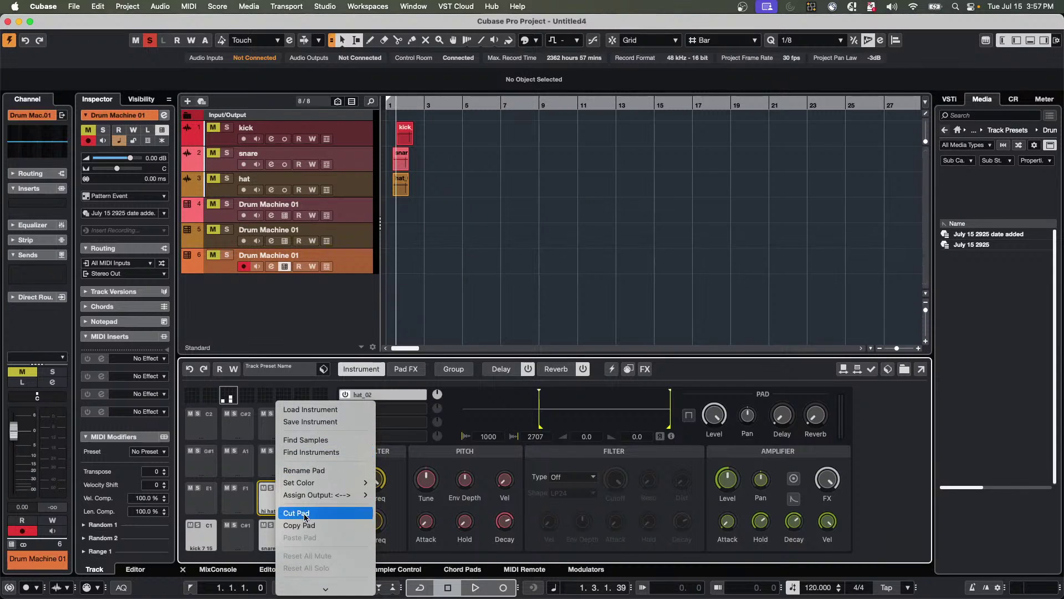
pyautogui.click(320, 472)
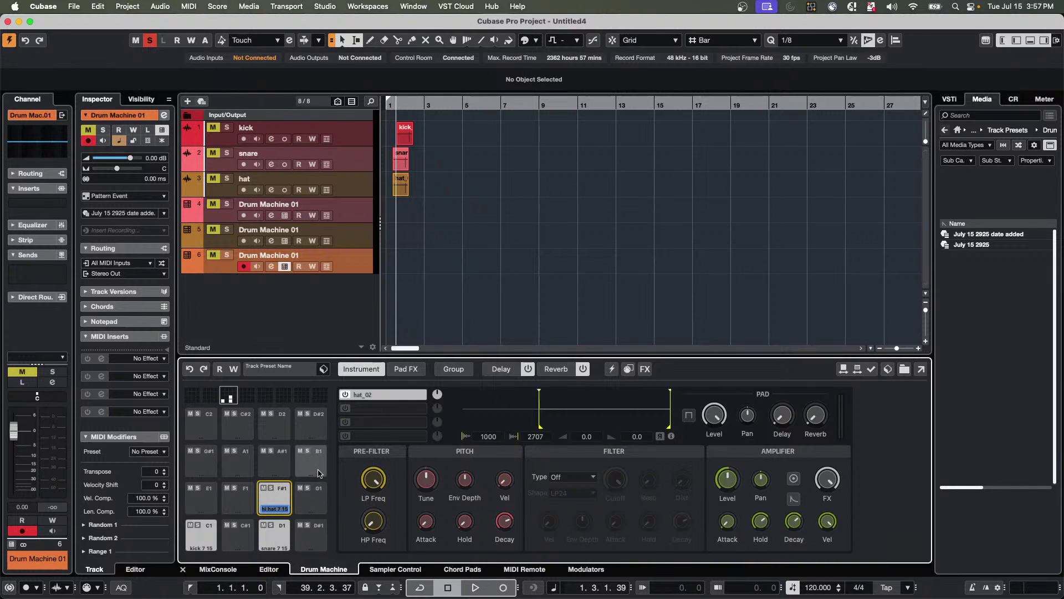
pyautogui.write('Cal')
pyautogui.press('Return')
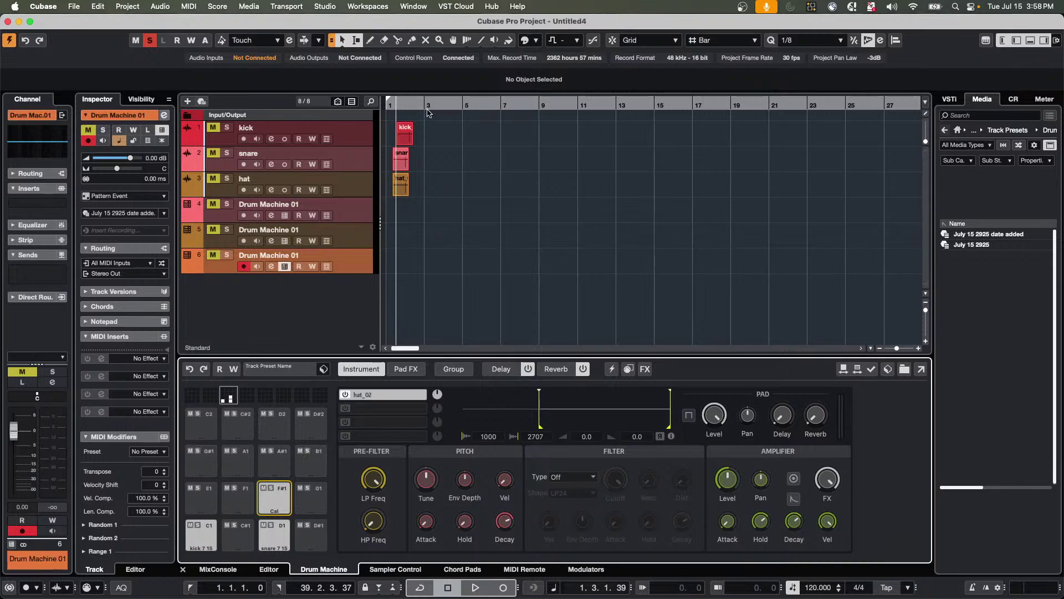
# Add a Chord Track from the kick track's menu and switch off its Automatic Scales.
pyautogui.rightClick(358, 135)
pyautogui.rightClick(352, 130)
pyautogui.rightClick(352, 131)
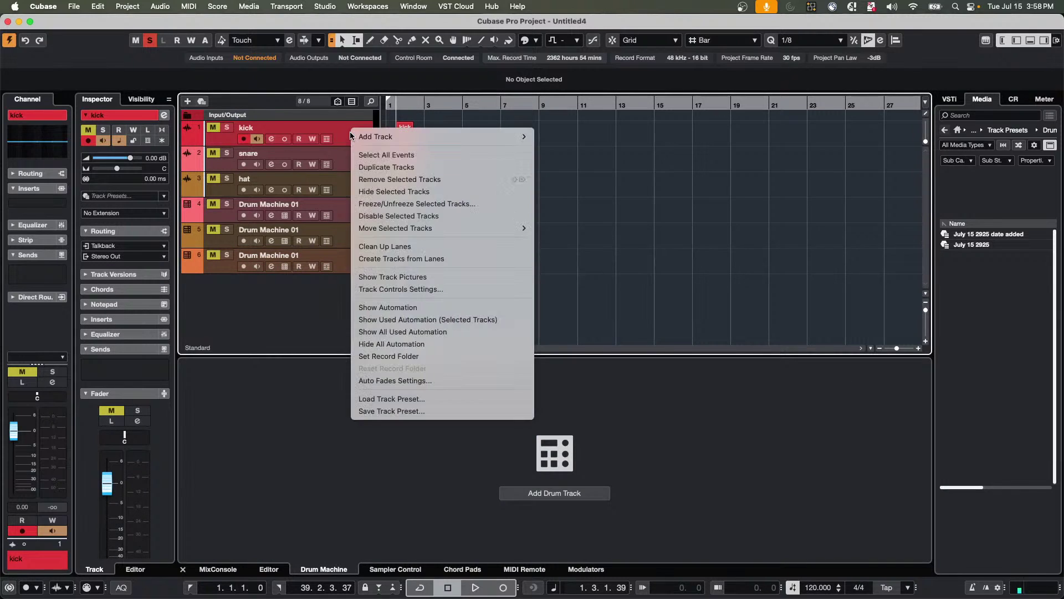
pyautogui.moveTo(403, 136)
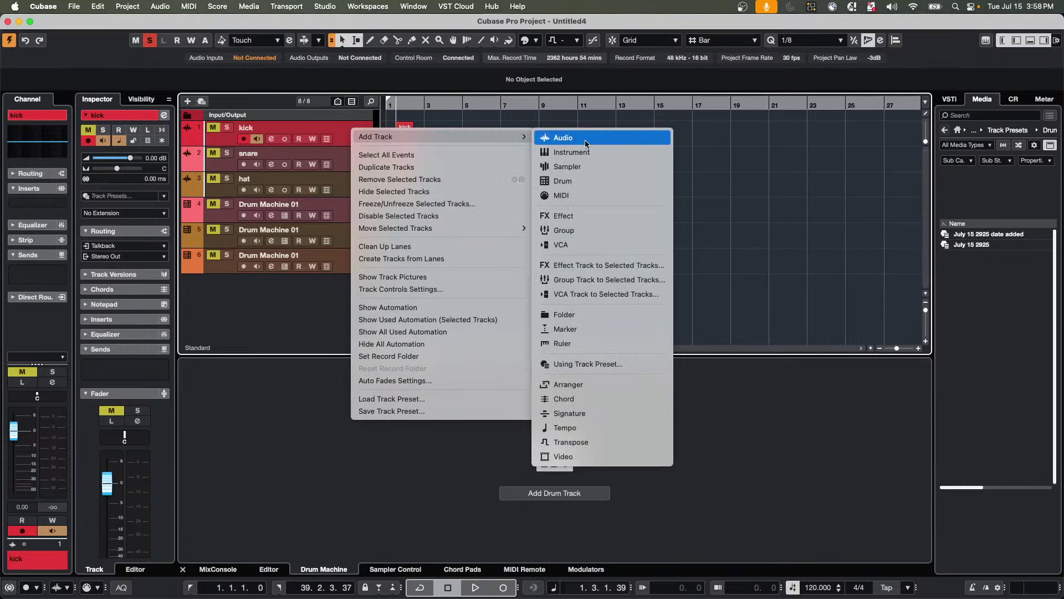
pyautogui.click(617, 398)
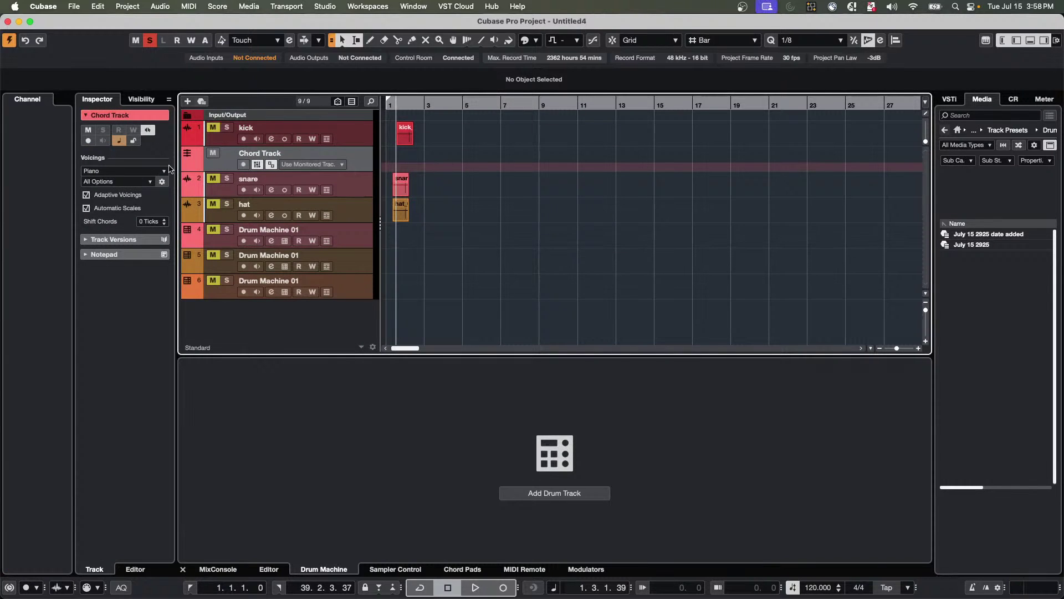
pyautogui.click(86, 208)
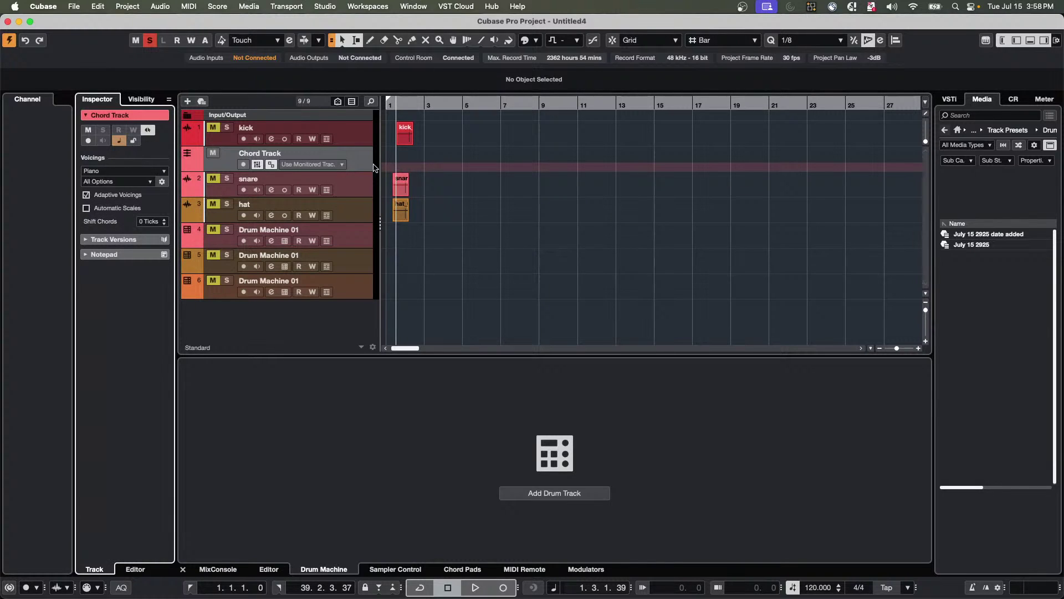
# Draw a scale event at bar 3 on the Chord Track and set it to C Aeolian (nat. minor).
pyautogui.rightClick(442, 168)
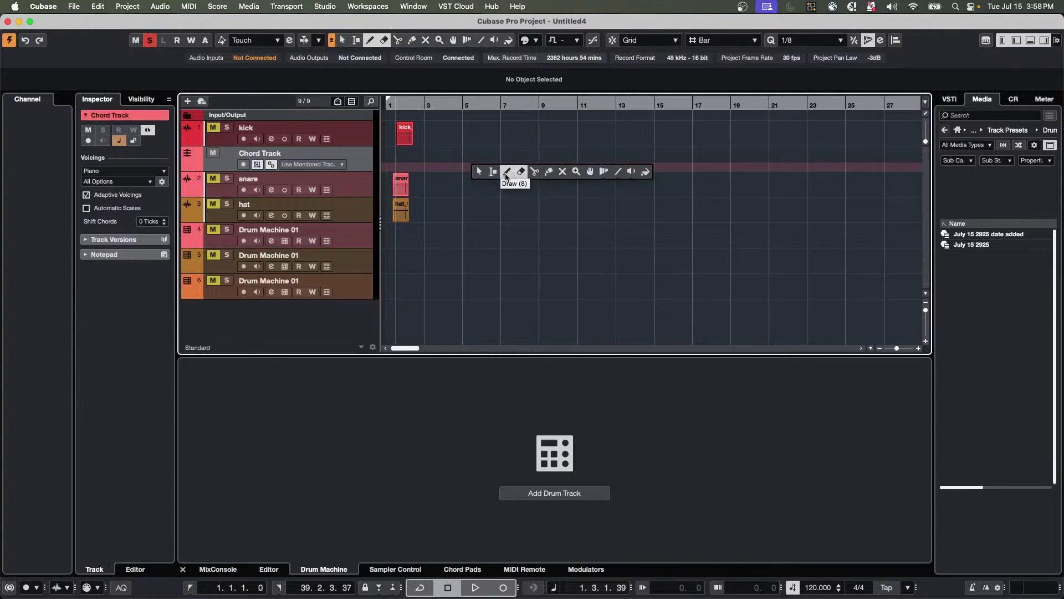
pyautogui.click(469, 167)
pyautogui.click(439, 167)
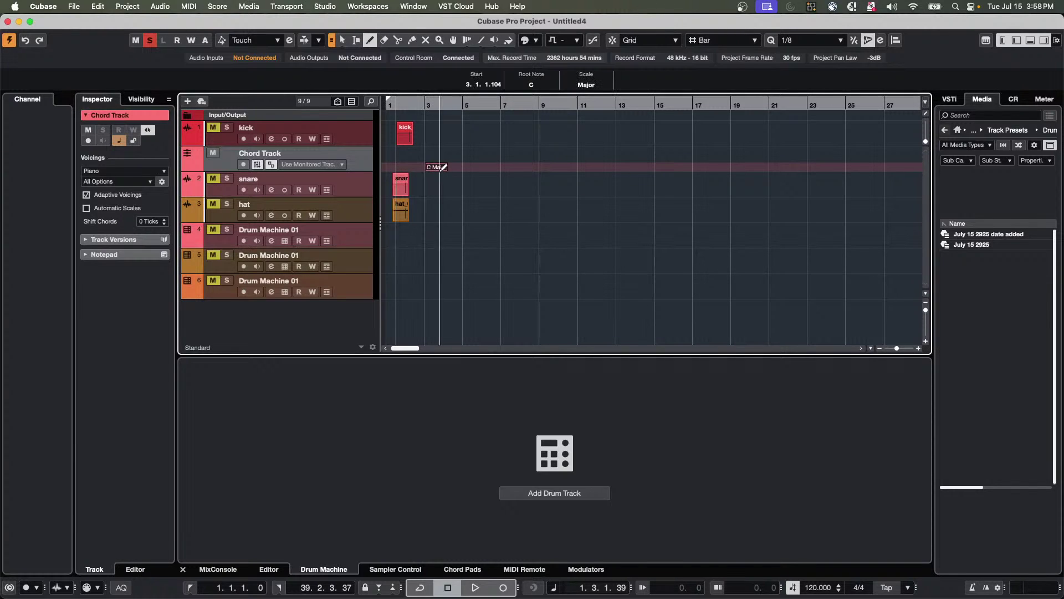
pyautogui.press('1')
pyautogui.doubleClick(442, 167)
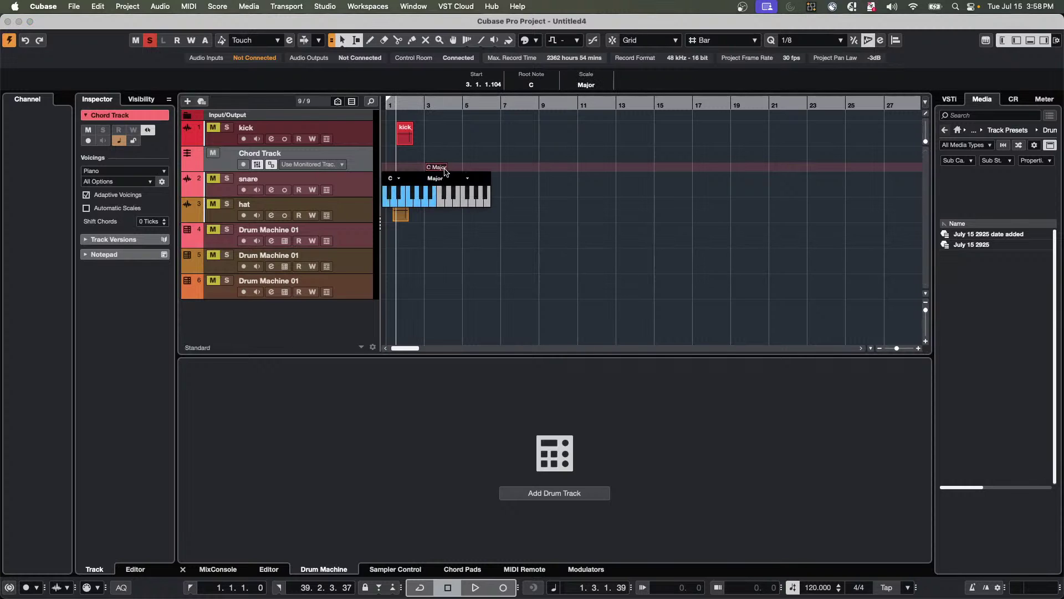
pyautogui.click(449, 179)
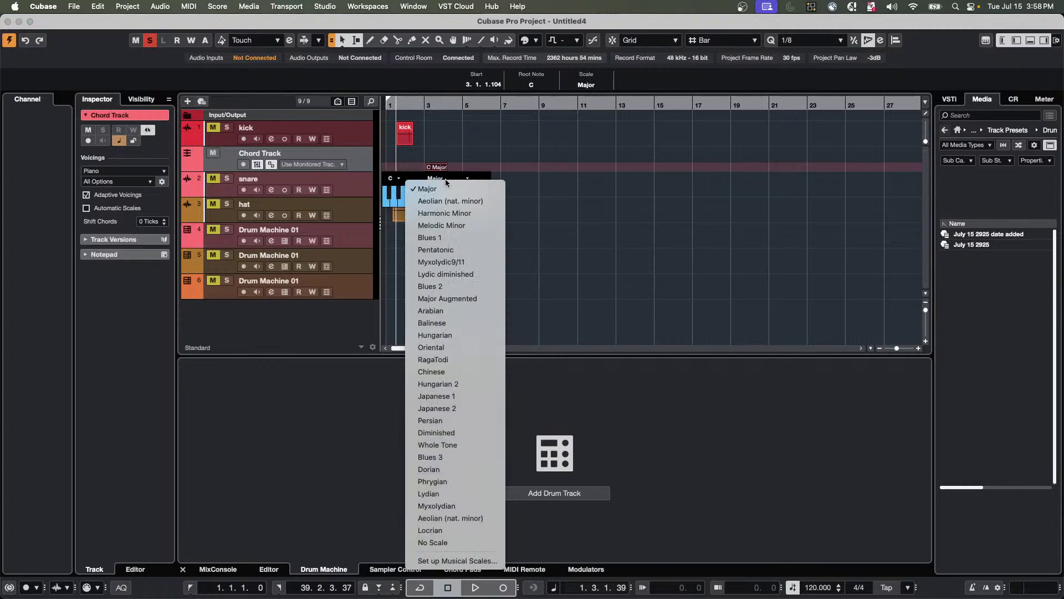
pyautogui.click(465, 201)
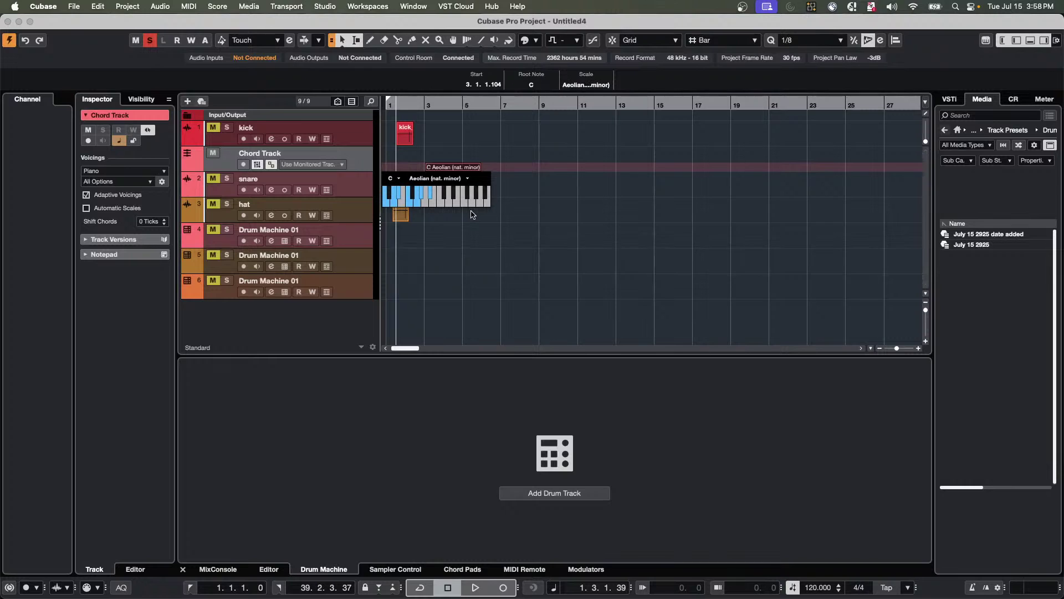
pyautogui.click(467, 220)
pyautogui.click(468, 221)
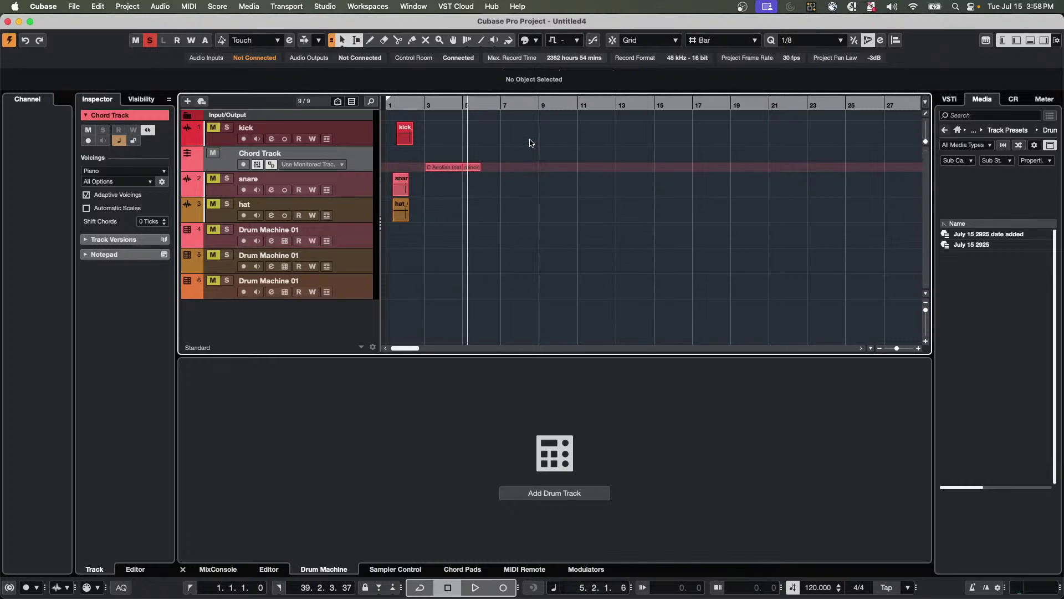
pyautogui.click(446, 169)
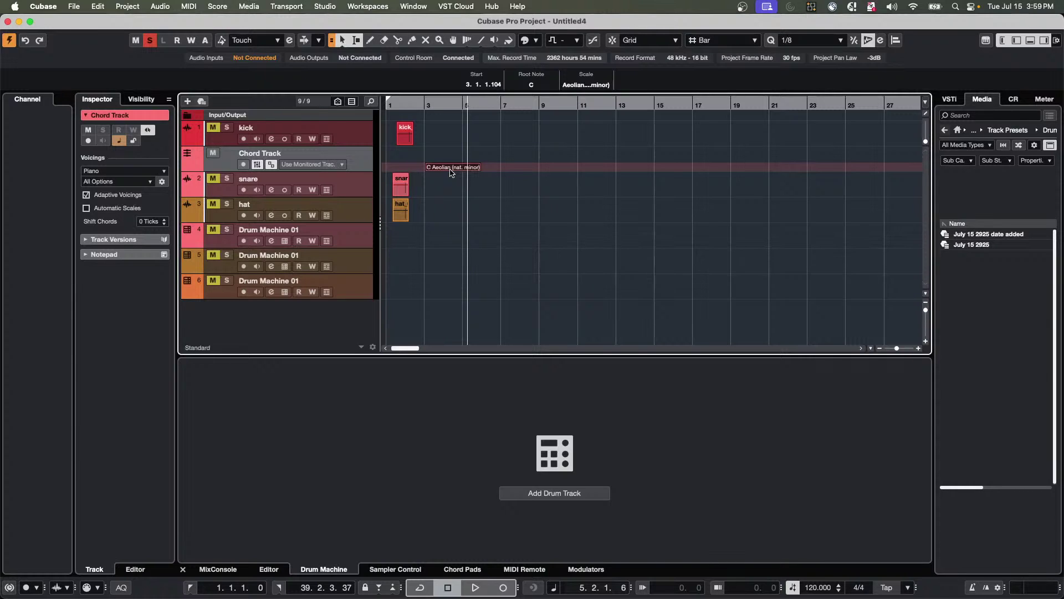
pyautogui.click(531, 85)
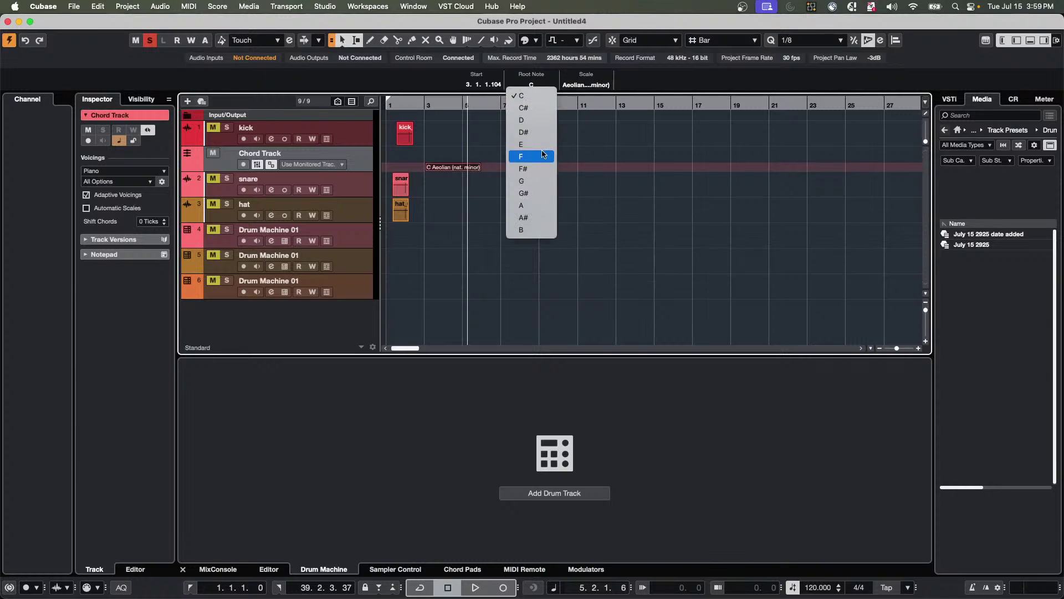
pyautogui.click(541, 132)
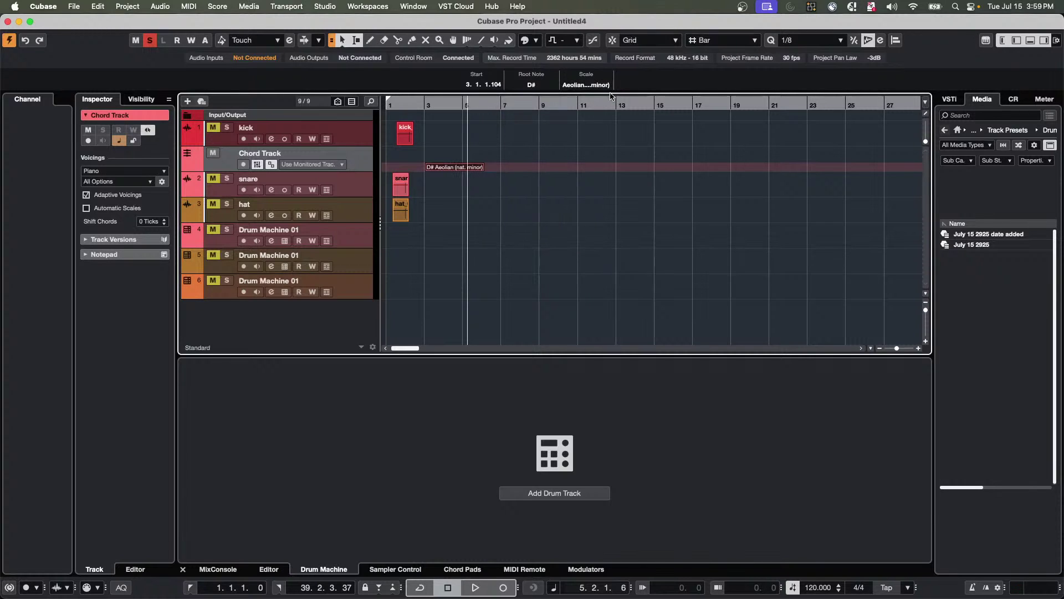
pyautogui.click(543, 86)
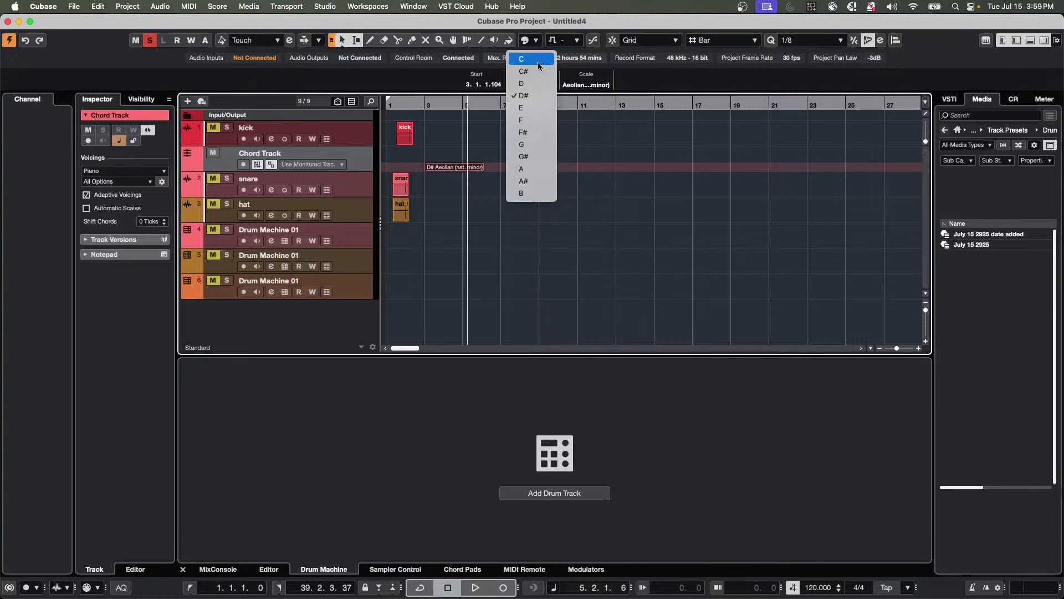
pyautogui.click(541, 59)
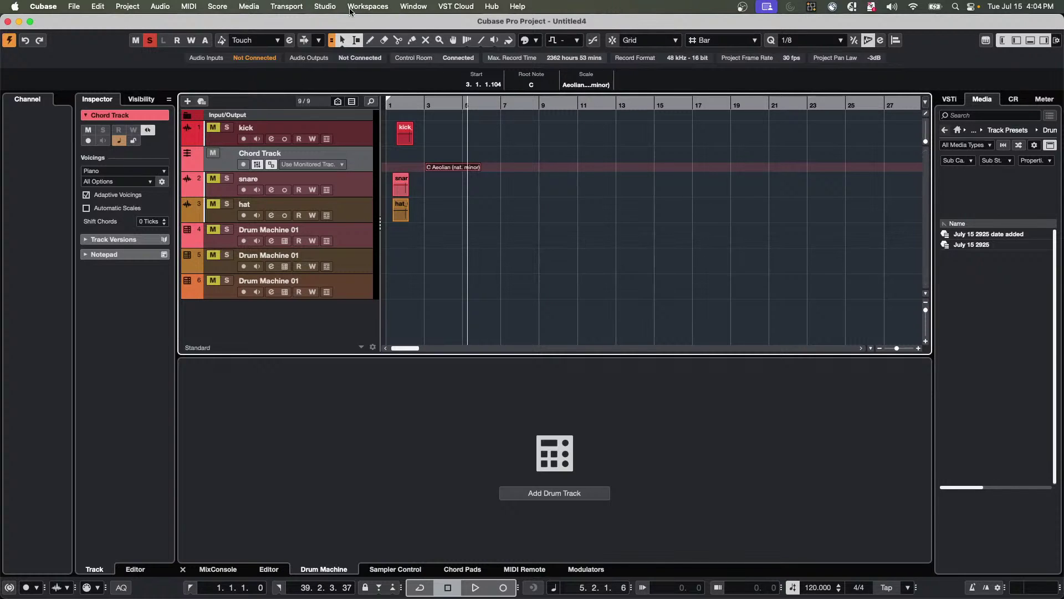
# Review the Mackie Control, Mackie Control 2 and Mackie Control 3 settings in Studio Setup, then close it.
pyautogui.click(334, 7)
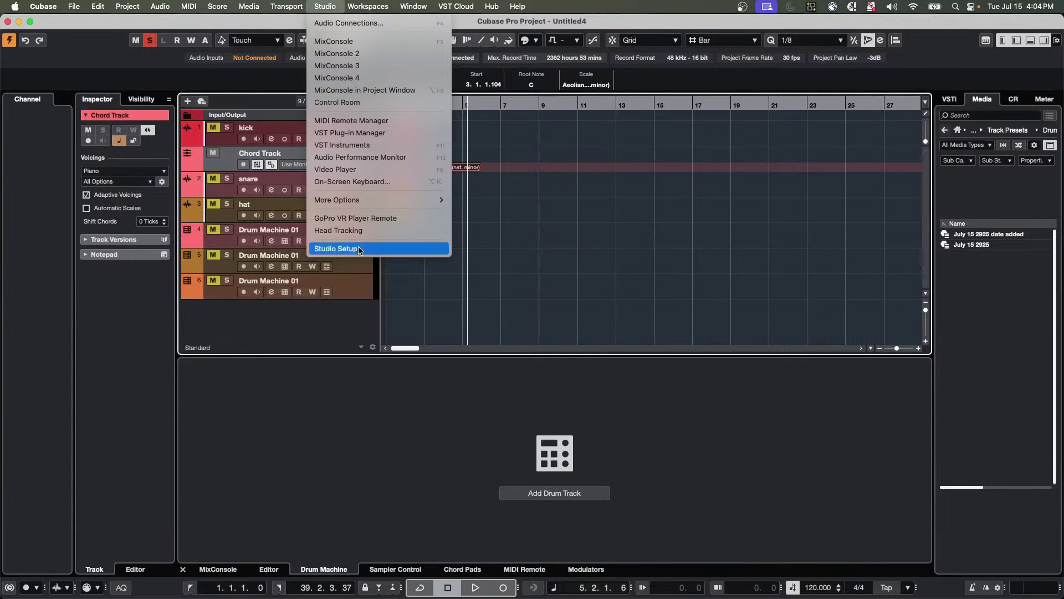
pyautogui.click(356, 248)
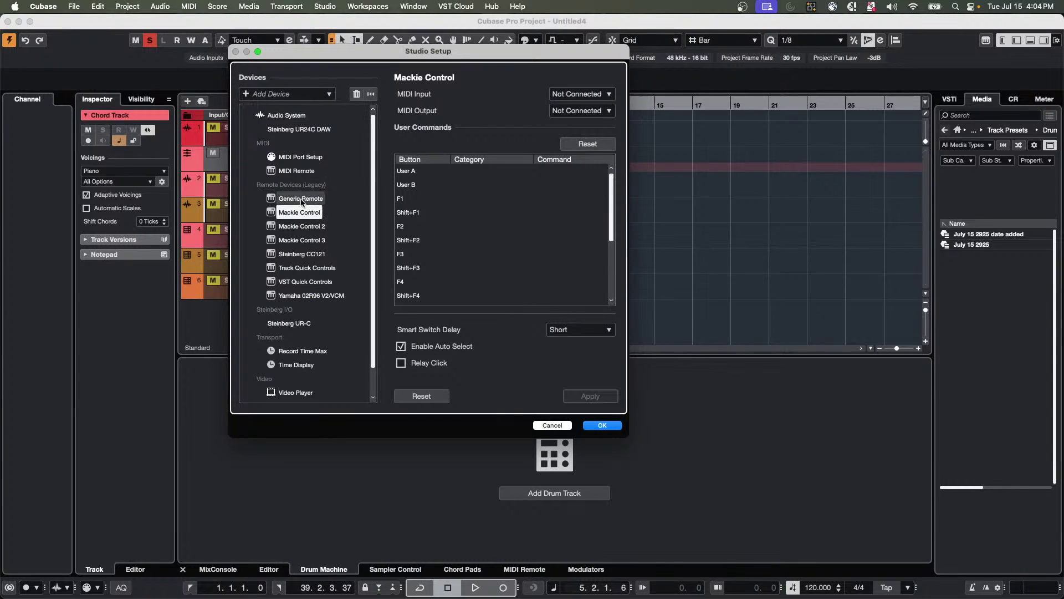
pyautogui.click(309, 240)
pyautogui.click(311, 225)
pyautogui.click(312, 213)
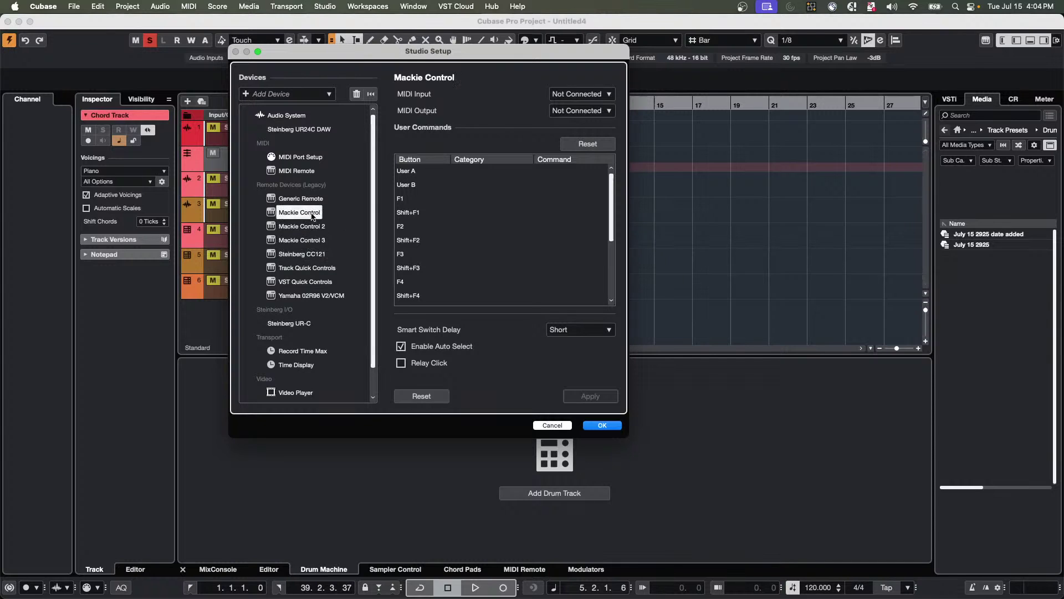
pyautogui.click(312, 242)
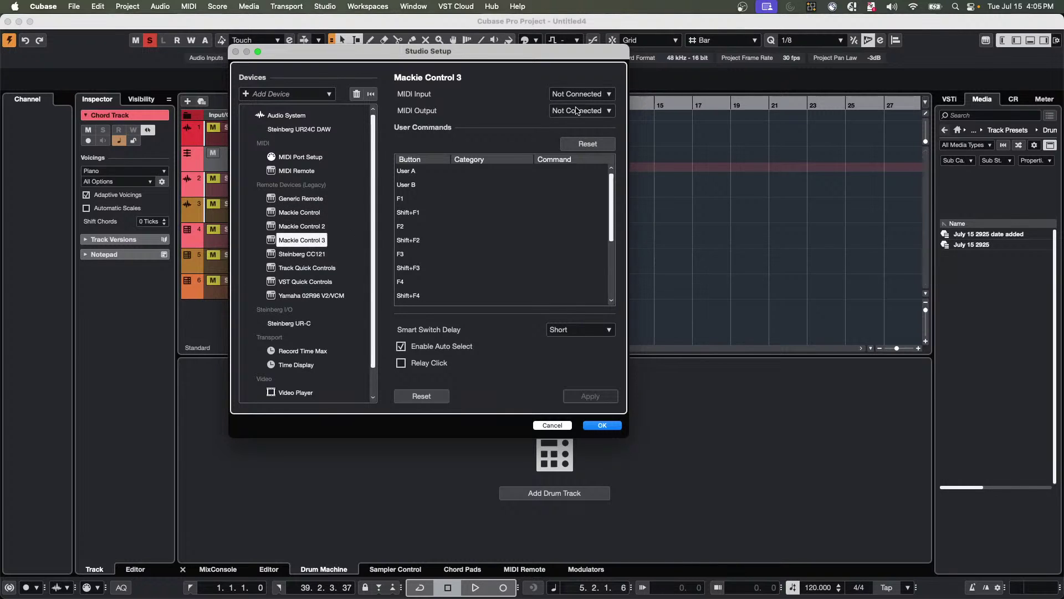
pyautogui.click(299, 212)
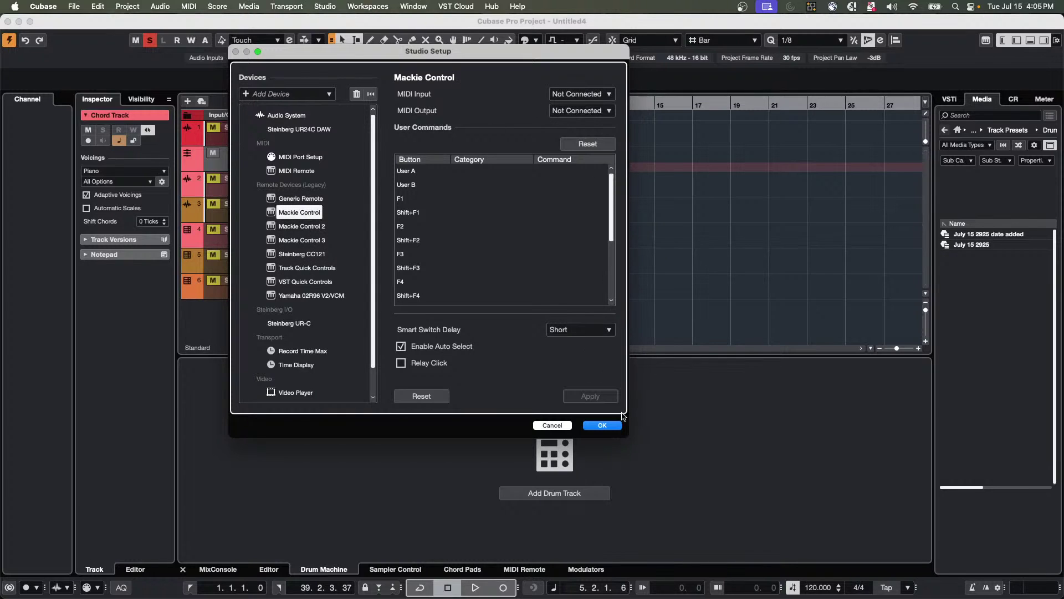
pyautogui.click(610, 425)
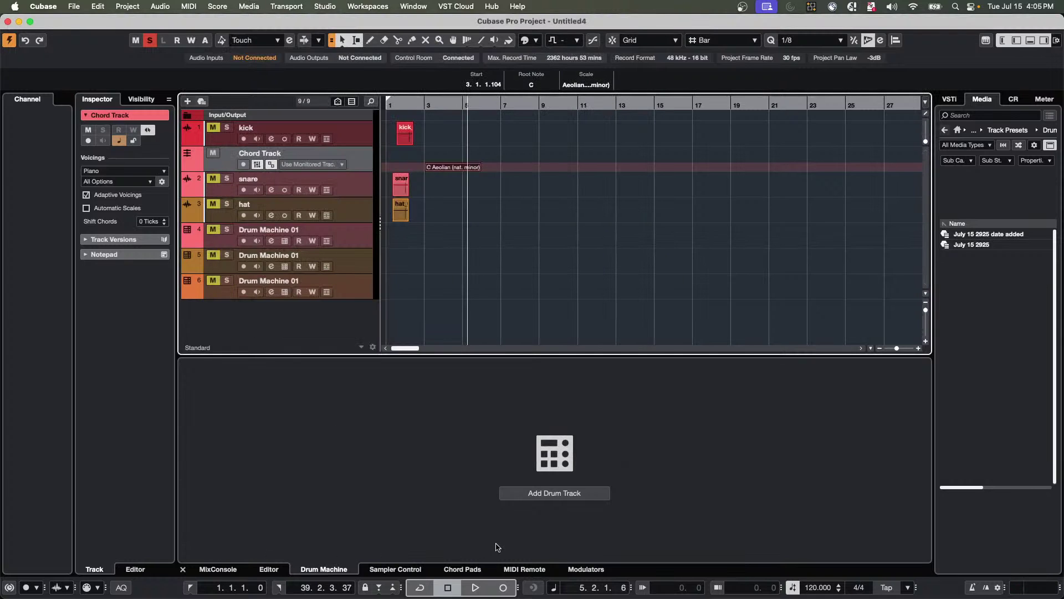
# Show the nanoKONTROL2 MIDI Remote layout, view the controller overview and back, then launch Safari.
pyautogui.click(524, 569)
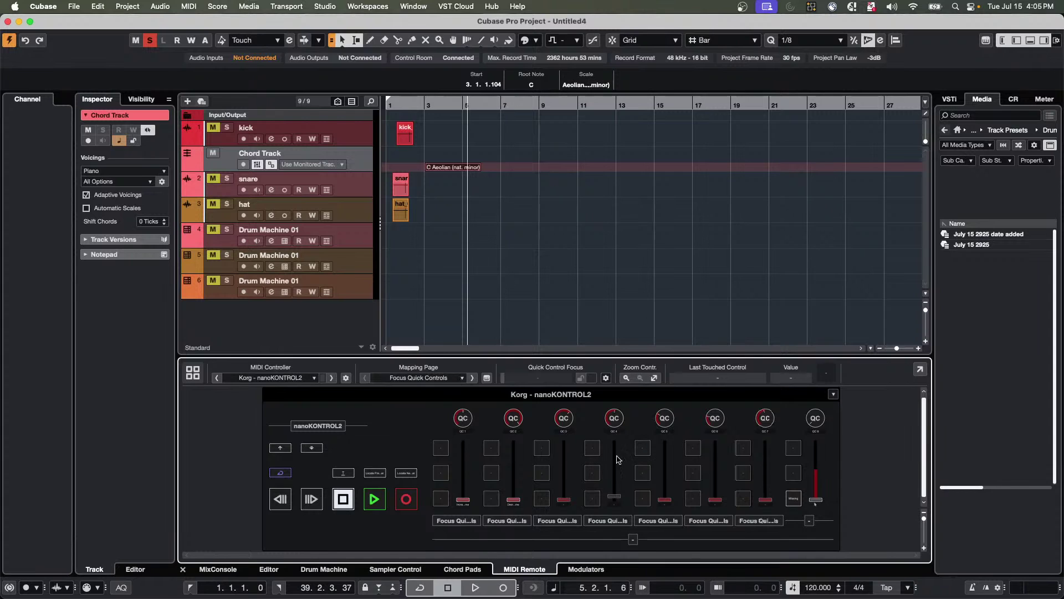
pyautogui.click(193, 375)
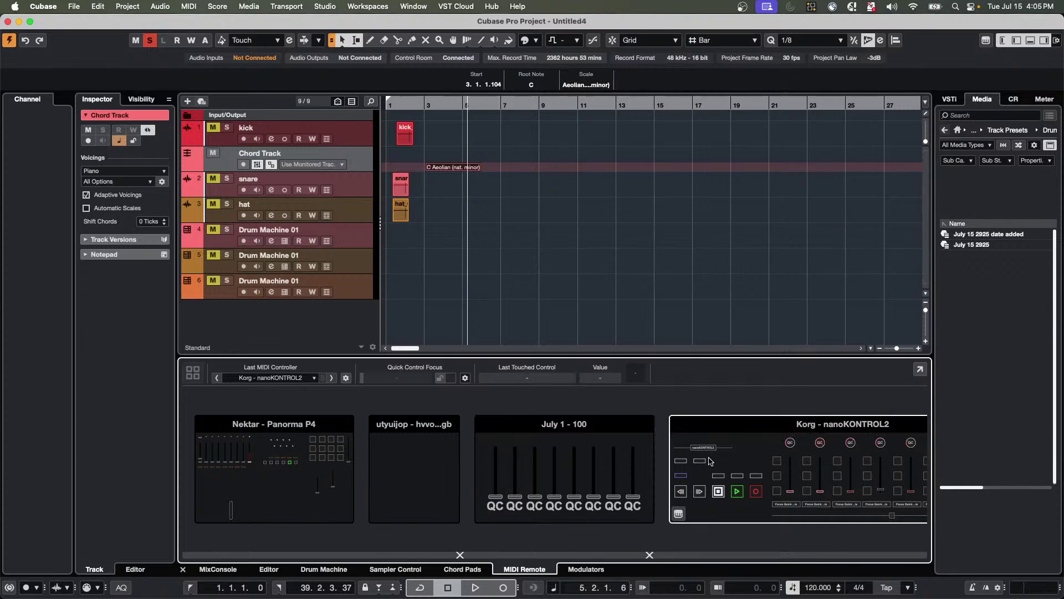
pyautogui.click(720, 432)
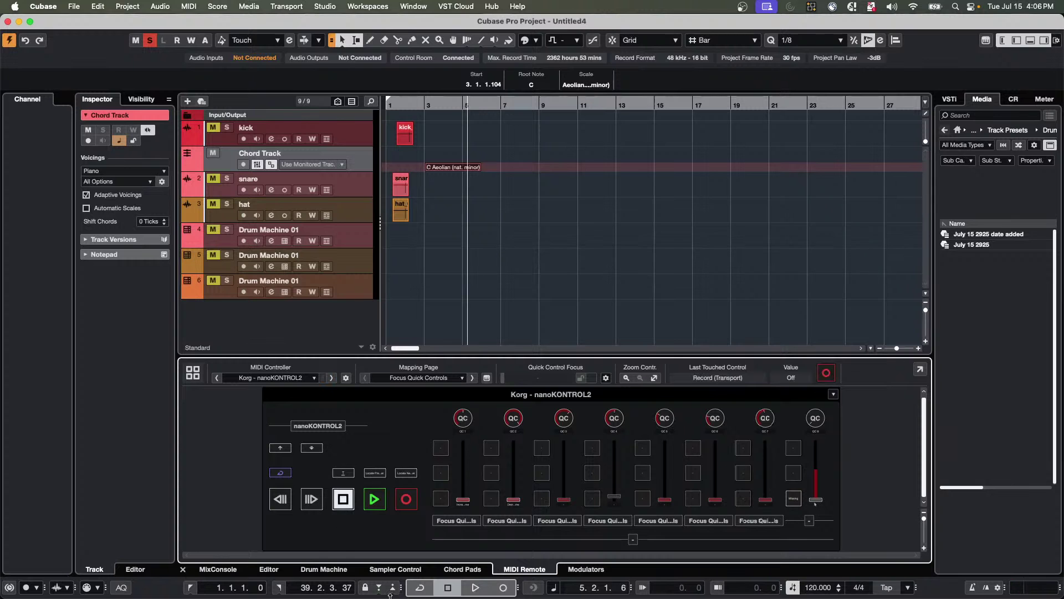
pyautogui.moveTo(444, 595)
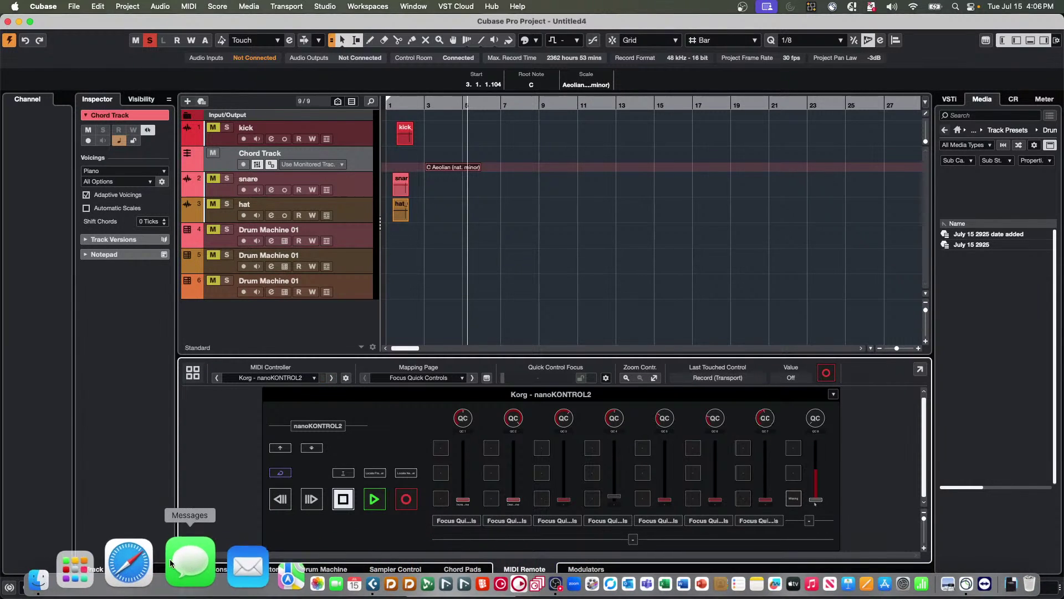
pyautogui.click(158, 563)
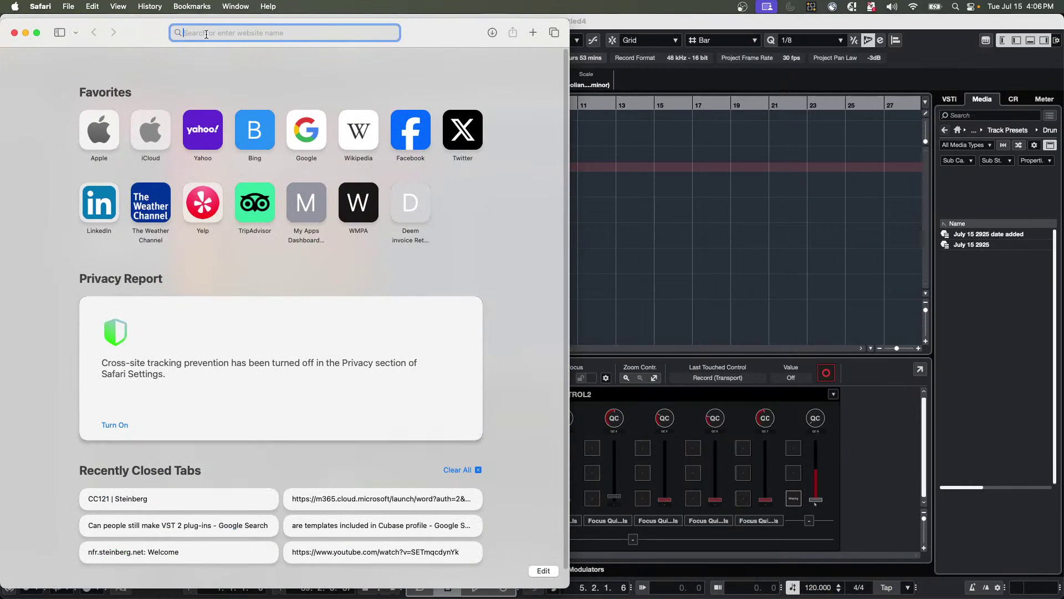
# Search Google for 'Cubase MIDI Remote Korg Nano Studio' and scroll through the results.
pyautogui.write('Cubase MI')
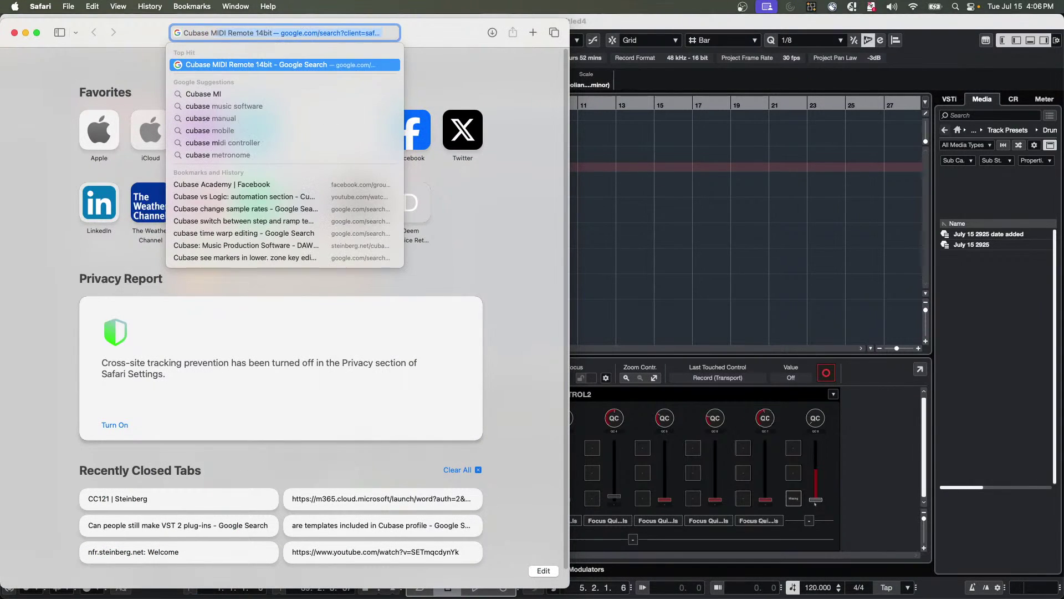
pyautogui.write('DI Remote ')
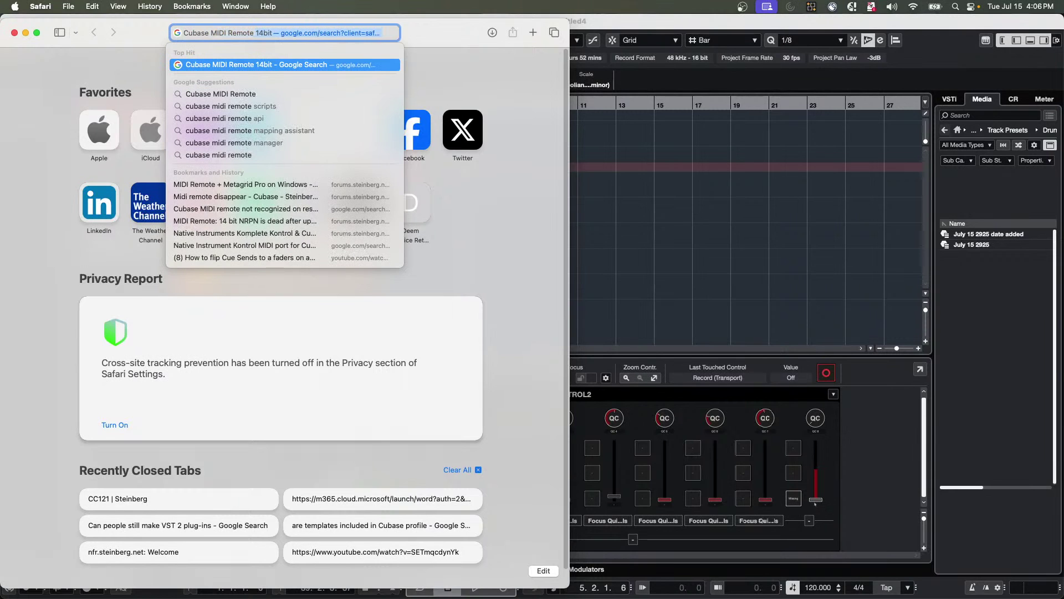
pyautogui.write('Korg N')
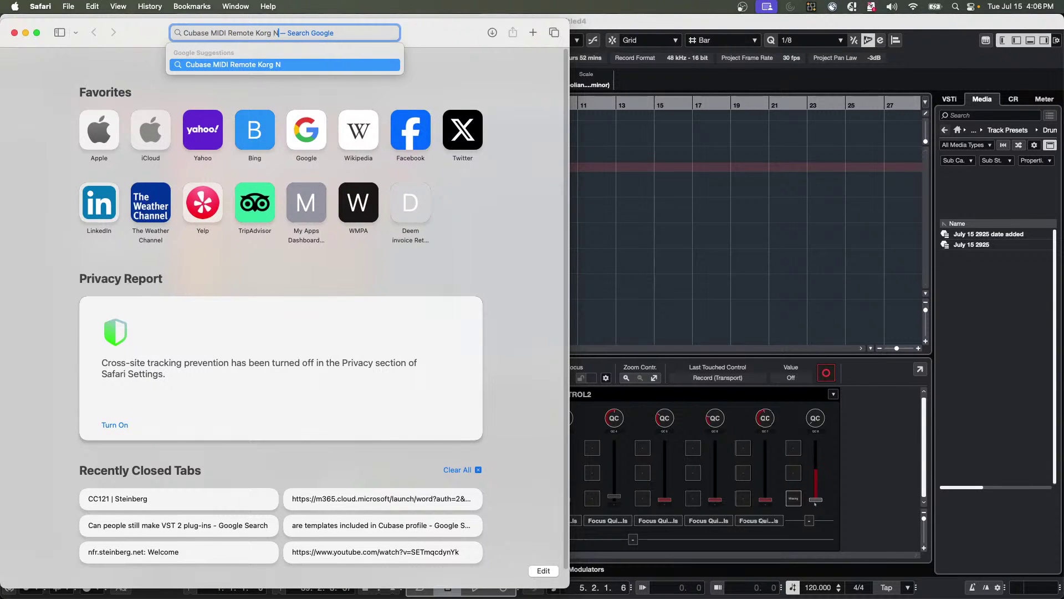
pyautogui.write('ano Studio')
pyautogui.press('Return')
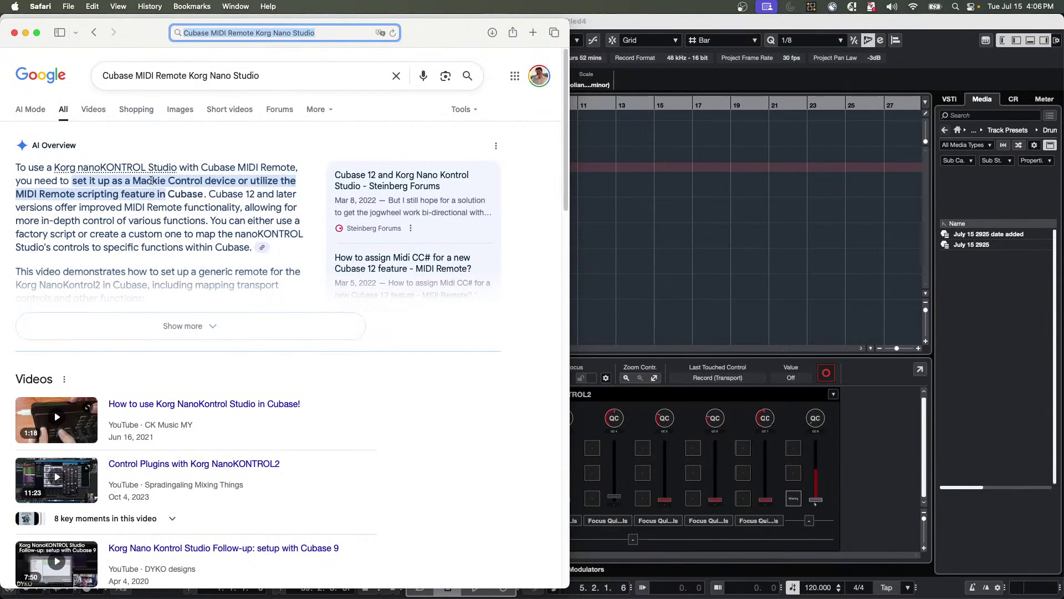
pyautogui.scroll(-3, 131, 218)
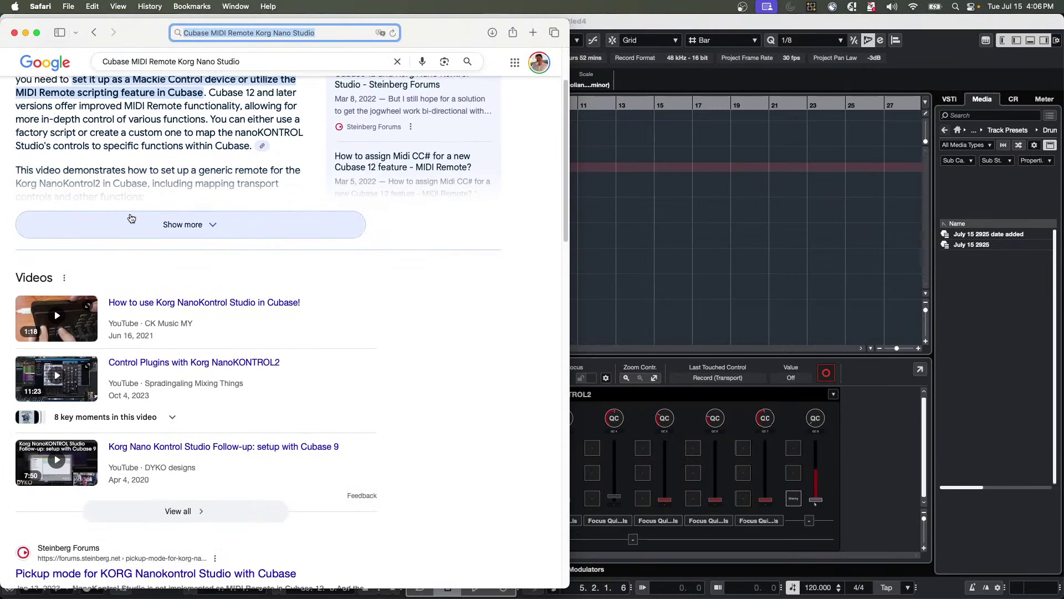
pyautogui.scroll(-2, 132, 218)
pyautogui.scroll(-2, 131, 218)
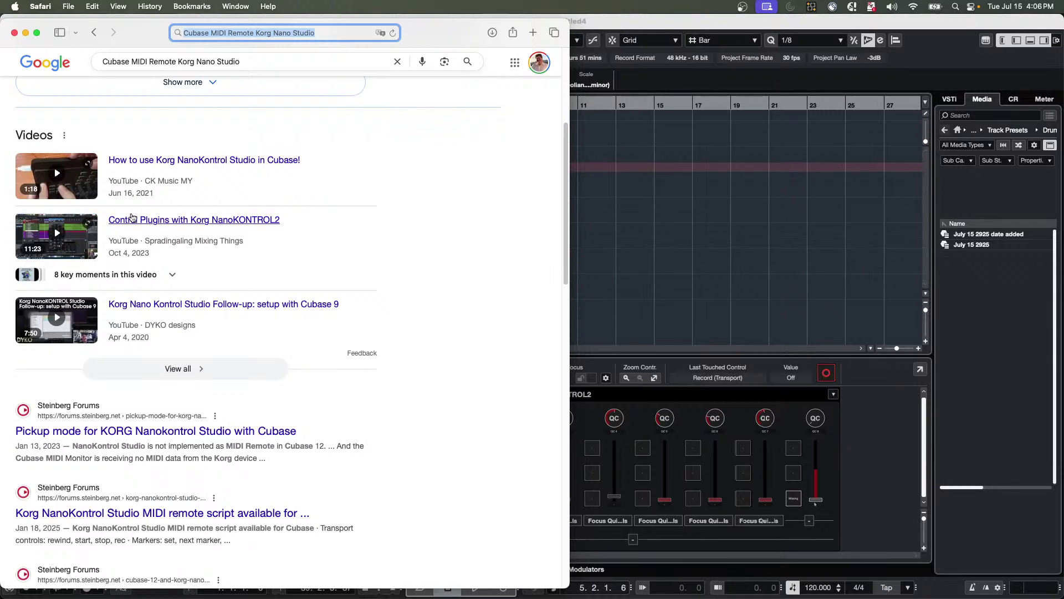
# Read the Steinberg forum thread on the NanoKontrol Studio remote script, then return to Cubase.
pyautogui.click(151, 511)
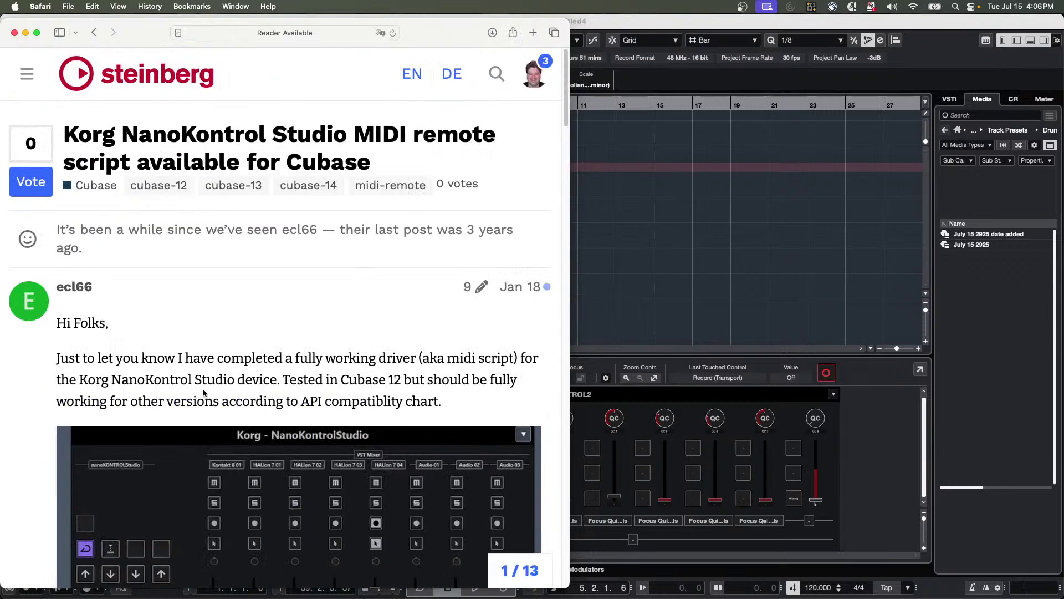
pyautogui.scroll(-3, 113, 516)
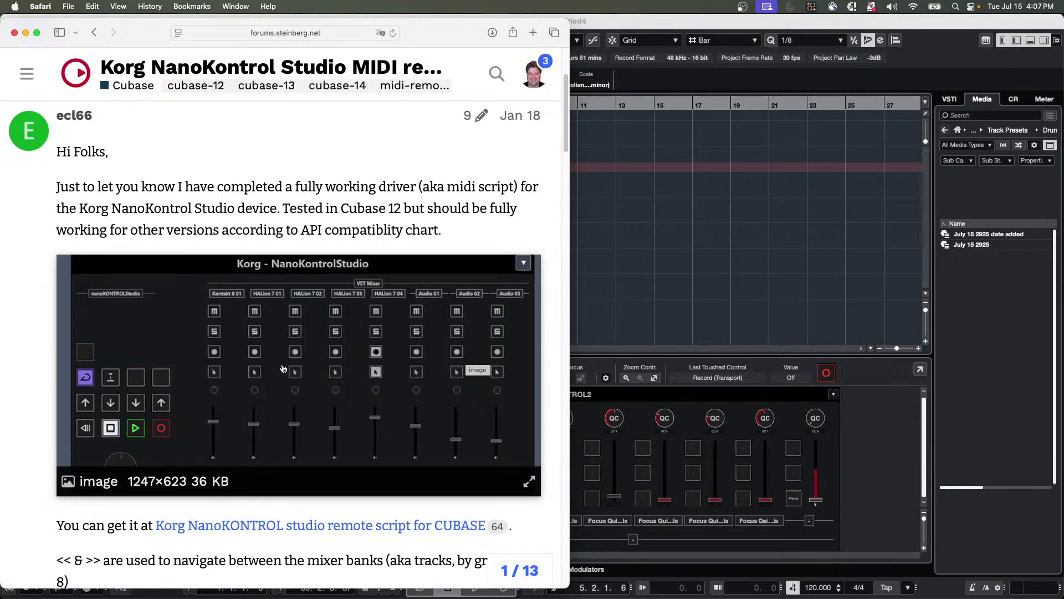
pyautogui.scroll(-3, 238, 356)
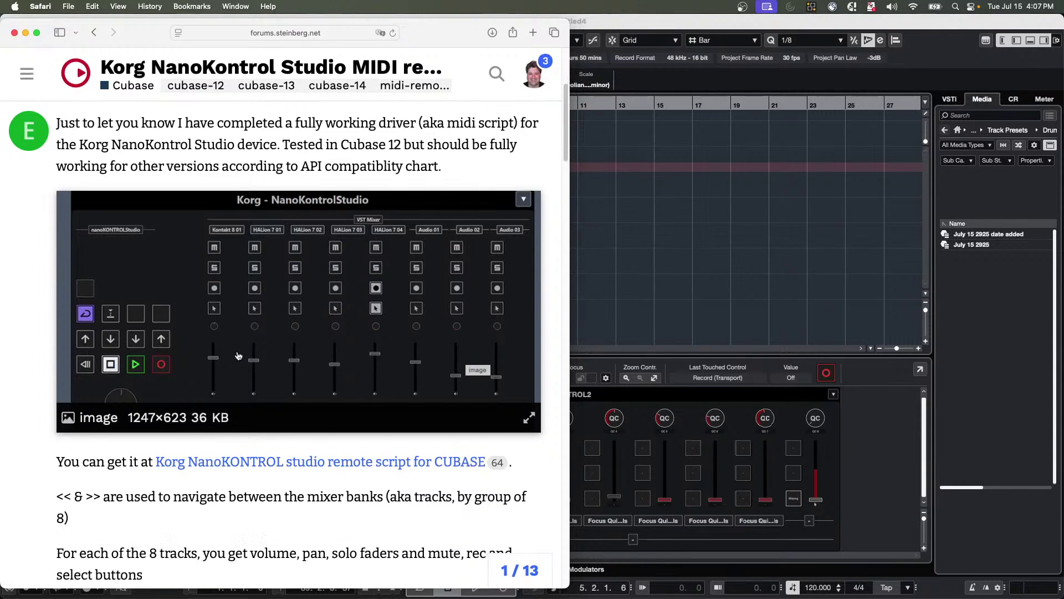
pyautogui.scroll(5, 238, 356)
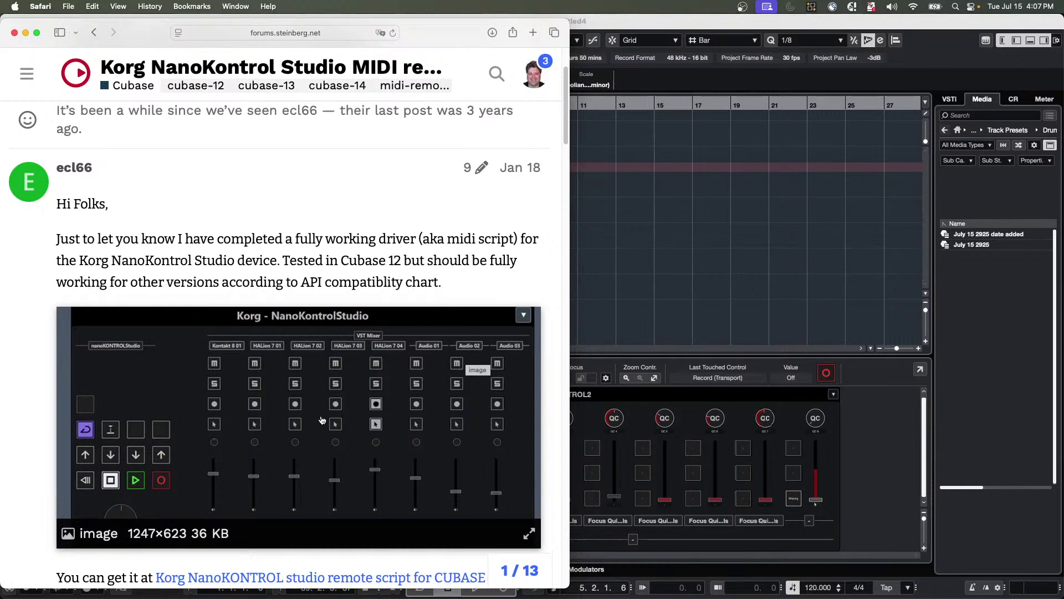
pyautogui.click(863, 436)
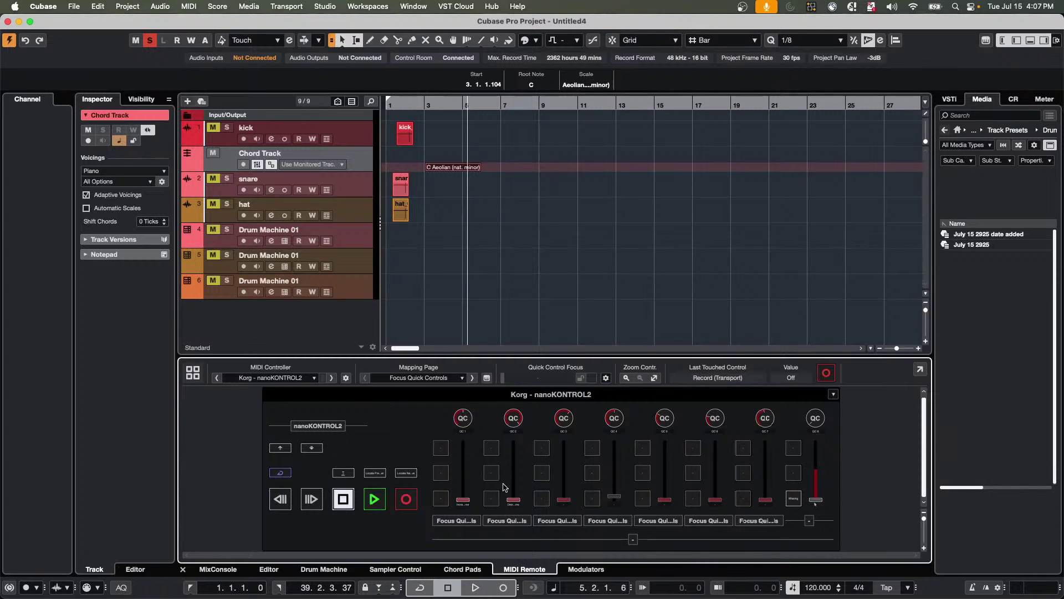
# Open and dismiss the C Aeolian (nat. minor) event's scale editor, then select the event.
pyautogui.moveTo(582, 398)
pyautogui.doubleClick(453, 168)
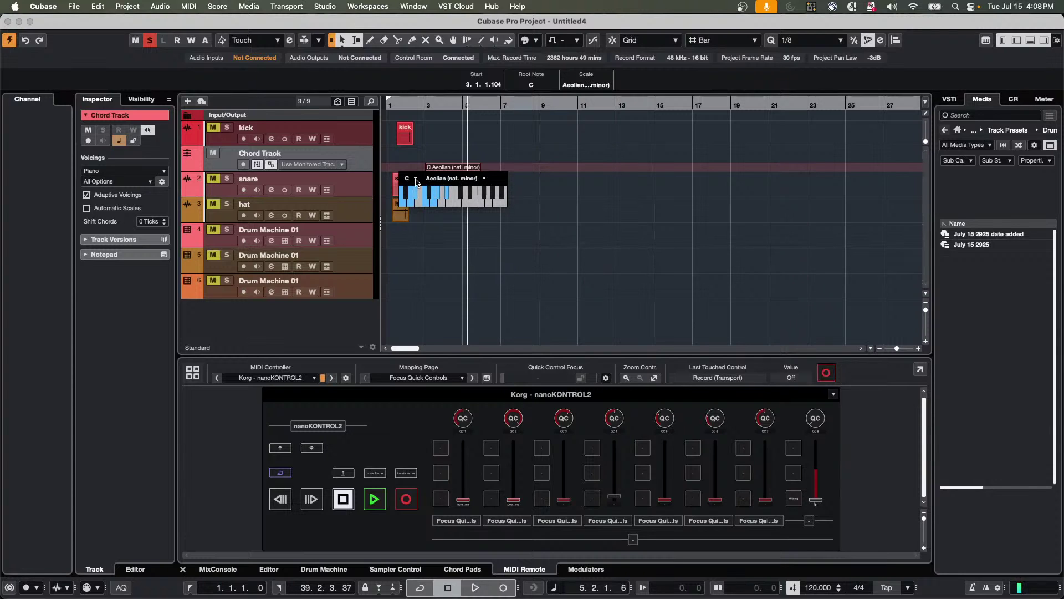
pyautogui.click(559, 183)
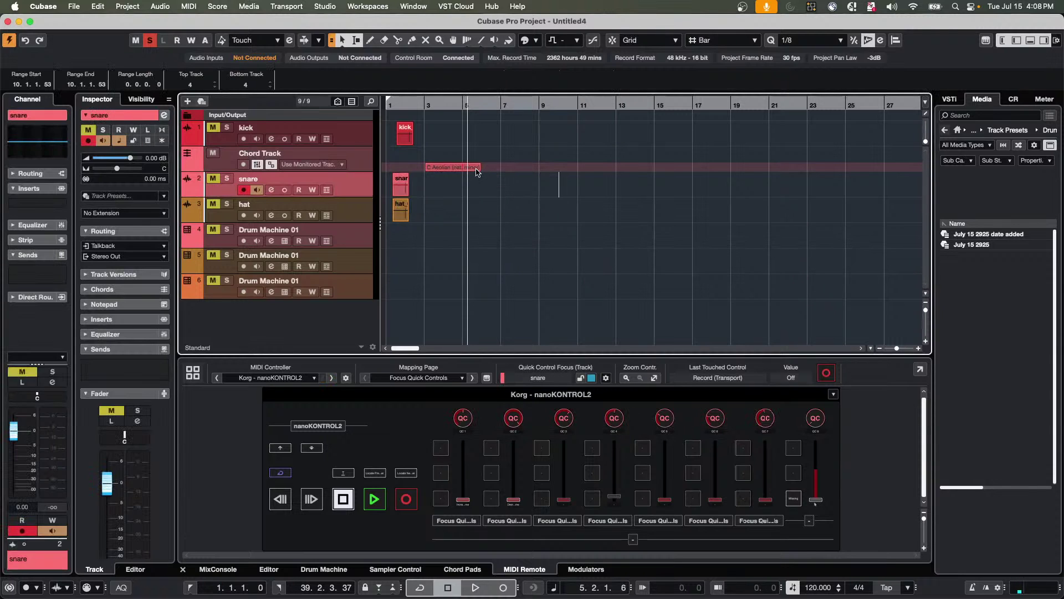
pyautogui.click(475, 169)
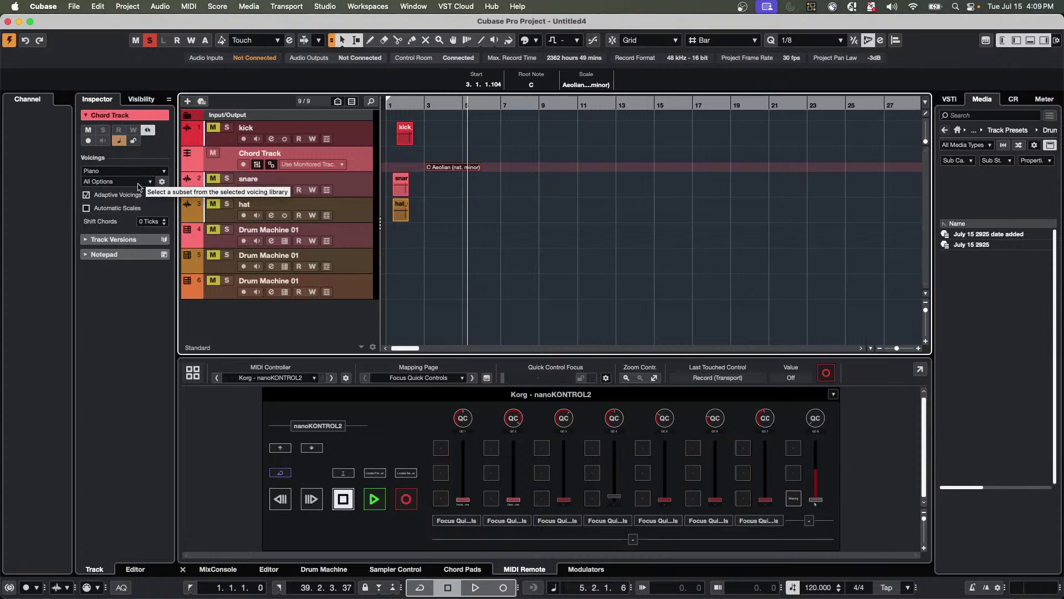
# Try root notes D and E in the scale editor, restore C, and reselect the event to view its details.
pyautogui.doubleClick(446, 167)
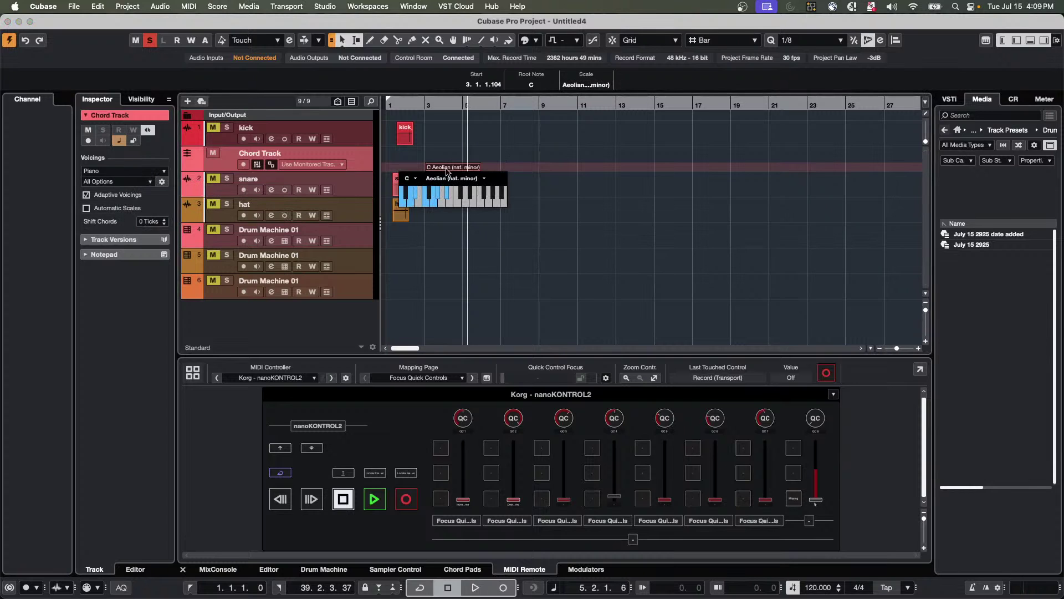
pyautogui.click(416, 178)
pyautogui.click(413, 213)
pyautogui.click(416, 179)
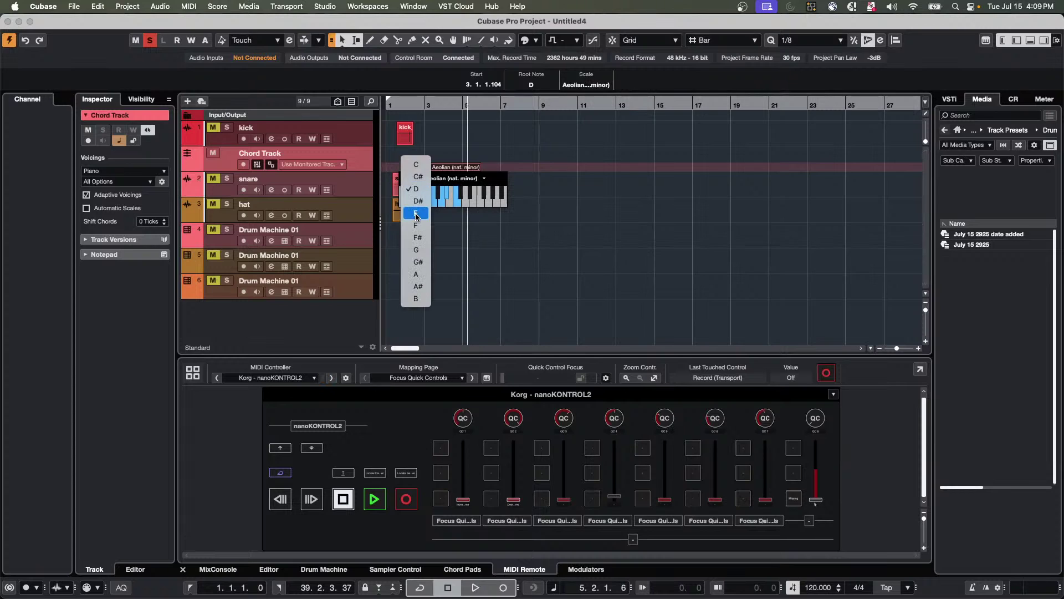
pyautogui.click(417, 217)
pyautogui.click(415, 179)
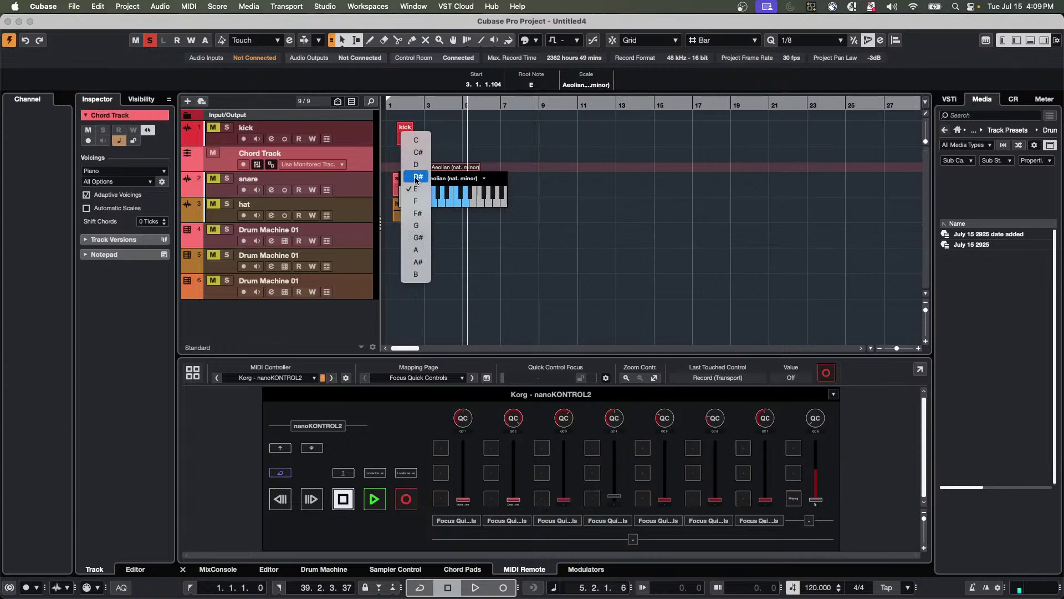
pyautogui.click(421, 141)
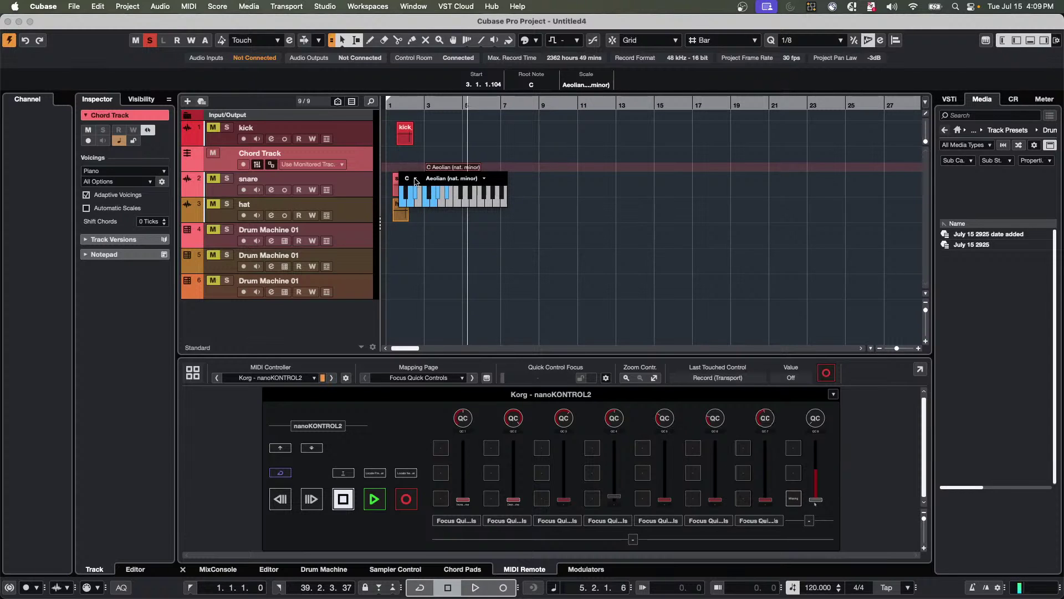
pyautogui.click(547, 174)
pyautogui.click(467, 167)
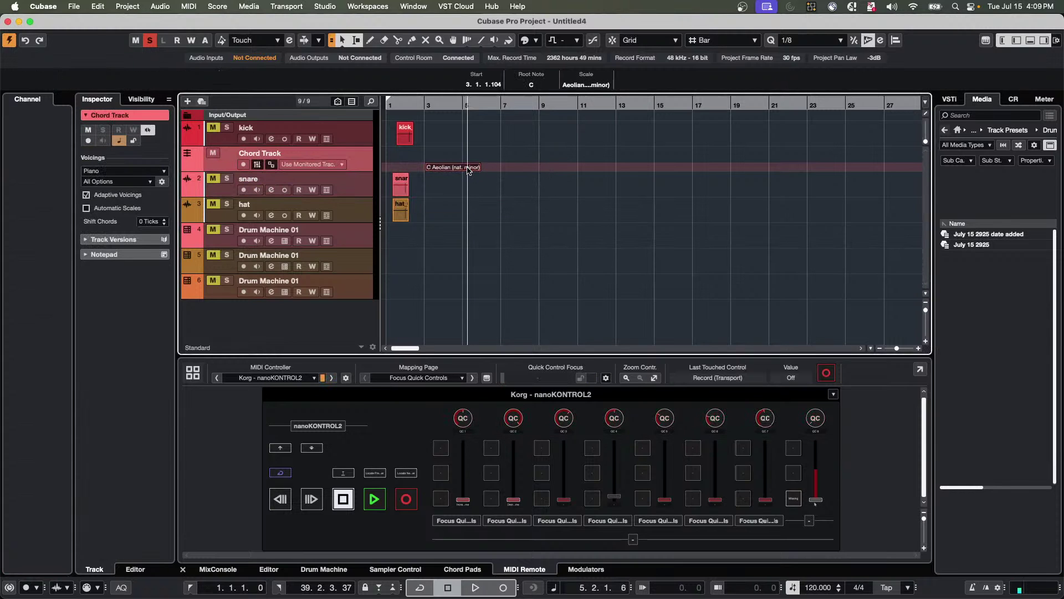
pyautogui.click(592, 86)
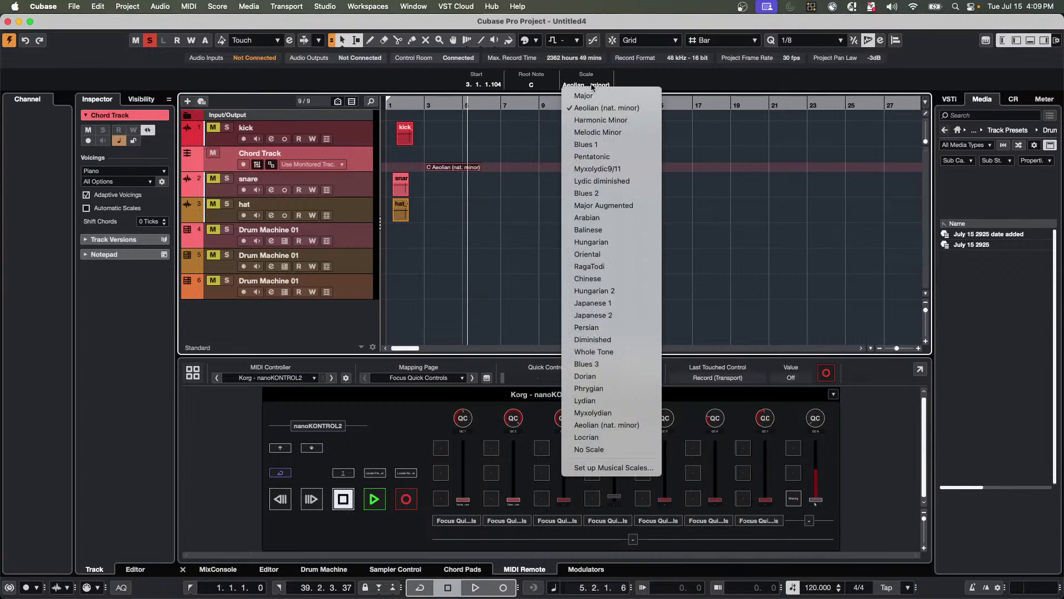
pyautogui.click(593, 87)
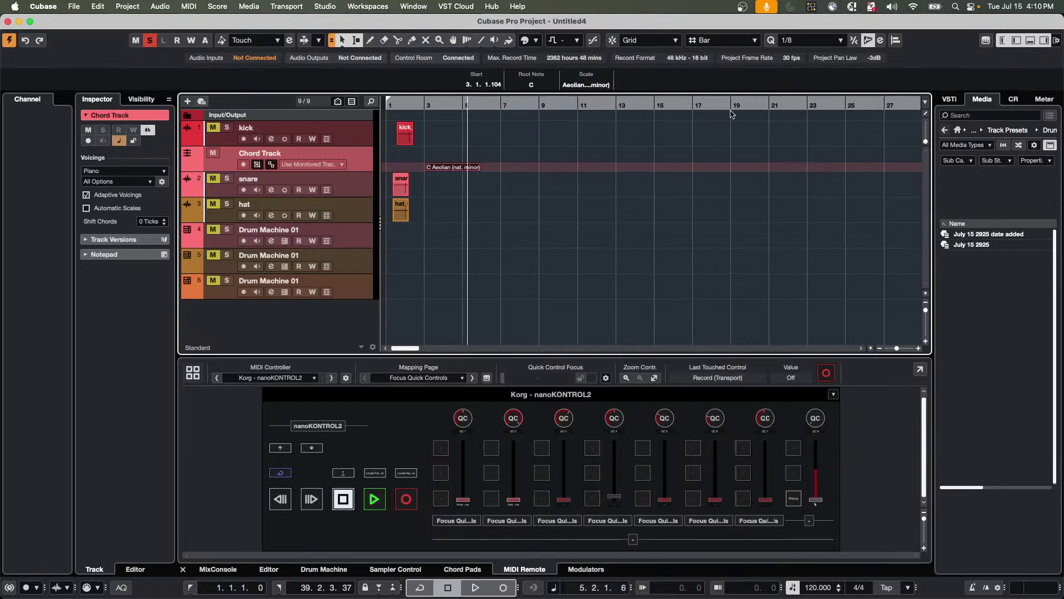
pyautogui.click(594, 86)
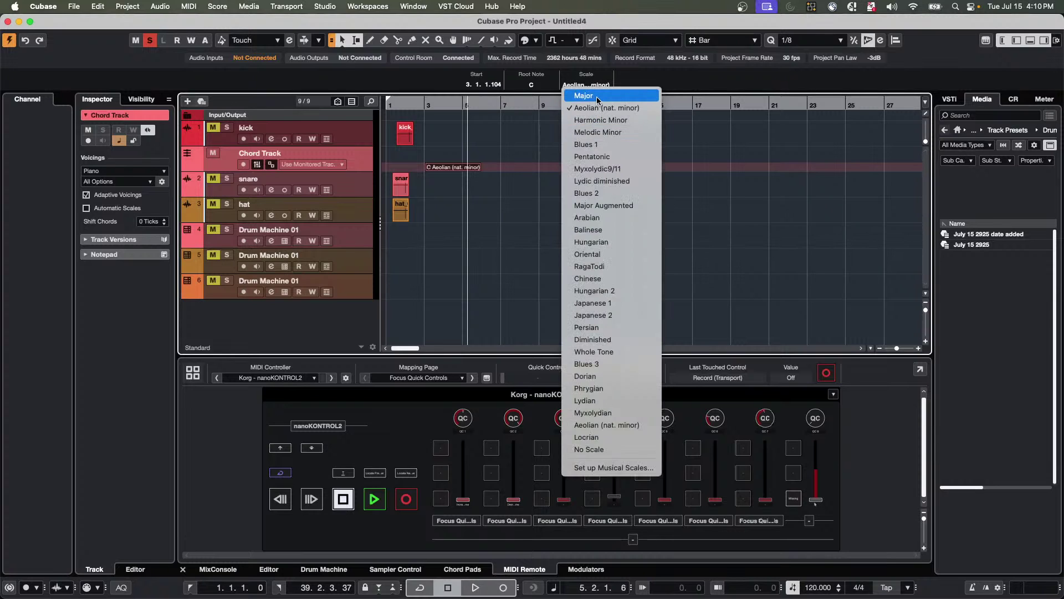
pyautogui.click(596, 96)
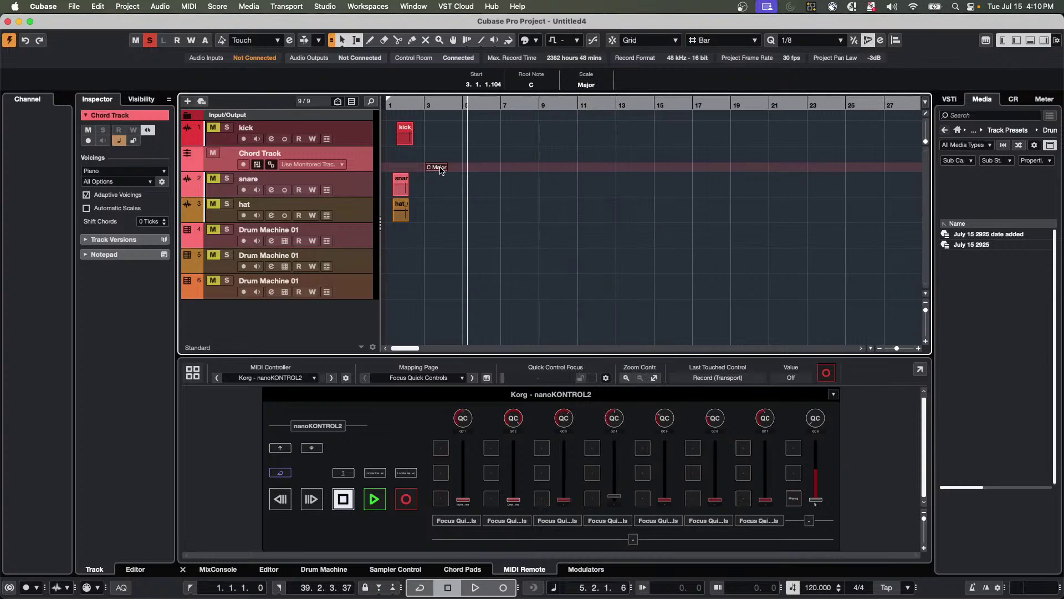
pyautogui.doubleClick(440, 168)
pyautogui.click(597, 87)
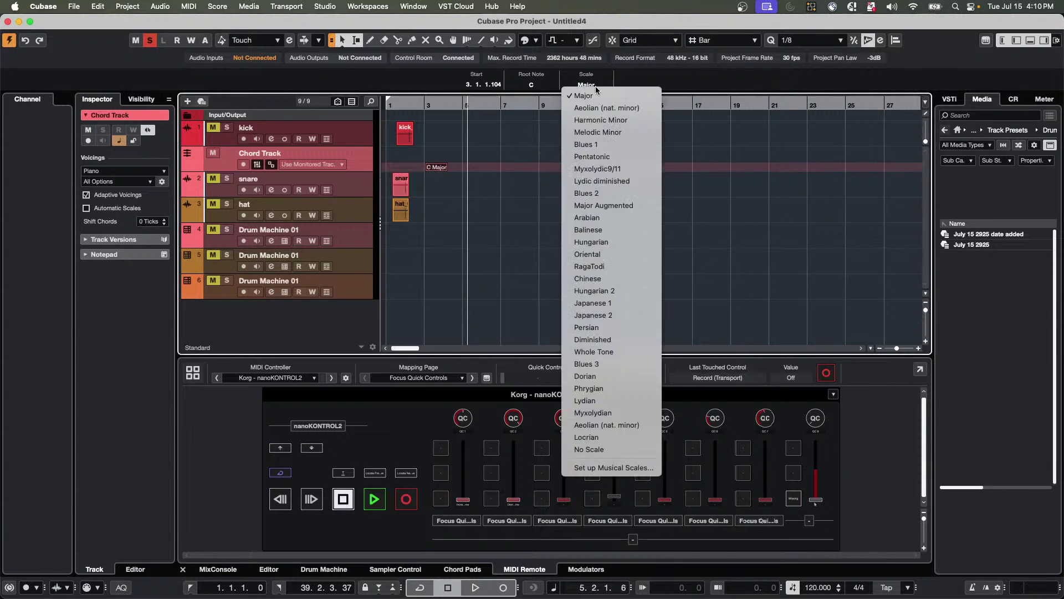
pyautogui.click(607, 108)
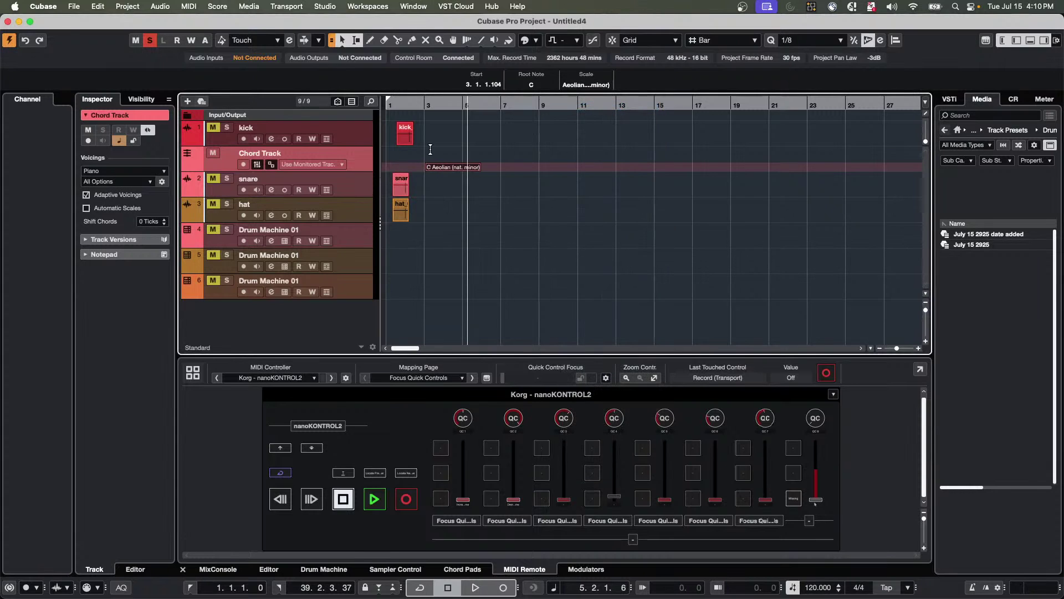
pyautogui.doubleClick(454, 169)
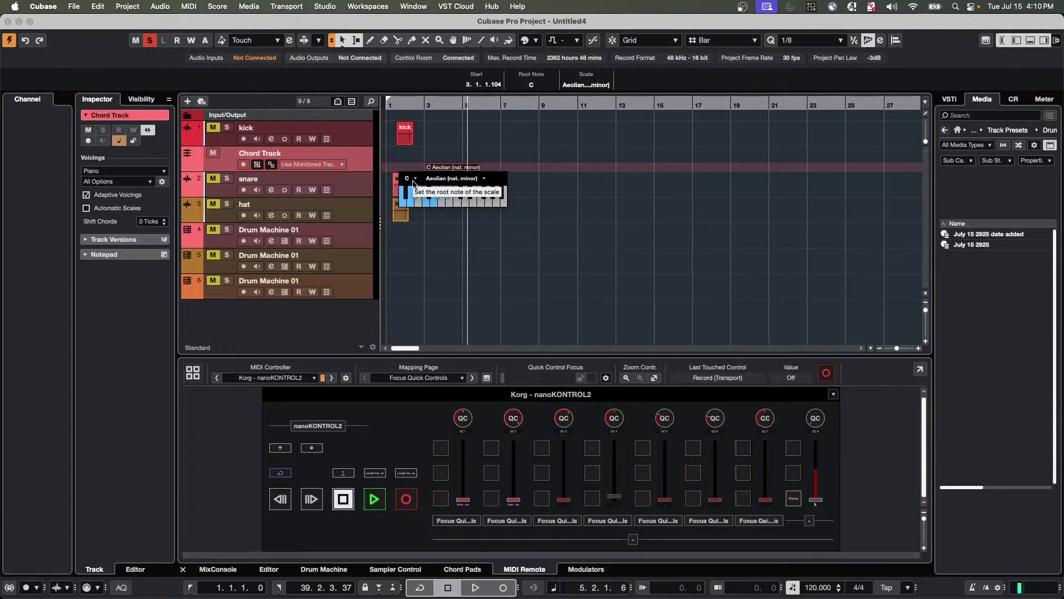
pyautogui.click(582, 86)
pyautogui.click(585, 96)
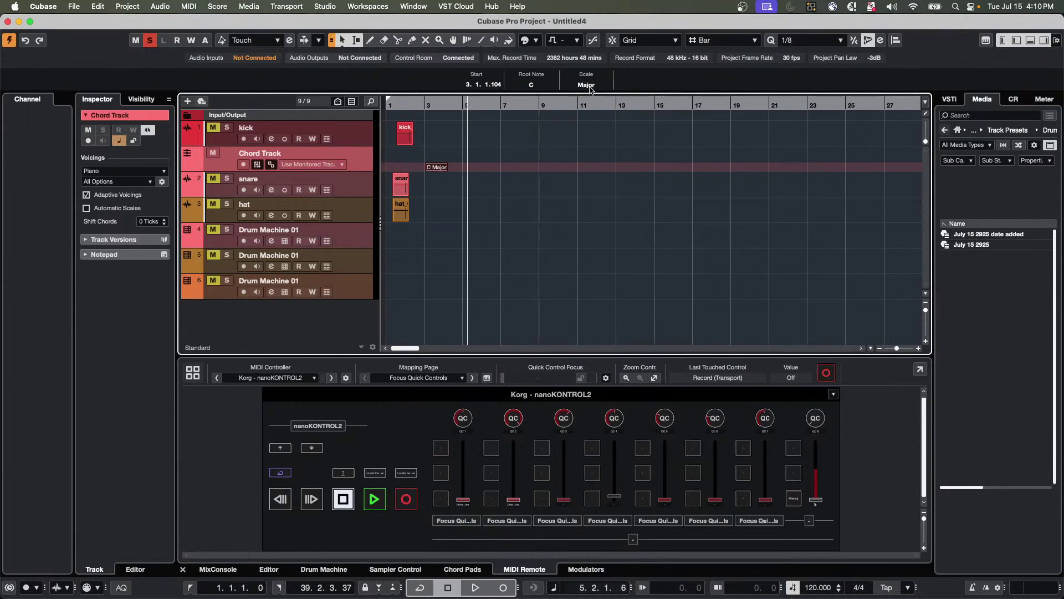
pyautogui.click(590, 86)
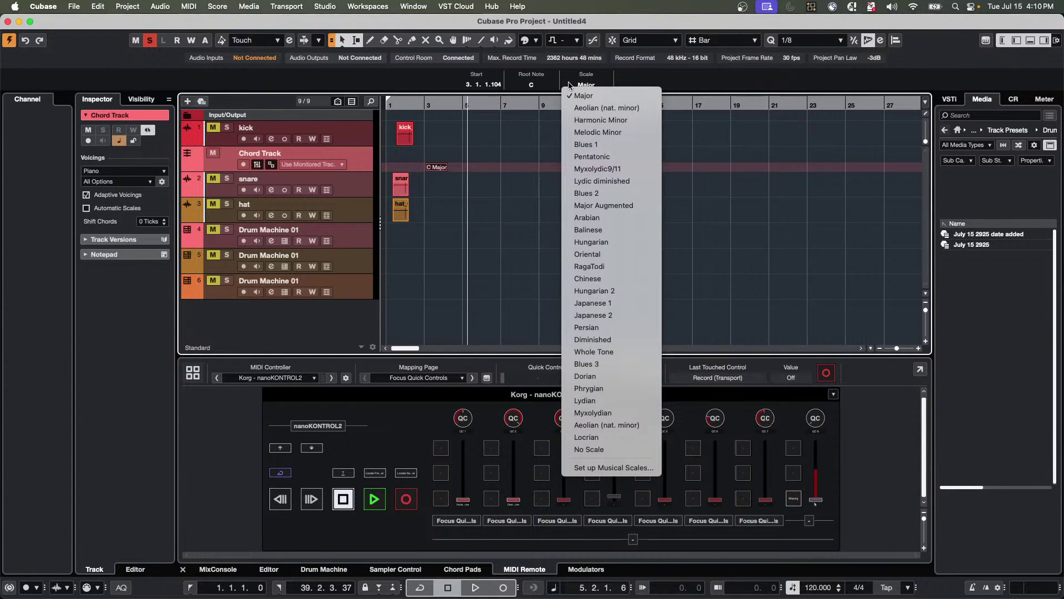
pyautogui.click(580, 108)
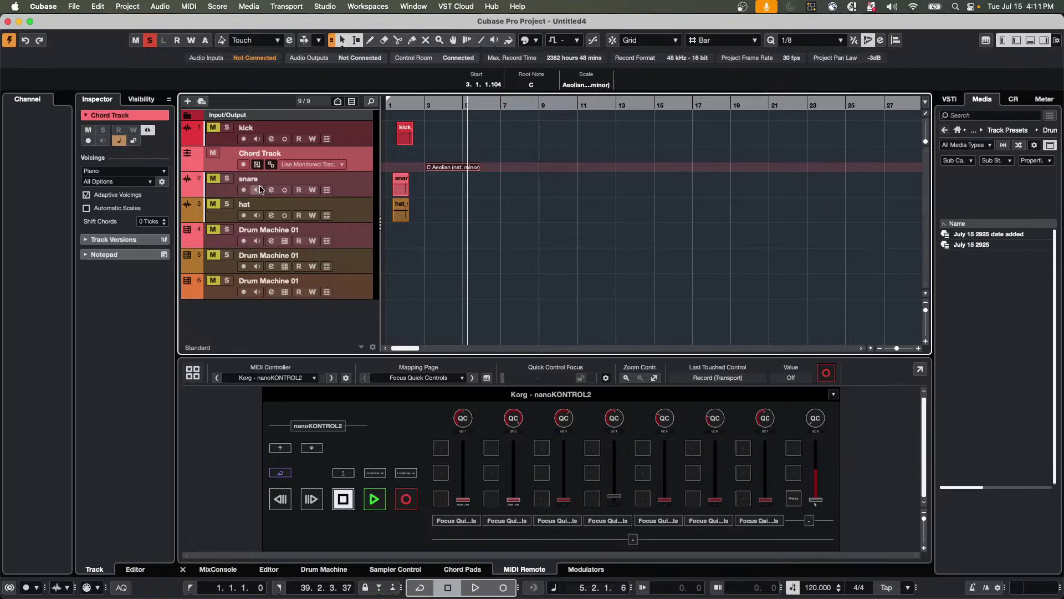
# Drag the Chord Track row taller and zoom the timeline in around bar 3.
pyautogui.moveTo(331, 172); pyautogui.dragTo(331, 215)
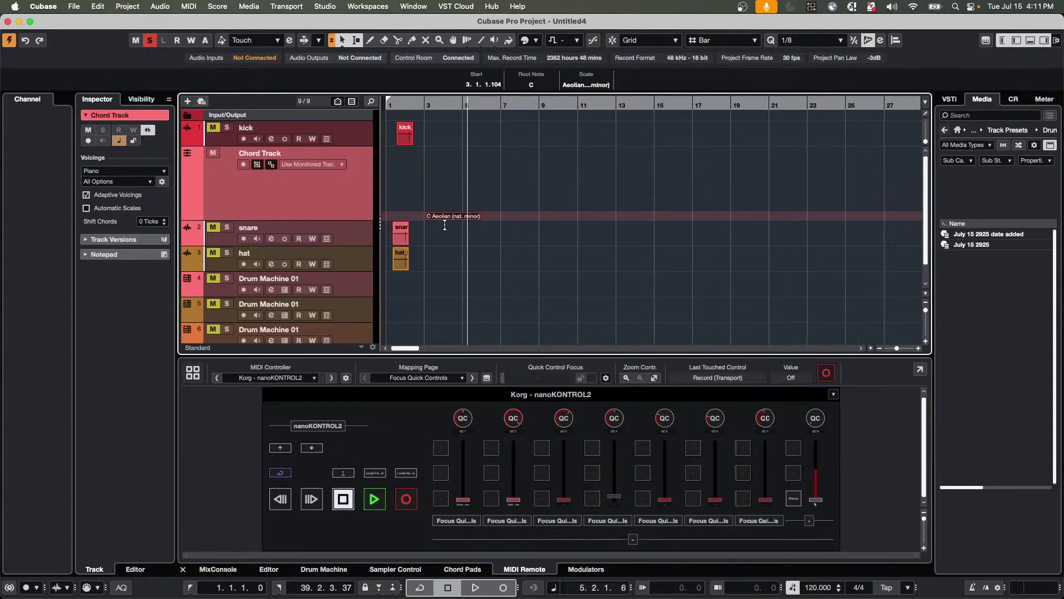
pyautogui.moveTo(426, 115); pyautogui.dragTo(427, 148)
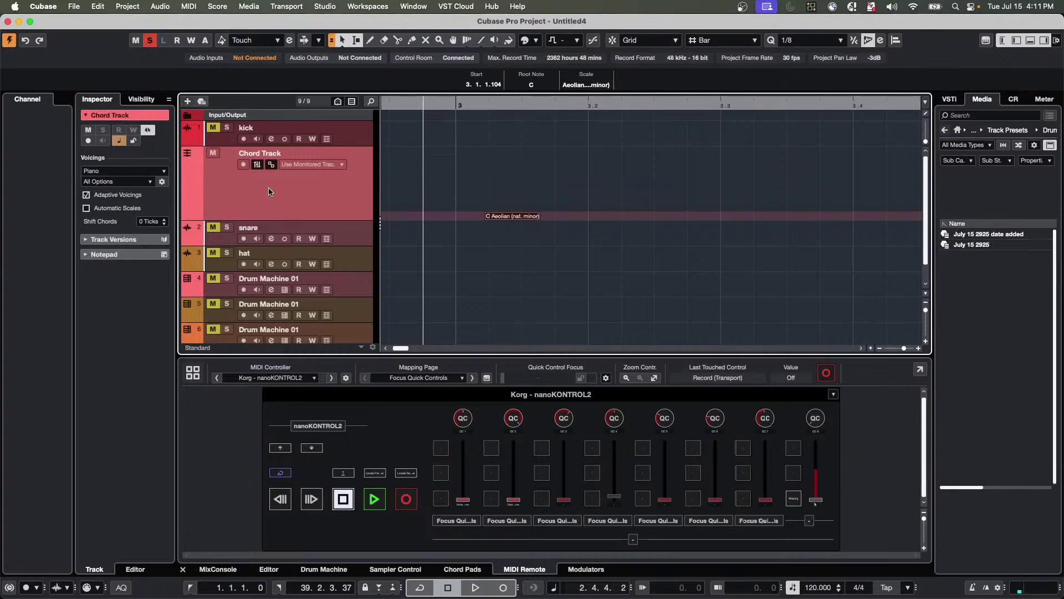
# Uncheck Adaptive Voicings, and switch the scale event to Major and back to Aeolian (nat. minor).
pyautogui.click(86, 196)
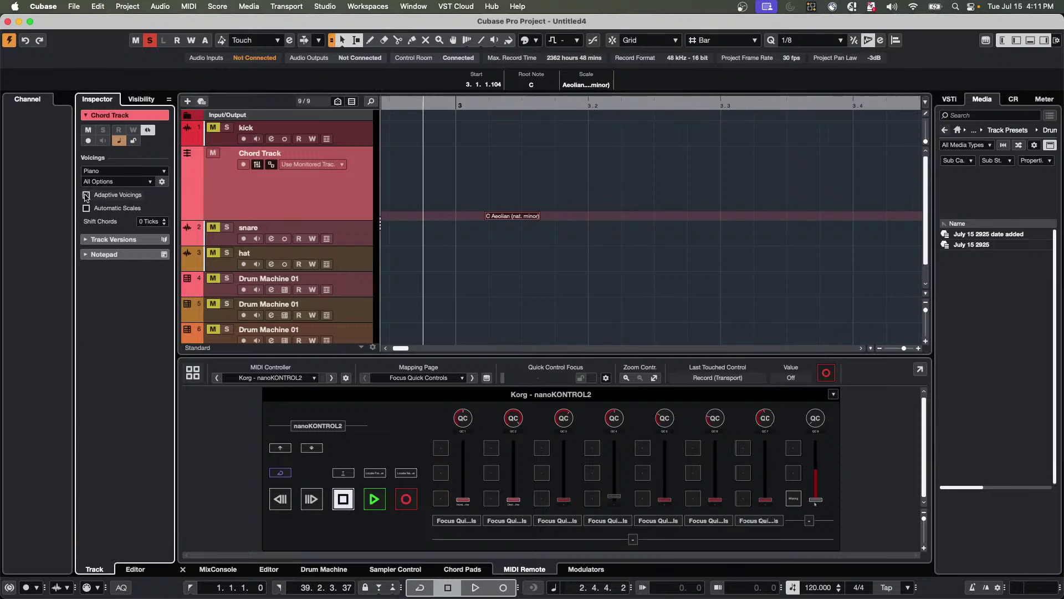
pyautogui.click(526, 219)
pyautogui.doubleClick(526, 219)
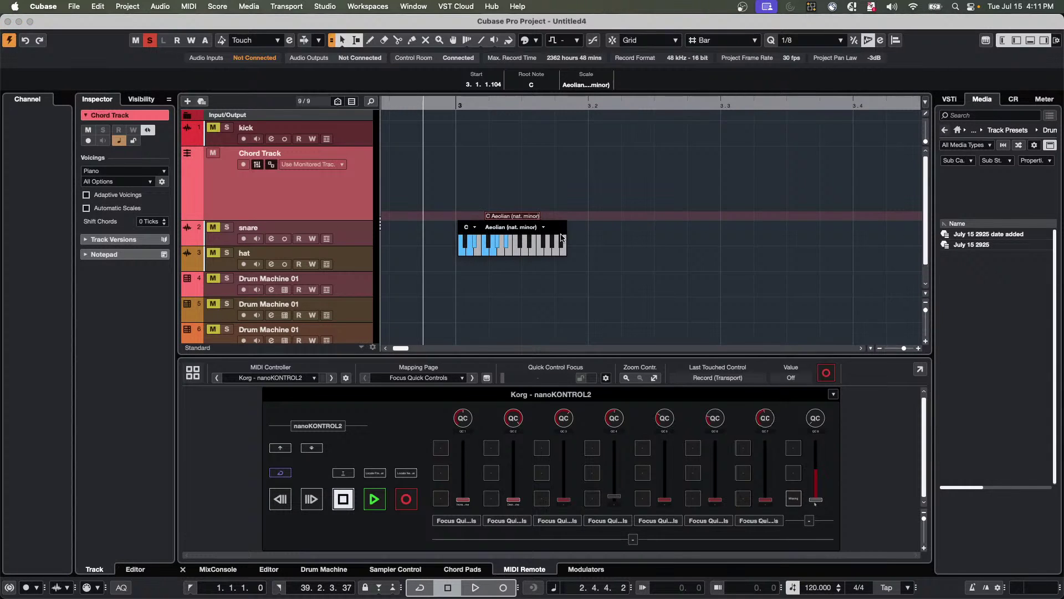
pyautogui.click(543, 228)
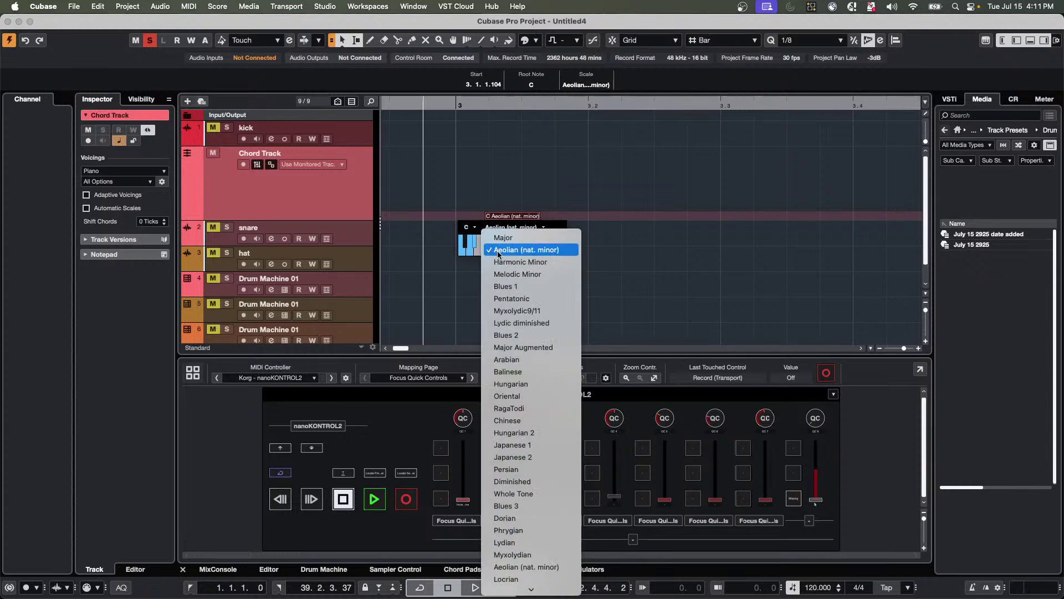
pyautogui.click(506, 238)
pyautogui.click(544, 228)
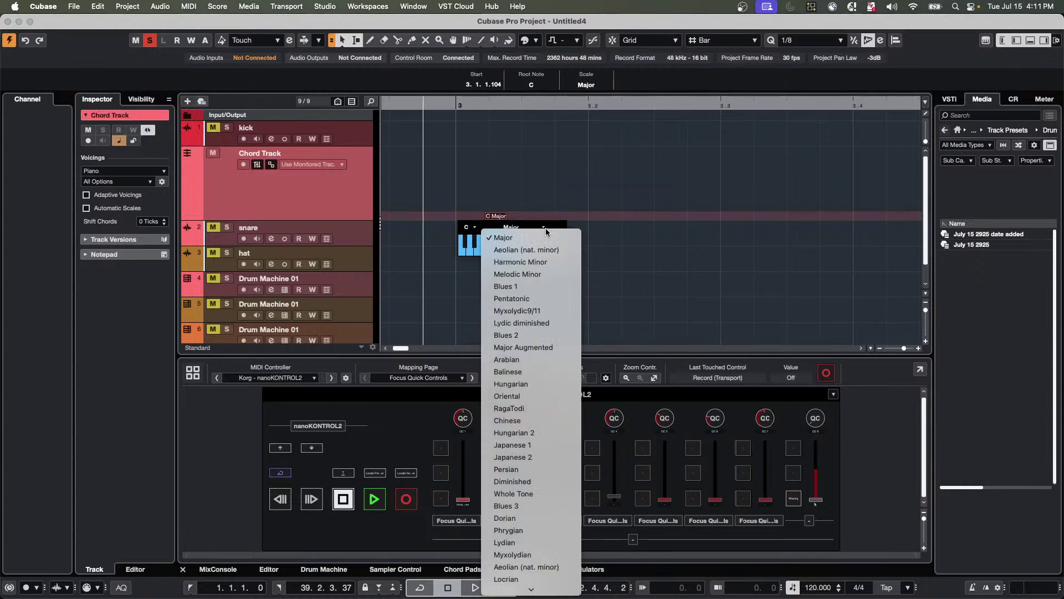
pyautogui.click(522, 248)
pyautogui.click(446, 296)
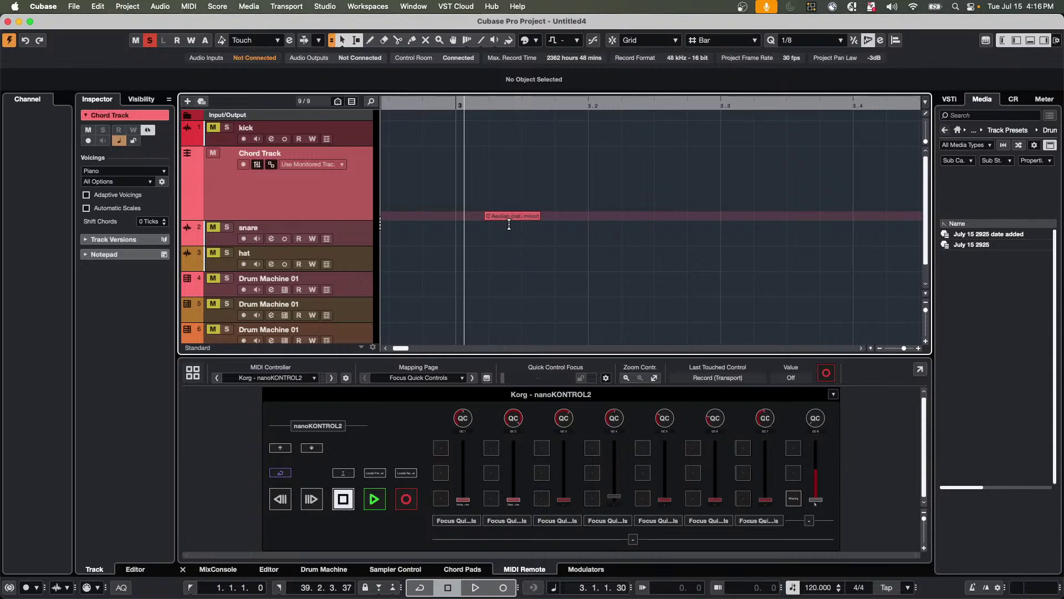
# Set the project cursor just before bar 3 and open the Studio menu.
pyautogui.moveTo(453, 105); pyautogui.dragTo(416, 33)
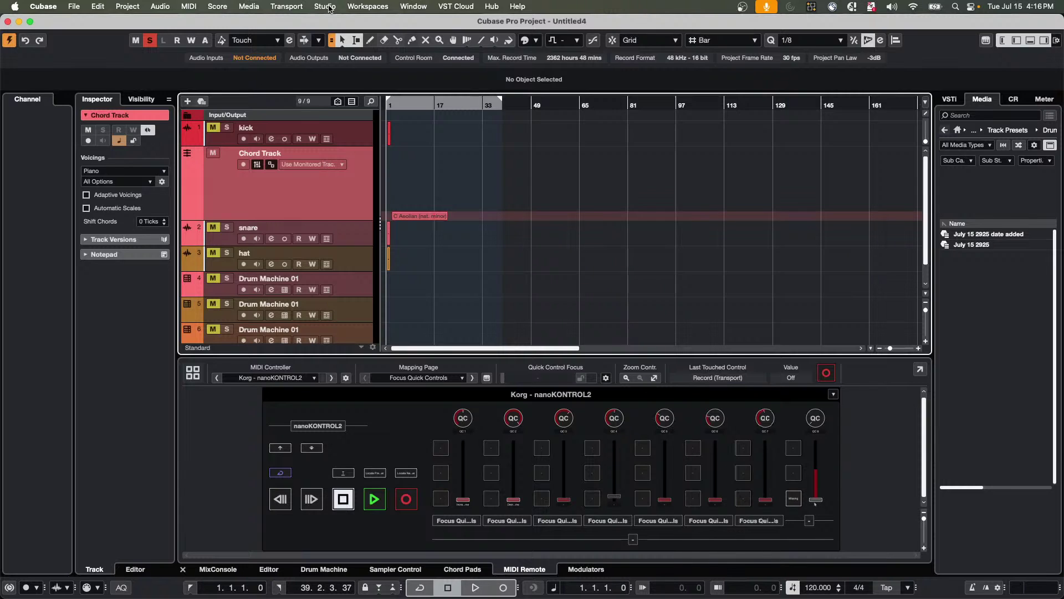
pyautogui.click(329, 7)
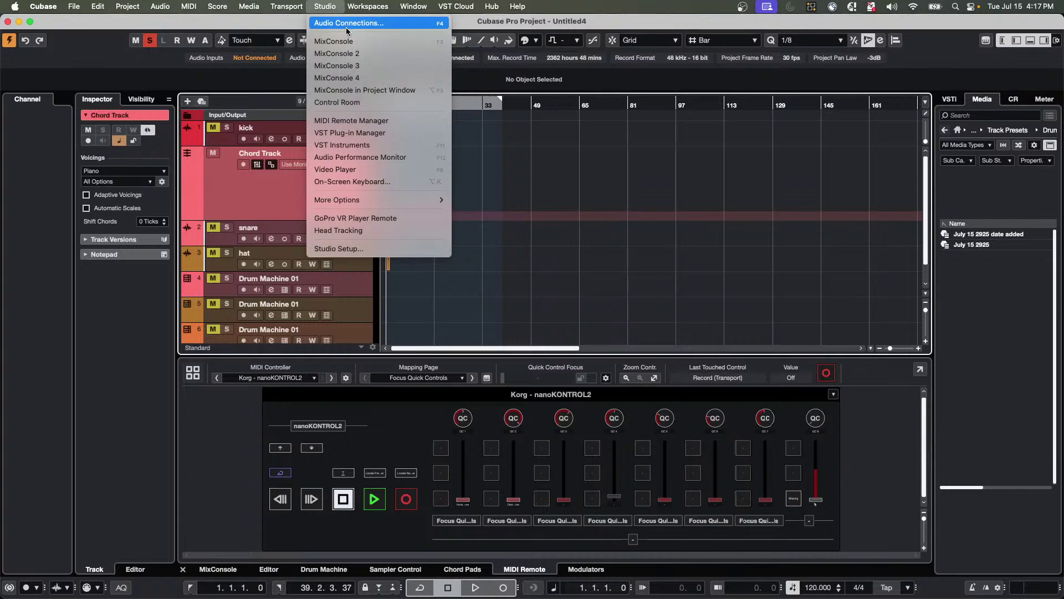
# In Audio Connections, add an external effect named 'SSL mic pre' with a Mono send.
pyautogui.click(348, 25)
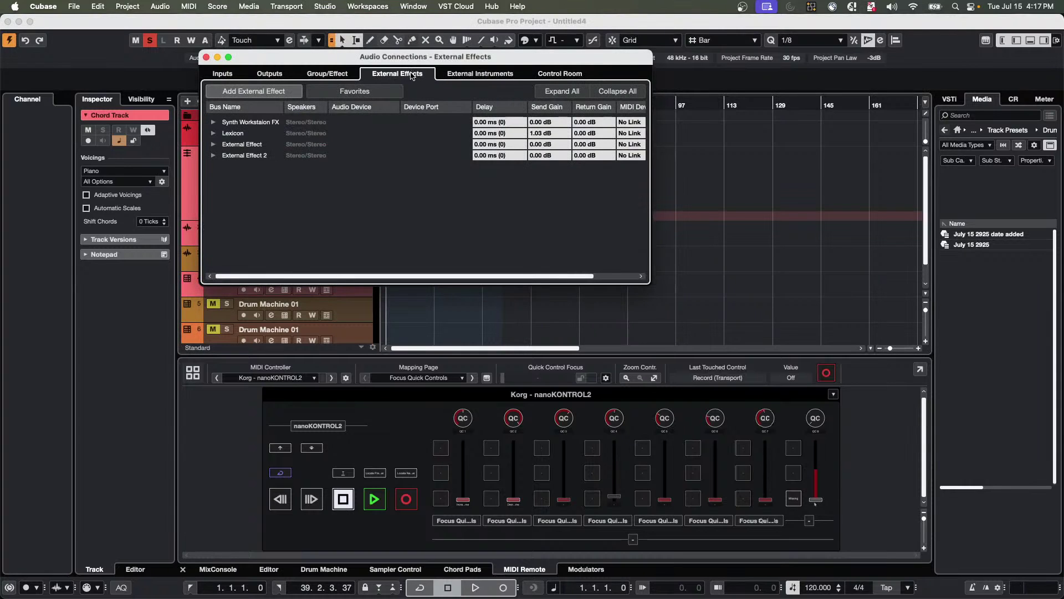
pyautogui.click(336, 74)
pyautogui.click(395, 75)
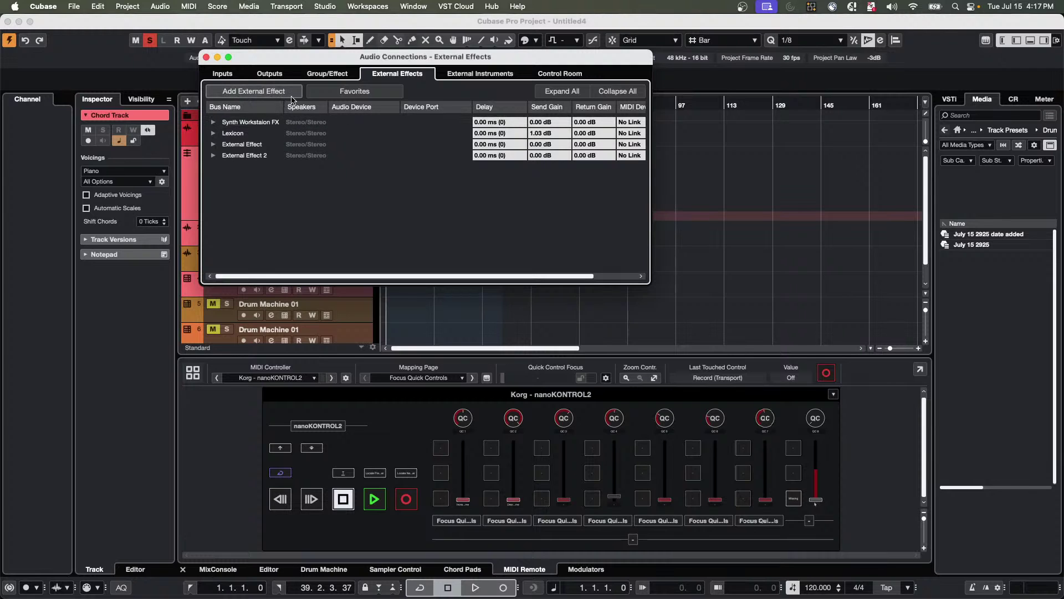
pyautogui.click(257, 97)
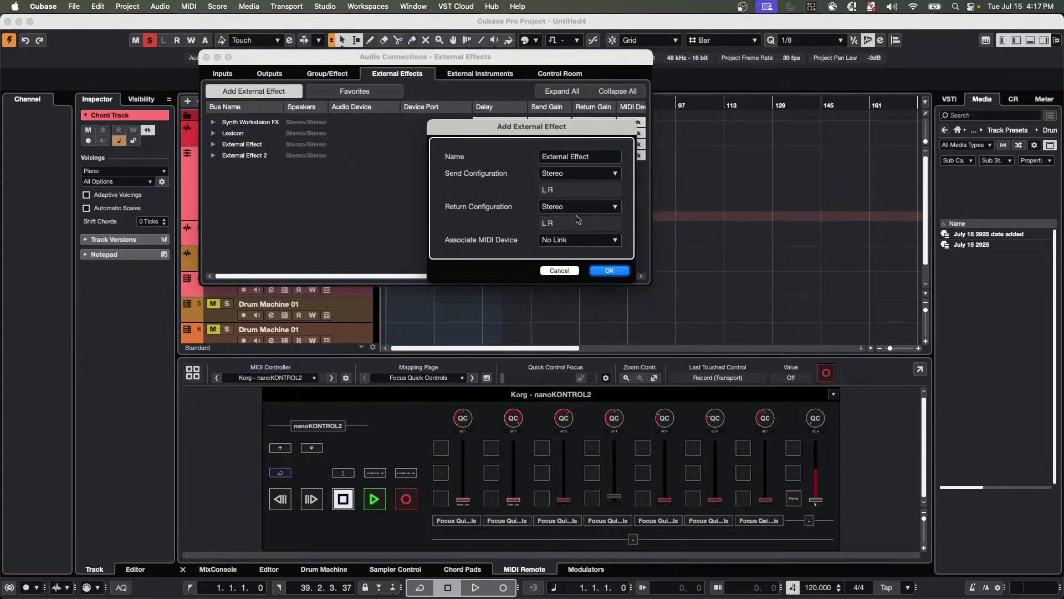
pyautogui.click(584, 158)
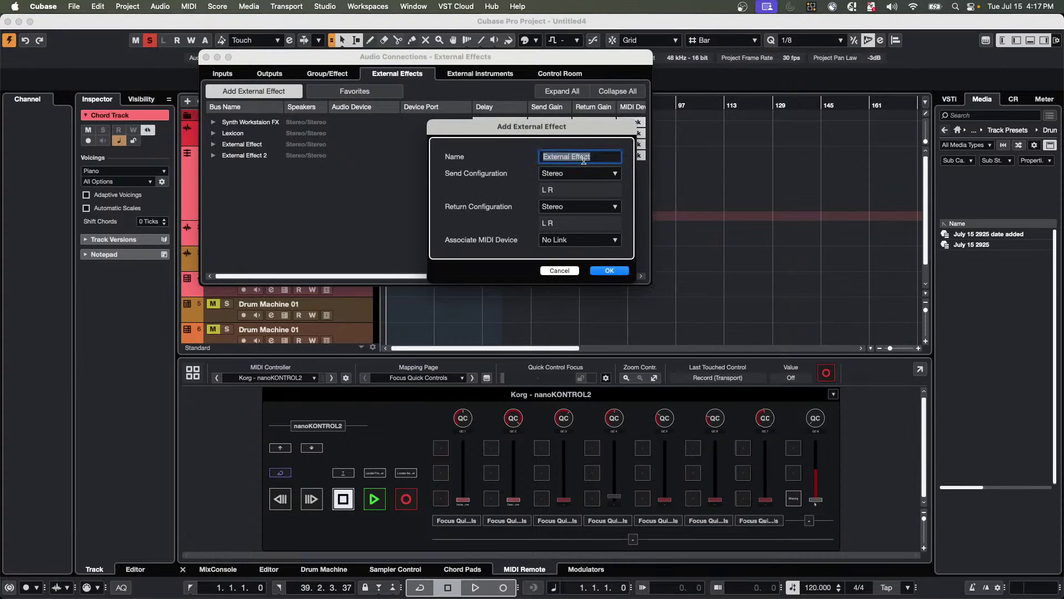
pyautogui.write('SSL mic pre')
pyautogui.press('Tab')
pyautogui.click(606, 174)
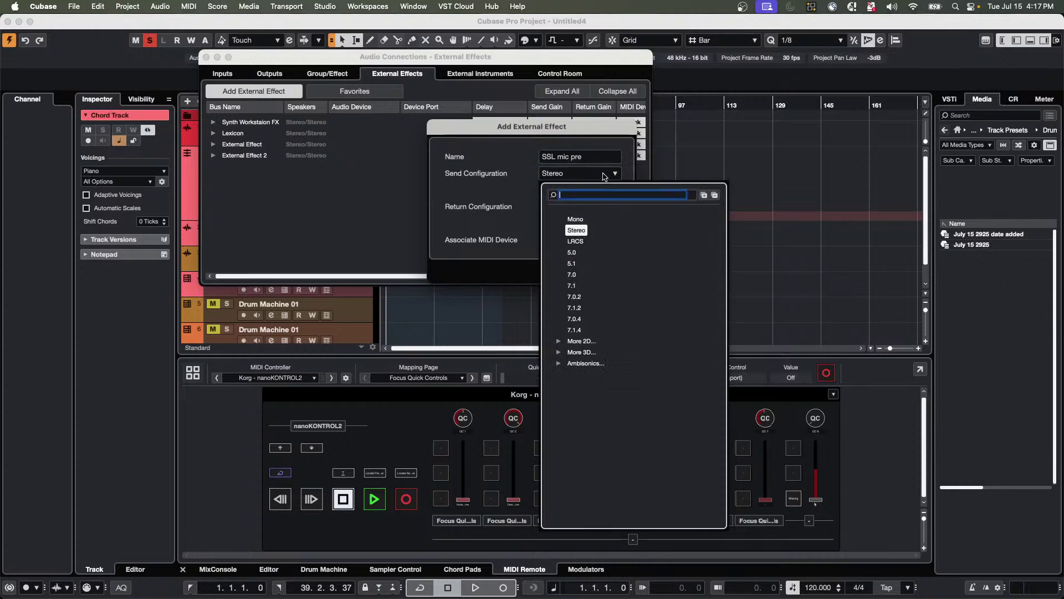
pyautogui.click(579, 220)
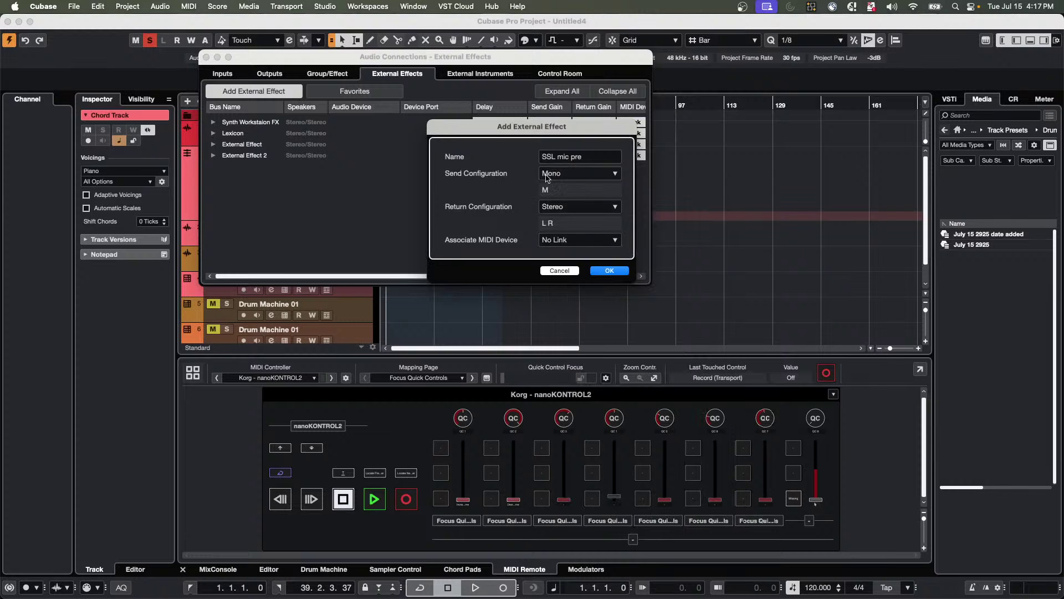
# Rename the effect to 'SSL comp', set its return to Mono, and create it.
pyautogui.click(591, 157)
pyautogui.moveTo(588, 158); pyautogui.dragTo(559, 159)
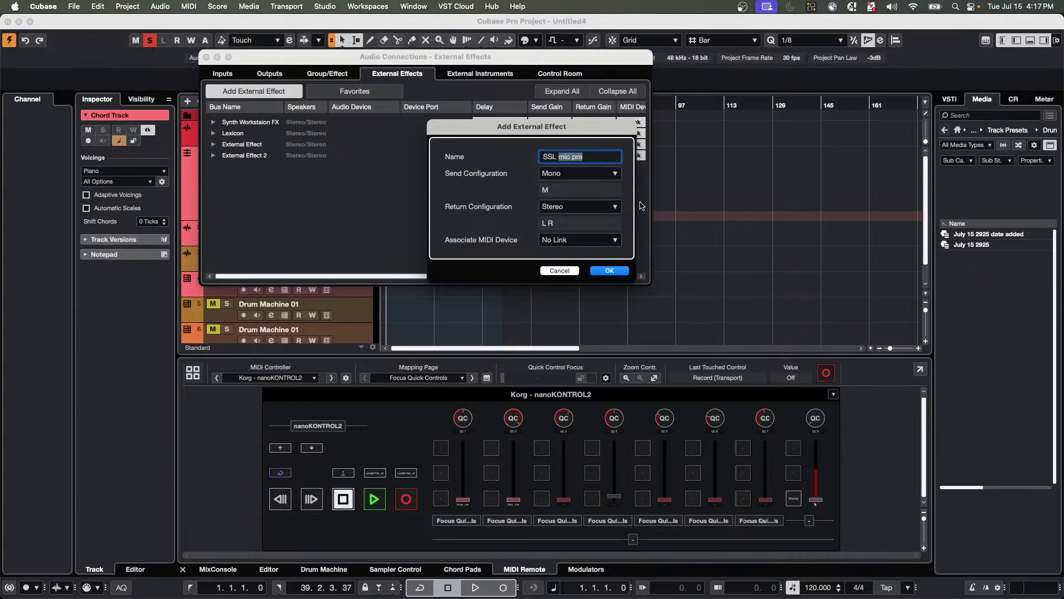
pyautogui.write('comp')
pyautogui.click(588, 210)
pyautogui.click(575, 253)
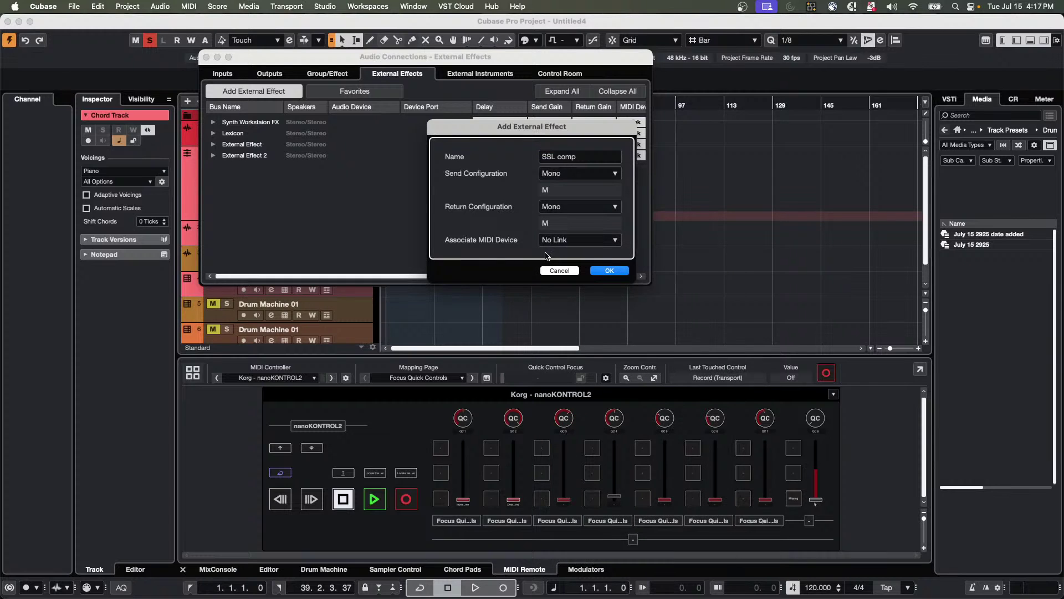
pyautogui.click(616, 271)
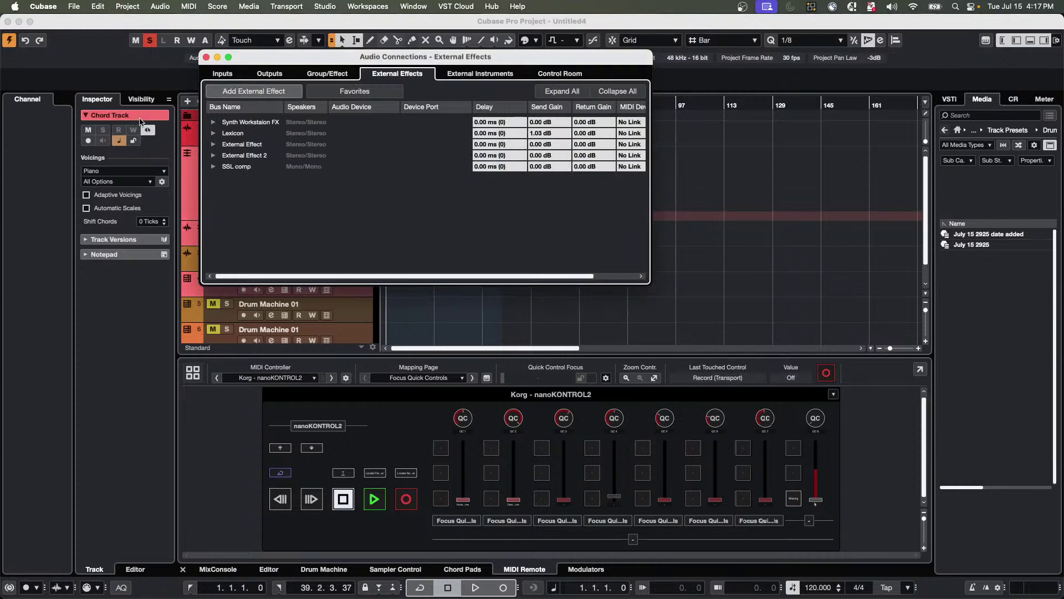
# Route SSL comp's send to UR24C Output 2 L and its return to UR24C Streaming L.
pyautogui.click(214, 166)
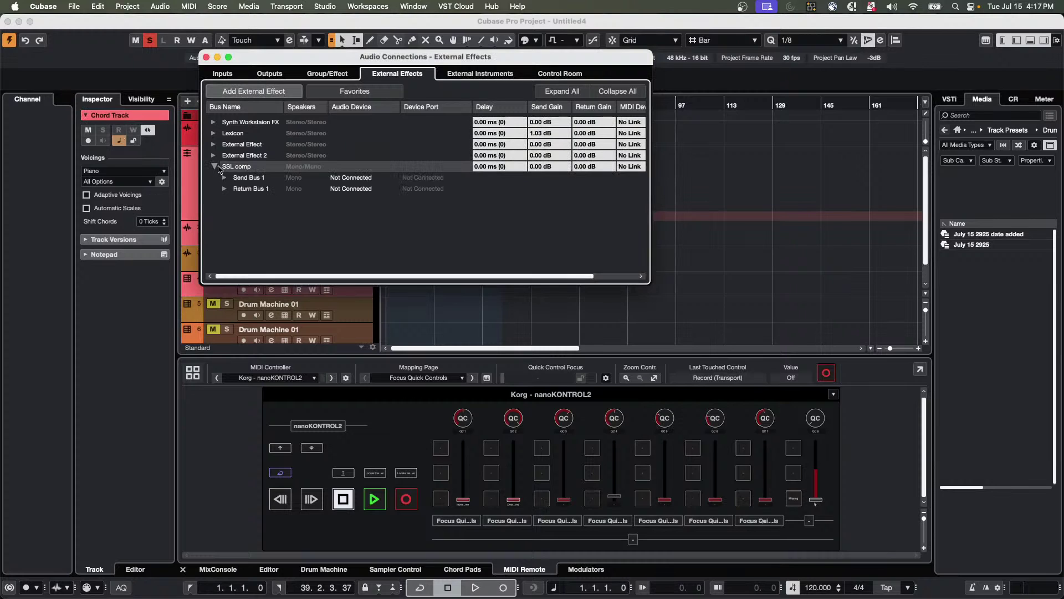
pyautogui.click(225, 177)
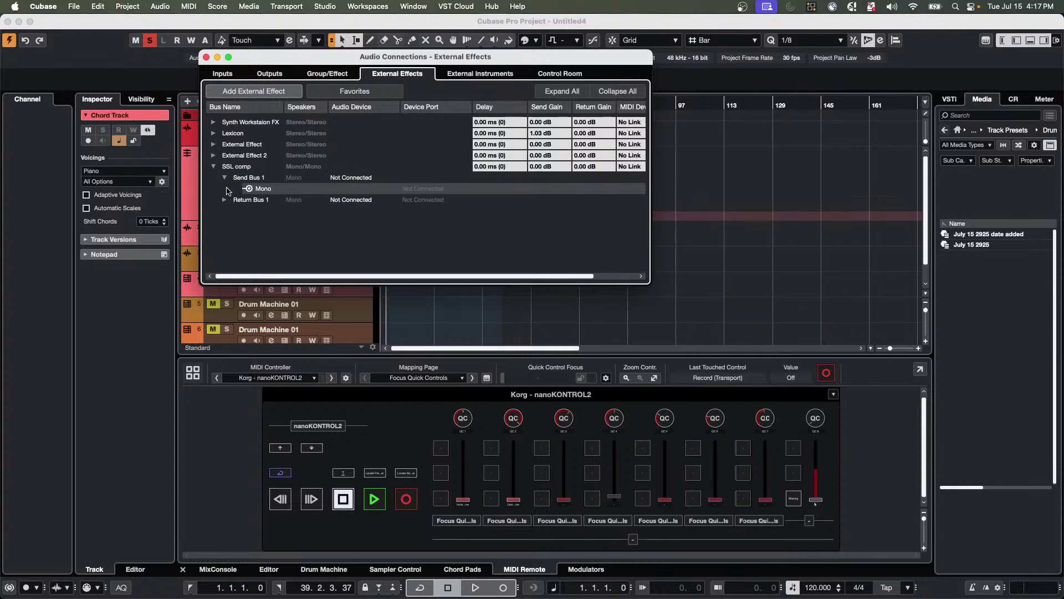
pyautogui.click(225, 200)
pyautogui.click(348, 180)
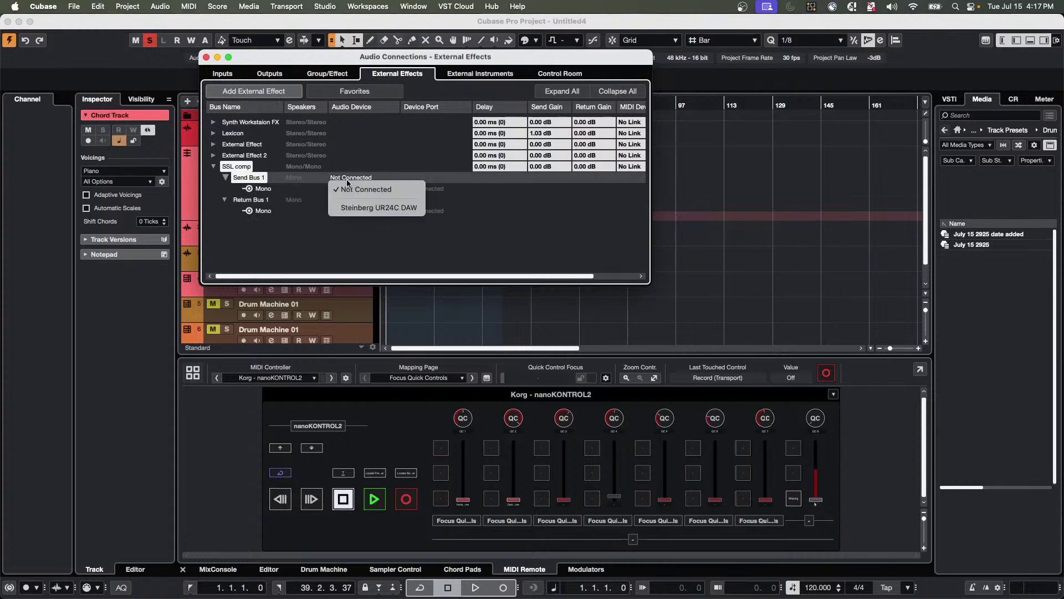
pyautogui.click(363, 208)
pyautogui.click(371, 201)
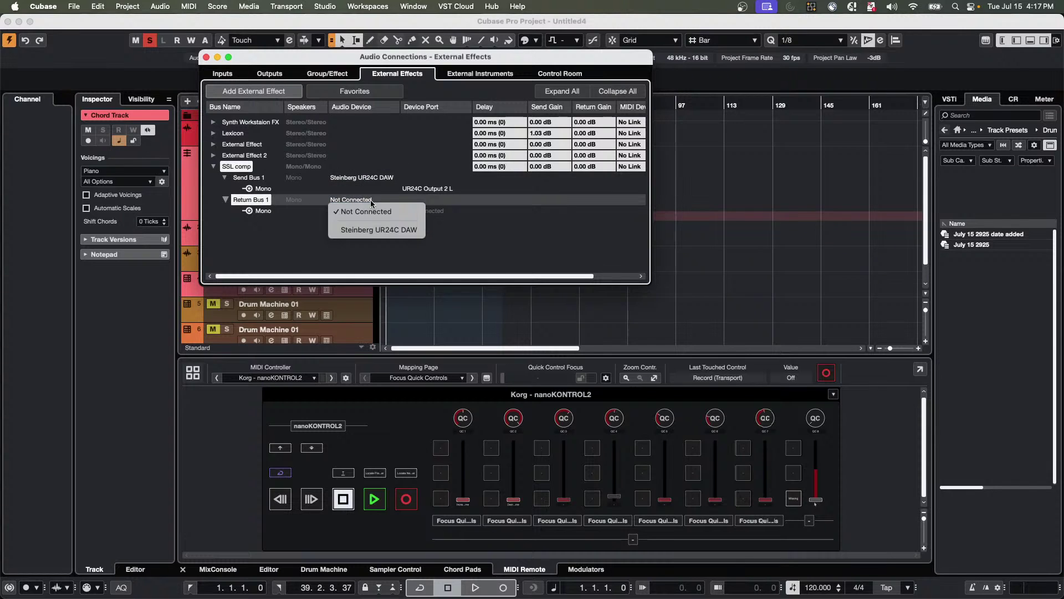
pyautogui.click(373, 229)
pyautogui.click(423, 211)
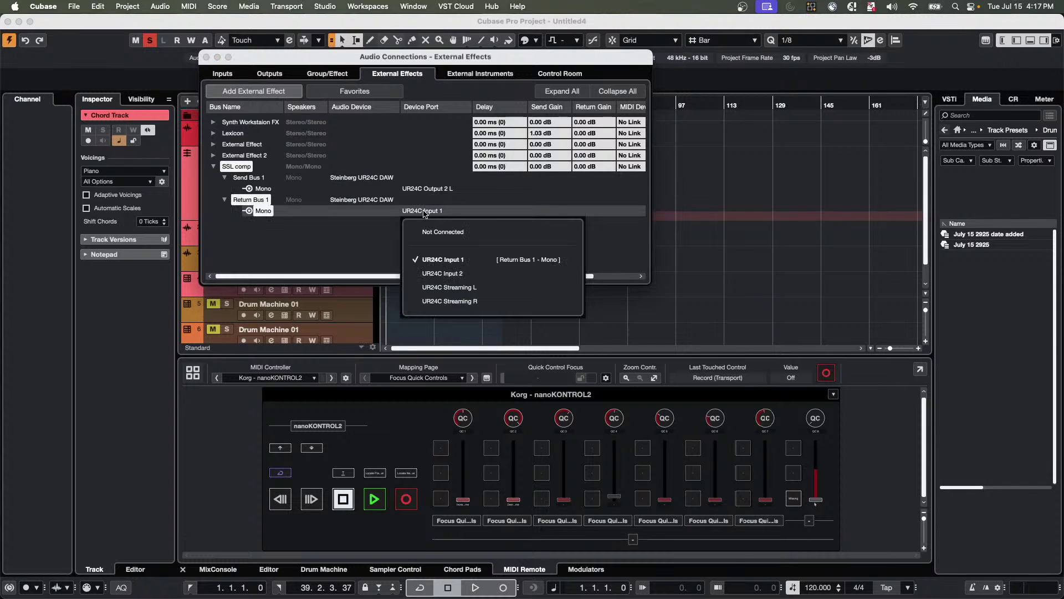
pyautogui.click(459, 287)
pyautogui.click(425, 188)
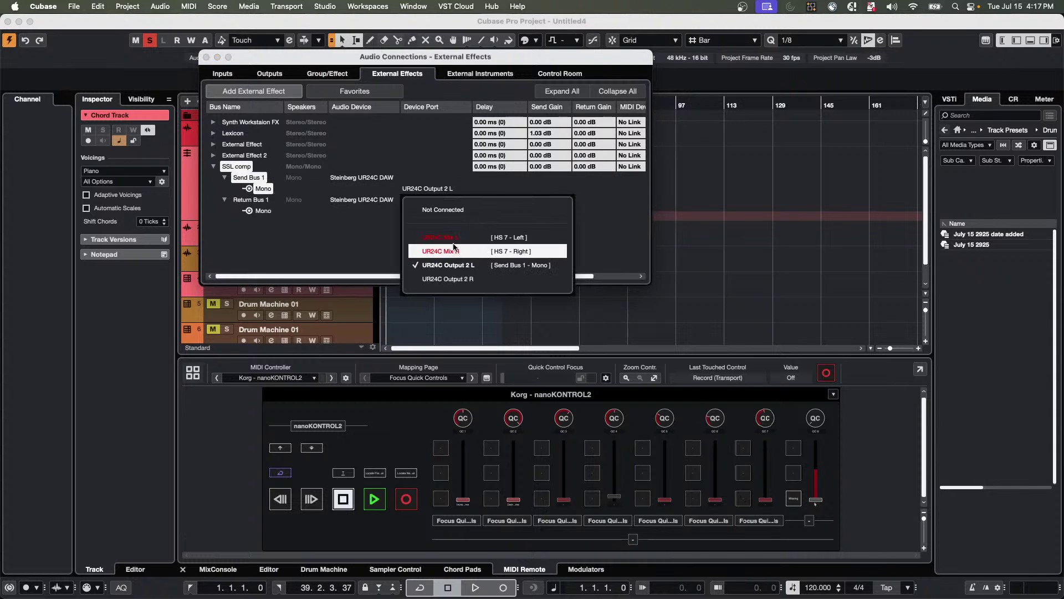
pyautogui.click(458, 265)
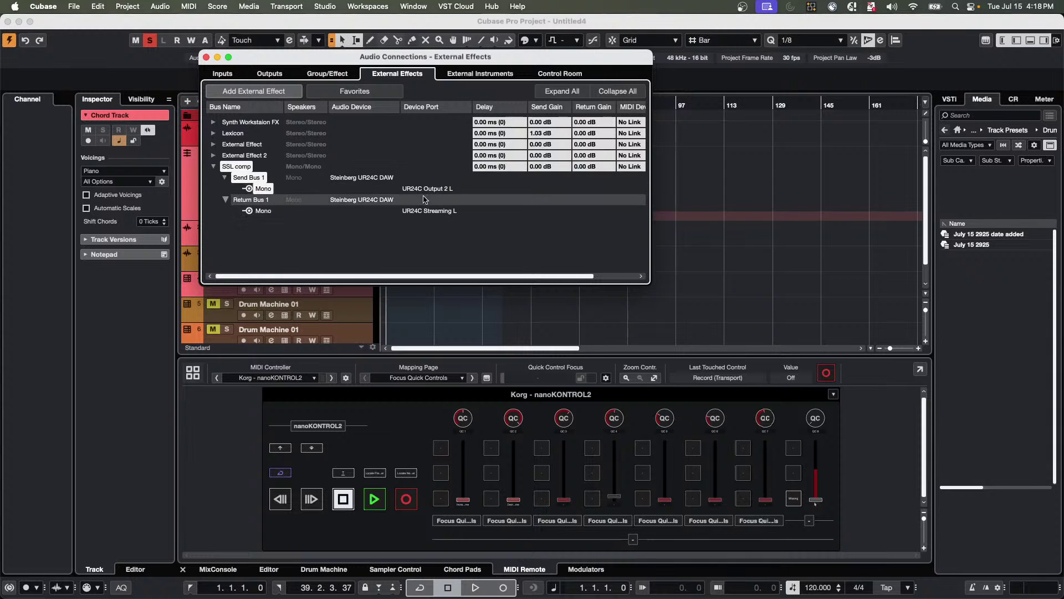
pyautogui.click(206, 57)
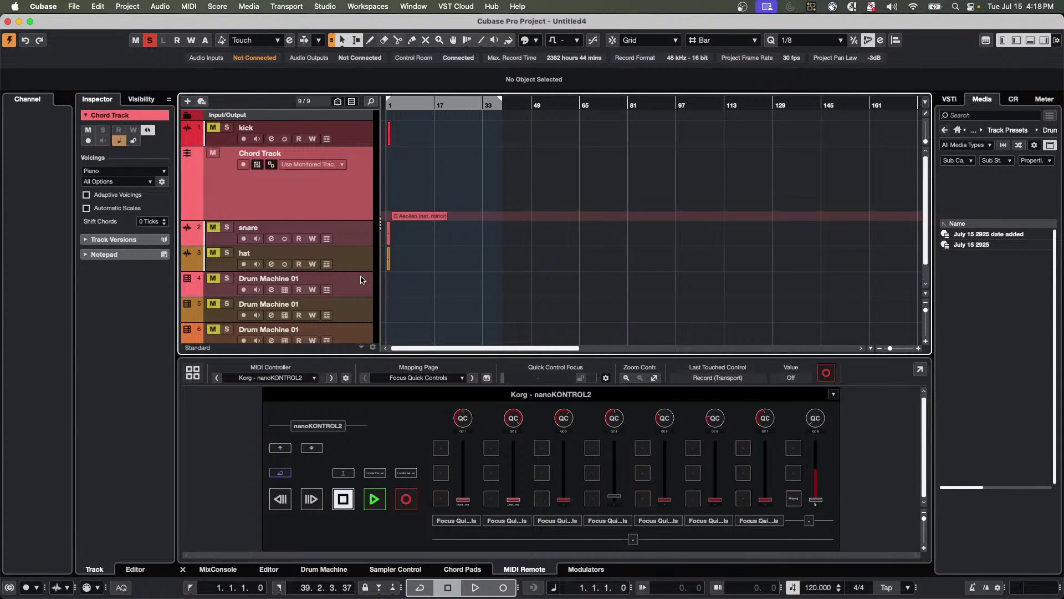
# Add a new audio track from the Drum Machine 01 track's context menu.
pyautogui.scroll(-2, 361, 281)
pyautogui.rightClick(362, 305)
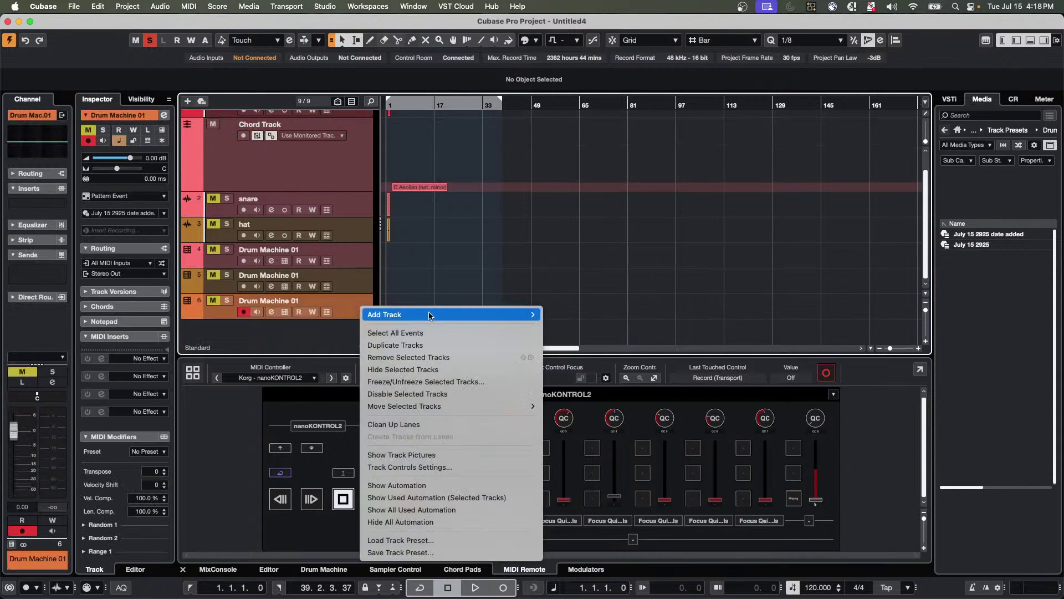
pyautogui.moveTo(430, 315)
pyautogui.click(569, 267)
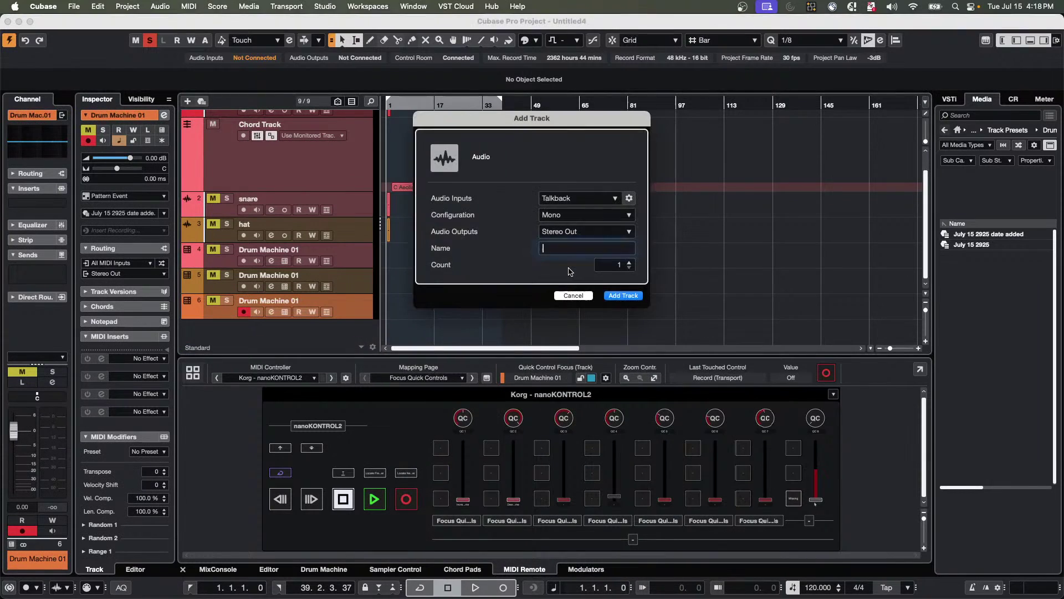
pyautogui.press('Return')
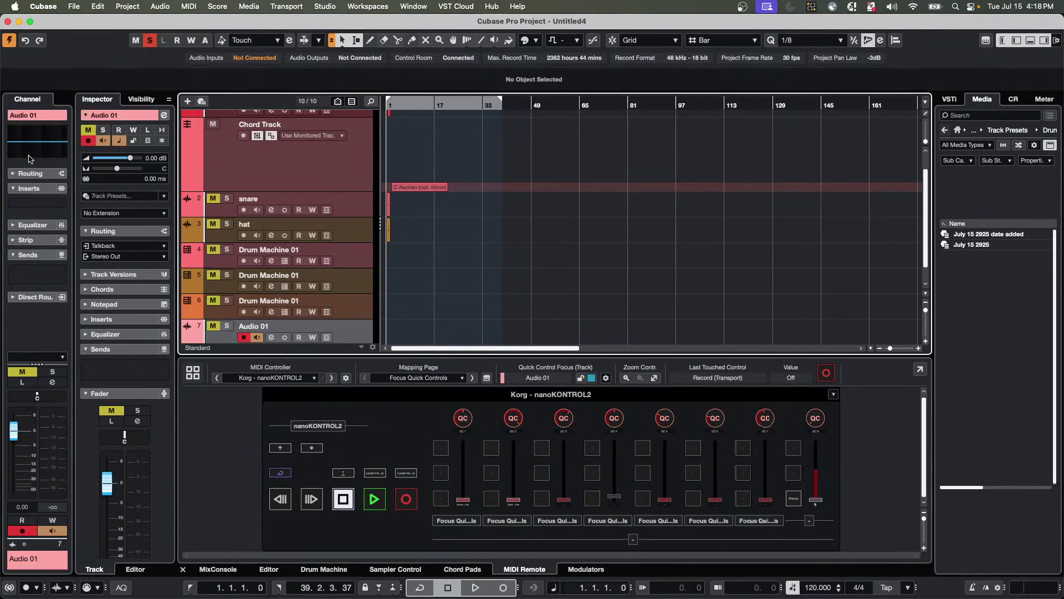
# Insert SSL comp from External Plug-ins on Audio 01 and measure its delay at -25.00 ms.
pyautogui.click(53, 203)
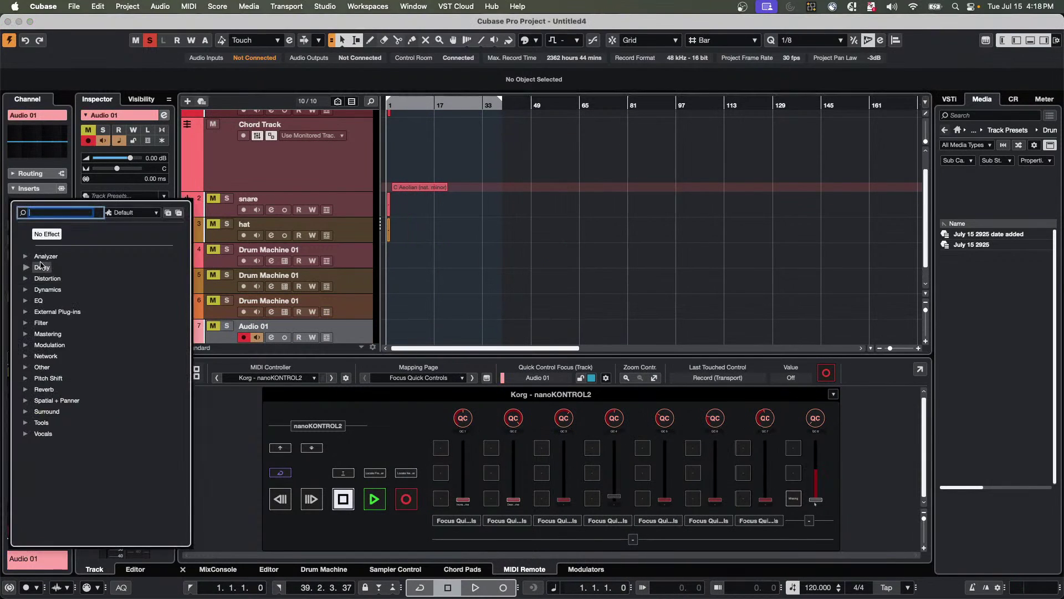
pyautogui.click(26, 312)
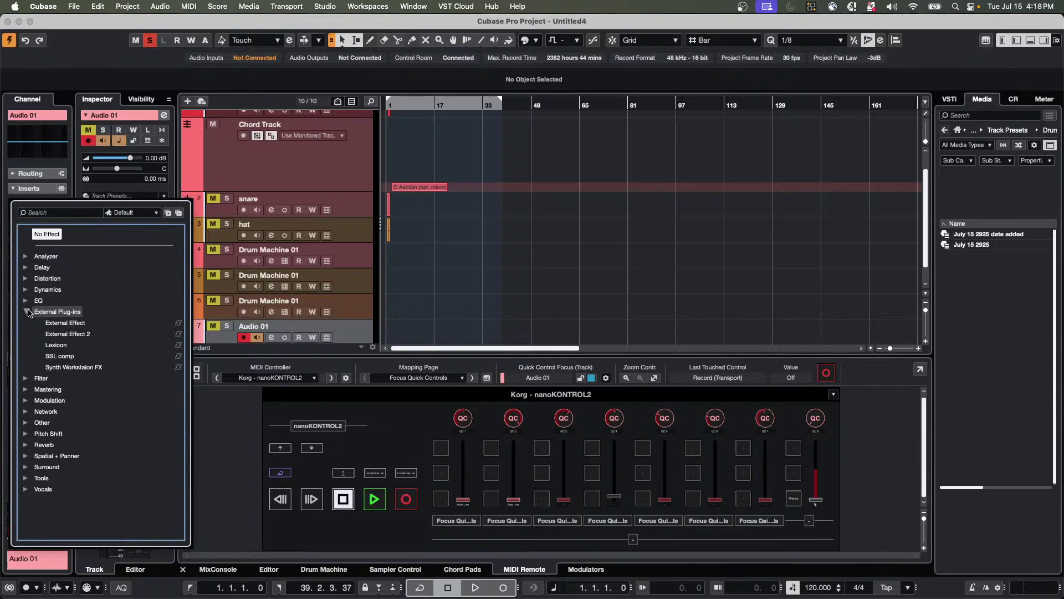
pyautogui.click(62, 357)
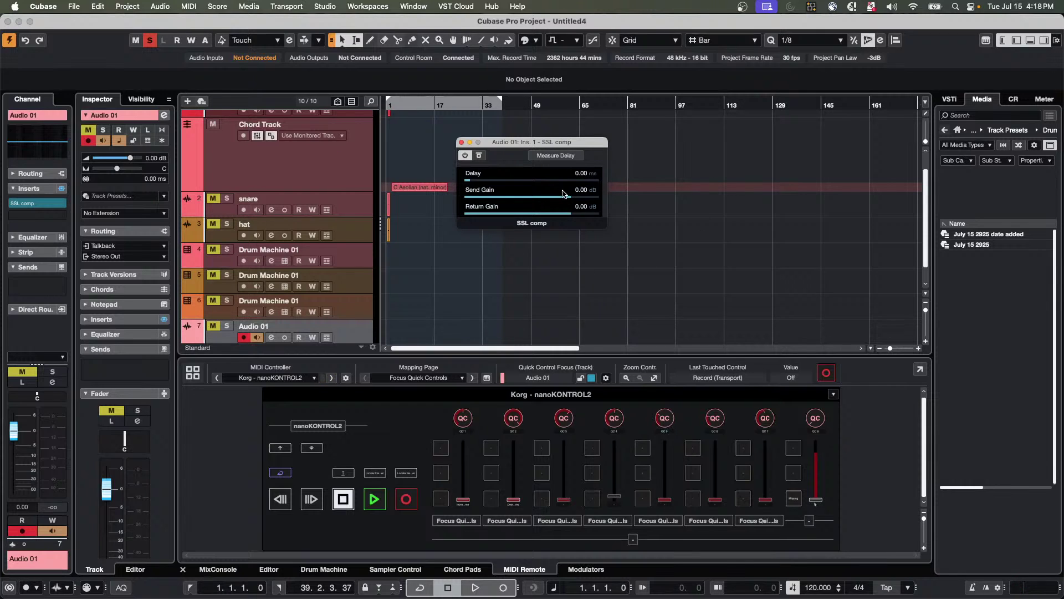
pyautogui.click(565, 157)
pyautogui.click(329, 5)
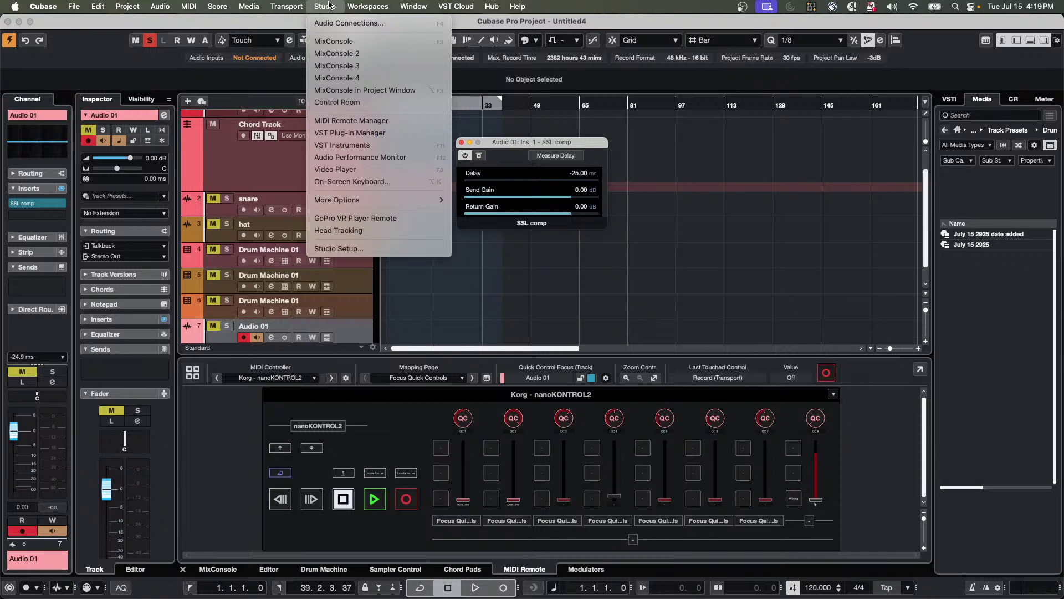
pyautogui.click(331, 23)
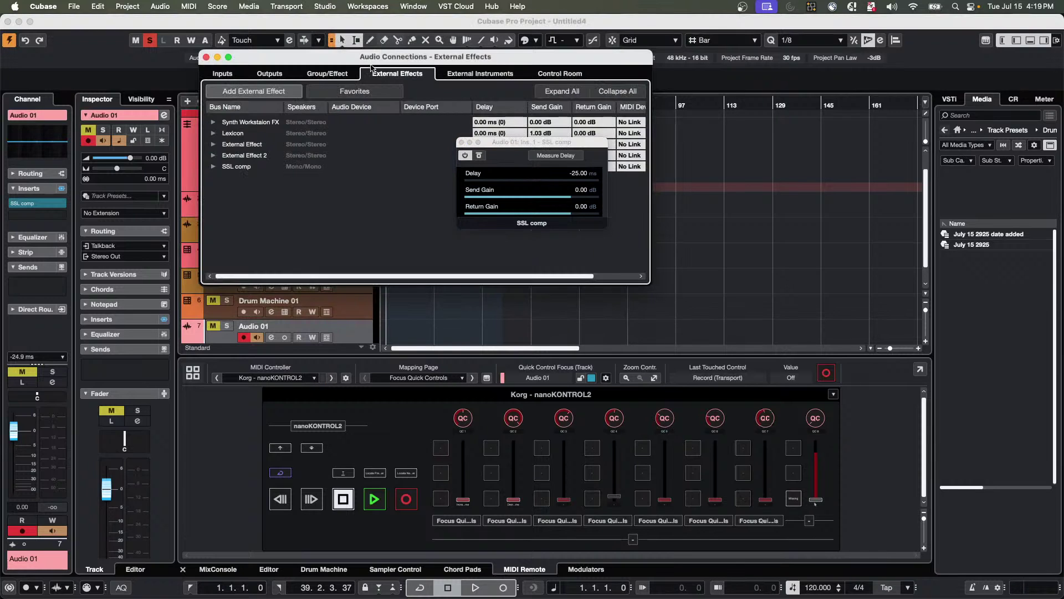
pyautogui.click(214, 167)
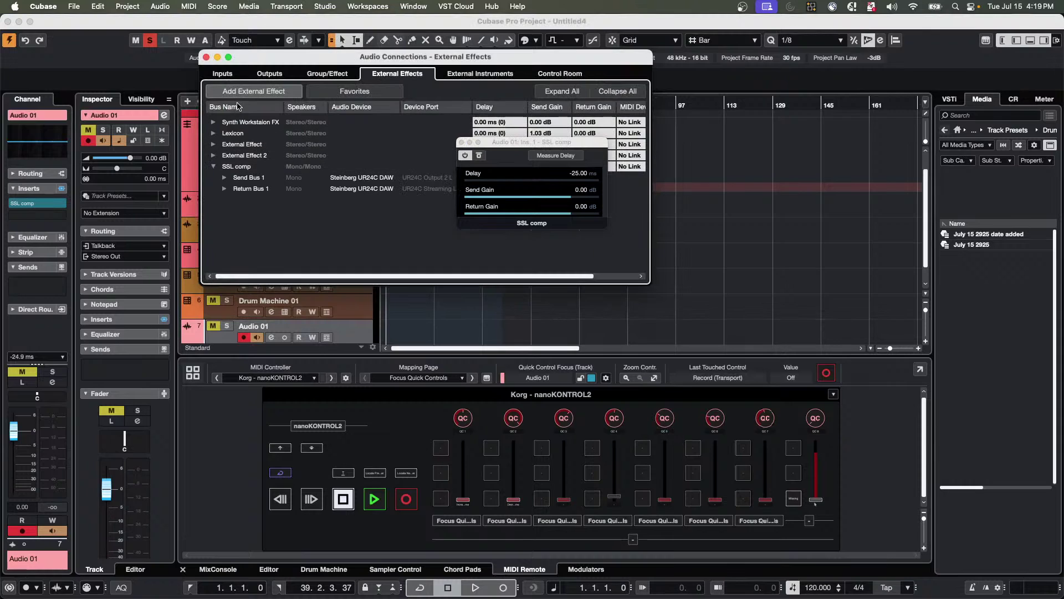
pyautogui.click(225, 178)
pyautogui.click(224, 200)
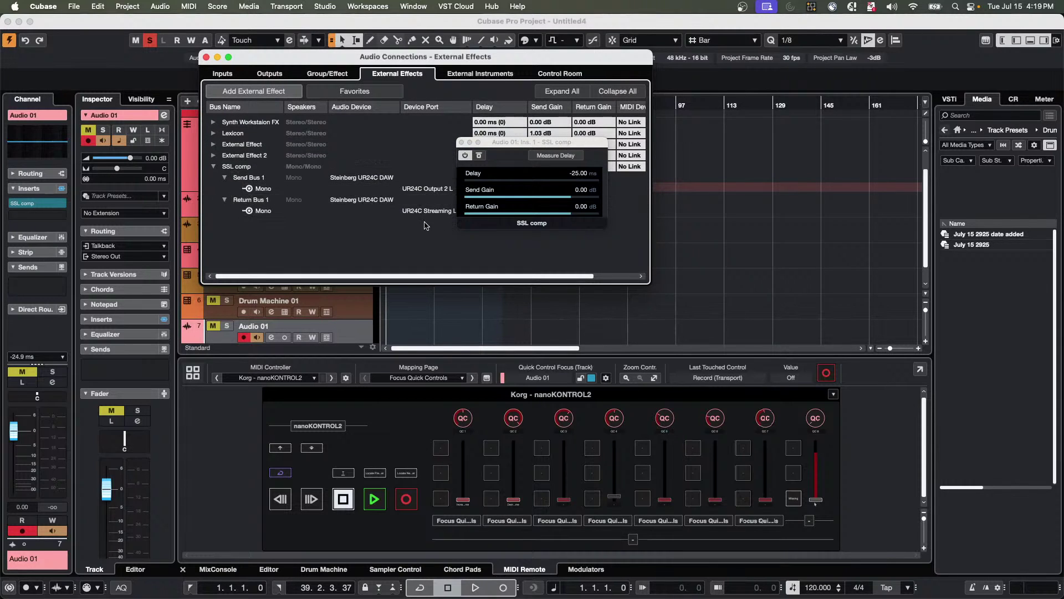
pyautogui.click(206, 57)
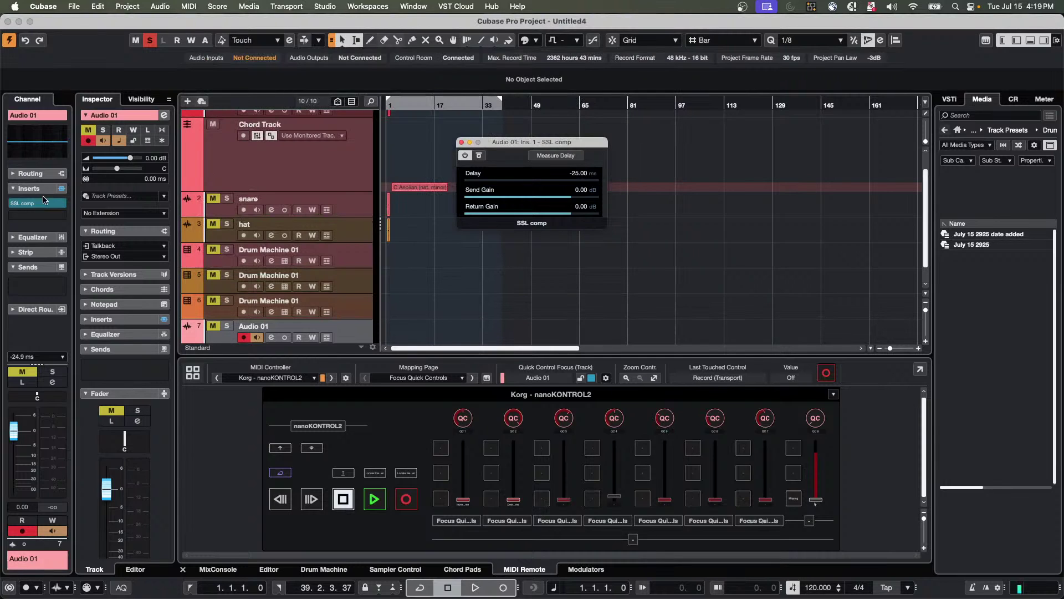
pyautogui.click(59, 203)
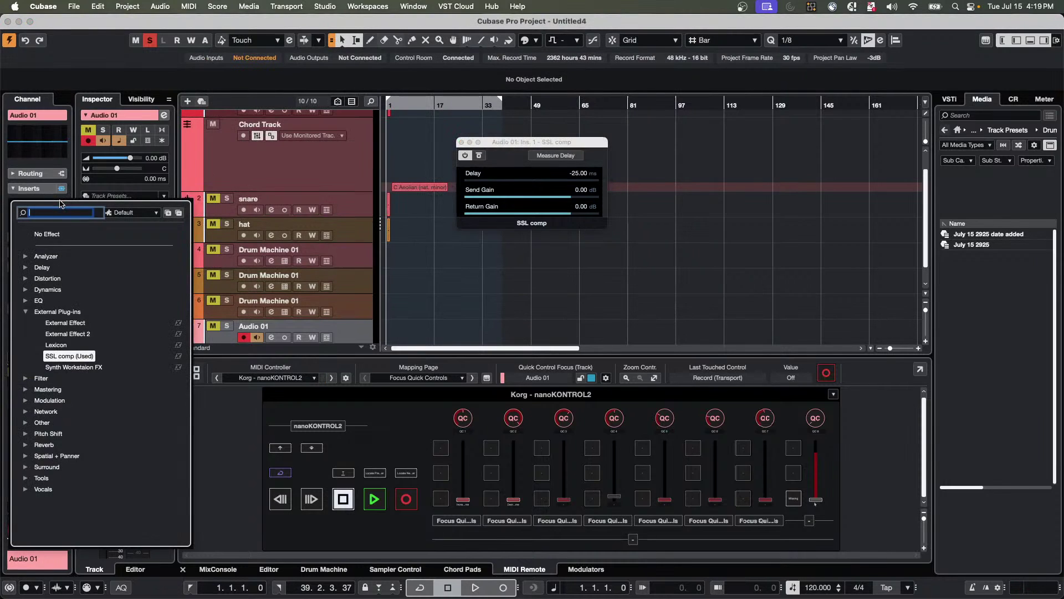
pyautogui.click(74, 358)
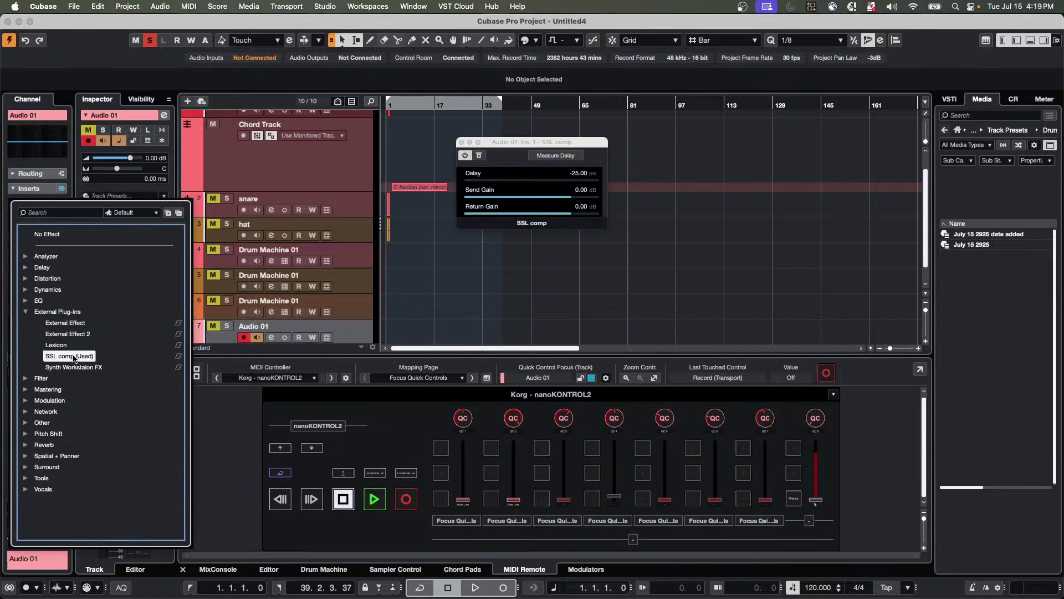
pyautogui.click(411, 252)
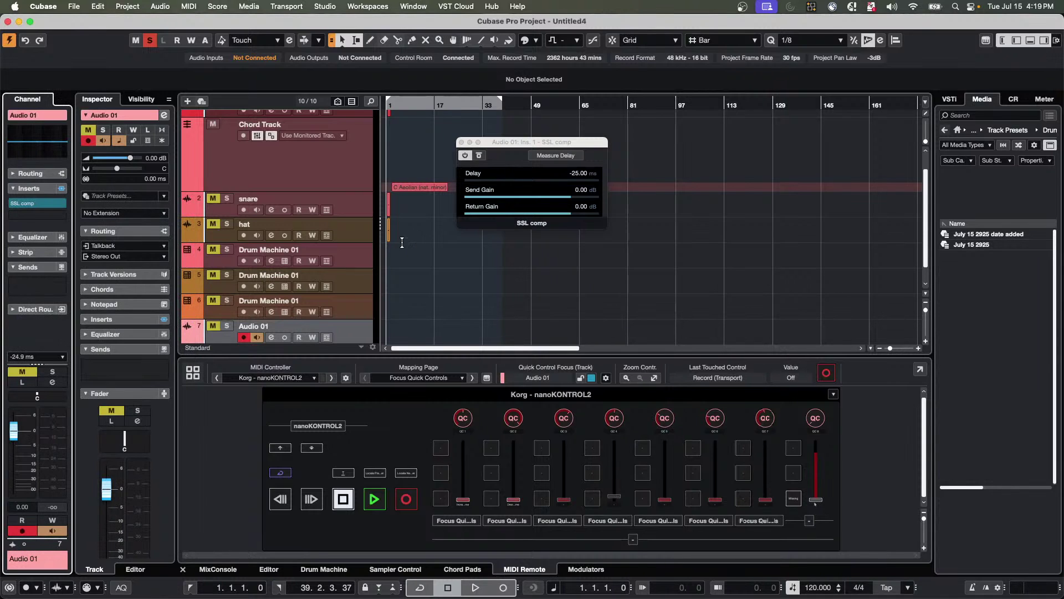
pyautogui.click(43, 208)
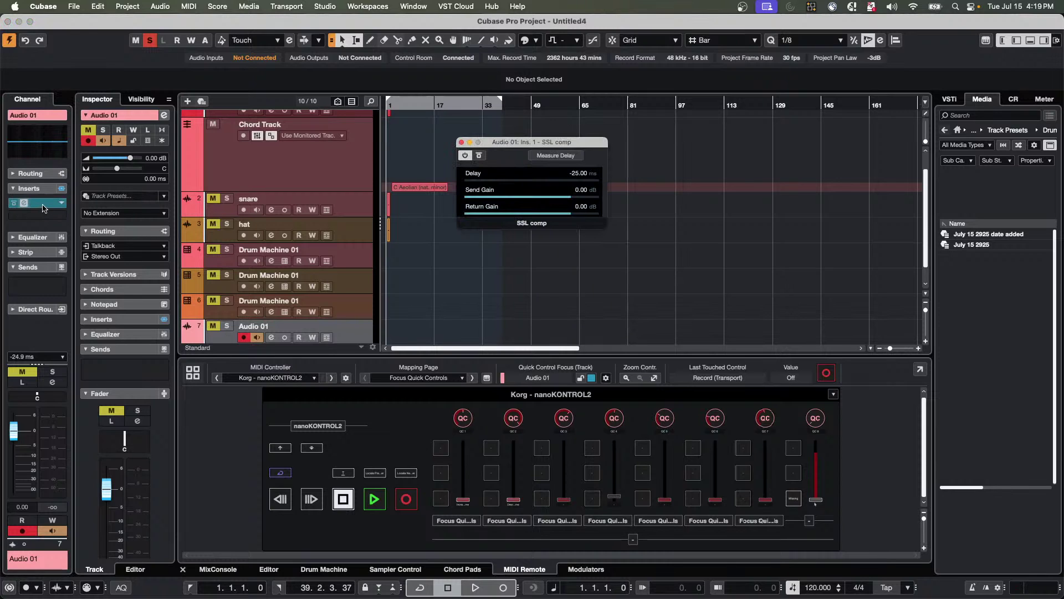
pyautogui.click(567, 159)
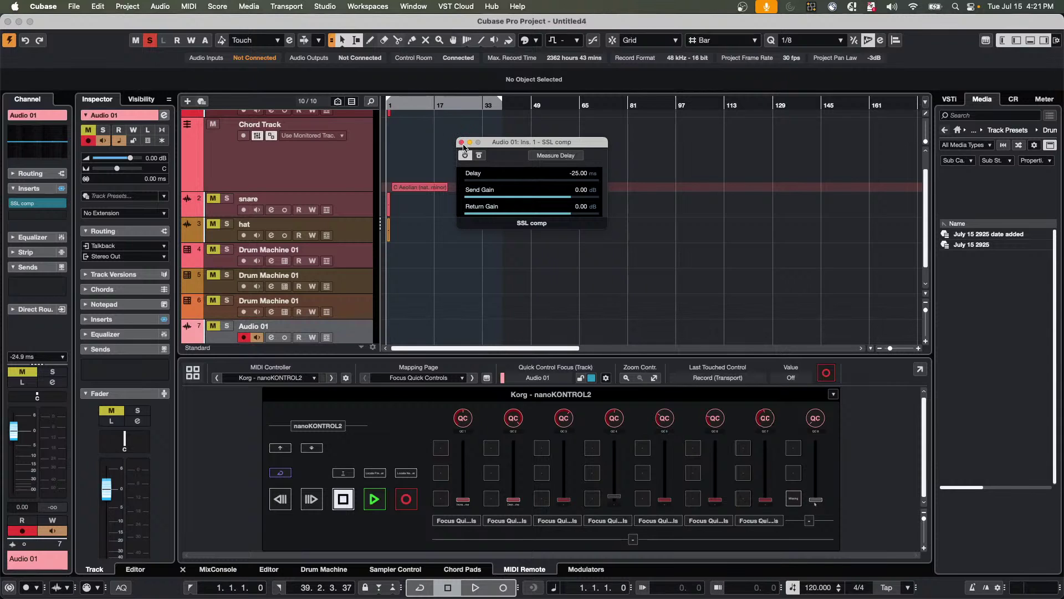
# Close the SSL comp window, create the empty project Untitled5, and open the track-list context menu.
pyautogui.click(461, 142)
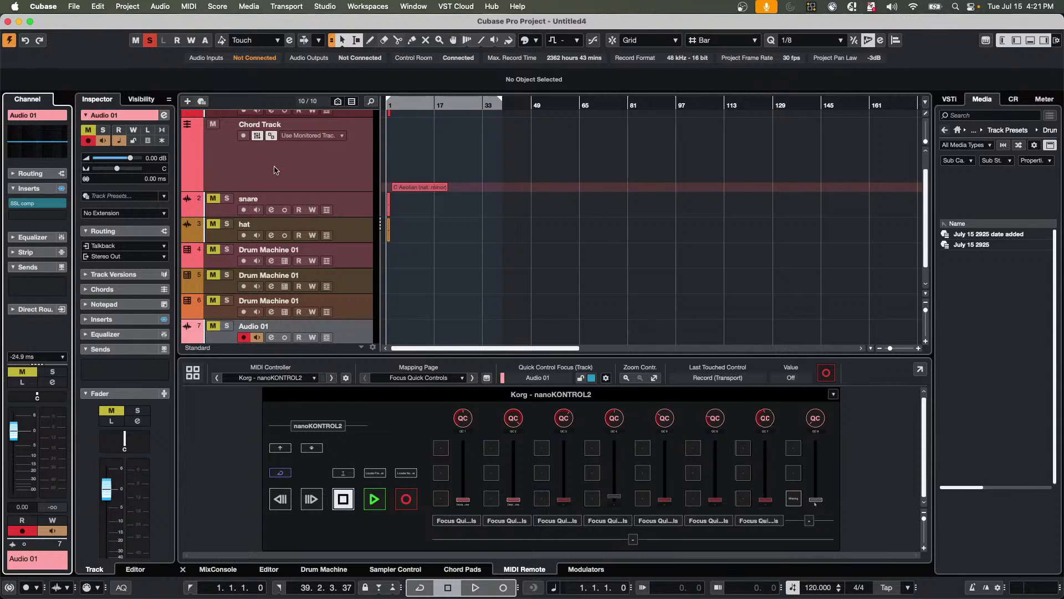
pyautogui.scroll(2, 344, 167)
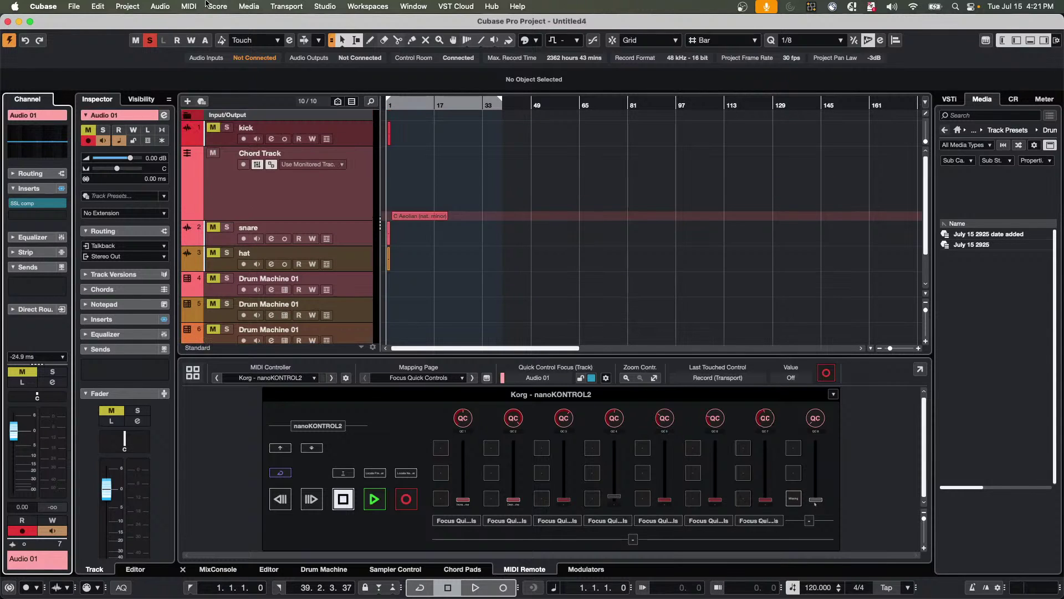
pyautogui.click(83, 6)
pyautogui.click(83, 21)
pyautogui.press('Escape')
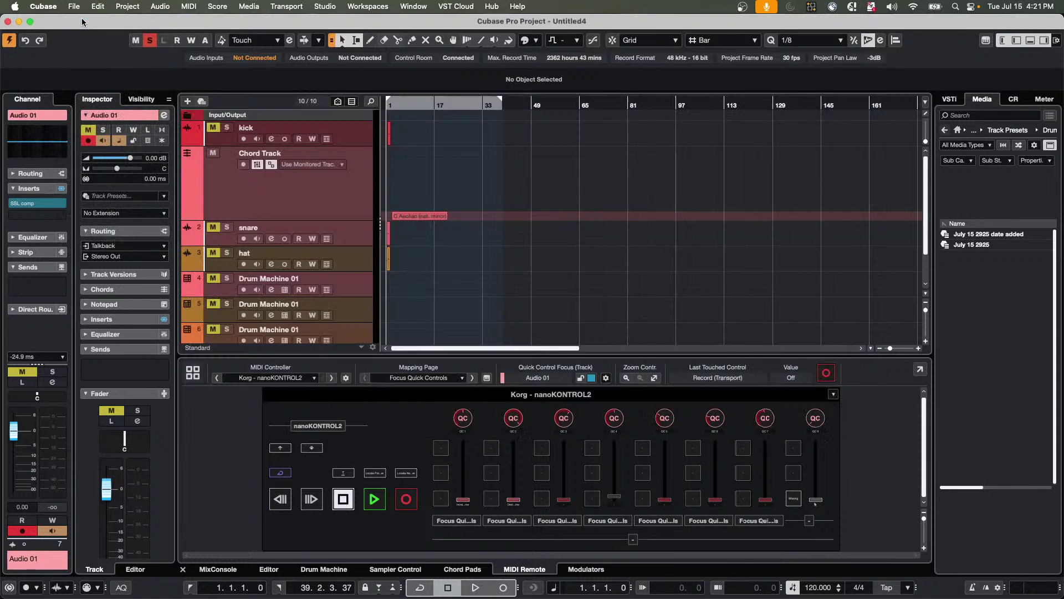
pyautogui.press('super+o')
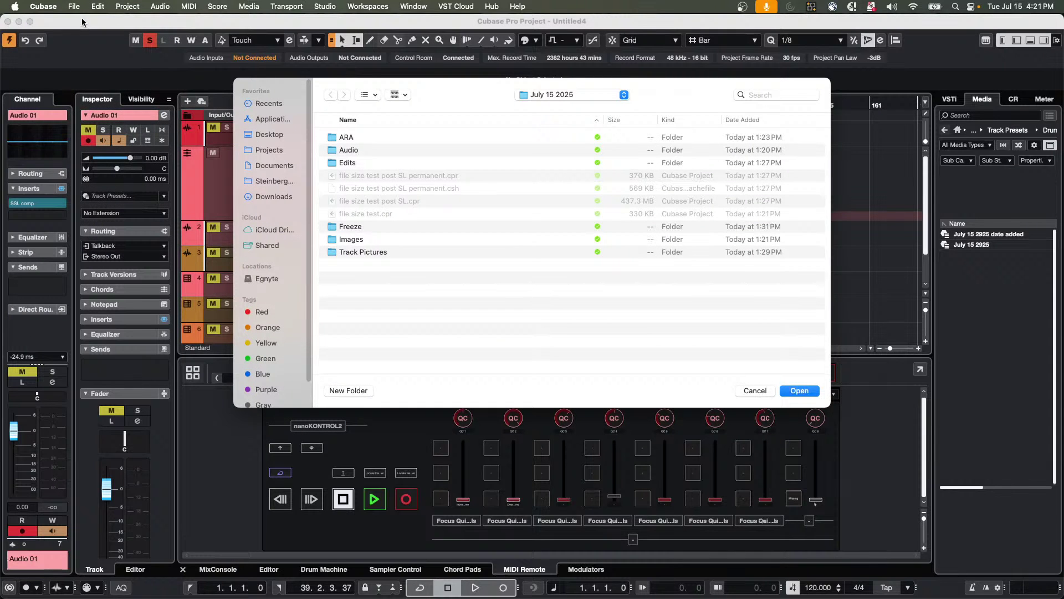
pyautogui.press('Return')
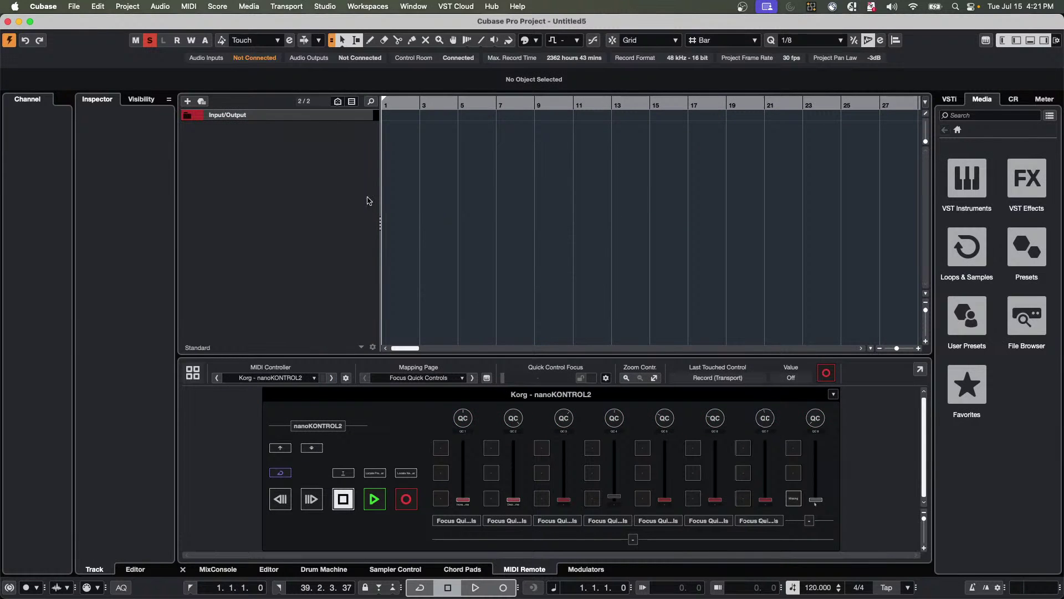
pyautogui.rightClick(309, 136)
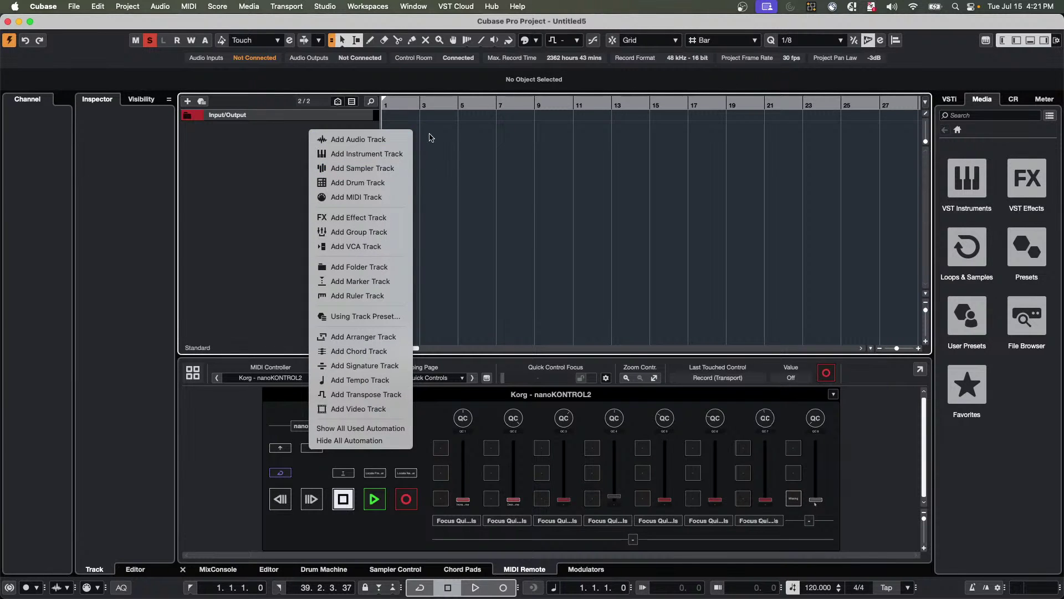
# Add a HALion Sonic instrument track and close its plugin window.
pyautogui.click(395, 154)
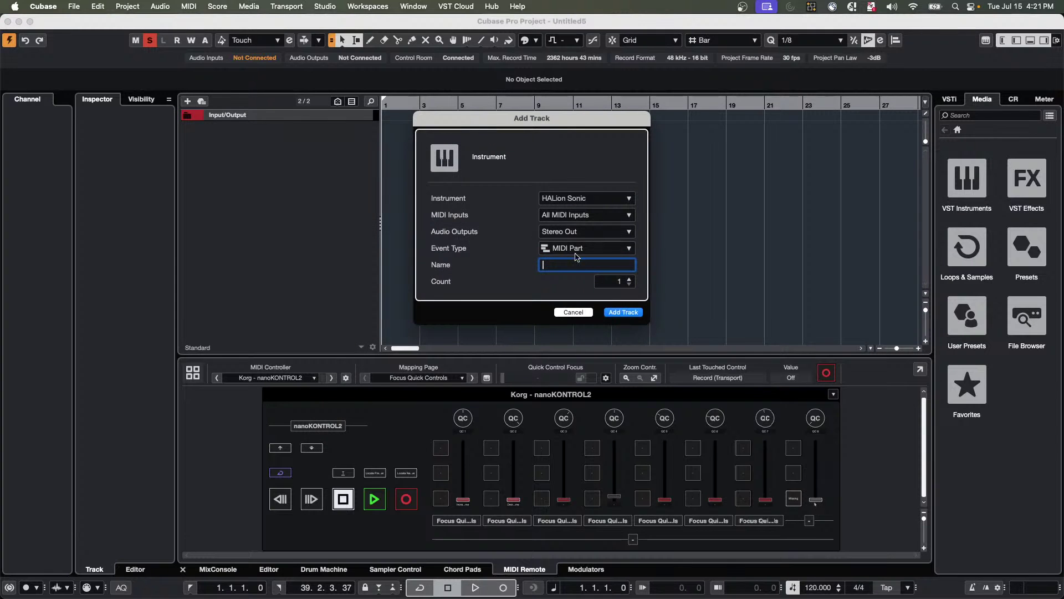
pyautogui.click(623, 312)
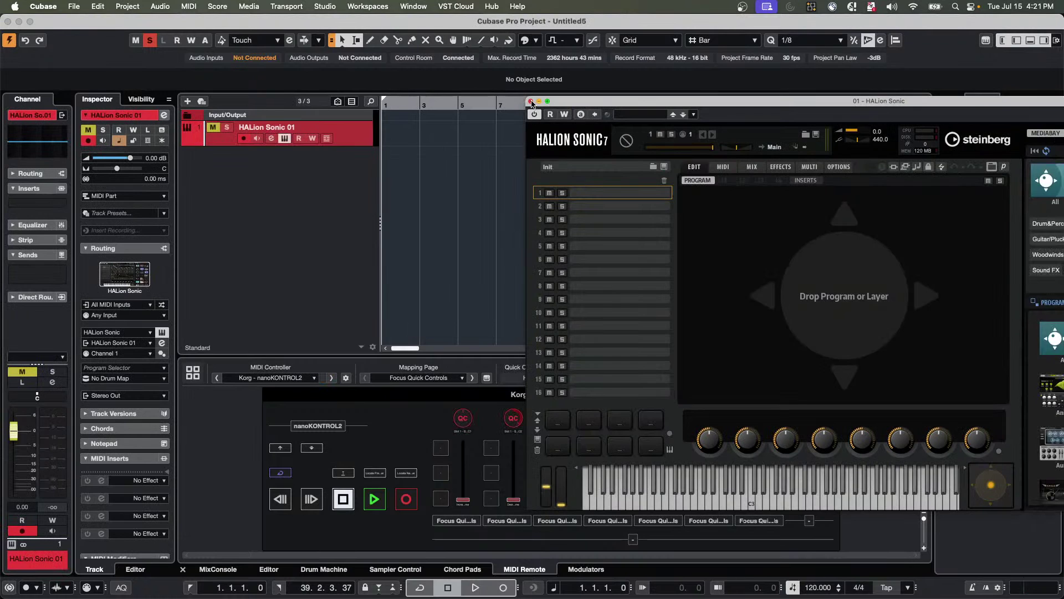
pyautogui.click(531, 101)
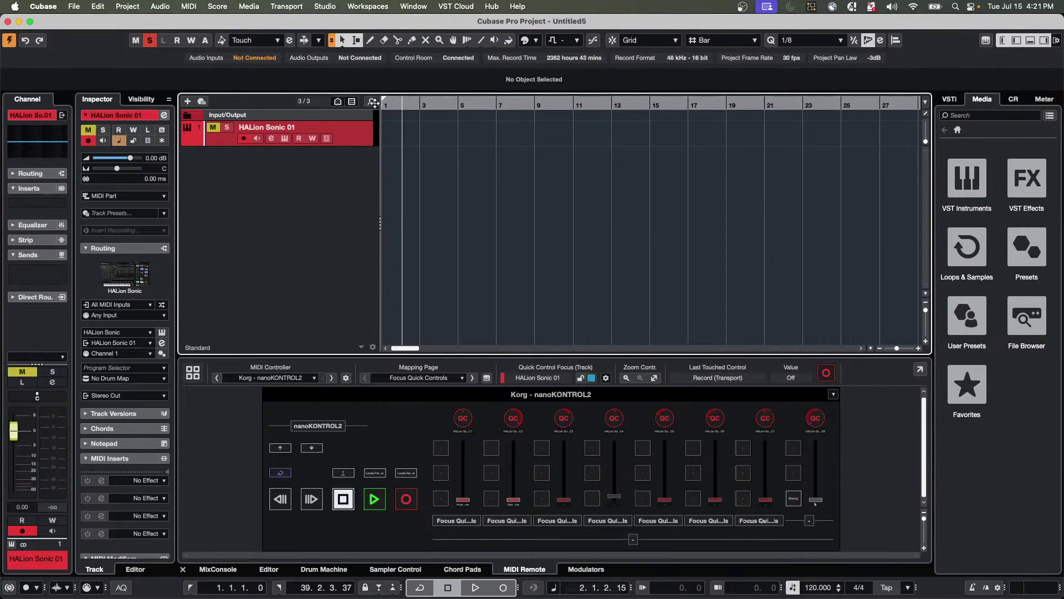
# Add a MIDI 01 track routed to HALion Sonic and return the playhead to bar 1.
pyautogui.rightClick(309, 150)
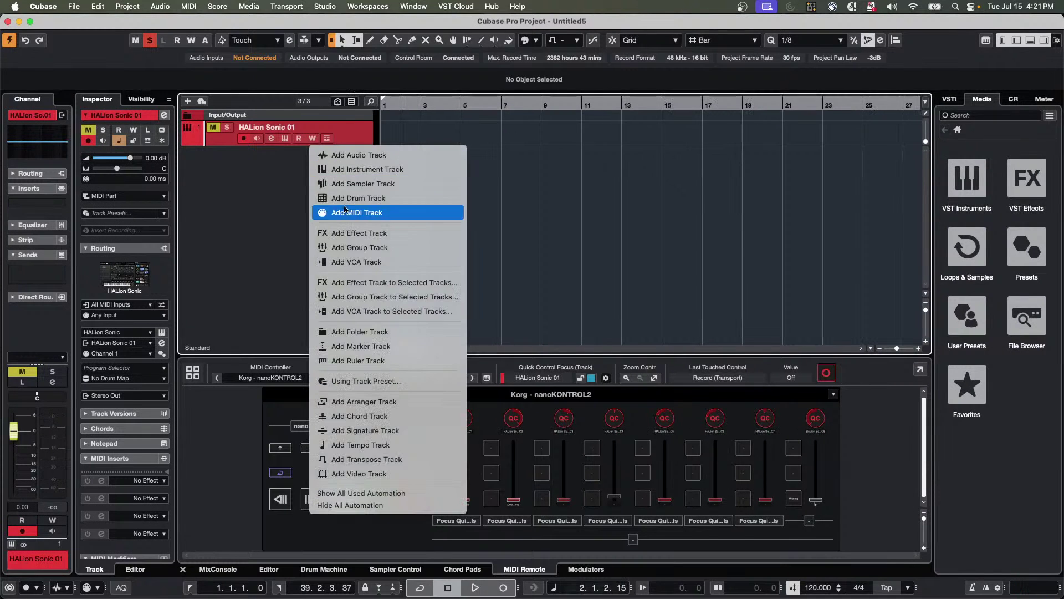
pyautogui.click(370, 214)
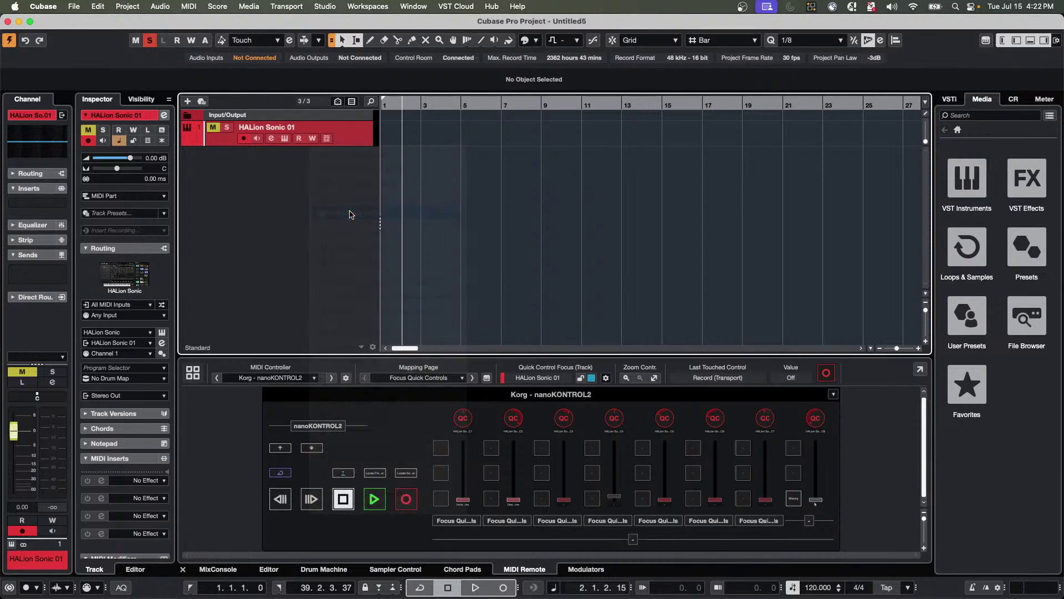
pyautogui.click(611, 311)
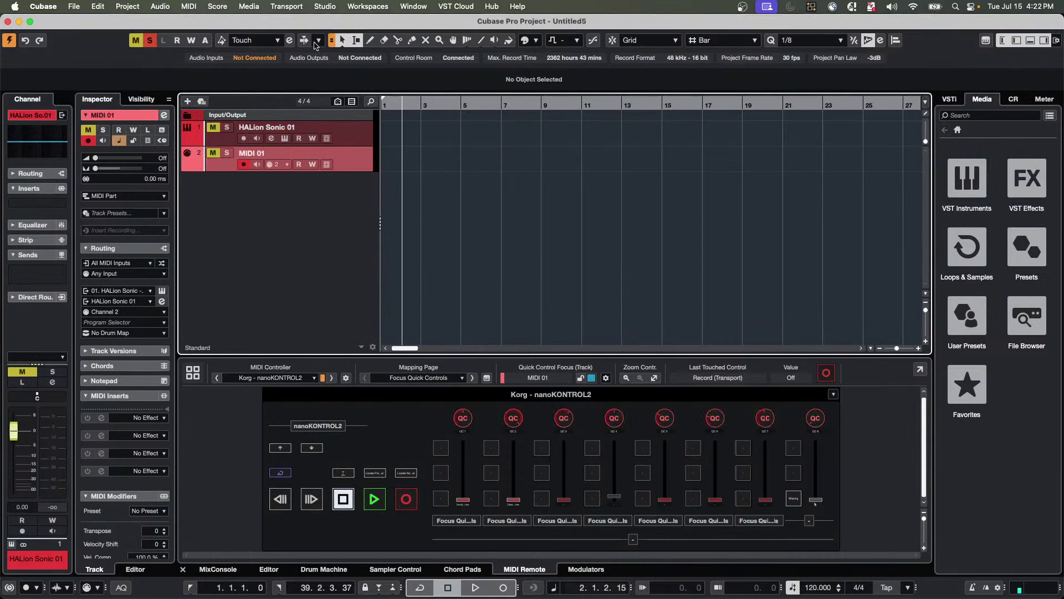
pyautogui.press('Home')
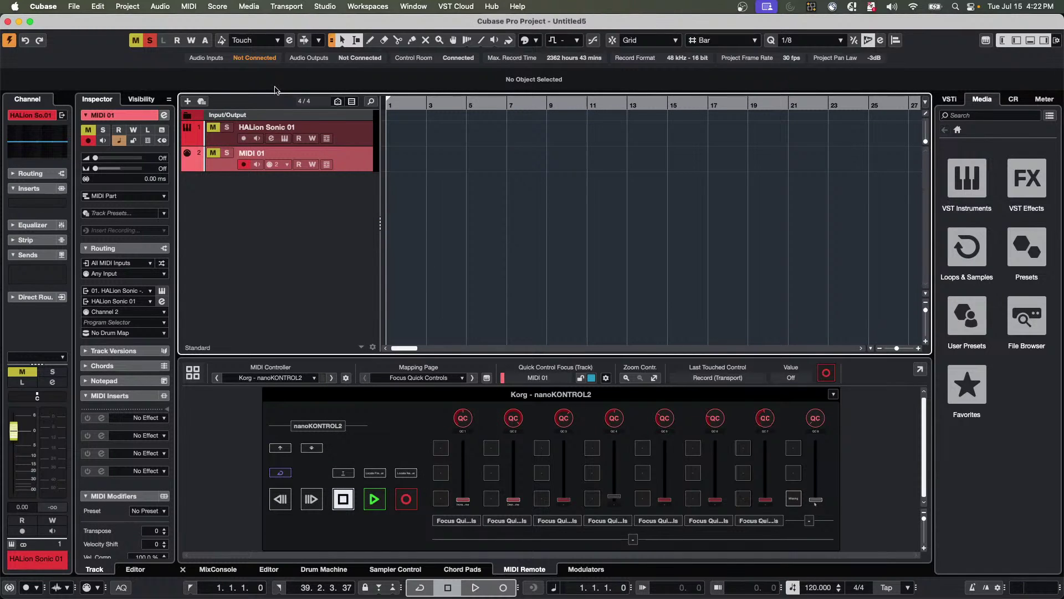
# Draw a MIDI part on MIDI 01 from bar 1 to bar 3 with the Draw tool.
pyautogui.rightClick(404, 155)
pyautogui.click(424, 161)
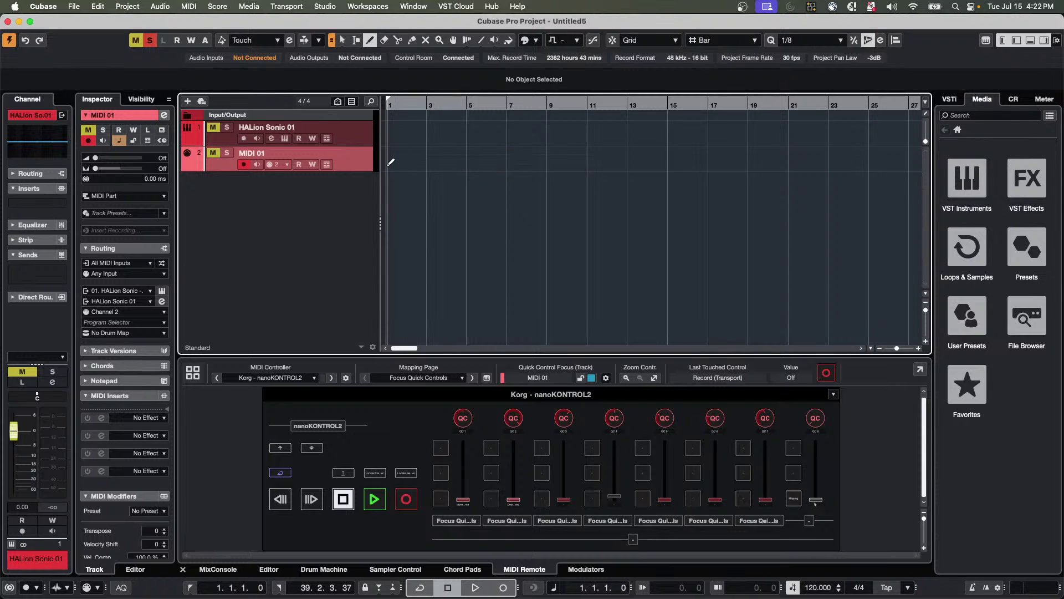
pyautogui.moveTo(390, 163)
pyautogui.mouseDown()
pyautogui.moveTo(428, 164)
pyautogui.moveTo(387, 168)
pyautogui.mouseUp()
pyautogui.press('1')
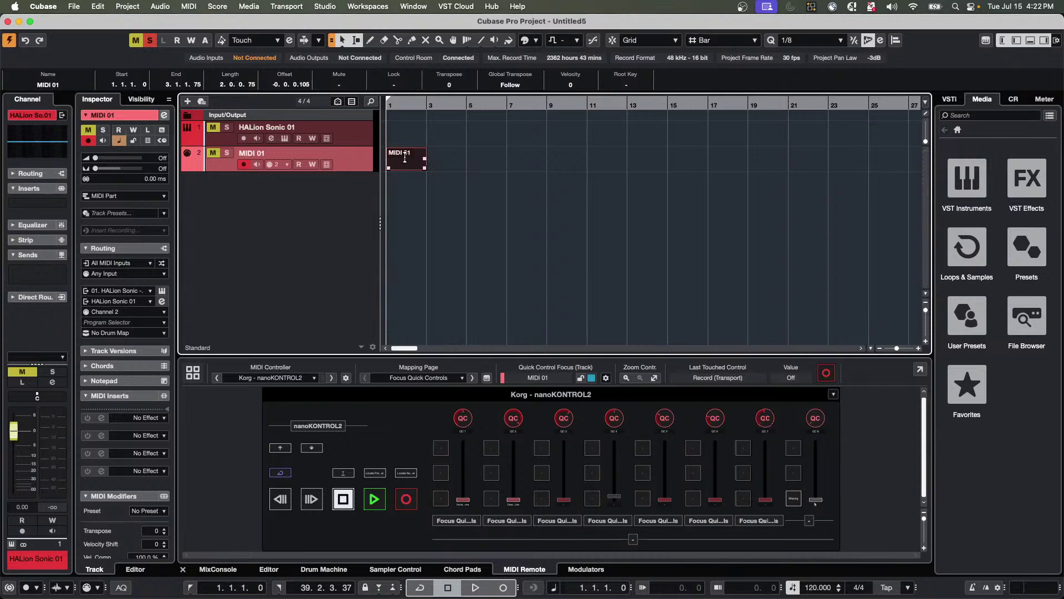
# Open the MIDI 01 part in the Drum Editor, zoomed in on the first bars.
pyautogui.doubleClick(406, 163)
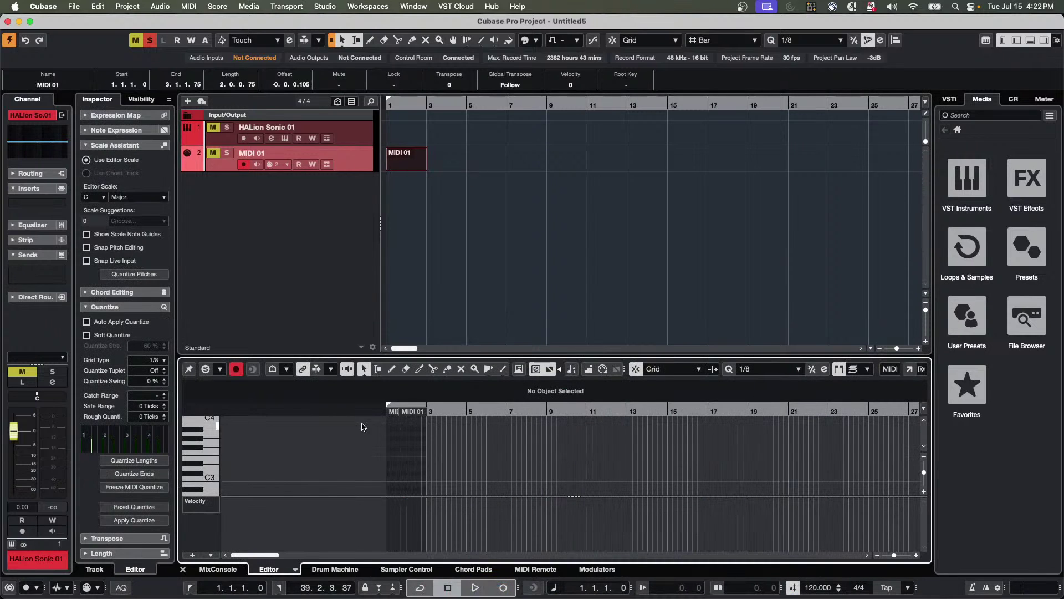
pyautogui.press('h')
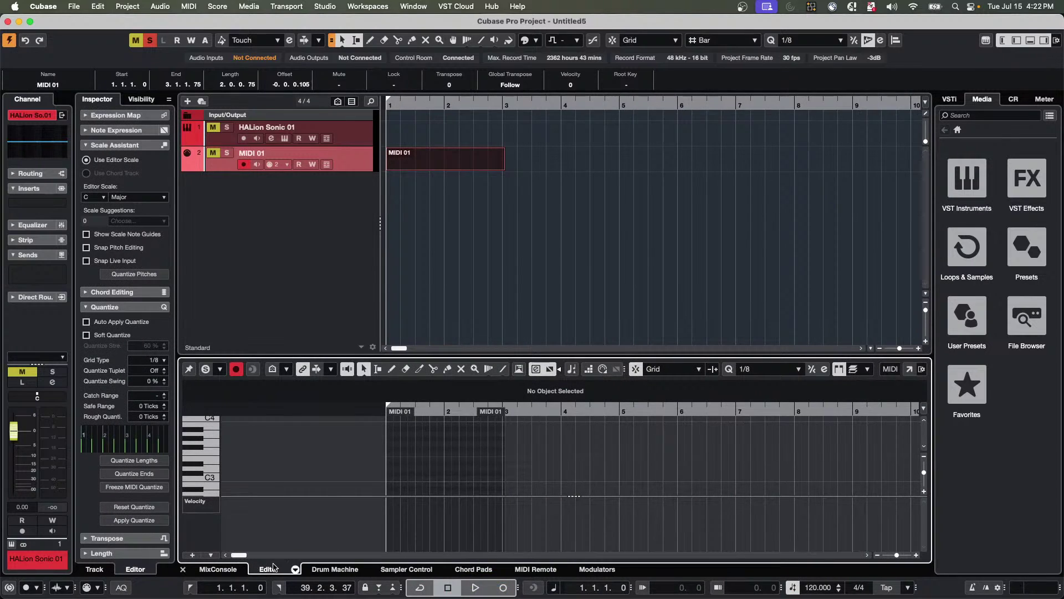
pyautogui.click(296, 569)
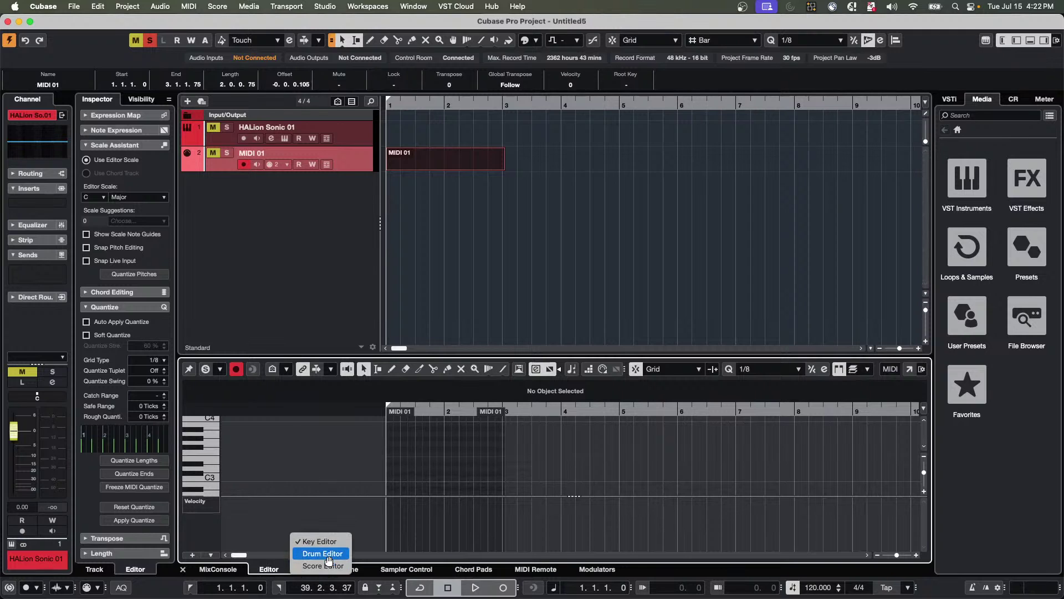
pyautogui.click(322, 554)
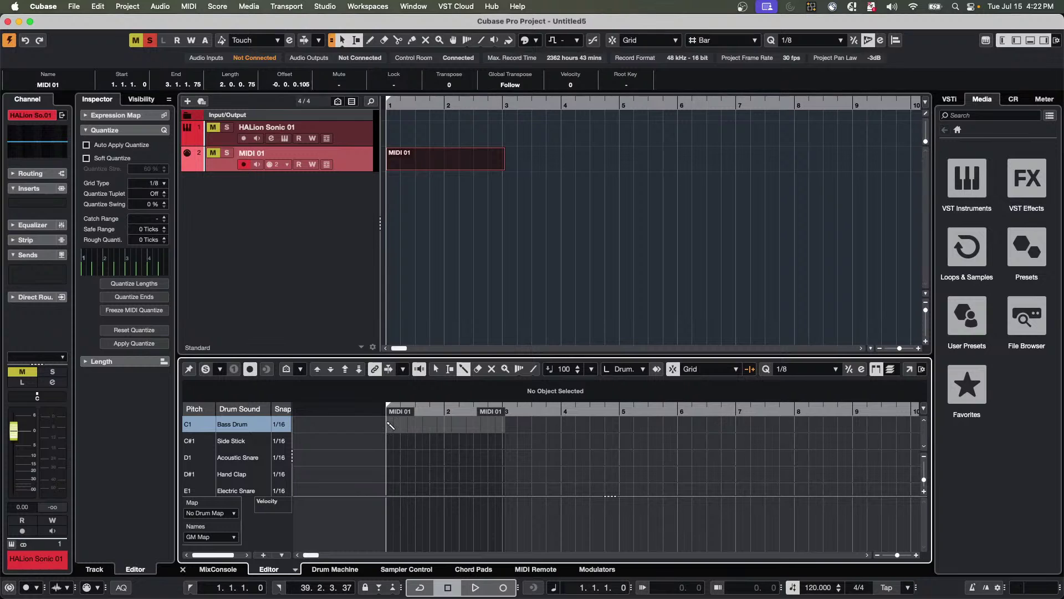
# Paint quarter-note Bass Drum hits across bars 1–3 with 1/4 snap, then cycle-play bars 1–3.
pyautogui.click(284, 426)
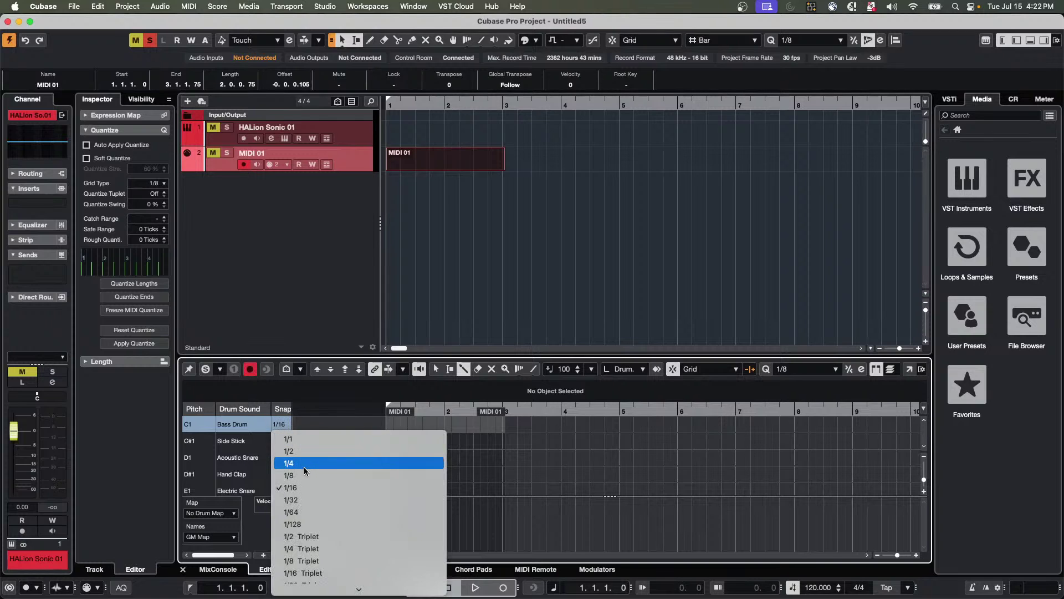
pyautogui.click(304, 464)
pyautogui.moveTo(392, 425); pyautogui.dragTo(504, 424)
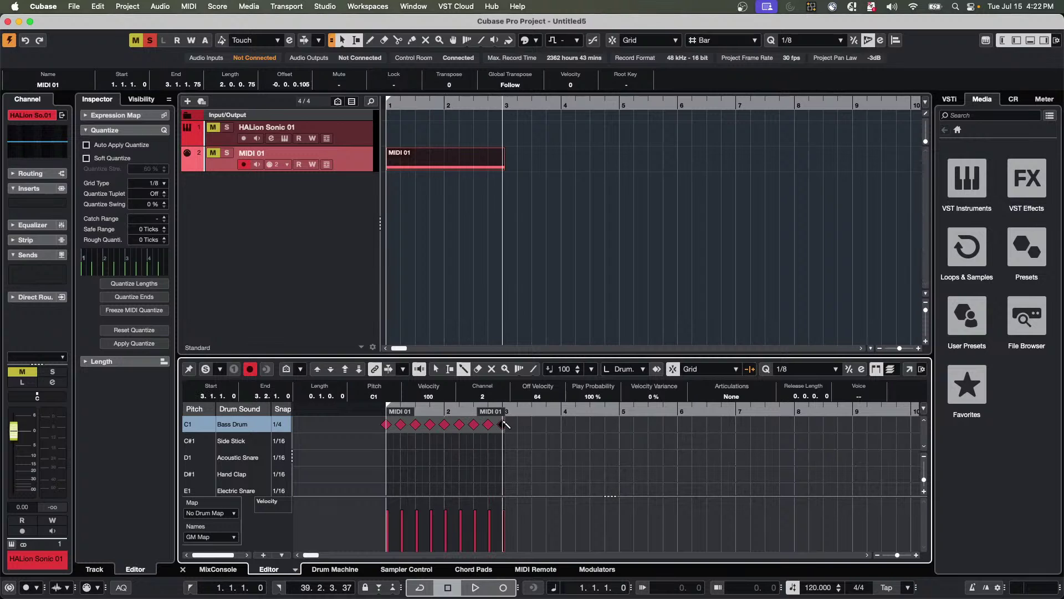
pyautogui.click(452, 171)
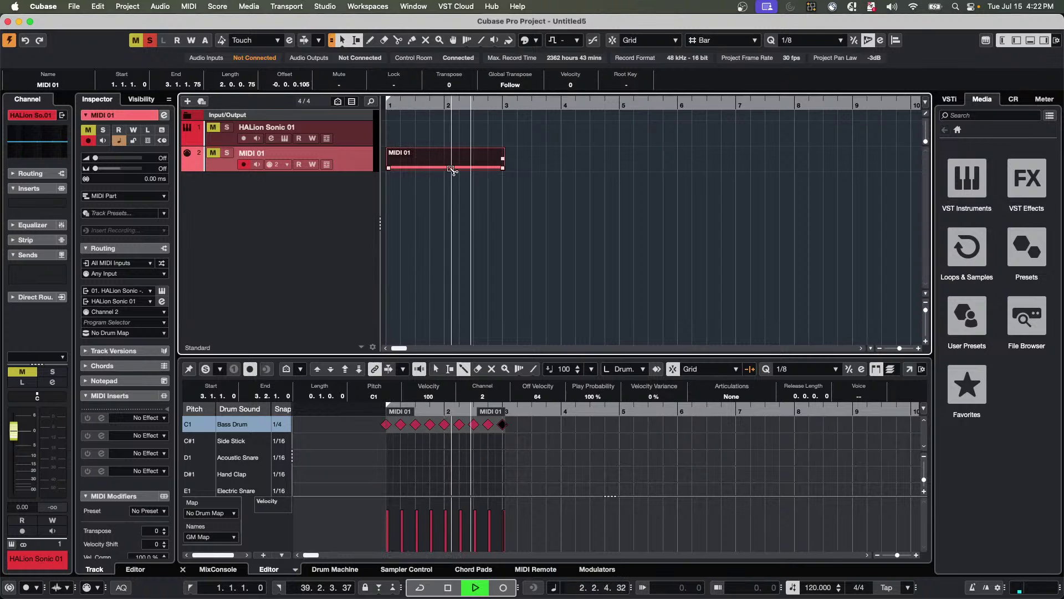
pyautogui.hotkey('shift', 'g')
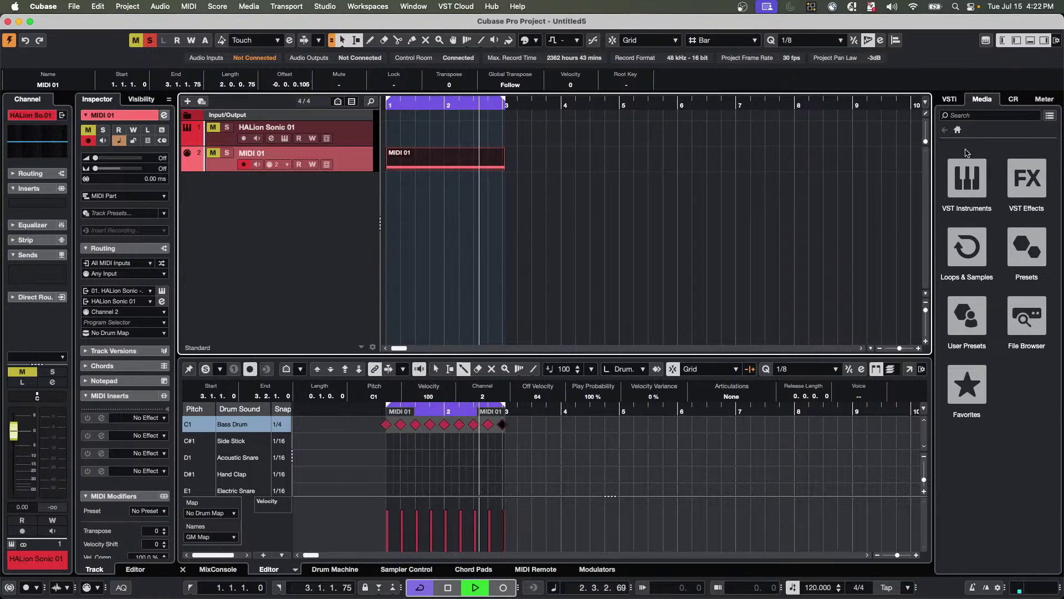
# Search the Dancefloor Tech House library for 'kick' and audition Tech_House_Kick_07, then Tech_House_Kick_10.
pyautogui.click(977, 246)
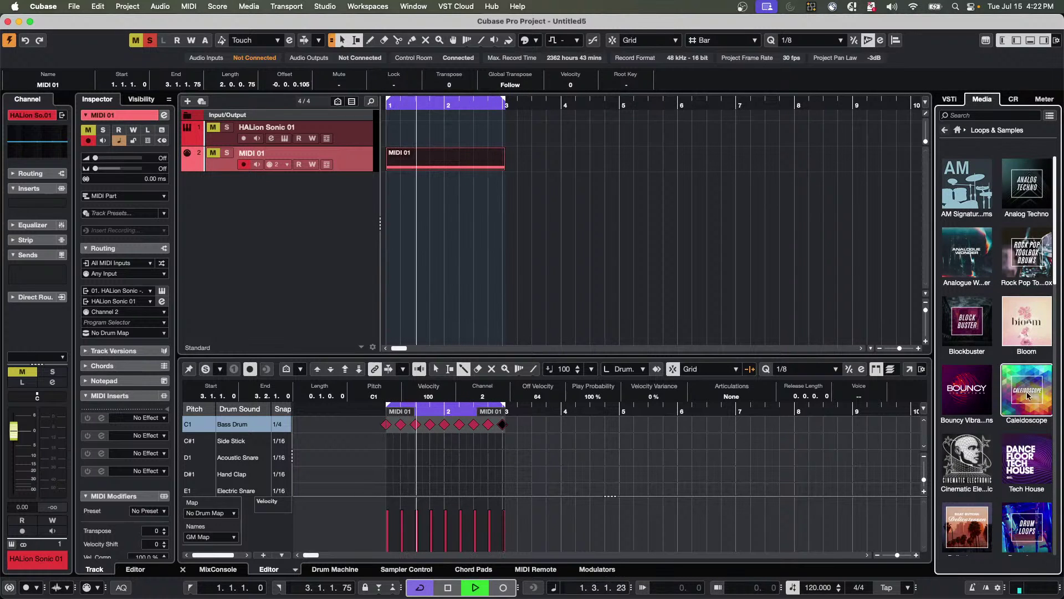
pyautogui.click(1035, 453)
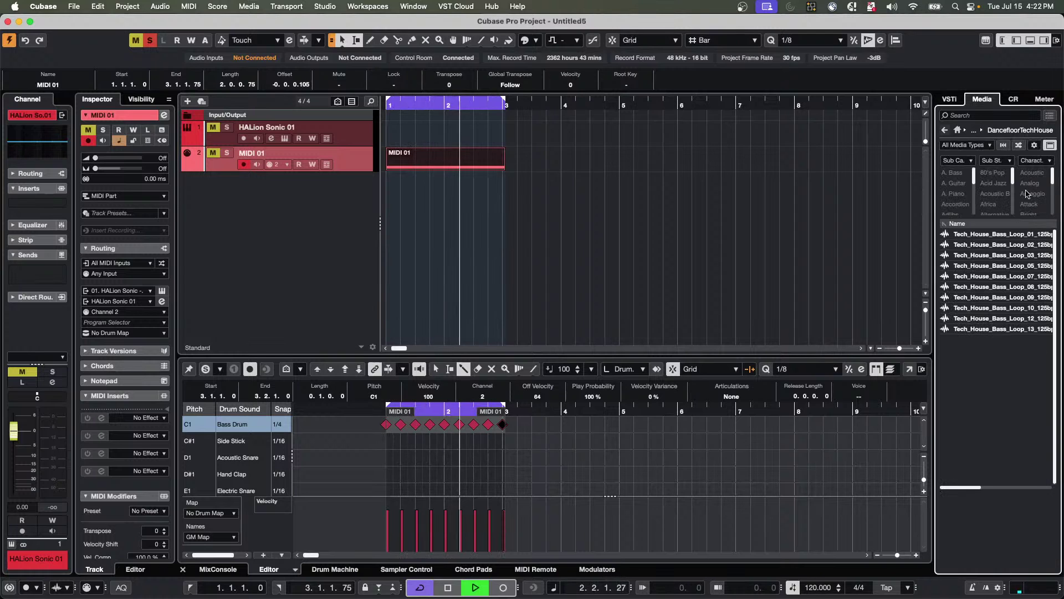
pyautogui.click(987, 115)
pyautogui.write('kick')
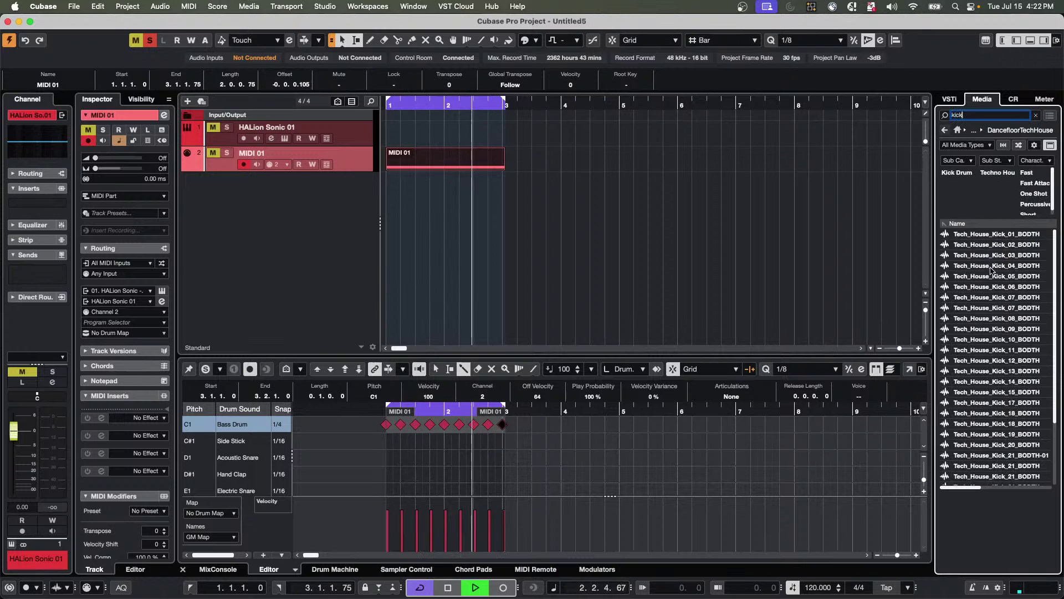
pyautogui.click(986, 297)
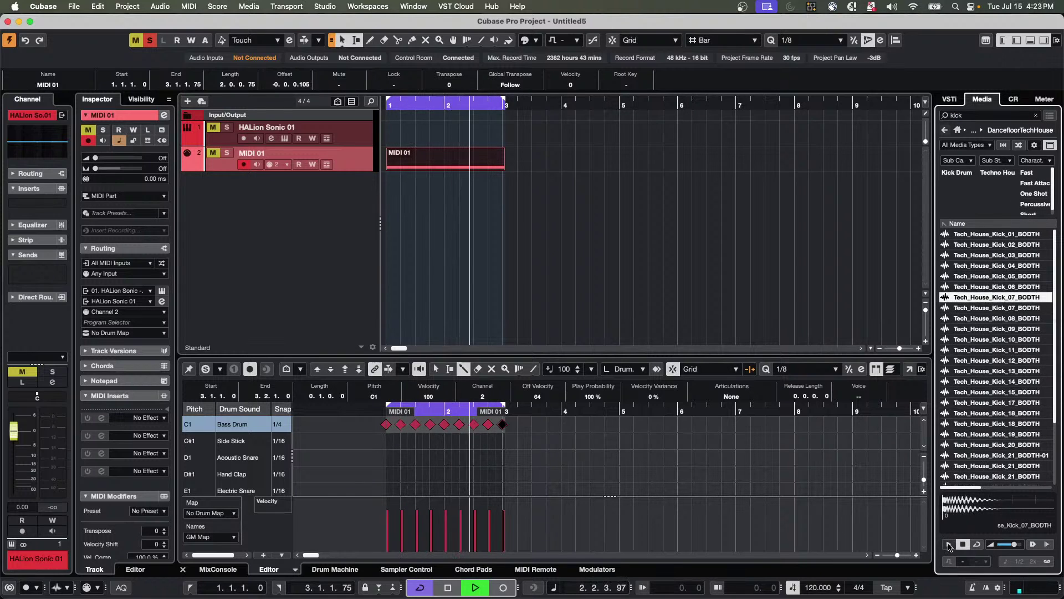
pyautogui.click(992, 339)
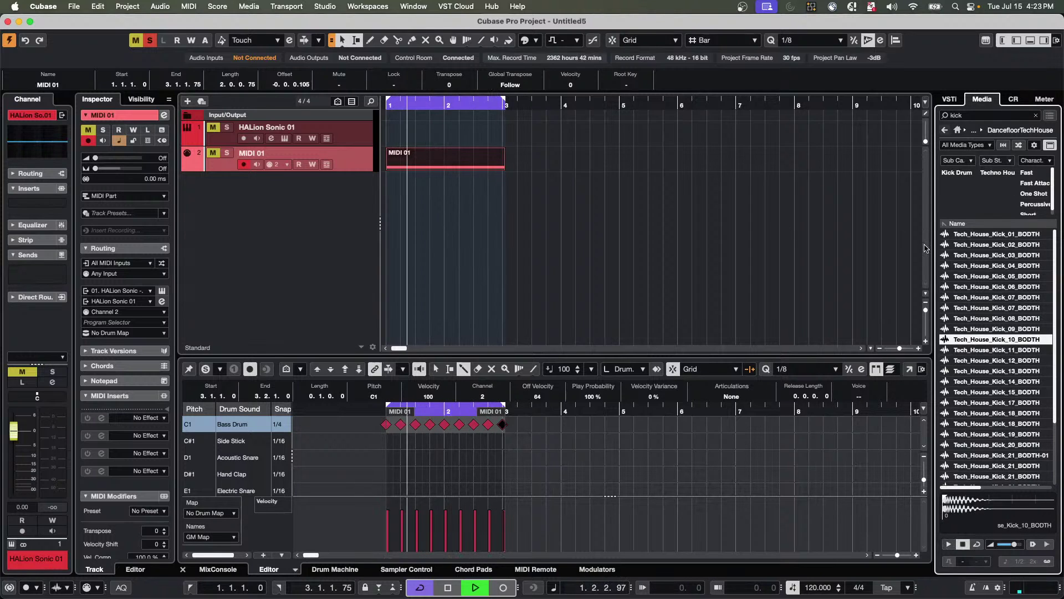
# Create a sampler track from the chosen kick, move the MIDI part onto it and solo it.
pyautogui.rightClick(970, 340)
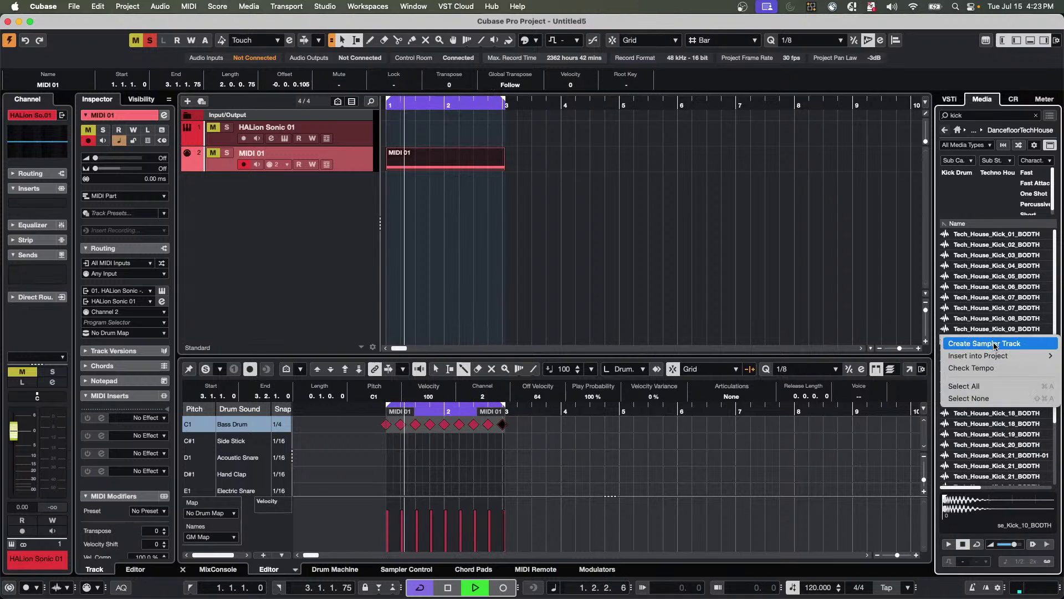
pyautogui.click(994, 344)
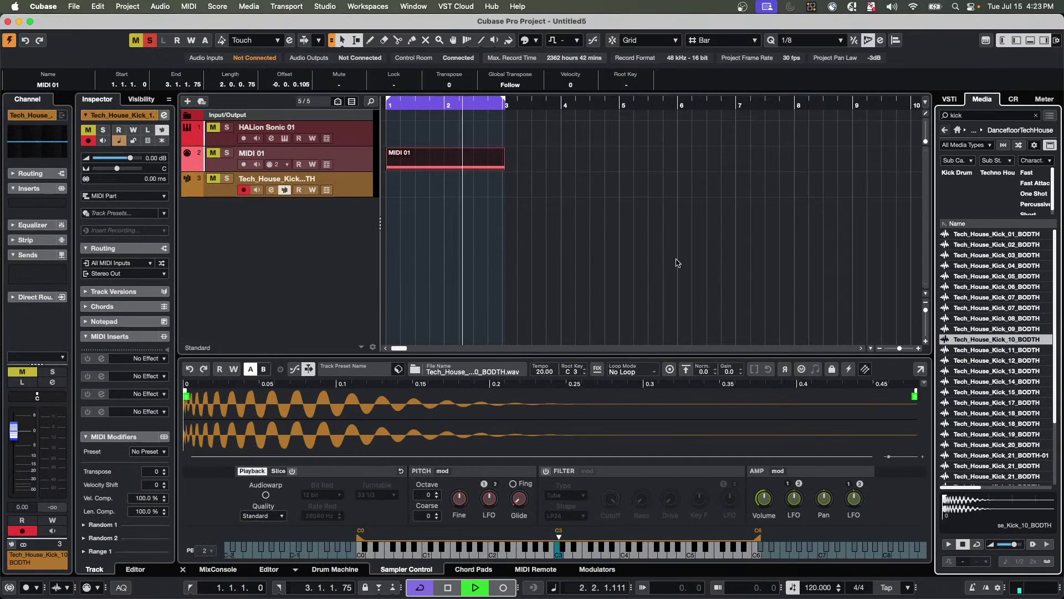
pyautogui.moveTo(406, 172); pyautogui.dragTo(411, 179)
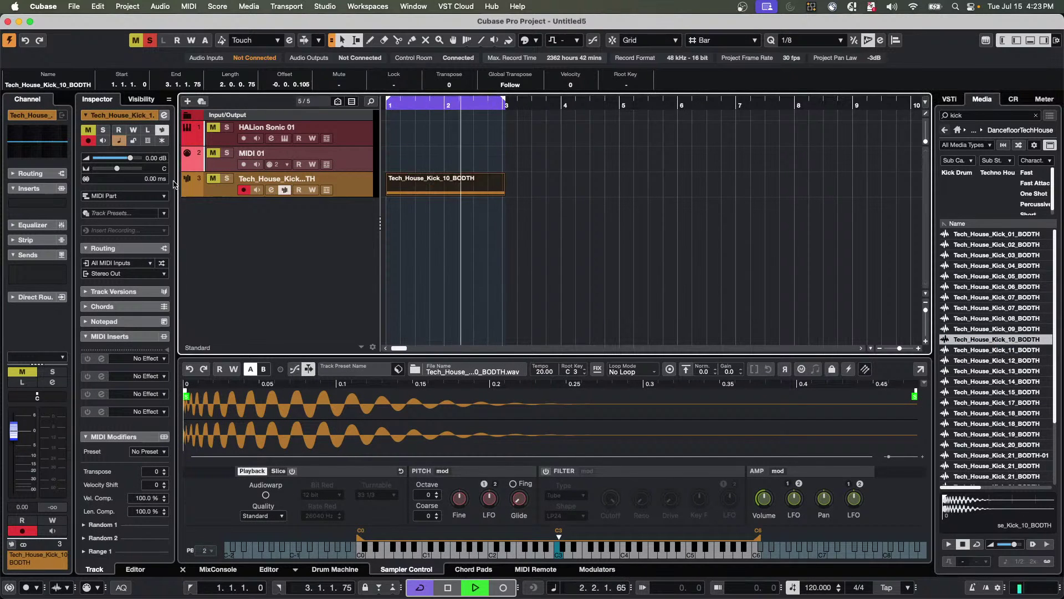
pyautogui.click(227, 178)
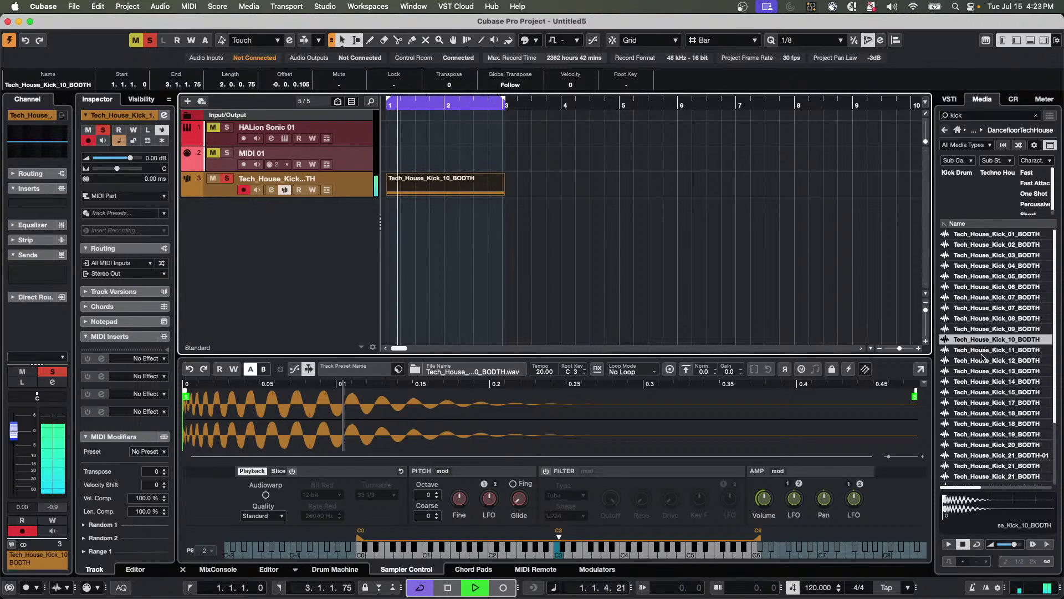
# Audition kicks 12, 20, 15 and 19 in the sampler during playback, ending on Tech_House_Kick_19.
pyautogui.moveTo(996, 360); pyautogui.dragTo(677, 409)
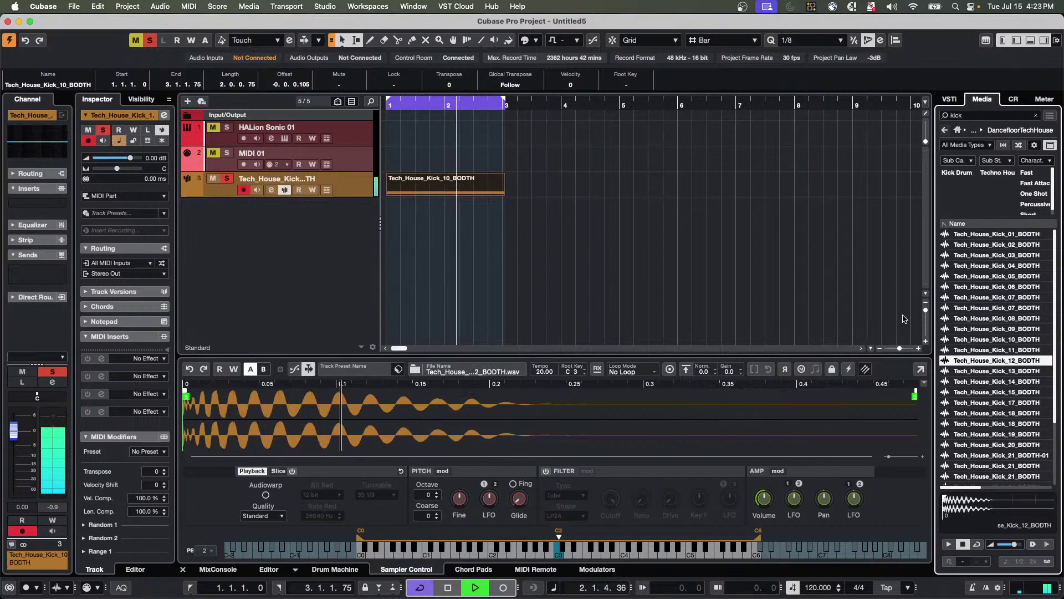
pyautogui.moveTo(996, 403); pyautogui.dragTo(790, 416)
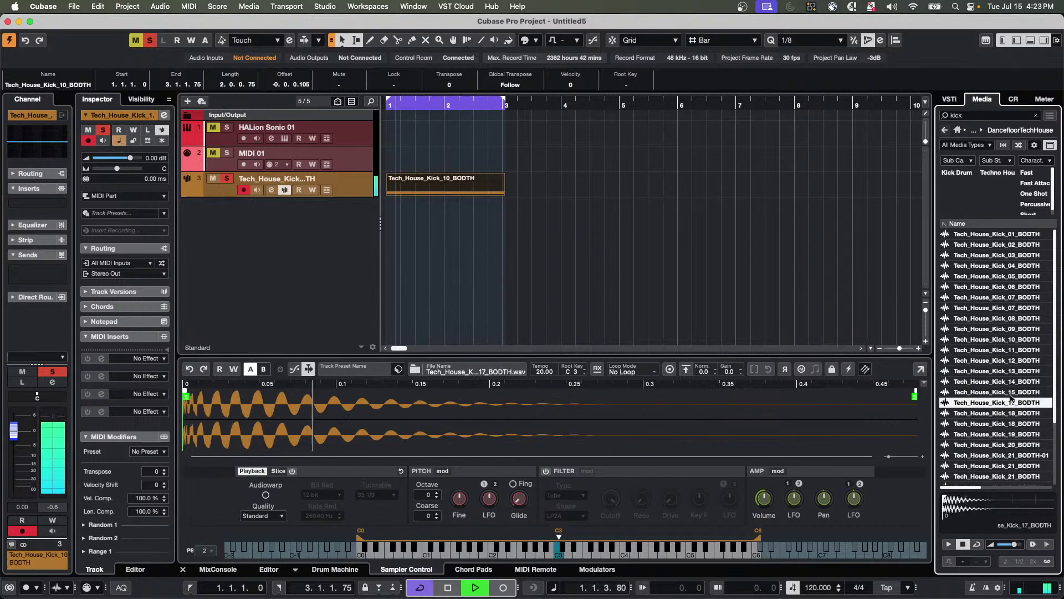
pyautogui.moveTo(997, 445); pyautogui.dragTo(655, 423)
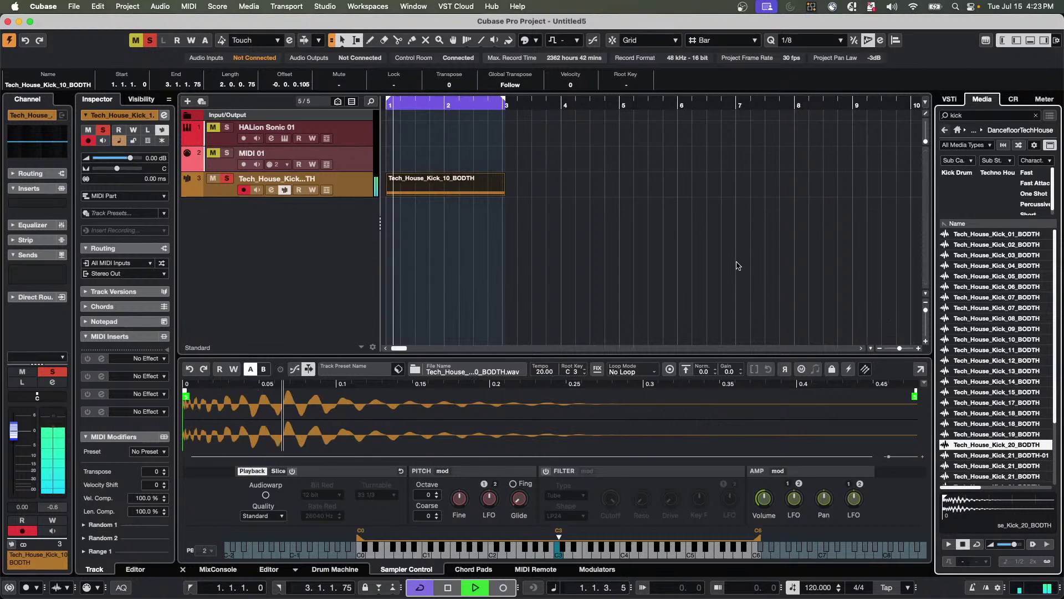
pyautogui.press('space')
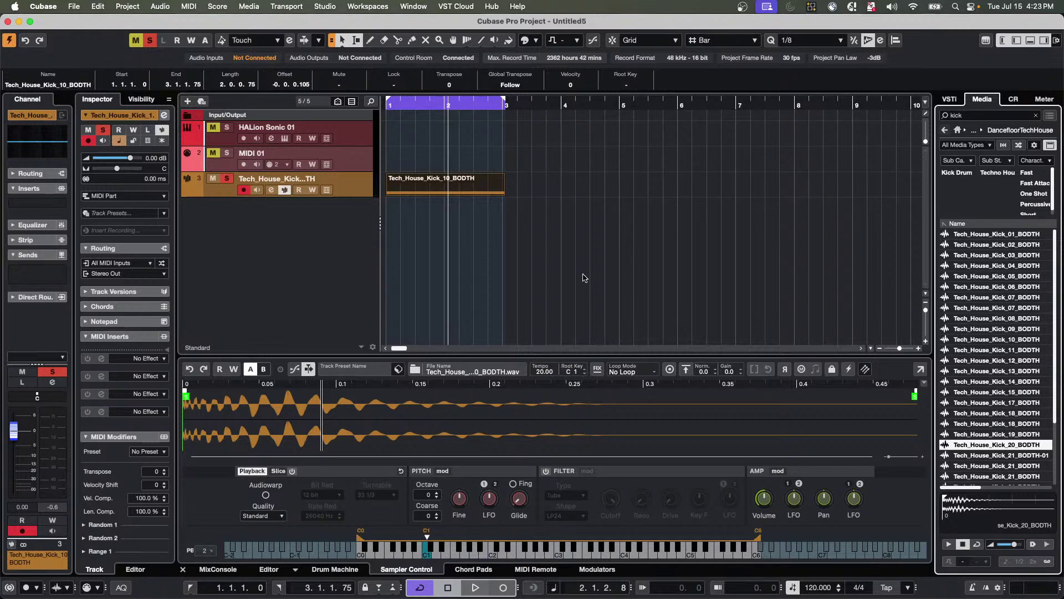
pyautogui.press('space')
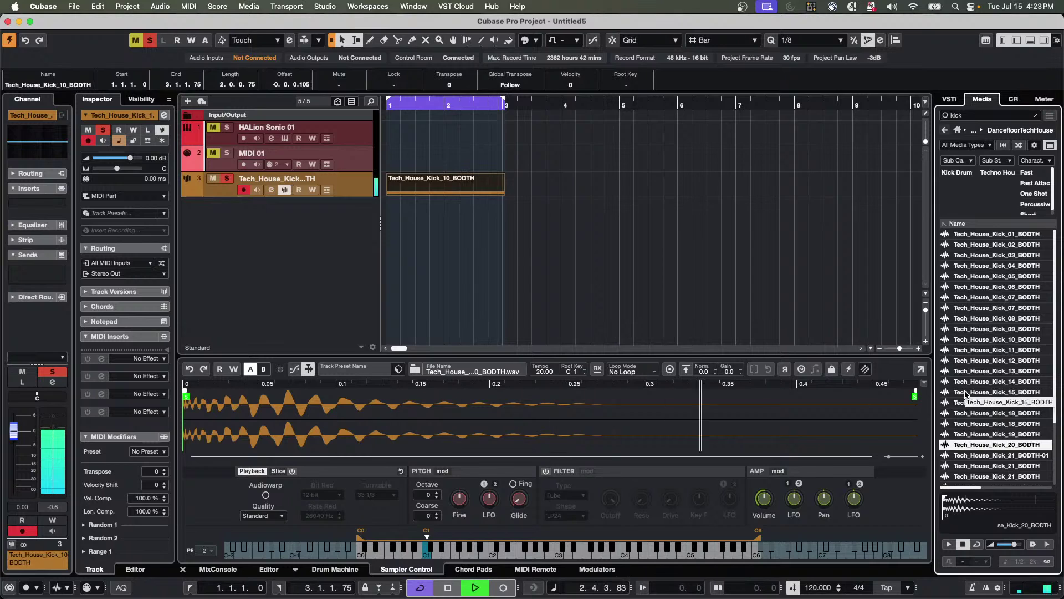
pyautogui.moveTo(963, 392); pyautogui.dragTo(677, 432)
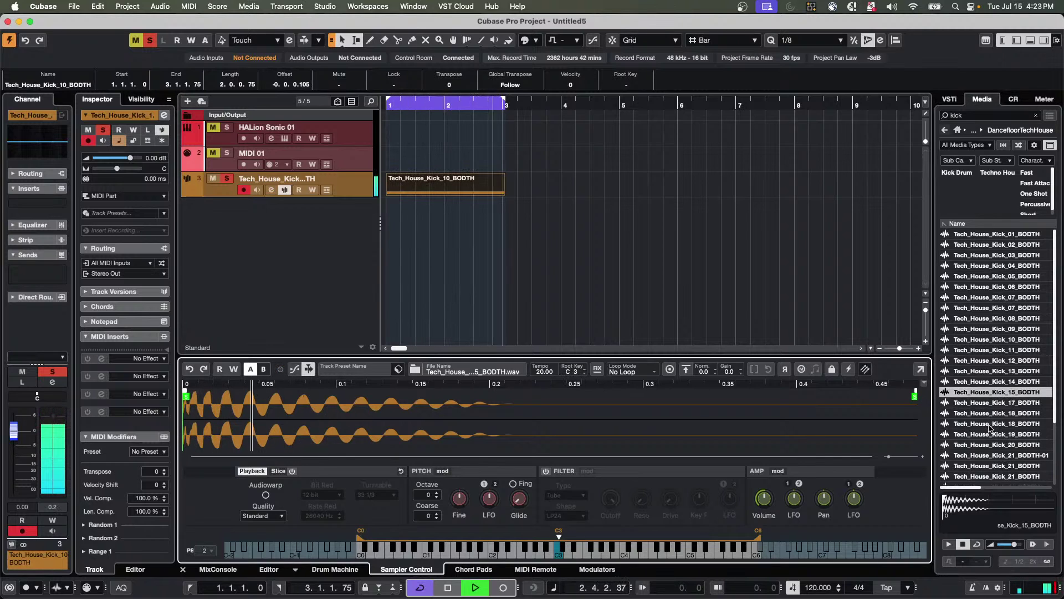
pyautogui.press('space')
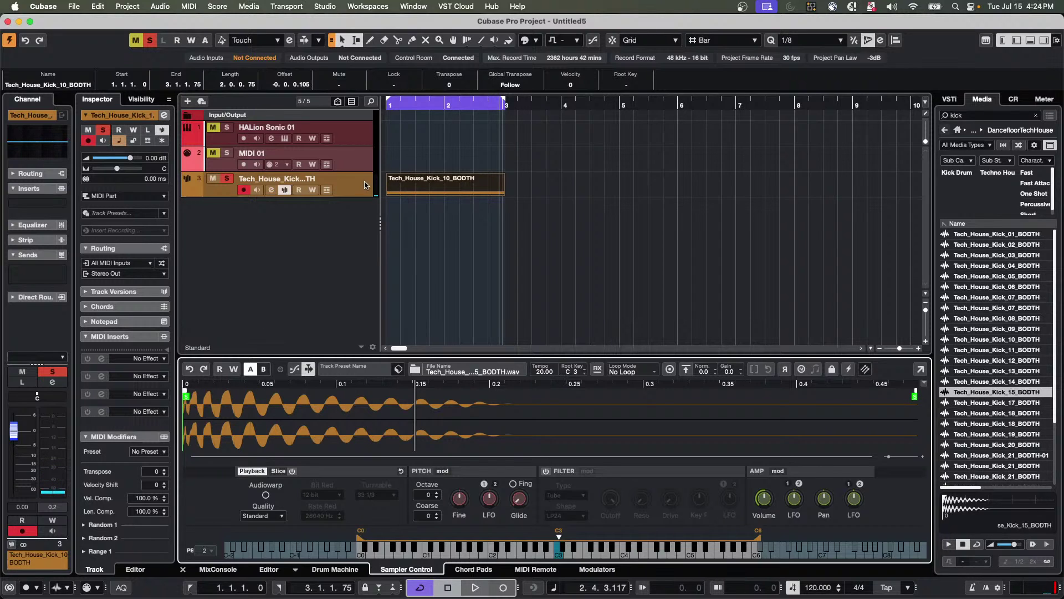
pyautogui.moveTo(991, 434); pyautogui.dragTo(564, 402)
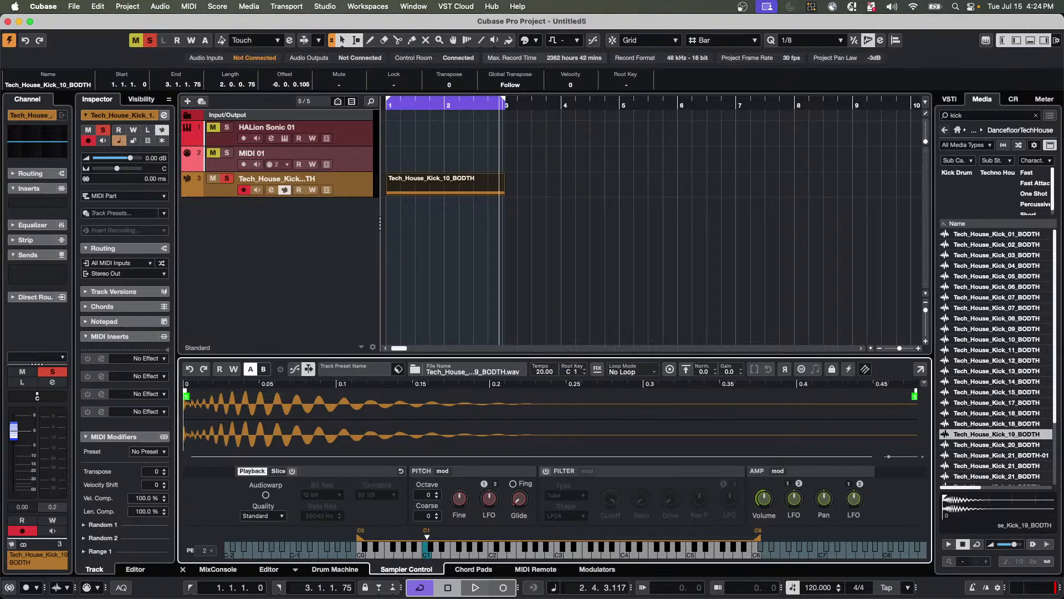
pyautogui.press('space')
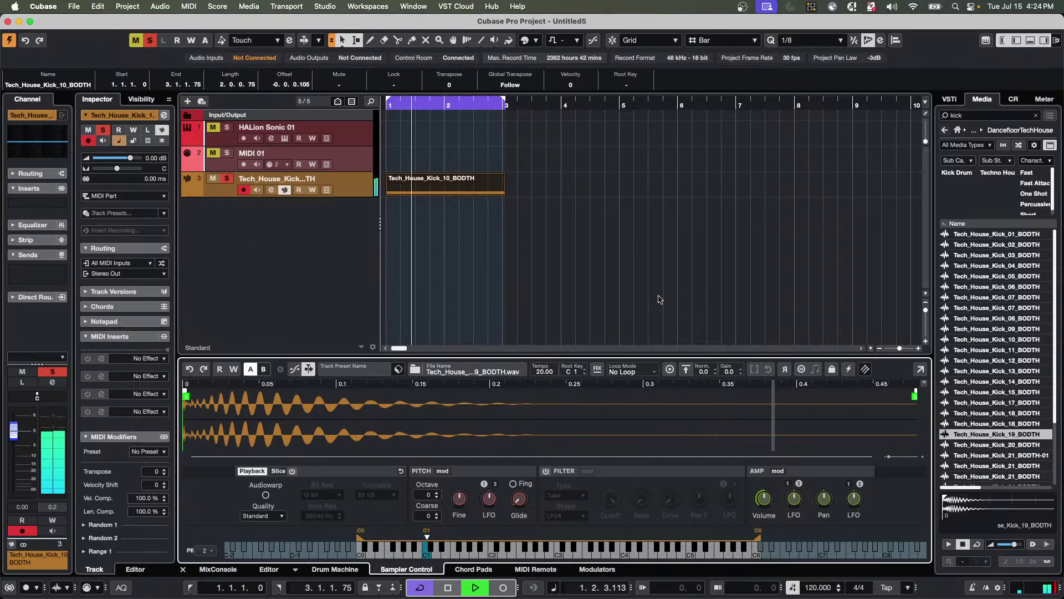
# Create a sampler track from Tech_House_Kick_10, move the kick event to track 4, set root key C1.
pyautogui.press('space')
pyautogui.rightClick(973, 339)
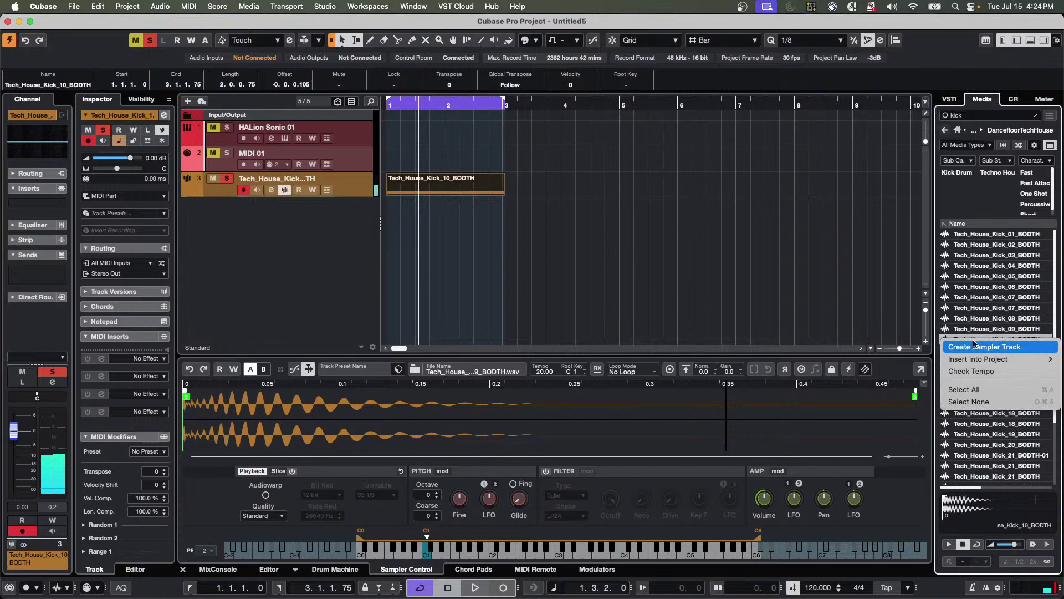
pyautogui.click(976, 347)
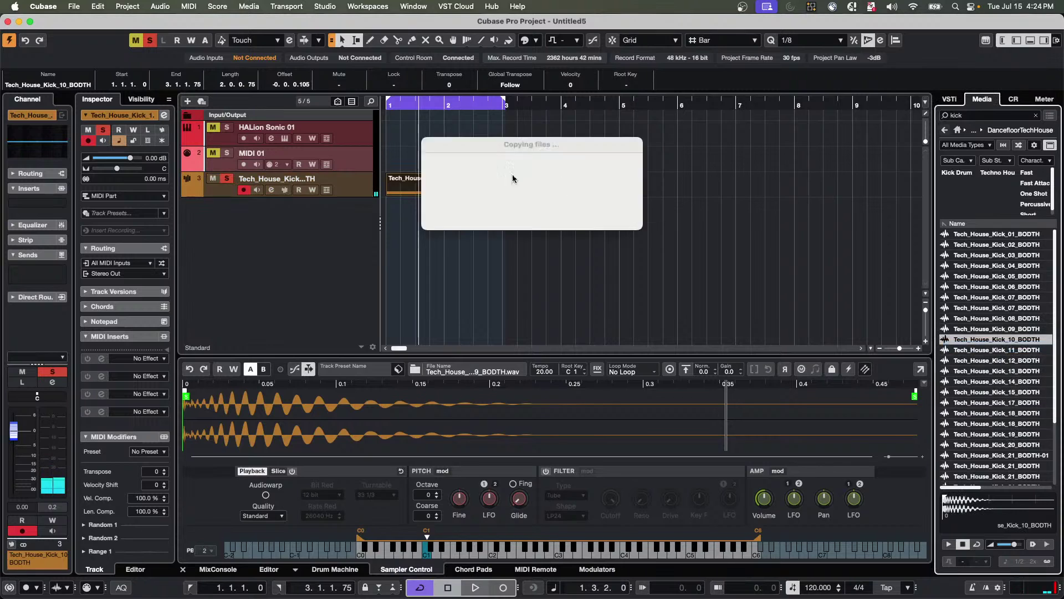
pyautogui.moveTo(426, 193)
pyautogui.mouseDown()
pyautogui.moveTo(426, 218)
pyautogui.moveTo(424, 209)
pyautogui.mouseUp()
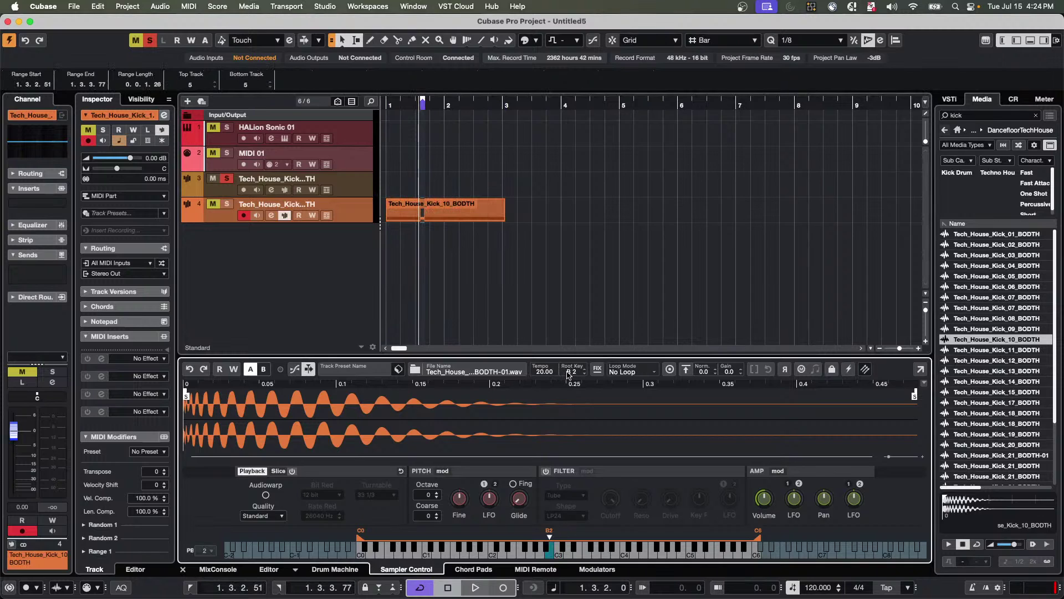
pyautogui.write('c1')
pyautogui.press('Return')
# Record on track 4 and select its kick event during playback.
pyautogui.press('space')
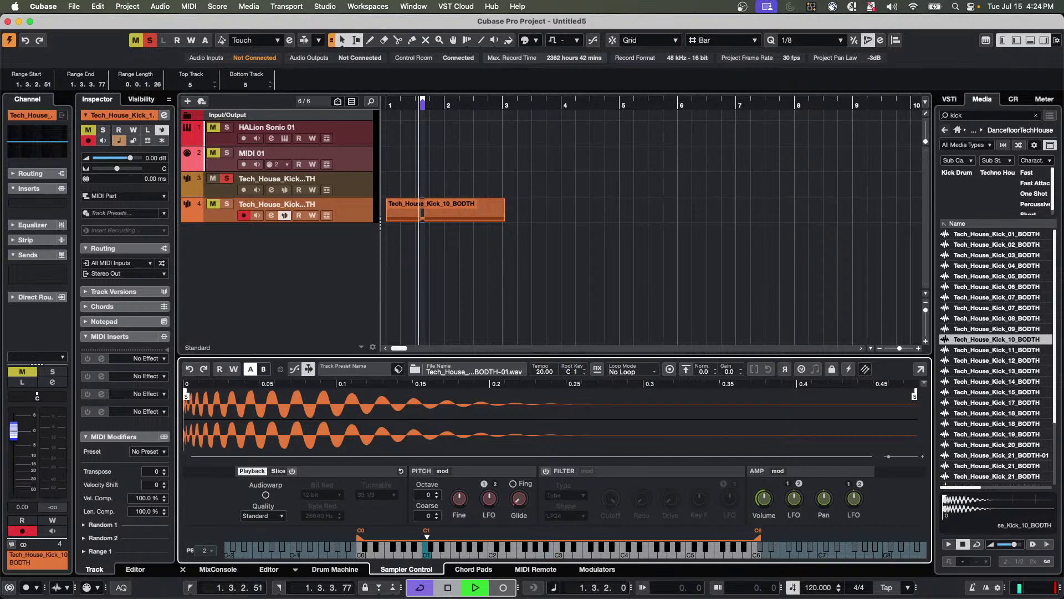
pyautogui.press('space')
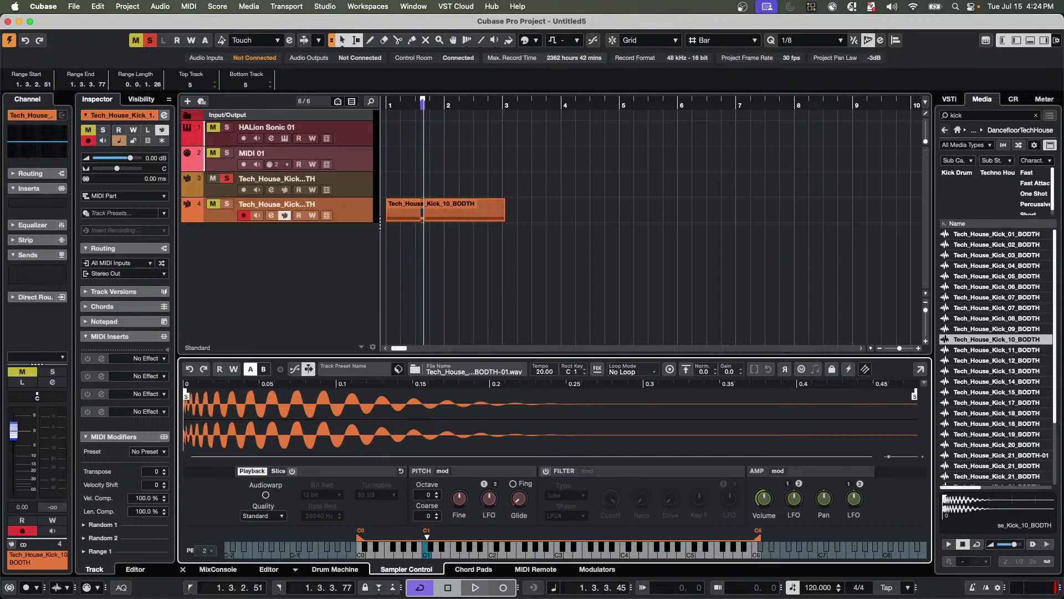
pyautogui.press('KP_Multiply')
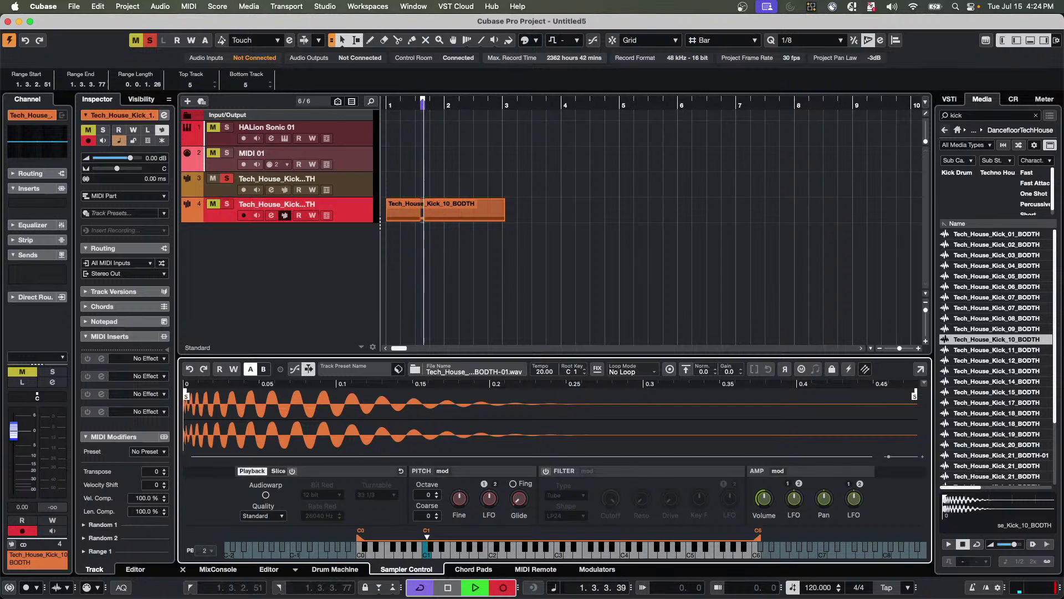
pyautogui.click(465, 224)
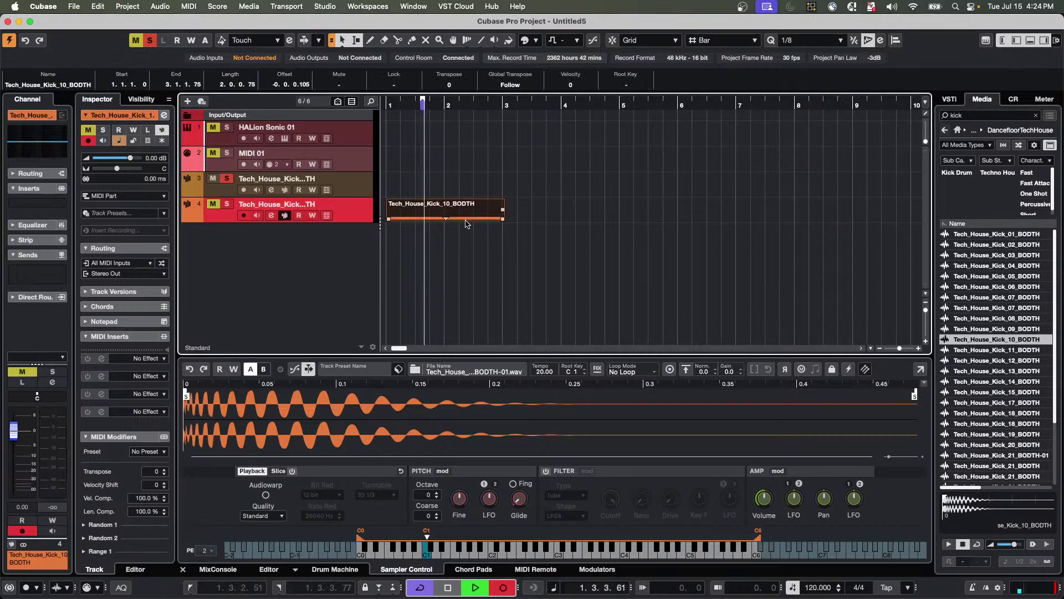
pyautogui.press('KP_Multiply')
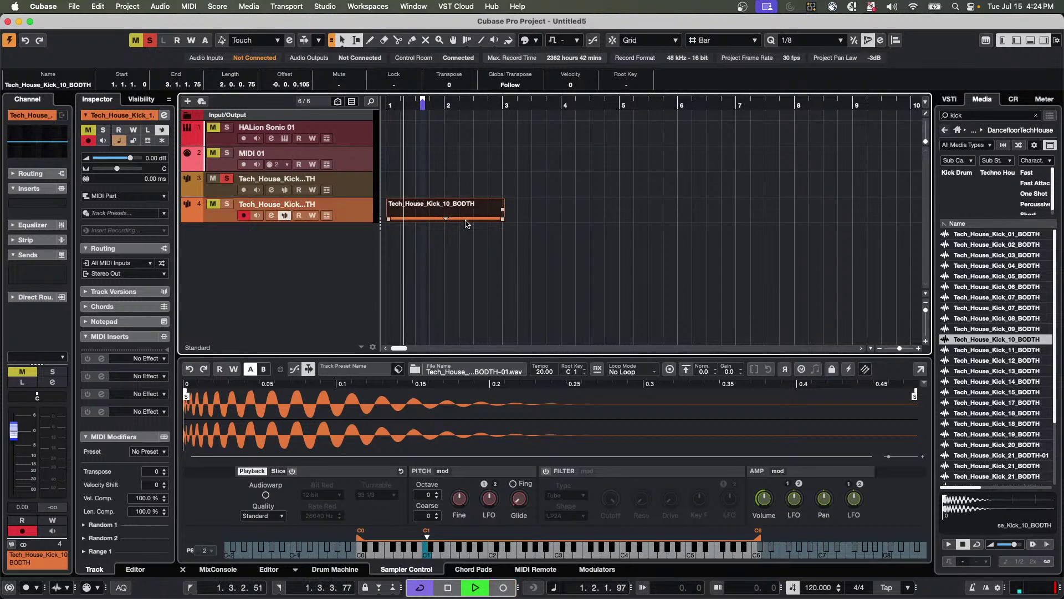
pyautogui.press('space')
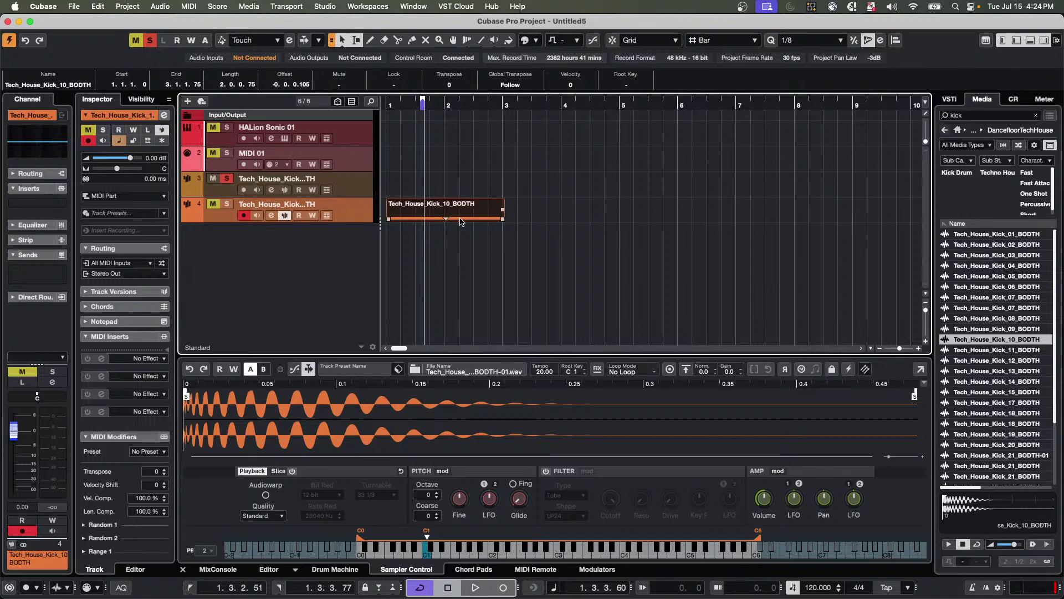
# Set the cycle to the kick event, play from bar 1, and solo track 4.
pyautogui.press('p')
pyautogui.press('space')
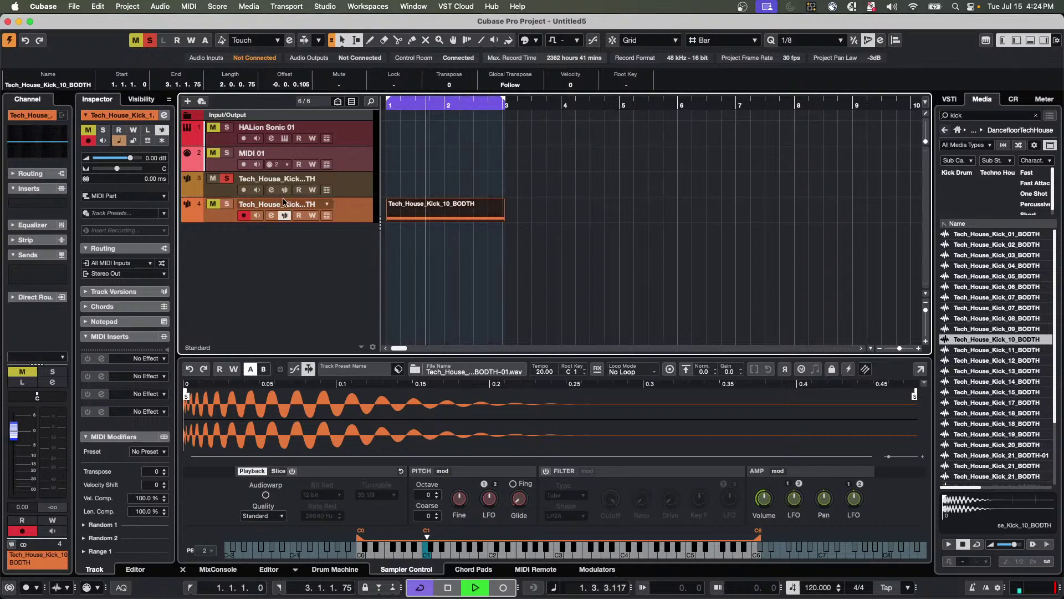
pyautogui.press('s')
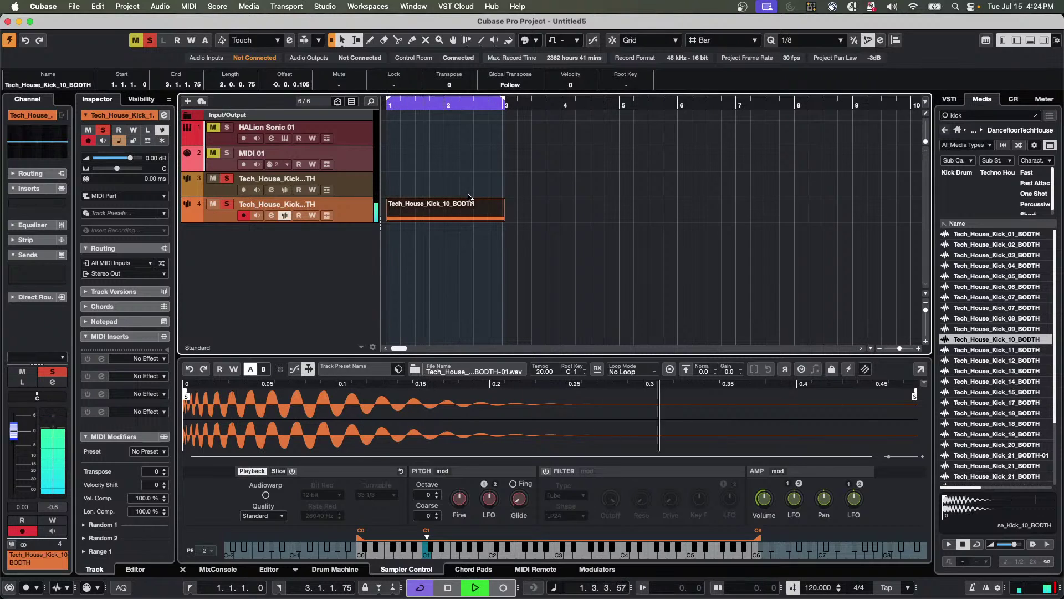
pyautogui.press('space')
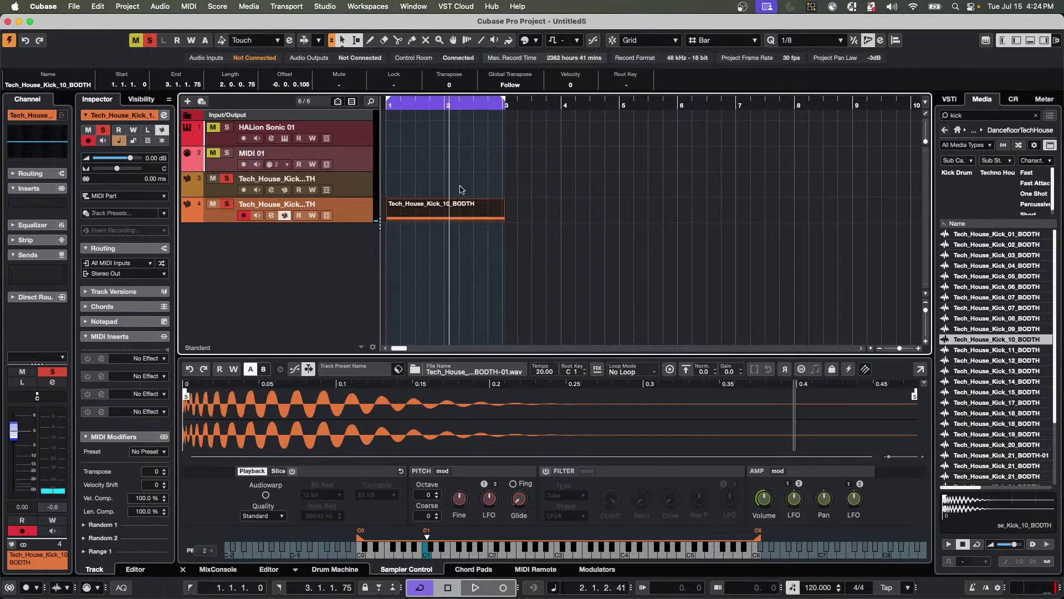
# Add a Groove Agent SE instrument track.
pyautogui.rightClick(324, 239)
pyautogui.click(392, 262)
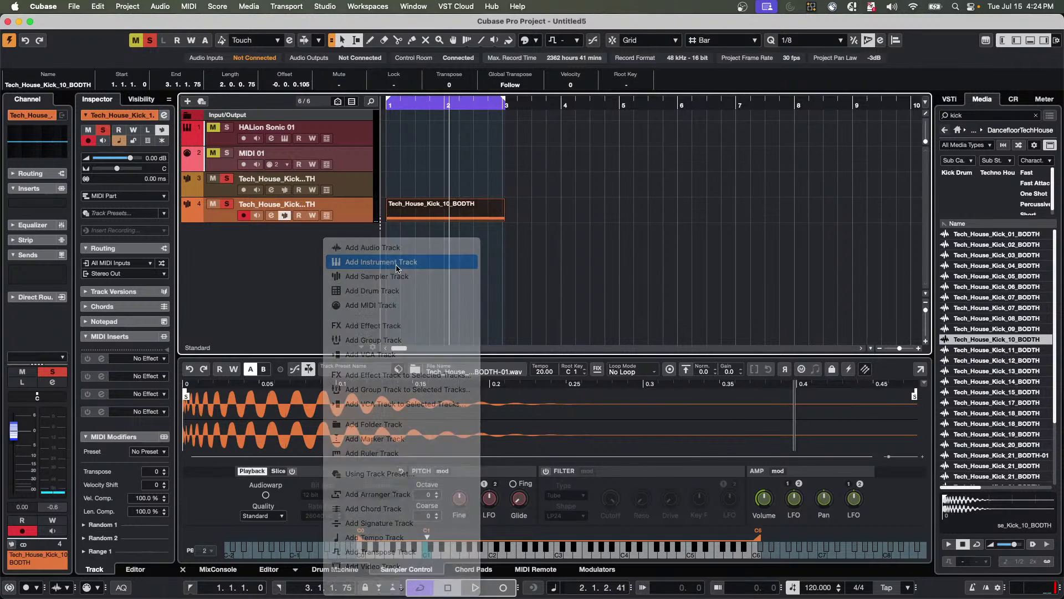
pyautogui.click(584, 200)
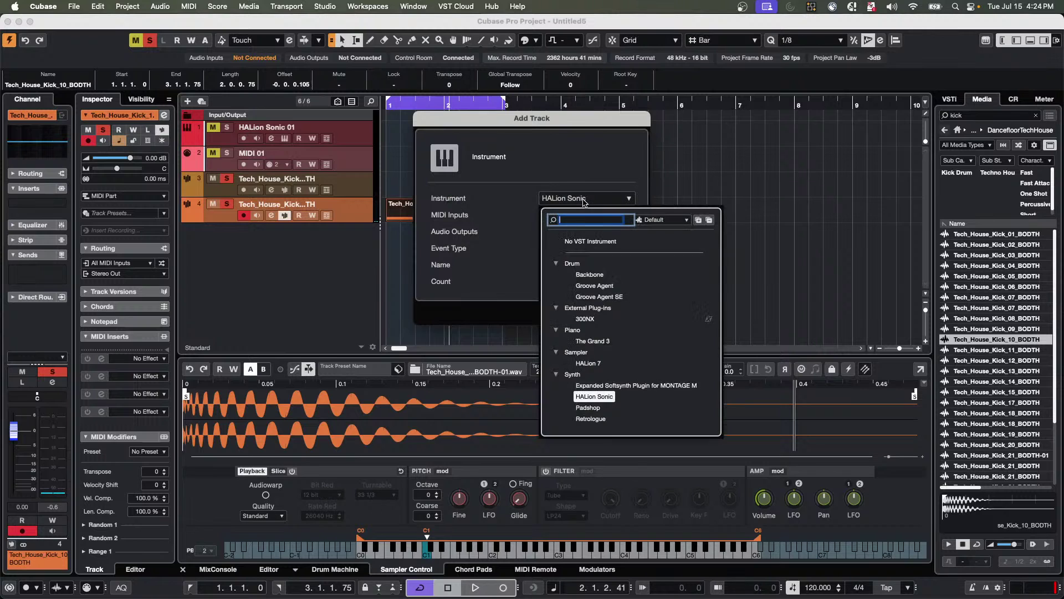
pyautogui.click(588, 297)
pyautogui.click(624, 311)
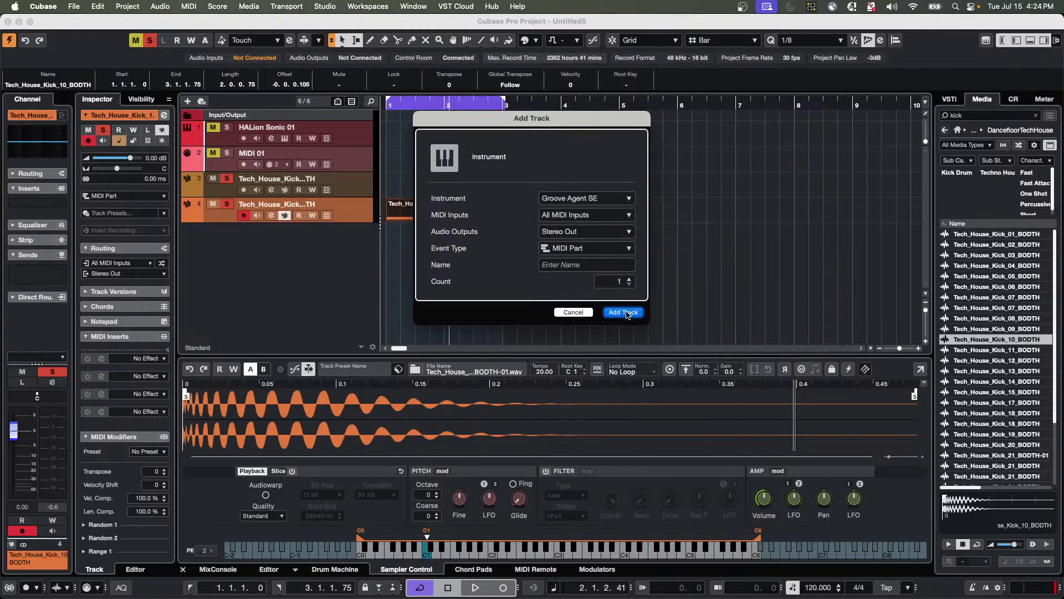
# Load Tech_House_Kick_13 onto pad C1, then unmute and solo the Groove Agent SE track.
pyautogui.moveTo(785, 185); pyautogui.dragTo(653, 52)
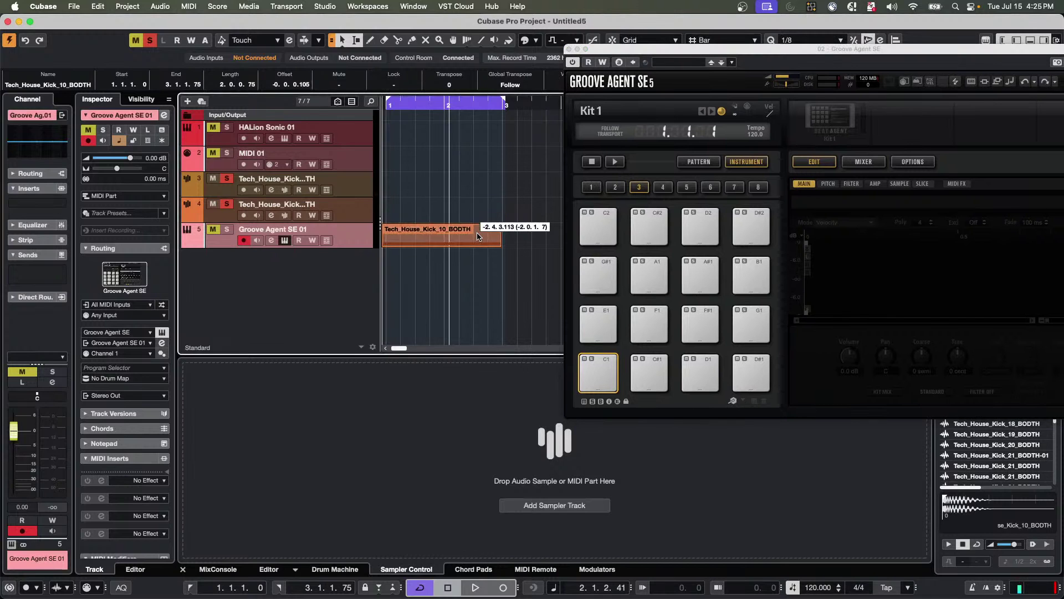
pyautogui.moveTo(665, 54); pyautogui.dragTo(362, 48)
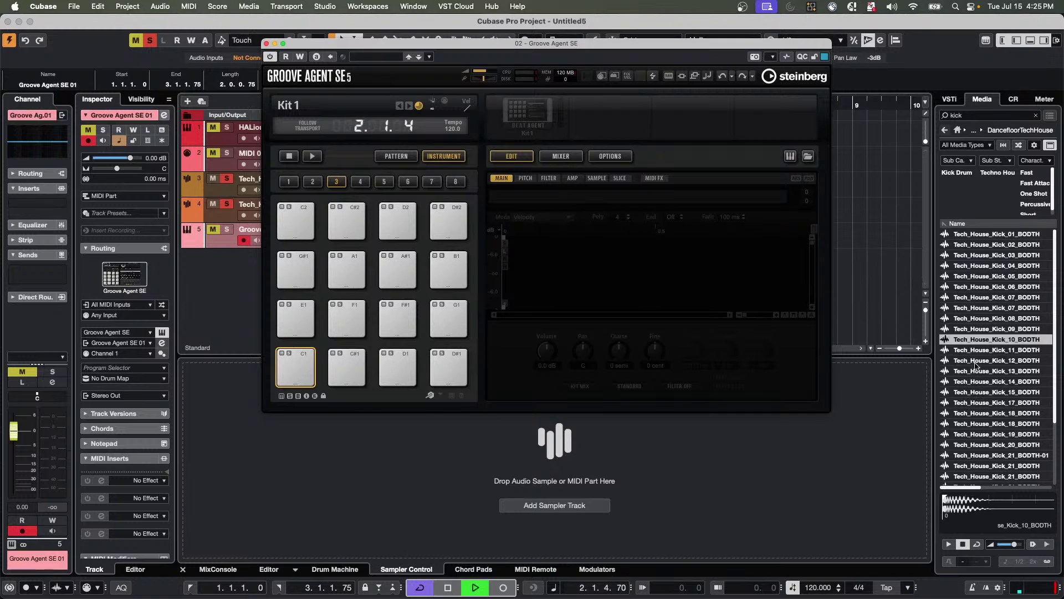
pyautogui.moveTo(976, 371); pyautogui.dragTo(298, 368)
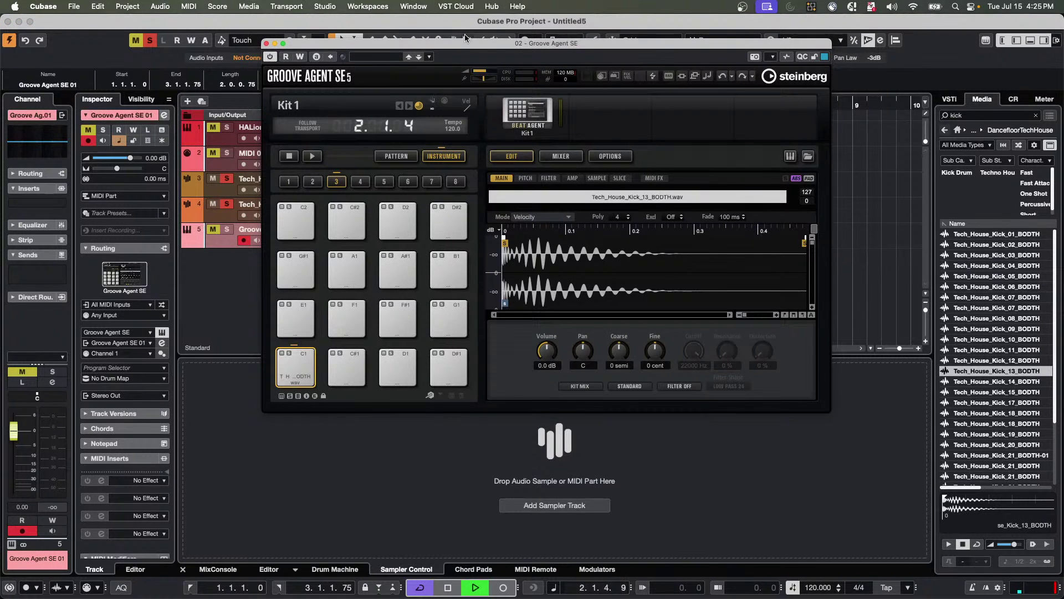
pyautogui.moveTo(473, 46); pyautogui.dragTo(682, 176)
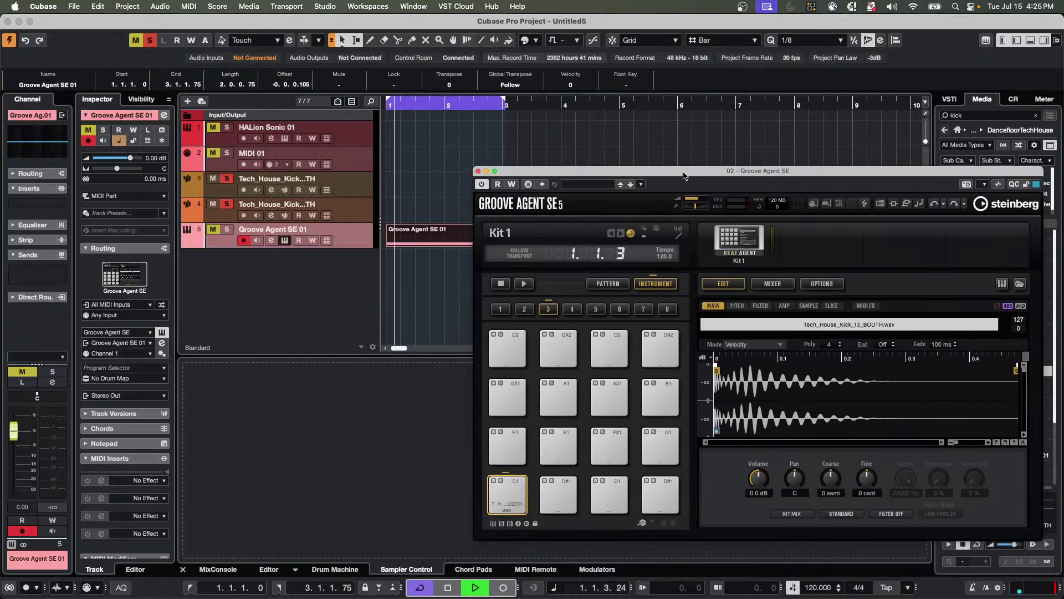
pyautogui.click(213, 231)
pyautogui.click(213, 231)
pyautogui.click(227, 229)
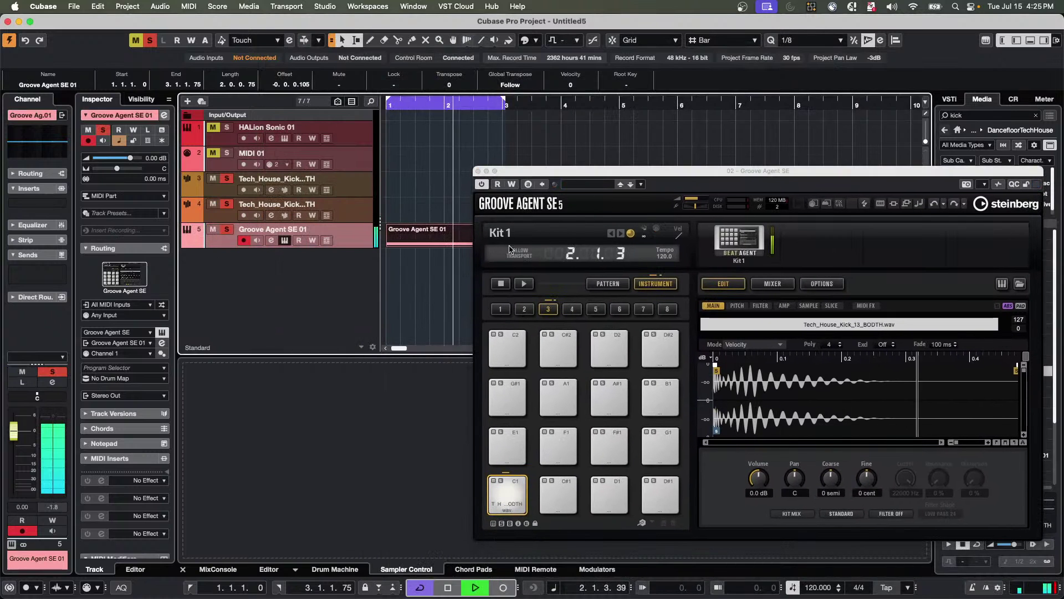
# Try kicks 19 and 21 on pad C1, settle on Tech_House_Kick_24_BODTH, and close Groove Agent.
pyautogui.moveTo(560, 175); pyautogui.dragTo(341, 82)
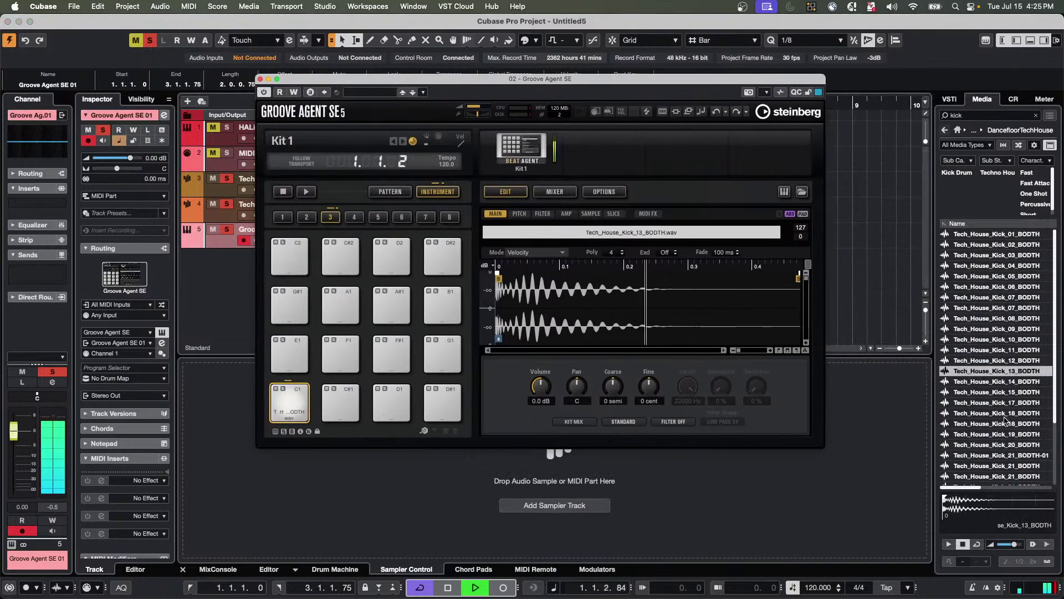
pyautogui.moveTo(997, 434); pyautogui.dragTo(297, 411)
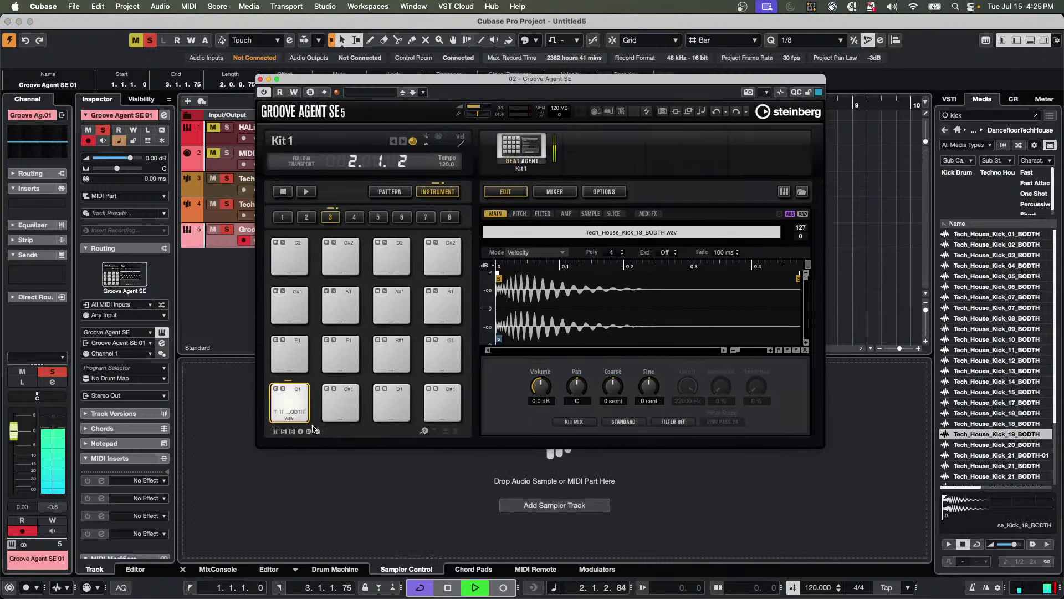
pyautogui.moveTo(967, 465); pyautogui.dragTo(291, 405)
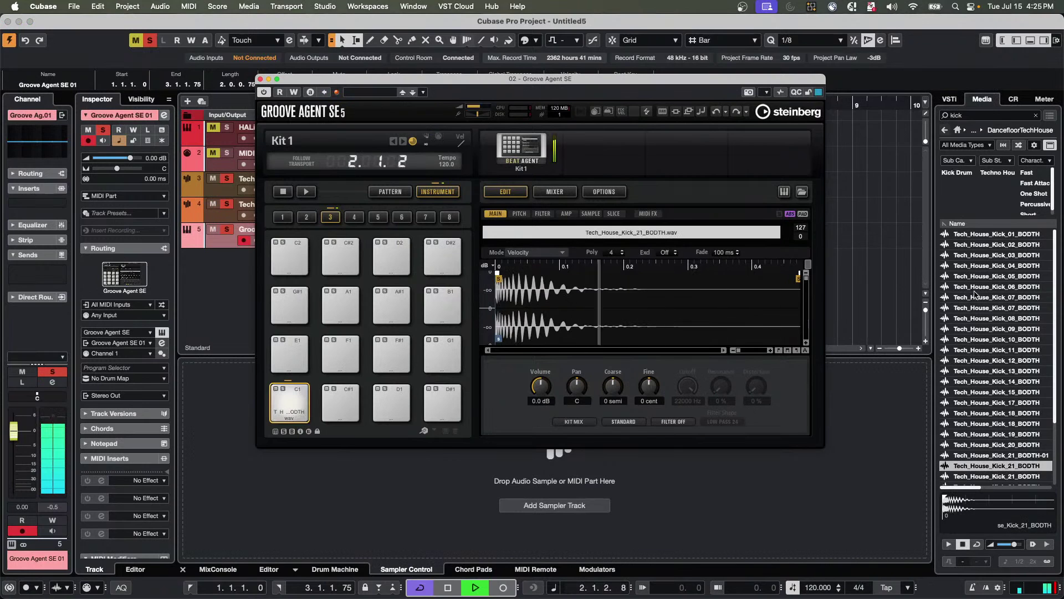
pyautogui.scroll(-3, 992, 333)
pyautogui.moveTo(992, 437); pyautogui.dragTo(291, 407)
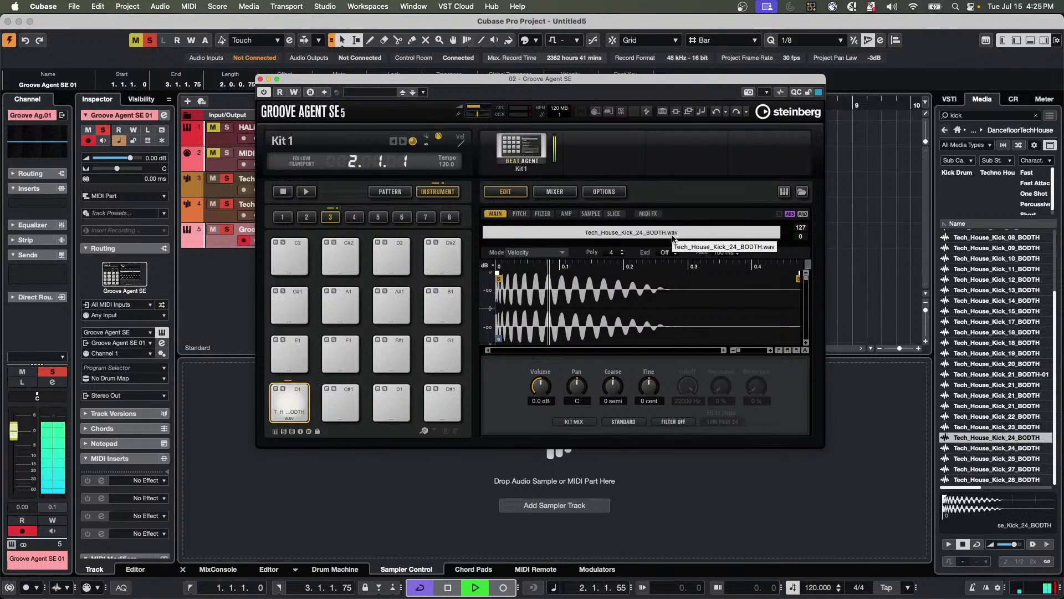
pyautogui.press('space')
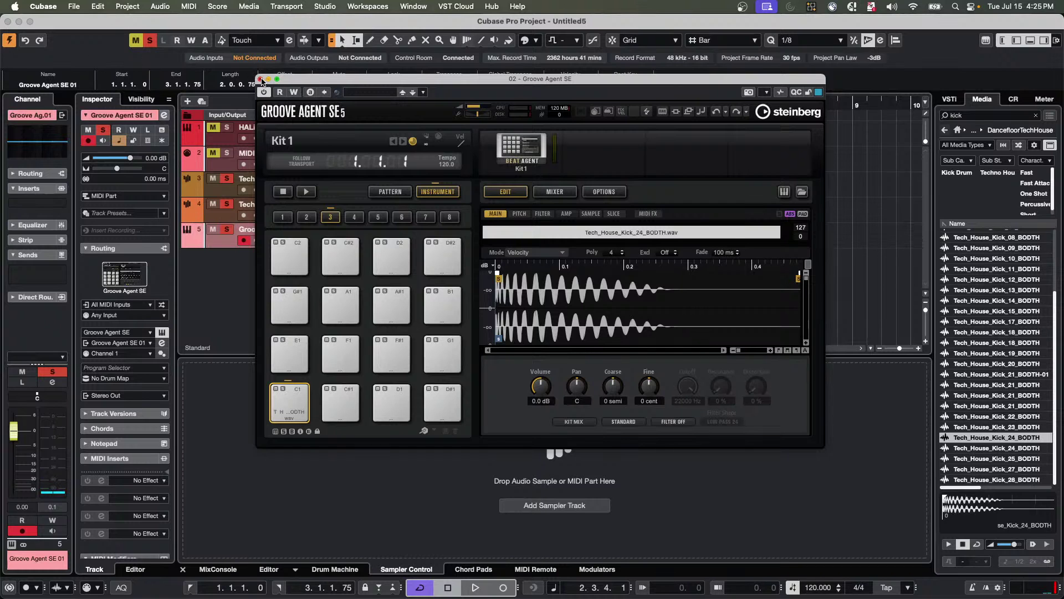
pyautogui.click(260, 78)
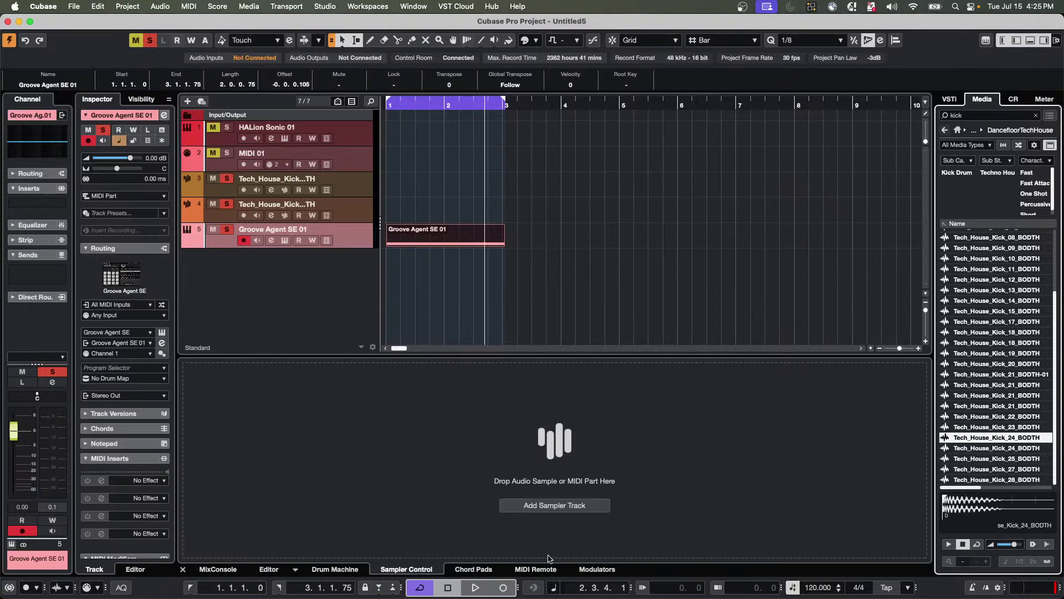
# Add a Drum Machine track and load Tech_House_Kick_25_BODTH onto pad C1.
pyautogui.click(334, 568)
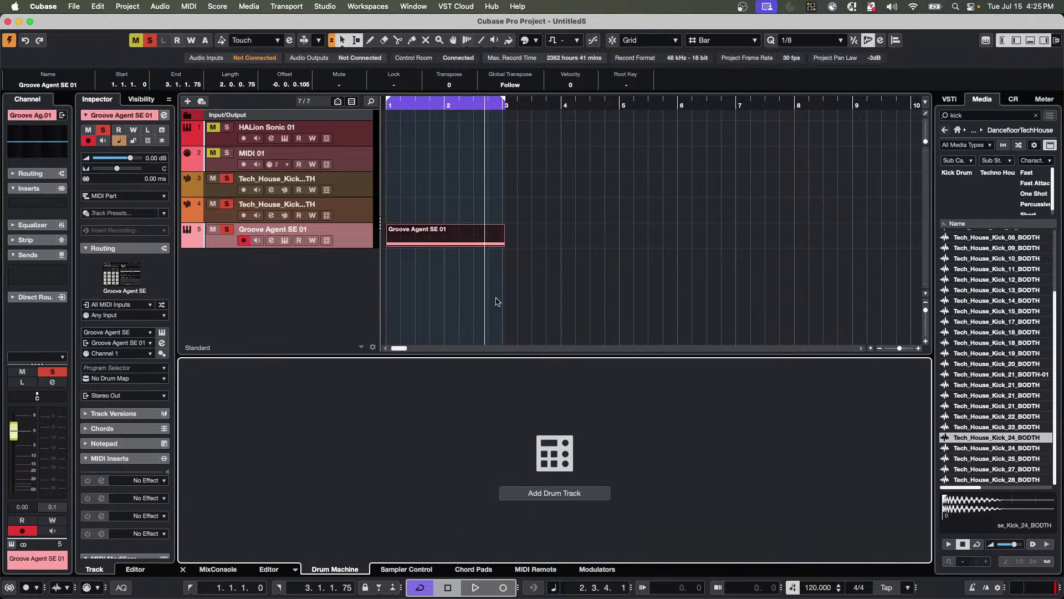
pyautogui.click(569, 495)
pyautogui.click(624, 296)
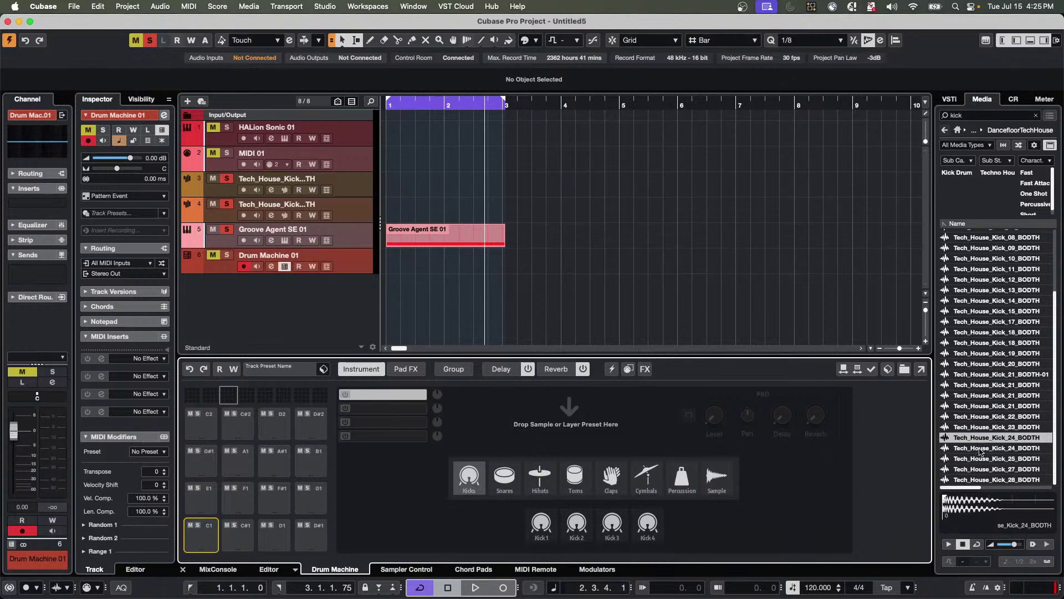
pyautogui.moveTo(980, 459); pyautogui.dragTo(201, 537)
# Move the drum part onto Drum Machine 01, then play it soloed.
pyautogui.moveTo(419, 226); pyautogui.dragTo(438, 253)
pyautogui.press('space')
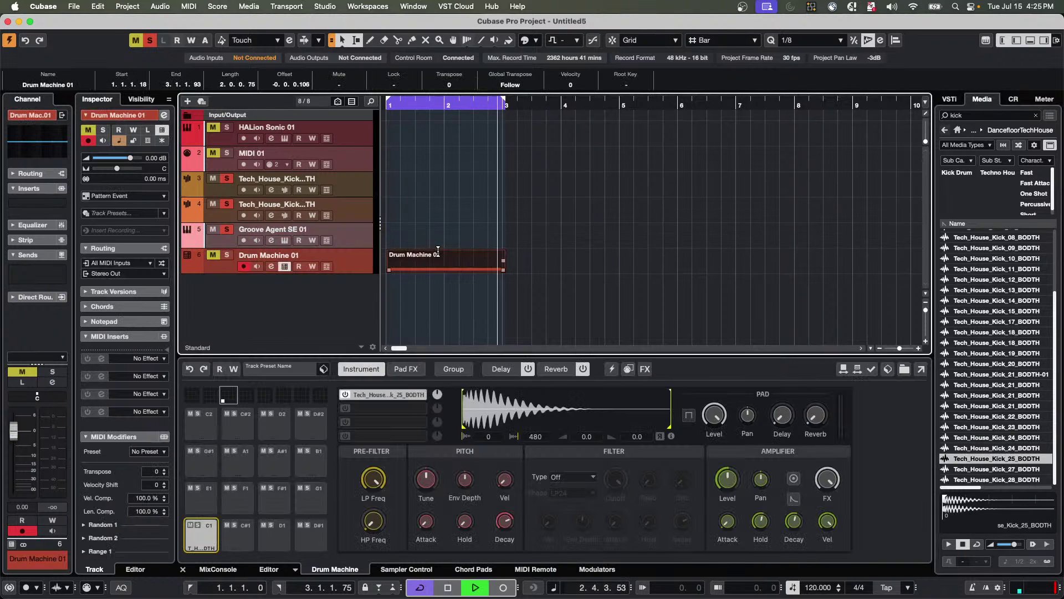
pyautogui.press('s')
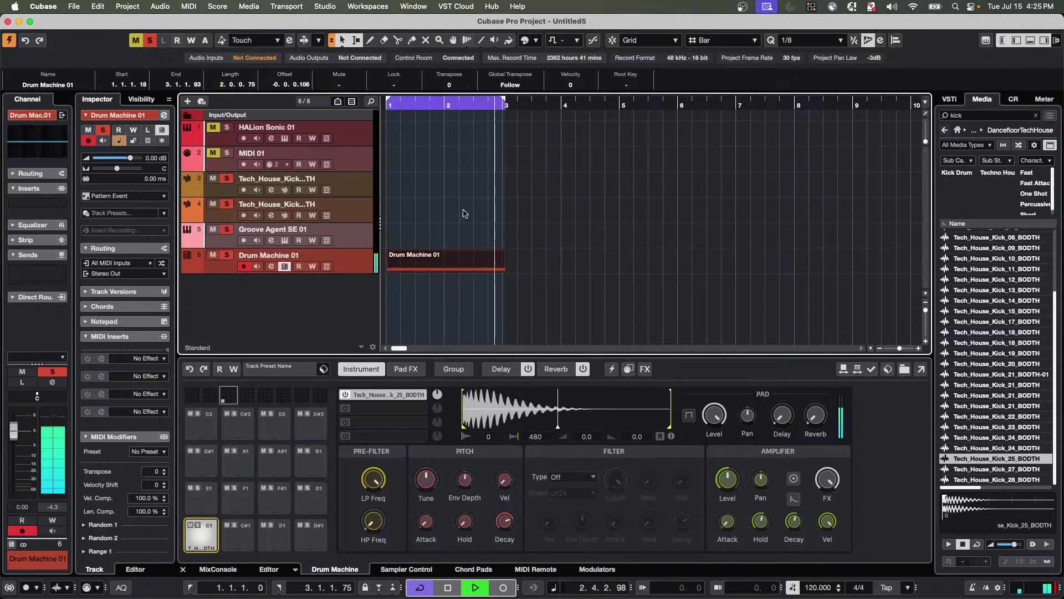
pyautogui.press('space')
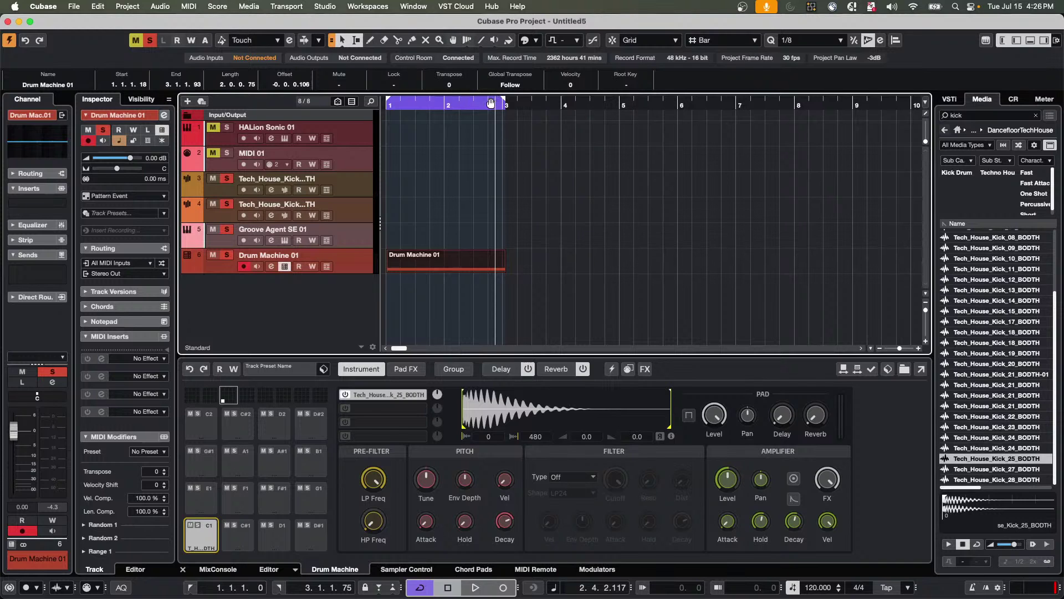
# Add a marker track named 'transport'.
pyautogui.rightClick(363, 232)
pyautogui.moveTo(510, 242)
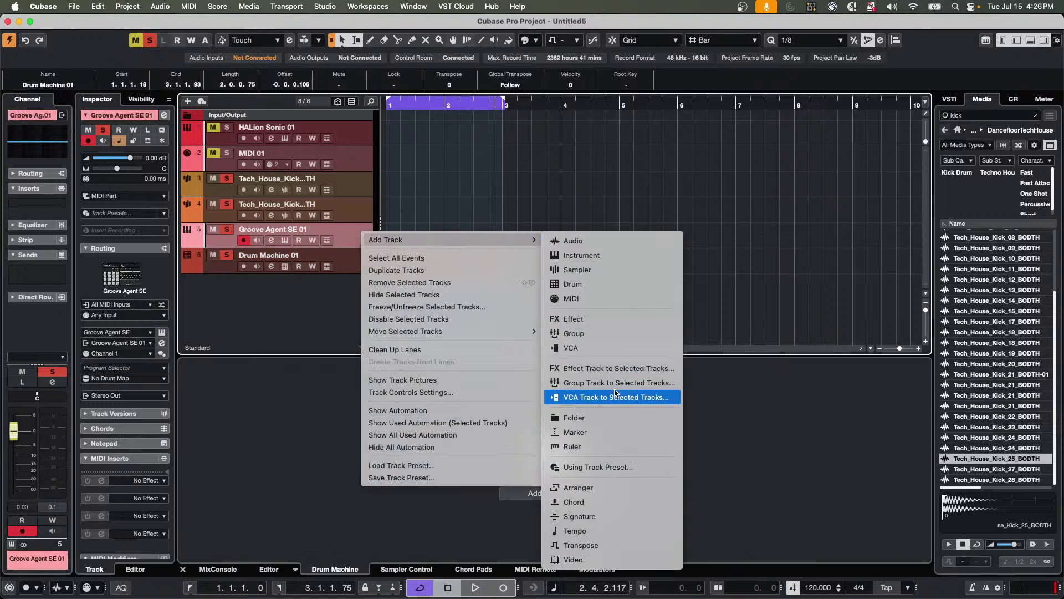
pyautogui.click(553, 94)
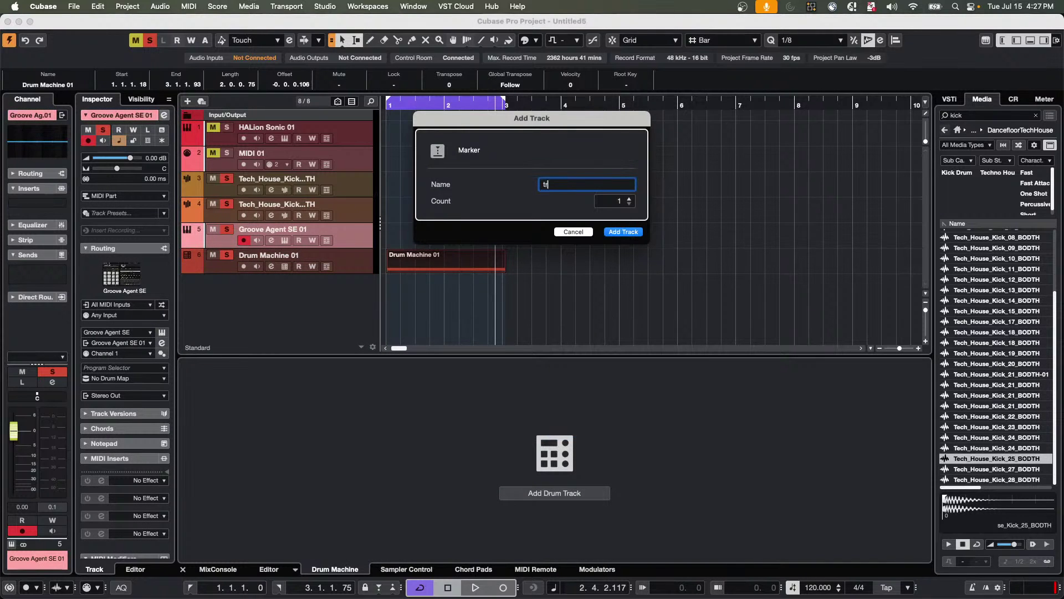
pyautogui.write('transport')
pyautogui.press('Return')
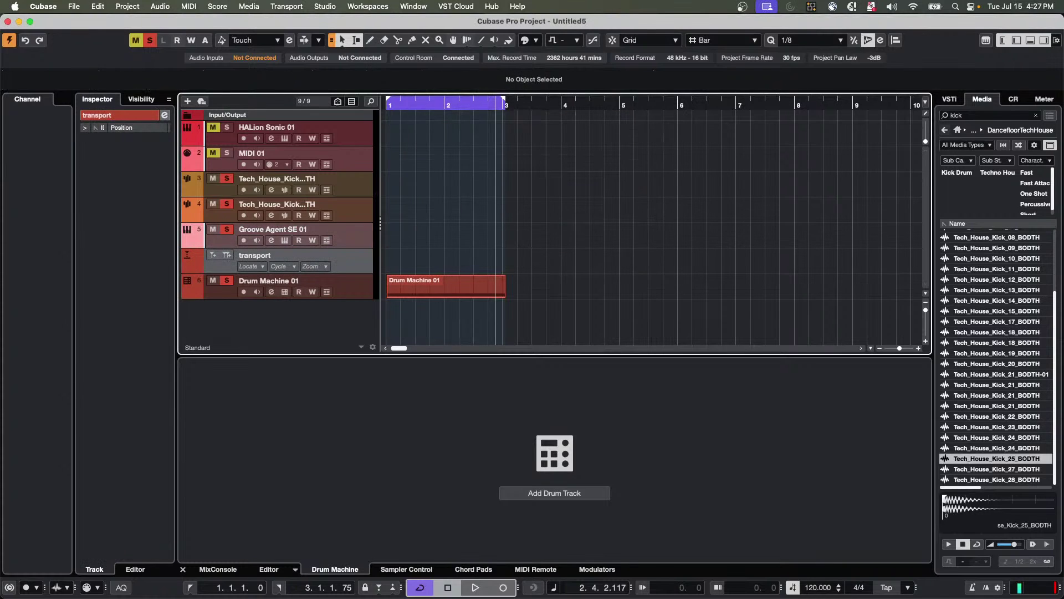
# Draw two markers on the transport track and shift them earlier, to 1.1.2.62 and 1.4.2.100.
pyautogui.rightClick(491, 264)
pyautogui.click(520, 268)
pyautogui.click(483, 266)
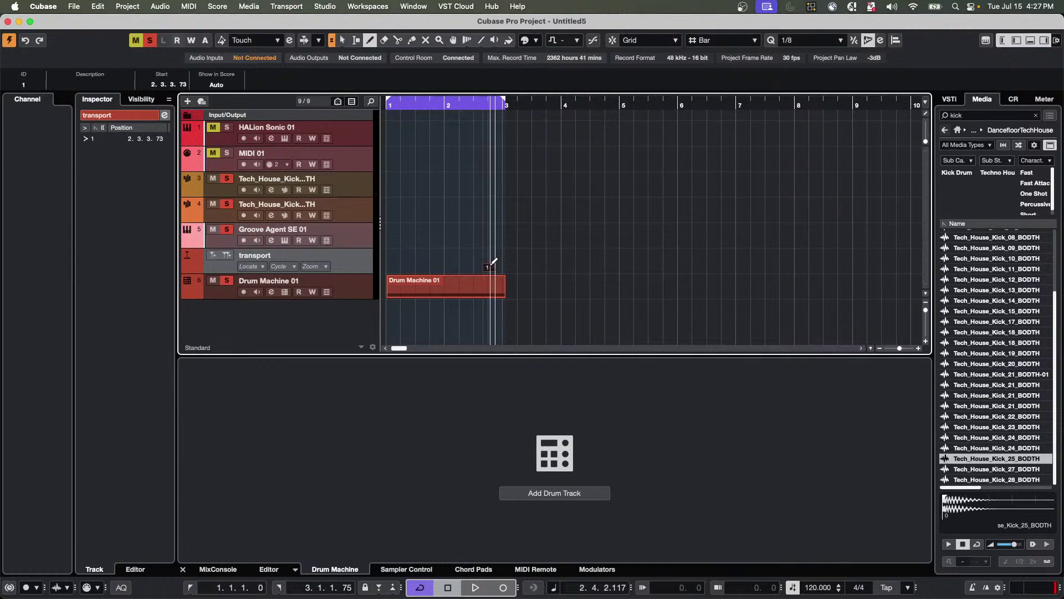
pyautogui.click(501, 259)
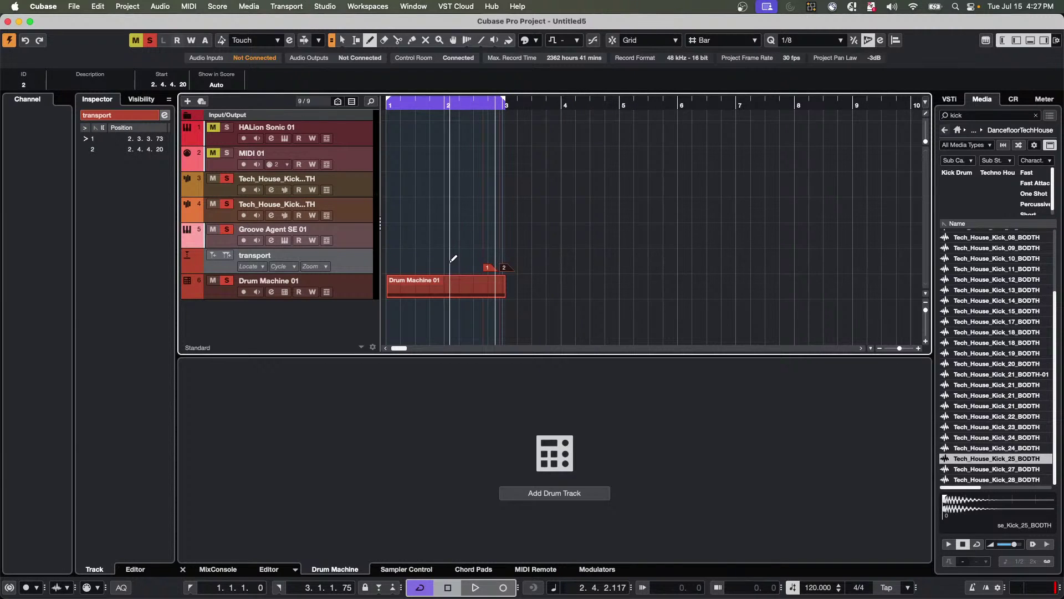
pyautogui.rightClick(492, 266)
pyautogui.click(527, 266)
pyautogui.click(529, 269)
pyautogui.click(487, 268)
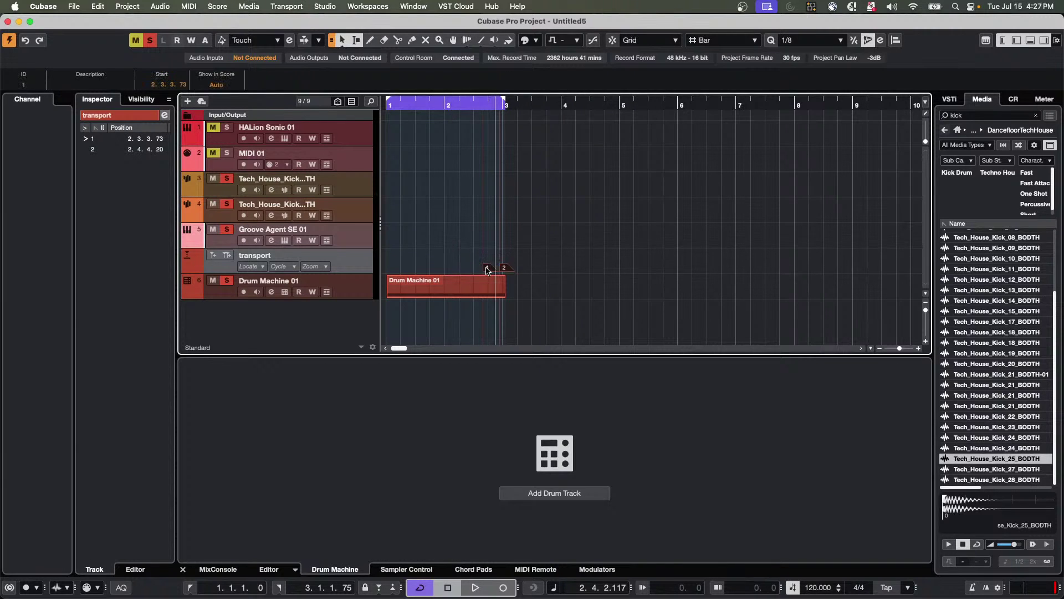
pyautogui.moveTo(487, 268)
pyautogui.mouseDown()
pyautogui.moveTo(395, 268)
pyautogui.moveTo(460, 269)
pyautogui.mouseUp()
# Add a third marker at 2.4.1.52 and return the project cursor to the start.
pyautogui.rightClick(468, 270)
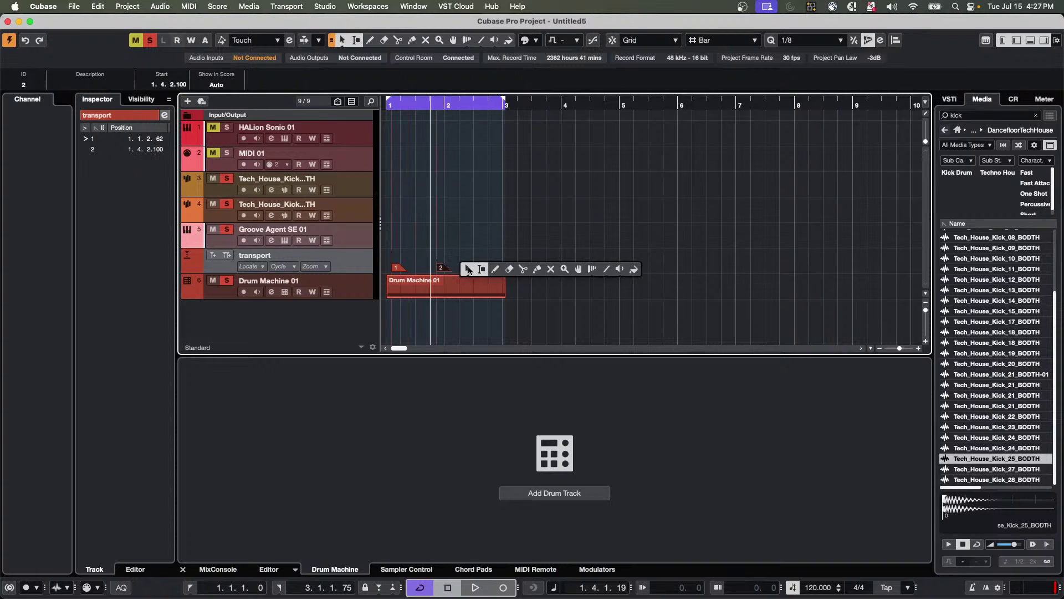
pyautogui.click(495, 269)
pyautogui.click(491, 268)
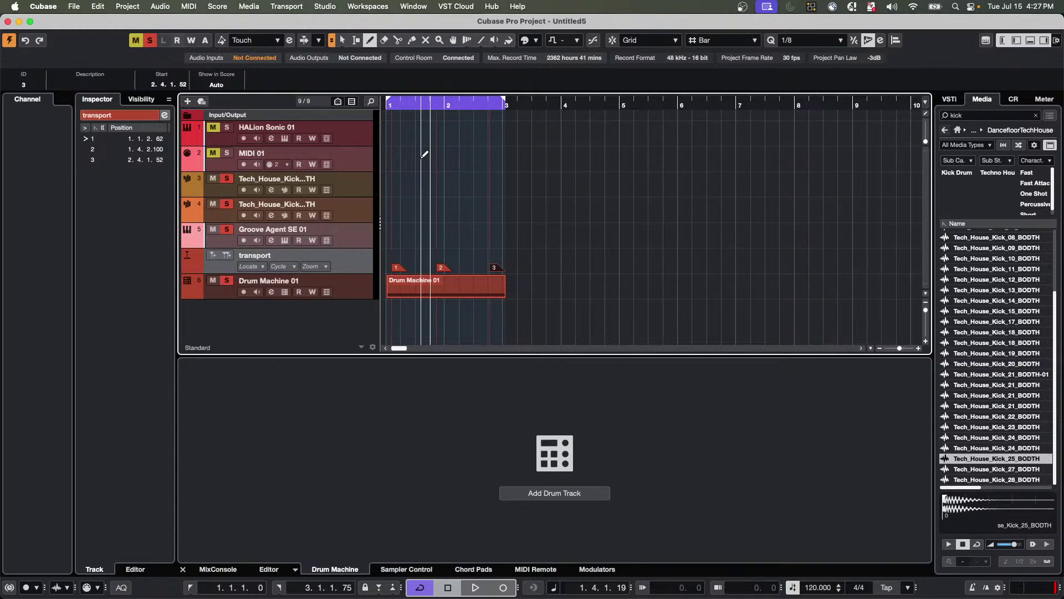
pyautogui.press('Home')
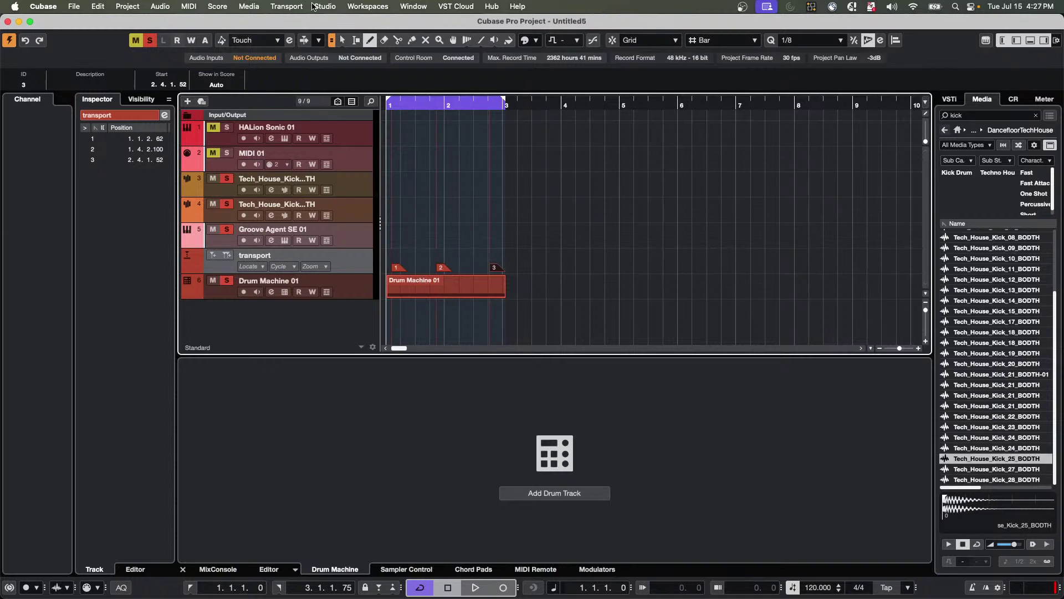
# Play from the start to the first marker with Transport > Play Project Range > Play until Next Marker.
pyautogui.click(302, 7)
pyautogui.moveTo(351, 116)
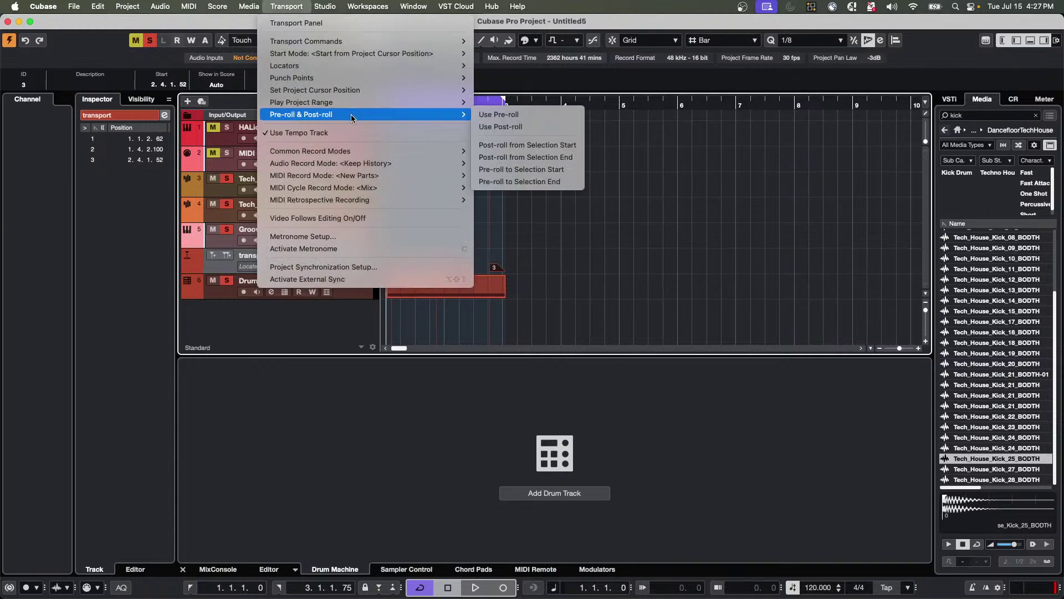
pyautogui.moveTo(375, 100)
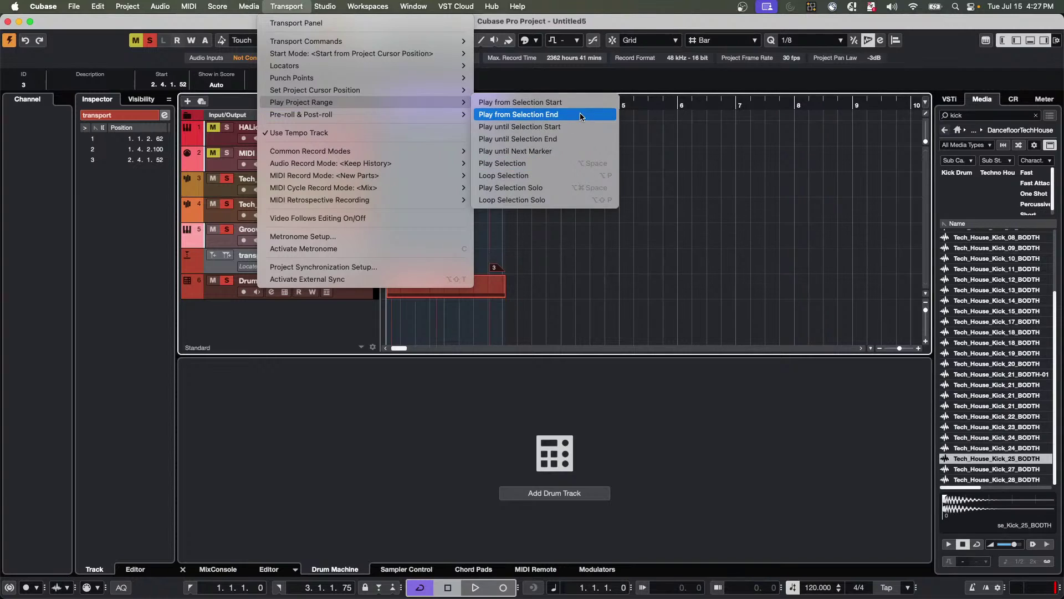
pyautogui.moveTo(447, 83)
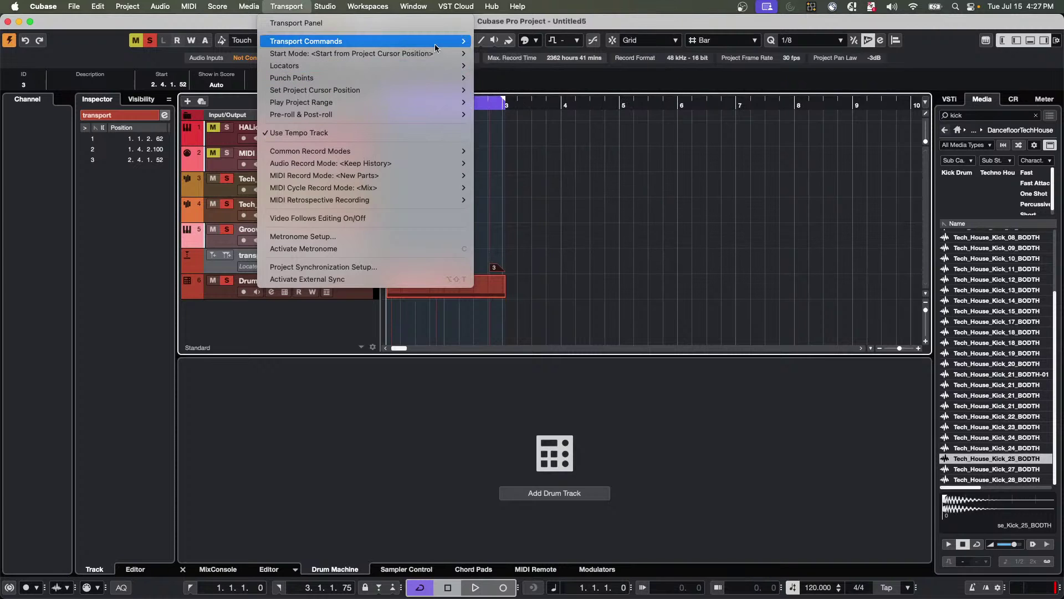
pyautogui.moveTo(434, 45)
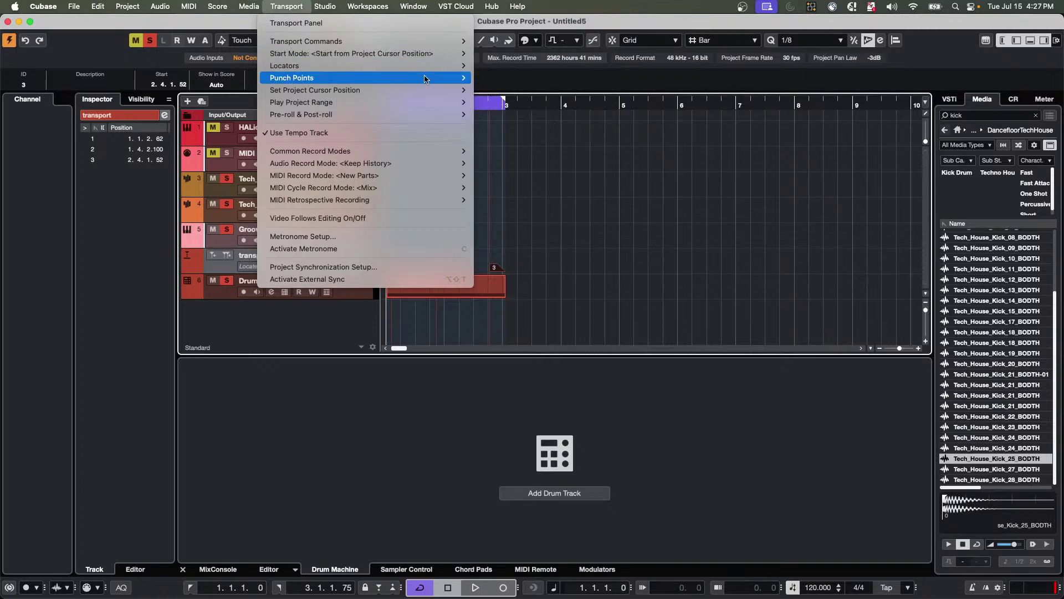
pyautogui.moveTo(444, 118)
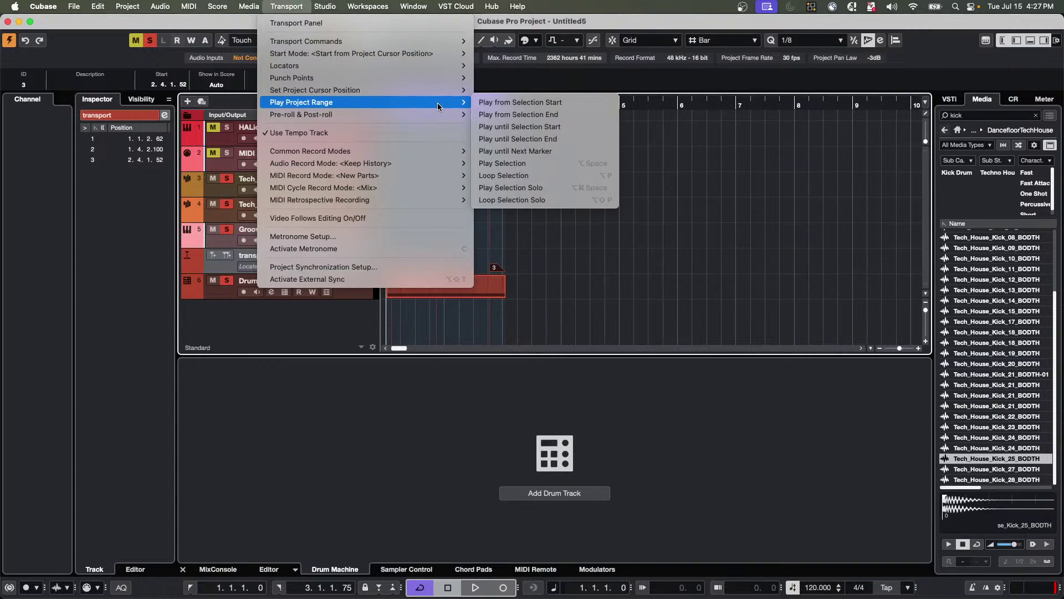
pyautogui.click(583, 154)
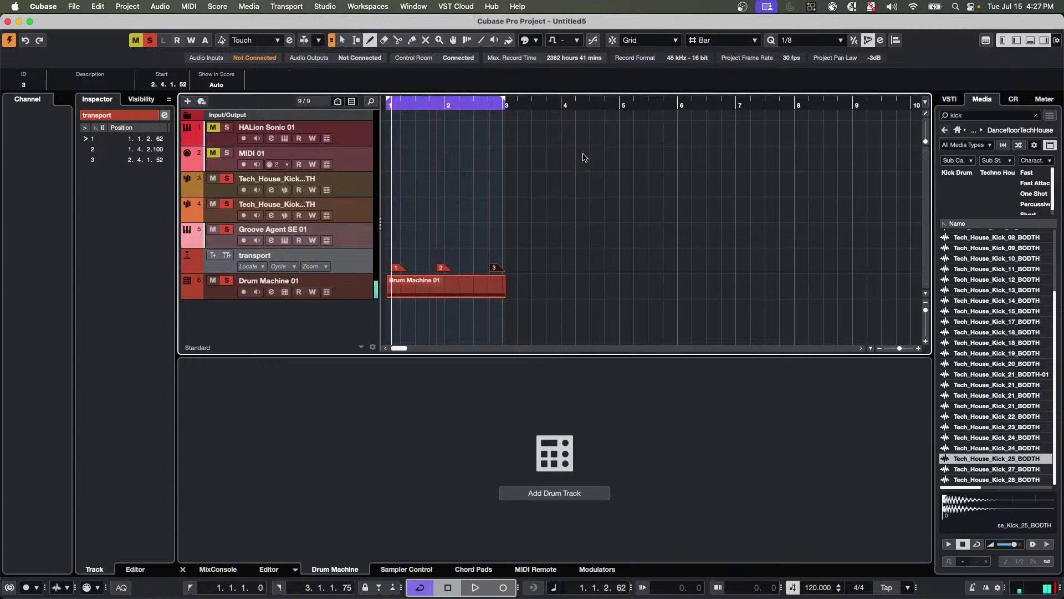
# Run Play until Next Marker again to continue to the second marker.
pyautogui.click(326, 6)
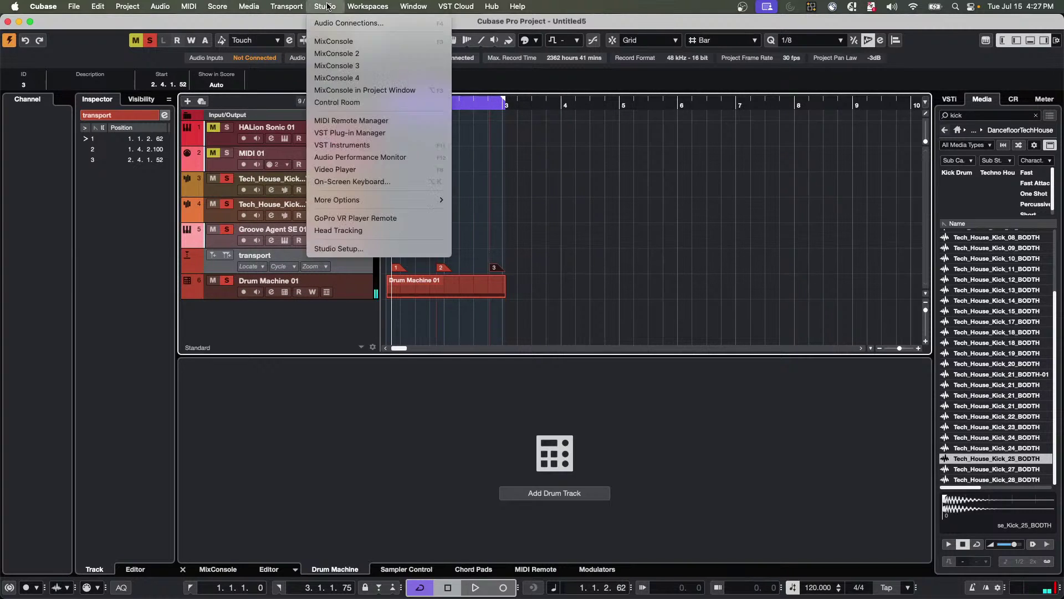
pyautogui.moveTo(299, 7)
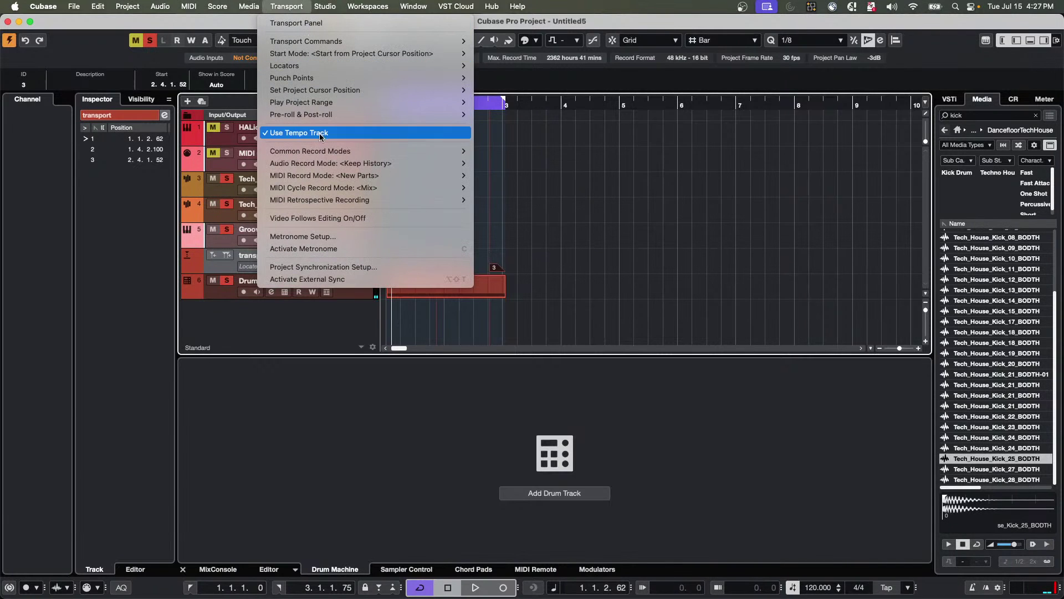
pyautogui.moveTo(338, 152)
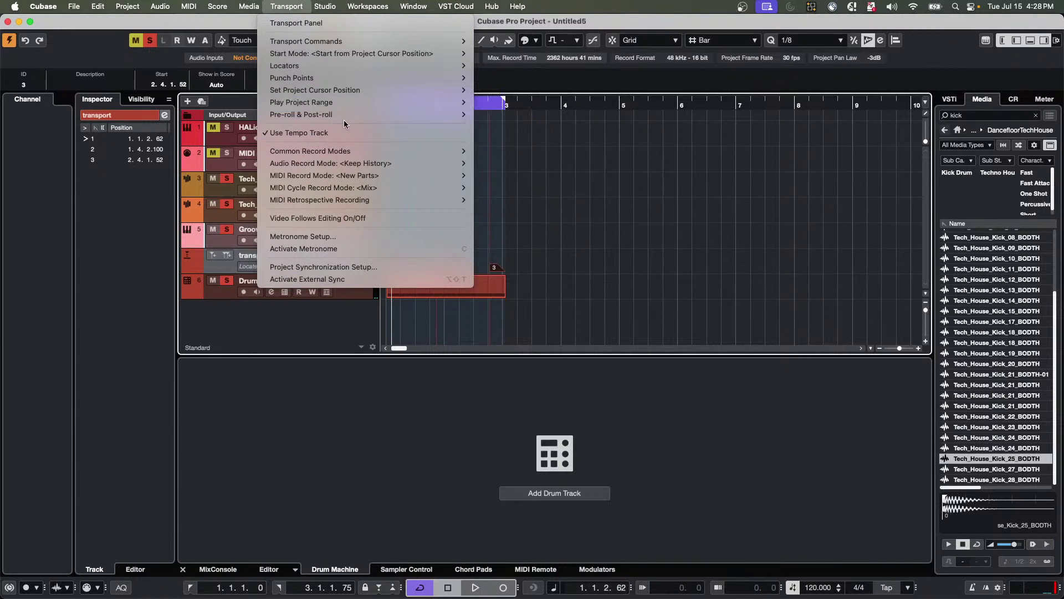
pyautogui.moveTo(362, 102)
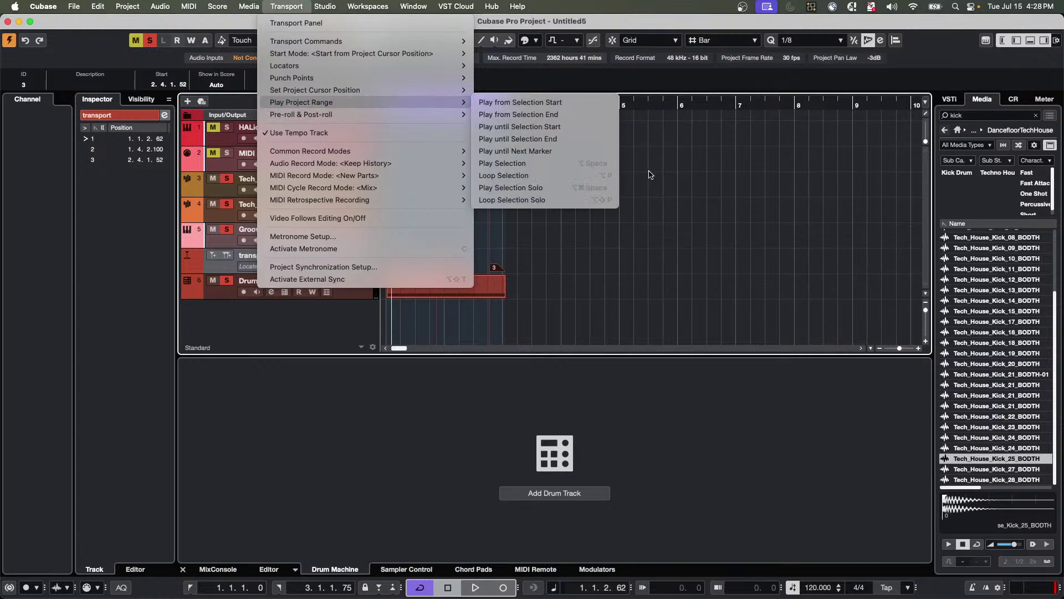
pyautogui.click(573, 151)
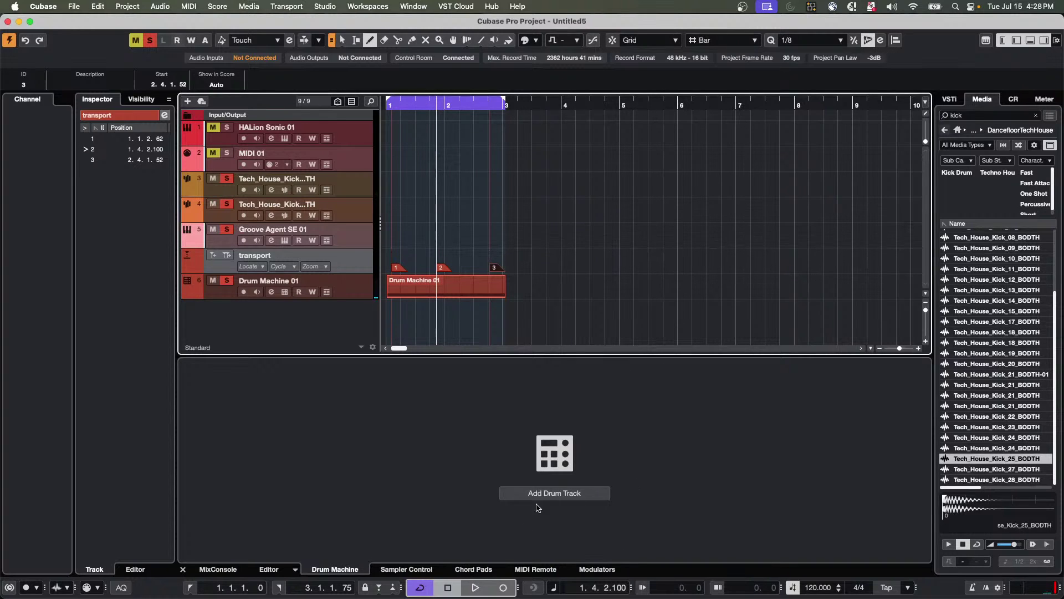
# Switch the nanoKONTROL2 MIDI Remote to Untitled Page 2 and open mapping for the first button.
pyautogui.click(530, 571)
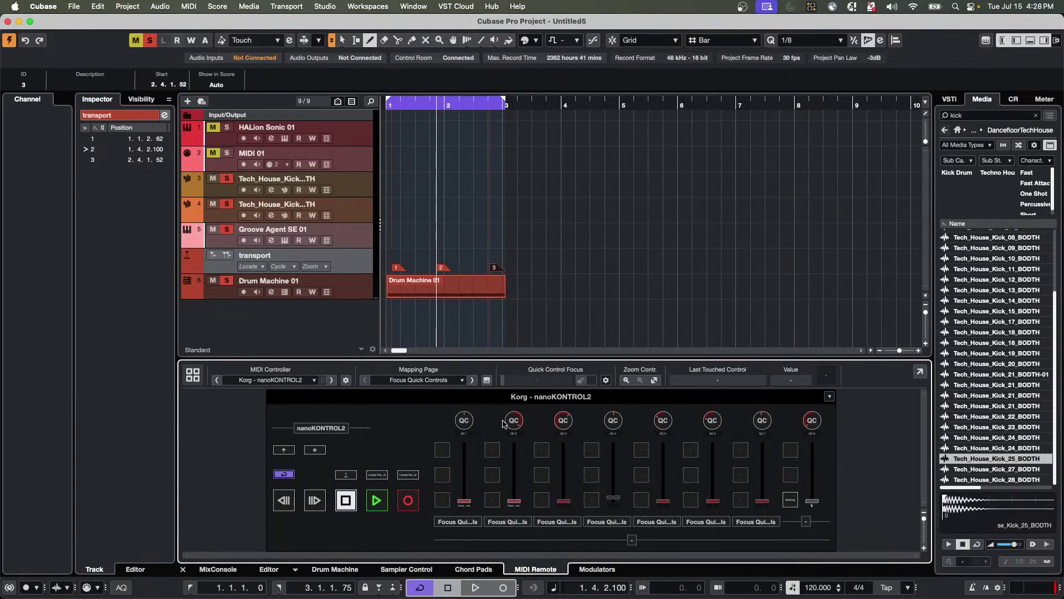
pyautogui.click(419, 381)
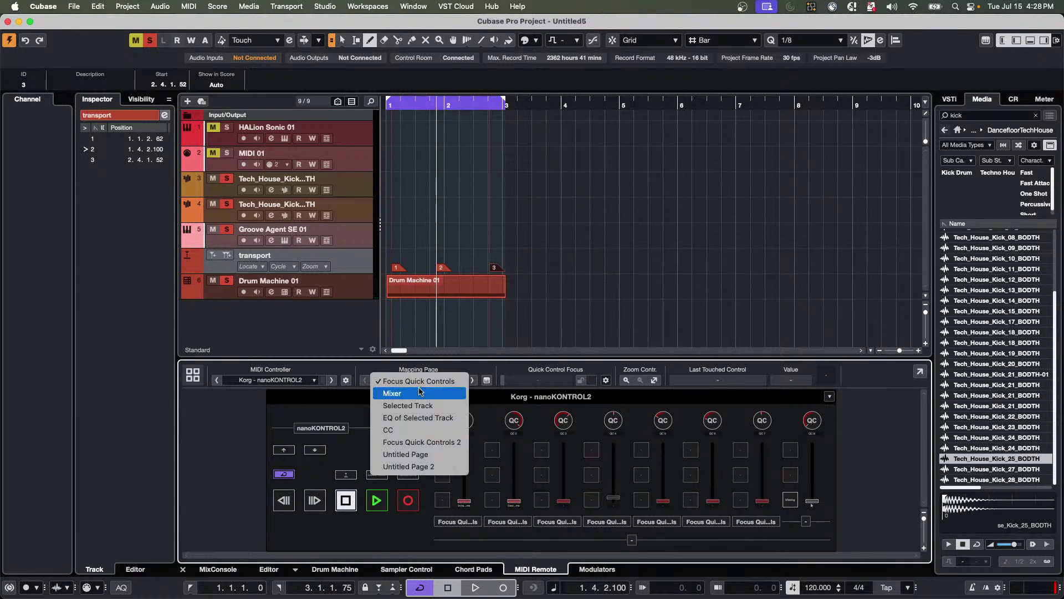
pyautogui.click(418, 467)
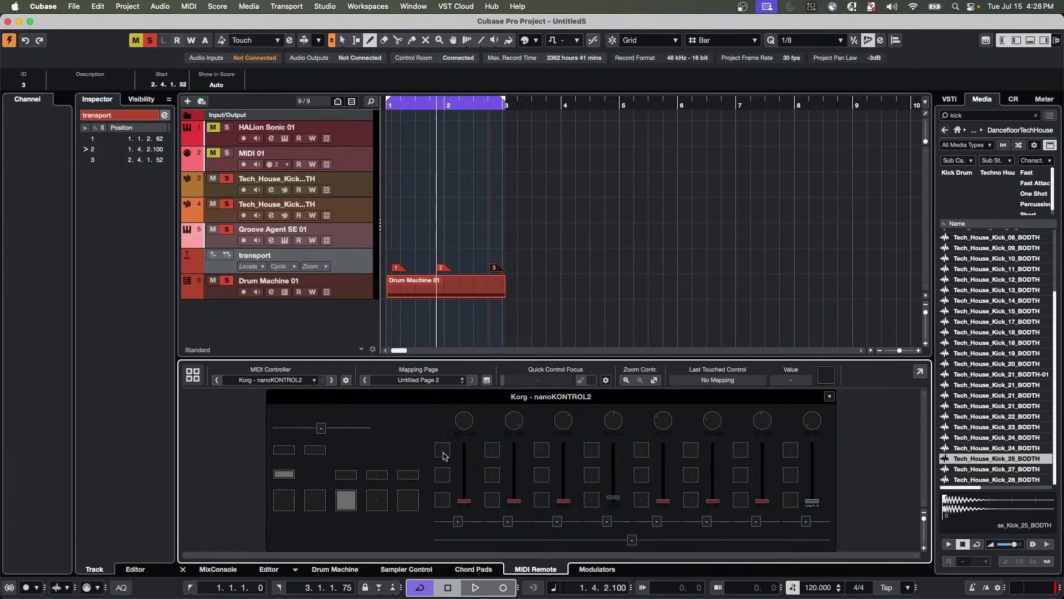
pyautogui.doubleClick(444, 450)
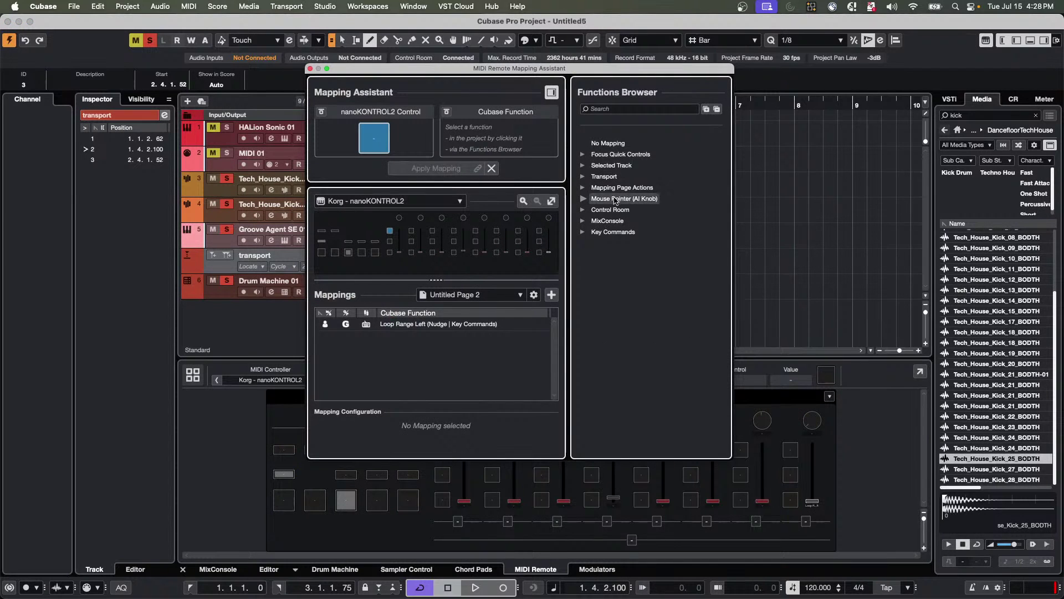
# Search 'play until next mar', assign Play until Next Marker to the button, and close the assistant.
pyautogui.click(587, 177)
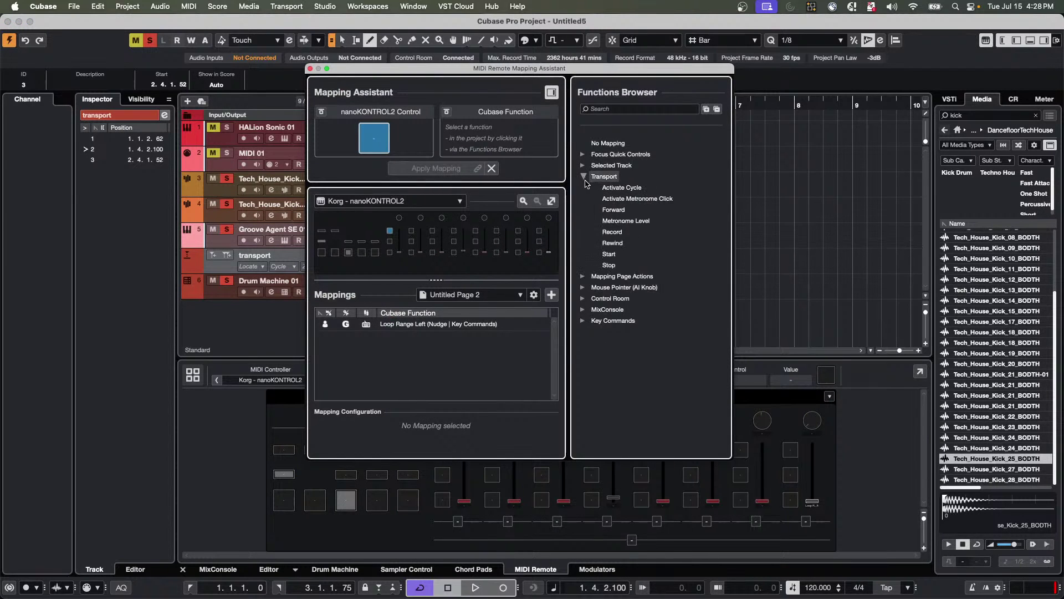
pyautogui.click(620, 108)
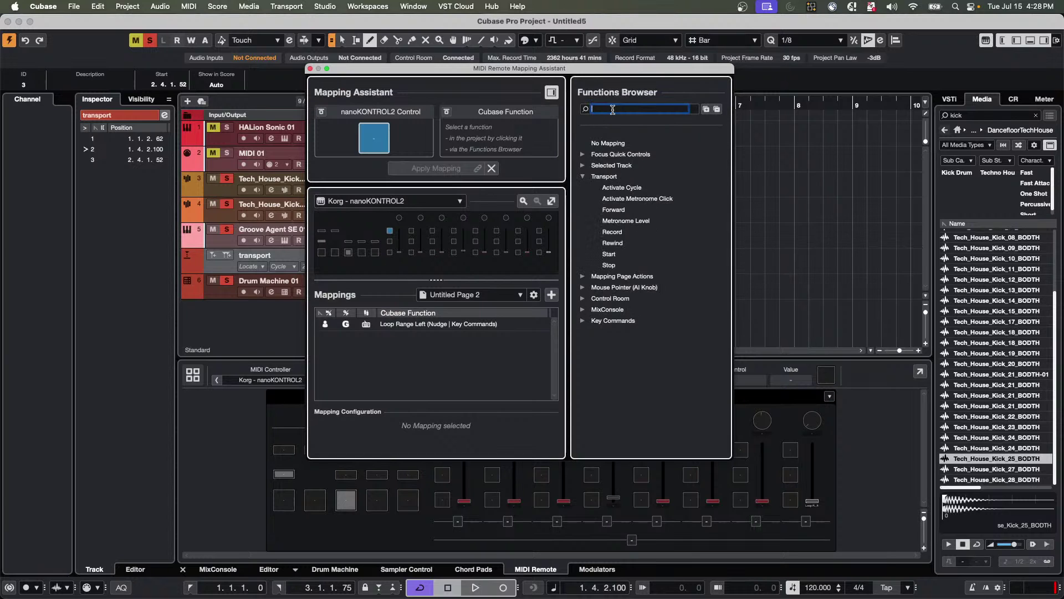
pyautogui.write('pl')
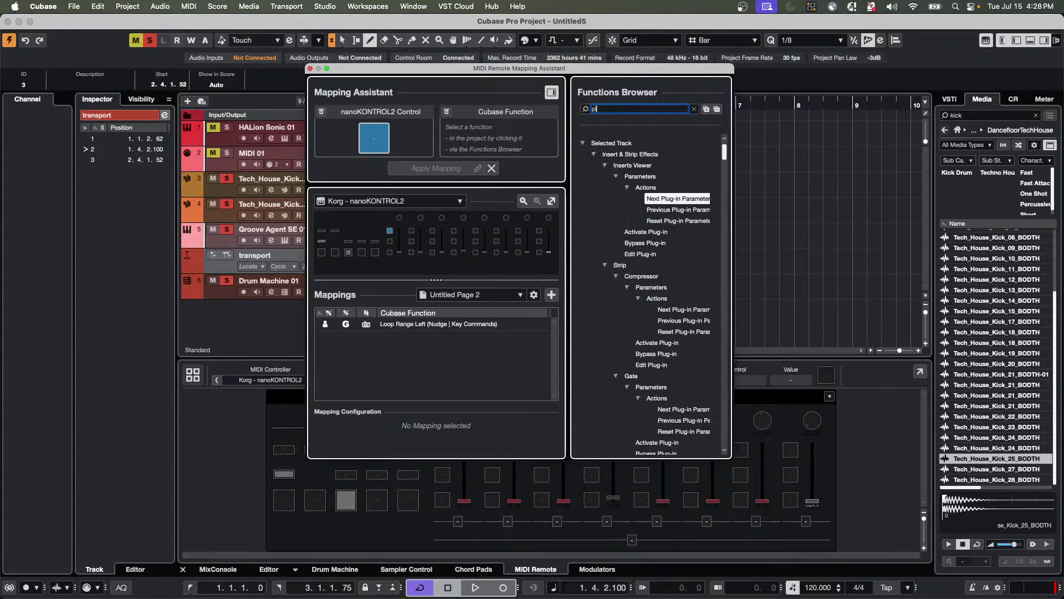
pyautogui.write('ay until')
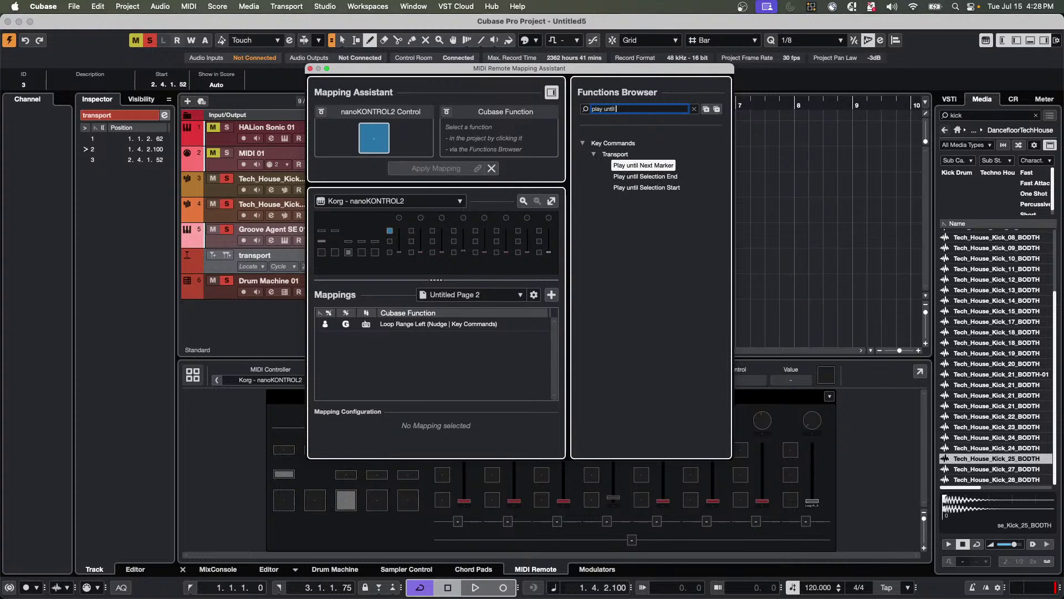
pyautogui.write(' next mar')
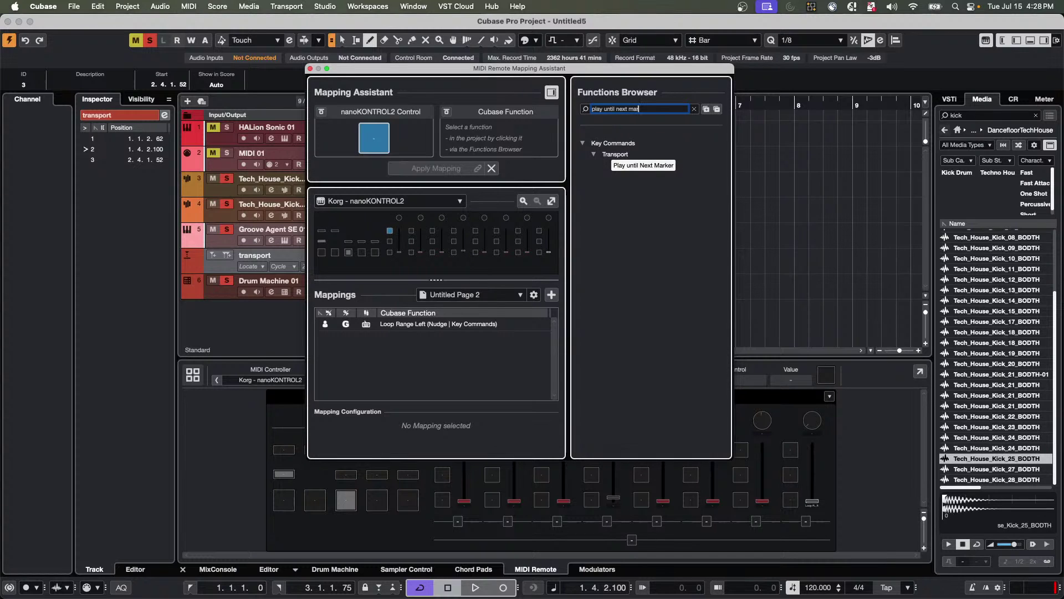
pyautogui.click(640, 168)
pyautogui.doubleClick(639, 167)
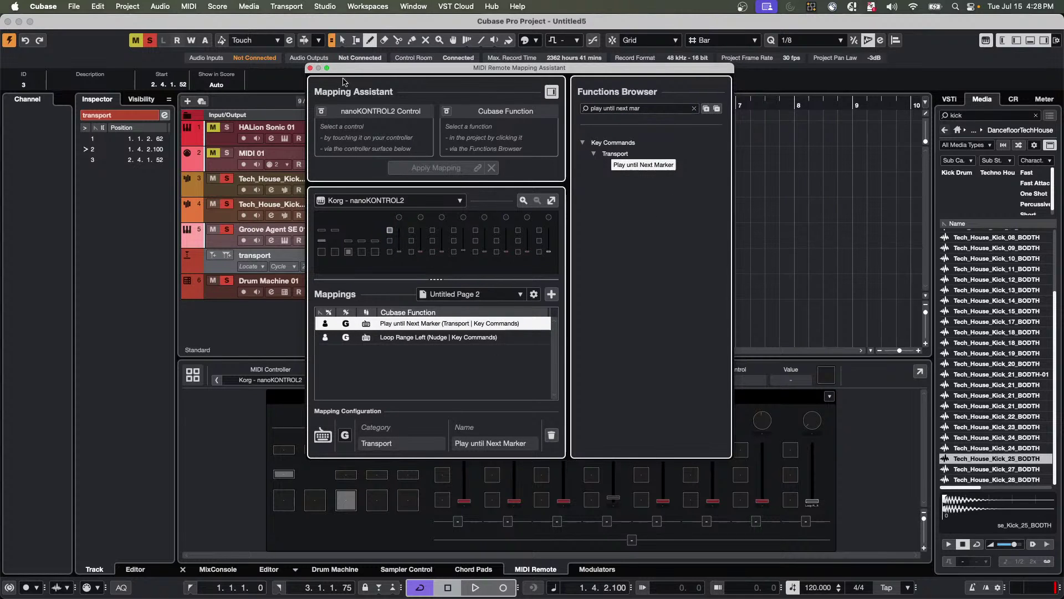
pyautogui.click(310, 68)
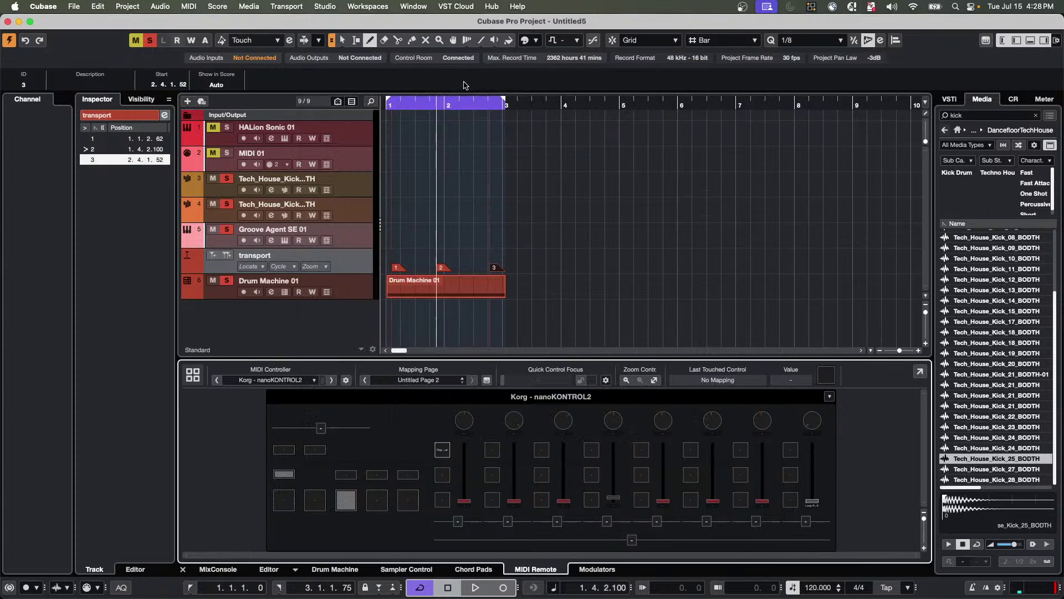
# Move the playhead into bar 1, return it to the project start, and browse the Transport menu.
pyautogui.moveTo(413, 104); pyautogui.dragTo(401, 93)
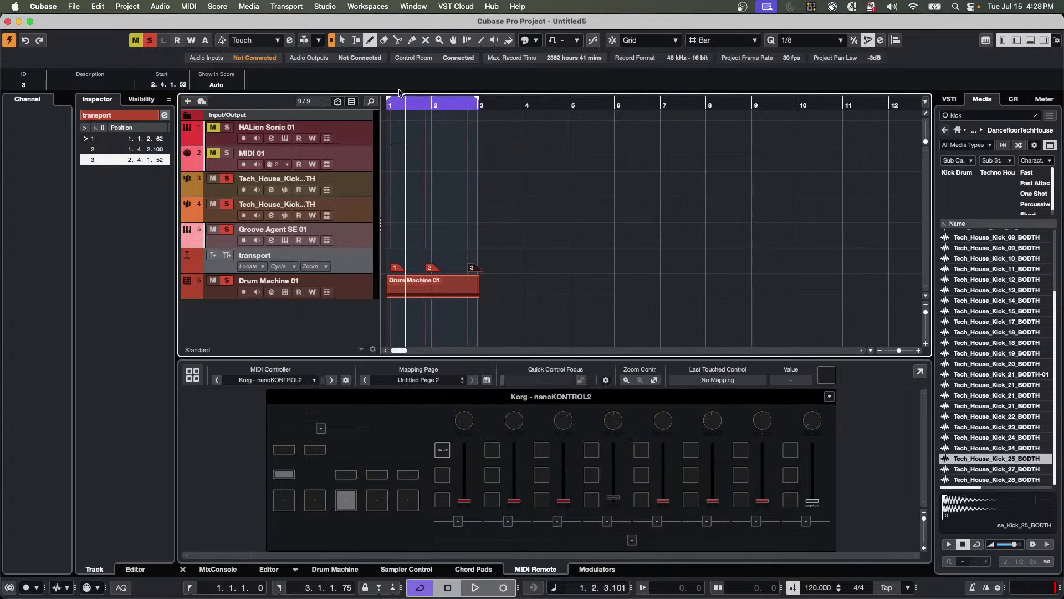
pyautogui.click(391, 103)
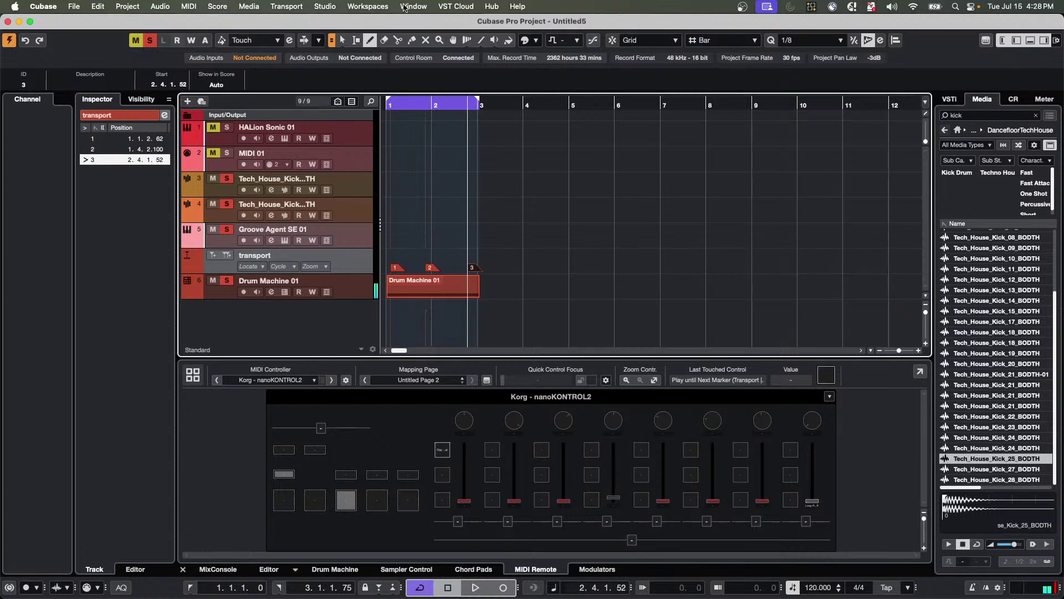
pyautogui.click(256, 7)
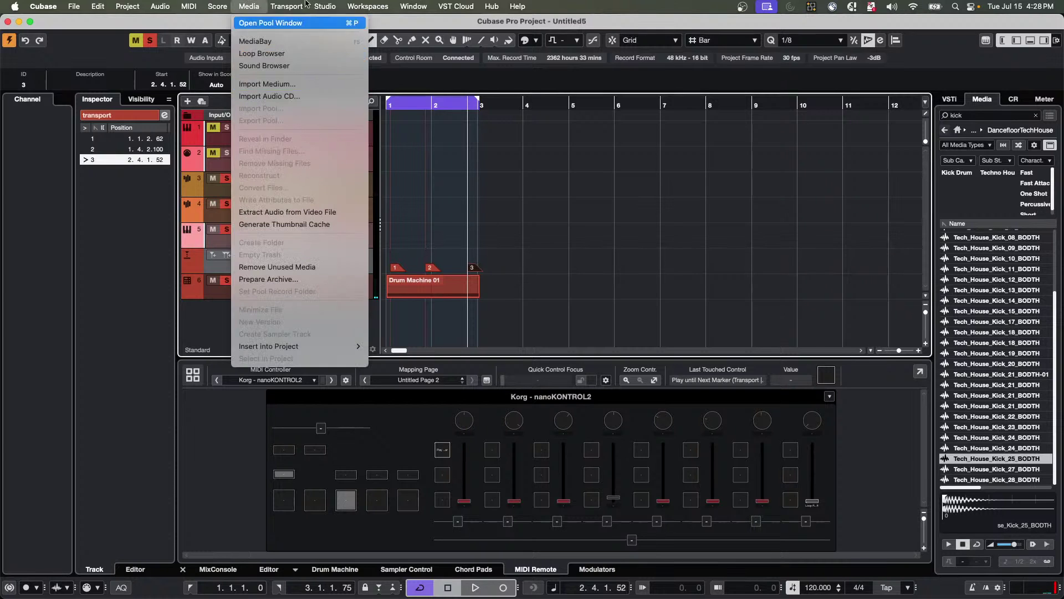
pyautogui.moveTo(303, 4)
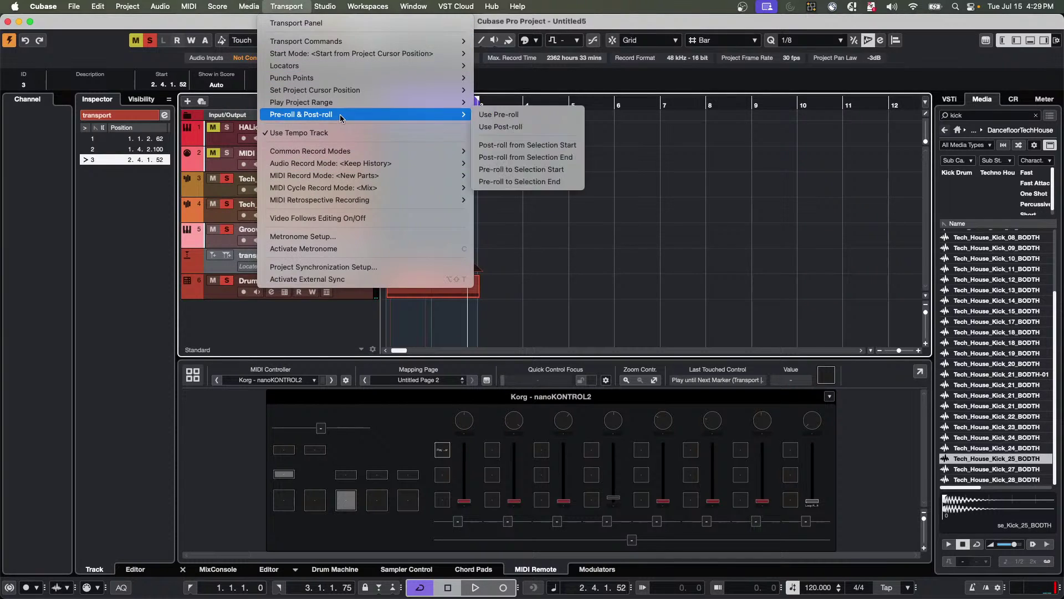
pyautogui.moveTo(349, 78)
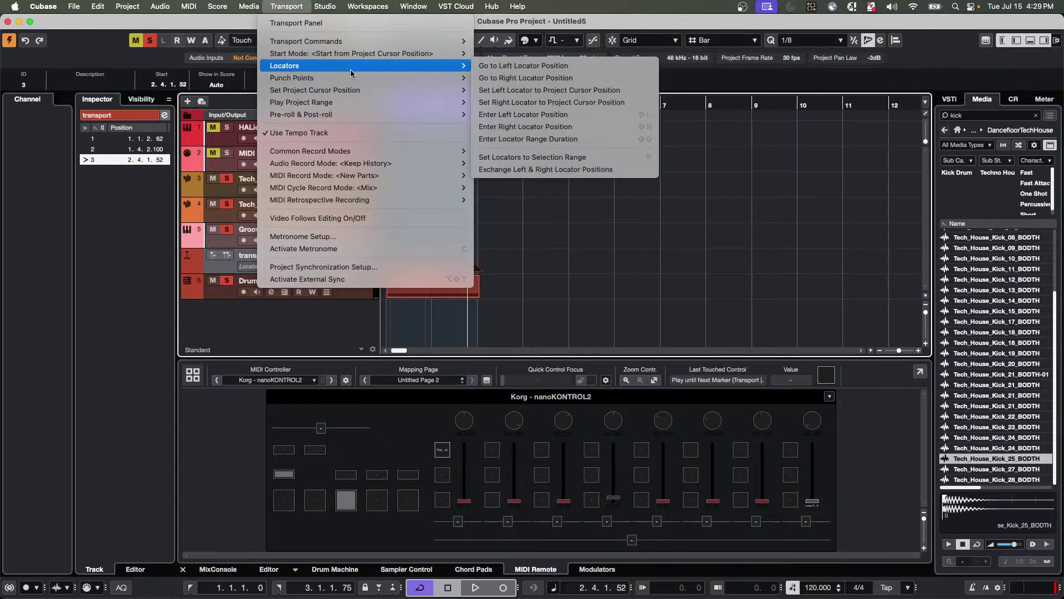
# Leave the Transport menu unused, switch to the Object Selection tool (1), and select the Drum Machine 01 part.
pyautogui.moveTo(345, 102)
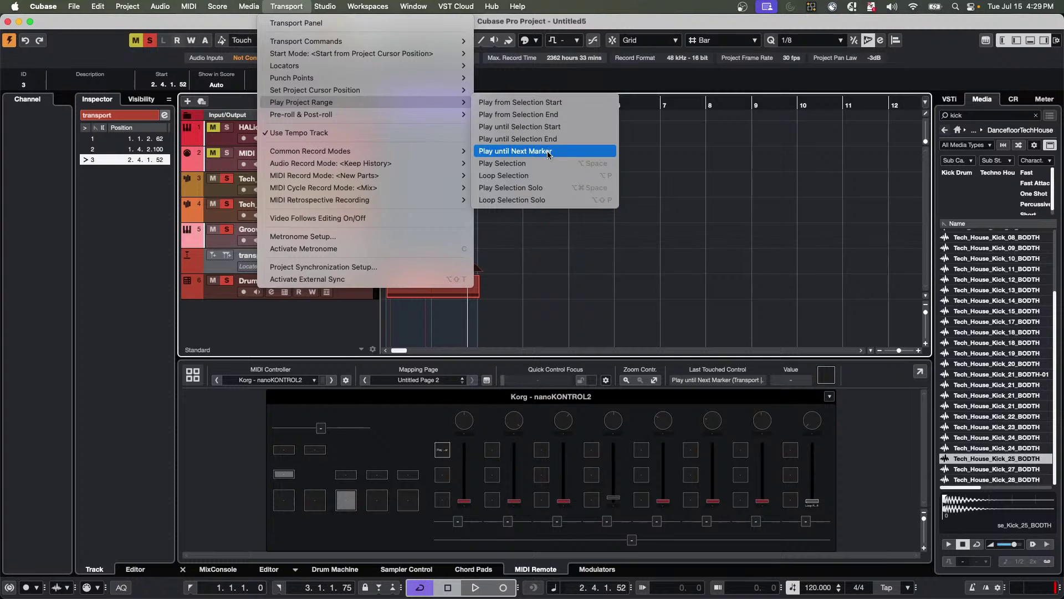
pyautogui.click(668, 148)
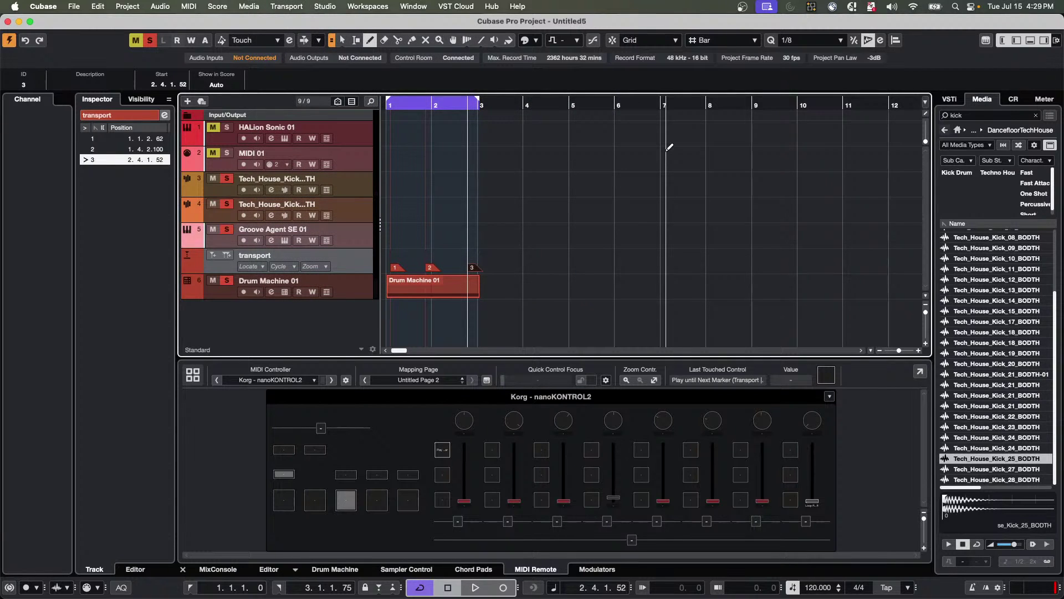
pyautogui.press('1')
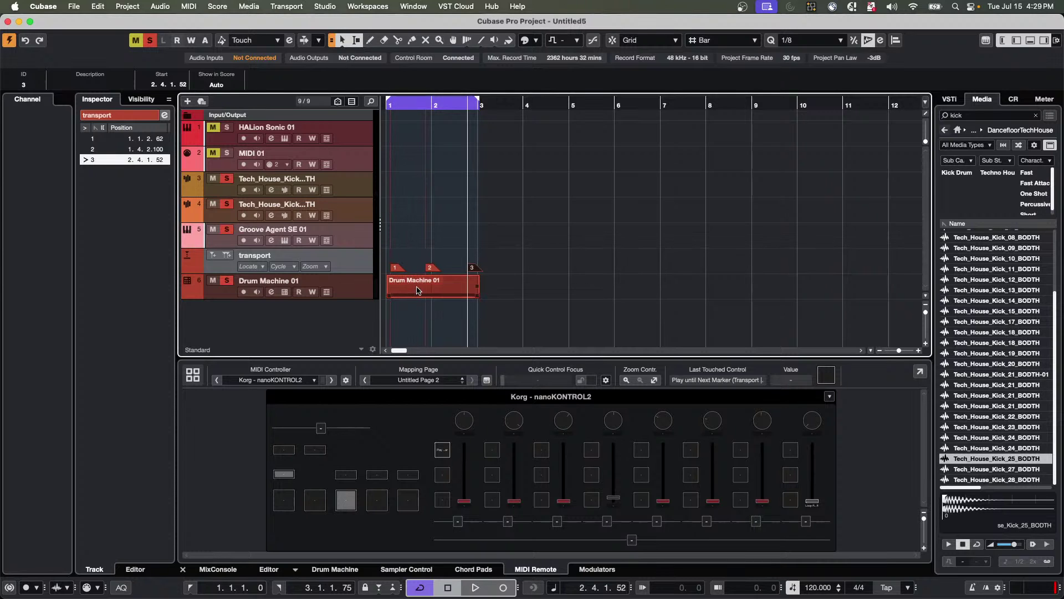
pyautogui.click(417, 290)
# Play until the end of the Drum Machine 01 part via Transport > Play Project Range > Play until Selection End.
pyautogui.click(281, 6)
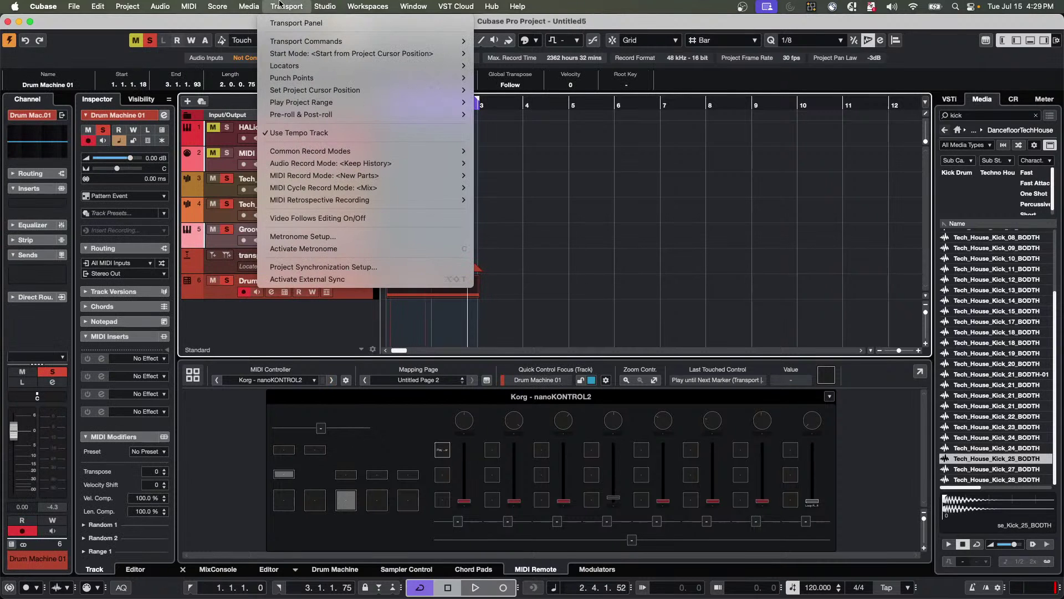
pyautogui.moveTo(224, 4)
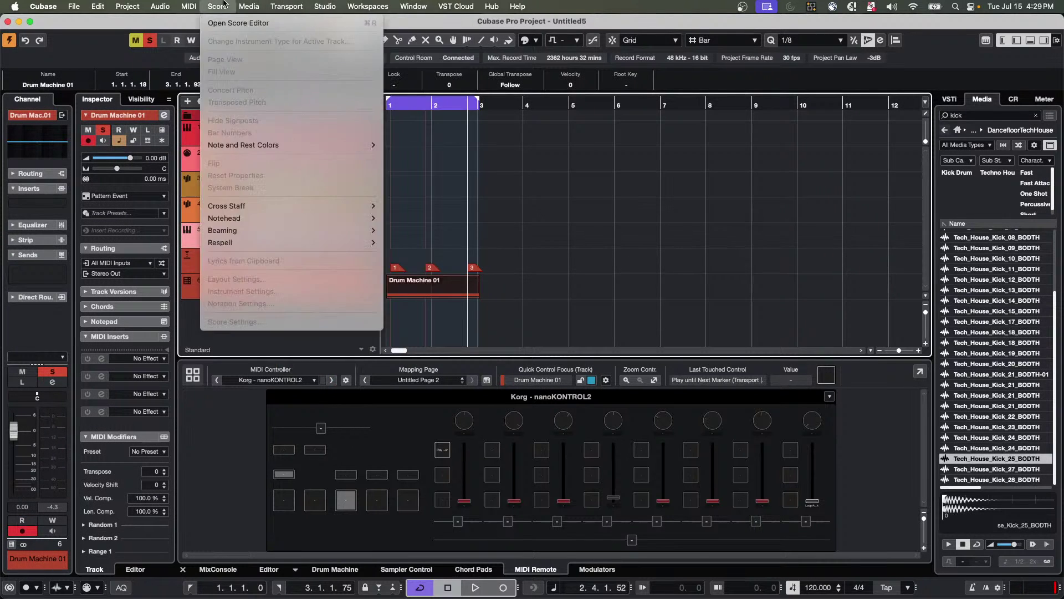
pyautogui.moveTo(281, 6)
pyautogui.moveTo(297, 91)
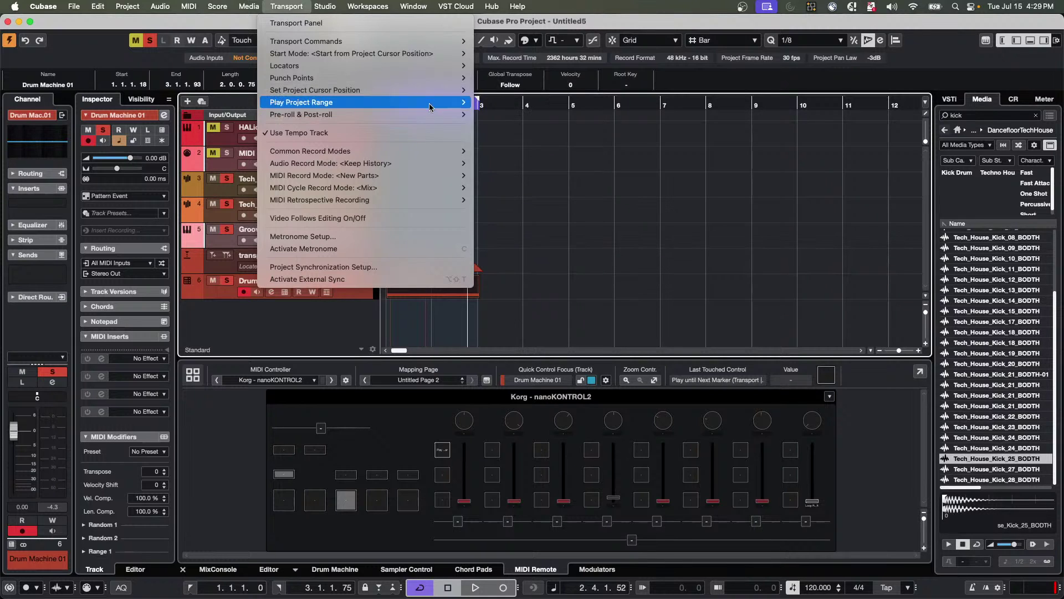
pyautogui.moveTo(433, 103)
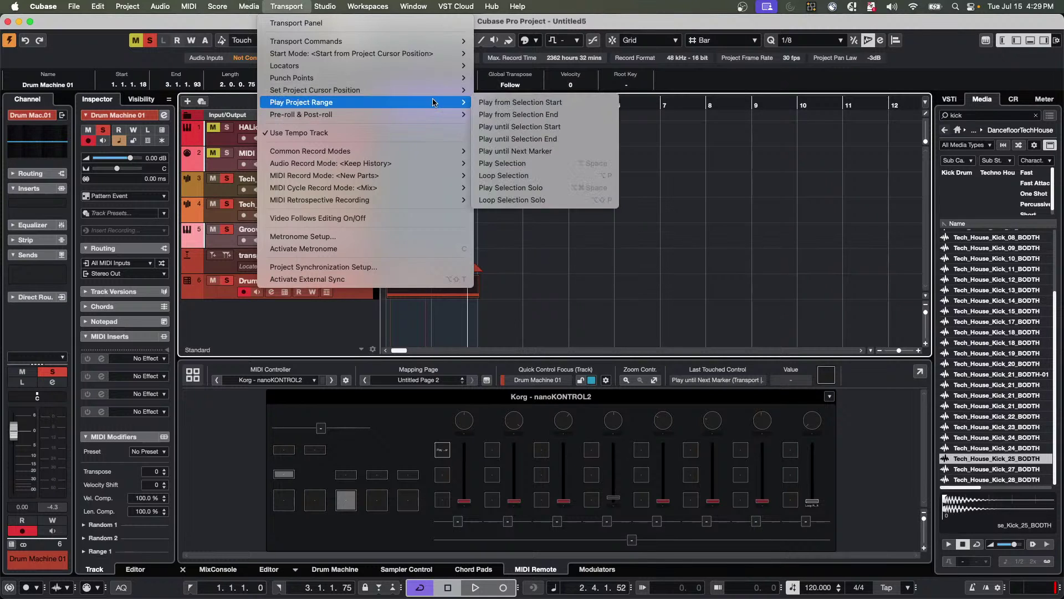
pyautogui.click(583, 139)
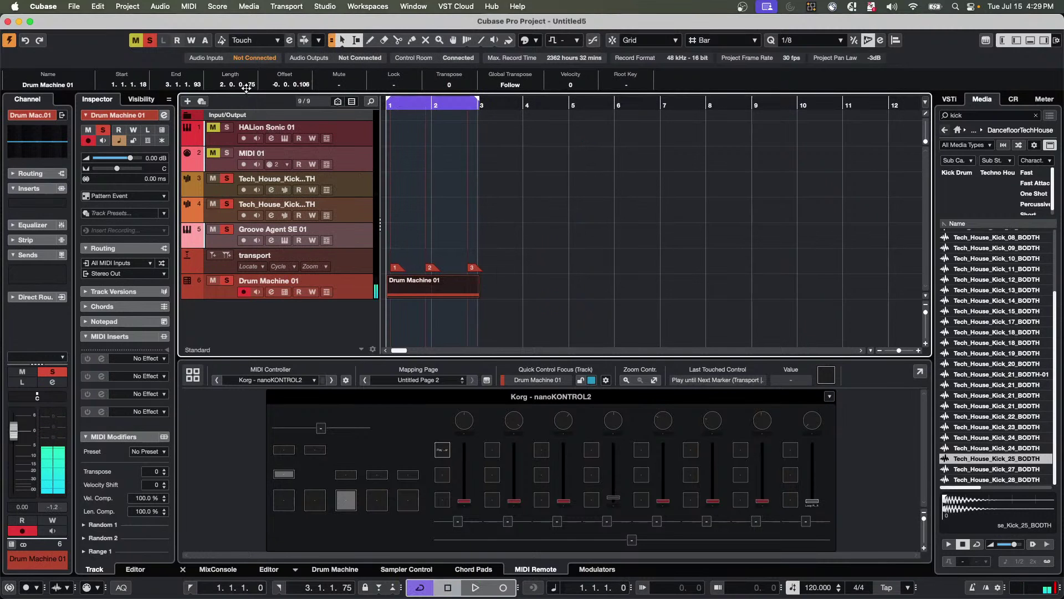
# Play just the selected part's range with Play Selection, then enable Cycle with /.
pyautogui.click(295, 6)
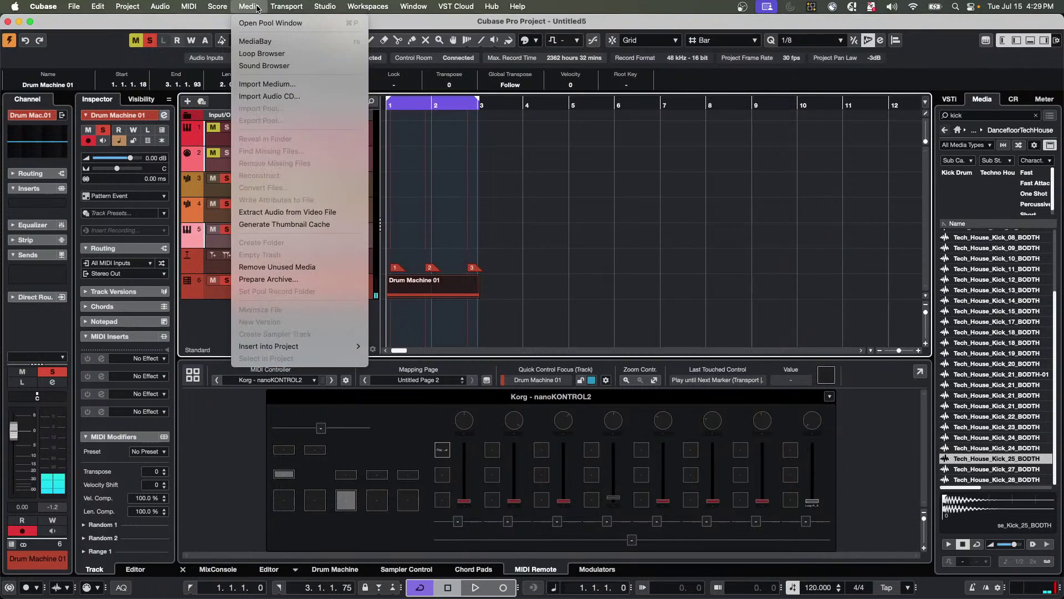
pyautogui.moveTo(286, 6)
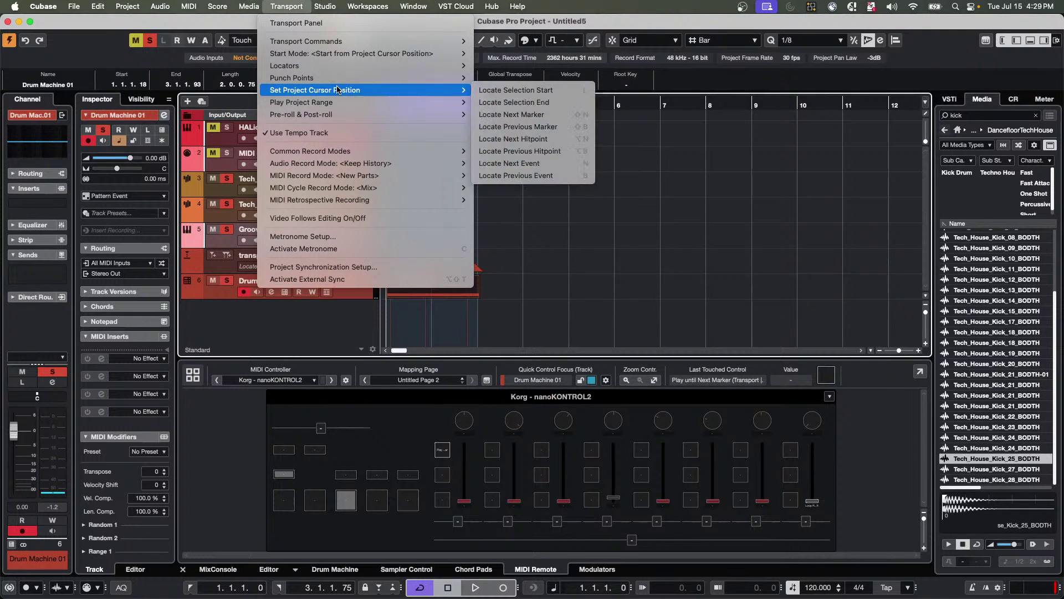
pyautogui.moveTo(337, 102)
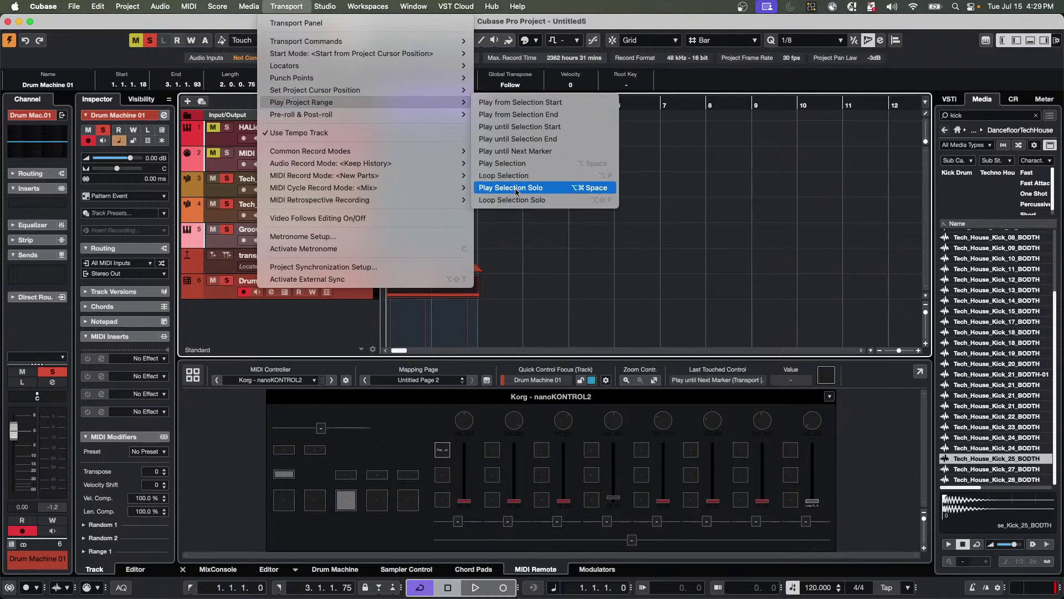
pyautogui.click(524, 166)
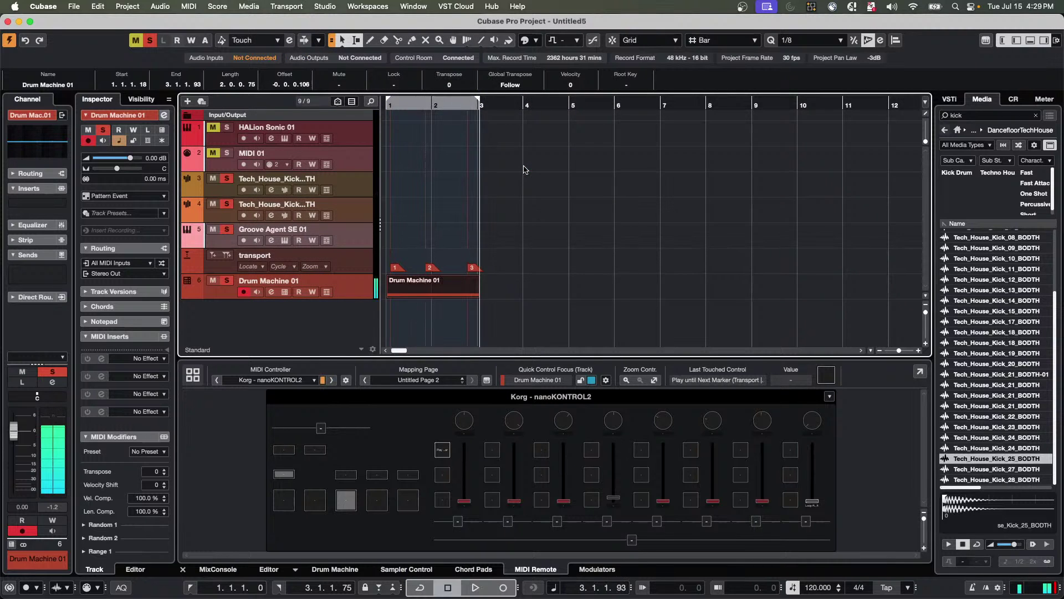
pyautogui.press('/')
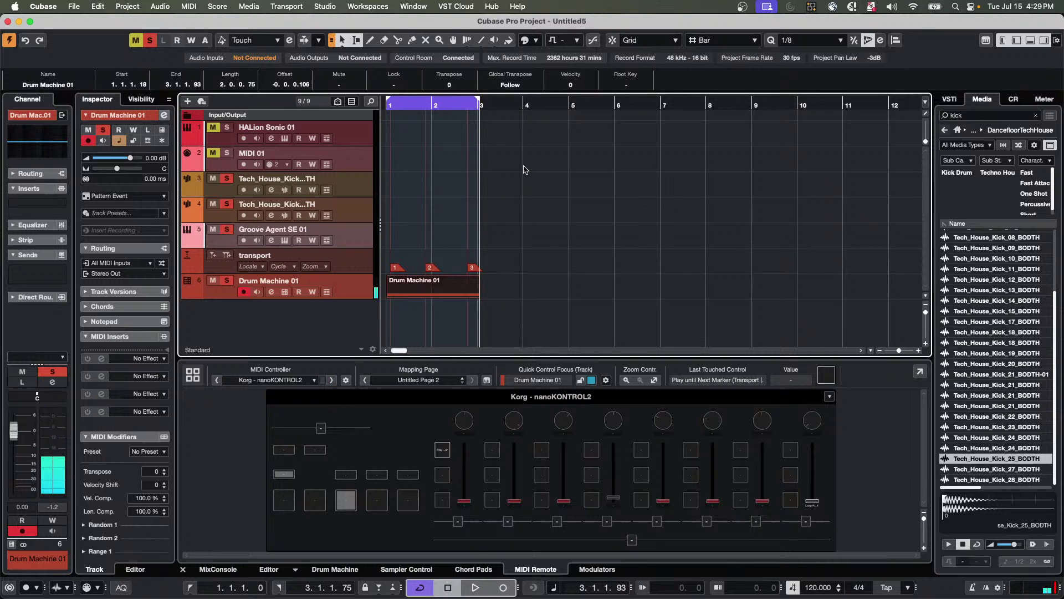
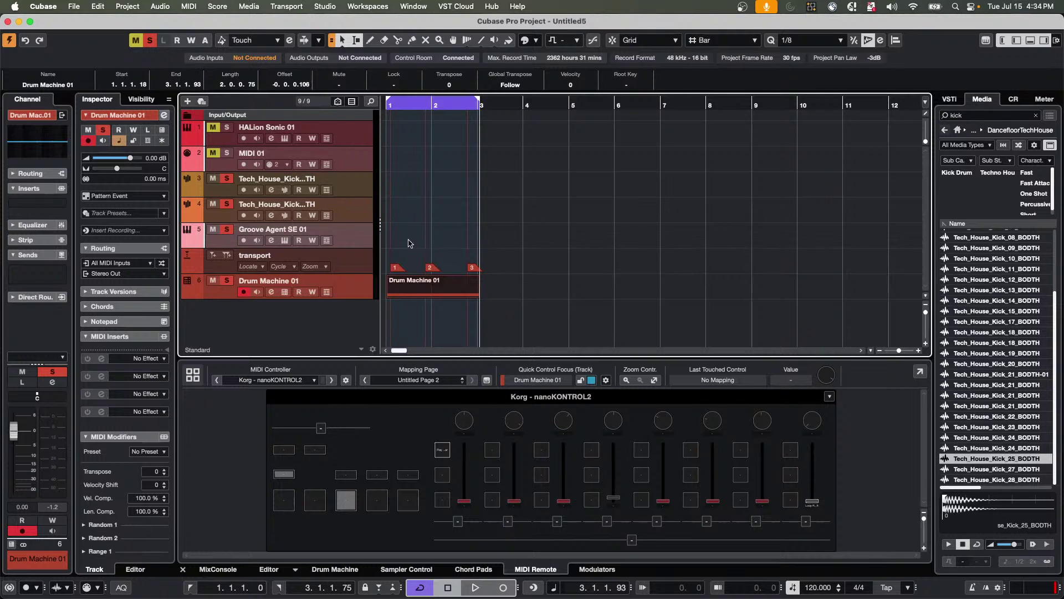
# Load the Apollo kit from Future Past Perfect into Groove Agent SE's kit slot.
pyautogui.click(284, 240)
pyautogui.click(517, 155)
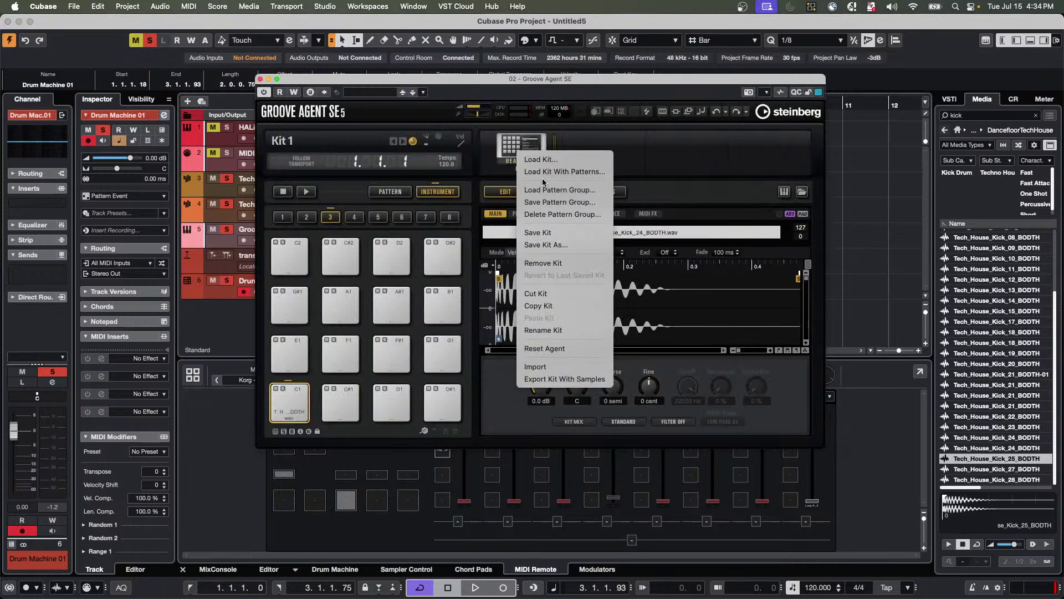
pyautogui.click(546, 172)
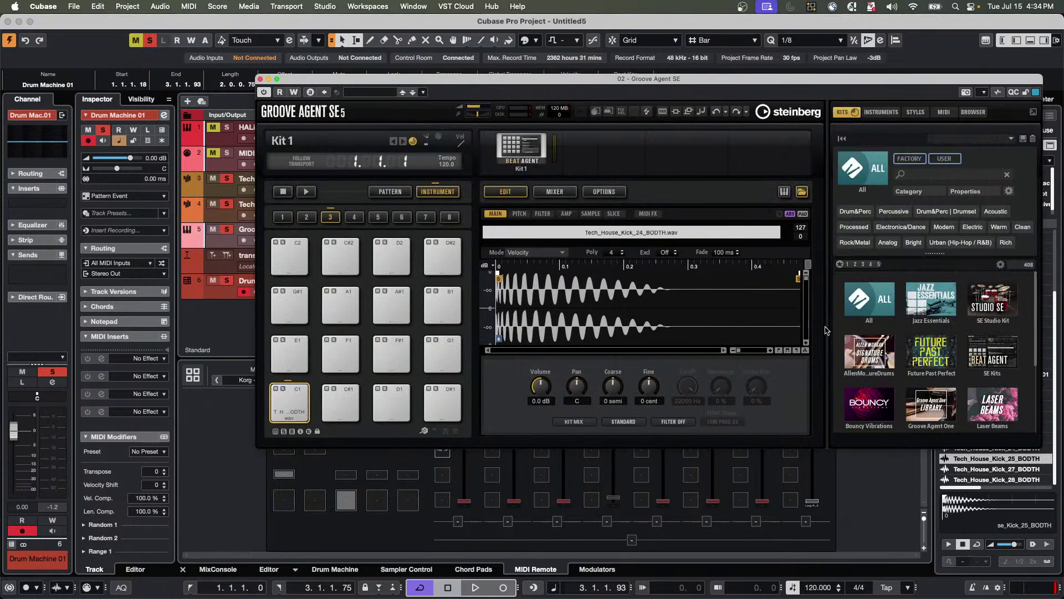
pyautogui.click(929, 354)
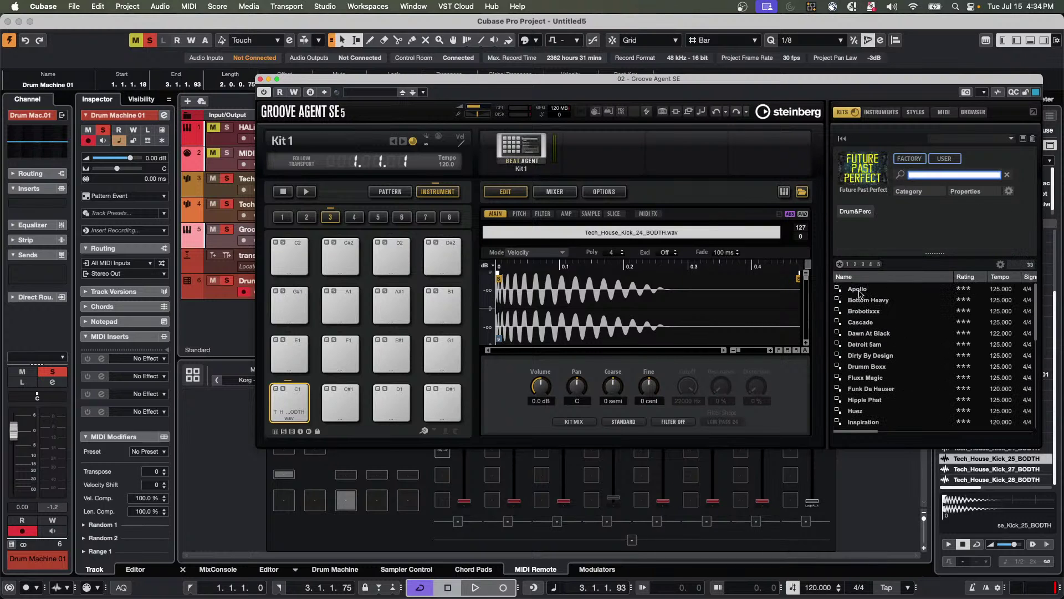
pyautogui.doubleClick(858, 289)
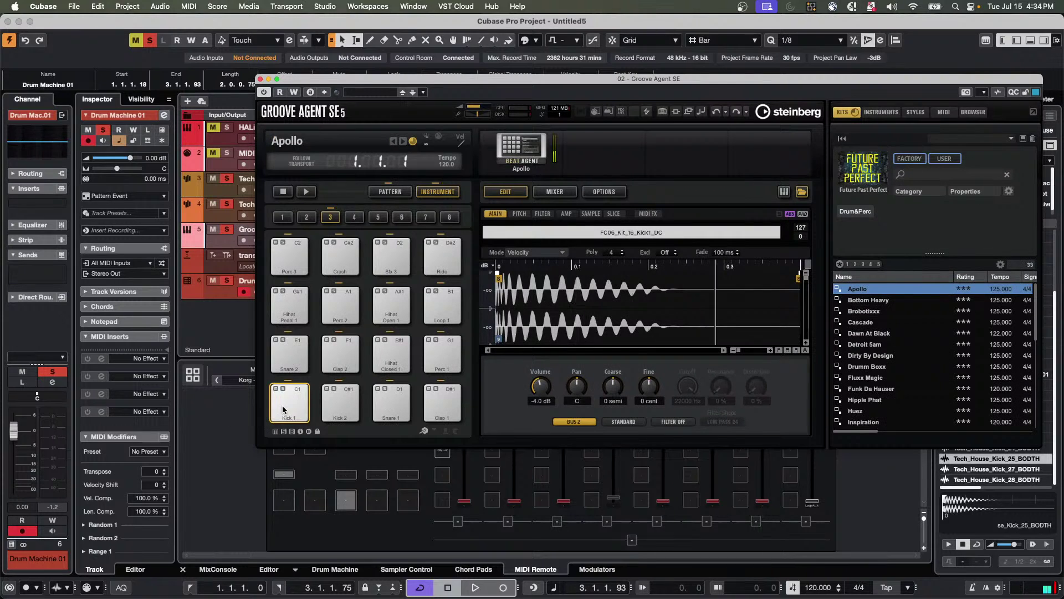
# Audition the Snare 1, Snare 2 and Hihat Closed pads, then close Groove Agent SE.
pyautogui.click(382, 402)
pyautogui.click(303, 357)
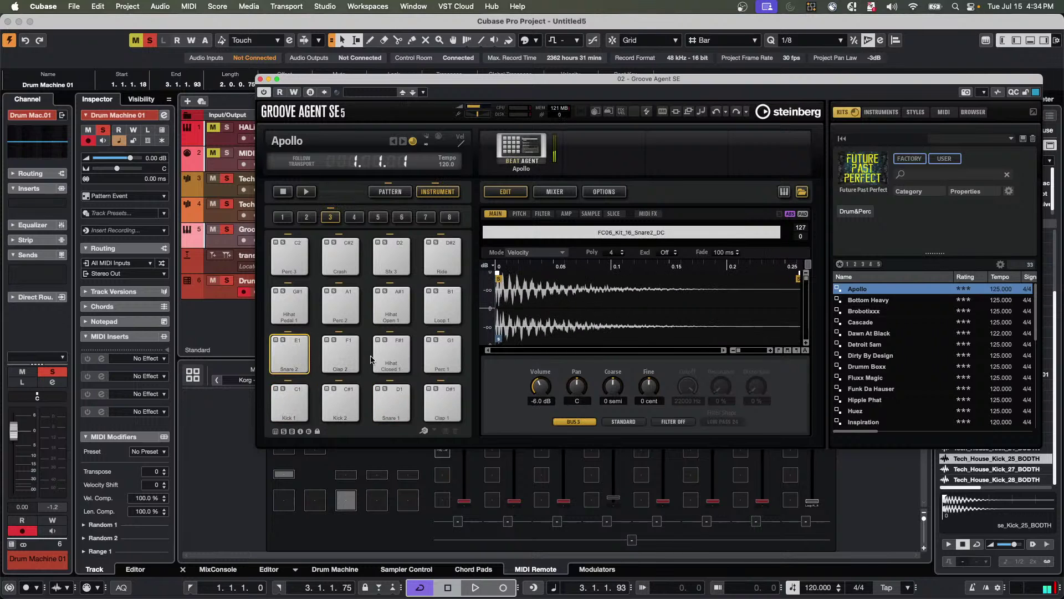
pyautogui.click(391, 355)
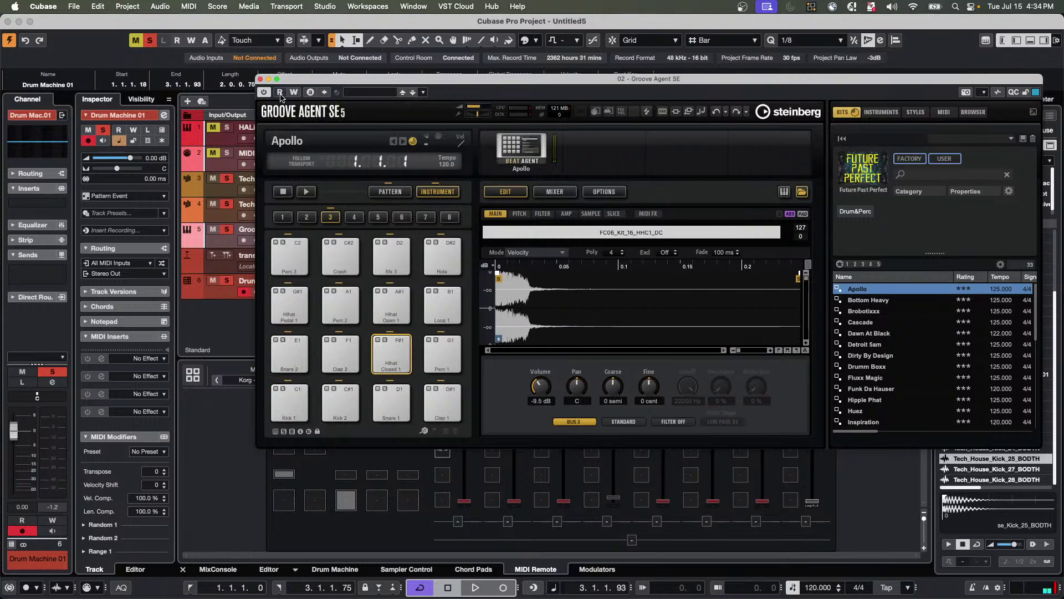
pyautogui.click(260, 78)
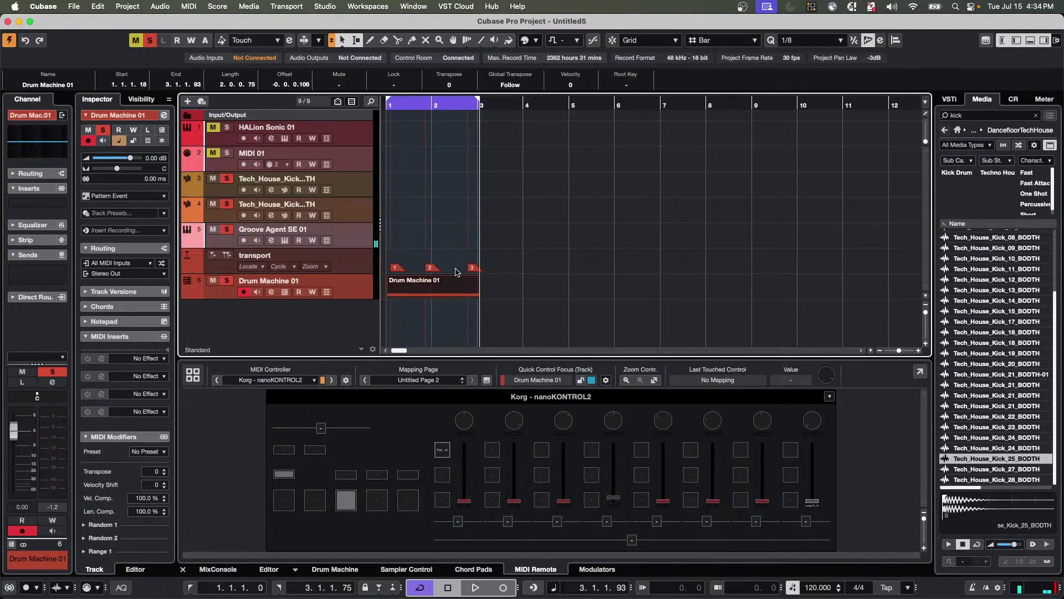
# Create an empty MIDI part between the locators on Groove Agent SE 01 and open it.
pyautogui.click(403, 235)
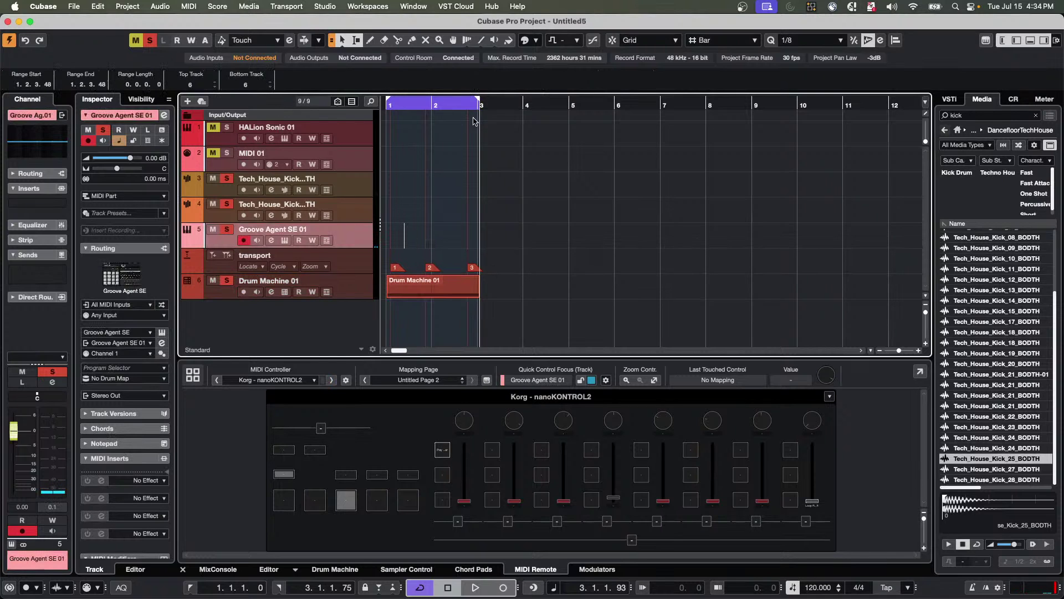
pyautogui.rightClick(417, 242)
pyautogui.click(425, 241)
pyautogui.doubleClick(399, 247)
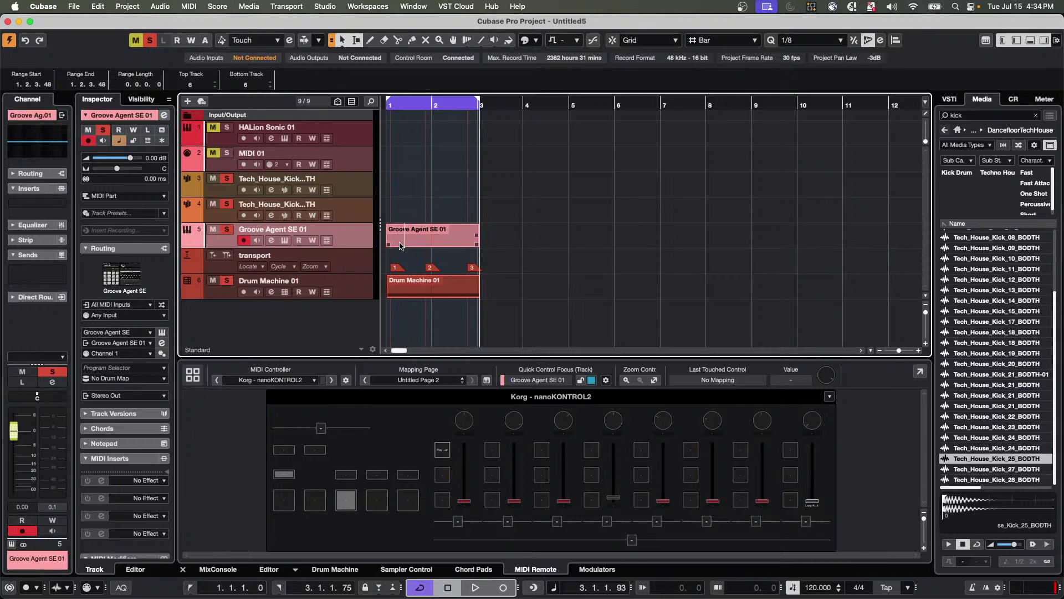
pyautogui.doubleClick(400, 246)
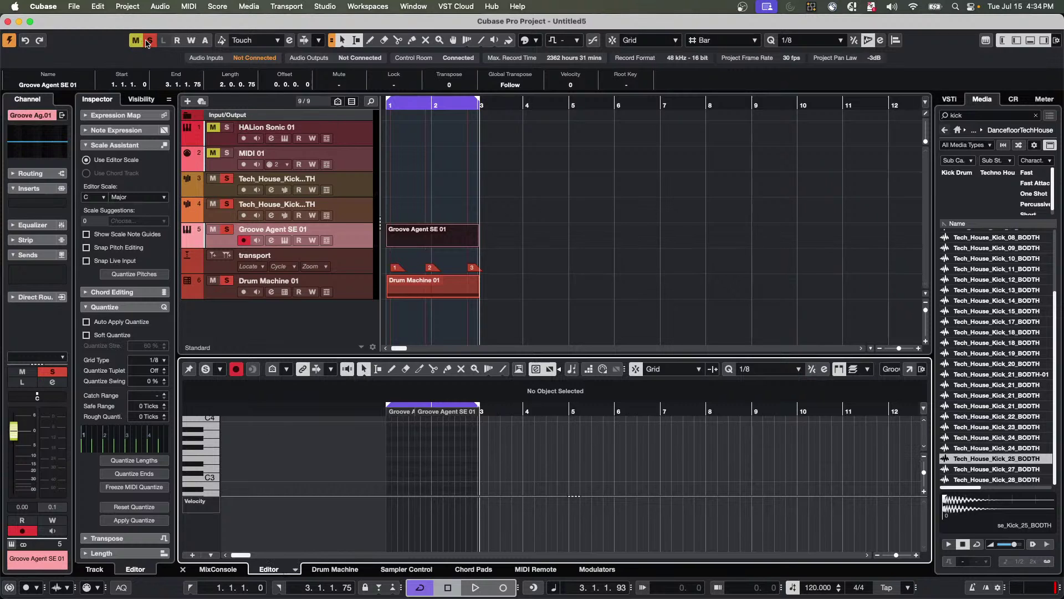
# Solo only Groove Agent SE 01, start playback, and view the part in an enlarged Drum Editor.
pyautogui.click(148, 43)
pyautogui.click(228, 230)
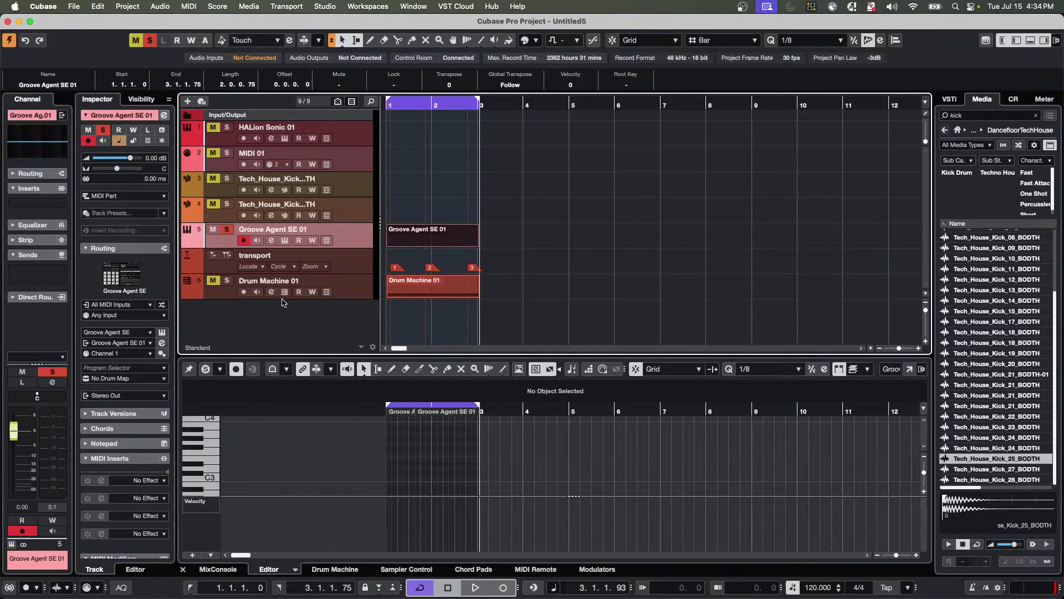
pyautogui.press('space')
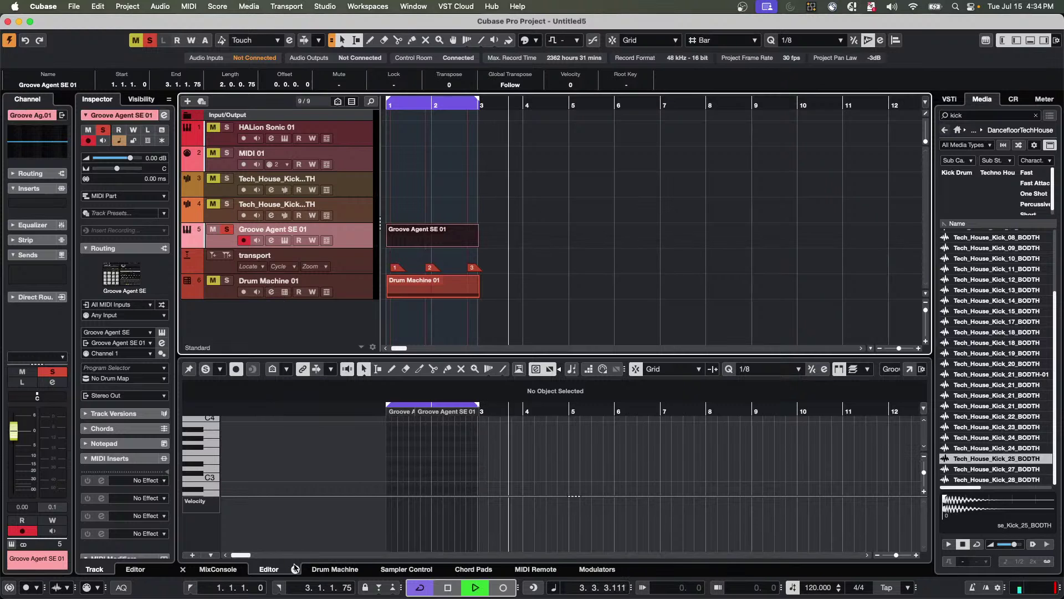
pyautogui.click(295, 570)
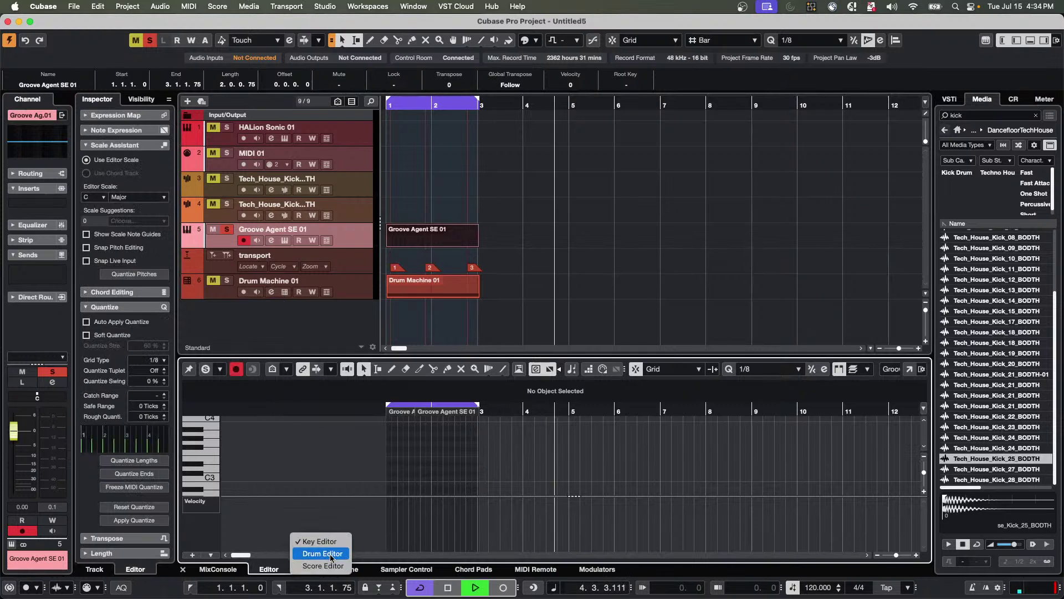
pyautogui.click(375, 364)
pyautogui.moveTo(374, 363); pyautogui.dragTo(411, 268)
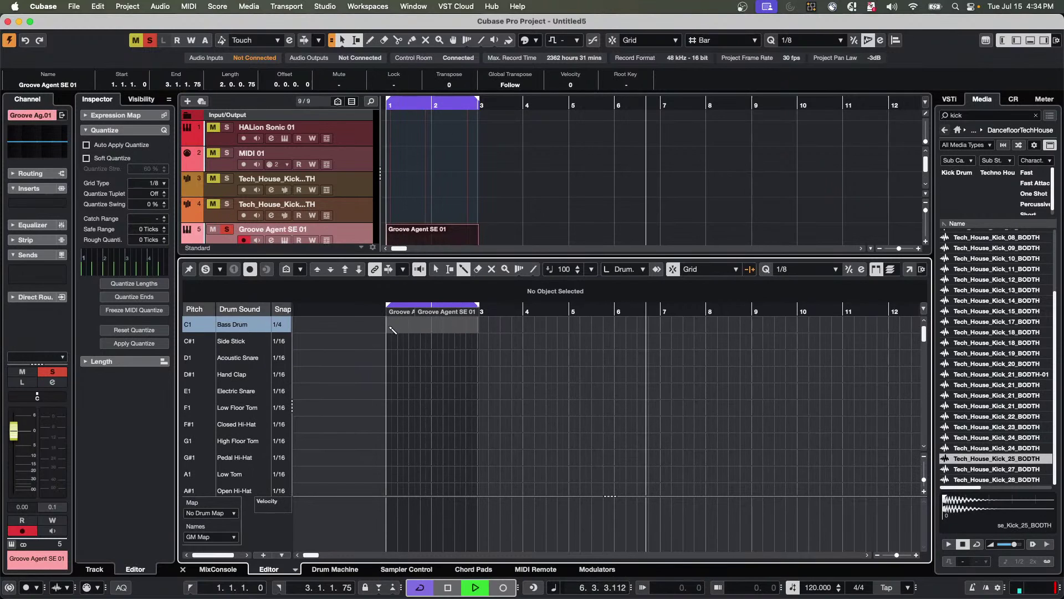
# Add four Bass Drum hits on C1 and four Acoustic Snare hits on D1.
pyautogui.click(395, 324)
pyautogui.click(410, 324)
pyautogui.click(431, 325)
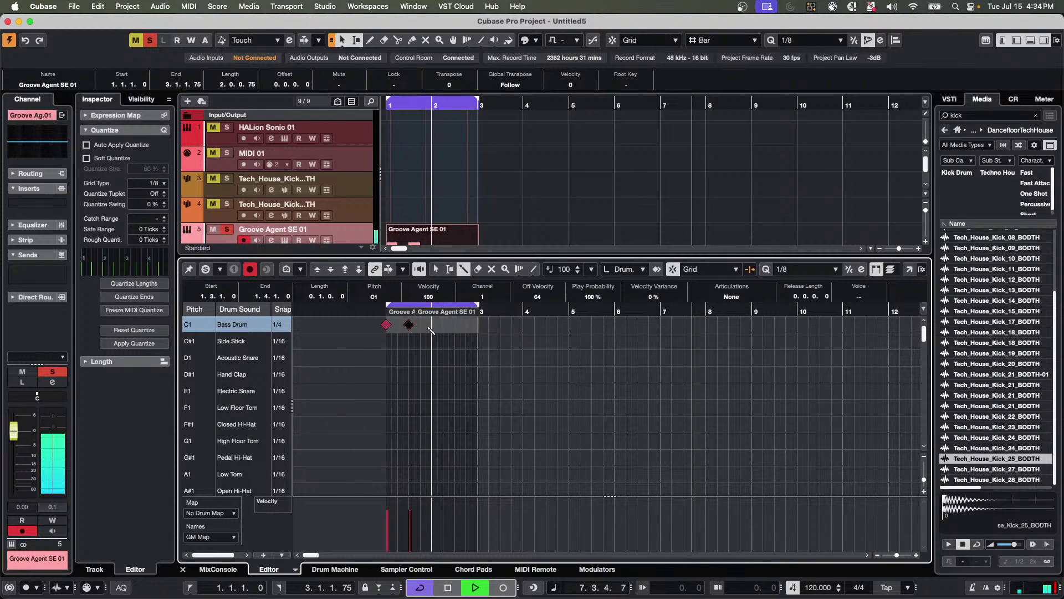
pyautogui.click(453, 325)
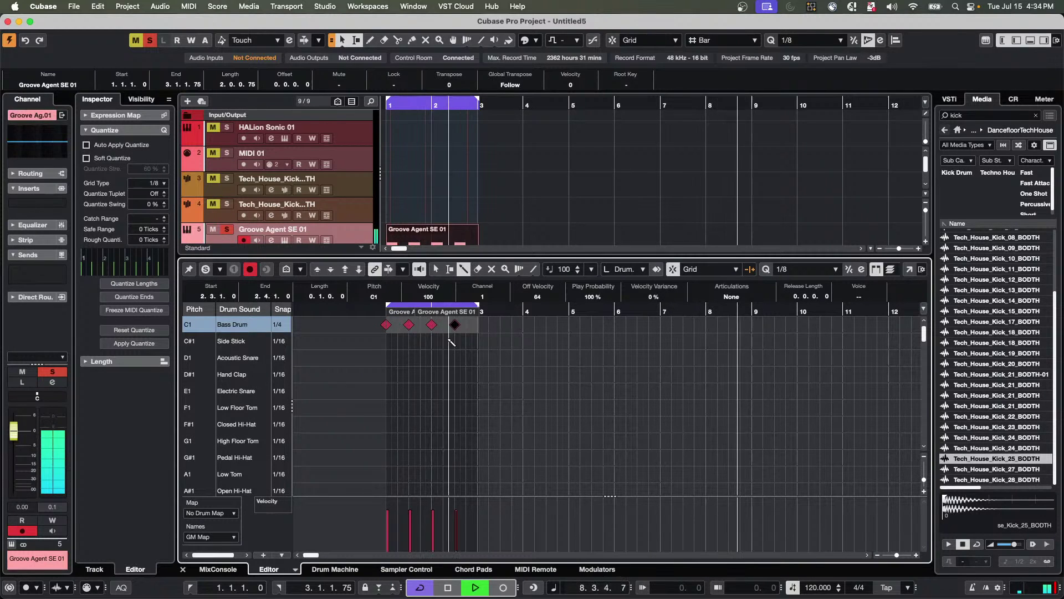
pyautogui.click(401, 358)
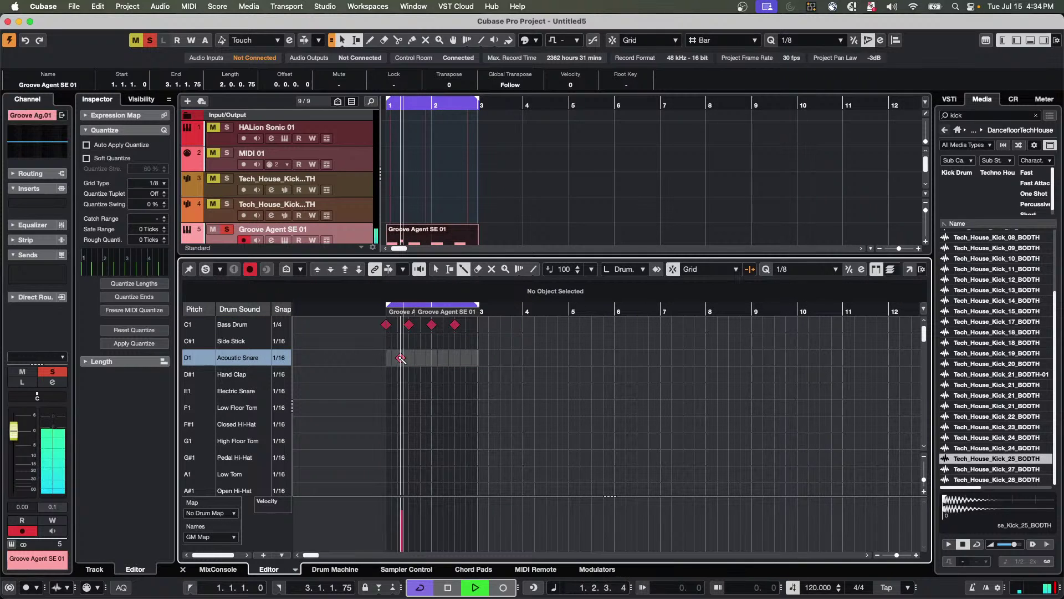
pyautogui.click(420, 359)
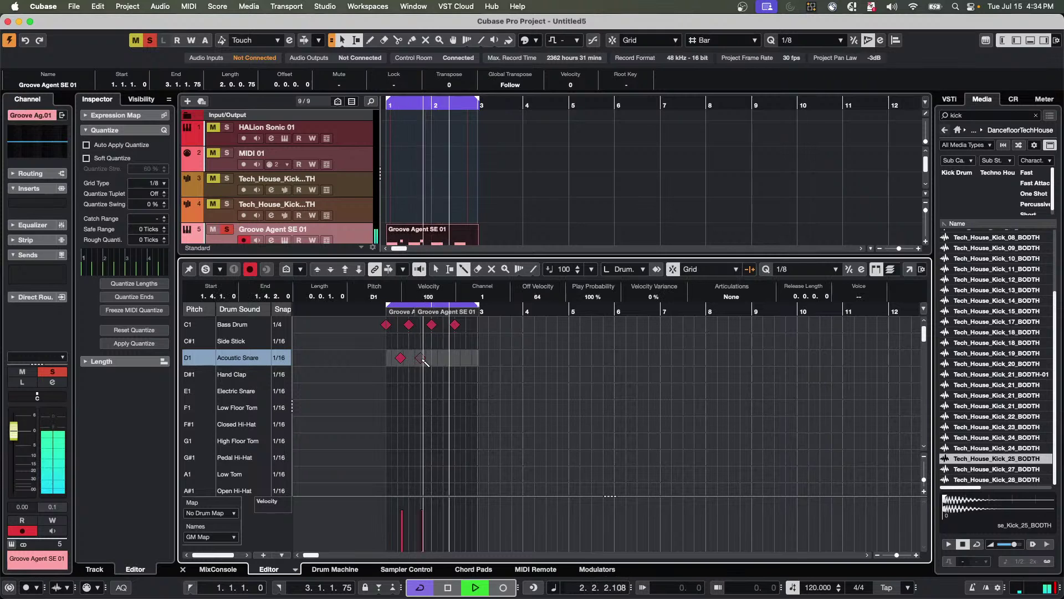
pyautogui.click(443, 359)
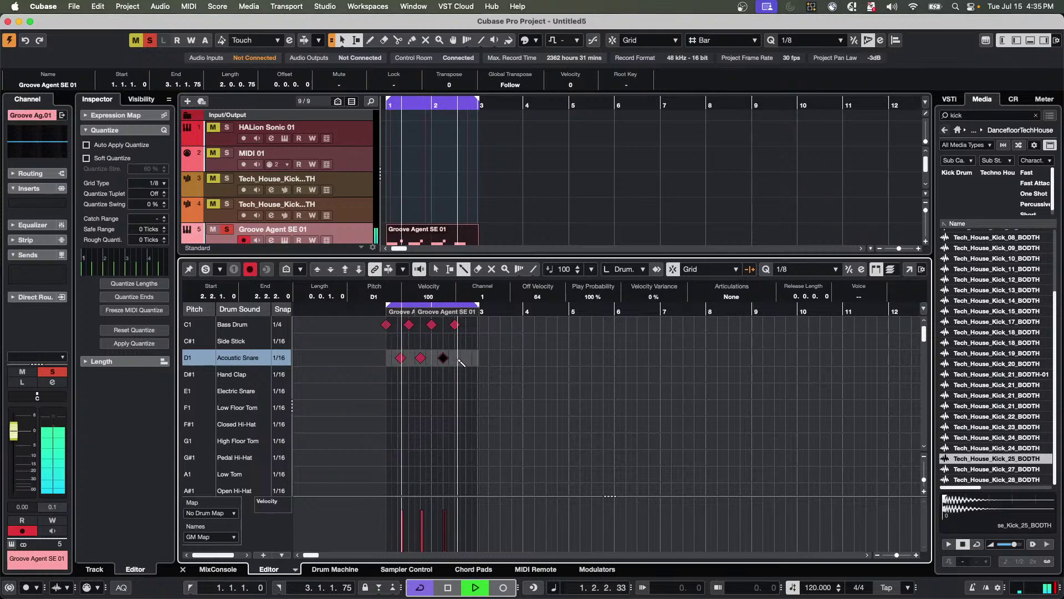
pyautogui.click(466, 358)
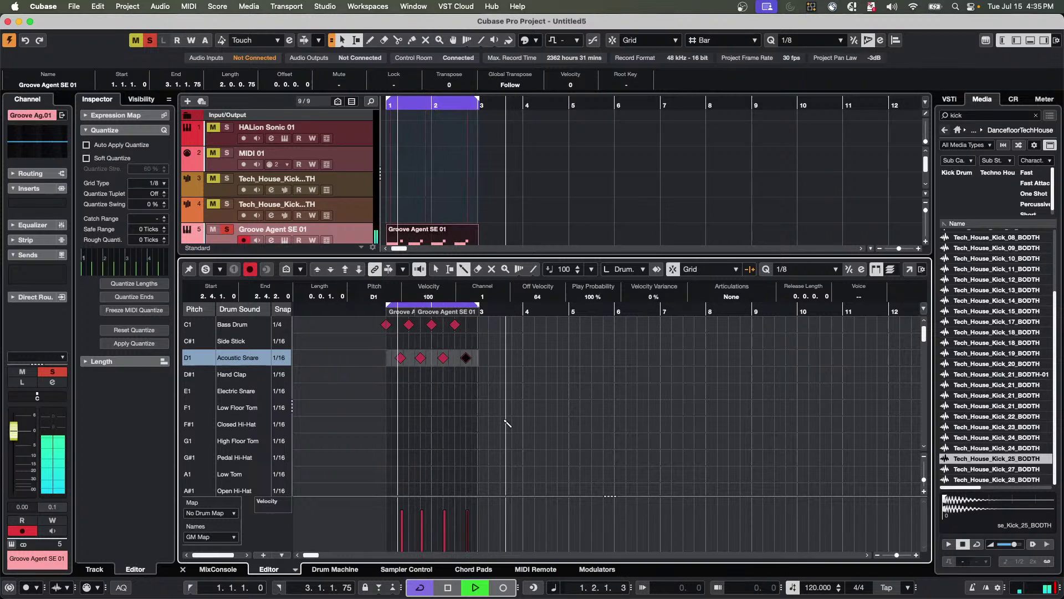
# Change the Acoustic Snare snap value, move the first snare one step earlier, and replay.
pyautogui.press('space')
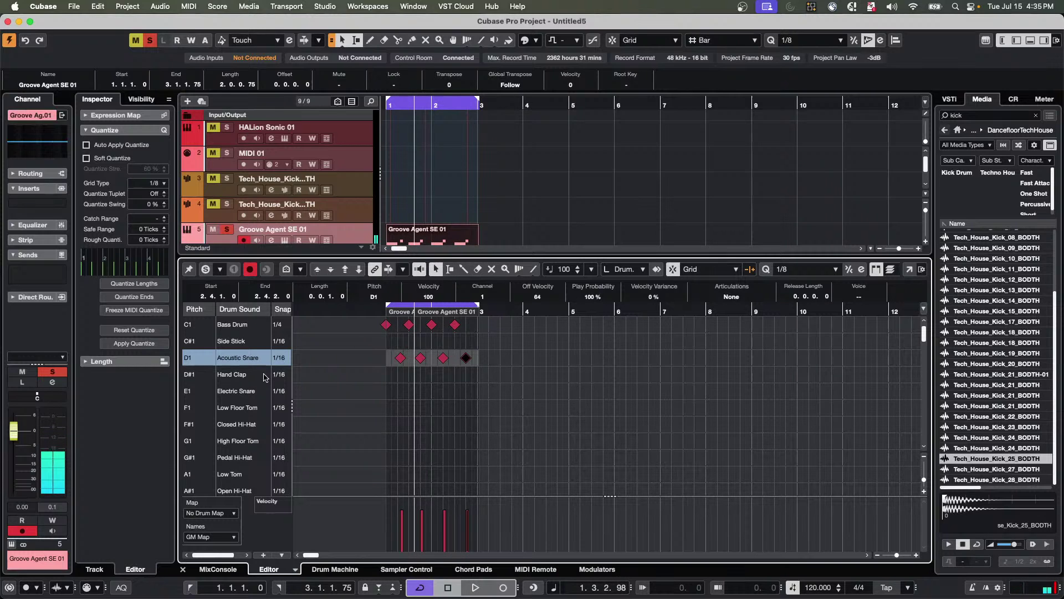
pyautogui.click(283, 365)
pyautogui.click(362, 382)
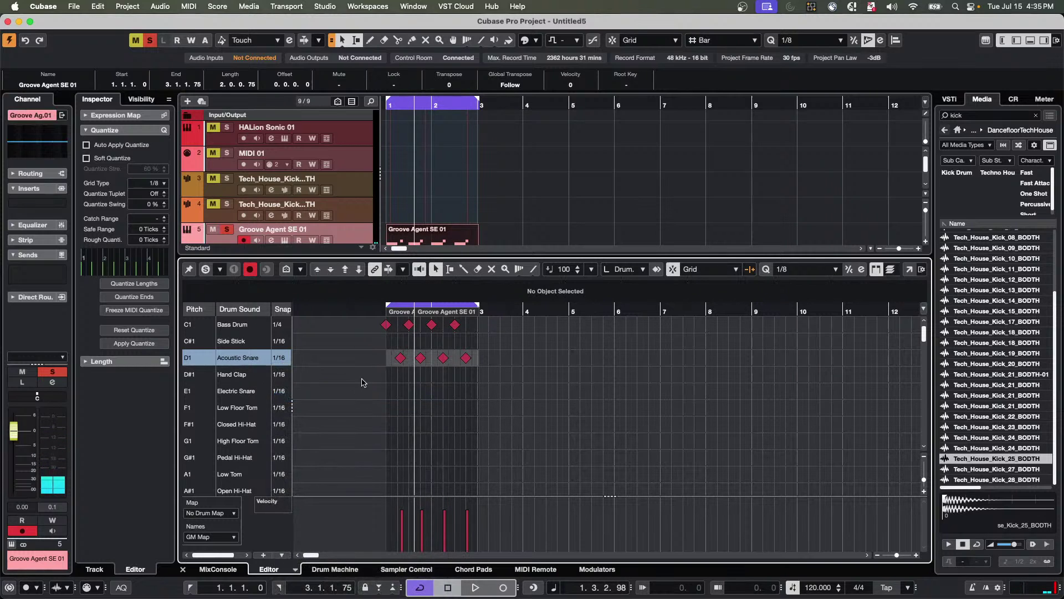
pyautogui.click(402, 359)
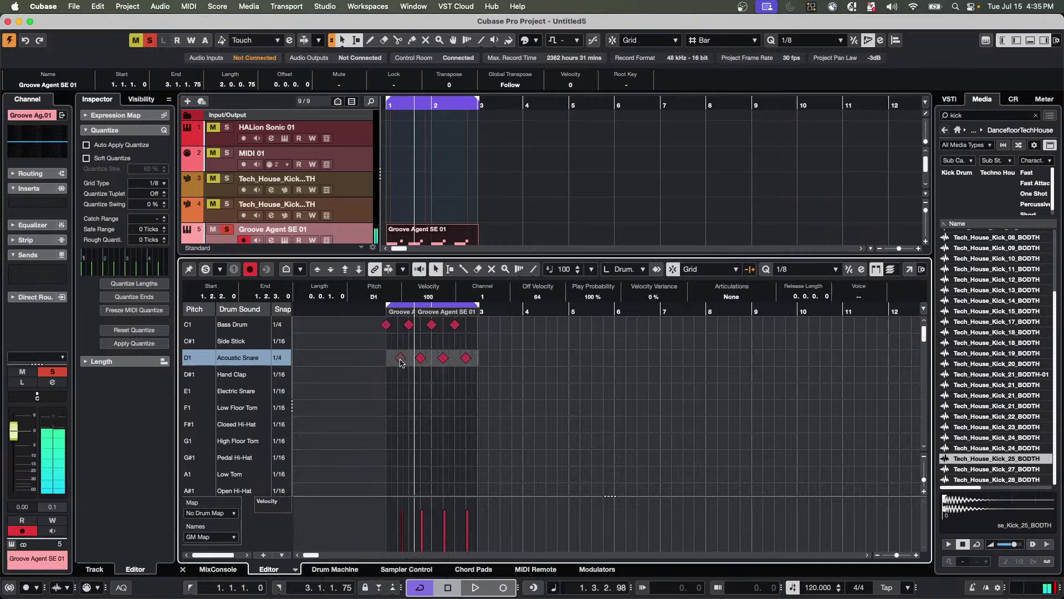
pyautogui.moveTo(401, 361); pyautogui.dragTo(398, 362)
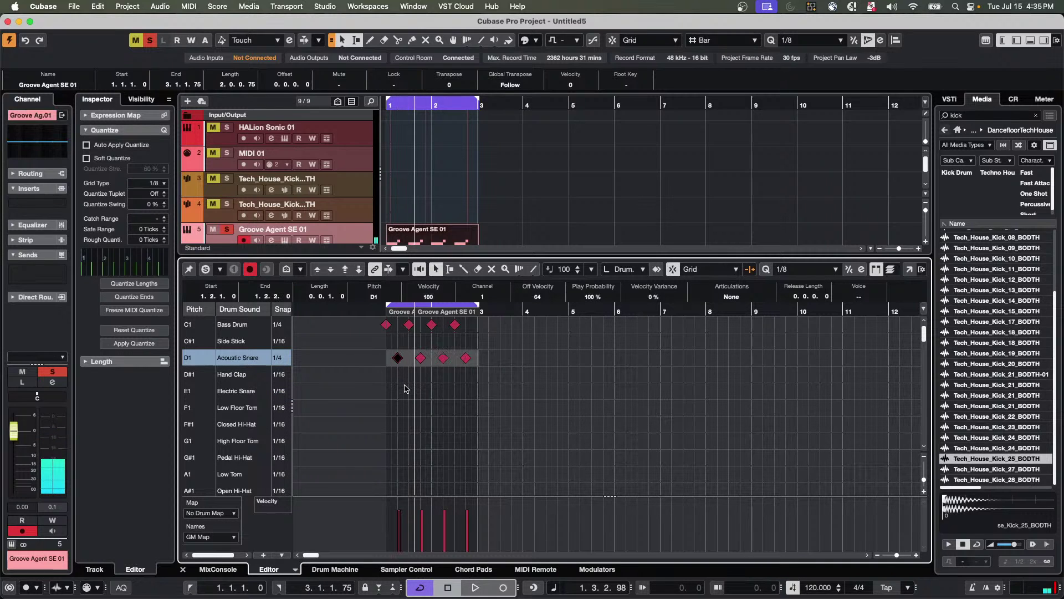
pyautogui.press('space')
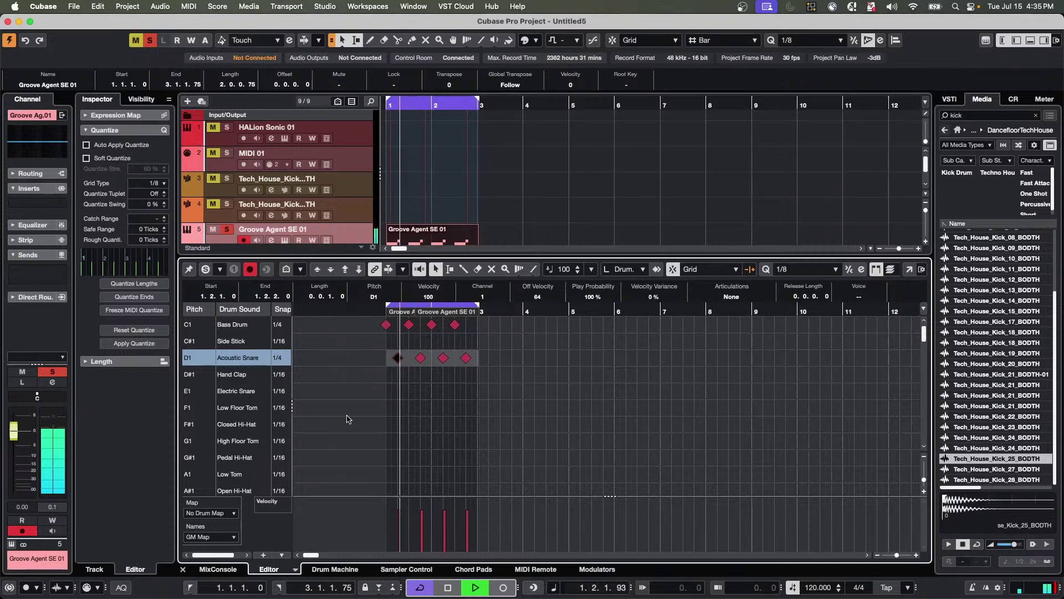
# Select all eight drum notes and switch to the Line drawing tool.
pyautogui.moveTo(370, 317); pyautogui.dragTo(477, 367)
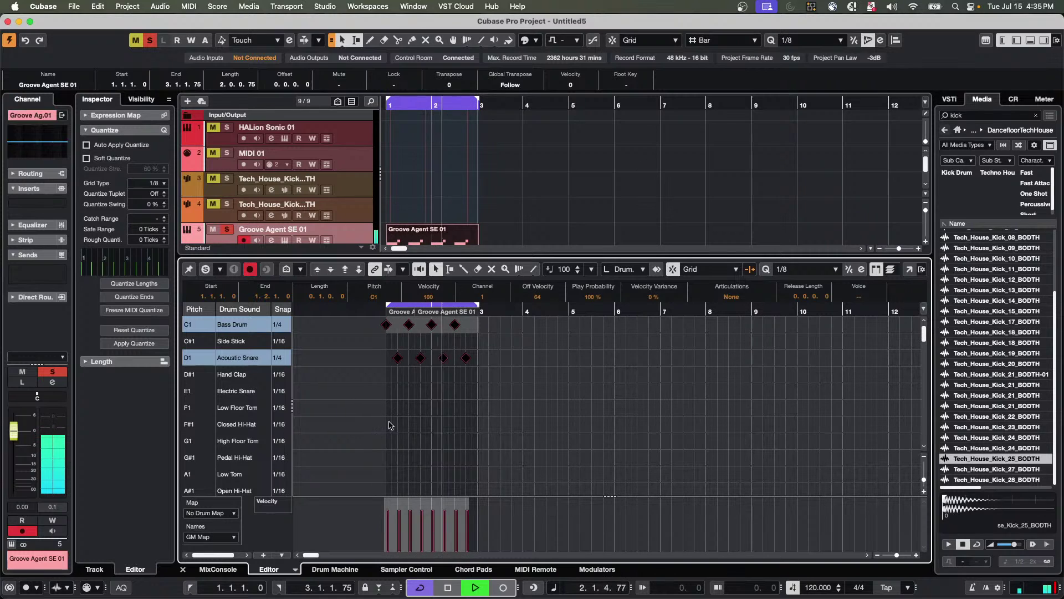
pyautogui.rightClick(390, 425)
pyautogui.click(413, 425)
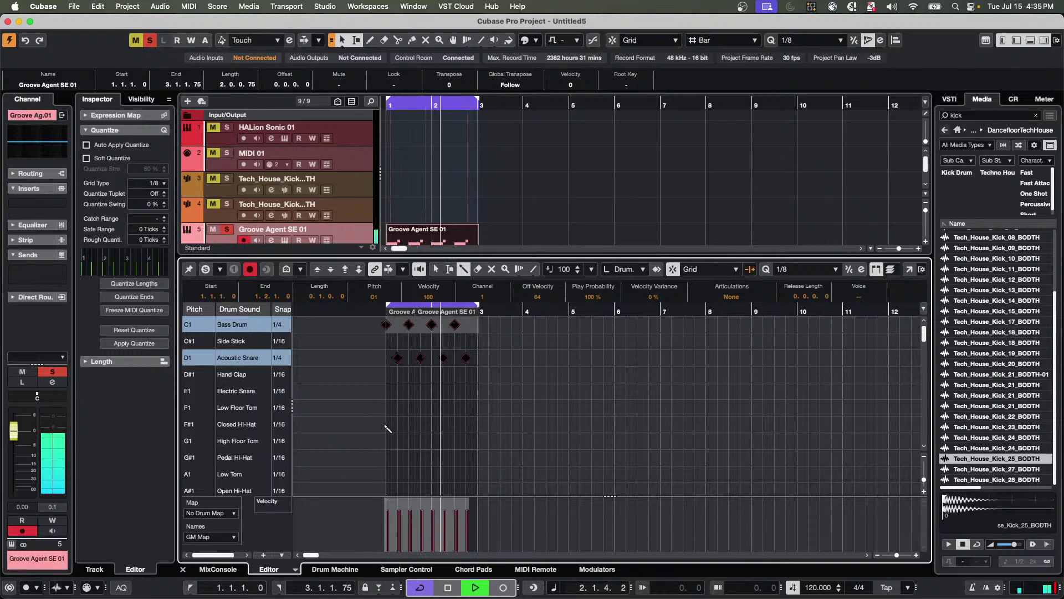
# Draw a line of Closed Hi-Hat notes from bar 1 to bar 3.
pyautogui.moveTo(387, 427); pyautogui.dragTo(478, 427)
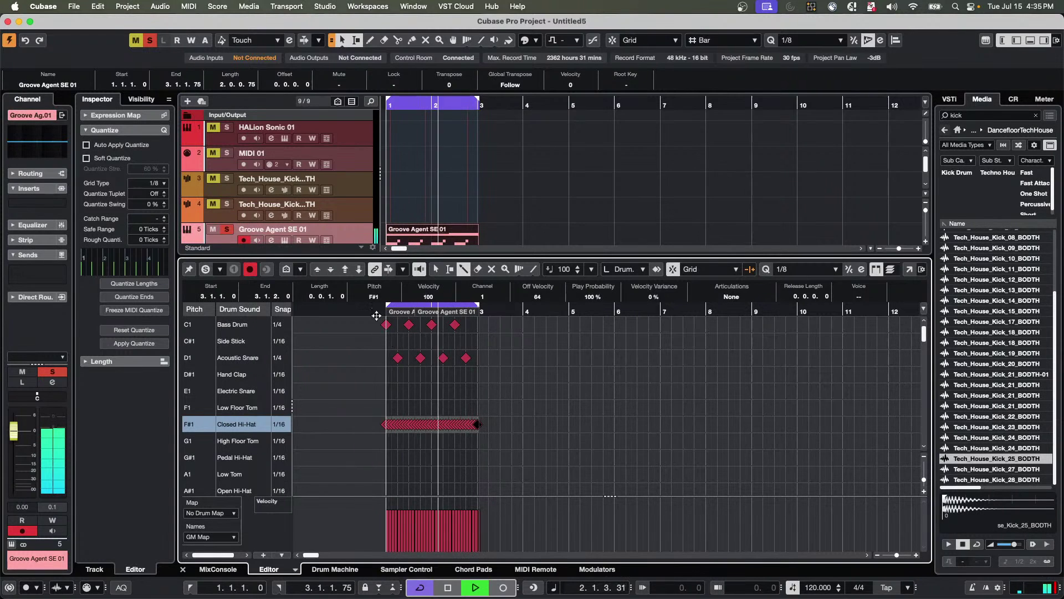
pyautogui.scroll(3, 376, 326)
pyautogui.scroll(2, 376, 325)
# Lower the velocity of each off-beat hi-hat note to about 46 in the velocity lane.
pyautogui.click(402, 525)
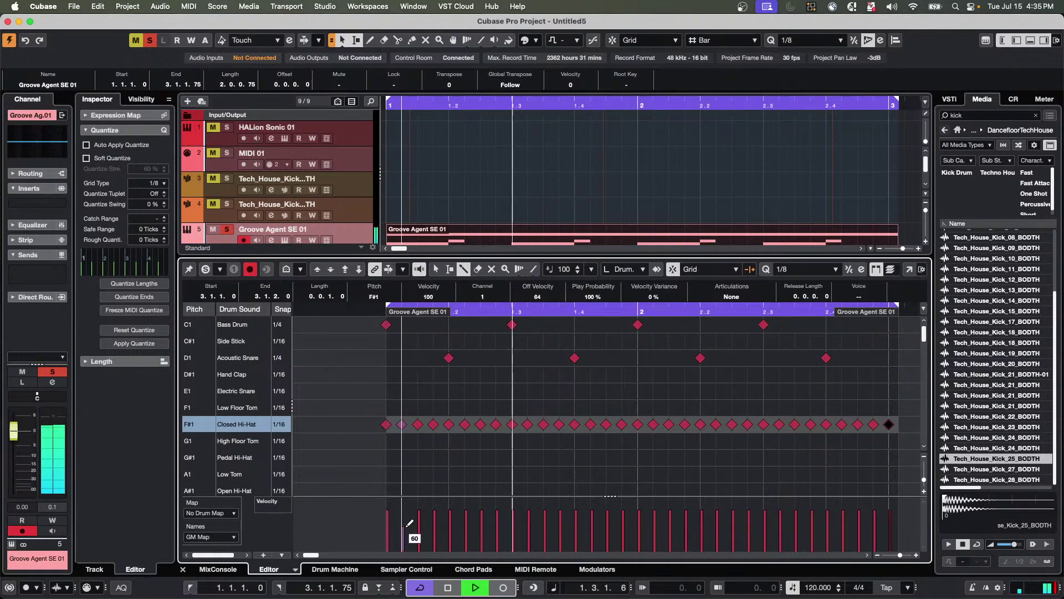
pyautogui.click(434, 529)
pyautogui.click(466, 529)
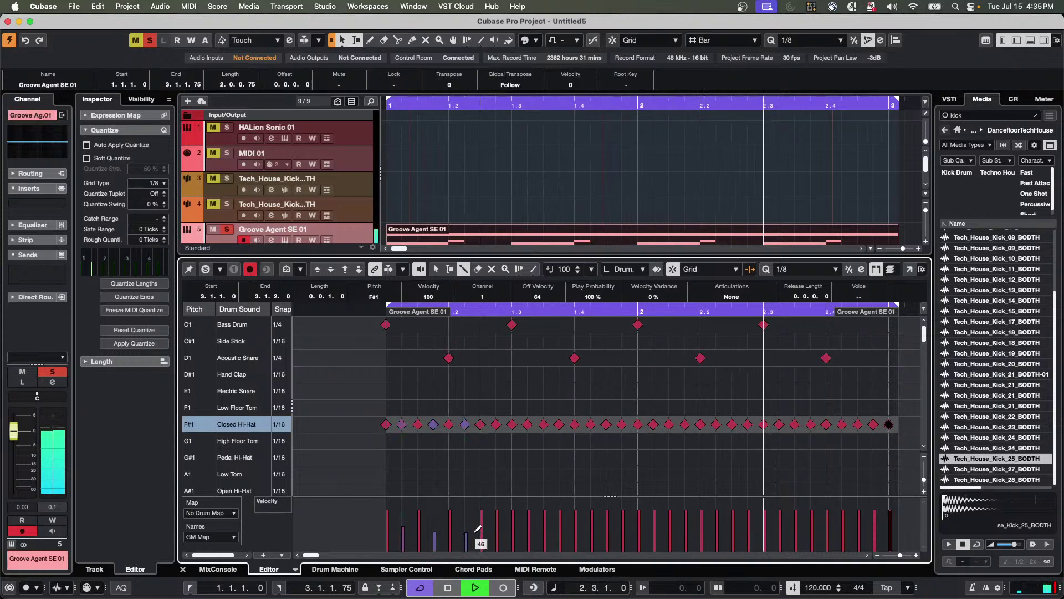
pyautogui.click(497, 530)
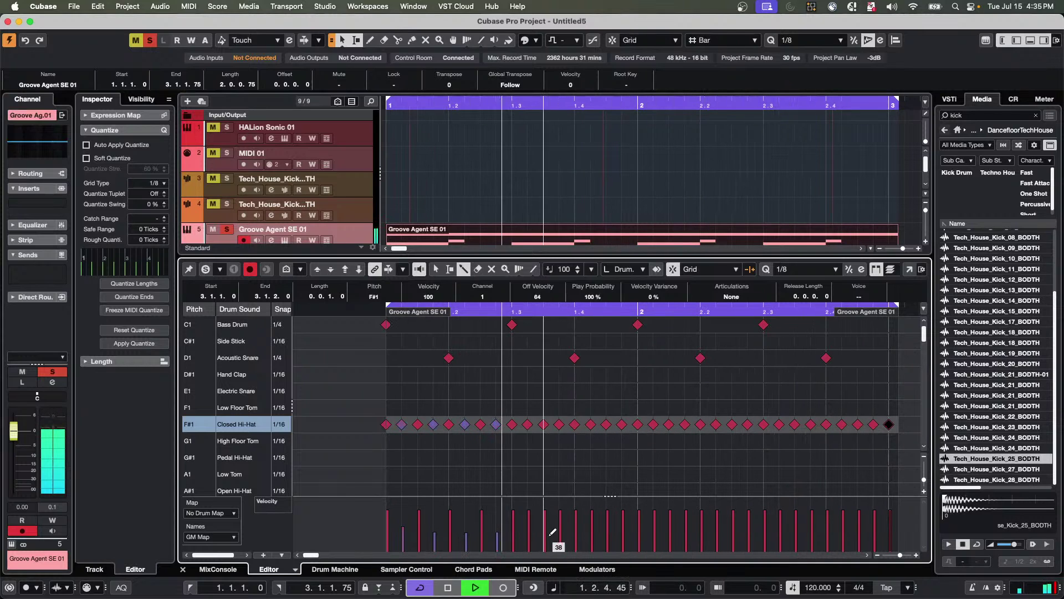
pyautogui.click(528, 532)
pyautogui.click(560, 531)
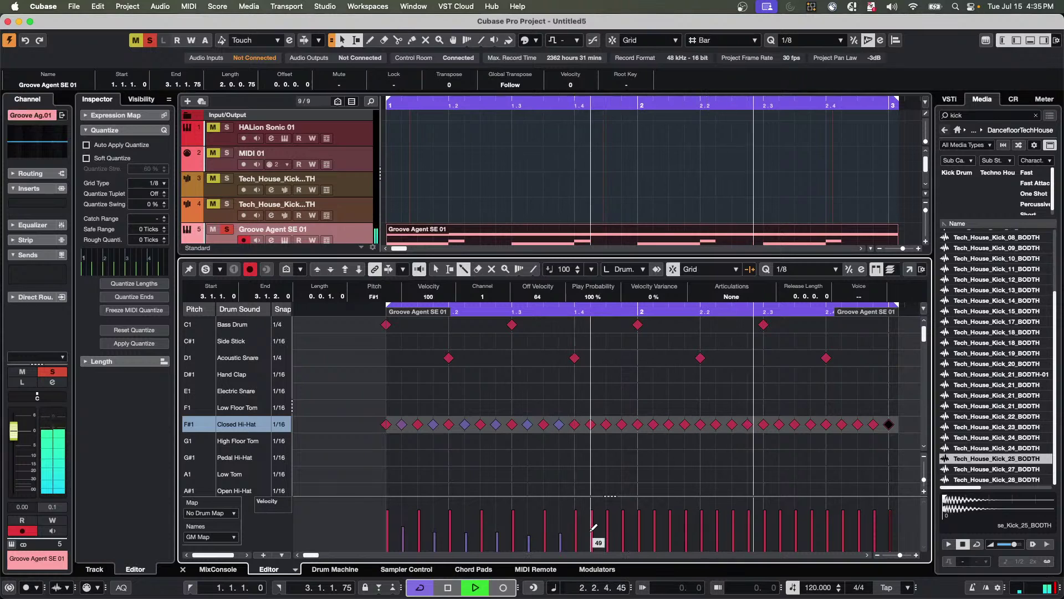
pyautogui.click(592, 529)
pyautogui.click(623, 529)
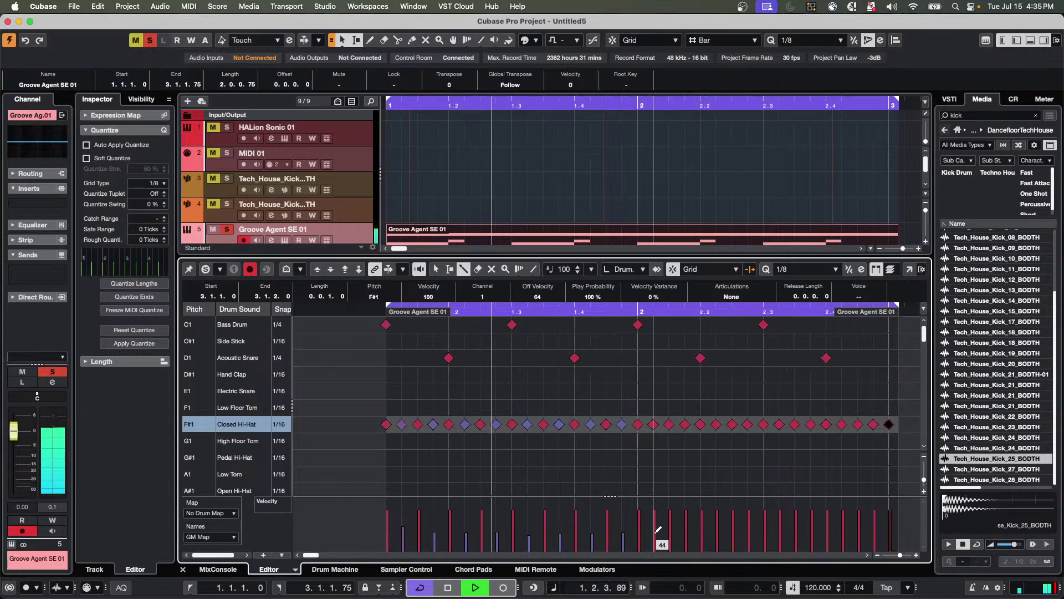
pyautogui.click(655, 529)
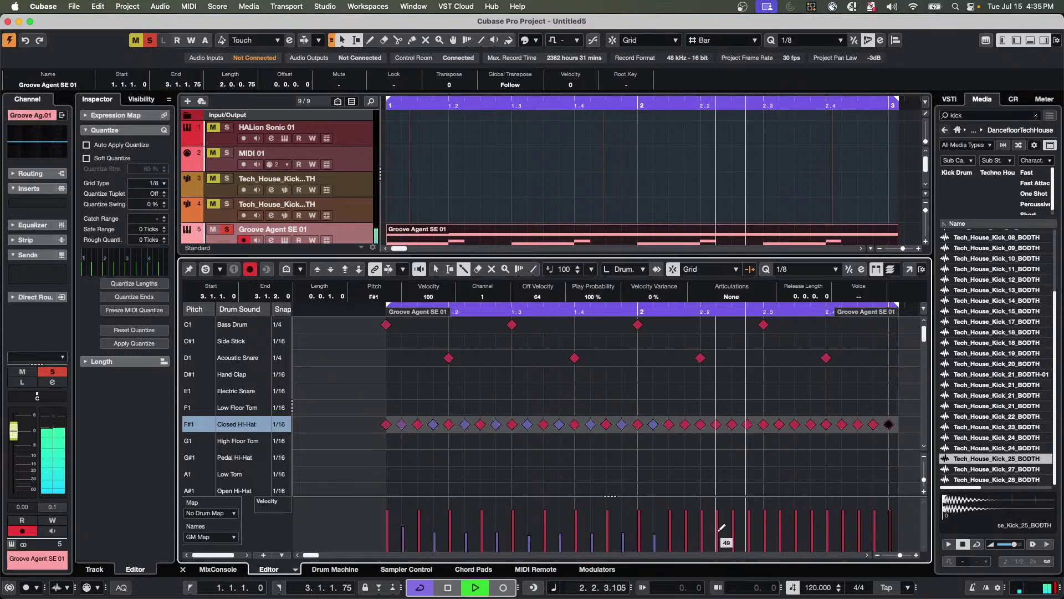
pyautogui.click(702, 531)
pyautogui.click(687, 531)
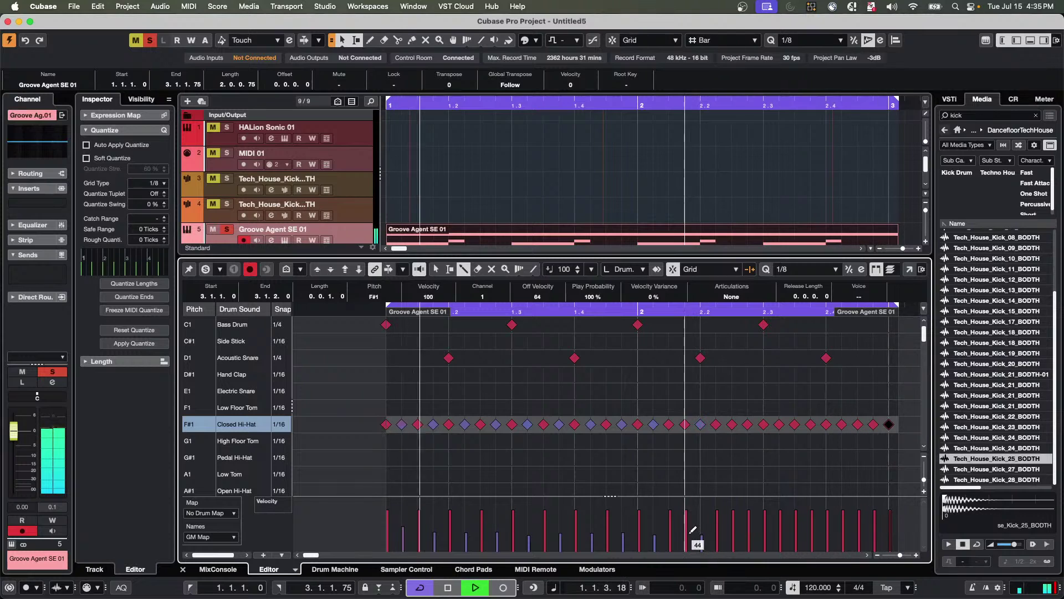
pyautogui.click(733, 531)
pyautogui.click(765, 531)
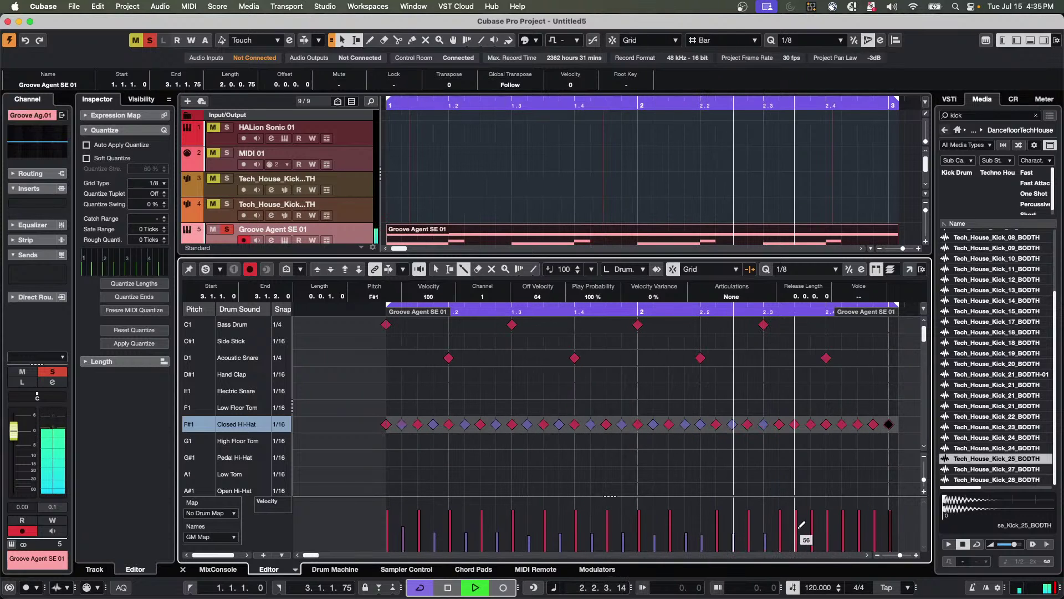
pyautogui.click(796, 531)
pyautogui.click(827, 531)
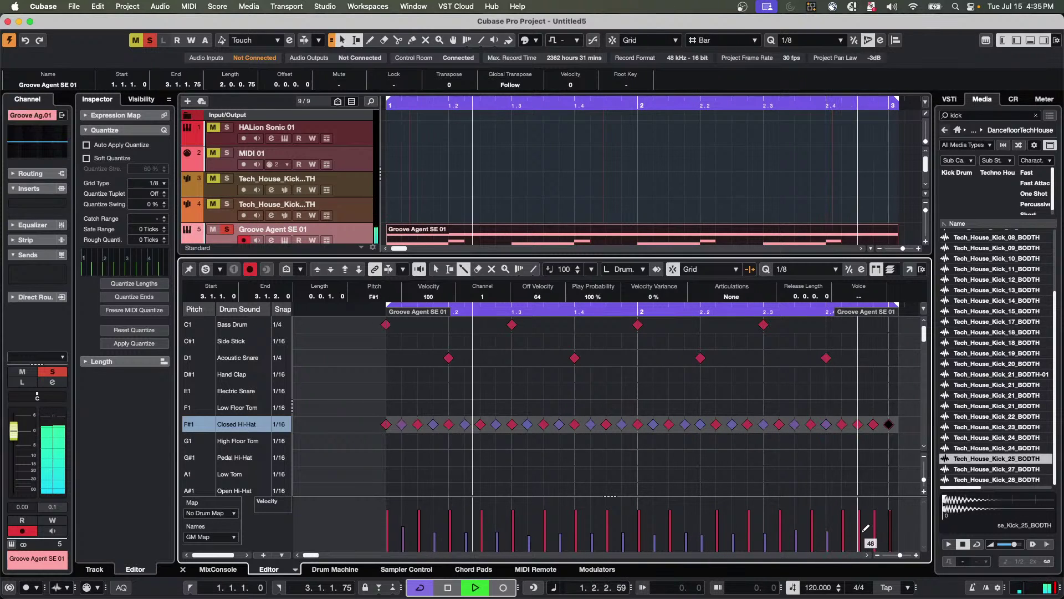
pyautogui.click(859, 531)
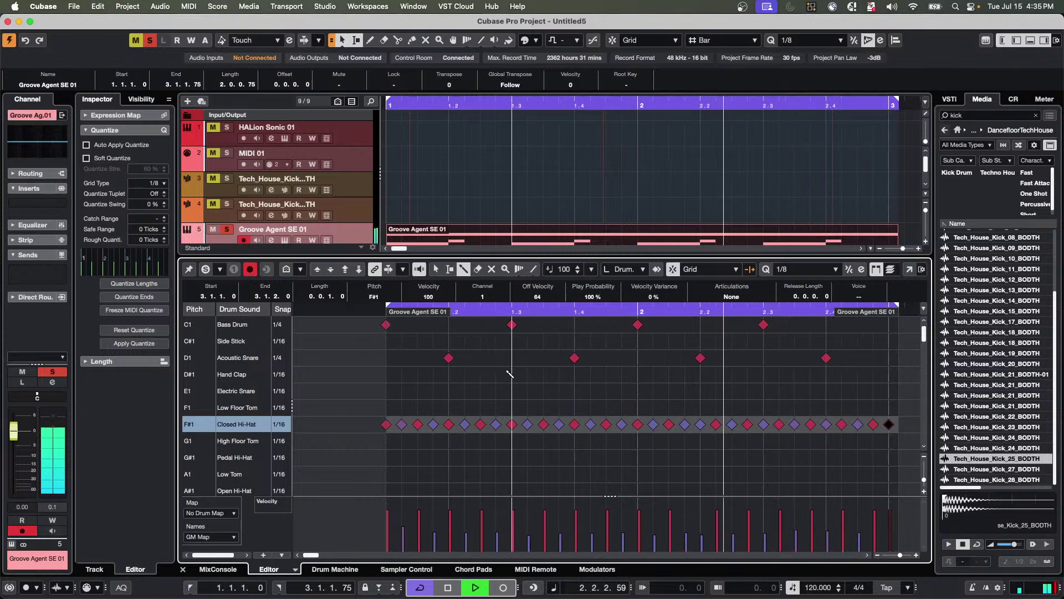
# Stop, move the playback position back near the start, and replay the groove.
pyautogui.press('space')
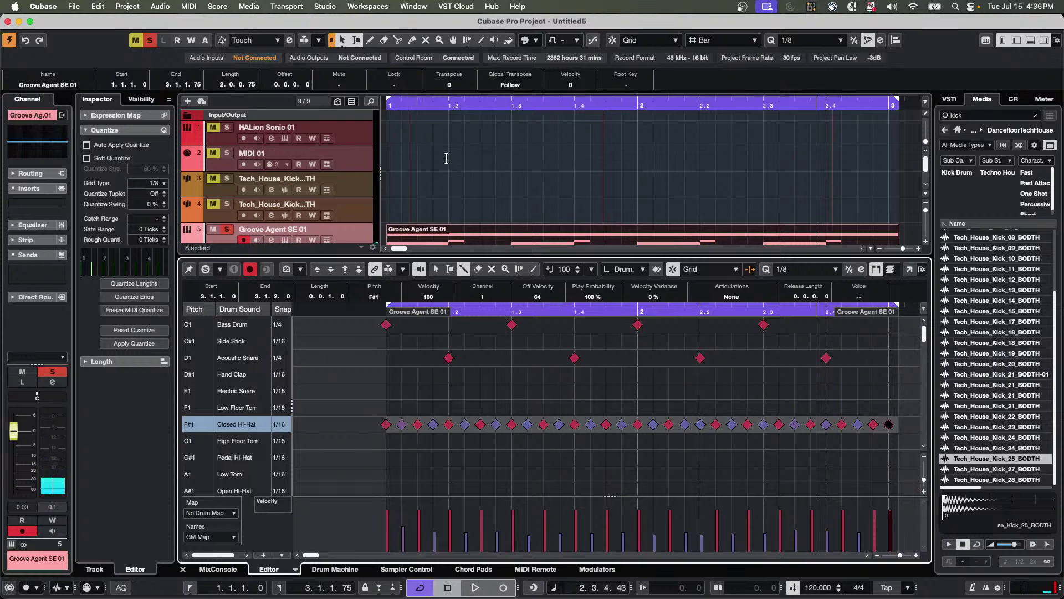
pyautogui.moveTo(408, 97); pyautogui.dragTo(412, 89)
pyautogui.scroll(-1, 568, 172)
pyautogui.scroll(-1, 568, 172)
pyautogui.press('space')
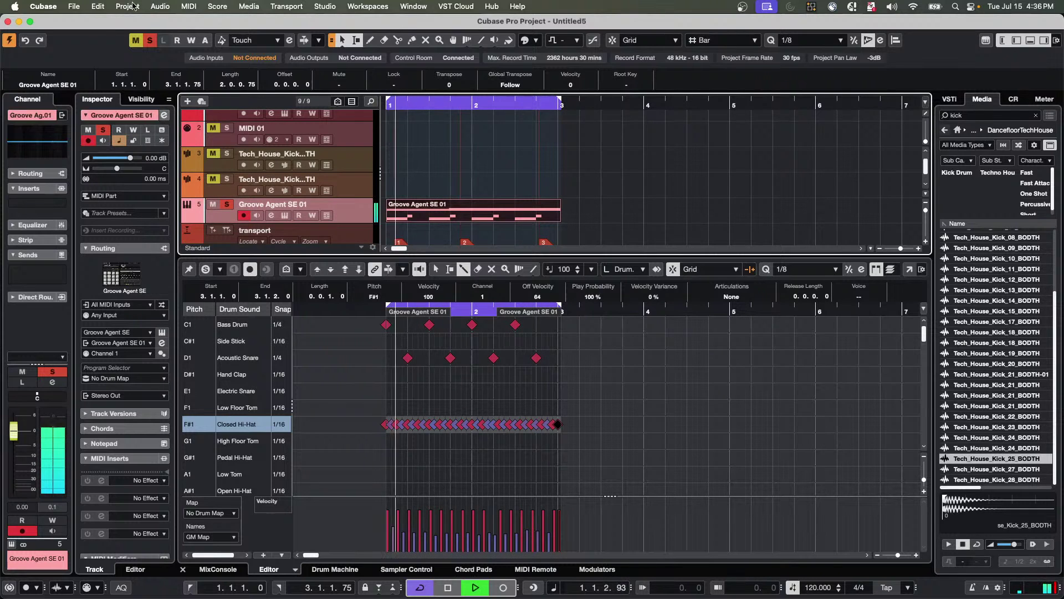
# Try Edit > Quantize on the hi-hats, reset it, then open the Quantize Panel (1/8 grid, 0% swing).
pyautogui.click(98, 6)
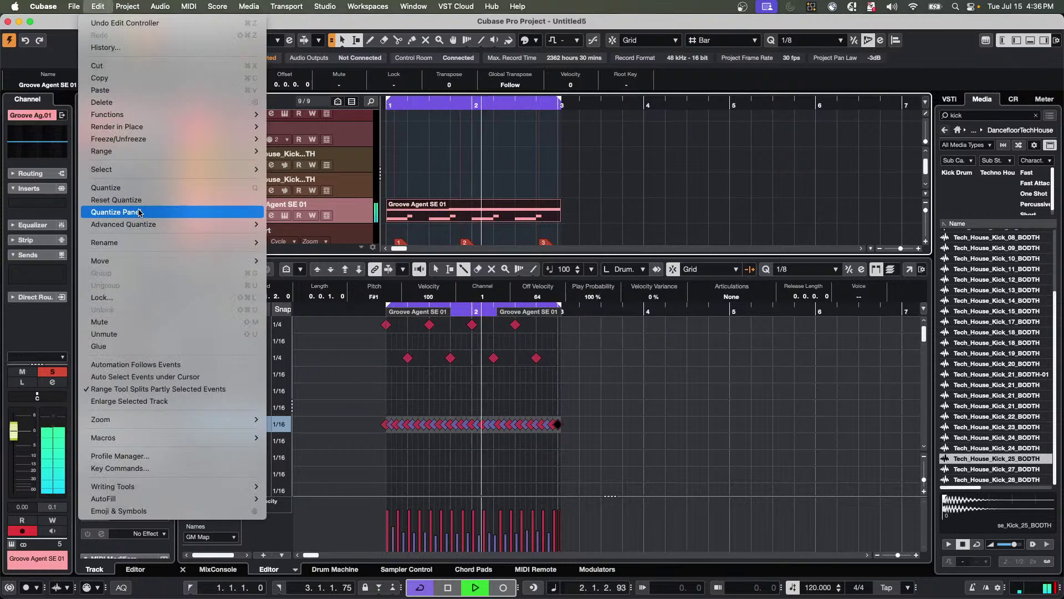
pyautogui.click(142, 191)
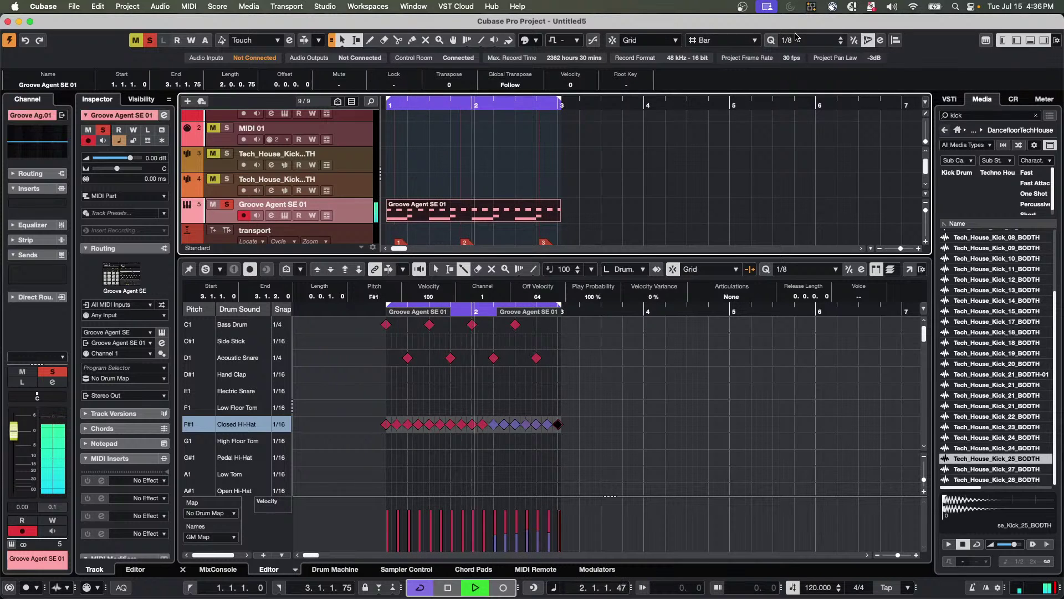
pyautogui.click(98, 7)
pyautogui.click(142, 201)
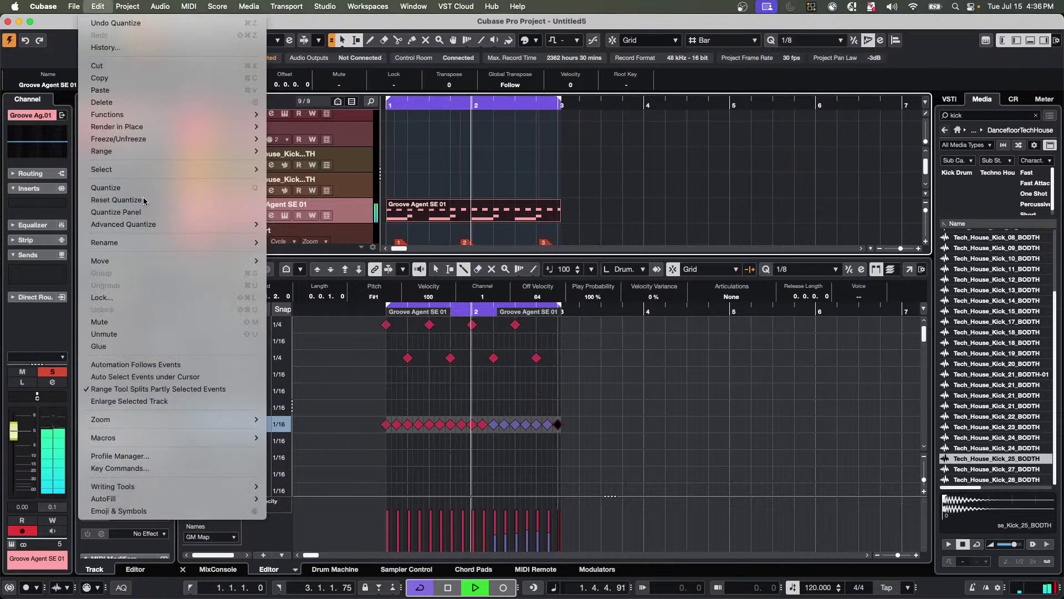
pyautogui.click(96, 7)
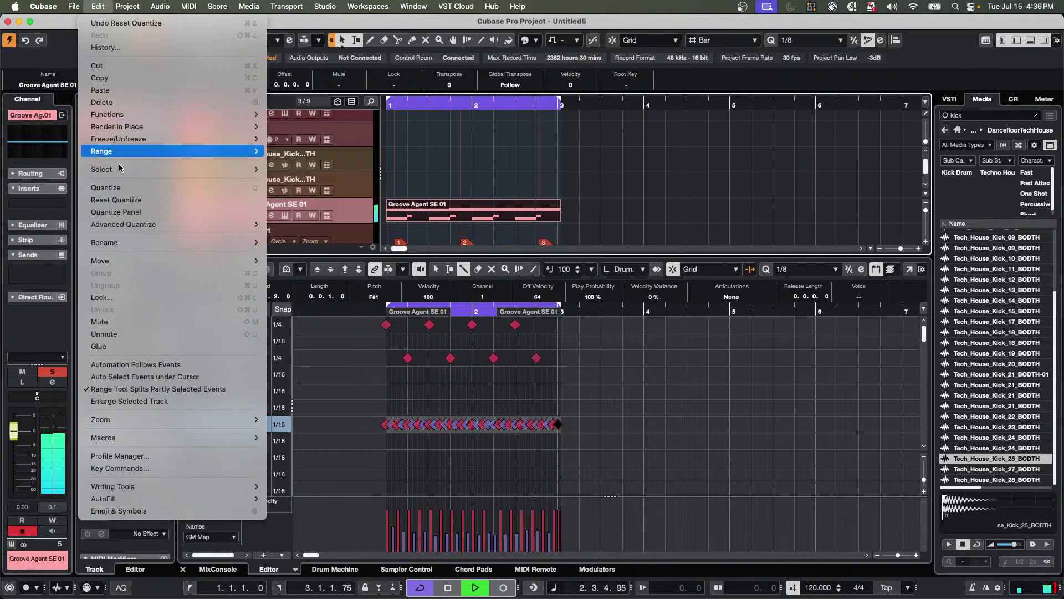
pyautogui.click(138, 218)
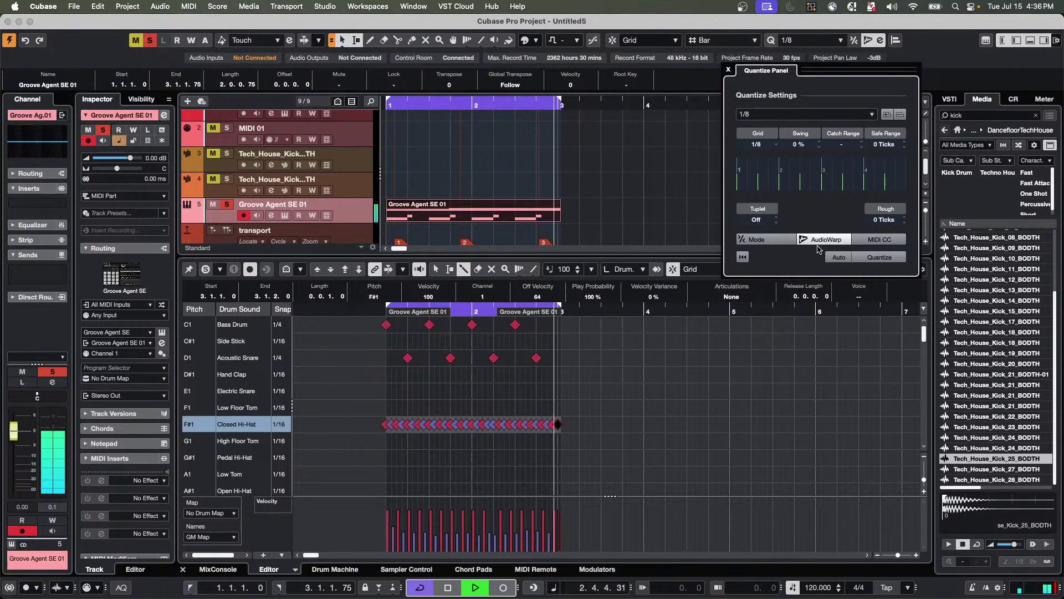
# Raise swing to 68% on the 1/8 grid and quantize the hi-hats.
pyautogui.click(854, 243)
pyautogui.click(855, 242)
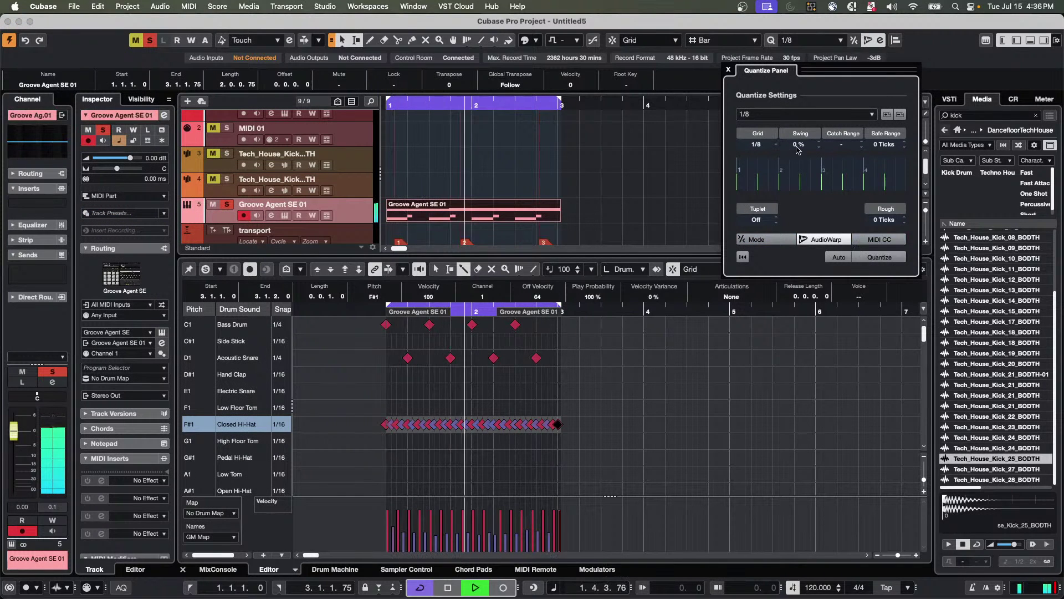
pyautogui.scroll(20, 802, 146)
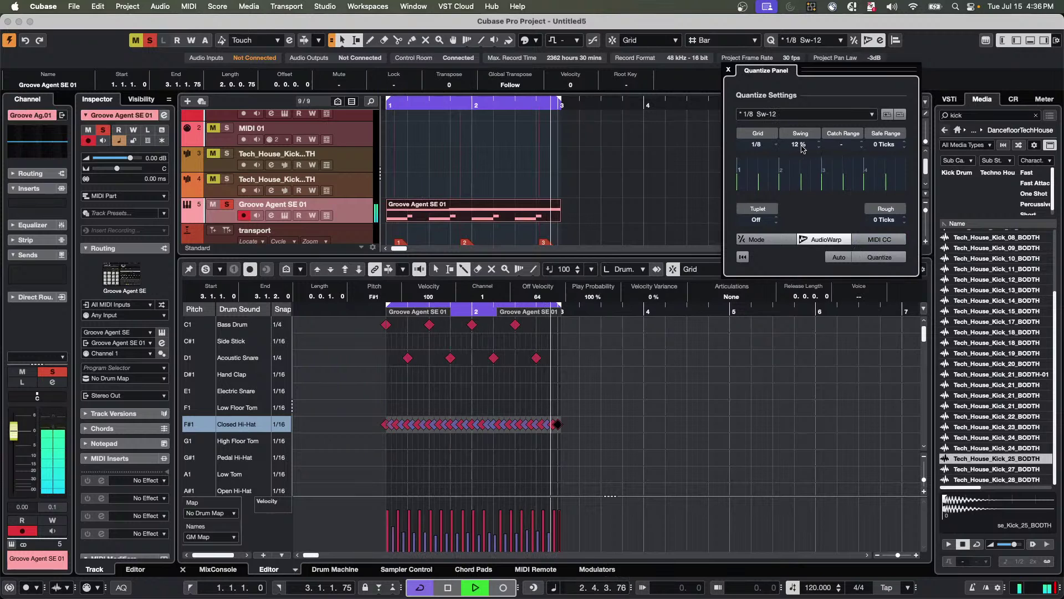
pyautogui.scroll(20, 802, 147)
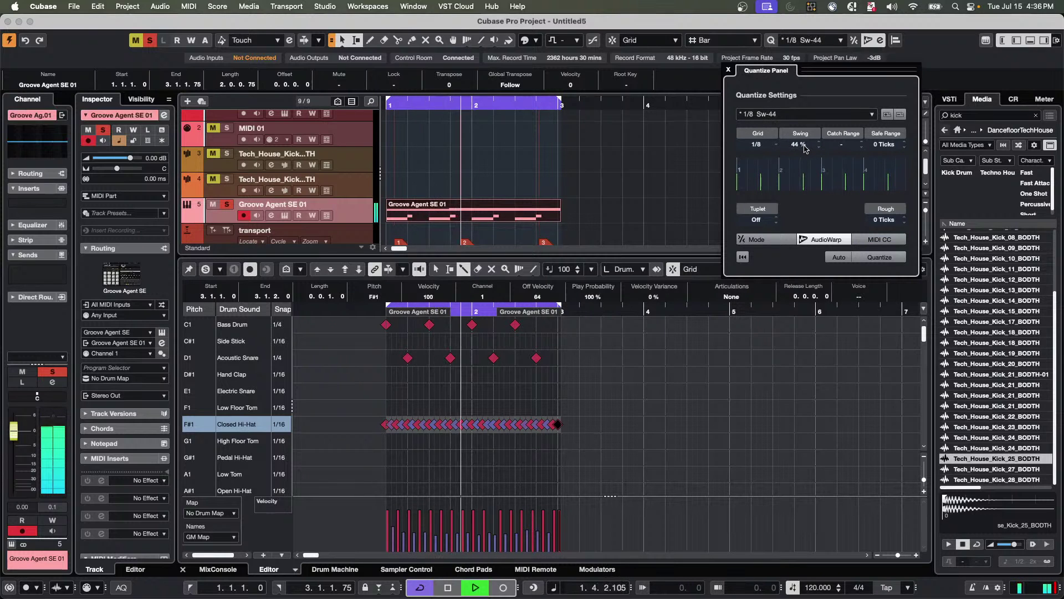
pyautogui.scroll(6, 802, 147)
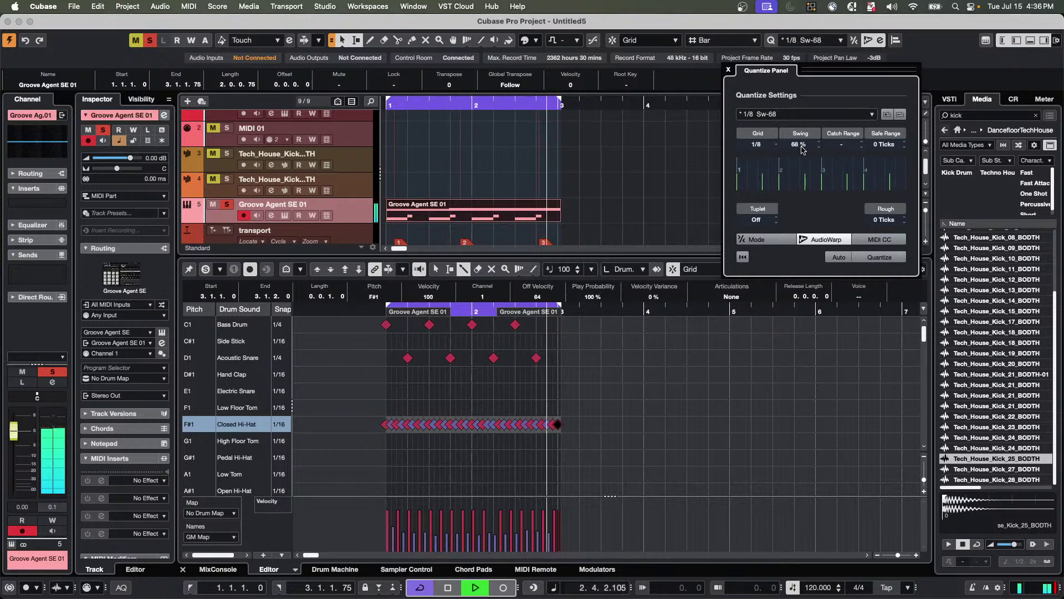
pyautogui.click(879, 258)
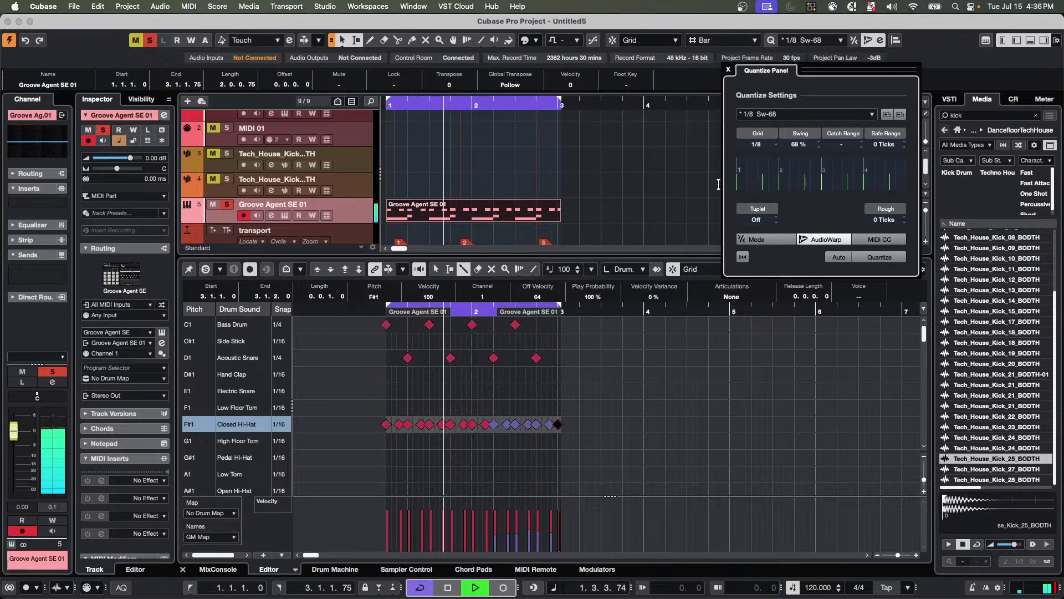
# Stop playback and reset the hi-hats to their unquantized timing.
pyautogui.press('space')
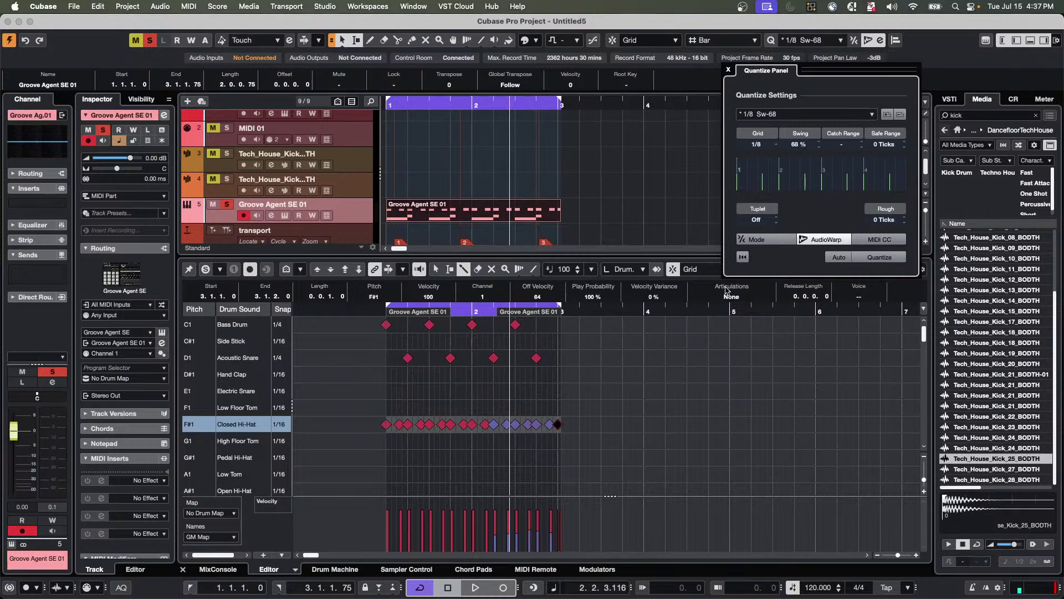
pyautogui.click(96, 6)
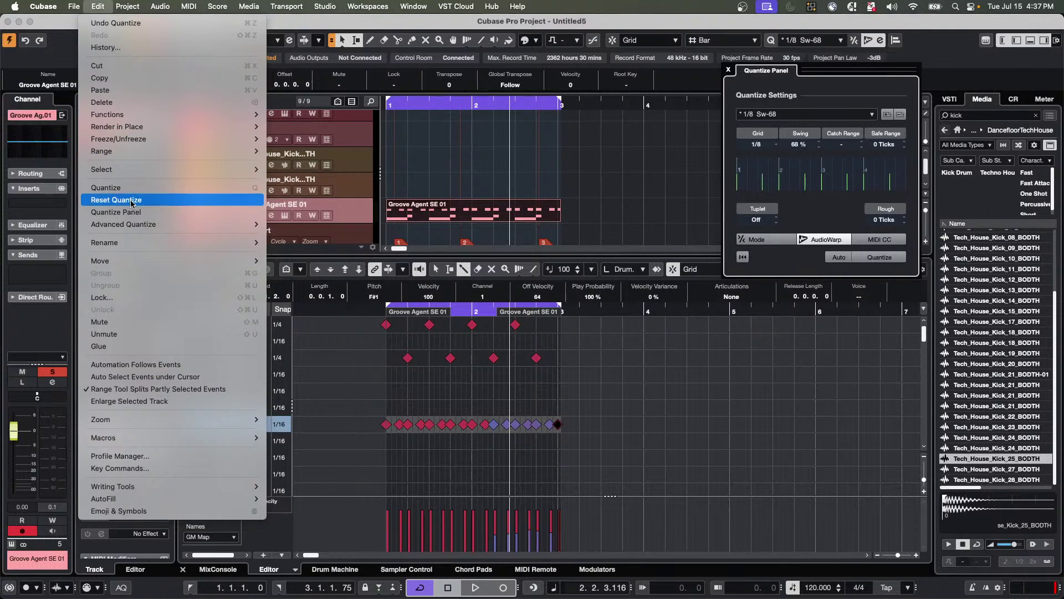
pyautogui.click(132, 202)
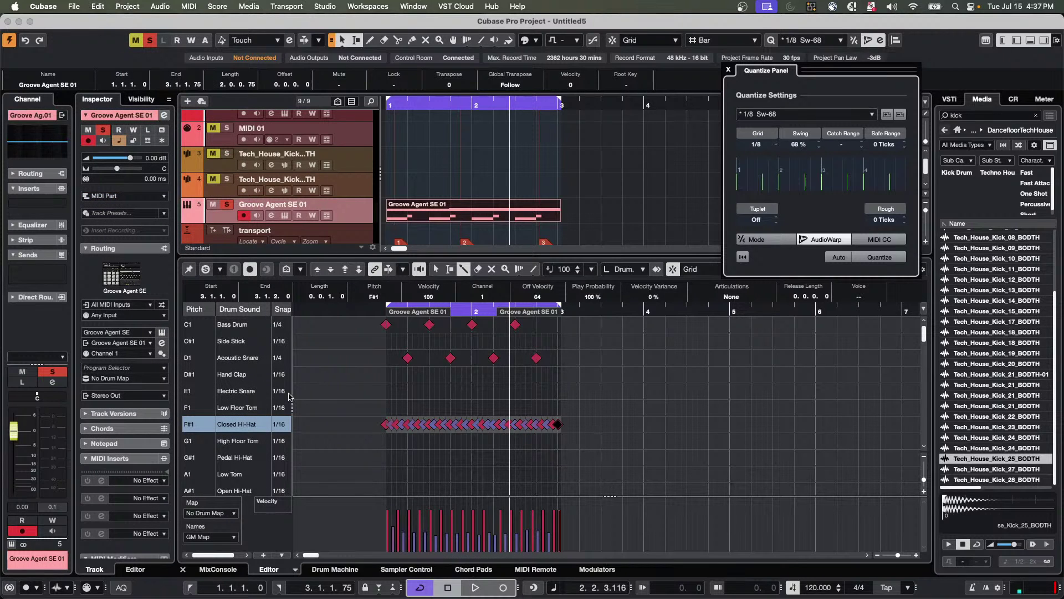
# Quantize the Closed Hi-Hat notes with the 1/8 Sw-68 setting from the Quantize Panel.
pyautogui.click(874, 258)
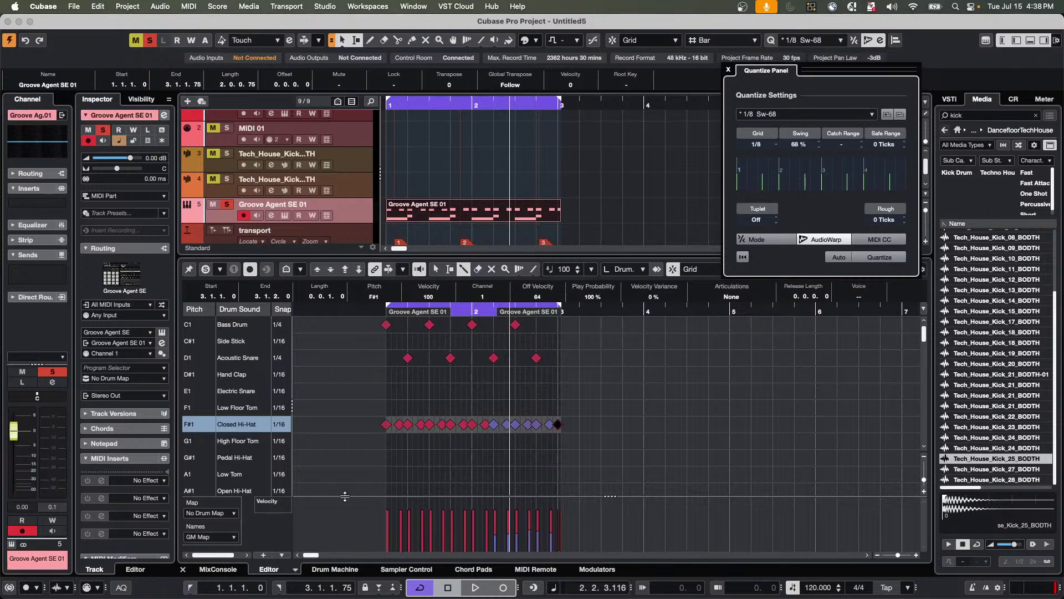
pyautogui.moveTo(396, 588)
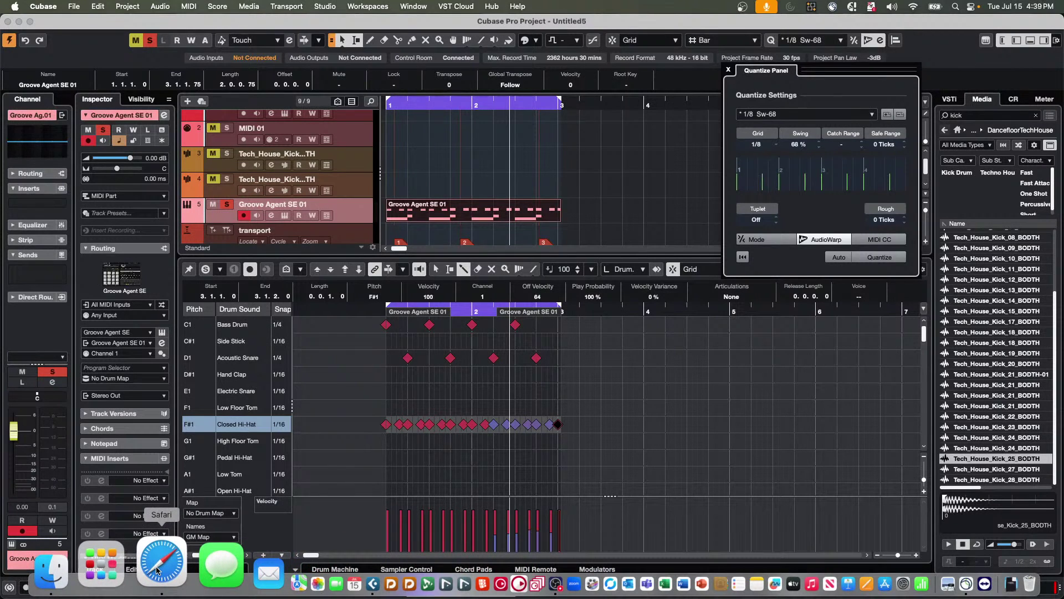
# Bring Safari to the front and open a Finder window showing Recents.
pyautogui.click(159, 565)
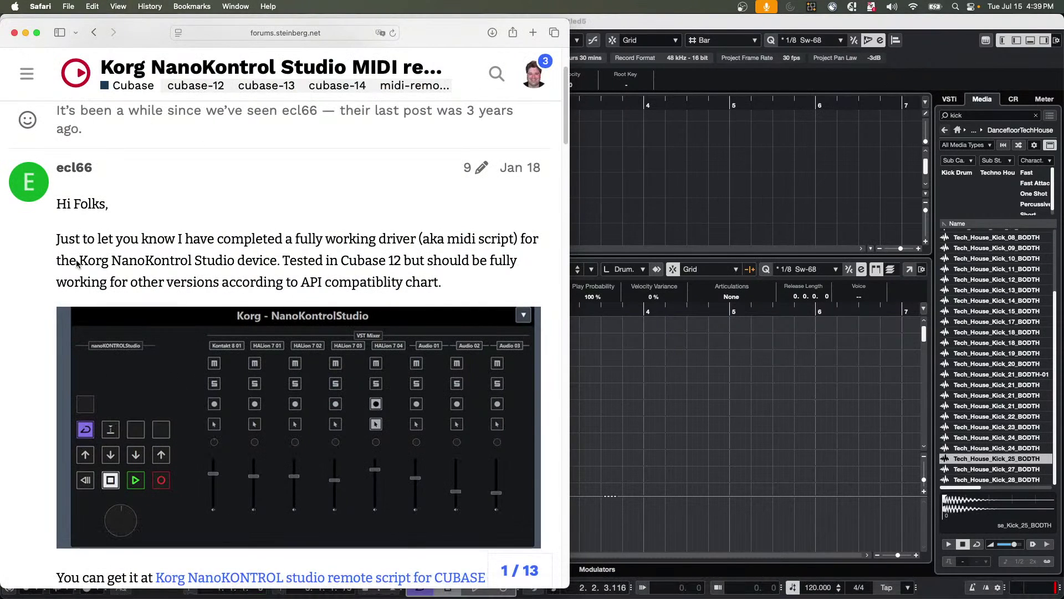
pyautogui.click(120, 578)
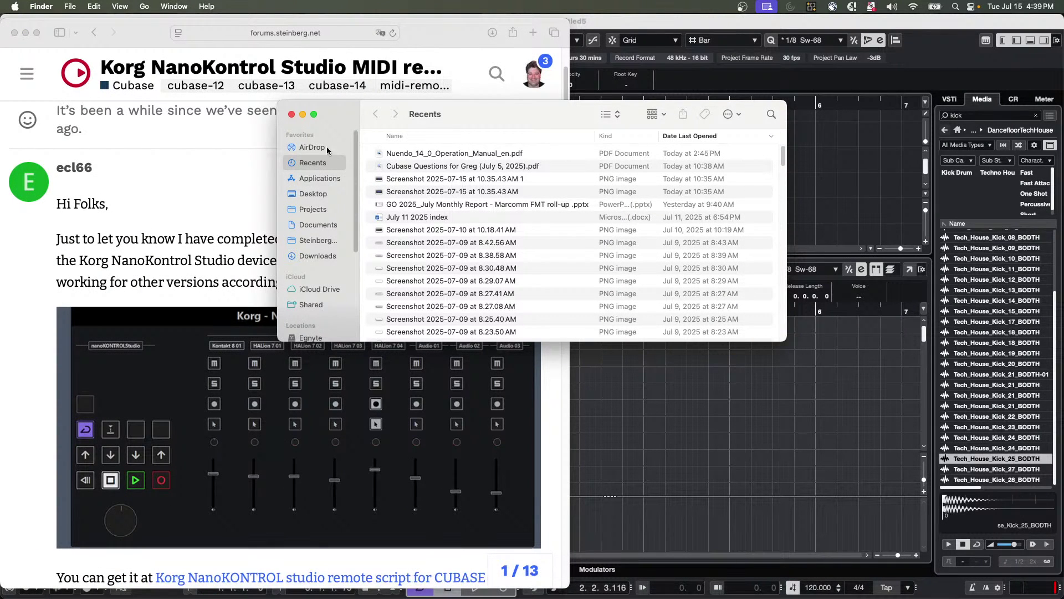
# Search for '.vstsound' files starting from the Documents folder.
pyautogui.click(317, 241)
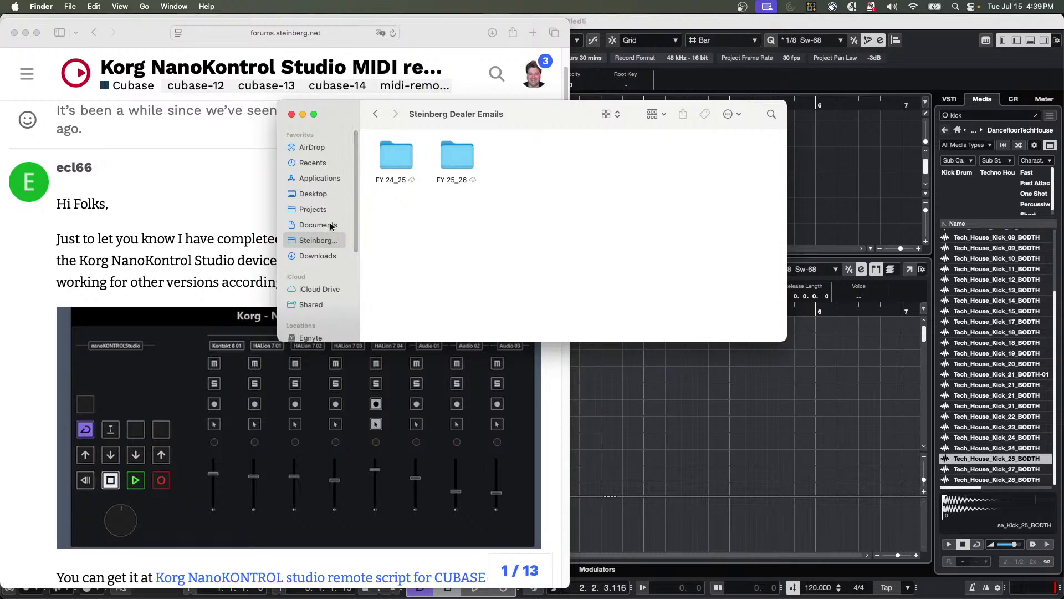
pyautogui.scroll(-1, 333, 221)
pyautogui.scroll(-5, 324, 286)
pyautogui.scroll(5, 339, 264)
pyautogui.click(326, 226)
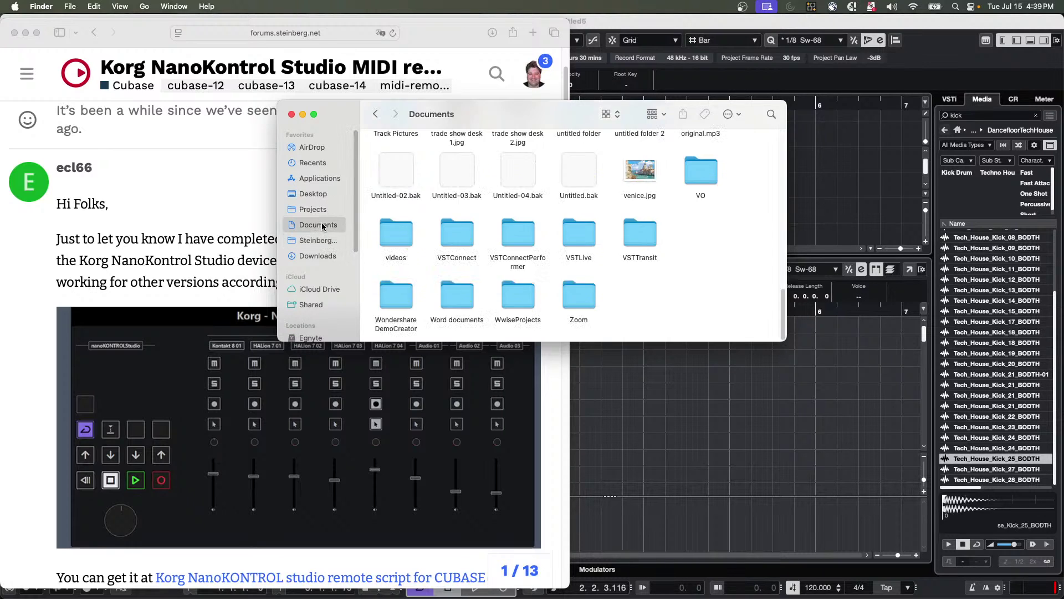
pyautogui.click(770, 114)
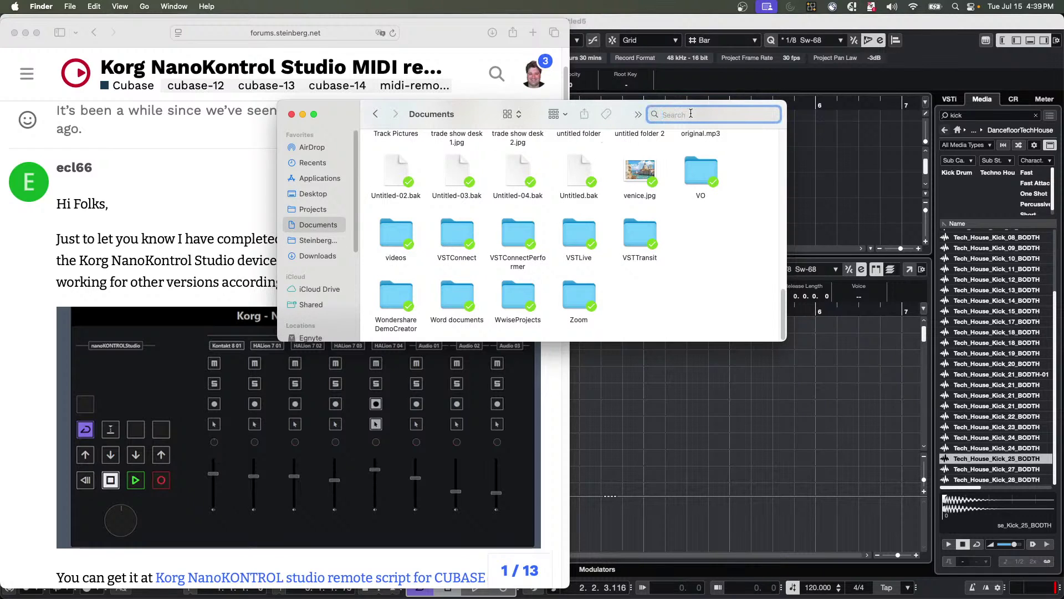
pyautogui.write('.v')
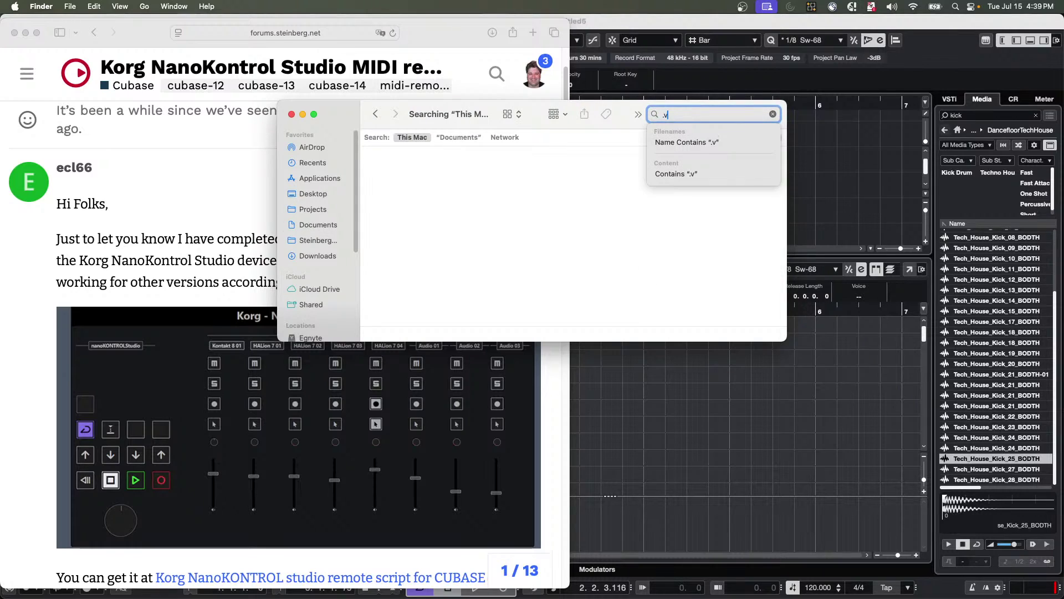
pyautogui.write('stsound')
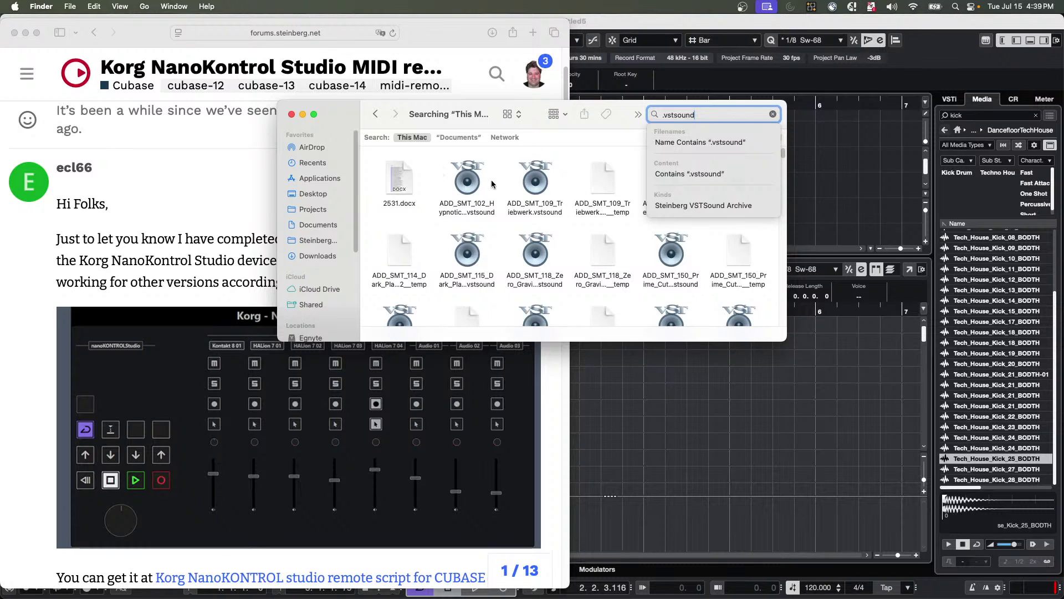
# Open ADD_SMT_102_Hypnotic_Dance_Presets.vstsound with Steinberg Library Manager.
pyautogui.rightClick(472, 186)
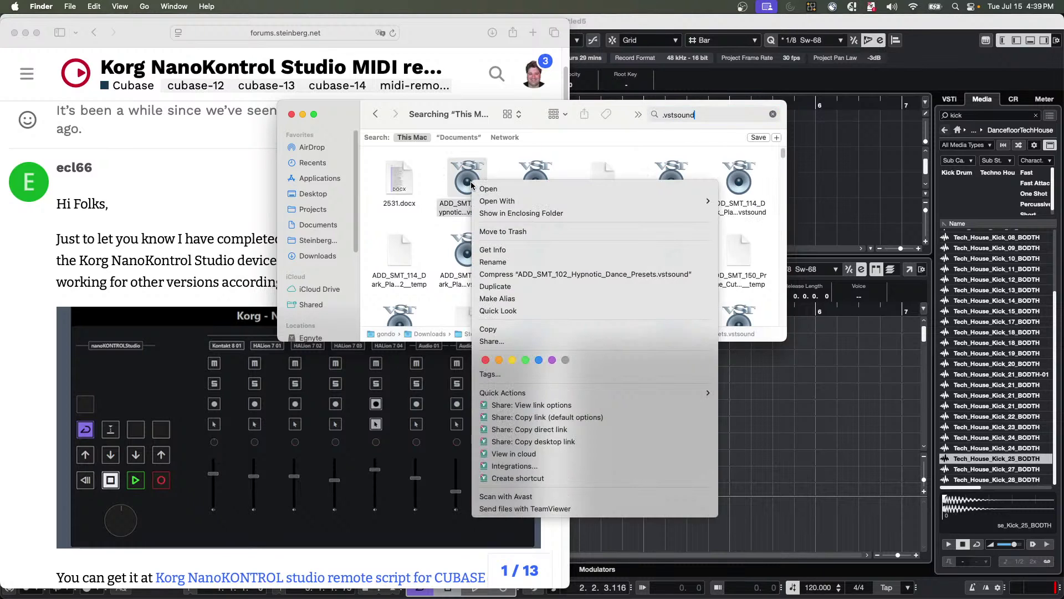
pyautogui.moveTo(508, 204)
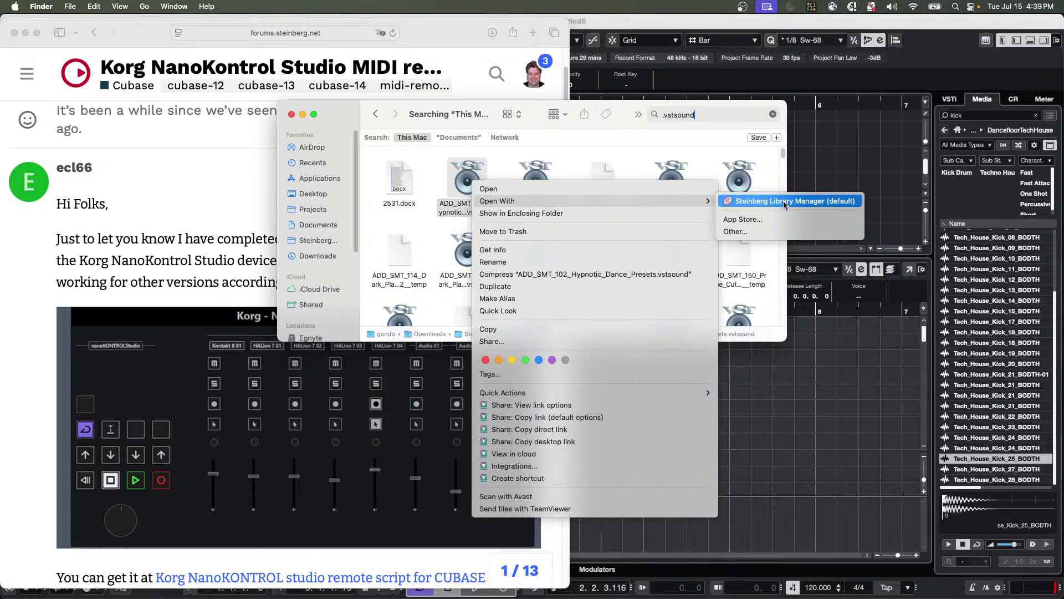
pyautogui.click(784, 202)
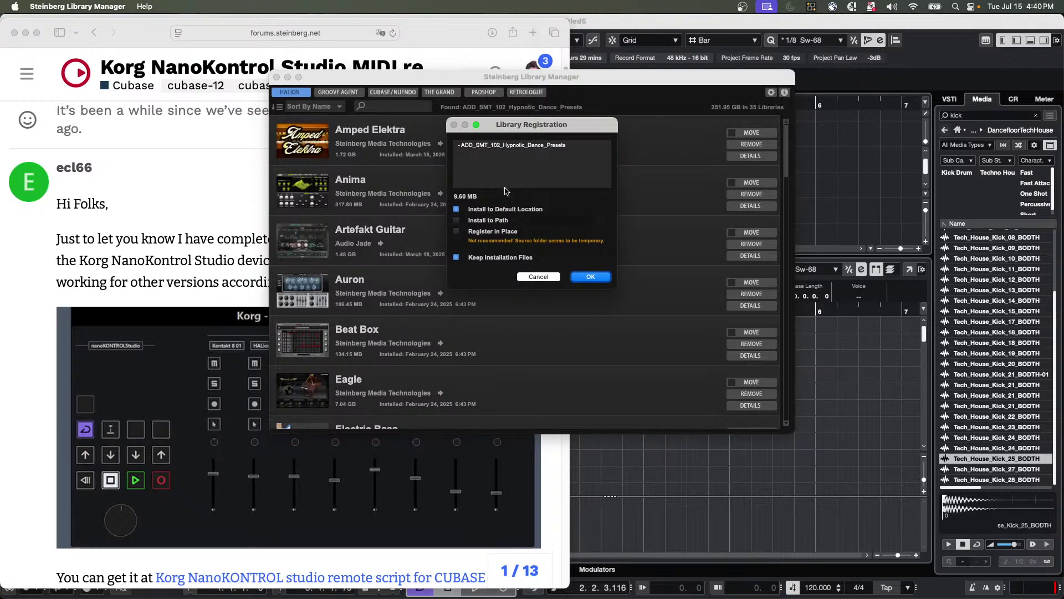
# Tick Register in Place, then cancel the Hypnotic Dance Presets library registration.
pyautogui.click(456, 231)
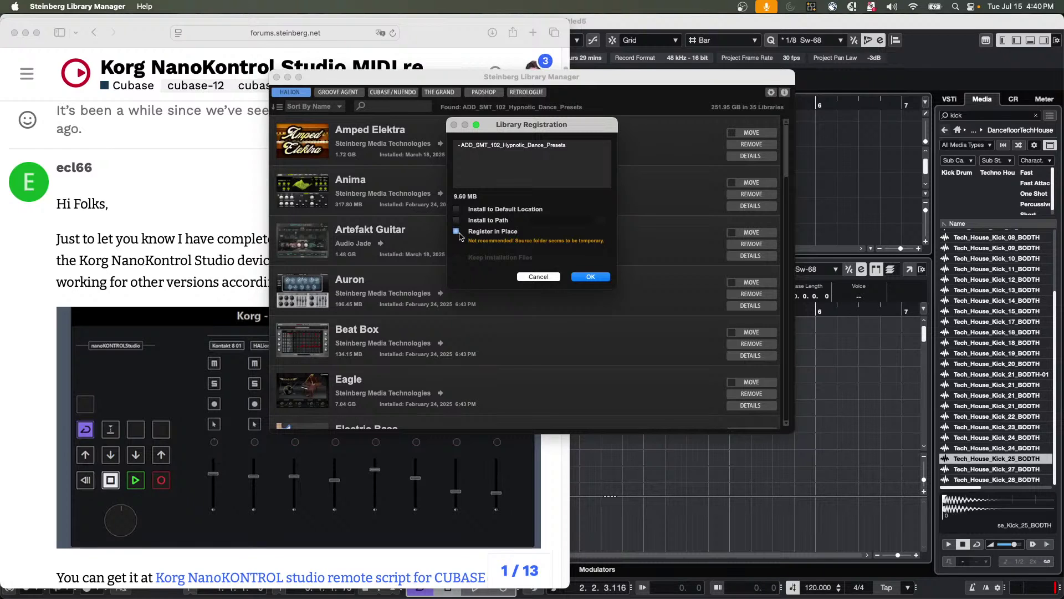
pyautogui.click(457, 232)
pyautogui.click(538, 277)
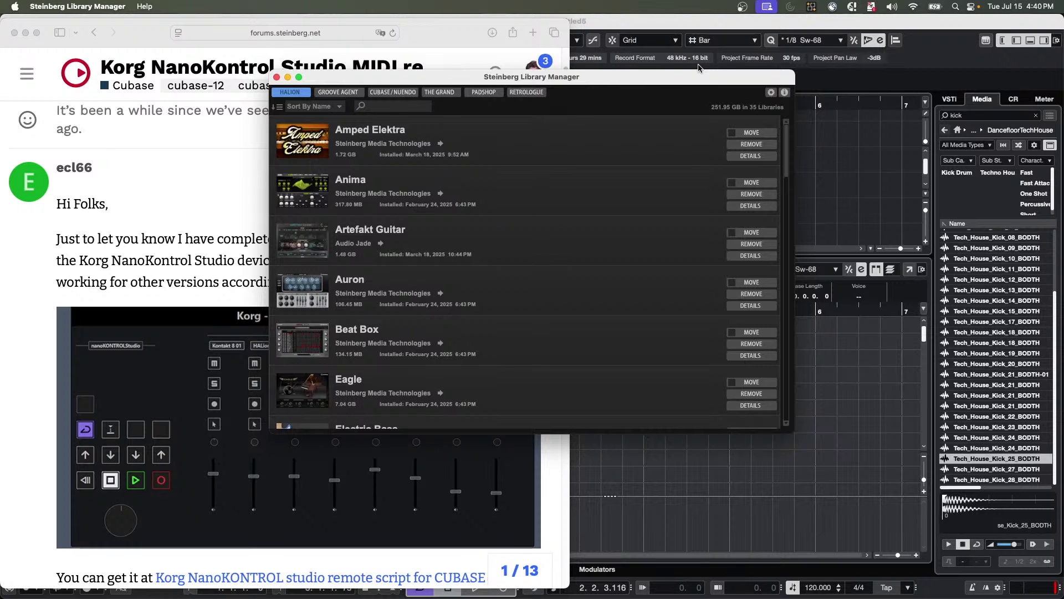
# Close the Library Manager and return to the Cubase project with the Groove Agent SE 01 part.
pyautogui.click(277, 78)
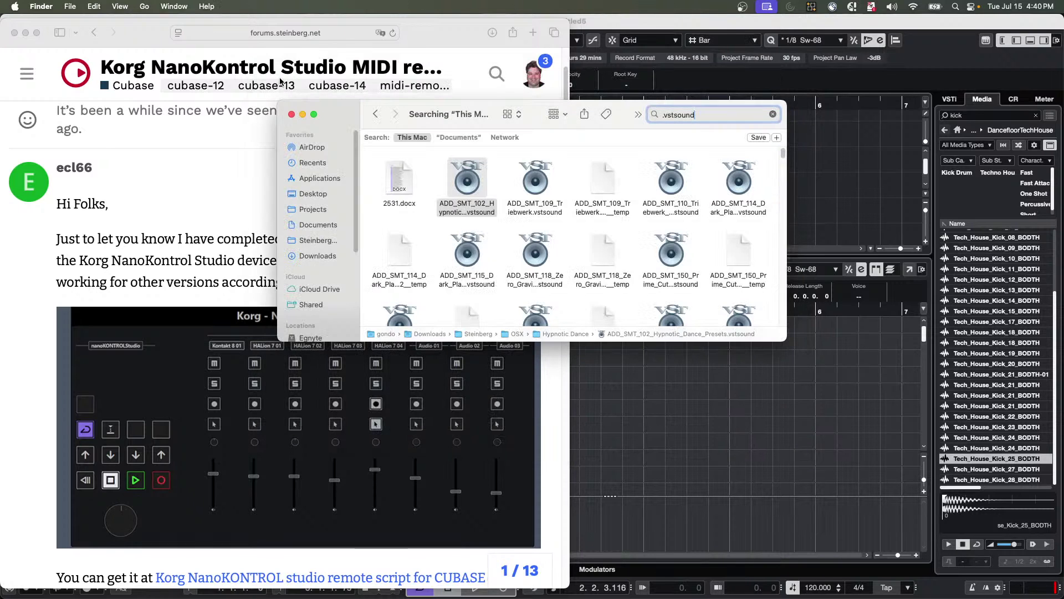
pyautogui.click(687, 440)
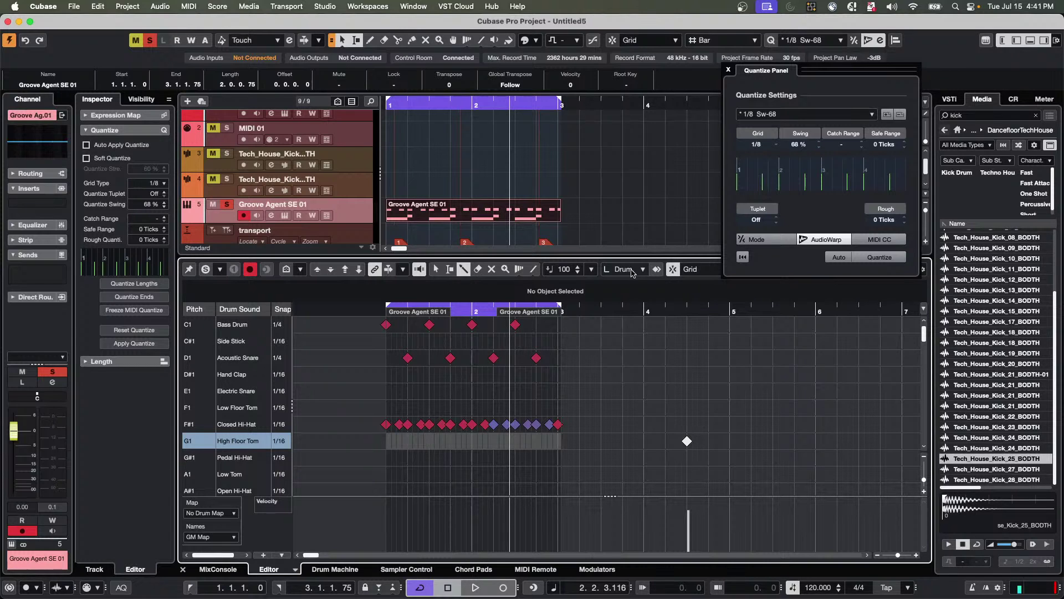
# Open the Groove Agent SE window and choose to load a new kit with its patterns.
pyautogui.click(74, 6)
pyautogui.click(345, 215)
pyautogui.click(284, 216)
pyautogui.click(531, 150)
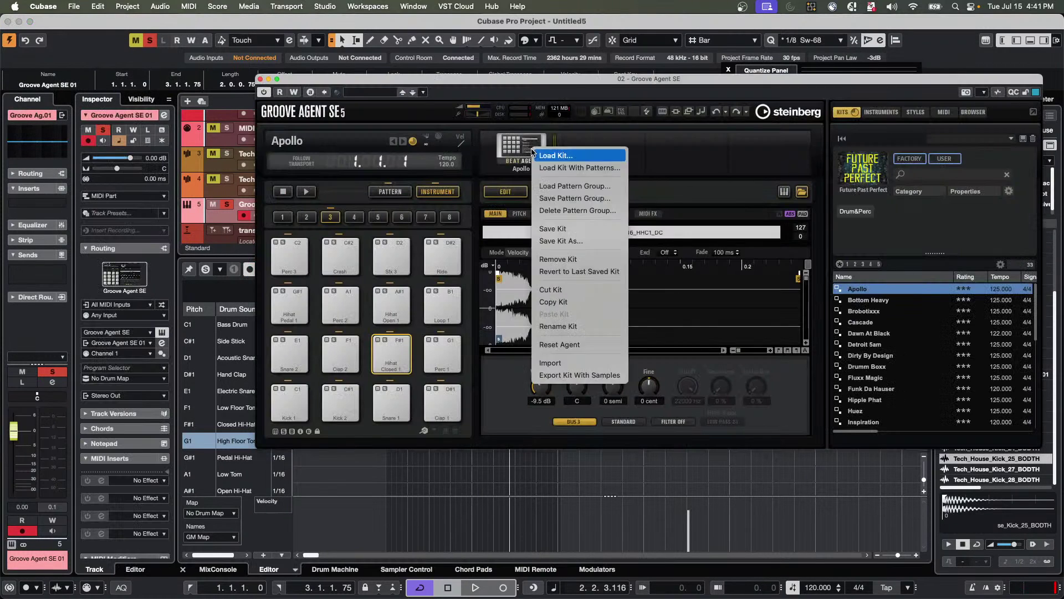
pyautogui.click(590, 168)
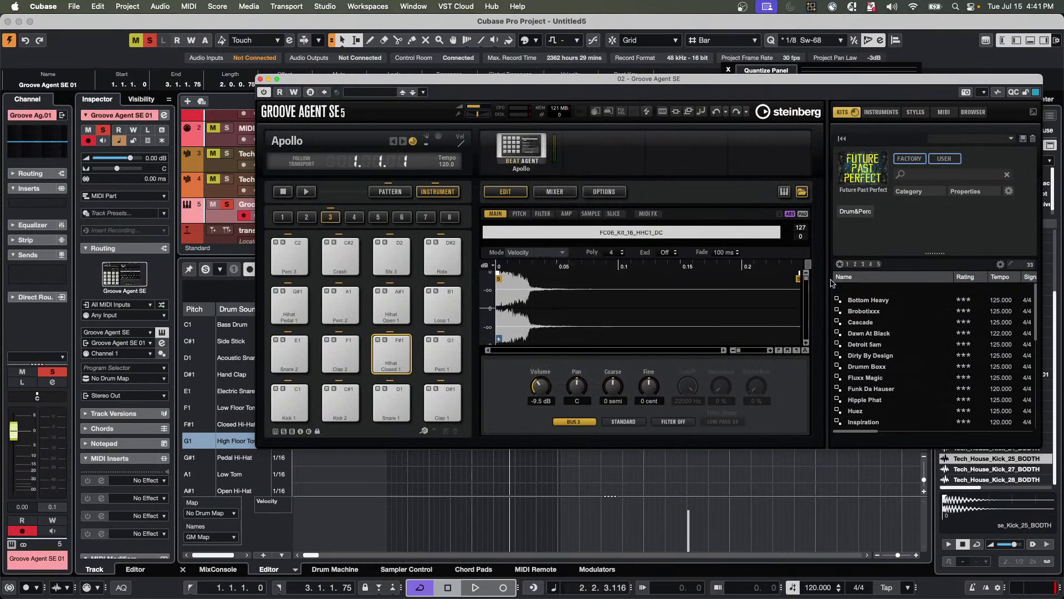
# Load Groover Mix 01 from the Studio Drums library, play it, and show the pattern pads.
pyautogui.click(867, 168)
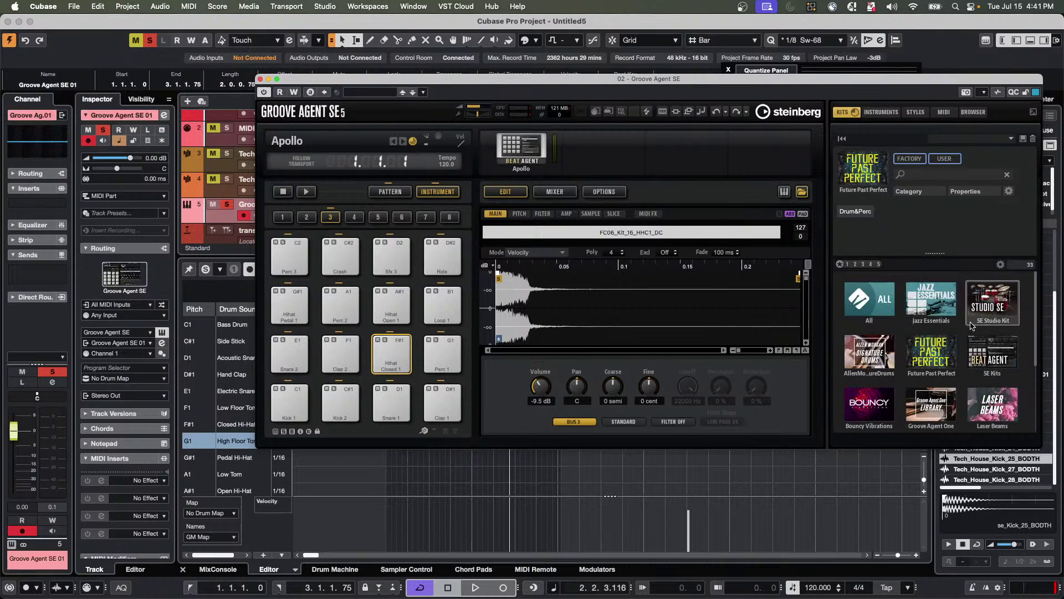
pyautogui.scroll(-4, 923, 375)
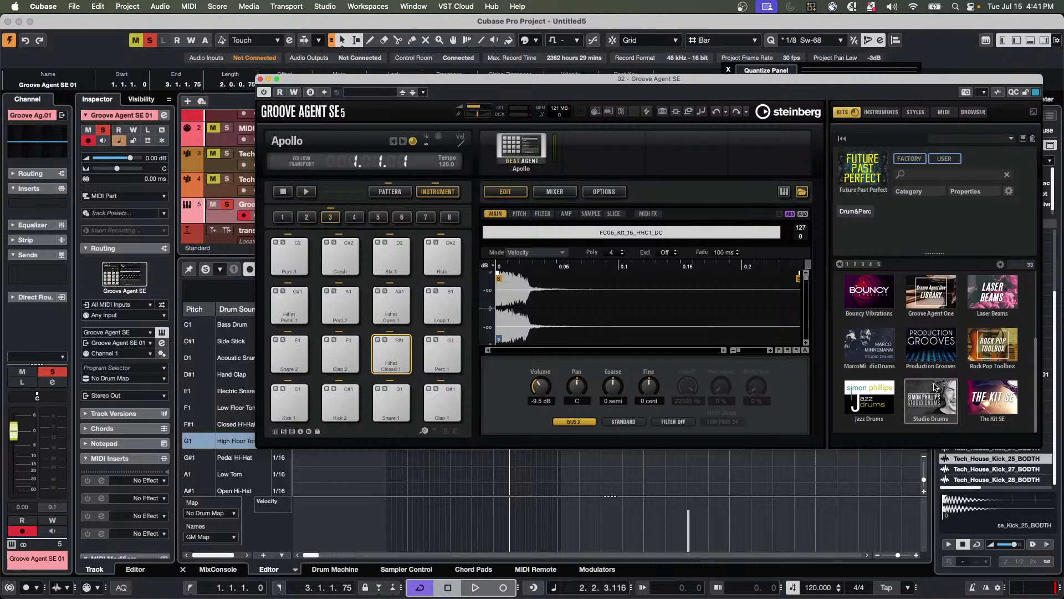
pyautogui.scroll(2, 934, 387)
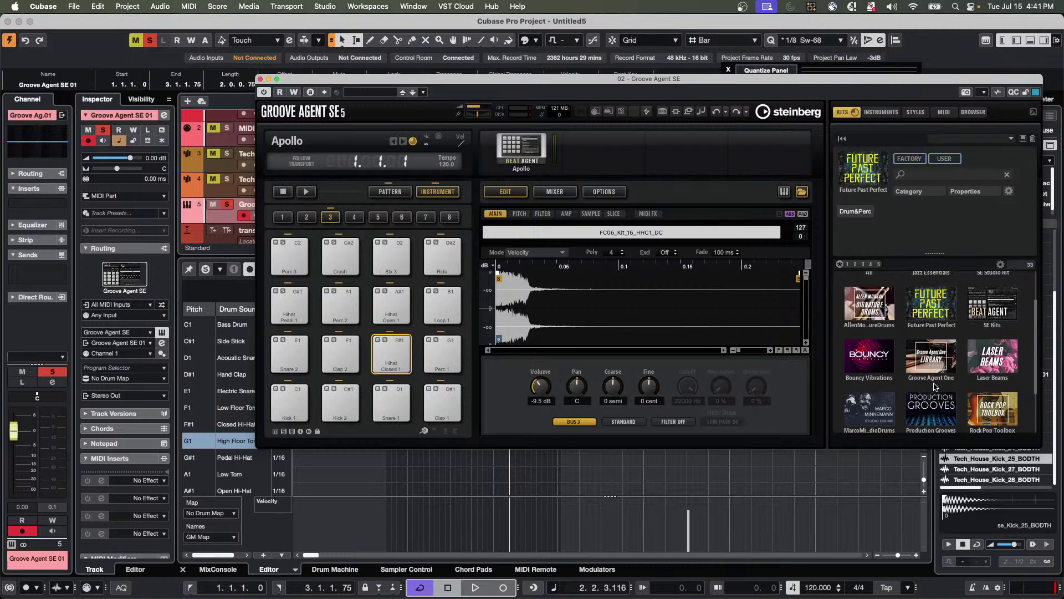
pyautogui.doubleClick(932, 399)
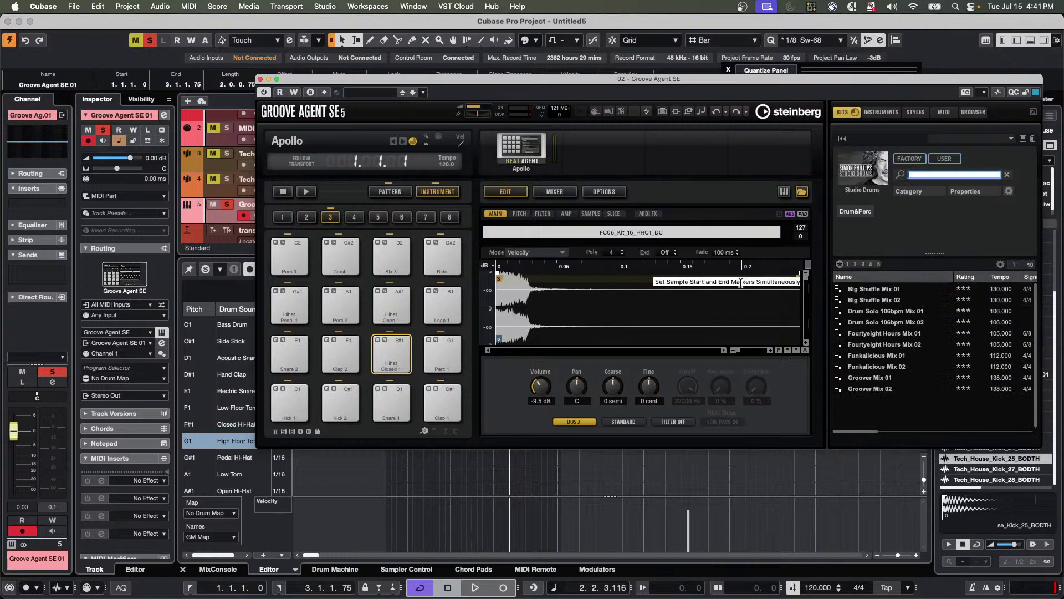
pyautogui.doubleClick(883, 382)
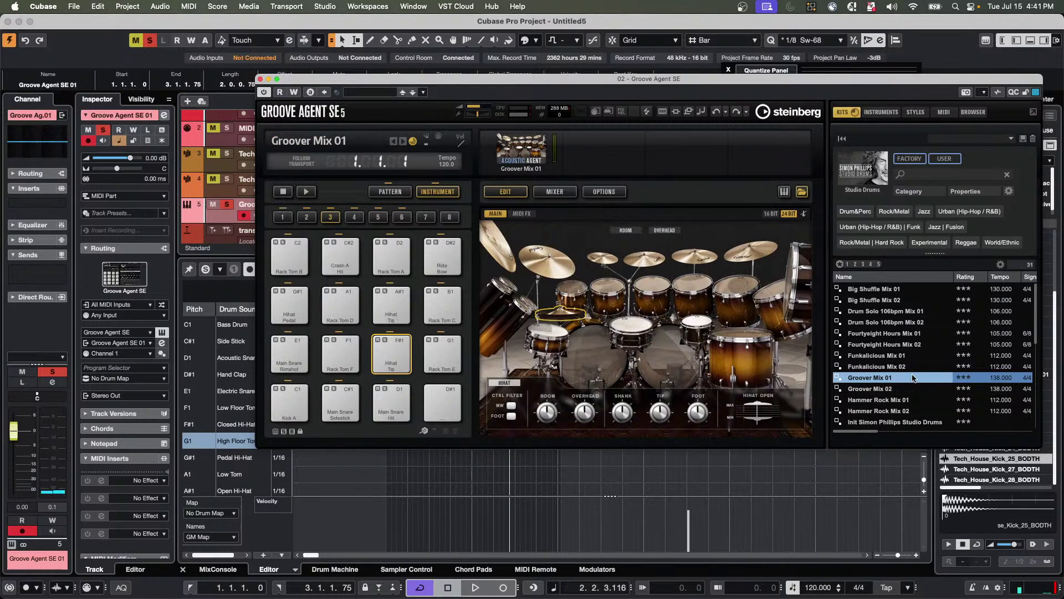
pyautogui.click(307, 194)
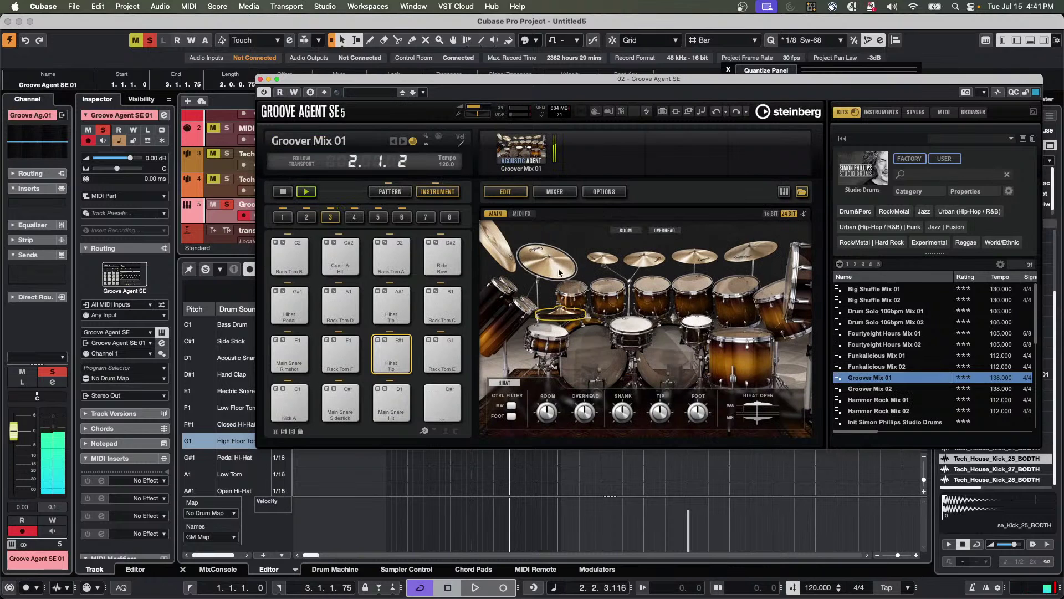
pyautogui.click(390, 192)
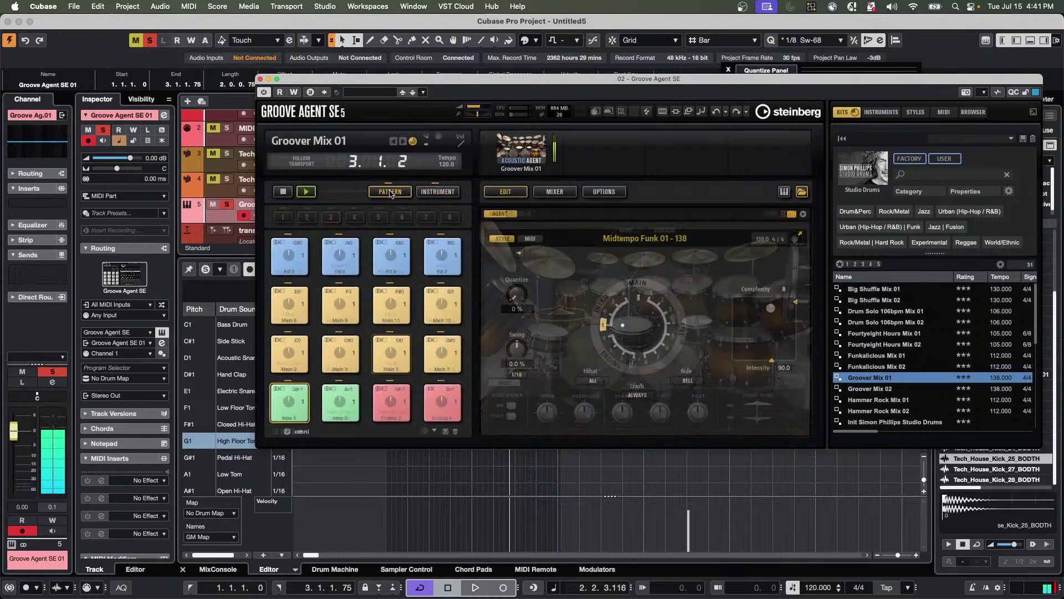
pyautogui.click(293, 365)
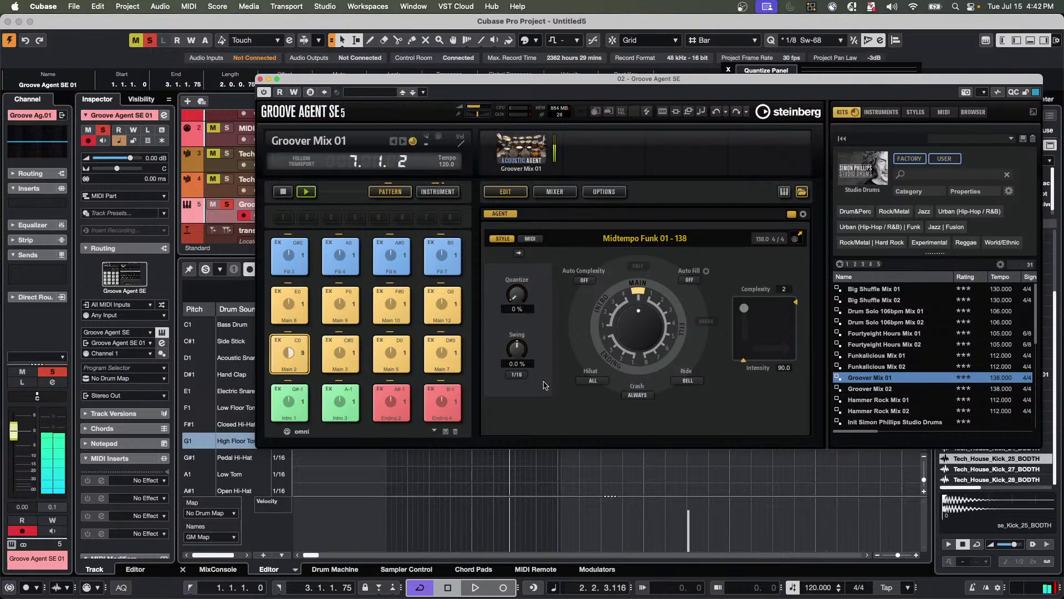
pyautogui.click(635, 395)
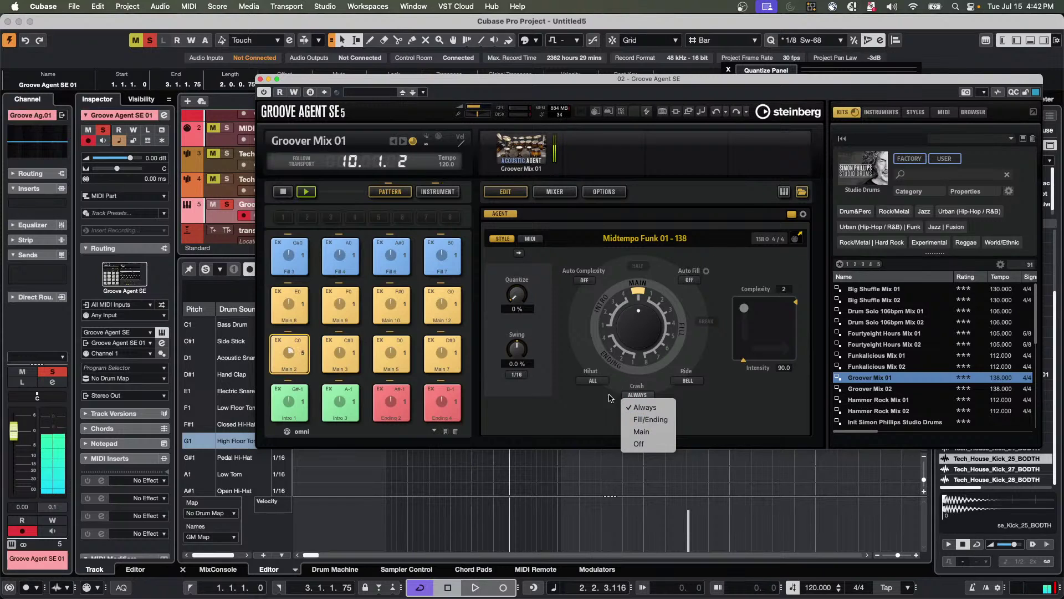
pyautogui.click(596, 409)
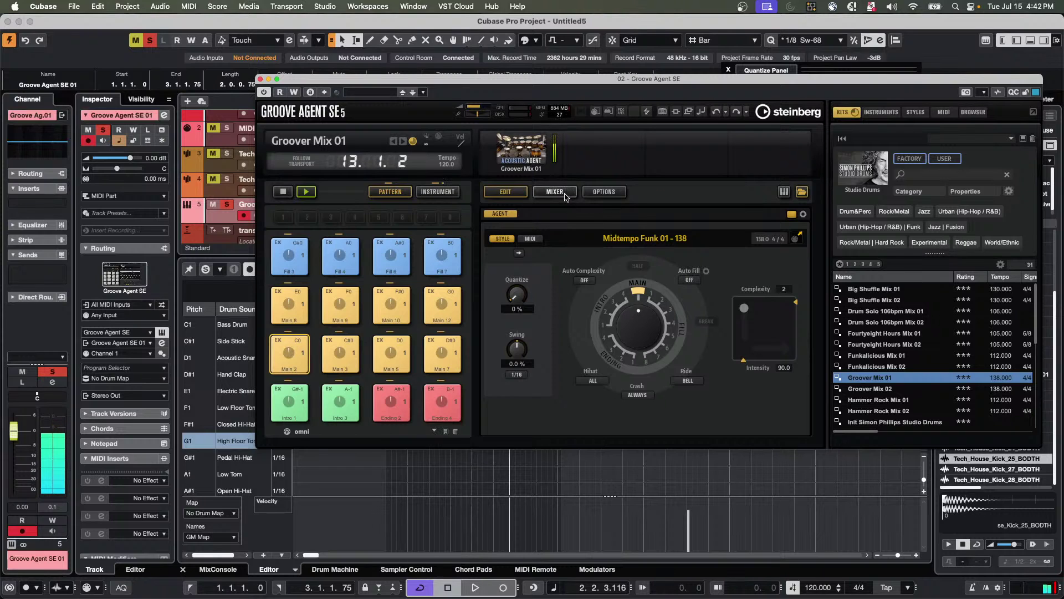
pyautogui.click(638, 396)
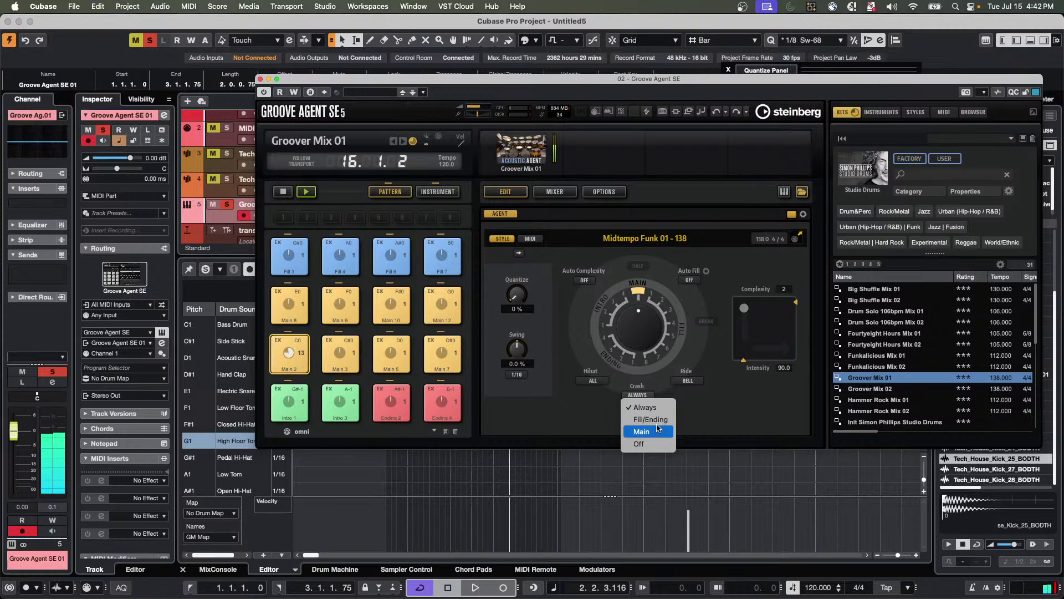
pyautogui.click(653, 419)
pyautogui.click(392, 253)
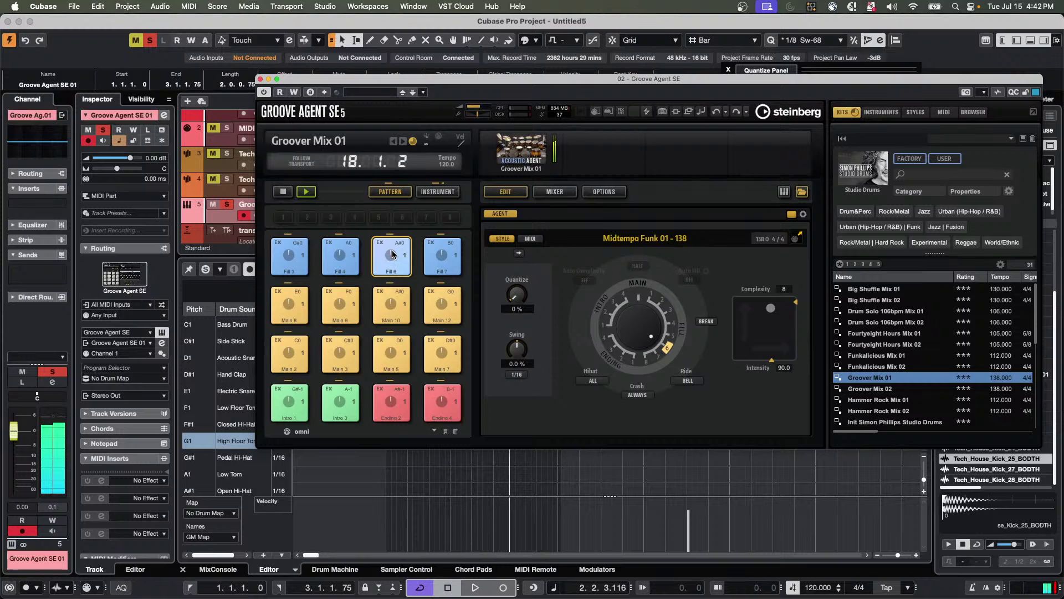
pyautogui.click(345, 363)
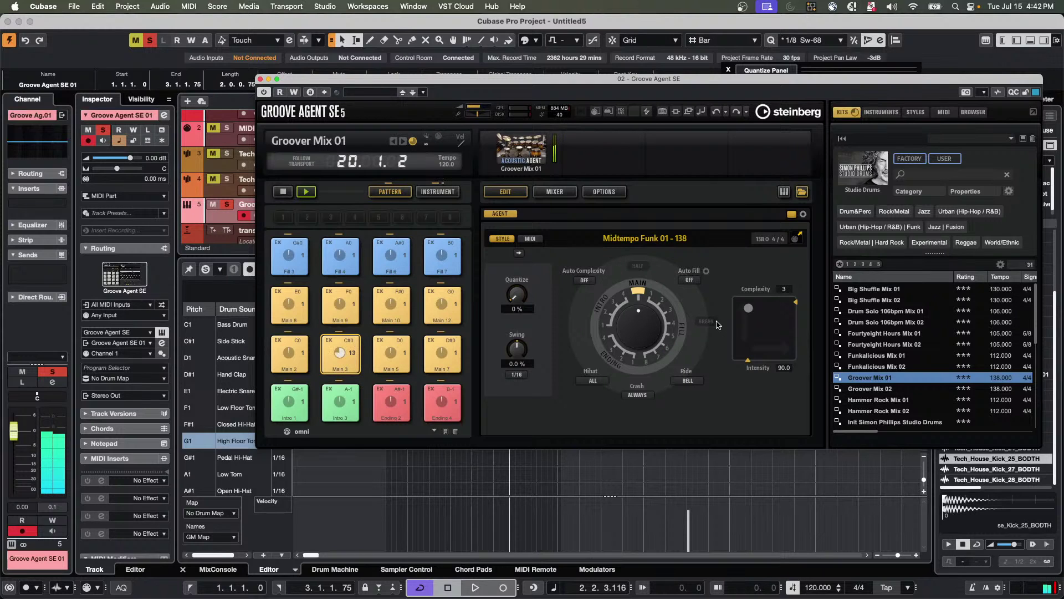
pyautogui.press('space')
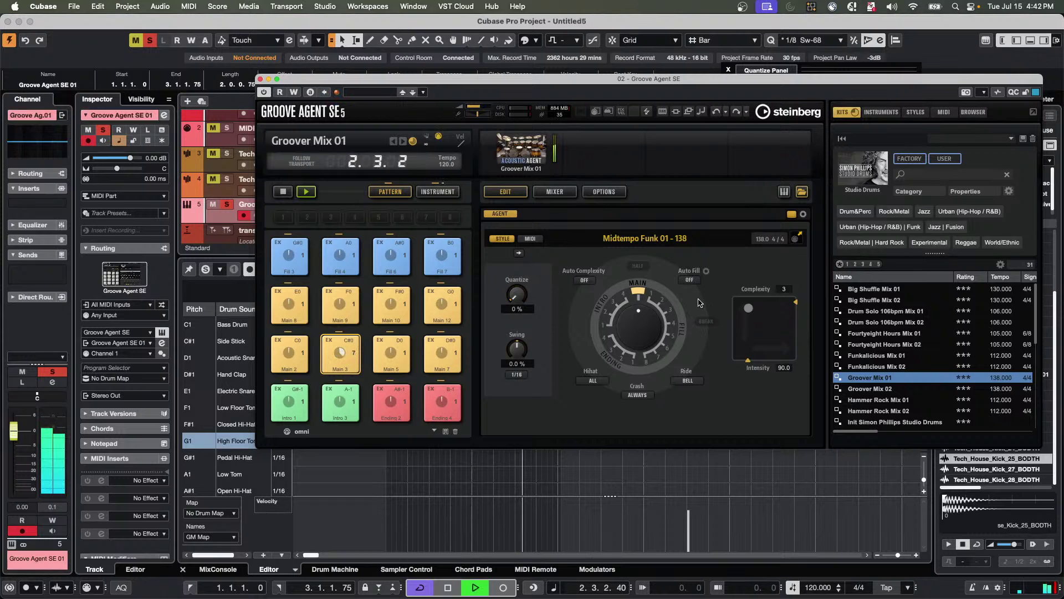
pyautogui.click(281, 192)
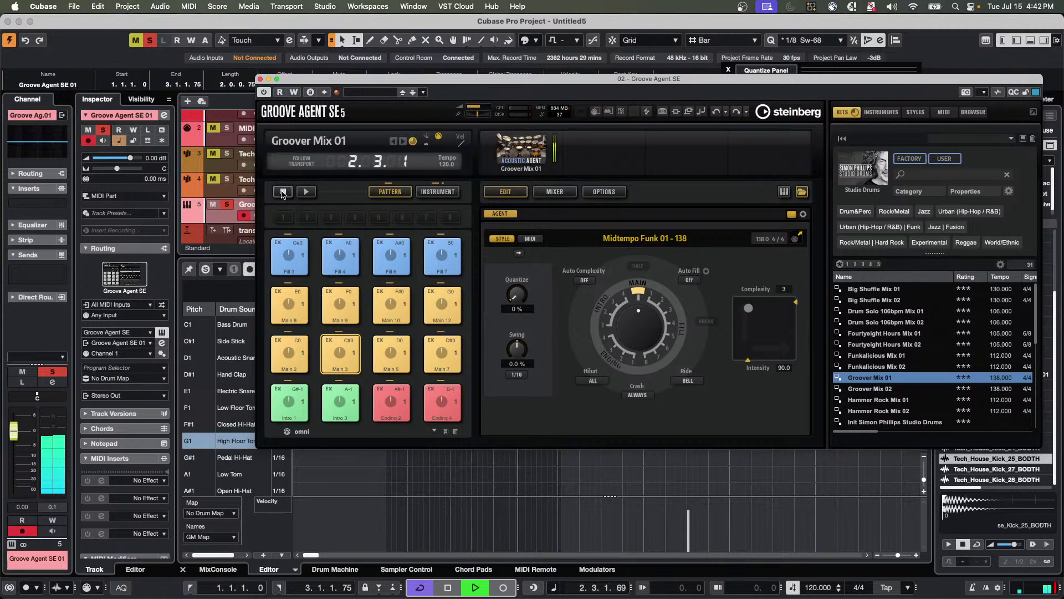
pyautogui.press('space')
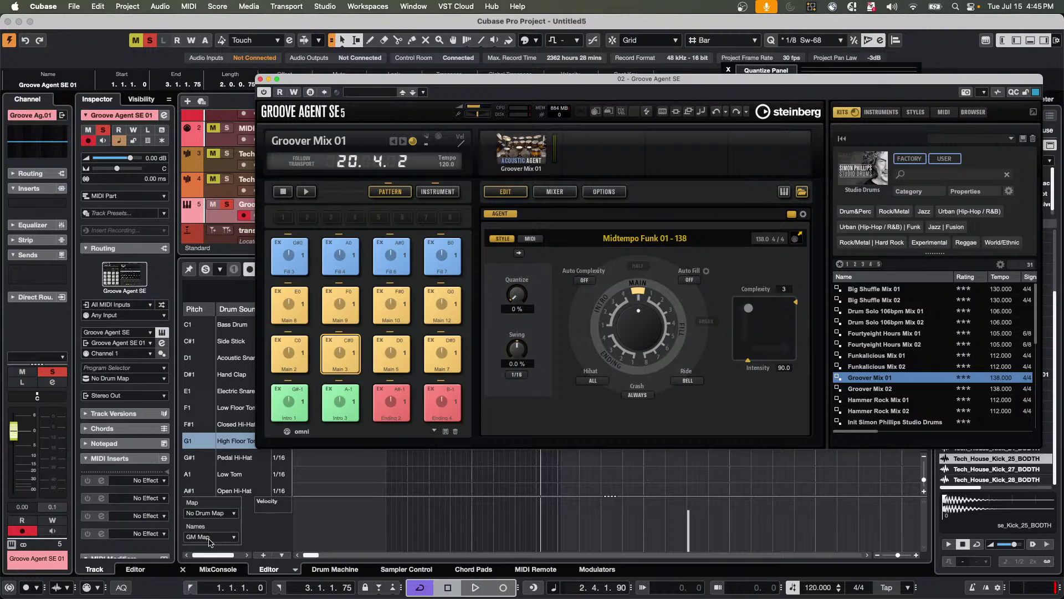
# Show the Chord Pads in the lower zone and close the Groove Agent SE window.
pyautogui.click(355, 489)
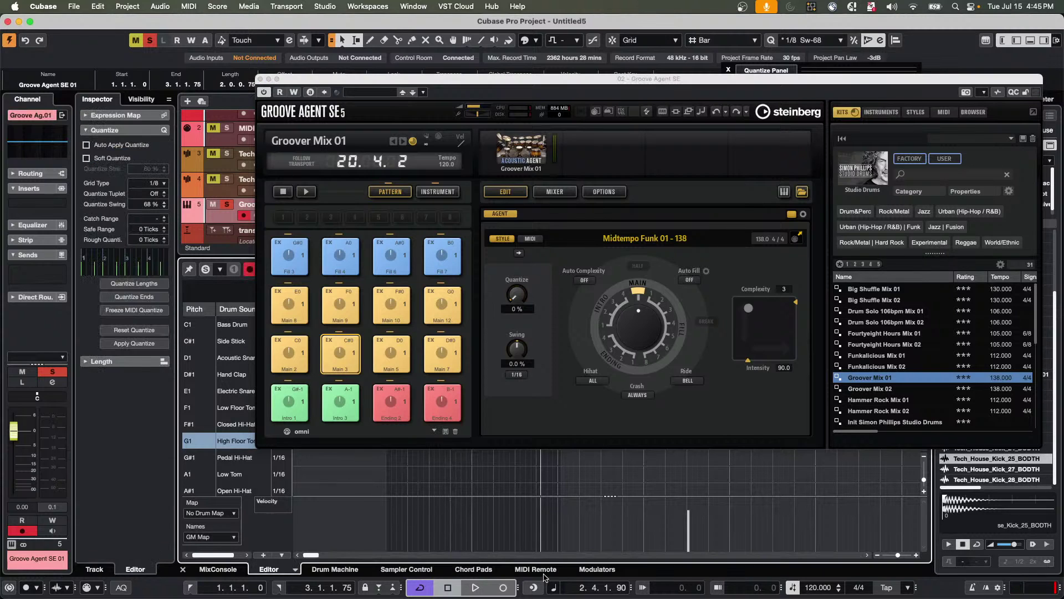
pyautogui.click(472, 569)
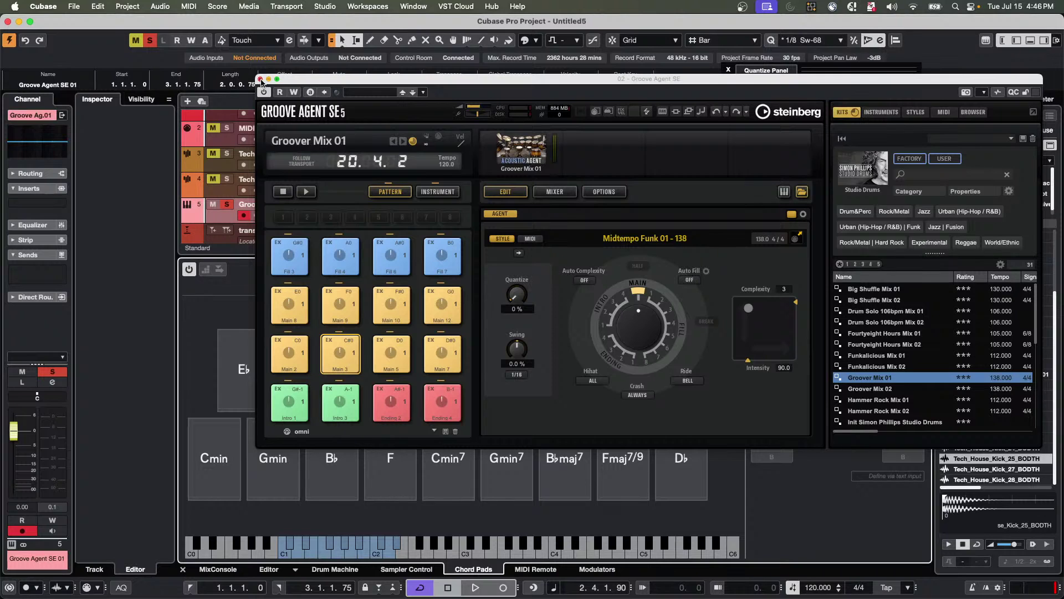
pyautogui.click(261, 80)
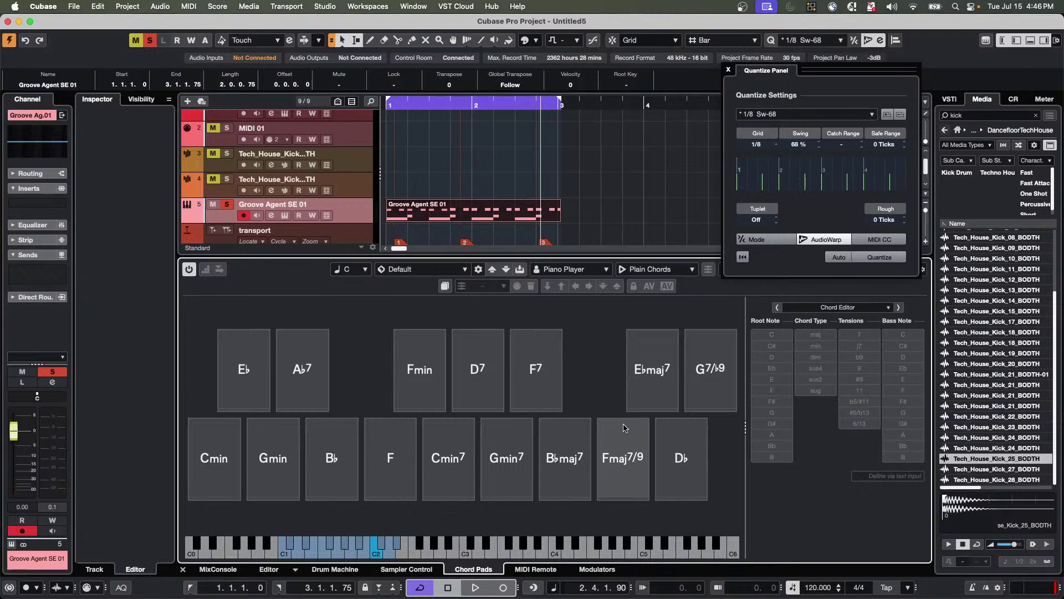
pyautogui.click(229, 423)
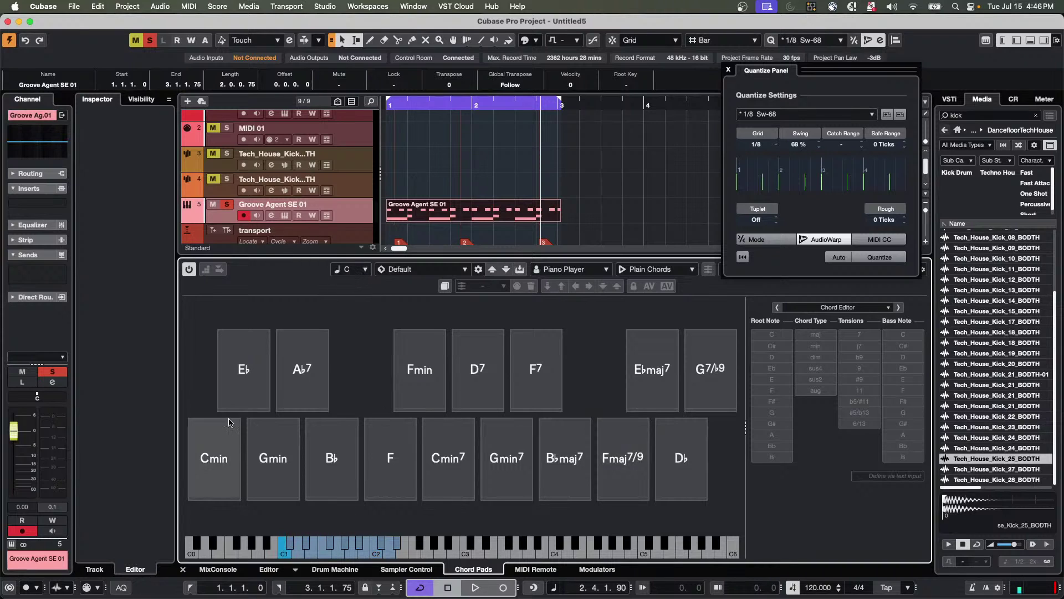
pyautogui.click(365, 271)
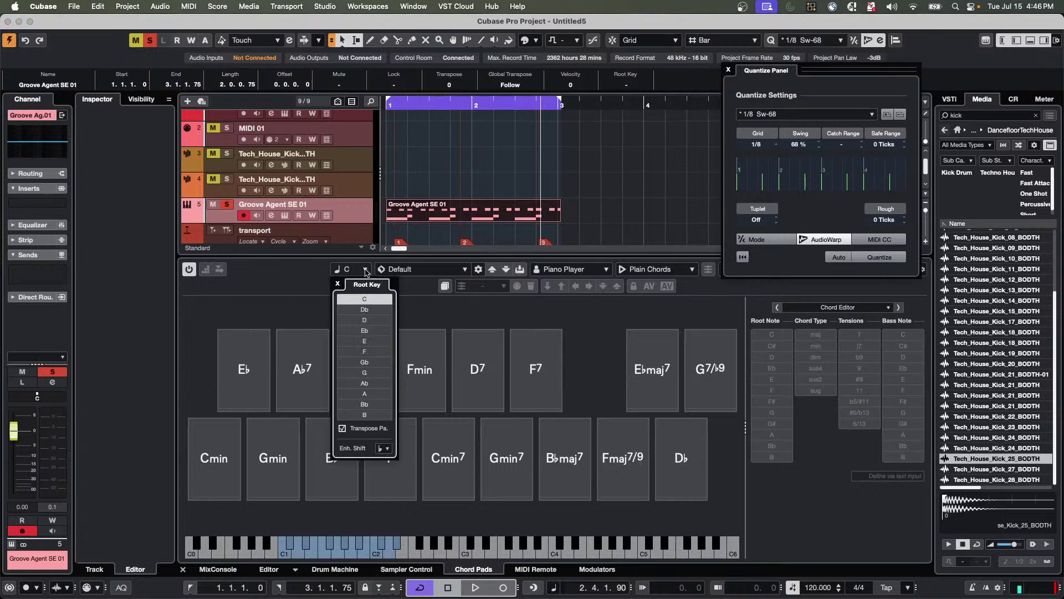
pyautogui.click(375, 321)
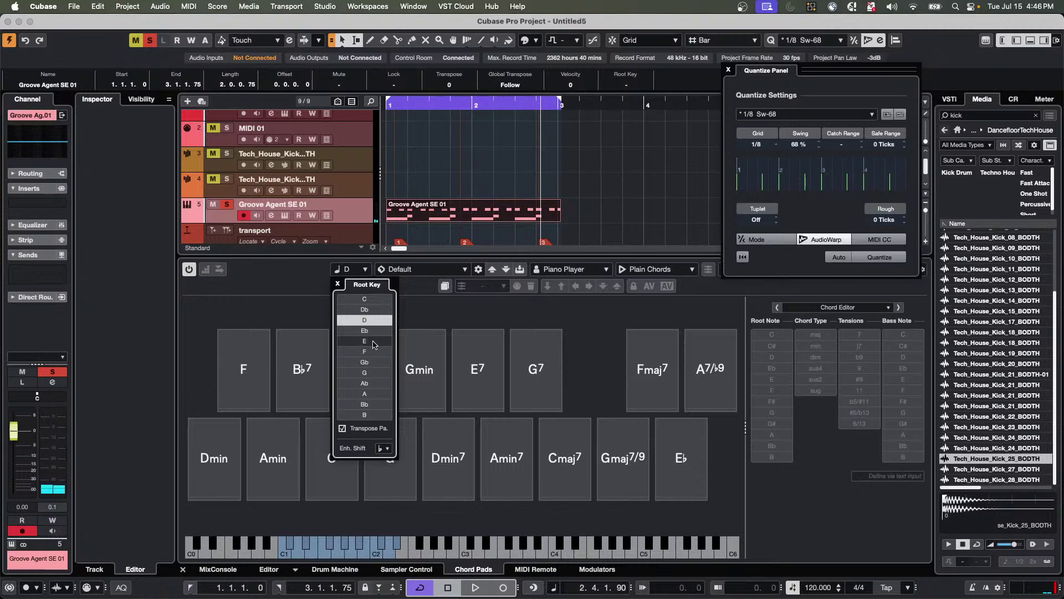
pyautogui.click(374, 342)
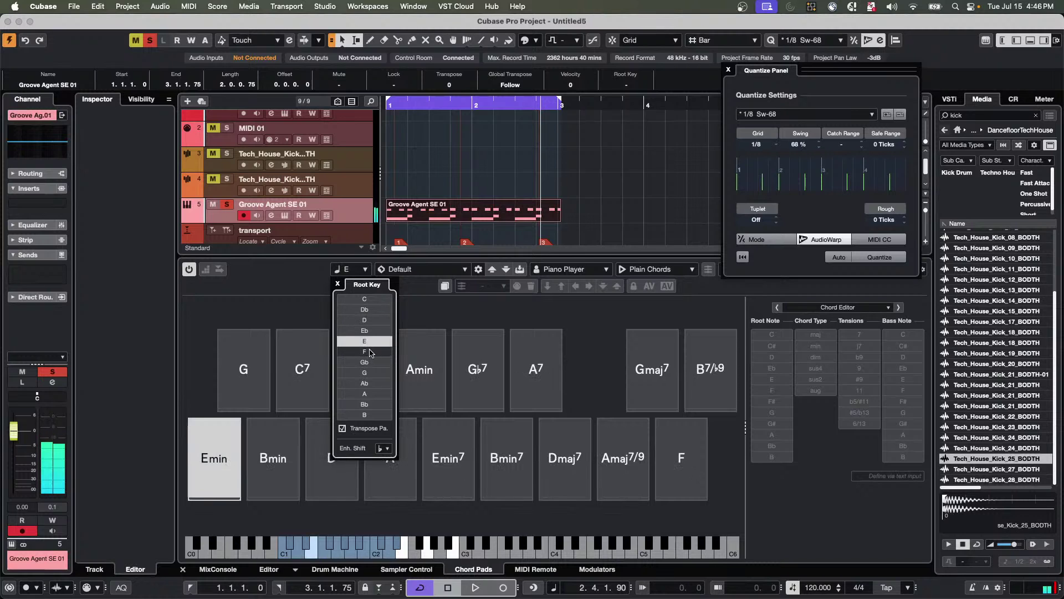
pyautogui.click(370, 353)
pyautogui.click(366, 299)
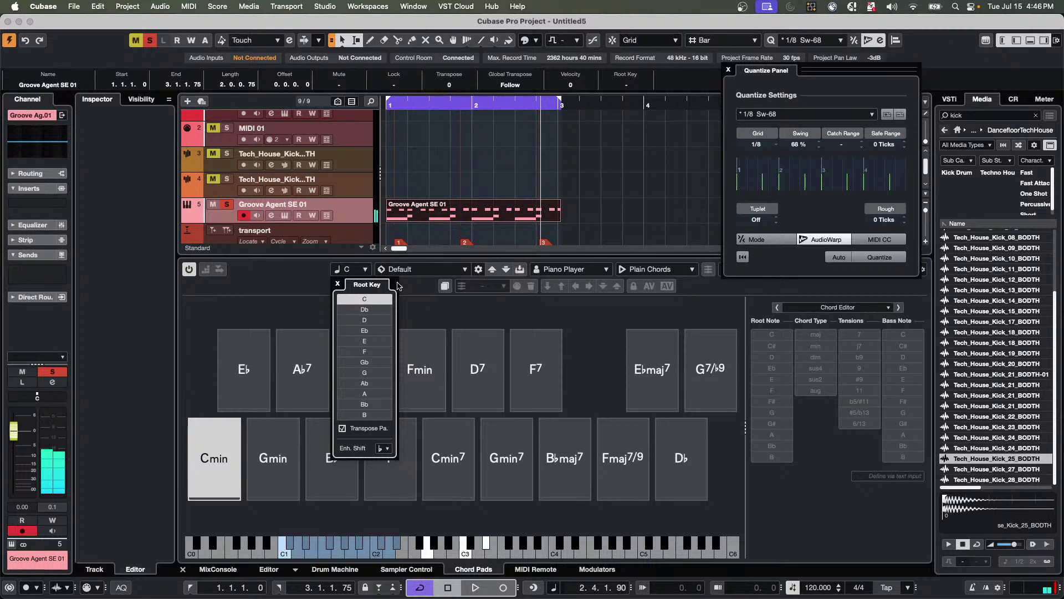
pyautogui.click(430, 304)
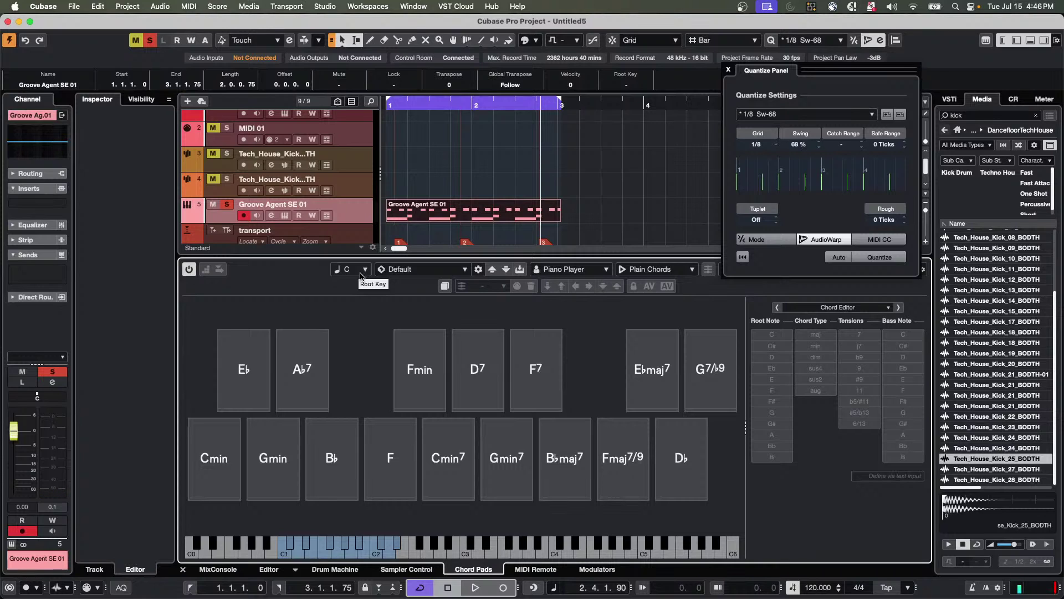
# Swap the Default chord pad preset for Take A Breath from the preset browser.
pyautogui.click(419, 269)
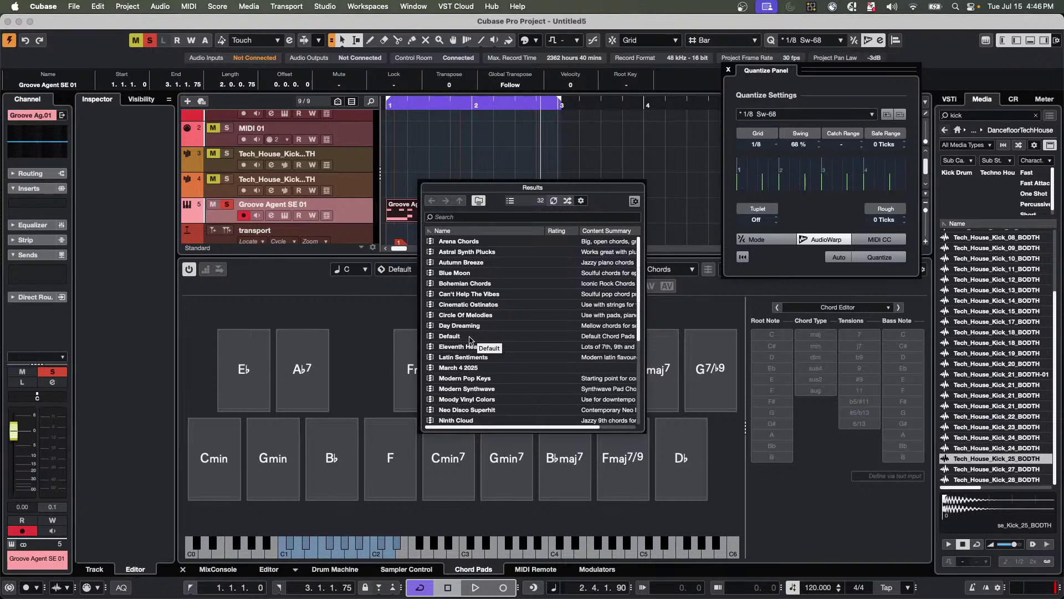
pyautogui.doubleClick(475, 340)
pyautogui.click(439, 272)
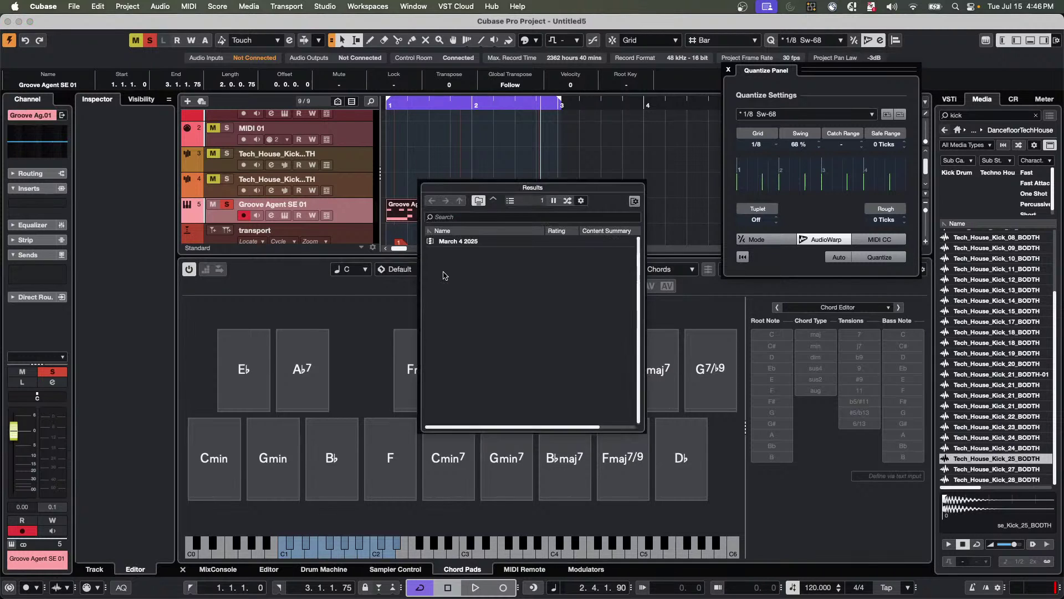
pyautogui.scroll(-3, 486, 351)
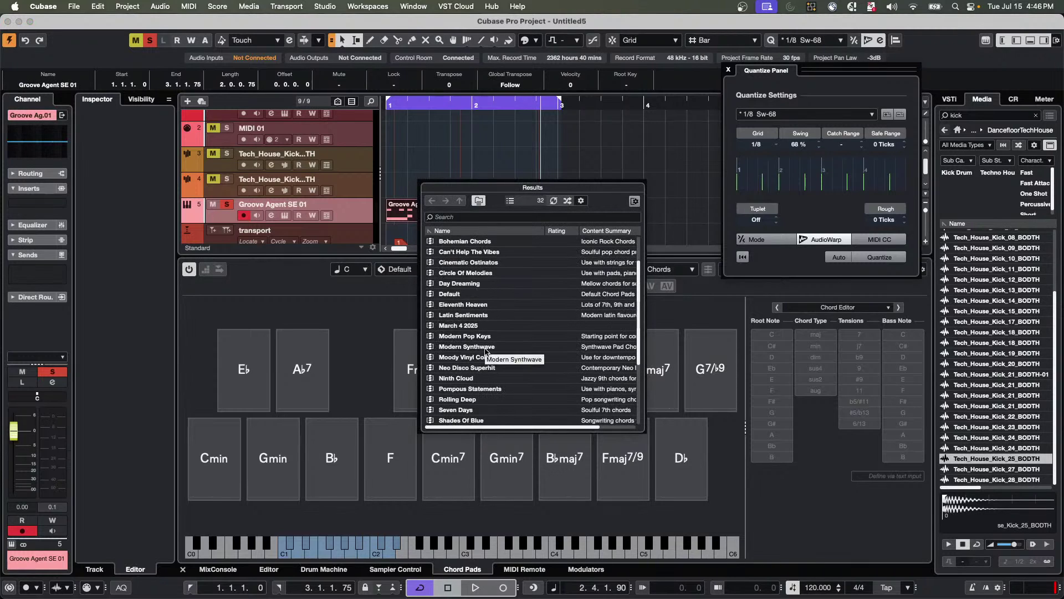
pyautogui.scroll(-5, 486, 351)
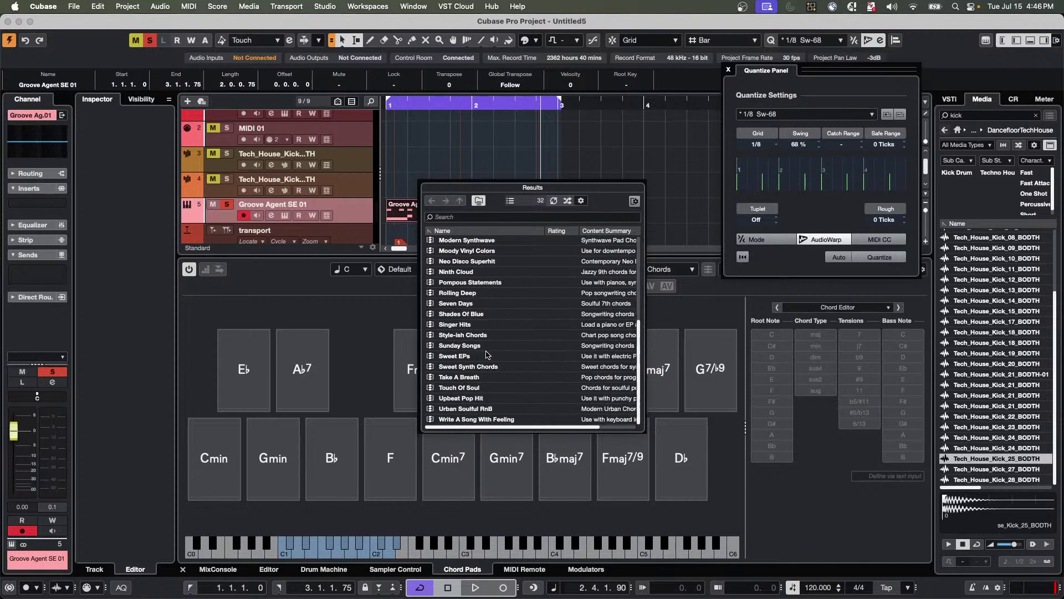
pyautogui.click(476, 380)
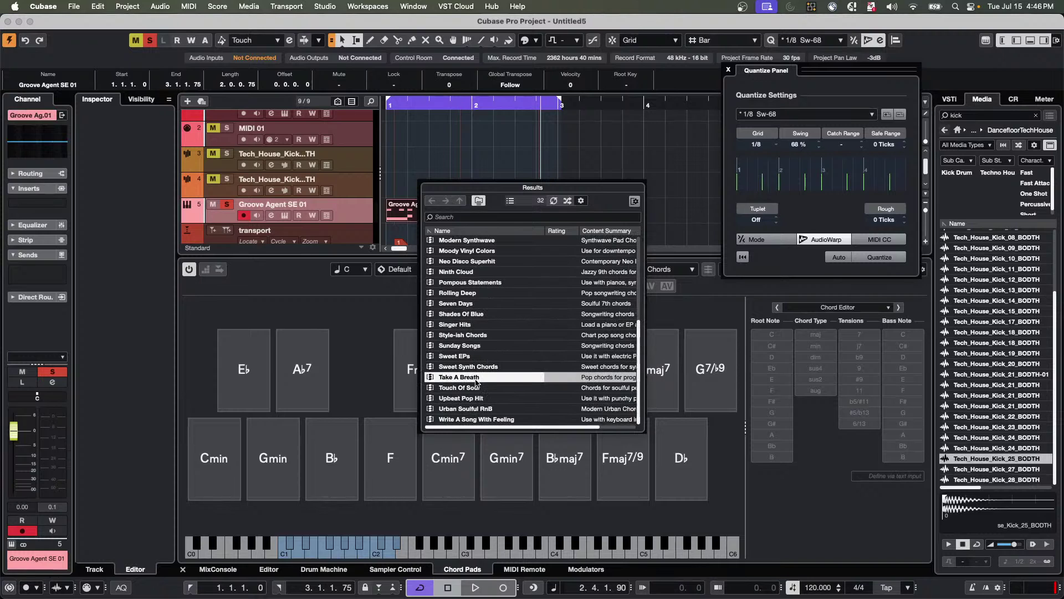
pyautogui.doubleClick(477, 382)
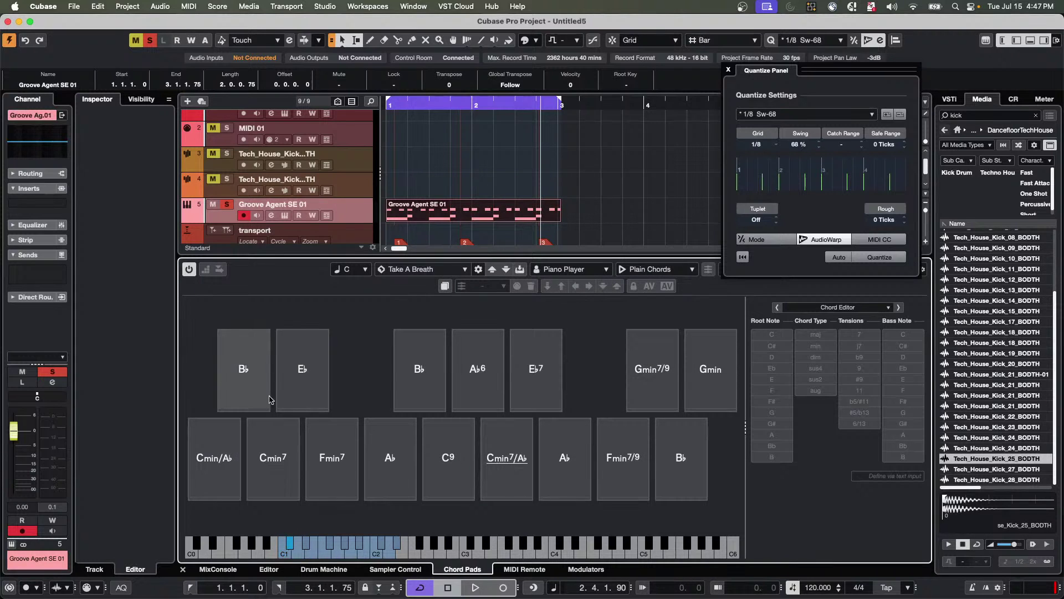
# Try transposing the chord pads to root keys D, D♭, C, E♭ and D.
pyautogui.click(349, 270)
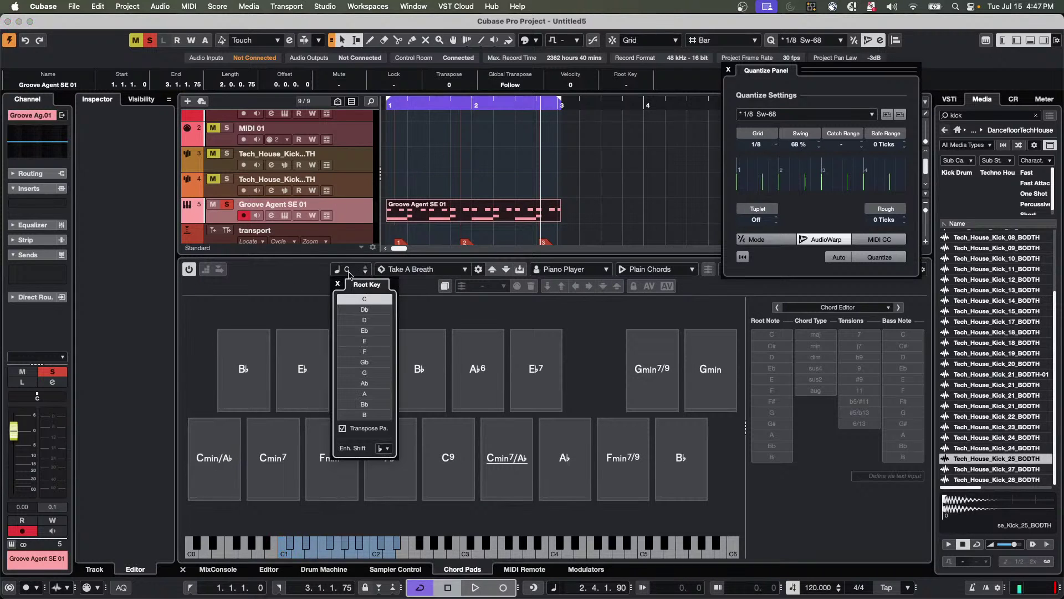
pyautogui.click(367, 321)
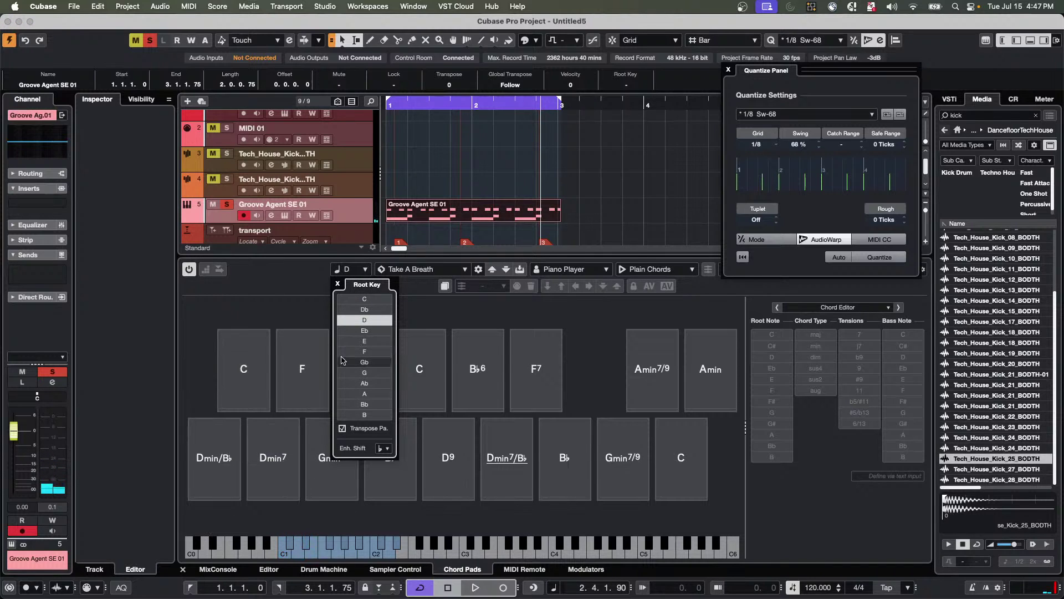
pyautogui.click(373, 309)
pyautogui.click(372, 299)
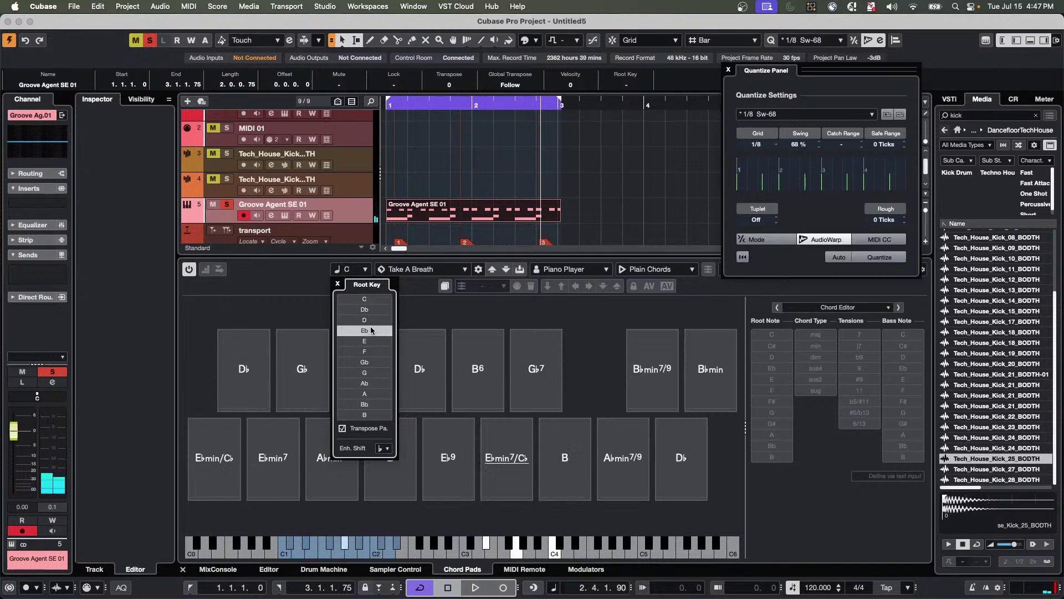
pyautogui.click(372, 330)
pyautogui.click(375, 320)
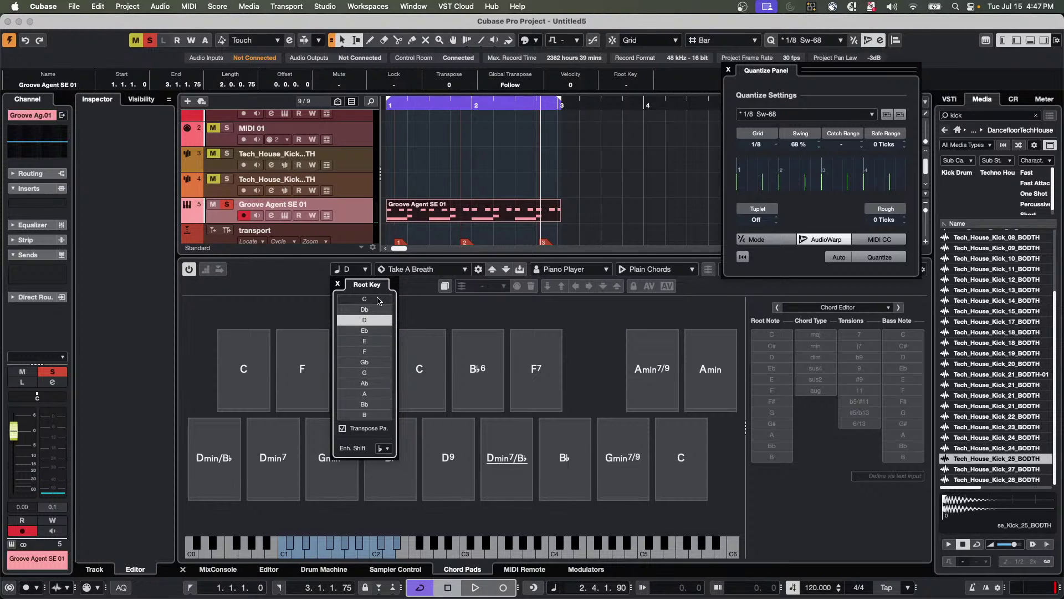
# Return the chord pads to root key C and select the lower Tech House kick track.
pyautogui.click(364, 270)
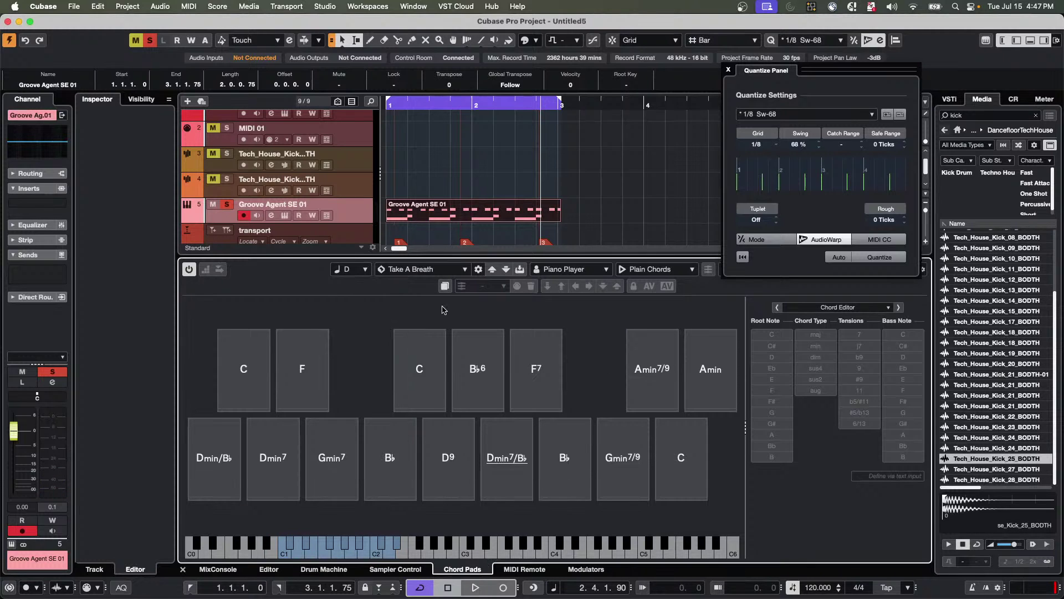
pyautogui.click(365, 270)
pyautogui.click(364, 299)
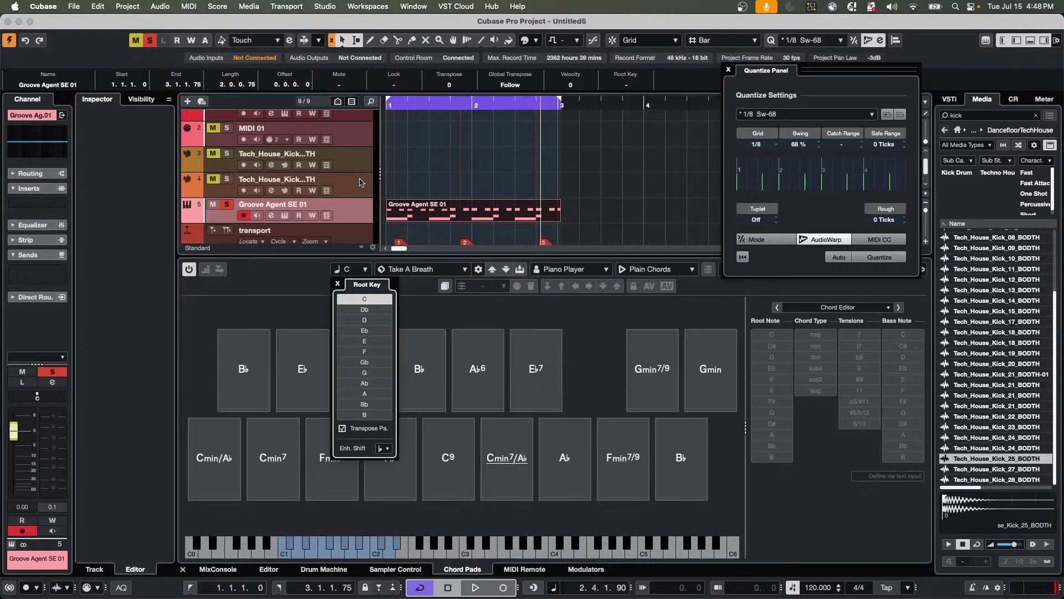
pyautogui.rightClick(360, 178)
pyautogui.click(348, 191)
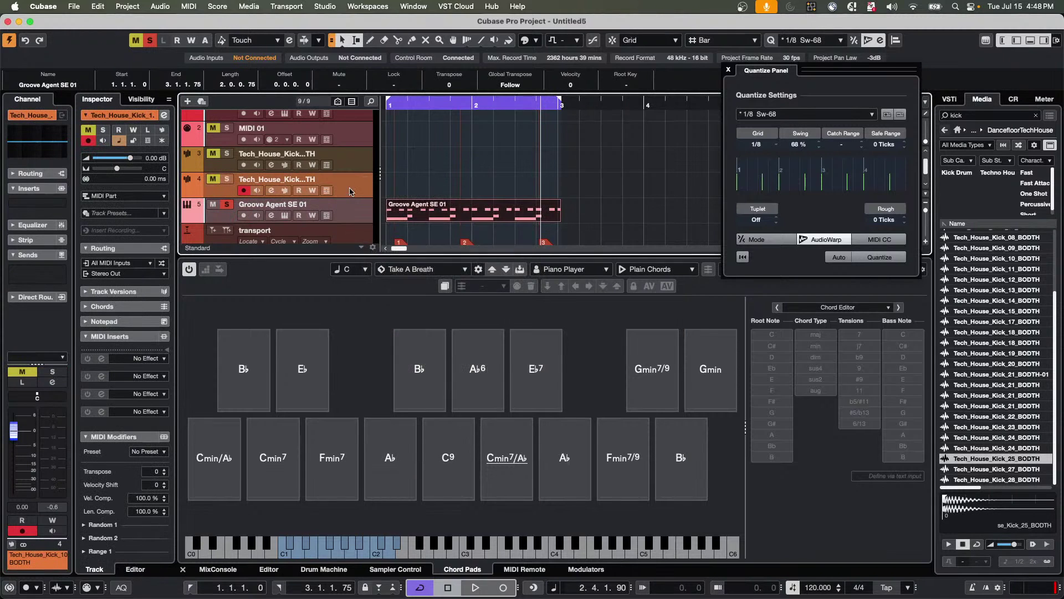
# Add a Groove Agent instrument track, Groove Agent 01, and move its plug-in window up-left.
pyautogui.rightClick(347, 191)
pyautogui.moveTo(488, 196)
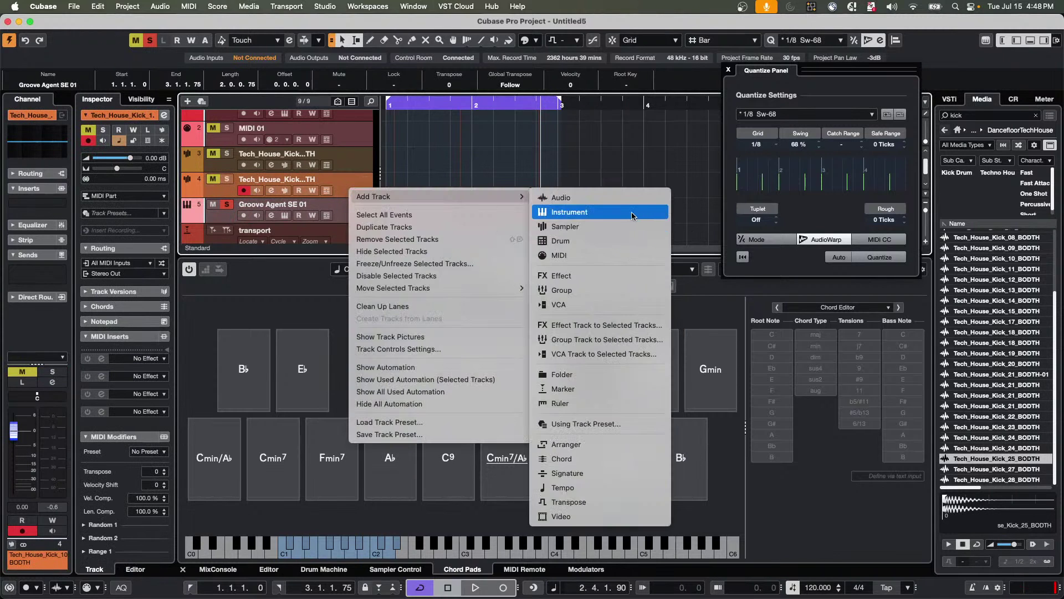
pyautogui.click(633, 211)
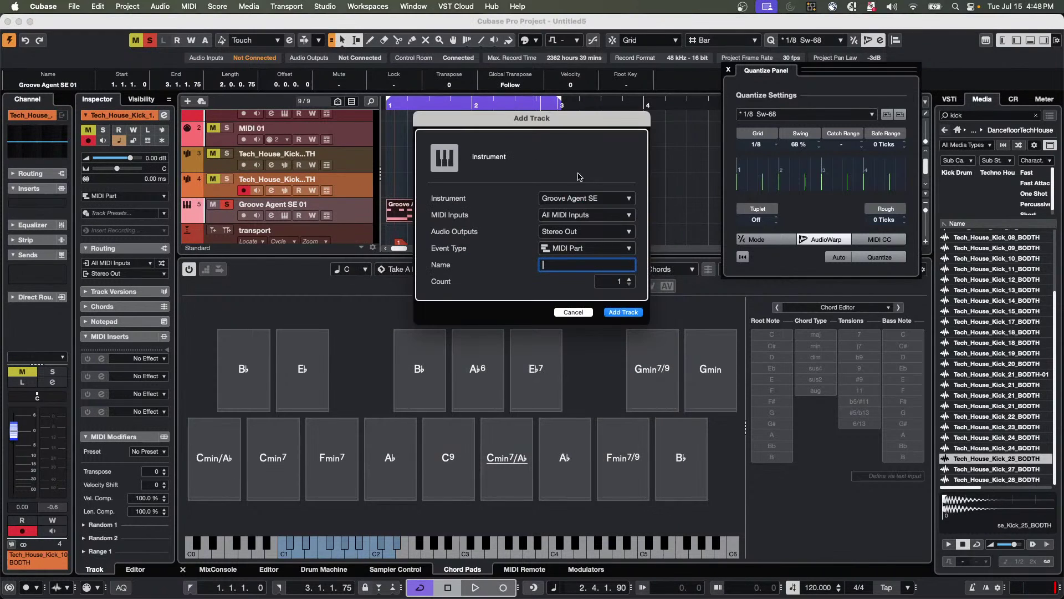
pyautogui.click(575, 199)
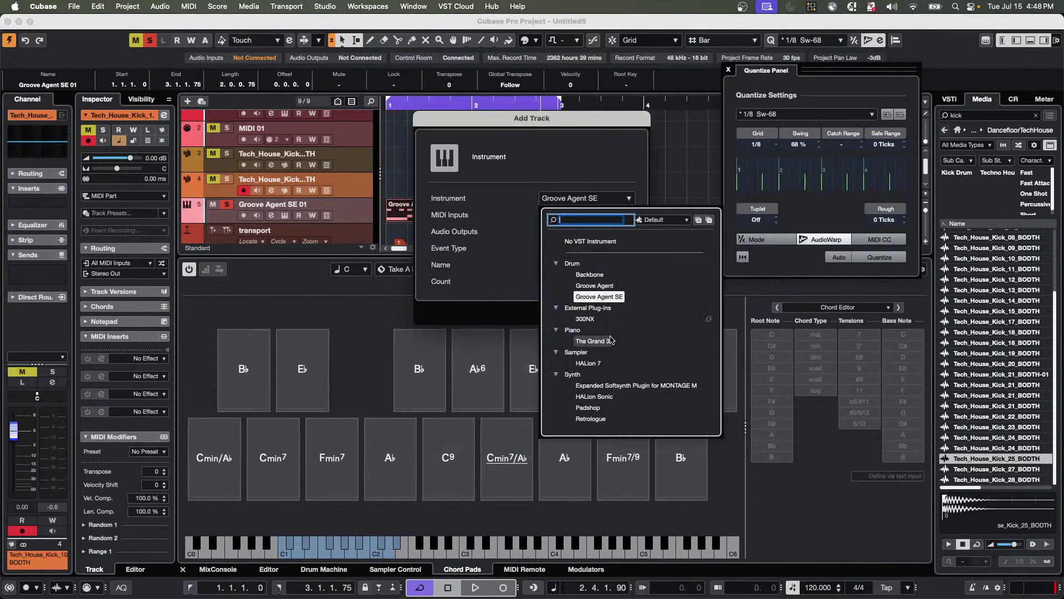
pyautogui.click(594, 286)
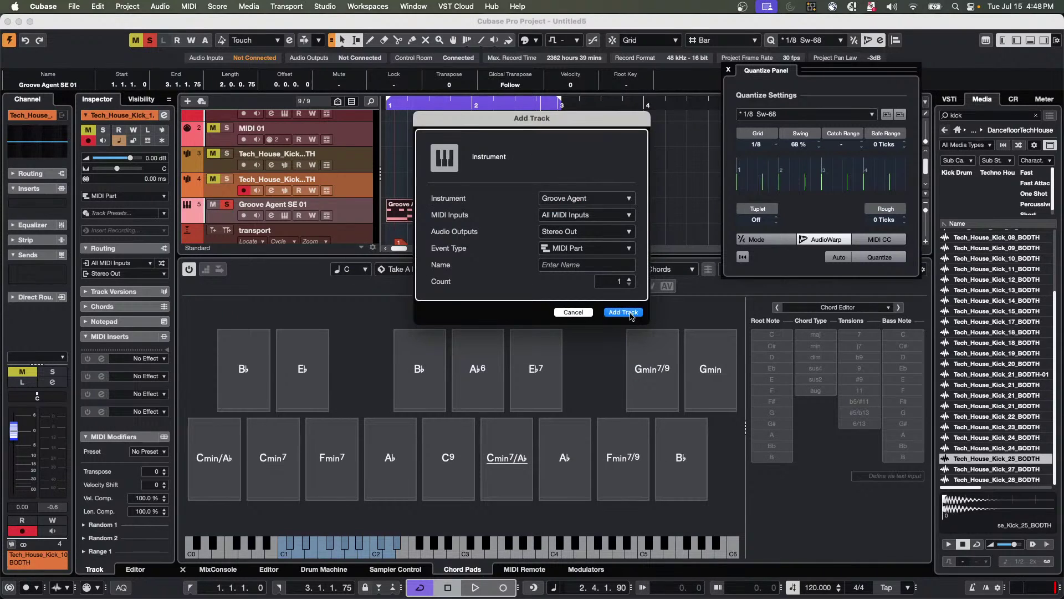
pyautogui.click(623, 312)
pyautogui.moveTo(830, 273); pyautogui.dragTo(341, 112)
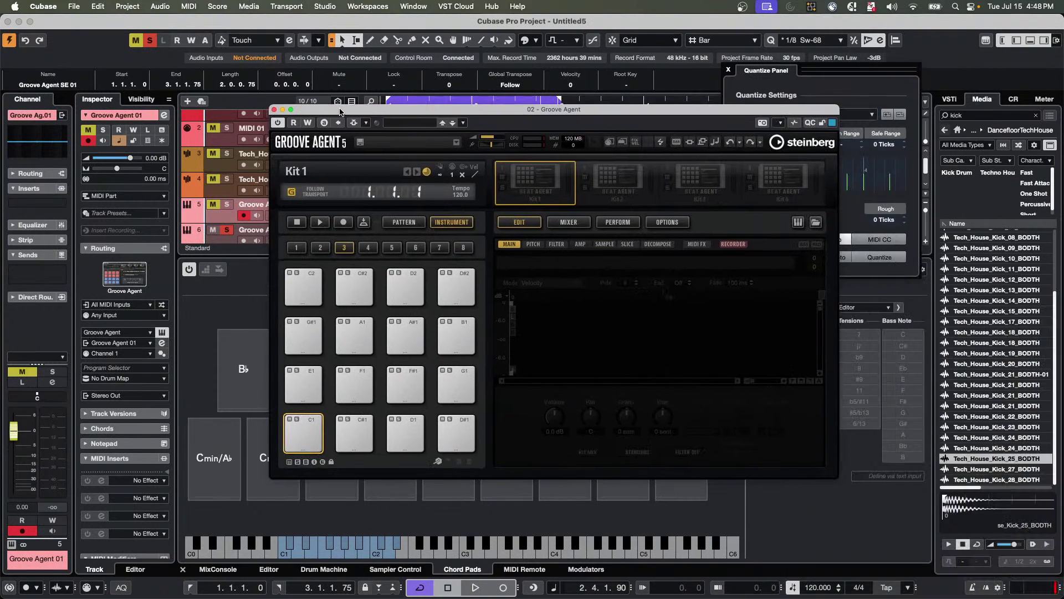
# Load the Emergenza kit from Beat Agent Kits into Groove Agent's first kit slot.
pyautogui.rightClick(539, 181)
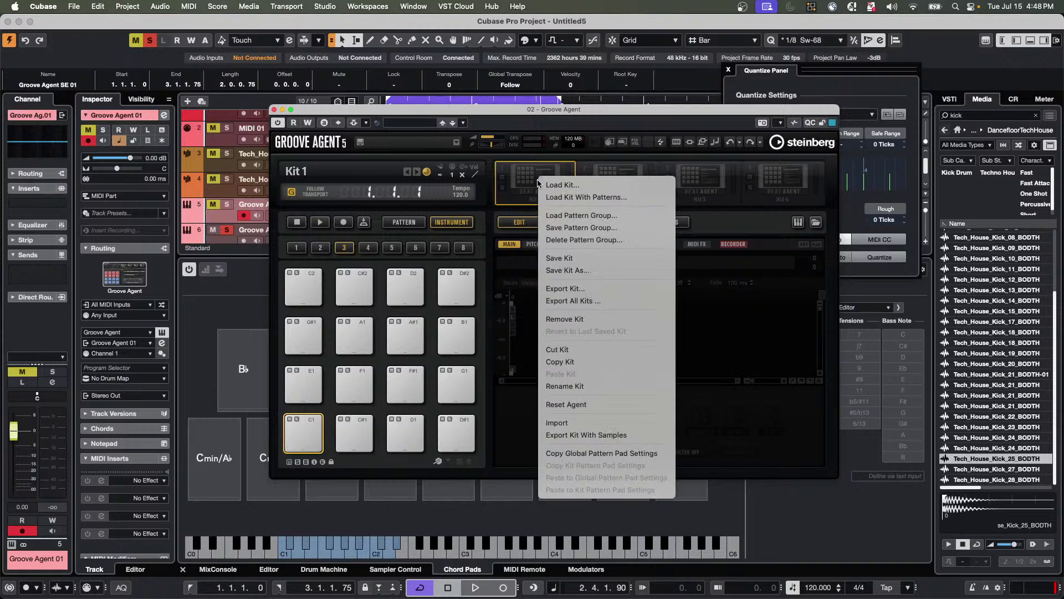
pyautogui.click(587, 198)
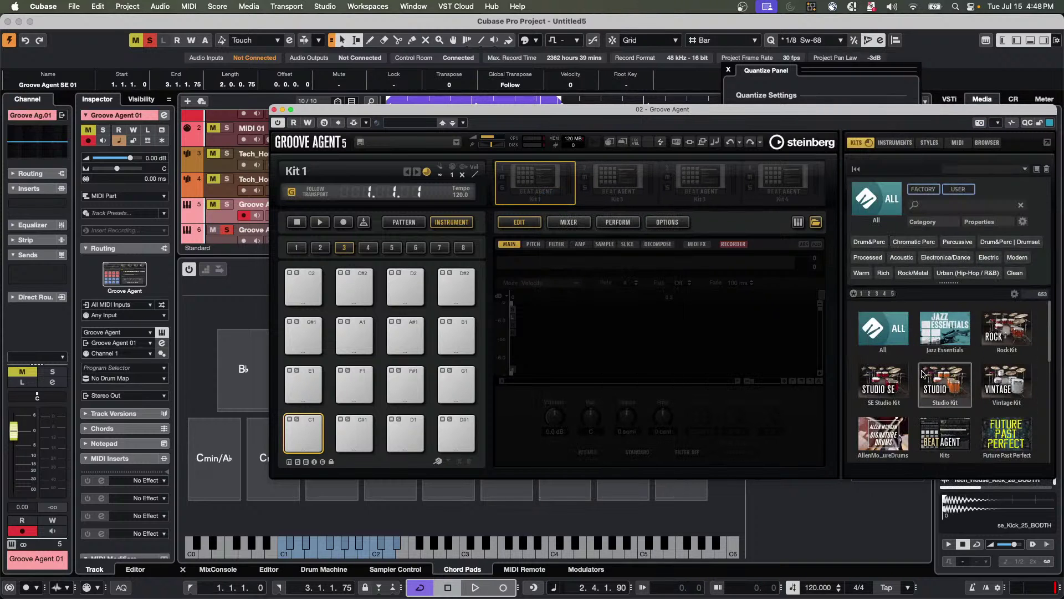
pyautogui.scroll(-1, 924, 374)
pyautogui.click(944, 402)
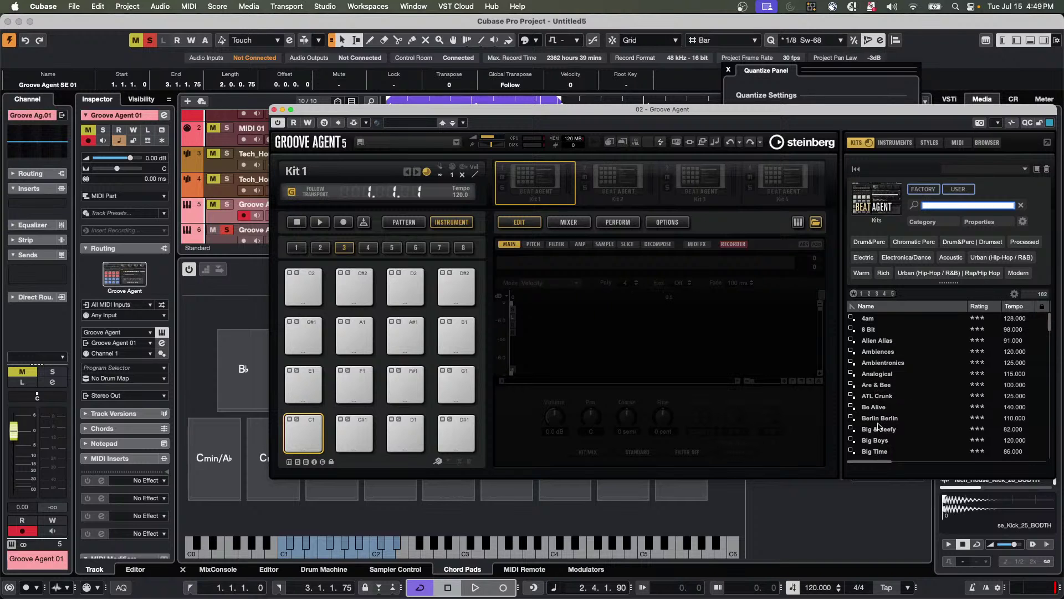
pyautogui.scroll(-5, 880, 419)
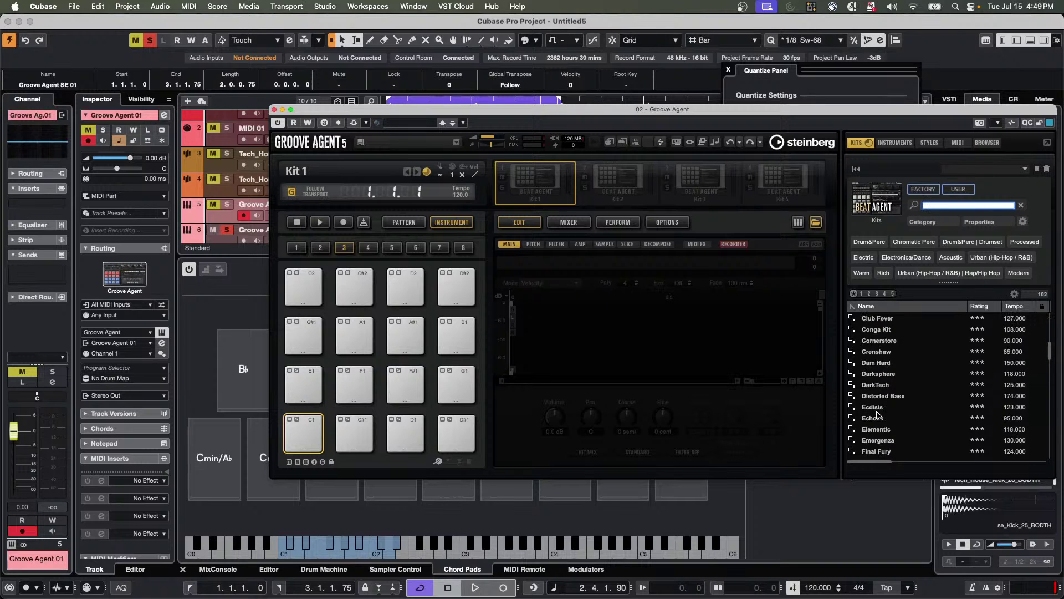
pyautogui.doubleClick(877, 441)
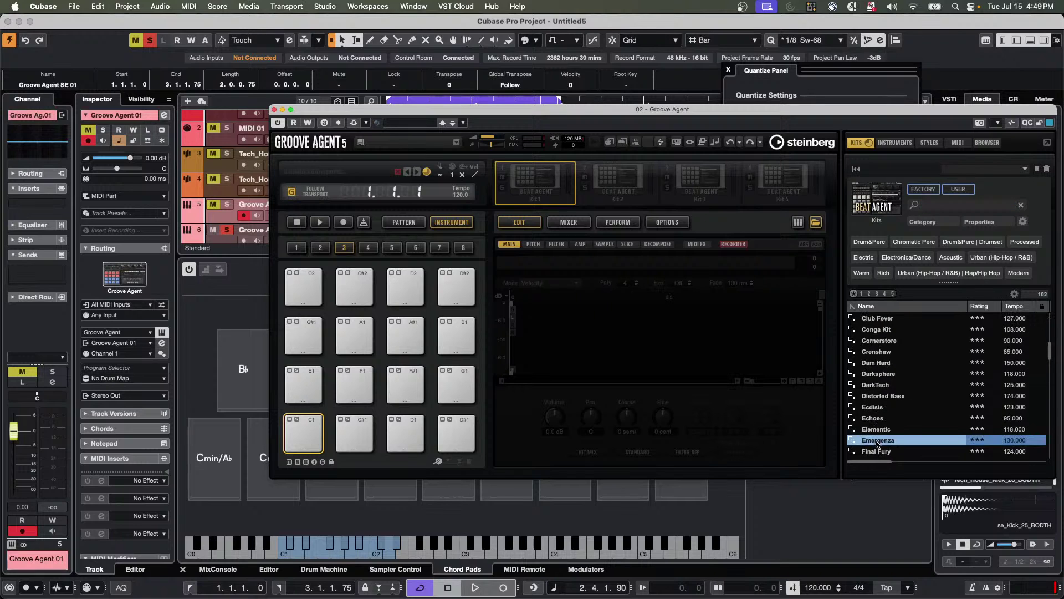
# Turn off project mute and solo, then audition the Kick 1, Kick 2, Snare 1 and Clap 1 pads.
pyautogui.click(297, 440)
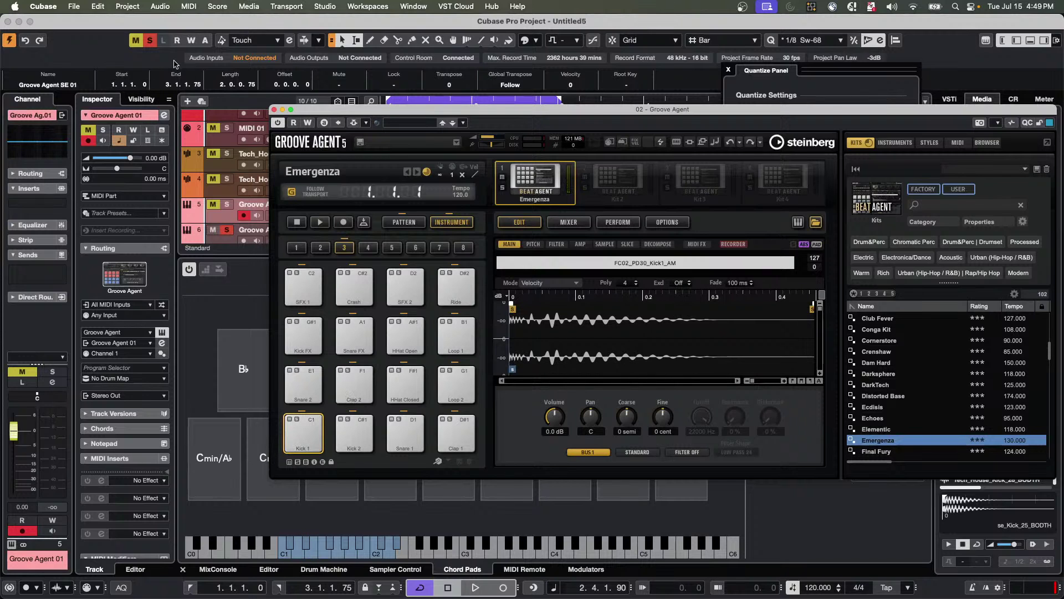
pyautogui.click(135, 40)
pyautogui.click(150, 40)
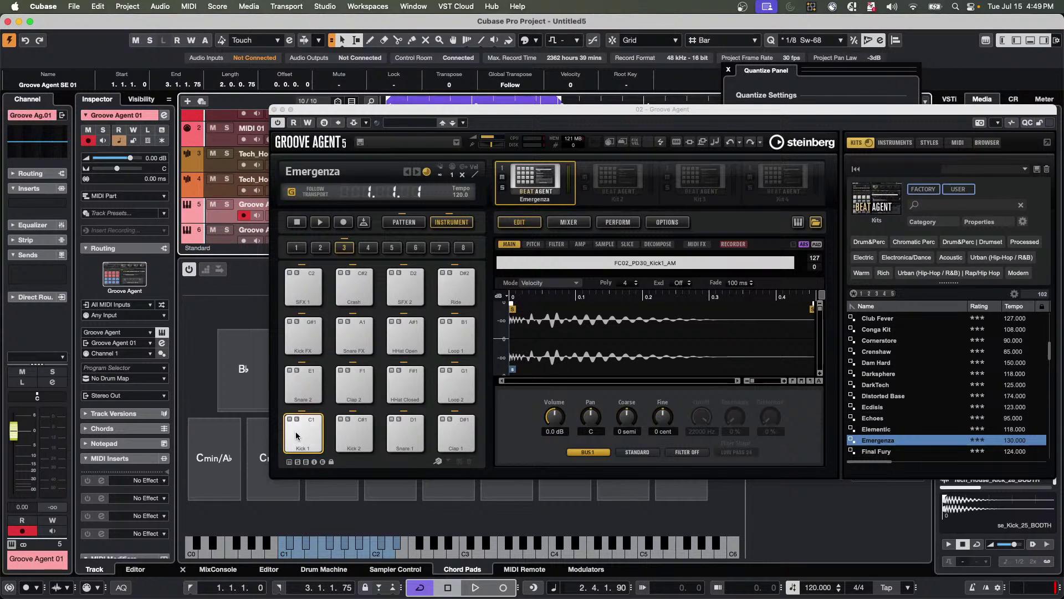
pyautogui.click(344, 430)
pyautogui.click(404, 435)
pyautogui.click(461, 437)
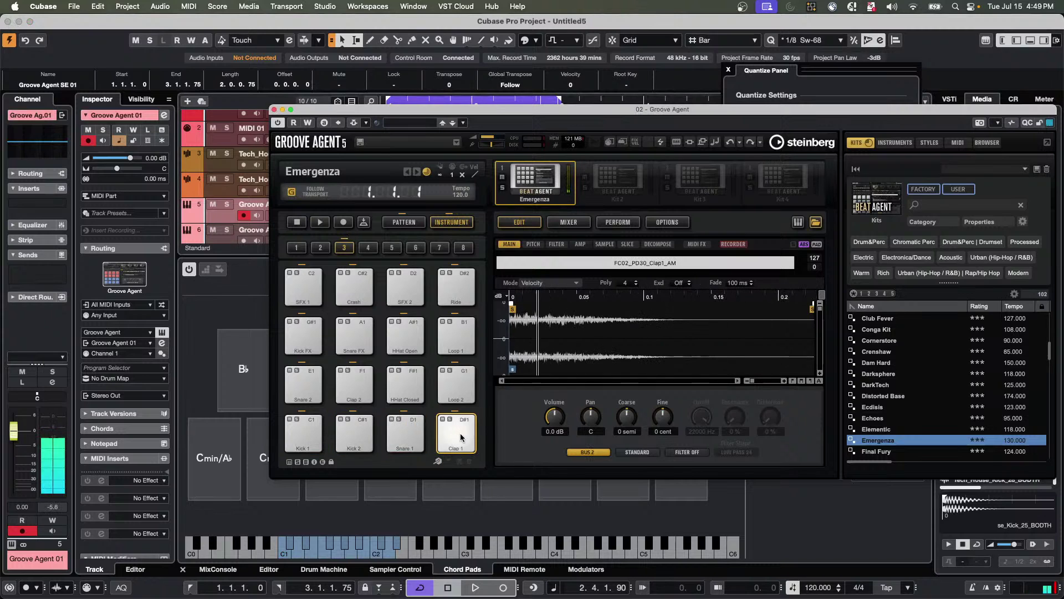
pyautogui.click(404, 435)
pyautogui.click(361, 430)
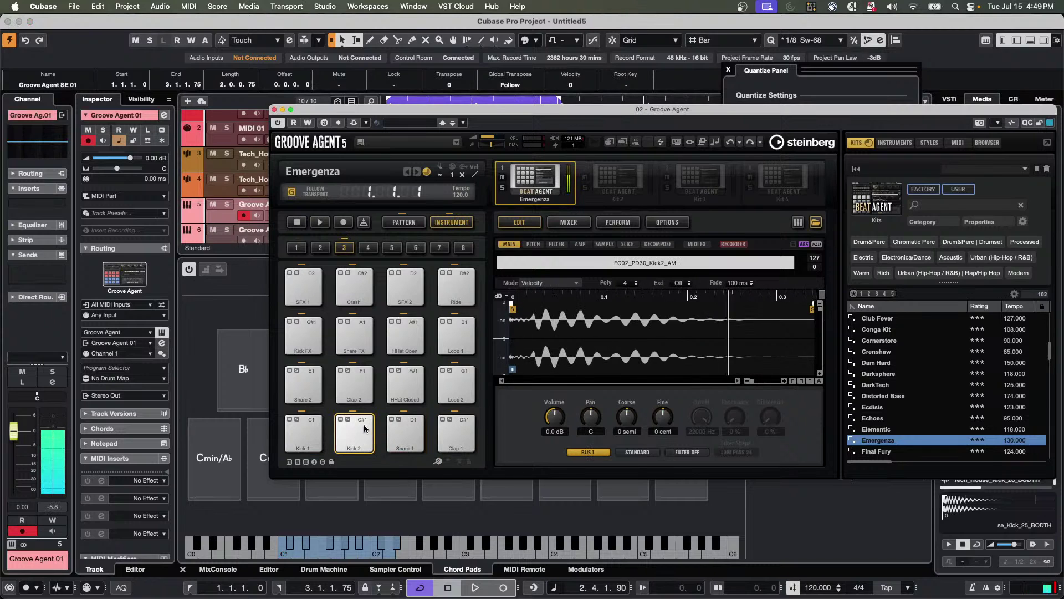
# Browse the kit libraries, then audition Emergenza's Loop 1, Ride, SFX 2 and Crash pads.
pyautogui.rightClick(612, 187)
pyautogui.press('Escape')
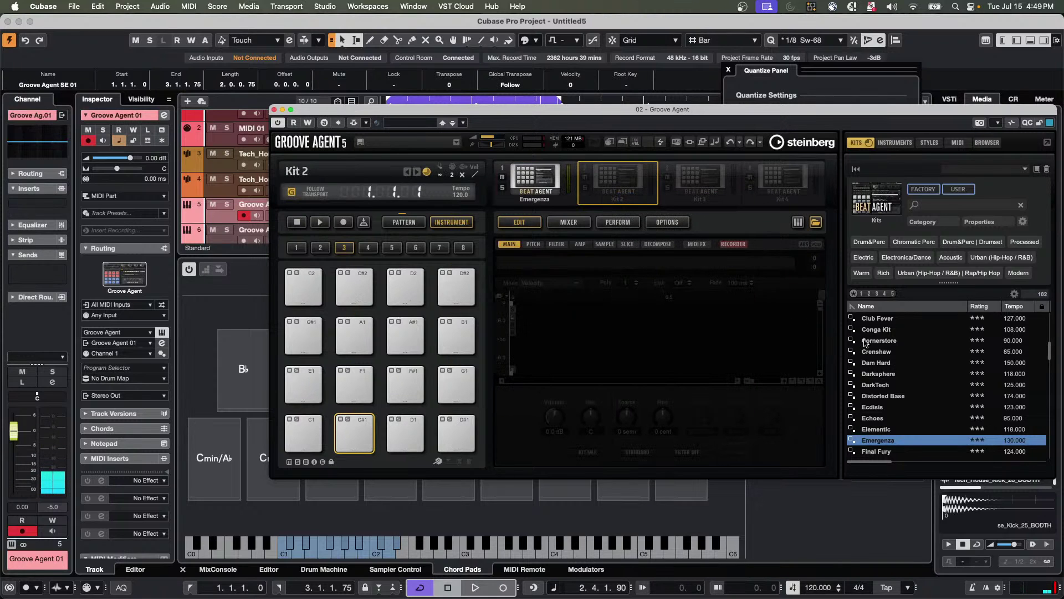
pyautogui.click(876, 206)
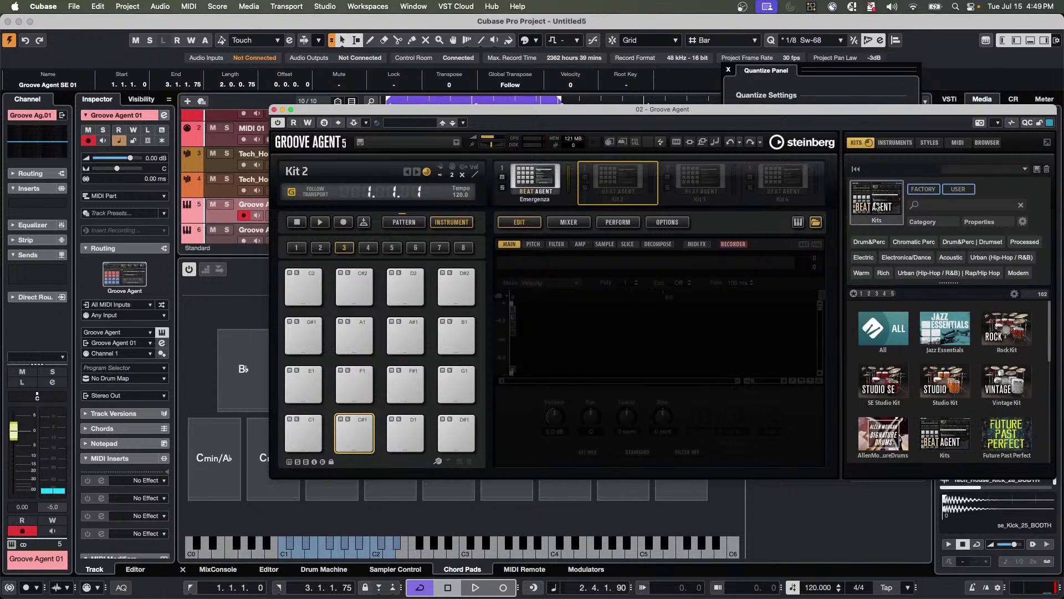
pyautogui.scroll(-3, 945, 408)
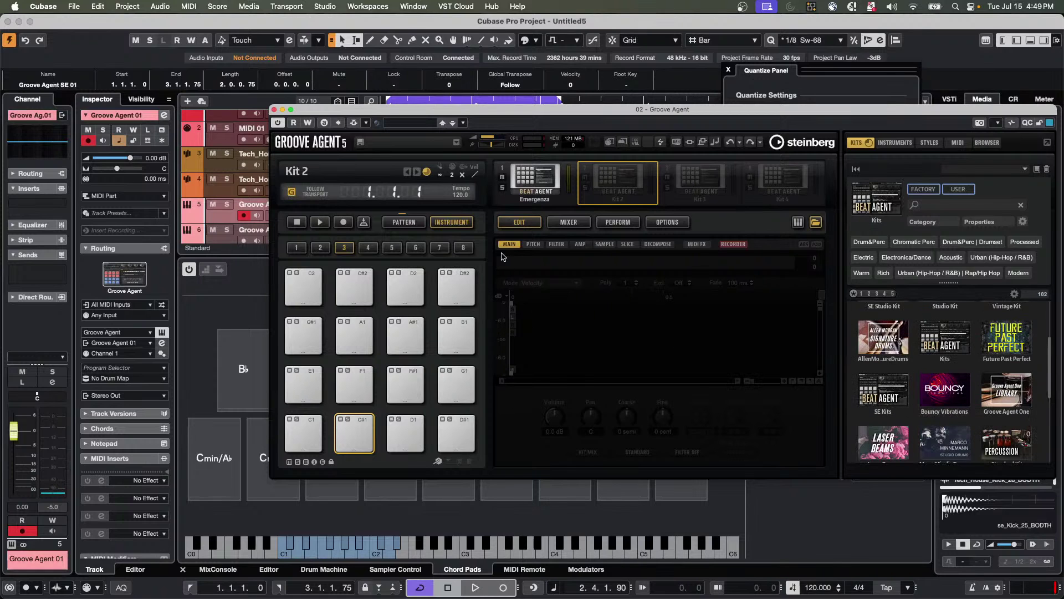
pyautogui.click(537, 180)
pyautogui.click(463, 330)
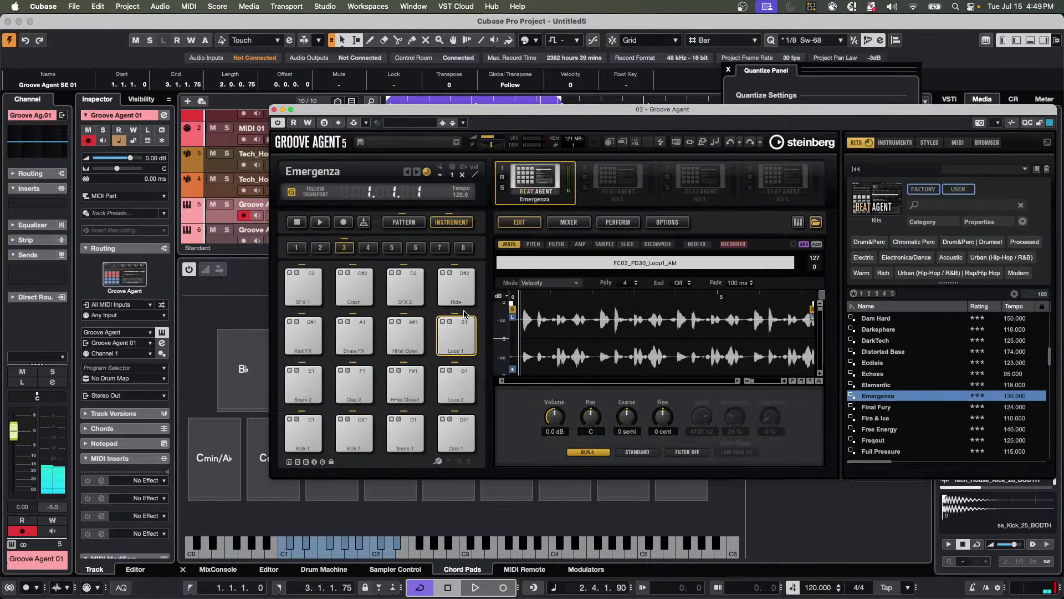
pyautogui.click(456, 285)
pyautogui.click(408, 293)
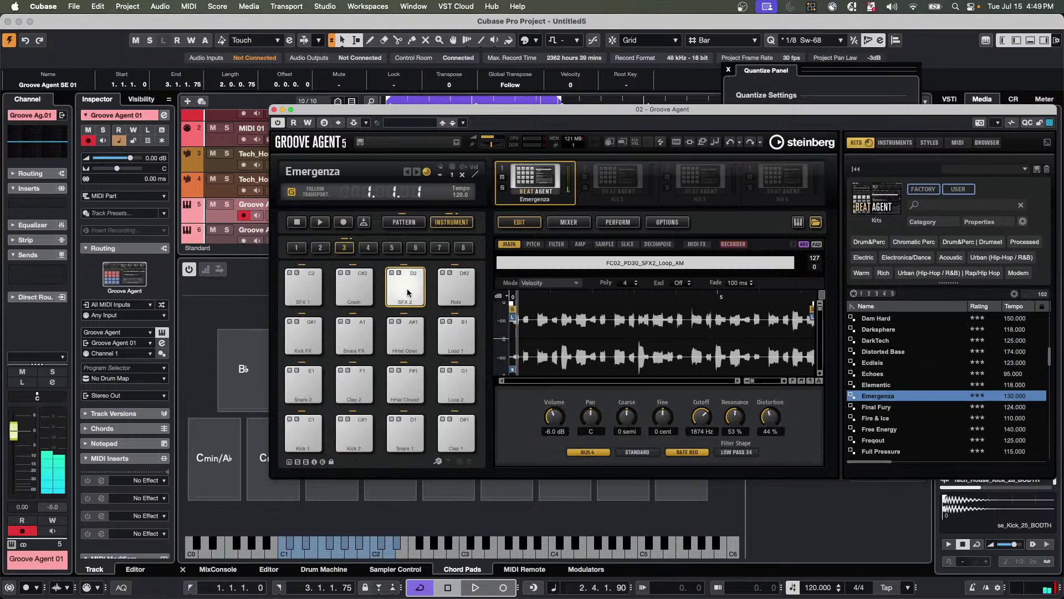
pyautogui.click(358, 289)
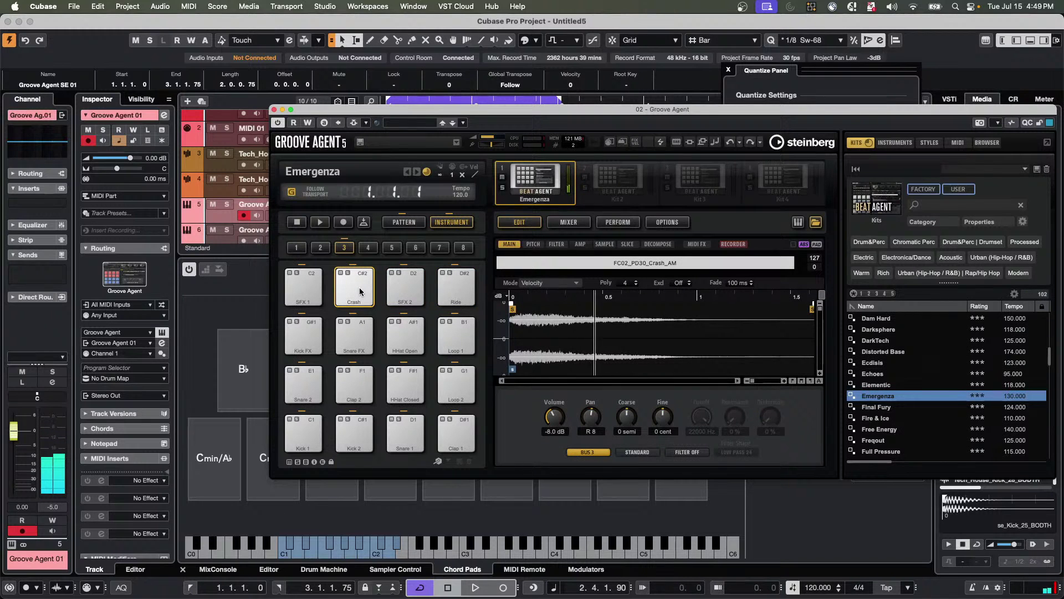
pyautogui.click(360, 291)
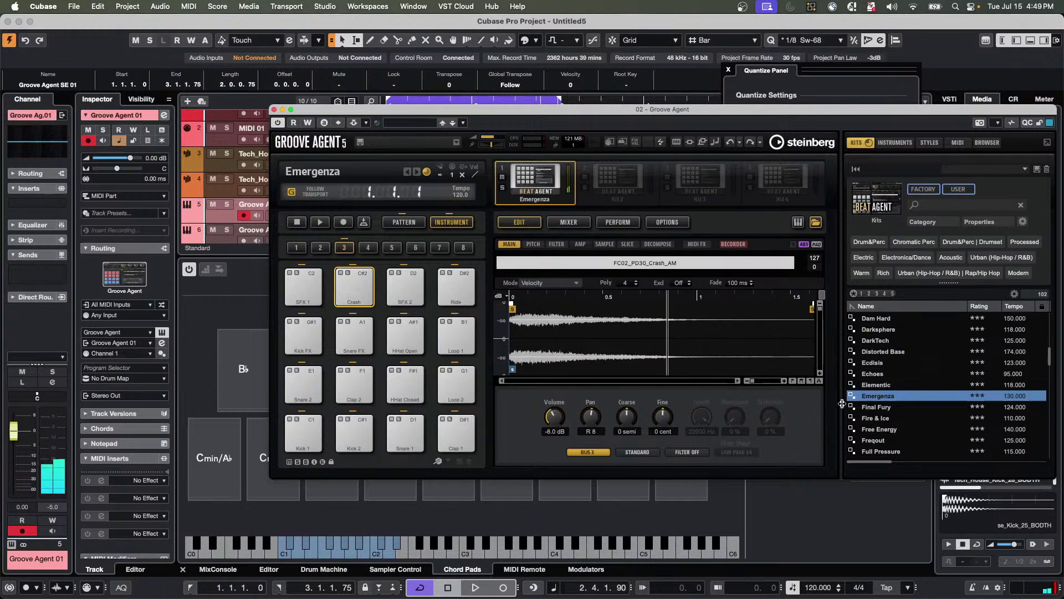
# Load the Groovy Ballad Studio Kit into the second kit slot and audition its Crash A pad.
pyautogui.click(603, 184)
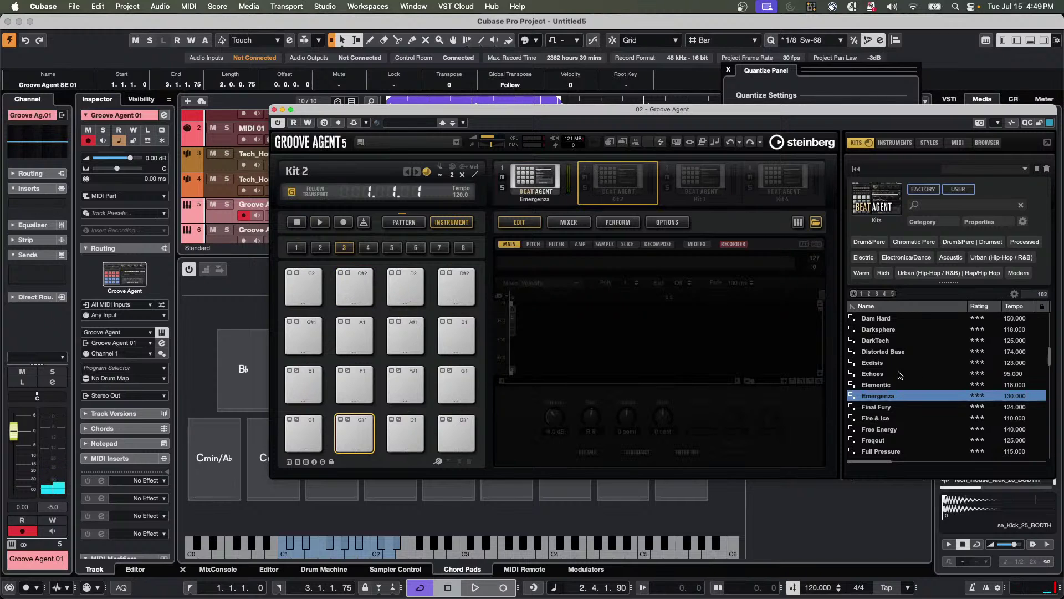
pyautogui.click(886, 210)
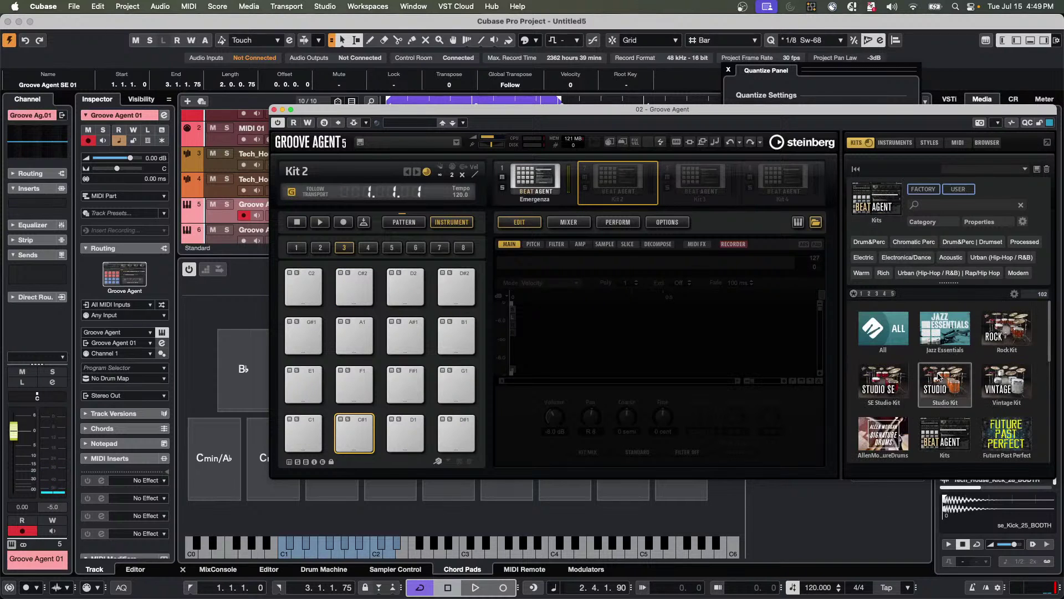
pyautogui.click(954, 400)
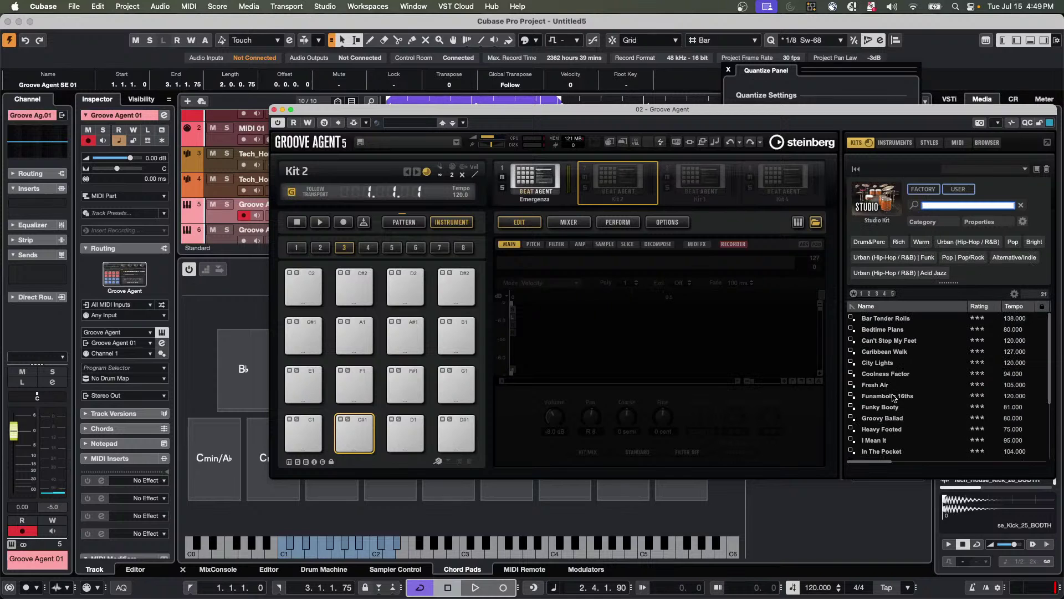
pyautogui.doubleClick(890, 416)
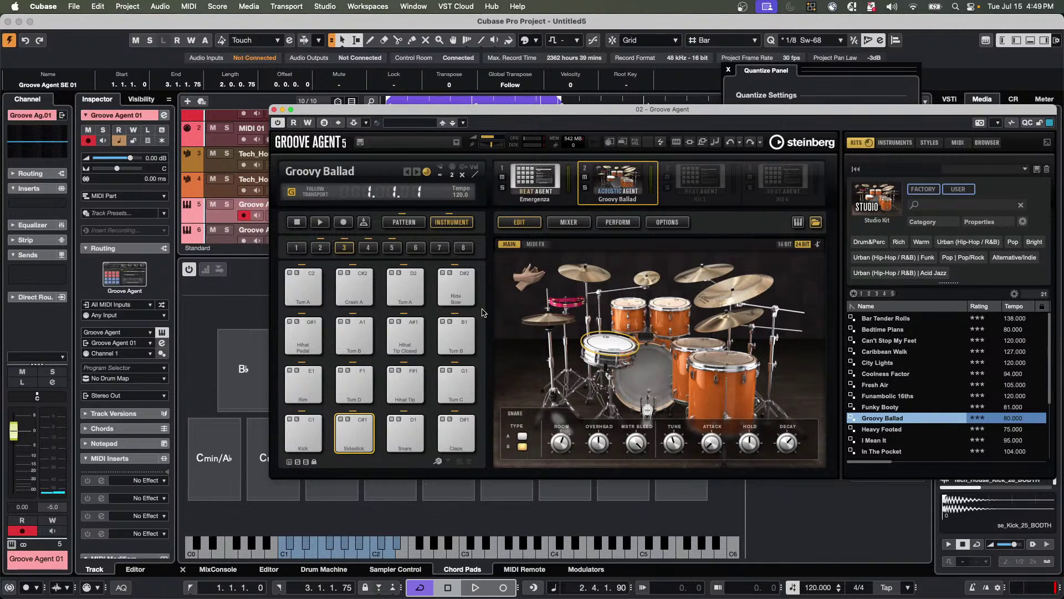
pyautogui.click(360, 287)
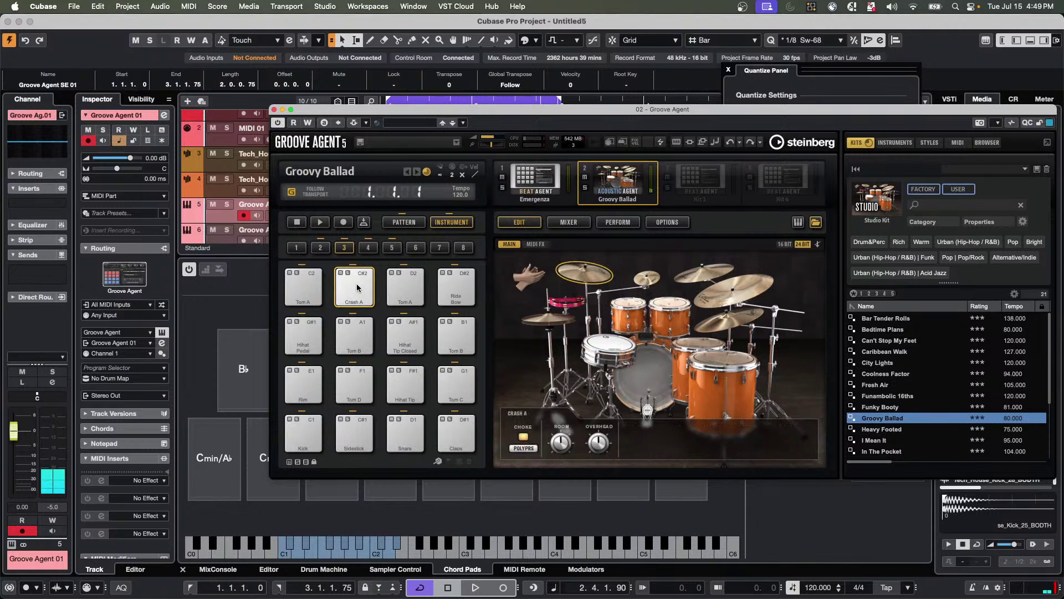
pyautogui.click(358, 276)
# Switch back to the Emergenza kit and audition its kick pads, ending on Kick 2.
pyautogui.click(559, 174)
pyautogui.click(367, 444)
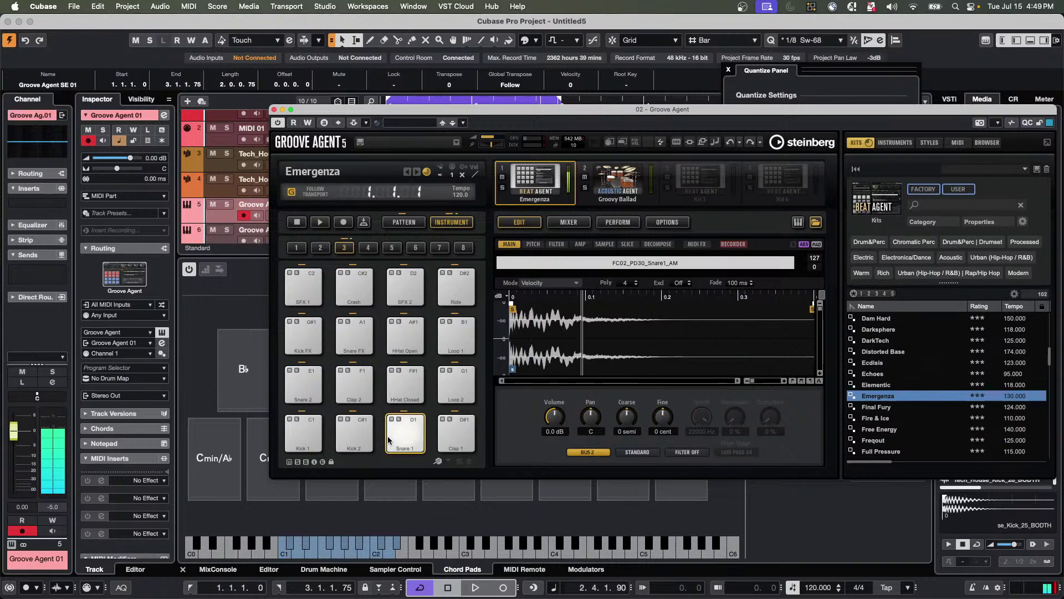
pyautogui.click(358, 438)
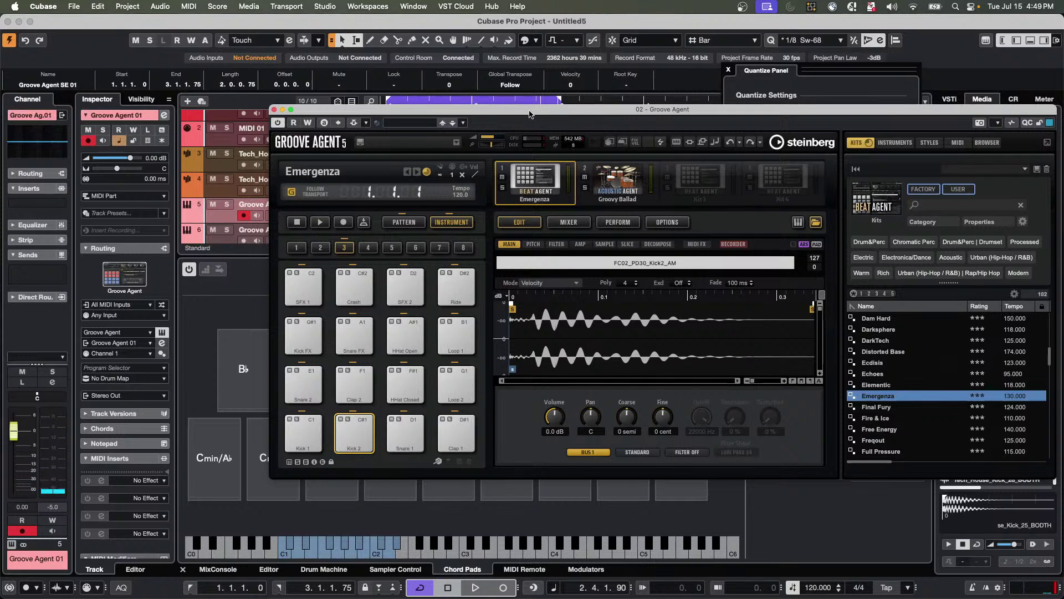
# Move the Groove Agent window and audition the Crash A pad of the Groovy Ballad kit.
pyautogui.moveTo(548, 116); pyautogui.dragTo(726, 127)
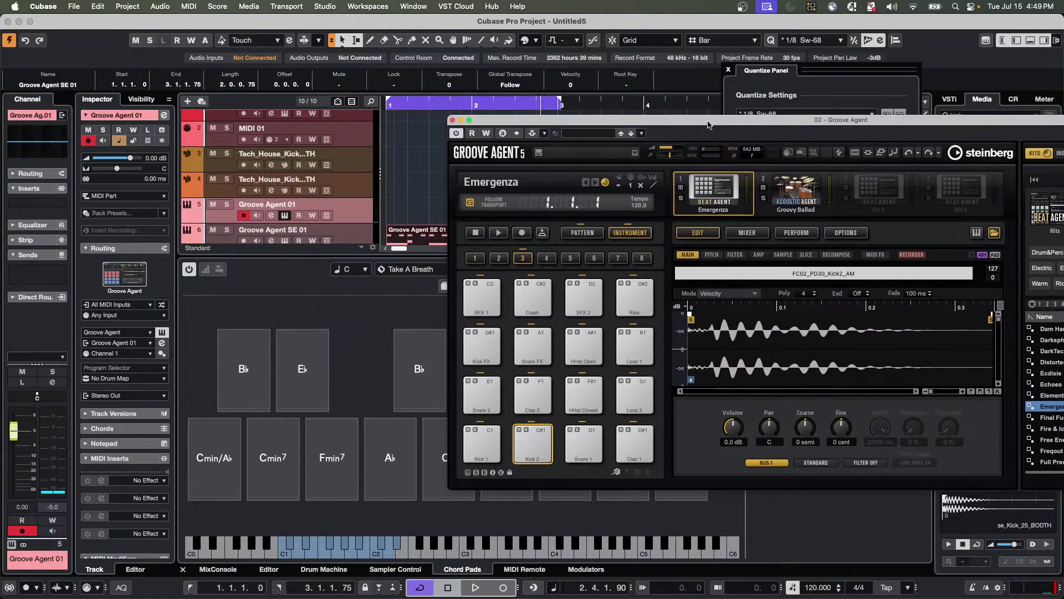
pyautogui.click(537, 299)
pyautogui.click(797, 192)
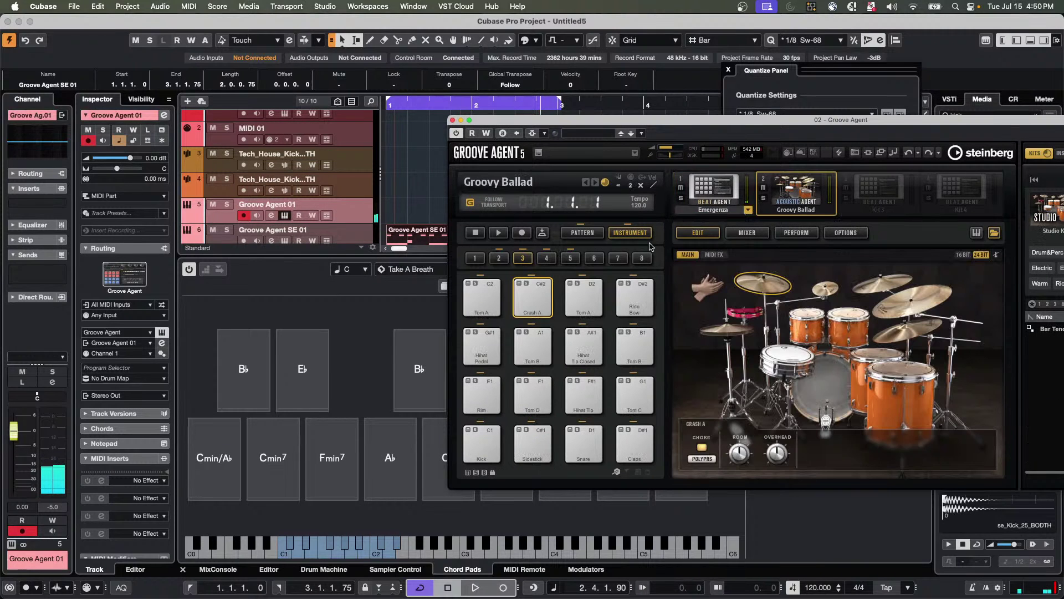
pyautogui.click(536, 296)
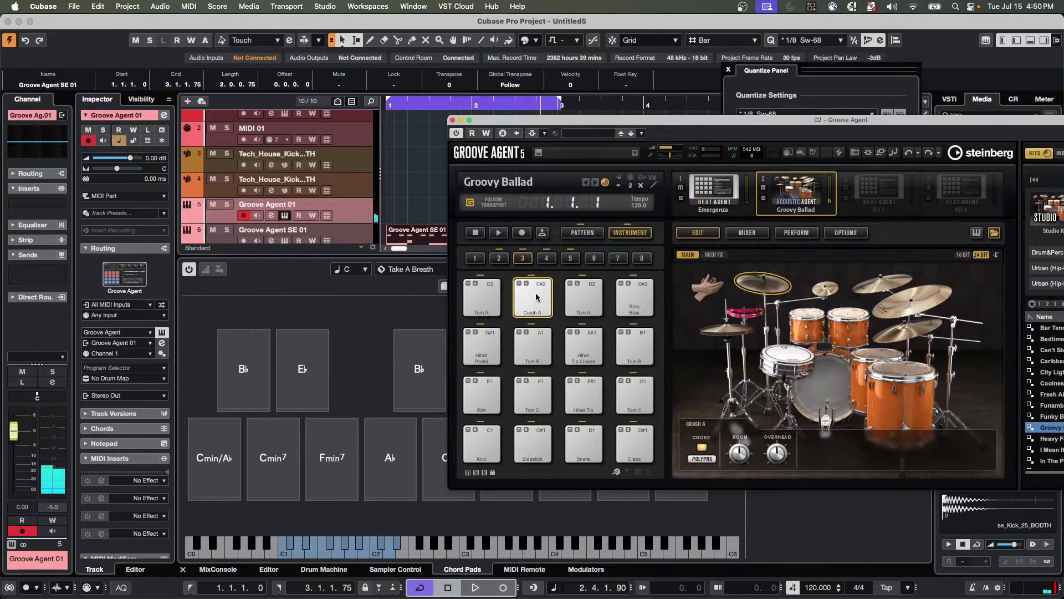
pyautogui.click(536, 296)
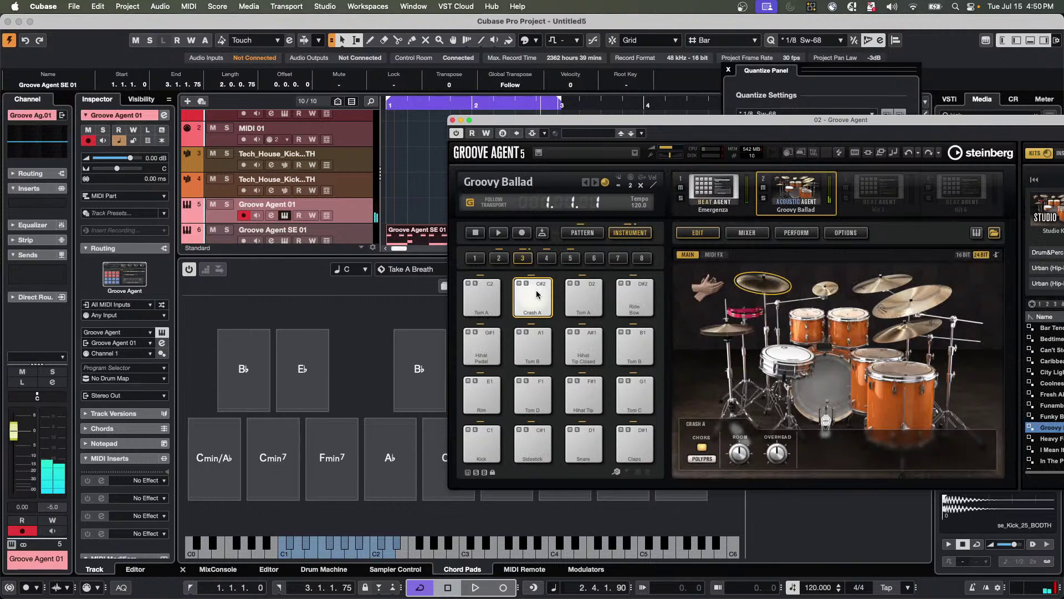
# Draw a new MIDI part on the Groove Agent 01 track with the Draw tool.
pyautogui.click(398, 209)
pyautogui.press('8')
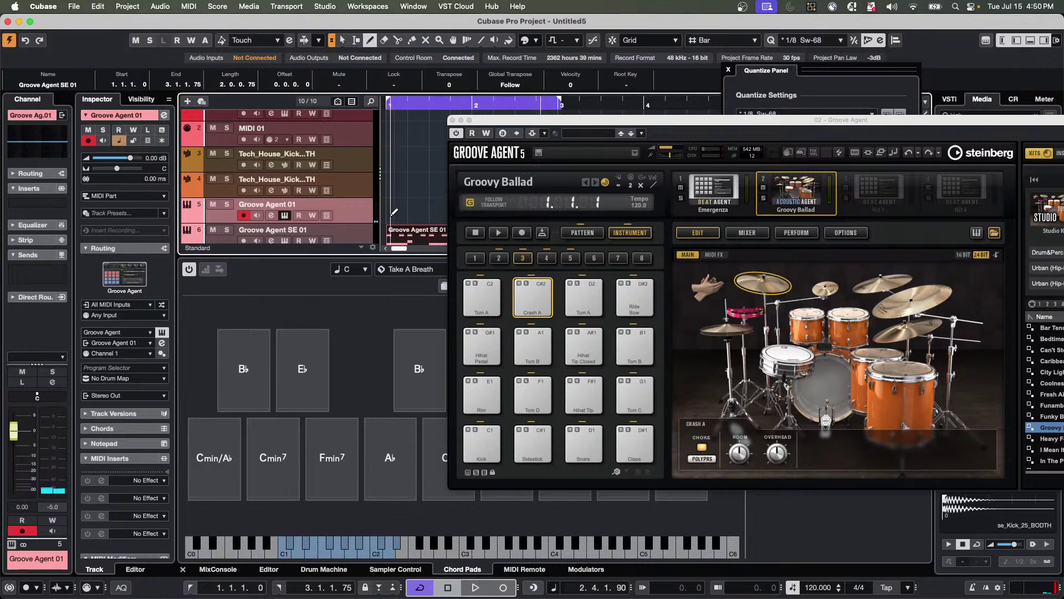
pyautogui.moveTo(394, 211); pyautogui.dragTo(422, 211)
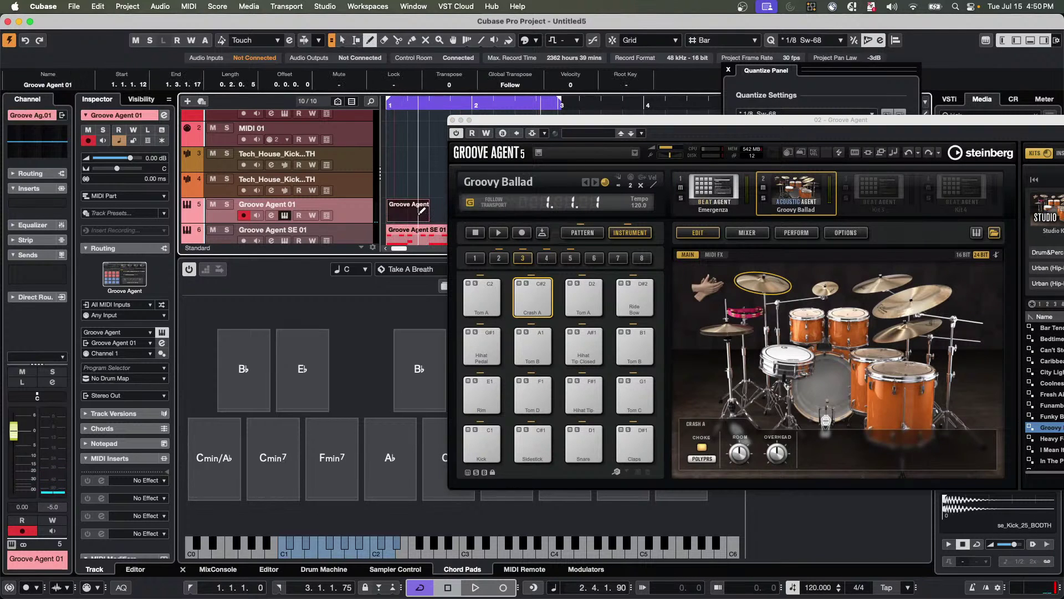
pyautogui.press('1')
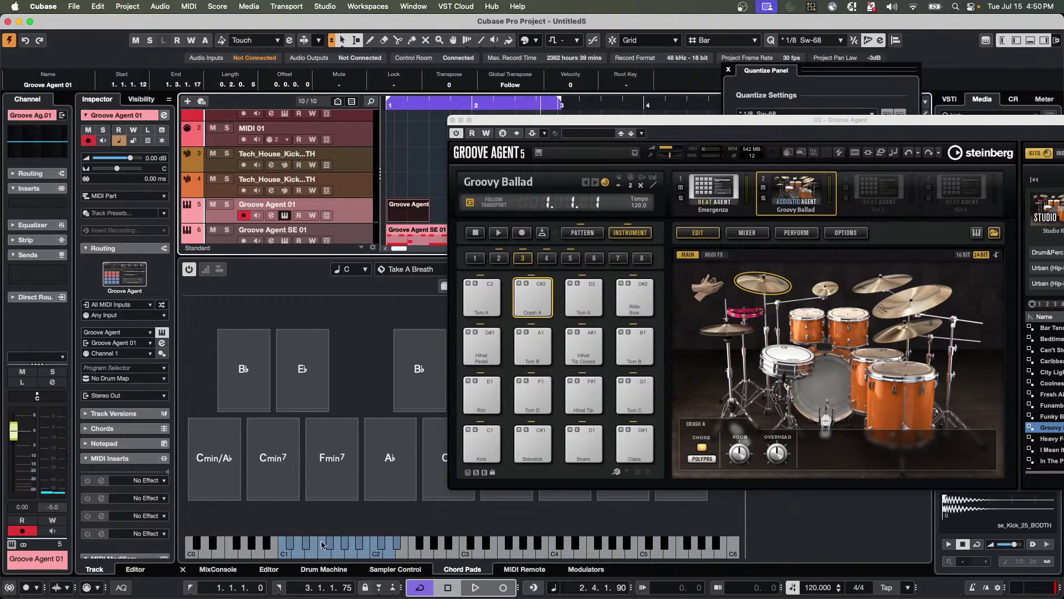
# Open the new part in the Drum Editor and audition the Sidestick pad.
pyautogui.doubleClick(399, 218)
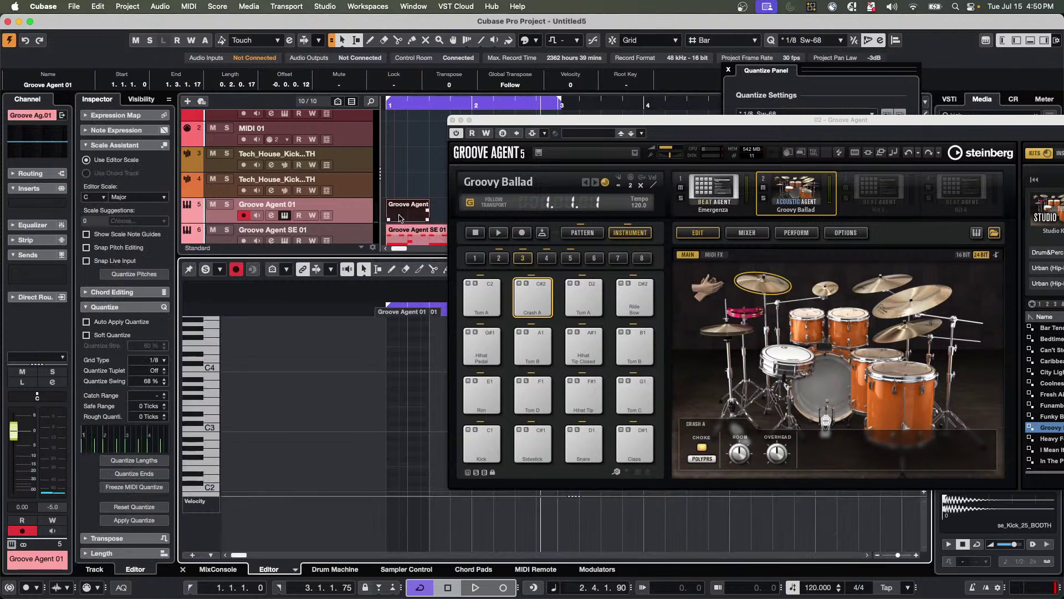
pyautogui.click(295, 569)
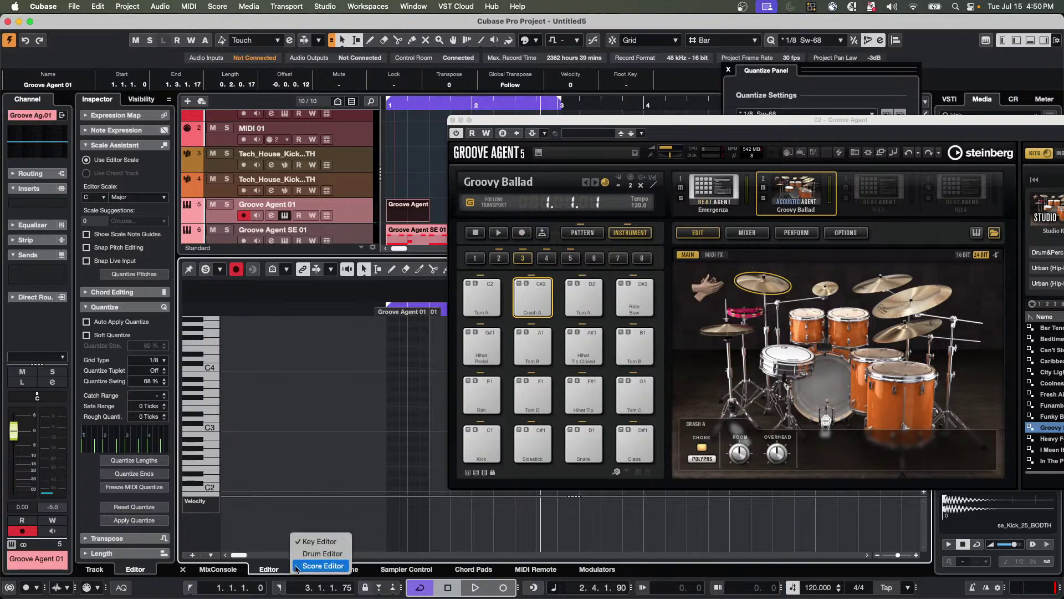
pyautogui.click(335, 553)
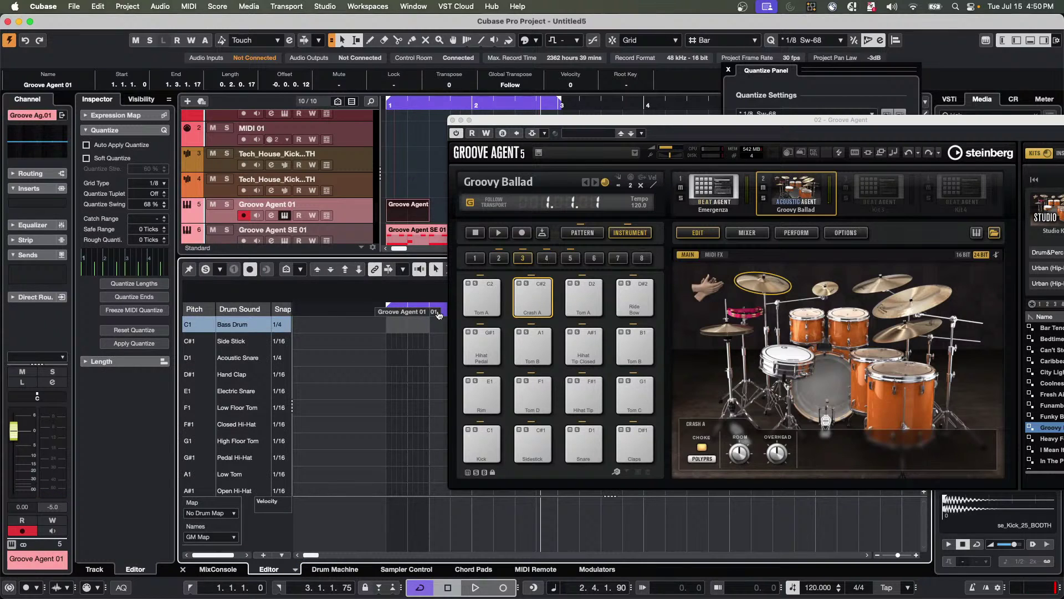
pyautogui.click(534, 444)
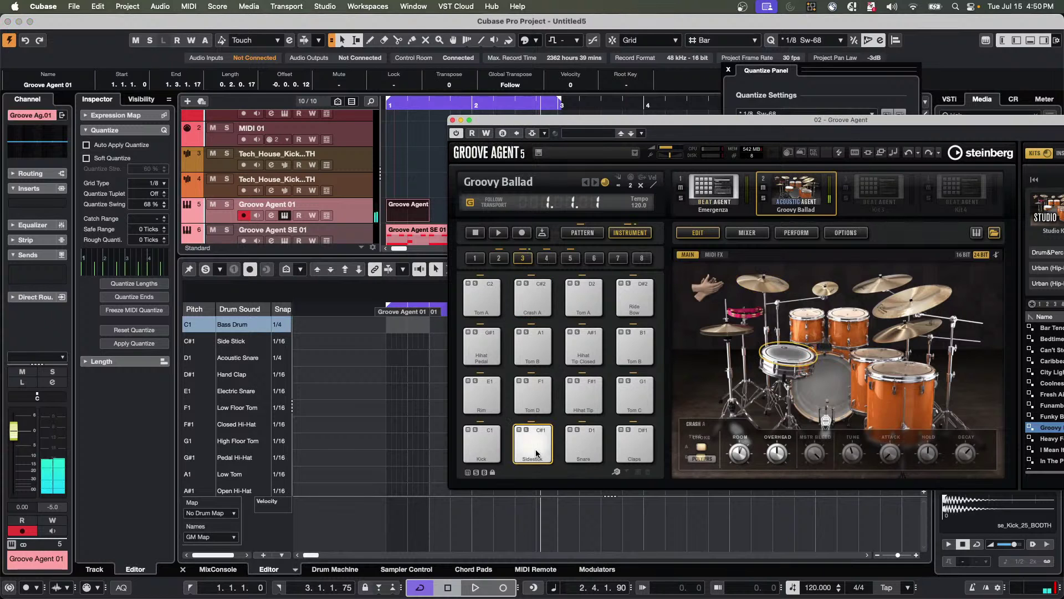
# Switch Groove Agent to the Emergenza kit and select the Kick 2 pad after auditioning Kick 1.
pyautogui.click(712, 194)
pyautogui.click(491, 451)
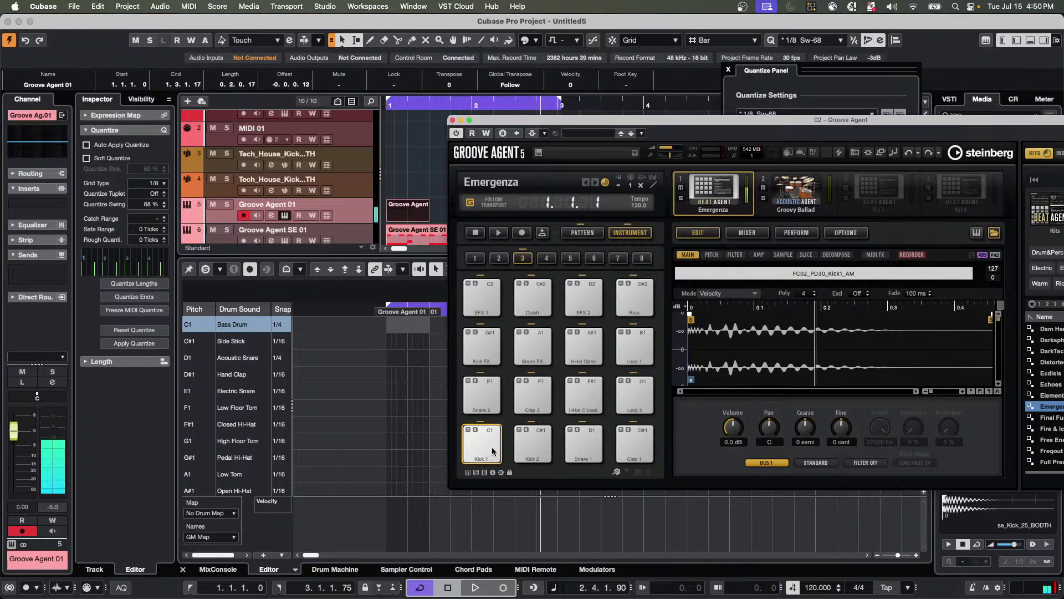
pyautogui.click(536, 450)
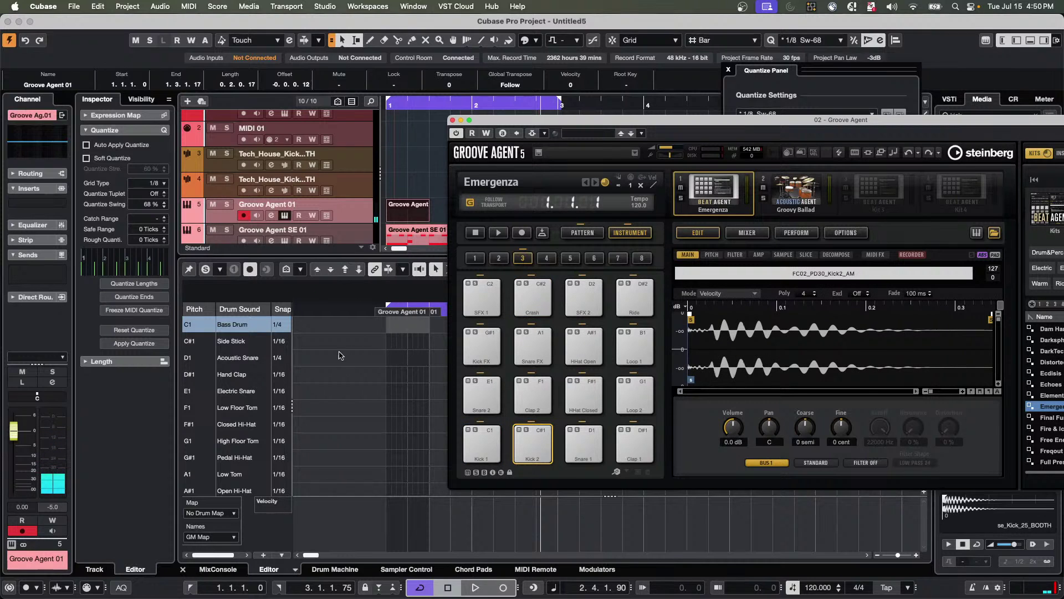
# Add Bass Drum and Side Stick notes at bar 1, moving Side Stick later and enlarging the part.
pyautogui.click(385, 327)
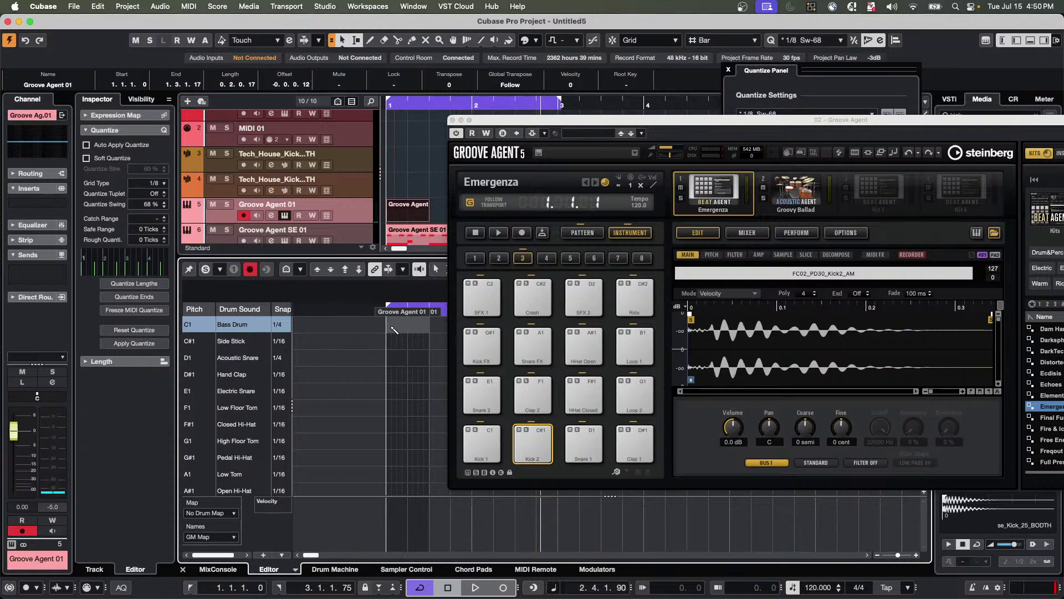
pyautogui.click(392, 341)
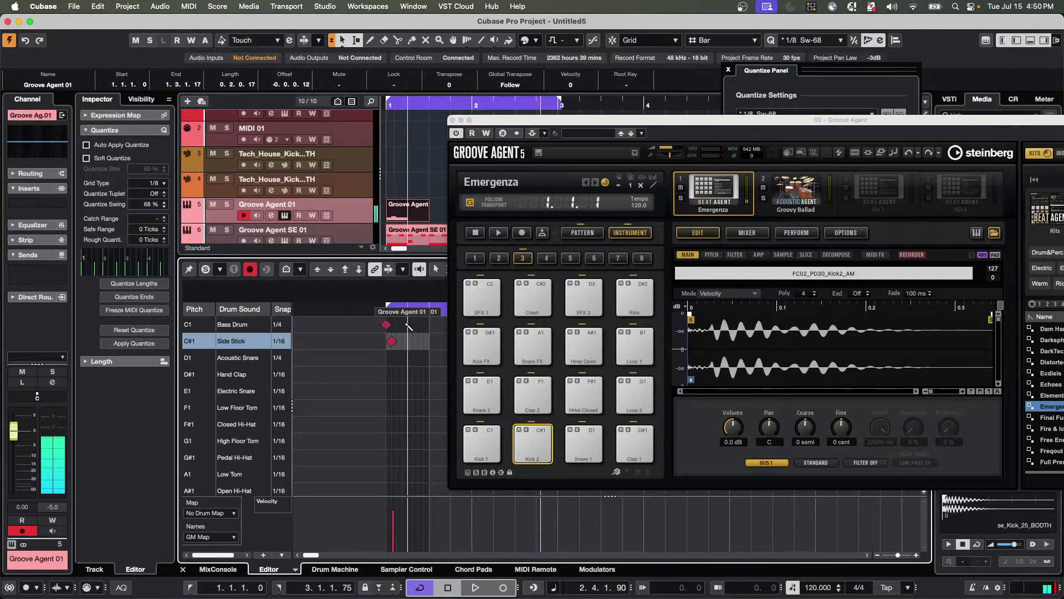
pyautogui.moveTo(394, 341); pyautogui.dragTo(441, 325)
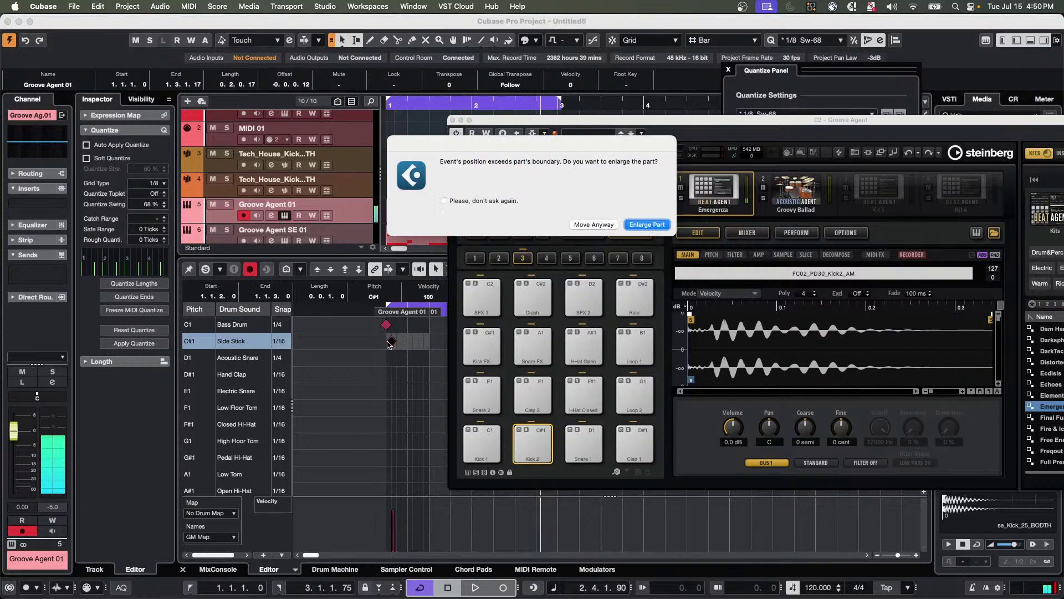
pyautogui.click(648, 225)
pyautogui.click(387, 340)
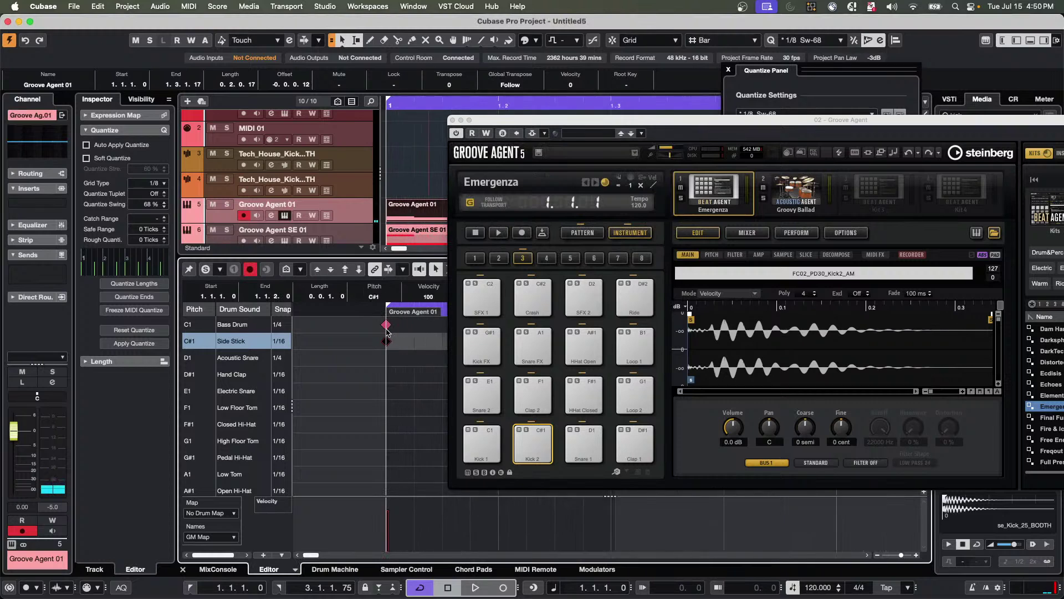
pyautogui.click(387, 324)
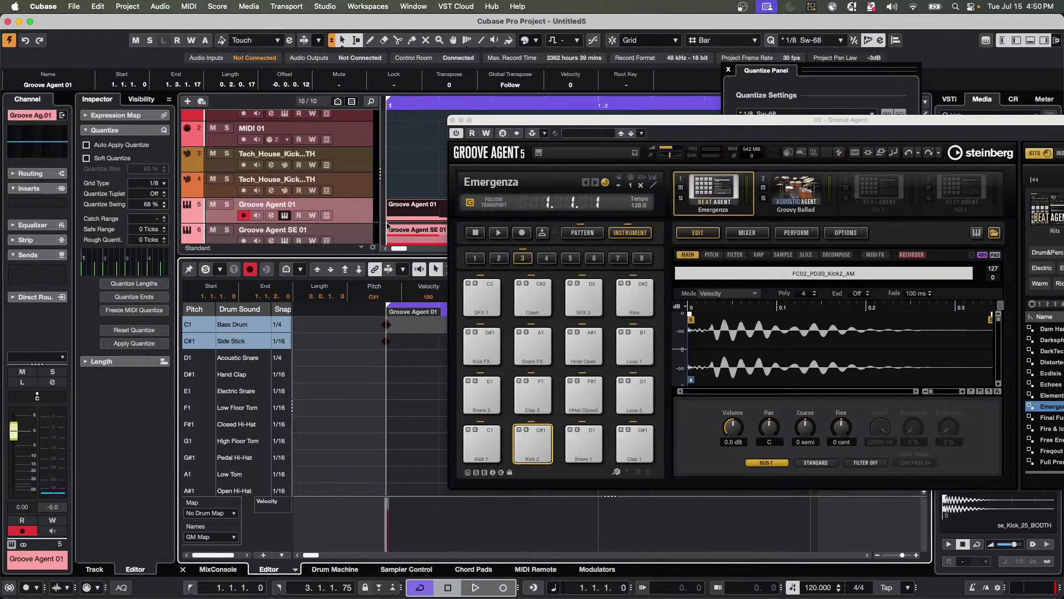
pyautogui.click(359, 220)
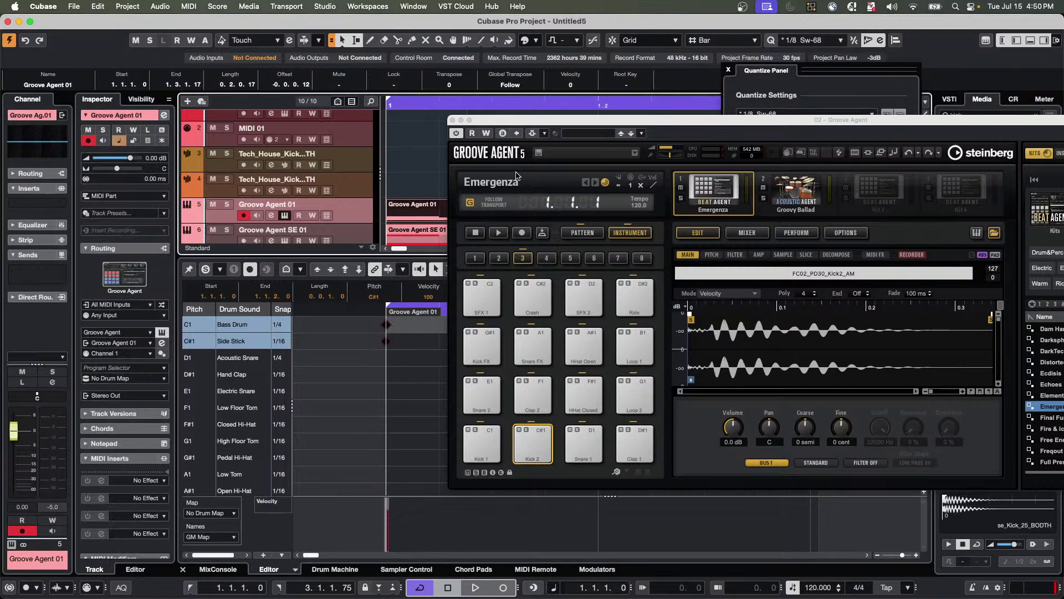
# With the Drumstick, place an Acoustic Snare (D1) hit at bar 1, keeping its row snap at 1/4.
pyautogui.moveTo(504, 121); pyautogui.dragTo(661, 150)
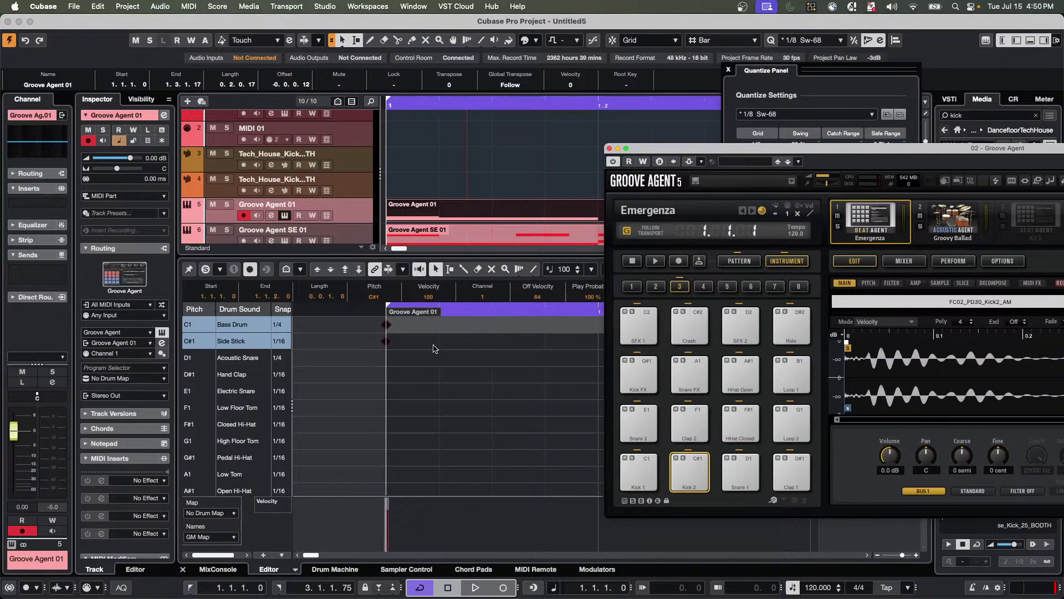
pyautogui.moveTo(463, 308); pyautogui.dragTo(427, 355)
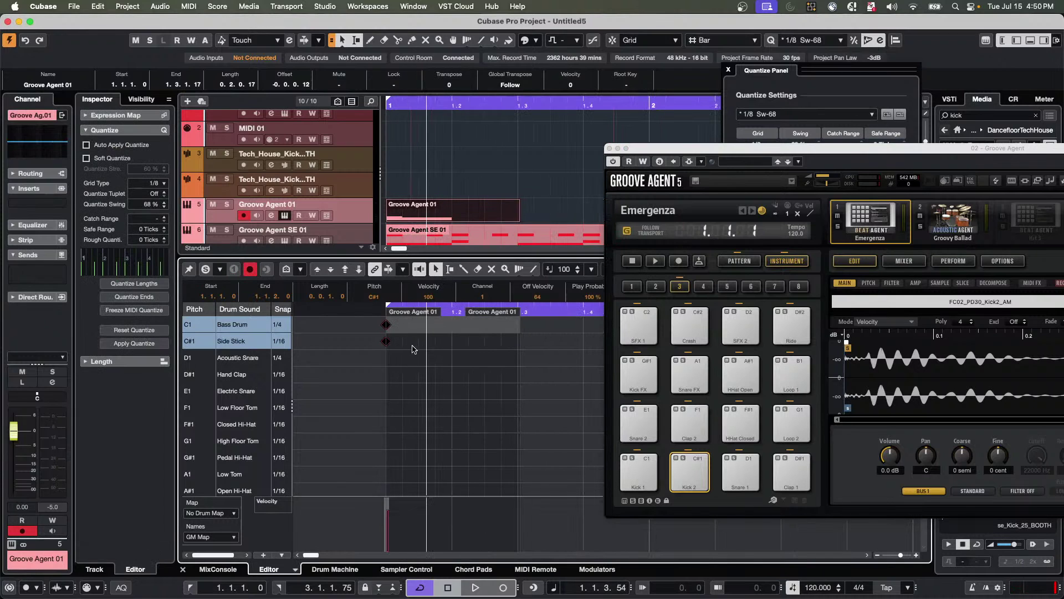
pyautogui.rightClick(410, 365)
pyautogui.click(440, 365)
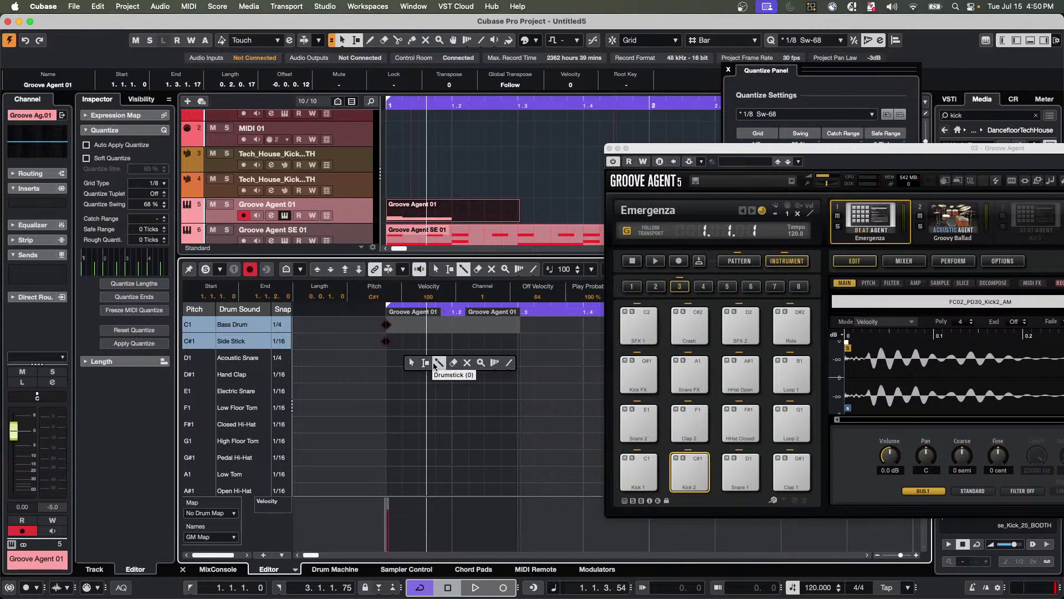
pyautogui.click(407, 359)
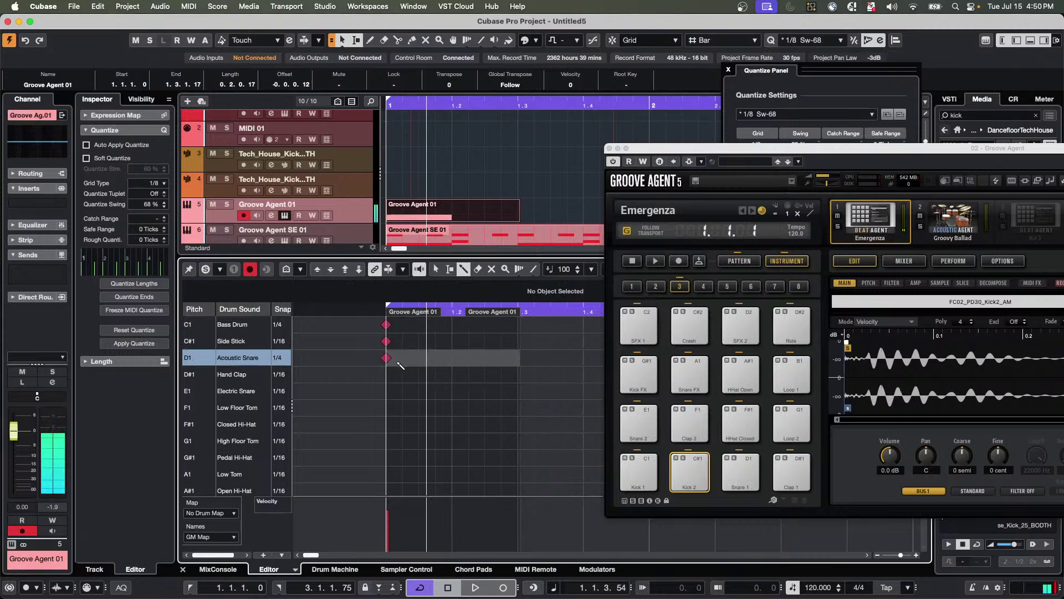
pyautogui.click(283, 358)
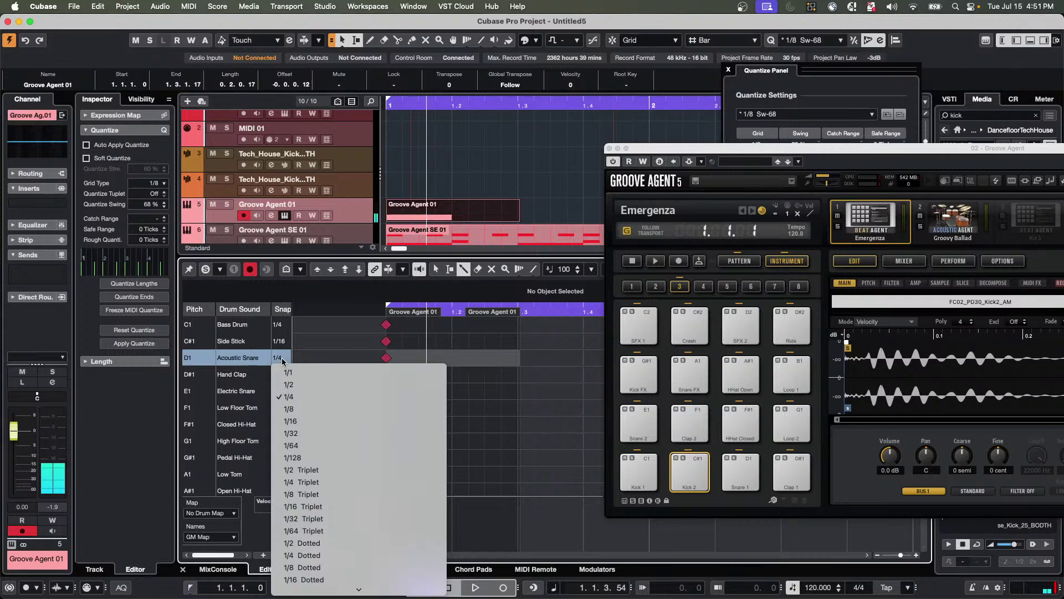
pyautogui.click(294, 397)
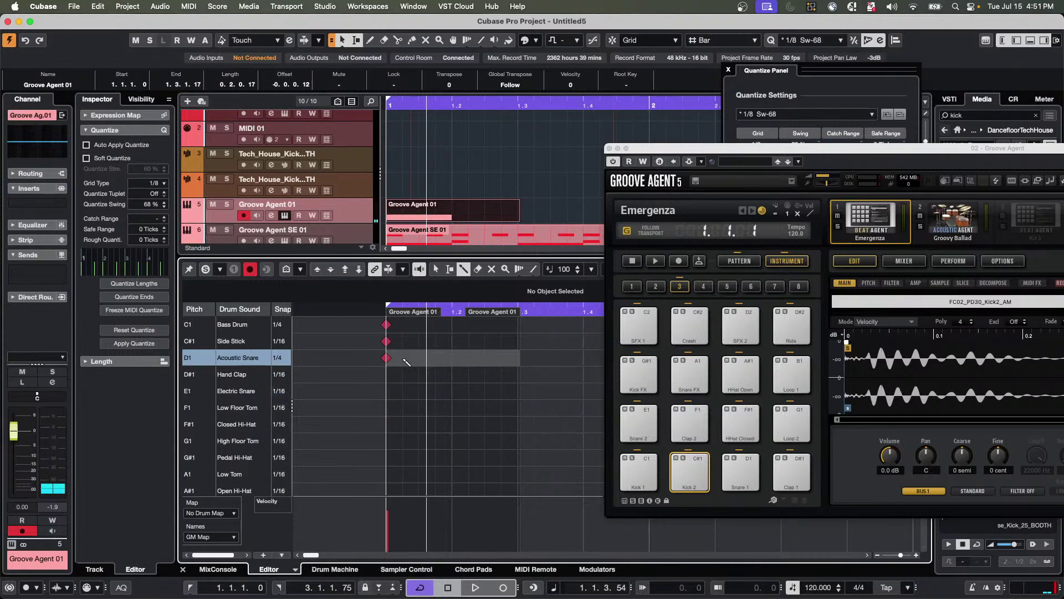
pyautogui.click(412, 361)
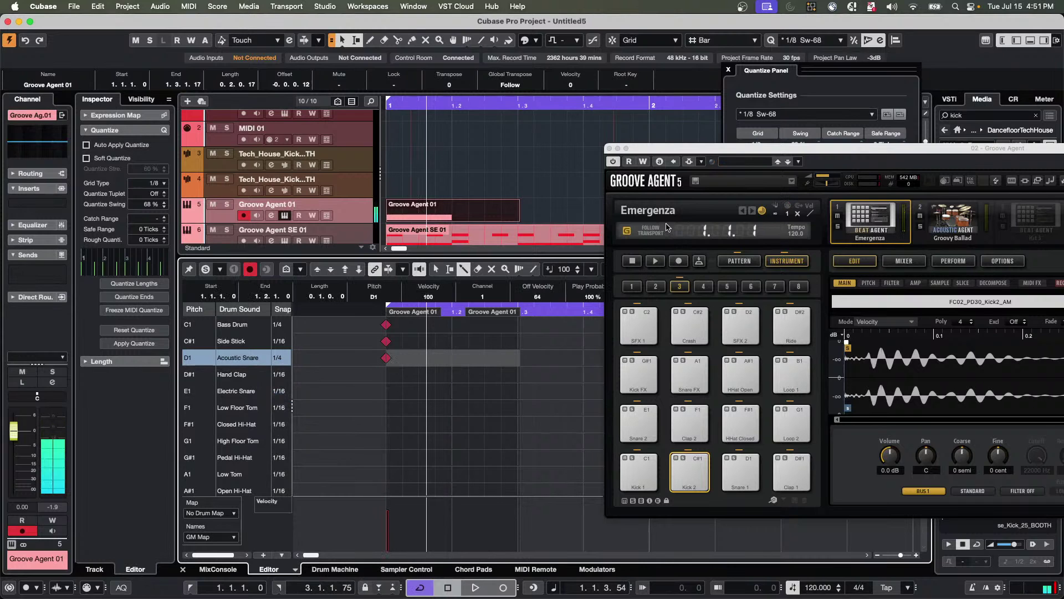
pyautogui.moveTo(845, 292); pyautogui.dragTo(852, 292)
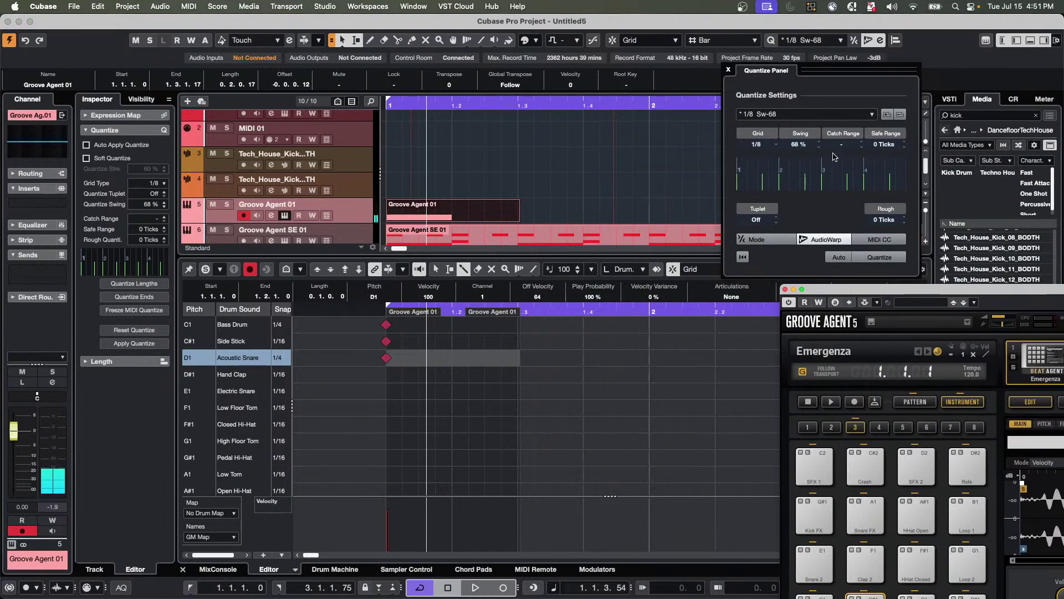
# Add an Acoustic Snare hit at beat 2, removing the extra kick and side stick notes there.
pyautogui.click(729, 71)
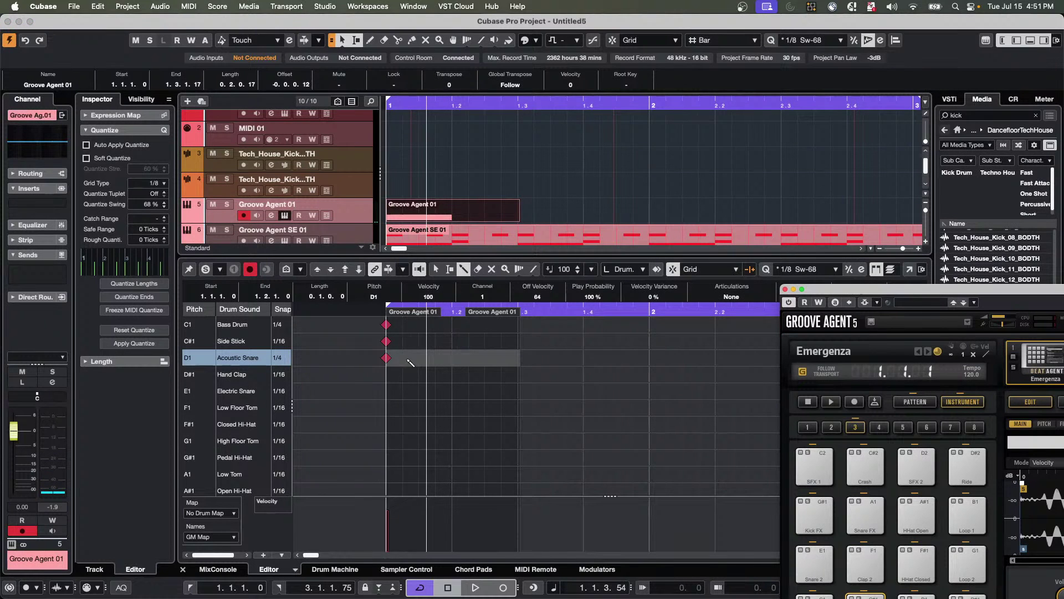
pyautogui.click(427, 326)
pyautogui.click(428, 341)
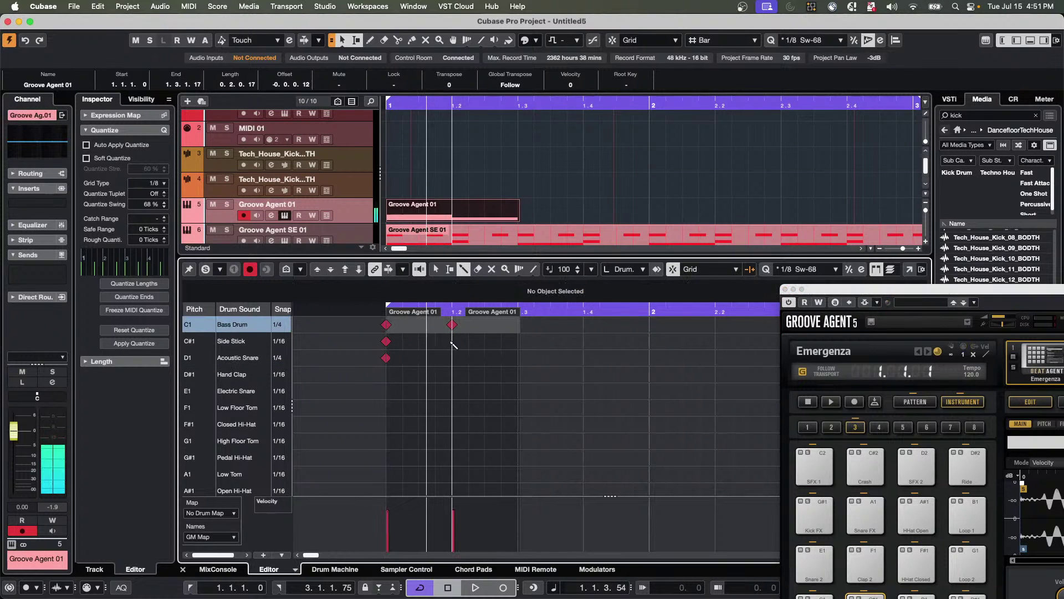
pyautogui.click(387, 358)
pyautogui.click(452, 358)
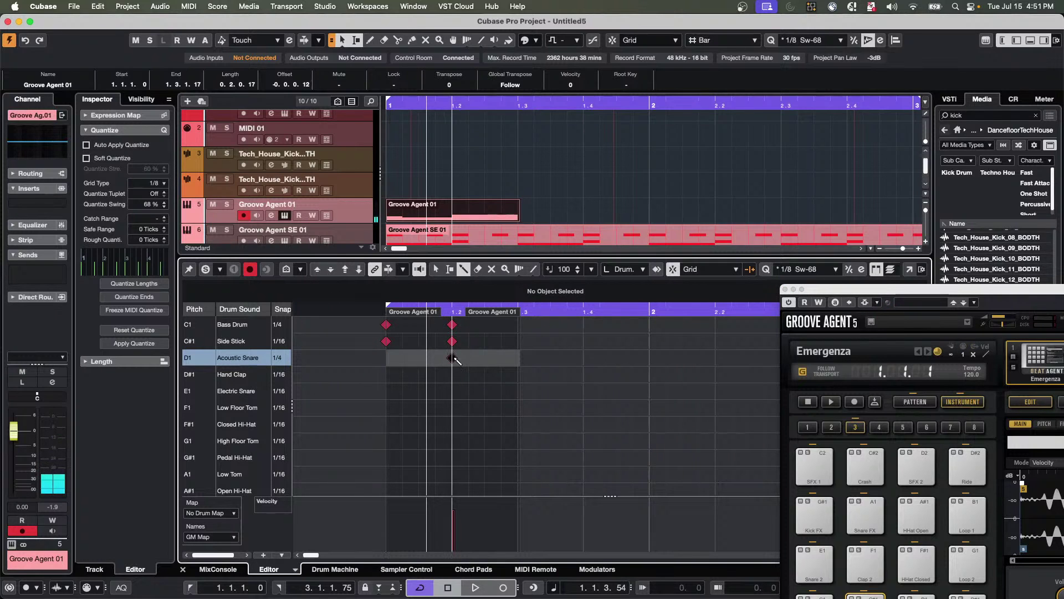
pyautogui.click(452, 324)
pyautogui.click(452, 341)
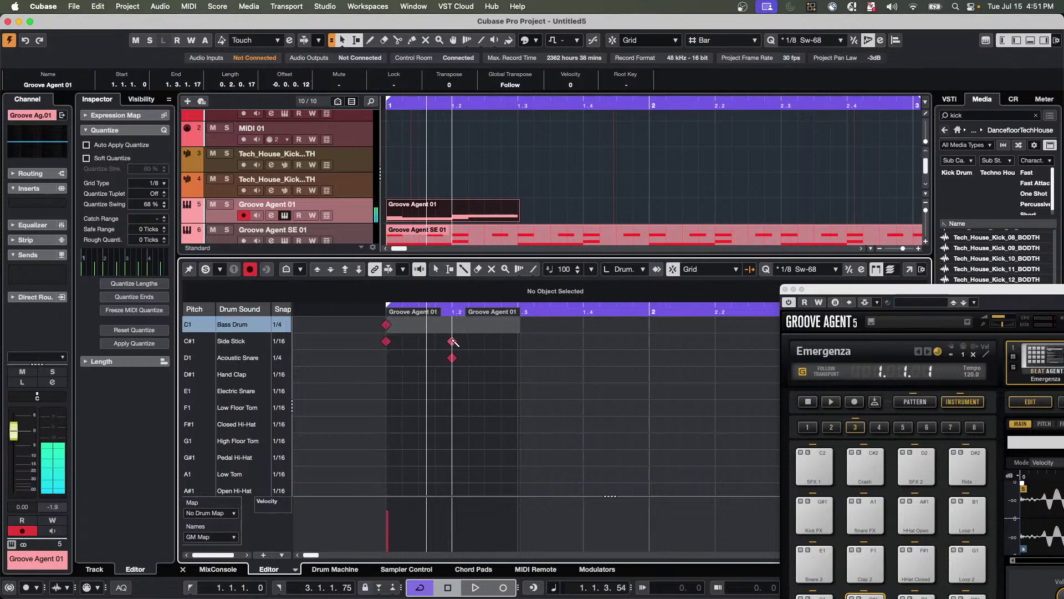
# Add Bass Drum and Side Stick hits at 1.3 and an Acoustic Snare hit at 1.4.
pyautogui.click(517, 324)
pyautogui.click(518, 341)
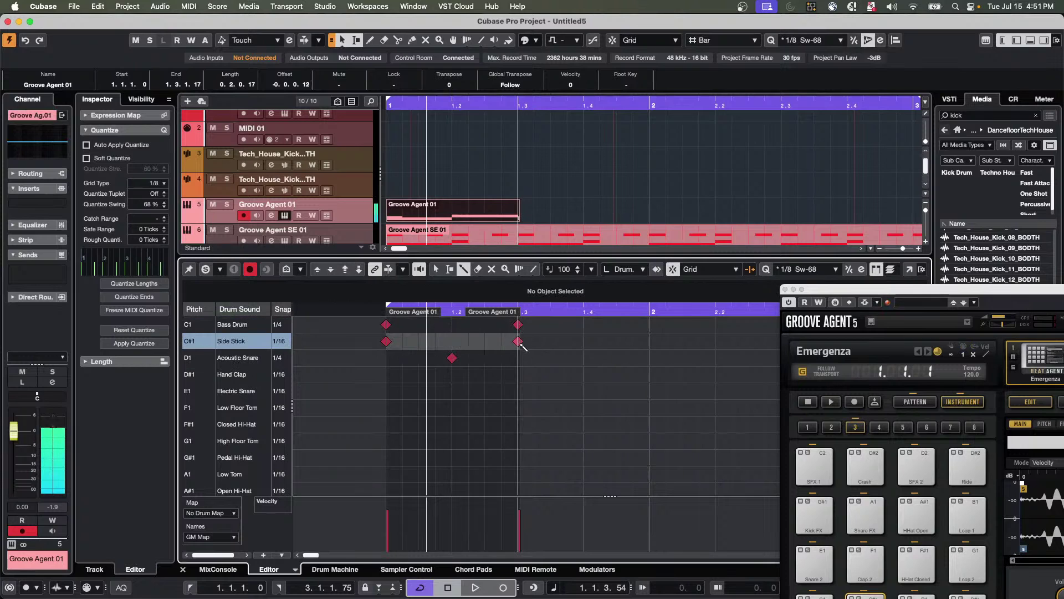
pyautogui.click(583, 357)
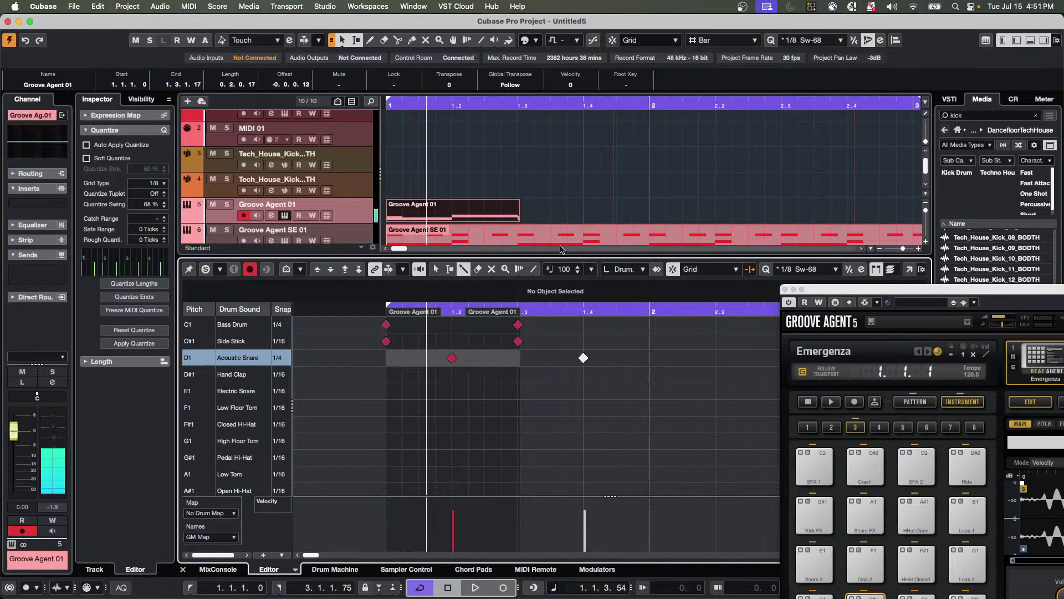
# Lengthen the Groove Agent 01 part to about bar 2.2 and add kick and side stick hits at bar 2.
pyautogui.moveTo(517, 220); pyautogui.dragTo(715, 218)
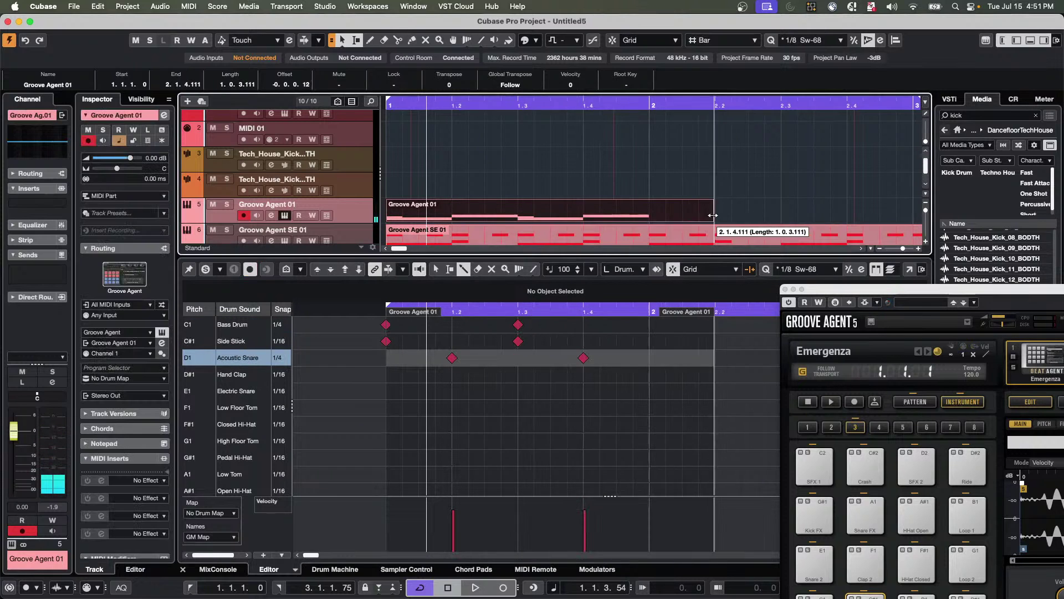
pyautogui.click(649, 325)
pyautogui.click(649, 341)
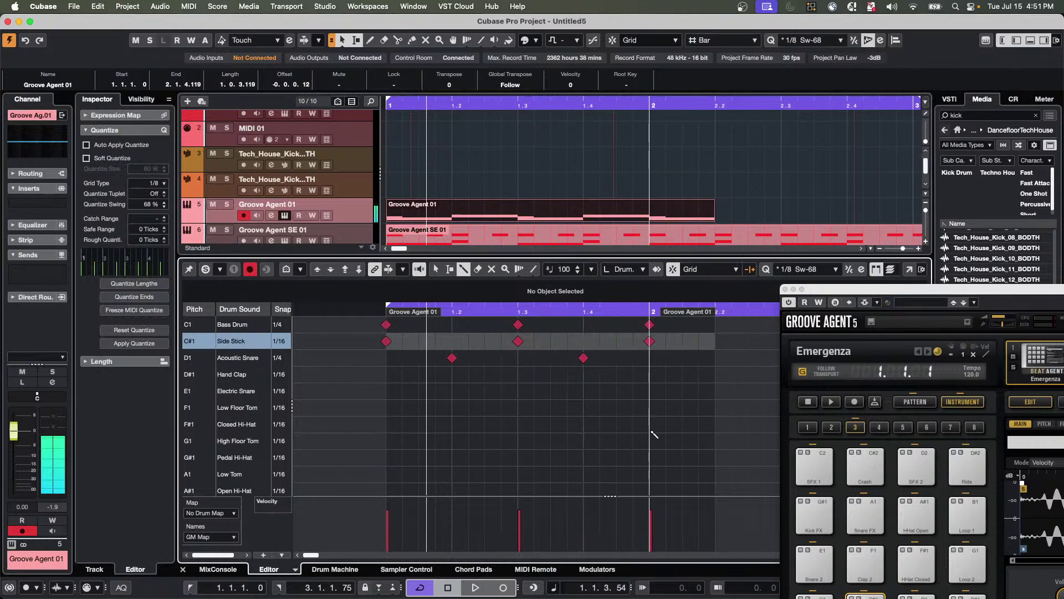
pyautogui.scroll(-4, 647, 464)
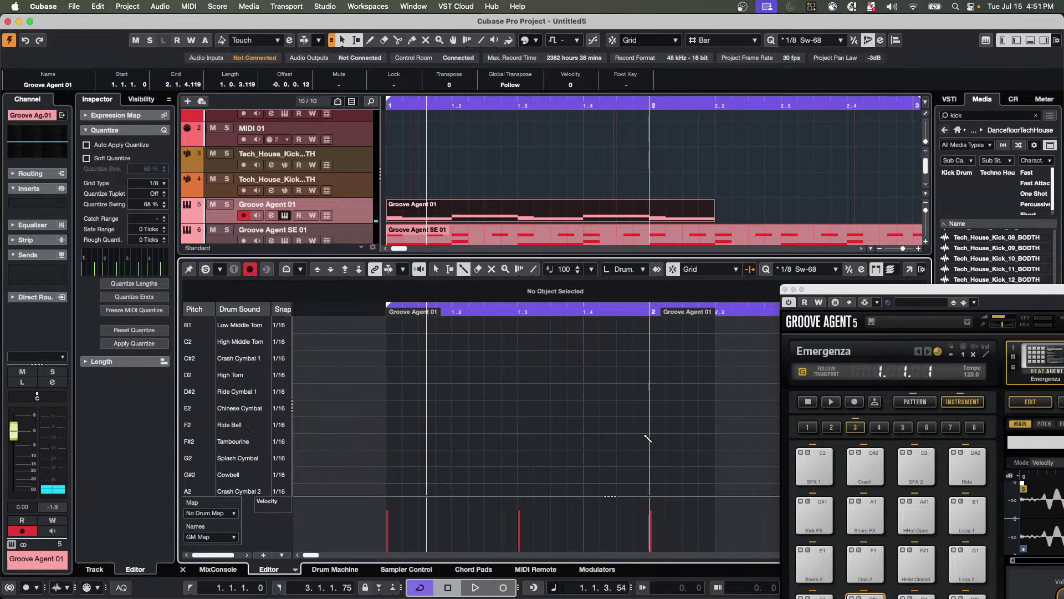
# Add a Crash Cymbal 1 (C#2) hit at bar 2, then bring up the track's Drum Map choices in the Inspector.
pyautogui.click(650, 358)
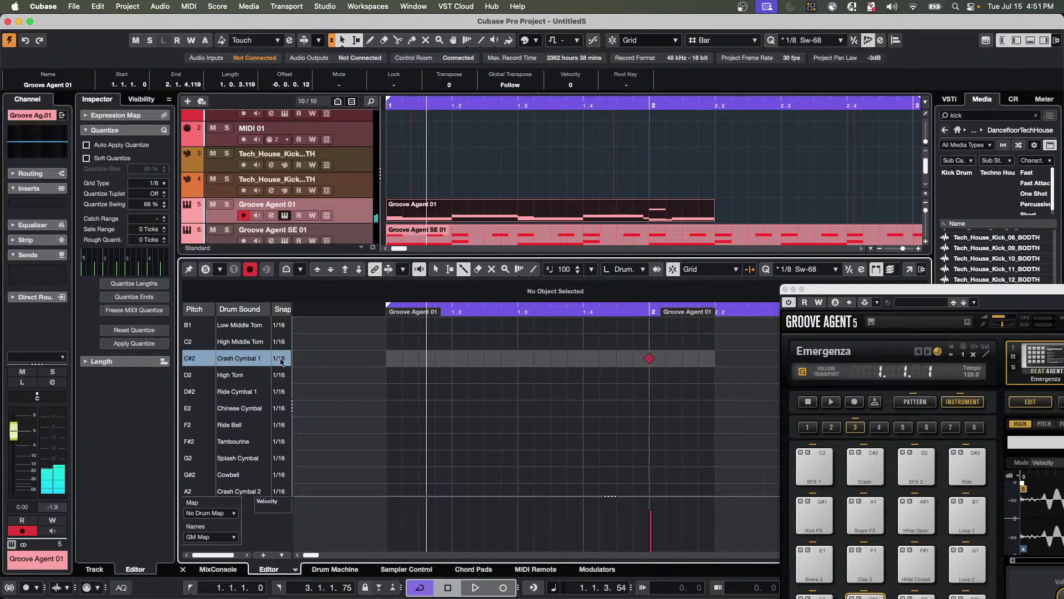
pyautogui.moveTo(293, 365); pyautogui.dragTo(388, 367)
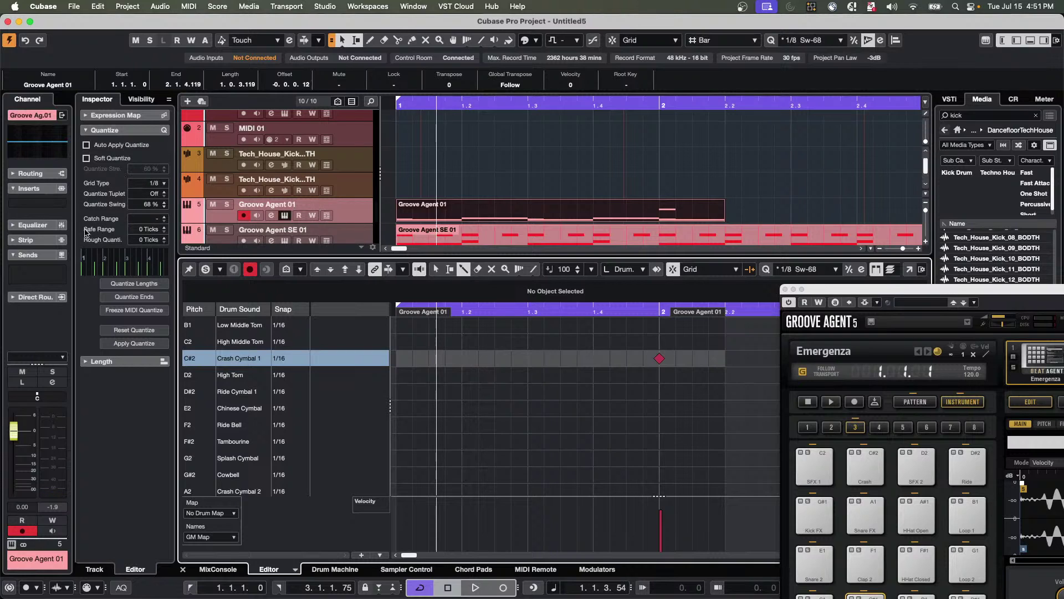
pyautogui.click(351, 216)
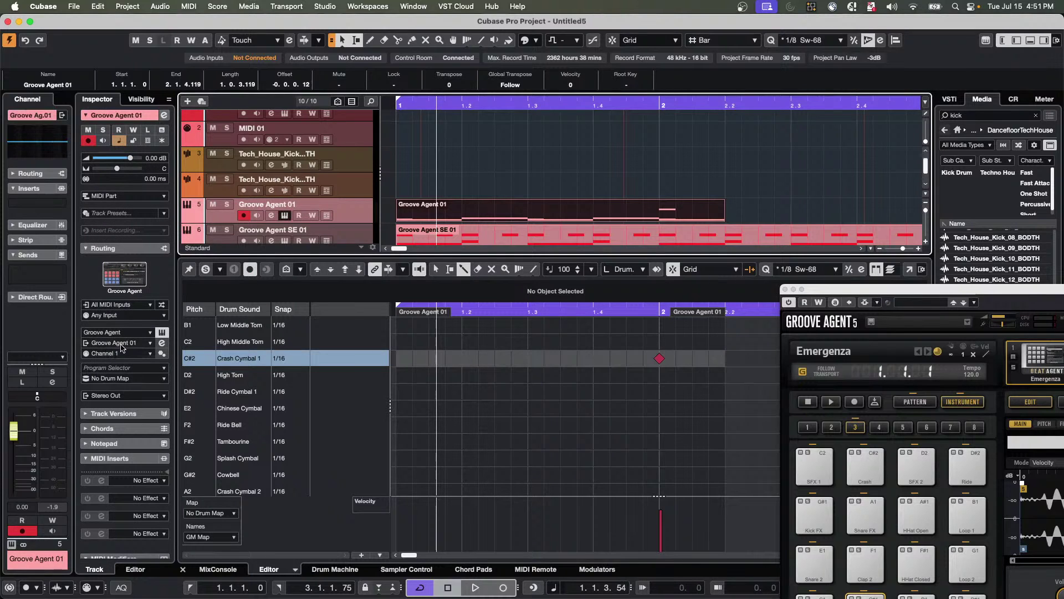
pyautogui.click(114, 379)
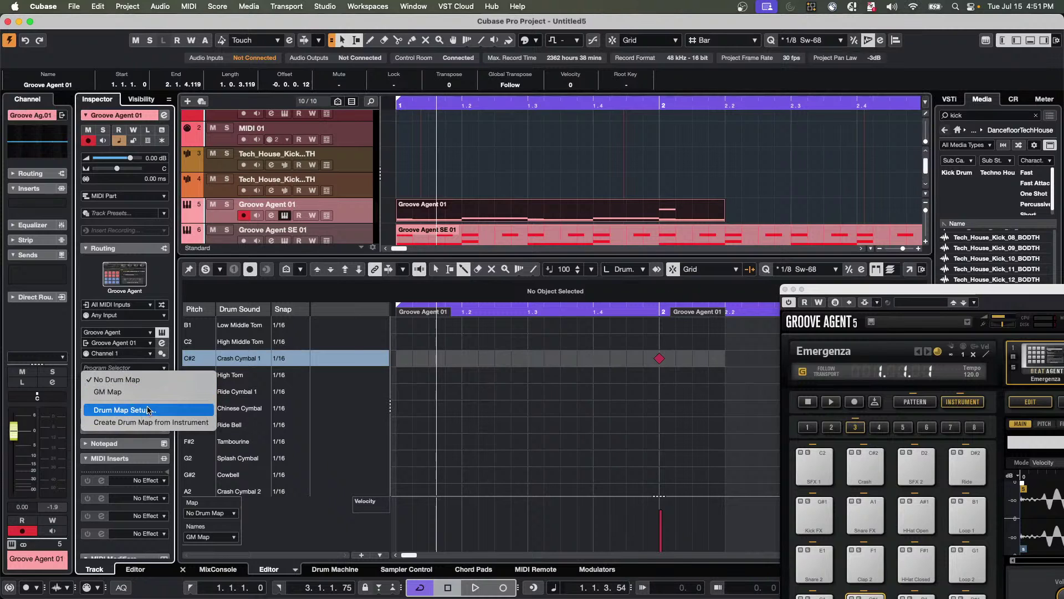
# Apply a drum map created from the Emergenza instrument, add a Main 12 (C#0) note at 1.4, and switch to Object Selection.
pyautogui.click(159, 425)
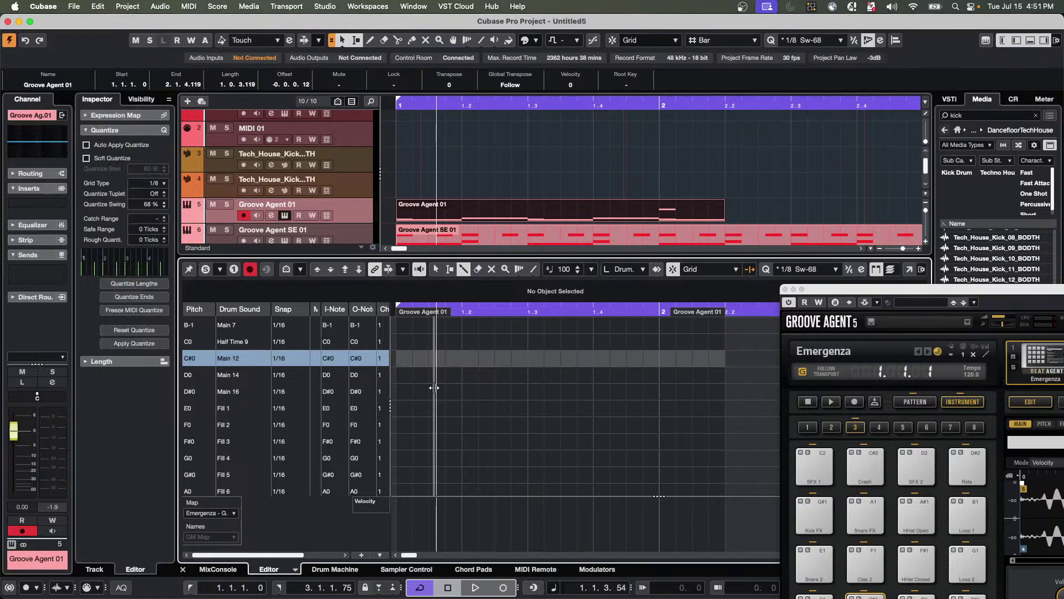
pyautogui.moveTo(389, 395); pyautogui.dragTo(442, 394)
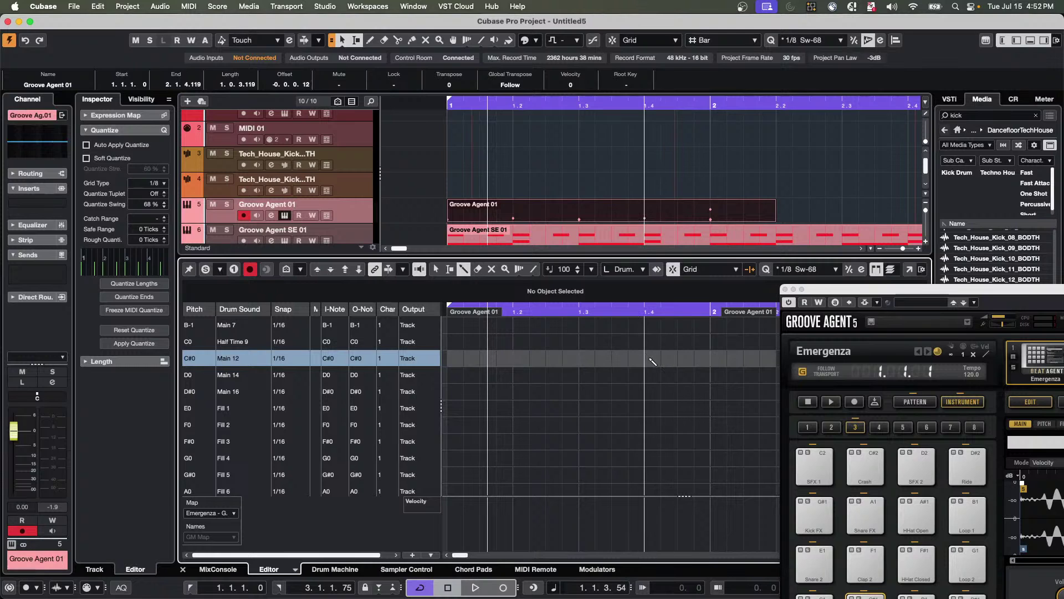
pyautogui.click(654, 361)
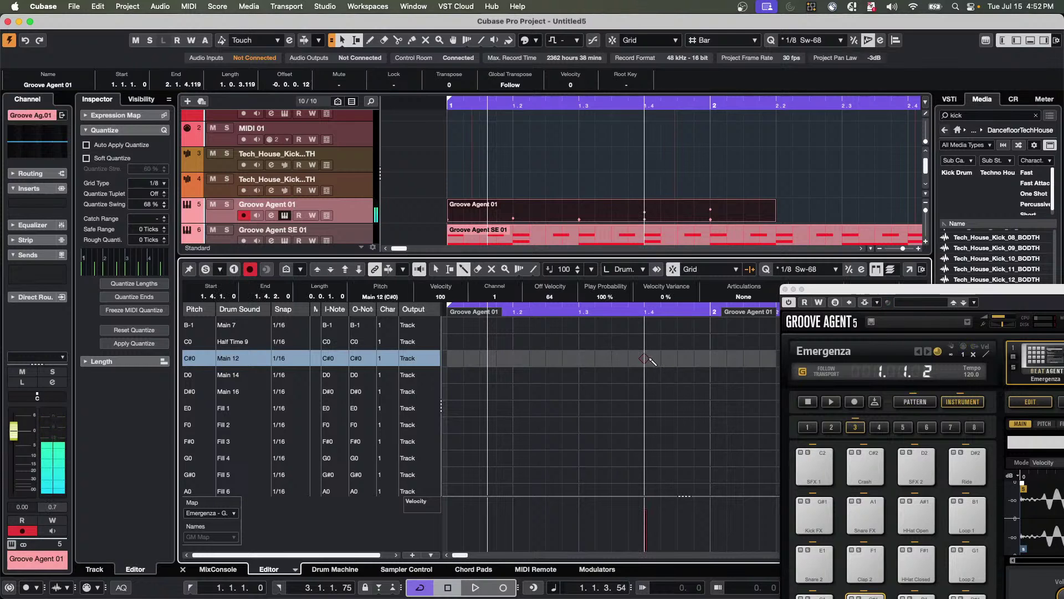
pyautogui.click(386, 363)
pyautogui.scroll(2, 387, 364)
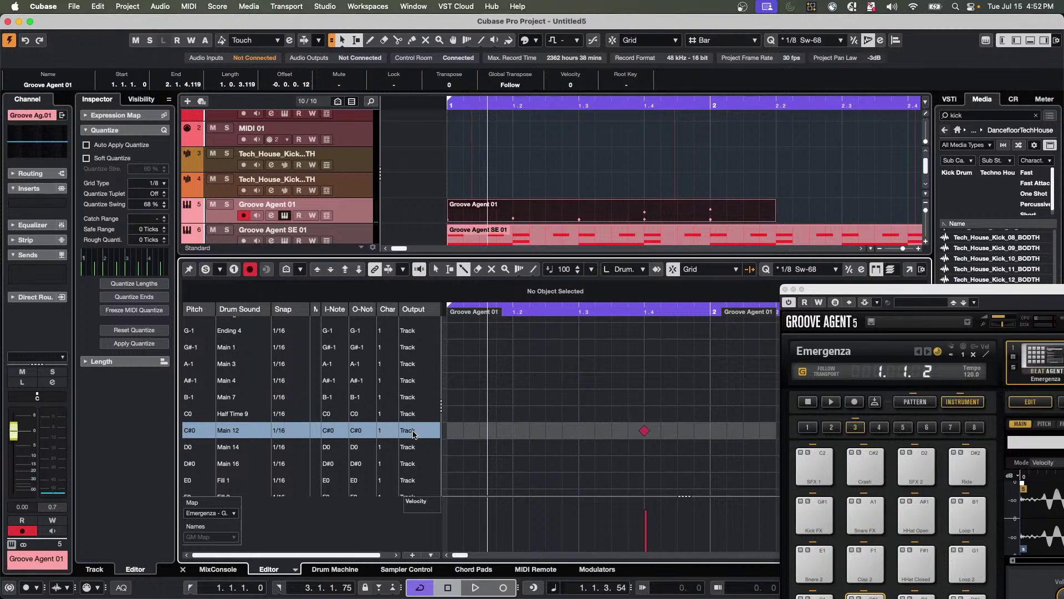
pyautogui.press('1')
pyautogui.scroll(1, 565, 424)
pyautogui.moveTo(881, 293); pyautogui.dragTo(603, 86)
# Audition the Kick 2 and Snare 1 pads, then switch to the Groovy Ballad kit and play Crash A twice.
pyautogui.click(592, 409)
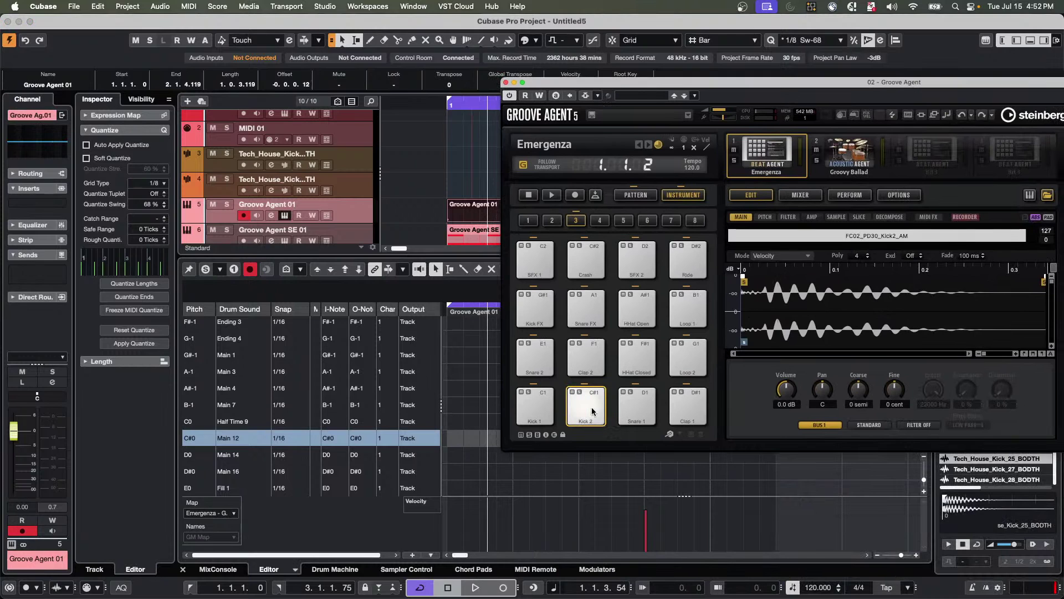
pyautogui.click(635, 413)
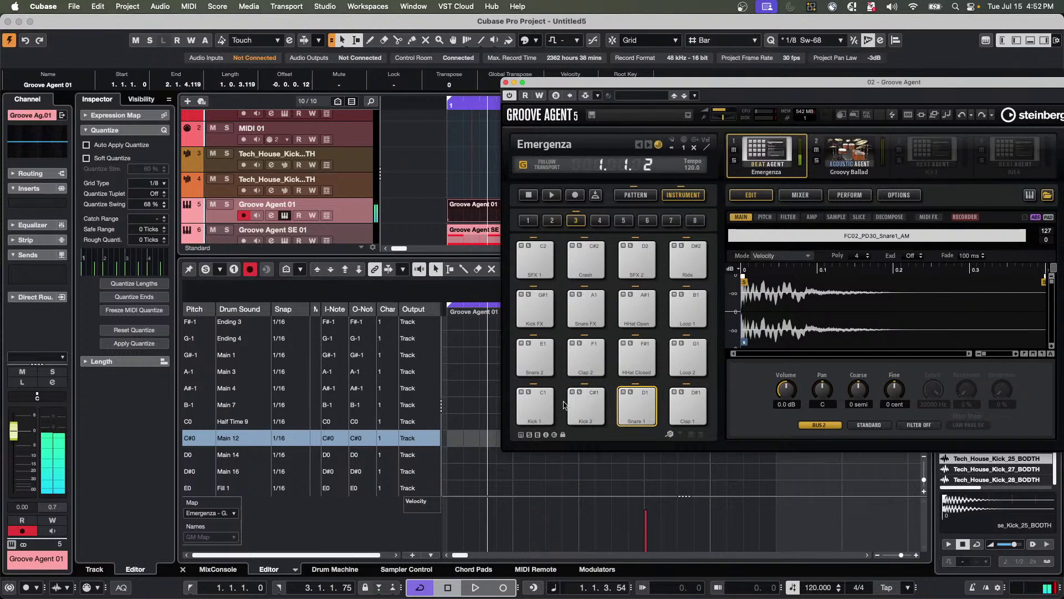
pyautogui.click(850, 159)
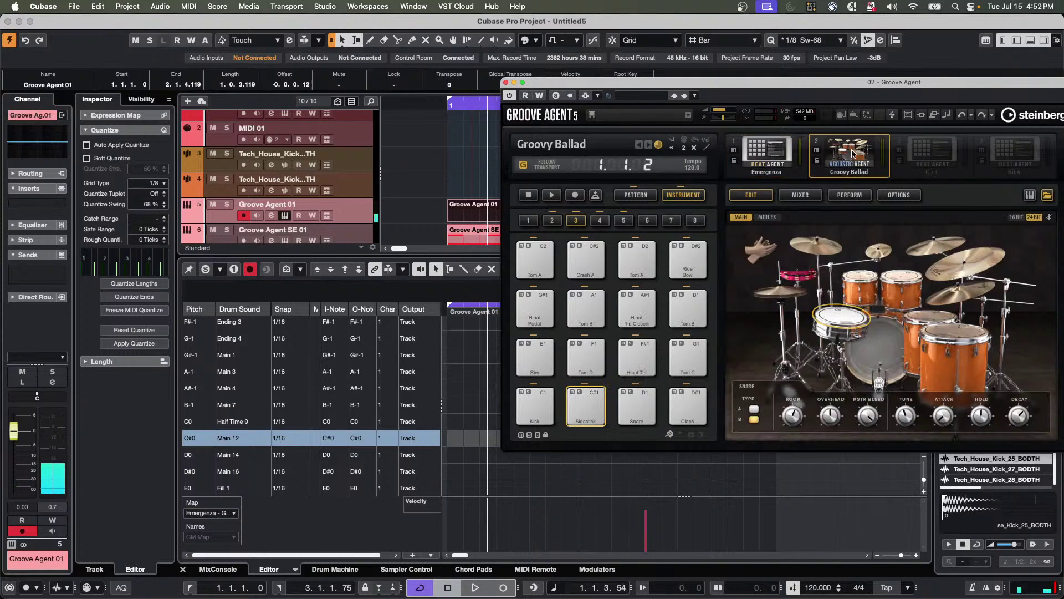
pyautogui.click(593, 253)
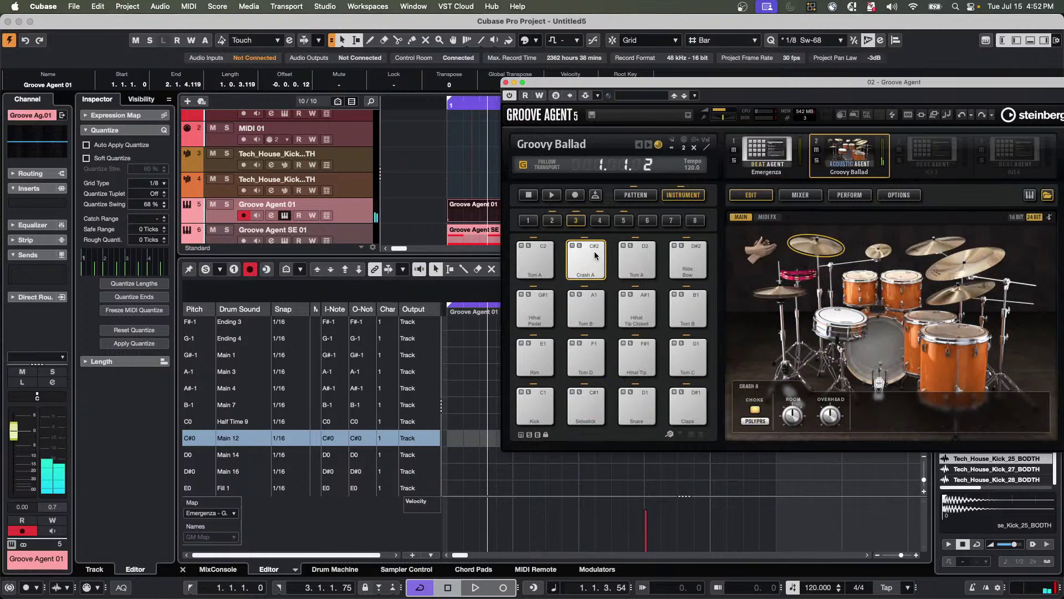
pyautogui.click(593, 254)
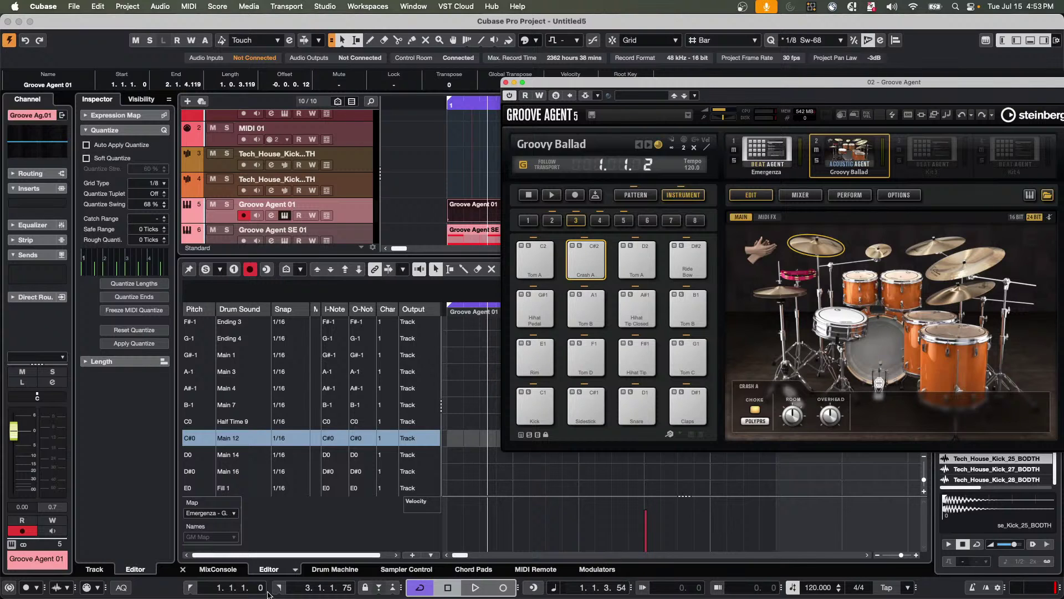
pyautogui.moveTo(301, 595)
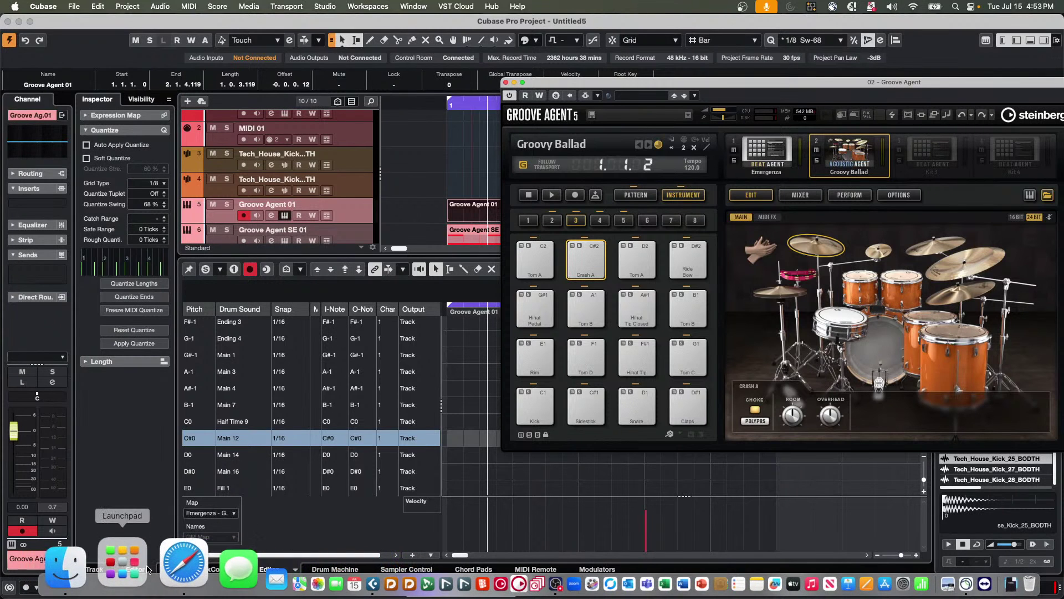
# Load steinberg.net in Safari and make the browser window full screen.
pyautogui.click(158, 569)
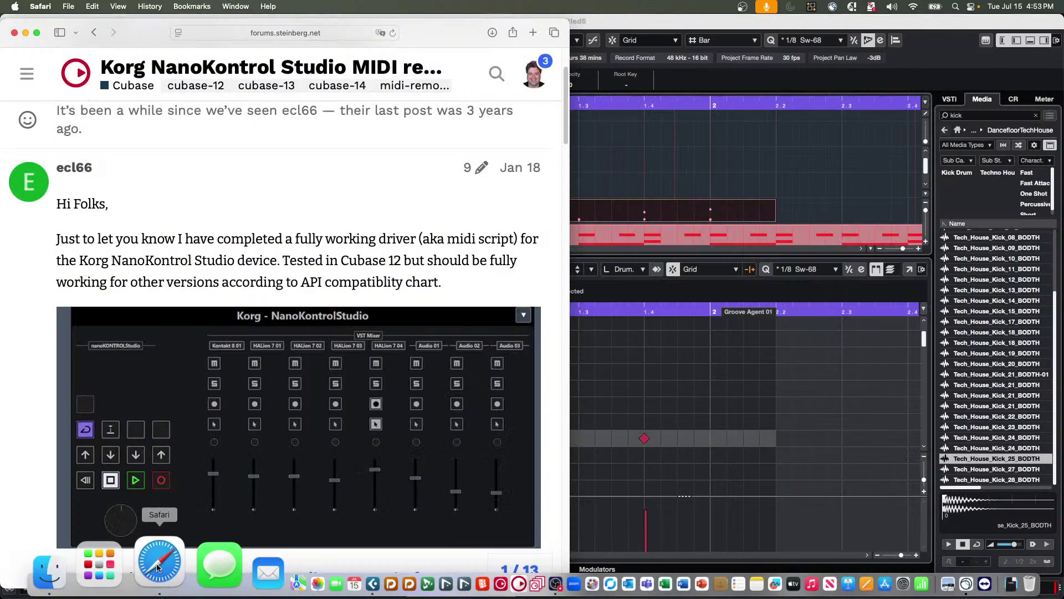
pyautogui.click(312, 35)
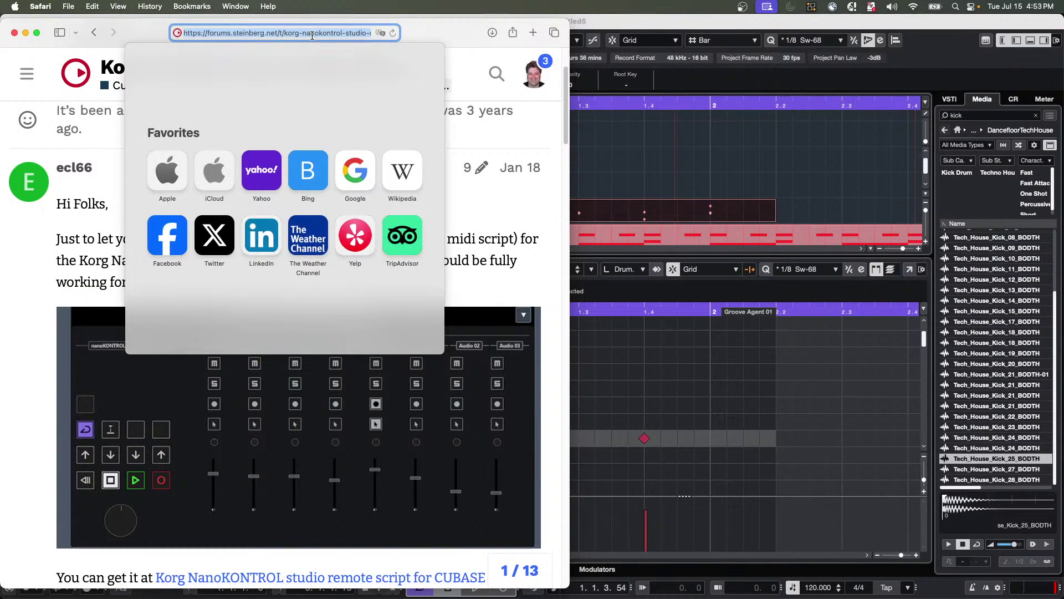
pyautogui.write('steinb')
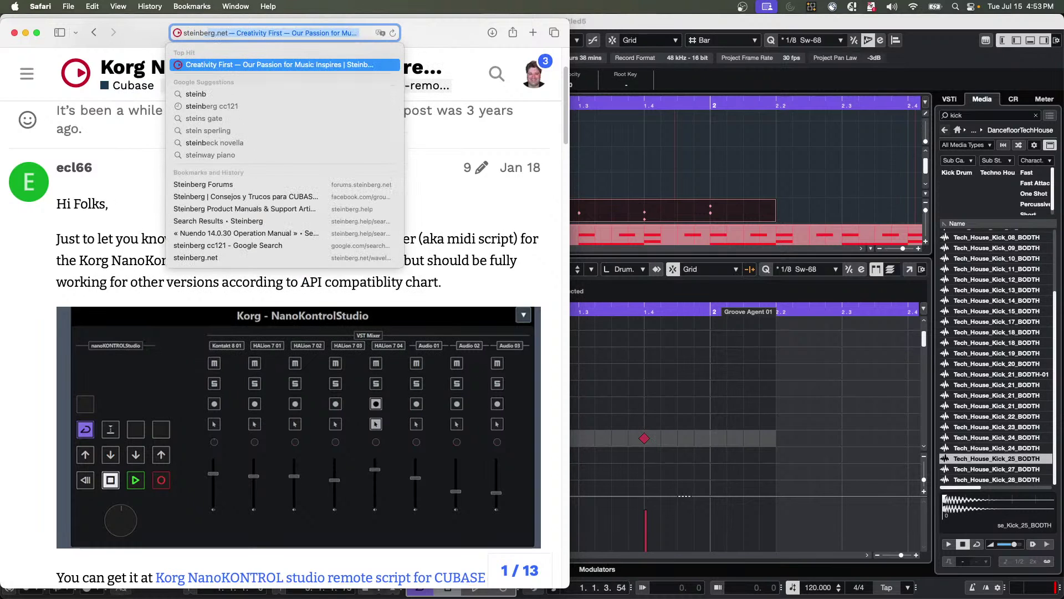
pyautogui.write('erg.net')
pyautogui.press('Return')
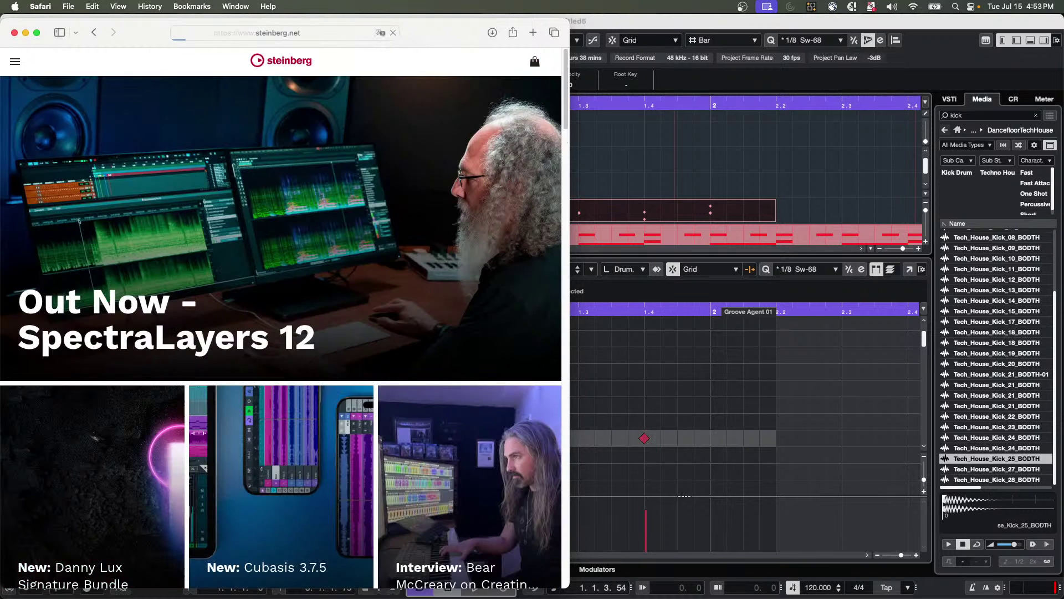
pyautogui.click(37, 33)
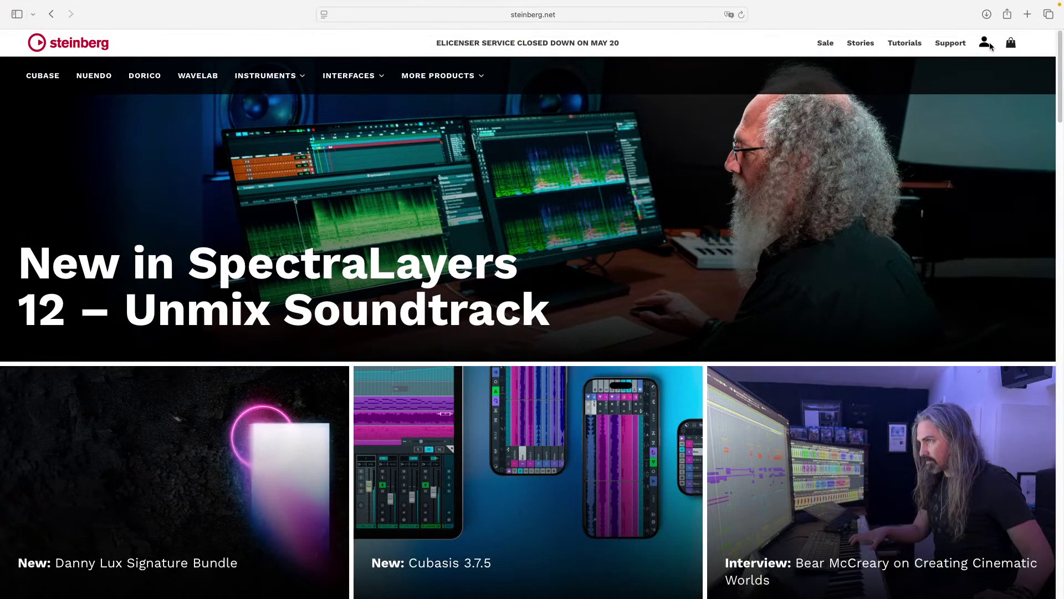
# Sign in to the Steinberg account with the saved login and browse the registered Products list.
pyautogui.click(986, 43)
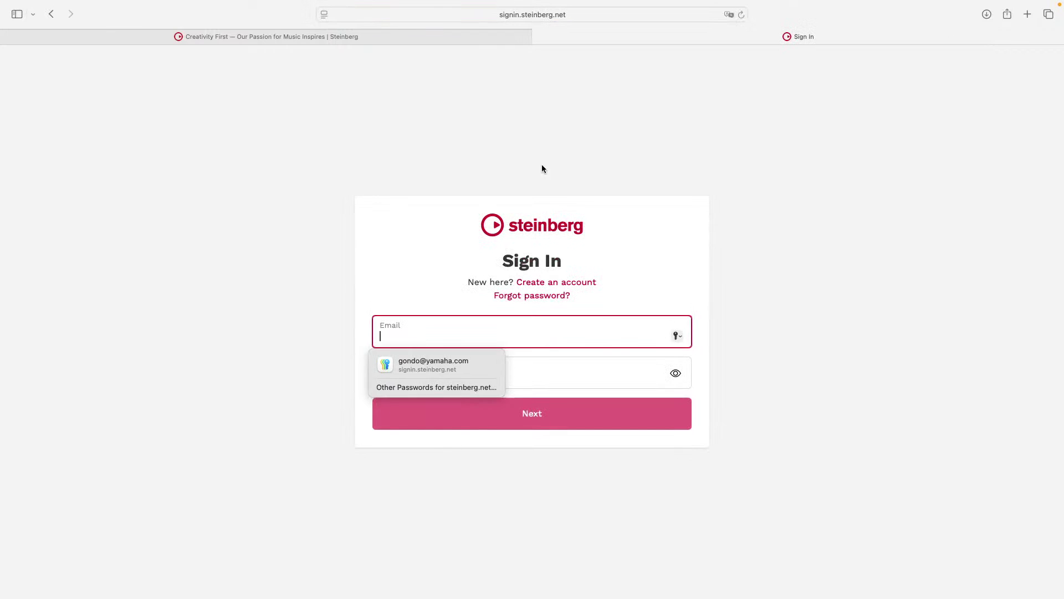
pyautogui.click(478, 362)
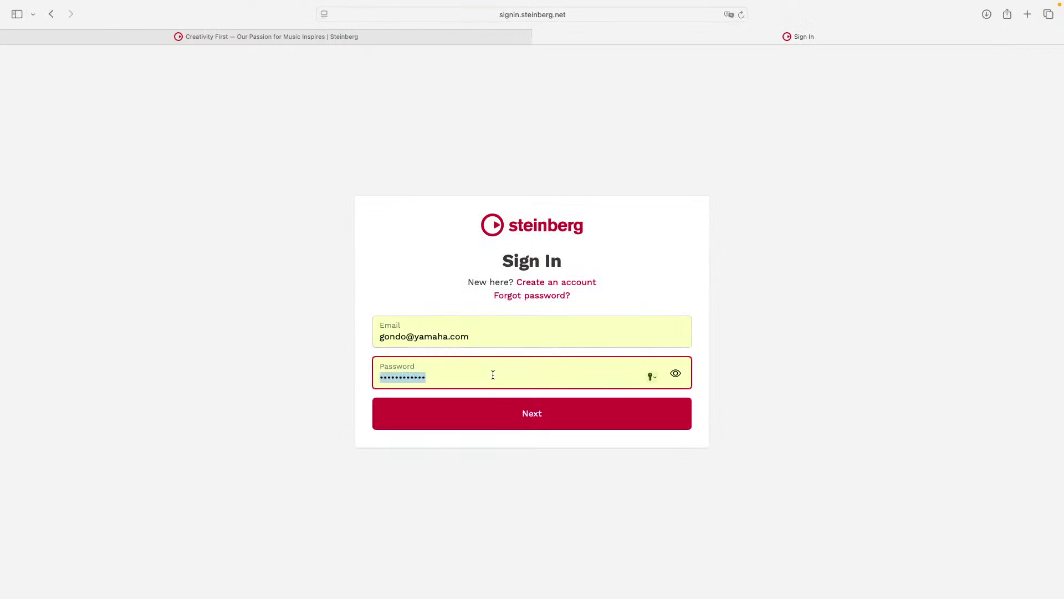
pyautogui.click(541, 415)
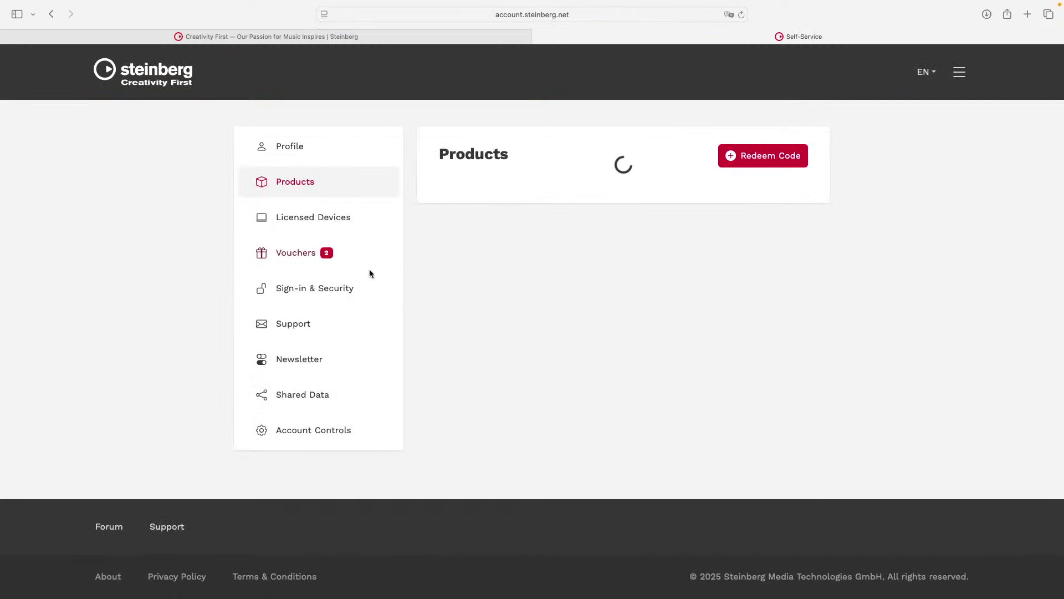
pyautogui.click(293, 259)
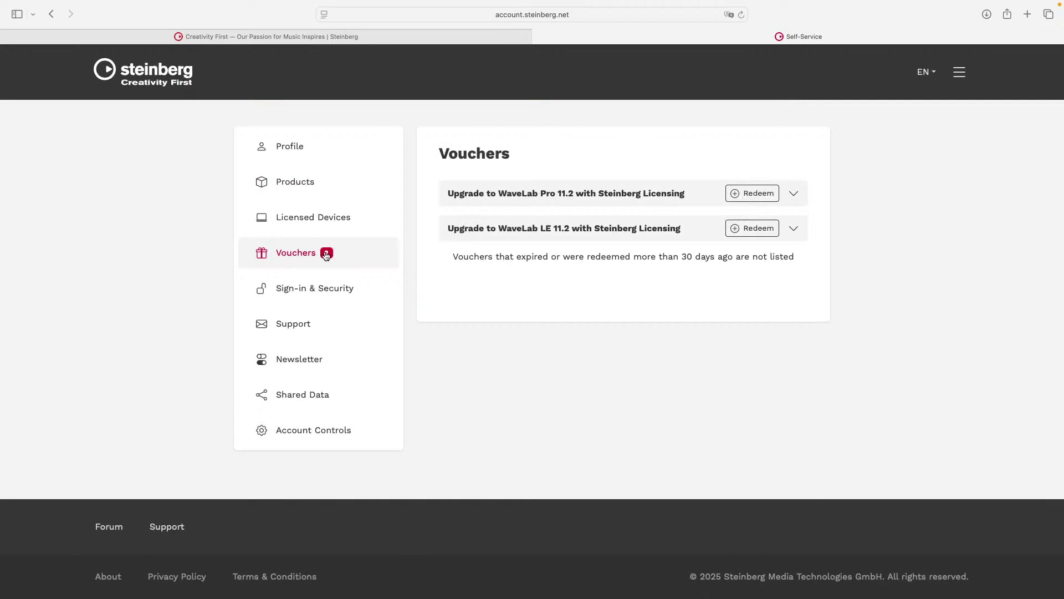
pyautogui.click(312, 182)
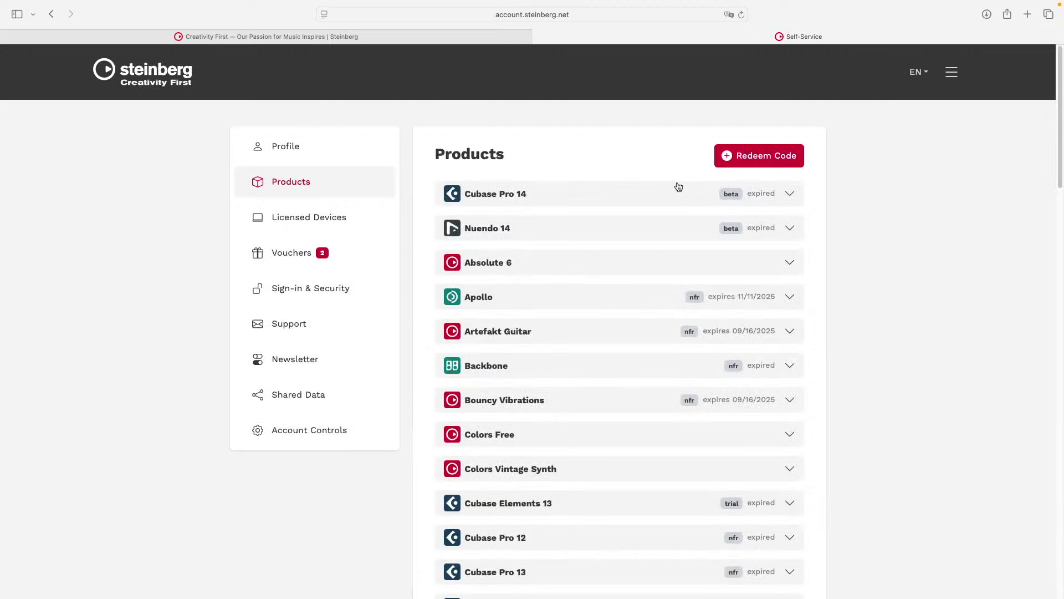
pyautogui.scroll(-10, 609, 244)
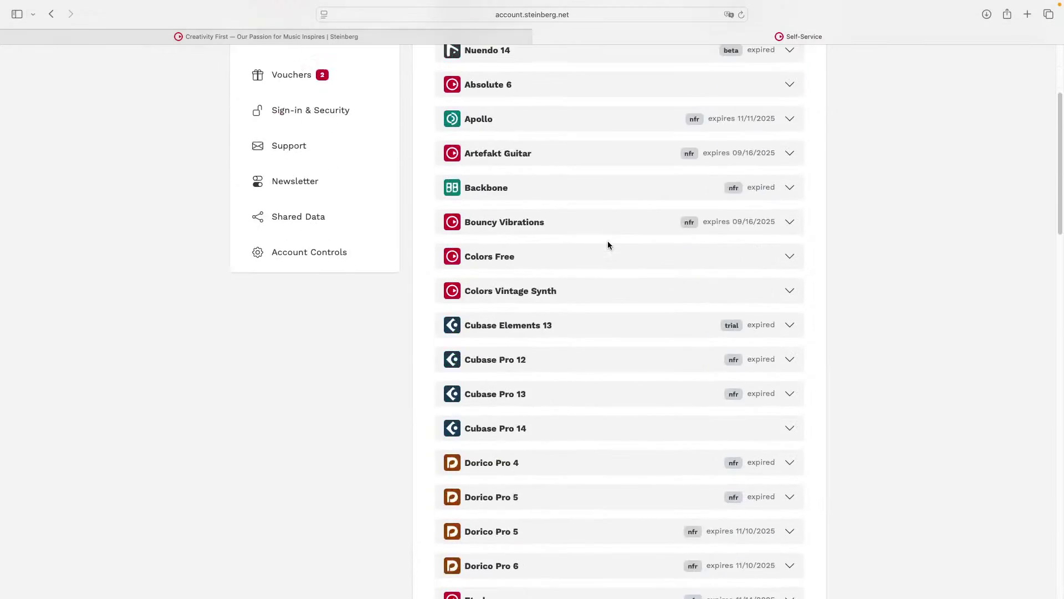
pyautogui.scroll(10, 609, 244)
# Exit full-screen Safari and bring the Cubase Pro project window back to the front.
pyautogui.moveTo(3, 4)
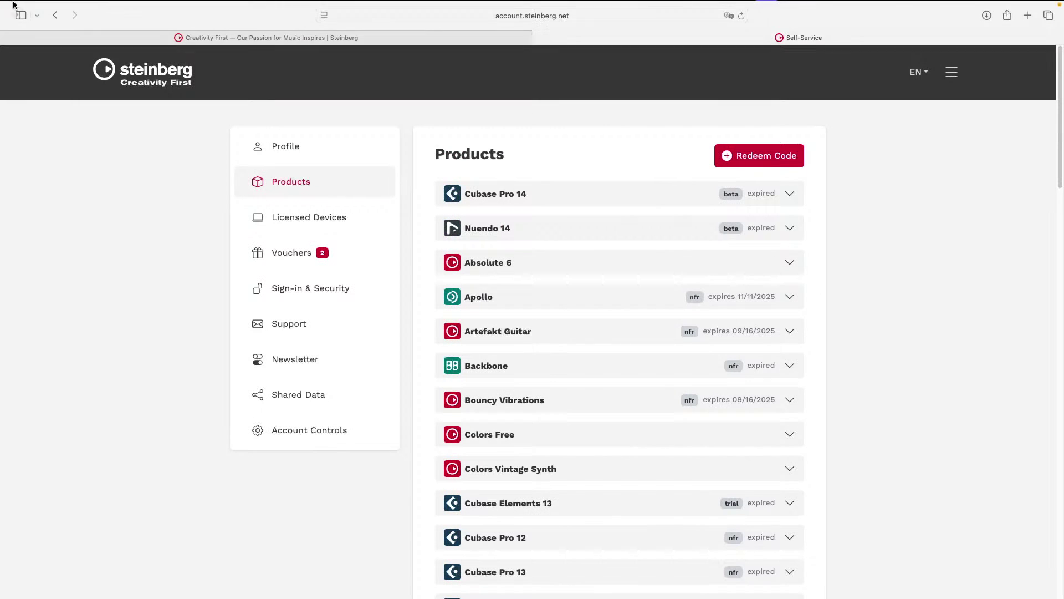
pyautogui.click(14, 29)
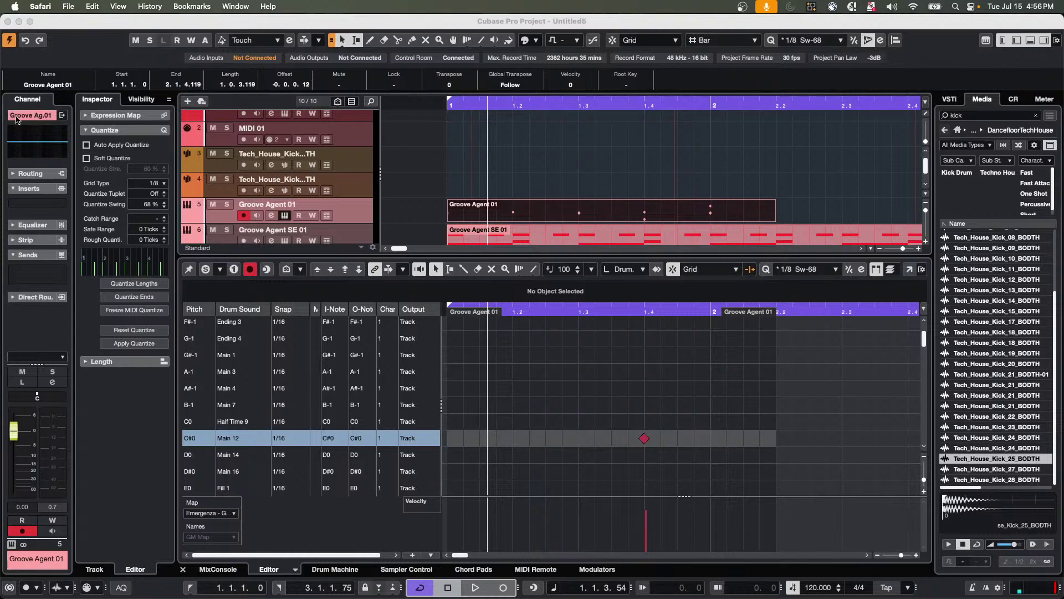
# Open the Groove Agent instrument window on the Emergenza kit, showing pad bank 5.
pyautogui.click(287, 219)
pyautogui.click(286, 216)
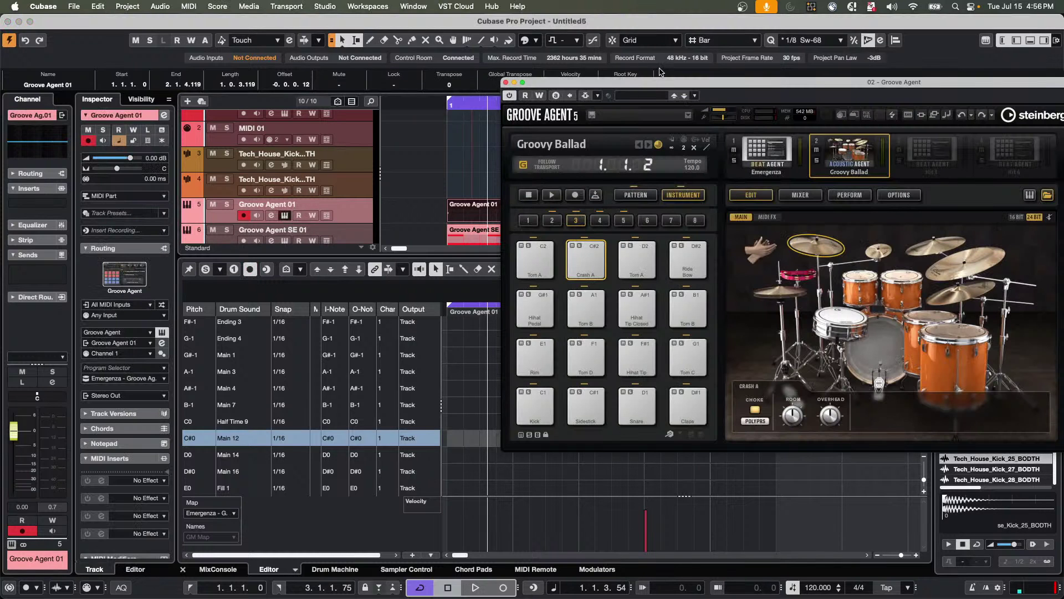
pyautogui.moveTo(620, 82); pyautogui.dragTo(435, 81)
pyautogui.click(579, 148)
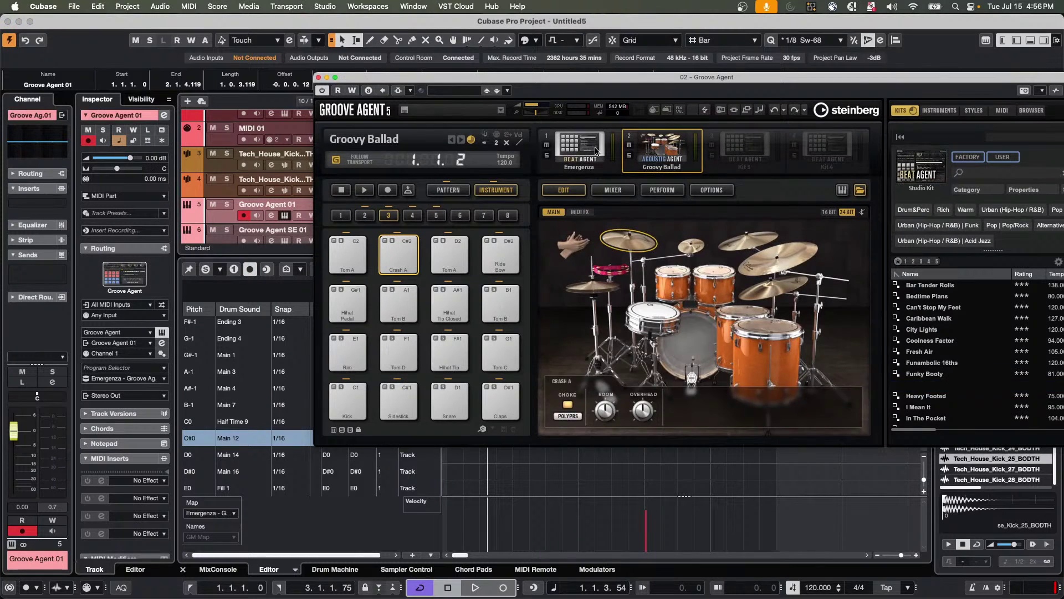
pyautogui.click(437, 216)
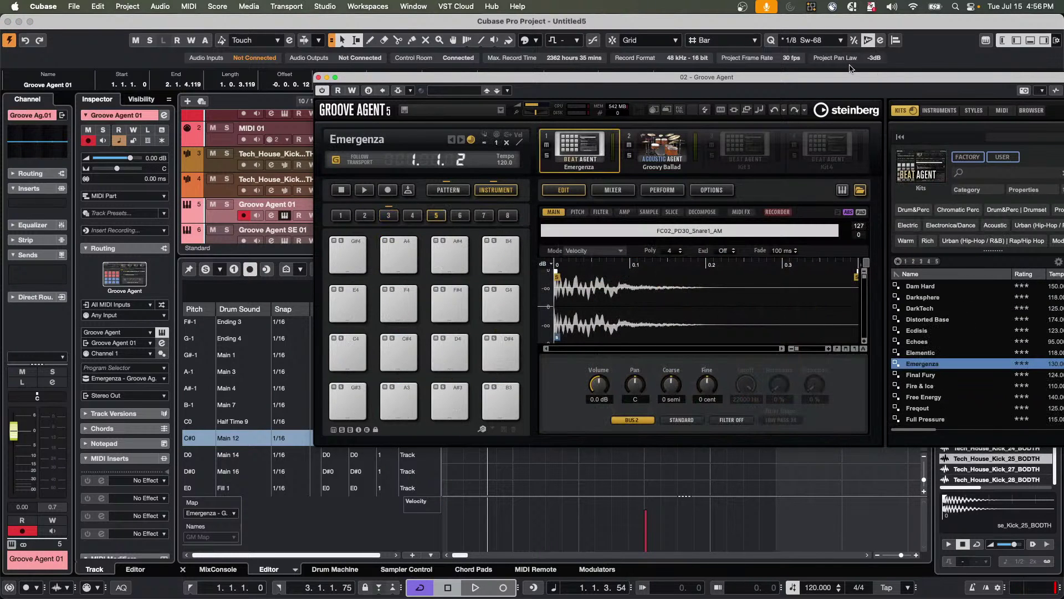
pyautogui.moveTo(812, 82); pyautogui.dragTo(499, 90)
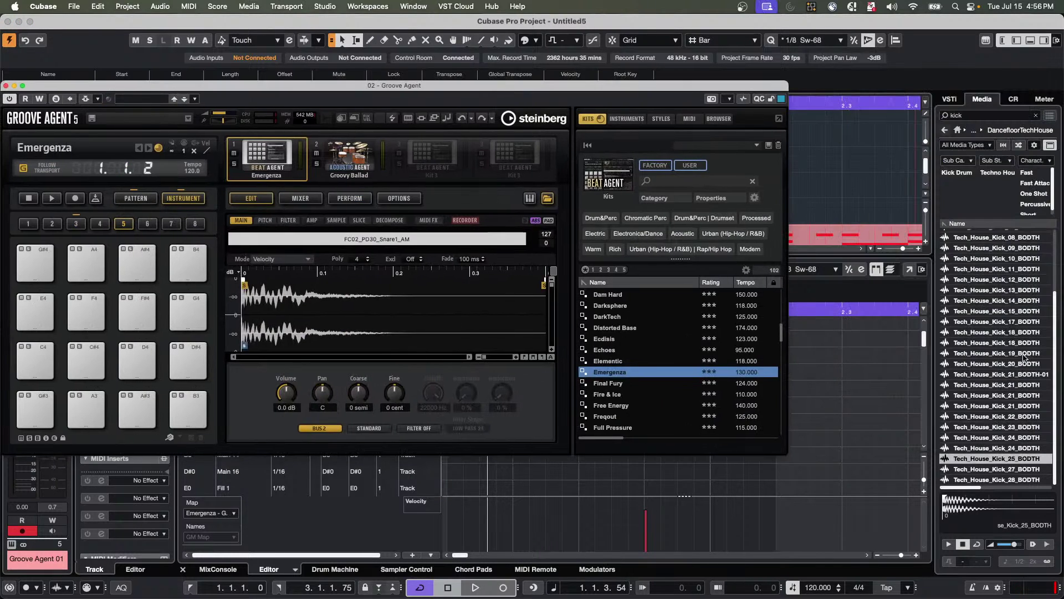
# Load Tech_House_Kick_19_BODTH onto pad D4 and Tech_House_Kick_24_BODTH onto F#4, auditioning each.
pyautogui.moveTo(996, 354); pyautogui.dragTo(136, 359)
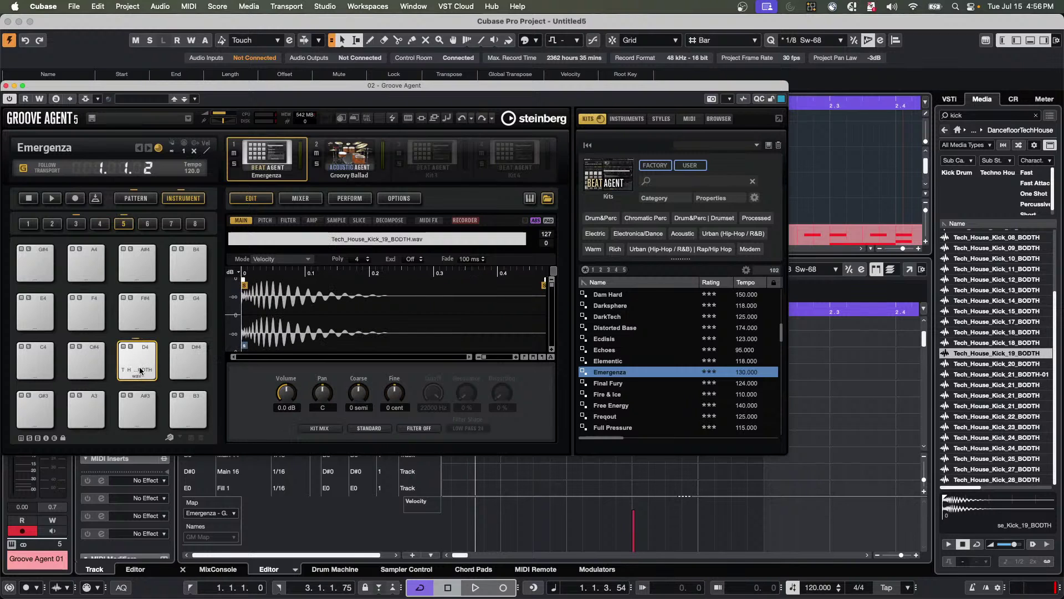
pyautogui.click(137, 359)
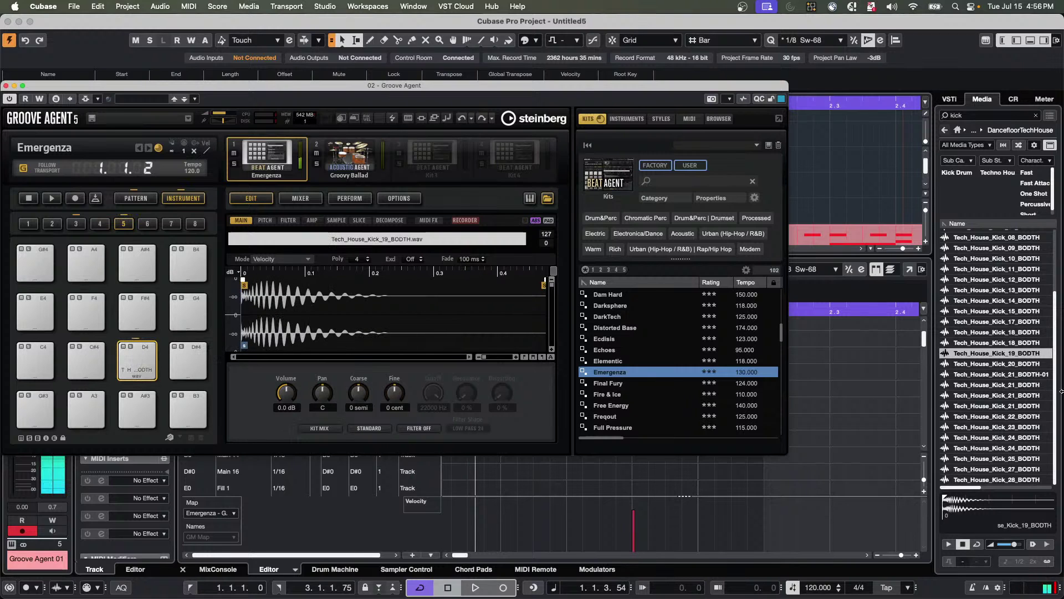
pyautogui.moveTo(1038, 437); pyautogui.dragTo(136, 308)
pyautogui.click(136, 308)
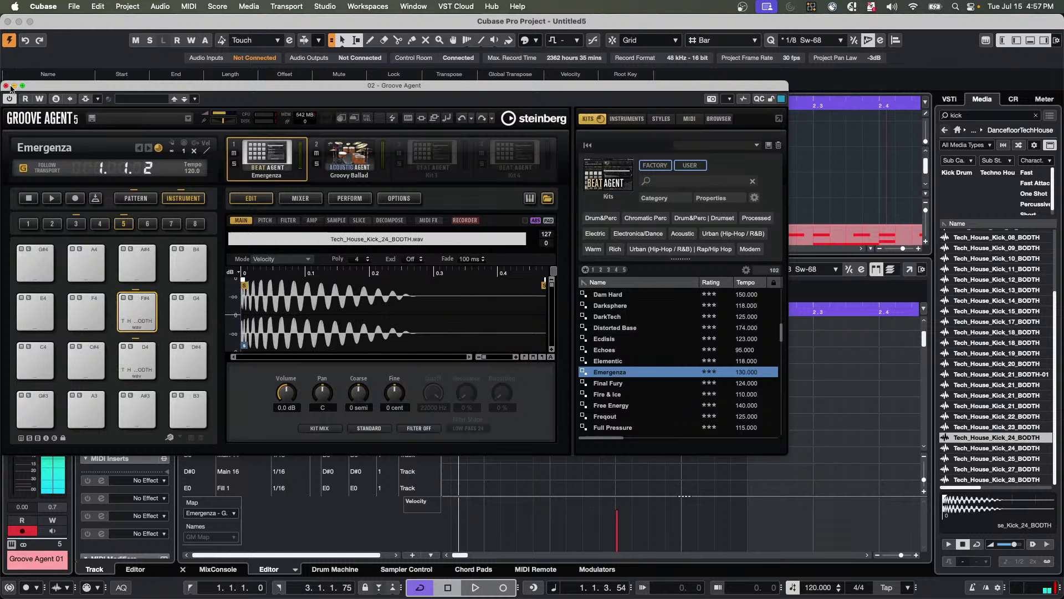
pyautogui.moveTo(21, 85); pyautogui.dragTo(156, 117)
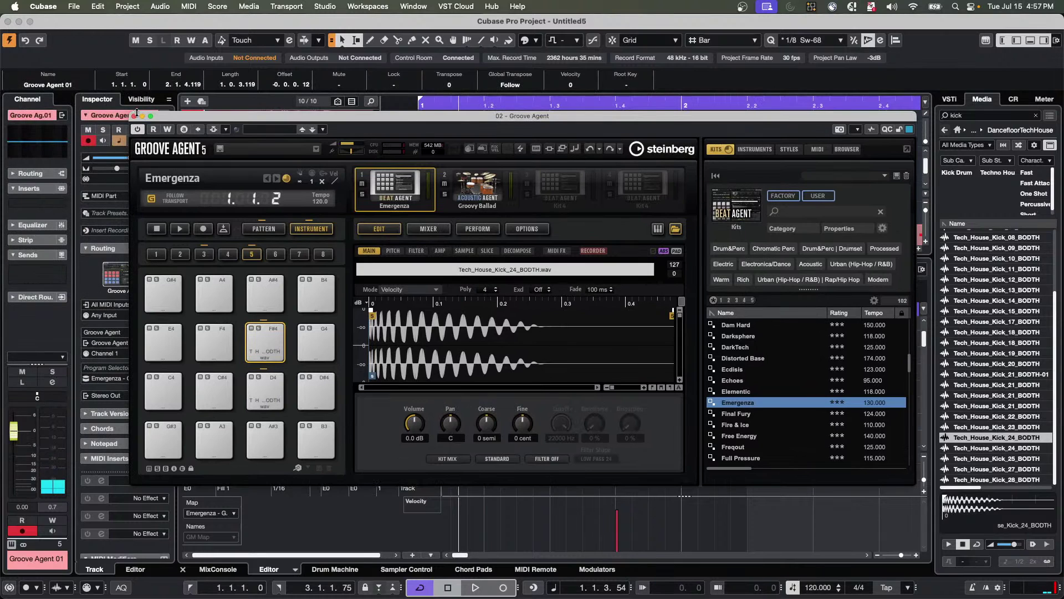
pyautogui.click(135, 116)
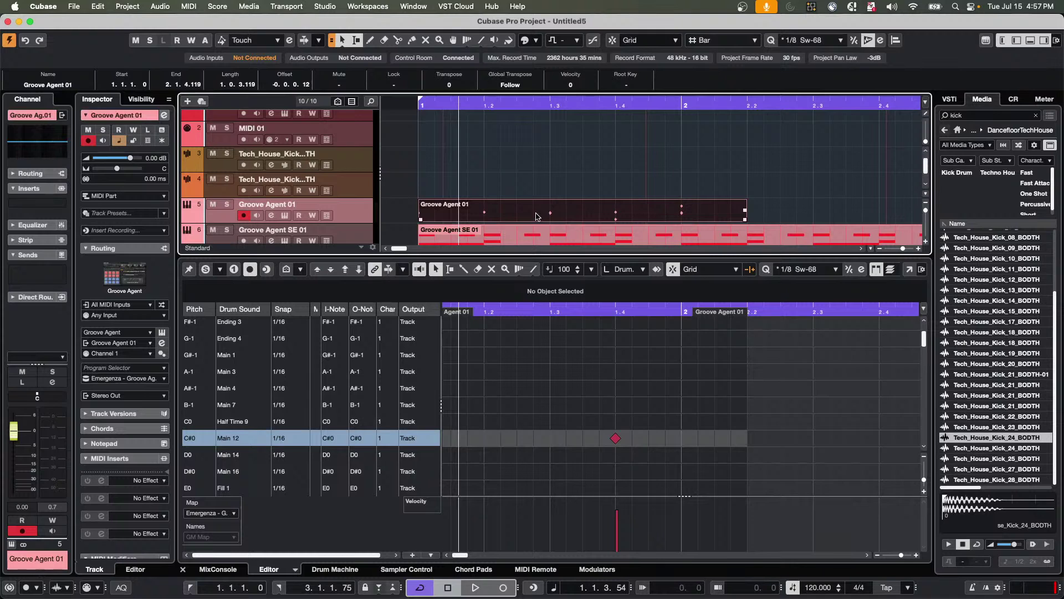
# Set the locators to the Groove Agent 01 part (1.1.1.0–2.1.4.119) and play it back briefly.
pyautogui.press('p')
pyautogui.press('space')
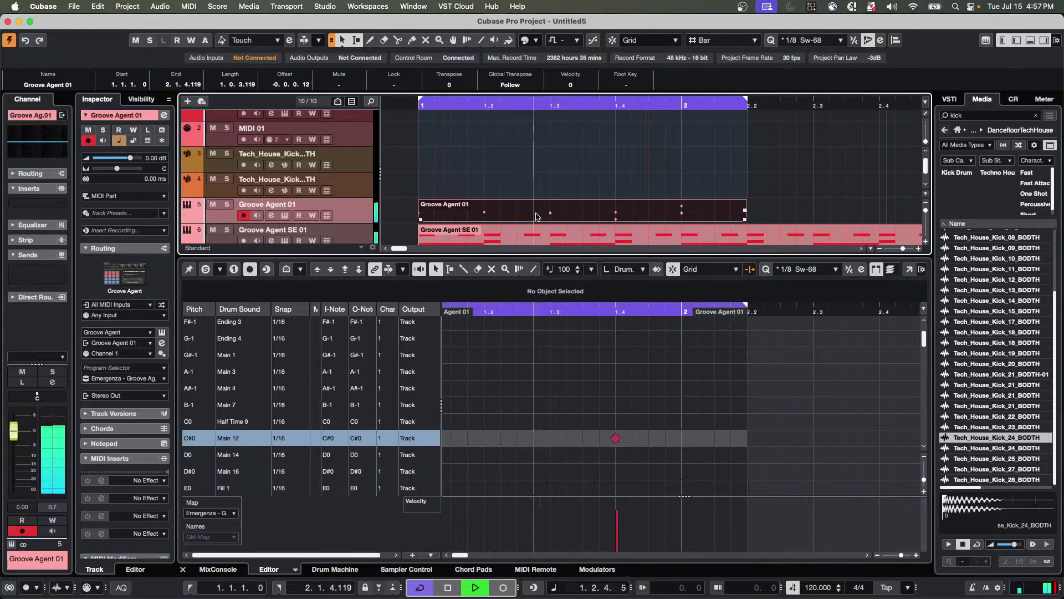
pyautogui.press('space')
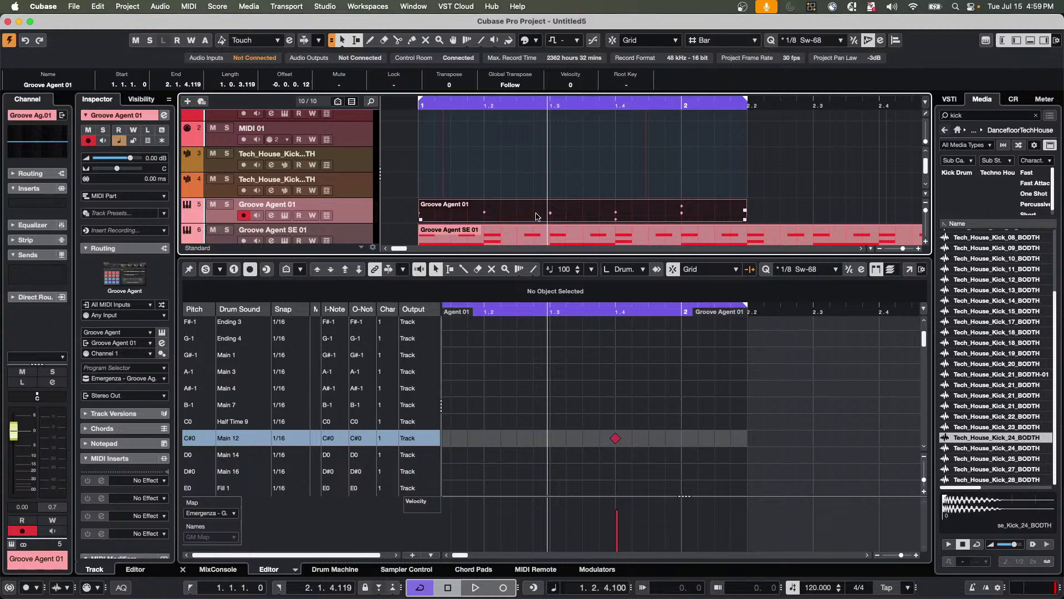
pyautogui.click(331, 8)
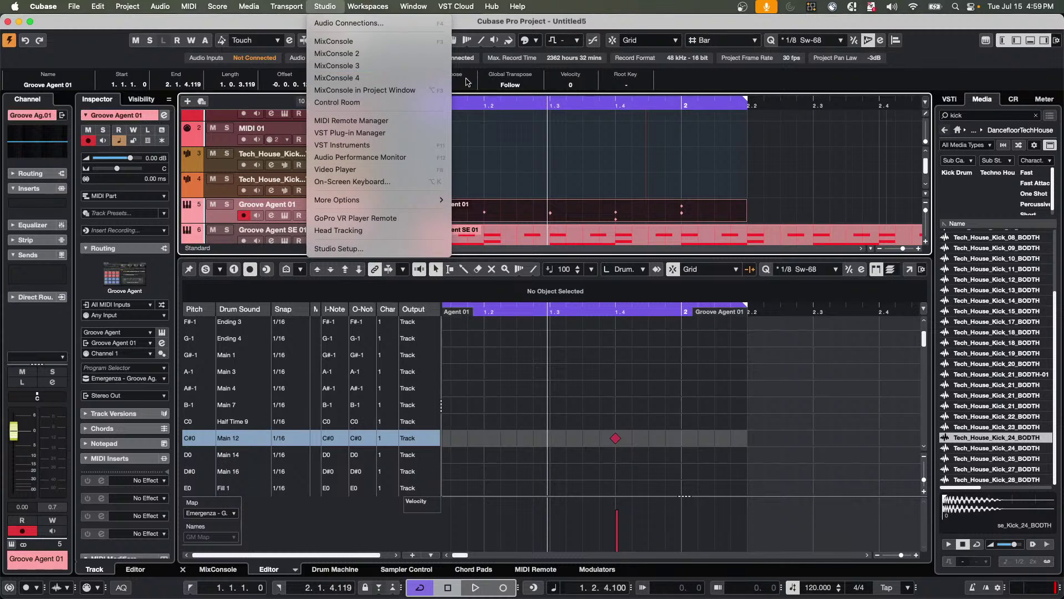
pyautogui.click(321, 7)
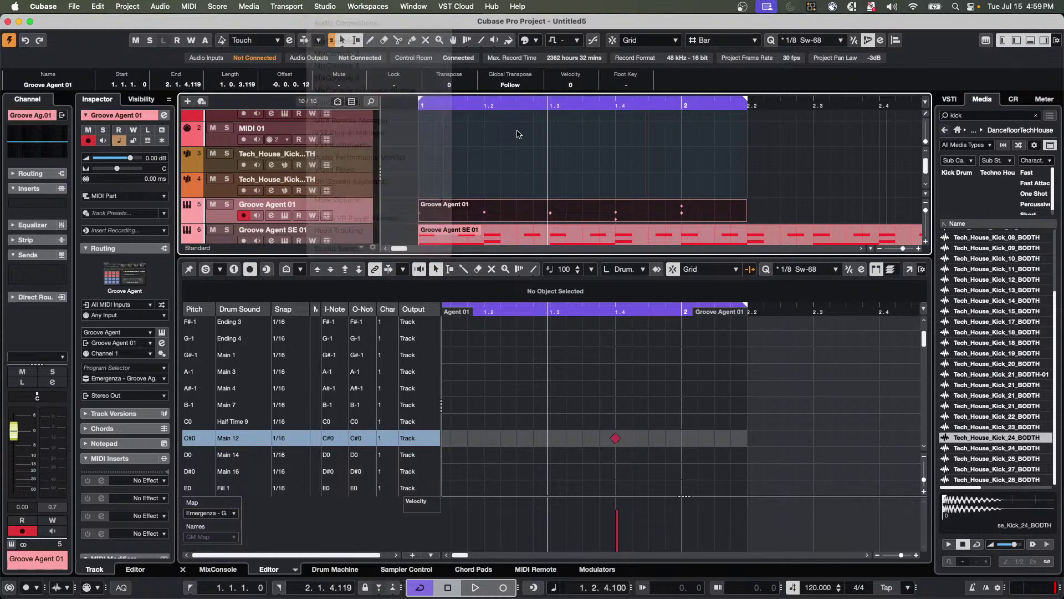
pyautogui.click(256, 7)
pyautogui.click(423, 161)
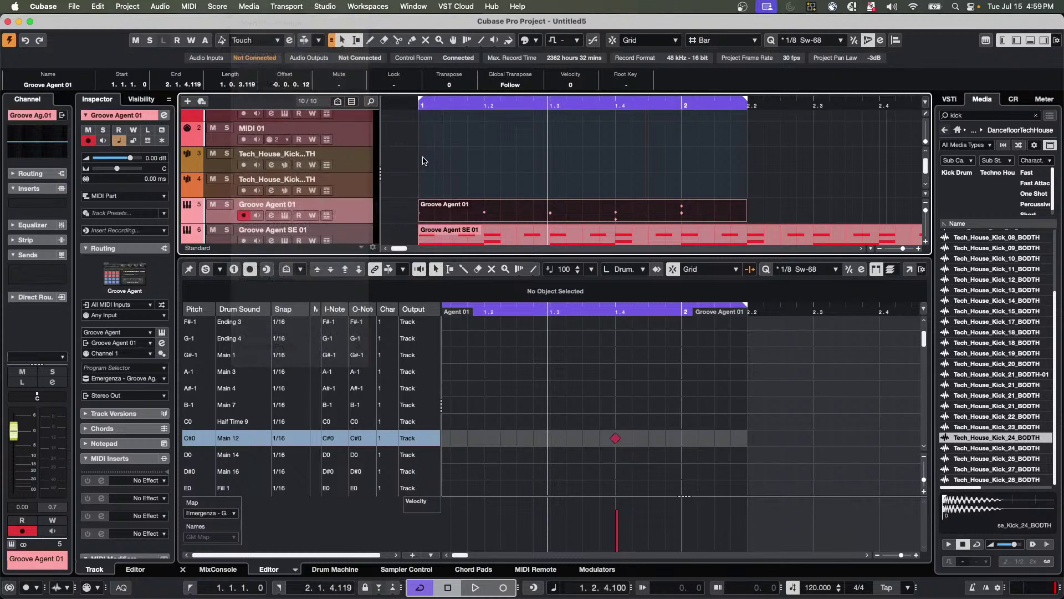
pyautogui.click(139, 7)
pyautogui.moveTo(158, 6)
pyautogui.moveTo(239, 243)
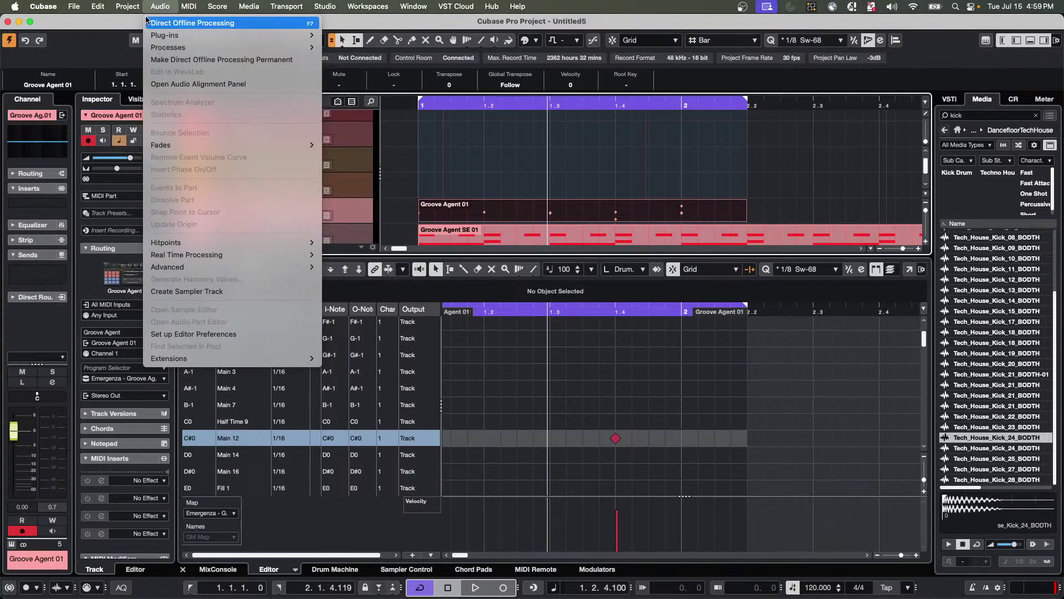
pyautogui.moveTo(152, 106)
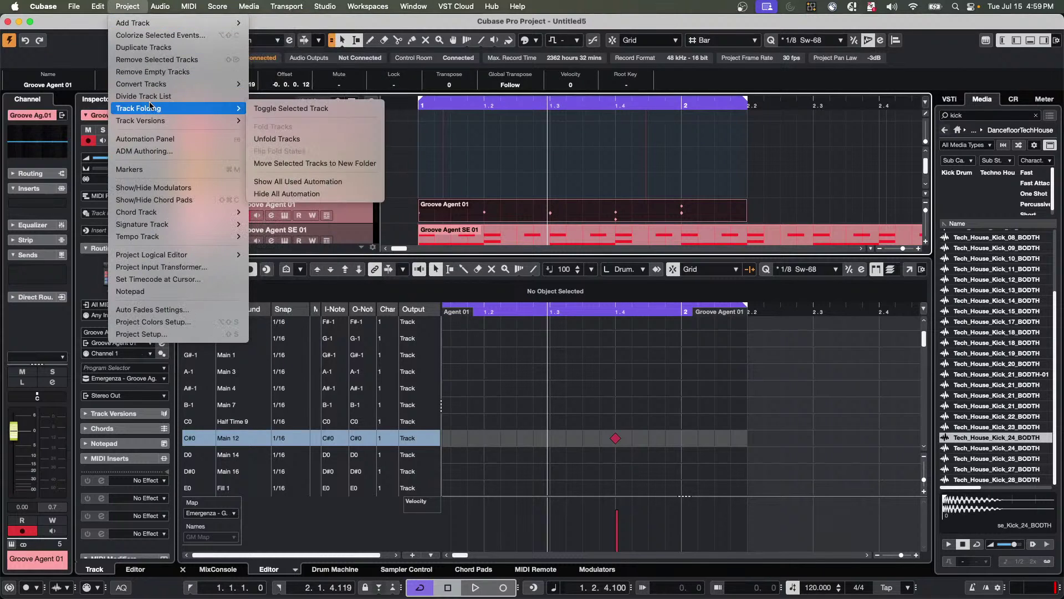
pyautogui.moveTo(173, 214)
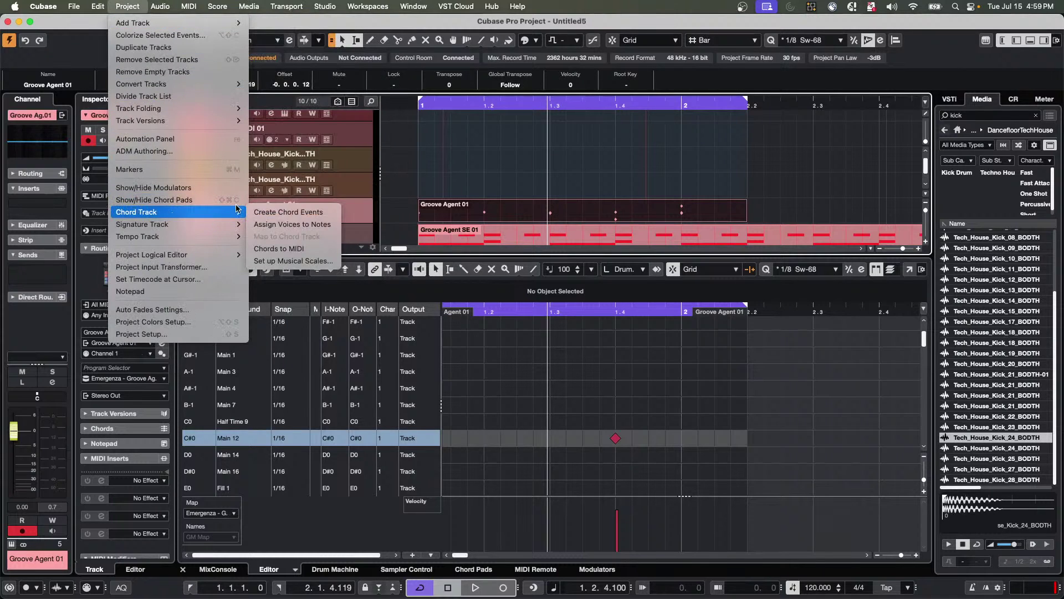
pyautogui.click(503, 189)
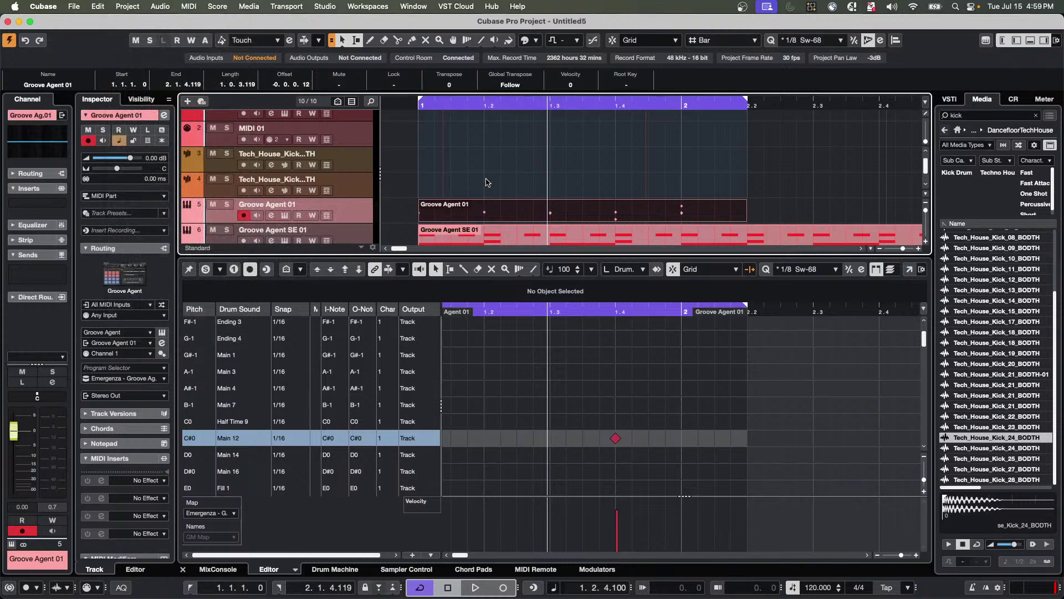